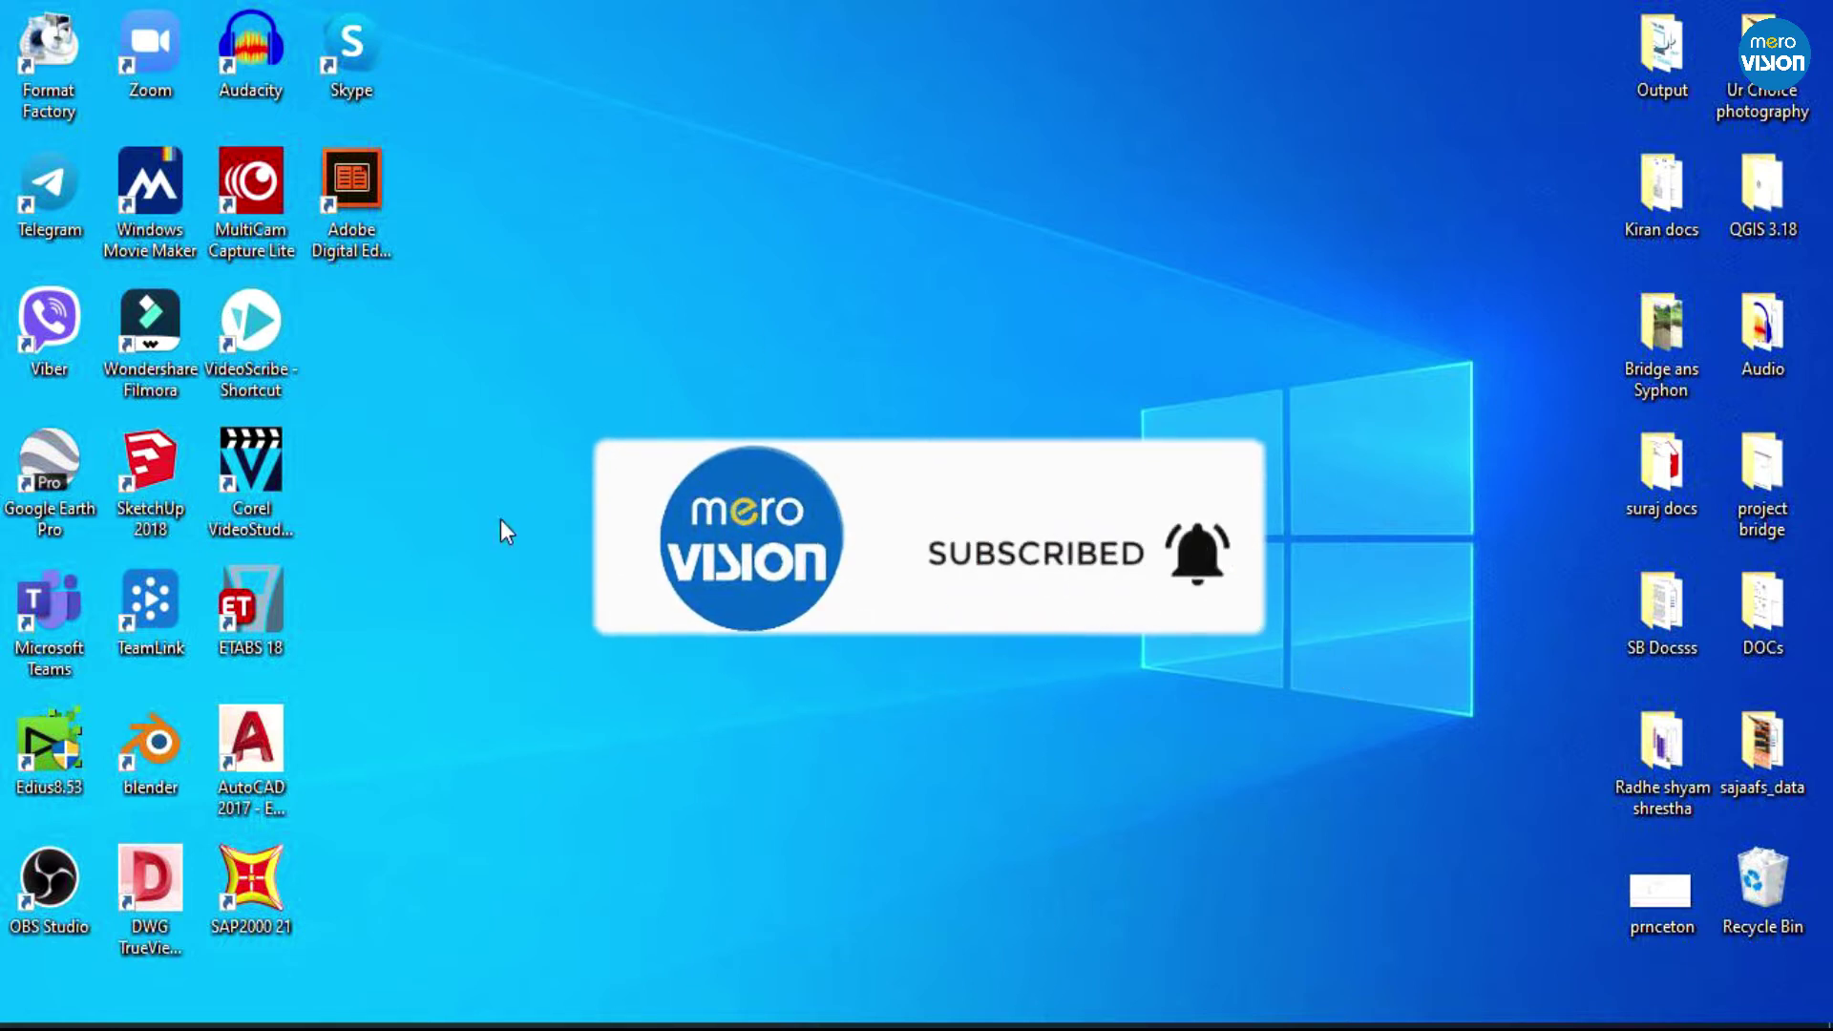
# - Launch AutoCAD 2017 from its desktop shortcut icon
pyautogui.click(264, 711)
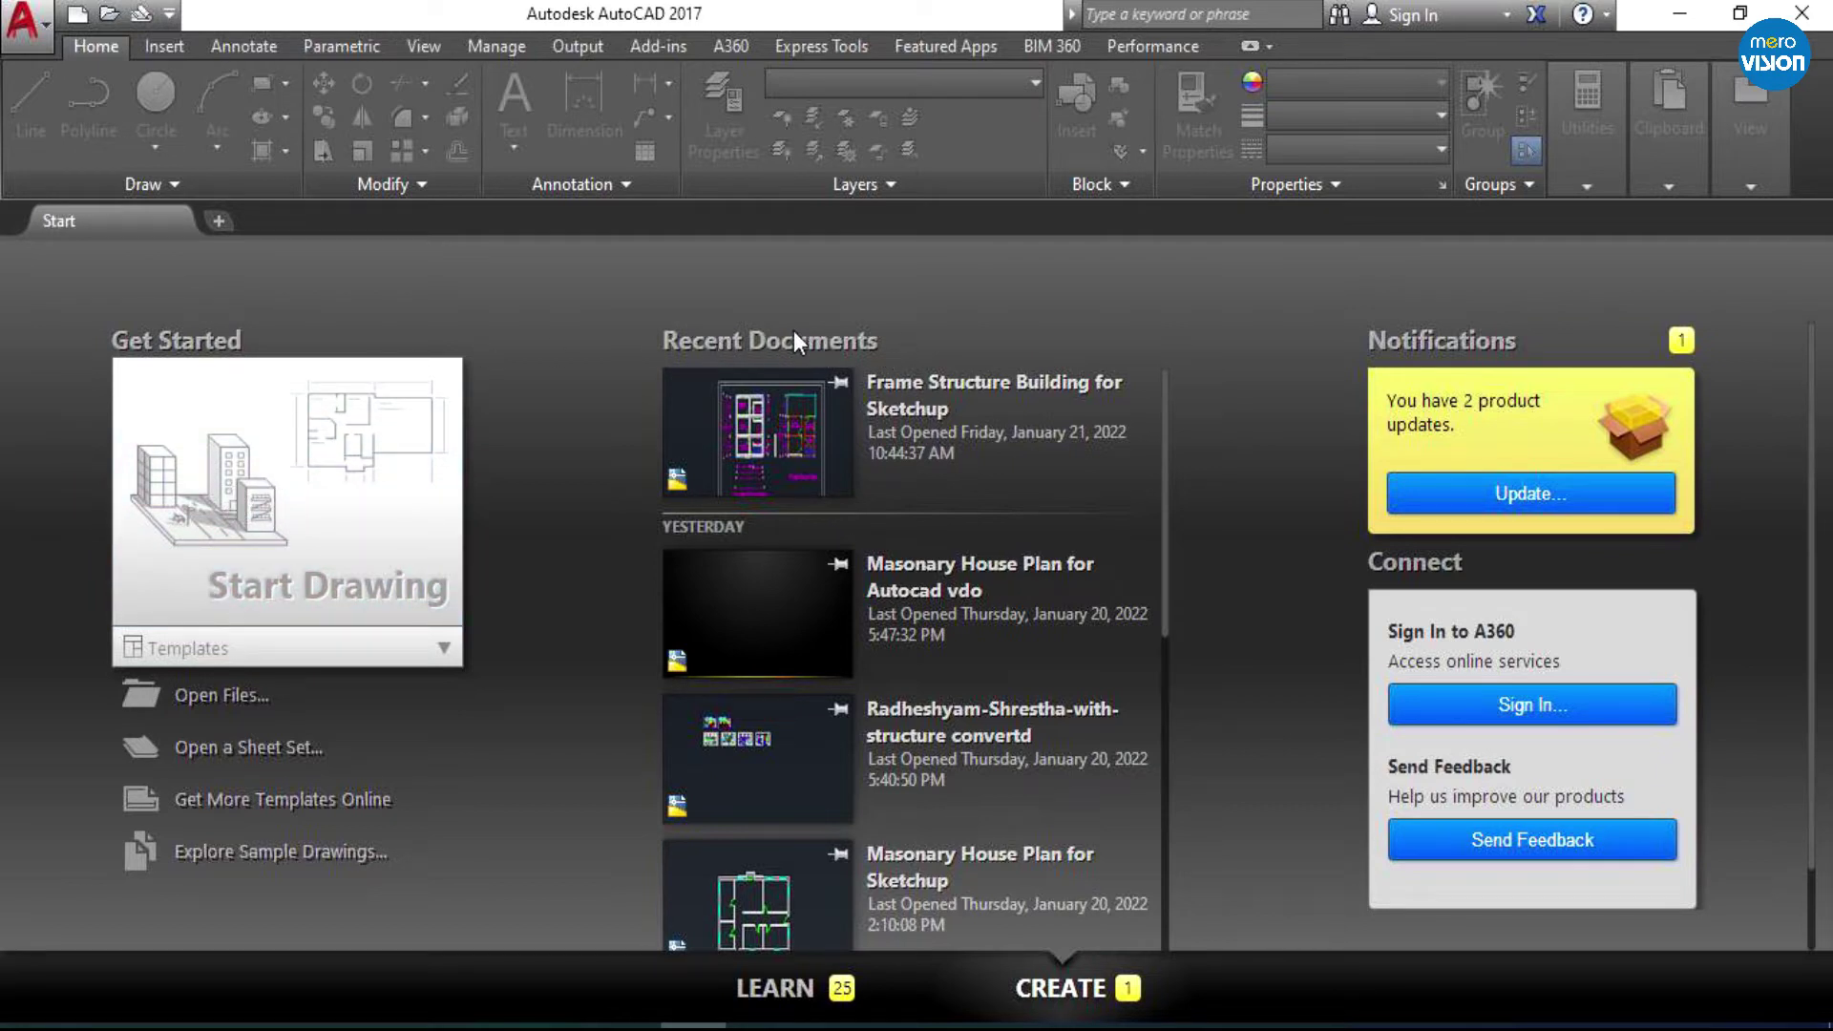
# - Open a blank new drawing, Drawing1, from the Start Drawing tile
pyautogui.click(325, 543)
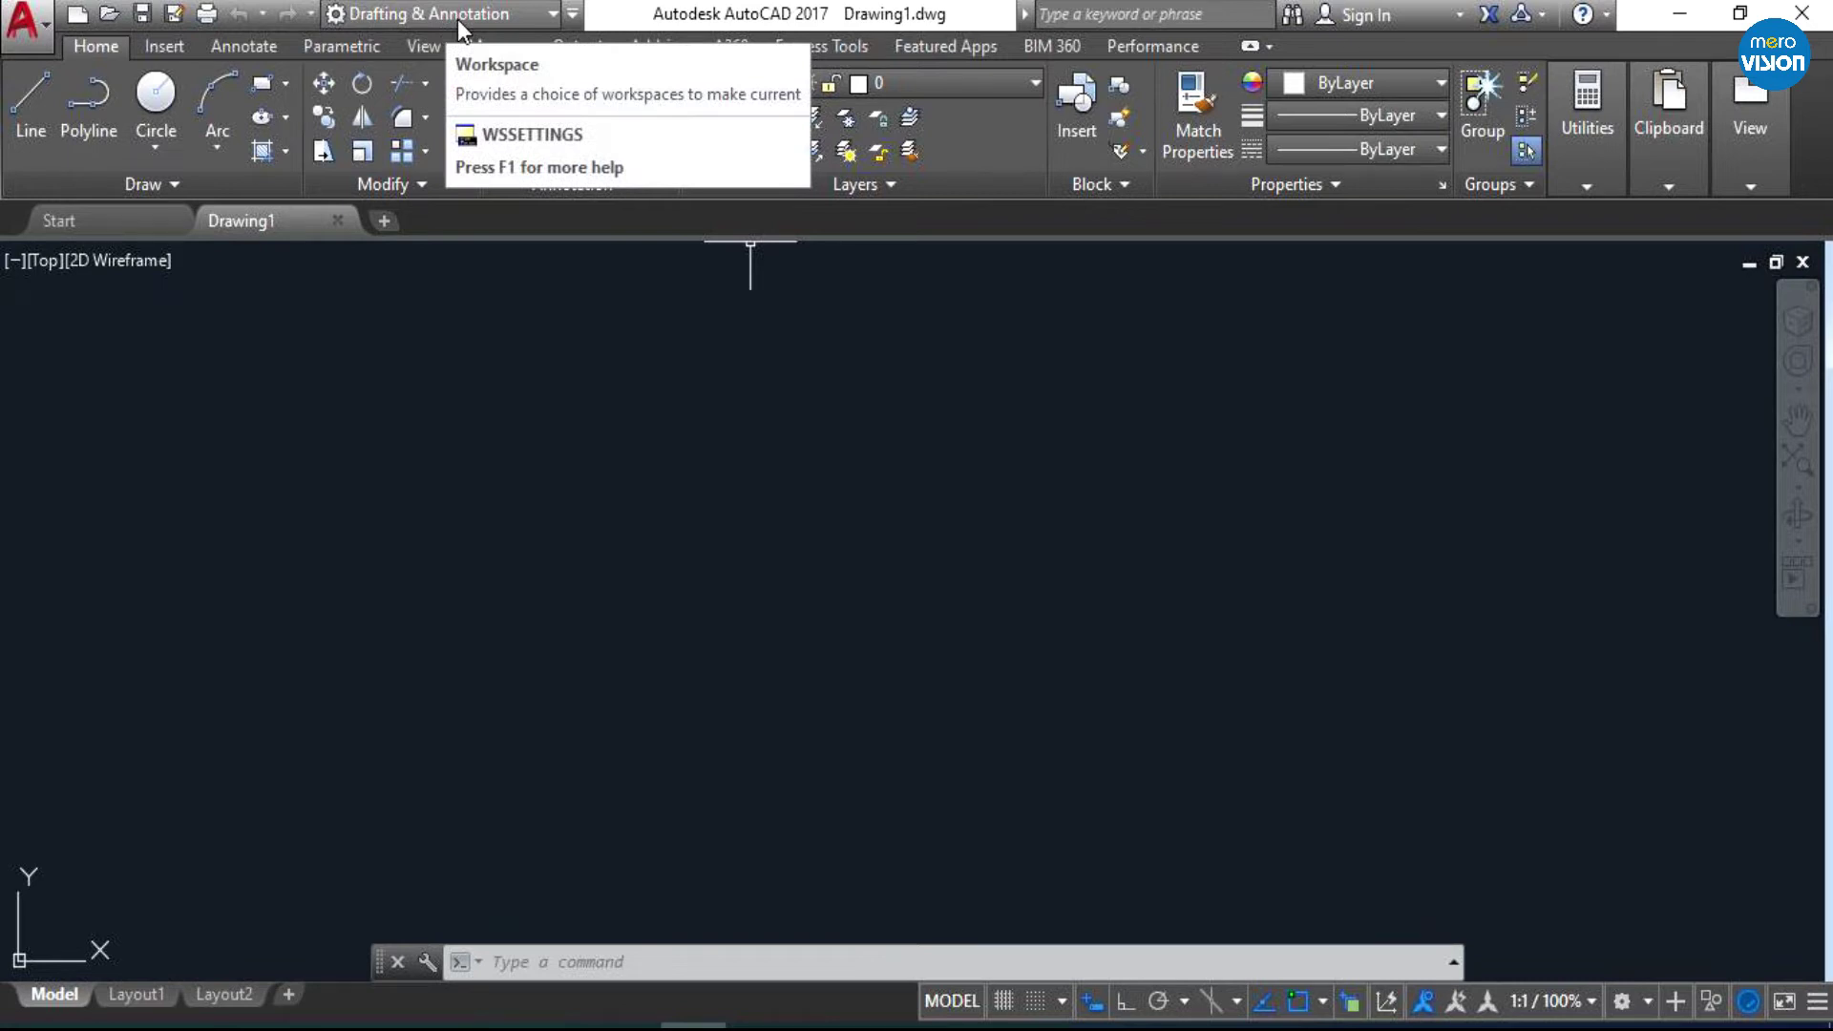
# - Make 3D Modeling the current workspace using the Quick Access Toolbar workspace list
pyautogui.click(457, 19)
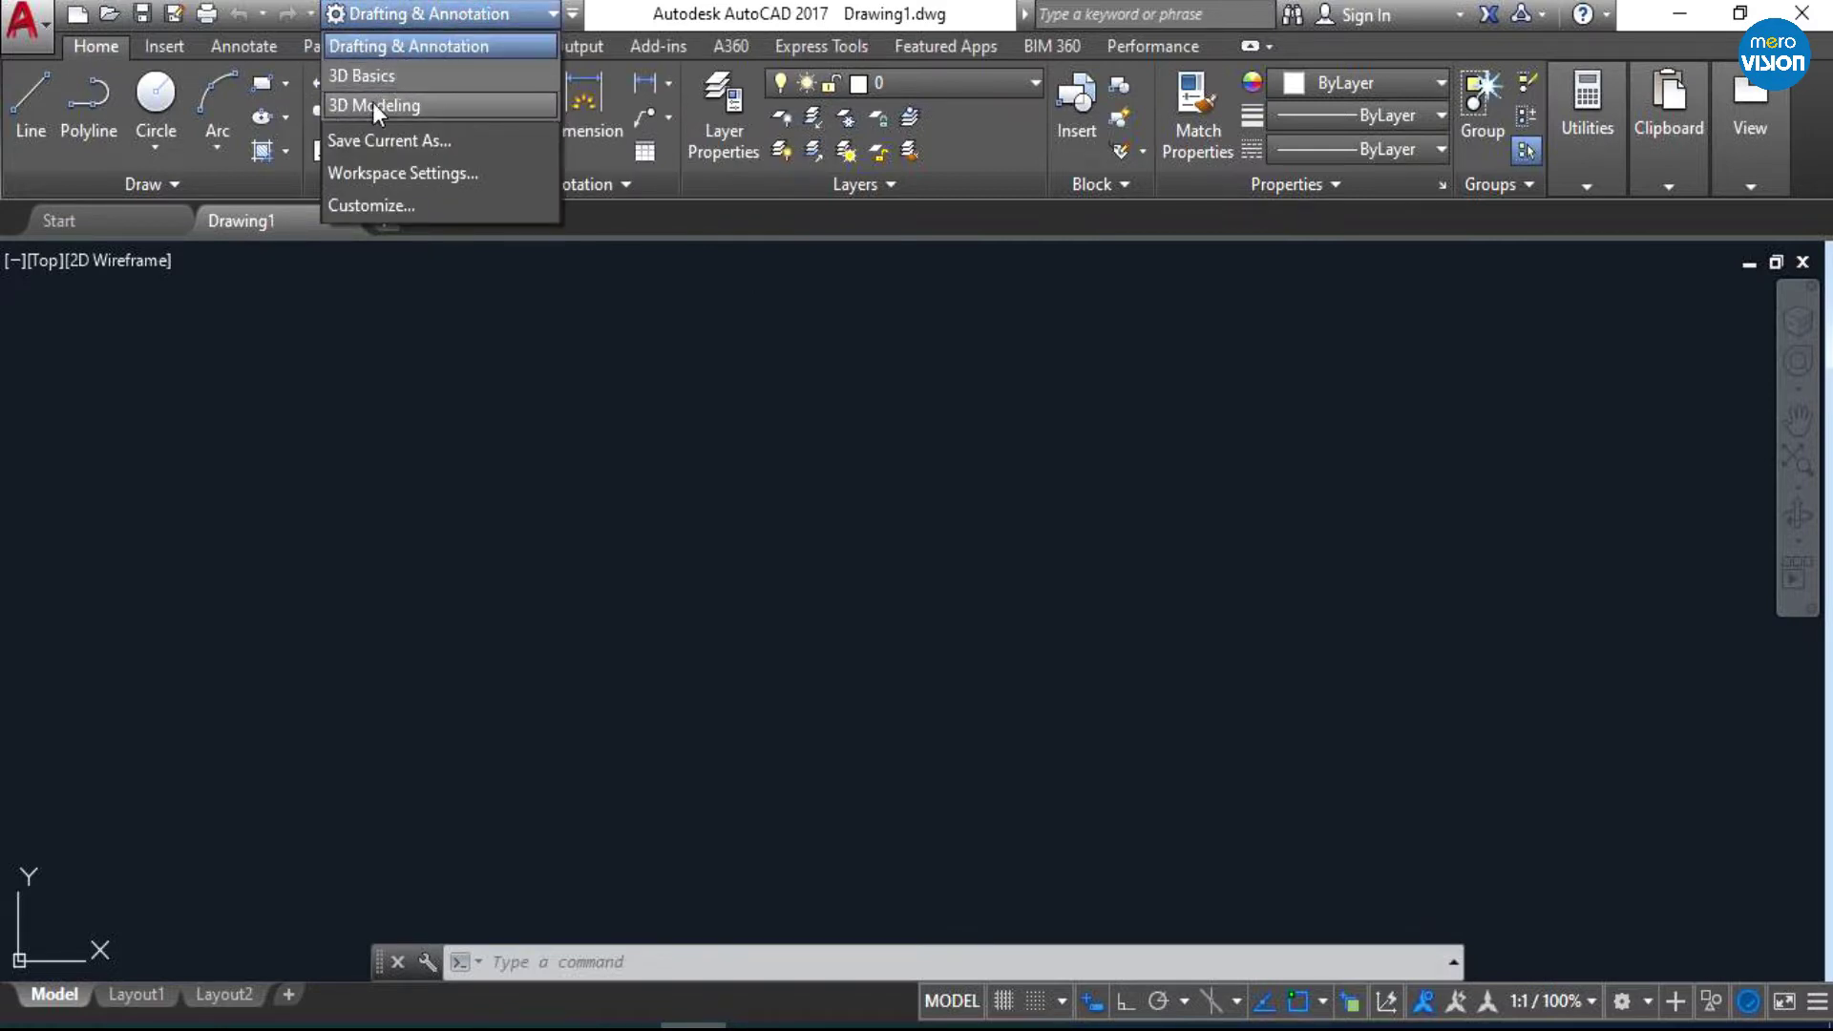
pyautogui.click(435, 105)
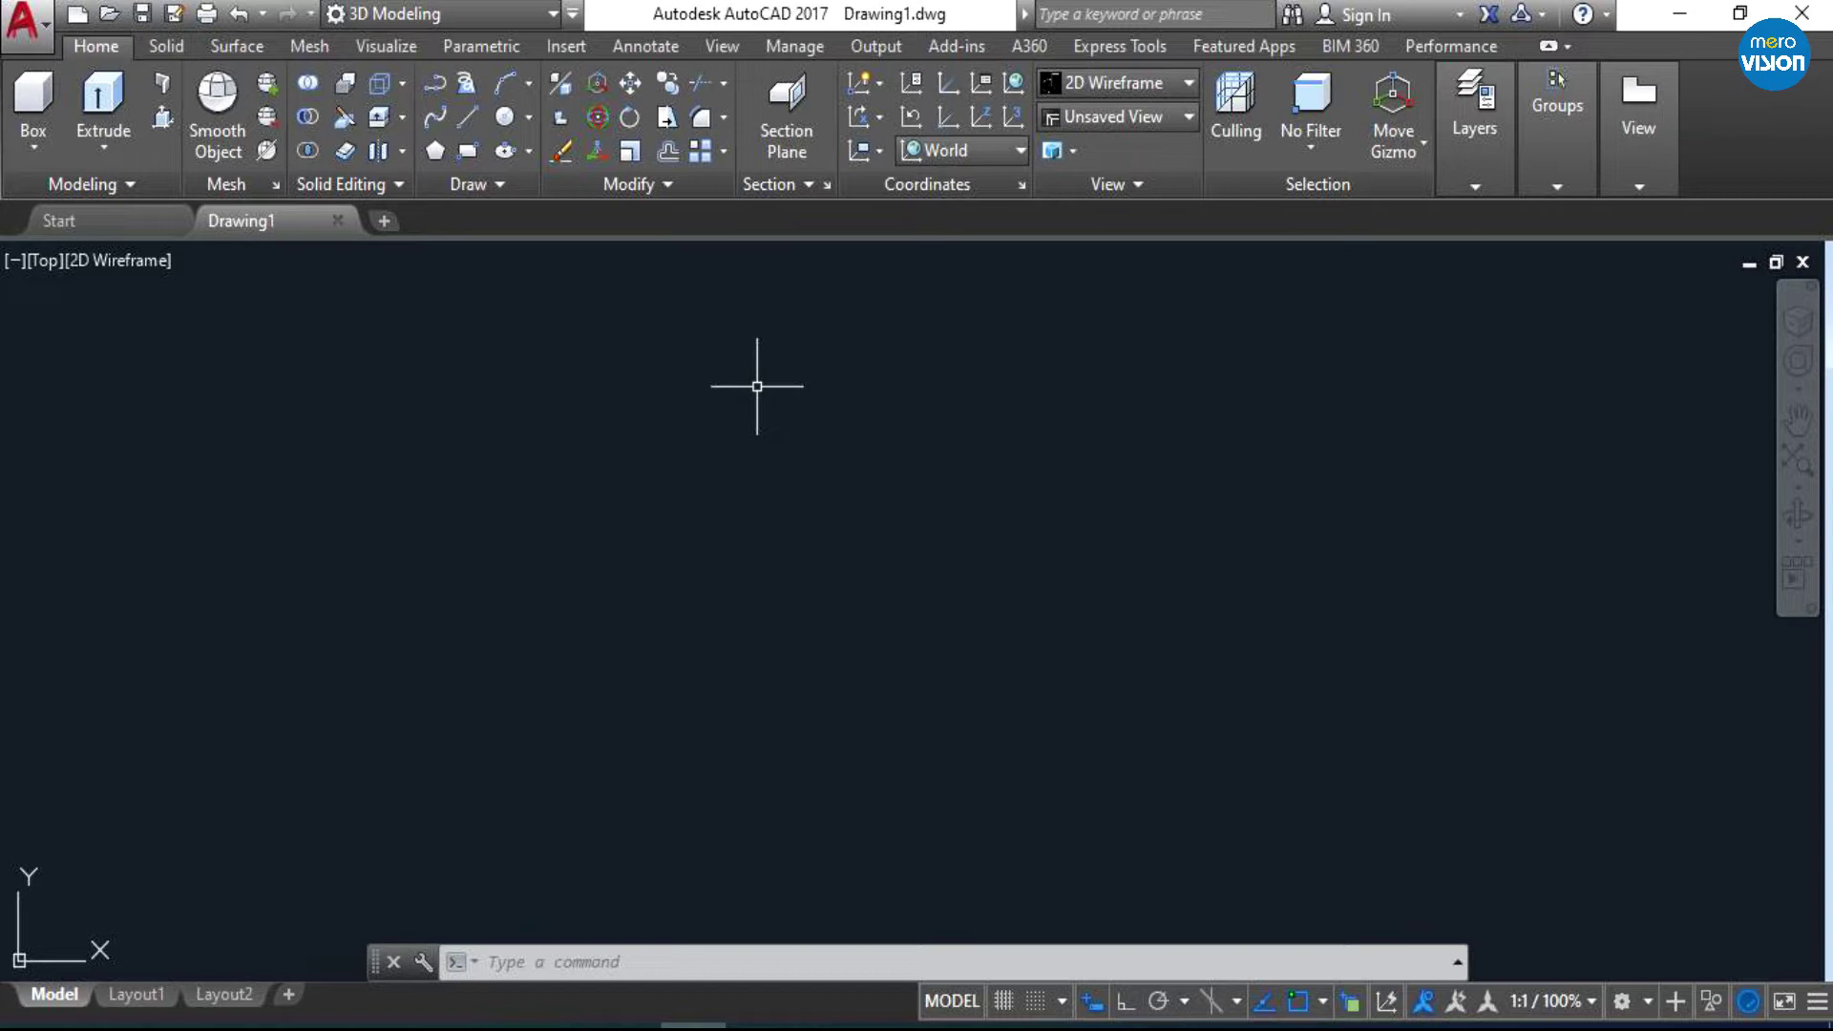
# - Open the Drawing Units dialog with UNITS and close it without changes
pyautogui.write('units')
pyautogui.press('Return')
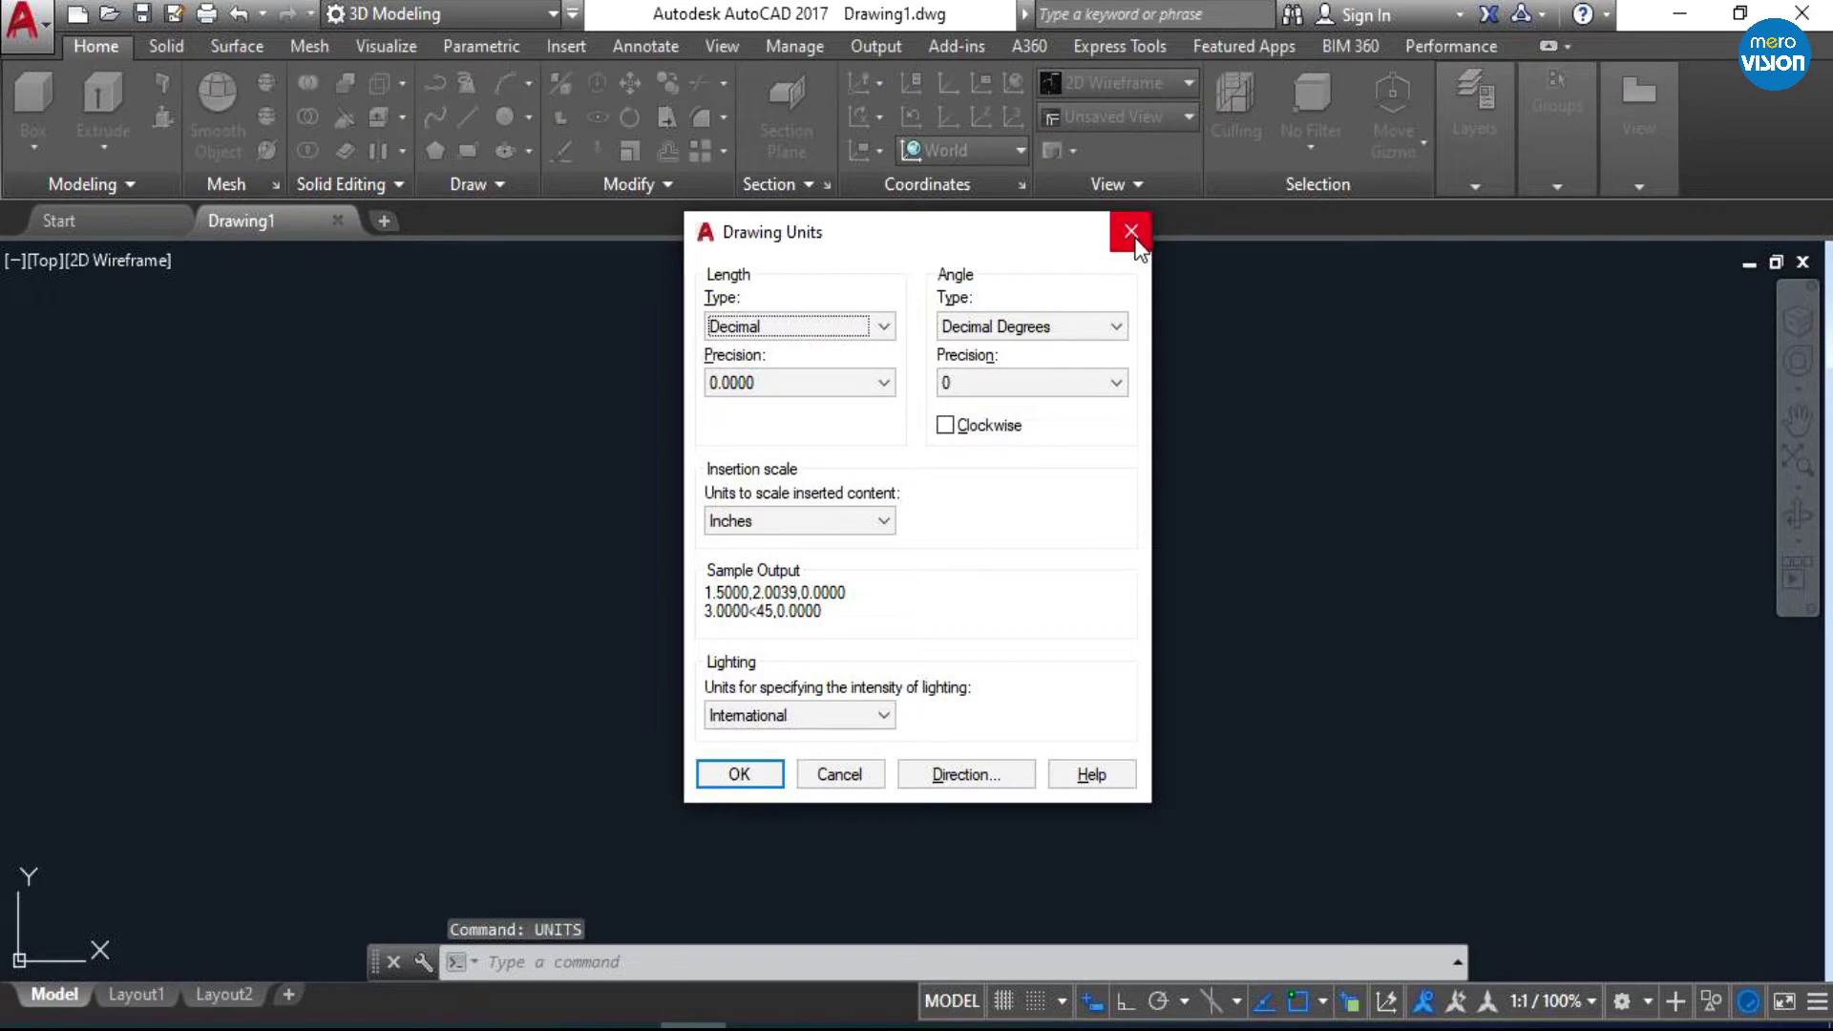
pyautogui.click(1131, 232)
# - Set units to Decimal length, 0.00 precision and Meters insertion scale
pyautogui.write('uni')
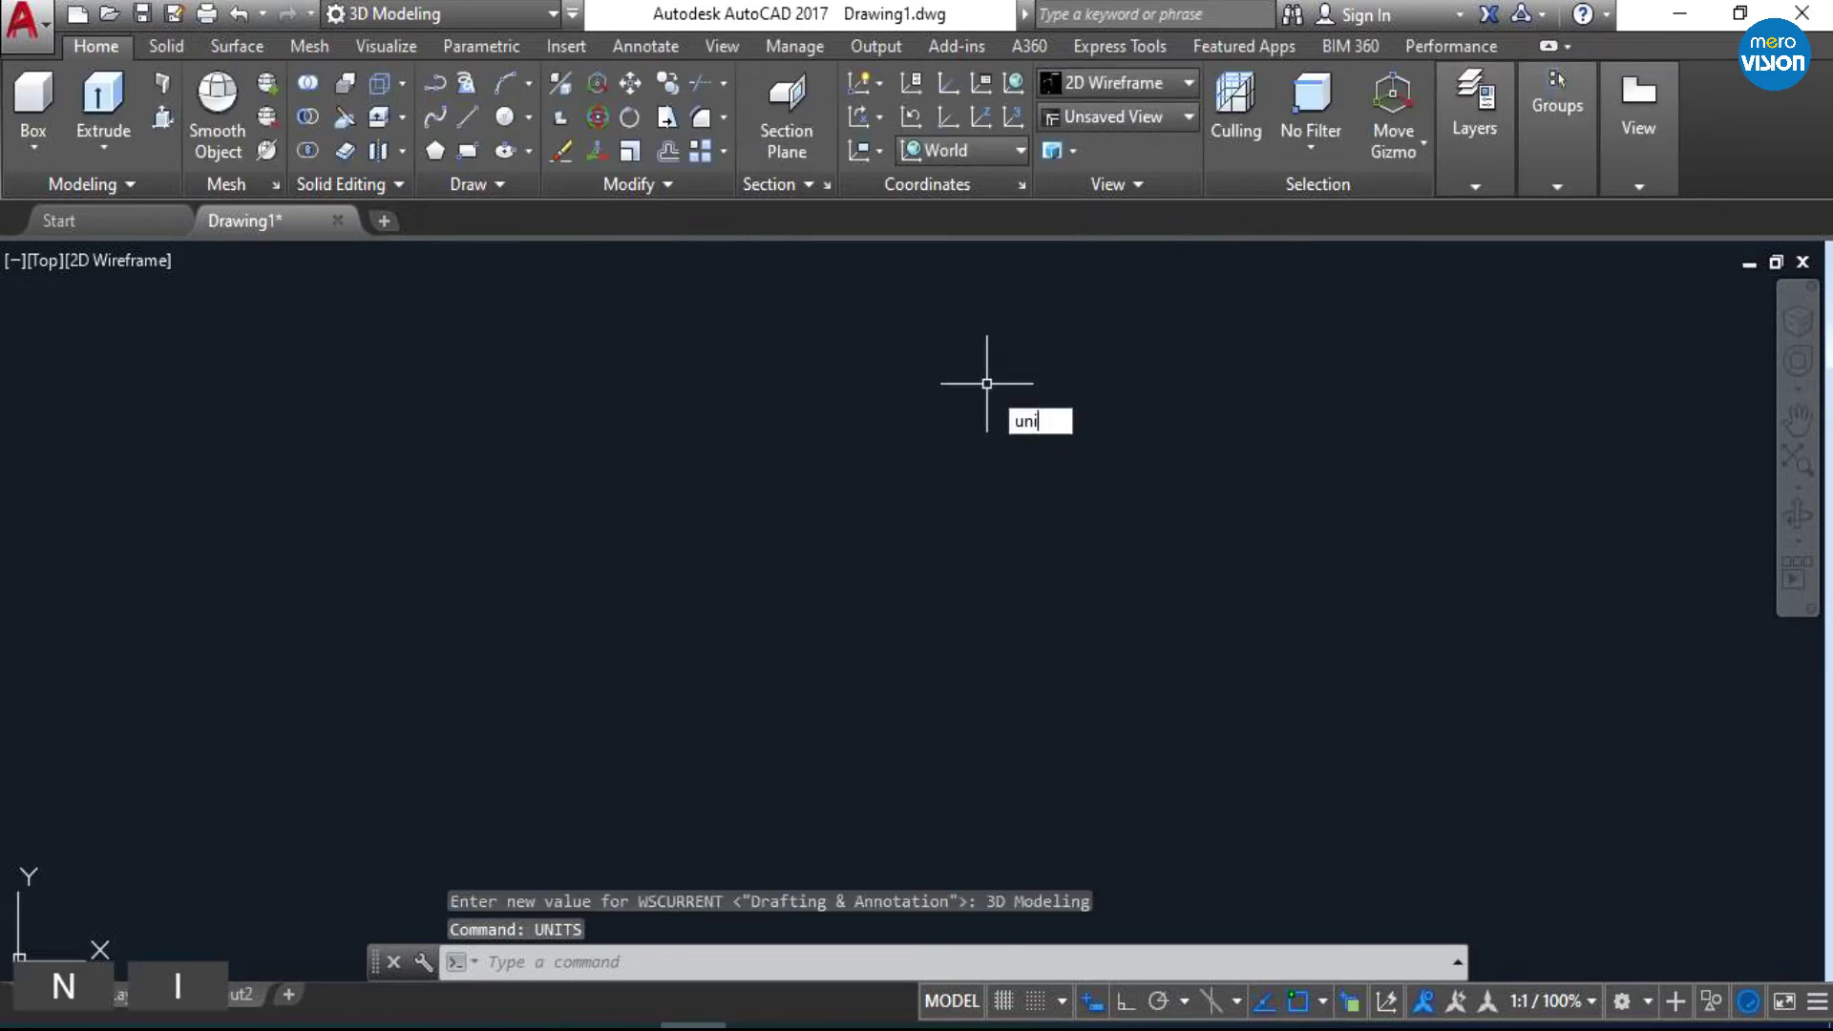
pyautogui.write('ts')
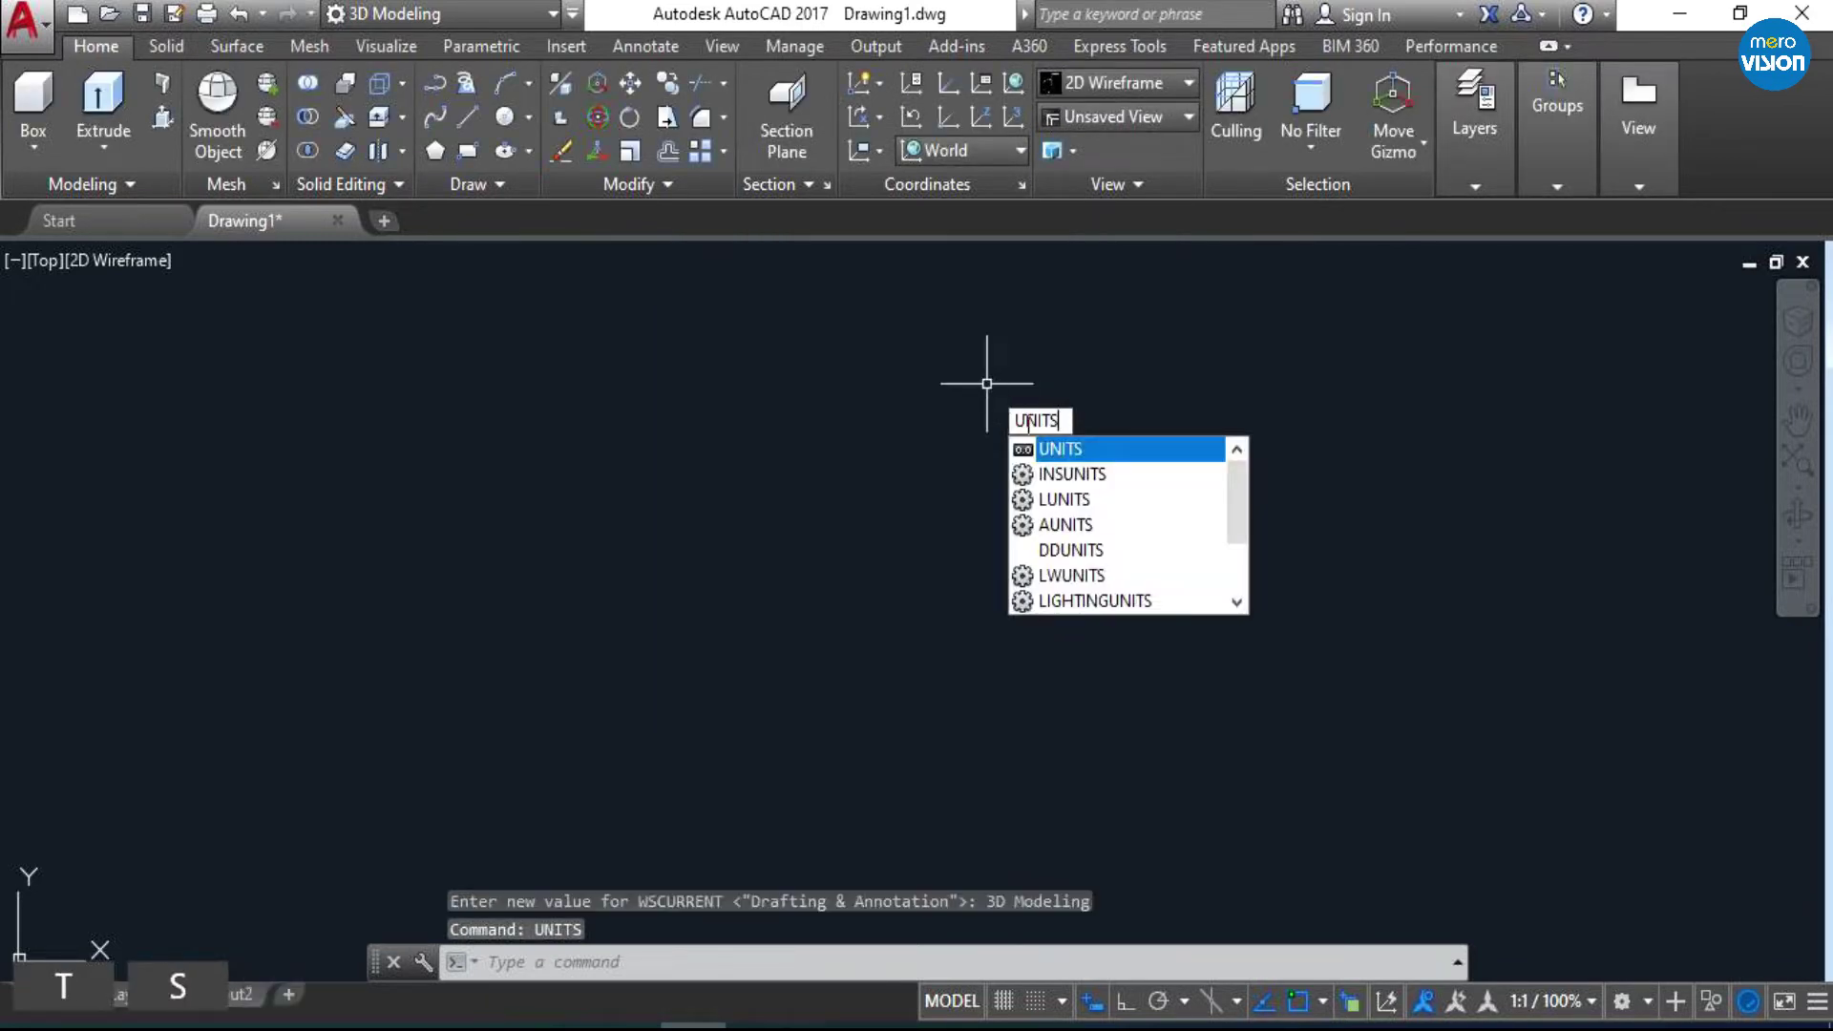
pyautogui.press('Return')
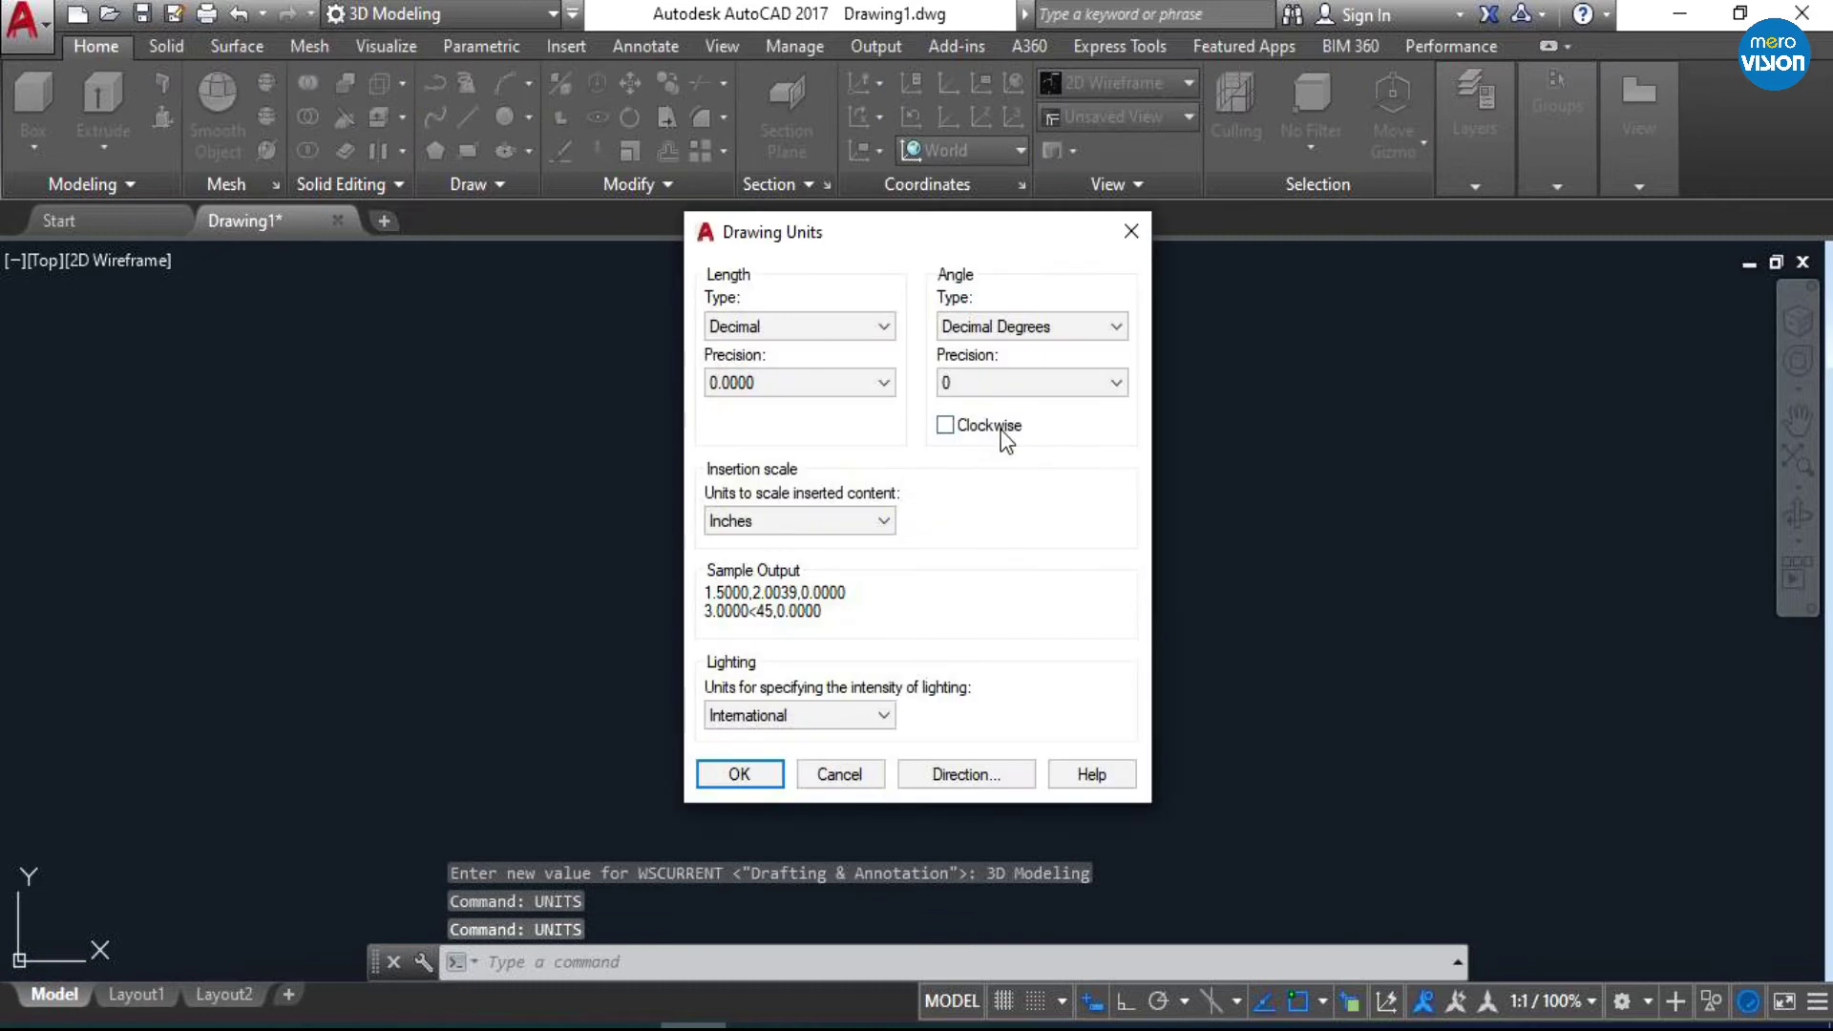
pyautogui.click(848, 328)
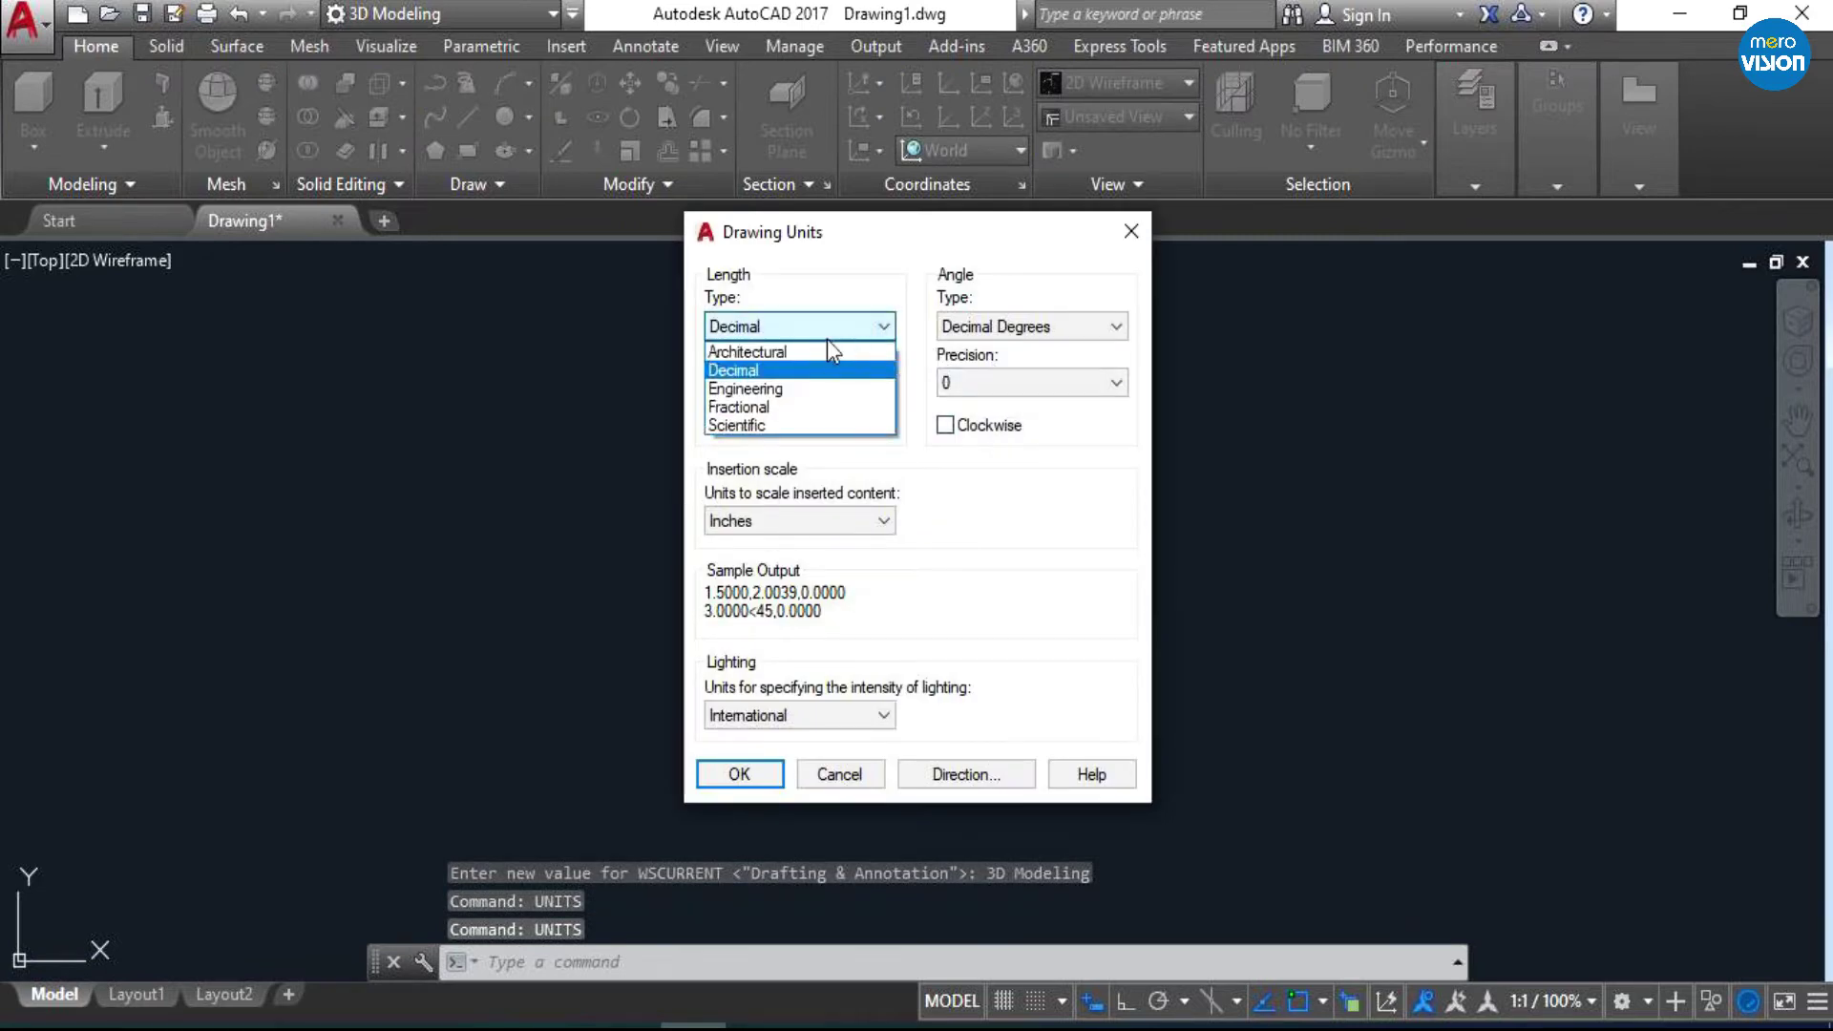
pyautogui.click(797, 353)
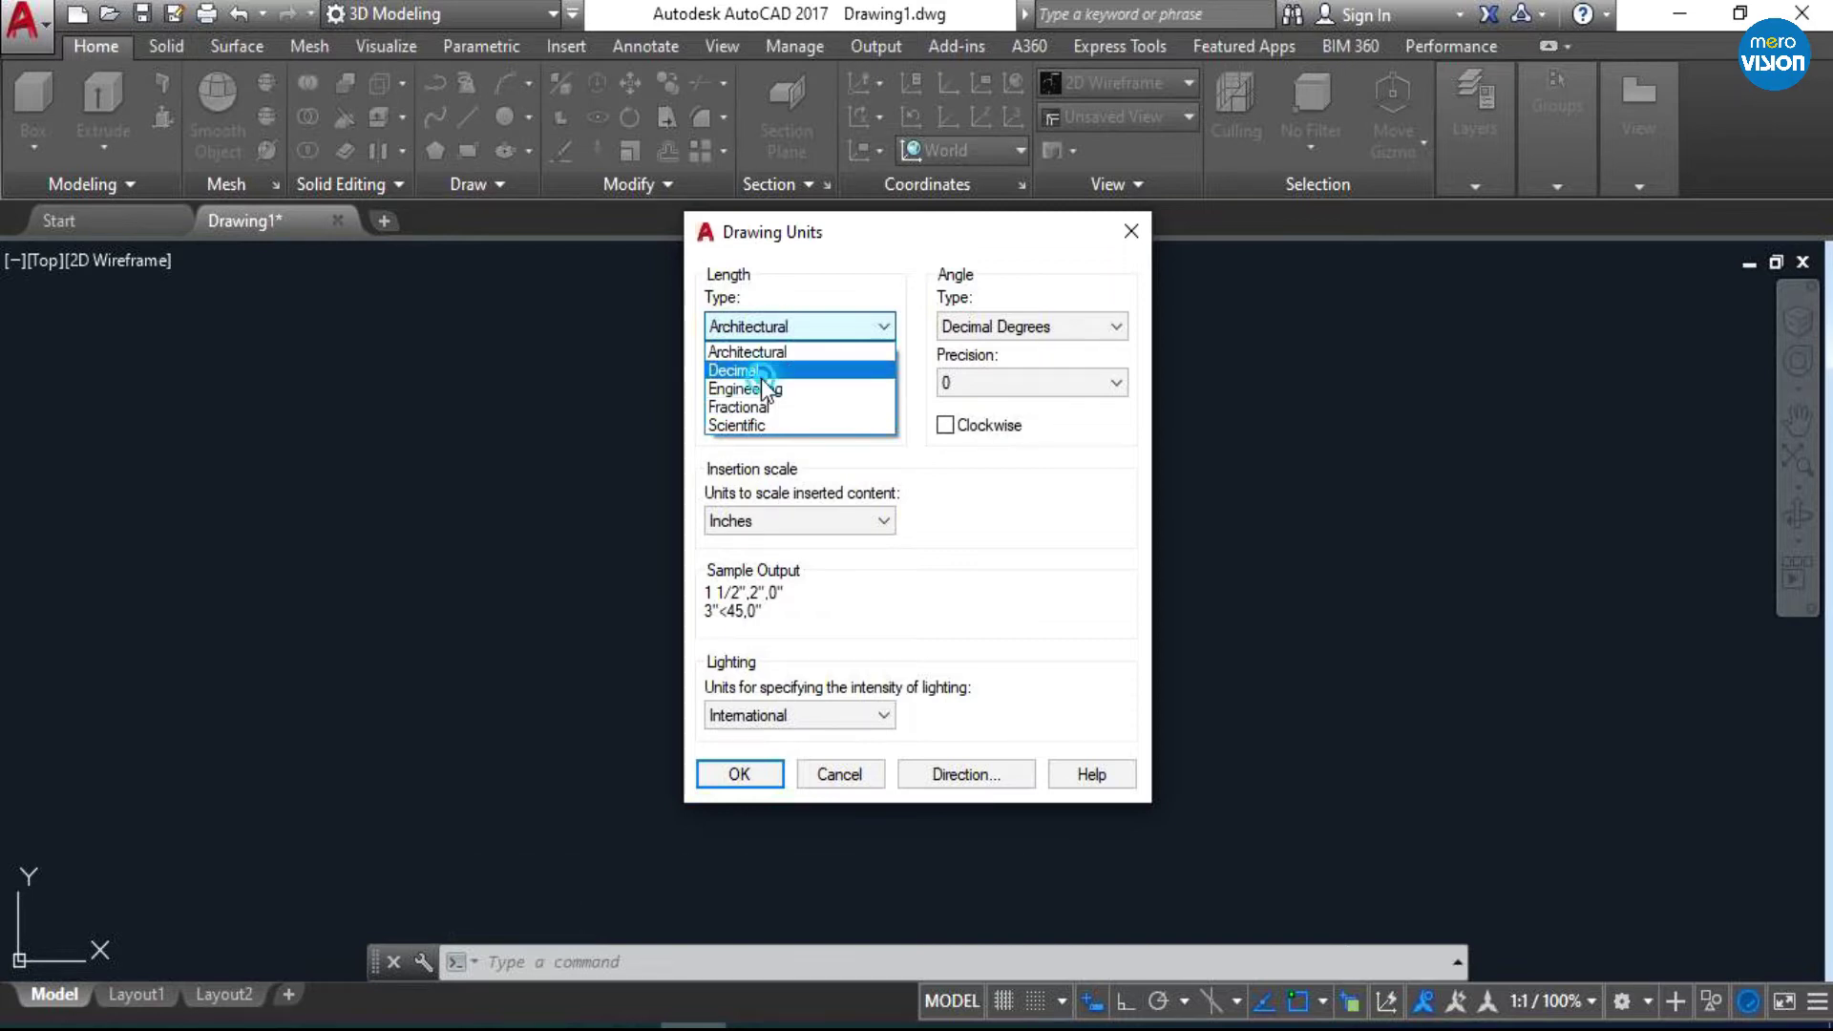
pyautogui.click(761, 373)
pyautogui.click(748, 523)
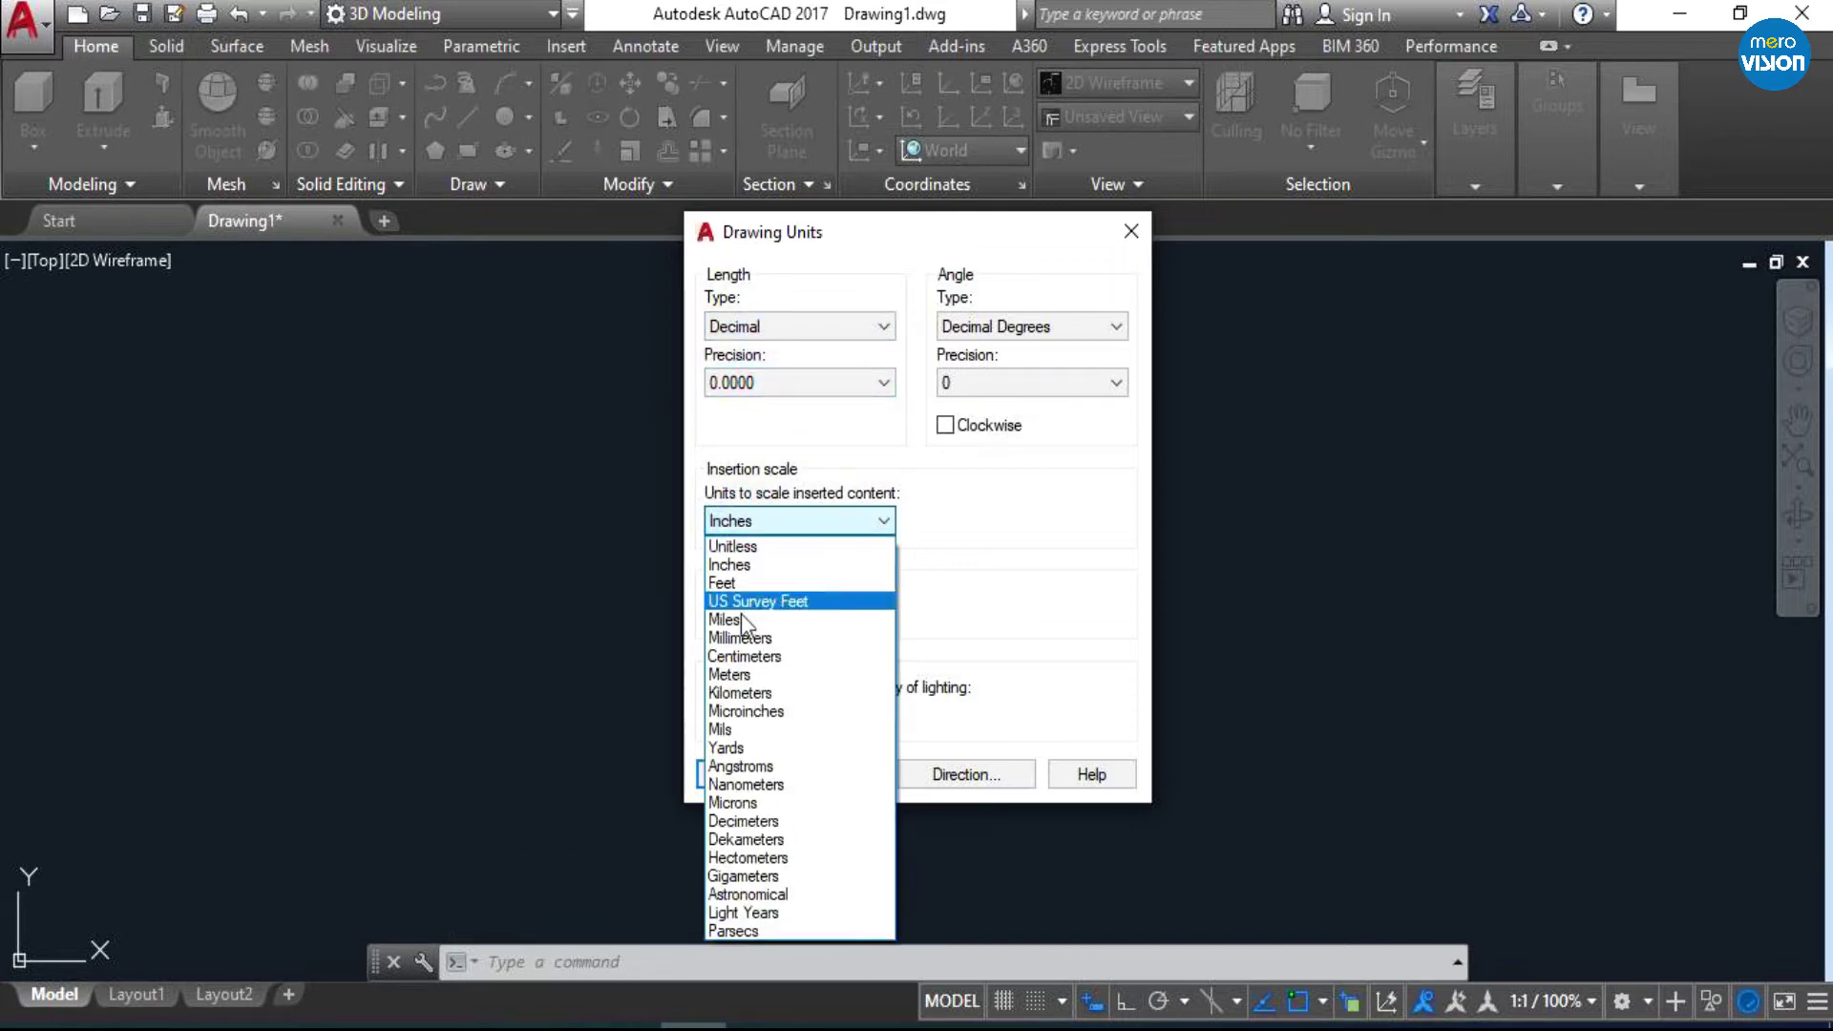
pyautogui.click(731, 674)
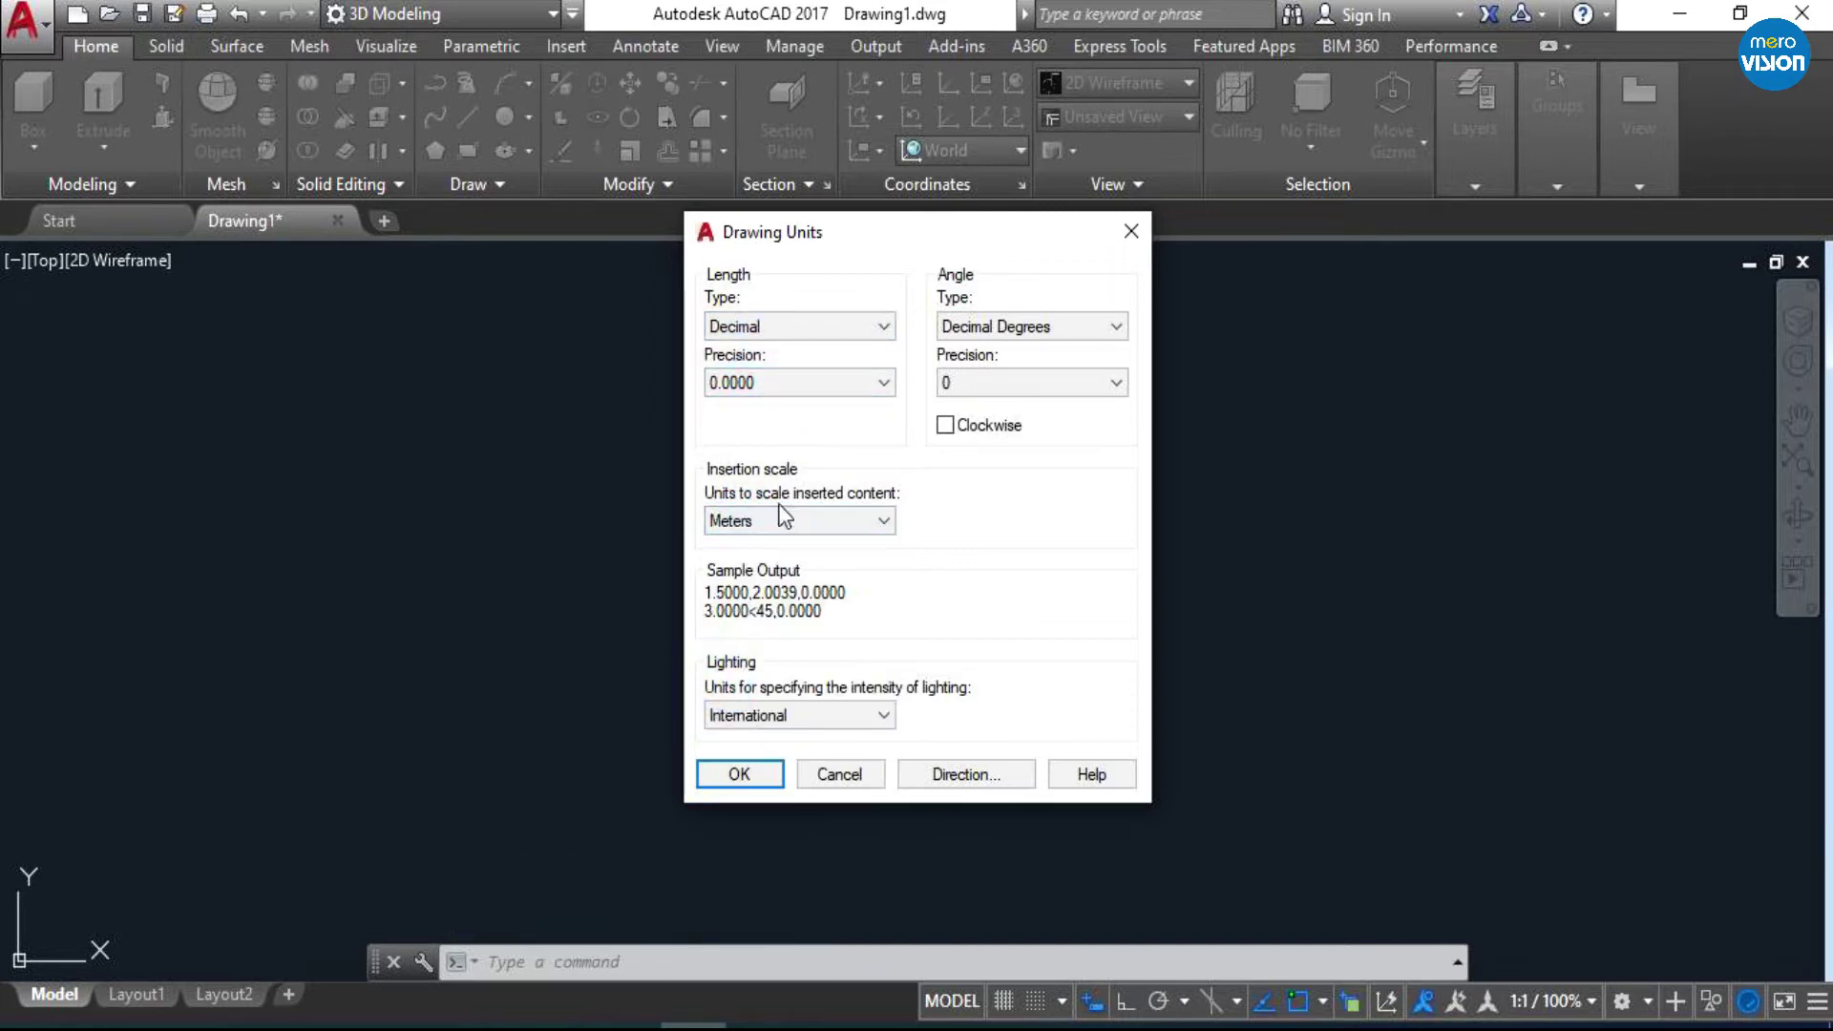
pyautogui.click(749, 383)
pyautogui.click(761, 446)
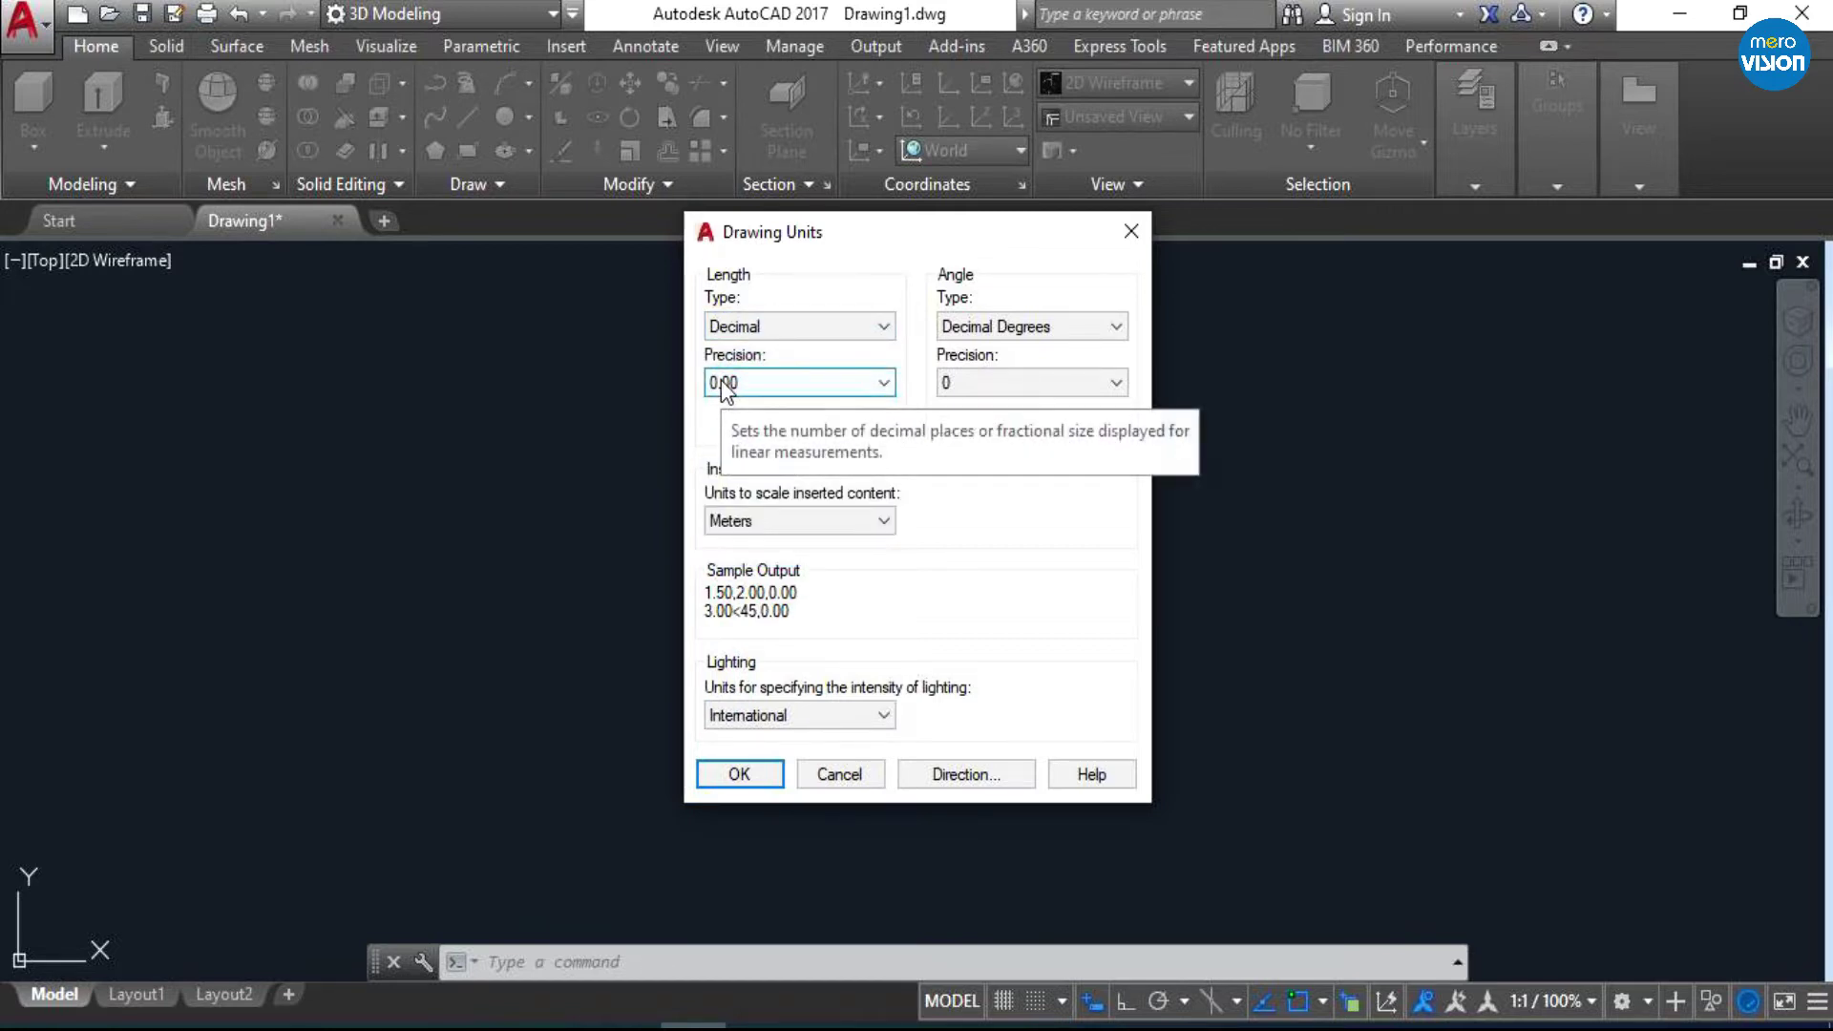
pyautogui.click(723, 771)
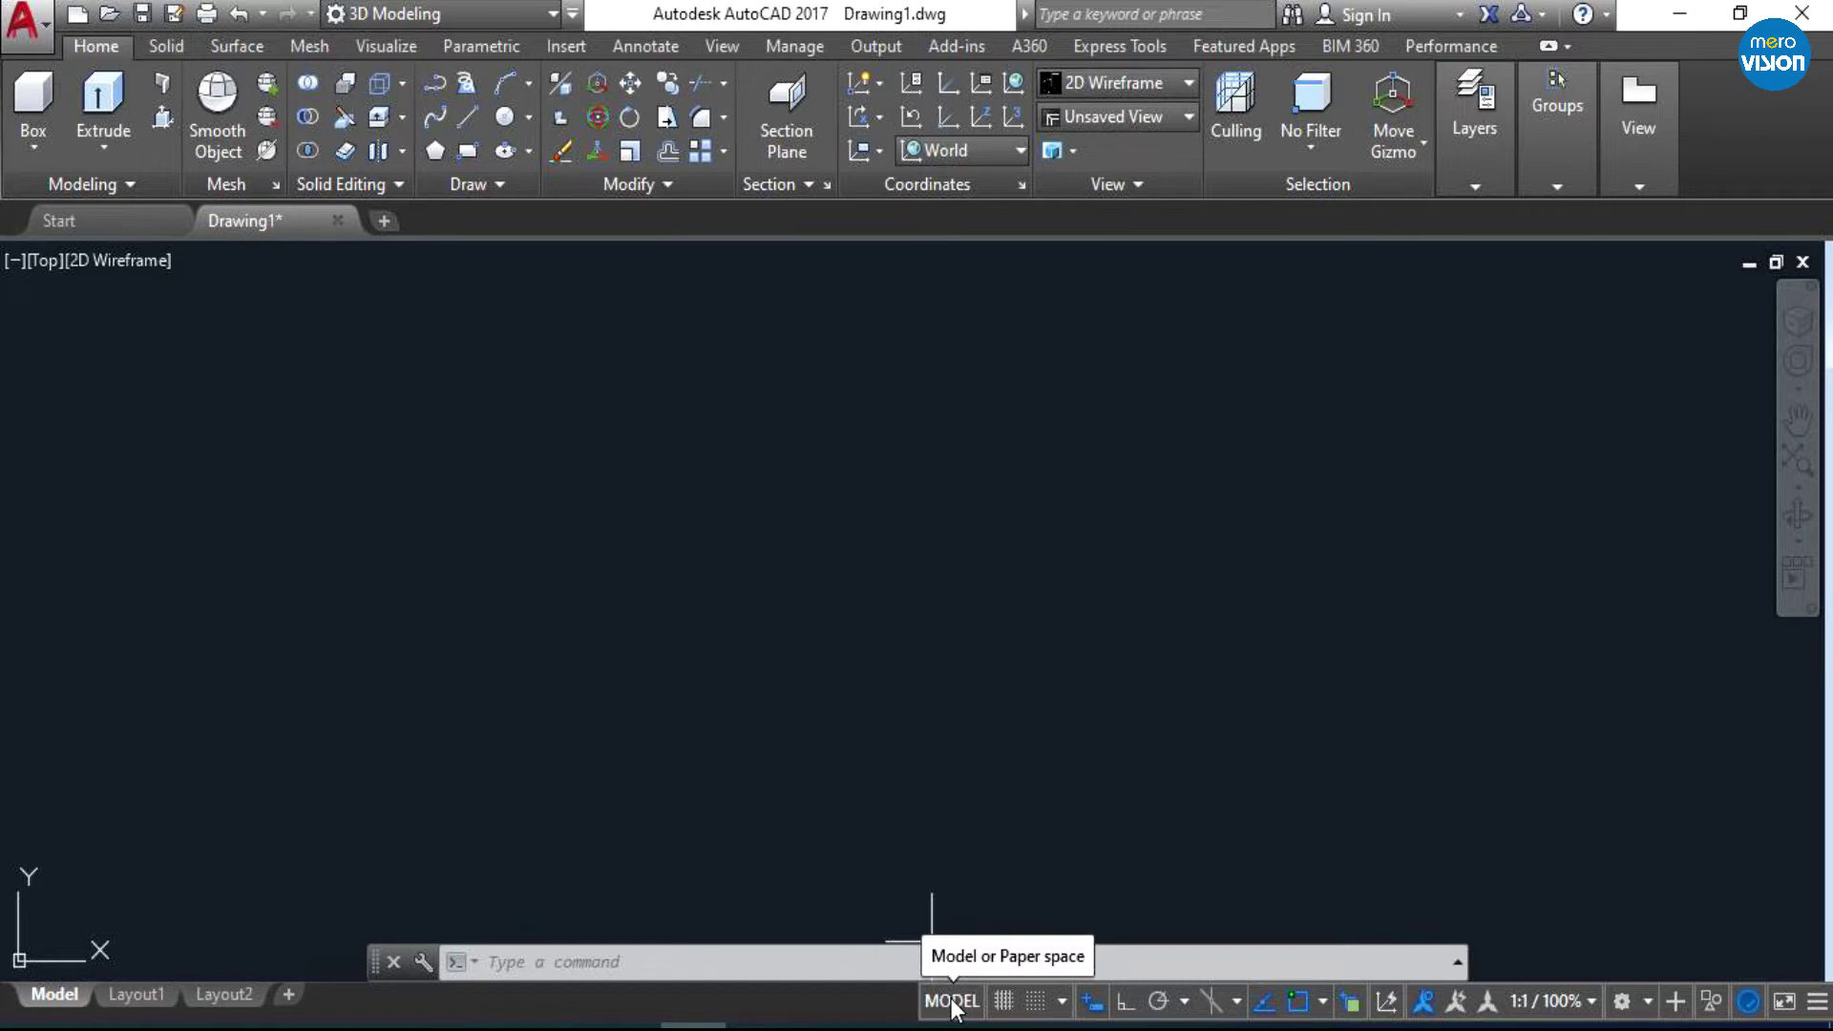
# - Turn the grid on, adjust the zoom, and drag two empty selection windows
pyautogui.click(1003, 1001)
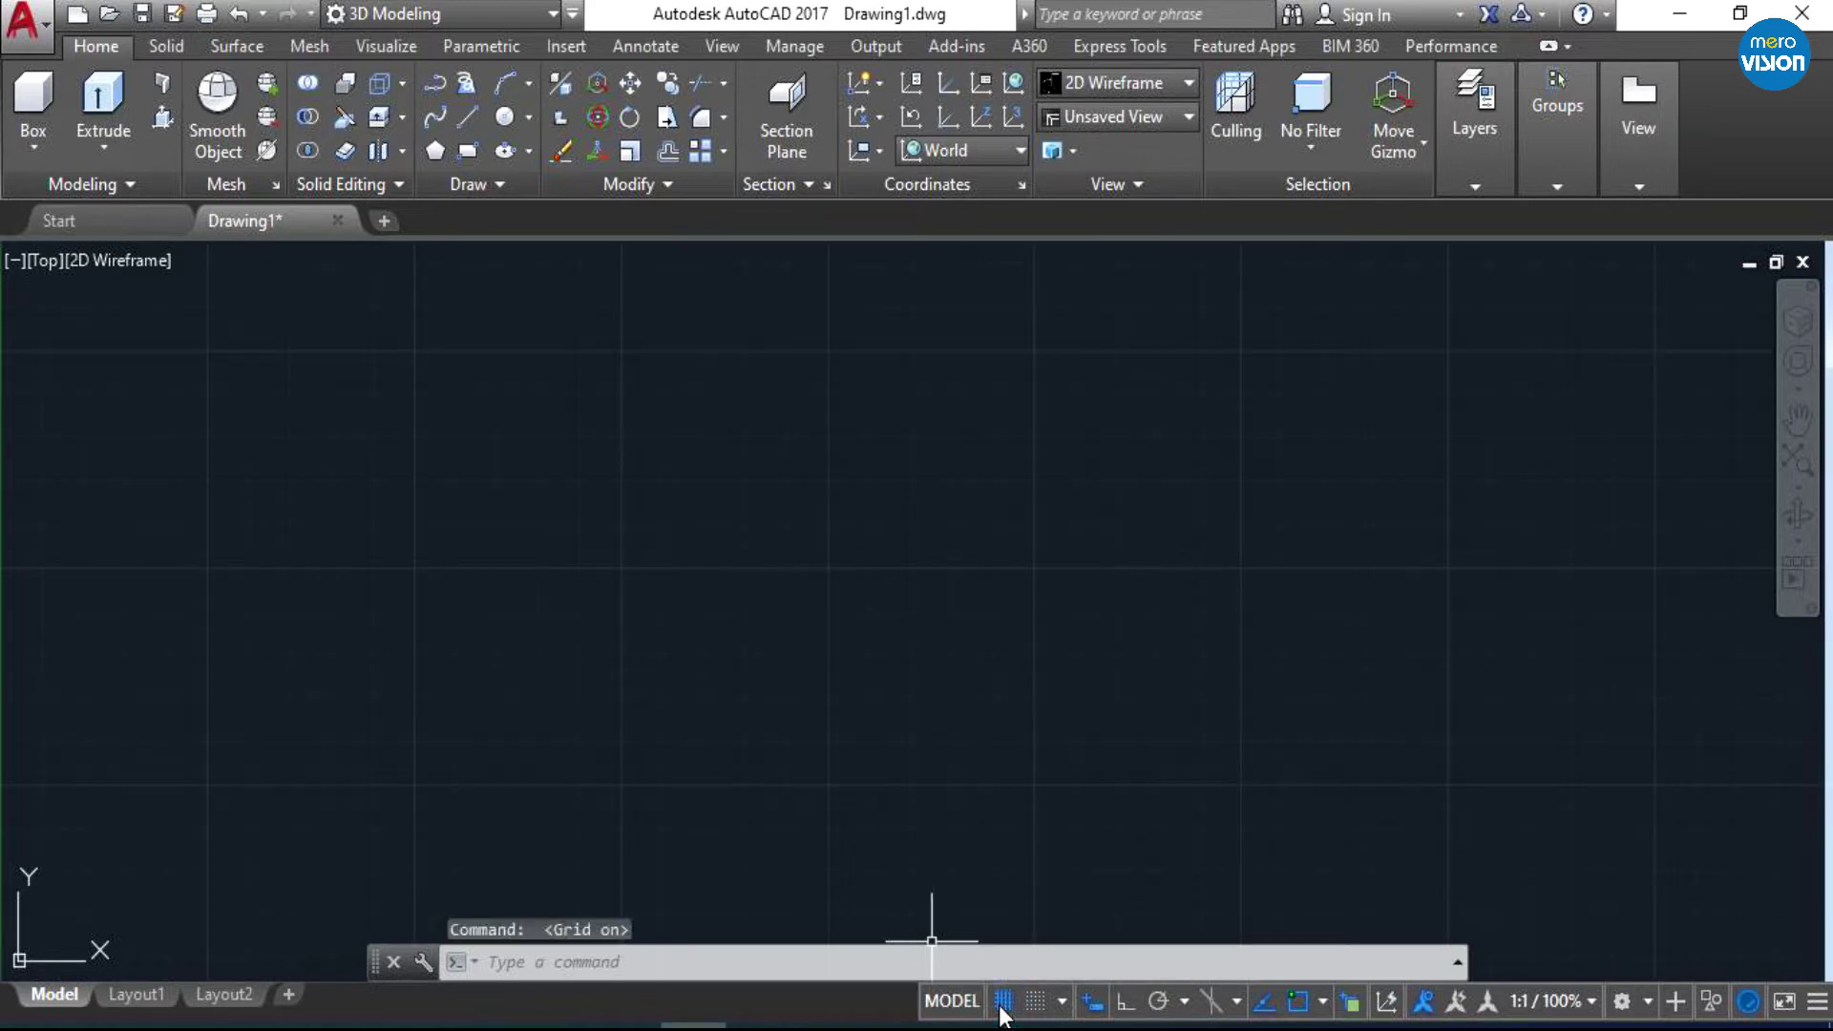
pyautogui.click(1003, 1000)
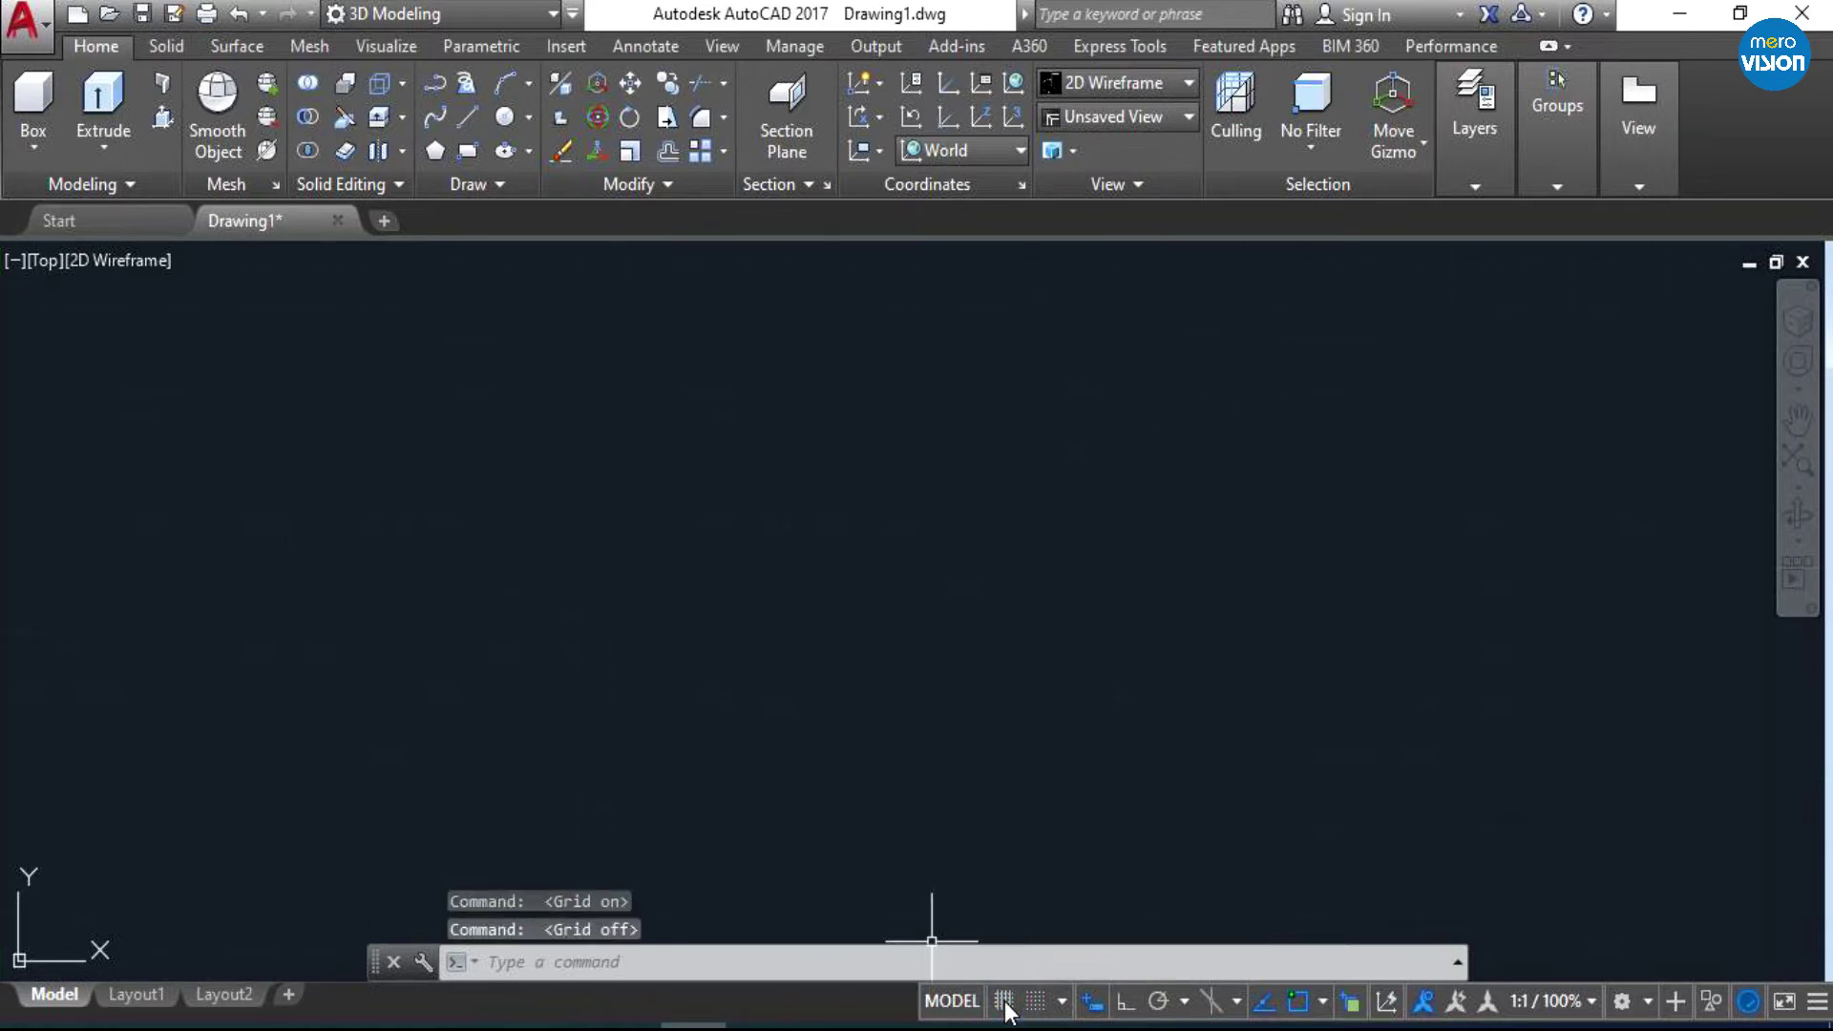
pyautogui.scroll(-2, 517, 624)
pyautogui.scroll(-2, 516, 624)
pyautogui.scroll(2, 517, 624)
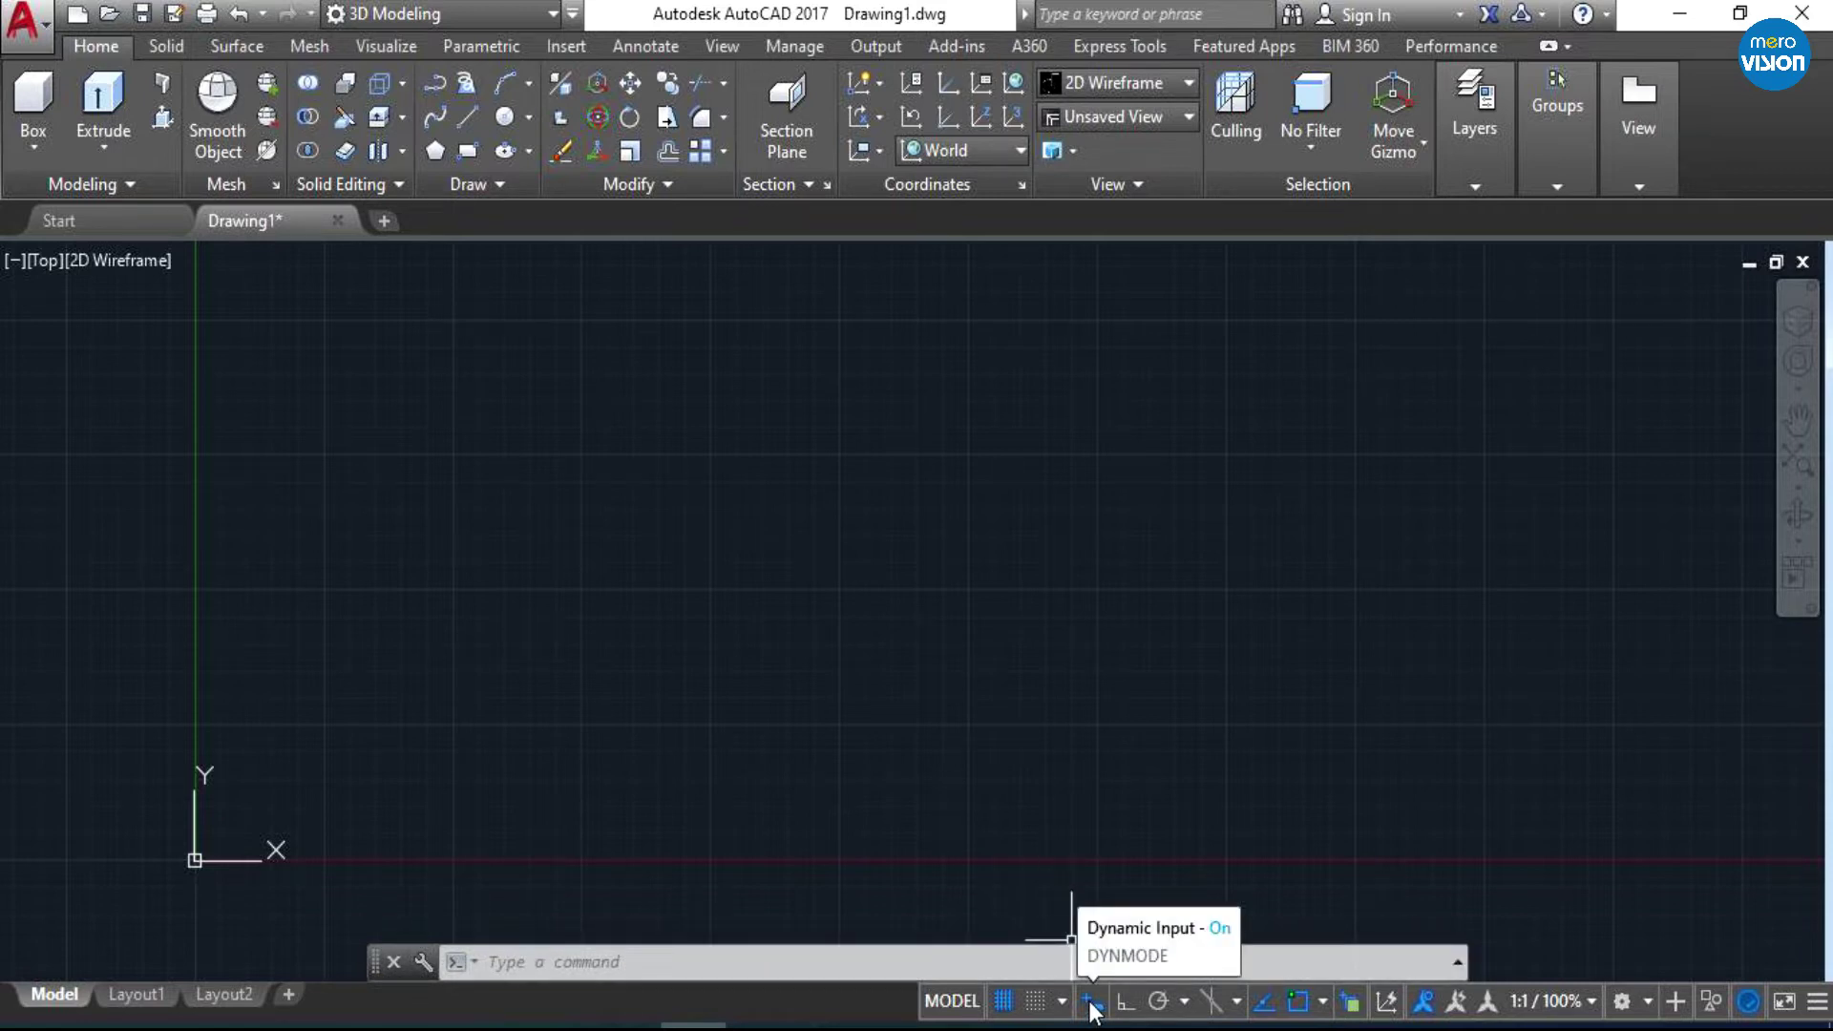
pyautogui.click(641, 501)
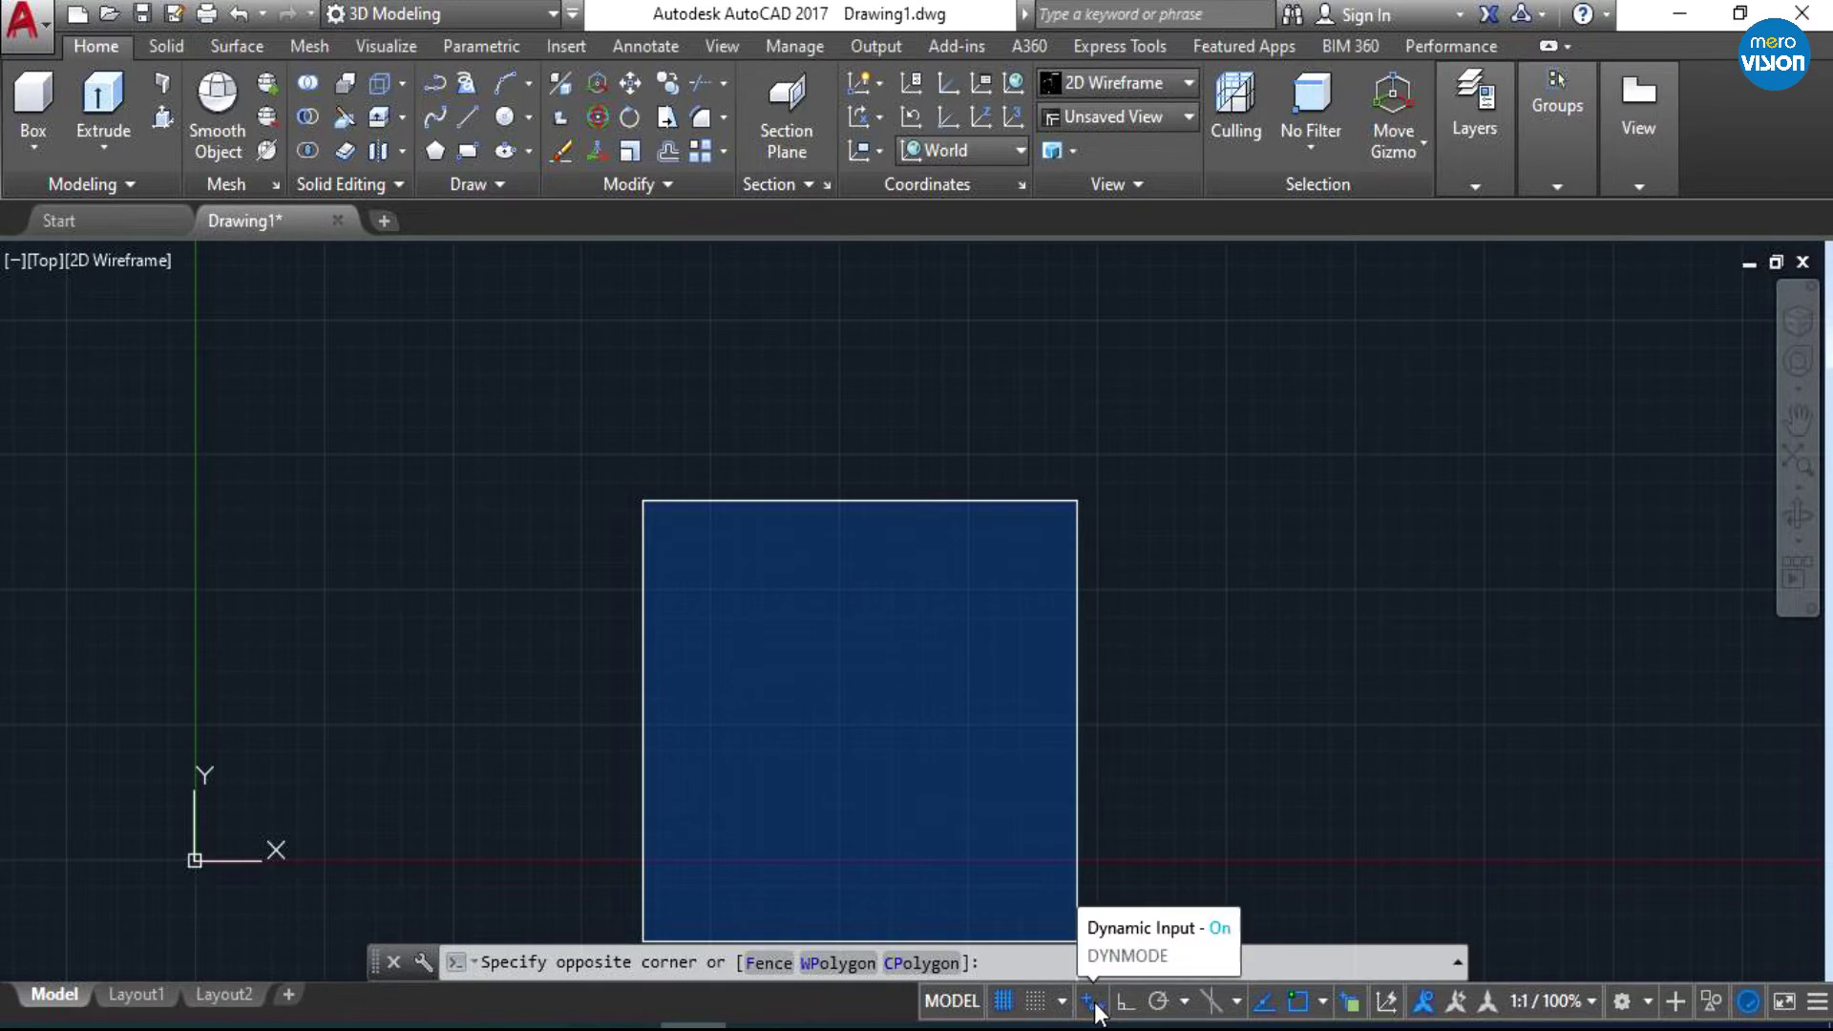
pyautogui.click(1053, 657)
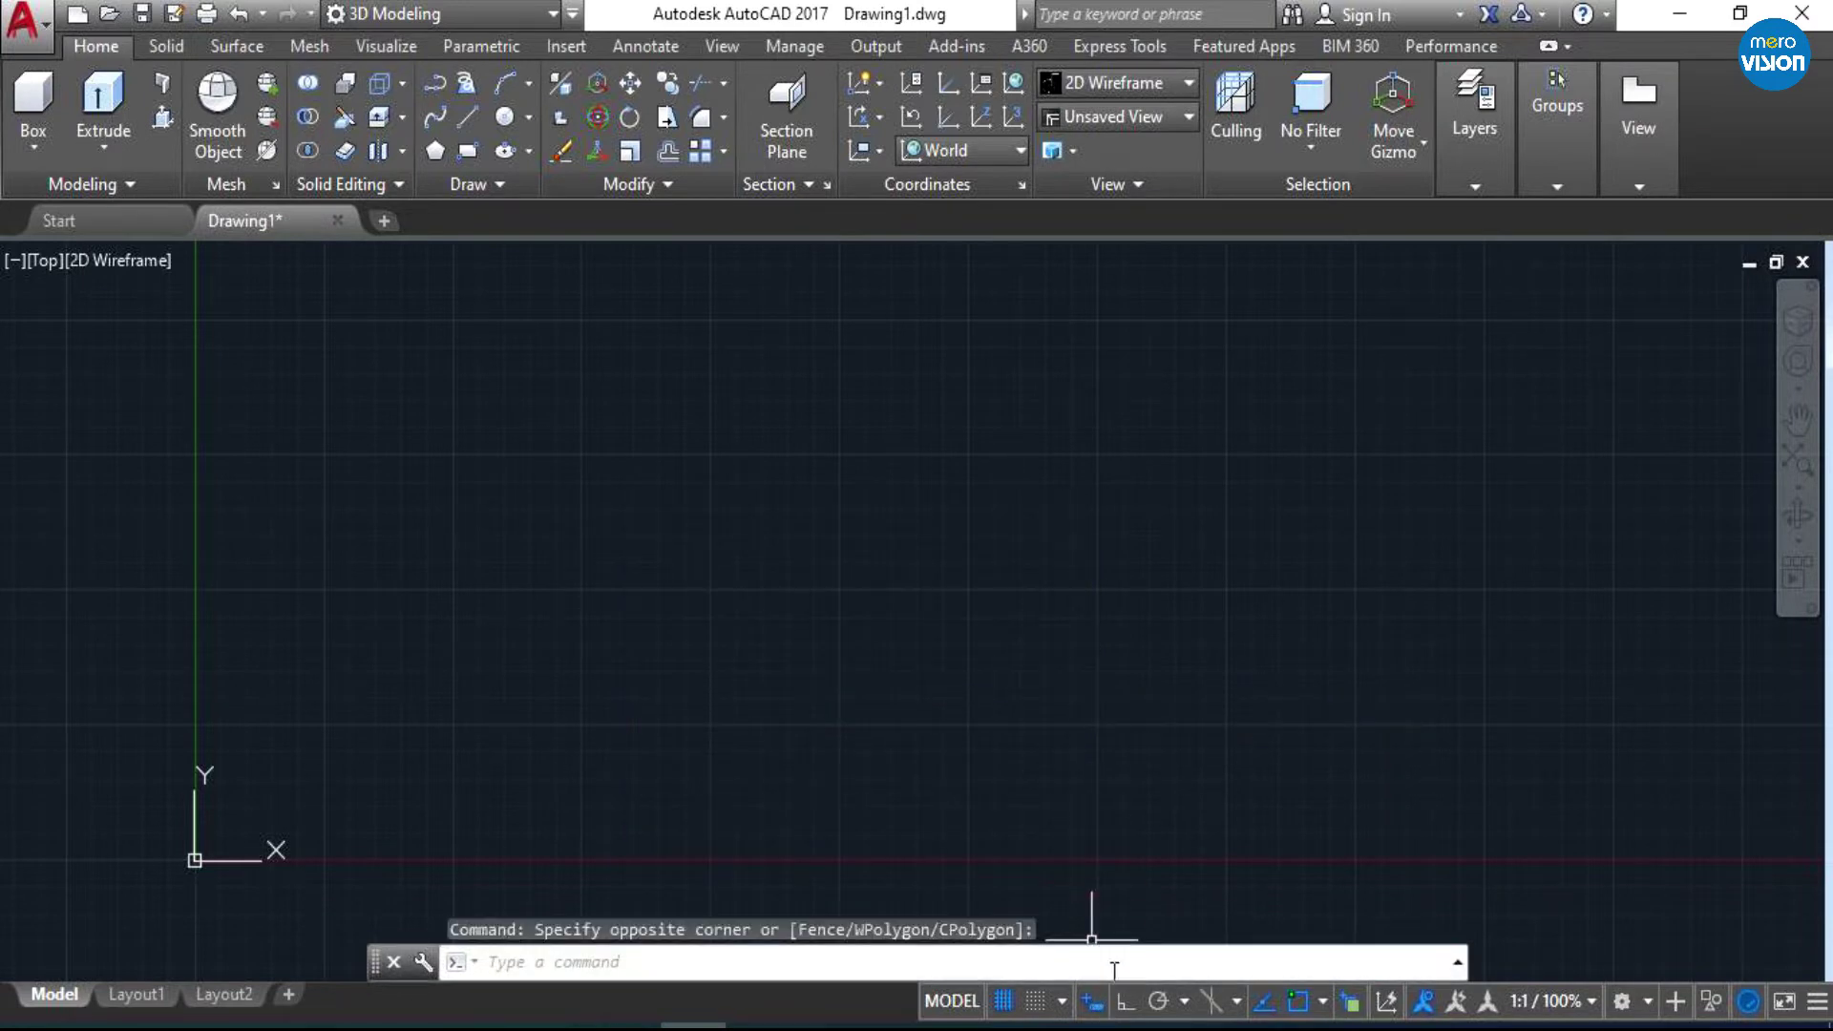
pyautogui.click(533, 302)
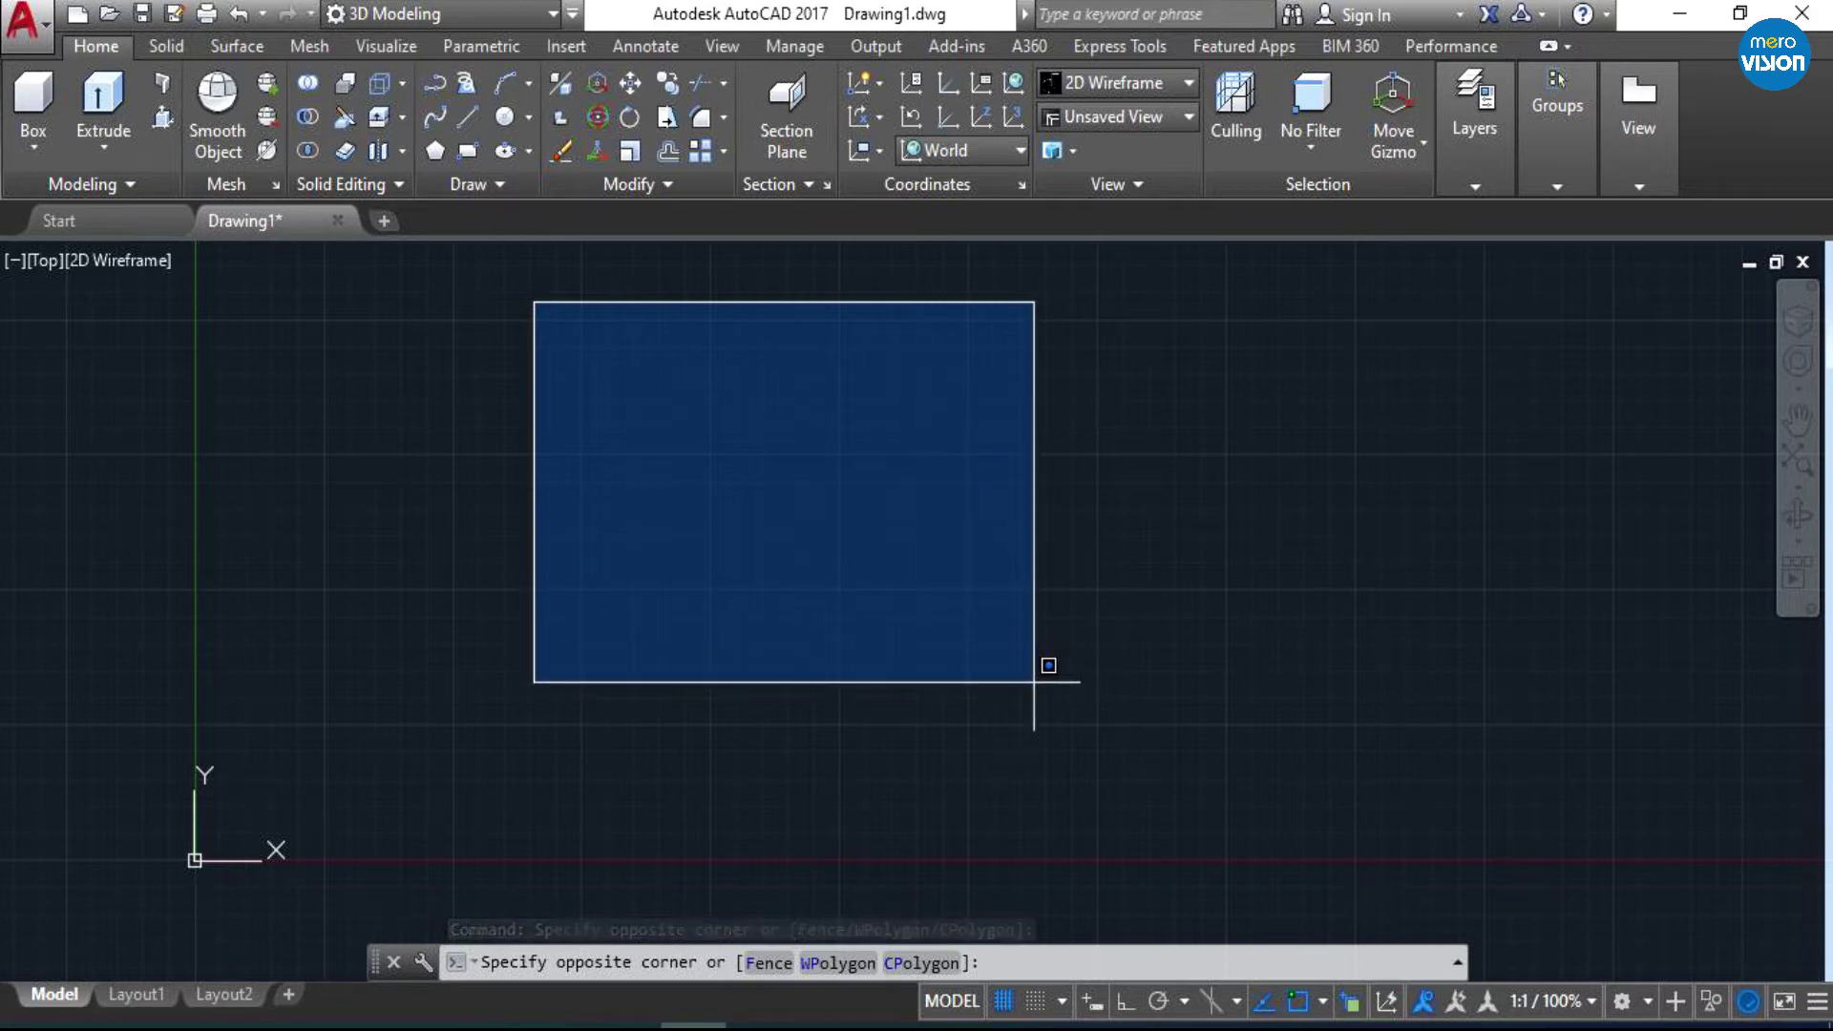
pyautogui.click(1035, 681)
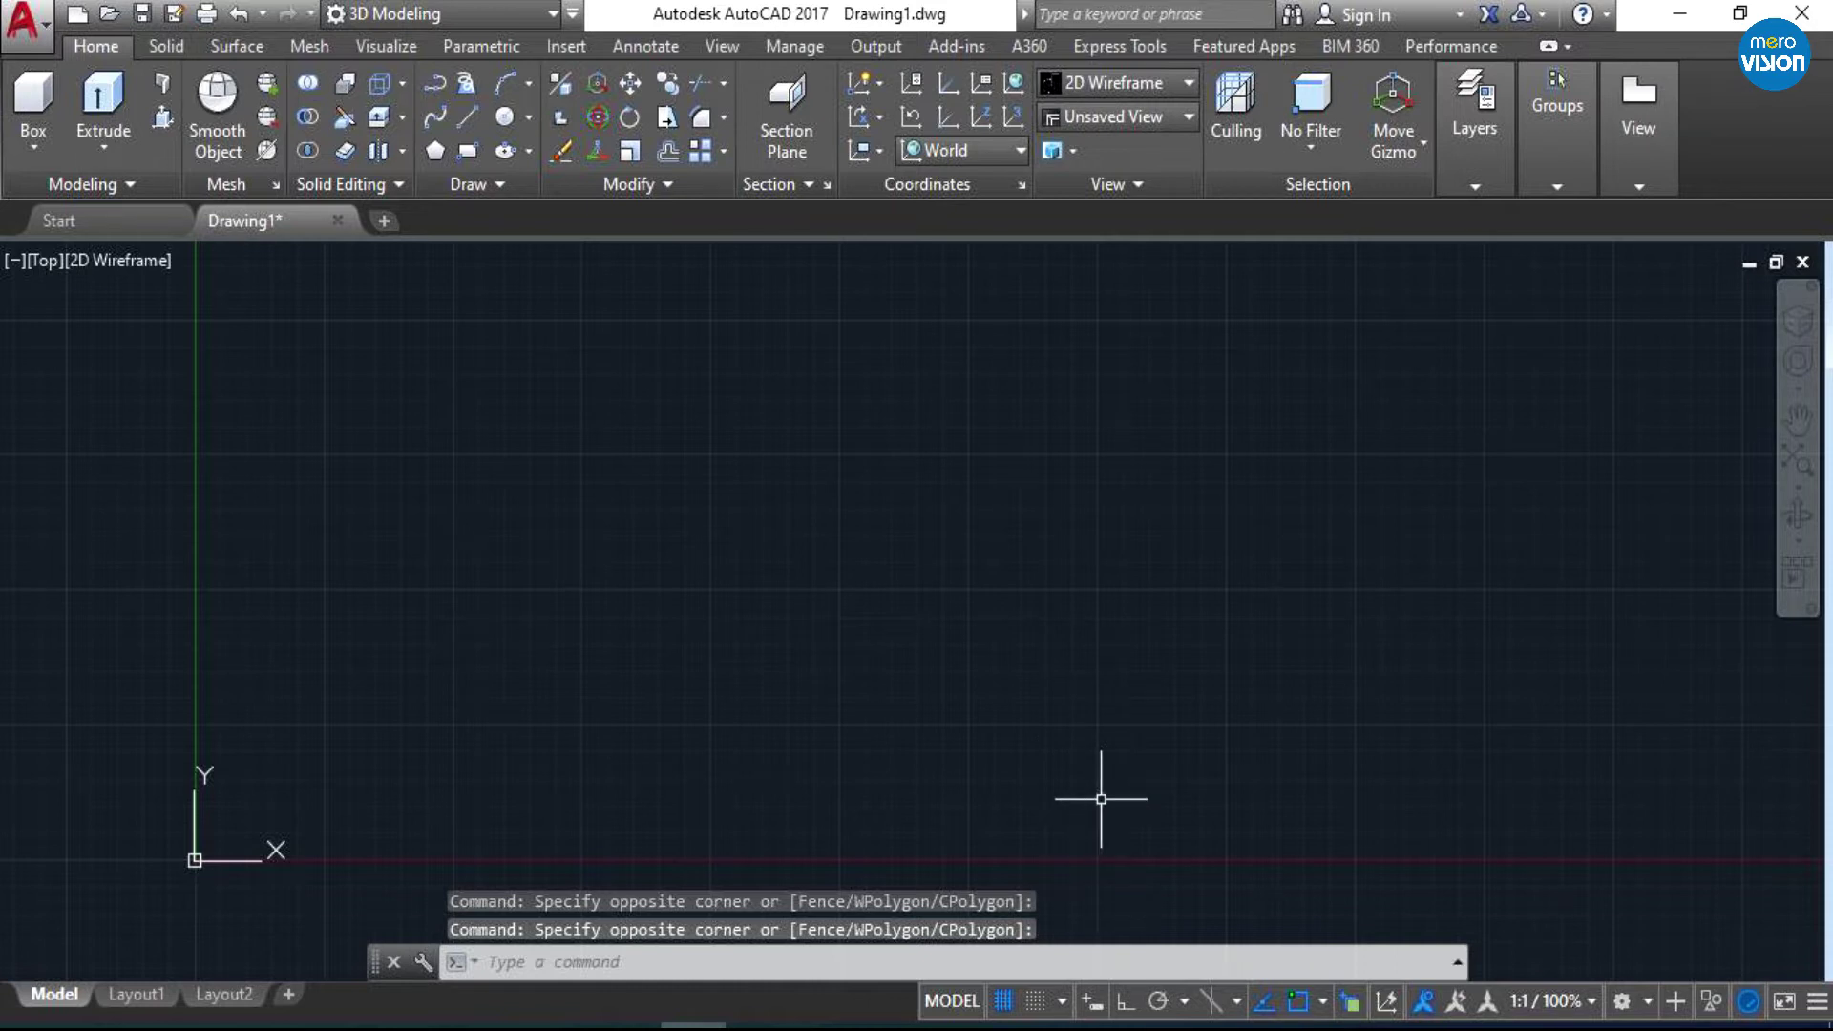
# - Turn on Ortho and start a line with its first point on the left
pyautogui.click(1127, 1001)
pyautogui.click(468, 116)
pyautogui.click(481, 571)
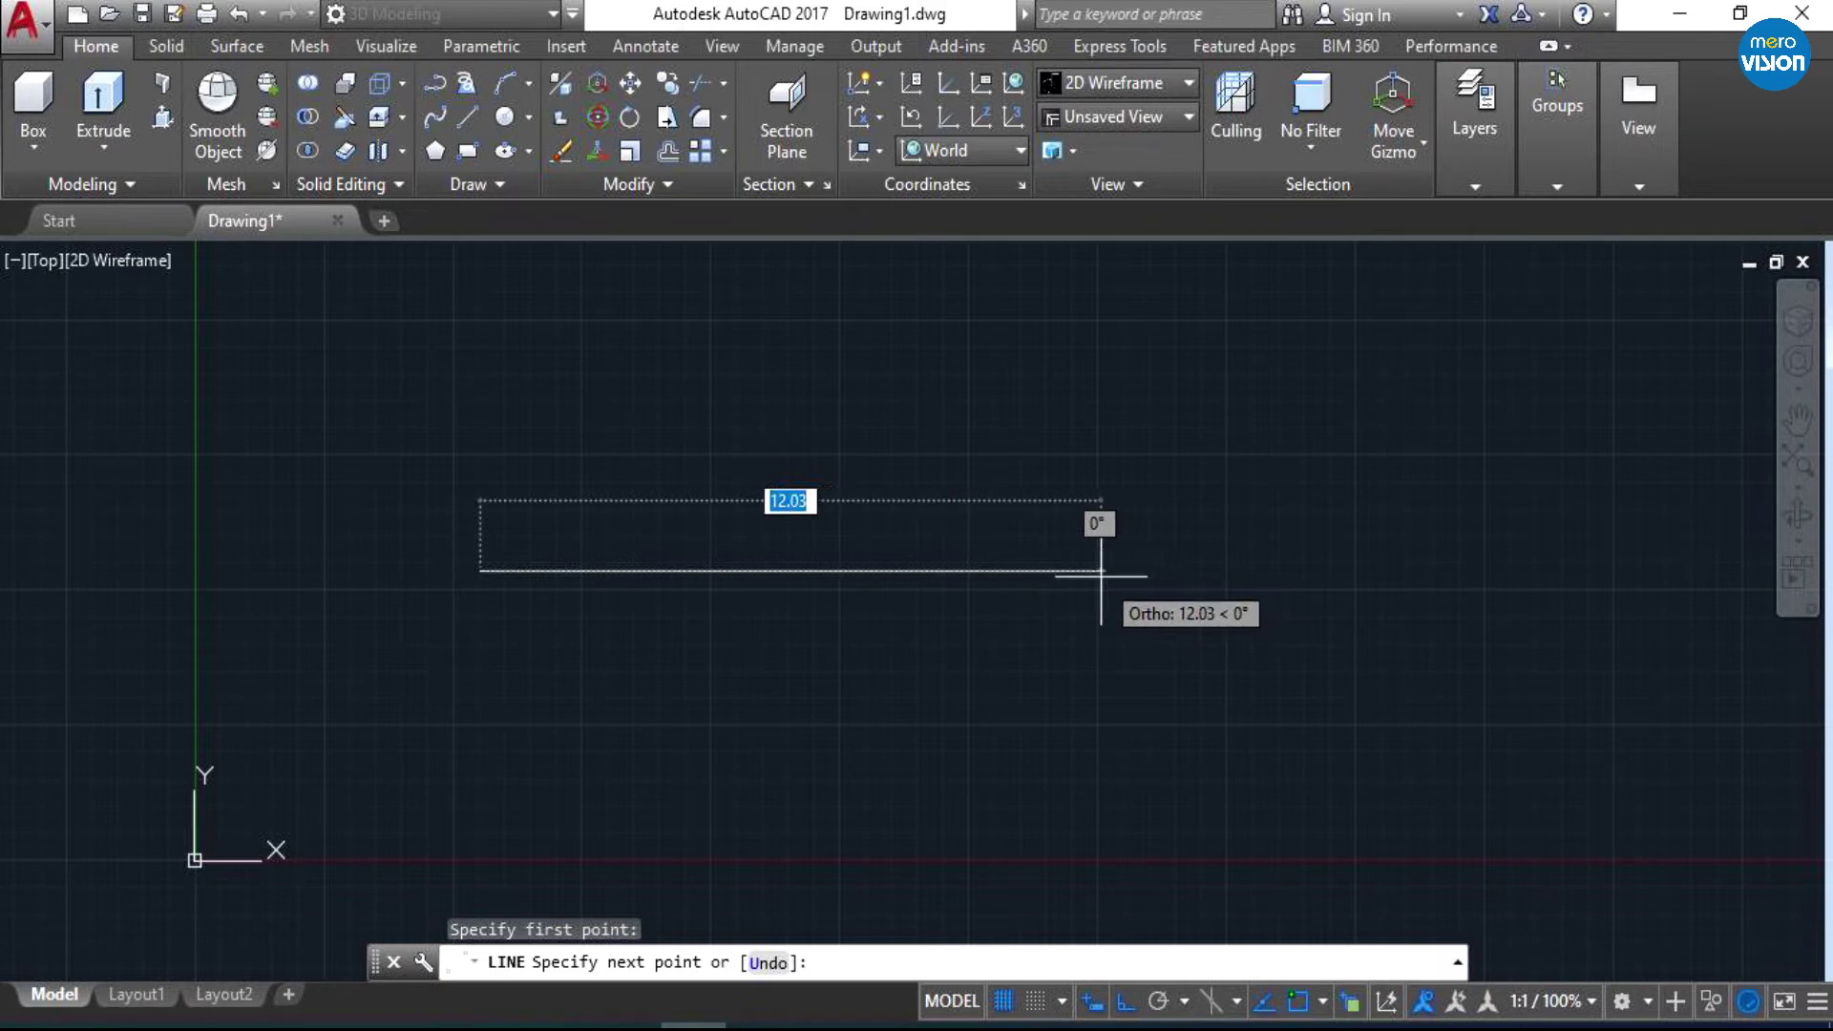
# - Draw a horizontal line and a vertical line up from its right end, then disable Object Snap
pyautogui.click(1101, 571)
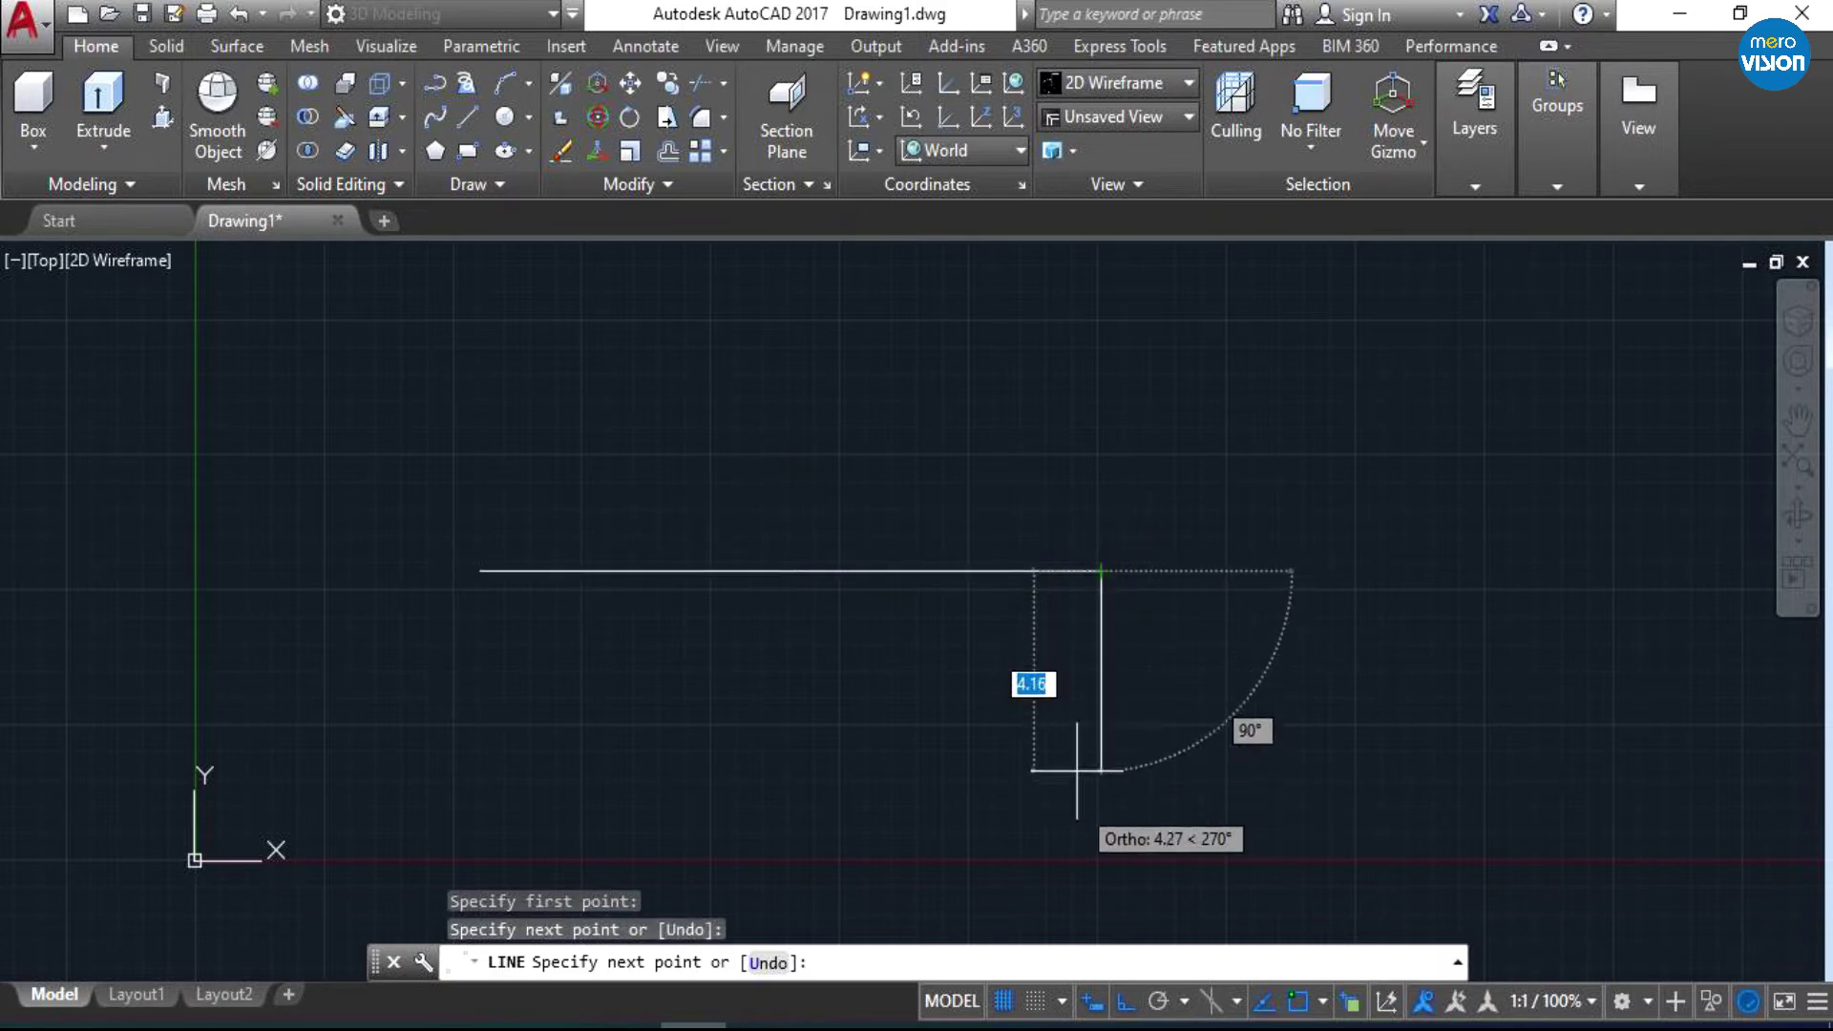
pyautogui.click(1101, 322)
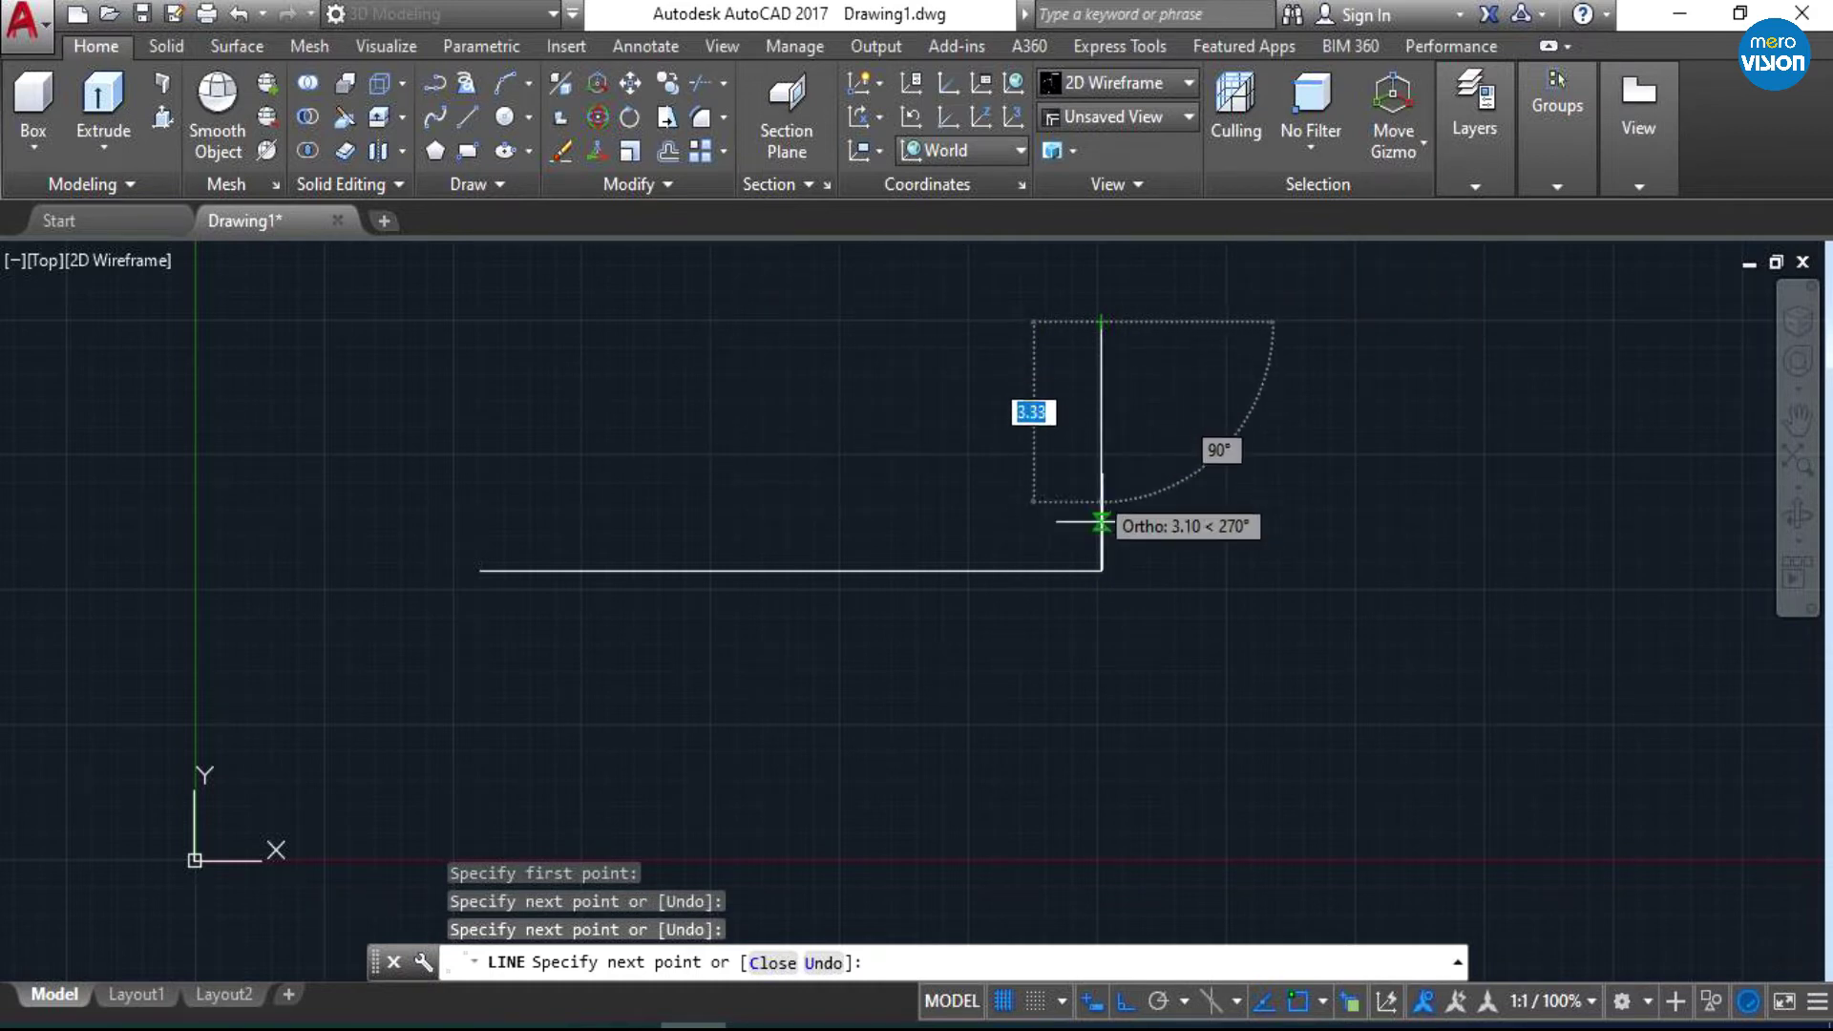
pyautogui.scroll(-2, 825, 833)
pyautogui.scroll(3, 969, 471)
pyautogui.scroll(-1, 1021, 458)
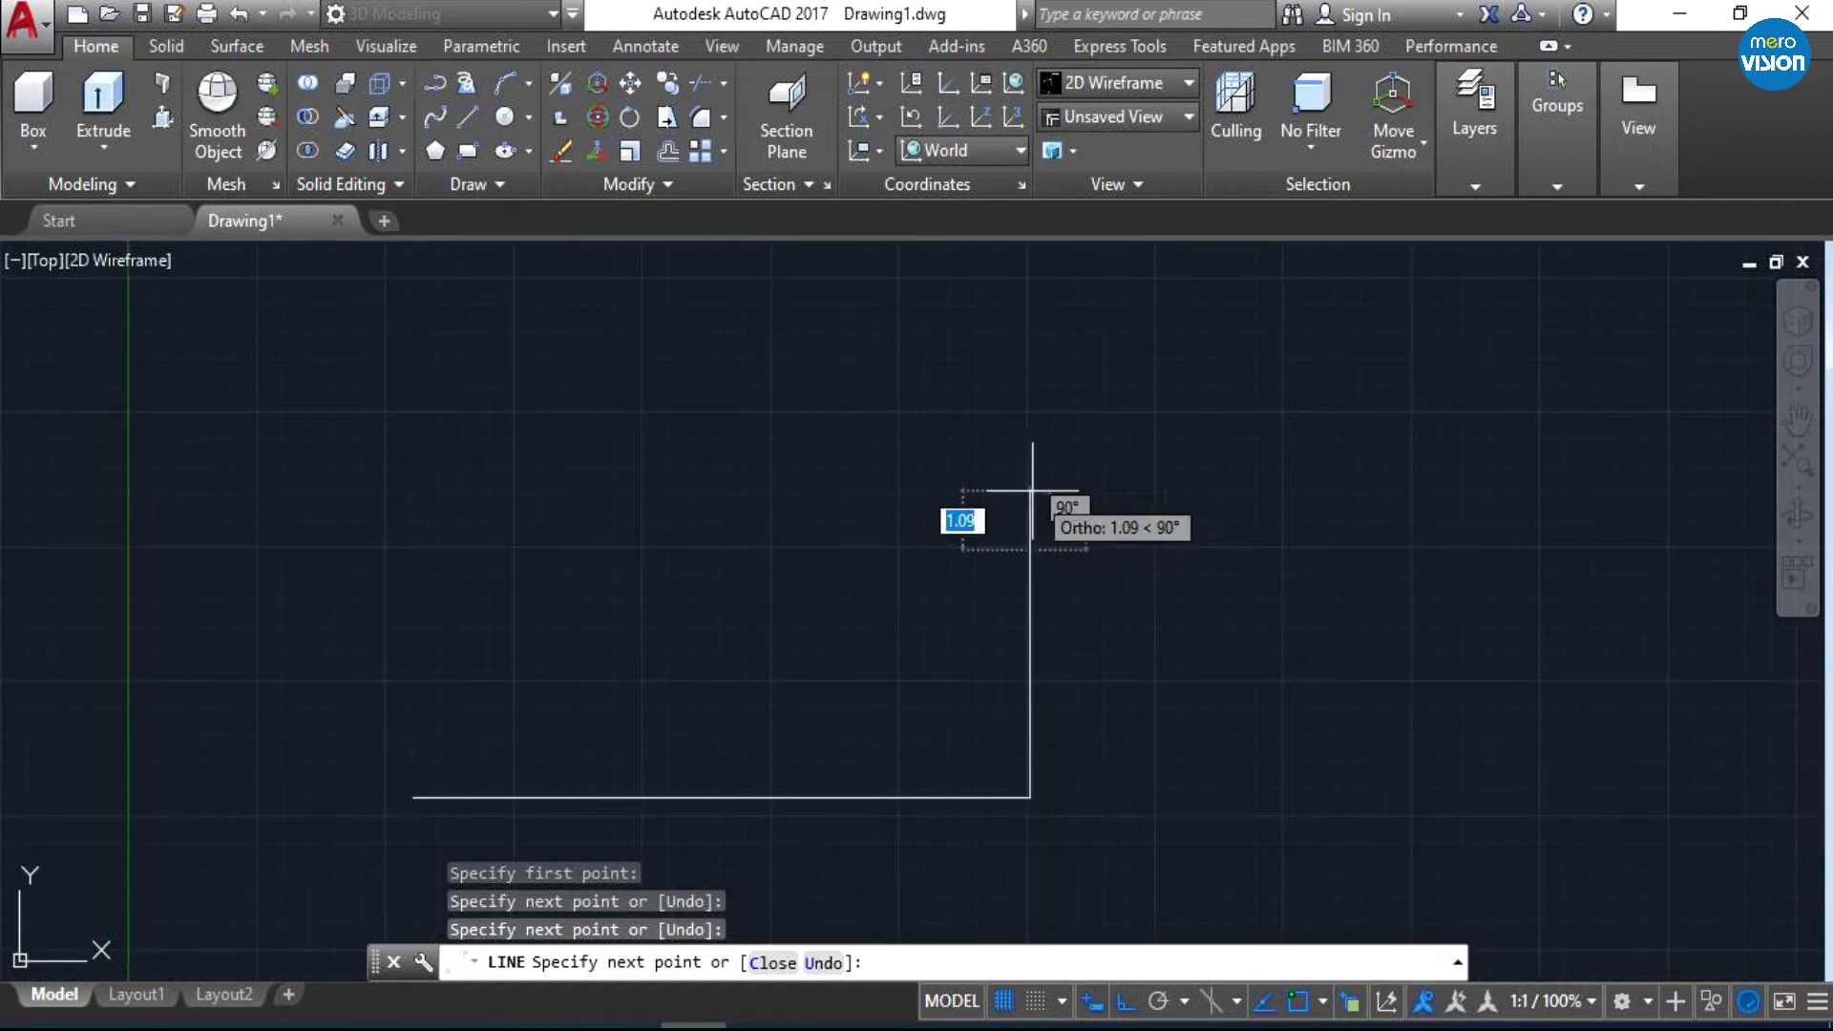
pyautogui.press('Escape')
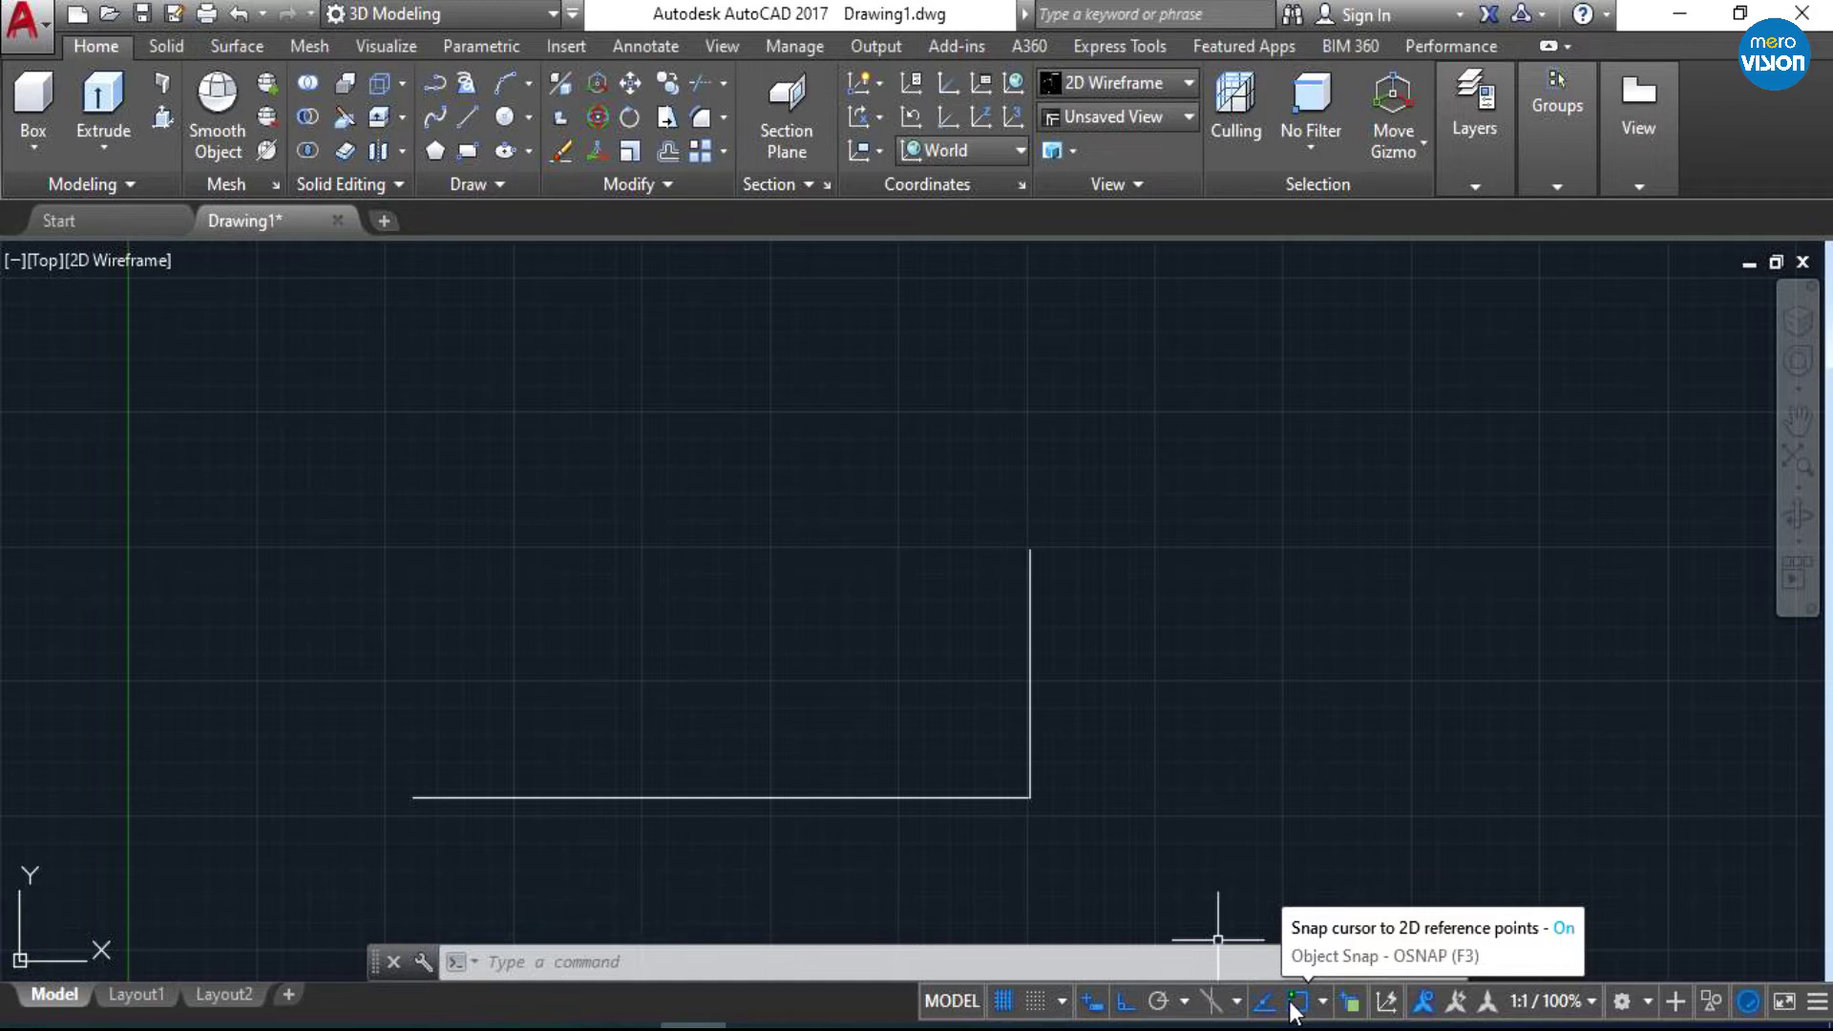
pyautogui.click(1299, 1003)
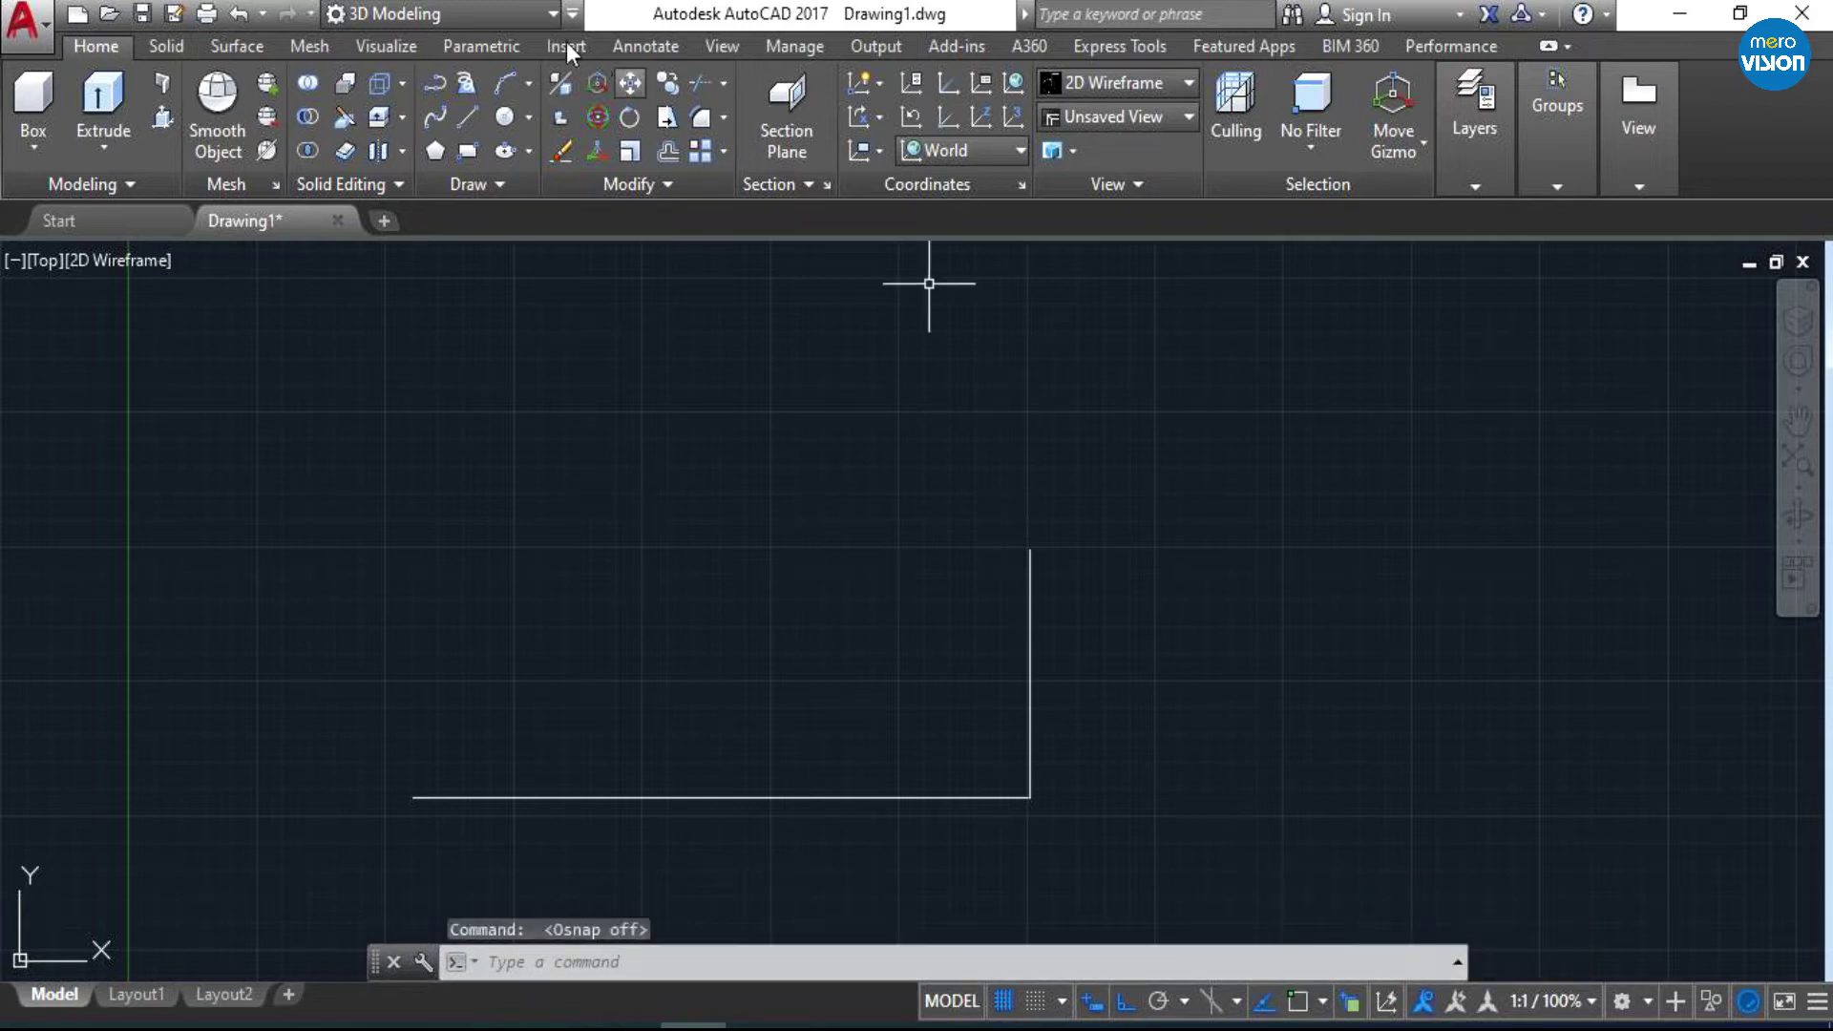
pyautogui.click(466, 117)
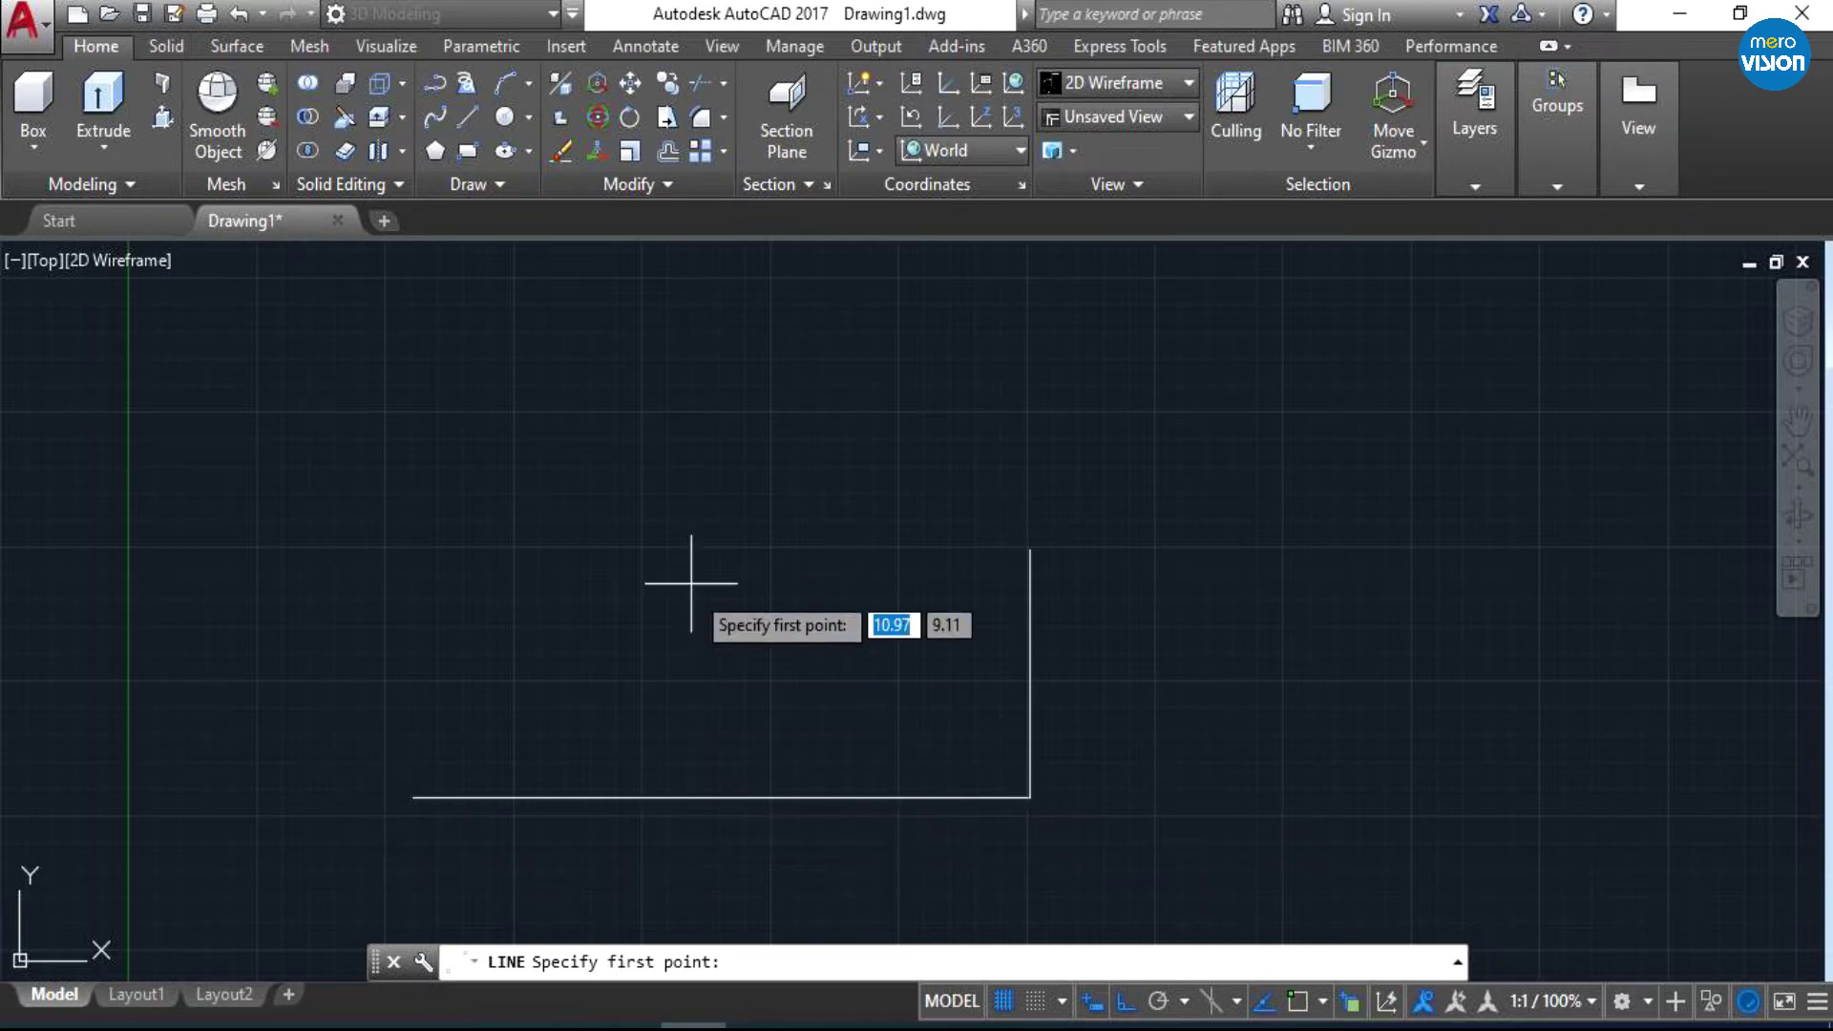
# - Re-enable Object Snap and draw a tall vertical line up from the bottom line's midpoint
pyautogui.click(1297, 1001)
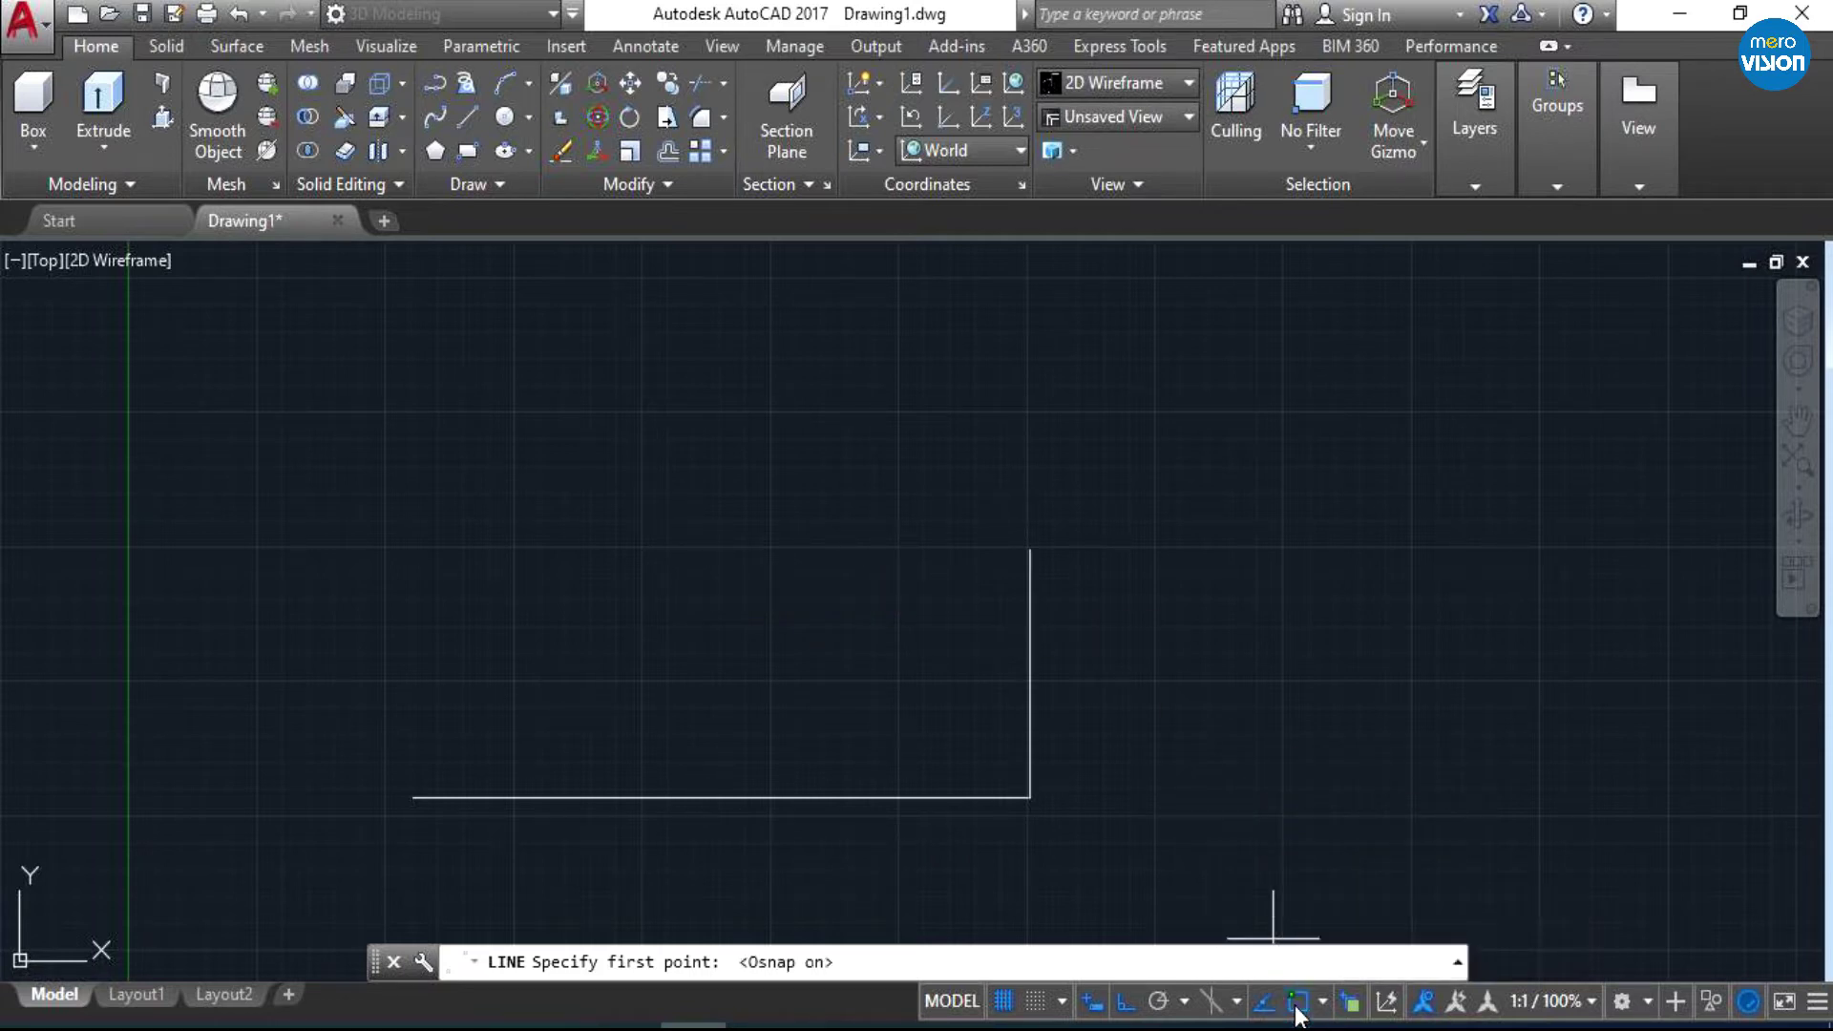
pyautogui.click(412, 797)
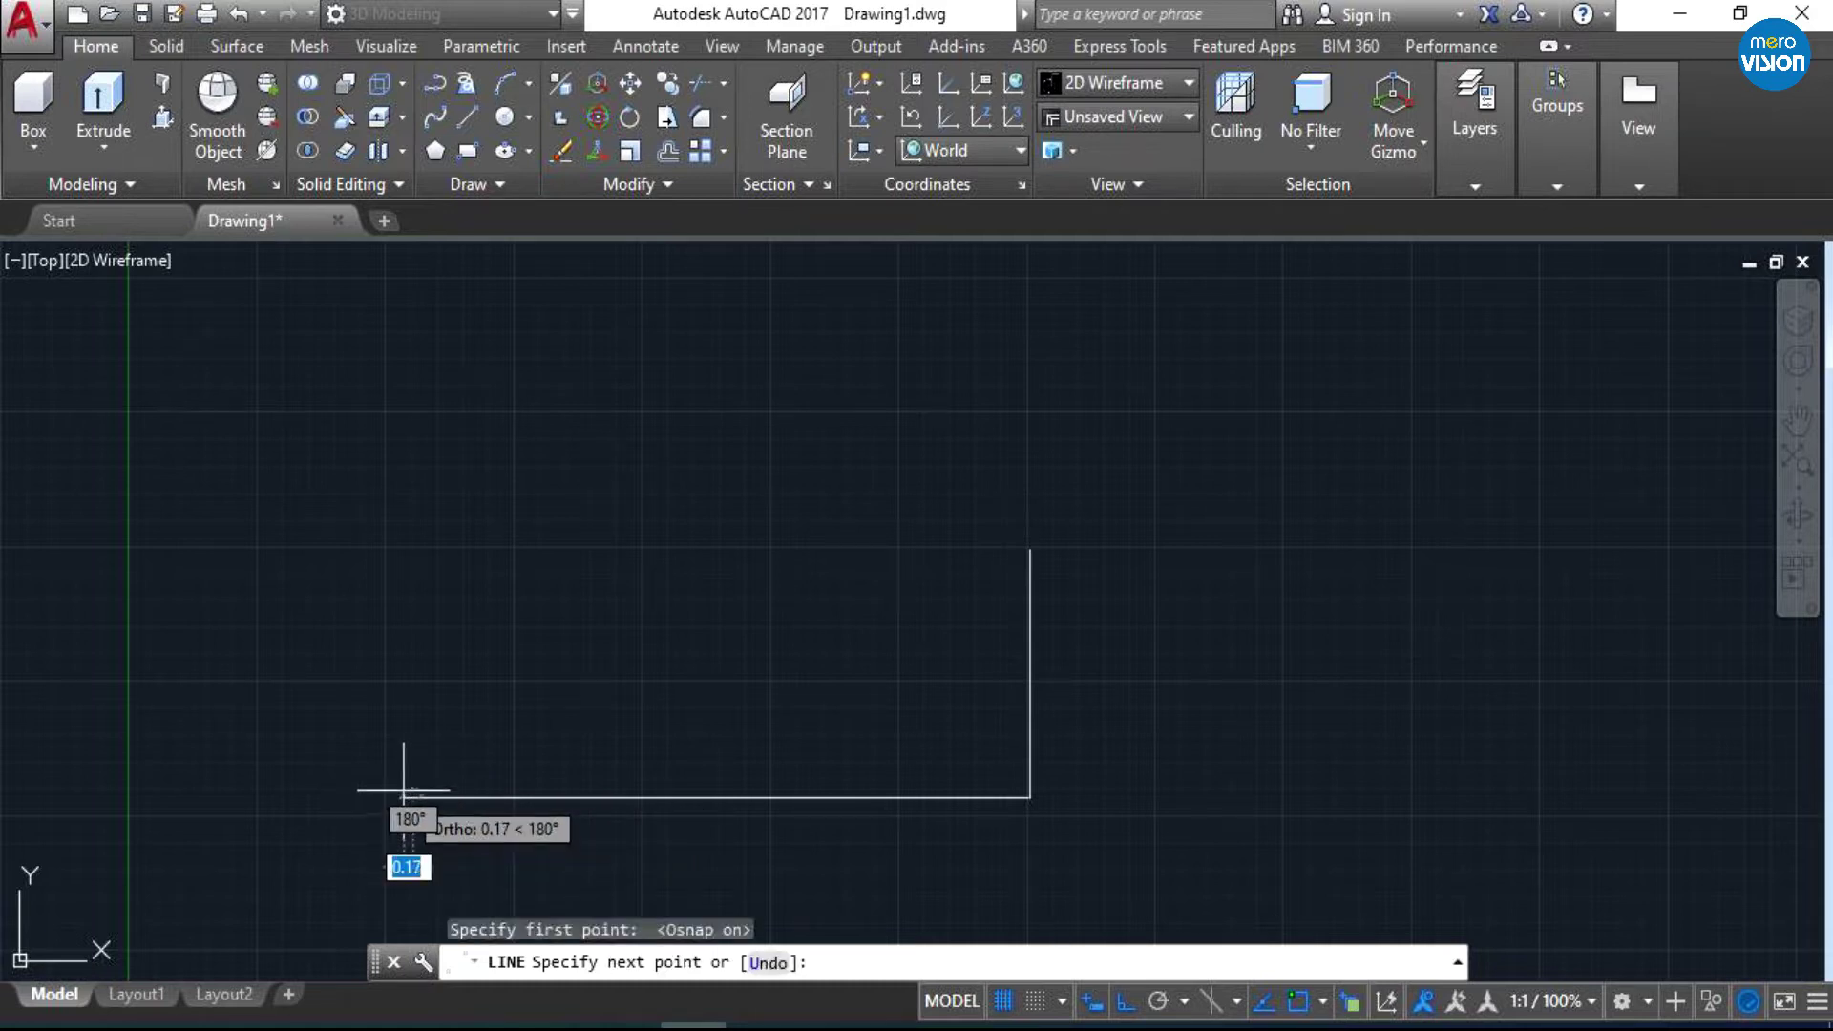
pyautogui.press('Escape')
pyautogui.press('space')
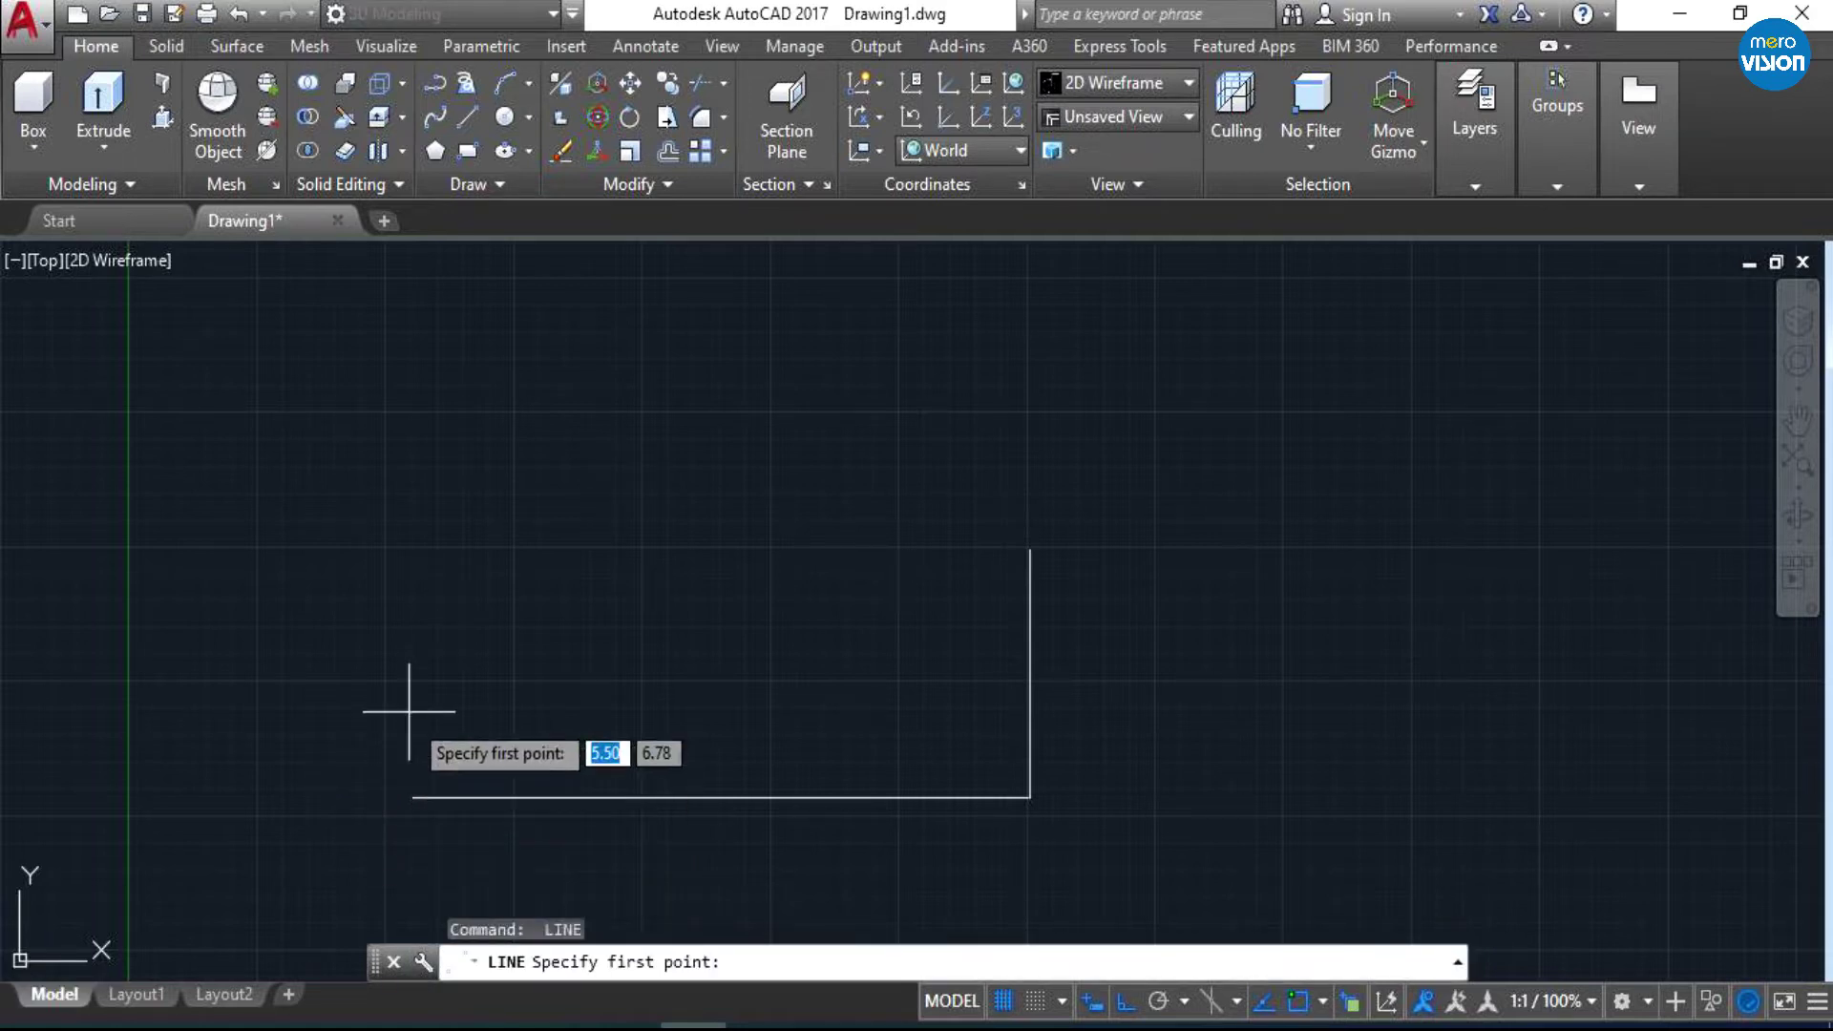
pyautogui.click(464, 118)
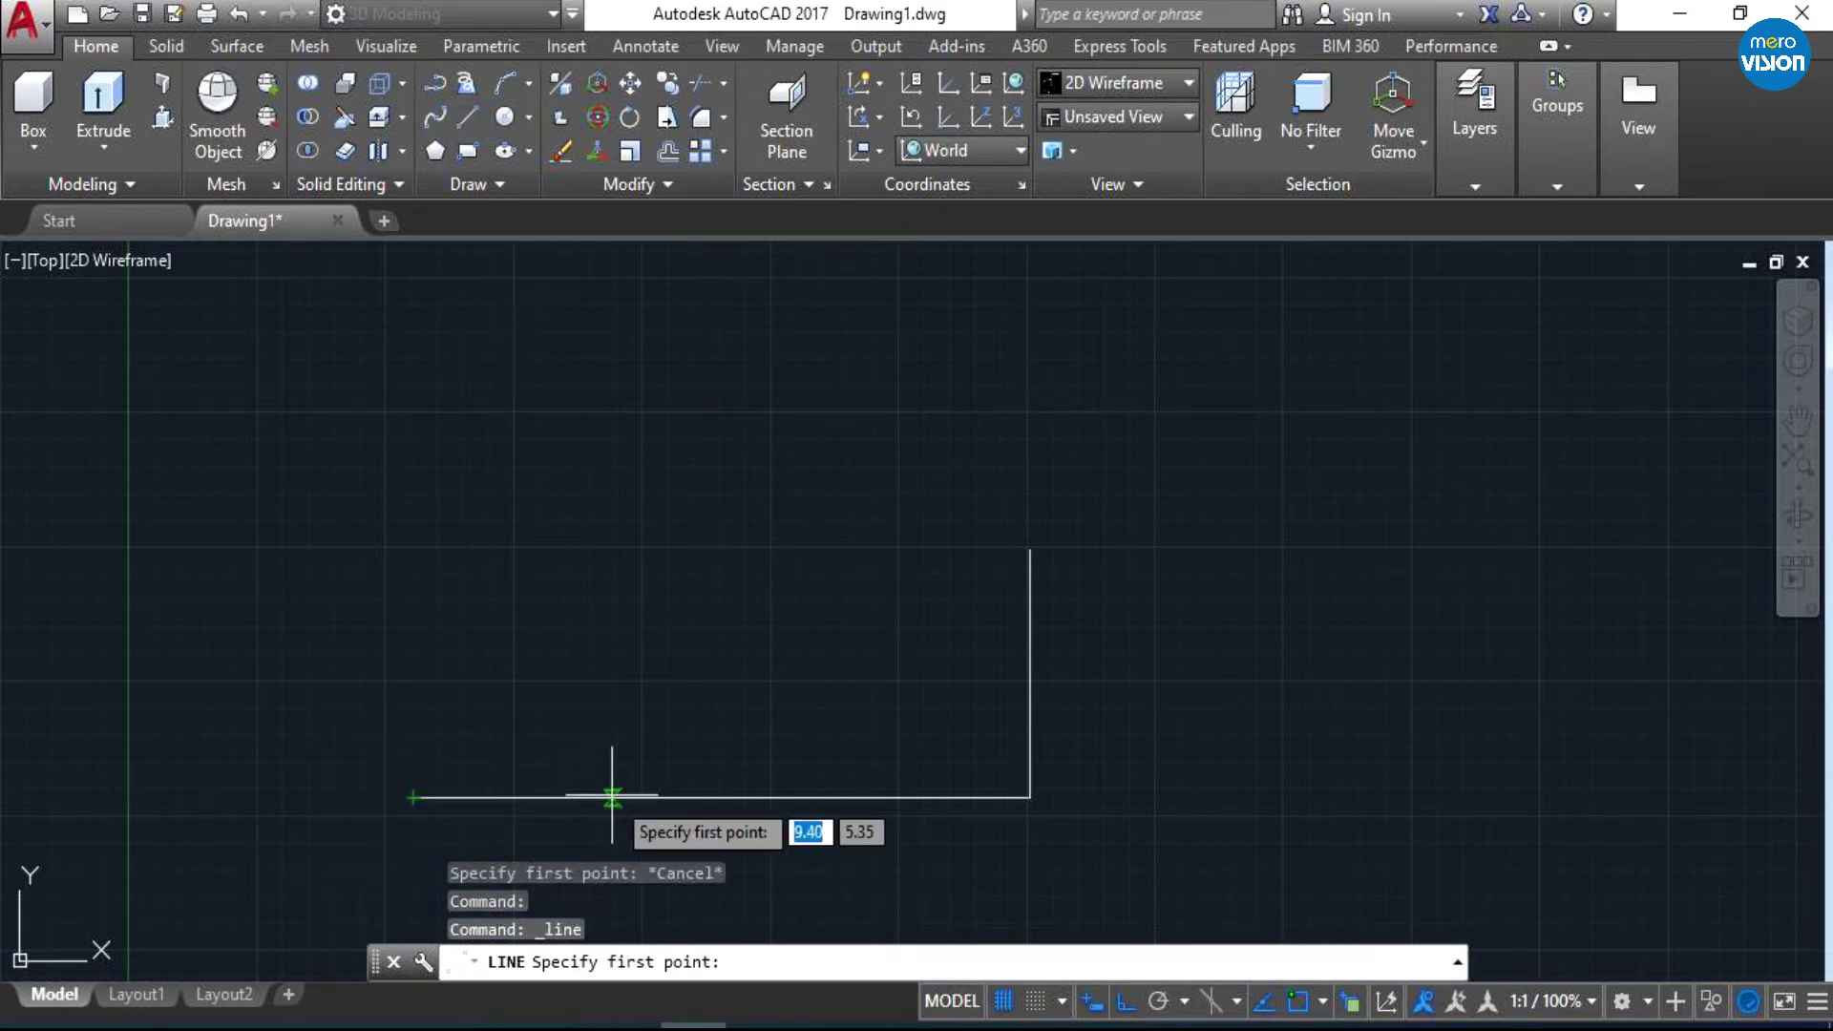
pyautogui.click(721, 798)
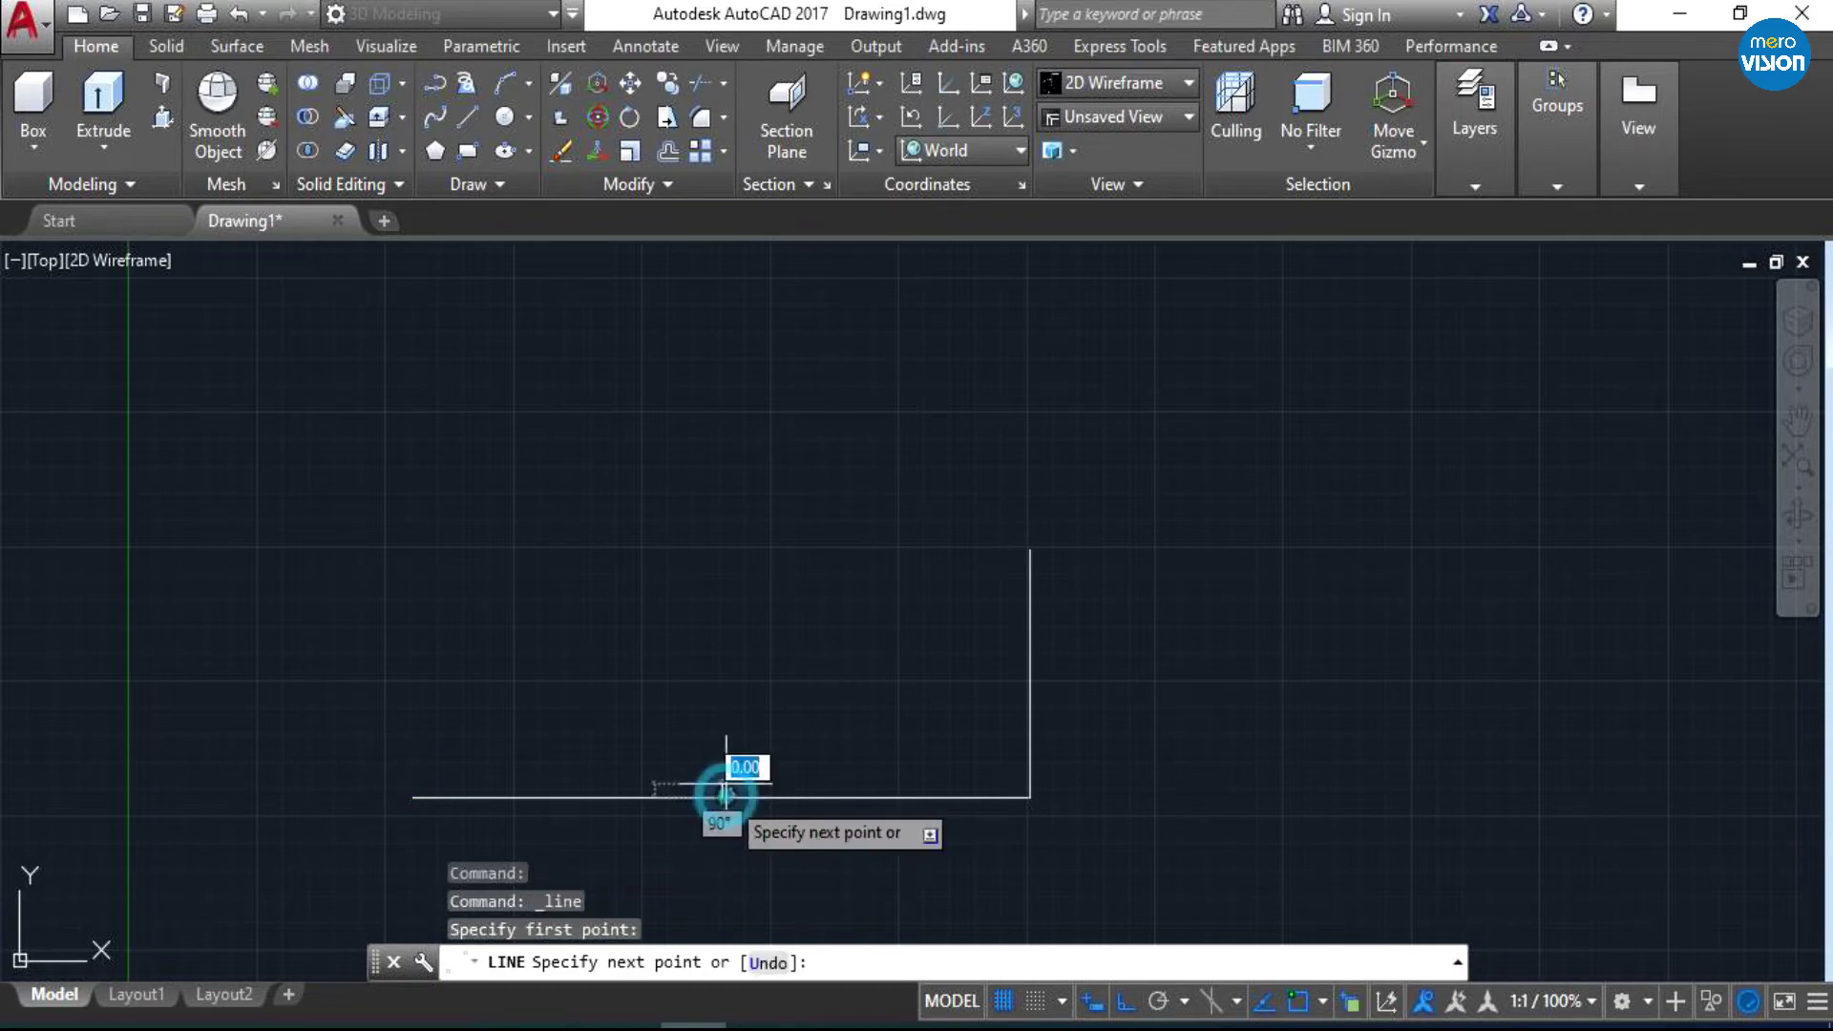
pyautogui.click(733, 349)
pyautogui.press('Escape')
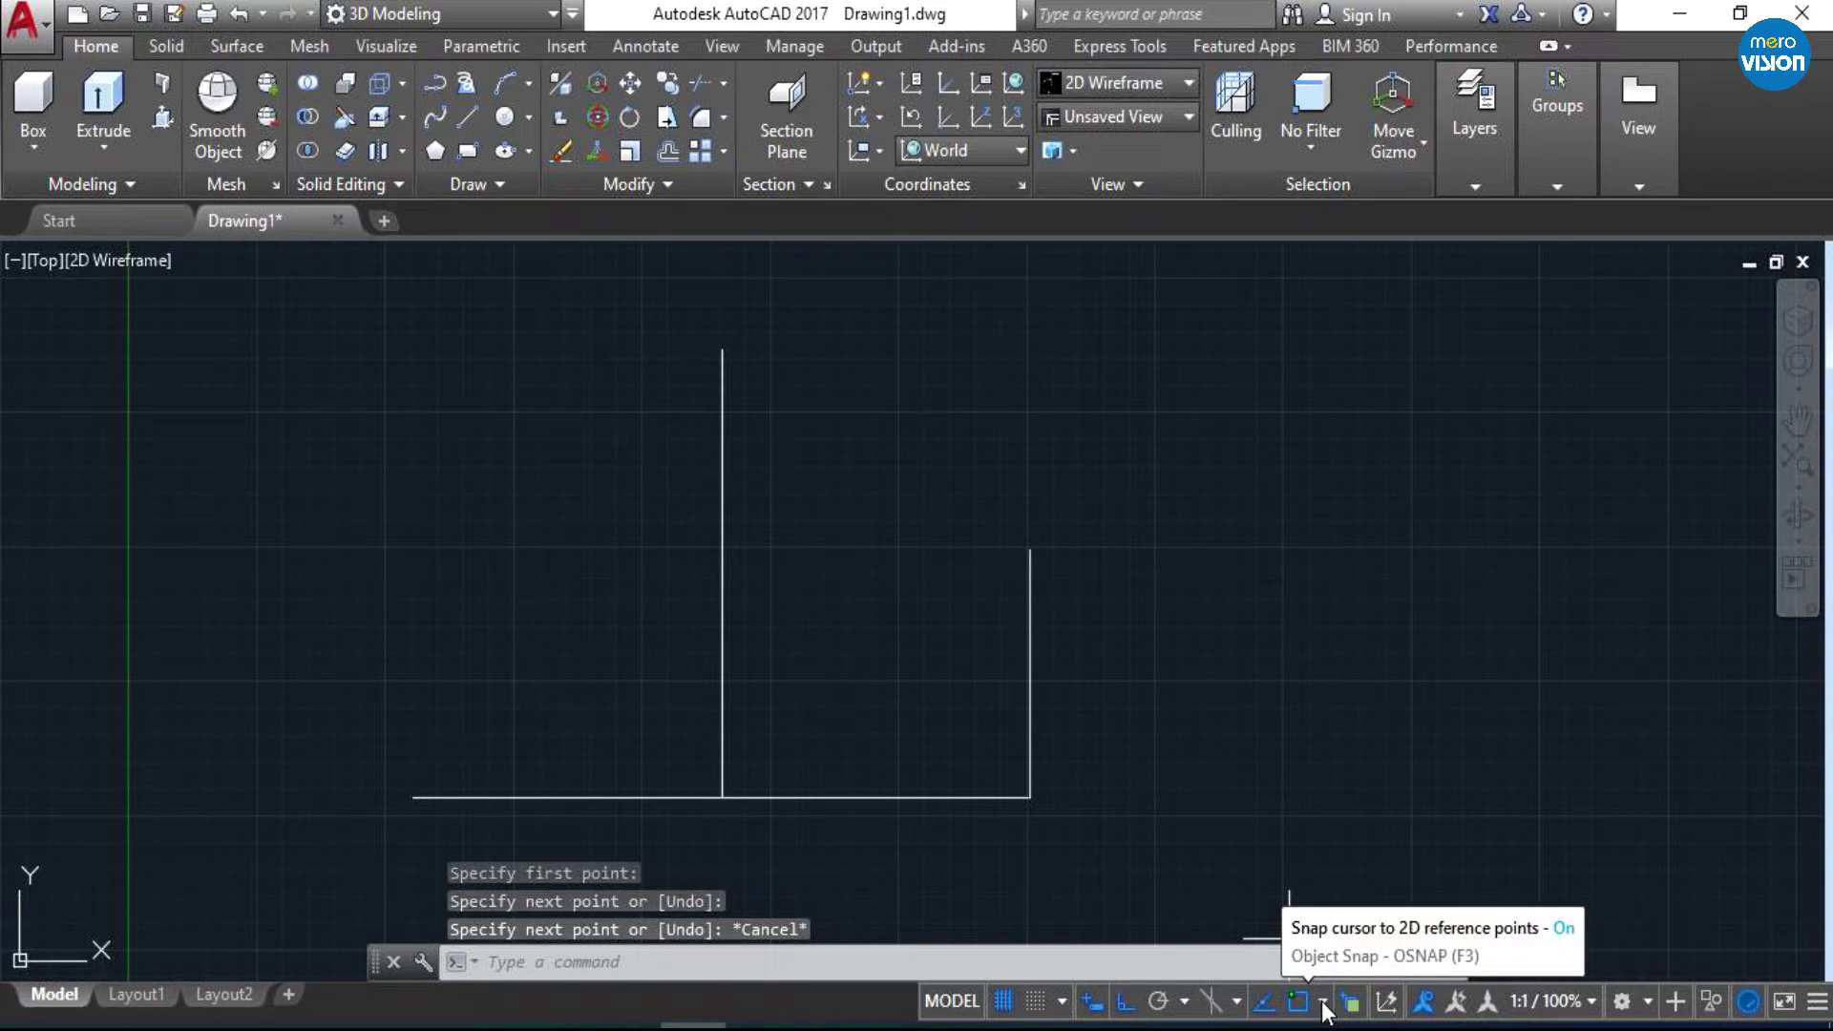
# - Check the object snap mode list and turn selection cycling off
pyautogui.click(1322, 1003)
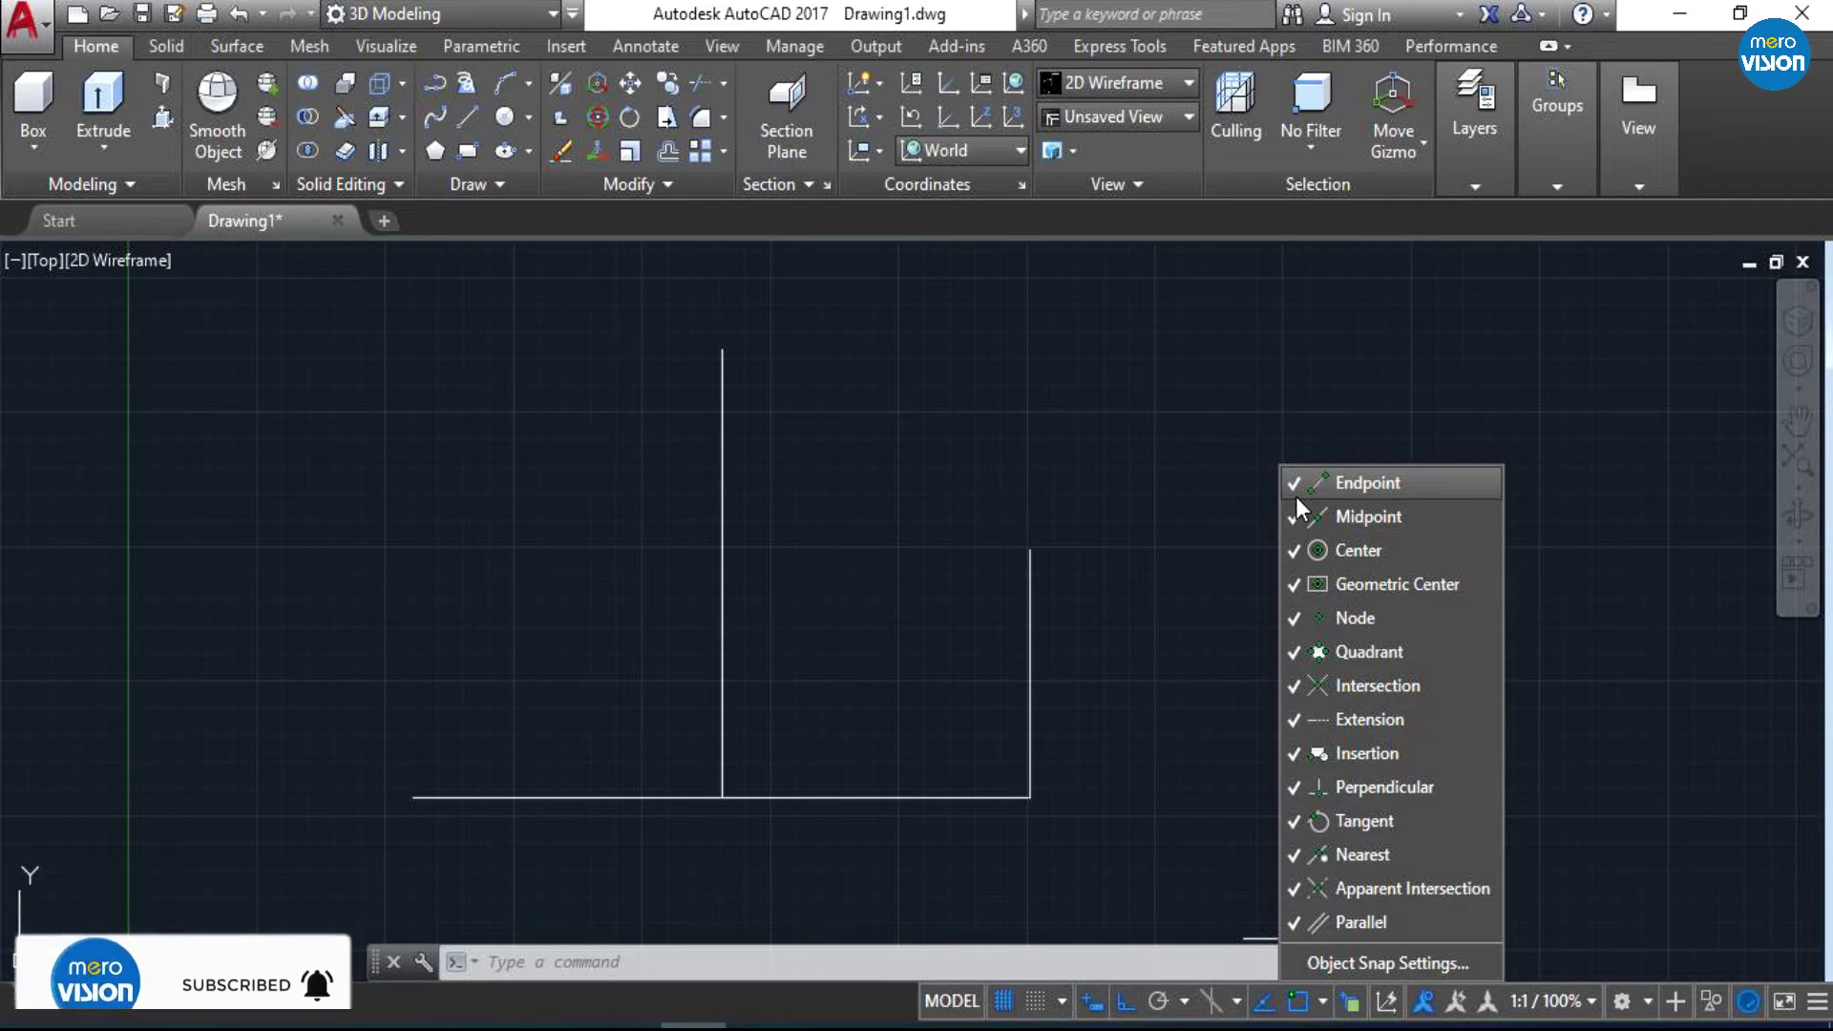
pyautogui.click(1216, 498)
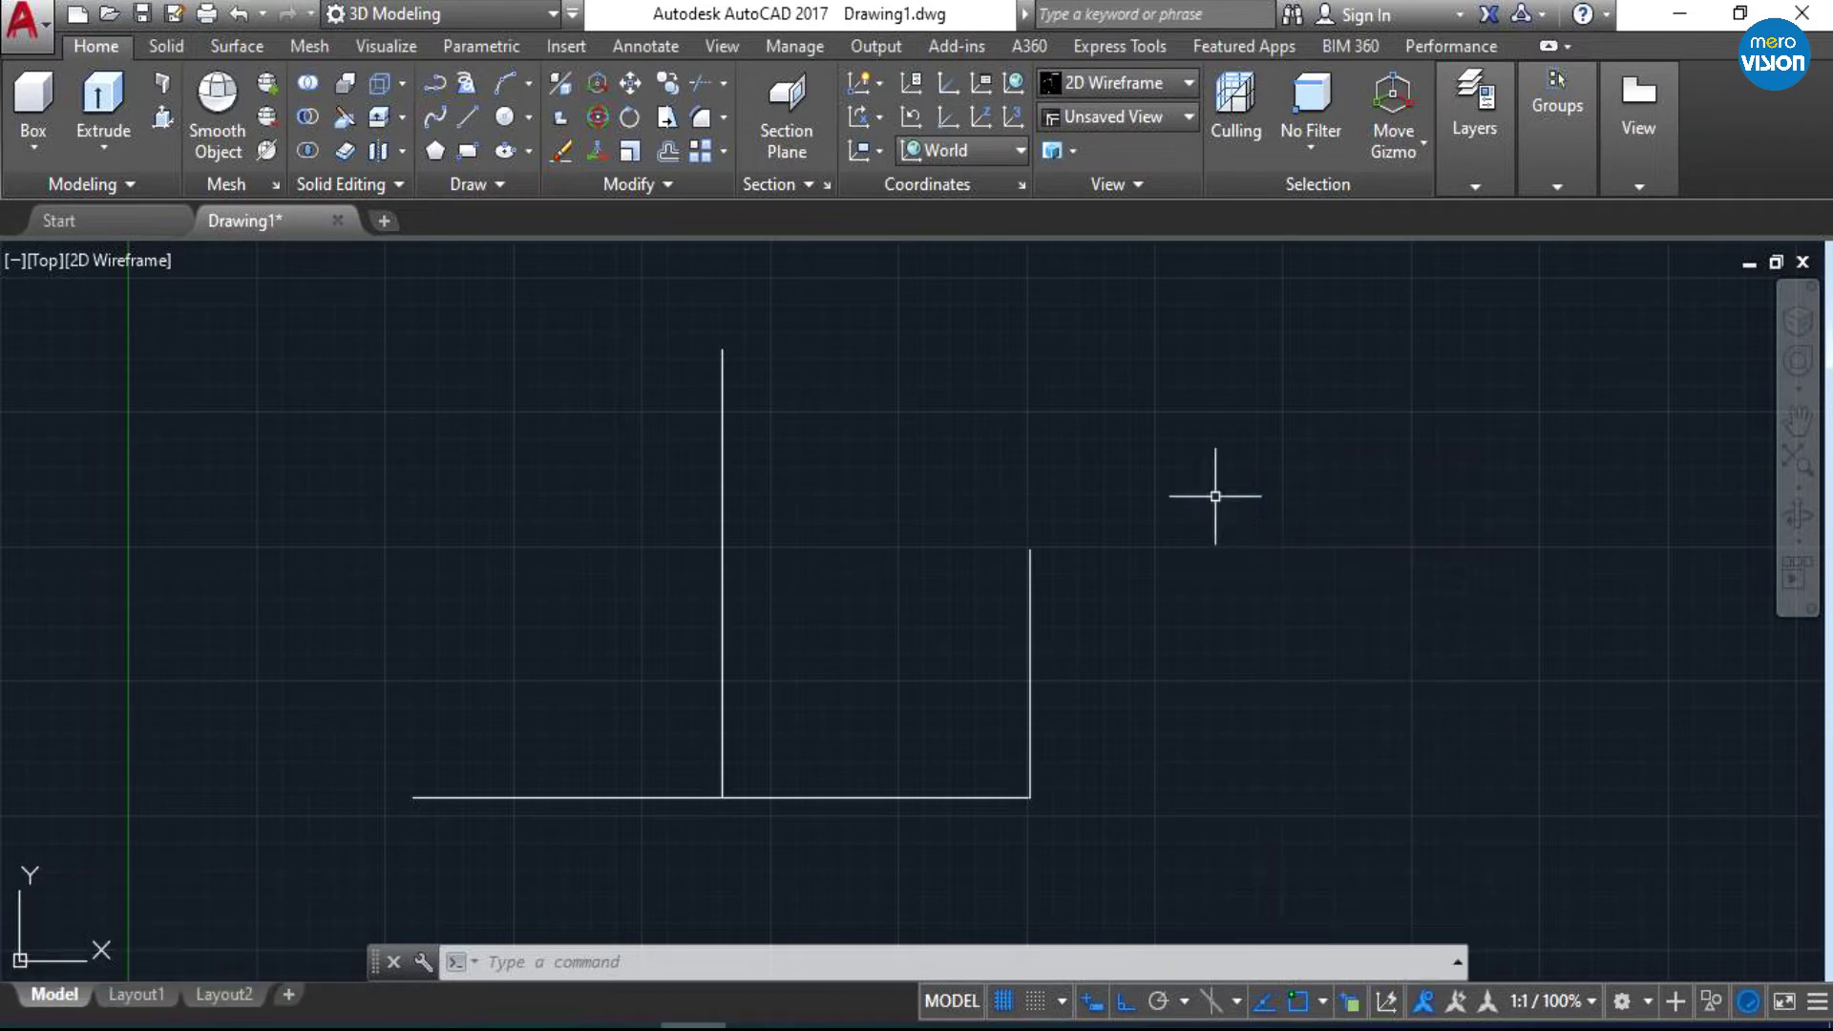
pyautogui.click(1338, 999)
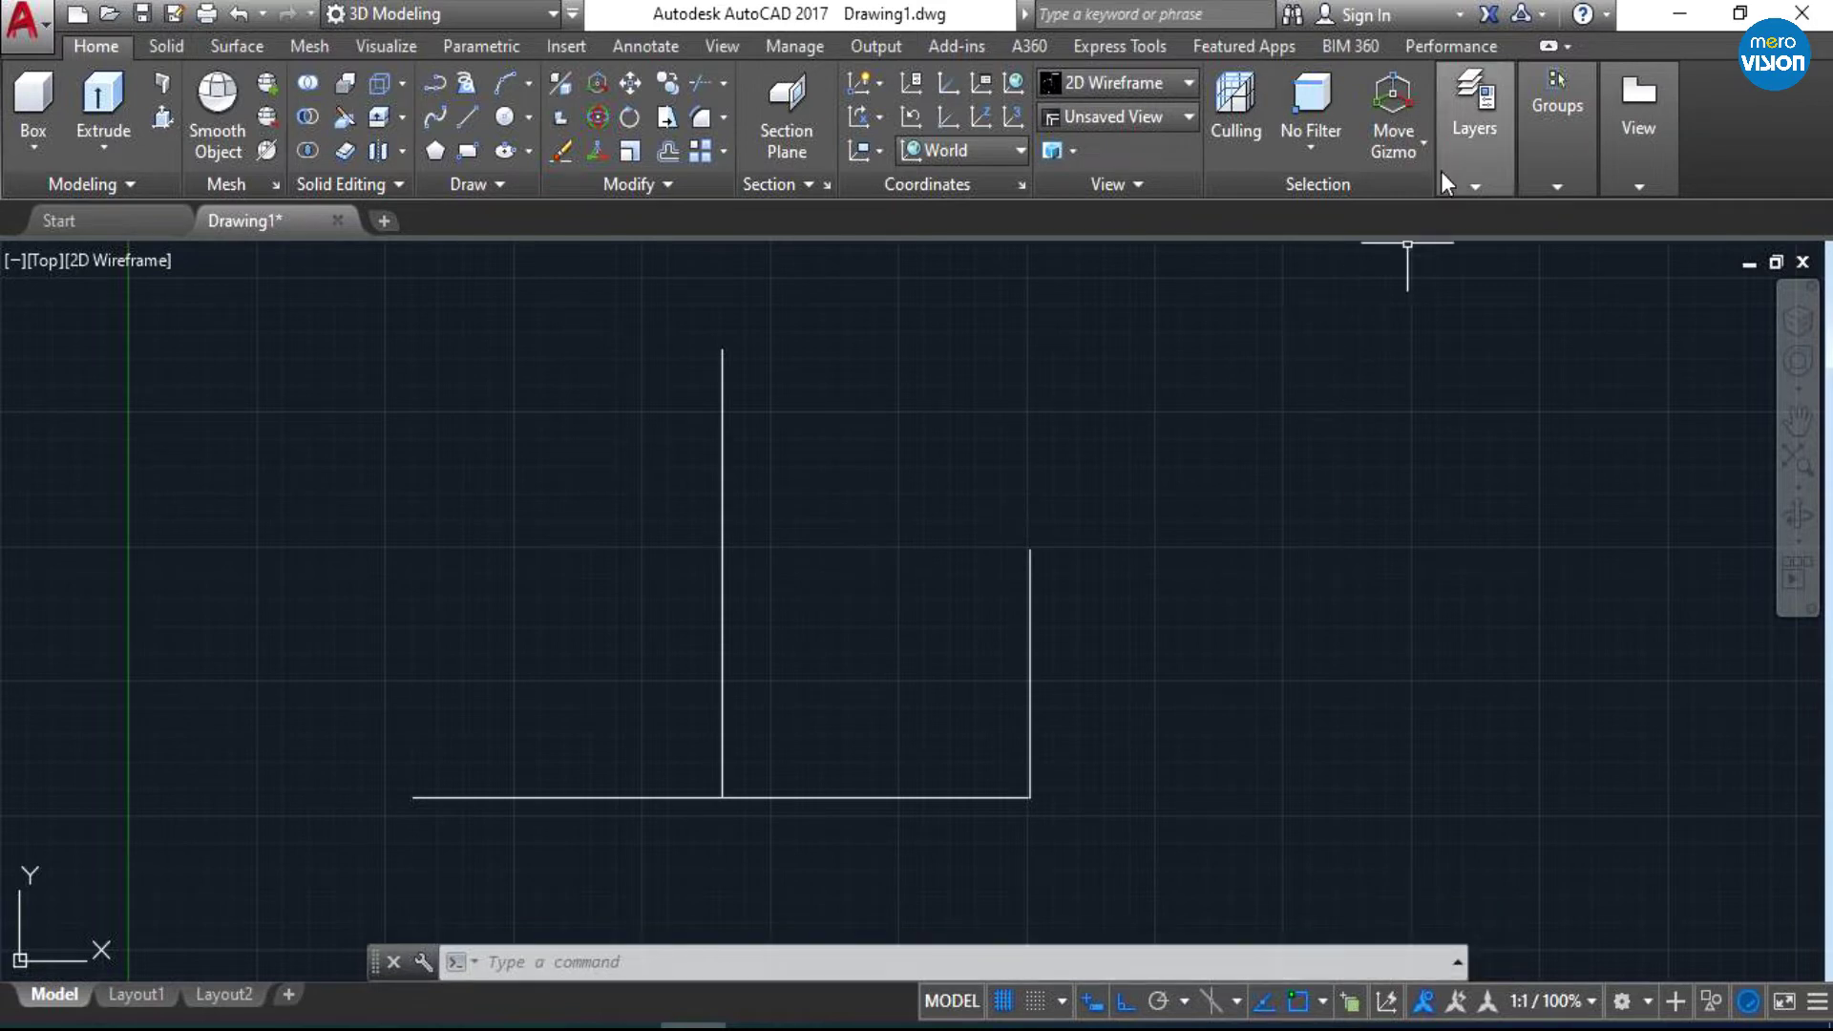
# - Create layer test1 in red (colour 10) and set it as the current layer
pyautogui.click(1470, 143)
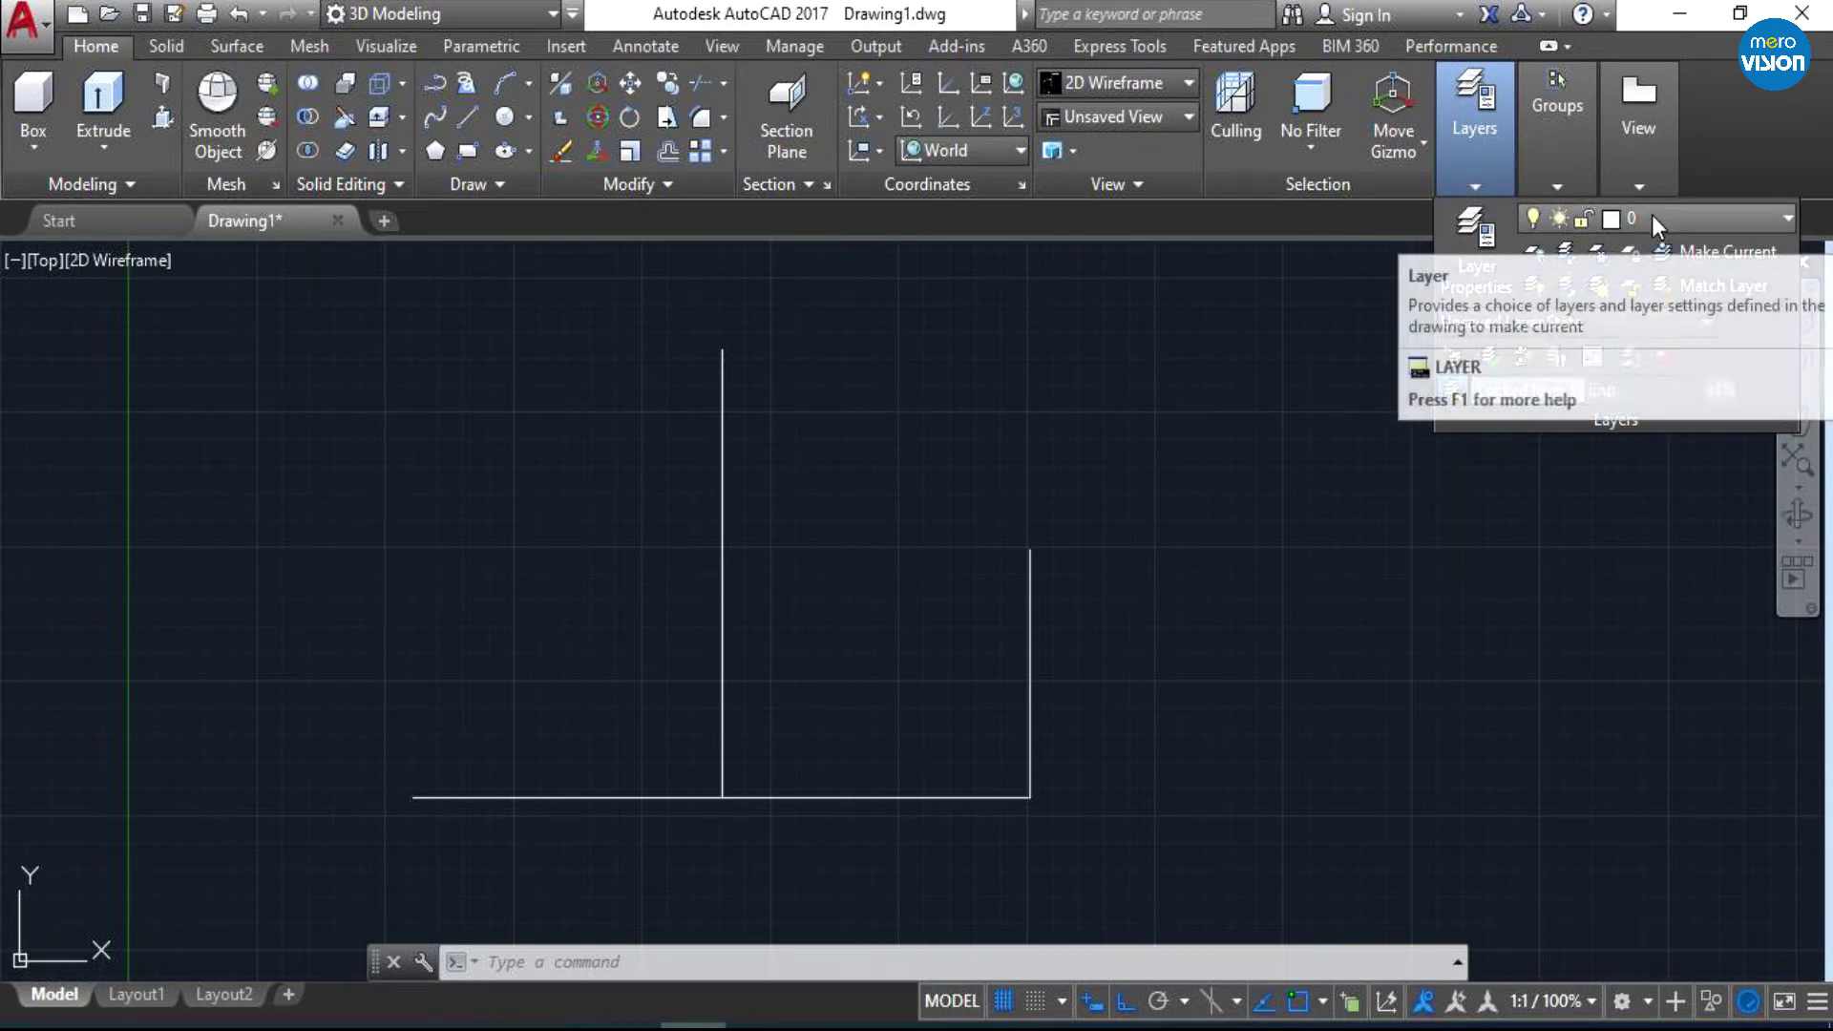
pyautogui.click(1482, 246)
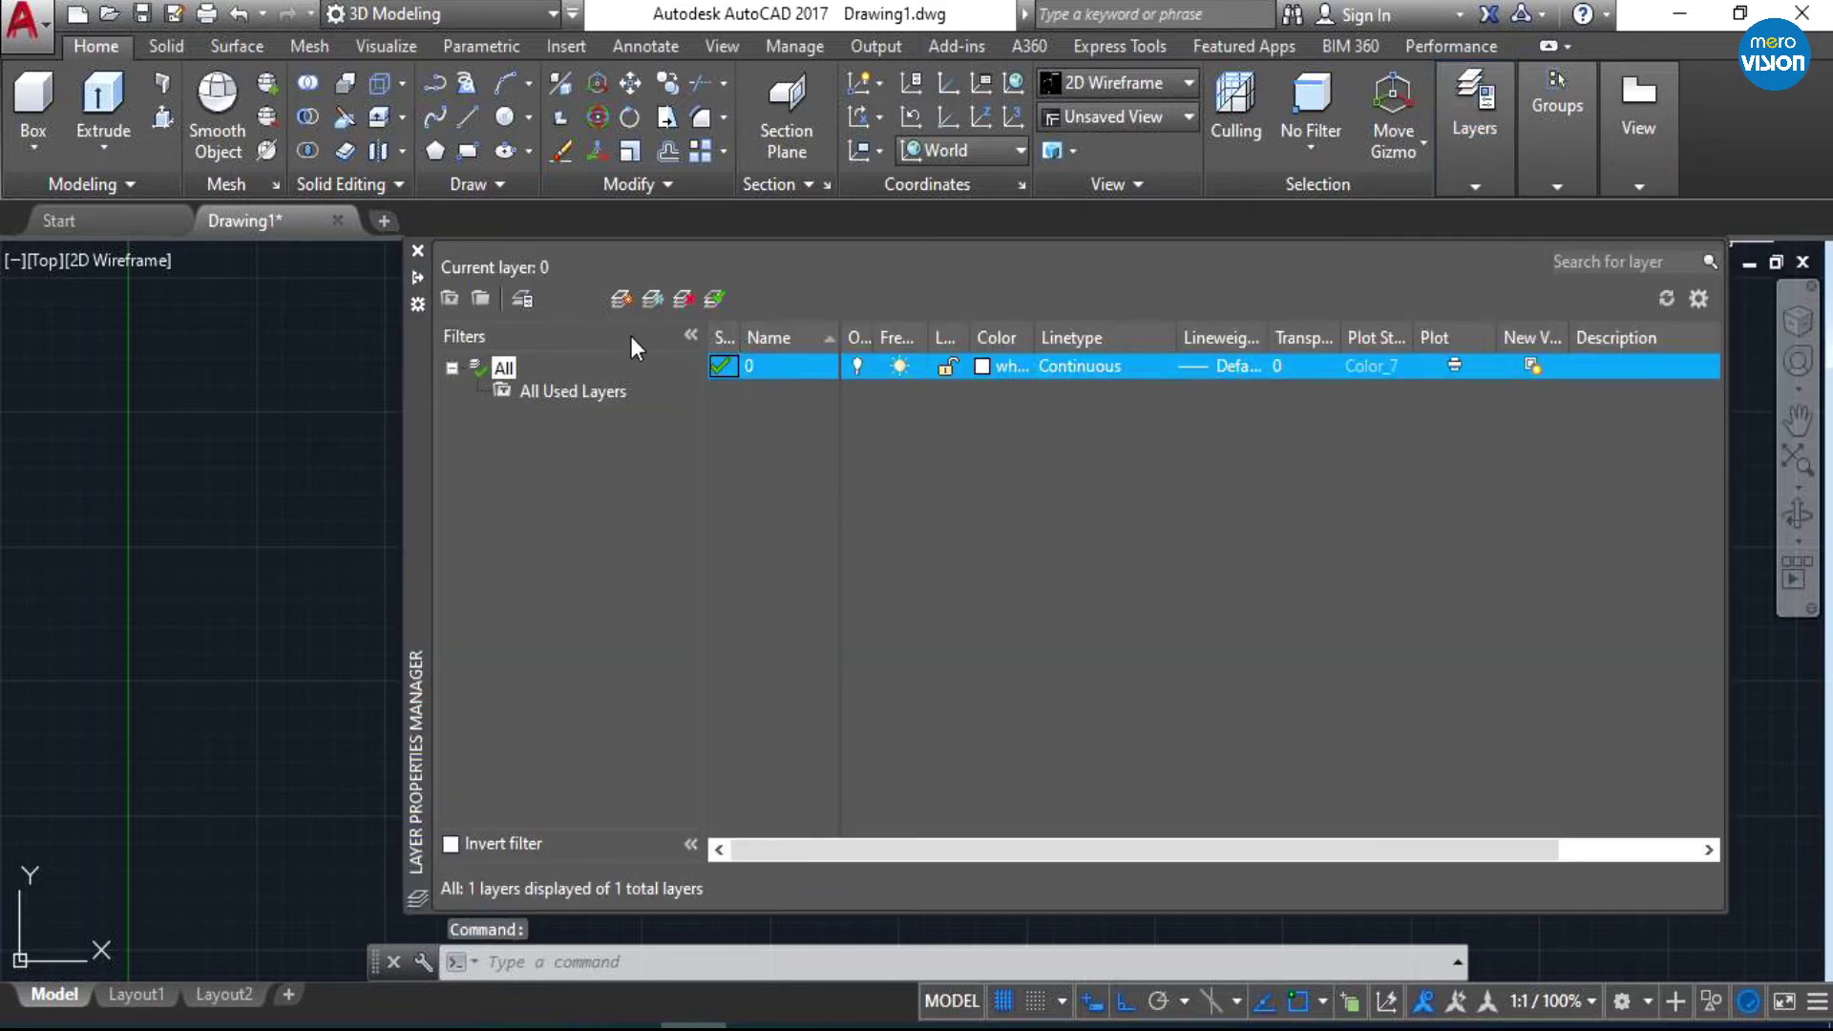
pyautogui.click(653, 300)
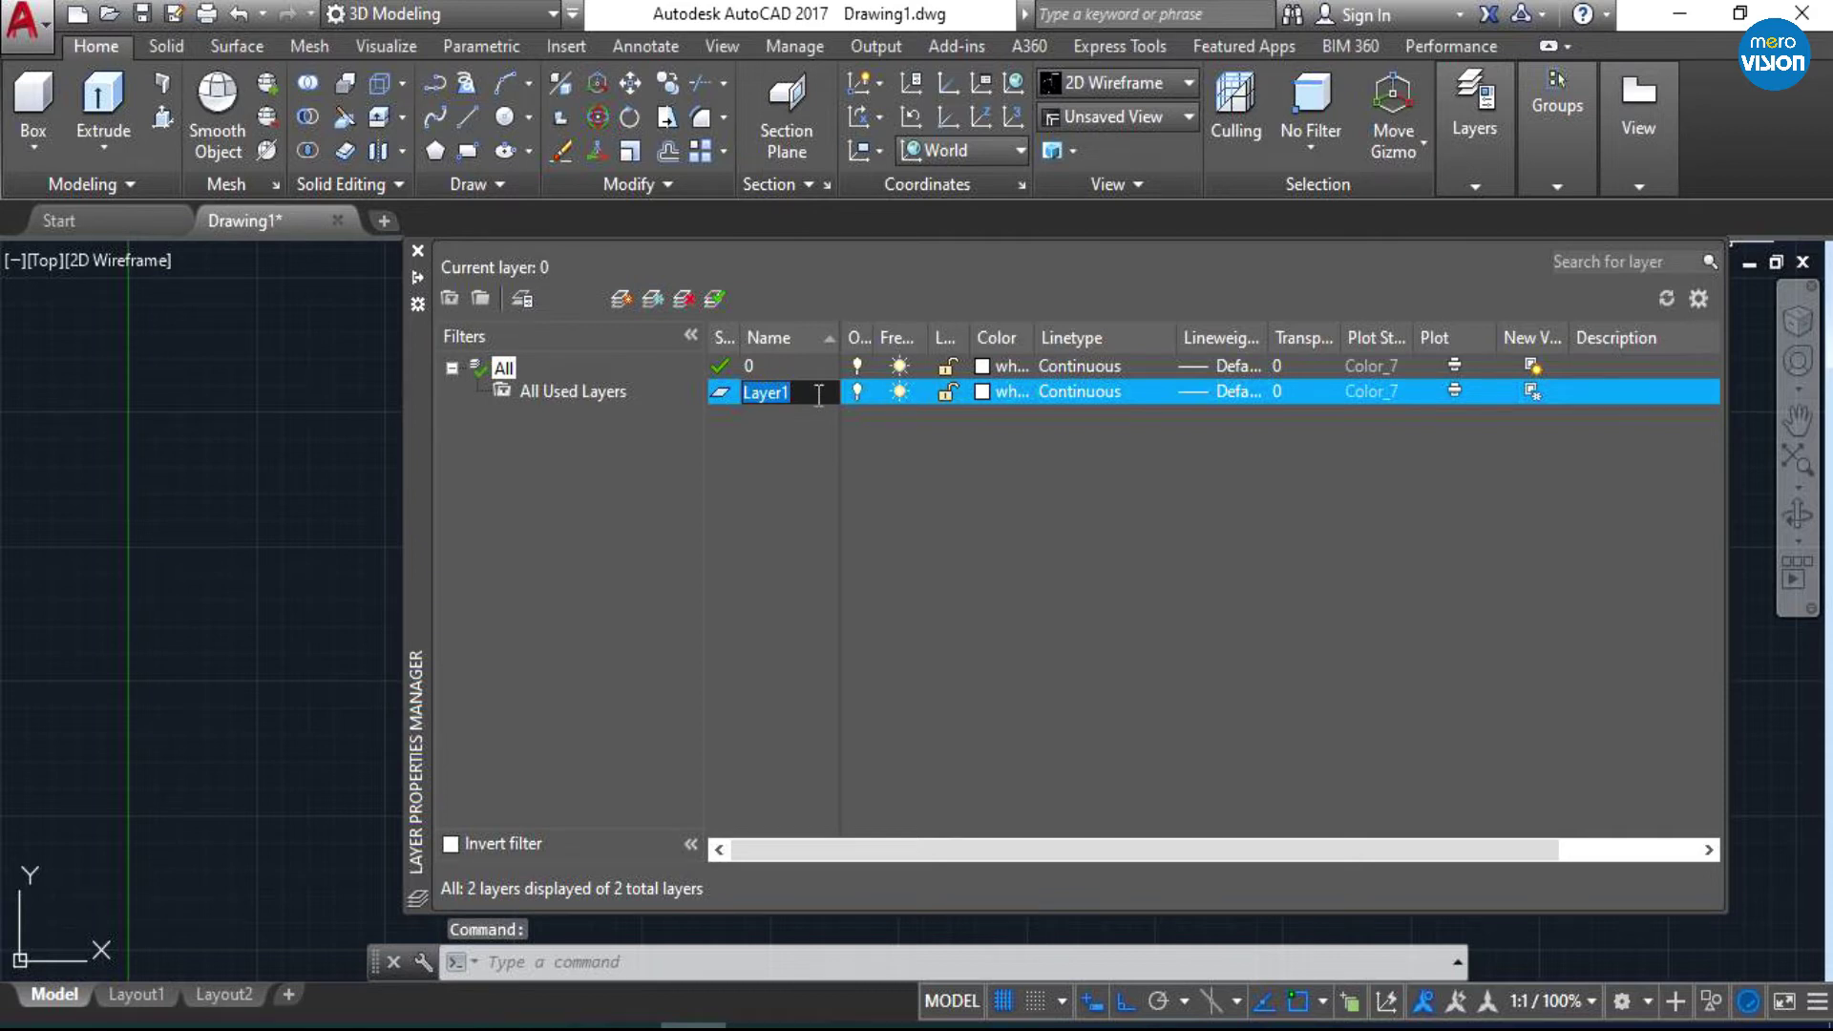
pyautogui.write('test1')
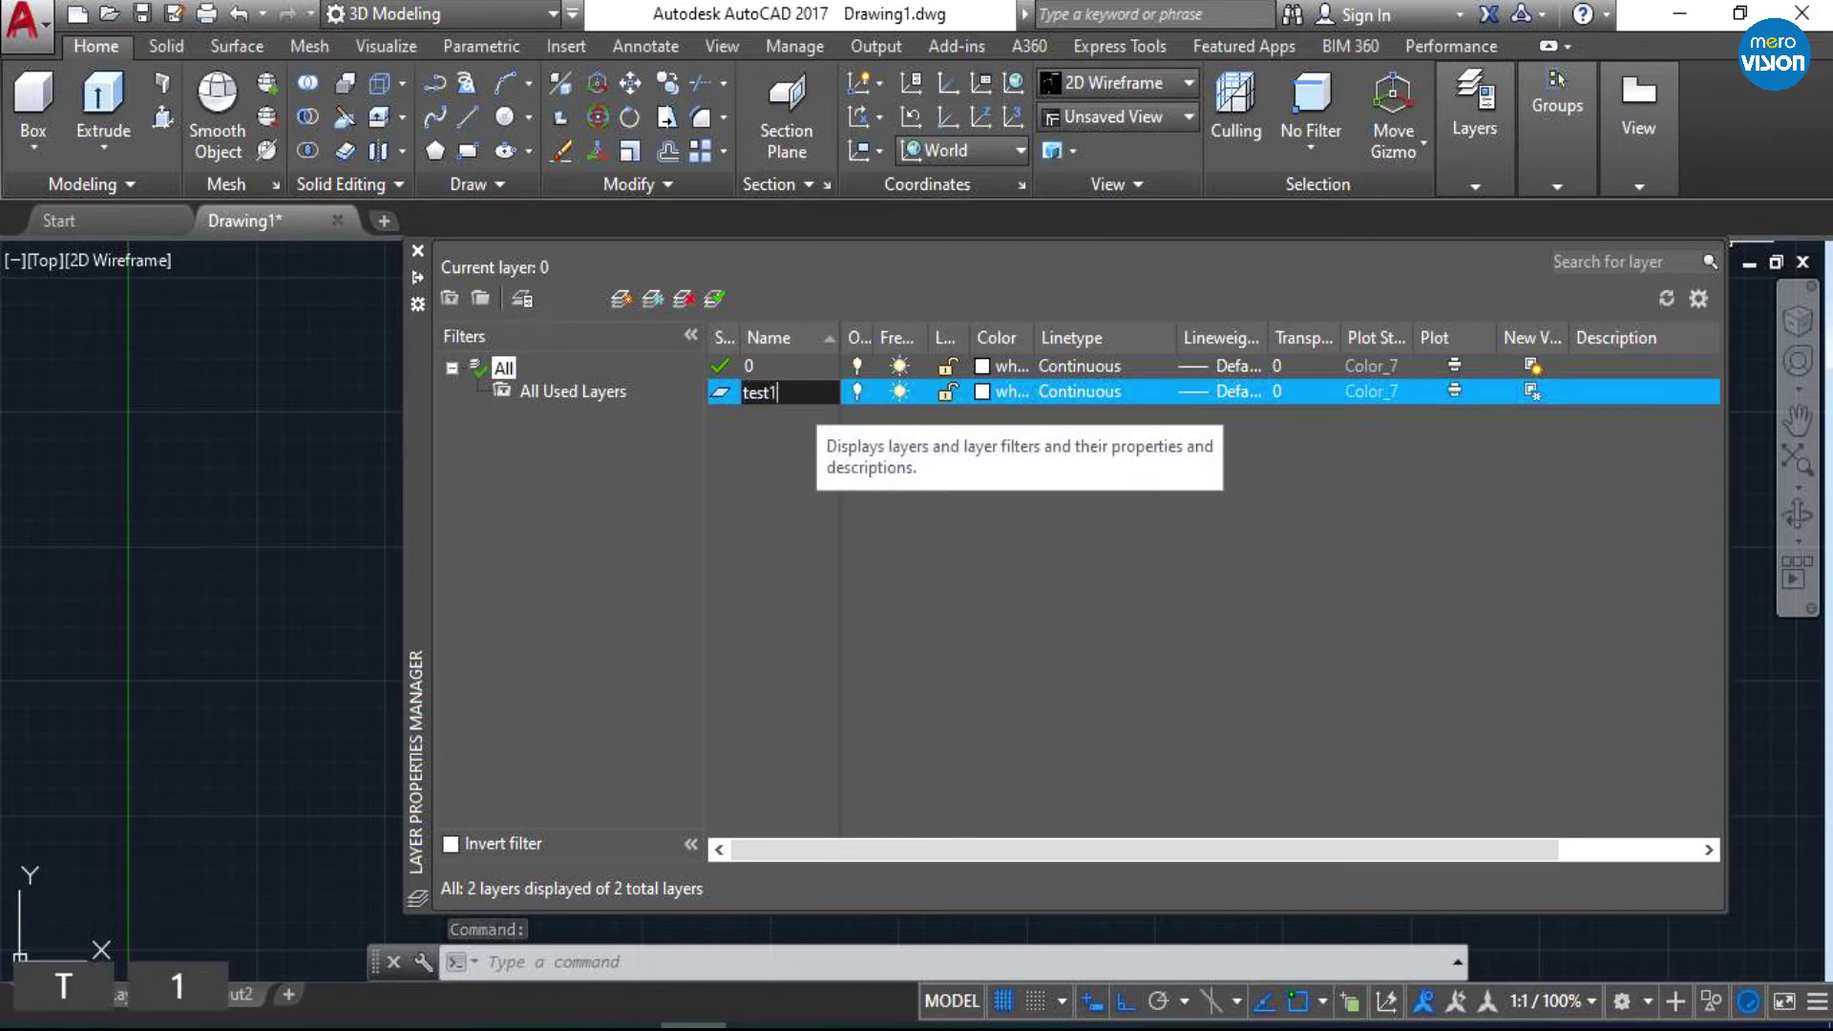
pyautogui.click(983, 392)
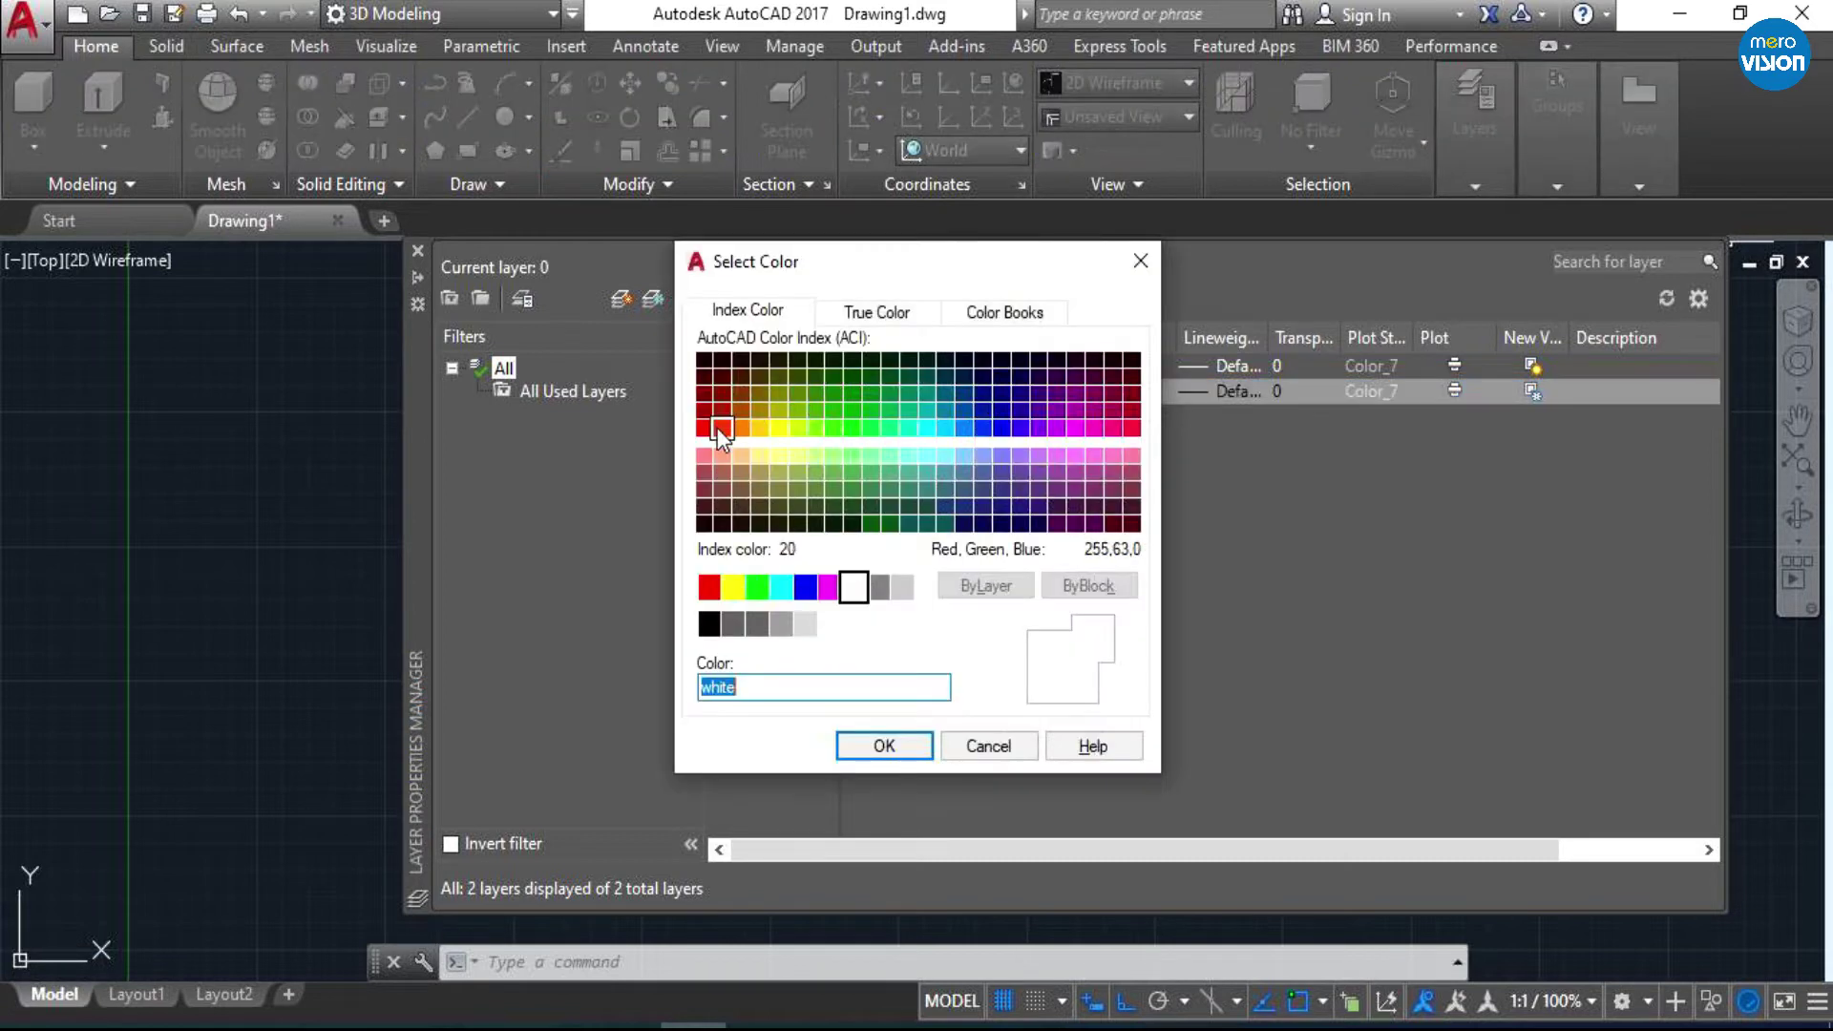
pyautogui.click(709, 430)
pyautogui.click(881, 747)
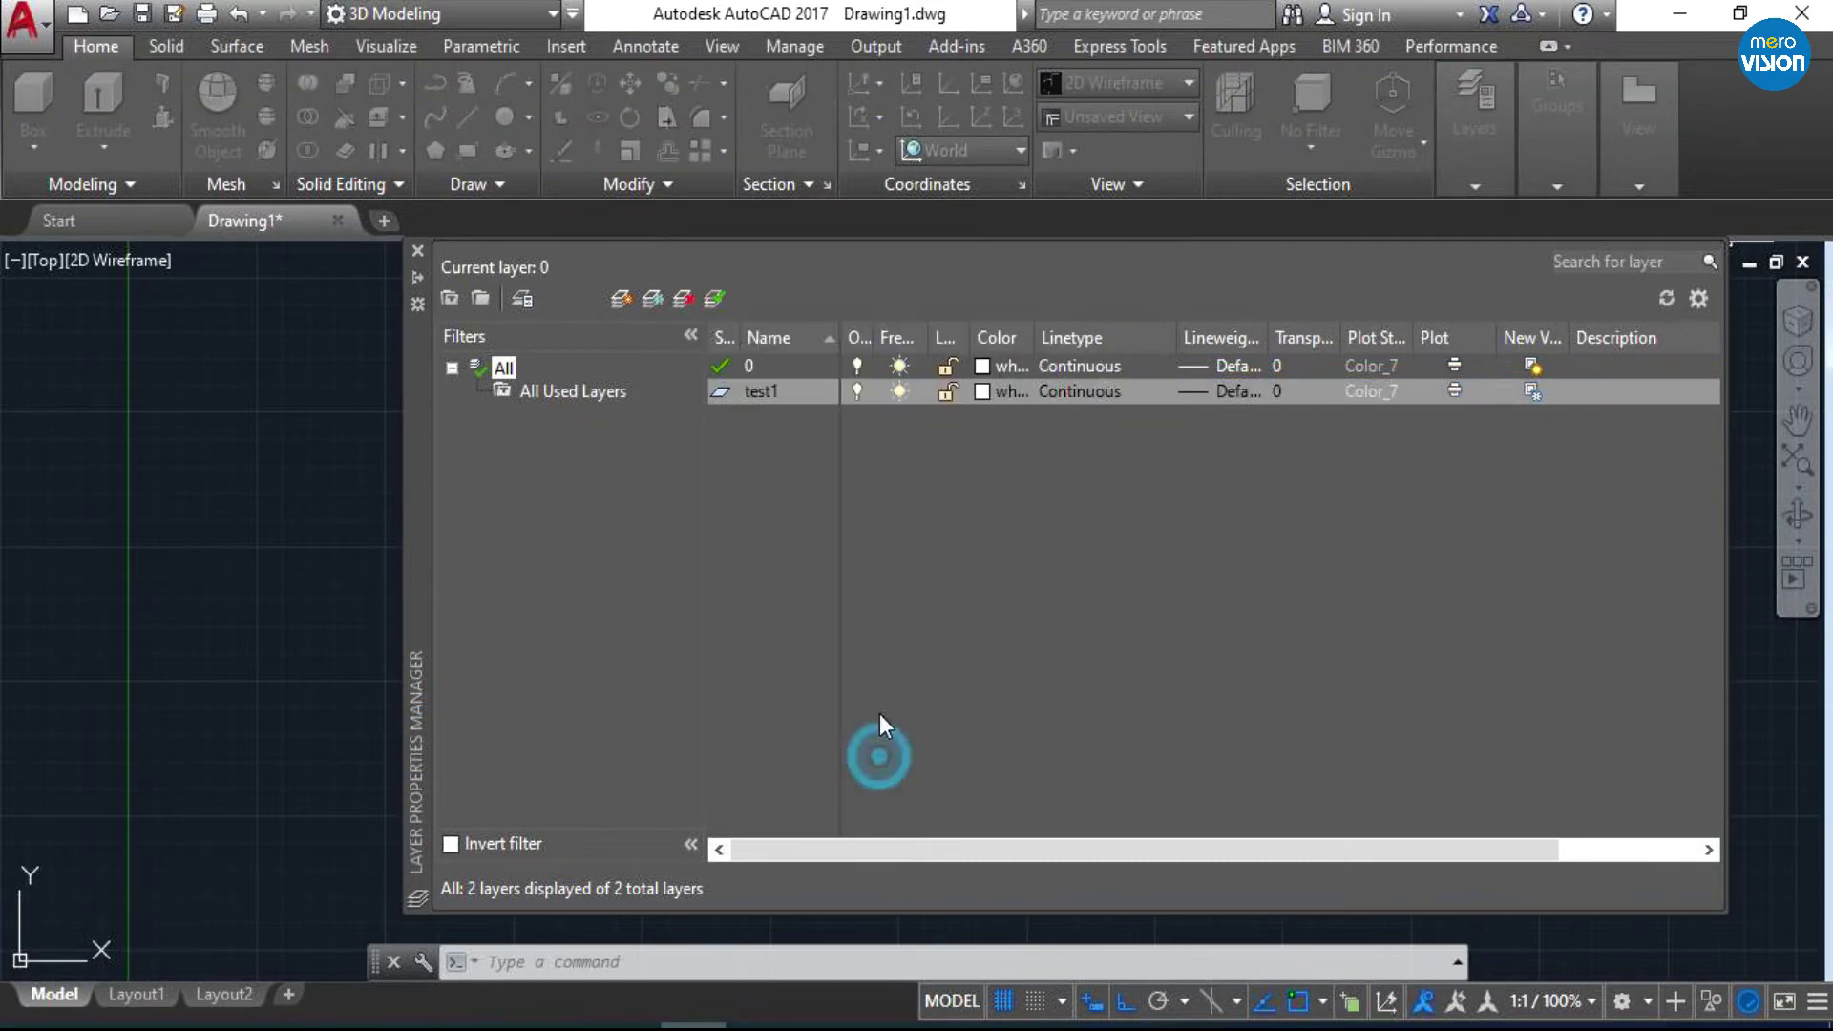
pyautogui.click(788, 385)
pyautogui.doubleClick(785, 388)
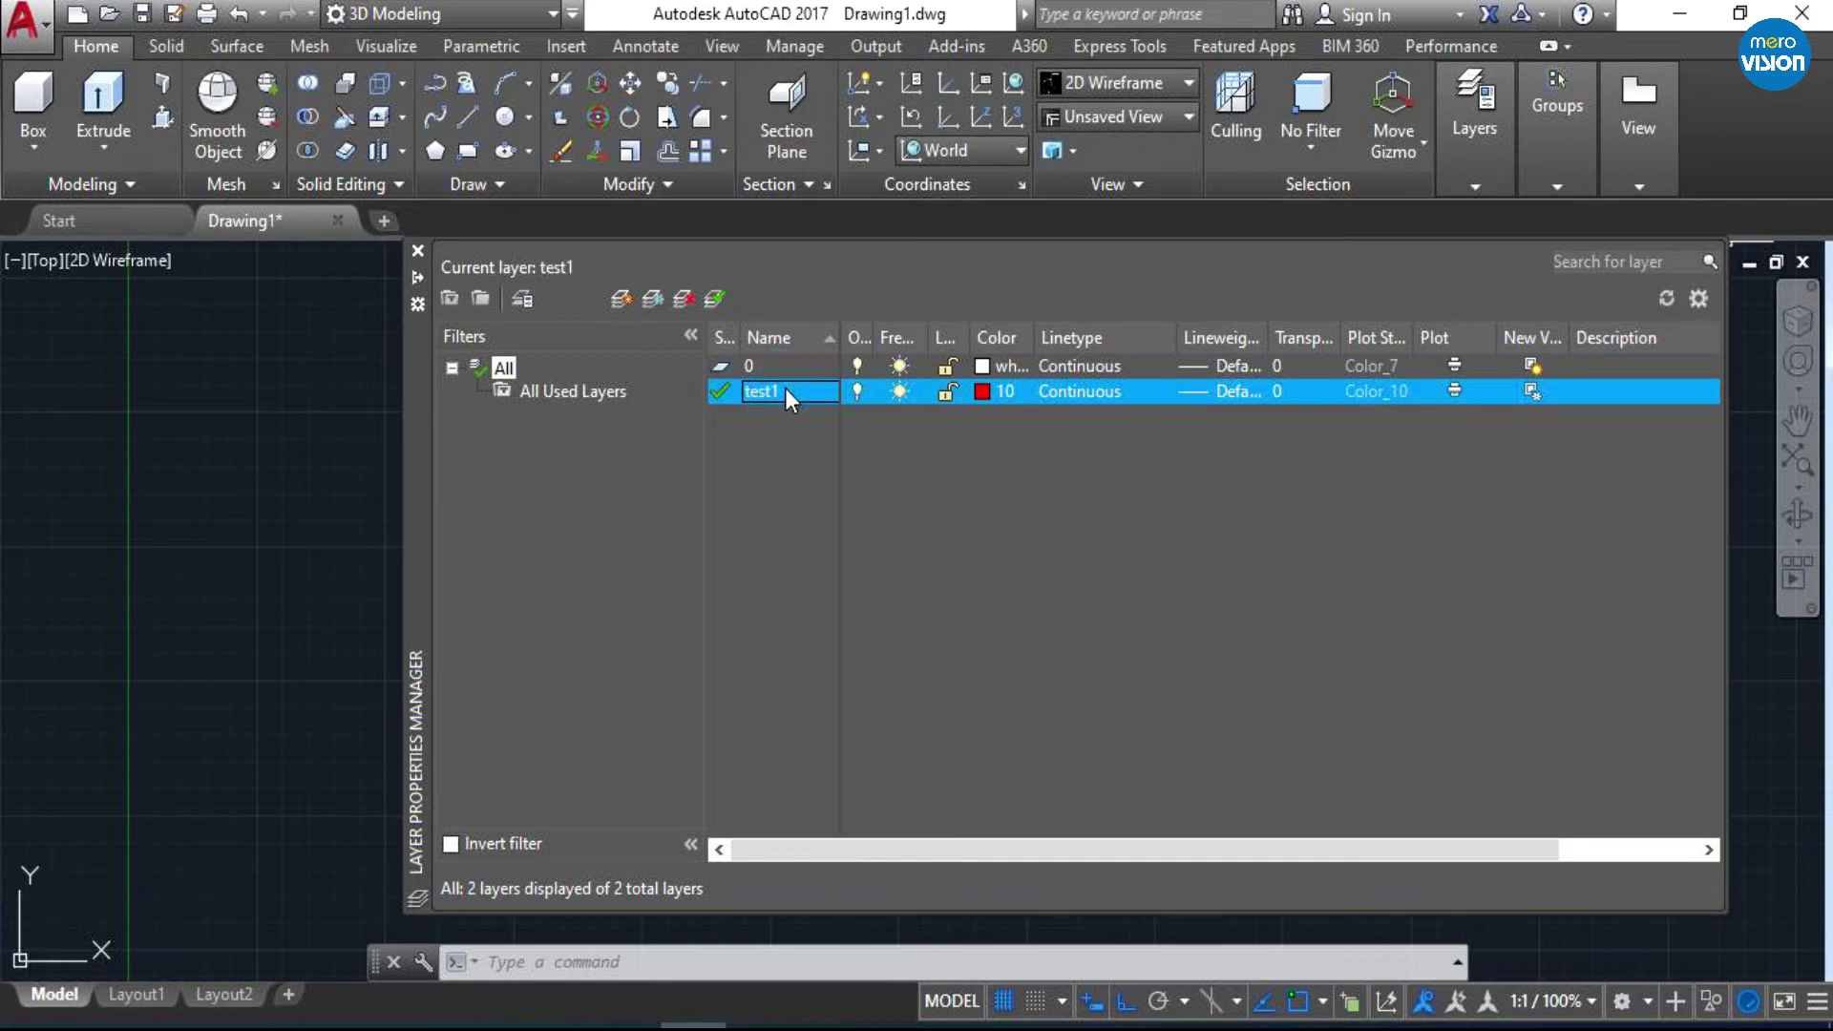
# - Trace the bottom line endpoint to endpoint with a red test1 line, then select and deselect it
pyautogui.click(419, 249)
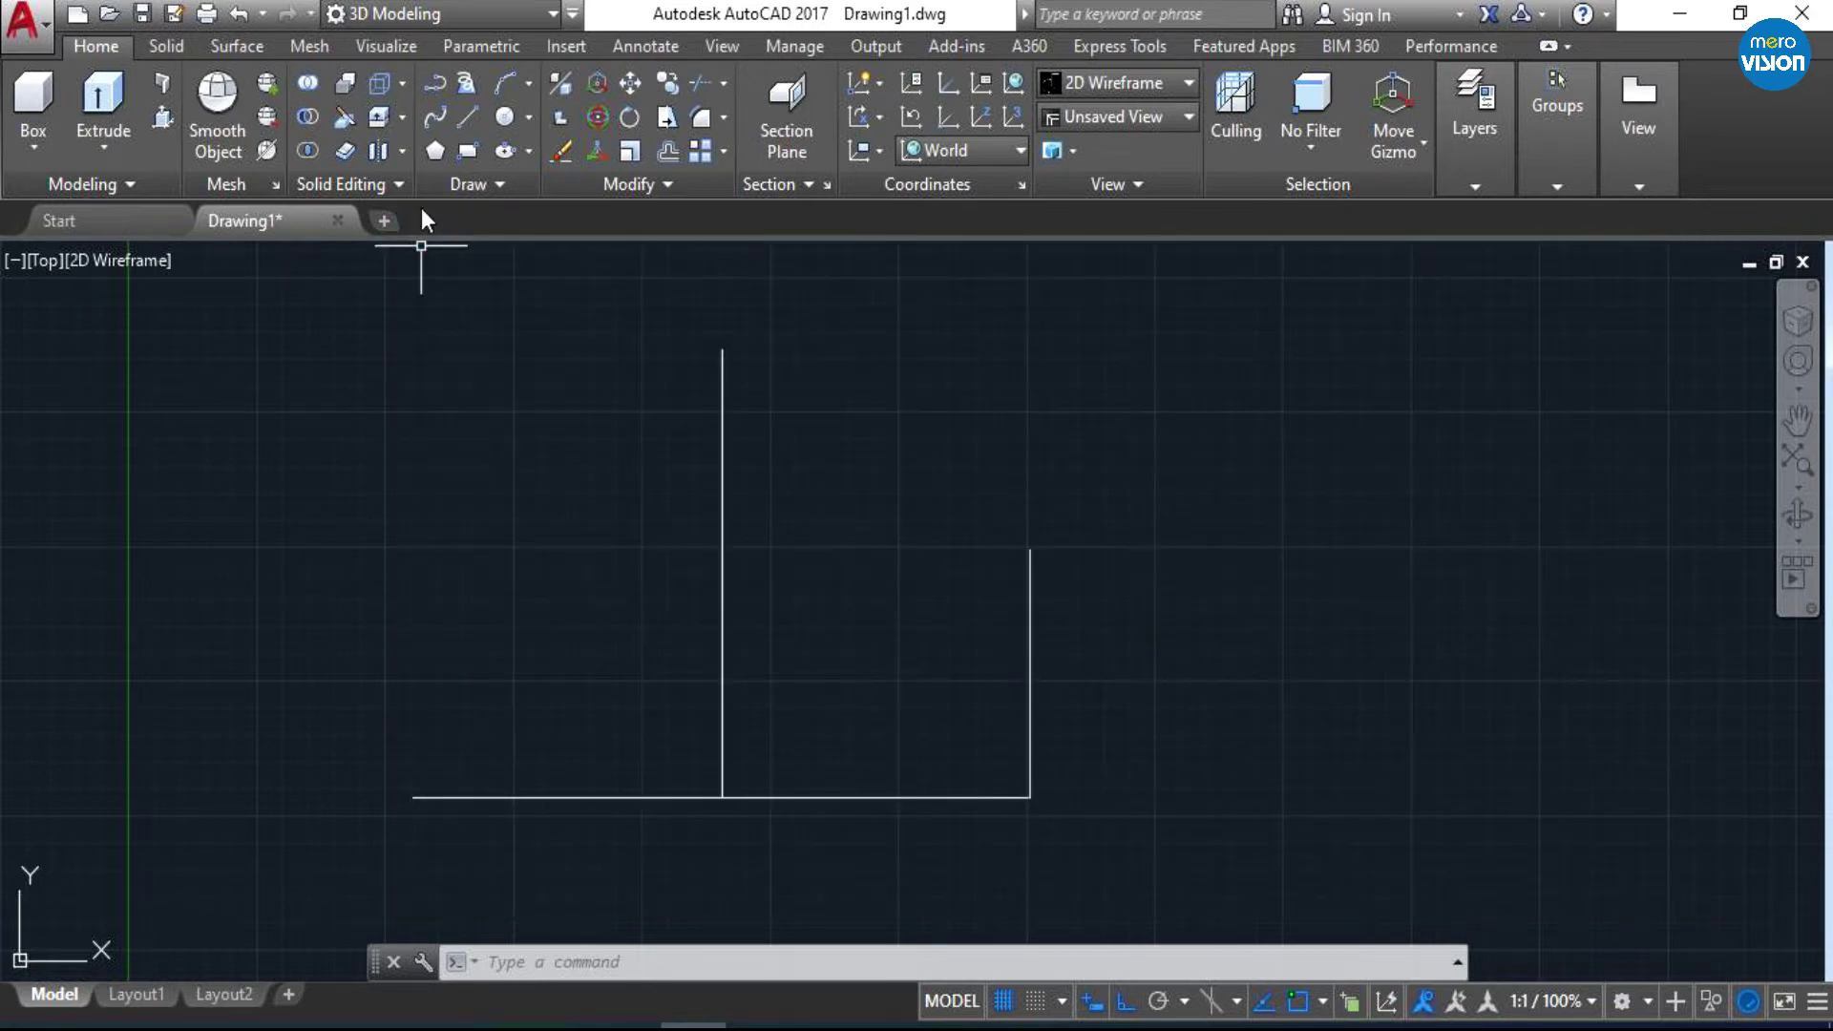
pyautogui.click(462, 115)
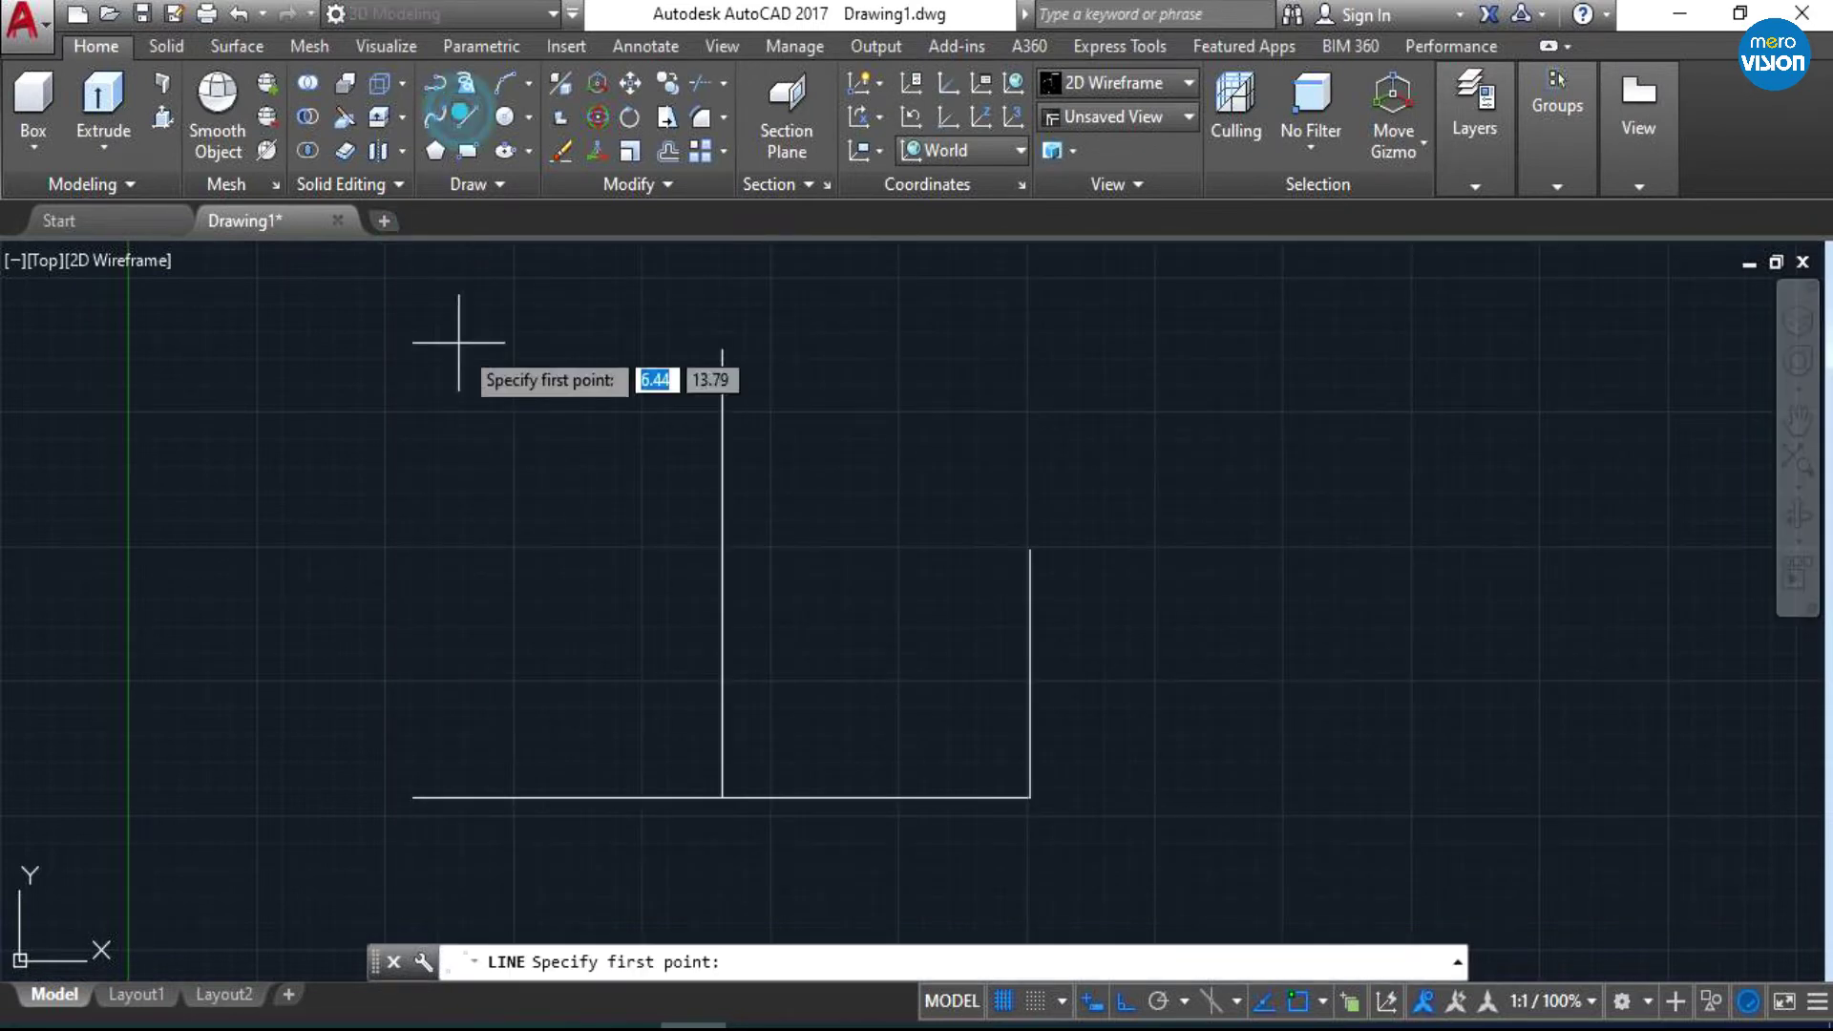
pyautogui.click(412, 797)
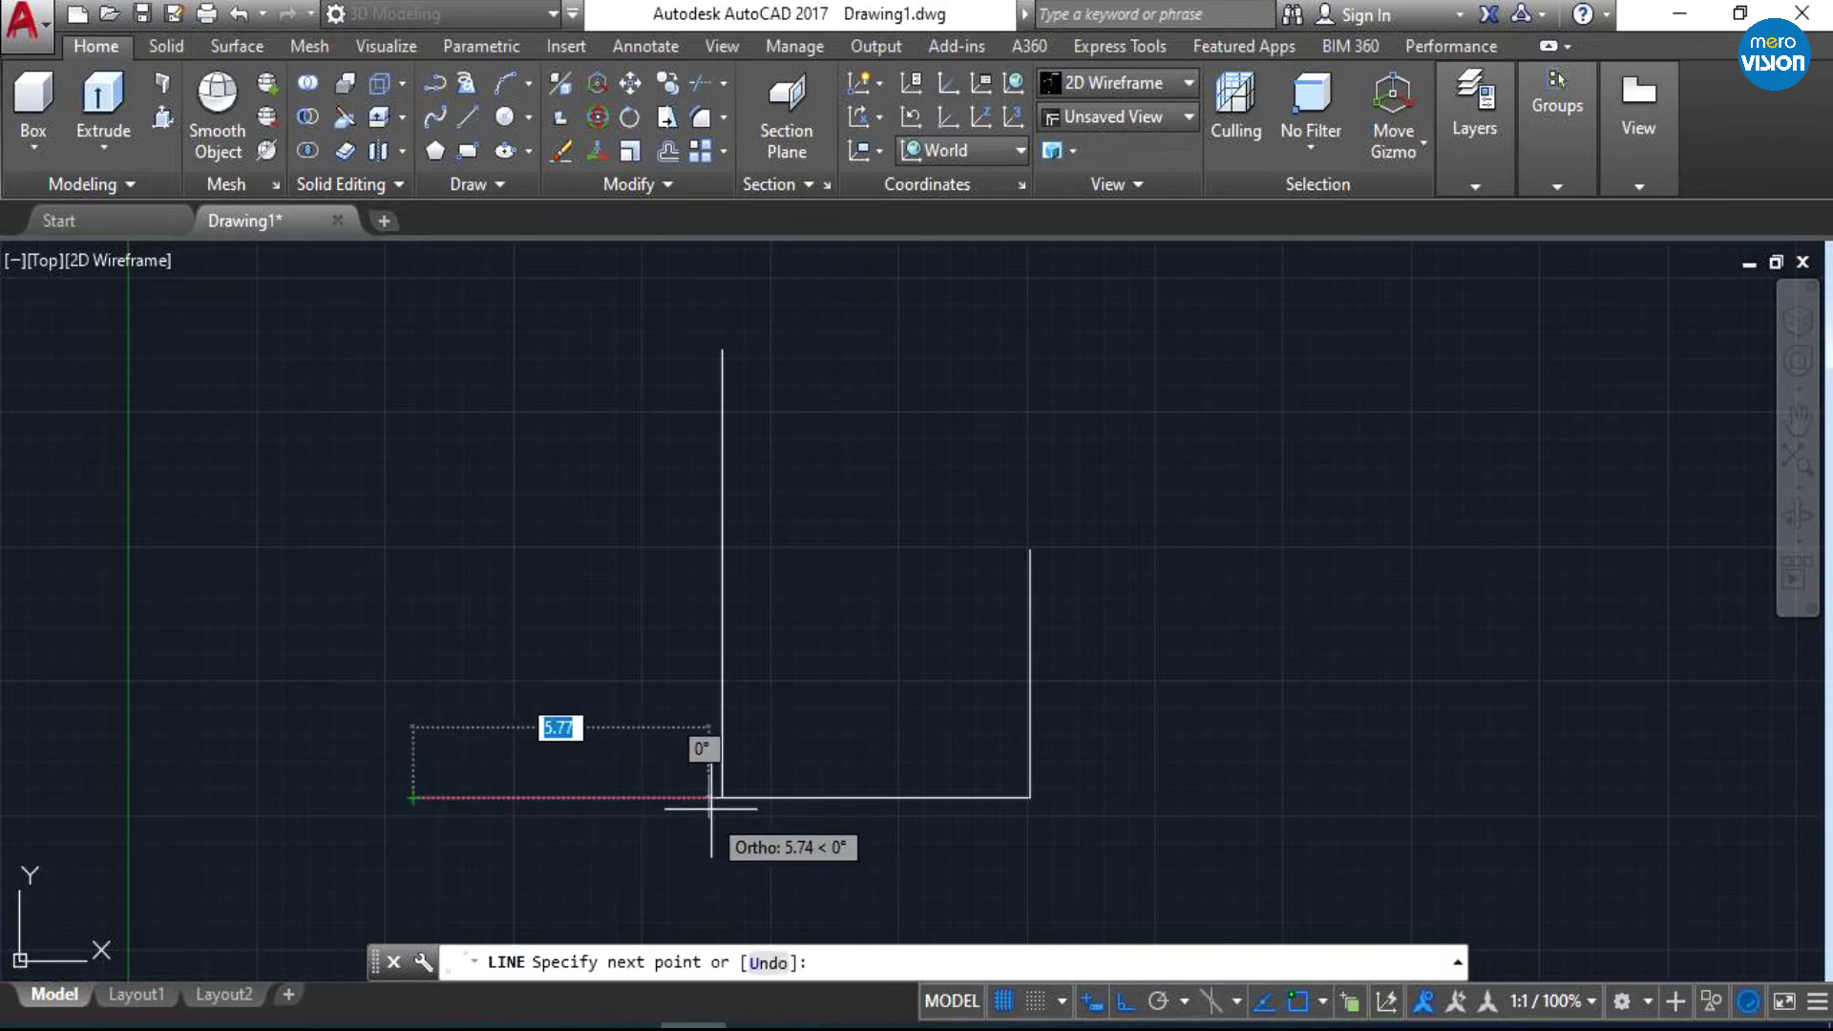
pyautogui.click(1029, 797)
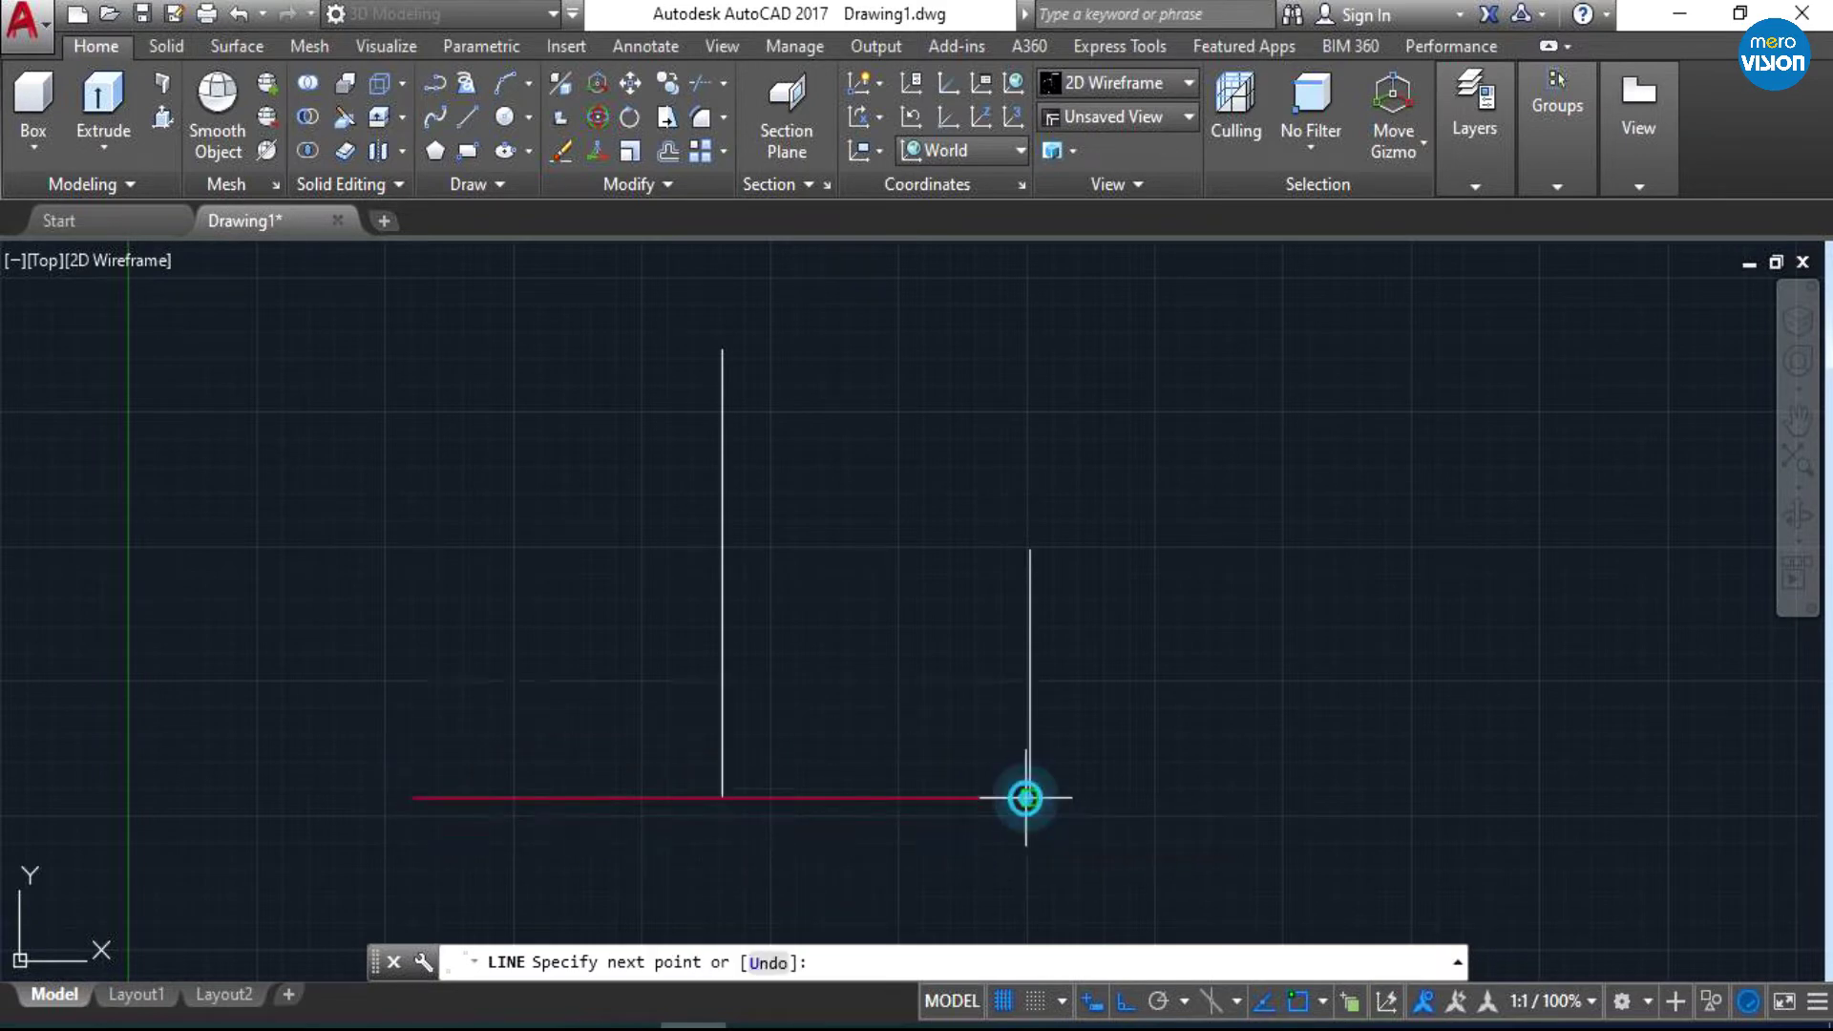
pyautogui.press('Escape')
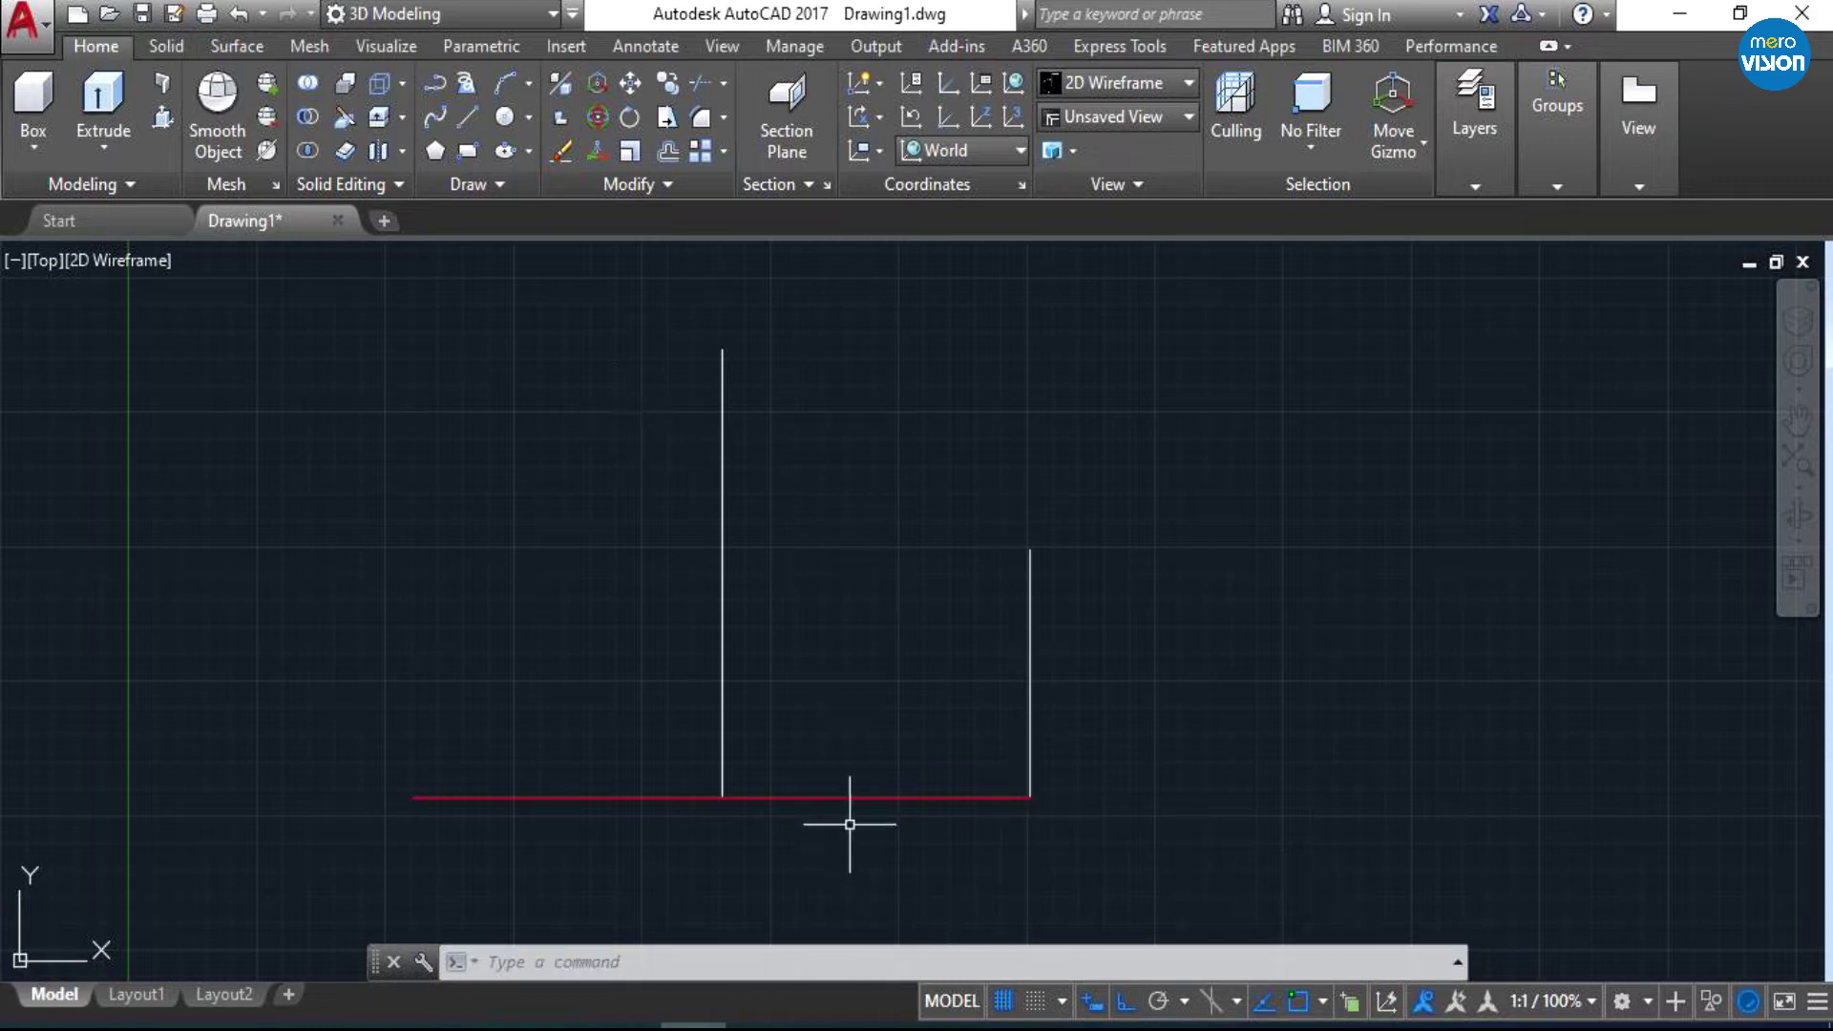
pyautogui.click(834, 799)
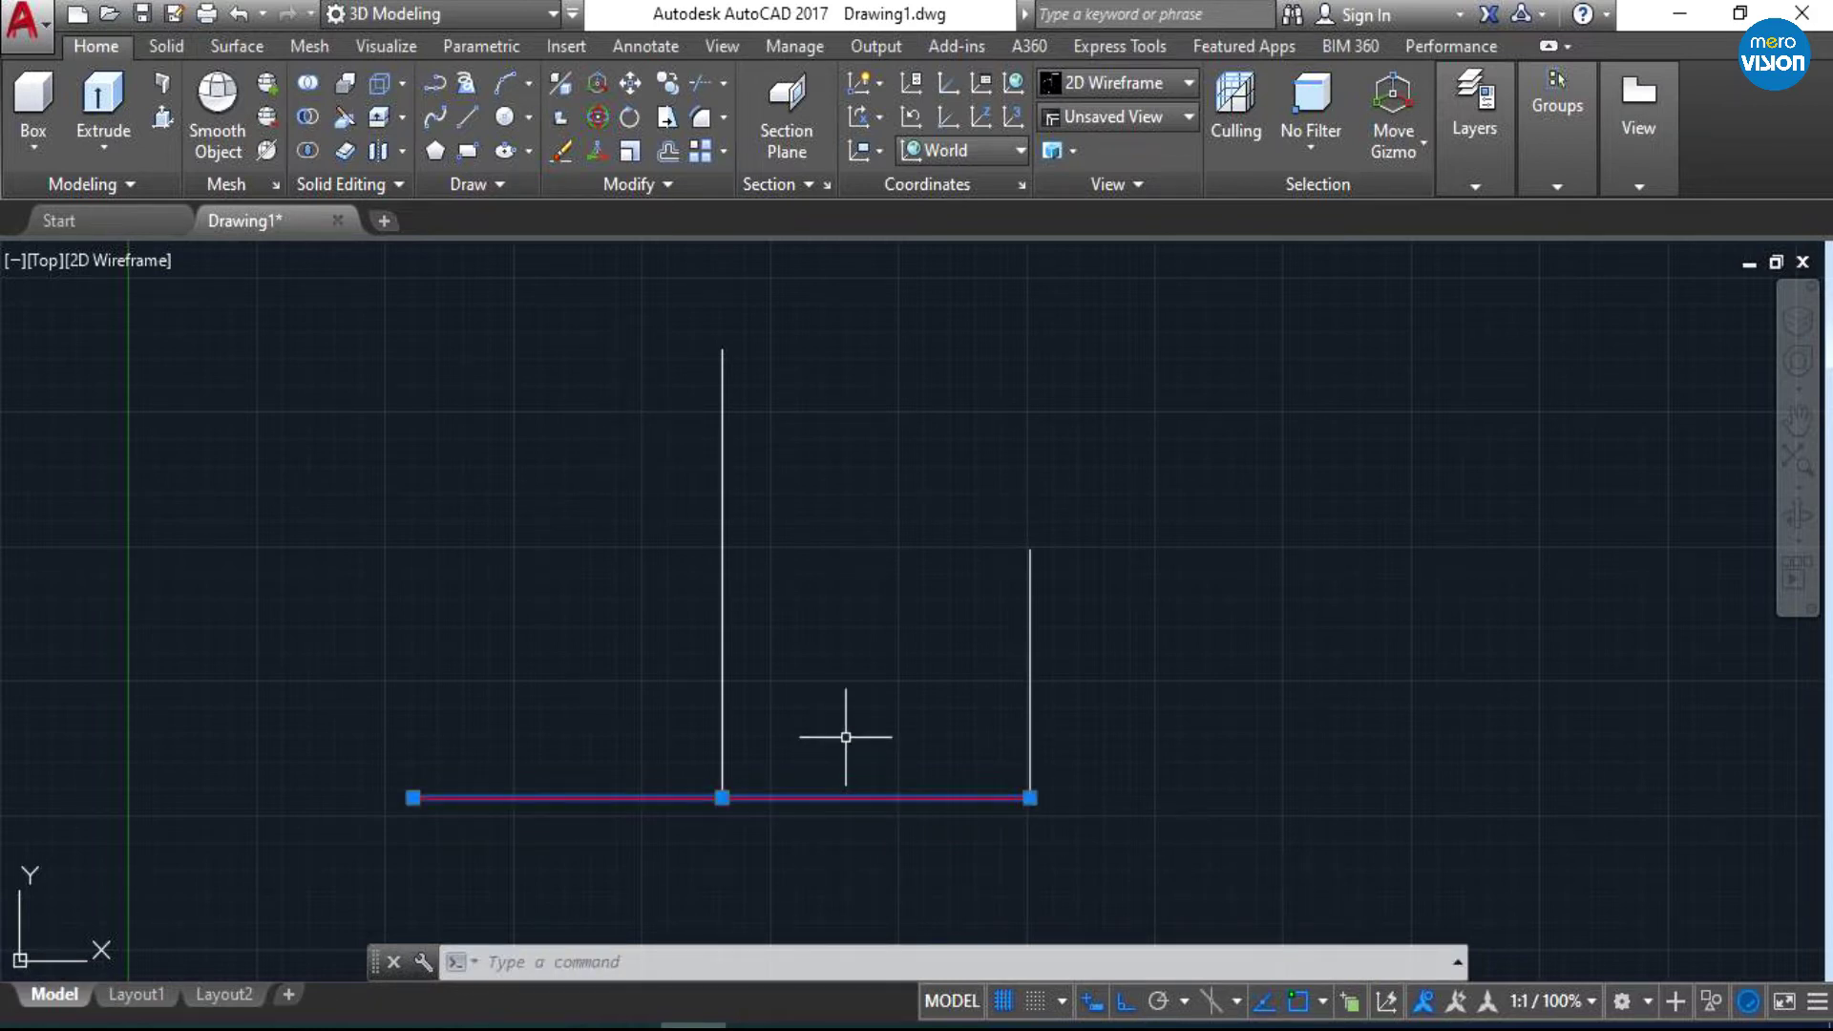
pyautogui.press('Escape')
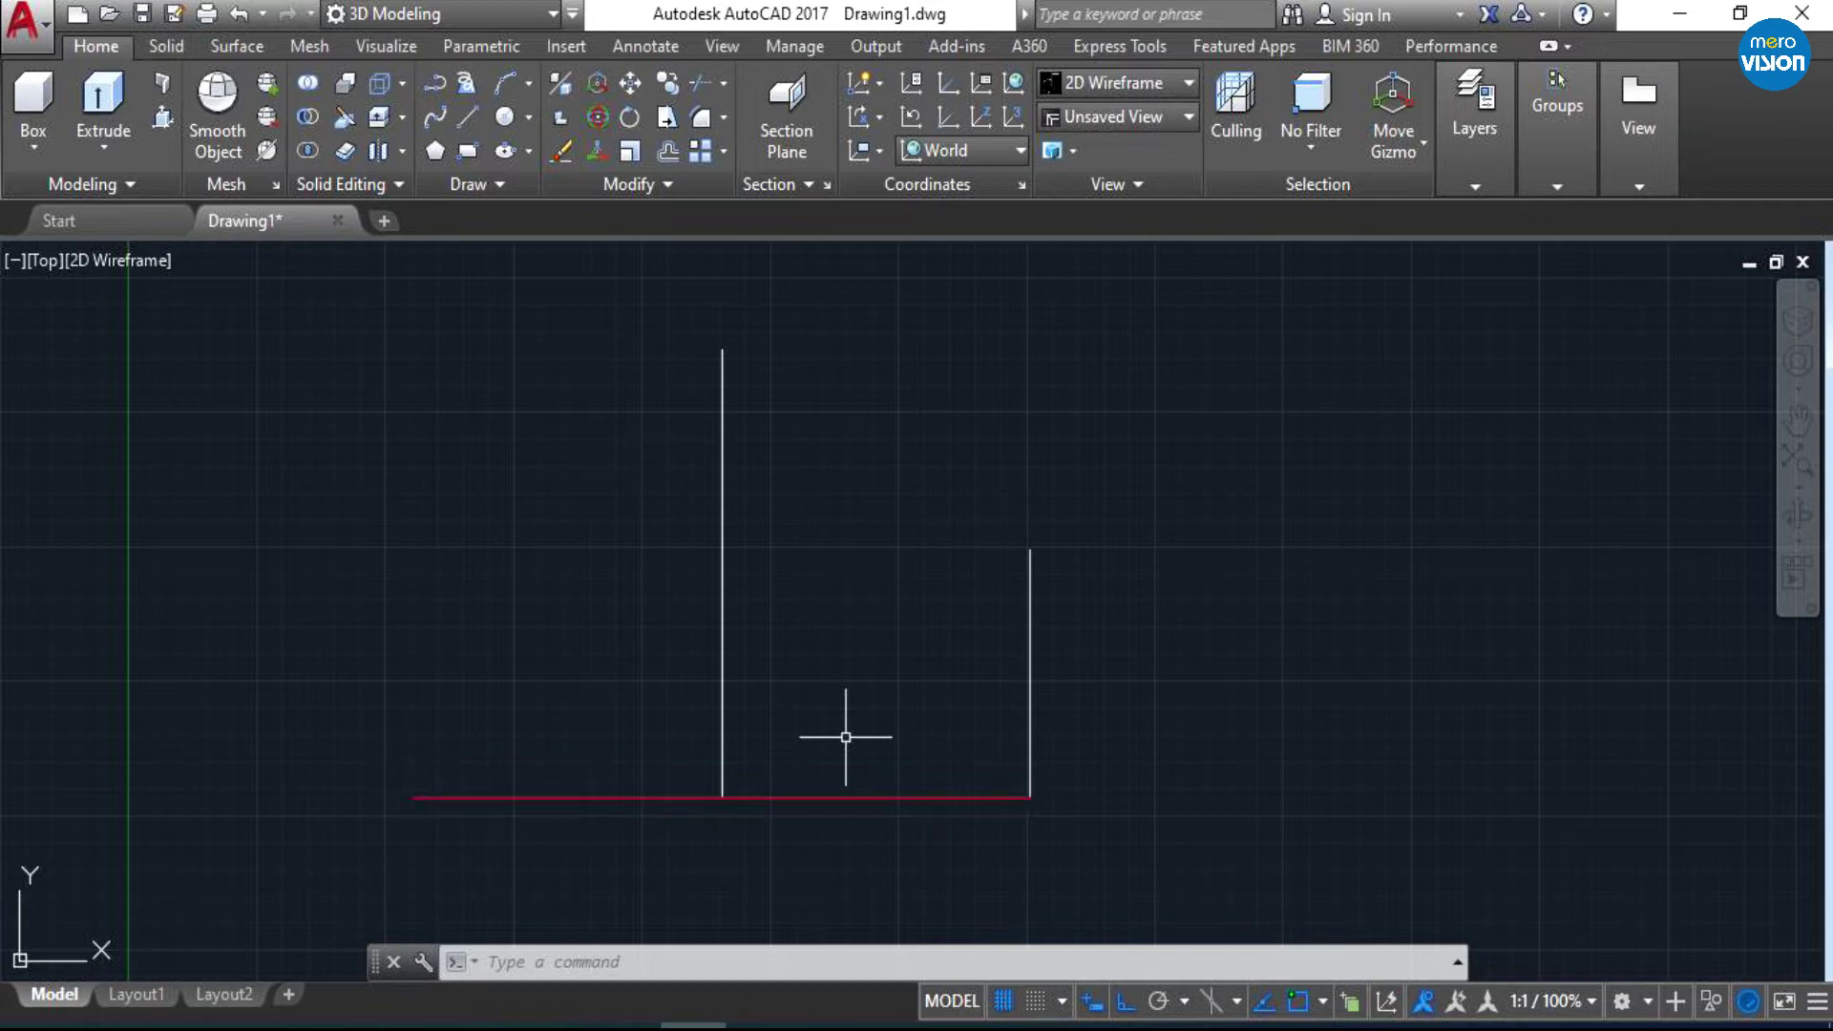
# - Turn selection cycling back on and try picking among the overlapping bottom lines
pyautogui.click(798, 800)
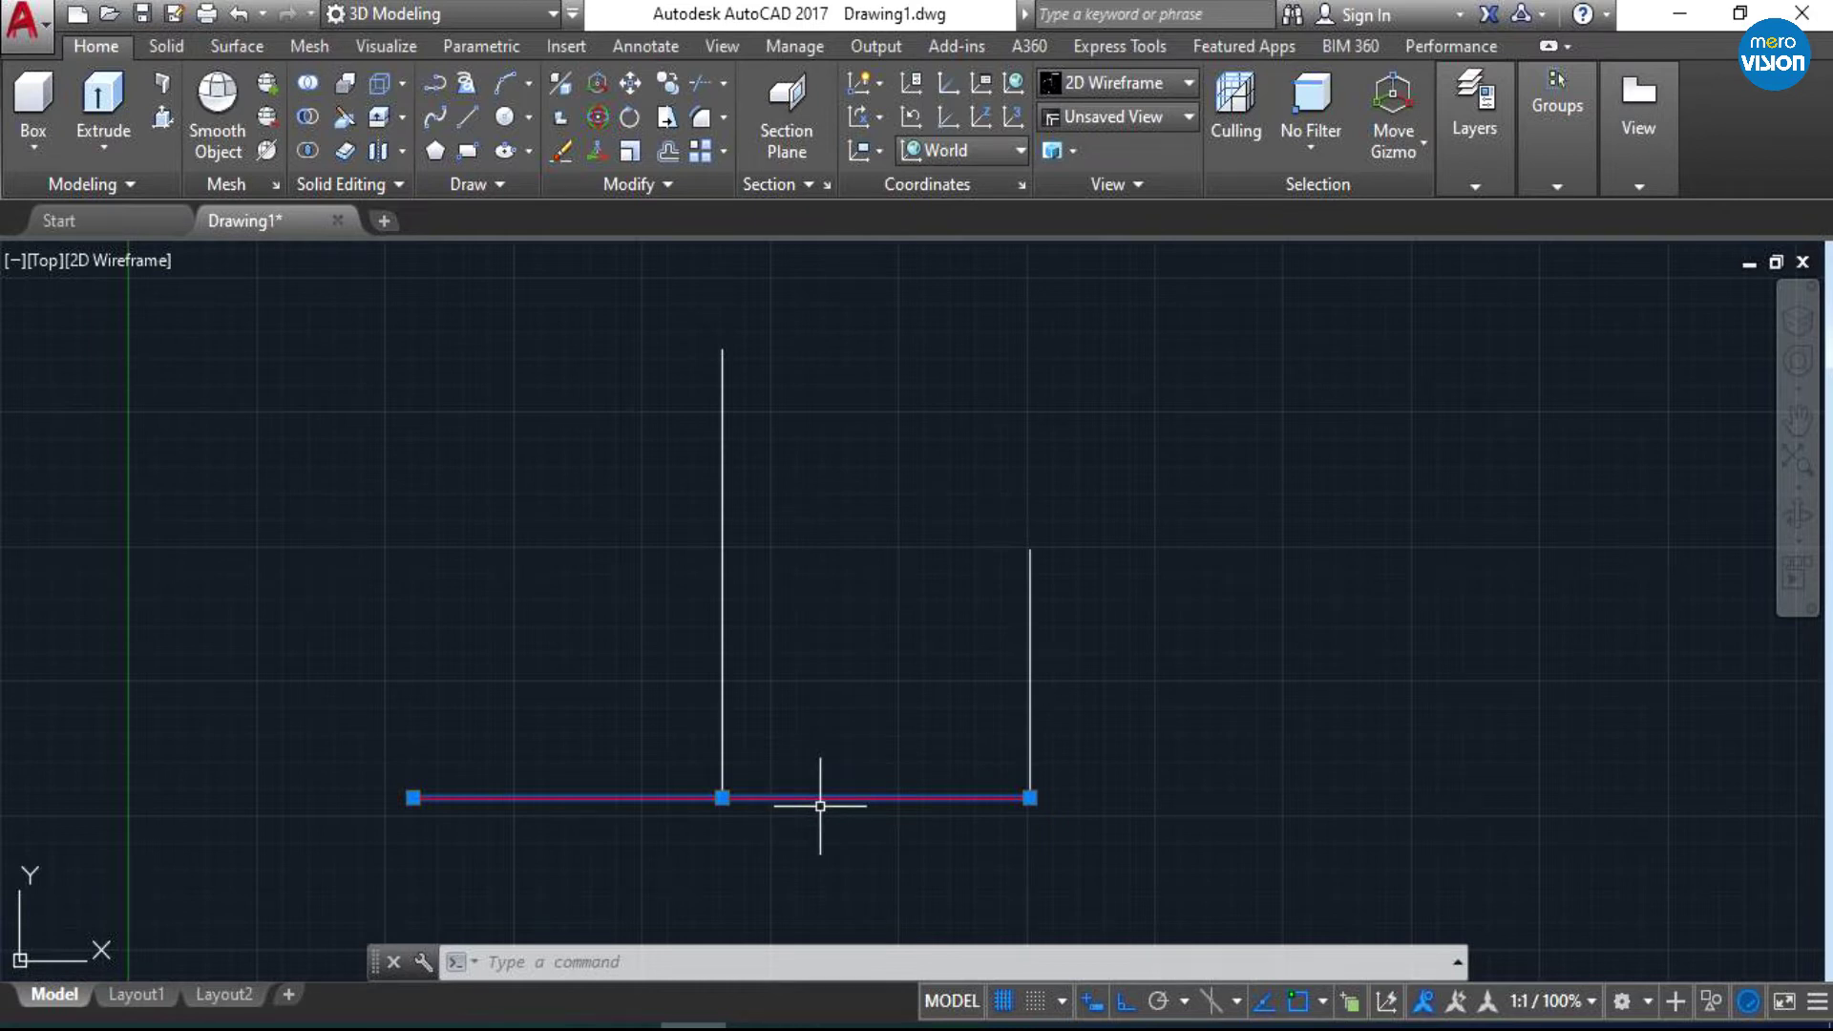
pyautogui.click(1351, 1003)
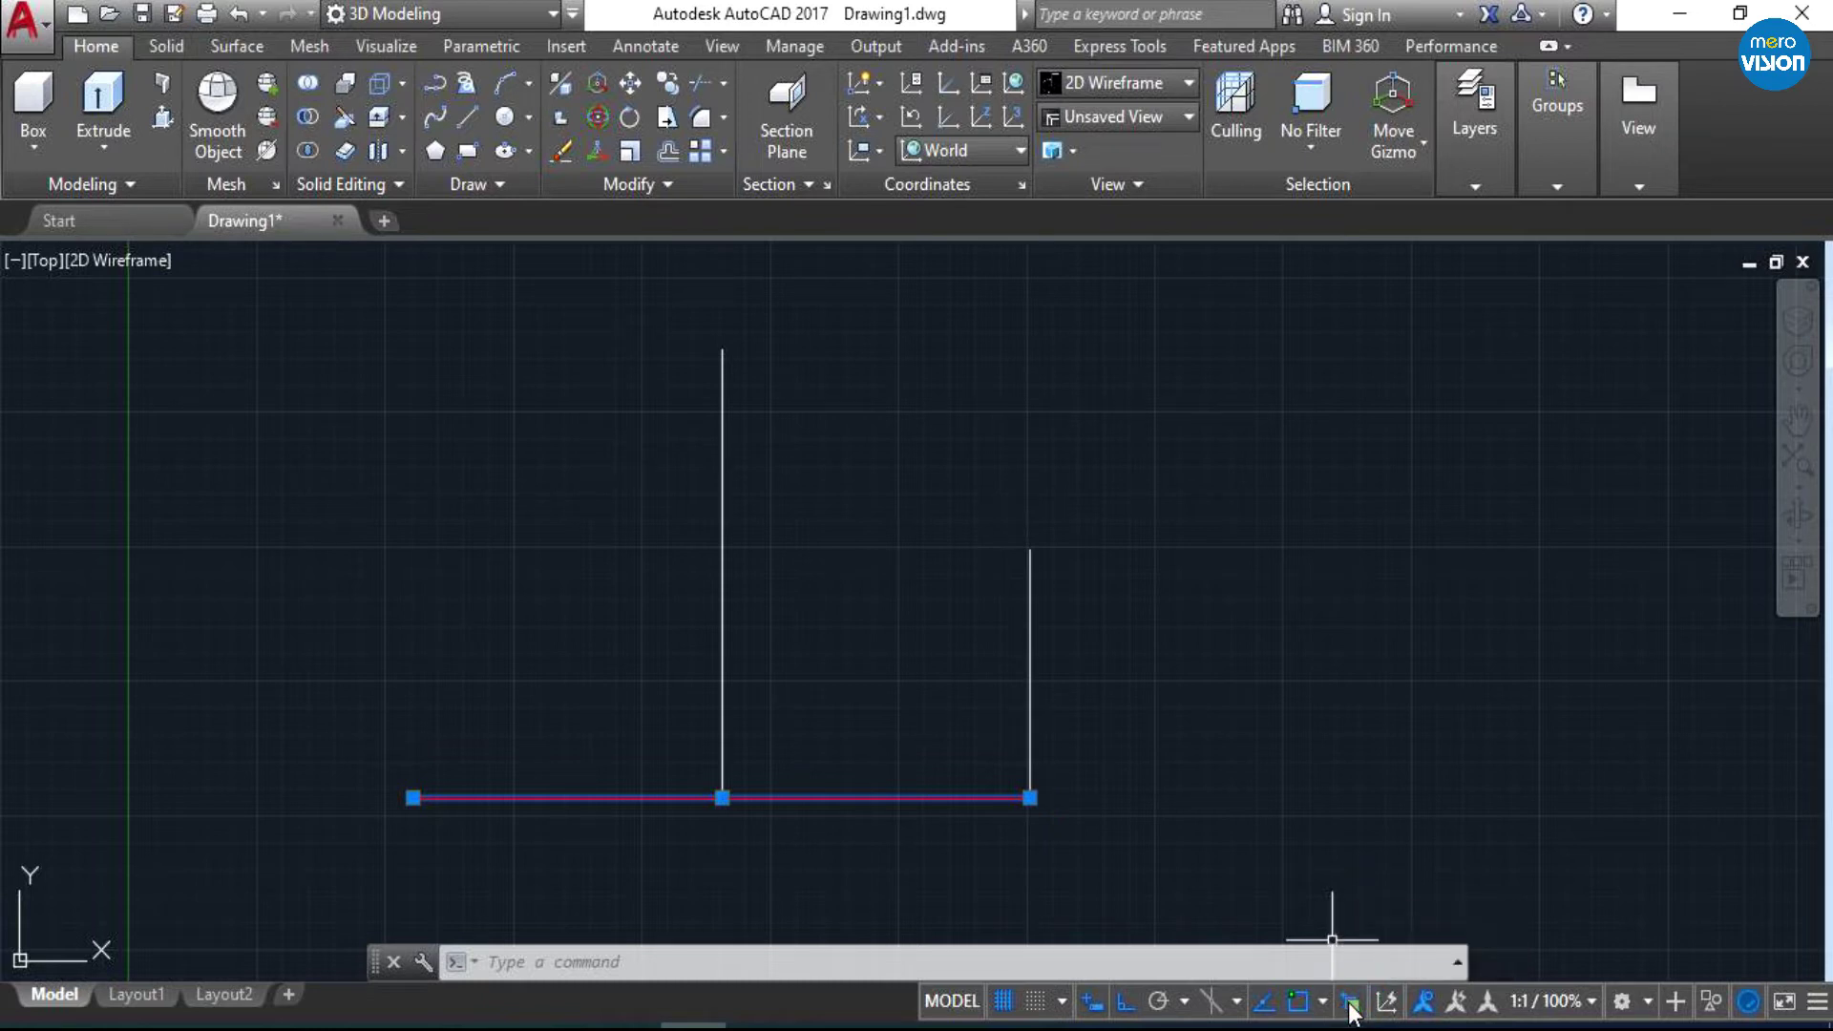
pyautogui.press('Escape')
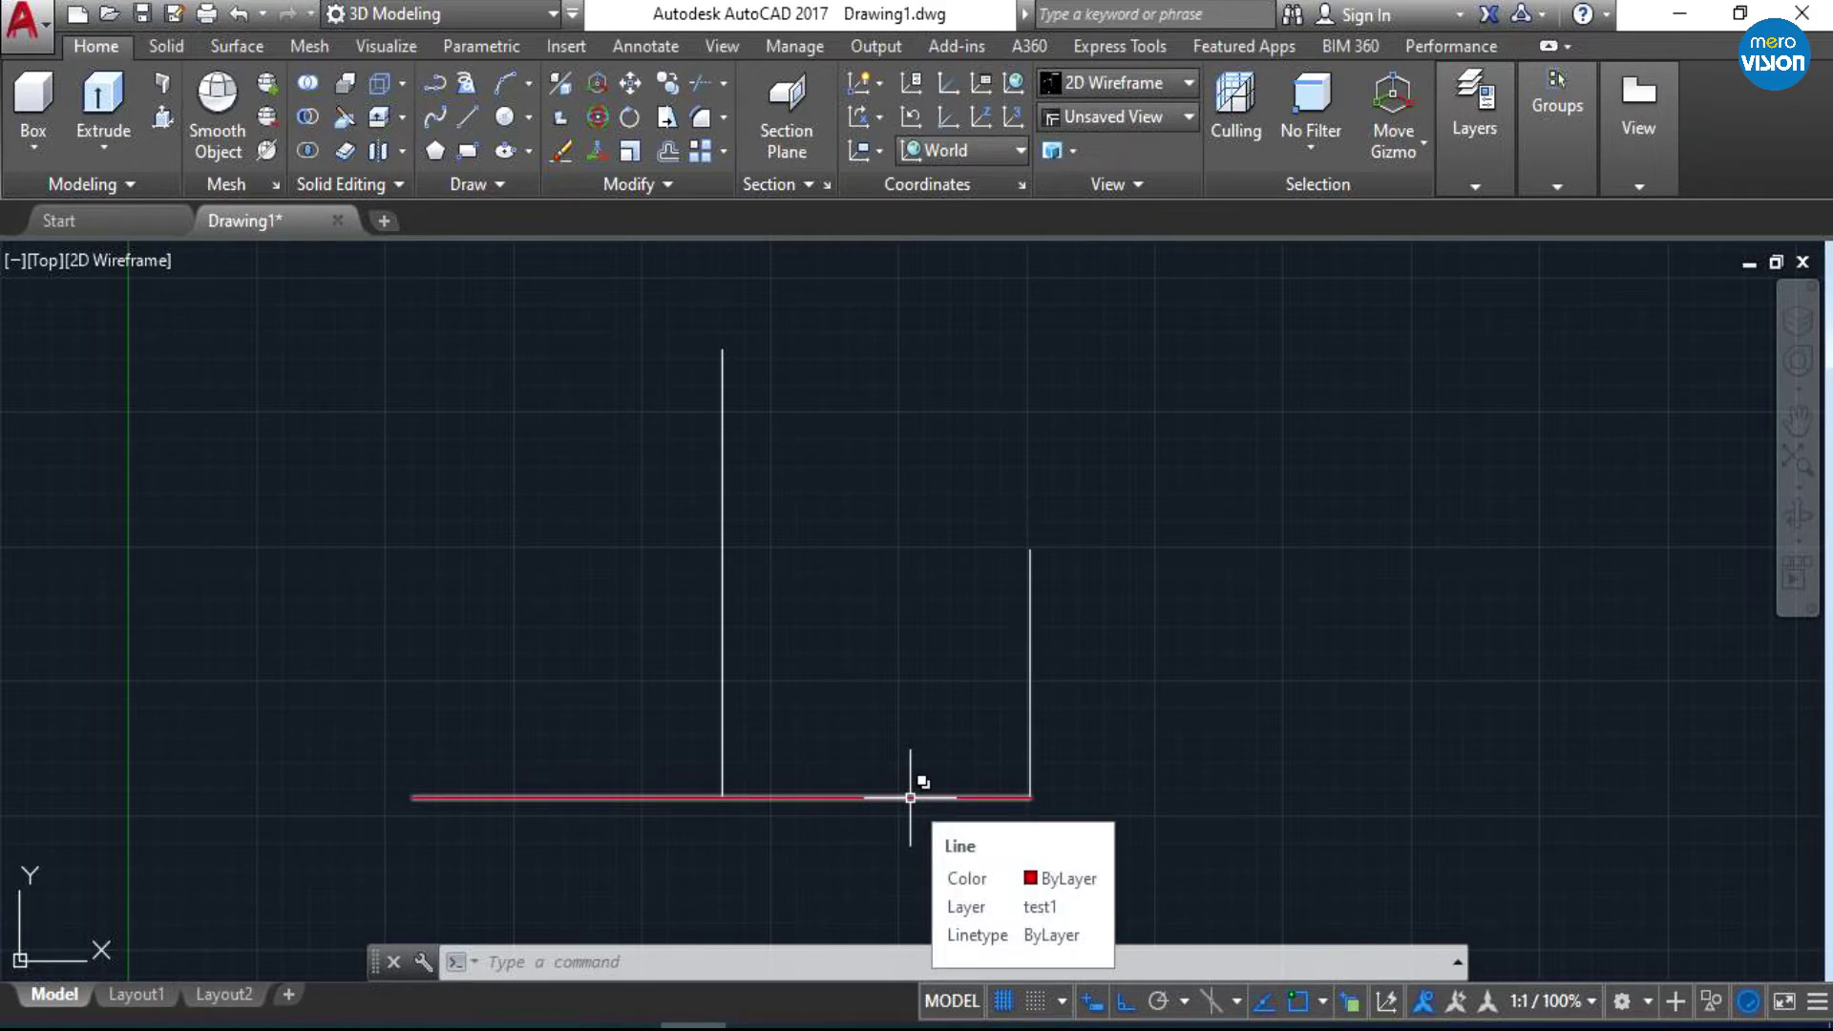
pyautogui.click(910, 797)
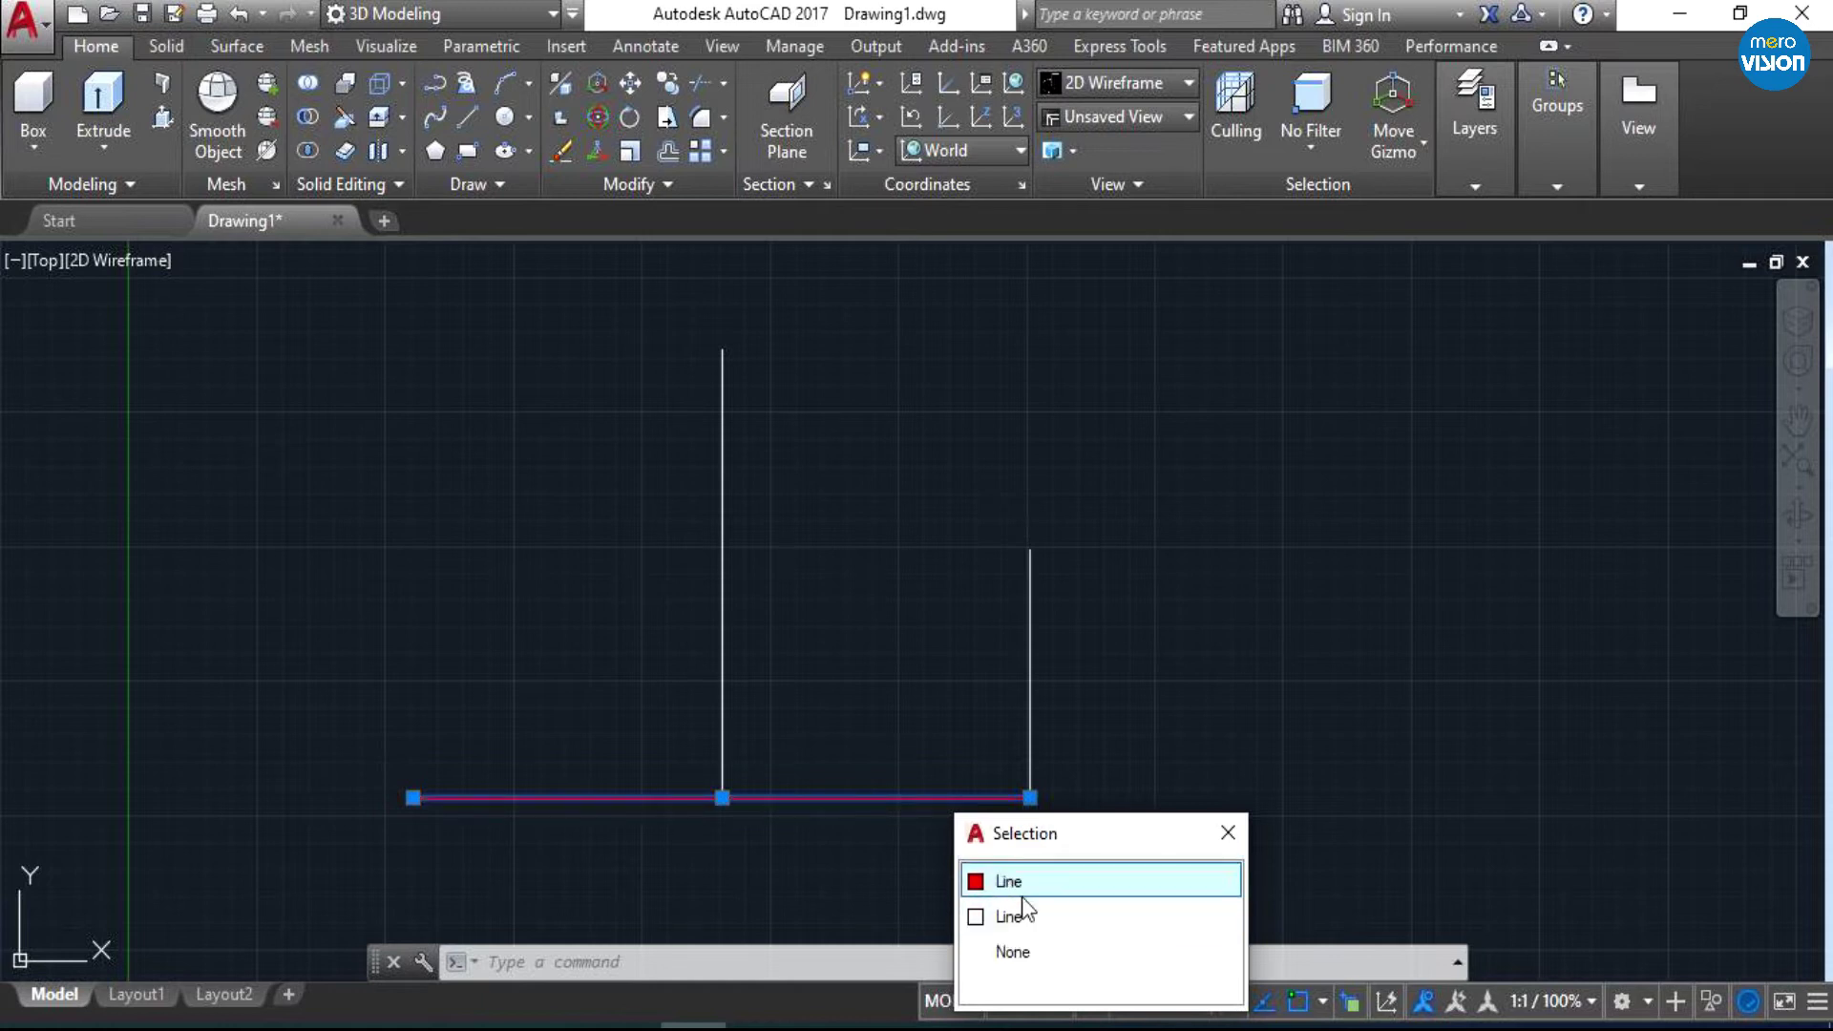
pyautogui.click(1115, 733)
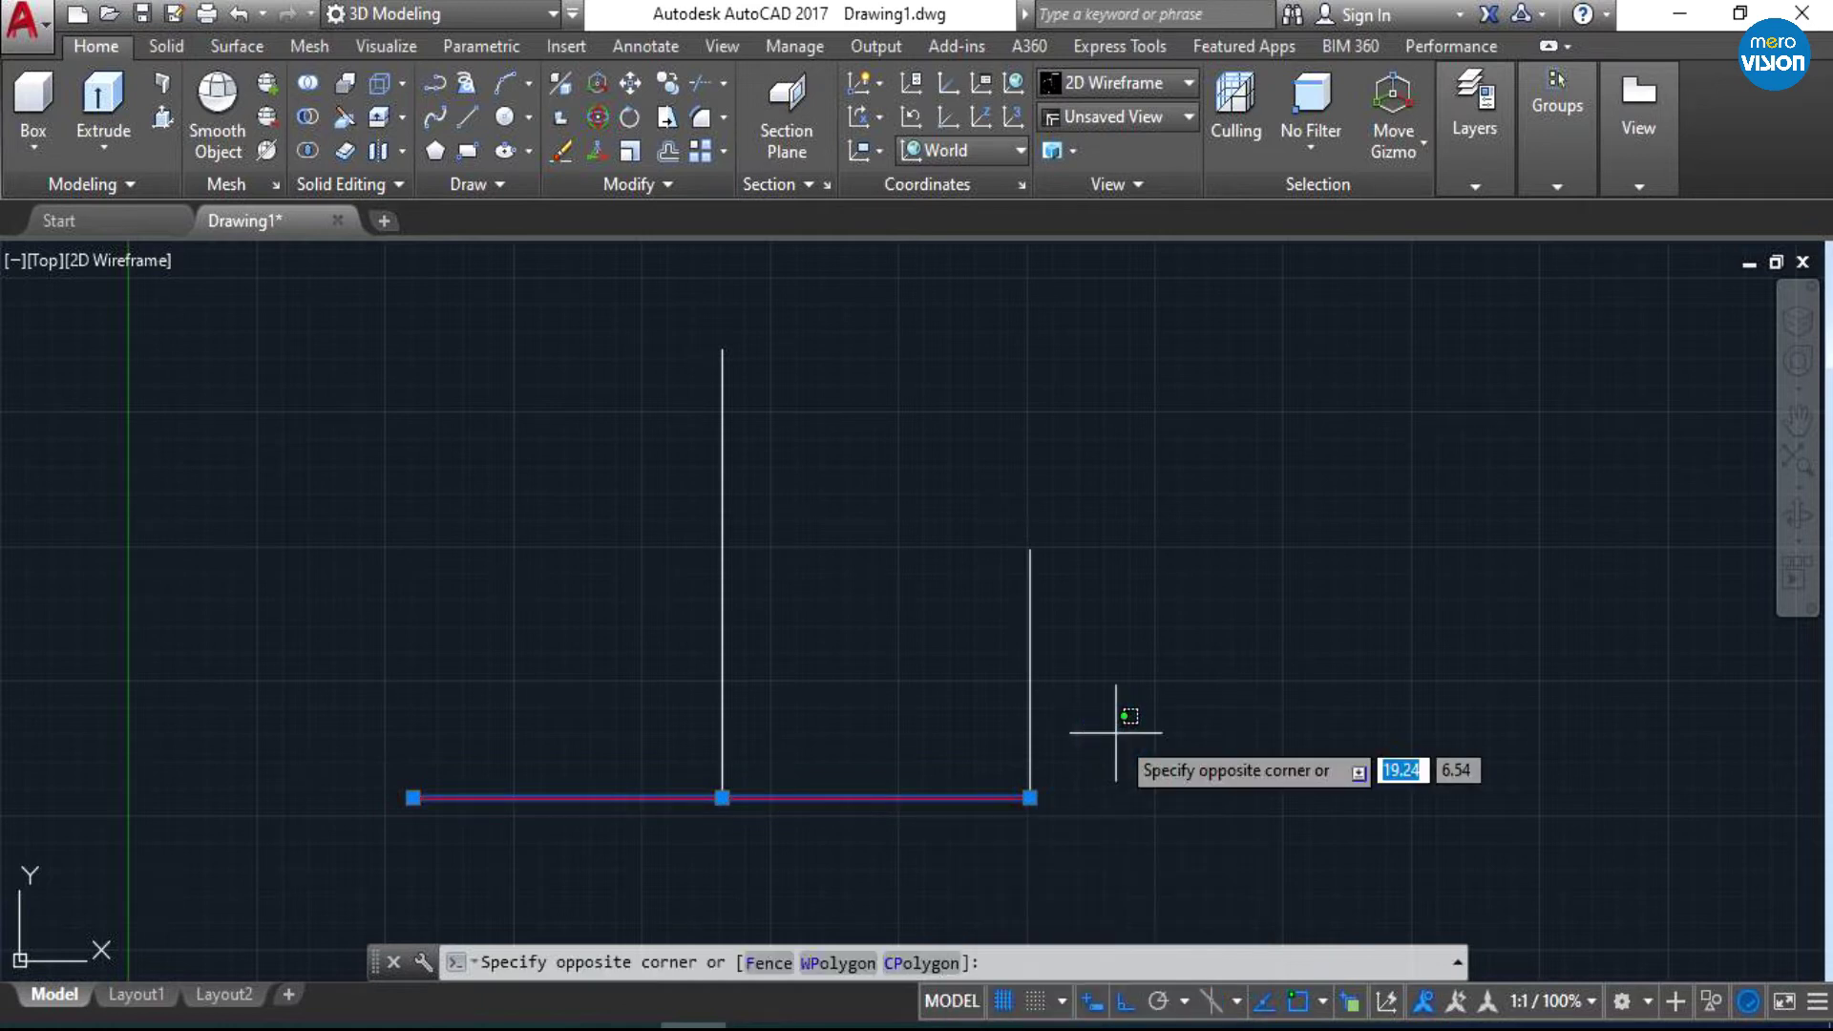
pyautogui.press('Escape')
pyautogui.press('Escape')
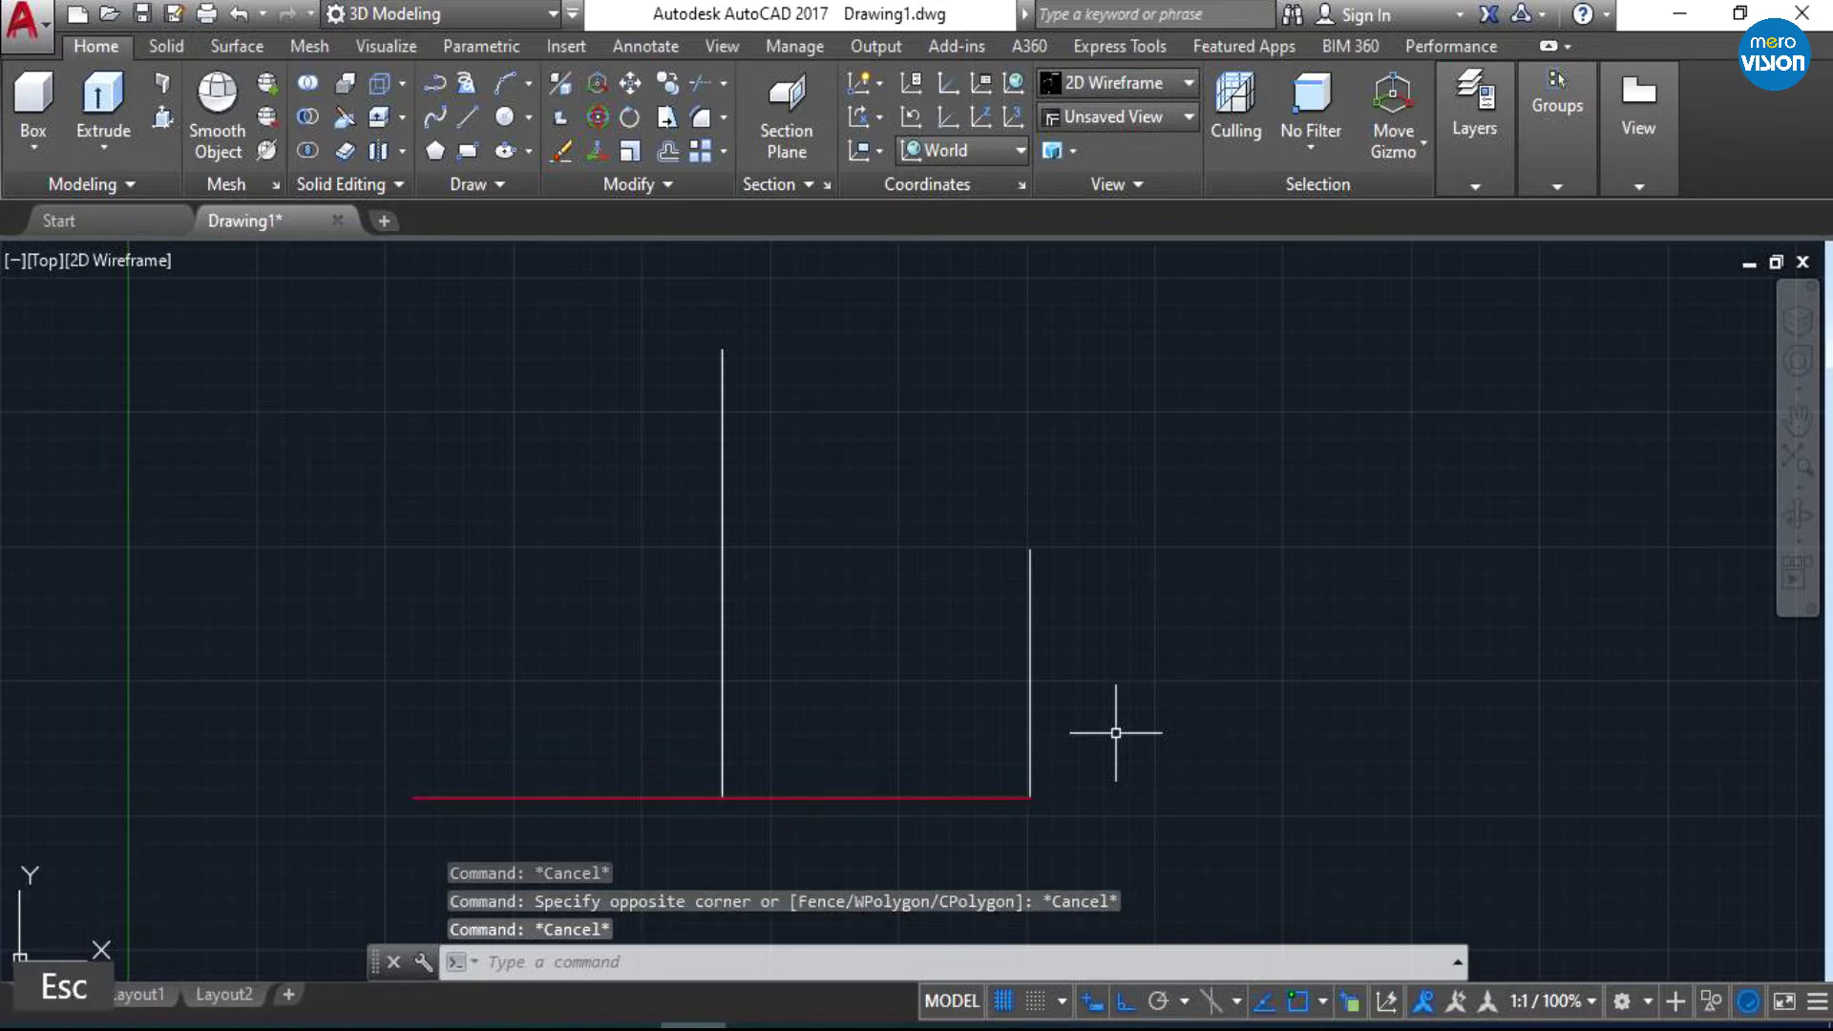
# - Select the white line beneath the red one from the selection list and right-click it
pyautogui.click(904, 797)
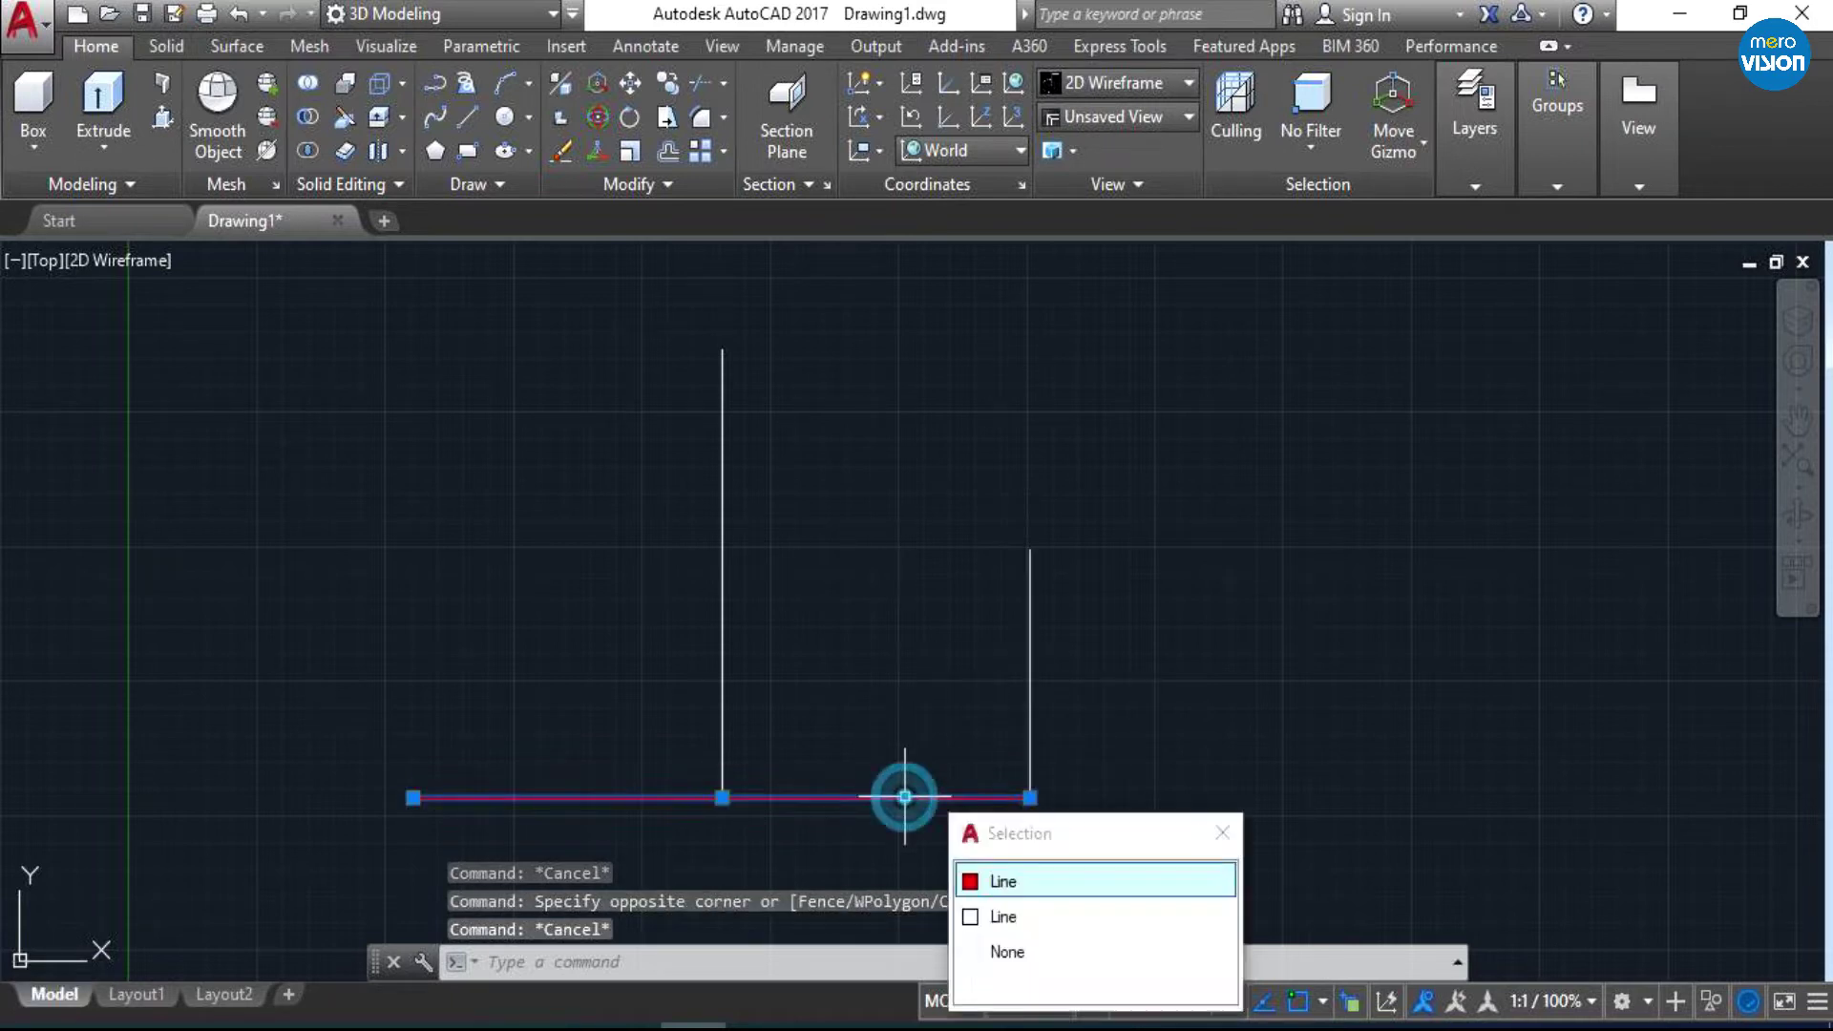
pyautogui.click(1028, 917)
pyautogui.rightClick(960, 810)
# - Move the white bottom line straight up across both vertical lines, then toggle Dynamic UCS
pyautogui.click(1042, 324)
pyautogui.click(908, 798)
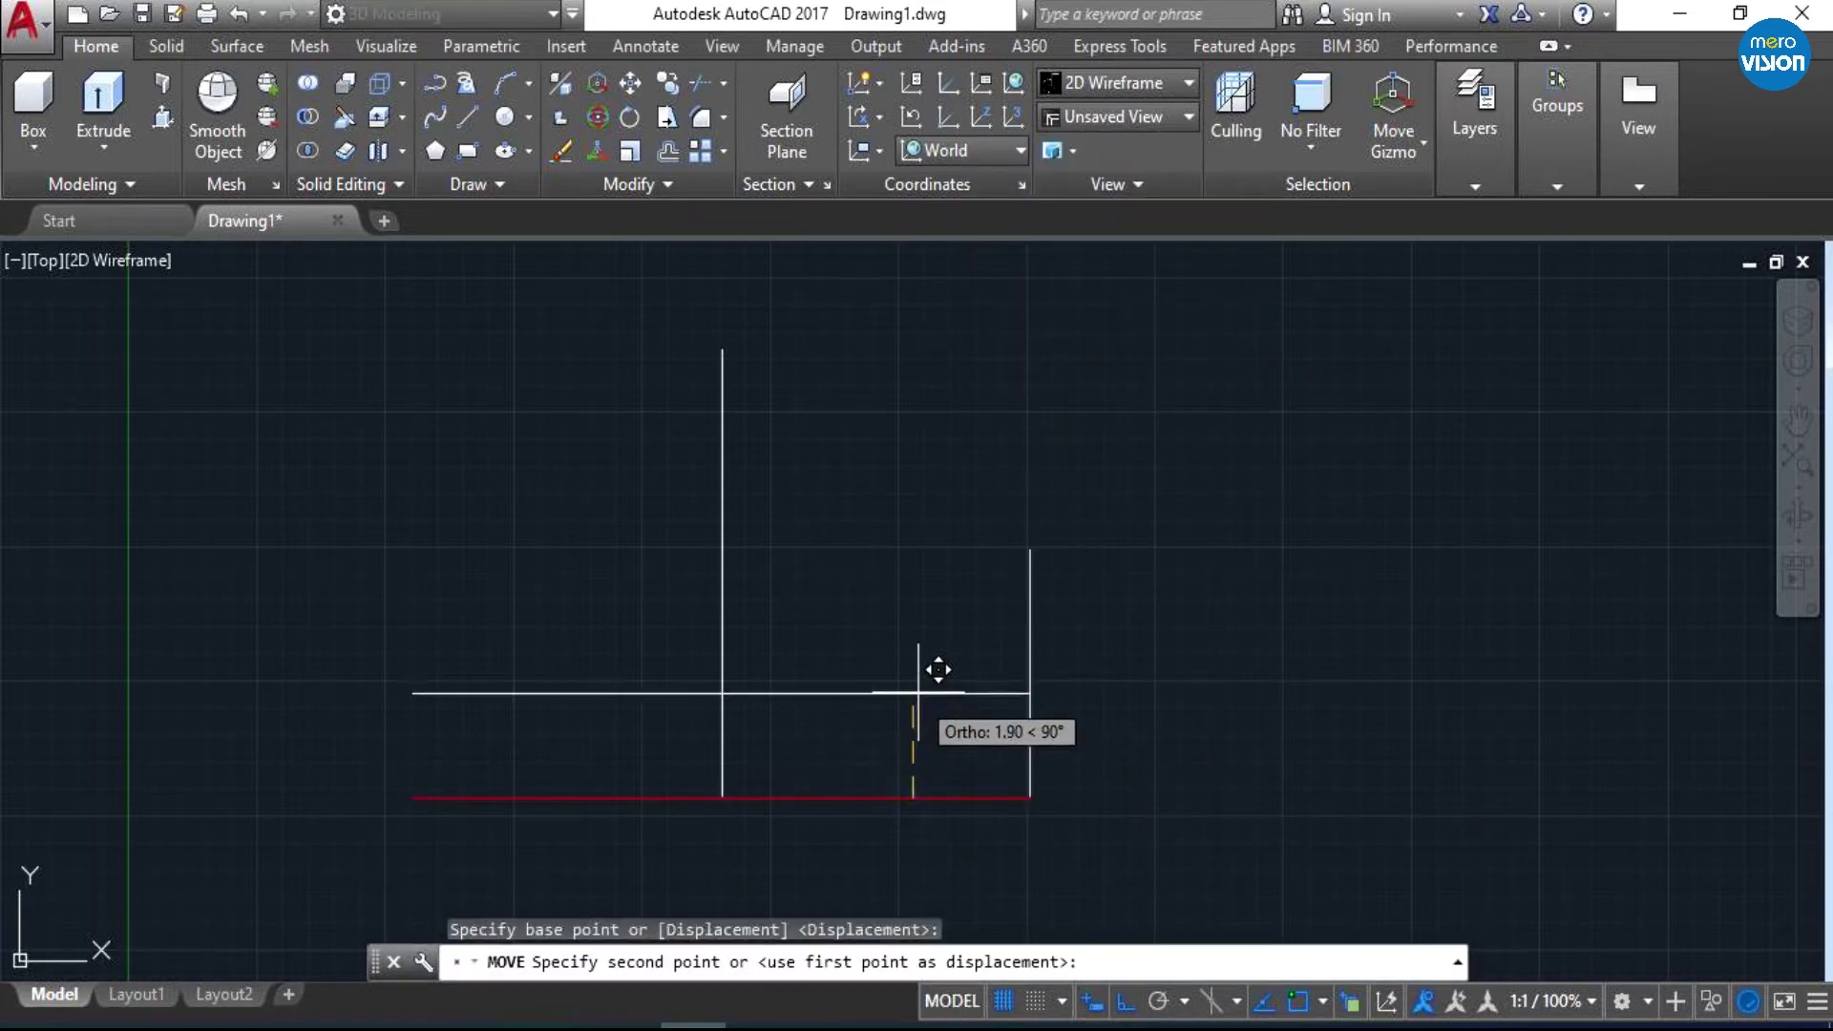
pyautogui.click(917, 693)
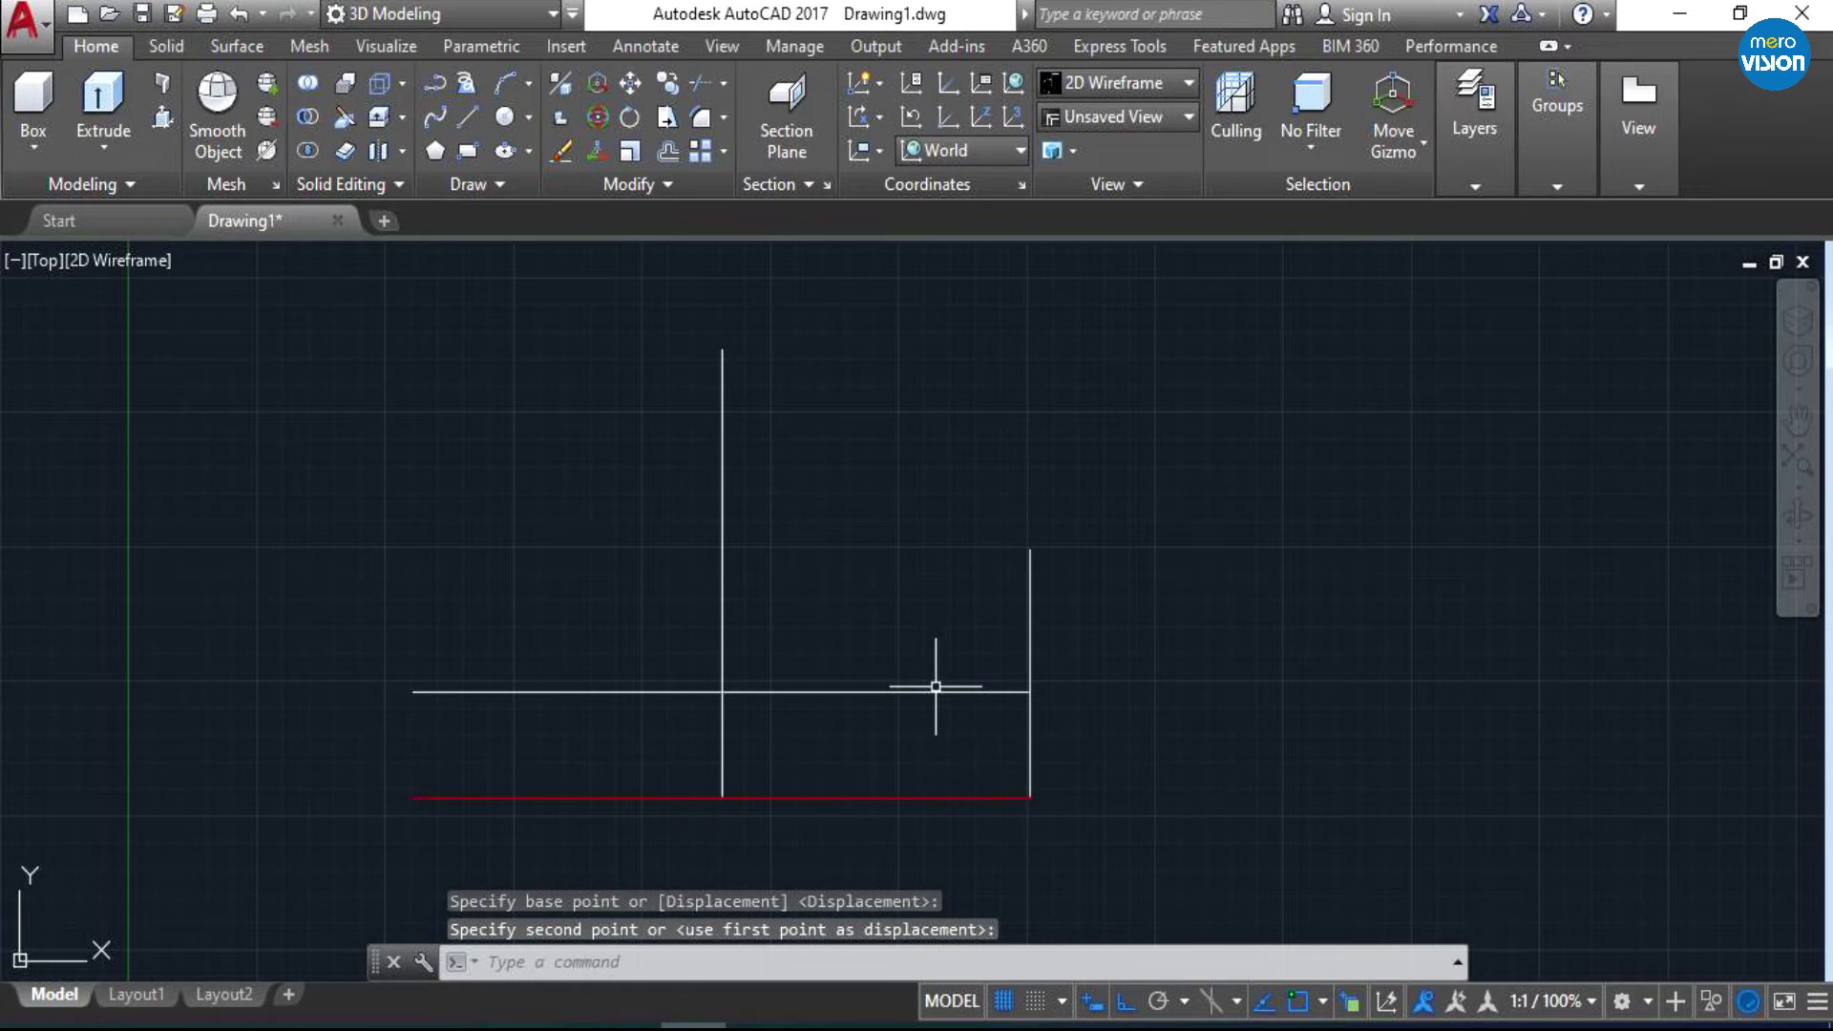
pyautogui.press('Escape')
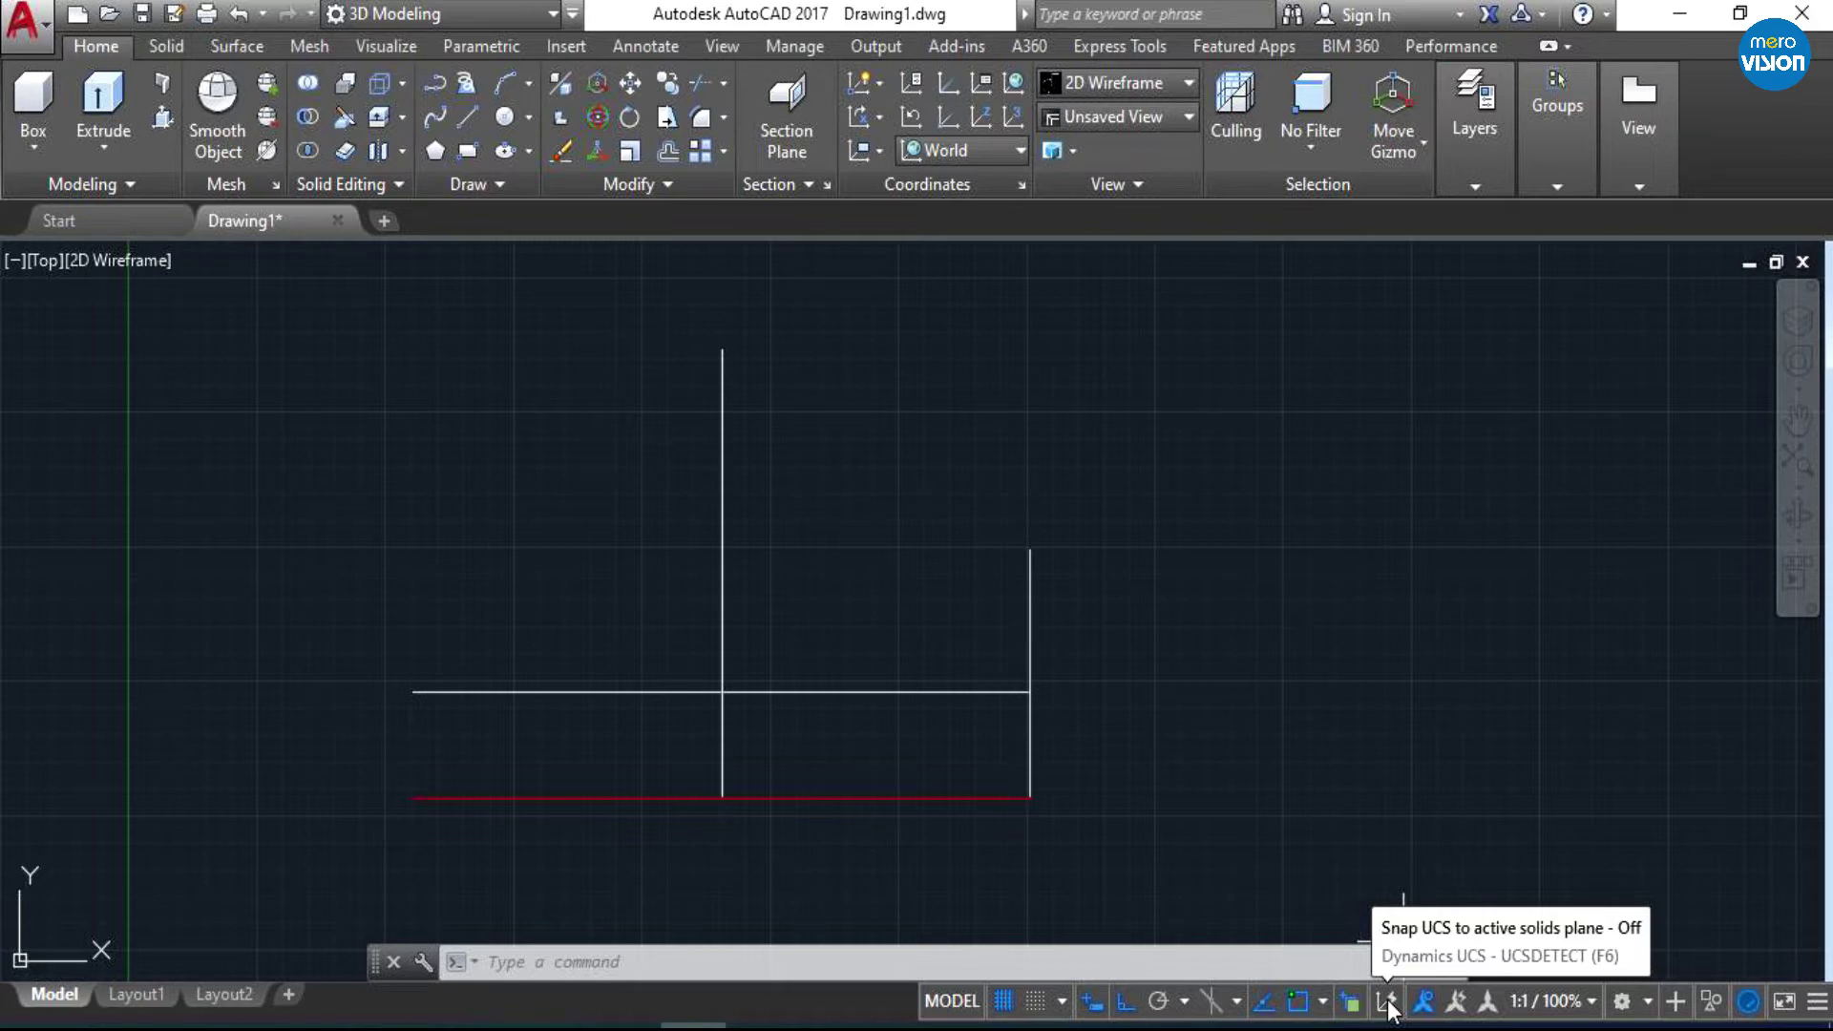
pyautogui.click(1387, 1003)
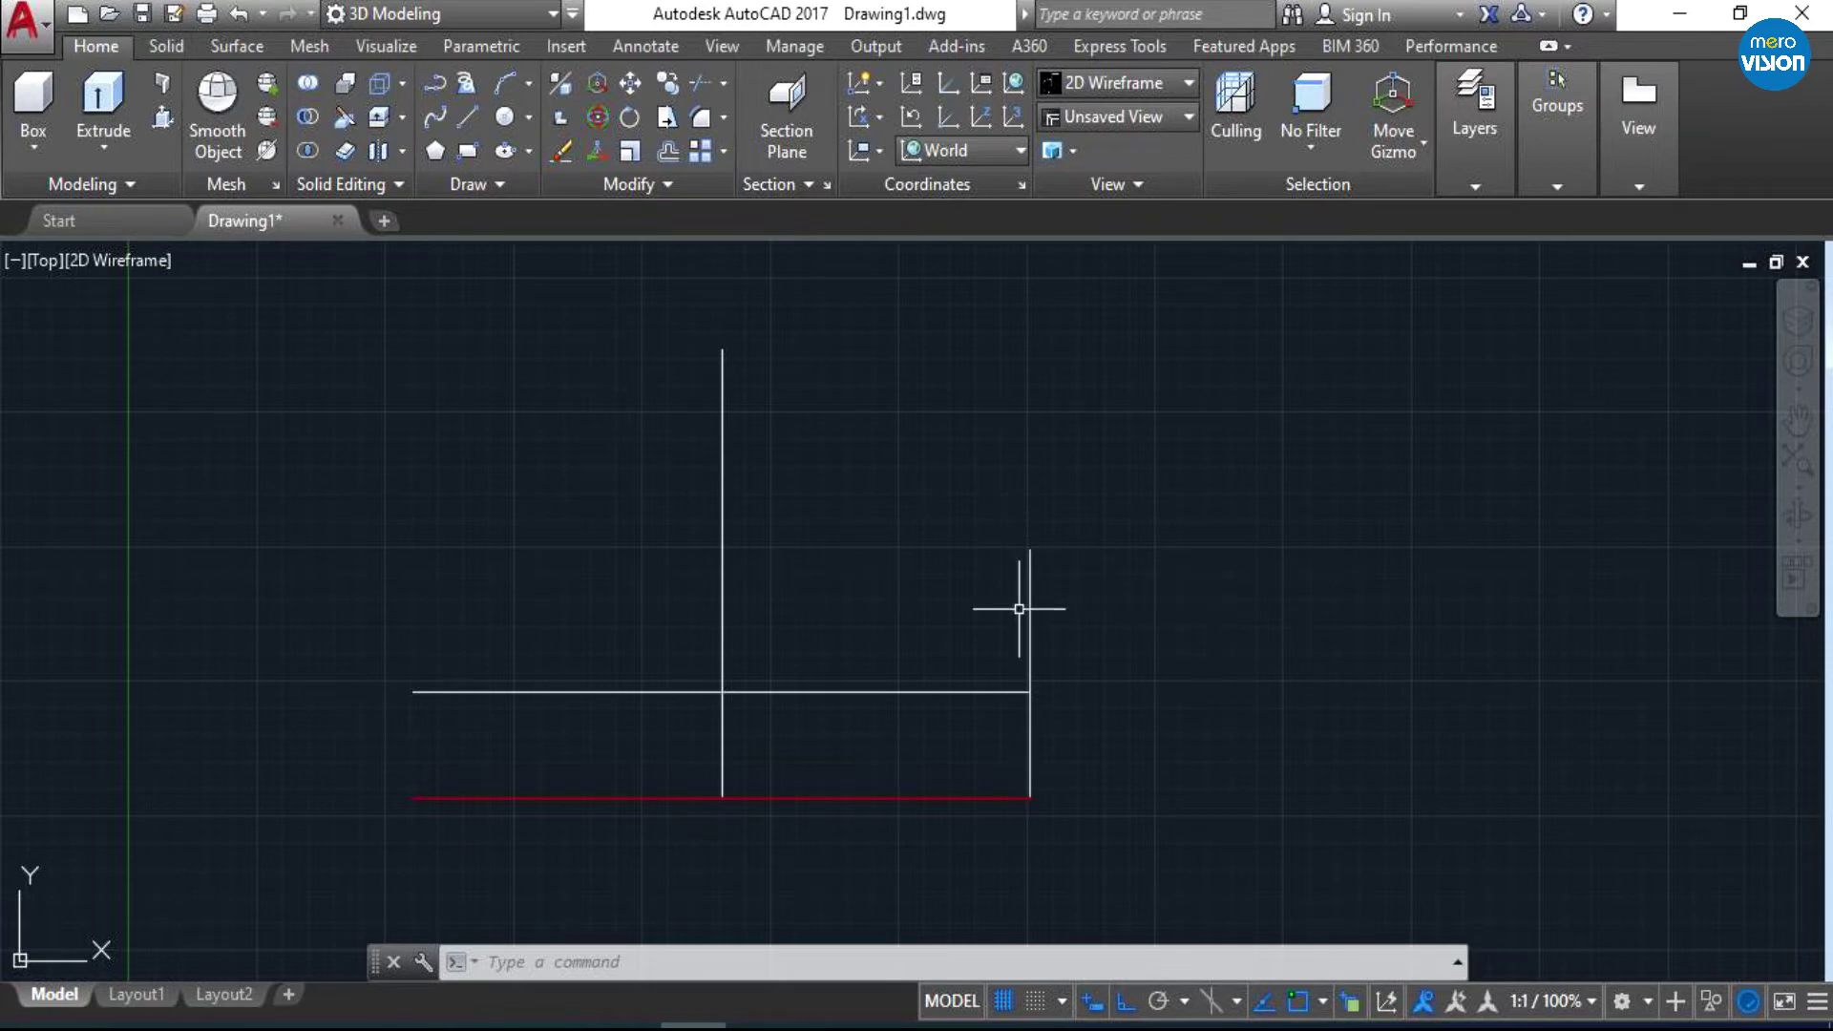
# - Browse the Parametric, Mesh, Surface and Solid ribbon tool sets, then return to Home
pyautogui.scroll(-2, 1020, 608)
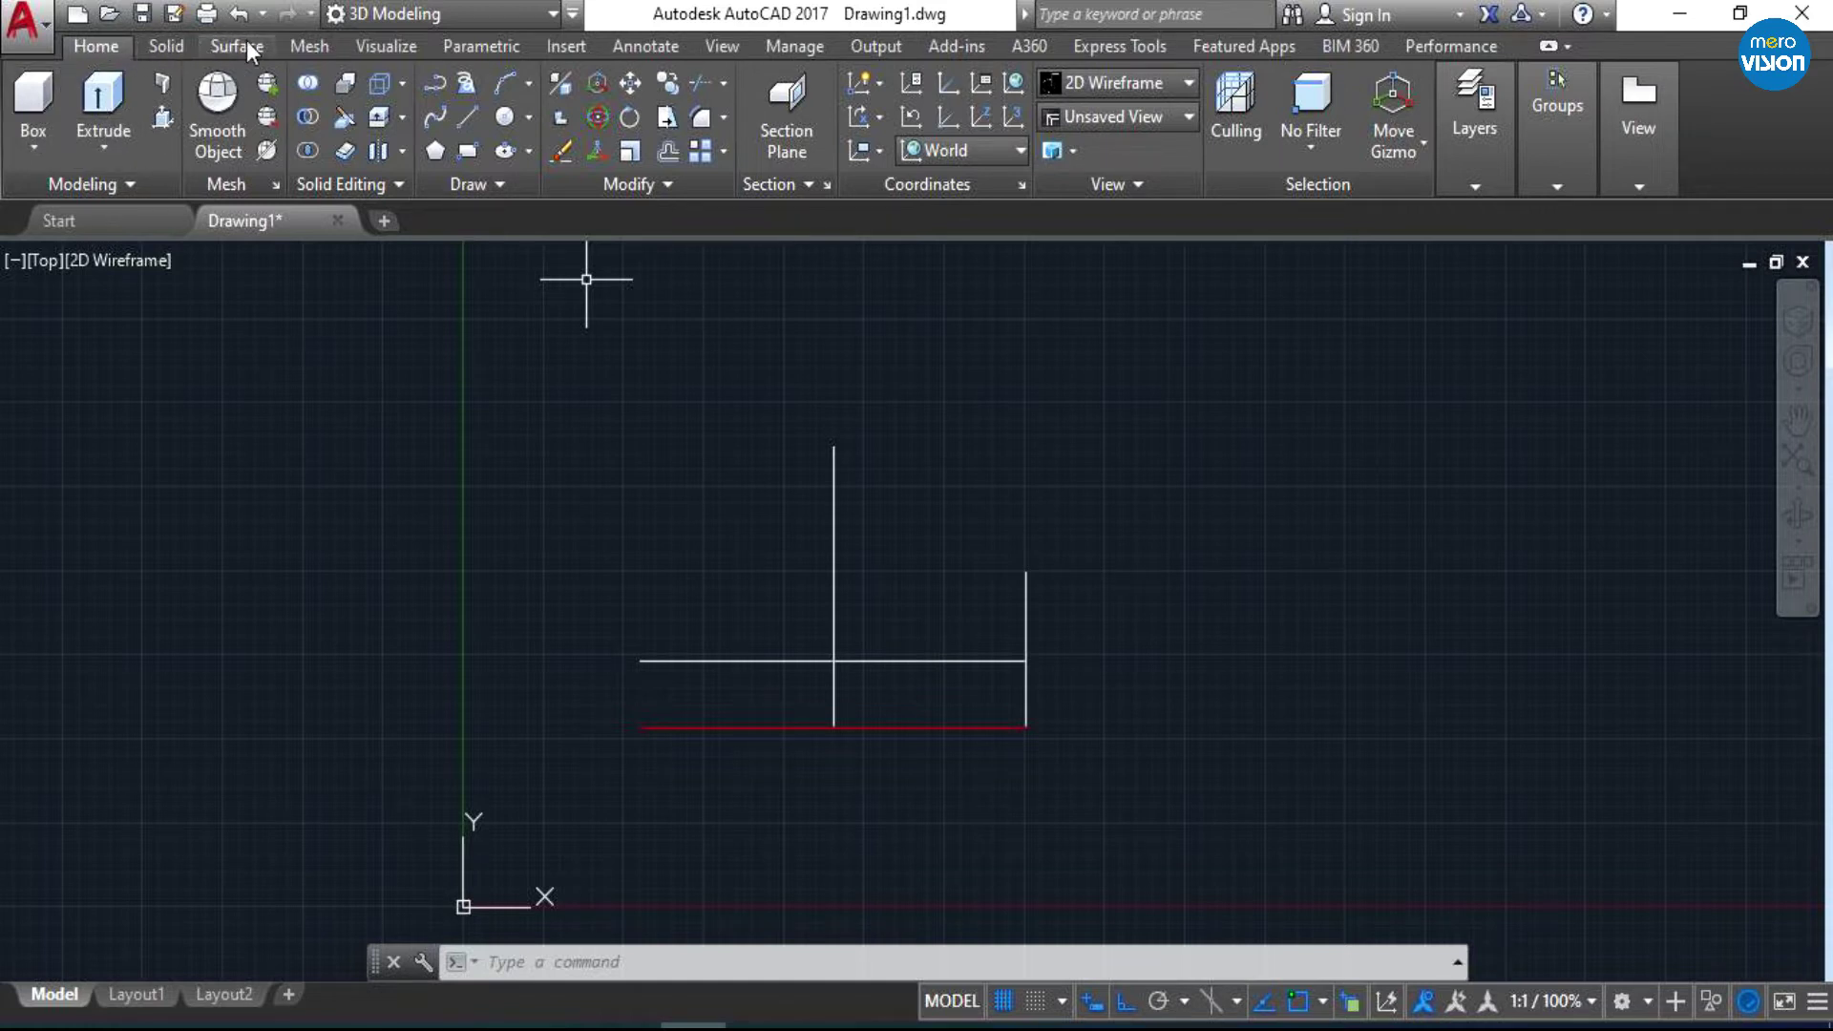
pyautogui.click(309, 46)
pyautogui.click(386, 46)
pyautogui.click(481, 46)
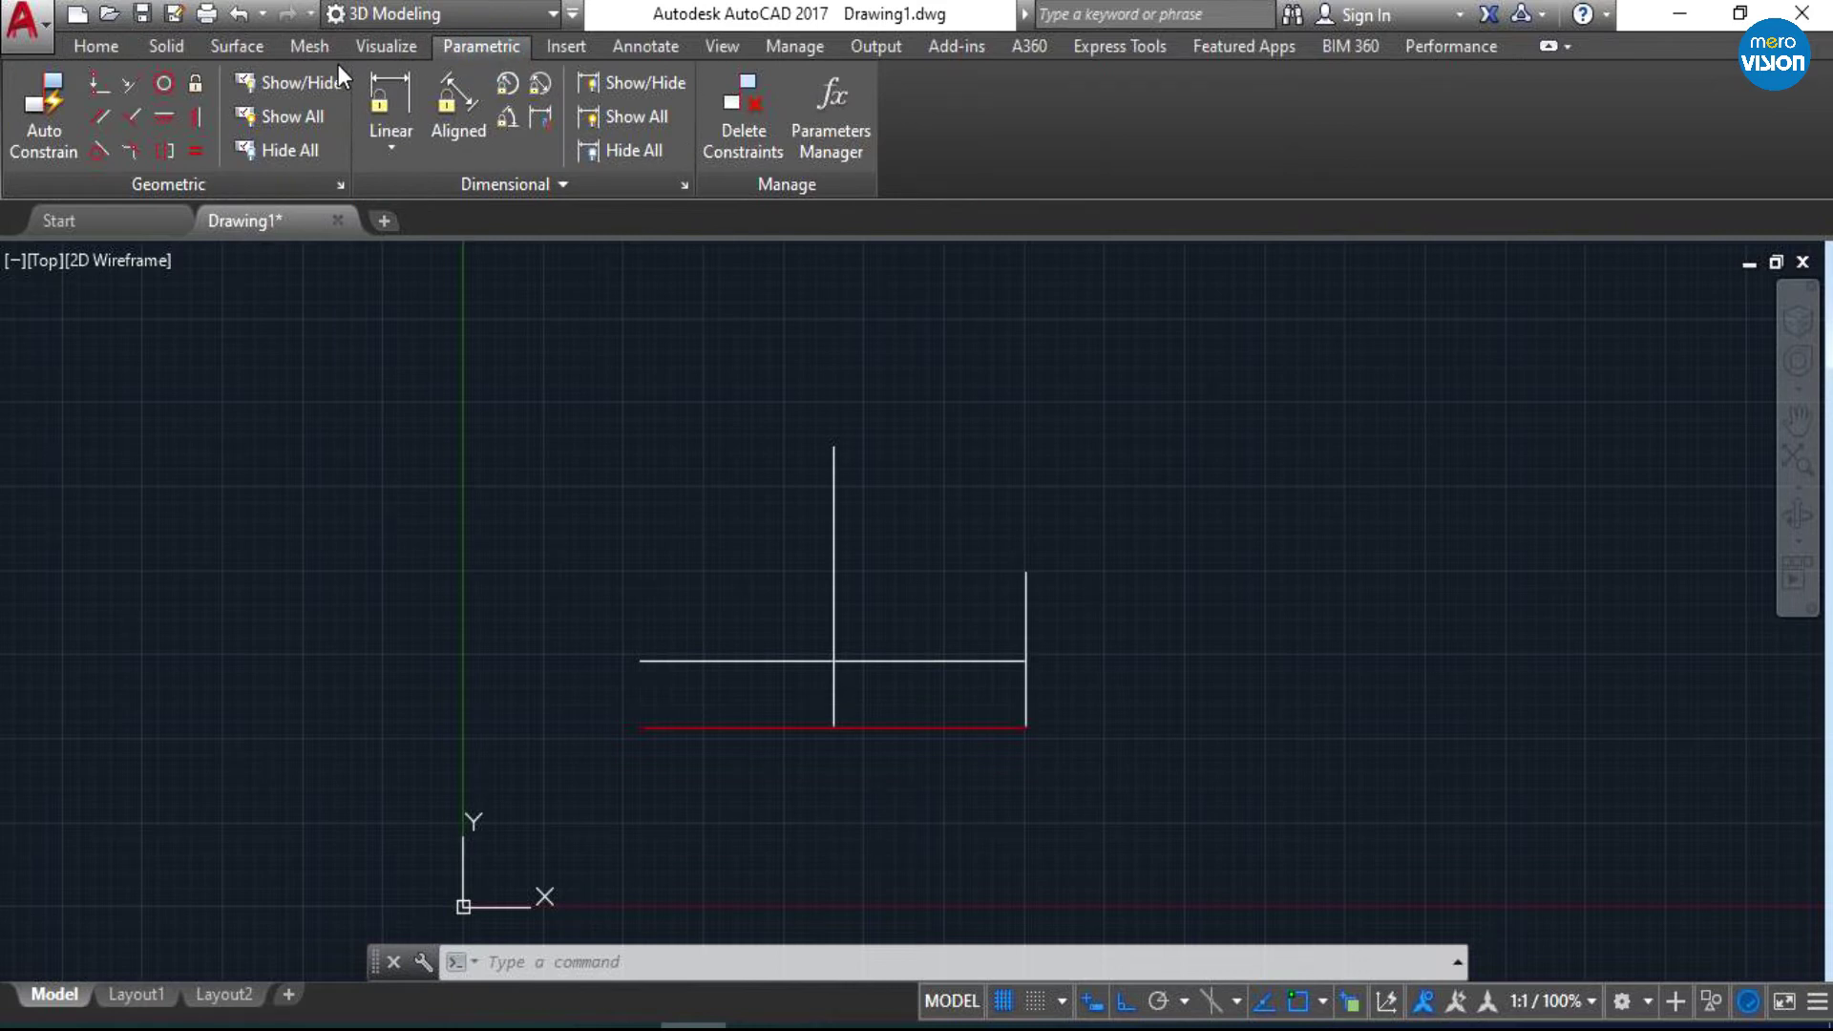
pyautogui.click(309, 46)
pyautogui.click(239, 45)
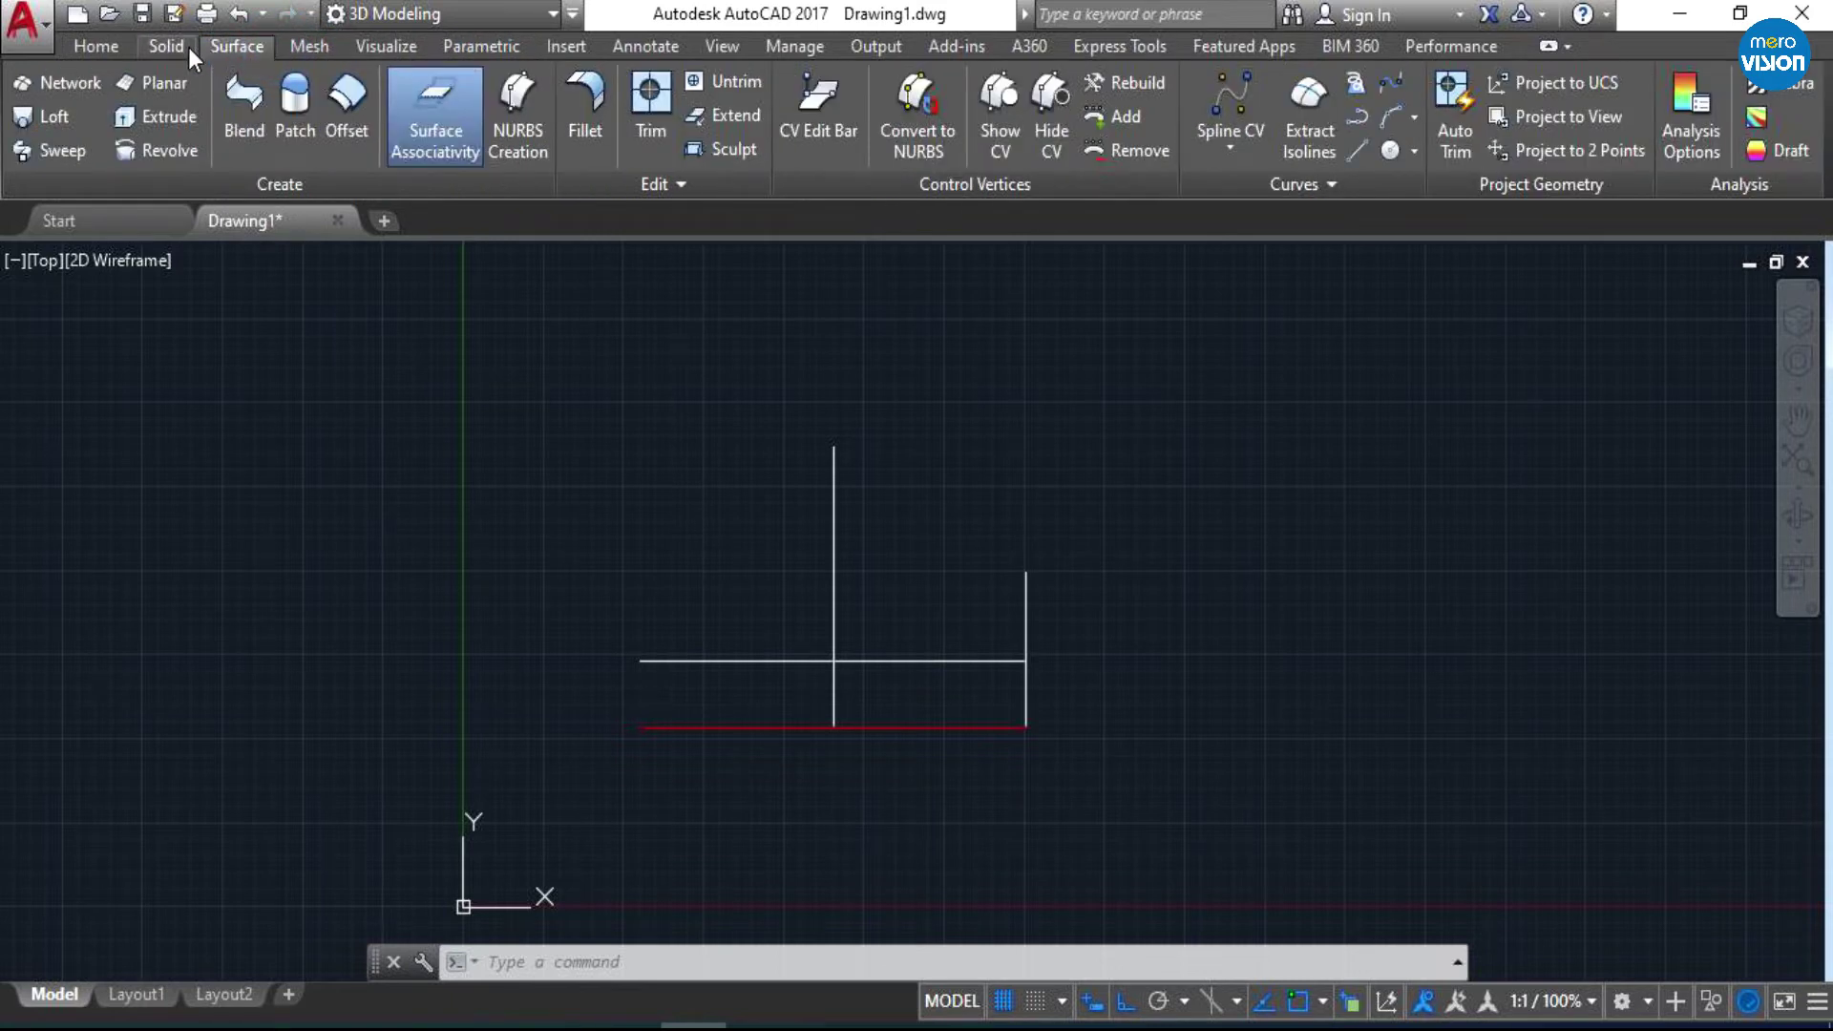
pyautogui.click(167, 46)
pyautogui.click(108, 50)
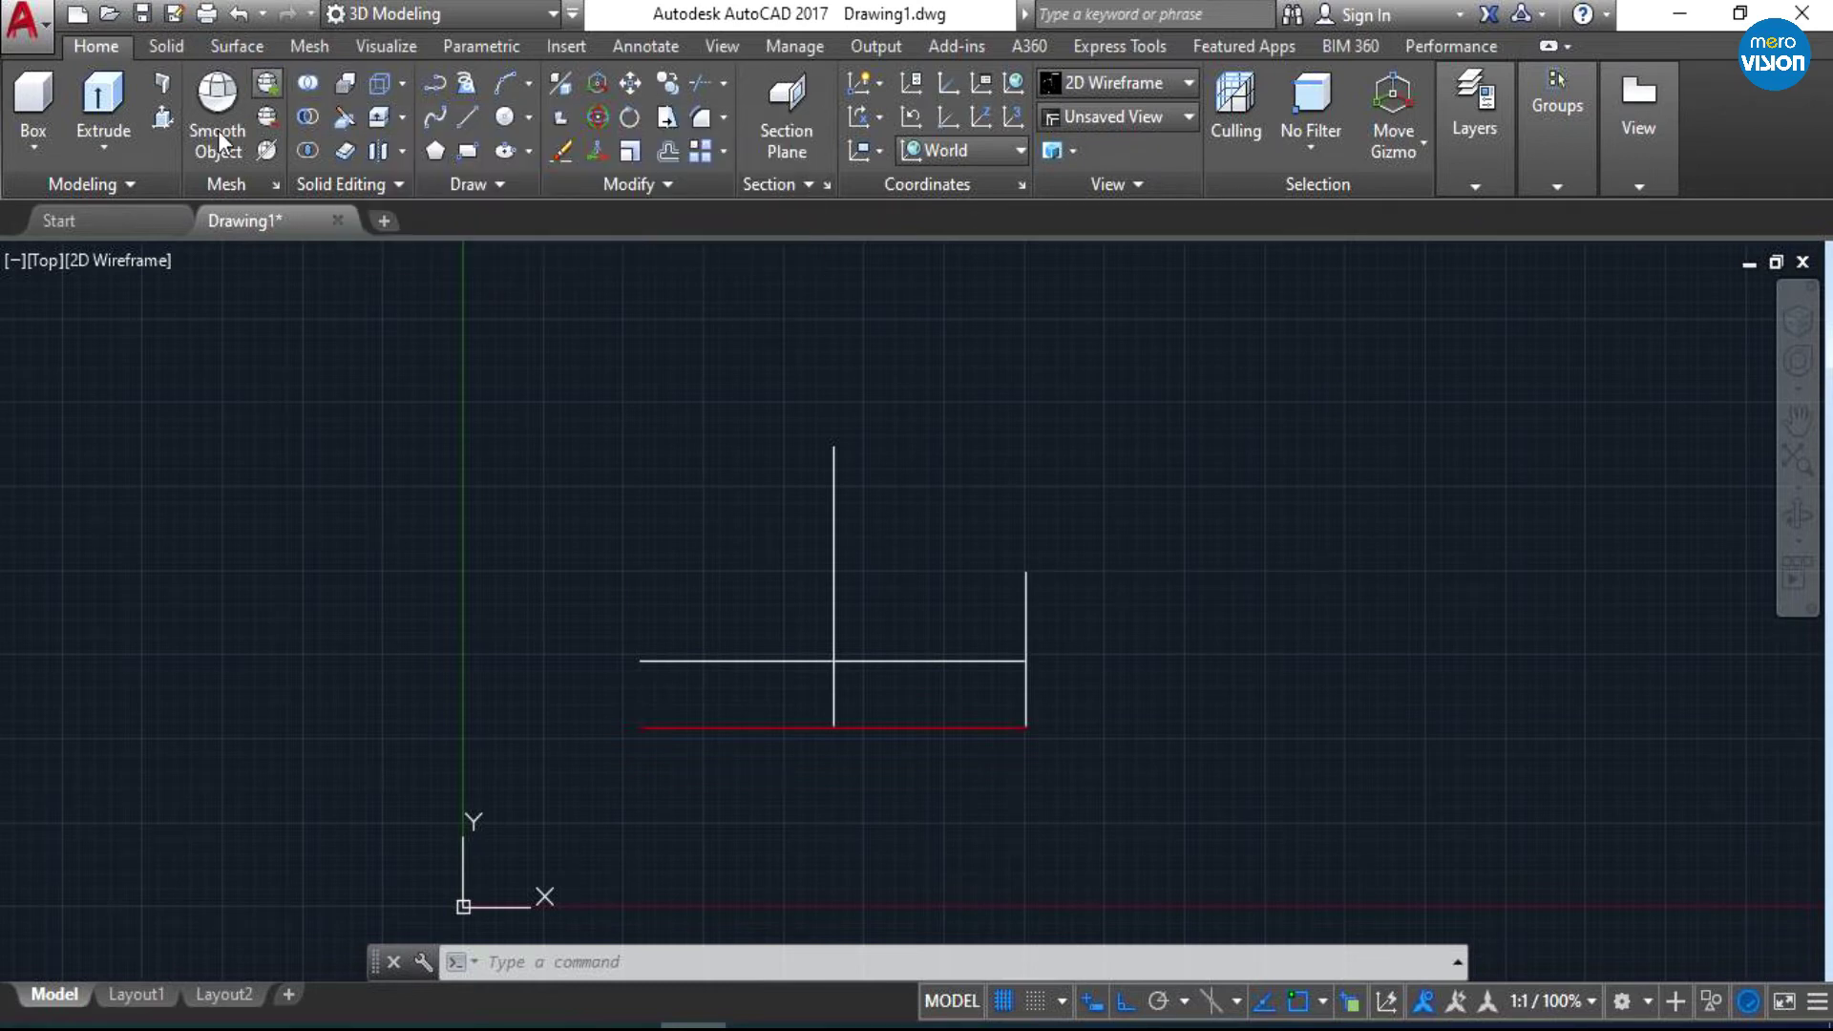
# - Choose Box from the primitive solids dropdown in the Modeling panel
pyautogui.click(42, 151)
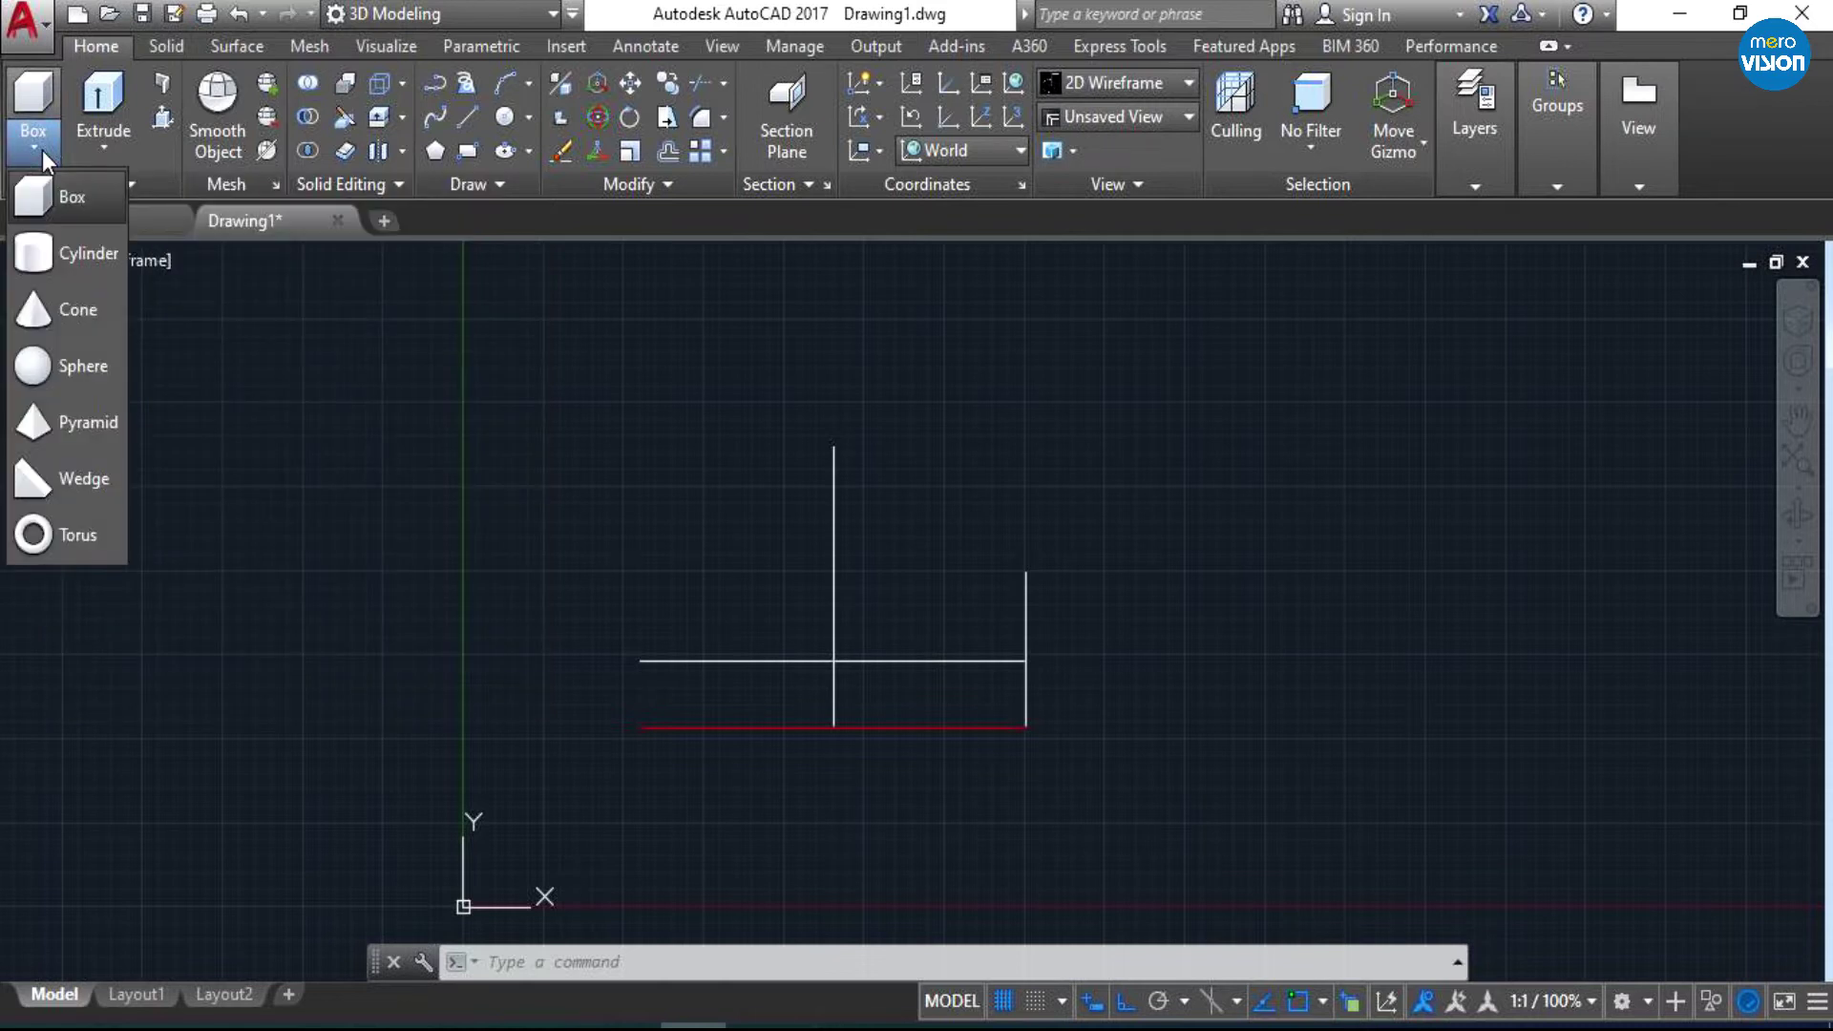
pyautogui.click(33, 147)
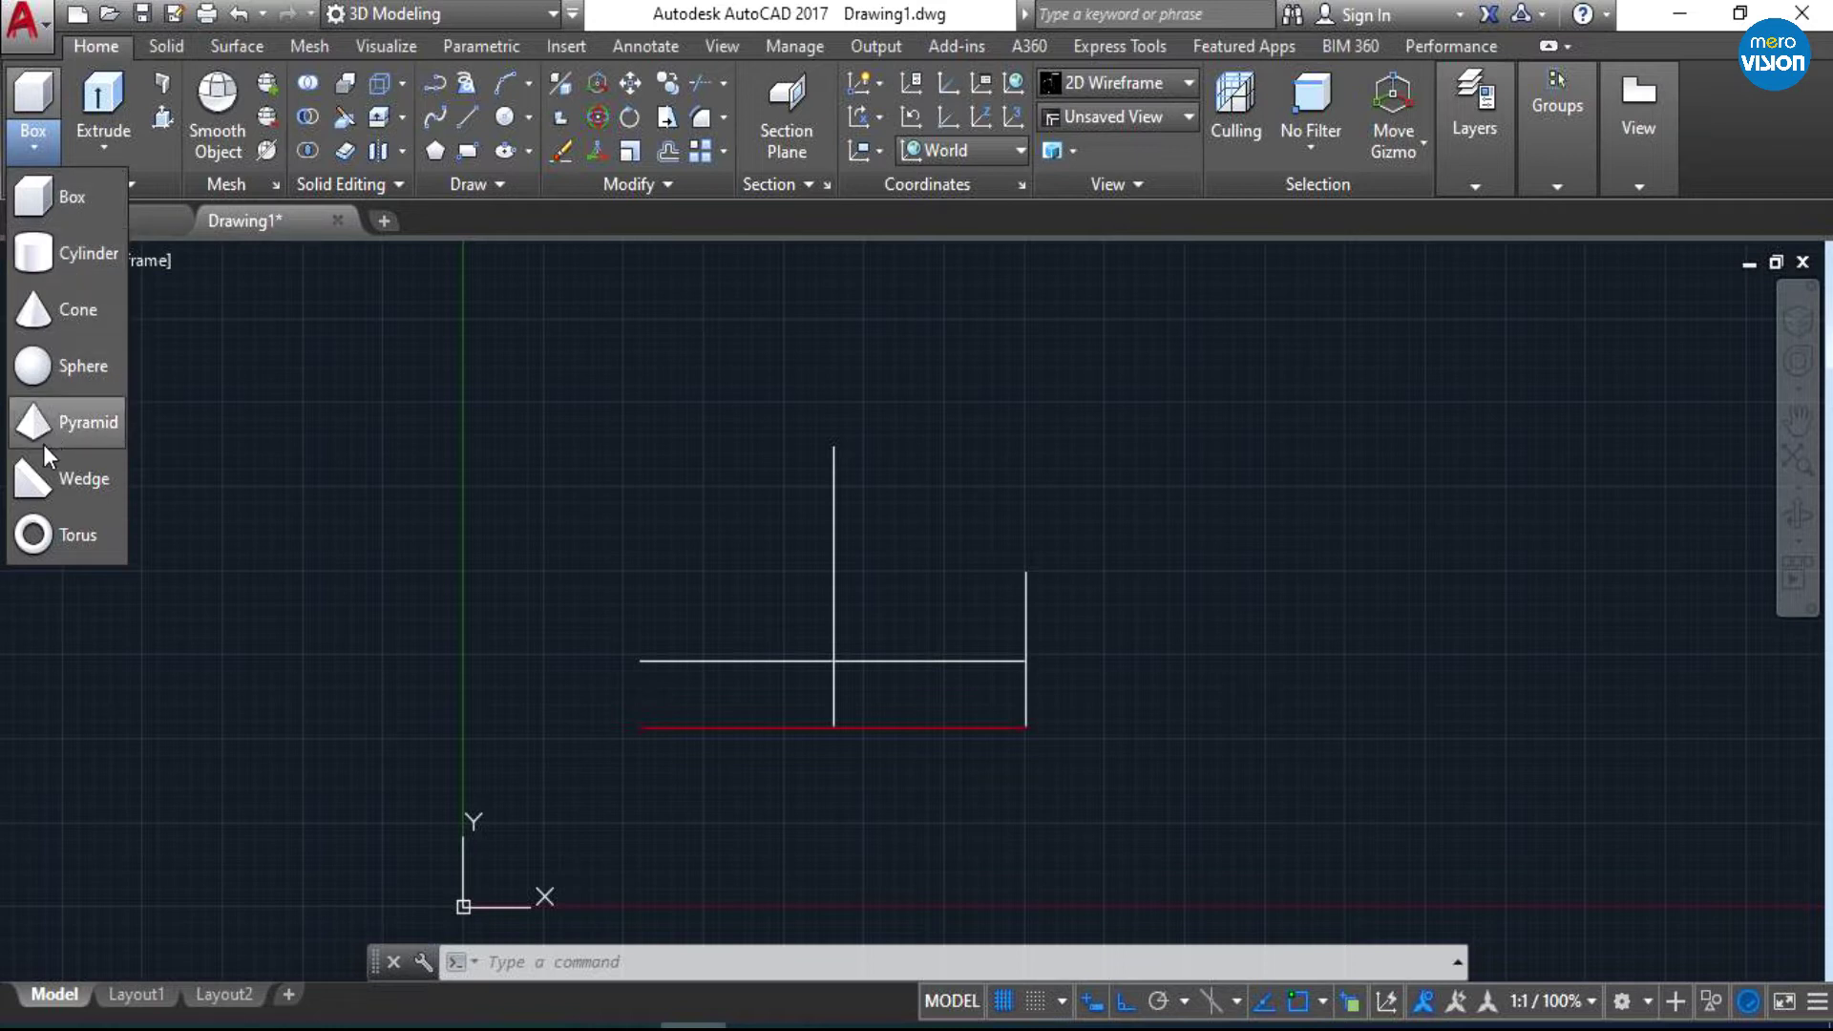
pyautogui.click(34, 140)
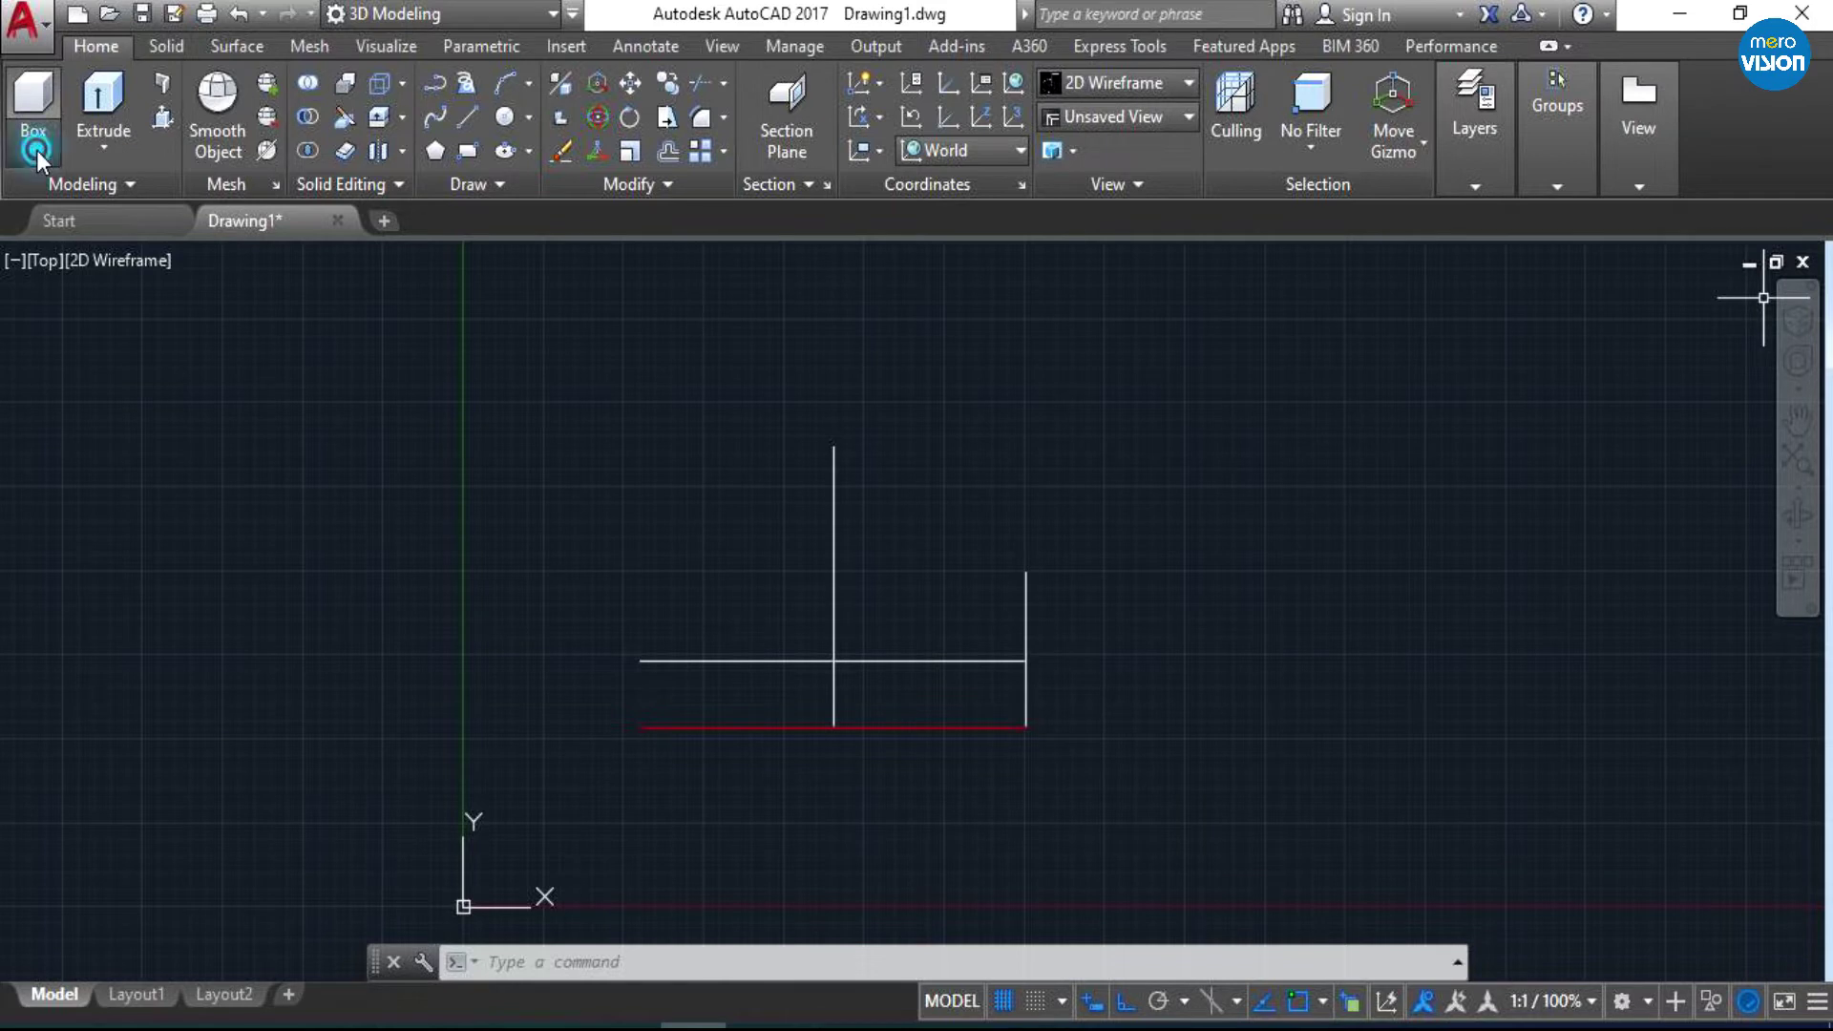
pyautogui.click(36, 151)
pyautogui.click(49, 206)
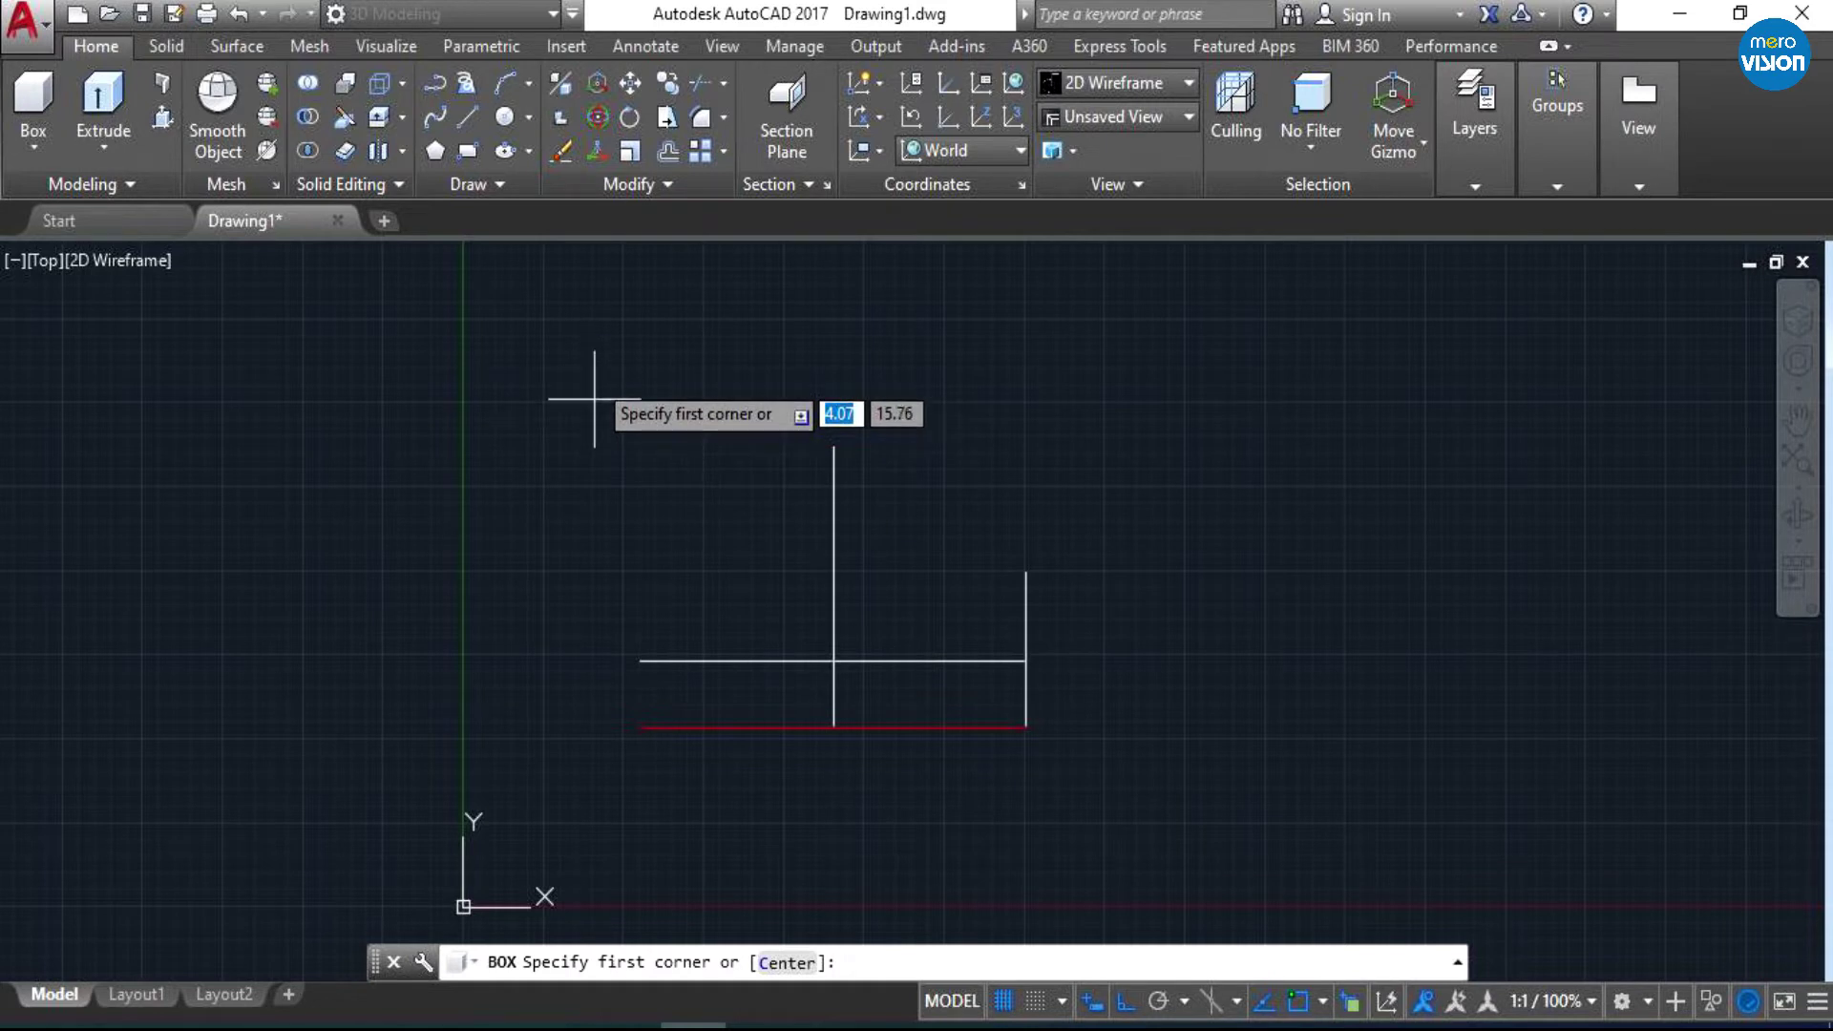
pyautogui.scroll(-2, 258, 711)
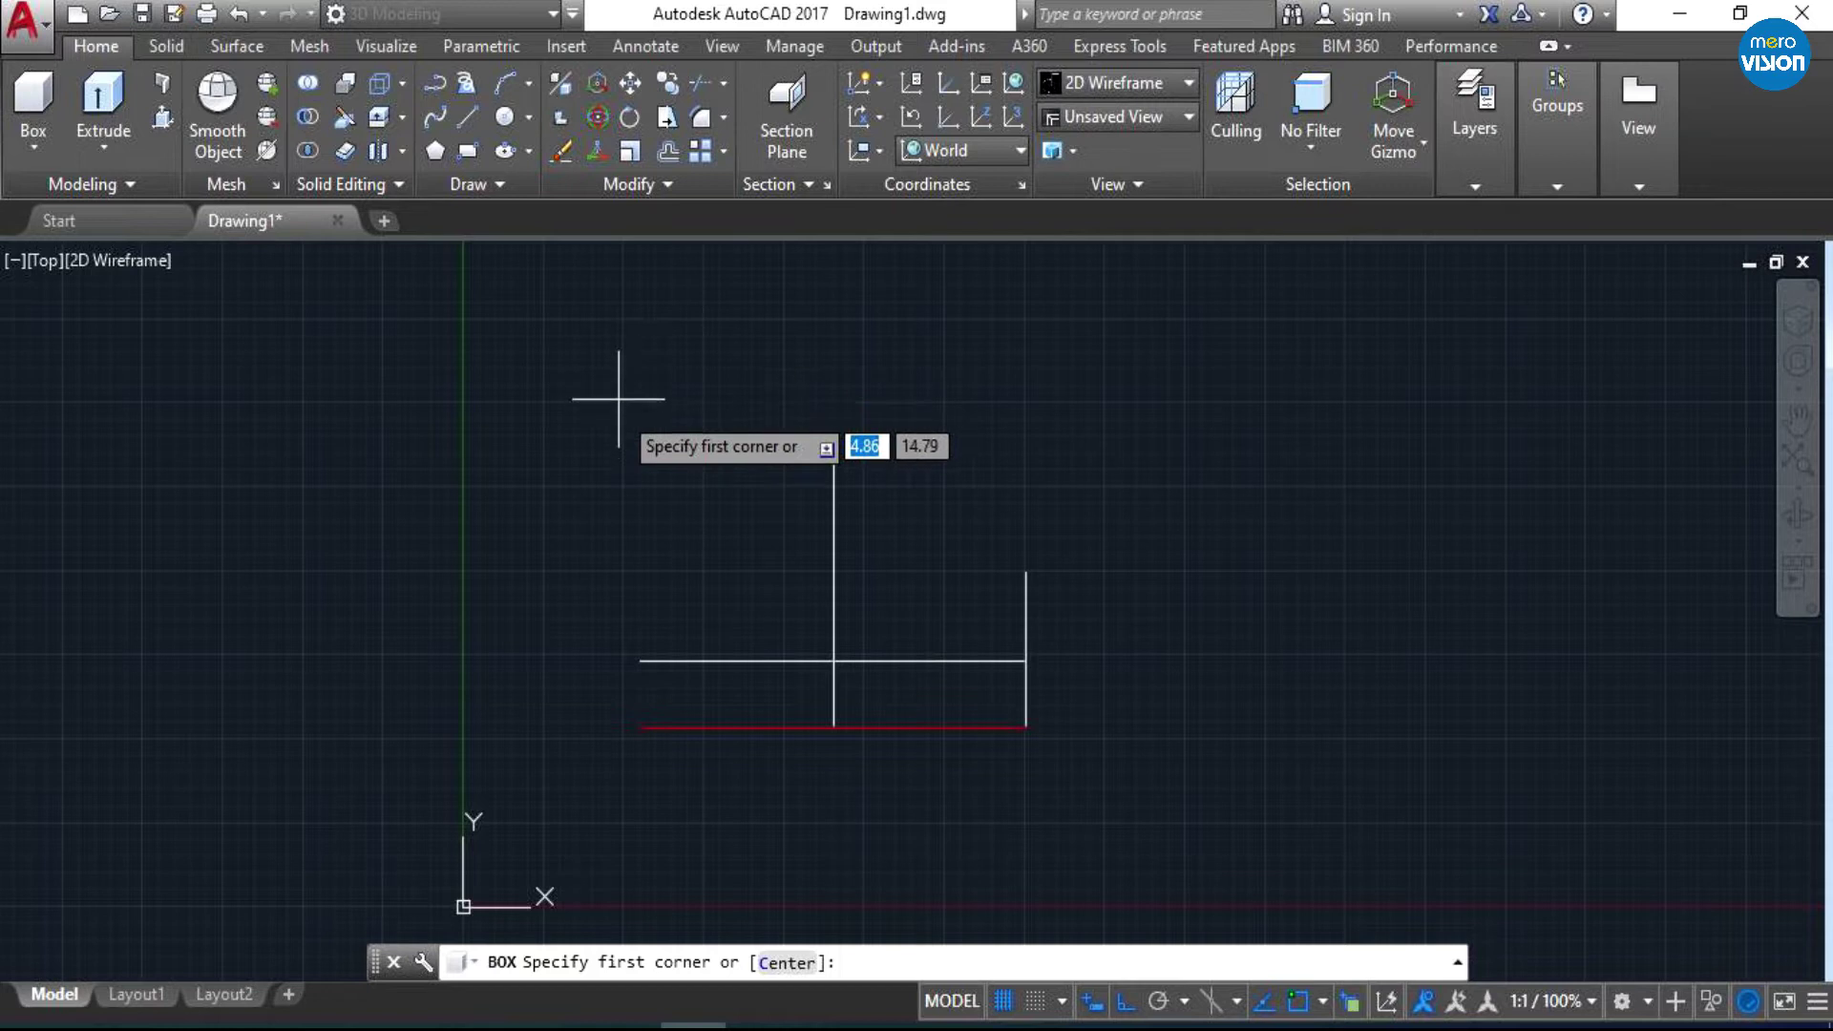
# - Draw a box 15 long, 10 wide and 10 high from a corner above the lines
pyautogui.click(622, 315)
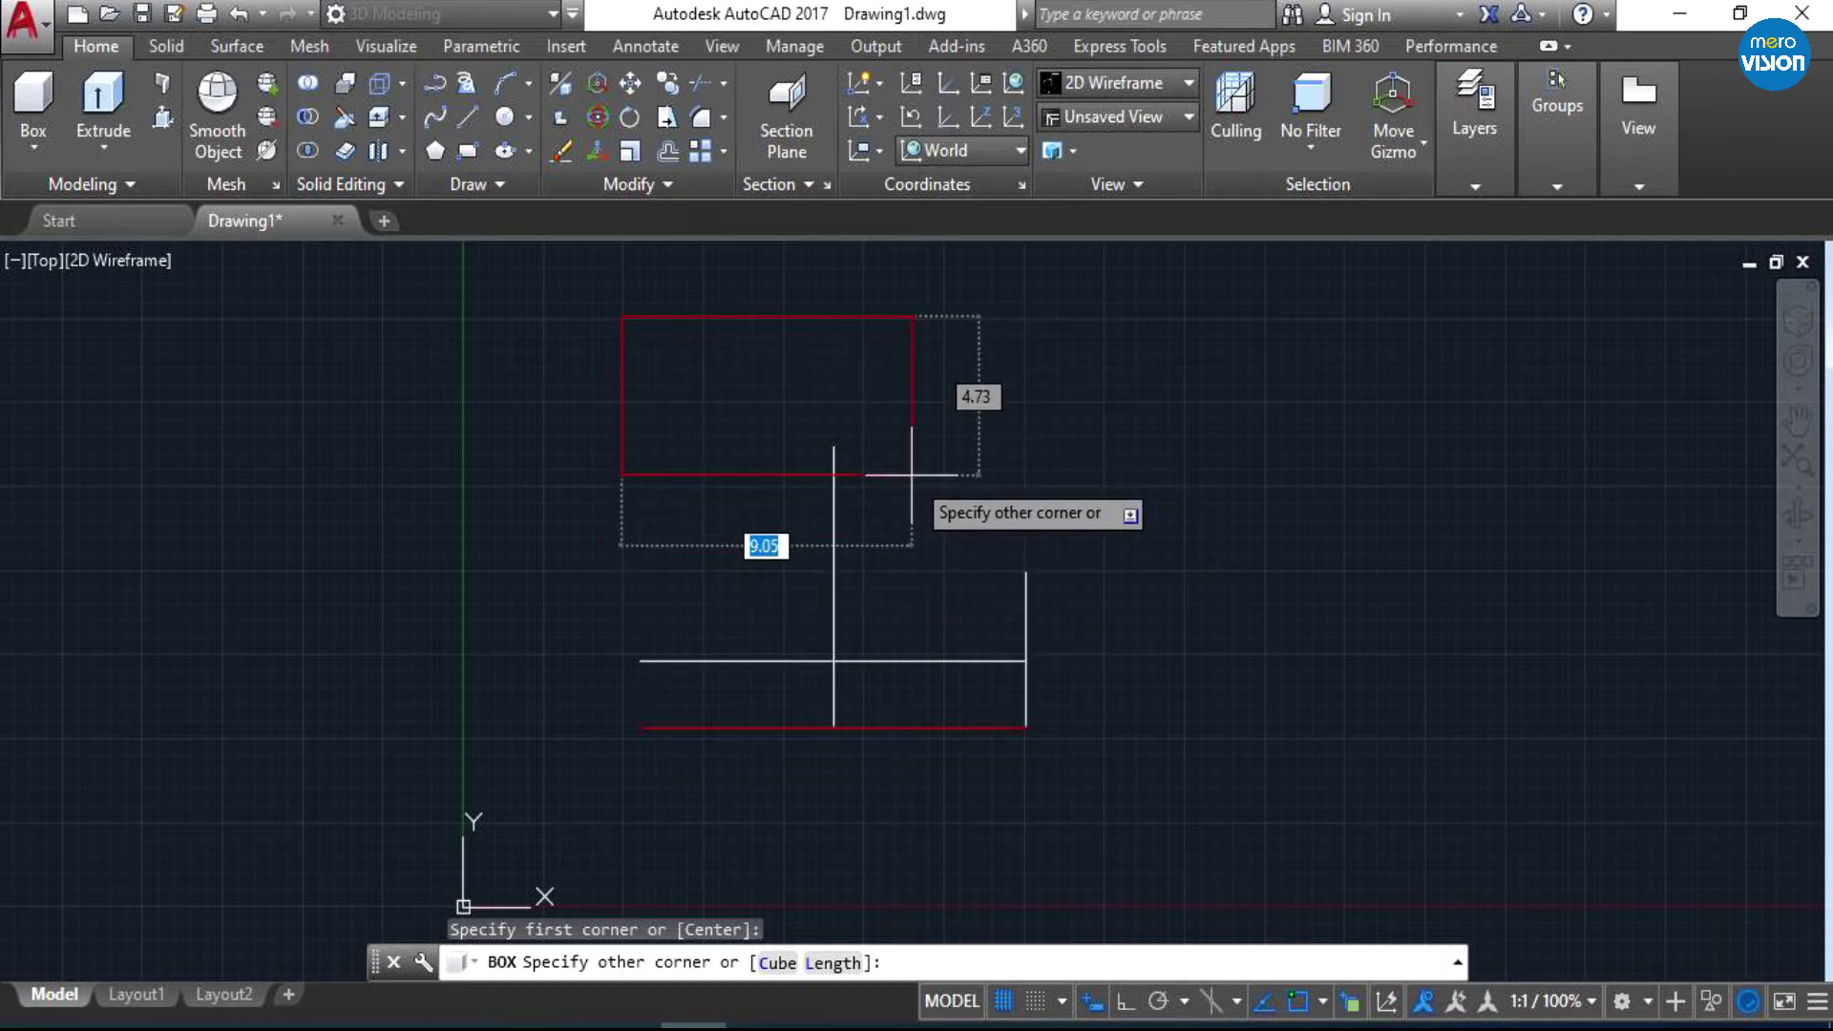
pyautogui.write('15')
pyautogui.press('Tab')
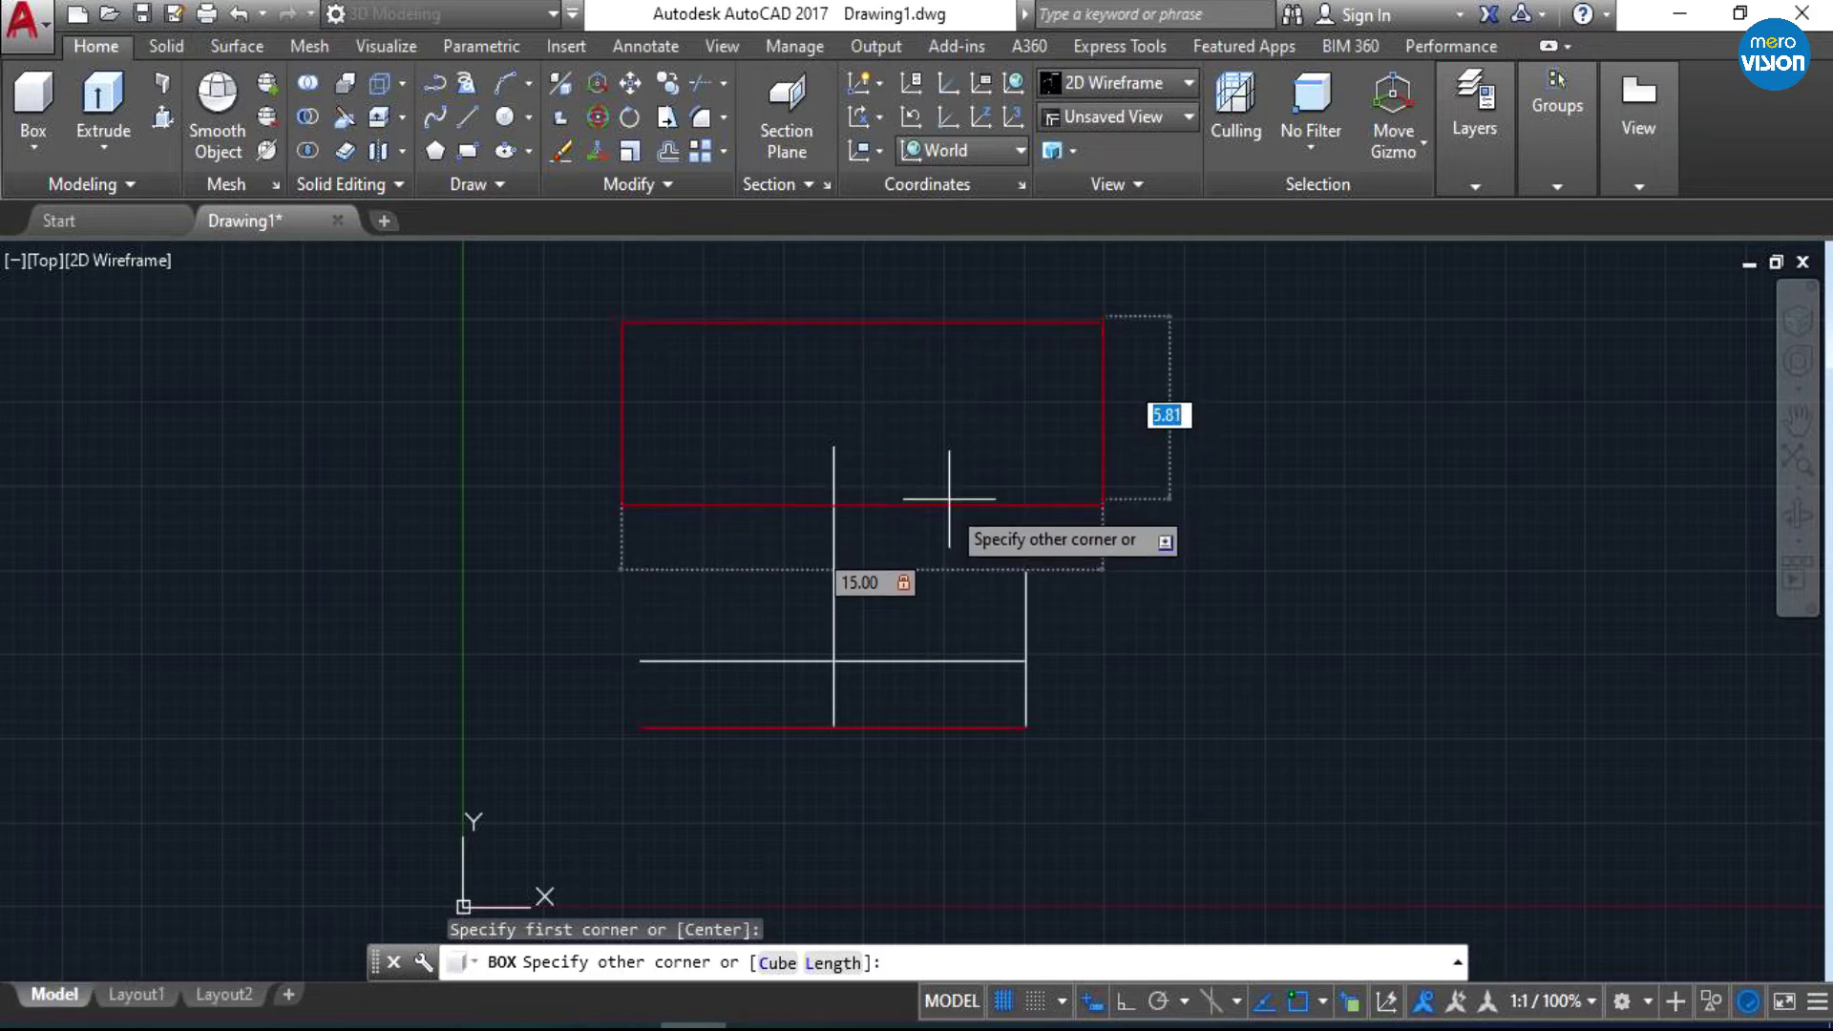
pyautogui.write('10')
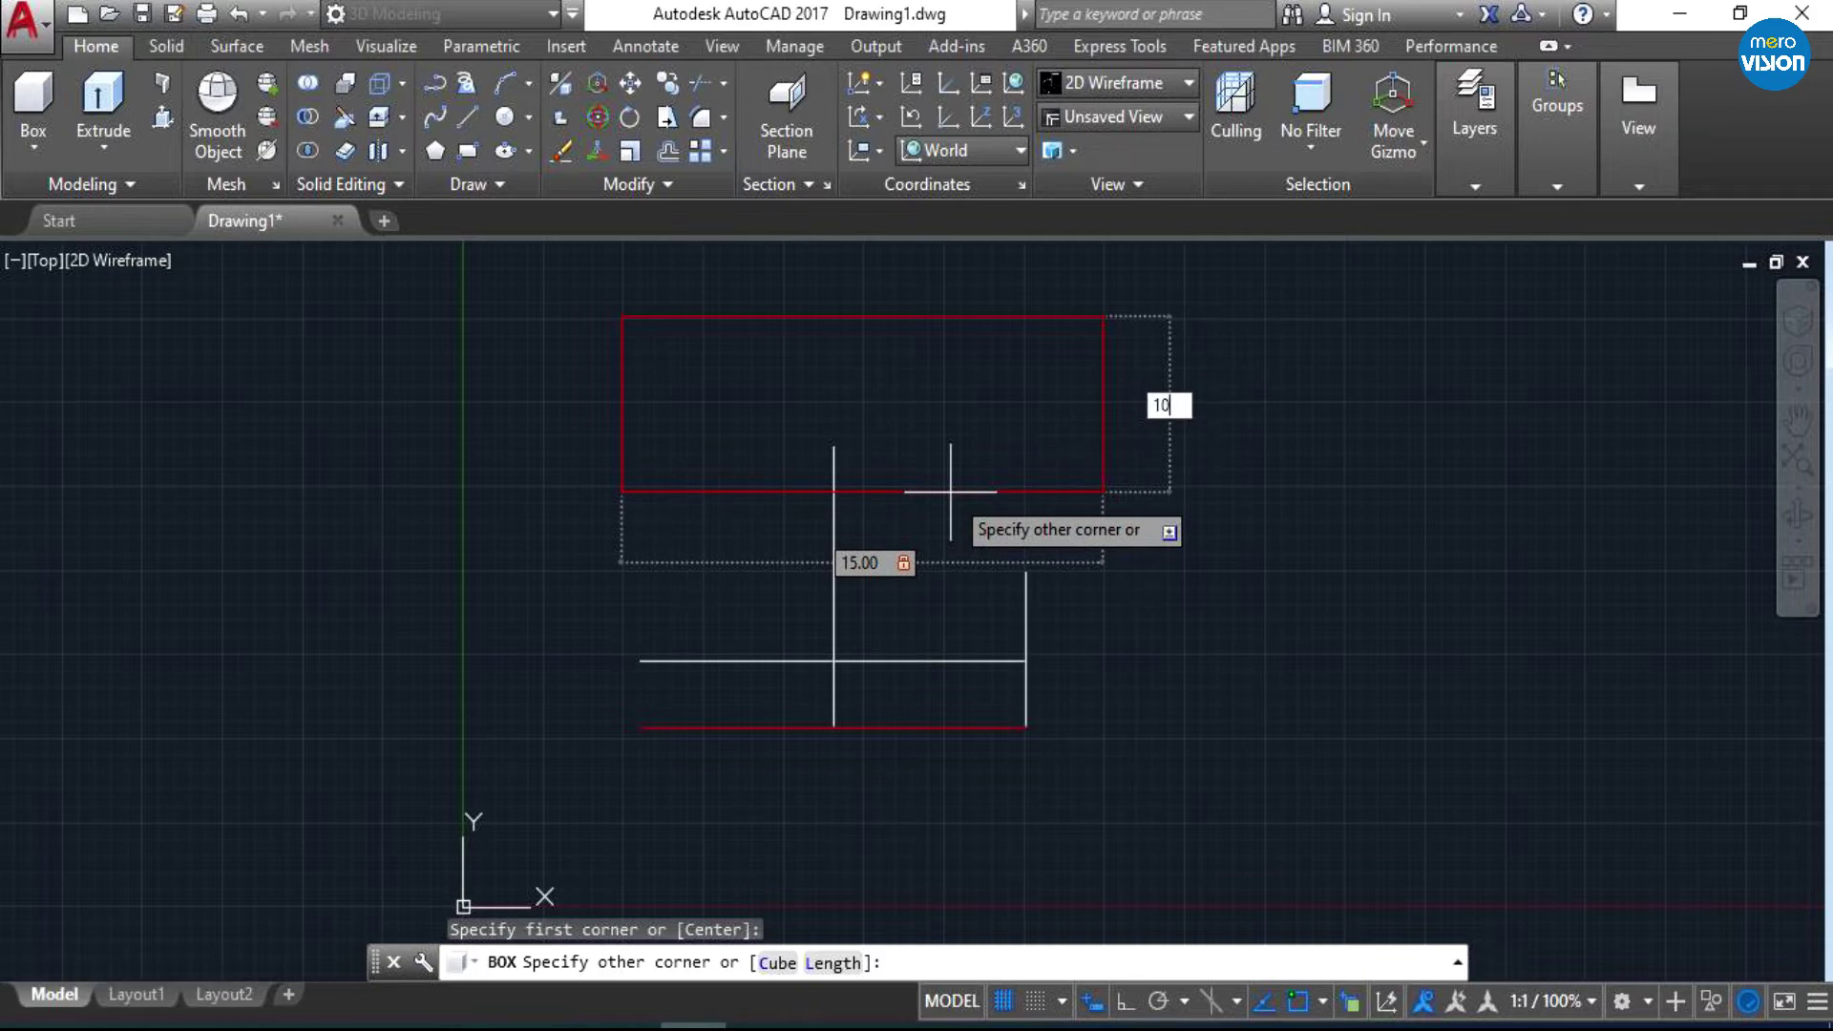
pyautogui.press('Return')
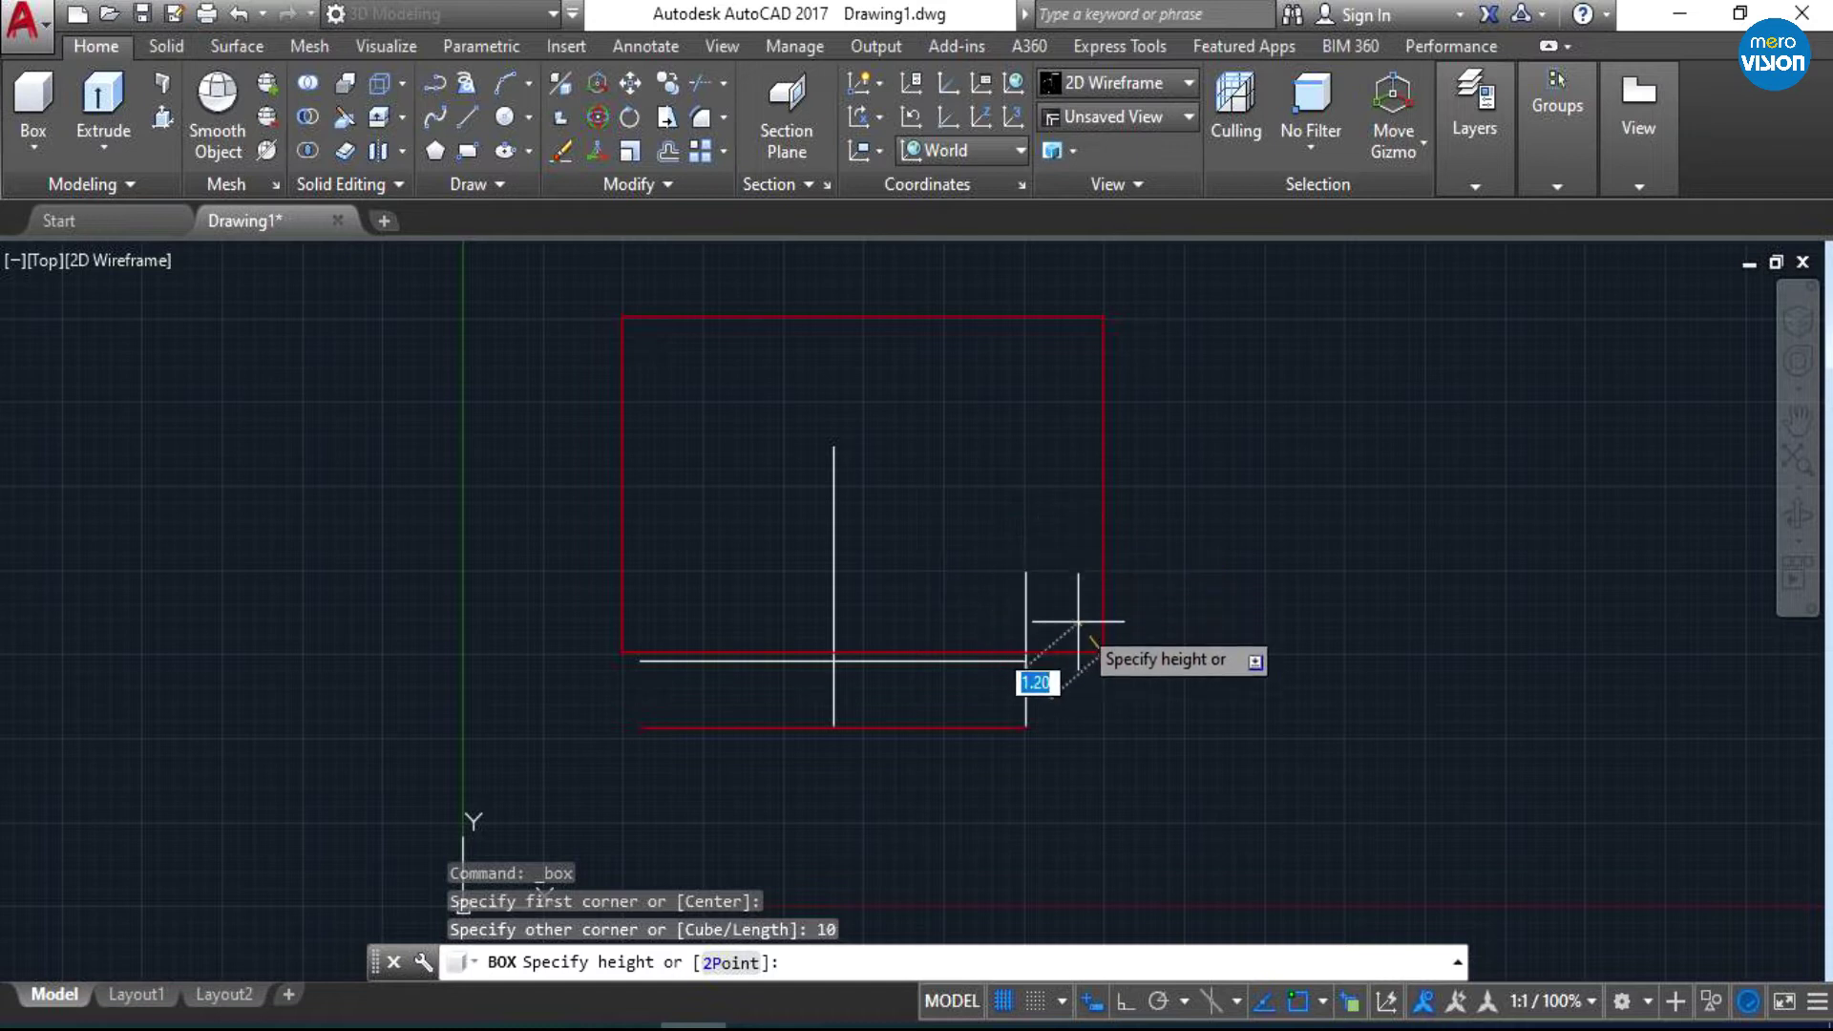
pyautogui.write('10')
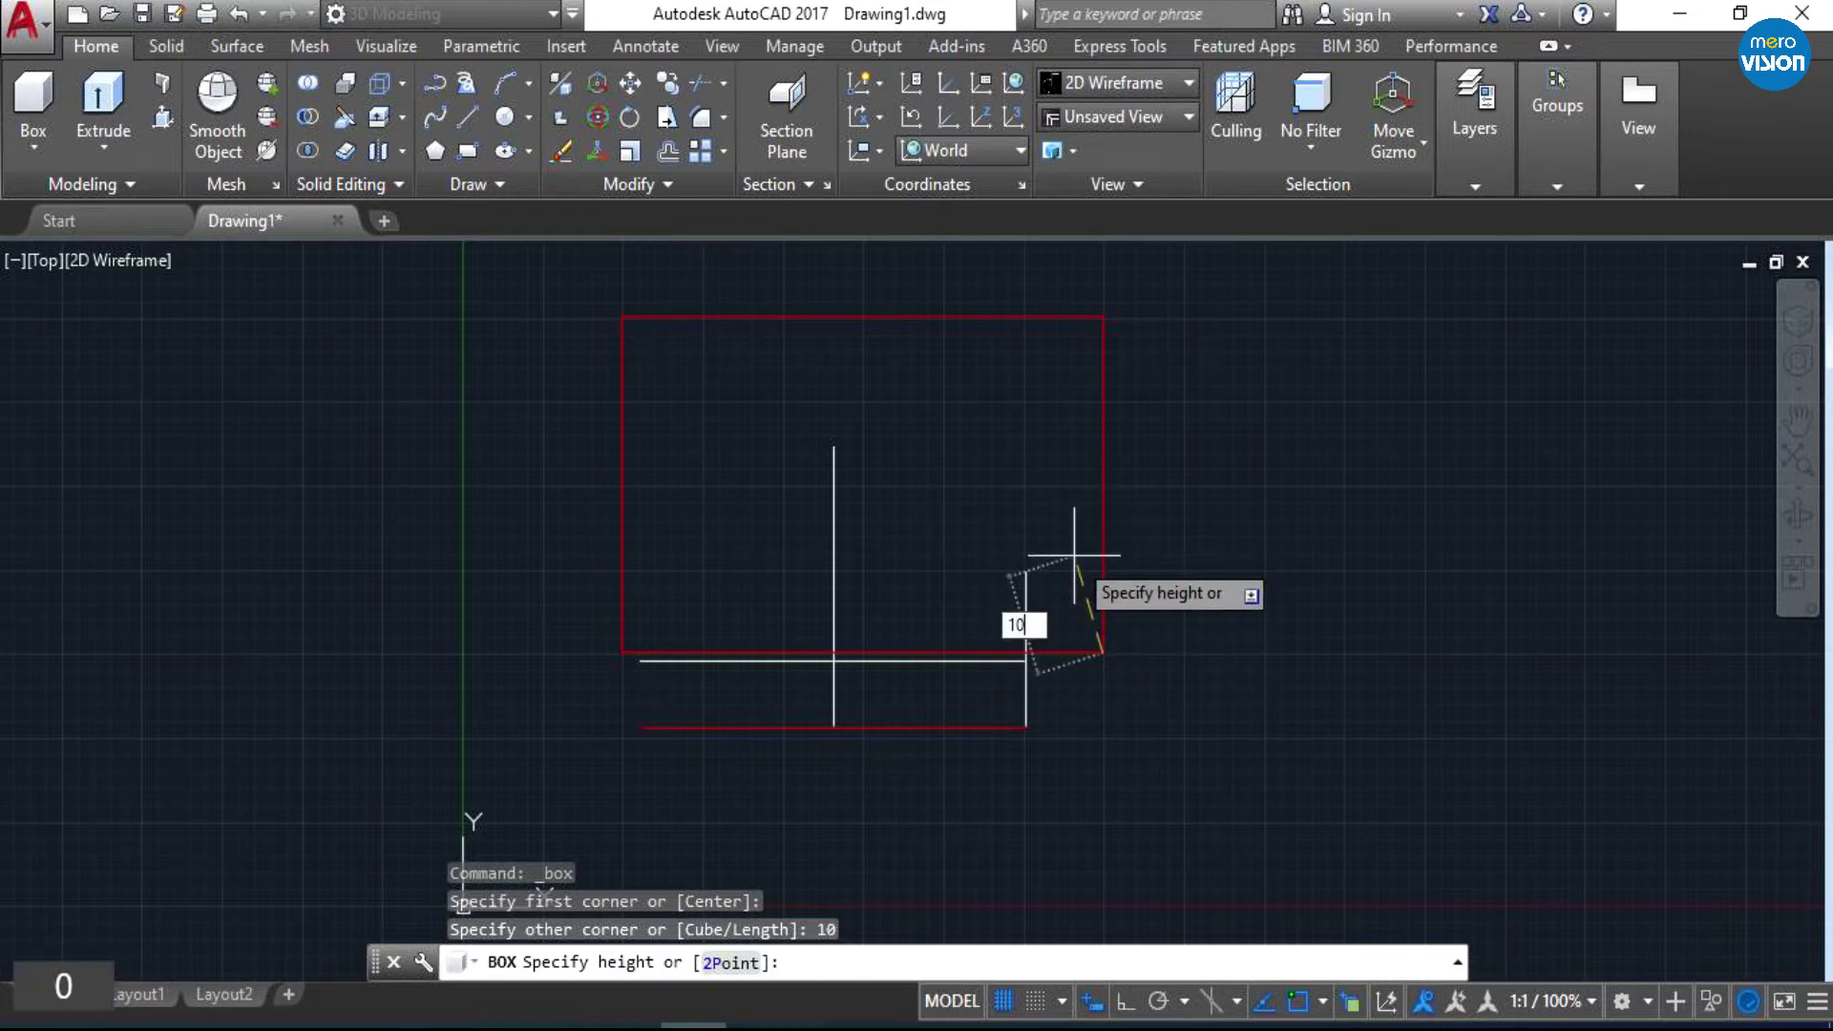
pyautogui.press('Return')
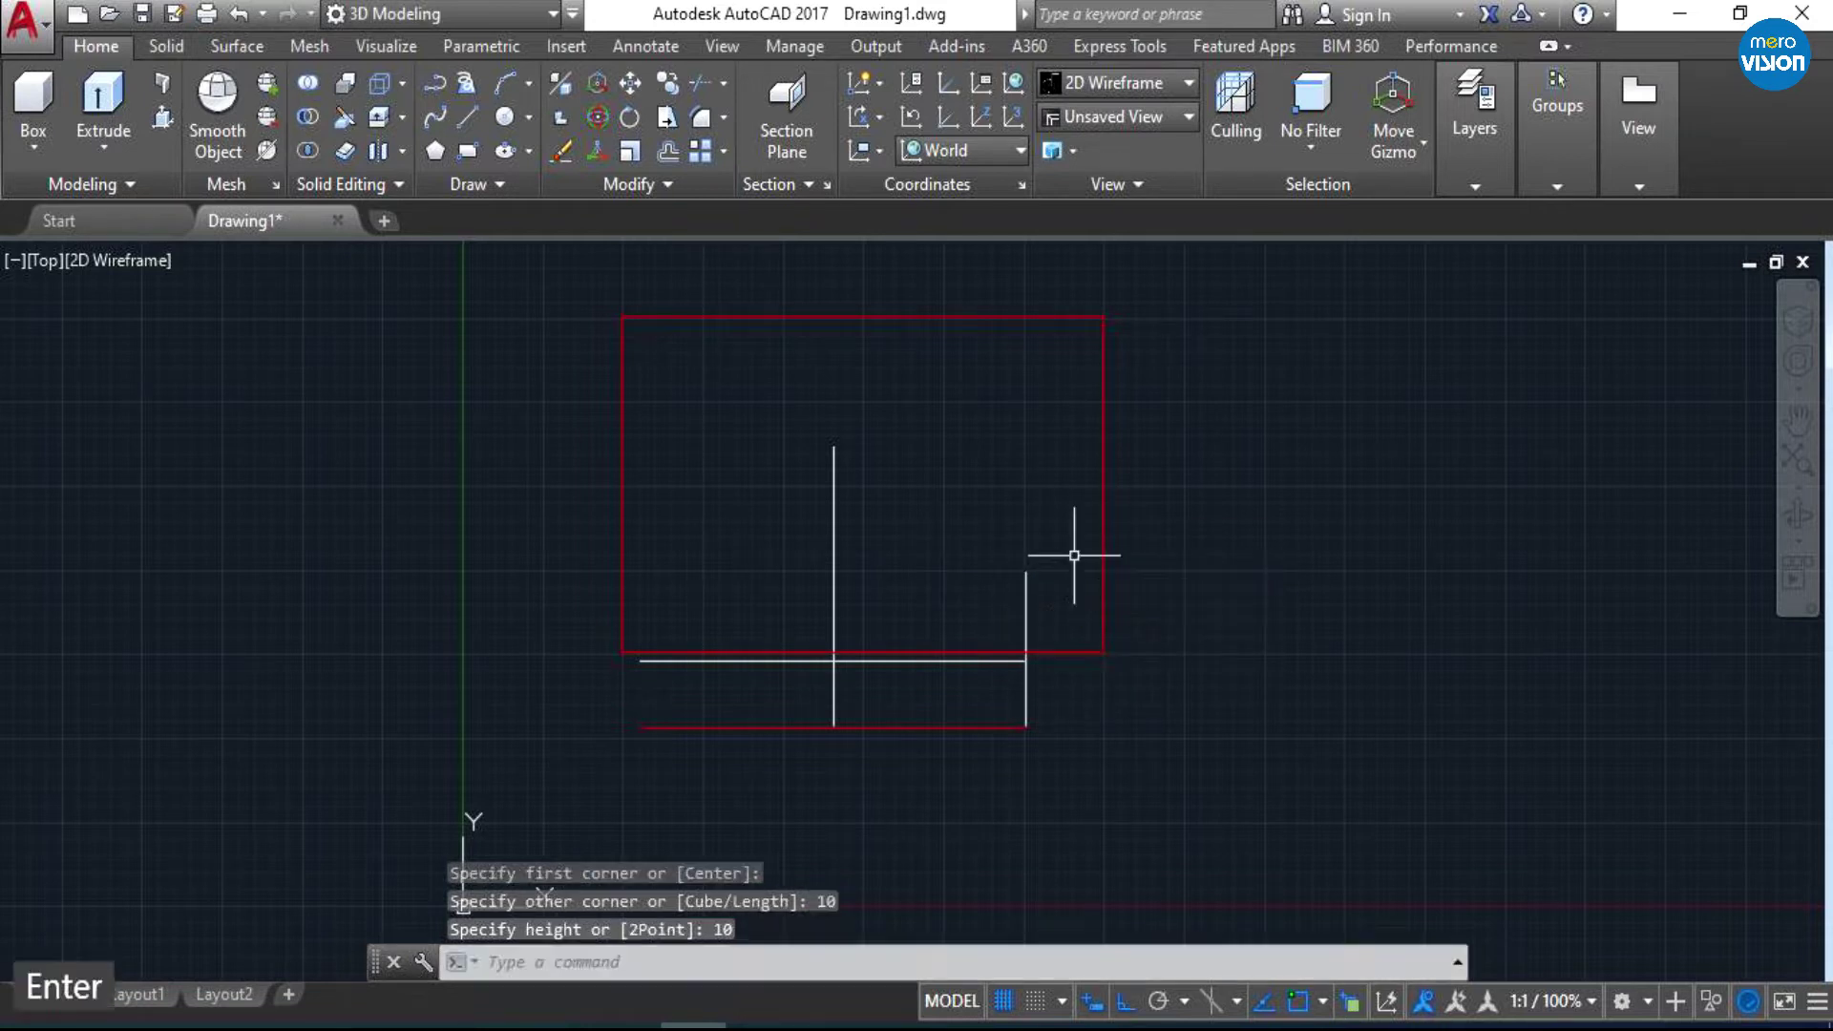
# - Zoom out and turn on the ViewCube display from the navigation bar
pyautogui.scroll(-2, 695, 653)
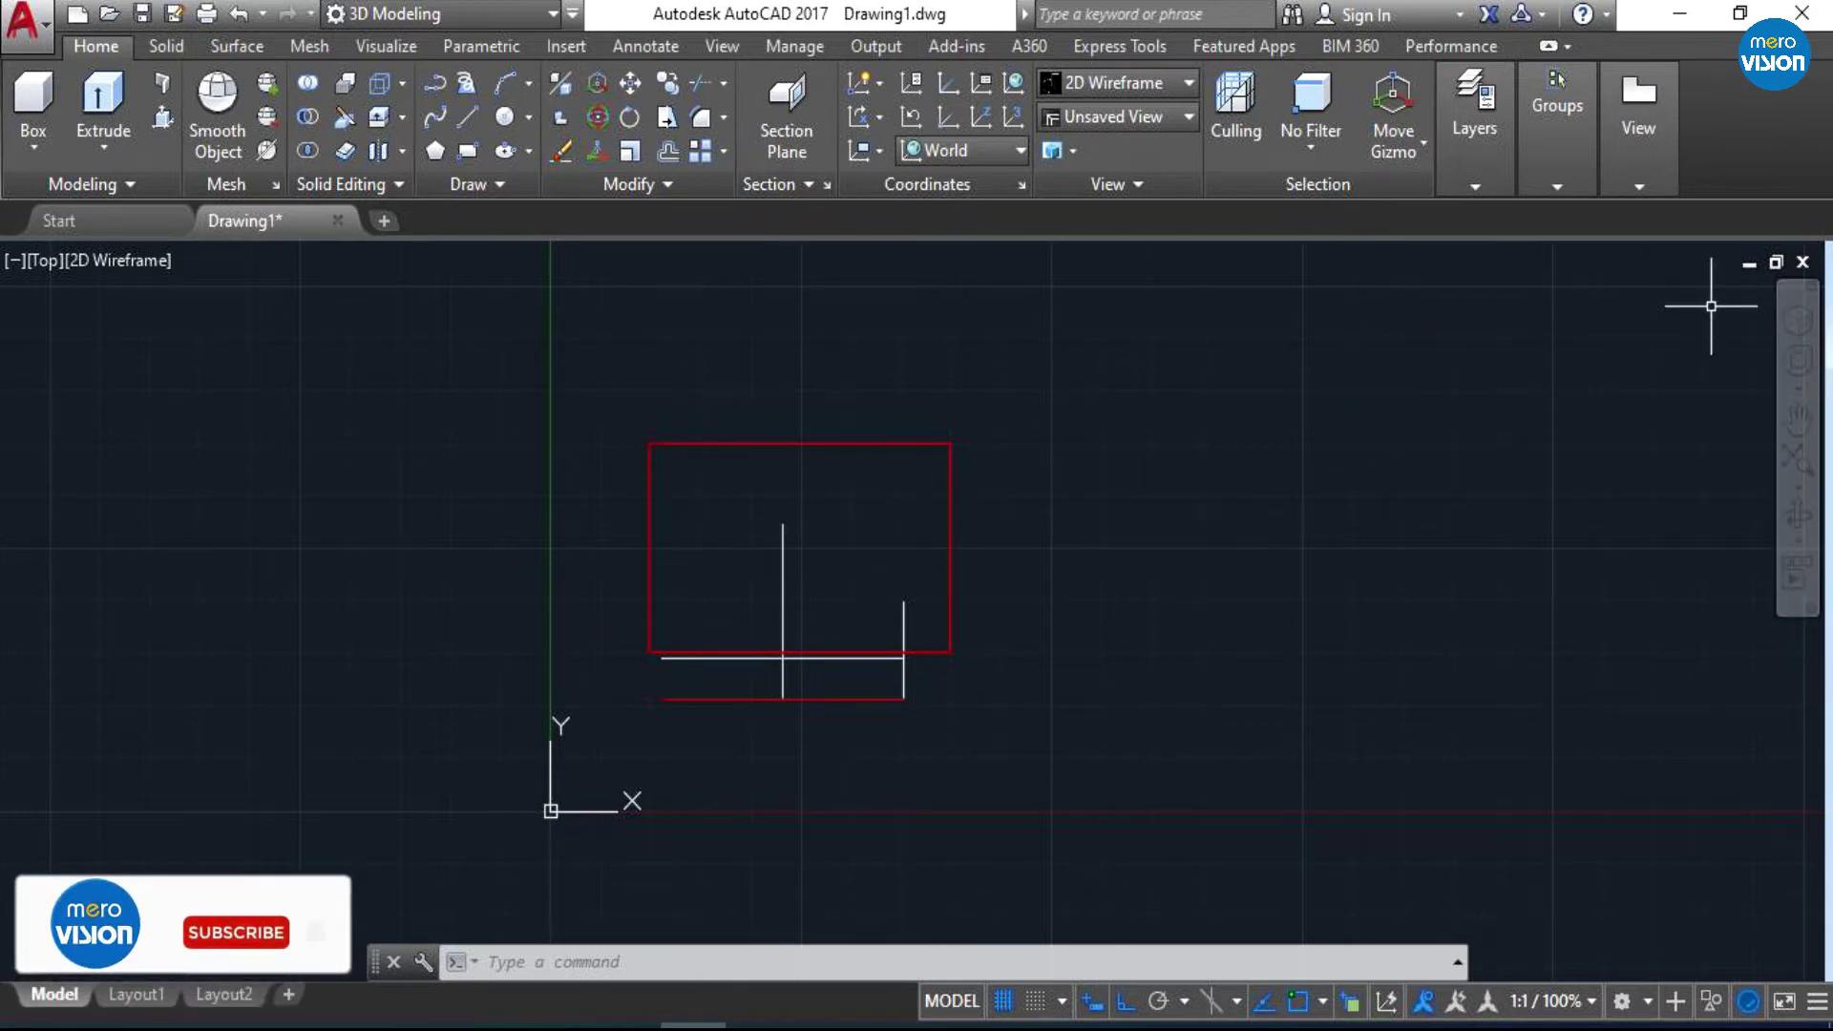
pyautogui.click(1801, 323)
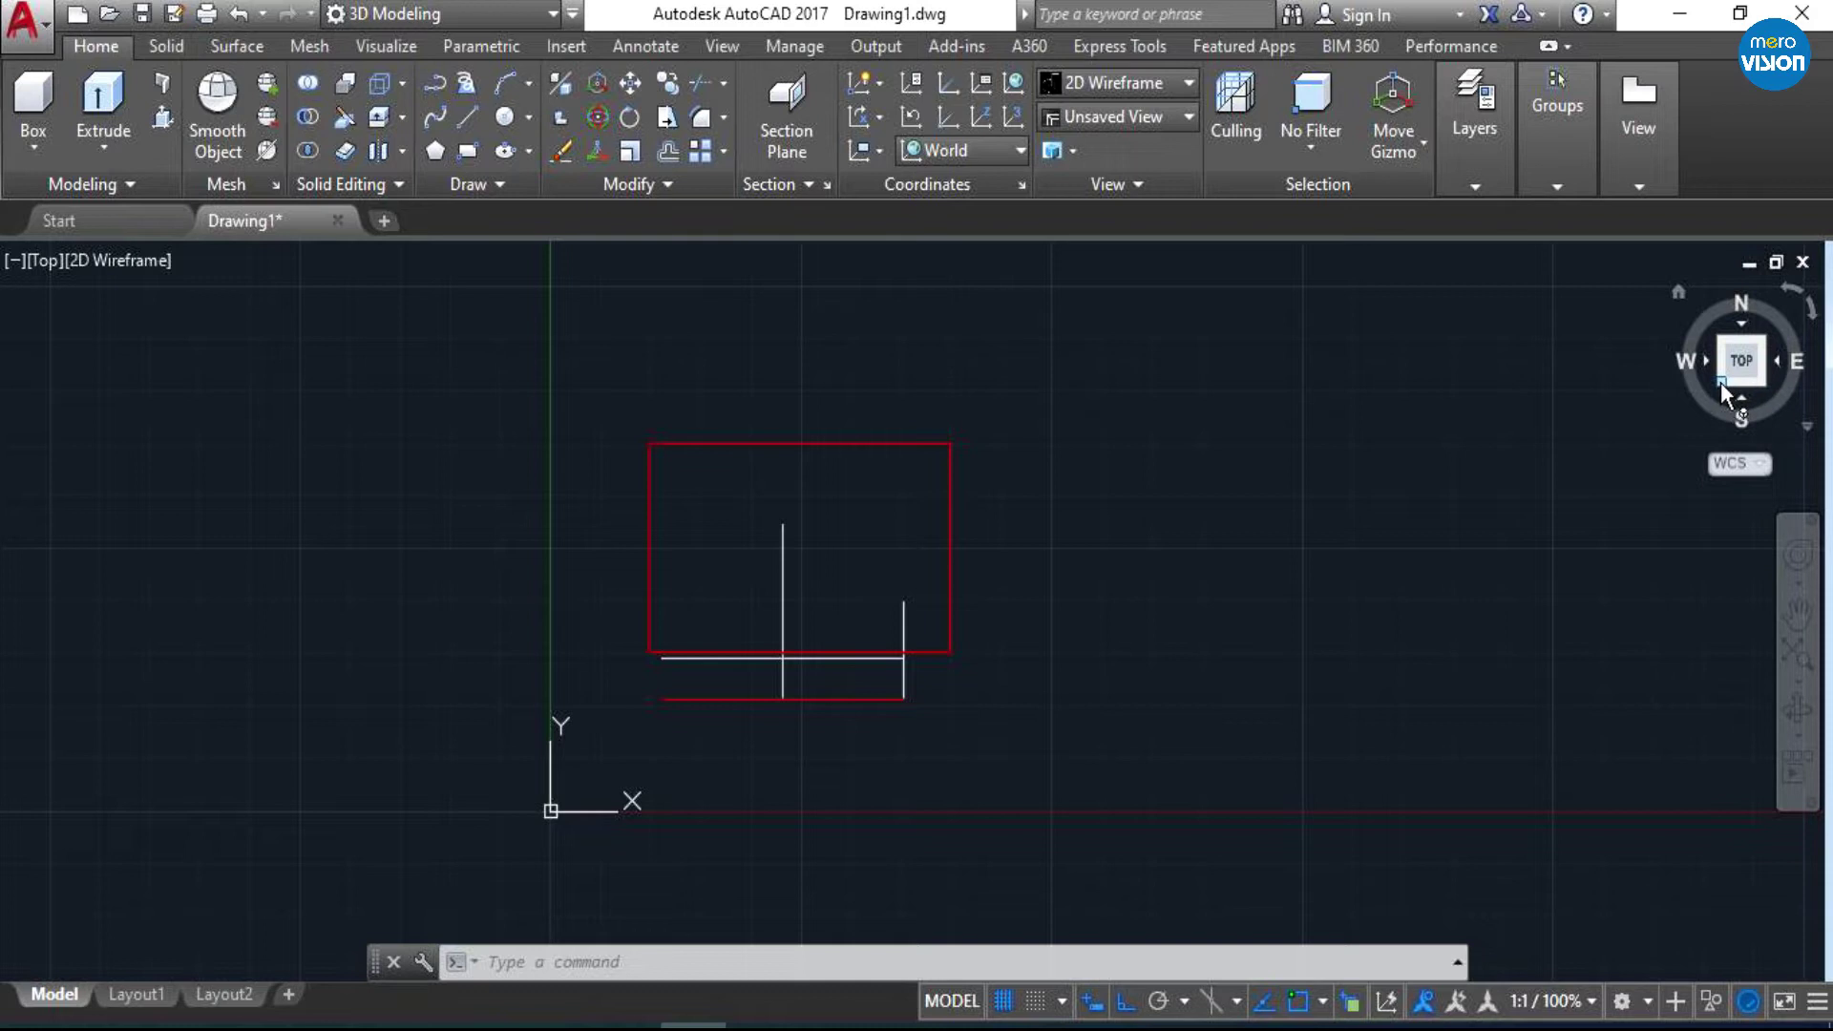
# - Rotate to a southwest isometric view using the ViewCube's SW corner
pyautogui.click(1720, 382)
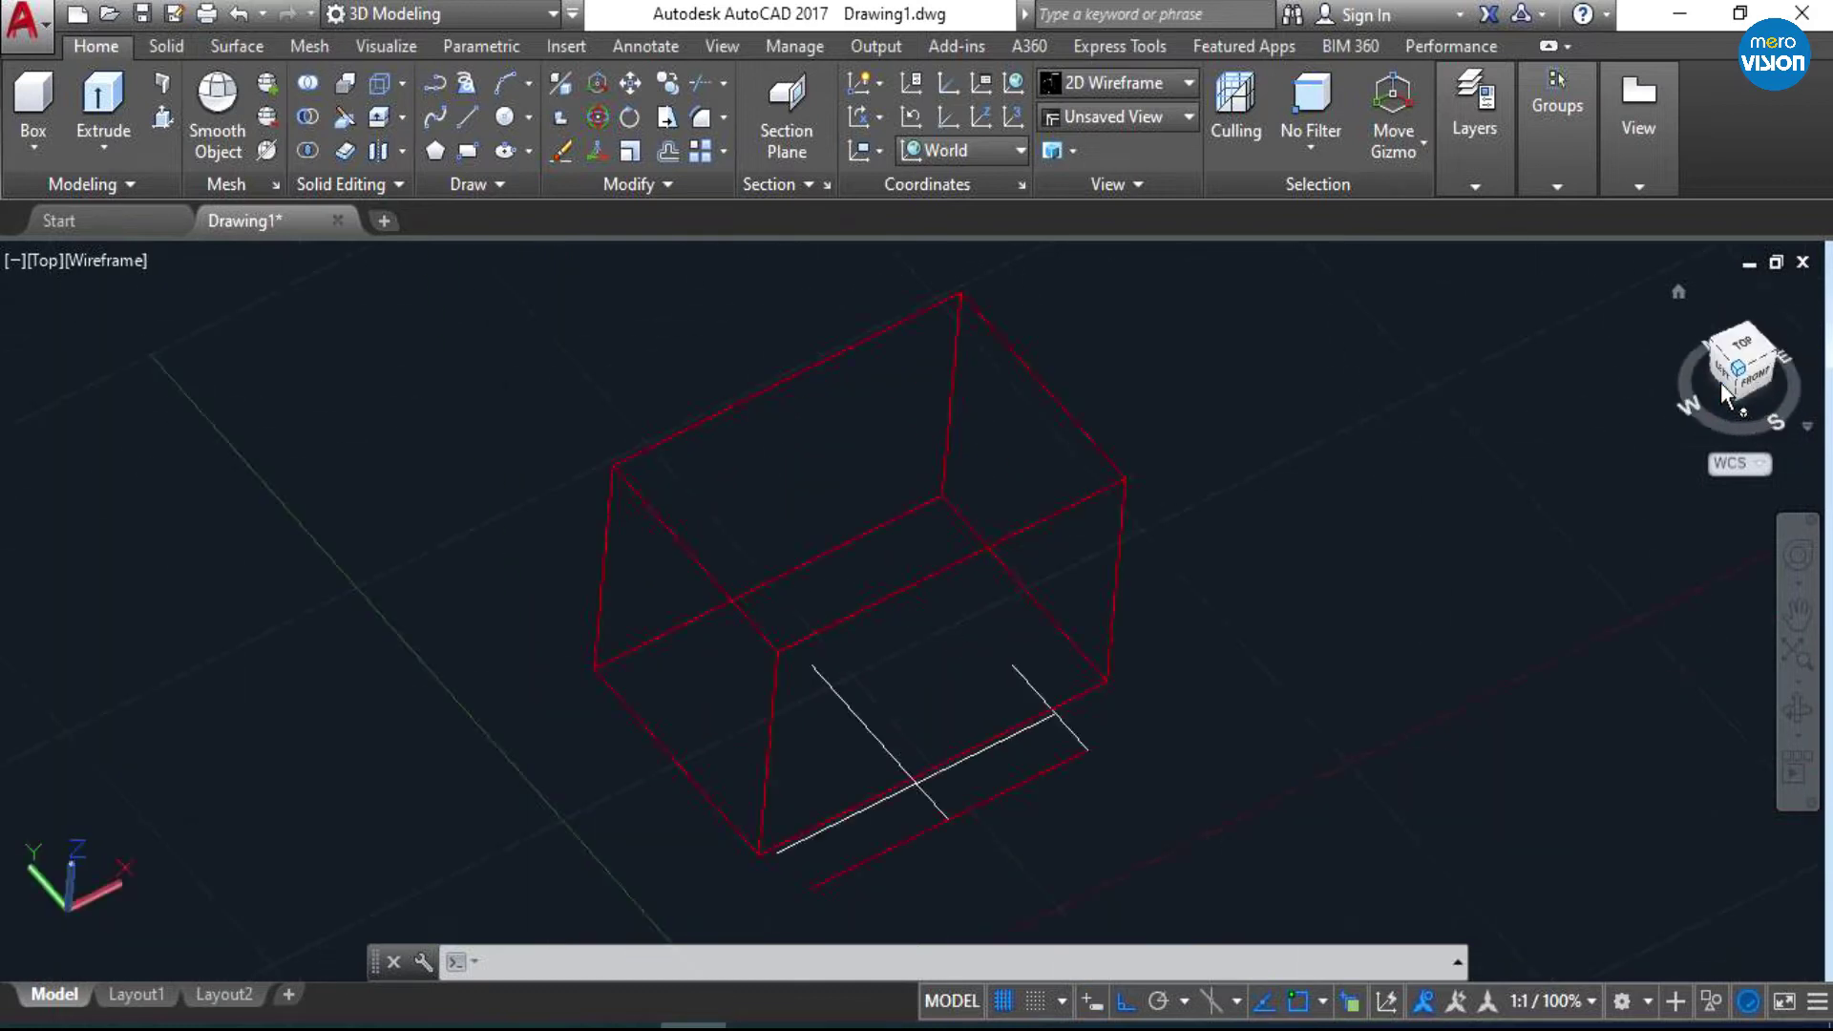
pyautogui.scroll(-3, 684, 459)
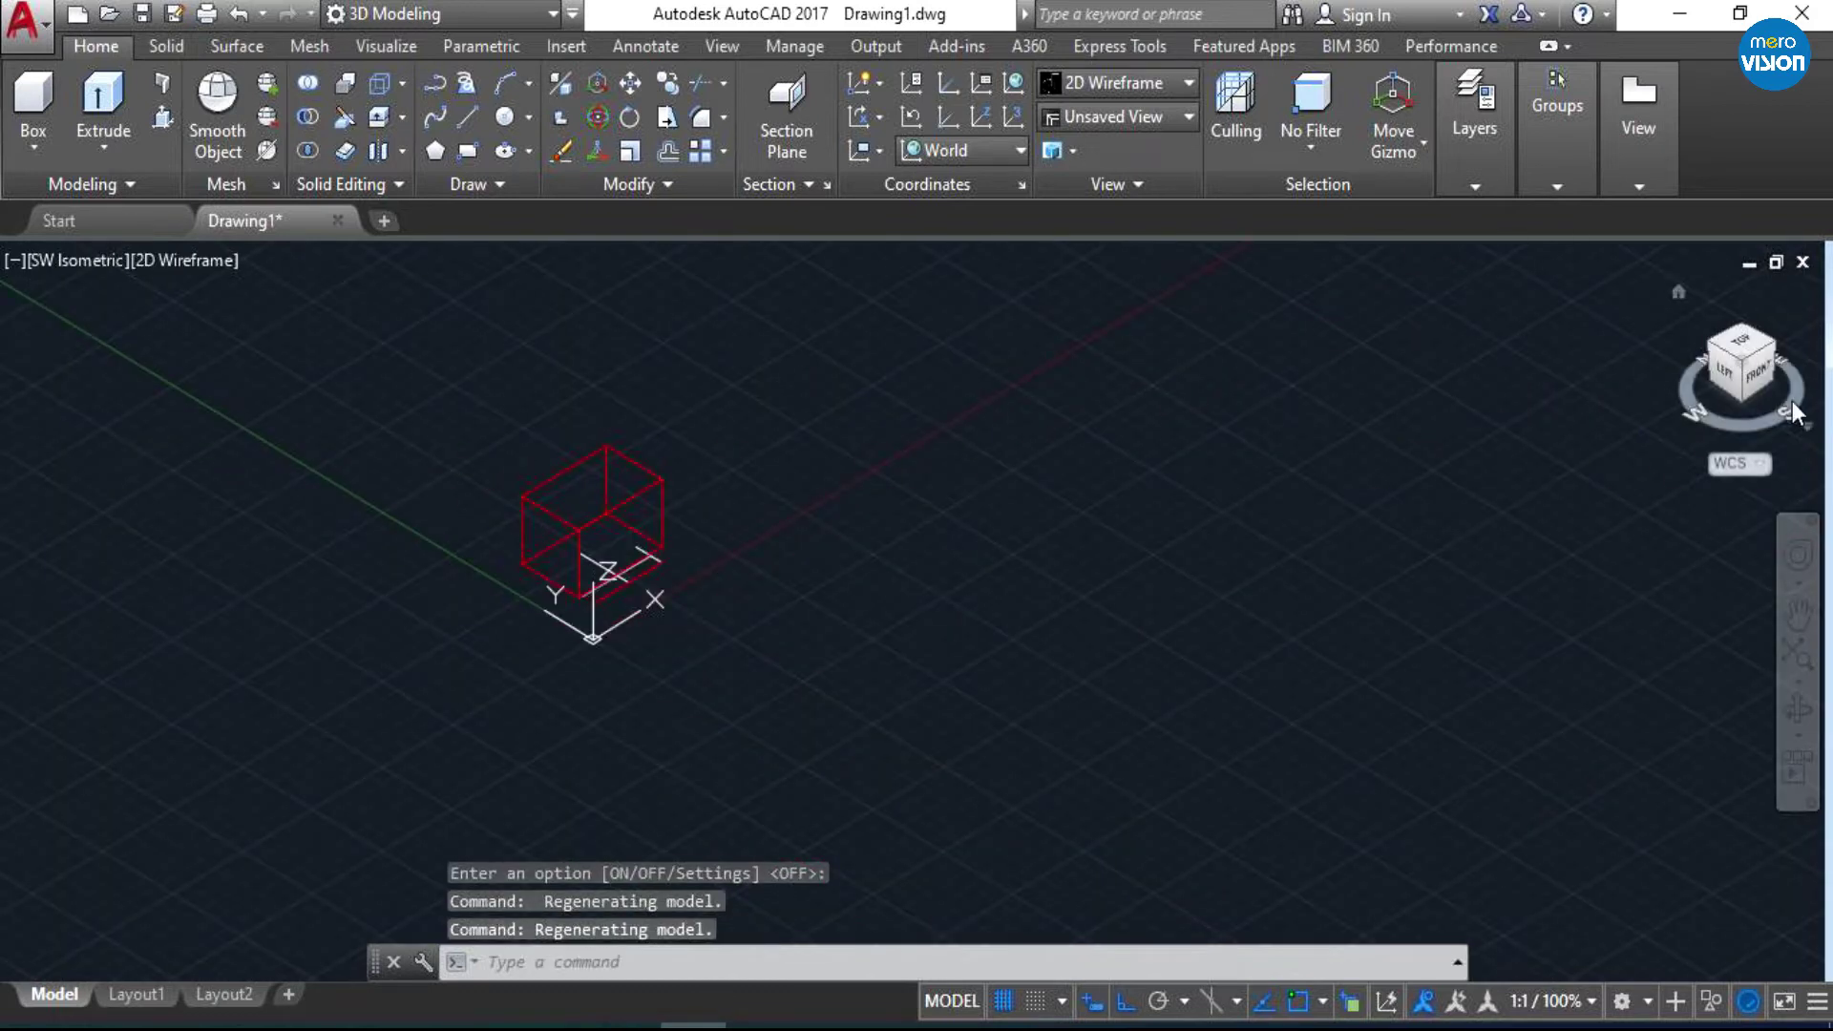
pyautogui.scroll(1, 1791, 401)
pyautogui.scroll(-2, 1385, 540)
pyautogui.scroll(-1, 549, 611)
pyautogui.scroll(2, 582, 650)
pyautogui.scroll(1, 622, 638)
pyautogui.scroll(2, 622, 638)
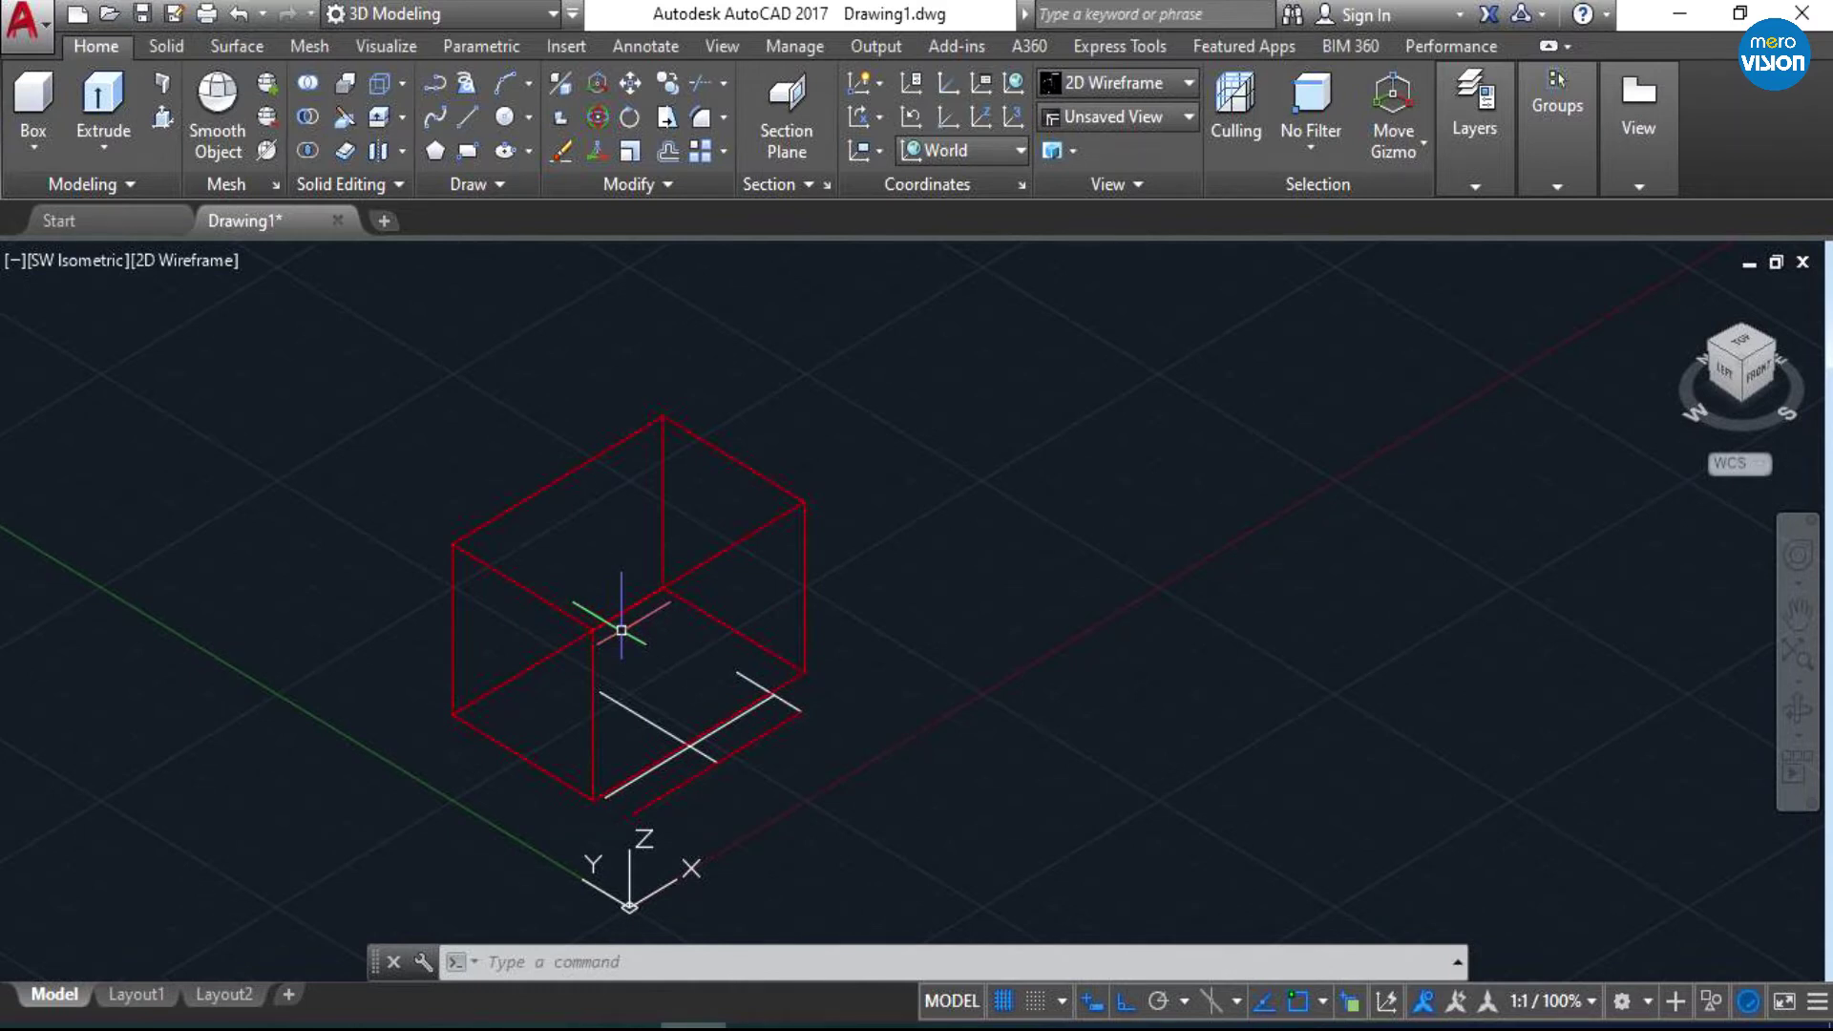
# - Apply SW Isometric, then SE Isometric, from the preset views list
pyautogui.click(1133, 124)
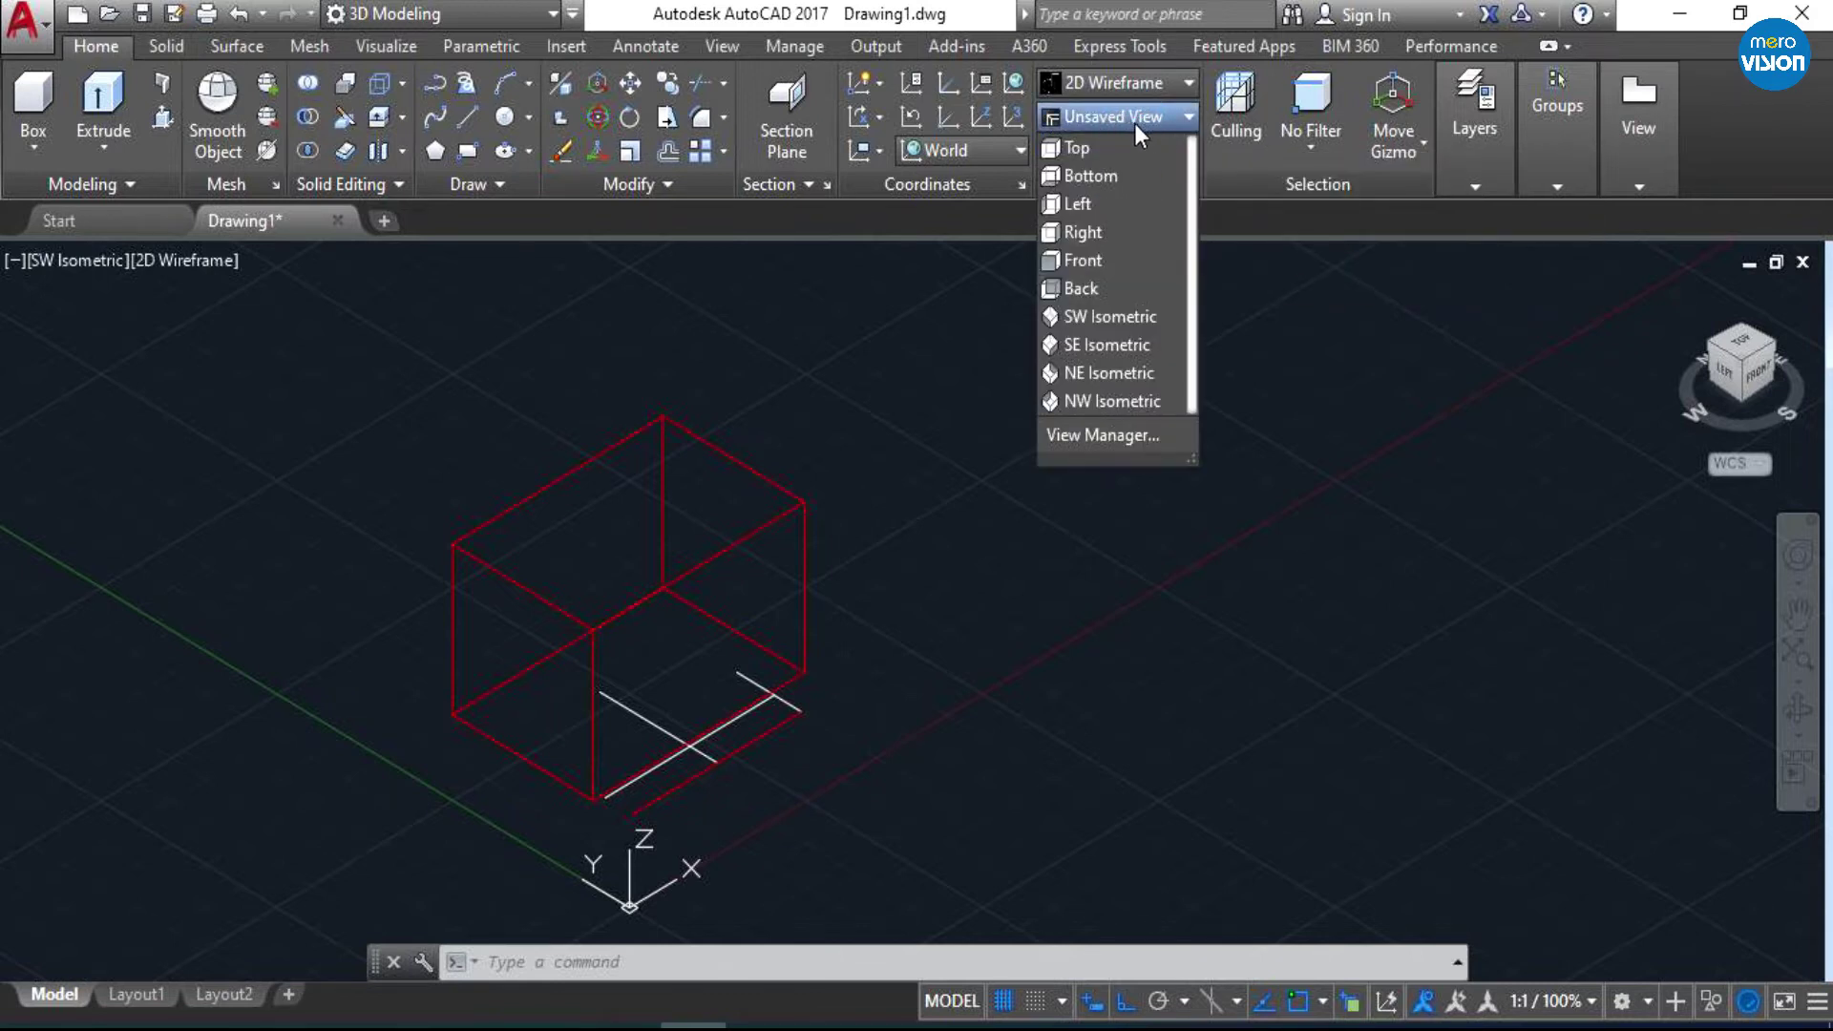
pyautogui.click(1140, 123)
pyautogui.click(1138, 117)
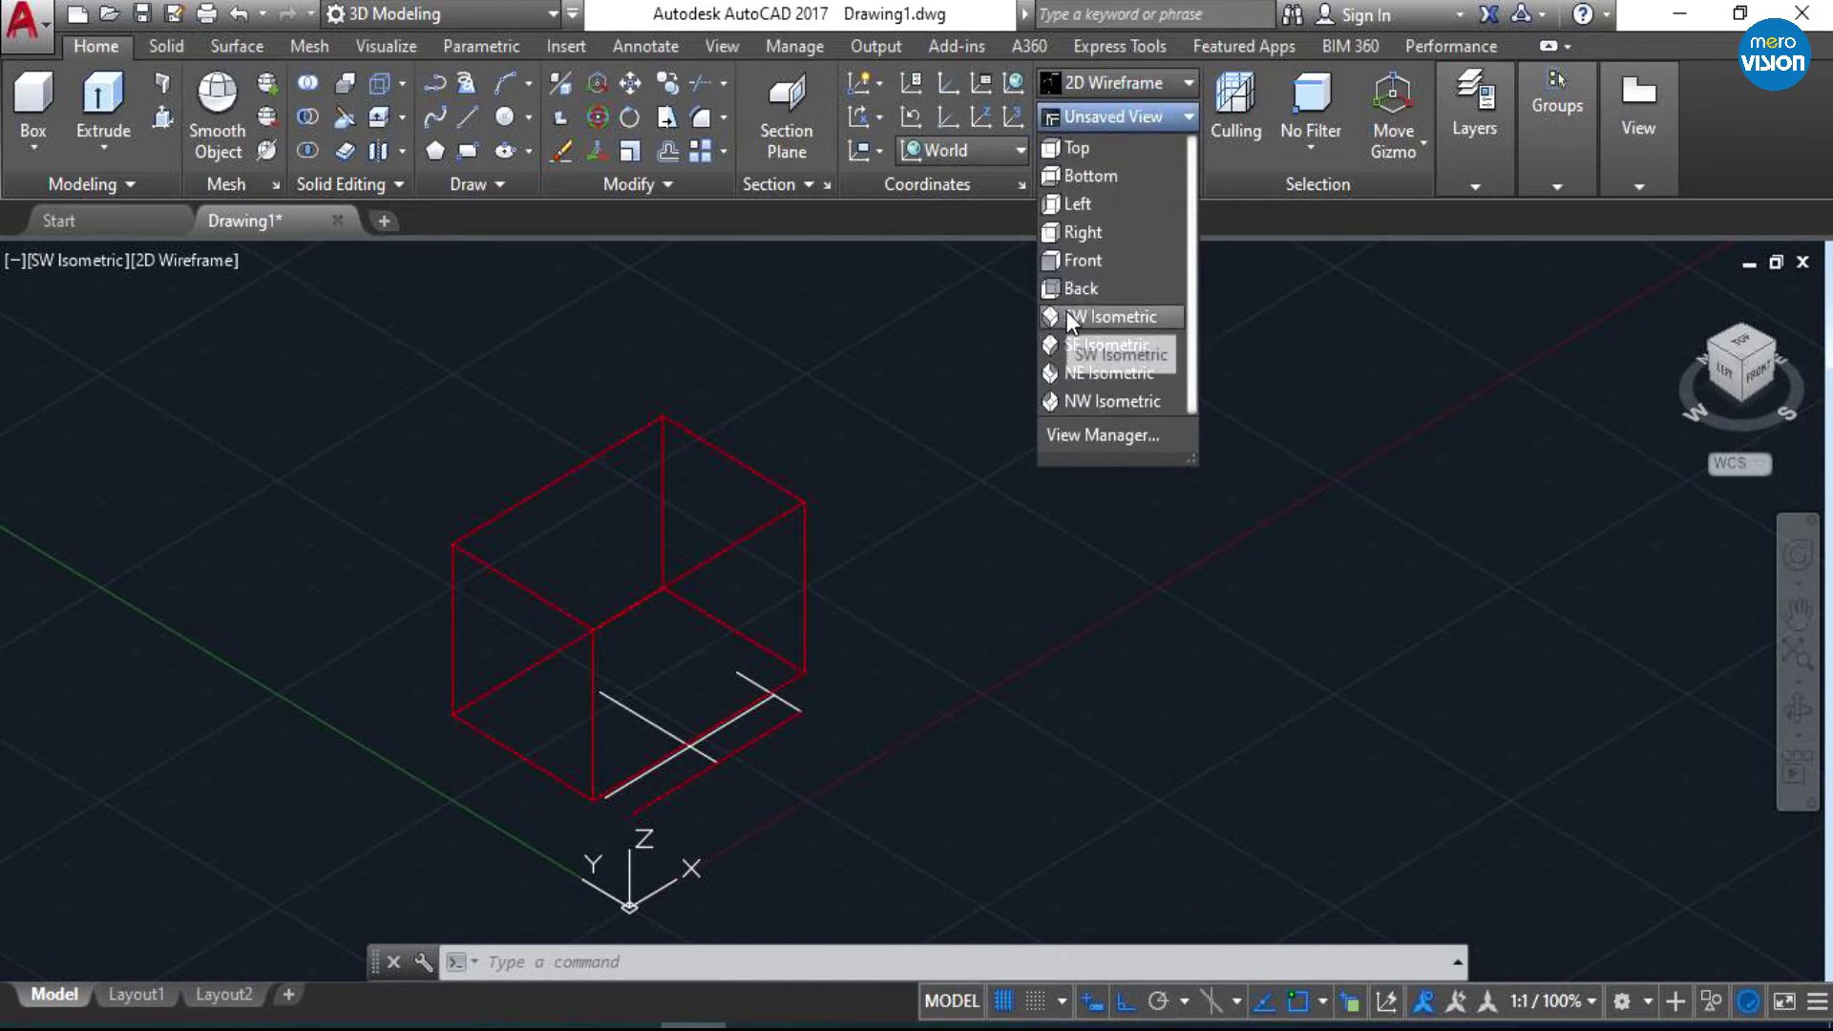
pyautogui.click(1068, 315)
pyautogui.click(1112, 116)
pyautogui.click(1092, 344)
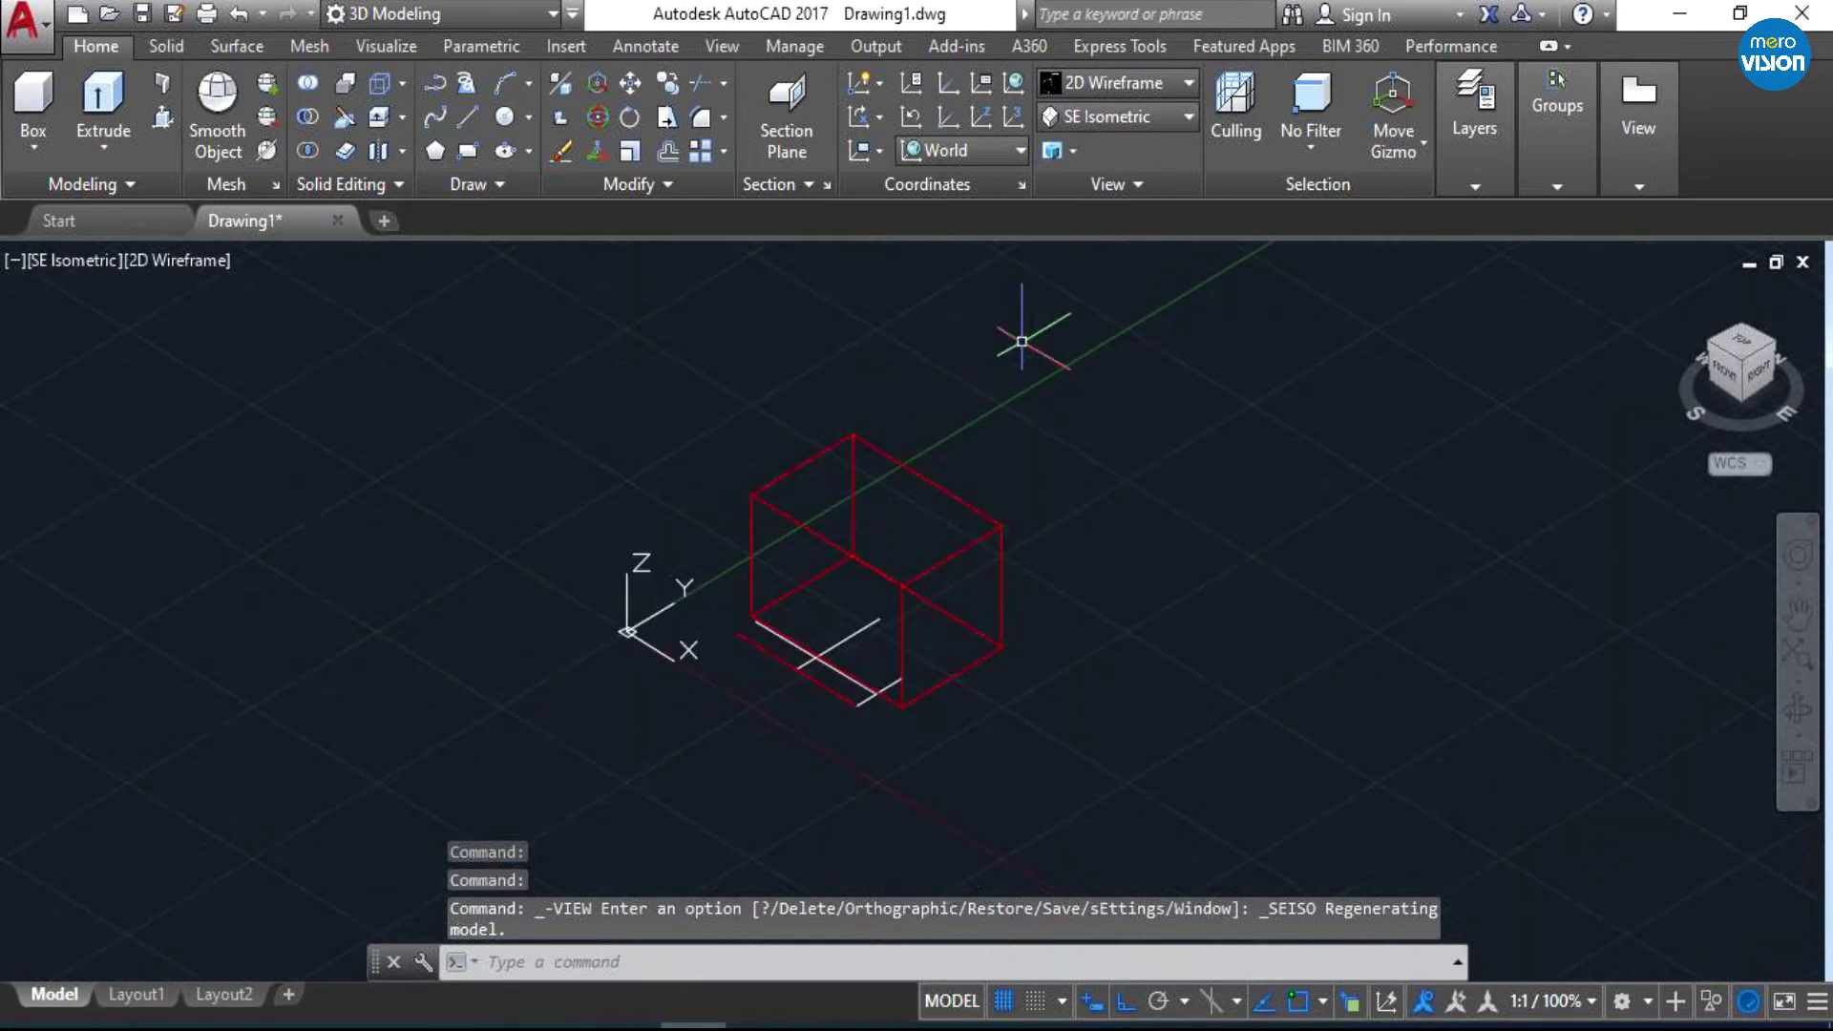
# - Switch the view to NE Isometric
pyautogui.click(1107, 83)
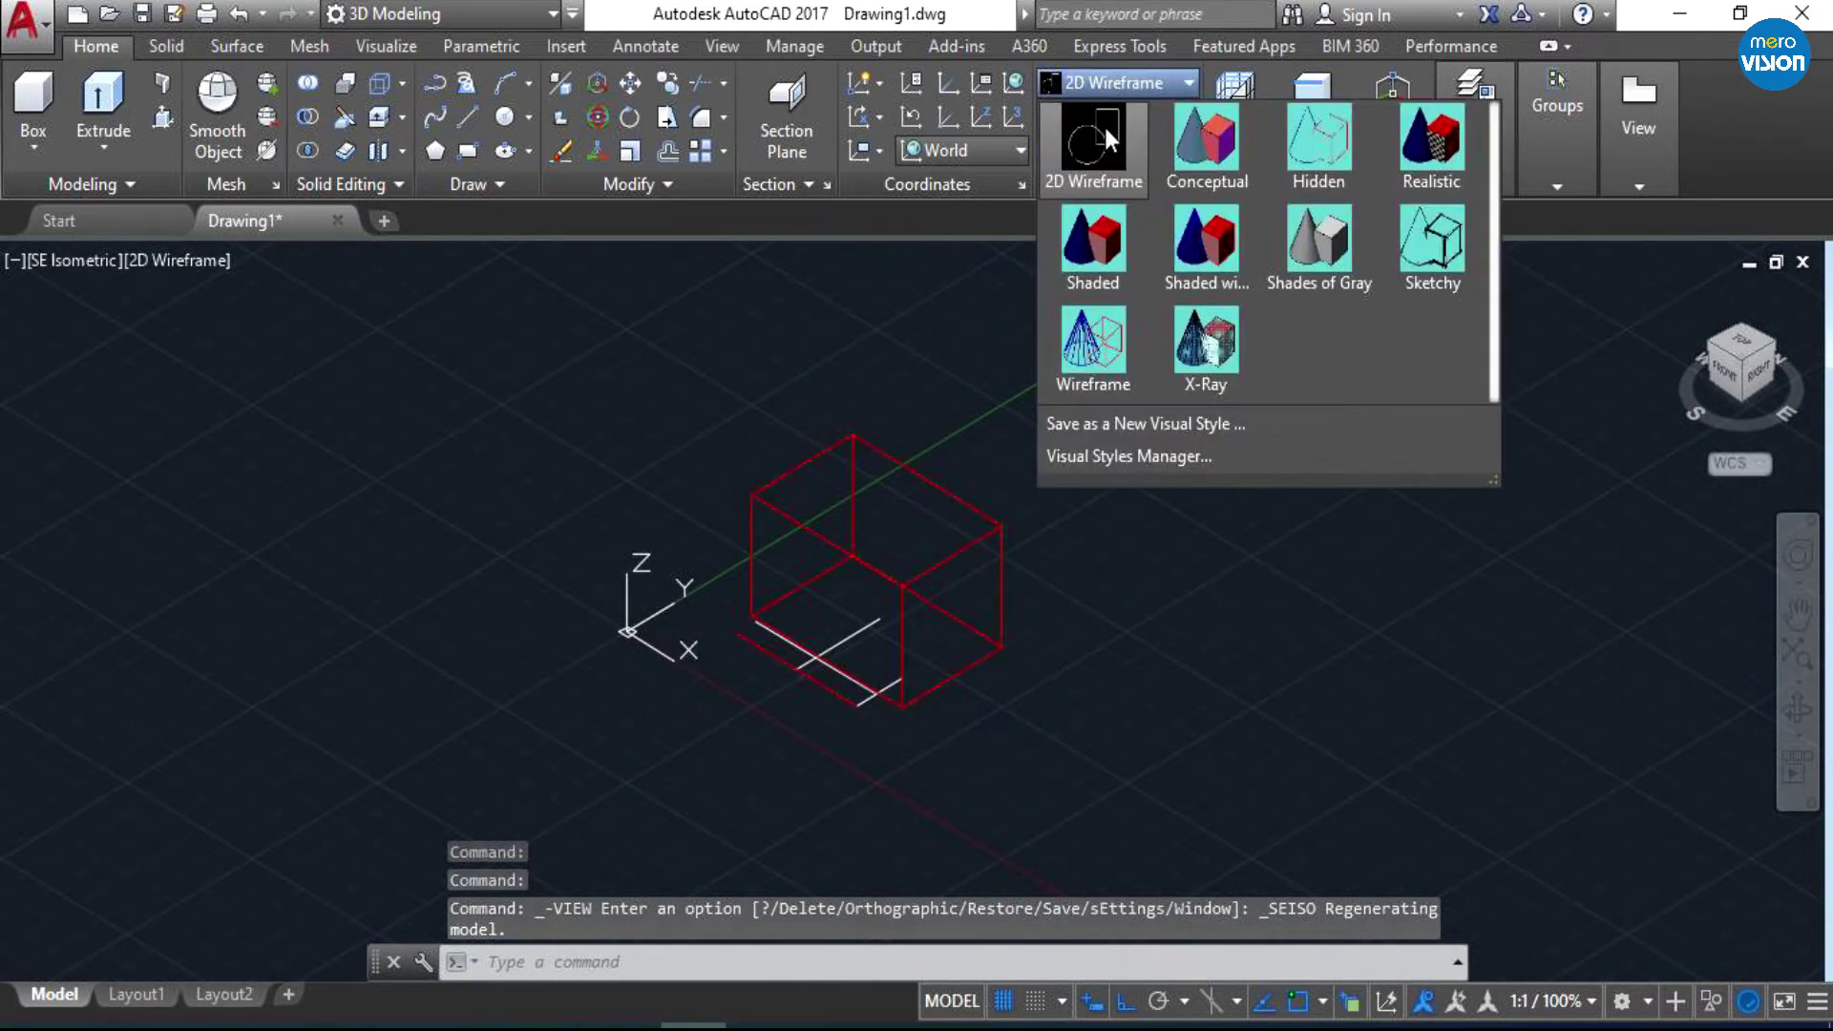
pyautogui.click(1029, 359)
pyautogui.click(1114, 116)
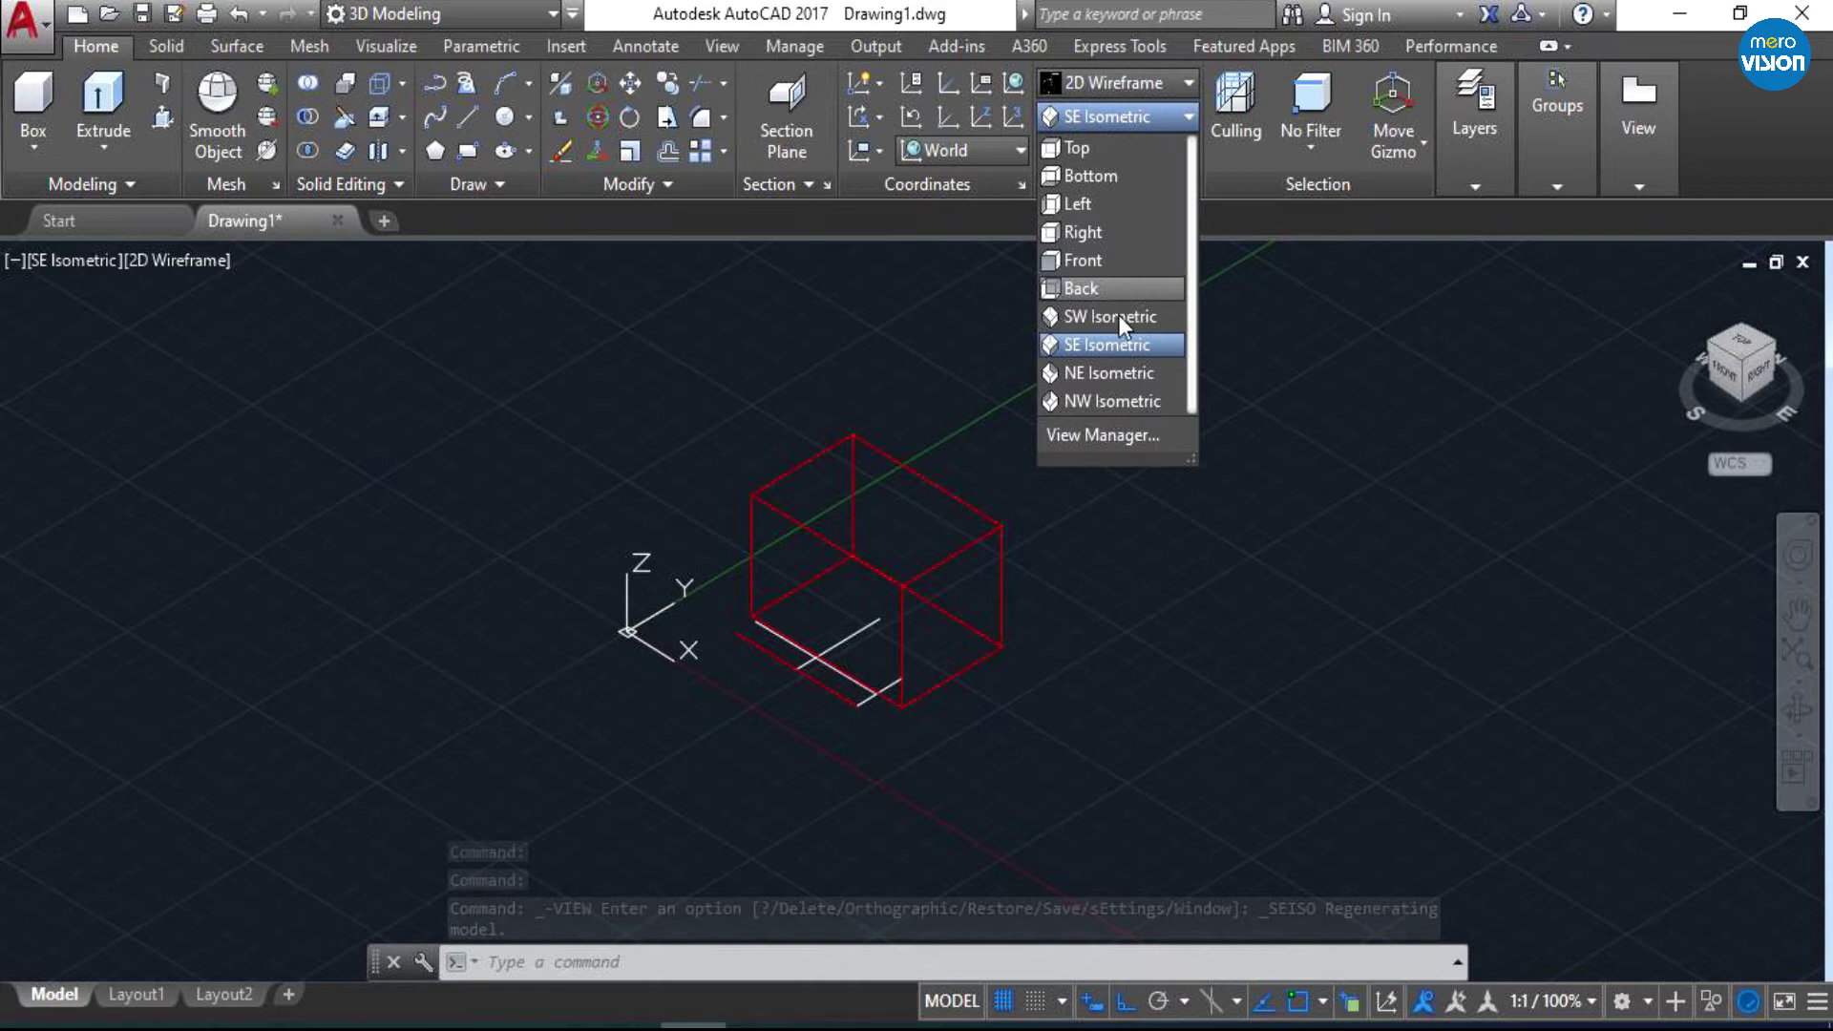
pyautogui.click(1107, 370)
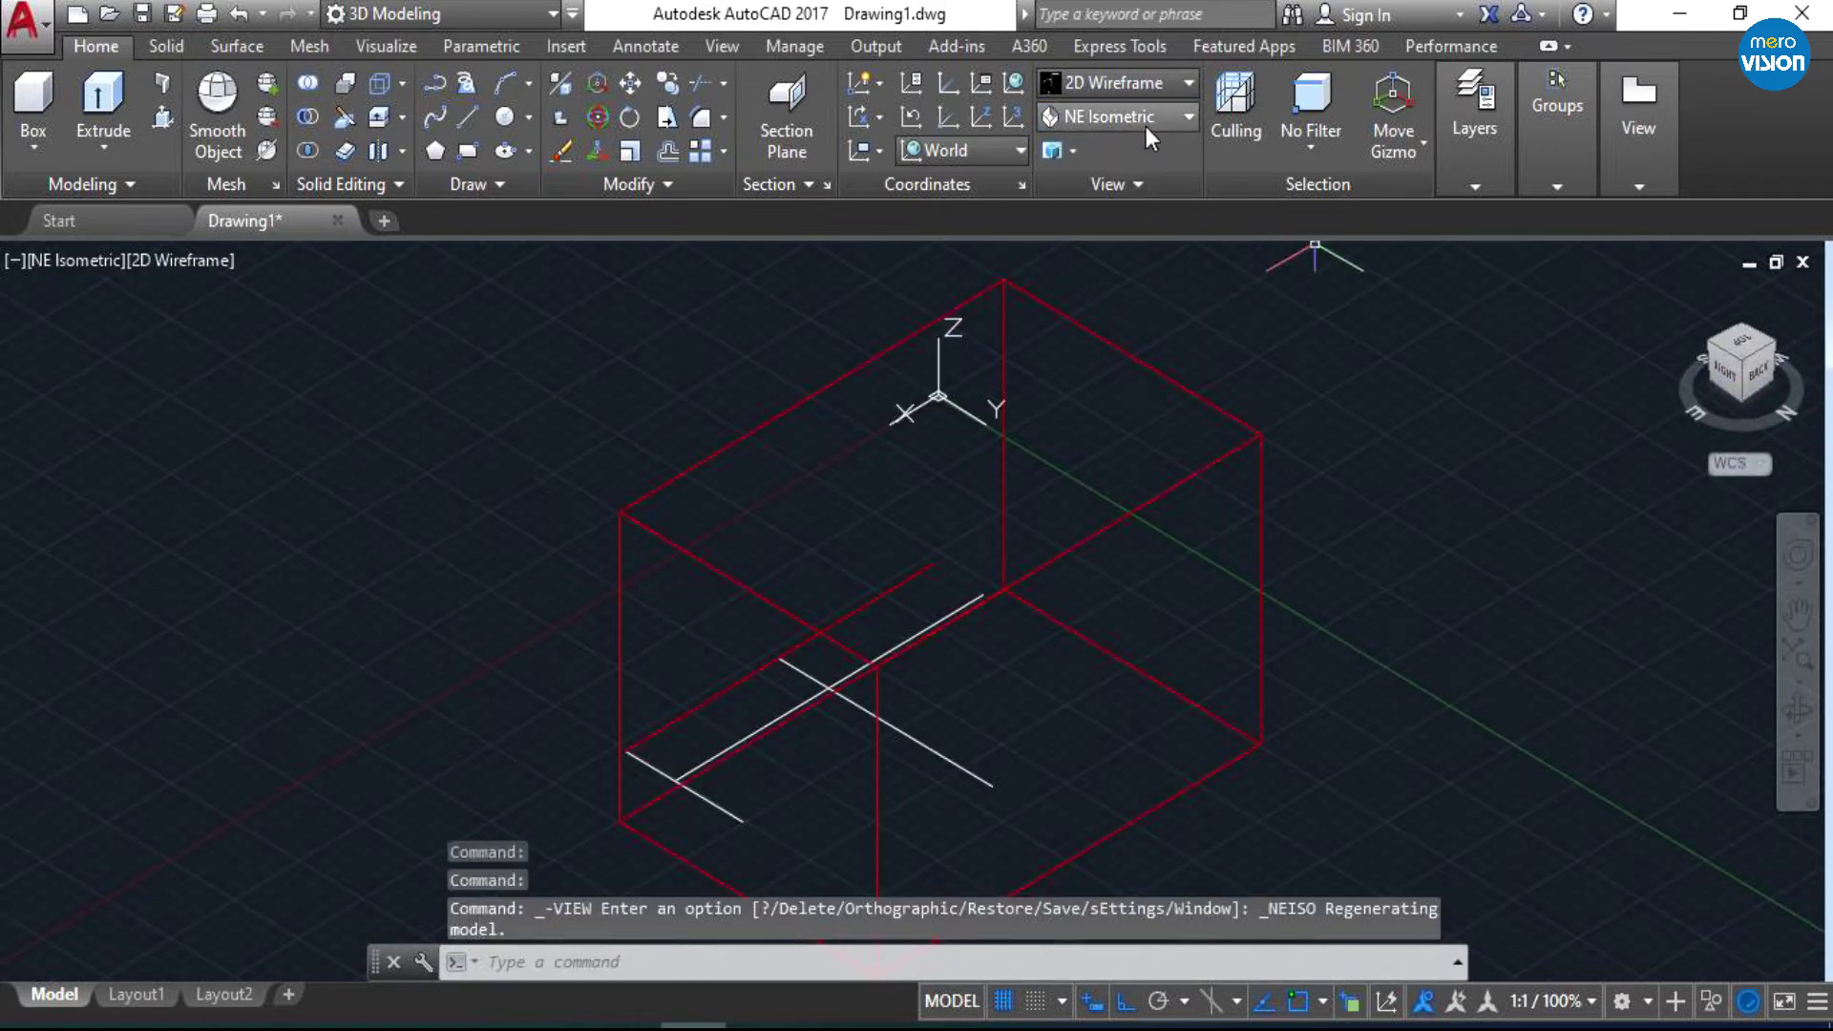
pyautogui.scroll(-2, 1018, 388)
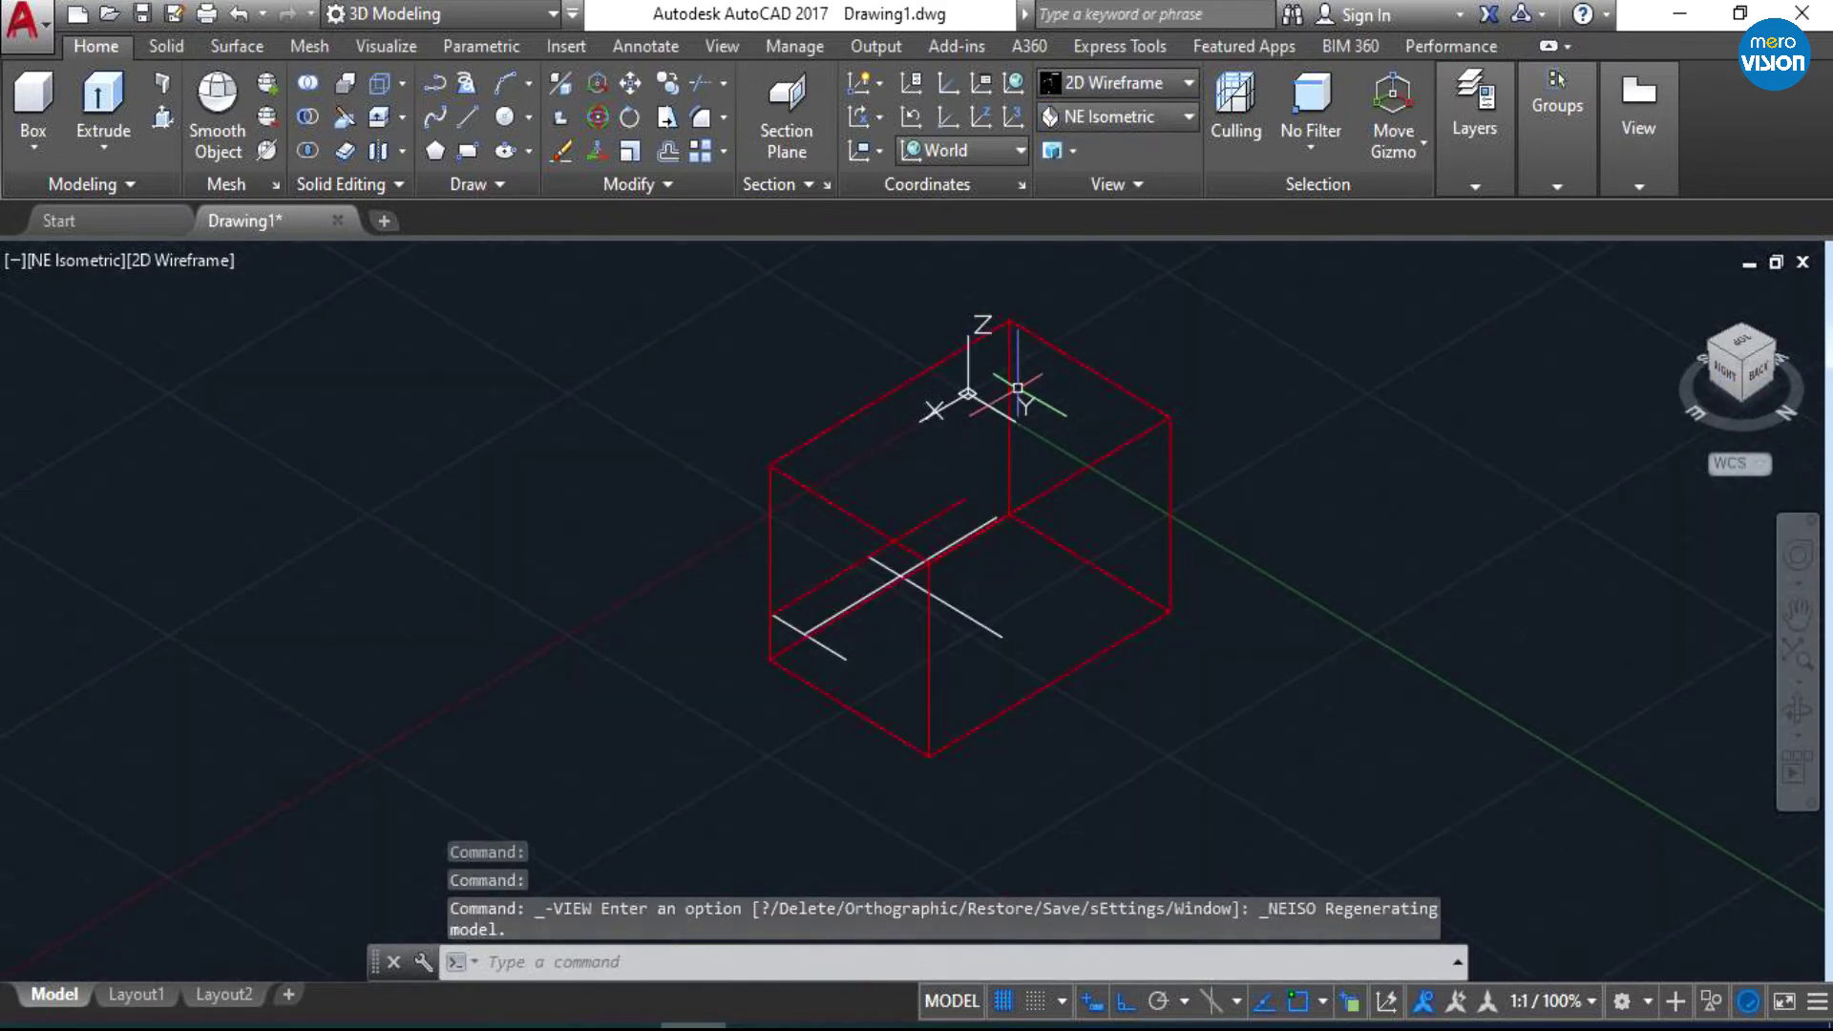
# - Switch the viewport to Top view, then back to SW Isometric, and zoom to frame the box
pyautogui.click(76, 260)
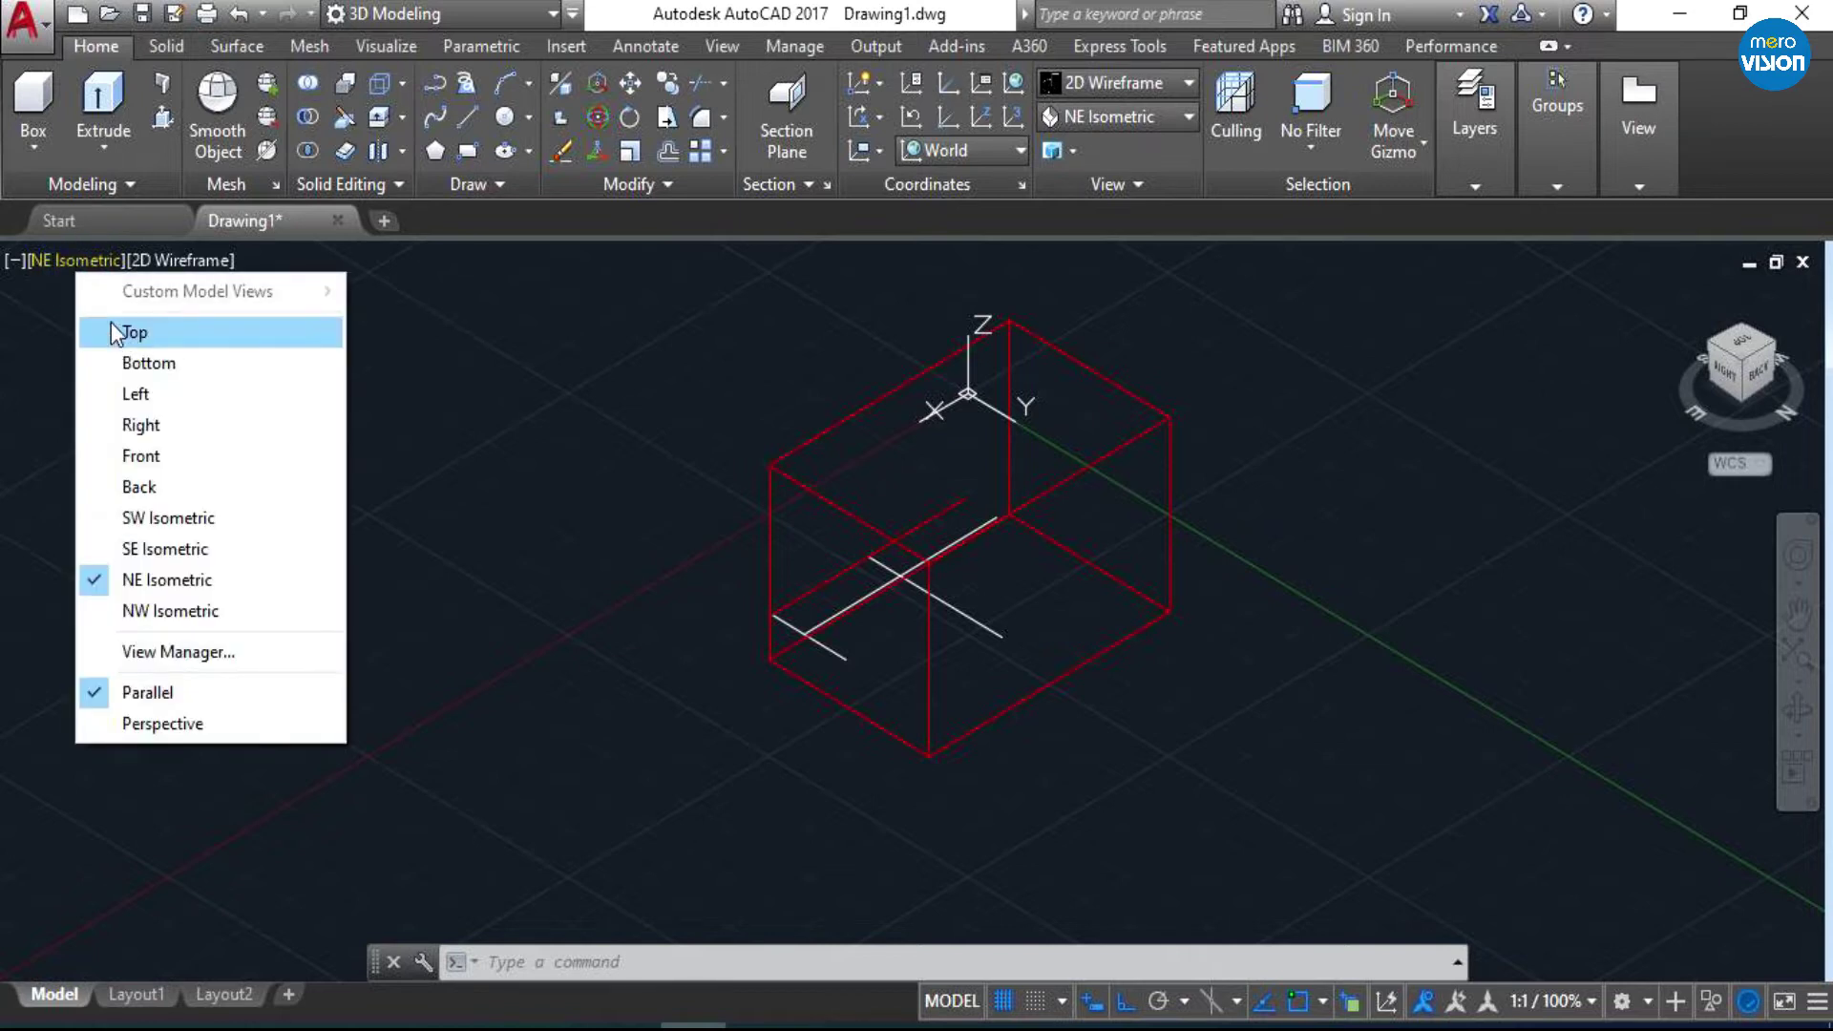
pyautogui.click(201, 336)
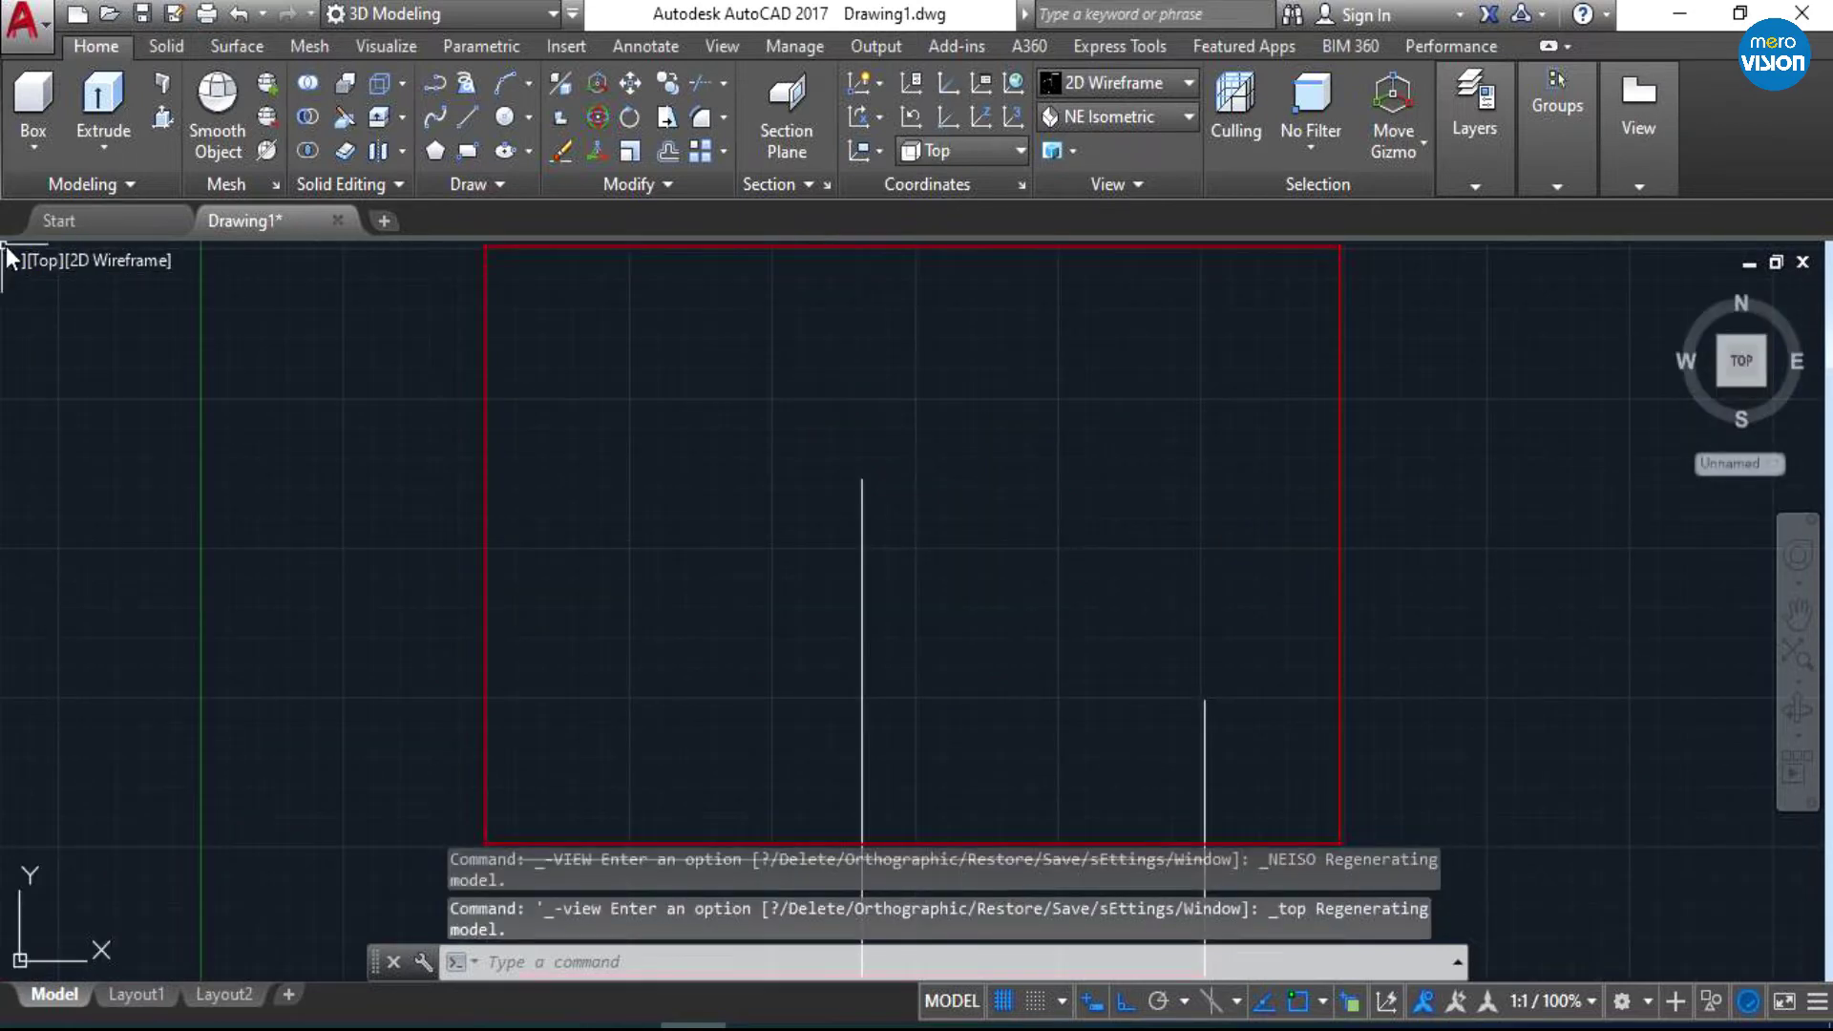
pyautogui.click(47, 266)
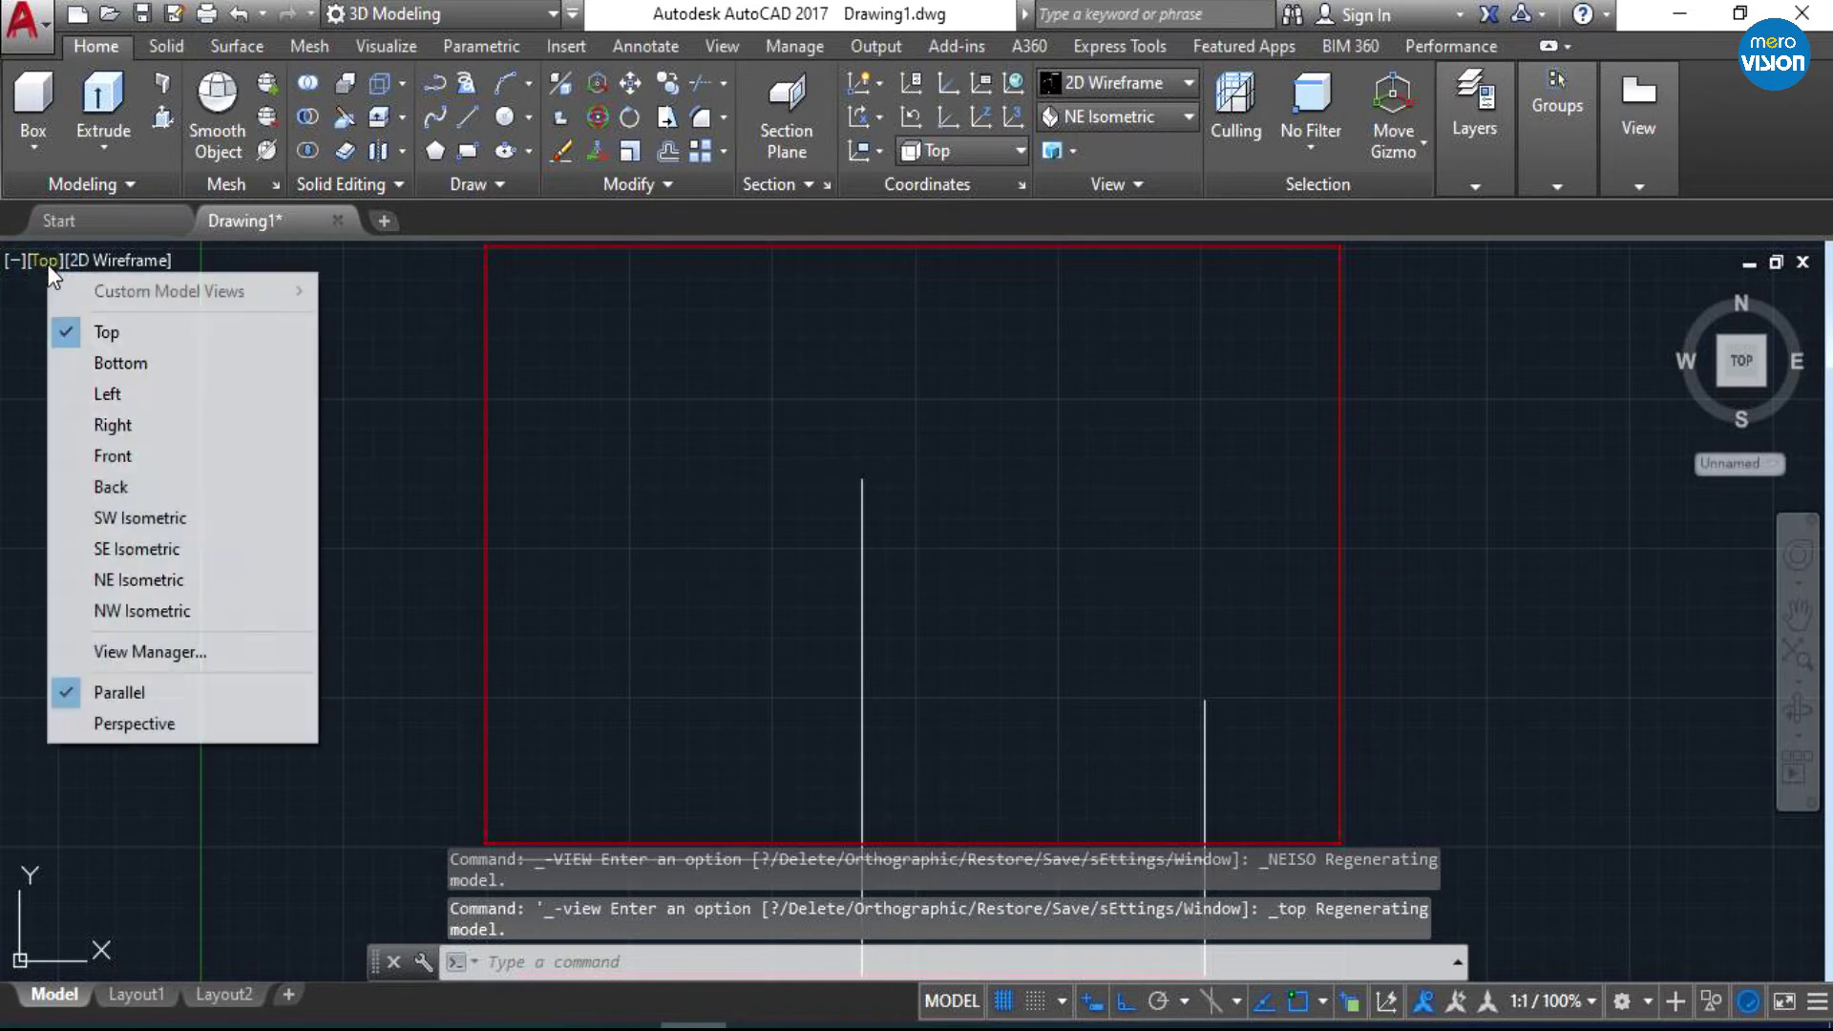
pyautogui.click(122, 518)
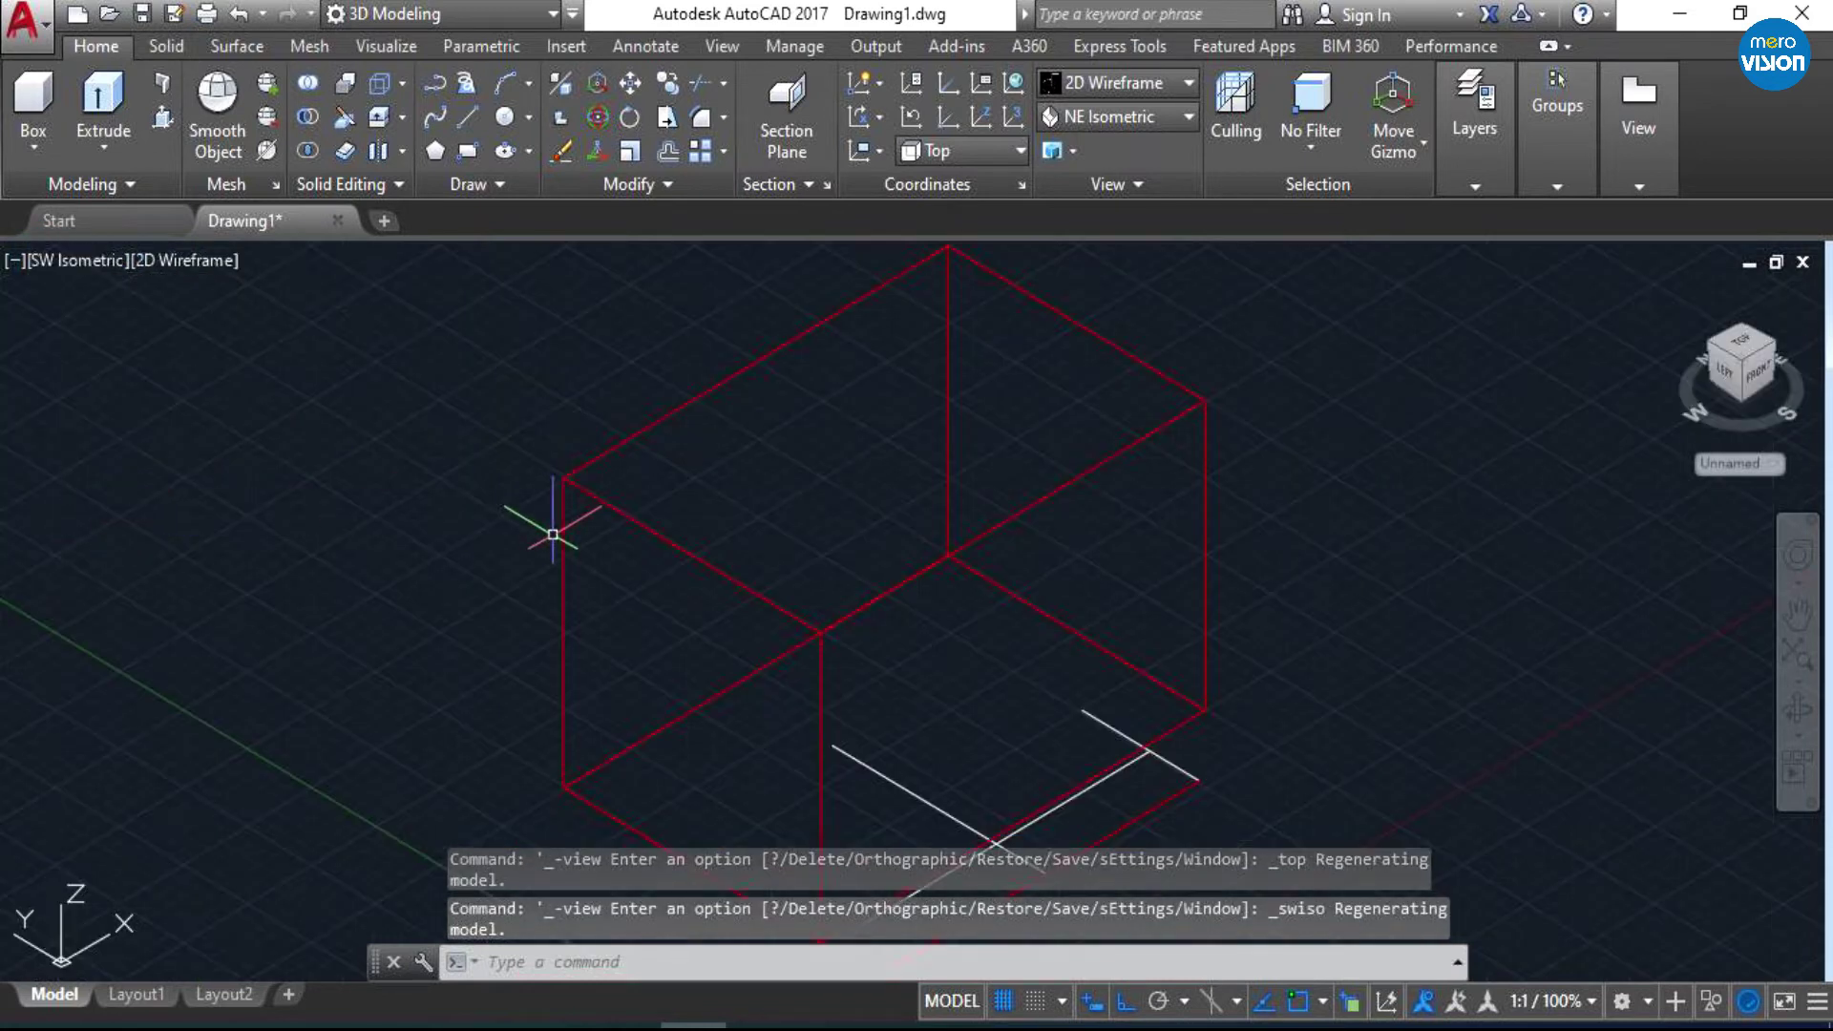
pyautogui.scroll(-2, 407, 482)
pyautogui.scroll(-2, 408, 482)
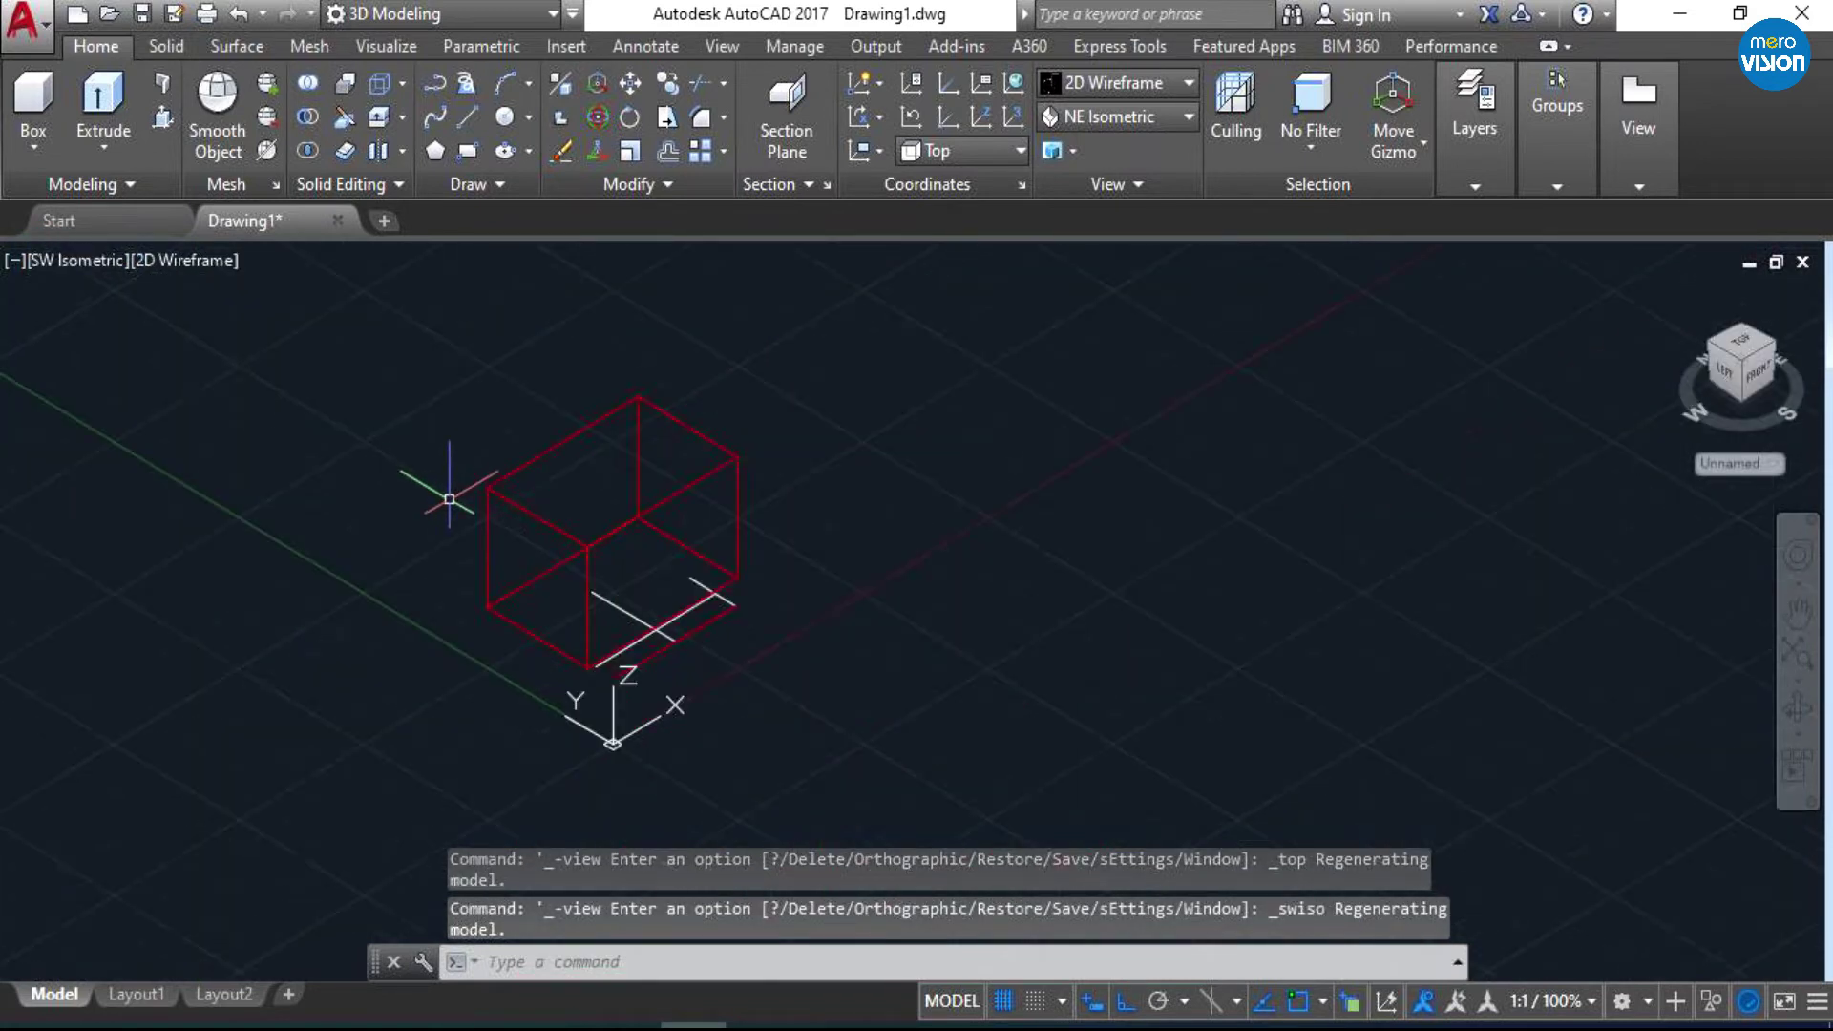
pyautogui.scroll(2, 614, 605)
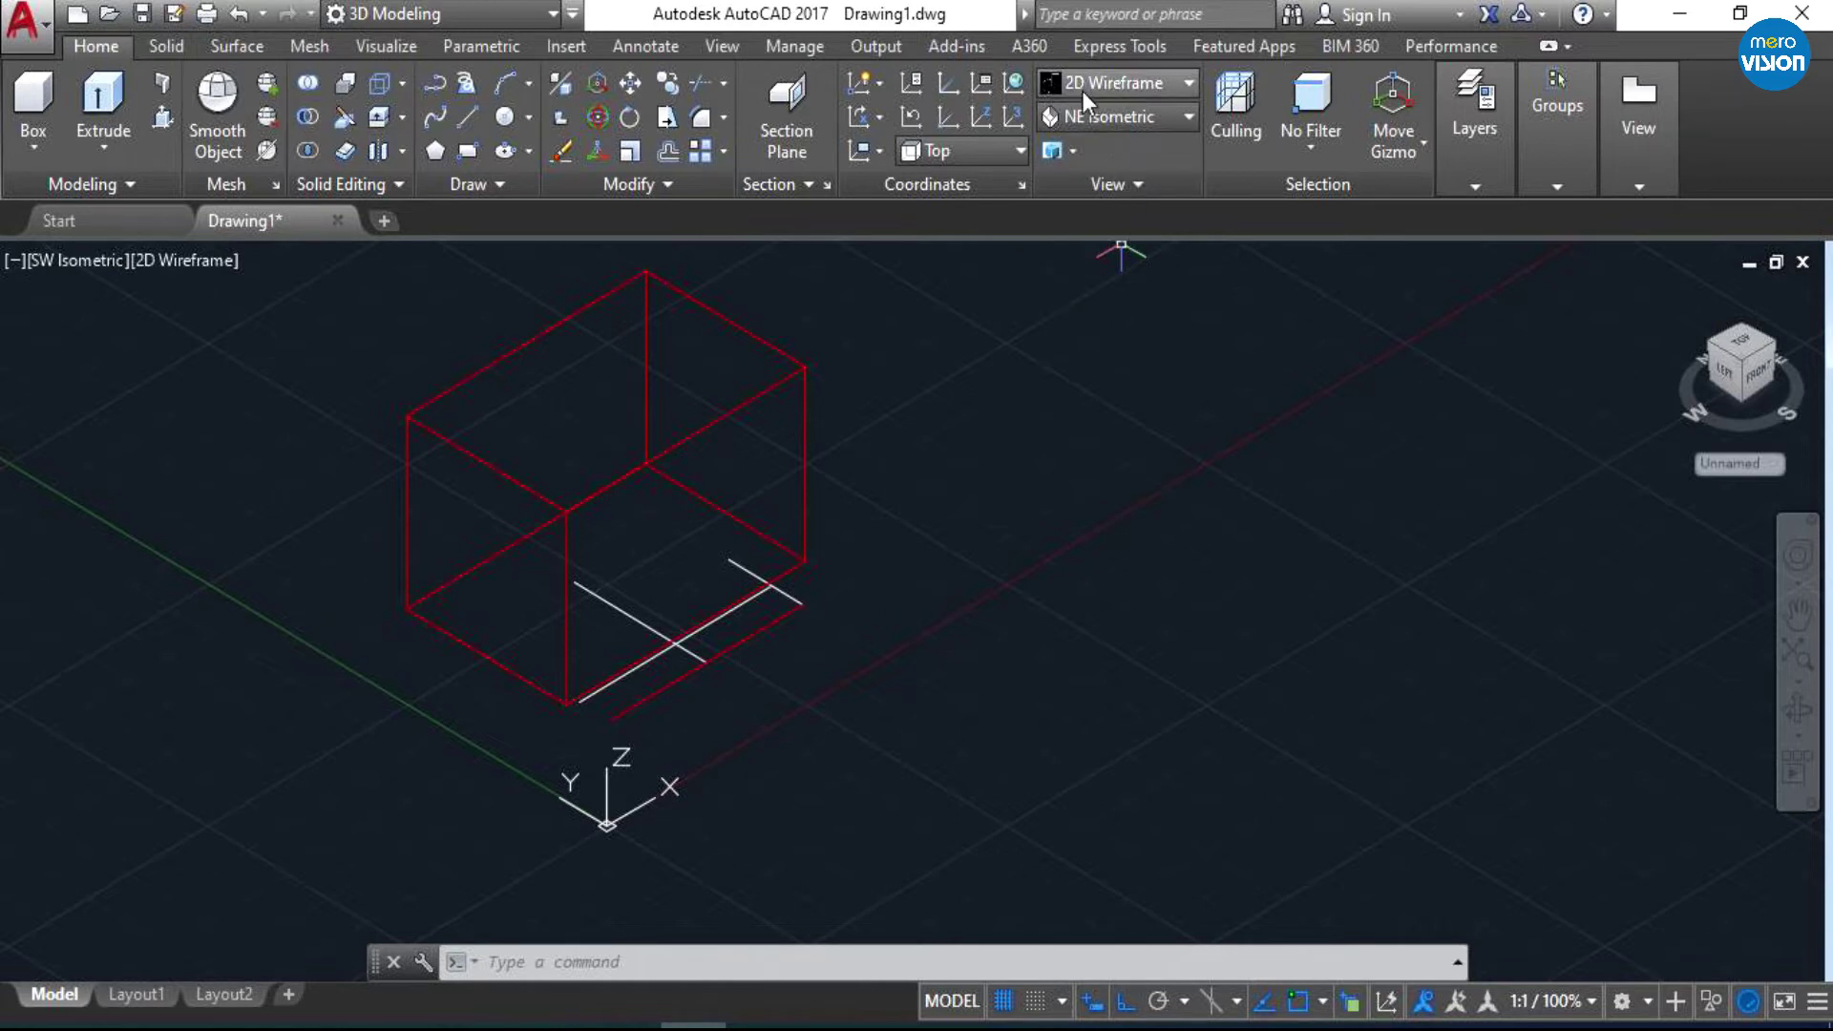
# - Shade the box with the Conceptual visual style and zoom it back into view
pyautogui.click(1194, 82)
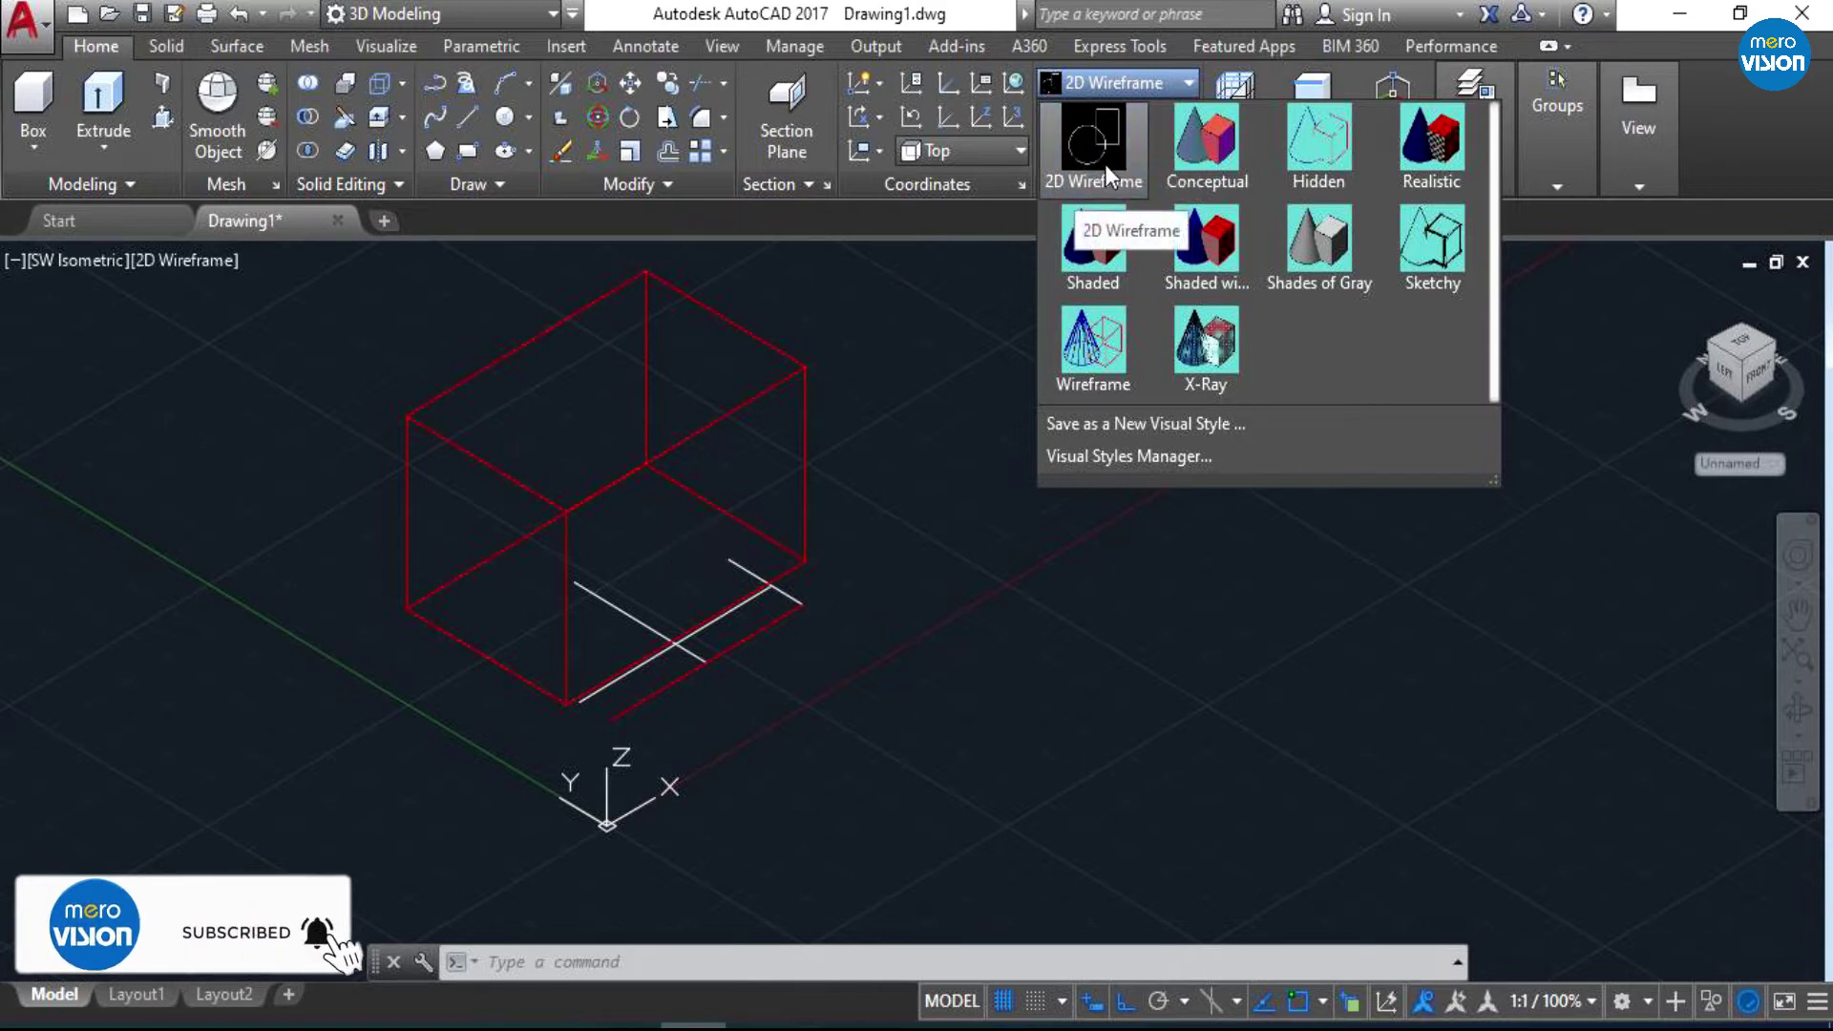
pyautogui.click(1195, 158)
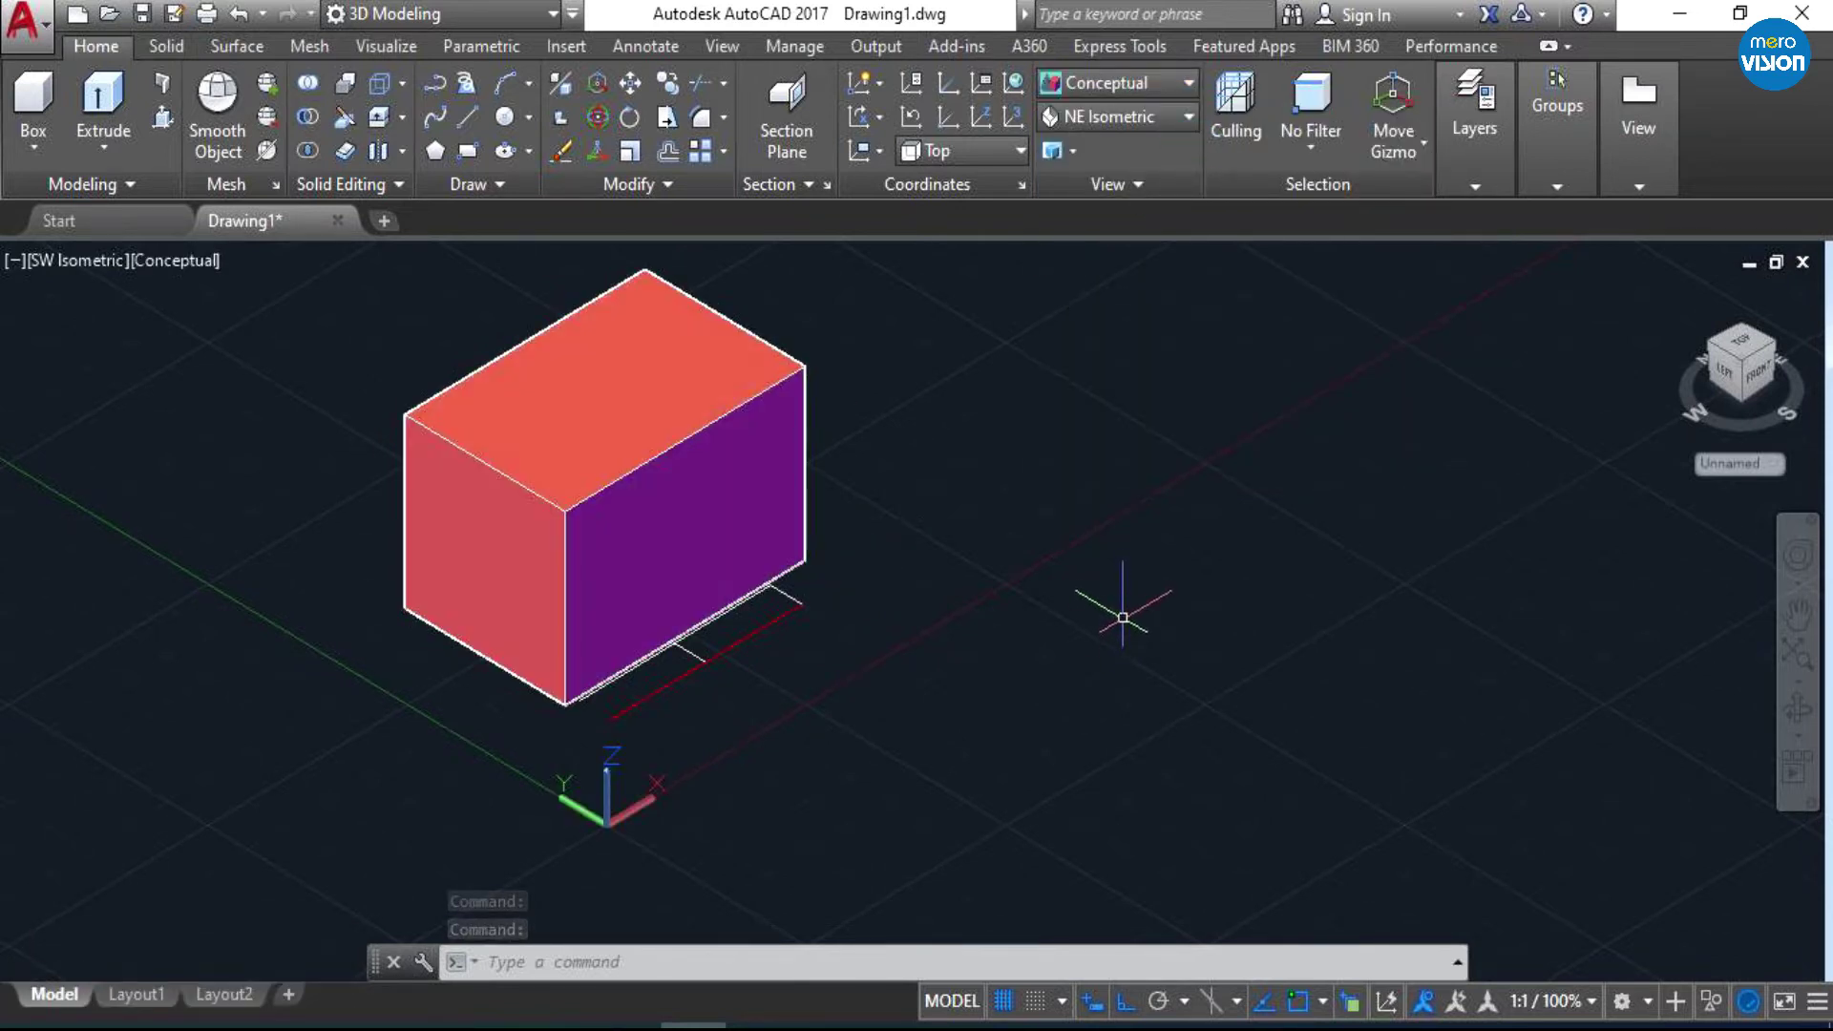
pyautogui.scroll(-5, 611, 611)
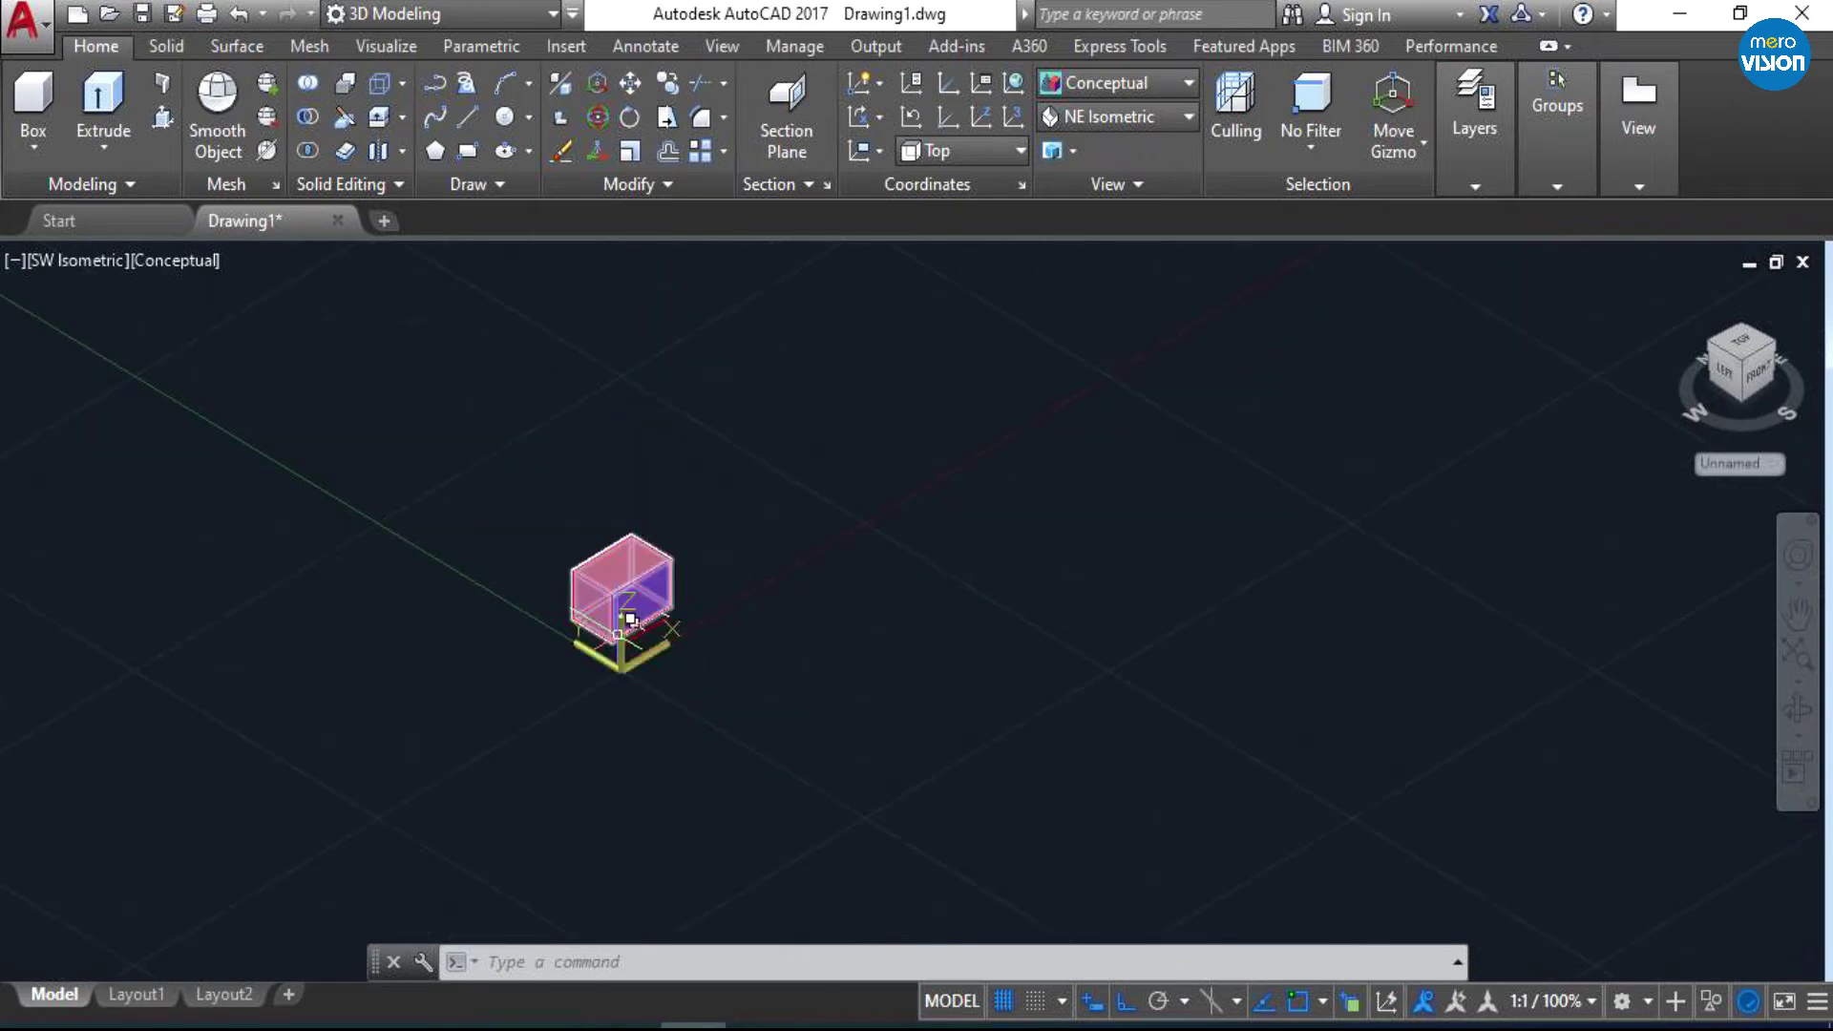
pyautogui.scroll(3, 618, 632)
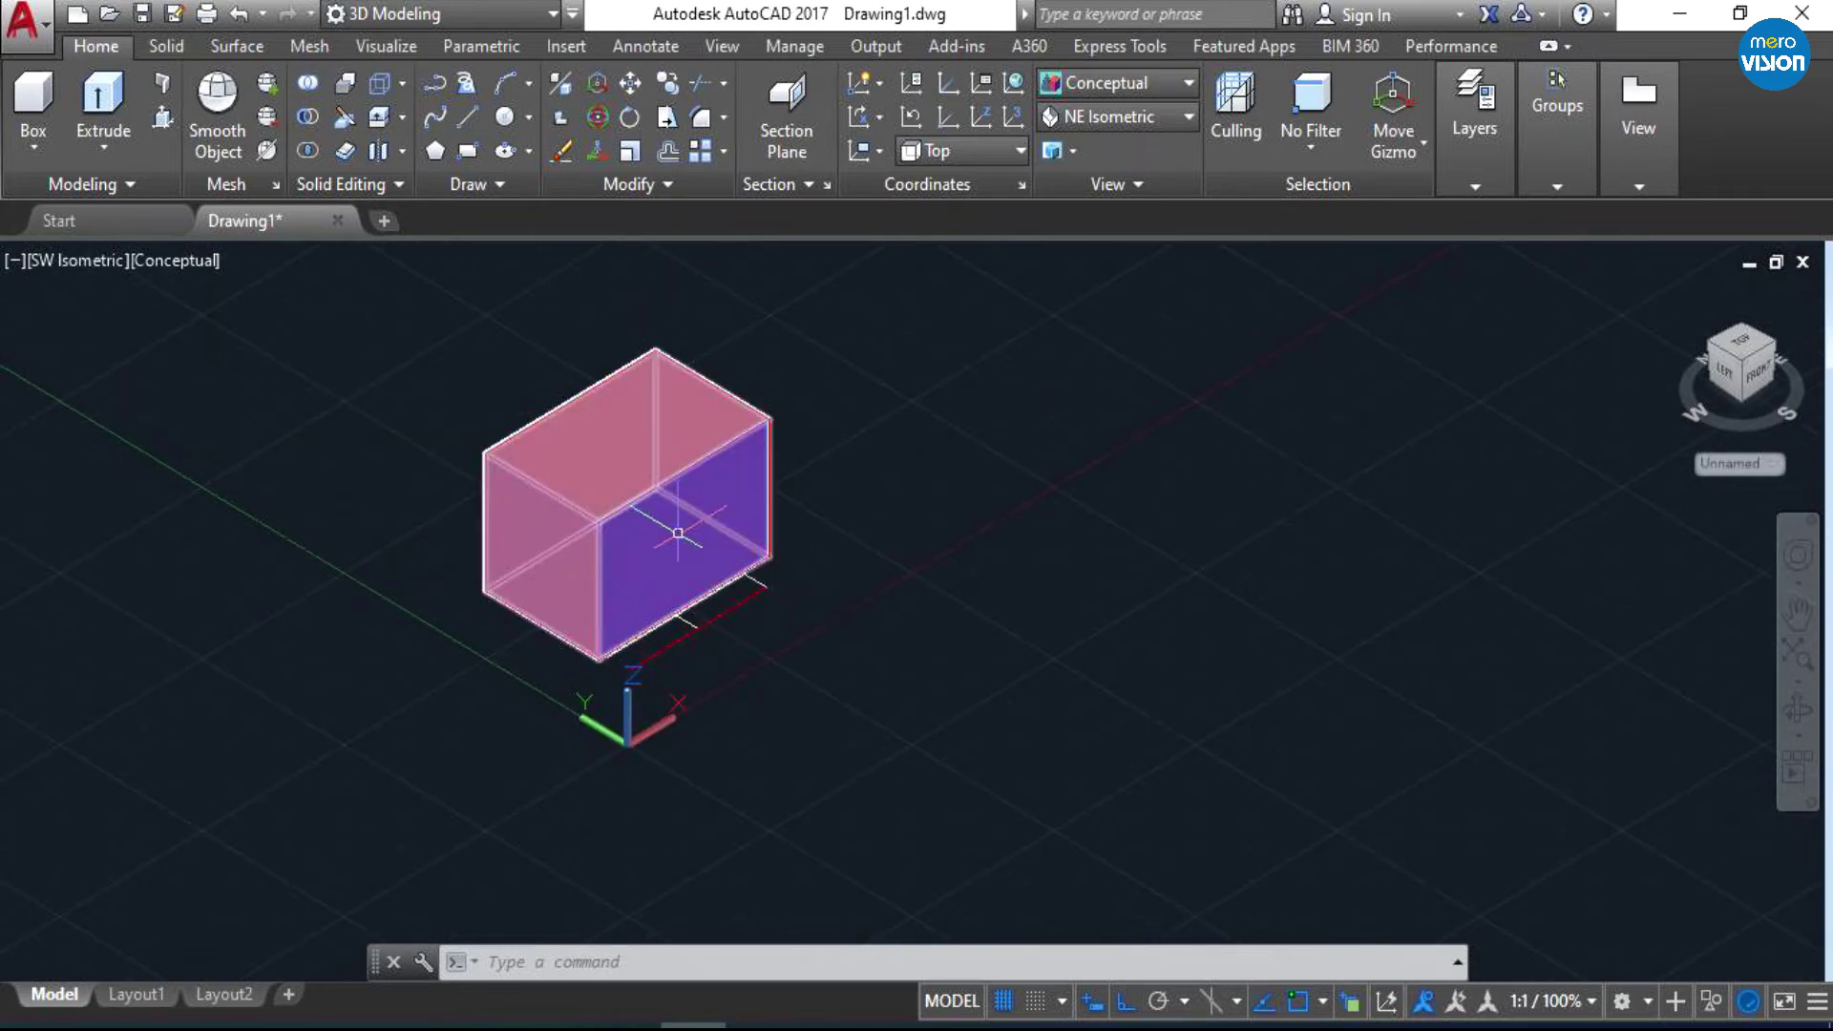
pyautogui.moveTo(671, 521)
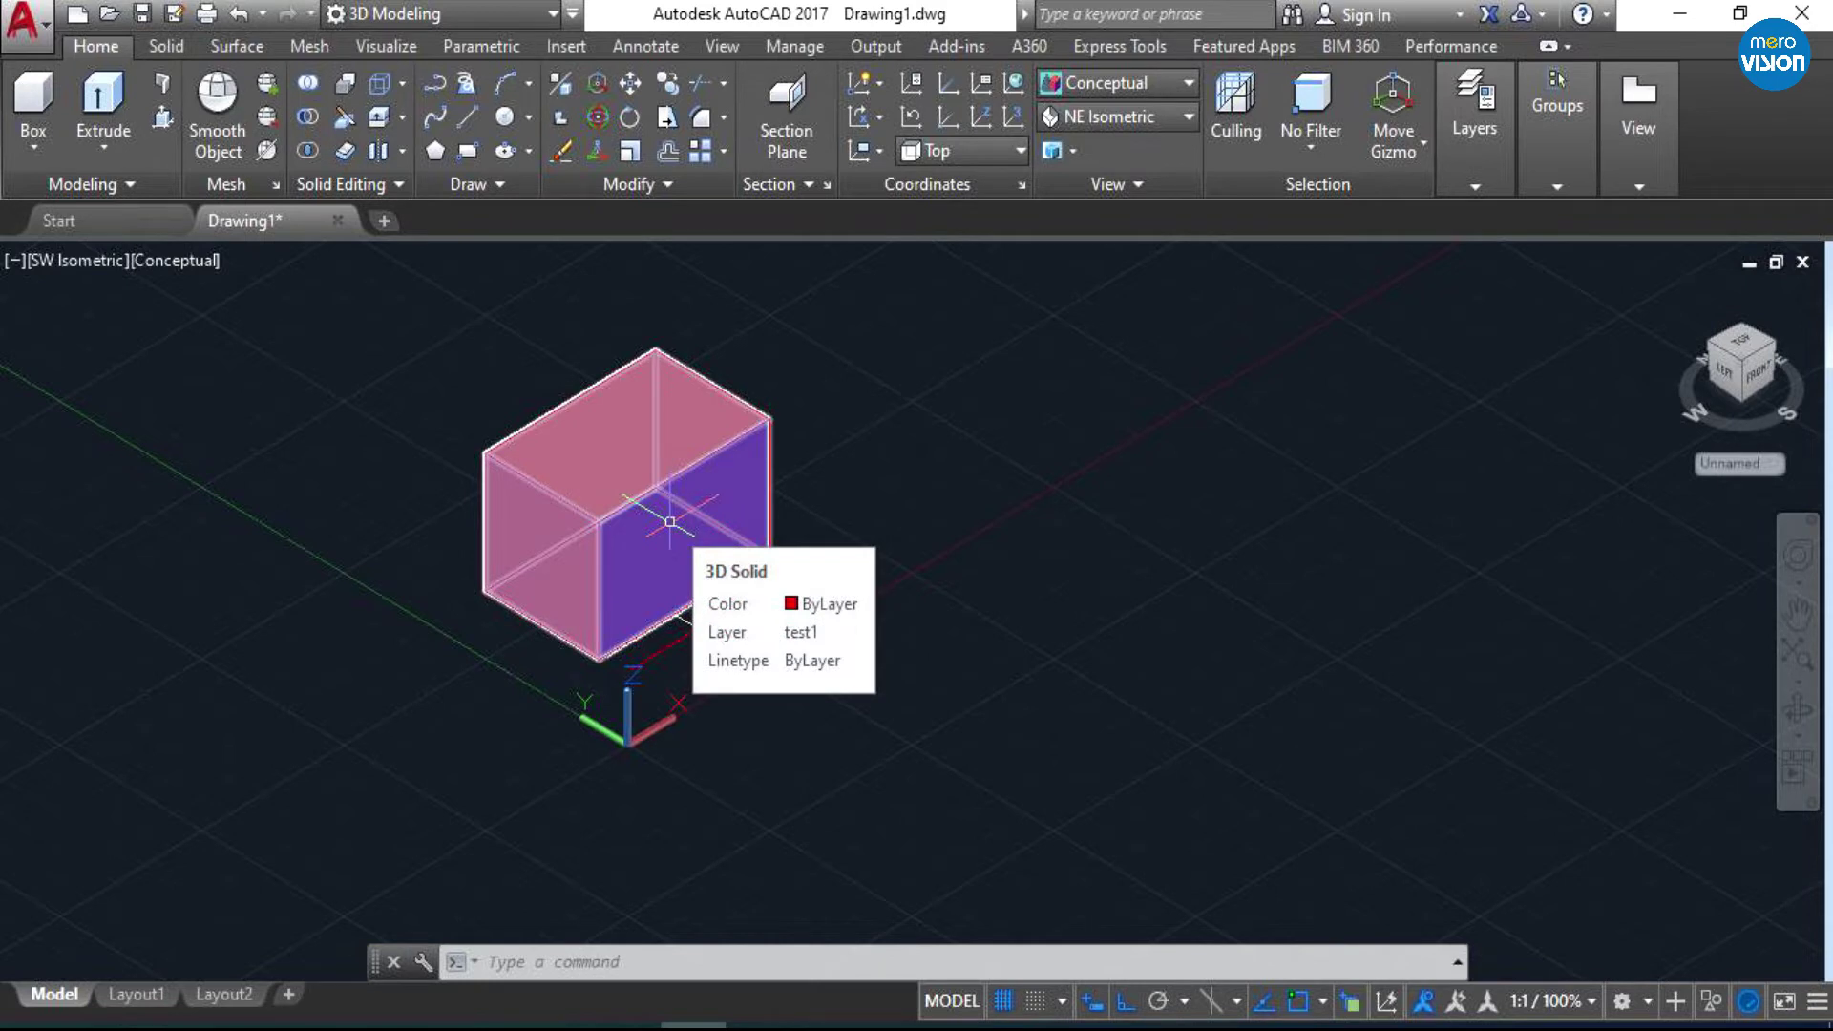
# - Select the box and assign it to layer 0 so it shades white
pyautogui.click(1499, 185)
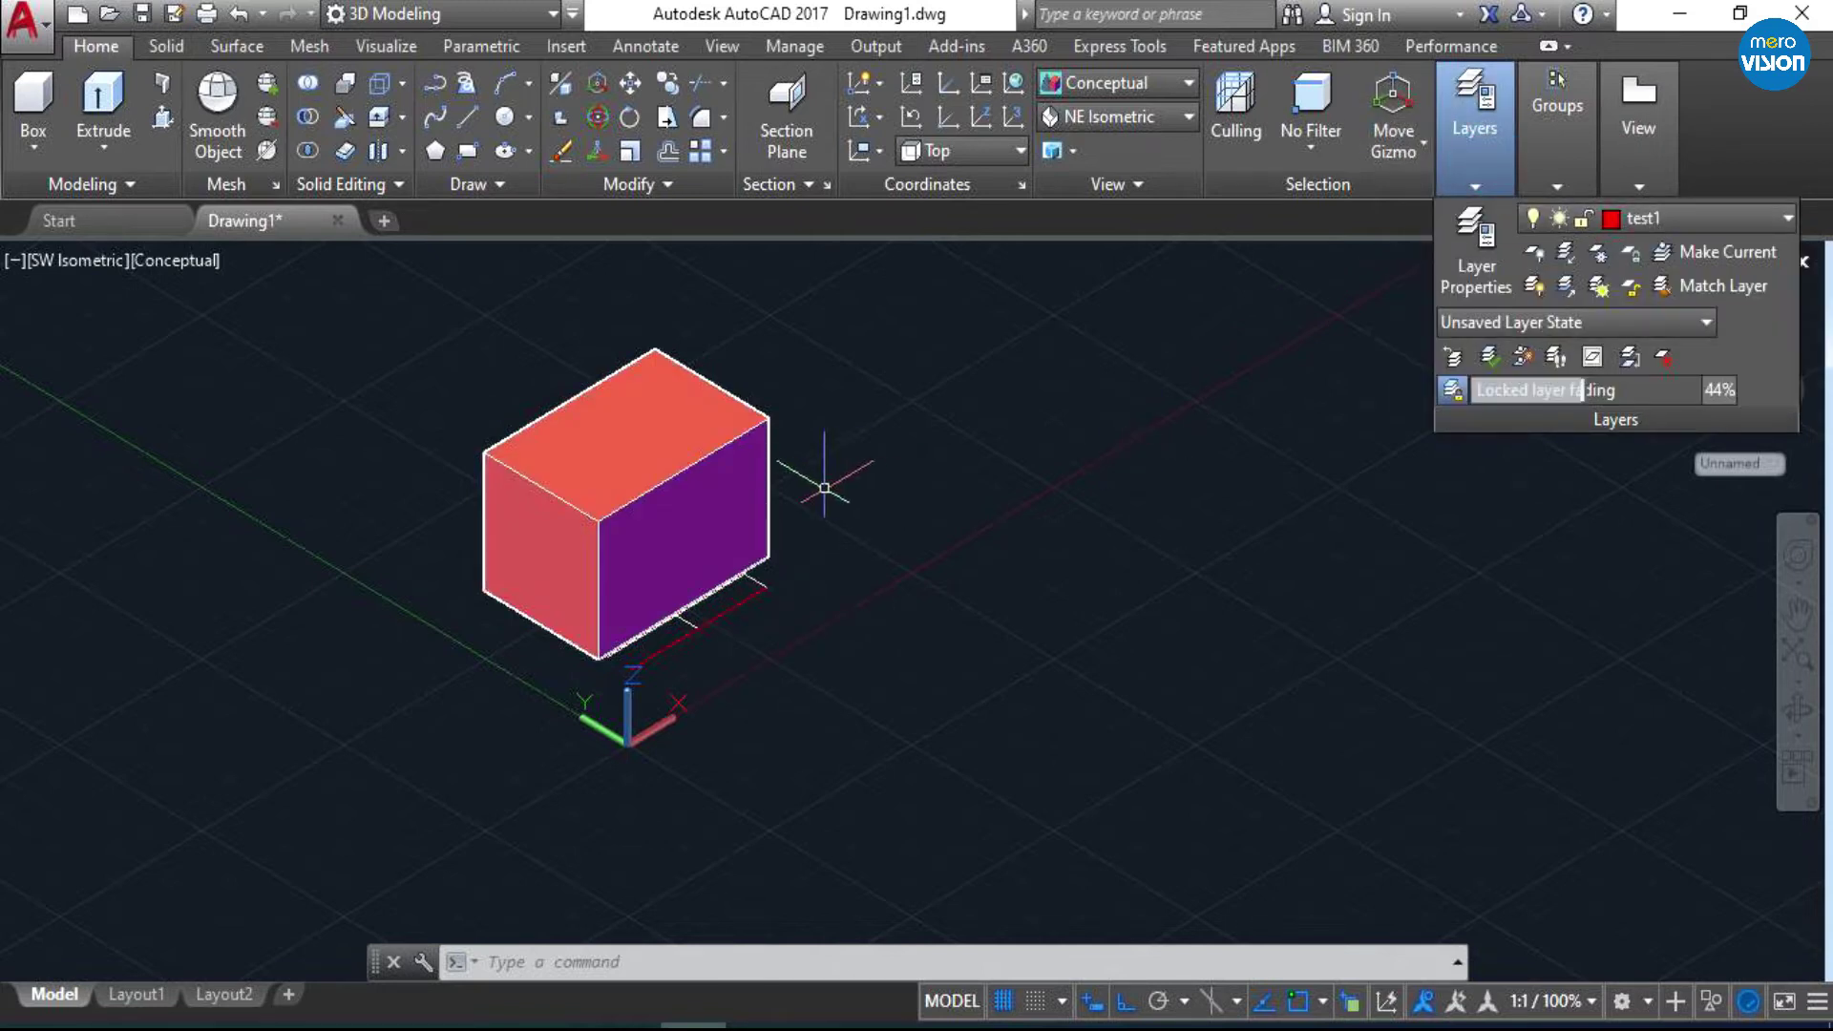
pyautogui.click(684, 542)
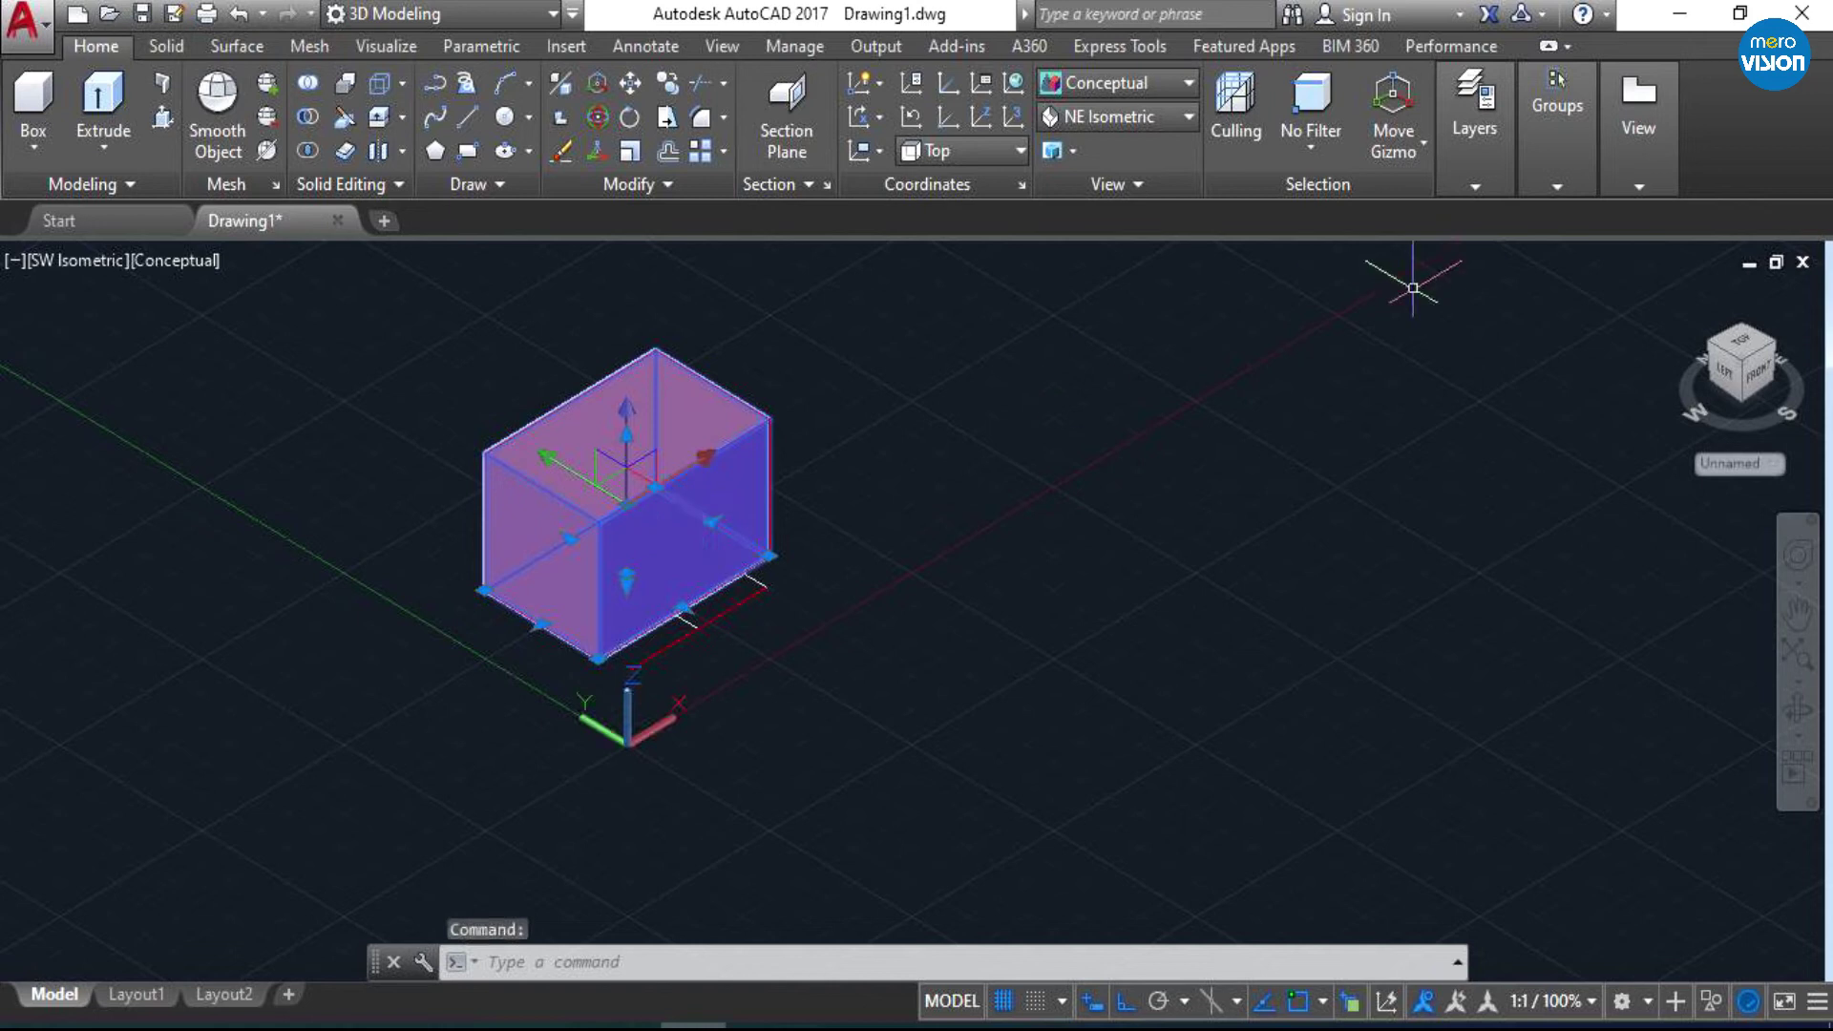
pyautogui.click(1482, 156)
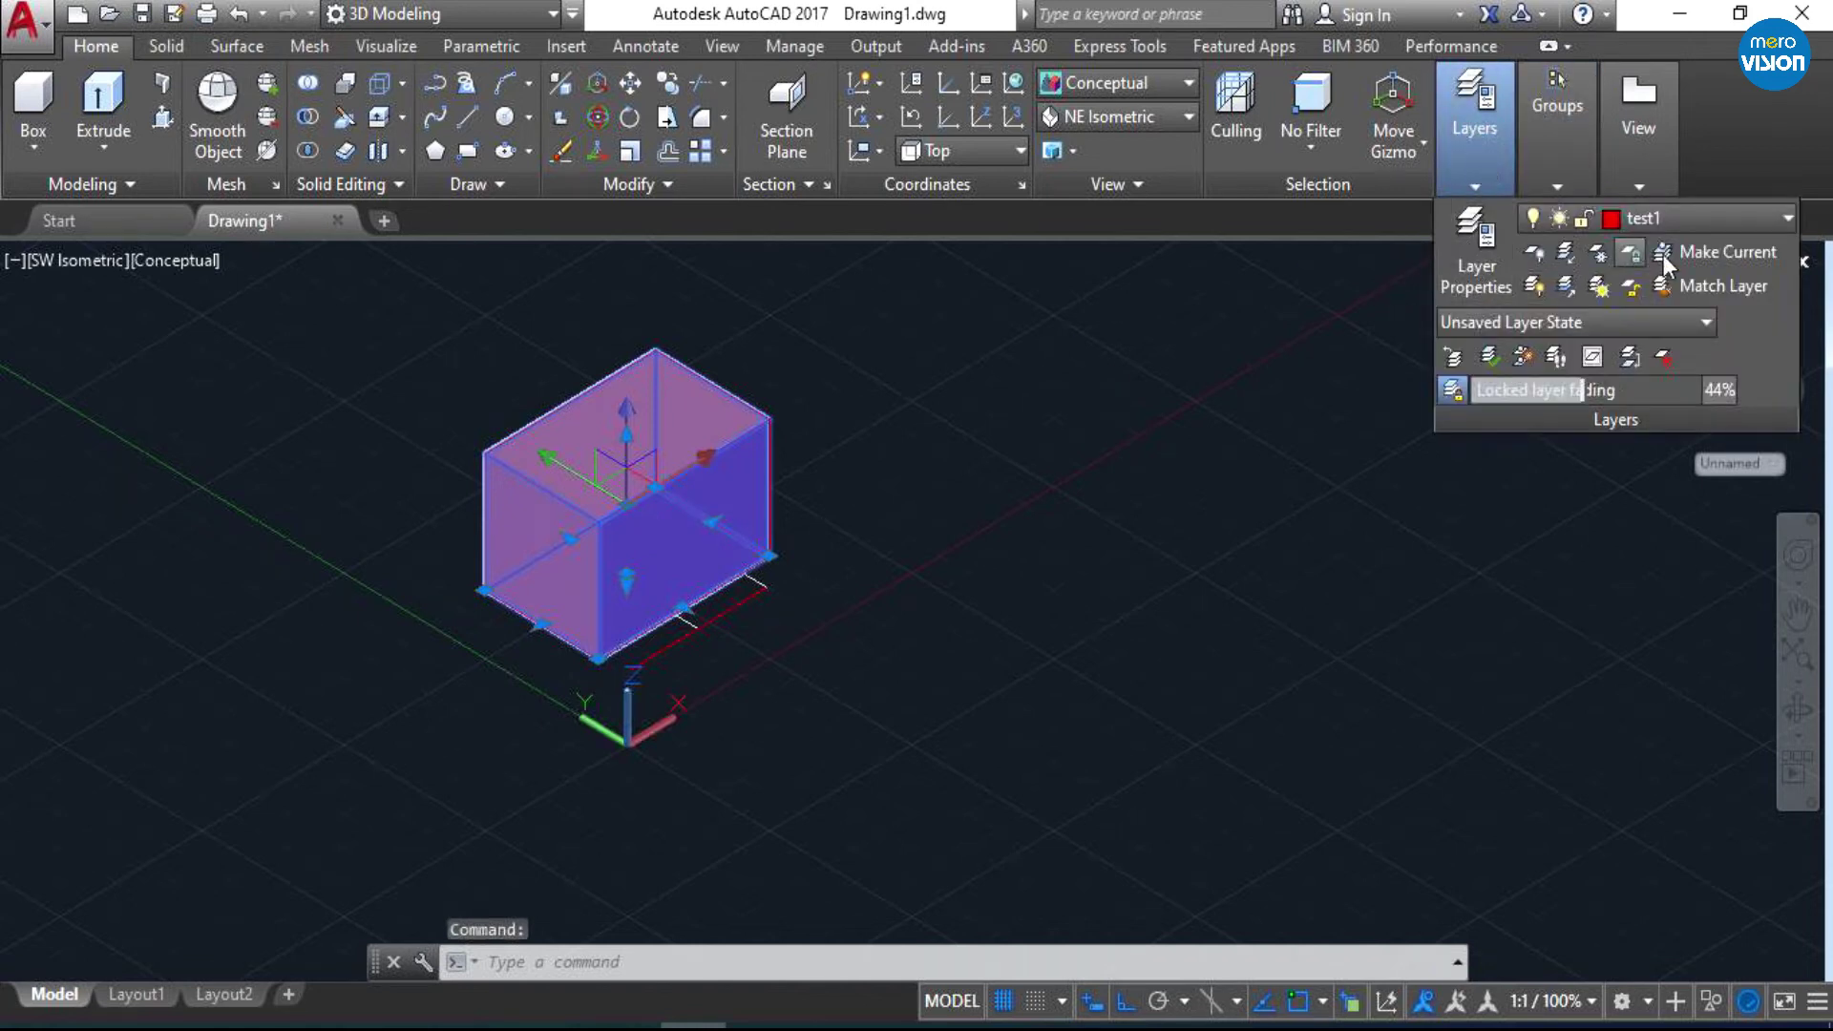
pyautogui.click(1692, 219)
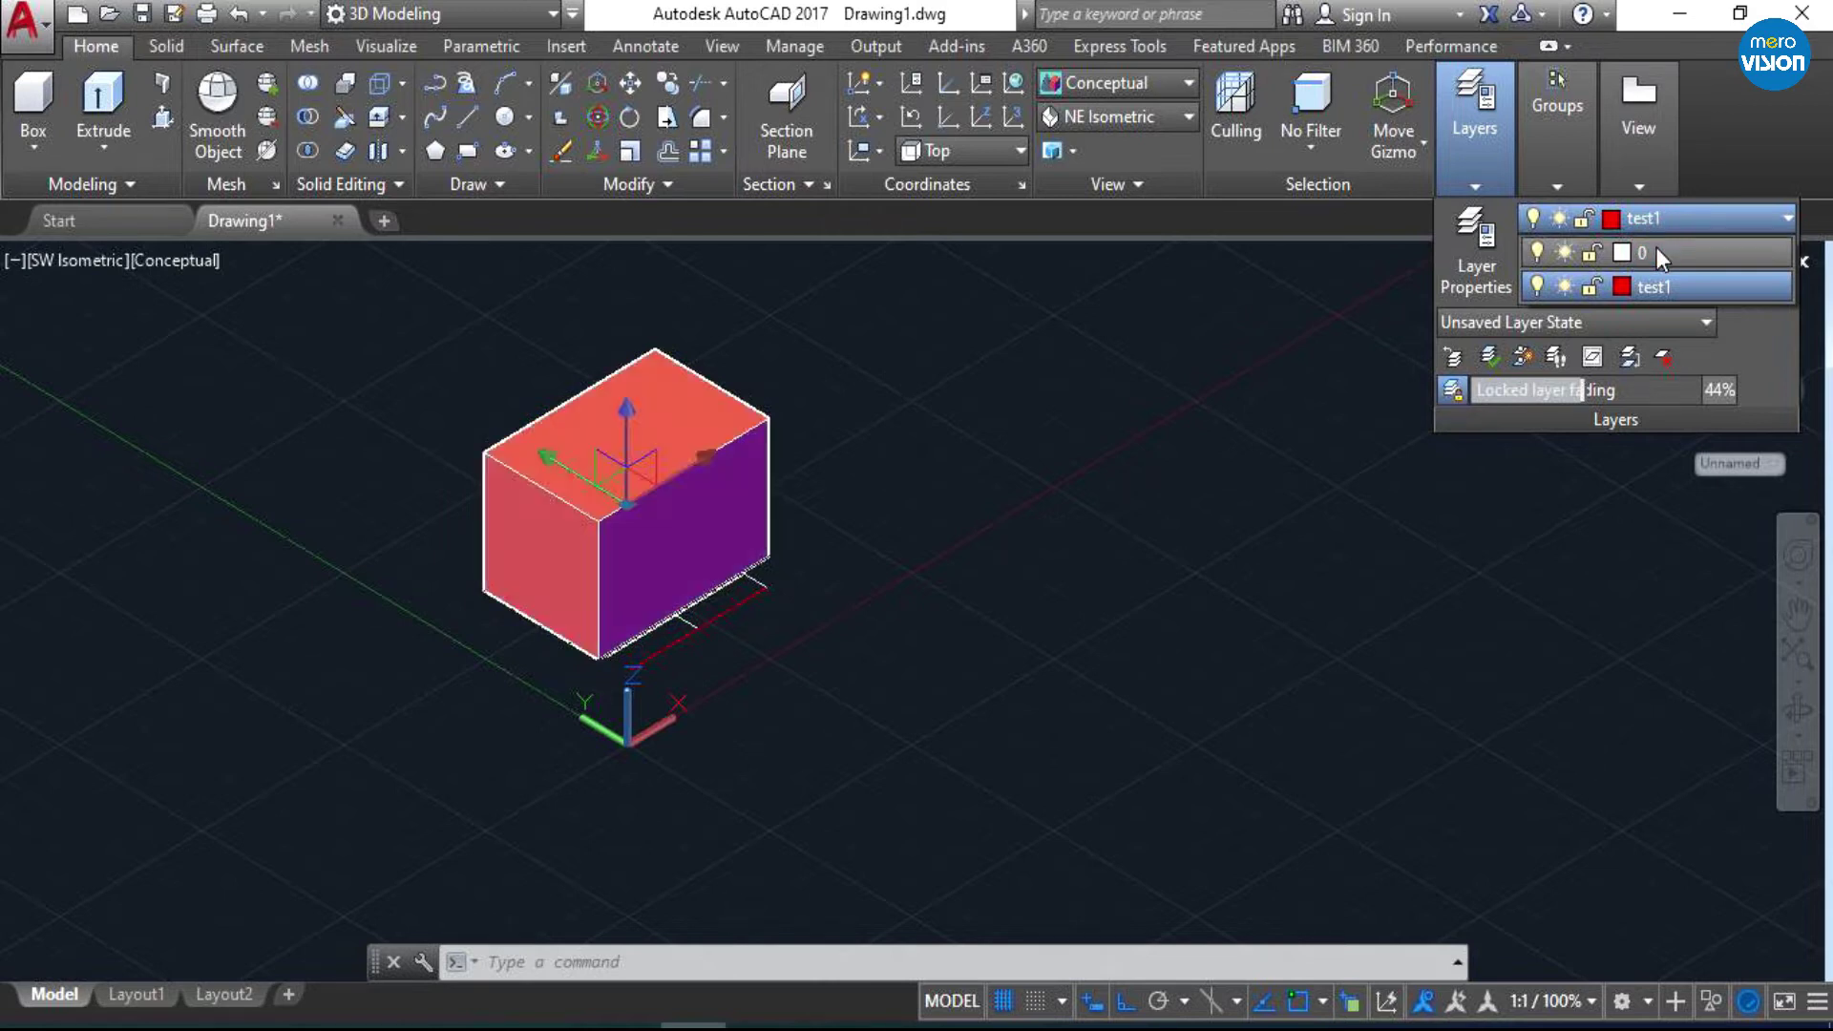
pyautogui.click(1658, 250)
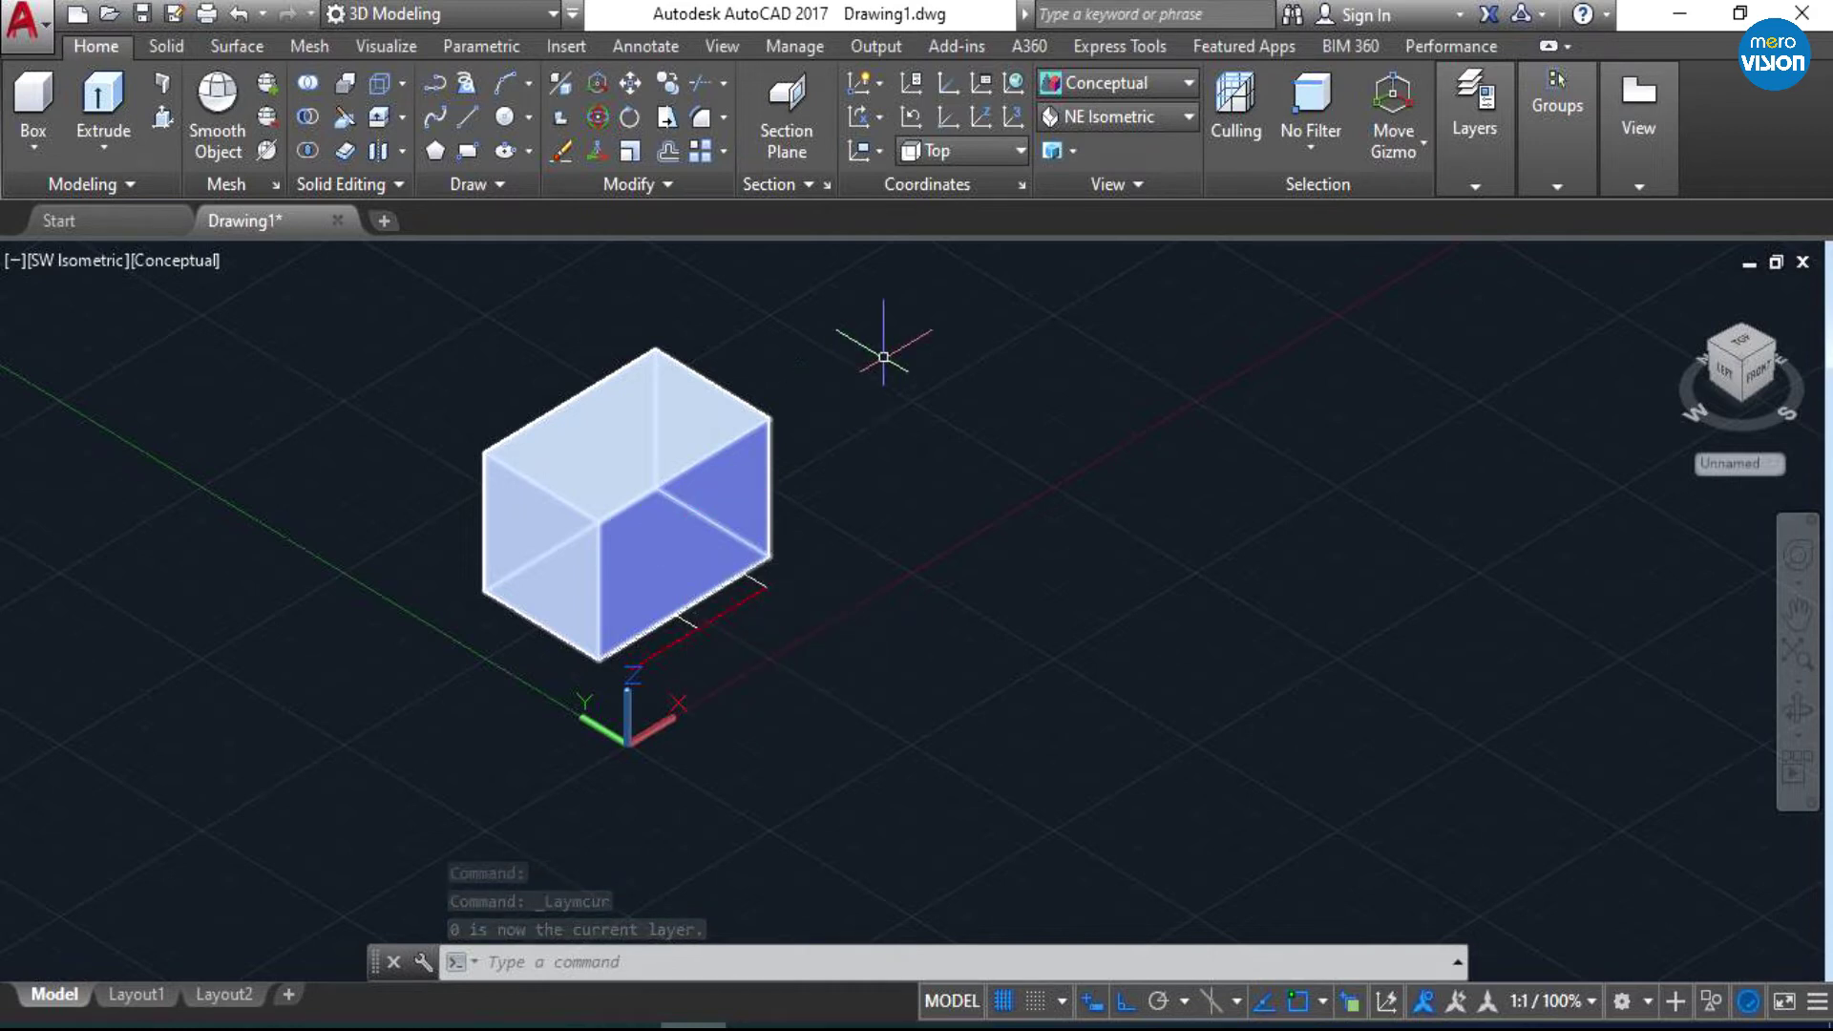
# - Change the visual style to Hidden, then to Realistic grey shading
pyautogui.click(1119, 83)
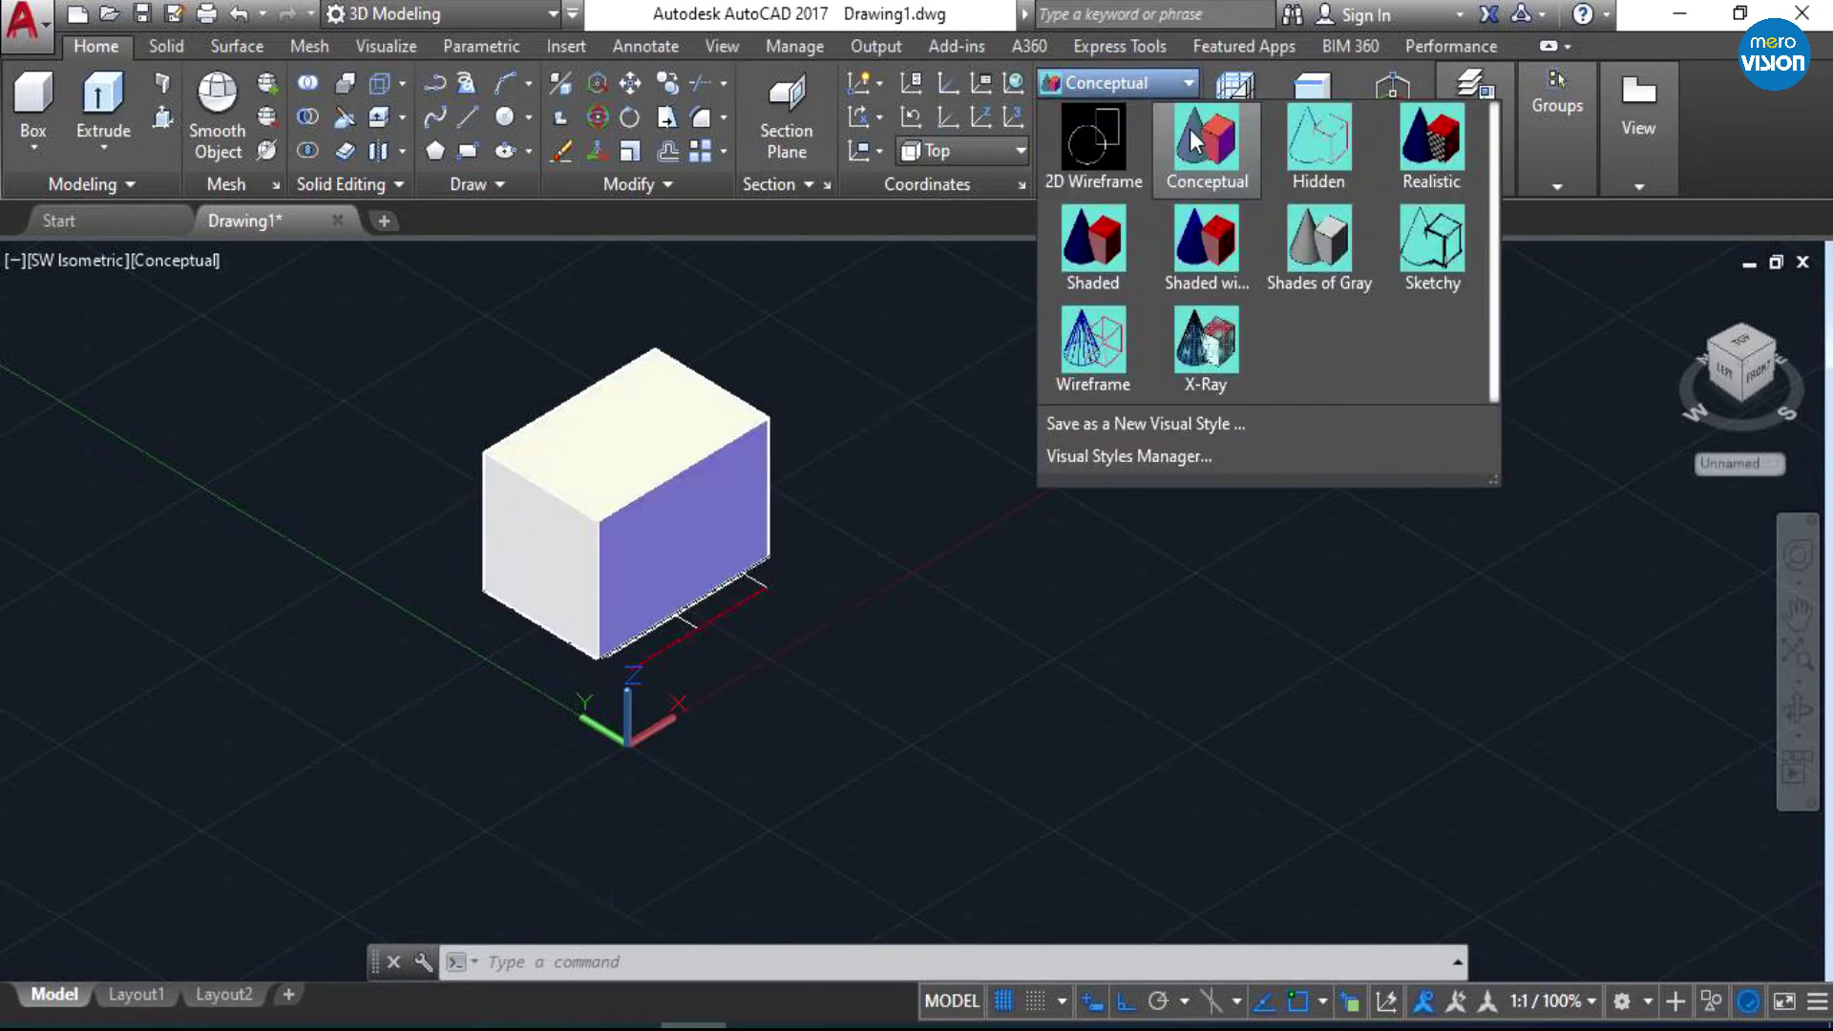
pyautogui.click(1306, 152)
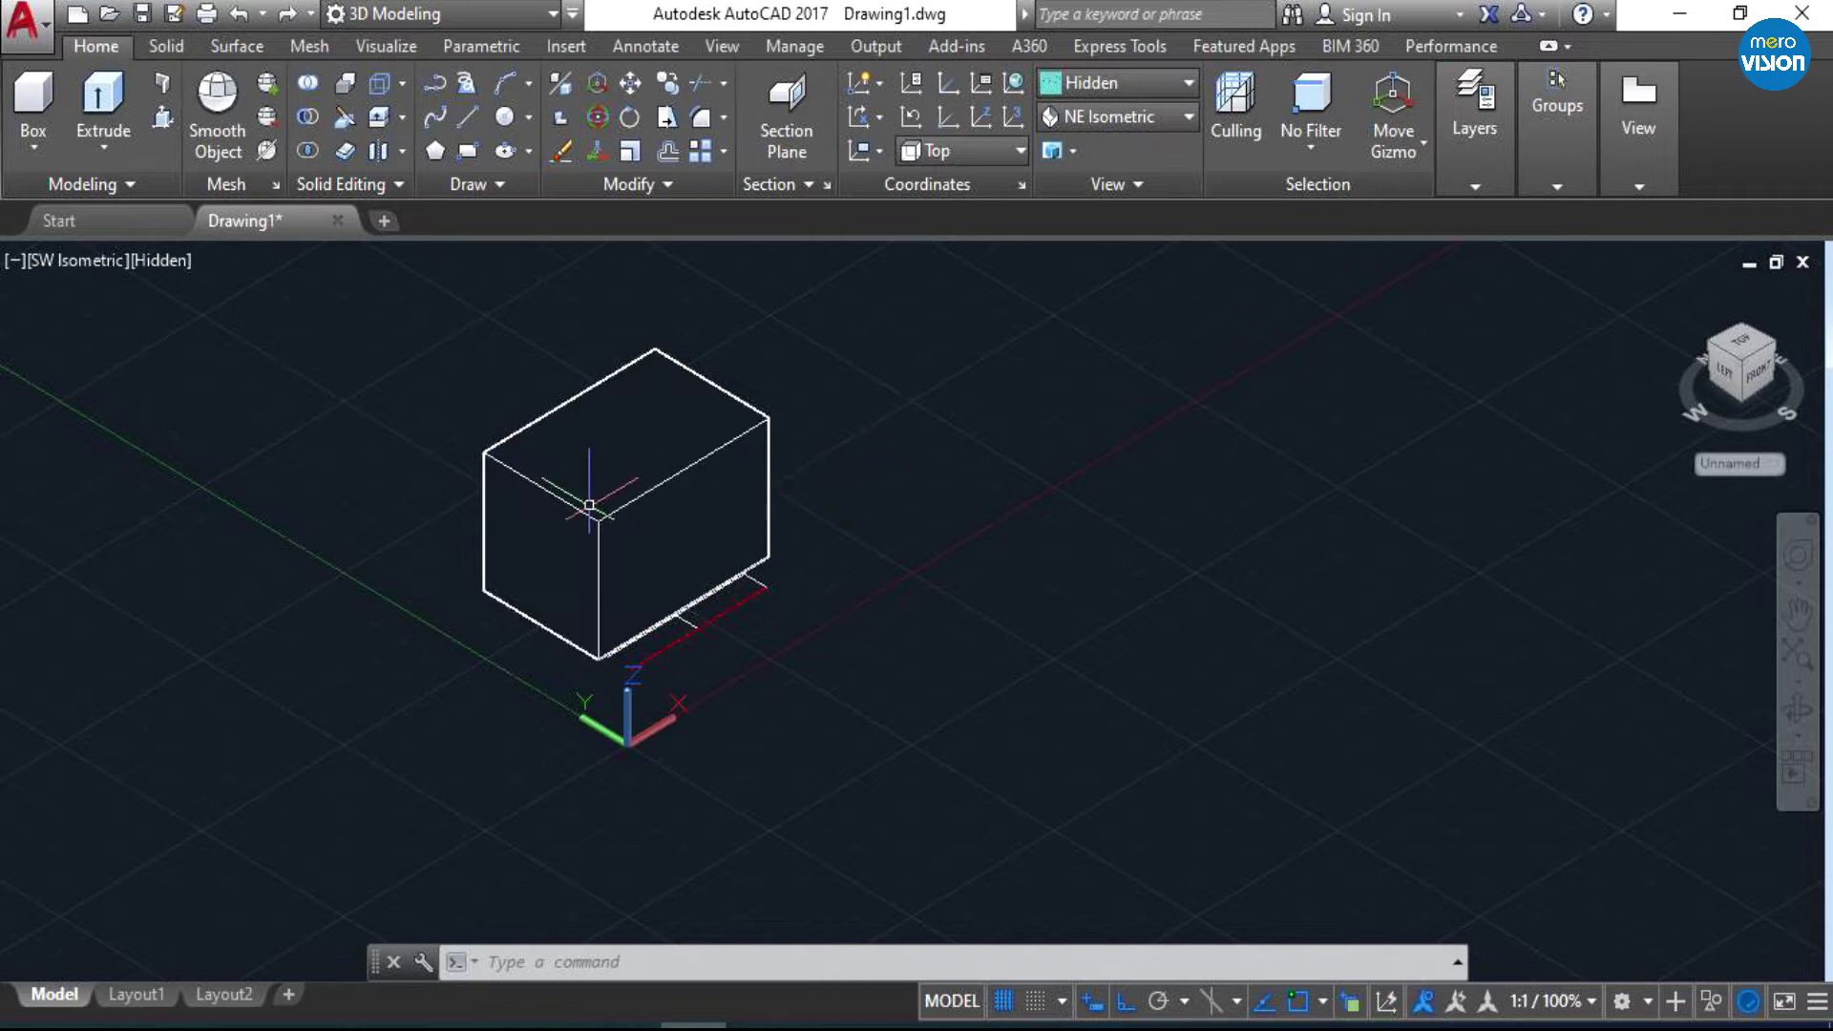
pyautogui.click(1120, 90)
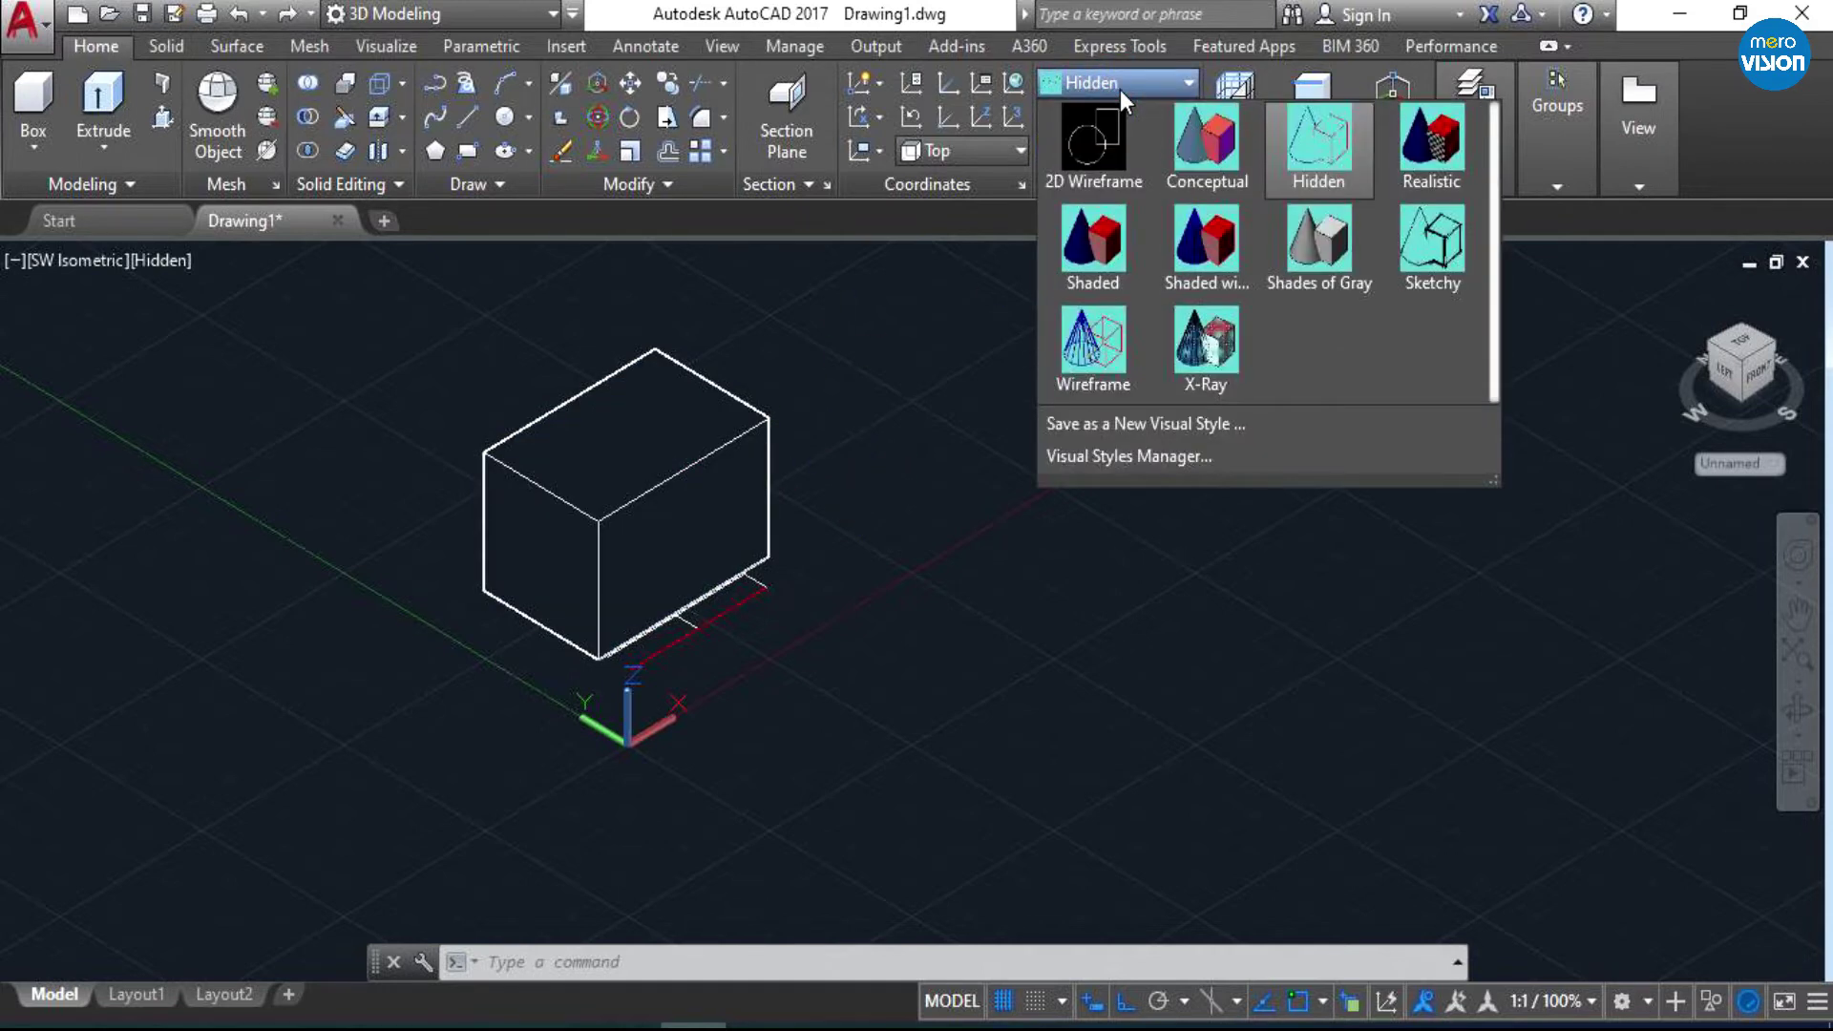
pyautogui.click(1434, 170)
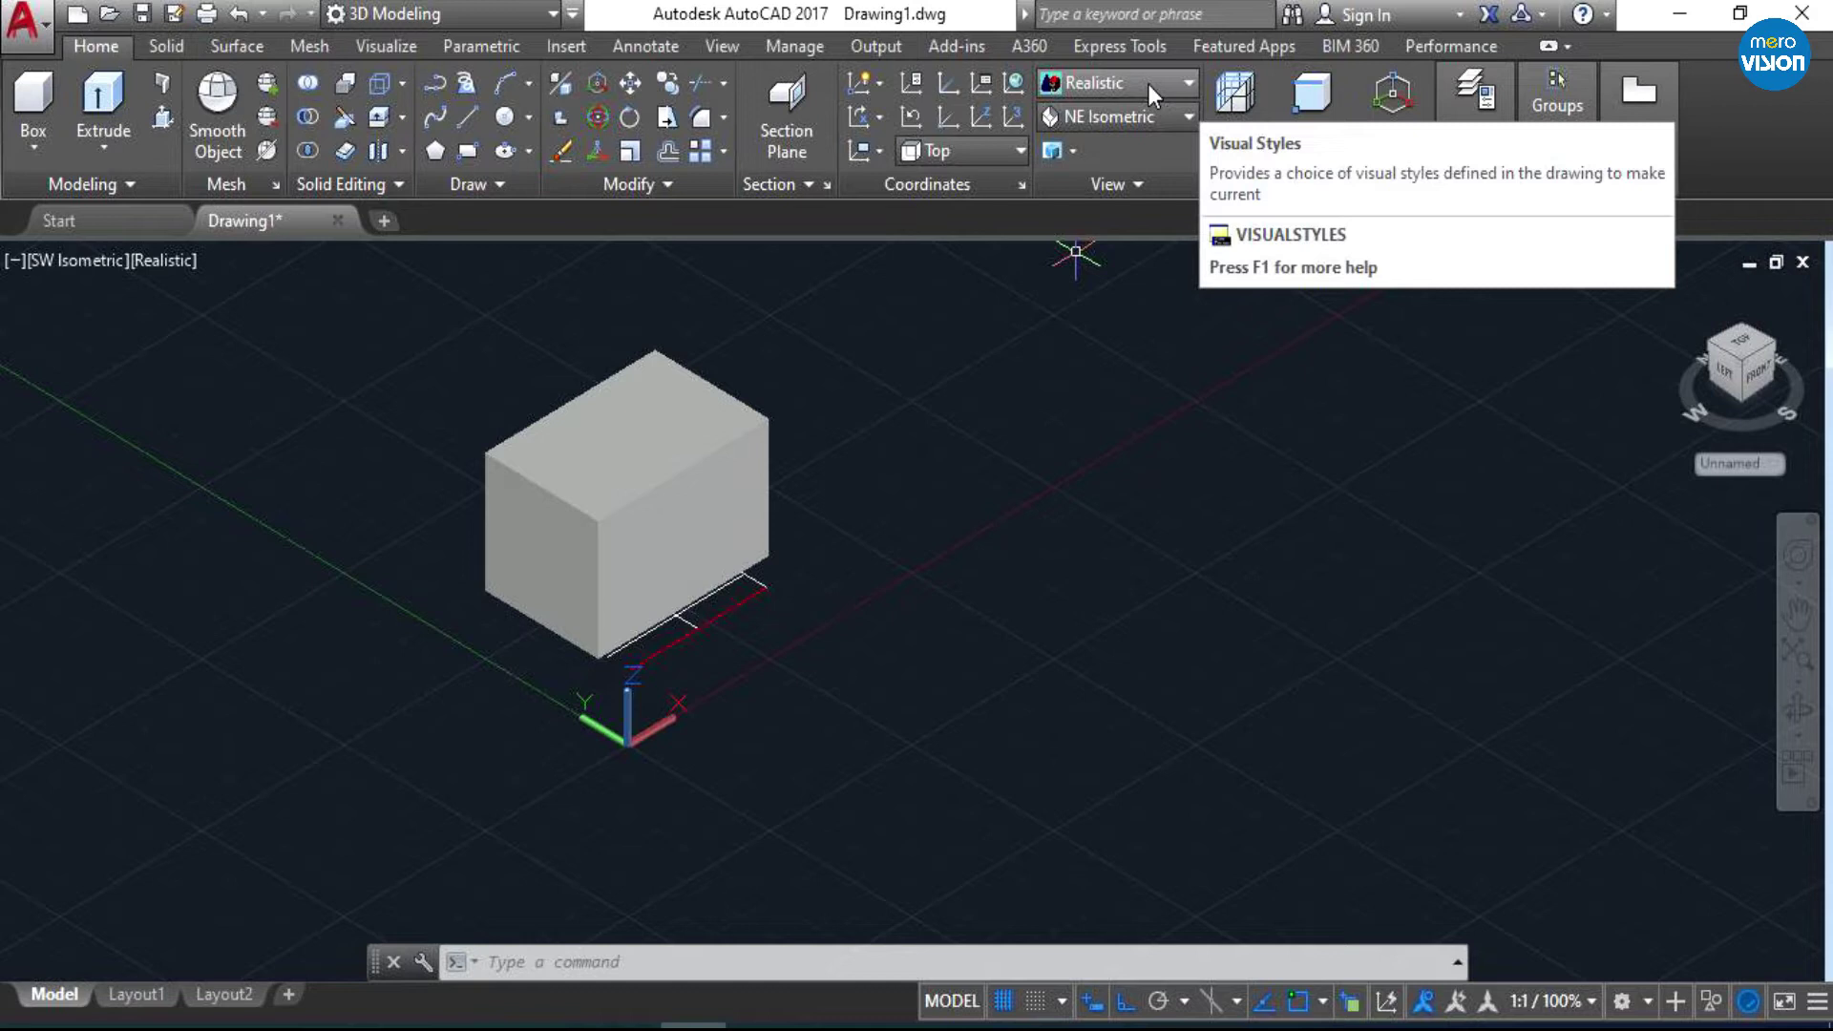
pyautogui.click(1148, 84)
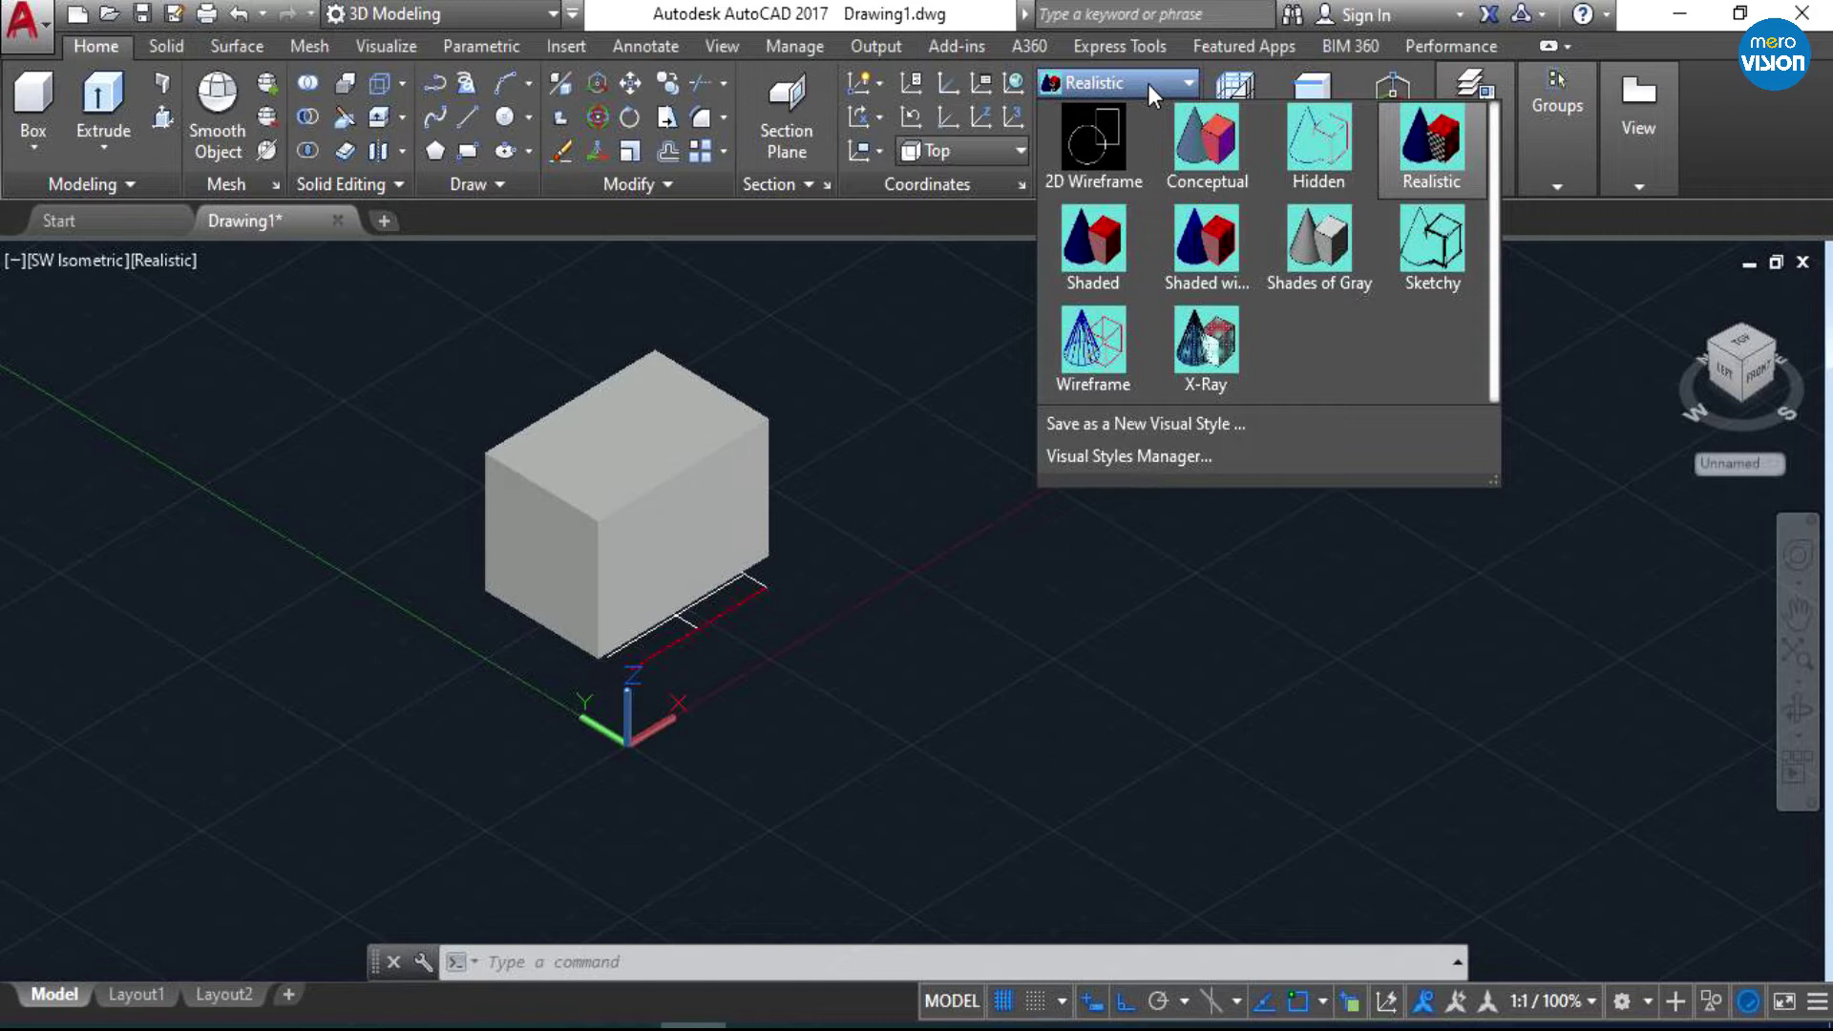
pyautogui.click(1149, 84)
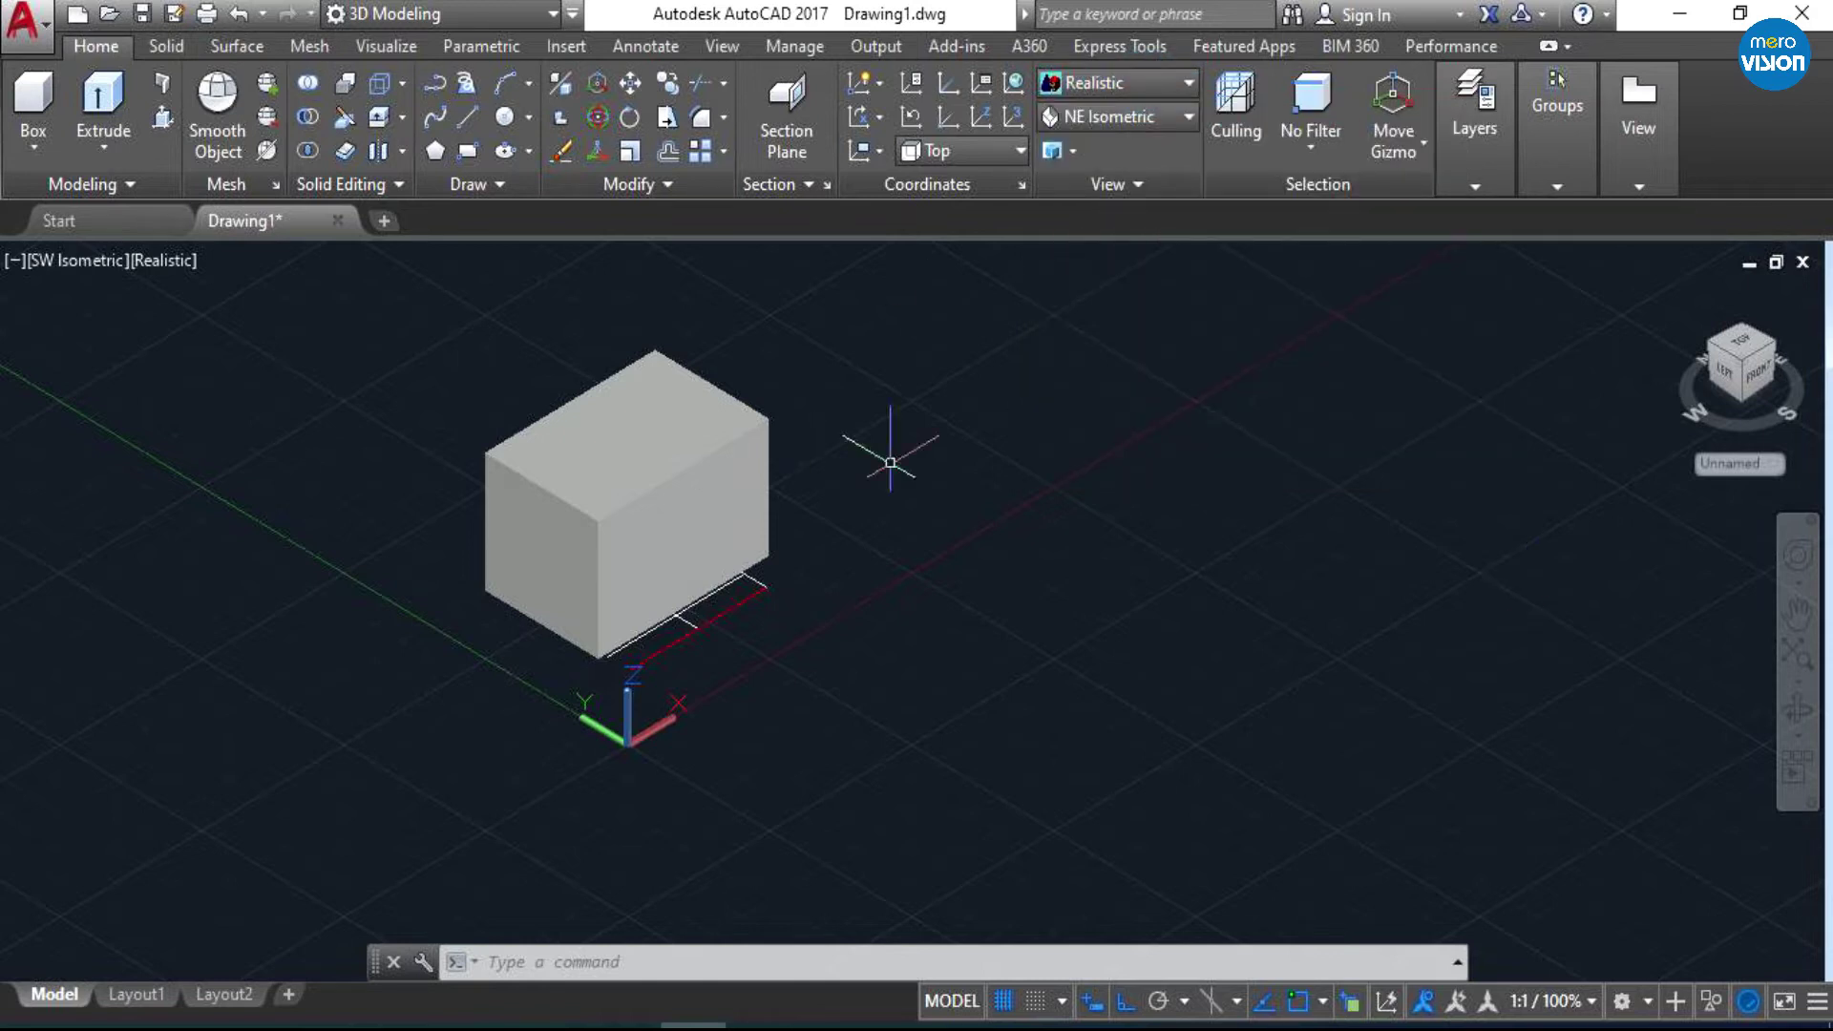
pyautogui.click(1130, 88)
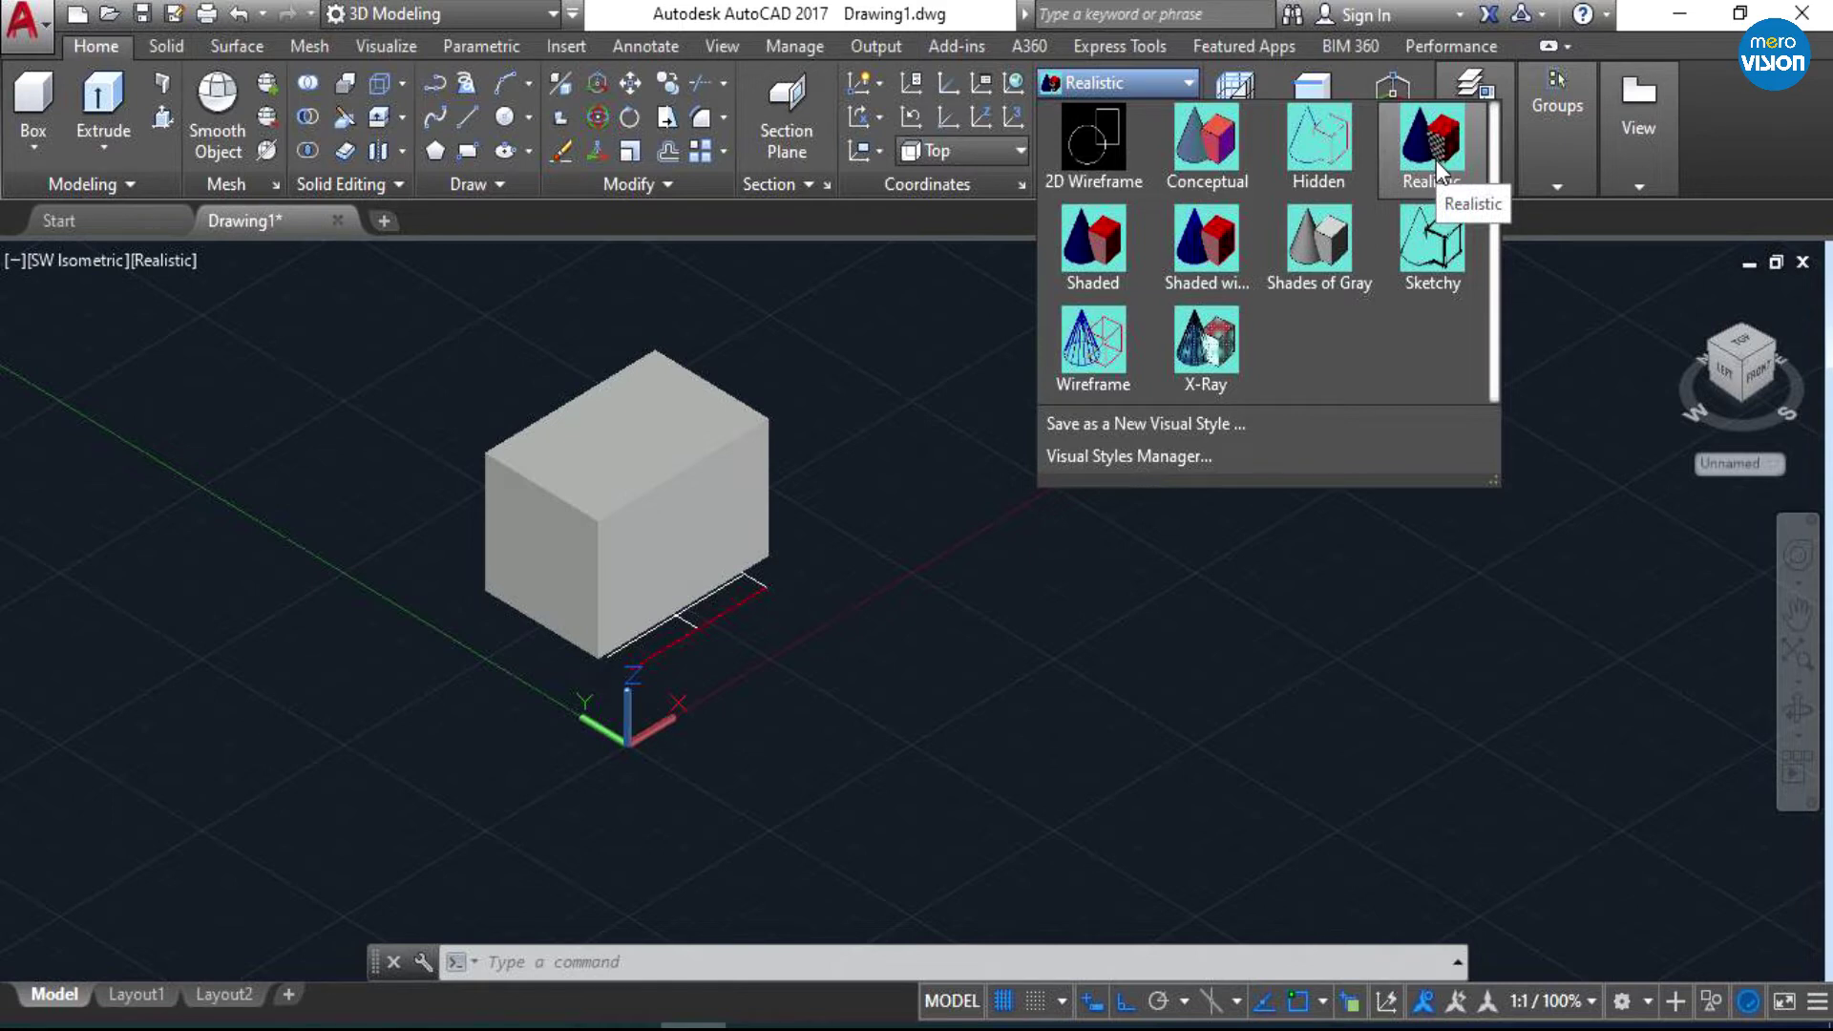
# - Switch the visual style to Shaded and zoom around the box
pyautogui.click(1108, 254)
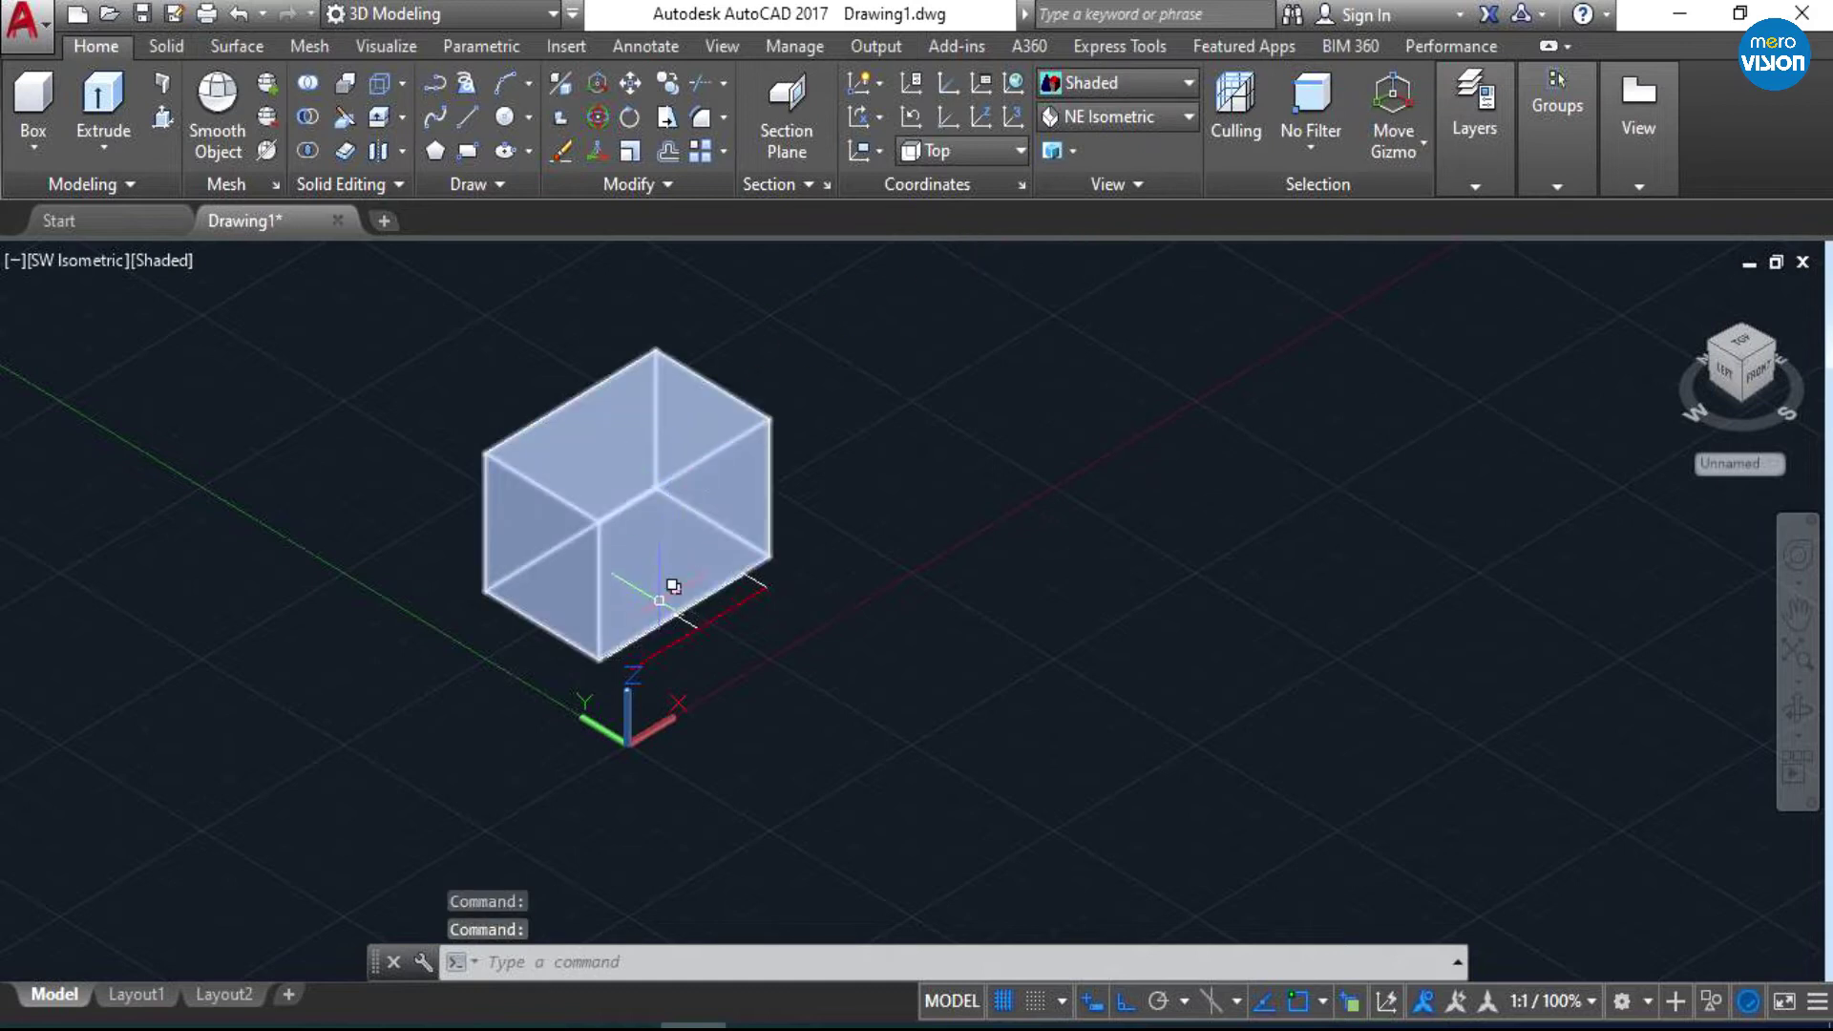
pyautogui.scroll(-2, 843, 733)
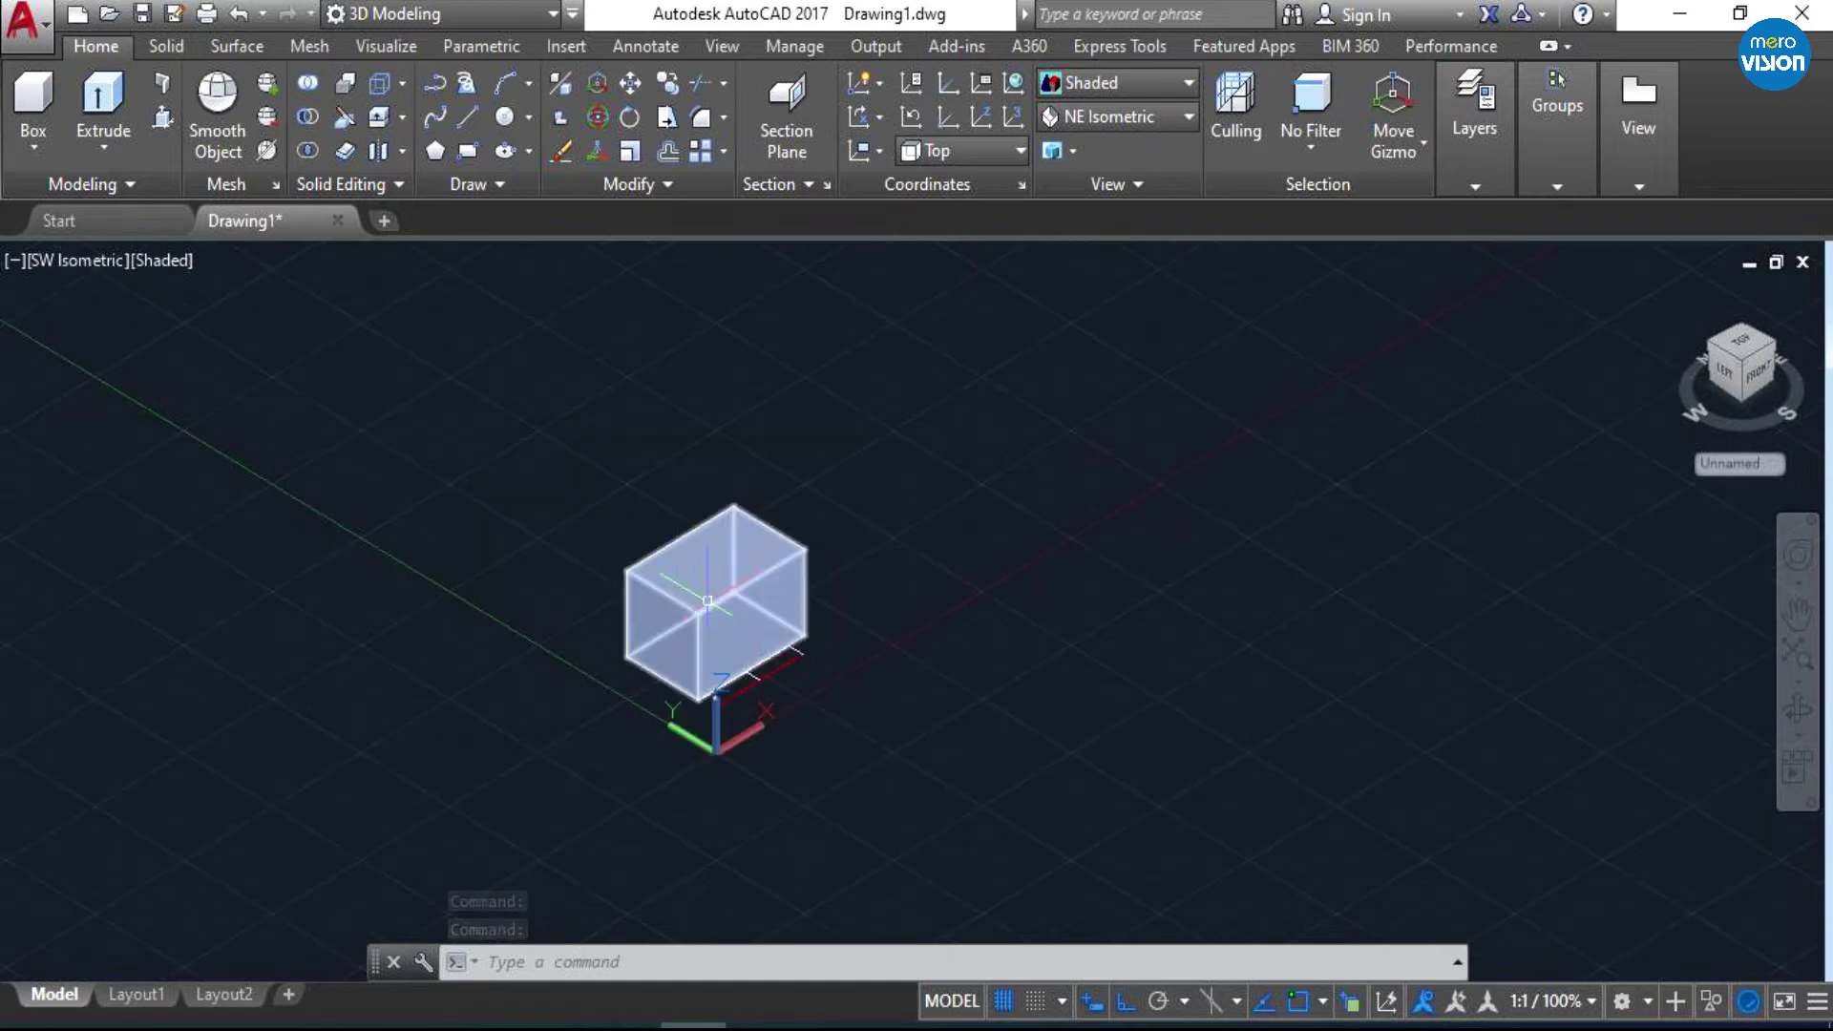
pyautogui.scroll(1, 708, 601)
pyautogui.scroll(1, 707, 601)
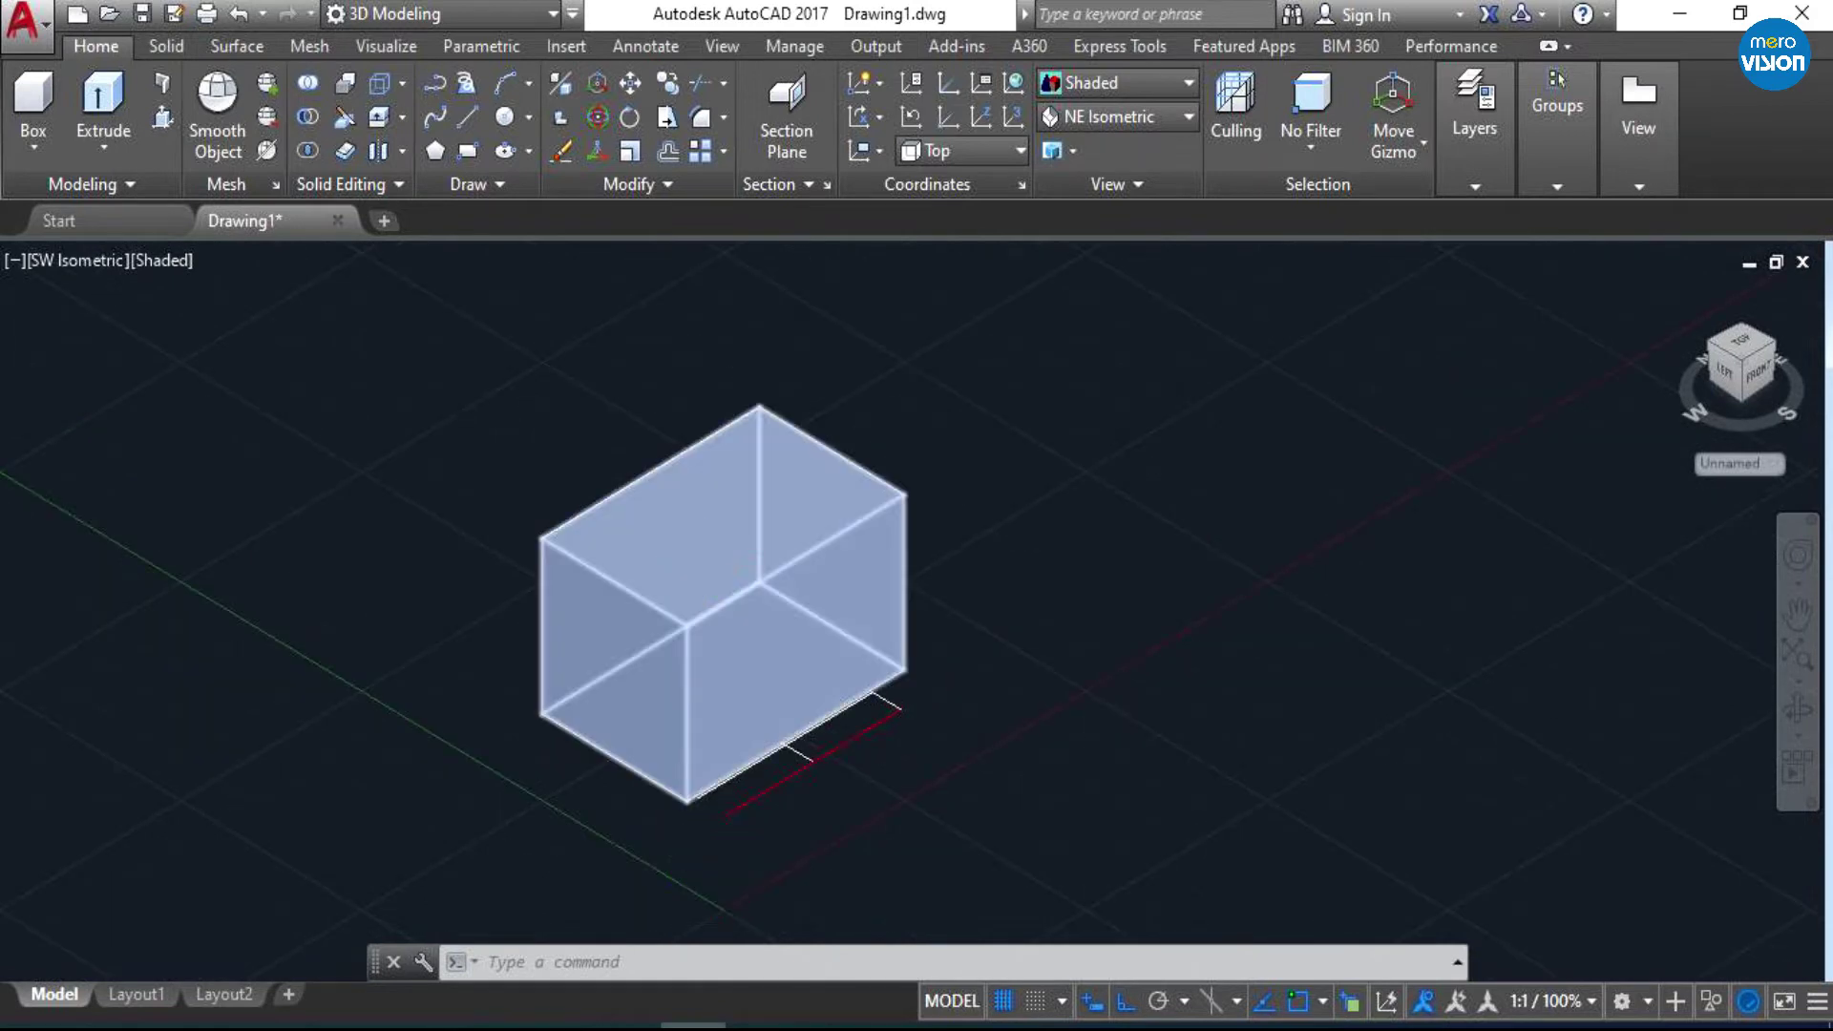
pyautogui.scroll(1, 708, 580)
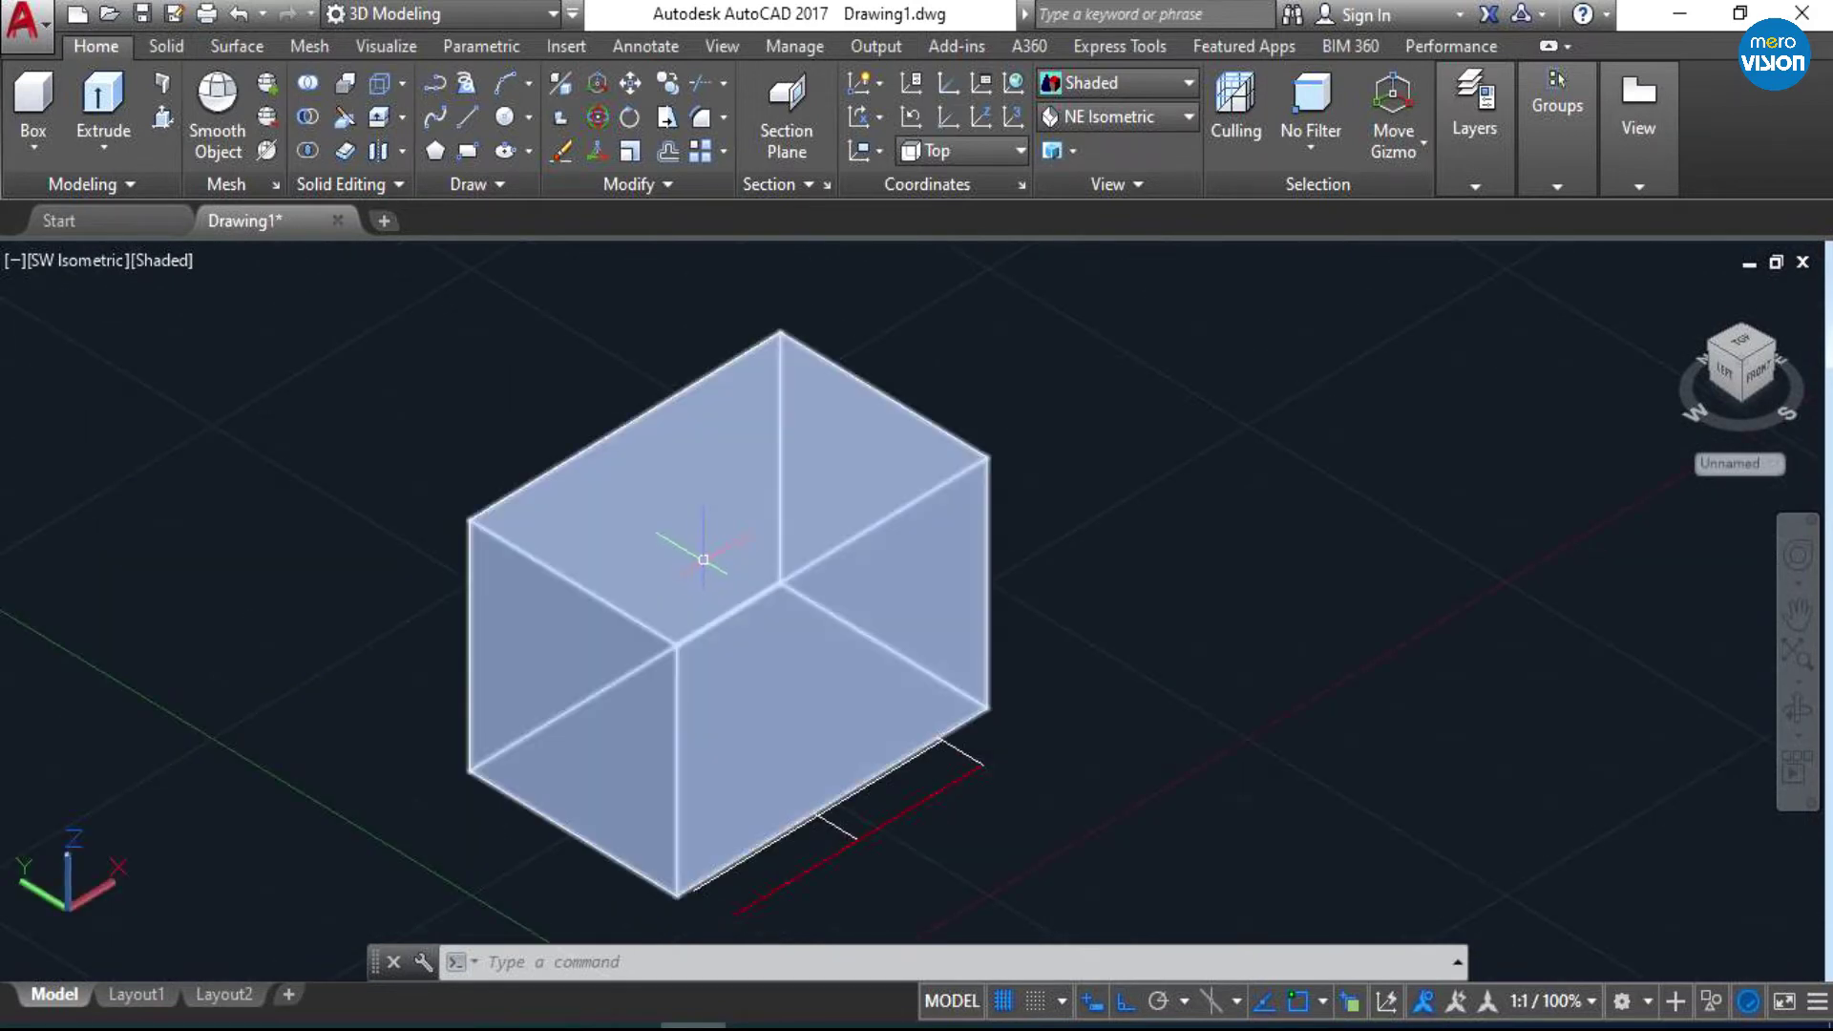
pyautogui.scroll(-2, 704, 558)
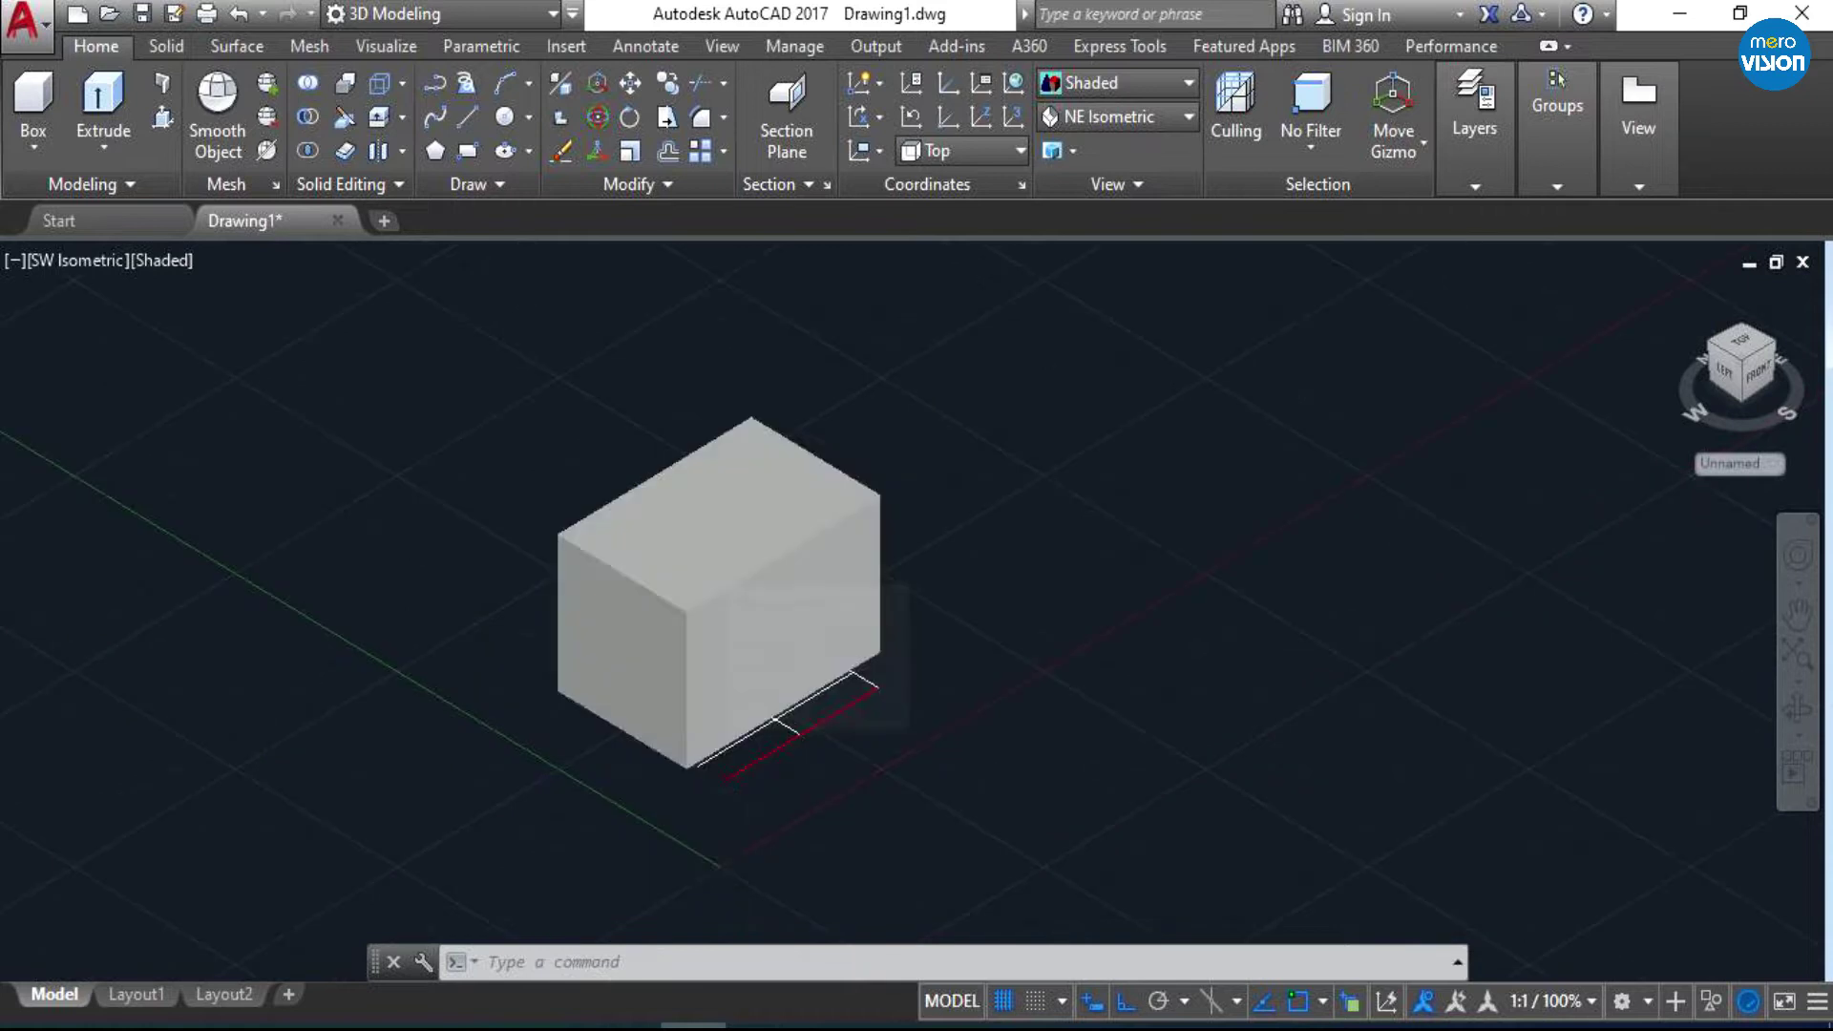
# - Try Shaded with Edges, then revert to plain Shaded
pyautogui.click(1091, 88)
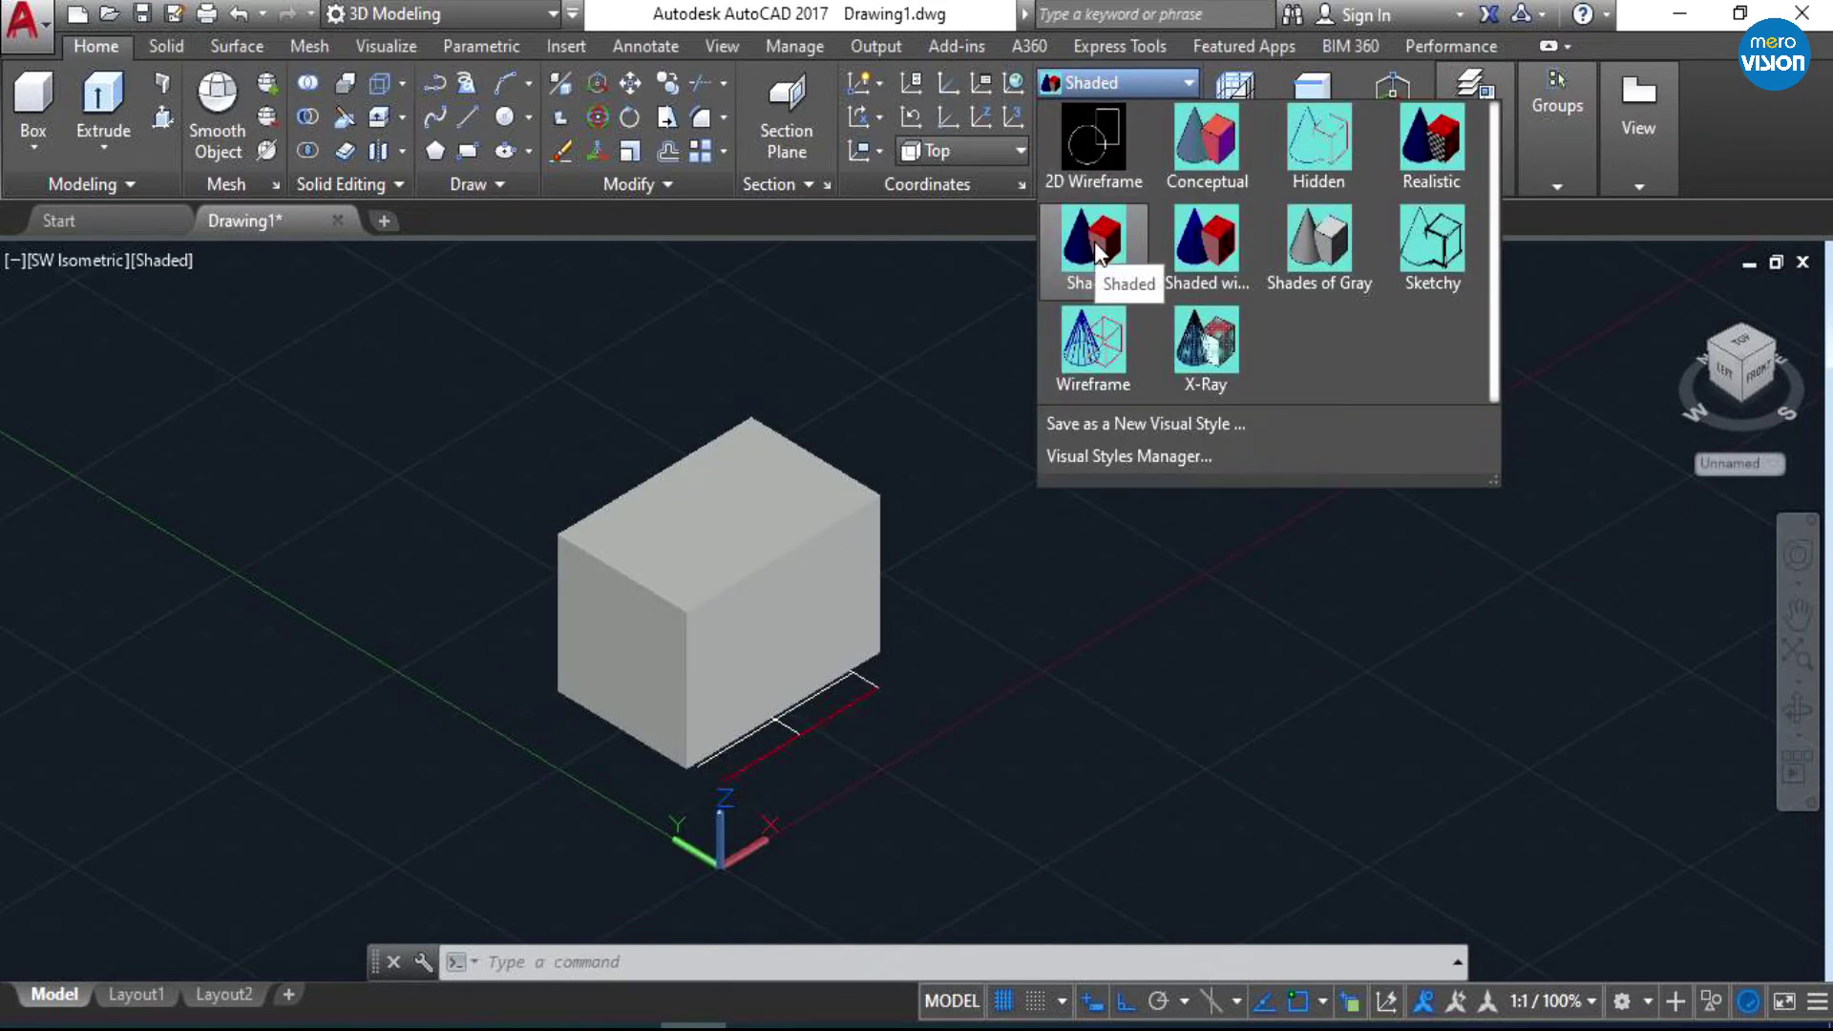
pyautogui.click(1185, 263)
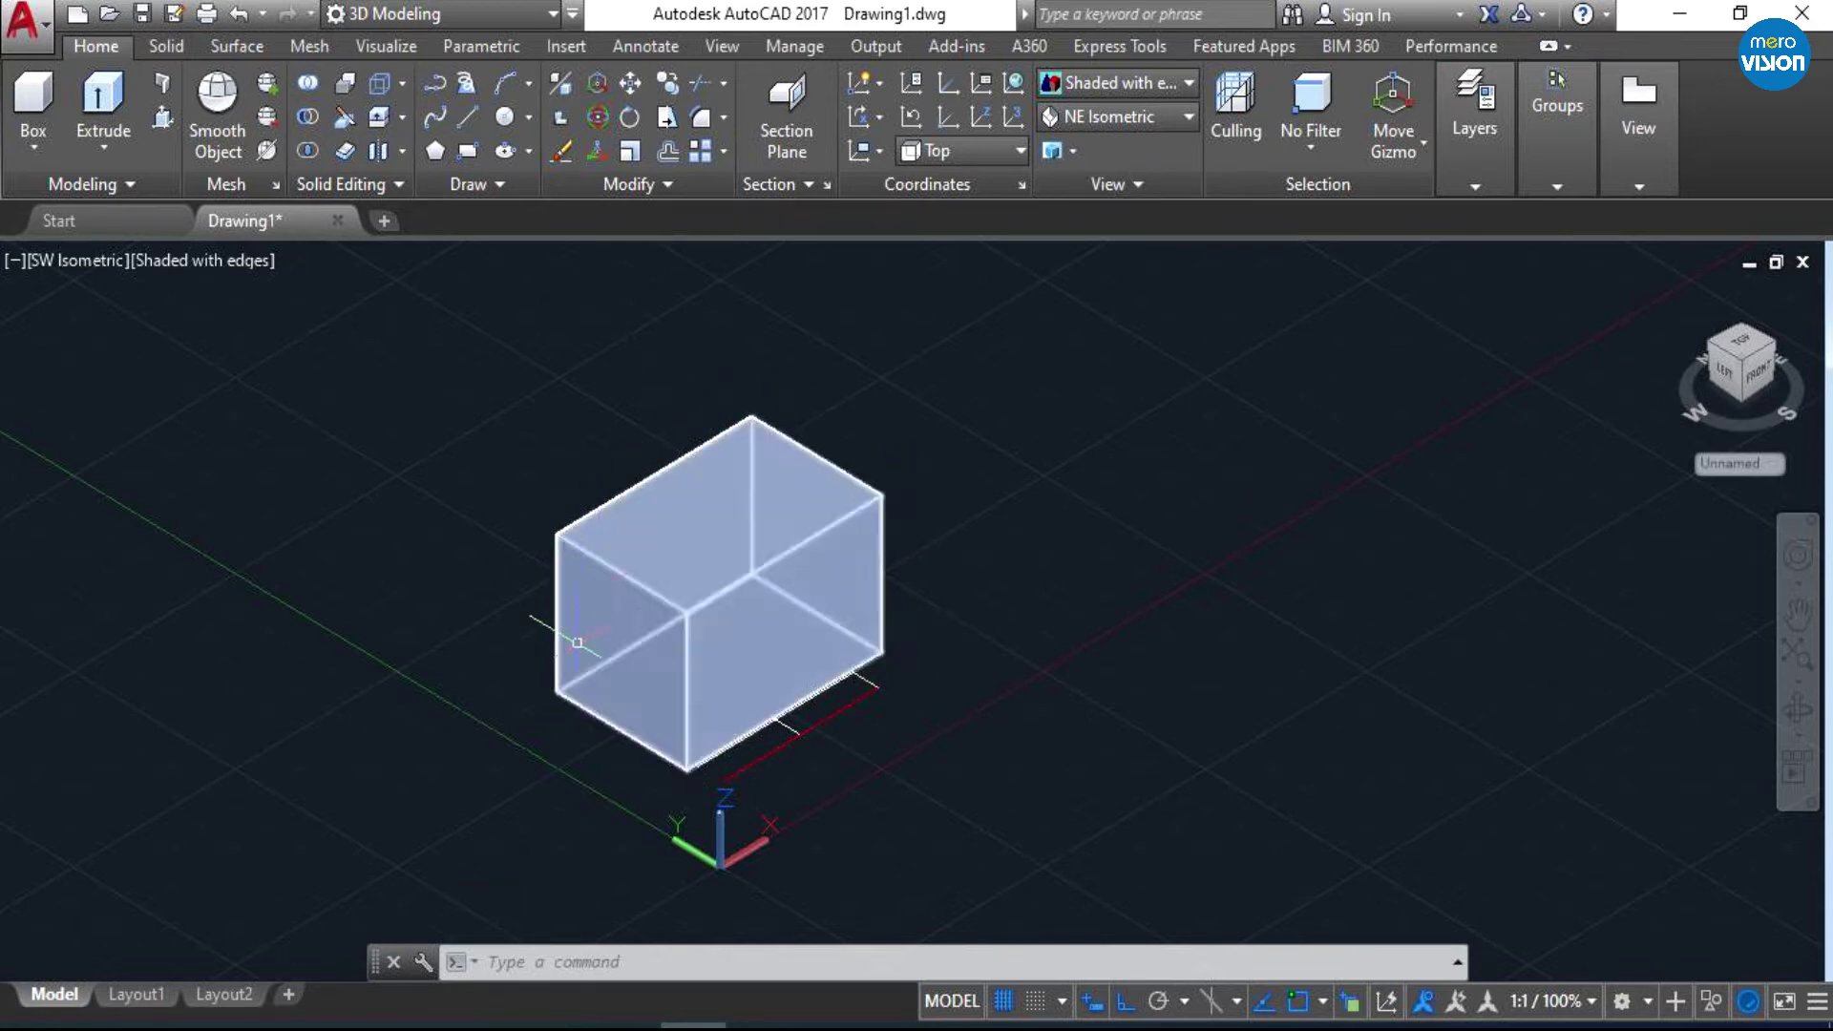
pyautogui.click(1108, 86)
pyautogui.click(1100, 278)
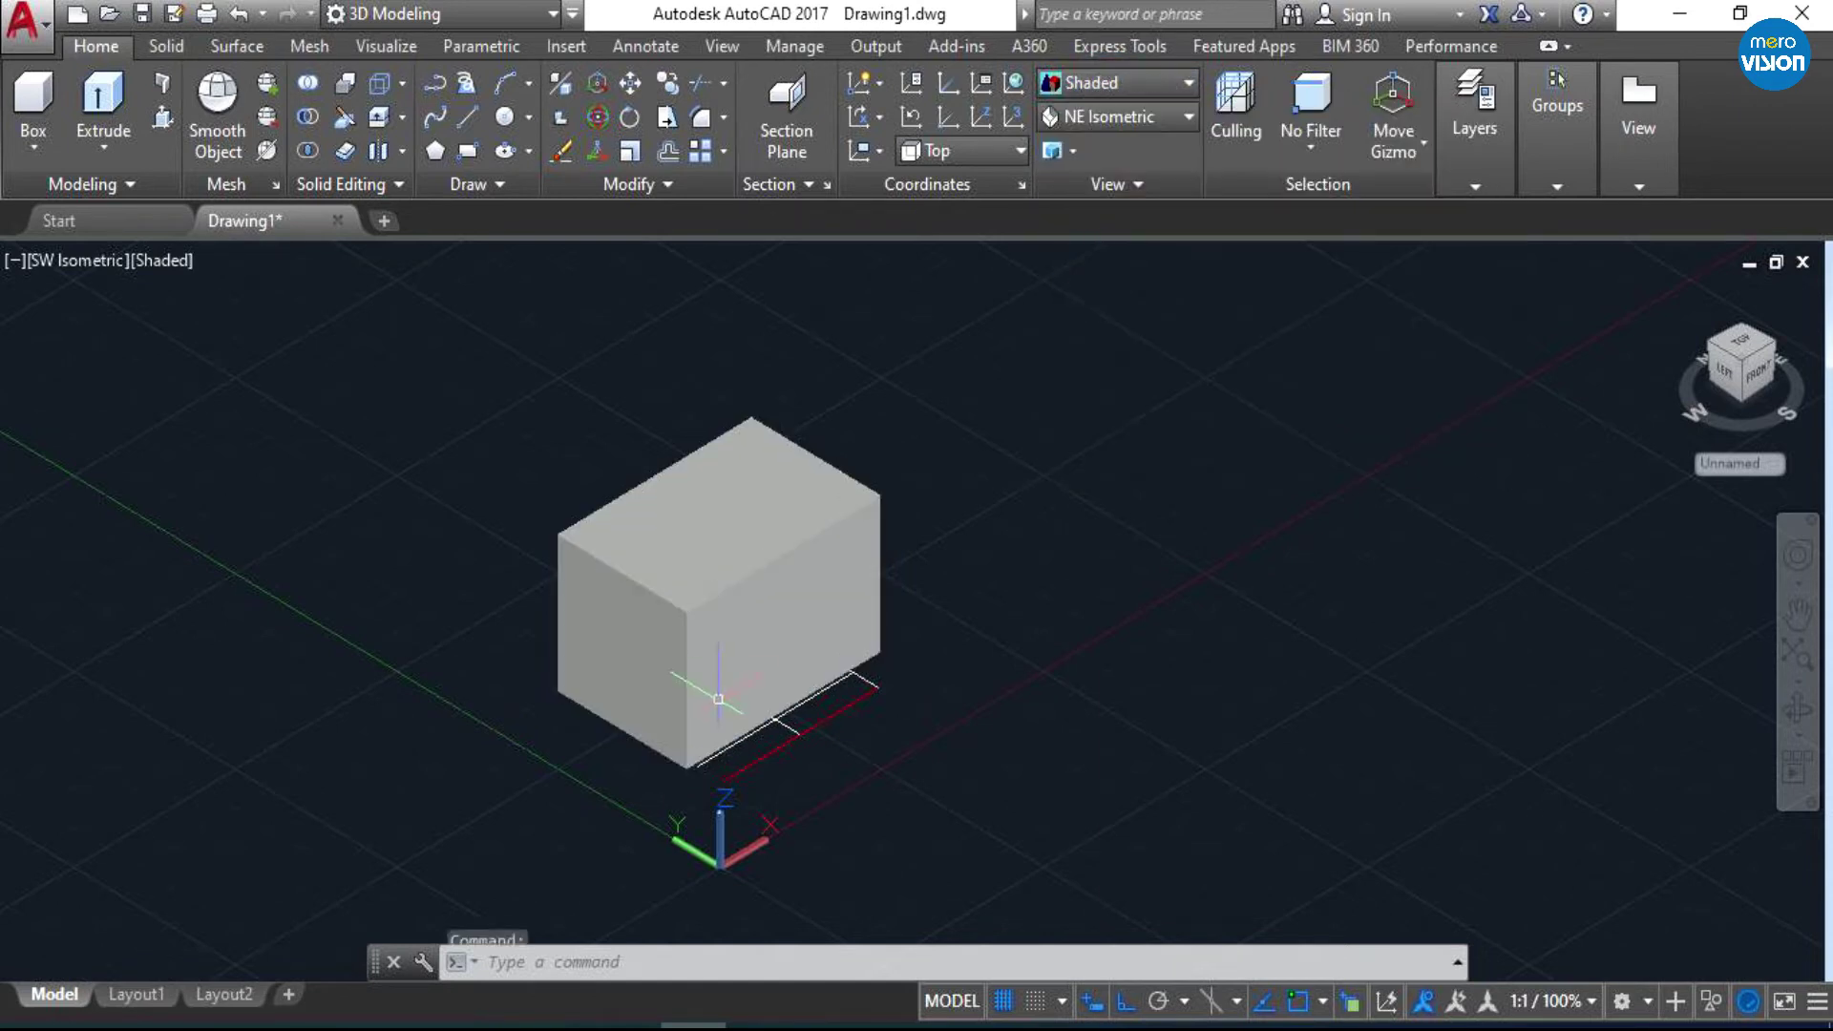
pyautogui.click(1108, 82)
pyautogui.click(1193, 246)
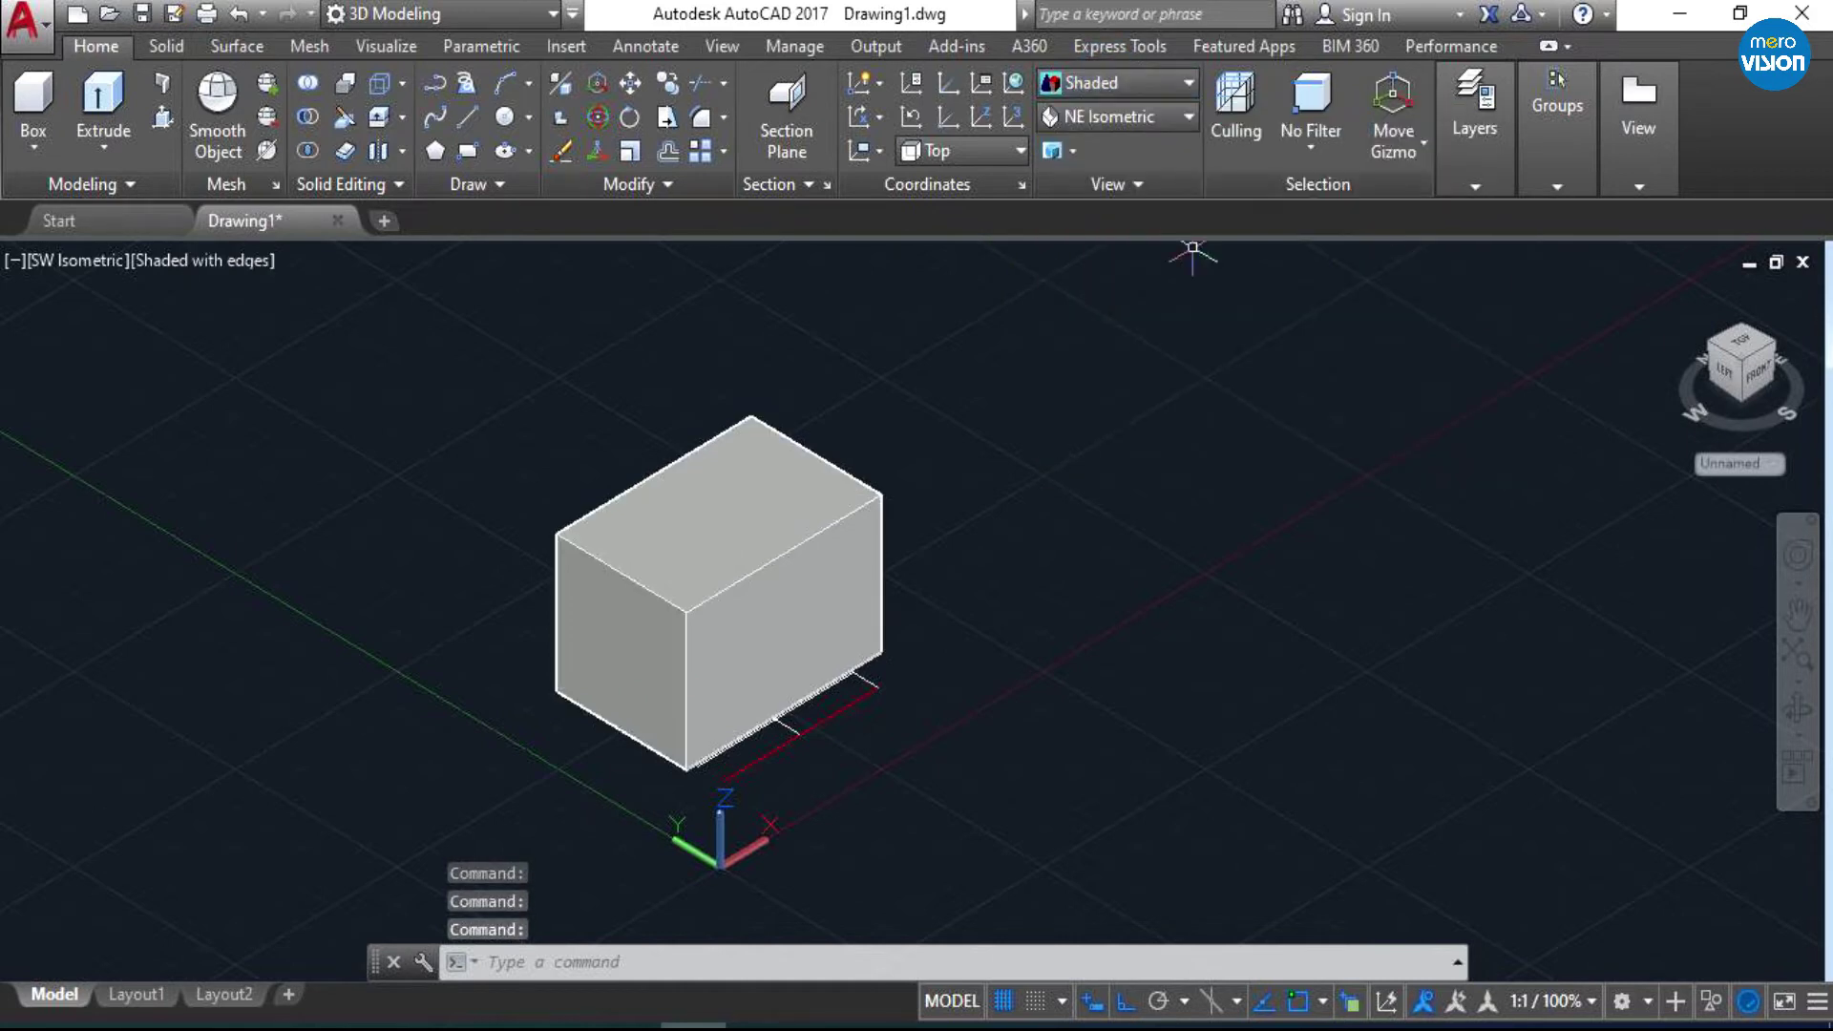
pyautogui.click(1100, 78)
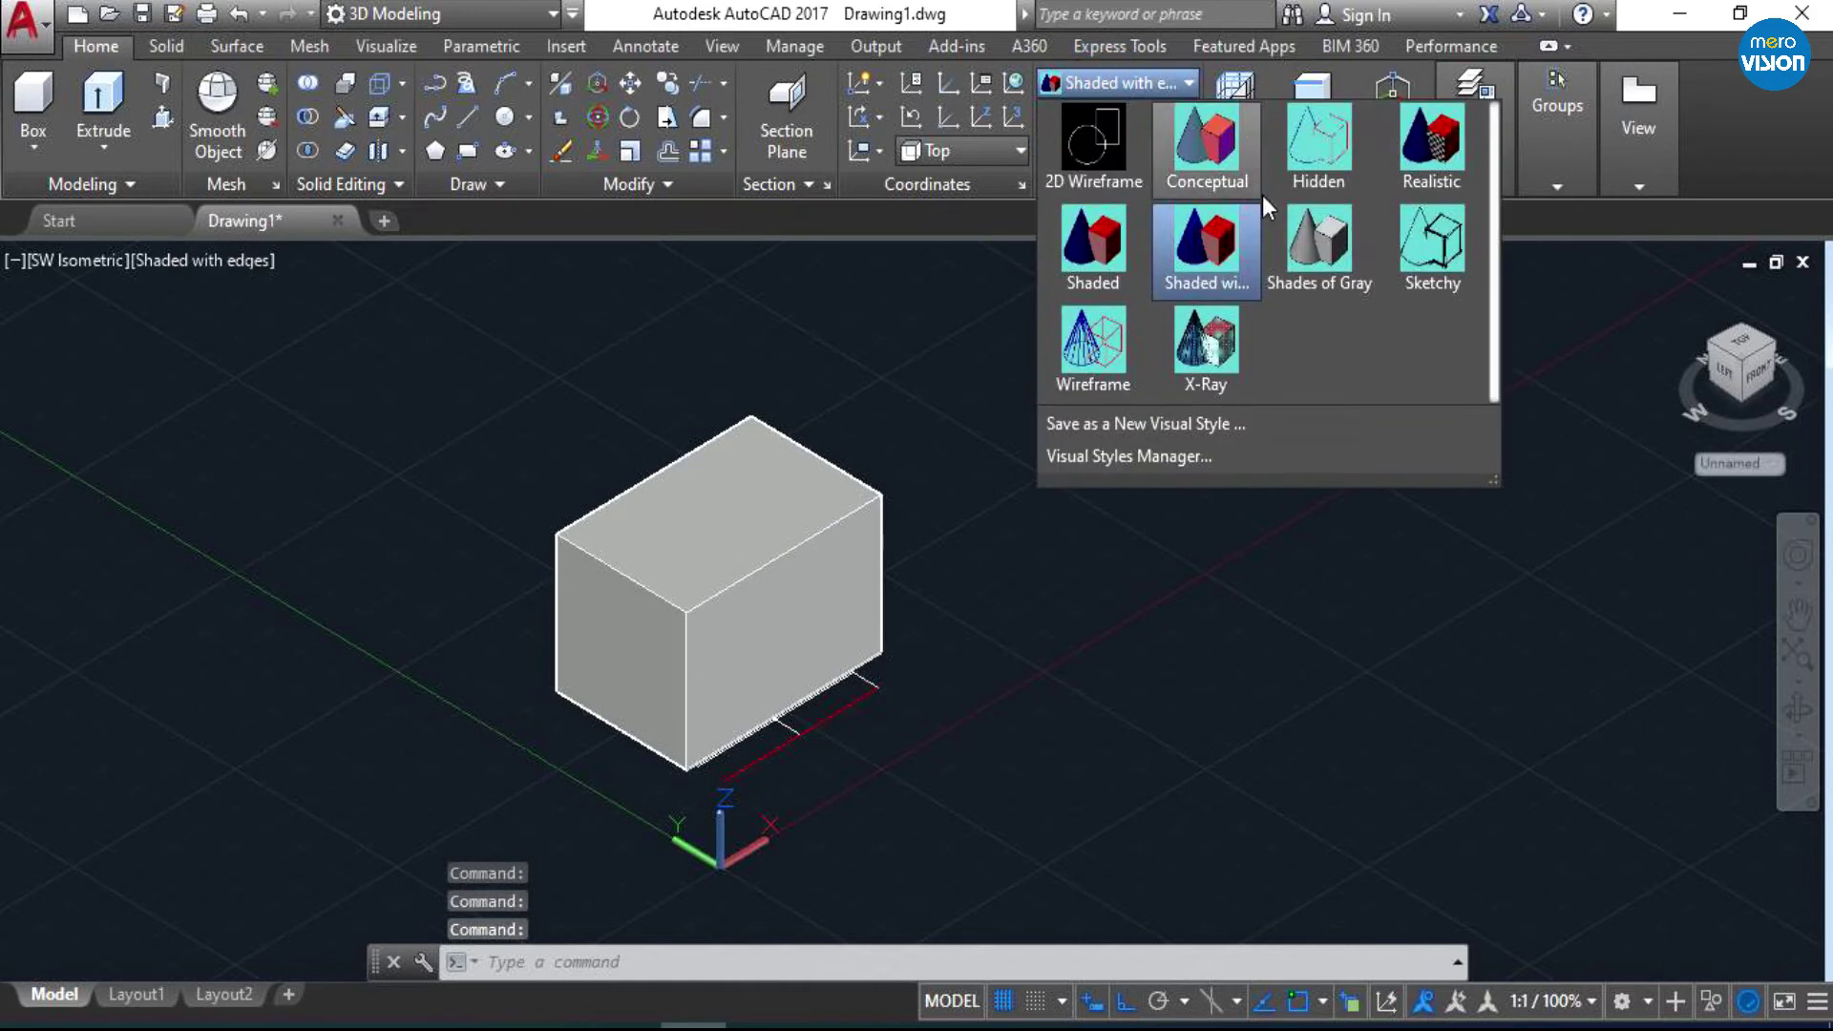
pyautogui.click(1315, 239)
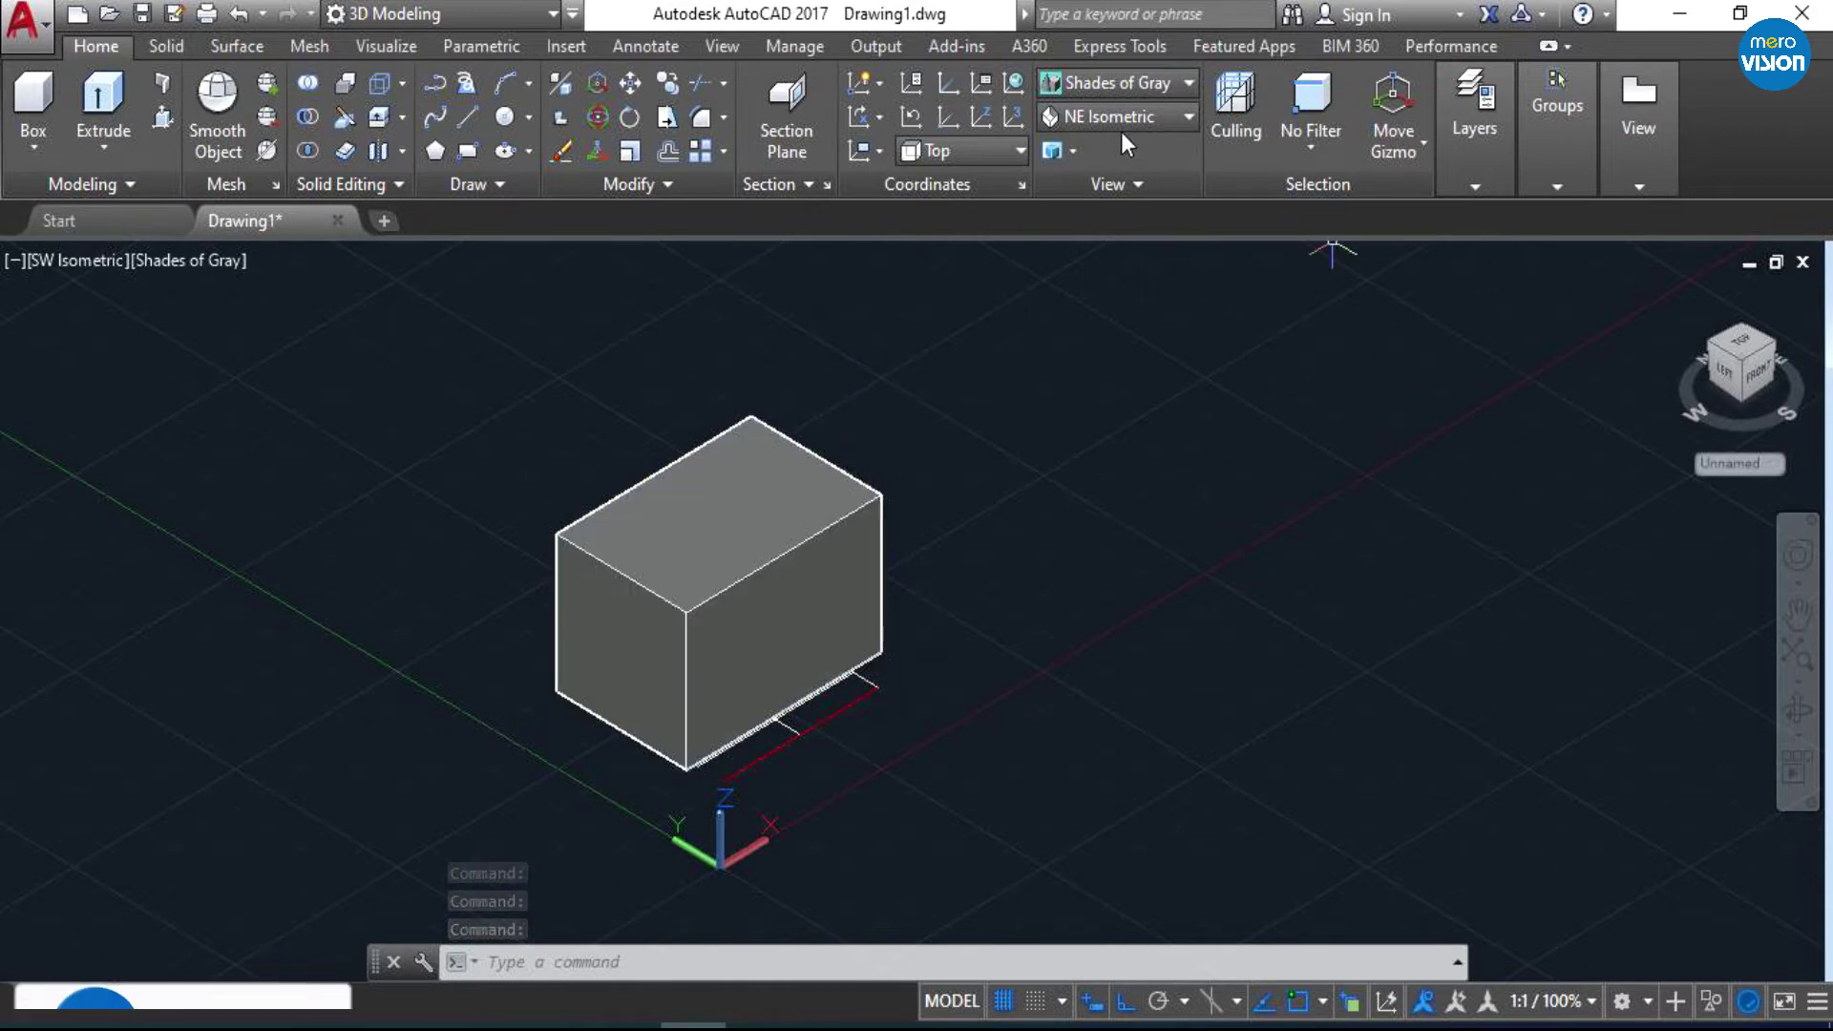
pyautogui.click(759, 492)
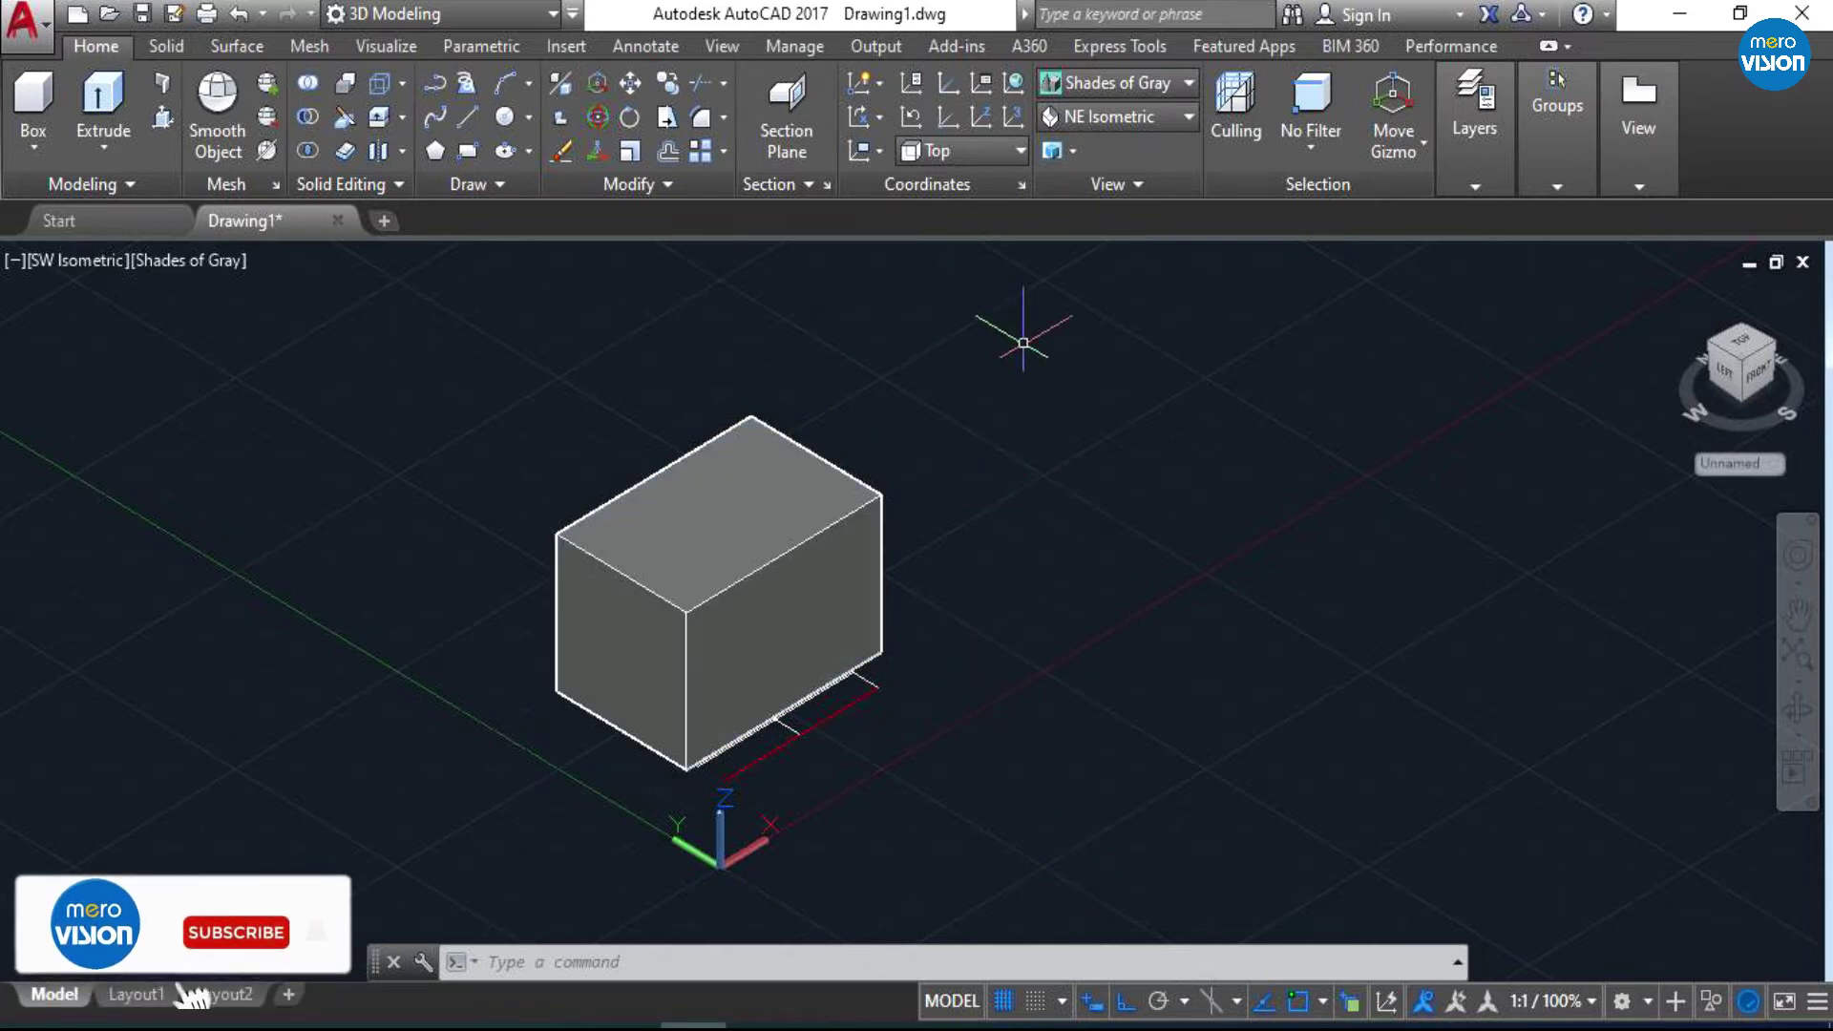
pyautogui.click(1100, 93)
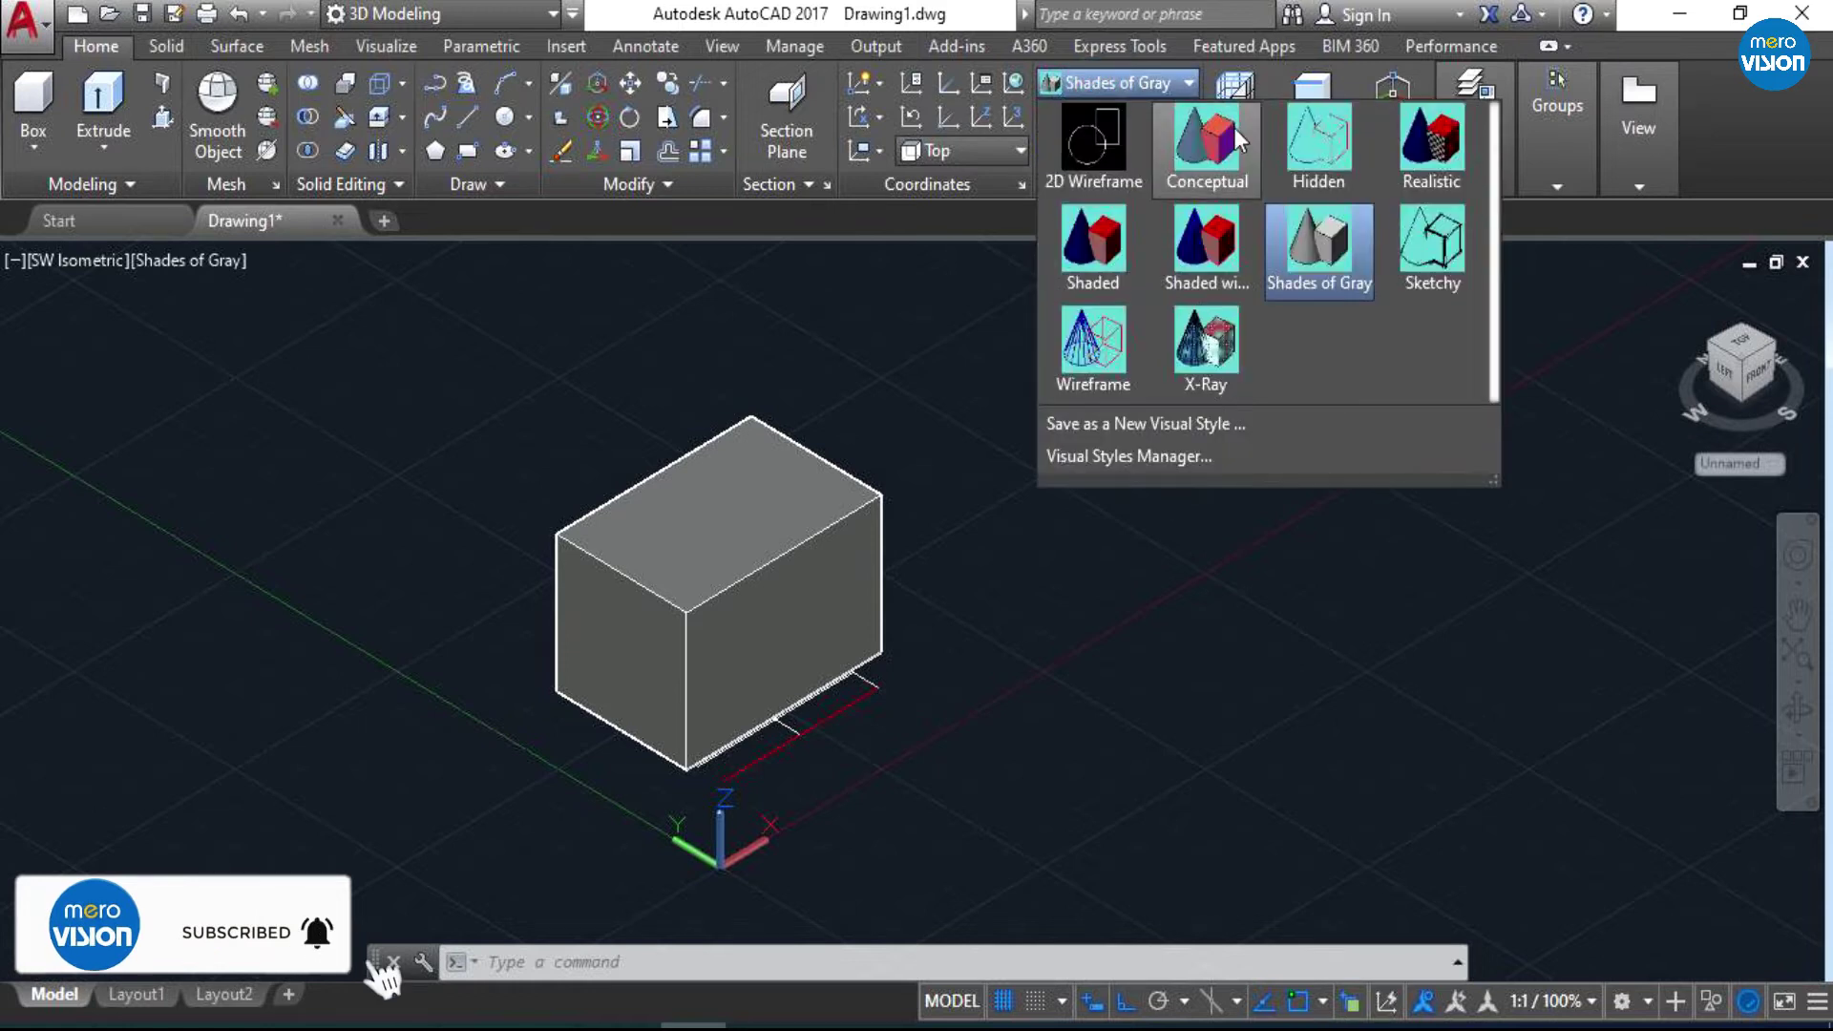
pyautogui.click(1435, 256)
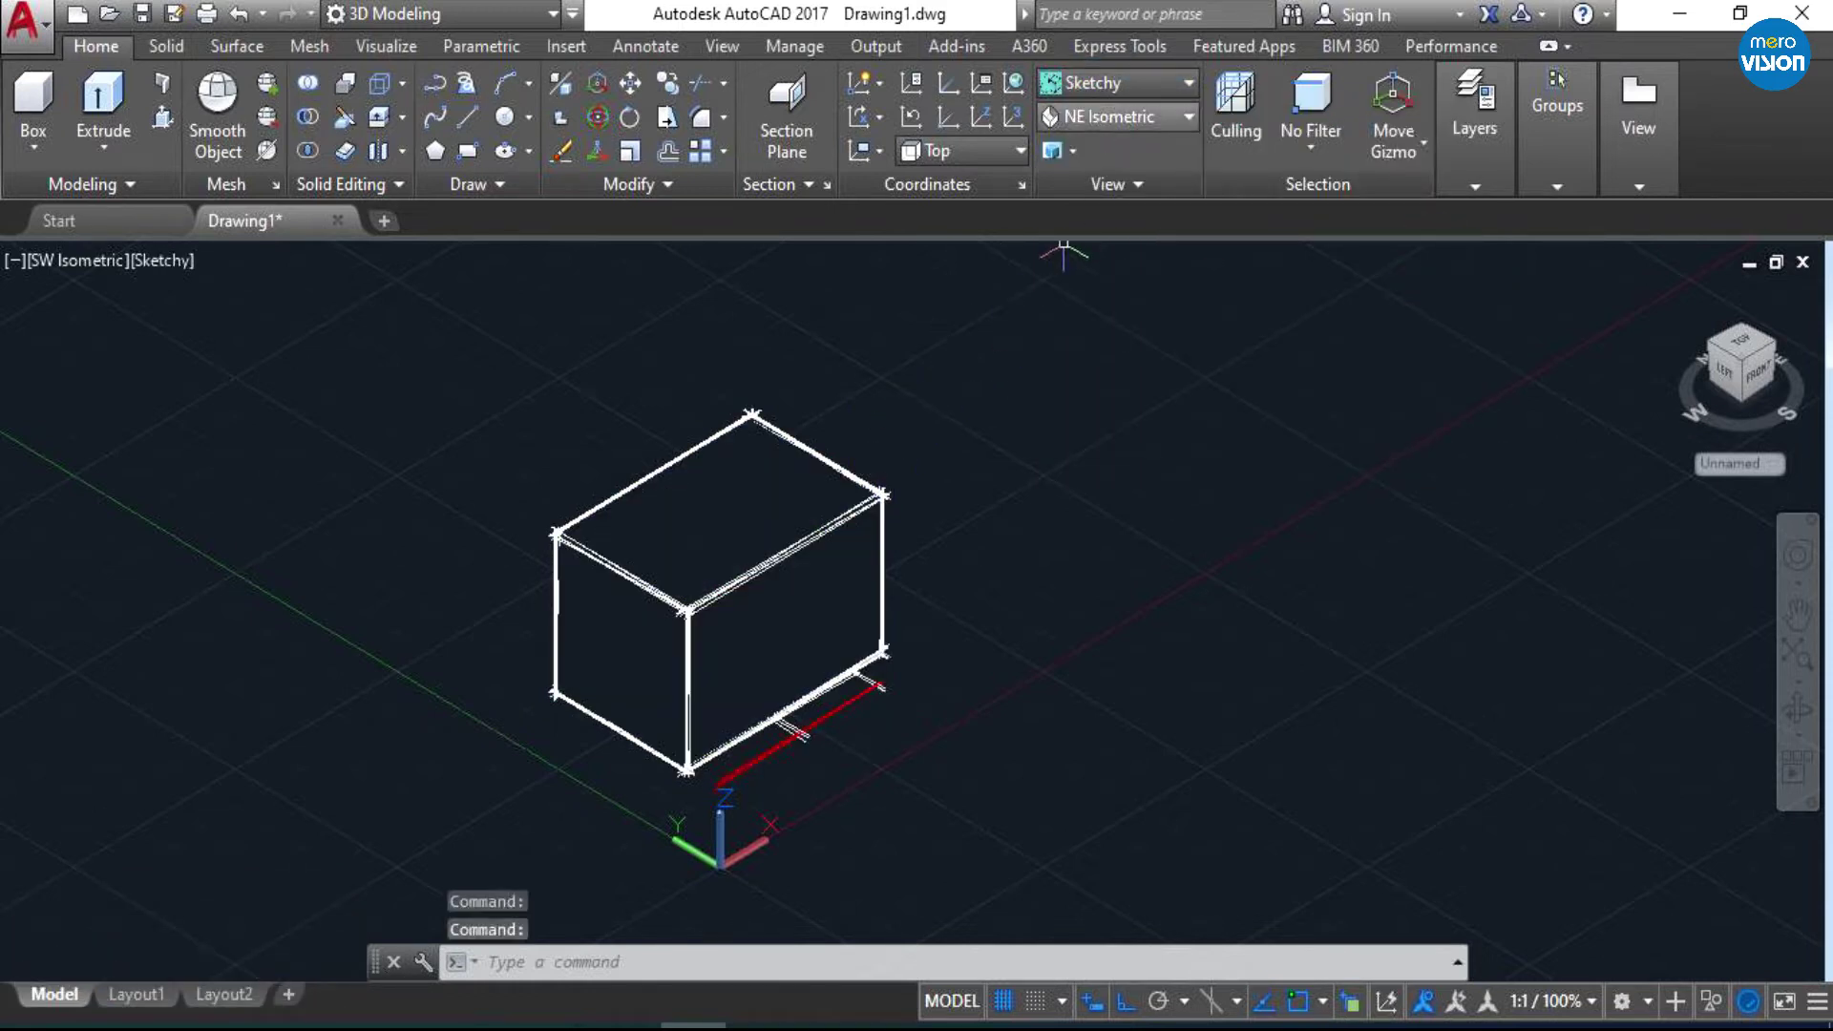
pyautogui.click(1115, 85)
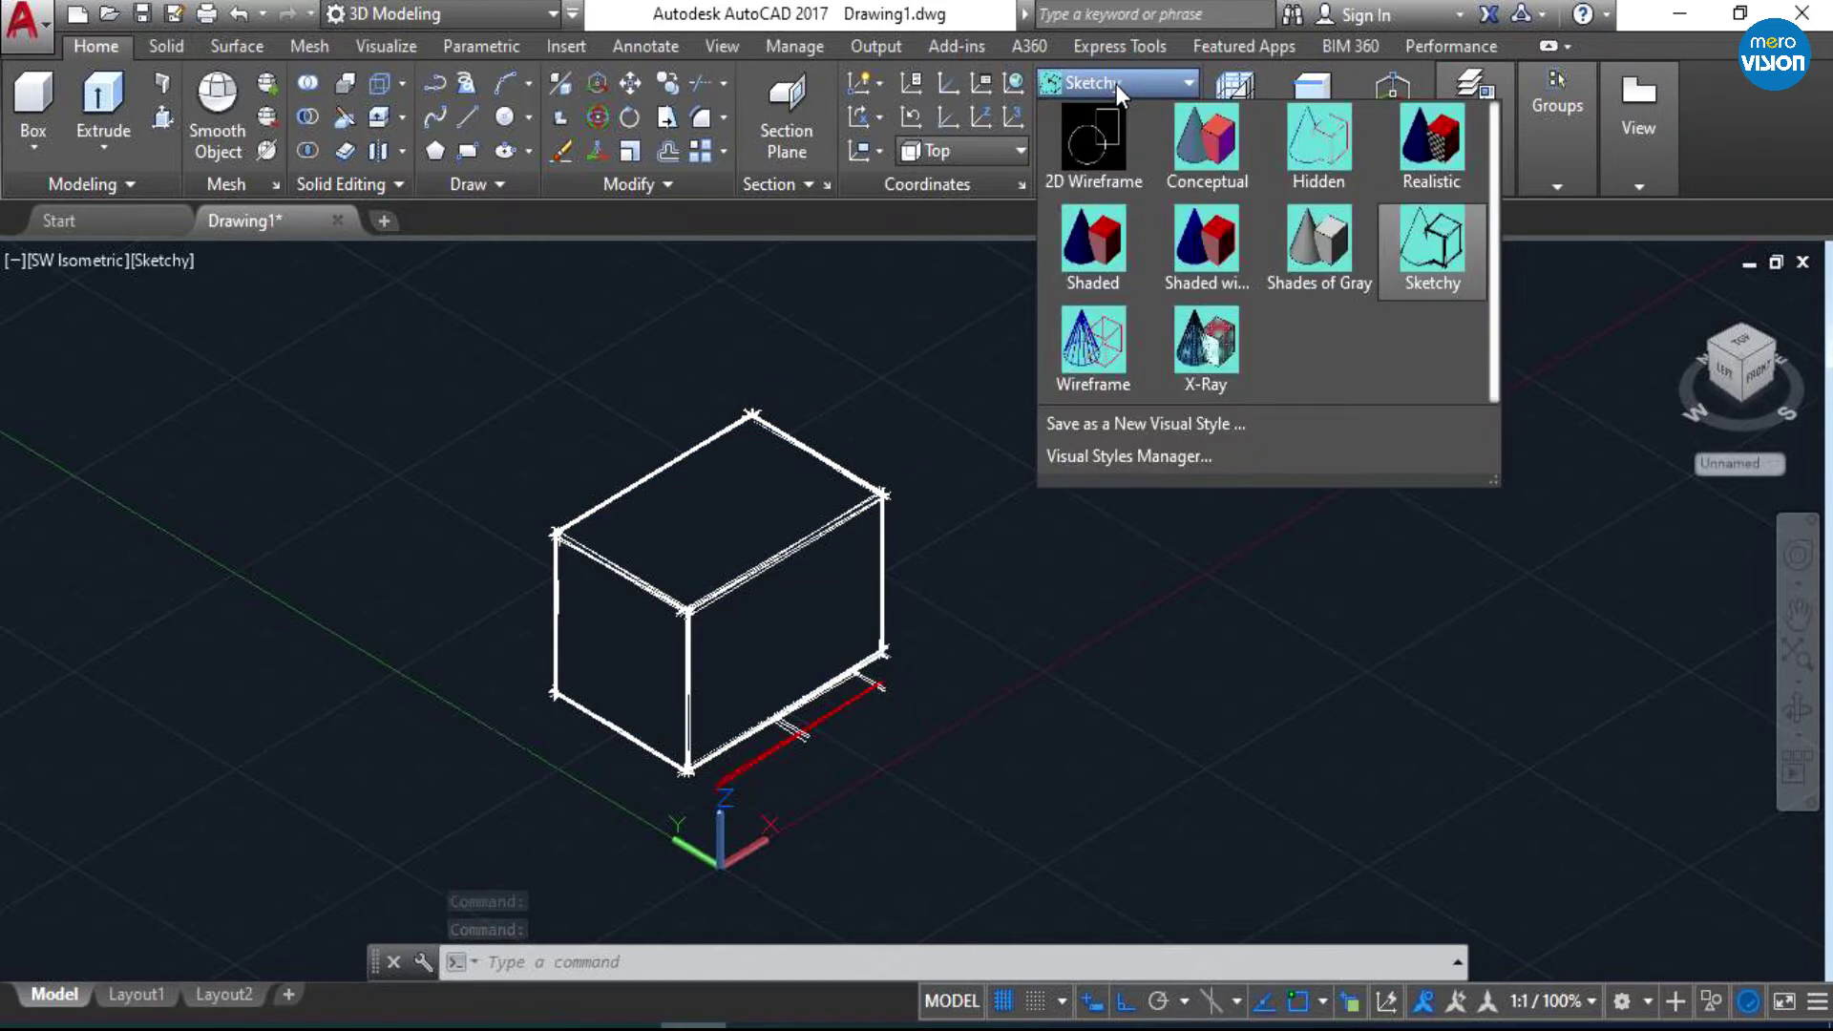
pyautogui.click(1316, 244)
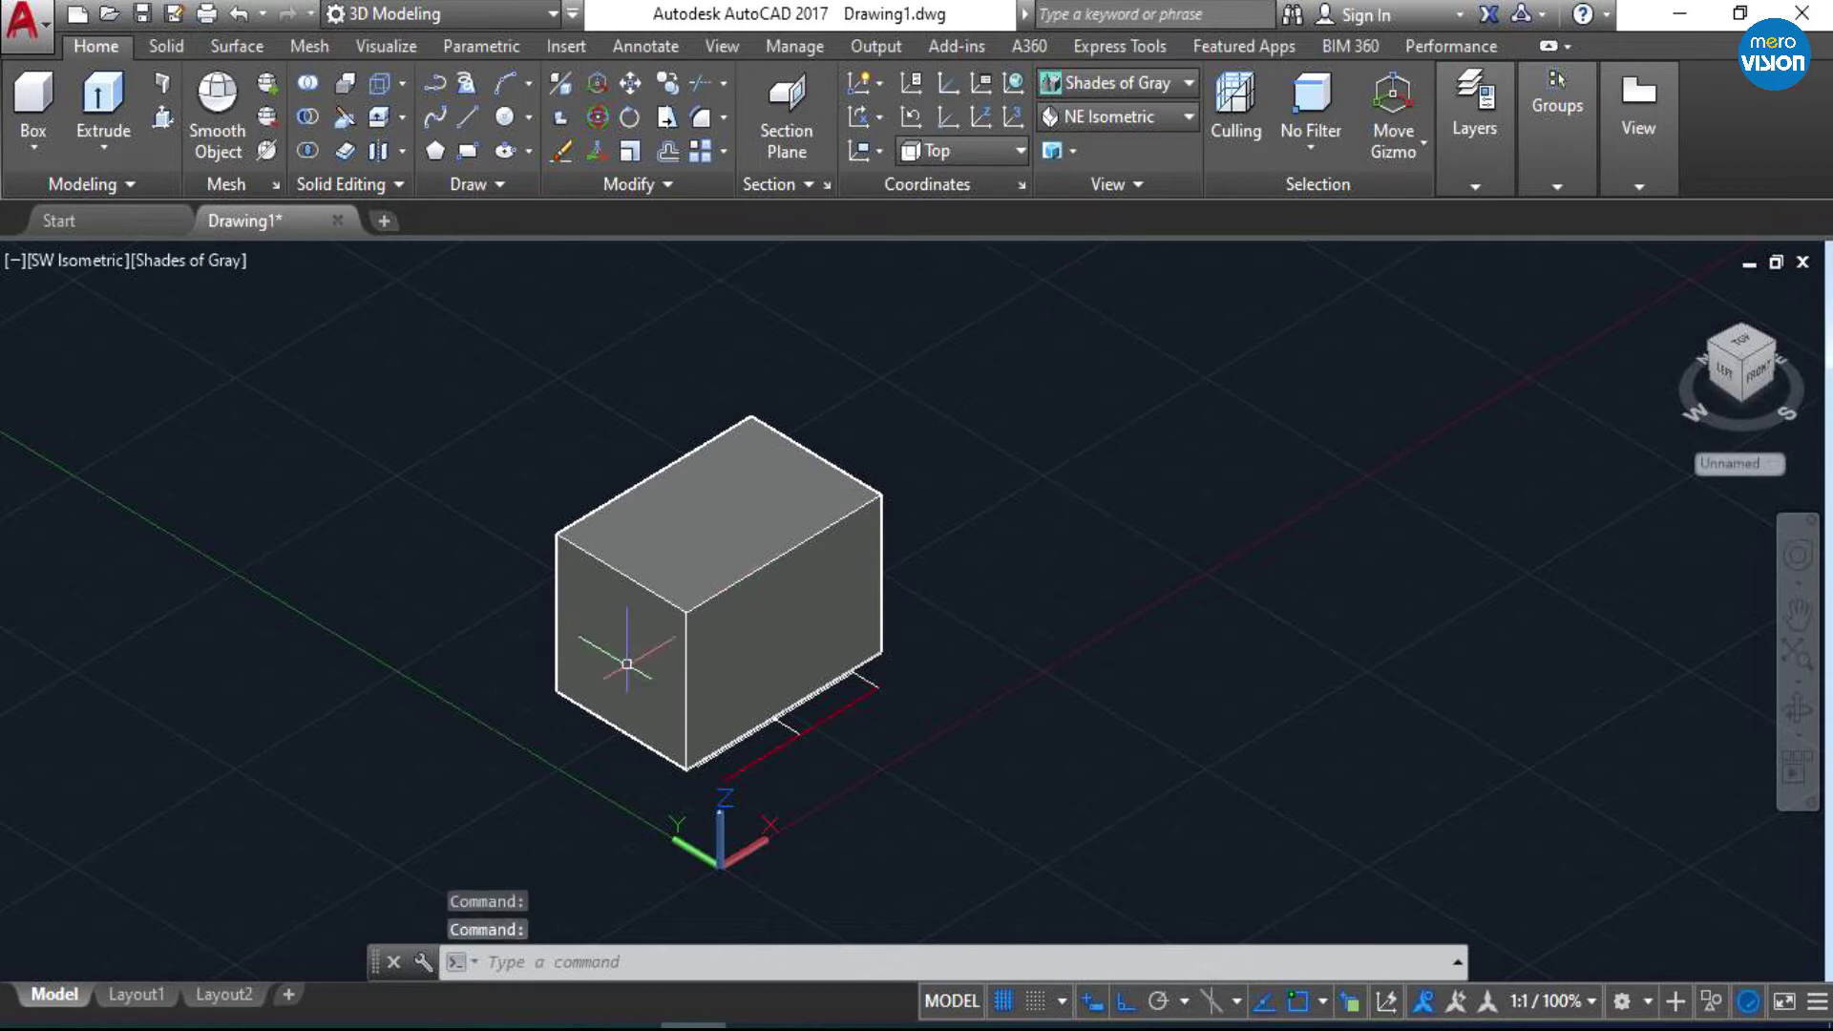
pyautogui.click(1127, 84)
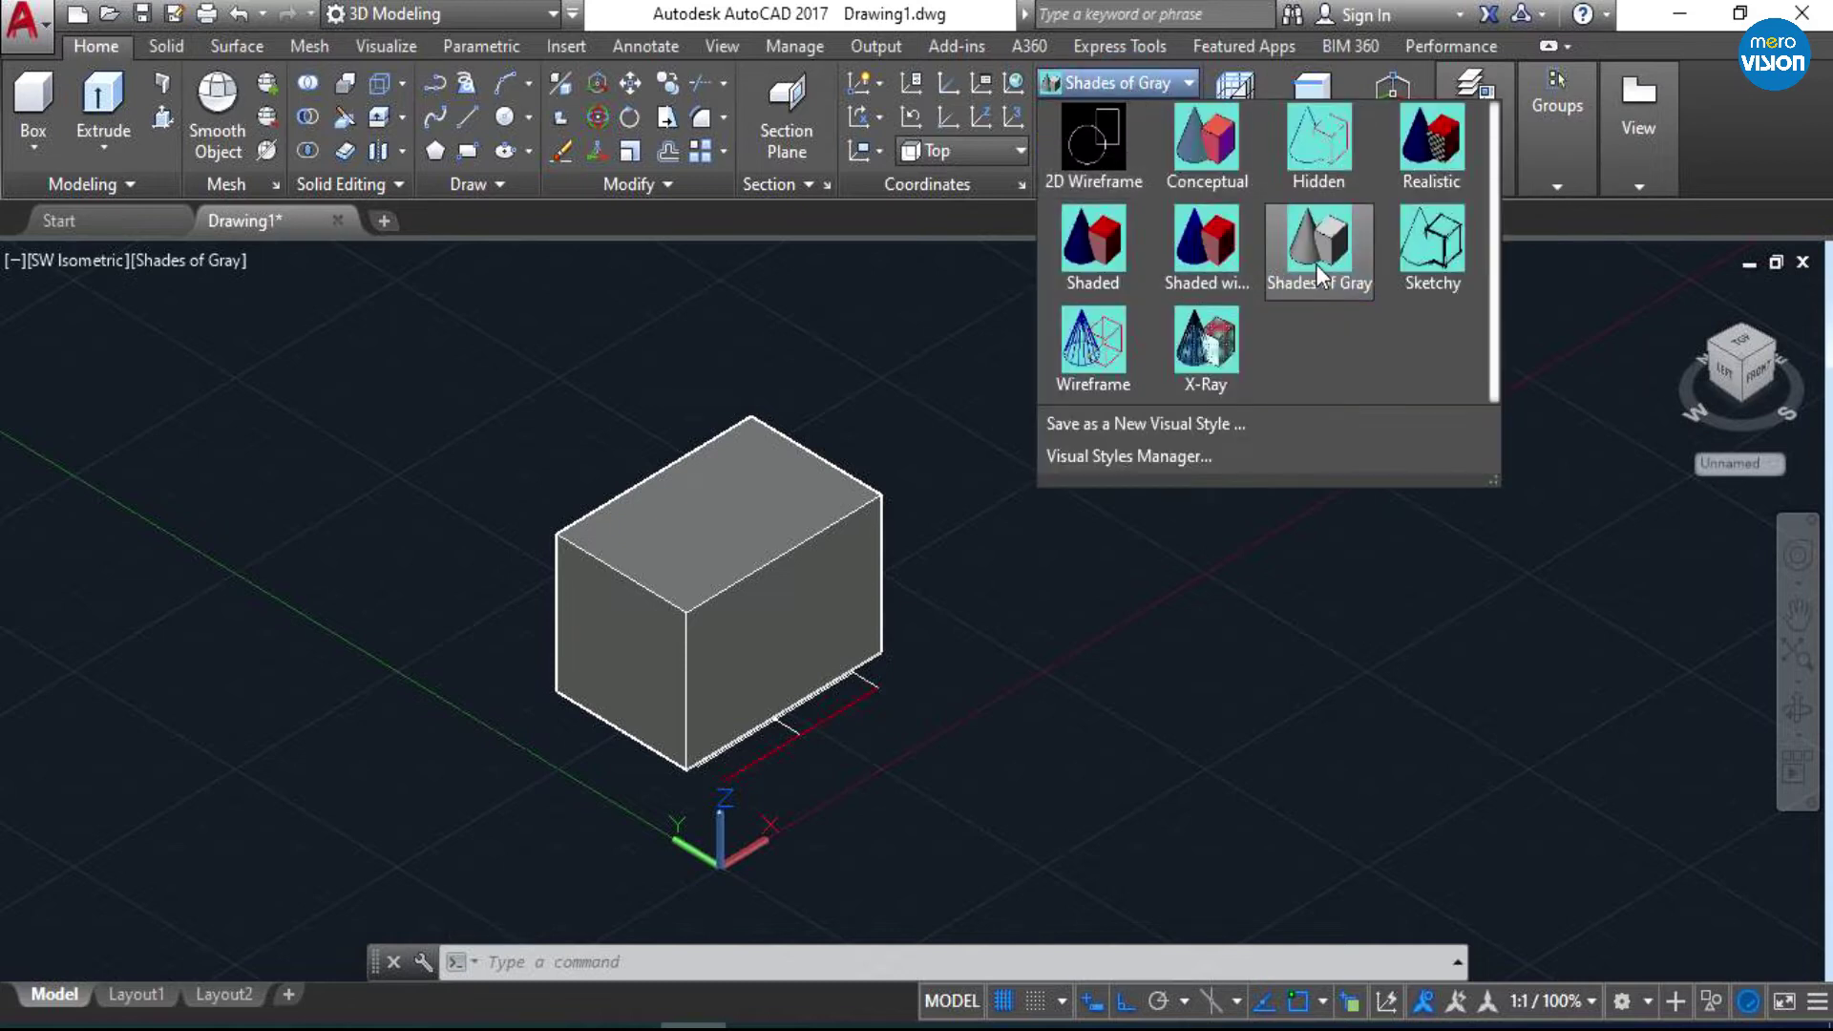
pyautogui.click(1085, 361)
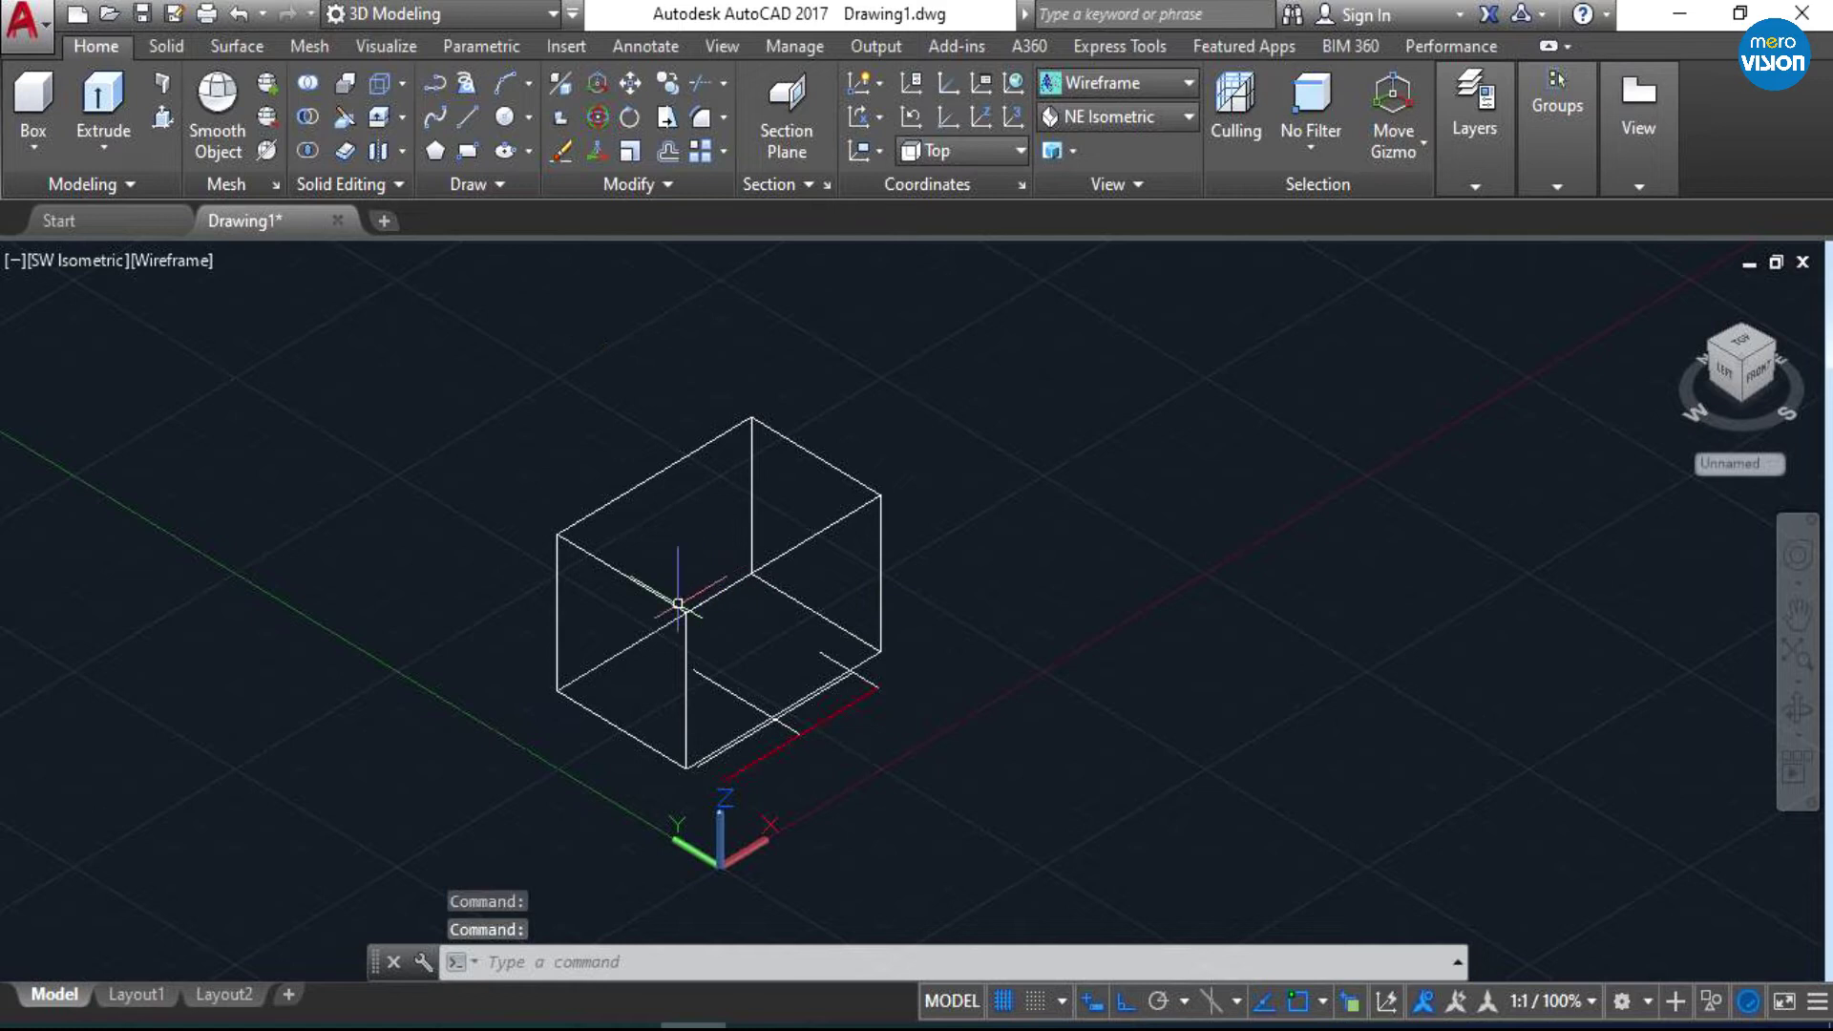
pyautogui.click(1097, 88)
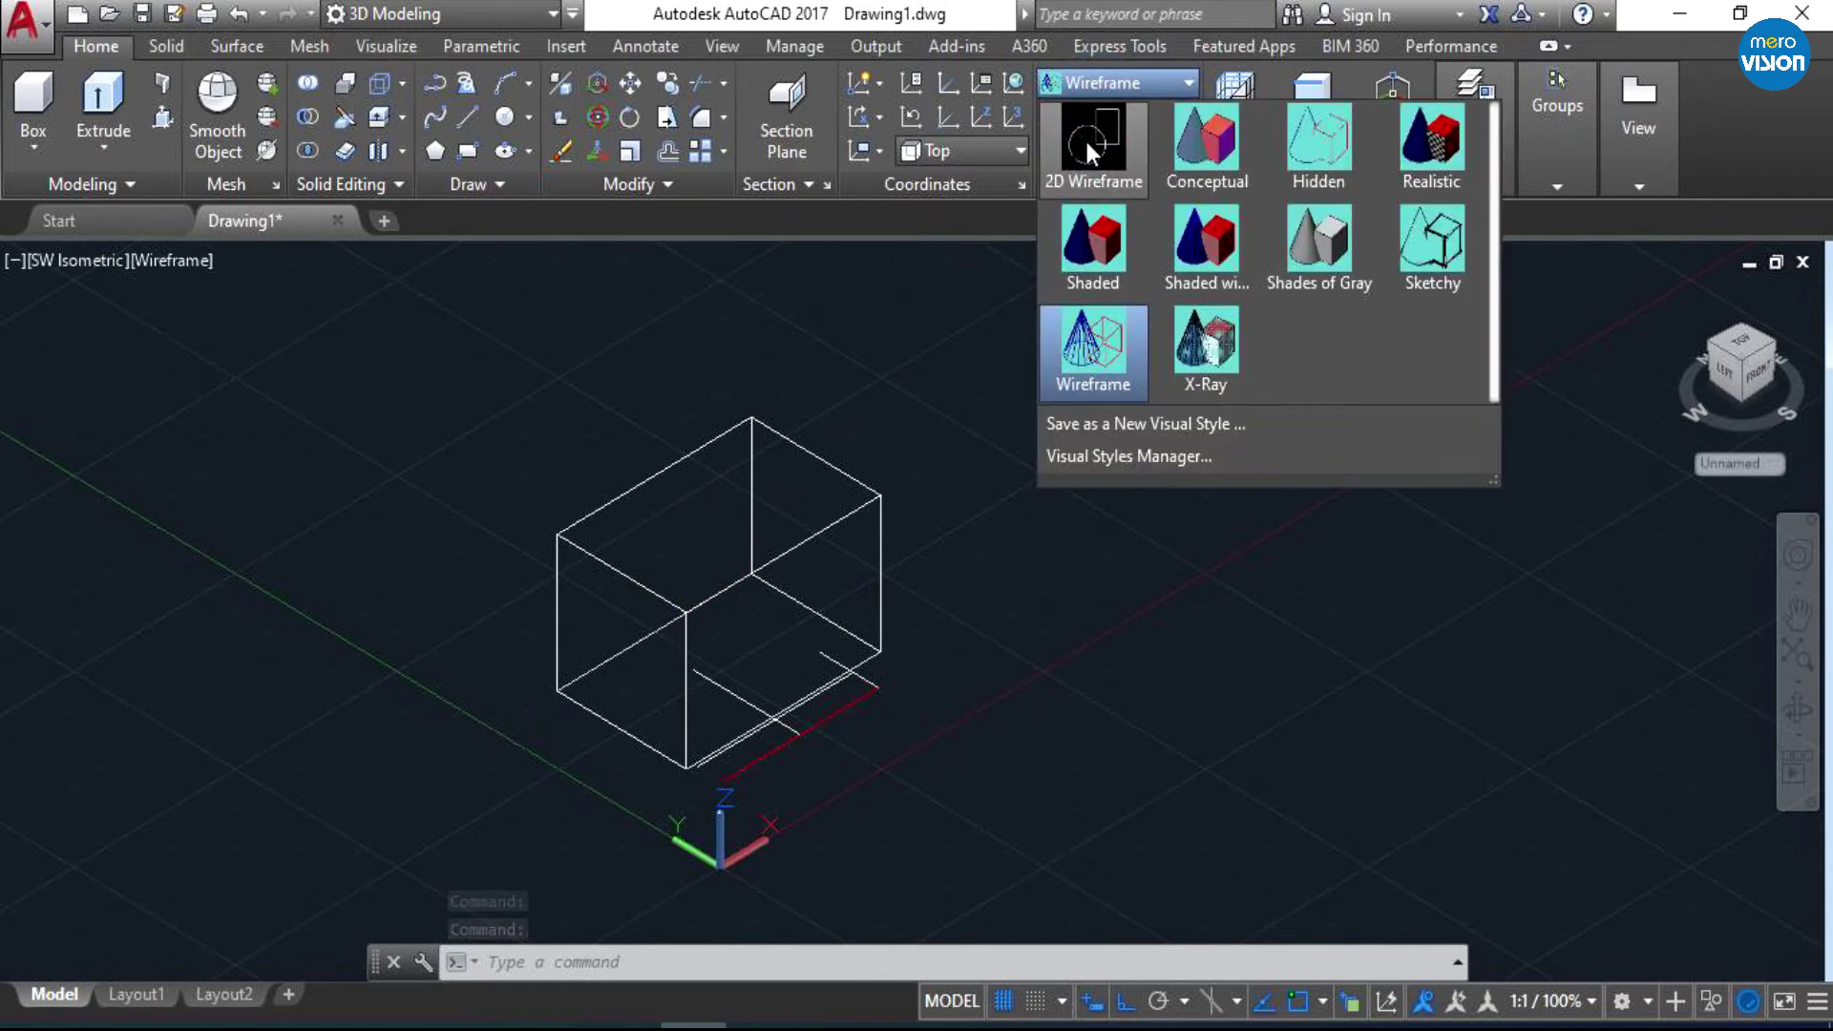
pyautogui.click(1084, 138)
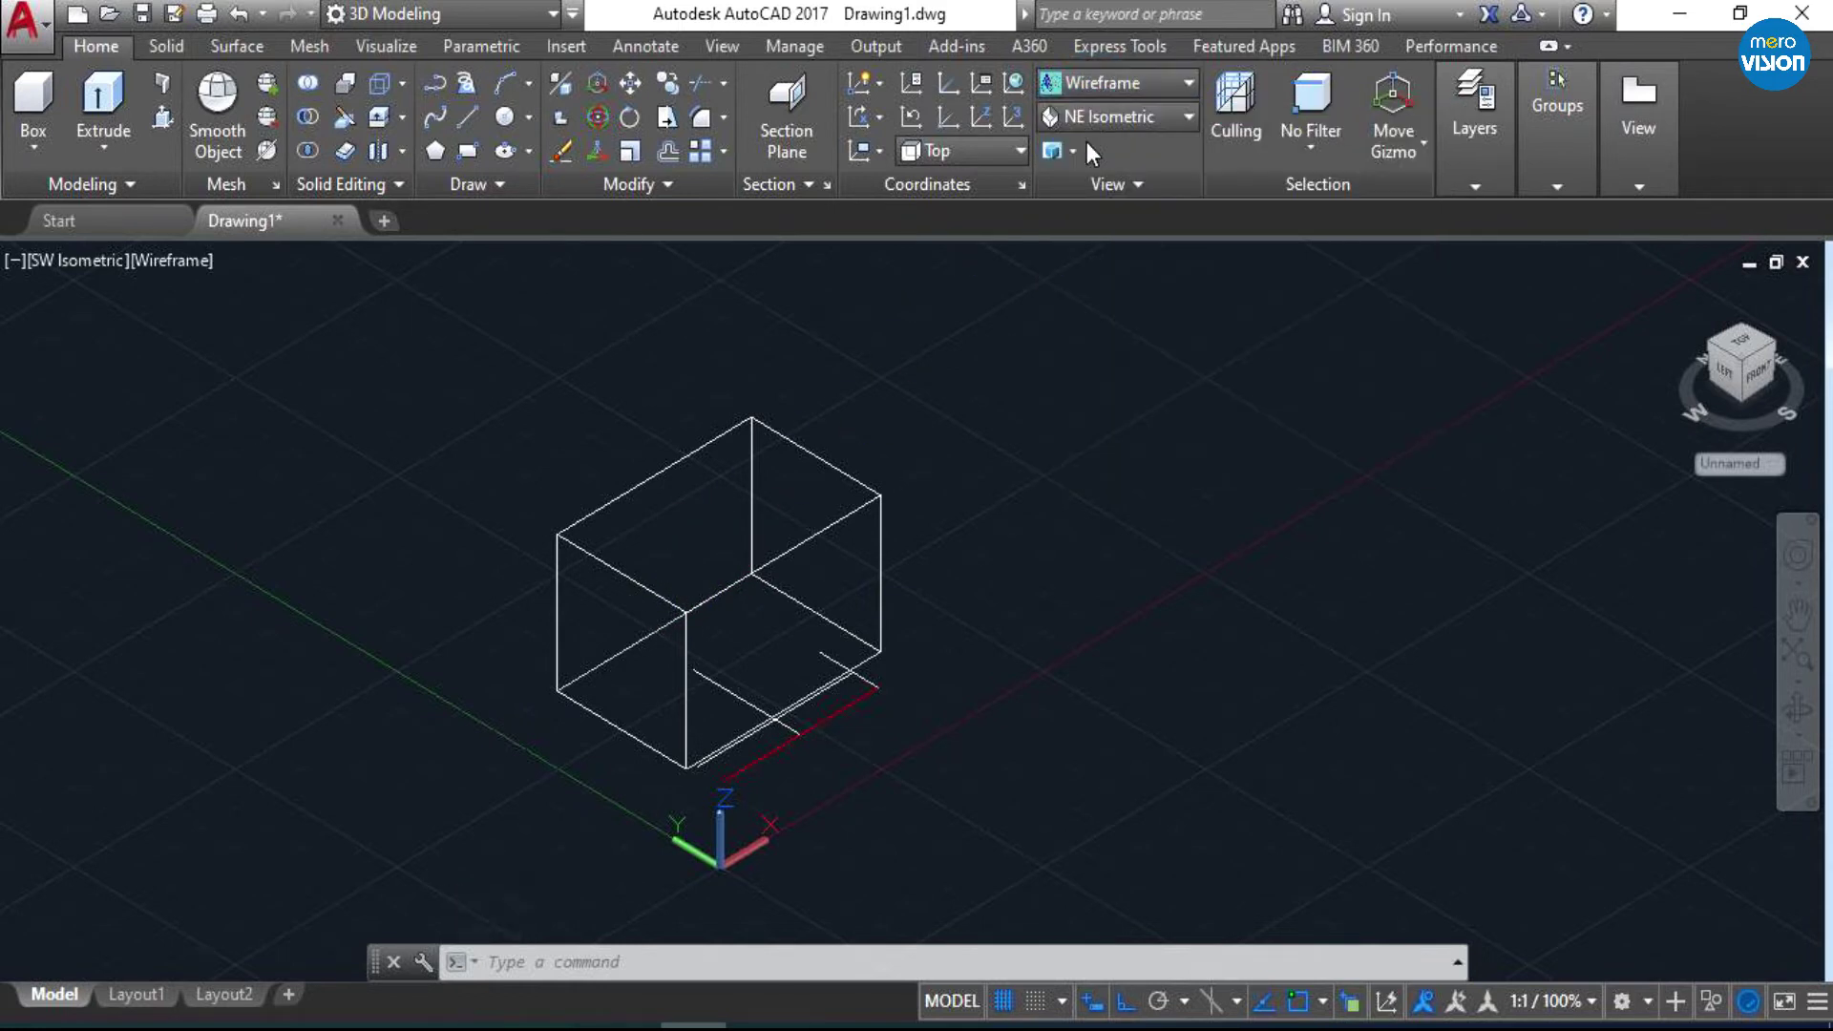
pyautogui.click(1098, 84)
pyautogui.click(1103, 345)
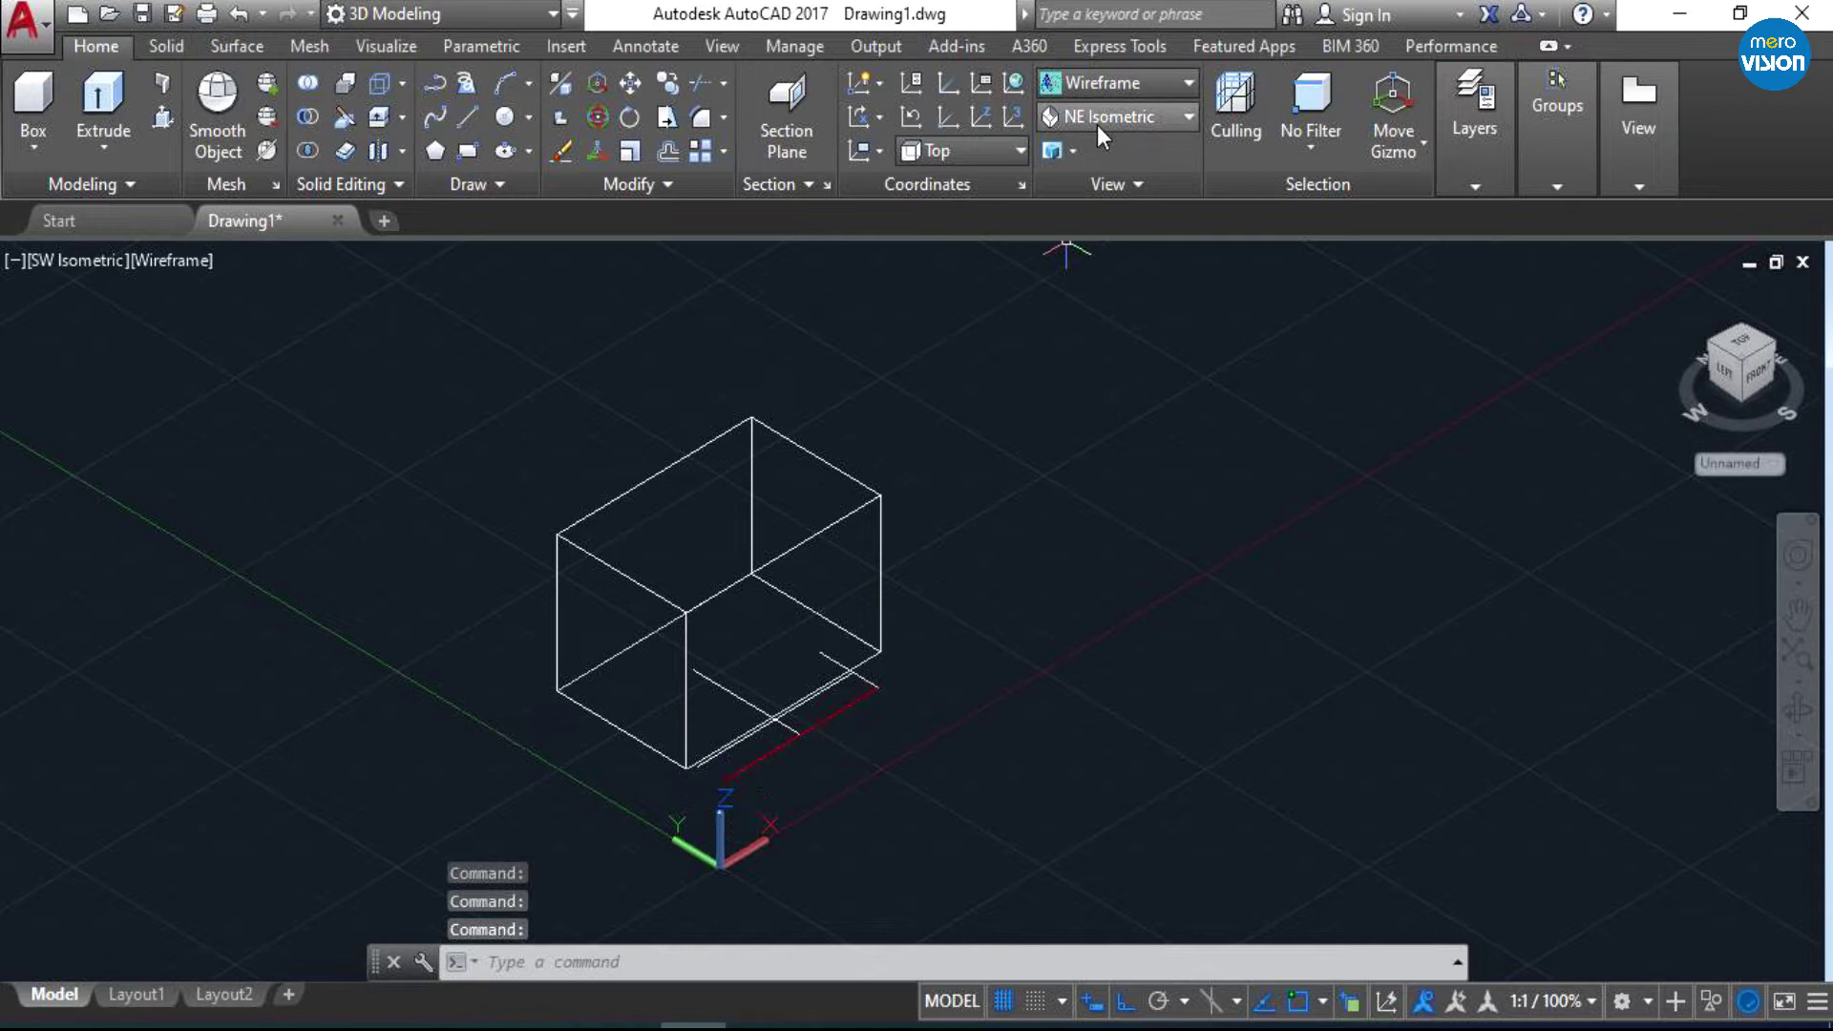
pyautogui.click(1104, 76)
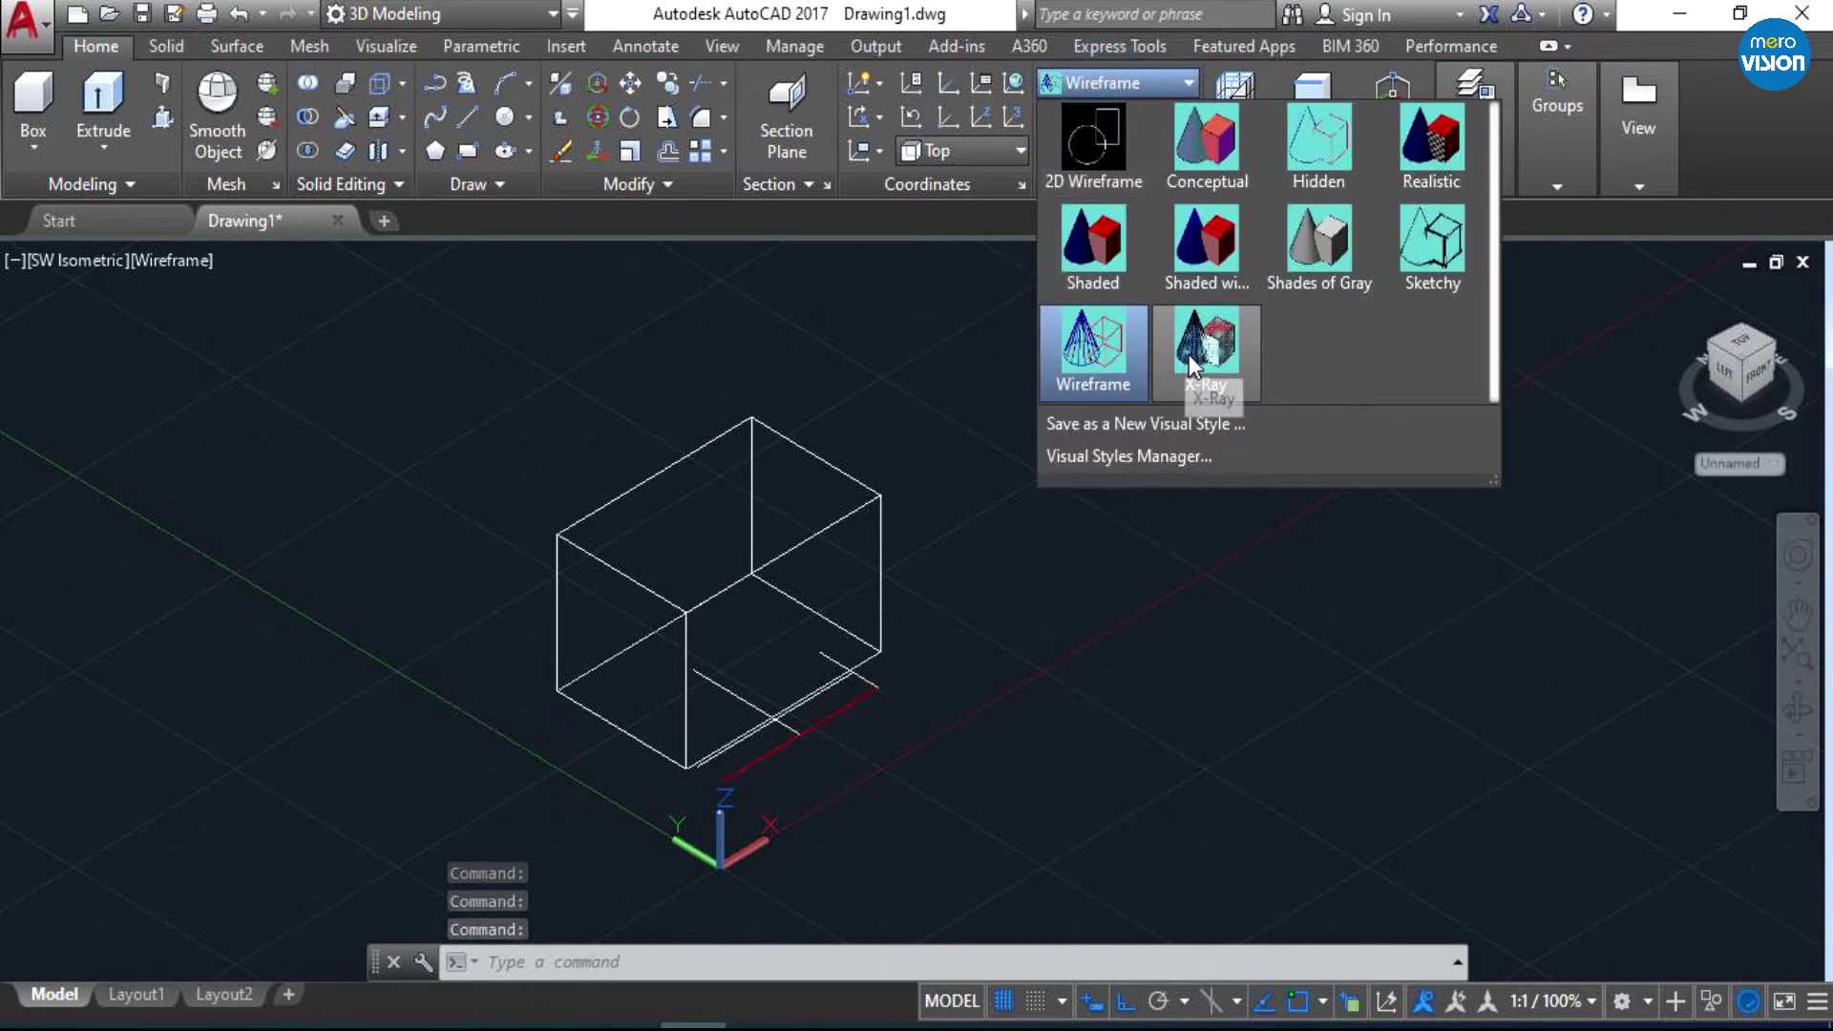
pyautogui.click(1189, 353)
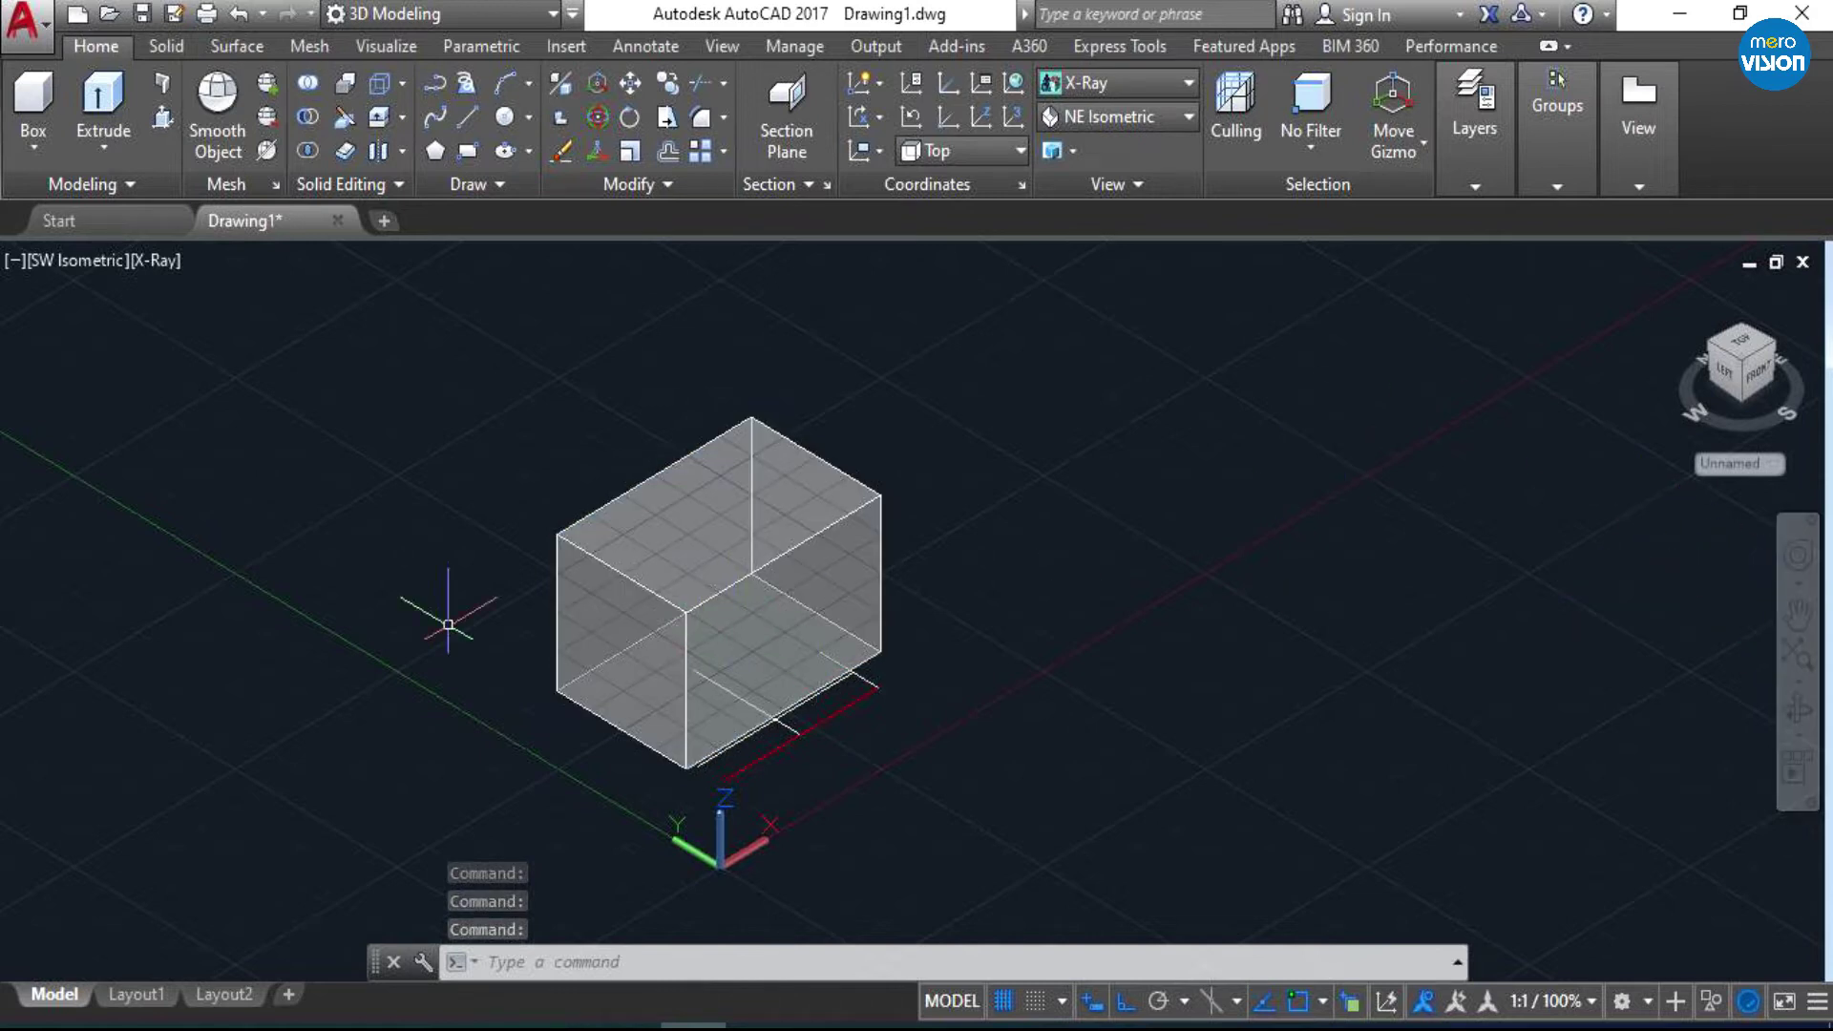
pyautogui.scroll(-1, 919, 458)
pyautogui.click(1110, 84)
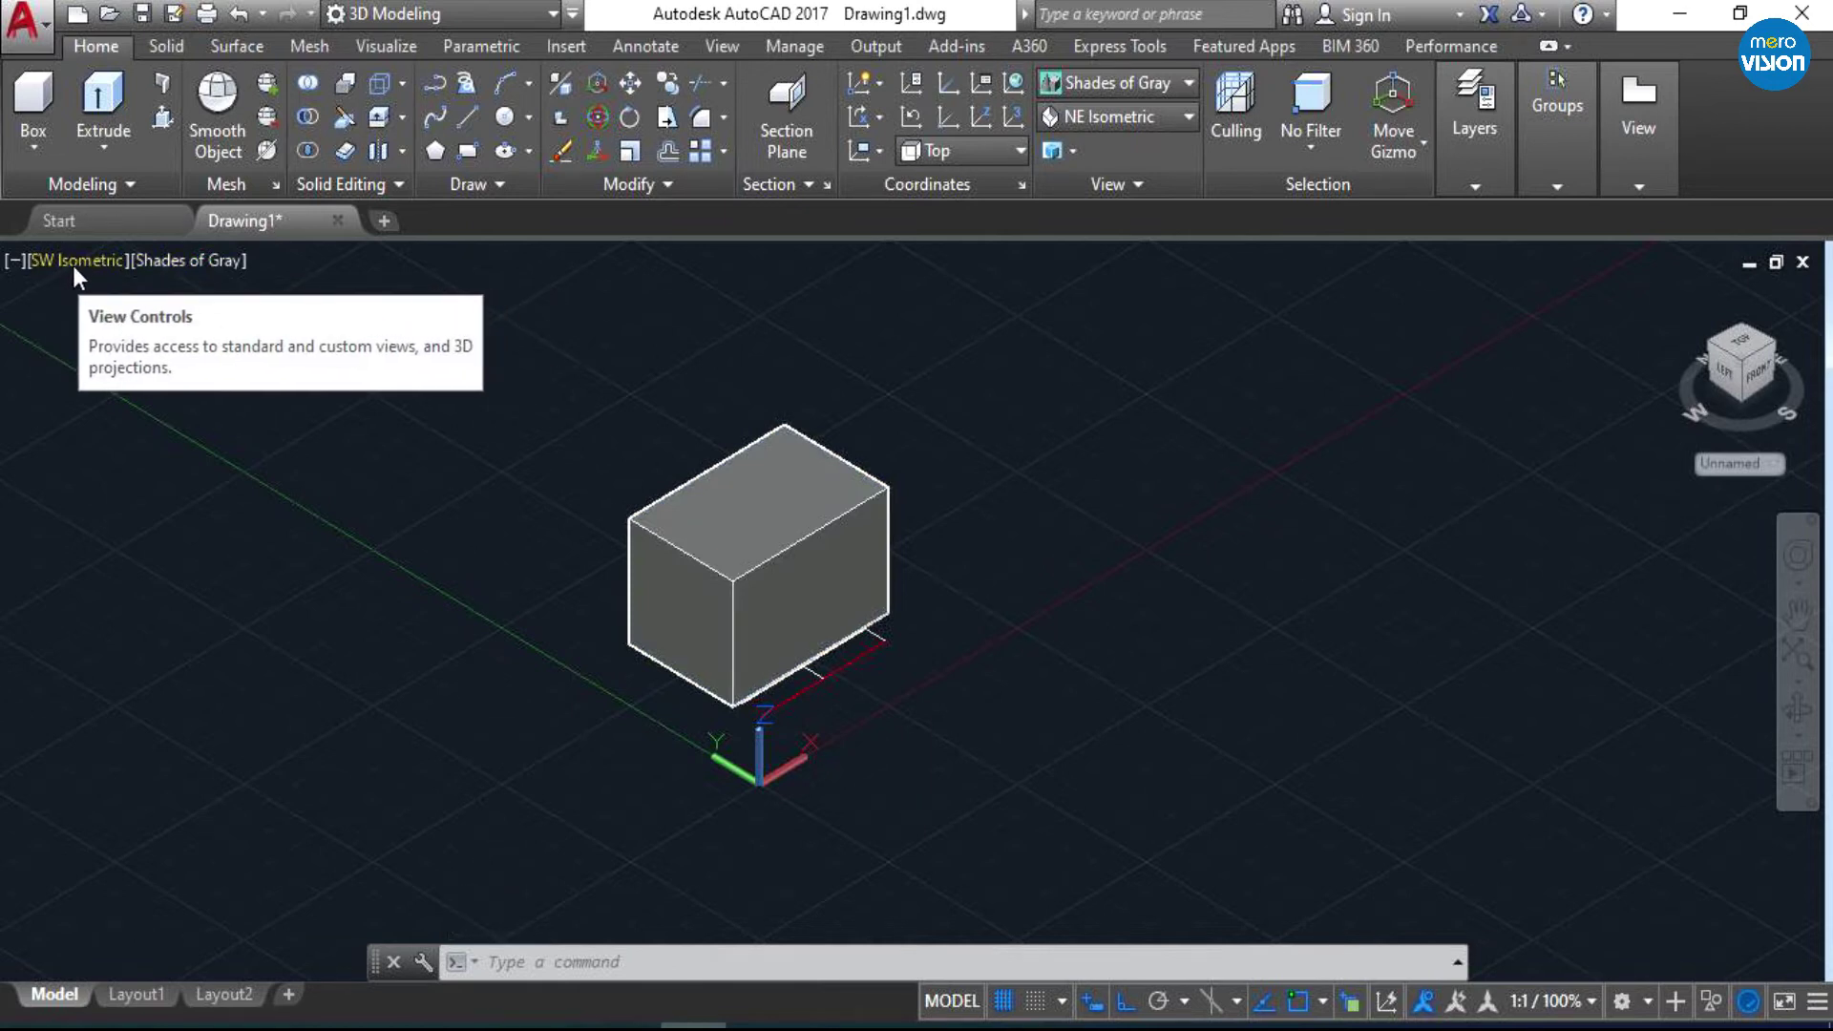
pyautogui.click(187, 260)
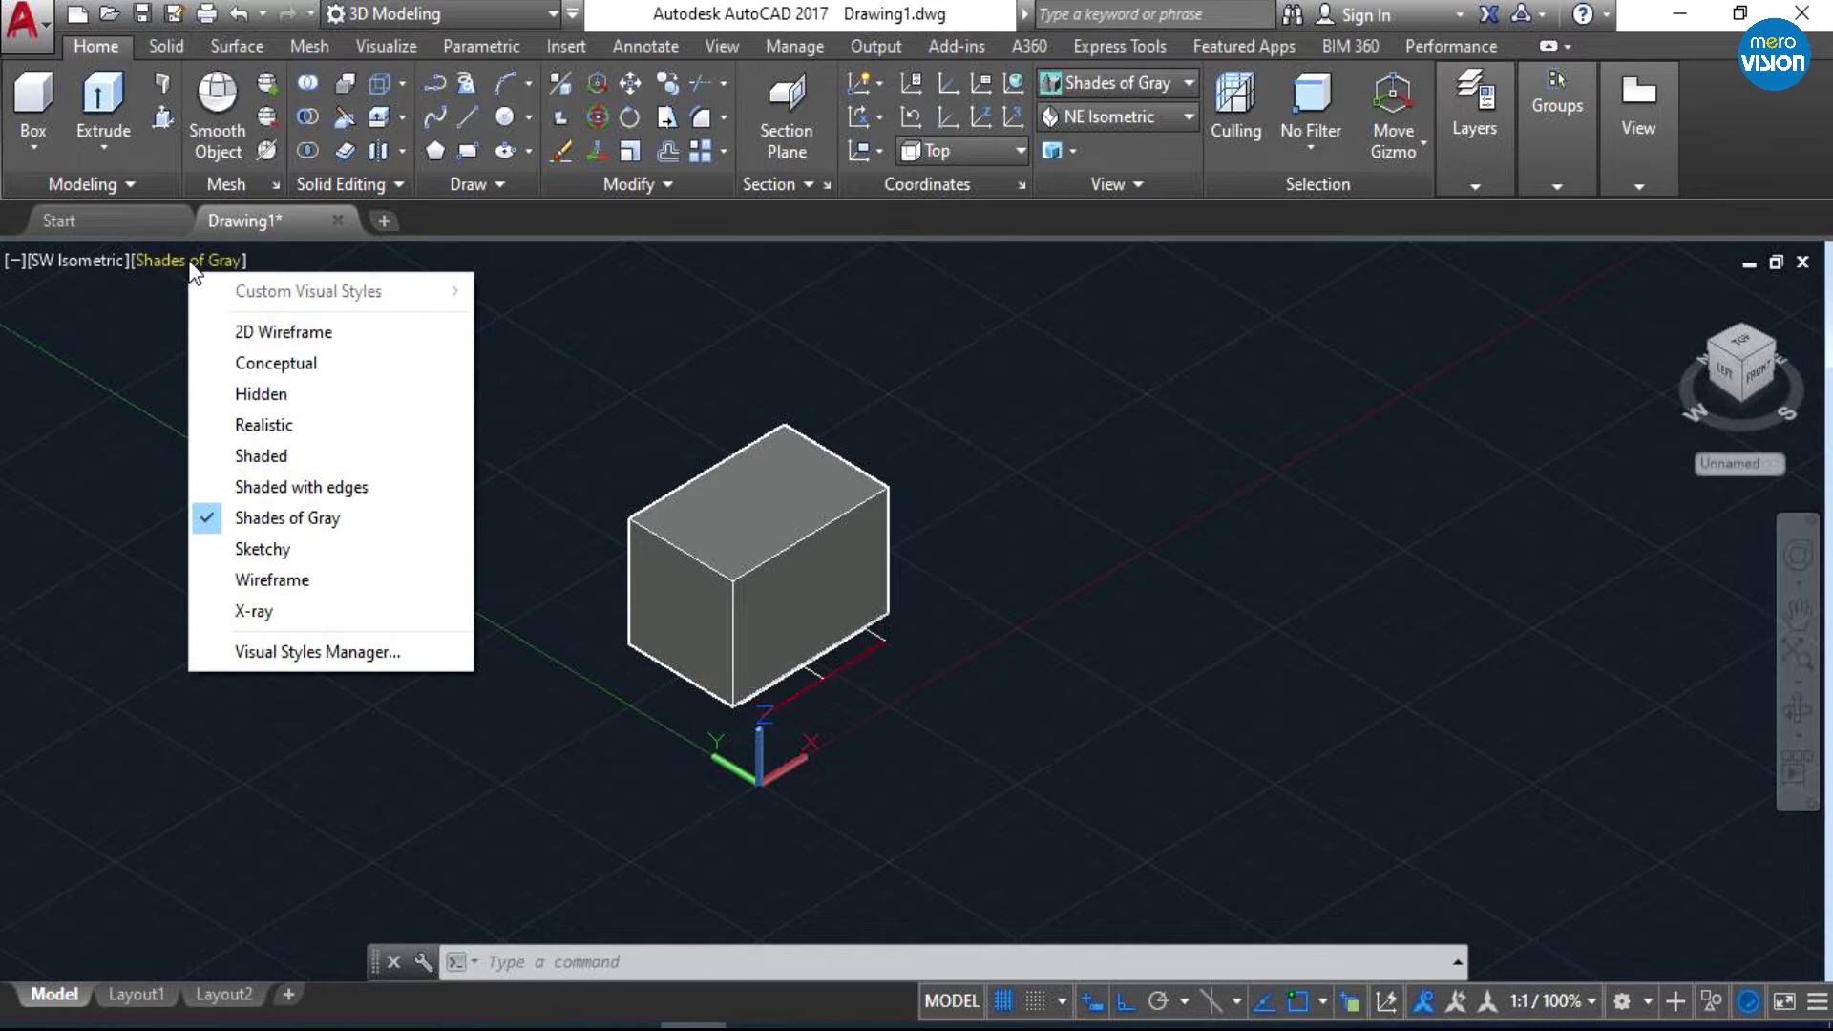
pyautogui.click(147, 361)
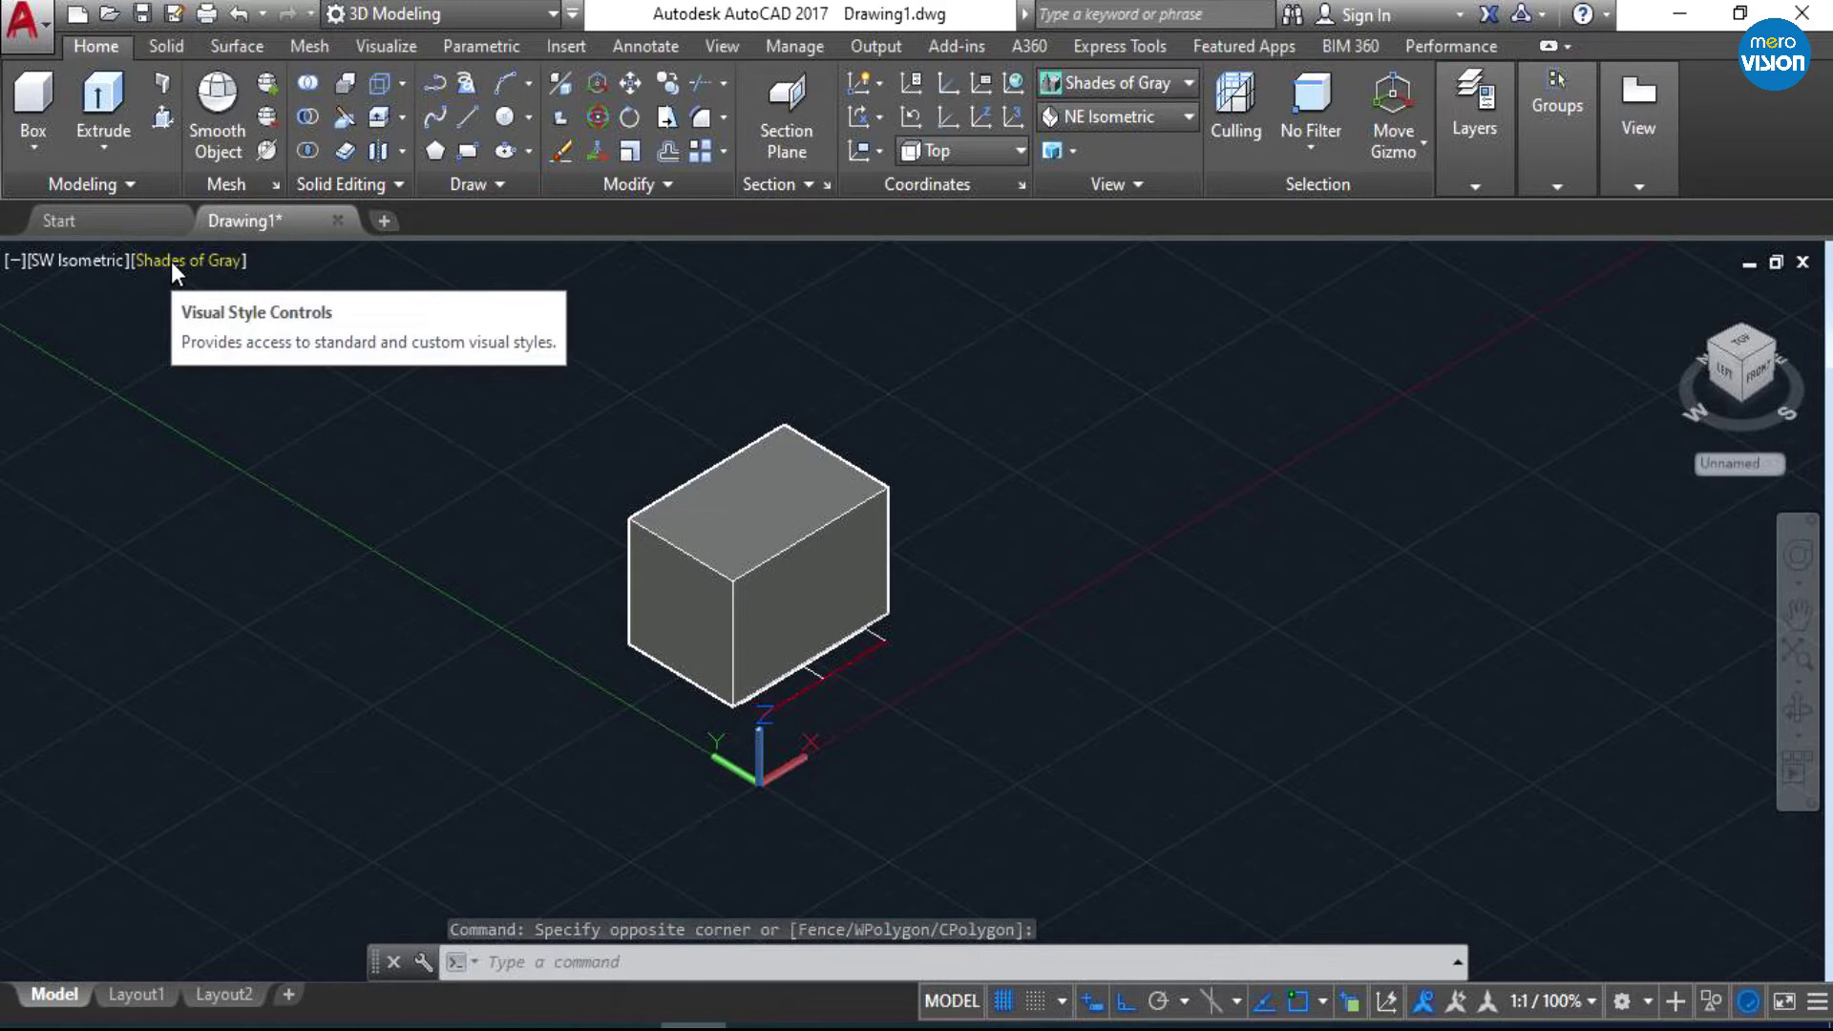
pyautogui.click(172, 267)
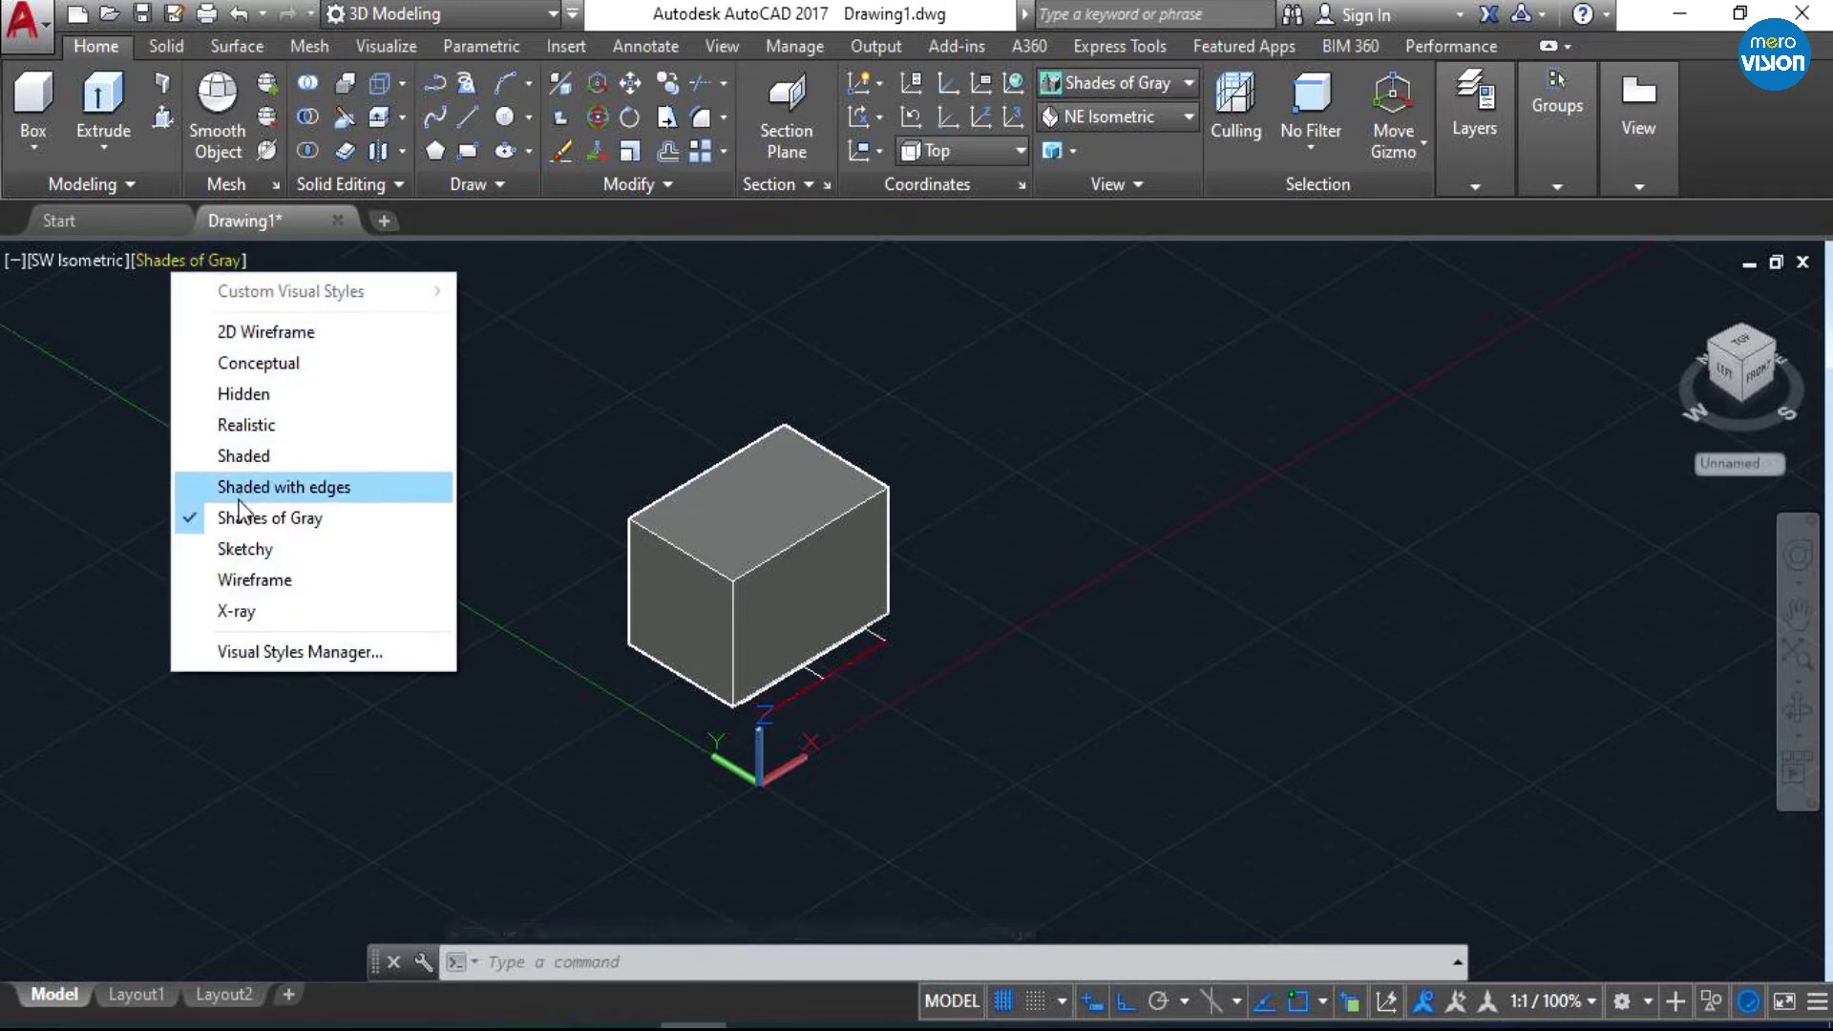
pyautogui.click(237, 422)
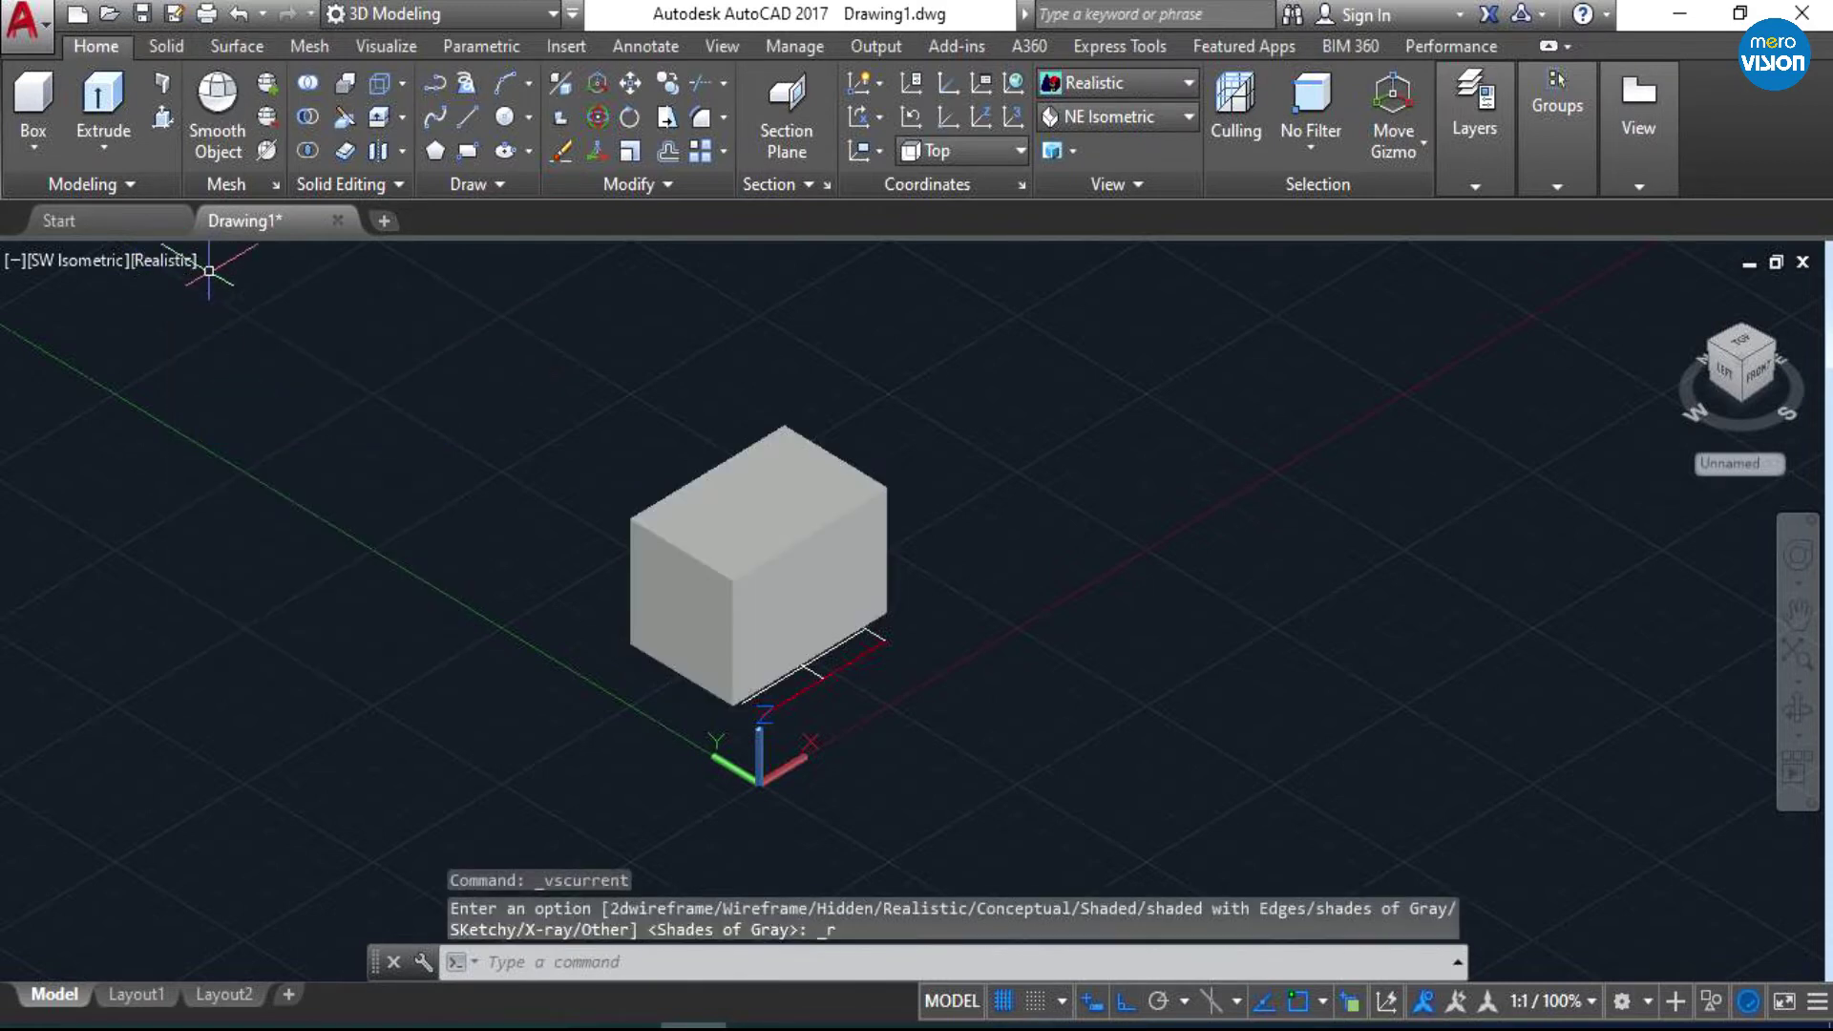
pyautogui.click(183, 267)
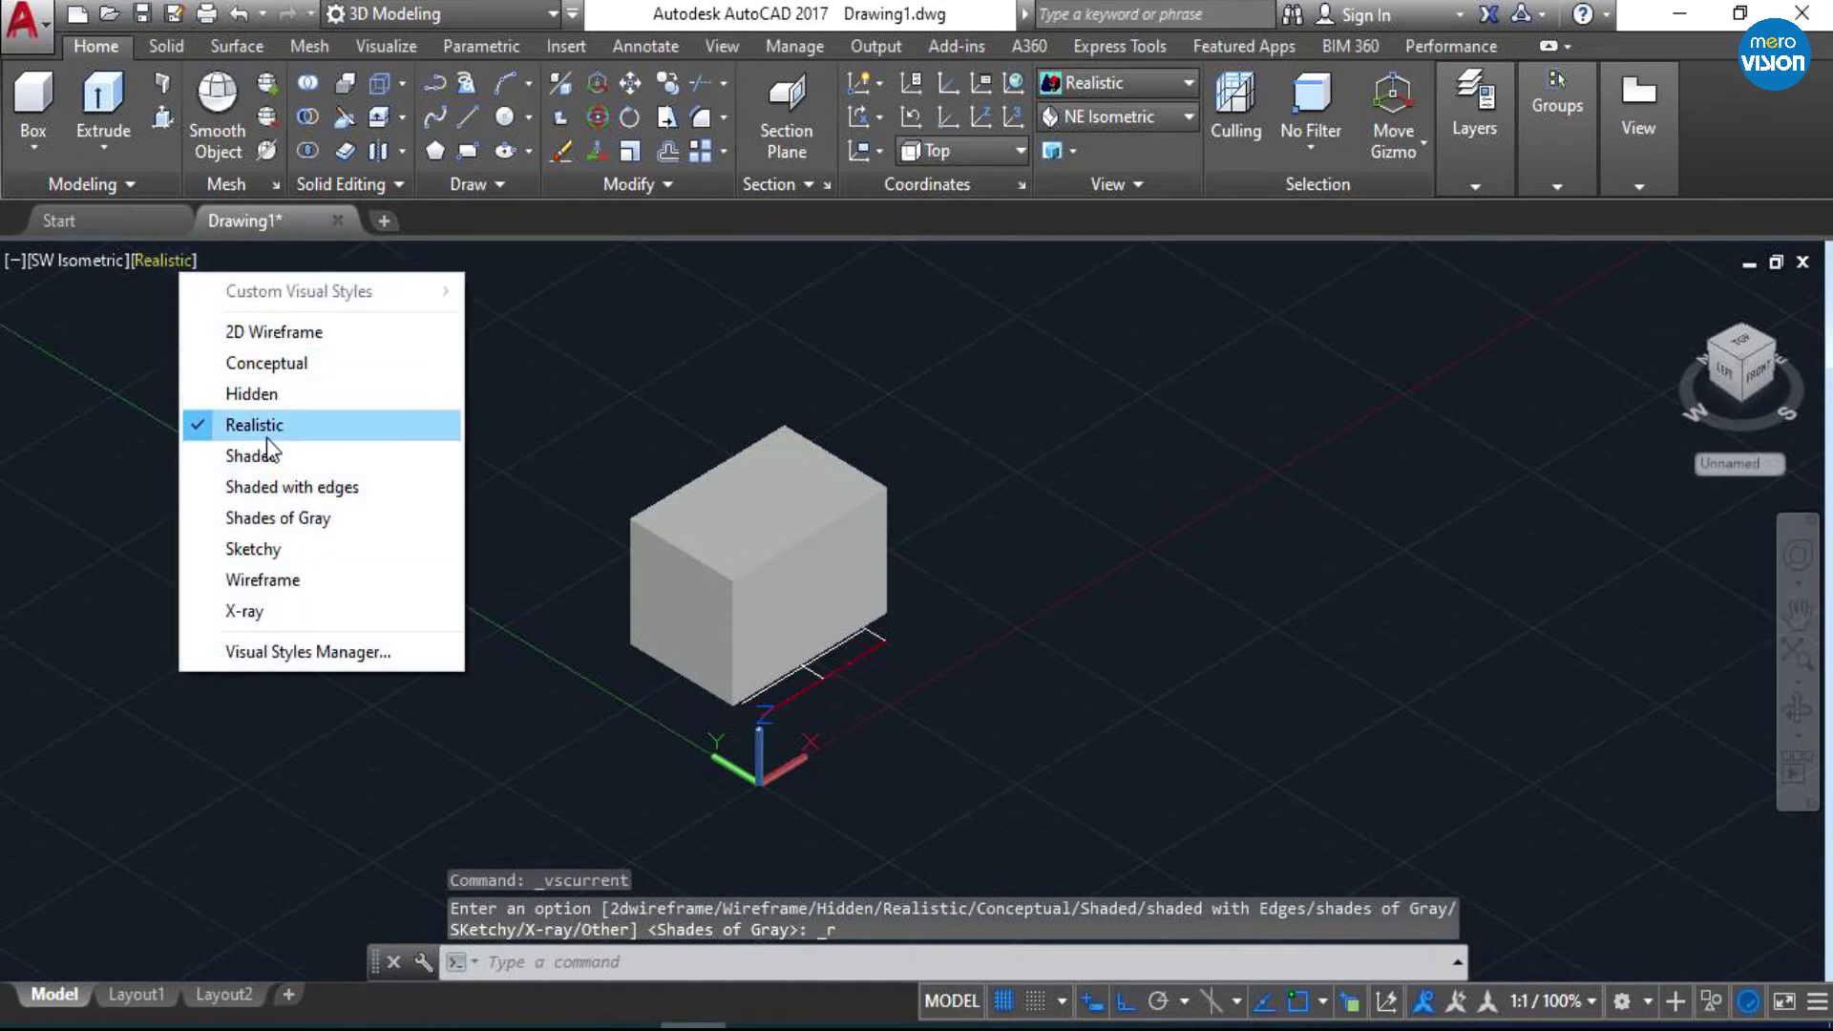
pyautogui.click(238, 392)
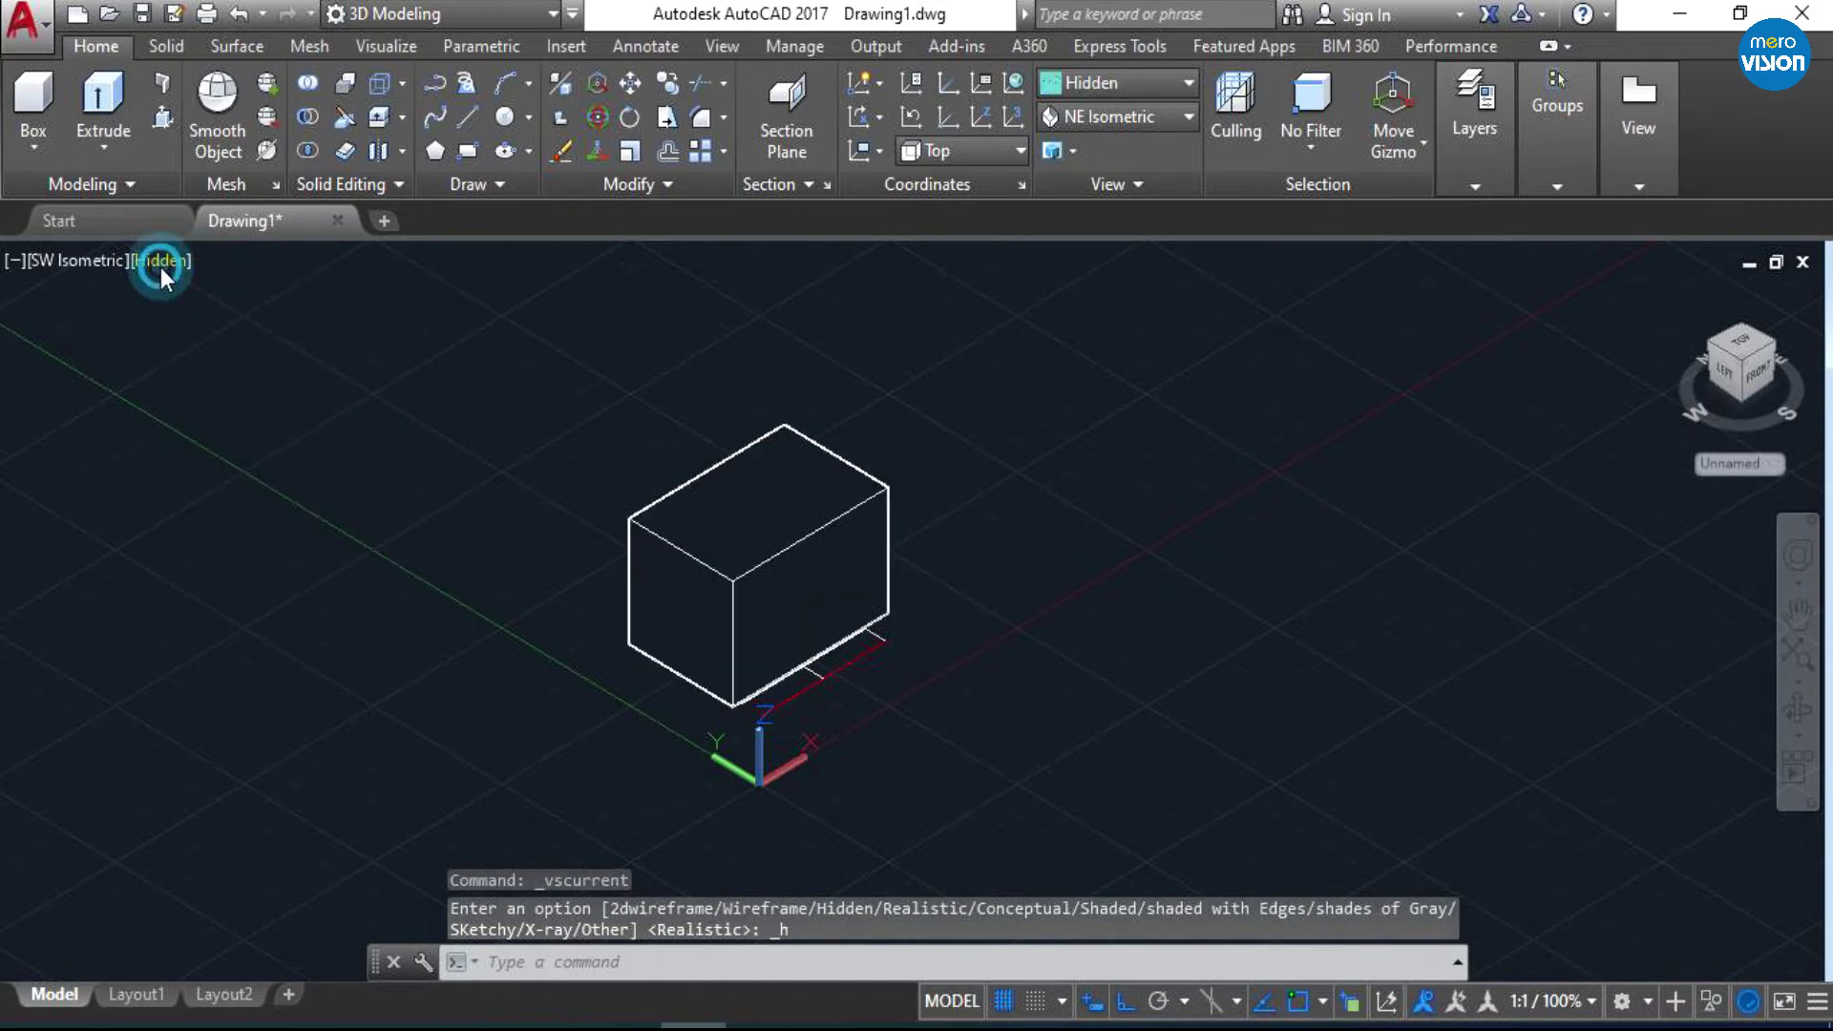
pyautogui.click(160, 263)
pyautogui.click(227, 487)
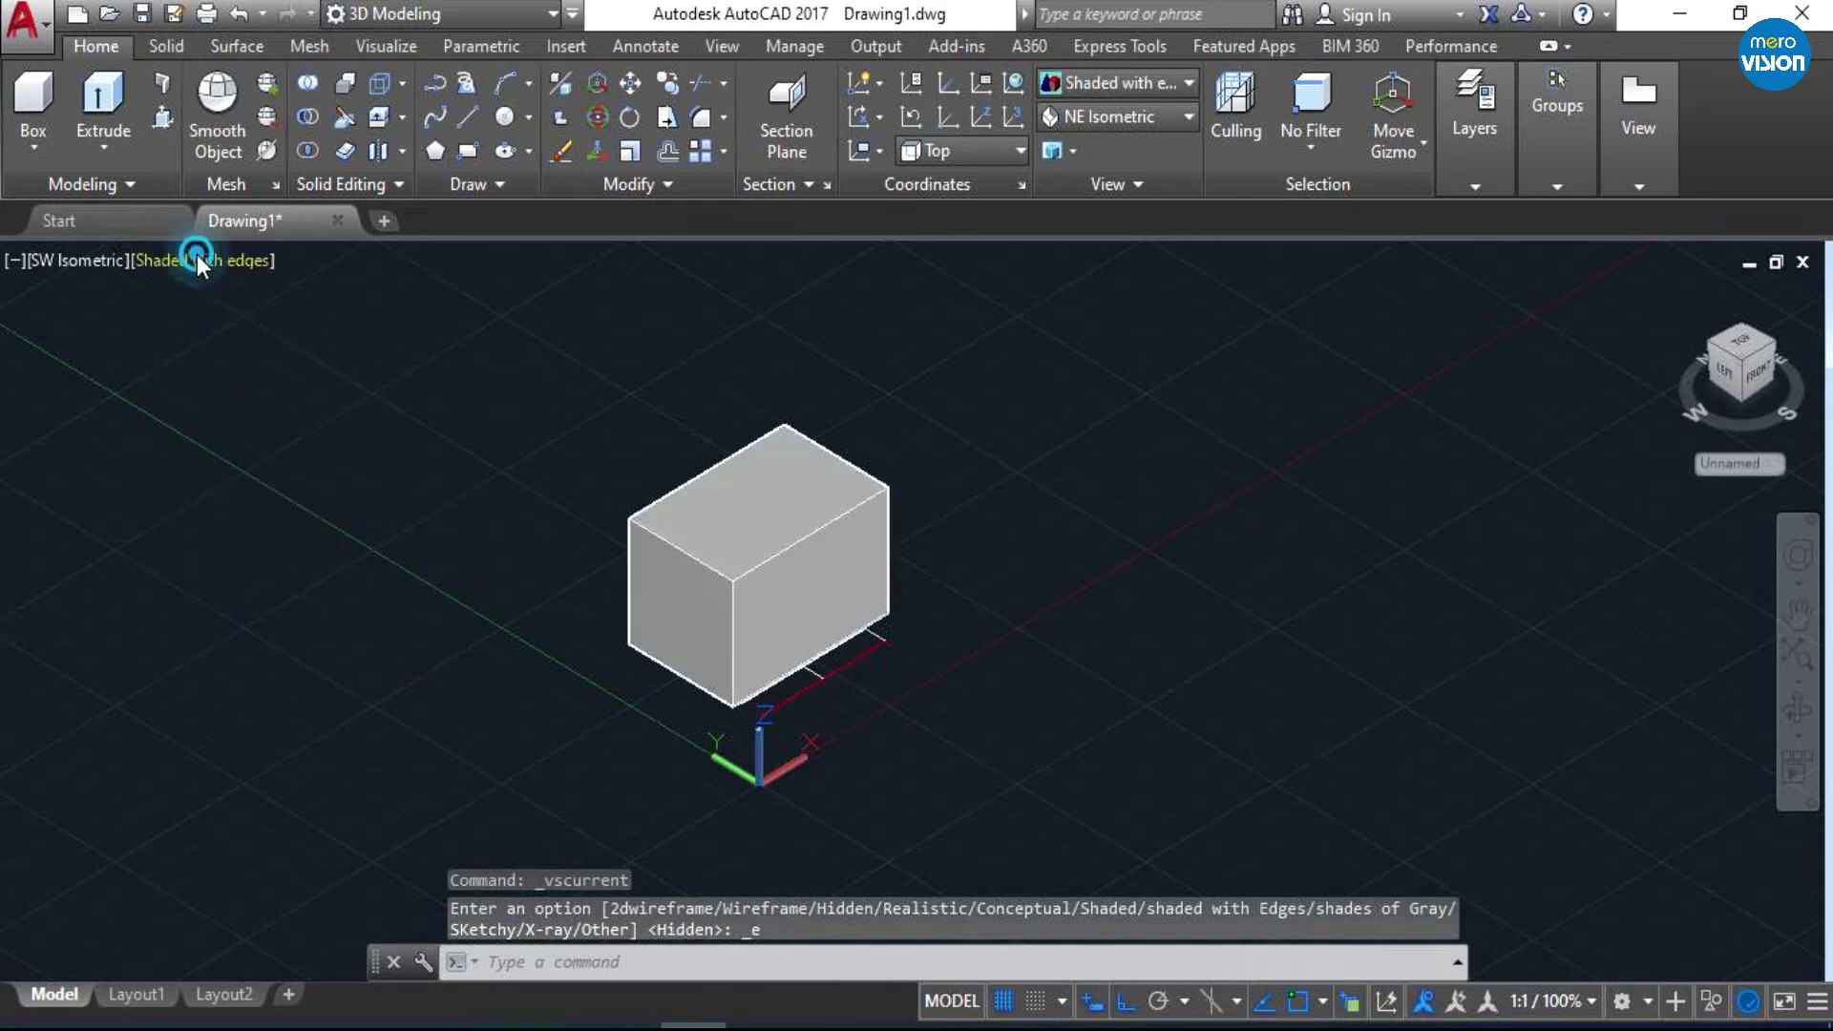
pyautogui.click(207, 269)
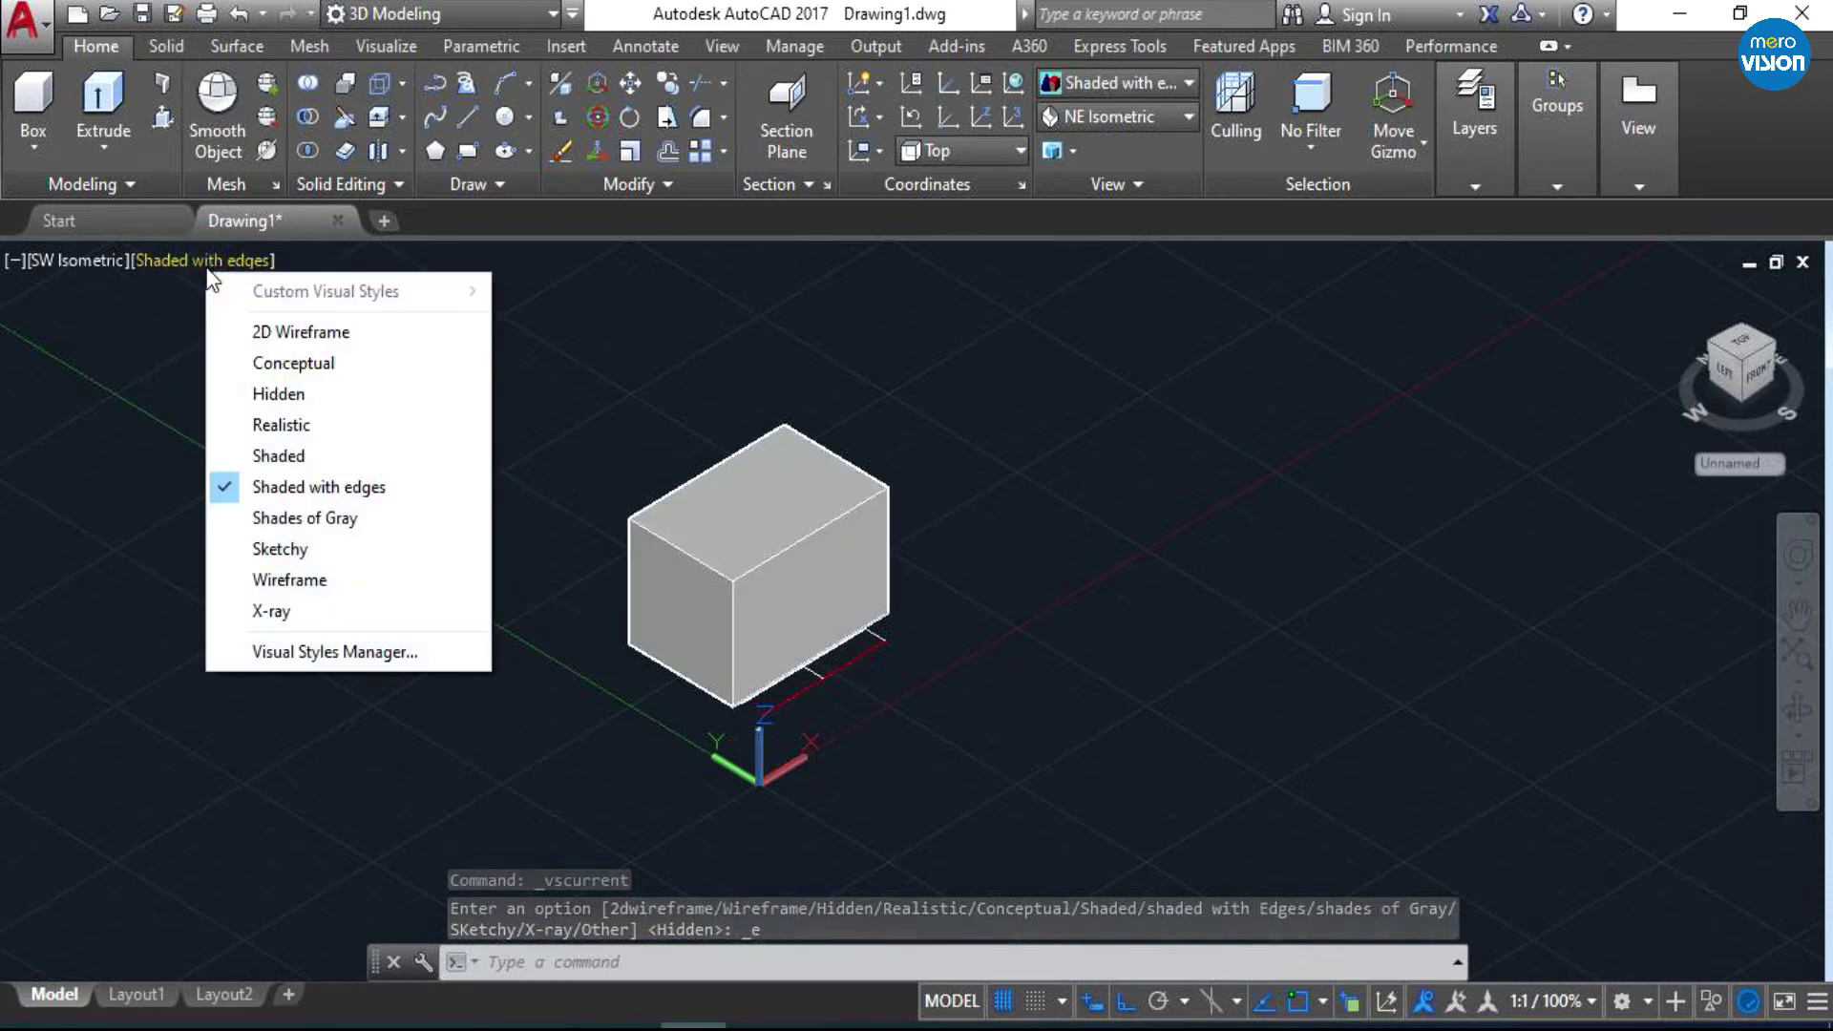
pyautogui.click(283, 507)
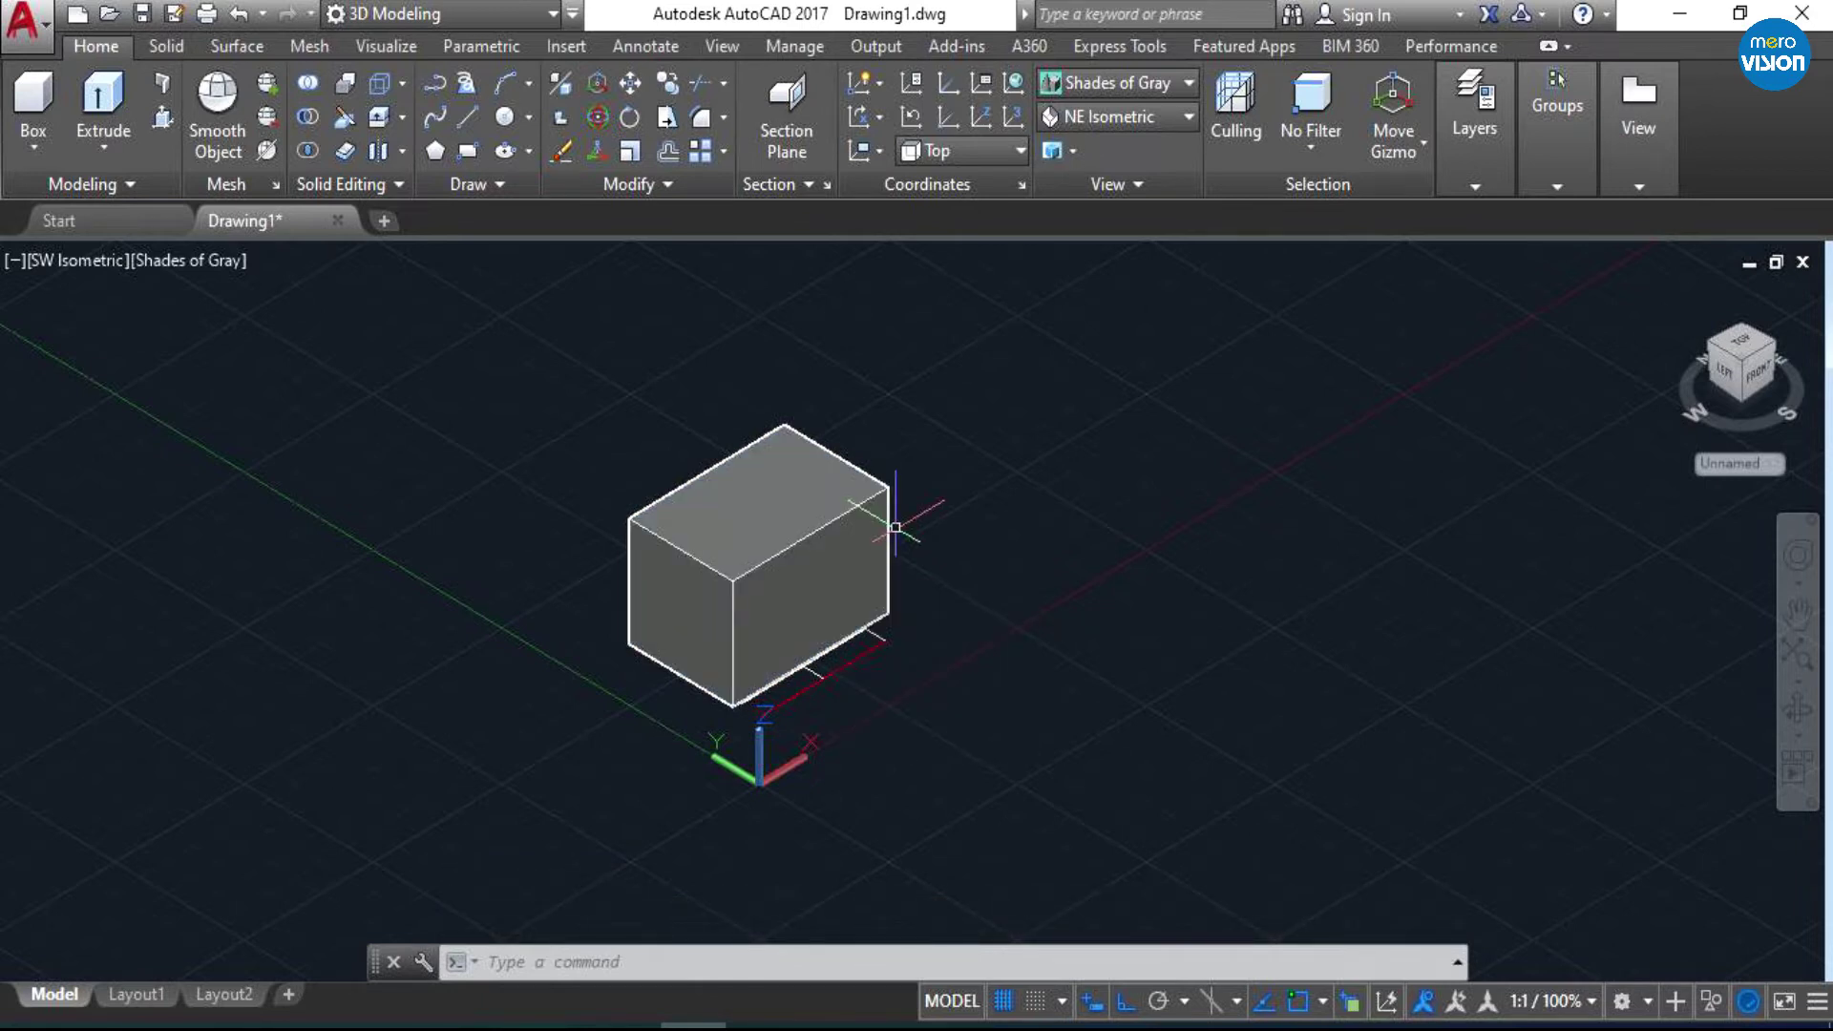
# - Zoom in and out on the box with the mouse wheel
pyautogui.scroll(-1, 690, 549)
pyautogui.scroll(-2, 690, 549)
pyautogui.scroll(5, 651, 494)
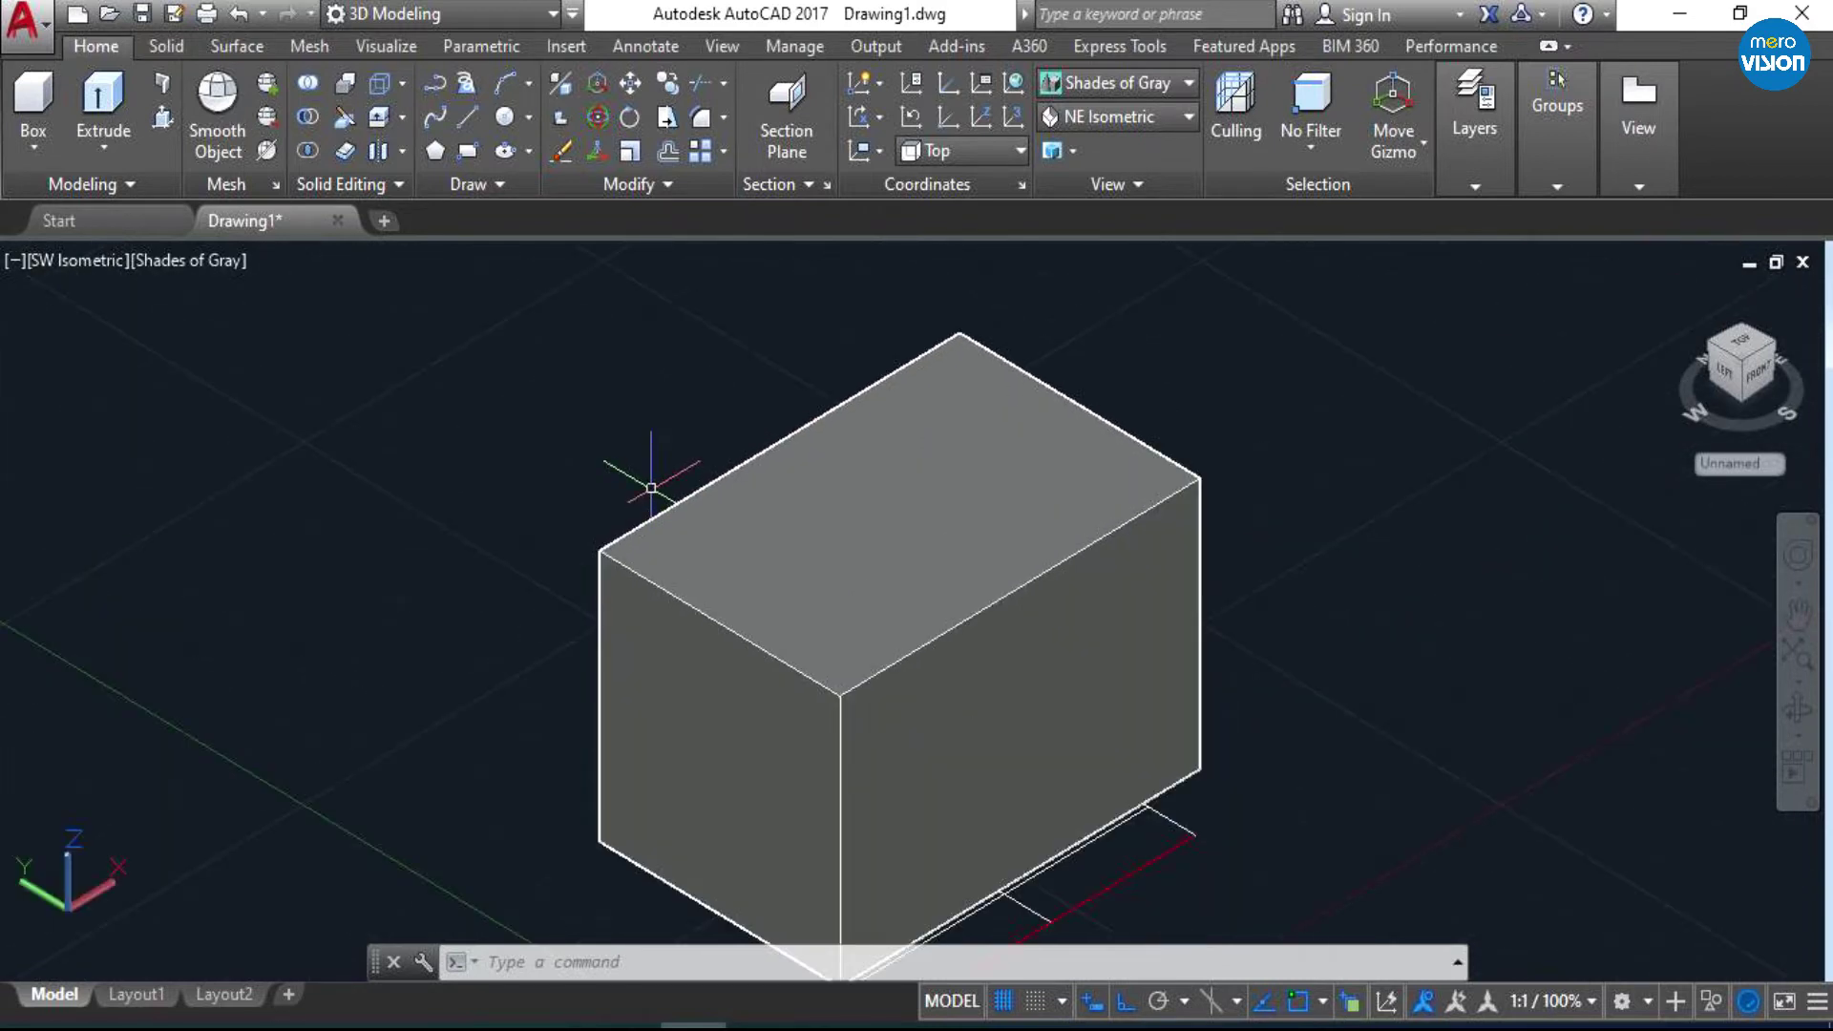
pyautogui.scroll(-4, 651, 487)
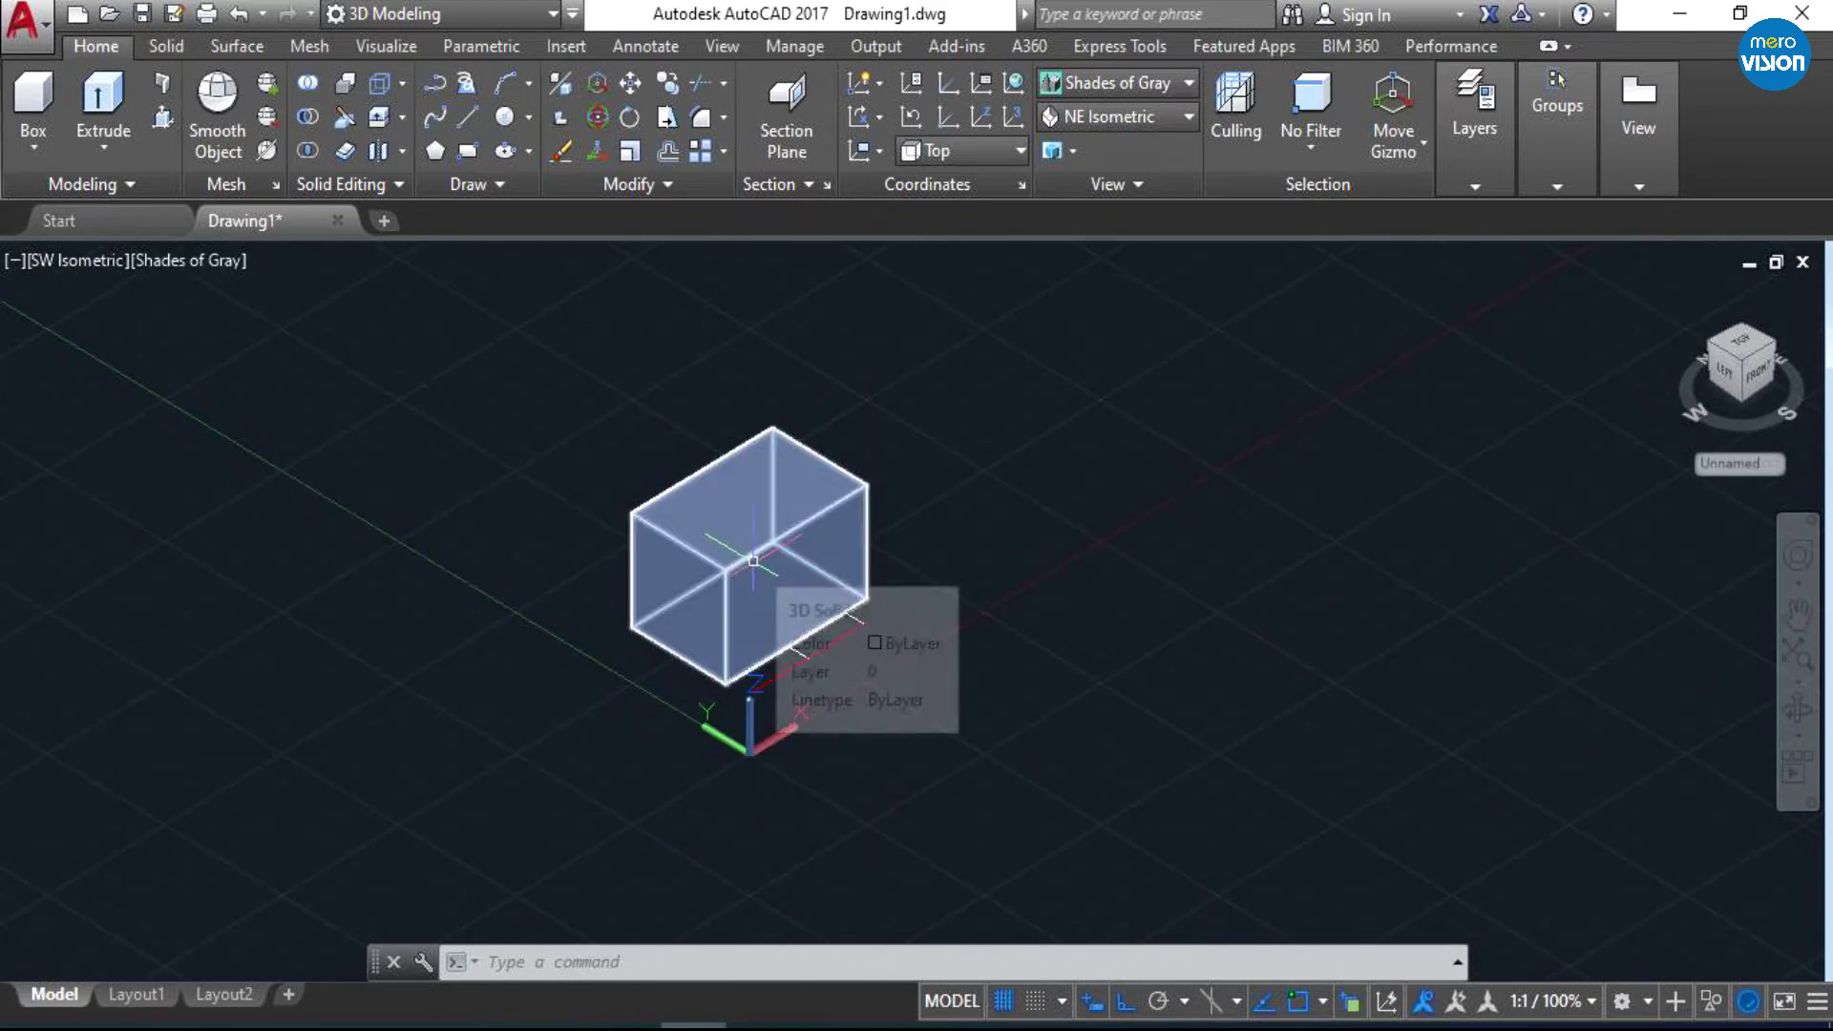
pyautogui.scroll(4, 753, 562)
pyautogui.scroll(-1, 753, 561)
pyautogui.scroll(1, 754, 561)
pyautogui.scroll(-2, 753, 562)
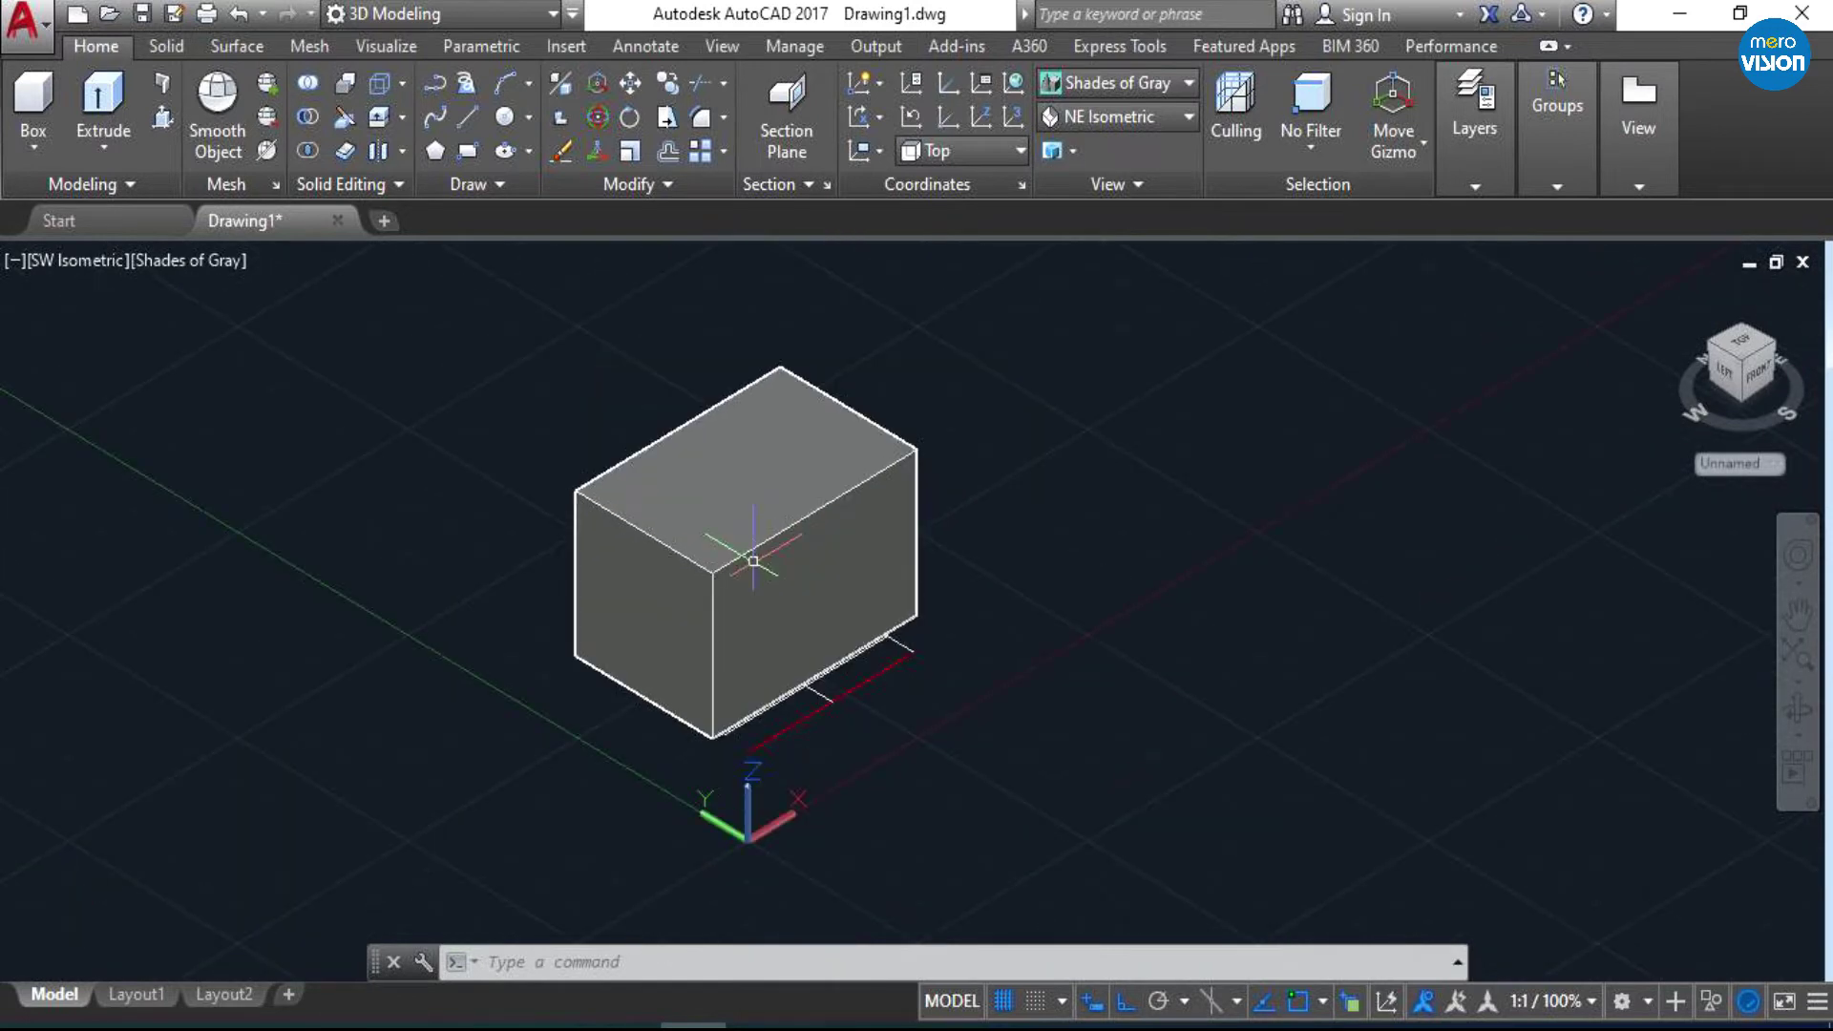
pyautogui.scroll(4, 753, 562)
pyautogui.scroll(2, 754, 561)
pyautogui.scroll(3, 753, 562)
pyautogui.scroll(-4, 753, 562)
pyautogui.scroll(-5, 753, 561)
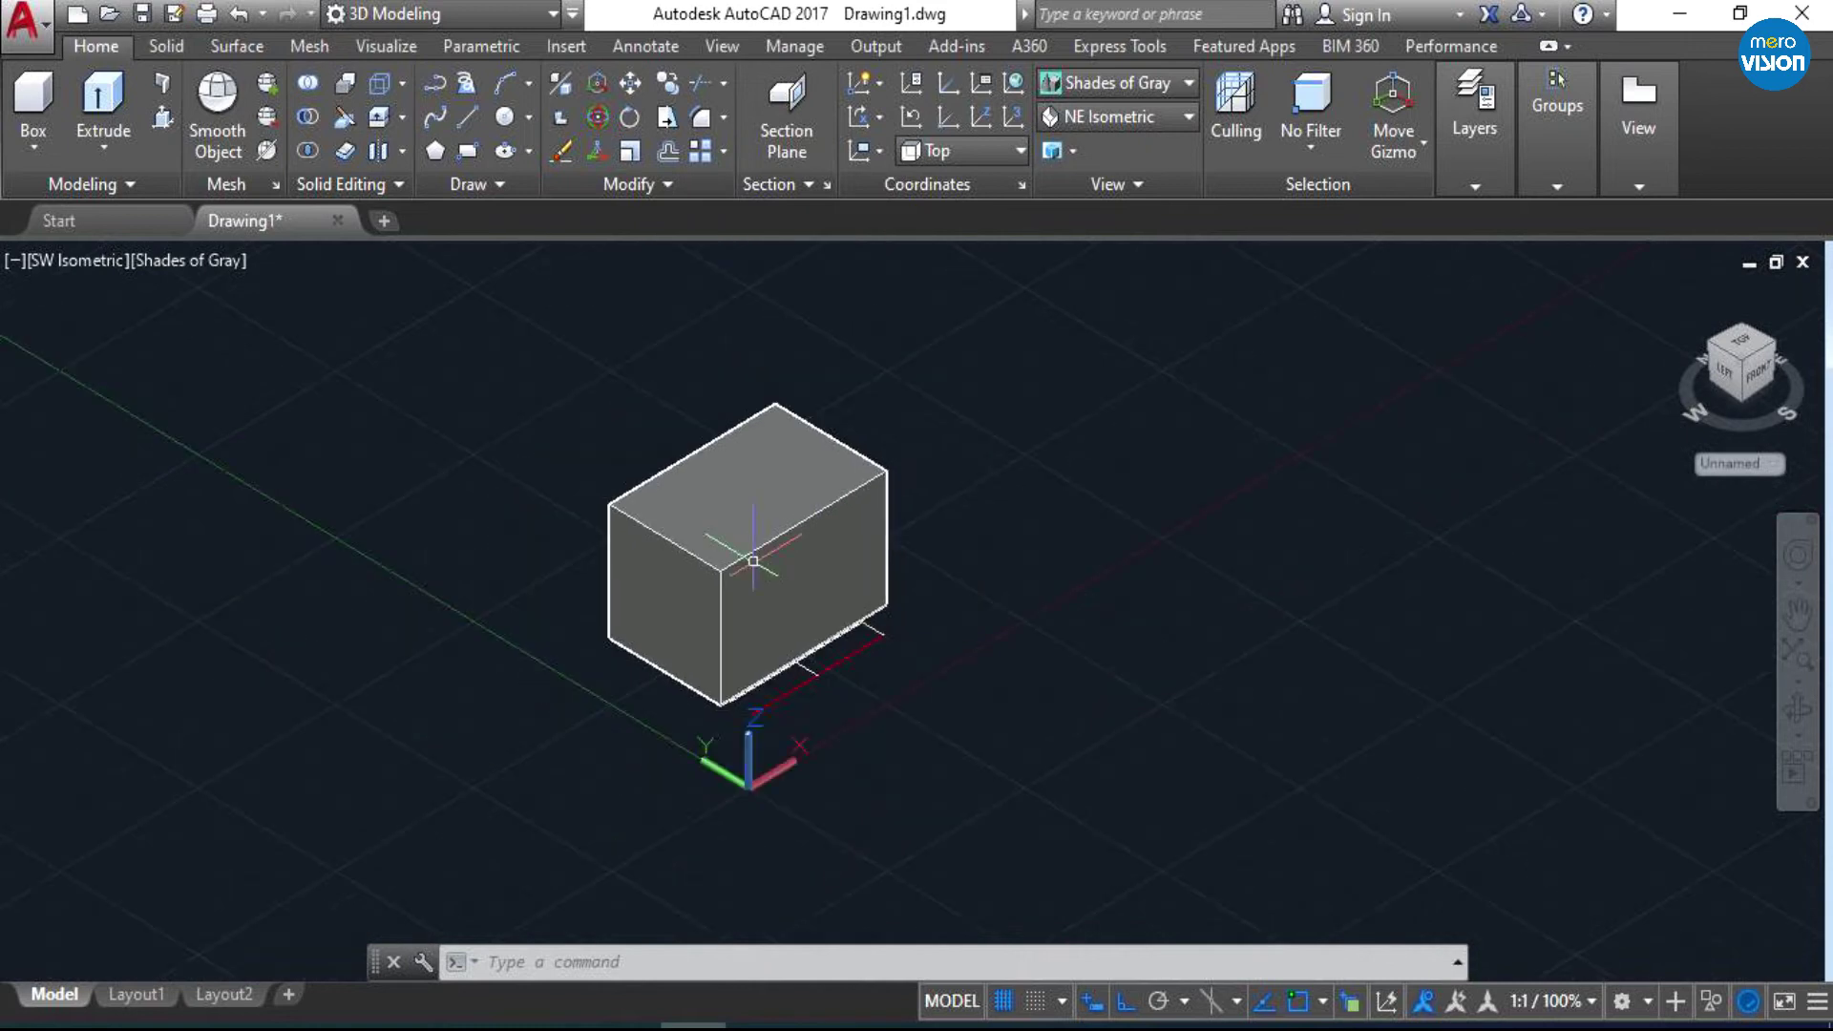
# - Select the box and bring up the drawing area's pan/zoom shortcut menu
pyautogui.click(748, 512)
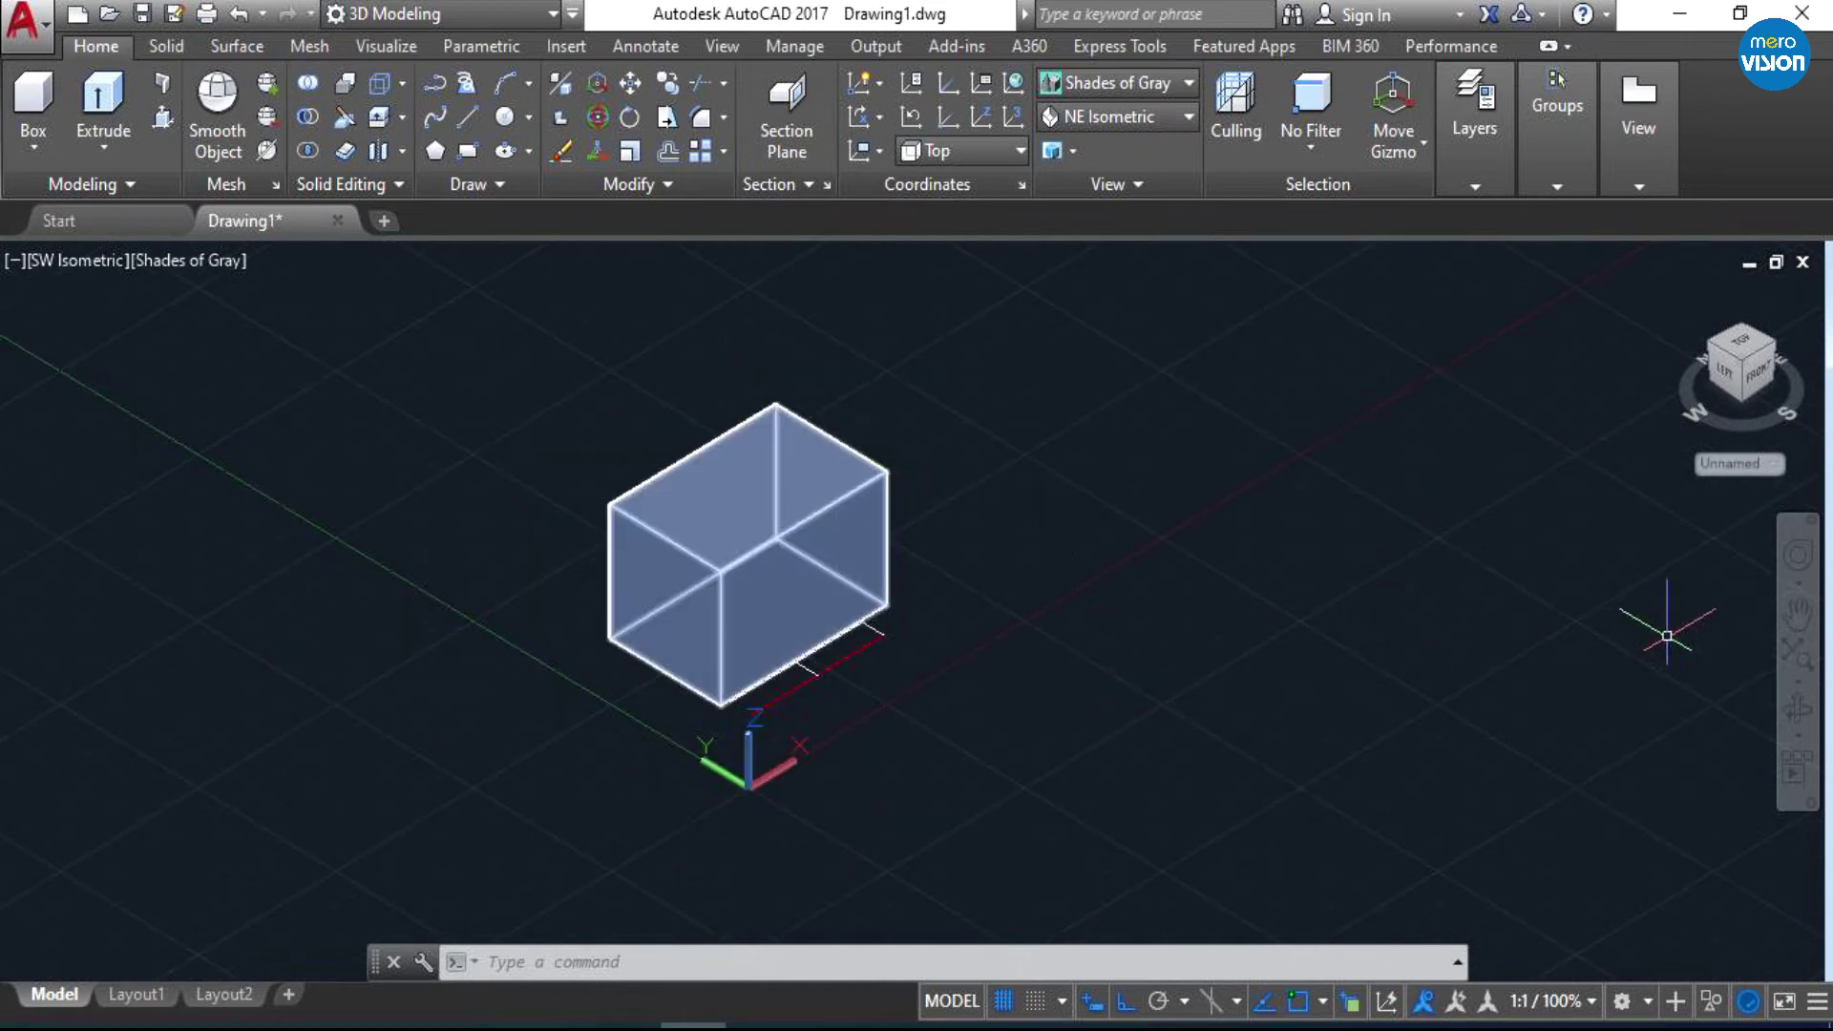
pyautogui.rightClick(923, 468)
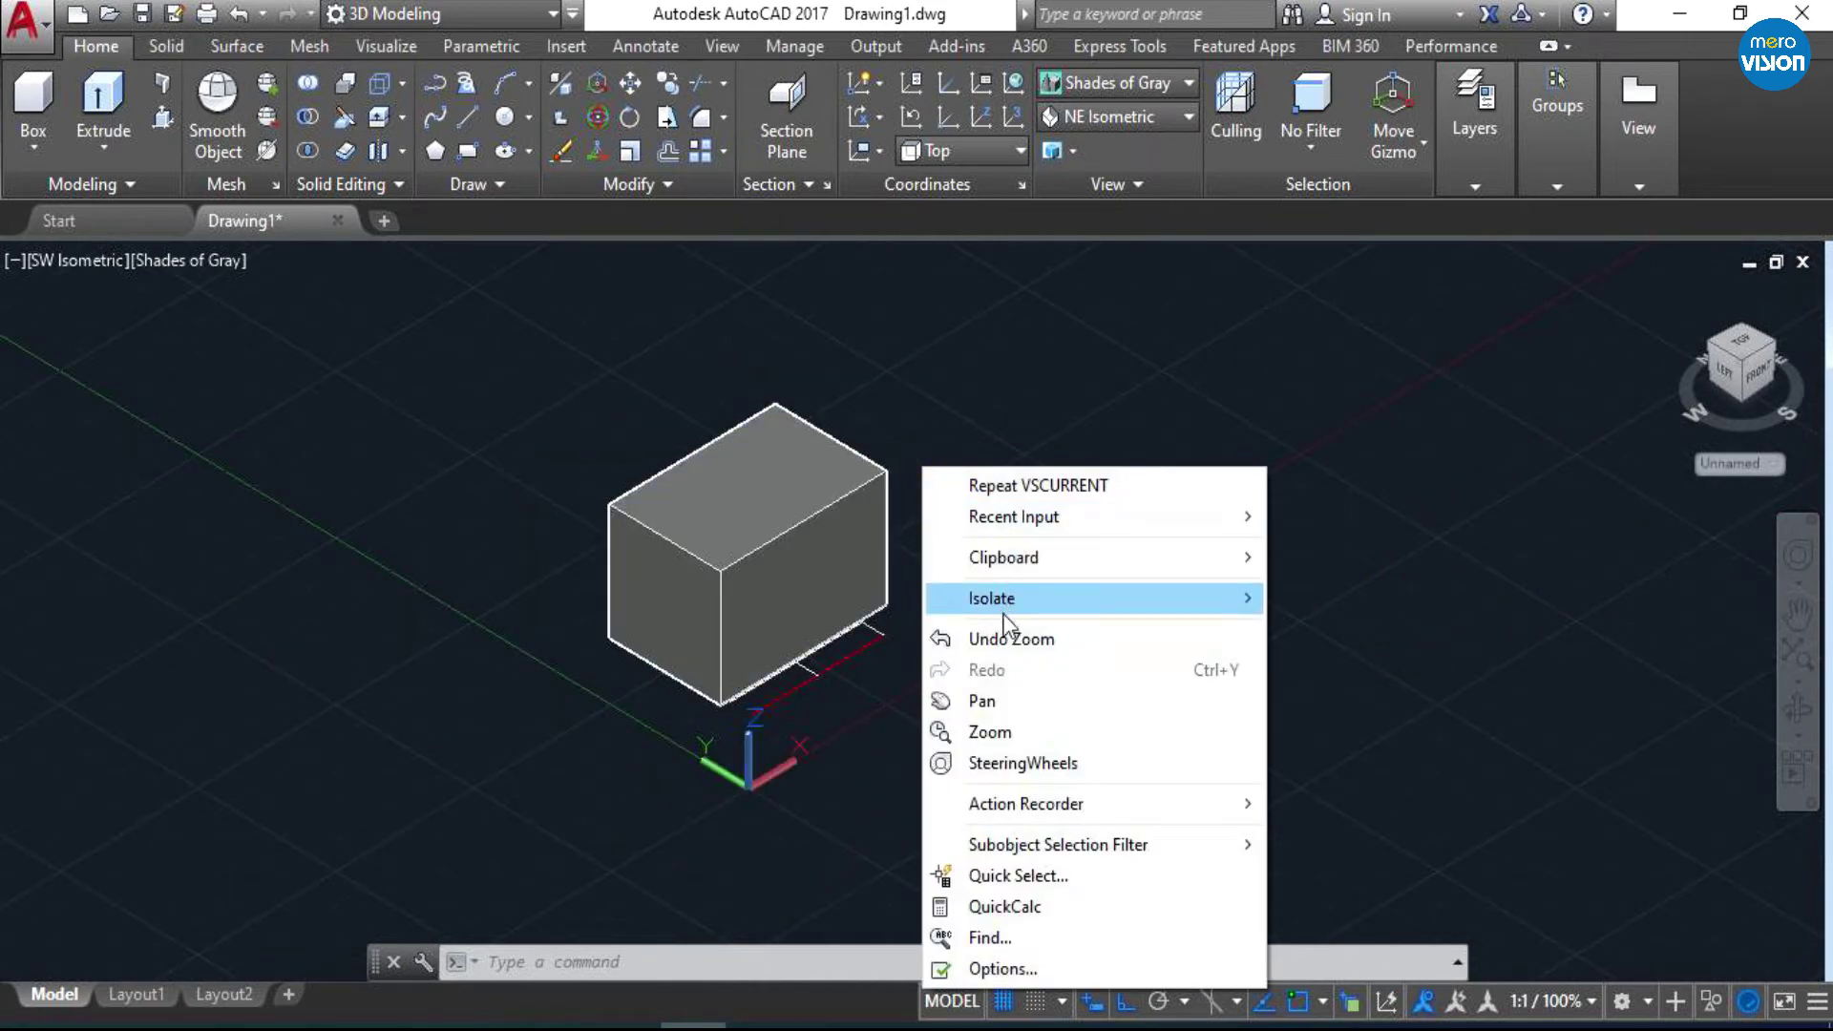
pyautogui.click(886, 380)
pyautogui.rightClick(886, 380)
pyautogui.click(877, 361)
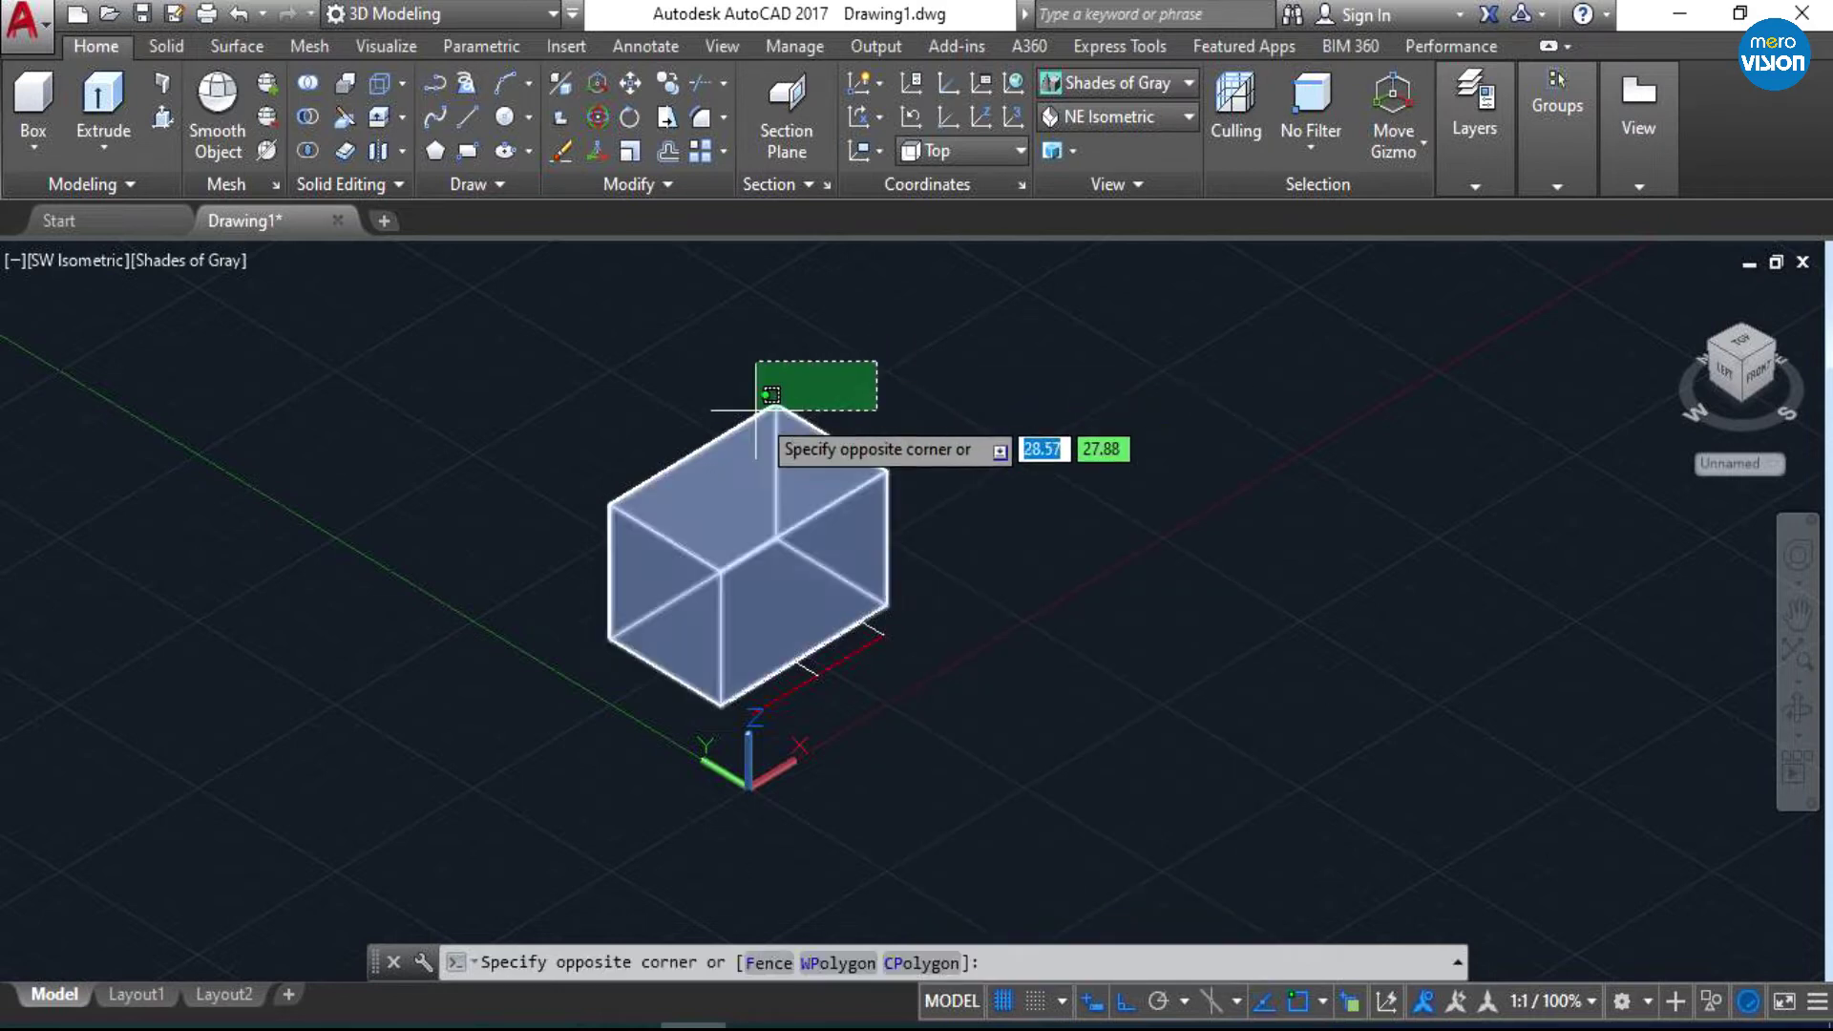
pyautogui.scroll(2, 893, 377)
pyautogui.click(907, 387)
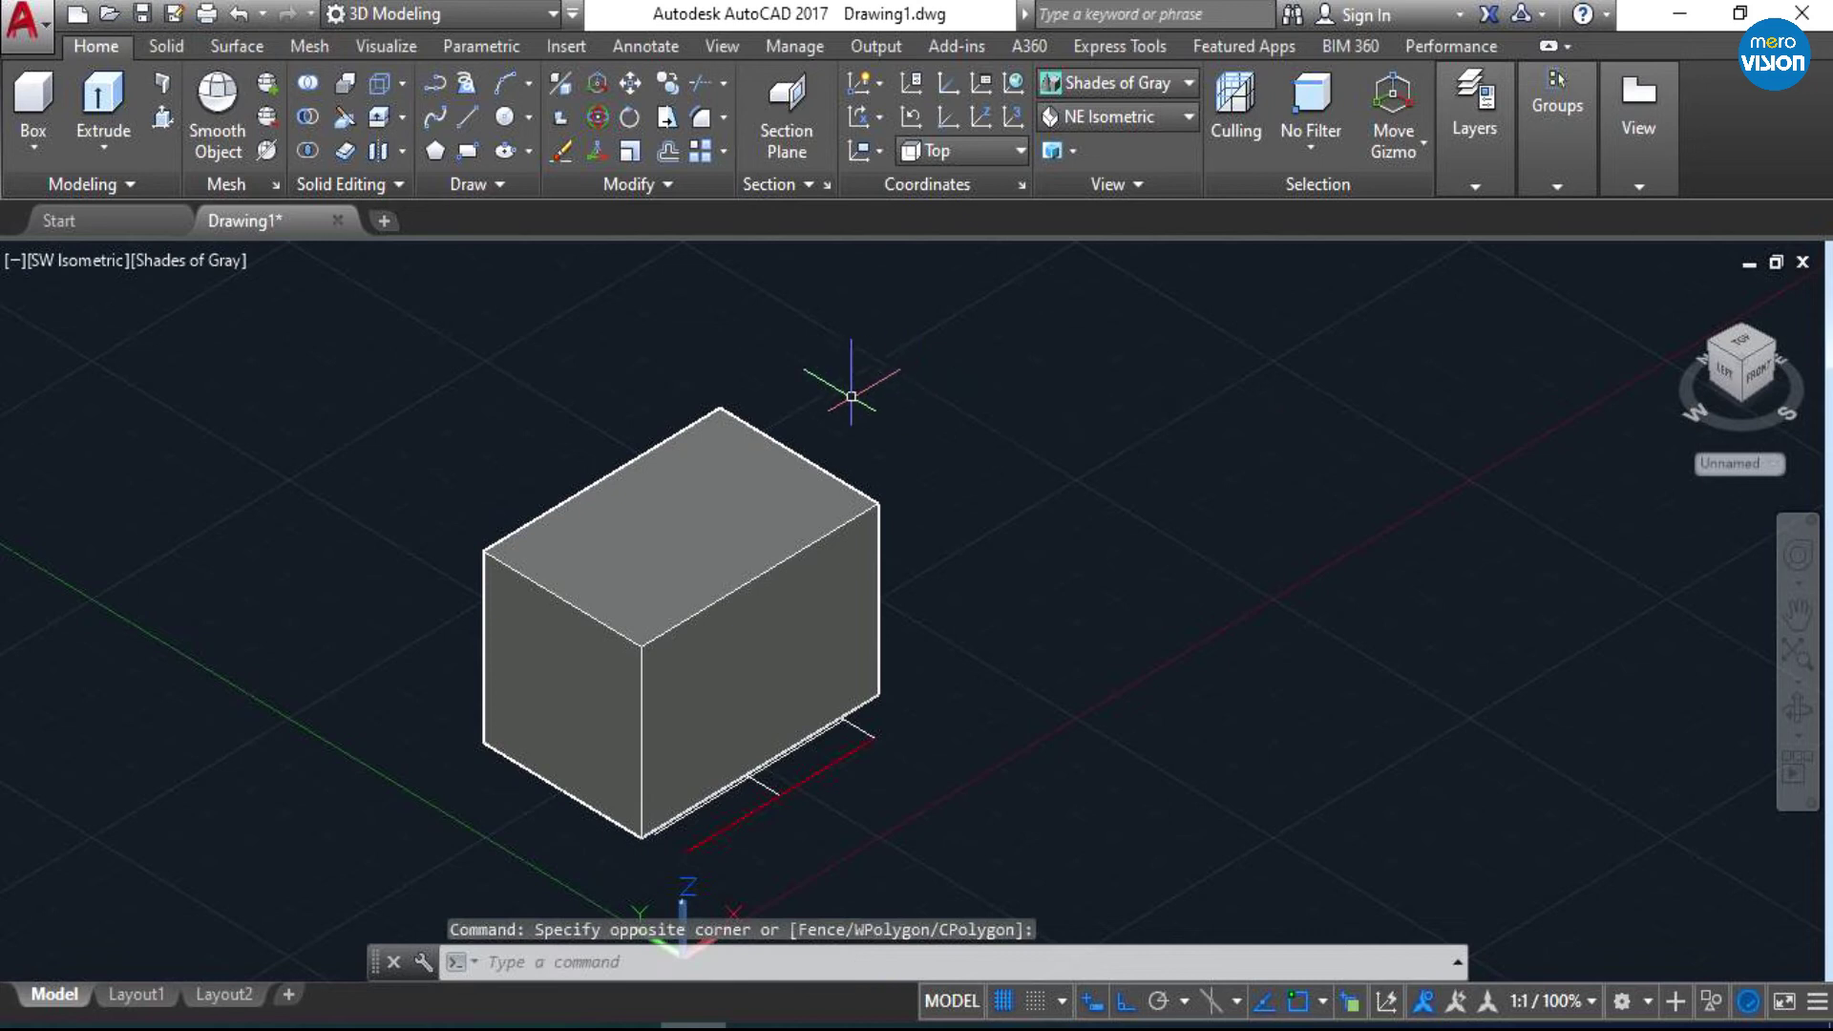
pyautogui.scroll(-2, 851, 395)
pyautogui.rightClick(898, 423)
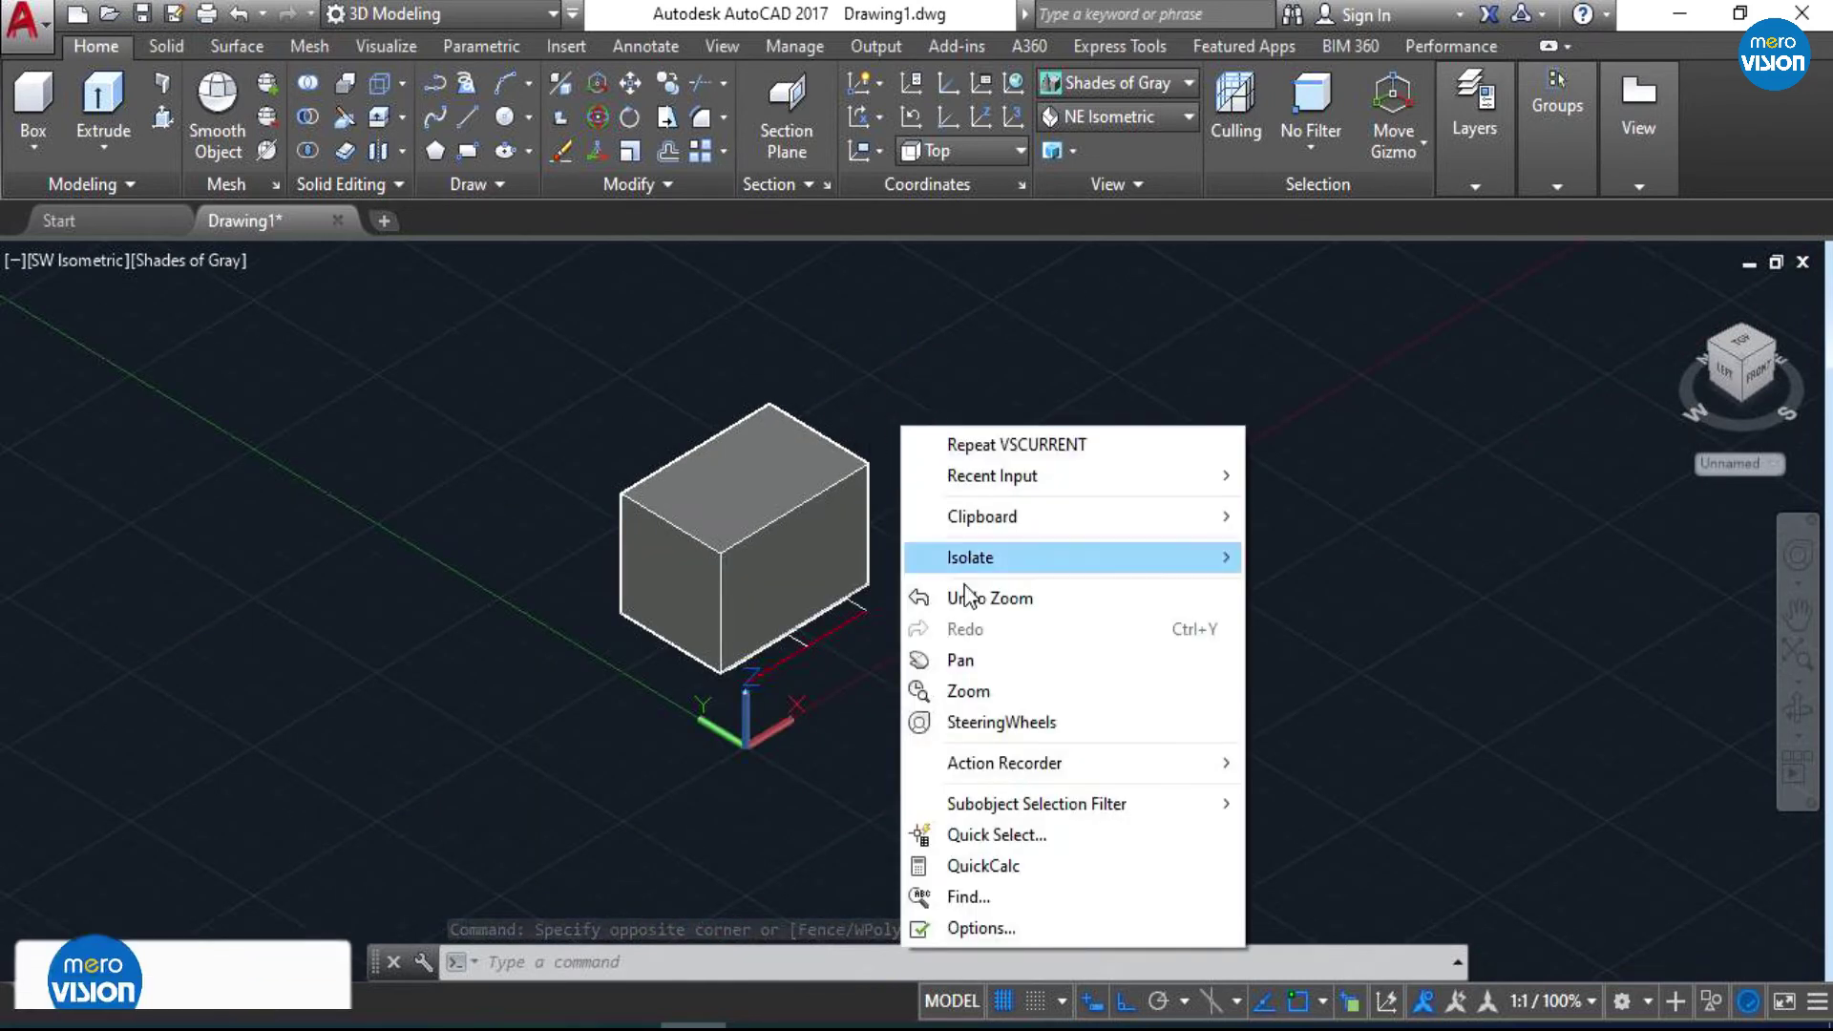
# - Pan the view, dragging the box down-left and then back up-right
pyautogui.click(936, 659)
pyautogui.moveTo(924, 442)
pyautogui.mouseDown()
pyautogui.moveTo(818, 480)
pyautogui.moveTo(663, 720)
pyautogui.mouseUp()
pyautogui.moveTo(806, 564)
pyautogui.mouseDown()
pyautogui.moveTo(723, 501)
pyautogui.moveTo(716, 393)
pyautogui.moveTo(789, 491)
pyautogui.moveTo(584, 573)
pyautogui.moveTo(597, 561)
pyautogui.mouseUp()
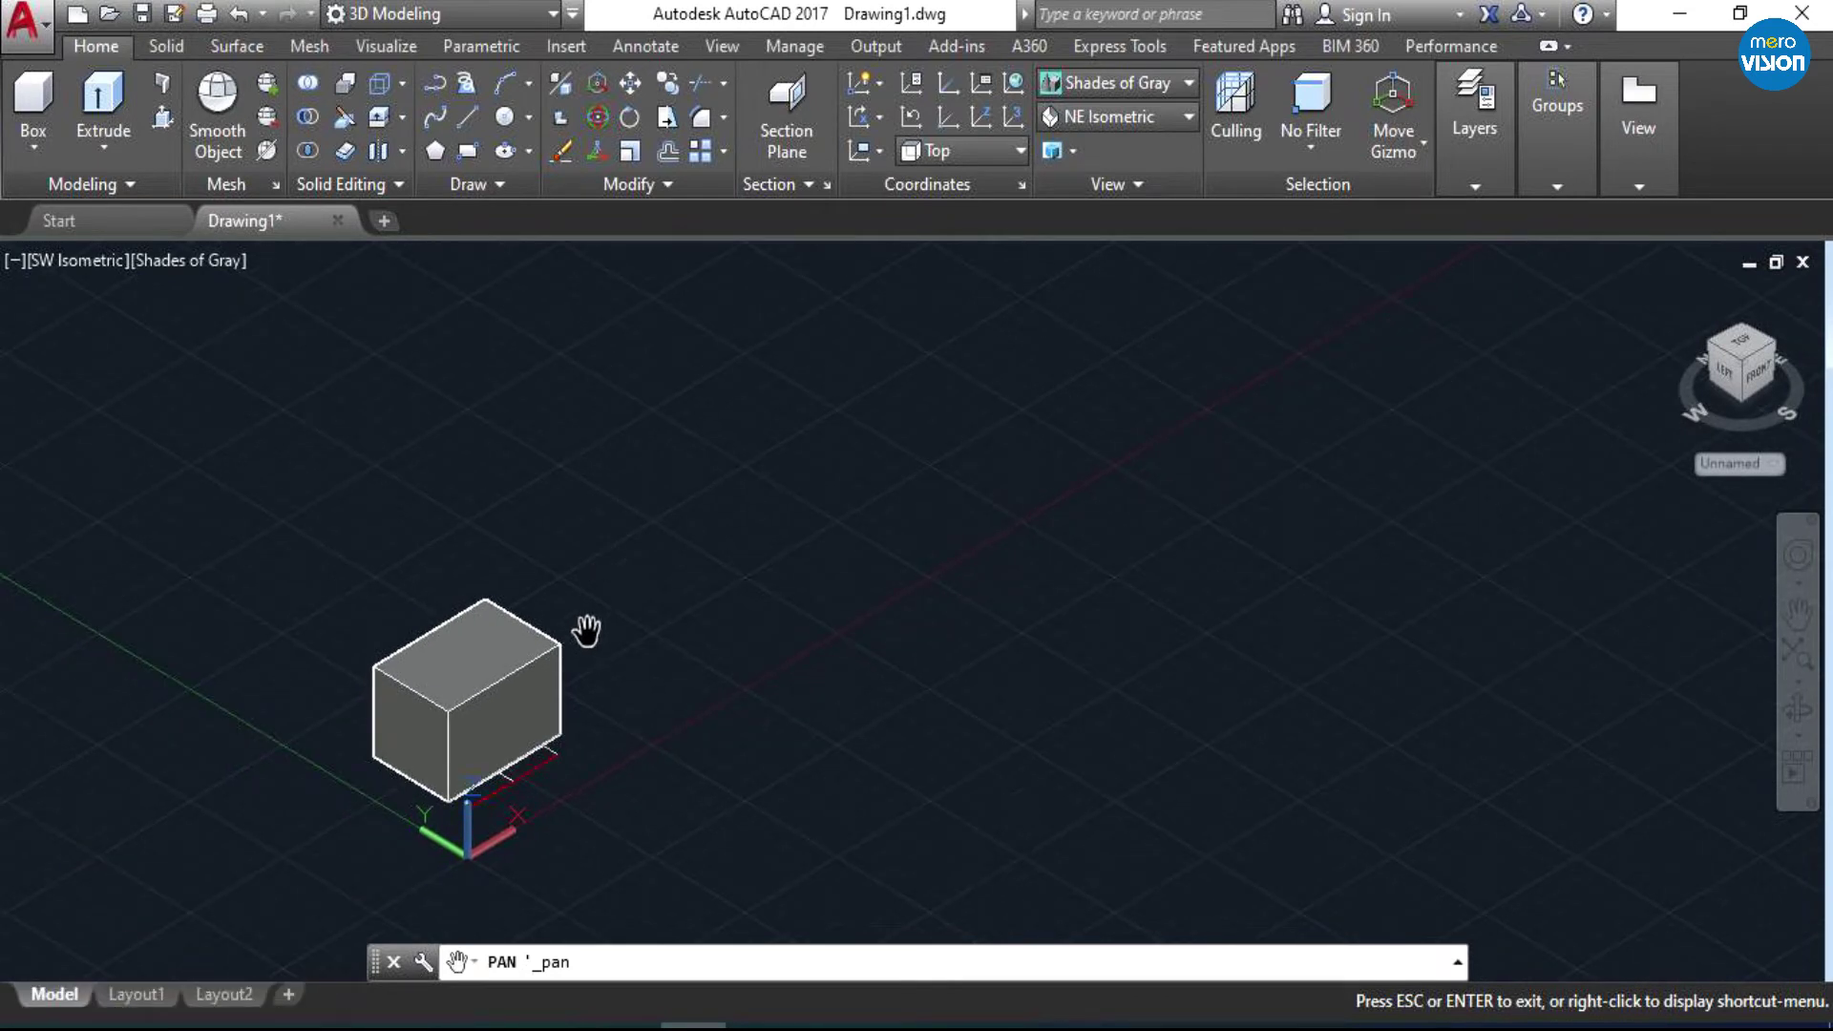
pyautogui.moveTo(587, 632); pyautogui.dragTo(622, 578)
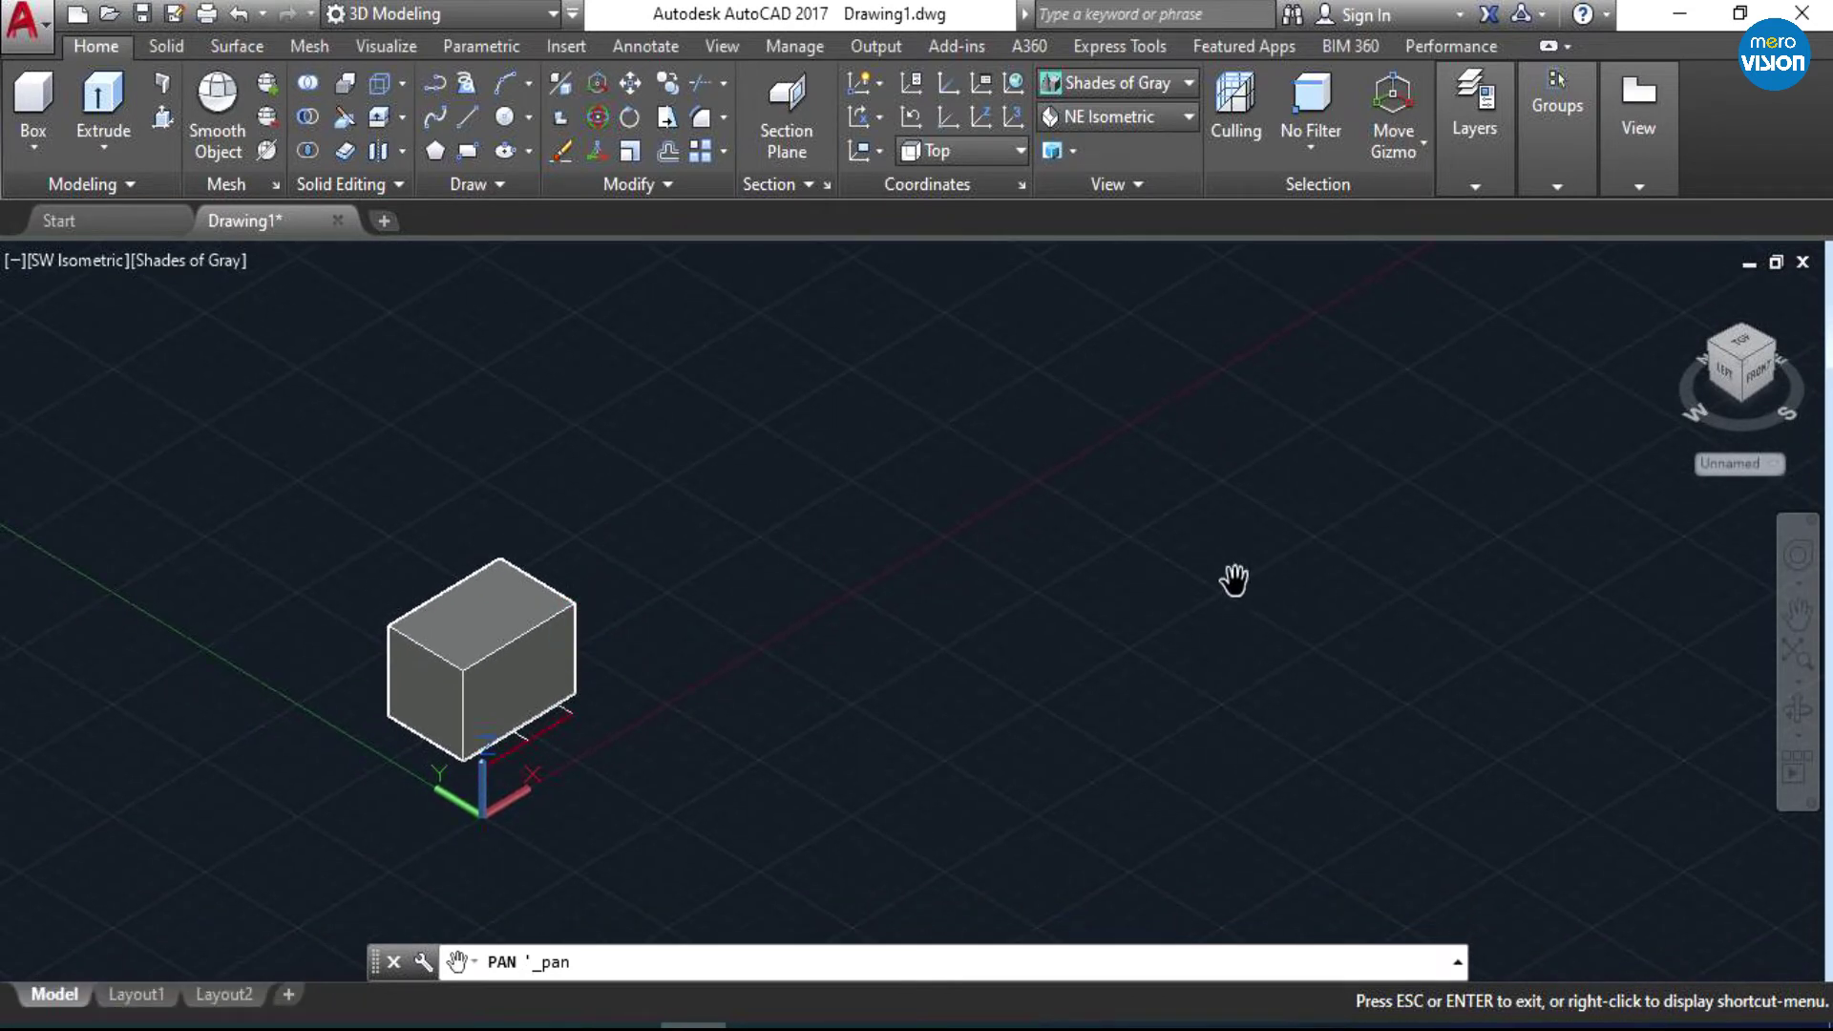
pyautogui.press('Escape')
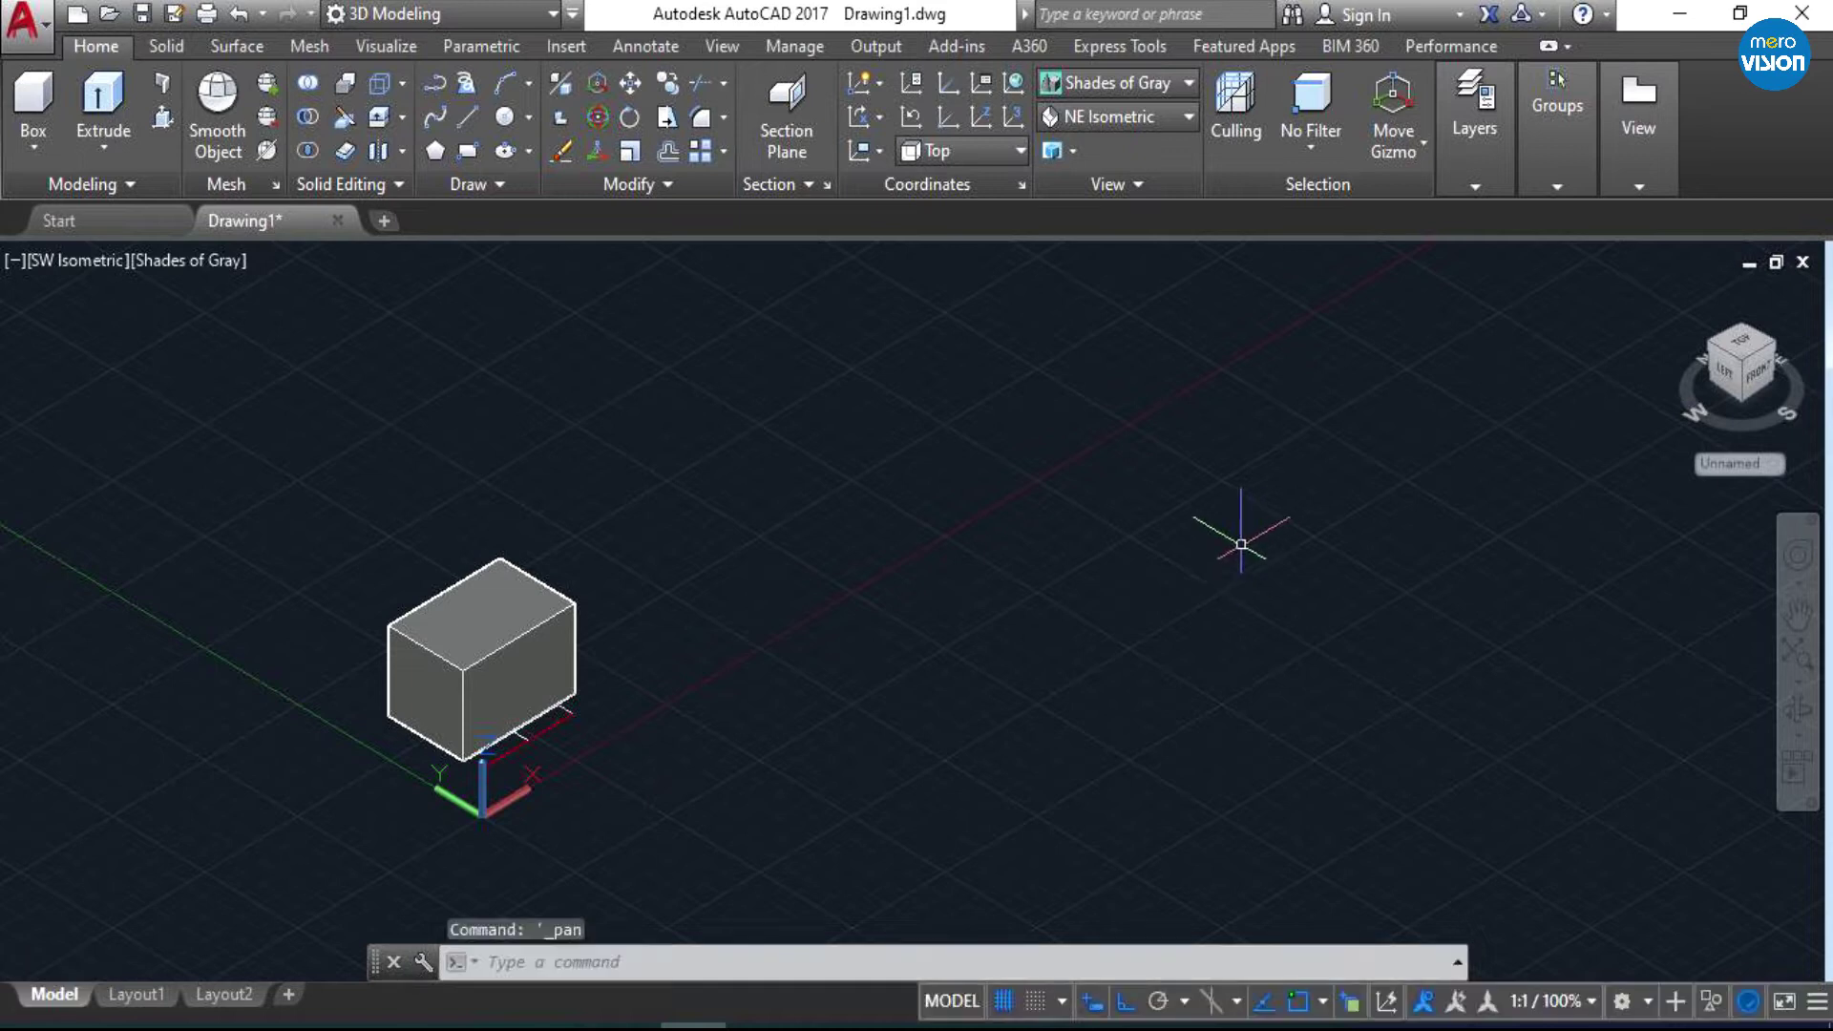
# - Clear stray empty selection windows and cancel an accidental Line command
pyautogui.click(948, 538)
pyautogui.click(1043, 593)
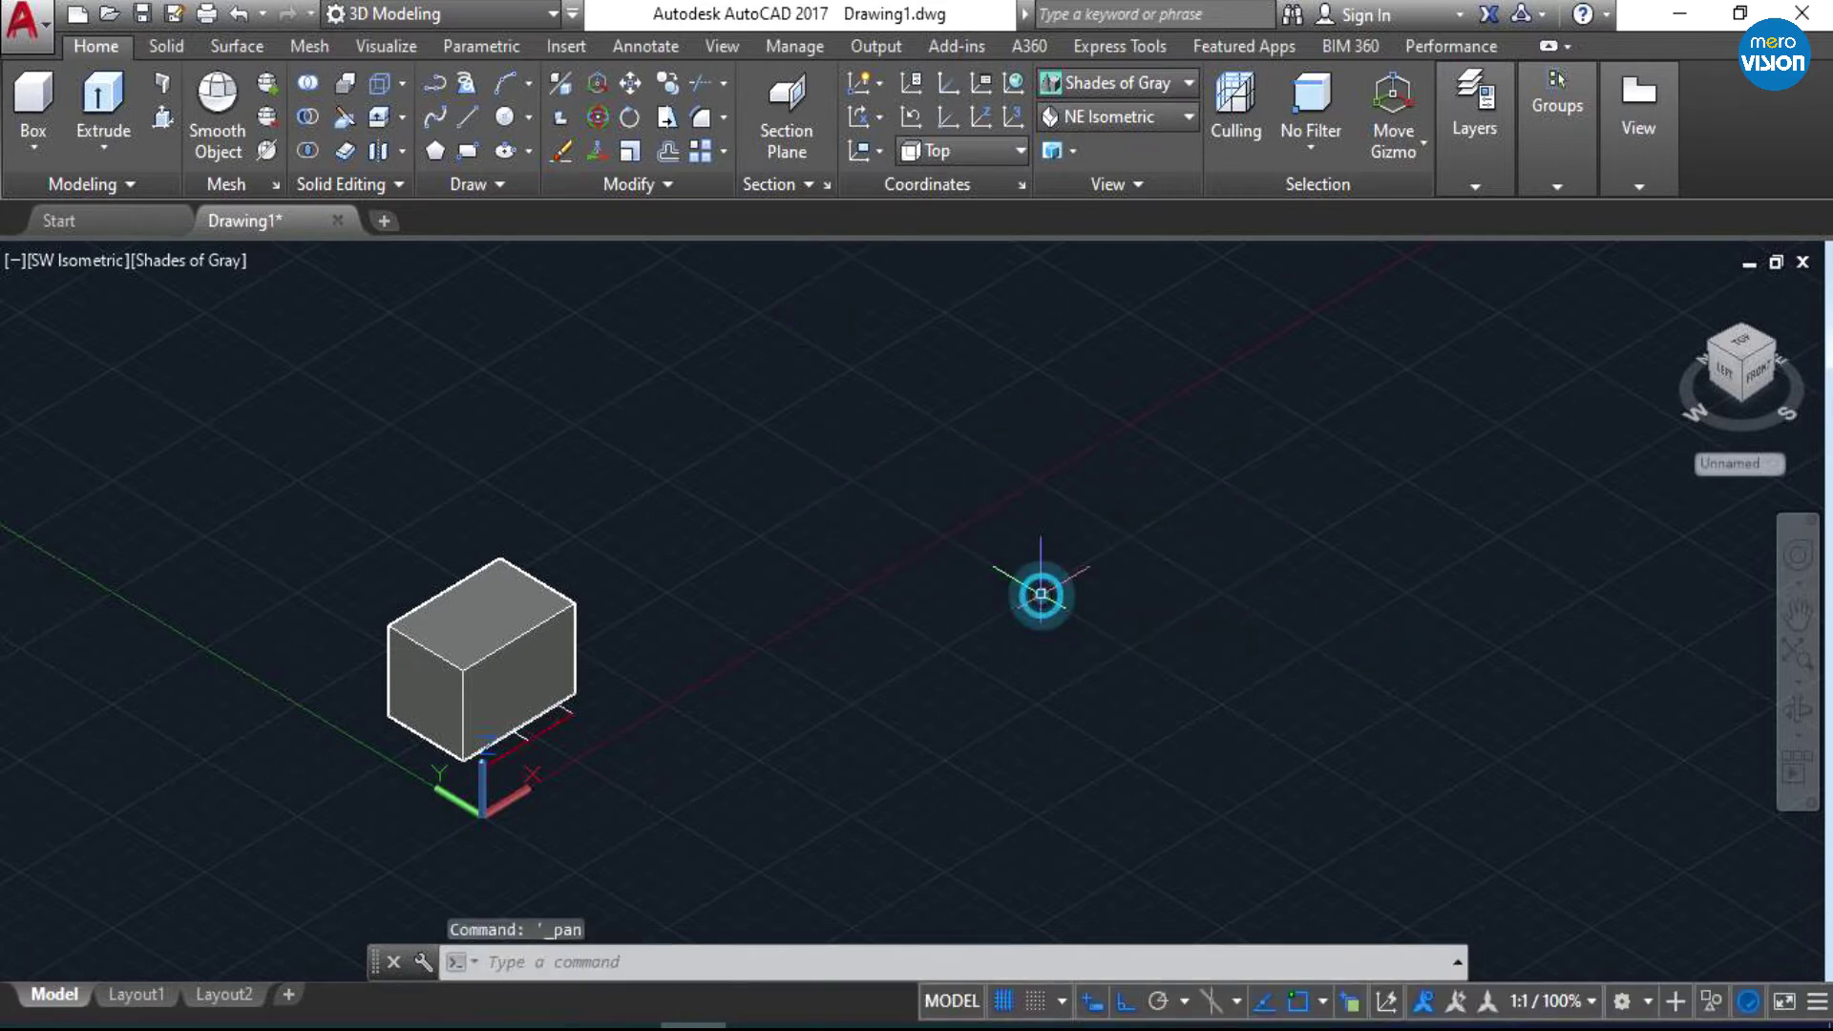
pyautogui.click(477, 128)
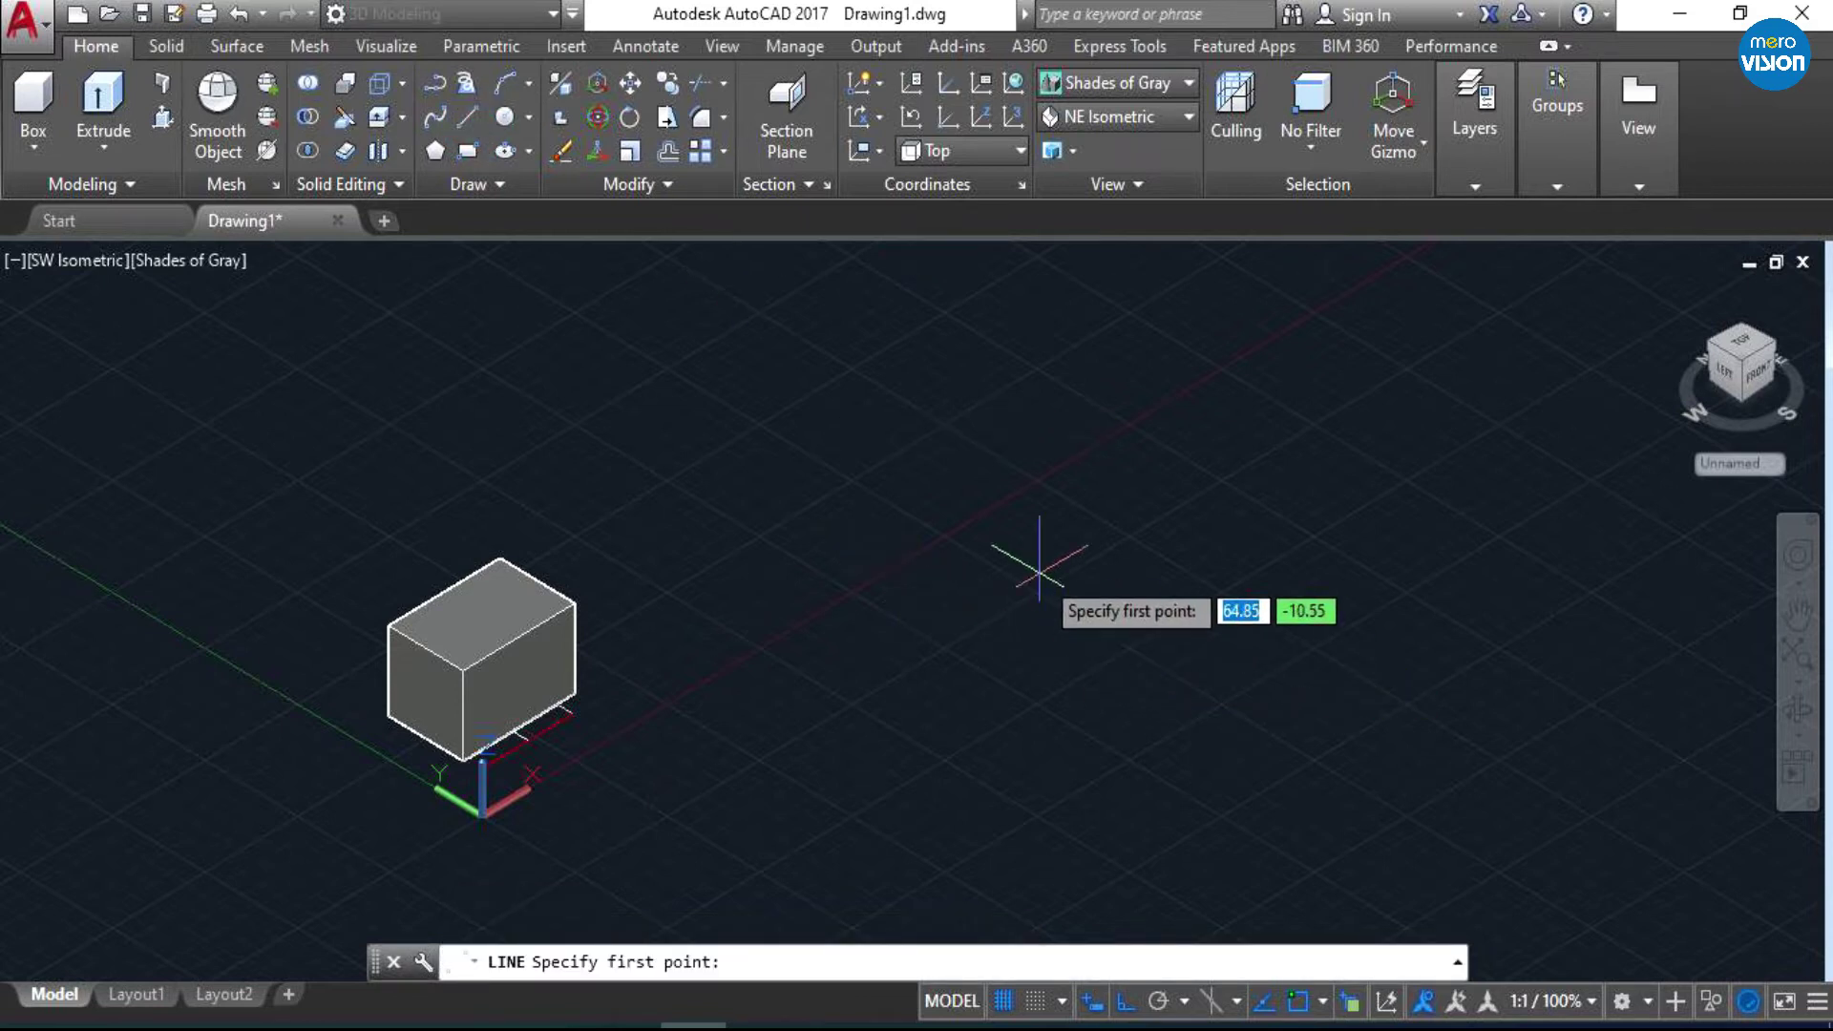
pyautogui.press('Escape')
pyautogui.click(868, 417)
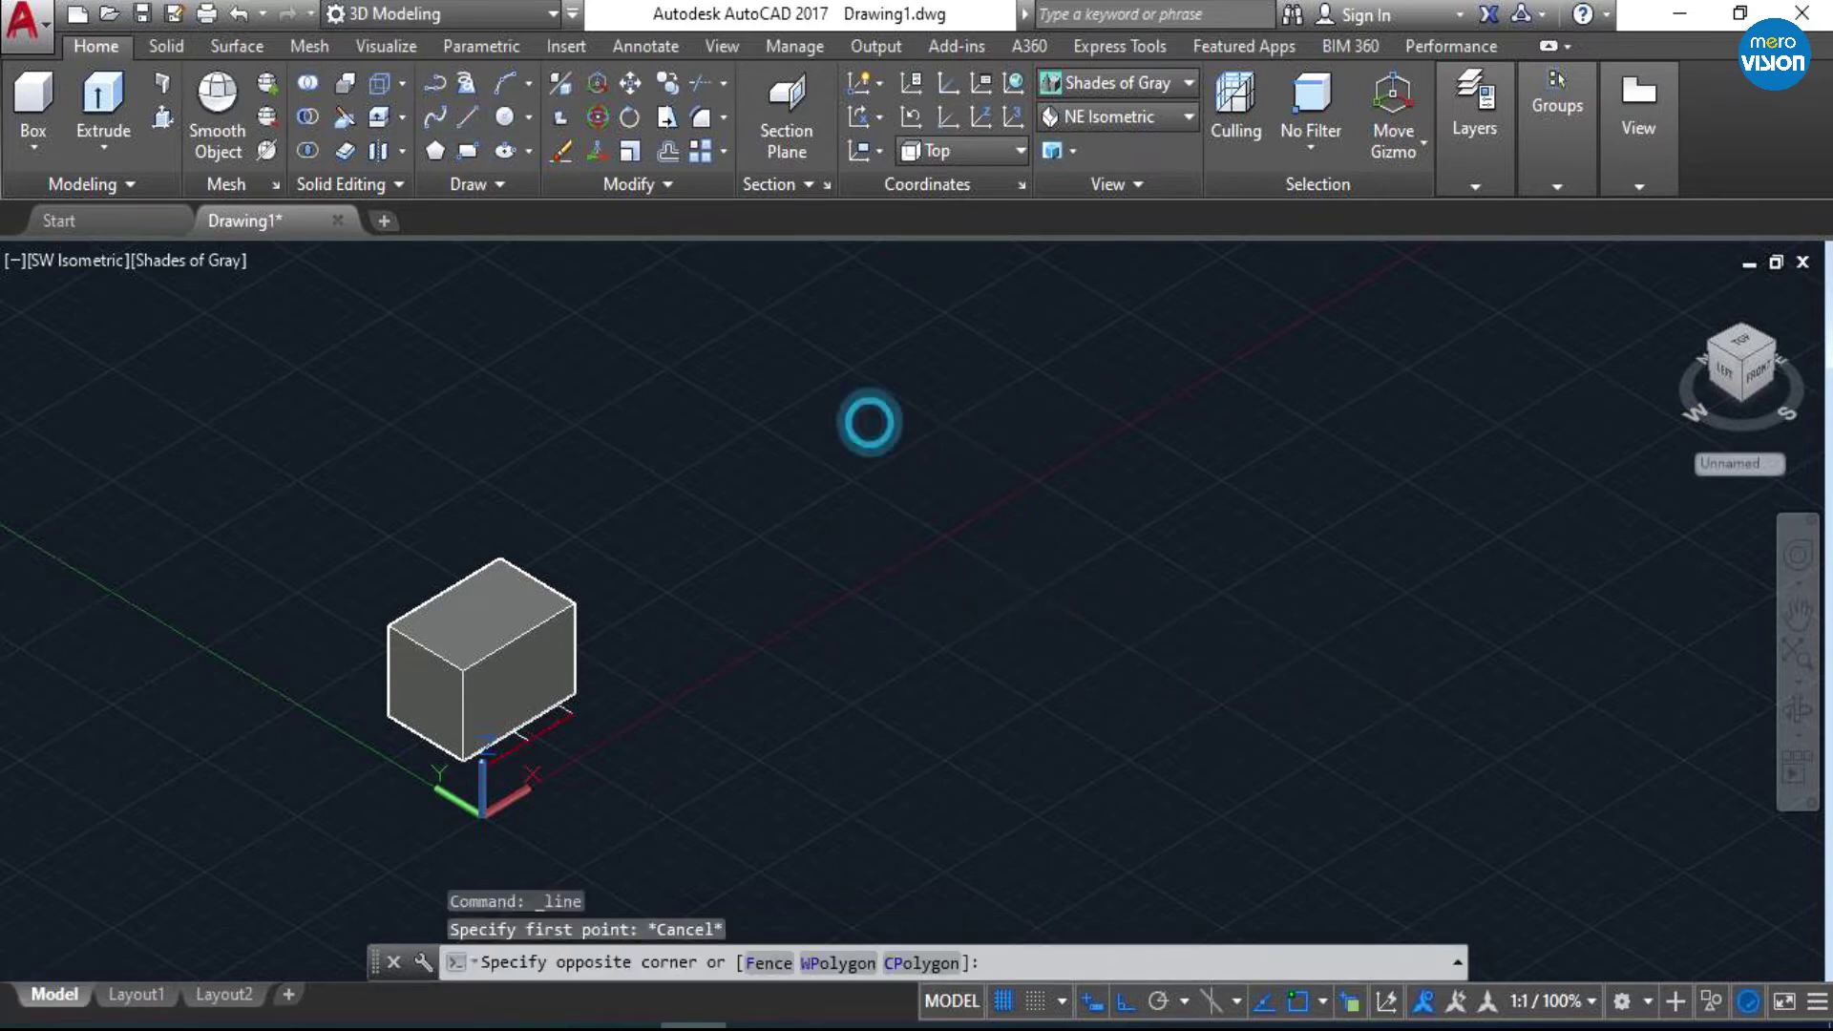
pyautogui.click(1044, 525)
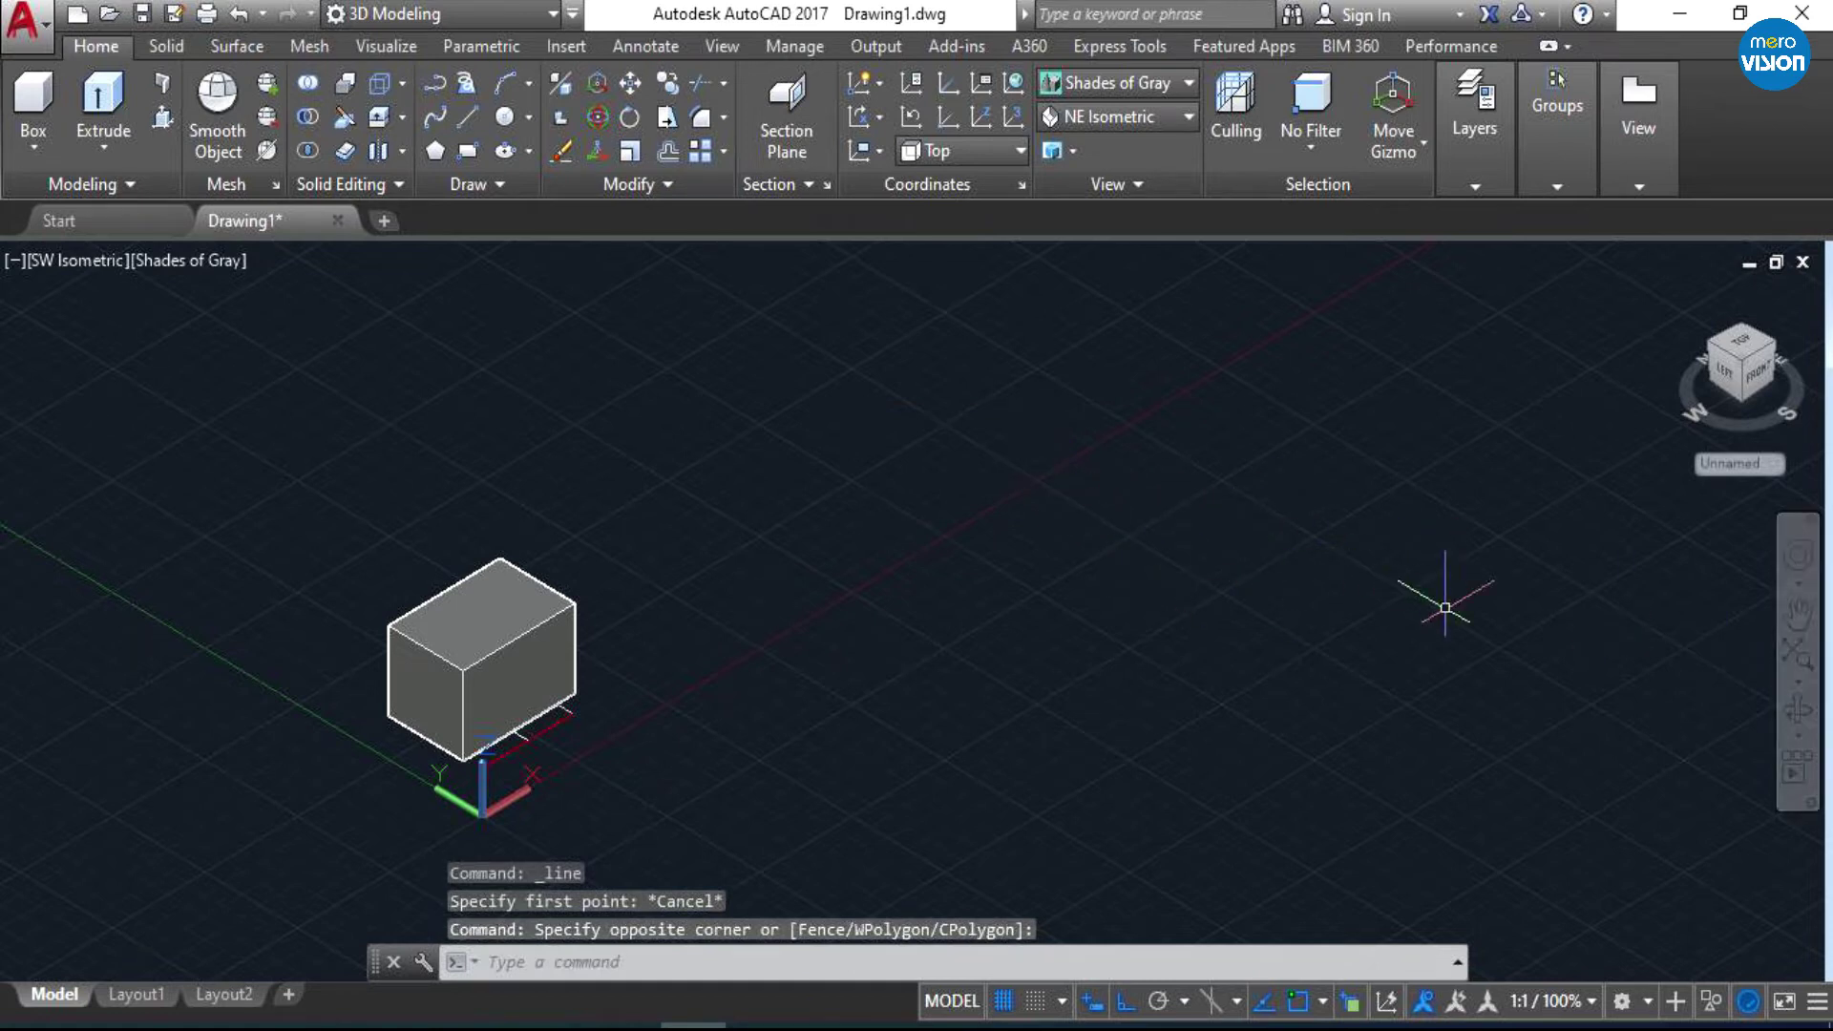
# - Pan the box slightly up and to the right, then adjust the zoom
pyautogui.click(1797, 619)
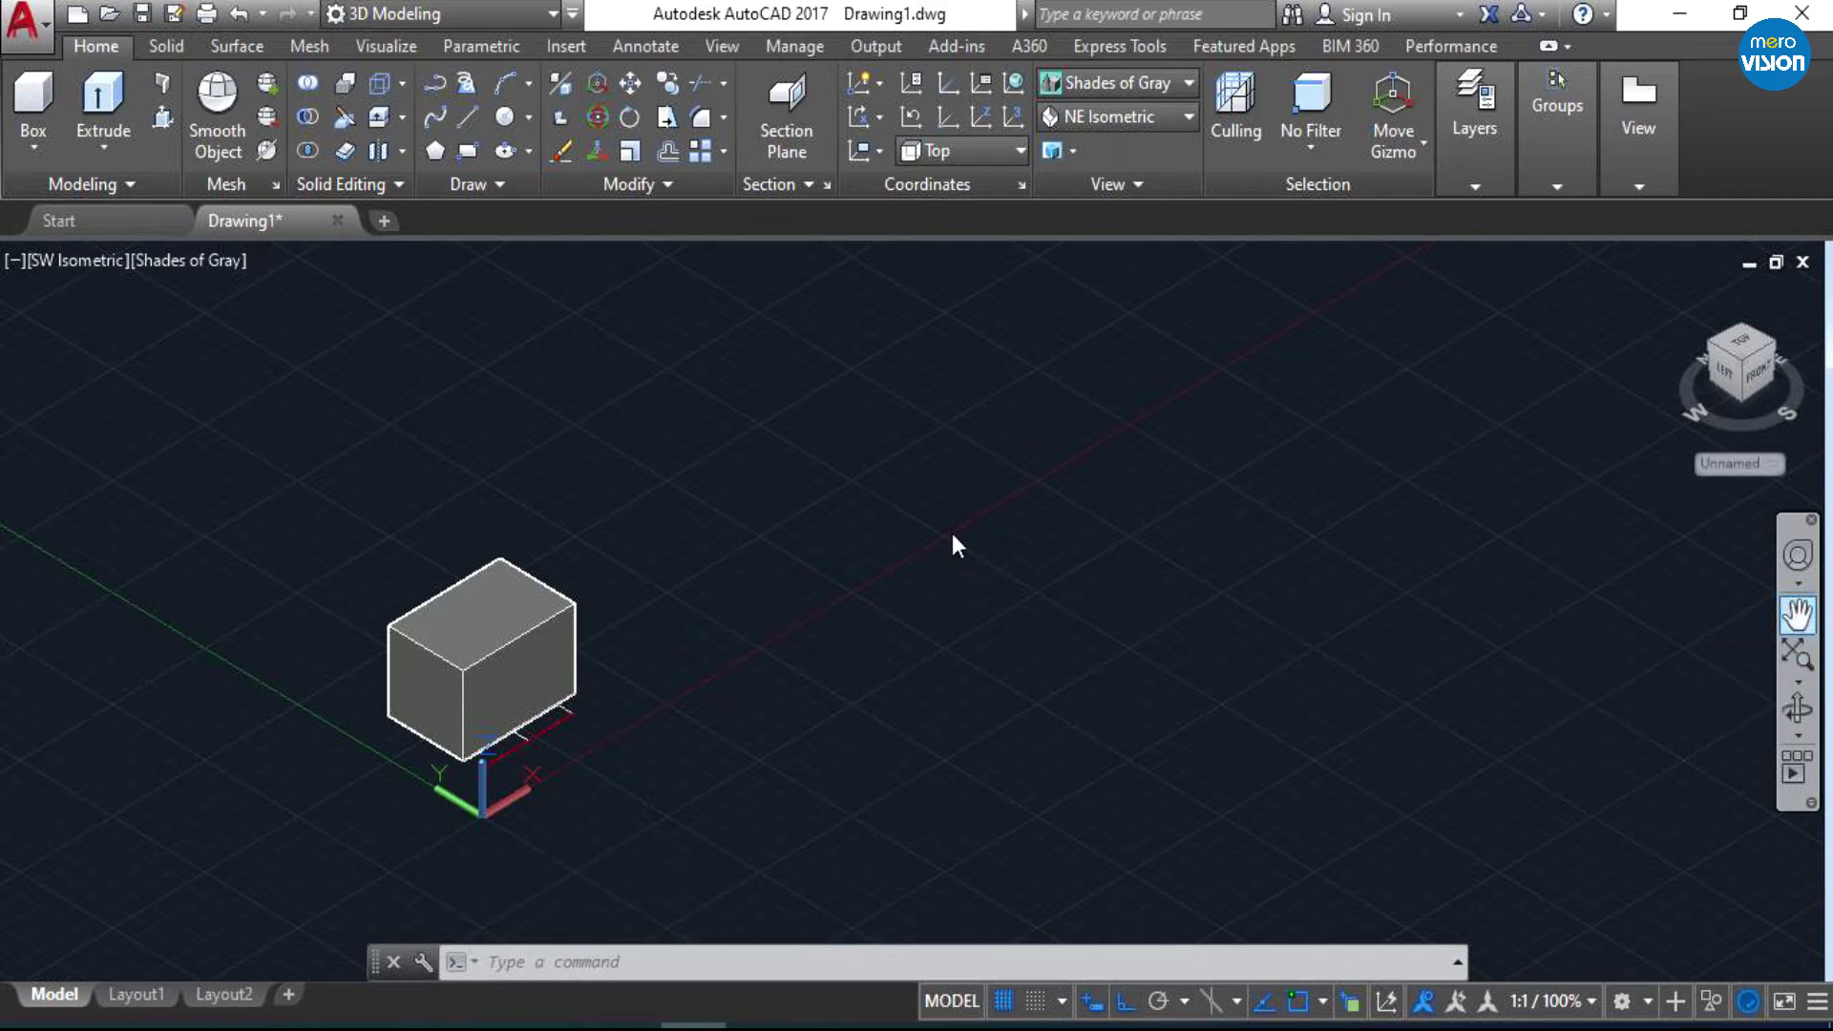
pyautogui.moveTo(668, 657); pyautogui.dragTo(729, 643)
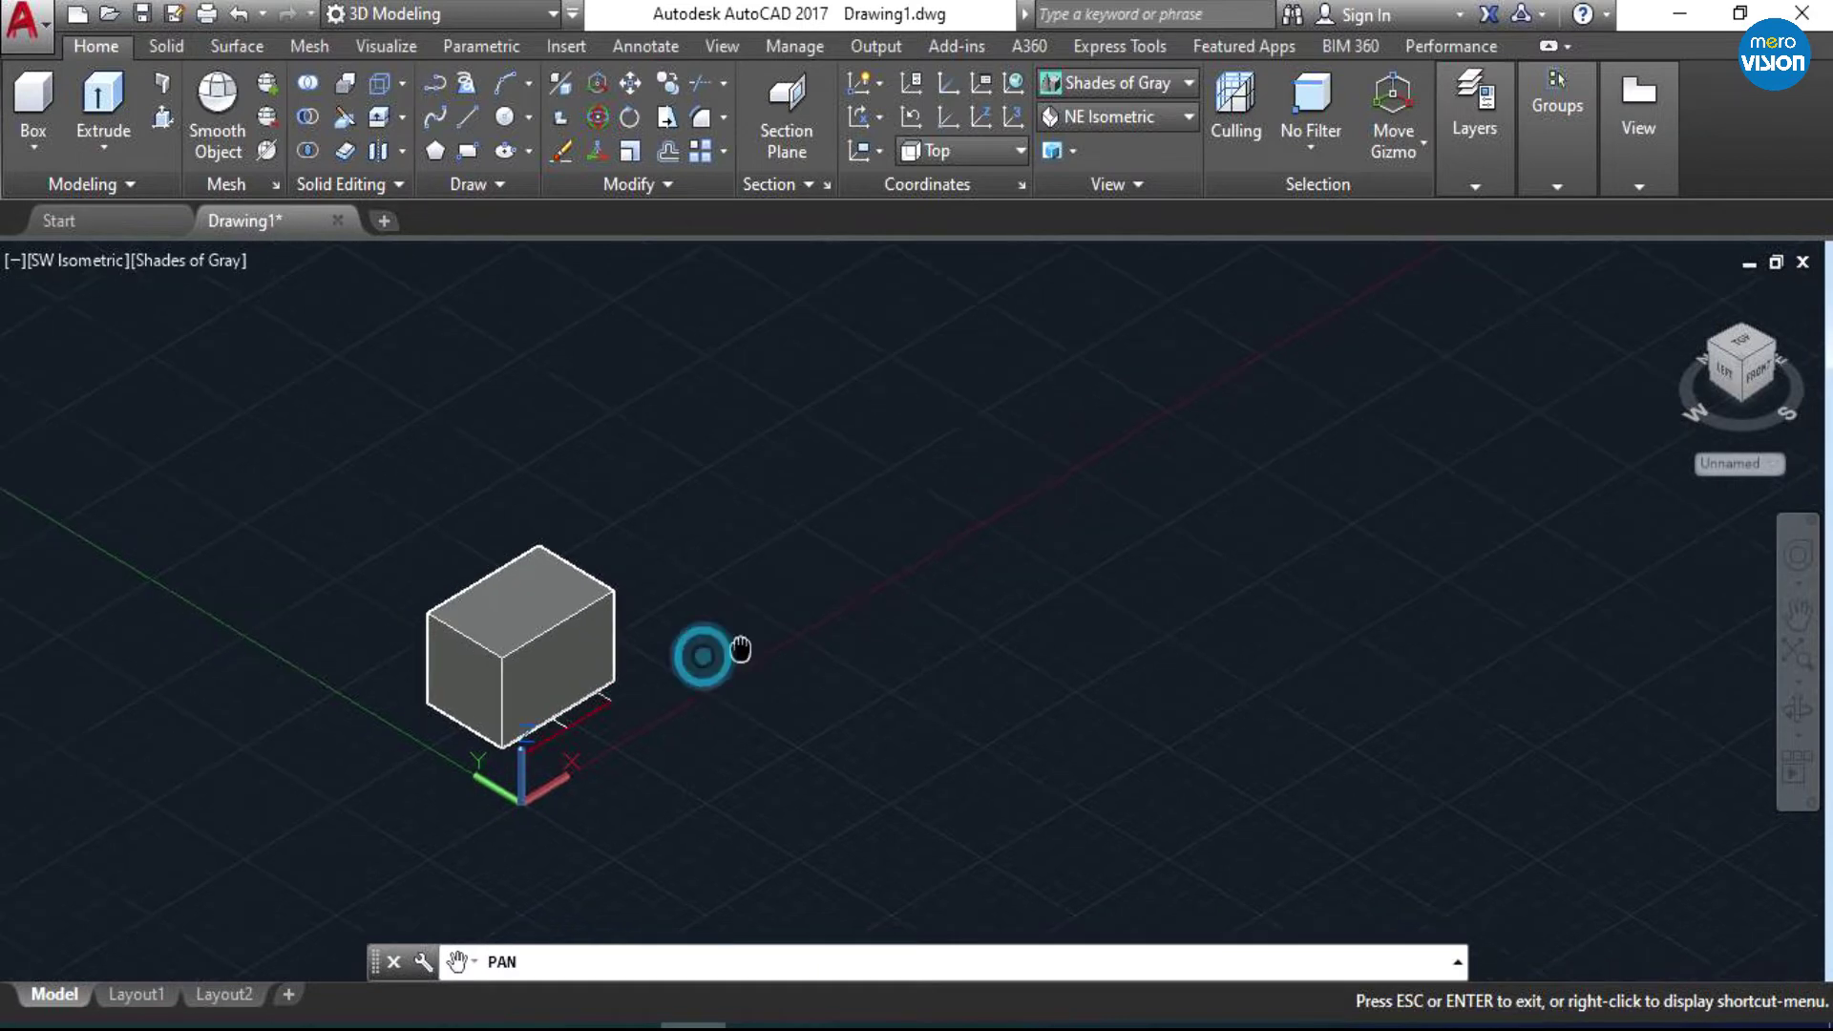
pyautogui.press('Escape')
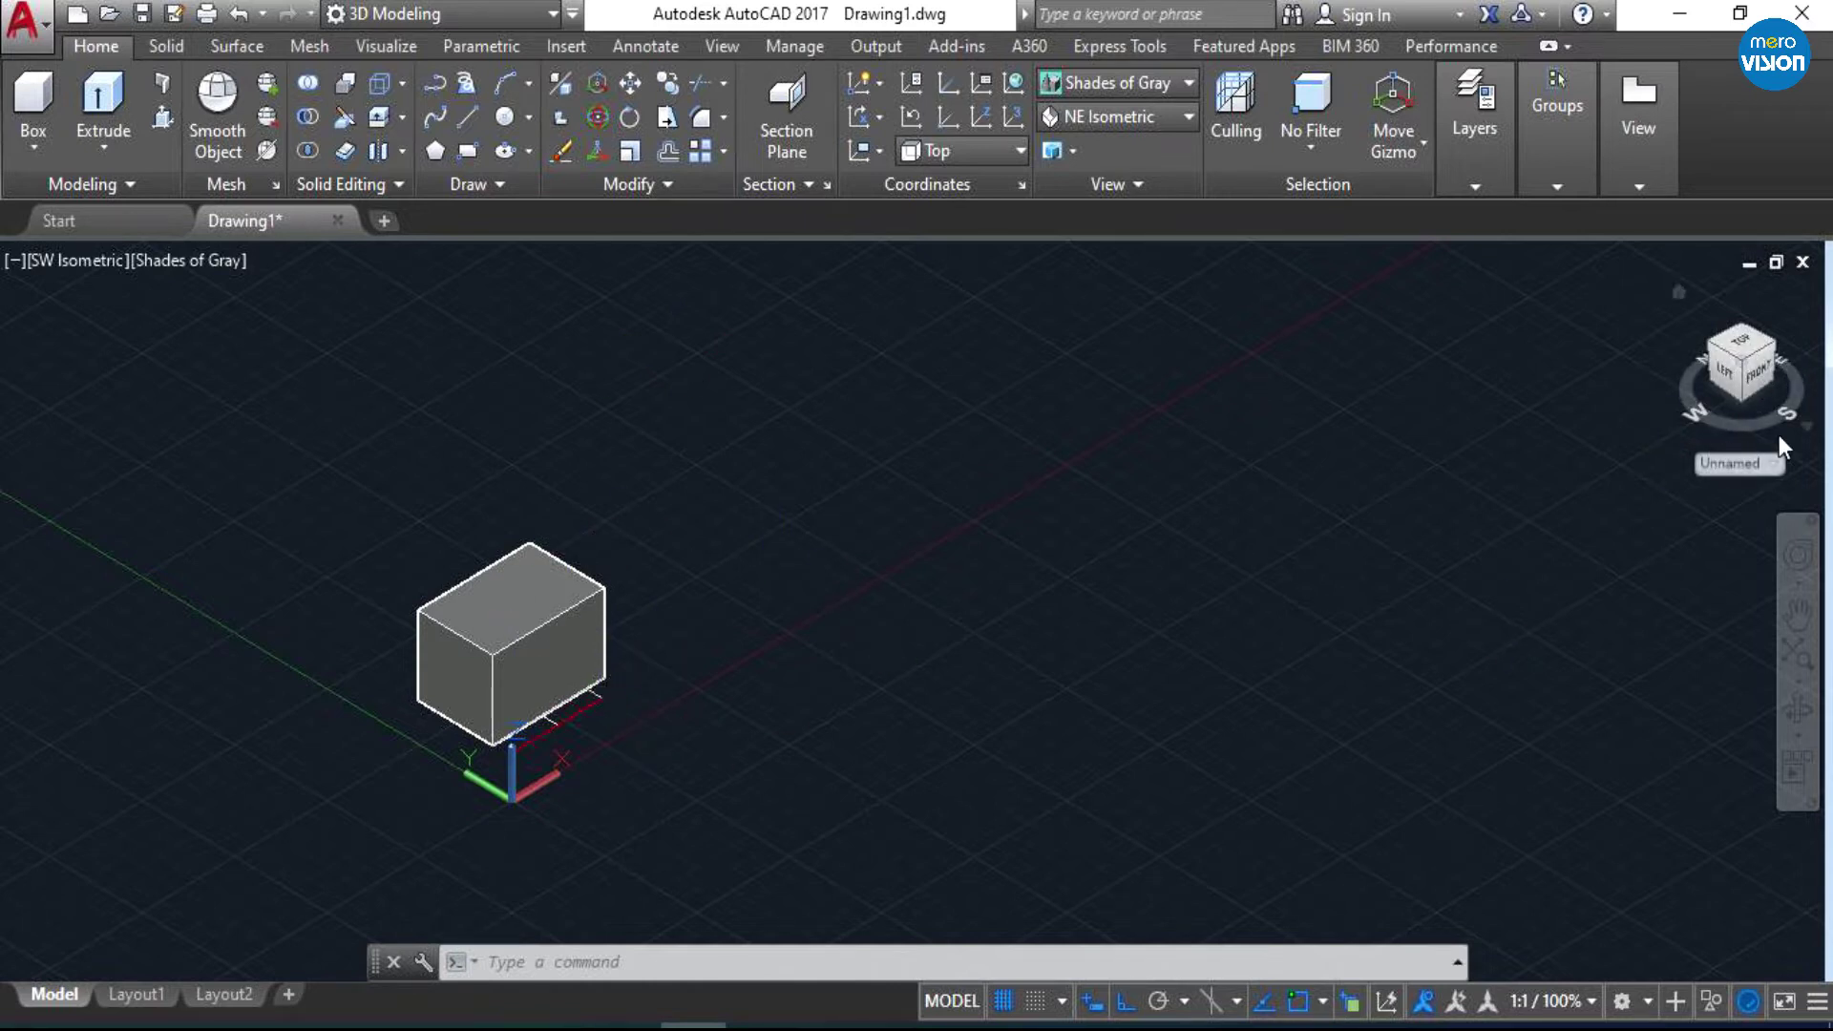
pyautogui.scroll(-2, 413, 658)
pyautogui.scroll(-1, 477, 654)
pyautogui.scroll(2, 516, 649)
pyautogui.scroll(1, 574, 649)
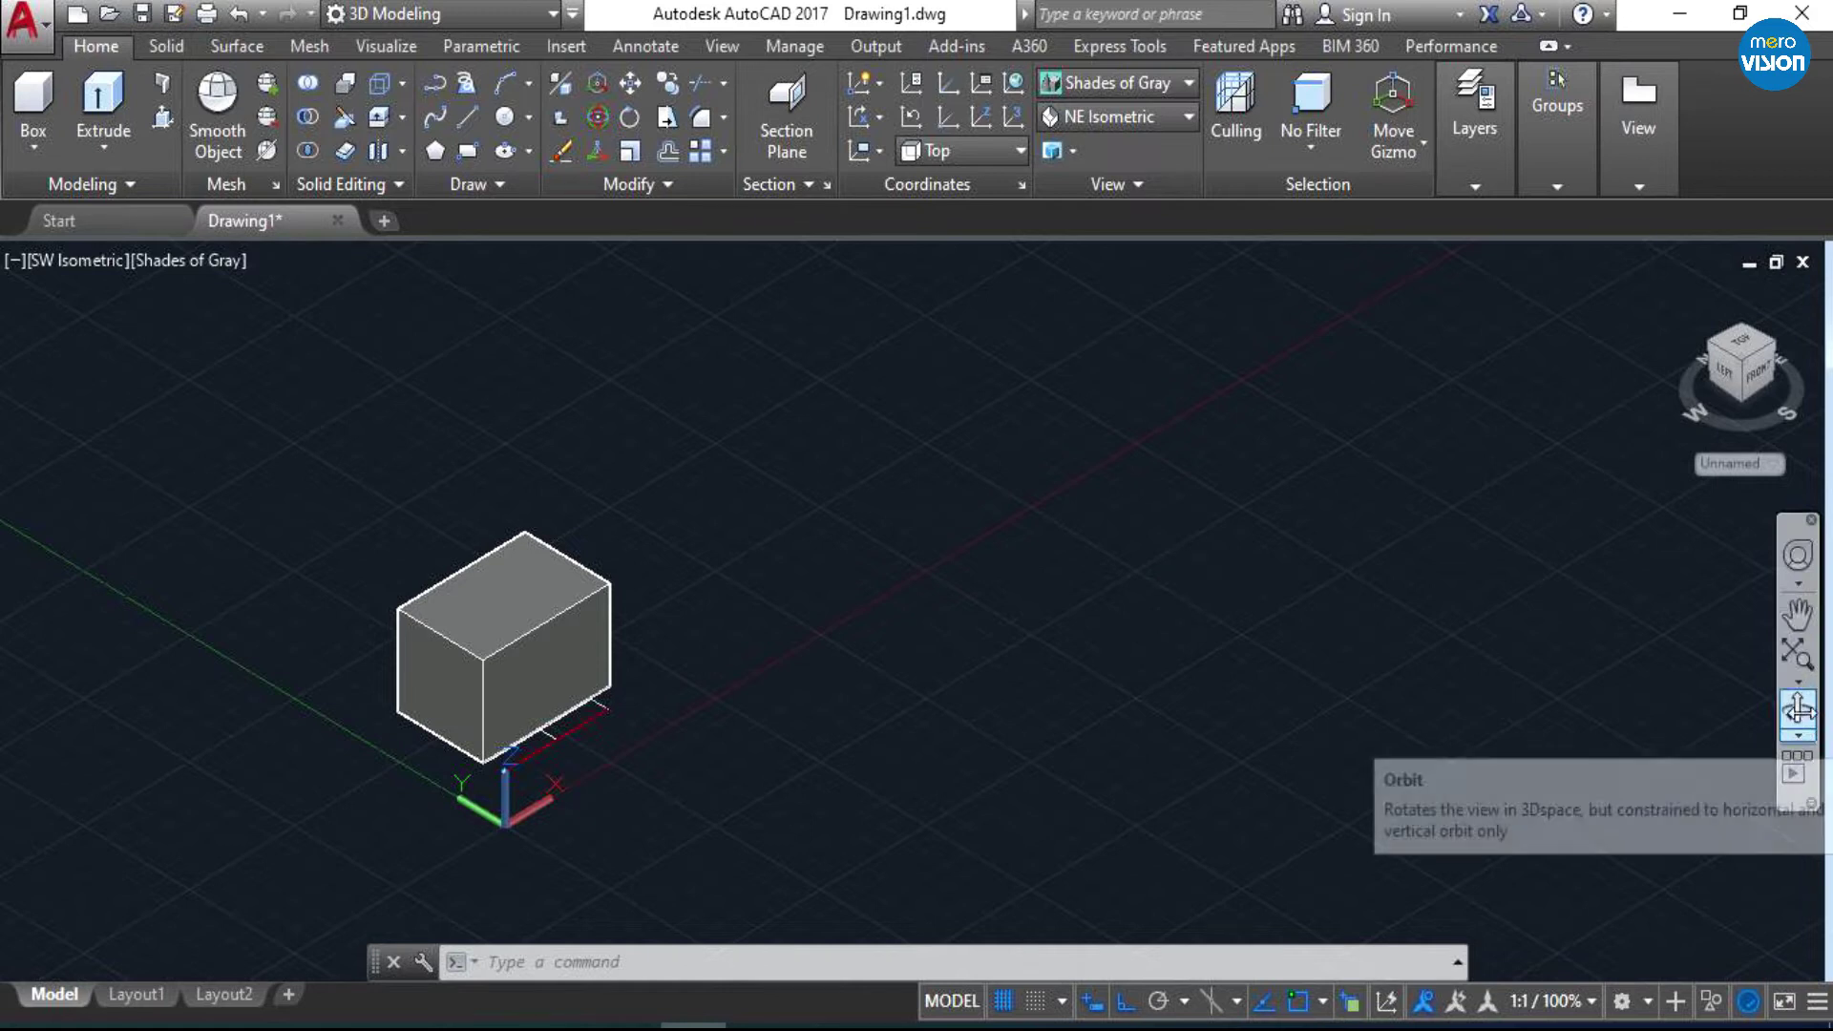
# - Orbit to a lower, front-facing view of the box and clear the selection
pyautogui.click(1798, 708)
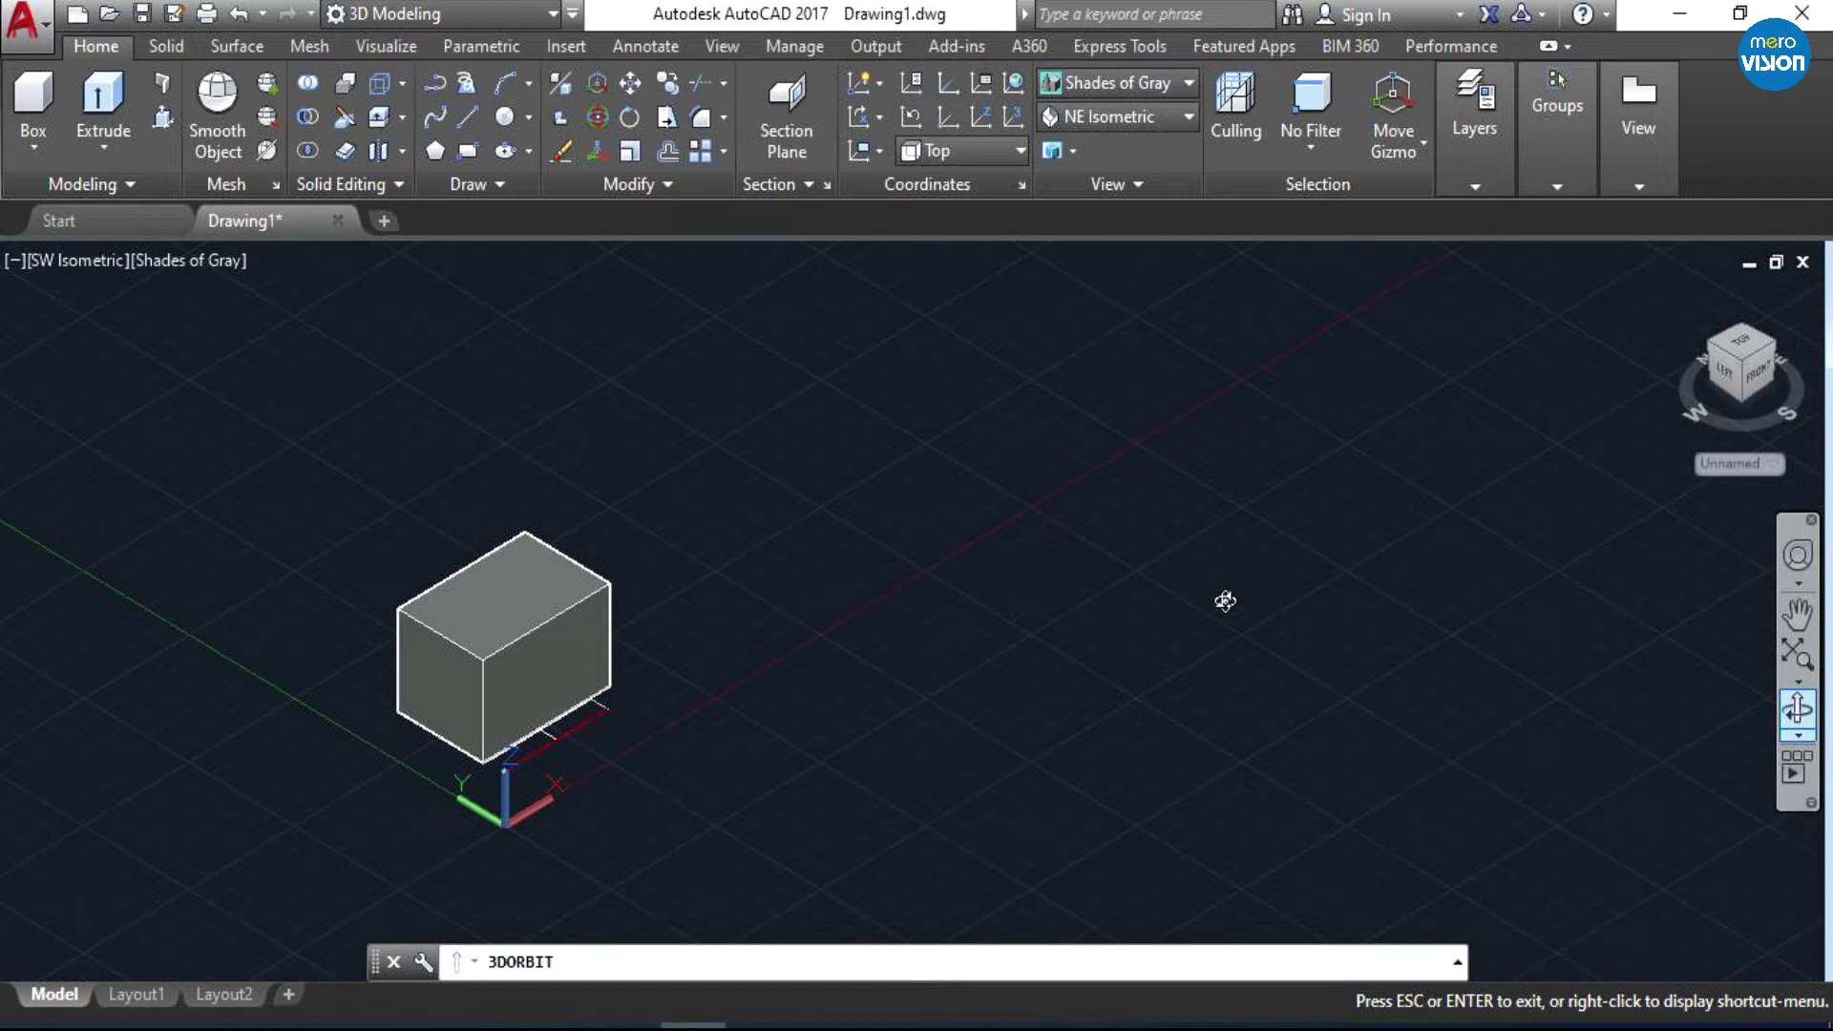
pyautogui.moveTo(621, 698)
pyautogui.mouseDown()
pyautogui.moveTo(704, 618)
pyautogui.moveTo(1117, 601)
pyautogui.moveTo(1514, 655)
pyautogui.moveTo(1632, 704)
pyautogui.moveTo(1588, 704)
pyautogui.moveTo(1658, 777)
pyautogui.moveTo(1228, 507)
pyautogui.moveTo(892, 421)
pyautogui.moveTo(792, 566)
pyautogui.moveTo(1104, 675)
pyautogui.moveTo(1350, 606)
pyautogui.moveTo(1432, 626)
pyautogui.moveTo(1358, 655)
pyautogui.mouseUp()
pyautogui.moveTo(745, 709)
pyautogui.mouseDown()
pyautogui.moveTo(815, 688)
pyautogui.moveTo(962, 696)
pyautogui.moveTo(900, 714)
pyautogui.moveTo(614, 634)
pyautogui.moveTo(576, 643)
pyautogui.moveTo(595, 619)
pyautogui.mouseUp()
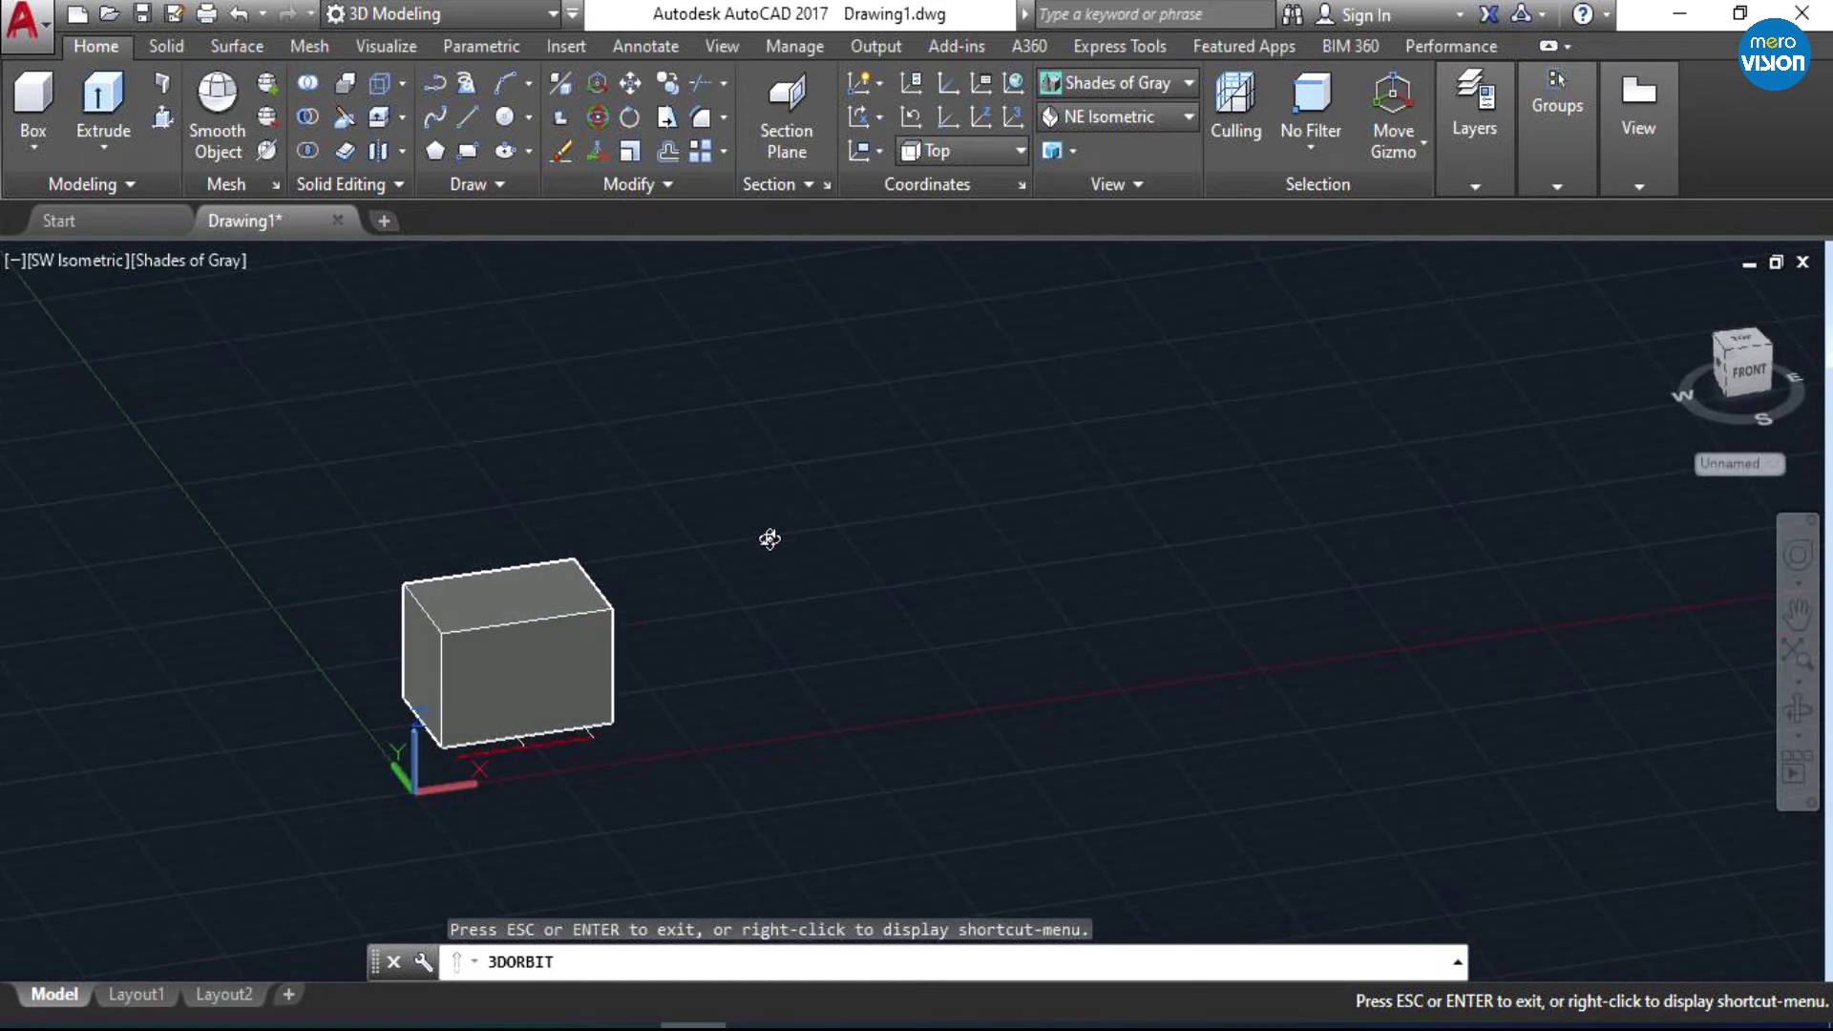
pyautogui.press('Escape')
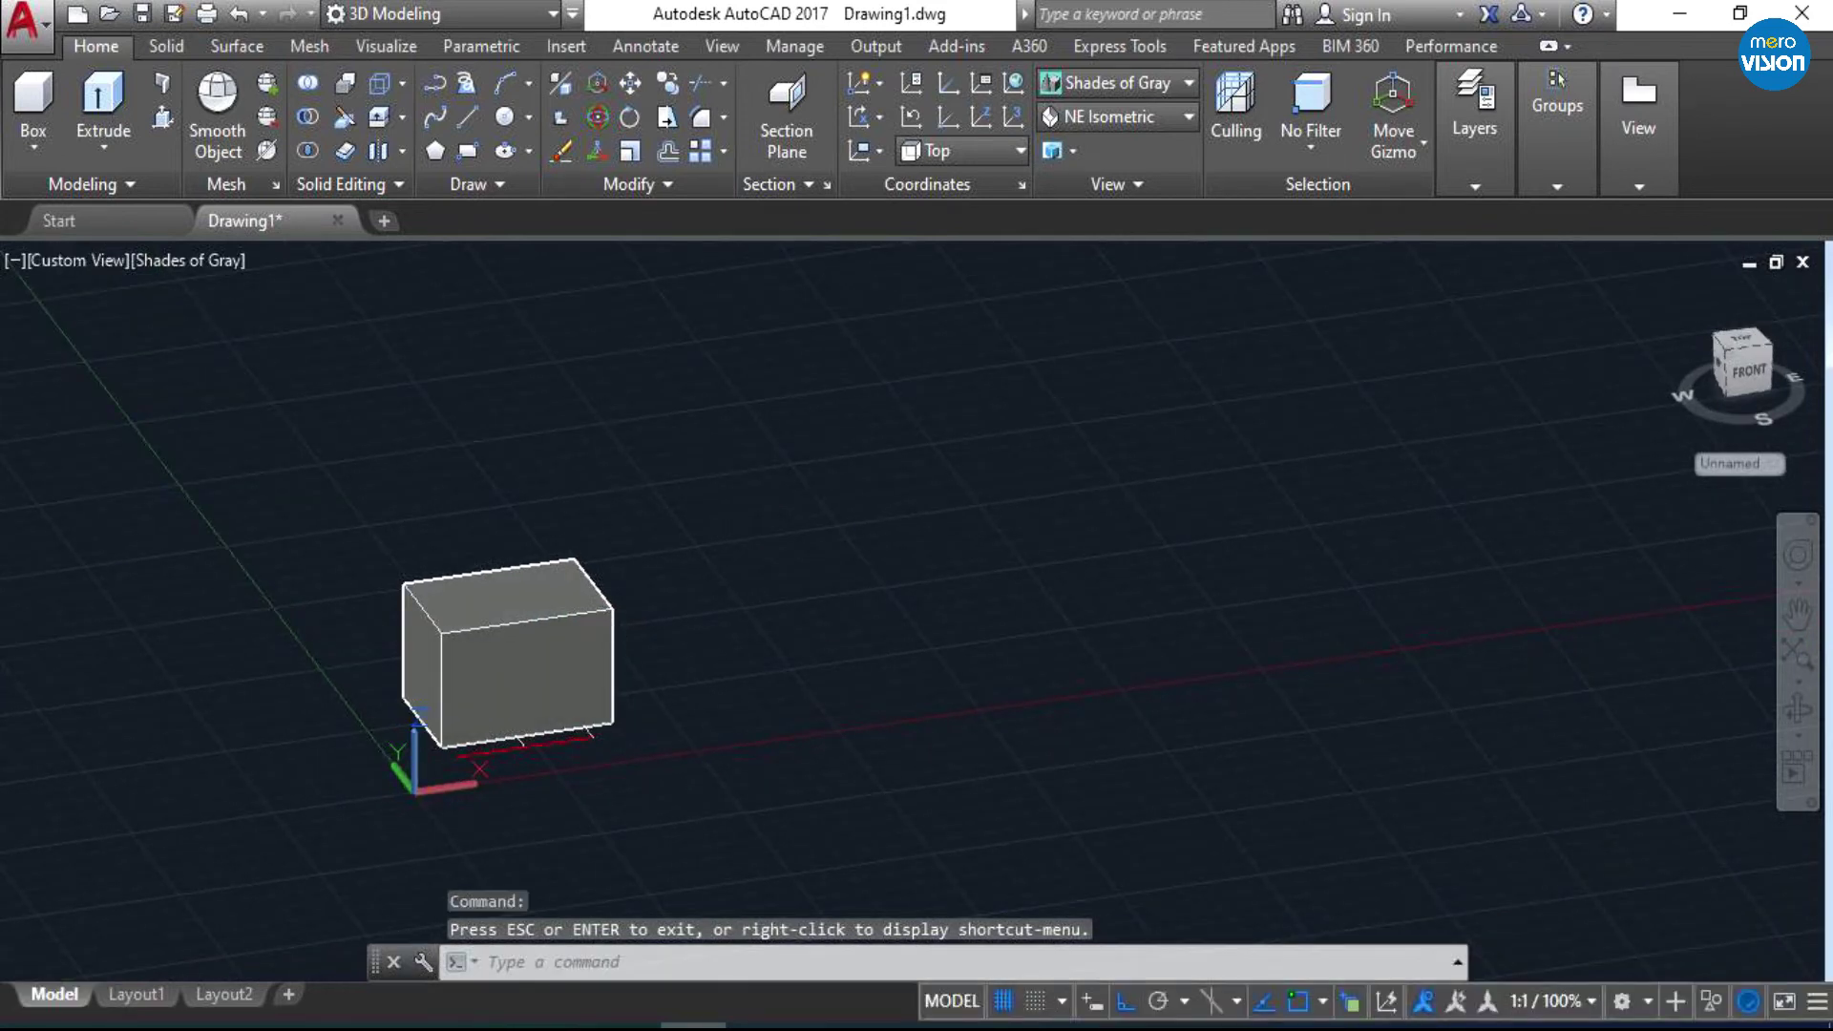
pyautogui.click(761, 521)
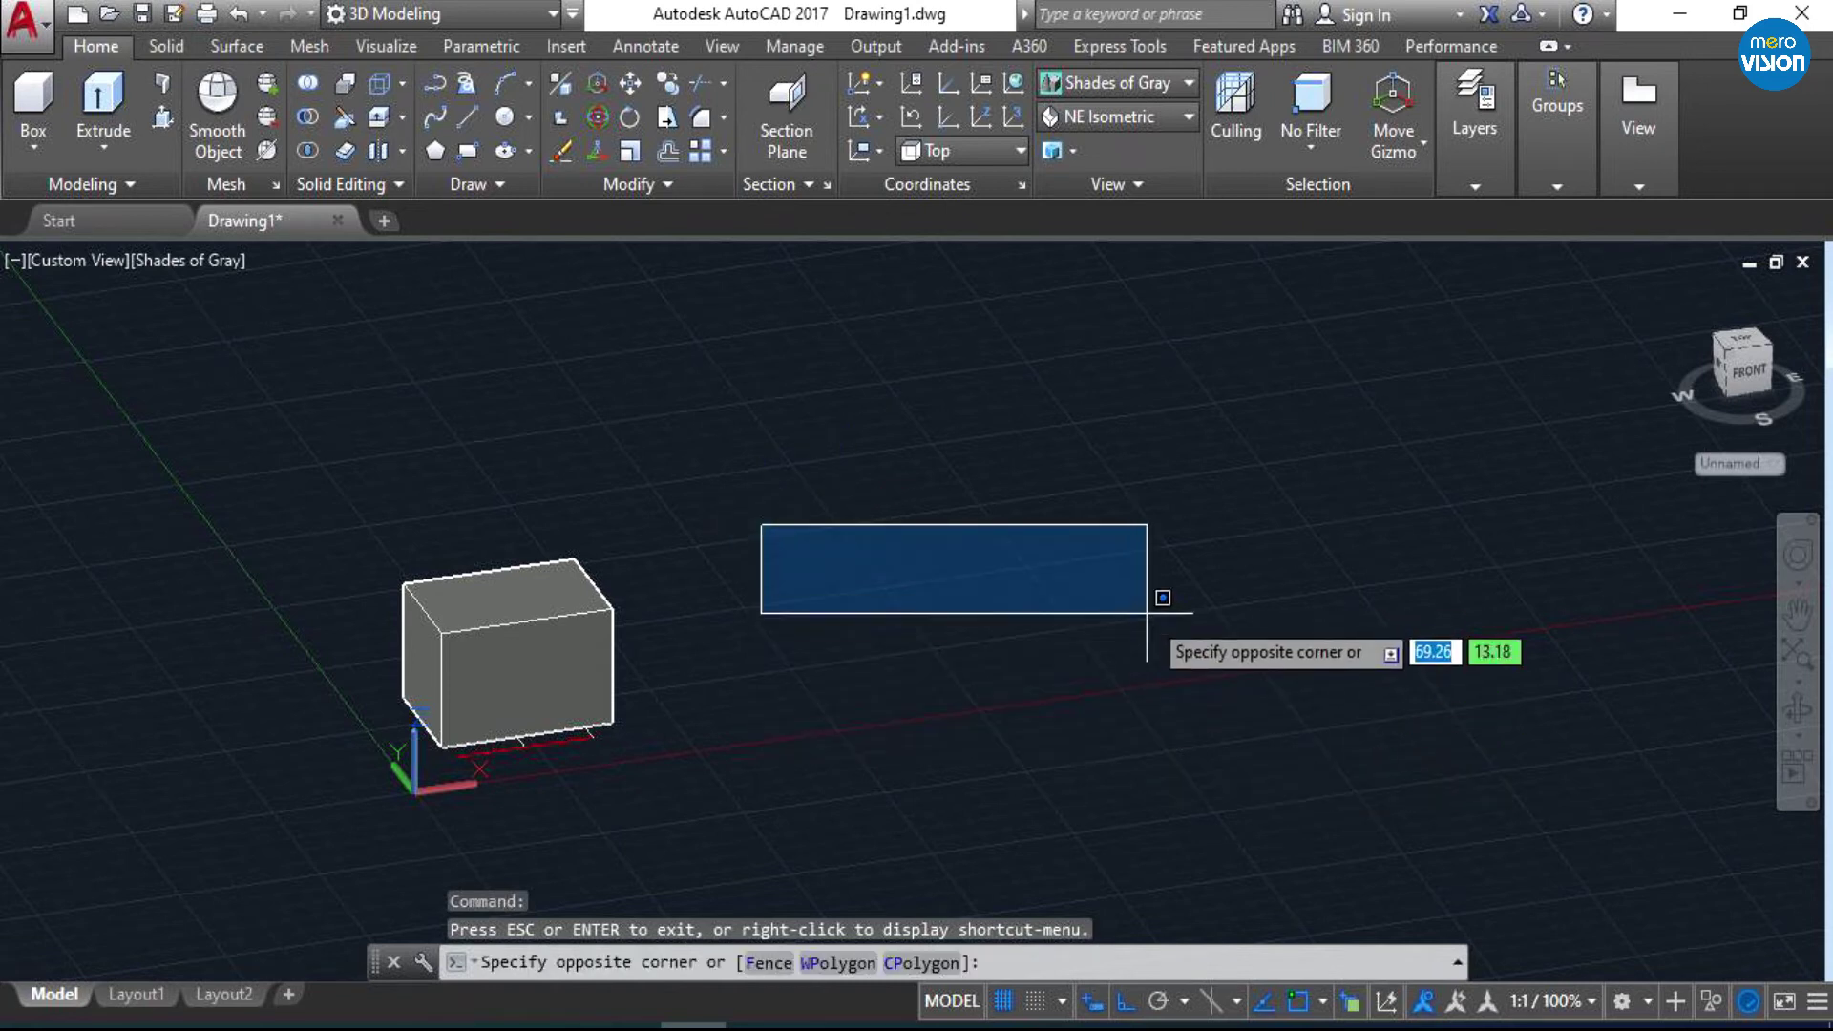
pyautogui.click(1138, 616)
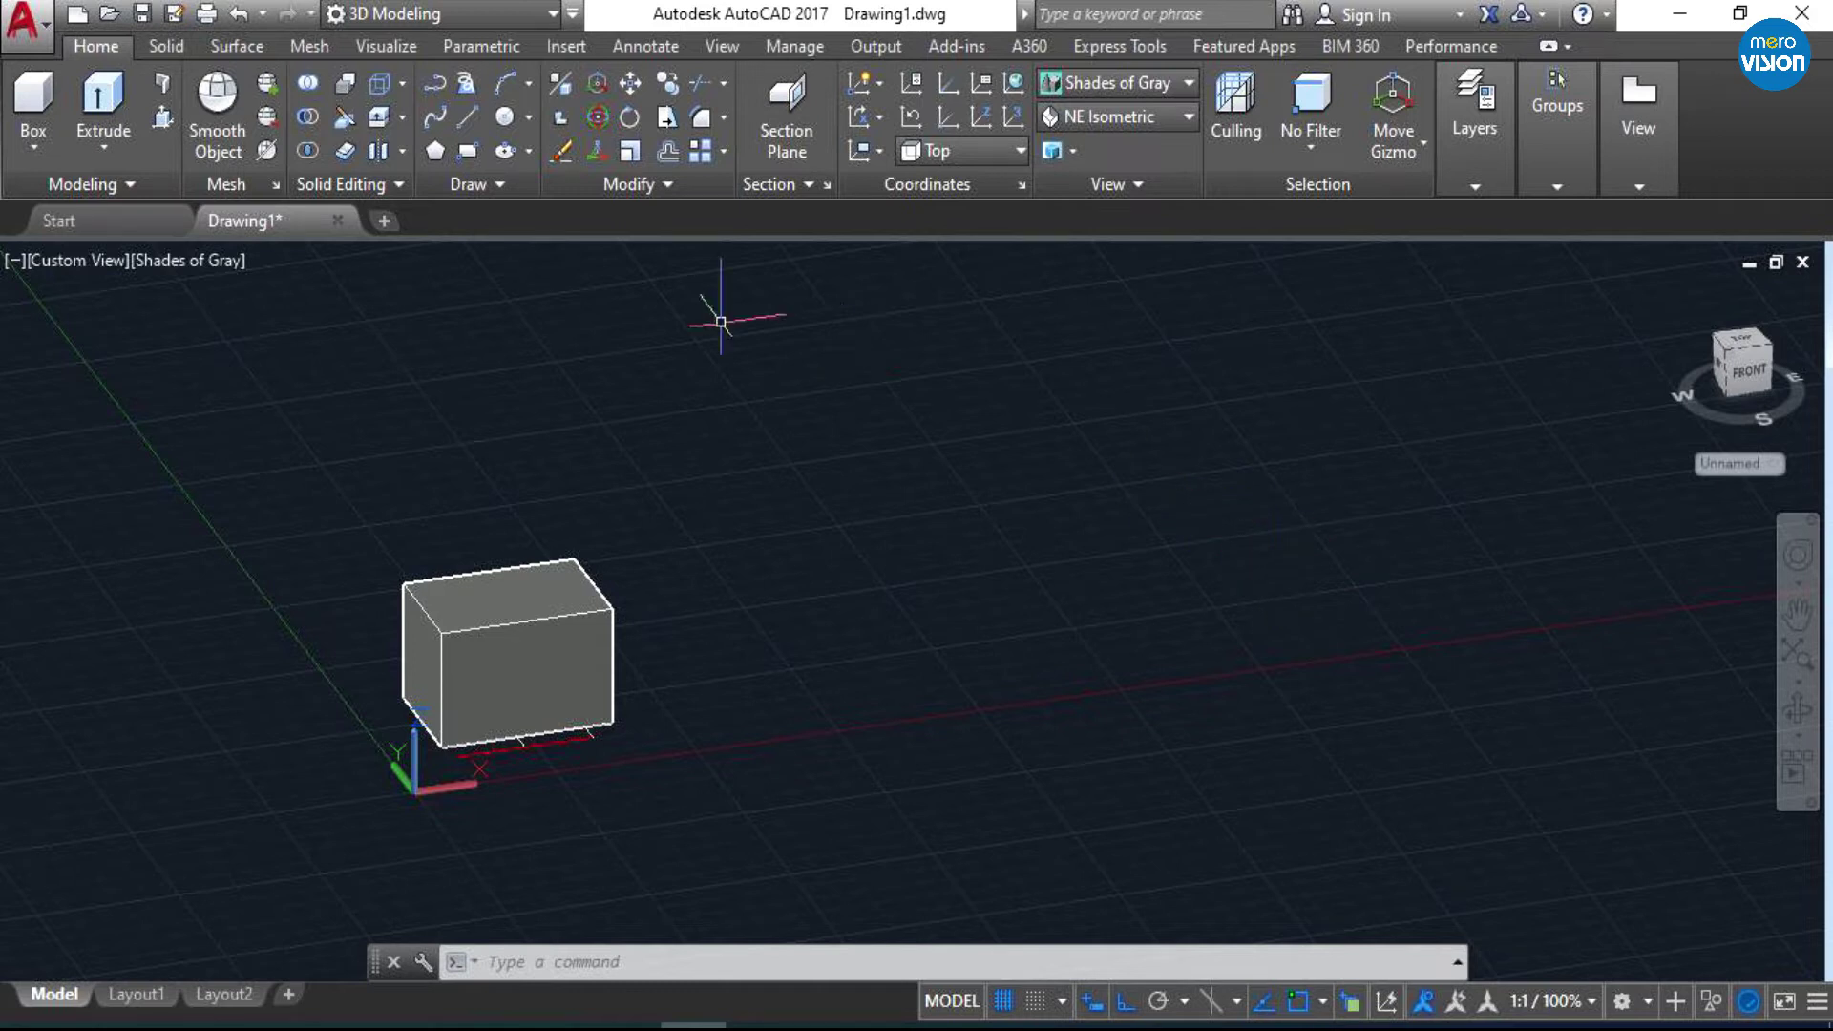
# - Draw a cylinder with base radius 10 and height 20 beside the box
pyautogui.click(34, 153)
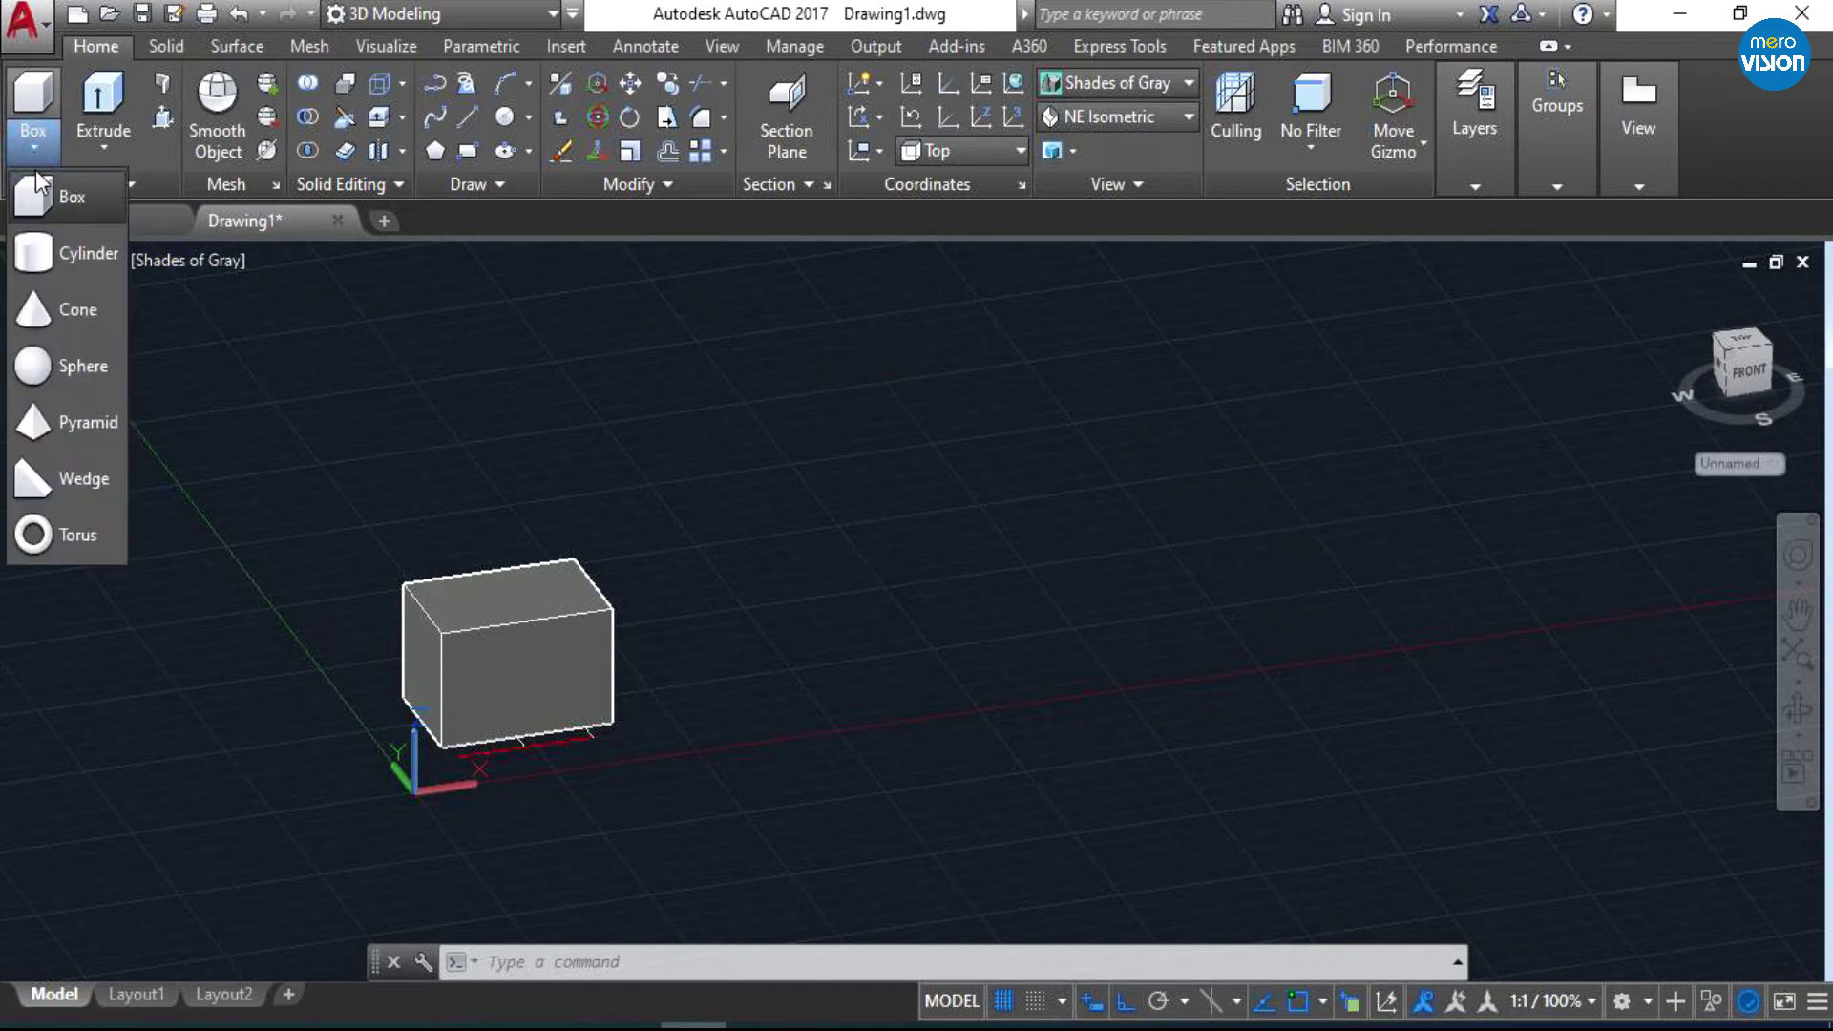
pyautogui.click(54, 256)
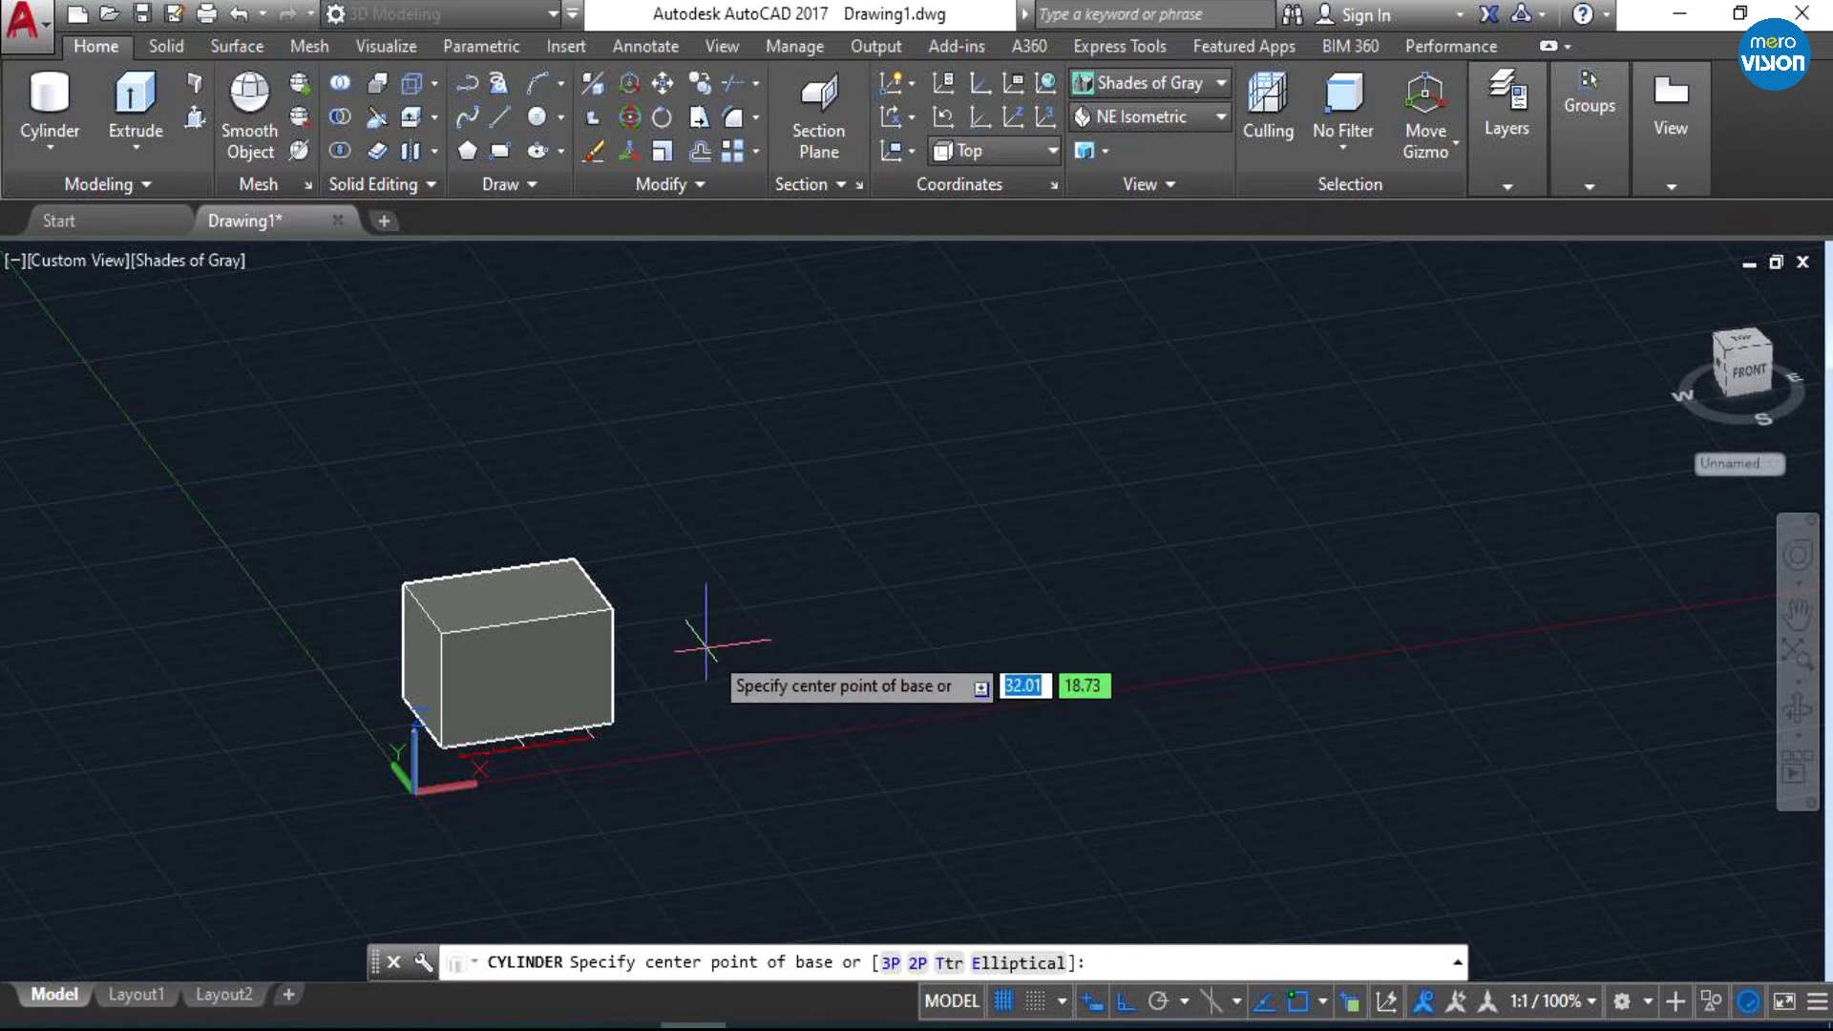
pyautogui.click(715, 647)
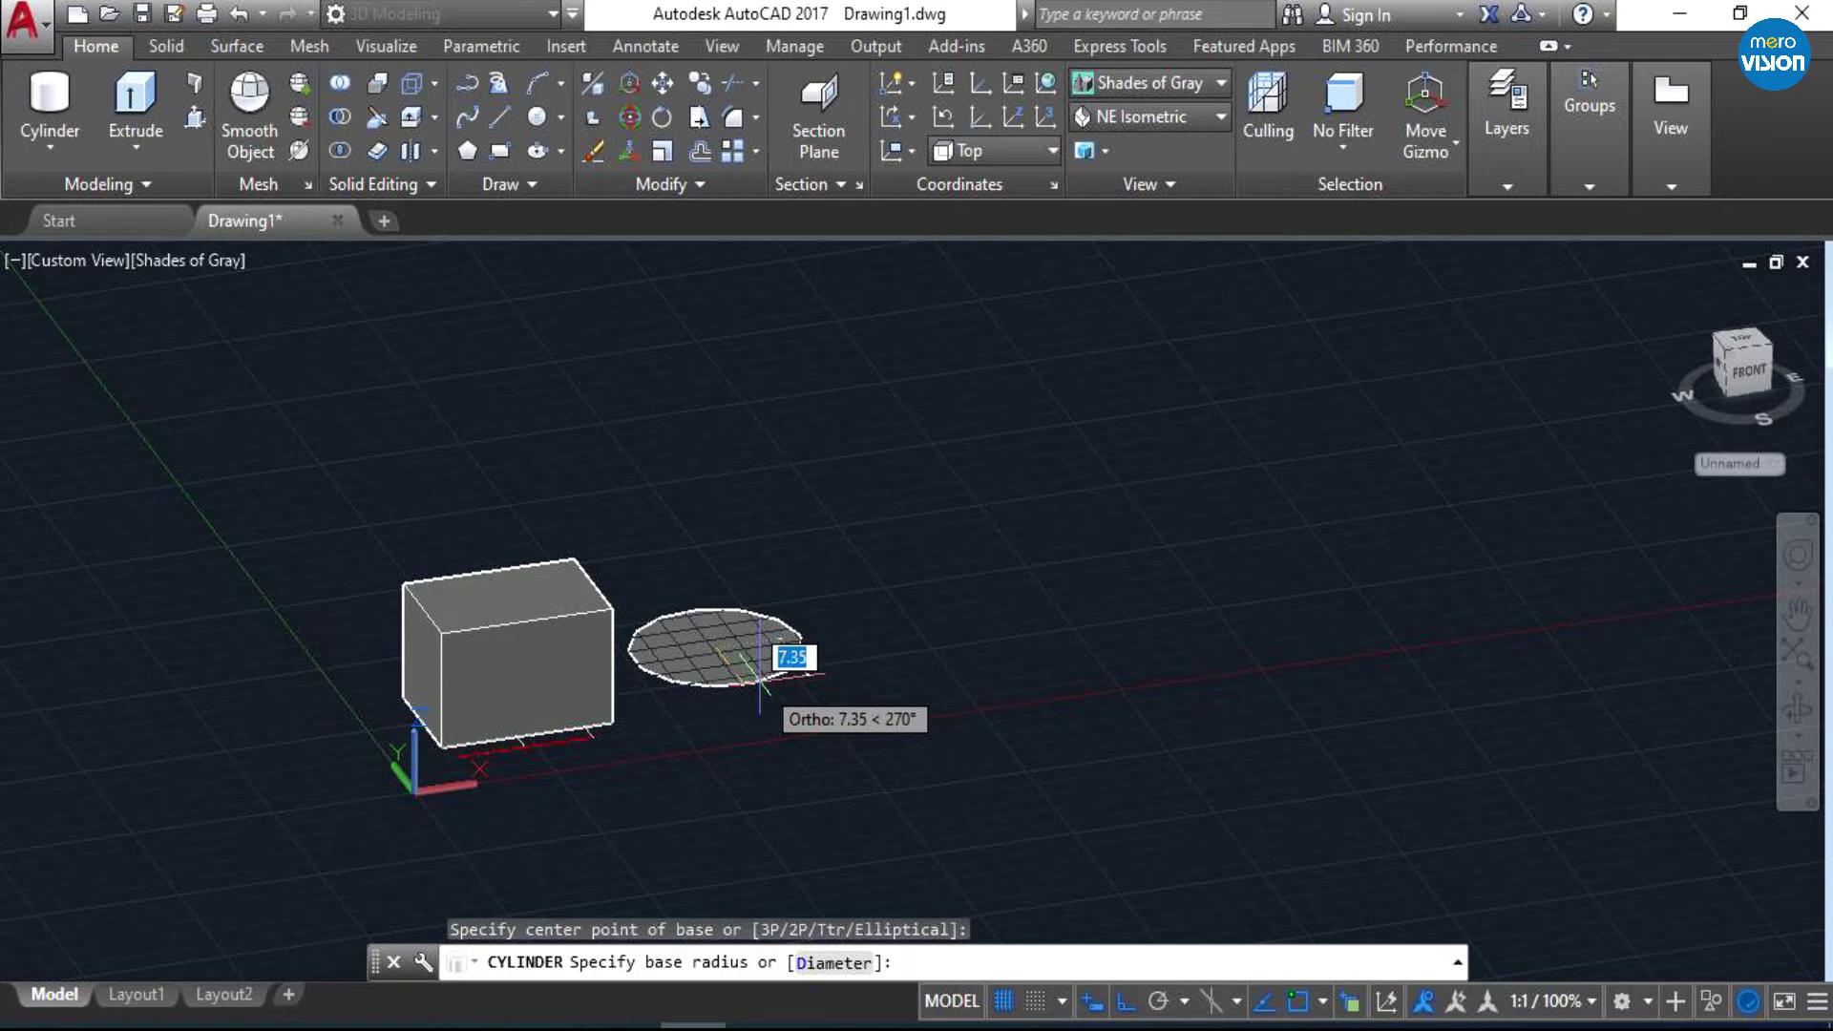
pyautogui.write('10')
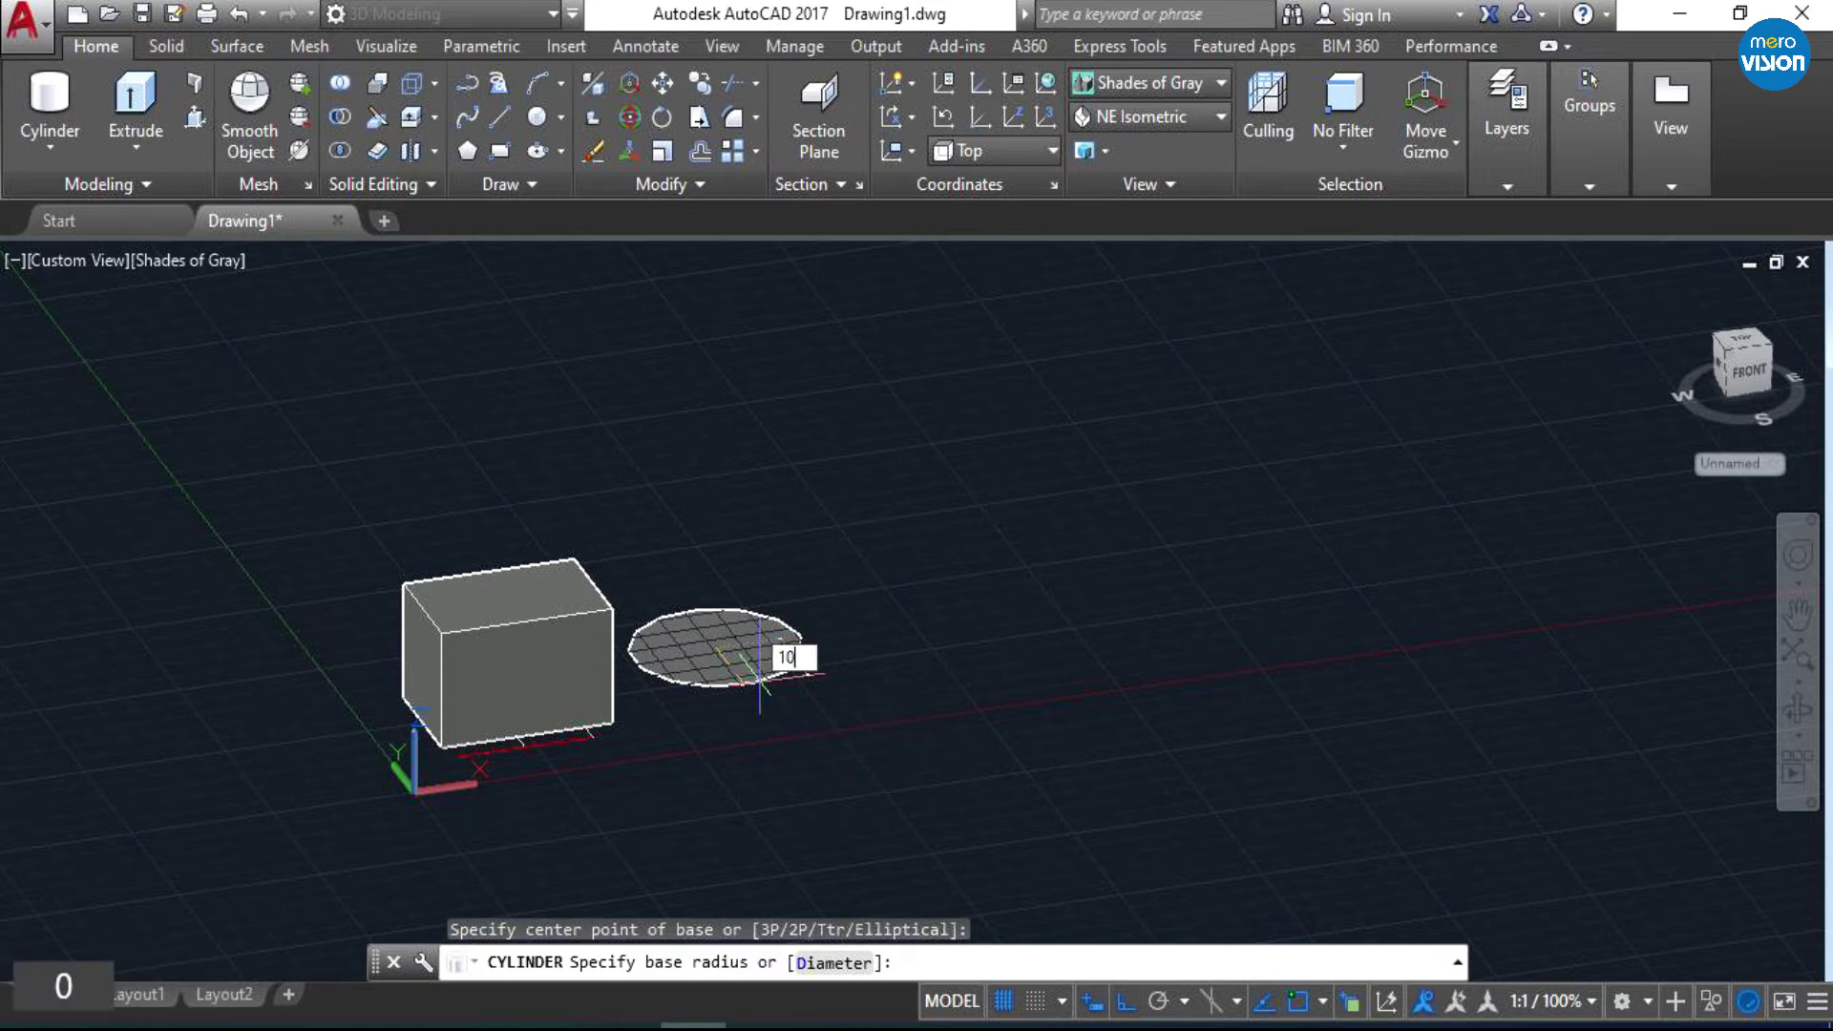
pyautogui.press('Return')
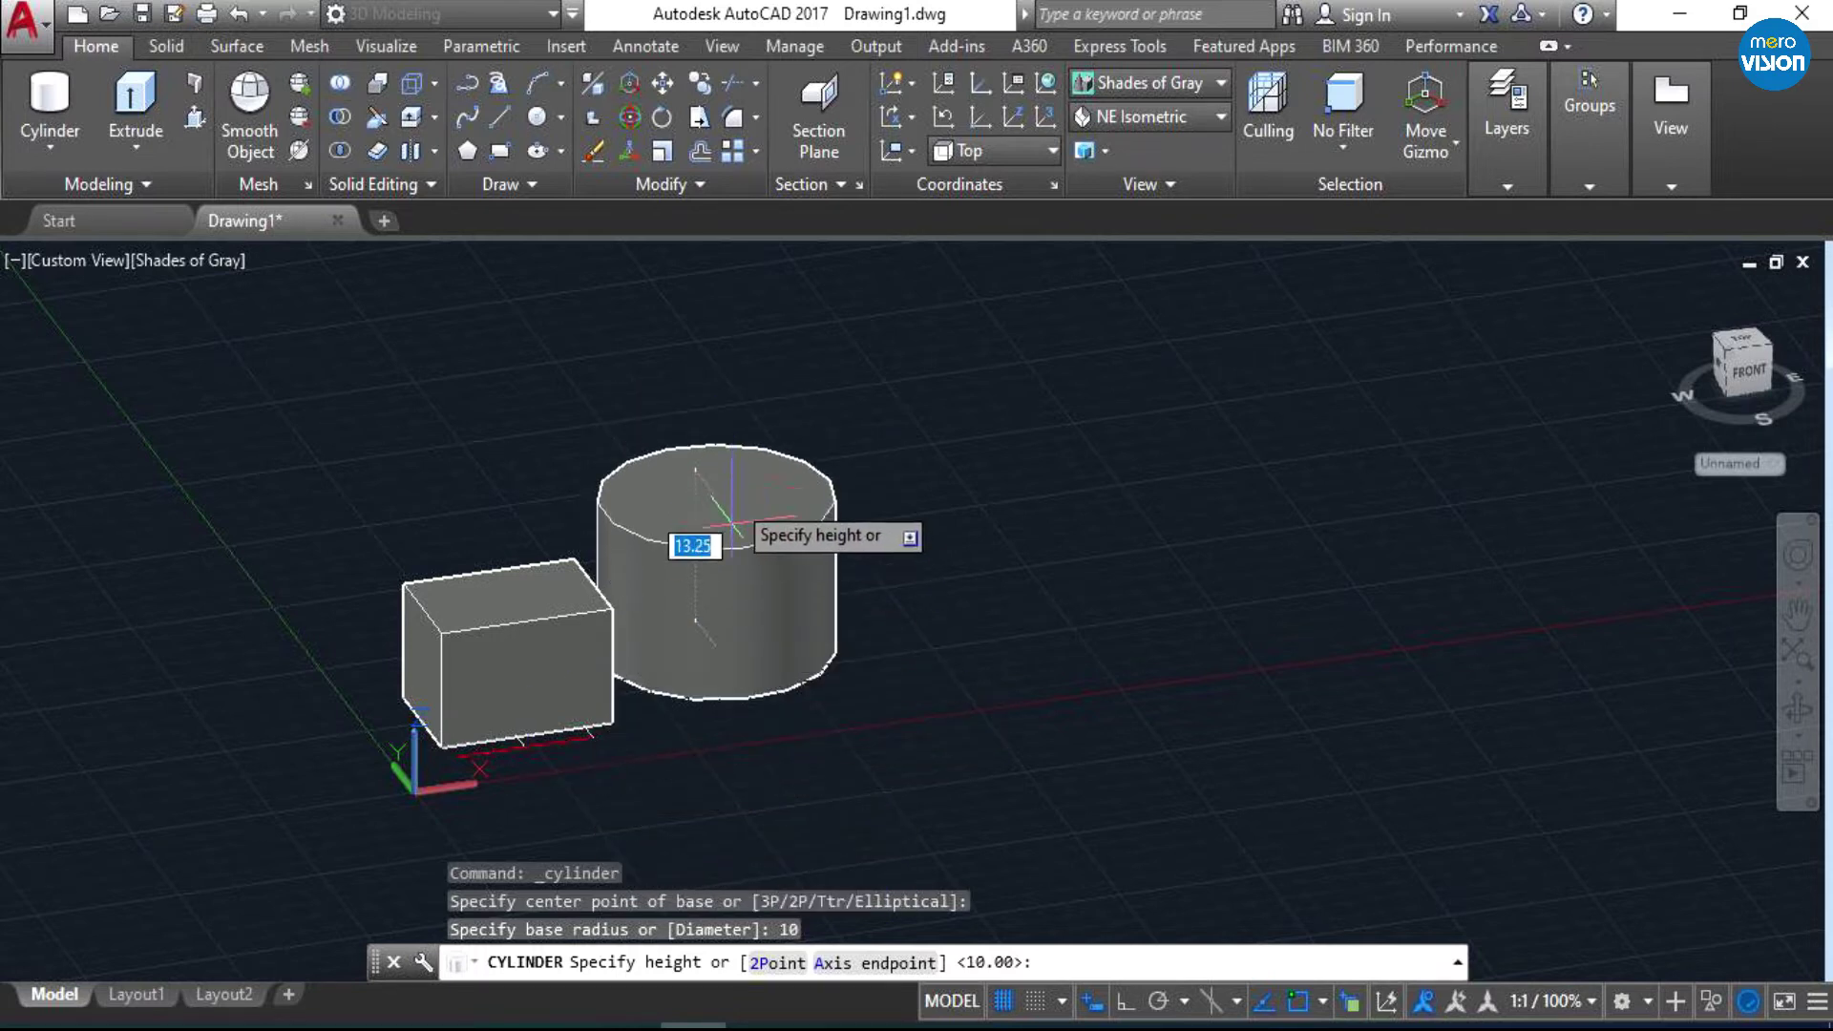
pyautogui.scroll(-2, 726, 726)
pyautogui.scroll(1, 708, 573)
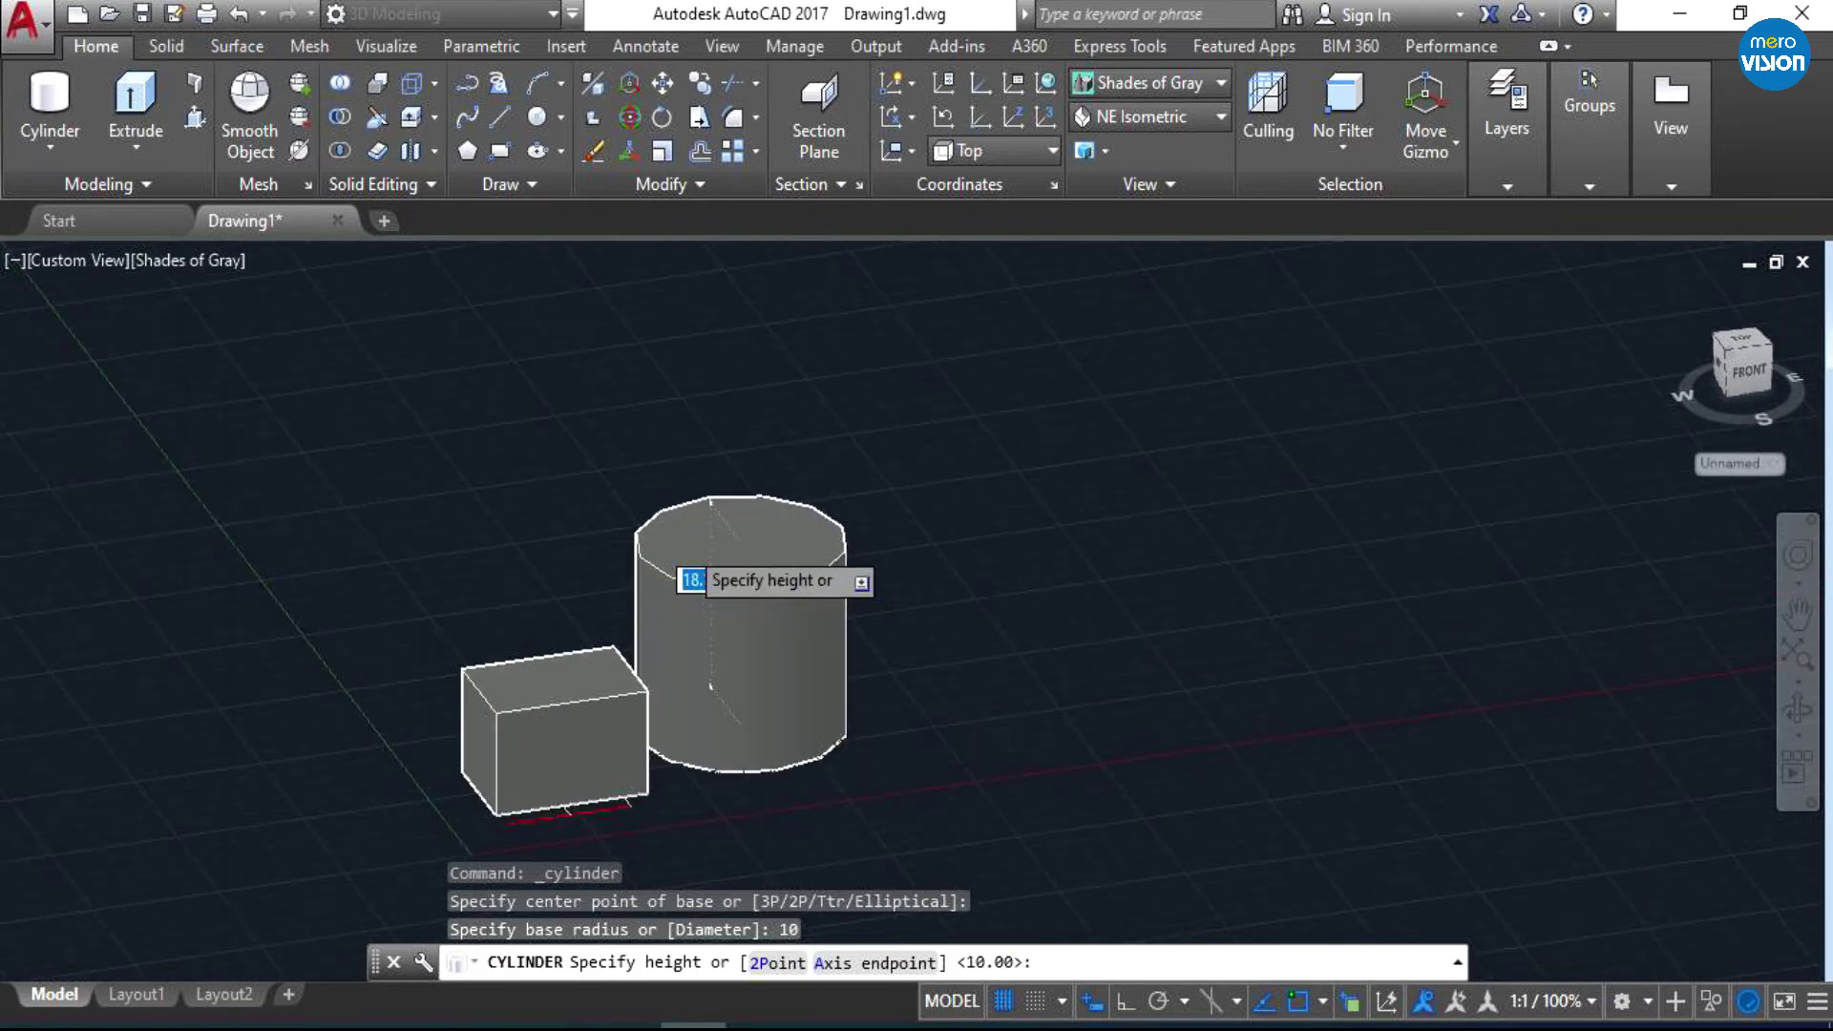
pyautogui.scroll(1, 711, 525)
pyautogui.scroll(-1, 736, 530)
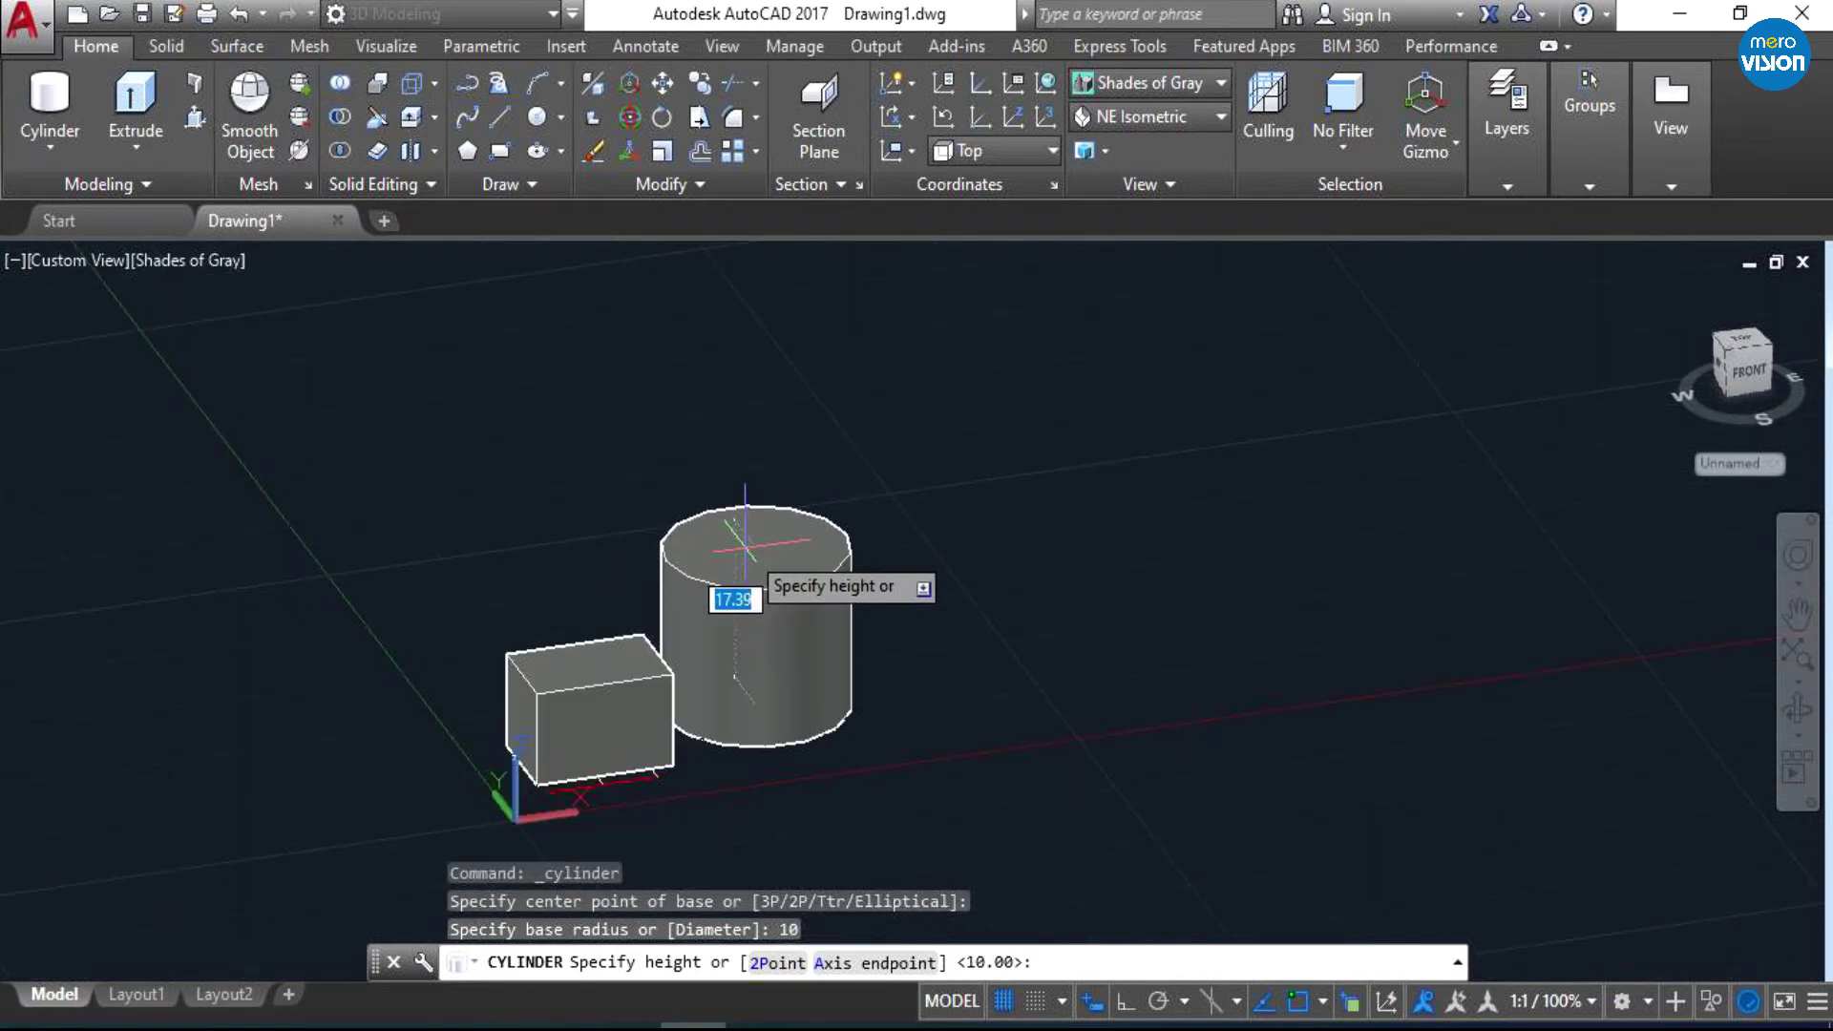
pyautogui.write('2')
pyautogui.press('Return')
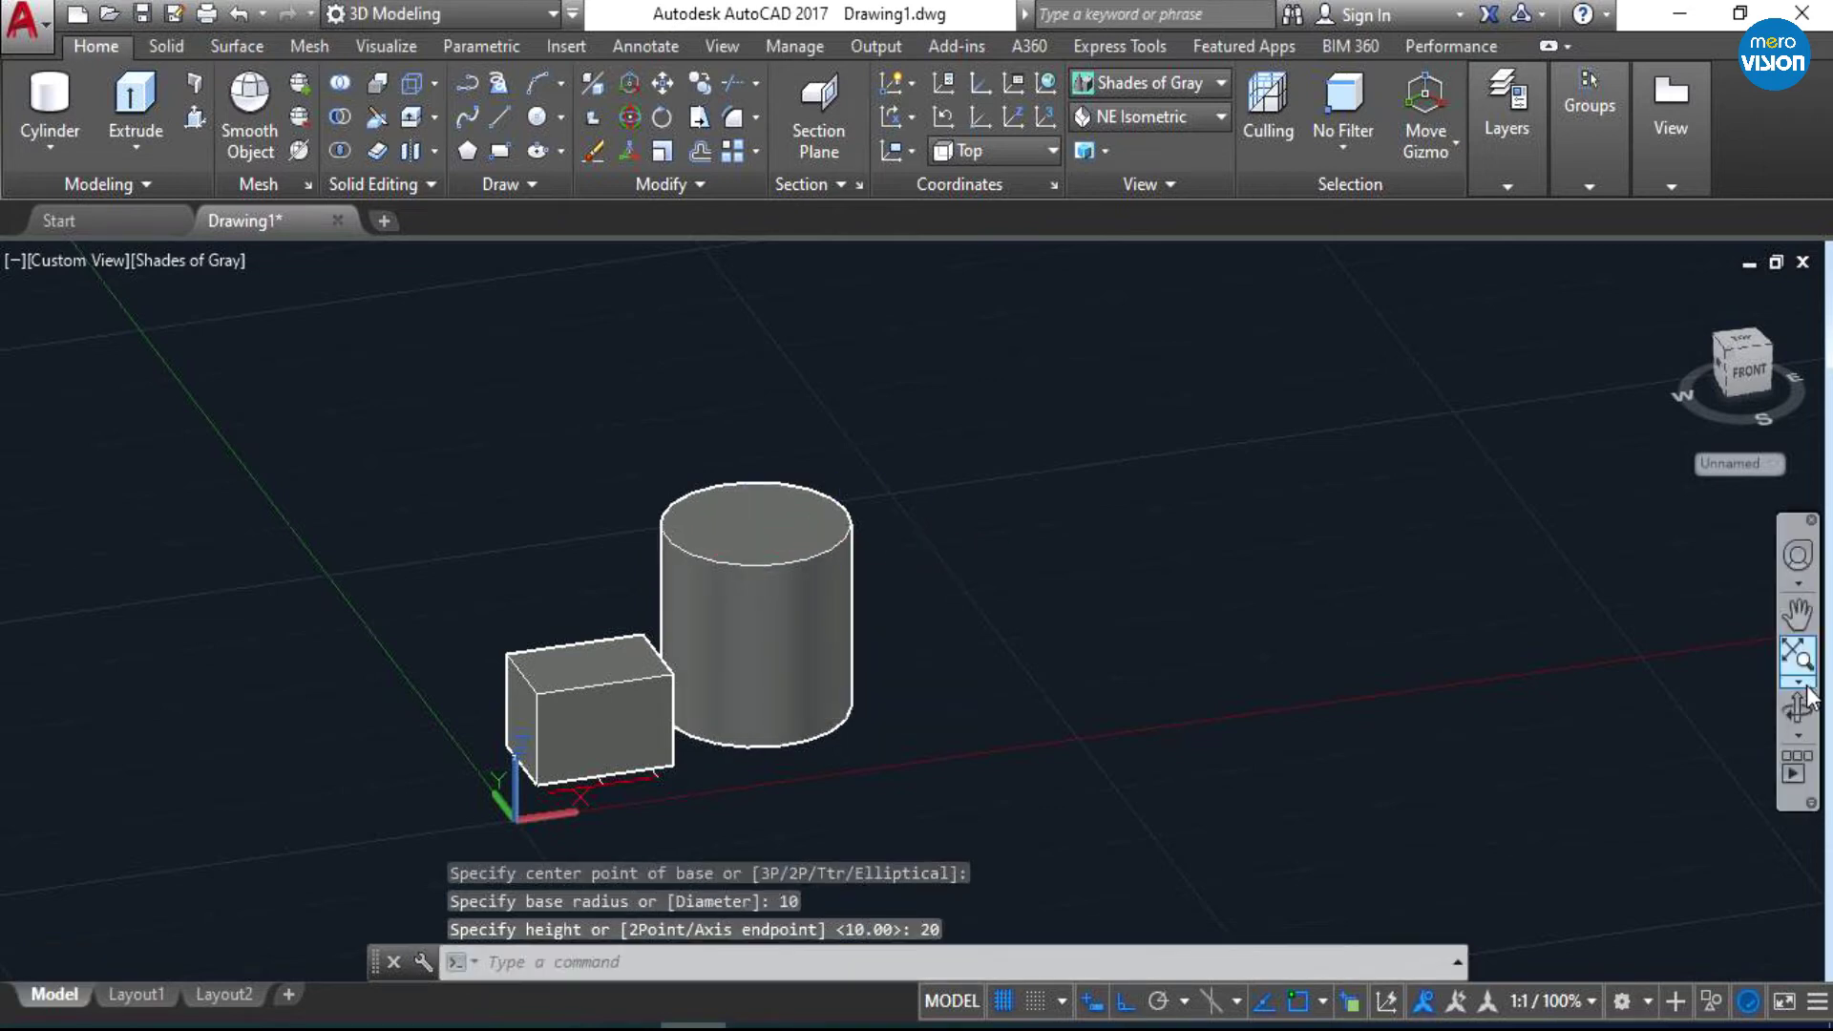
pyautogui.click(1798, 709)
# - Draw a cone with base radius 10 and height 30 right of the cylinder
pyautogui.moveTo(1280, 688)
pyautogui.mouseDown()
pyautogui.moveTo(1187, 696)
pyautogui.moveTo(1031, 757)
pyautogui.moveTo(1318, 732)
pyautogui.moveTo(1279, 650)
pyautogui.moveTo(1235, 700)
pyautogui.moveTo(407, 295)
pyautogui.mouseUp()
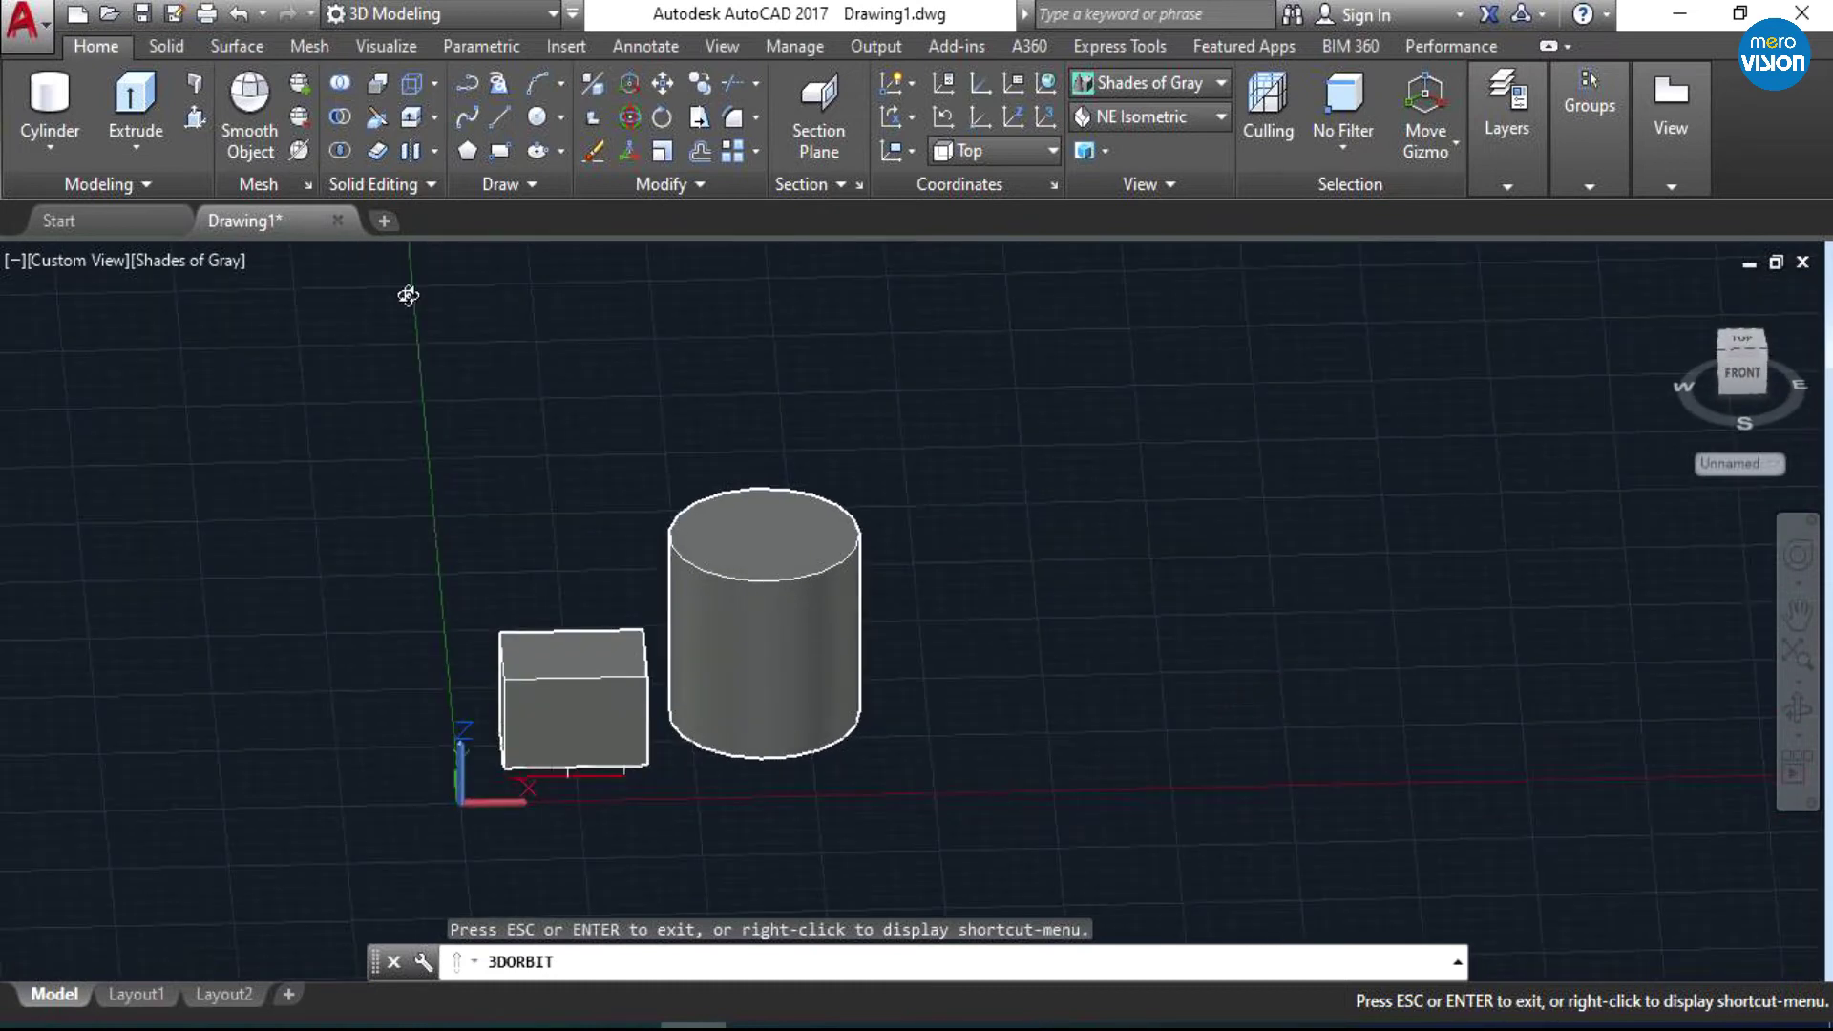
pyautogui.click(42, 146)
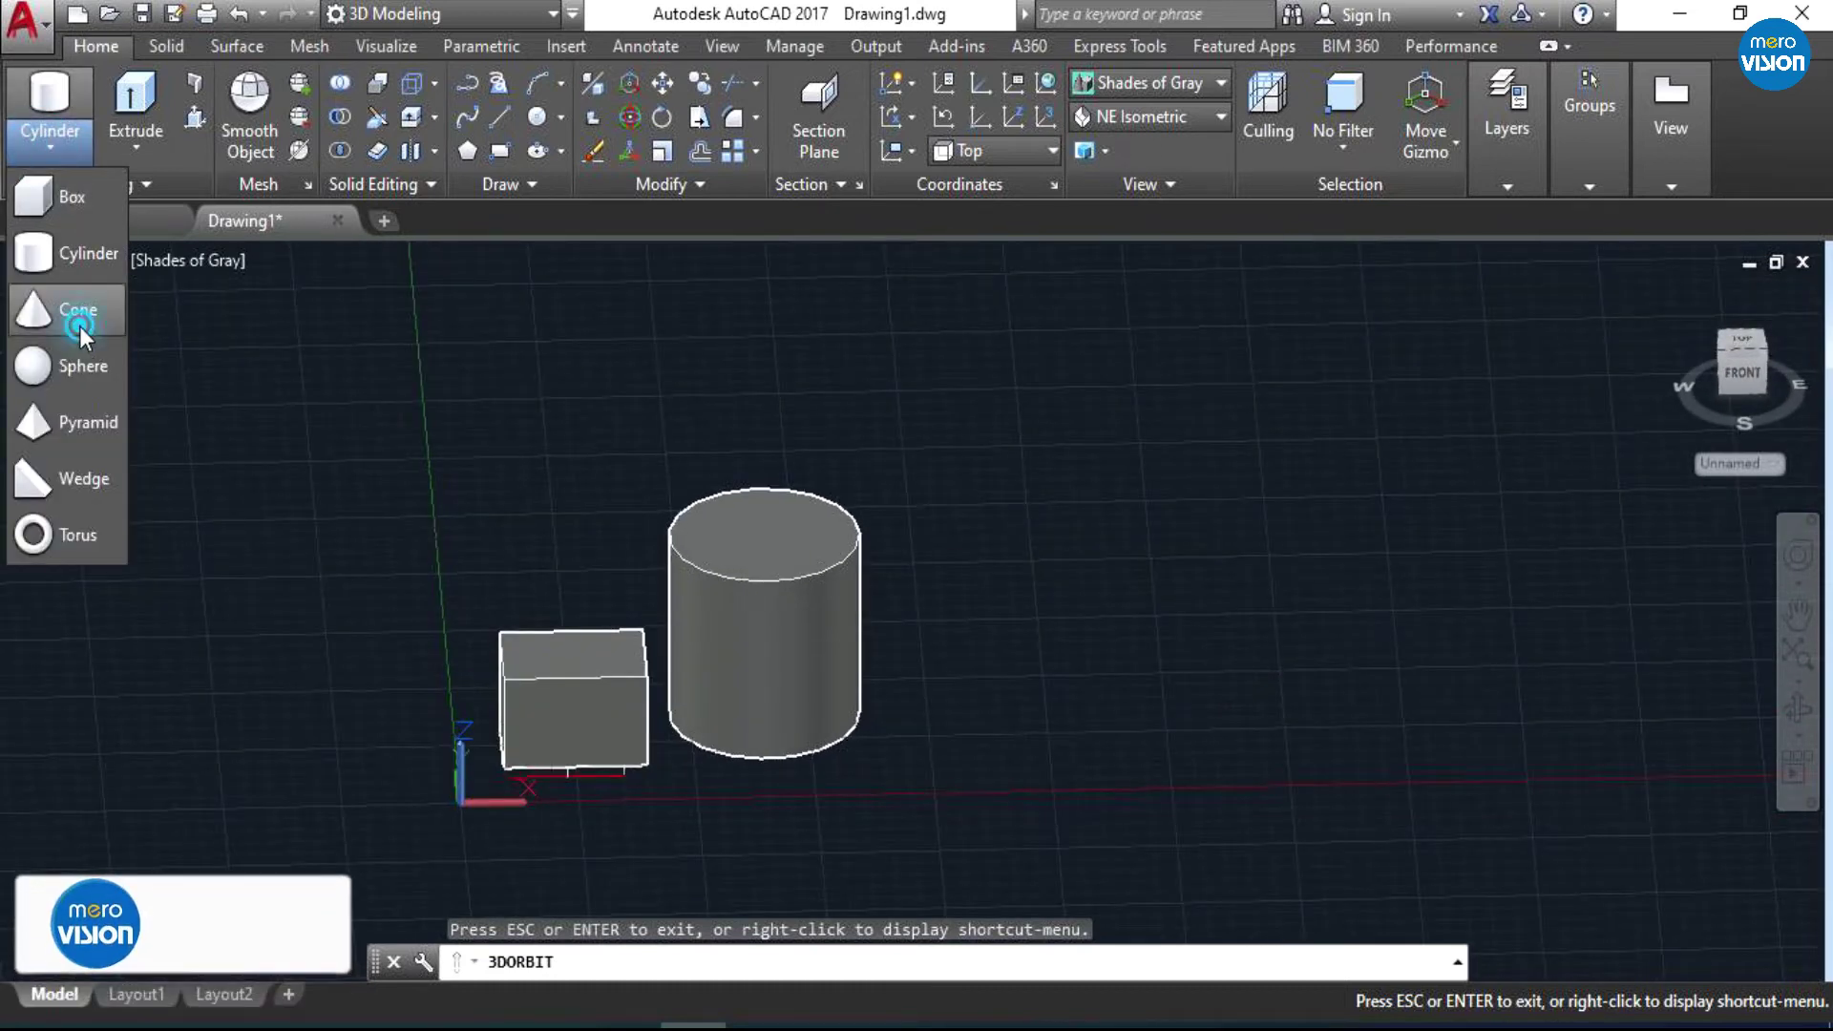
pyautogui.click(79, 325)
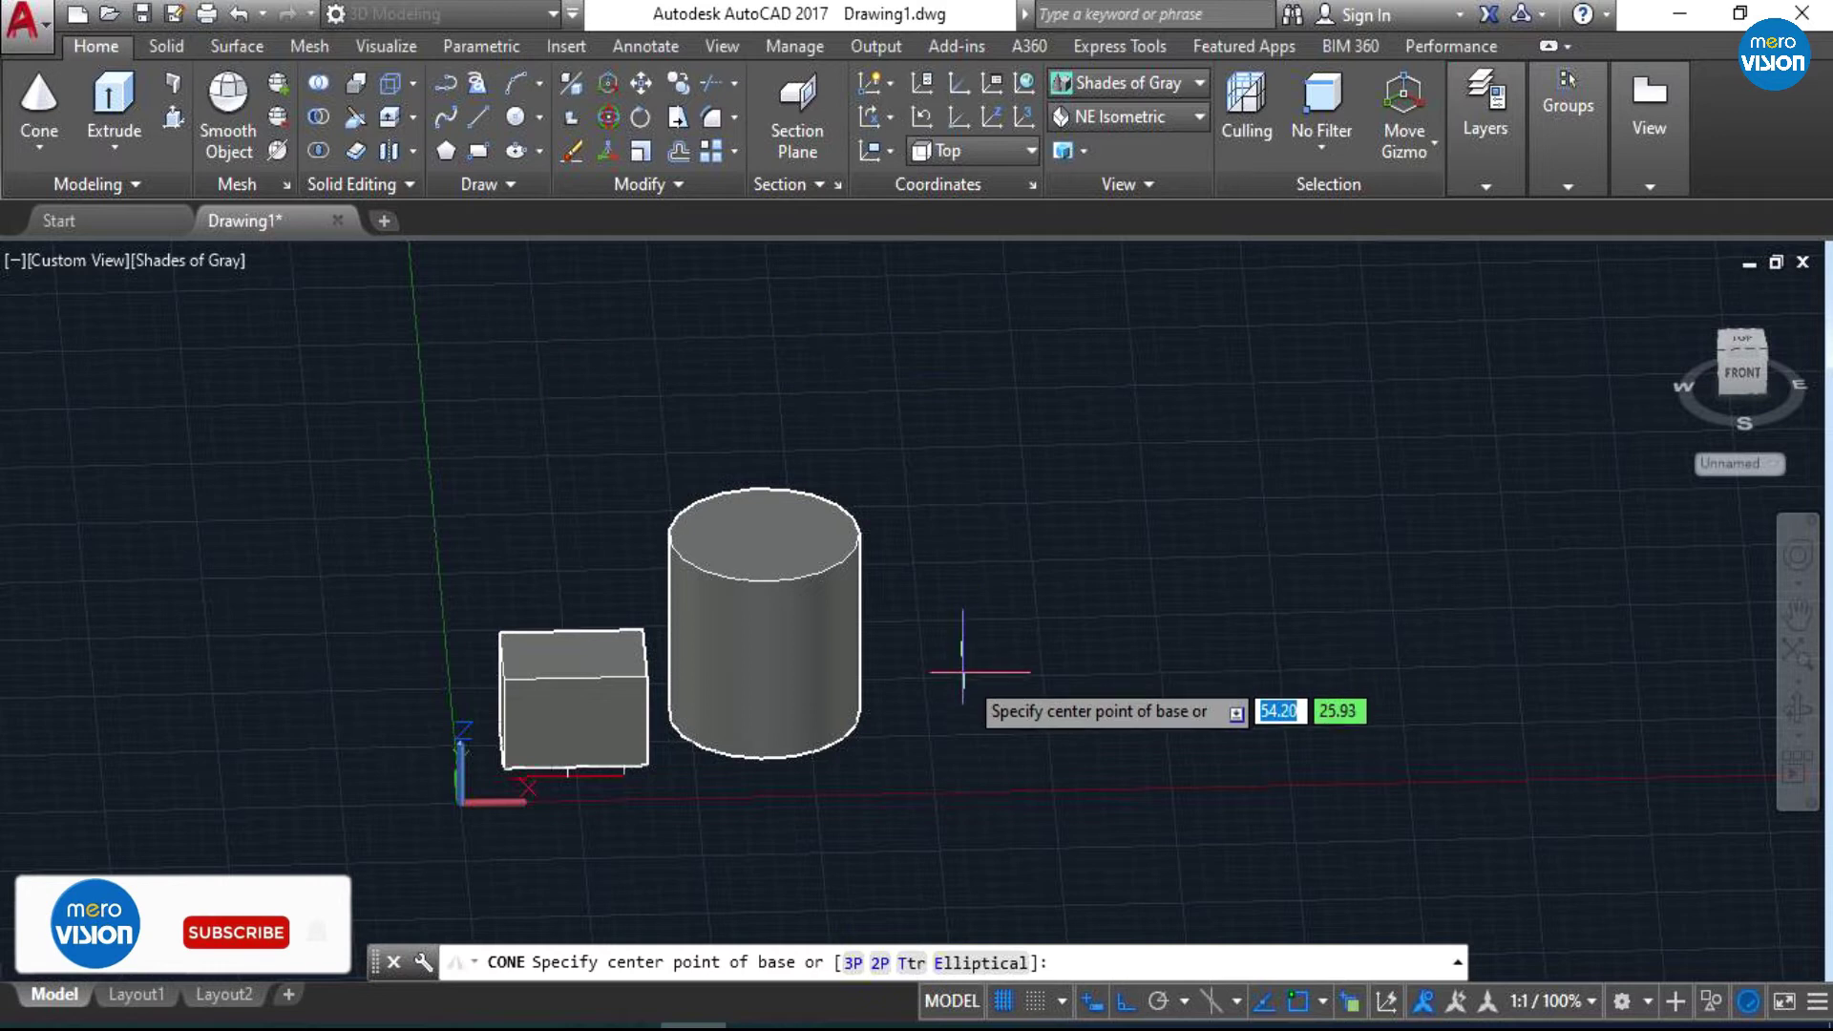
pyautogui.click(980, 682)
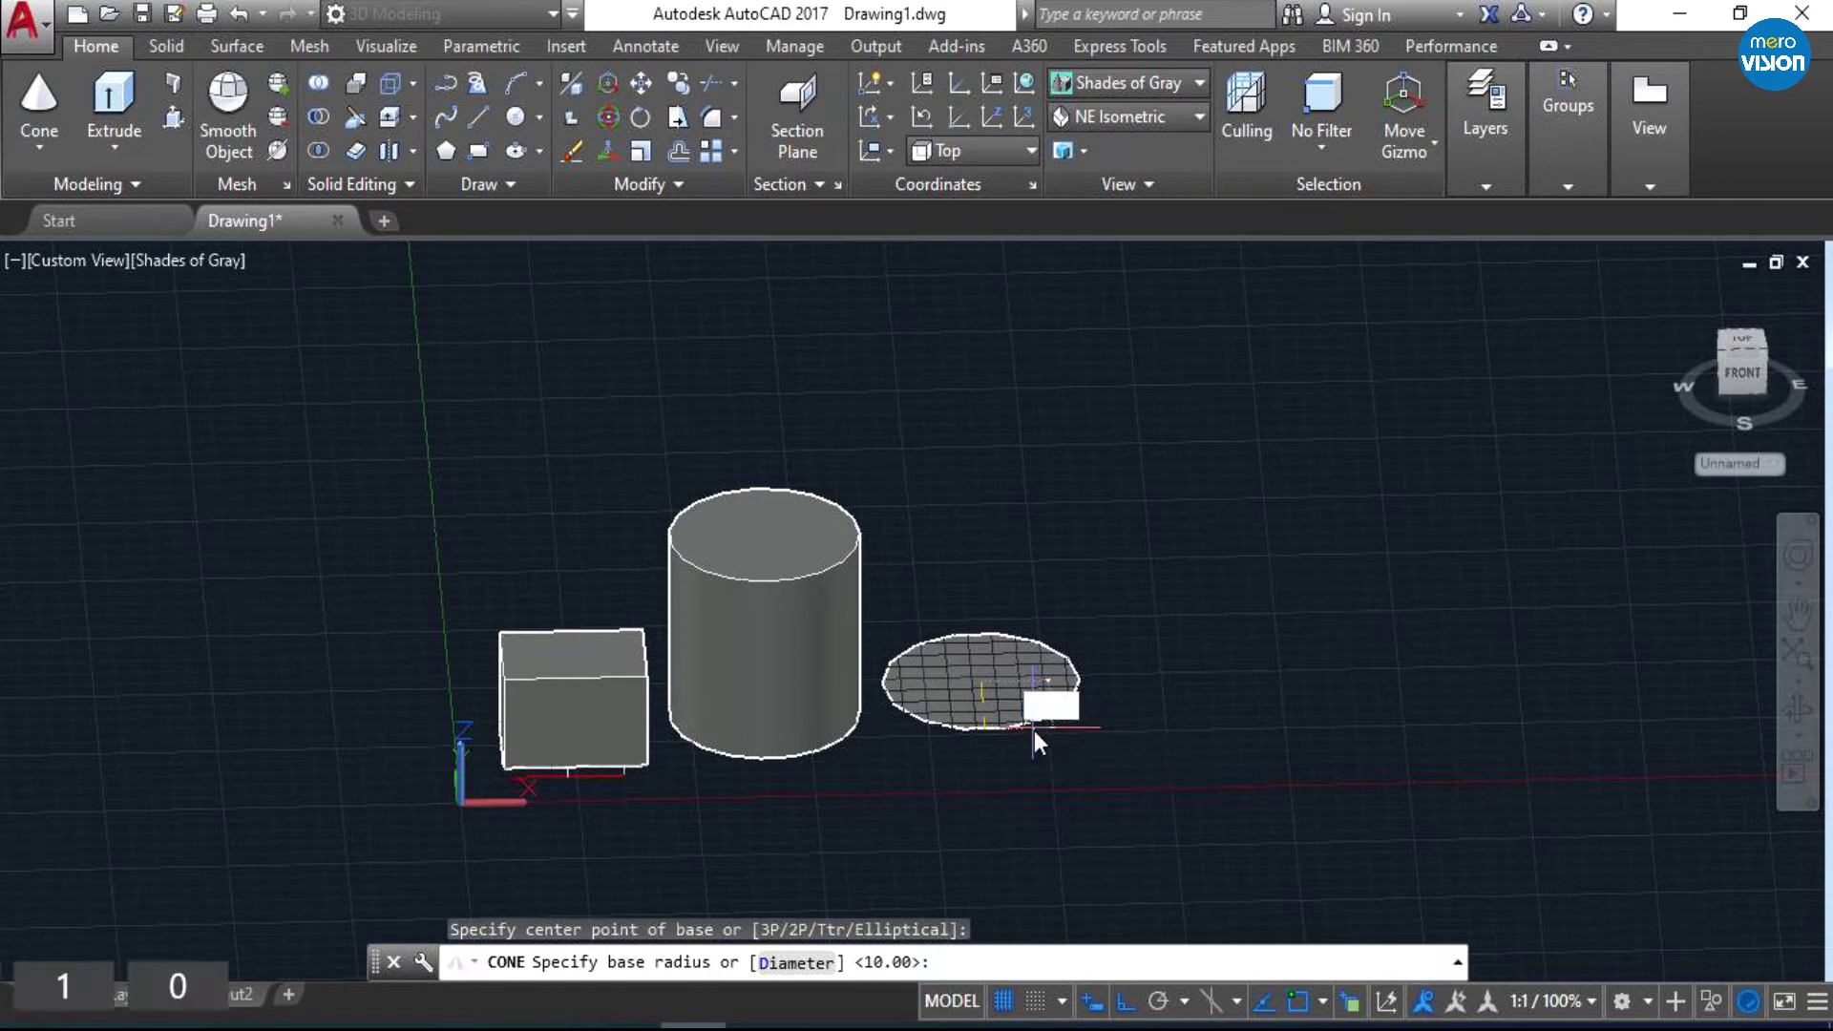
pyautogui.write('10')
pyautogui.press('Return')
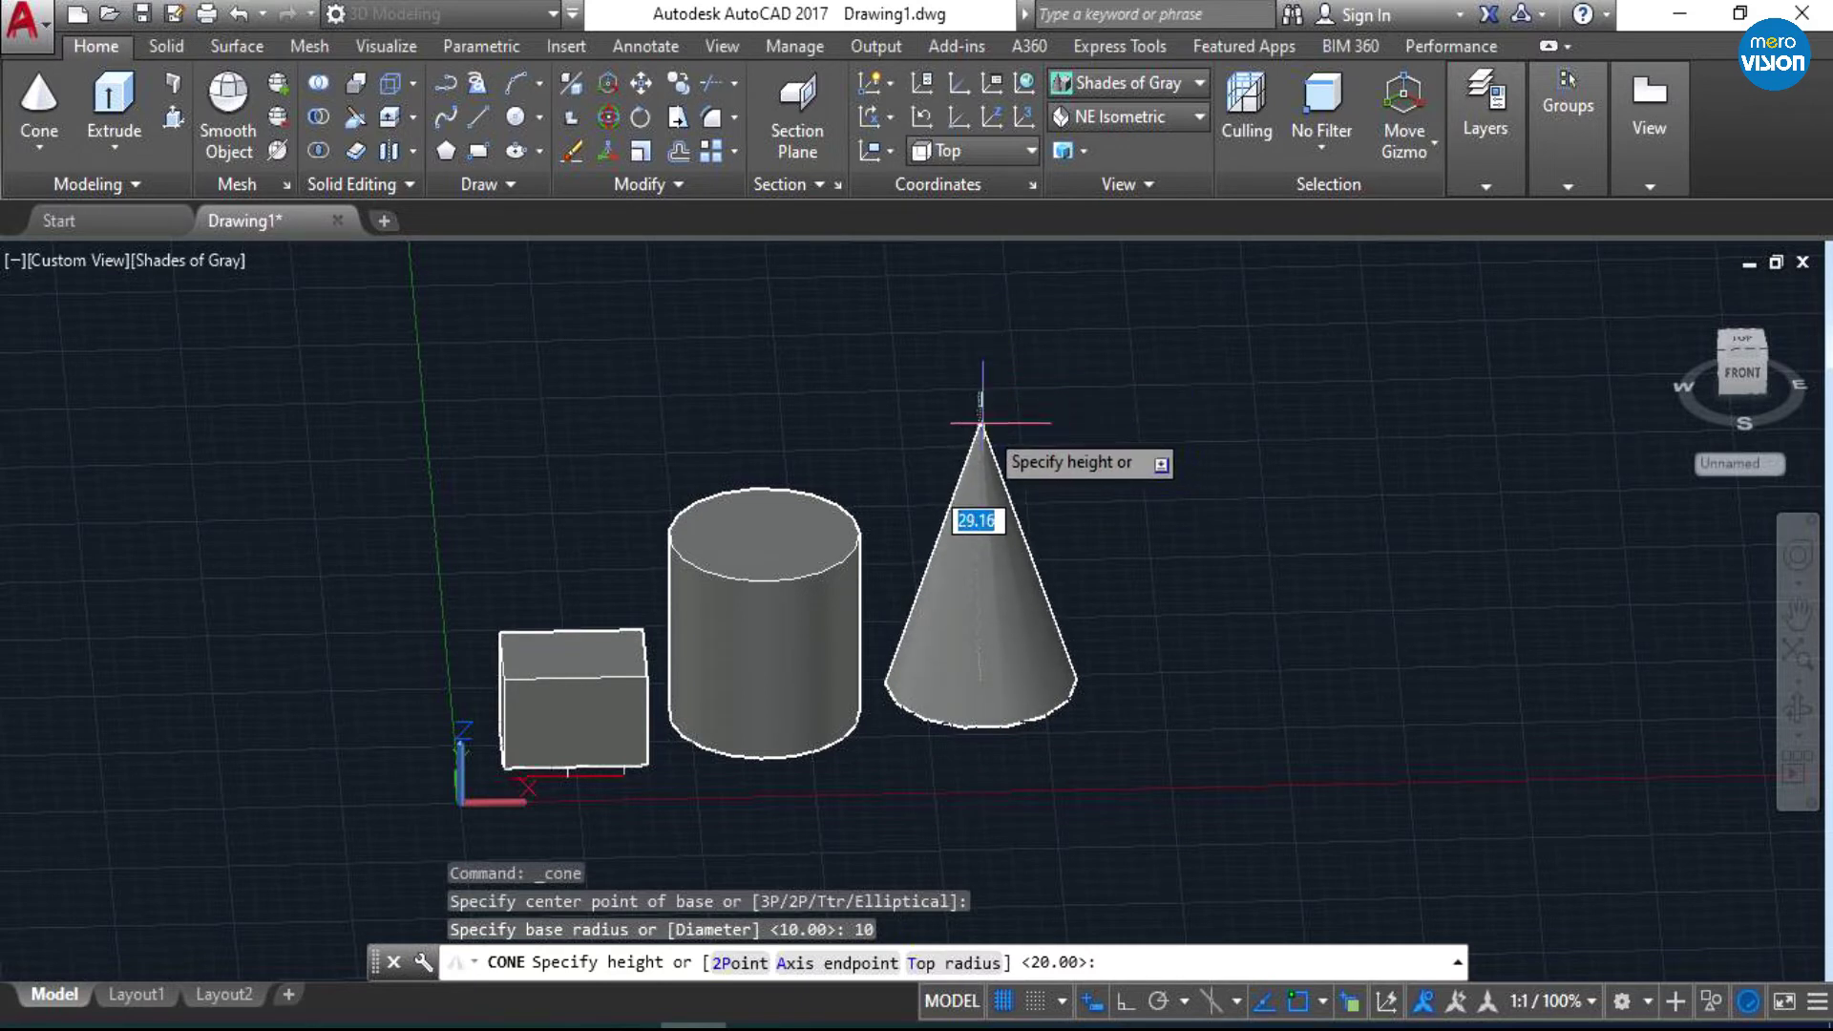
pyautogui.write('30')
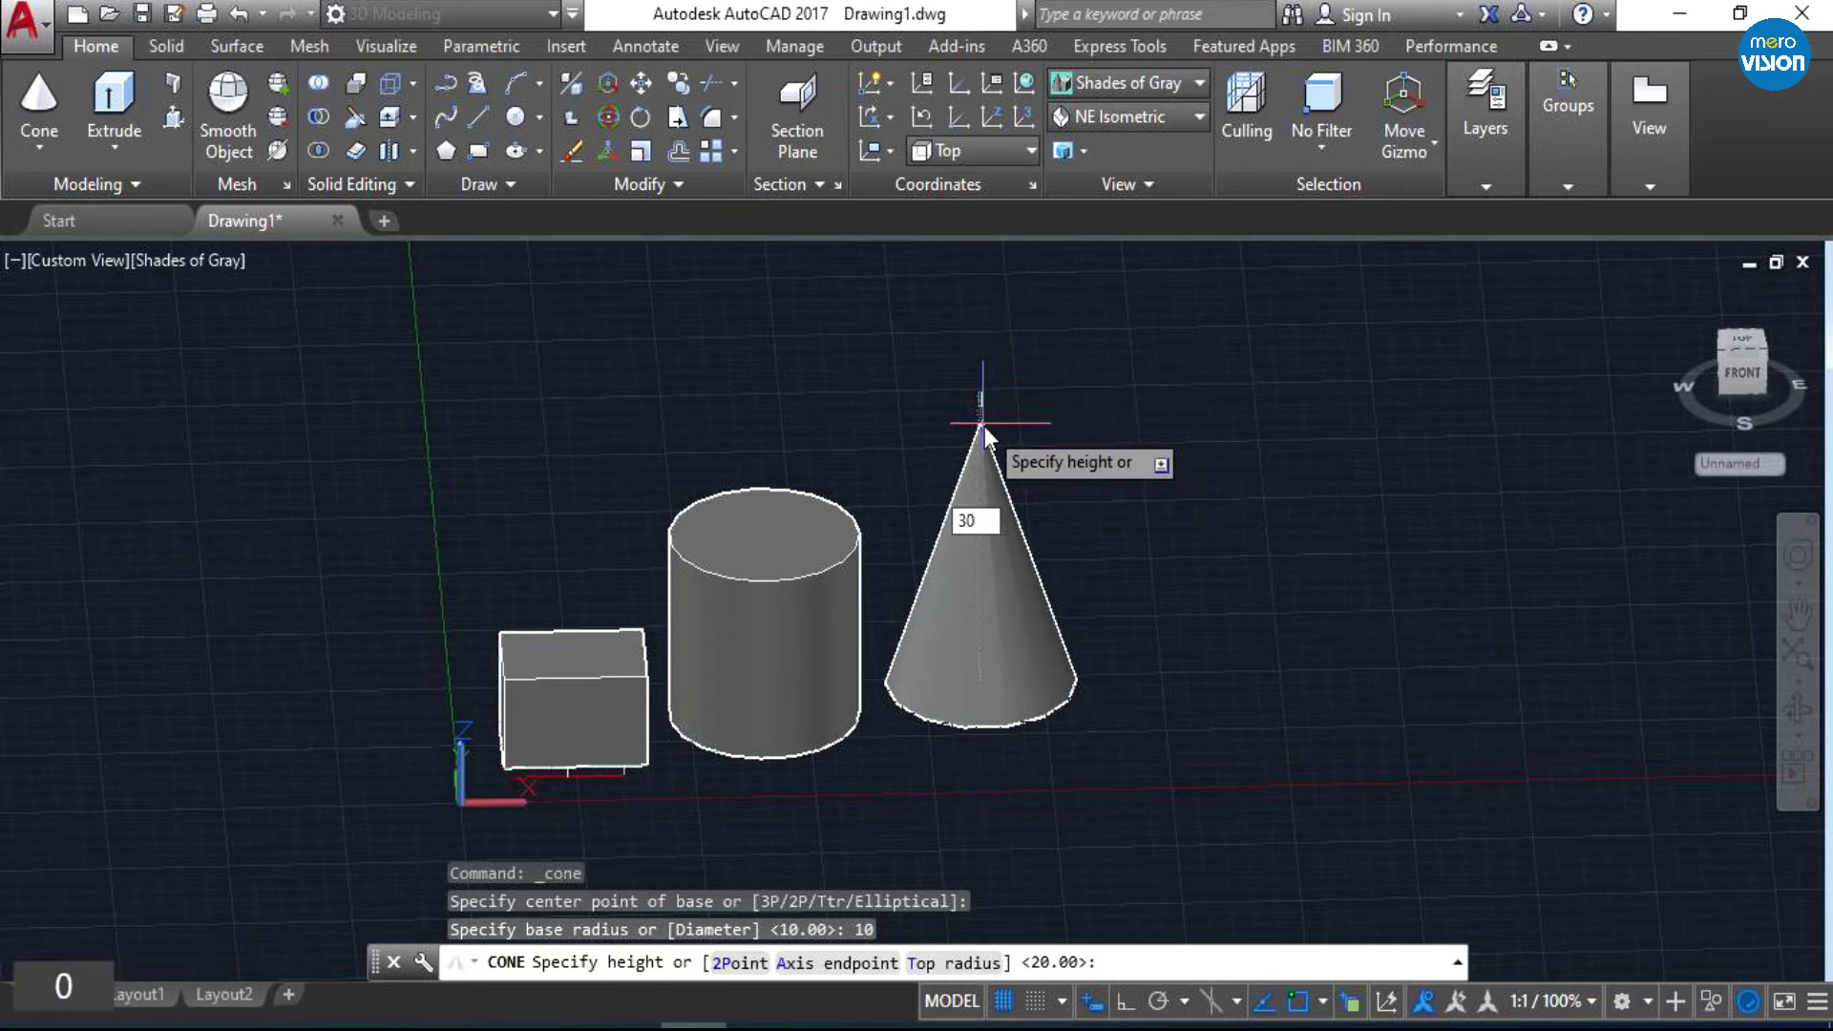
pyautogui.press('Return')
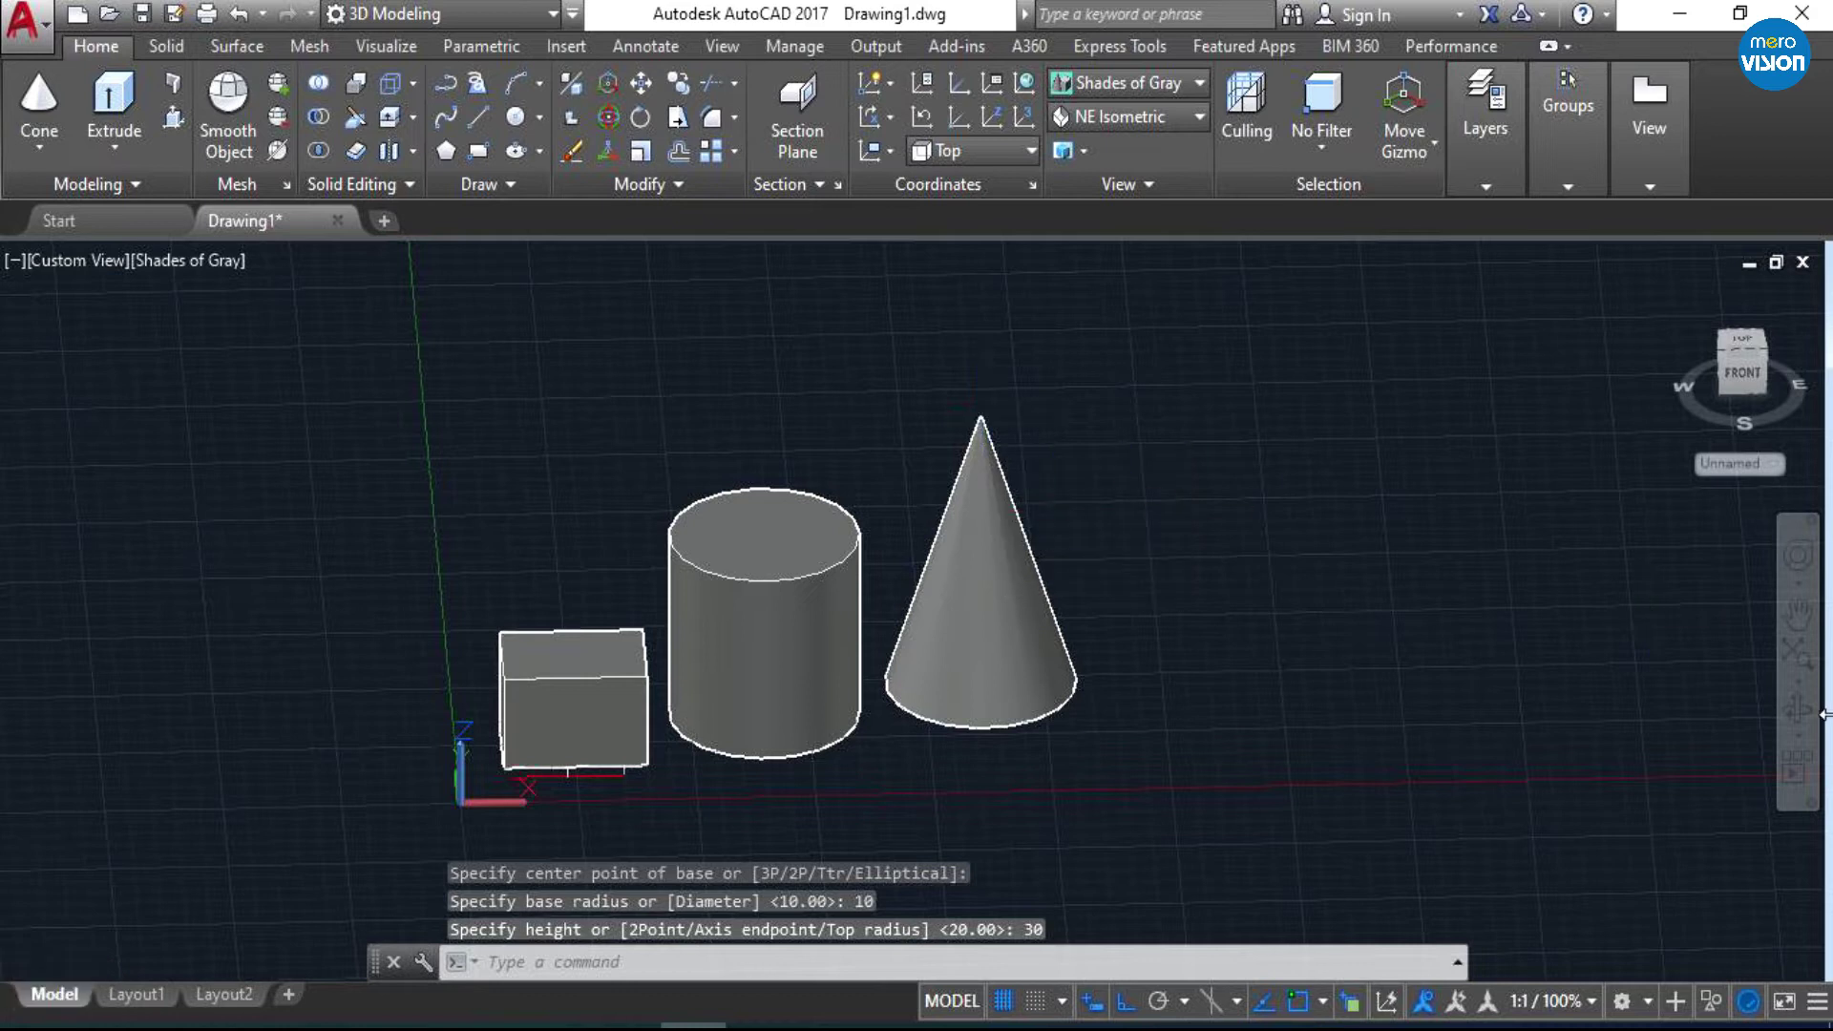
pyautogui.click(1798, 712)
pyautogui.moveTo(1338, 650)
pyautogui.mouseDown()
pyautogui.moveTo(994, 627)
pyautogui.moveTo(1175, 655)
pyautogui.moveTo(1452, 639)
pyautogui.moveTo(1342, 659)
pyautogui.mouseUp()
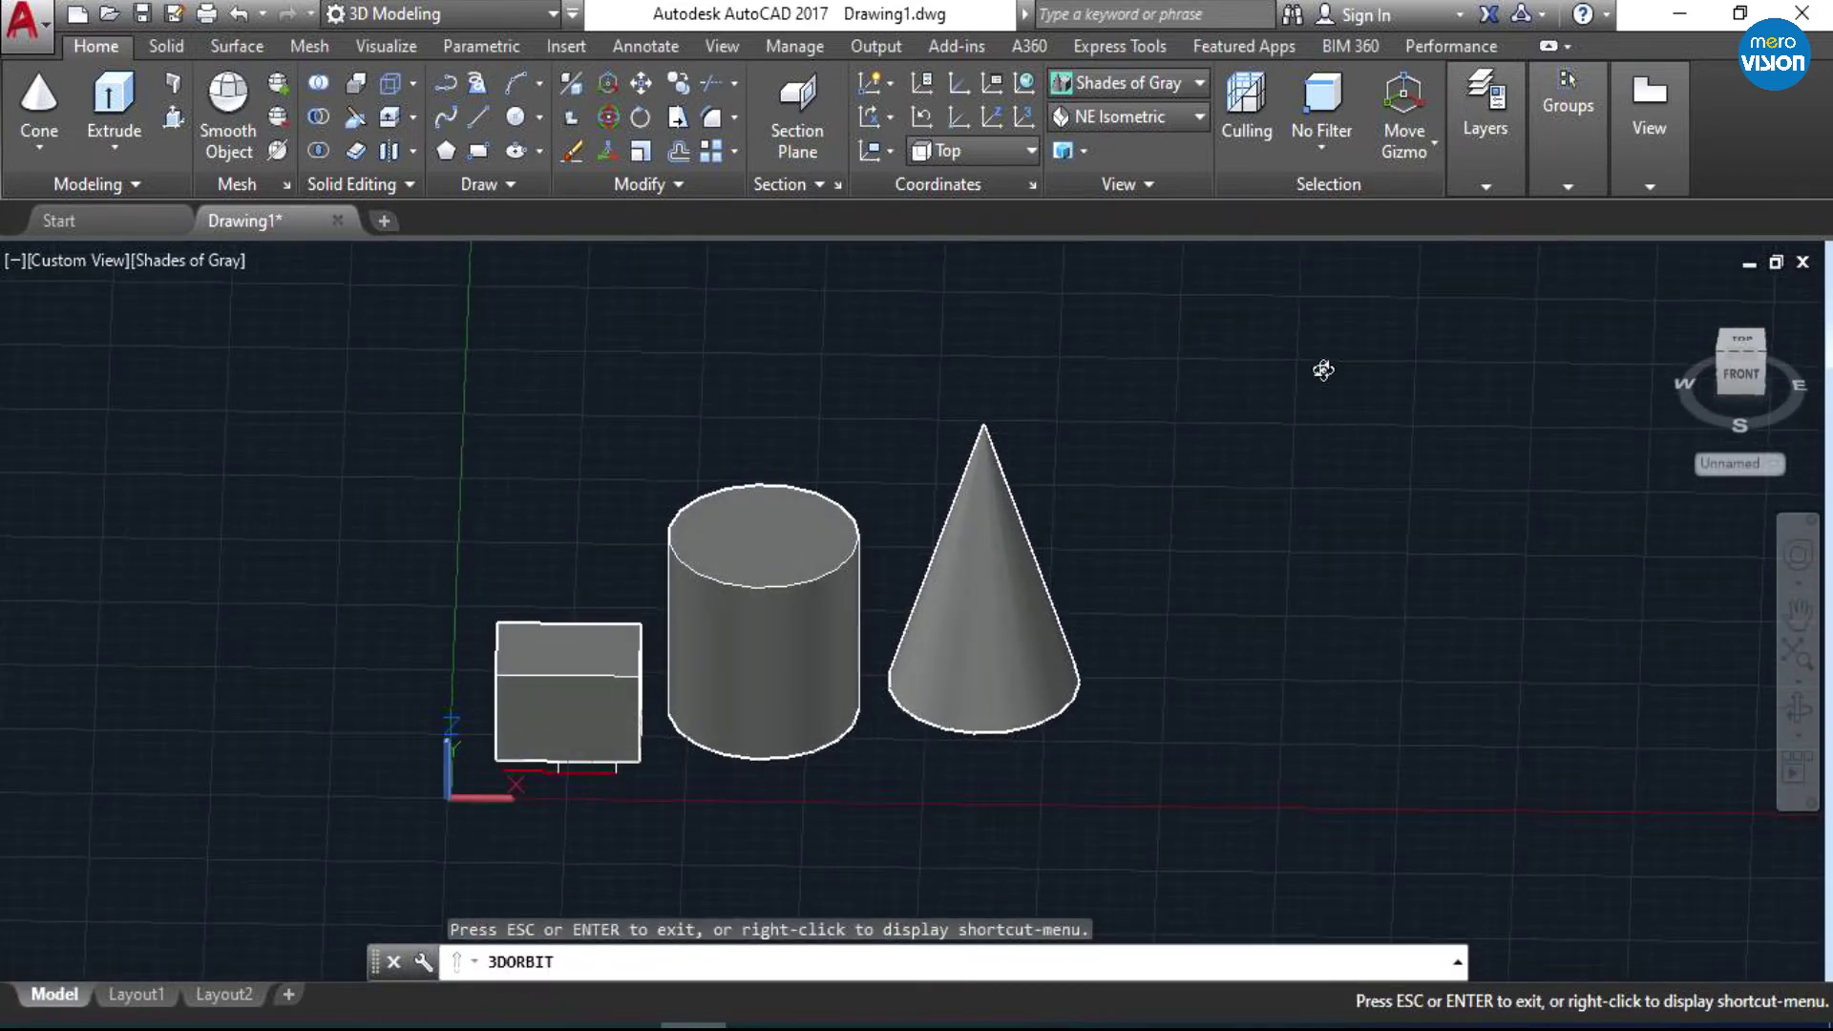
pyautogui.click(1199, 83)
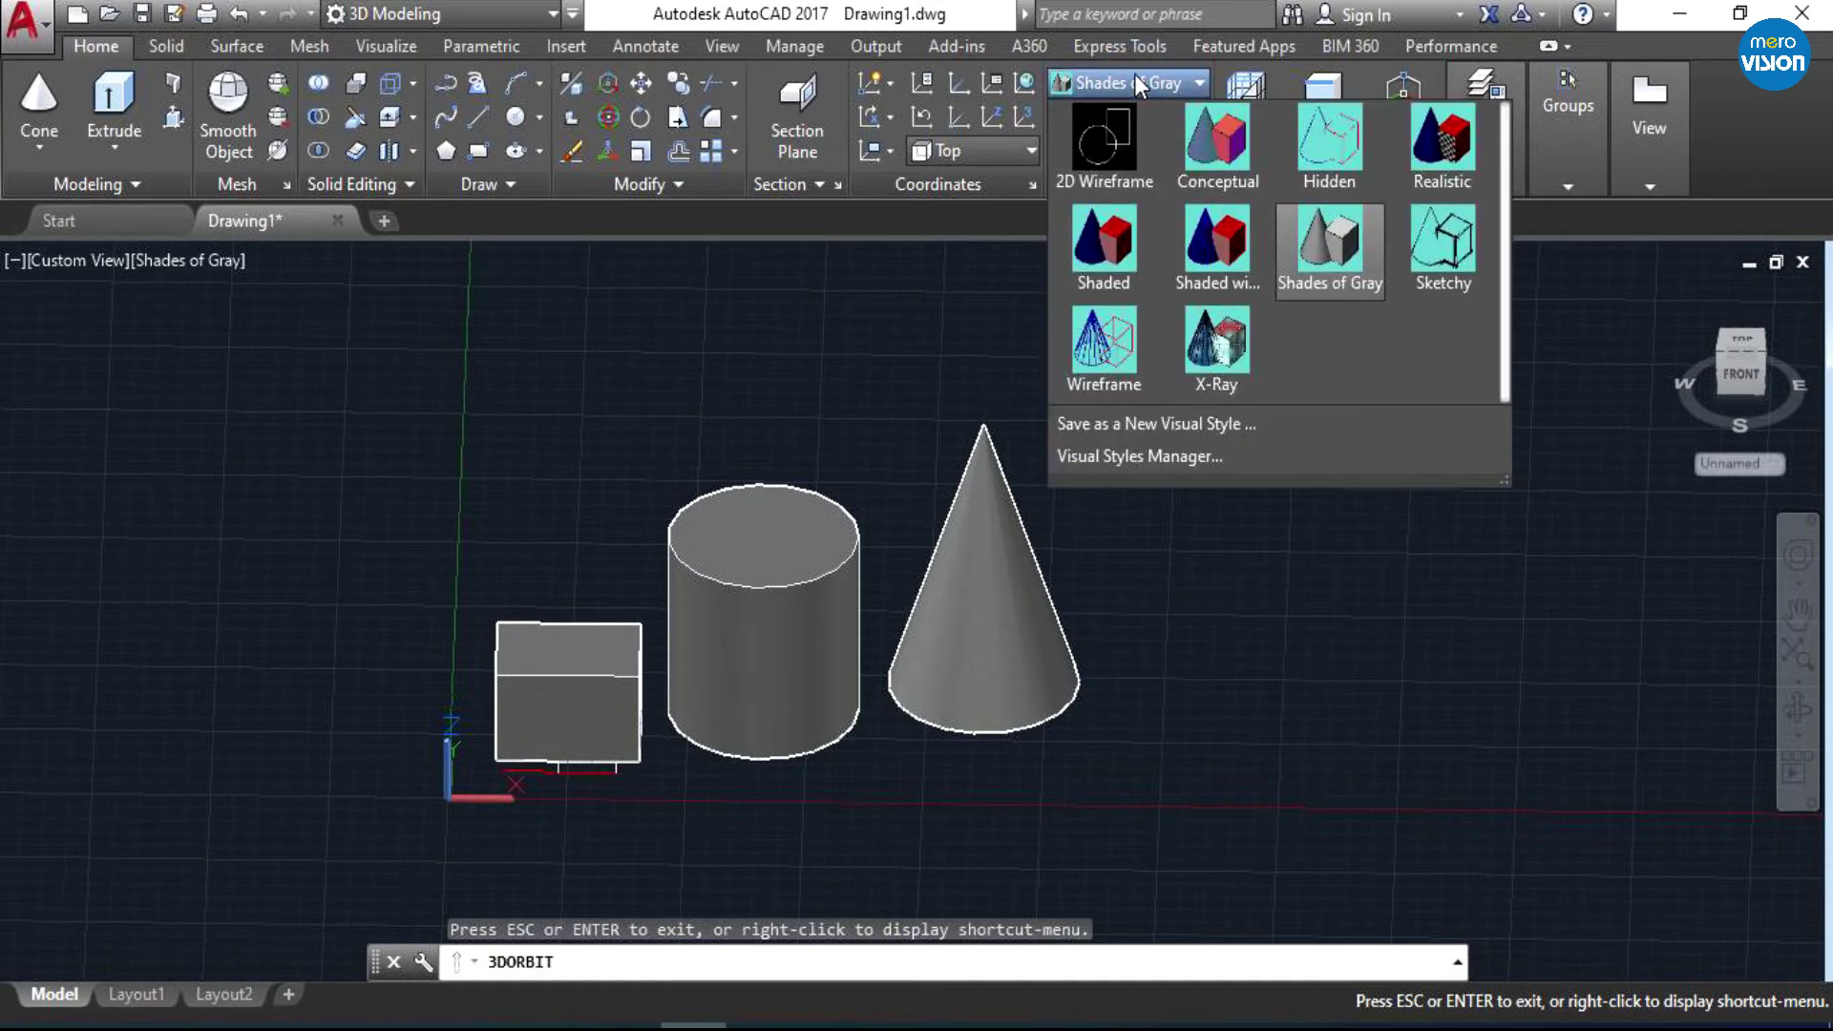
pyautogui.click(1321, 153)
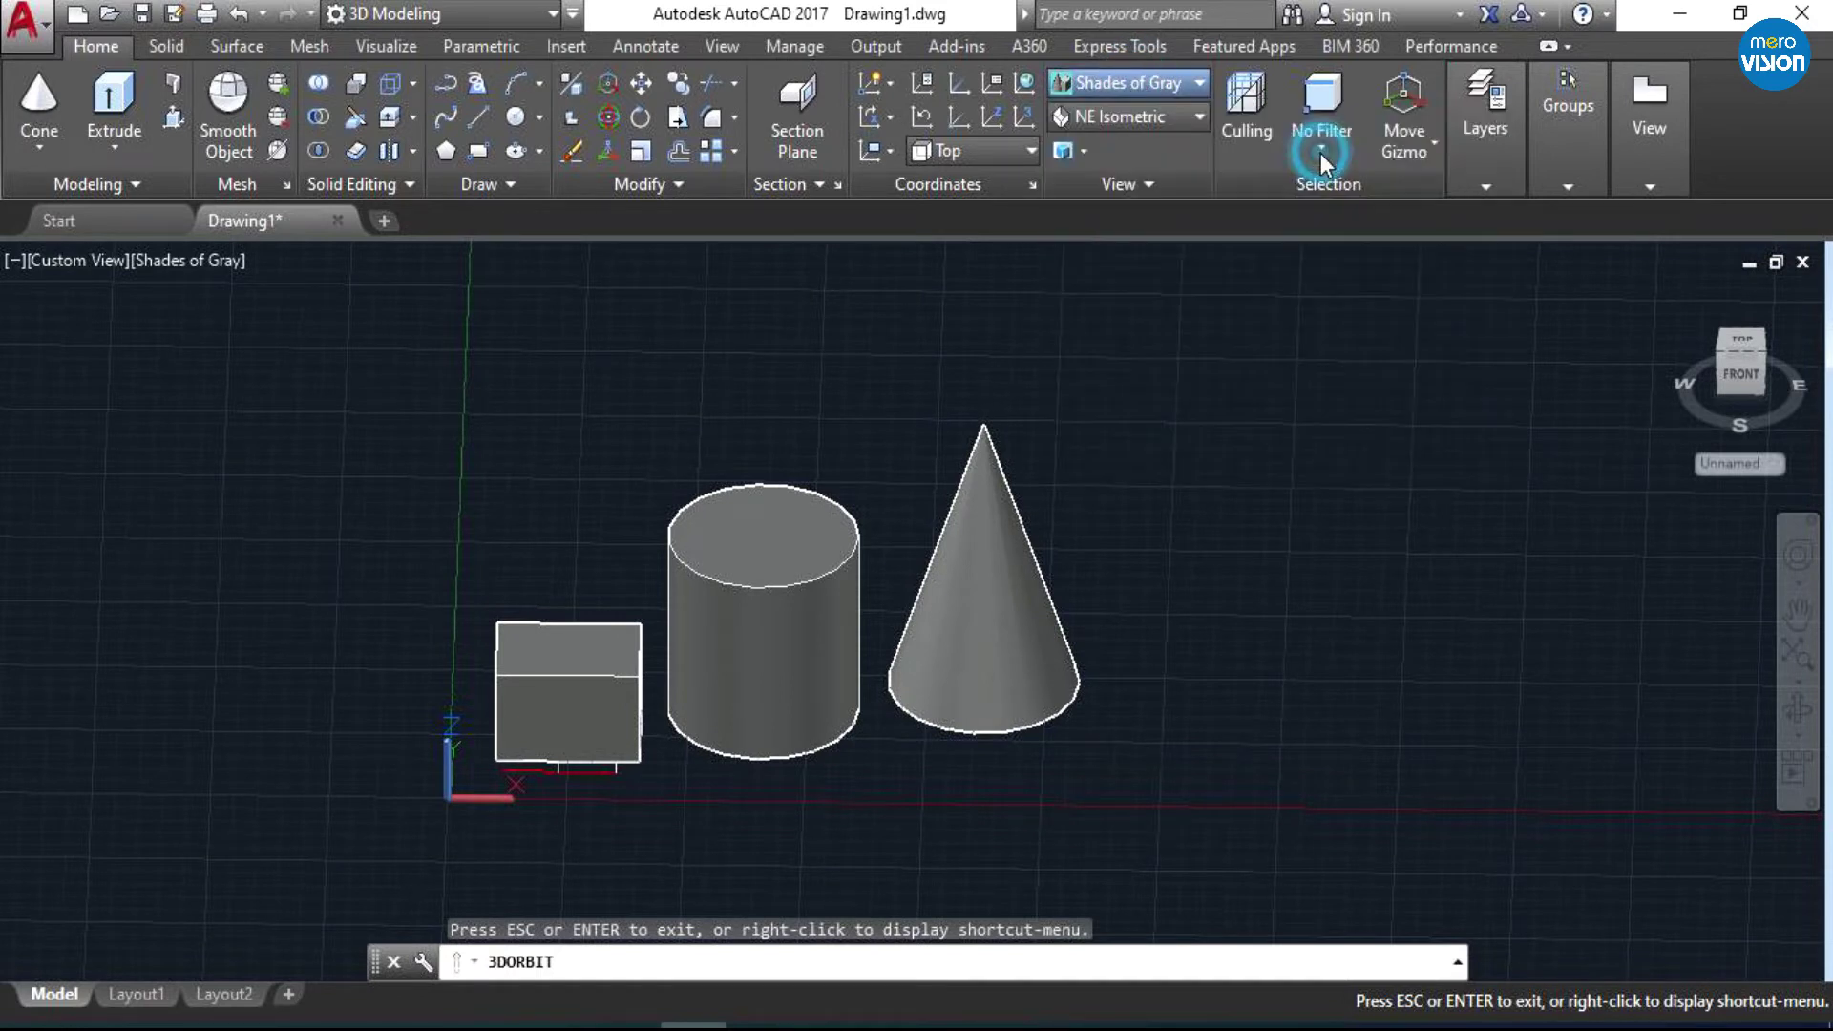
pyautogui.click(1098, 83)
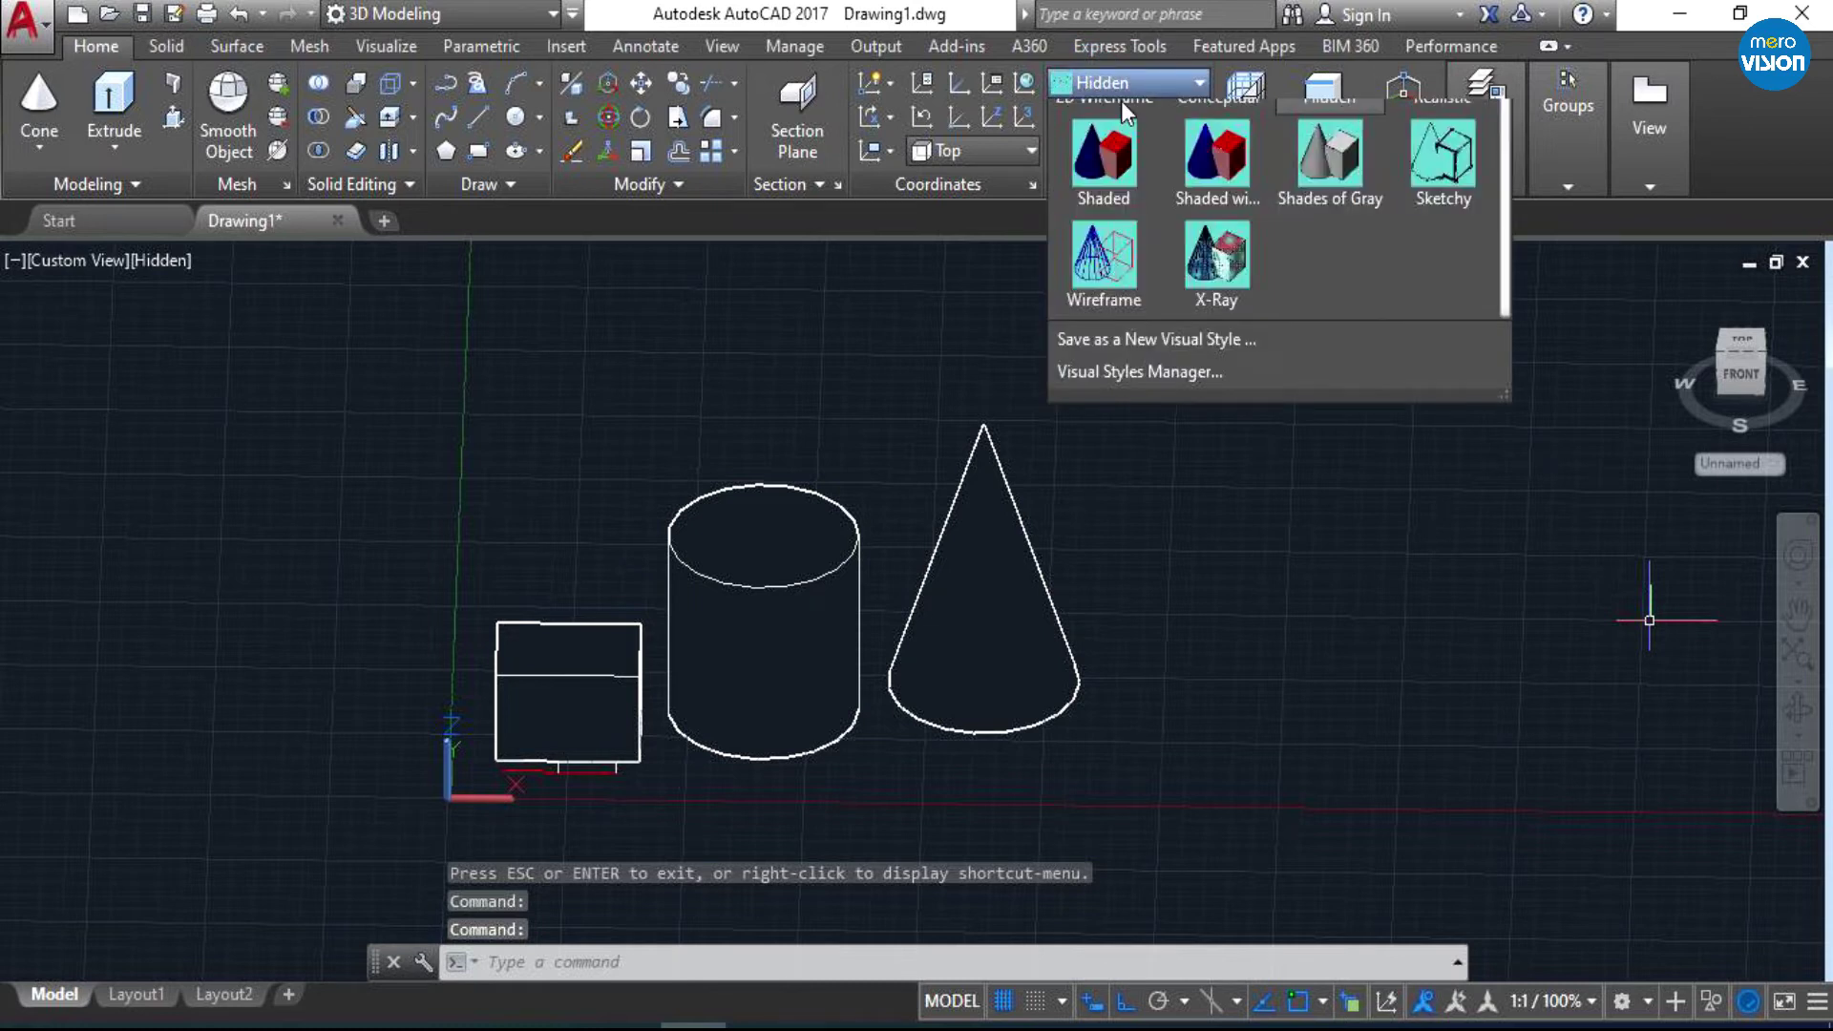
pyautogui.click(1120, 153)
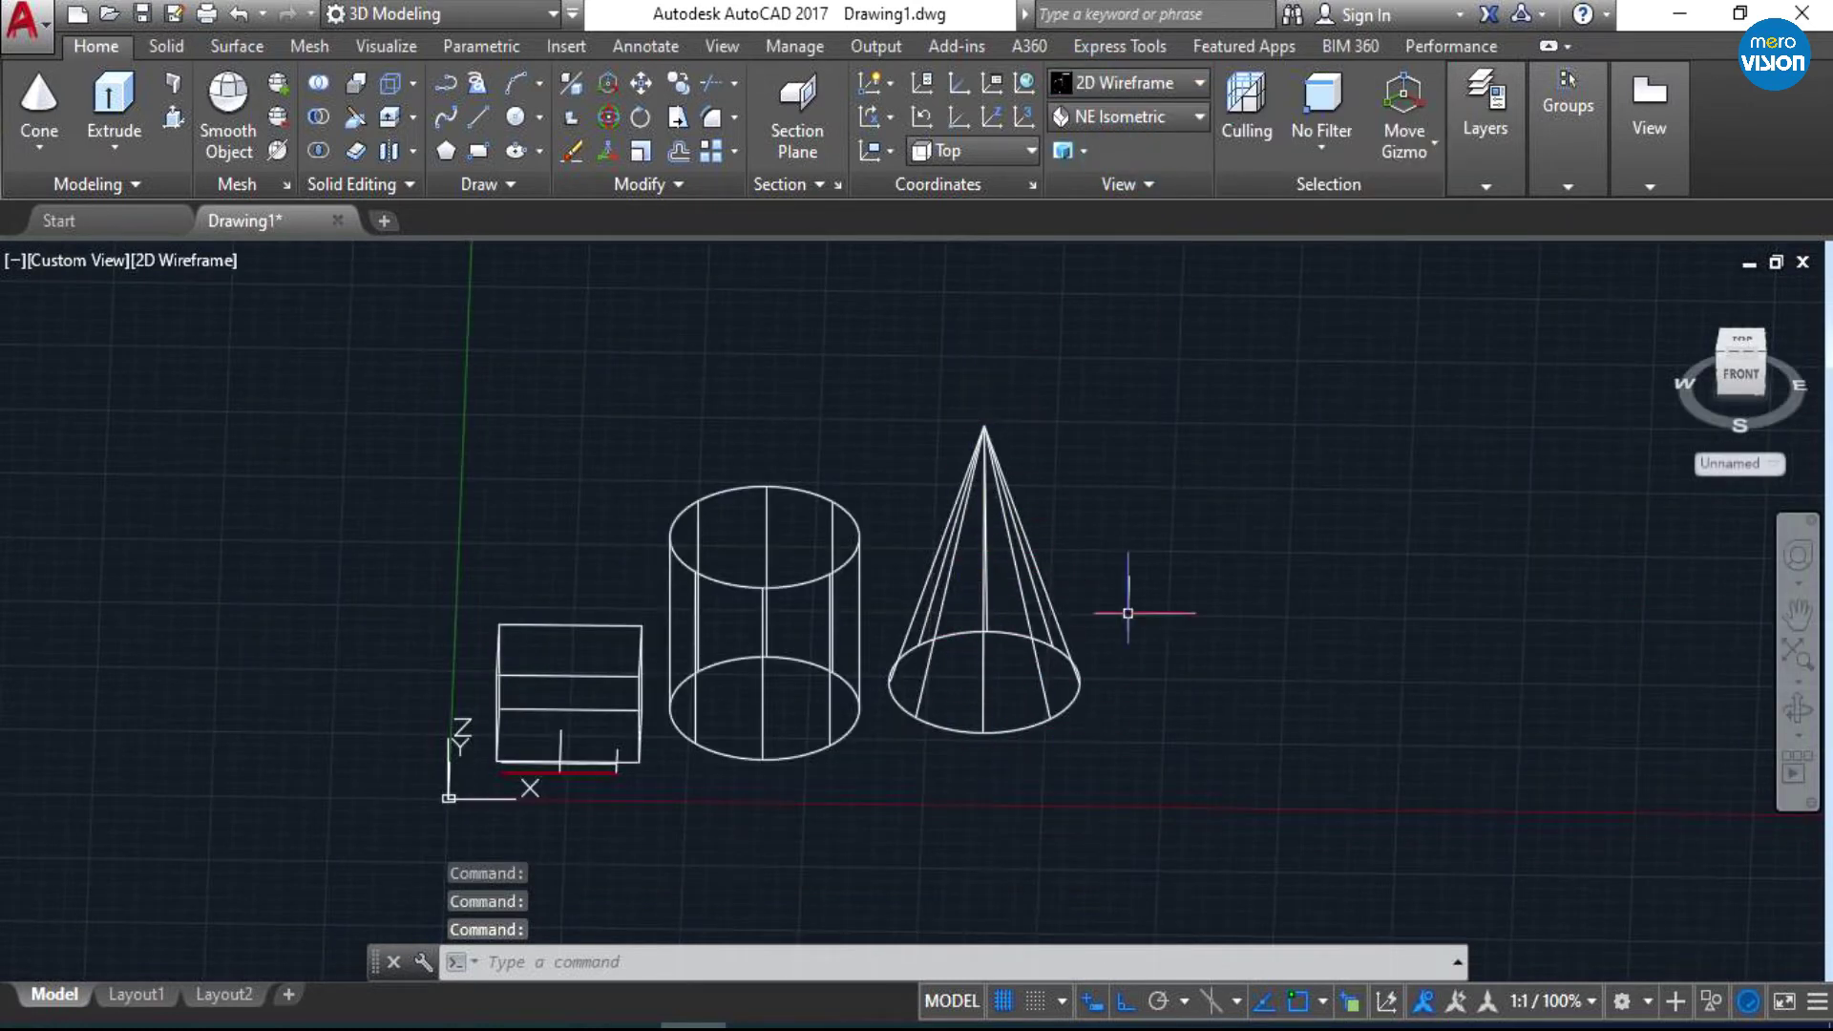
pyautogui.click(1119, 83)
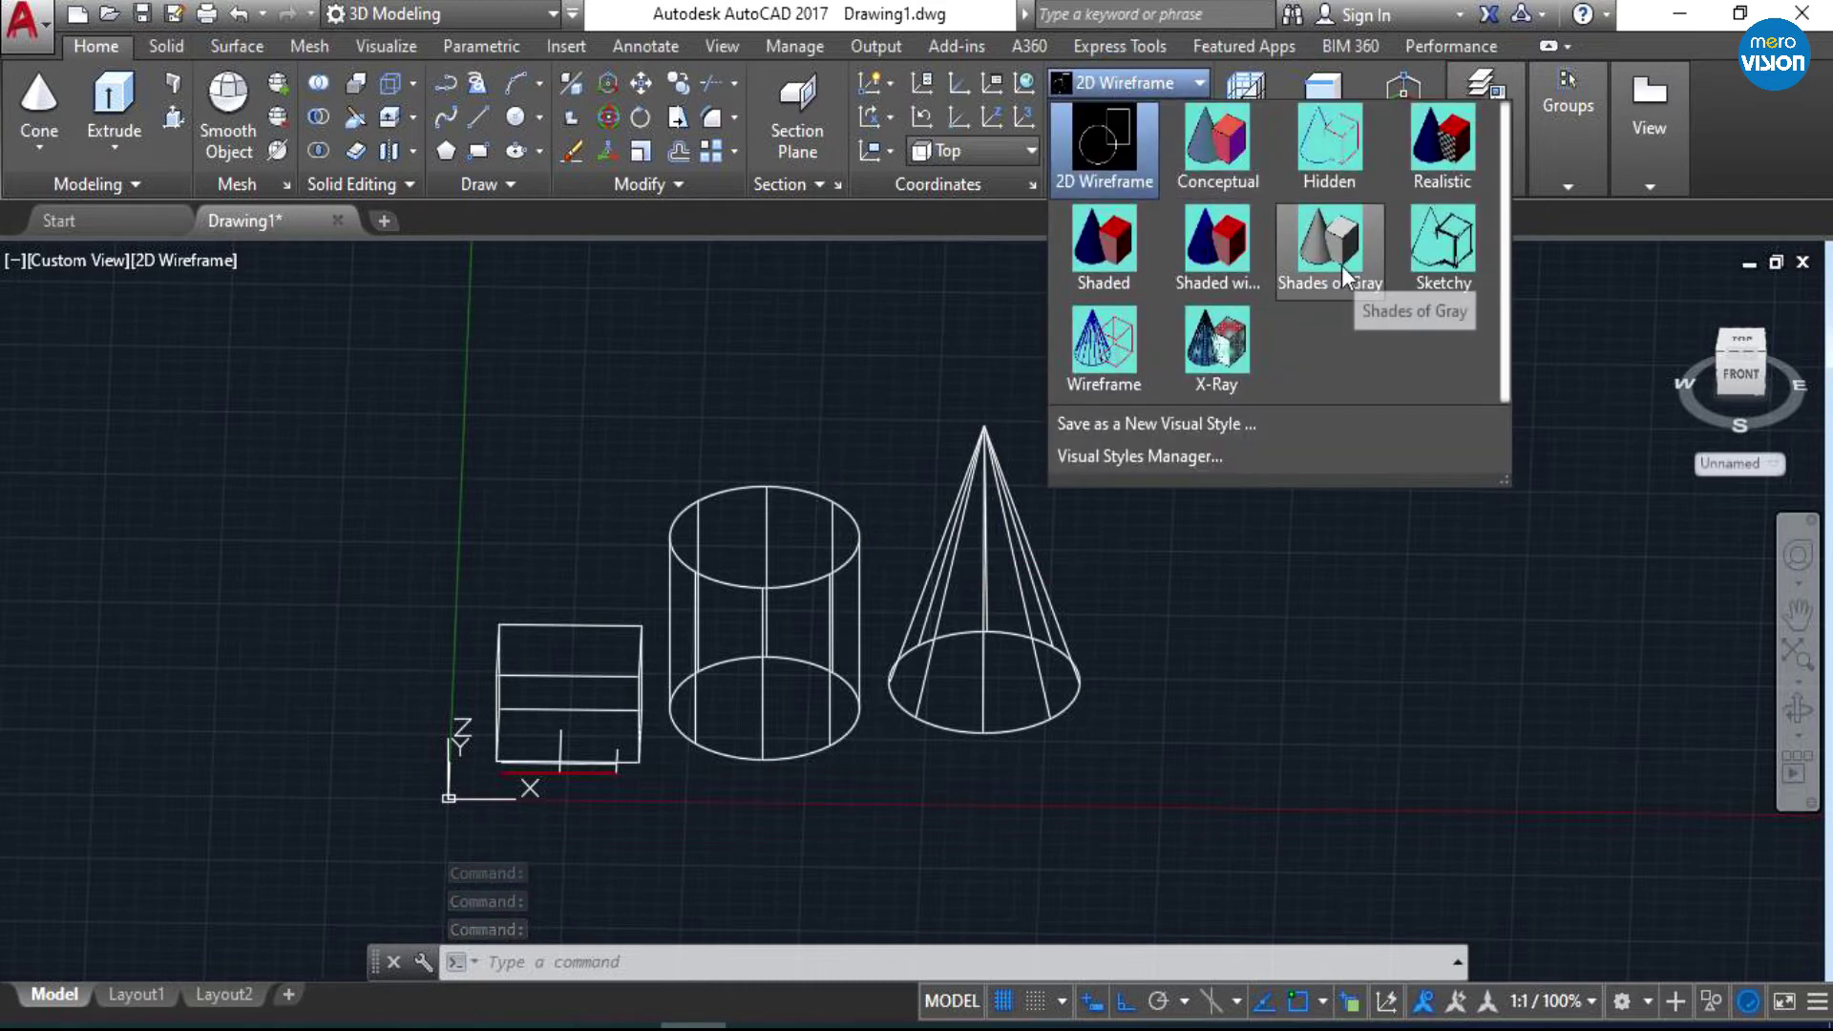
pyautogui.click(1343, 271)
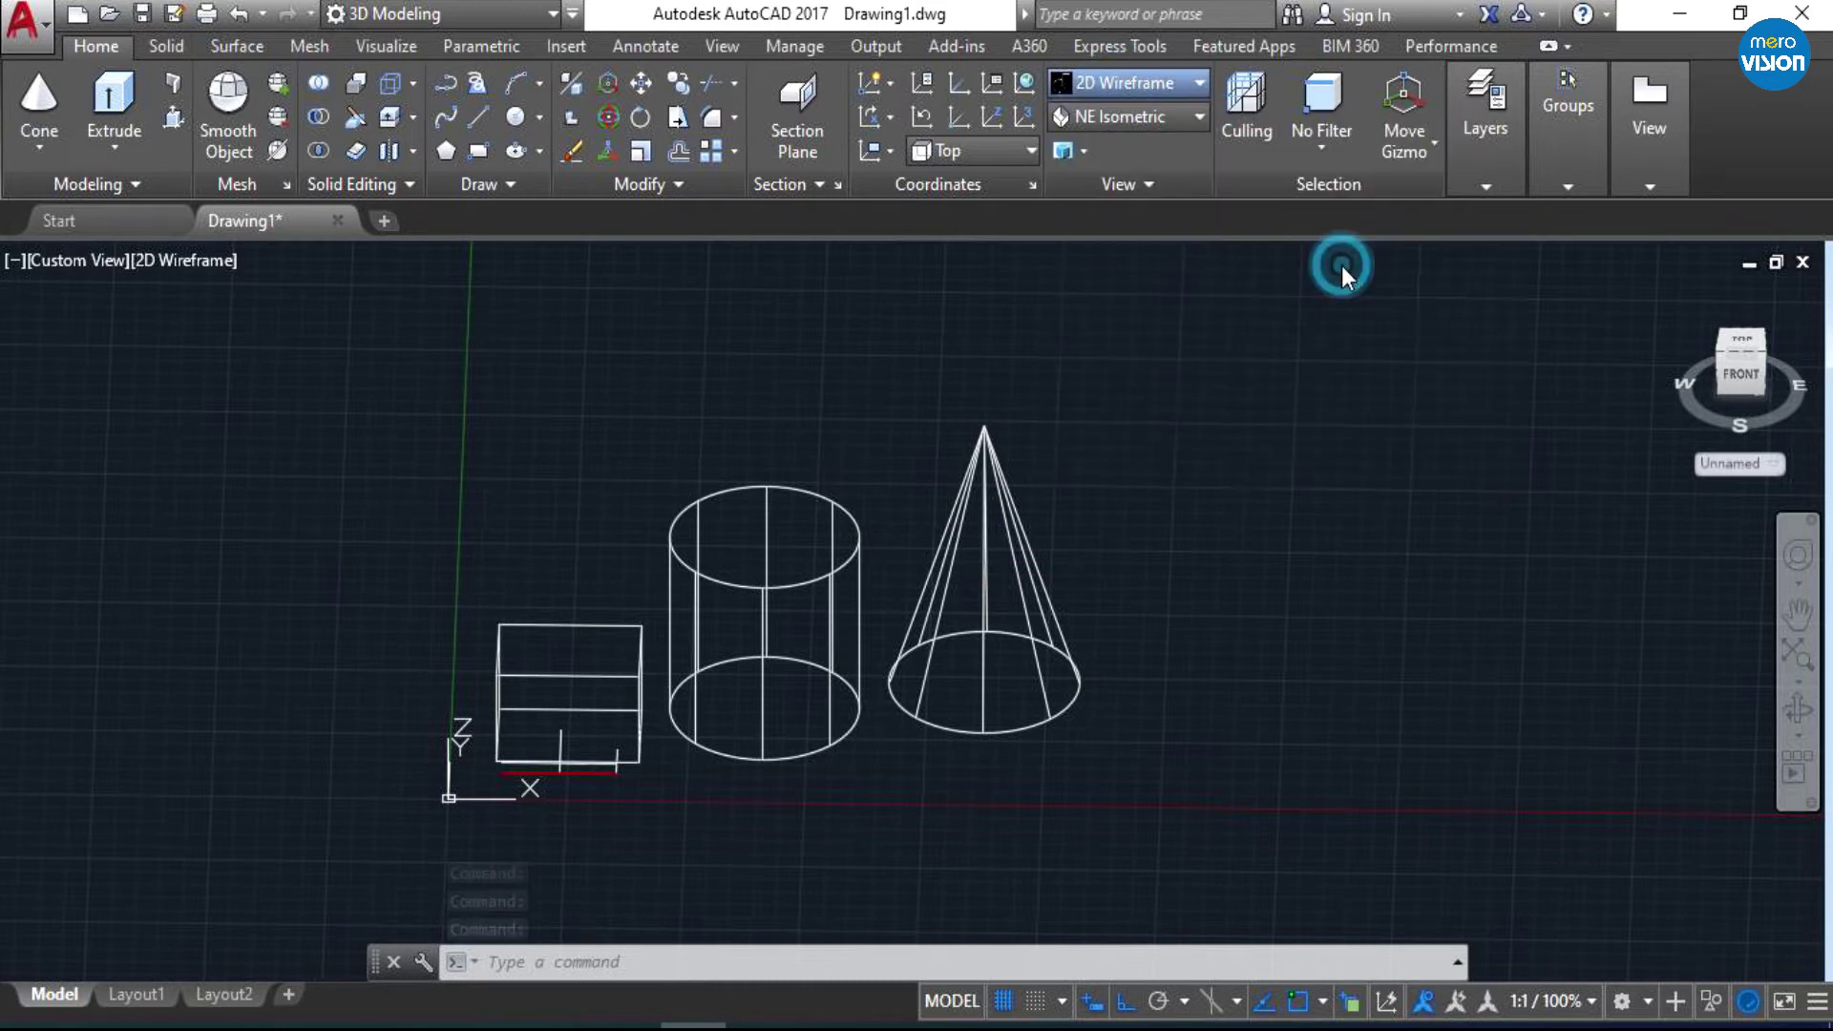
pyautogui.click(39, 148)
# - Place a radius-10 sphere to the right of the cone
pyautogui.click(64, 362)
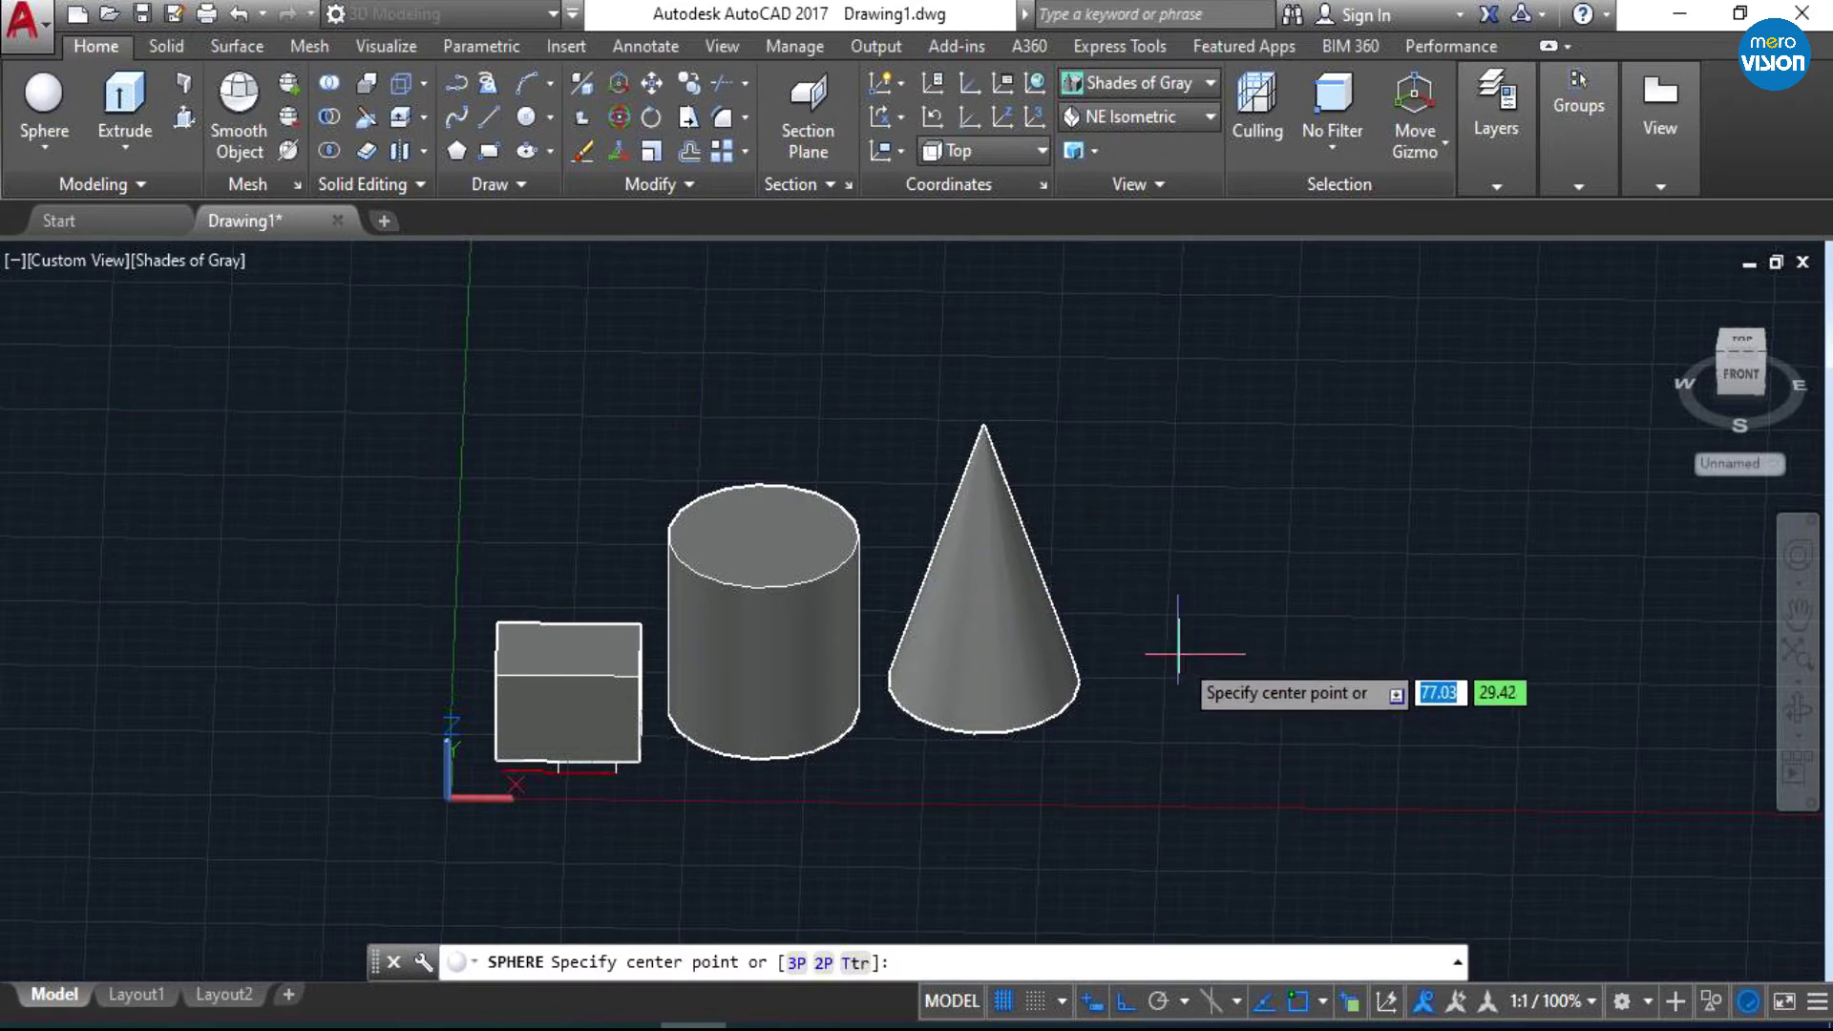
pyautogui.click(1182, 656)
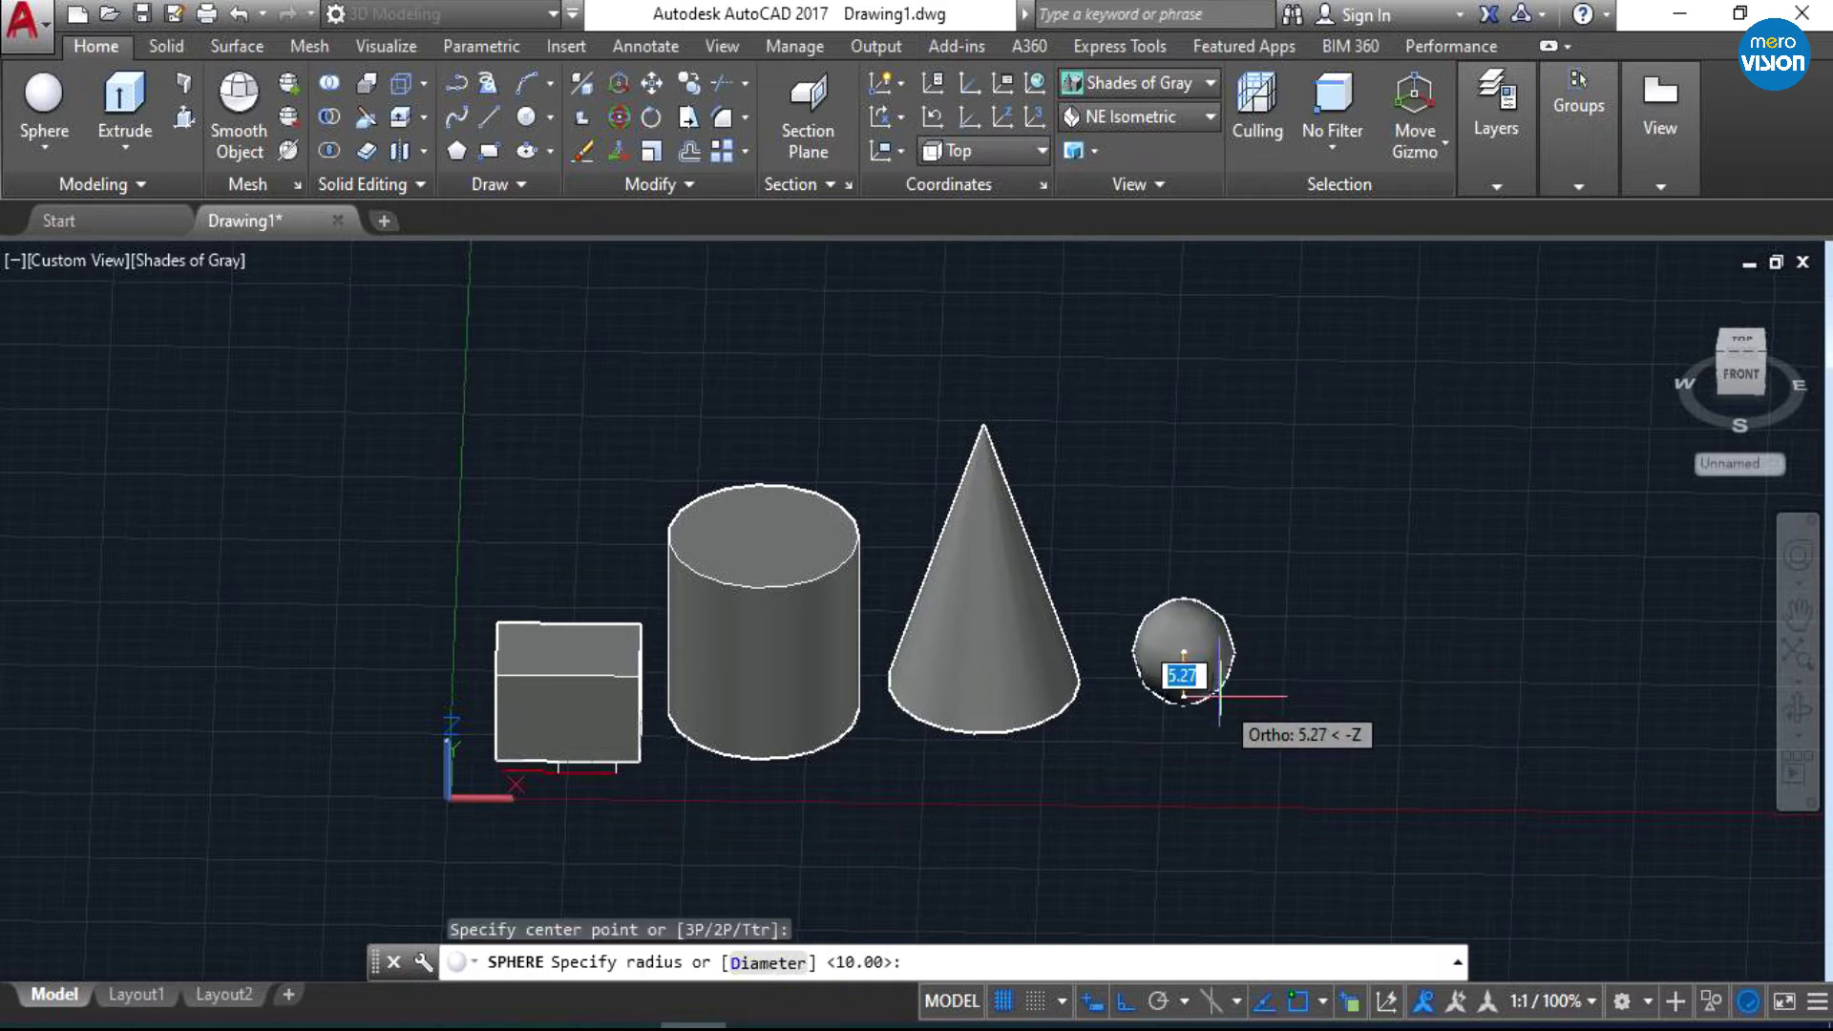
pyautogui.write('10')
pyautogui.press('Return')
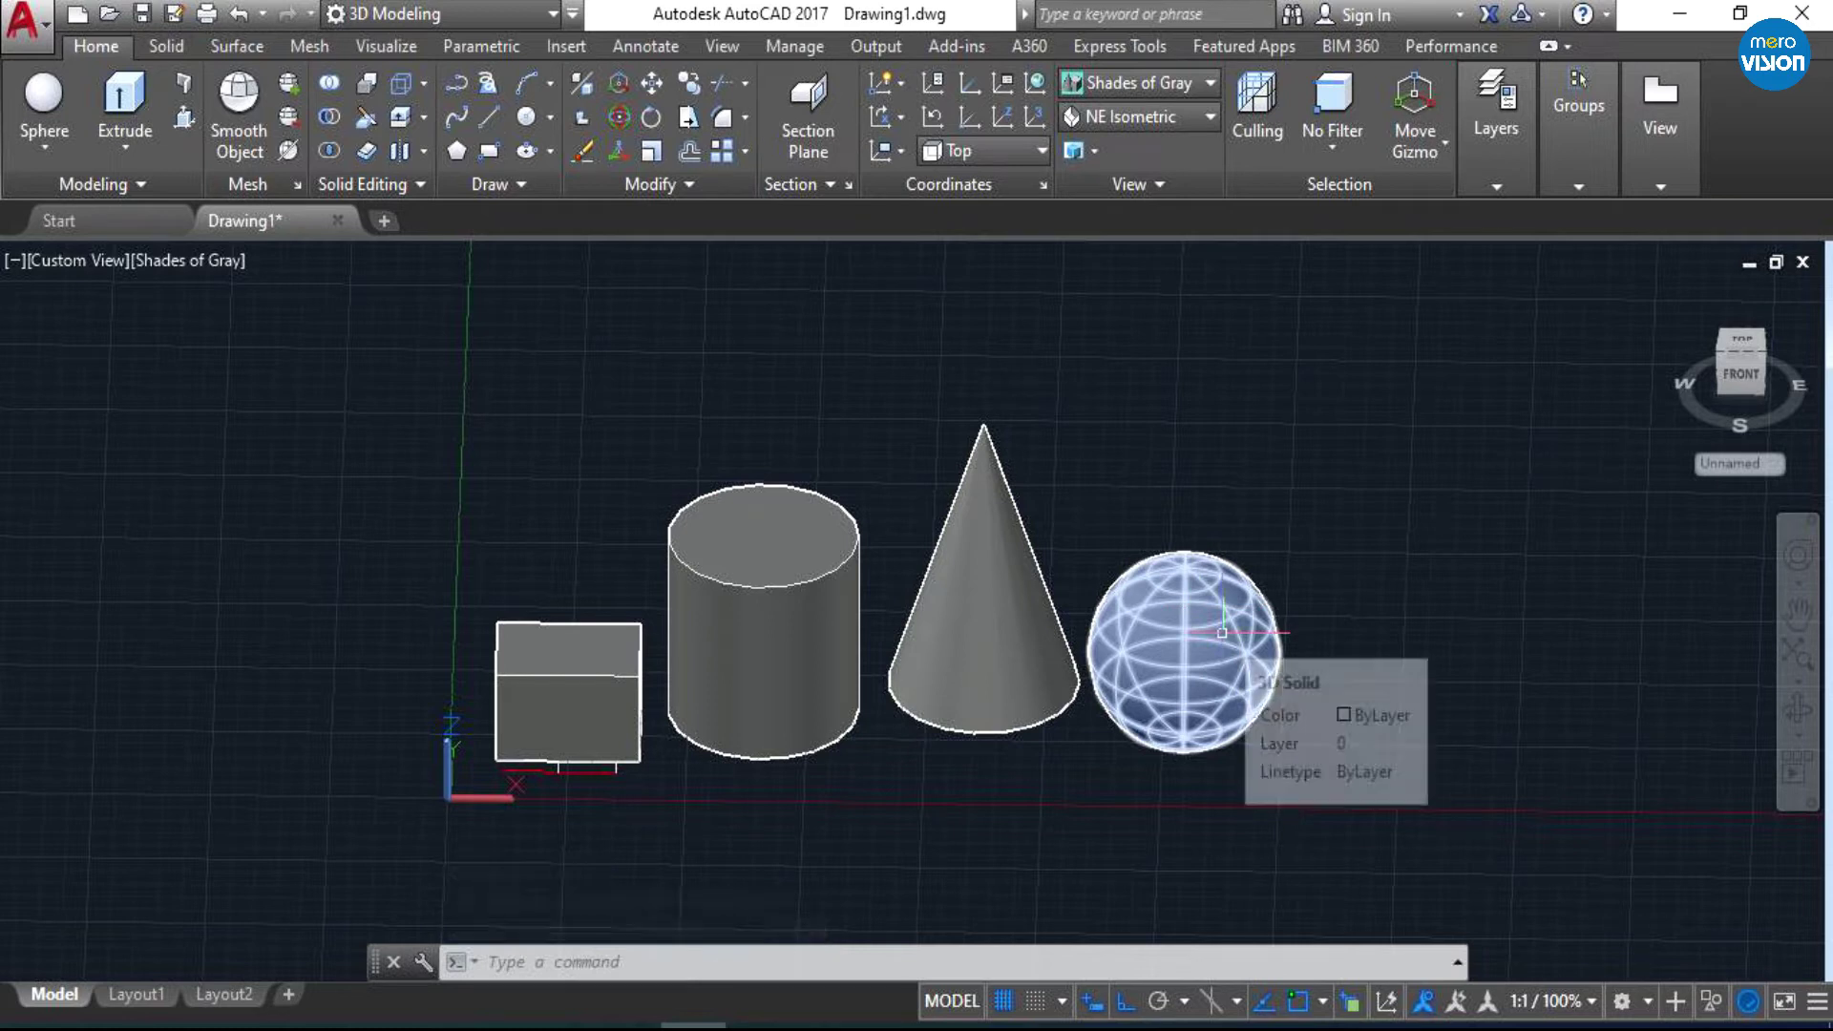
pyautogui.click(1155, 90)
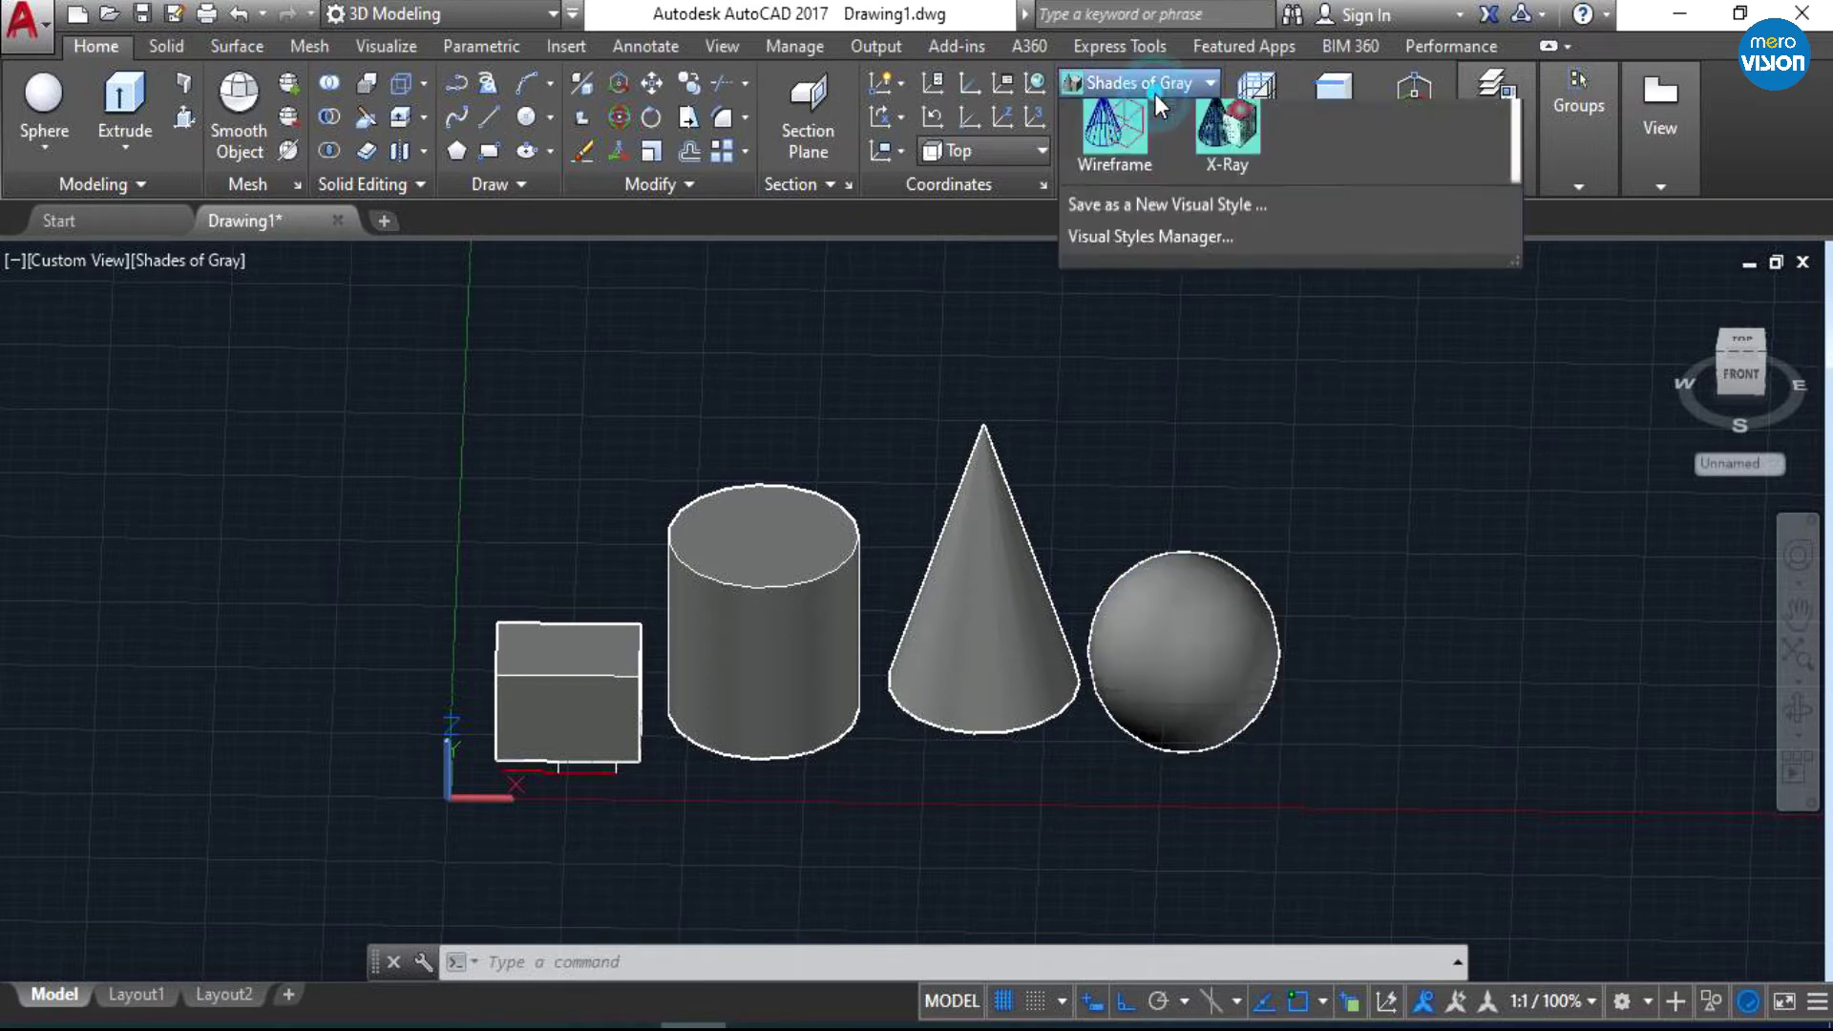
pyautogui.click(1115, 153)
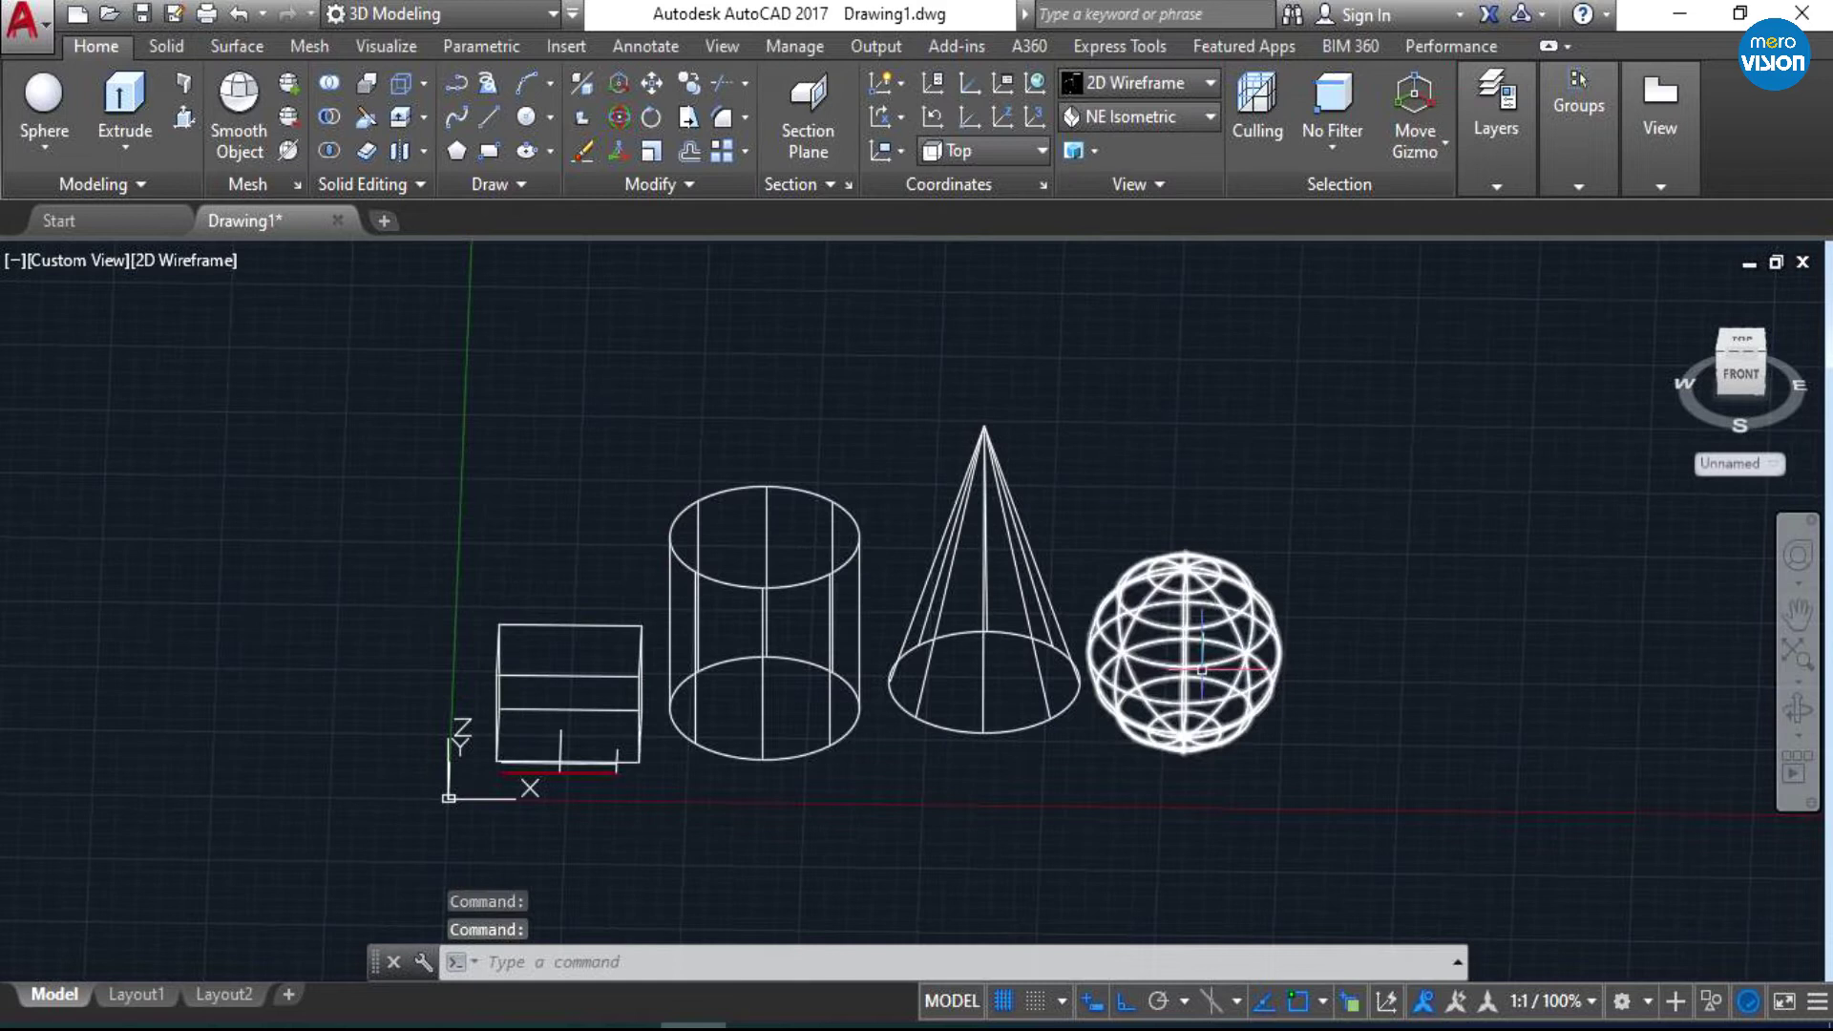
pyautogui.click(1132, 92)
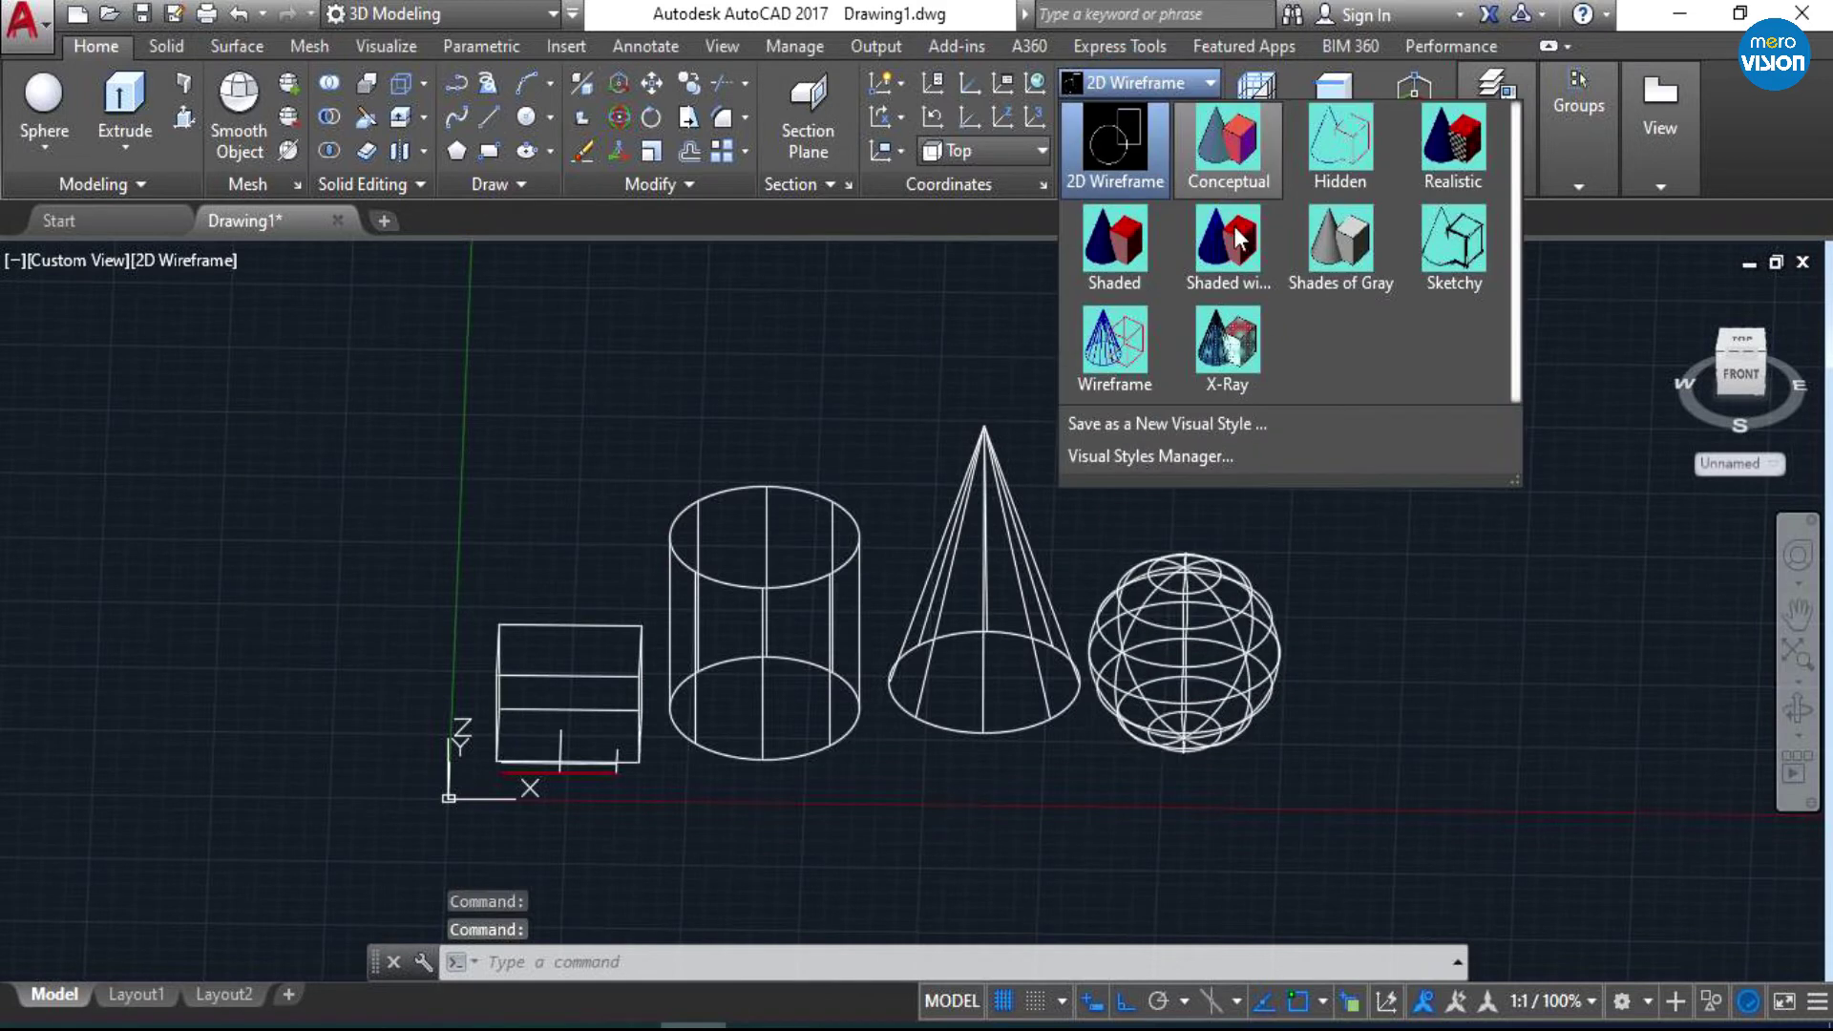
pyautogui.click(1310, 244)
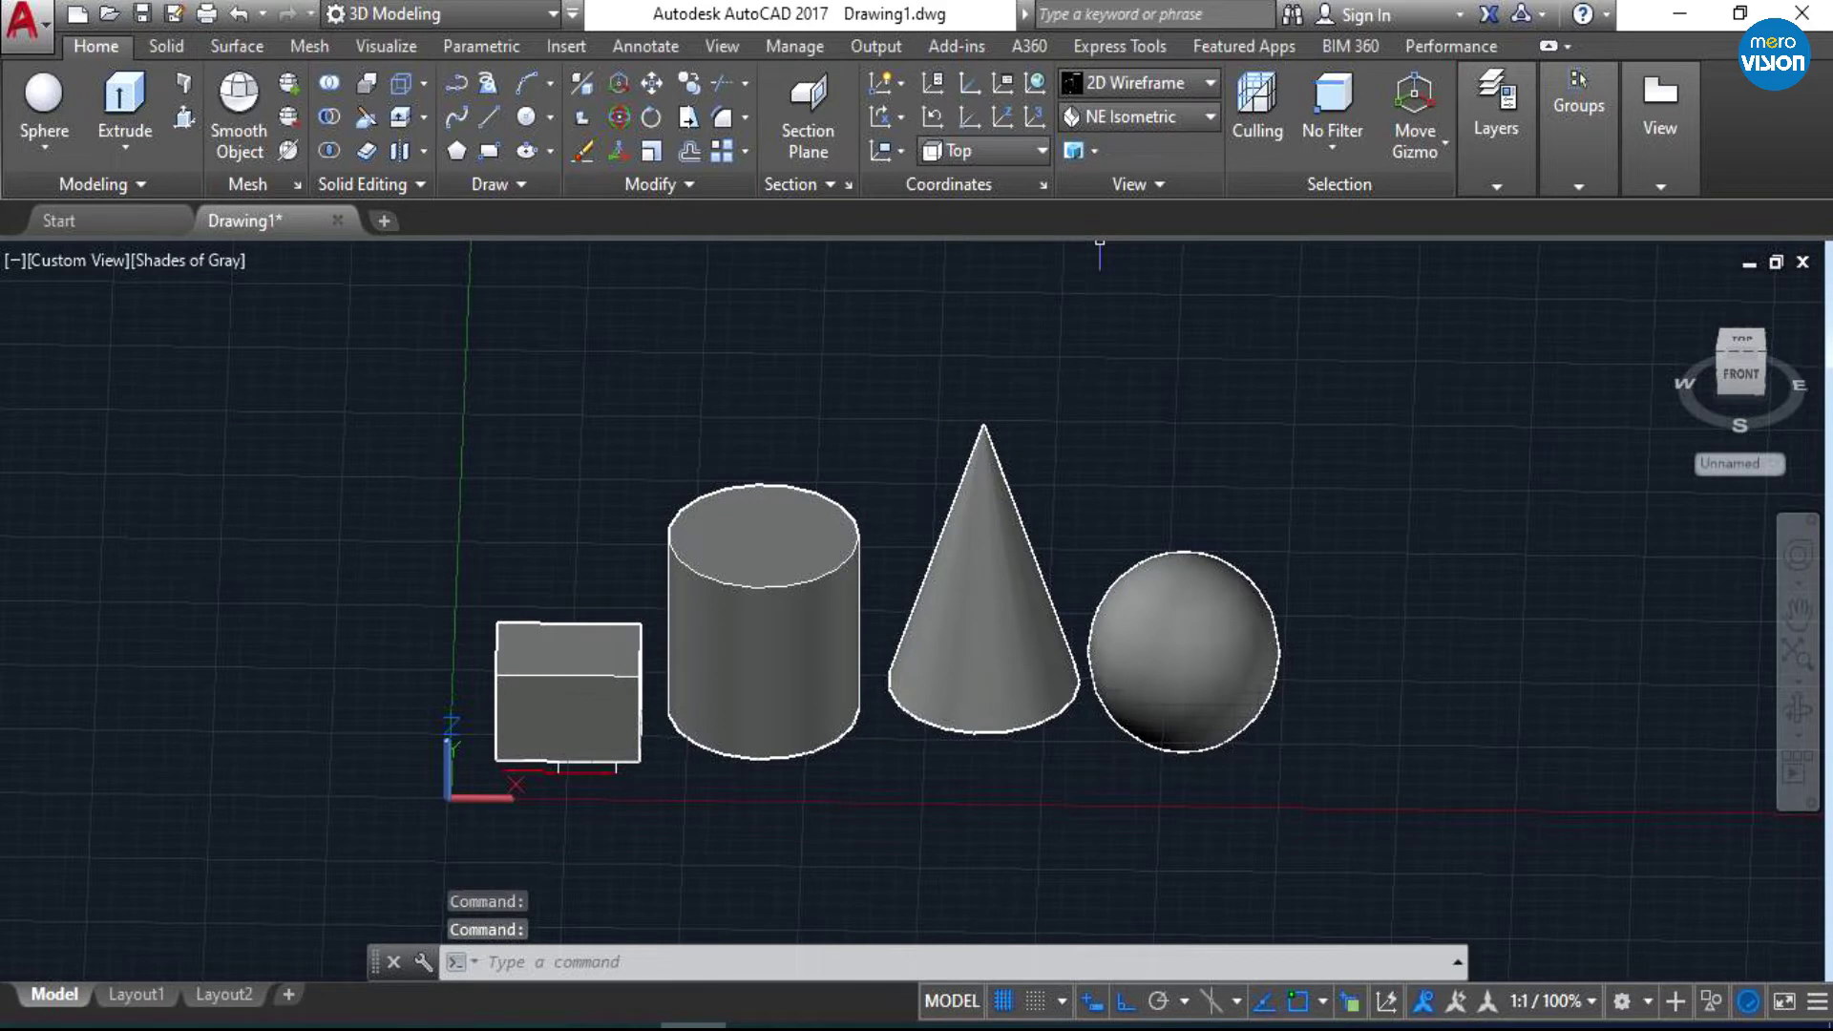
pyautogui.click(1184, 690)
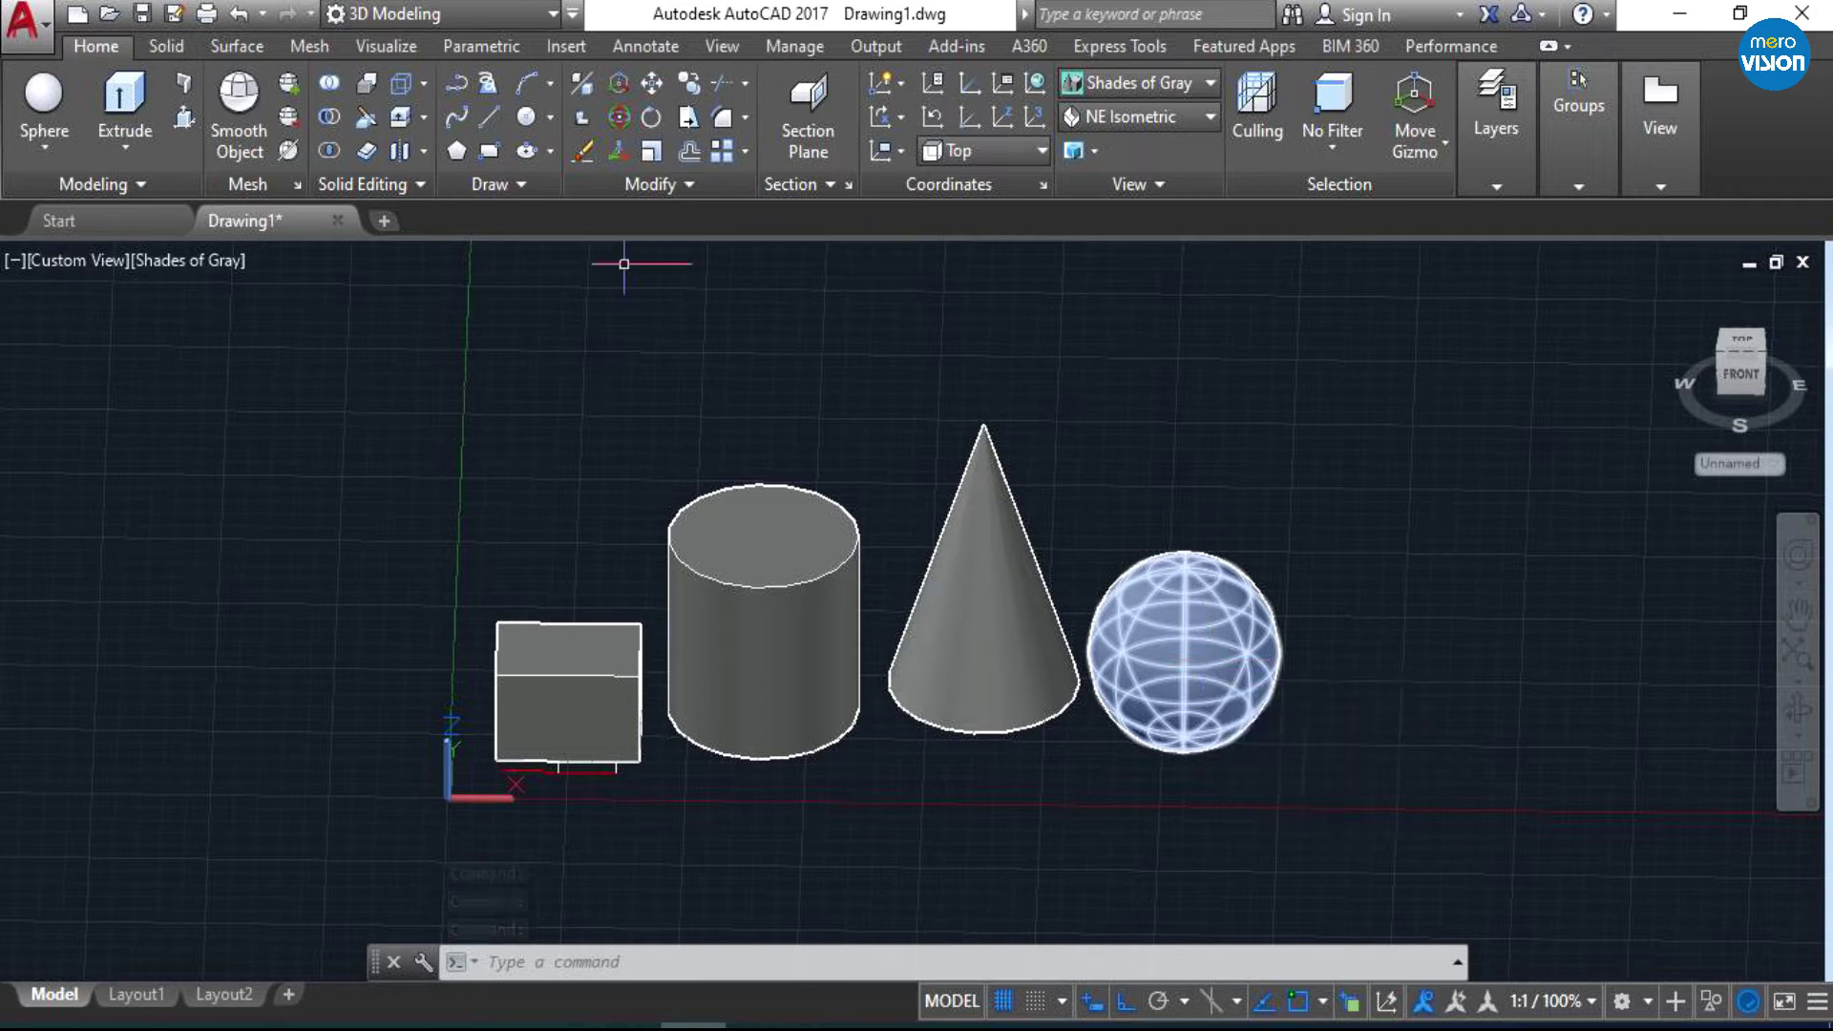
pyautogui.press('Escape')
# - Draw a pyramid with base radius 10 and height 30 right of the sphere
pyautogui.click(45, 147)
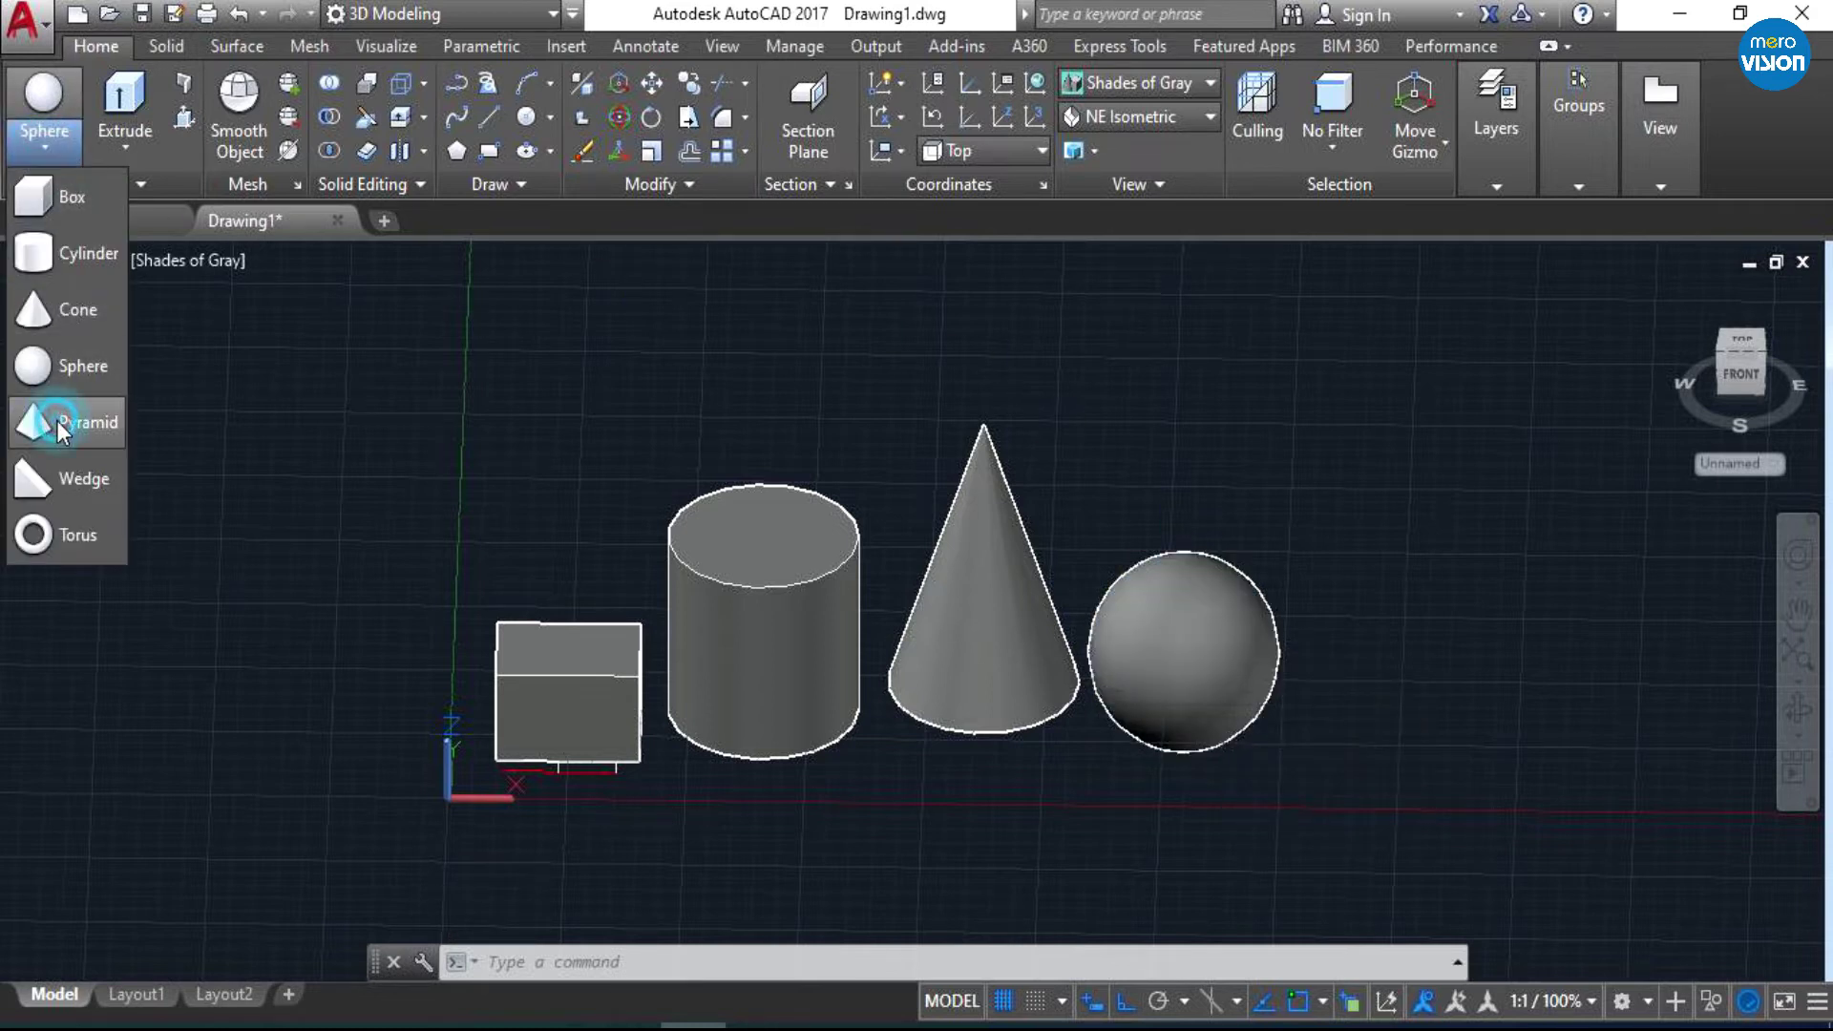
pyautogui.click(55, 420)
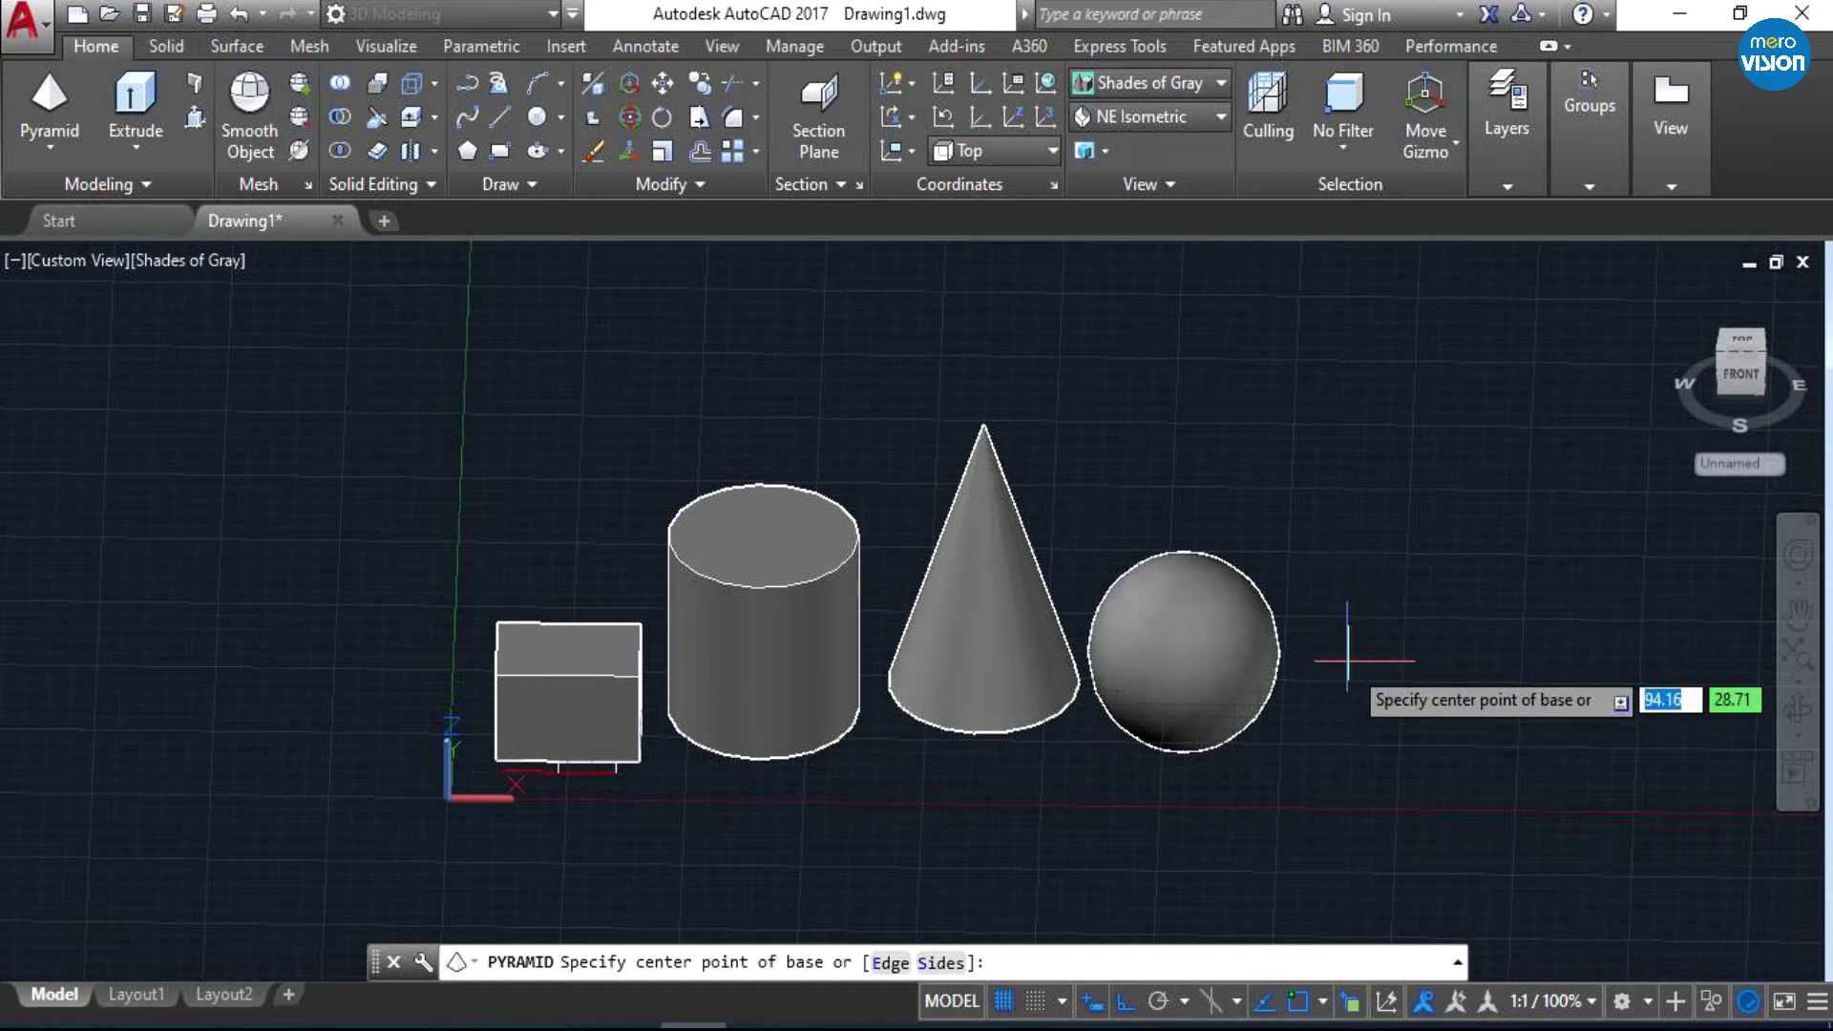
pyautogui.scroll(-2, 105, 709)
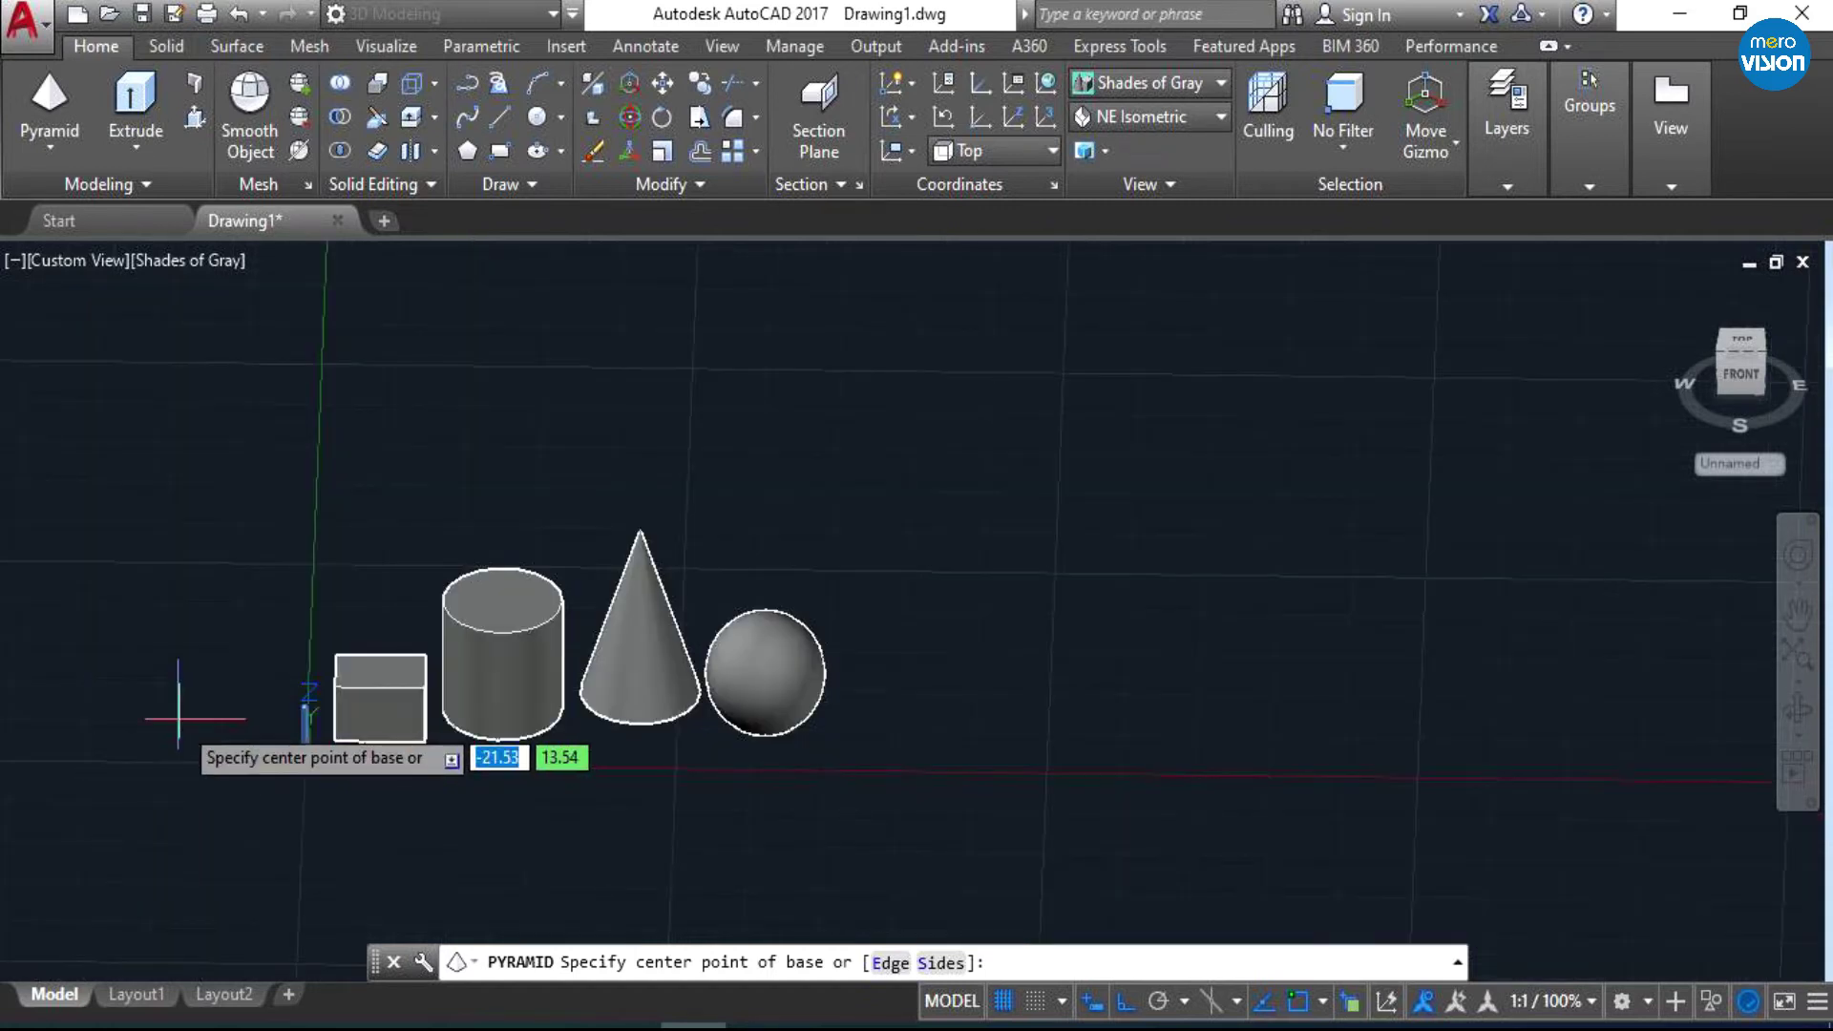
pyautogui.scroll(2, 888, 721)
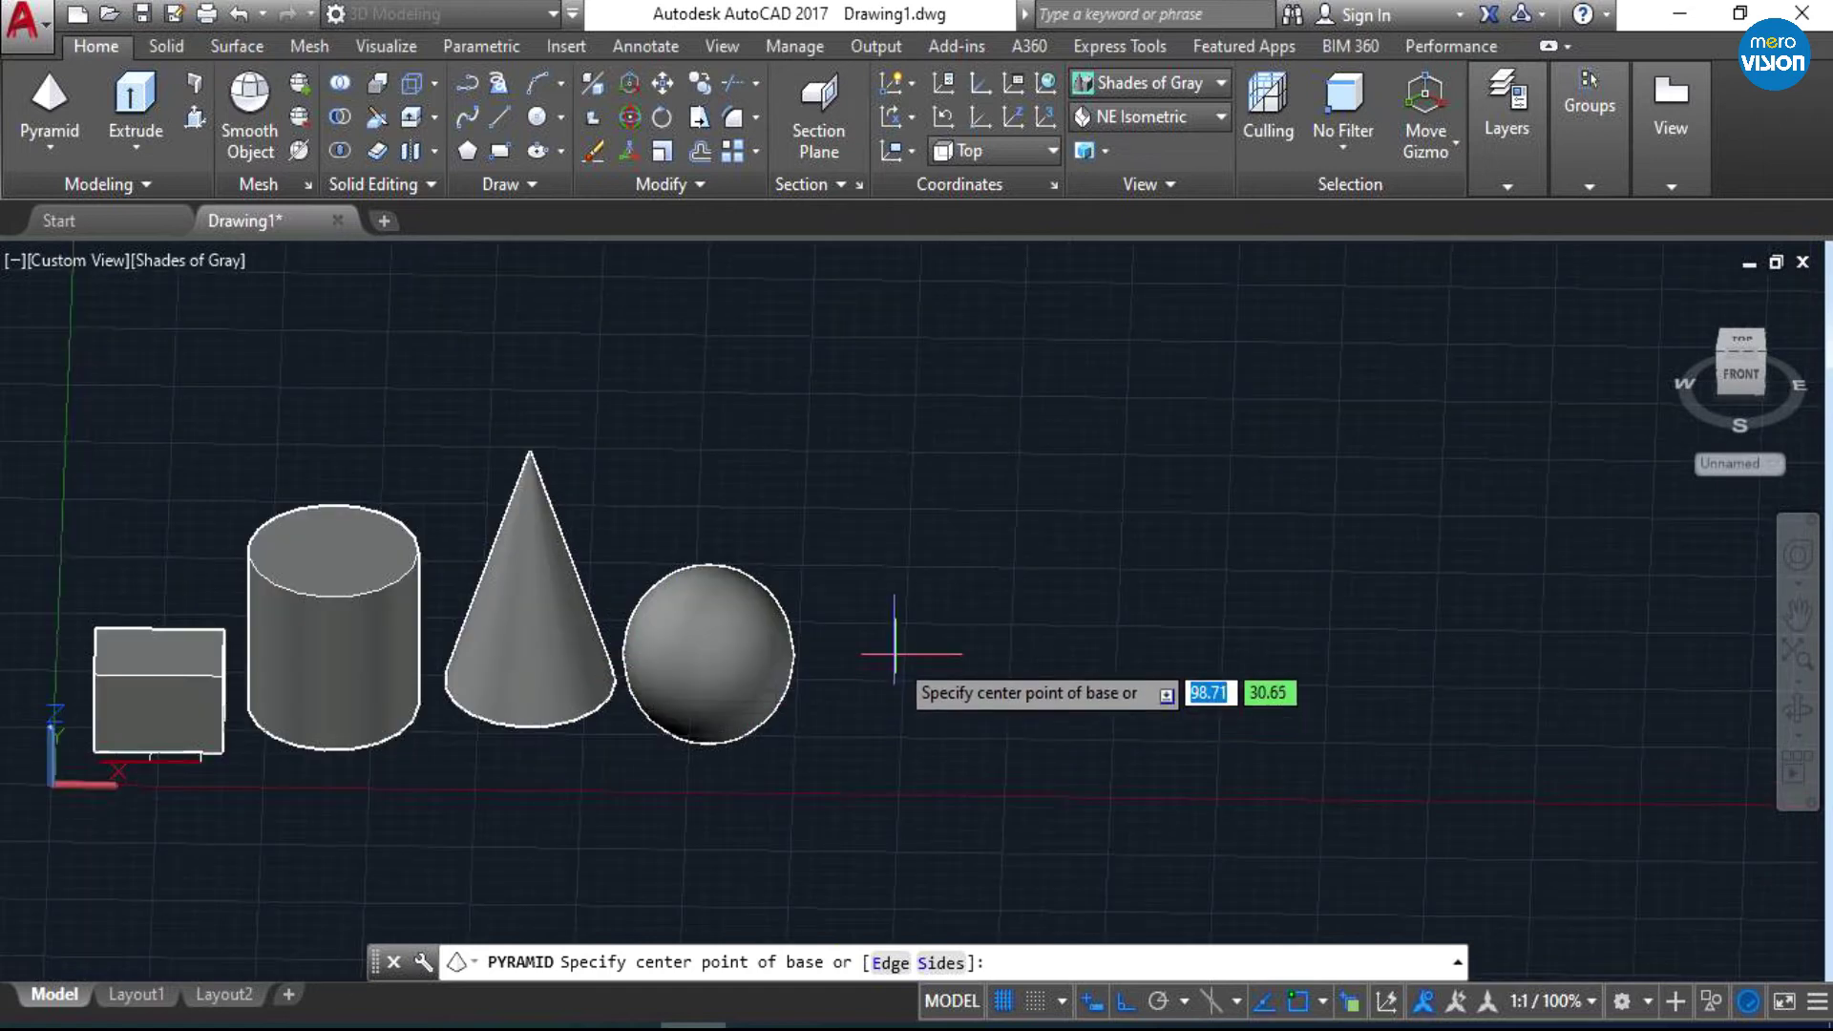
pyautogui.click(903, 684)
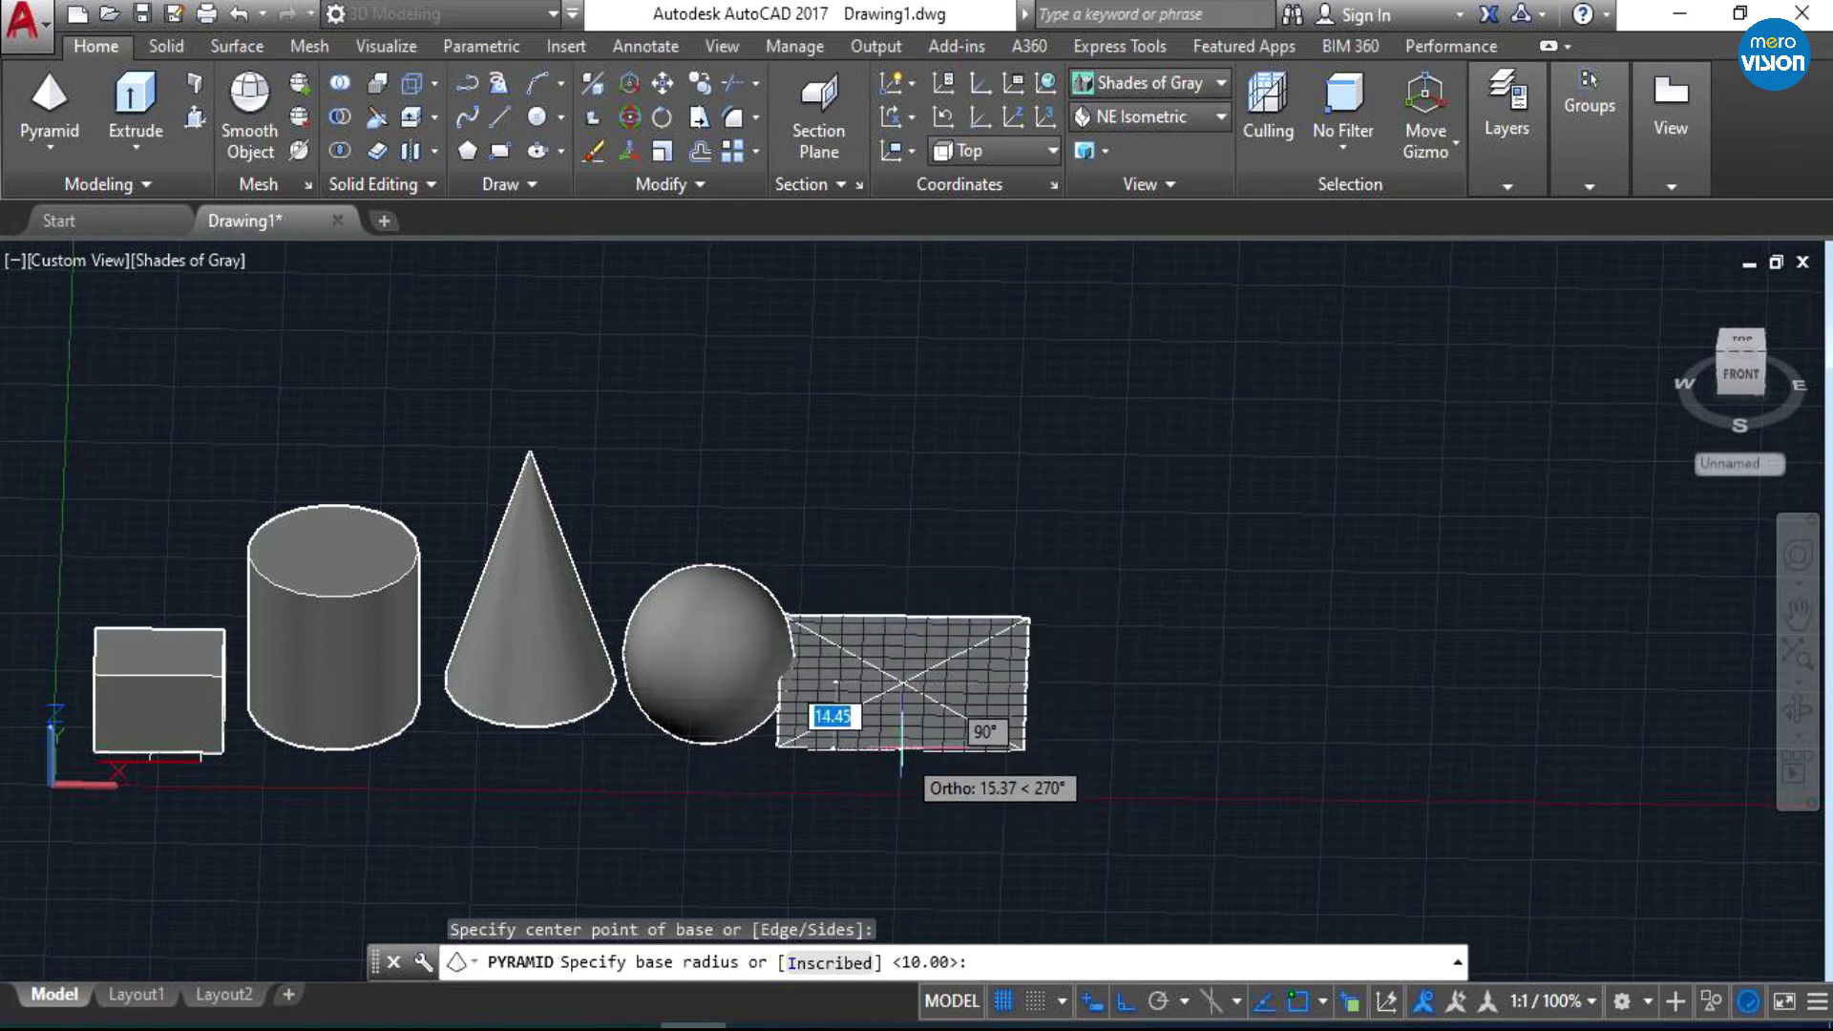
pyautogui.write('10')
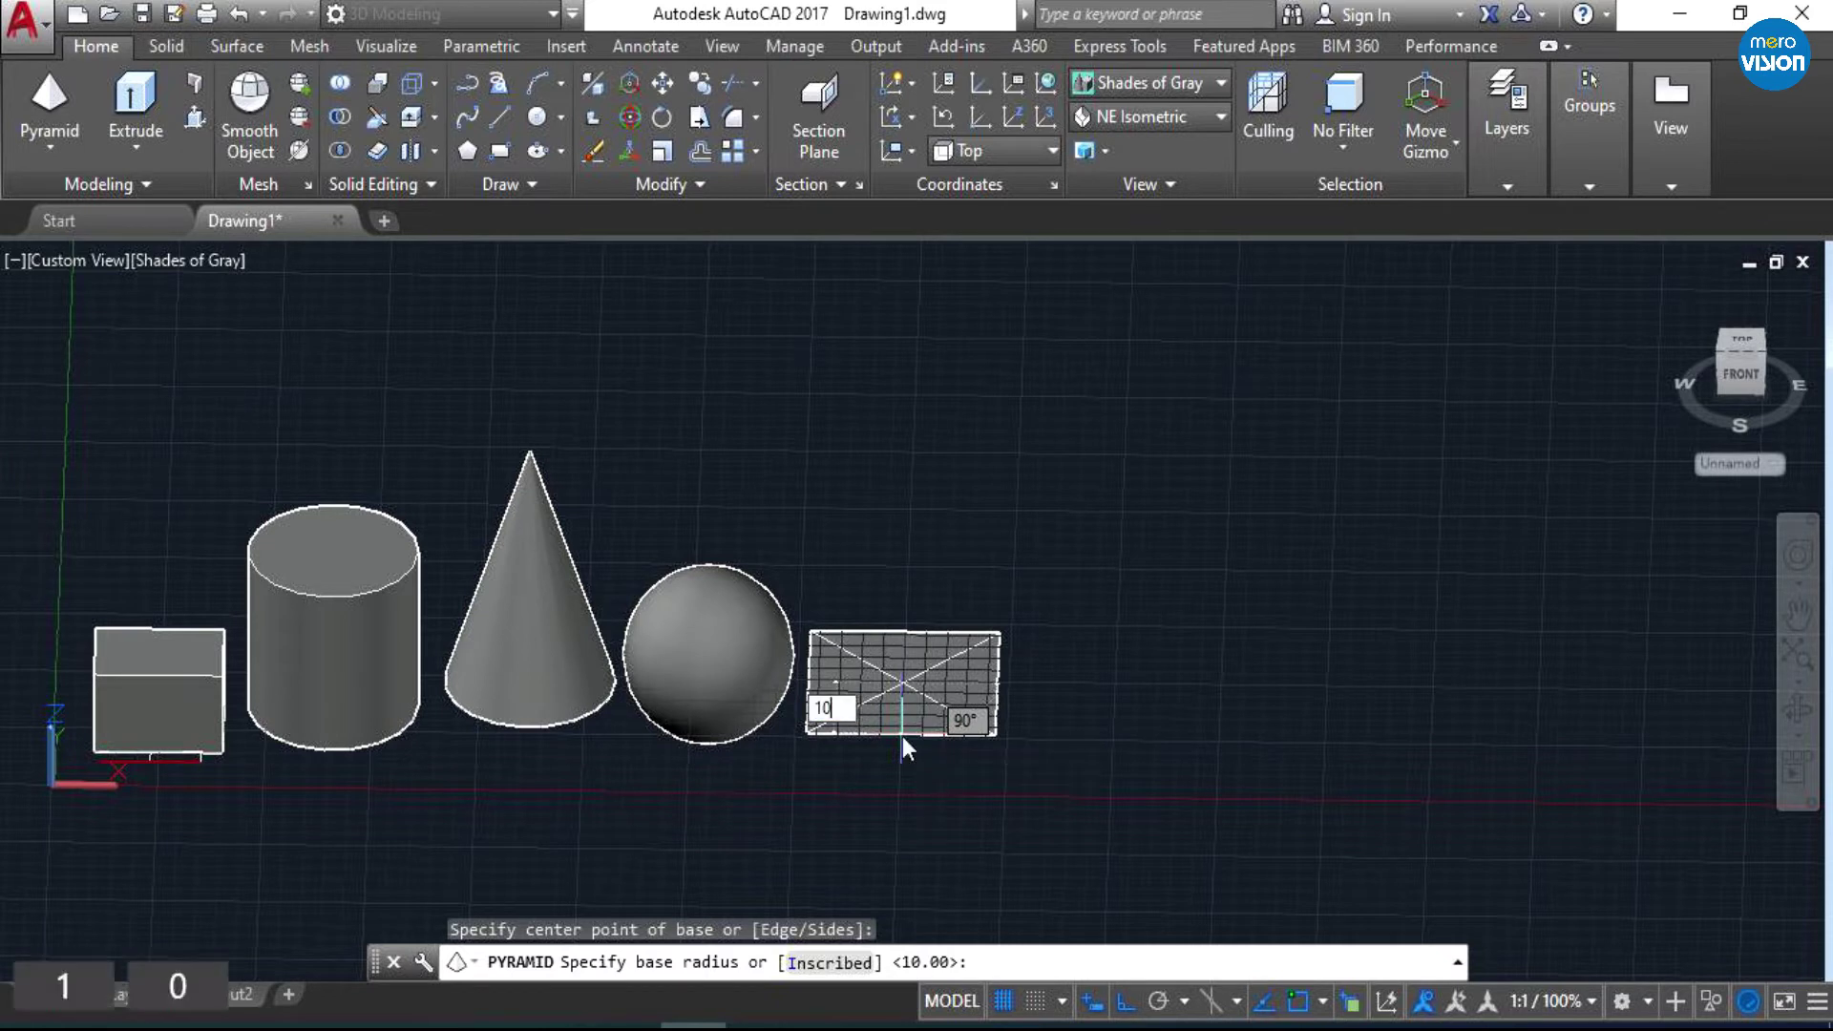
pyautogui.press('Return')
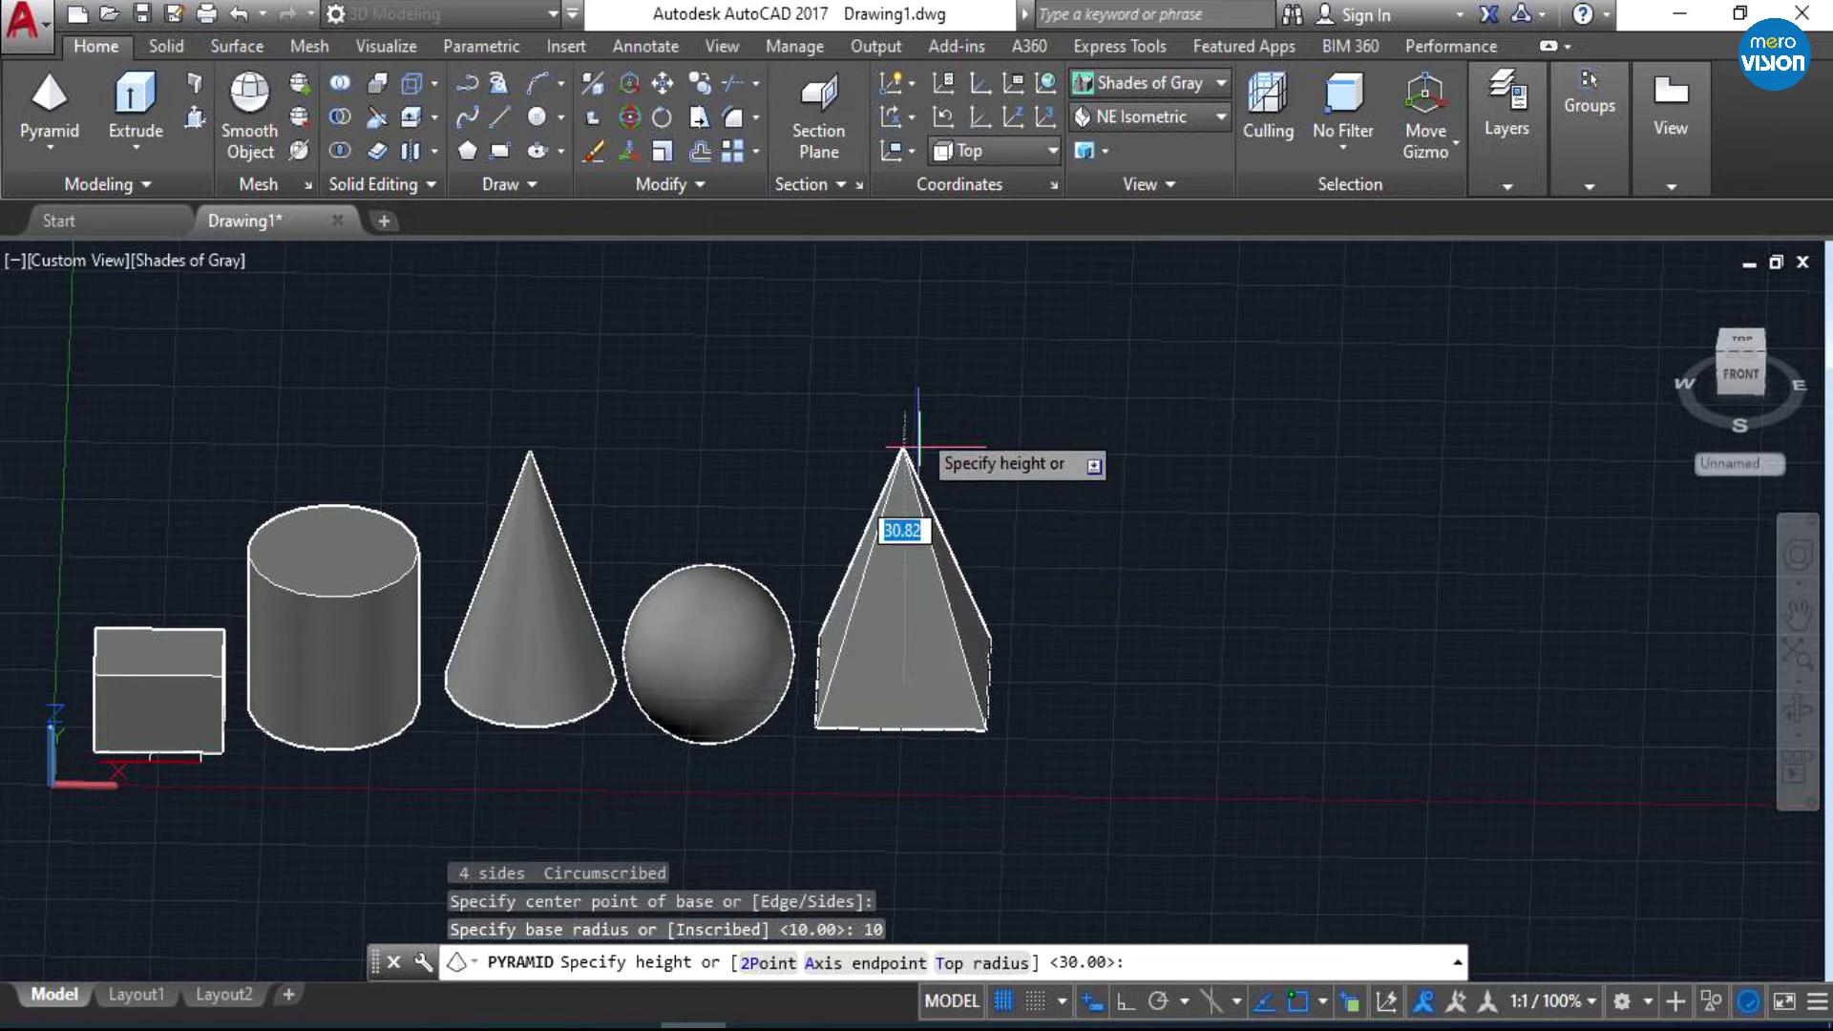
pyautogui.write('30')
pyautogui.press('Return')
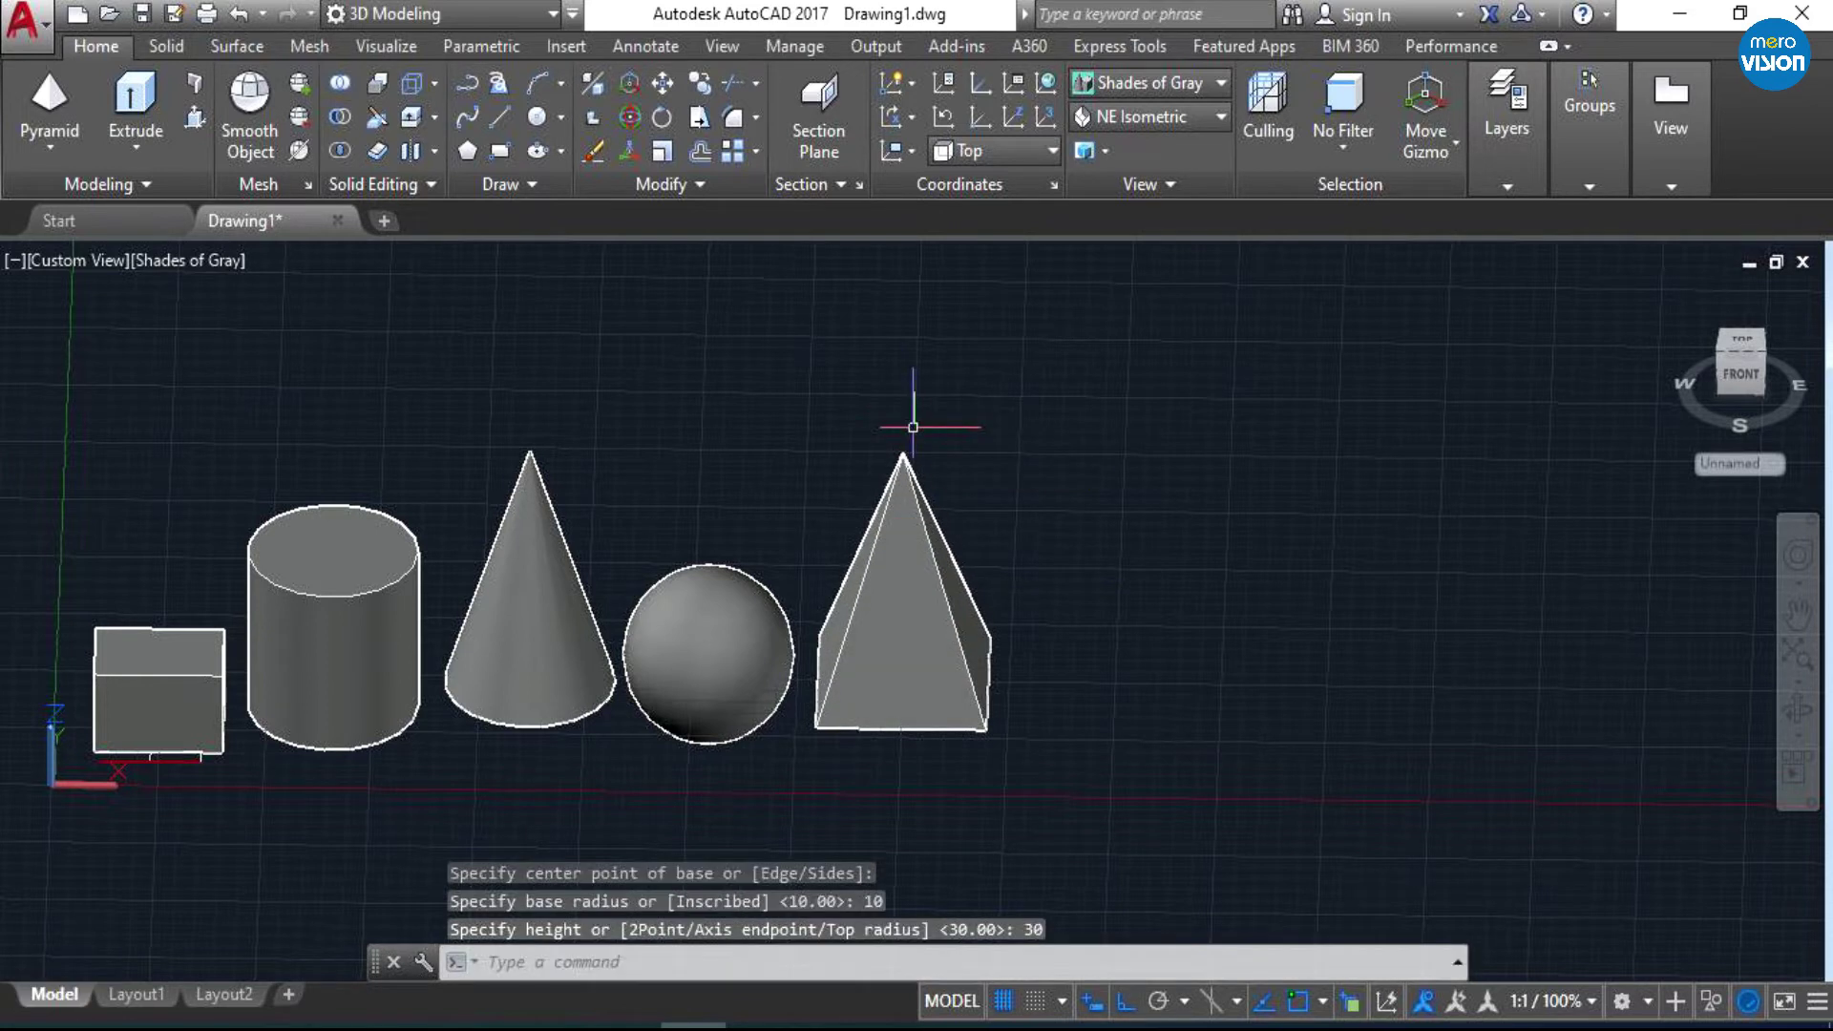
pyautogui.click(1799, 727)
# - Draw a wedge with a 25 by 25 base and height 15 right of the pyramid
pyautogui.moveTo(1056, 761)
pyautogui.mouseDown()
pyautogui.moveTo(1122, 736)
pyautogui.moveTo(1103, 749)
pyautogui.mouseUp()
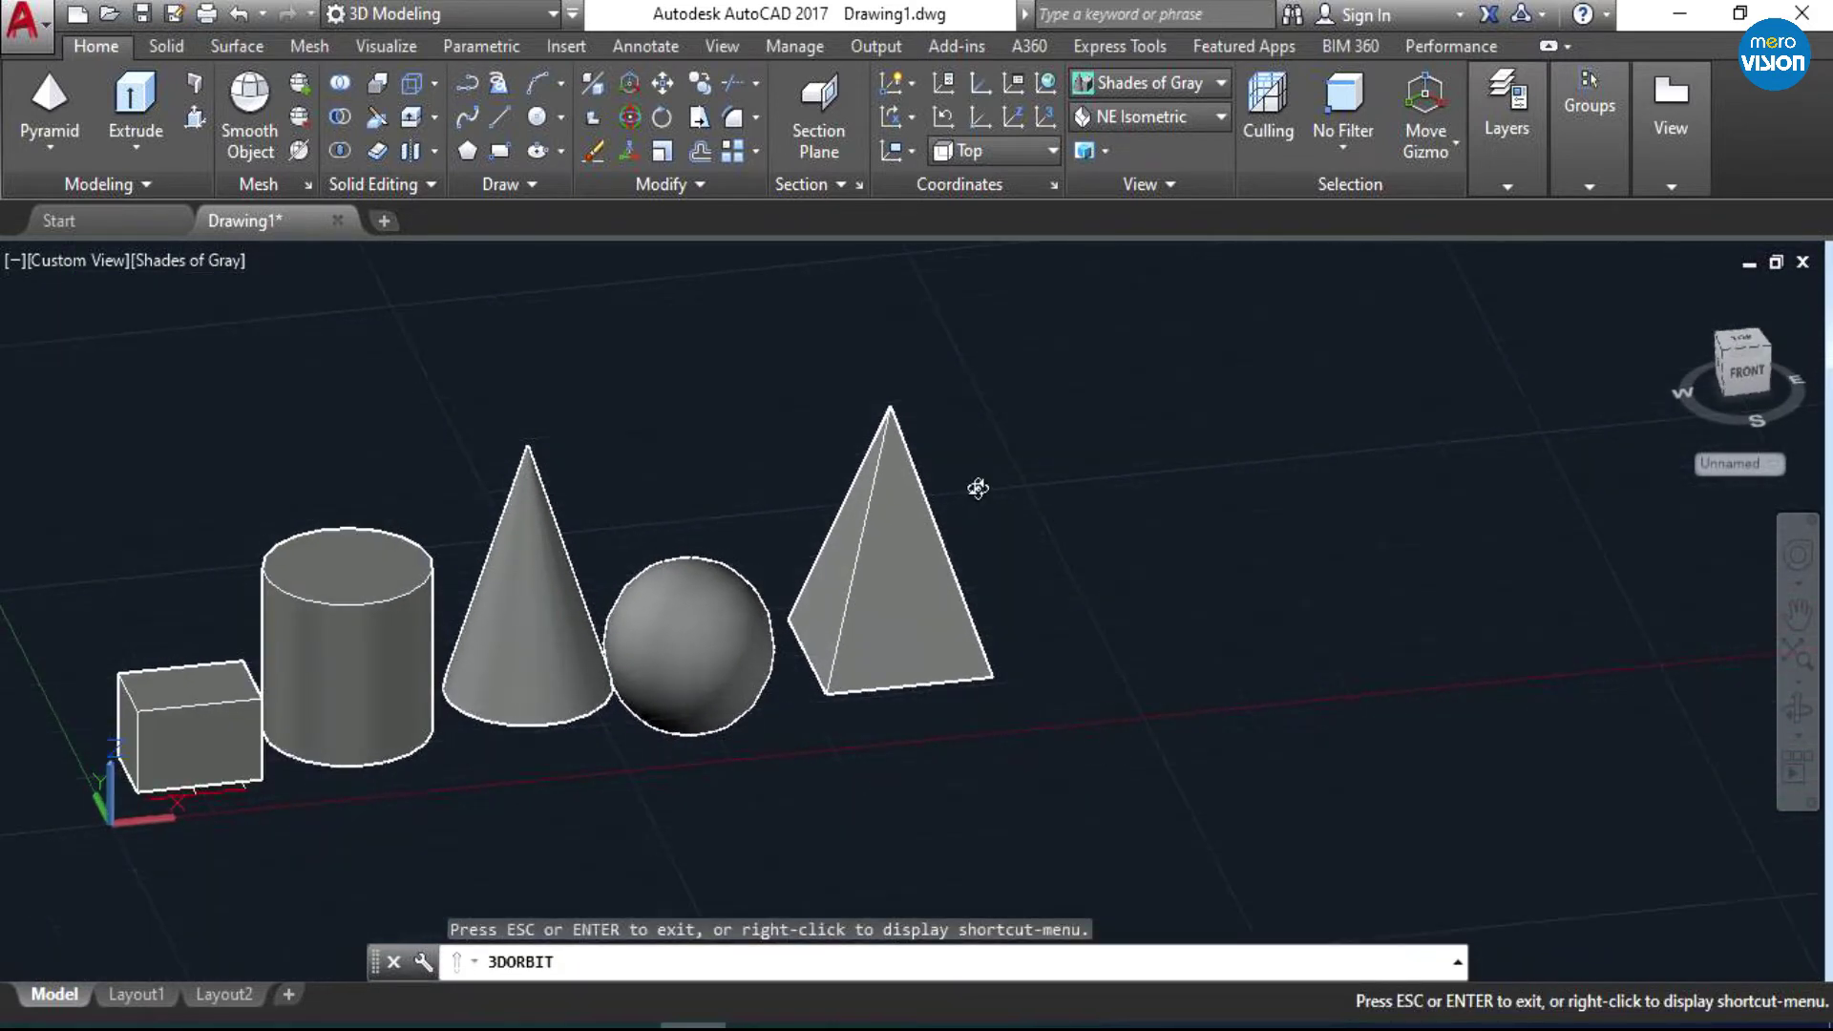
pyautogui.click(43, 130)
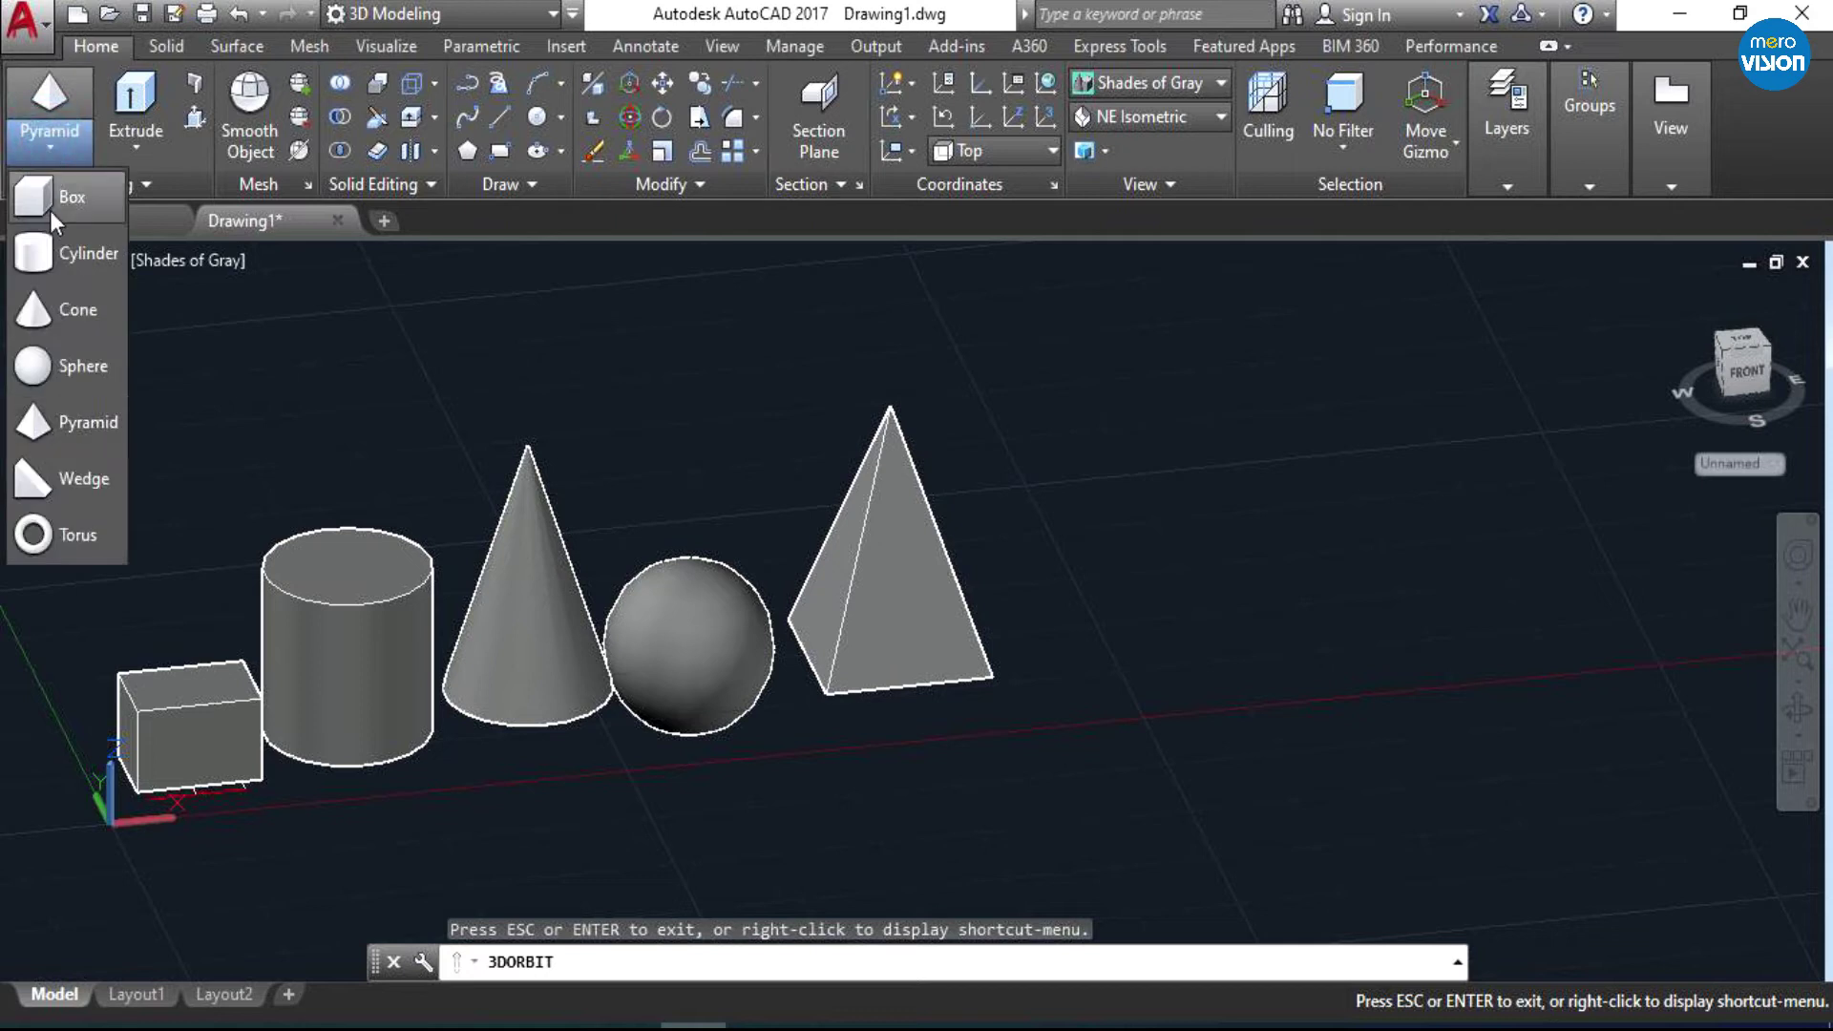
pyautogui.click(77, 477)
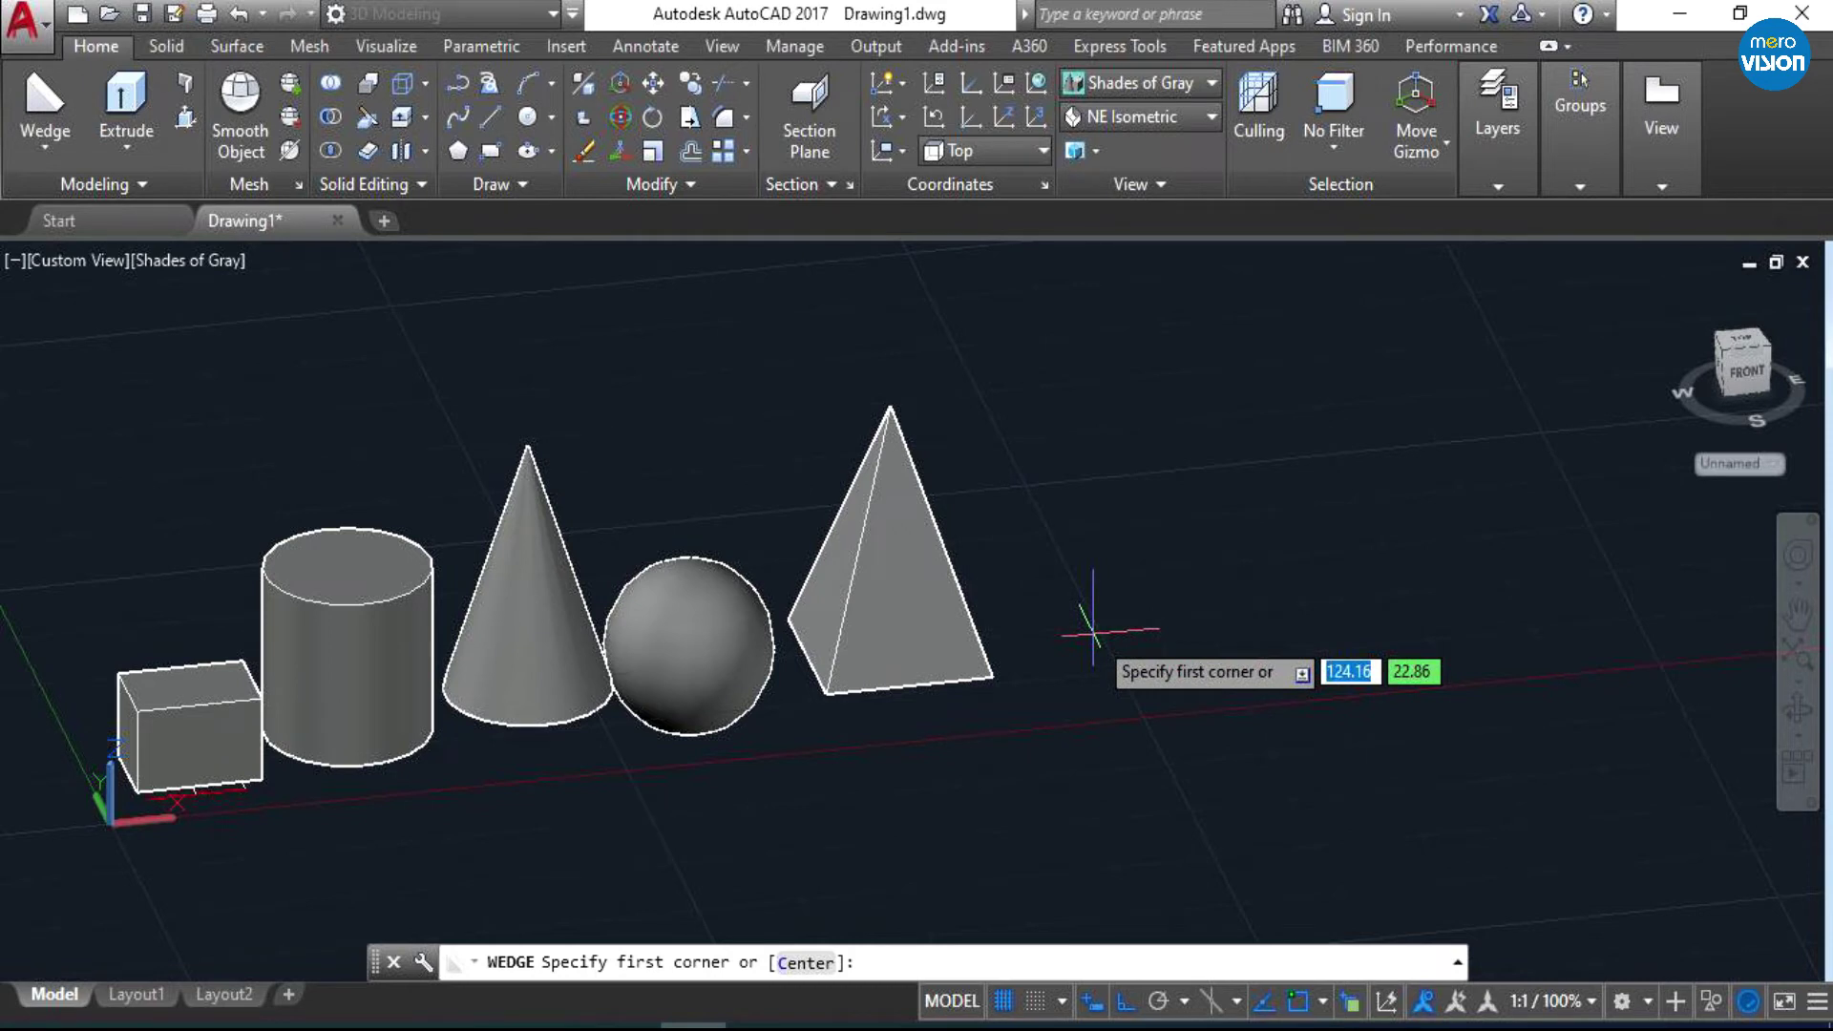
pyautogui.click(55, 157)
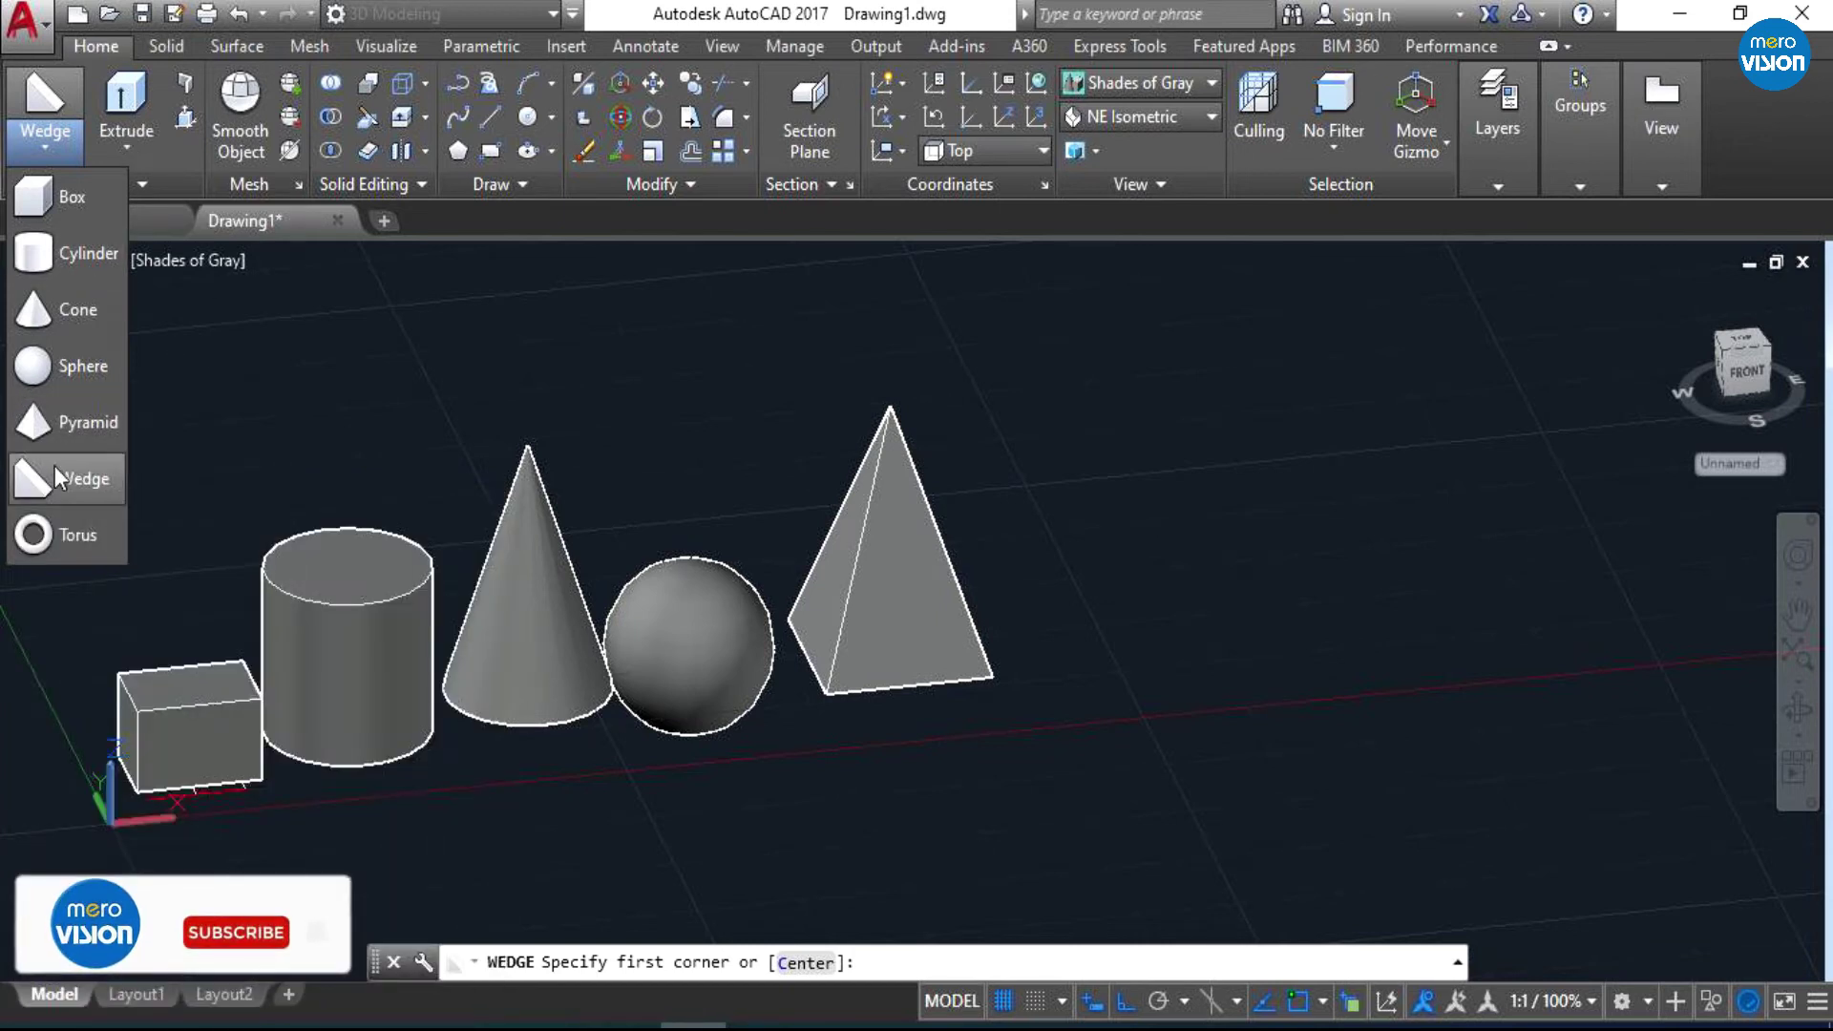
pyautogui.moveTo(83, 478)
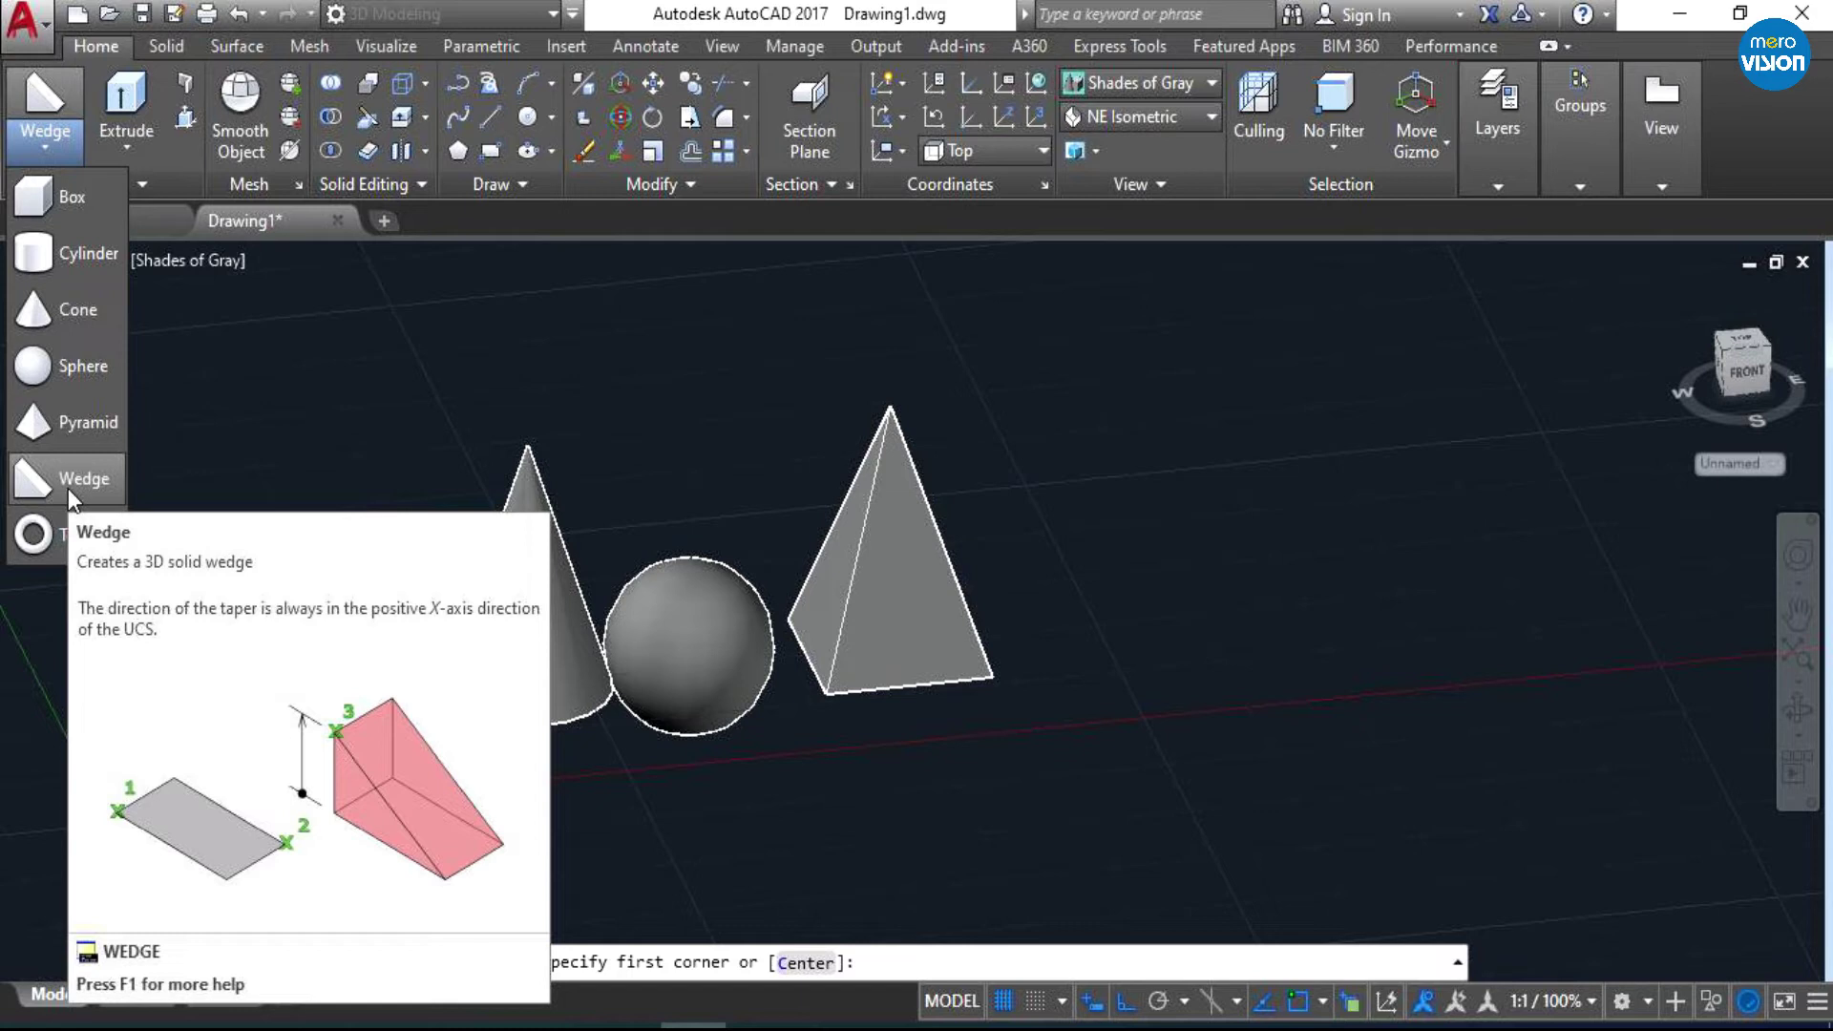
pyautogui.click(67, 483)
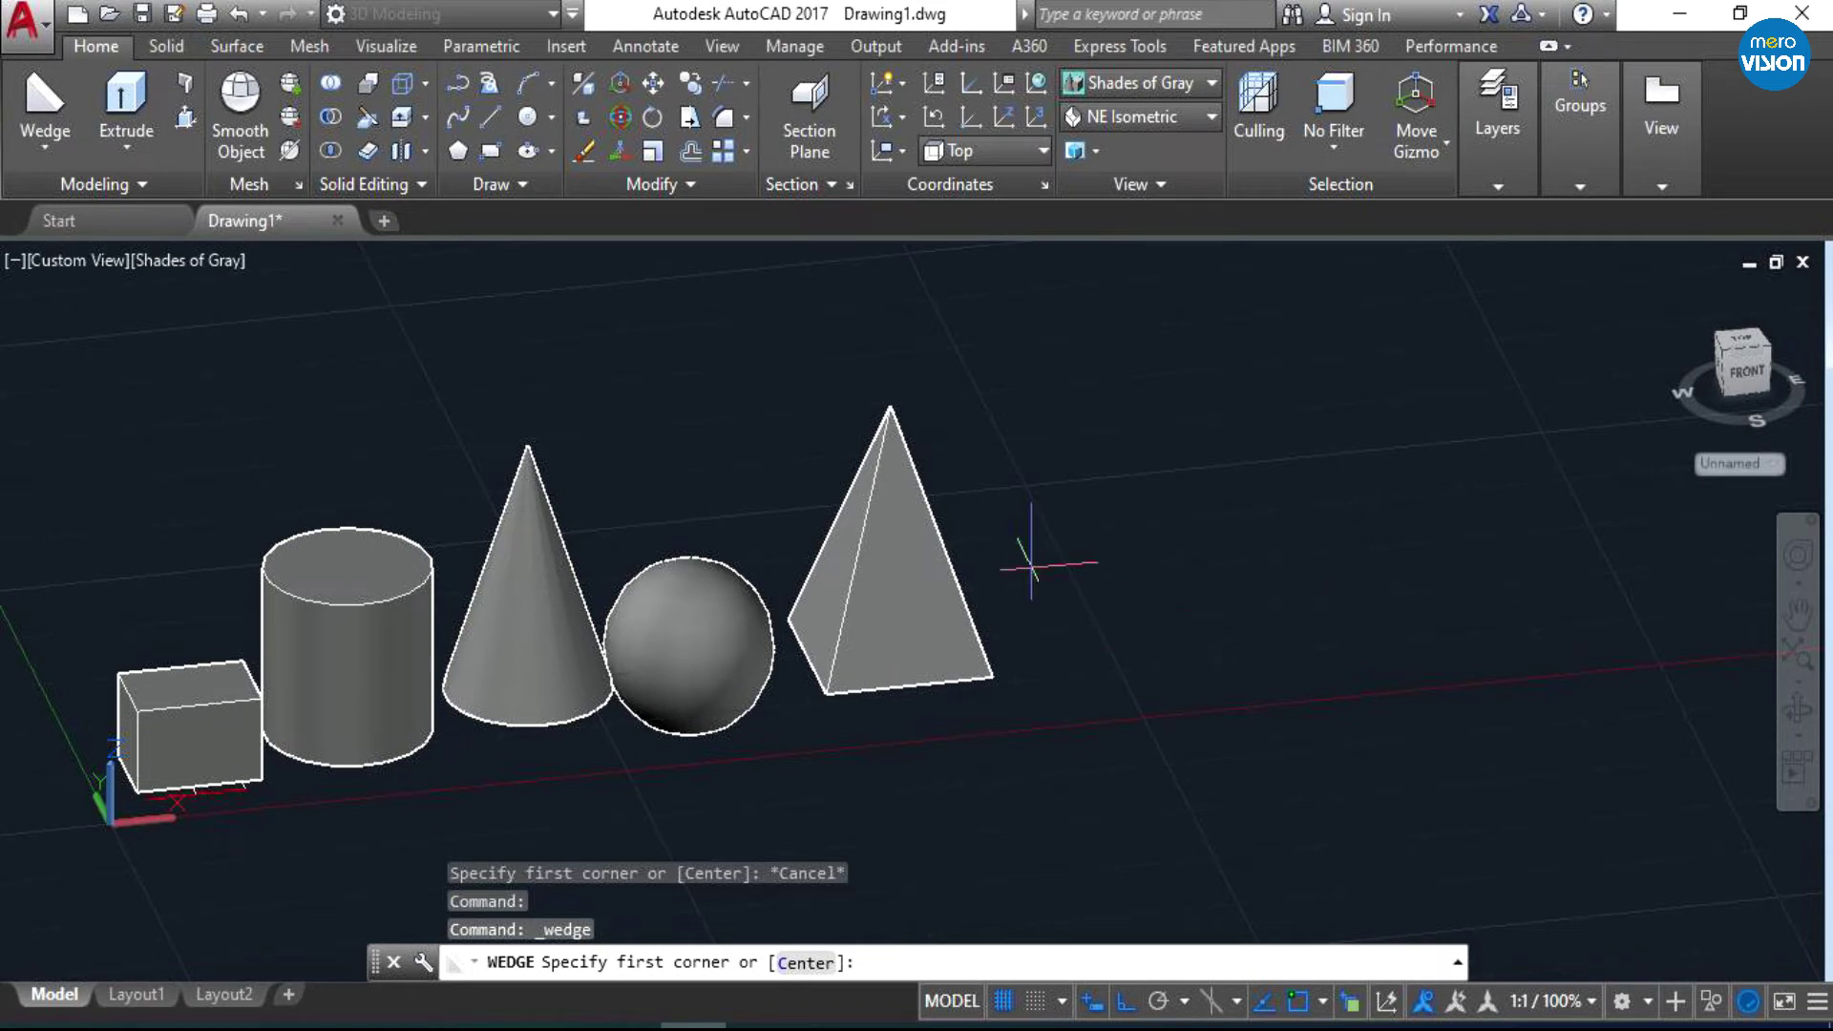
pyautogui.click(1033, 566)
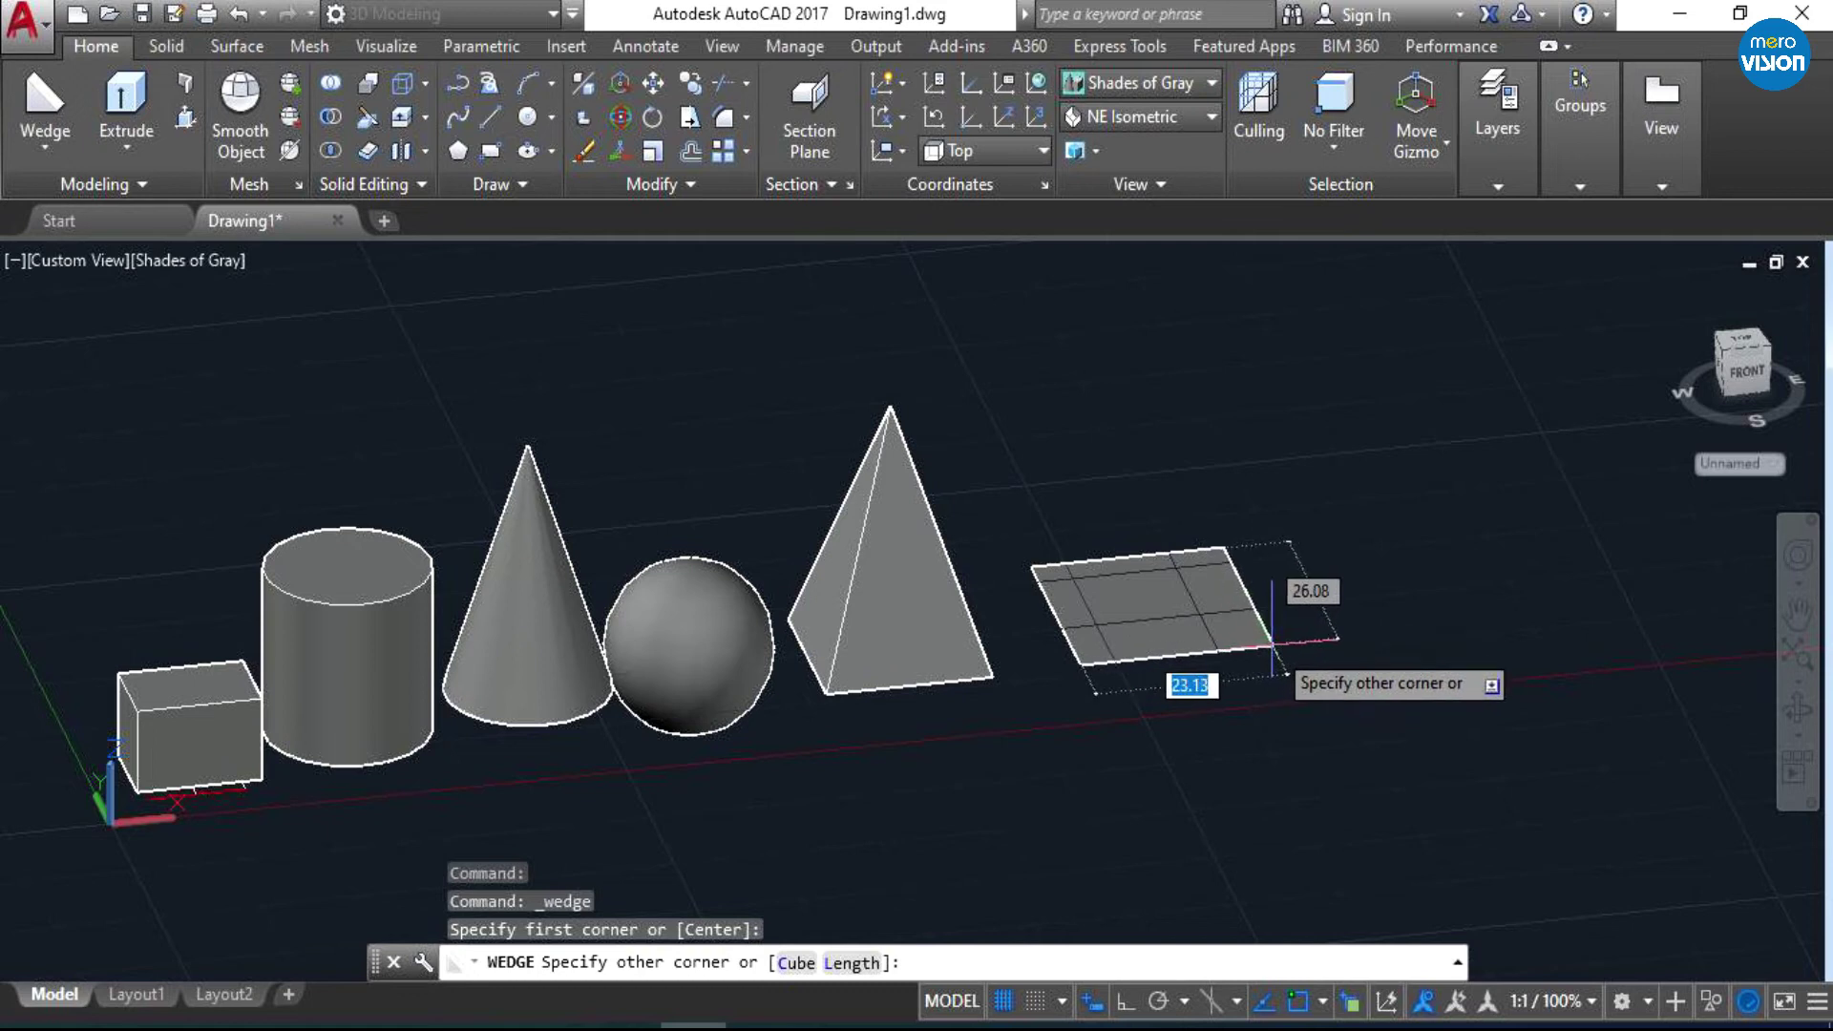
pyautogui.write('25')
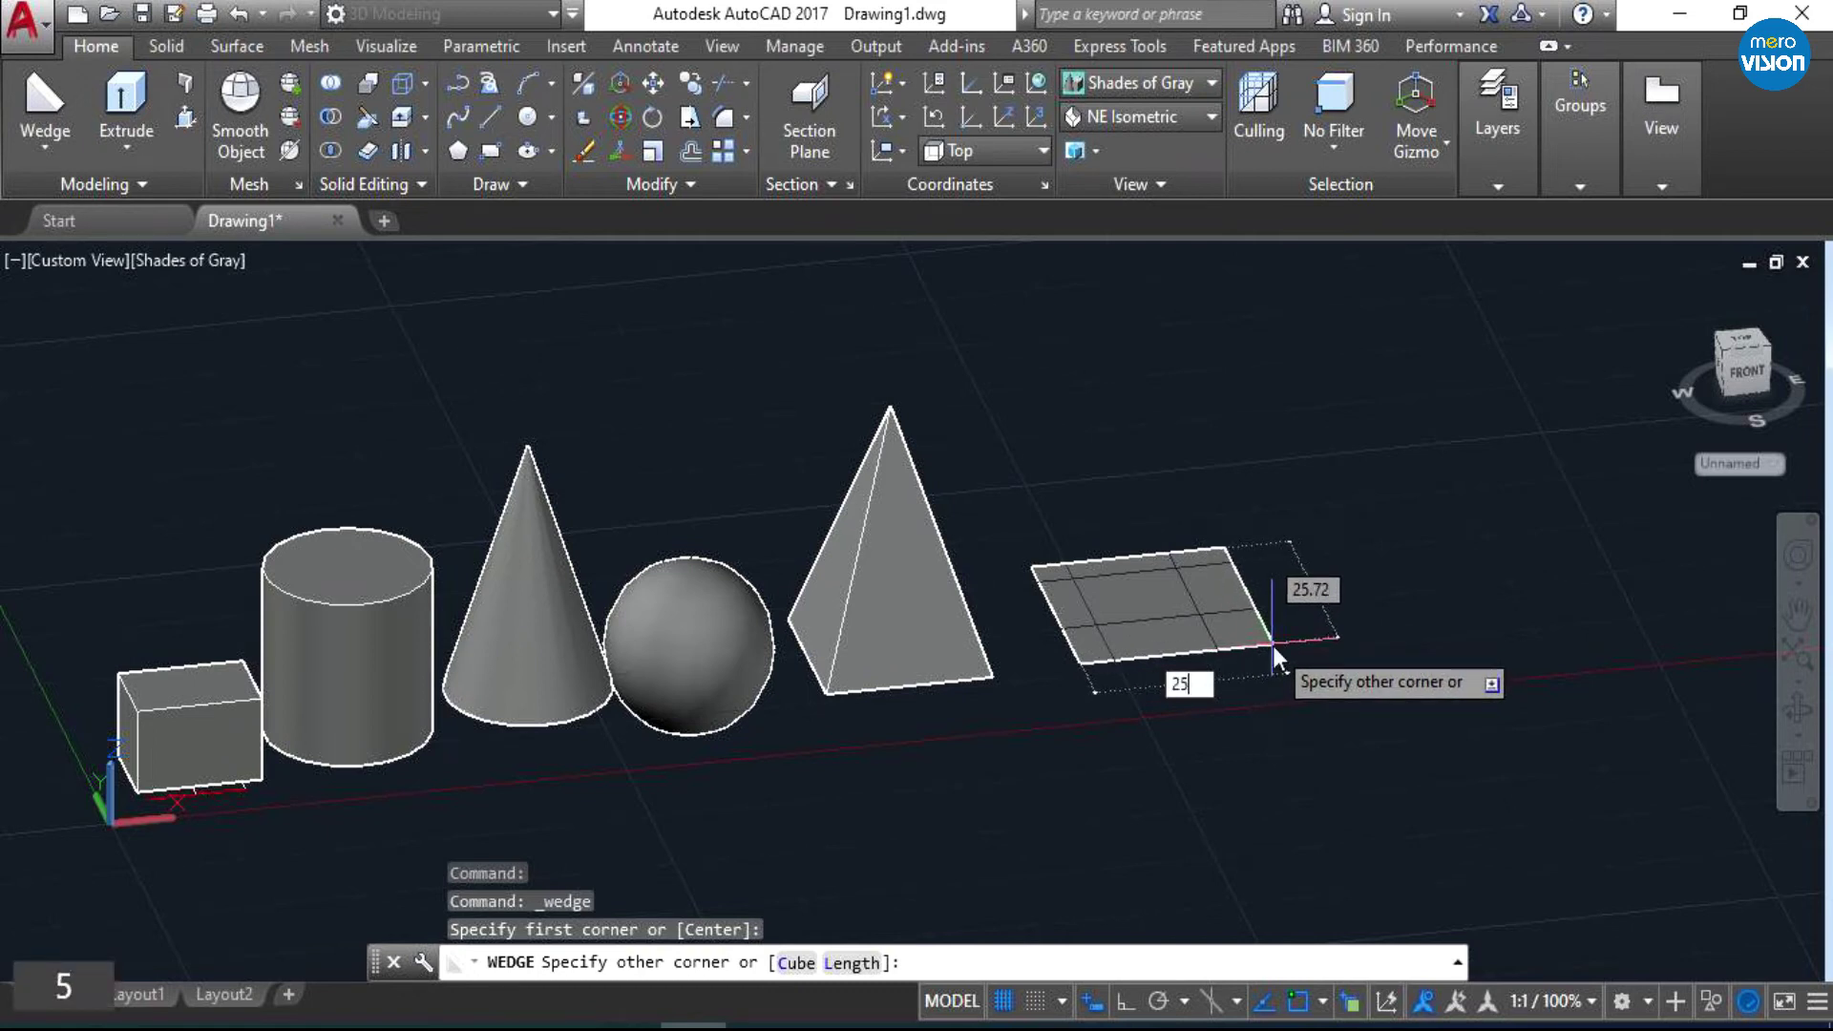
pyautogui.press('Tab')
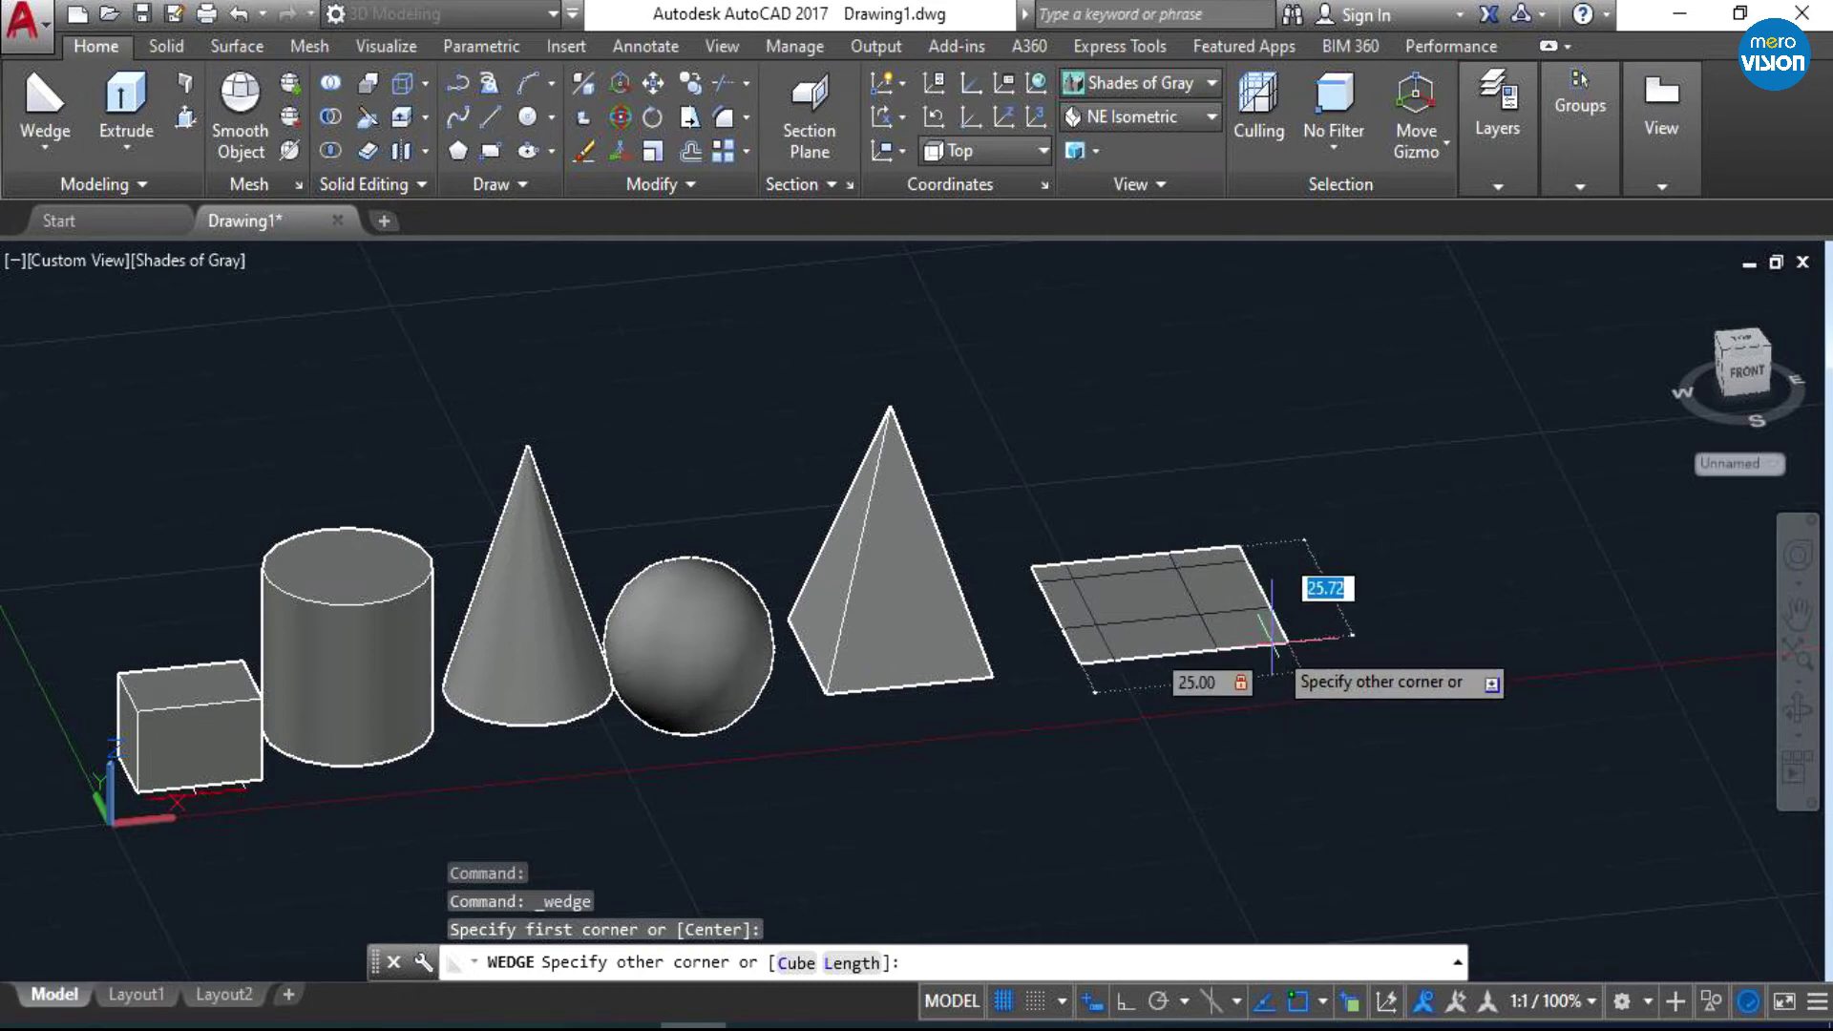
pyautogui.write('25')
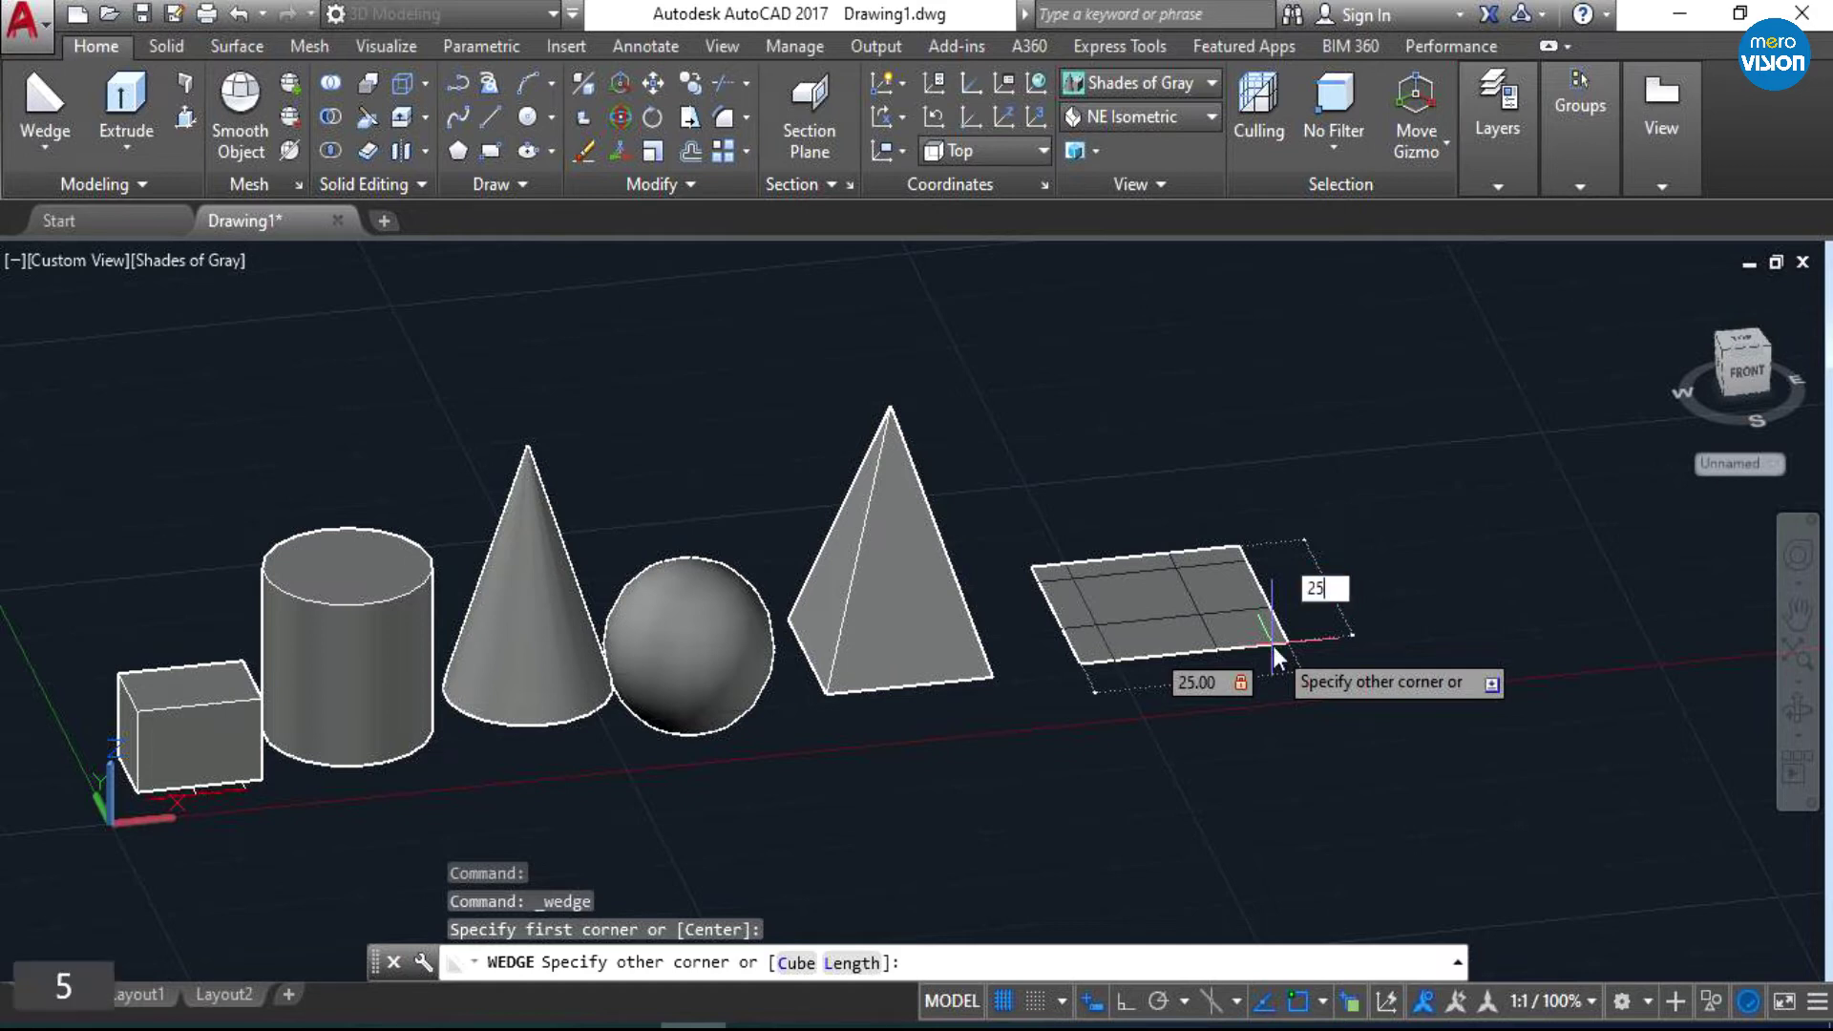
pyautogui.press('Return')
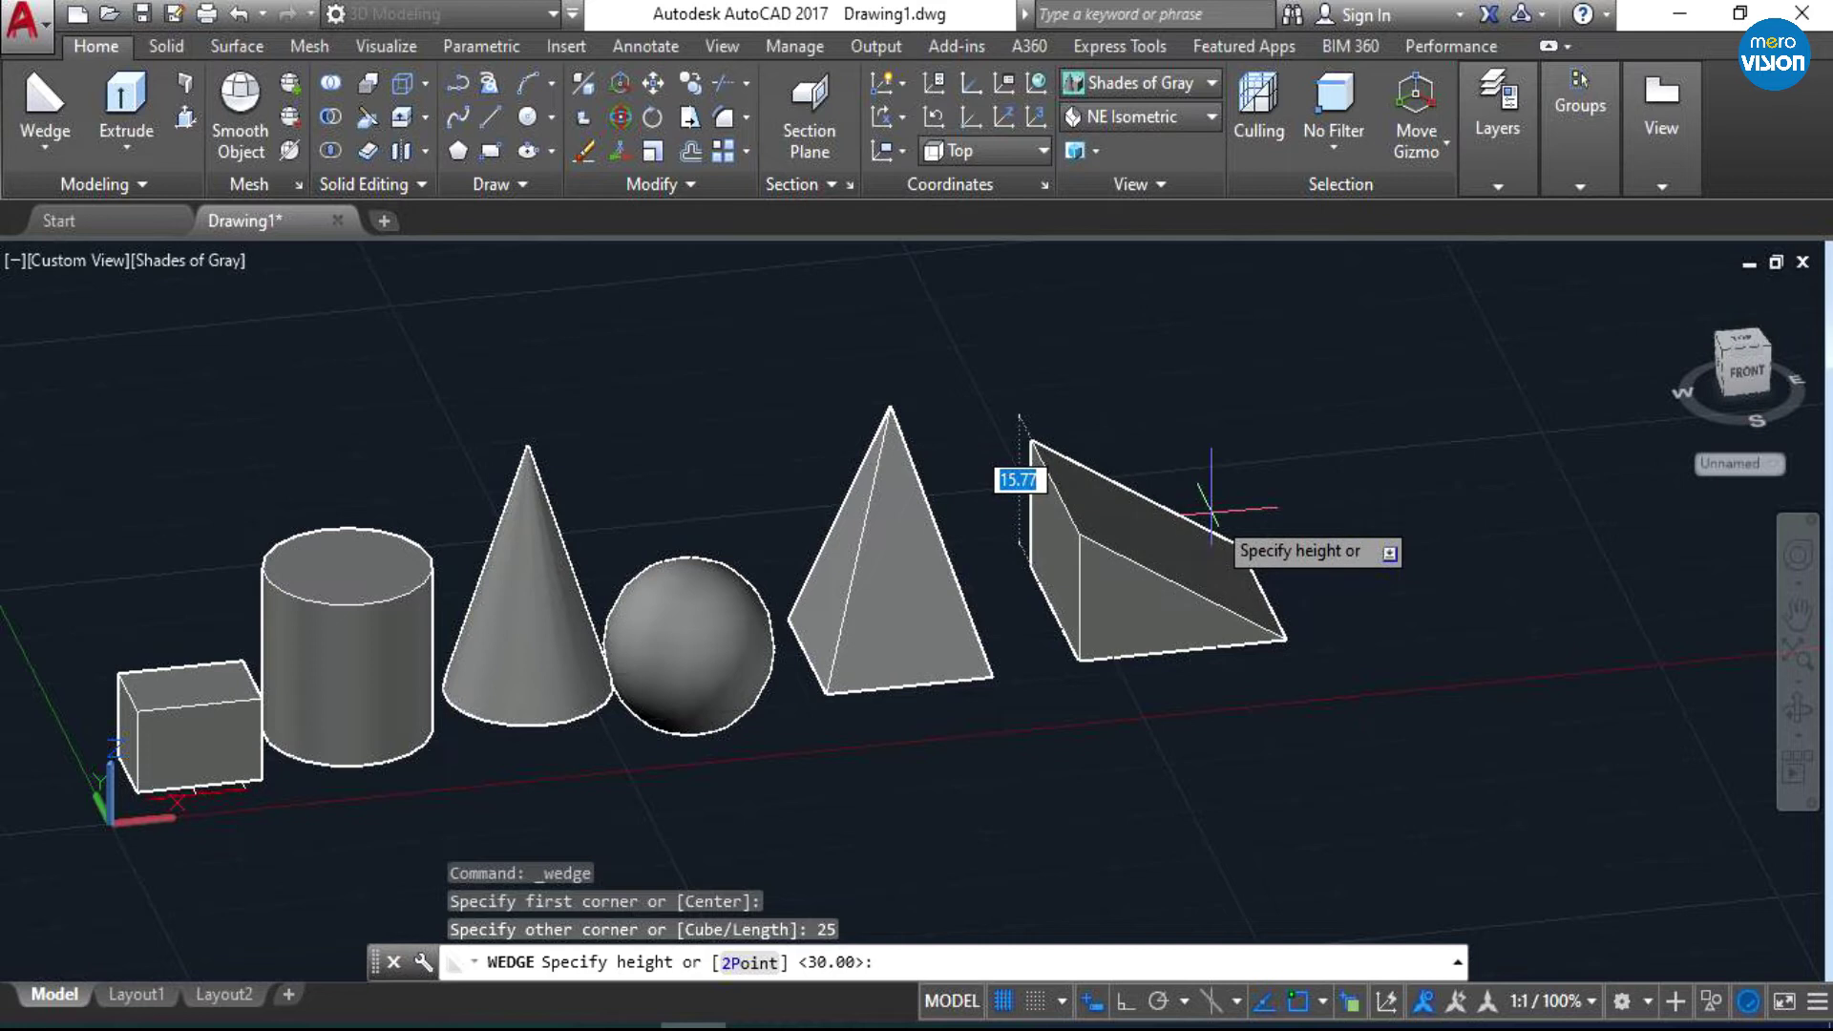
pyautogui.write('15')
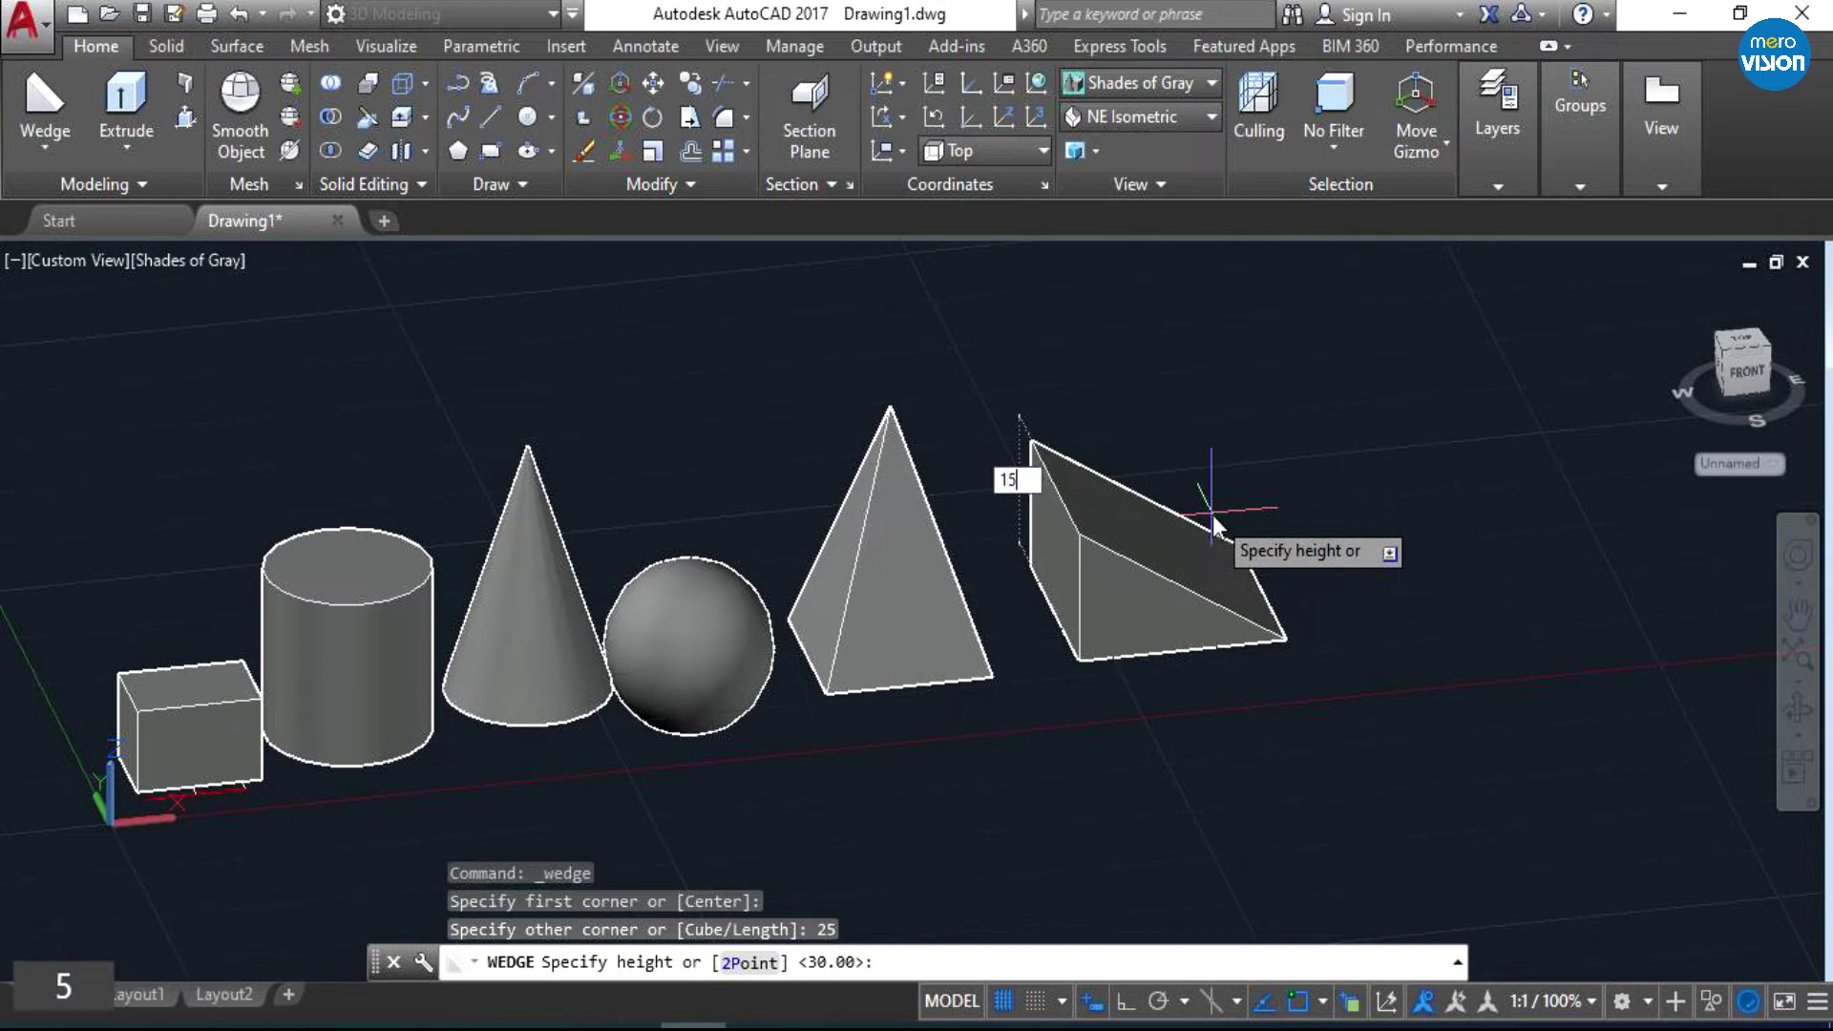
pyautogui.press('Return')
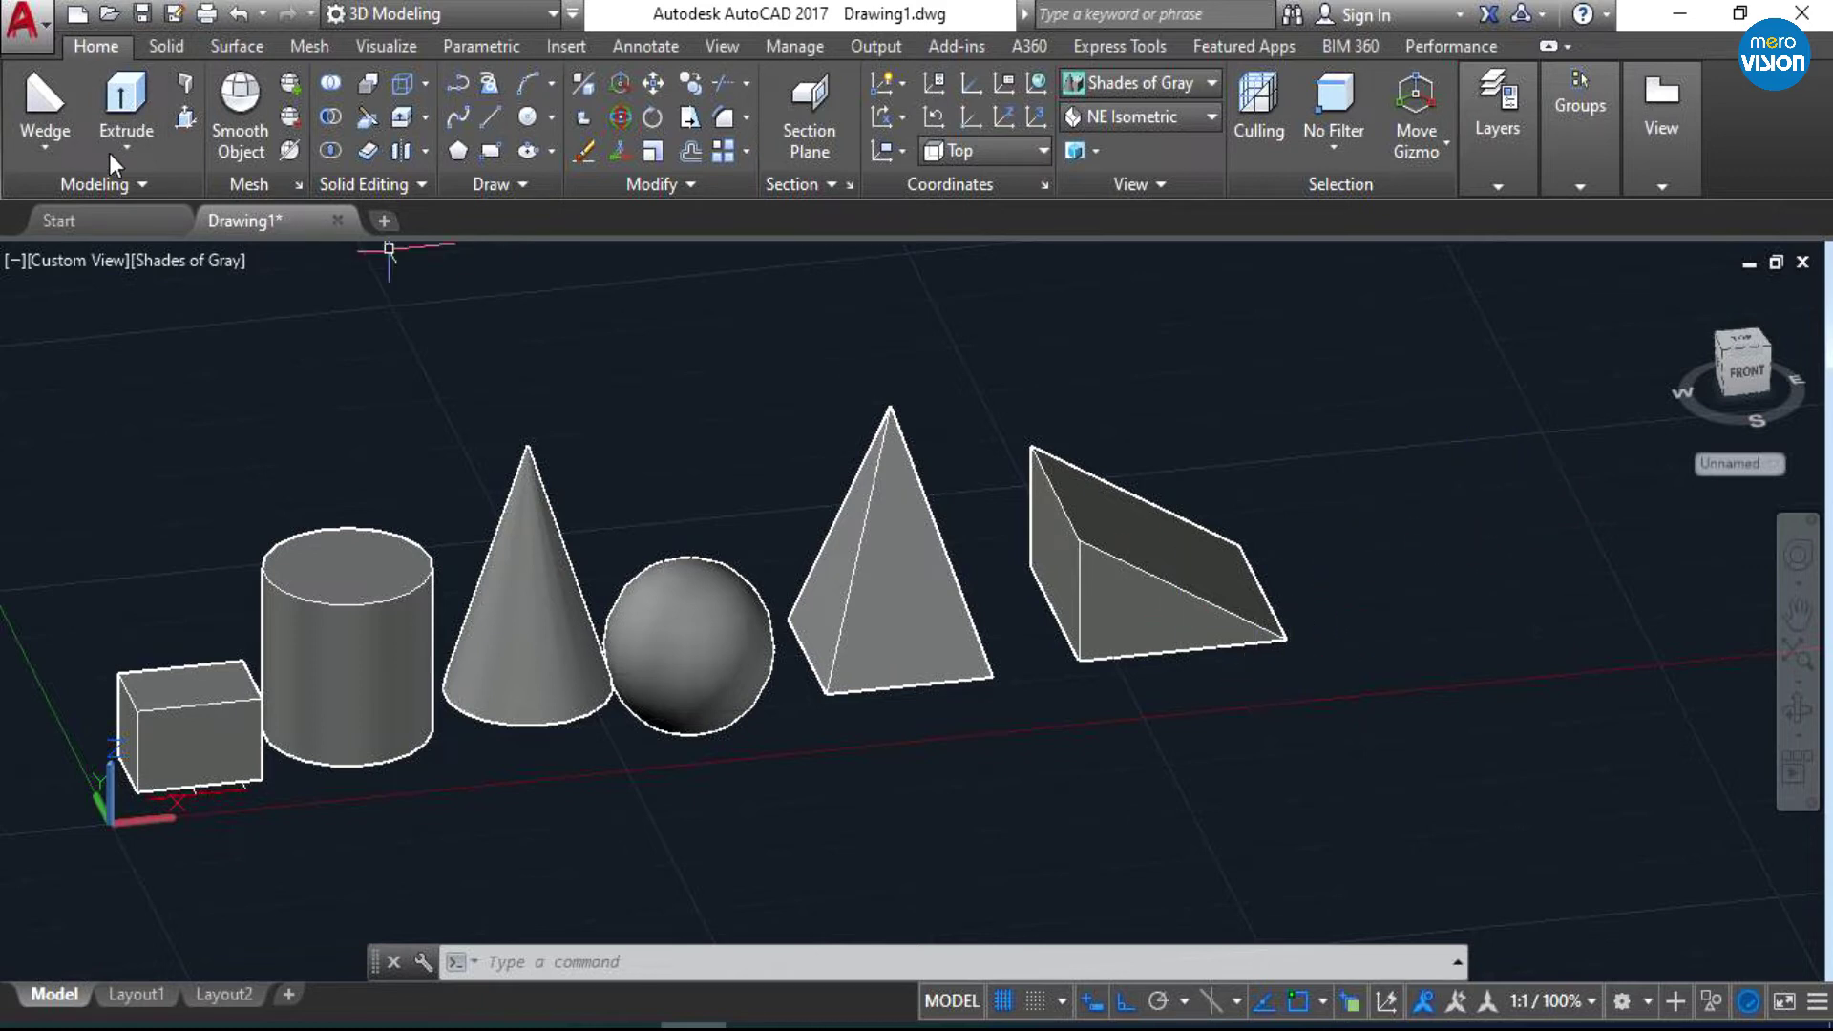
# - Add a second wedge of height 15 to the right of the first wedge
pyautogui.click(46, 115)
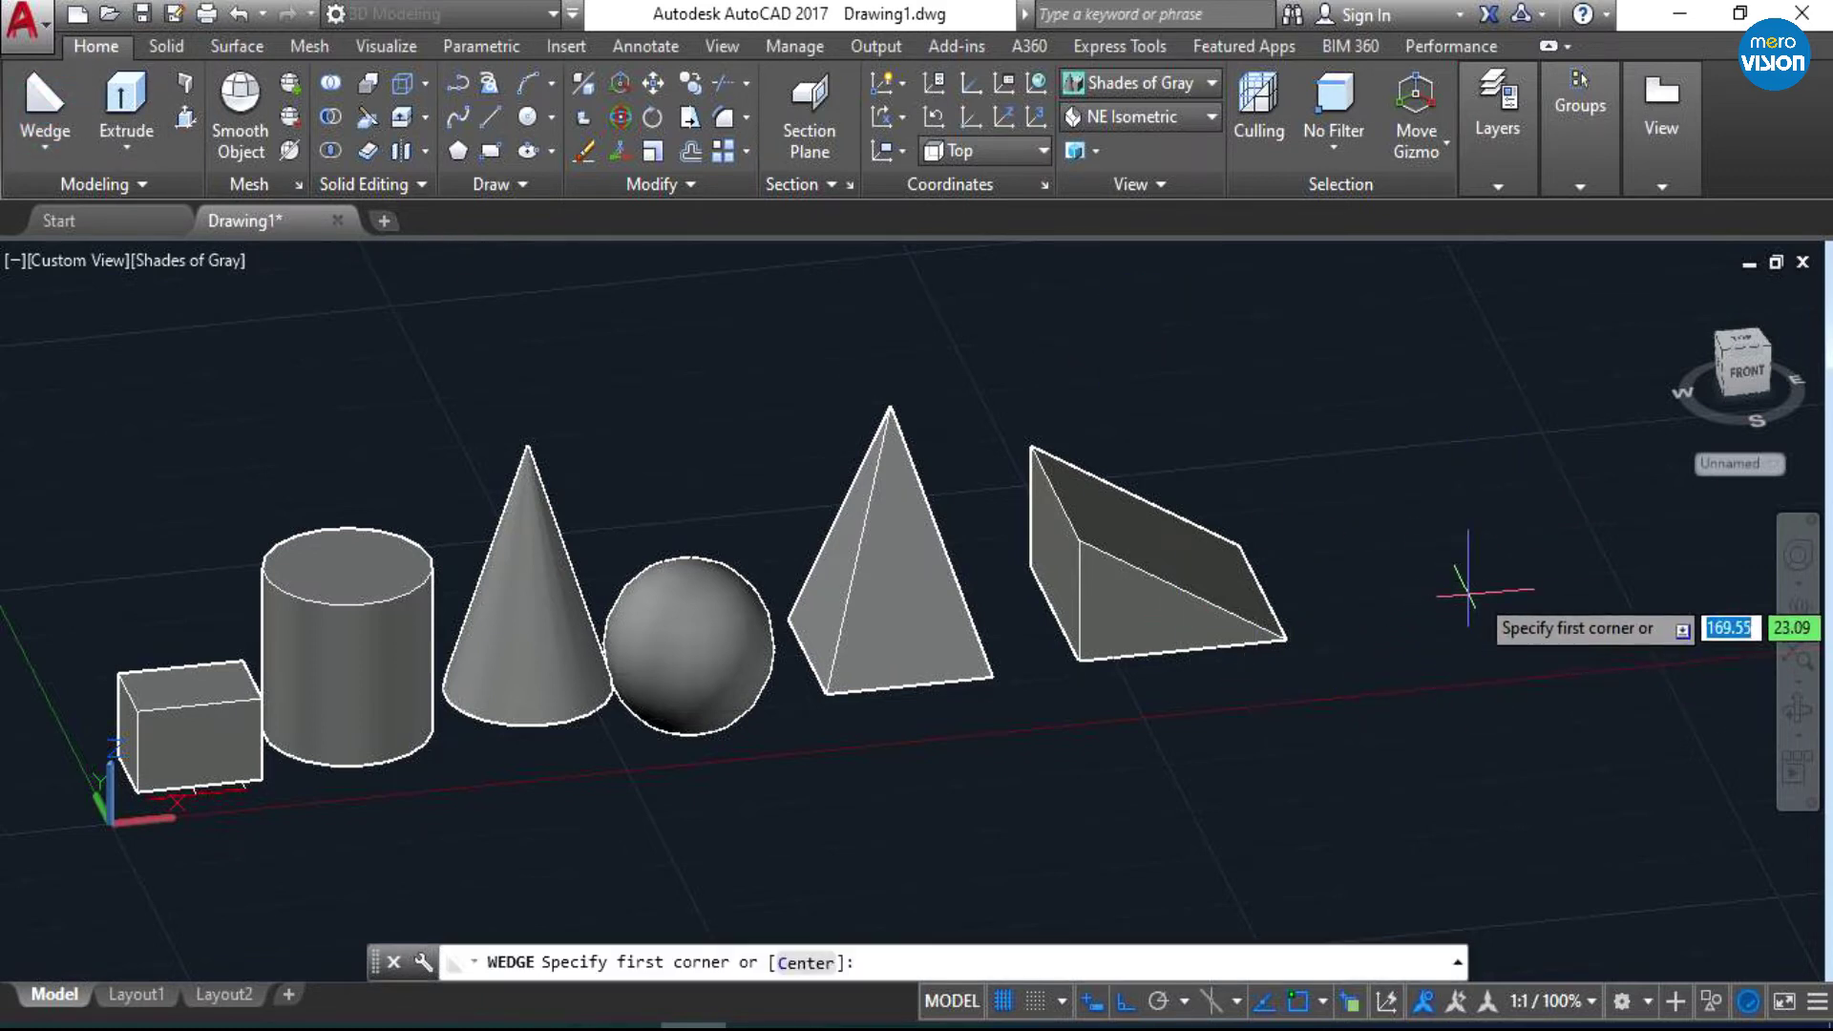
pyautogui.click(1555, 589)
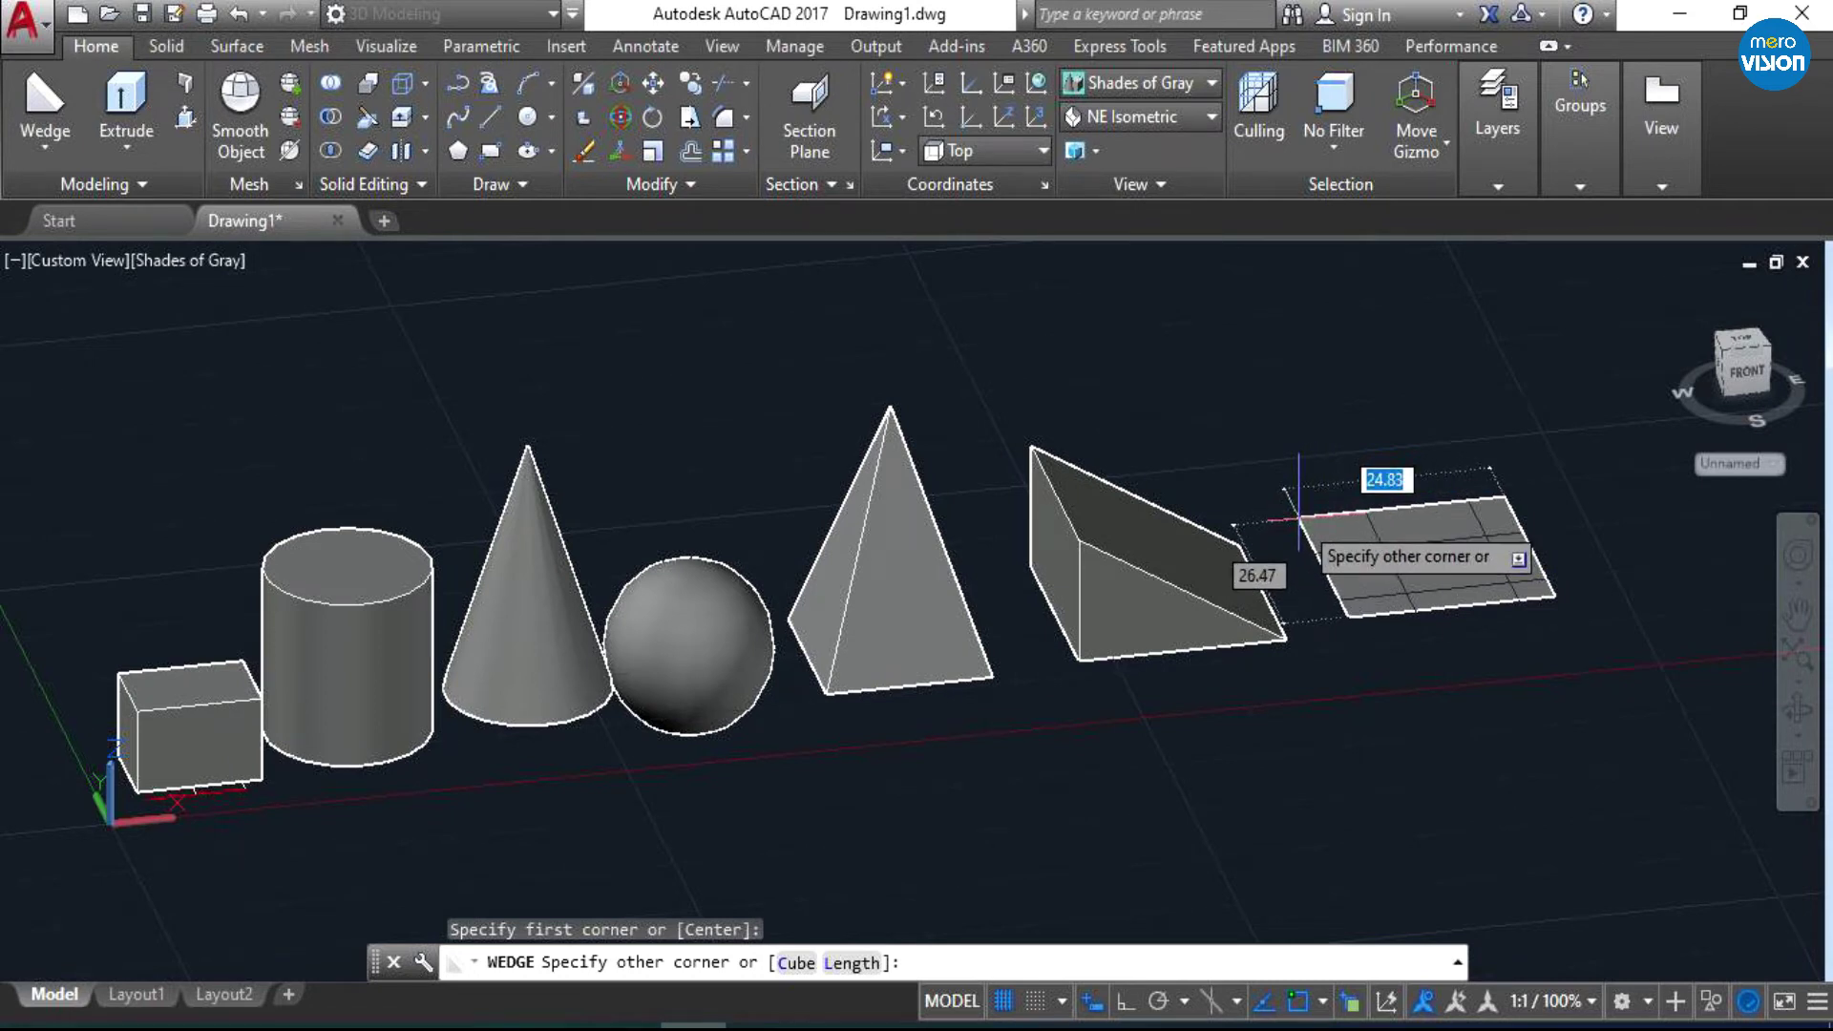
pyautogui.click(1299, 519)
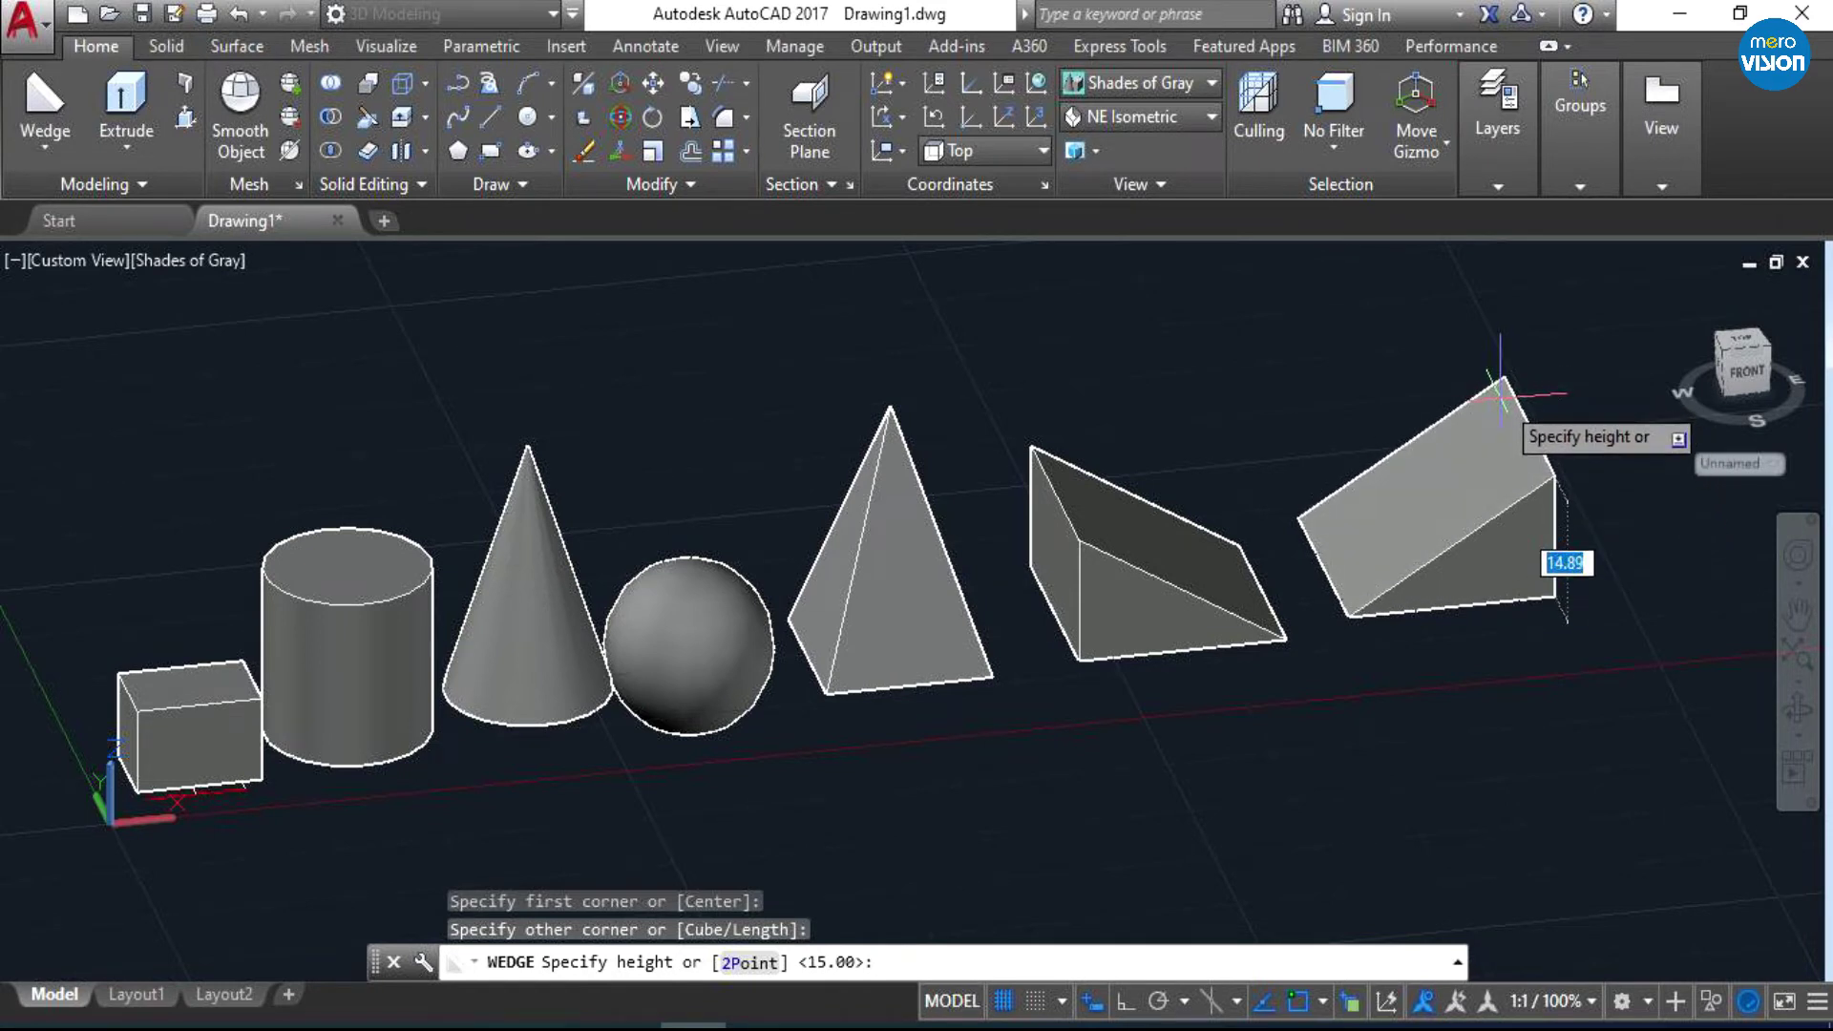
pyautogui.write('15')
pyautogui.press('Return')
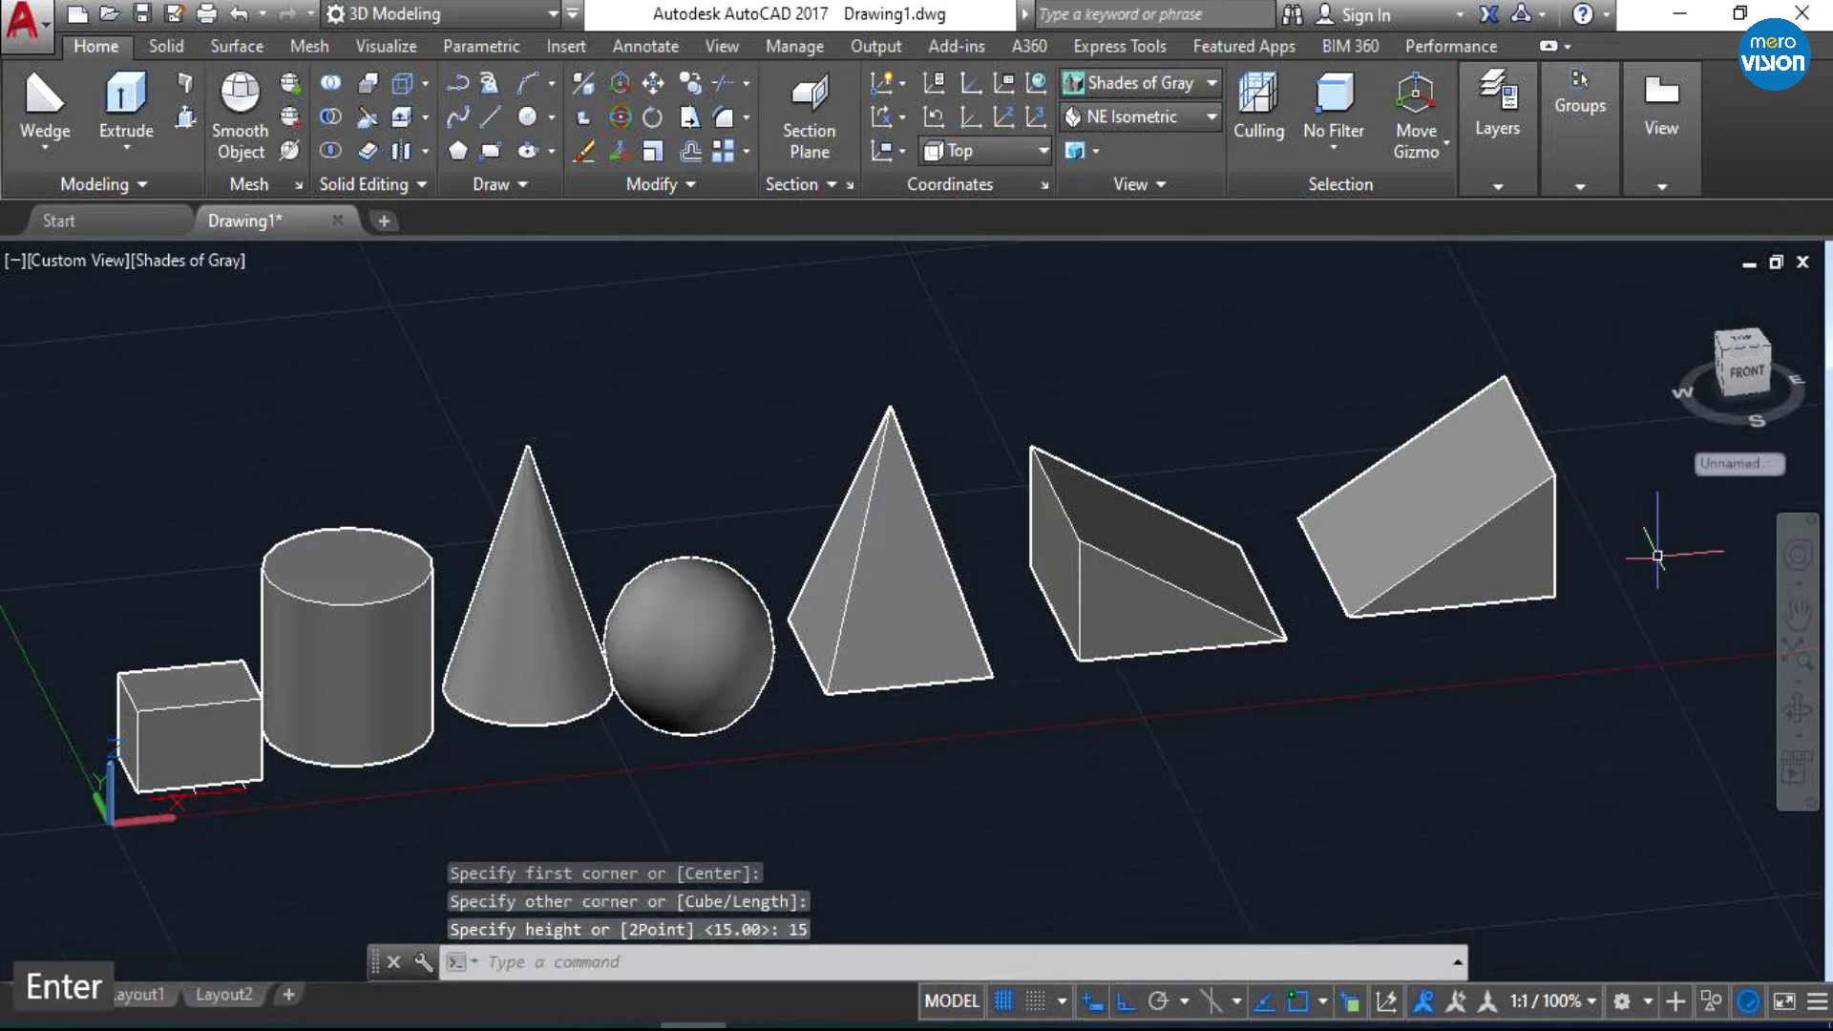
# - Orbit the row of solids to a near-front view and open the primitives list
pyautogui.click(1799, 711)
pyautogui.moveTo(800, 596)
pyautogui.mouseDown()
pyautogui.moveTo(760, 581)
pyautogui.moveTo(1238, 636)
pyautogui.mouseUp()
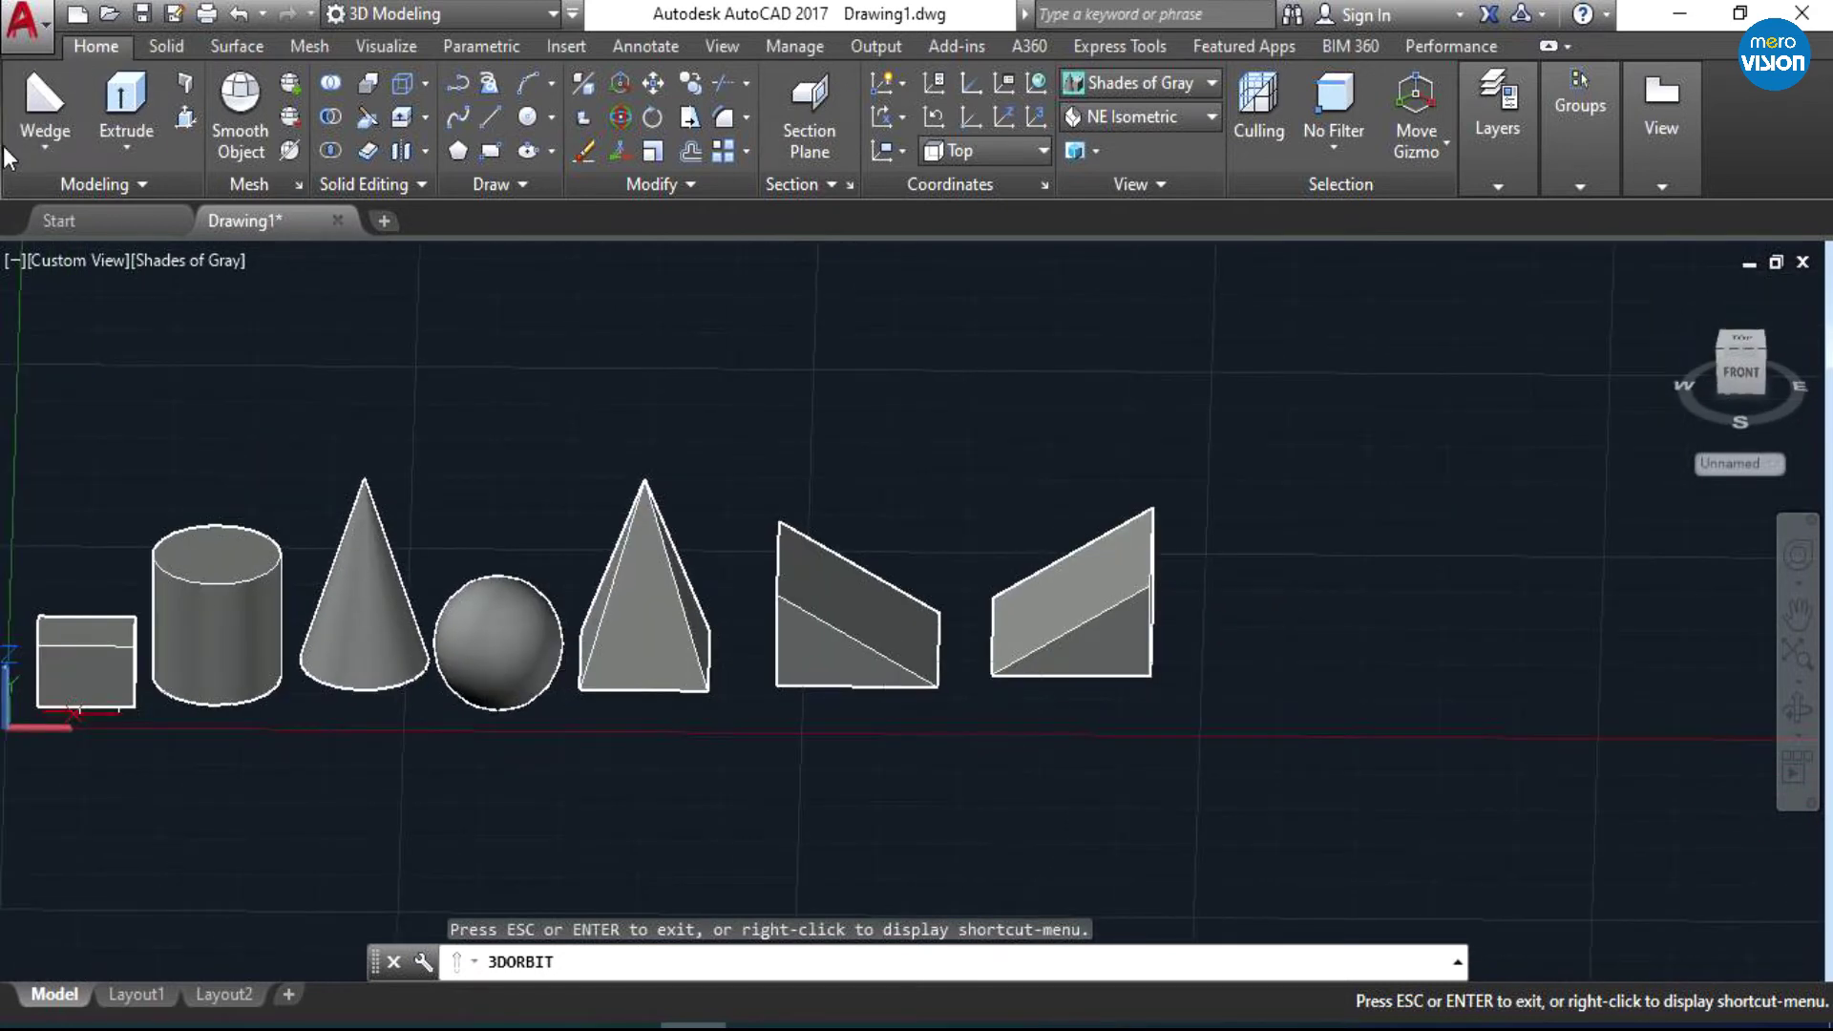
pyautogui.click(45, 145)
# - Centre a torus right of the wedges with radius 25
pyautogui.click(78, 541)
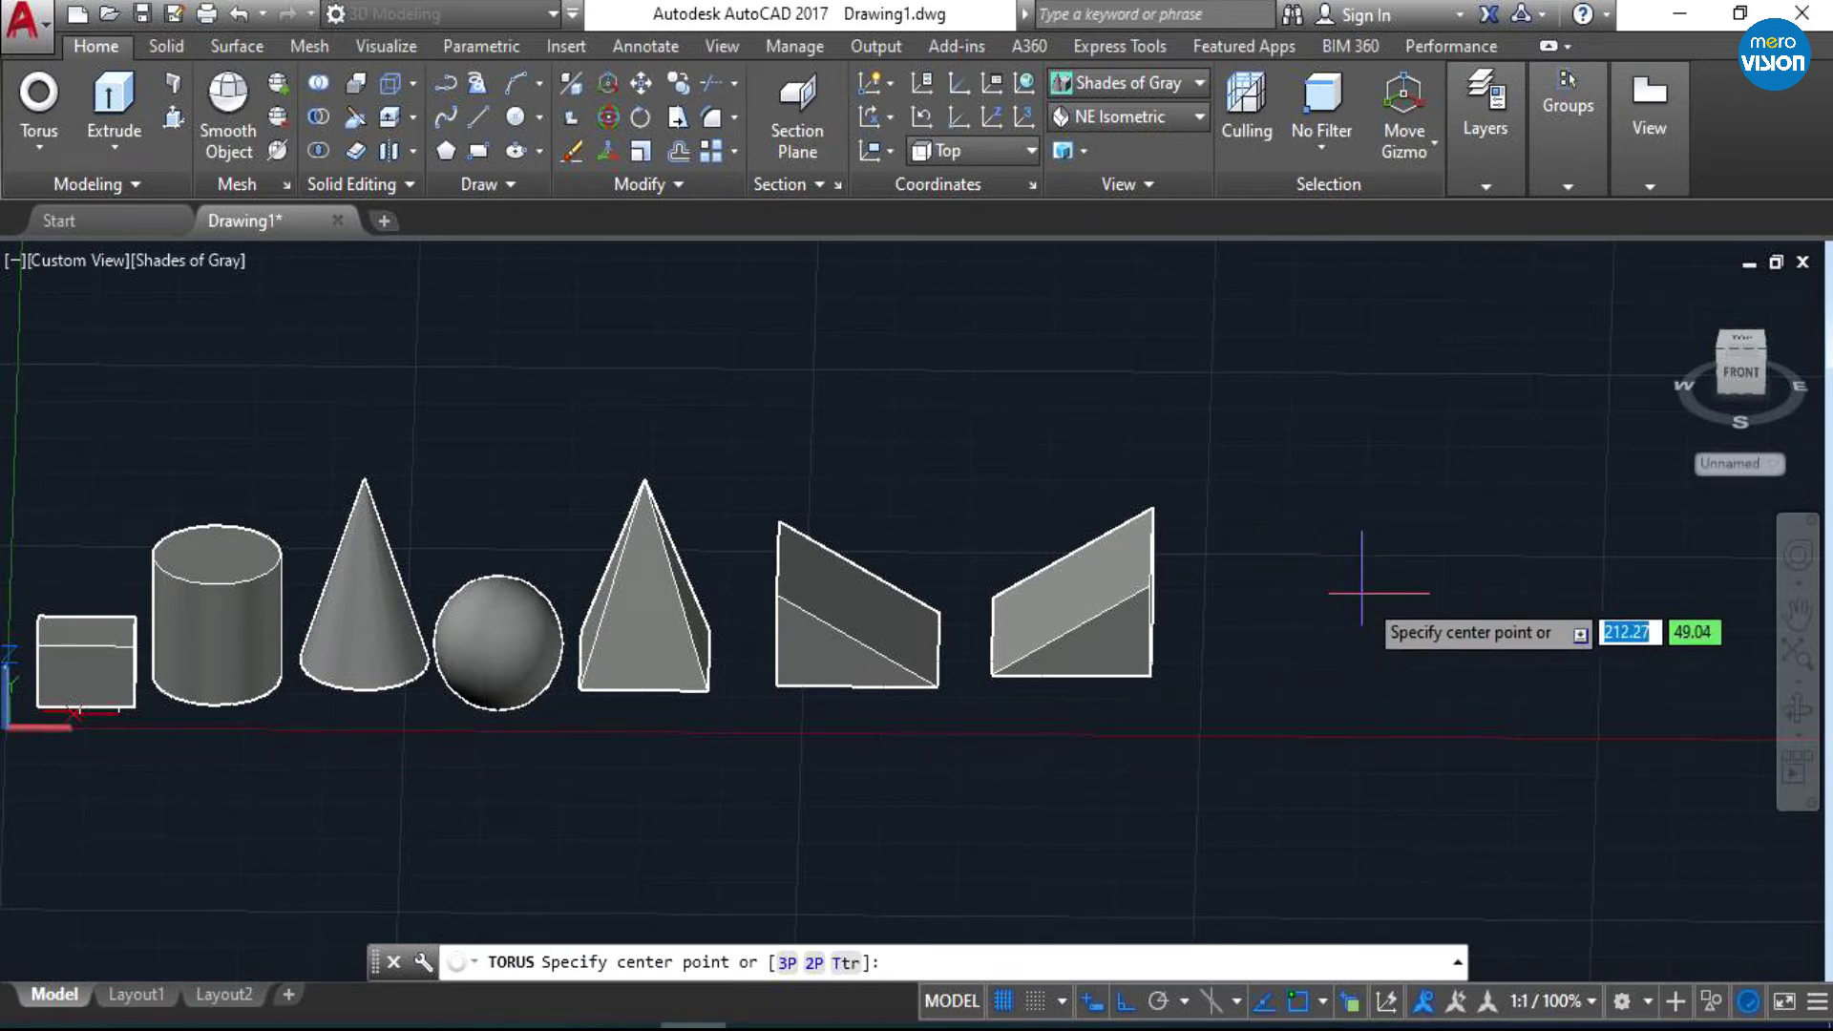
pyautogui.click(1362, 594)
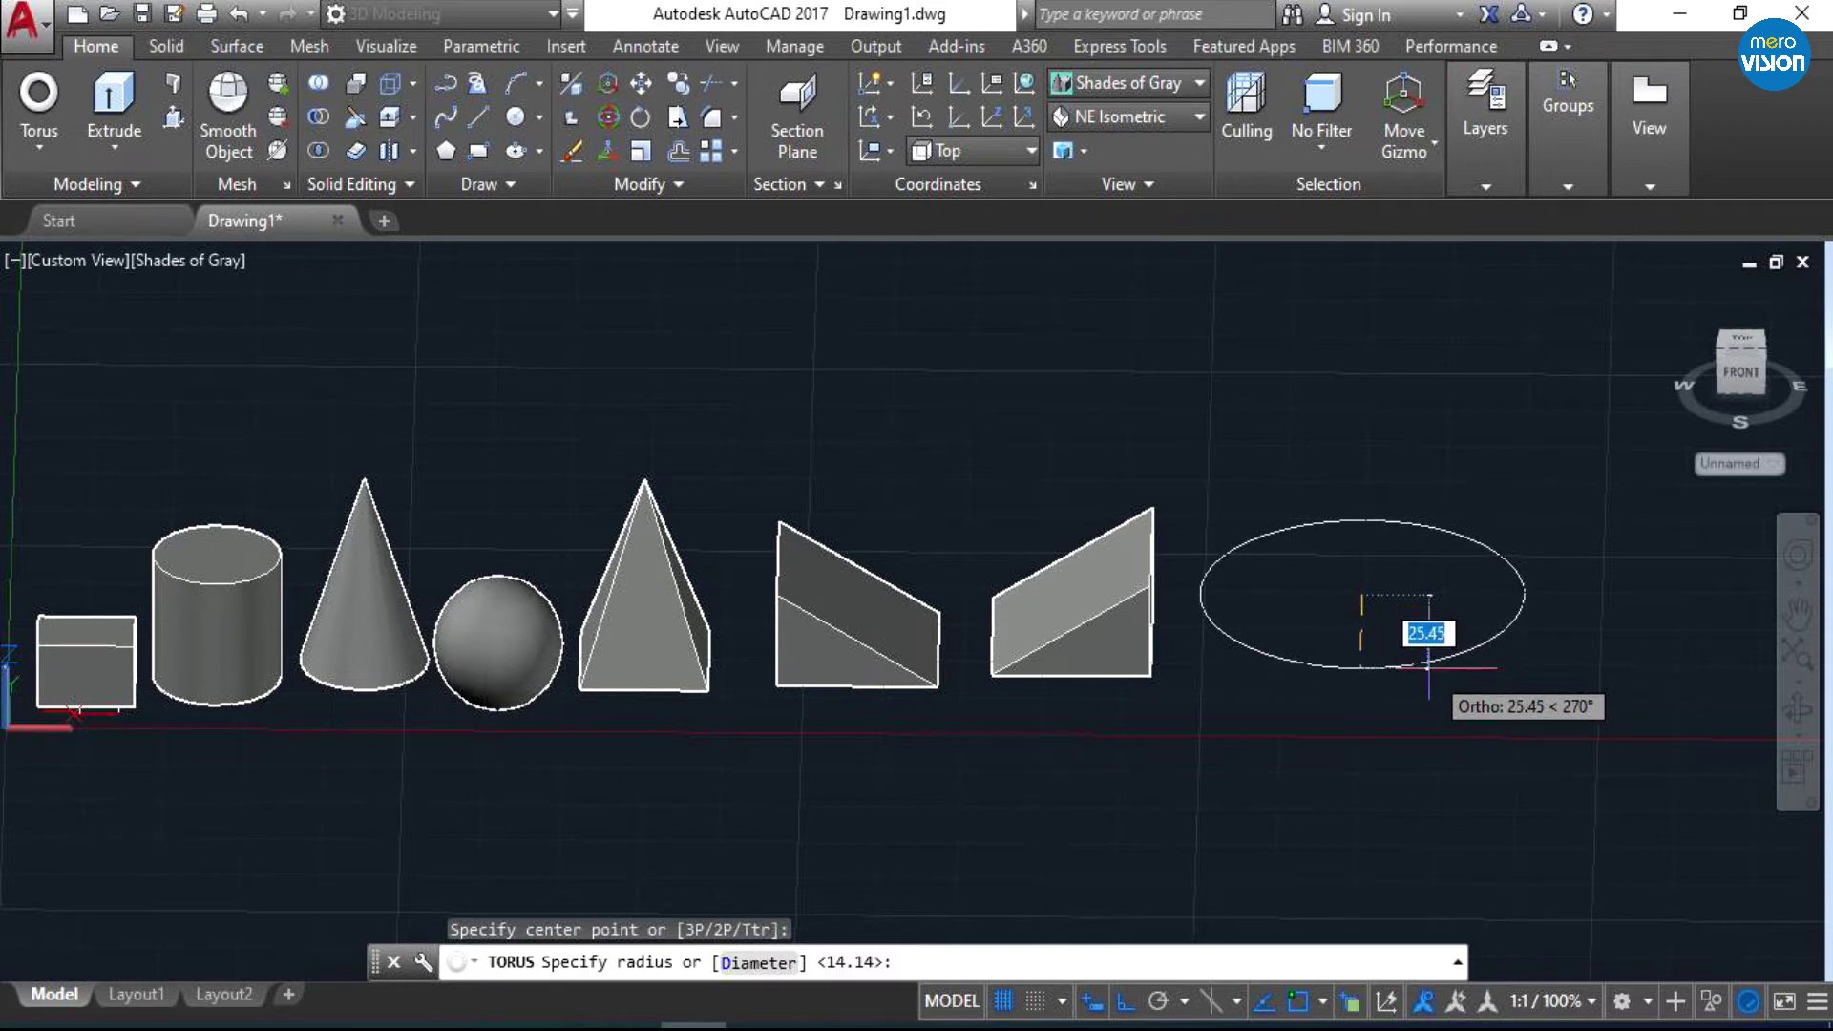
pyautogui.write('25')
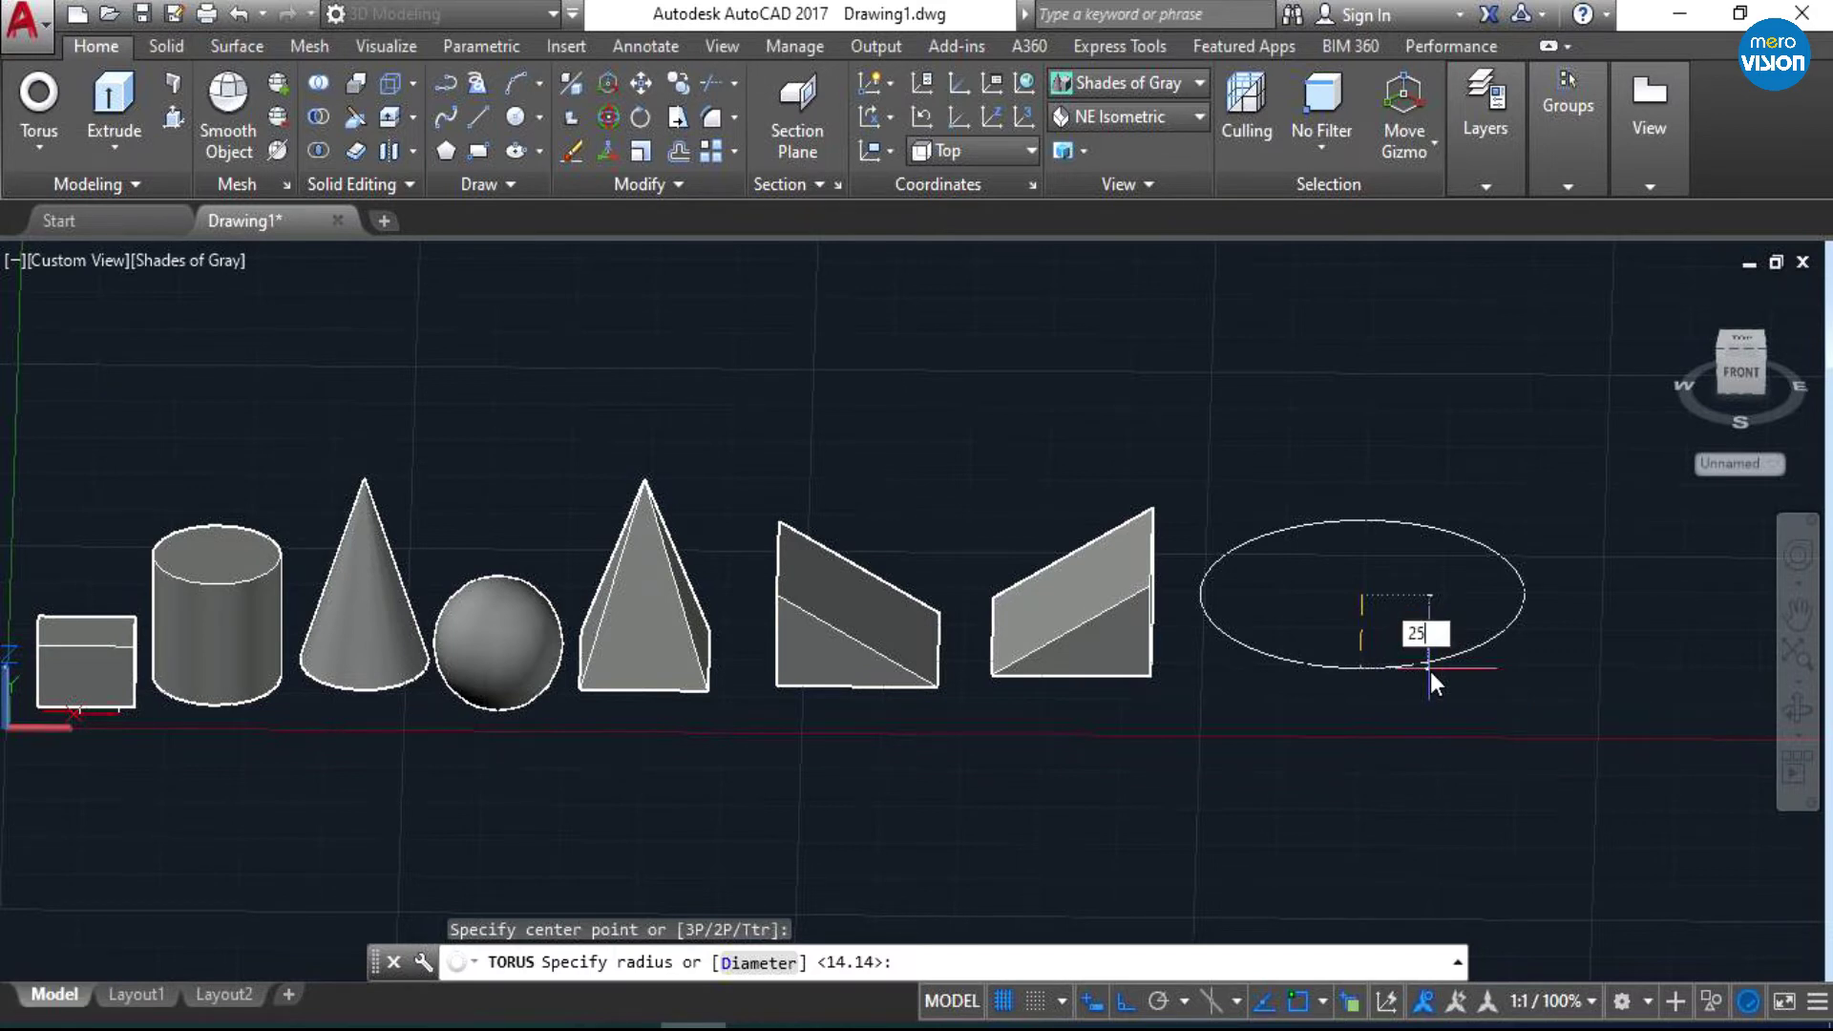
pyautogui.press('Return')
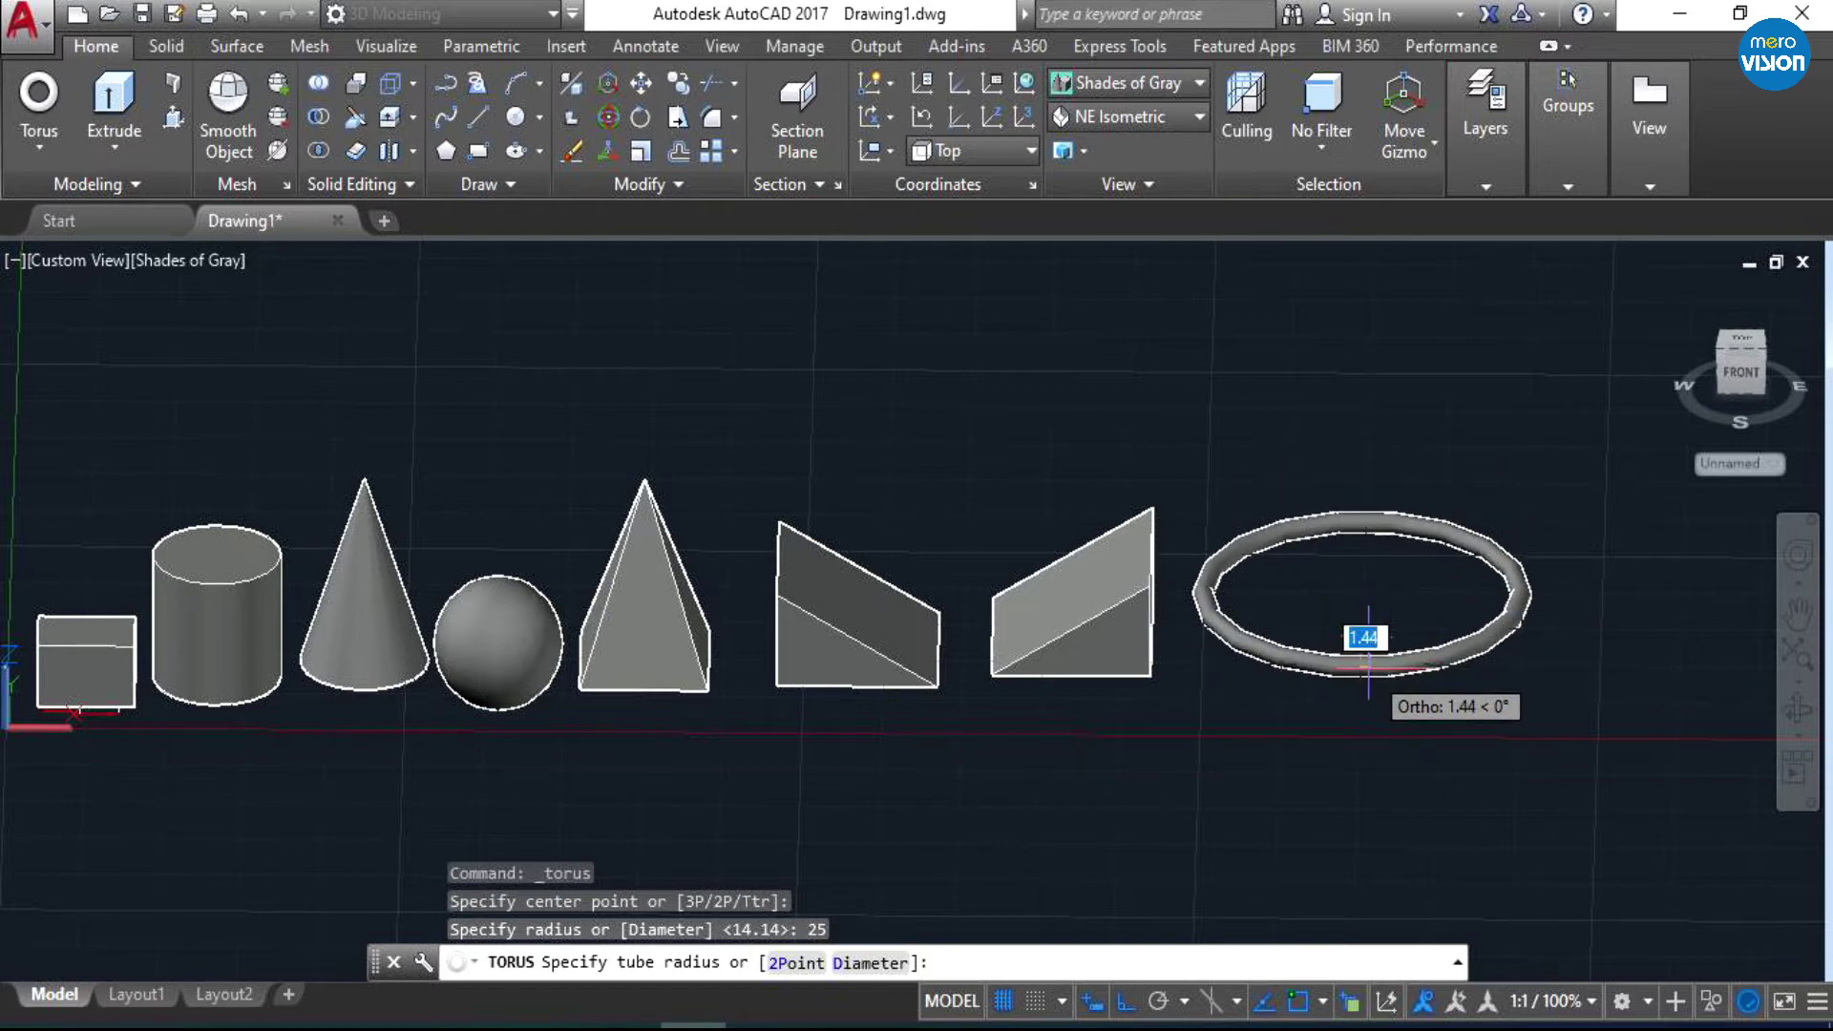
# - Give the torus a tube radius of 4 to complete it
pyautogui.scroll(2, 1368, 668)
pyautogui.scroll(1, 1365, 668)
pyautogui.scroll(2, 1362, 669)
pyautogui.scroll(2, 1358, 669)
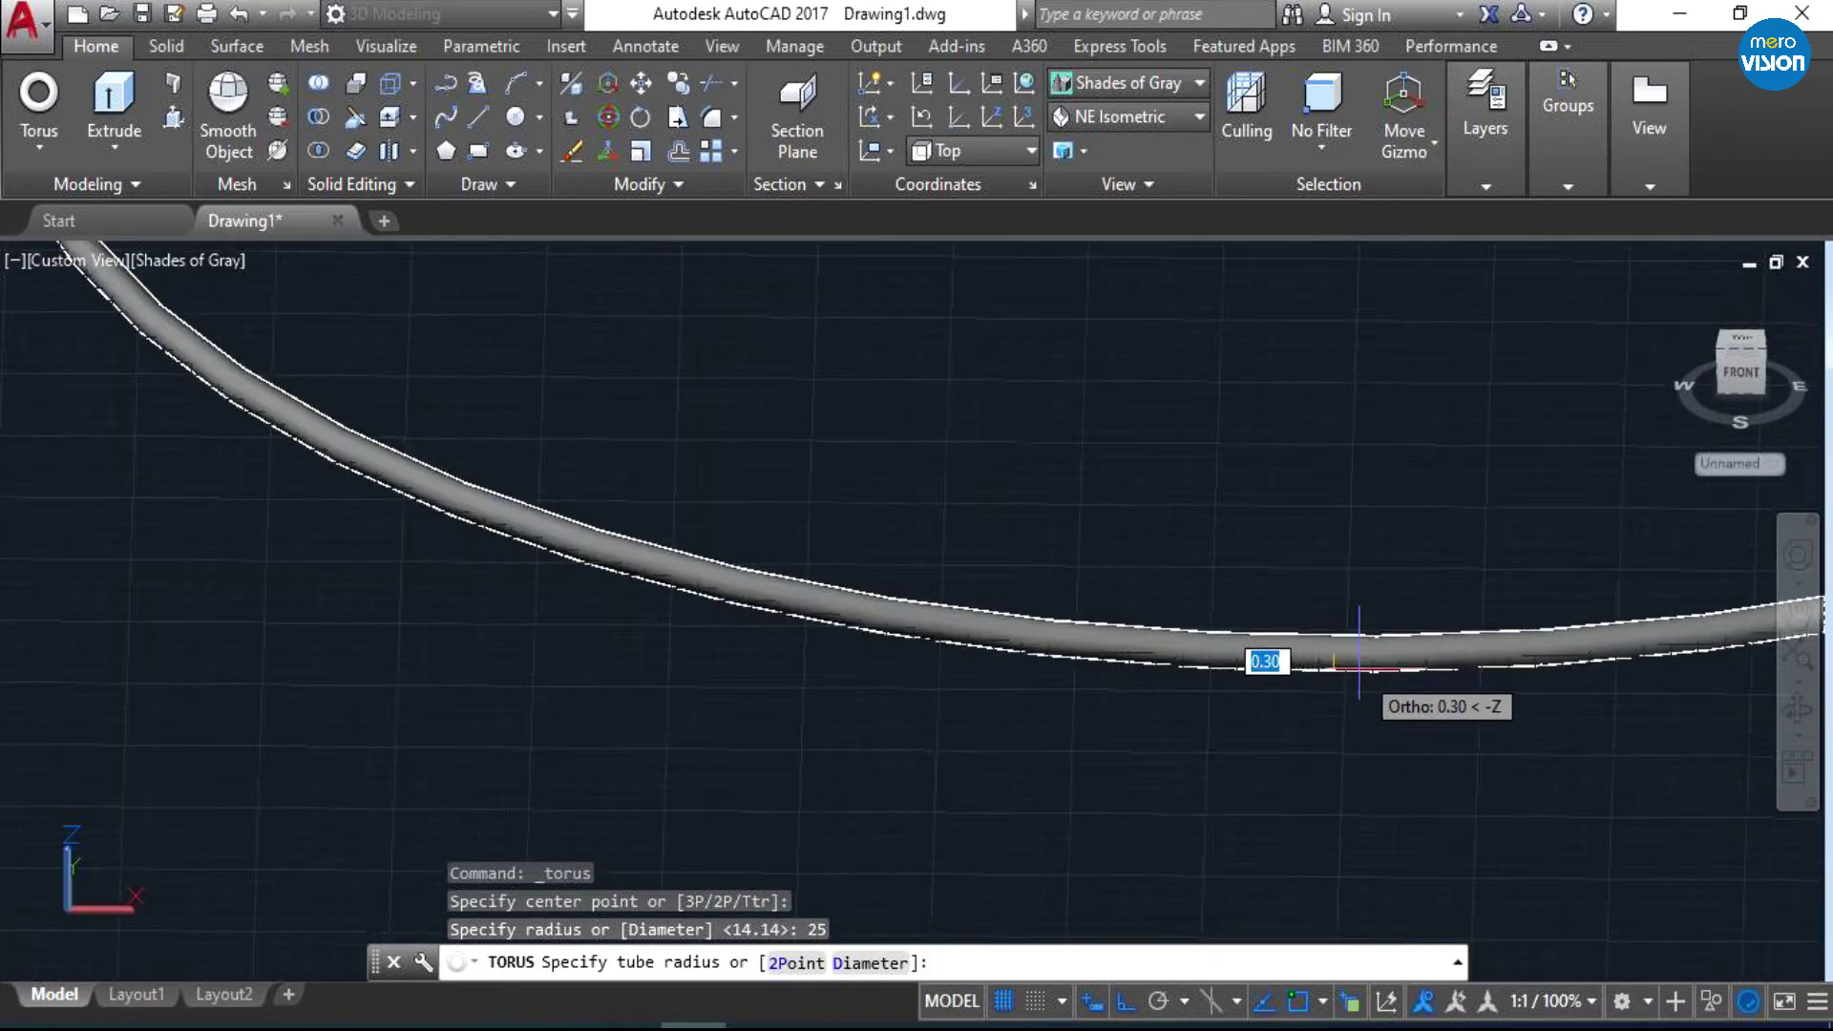
pyautogui.scroll(3, 1359, 668)
pyautogui.scroll(1, 1282, 539)
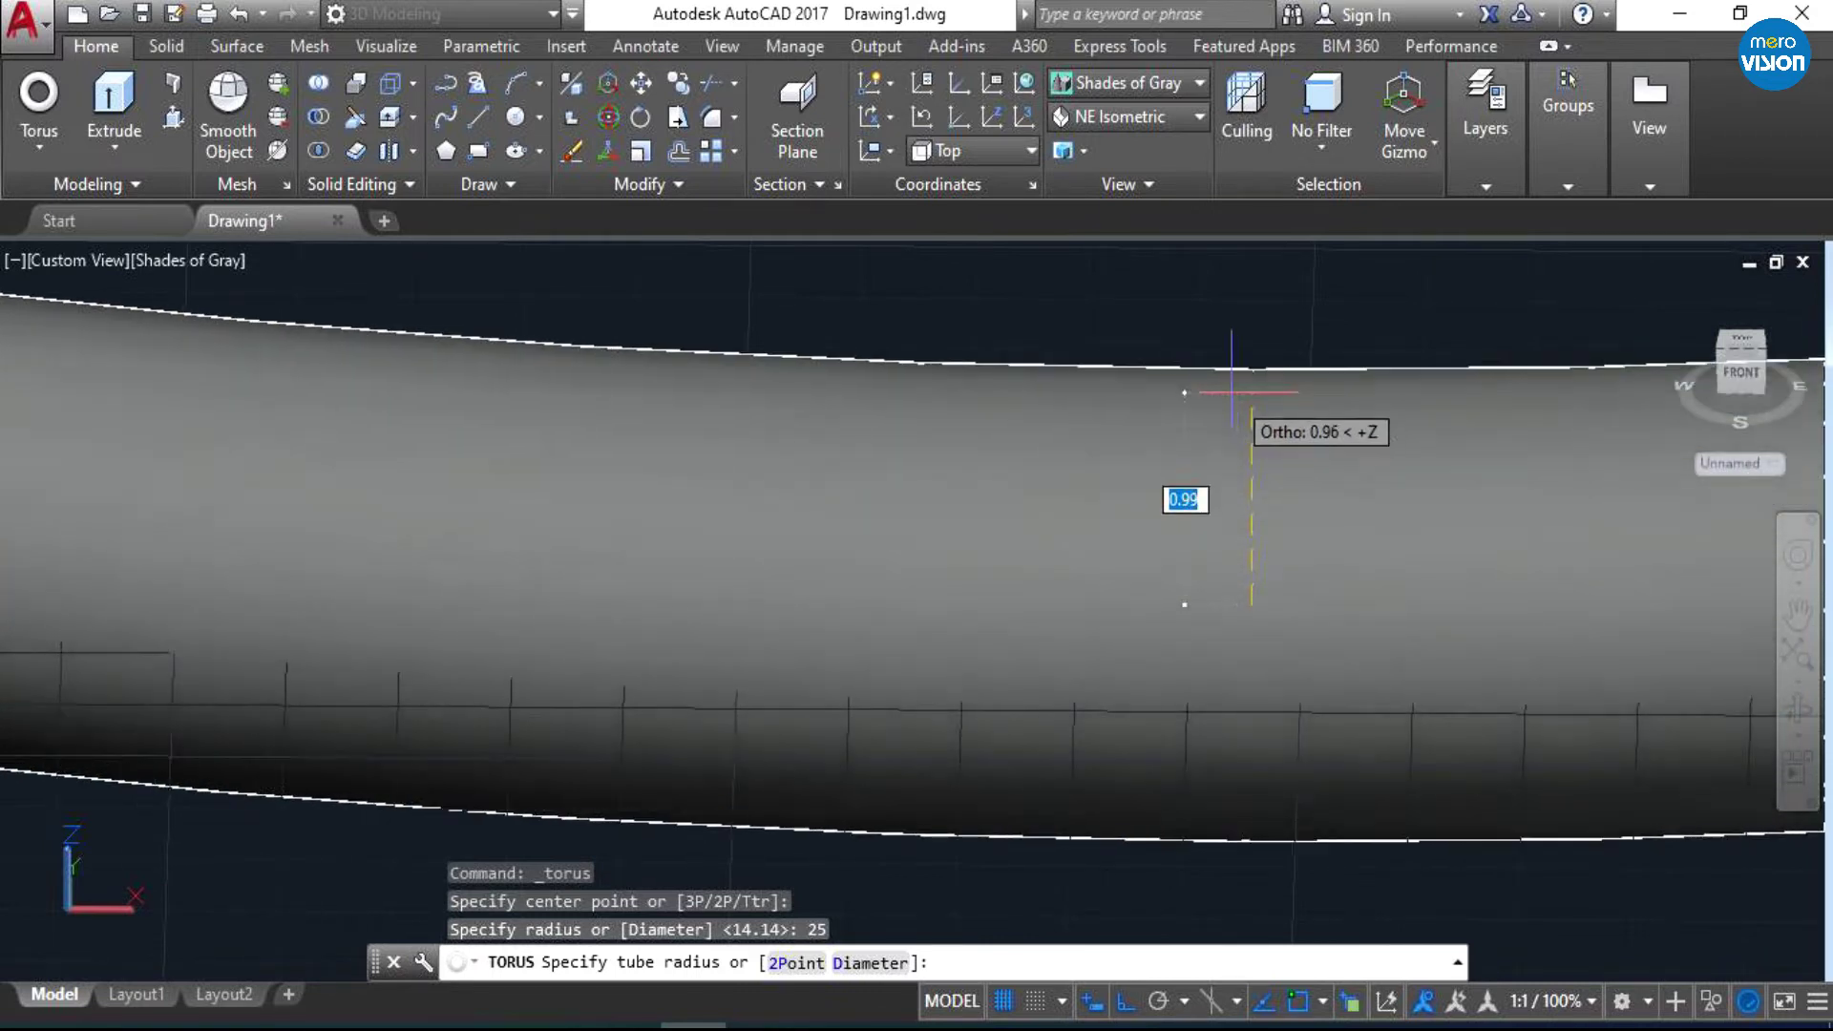
pyautogui.scroll(-3, 1208, 430)
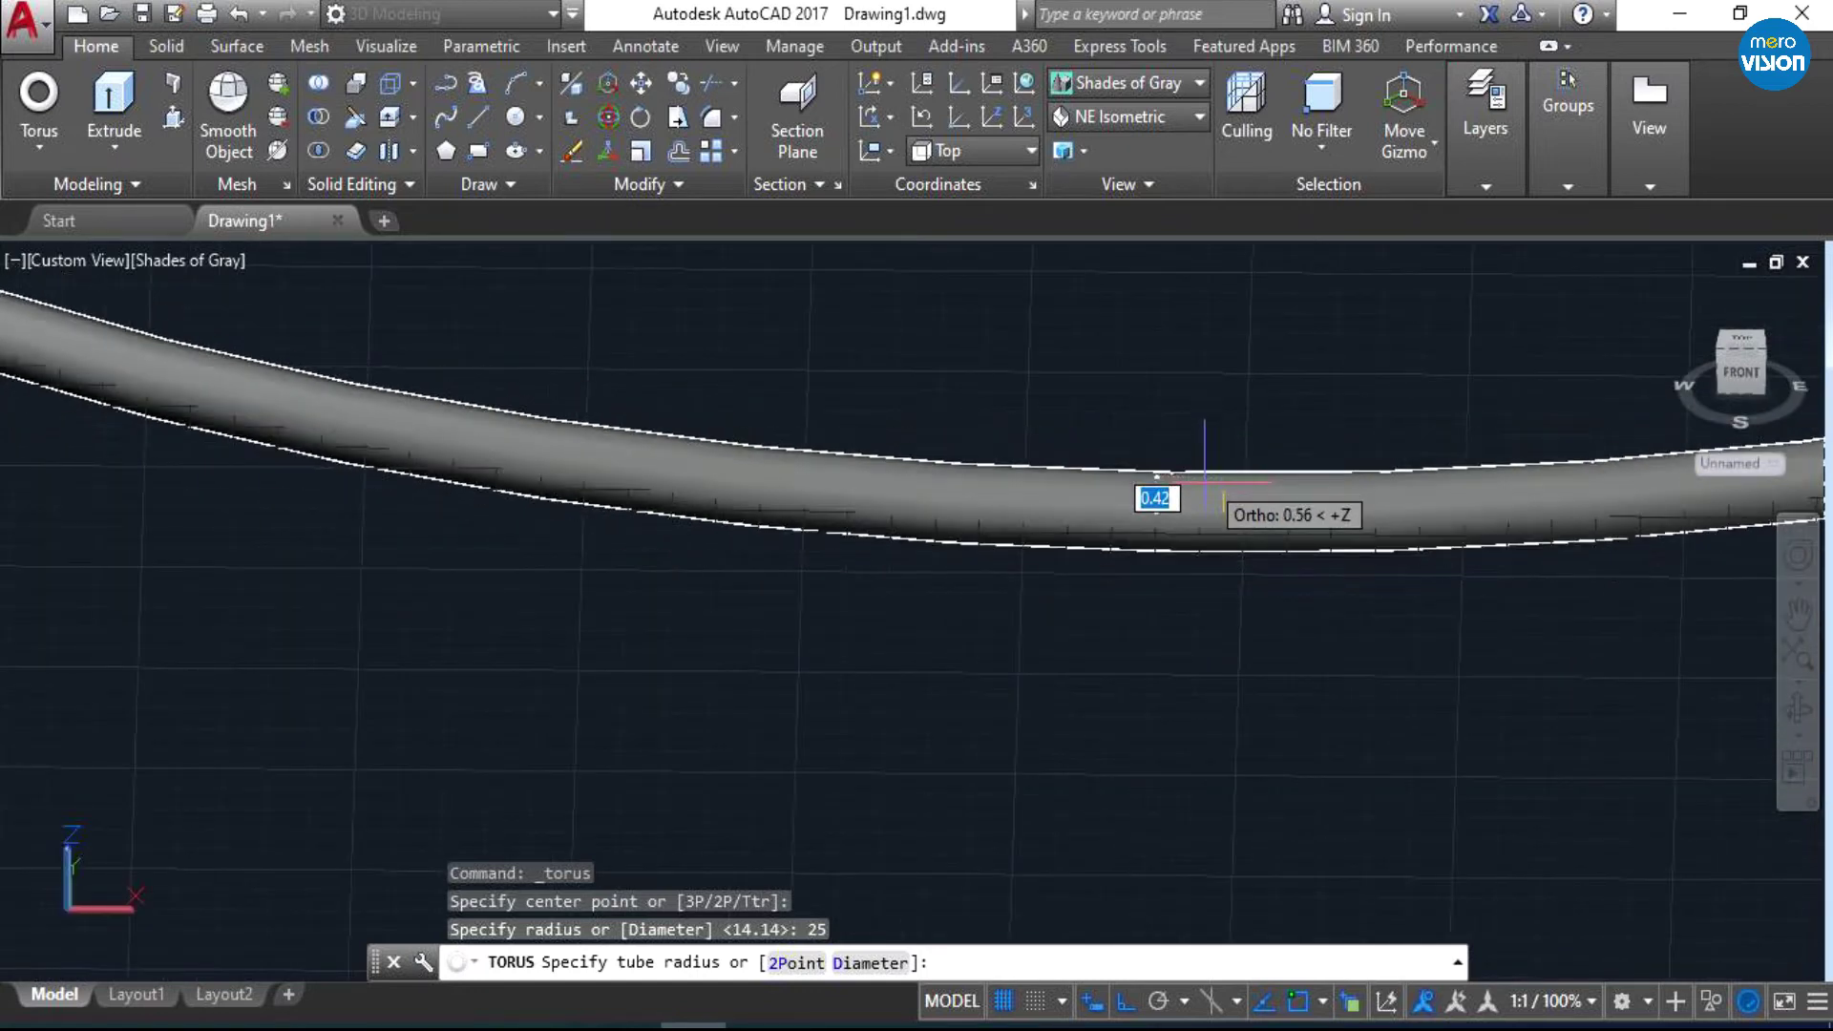
pyautogui.scroll(-1, 1205, 477)
pyautogui.scroll(-1, 1201, 478)
pyautogui.scroll(-2, 1193, 478)
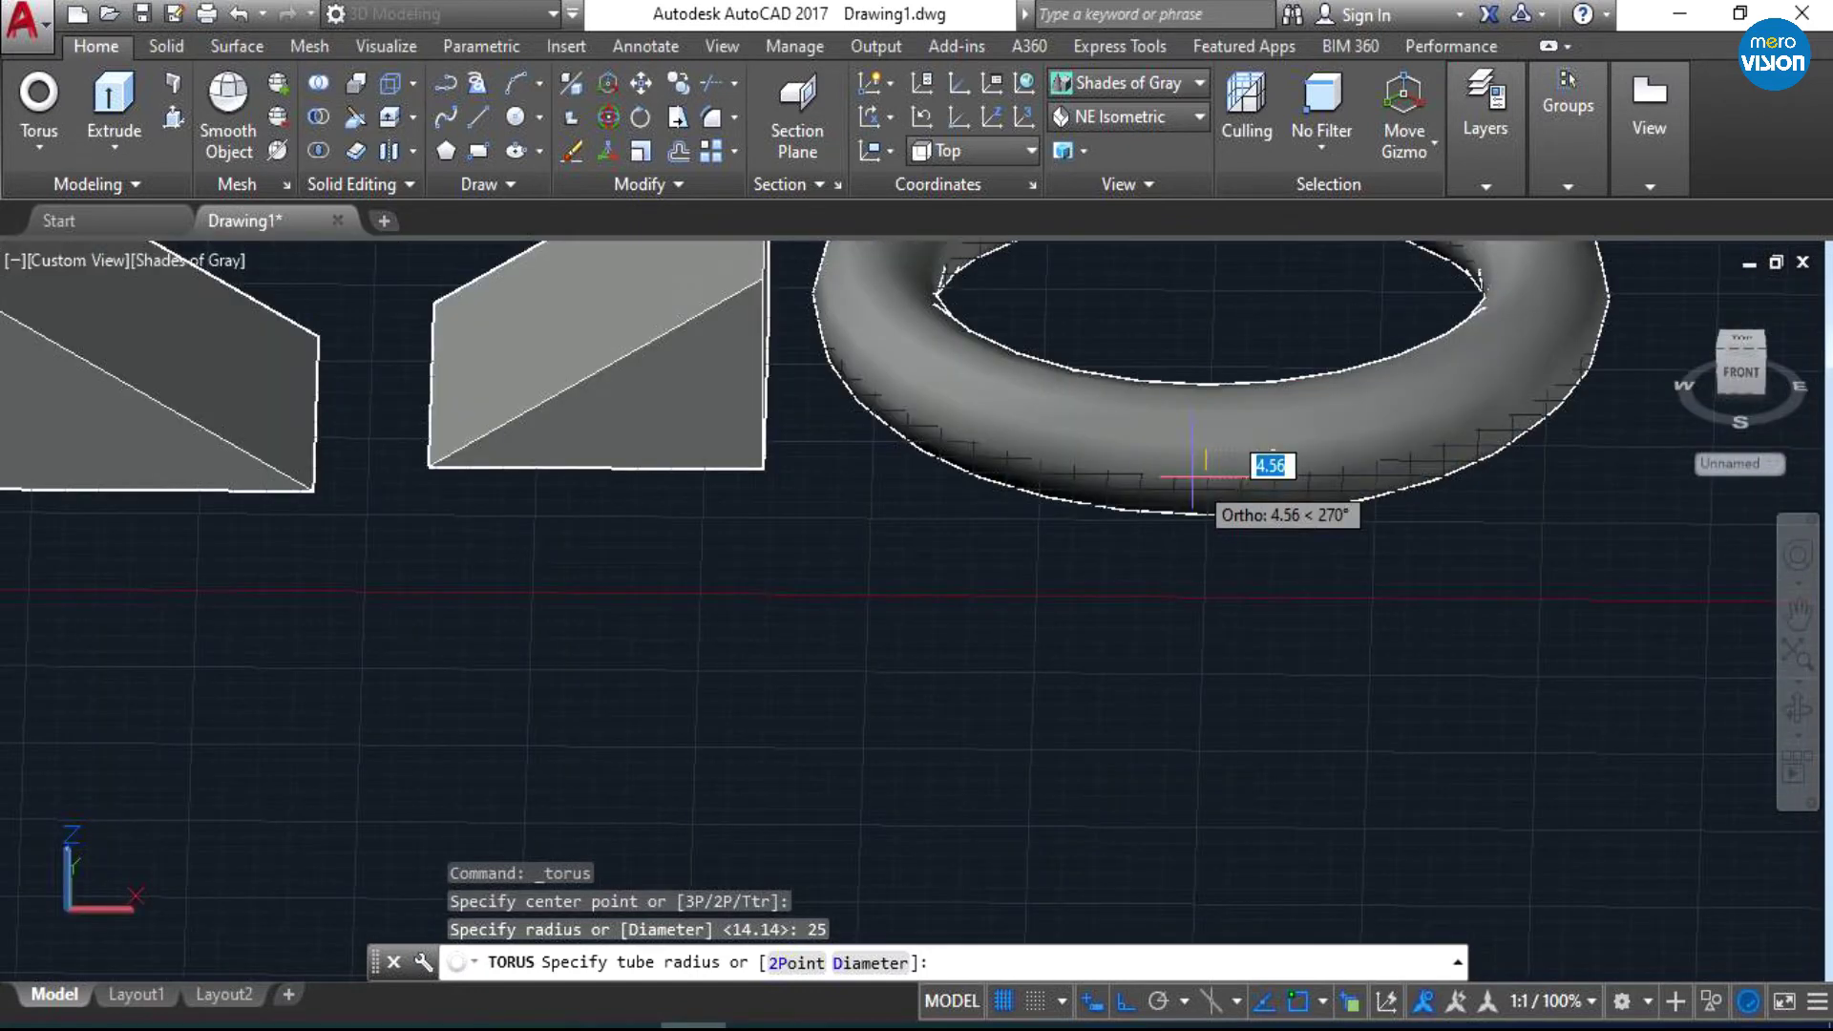
pyautogui.scroll(-3, 1189, 463)
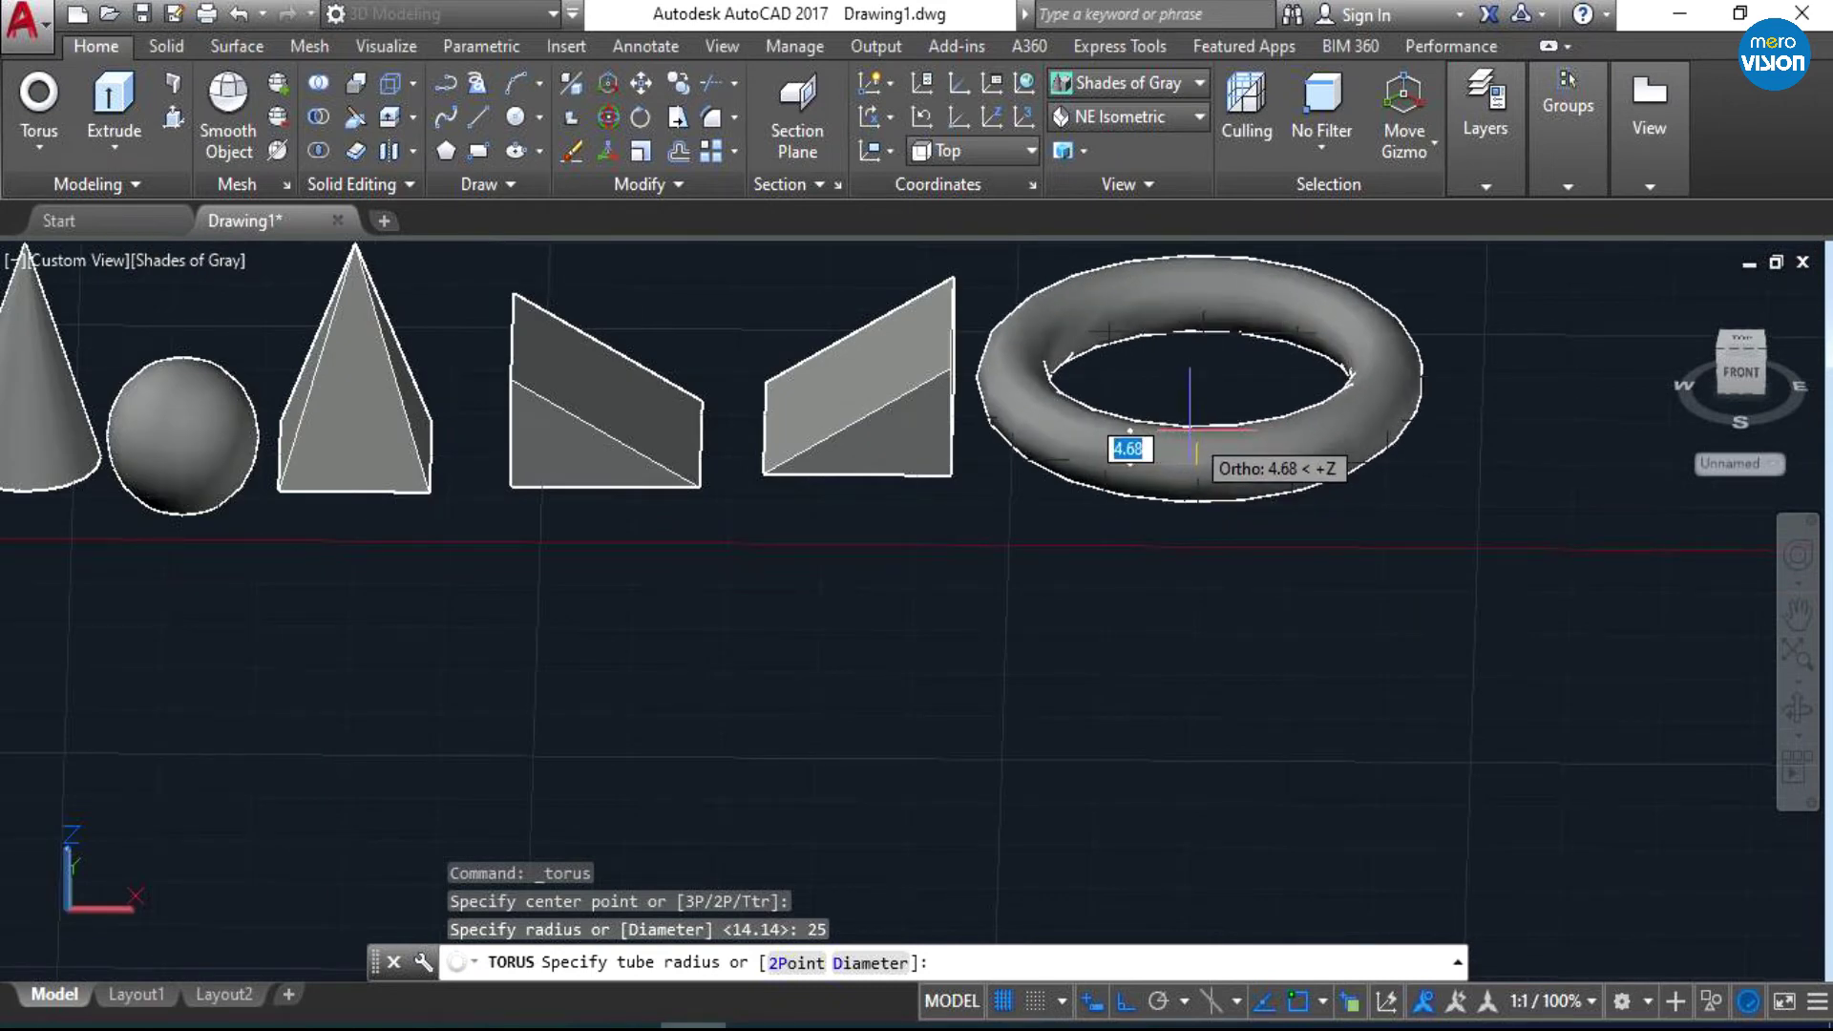
pyautogui.write('4')
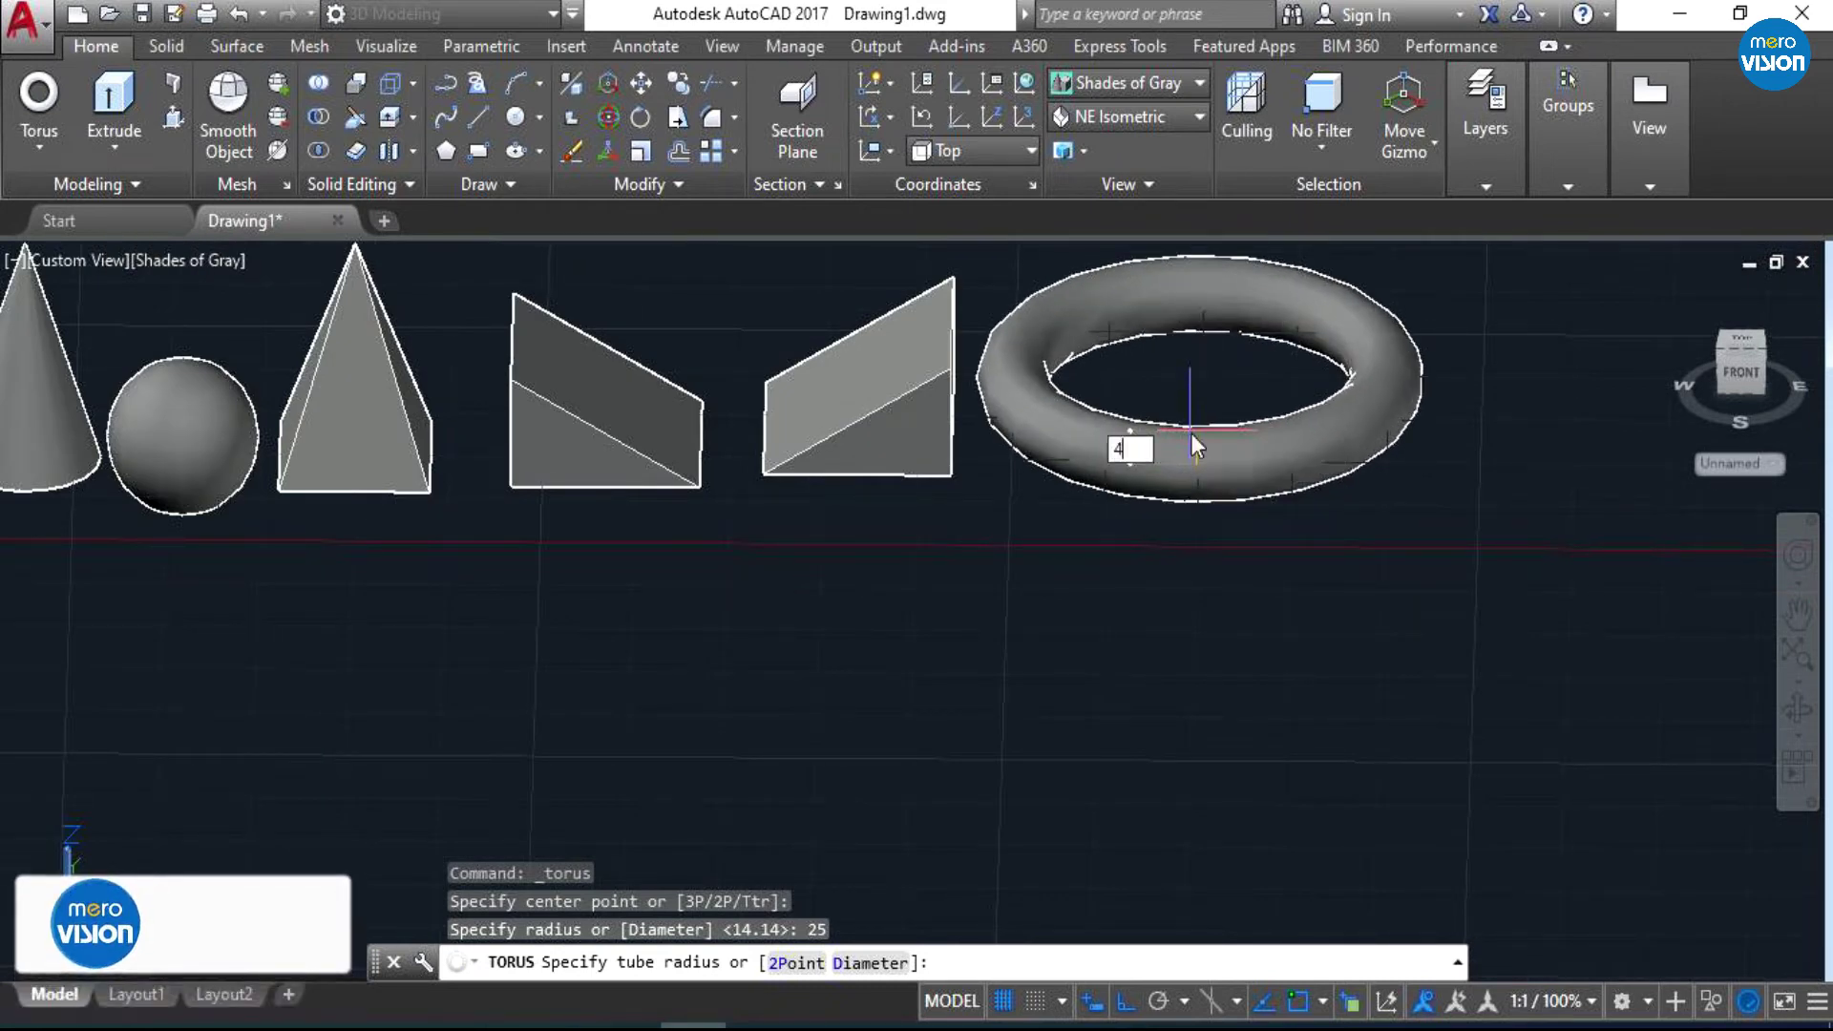
pyautogui.press('Return')
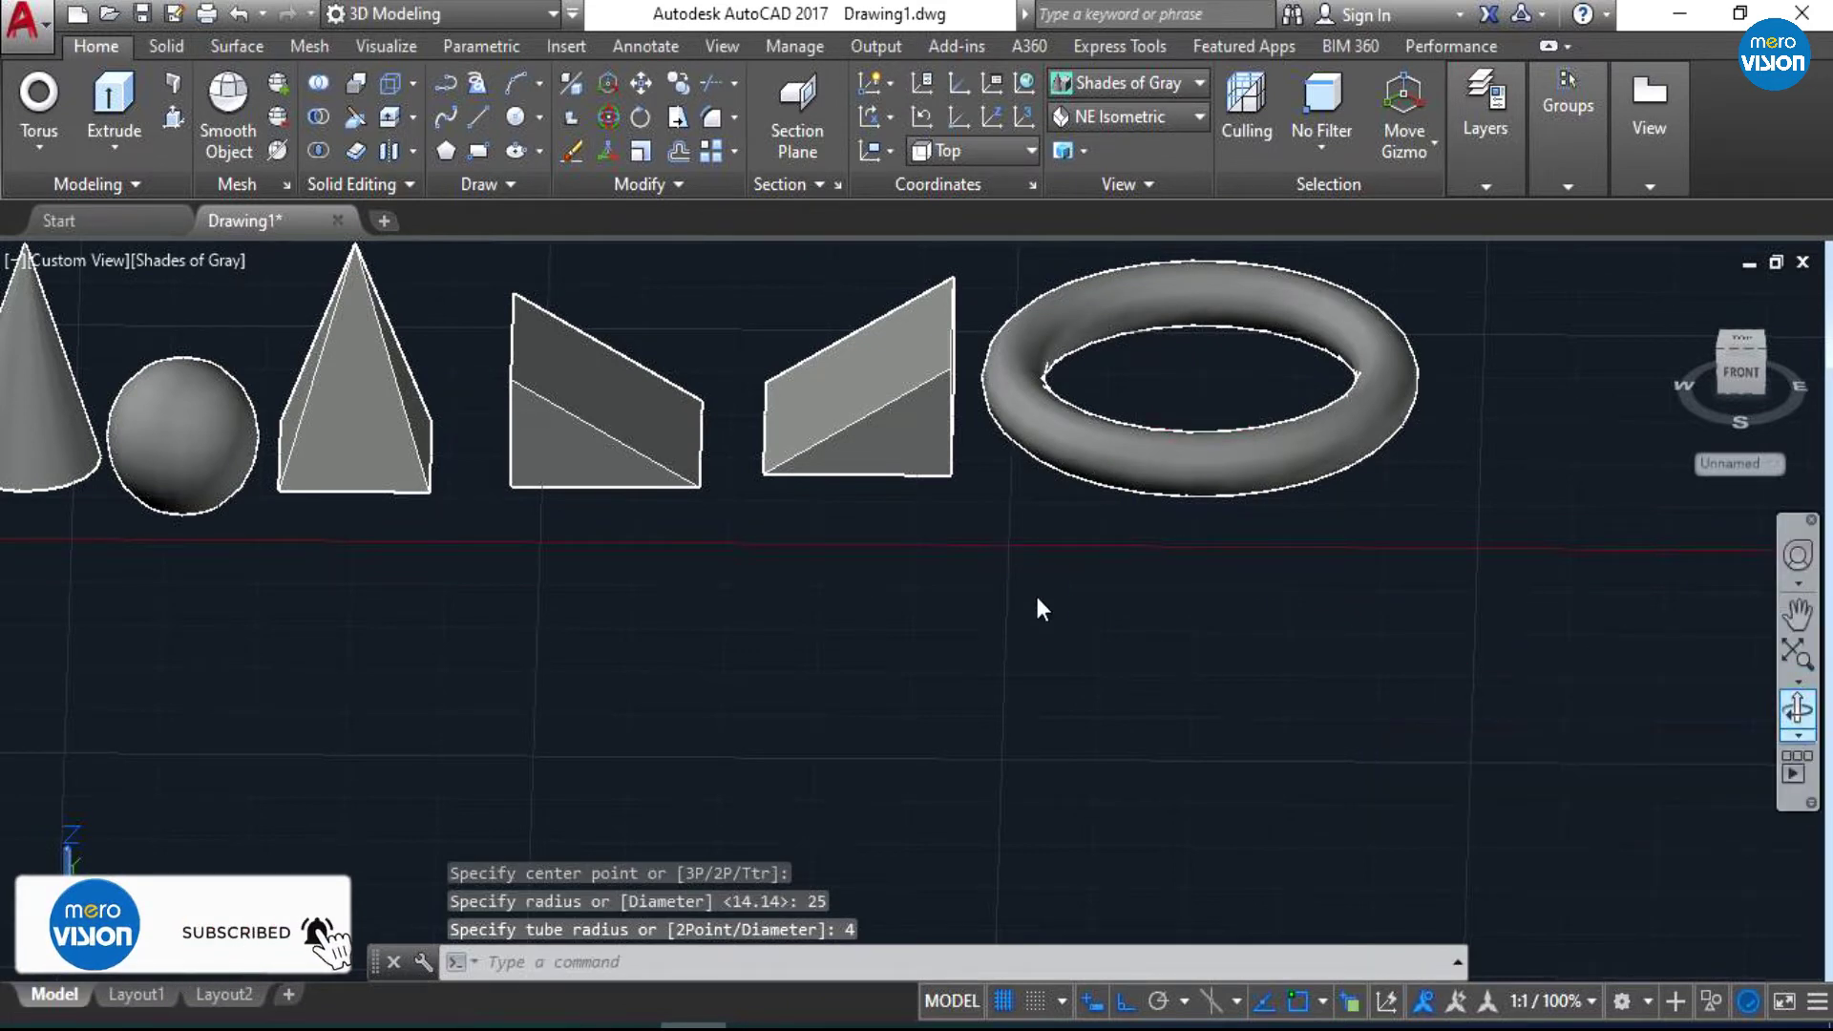
pyautogui.write('3do')
pyautogui.press('Return')
# - Orbit the row of solids to a diagonal view, then back toward a near-front angle
pyautogui.moveTo(827, 544)
pyautogui.mouseDown()
pyautogui.moveTo(892, 601)
pyautogui.moveTo(655, 696)
pyautogui.moveTo(684, 594)
pyautogui.mouseUp()
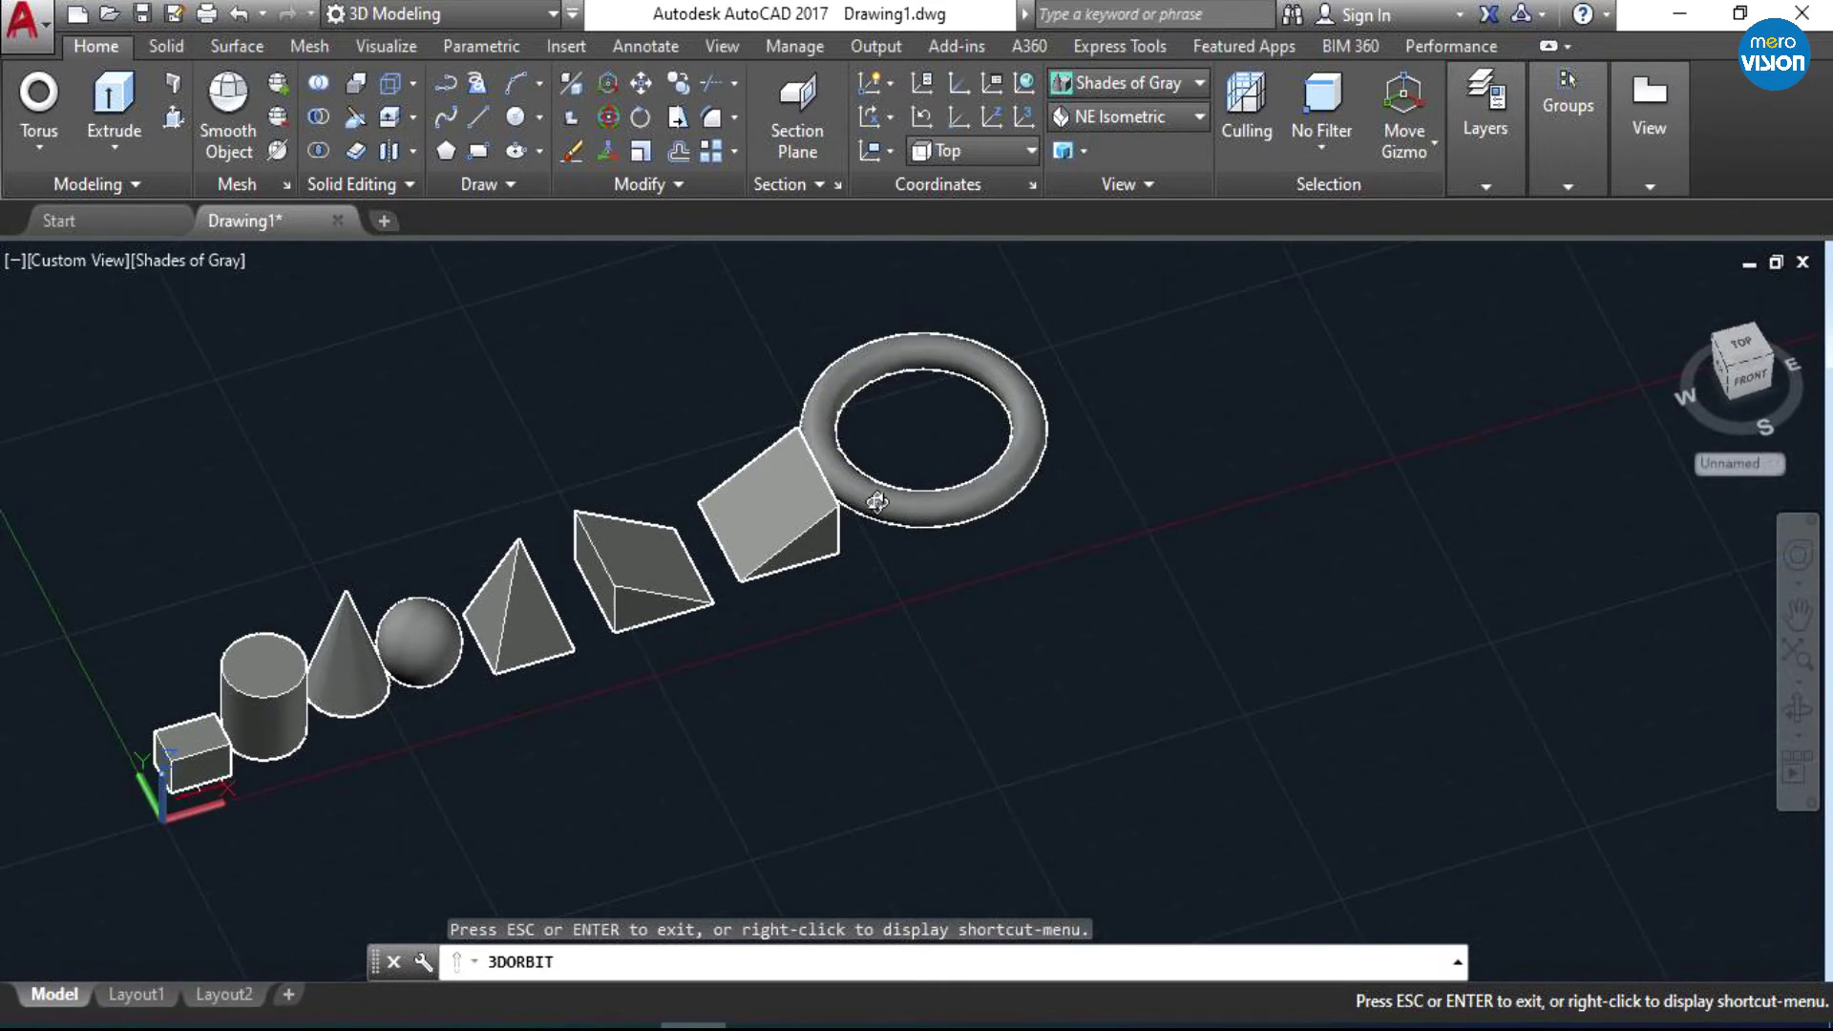
pyautogui.moveTo(955, 491)
pyautogui.mouseDown()
pyautogui.moveTo(1056, 525)
pyautogui.moveTo(974, 524)
pyautogui.mouseUp()
pyautogui.press('Escape')
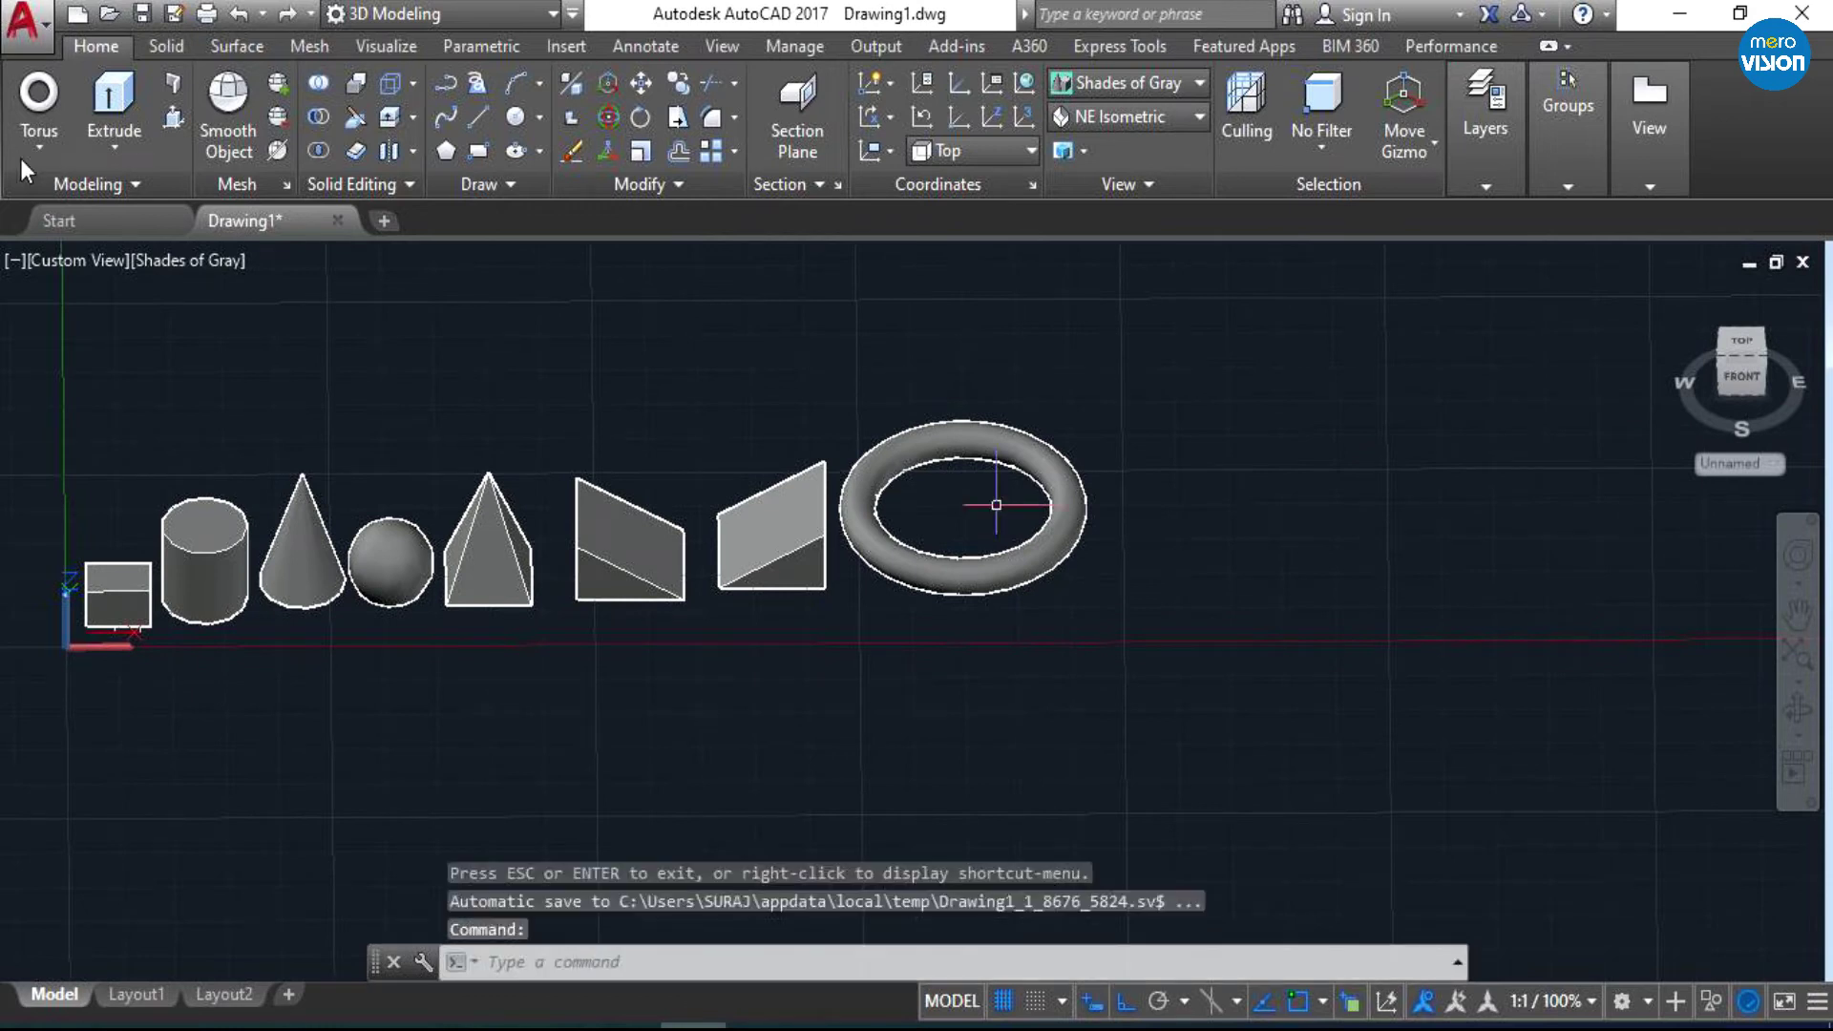
# - Browse the primitive and extrude dropdowns without choosing, then pan the drawing down and right
pyautogui.click(42, 149)
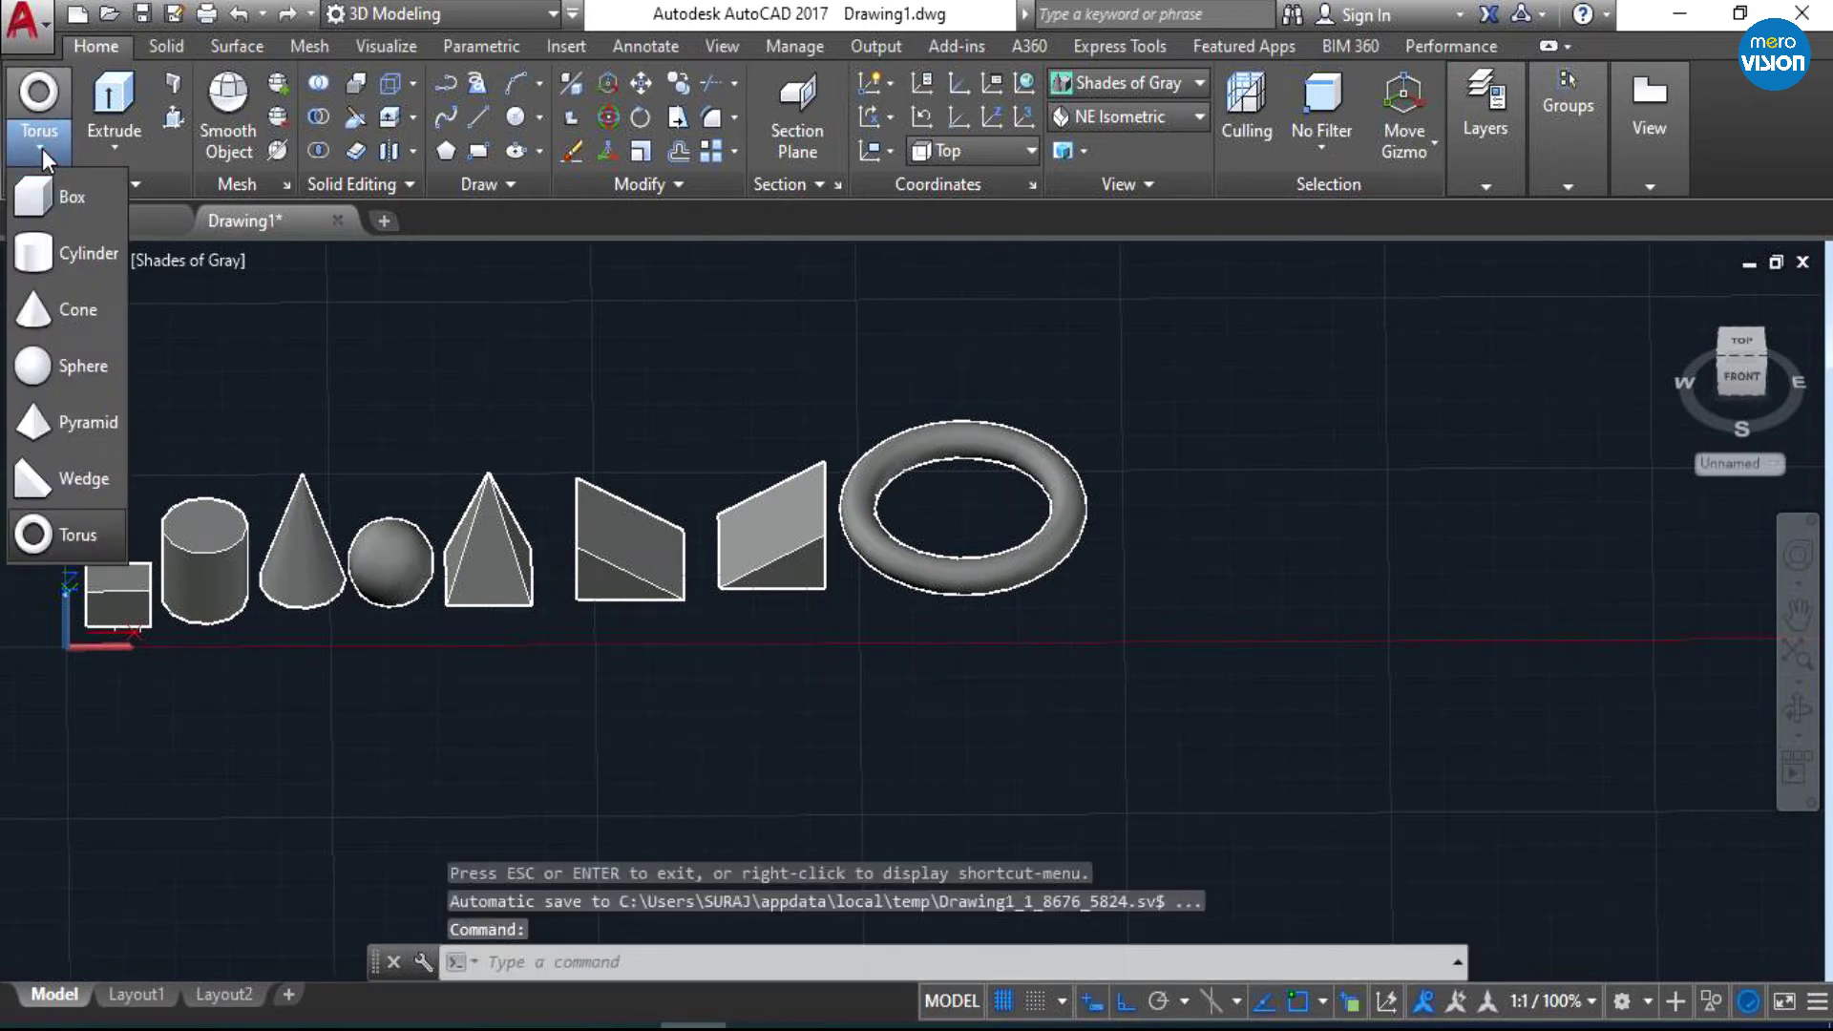
pyautogui.click(42, 149)
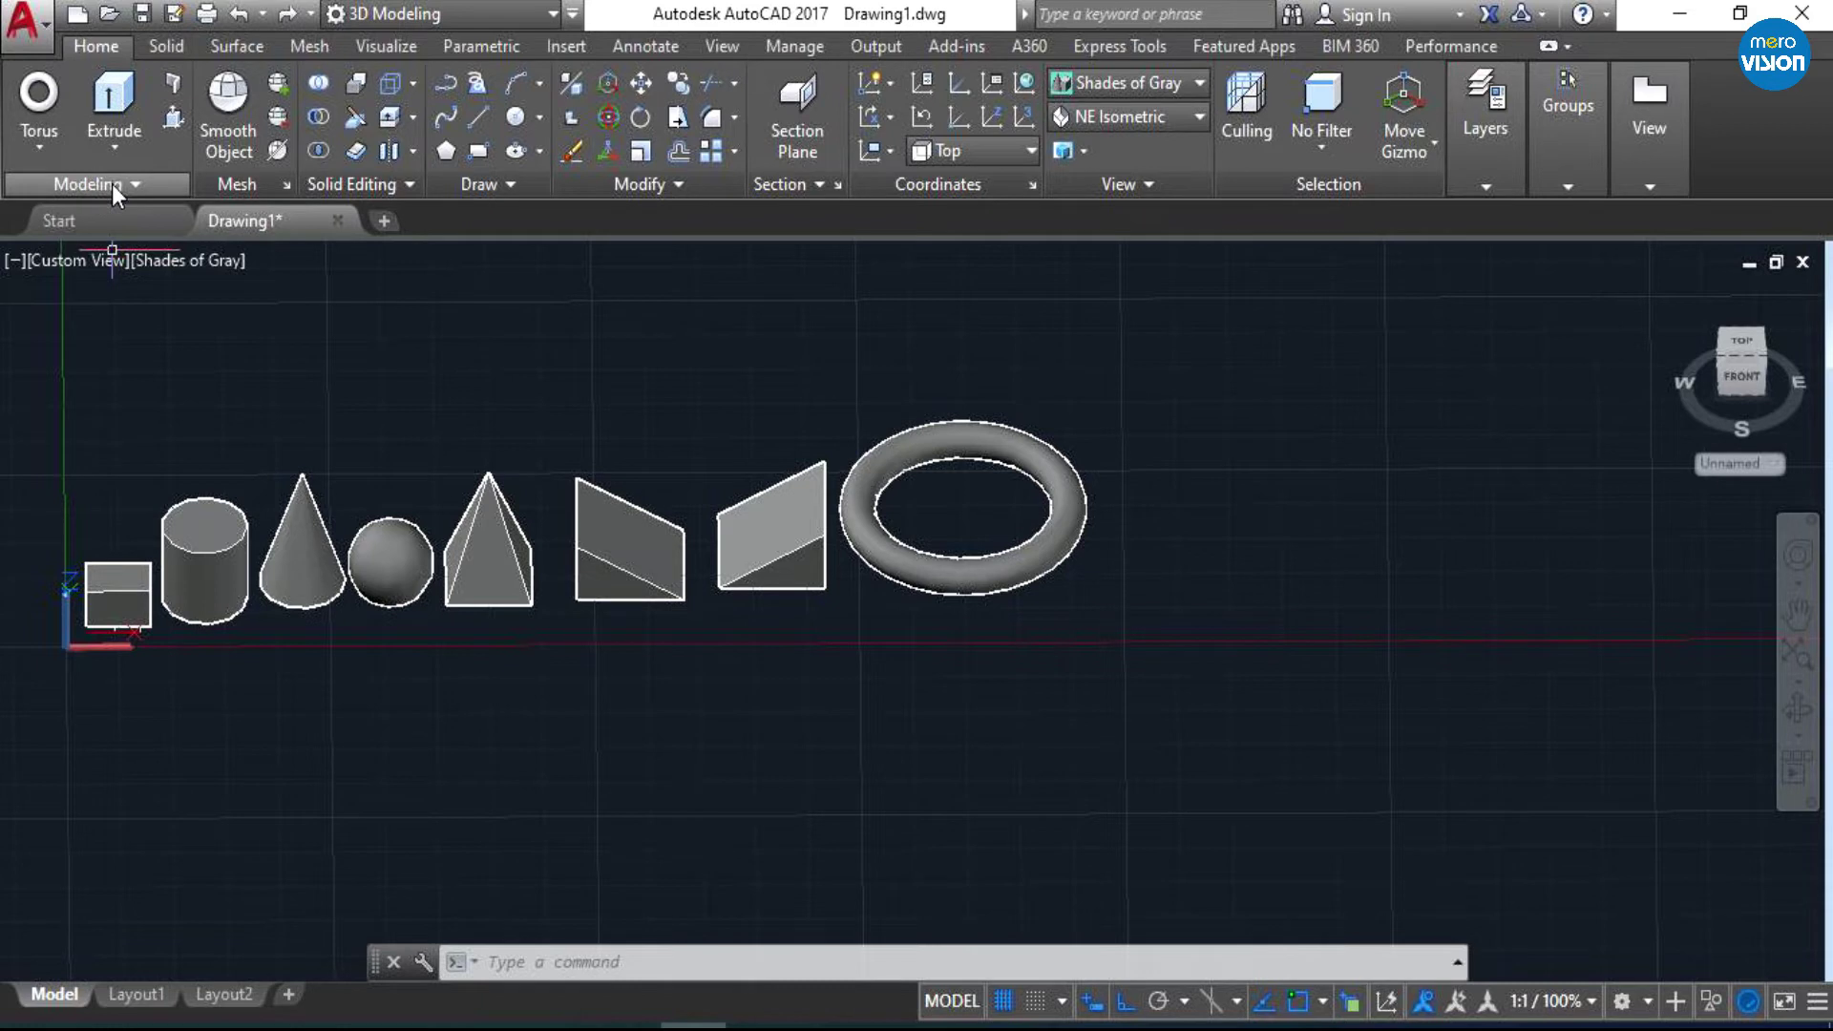
pyautogui.click(111, 151)
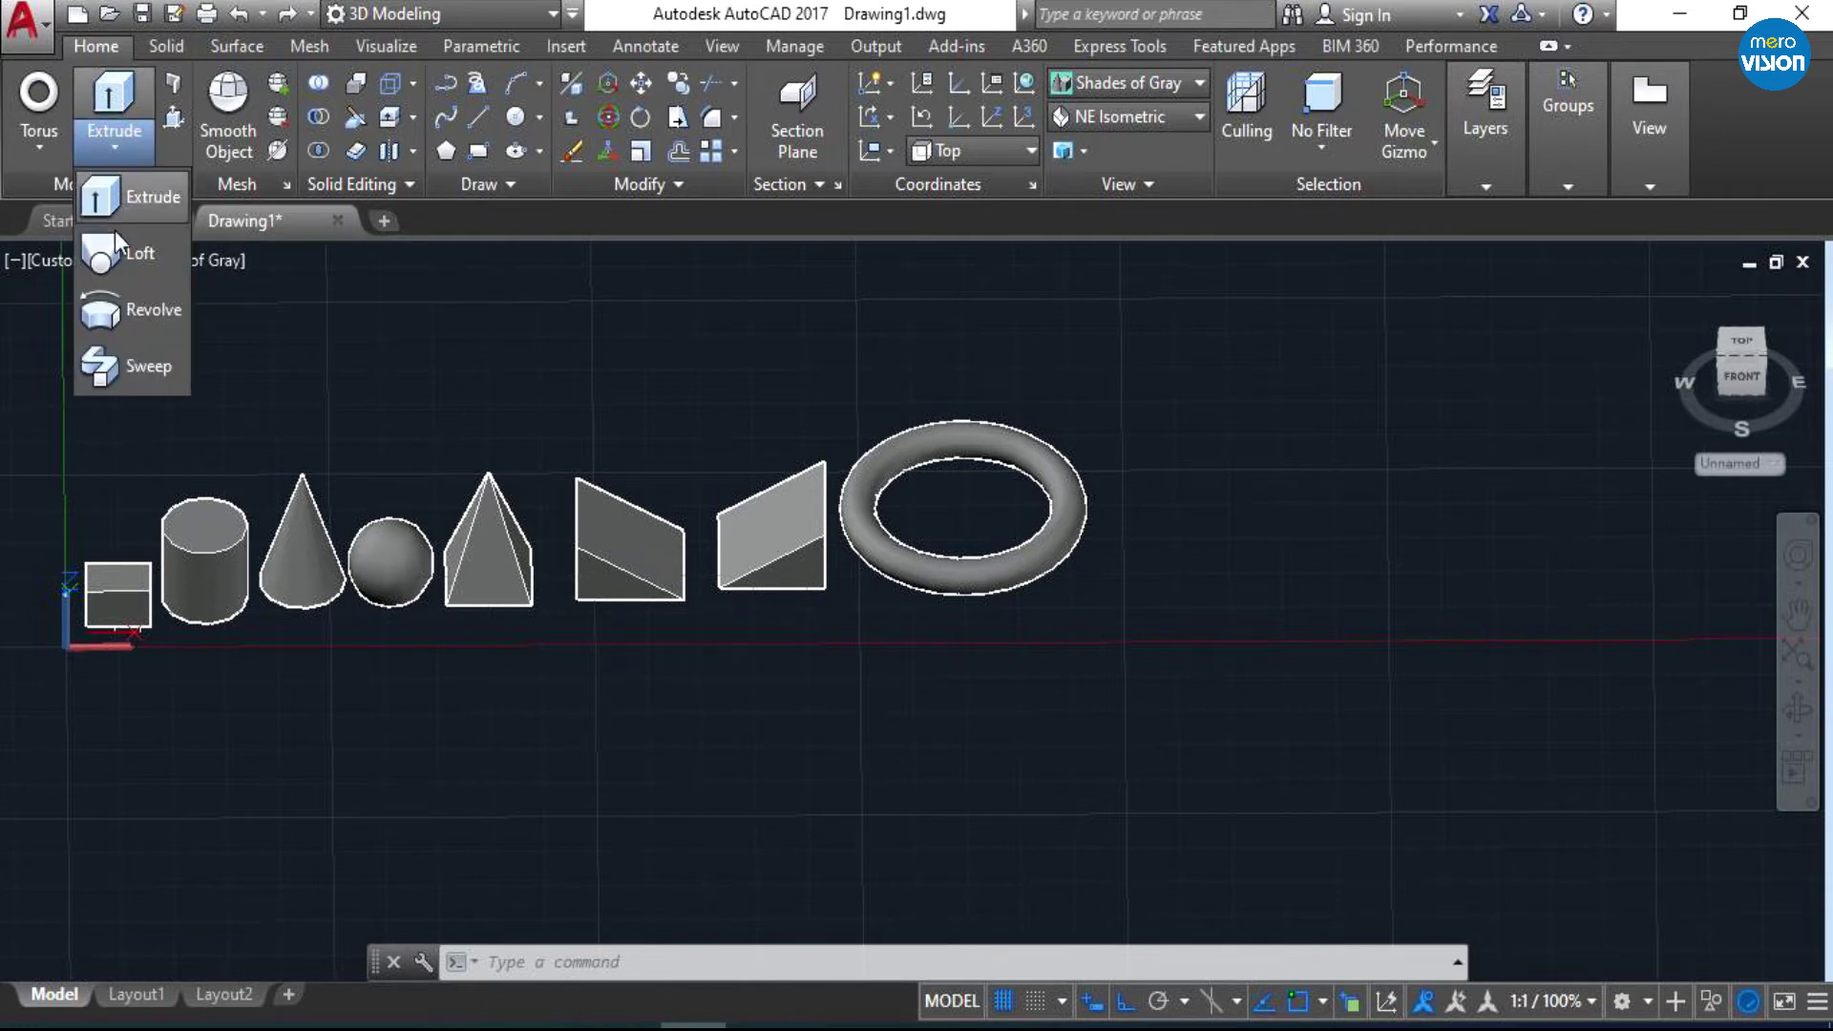
pyautogui.click(120, 118)
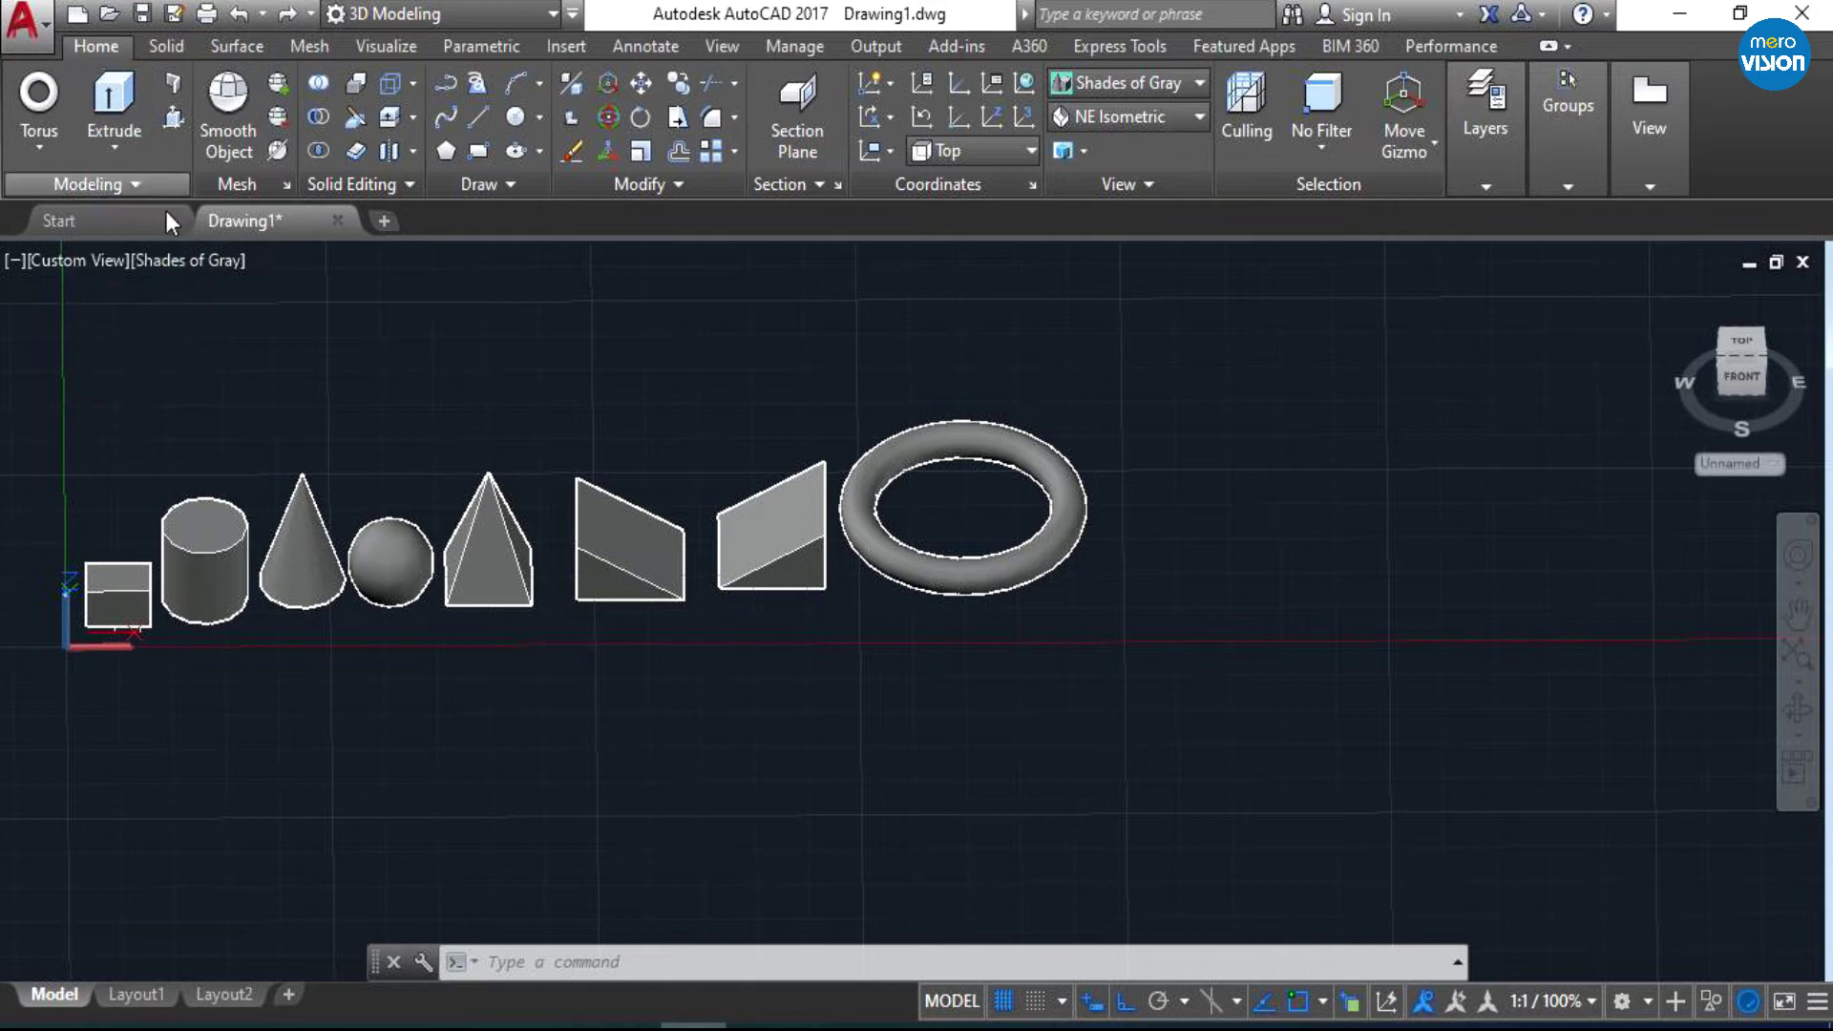
pyautogui.click(1799, 618)
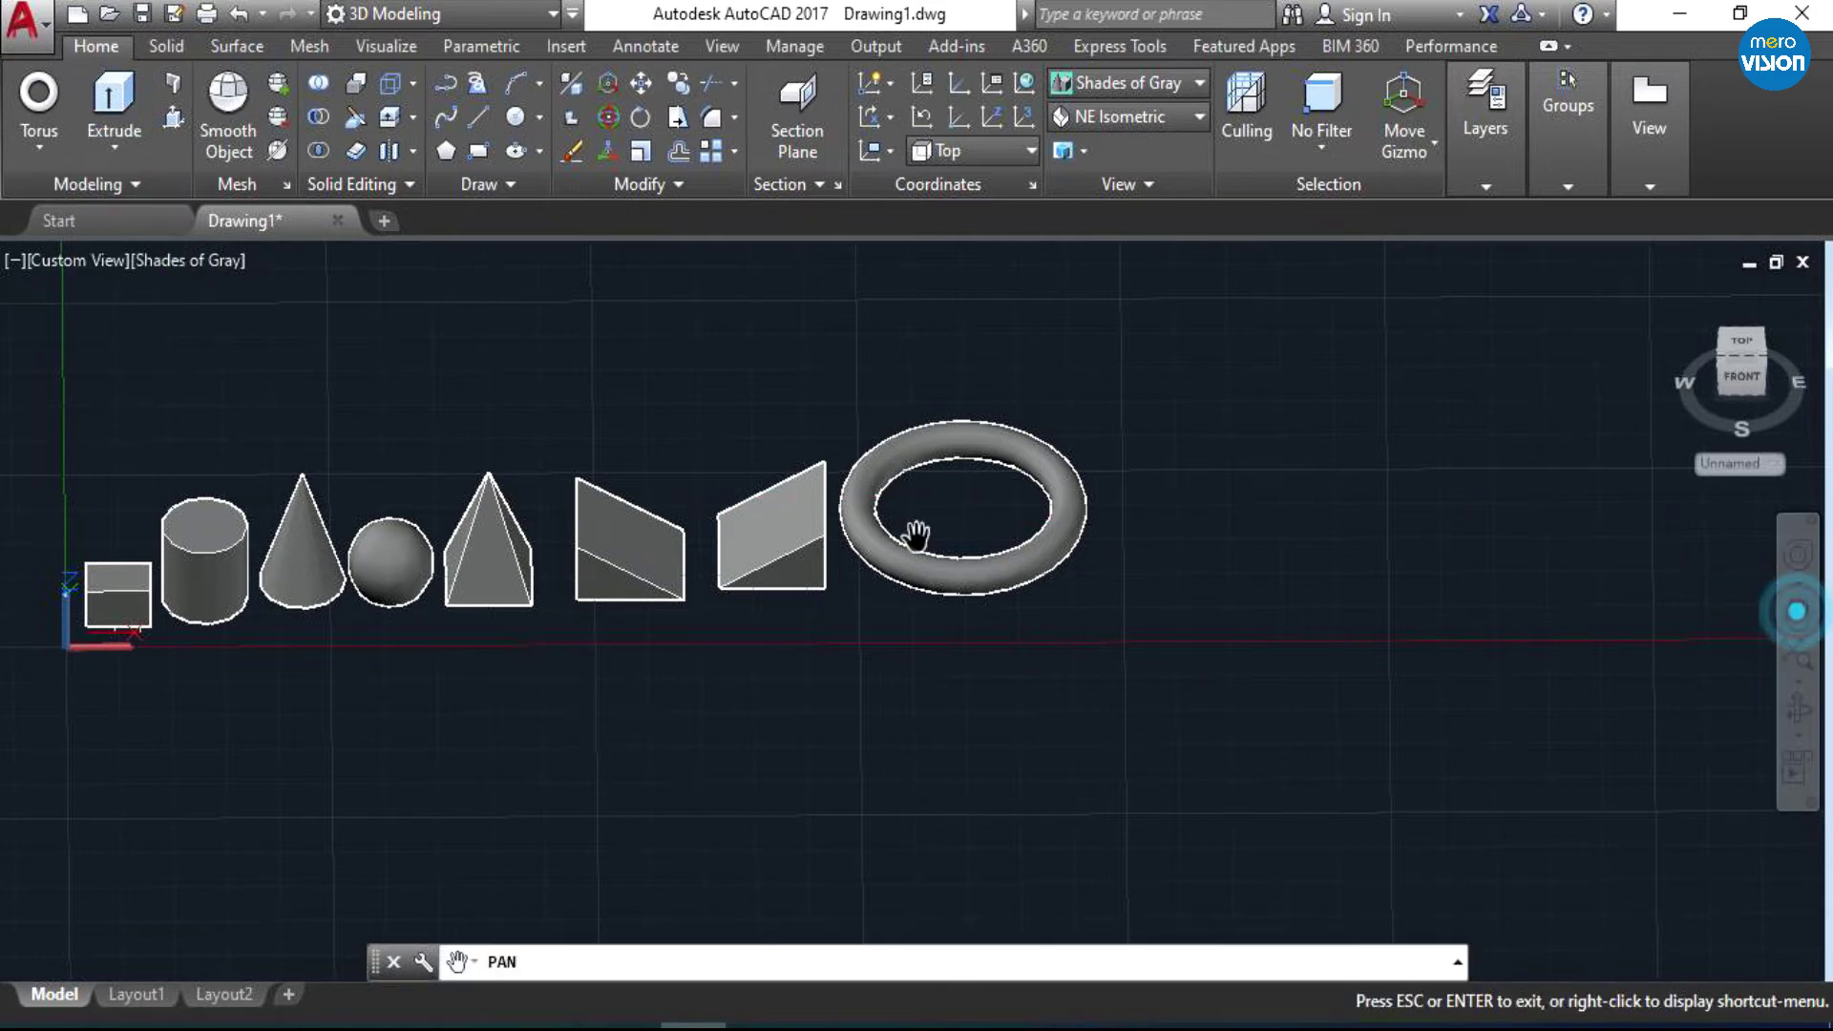
pyautogui.moveTo(918, 535); pyautogui.dragTo(997, 798)
# - Draw the outer rectangle on the ground plane from a tilted 3D view
pyautogui.keyDown('shift'); pyautogui.moveTo(997, 798); pyautogui.dragTo(1804, 636, button='middle'); pyautogui.keyUp('shift')
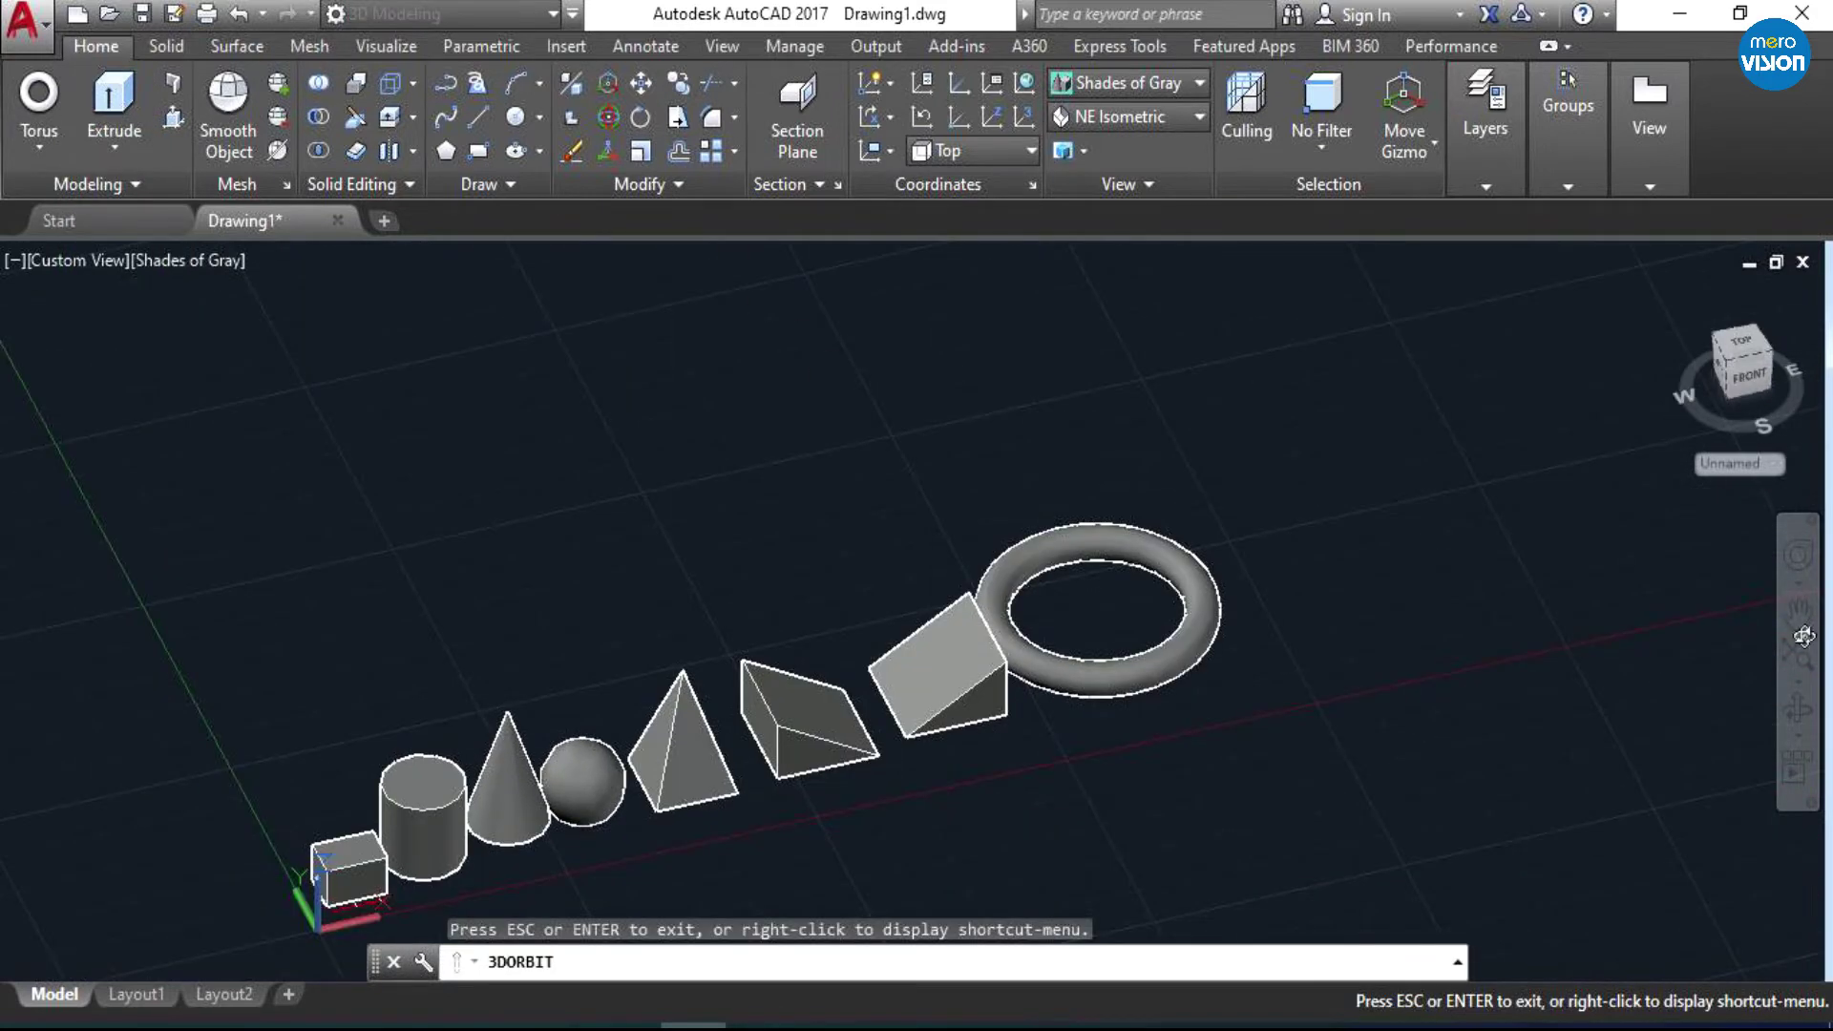
pyautogui.click(474, 153)
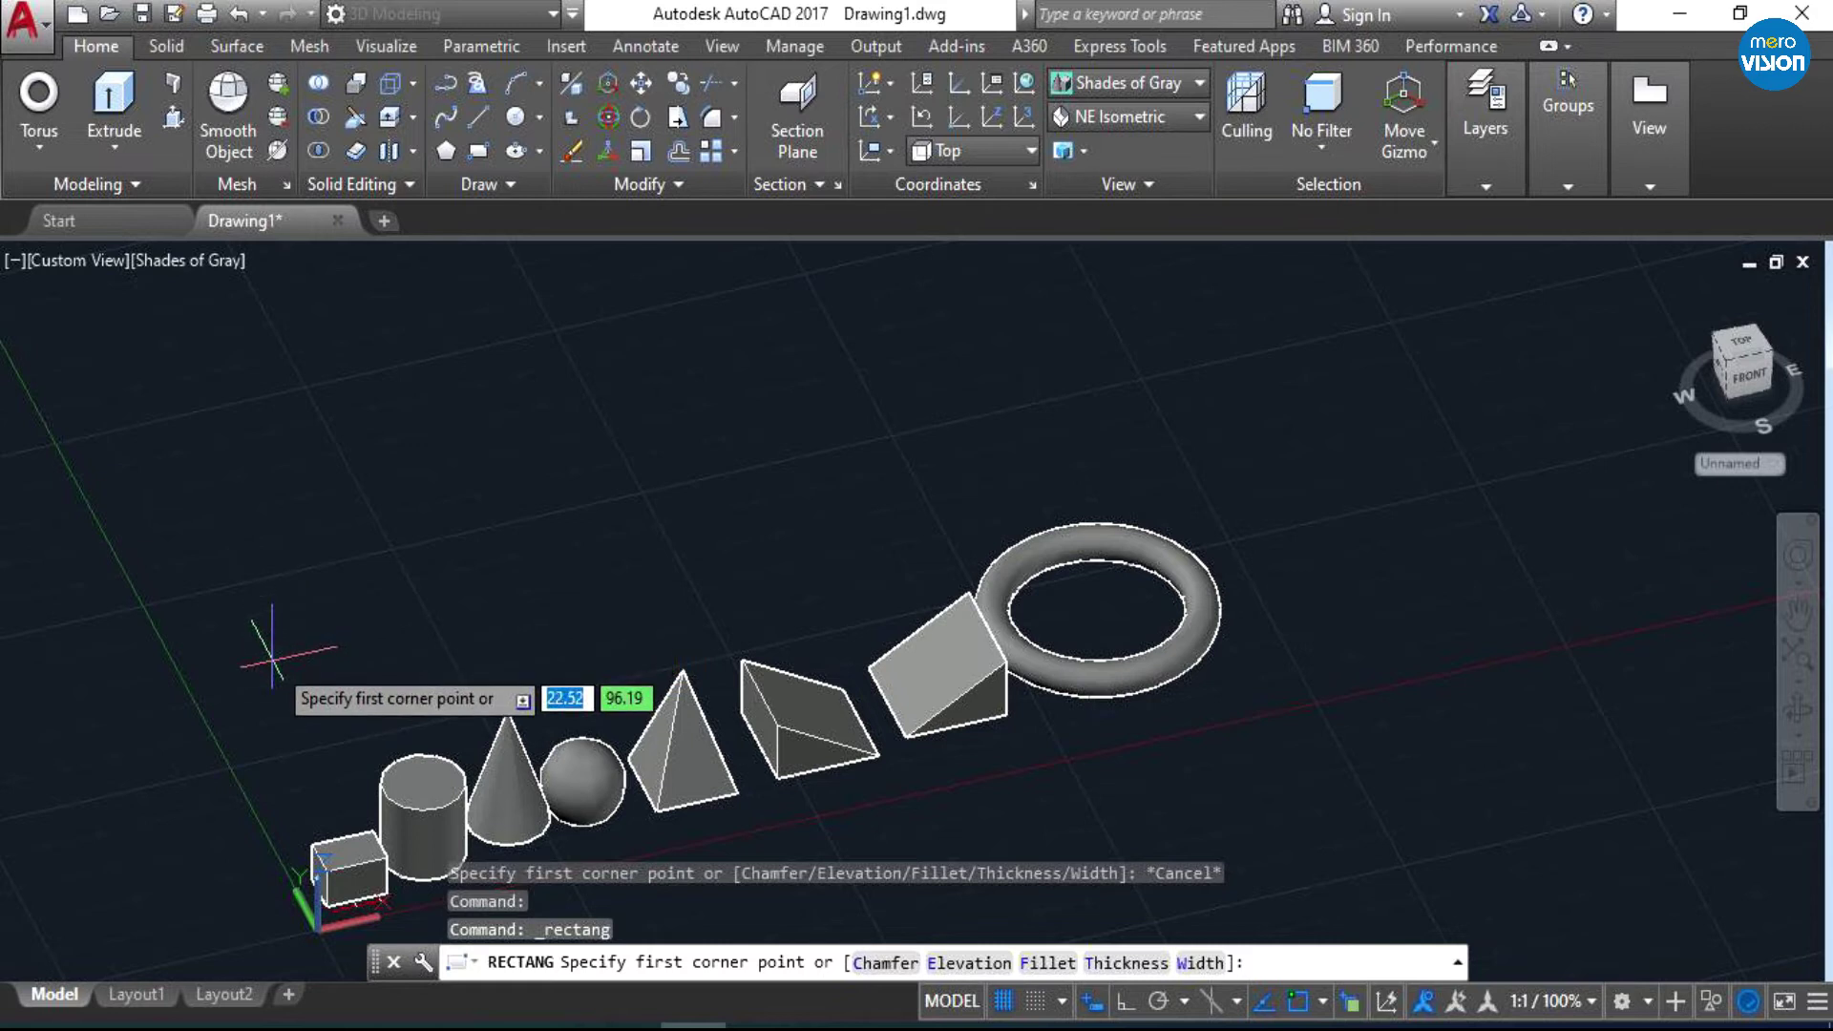
pyautogui.click(275, 653)
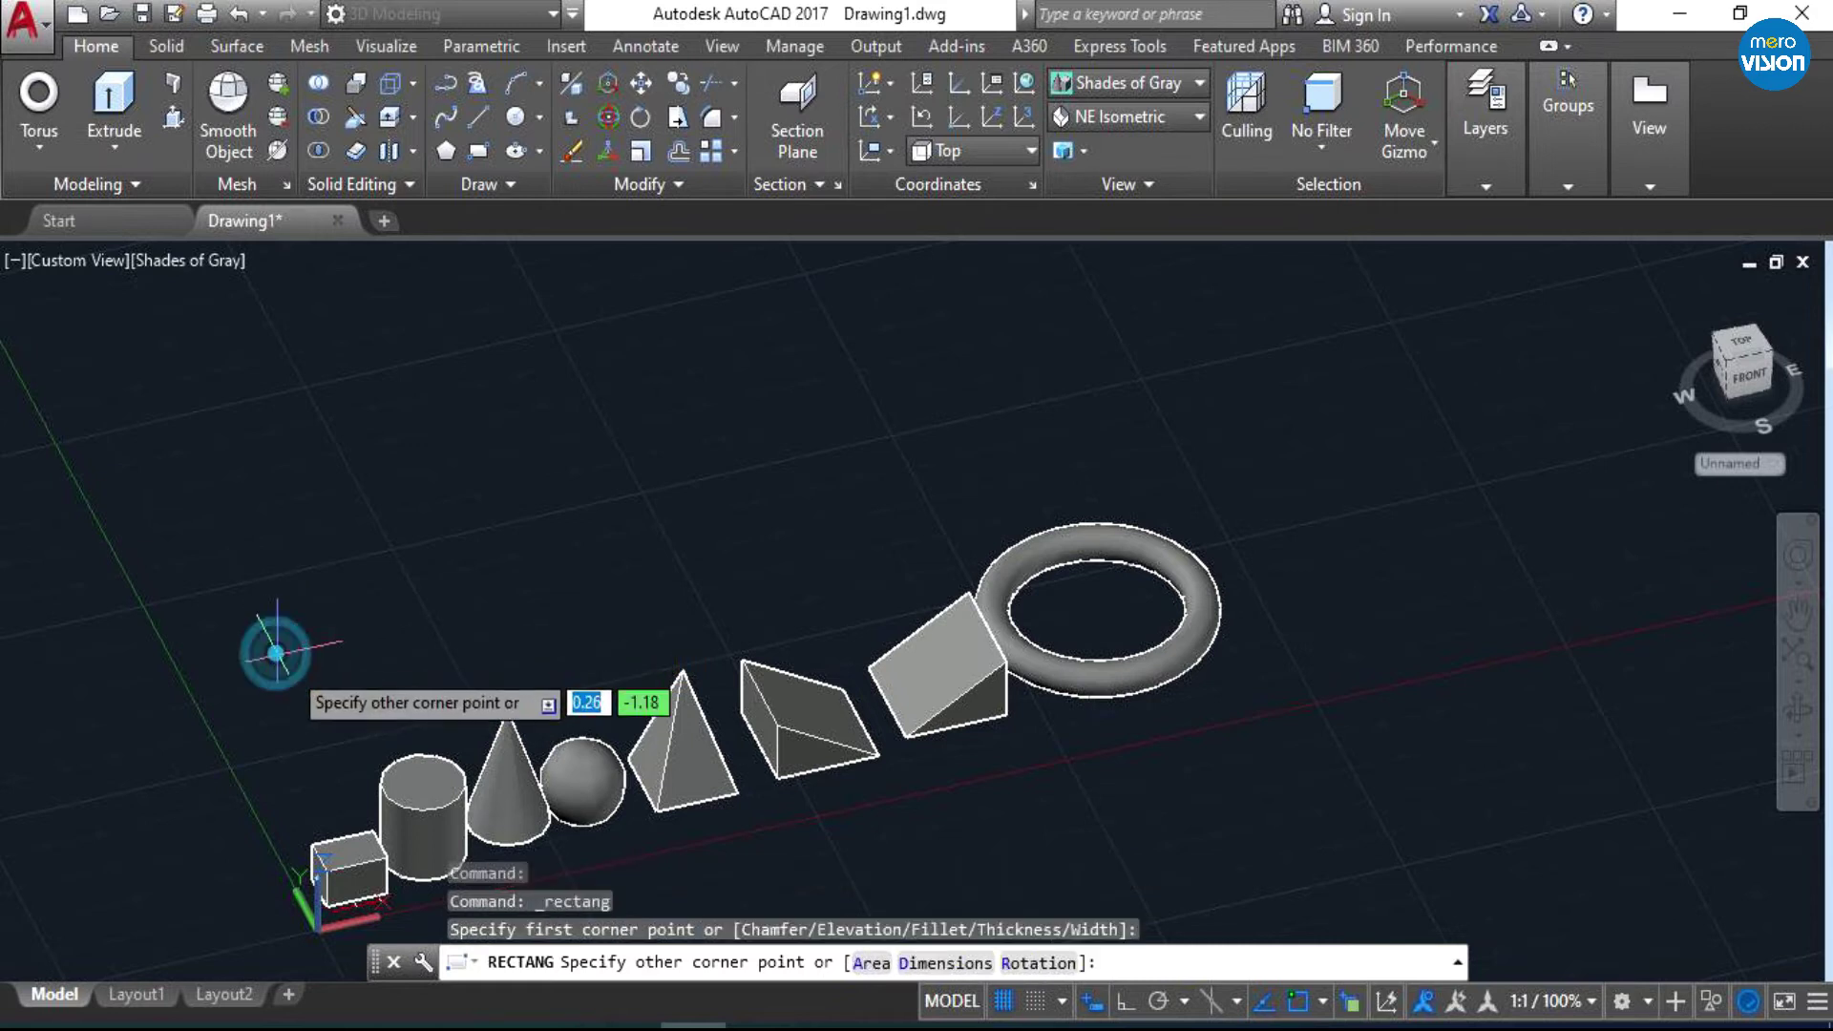
pyautogui.click(527, 703)
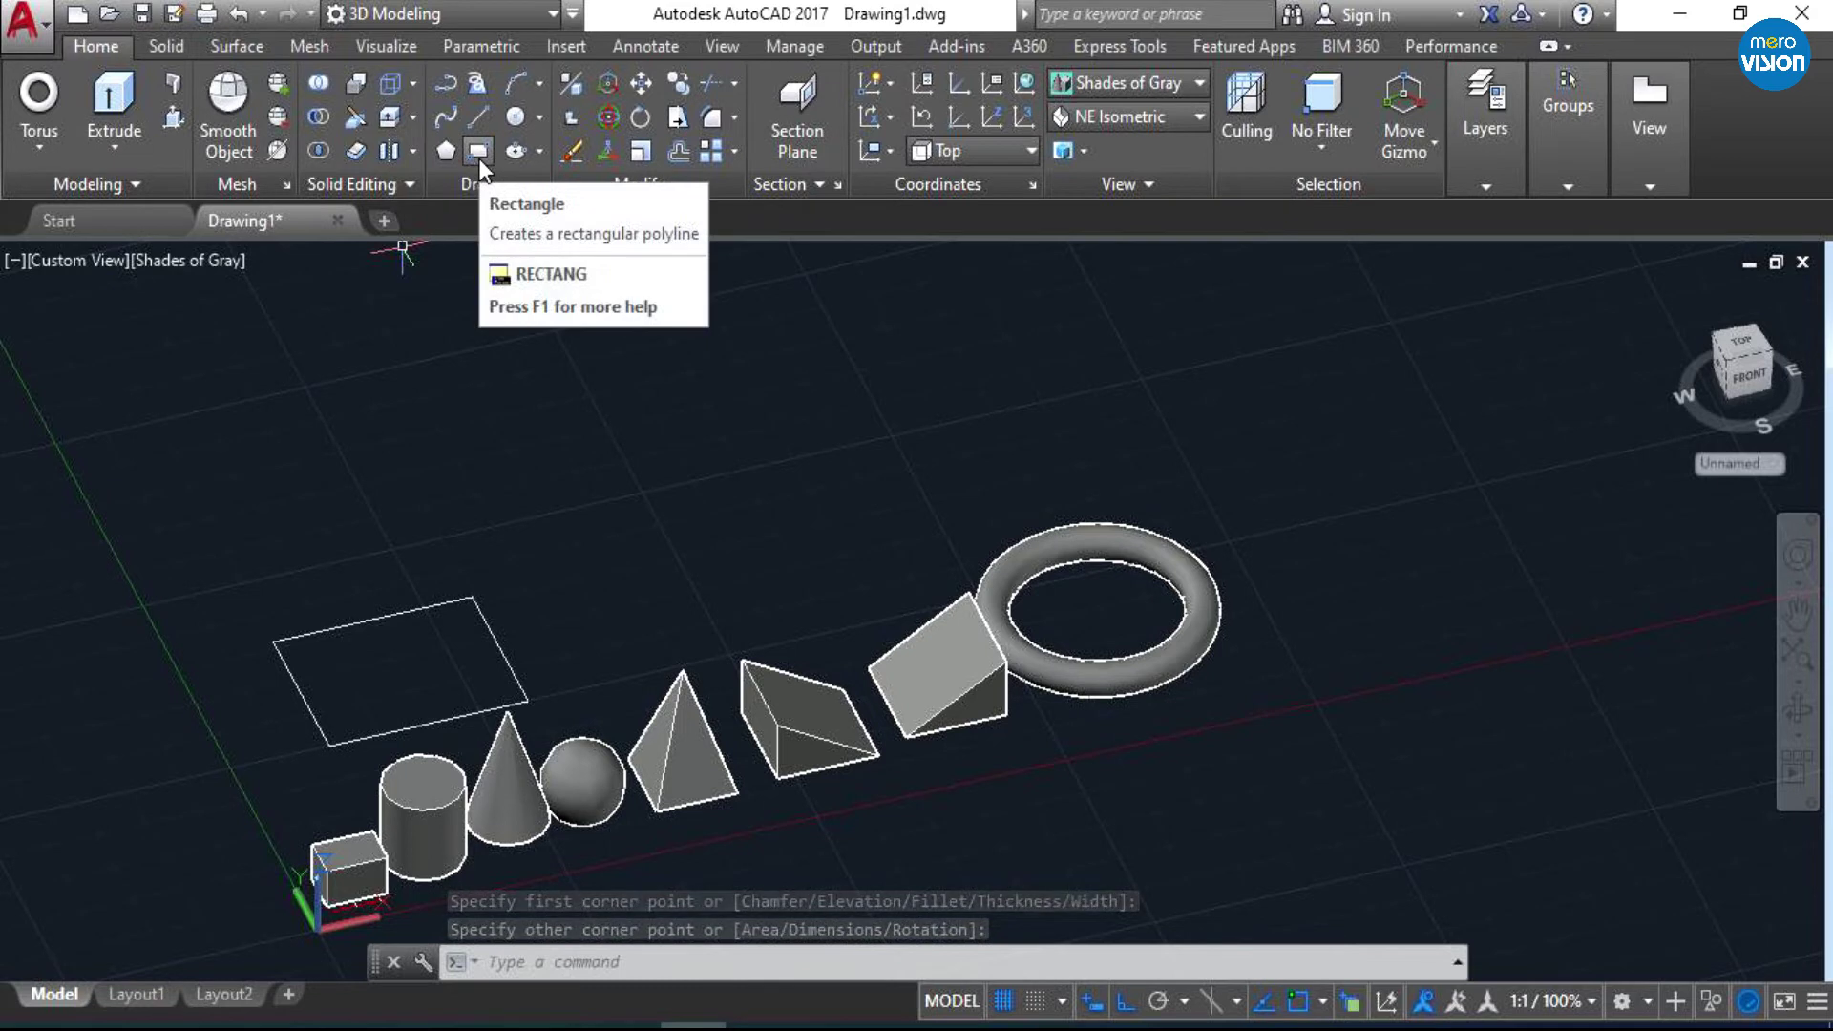
pyautogui.moveTo(478, 151)
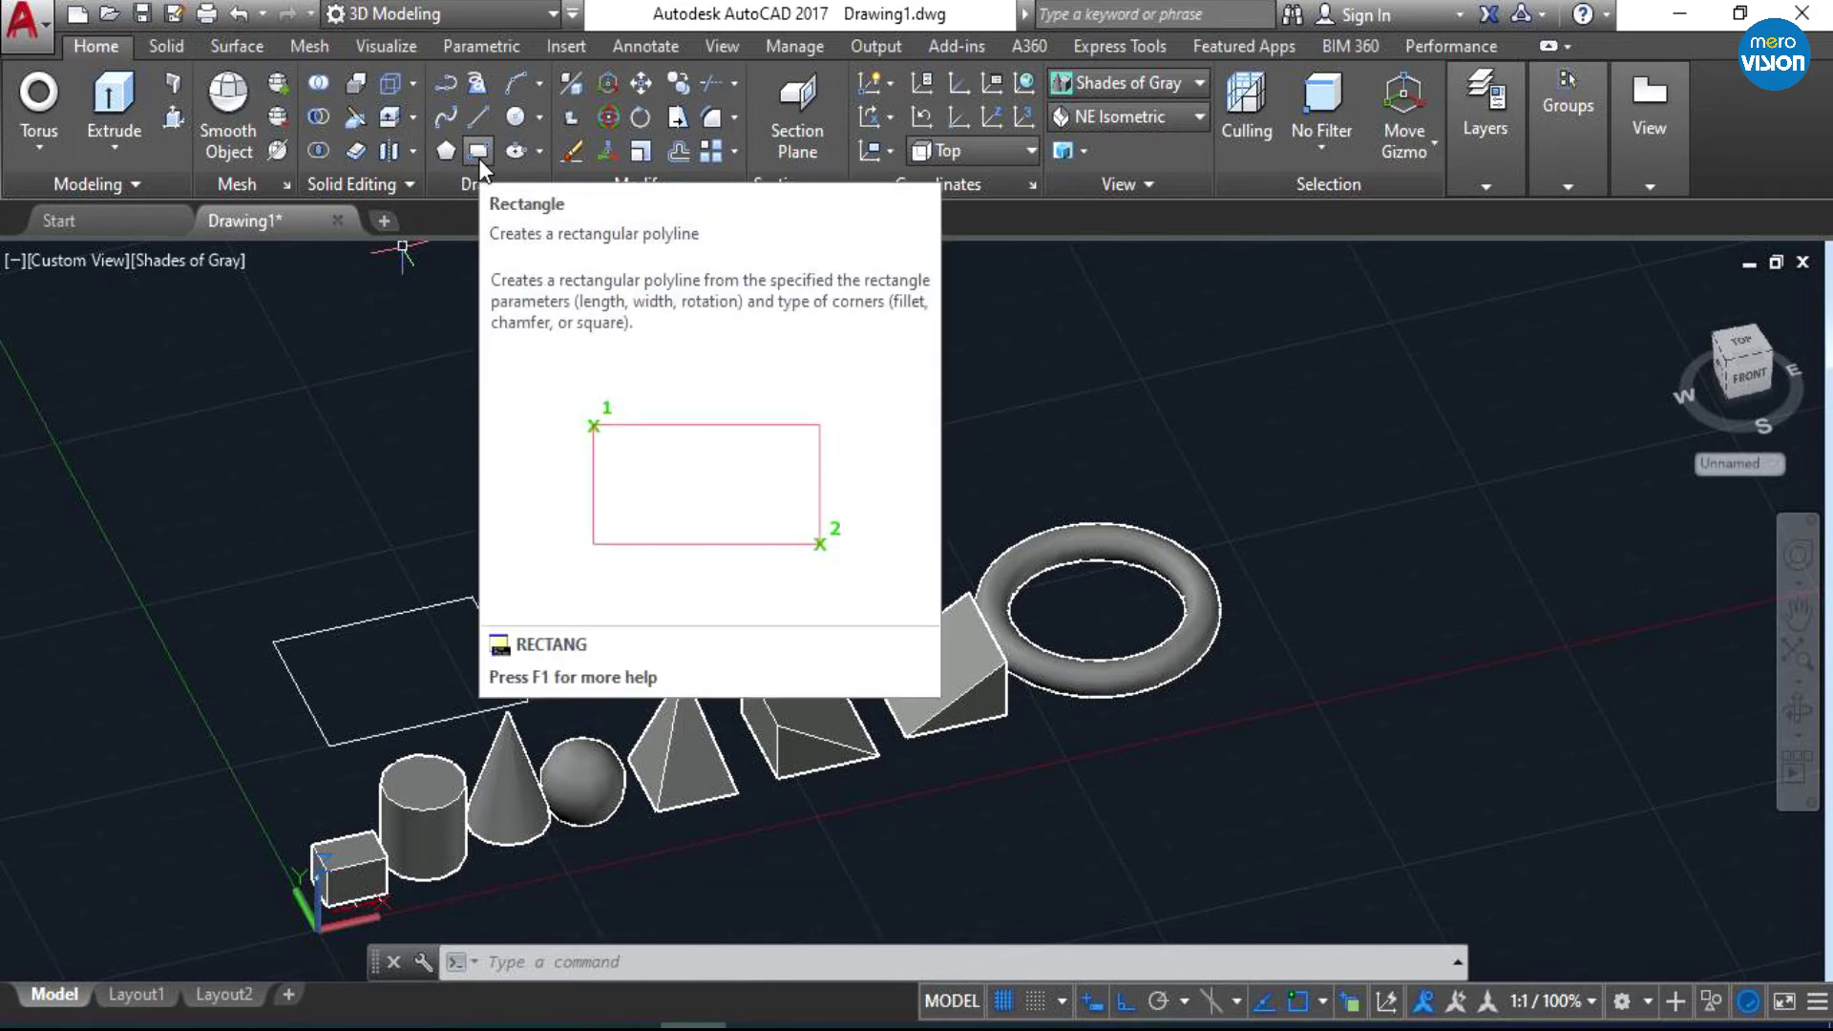
# - Draw a smaller rectangle nested inside the outer one
pyautogui.press('space')
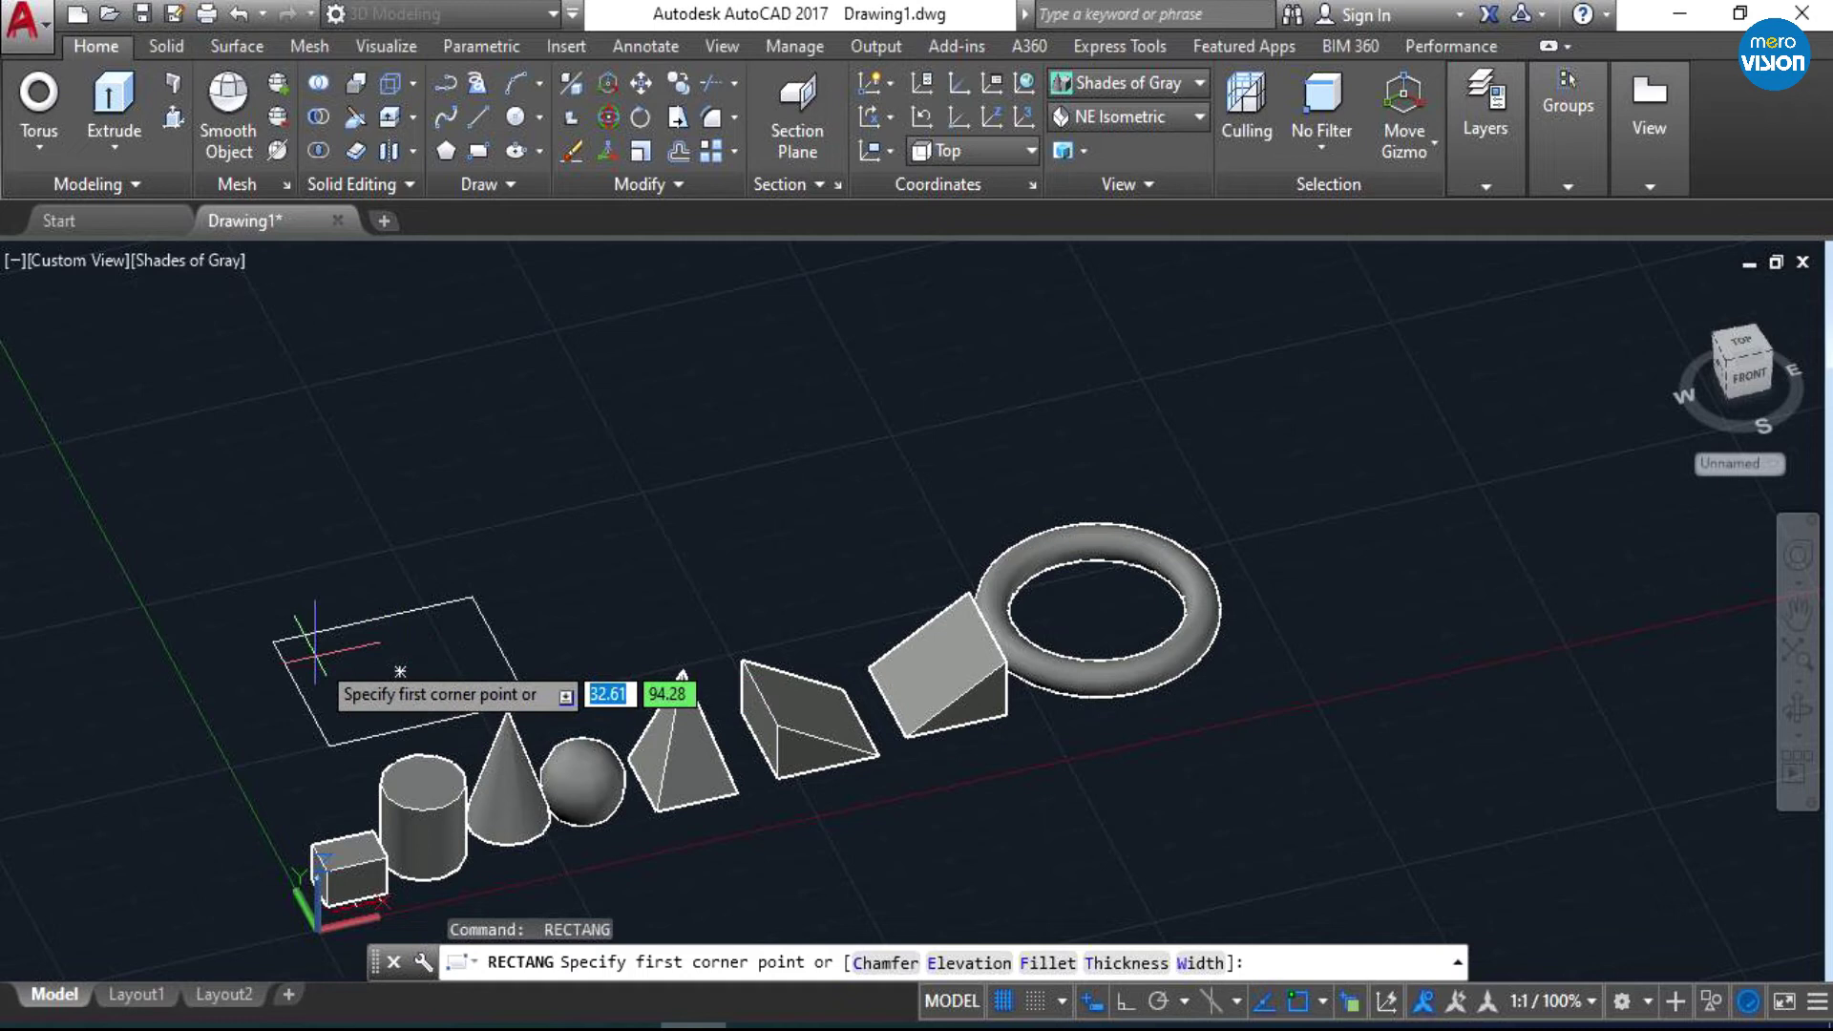
pyautogui.click(306, 644)
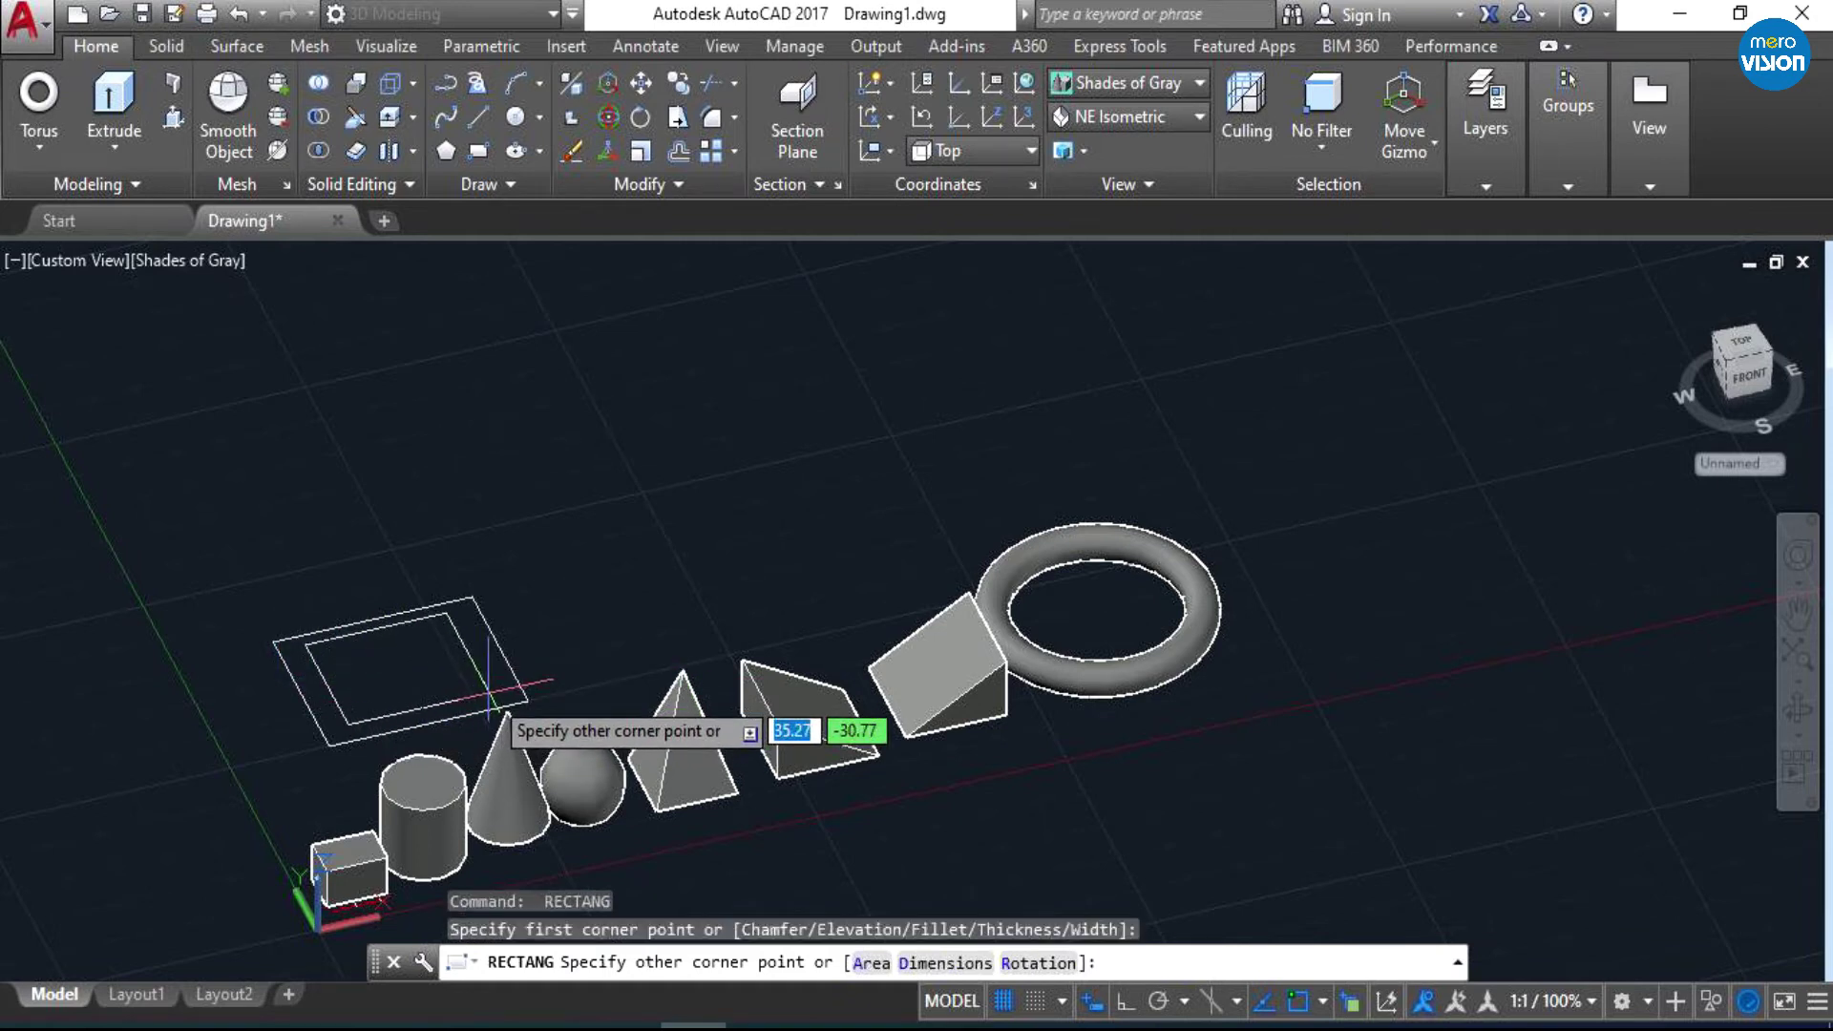
pyautogui.click(488, 700)
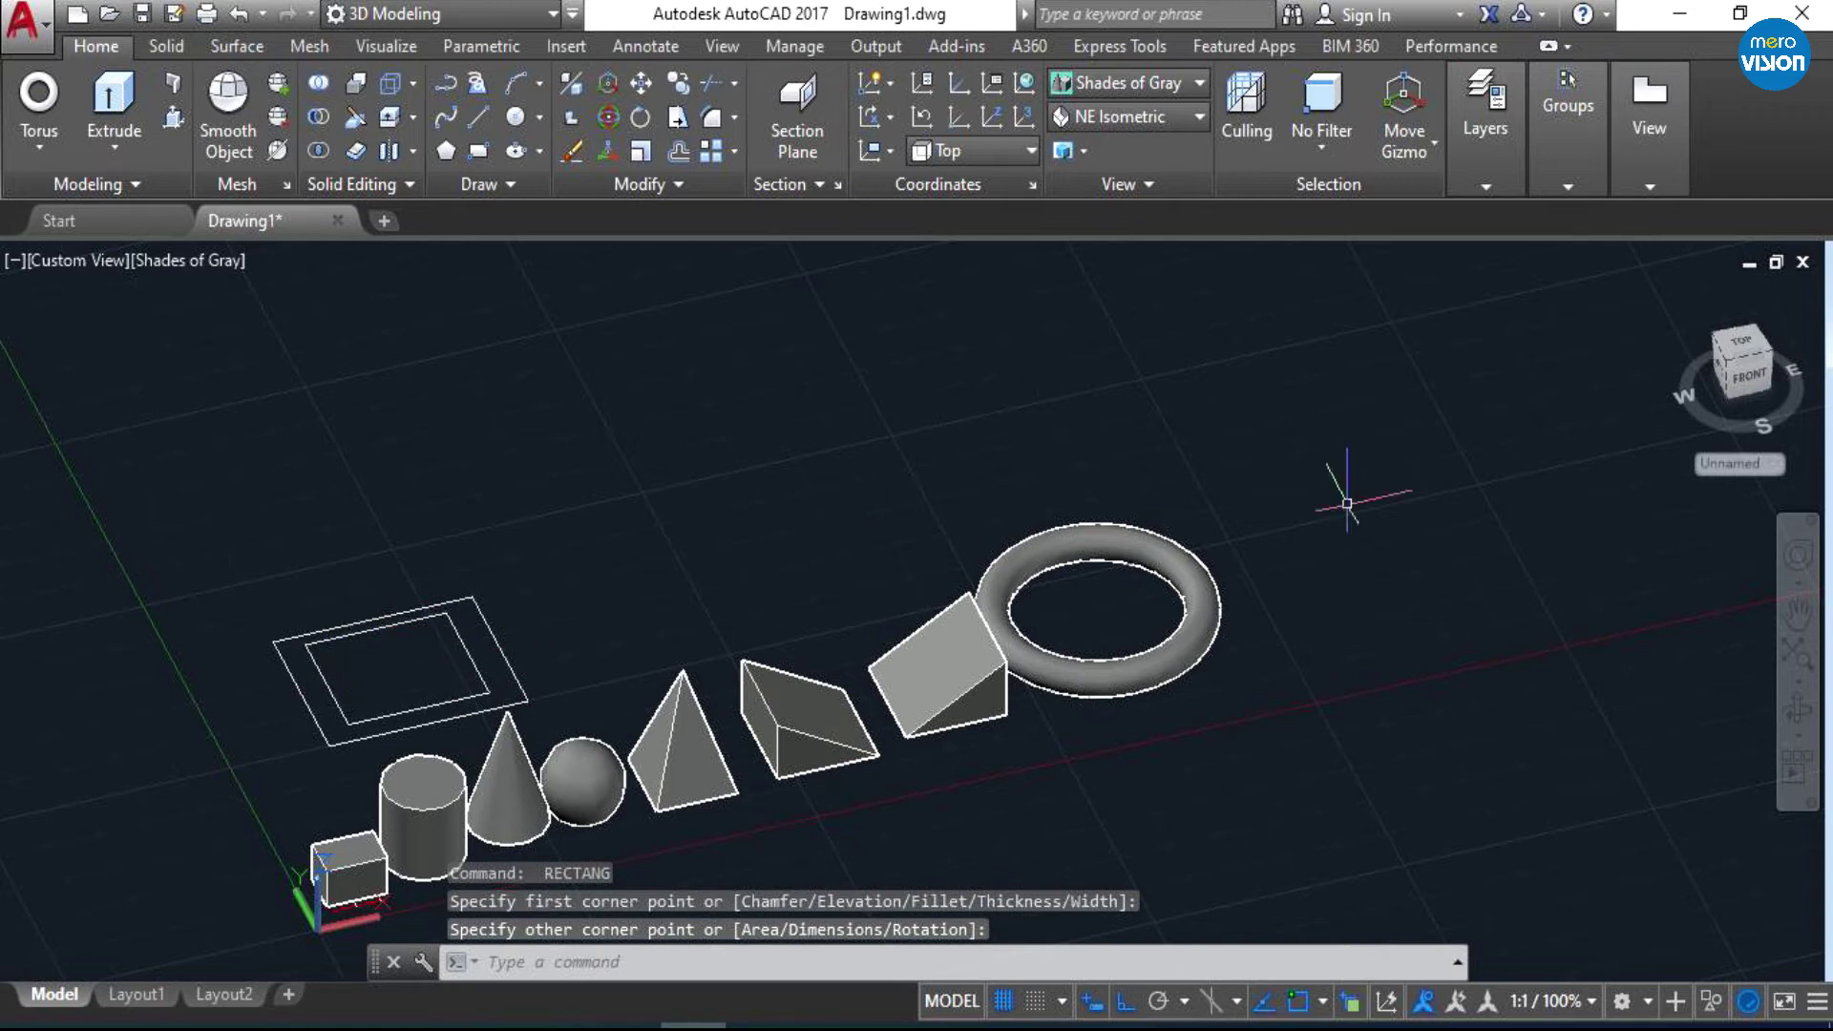
pyautogui.click(1798, 614)
pyautogui.moveTo(422, 666)
pyautogui.mouseDown()
pyautogui.moveTo(541, 616)
pyautogui.moveTo(606, 635)
pyautogui.mouseUp()
# - Start an Extrude with the outer rectangle selected as the profile
pyautogui.scroll(2, 541, 615)
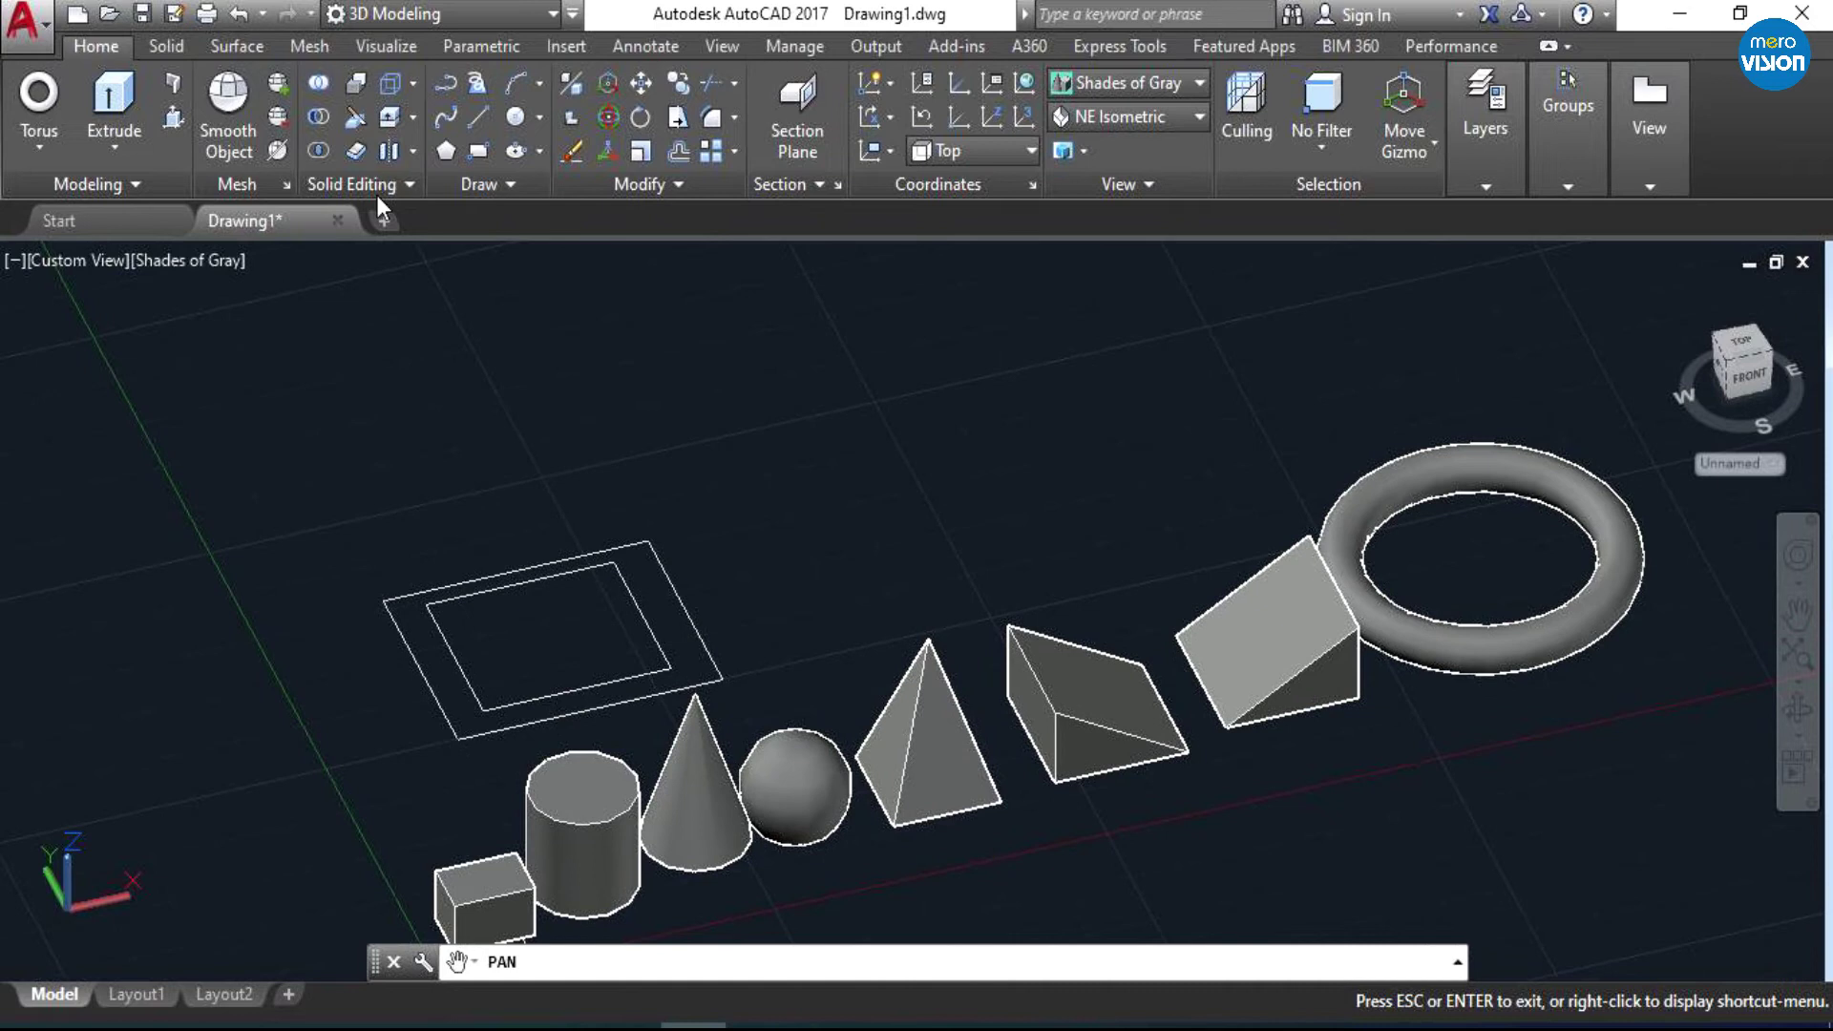
pyautogui.click(117, 163)
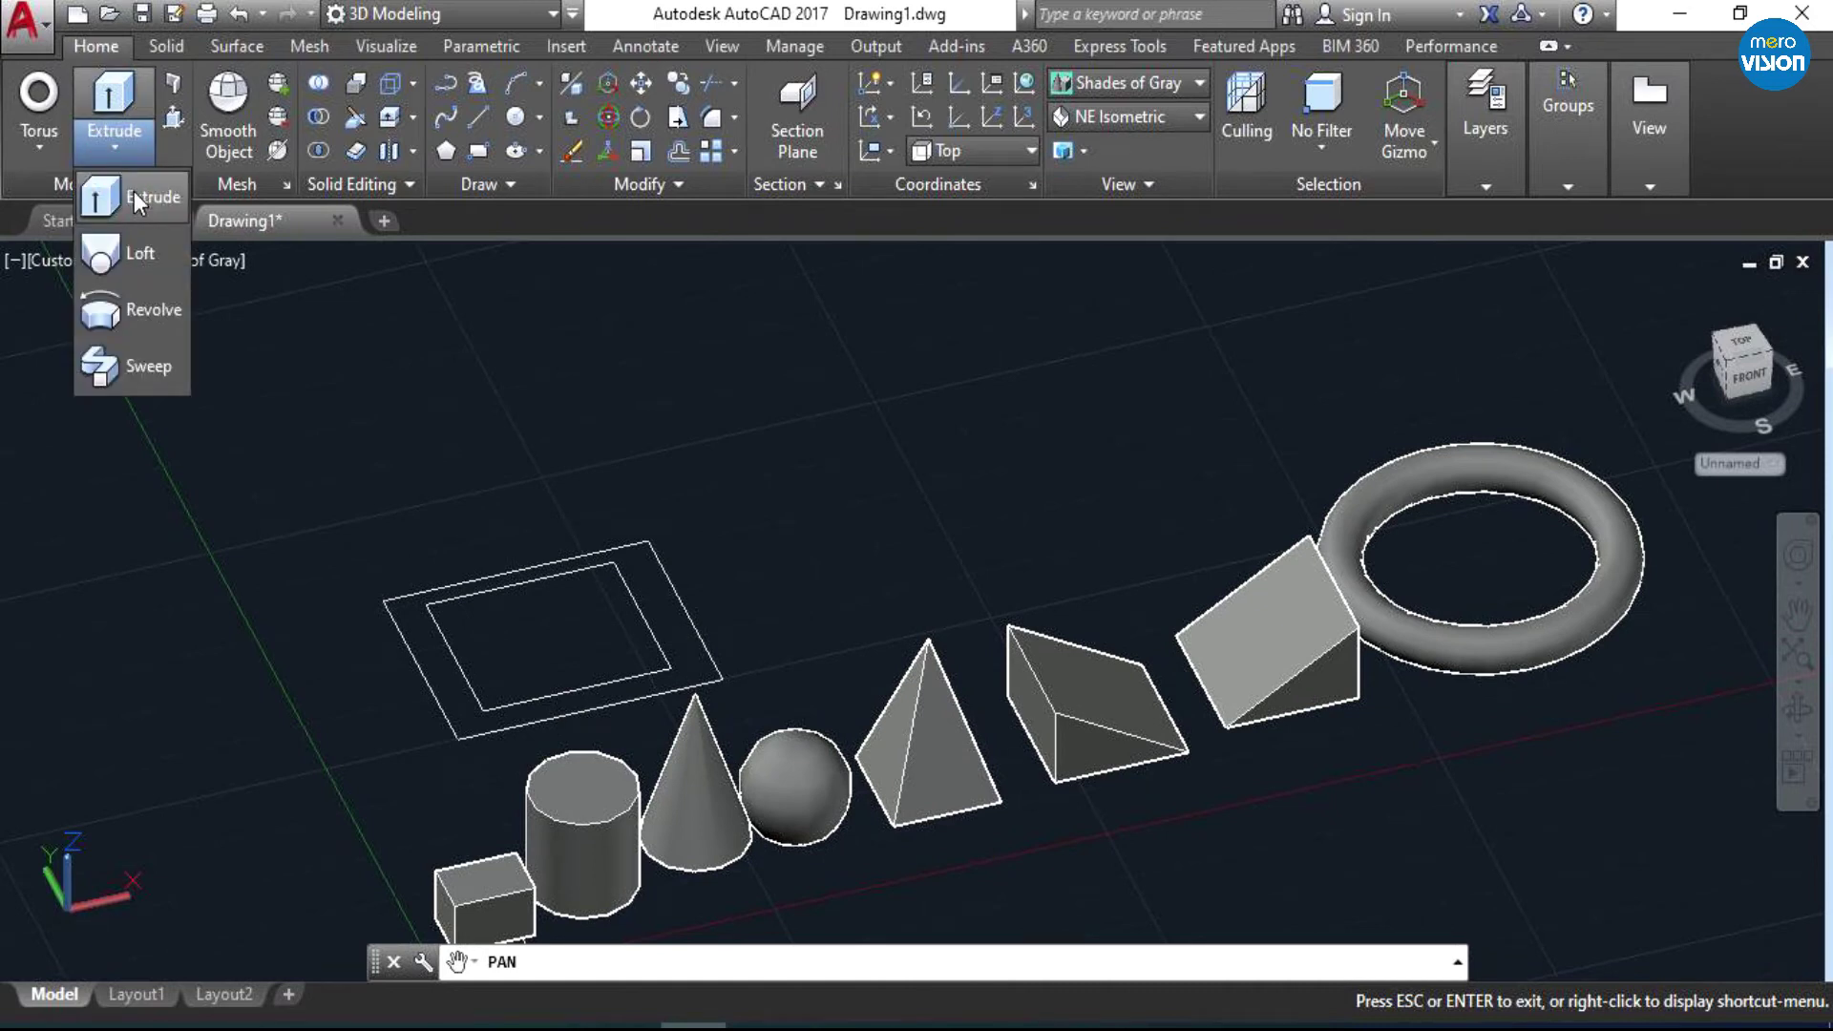
pyautogui.click(133, 191)
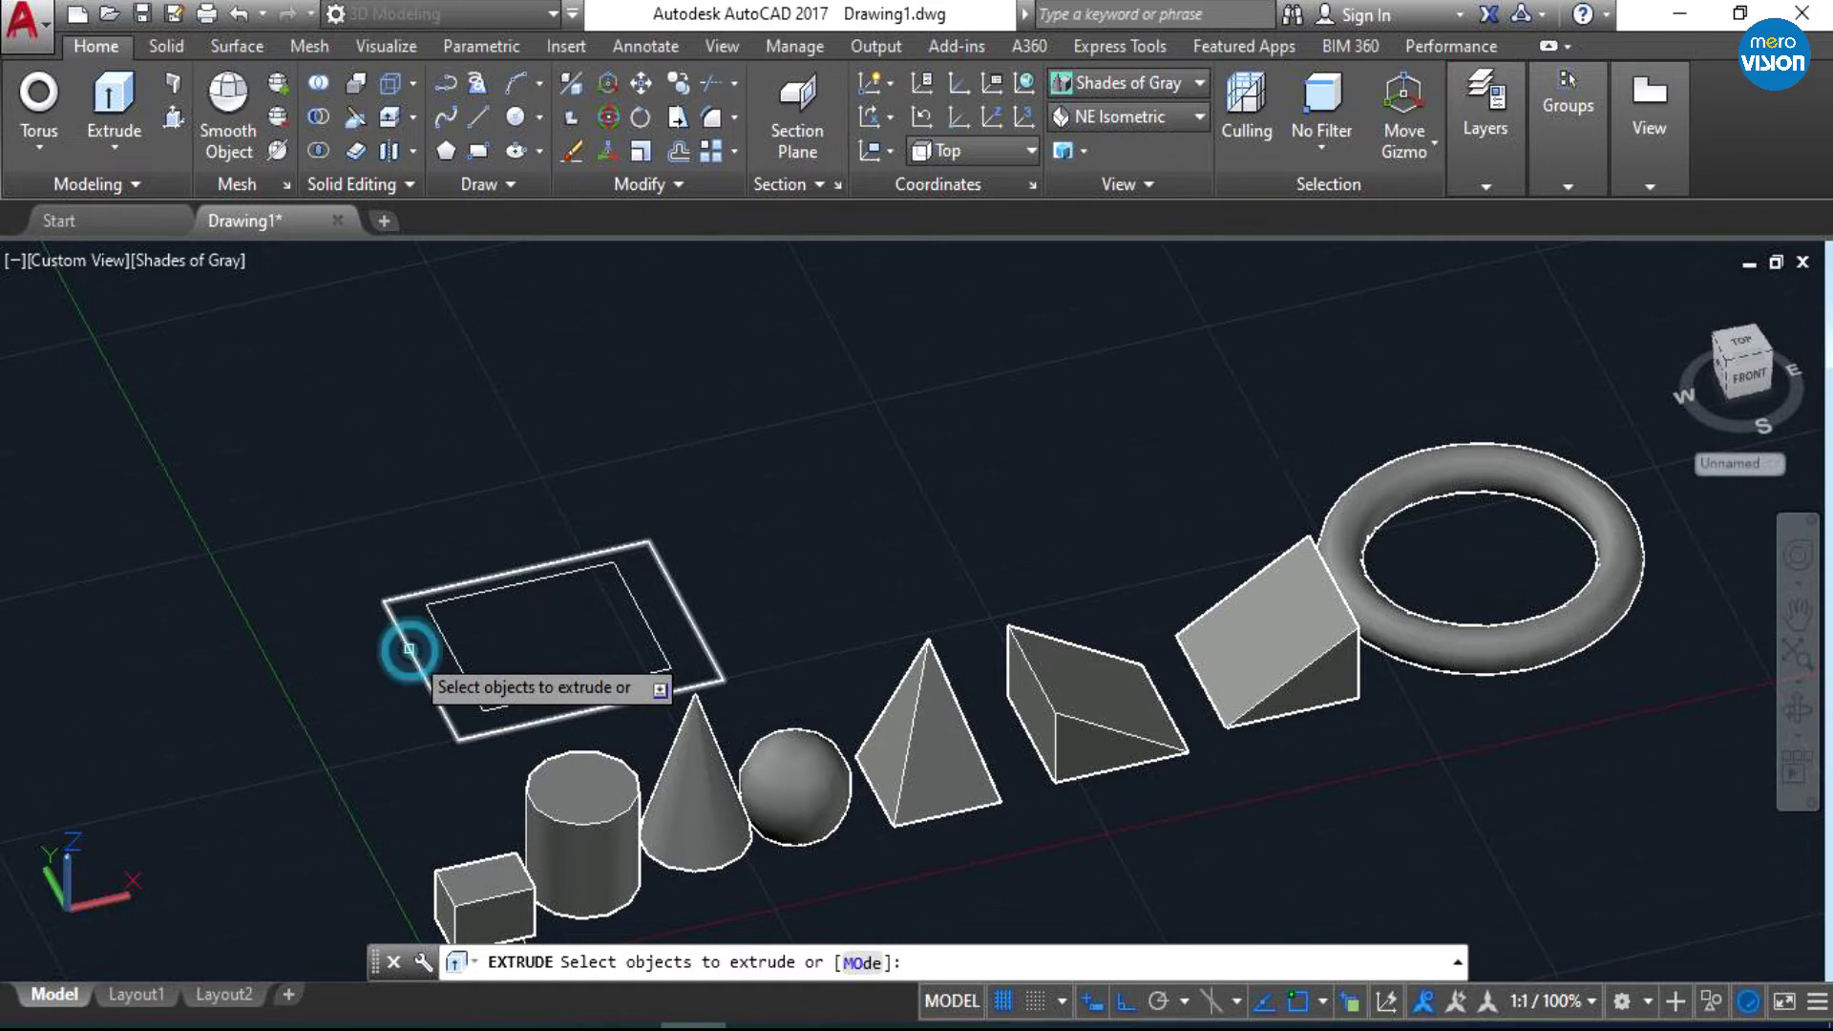
pyautogui.click(409, 649)
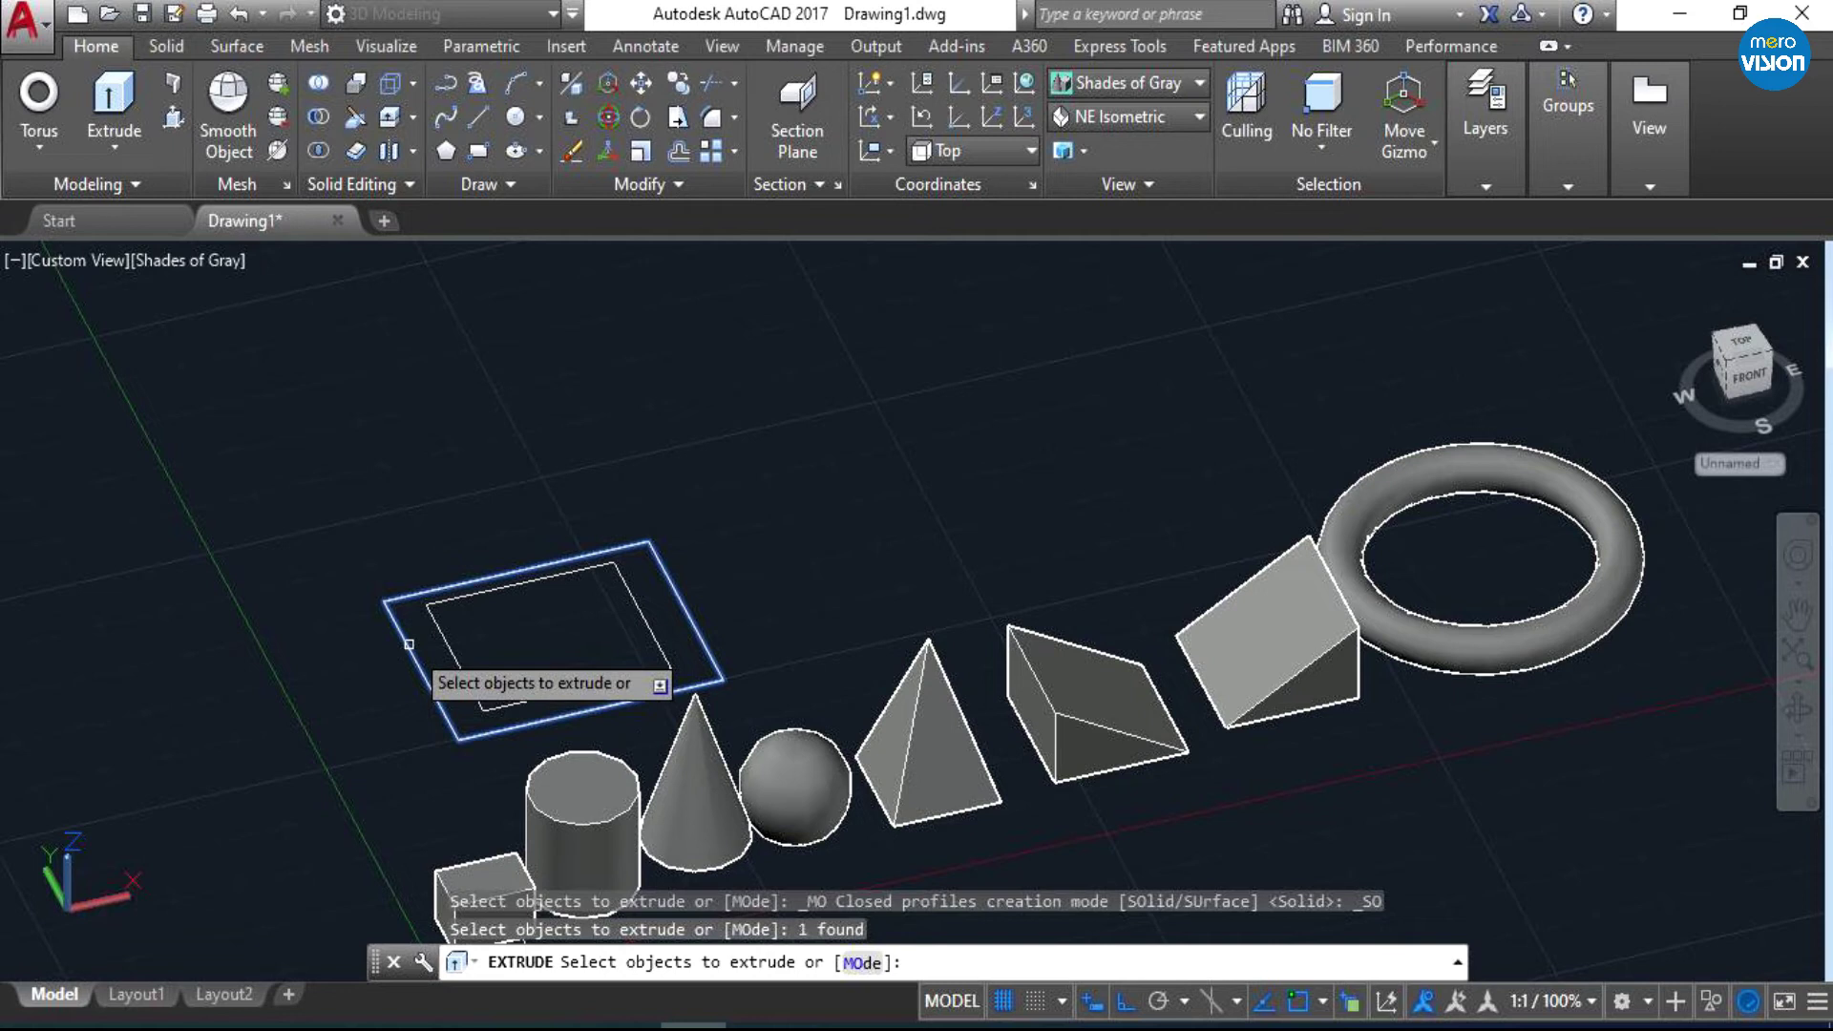
pyautogui.press('Return')
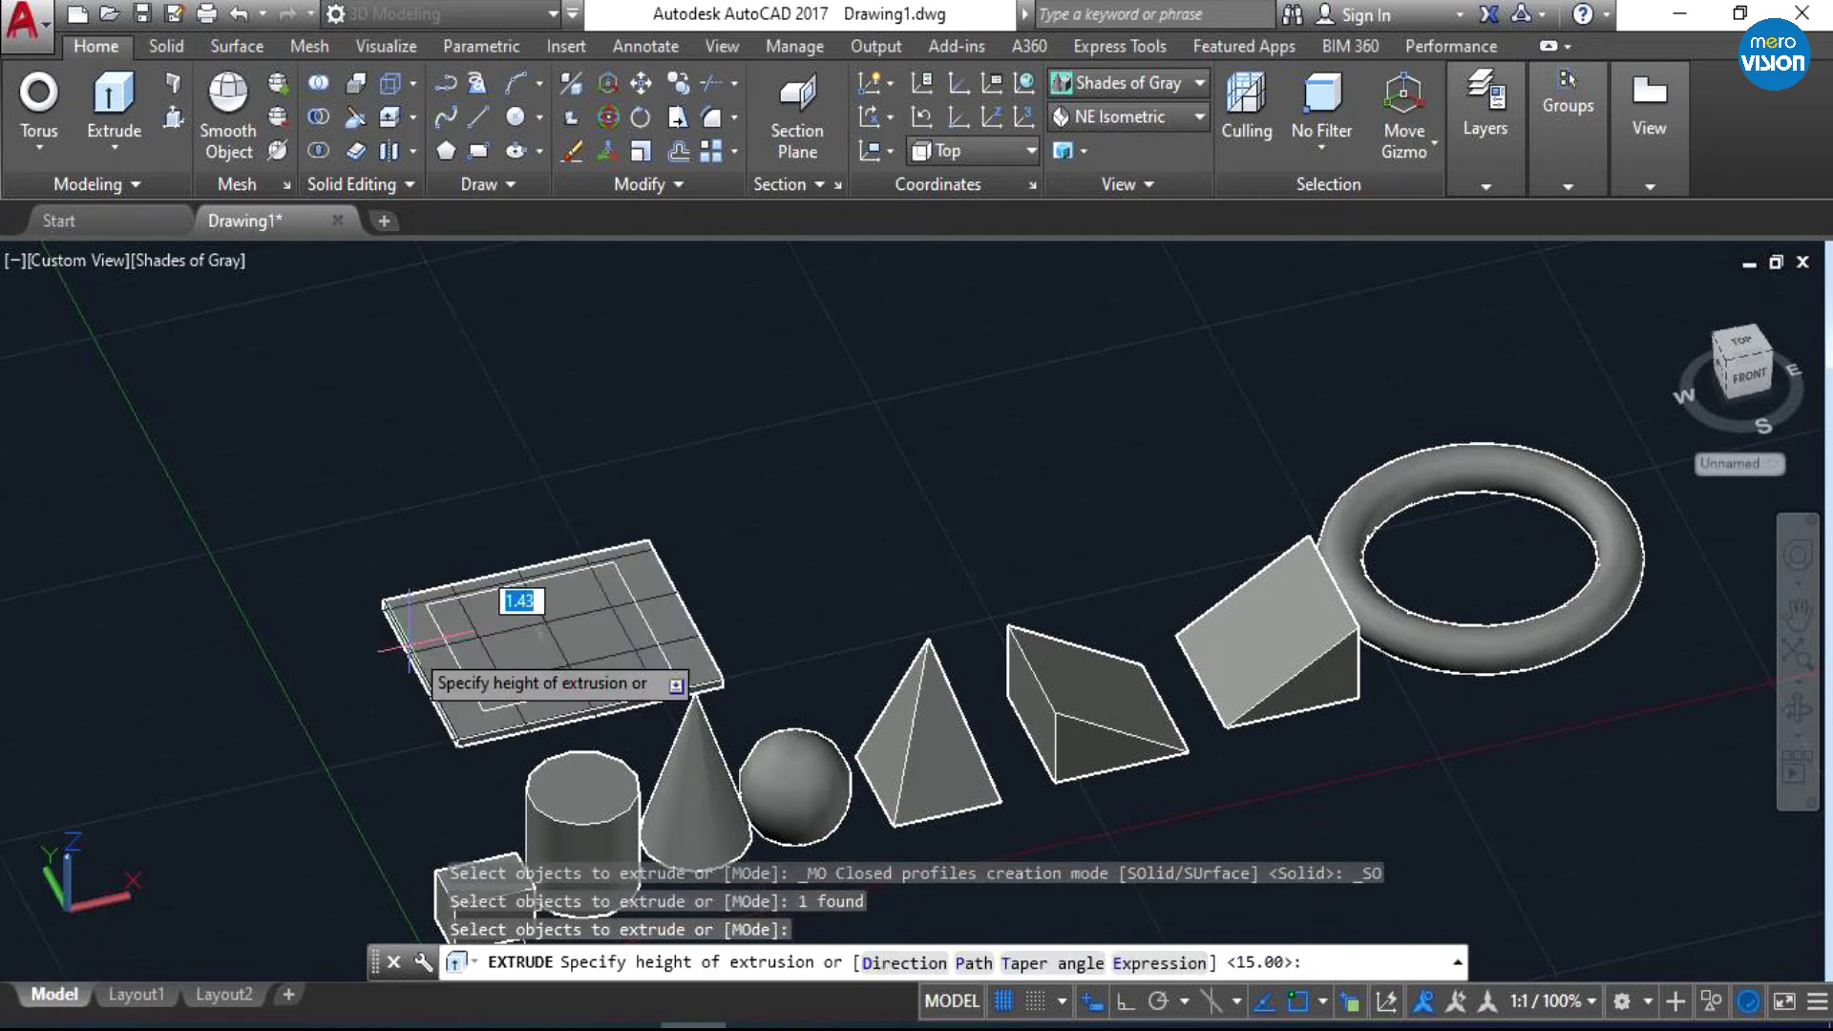
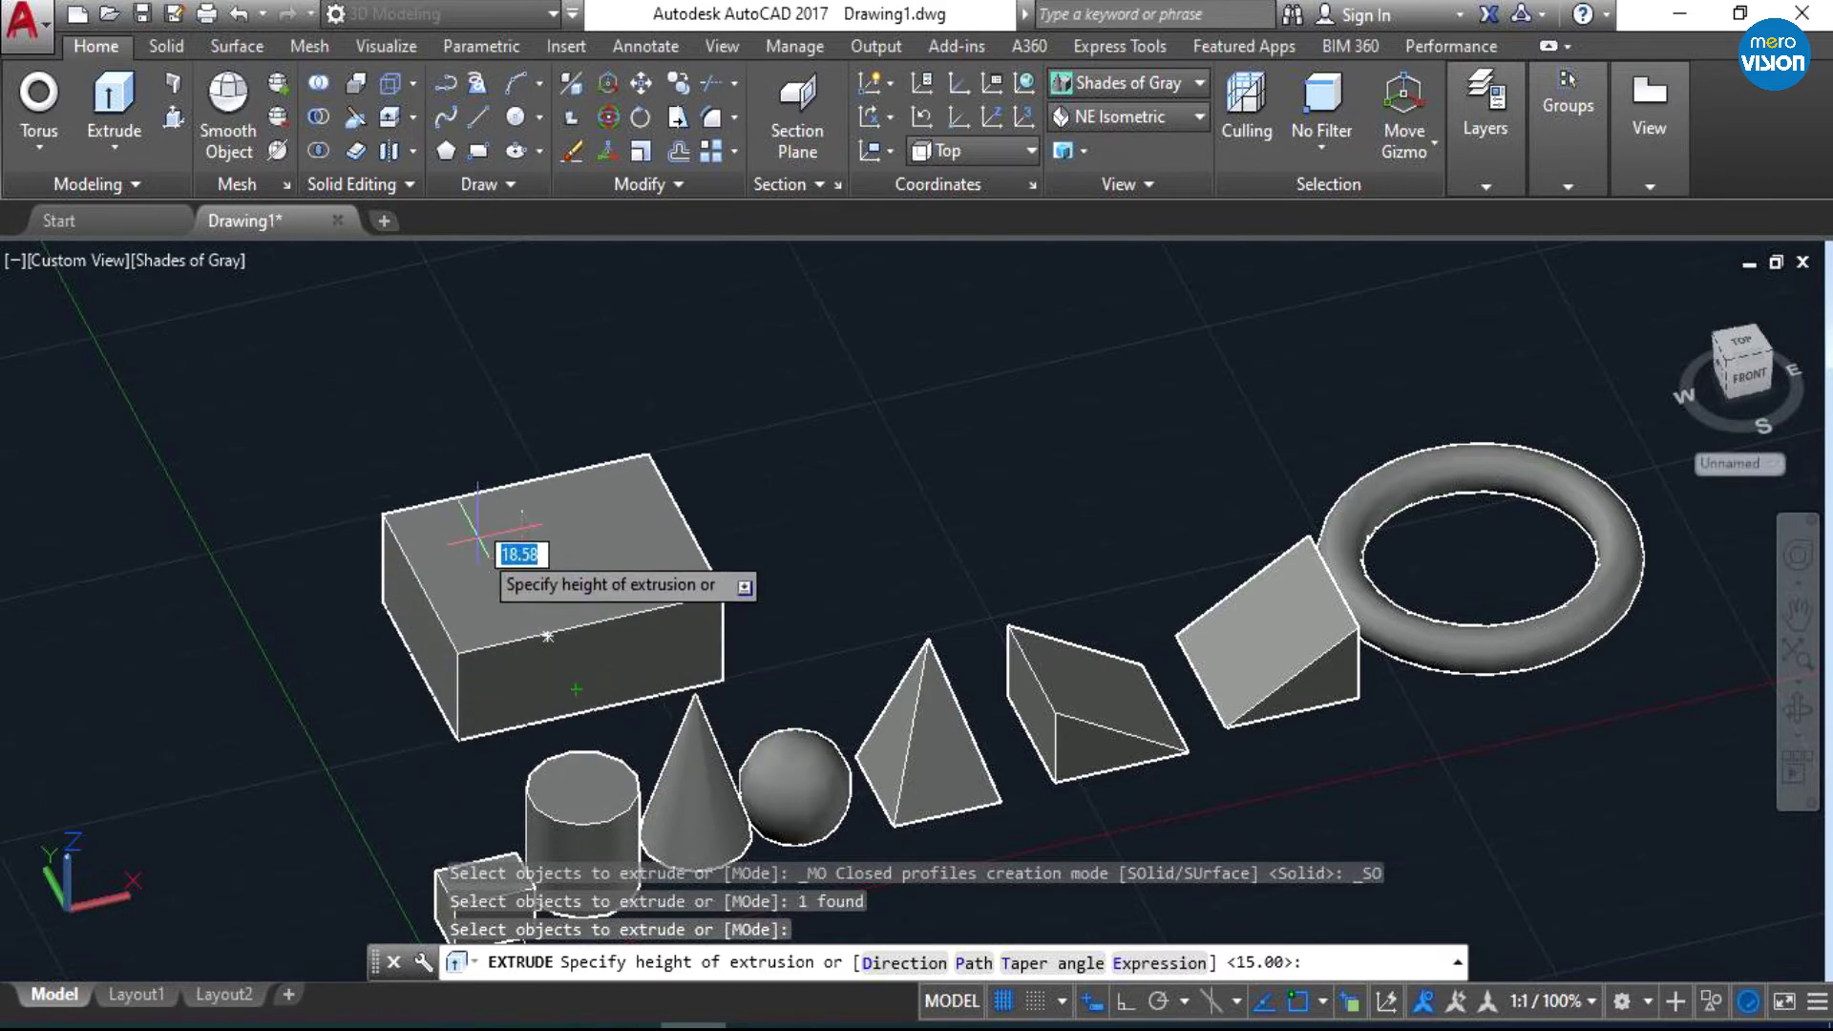
# - Enter an extrusion height of 25 to turn the rectangle into a solid box
pyautogui.write('25')
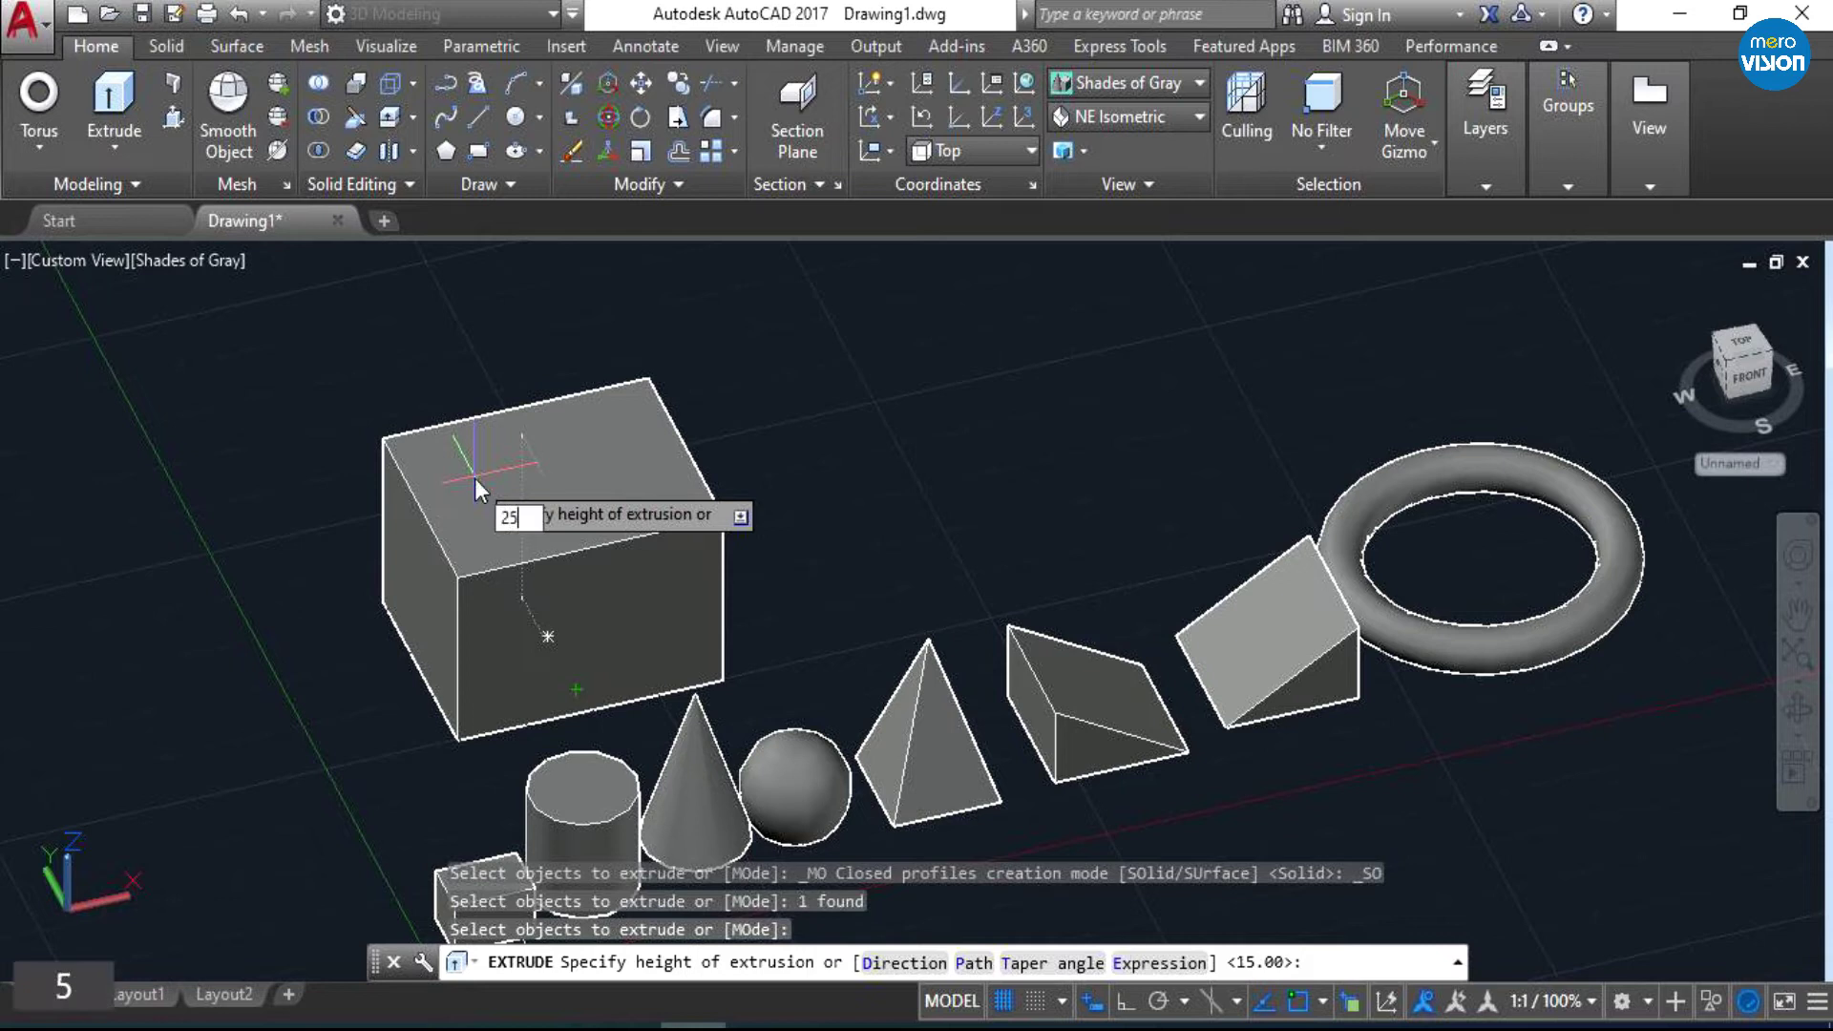
pyautogui.press('Return')
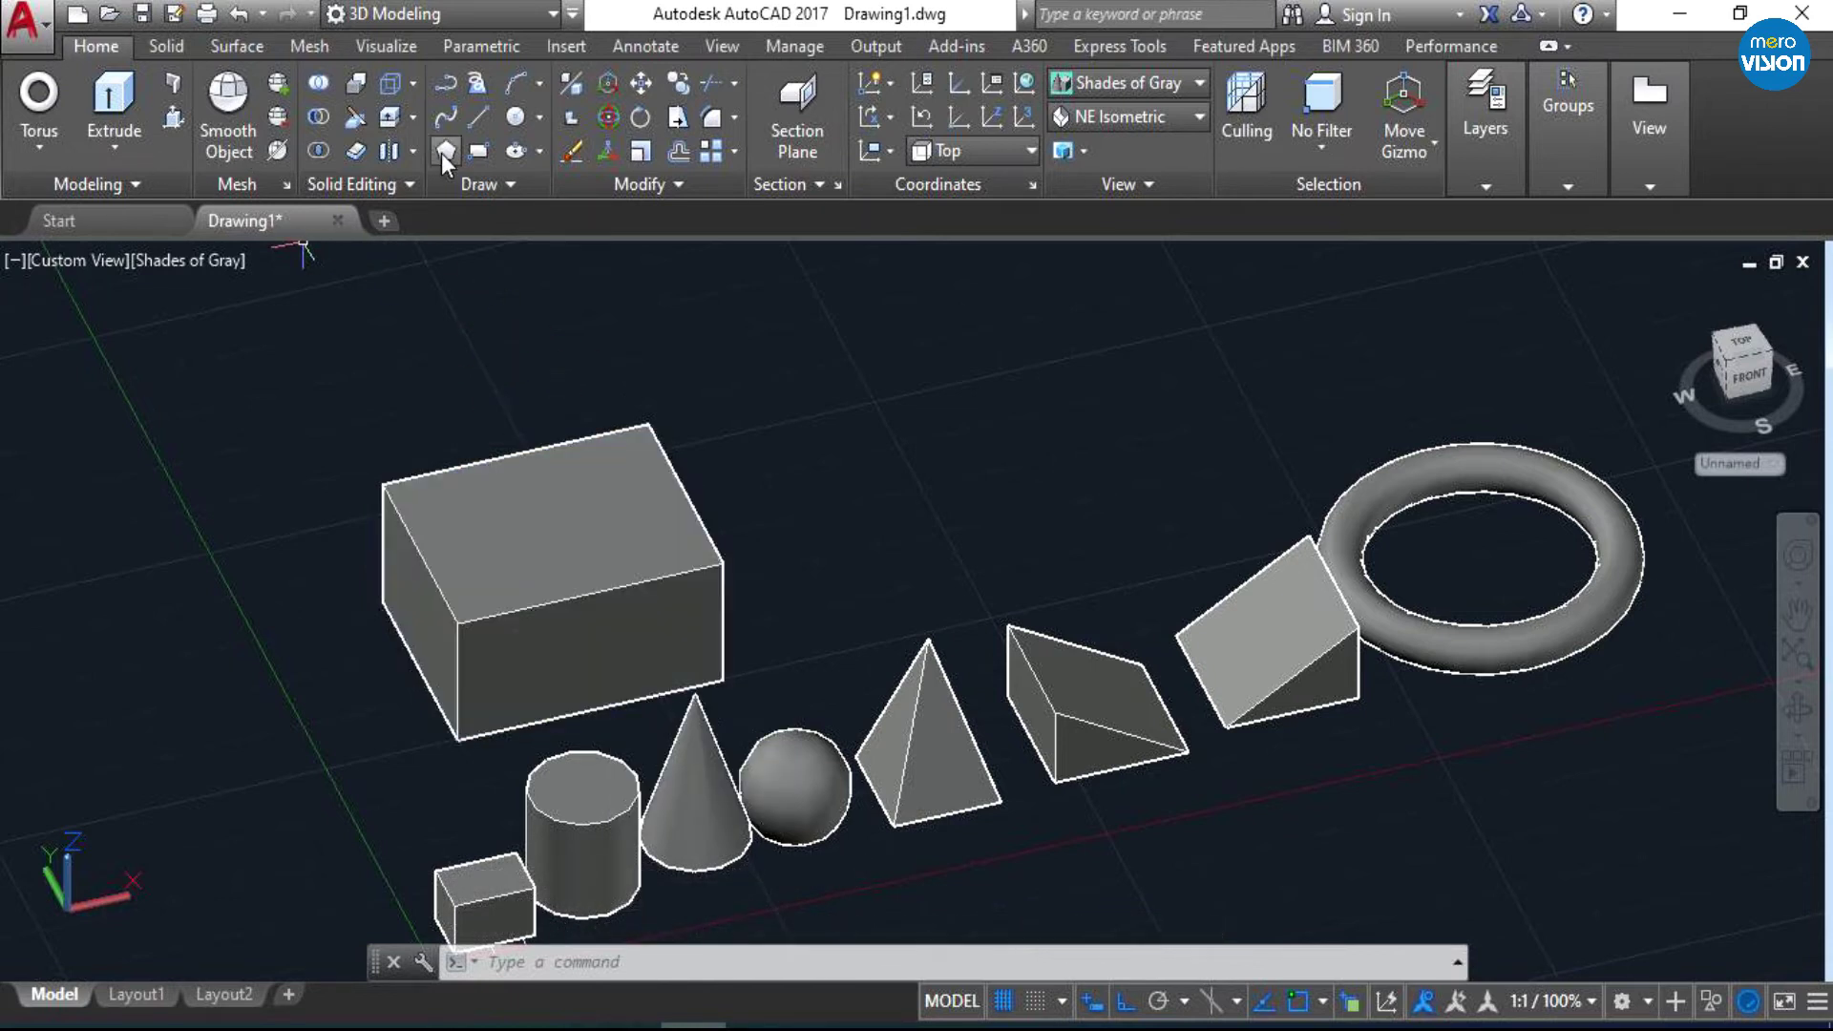
# - Draw a rectangle to the right of the box
pyautogui.click(484, 156)
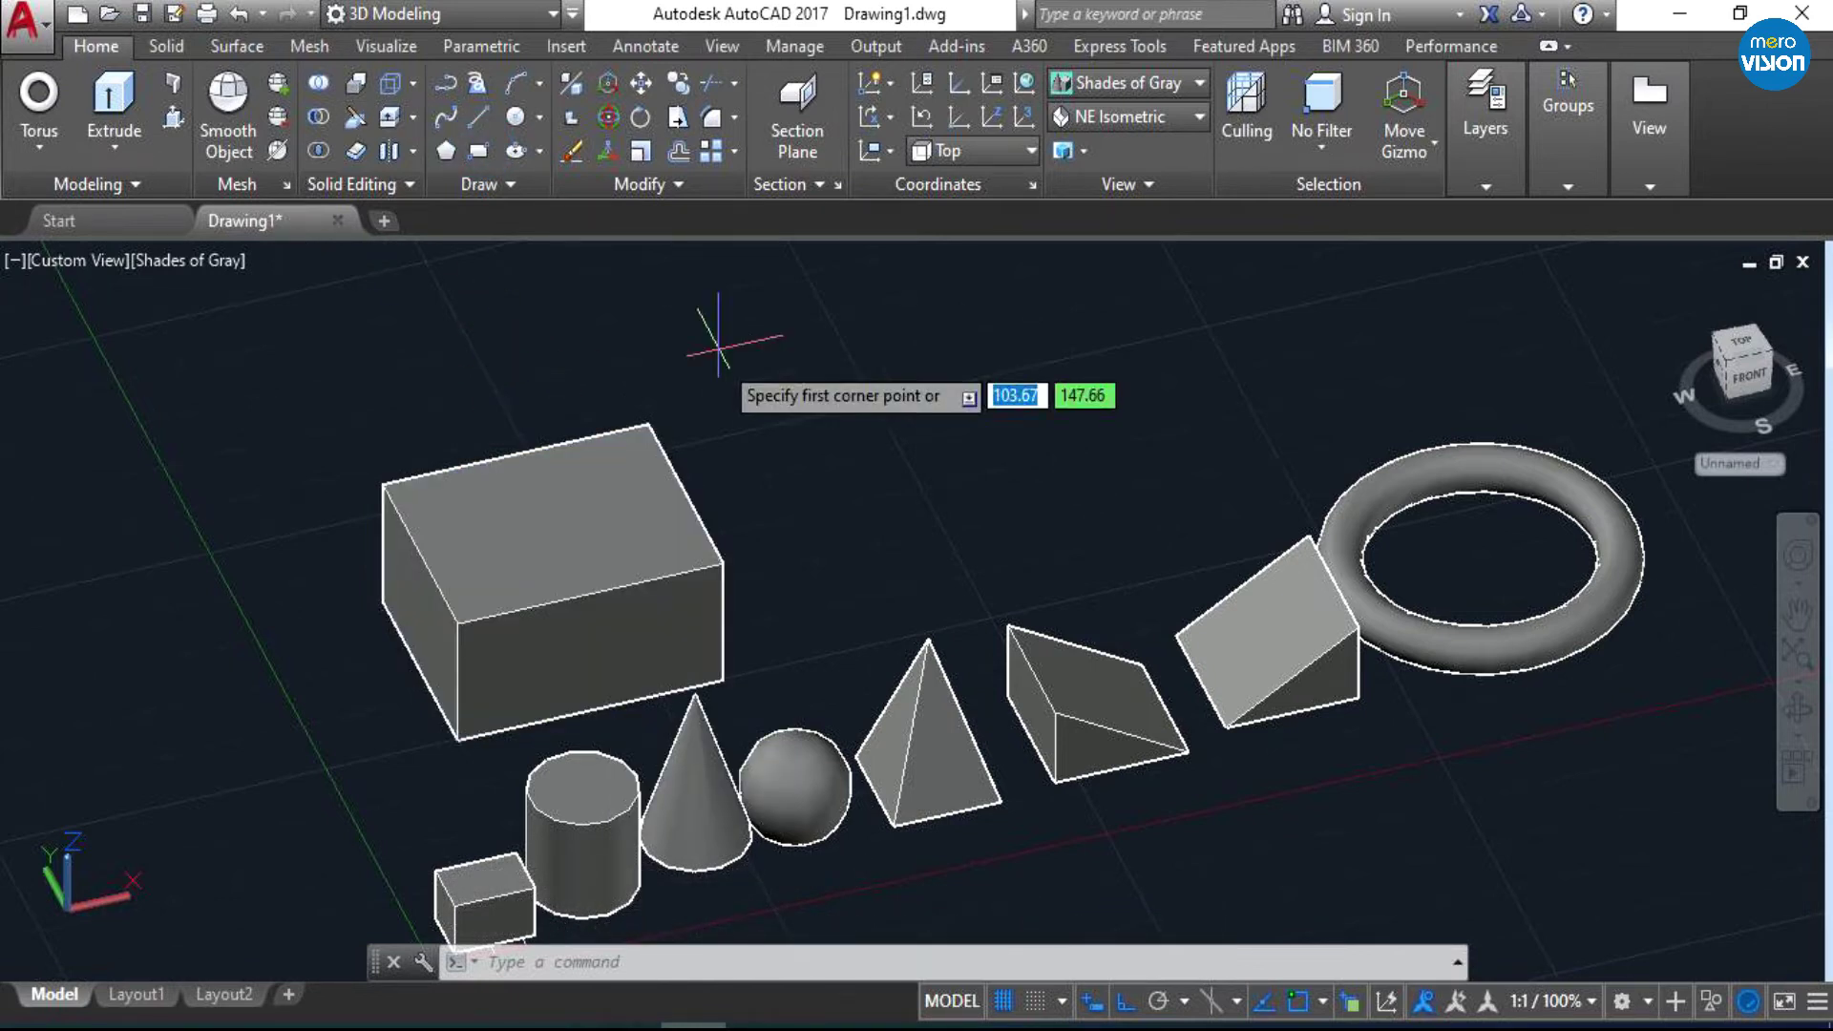
pyautogui.click(763, 458)
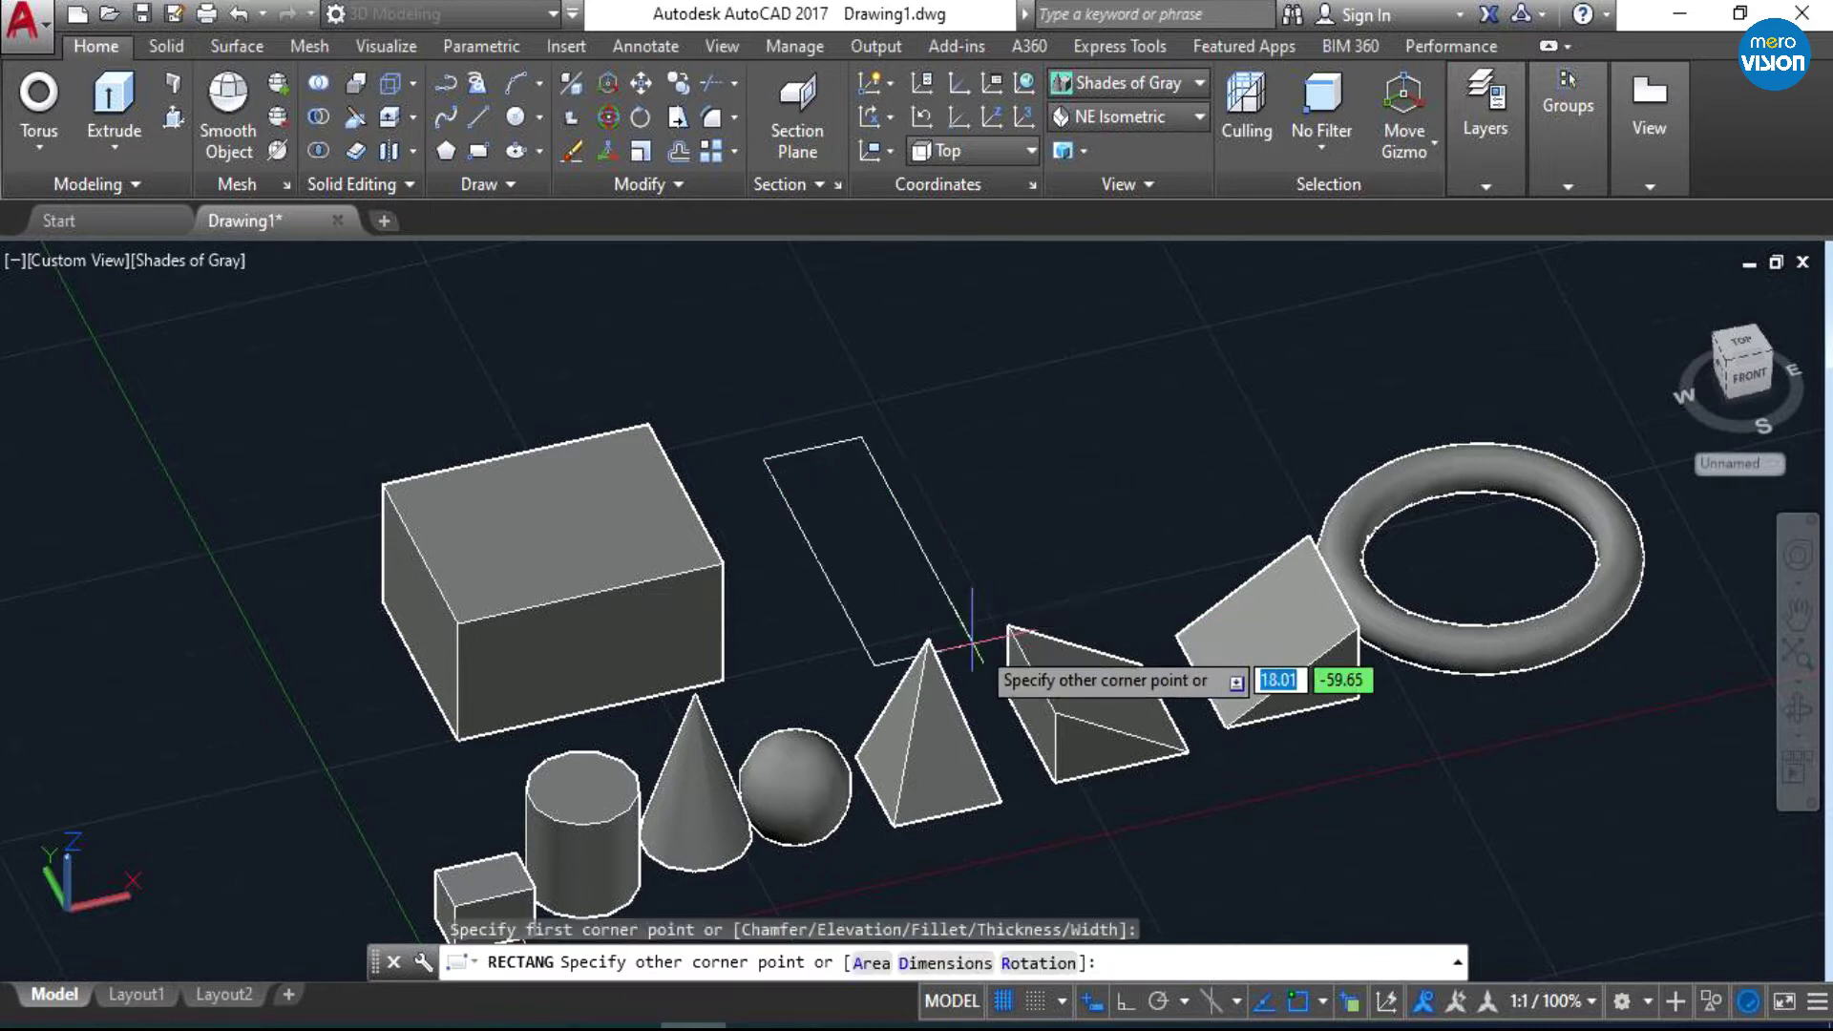
pyautogui.click(1143, 557)
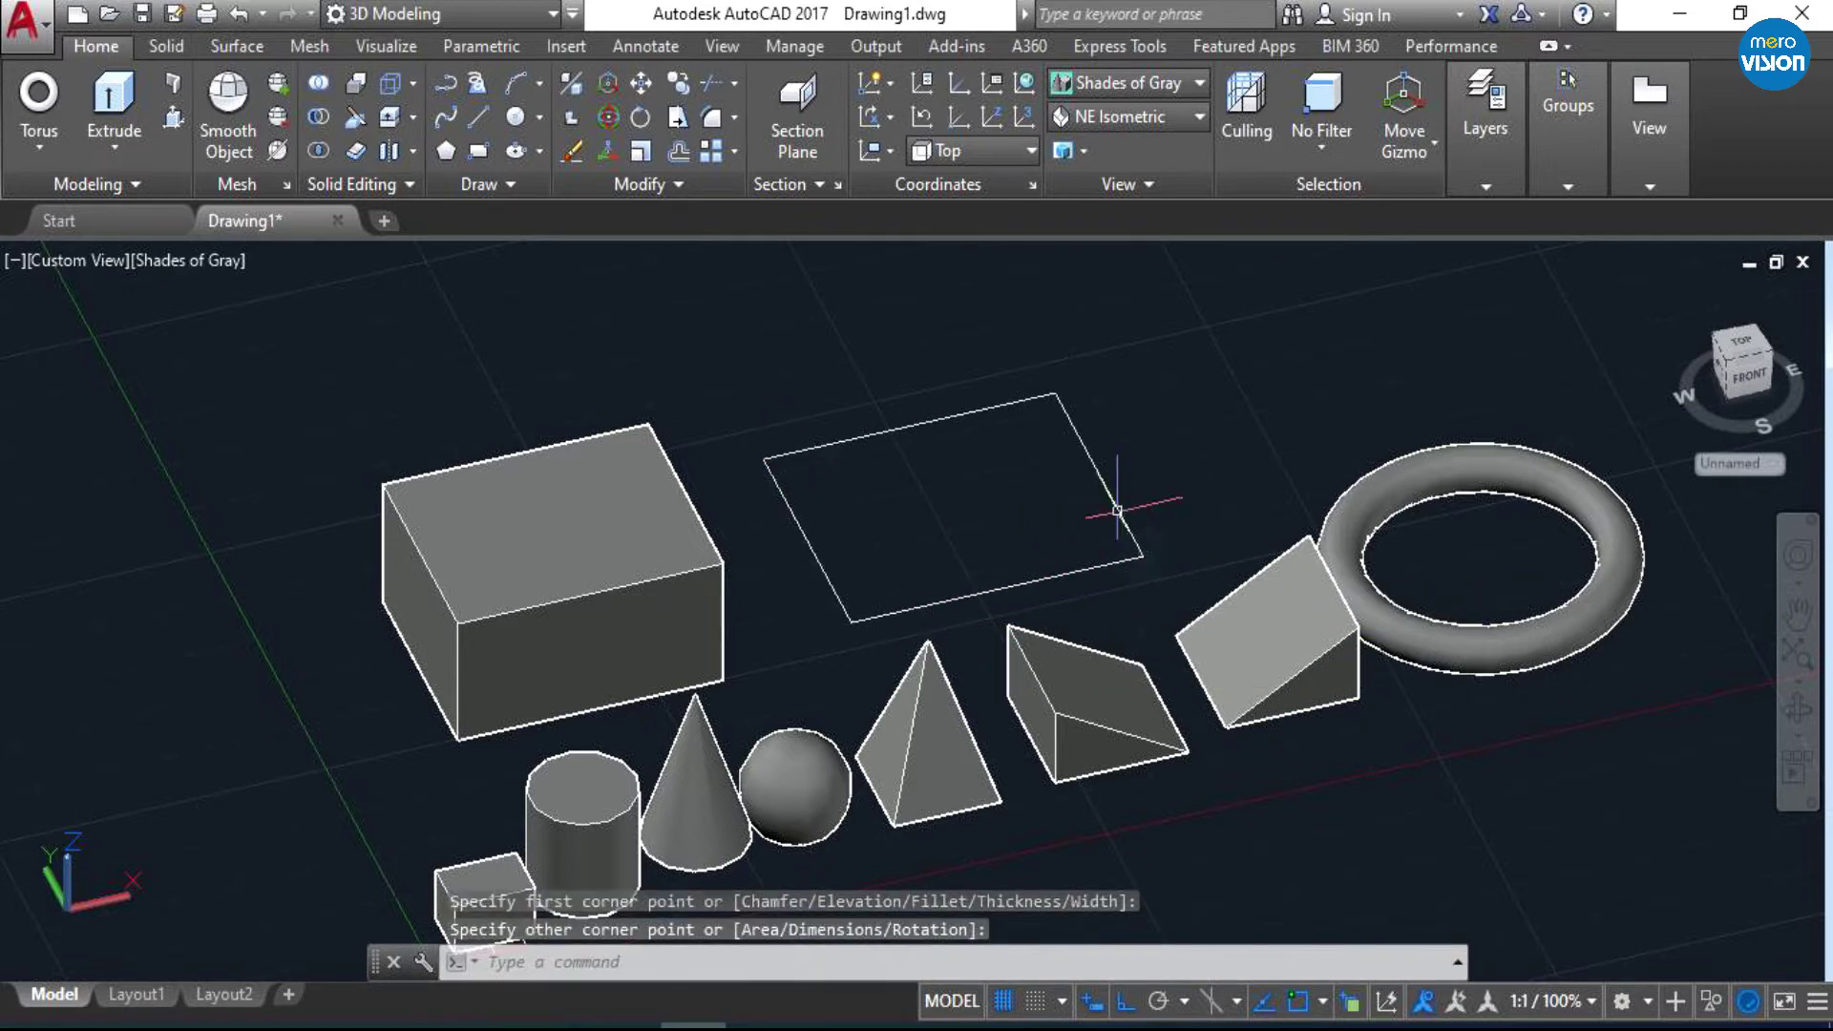
# - Offset the rectangle 10 units to create an inner copy
pyautogui.click(674, 152)
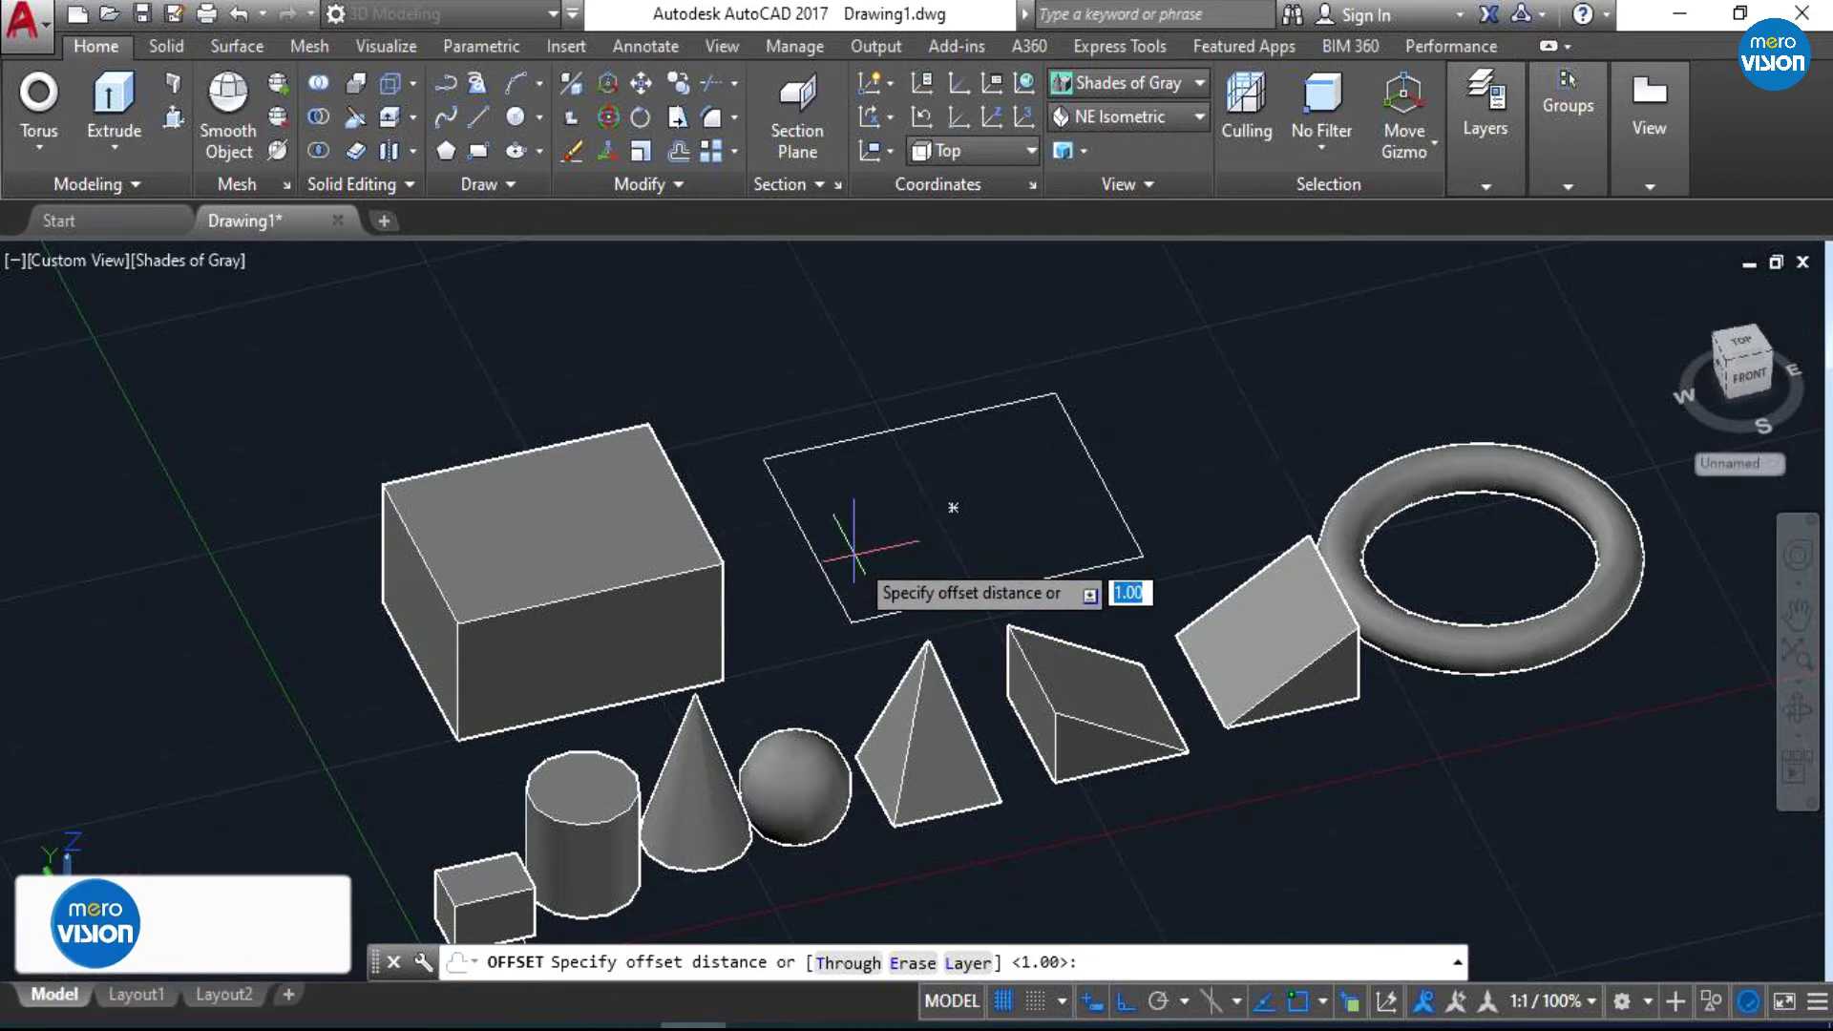
pyautogui.write('5')
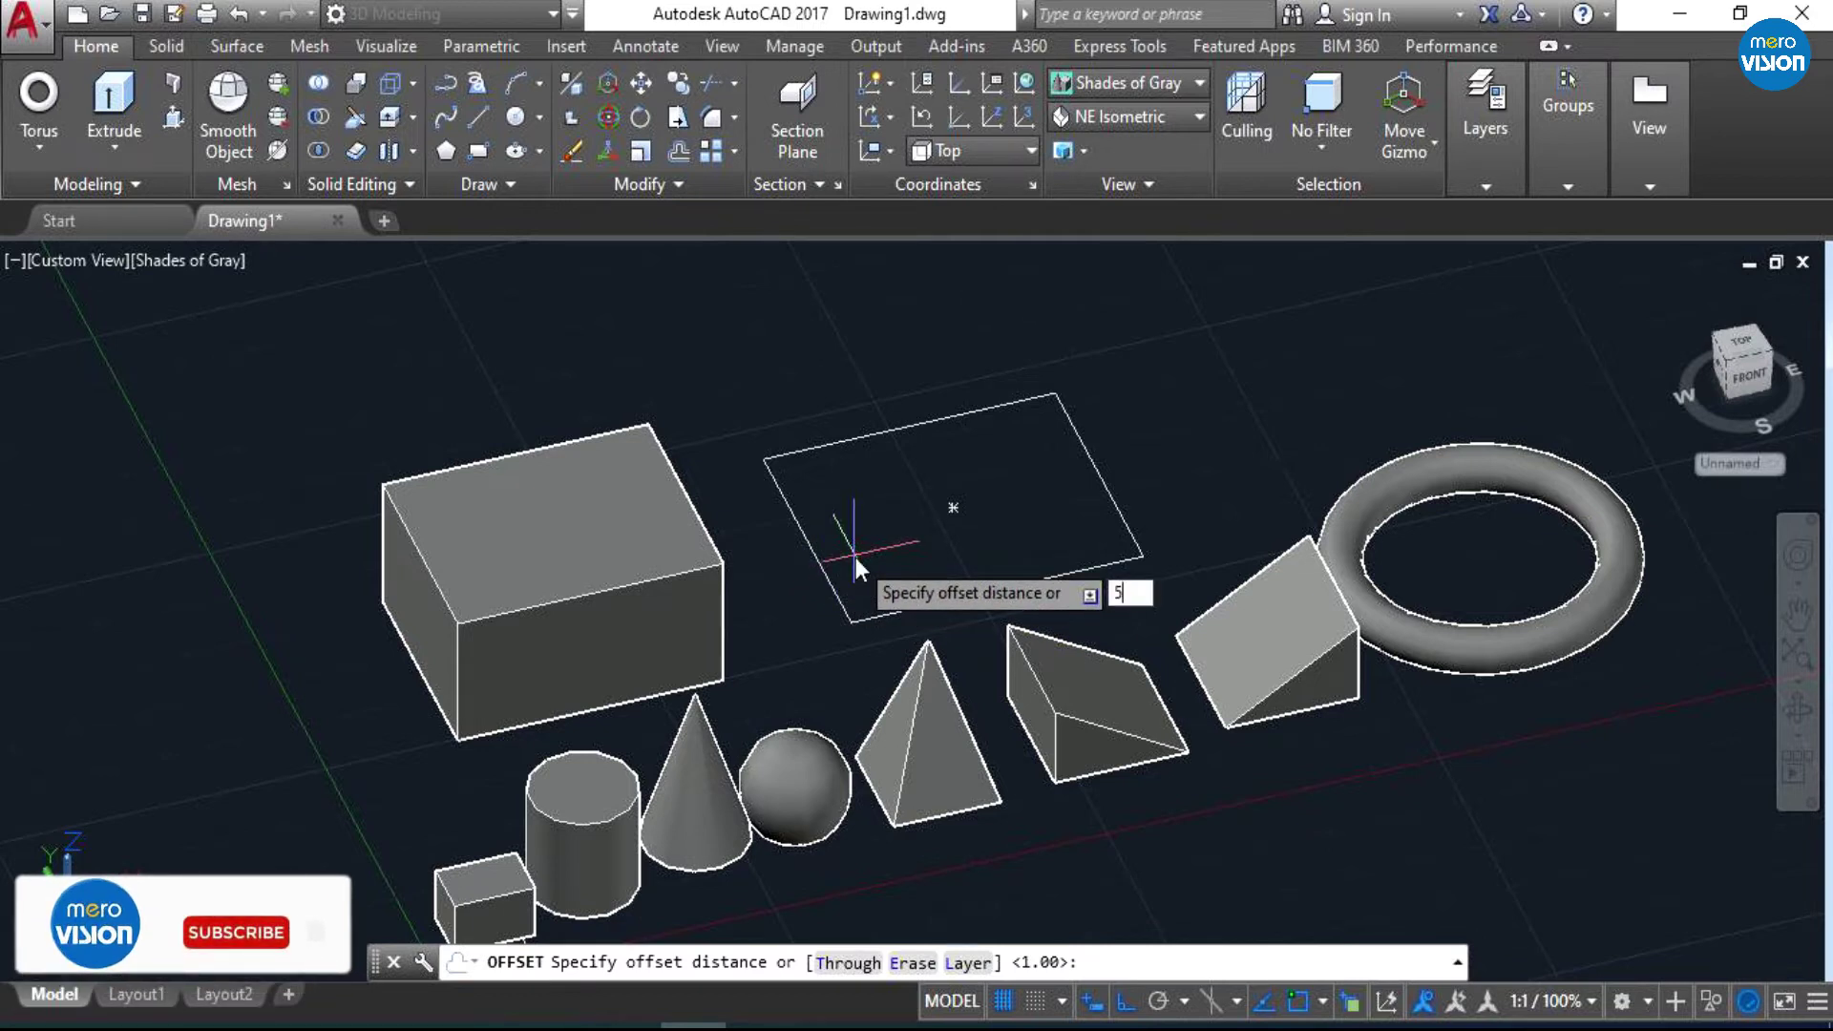
pyautogui.write('0')
pyautogui.press('Return')
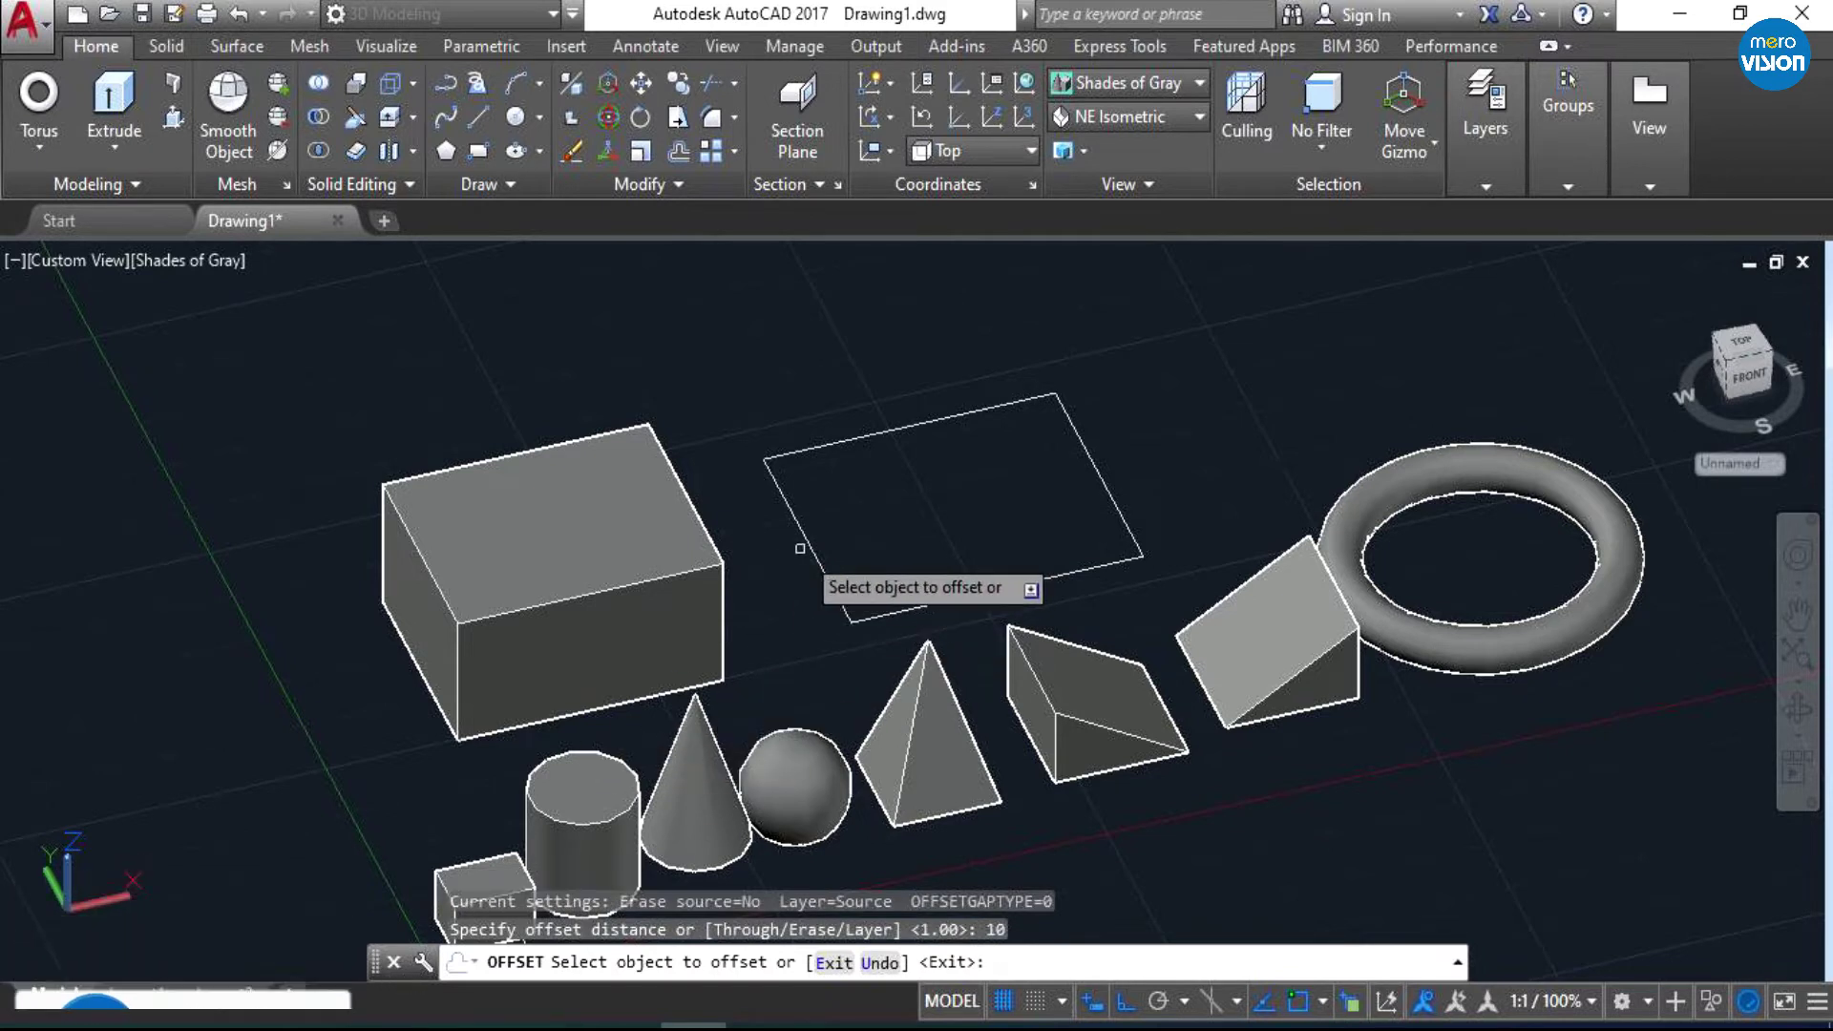
pyautogui.click(807, 547)
pyautogui.click(845, 521)
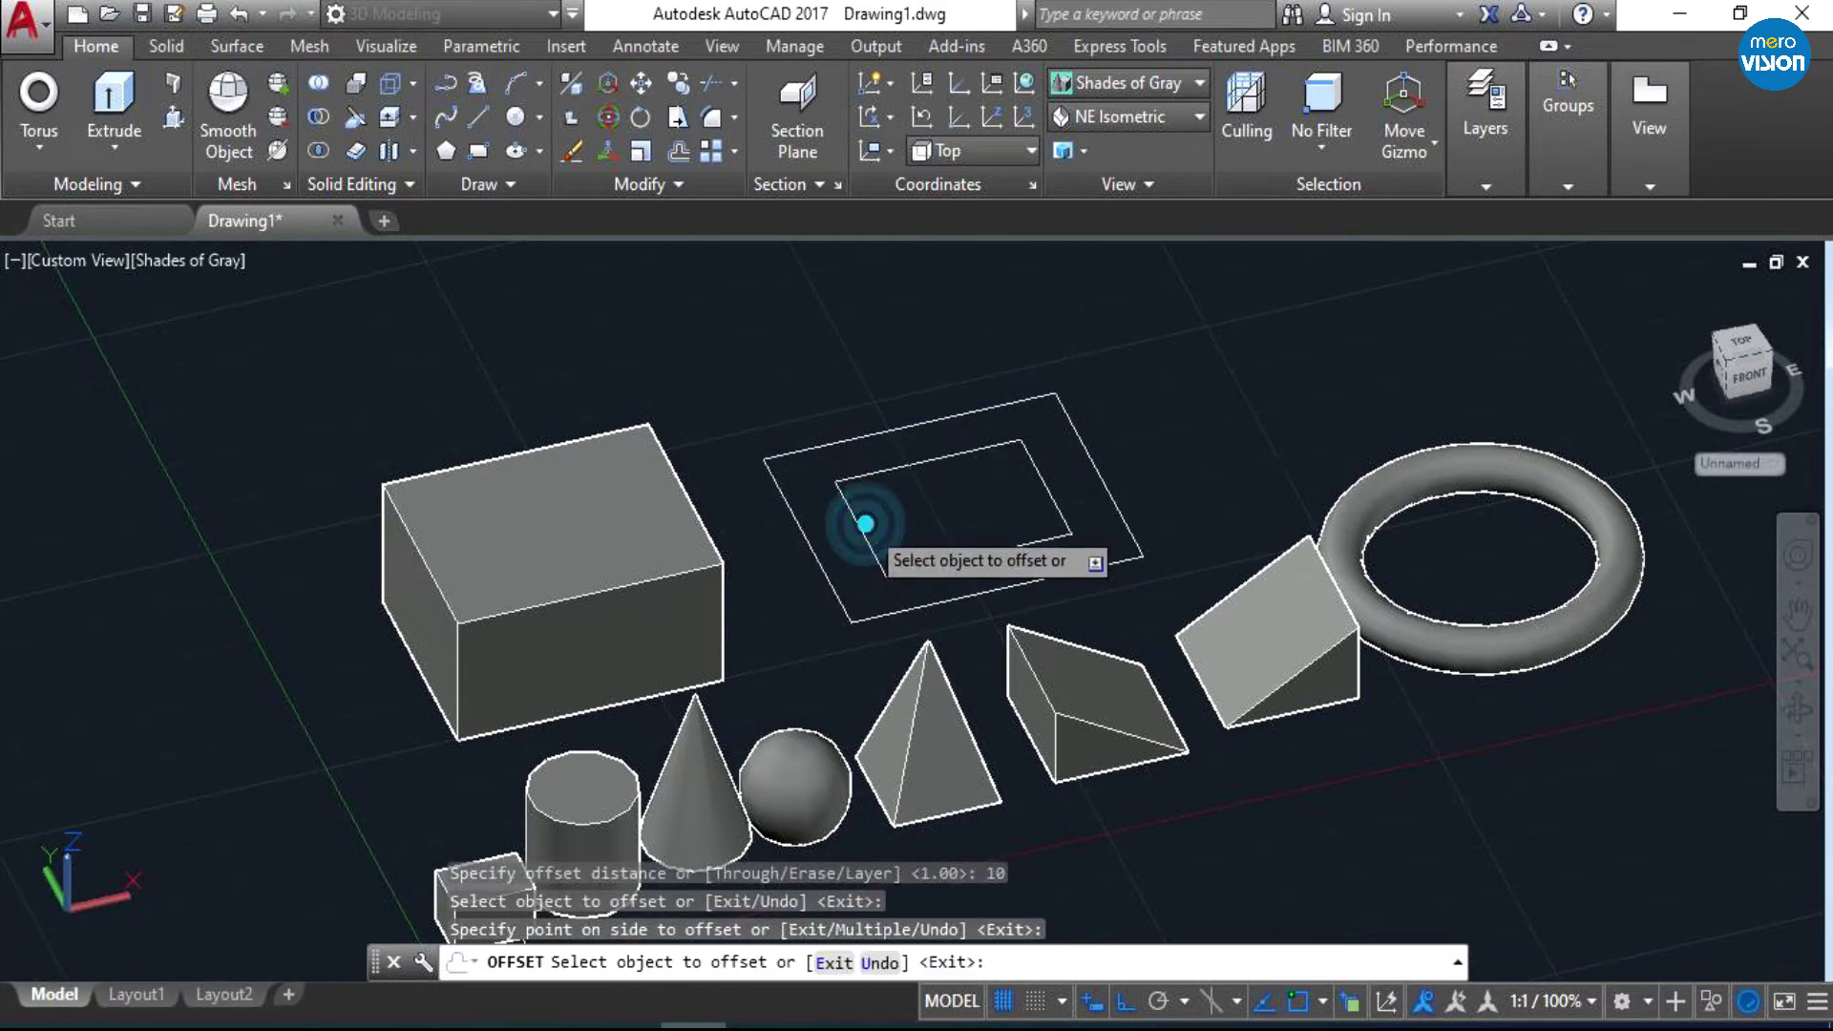
pyautogui.click(139, 105)
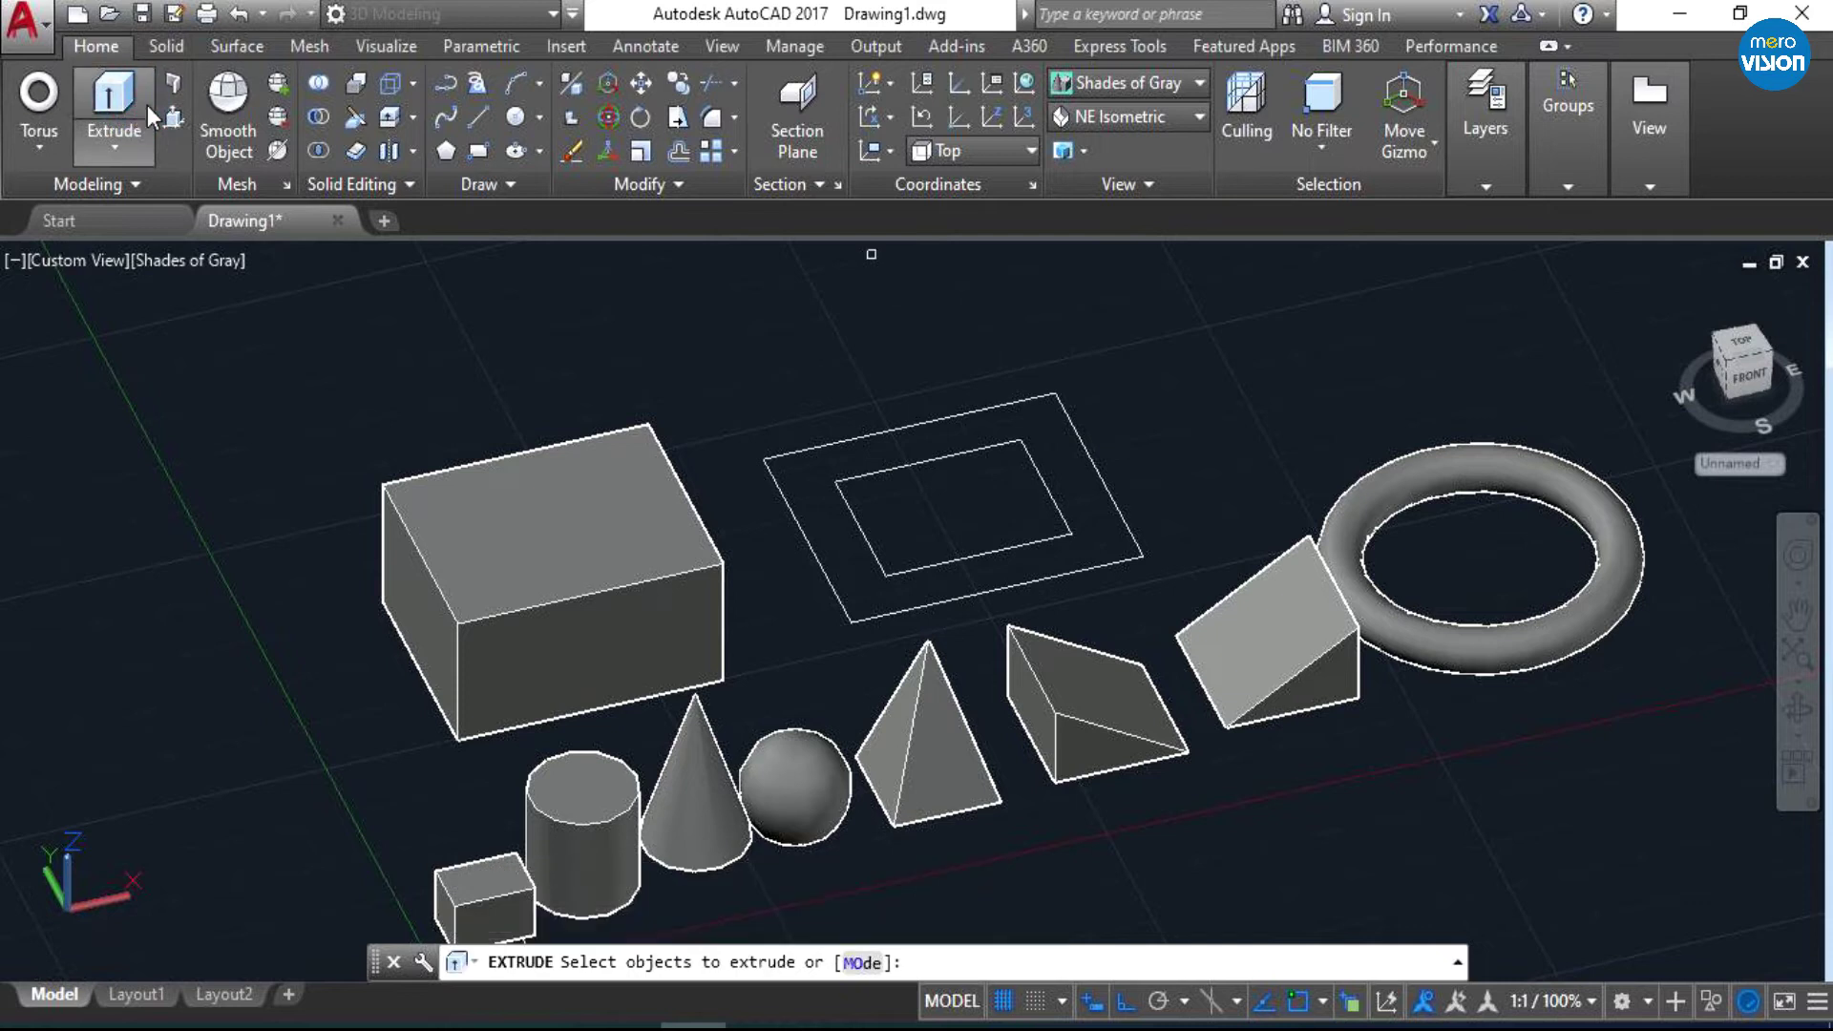
# - Extrude the outer and inner rectangles to a height of 30
pyautogui.click(825, 576)
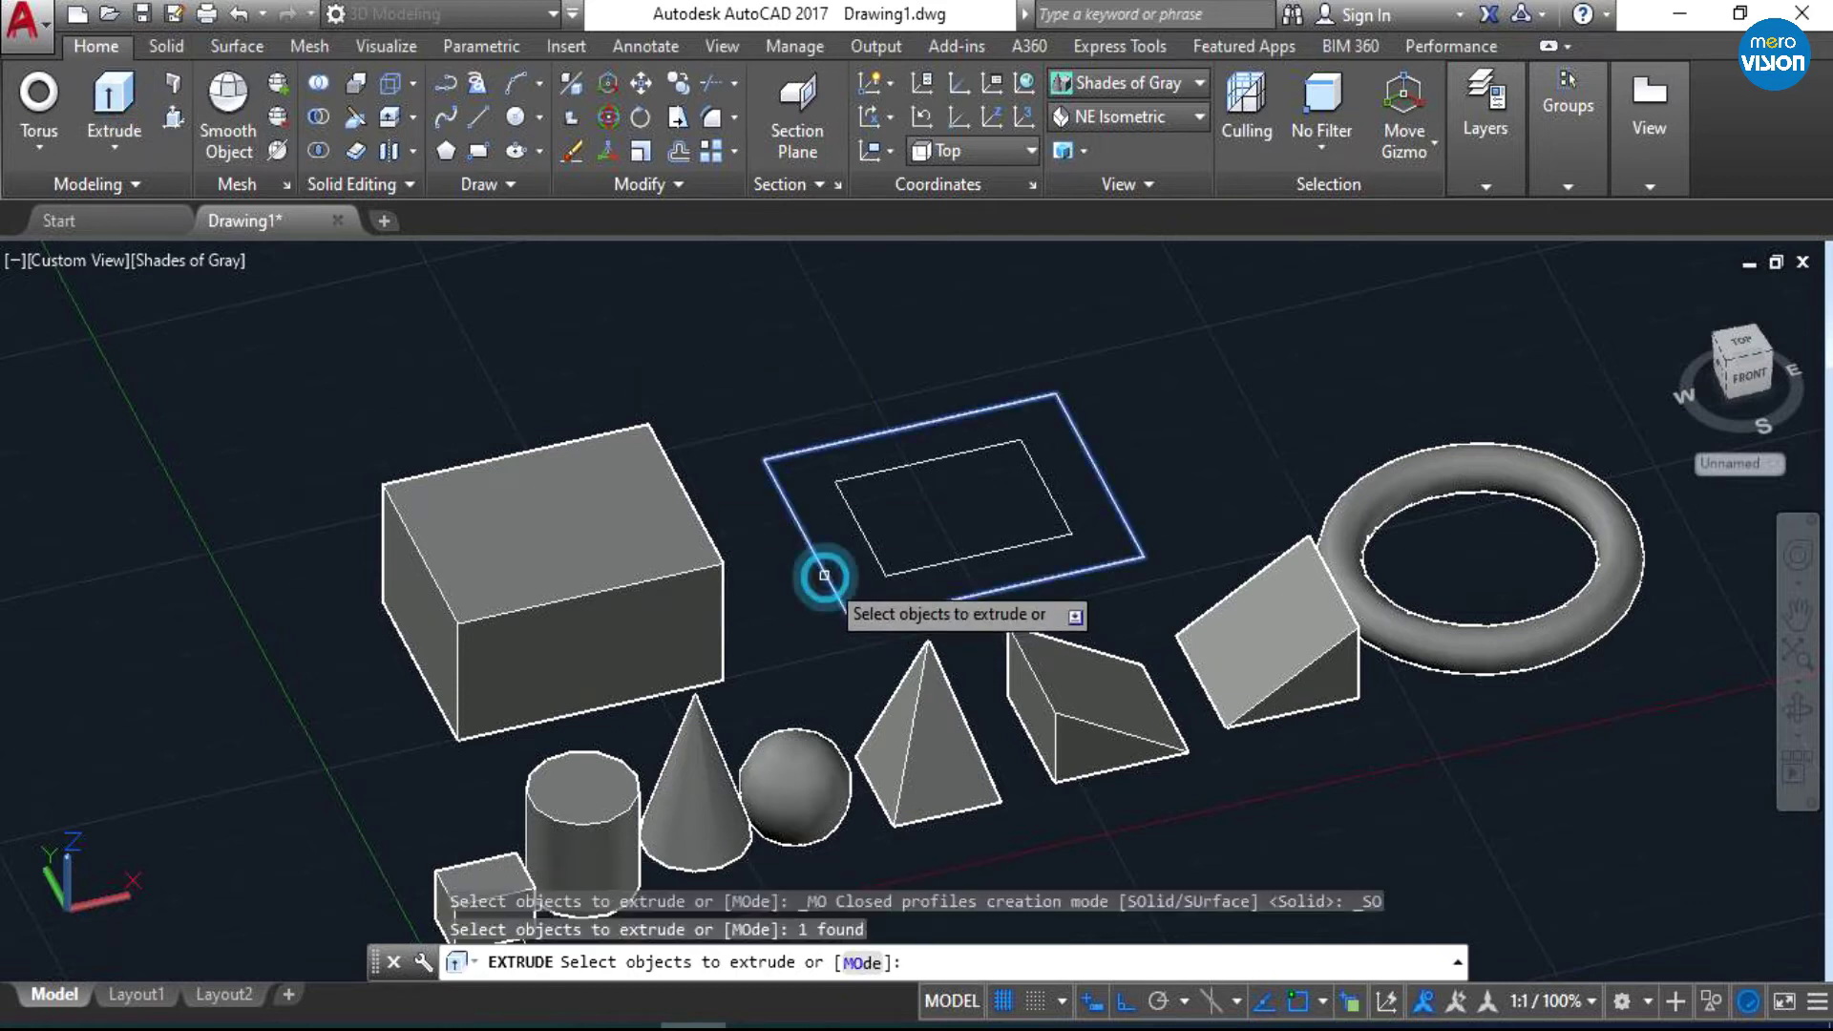
pyautogui.click(873, 547)
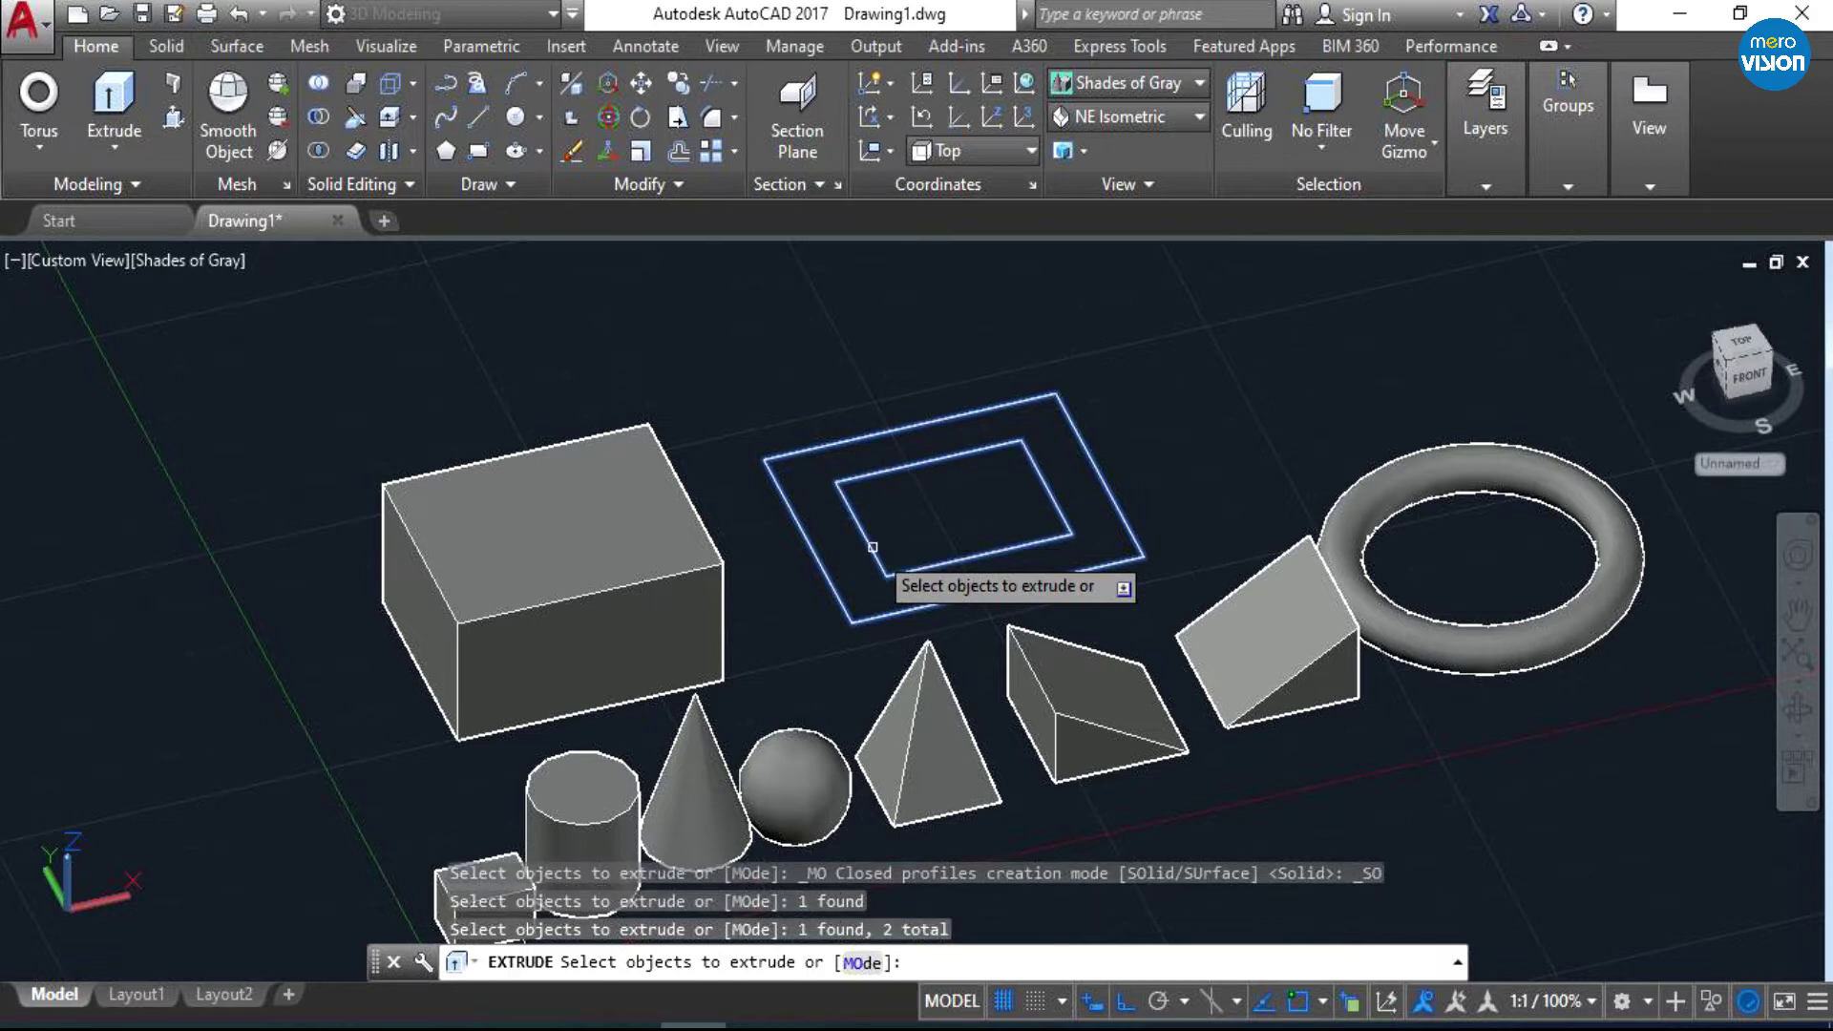
pyautogui.press('Return')
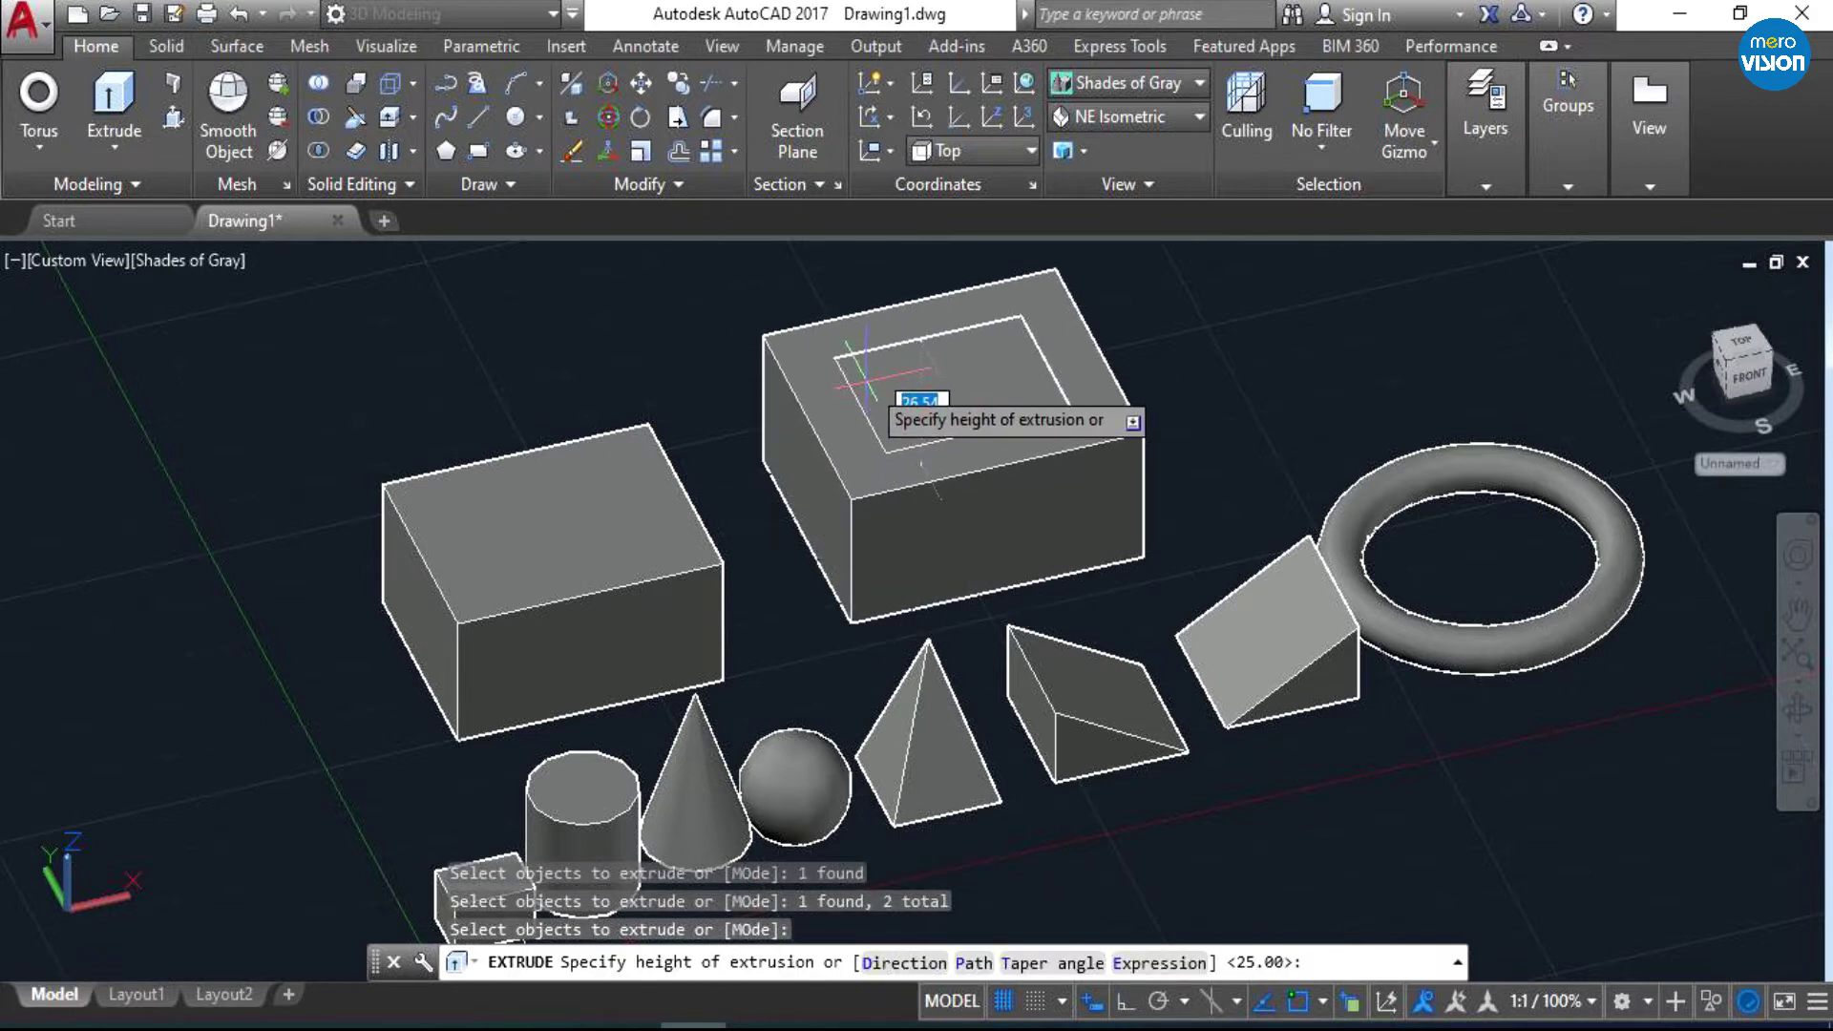
pyautogui.scroll(-2, 845, 471)
pyautogui.scroll(2, 840, 482)
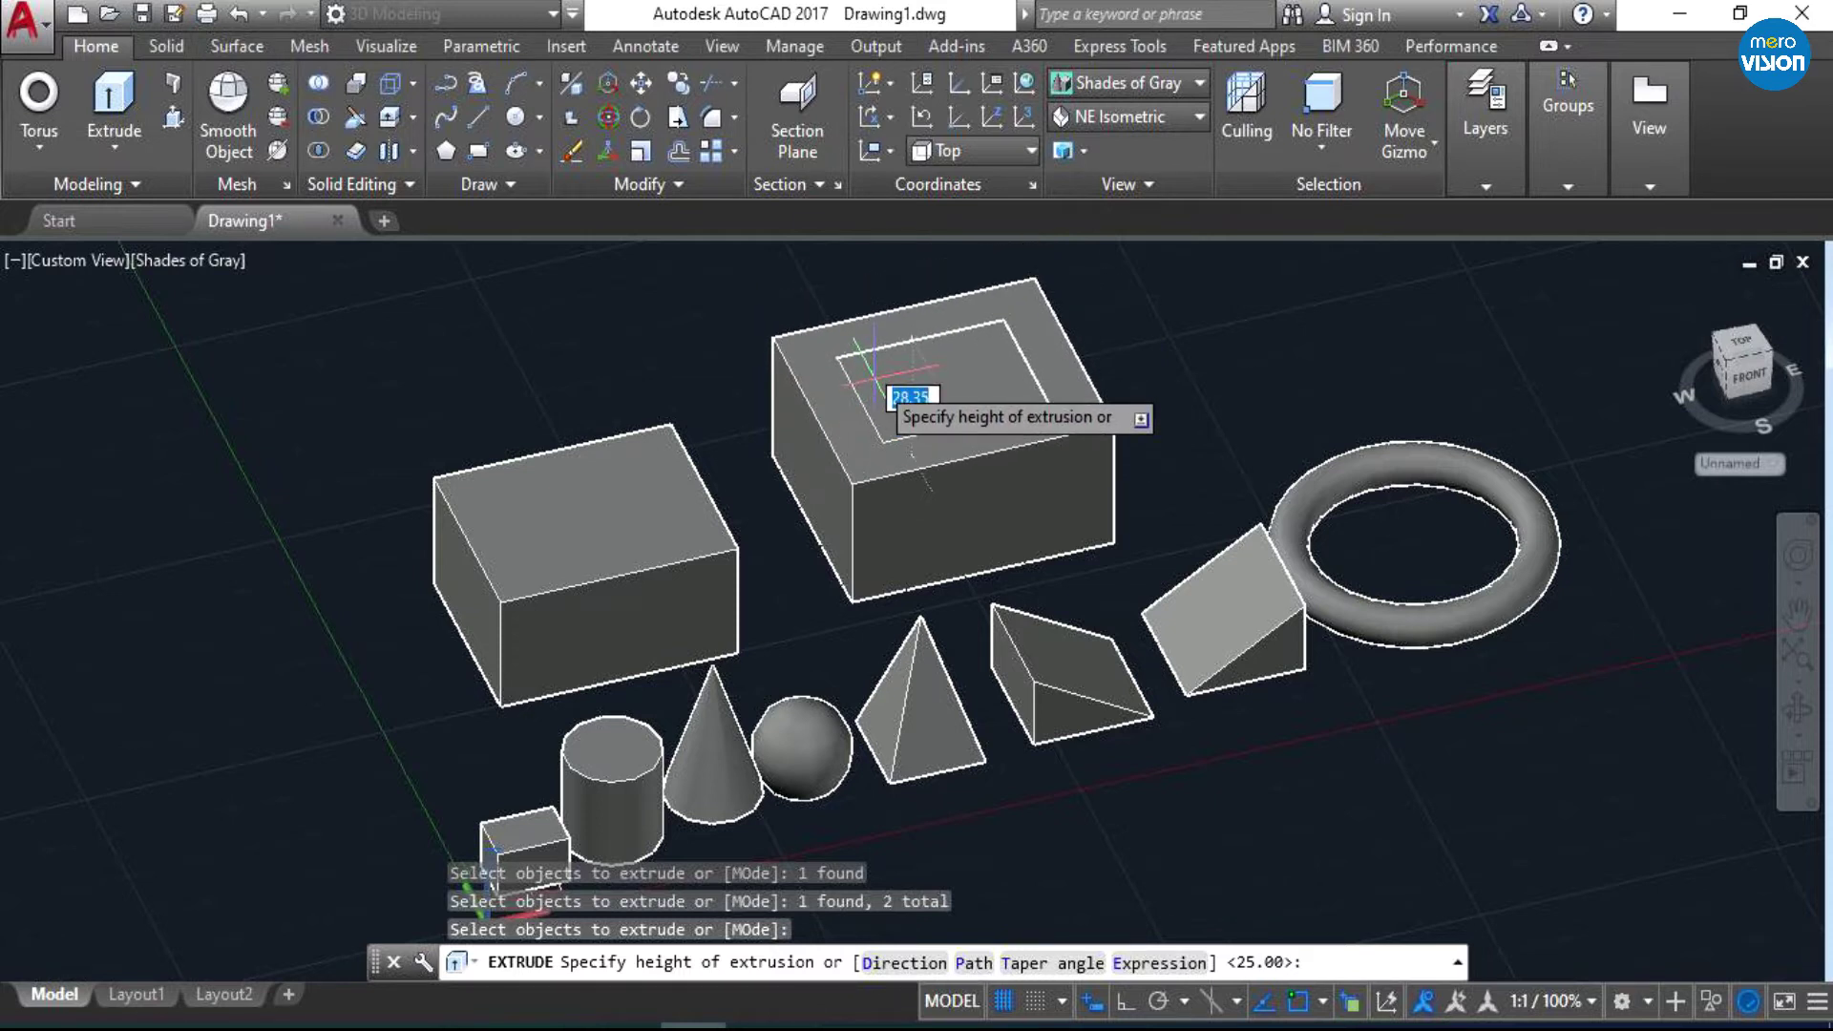
pyautogui.write('30')
pyautogui.press('Return')
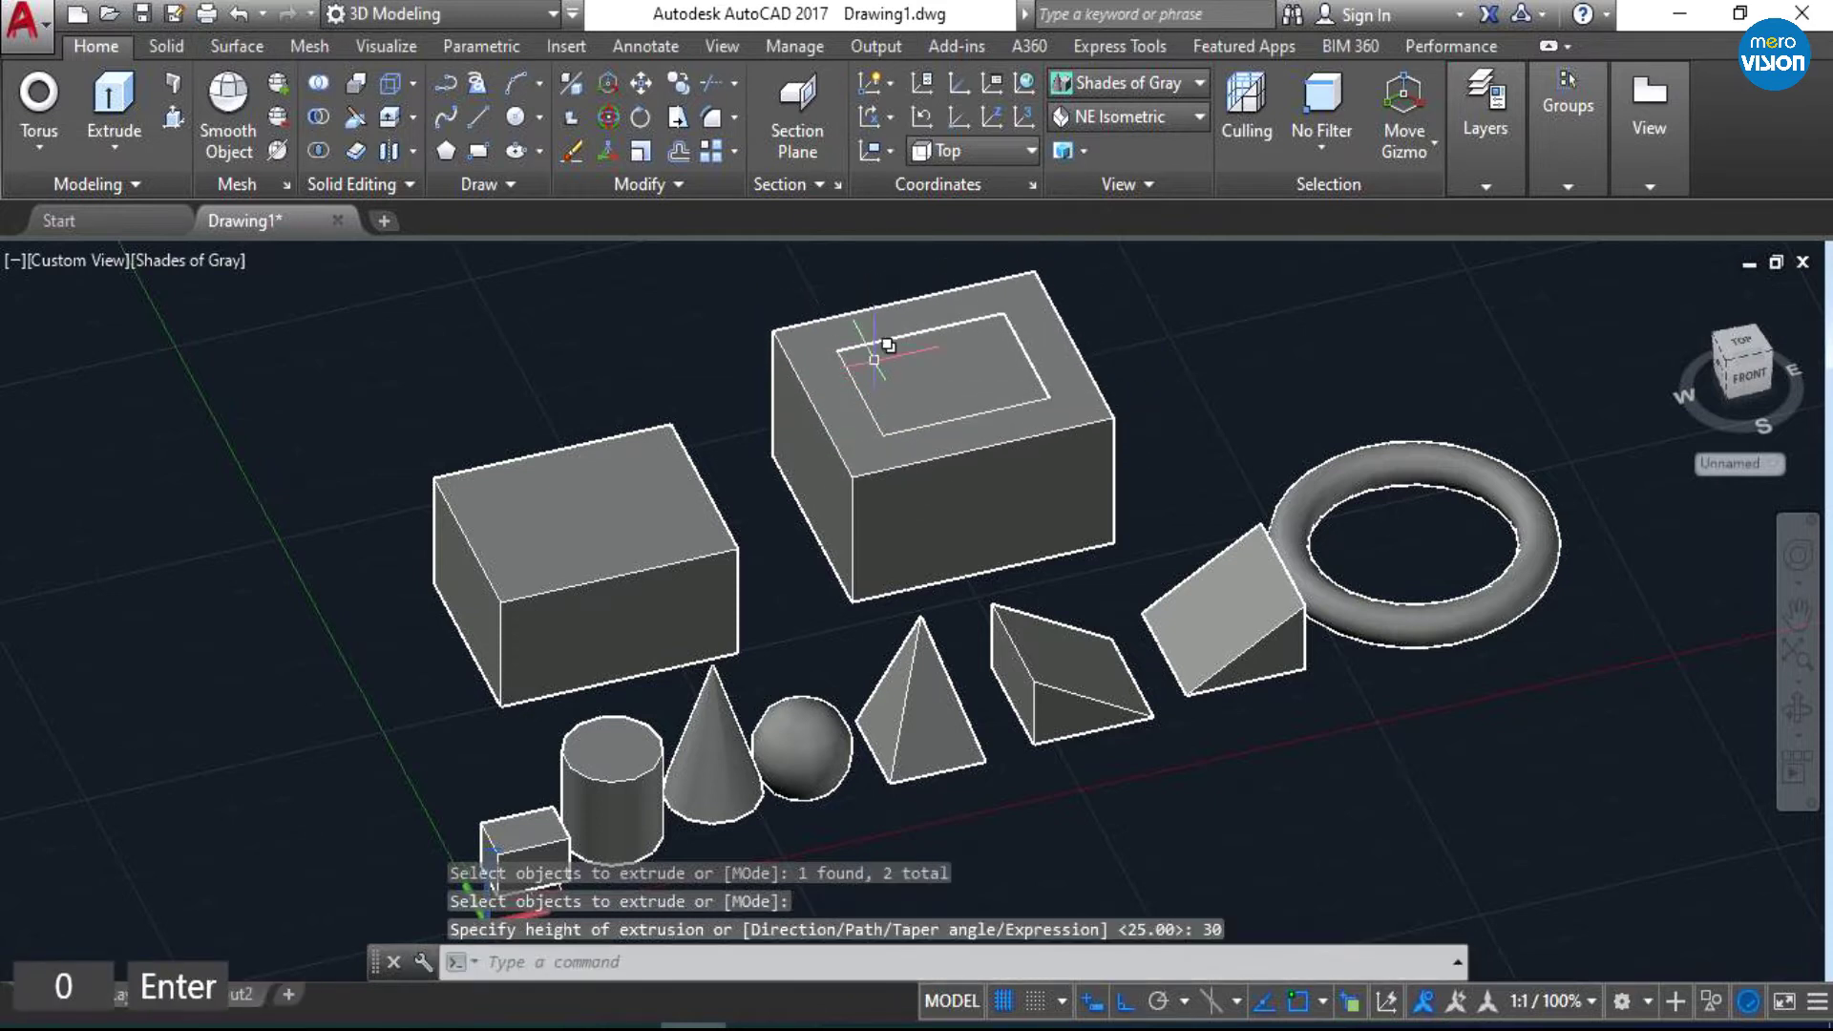
pyautogui.press('Escape')
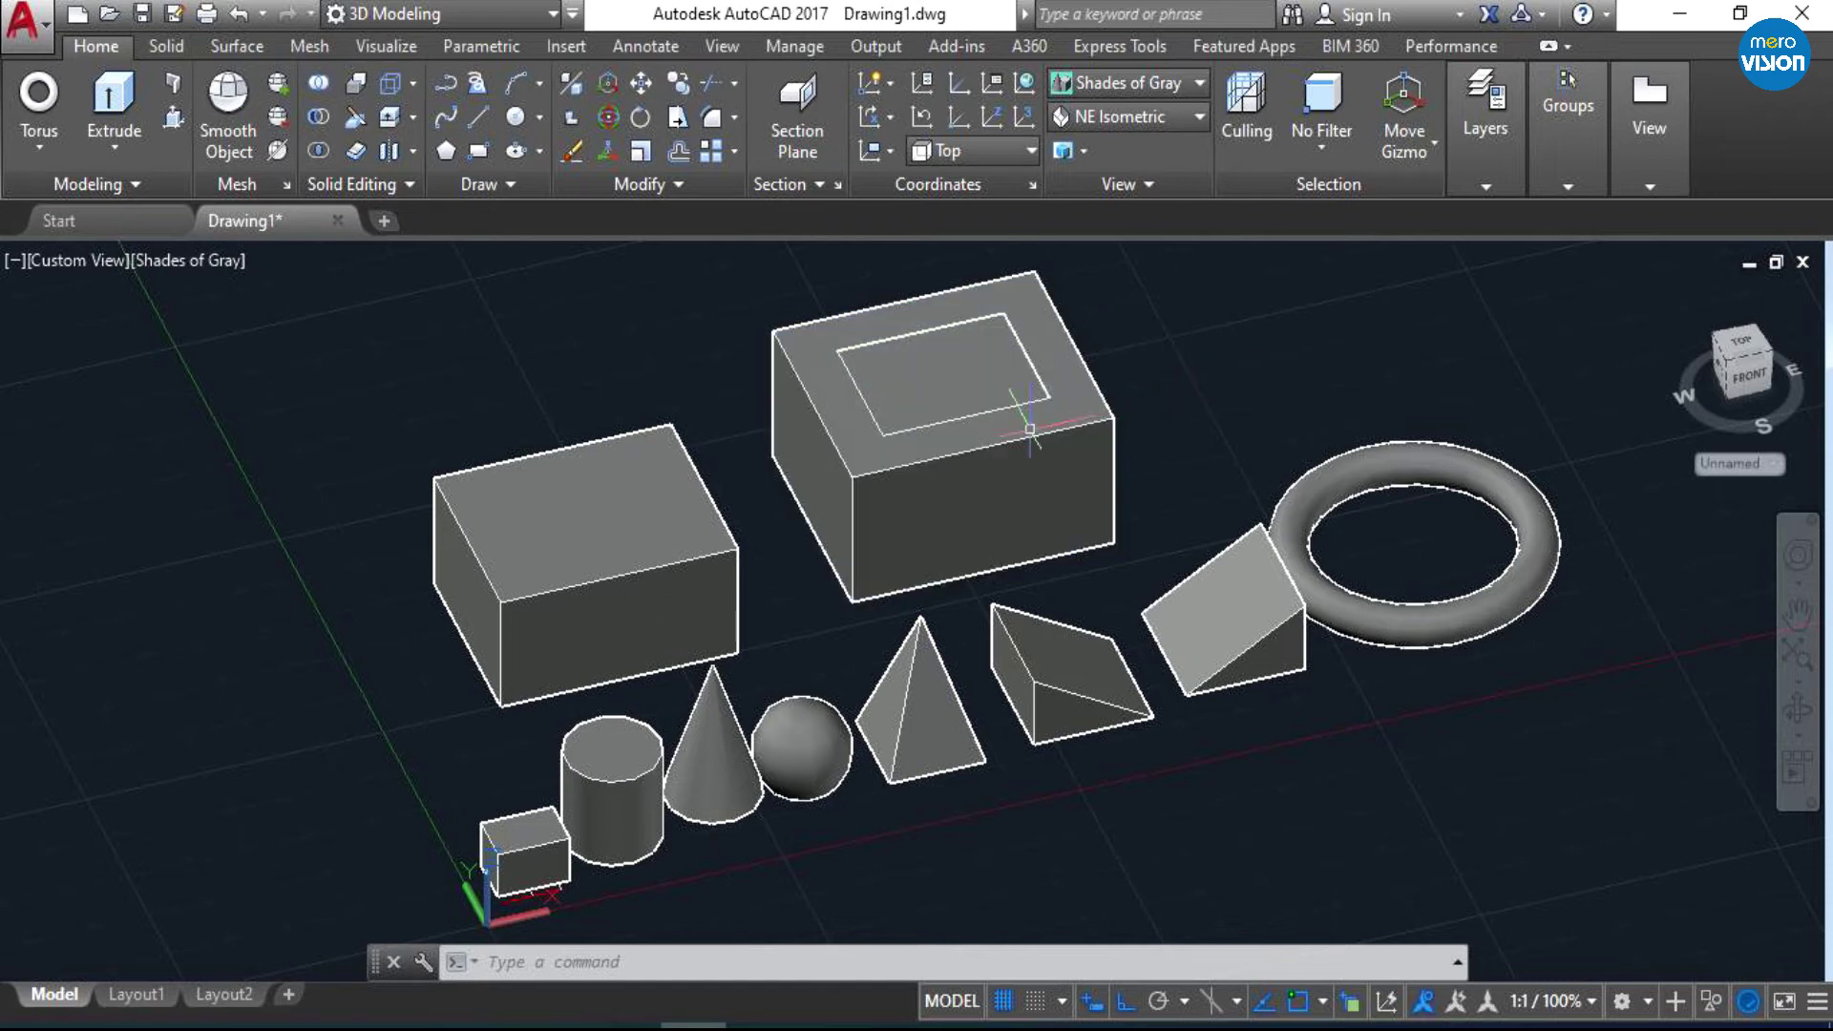
pyautogui.scroll(-2, 399, 721)
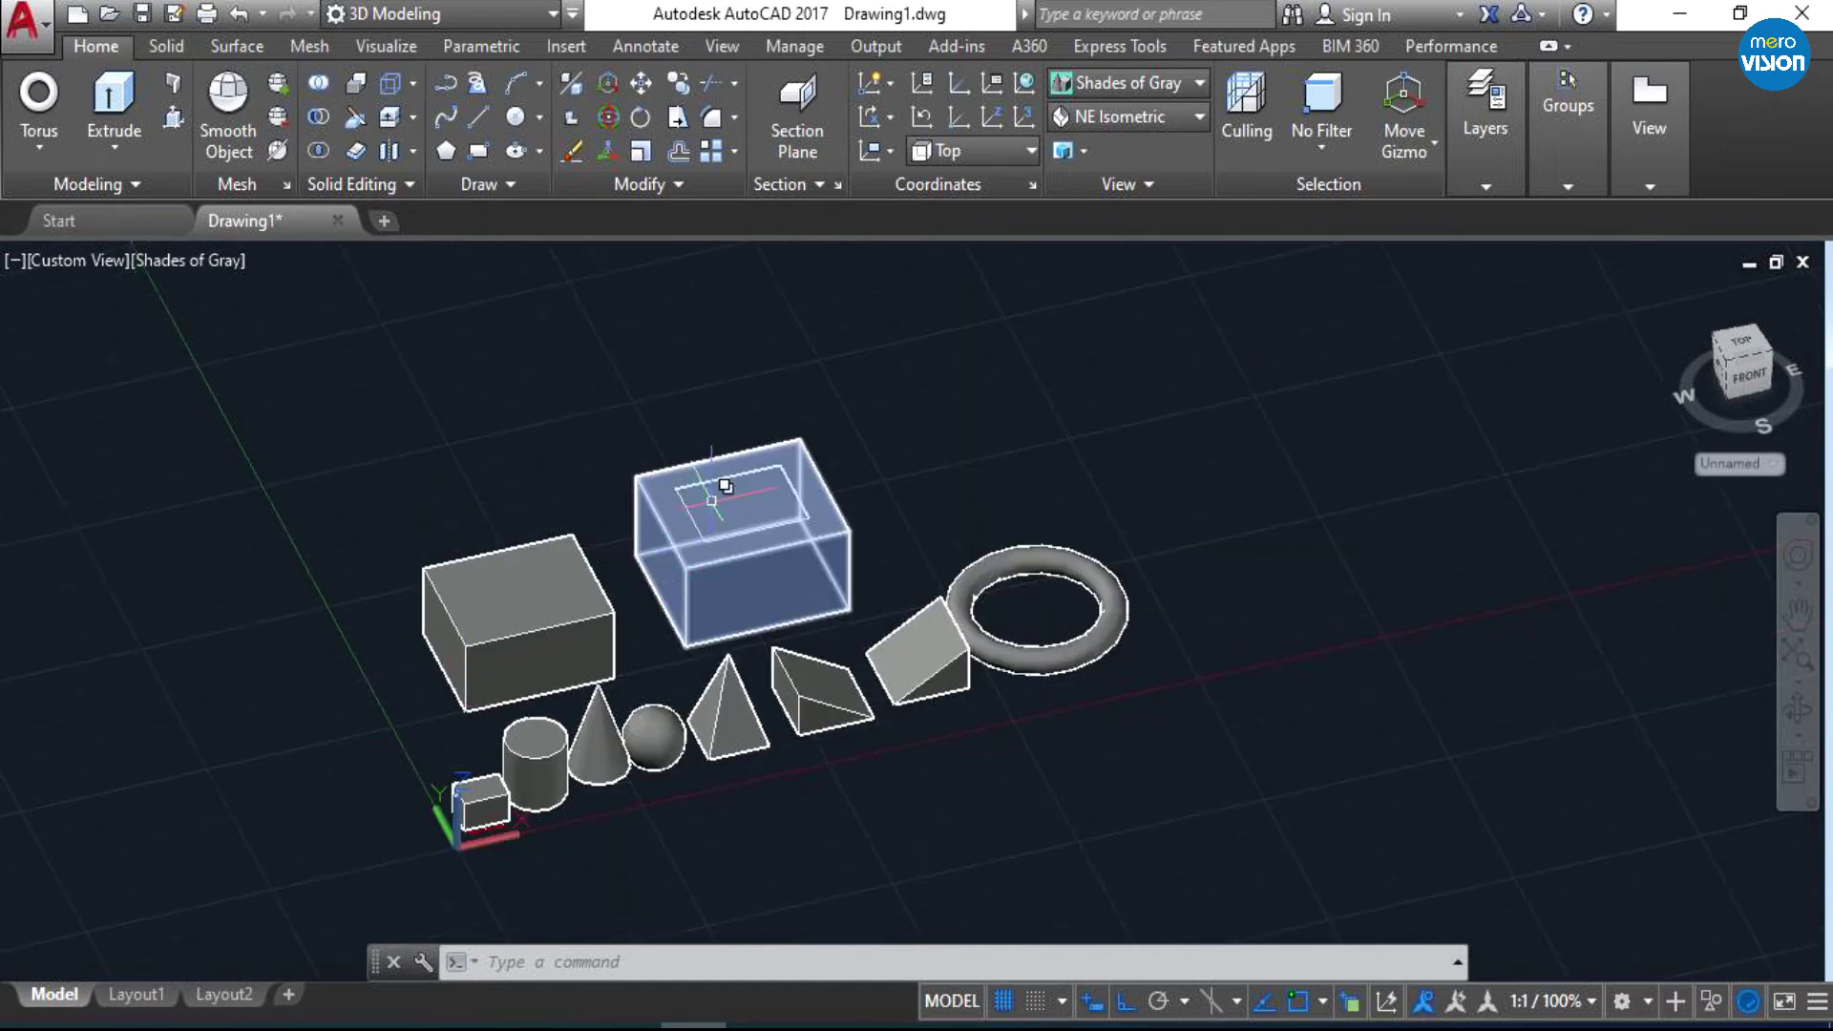
pyautogui.scroll(3, 704, 546)
pyautogui.scroll(-4, 630, 621)
pyautogui.scroll(2, 618, 616)
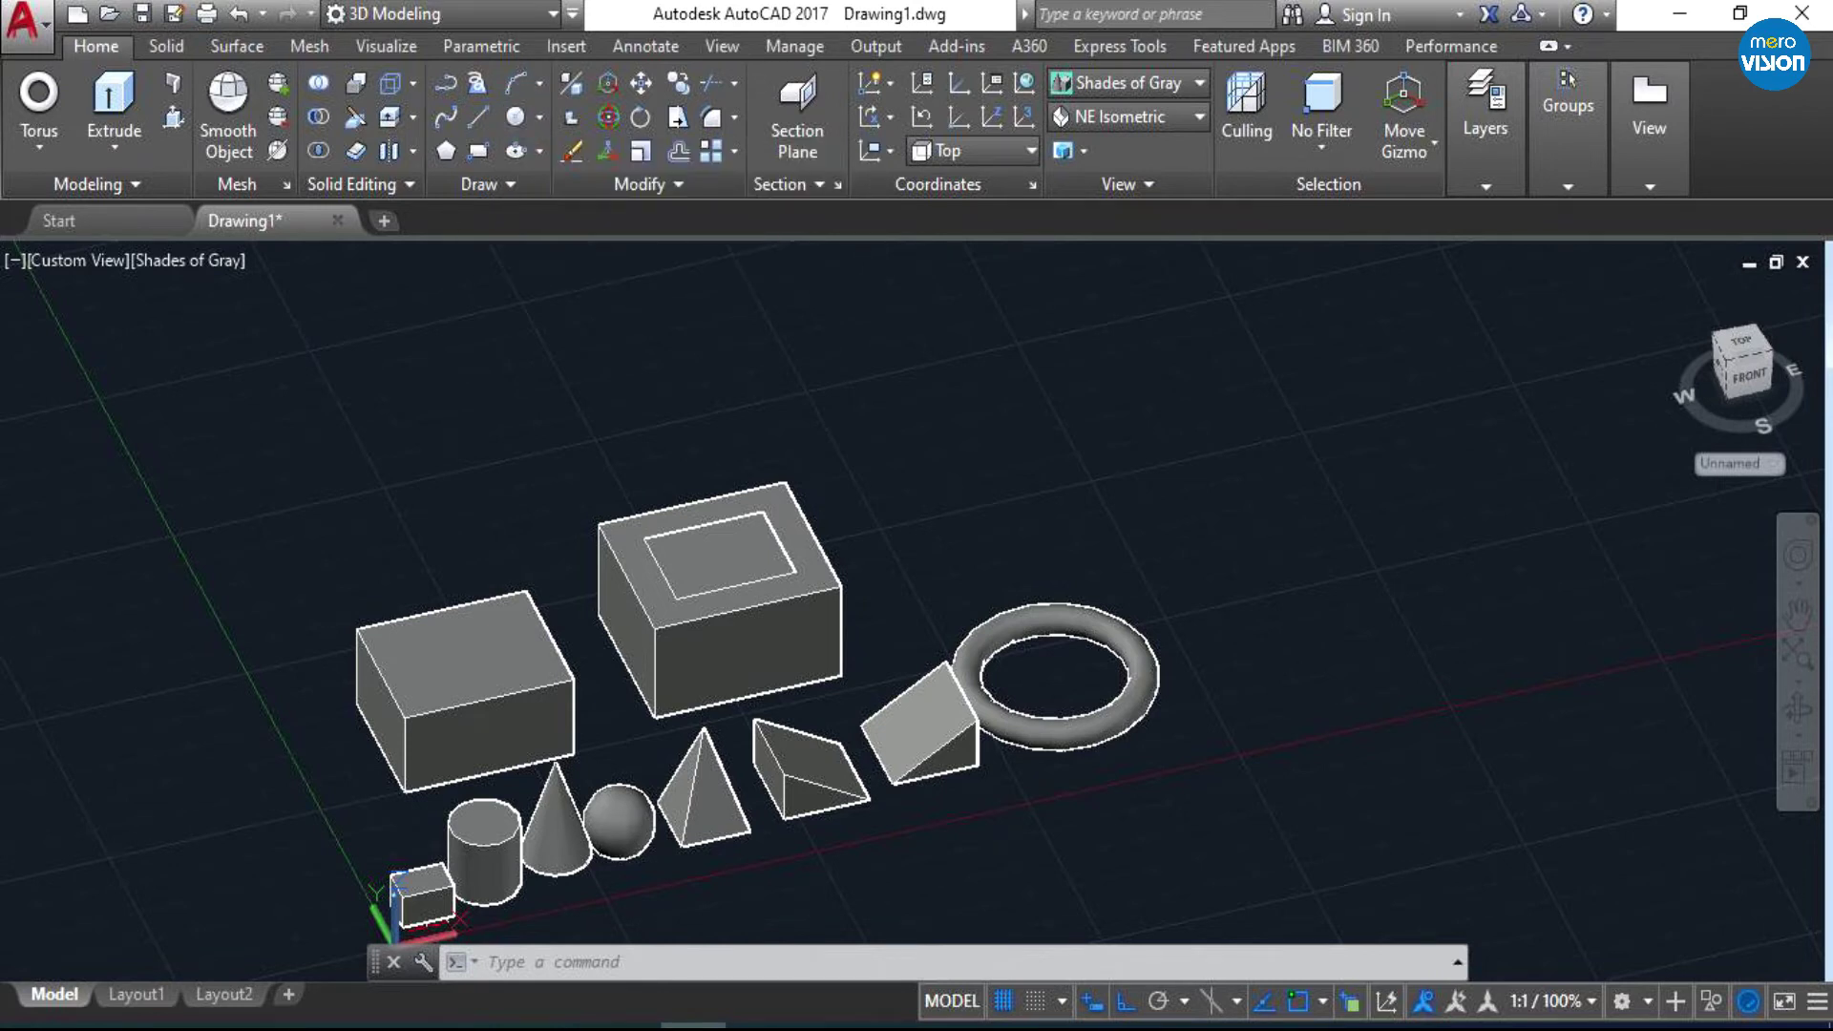
# - Draw a circle and a rectangle enclosing it
pyautogui.write('c')
pyautogui.press('Return')
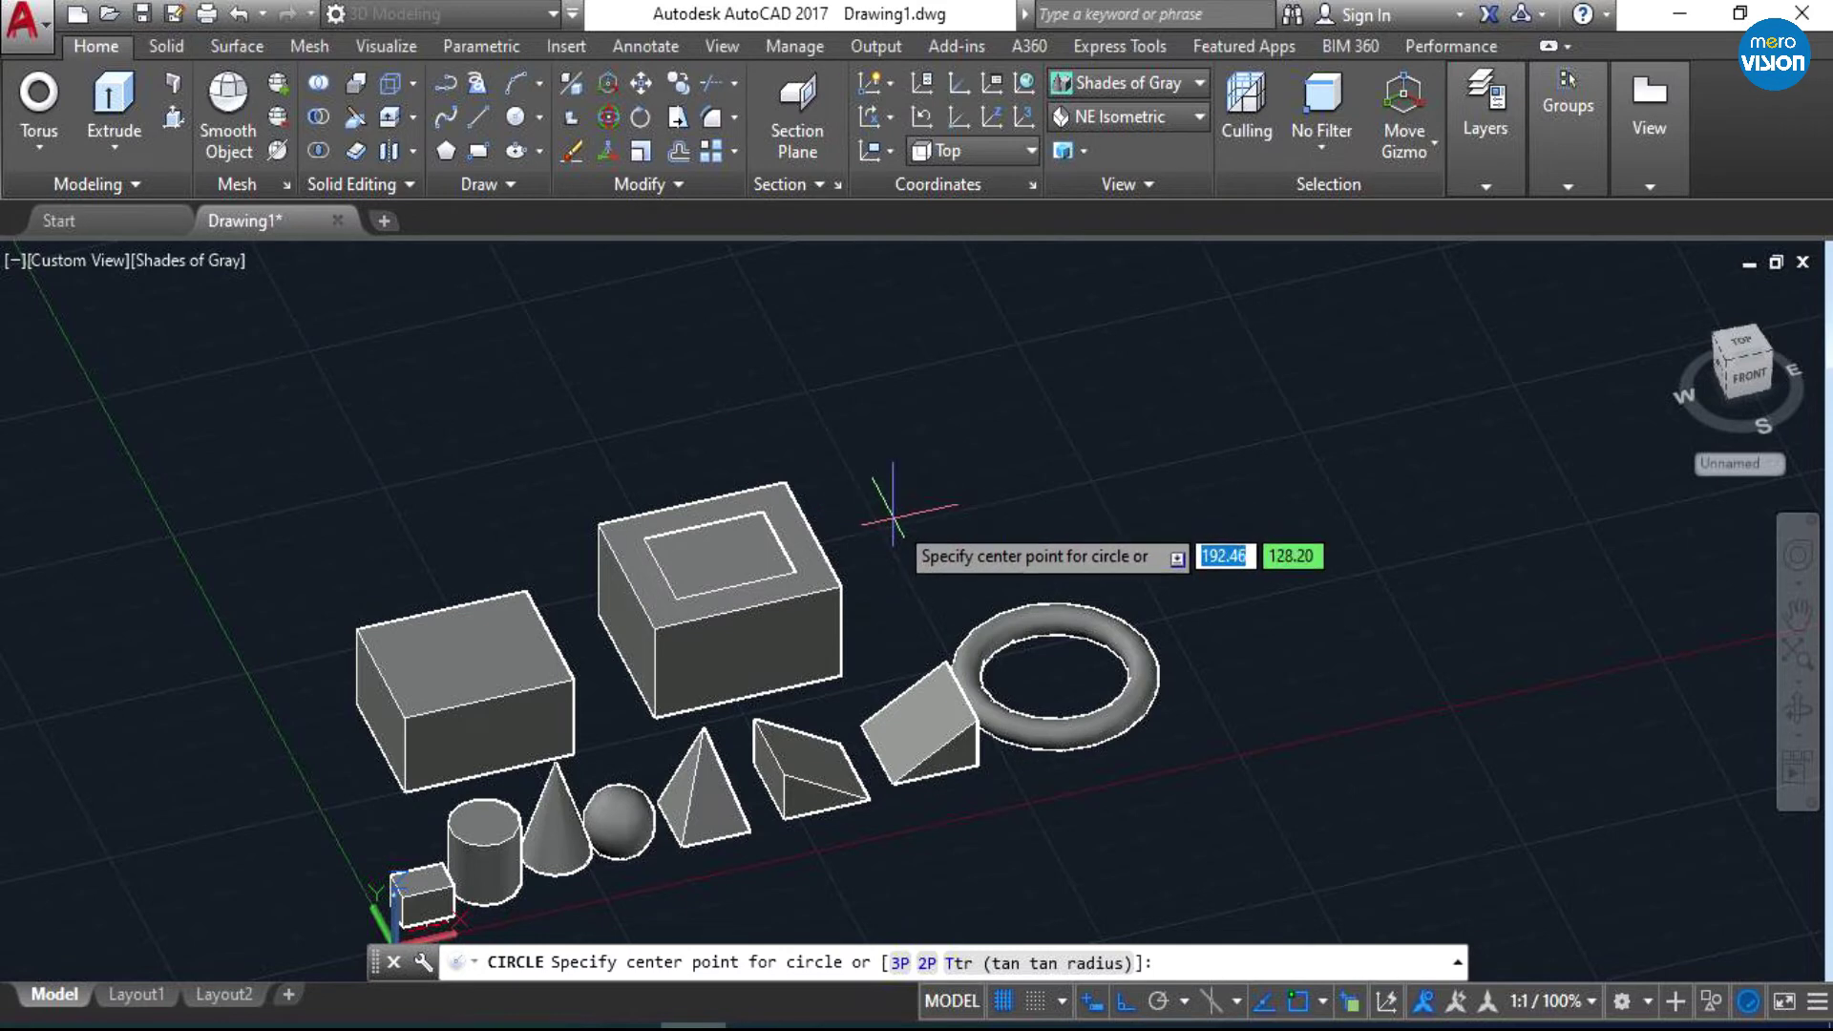
pyautogui.click(924, 528)
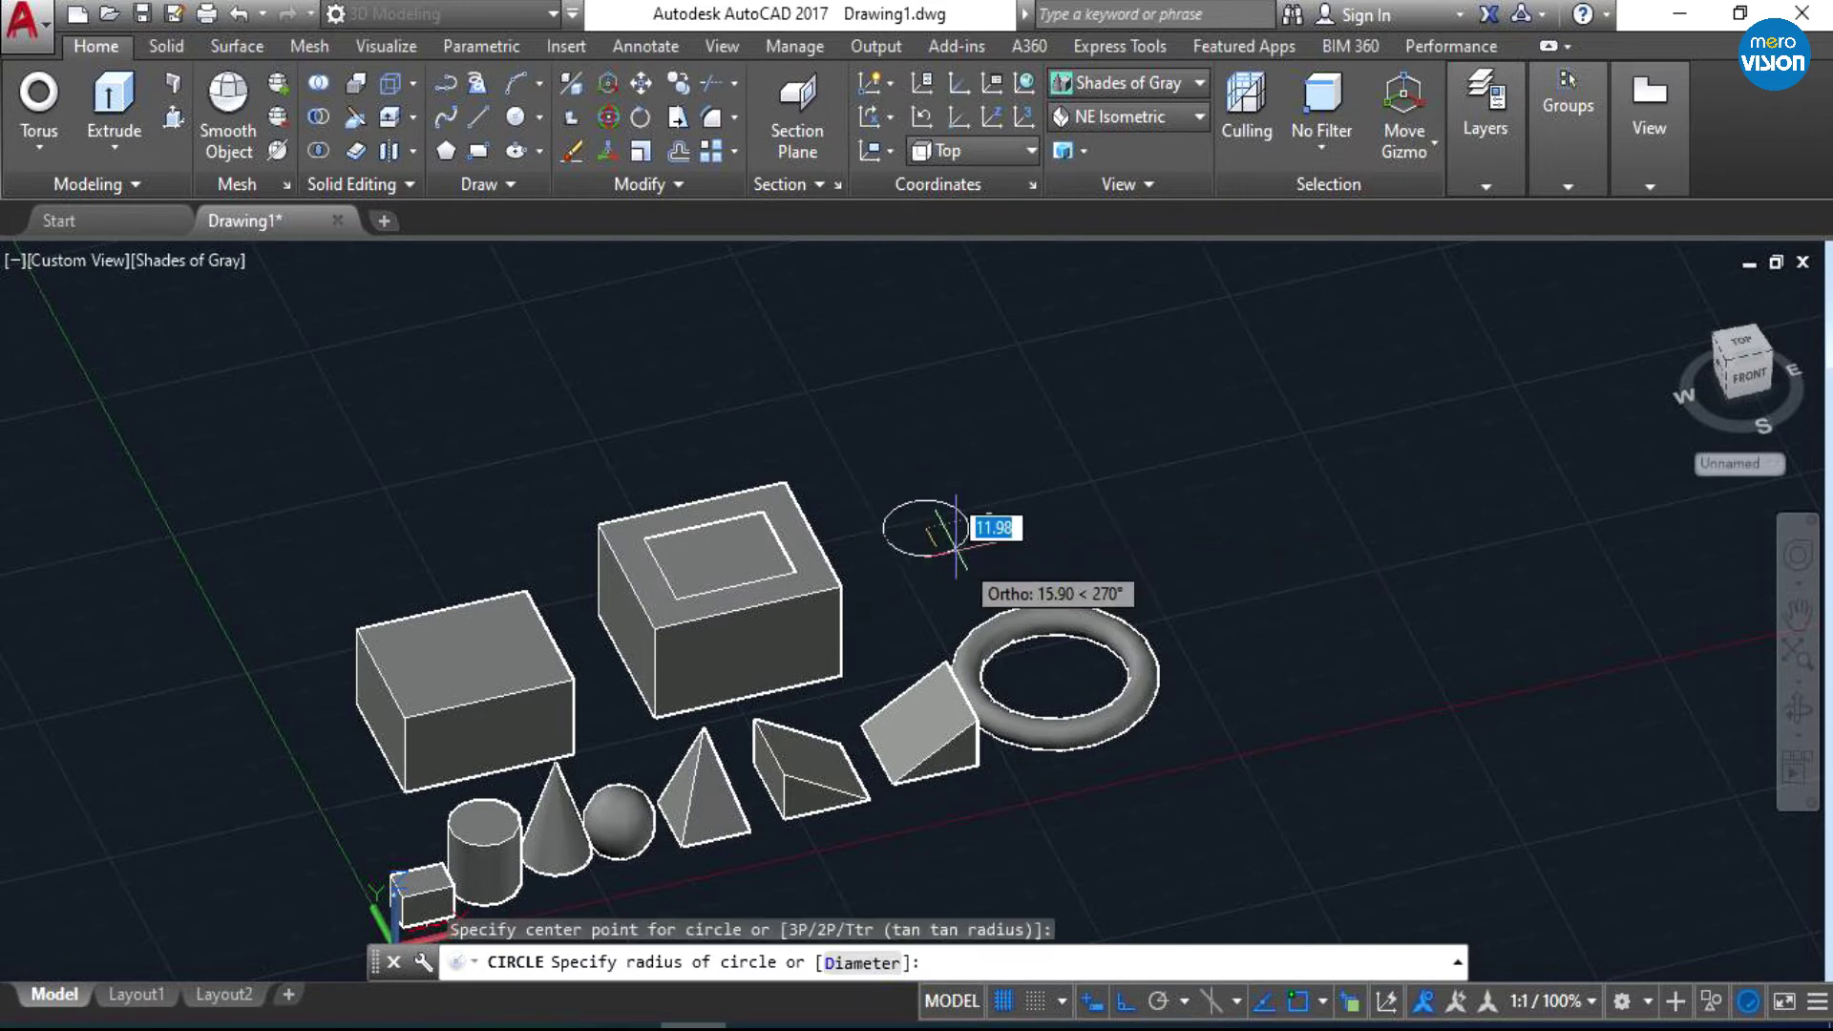
pyautogui.click(956, 552)
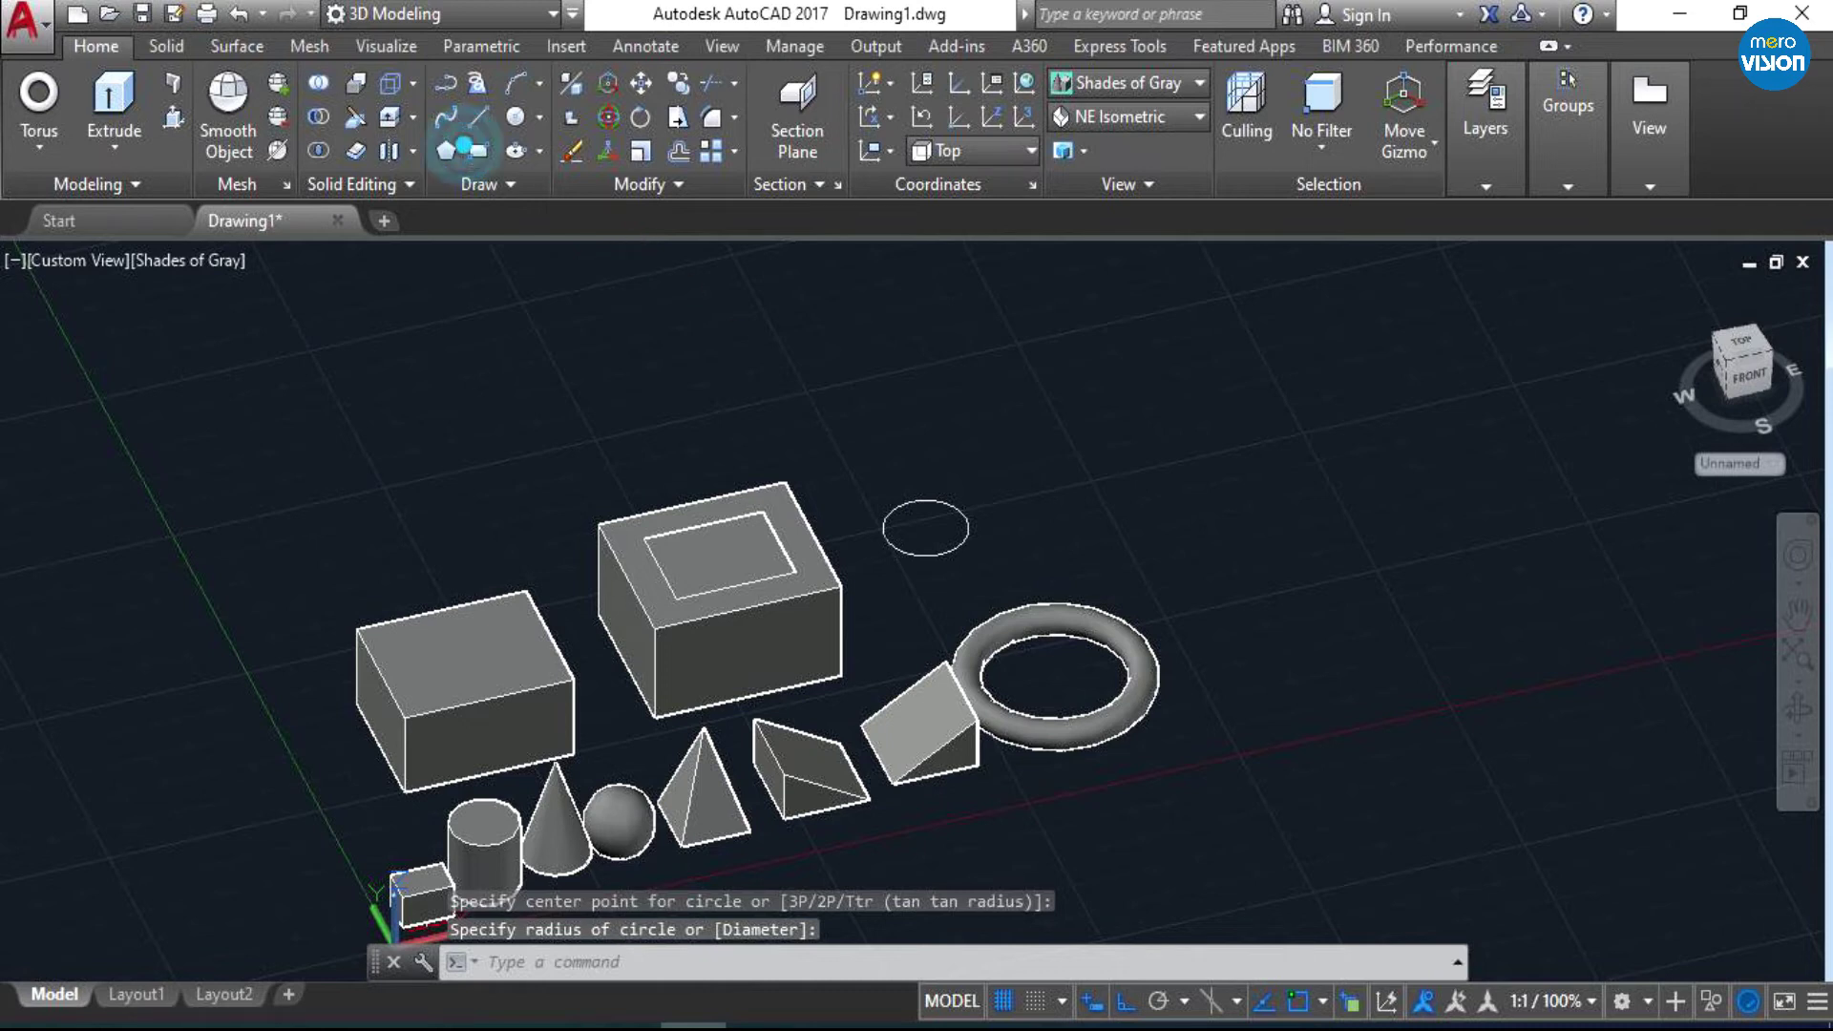
pyautogui.click(477, 151)
pyautogui.click(833, 475)
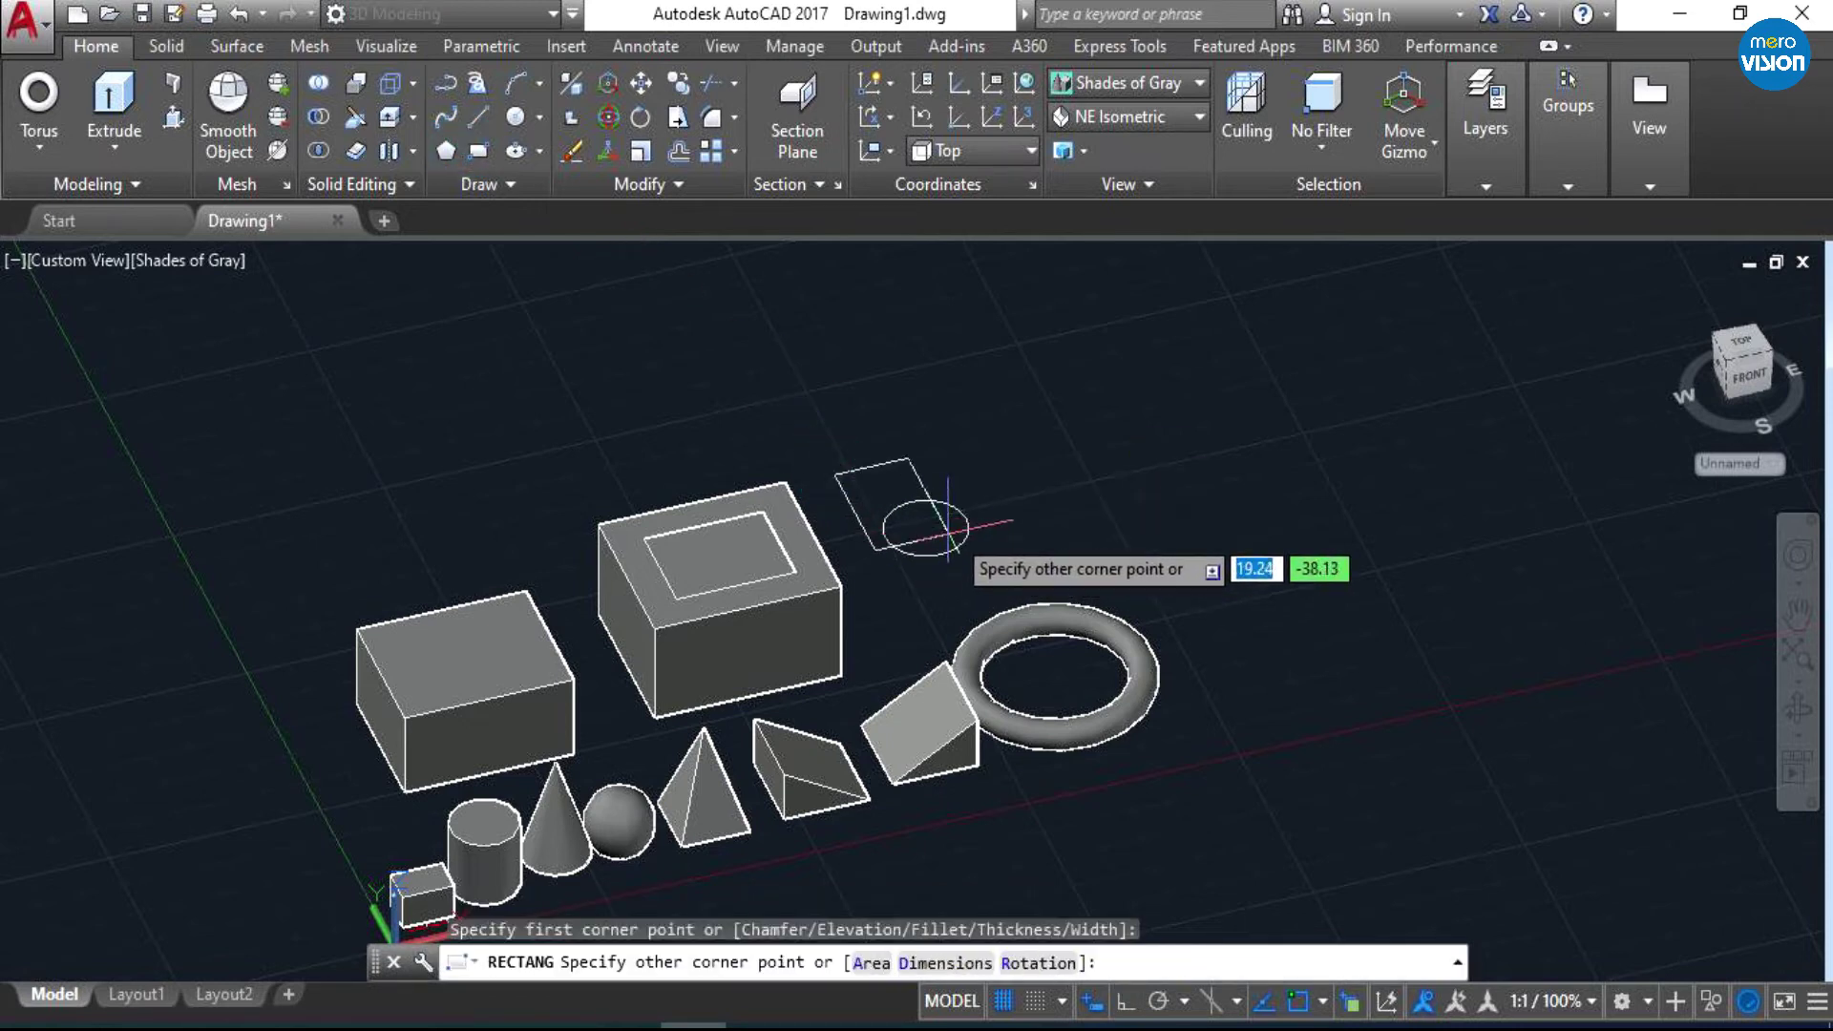
pyautogui.click(1031, 576)
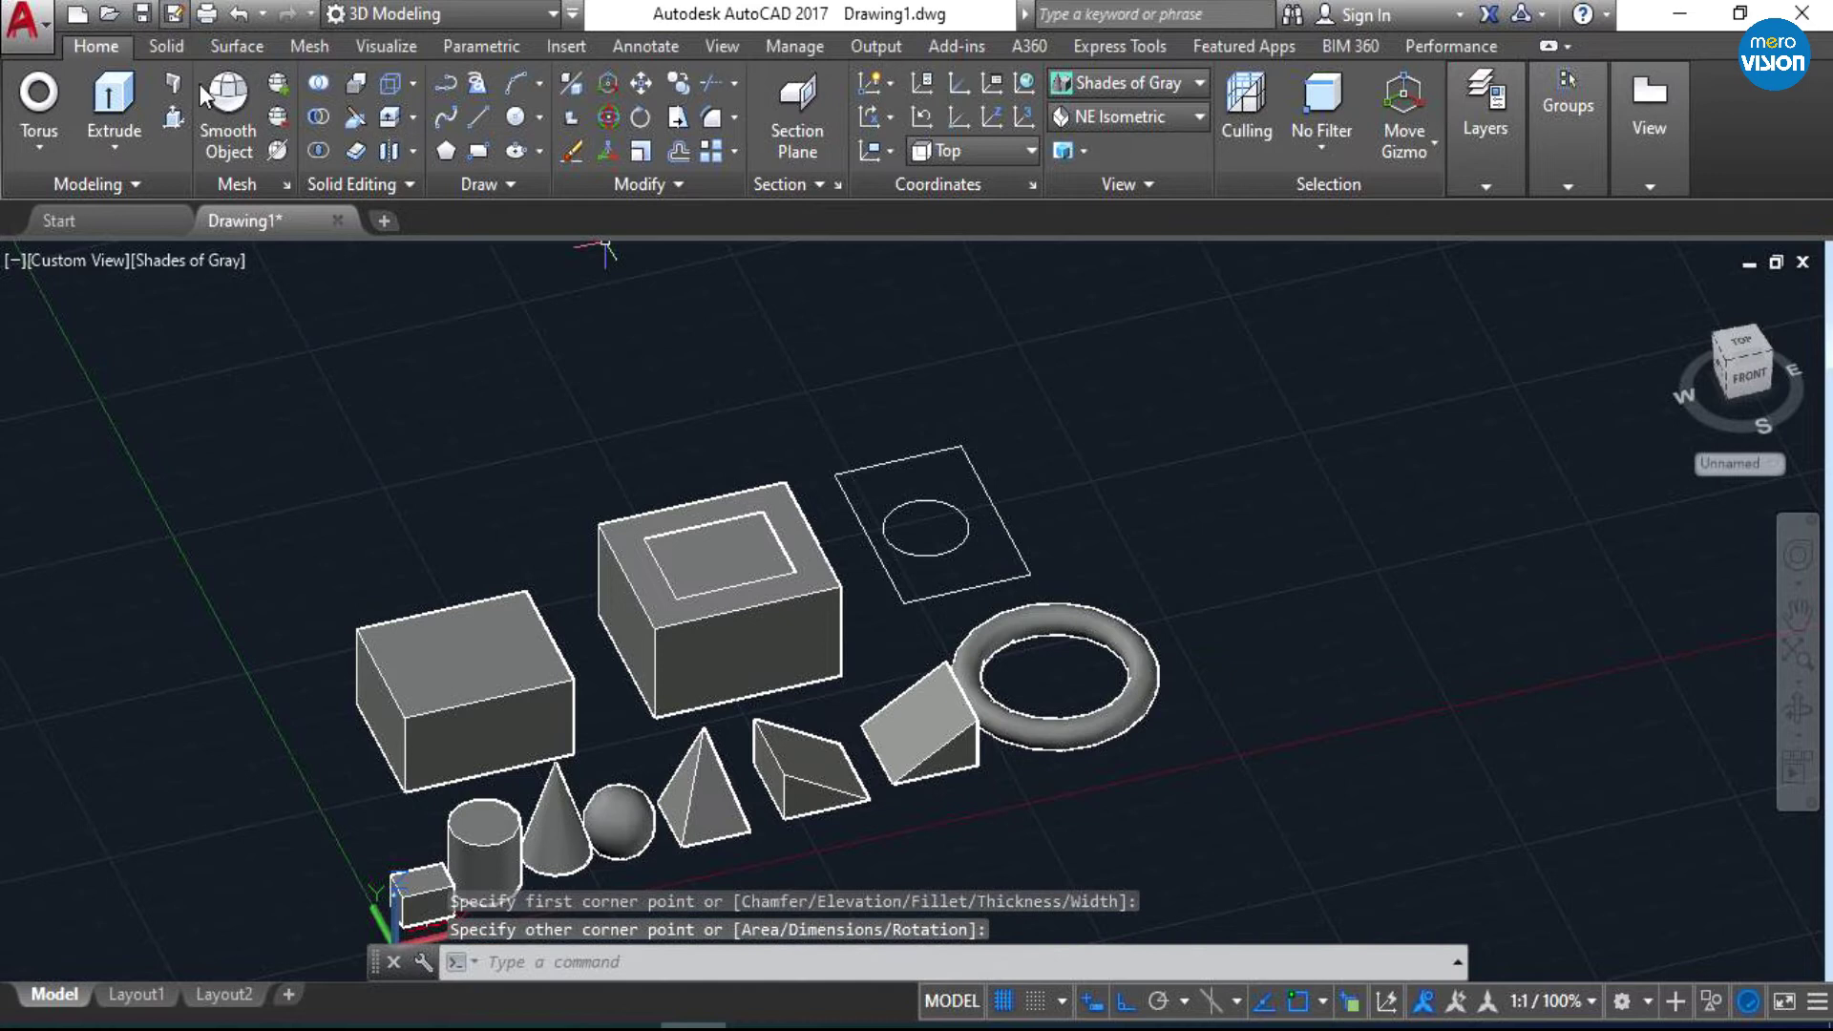
# - Extrude the circle upward into a standing cylinder
pyautogui.click(115, 105)
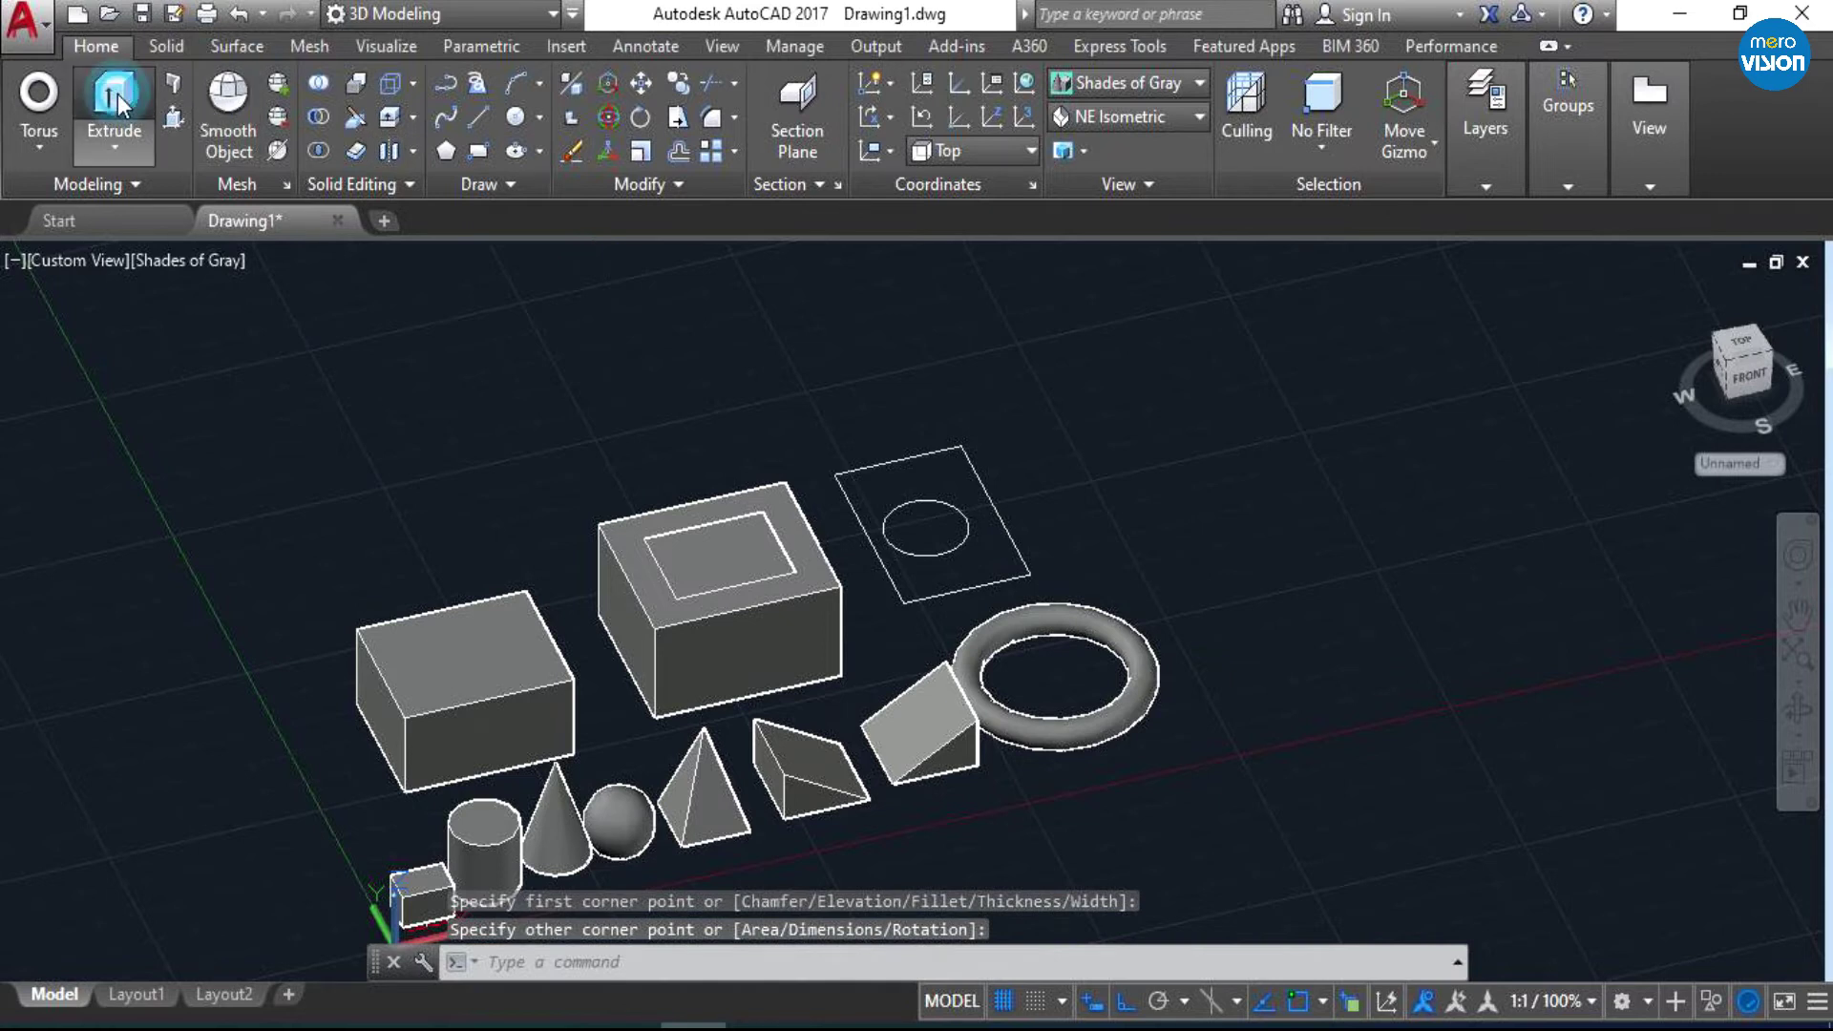
pyautogui.click(916, 524)
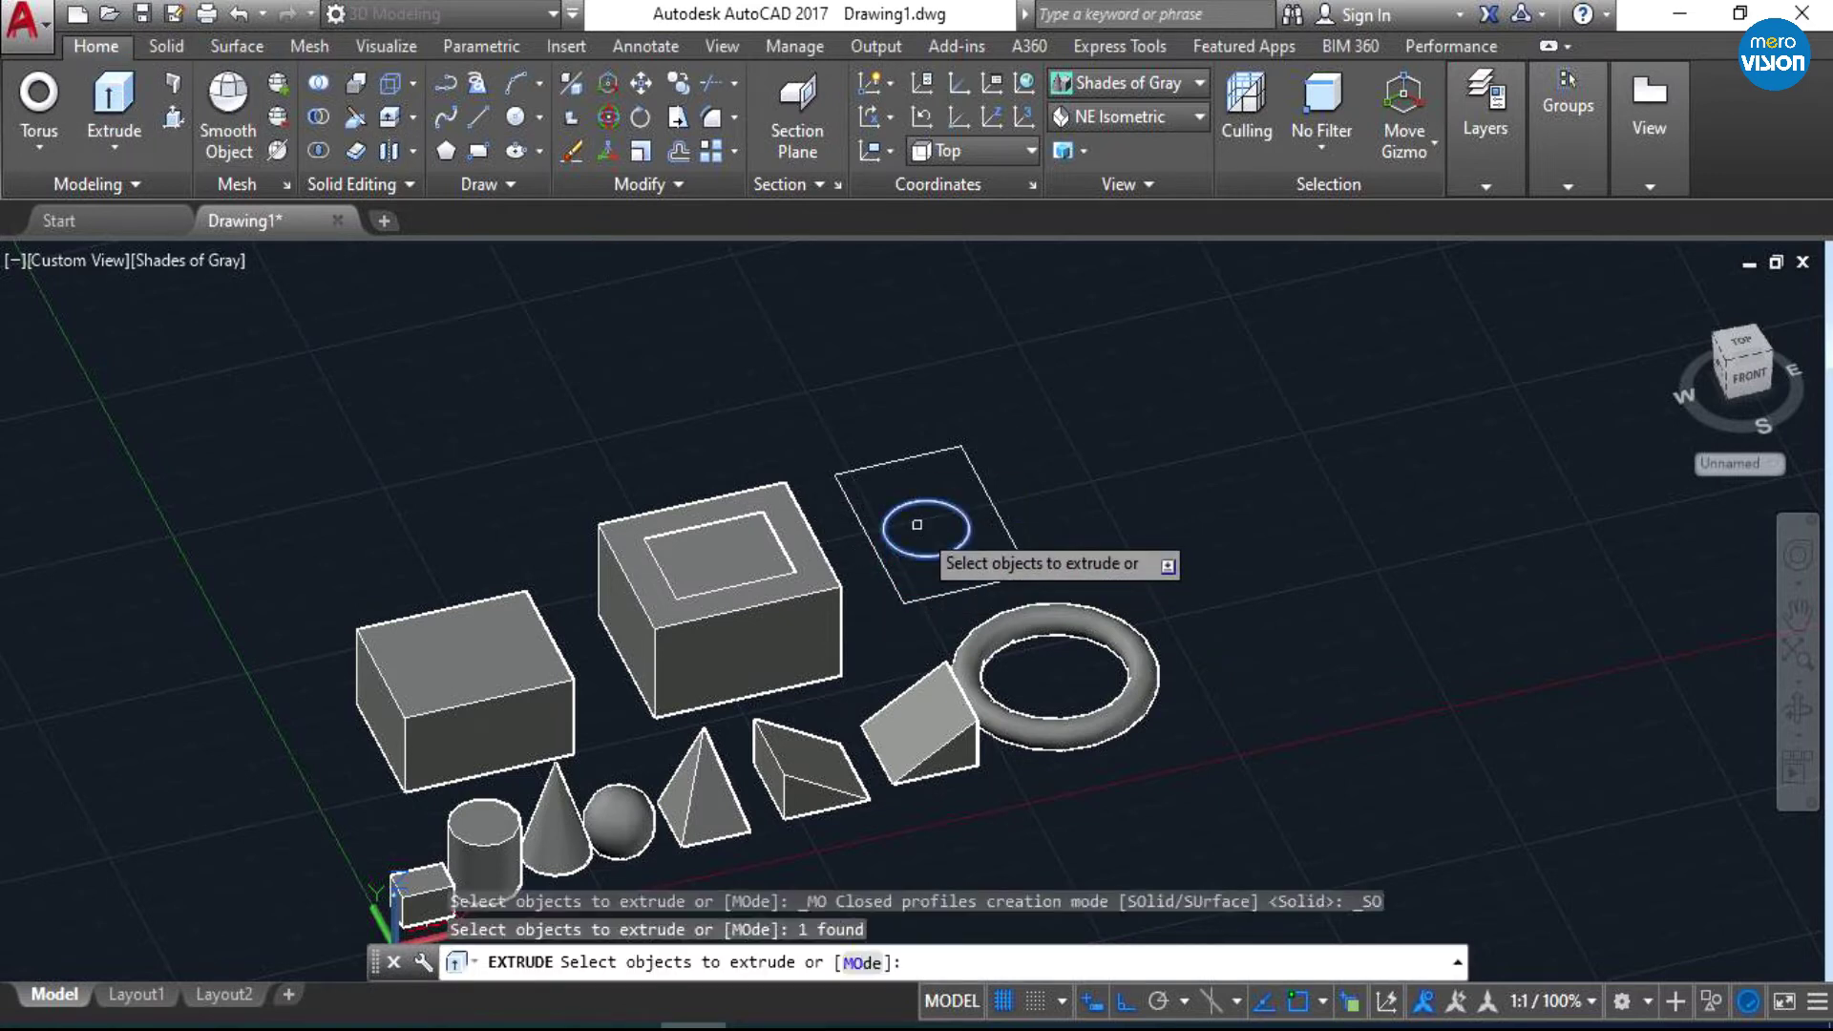
pyautogui.press('Return')
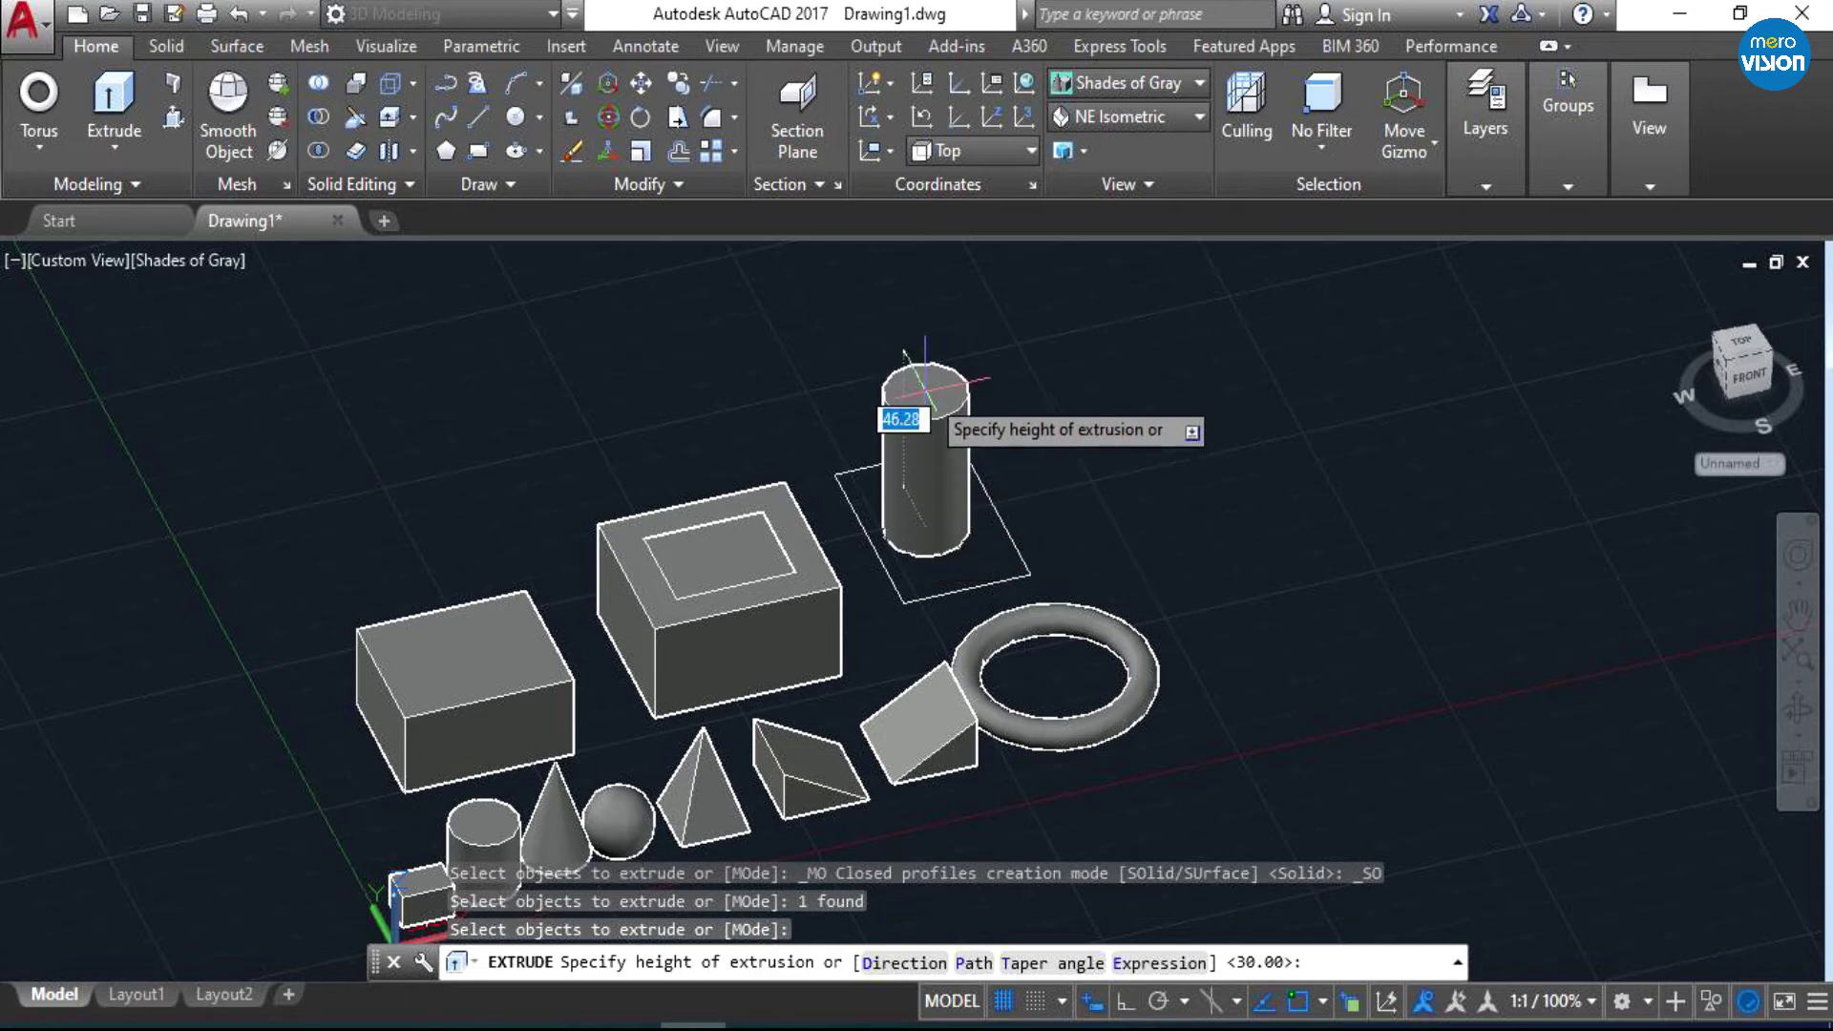
pyautogui.click(924, 382)
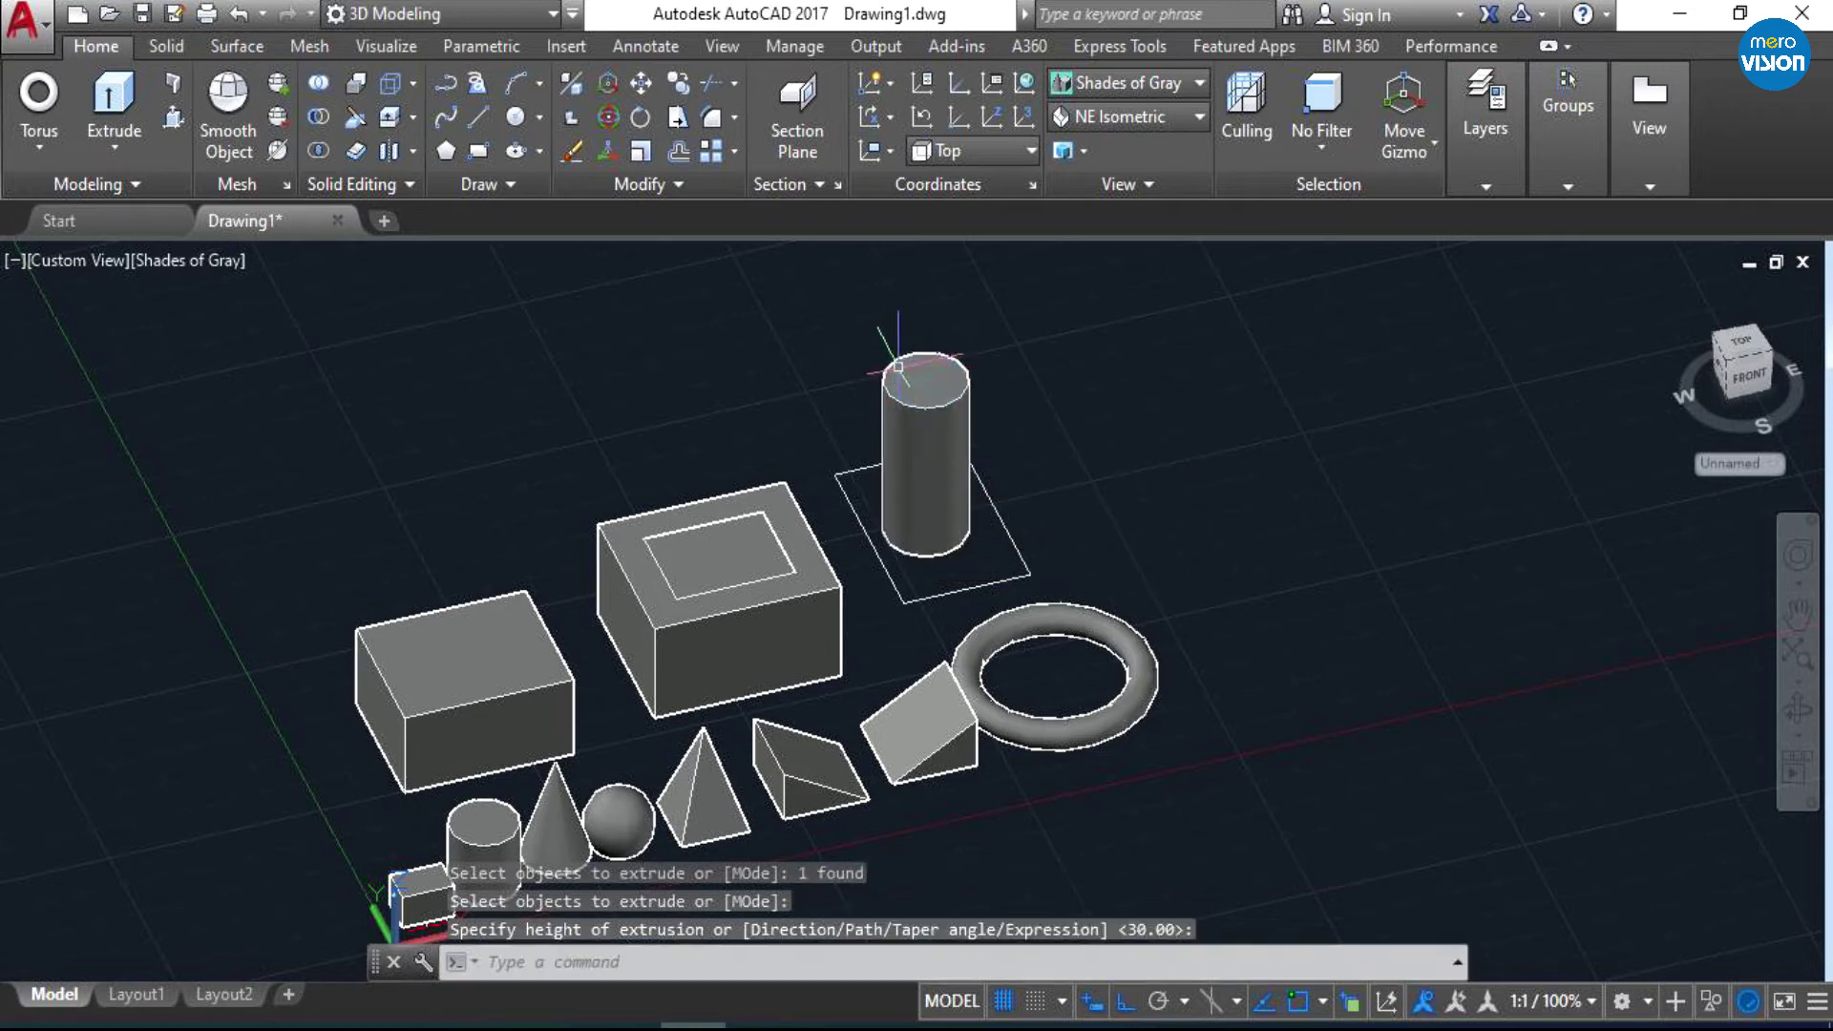
# - Extrude the rectangle around the cylinder into a solid base block
pyautogui.click(150, 126)
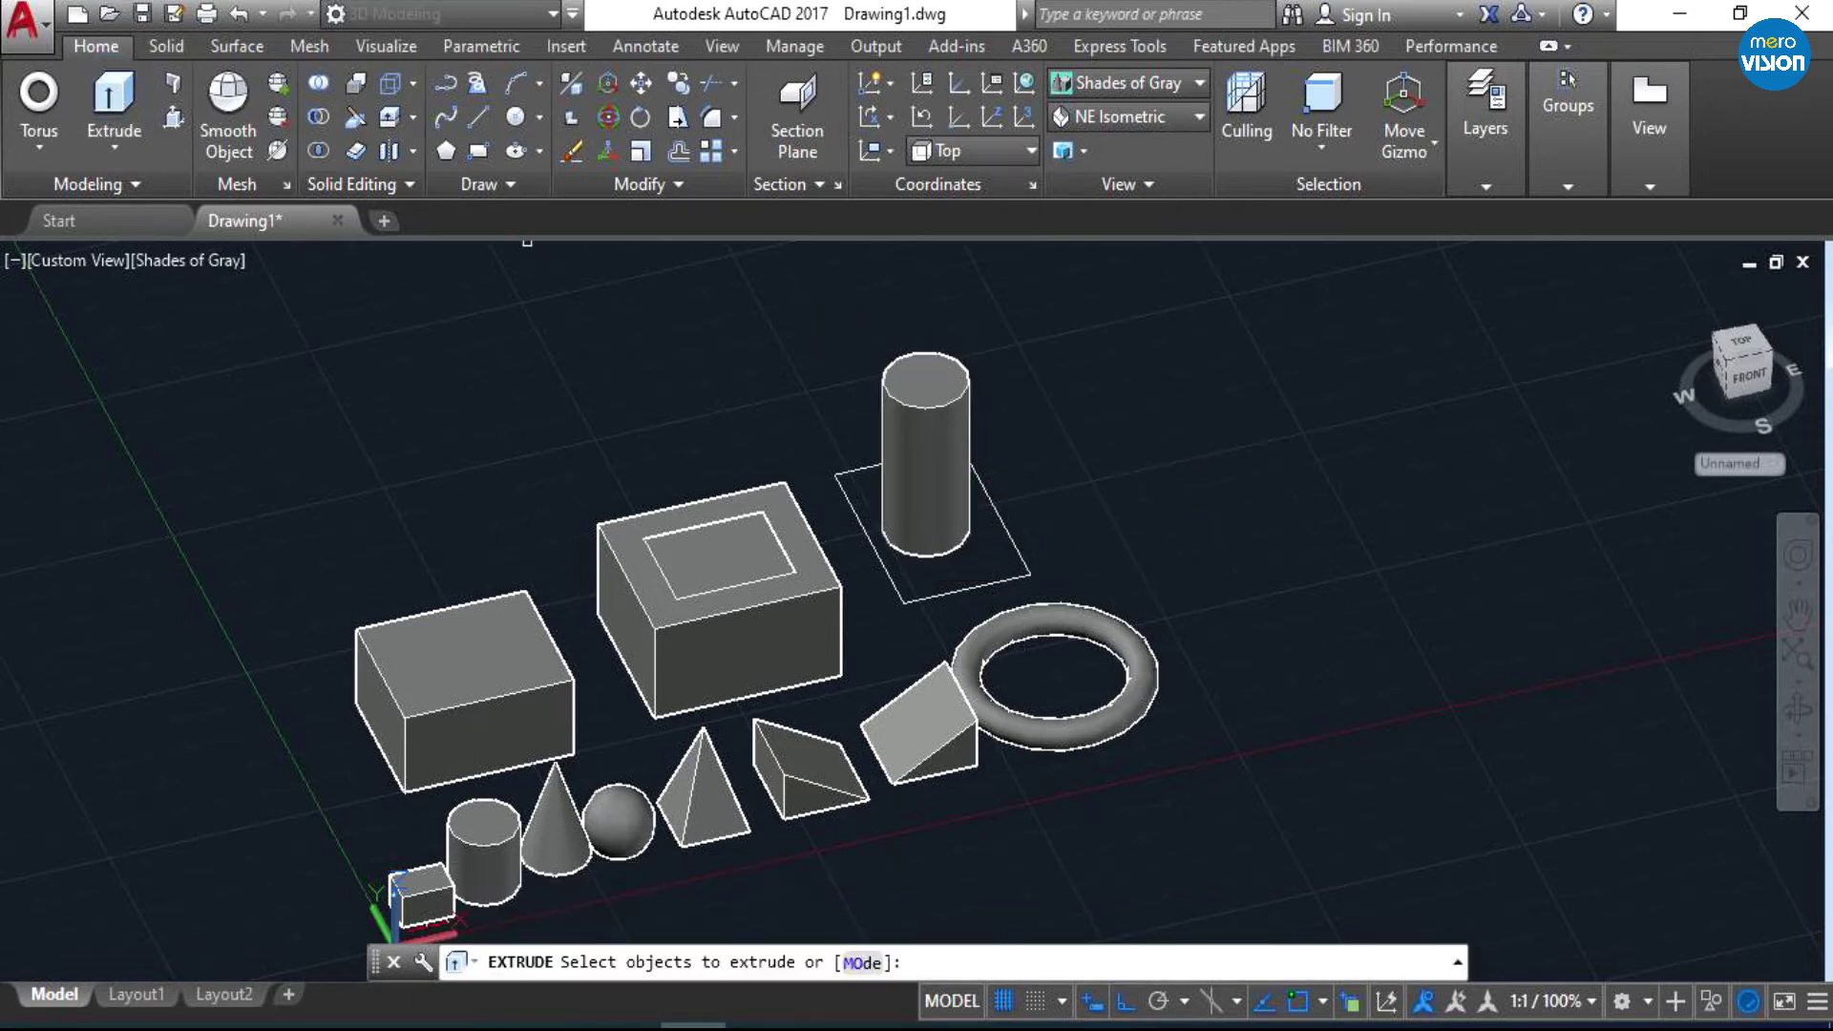
pyautogui.click(922, 592)
pyautogui.press('Return')
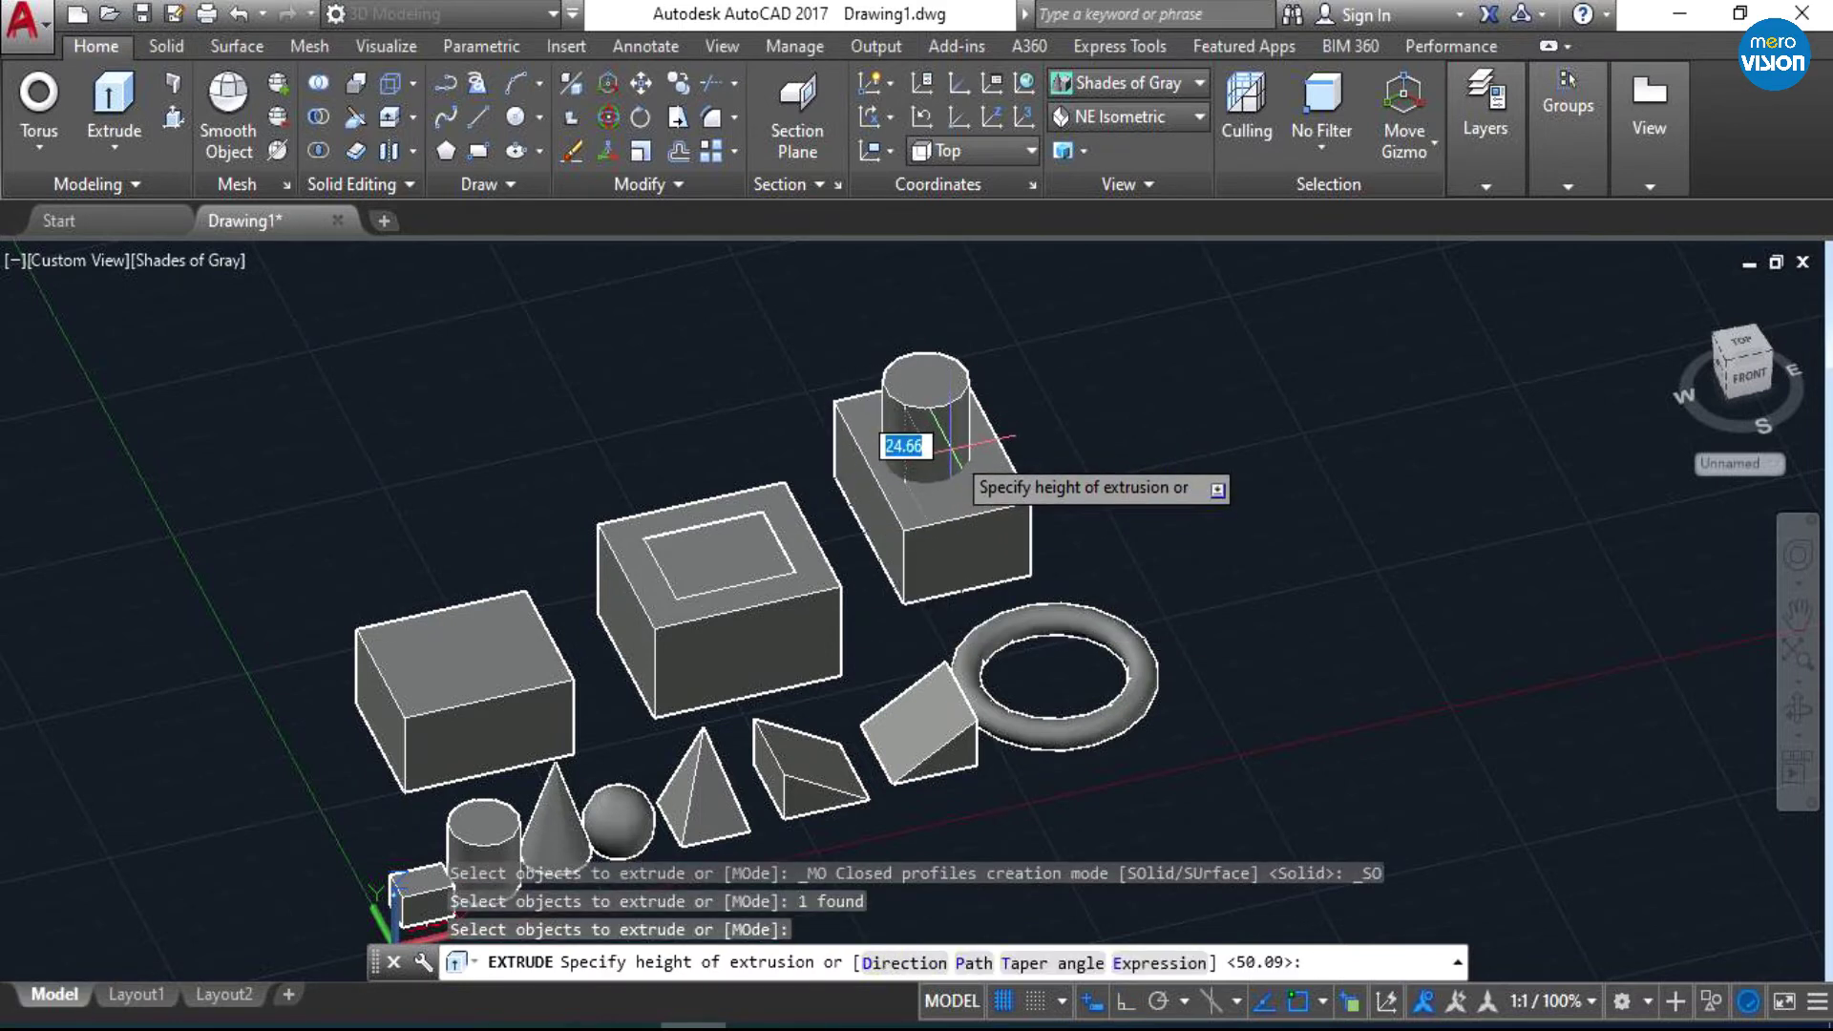
pyautogui.click(899, 420)
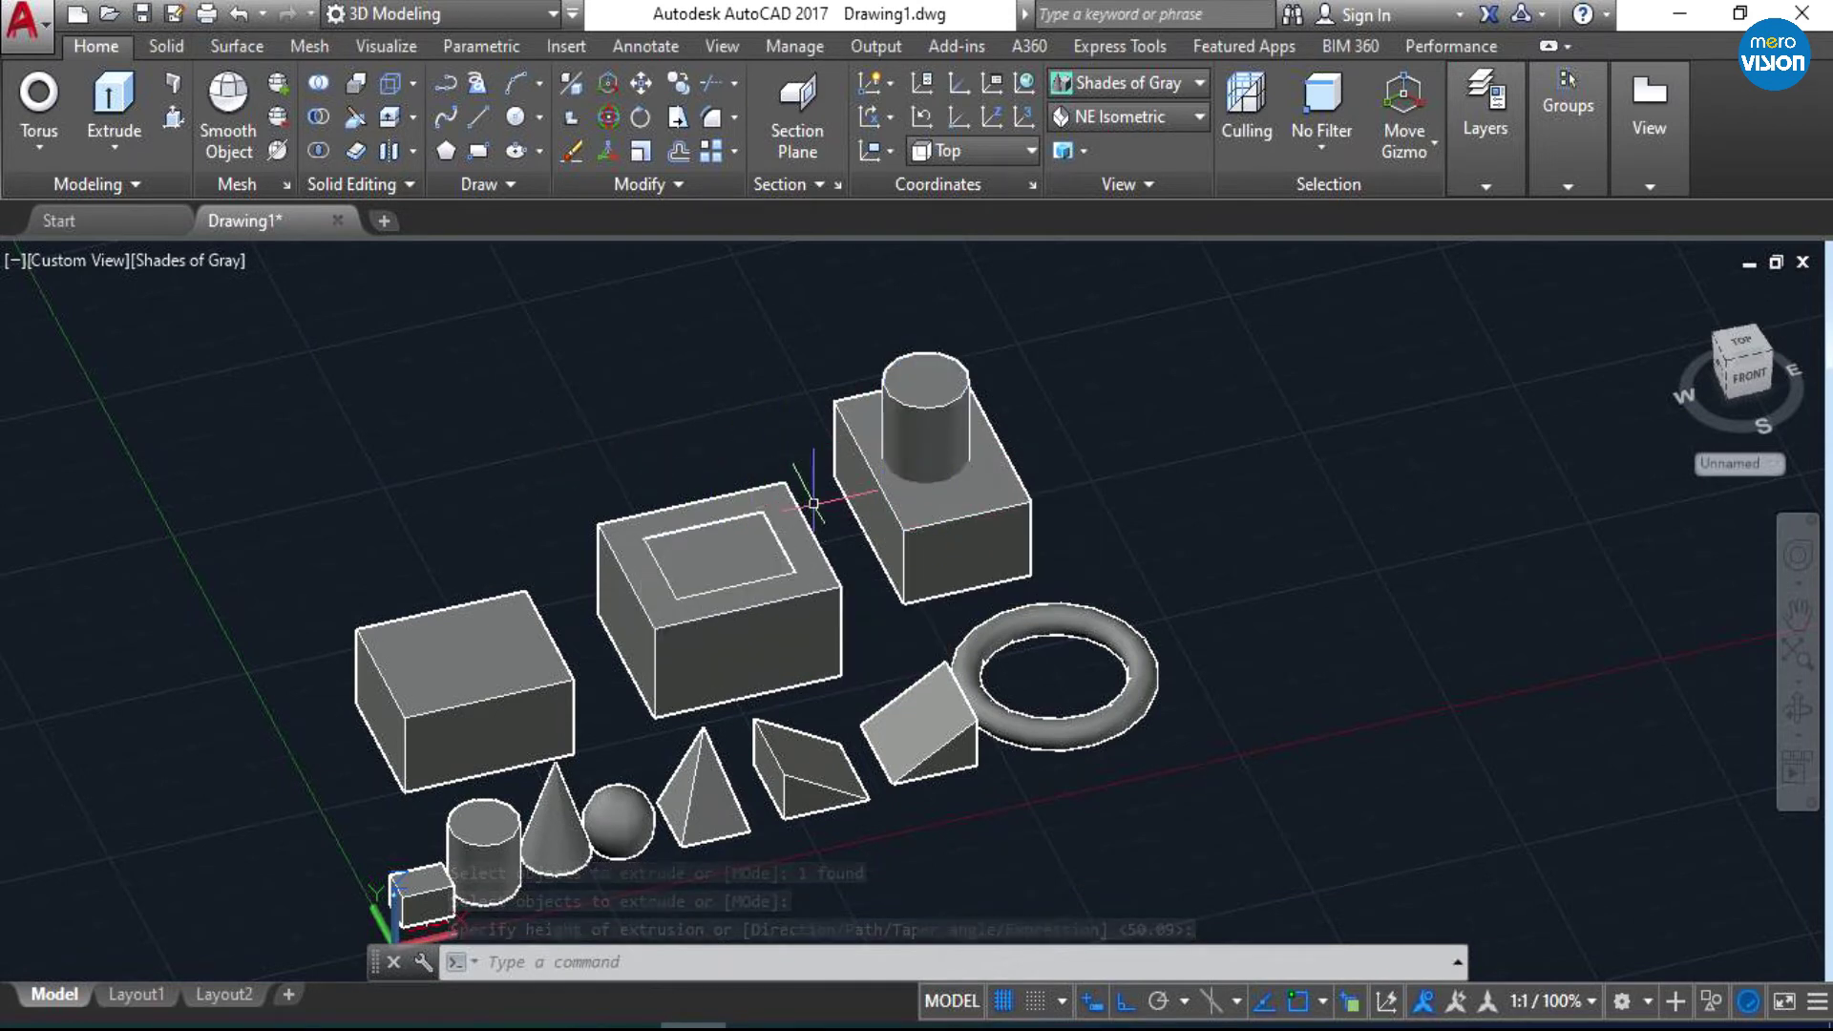
pyautogui.click(116, 147)
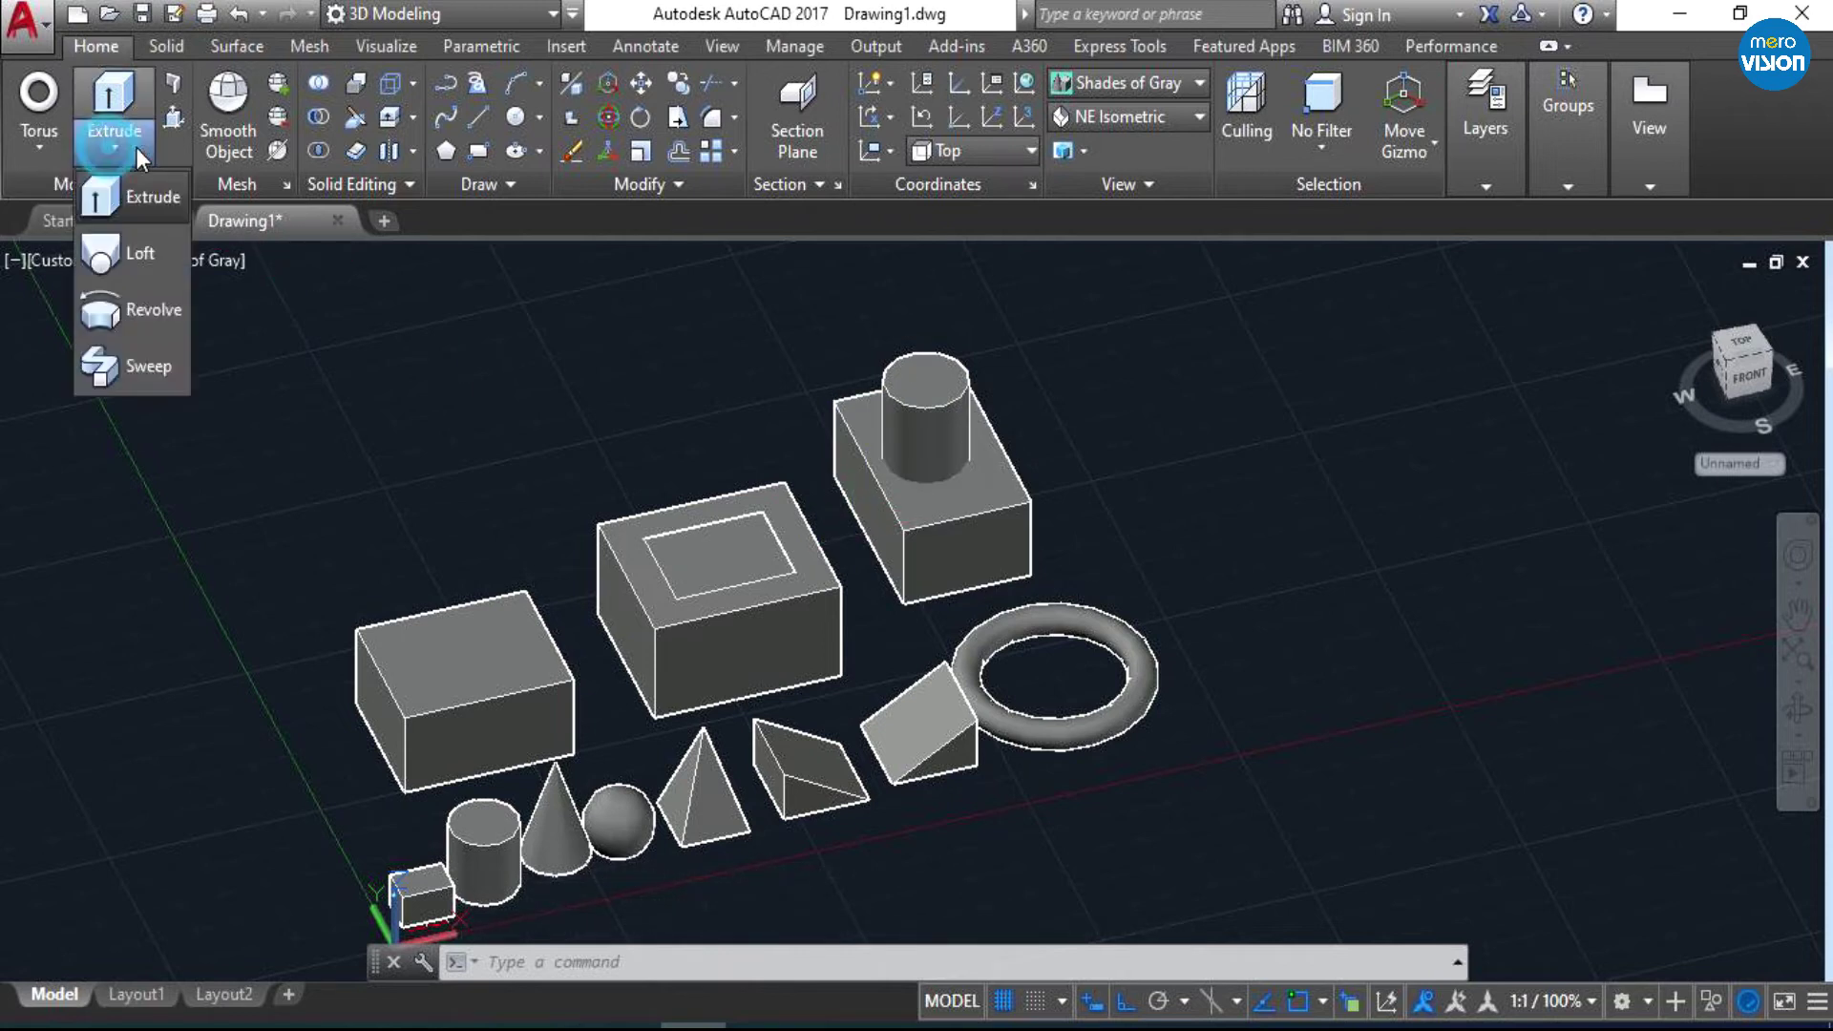
pyautogui.click(145, 254)
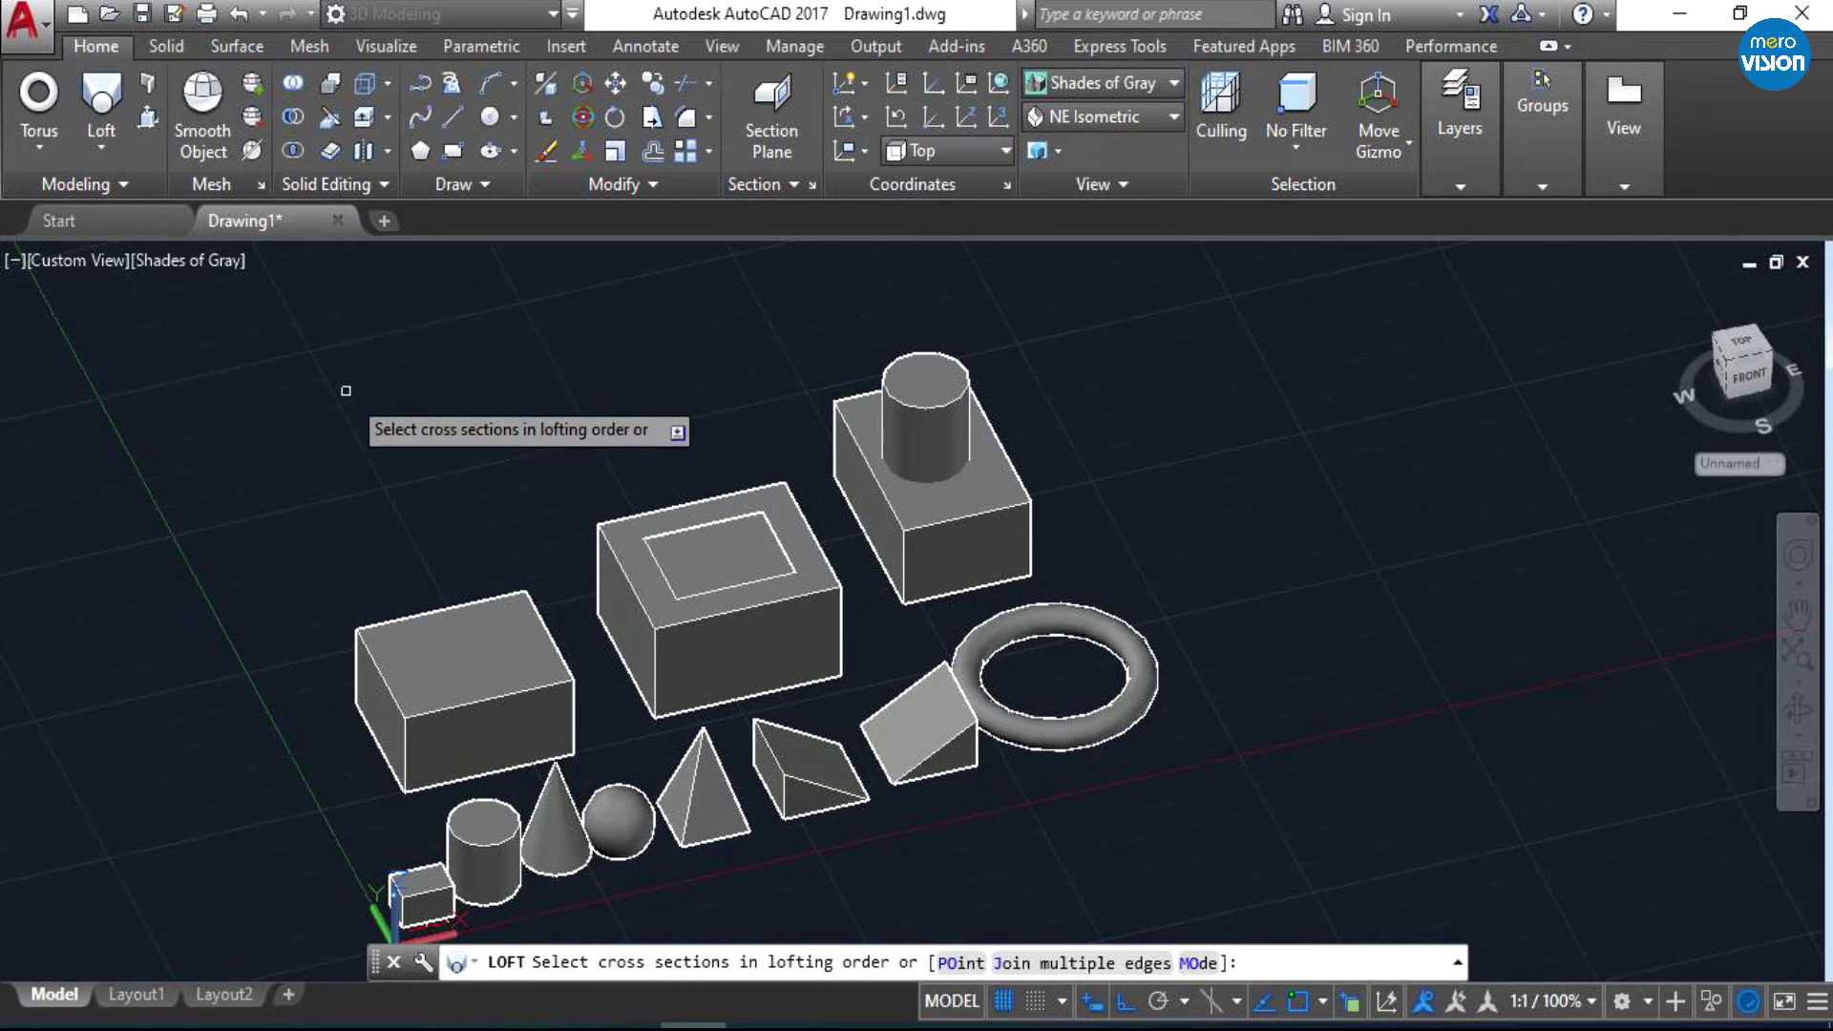
pyautogui.press('Escape')
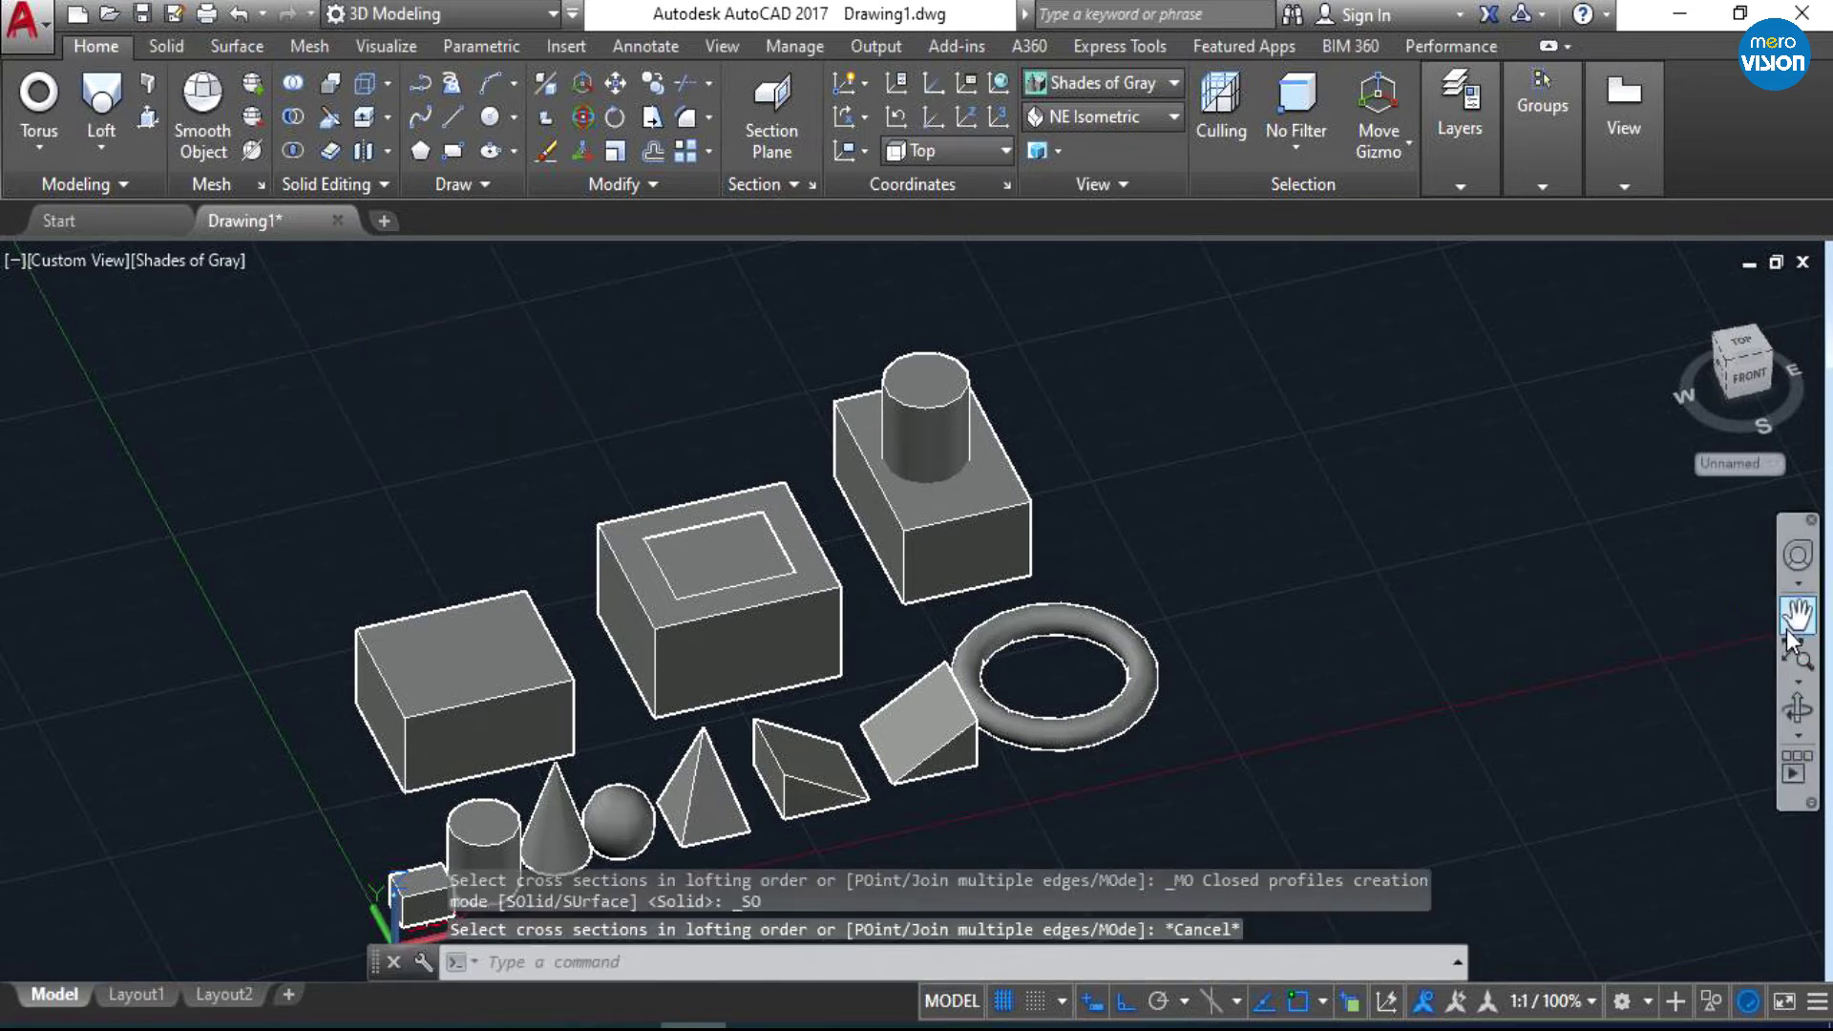
pyautogui.click(1798, 614)
pyautogui.moveTo(839, 605); pyautogui.dragTo(839, 562)
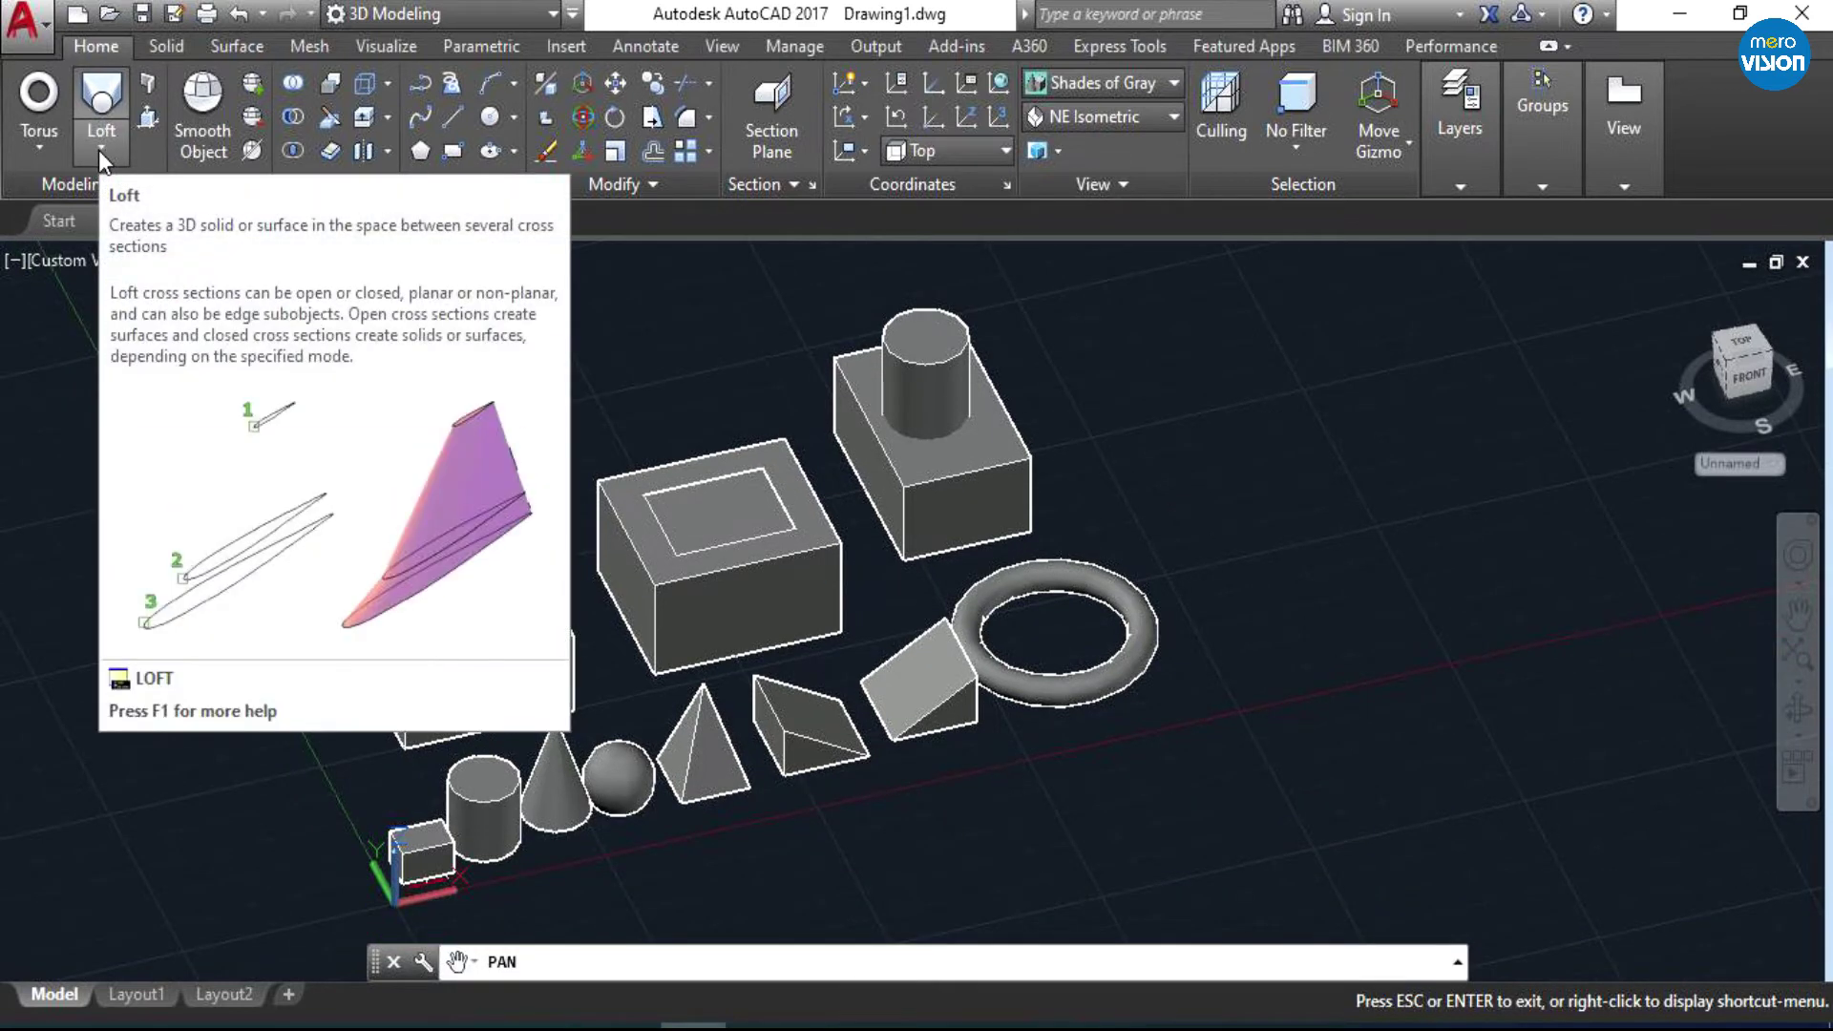
pyautogui.moveTo(359, 456); pyautogui.dragTo(407, 510)
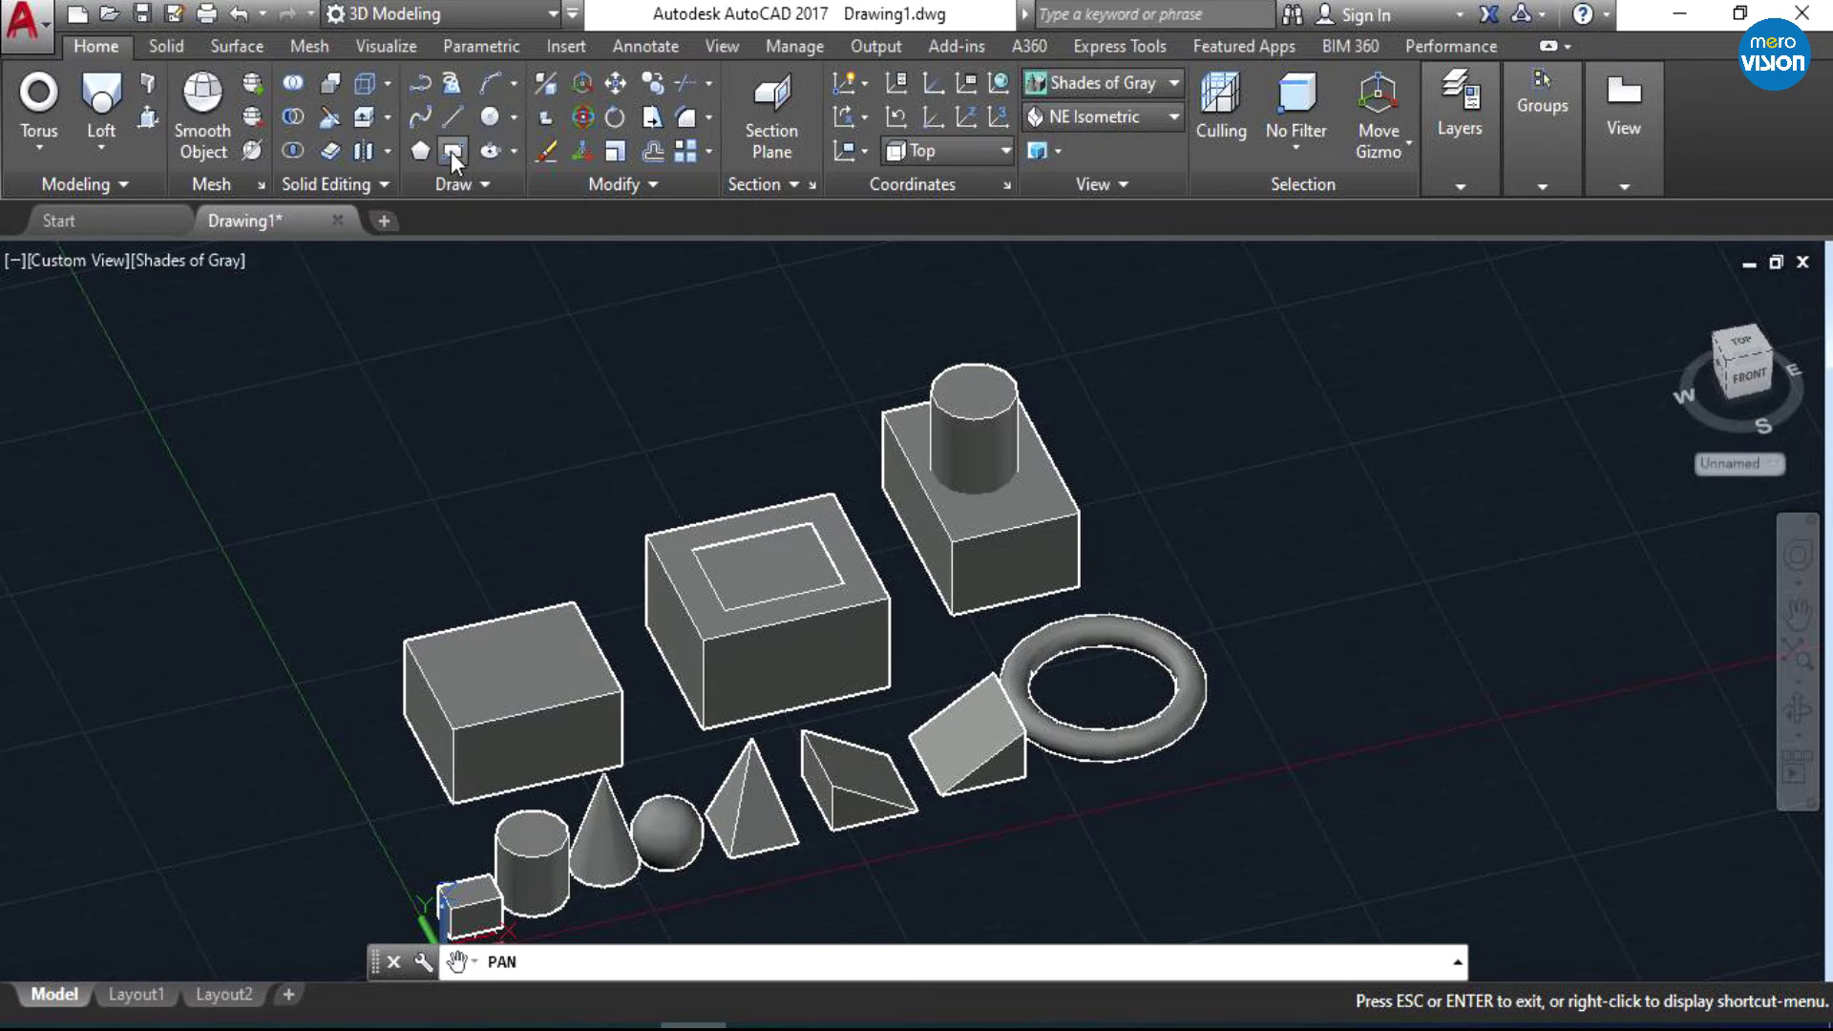
# - Draw a circle left of the solids and a smaller concentric circle inside it
pyautogui.click(489, 120)
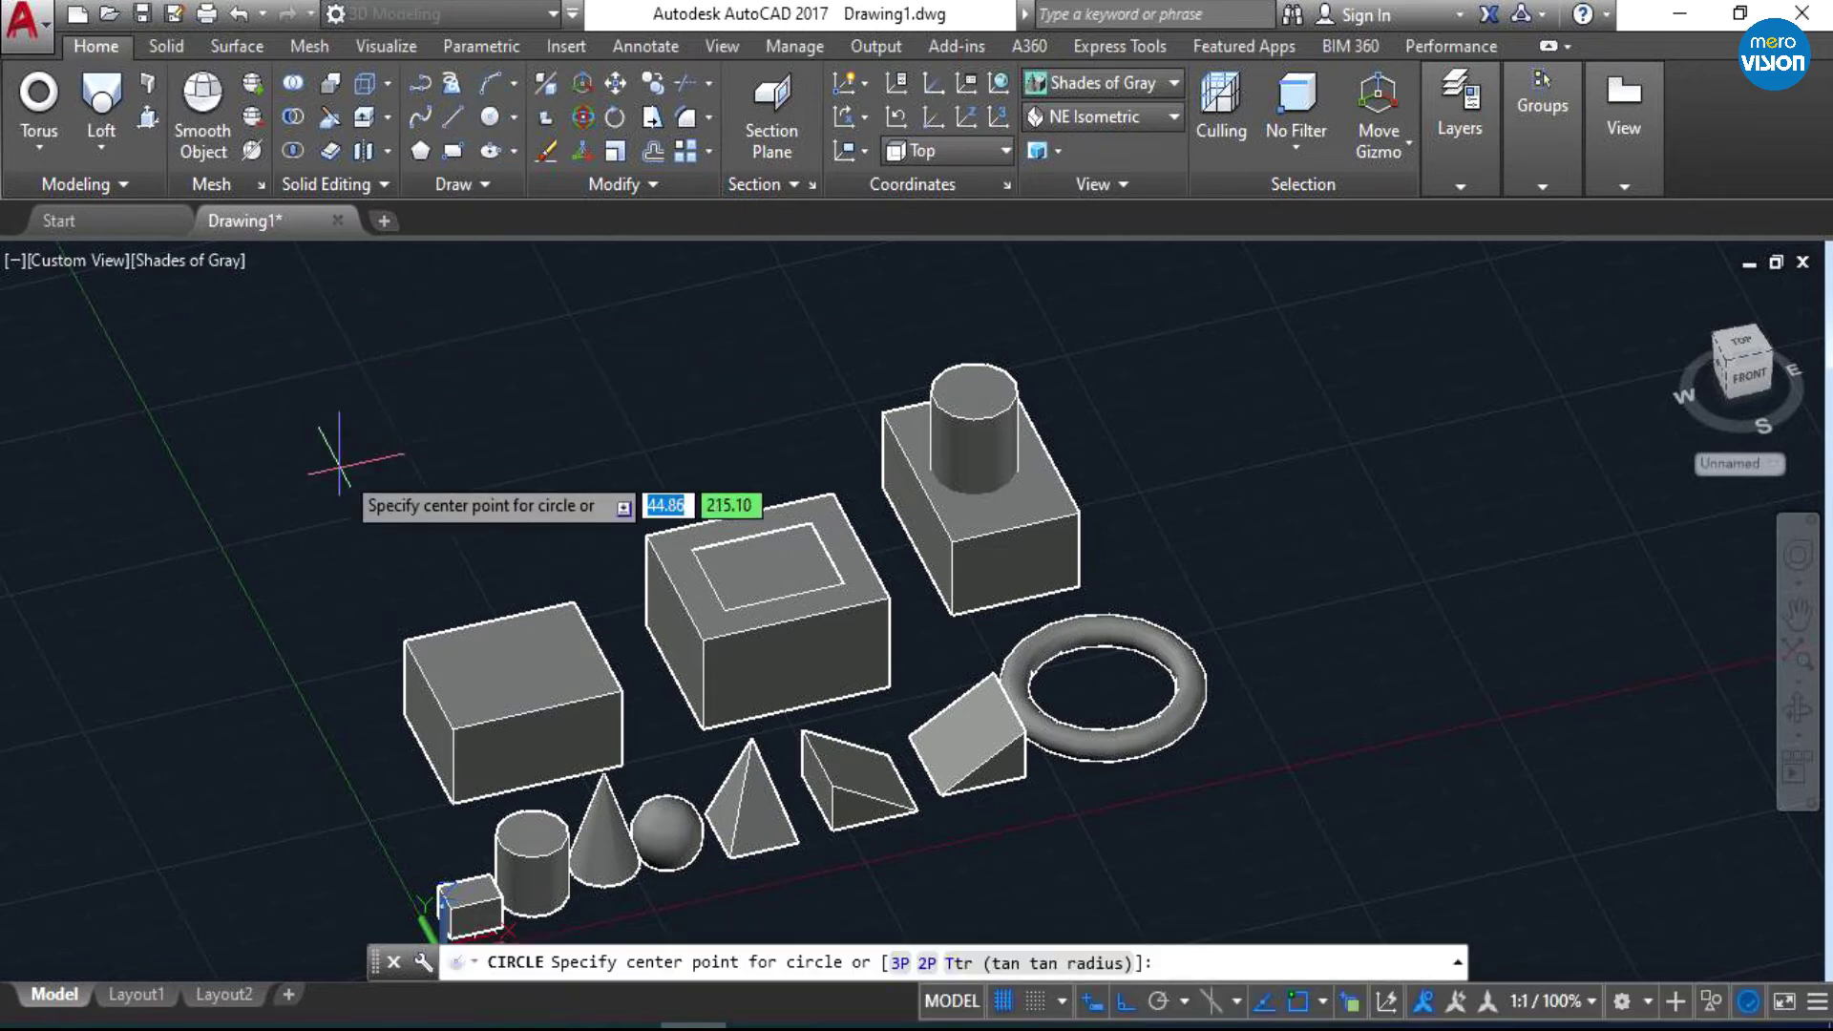
pyautogui.click(367, 525)
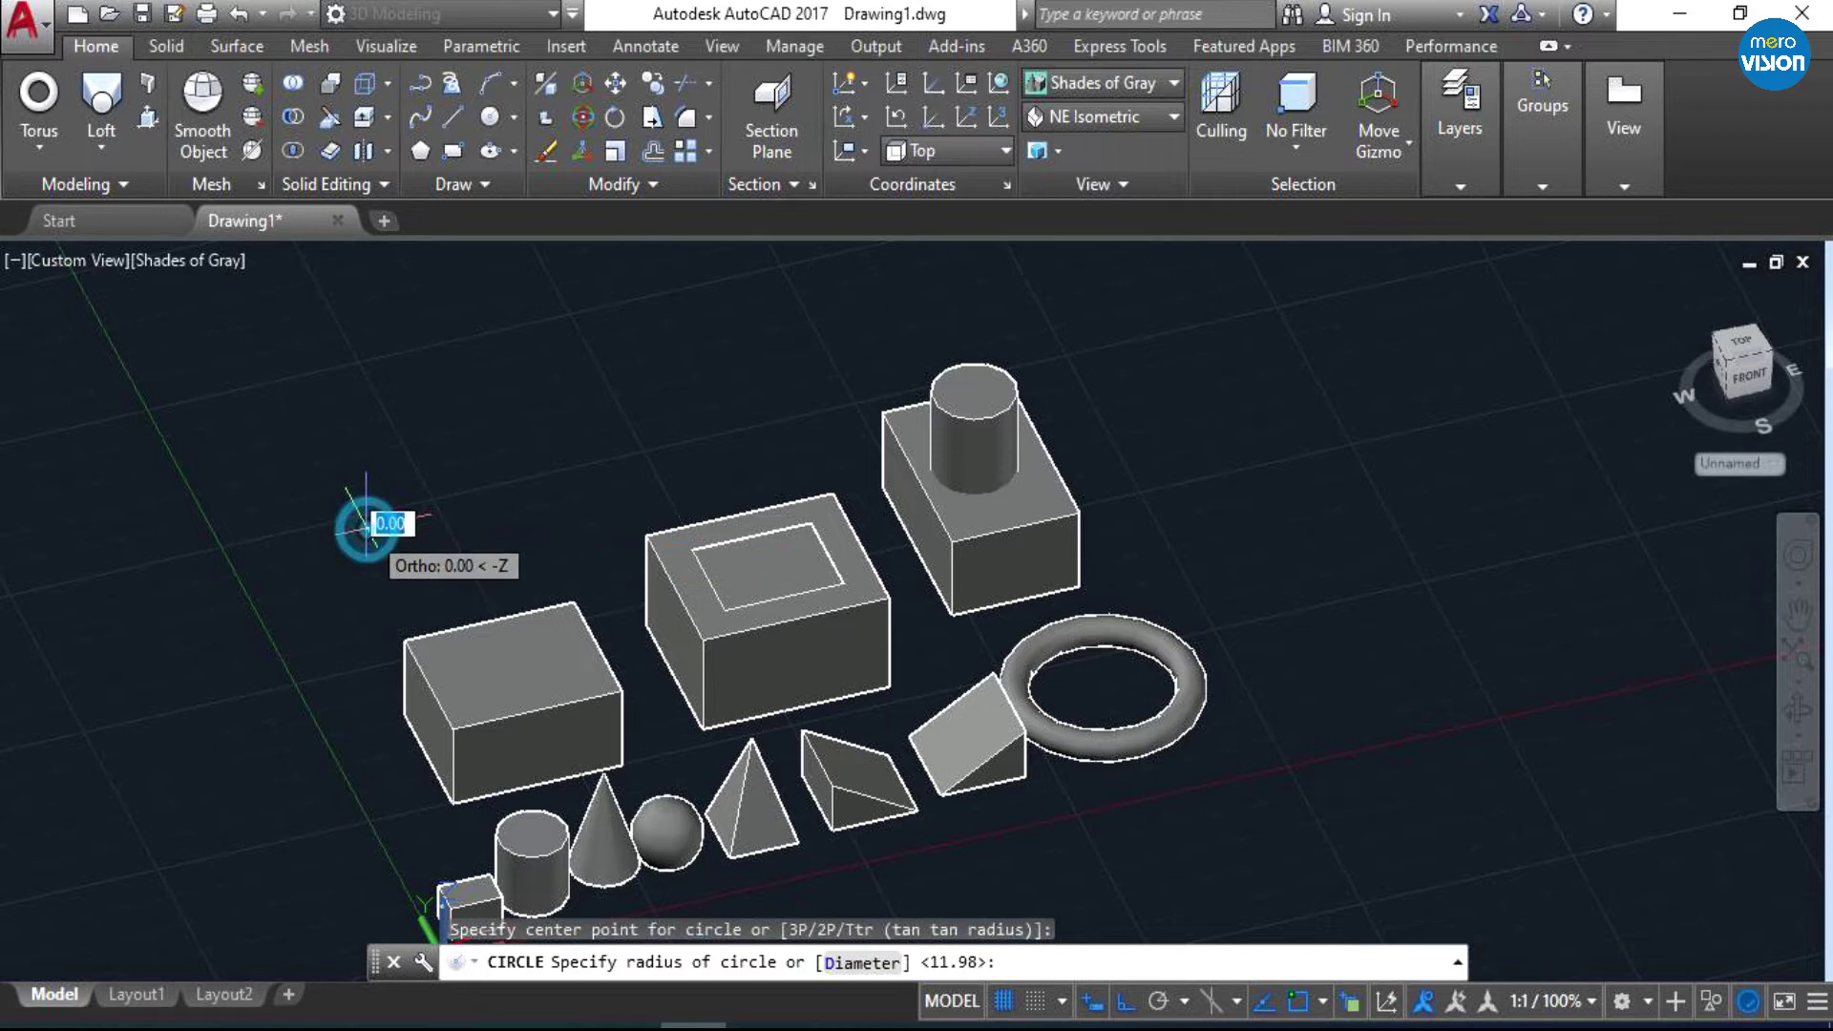
pyautogui.click(438, 564)
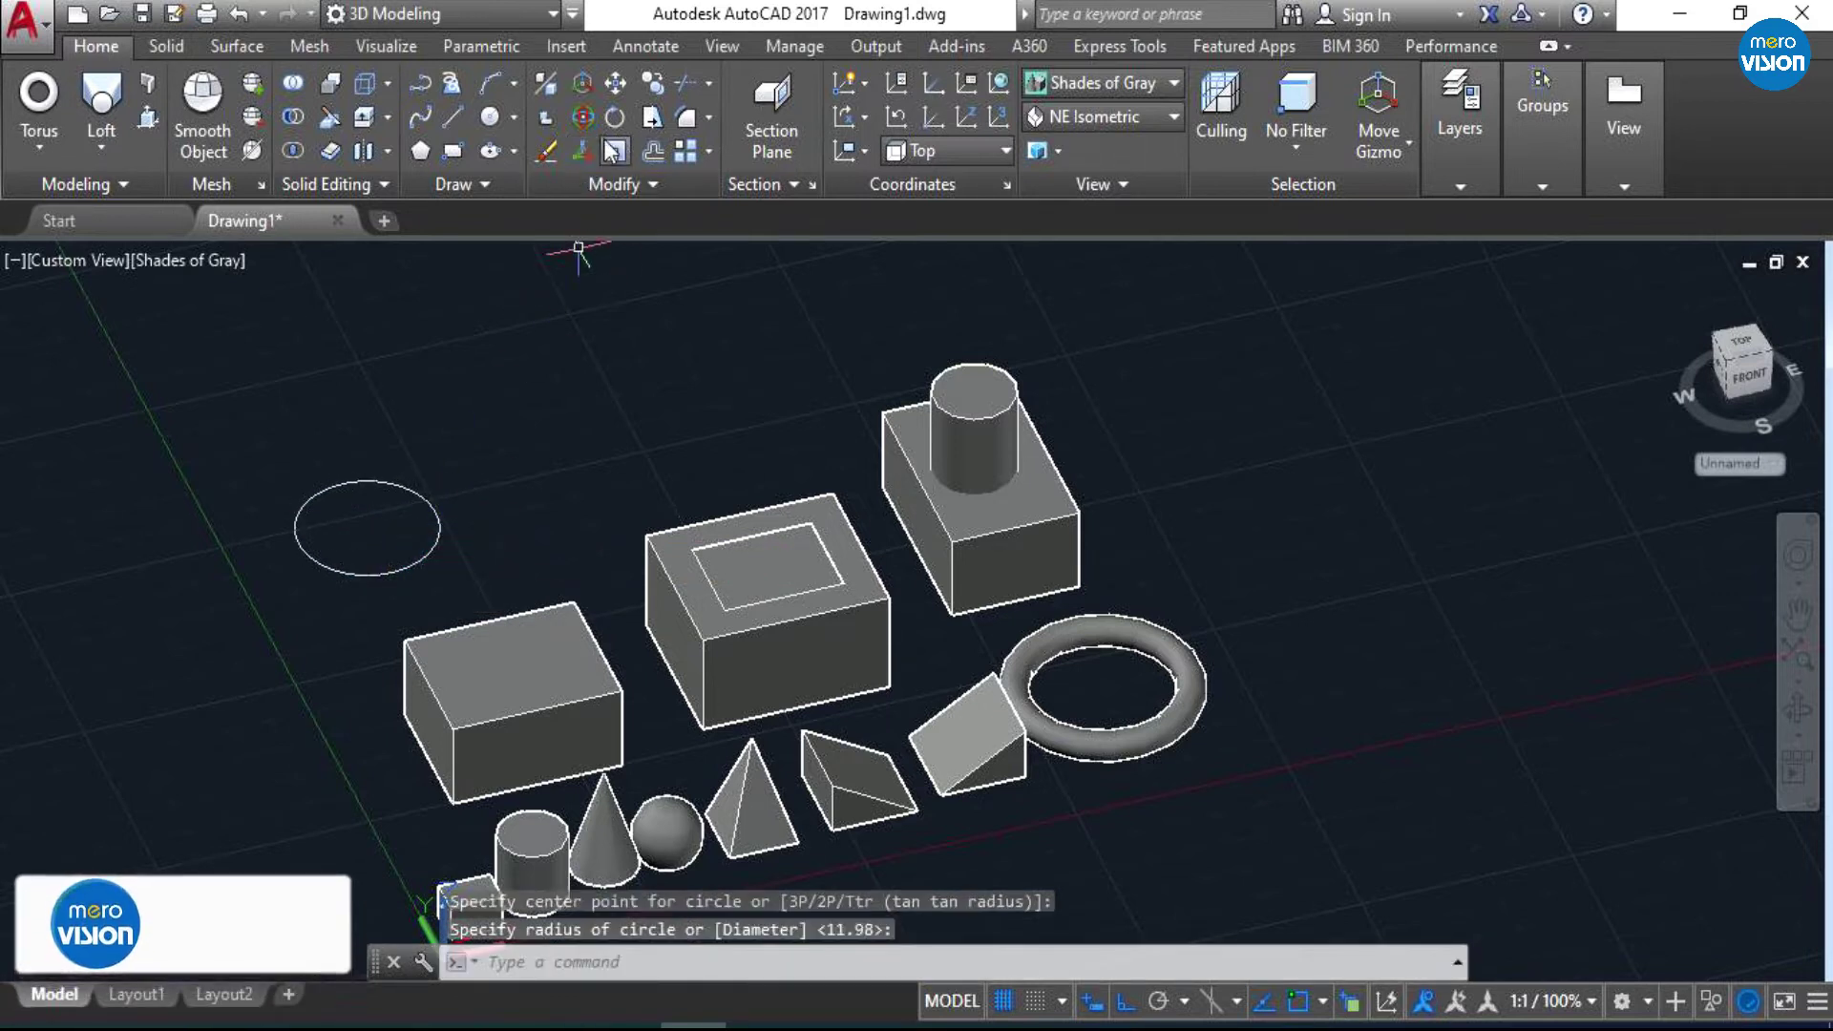
pyautogui.click(495, 122)
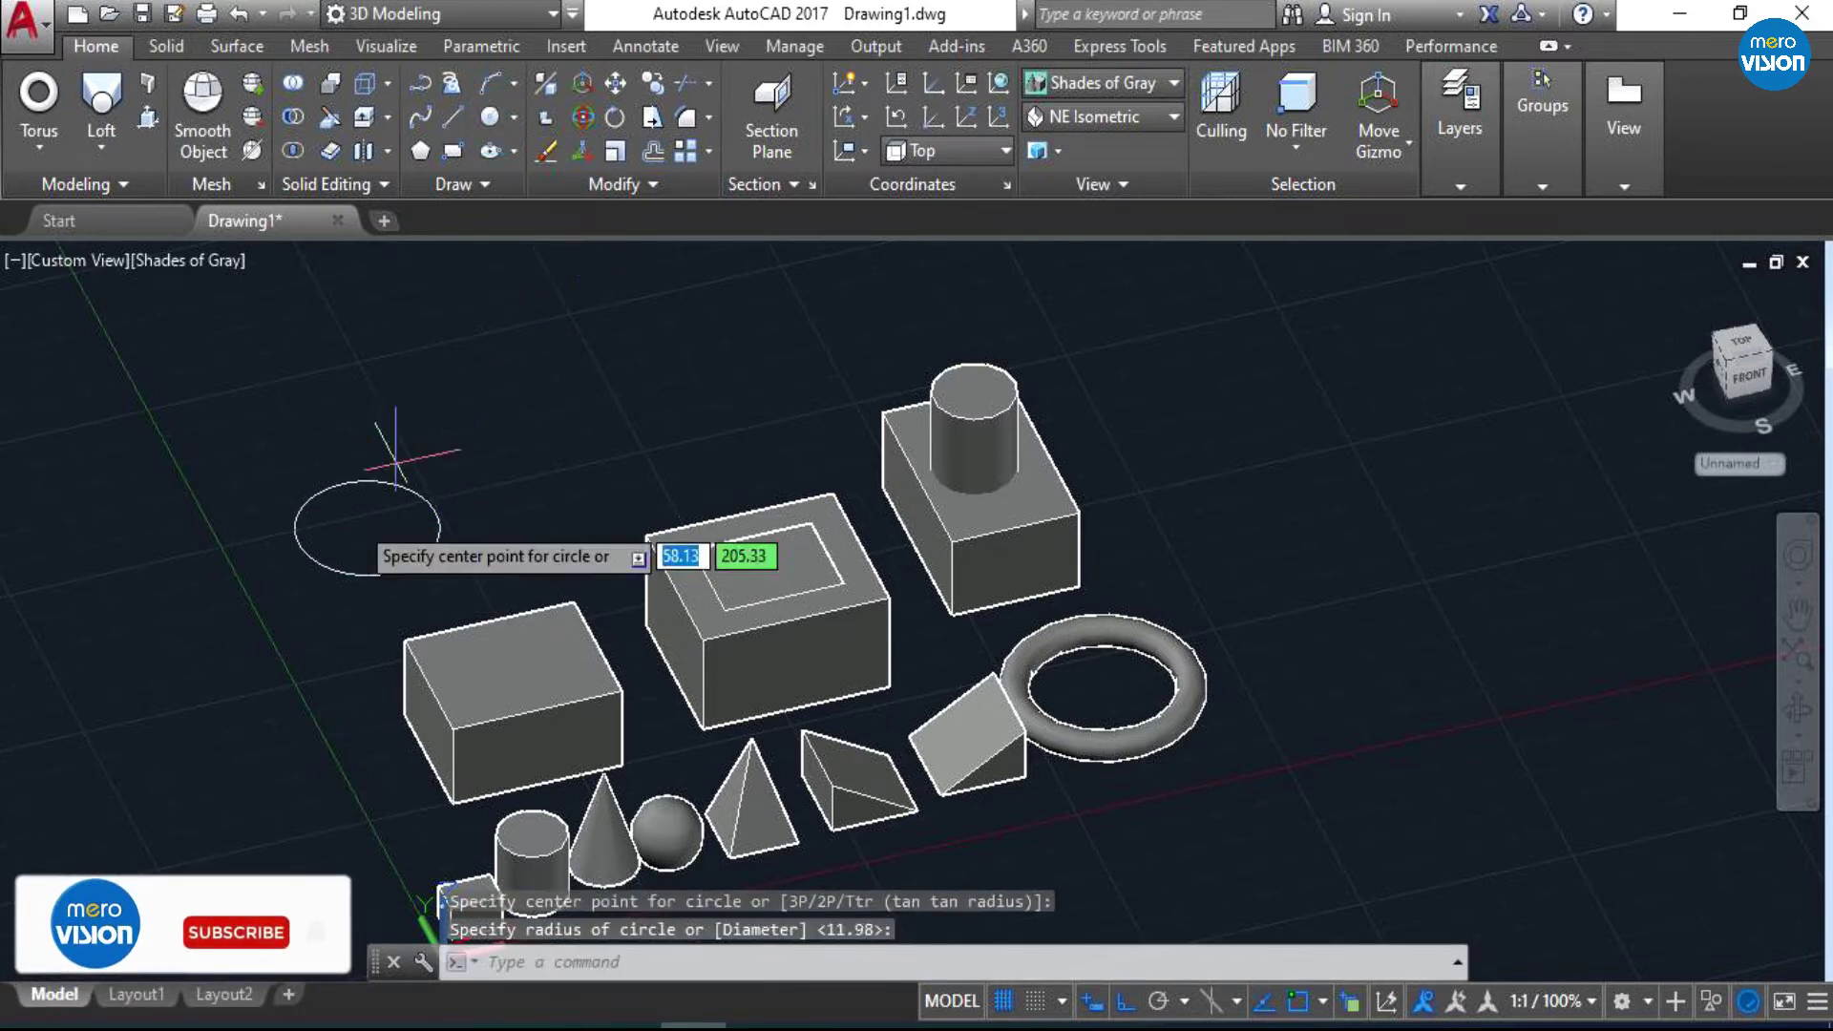
pyautogui.click(367, 527)
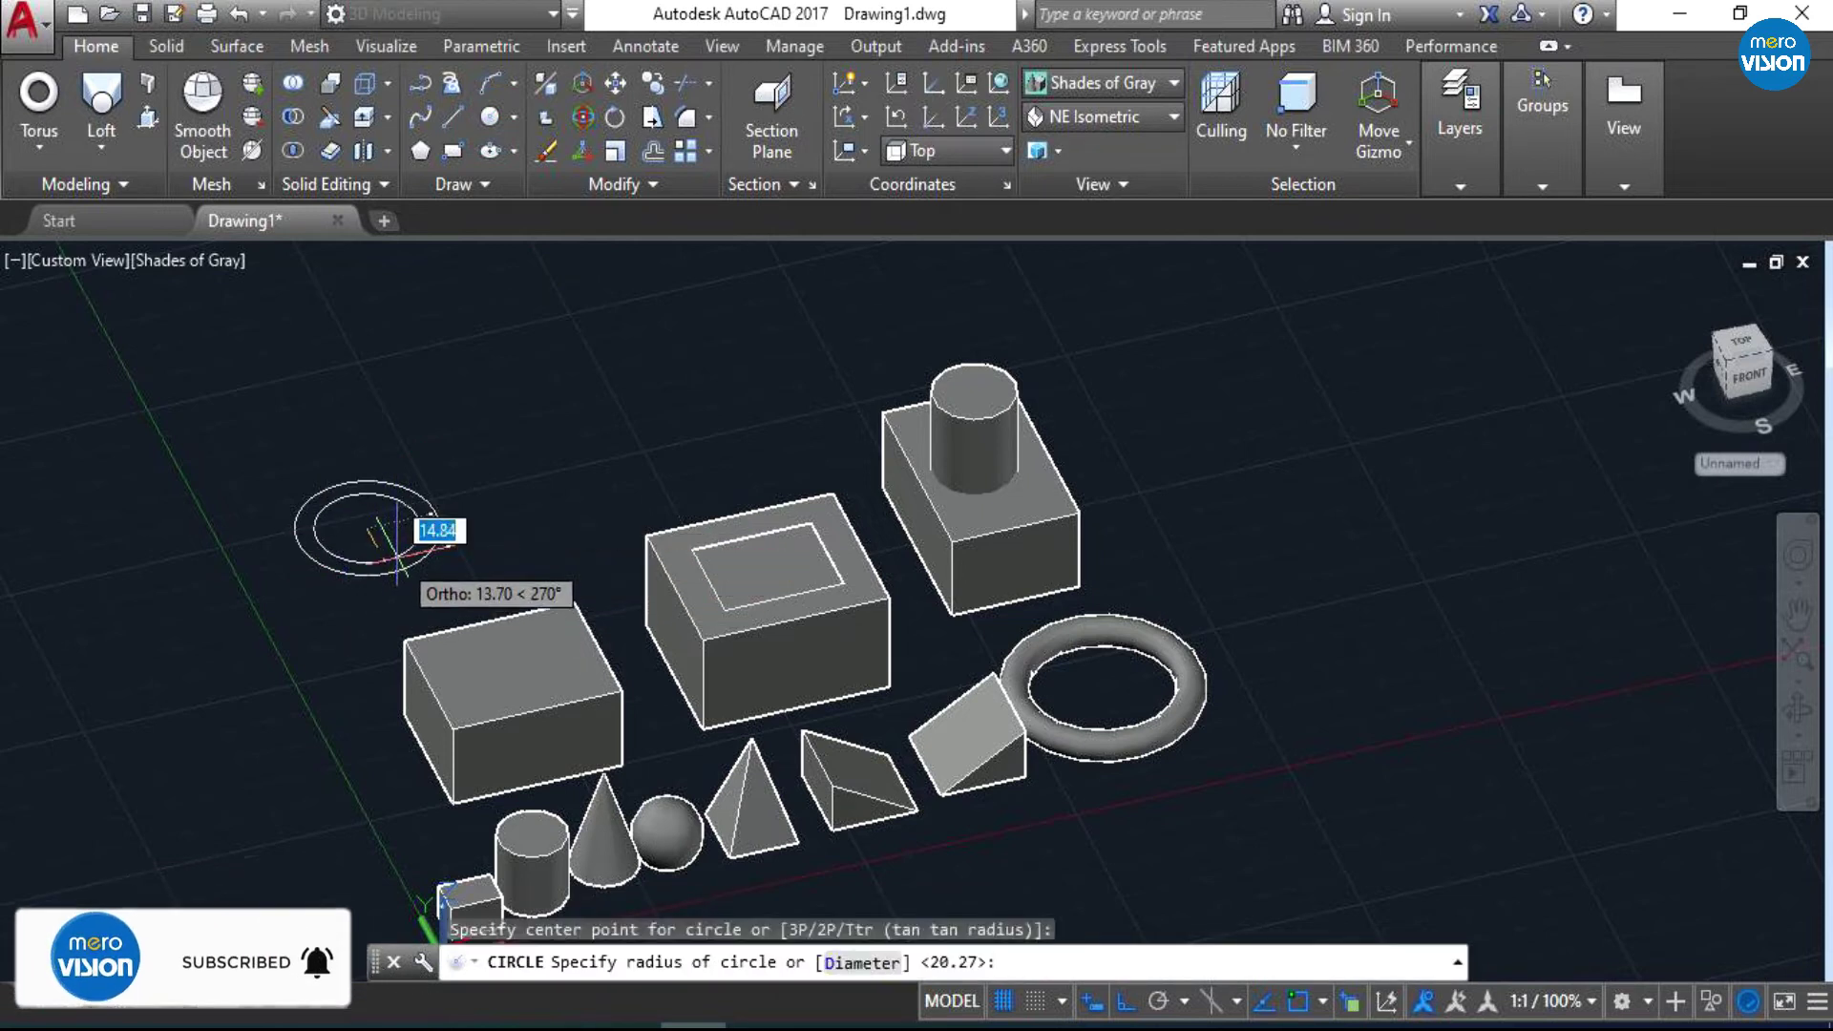
pyautogui.click(397, 545)
# - Draw a small rectangle inside the concentric circles
pyautogui.click(468, 157)
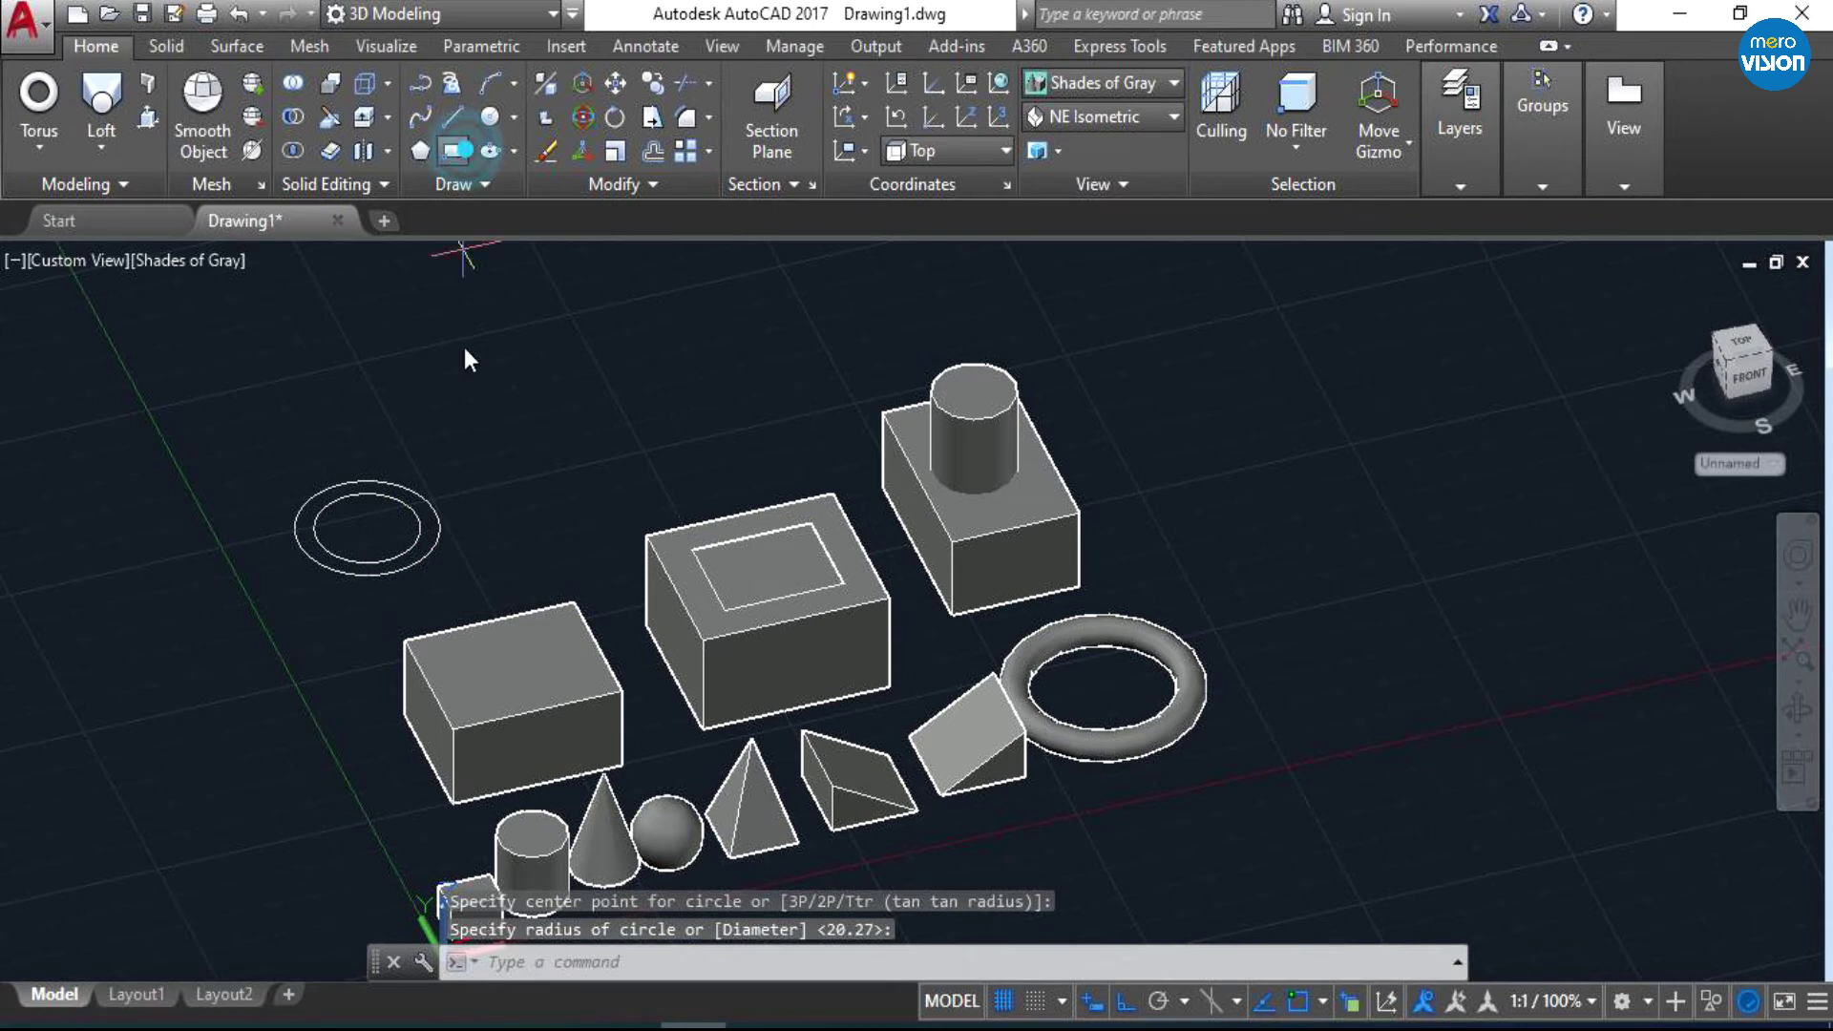
pyautogui.scroll(4, 372, 511)
pyautogui.scroll(1, 373, 511)
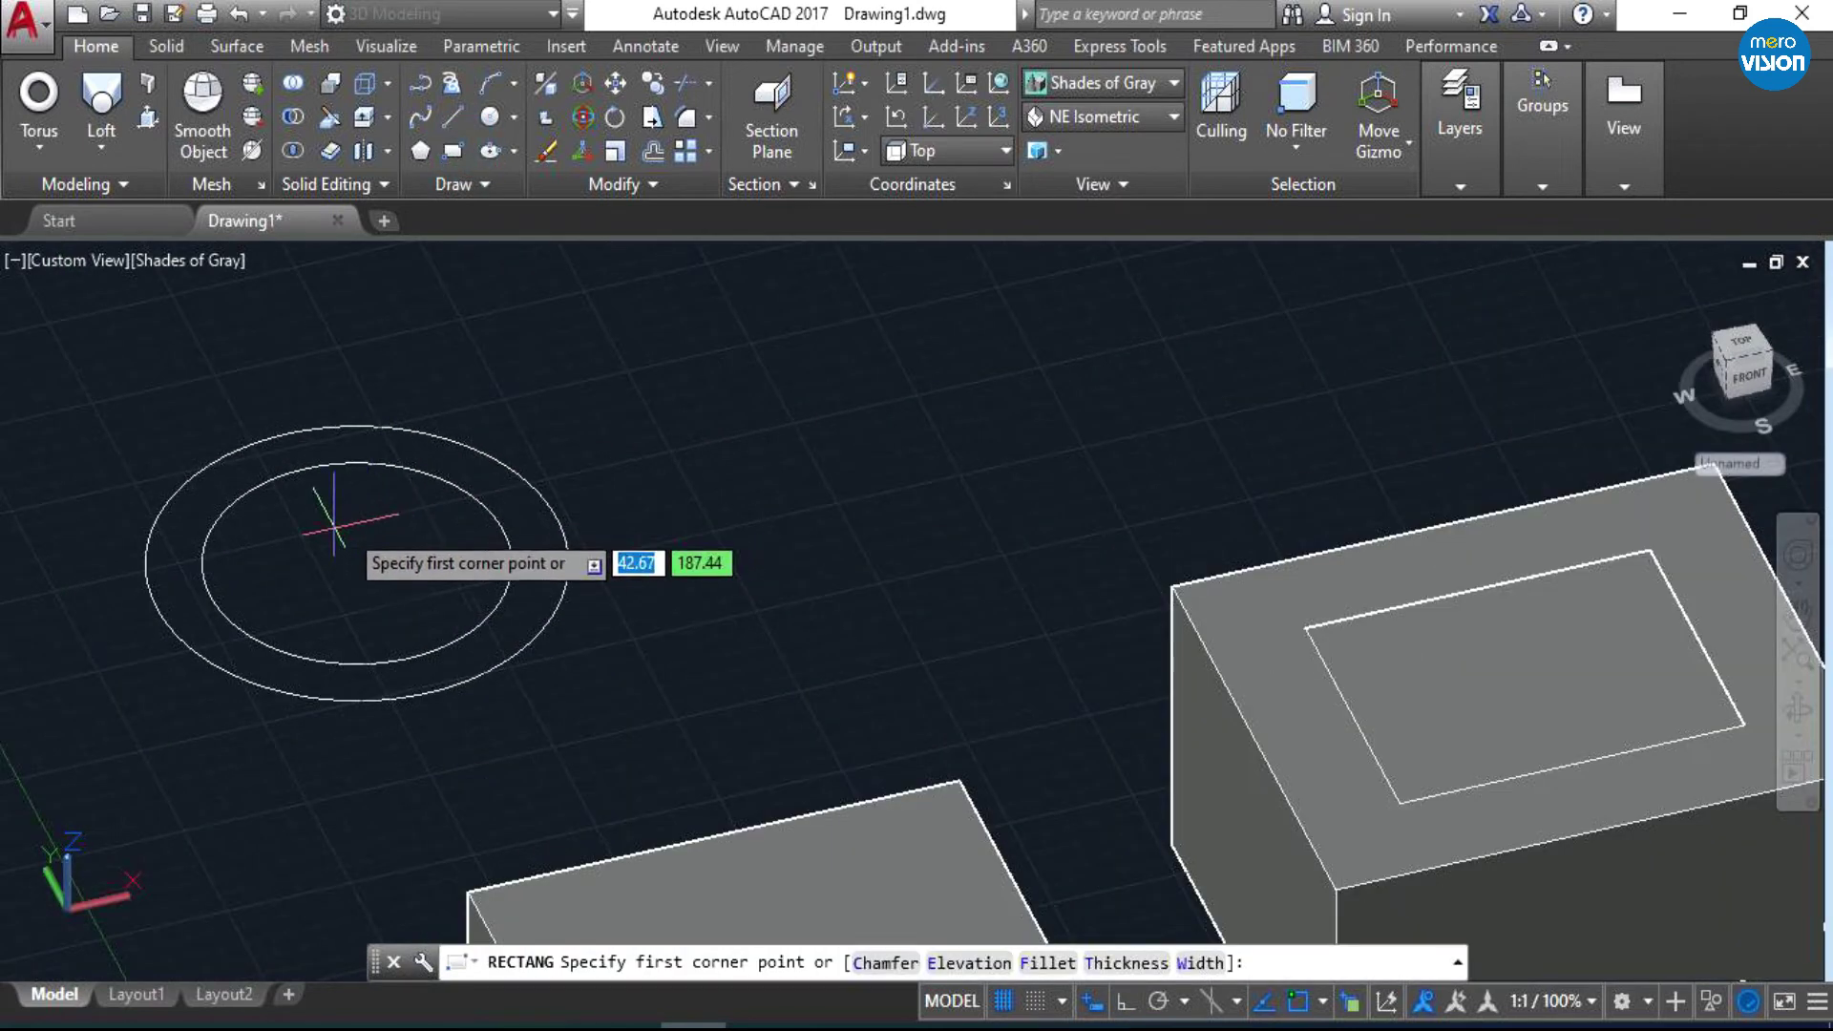
pyautogui.click(280, 519)
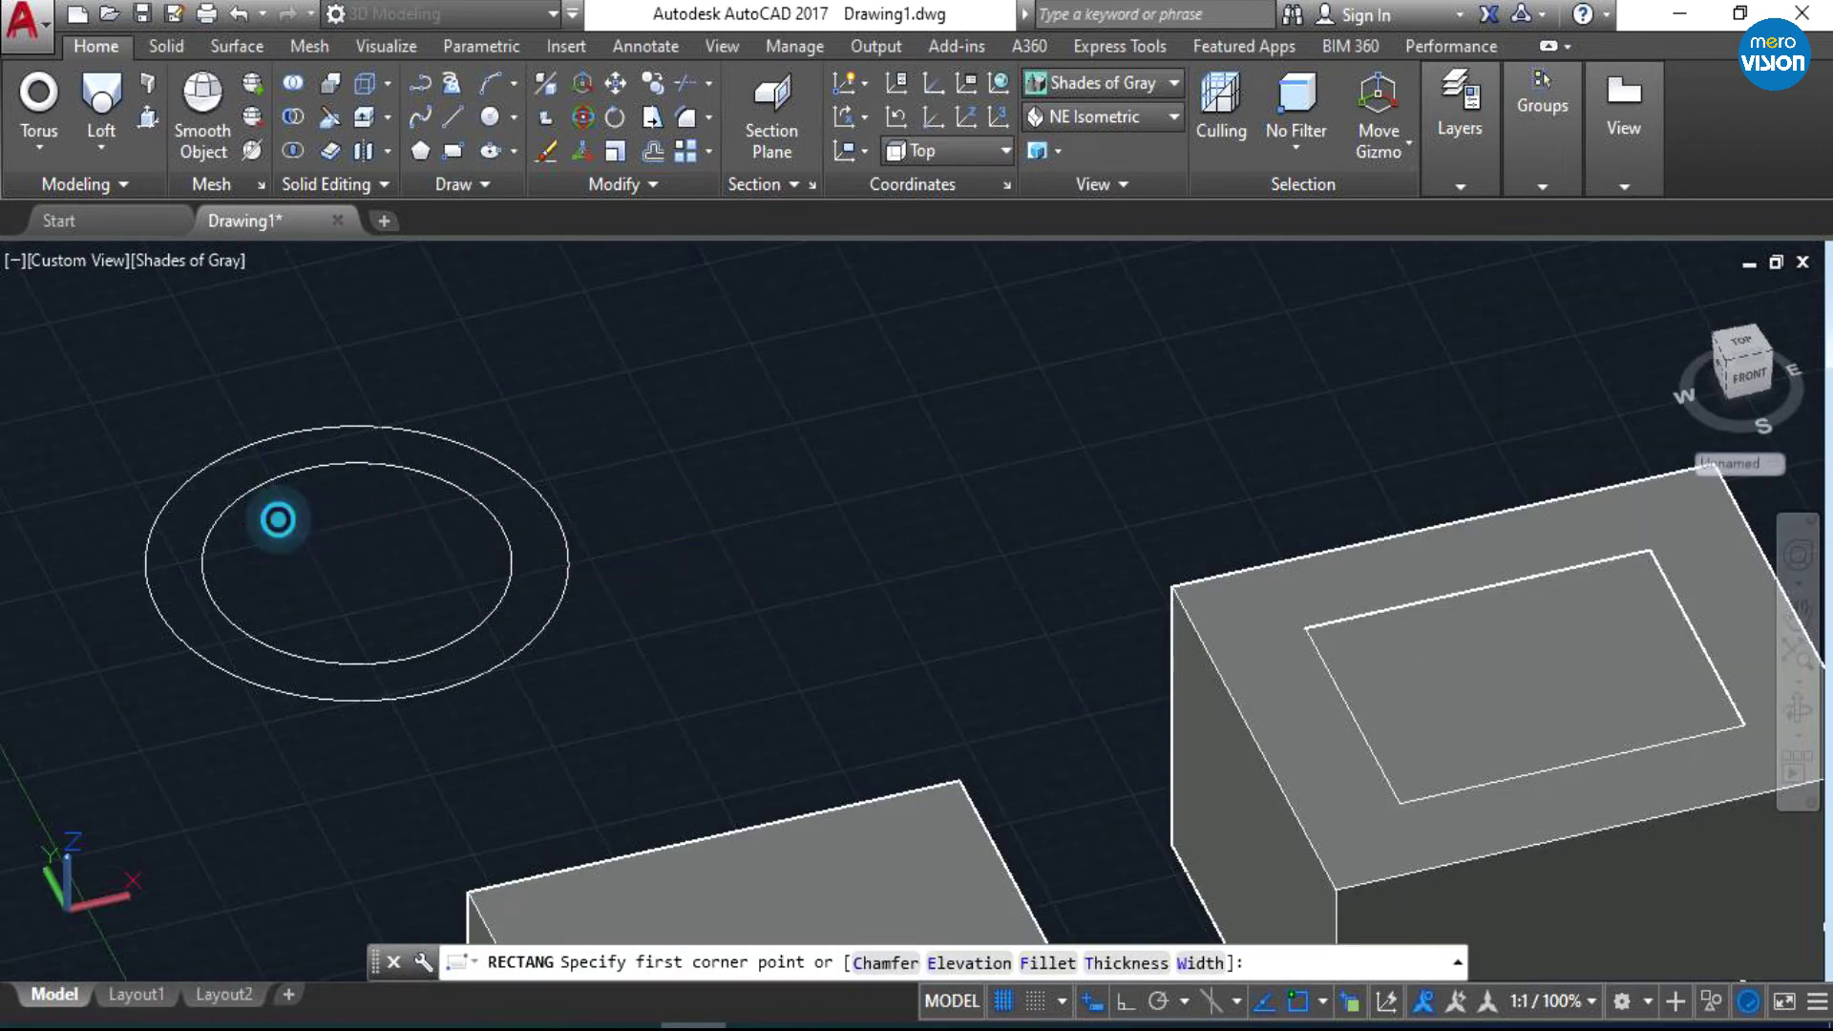
pyautogui.click(447, 597)
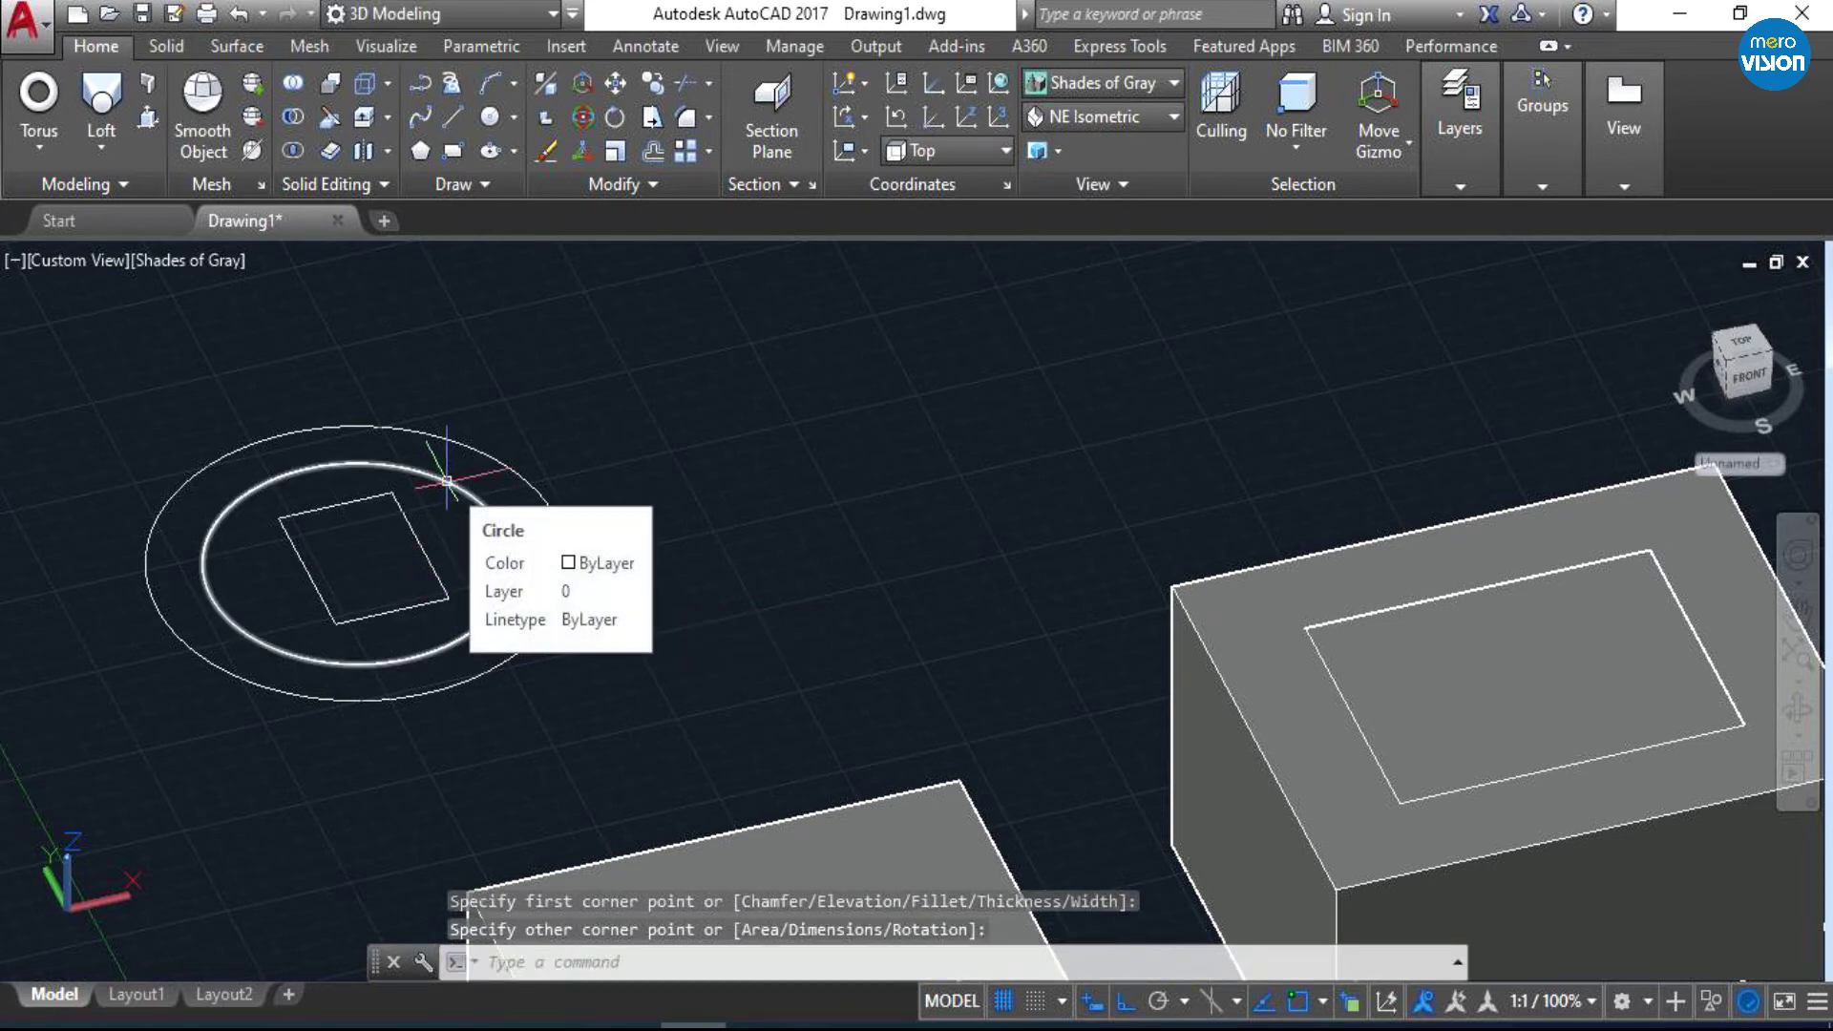
pyautogui.press('Escape')
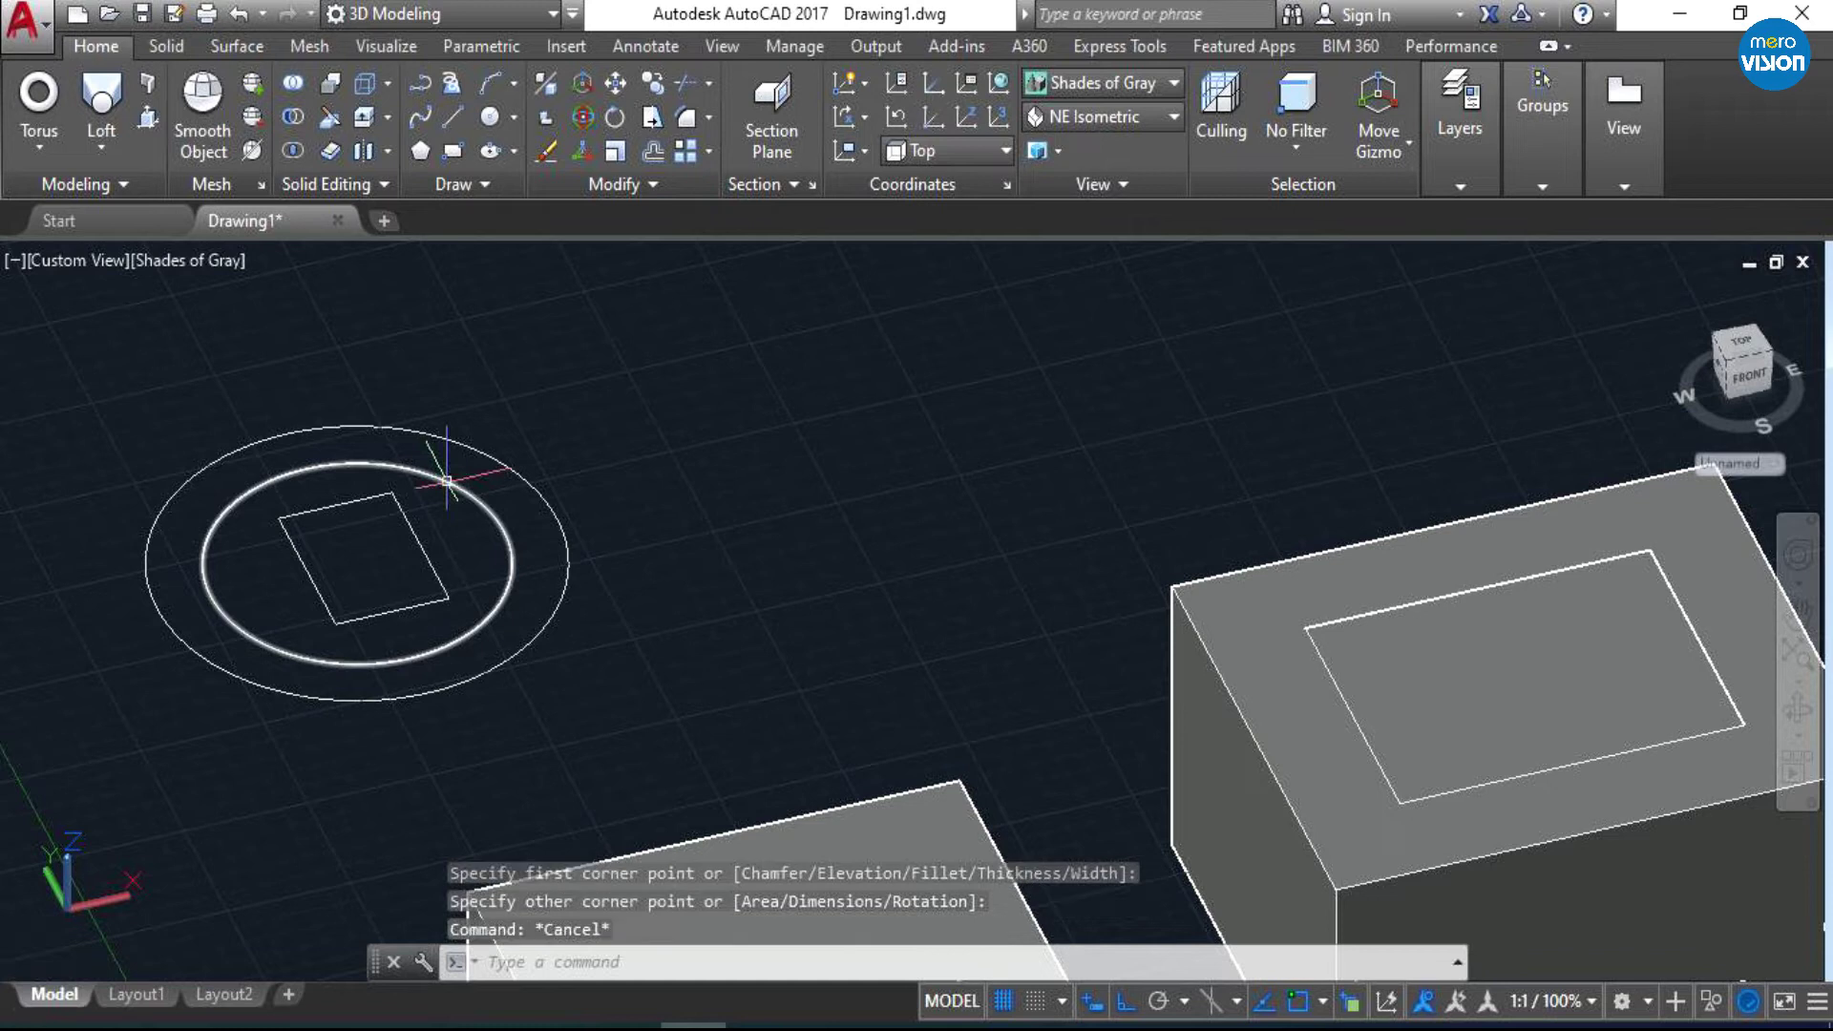
pyautogui.scroll(-1, 403, 515)
pyautogui.scroll(-3, 404, 520)
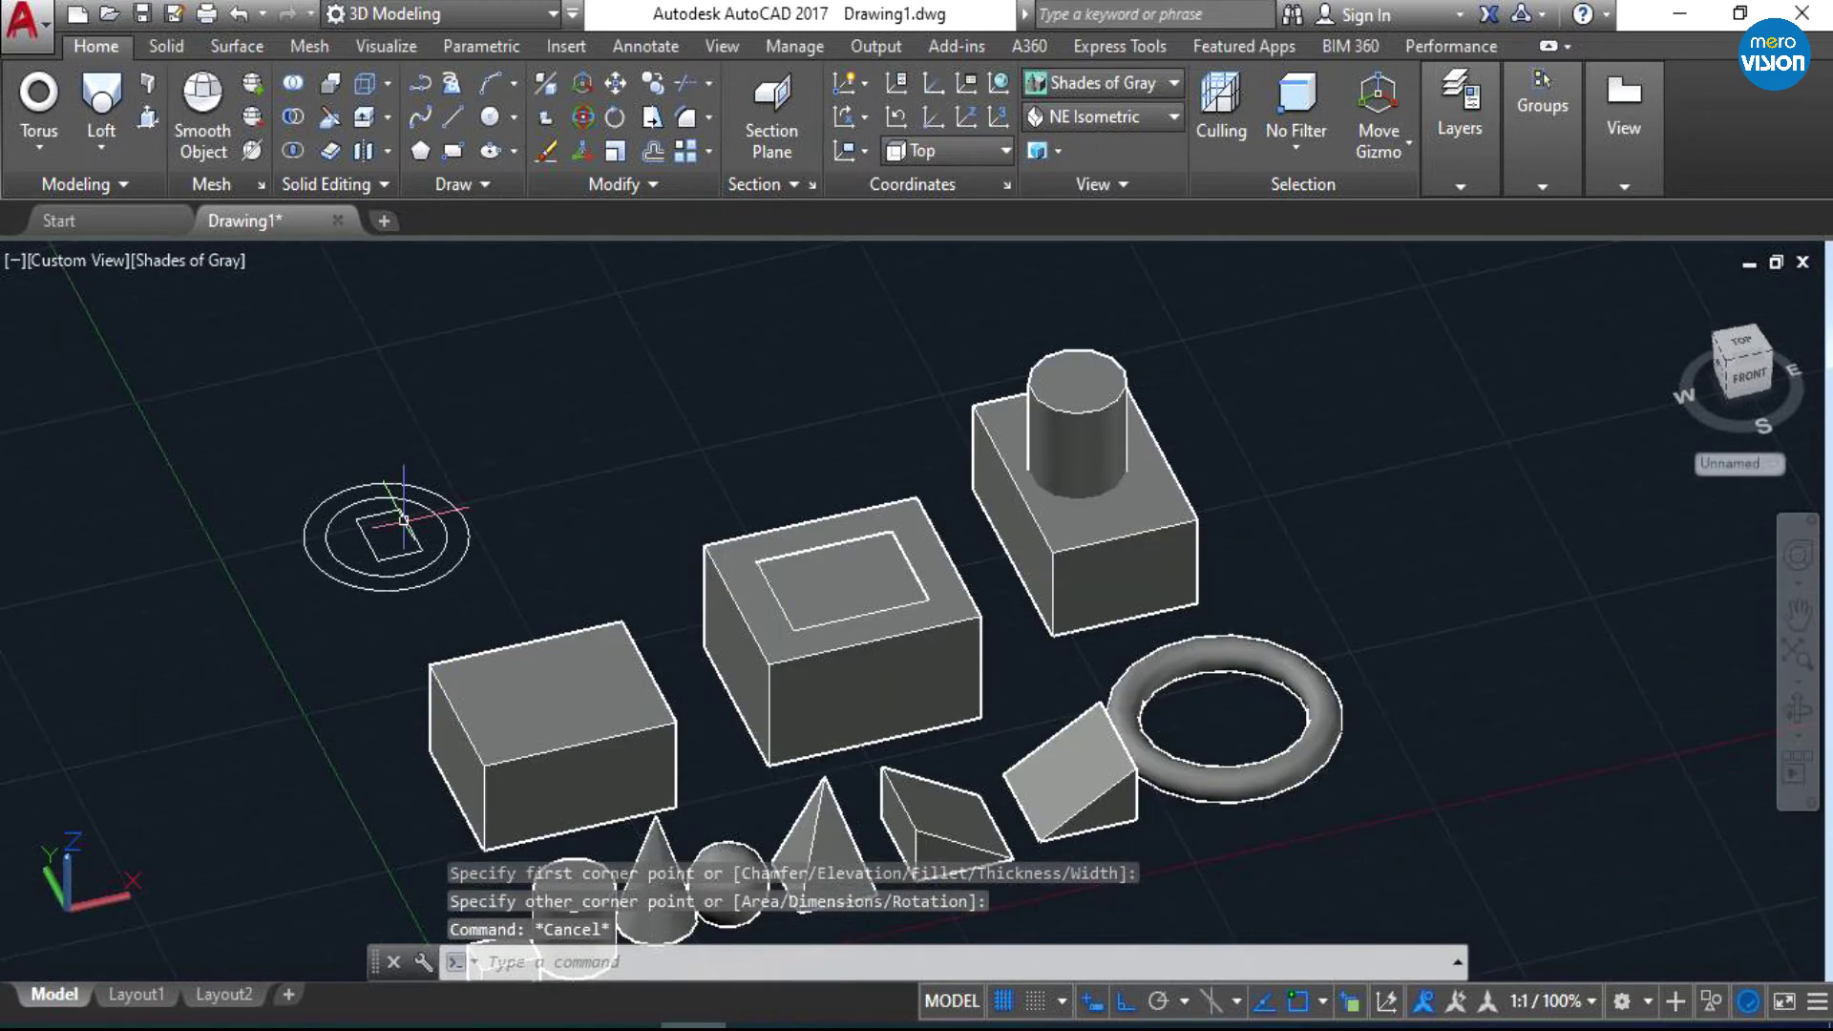
pyautogui.scroll(2, 404, 520)
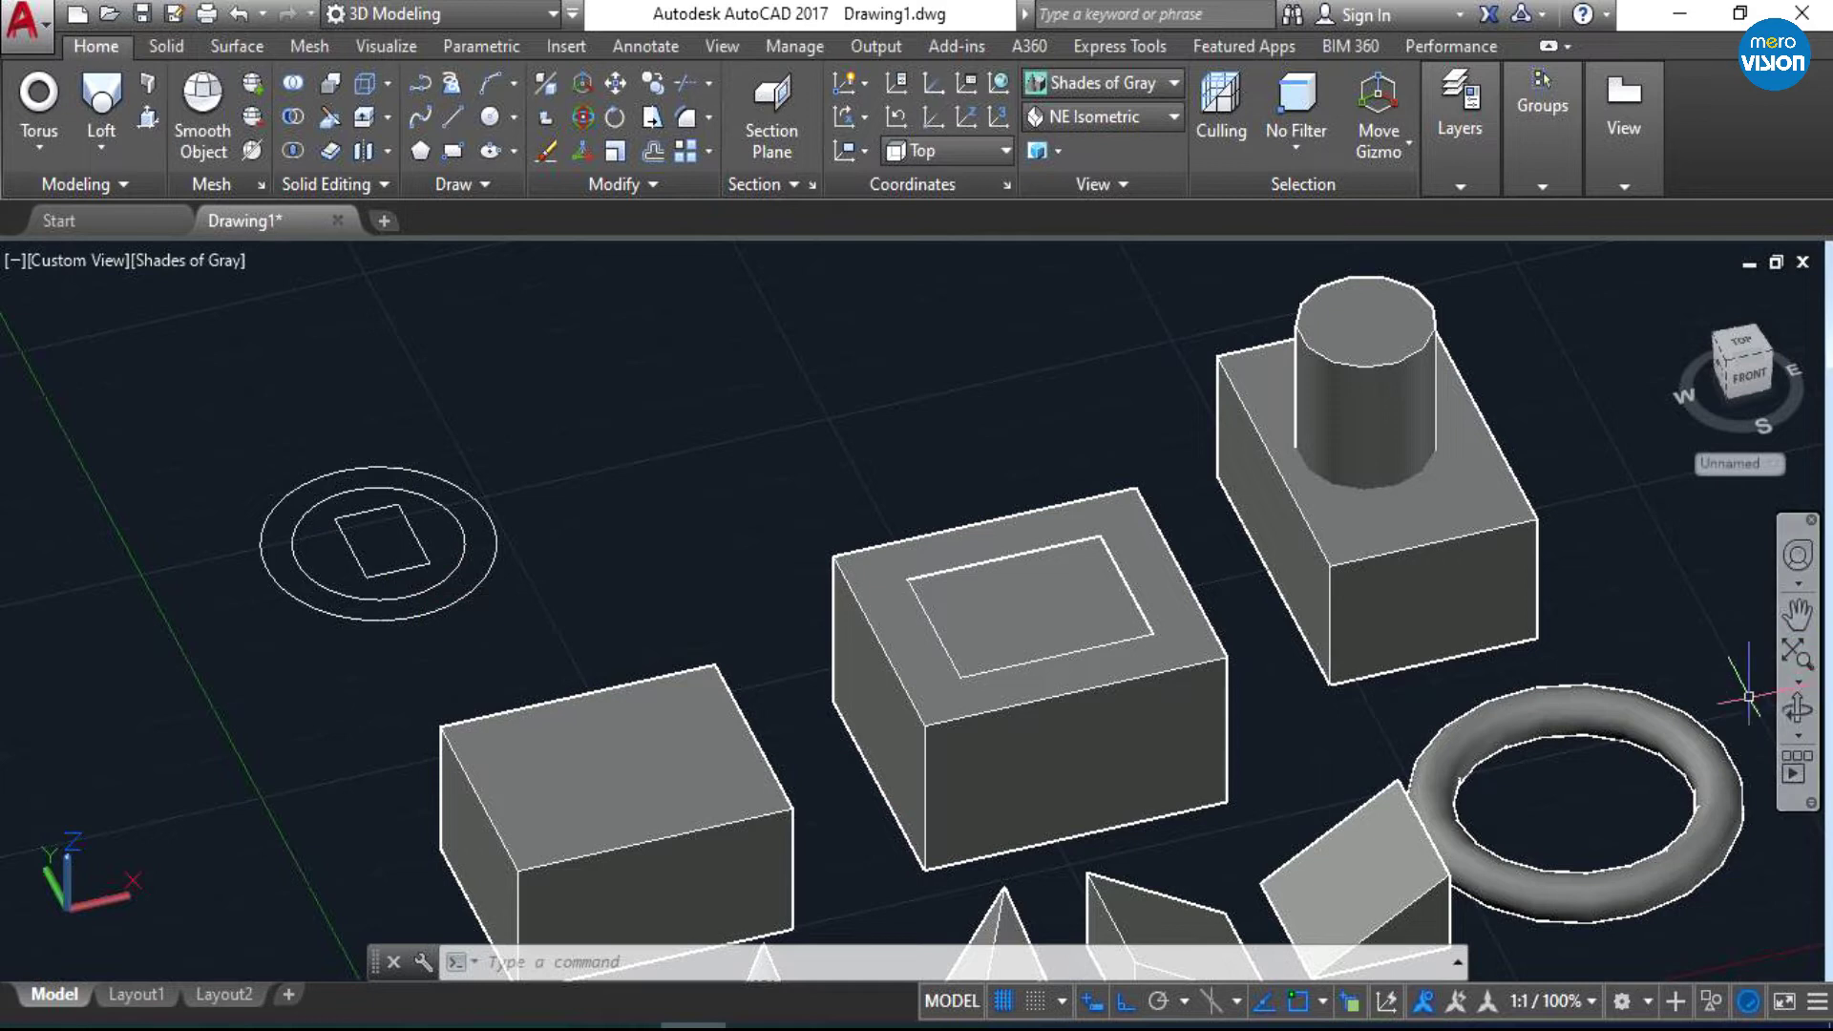
# - Orbit the scene to a lower viewing angle
pyautogui.click(1797, 711)
pyautogui.moveTo(467, 656)
pyautogui.mouseDown()
pyautogui.moveTo(472, 620)
pyautogui.moveTo(495, 667)
pyautogui.moveTo(468, 671)
pyautogui.mouseUp()
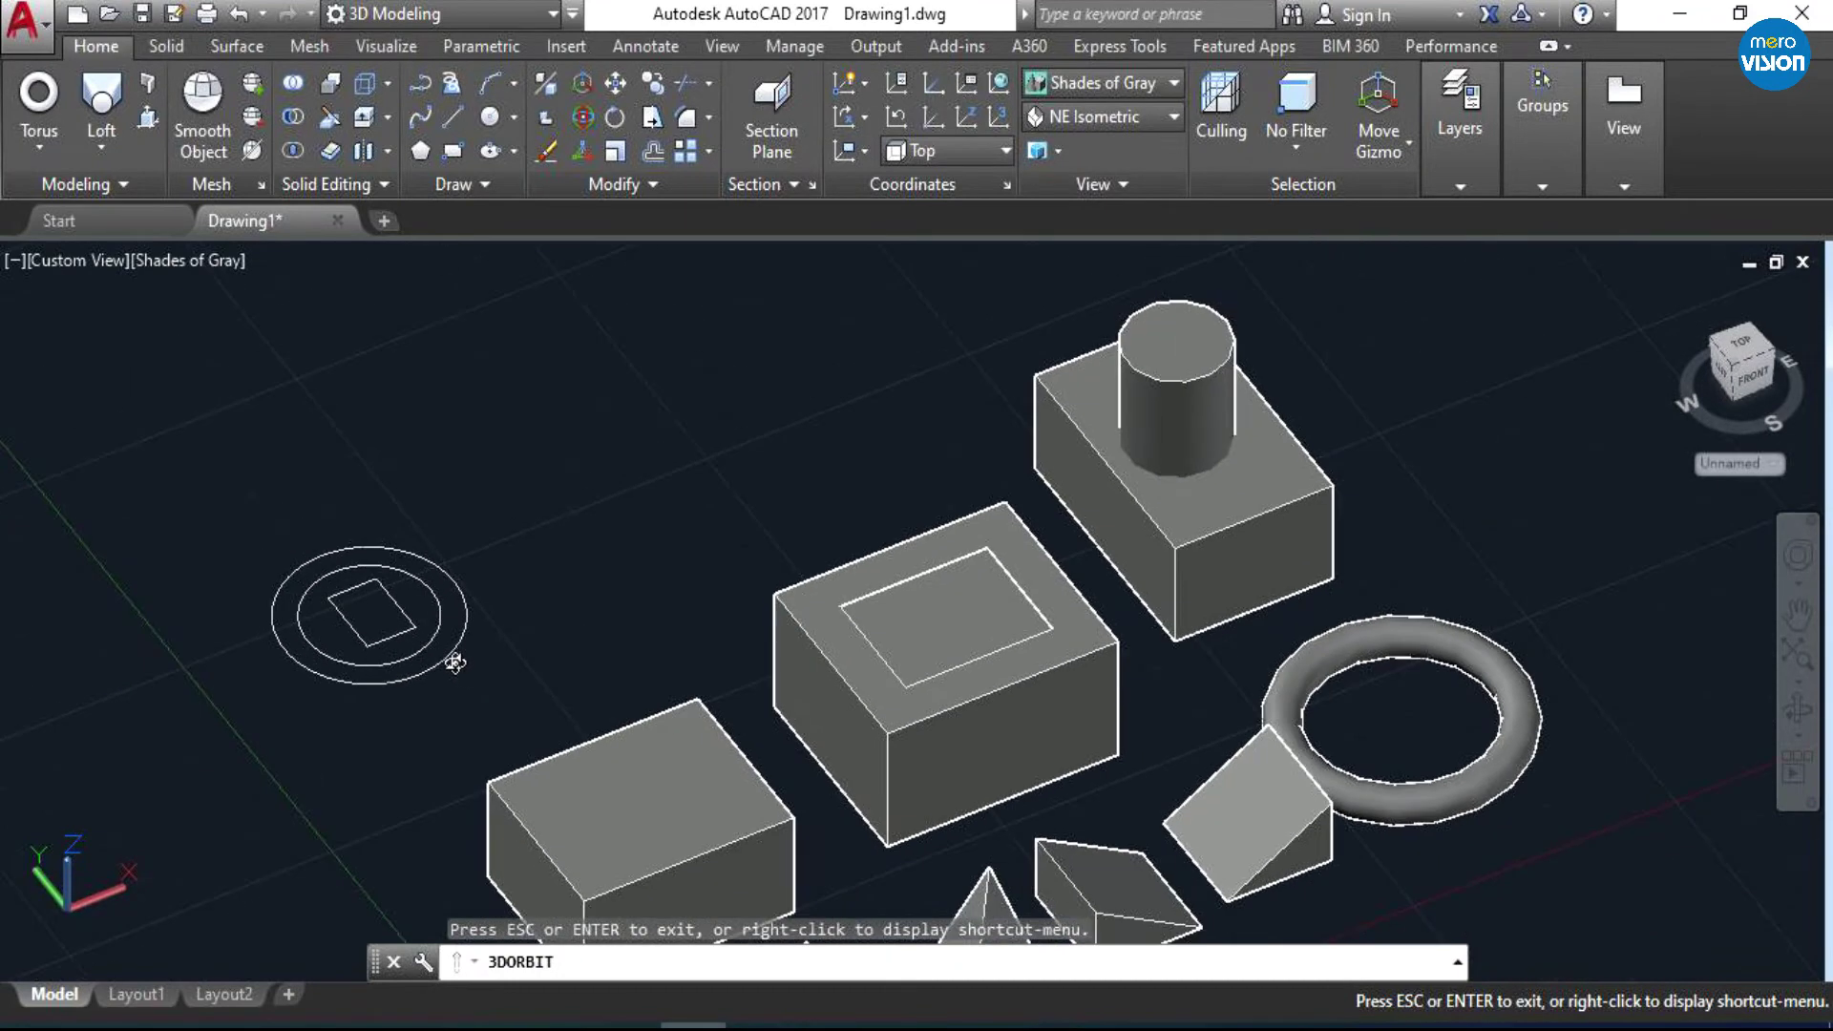
pyautogui.press('Escape')
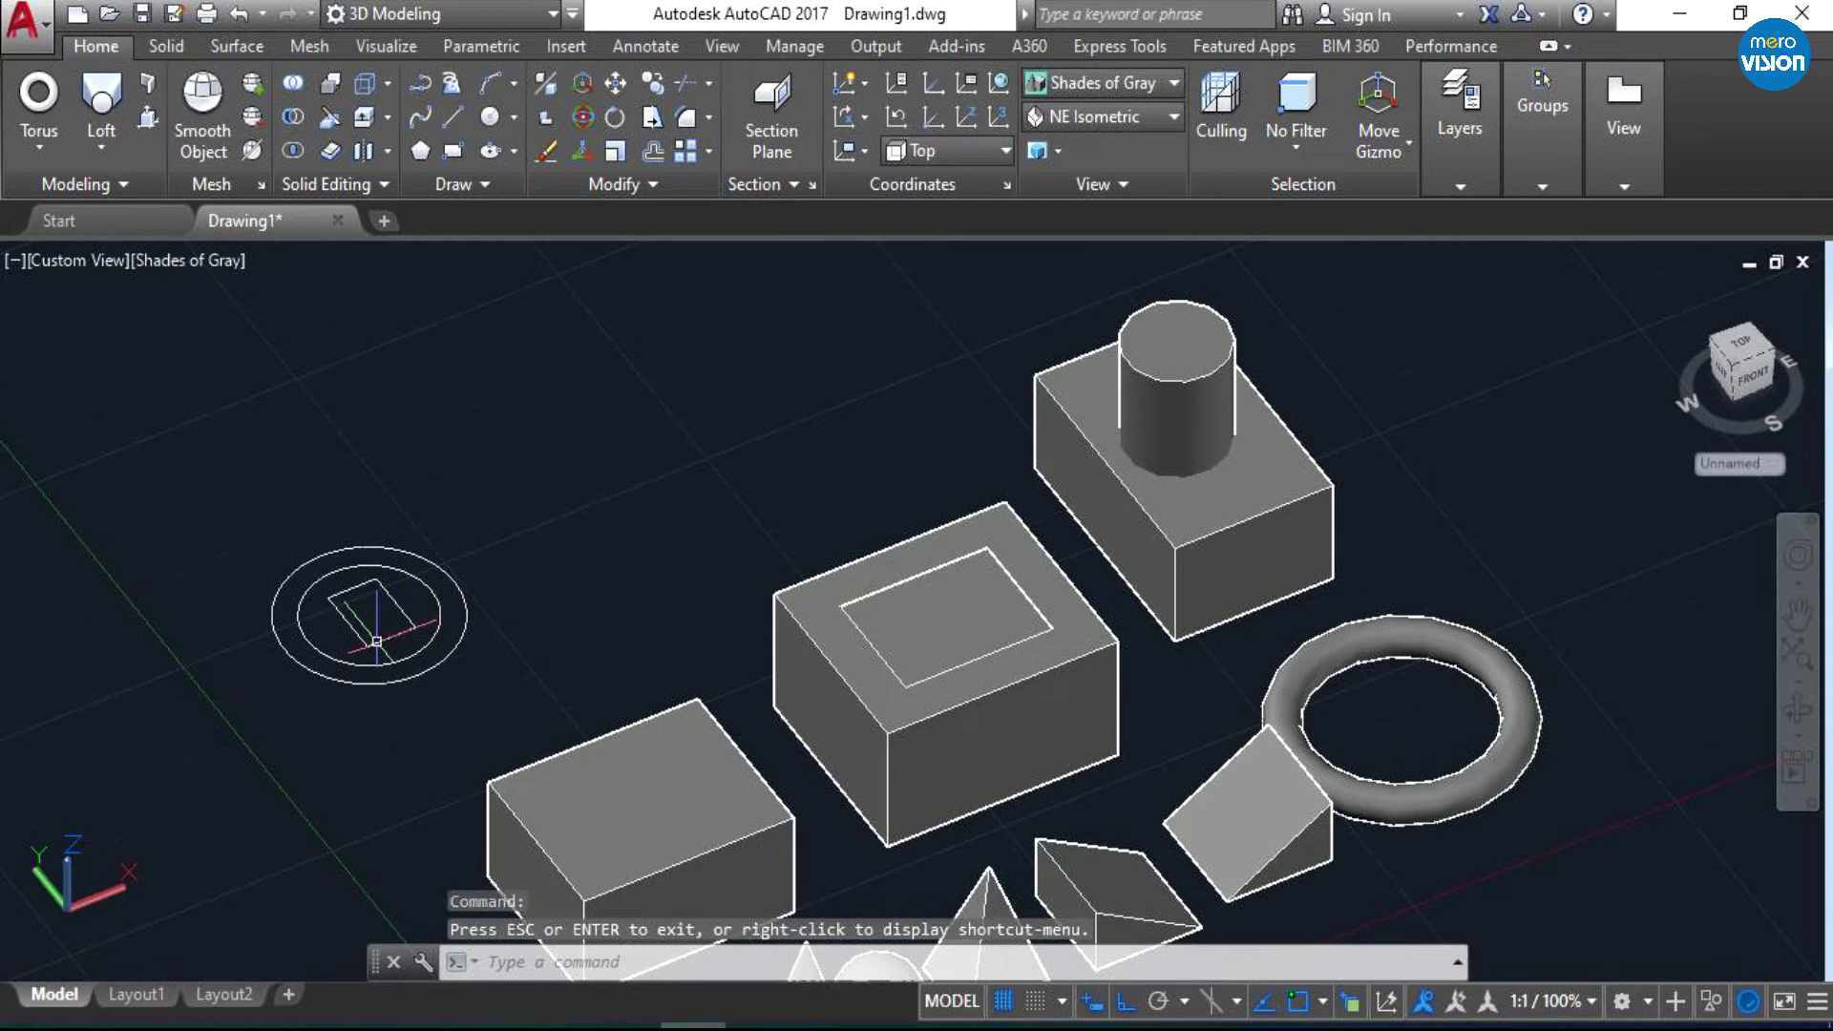
# - Select the small rectangle inside the circles
pyautogui.click(371, 602)
pyautogui.press('Escape')
pyautogui.click(371, 598)
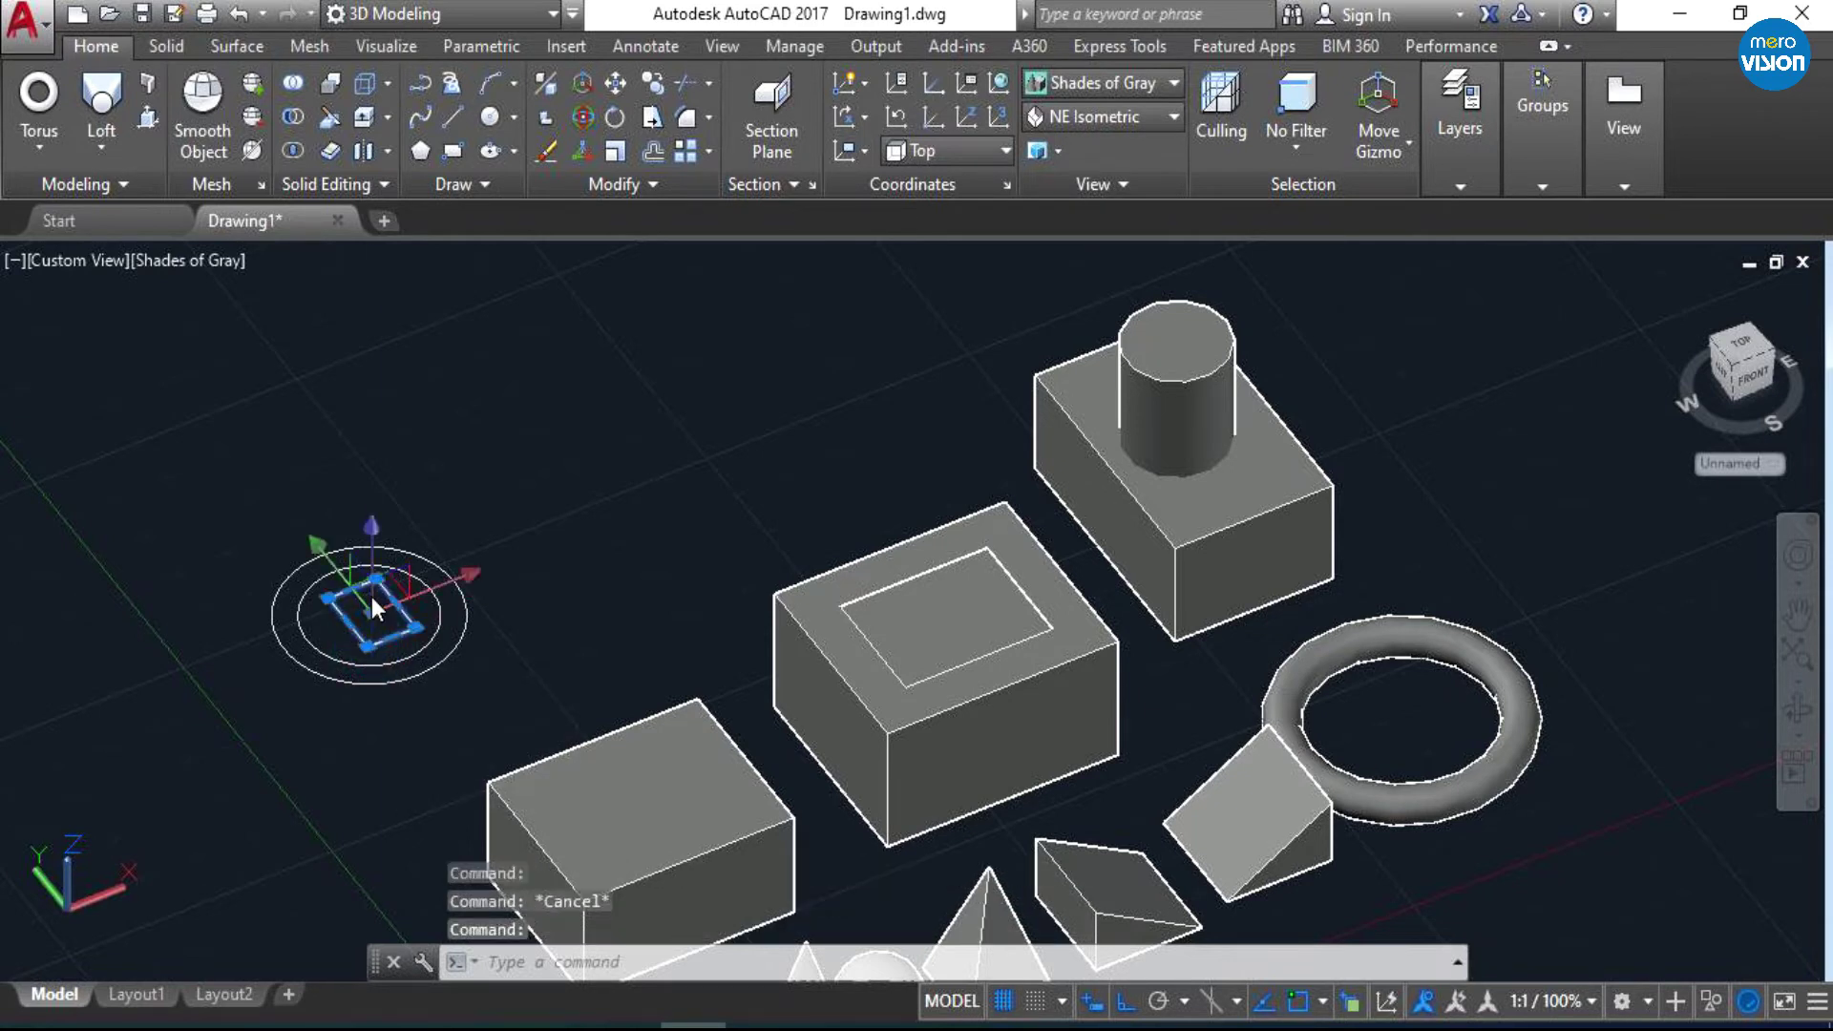
pyautogui.scroll(2, 375, 525)
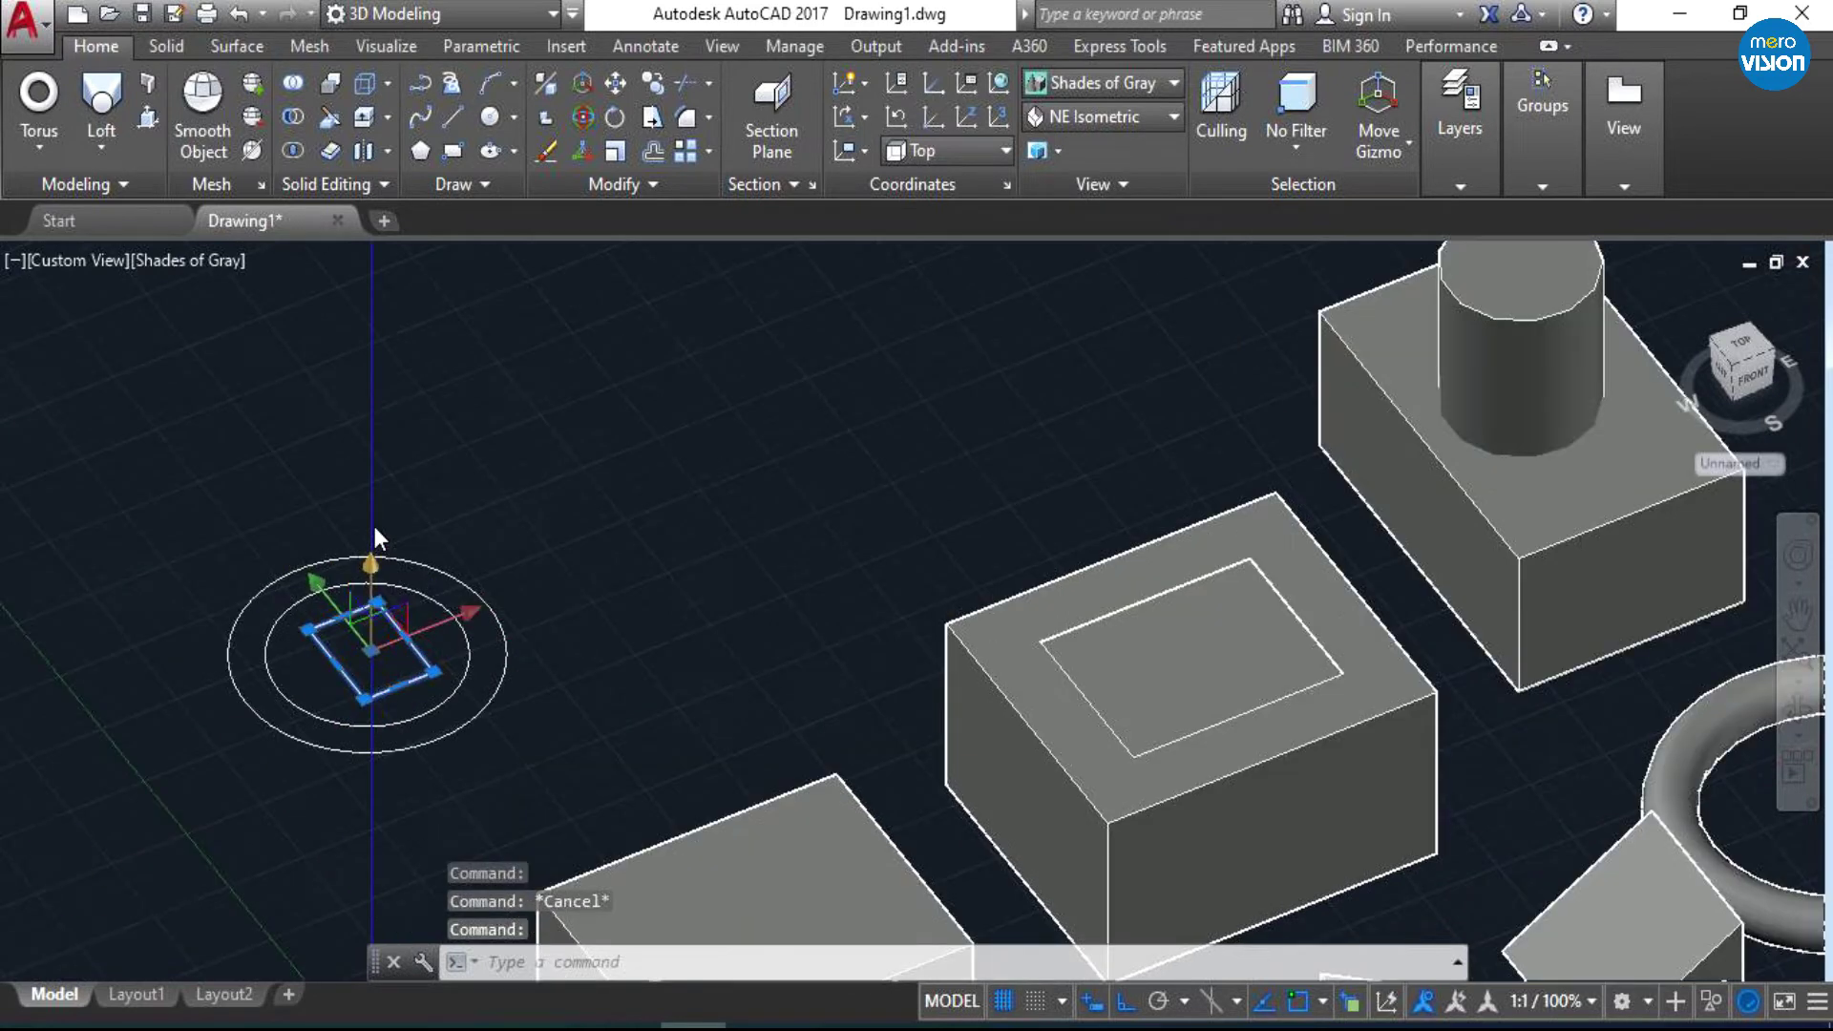
pyautogui.scroll(3, 375, 530)
pyautogui.scroll(-4, 369, 611)
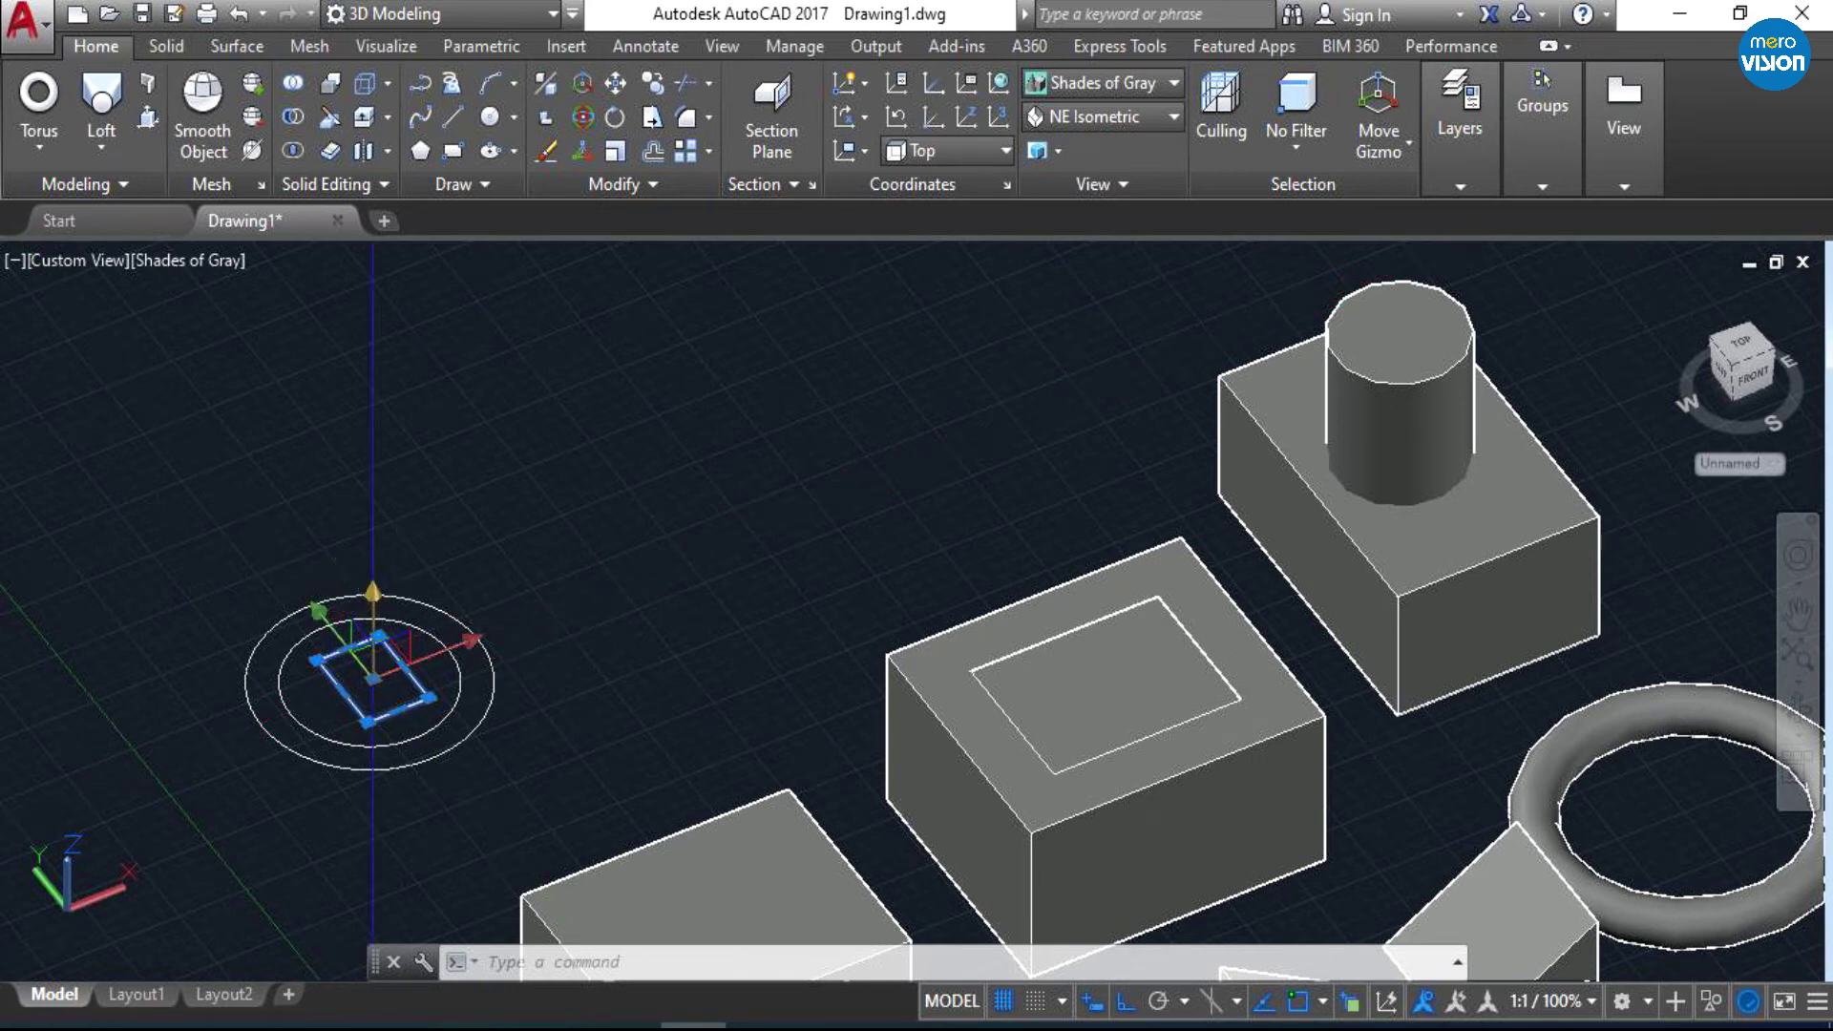
# - Raise the rectangle high above the circles and lift the inner circle partway
pyautogui.click(371, 592)
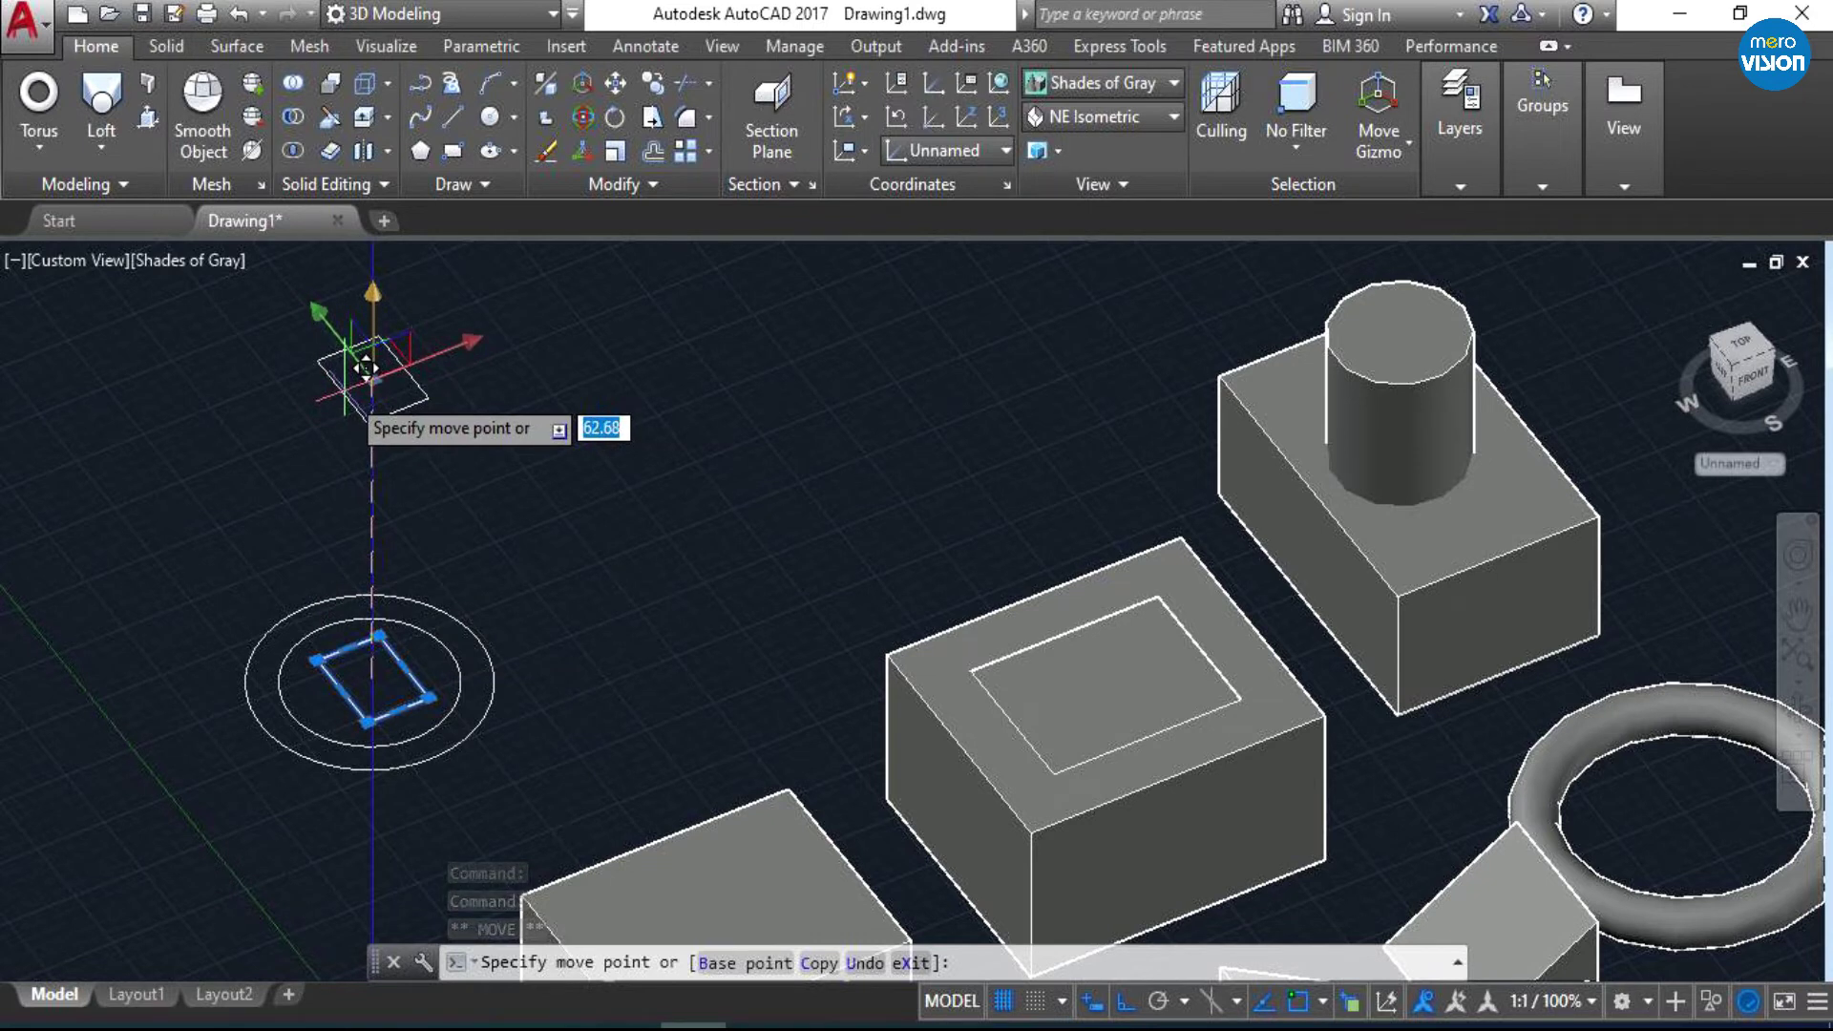
pyautogui.click(365, 367)
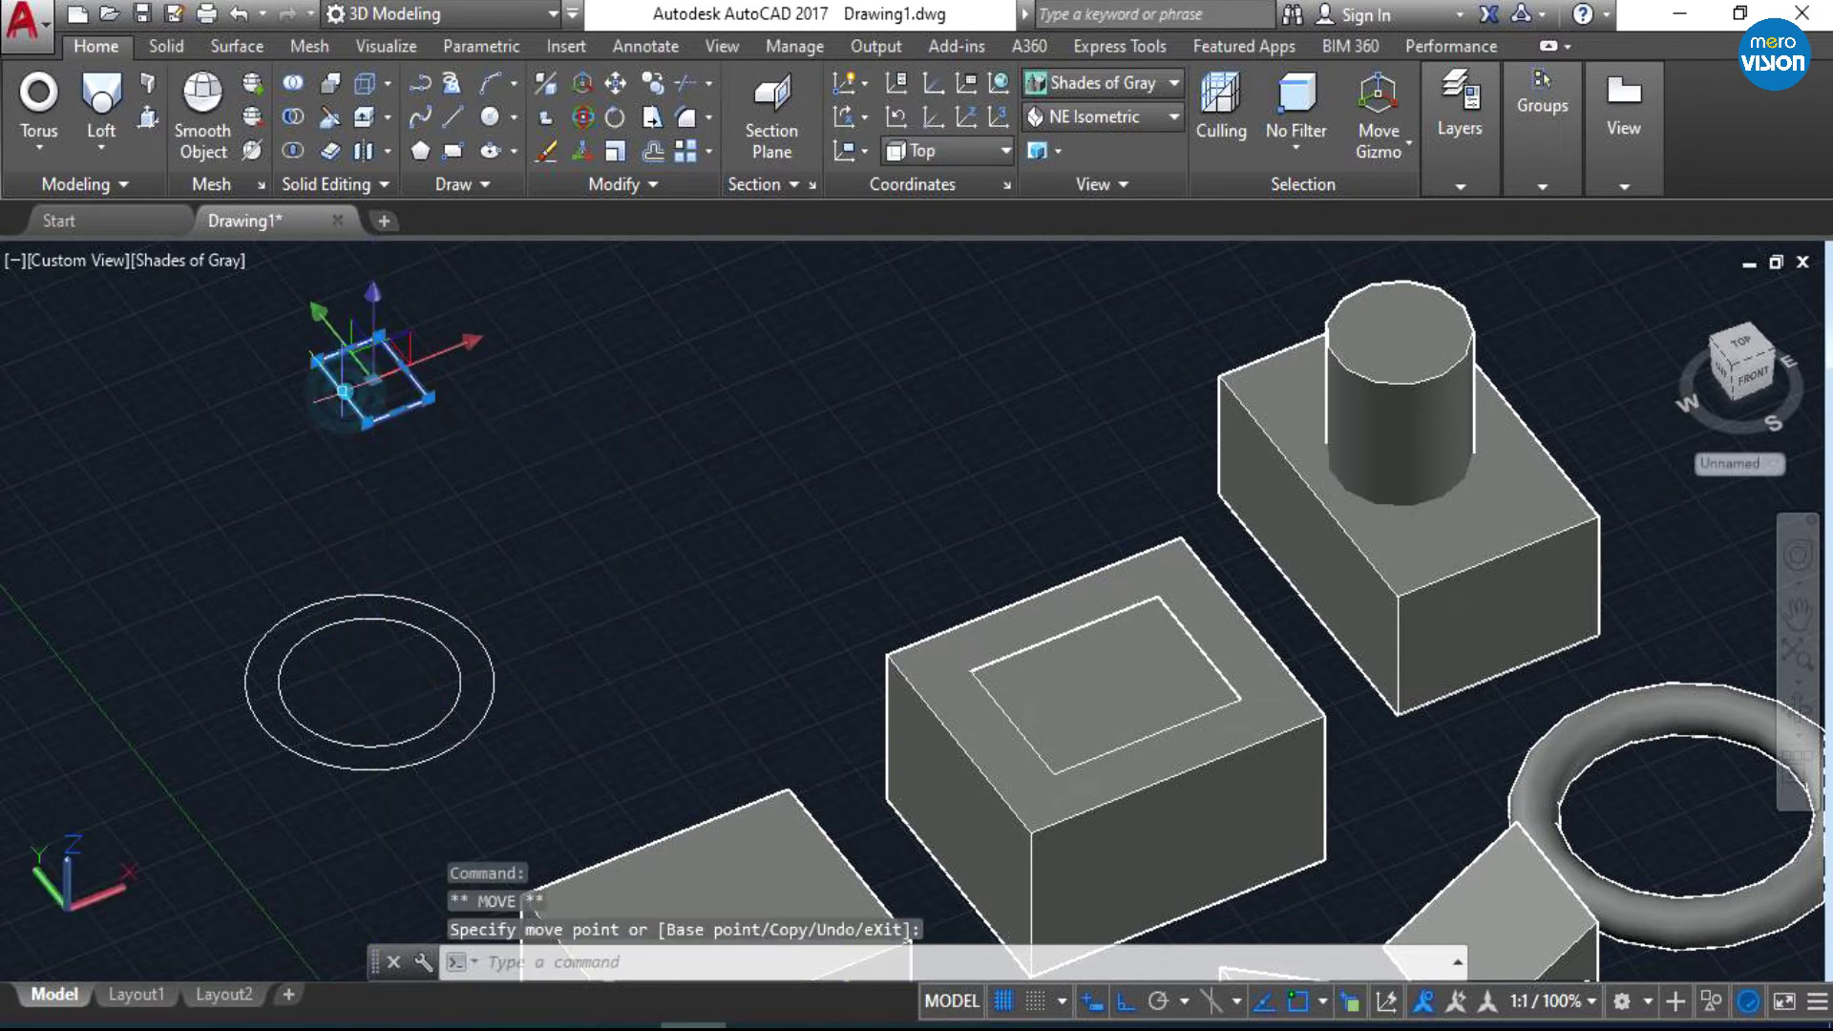
pyautogui.click(430, 731)
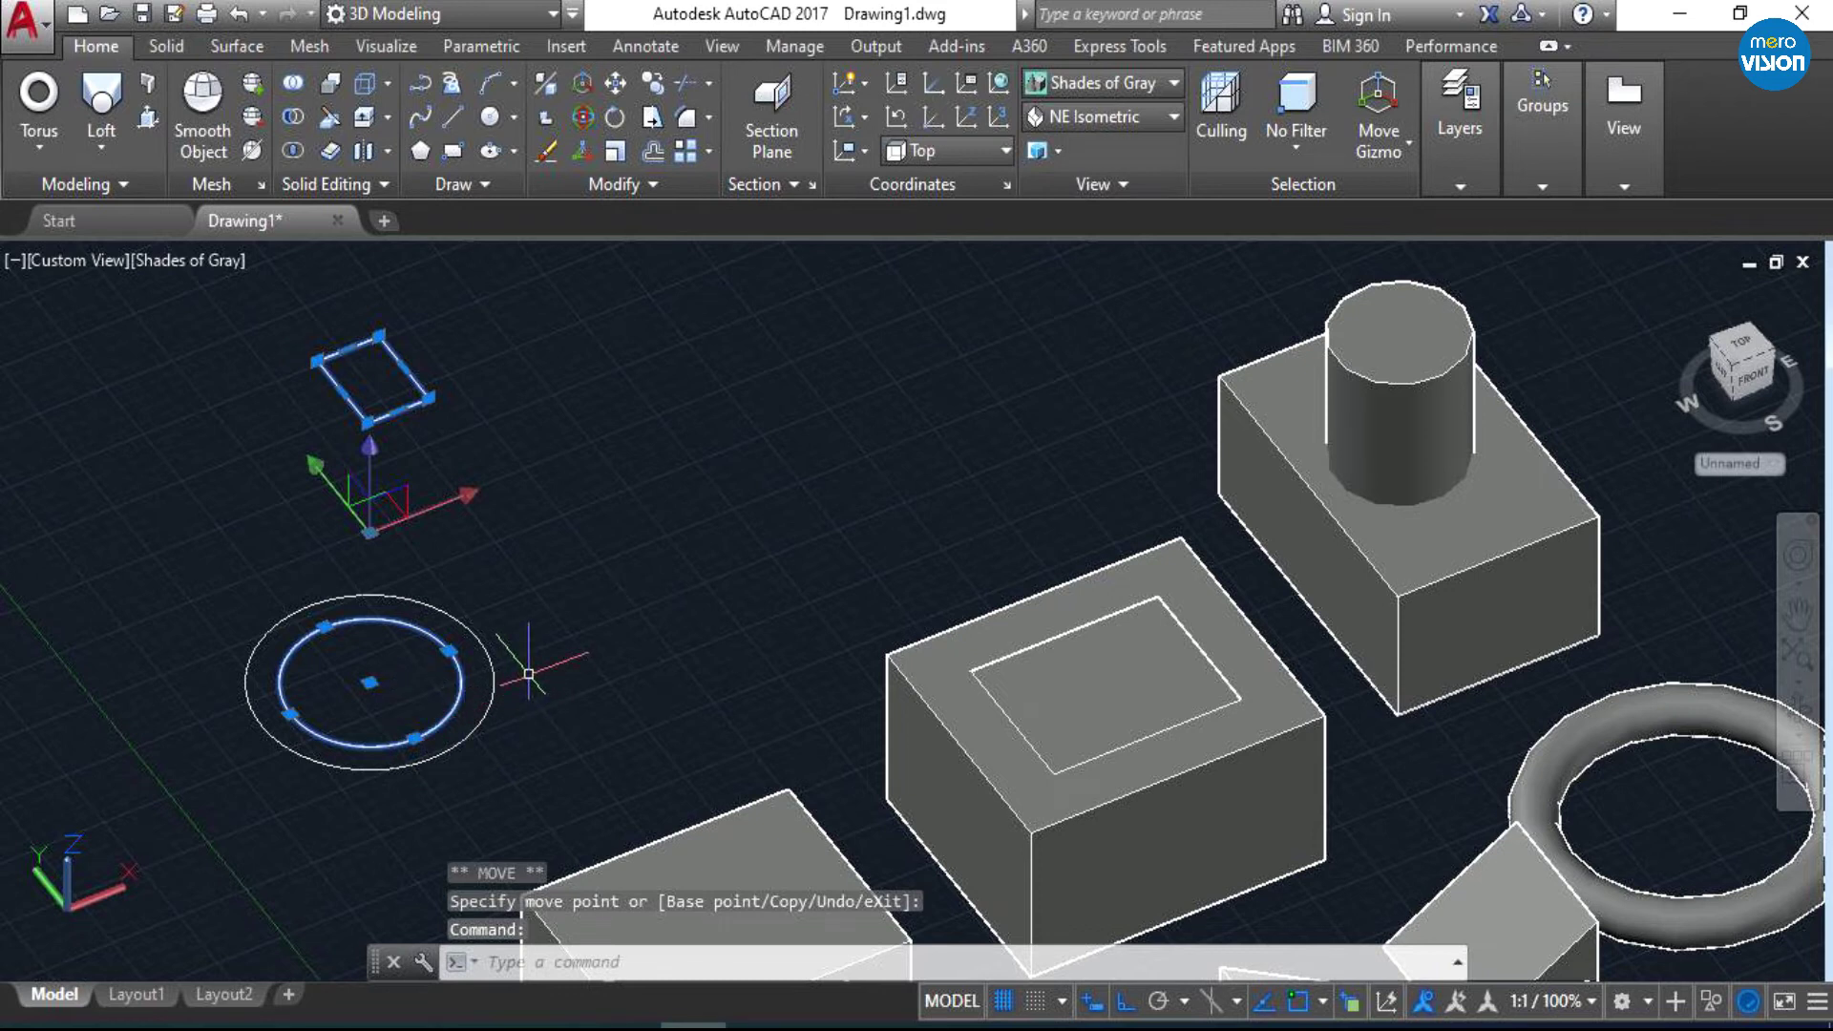
pyautogui.press('Escape')
pyautogui.click(426, 727)
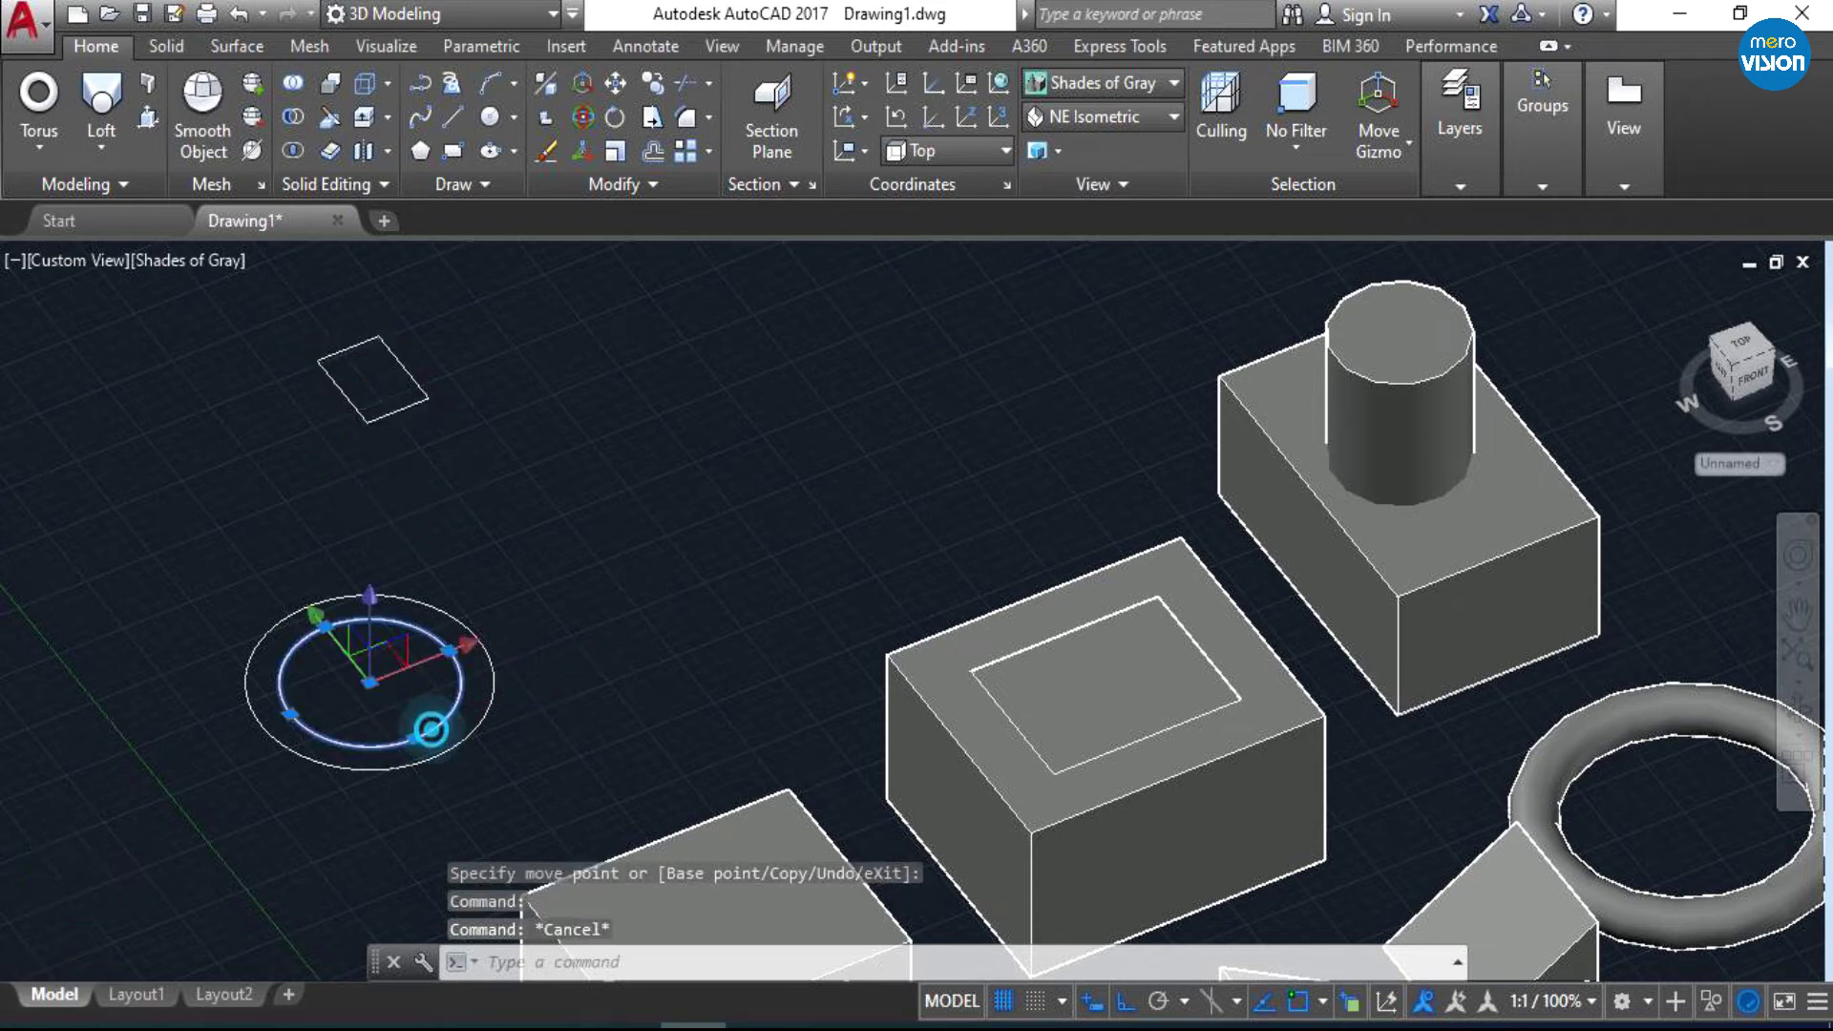
pyautogui.click(368, 600)
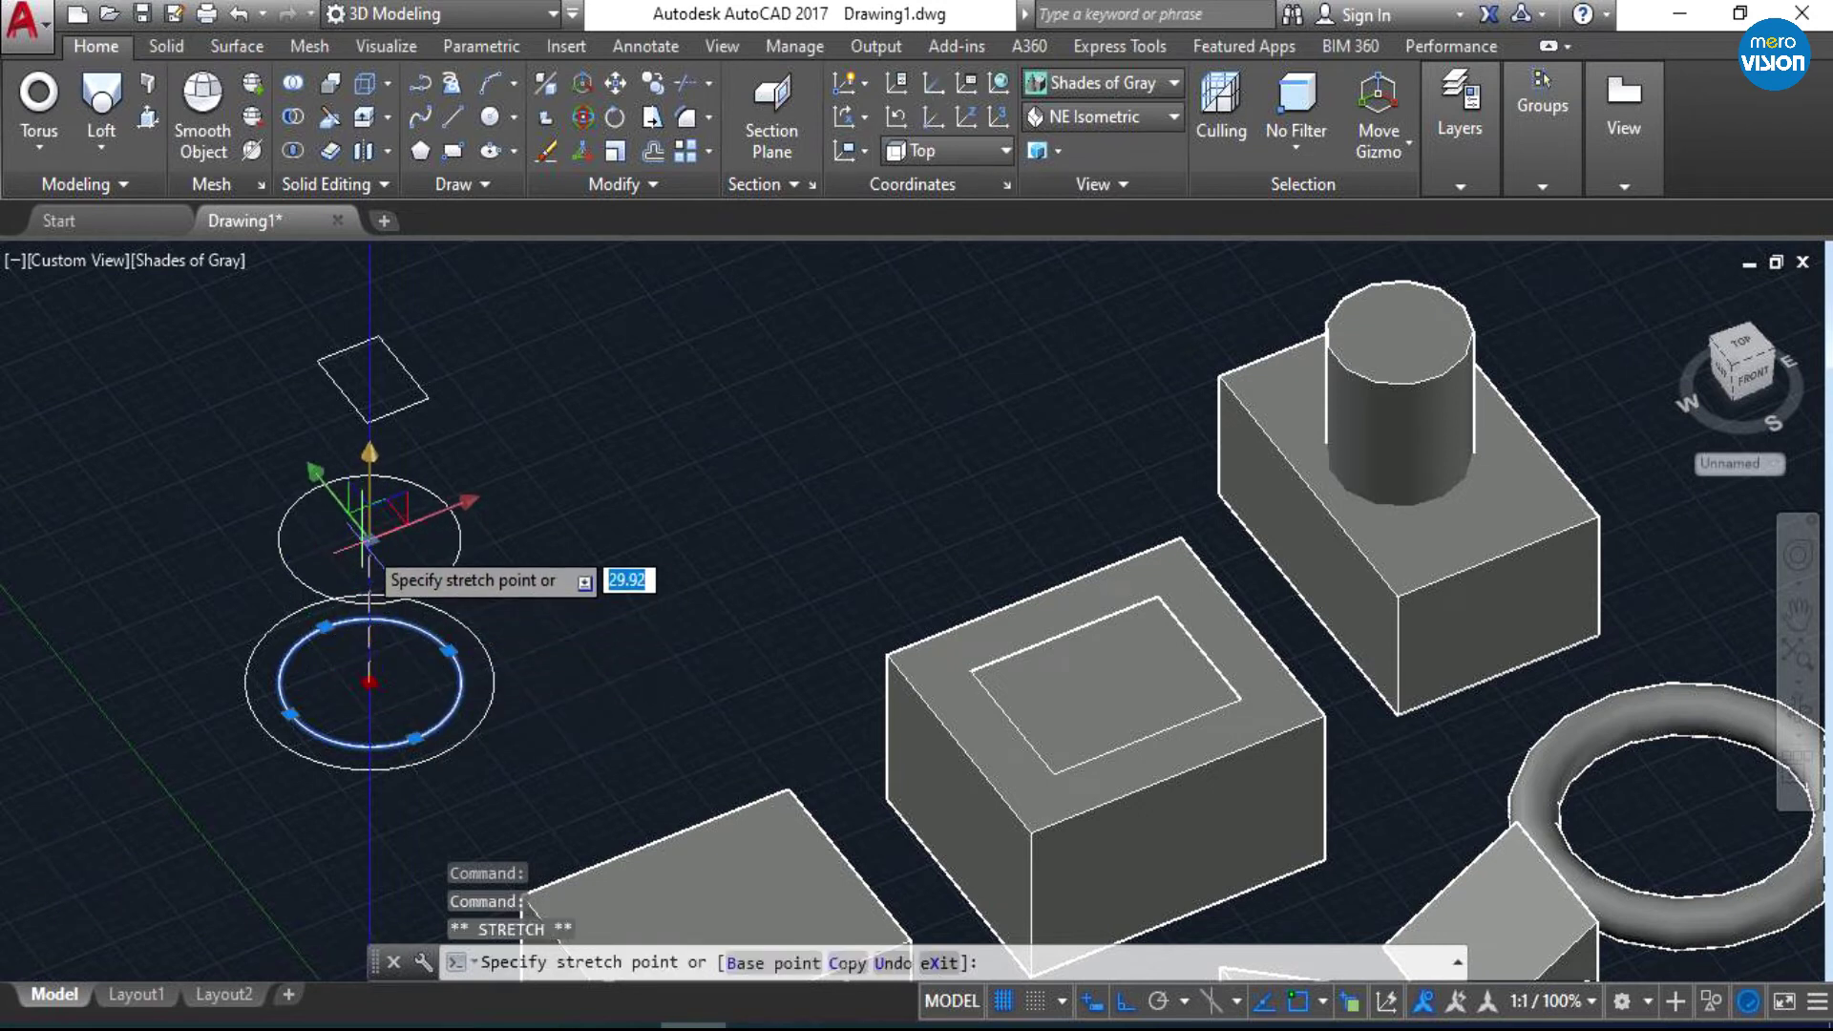
pyautogui.click(361, 522)
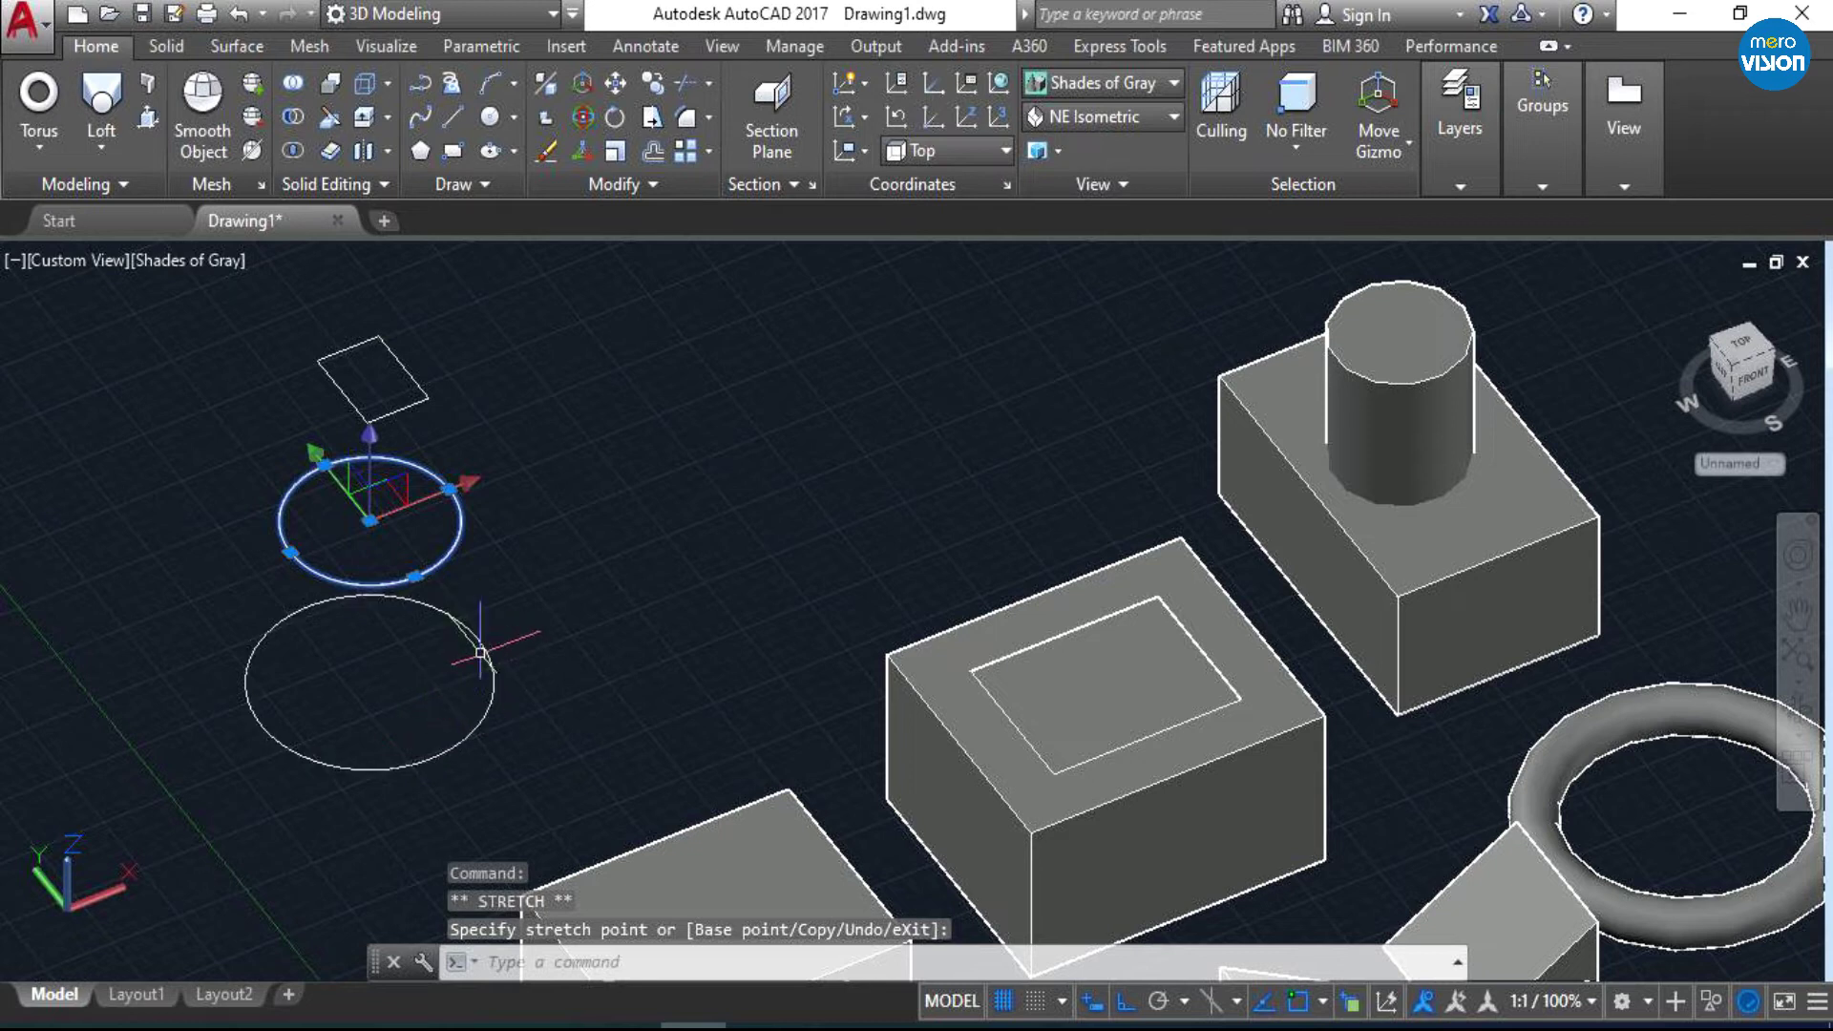
pyautogui.press('Escape')
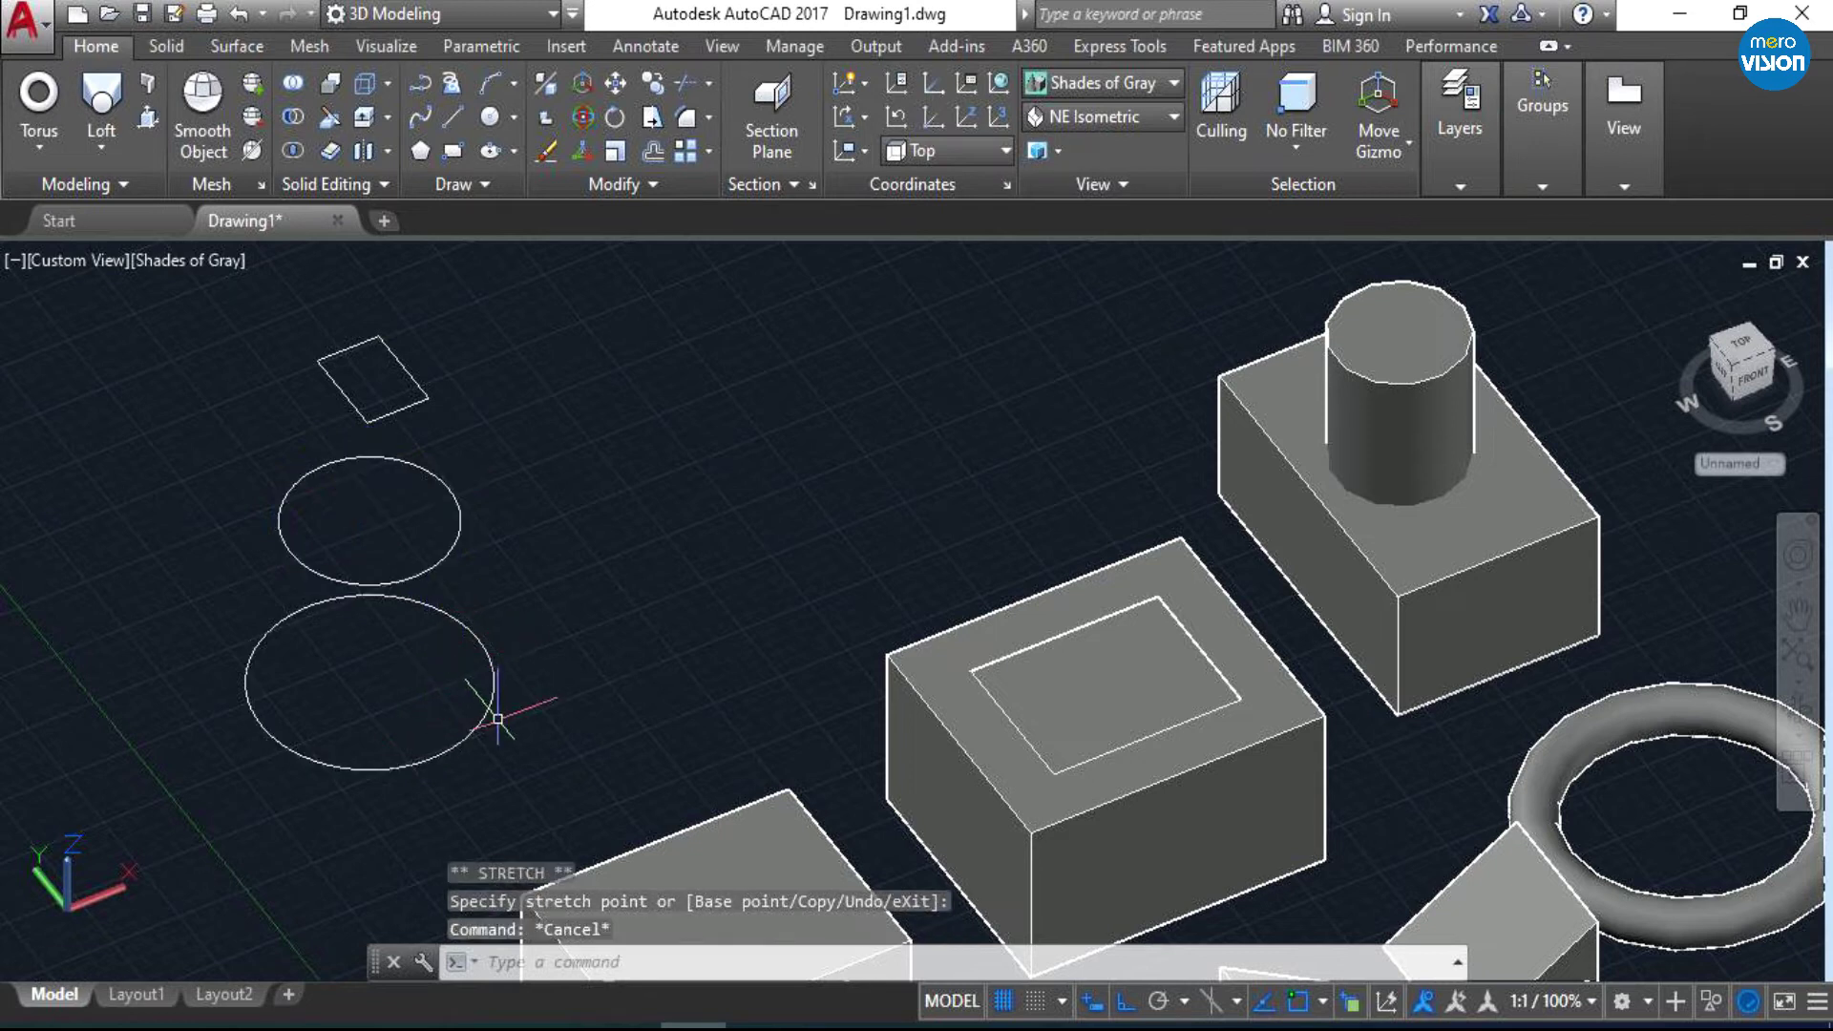
# - Leave the outer circle at the base, cancelling its grip stretch
pyautogui.click(497, 690)
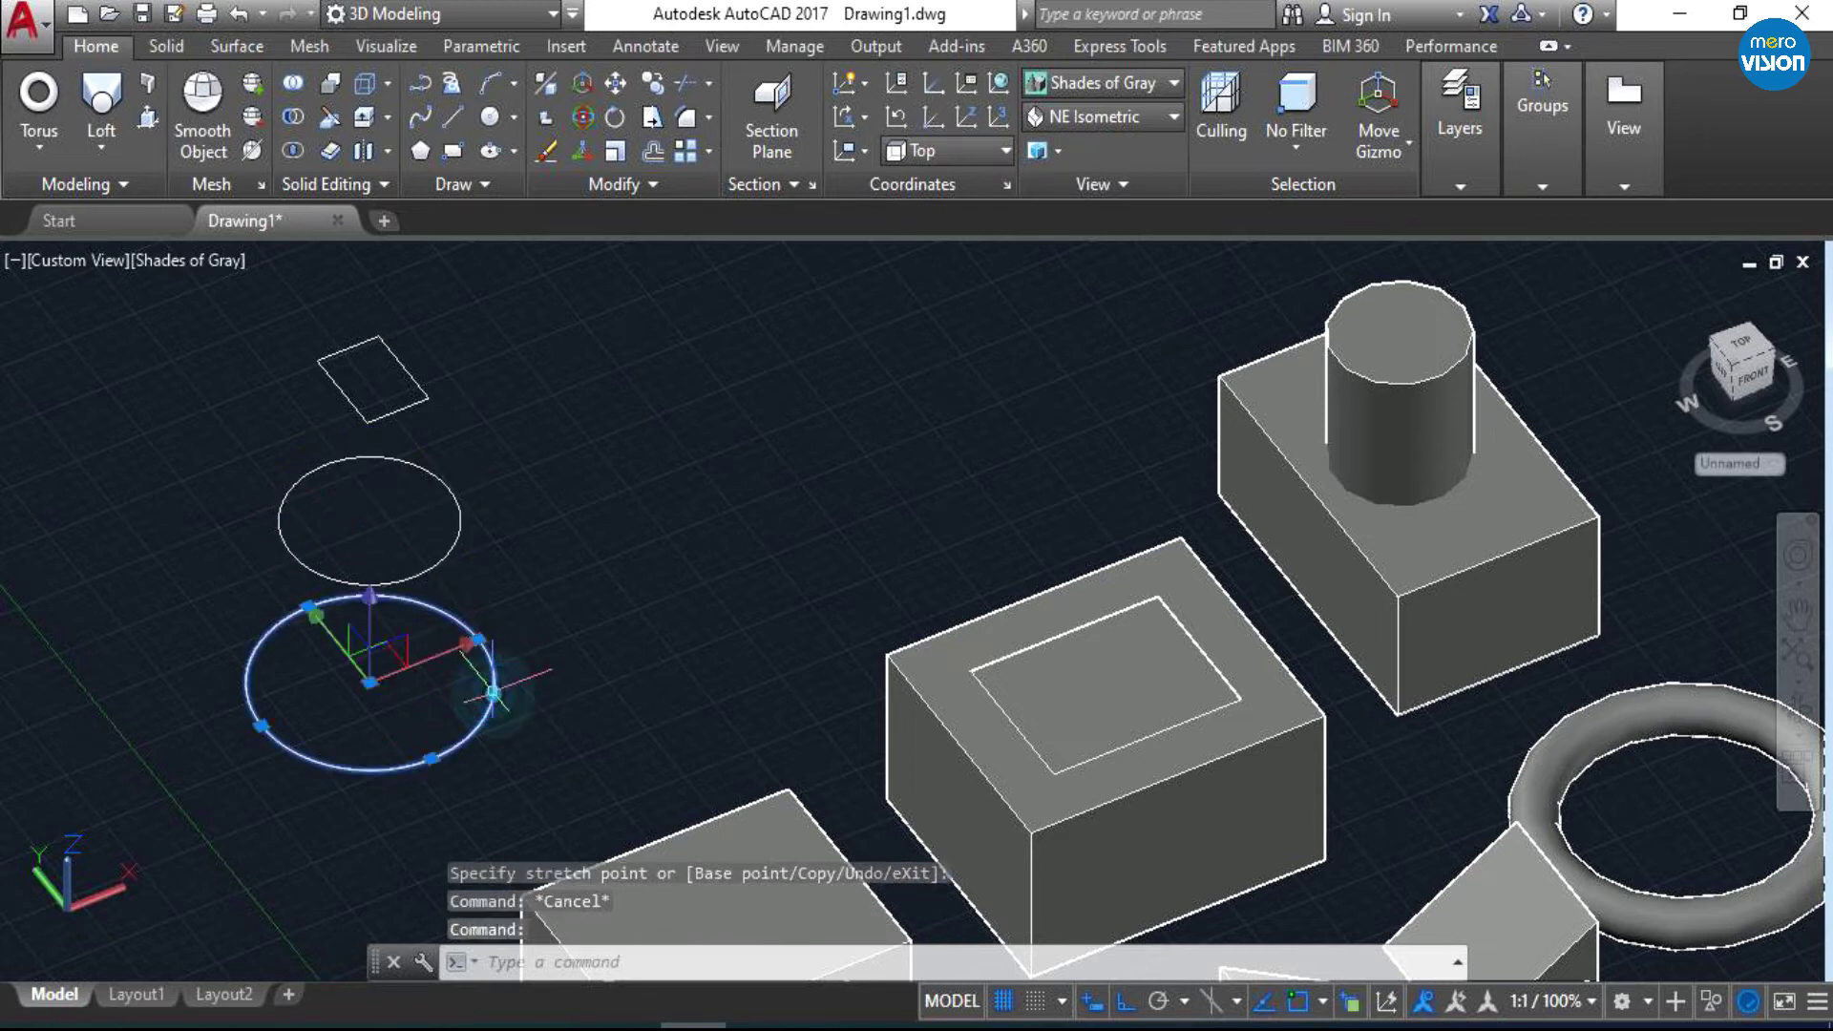
pyautogui.click(462, 644)
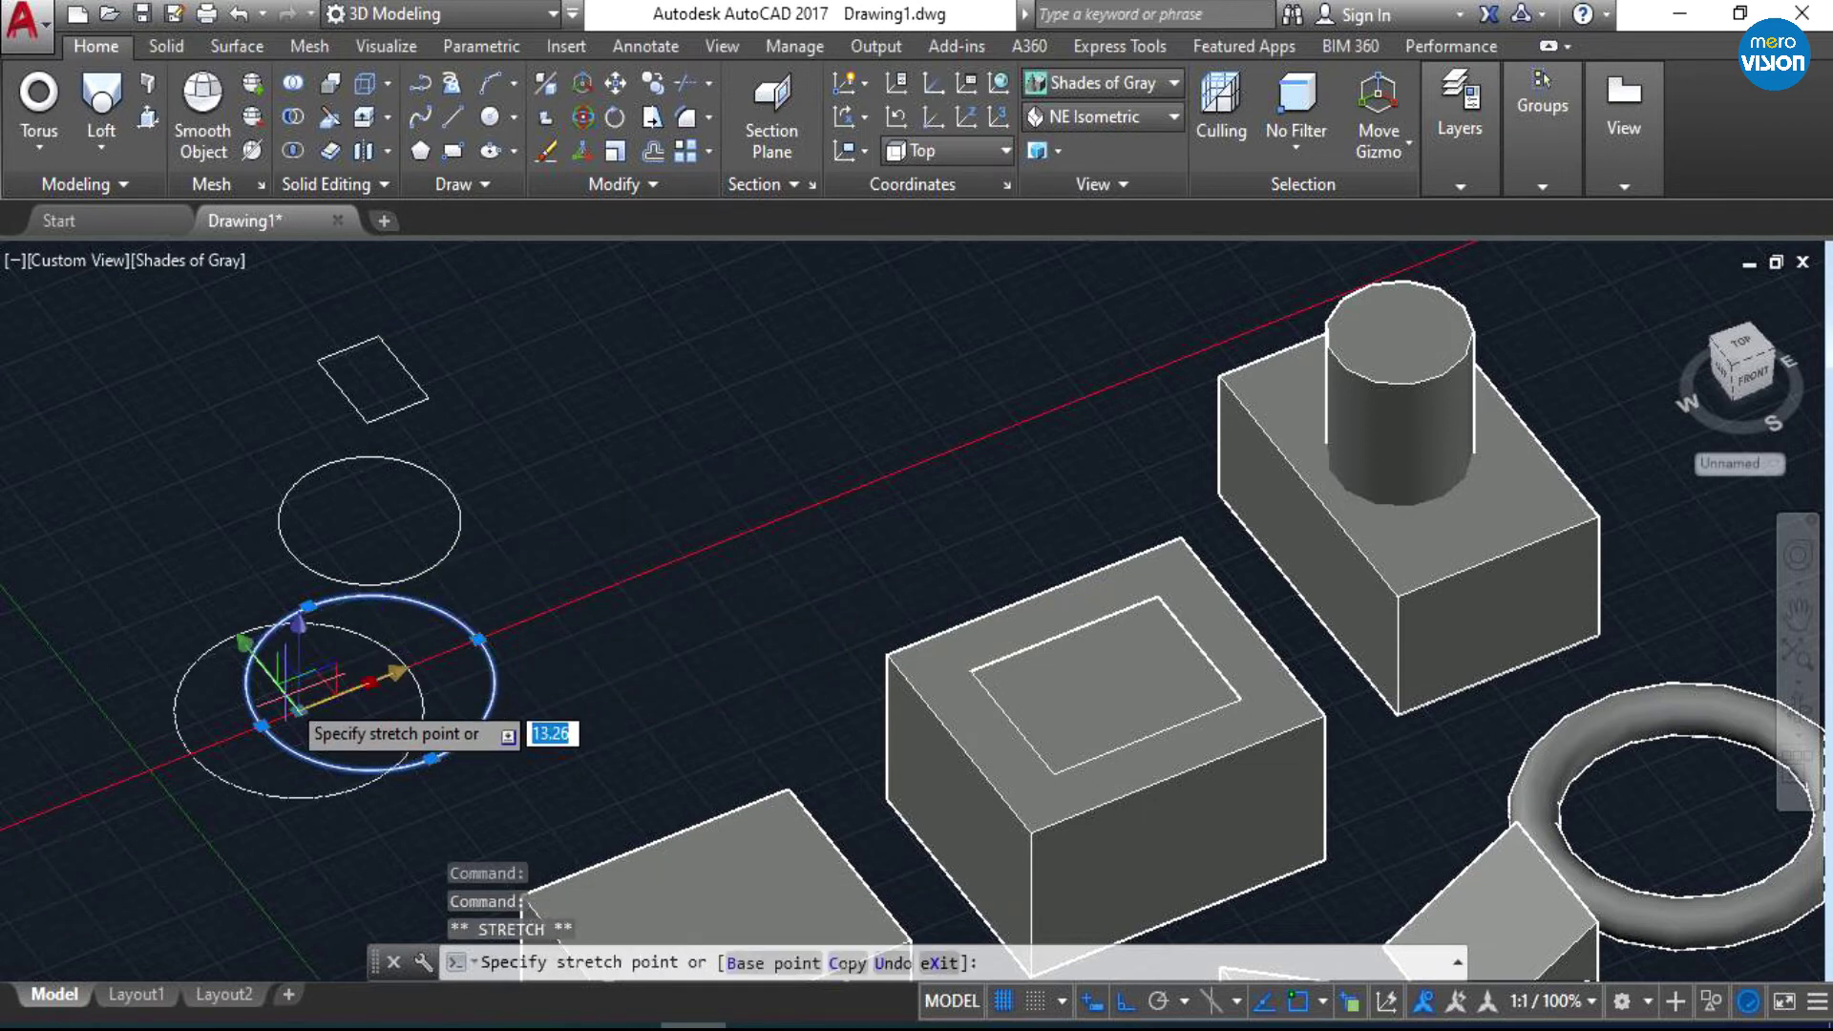
pyautogui.press('Escape')
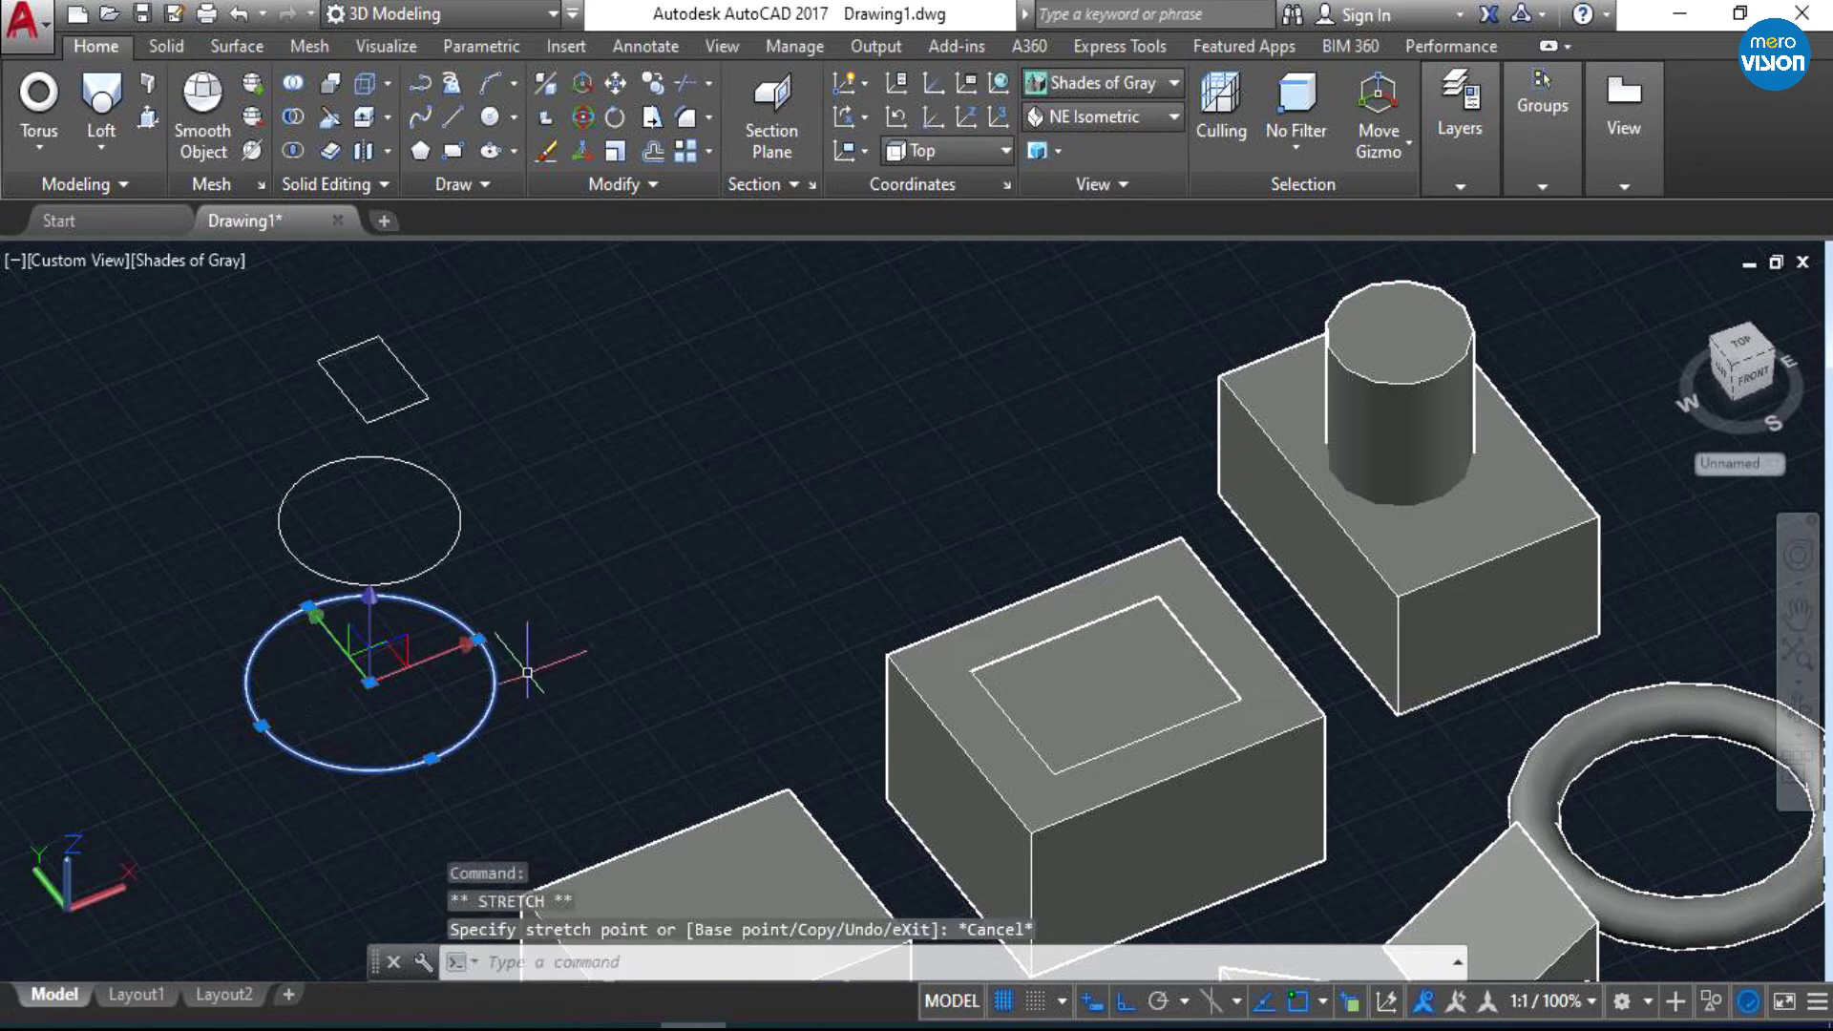
pyautogui.press('Escape')
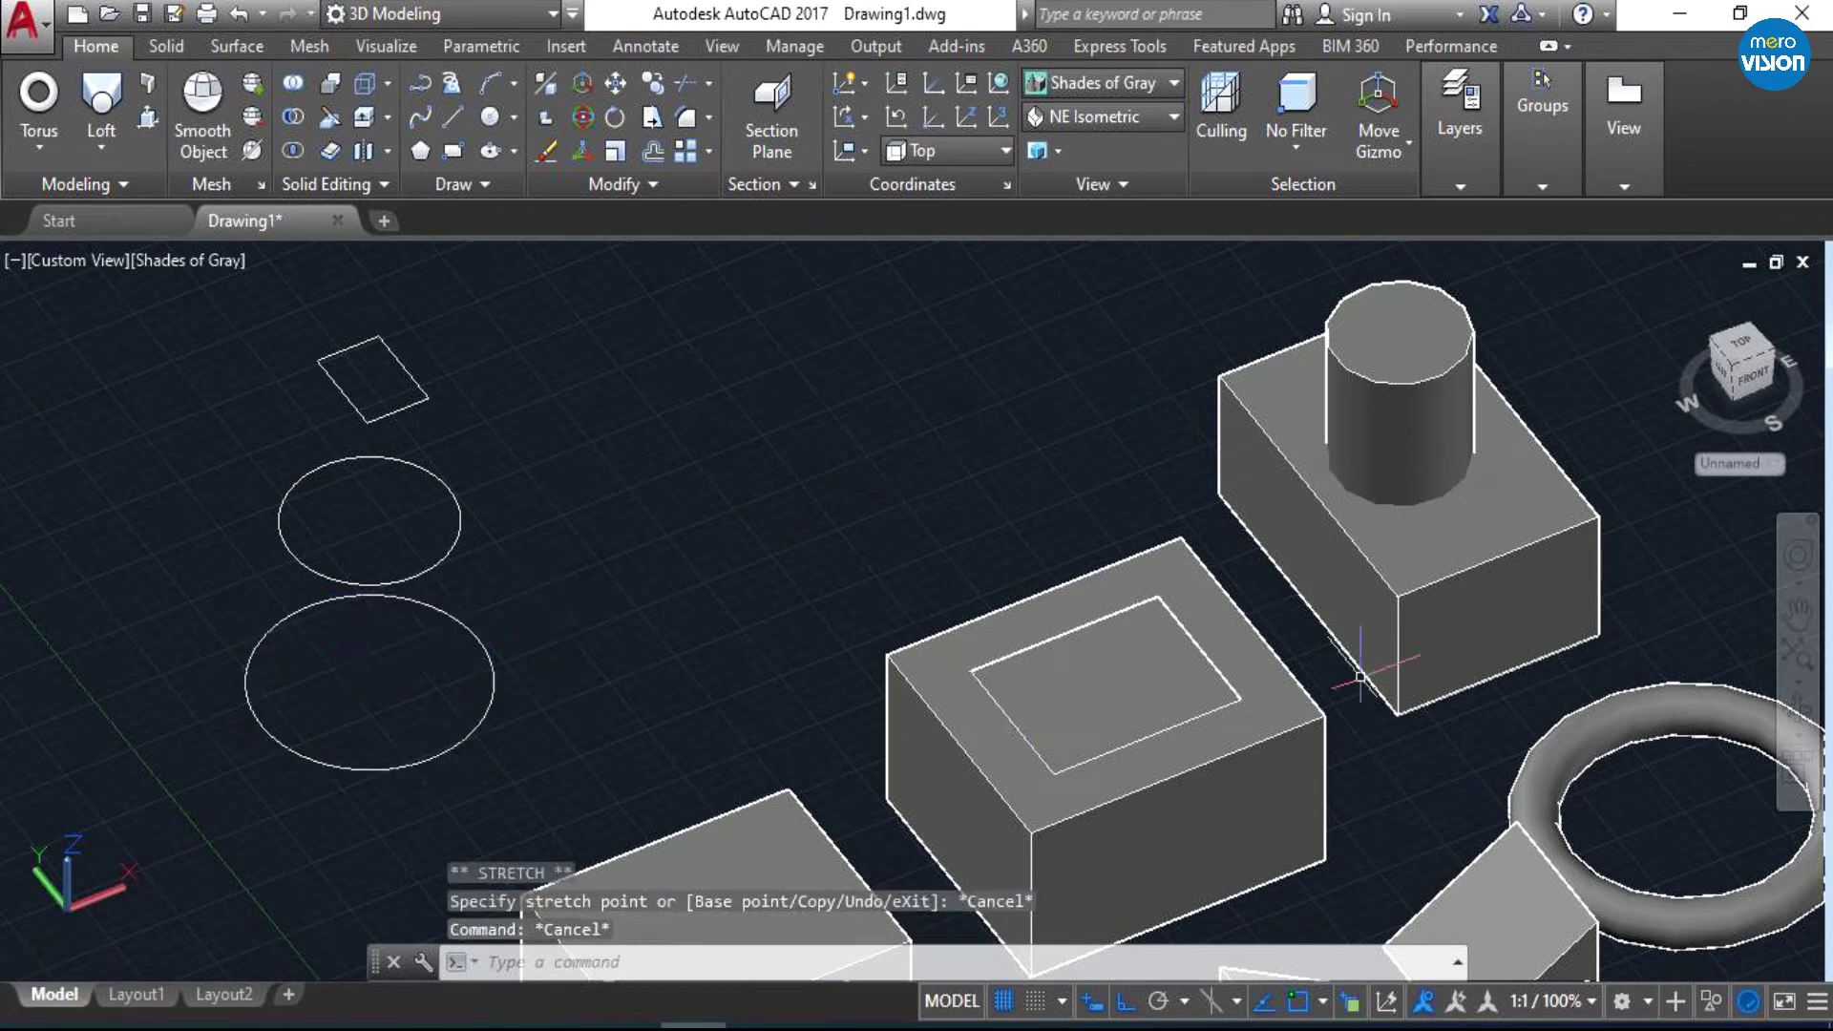
pyautogui.scroll(-2, 784, 691)
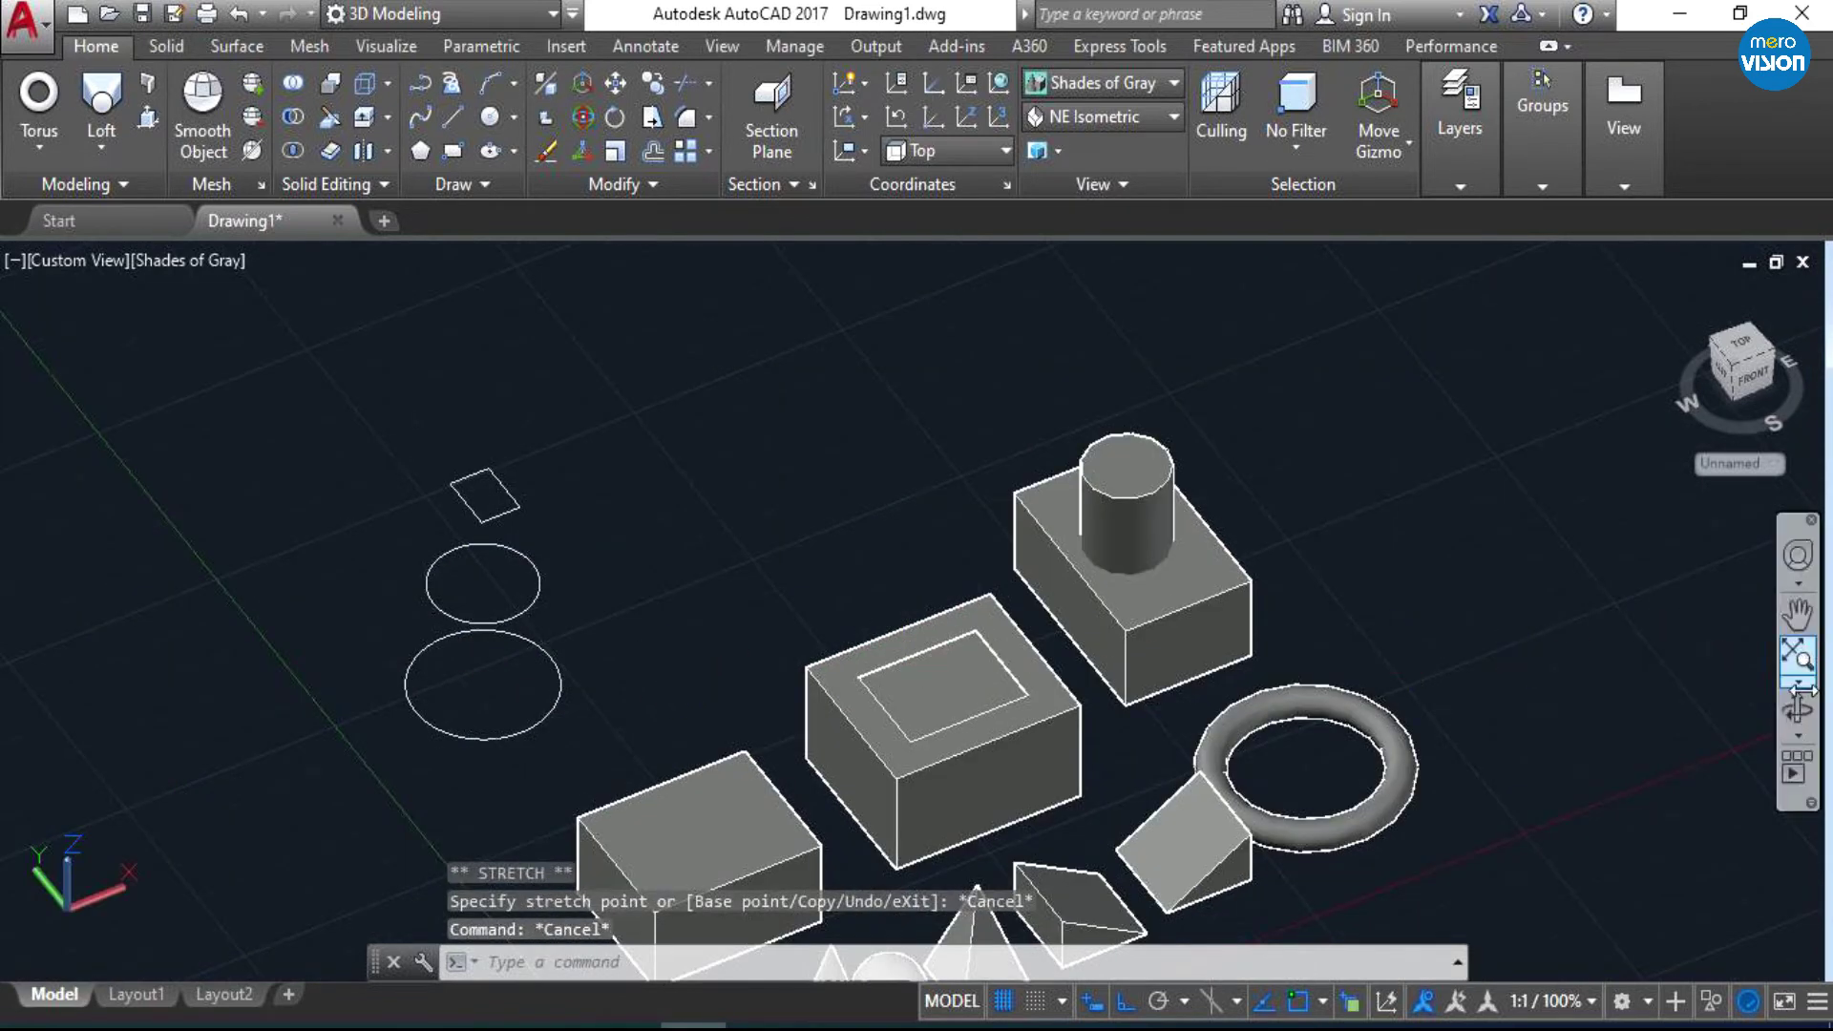
# - Orbit the scene to a lower side view
pyautogui.click(1798, 705)
pyautogui.moveTo(1003, 716)
pyautogui.mouseDown()
pyautogui.moveTo(756, 654)
pyautogui.moveTo(732, 729)
pyautogui.mouseUp()
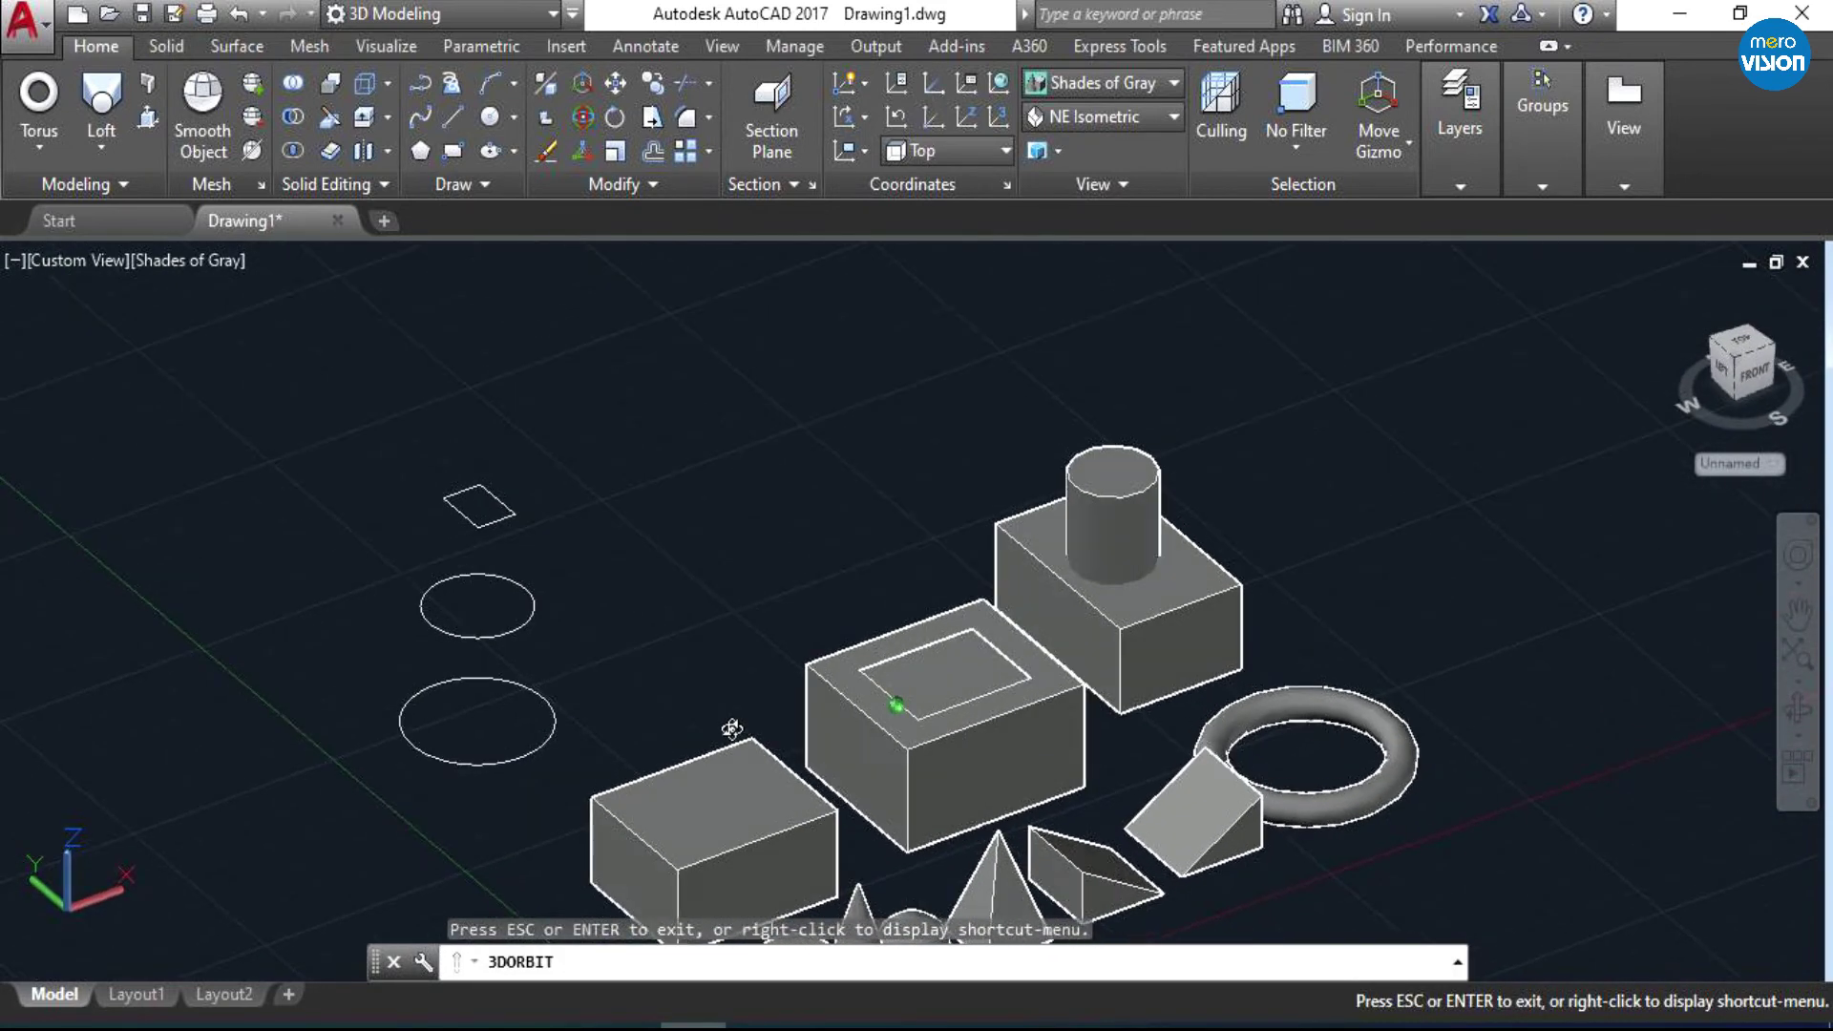
pyautogui.scroll(1, 553, 528)
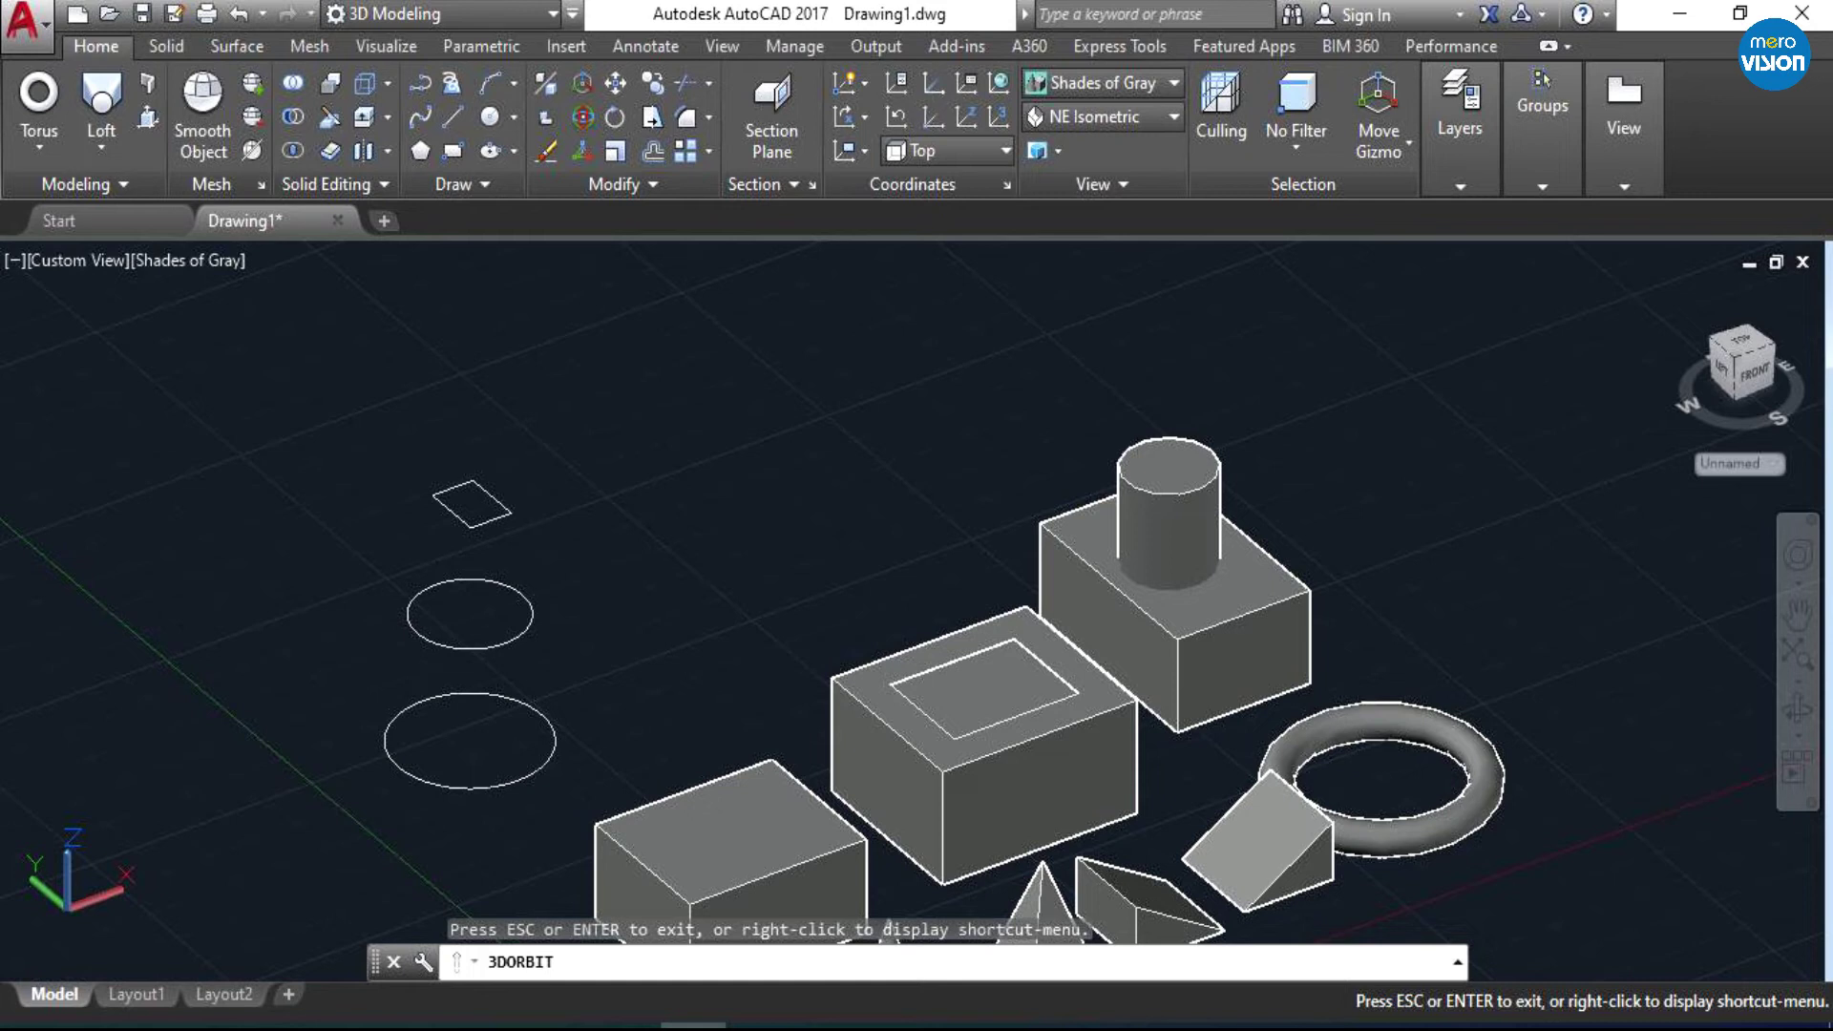
pyautogui.press('Escape')
# - Loft the large circle, small circle and rectangle using cross sections only
pyautogui.click(93, 151)
pyautogui.click(112, 260)
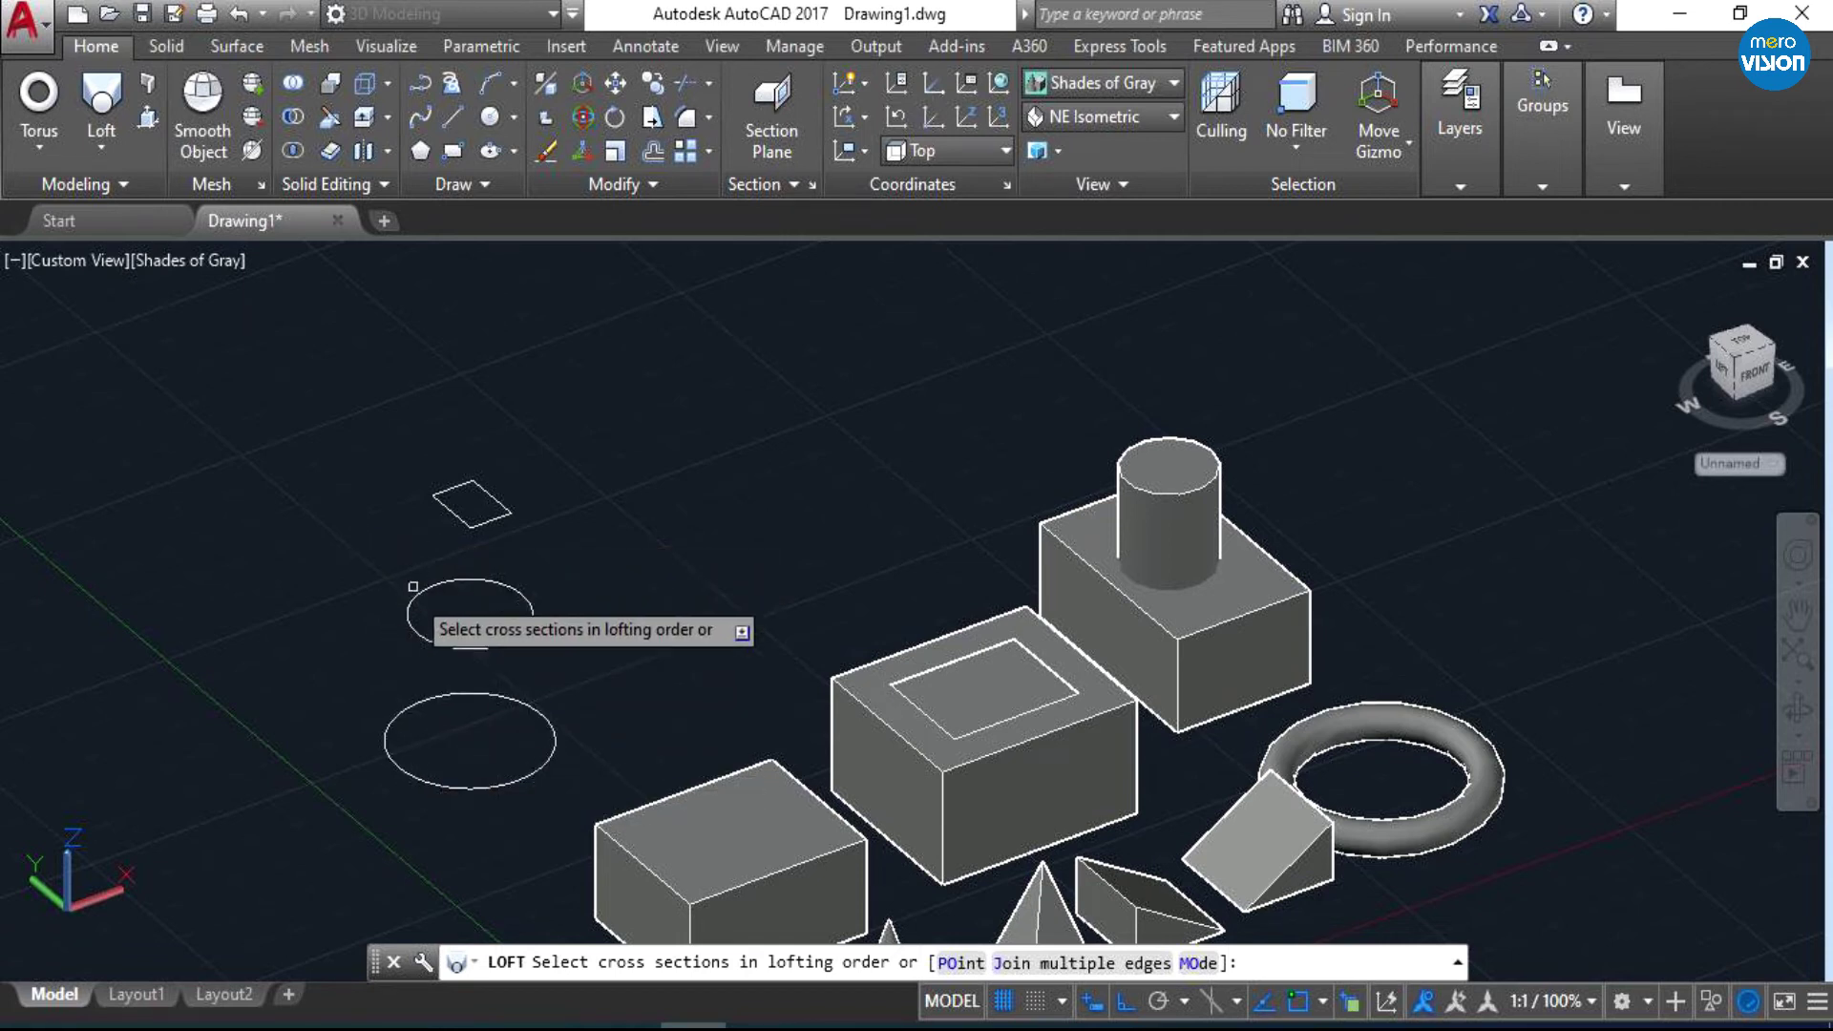
pyautogui.click(386, 732)
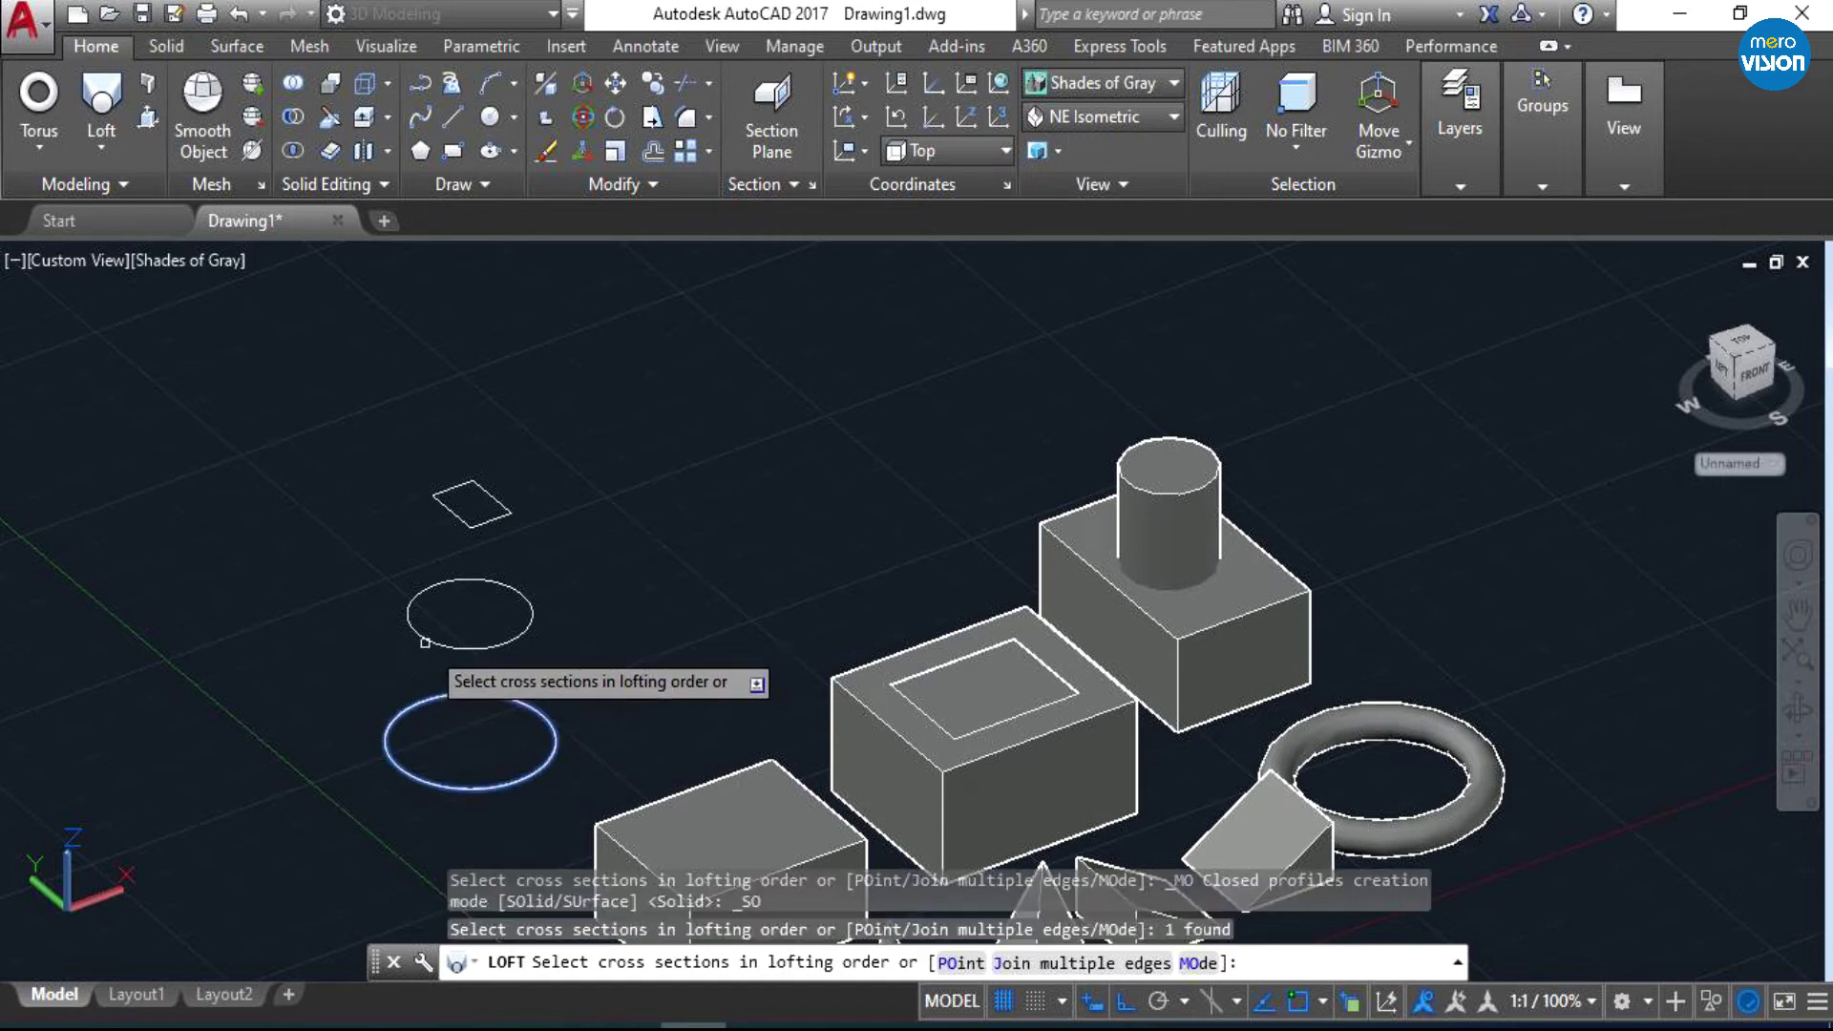
pyautogui.click(423, 641)
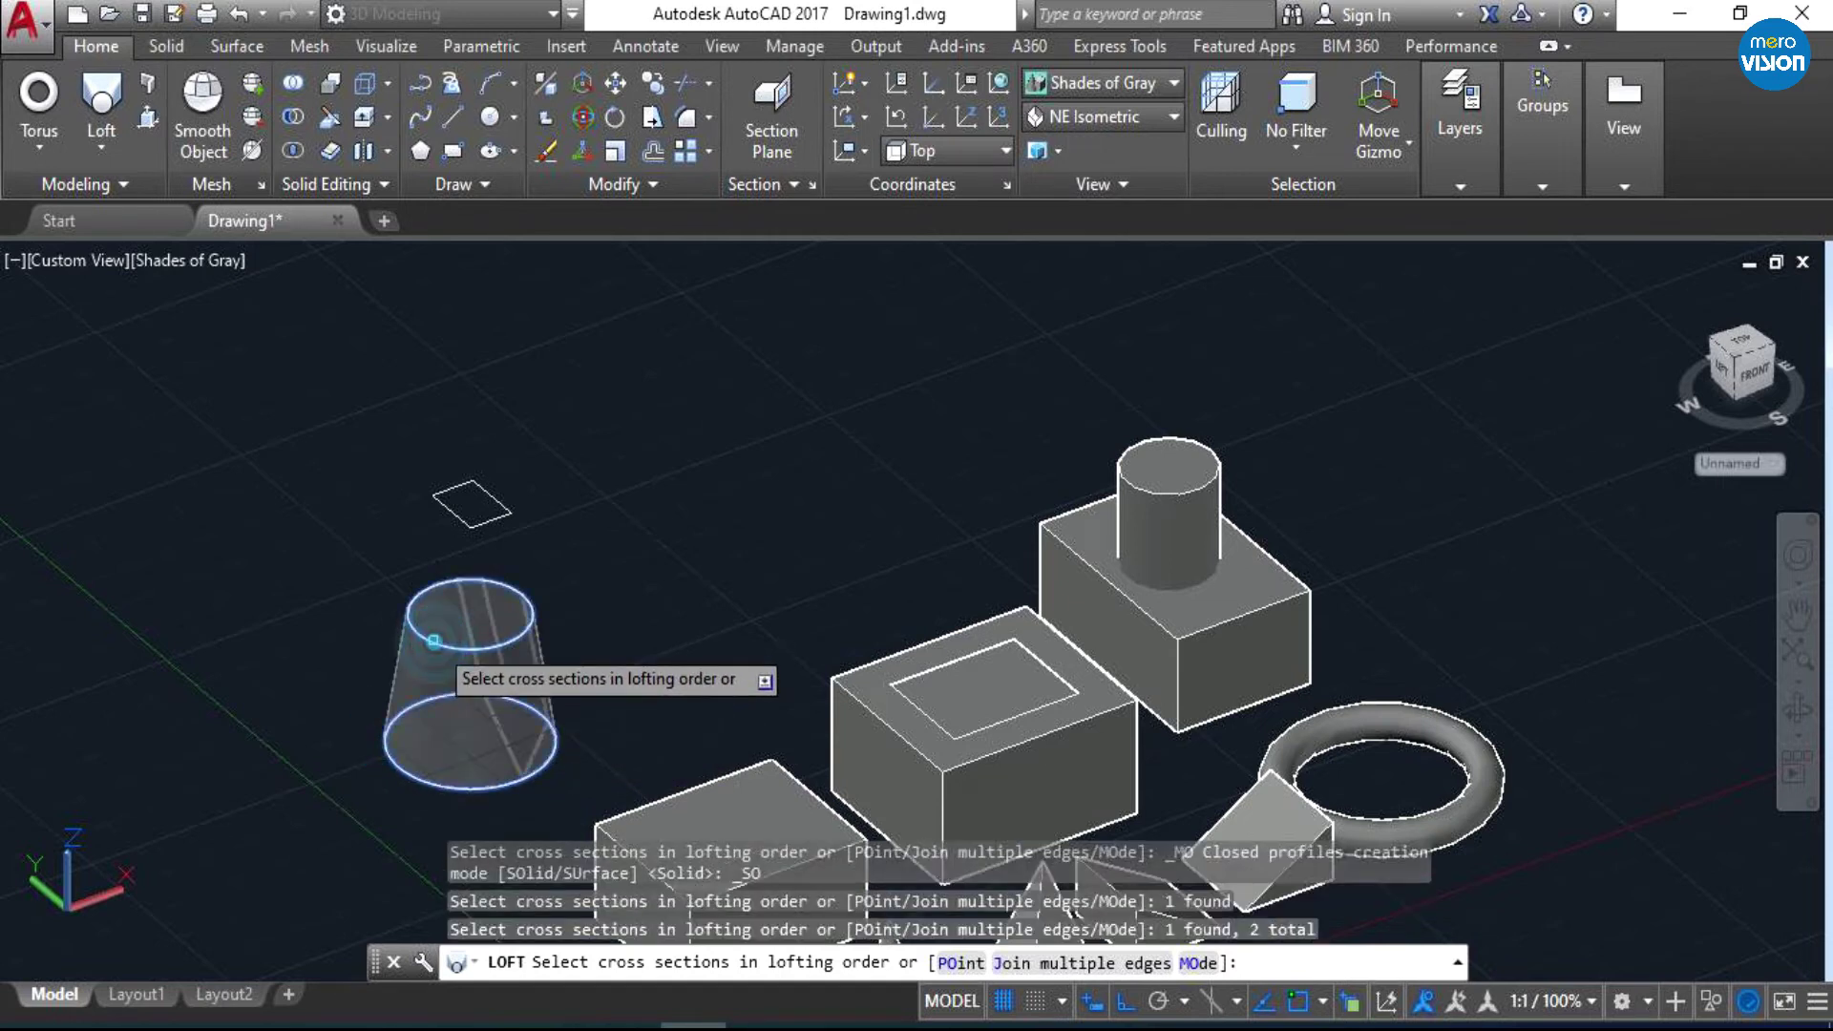
pyautogui.click(466, 523)
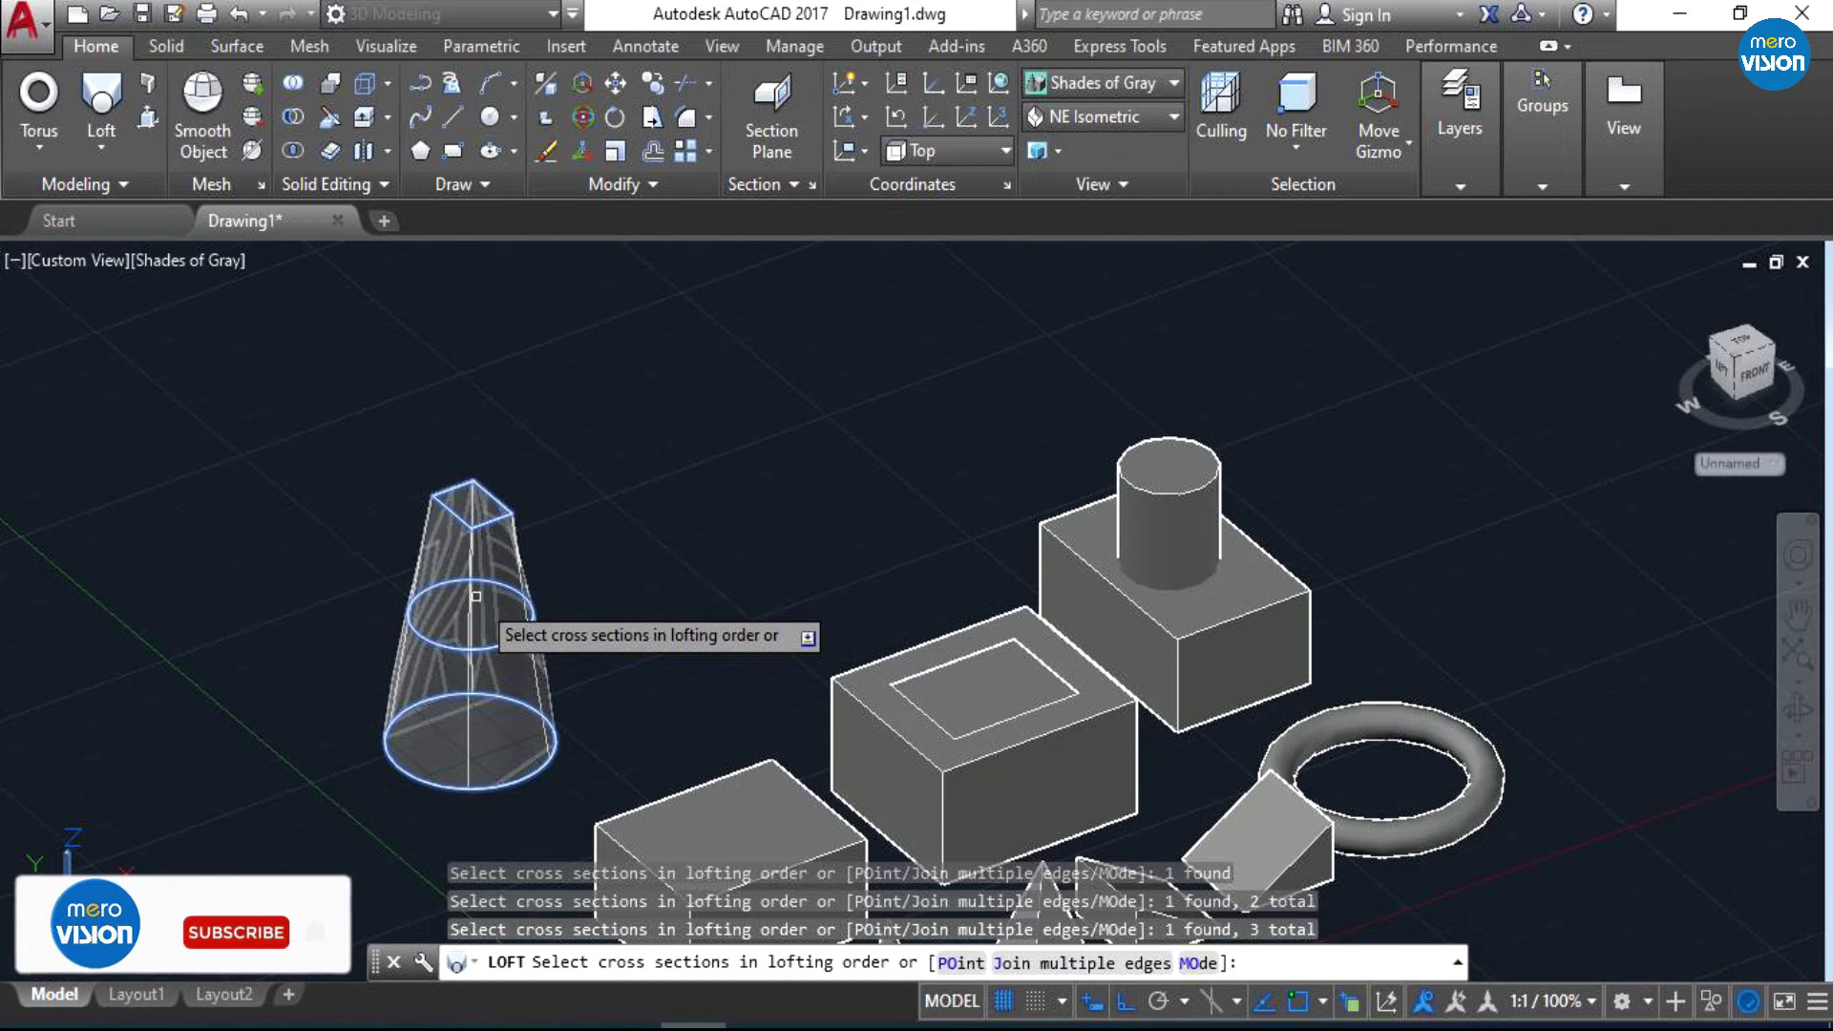
pyautogui.press('Return')
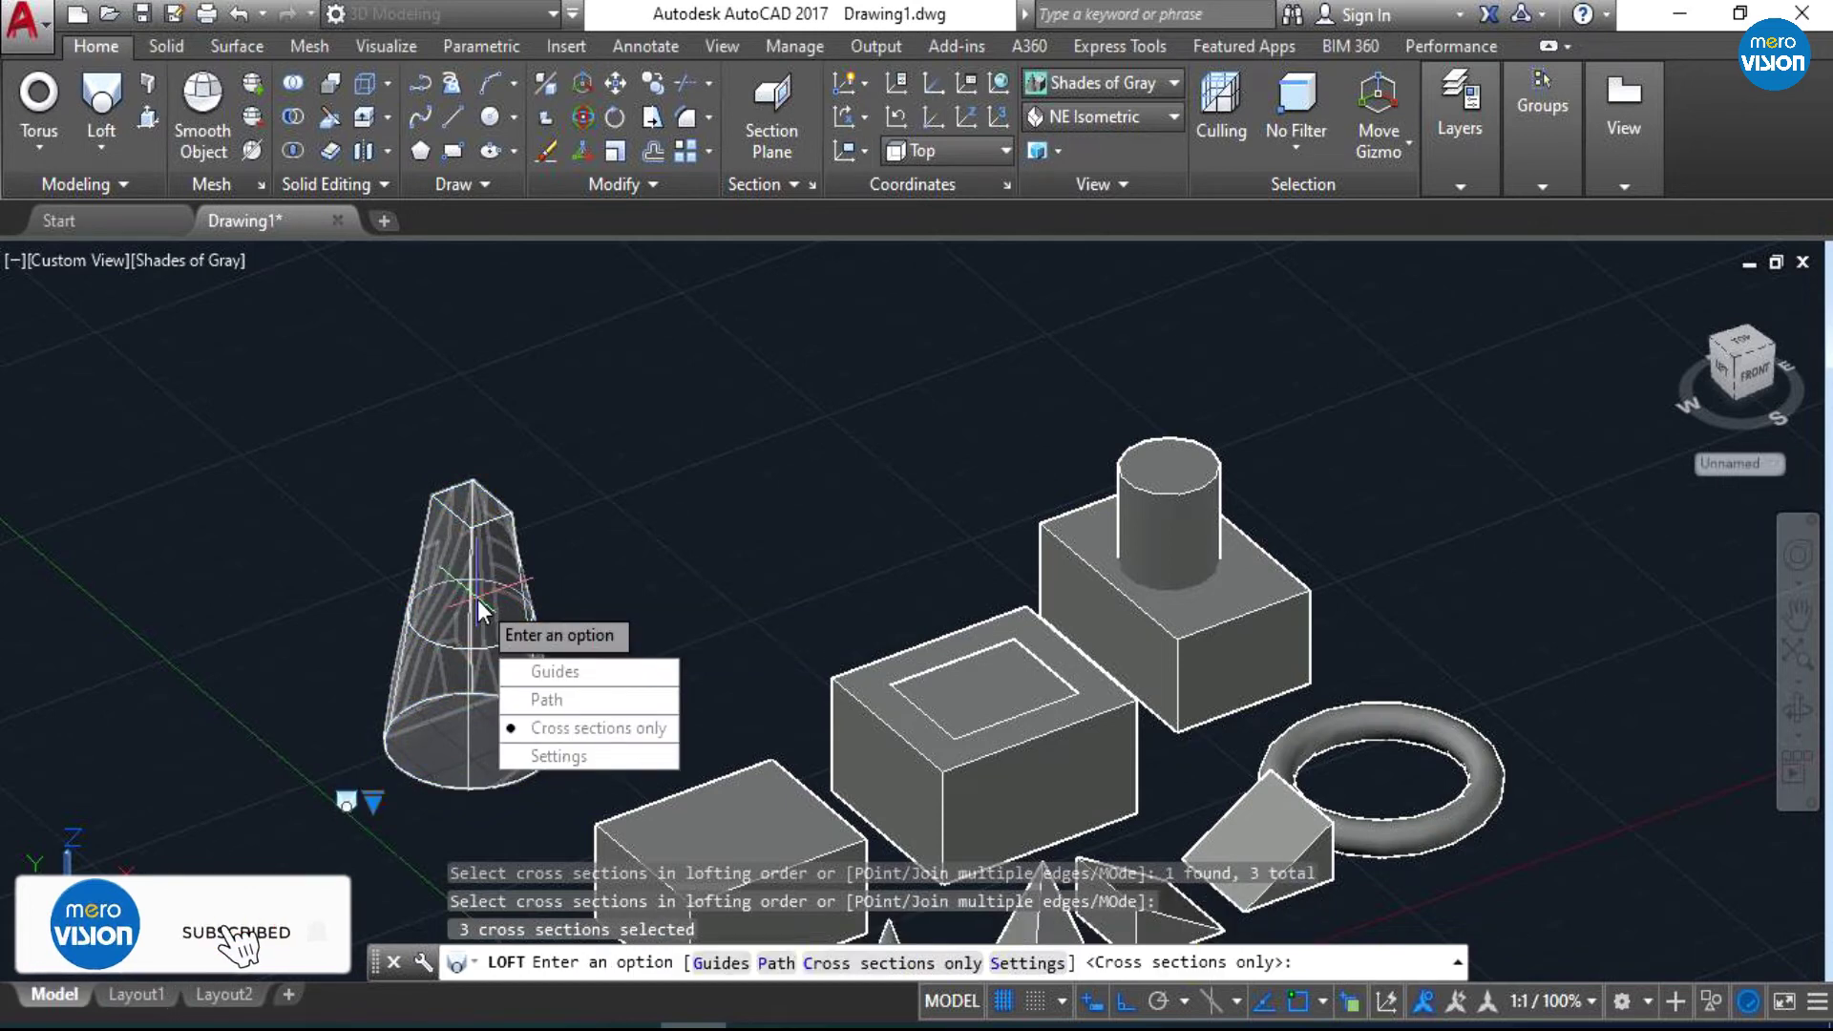
pyautogui.press('Return')
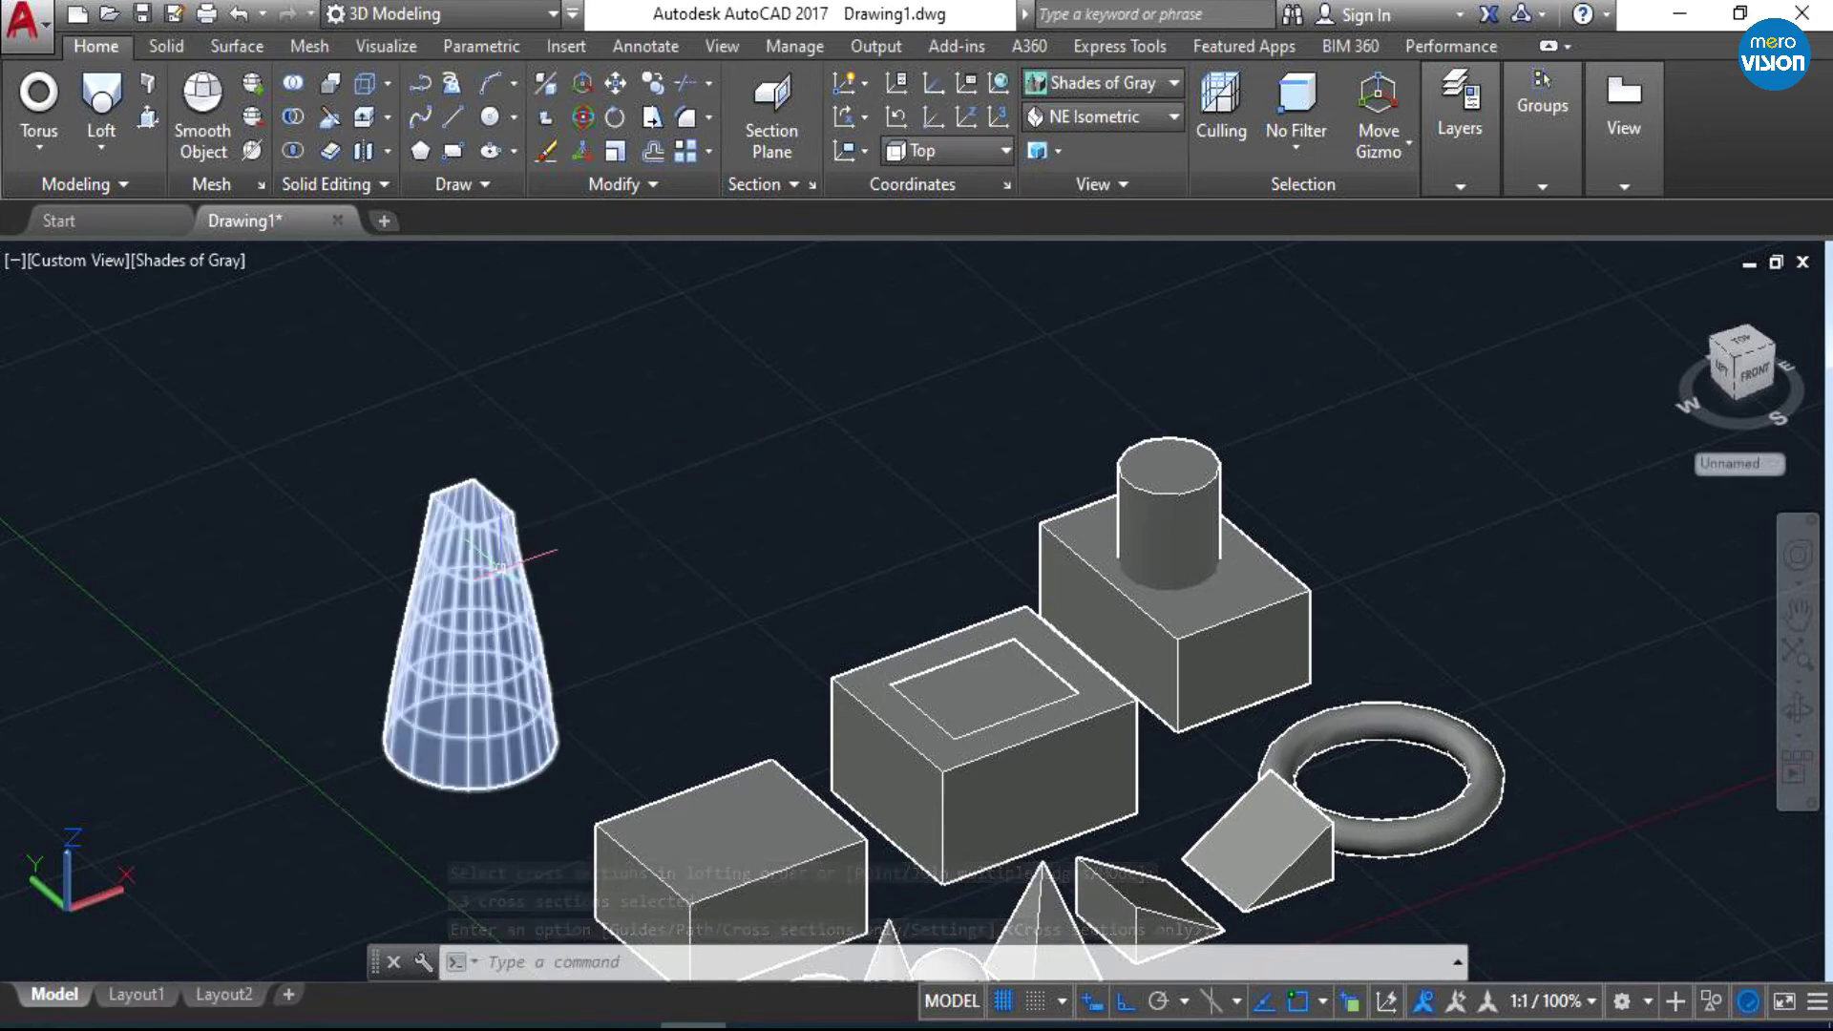
pyautogui.press('Return')
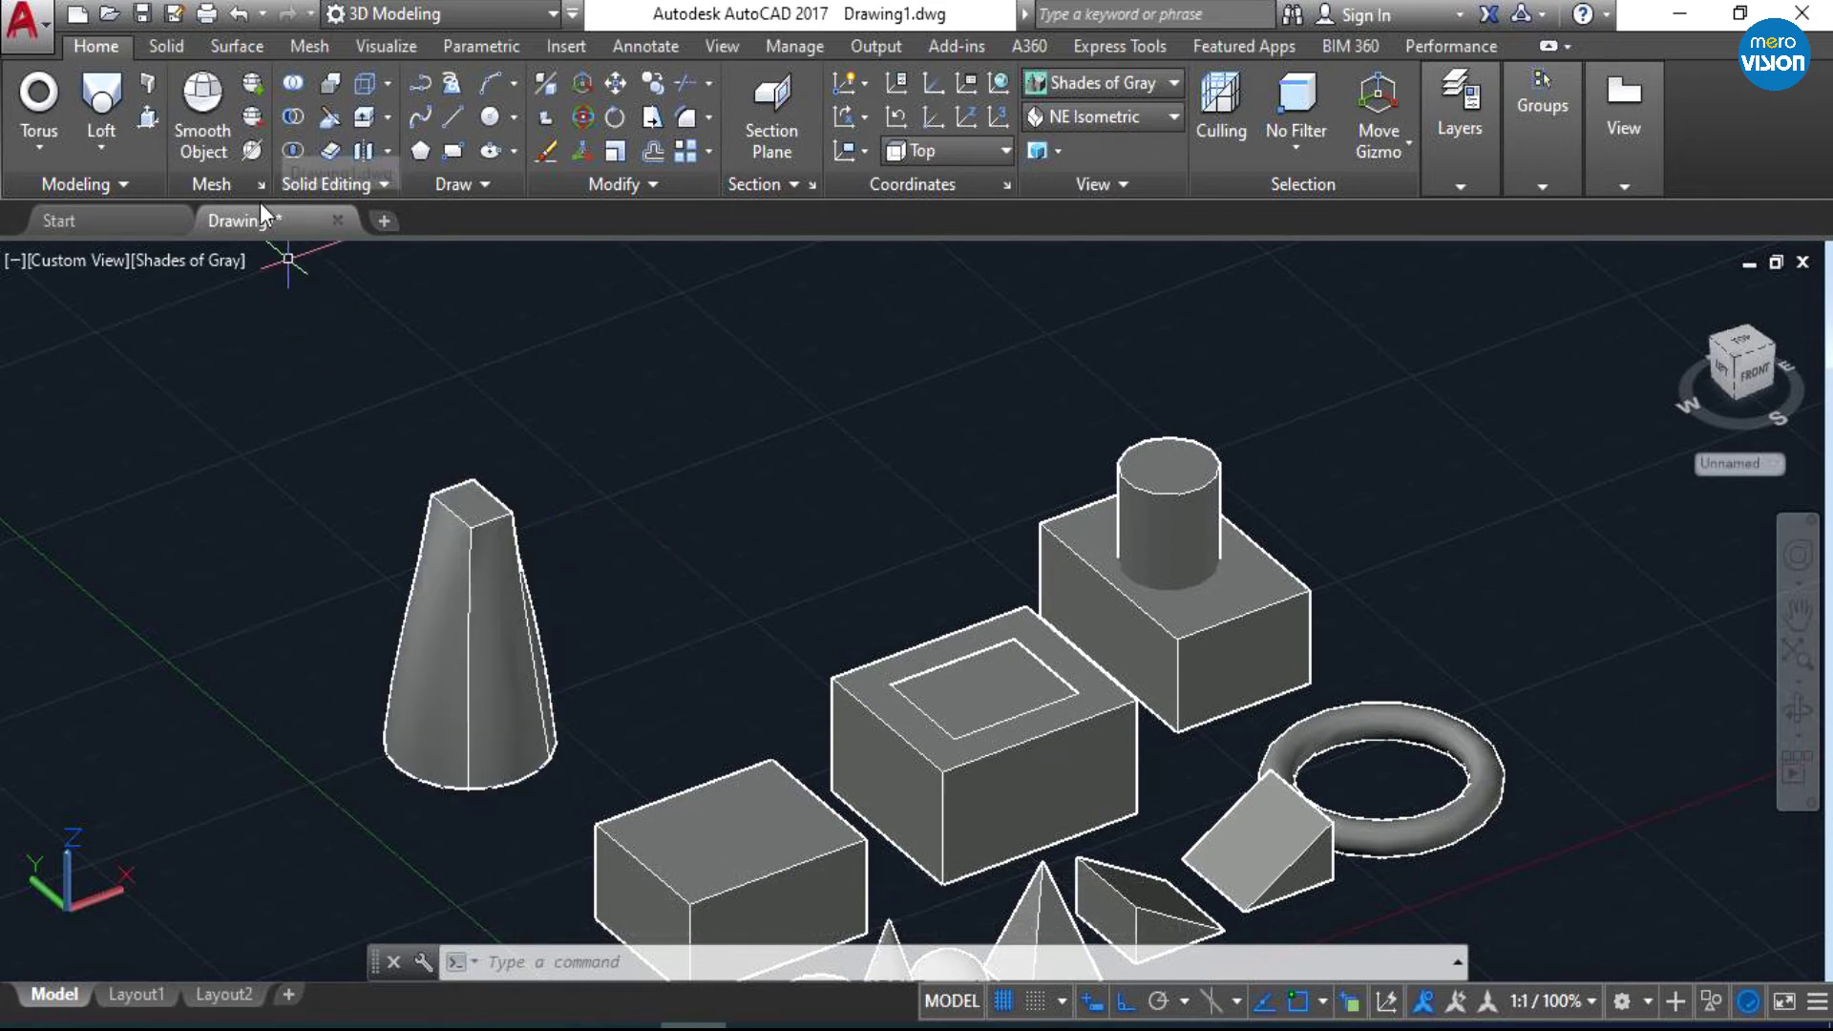
# - Draw several concentric circles of decreasing radius on one centre beside the lofted solid
pyautogui.click(489, 115)
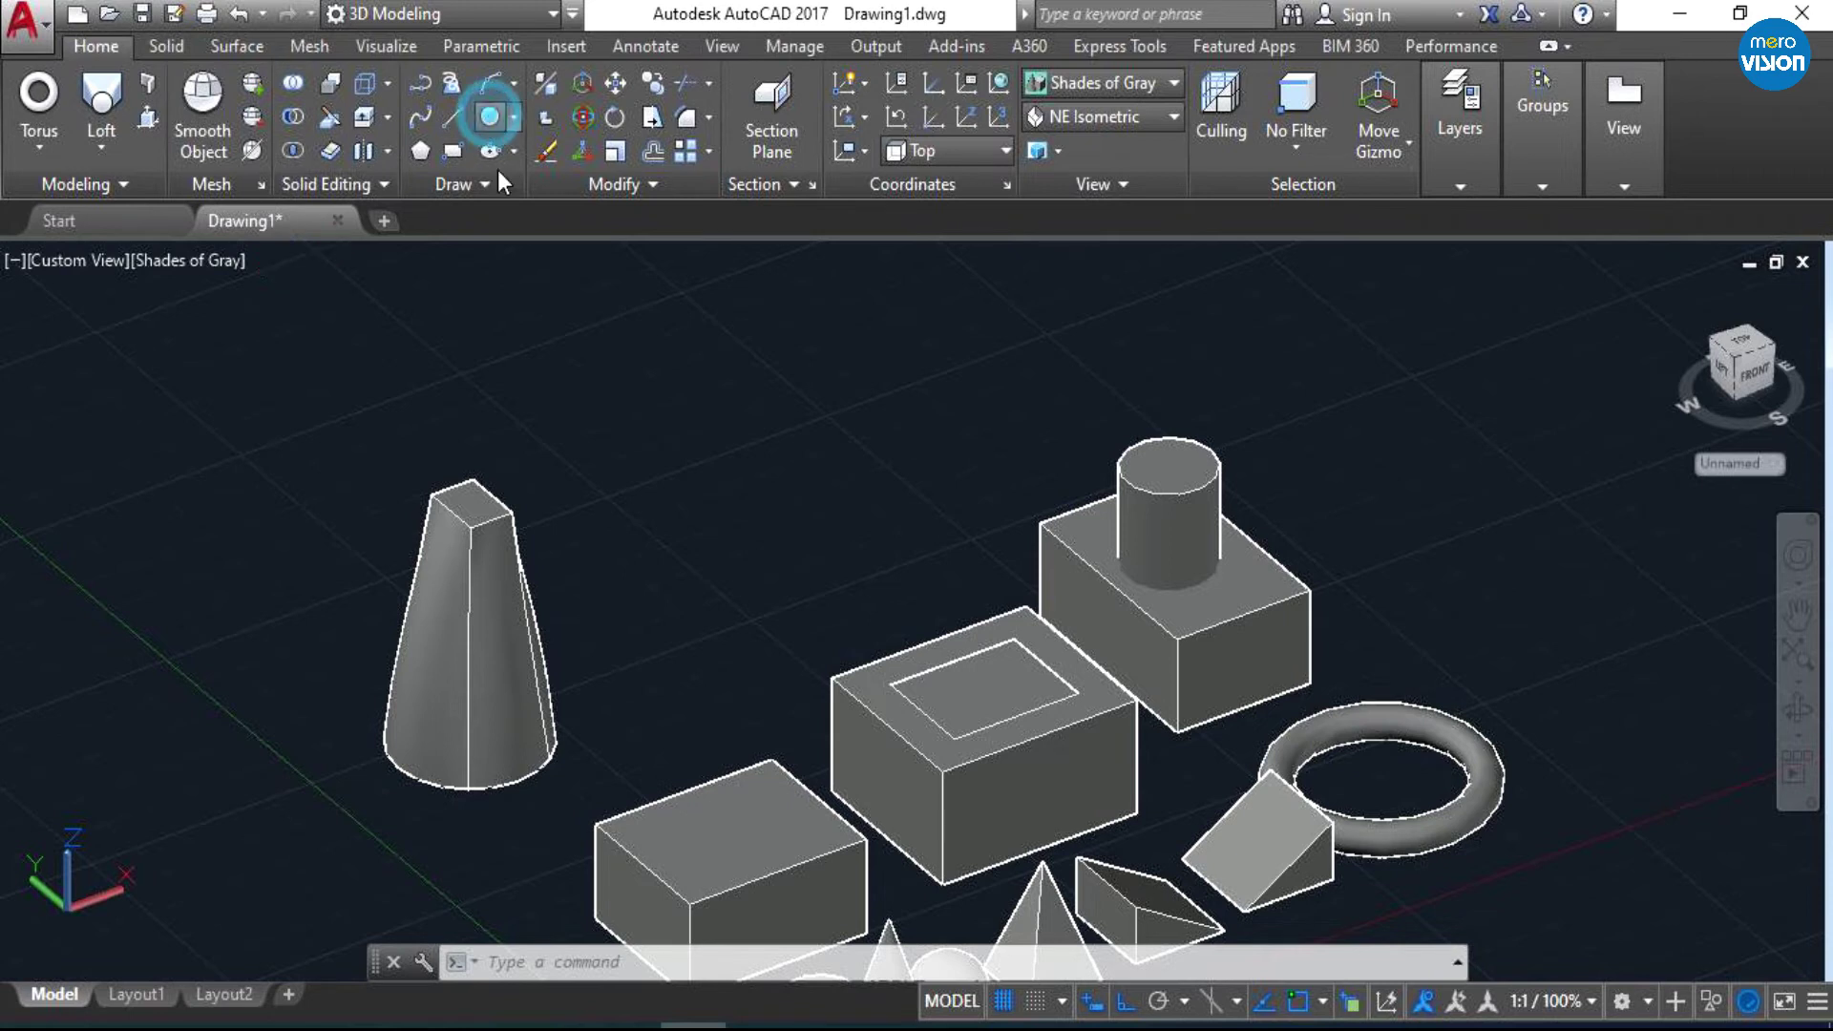
pyautogui.click(616, 600)
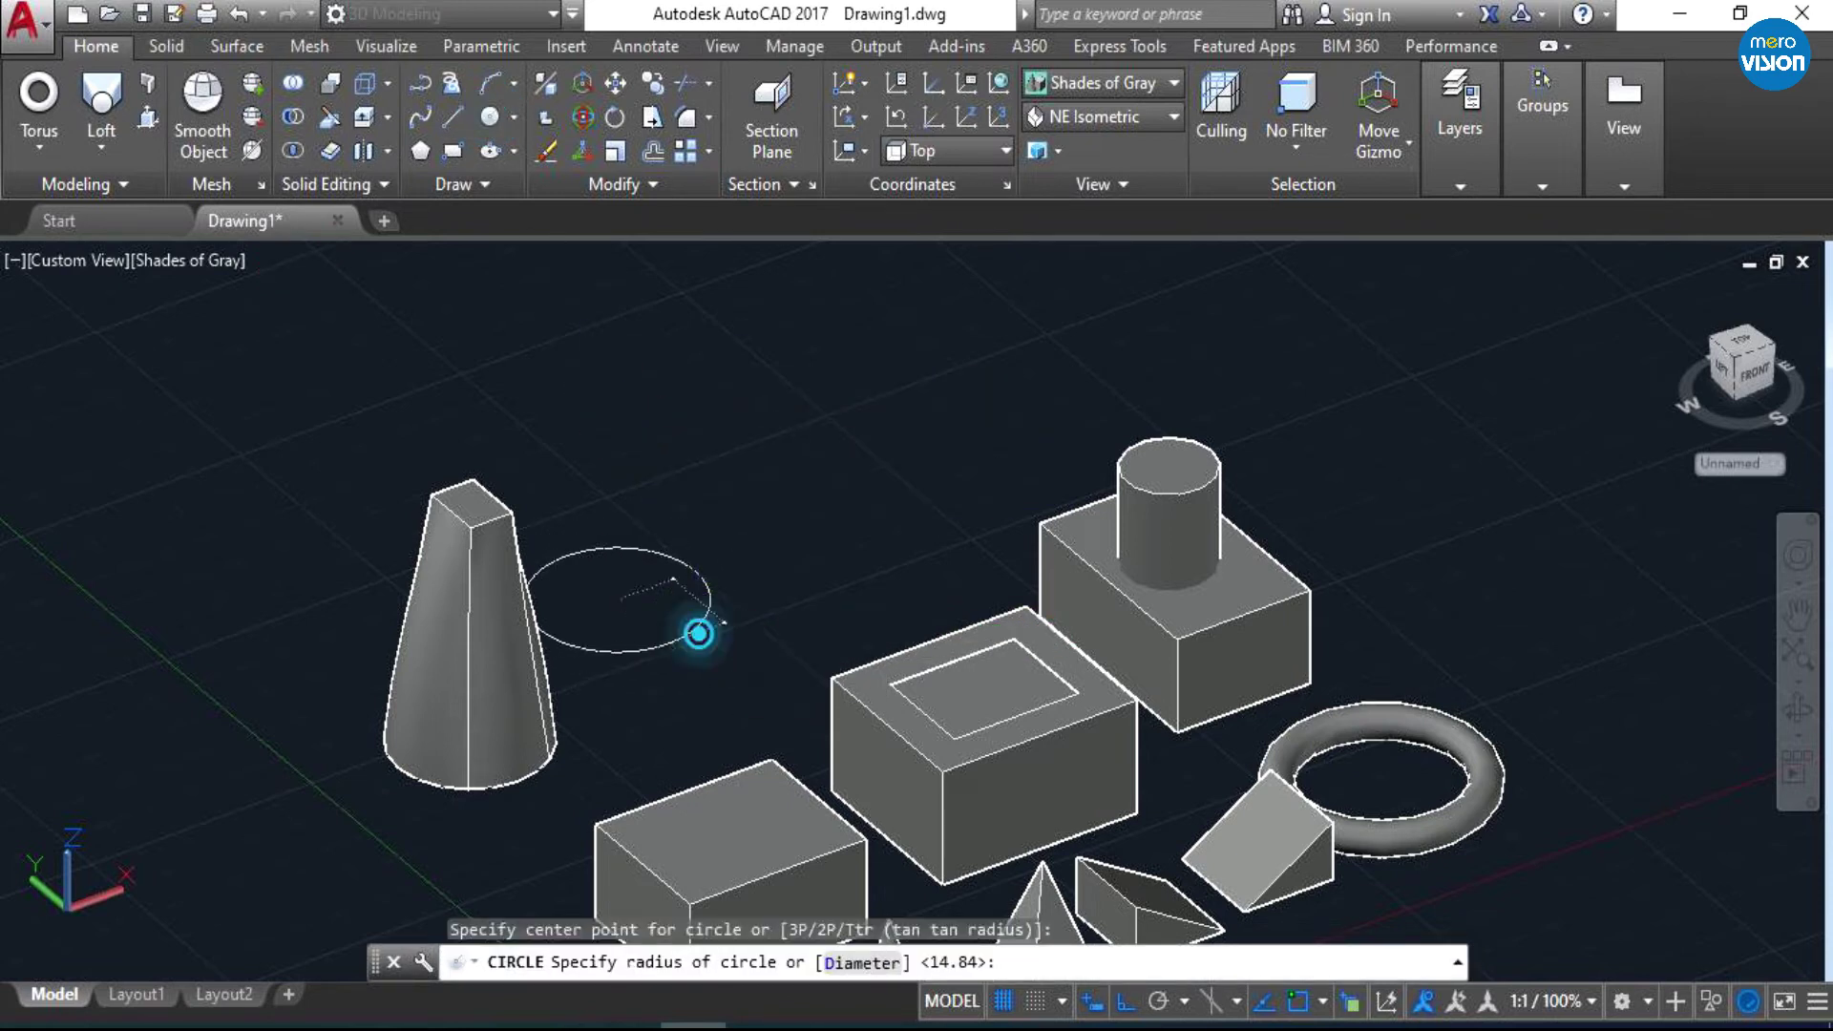
pyautogui.click(696, 629)
pyautogui.click(488, 116)
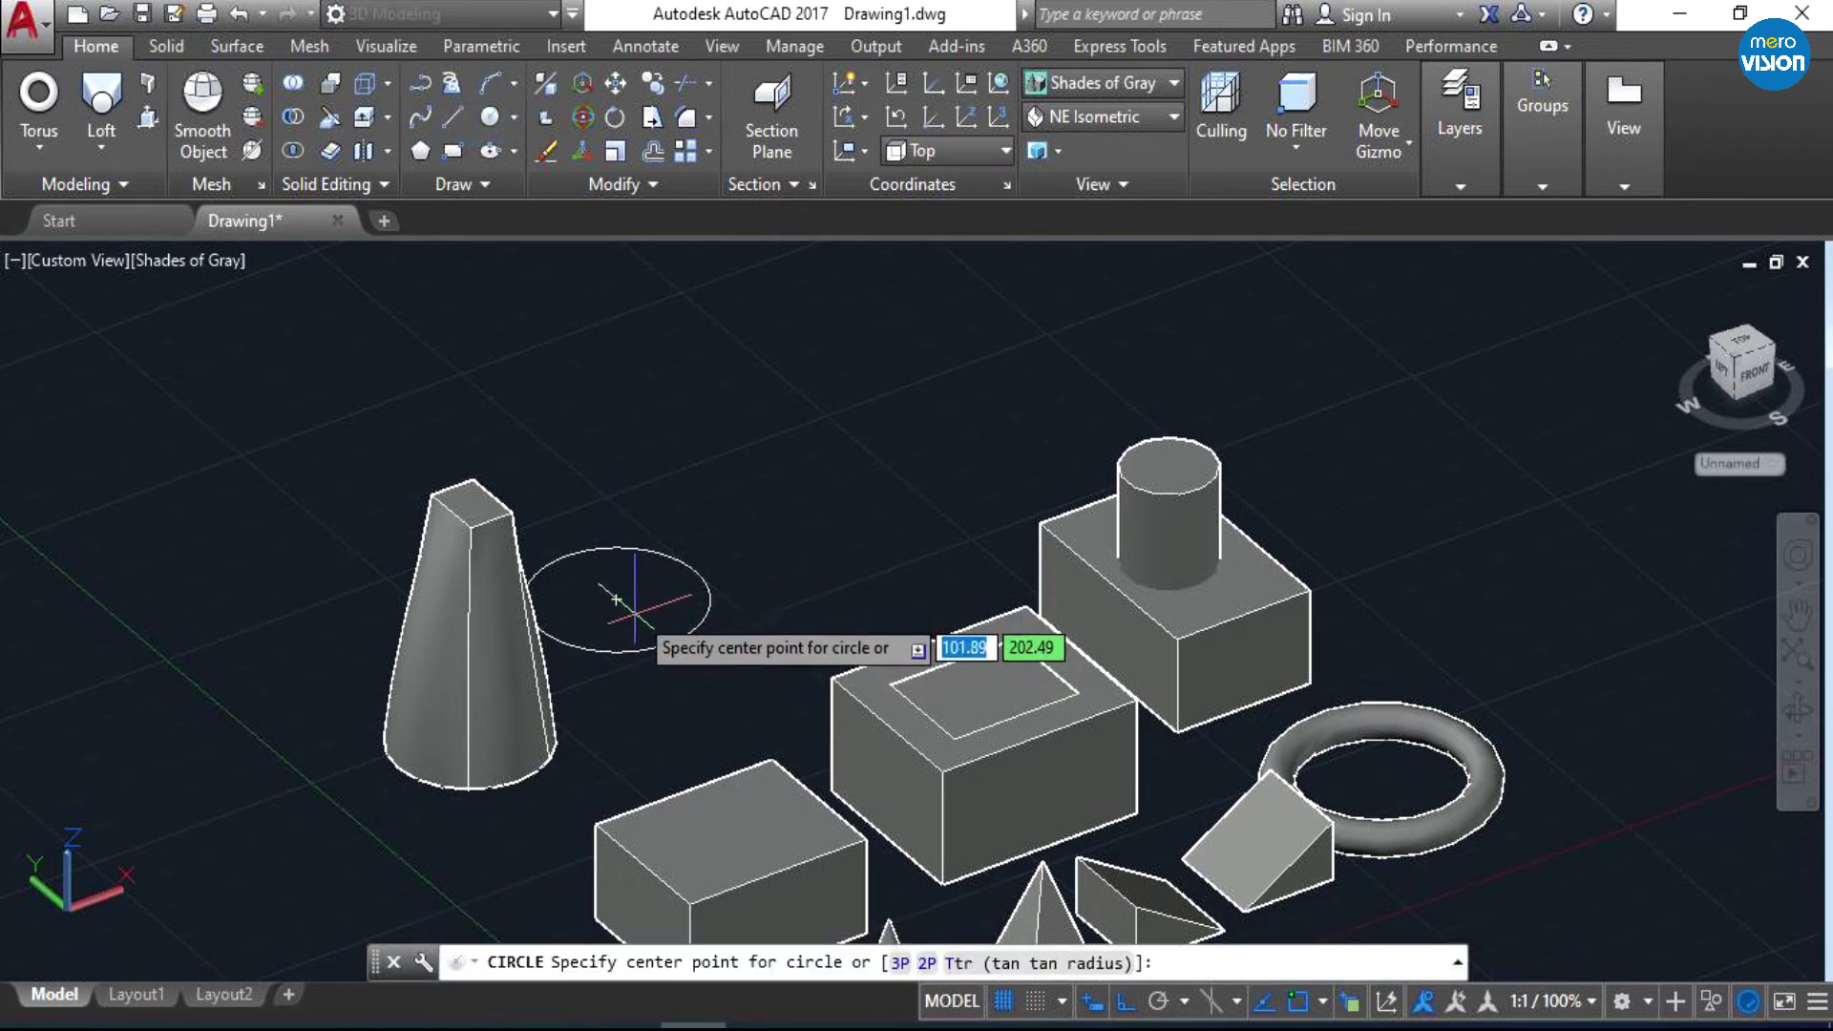
pyautogui.click(619, 601)
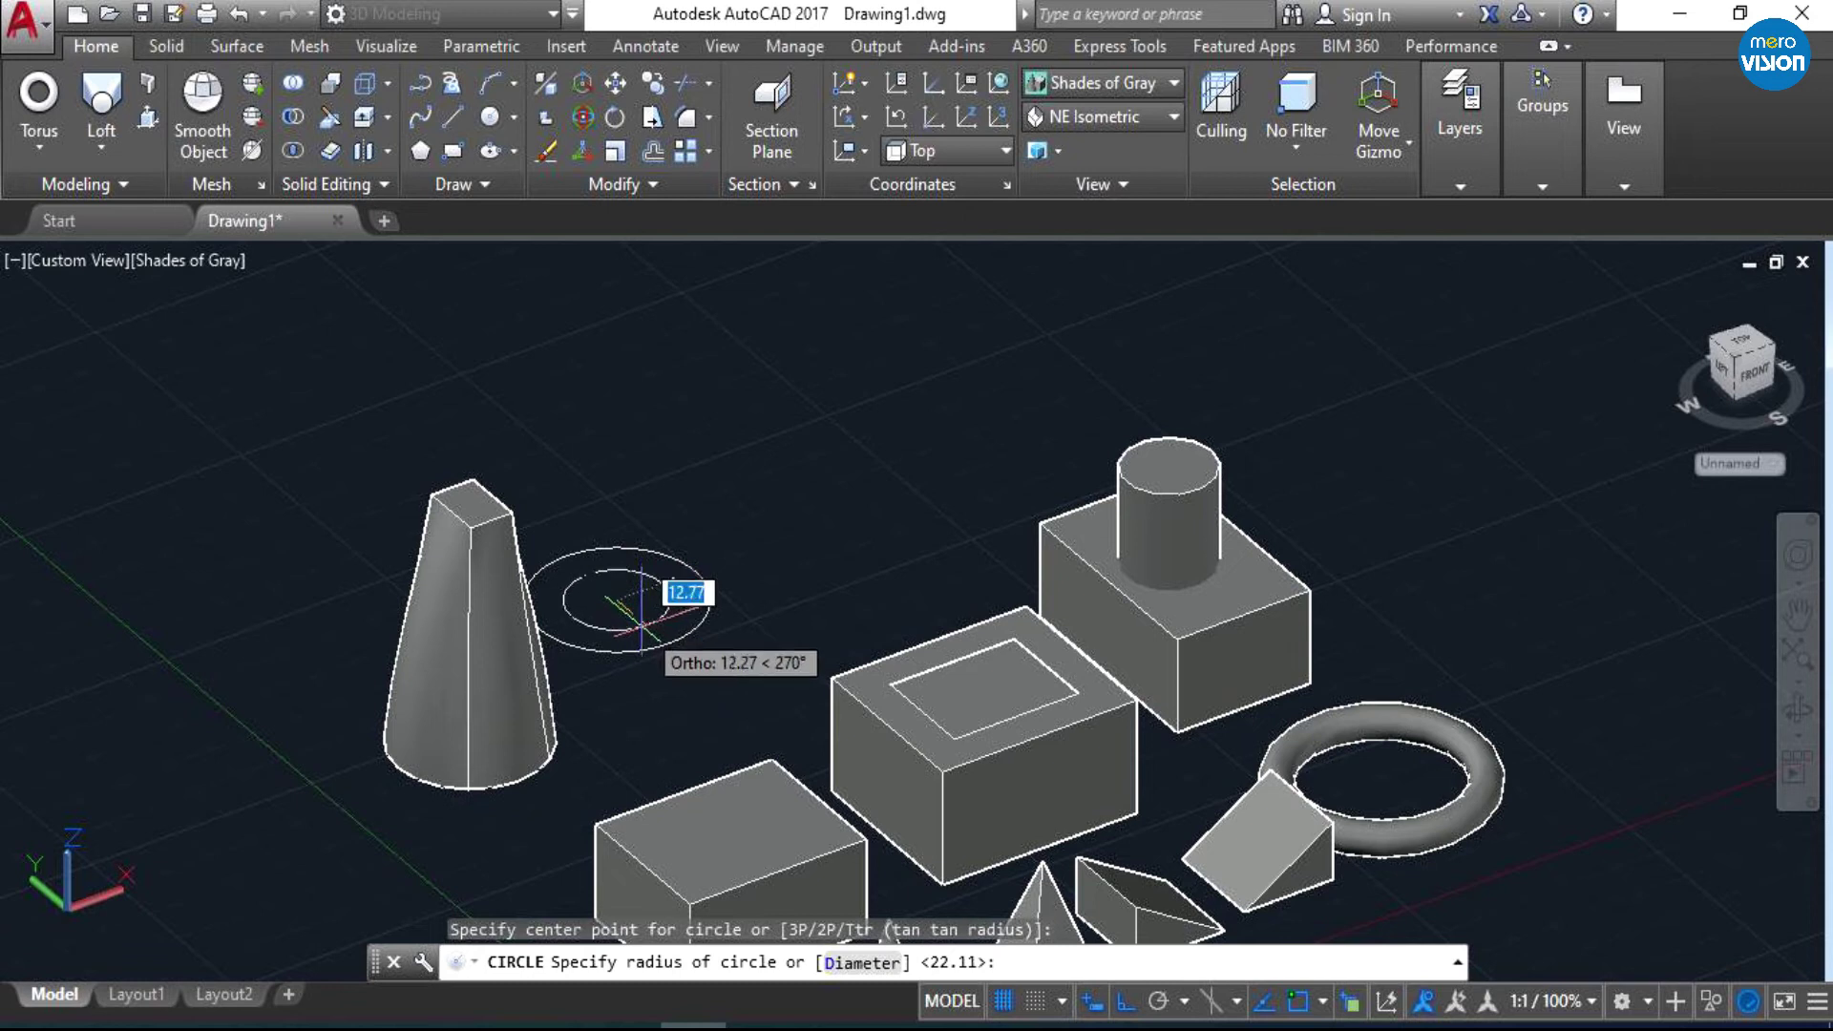
pyautogui.click(650, 634)
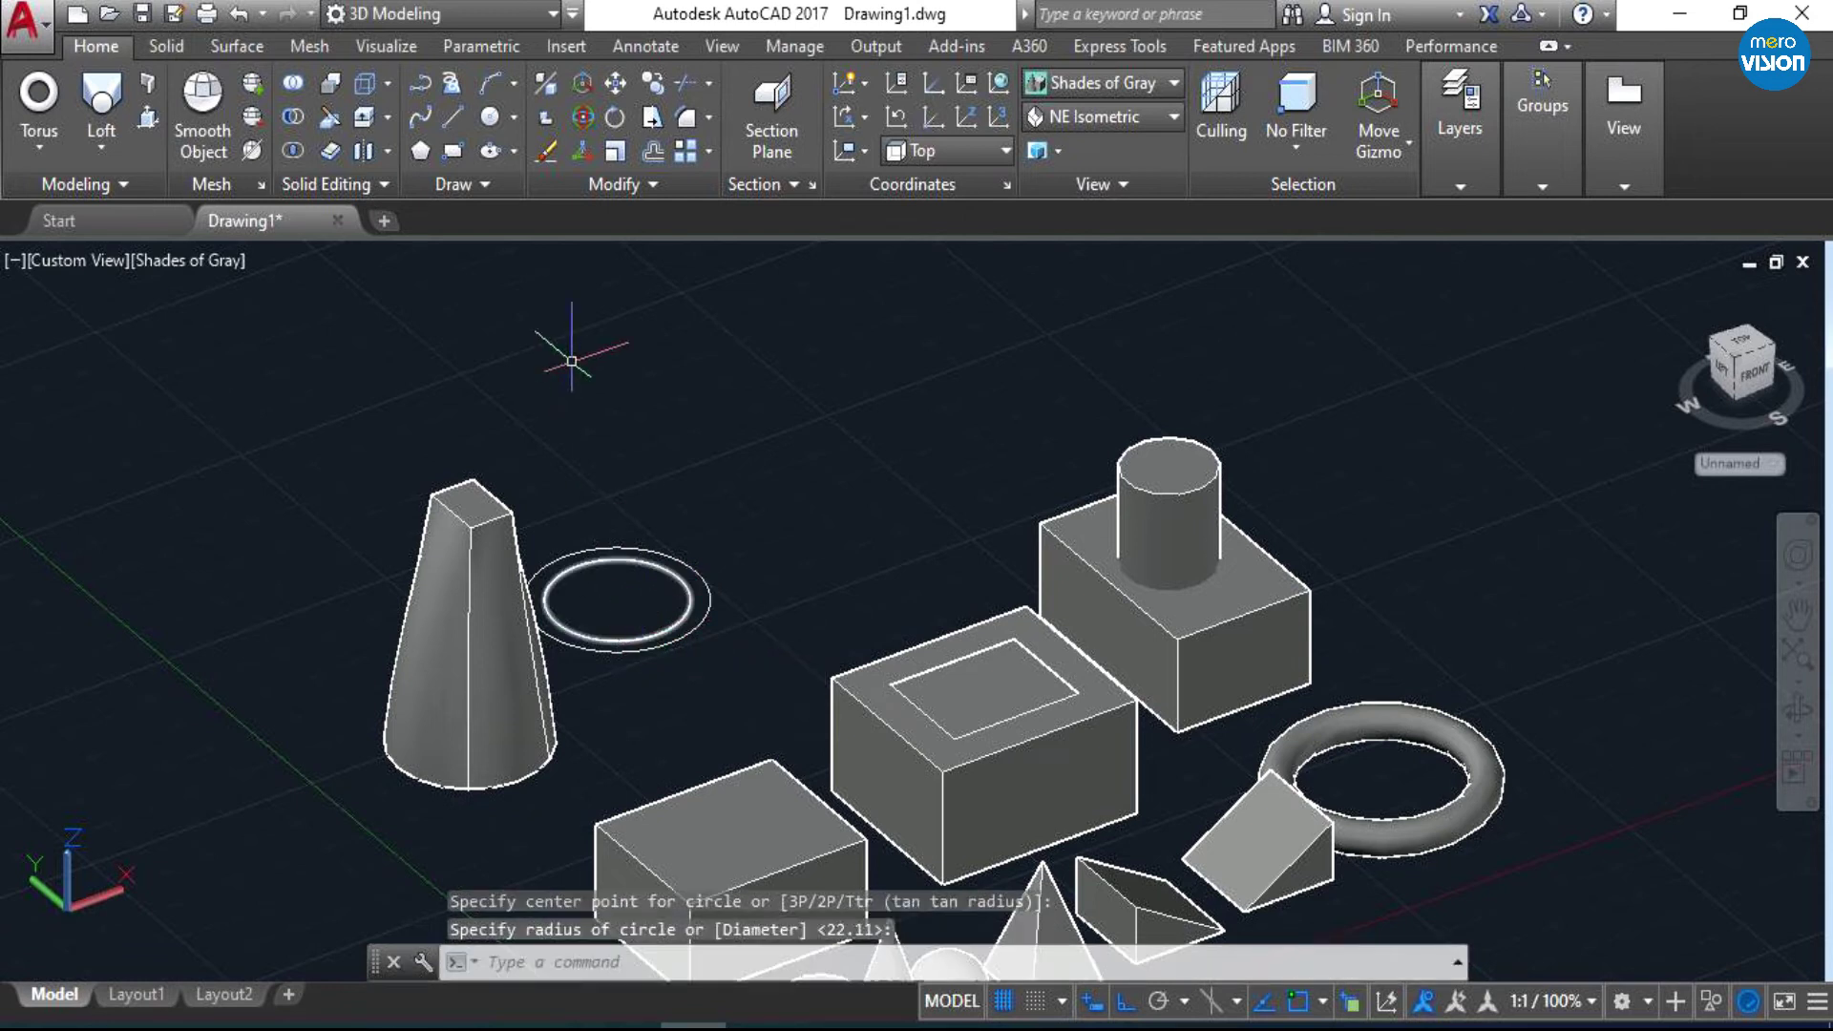
pyautogui.press('space')
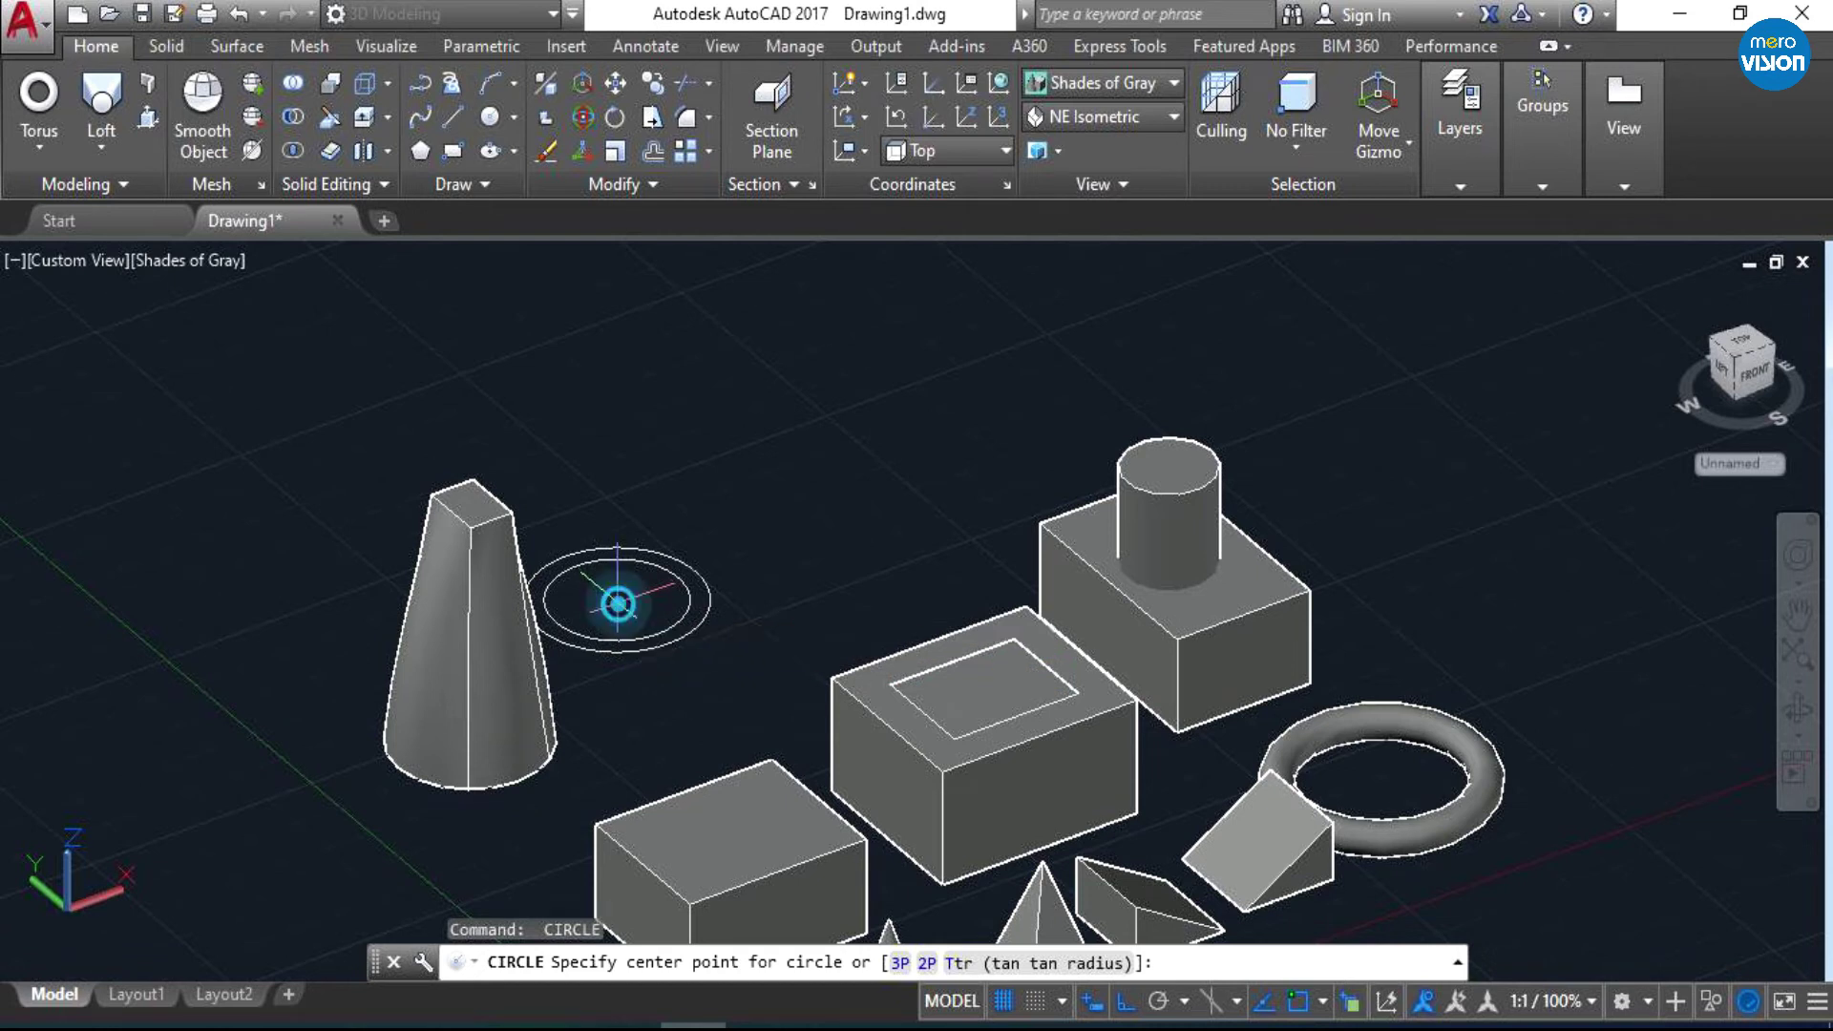
pyautogui.click(616, 601)
pyautogui.press('space')
pyautogui.press('space')
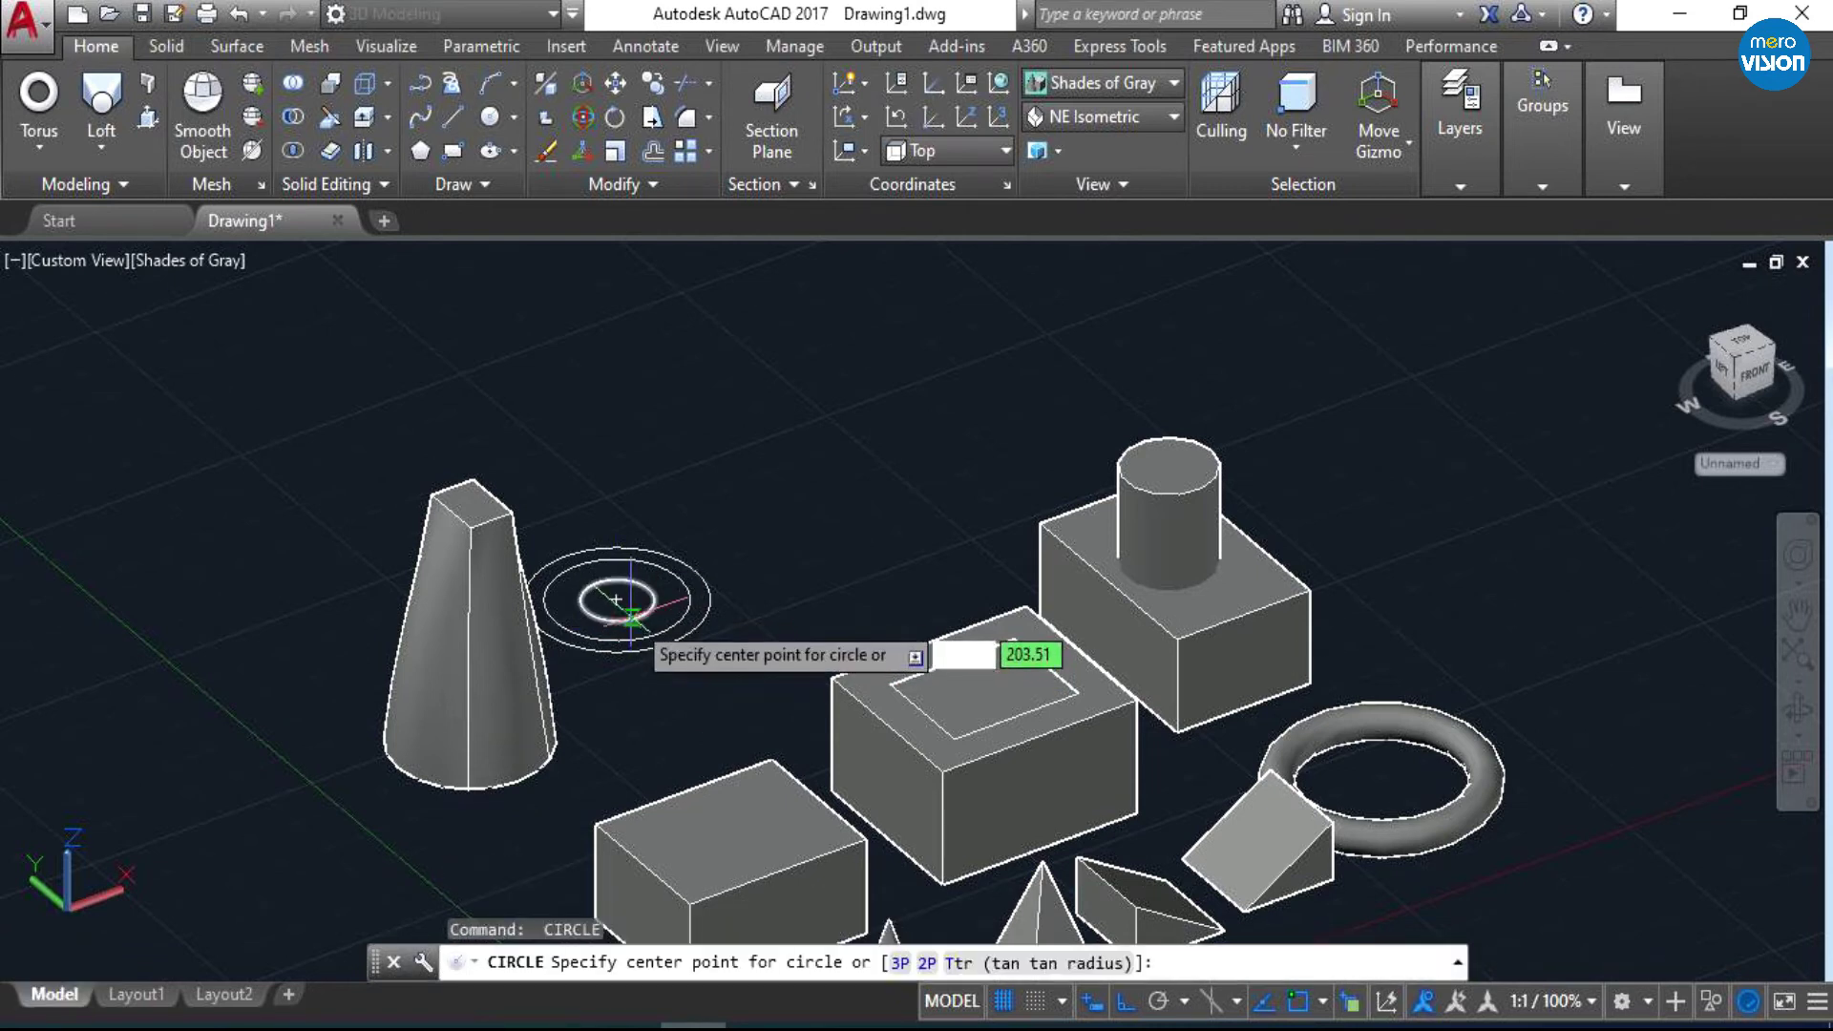
pyautogui.click(616, 601)
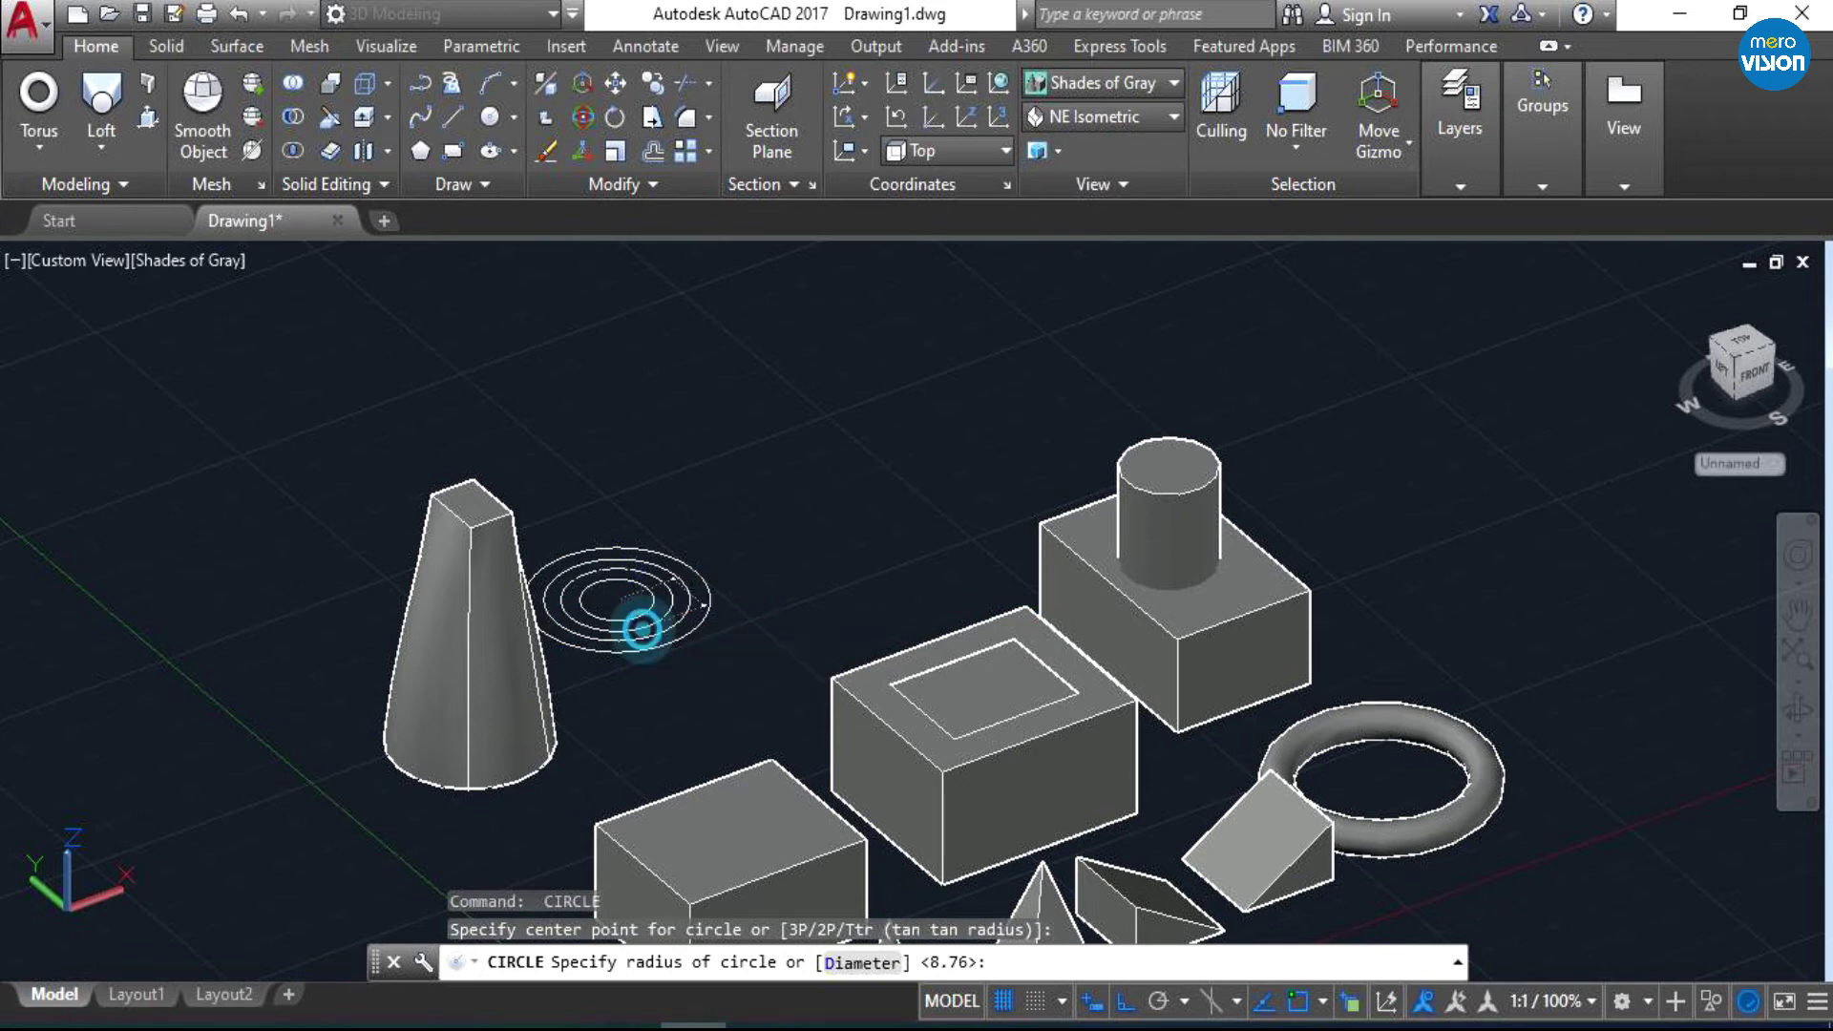
pyautogui.click(642, 625)
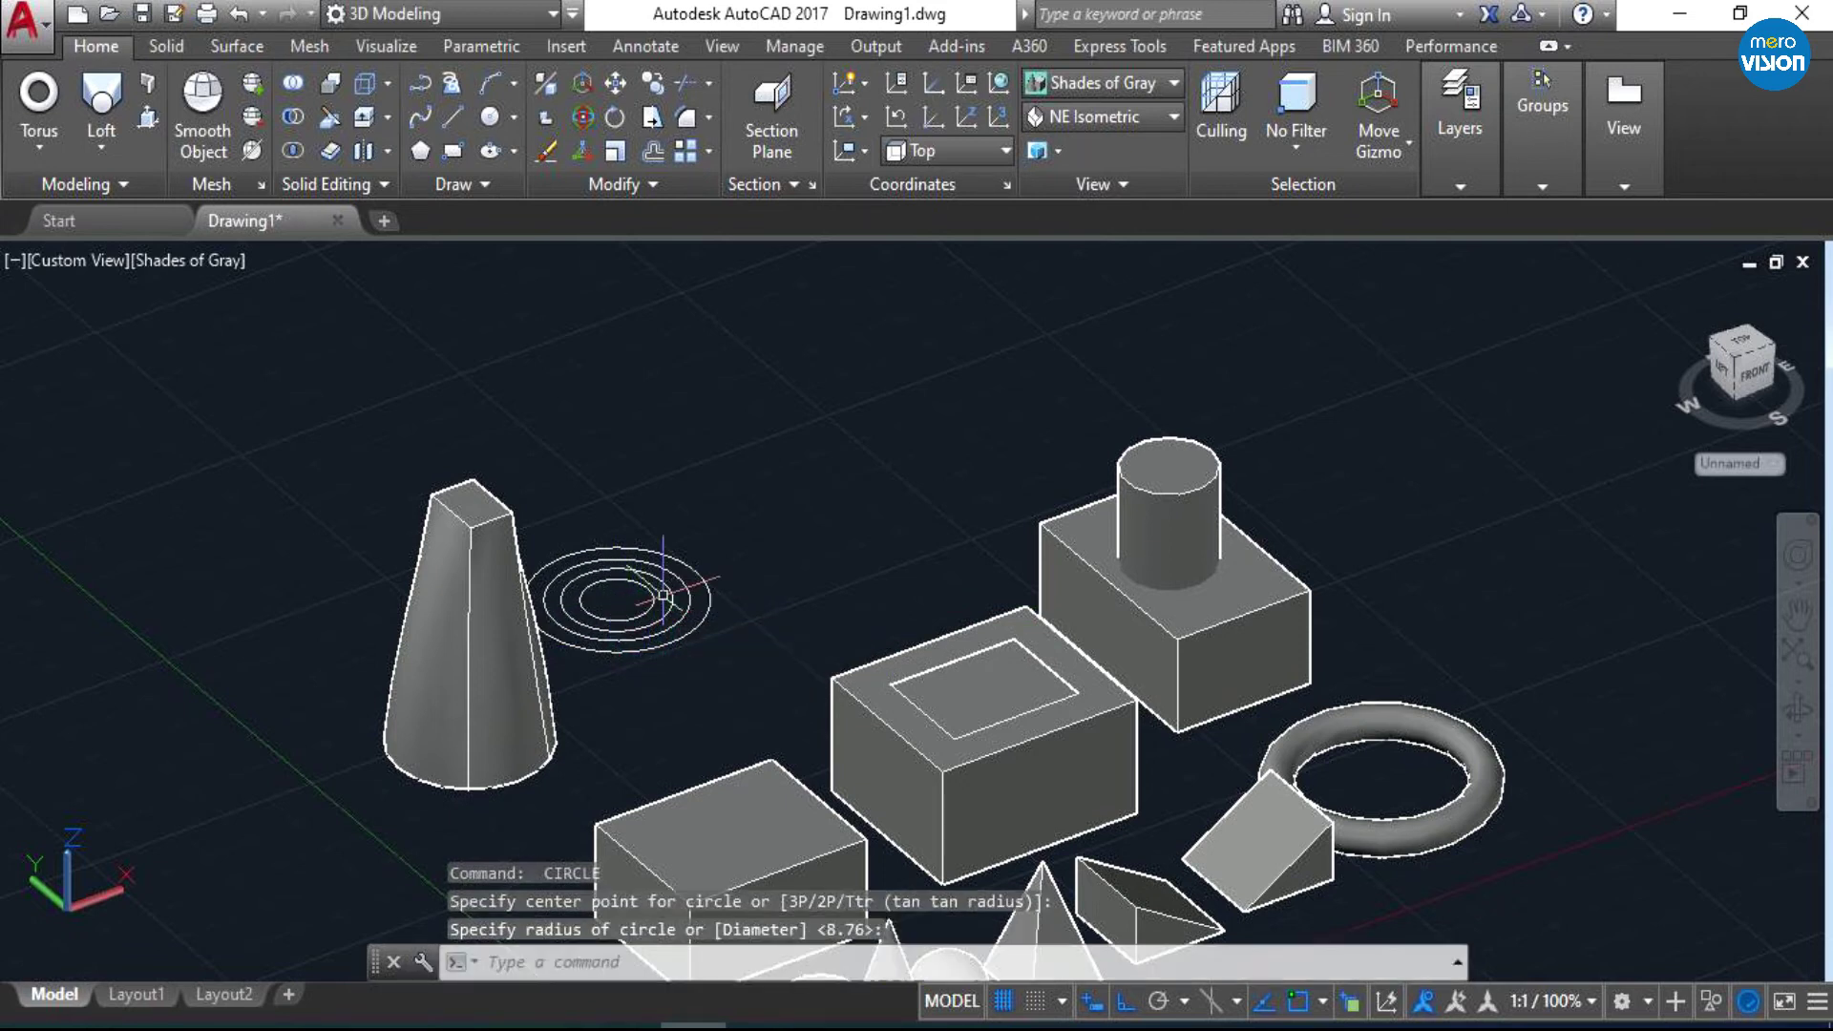
# - Orbit to a top-down view and move the outer circle higher up by its centre grip
pyautogui.click(1798, 714)
pyautogui.moveTo(687, 573)
pyautogui.mouseDown()
pyautogui.moveTo(658, 640)
pyautogui.moveTo(686, 638)
pyautogui.mouseUp()
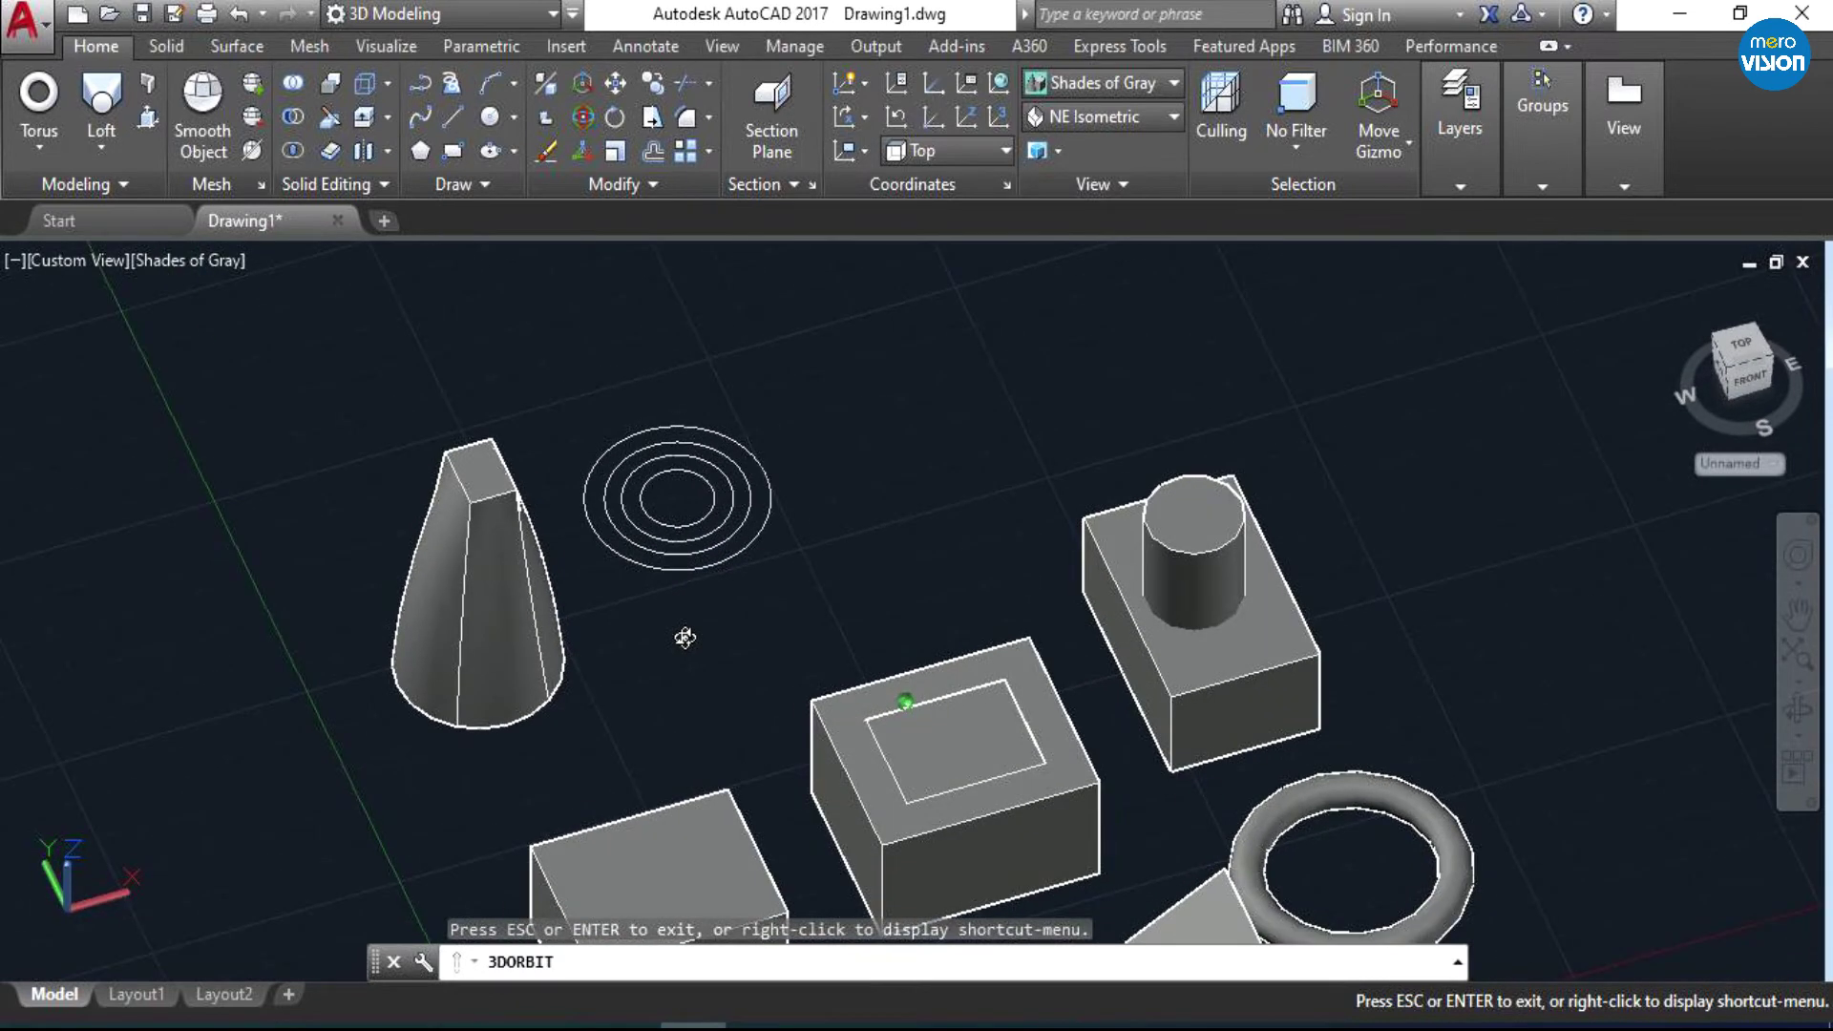
pyautogui.press('space')
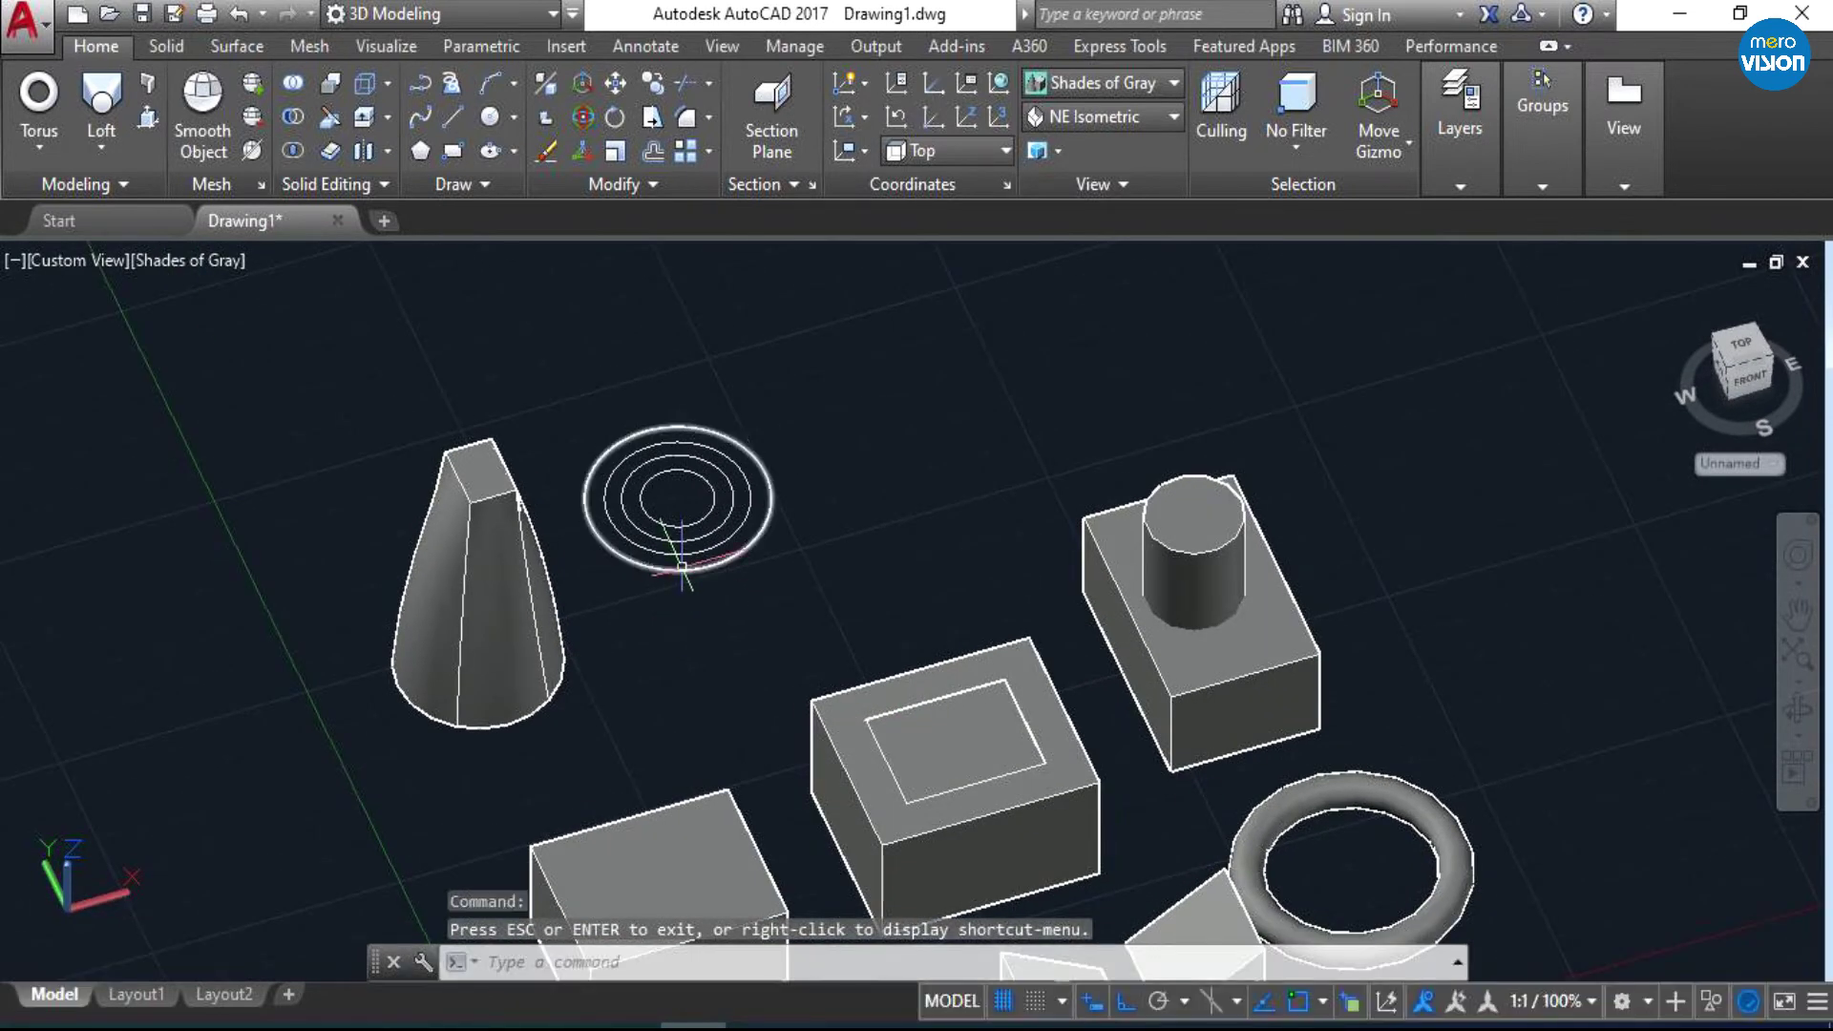
pyautogui.click(681, 570)
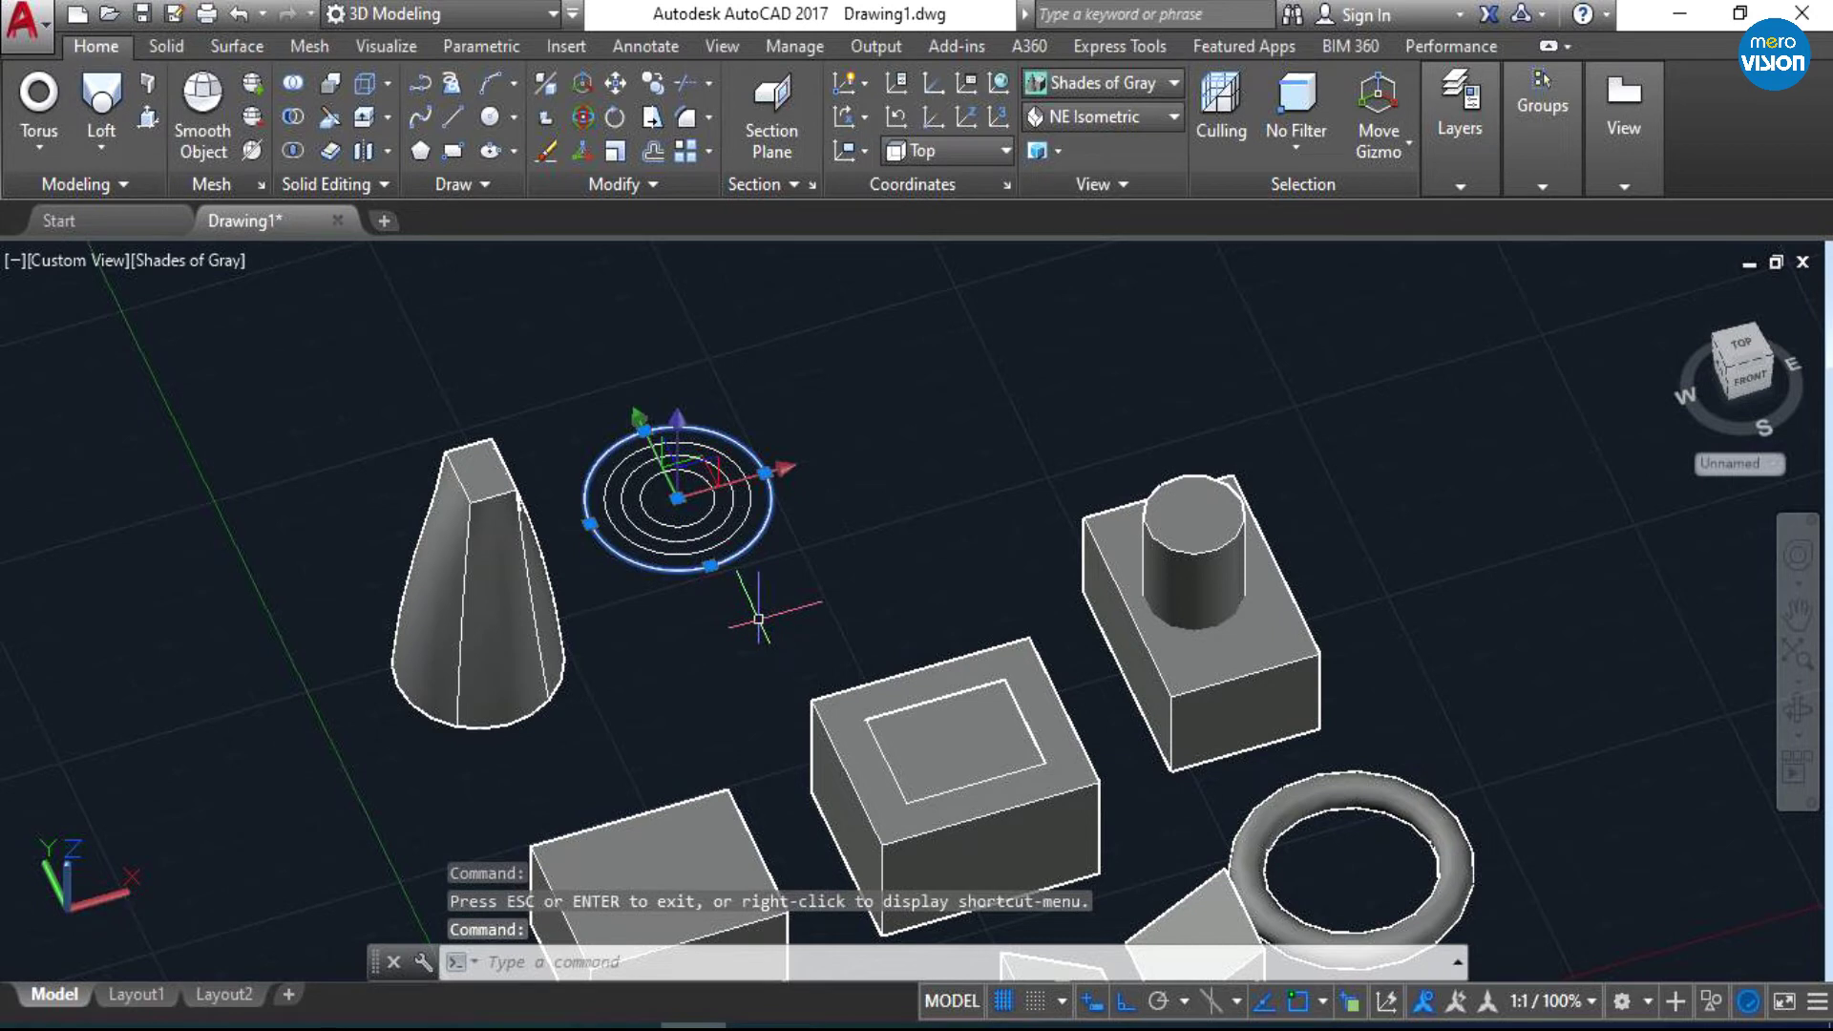
pyautogui.press('Escape')
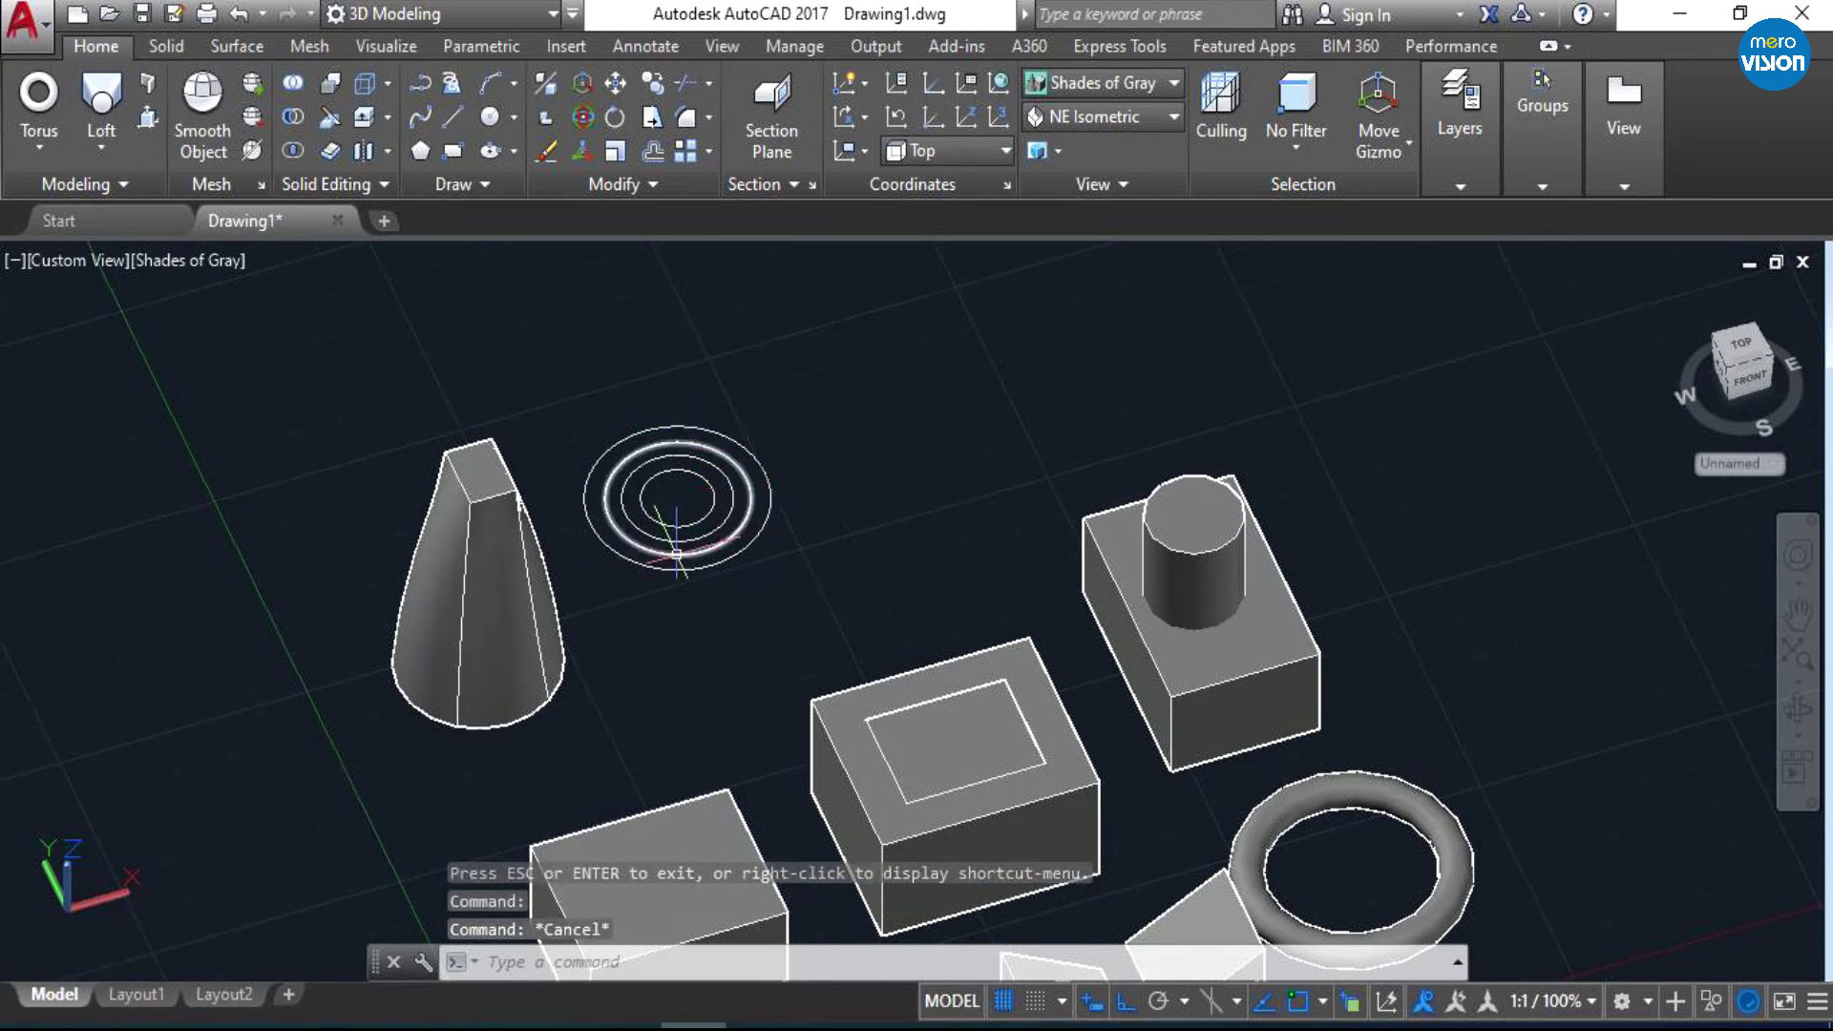
pyautogui.click(678, 536)
pyautogui.click(677, 497)
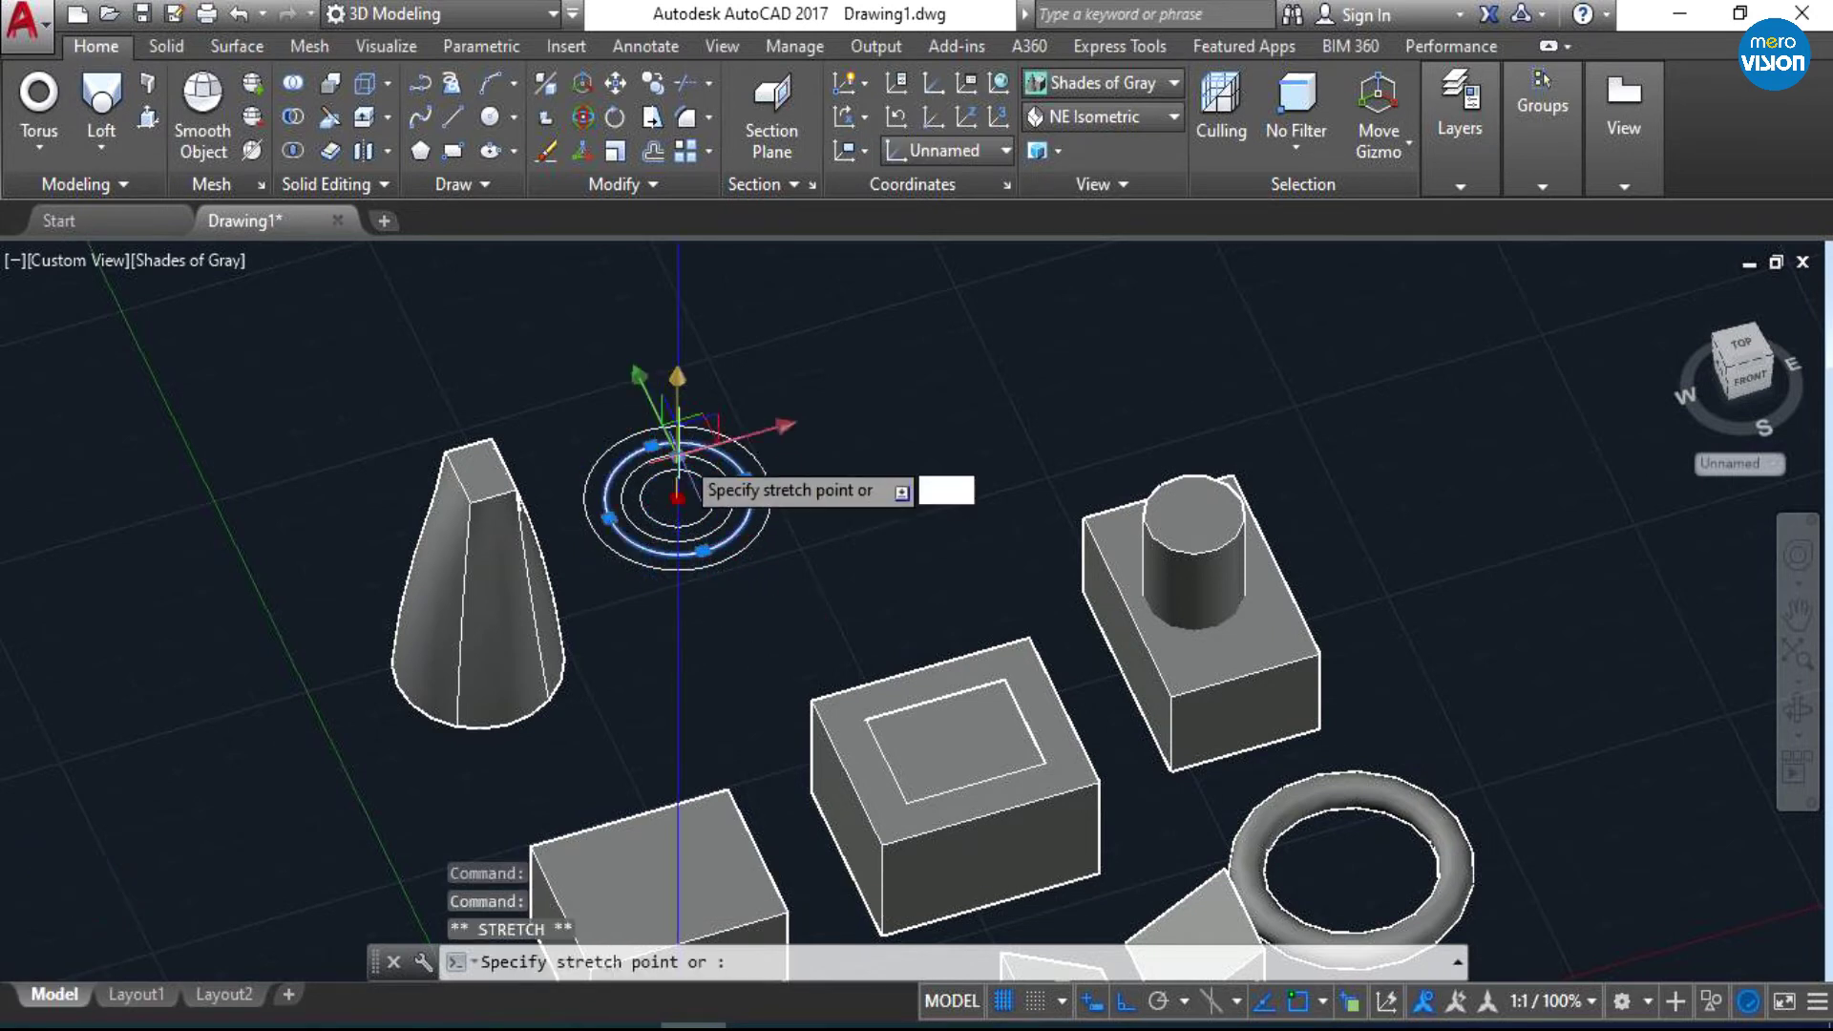
pyautogui.scroll(-5, 653, 611)
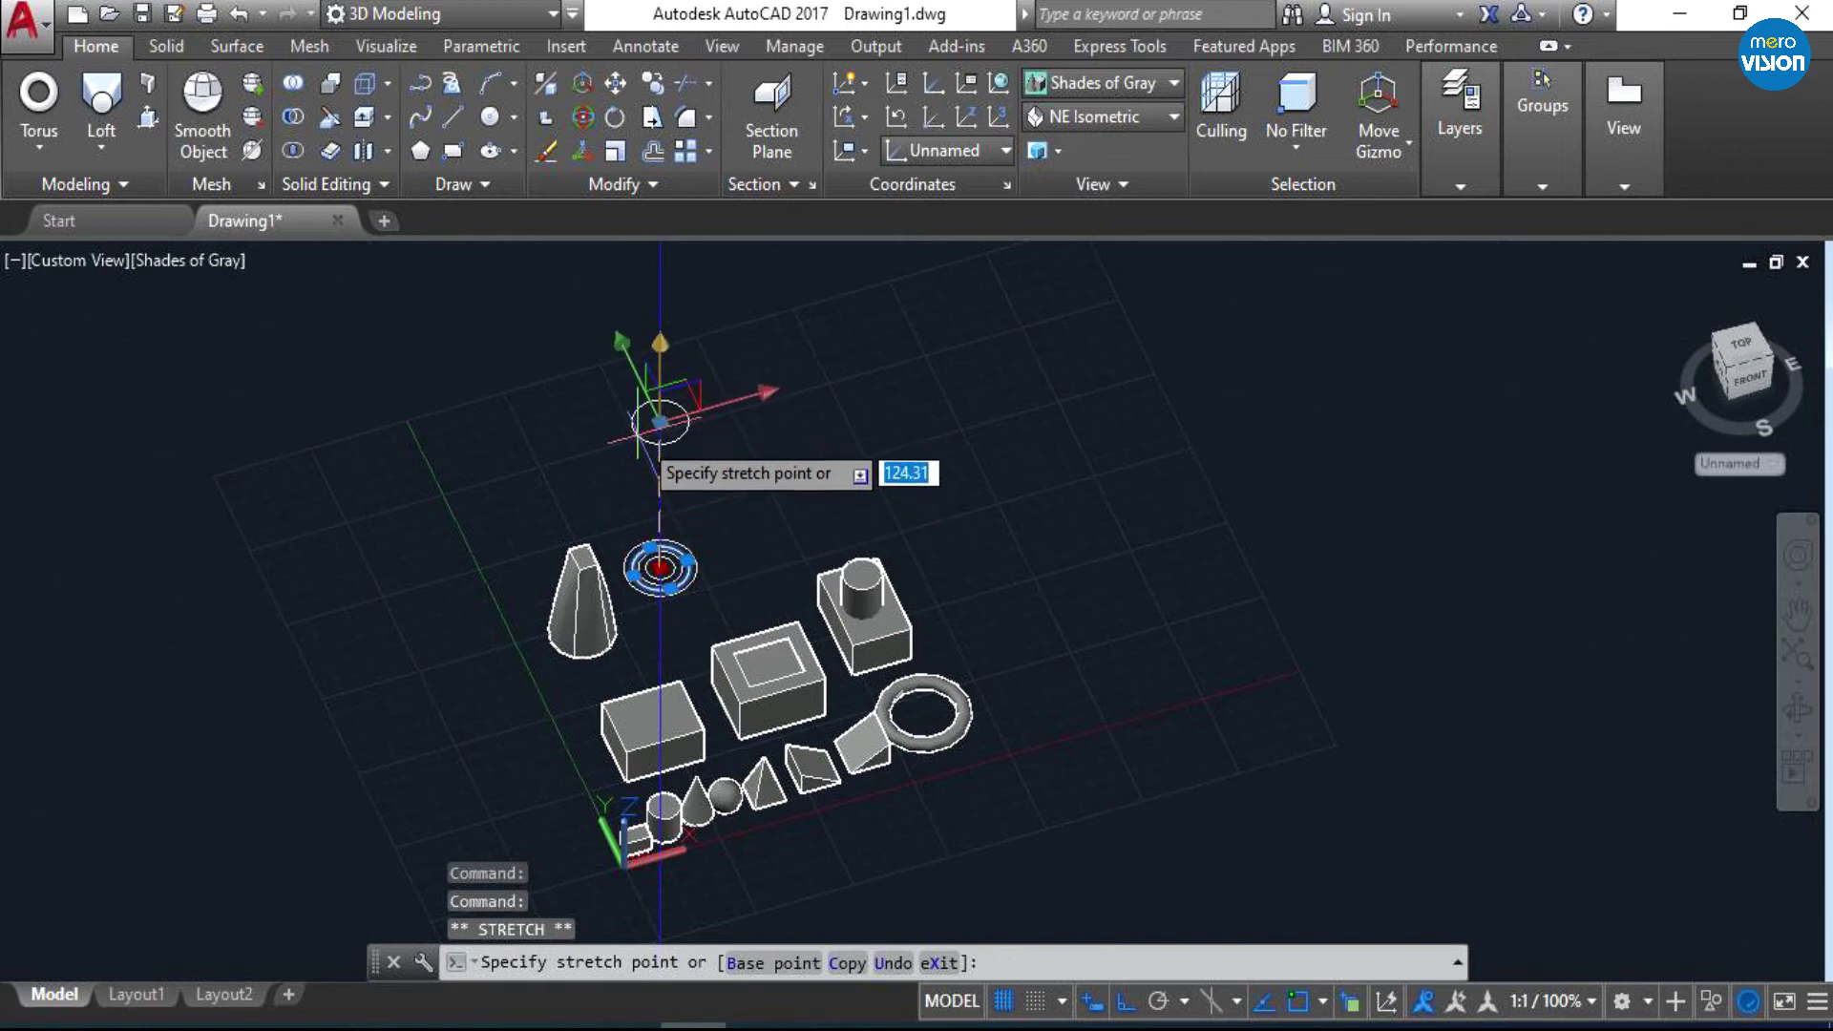
pyautogui.click(660, 468)
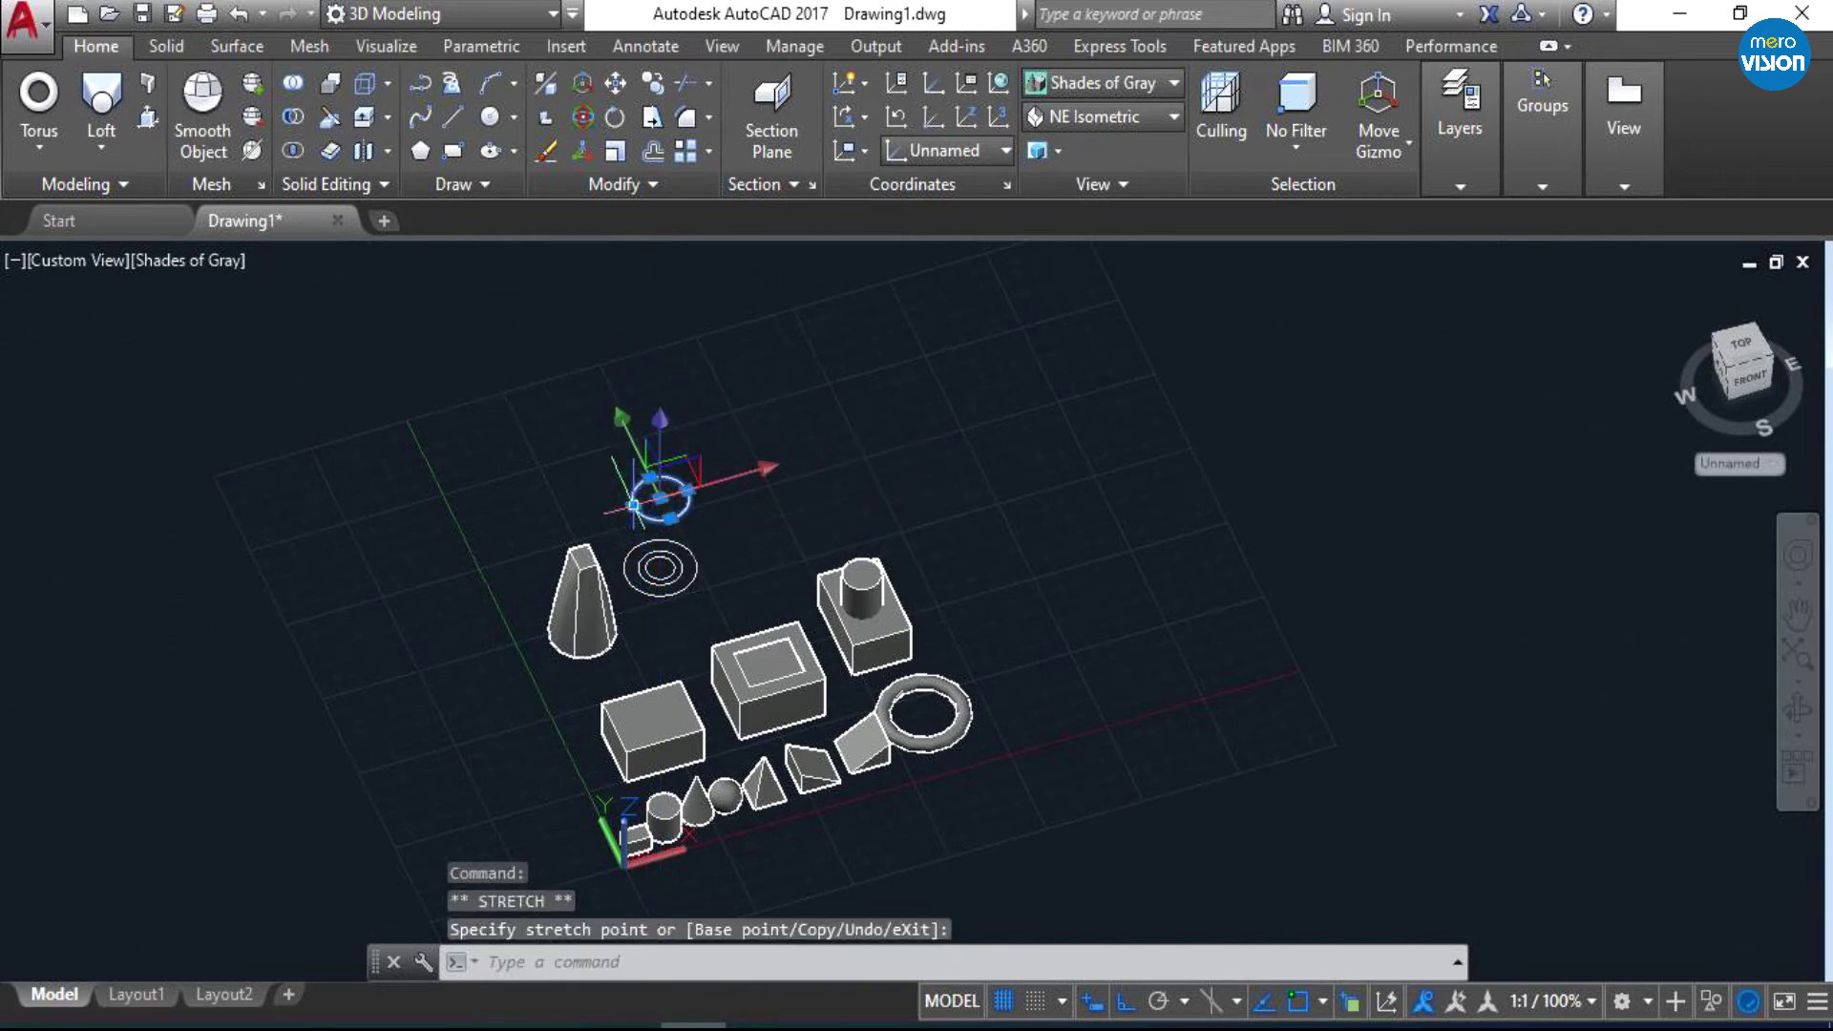
pyautogui.scroll(3, 636, 539)
# - Move the small circle higher up by its centre grip
pyautogui.press('Escape')
pyautogui.click(685, 617)
pyautogui.press('Escape')
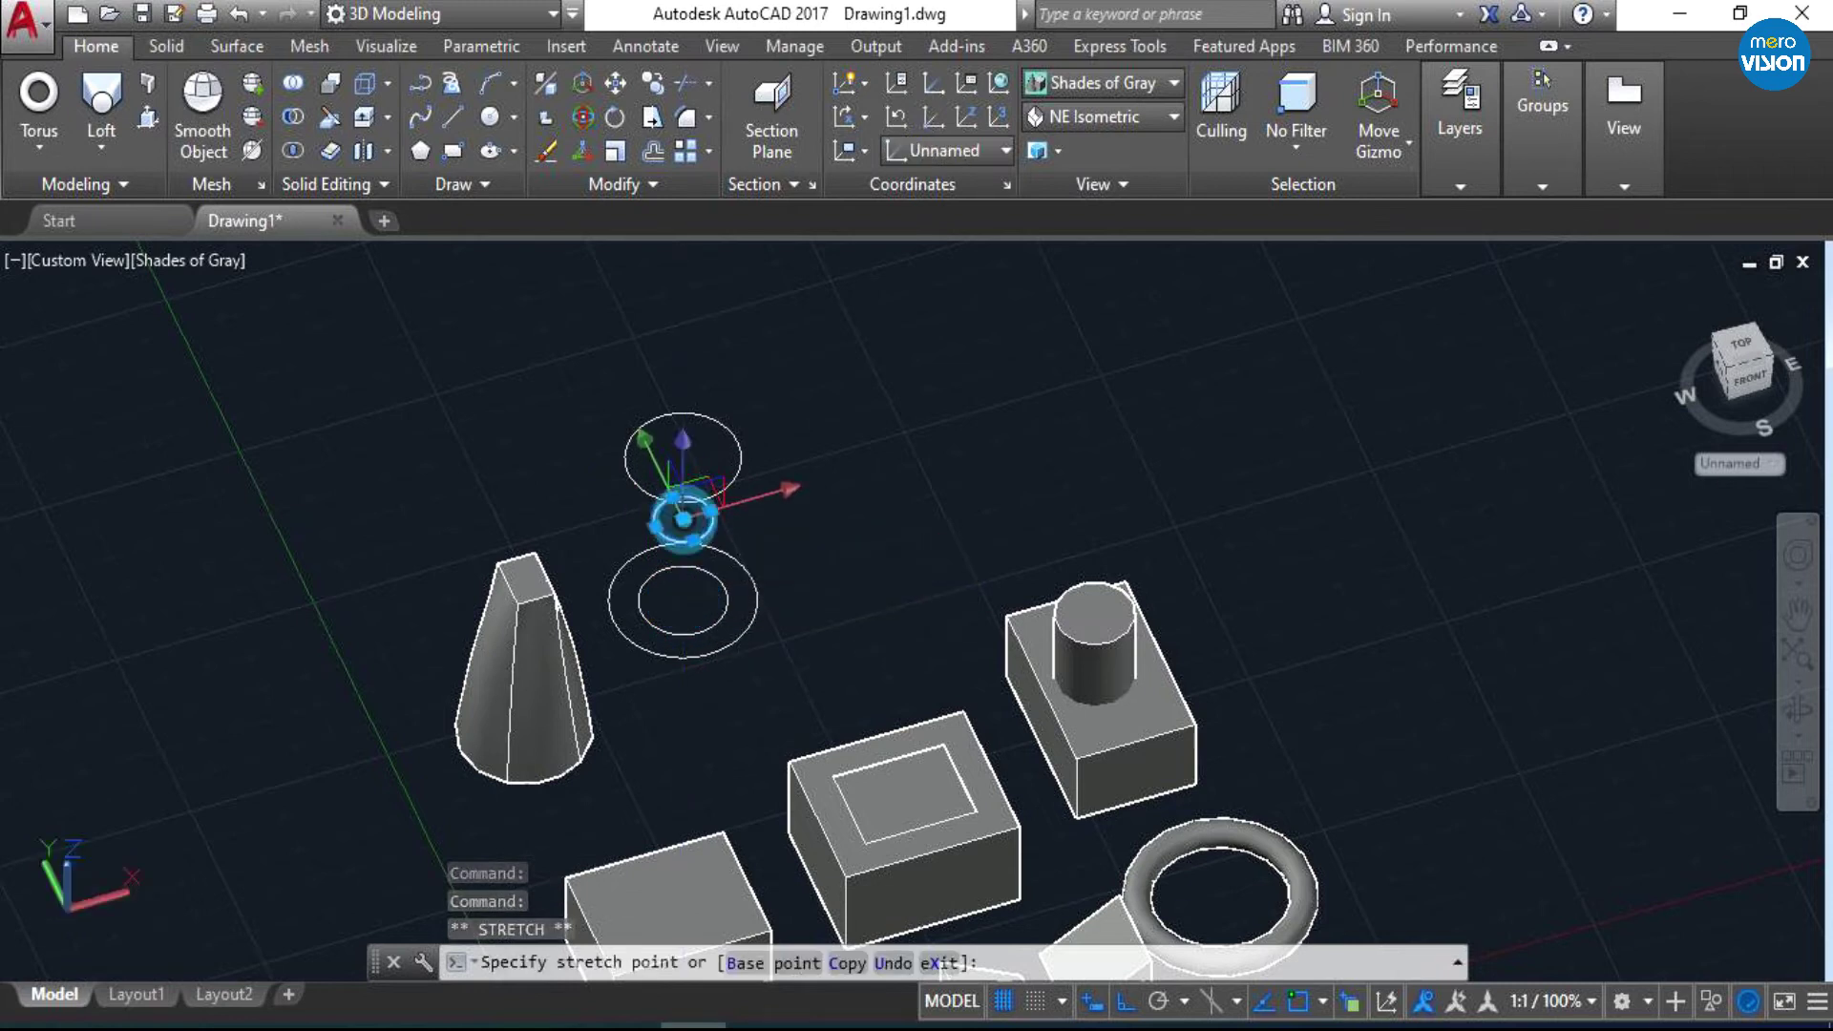
pyautogui.click(677, 635)
pyautogui.click(683, 600)
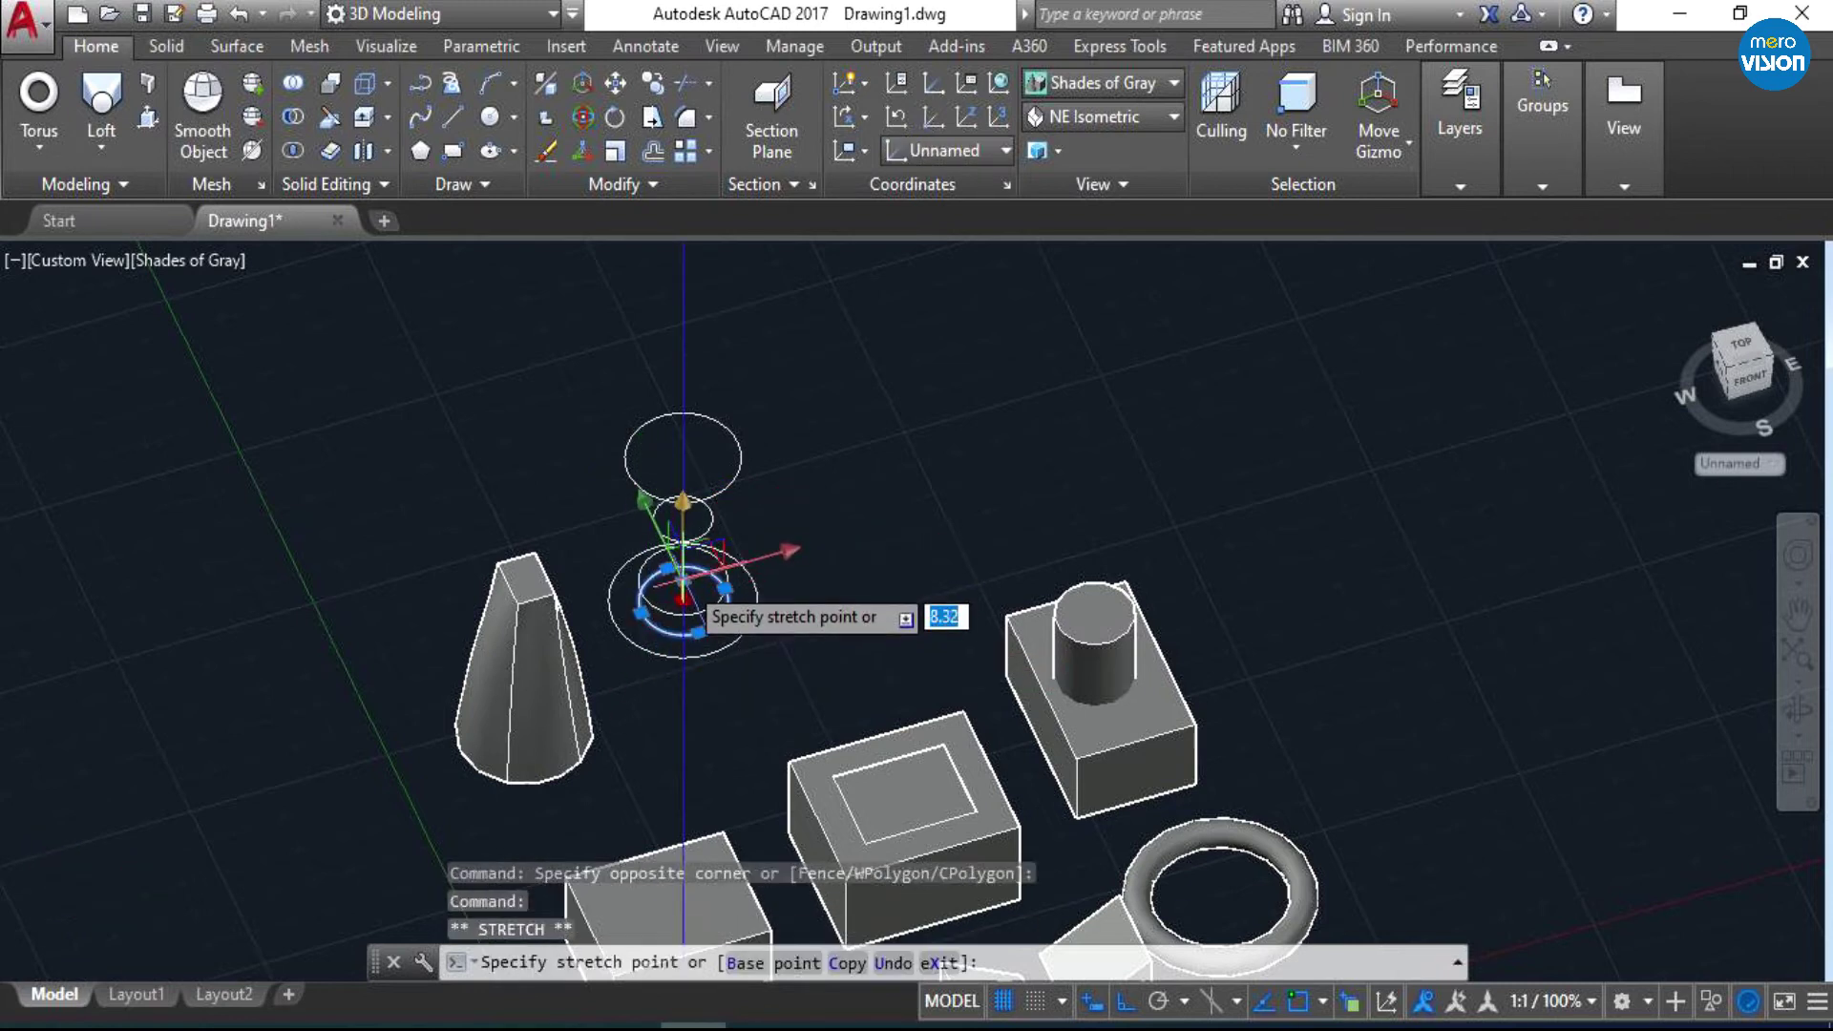
pyautogui.click(682, 568)
pyautogui.press('Escape')
# - Orbit to a front view of the stacked circles and start LOFT
pyautogui.click(1797, 708)
pyautogui.moveTo(961, 684); pyautogui.dragTo(1012, 678)
pyautogui.press('Escape')
pyautogui.click(101, 100)
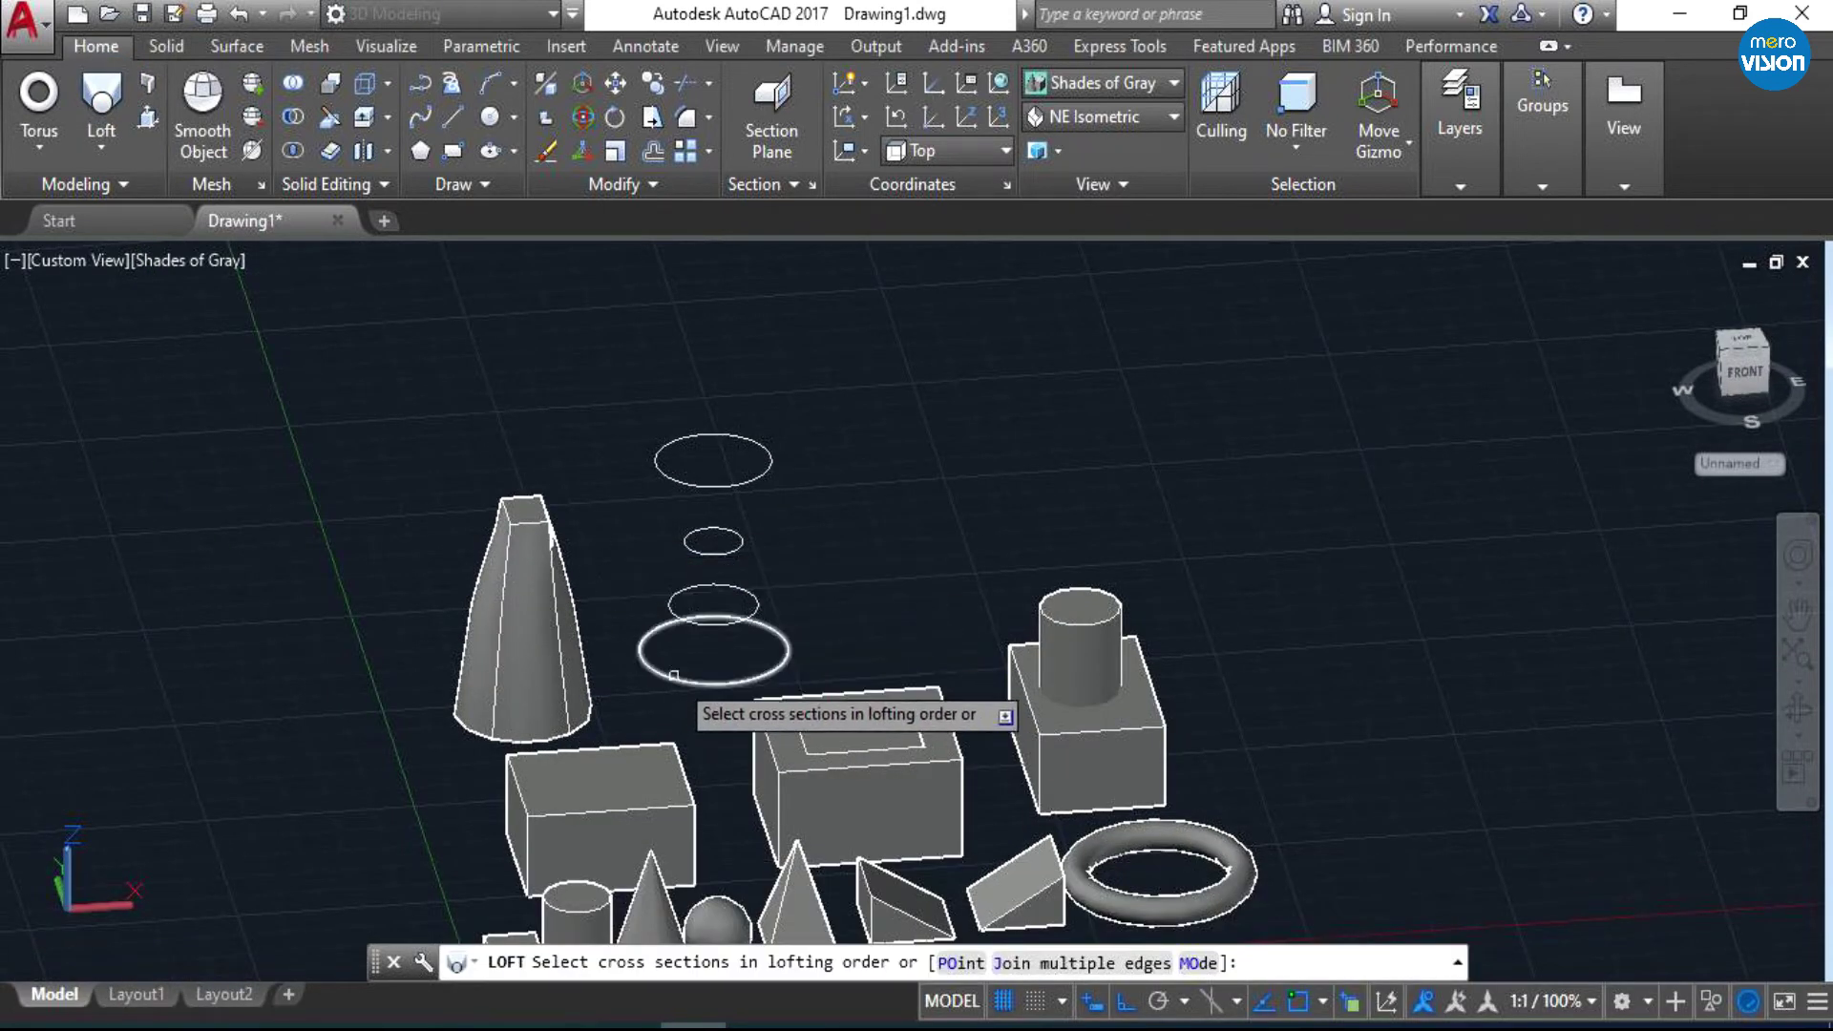
# - Loft the four circles bottom to top, as cross sections only, into an hourglass solid
pyautogui.click(672, 679)
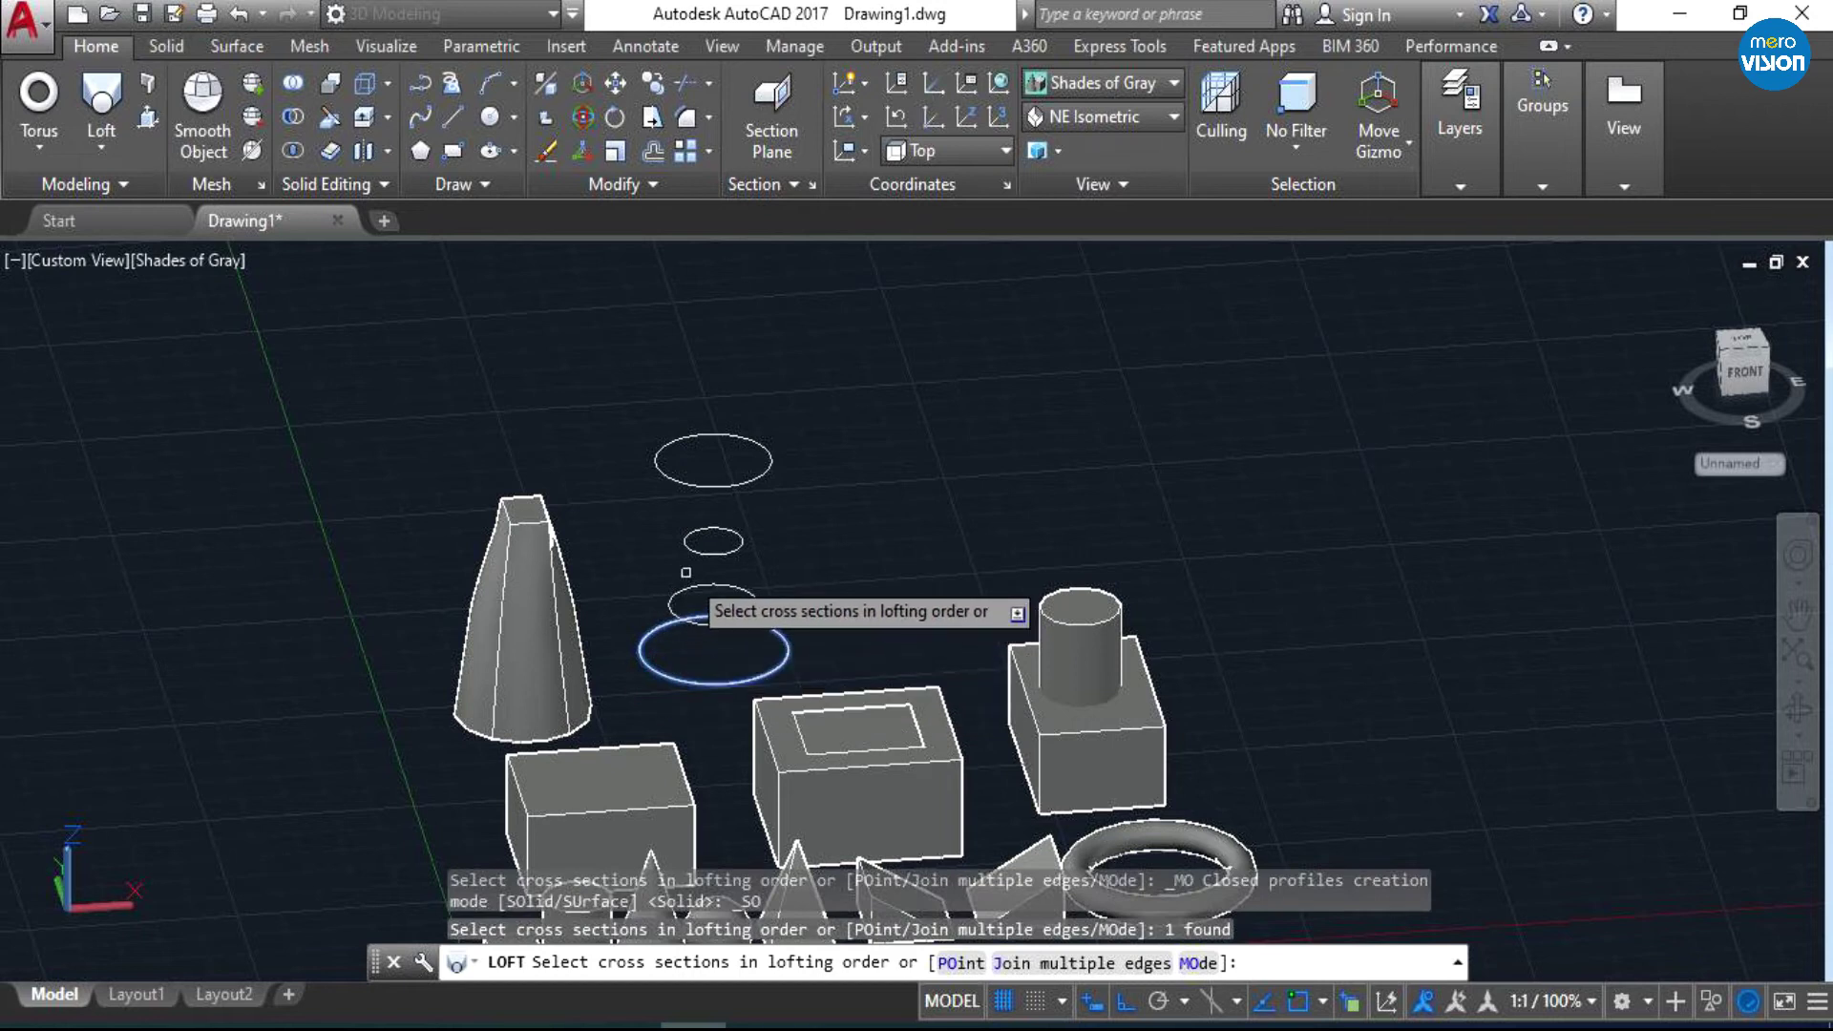
pyautogui.click(690, 586)
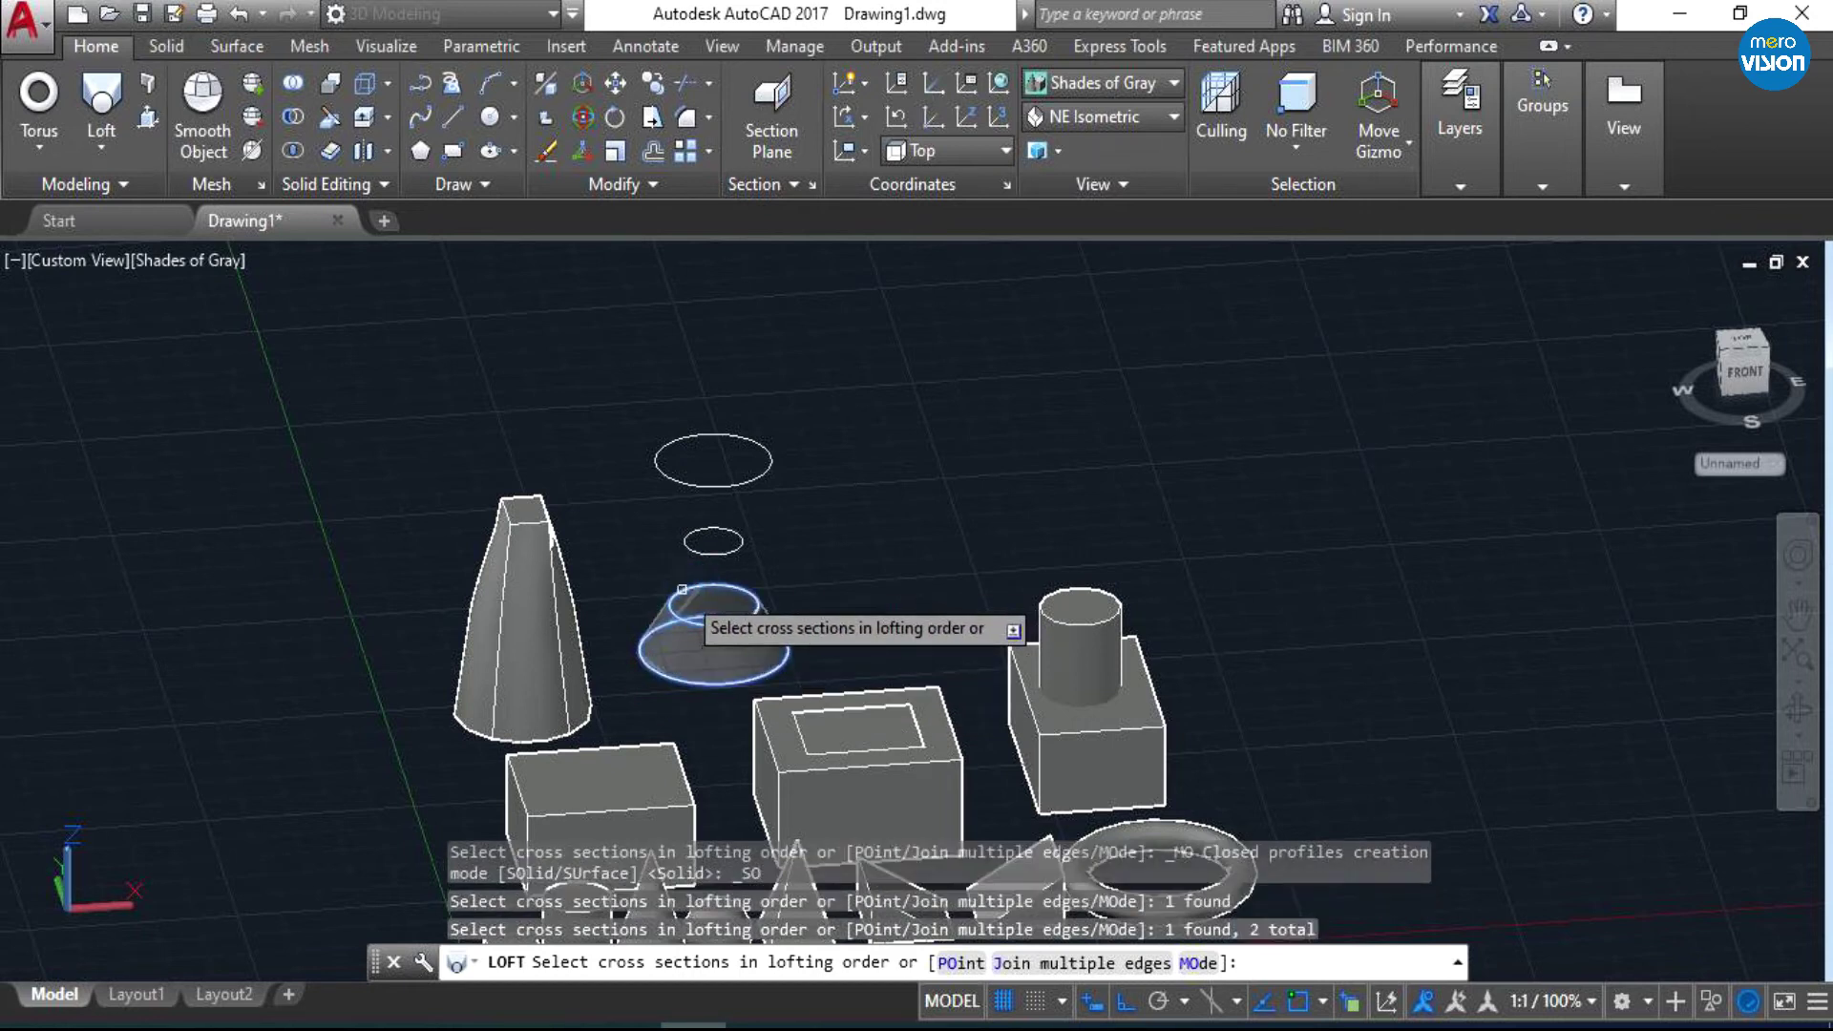
pyautogui.click(704, 543)
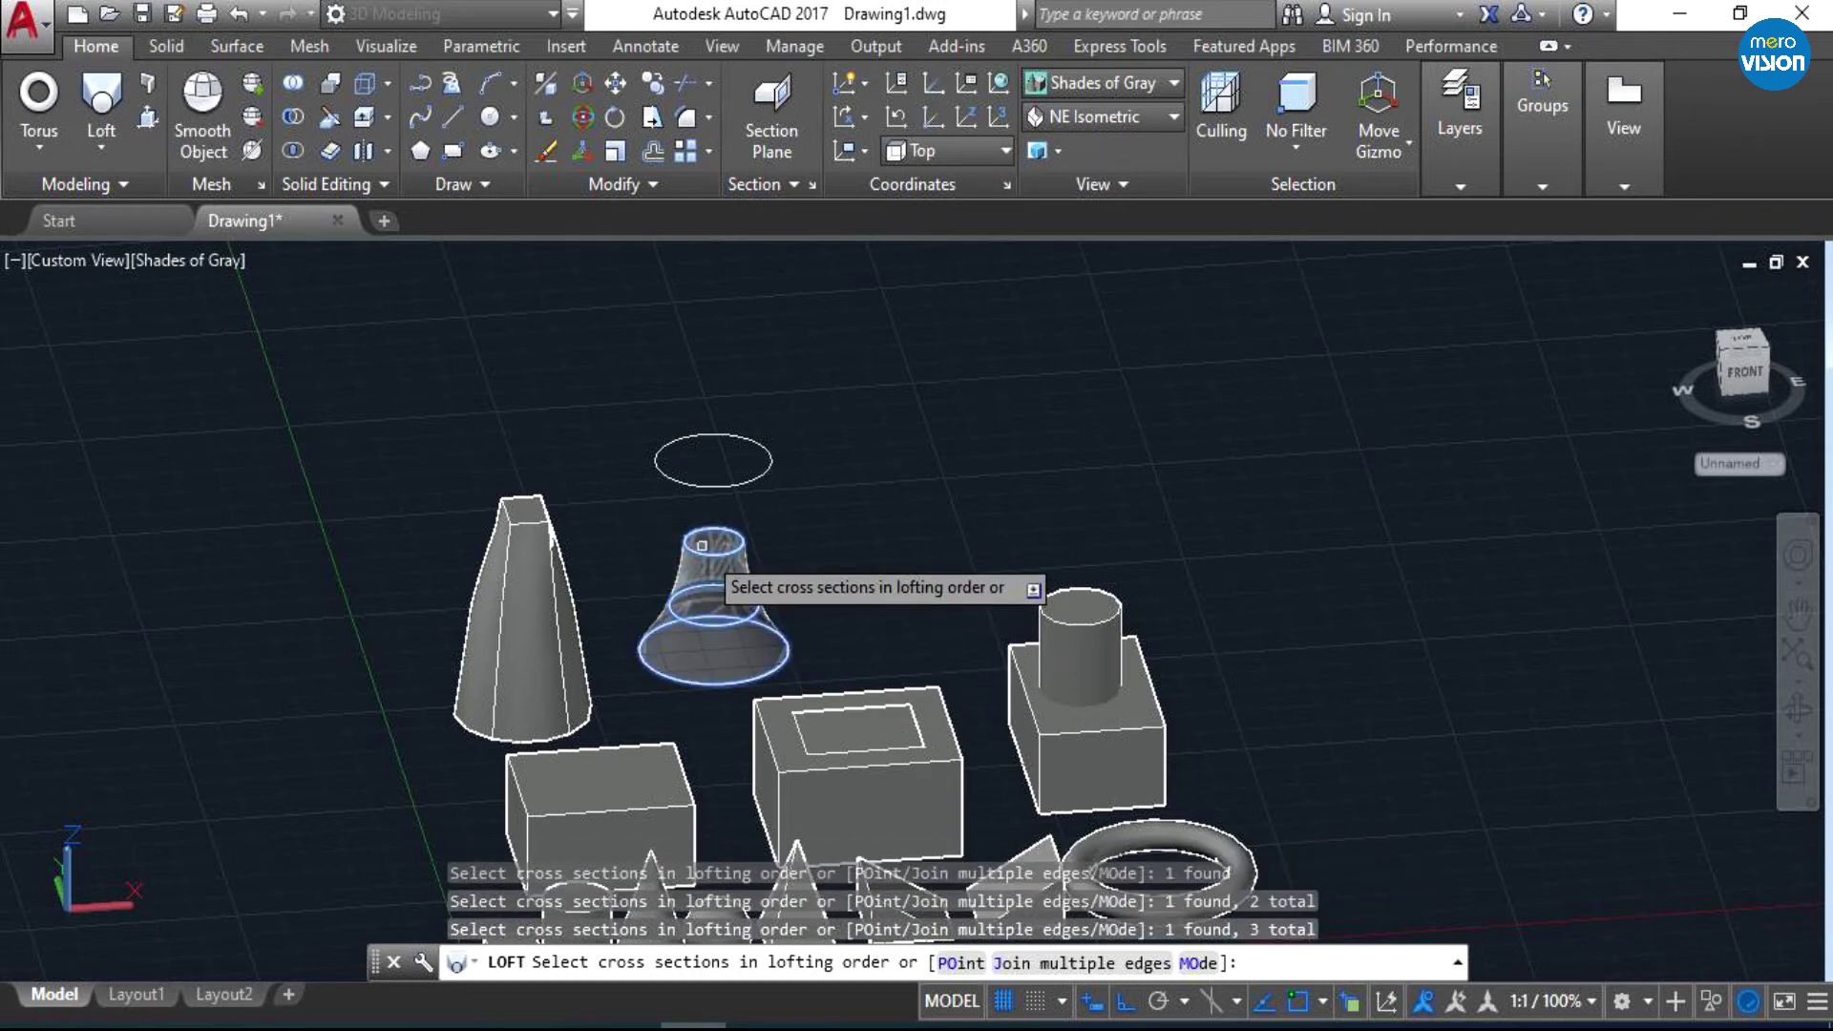
pyautogui.click(660, 469)
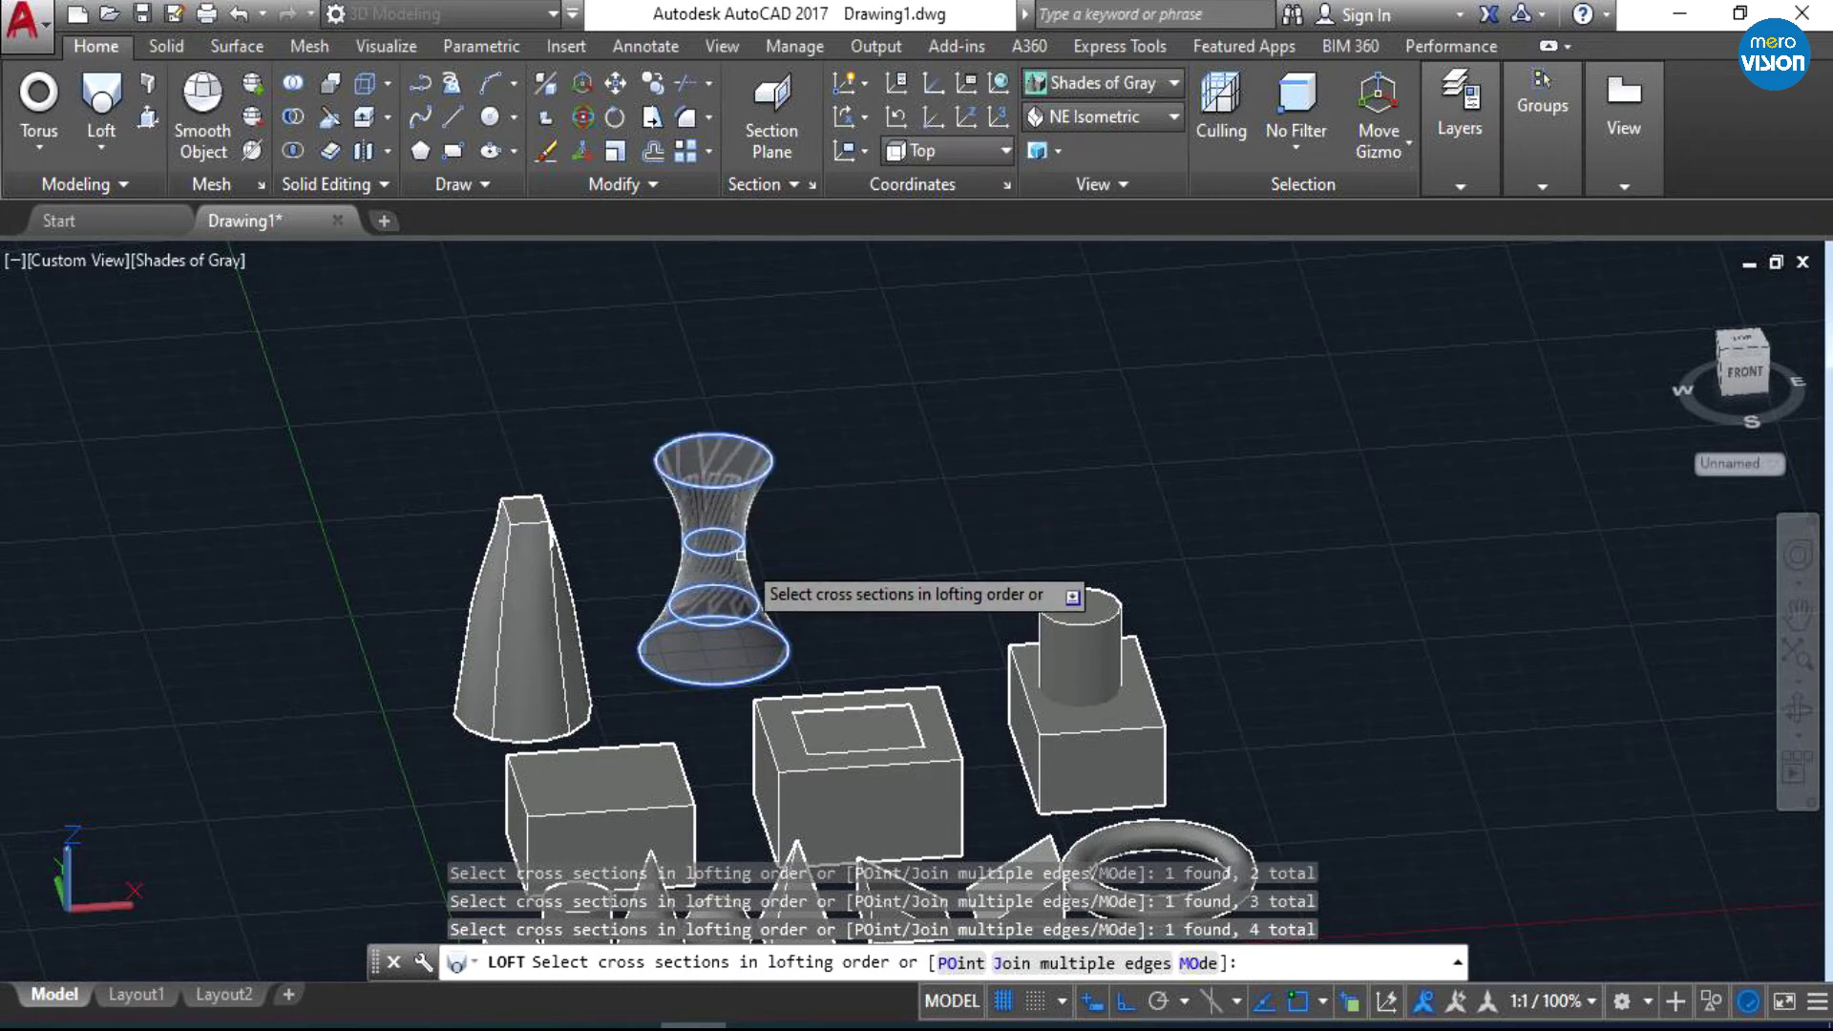
pyautogui.press('Return')
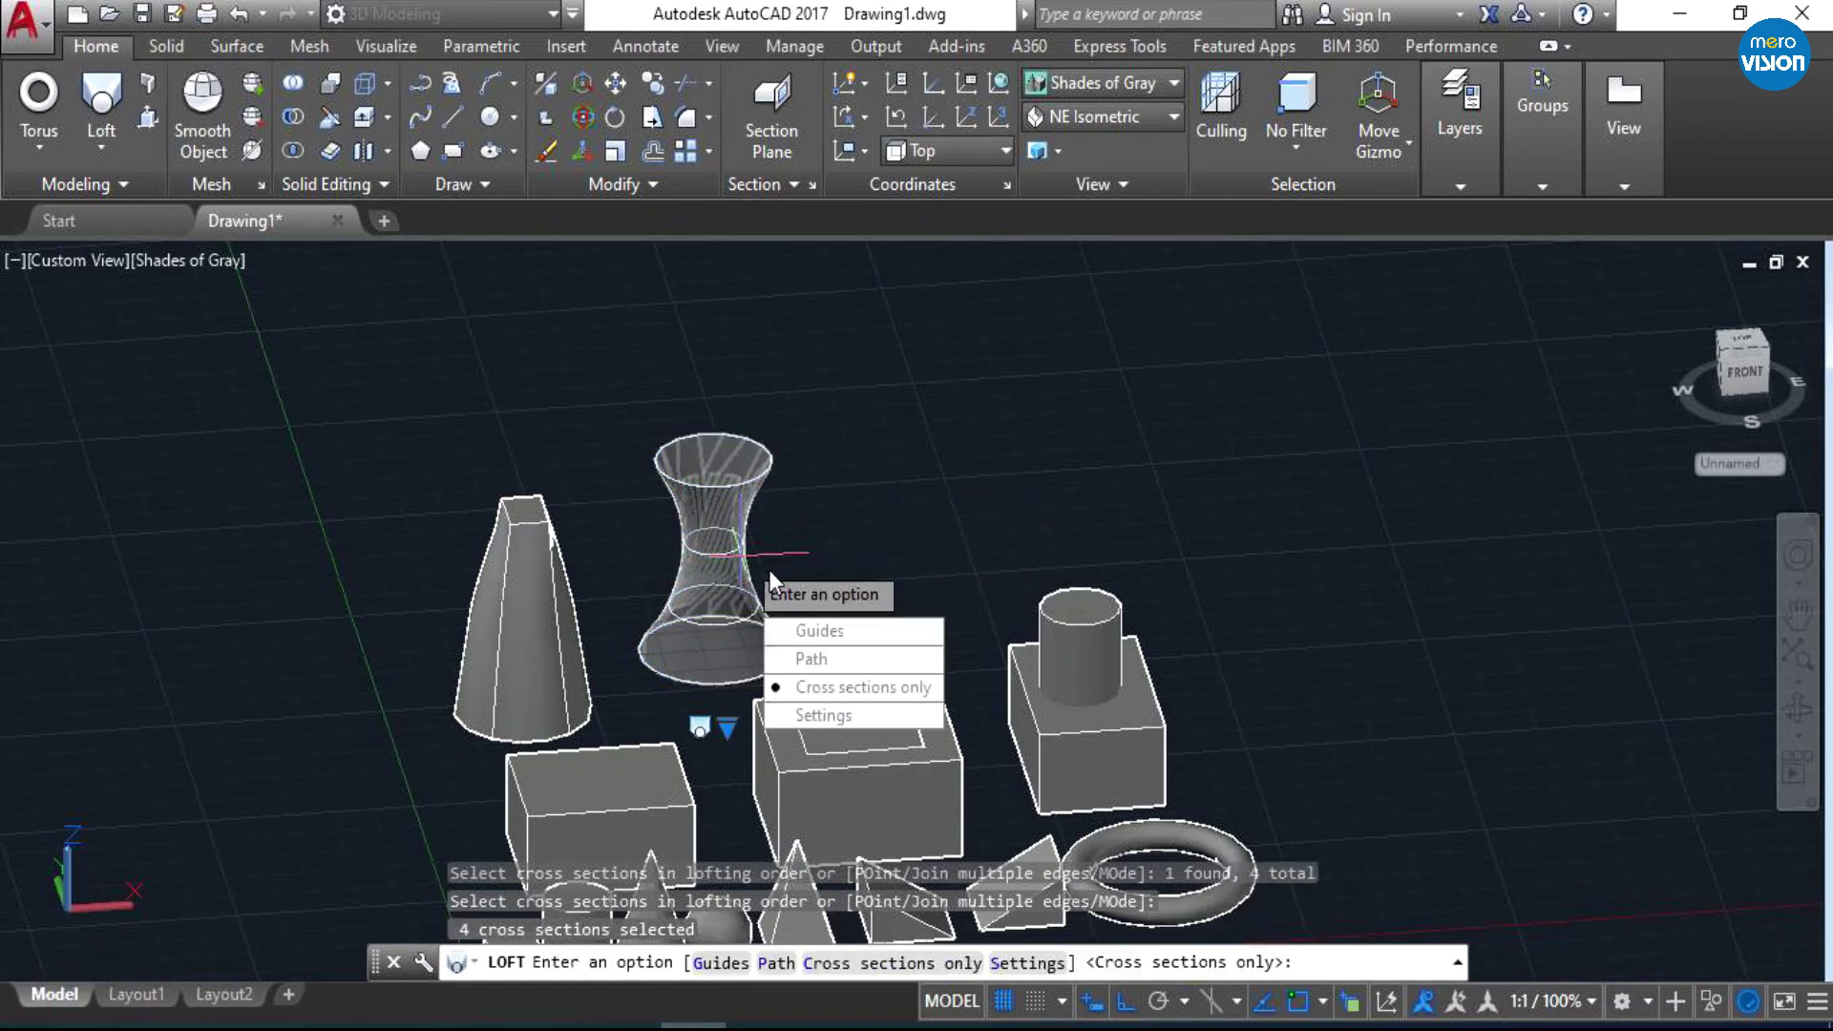
pyautogui.press('Return')
pyautogui.press('Return')
pyautogui.press('Return')
pyautogui.press('Return')
pyautogui.press('Return')
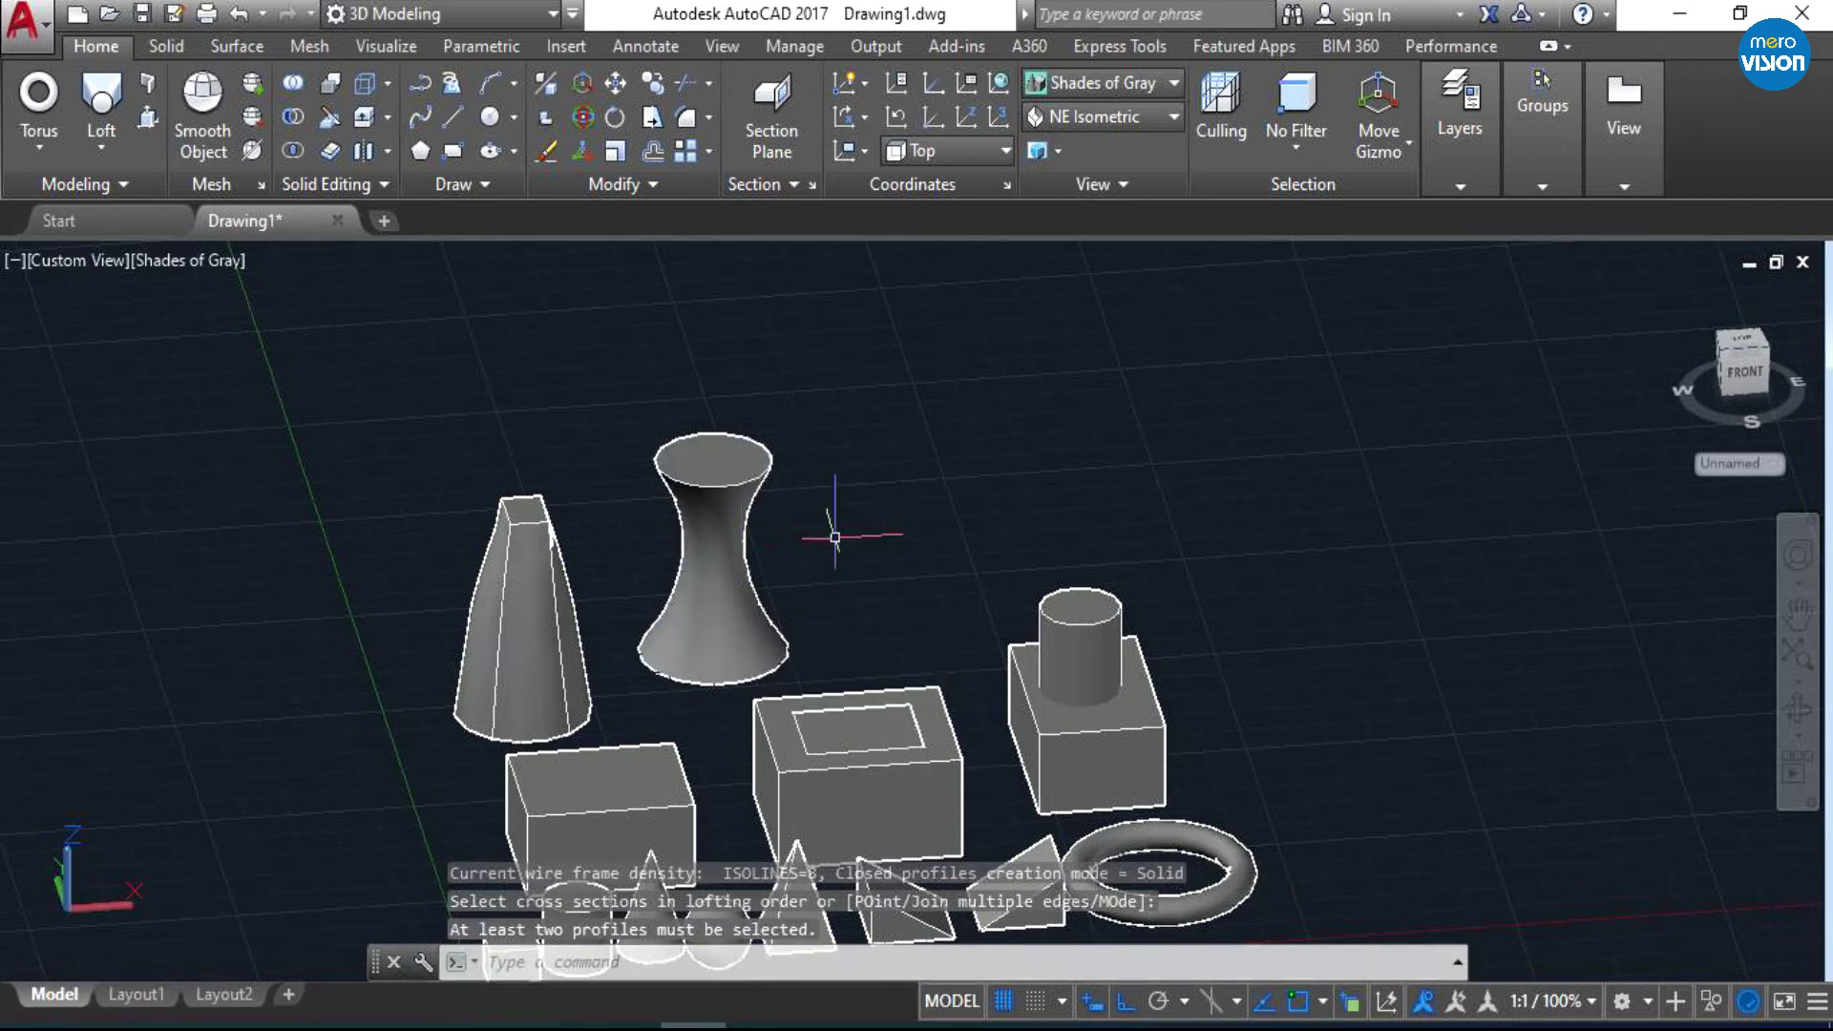
# - Orbit the scene to a lower viewing angle around the solids
pyautogui.click(1798, 712)
pyautogui.moveTo(1002, 577)
pyautogui.mouseDown()
pyautogui.moveTo(925, 537)
pyautogui.moveTo(983, 573)
pyautogui.moveTo(983, 622)
pyautogui.moveTo(918, 596)
pyautogui.mouseUp()
pyautogui.moveTo(715, 499)
pyautogui.mouseDown()
pyautogui.moveTo(758, 488)
pyautogui.moveTo(358, 324)
pyautogui.mouseUp()
# - Pick Revolve from the solid-creation list, then start a spline instead
pyautogui.click(120, 153)
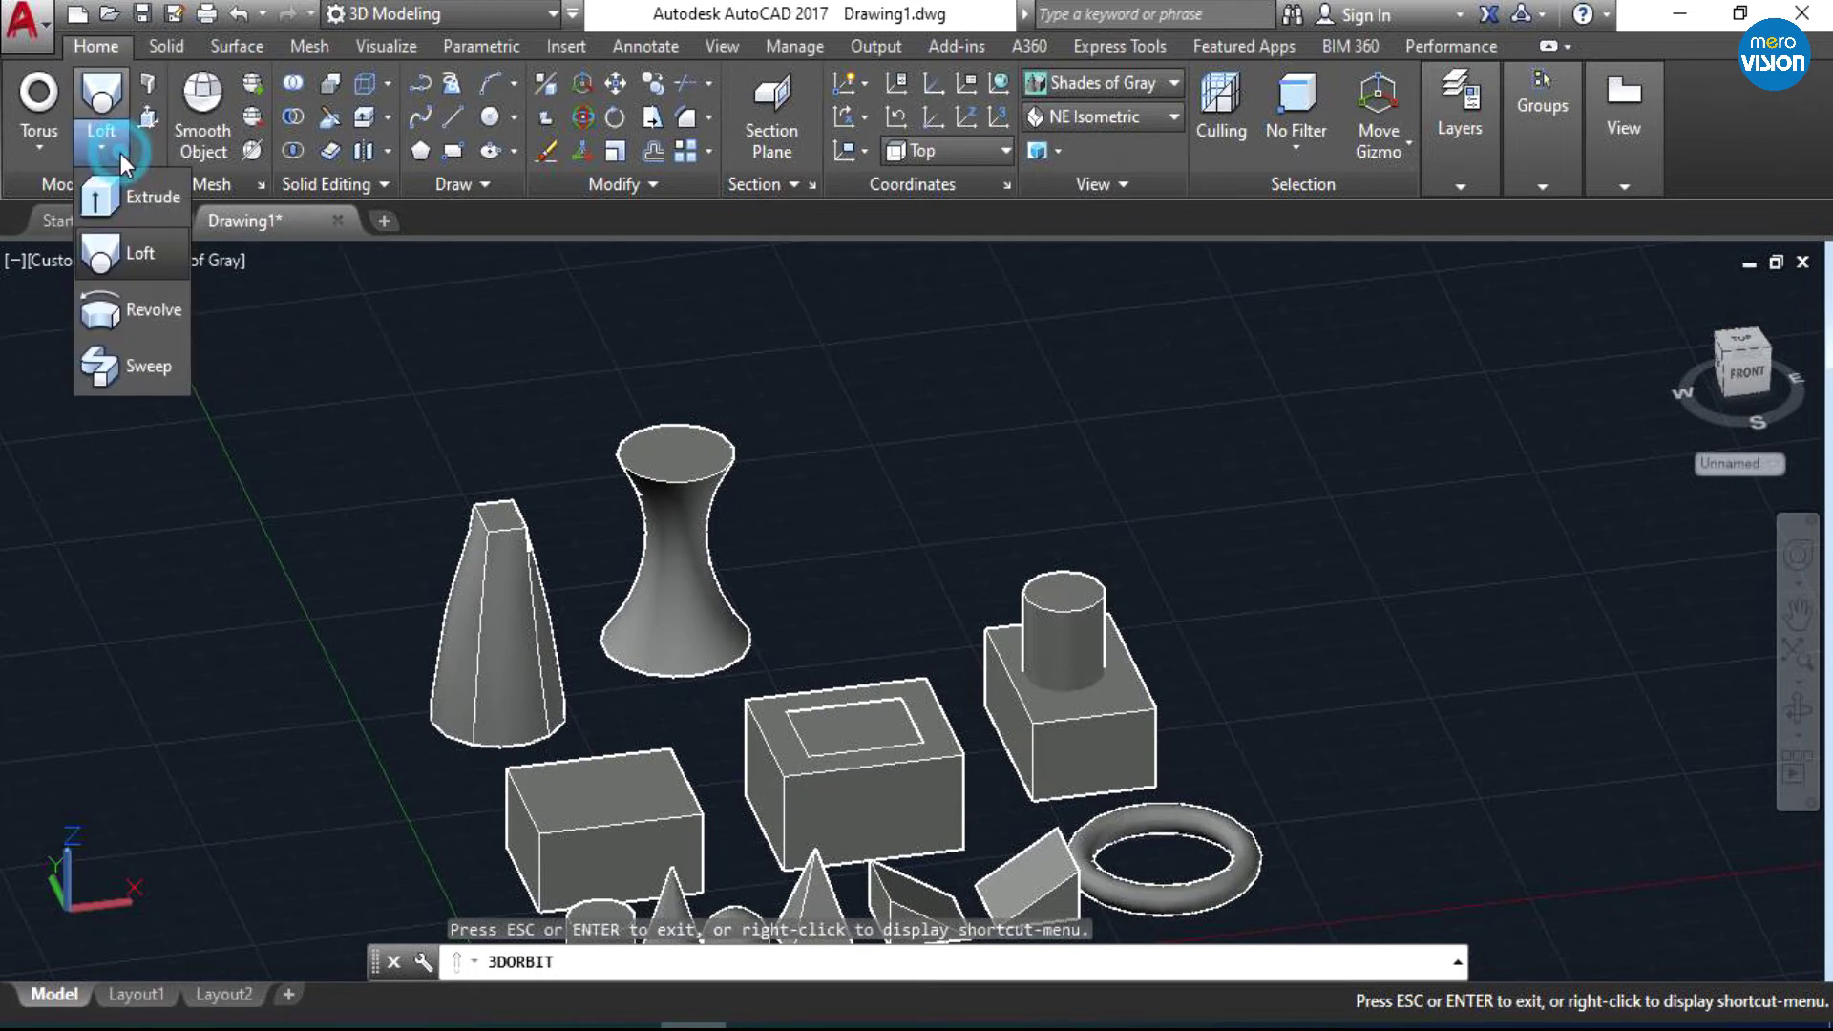
pyautogui.click(148, 319)
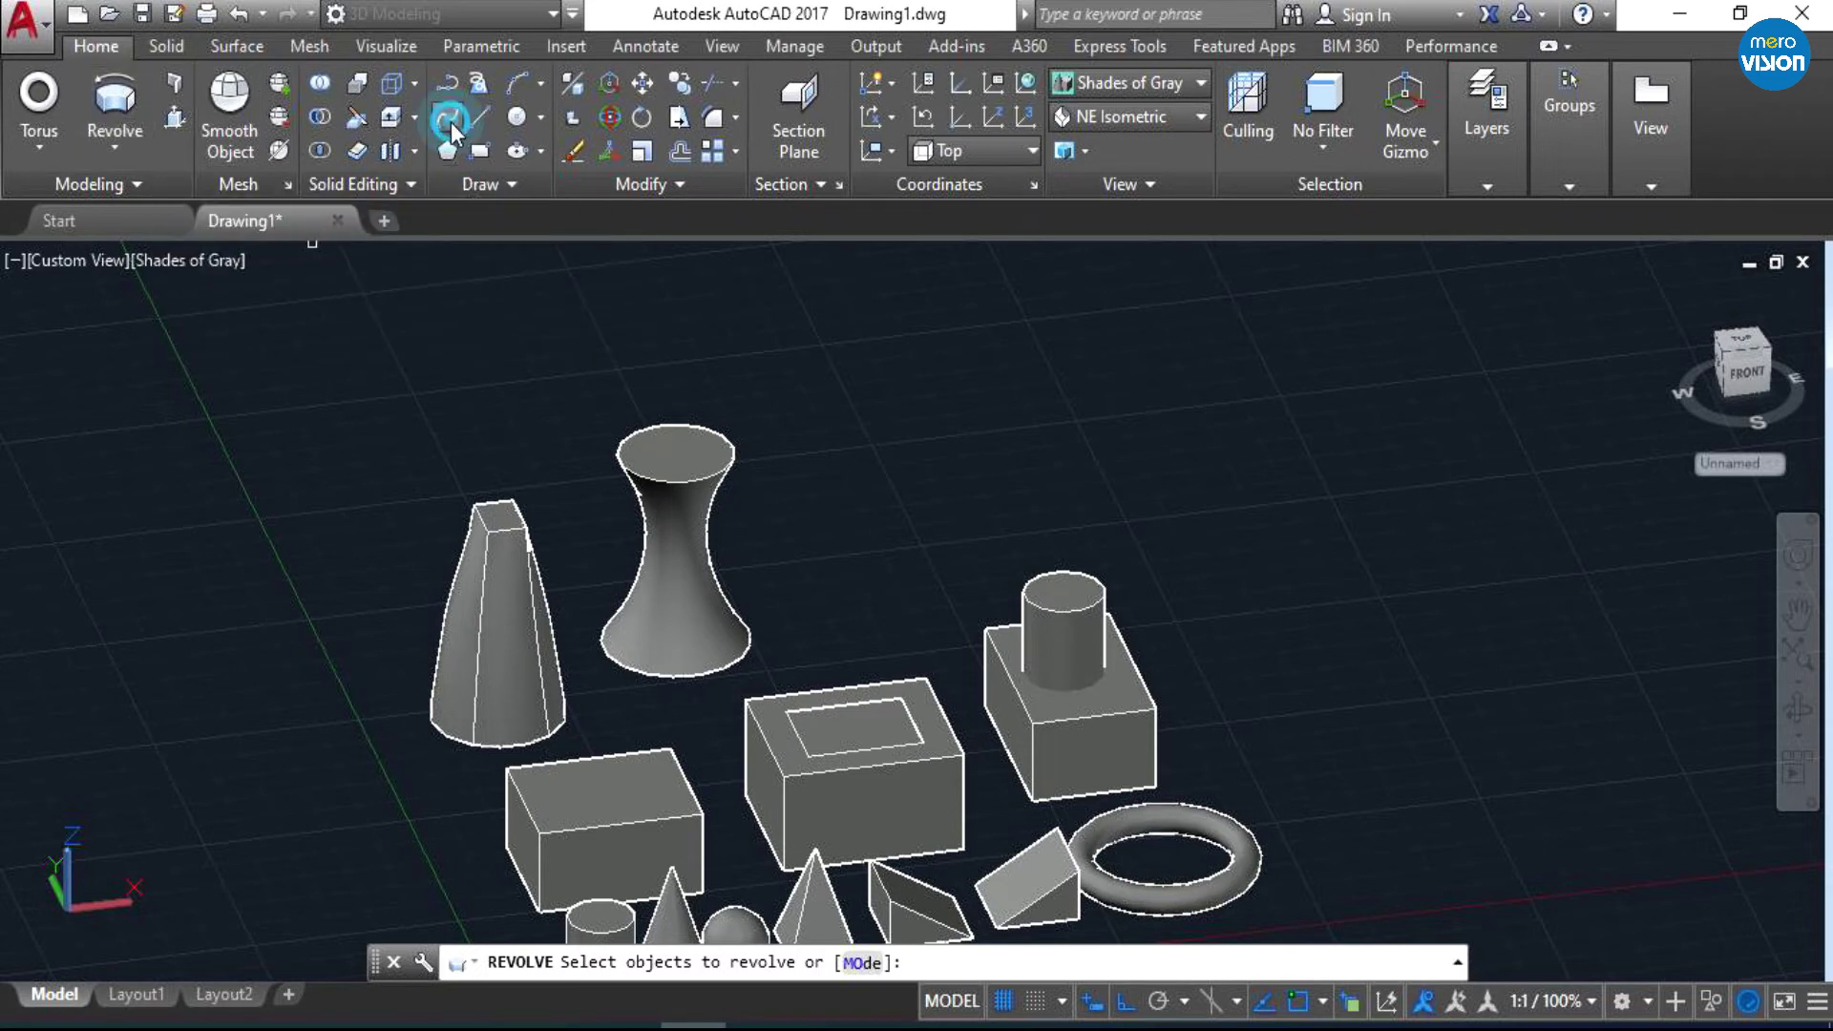
pyautogui.click(451, 86)
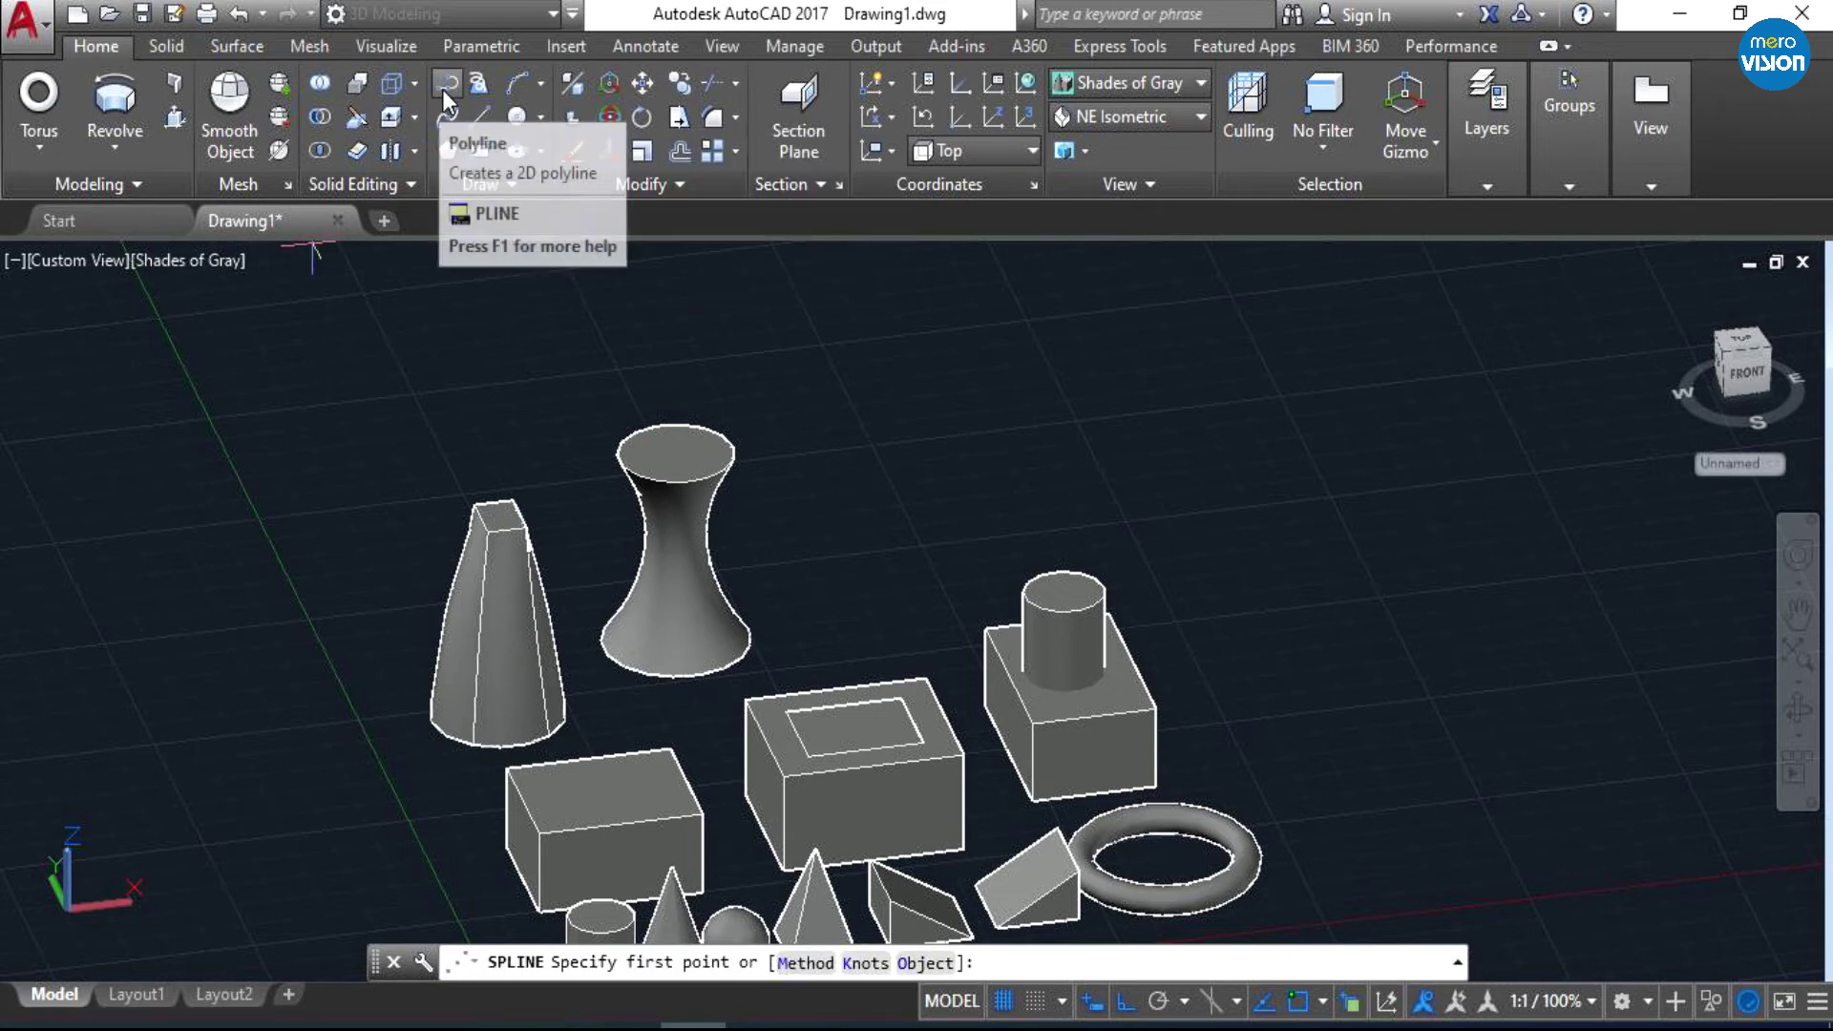
# - Draw a four-point stepped polyline above the solids
pyautogui.click(443, 94)
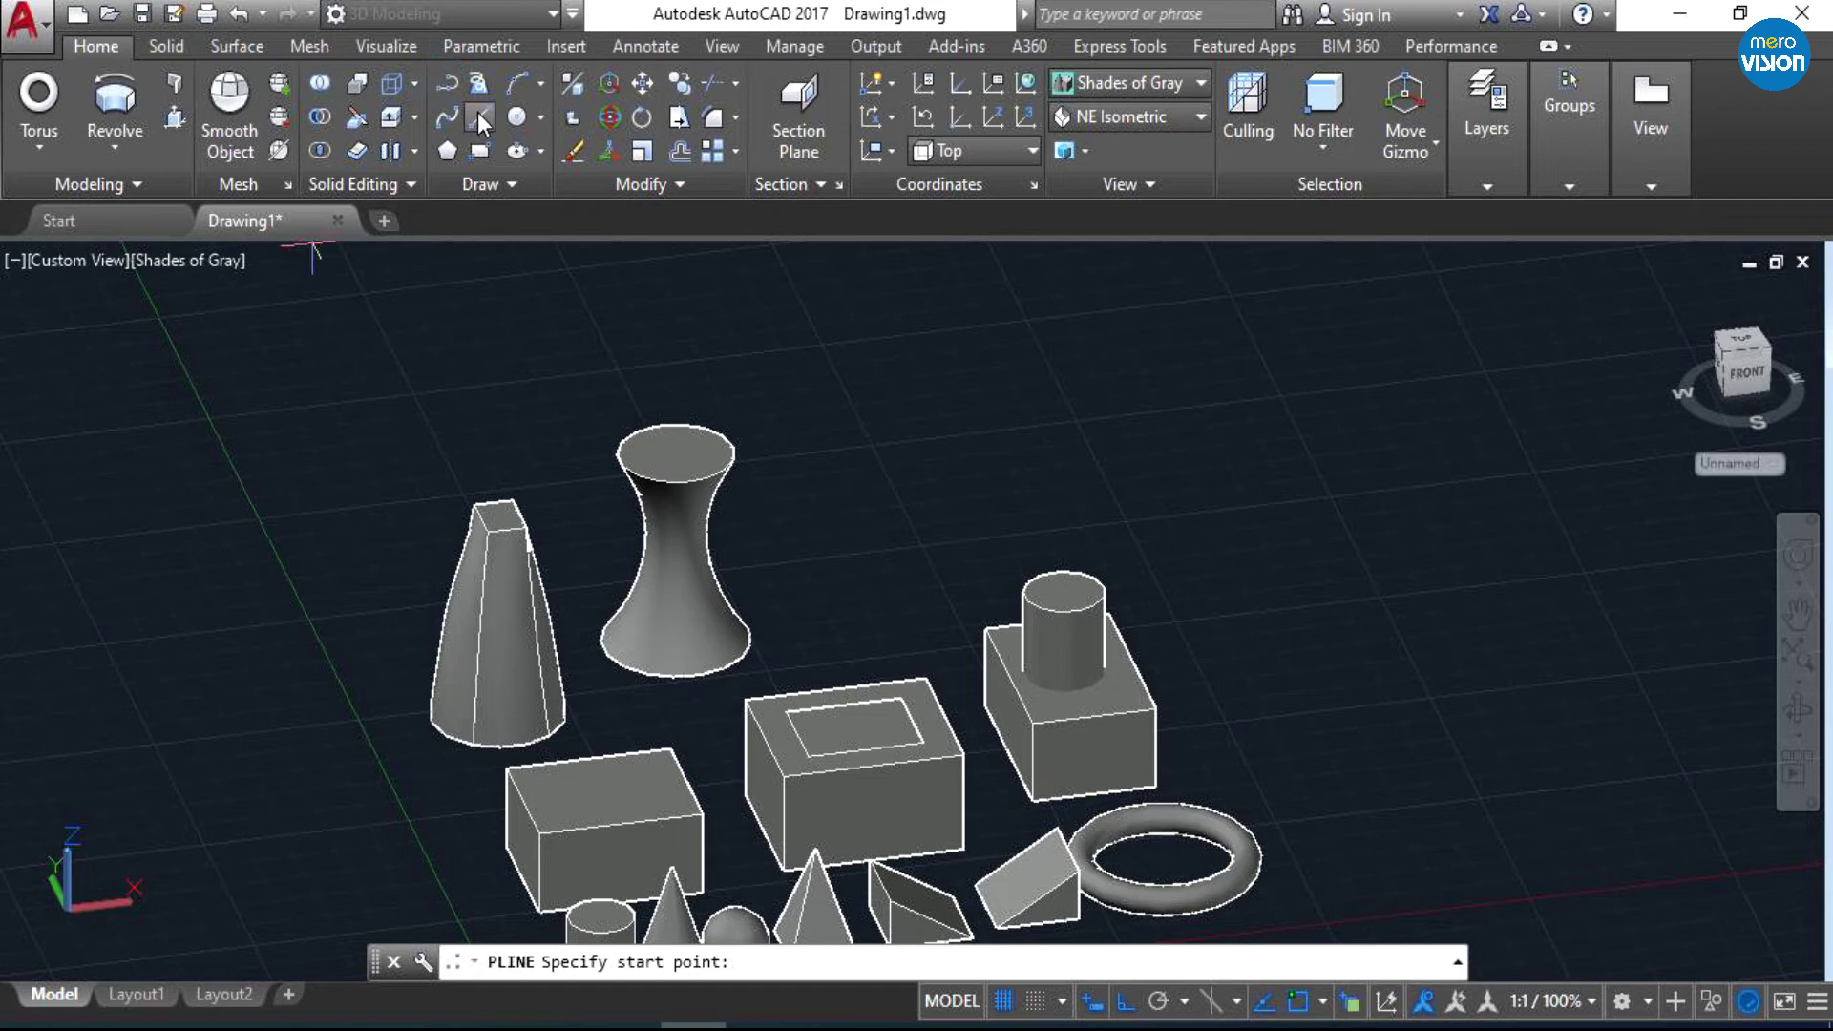
pyautogui.click(797, 509)
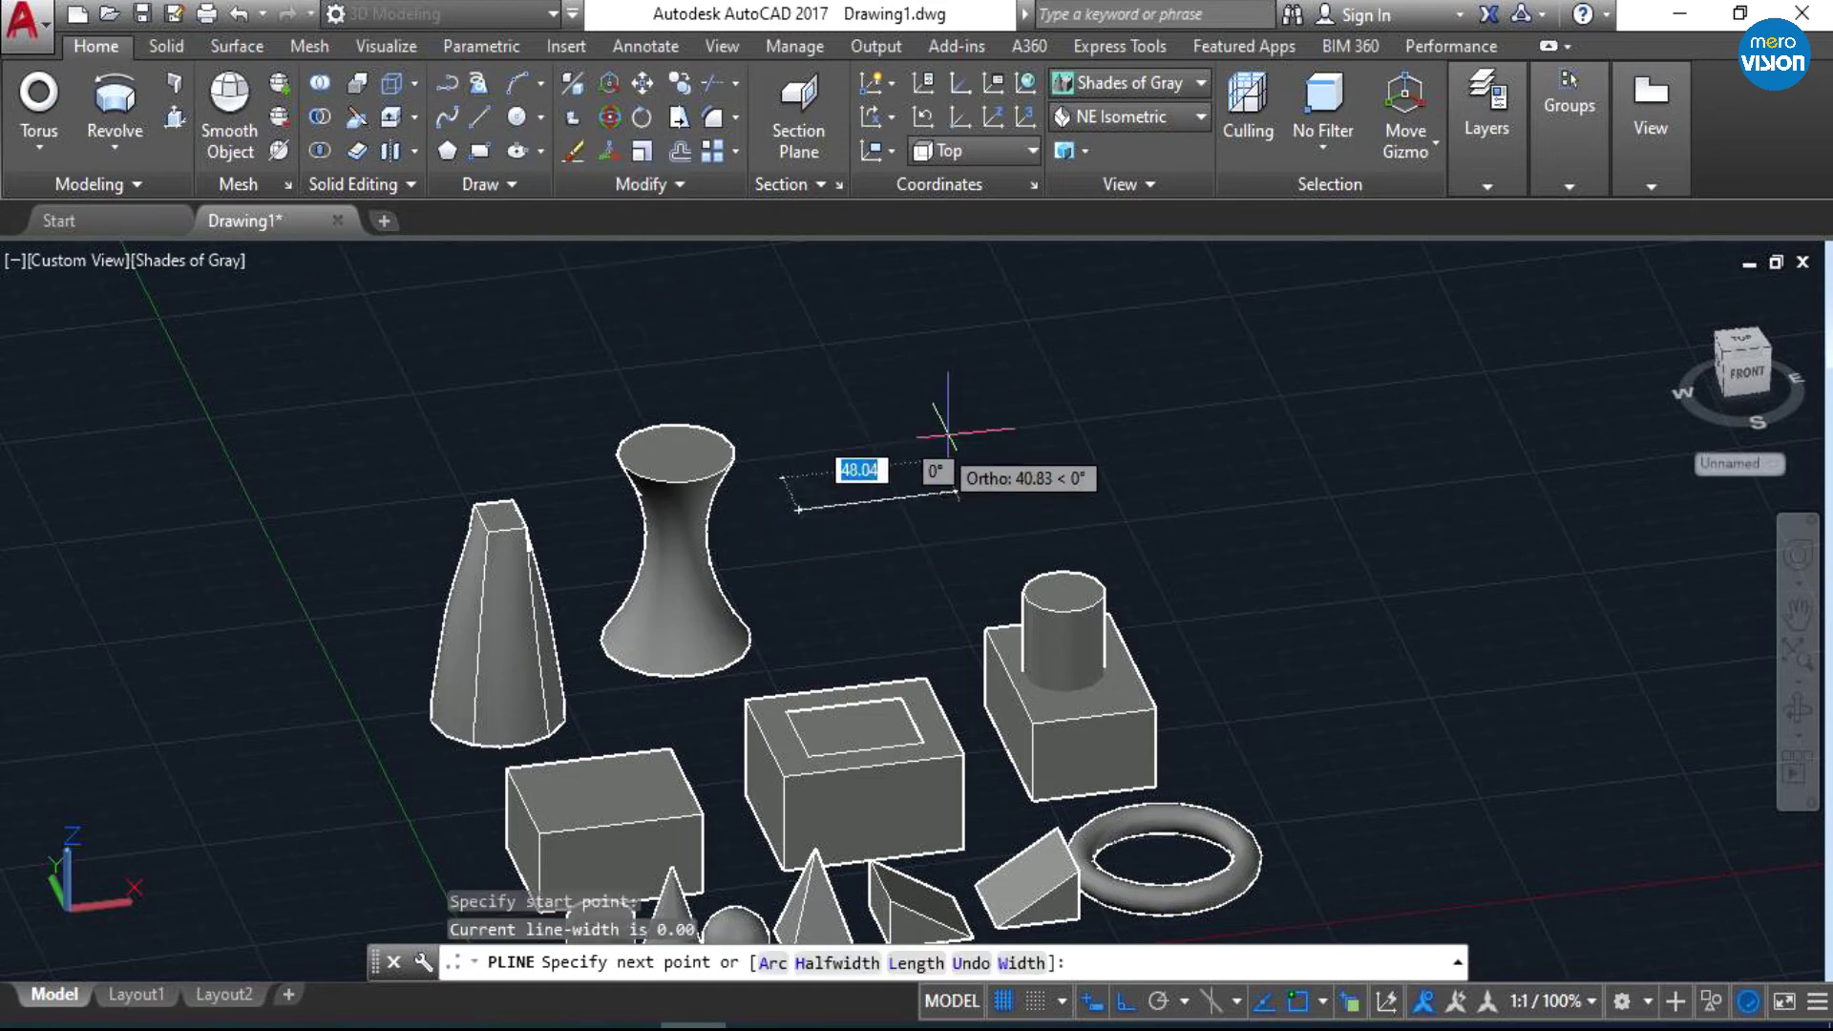
pyautogui.click(1051, 480)
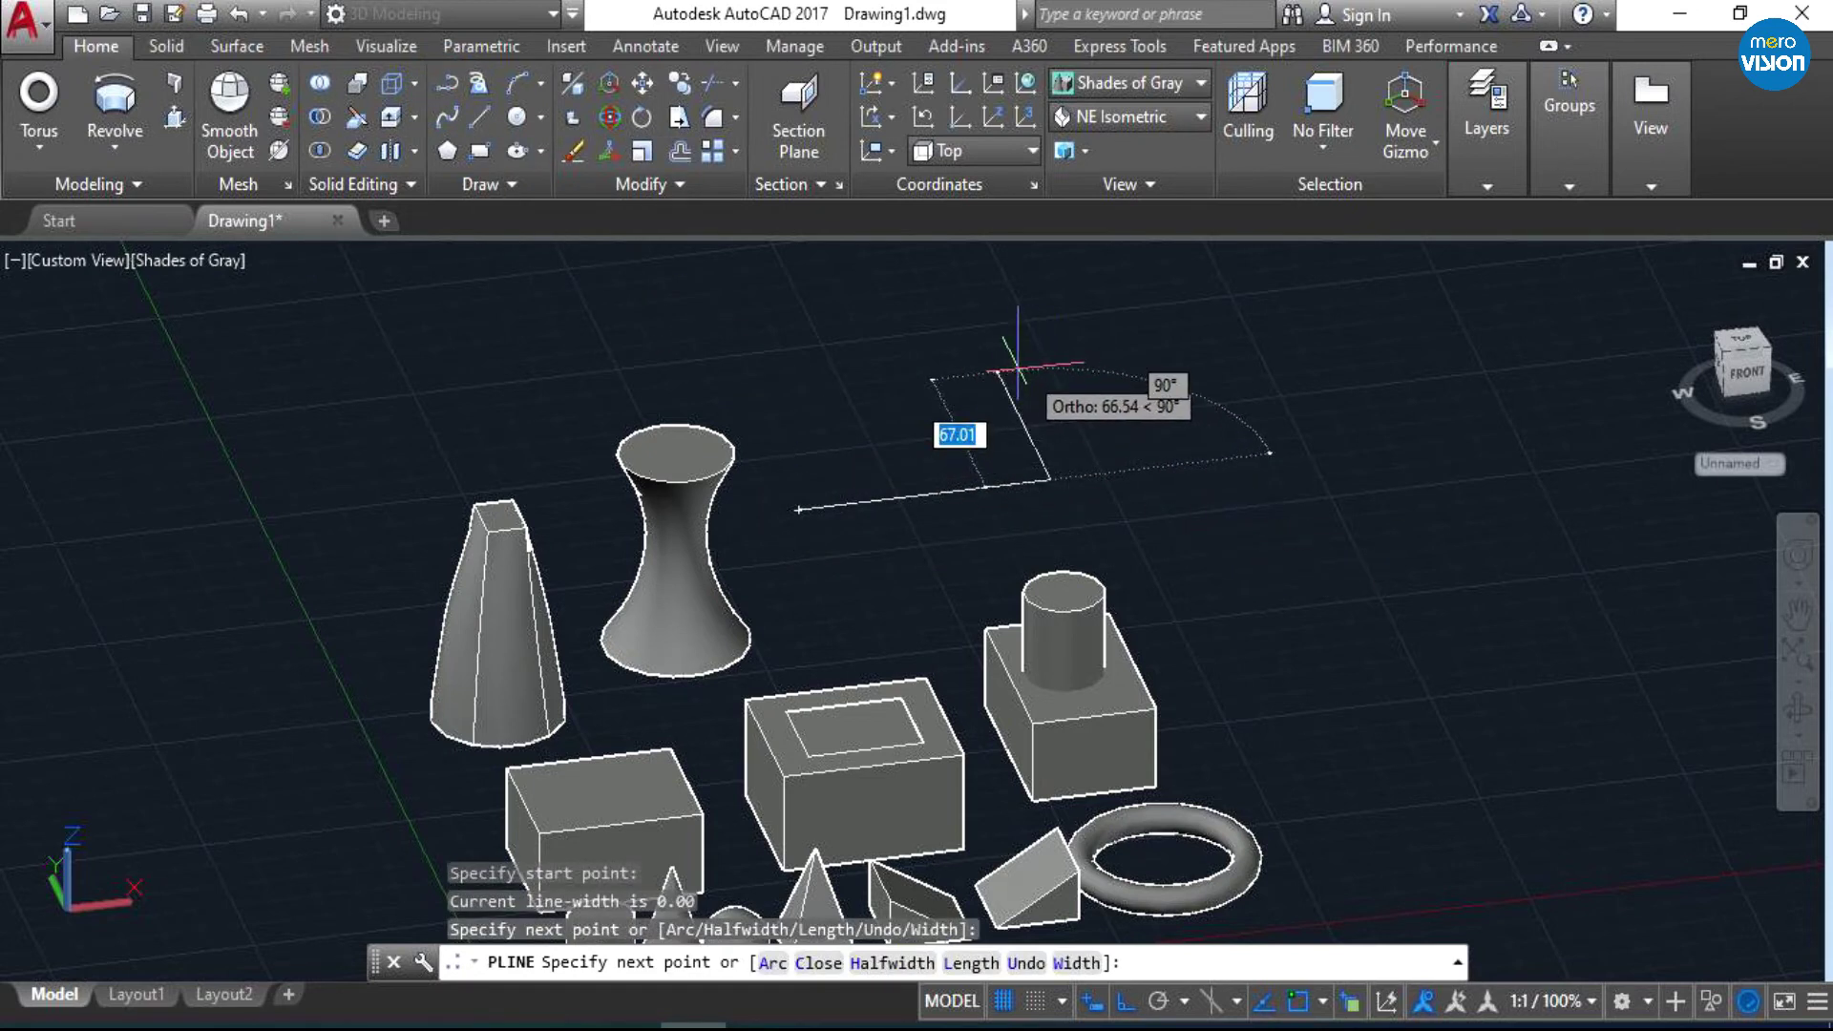
pyautogui.click(999, 375)
pyautogui.click(1144, 358)
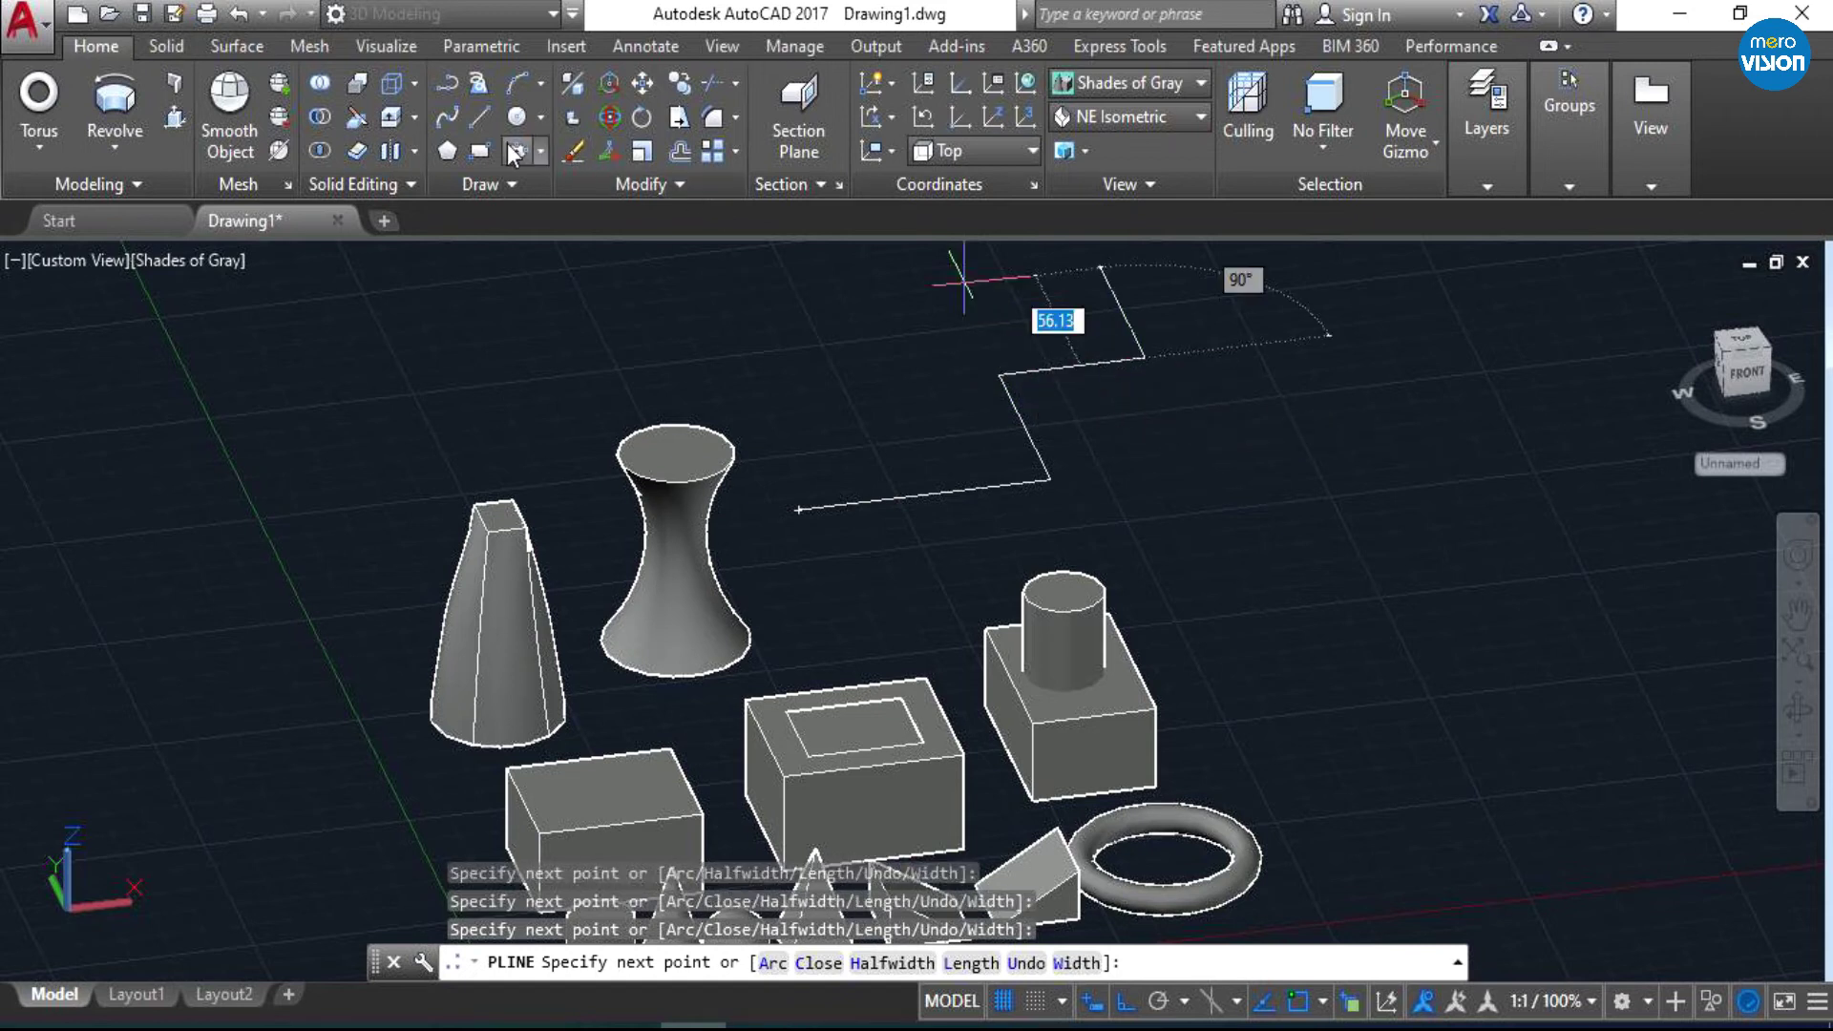
pyautogui.press('Escape')
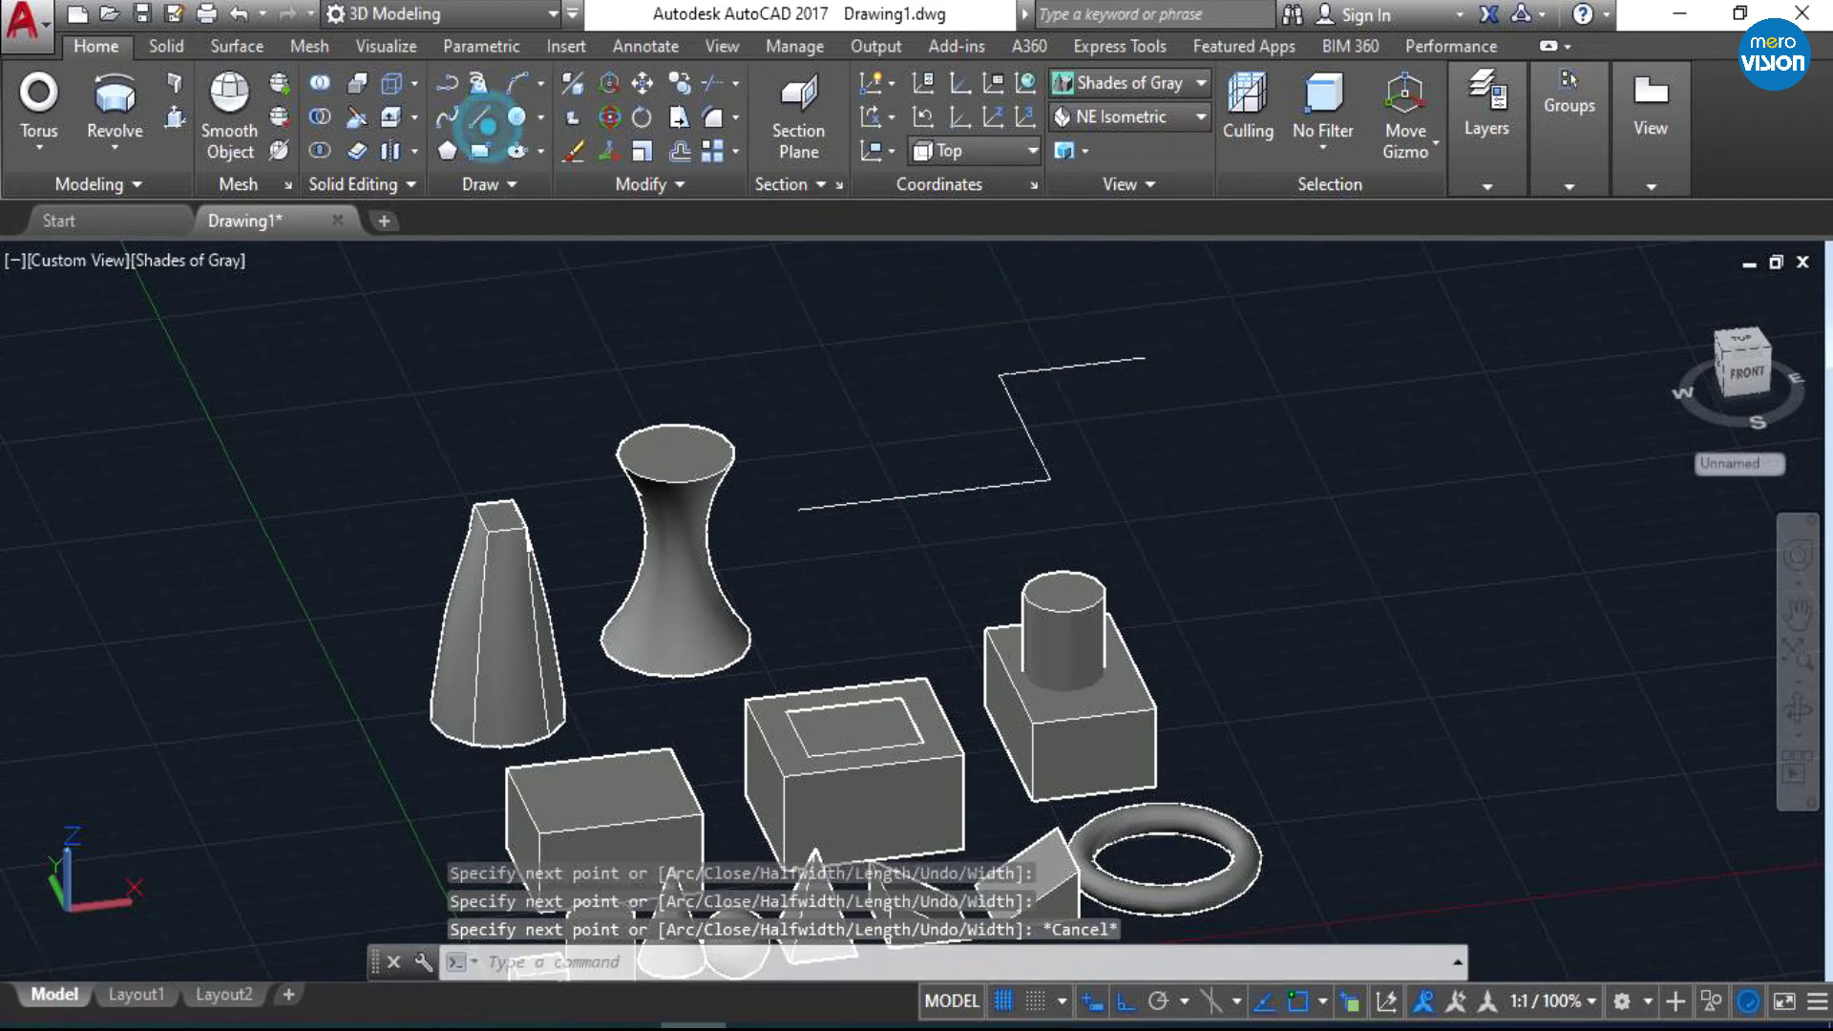
# - Draw a short vertical line, then pan to open empty space on the right
pyautogui.click(480, 116)
pyautogui.click(1182, 554)
pyautogui.click(1182, 492)
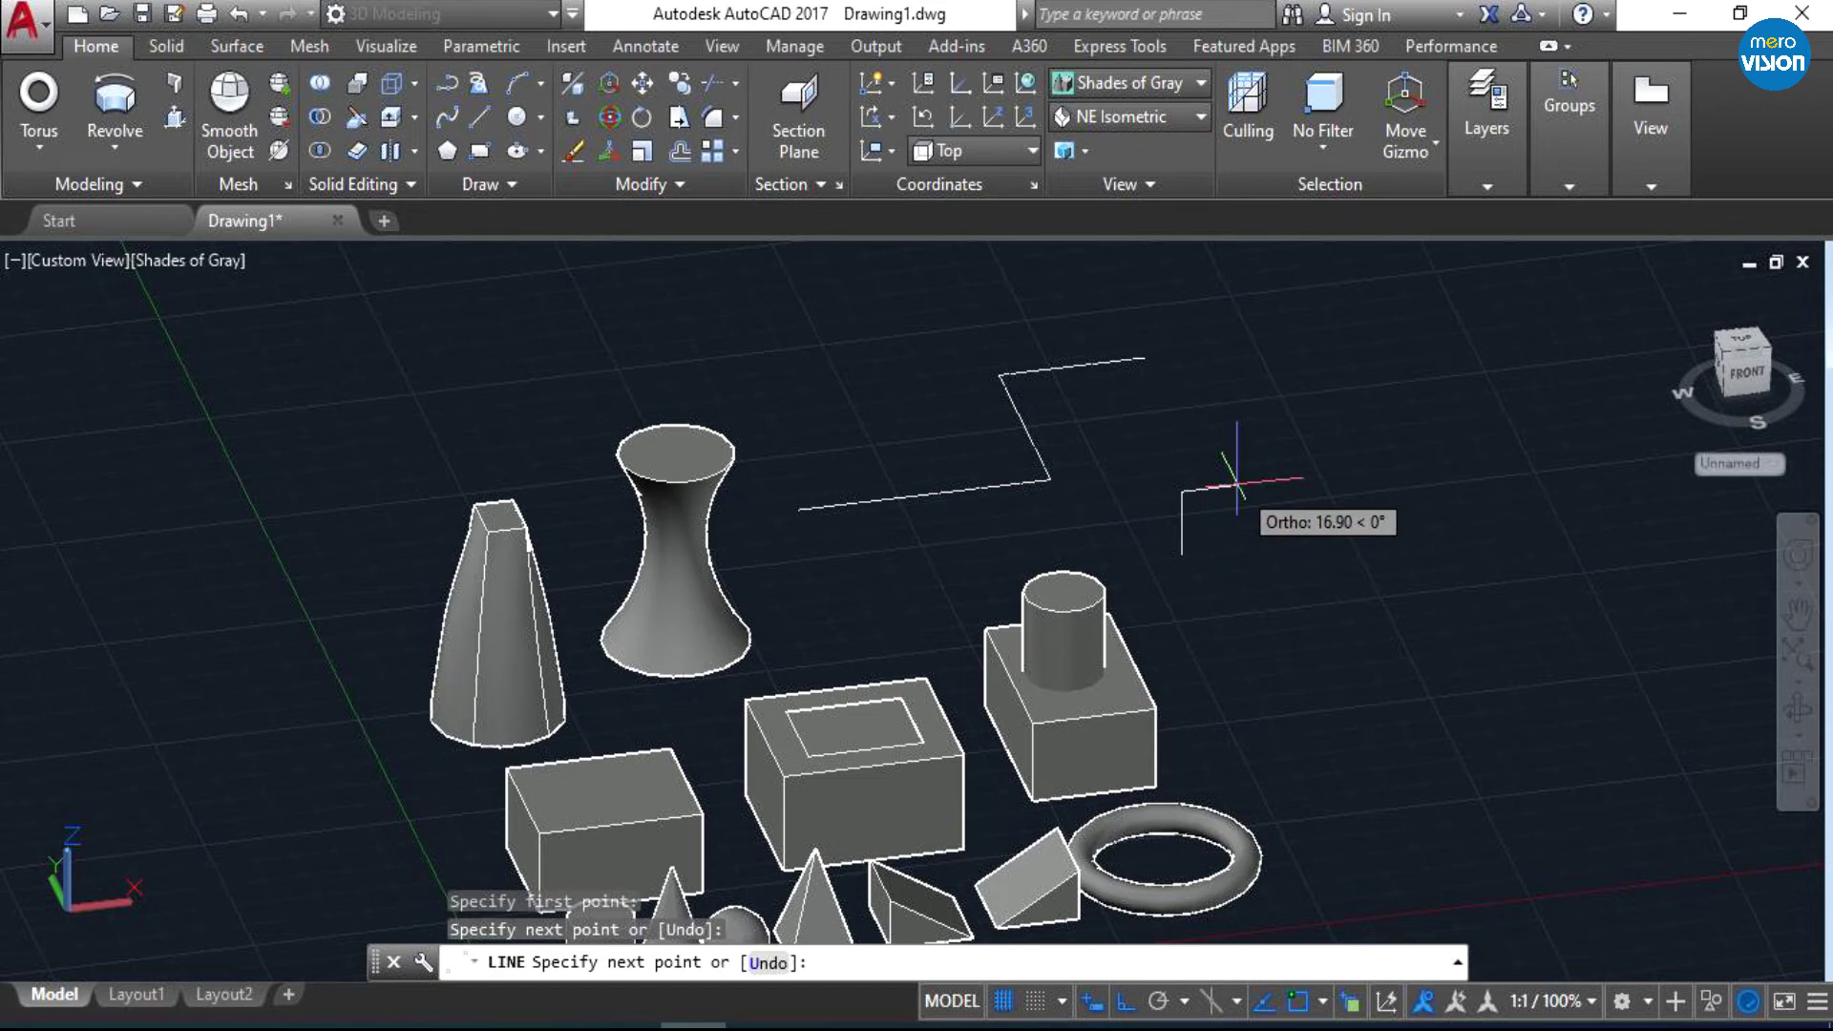
pyautogui.press('Escape')
pyautogui.click(1217, 531)
pyautogui.write('p')
pyautogui.press('Return')
pyautogui.moveTo(1158, 499); pyautogui.dragTo(819, 525)
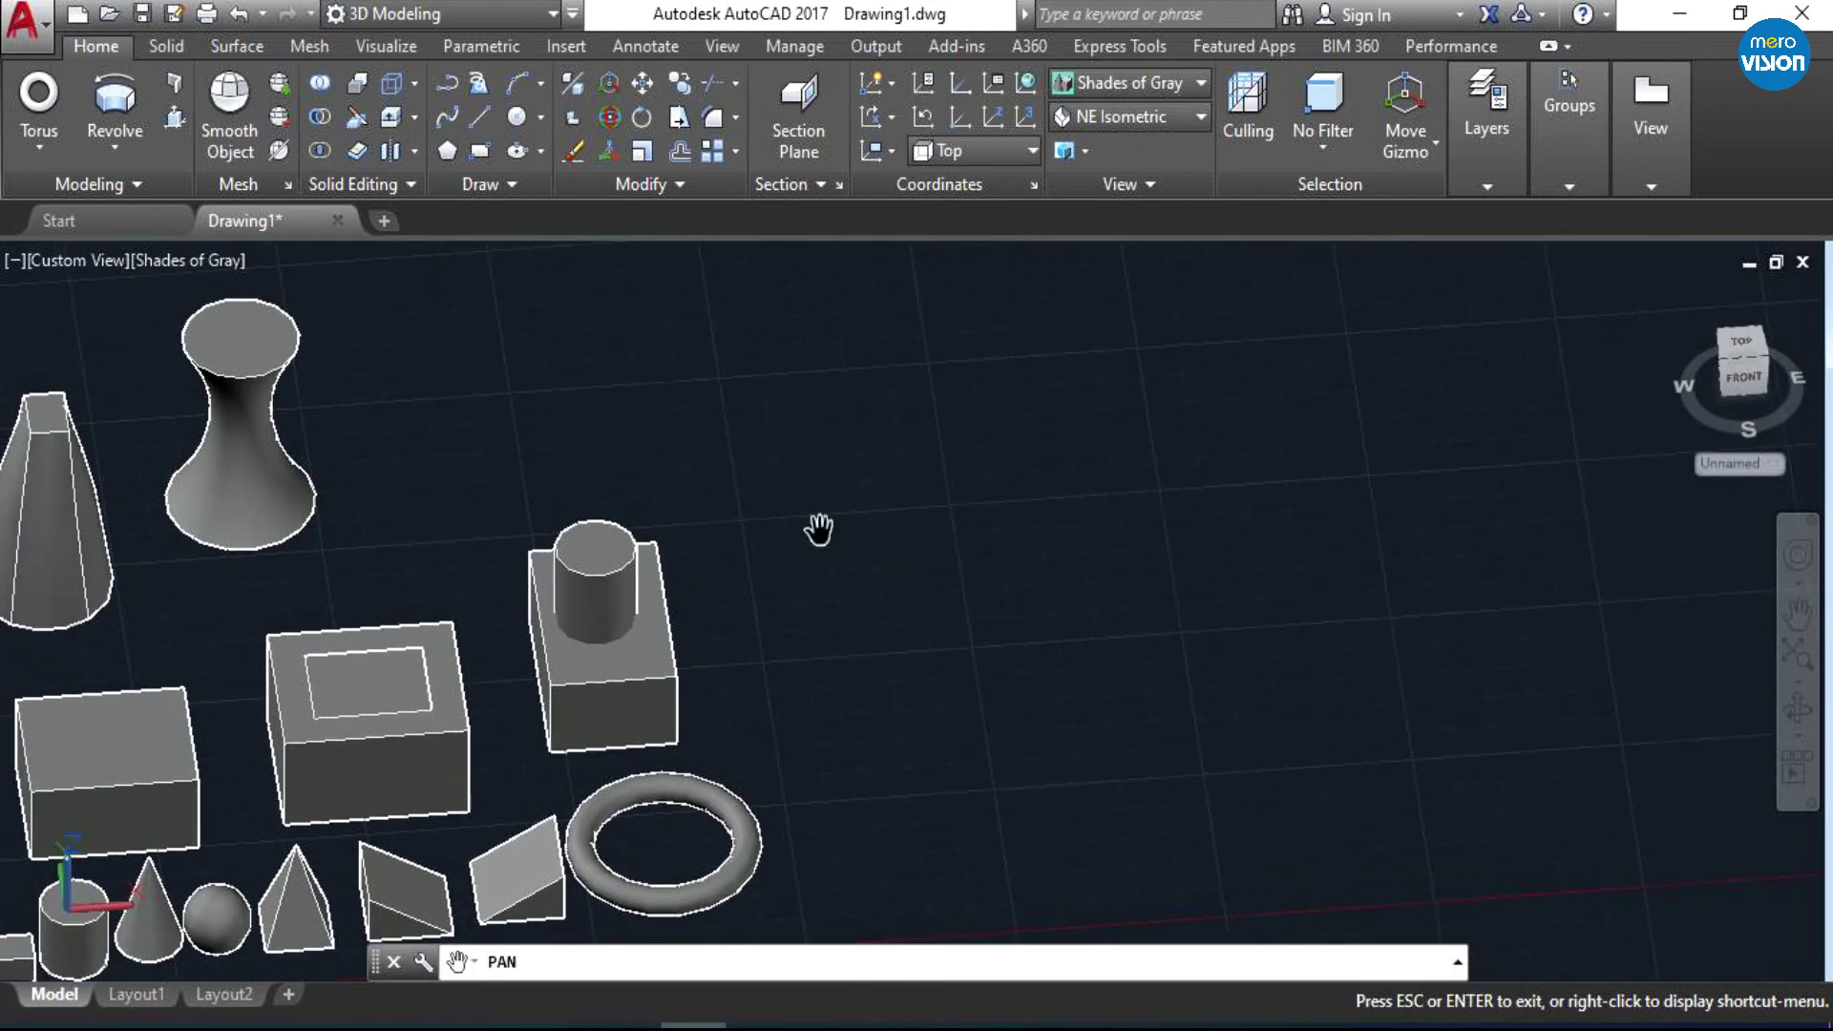
# - Start a polyline profile in empty space, drawing its upper stepped notches
pyautogui.click(454, 91)
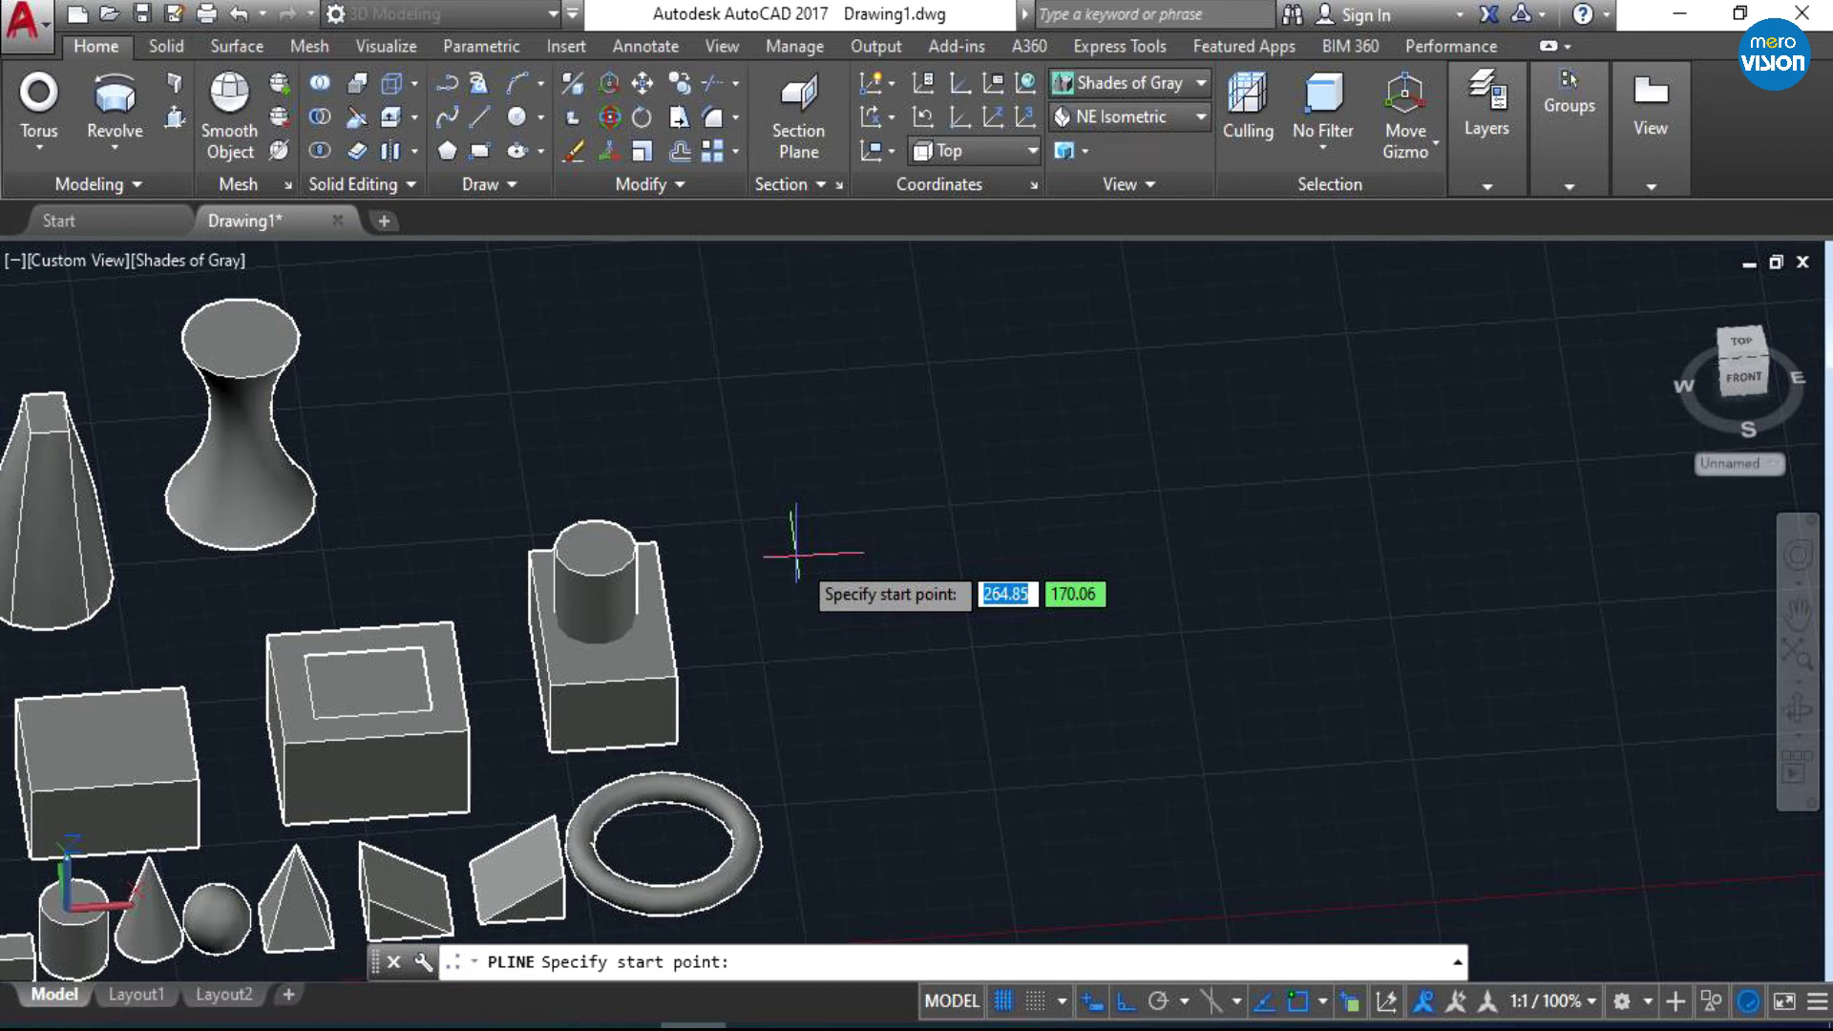
pyautogui.click(796, 553)
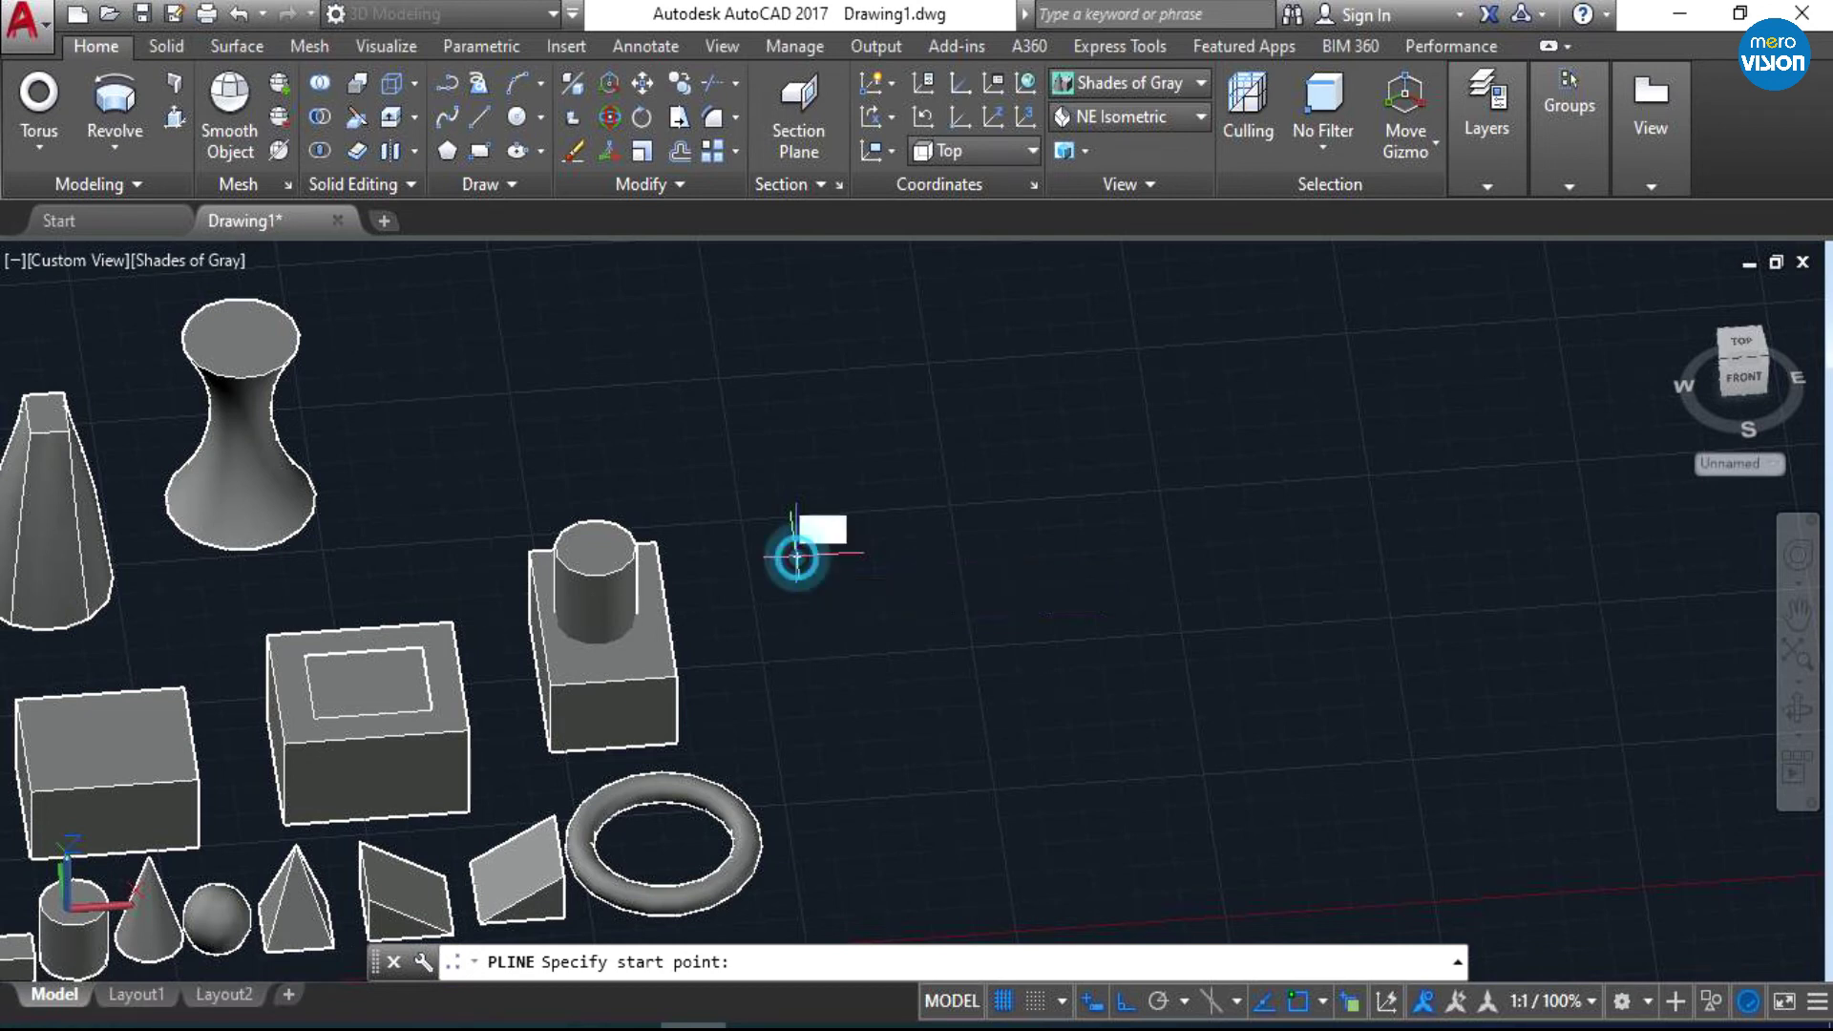
pyautogui.scroll(-2, 795, 553)
pyautogui.scroll(2, 796, 552)
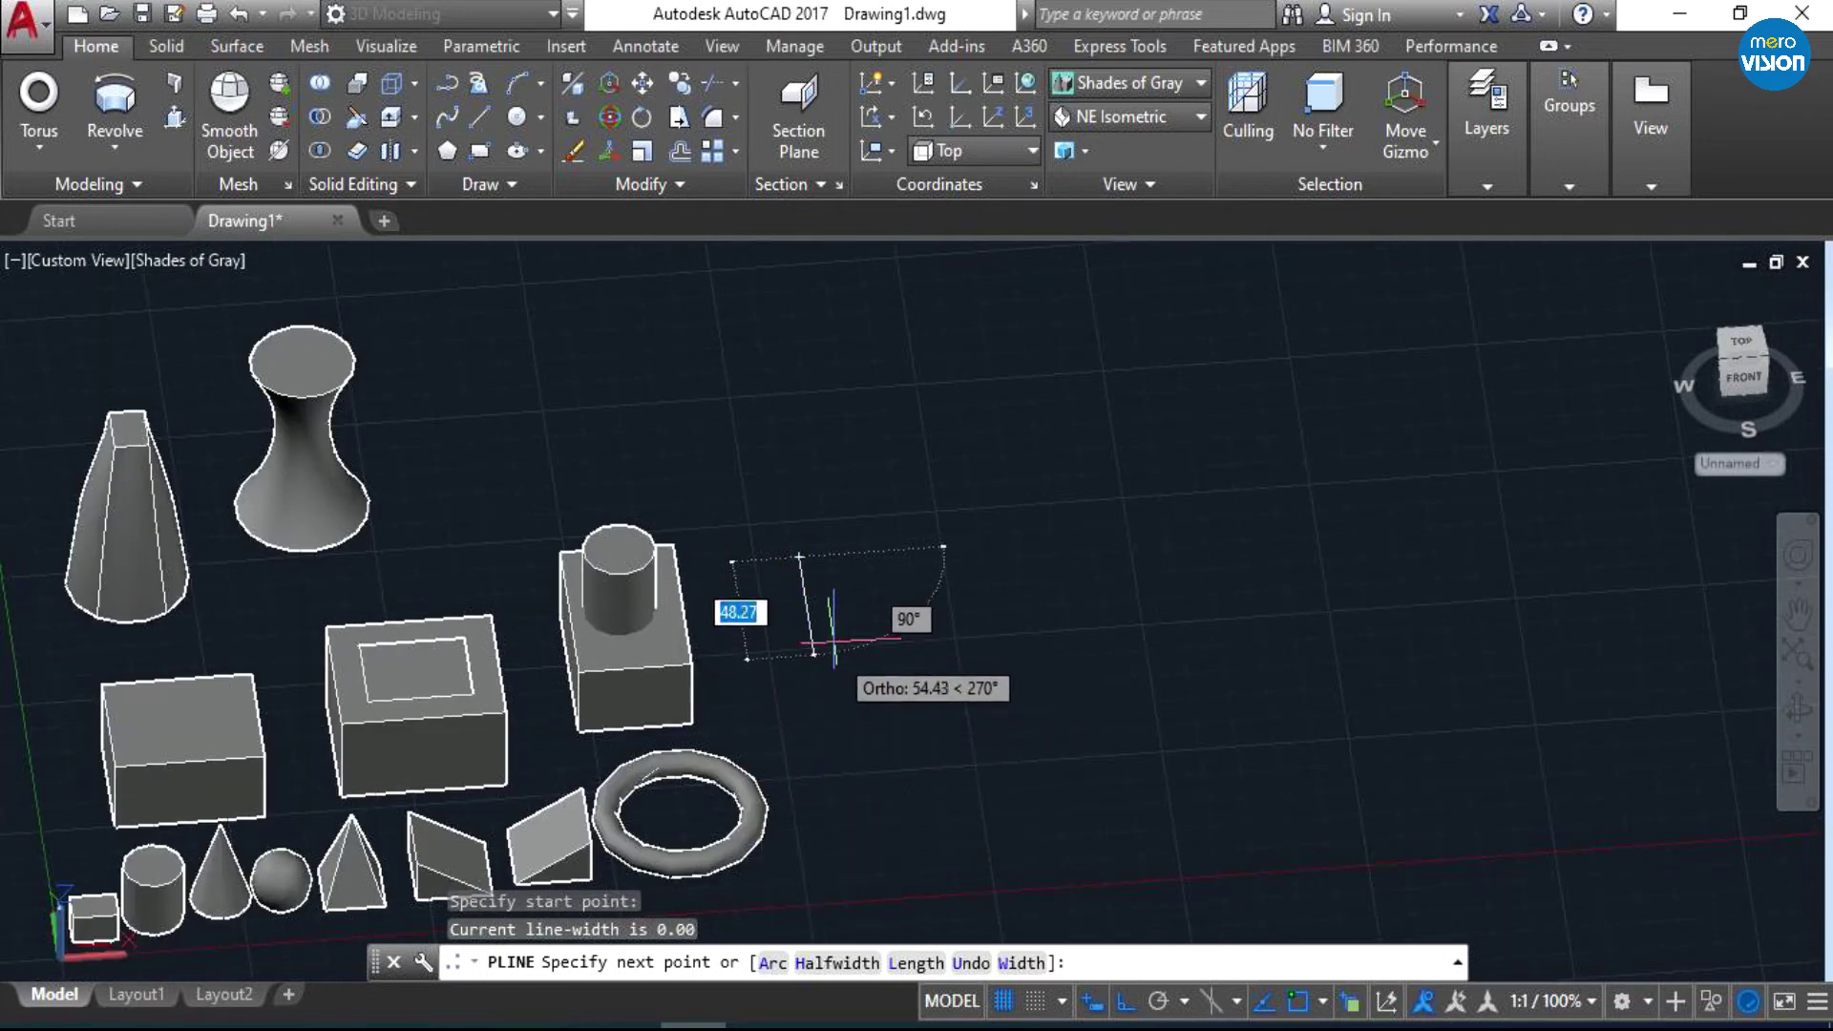
pyautogui.click(805, 592)
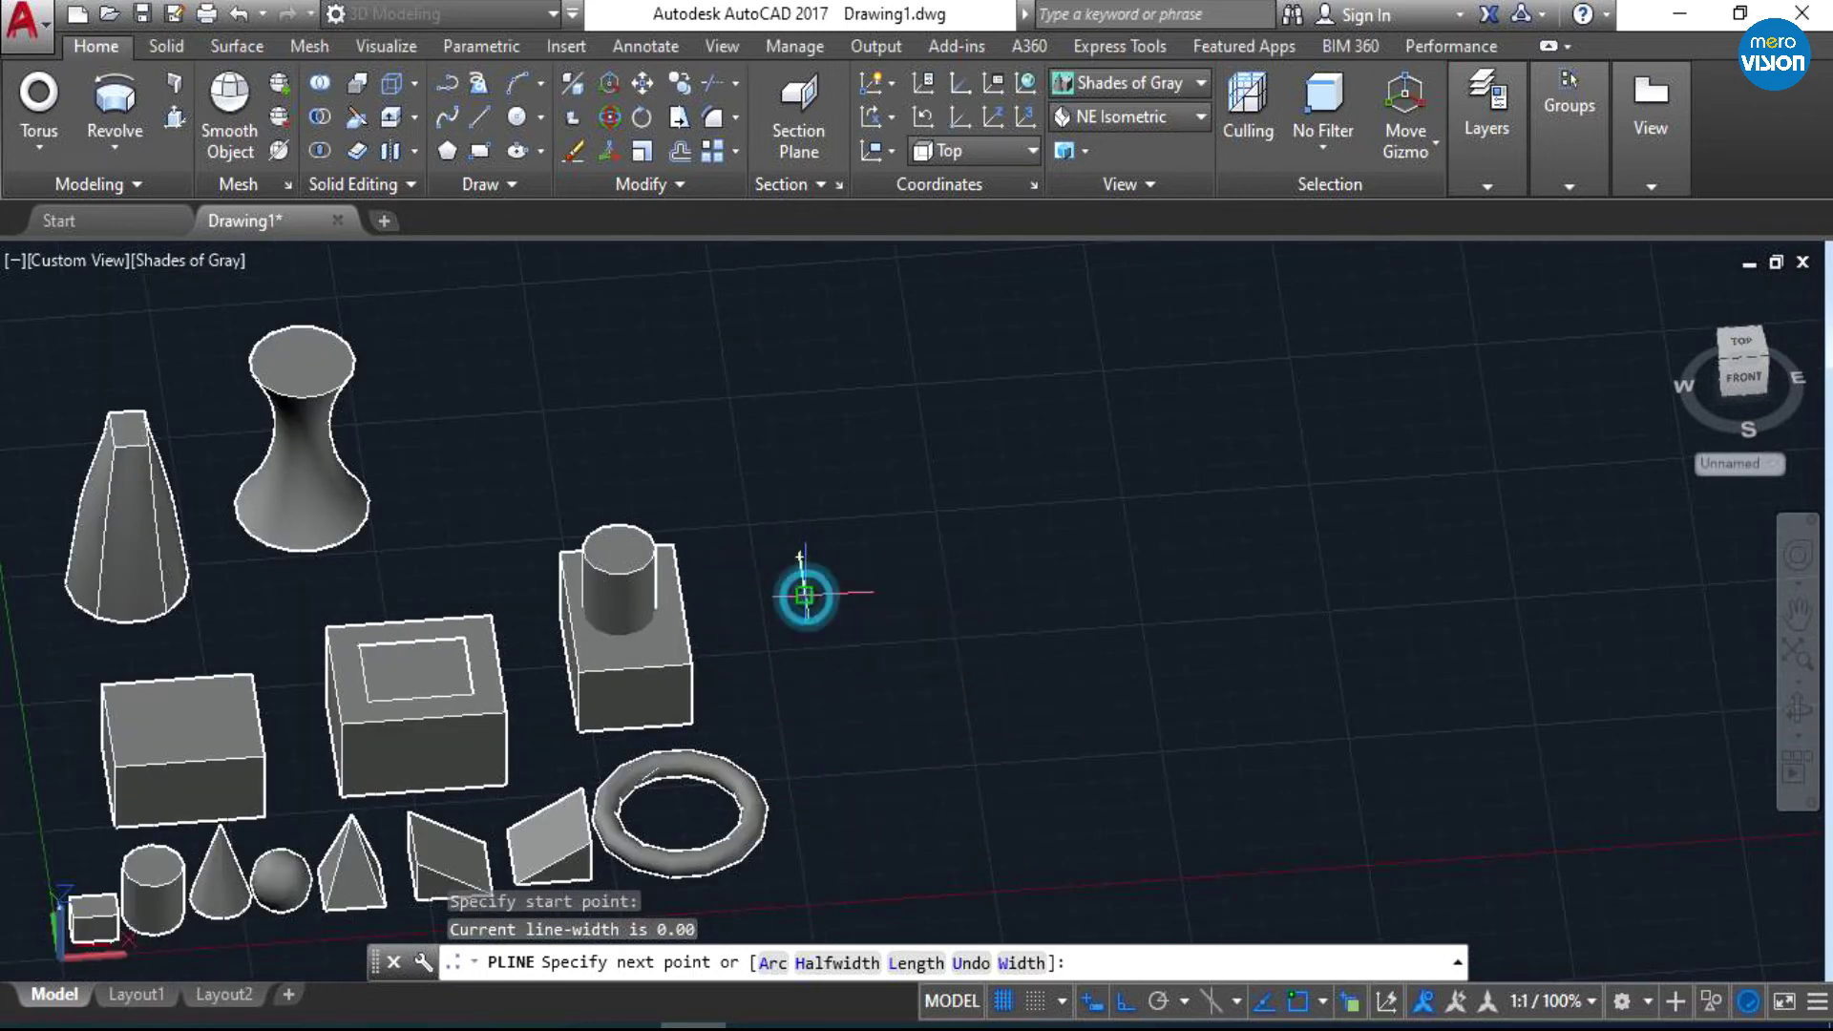
pyautogui.click(838, 594)
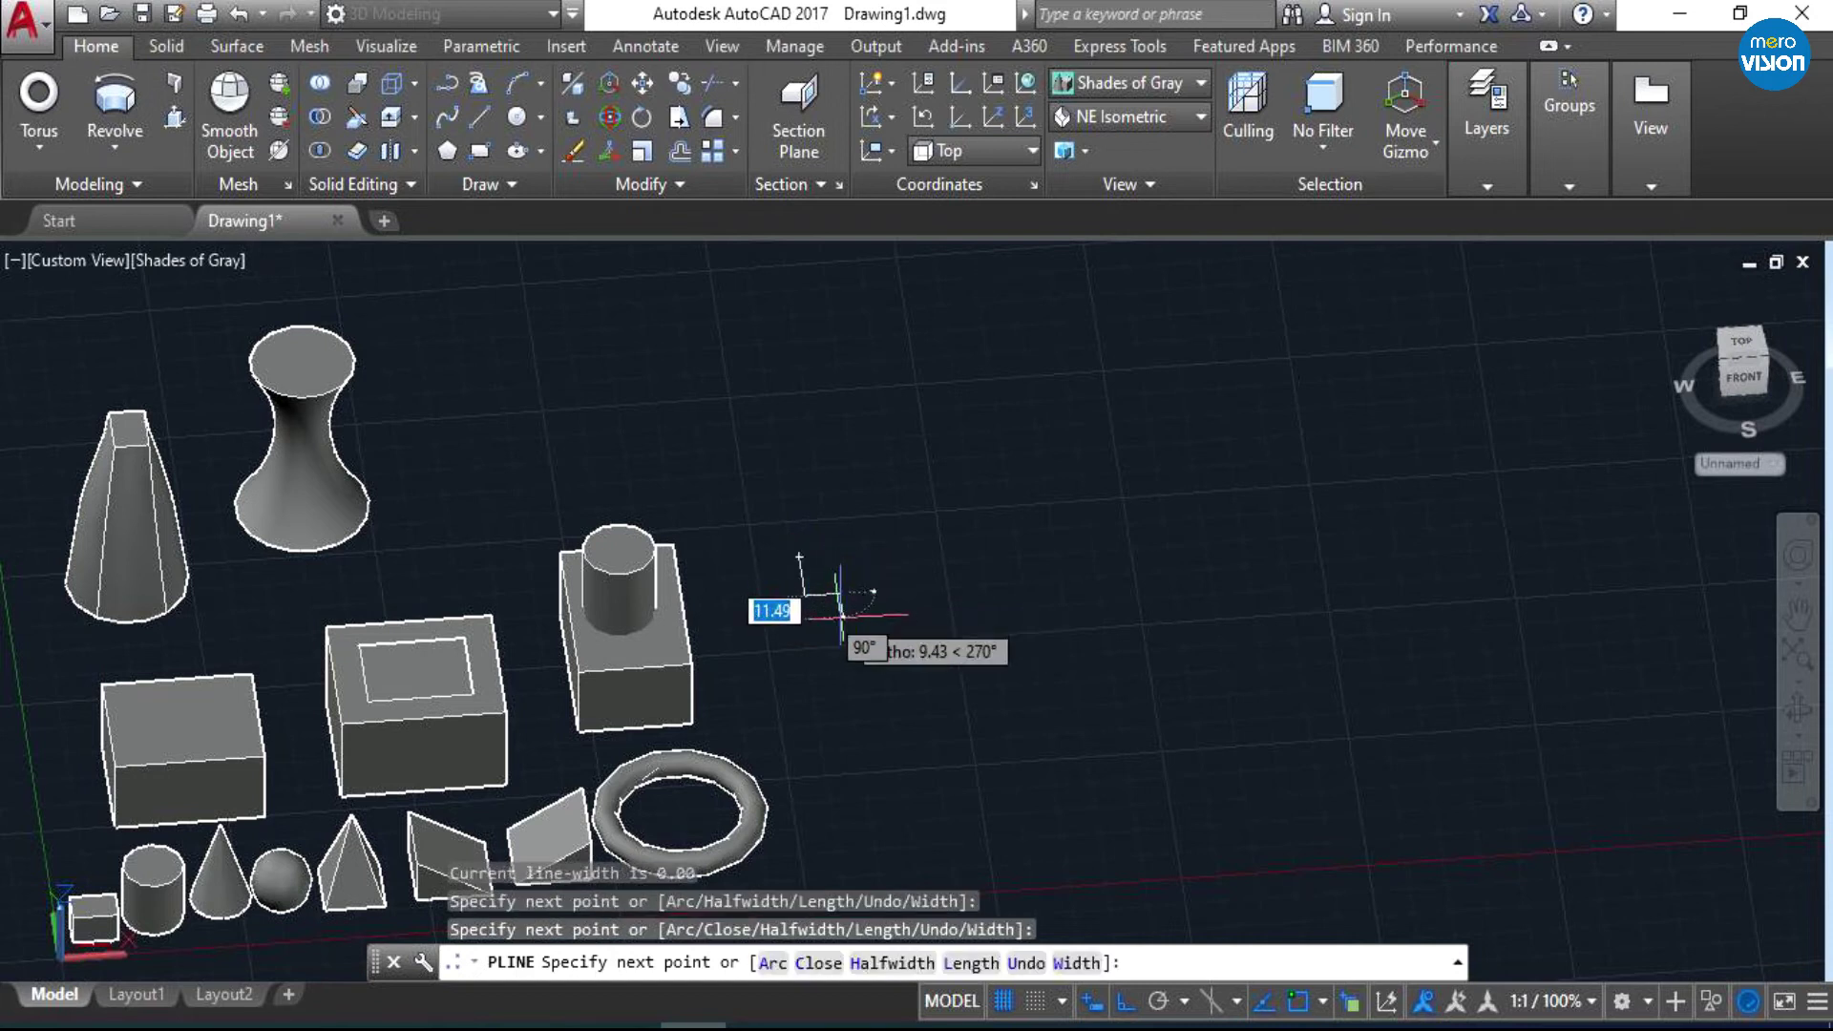
pyautogui.click(840, 617)
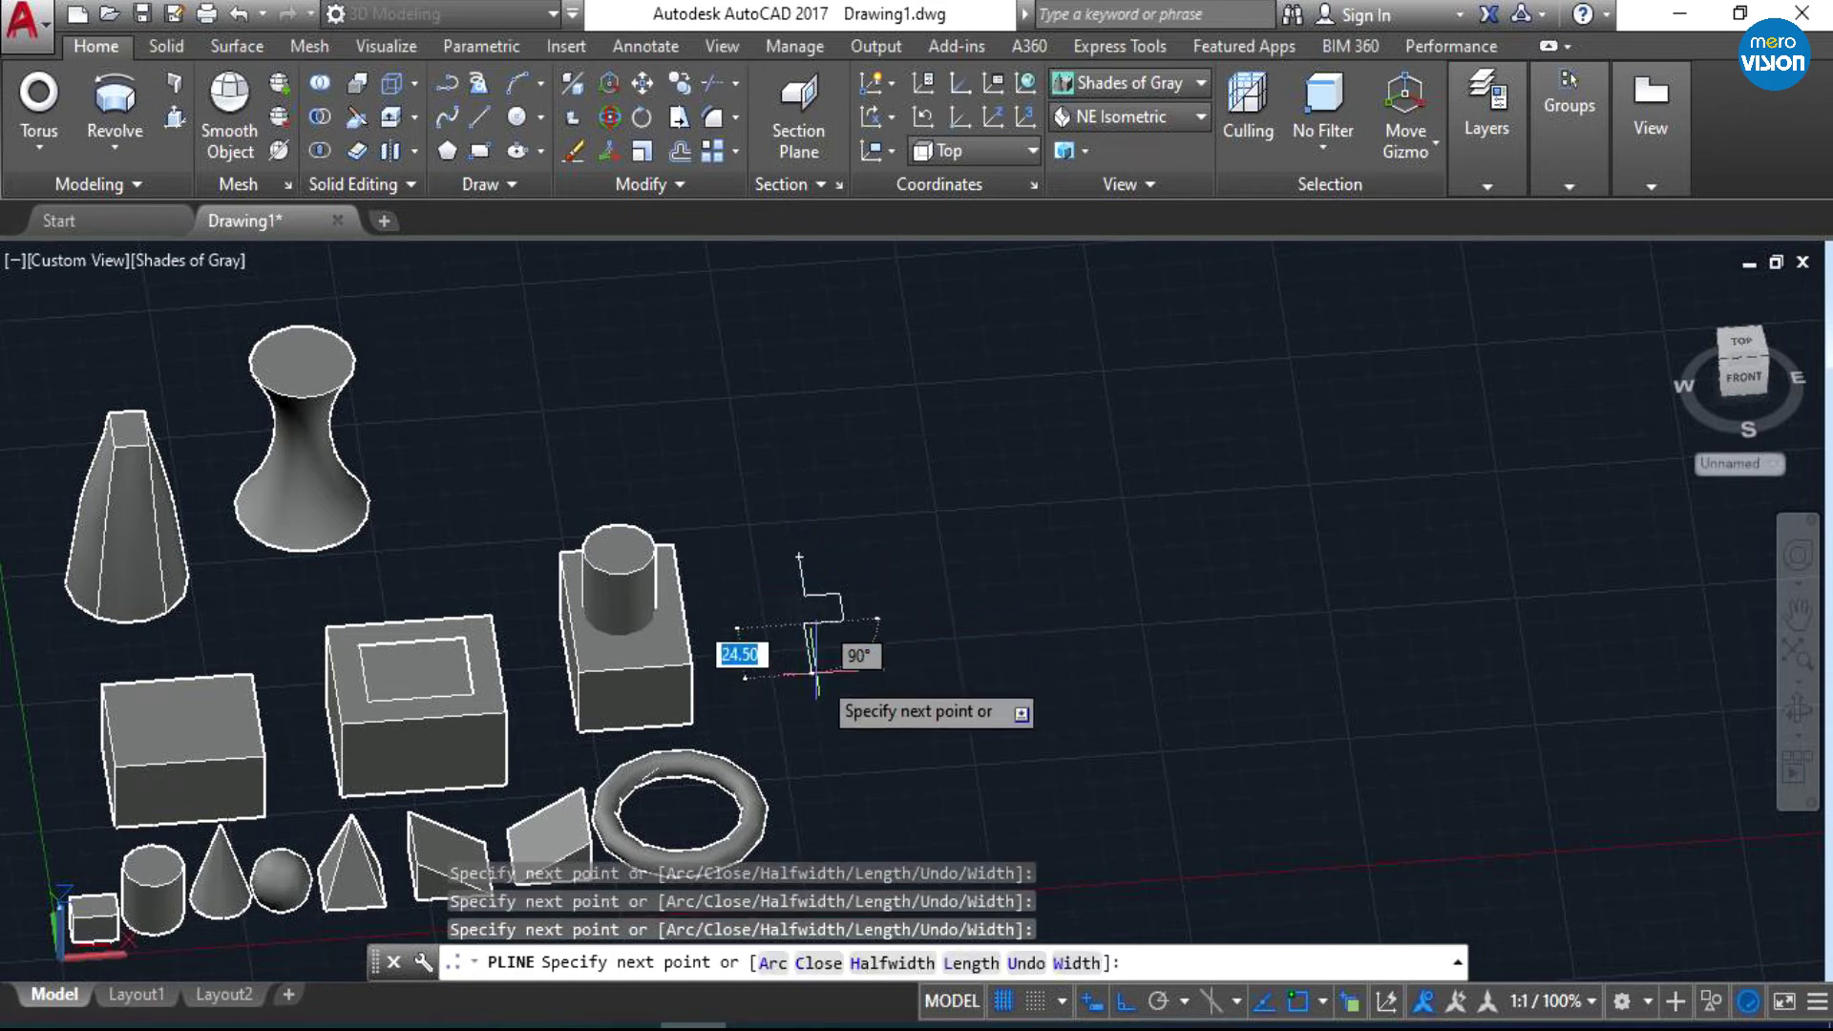
pyautogui.click(815, 652)
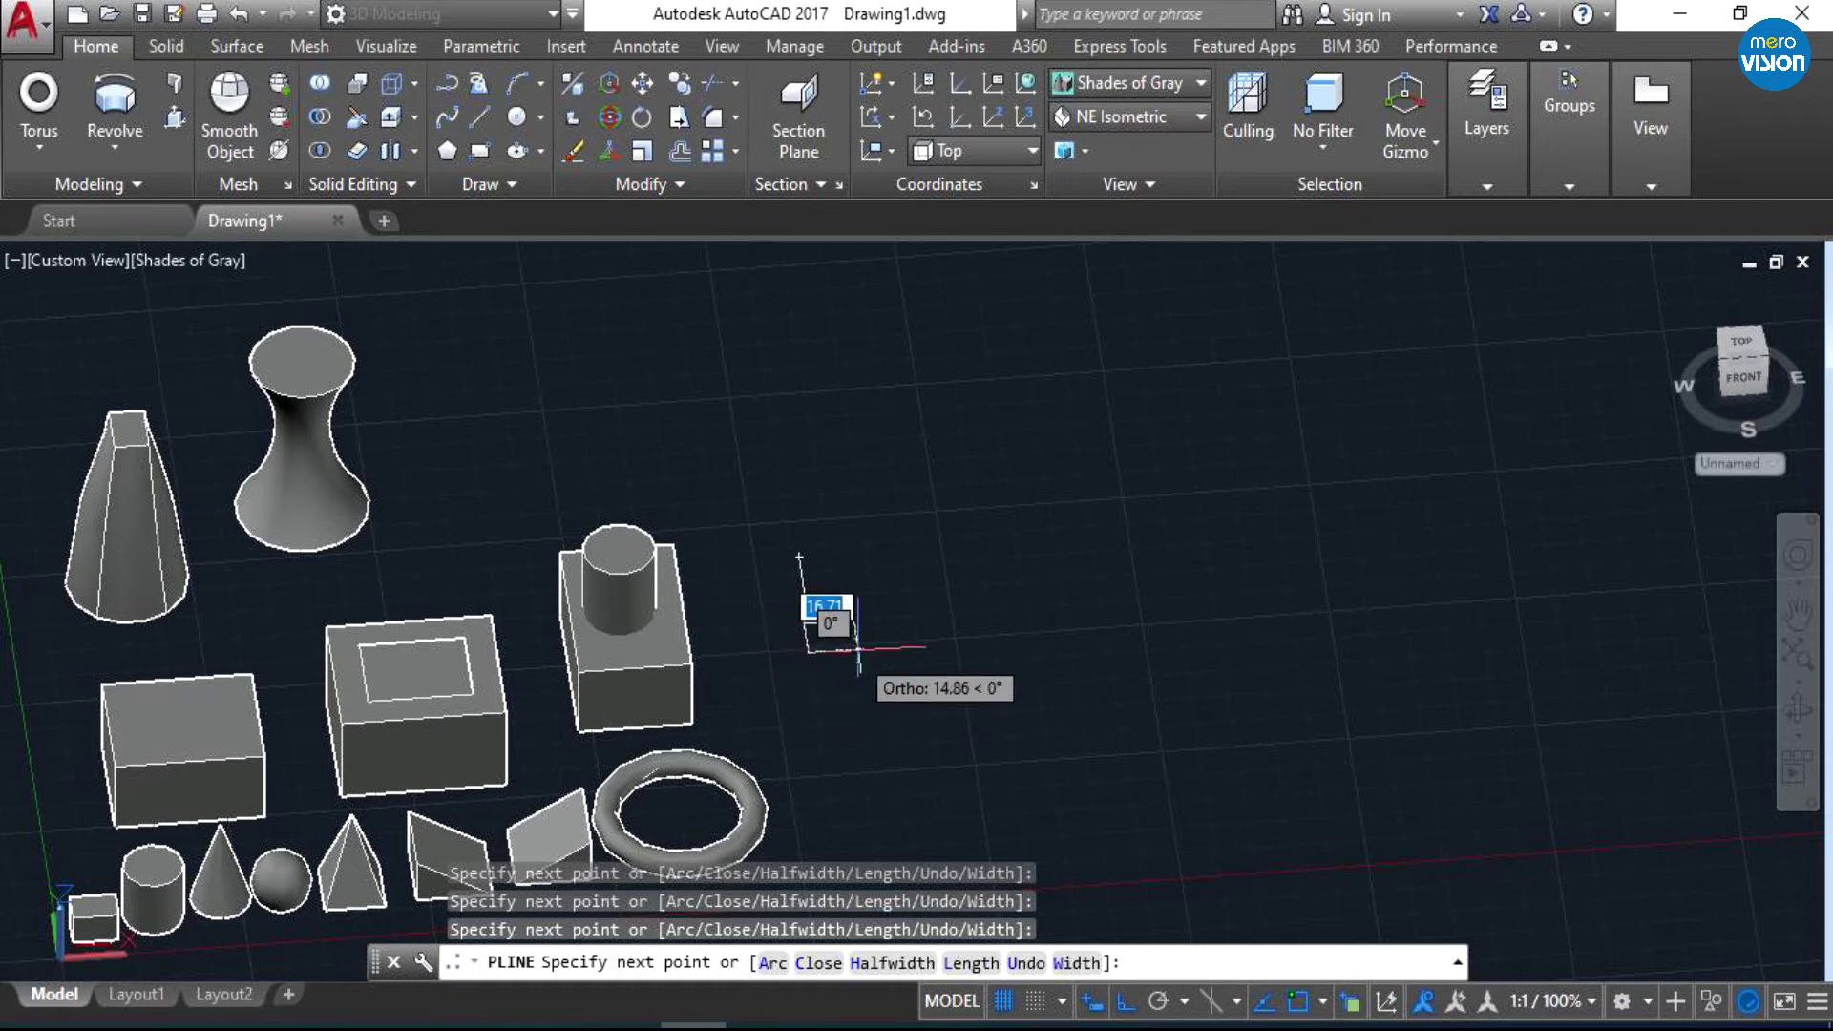
pyautogui.click(855, 650)
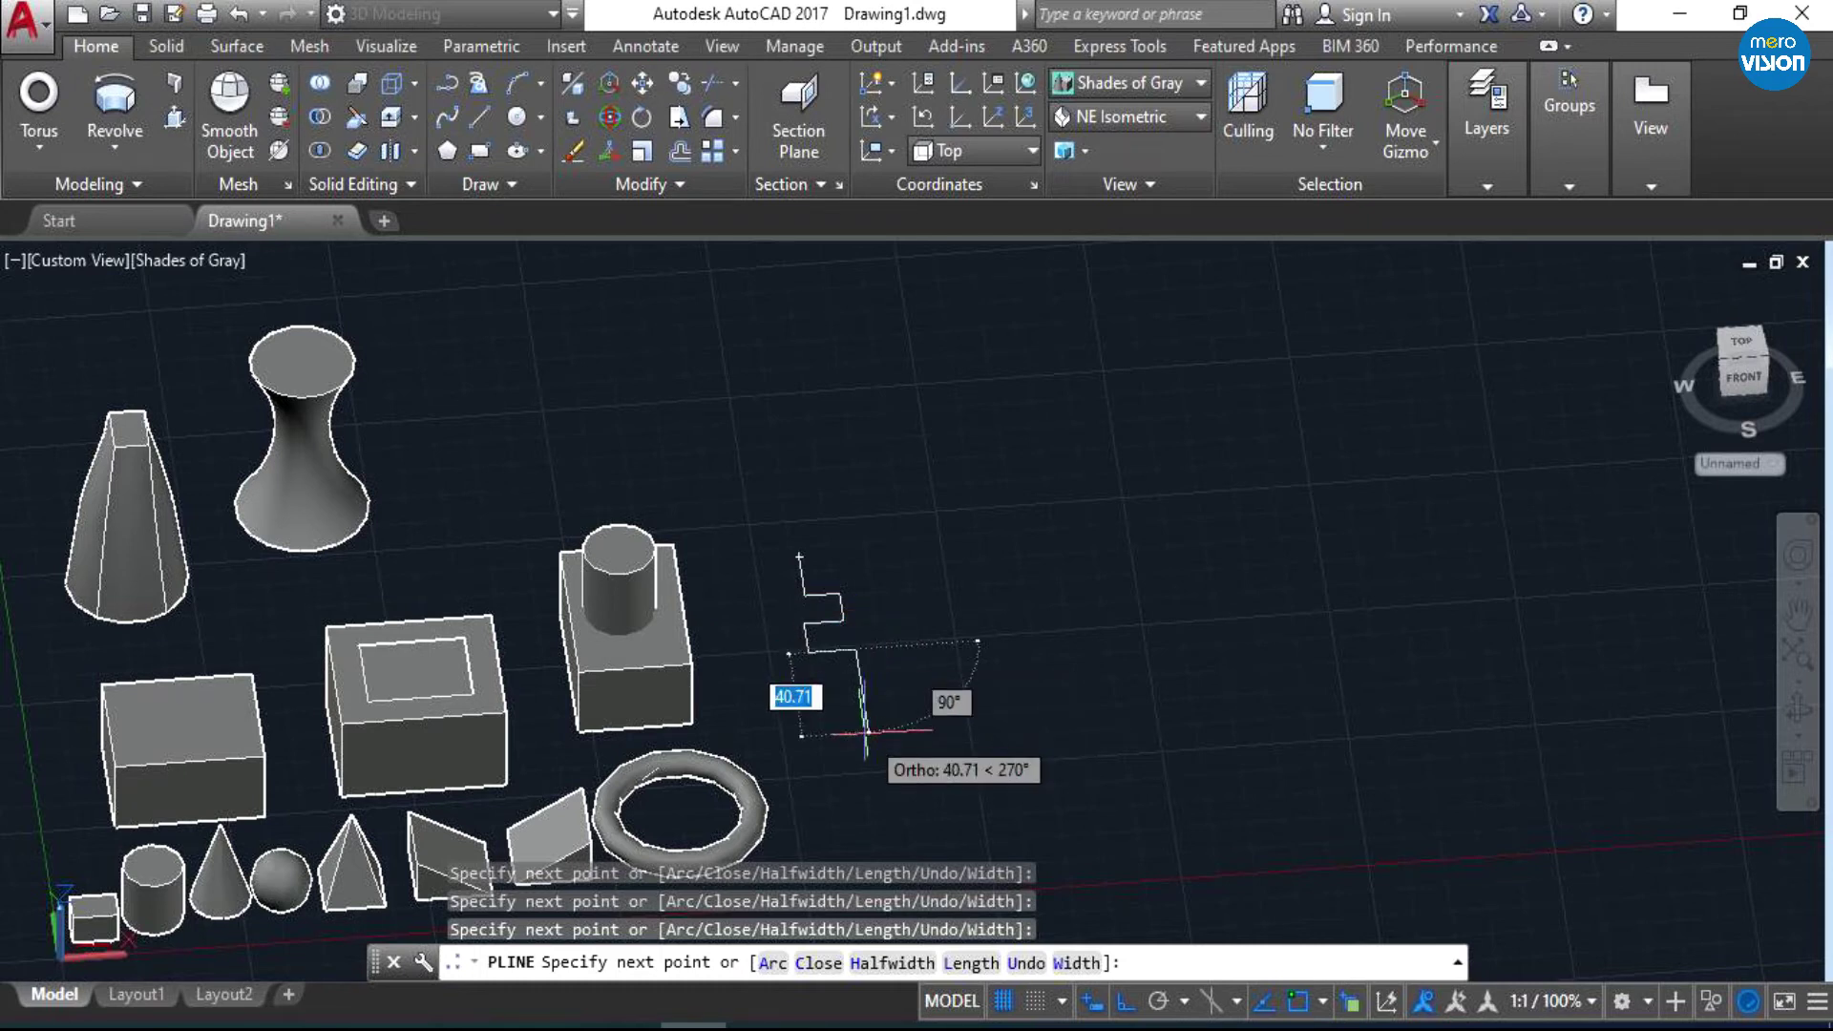
pyautogui.click(865, 770)
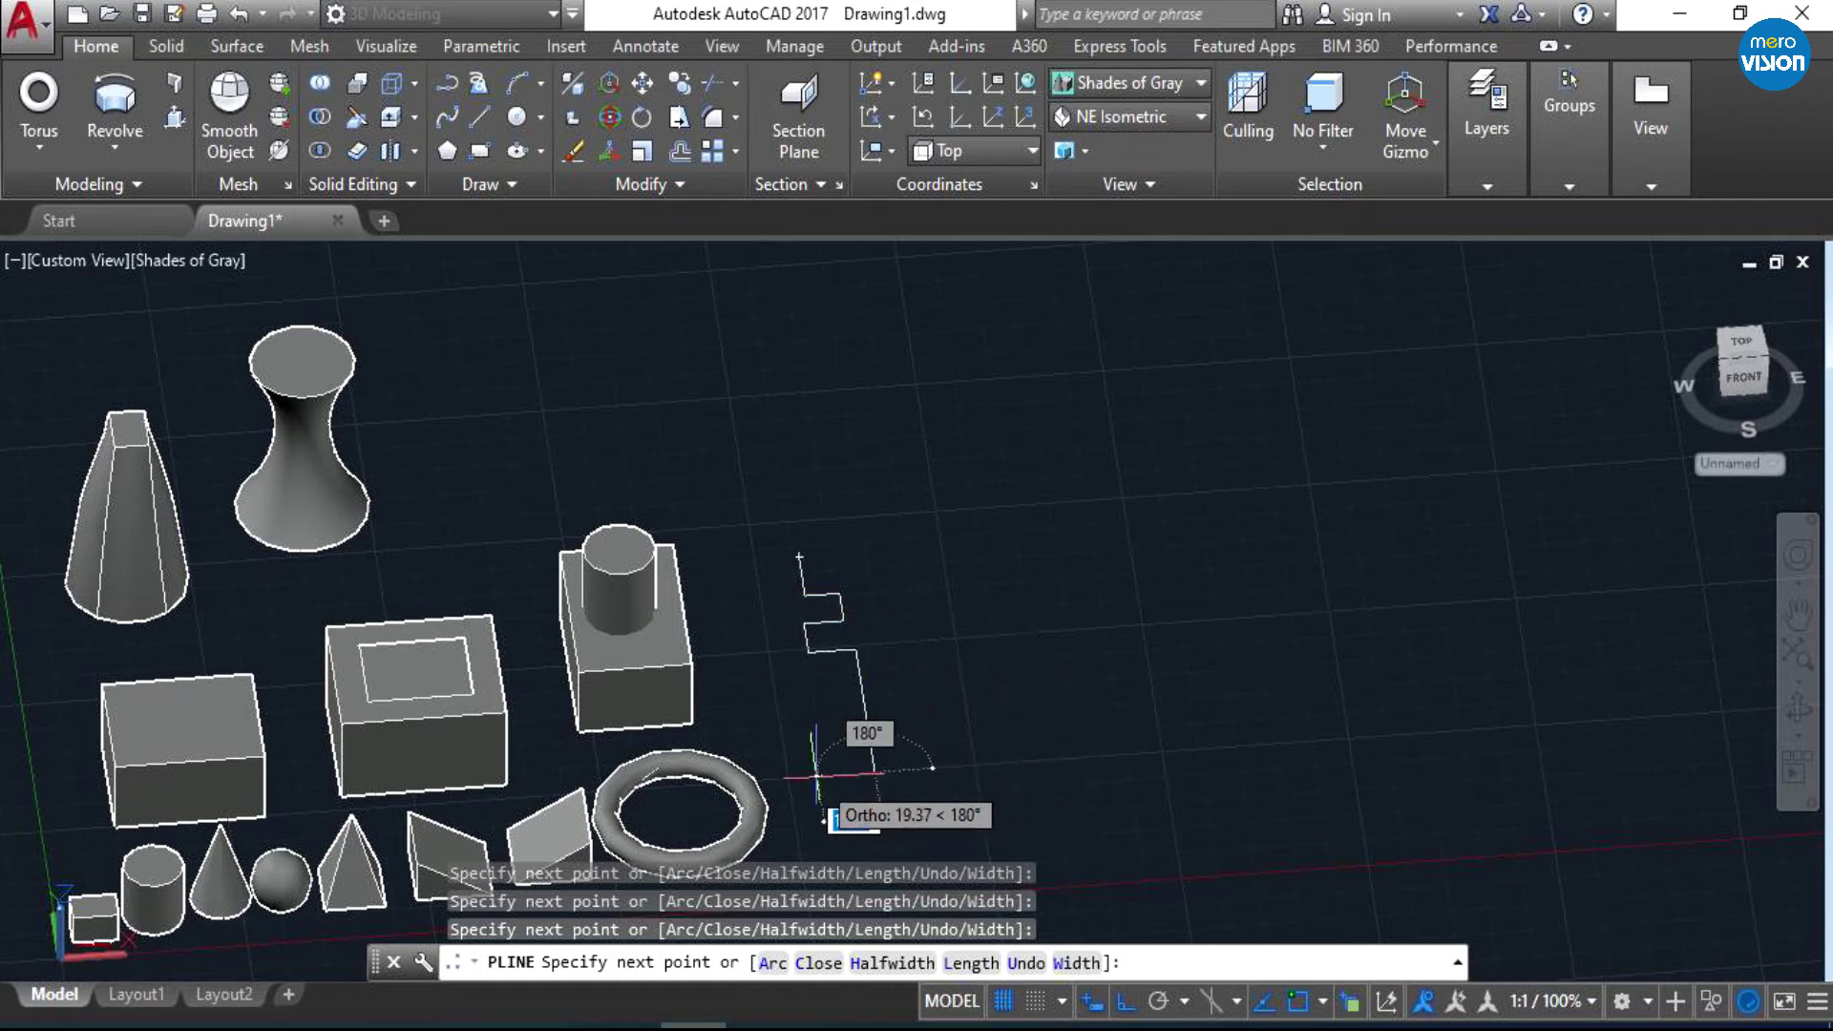
pyautogui.click(838, 773)
pyautogui.click(848, 796)
pyautogui.click(875, 793)
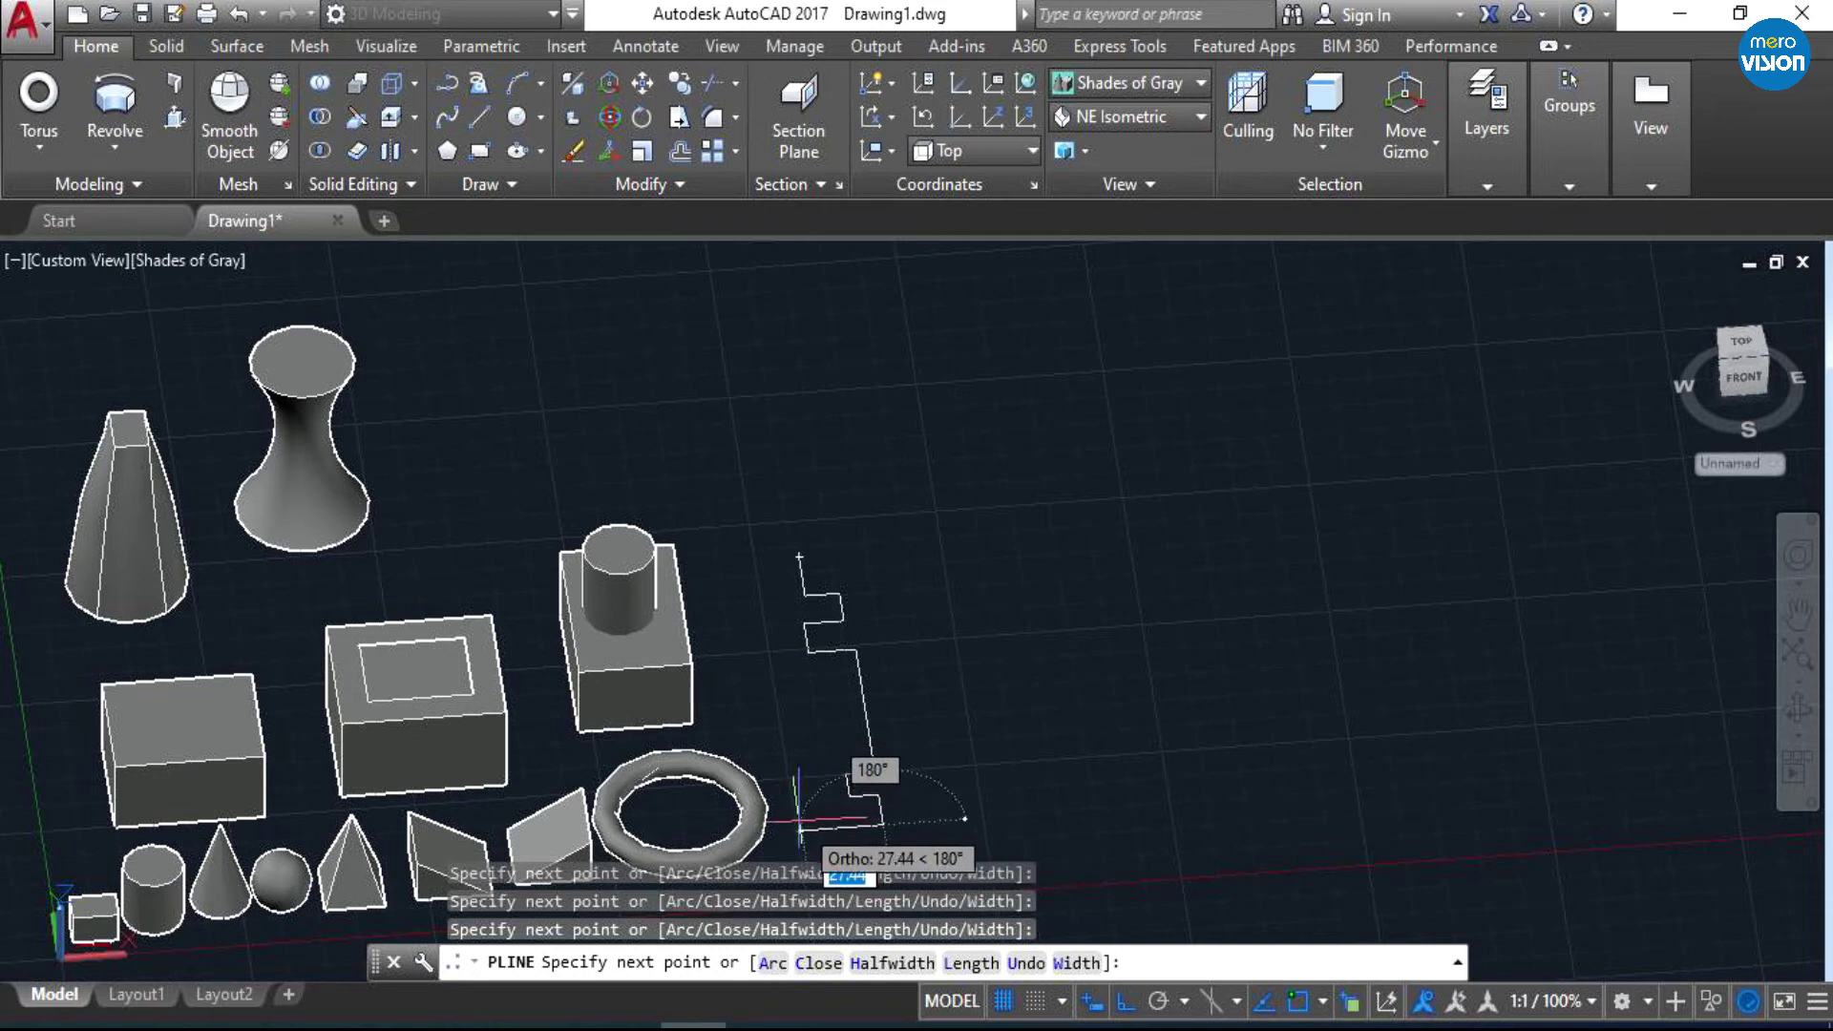
# - Finish the outline along the bottom and tall side back to the start, then pan up slightly
pyautogui.click(821, 827)
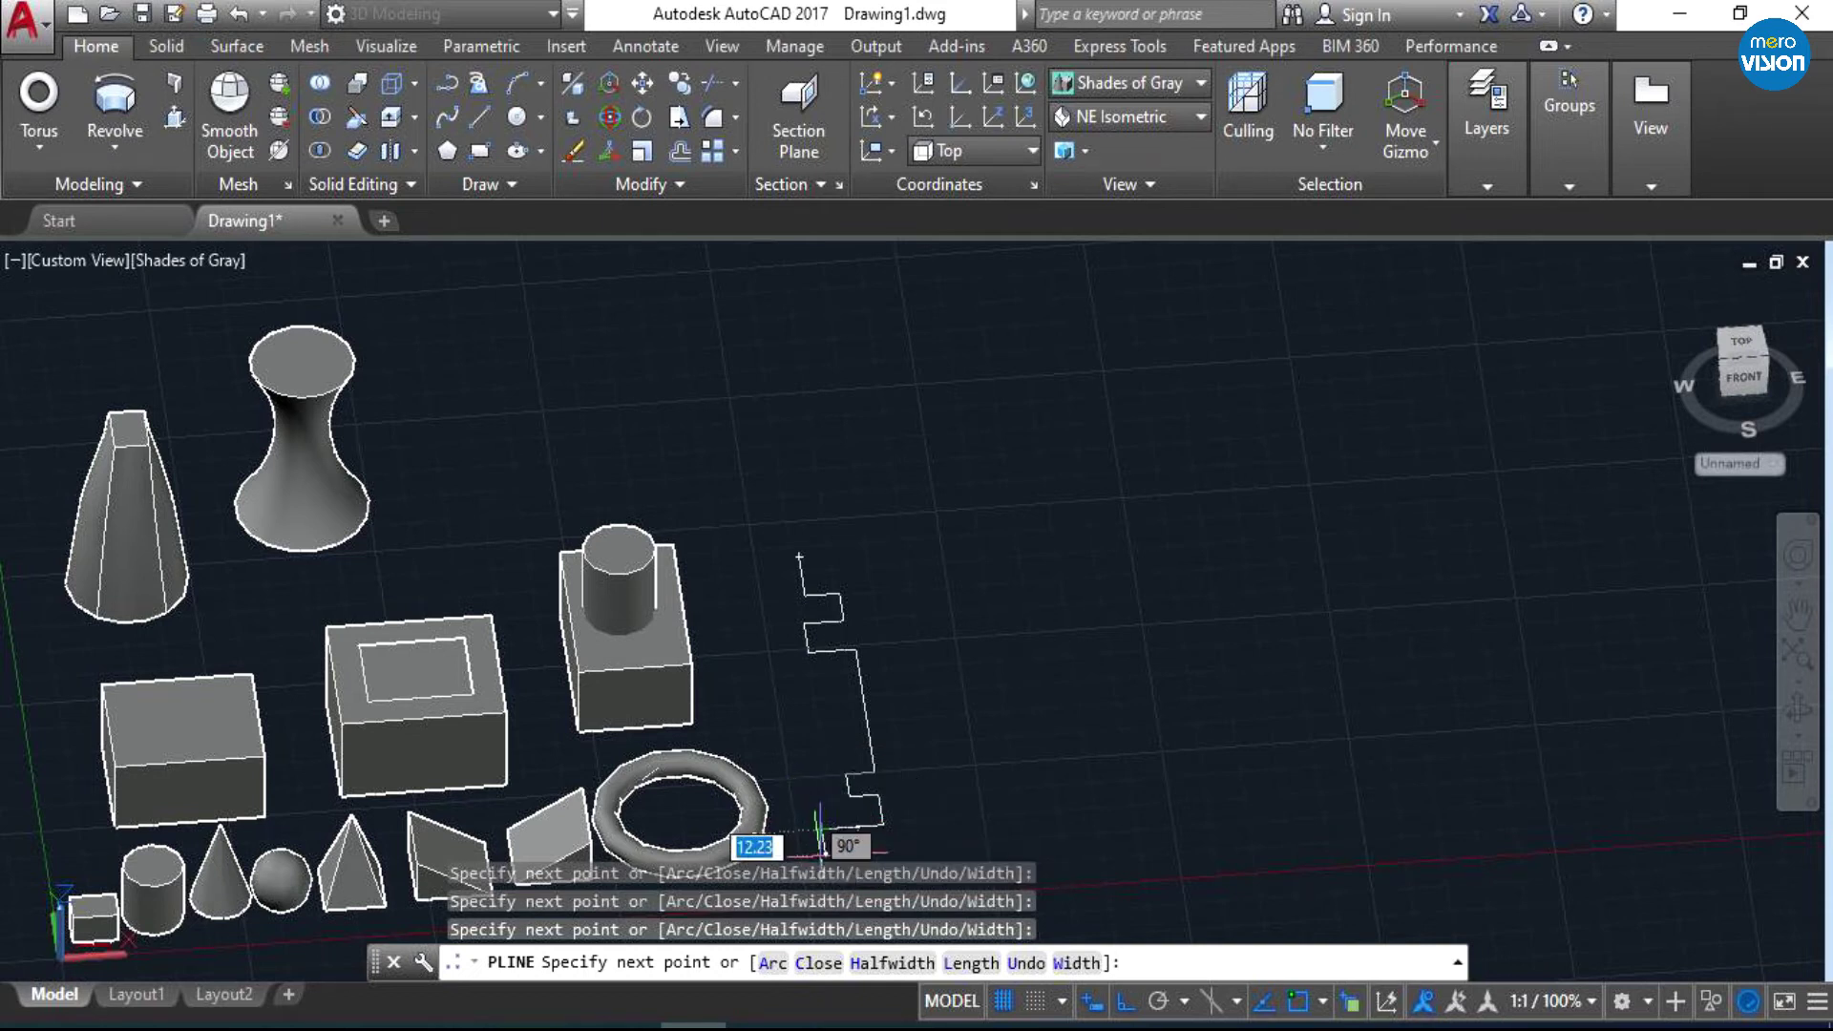
pyautogui.scroll(-5, 821, 829)
pyautogui.scroll(4, 823, 833)
pyautogui.scroll(2, 824, 838)
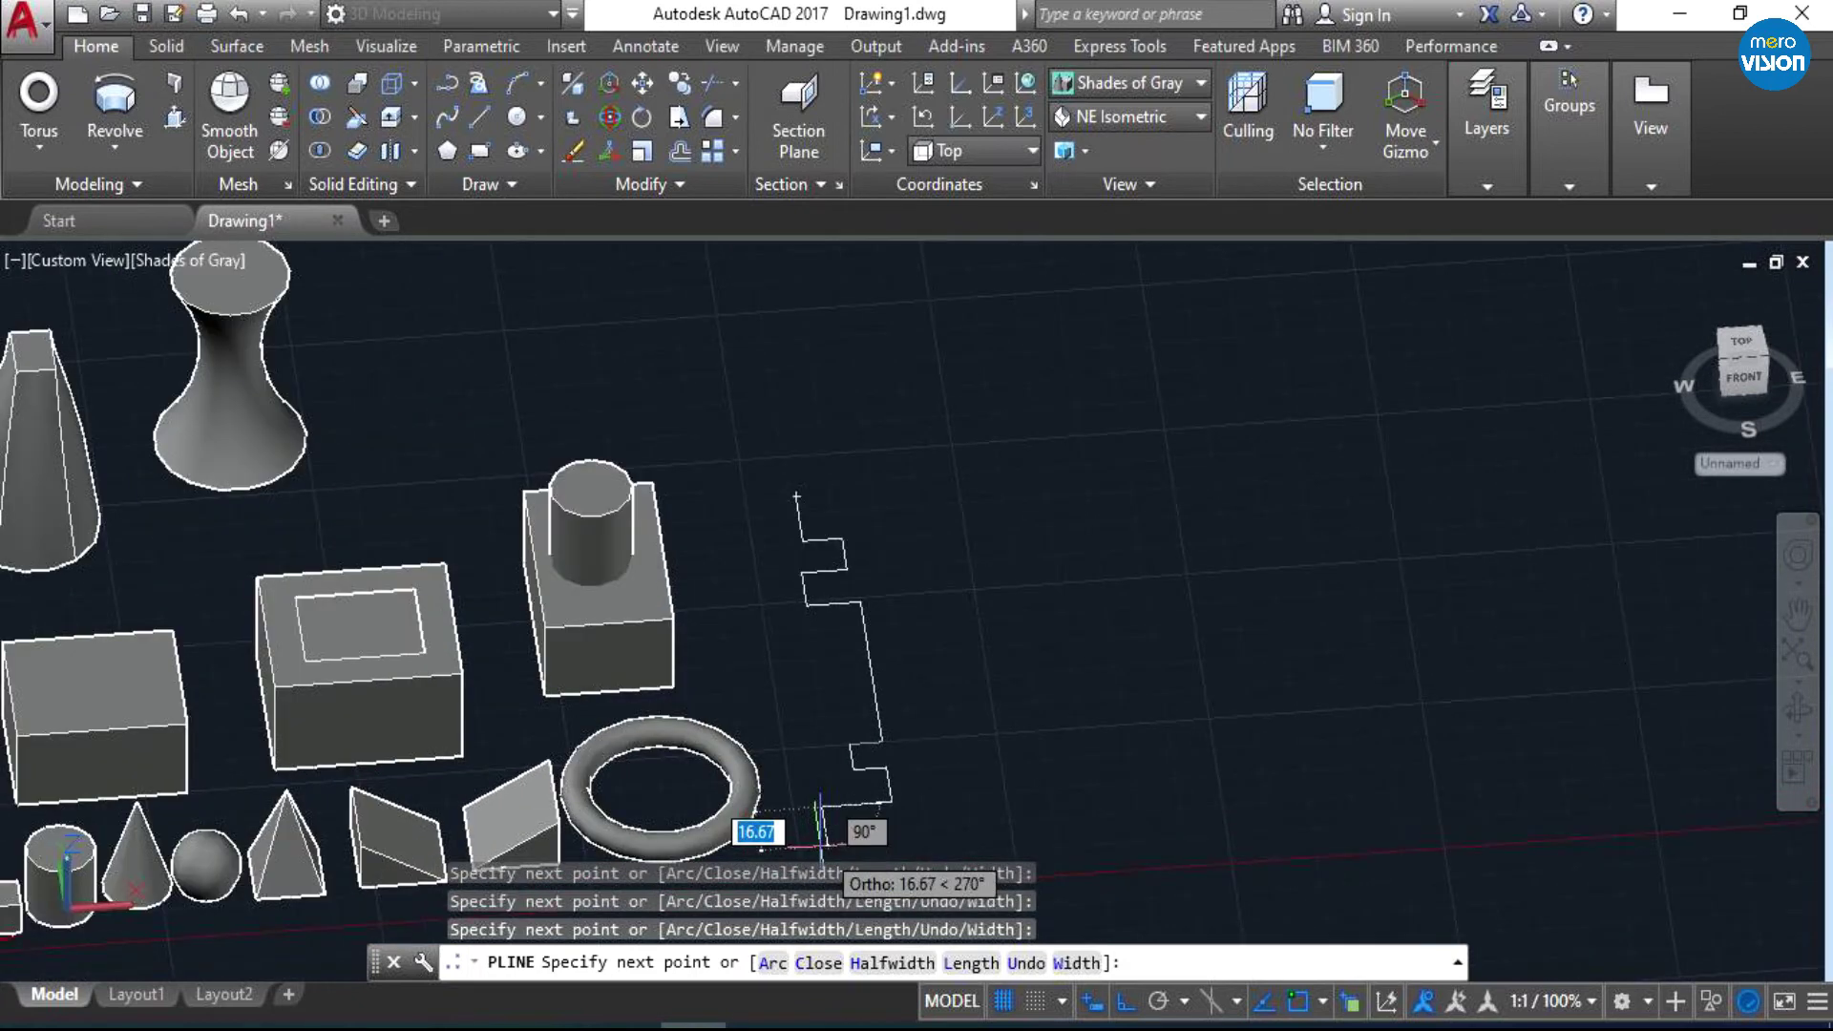
pyautogui.click(827, 853)
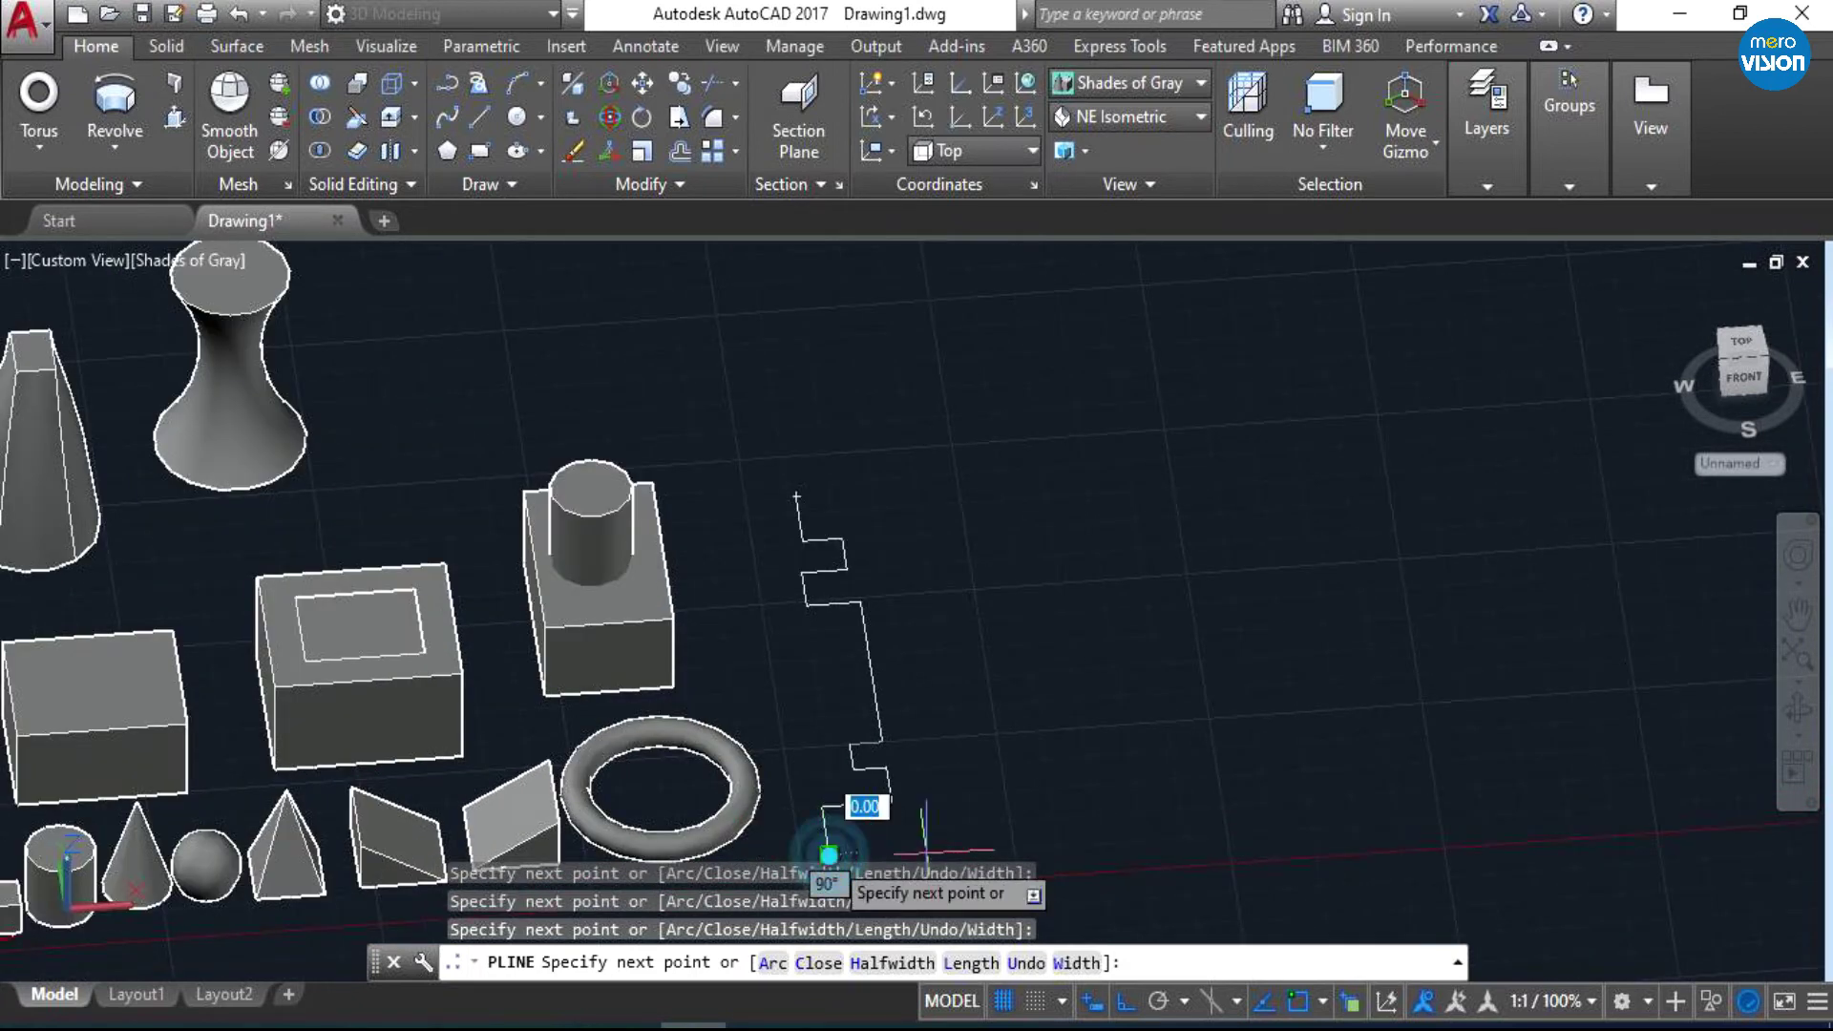
pyautogui.click(1000, 840)
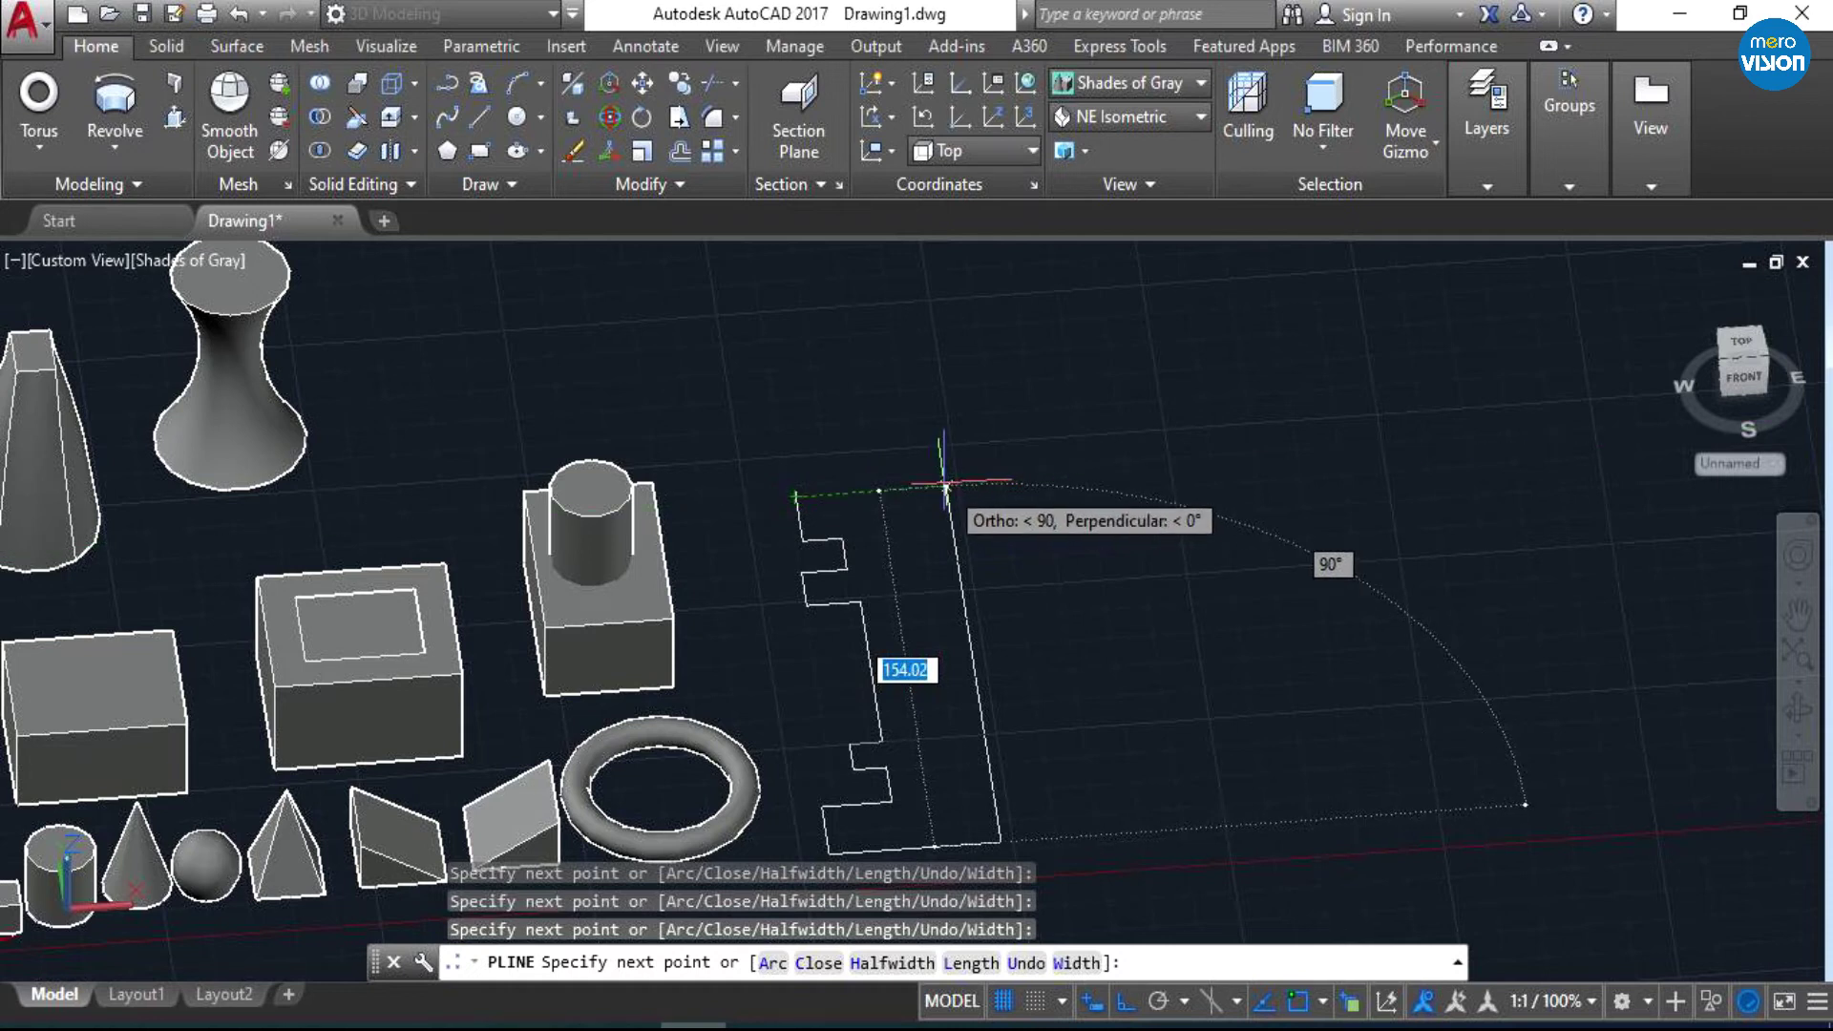
pyautogui.click(945, 487)
pyautogui.click(795, 497)
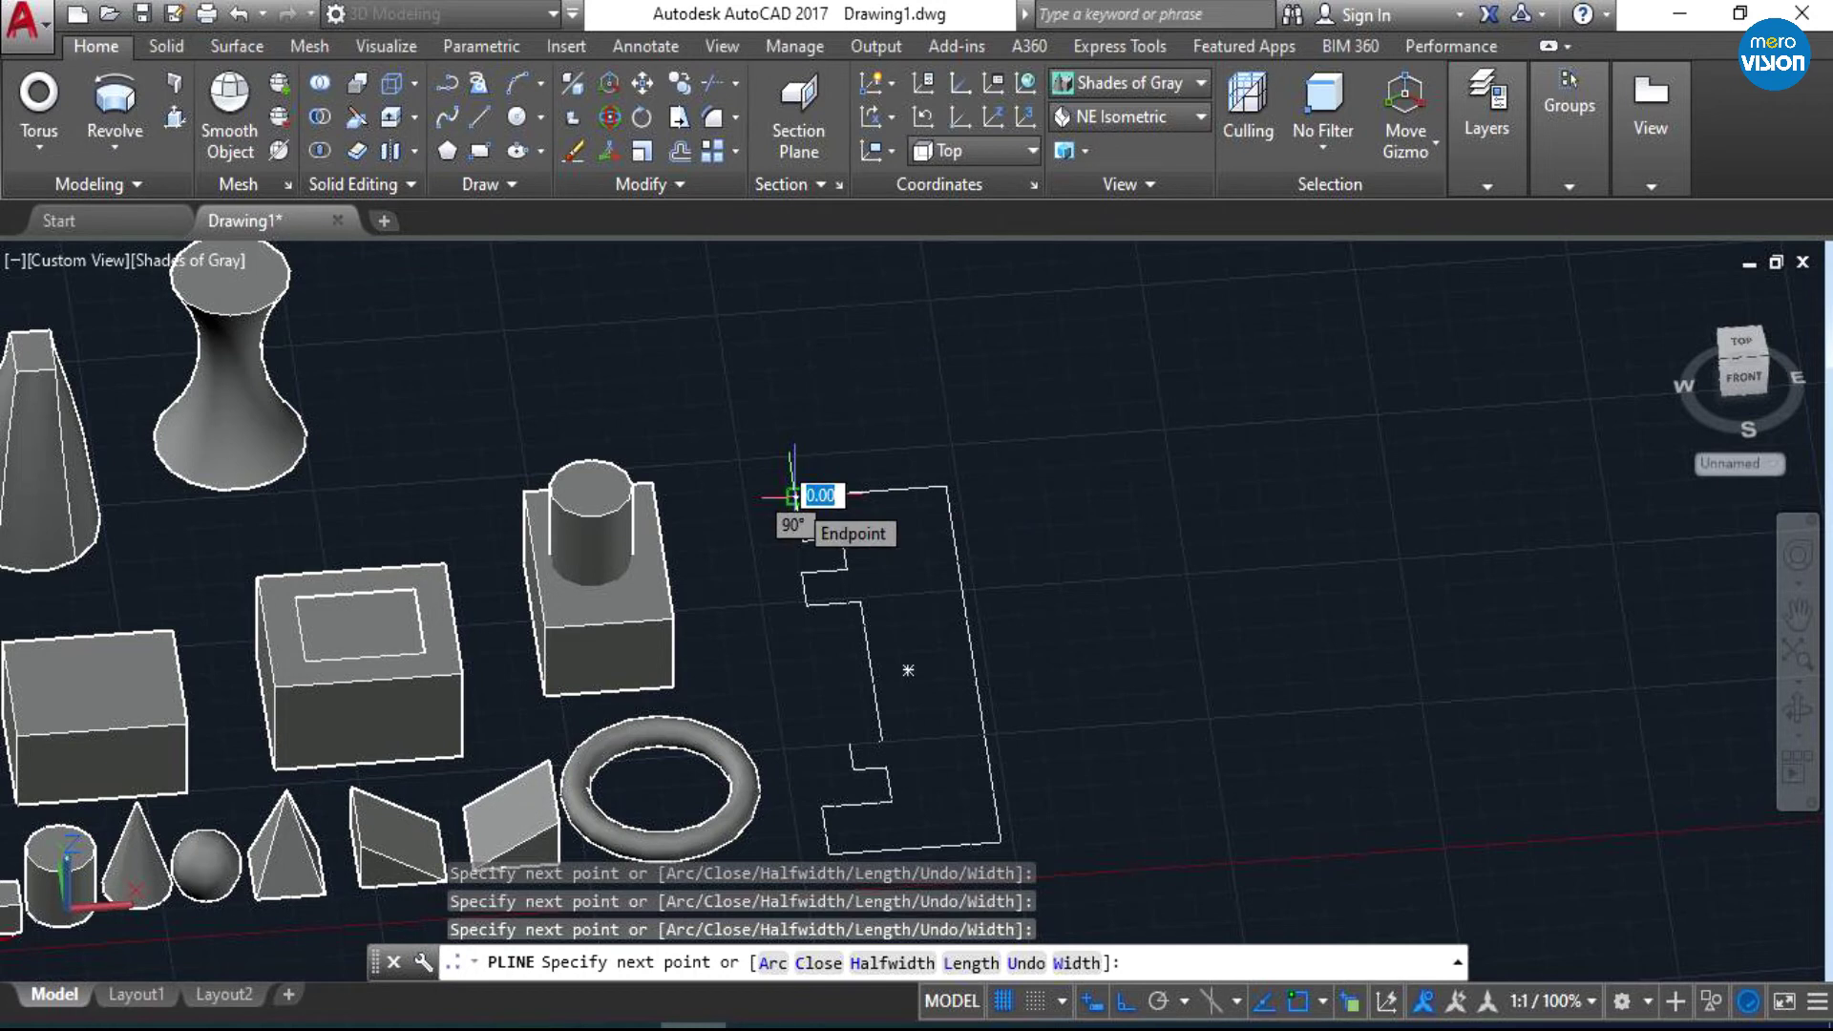
pyautogui.press('Escape')
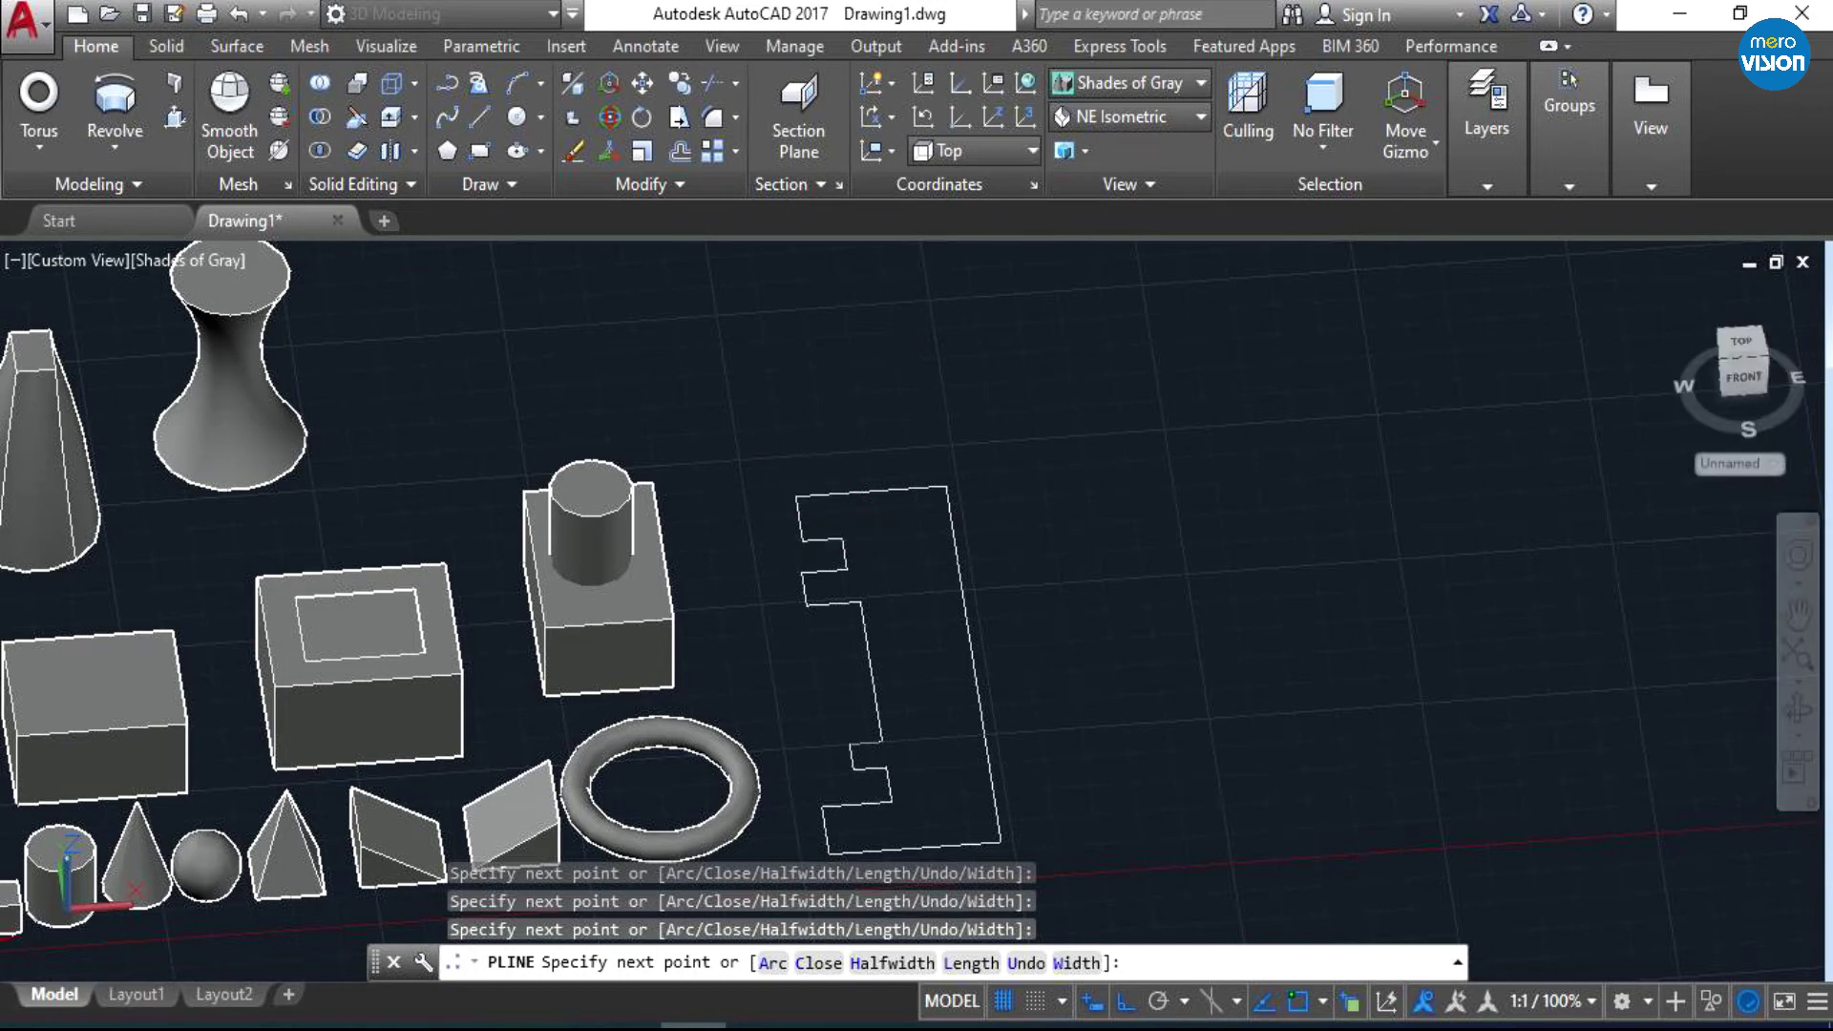
pyautogui.press('Escape')
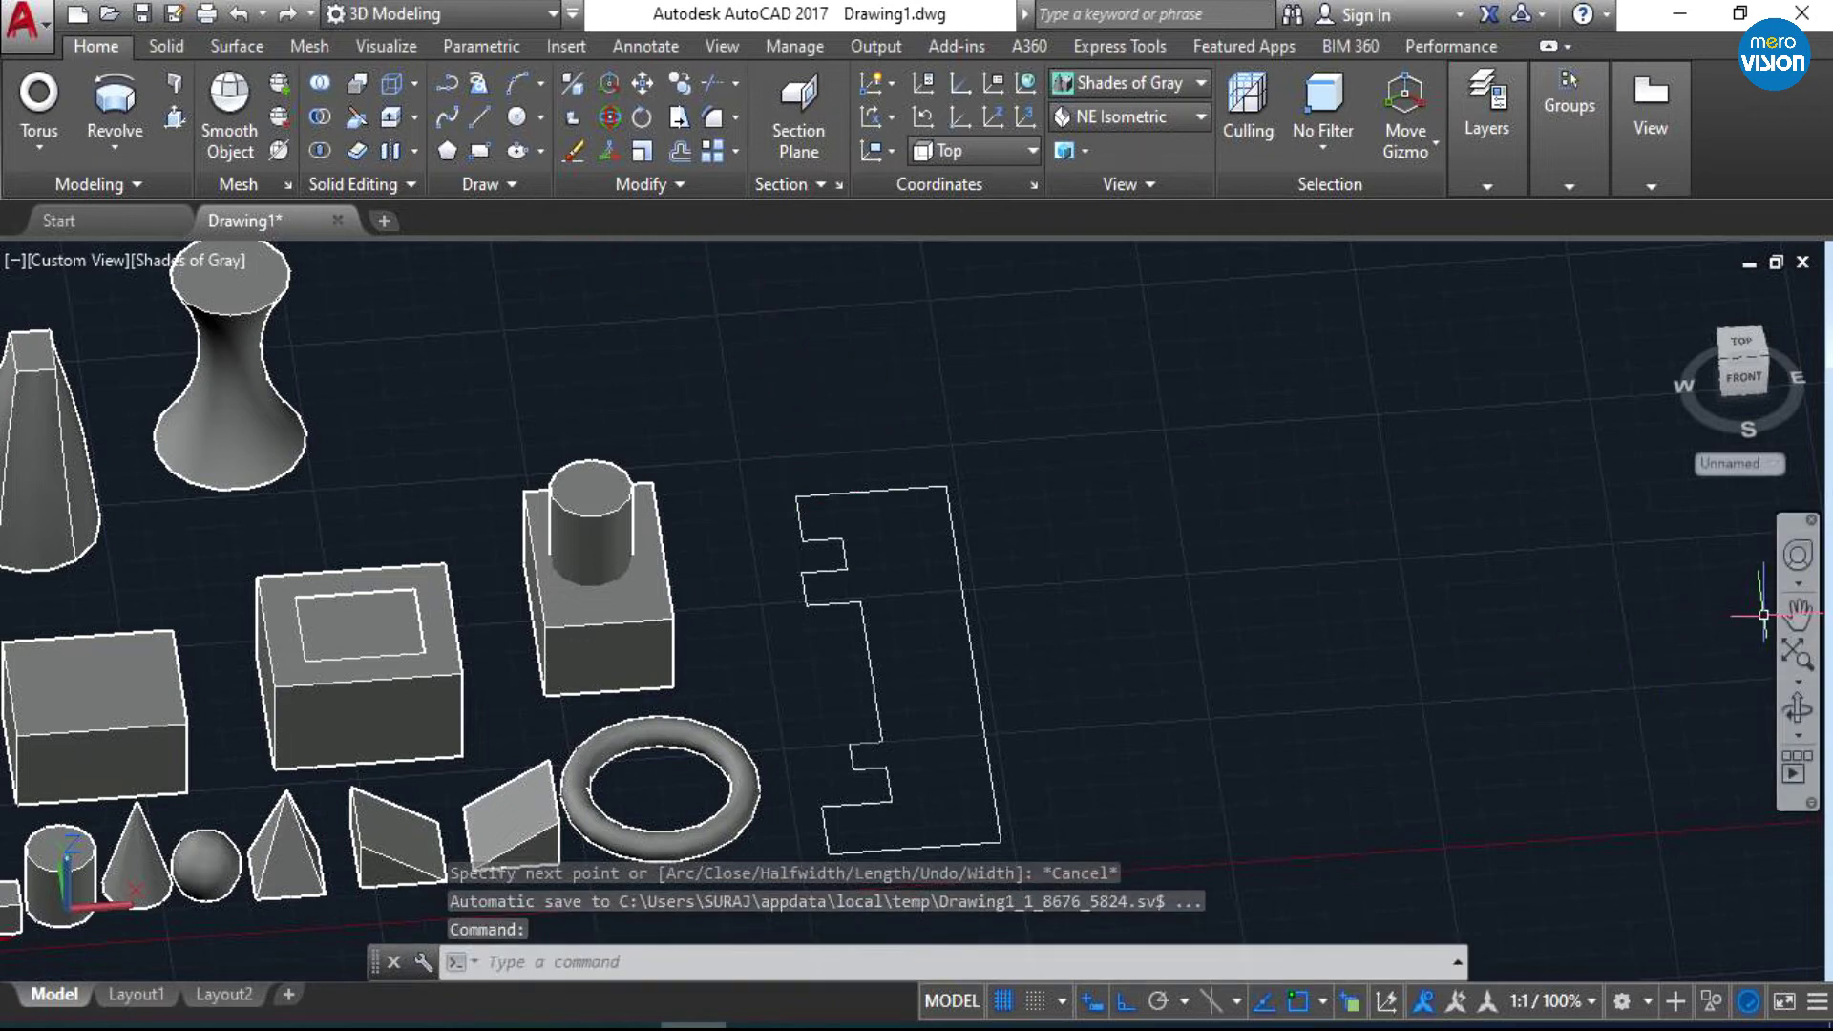
pyautogui.click(1799, 612)
pyautogui.moveTo(947, 578); pyautogui.dragTo(949, 544)
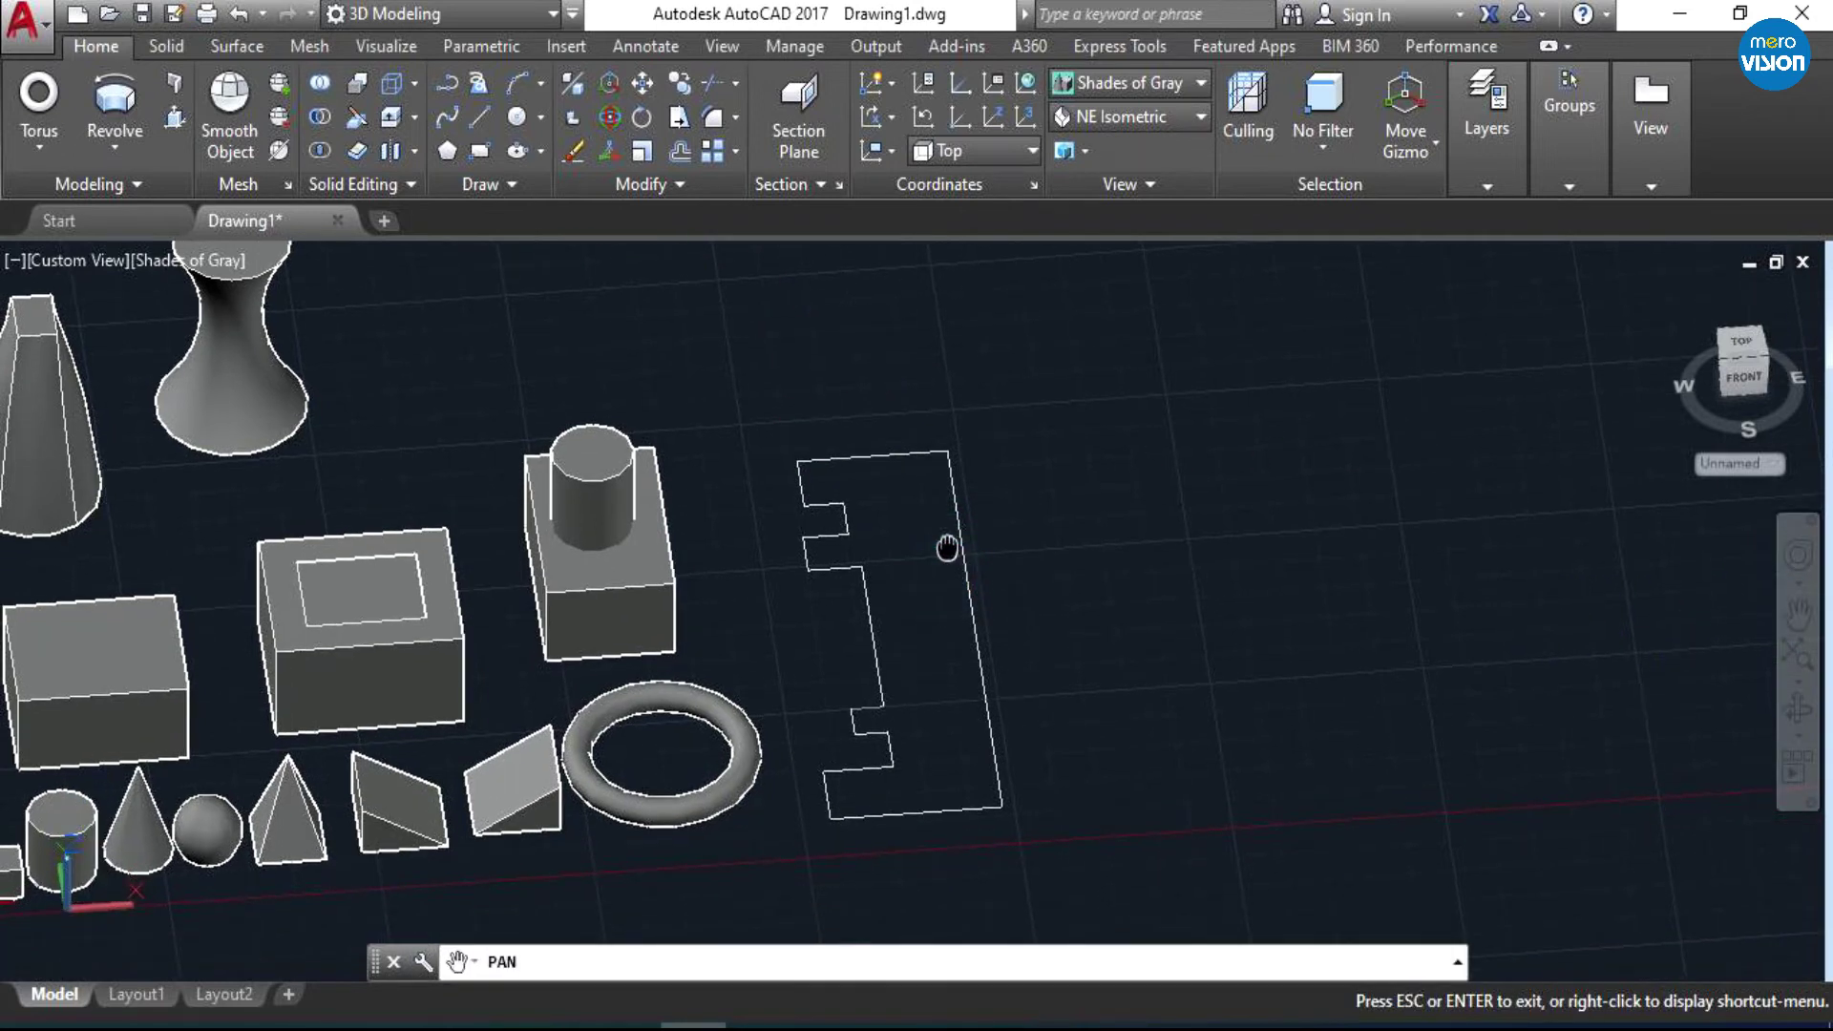
pyautogui.press('Escape')
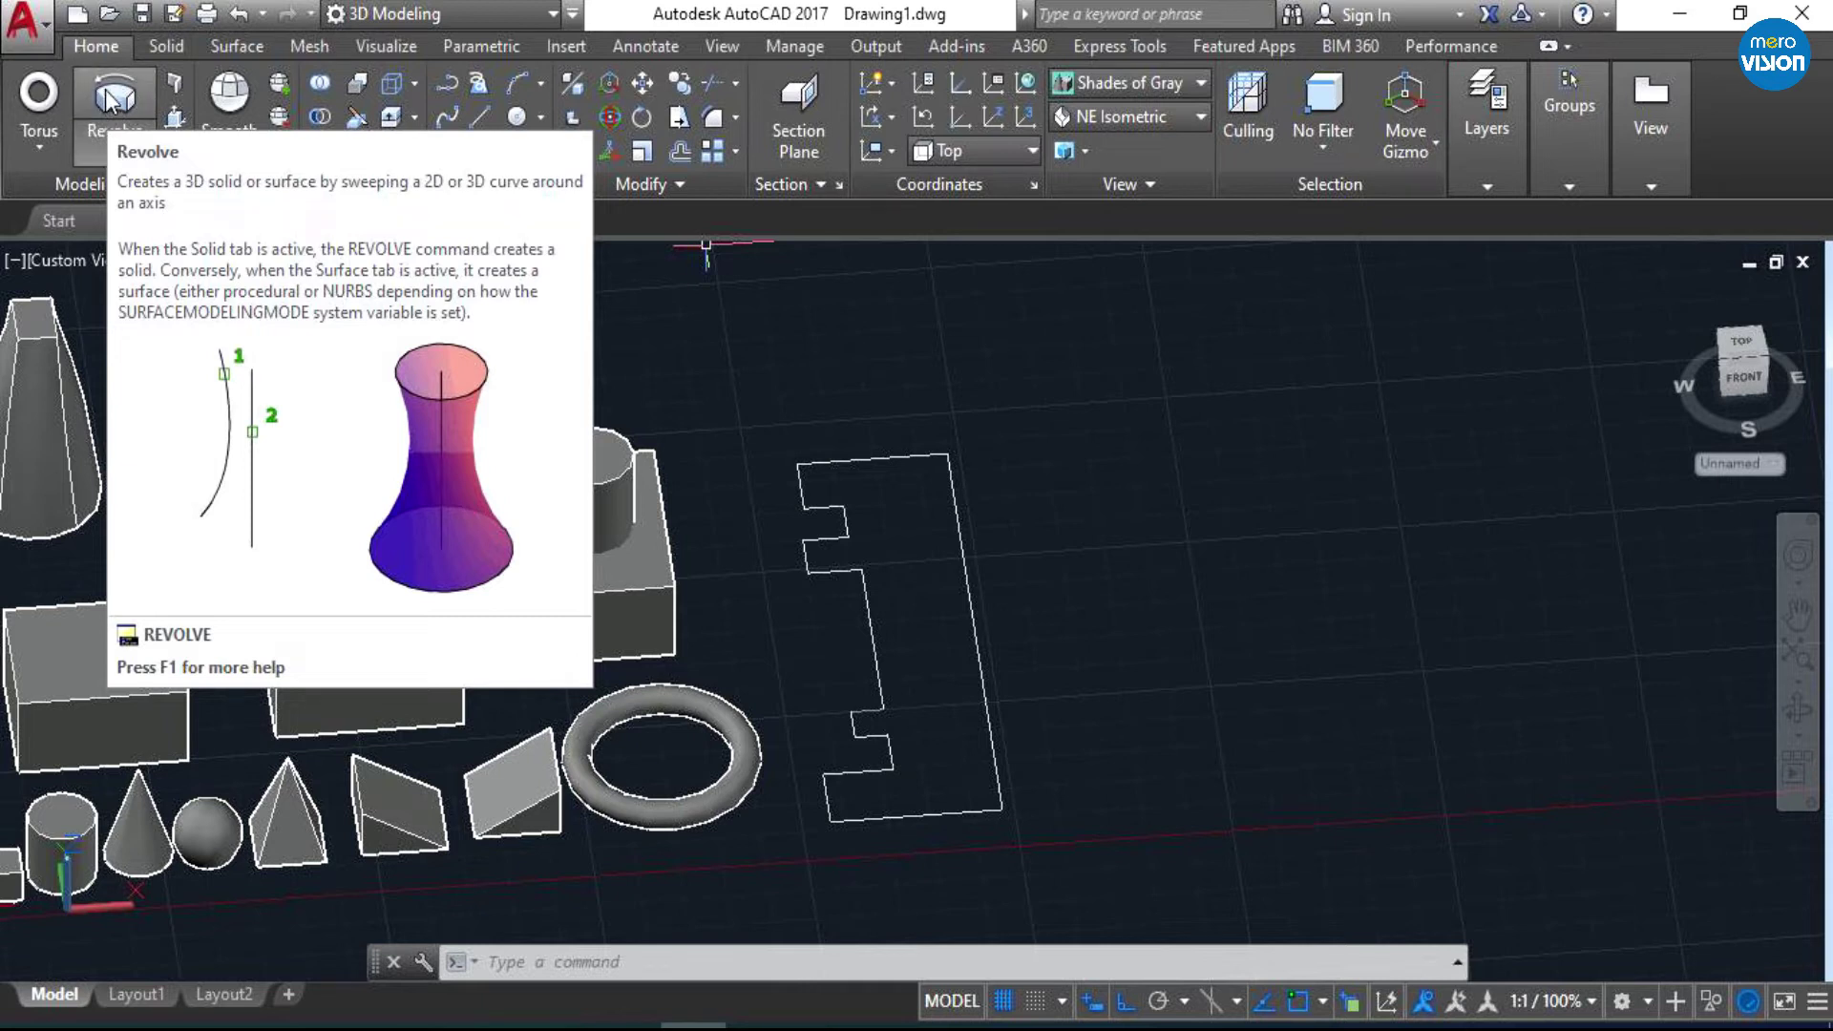
# - Revolve the stepped profile 360° about the axis through its top and bottom right corners
pyautogui.click(111, 111)
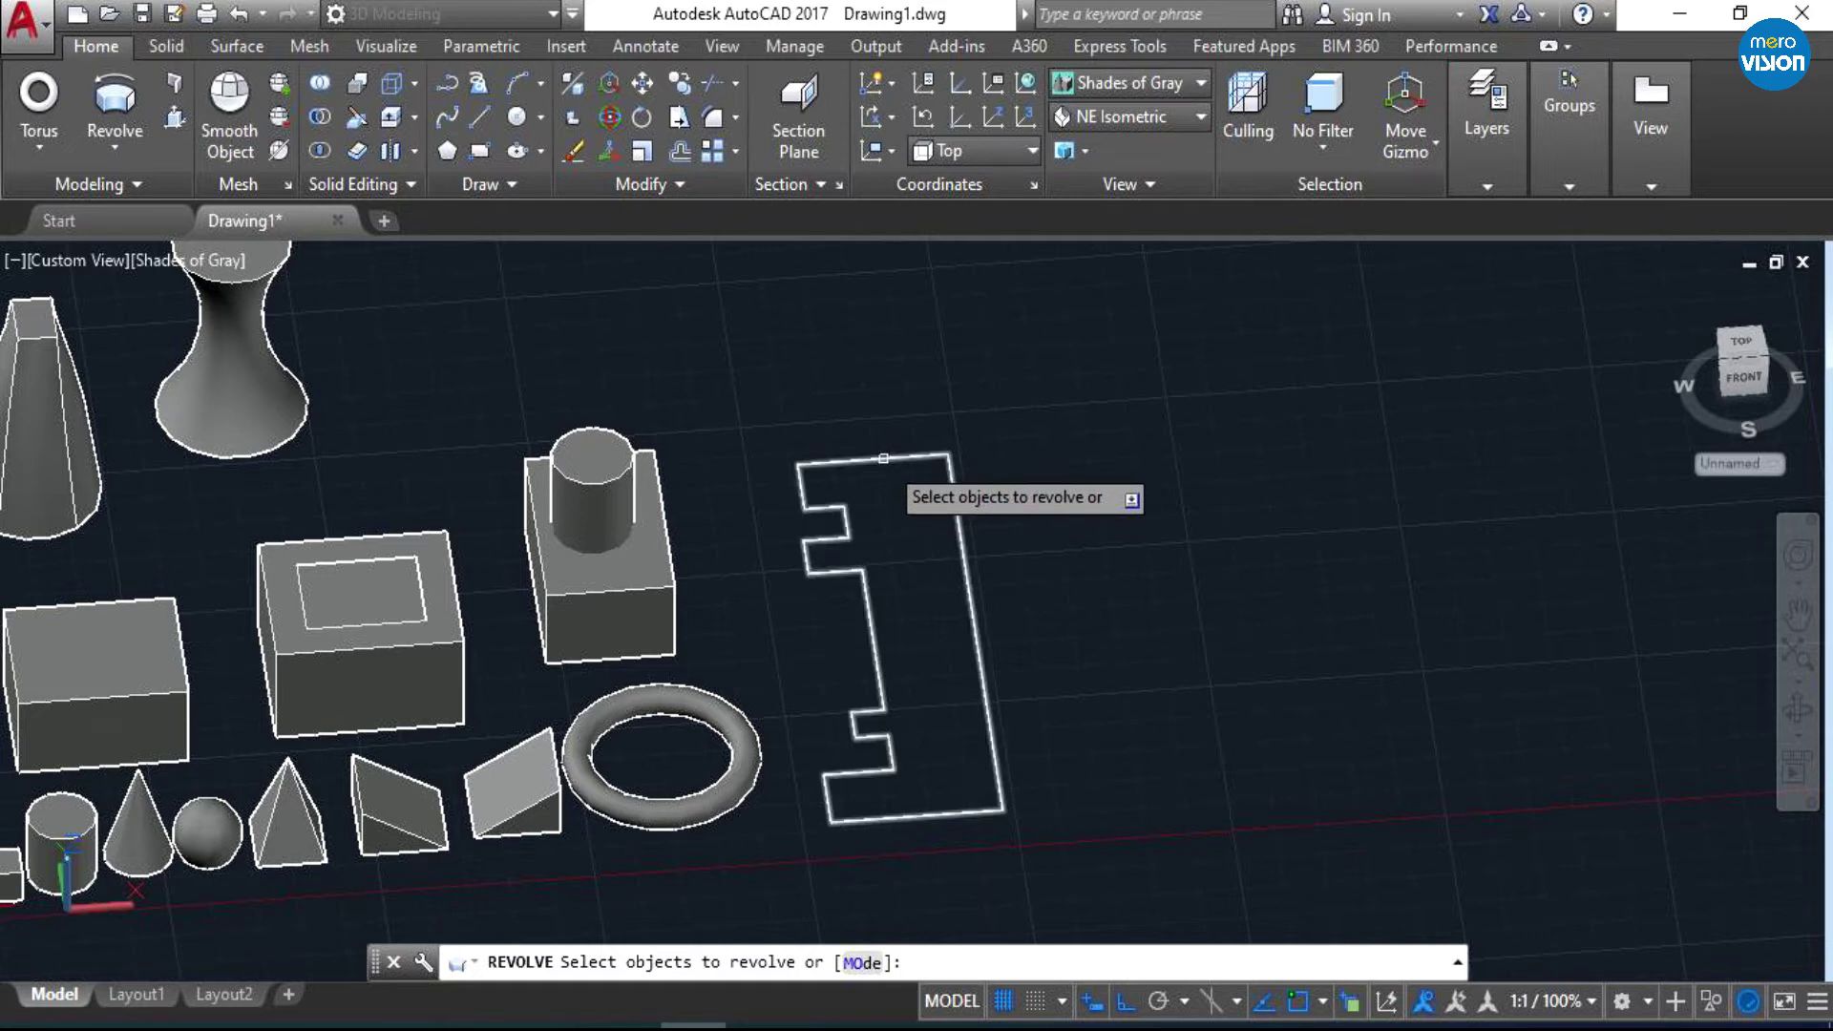
pyautogui.click(883, 459)
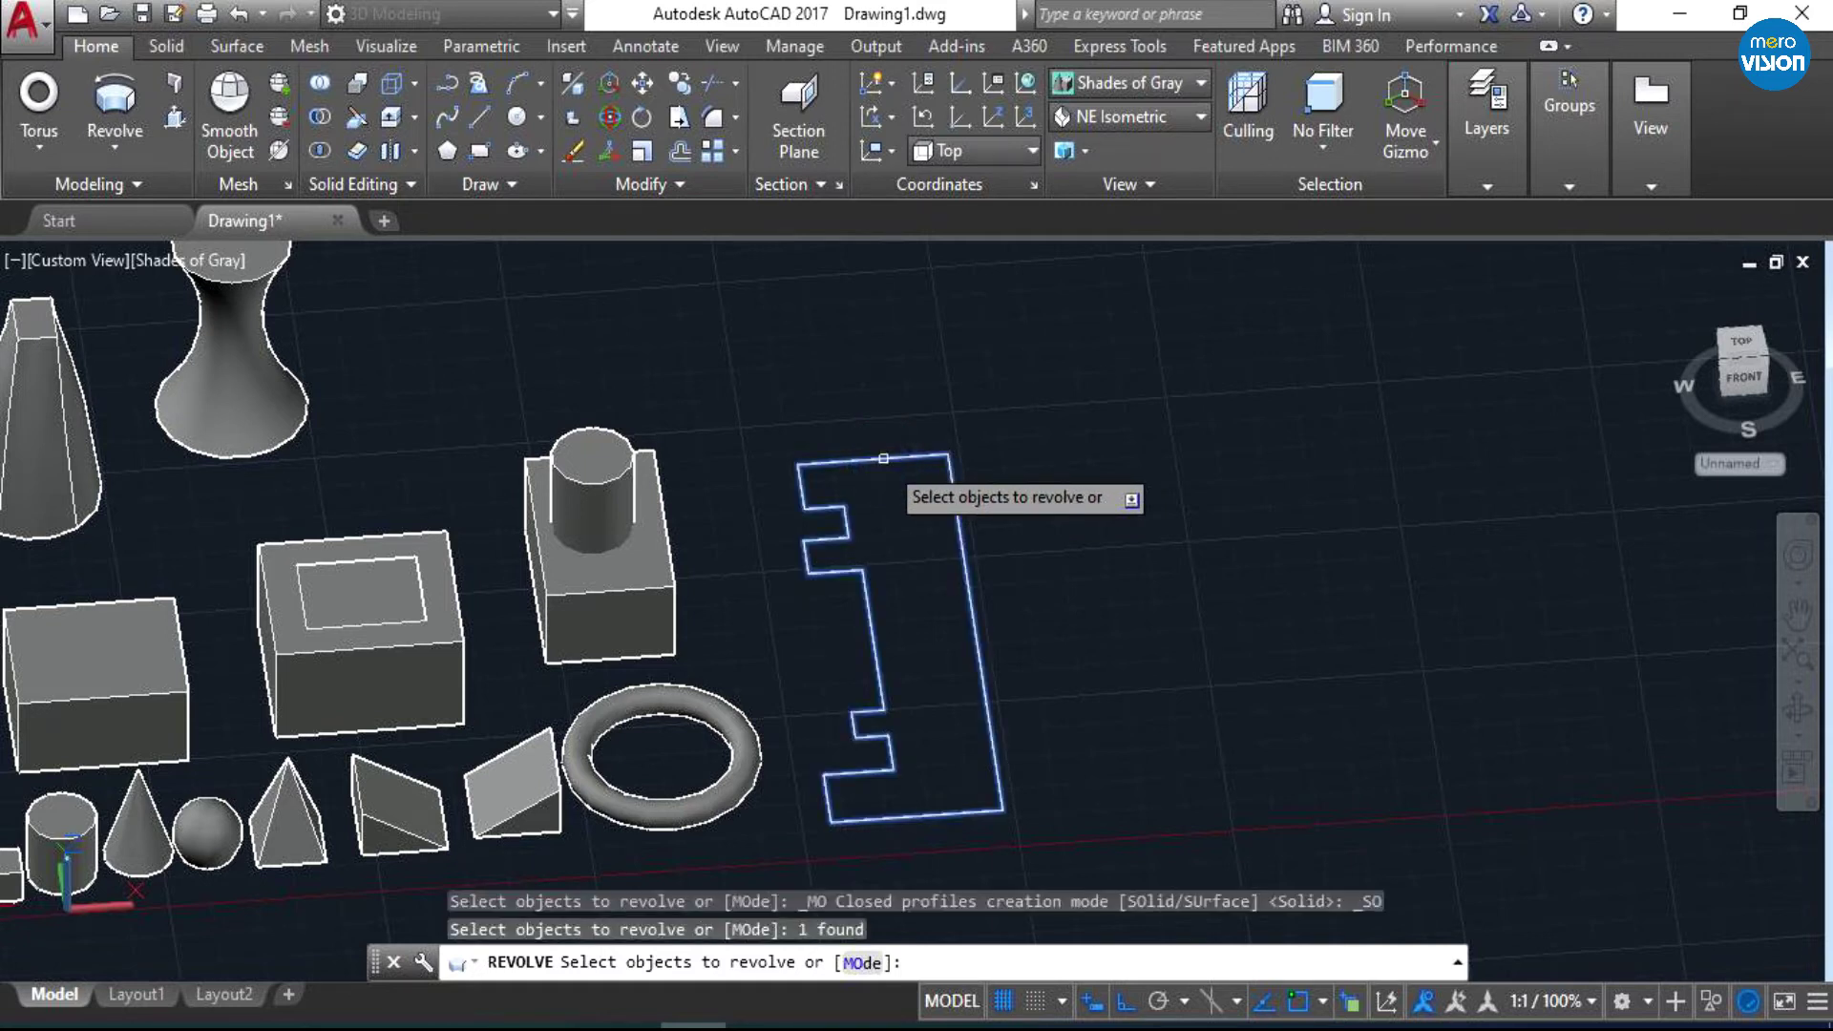
pyautogui.press('Return')
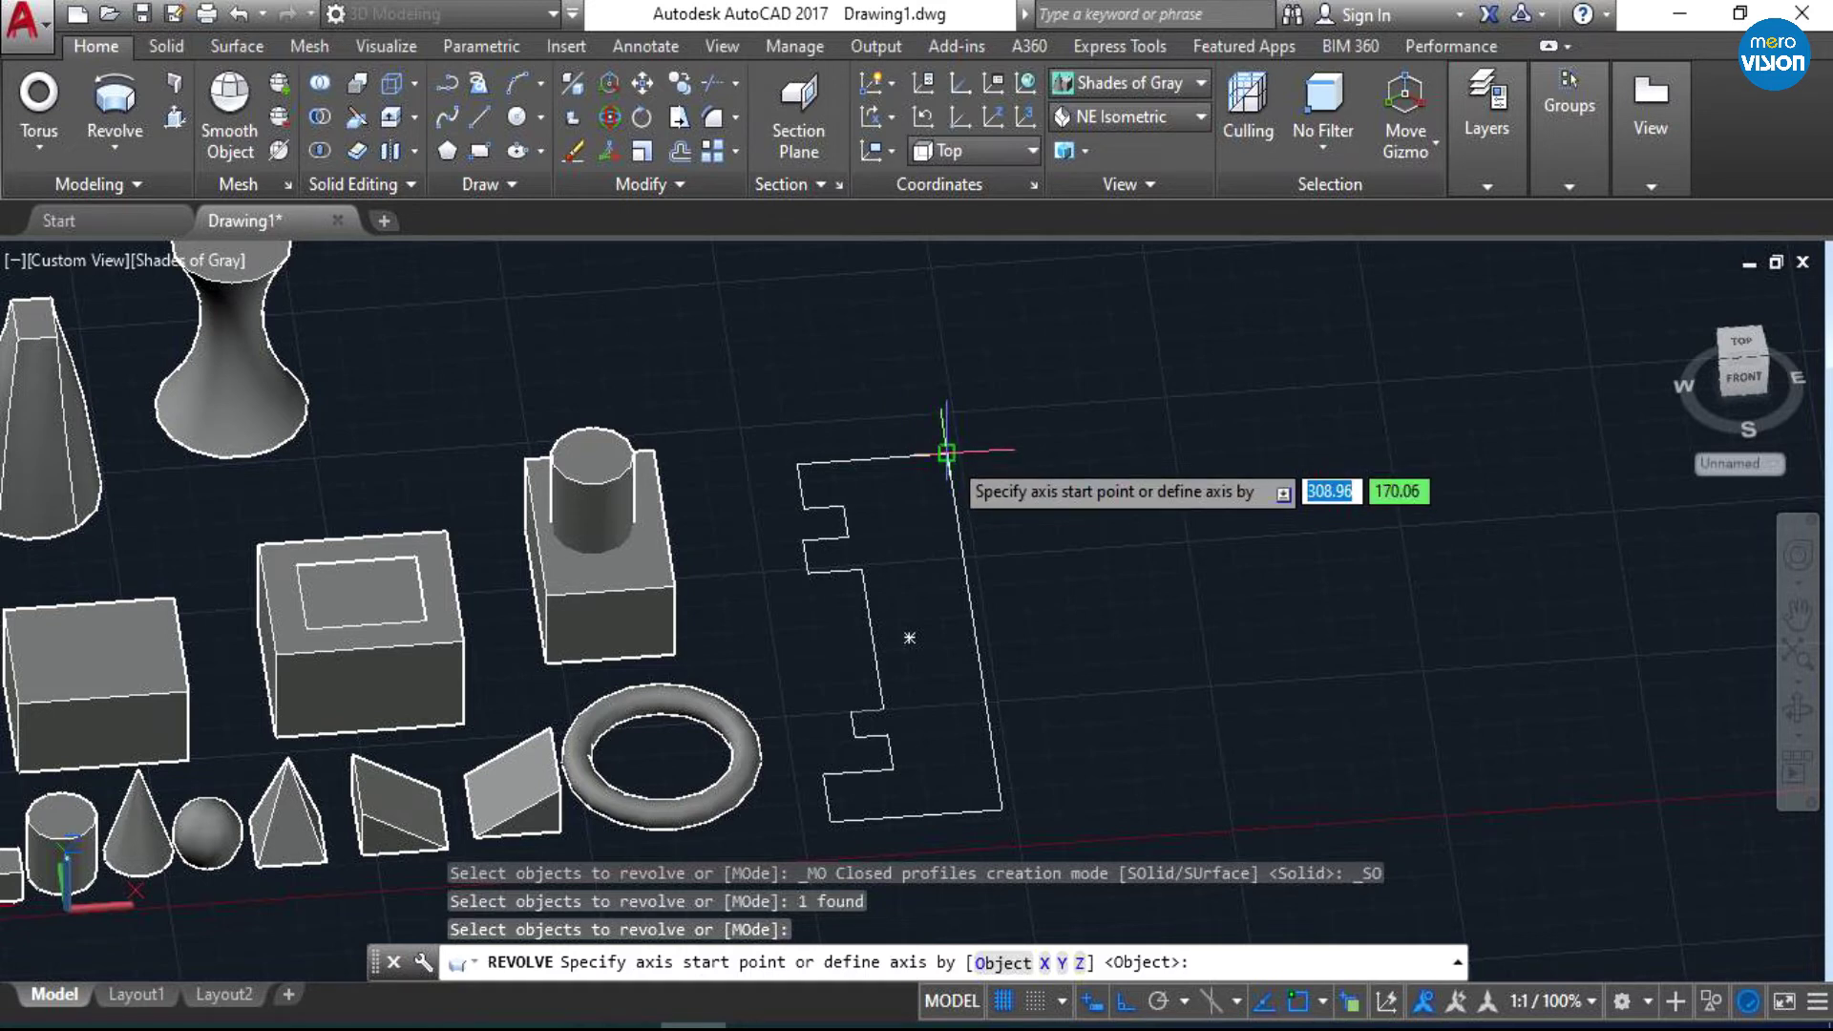
pyautogui.click(946, 453)
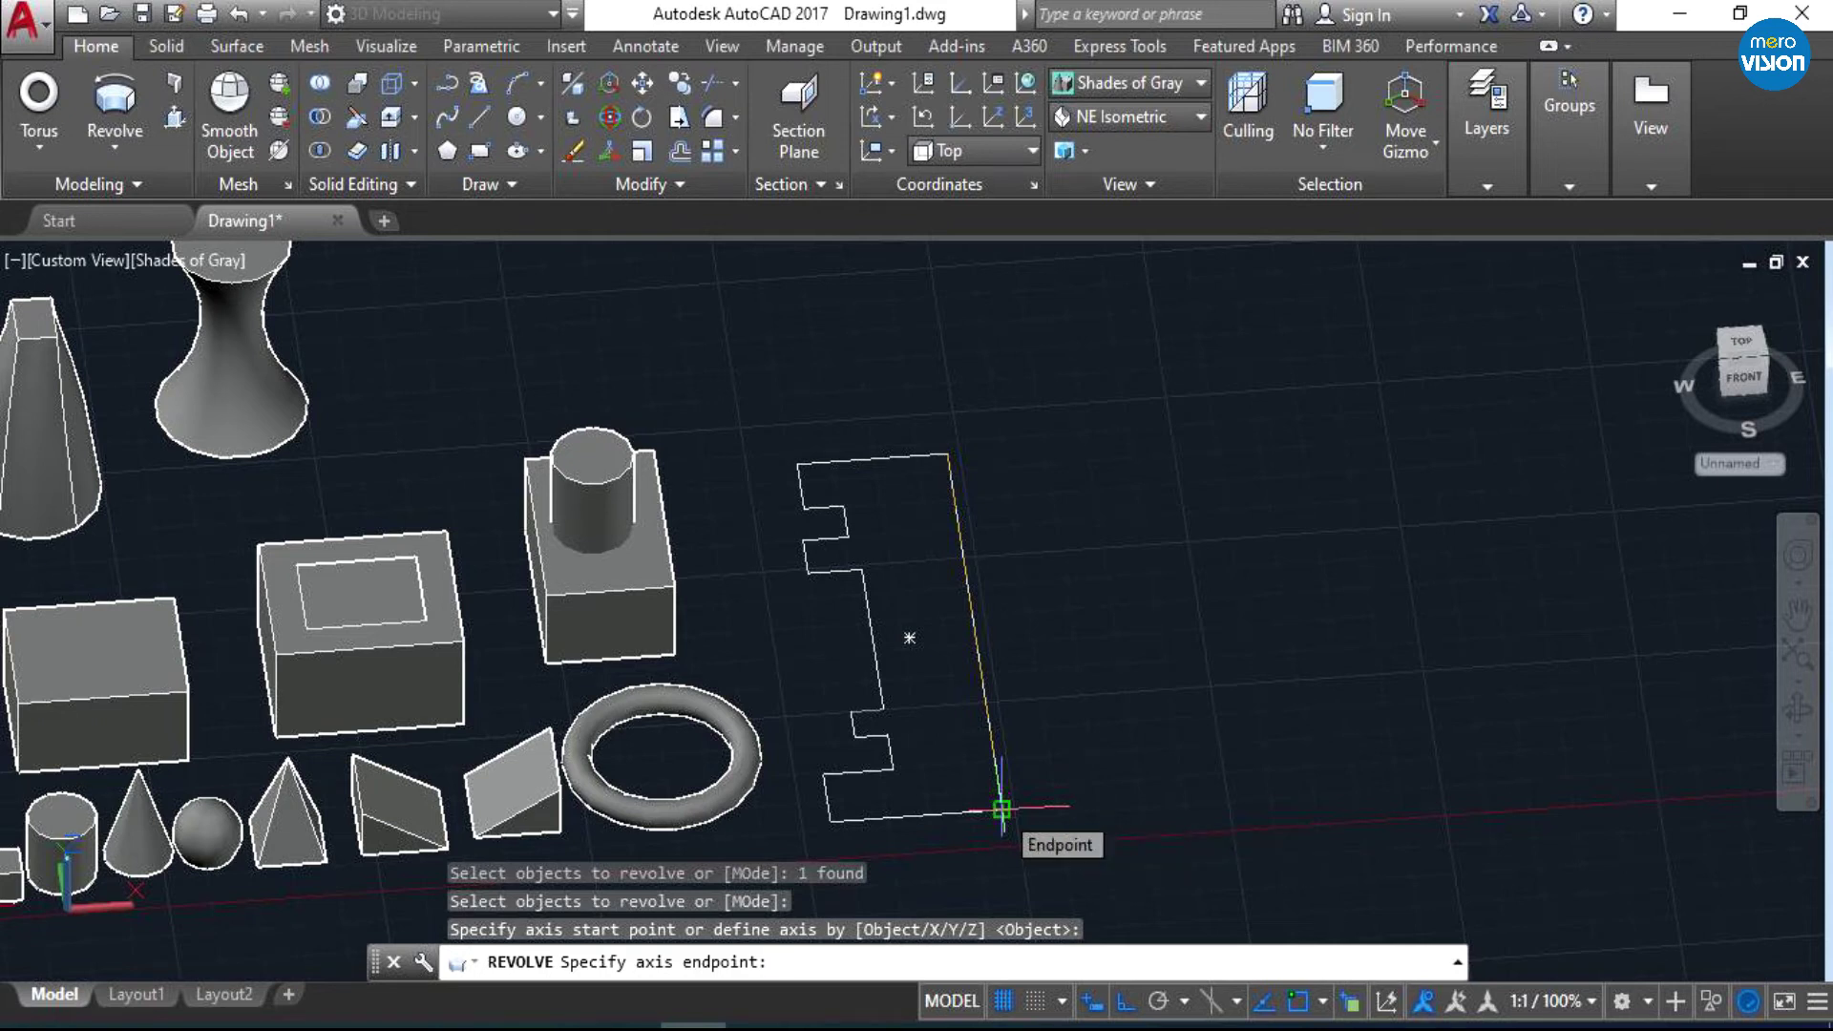
pyautogui.click(1002, 809)
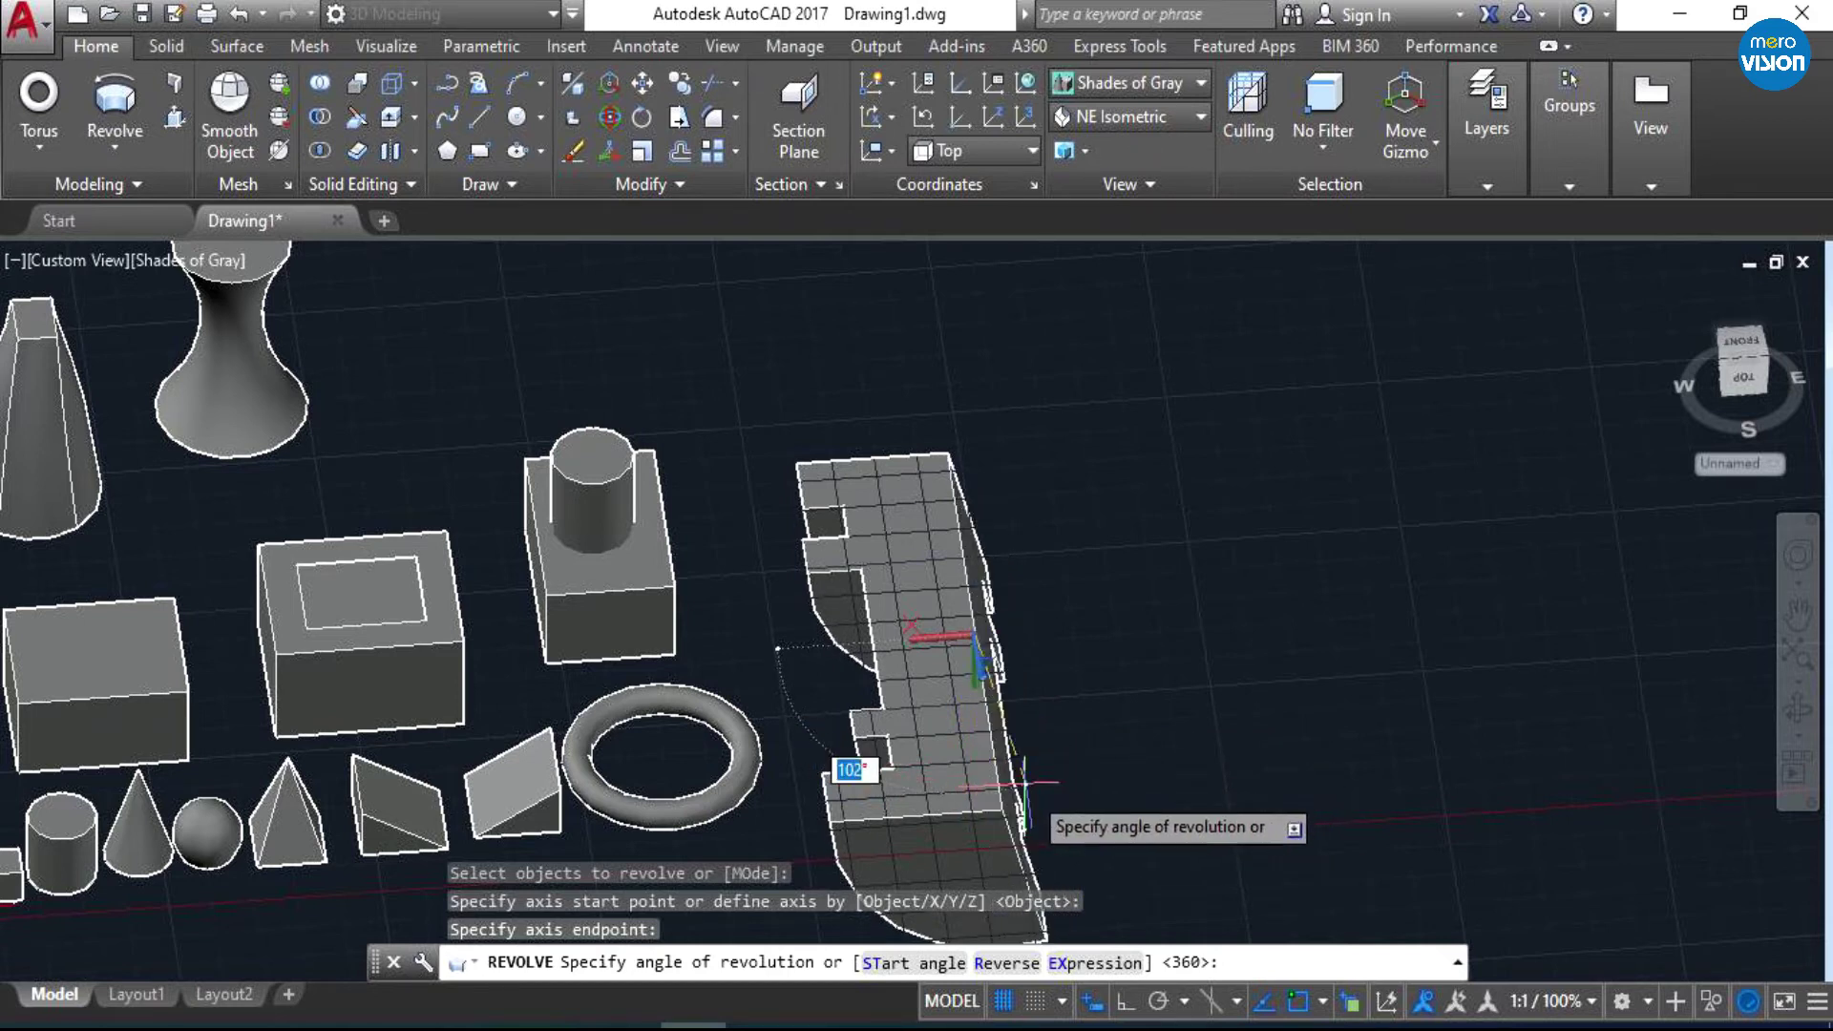
pyautogui.click(1121, 1004)
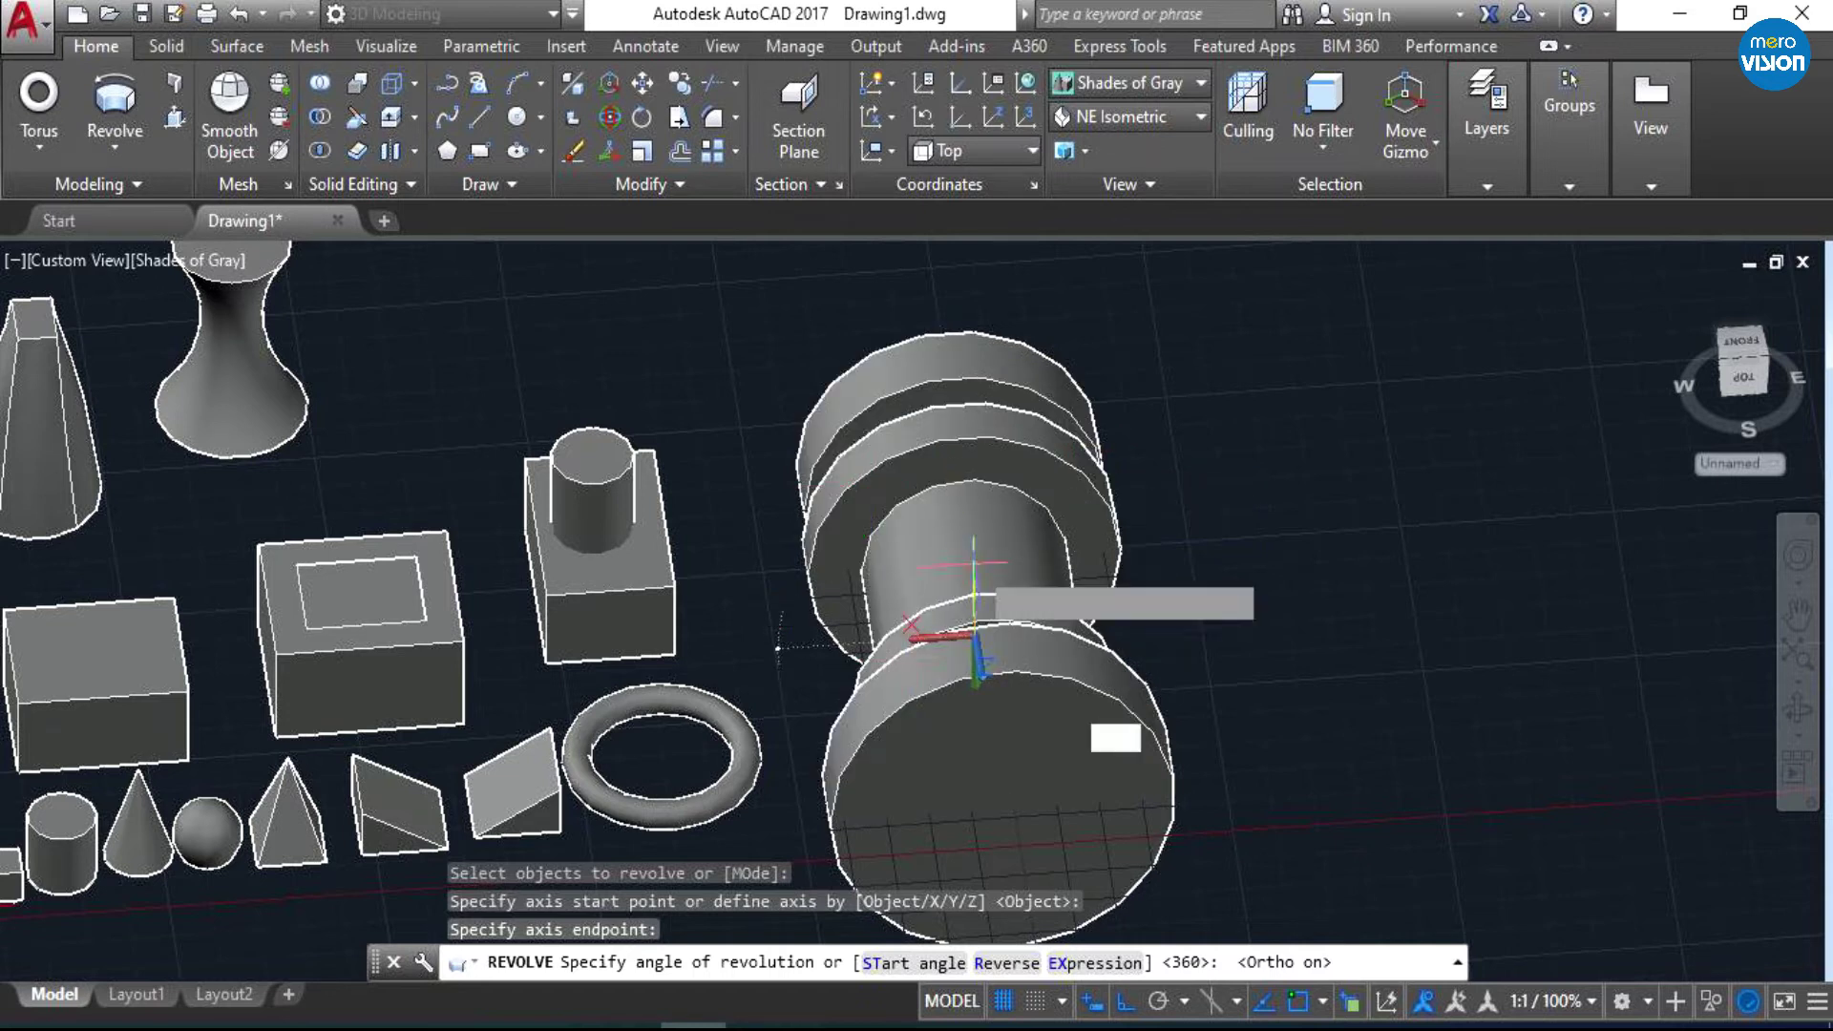
pyautogui.press('Return')
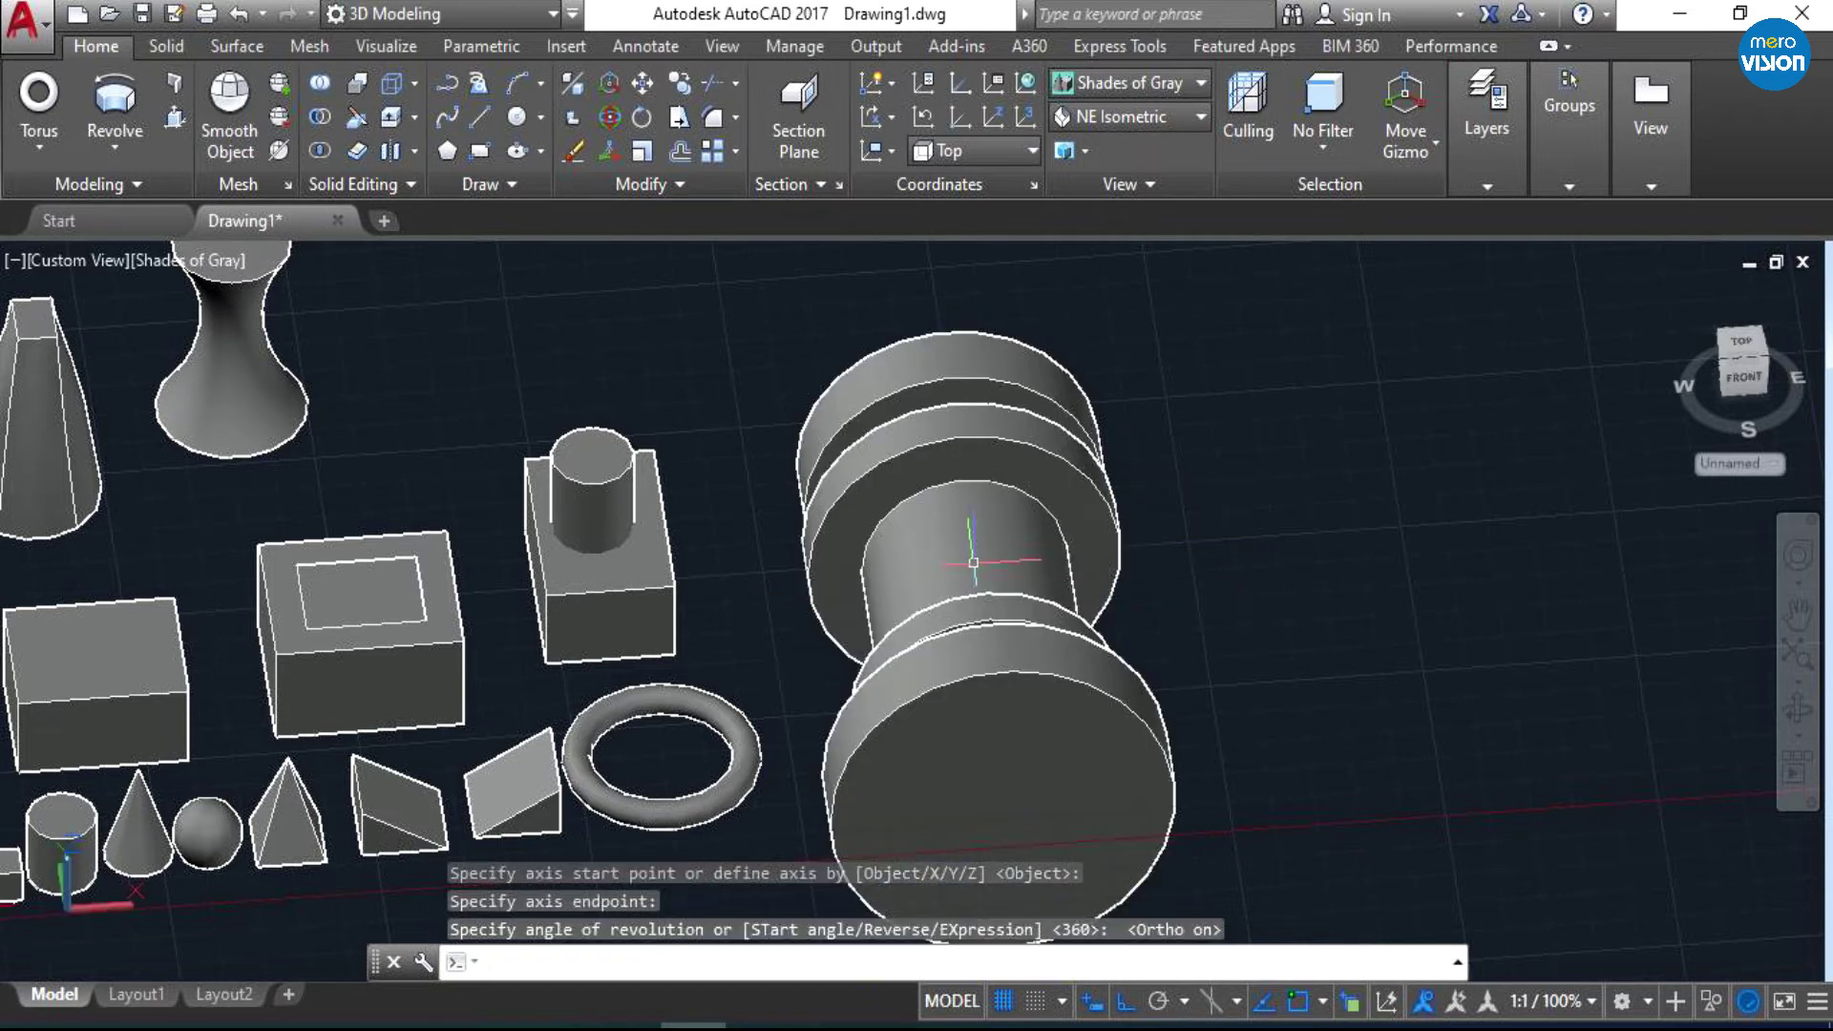
# - Zoom out, orbit the scene to a new angle, and nudge it down
pyautogui.scroll(-2, 788, 640)
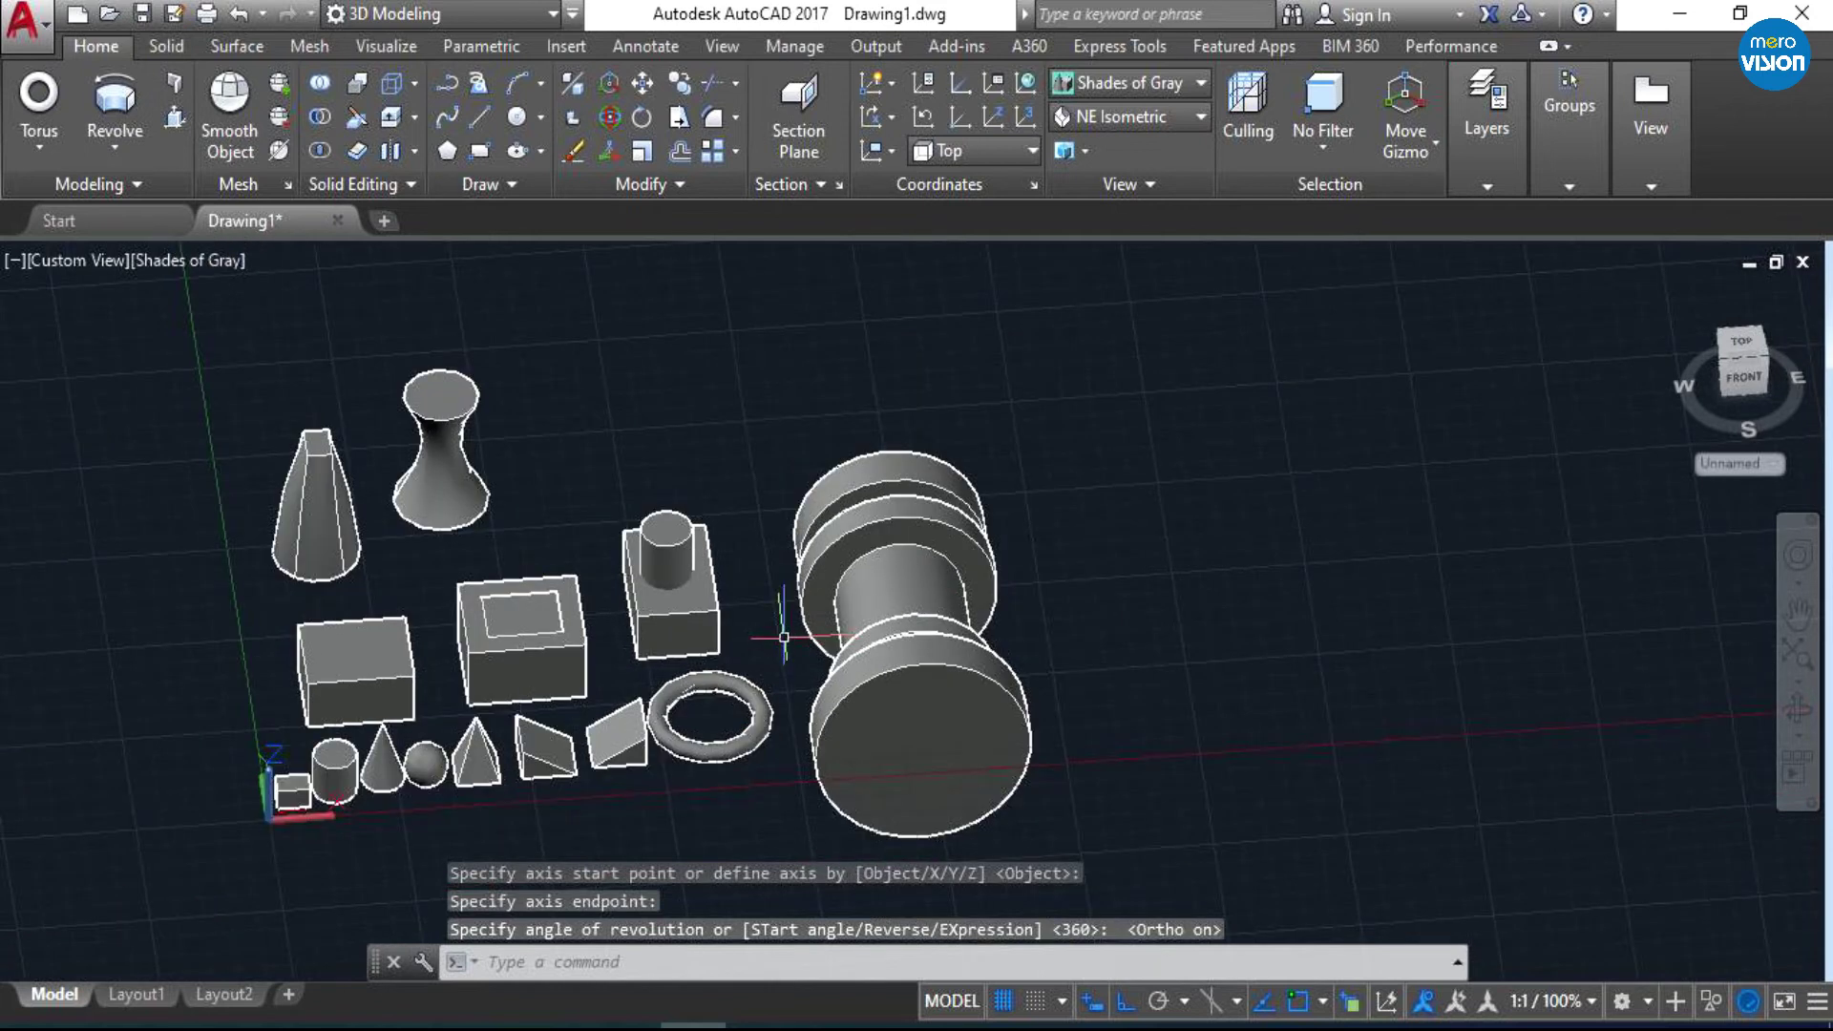
pyautogui.press('Escape')
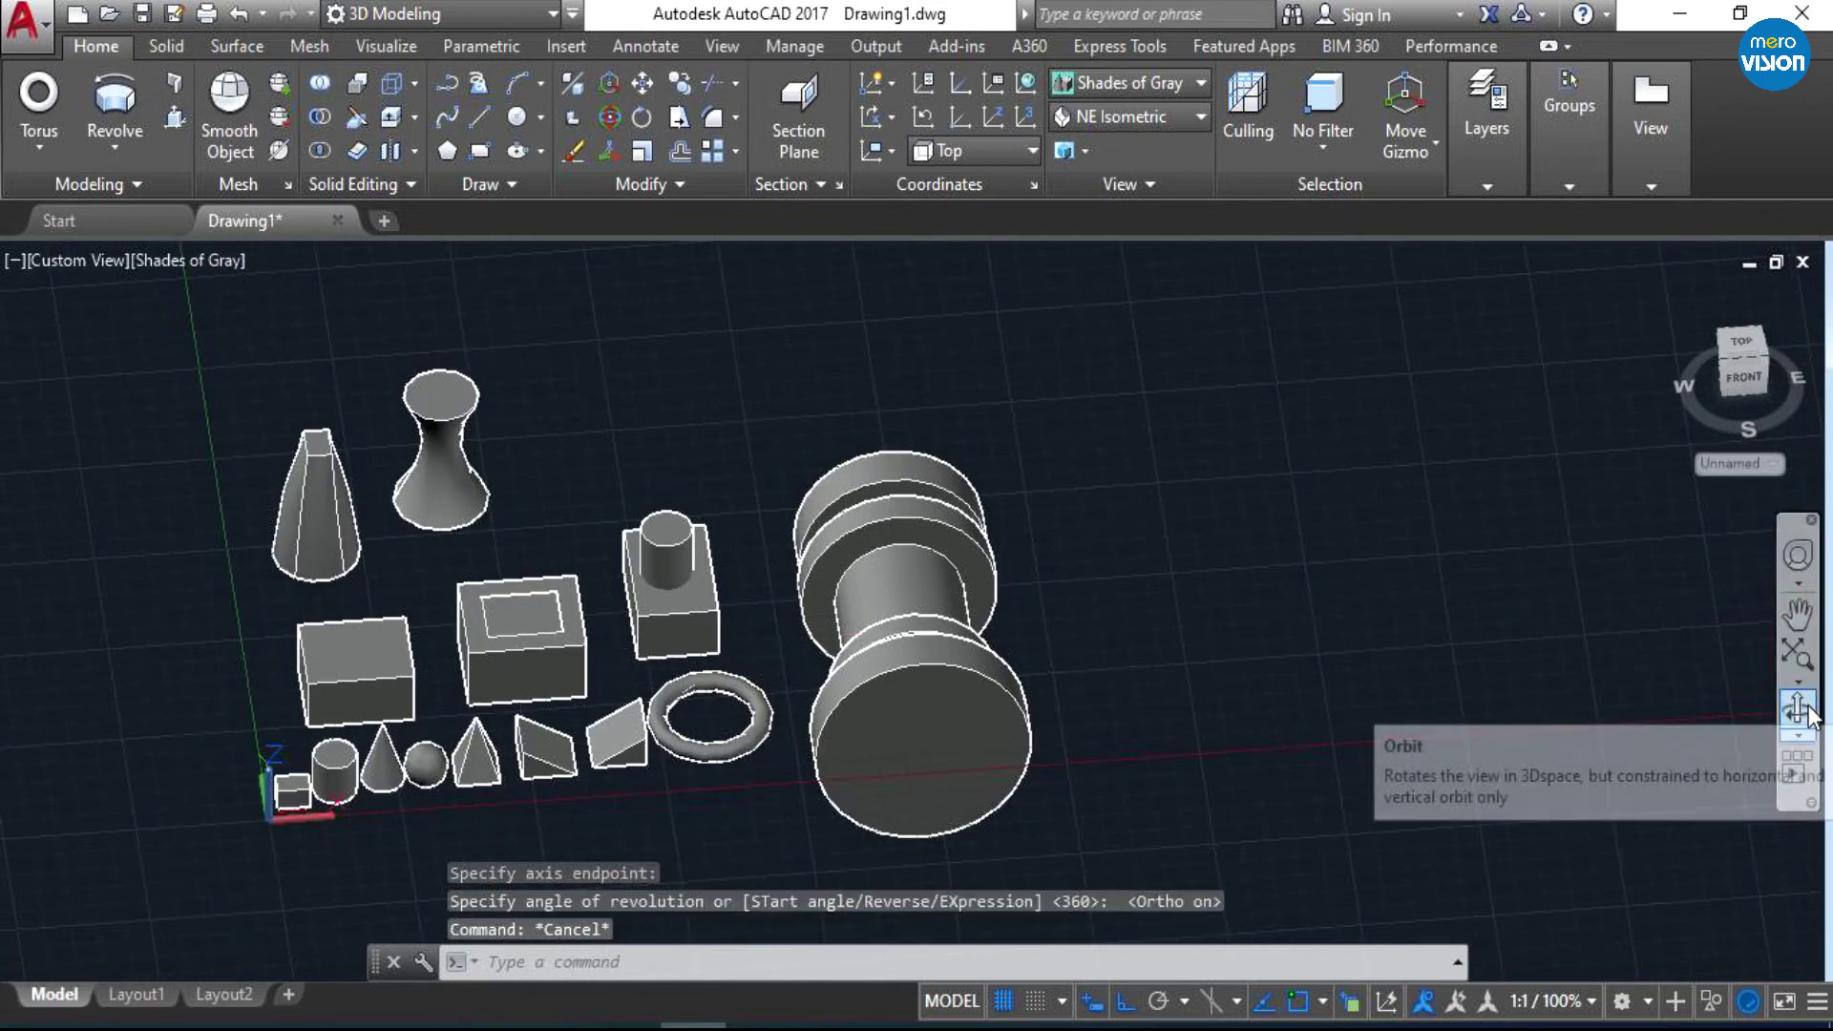
pyautogui.click(1808, 714)
pyautogui.moveTo(1337, 735)
pyautogui.mouseDown()
pyautogui.moveTo(528, 579)
pyautogui.moveTo(747, 573)
pyautogui.mouseUp()
pyautogui.press('9')
pyautogui.moveTo(819, 512); pyautogui.dragTo(816, 547)
pyautogui.press('Escape')
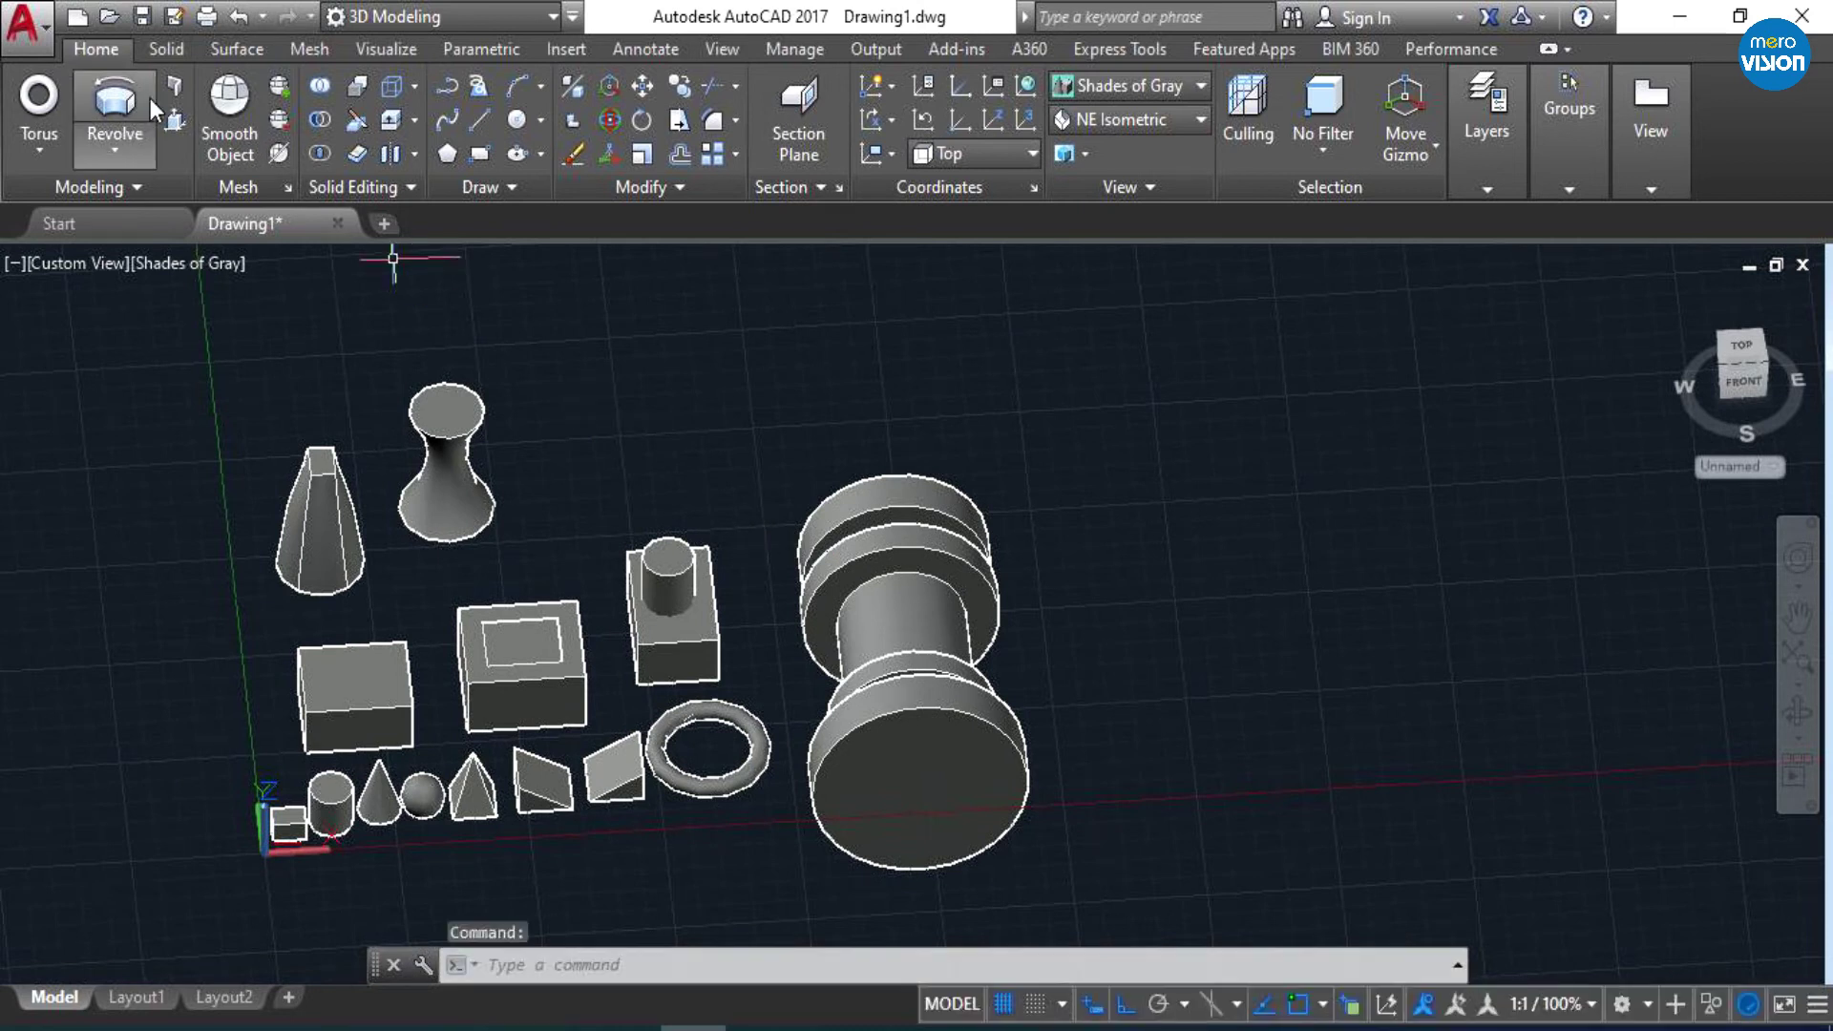
# - Check the solid-creation list, pan the scene down for space above, and start Presspull
pyautogui.click(133, 139)
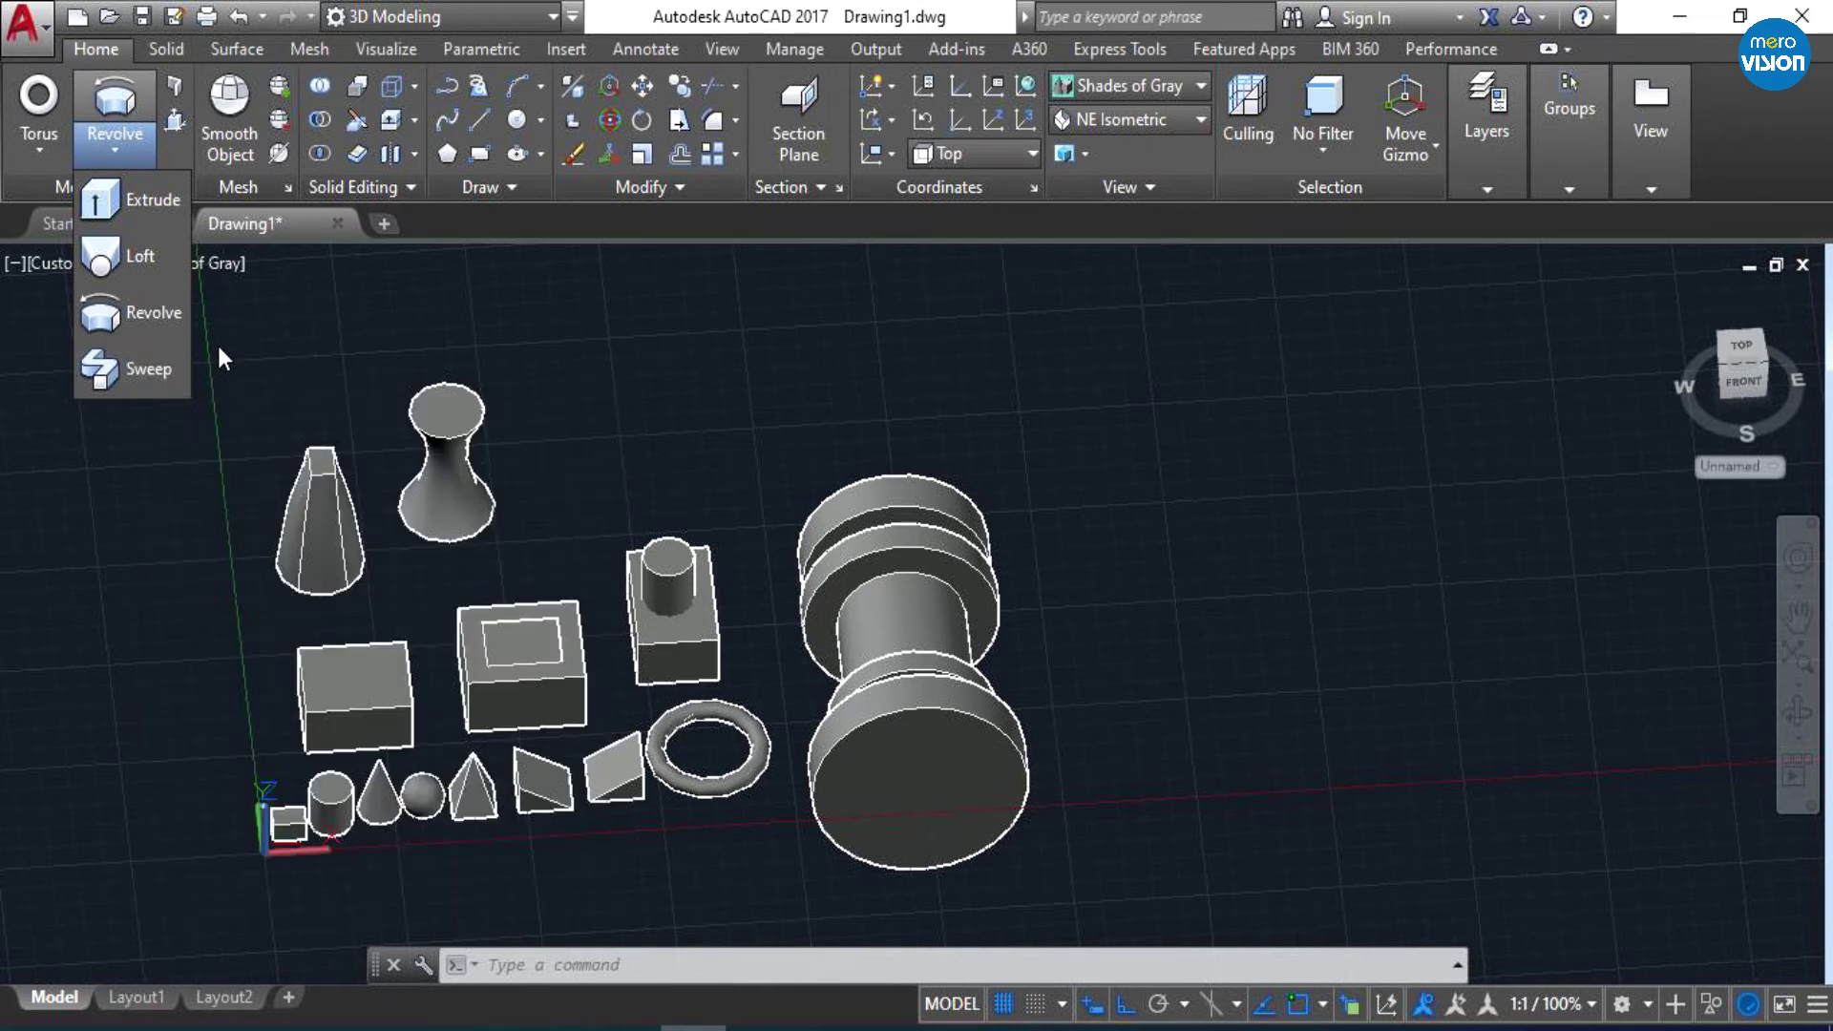
pyautogui.click(242, 319)
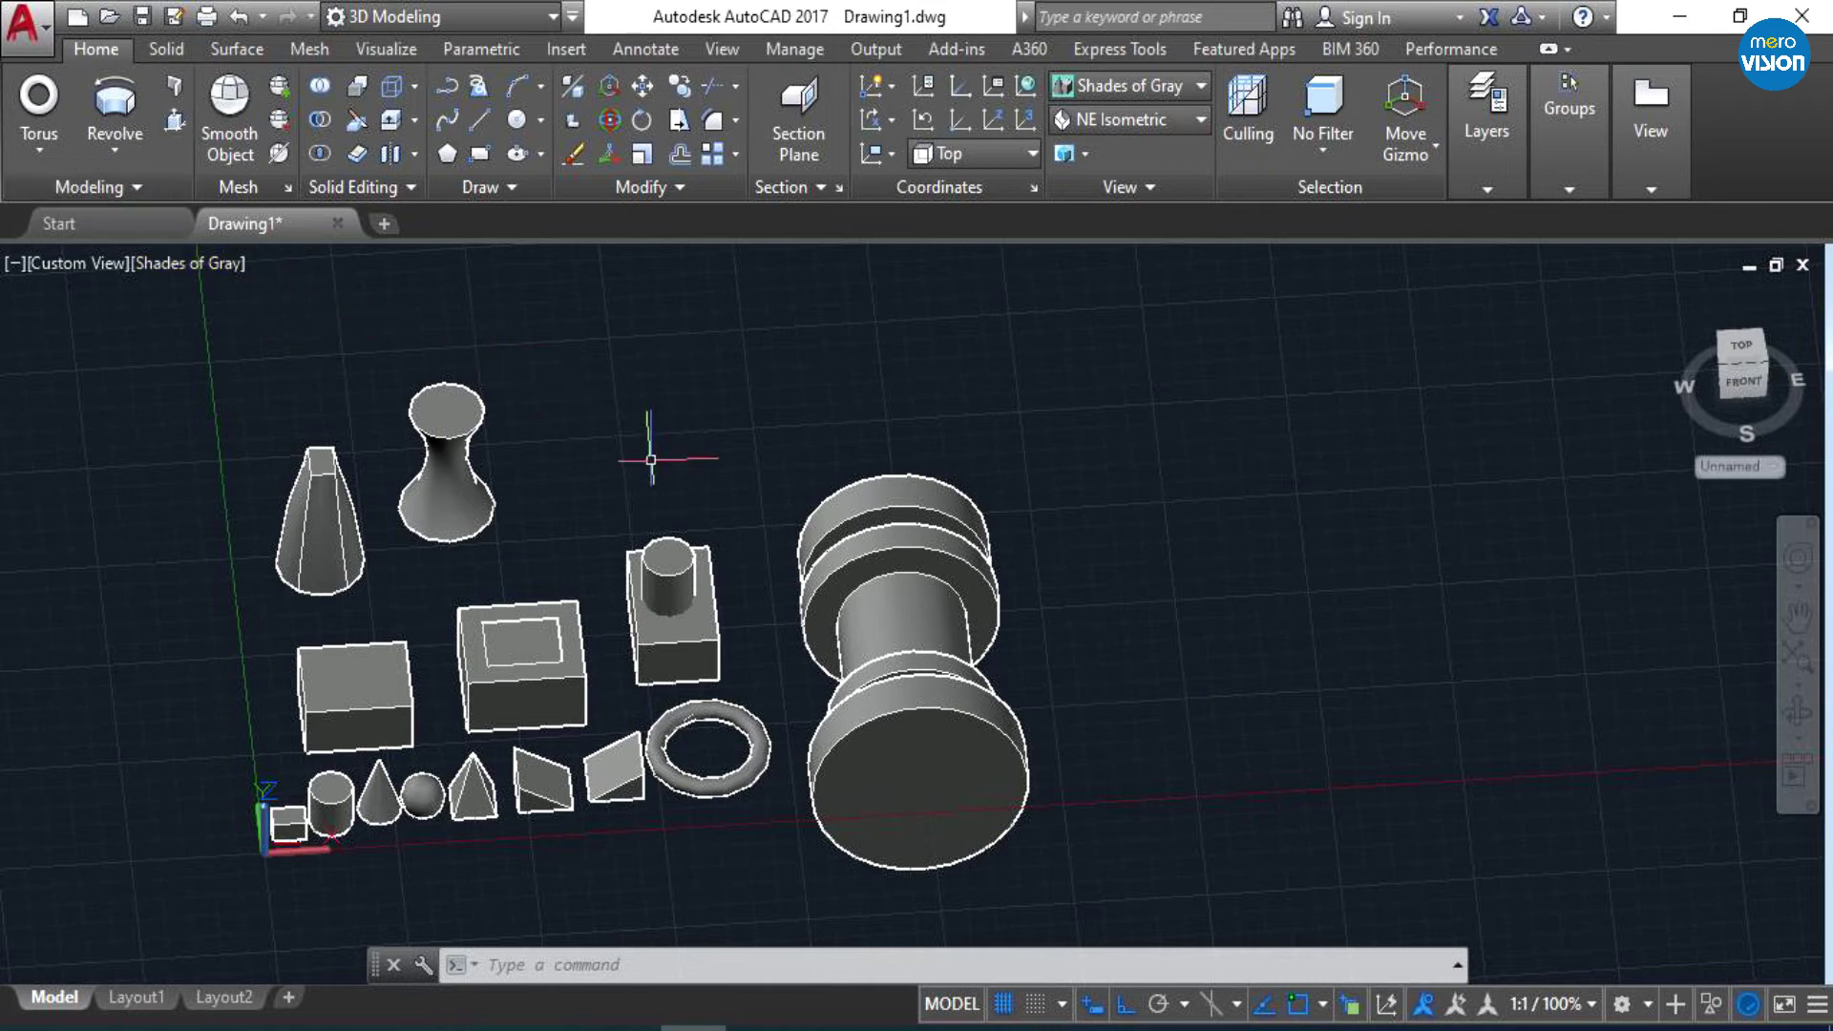
pyautogui.click(1799, 616)
pyautogui.moveTo(693, 436); pyautogui.dragTo(657, 587)
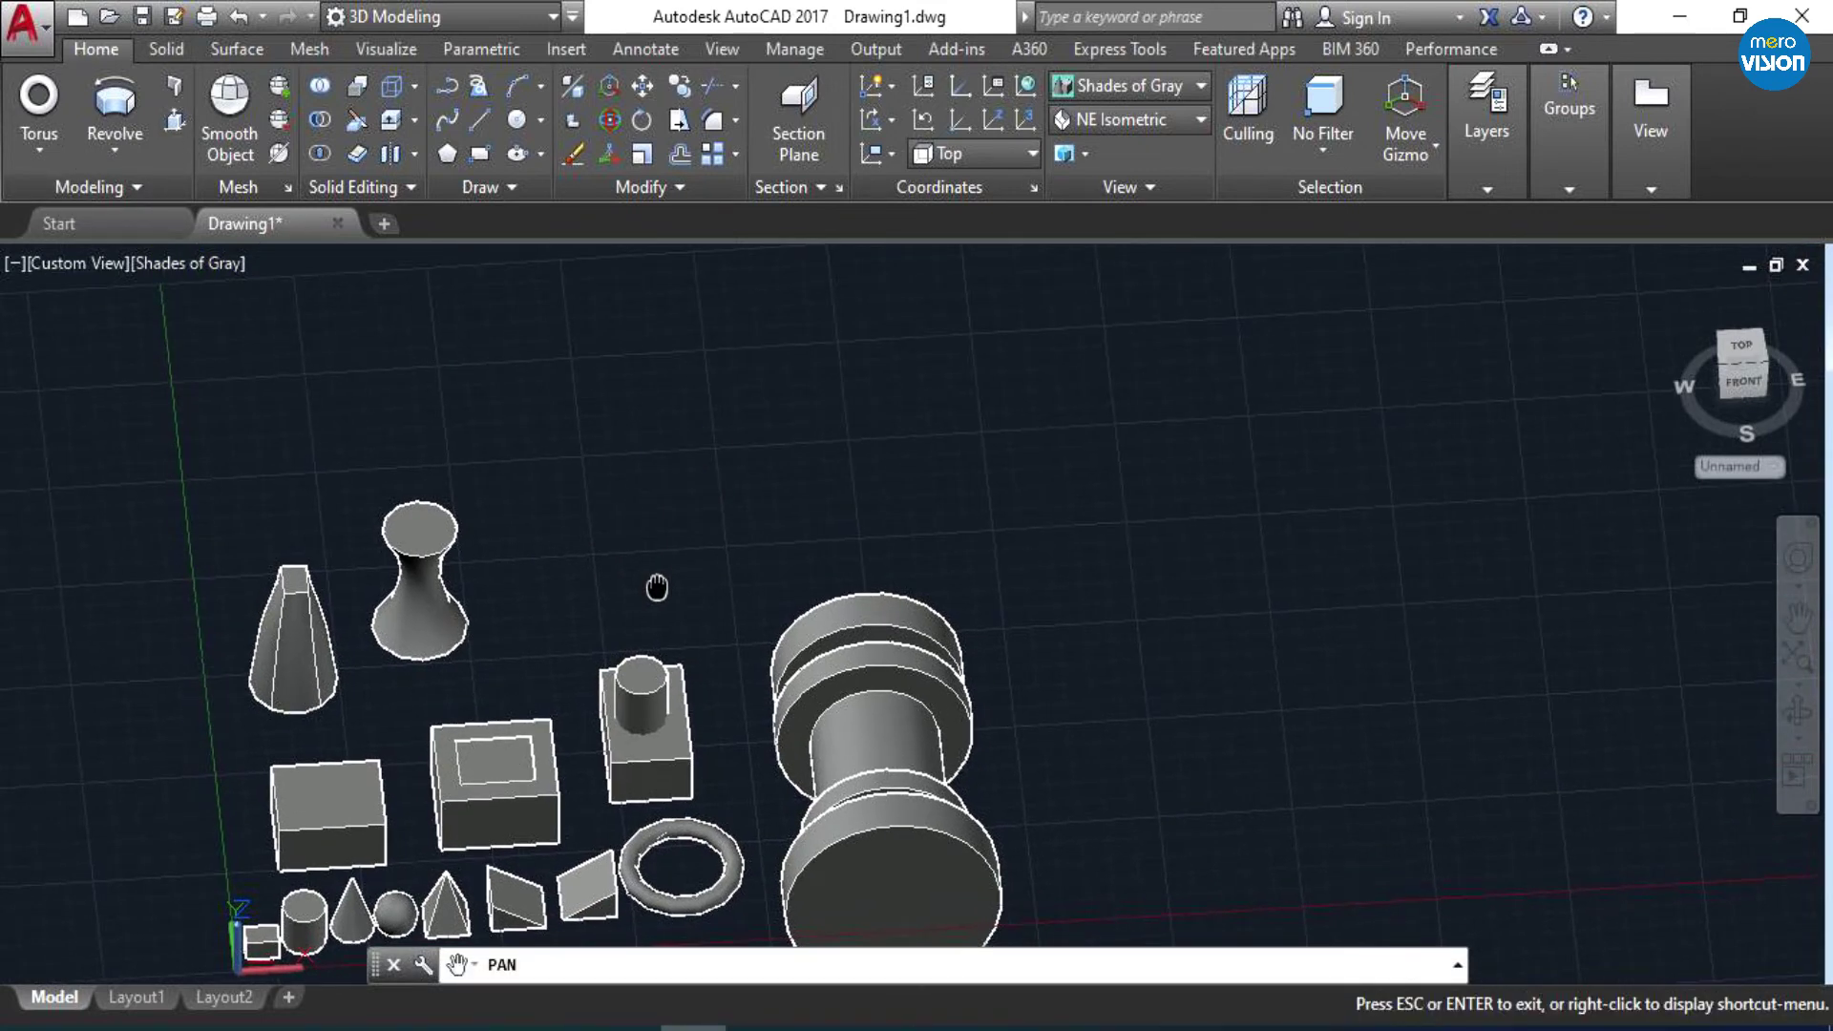
pyautogui.click(174, 126)
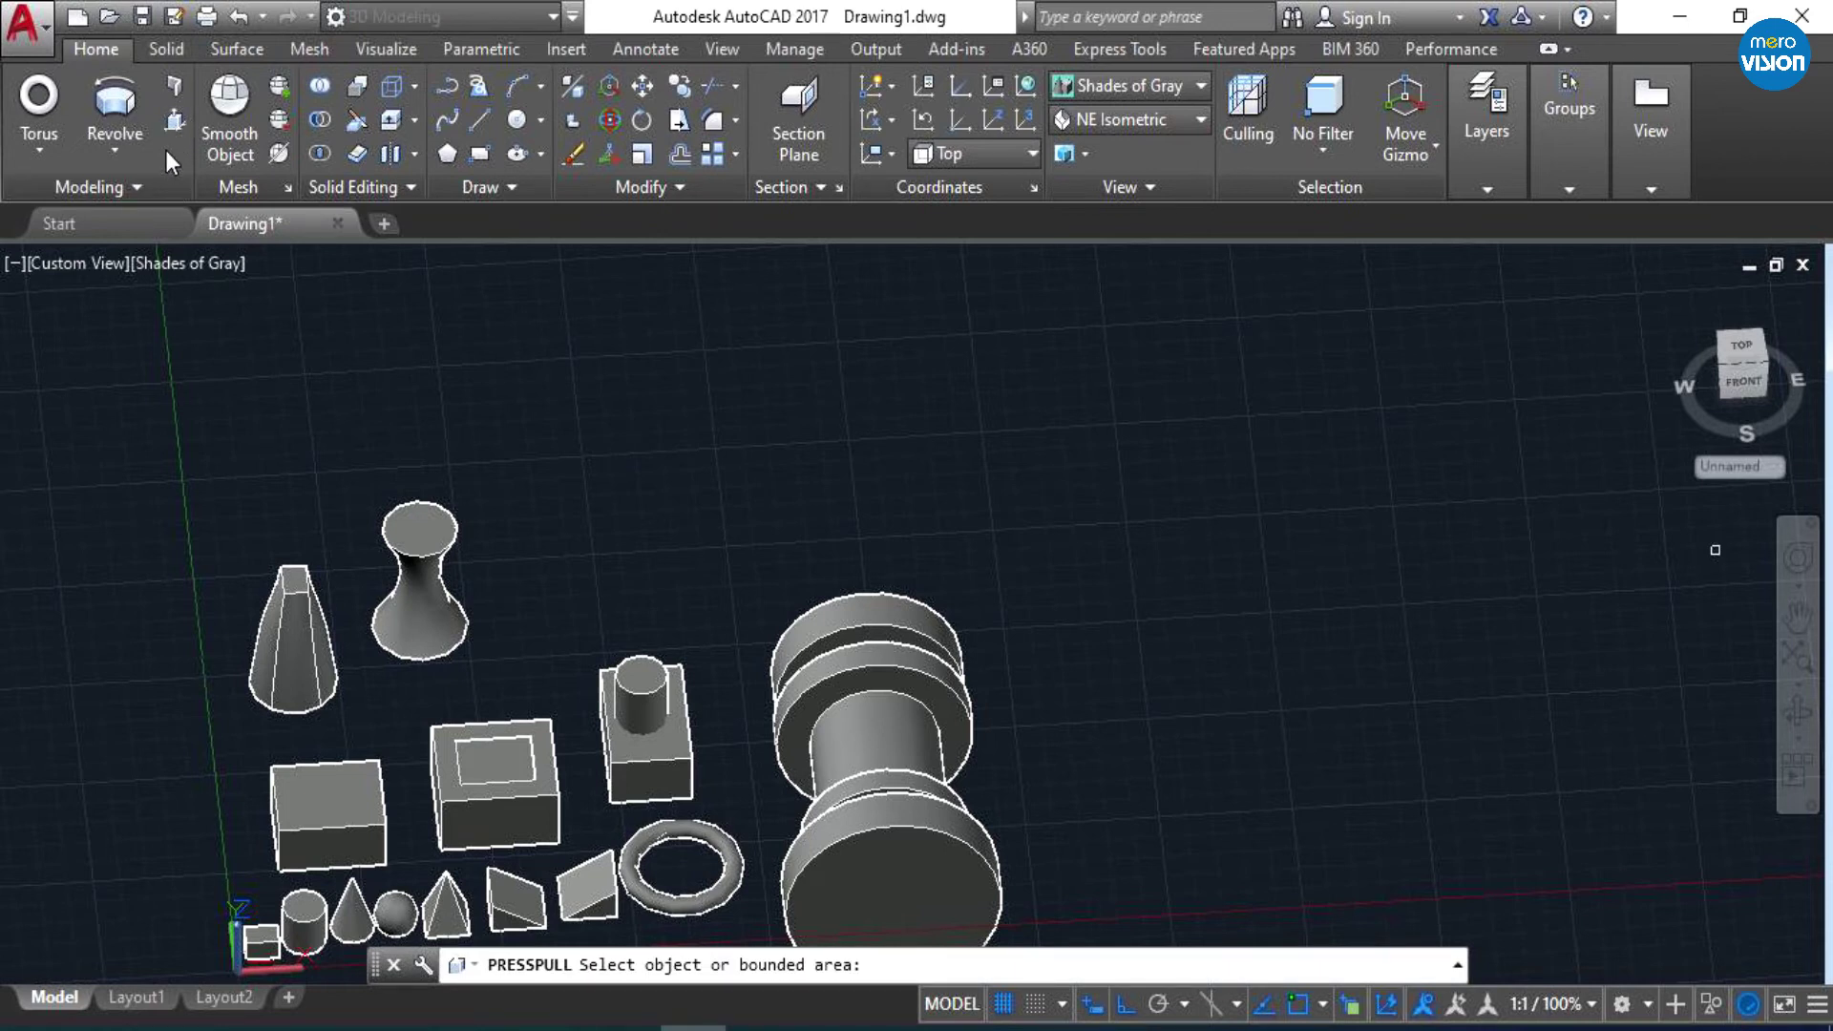
# - Draw a rectangle above the small solids
pyautogui.click(478, 158)
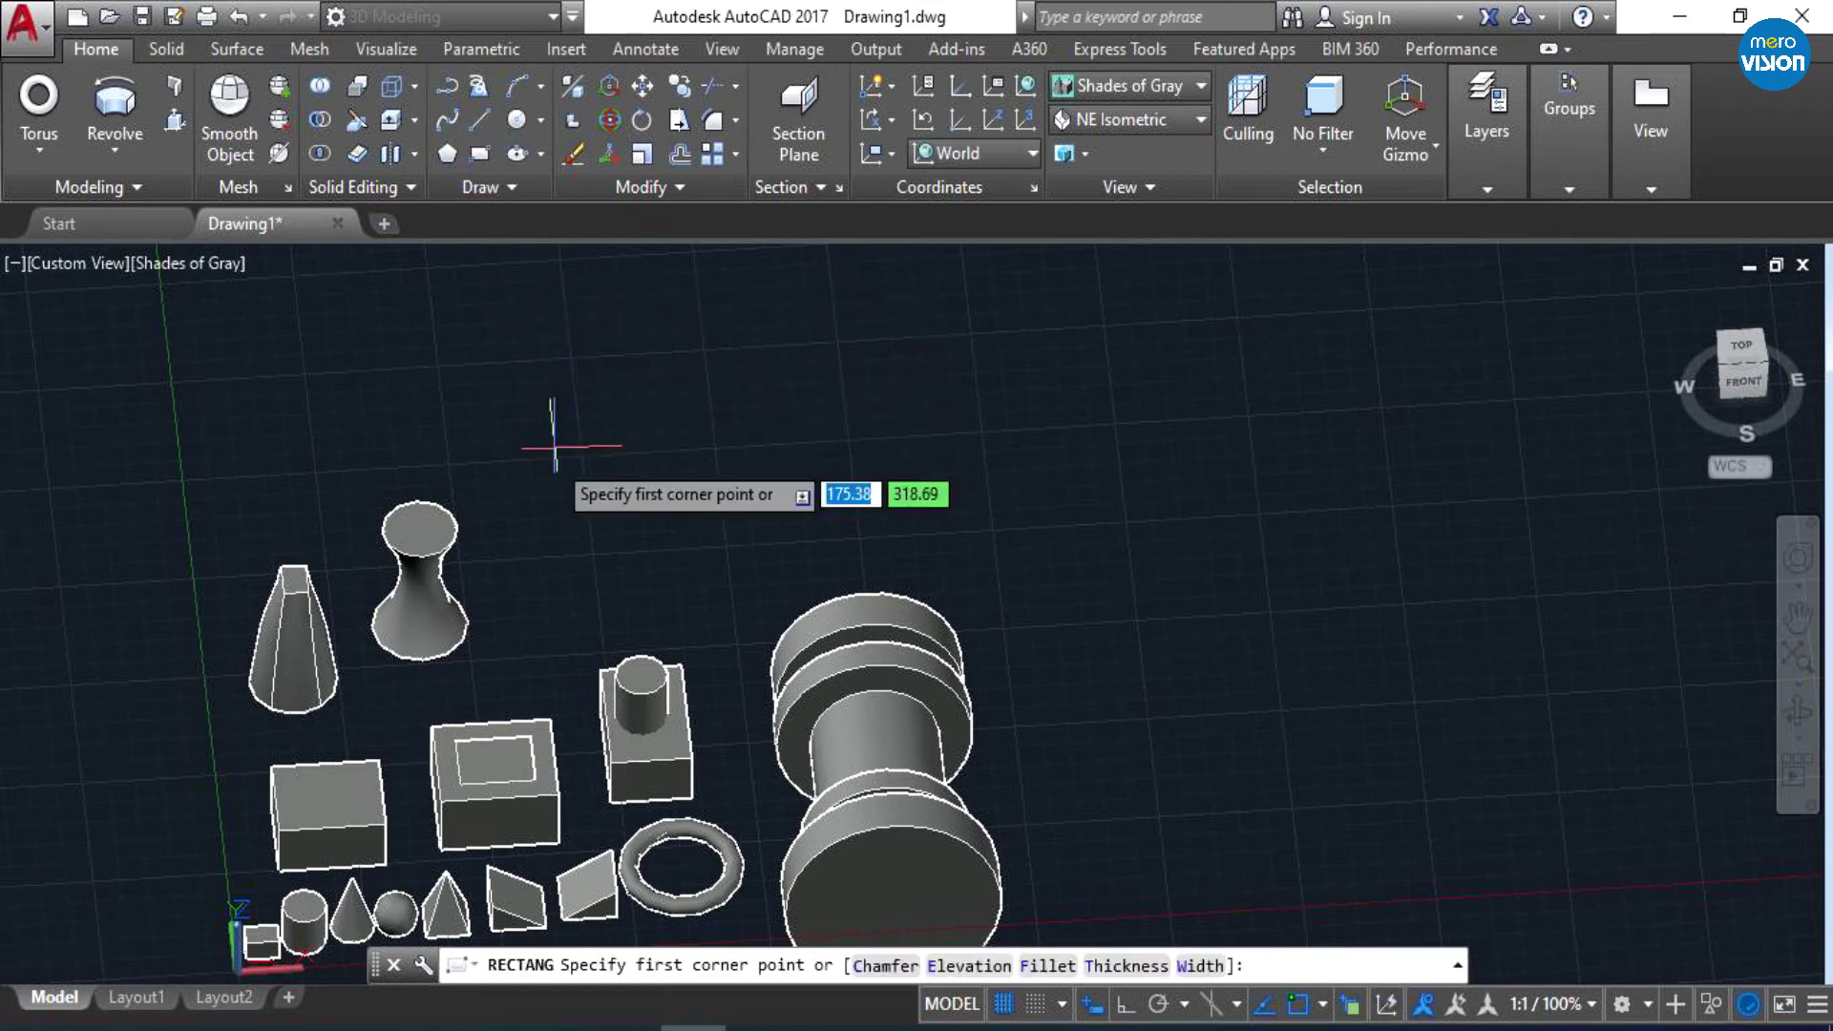
pyautogui.click(523, 527)
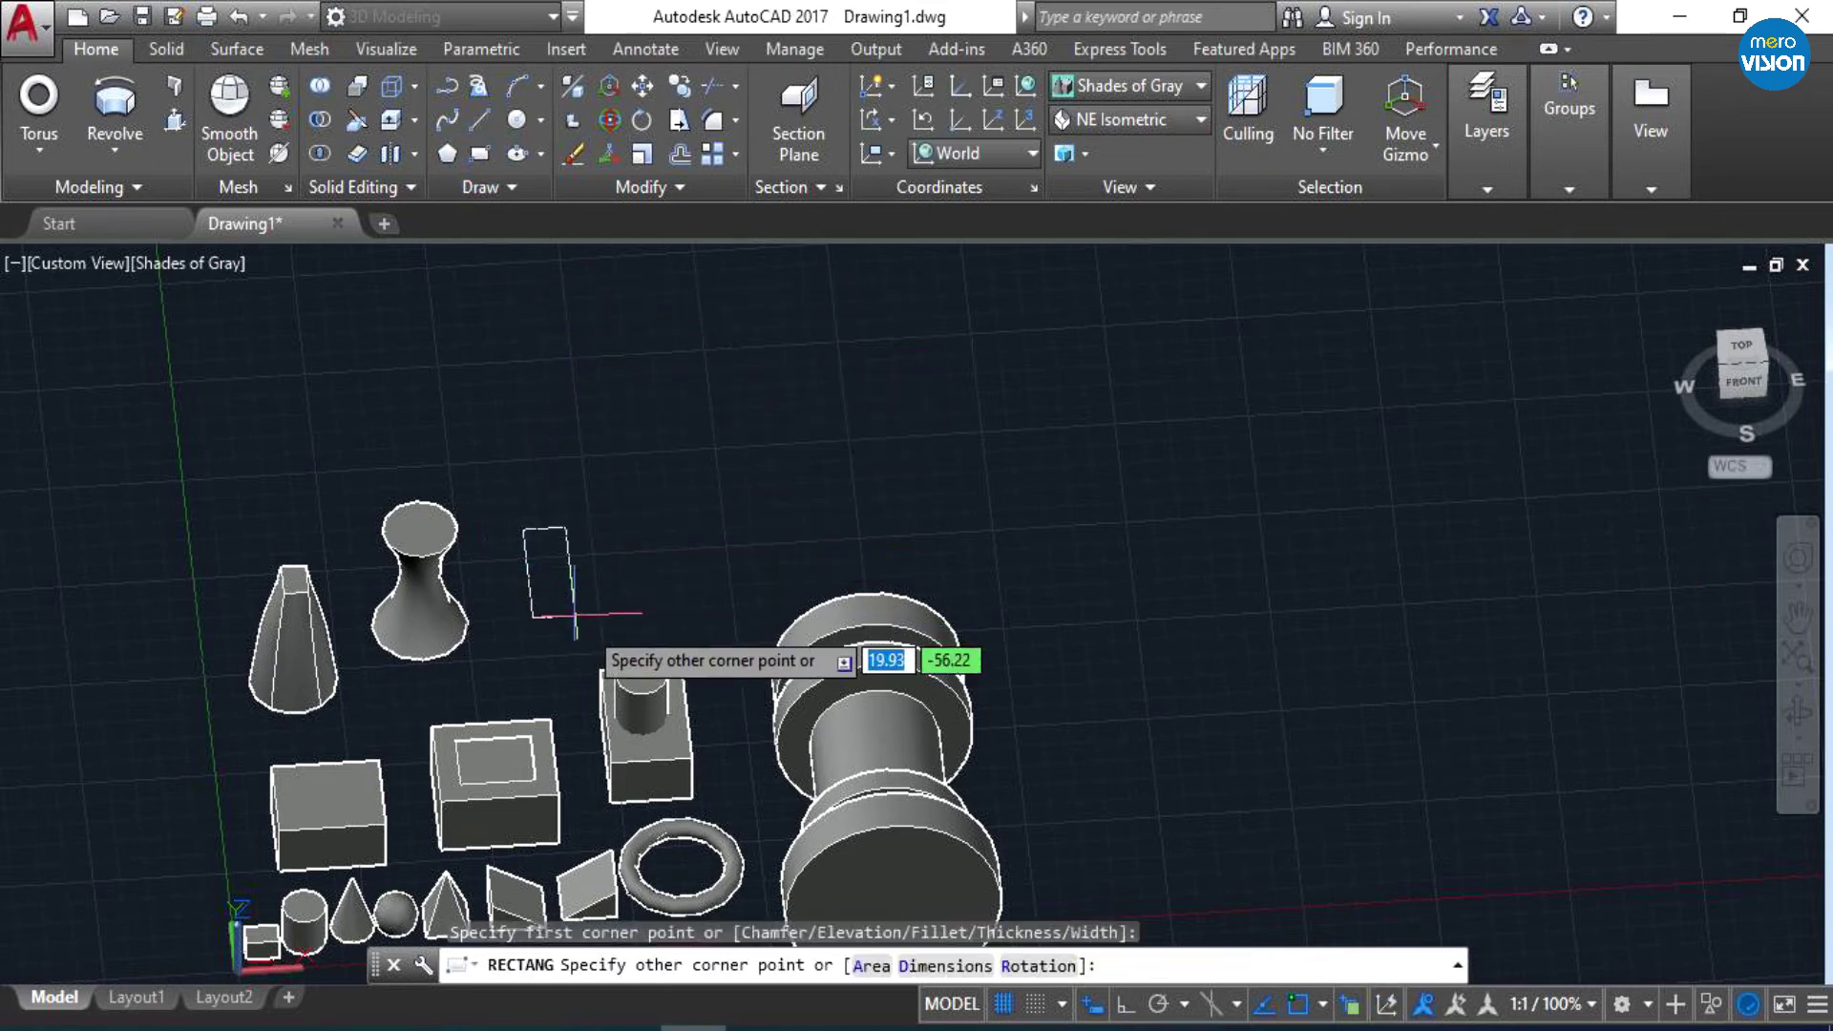
pyautogui.click(675, 625)
# - Offset the rectangle 10 units inward
pyautogui.click(680, 155)
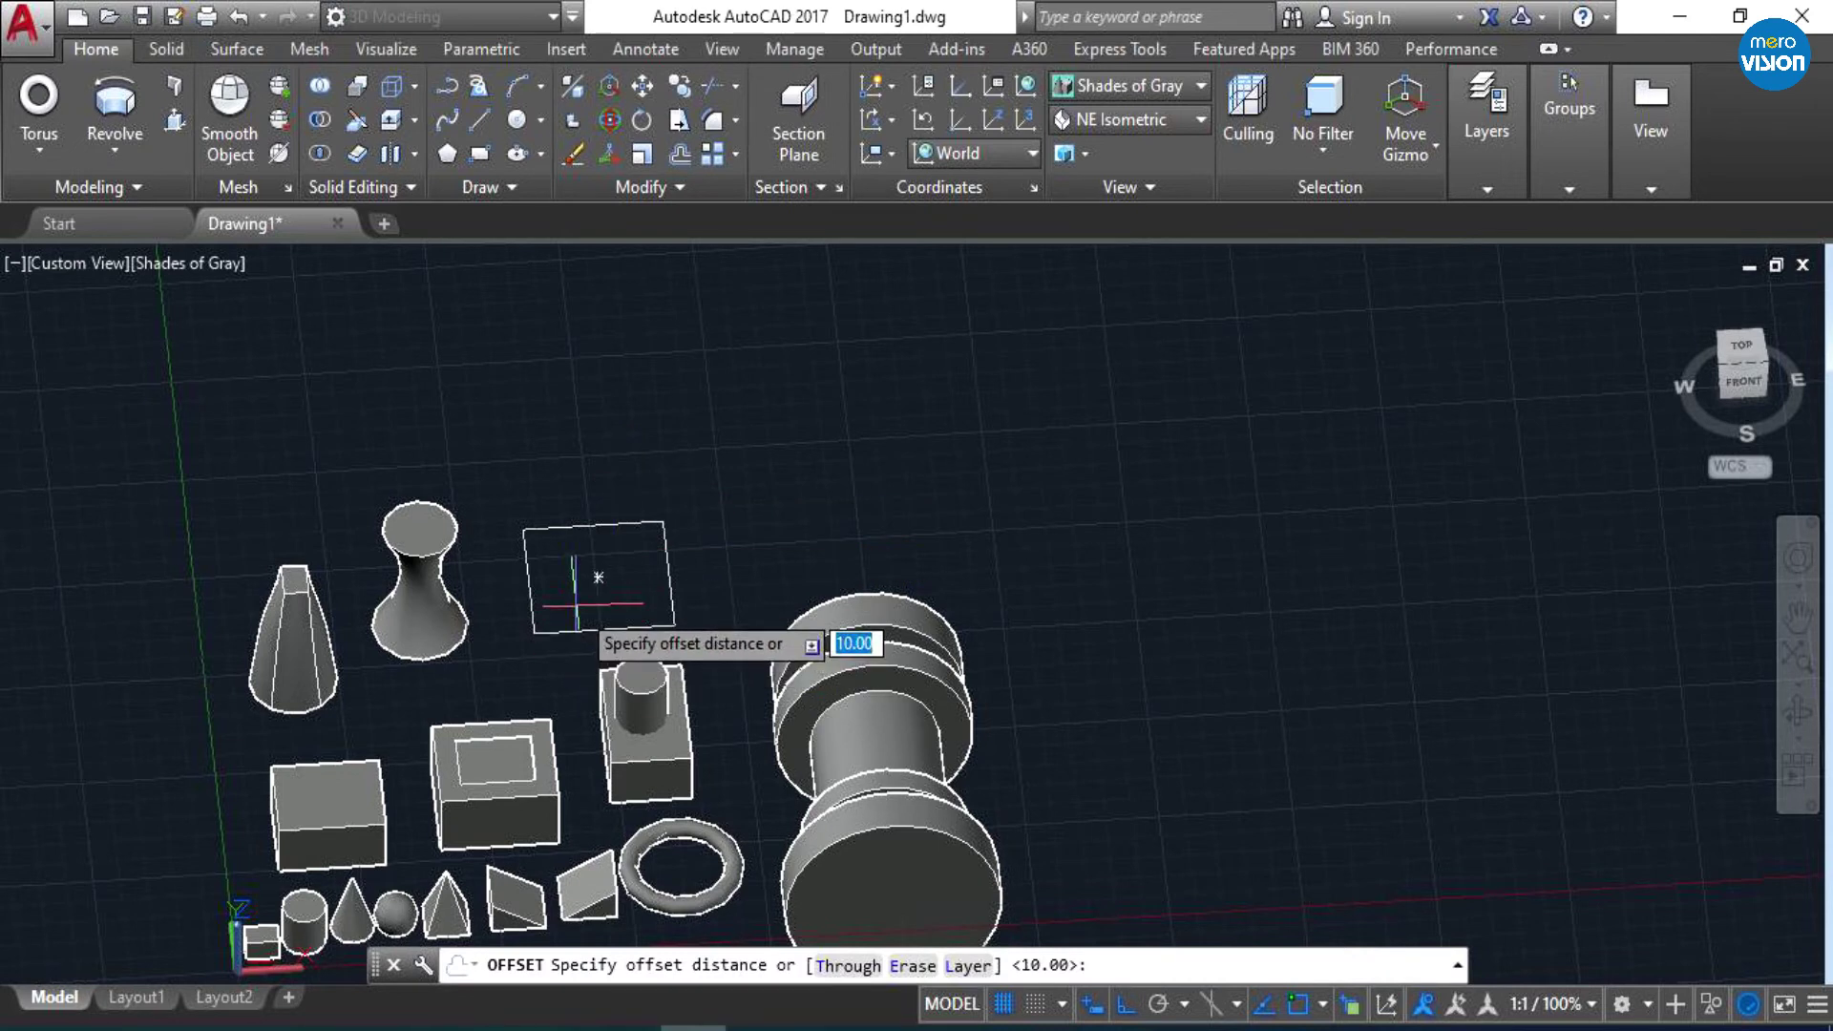
pyautogui.write('10')
pyautogui.press('Return')
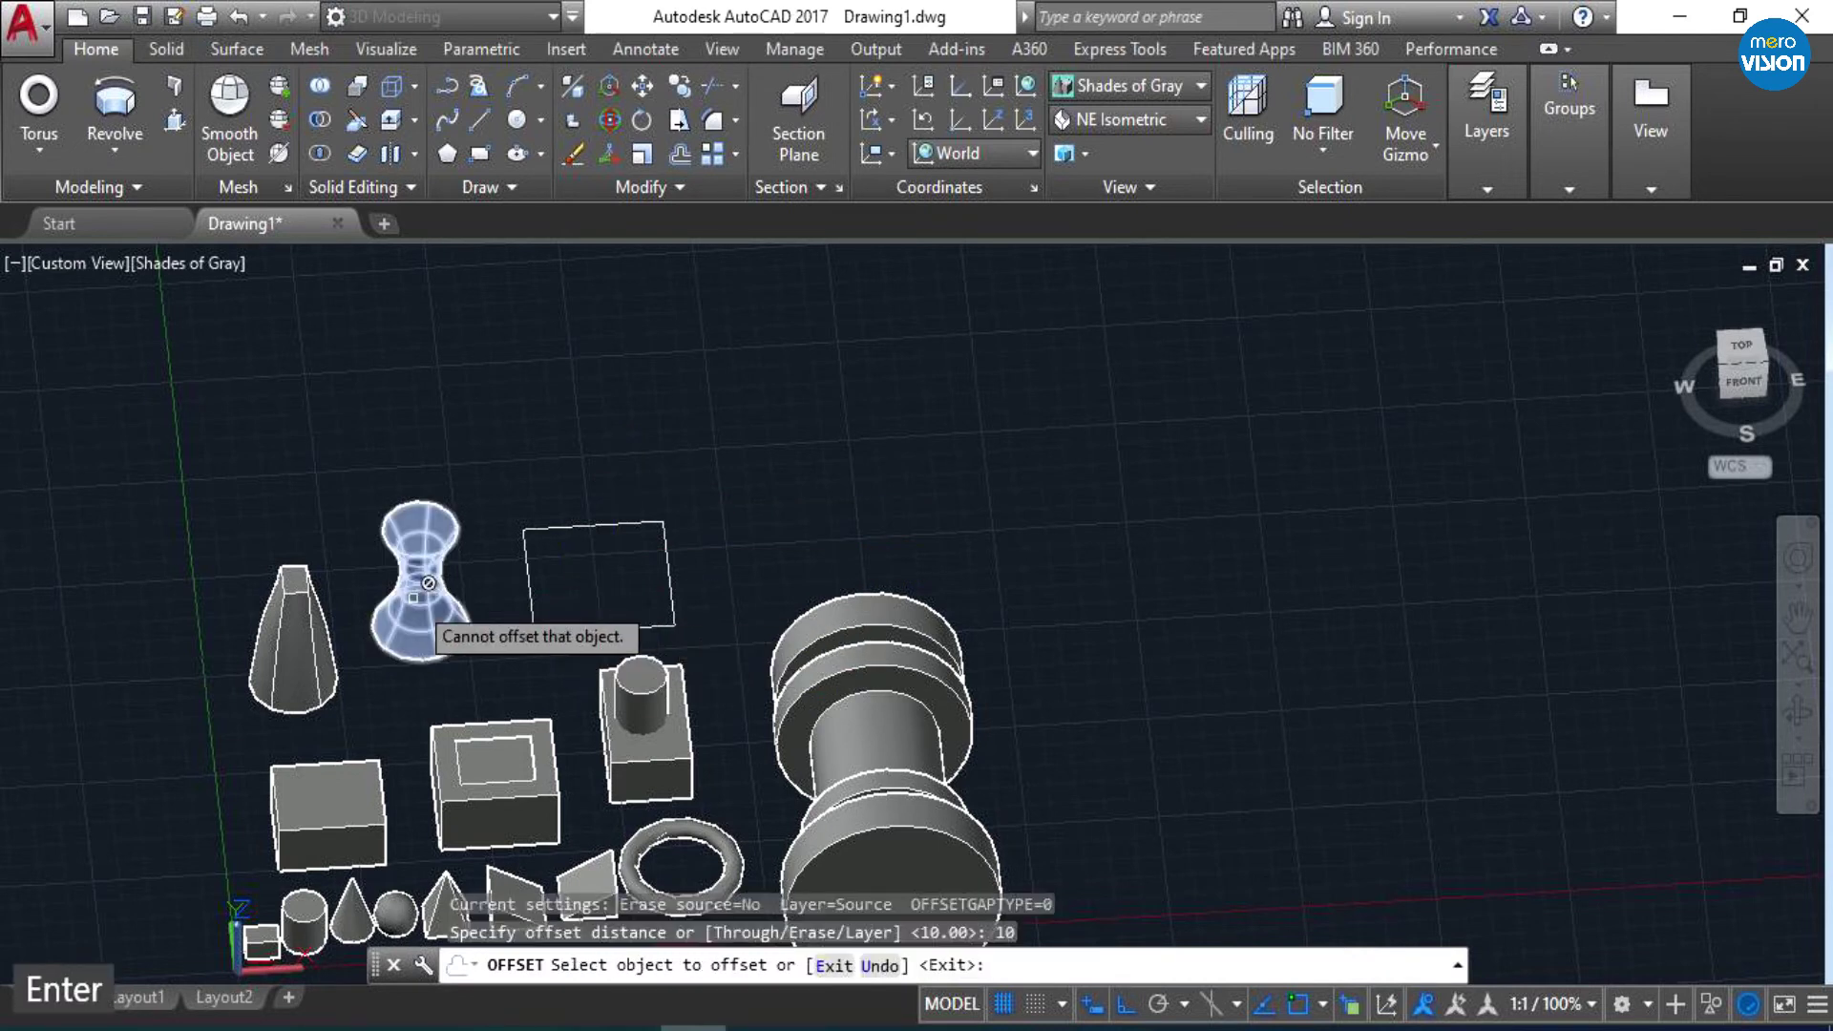
pyautogui.click(532, 600)
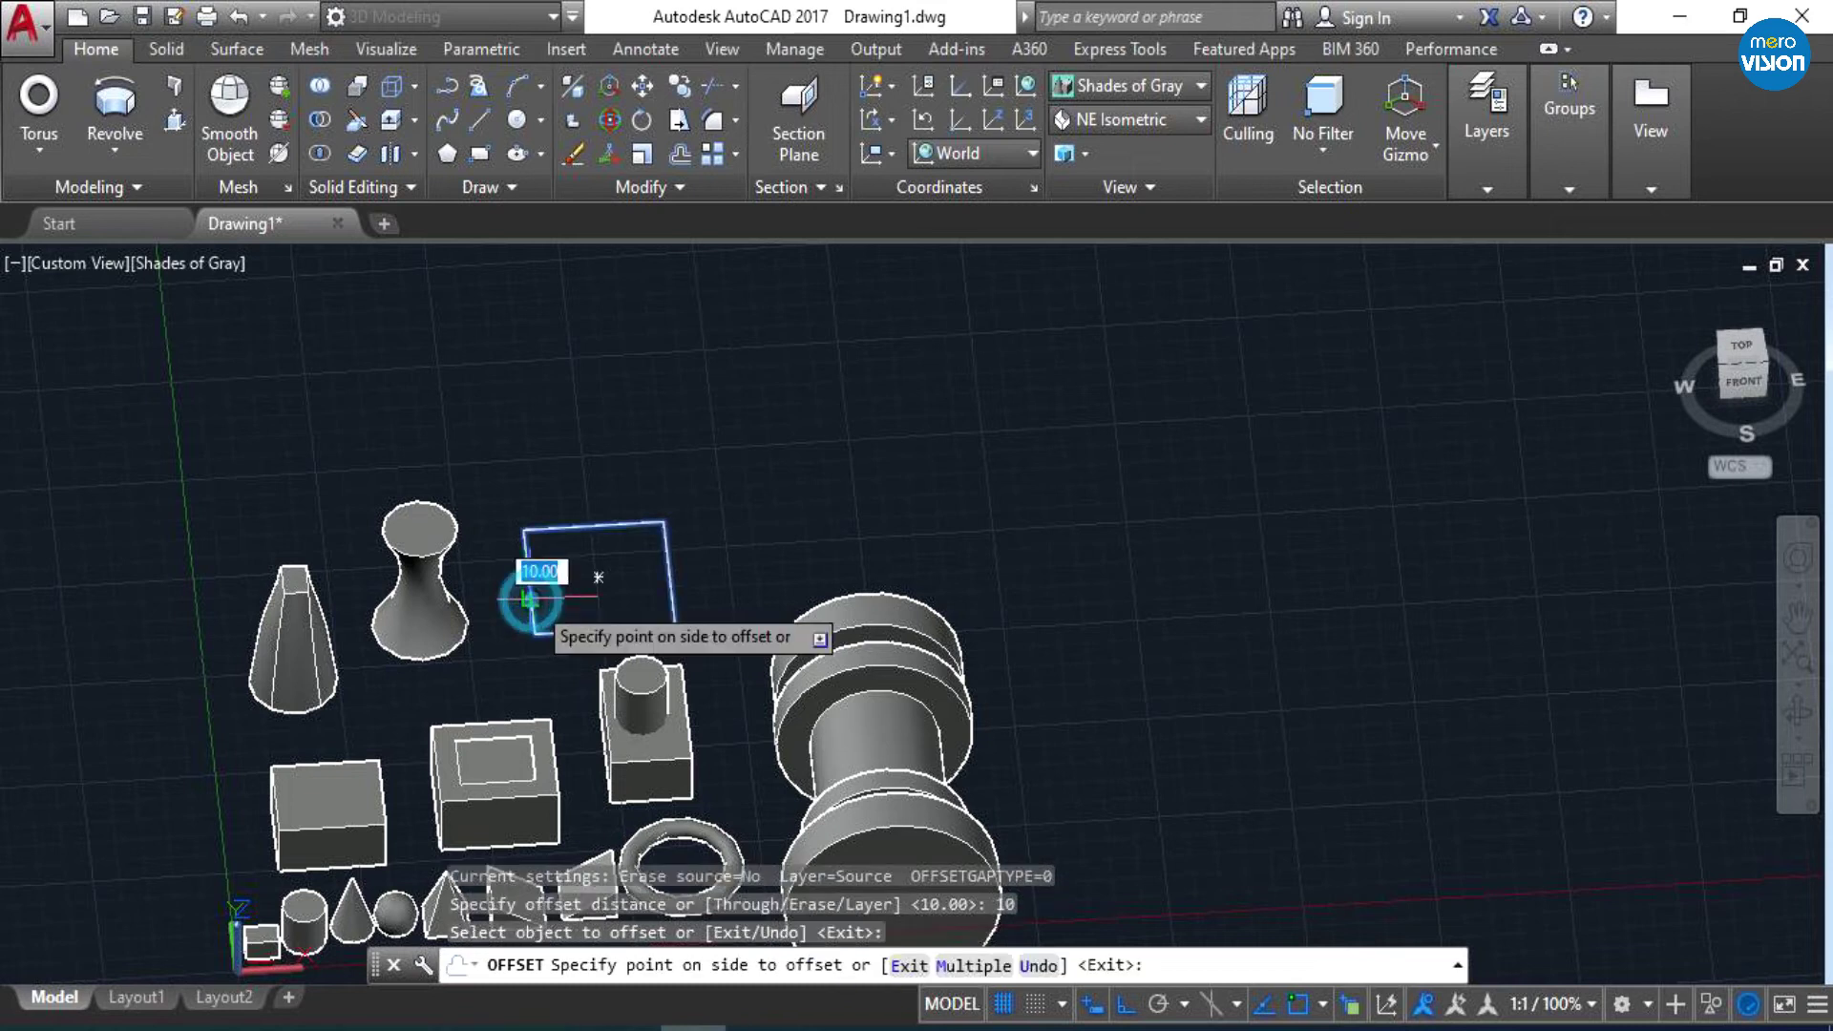
pyautogui.click(603, 578)
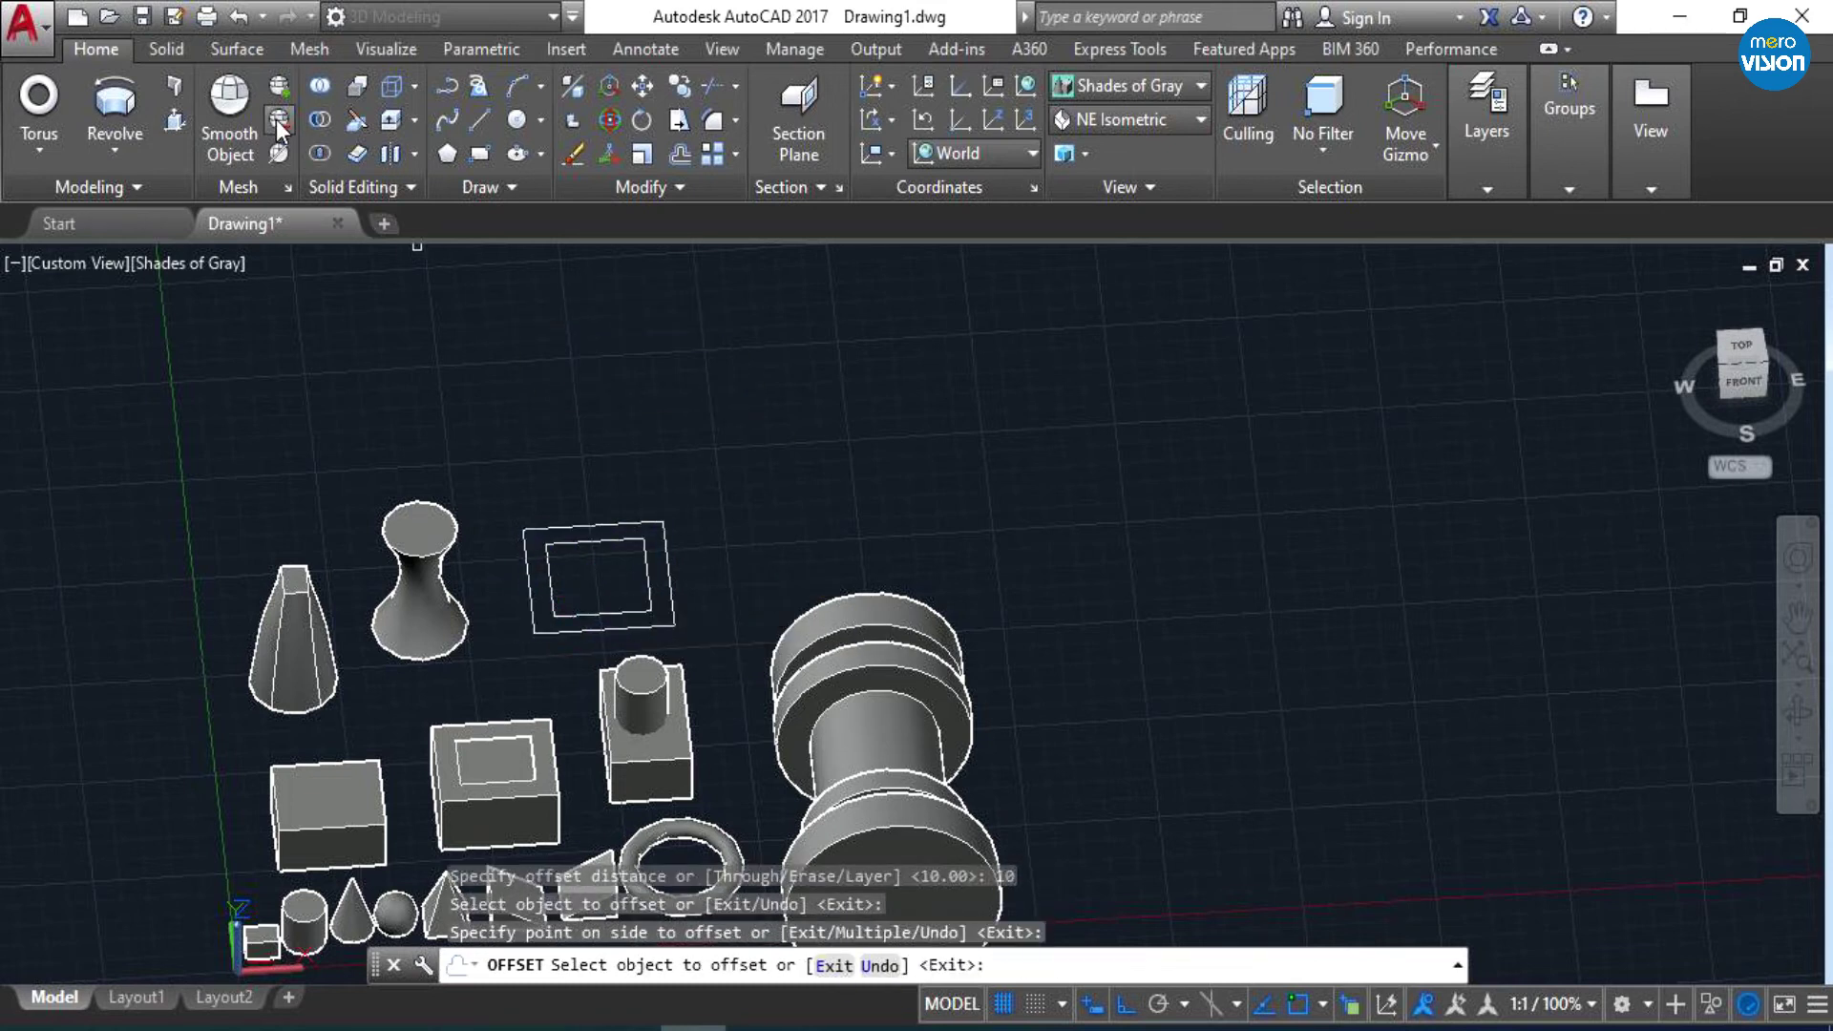
# - Press-pull the rectangle's bounded area up 50 units into a solid box
pyautogui.click(173, 122)
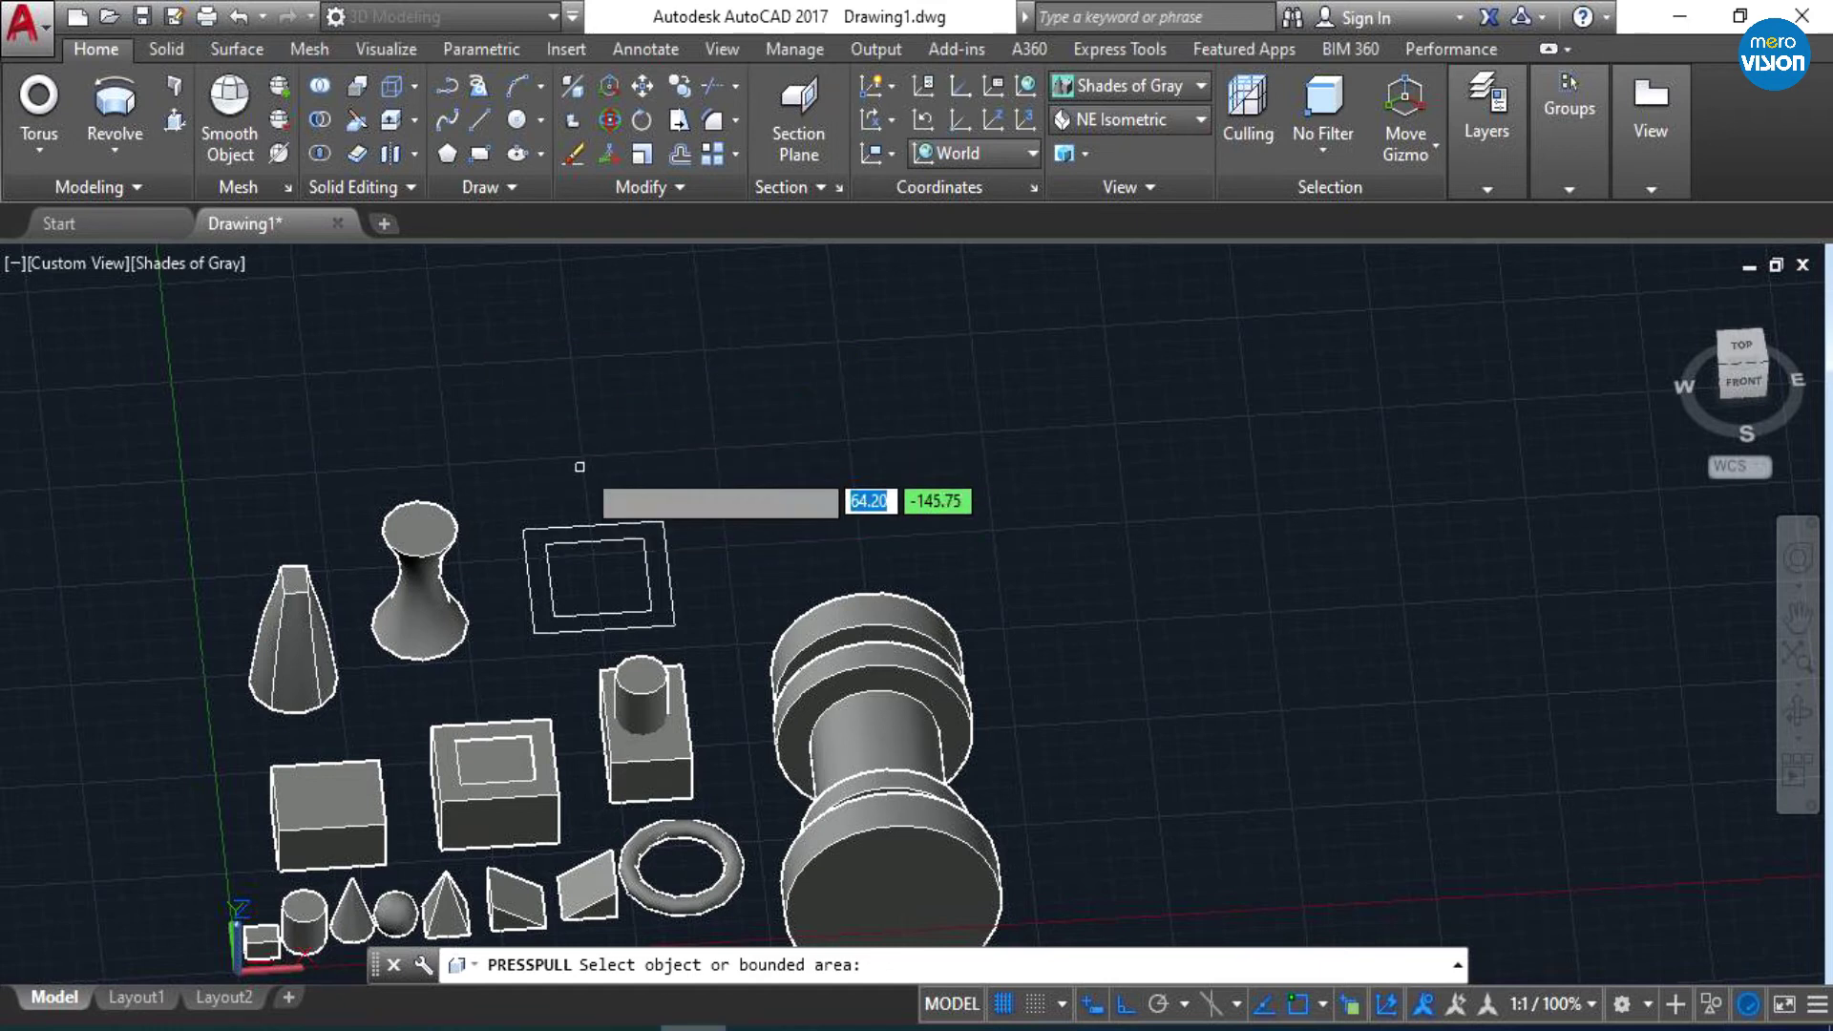
pyautogui.scroll(2, 579, 462)
pyautogui.scroll(2, 580, 462)
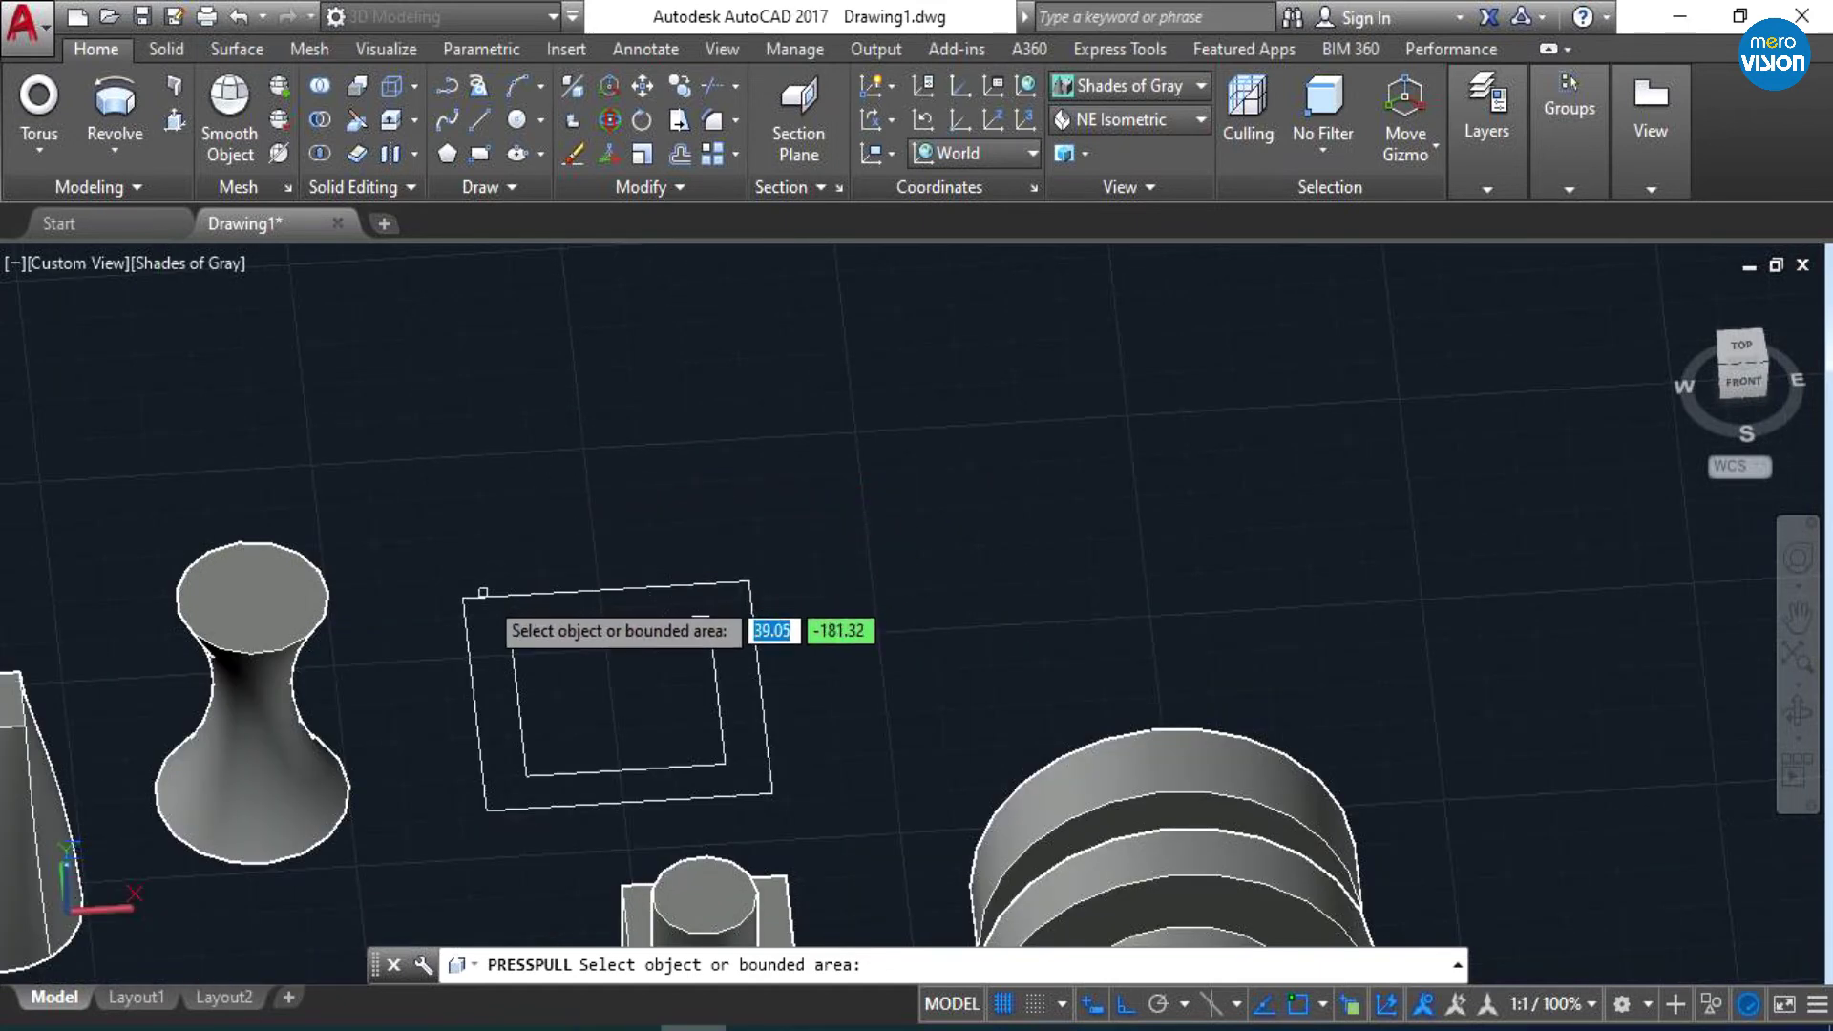
pyautogui.click(467, 651)
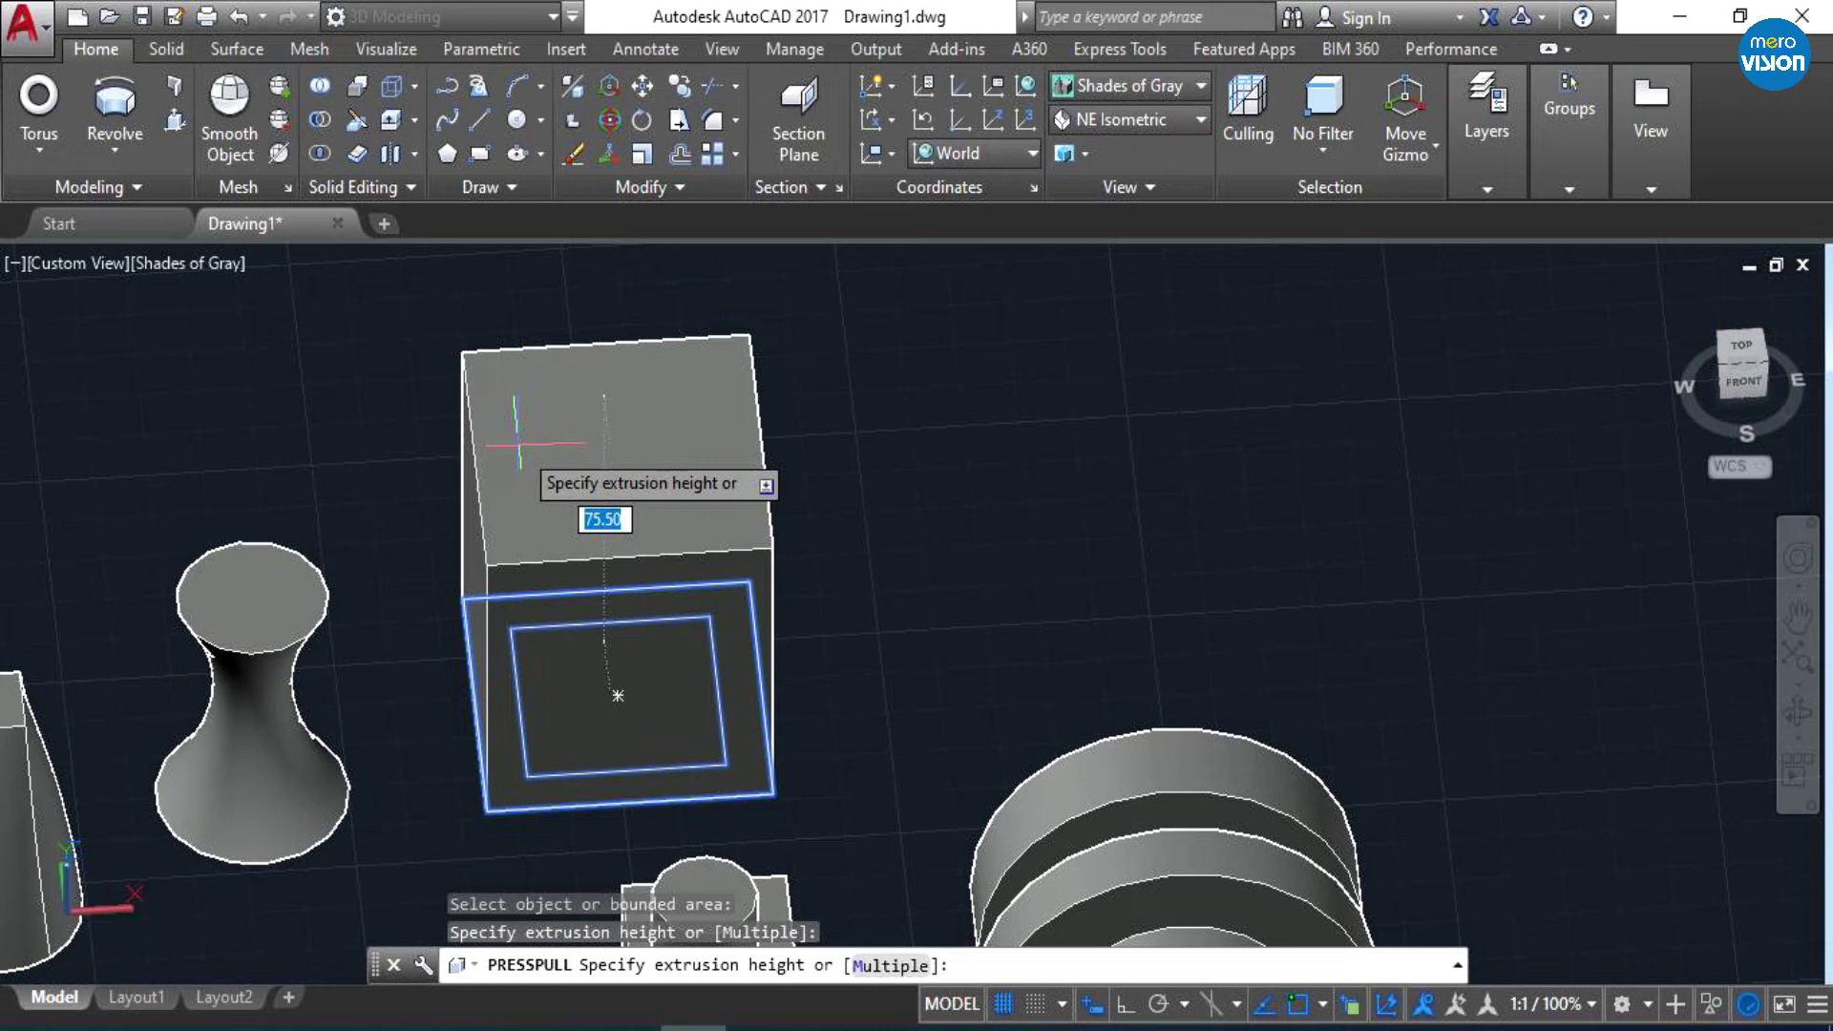
pyautogui.write('50')
pyautogui.press('Return')
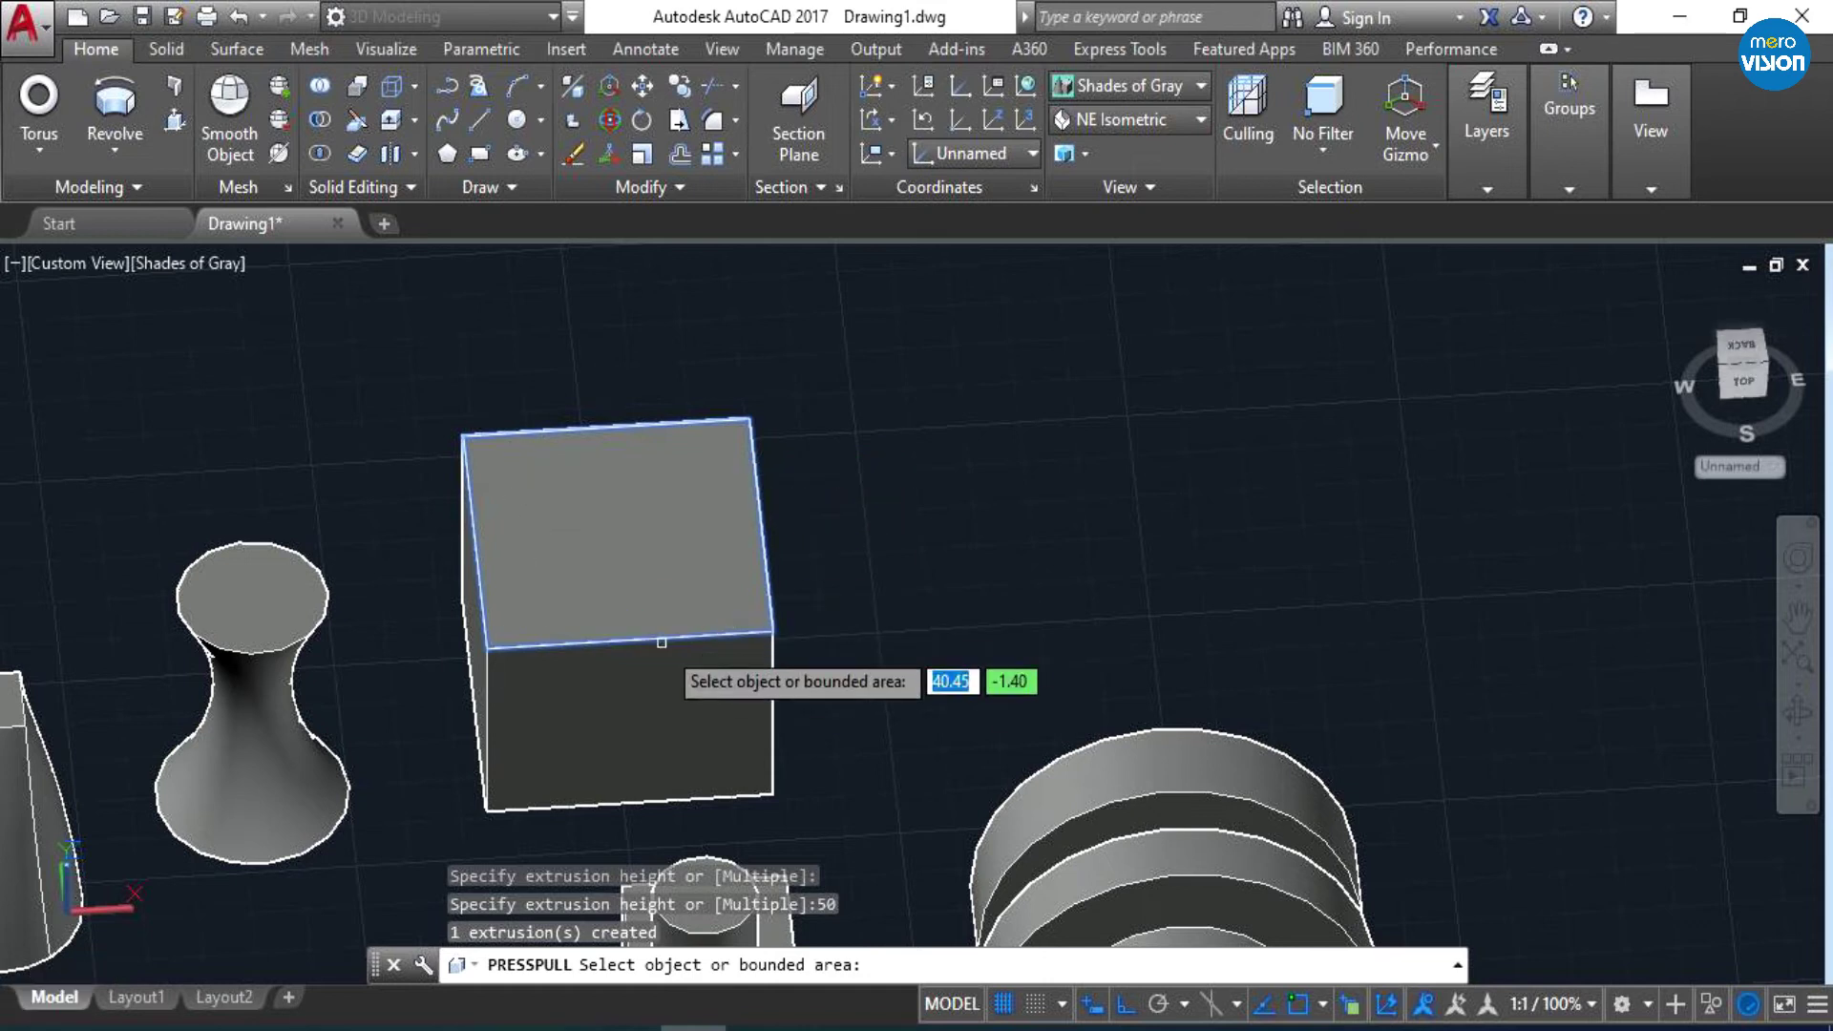
# - Draw a second rectangle to the right of the press-pulled box
pyautogui.click(475, 150)
pyautogui.click(862, 470)
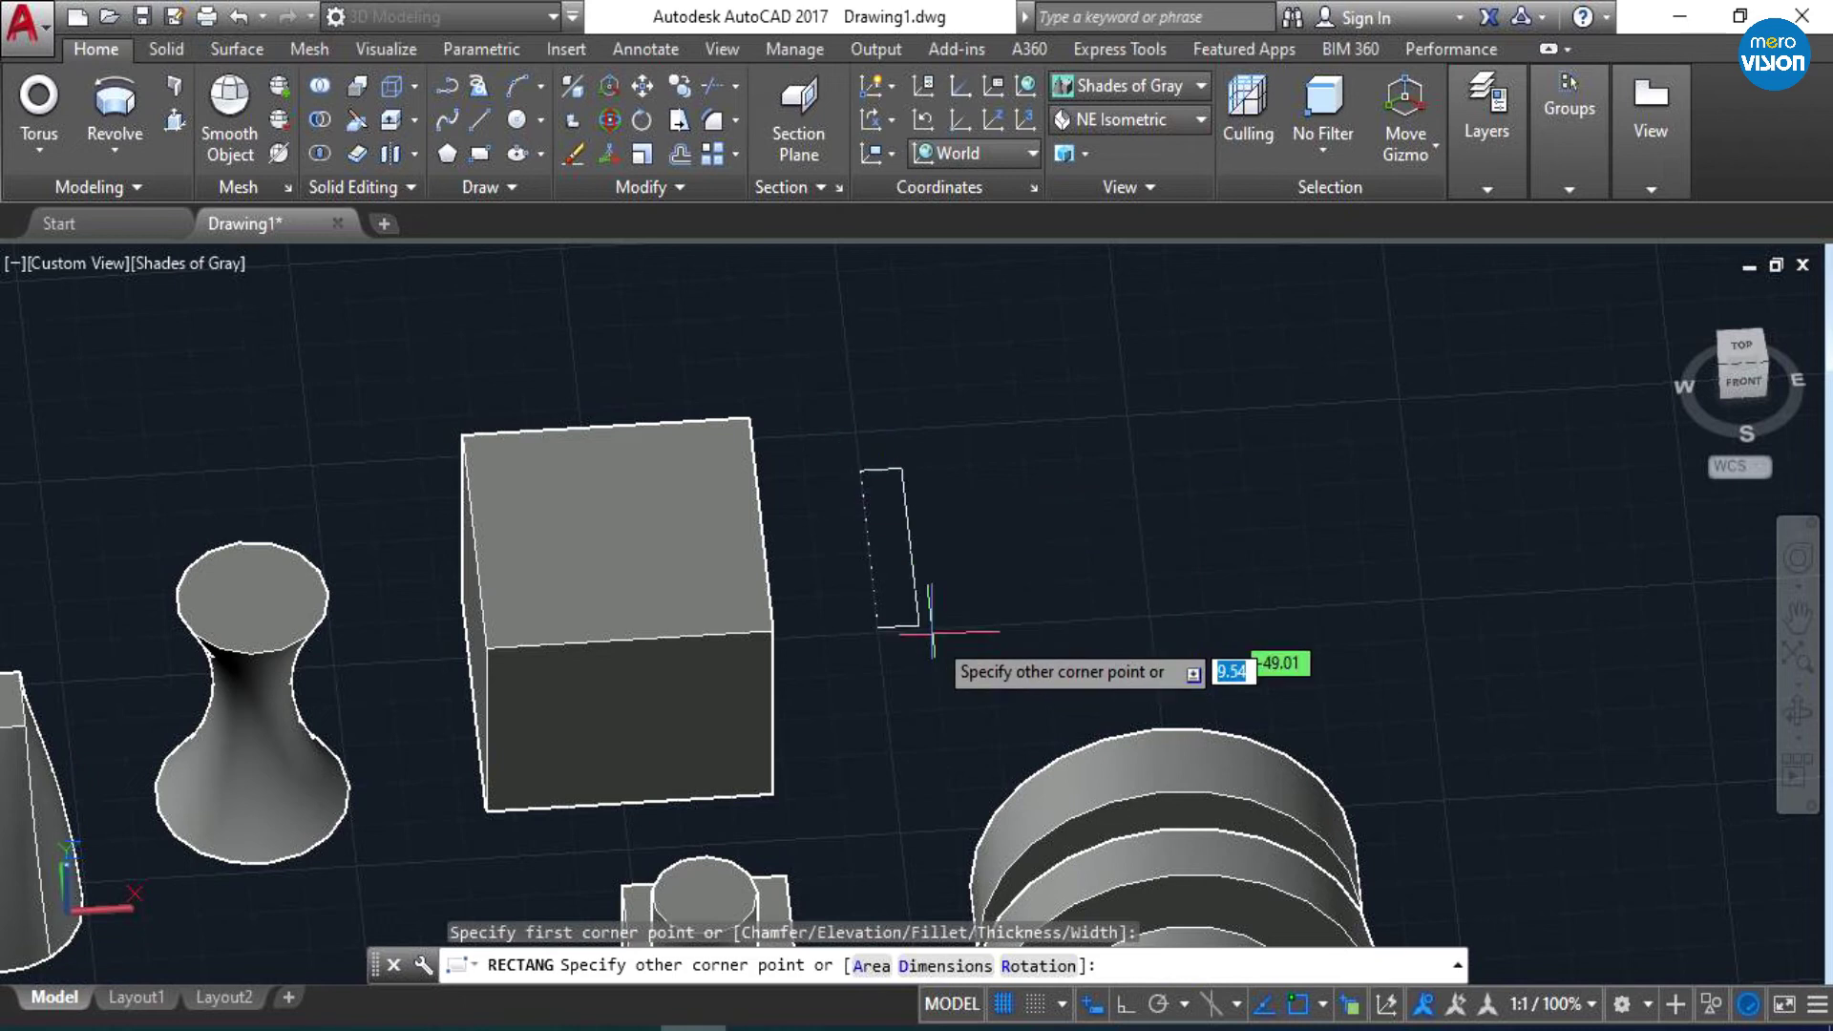
pyautogui.click(1227, 695)
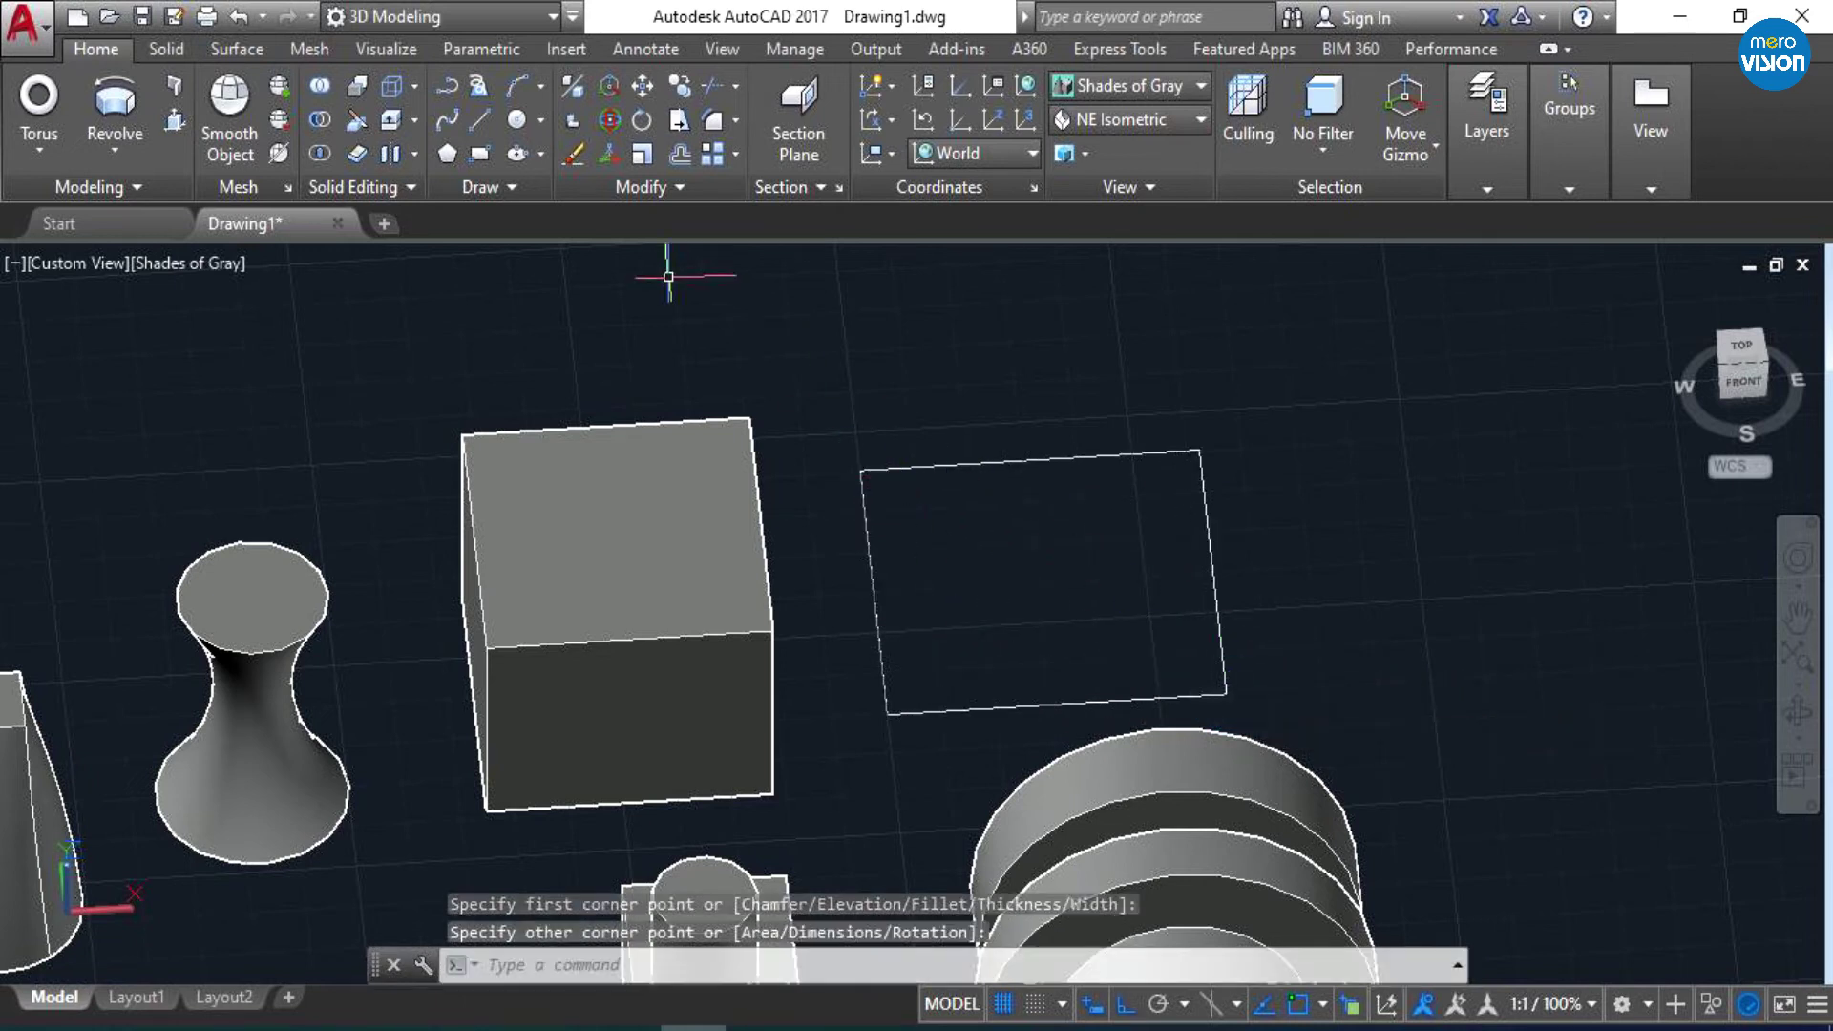
# - Offset the new rectangle 8 units inward
pyautogui.click(679, 153)
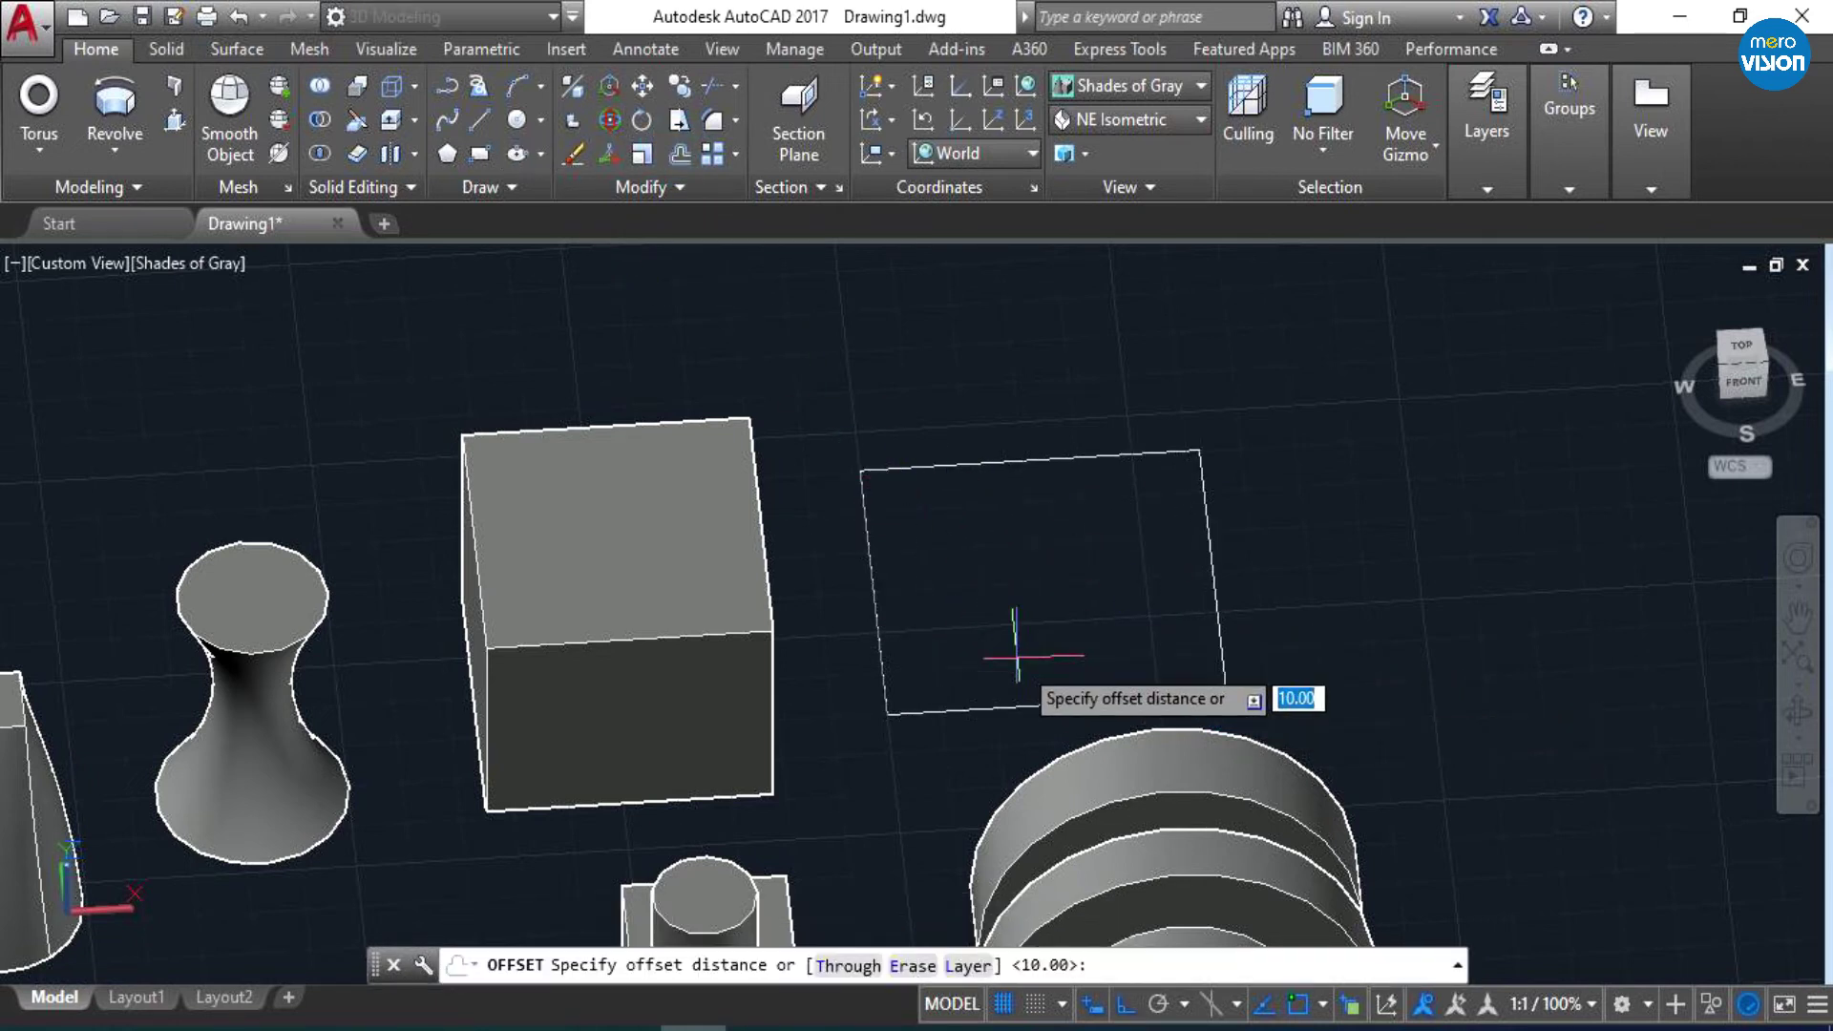
pyautogui.write('8')
pyautogui.press('Return')
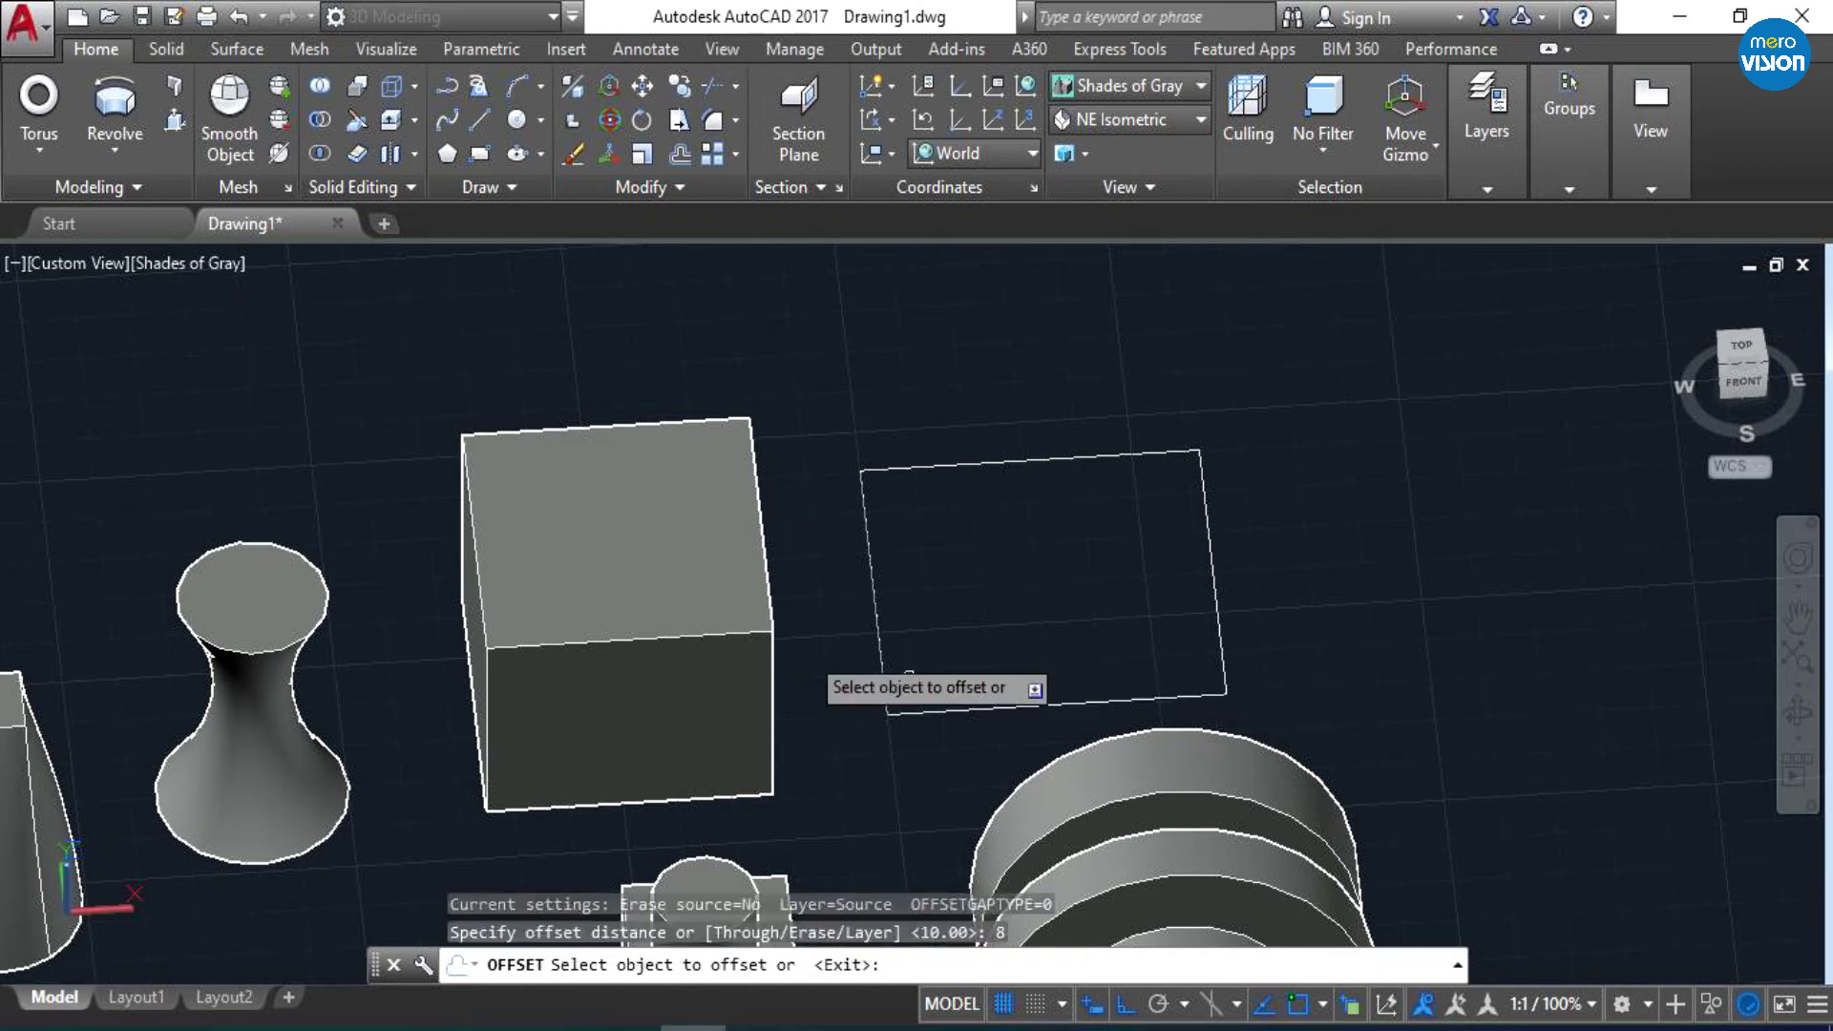
pyautogui.click(769, 503)
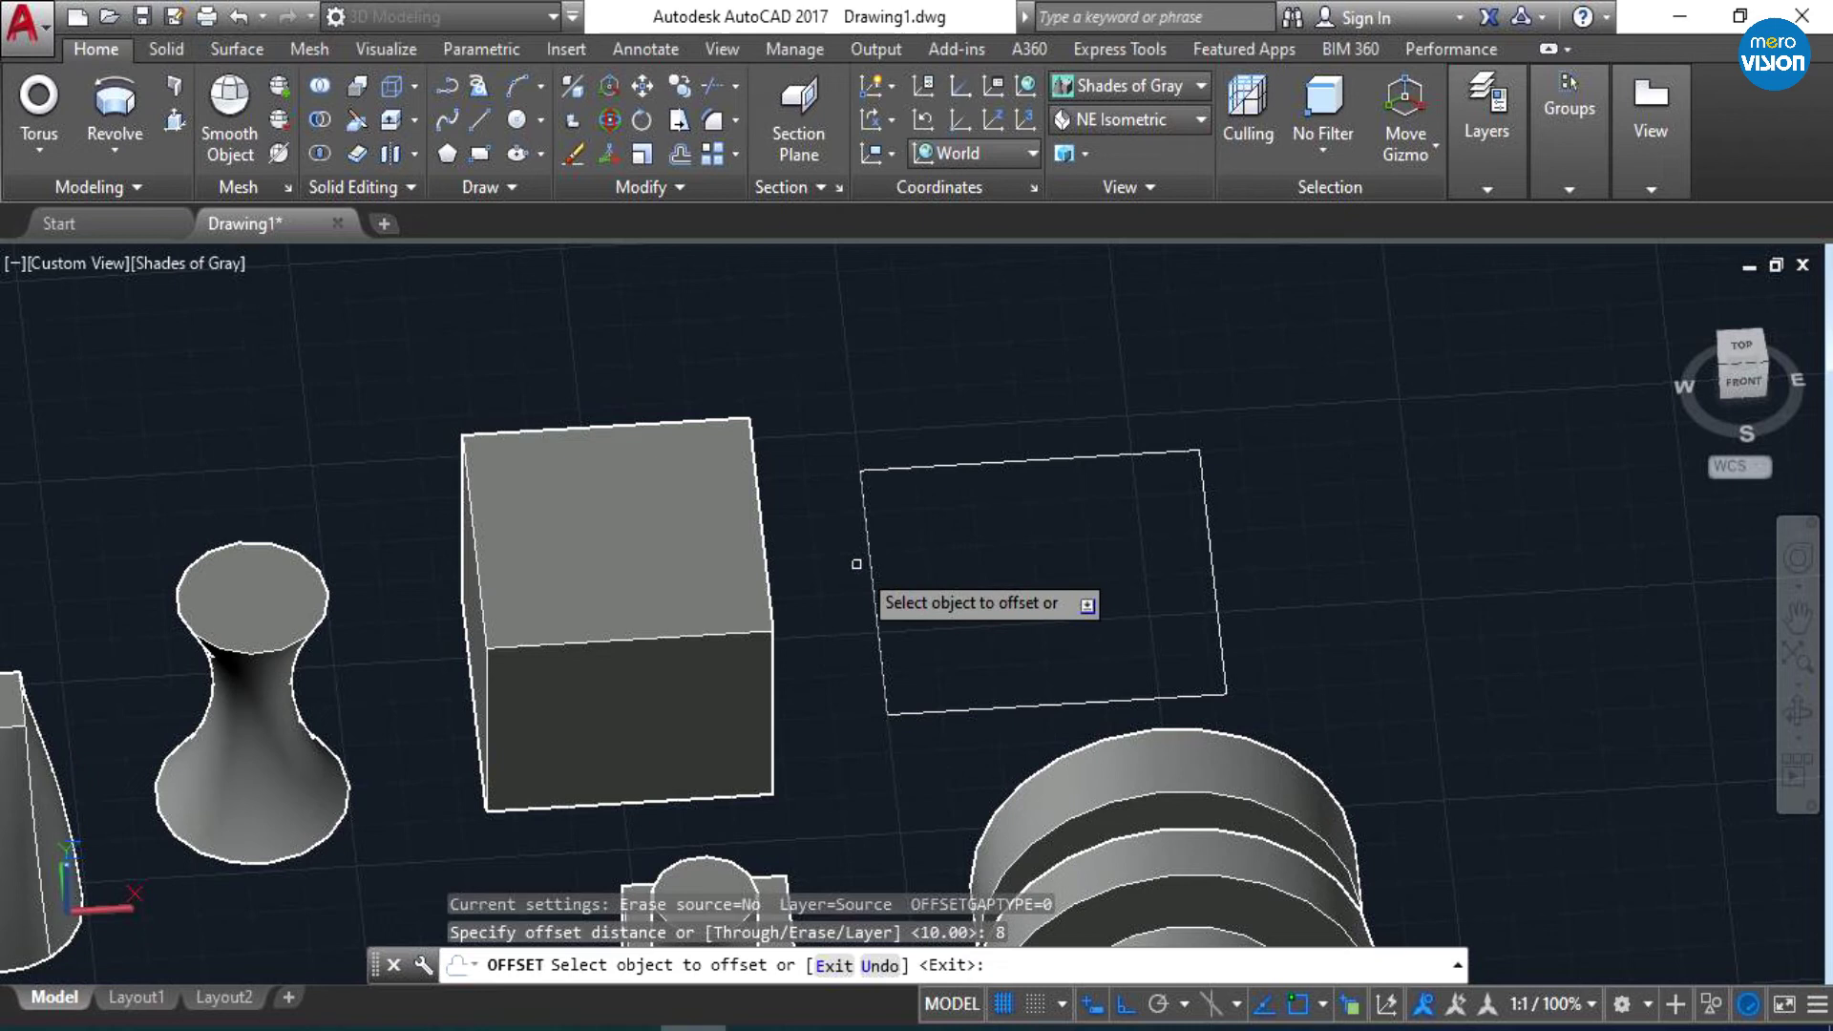
pyautogui.click(868, 565)
pyautogui.click(945, 565)
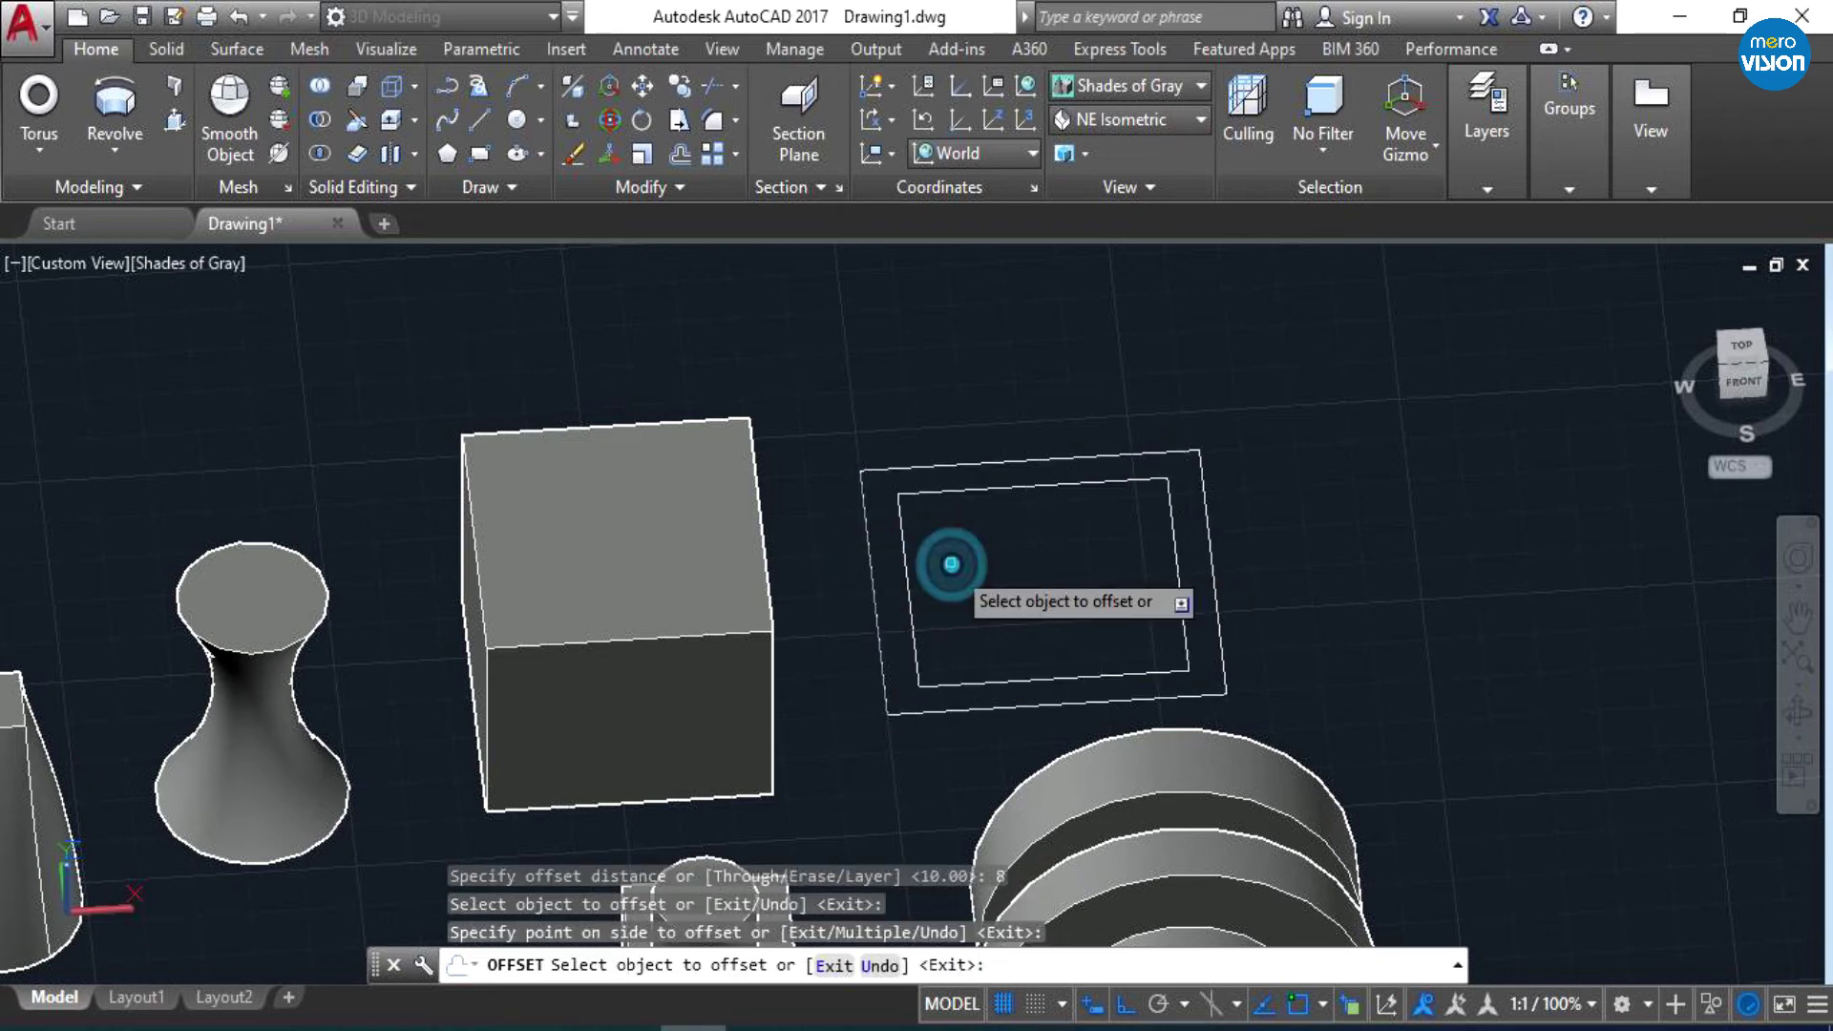
pyautogui.press('Escape')
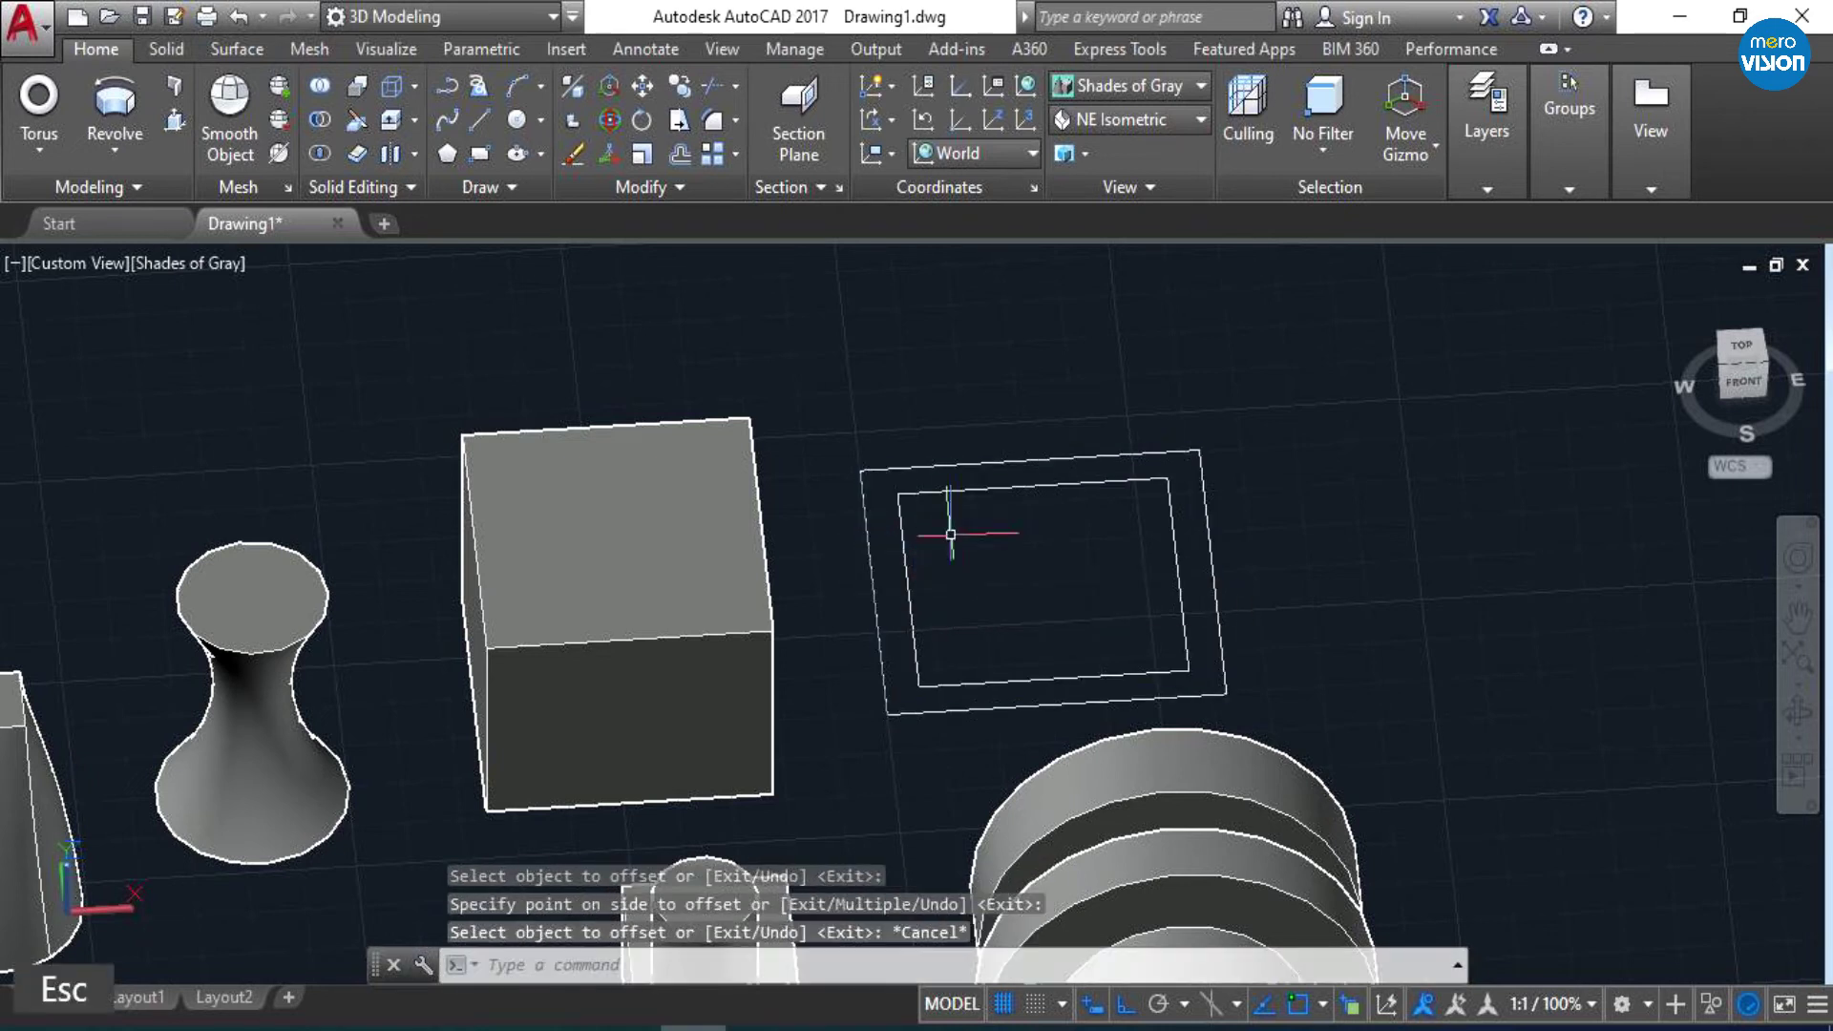
# - Press-pull the band between the two rectangles upward into a raised hollow frame
pyautogui.click(173, 119)
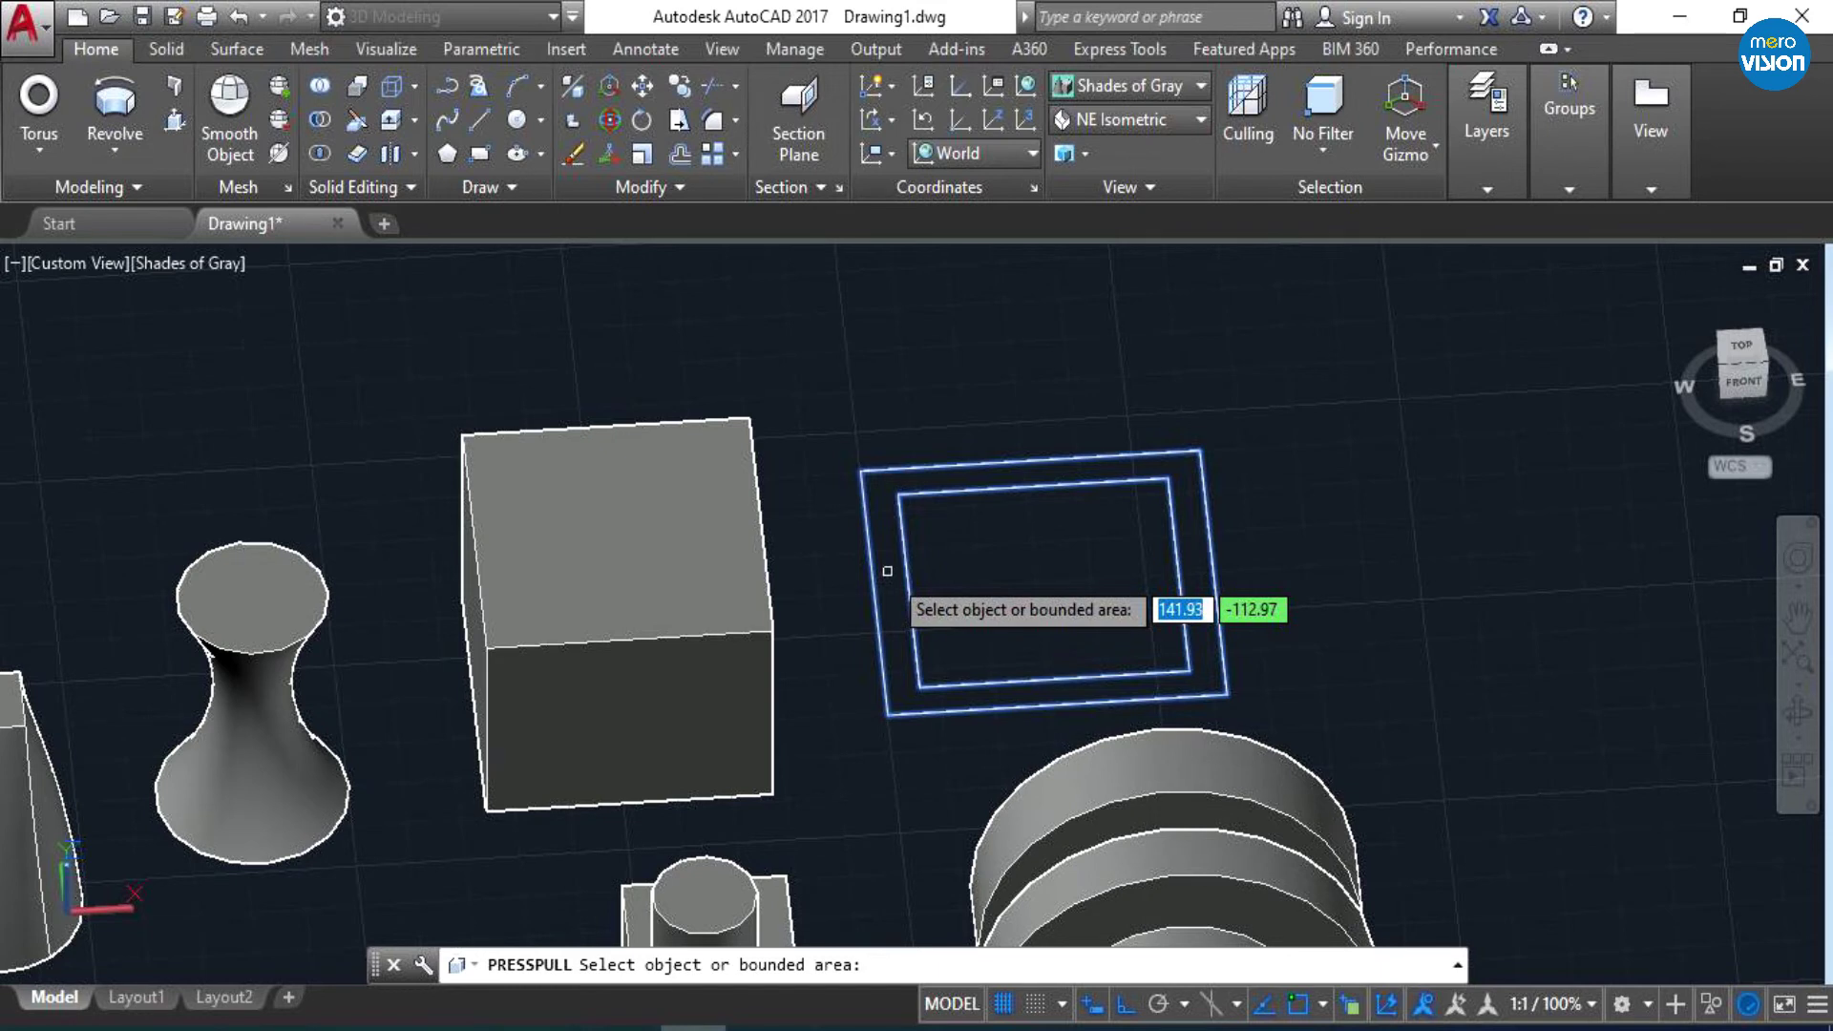
pyautogui.click(887, 571)
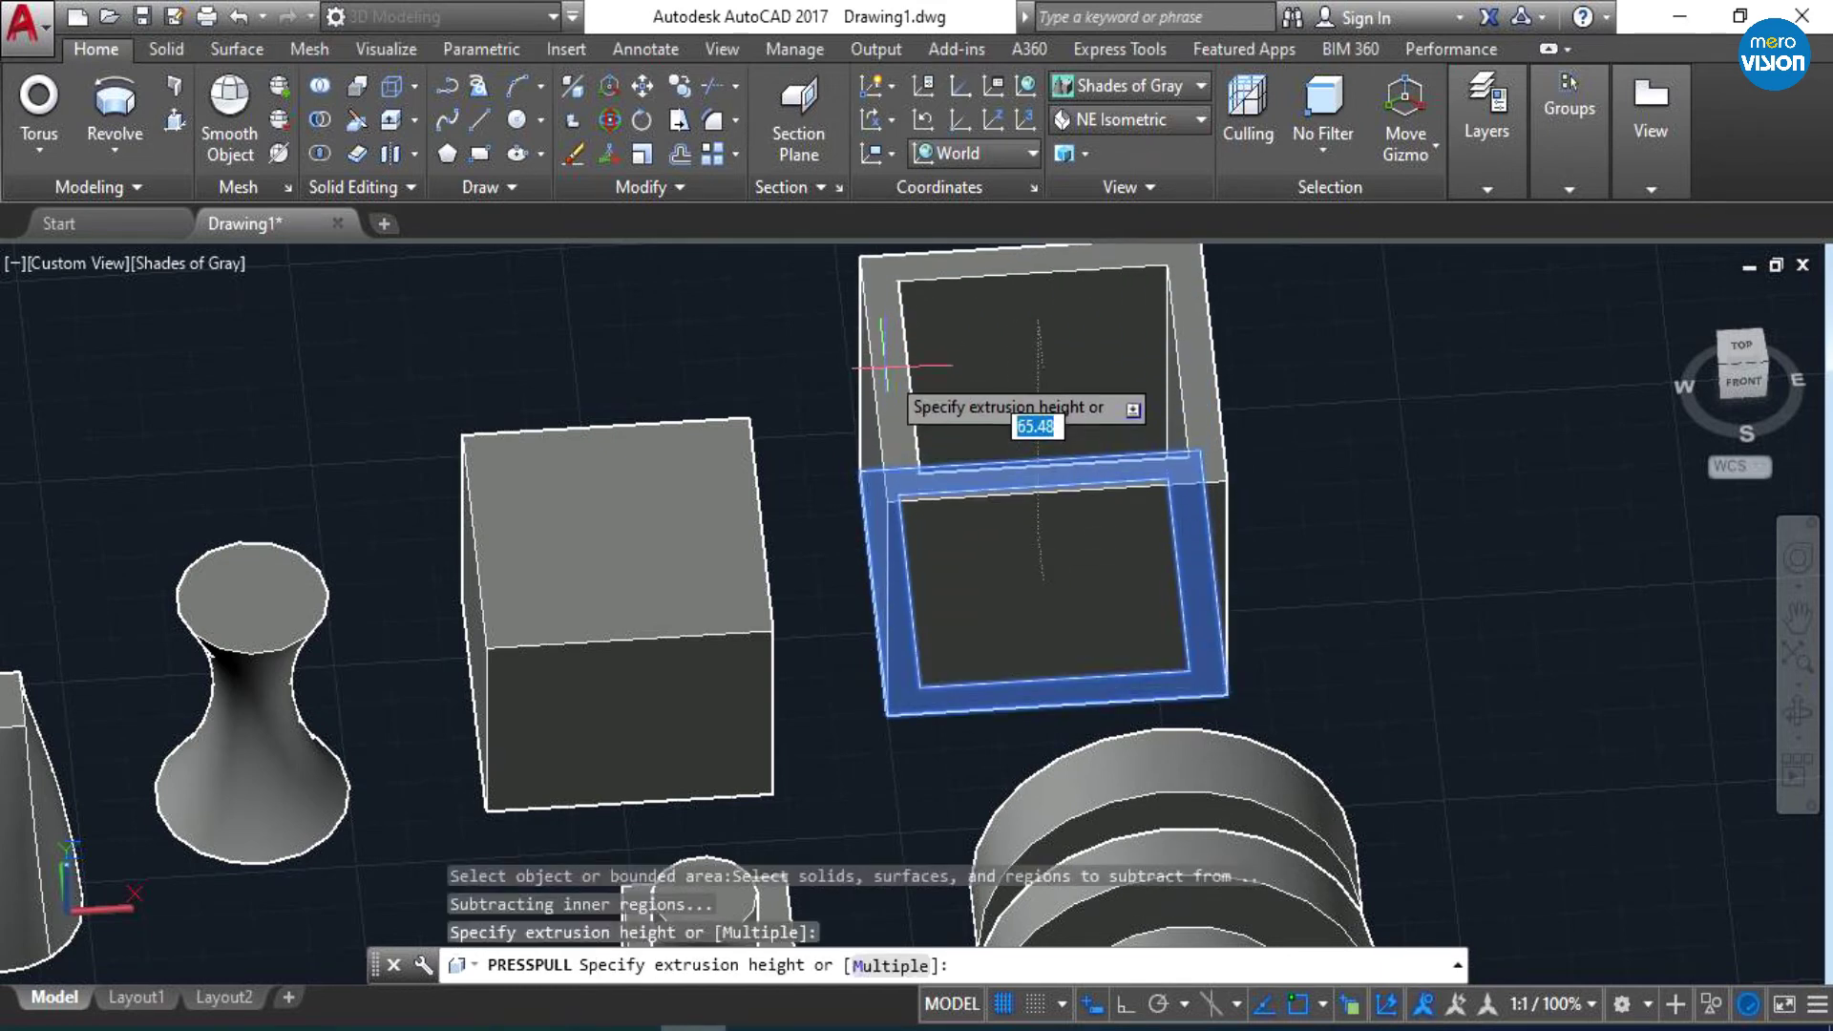
pyautogui.scroll(-2, 887, 401)
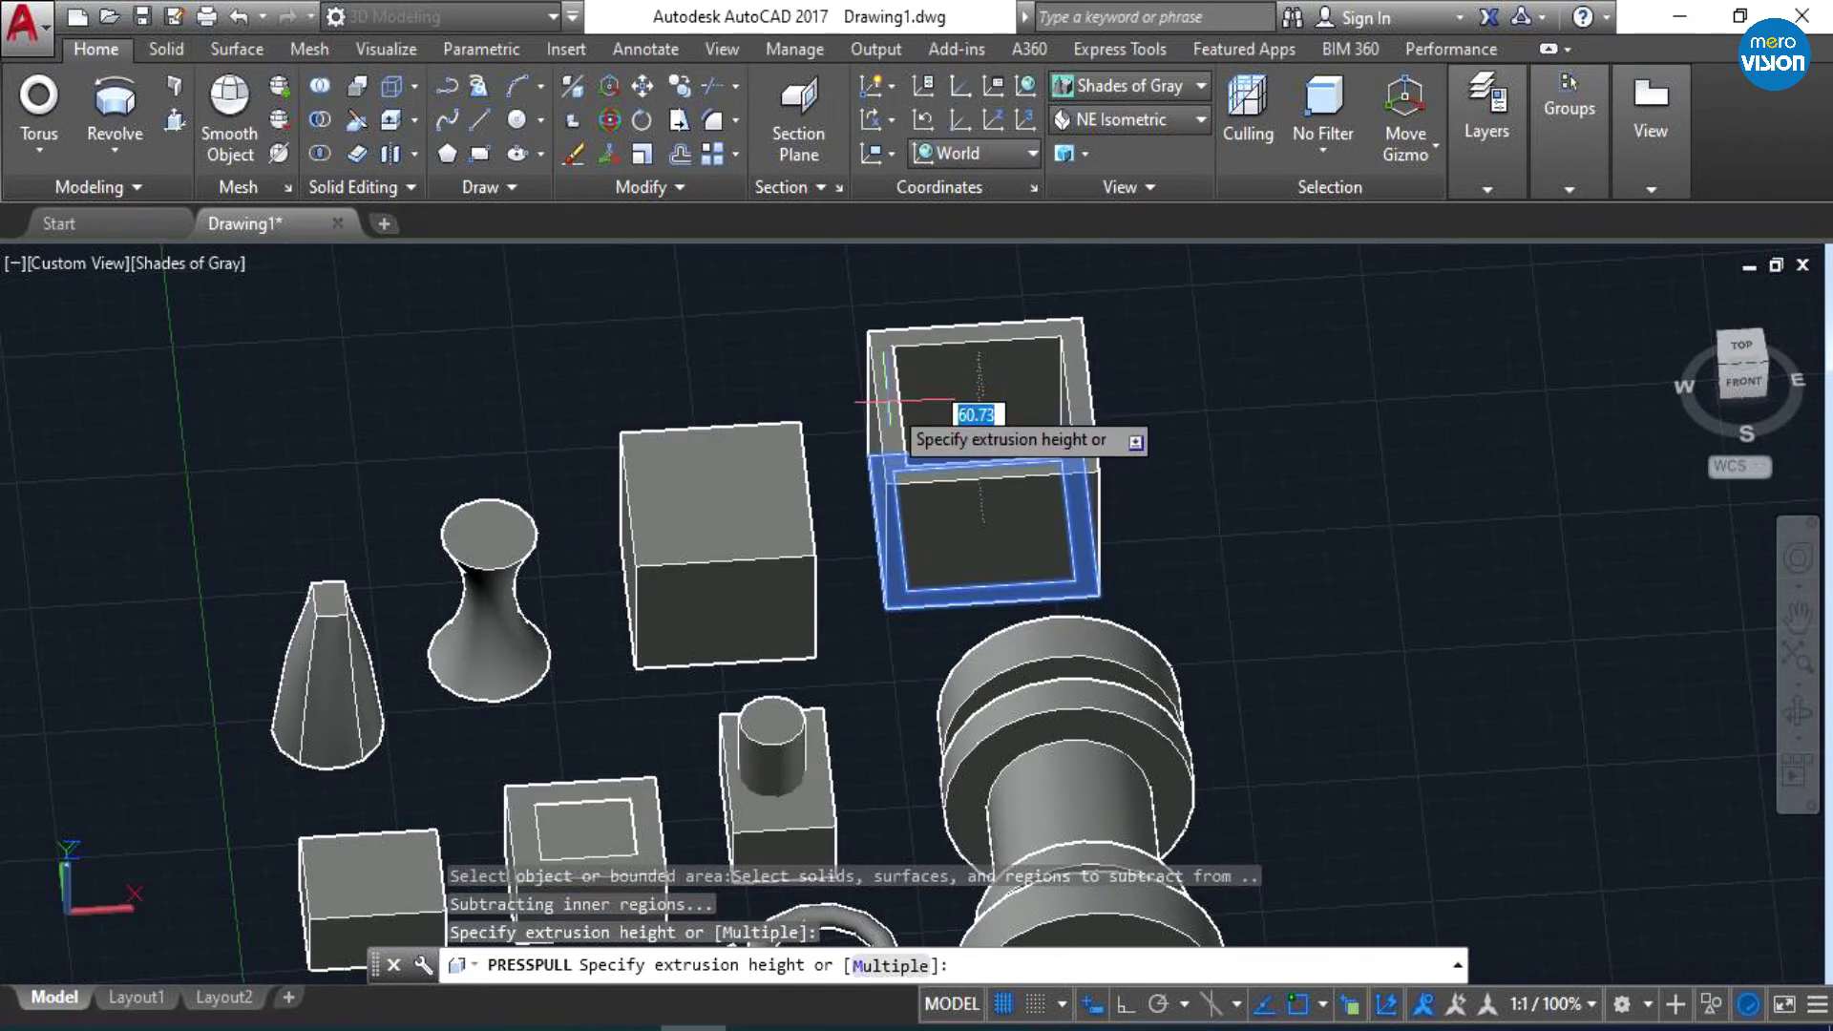
pyautogui.scroll(2, 887, 400)
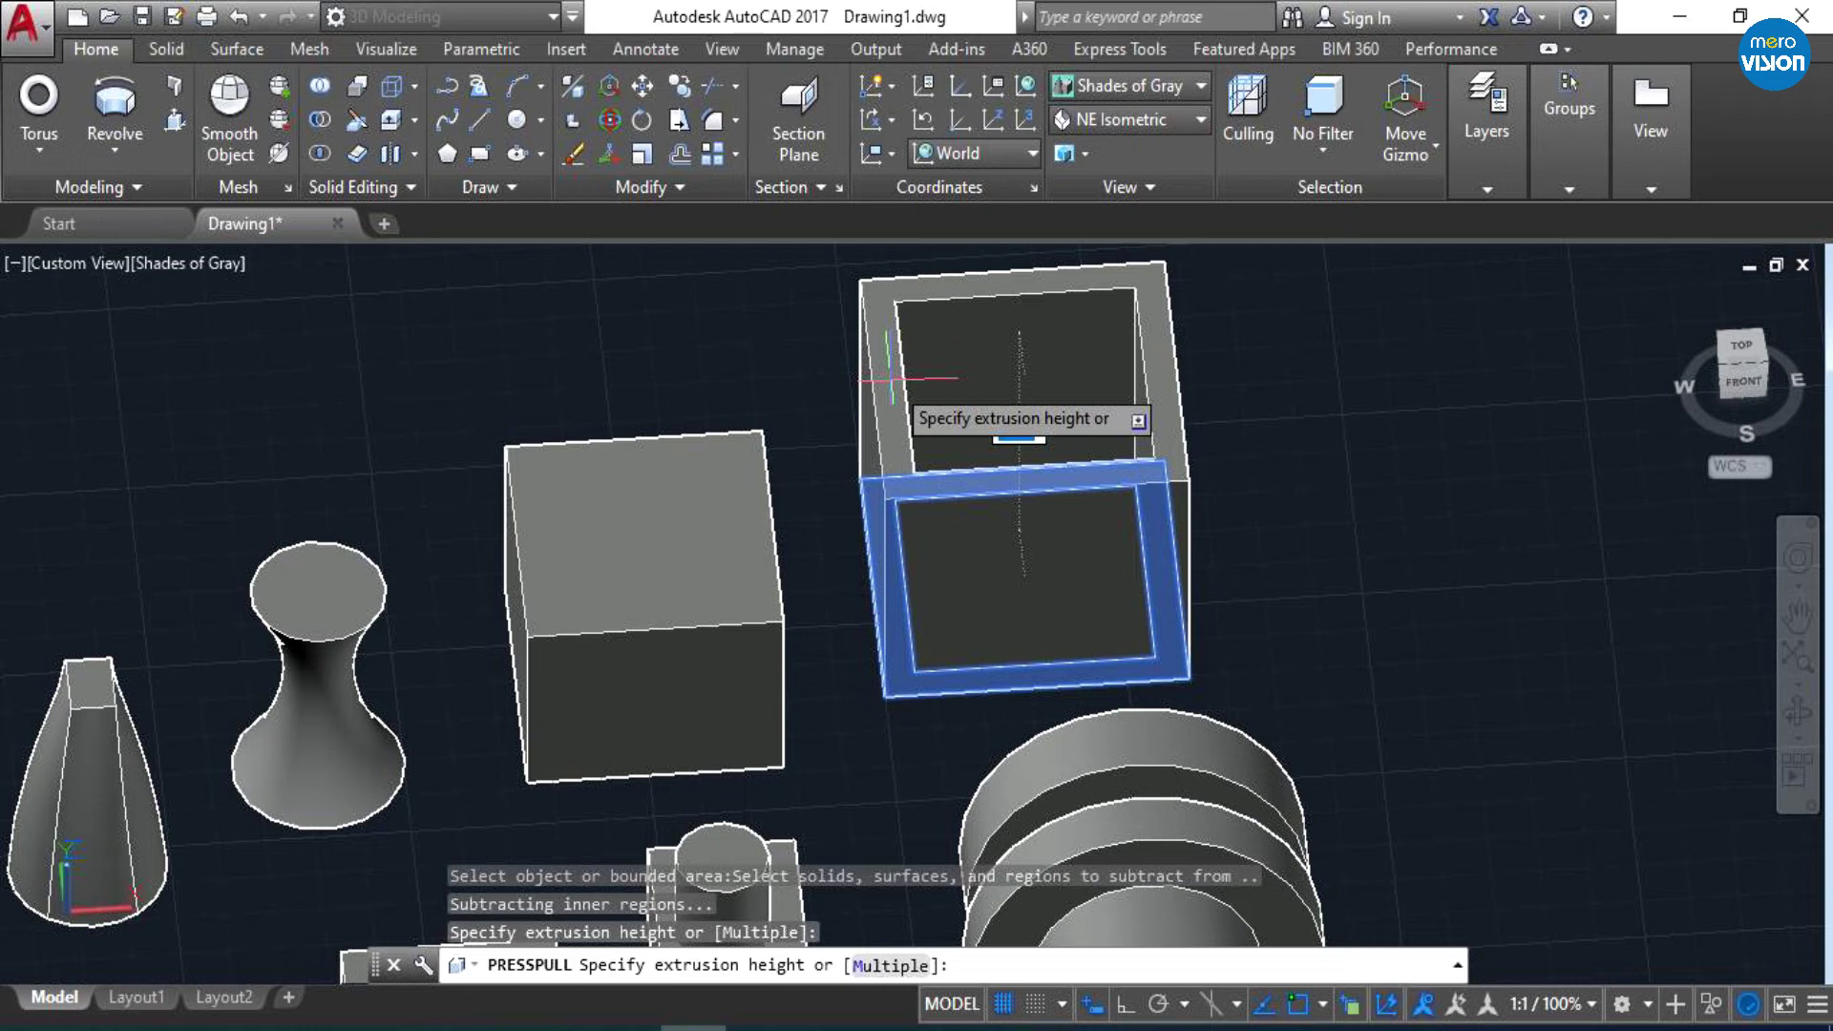
pyautogui.click(890, 379)
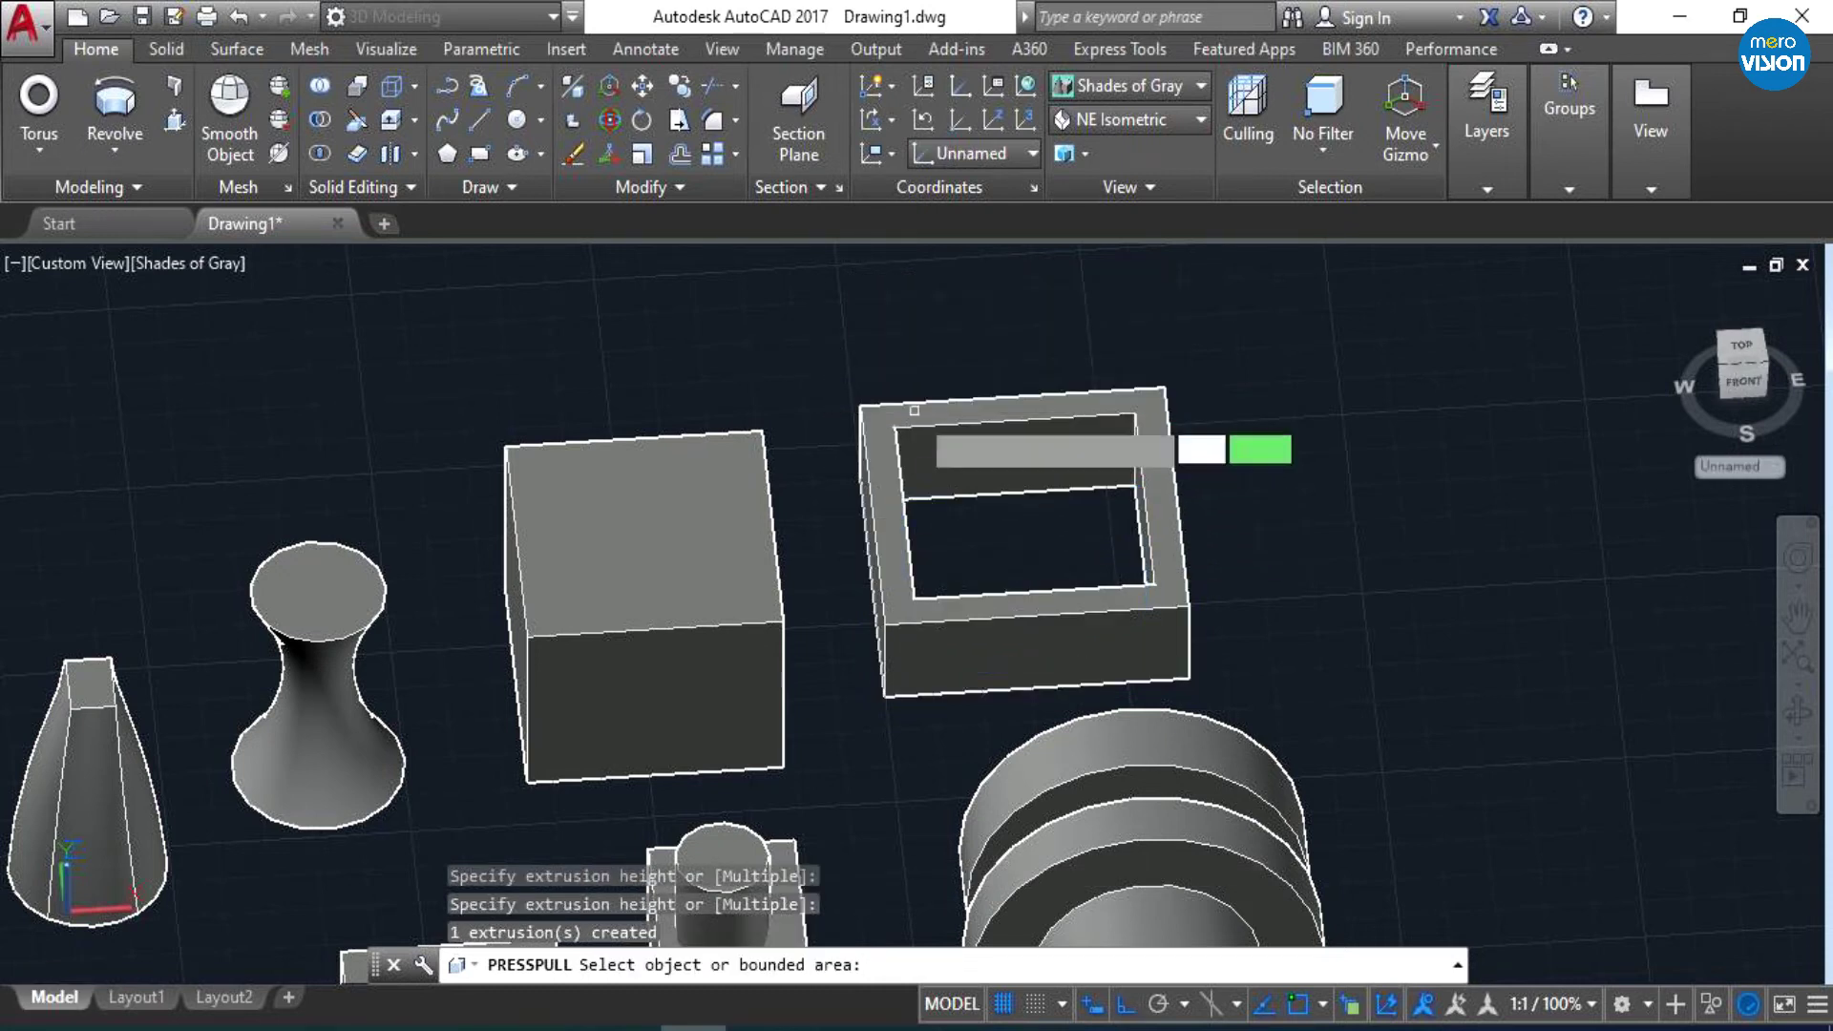
# - Lift the frame's inner opening into a taller block, then pan the scene left and up
pyautogui.click(995, 547)
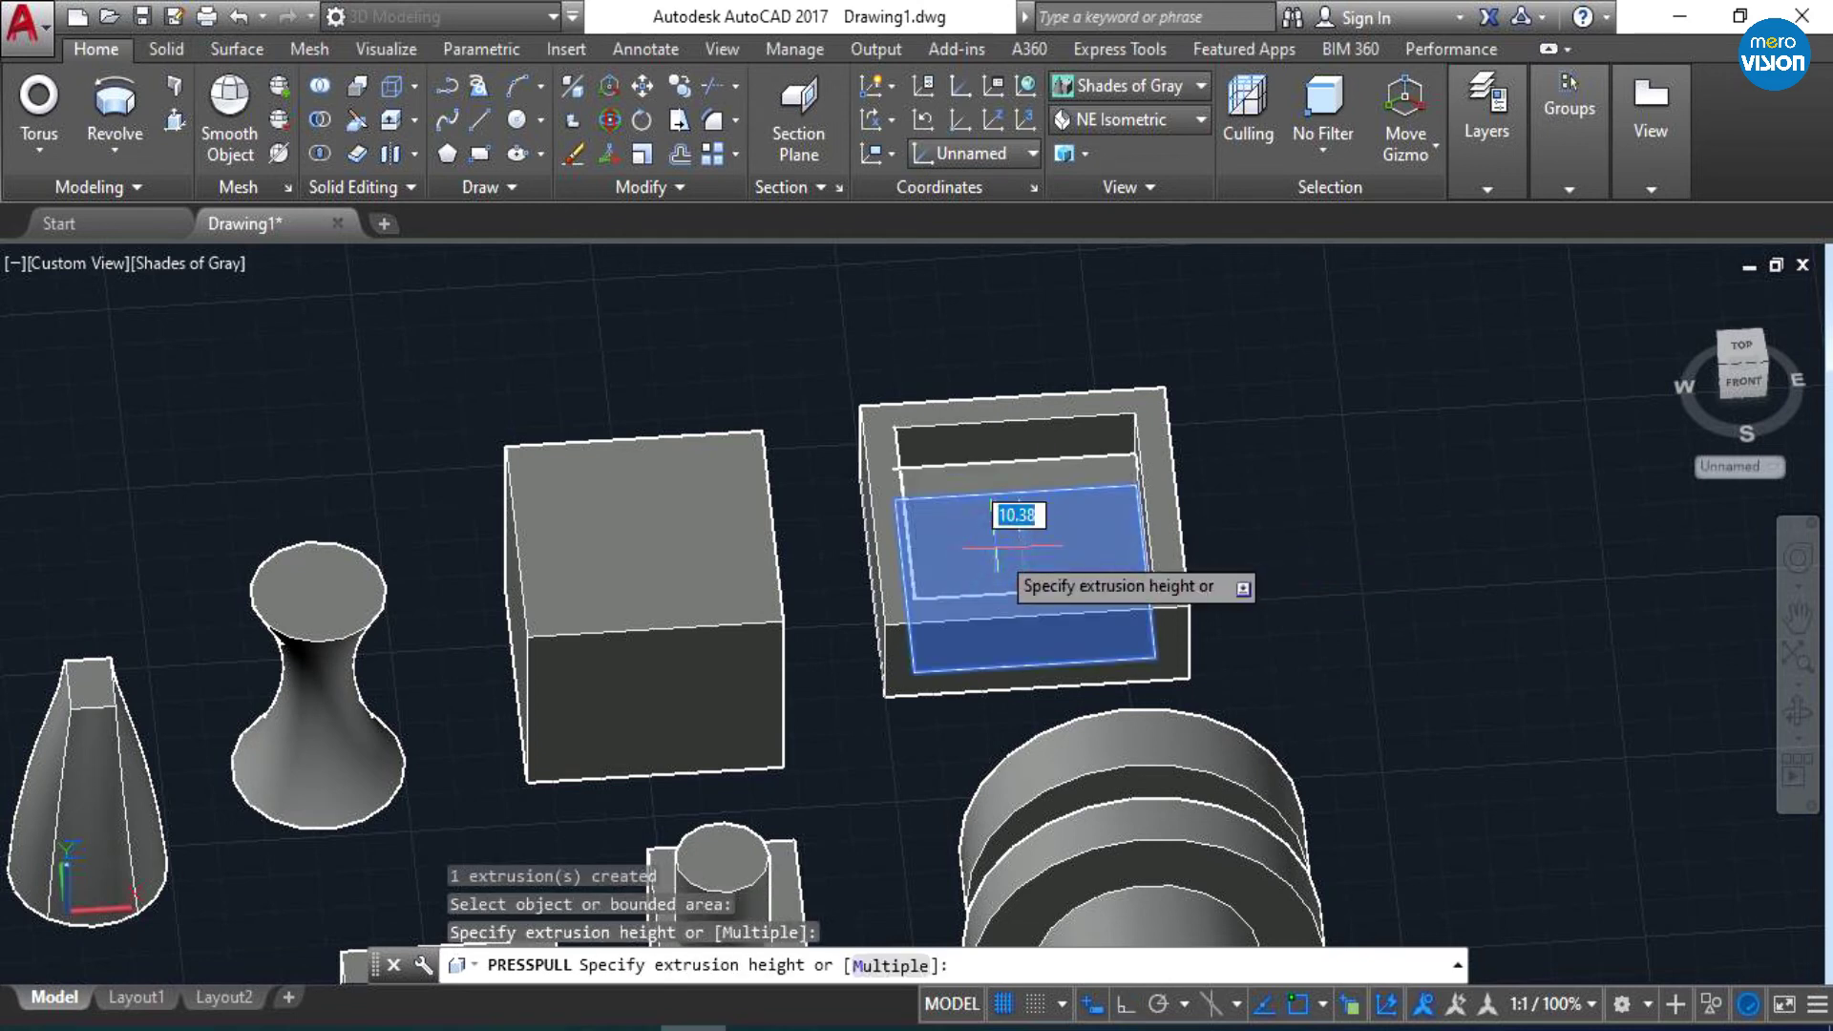
pyautogui.click(980, 345)
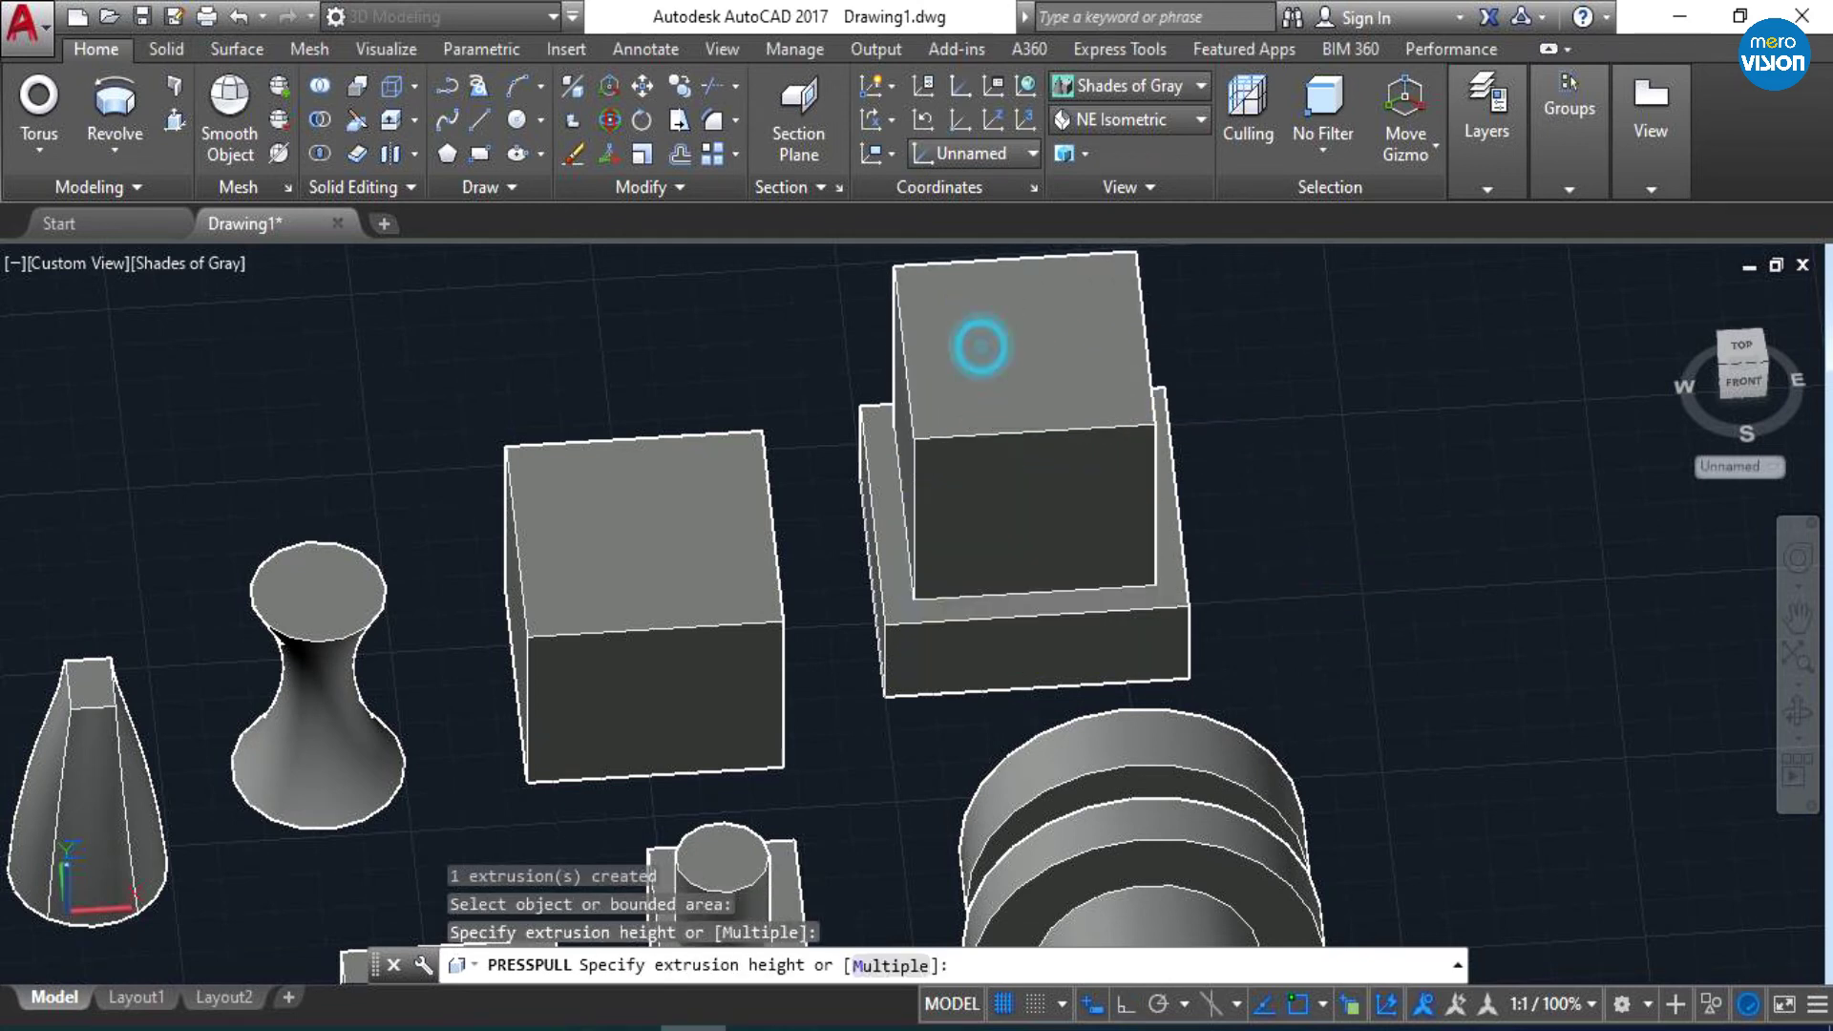
pyautogui.scroll(-3, 1171, 542)
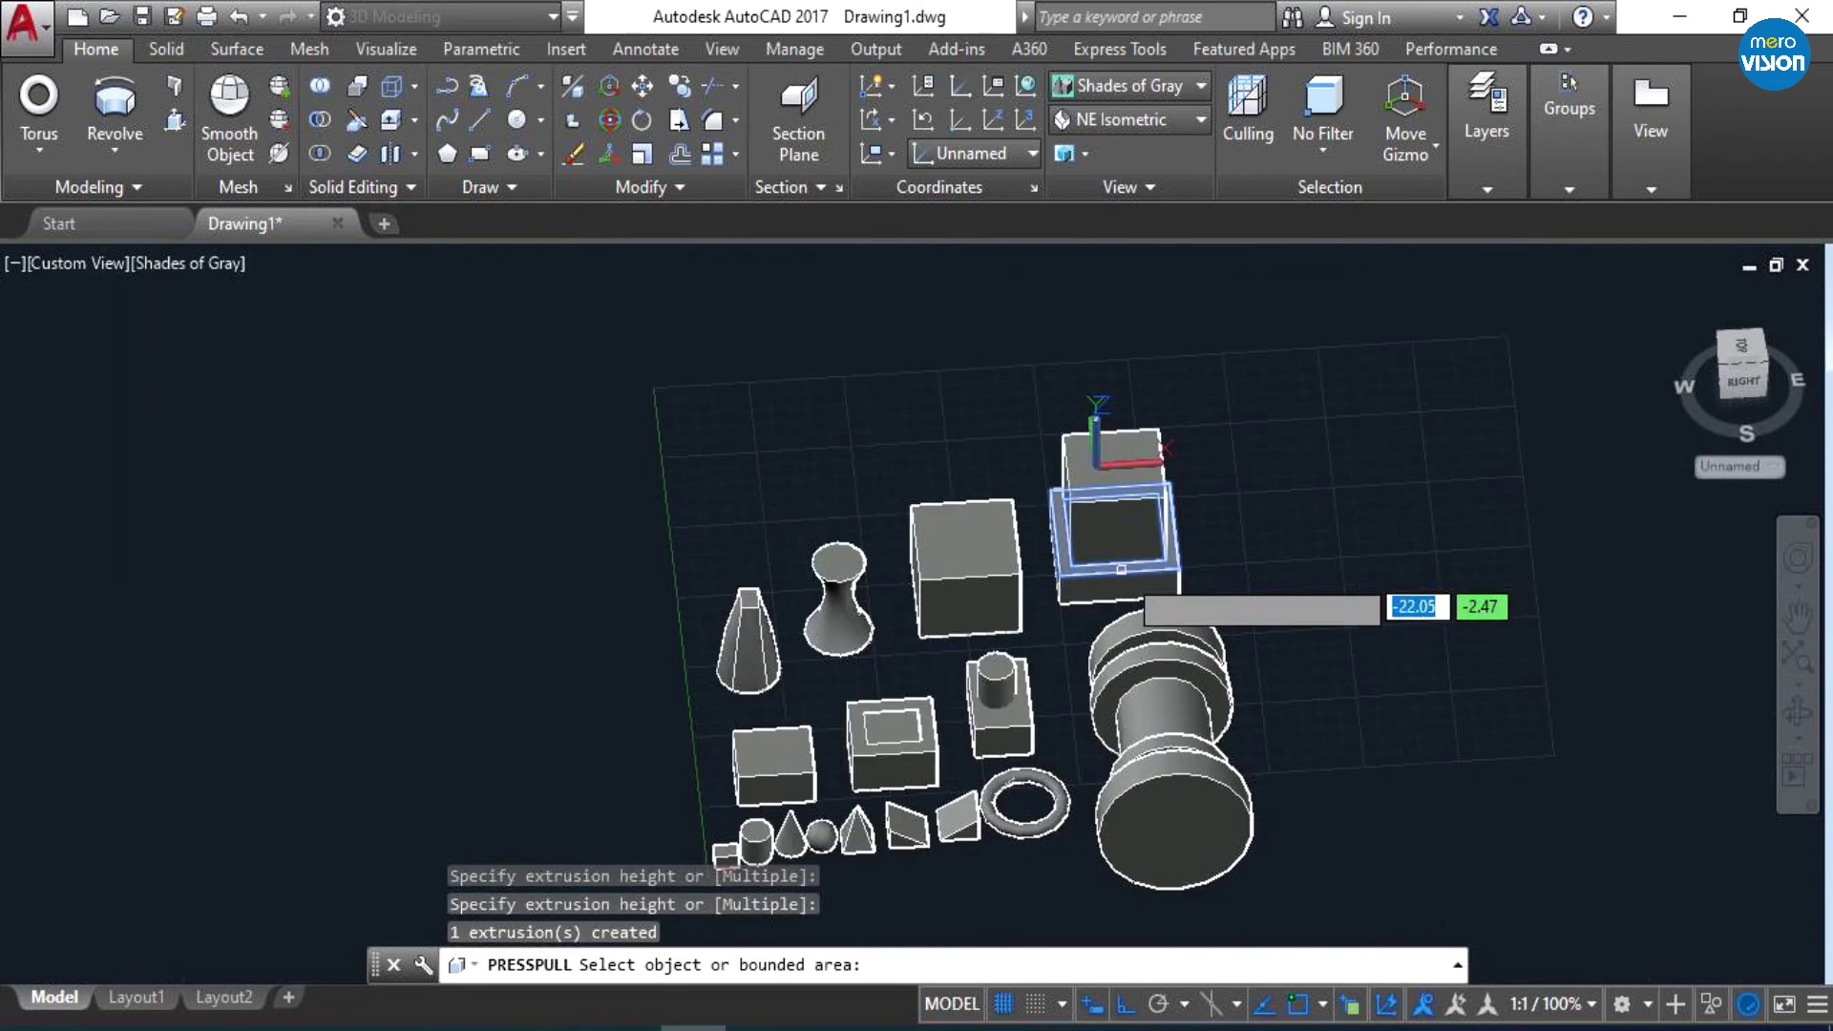
pyautogui.scroll(2, 1170, 543)
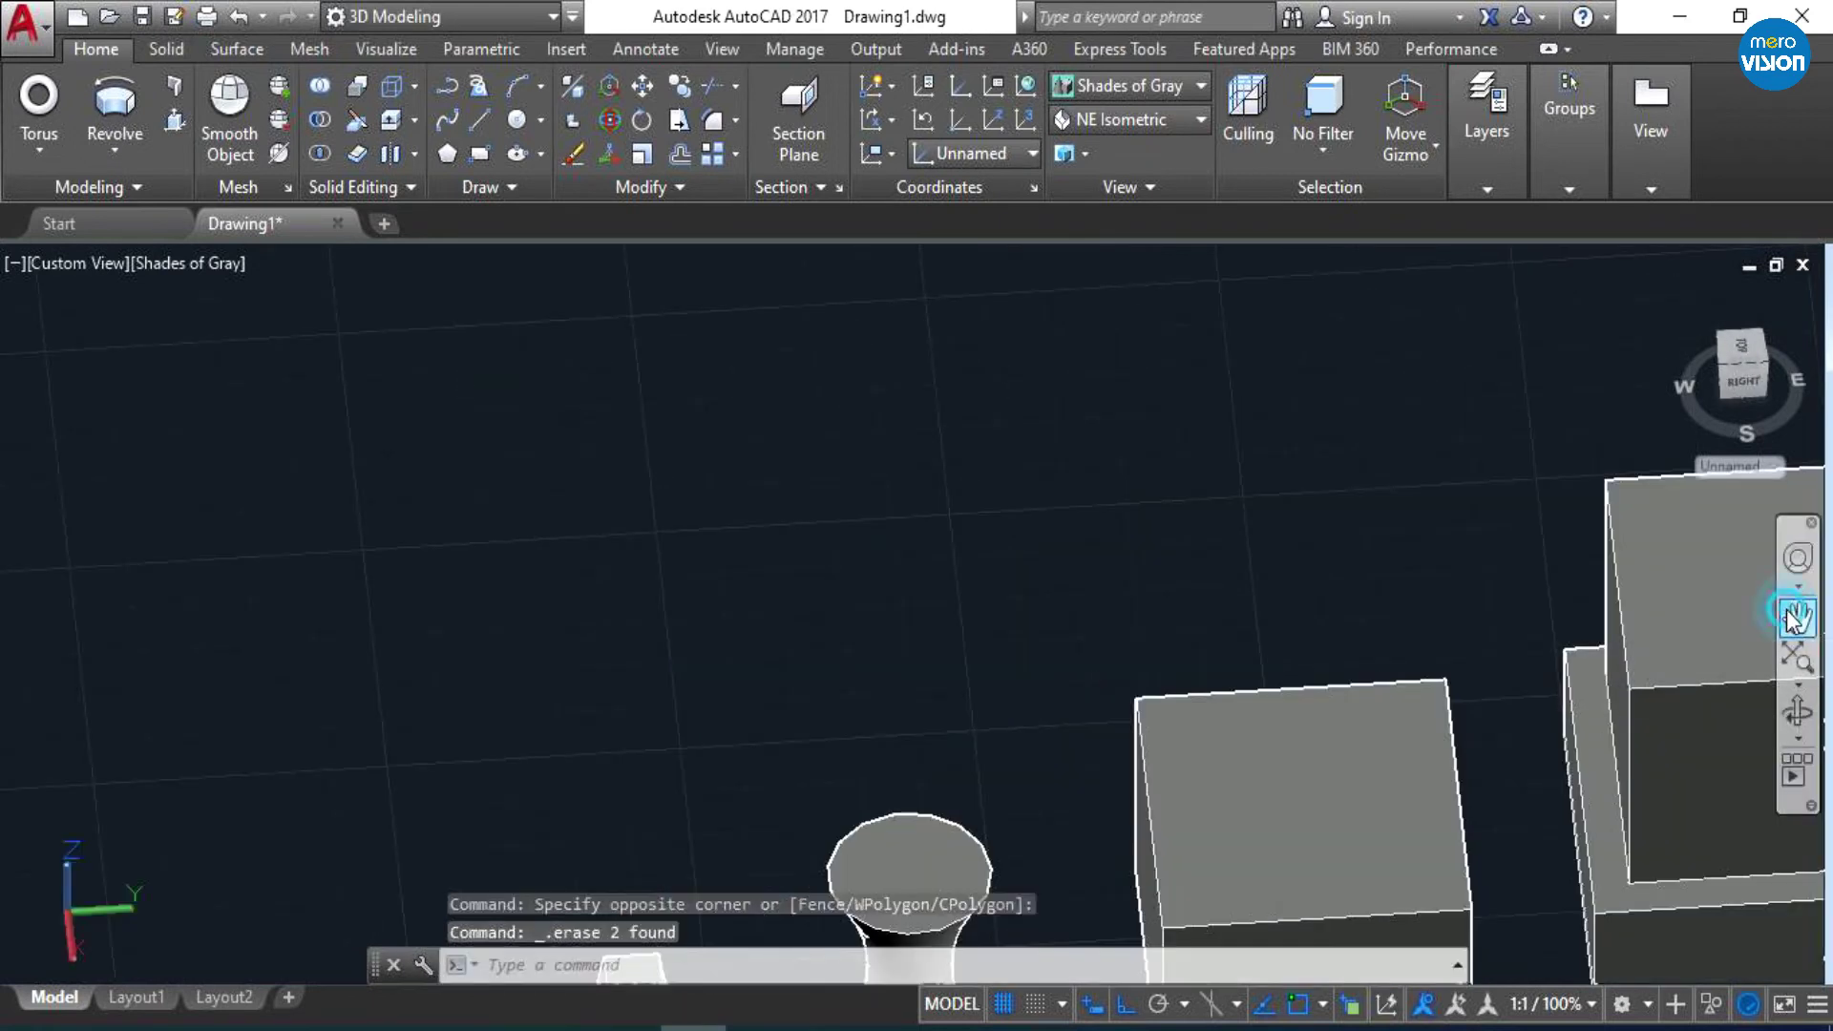
pyautogui.click(1795, 619)
pyautogui.moveTo(1162, 528)
pyautogui.mouseDown()
pyautogui.moveTo(736, 430)
pyautogui.moveTo(748, 333)
pyautogui.mouseUp()
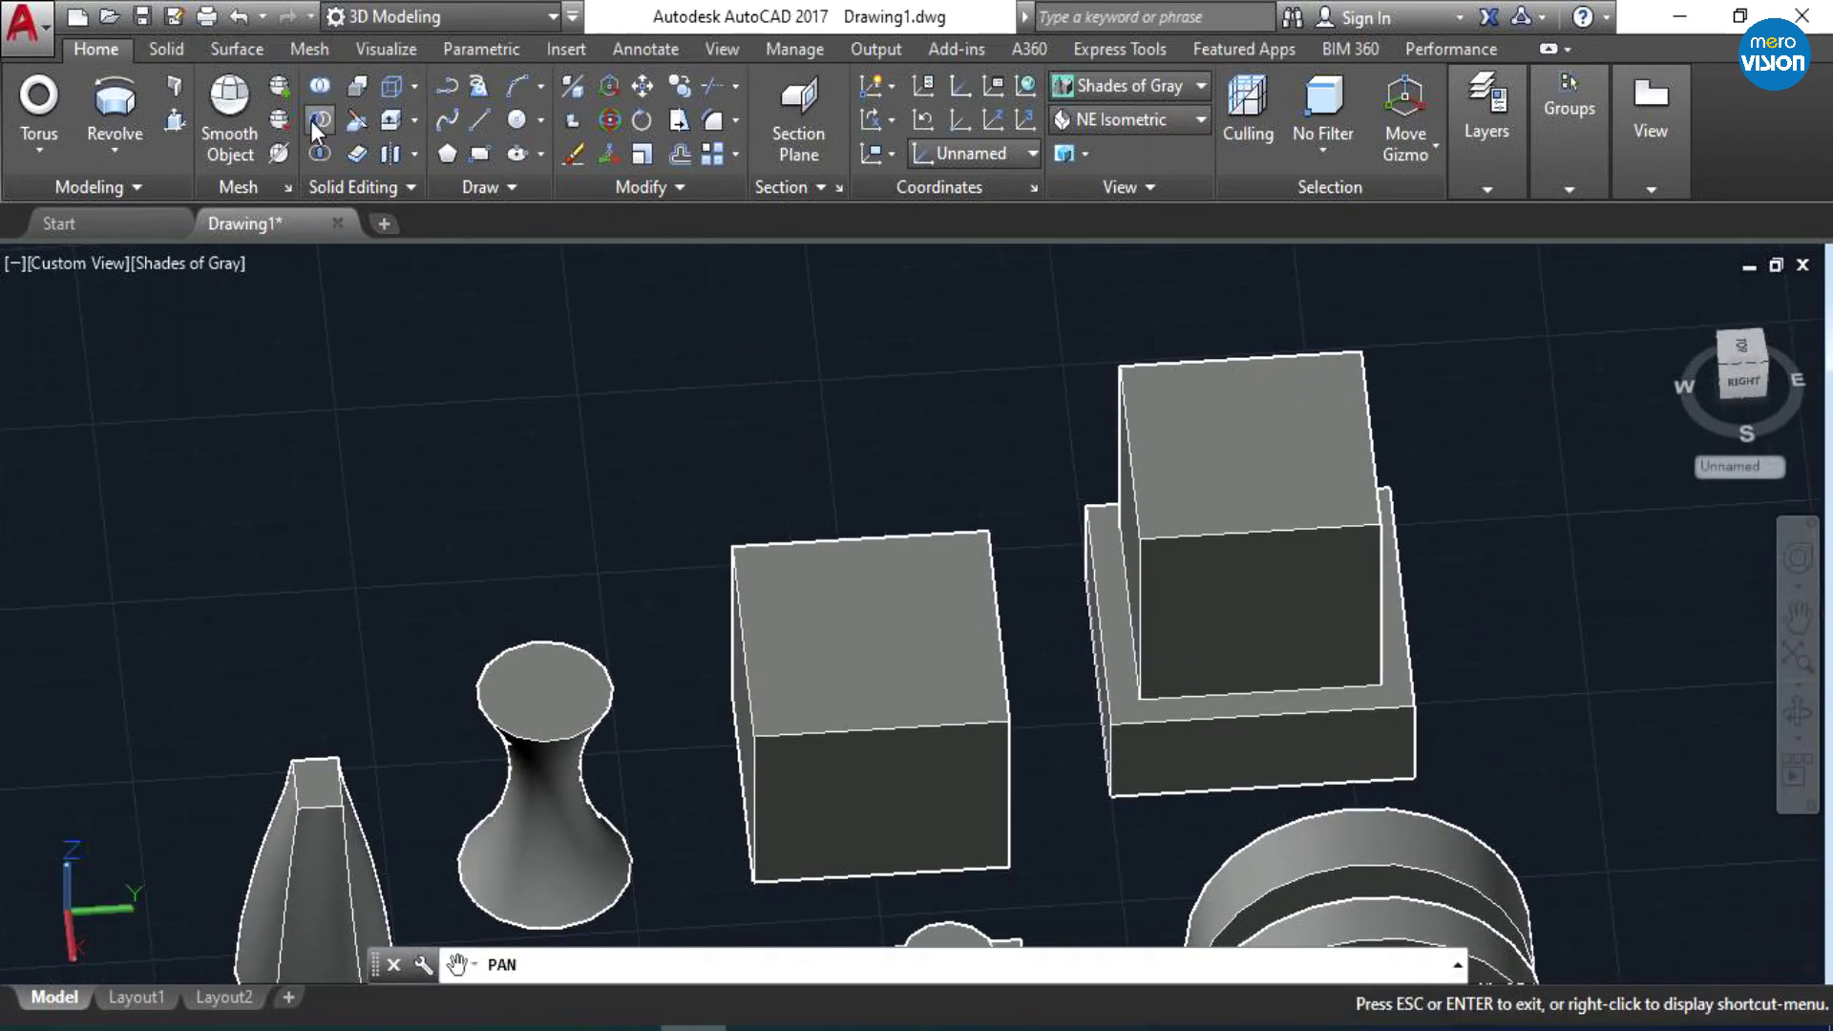
pyautogui.click(174, 118)
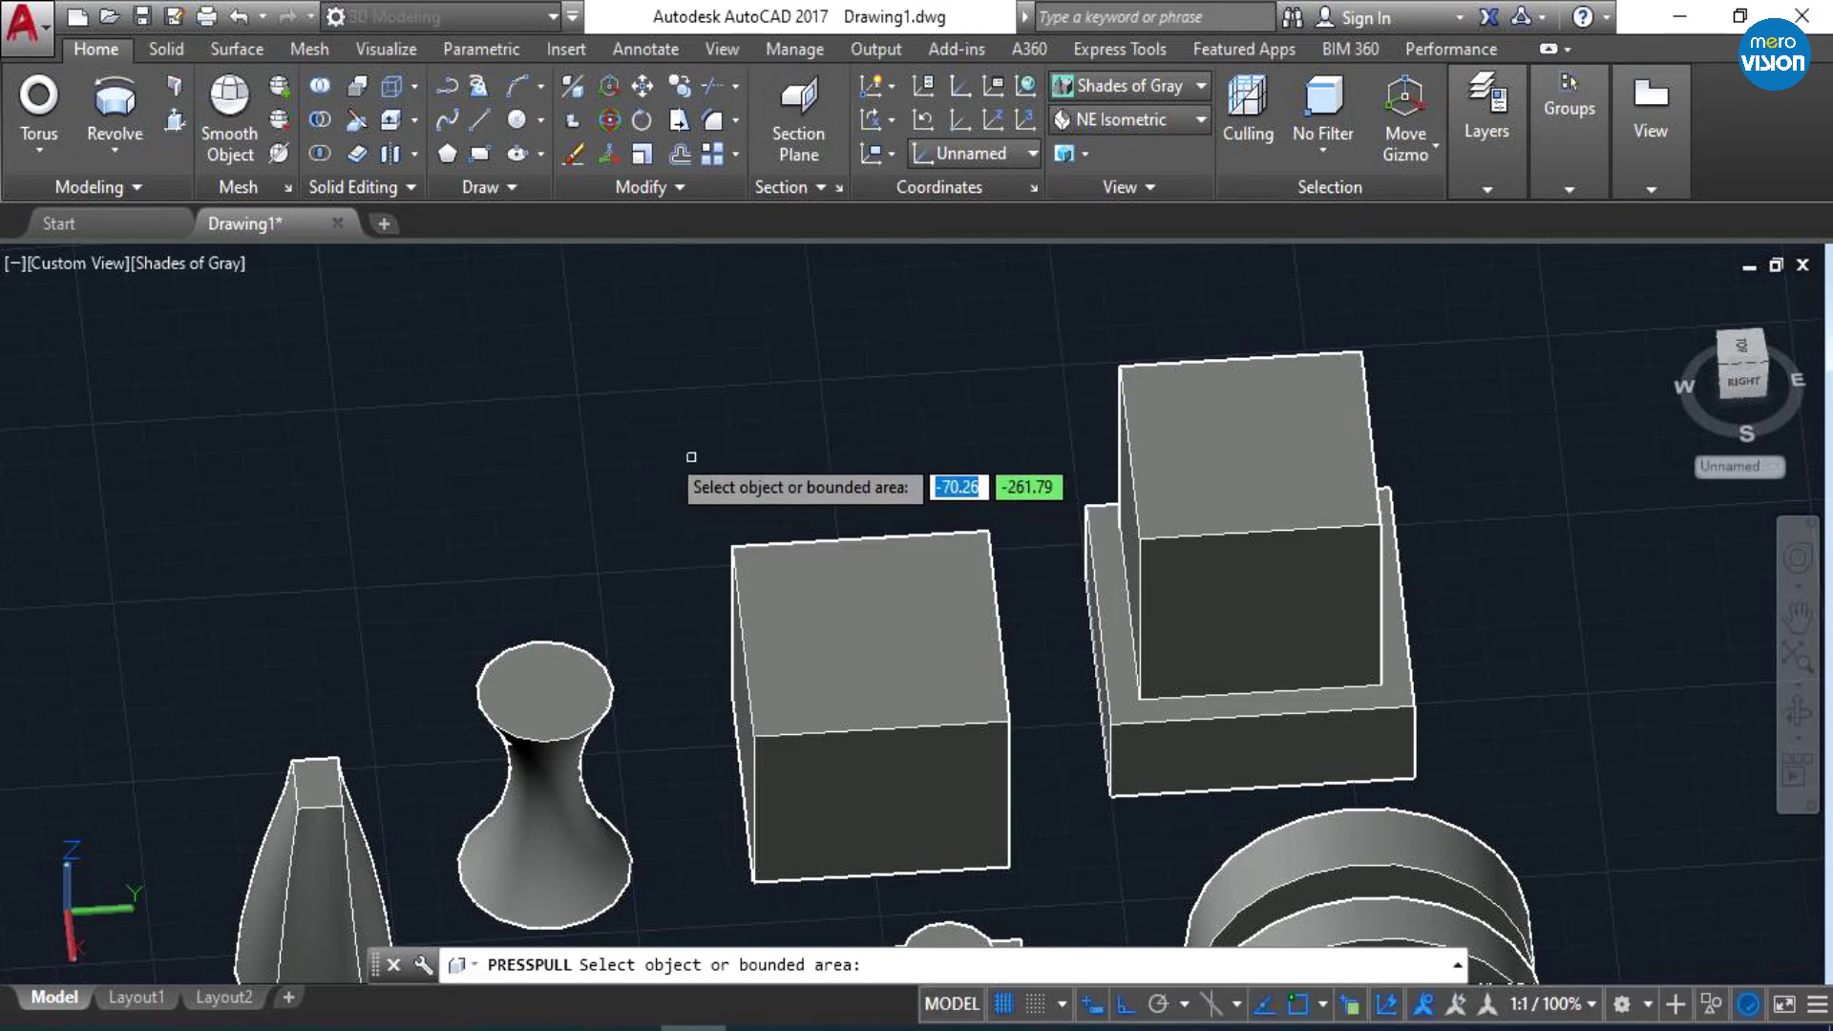
# - Pull the inset rectangle on the box top up into a tall block
pyautogui.scroll(-3, 573, 367)
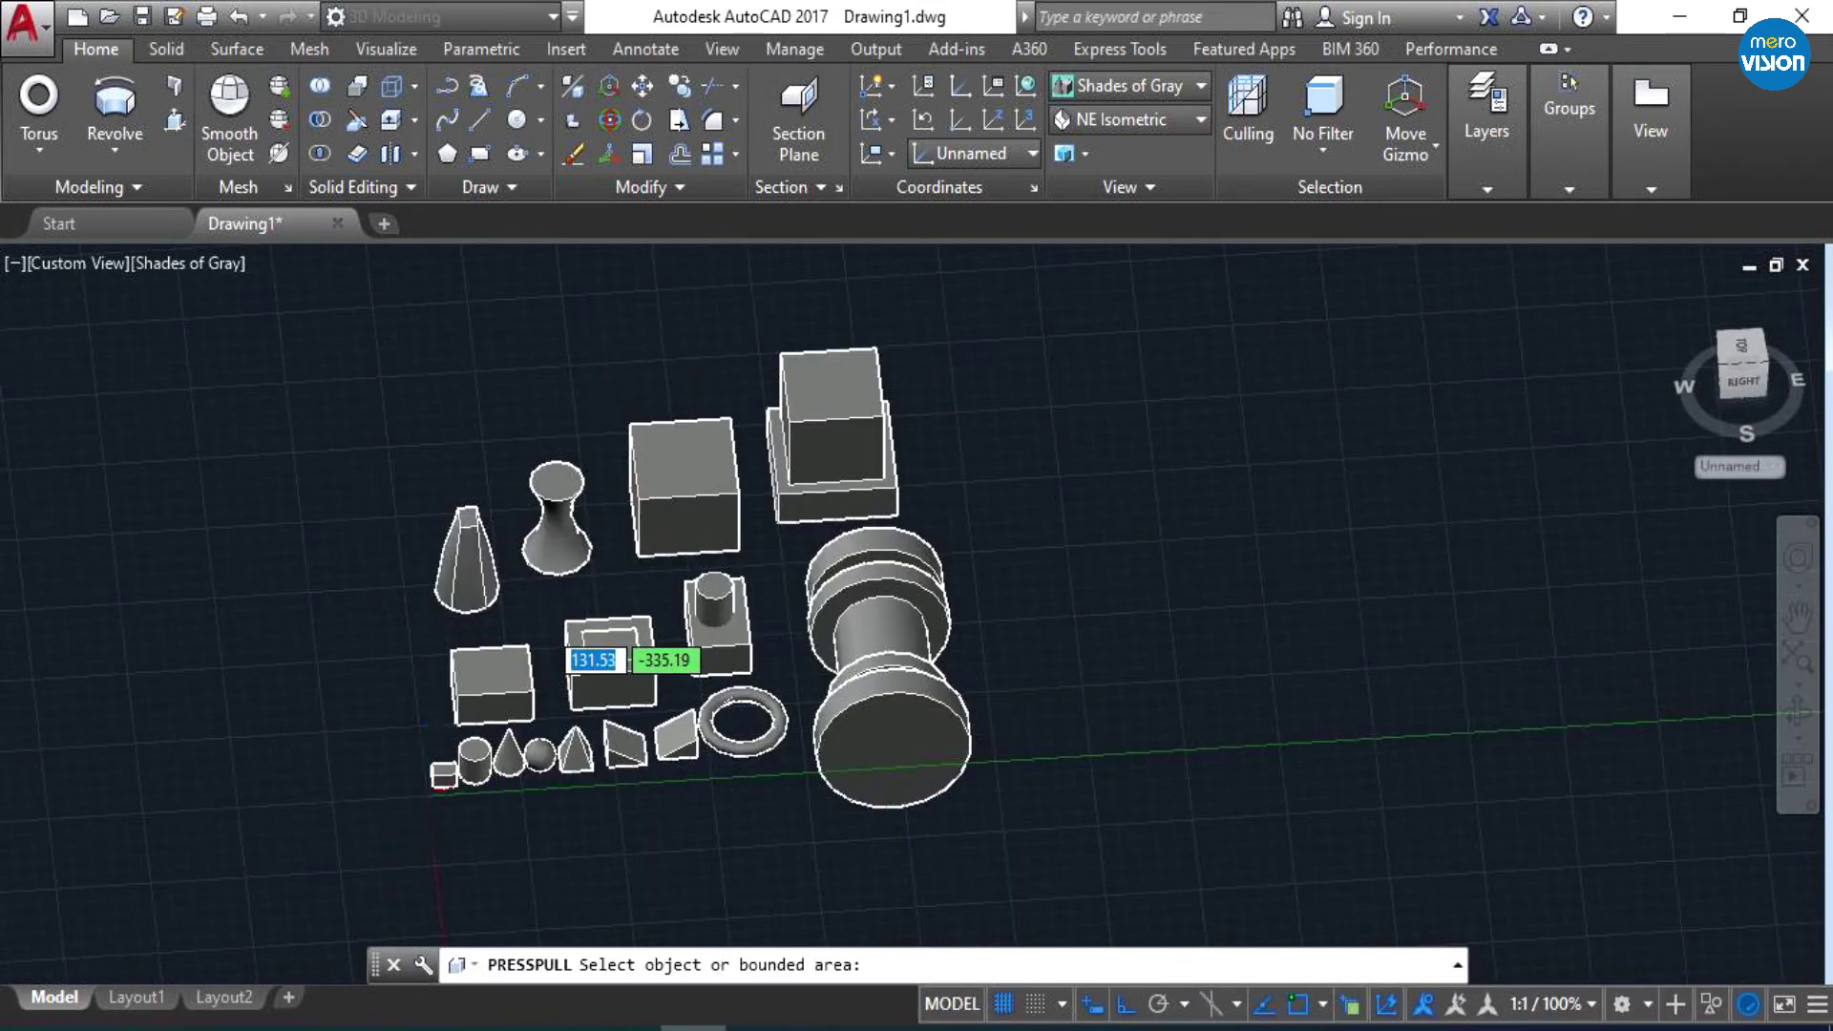
pyautogui.scroll(1, 541, 621)
pyautogui.scroll(1, 541, 622)
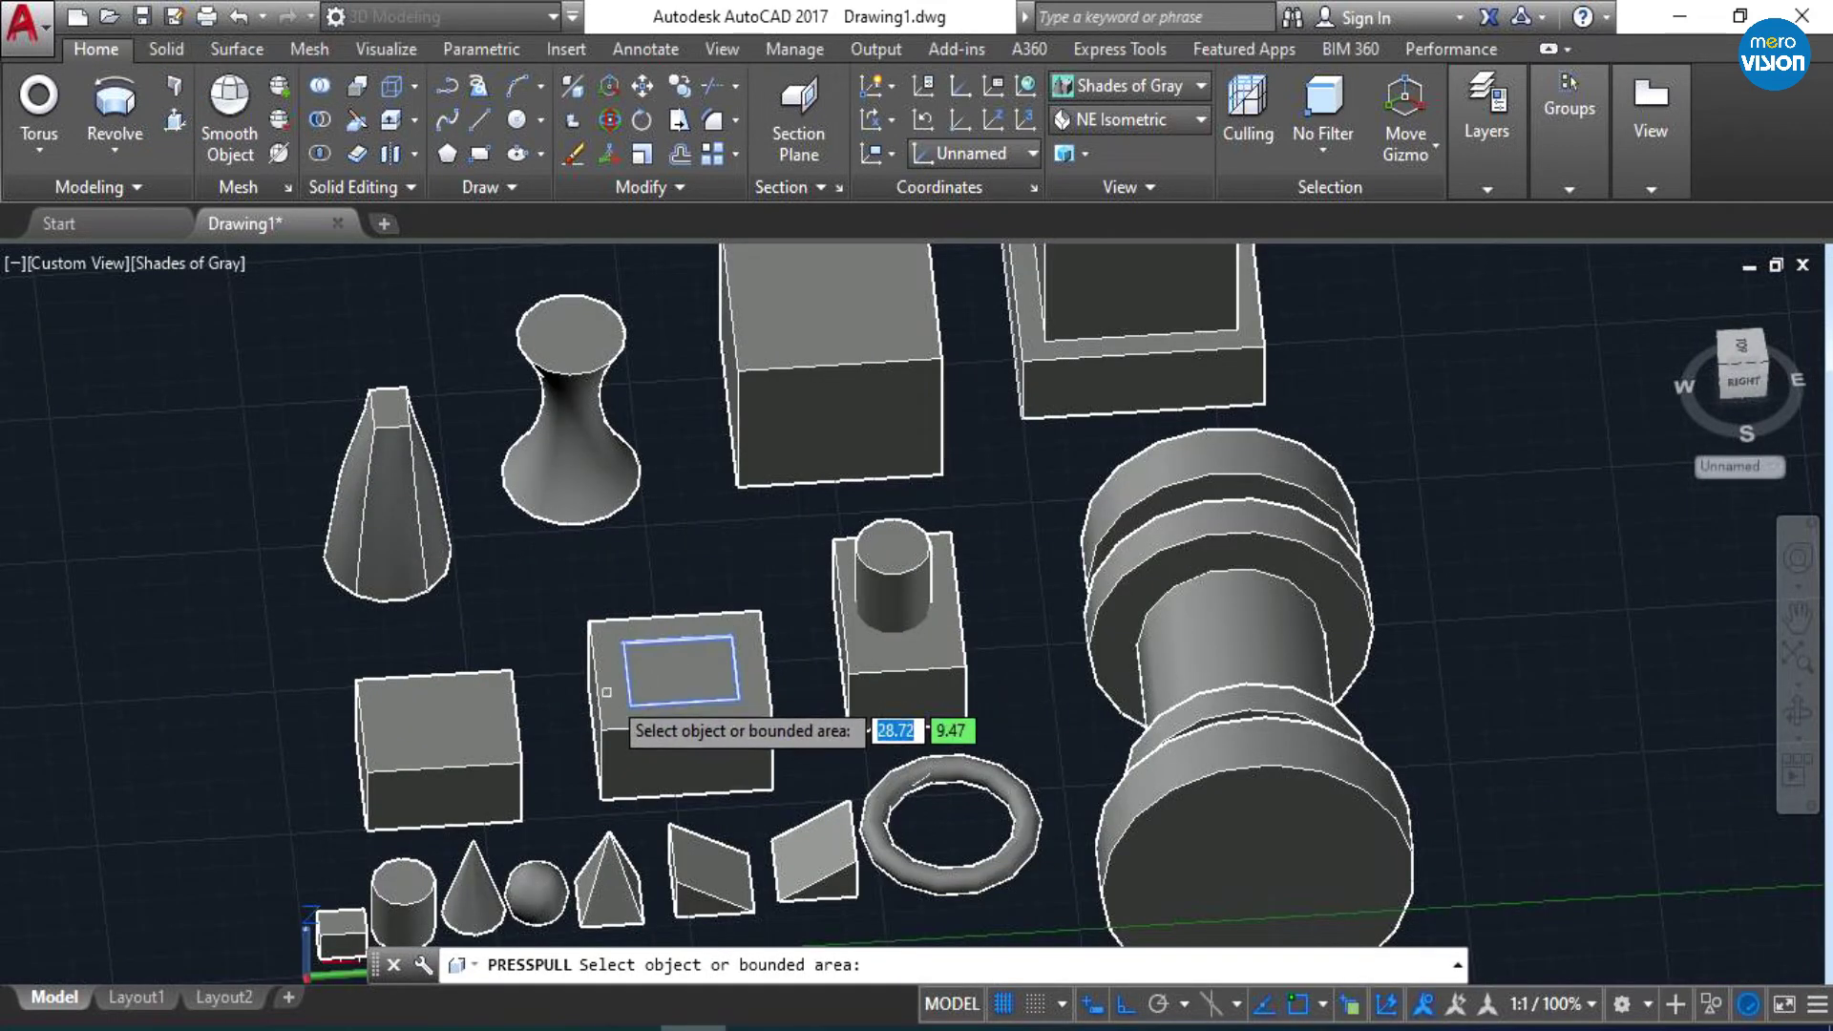
pyautogui.scroll(1, 659, 687)
pyautogui.scroll(1, 664, 679)
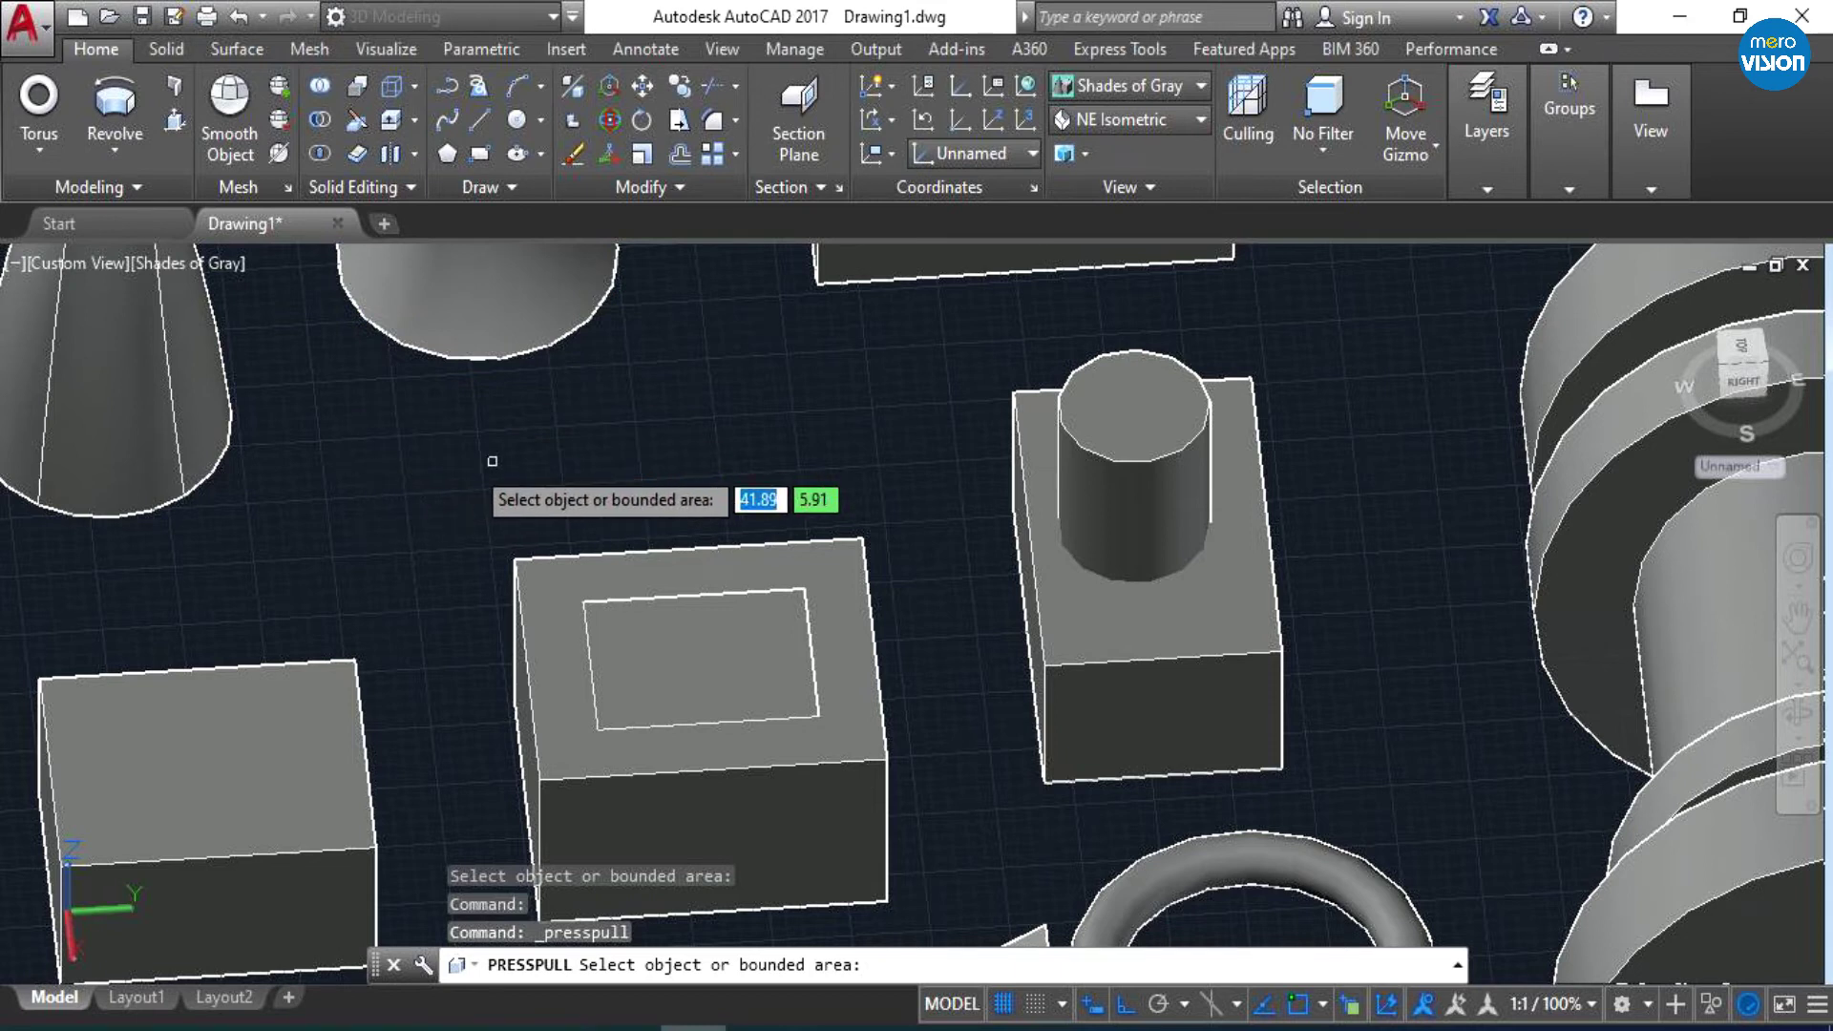
pyautogui.click(657, 645)
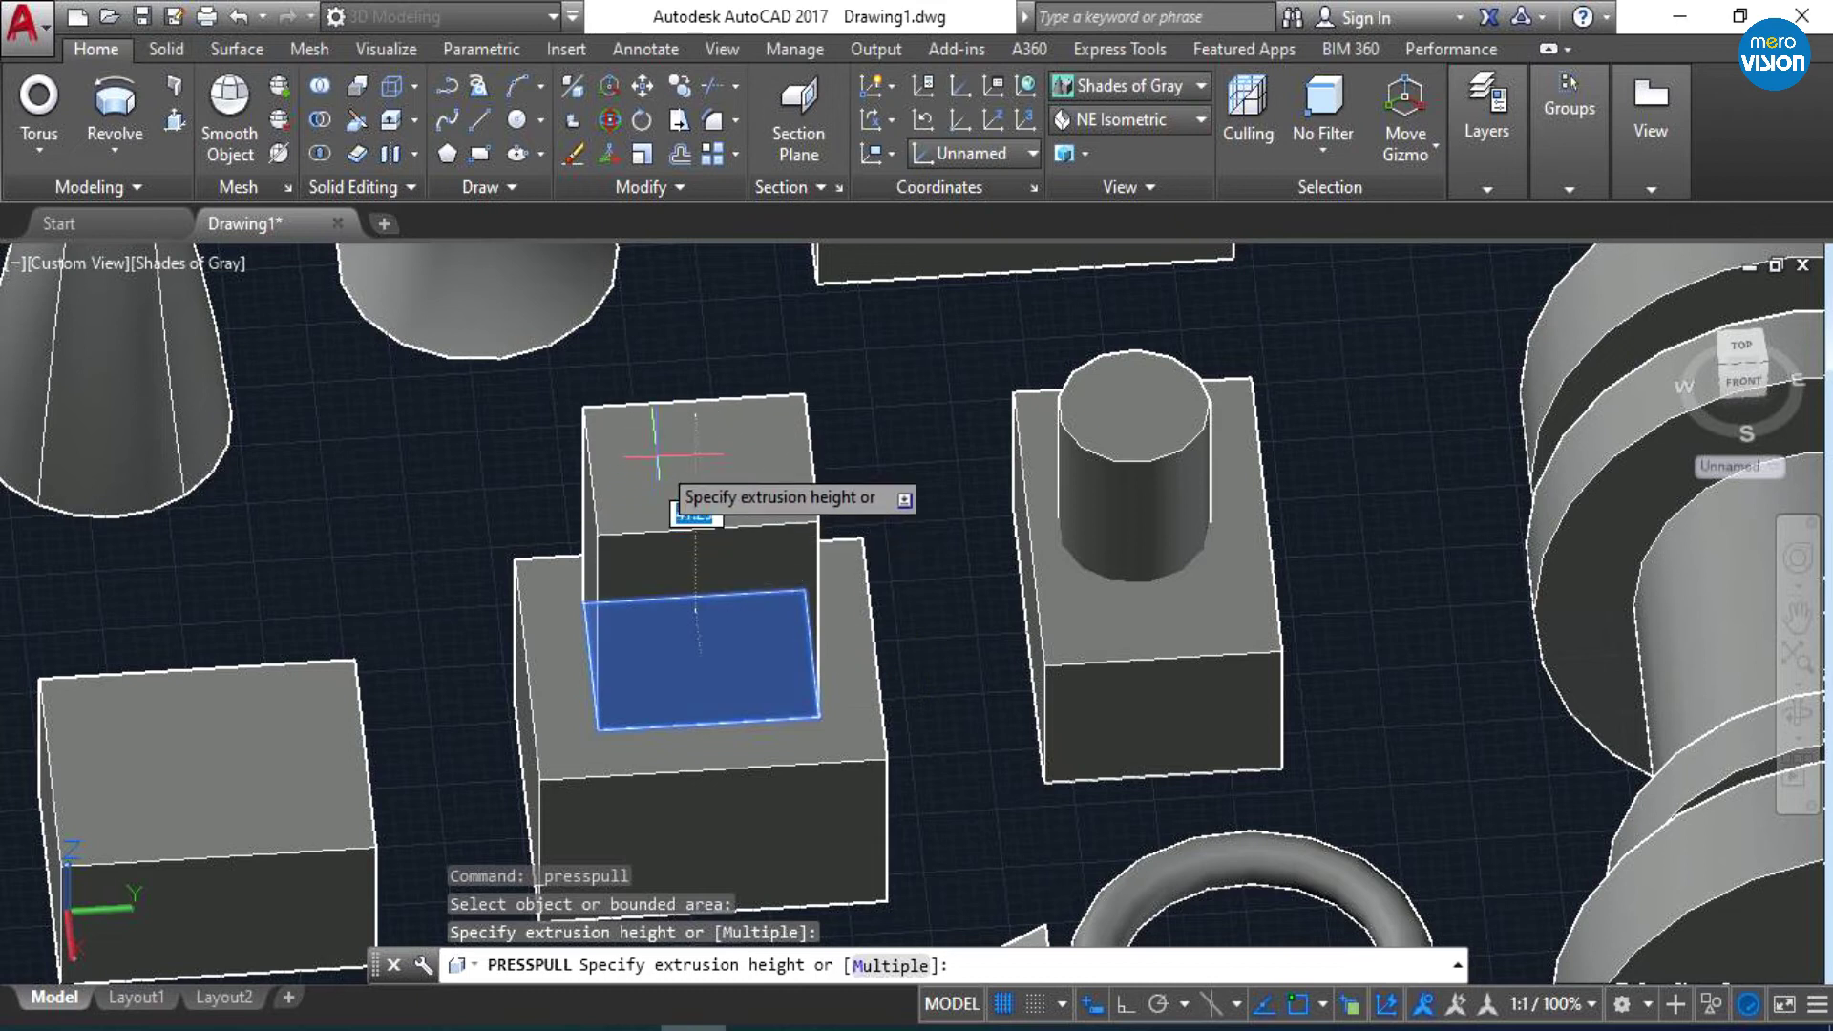
pyautogui.click(611, 363)
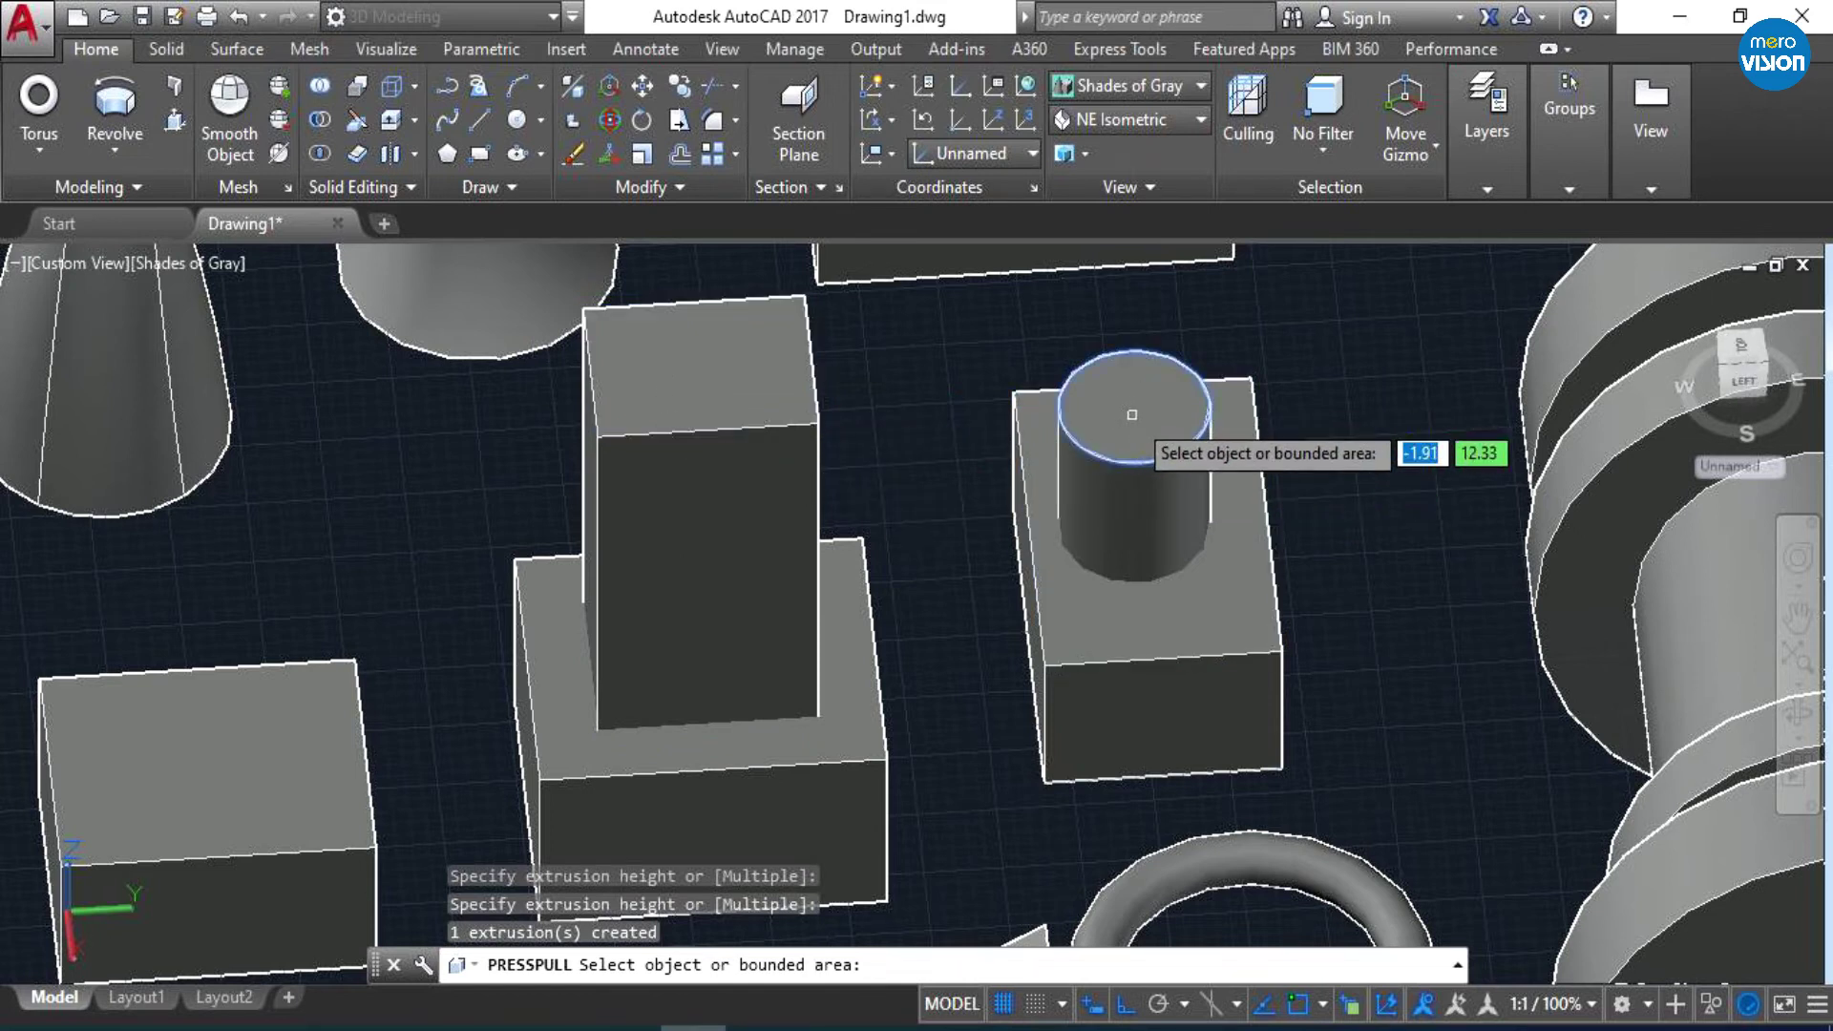
# - Press the neighbouring cylinder down flush with its box and push the tall block's top down
pyautogui.click(1133, 415)
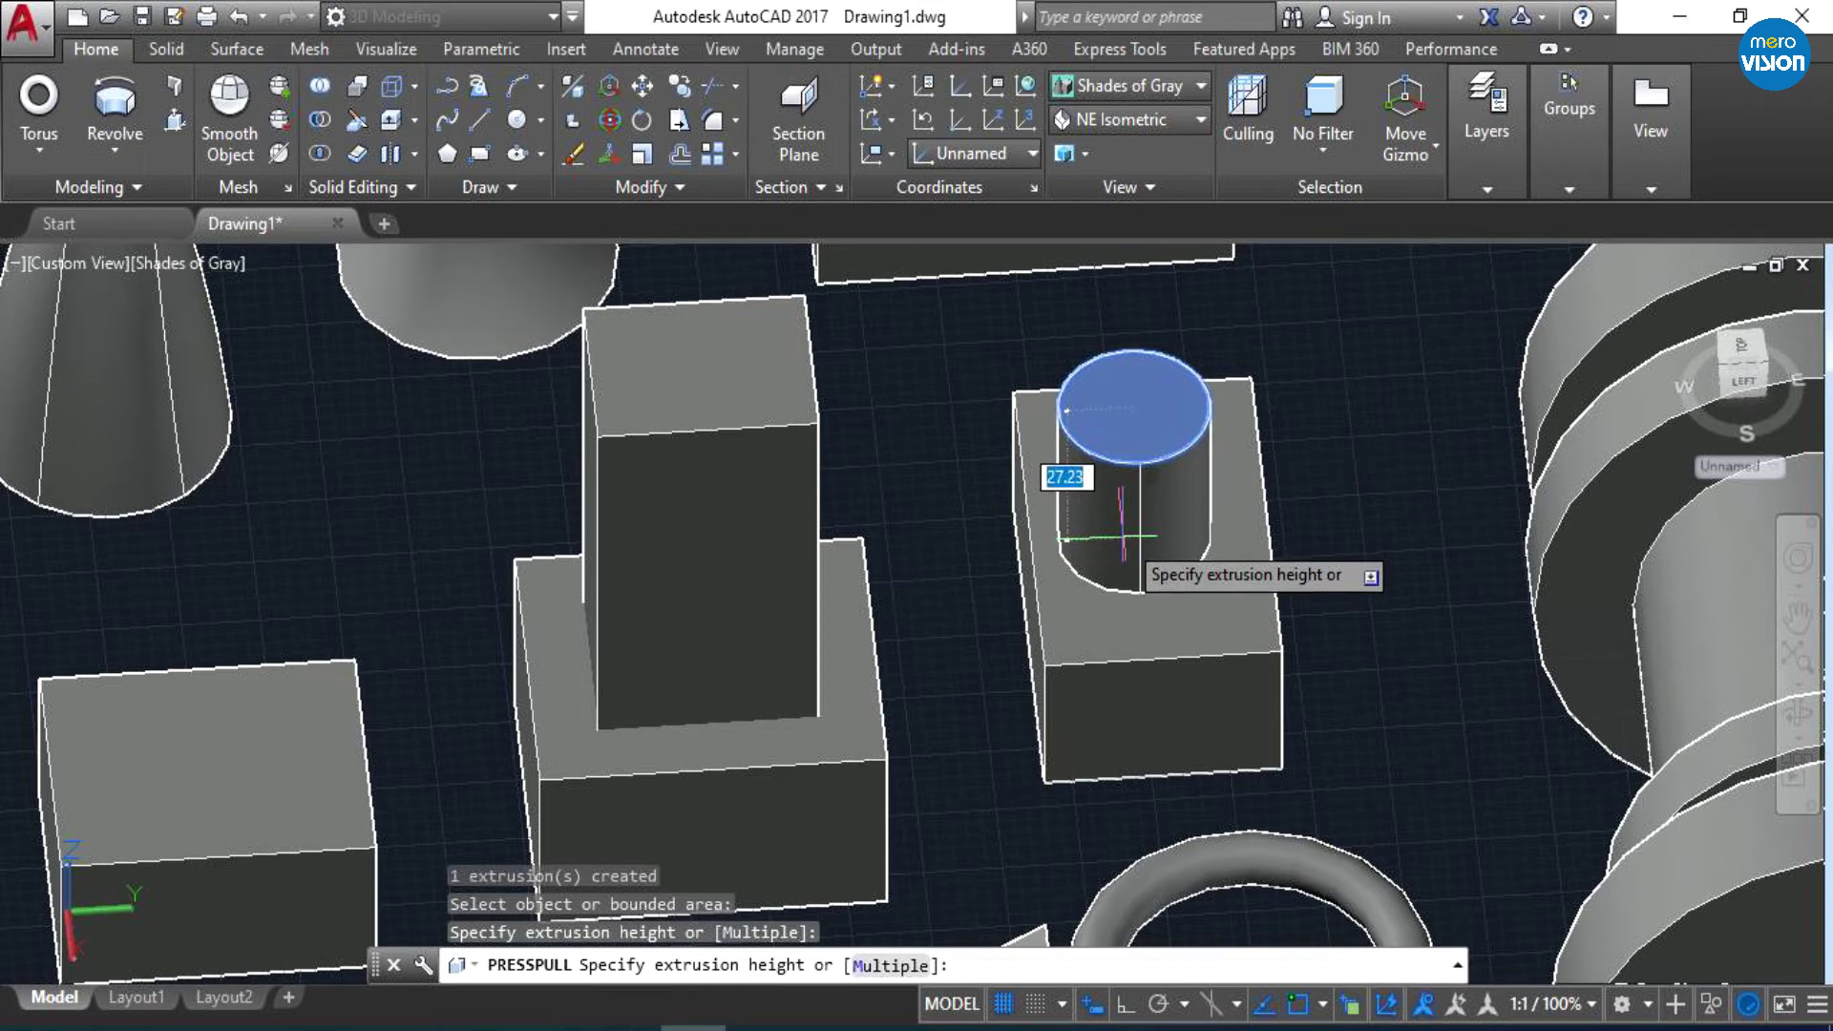
pyautogui.click(1119, 614)
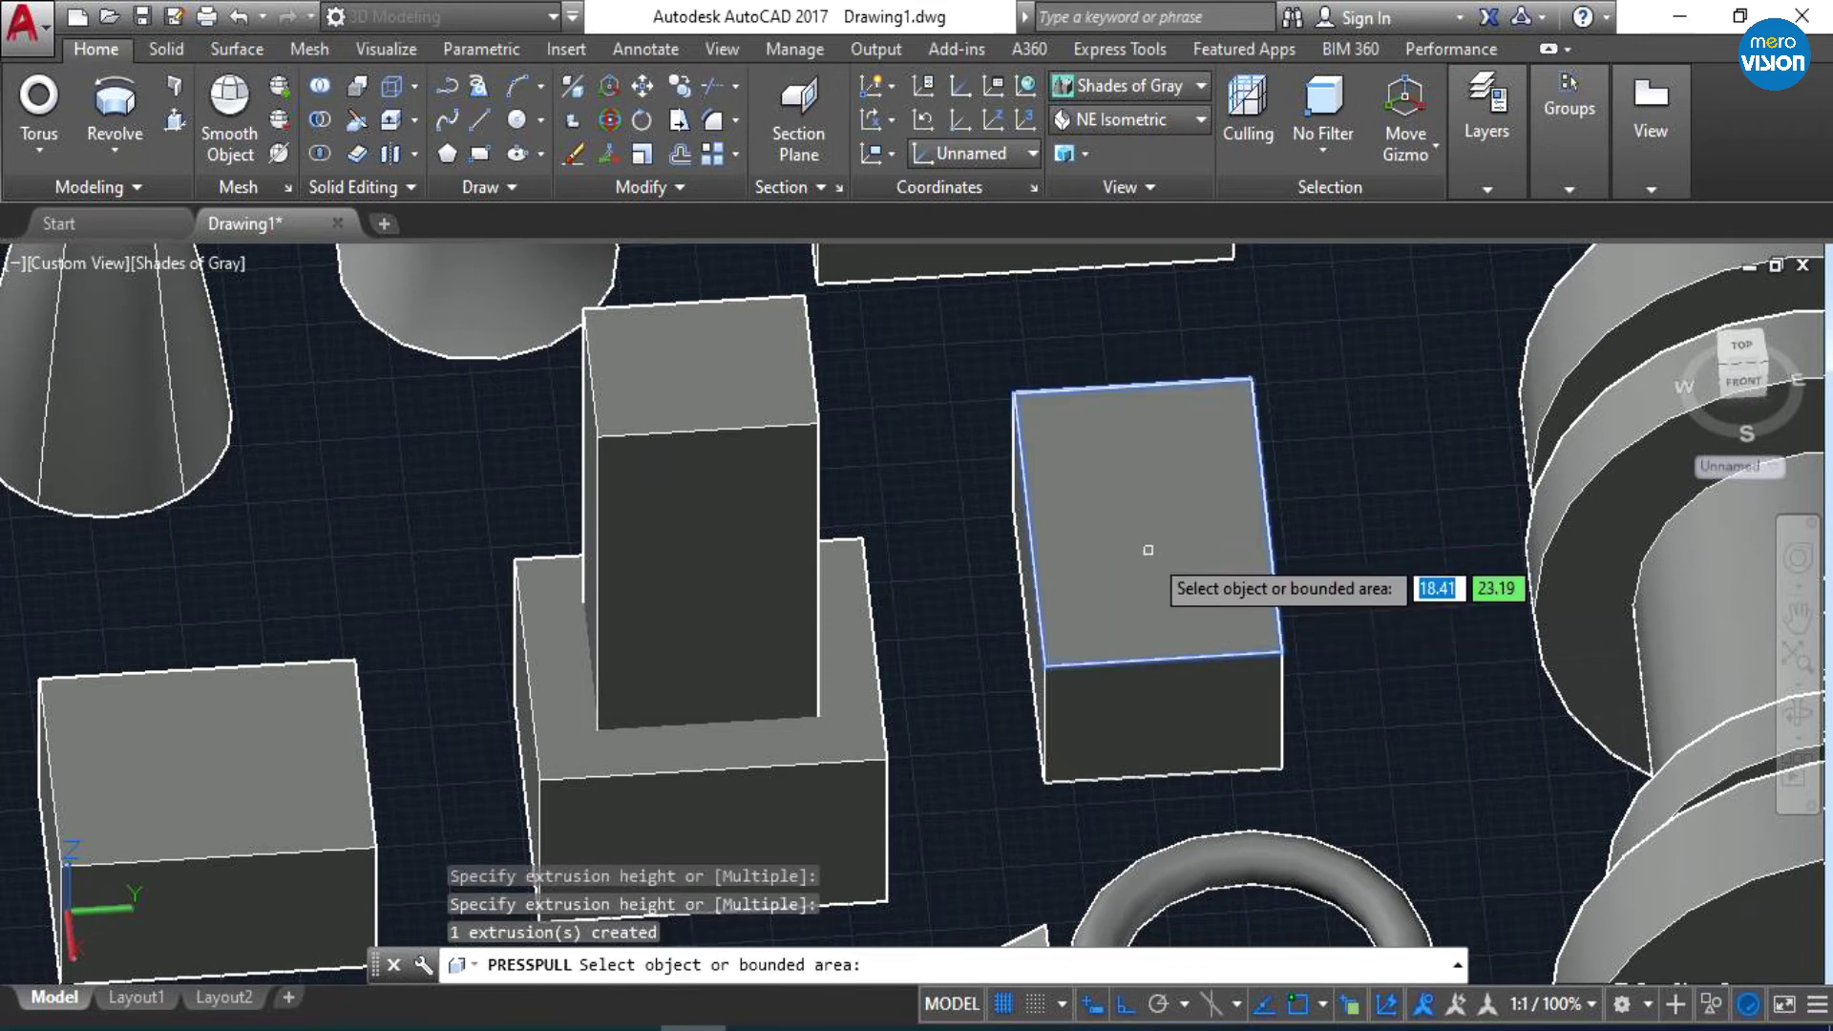
pyautogui.click(679, 363)
pyautogui.click(658, 519)
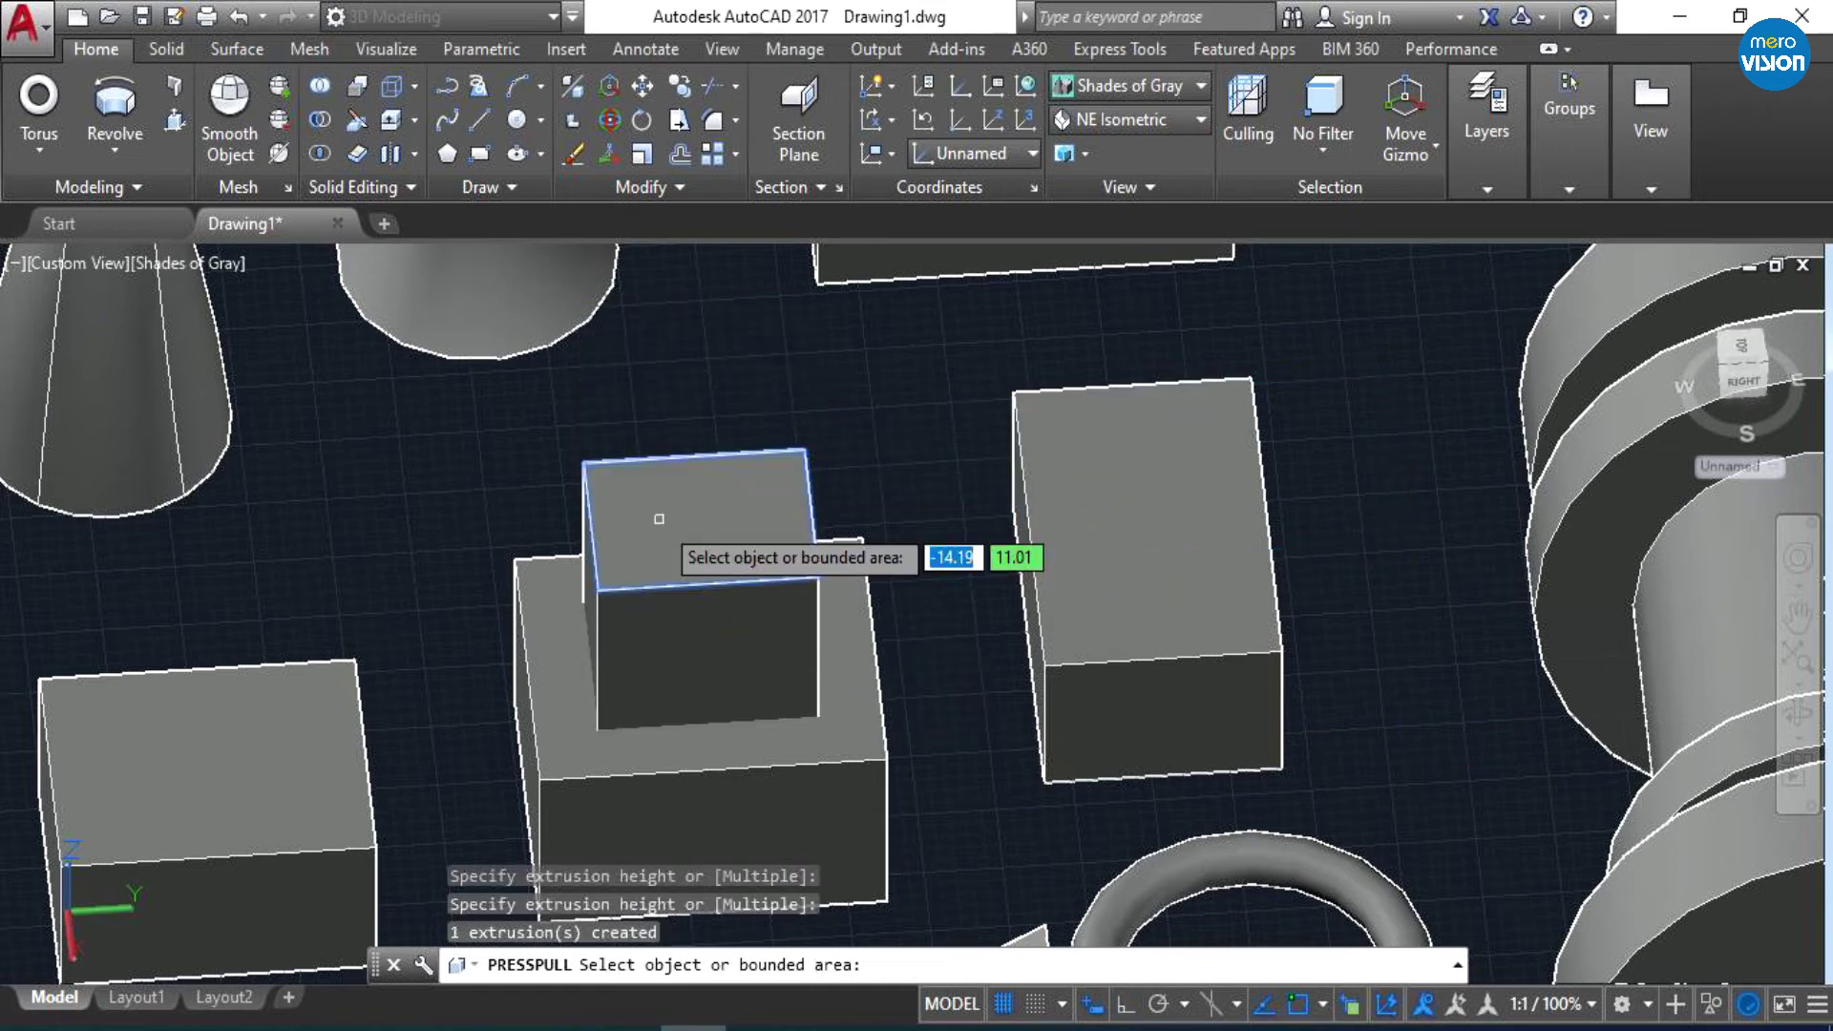
# - Pull the block's front face outward, then orbit and pan to see the whole scene
pyautogui.click(703, 635)
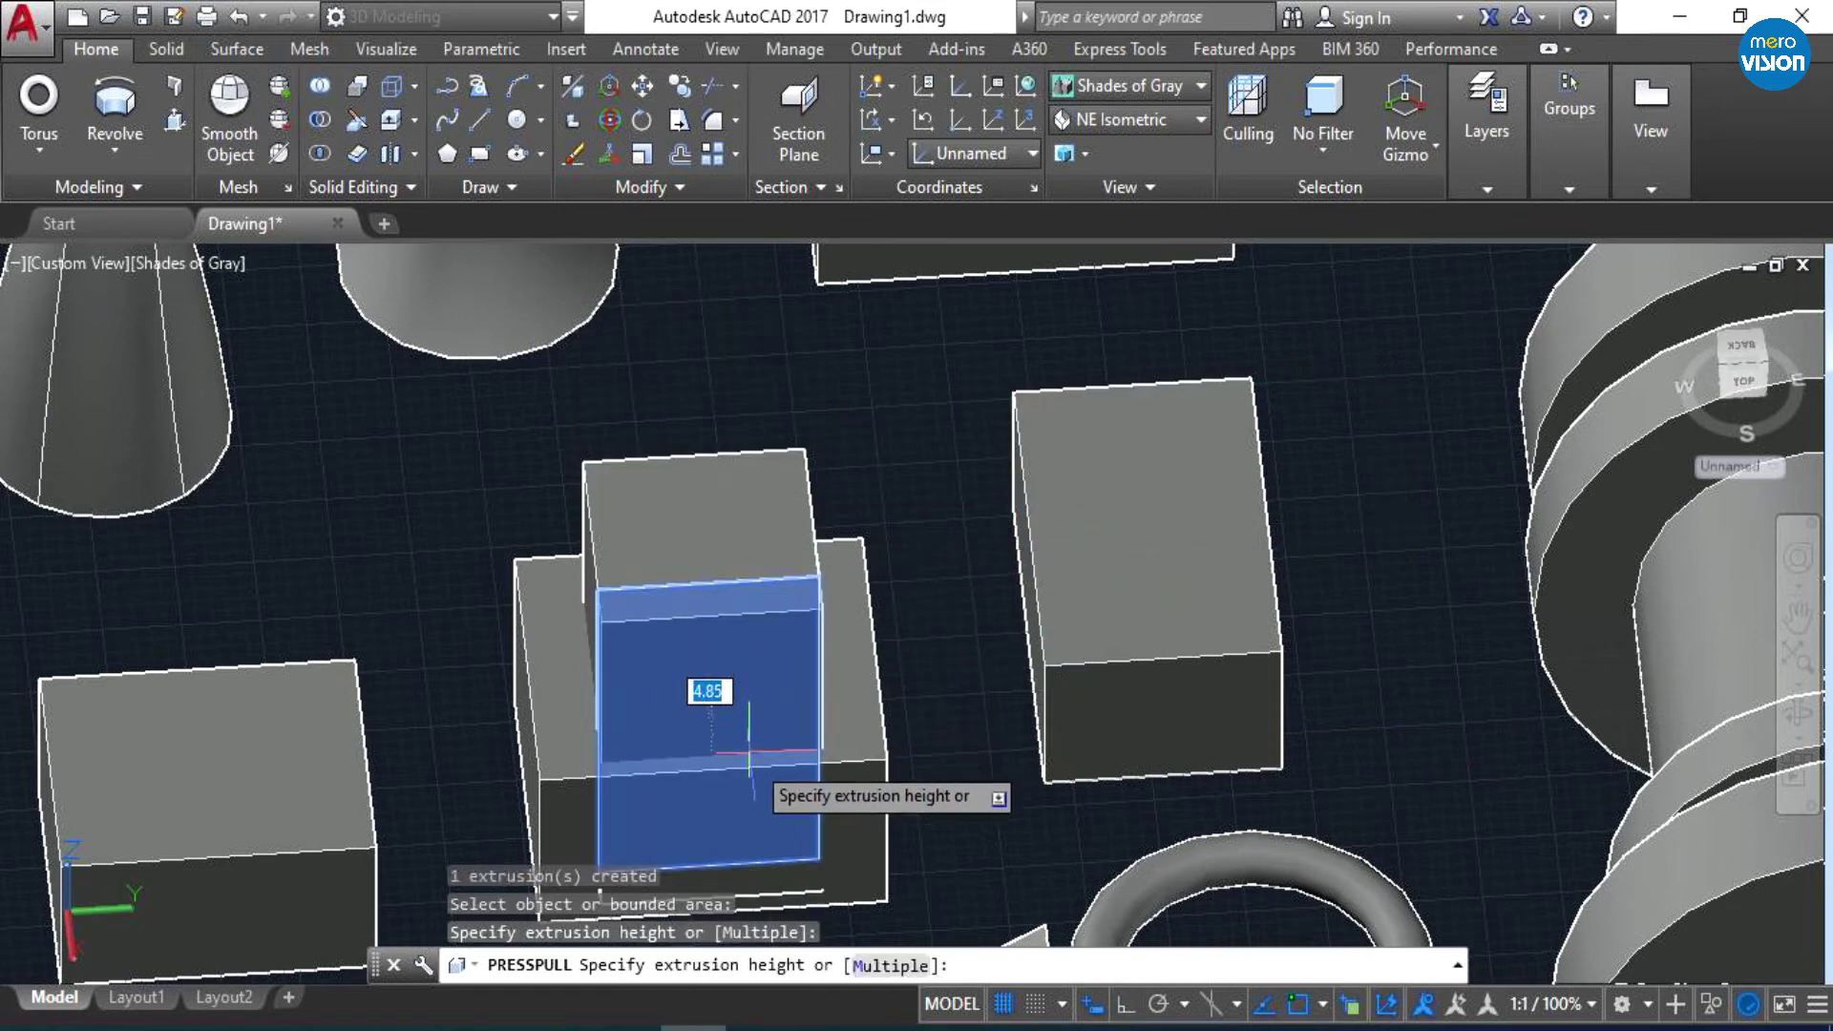
pyautogui.click(831, 871)
pyautogui.keyDown('shift'); pyautogui.moveTo(822, 676); pyautogui.dragTo(659, 413, button='middle'); pyautogui.keyUp('shift')
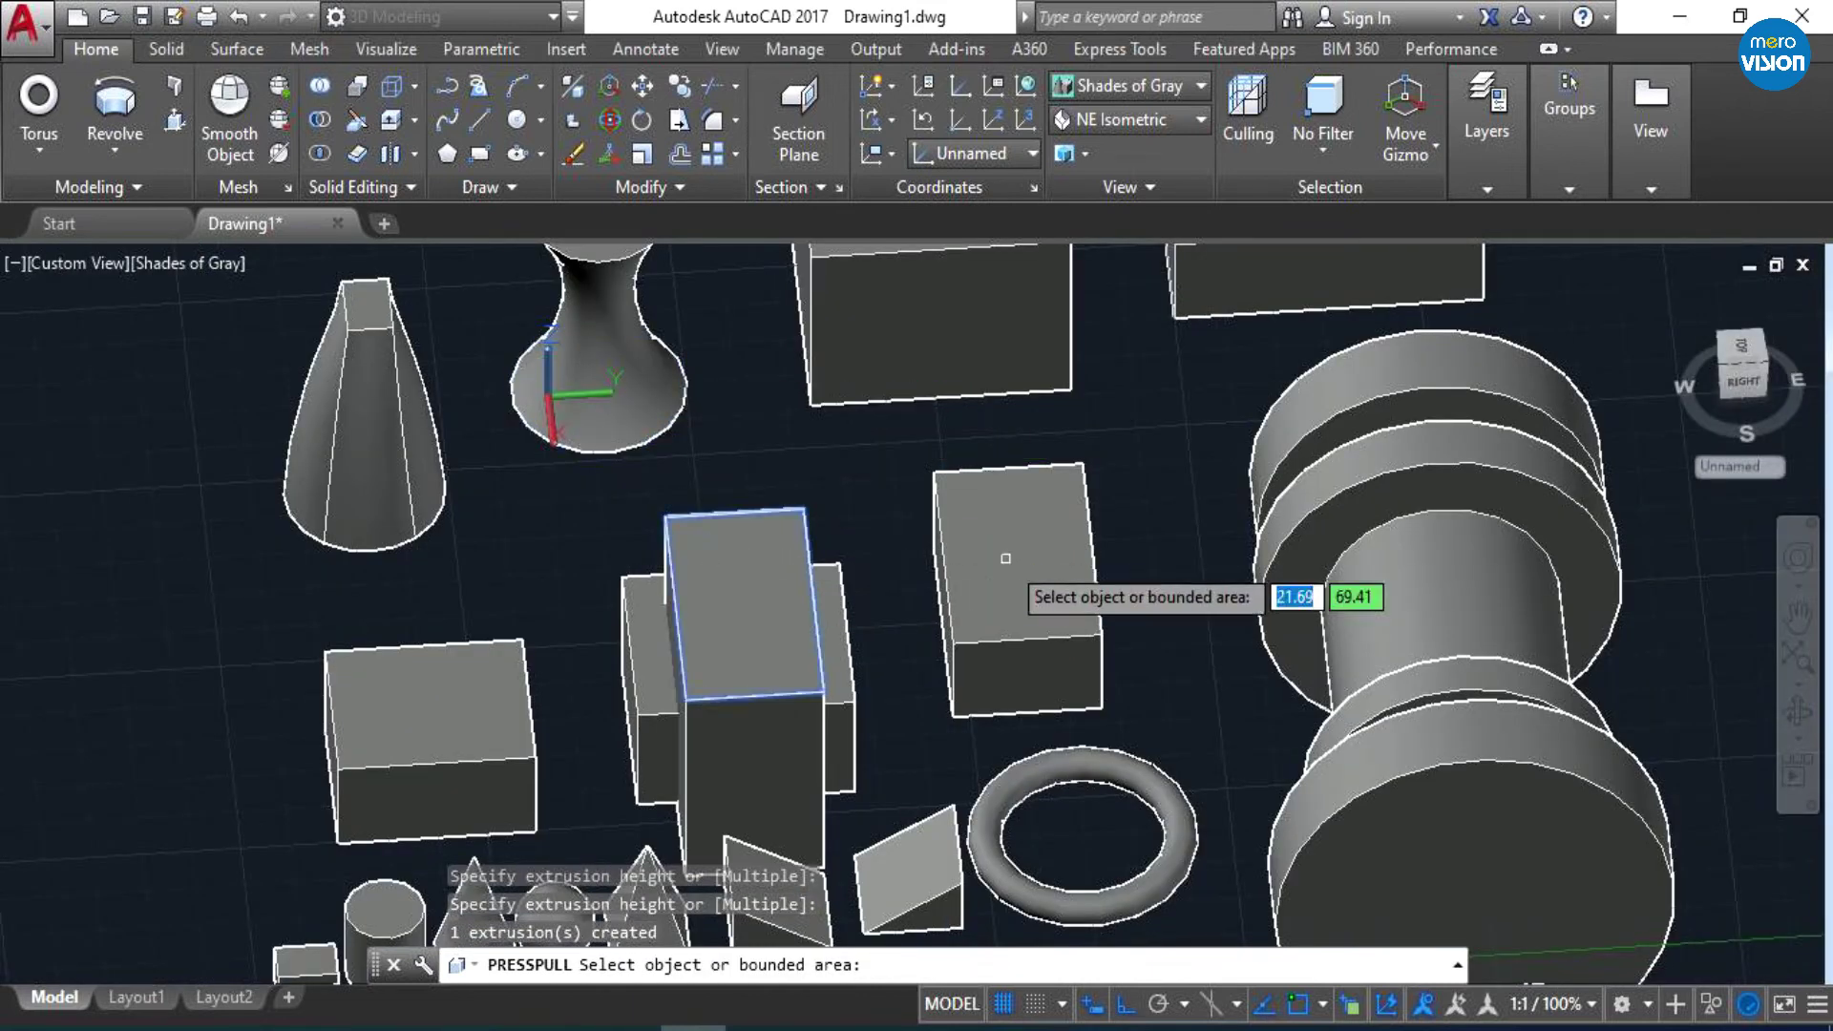
pyautogui.moveTo(1015, 684); pyautogui.dragTo(938, 516, button='middle')
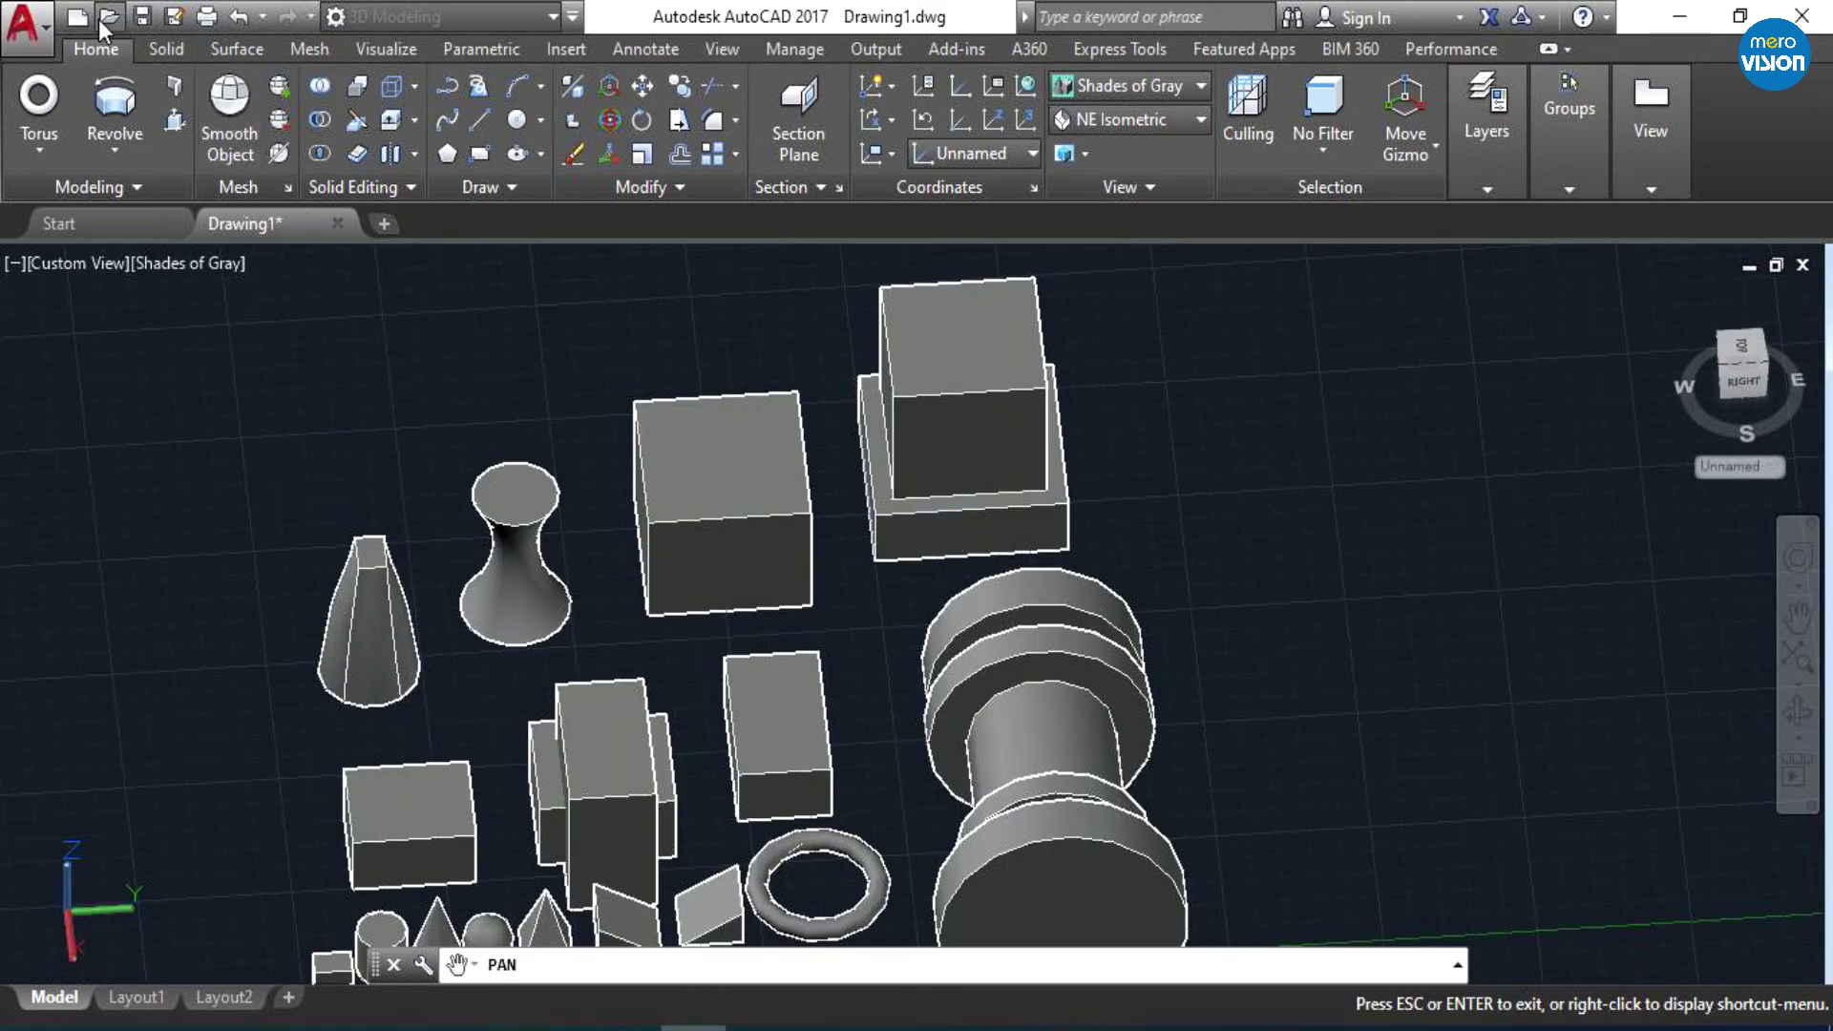
# - Draw a three-segment orthogonal Z-shaped line in empty space right of the solids
pyautogui.moveTo(571, 373); pyautogui.dragTo(542, 401)
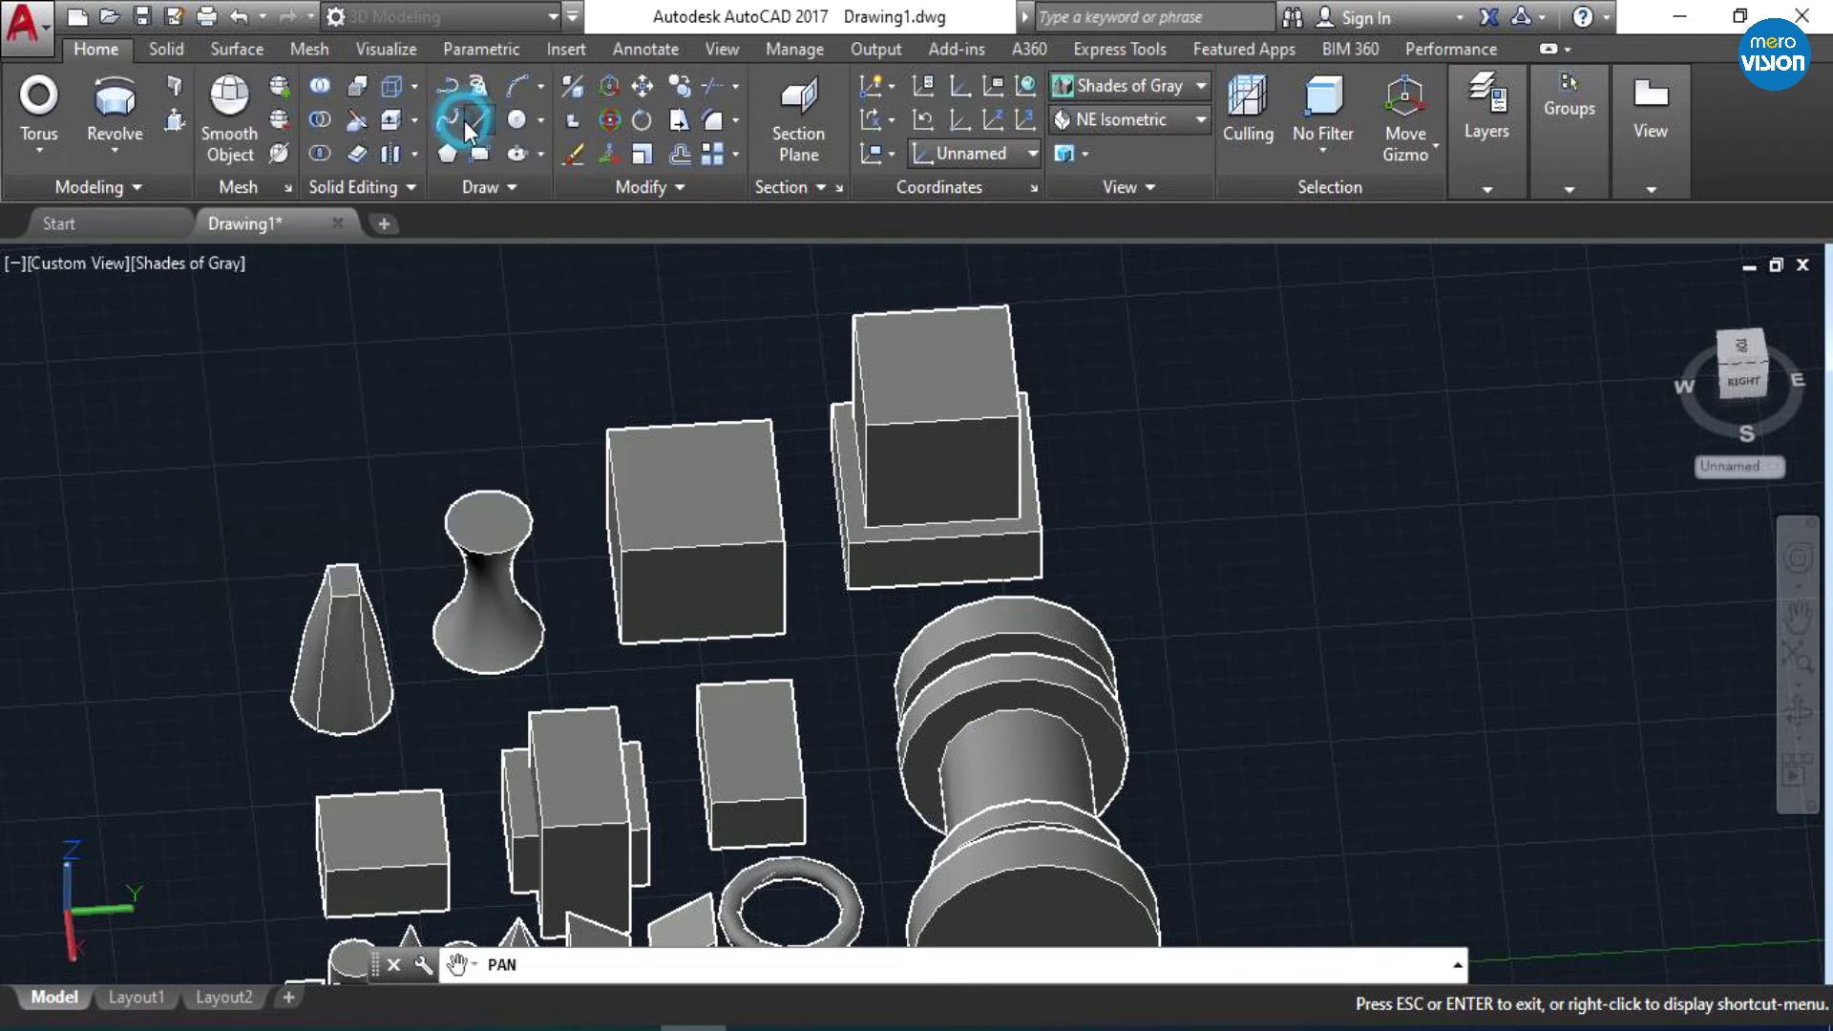
pyautogui.click(467, 124)
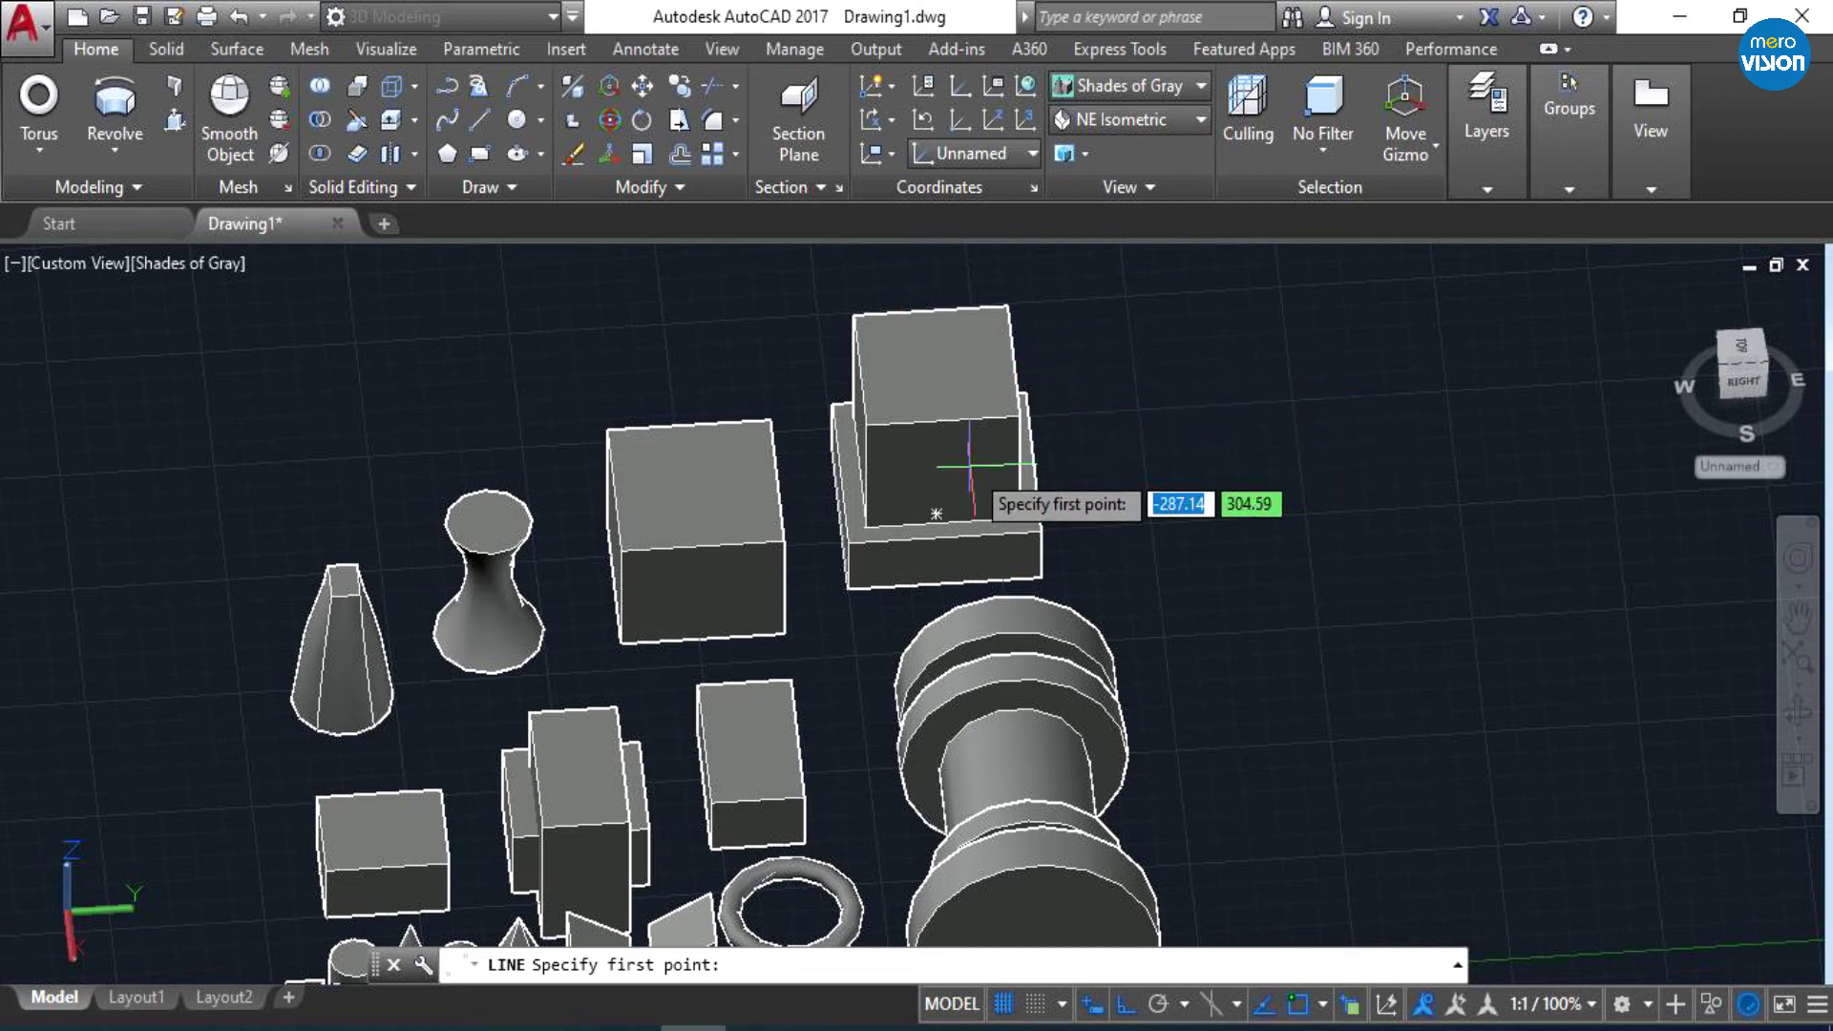
pyautogui.click(1799, 619)
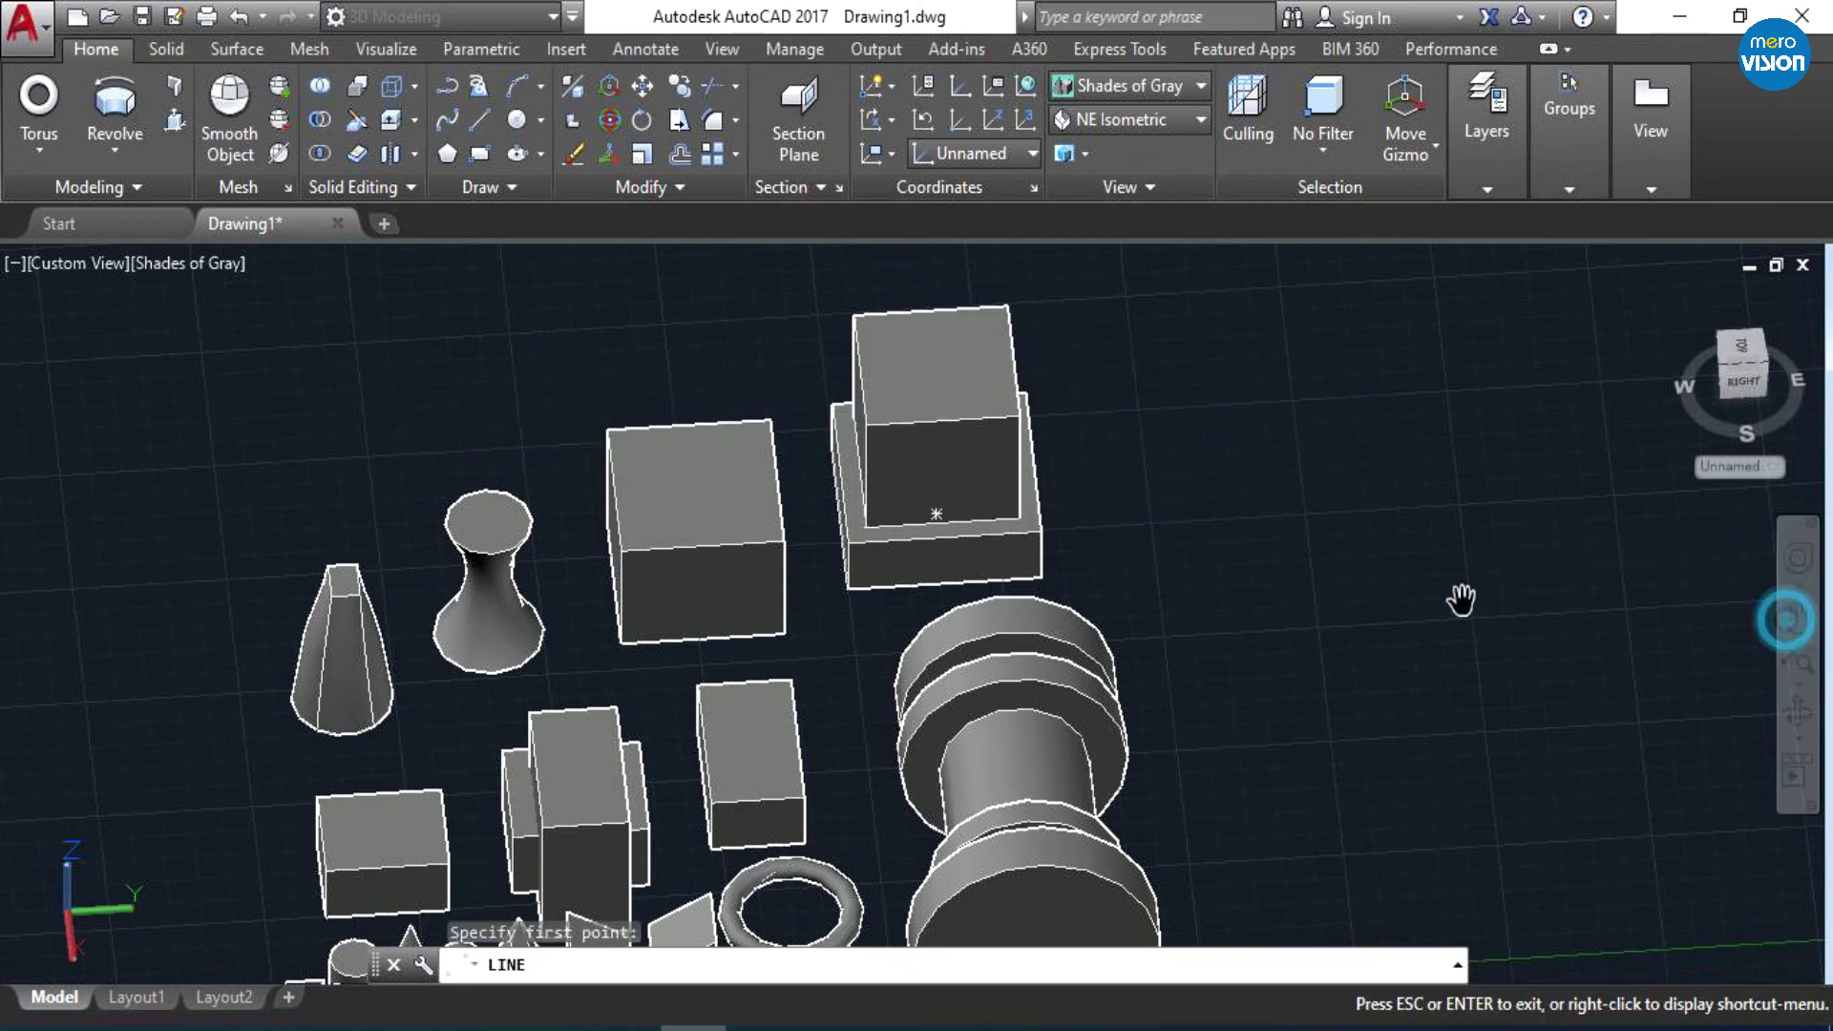
pyautogui.moveTo(1460, 599); pyautogui.dragTo(694, 469)
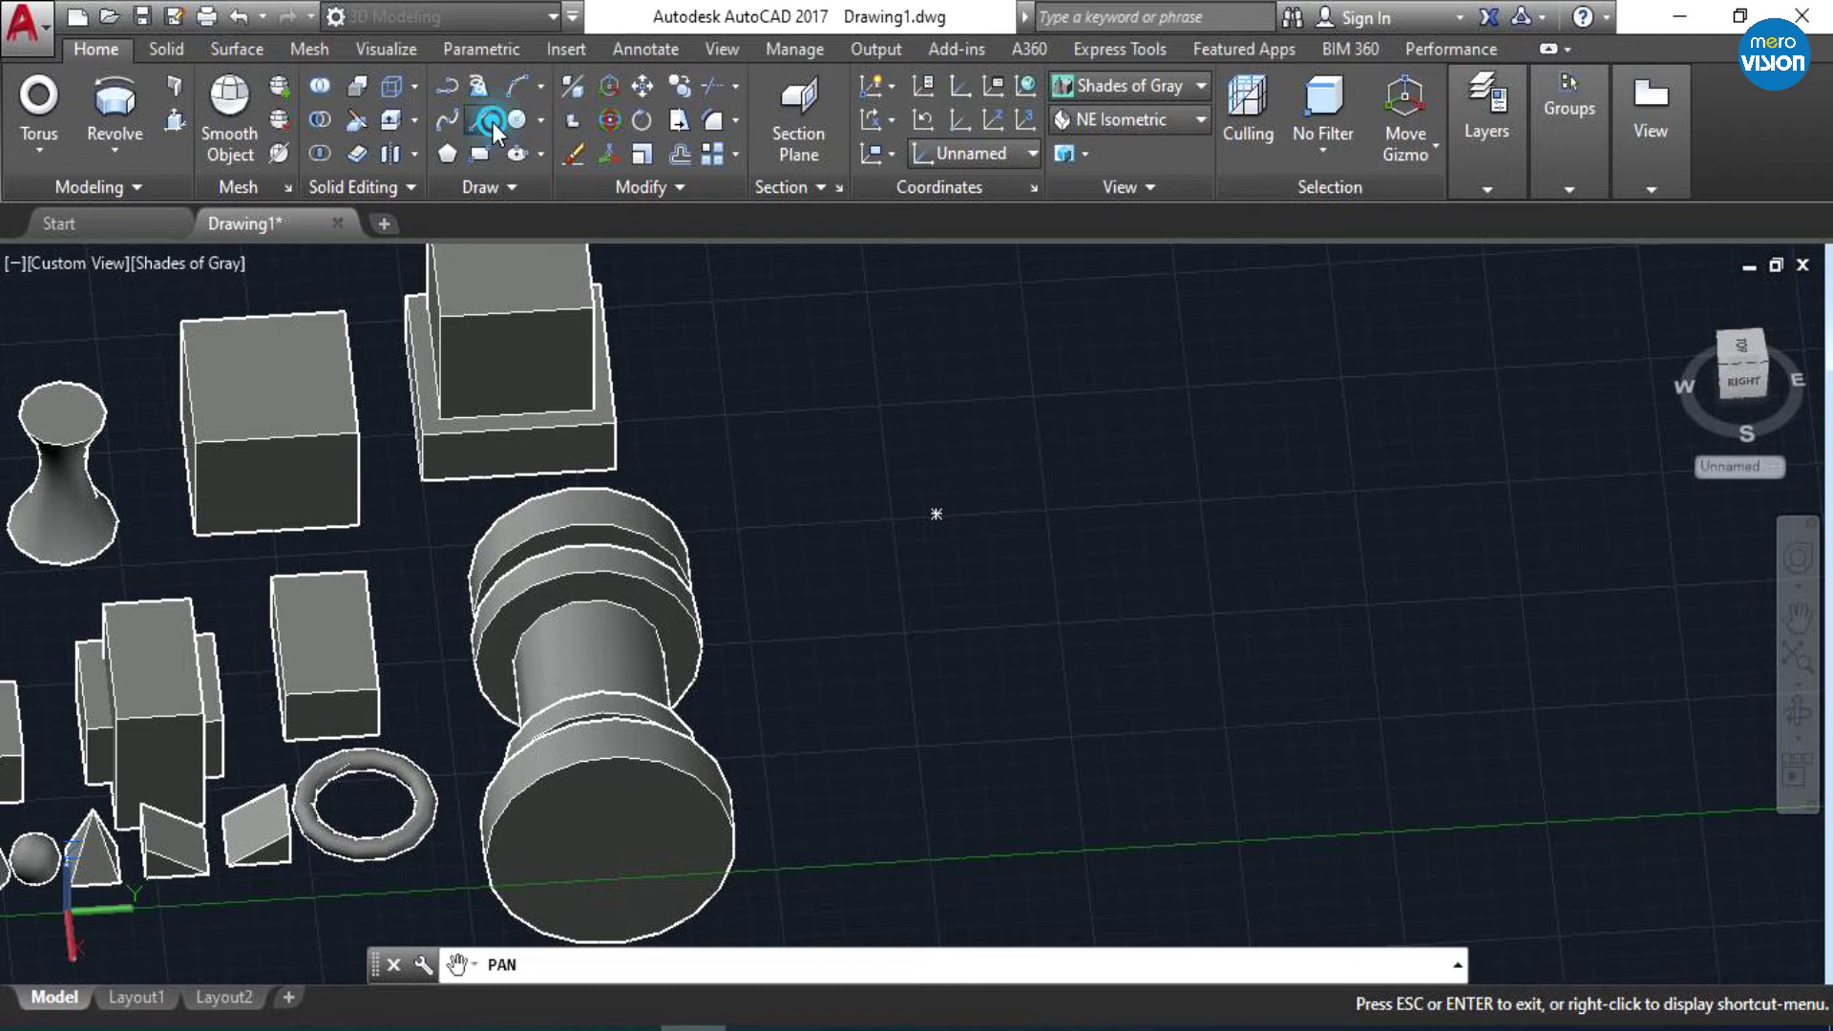
pyautogui.click(492, 123)
pyautogui.click(838, 448)
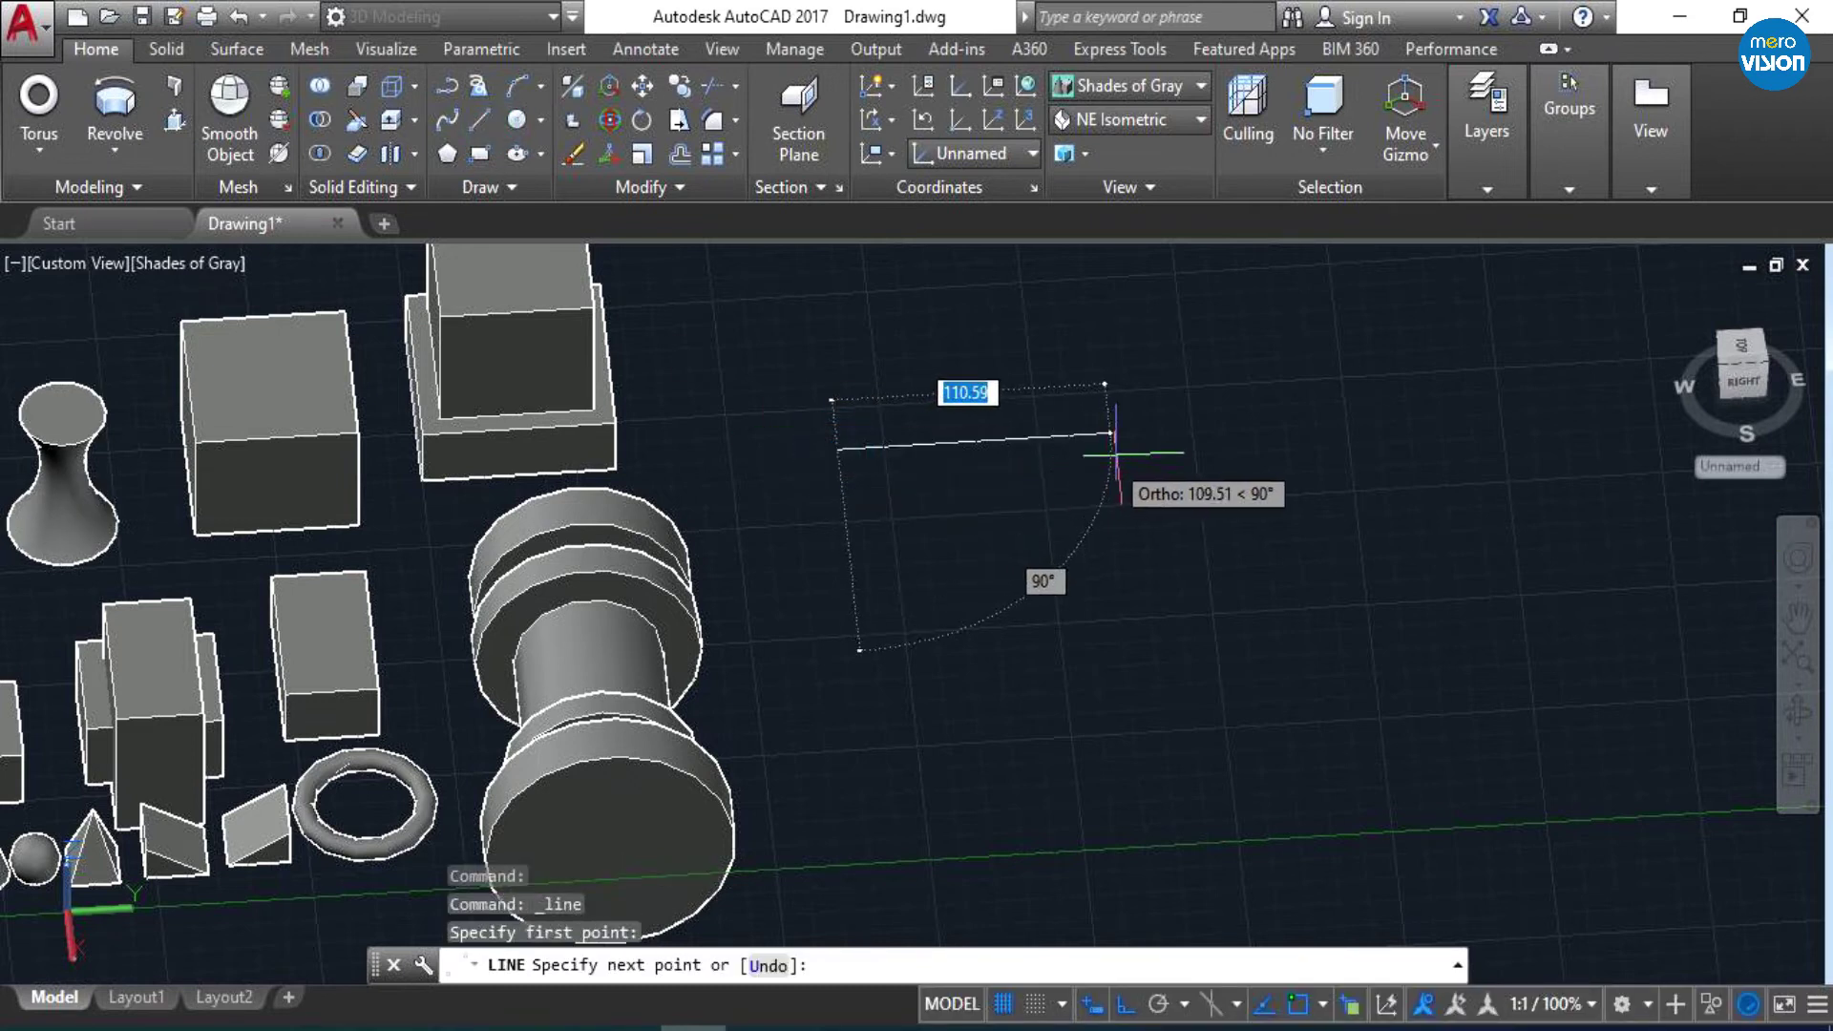
pyautogui.click(1145, 437)
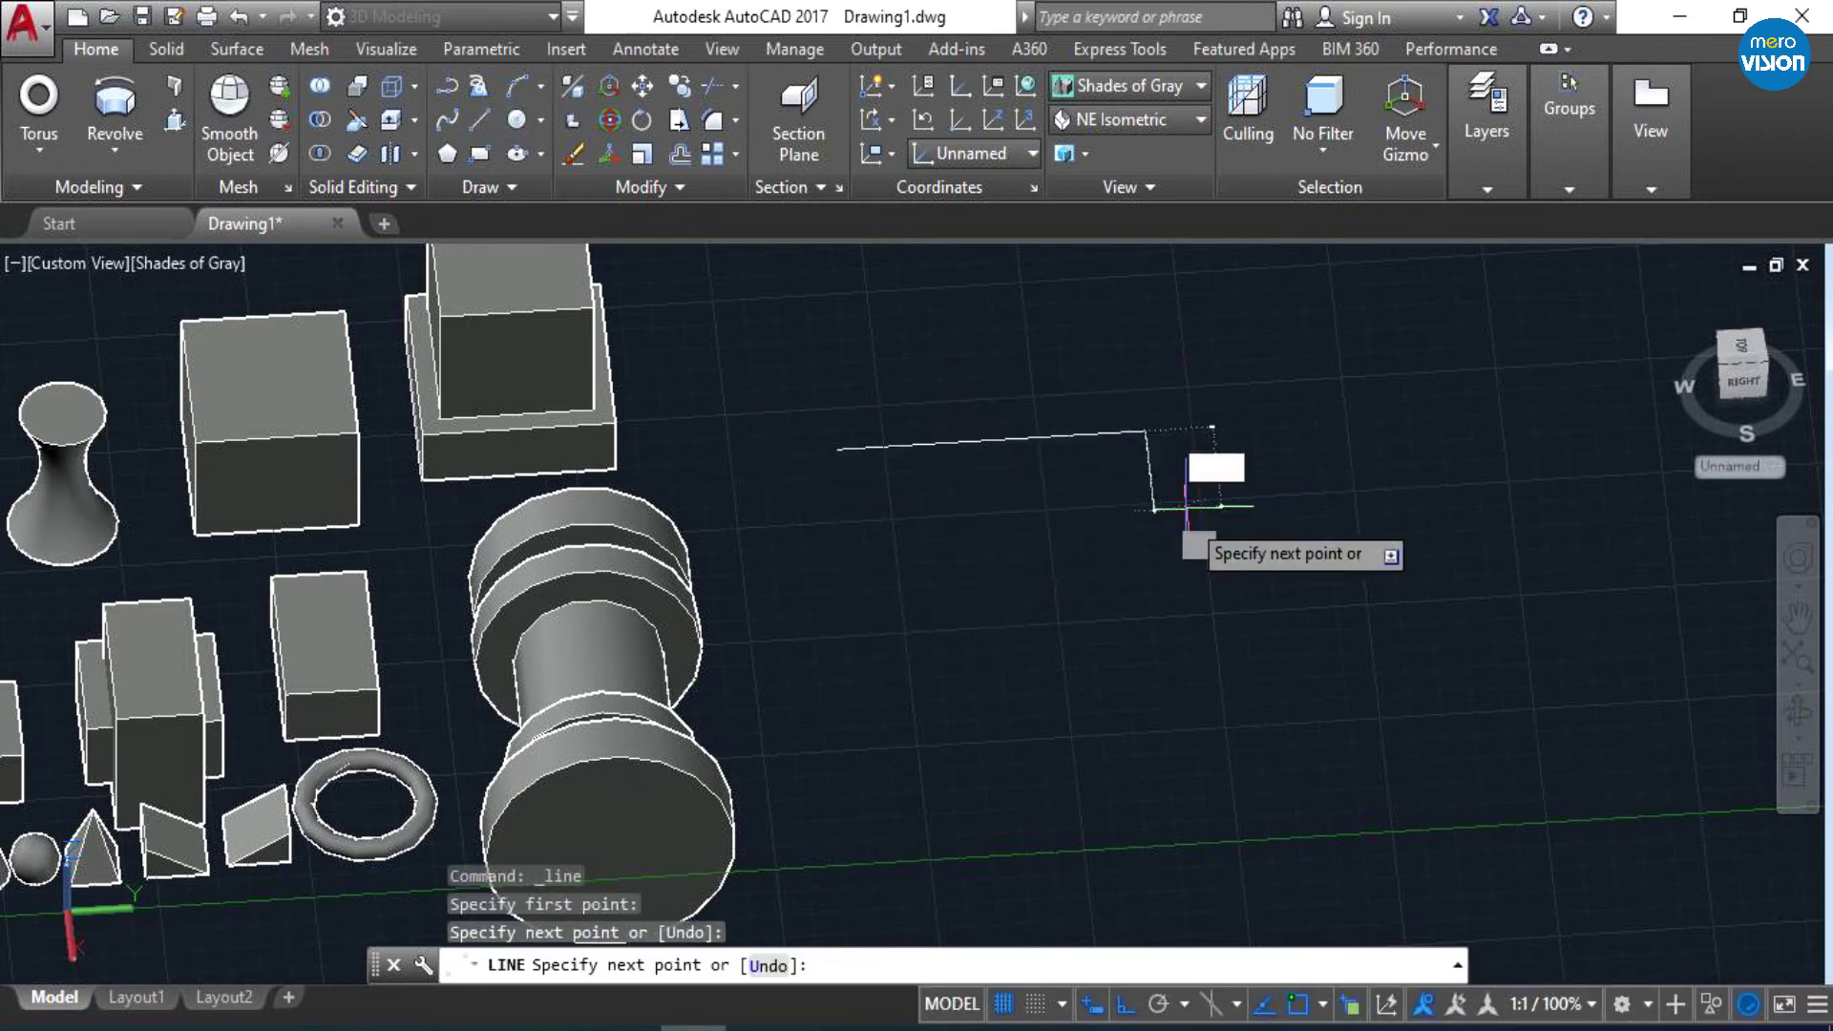
pyautogui.click(1184, 649)
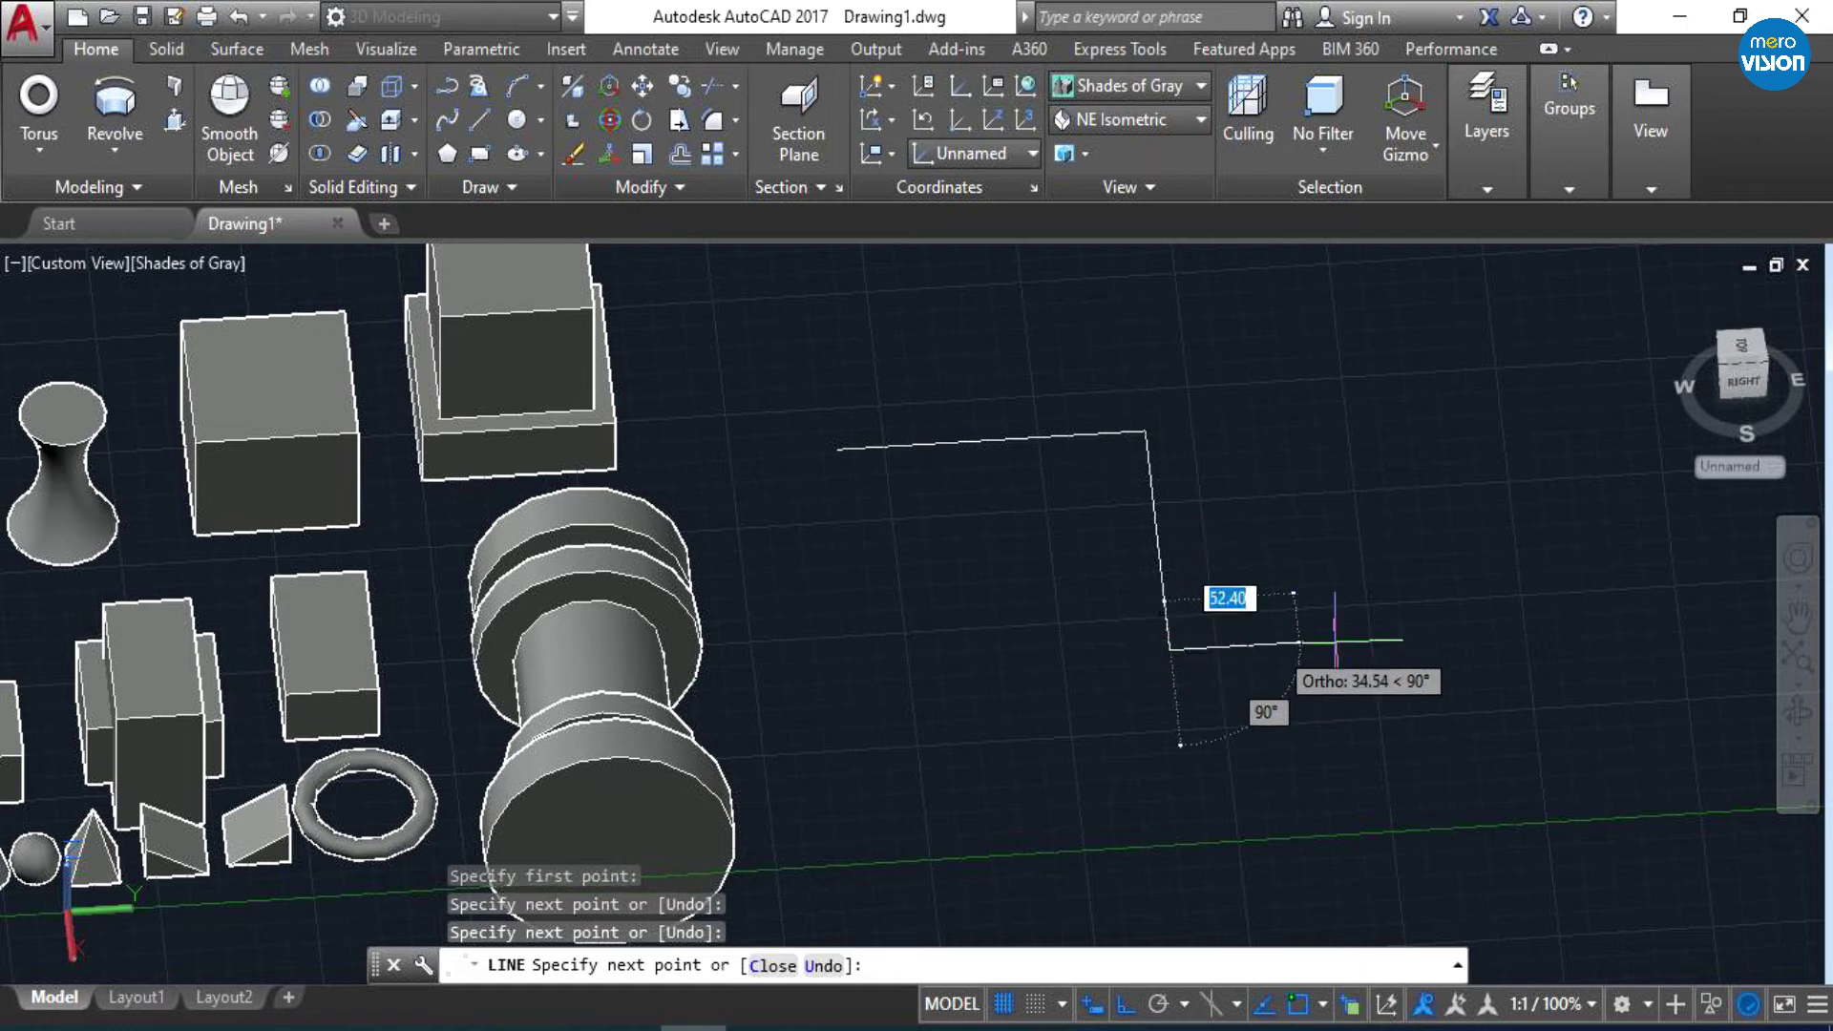
pyautogui.click(1405, 634)
pyautogui.press('Escape')
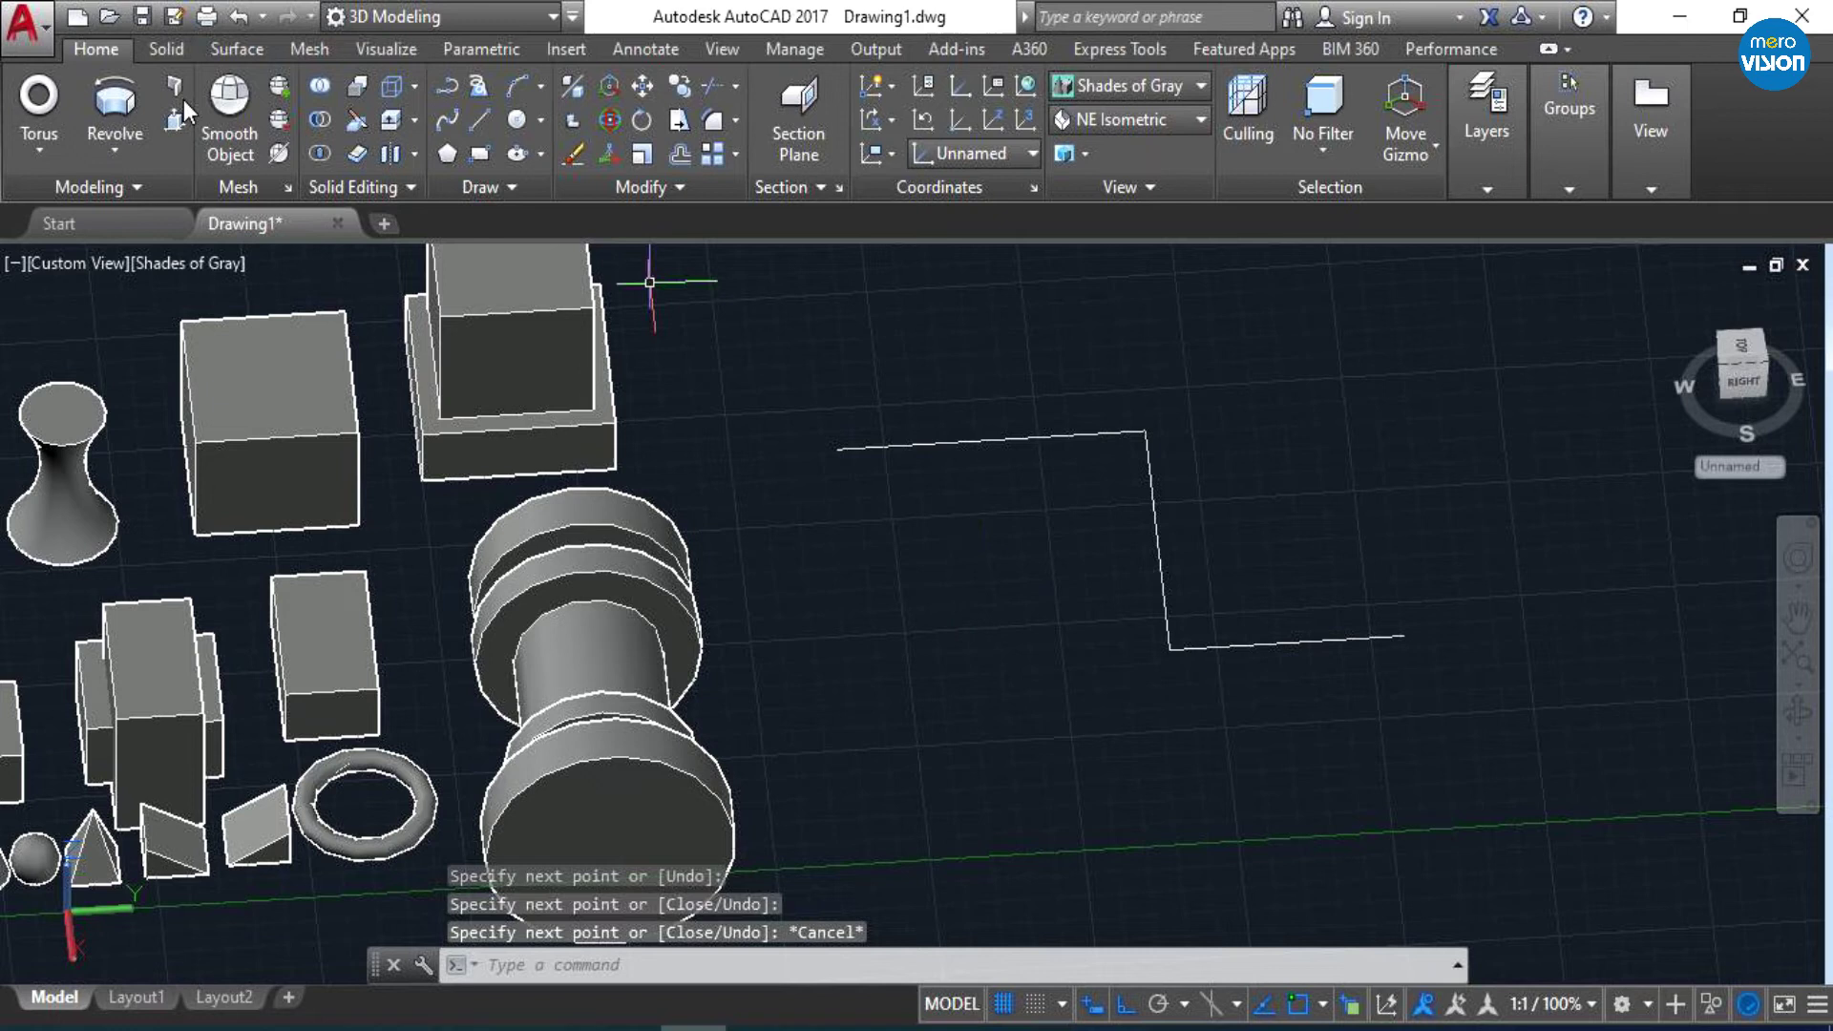
pyautogui.click(484, 110)
pyautogui.click(837, 449)
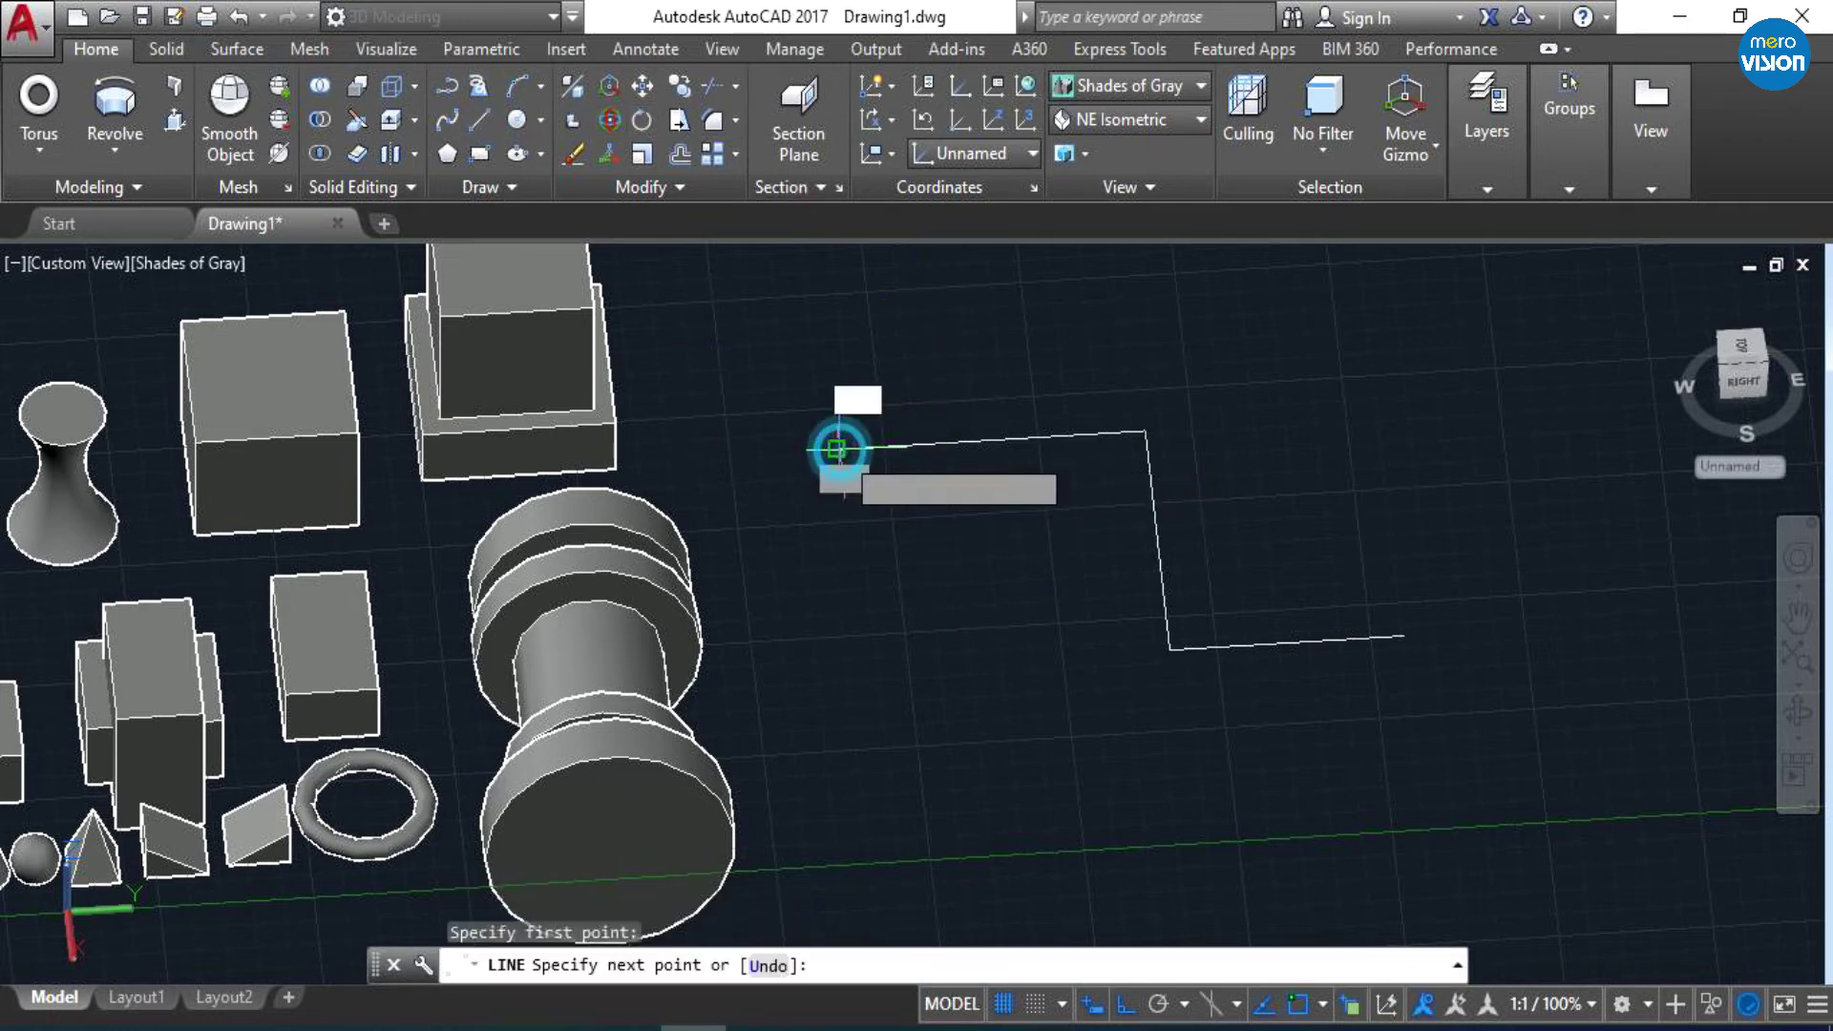
pyautogui.click(841, 482)
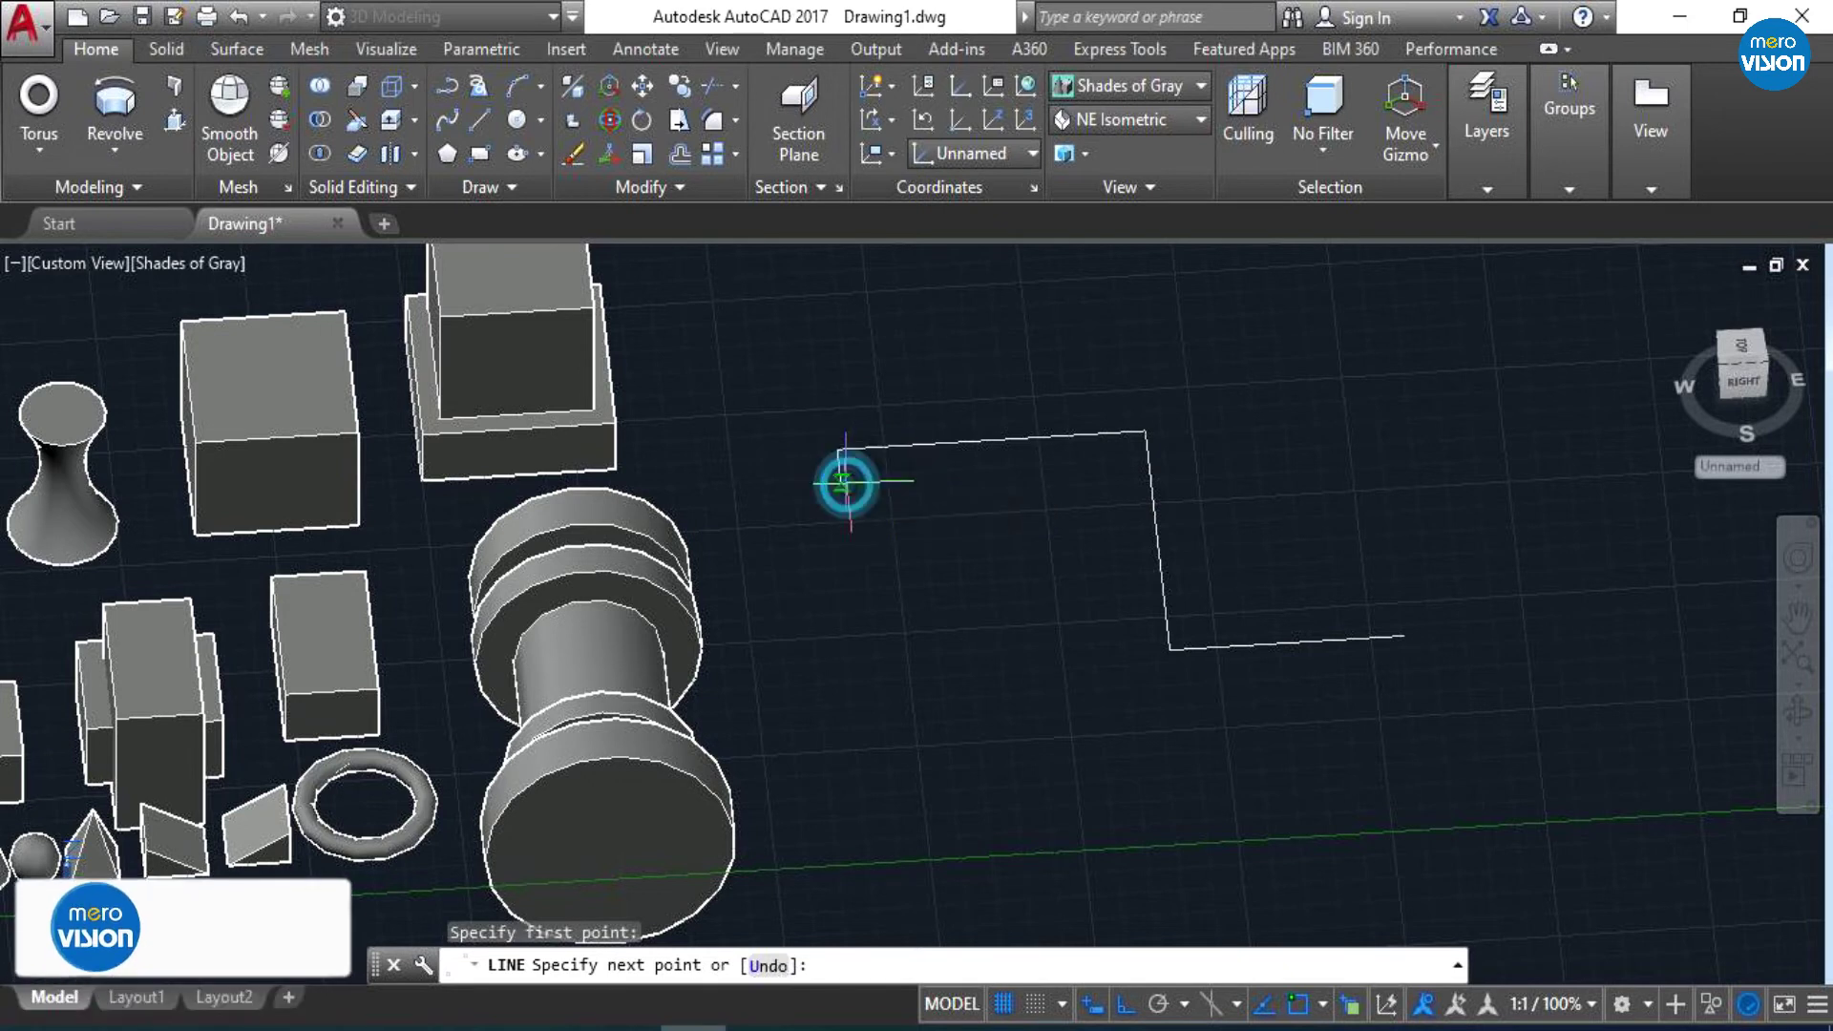
pyautogui.click(1123, 469)
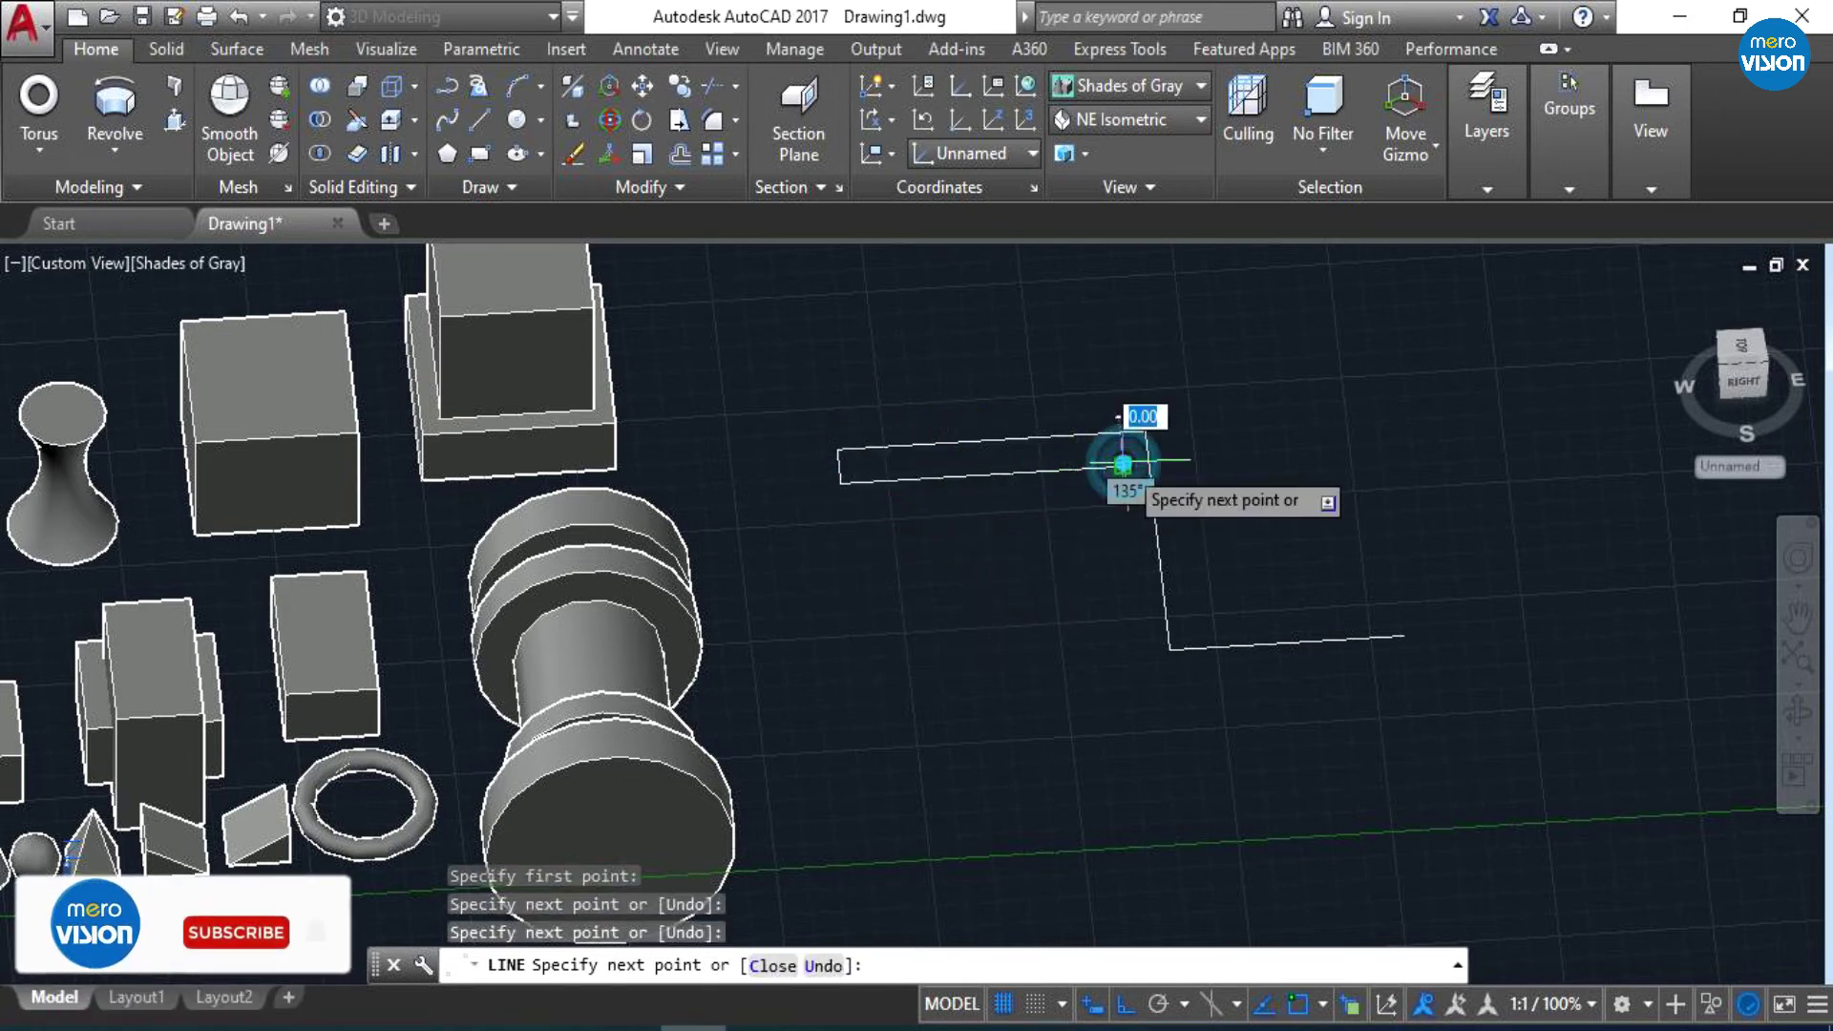
pyautogui.click(1146, 685)
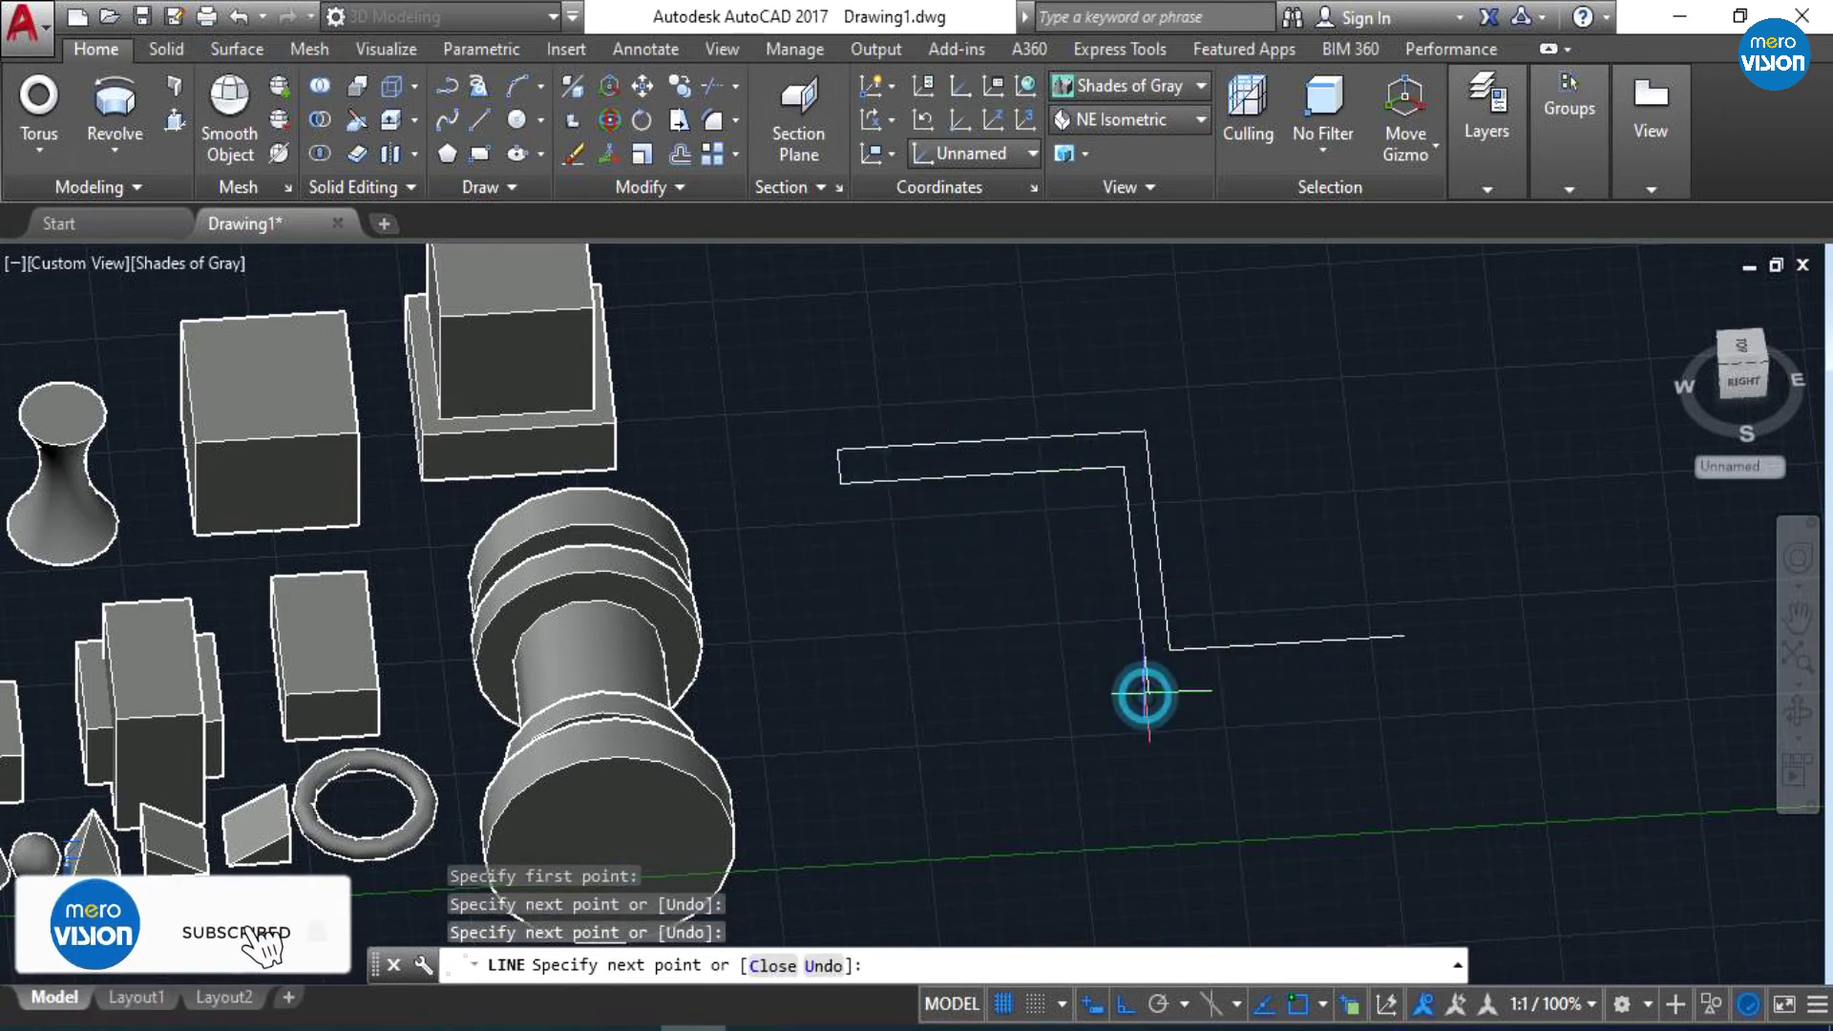
pyautogui.click(1404, 635)
pyautogui.press('Escape')
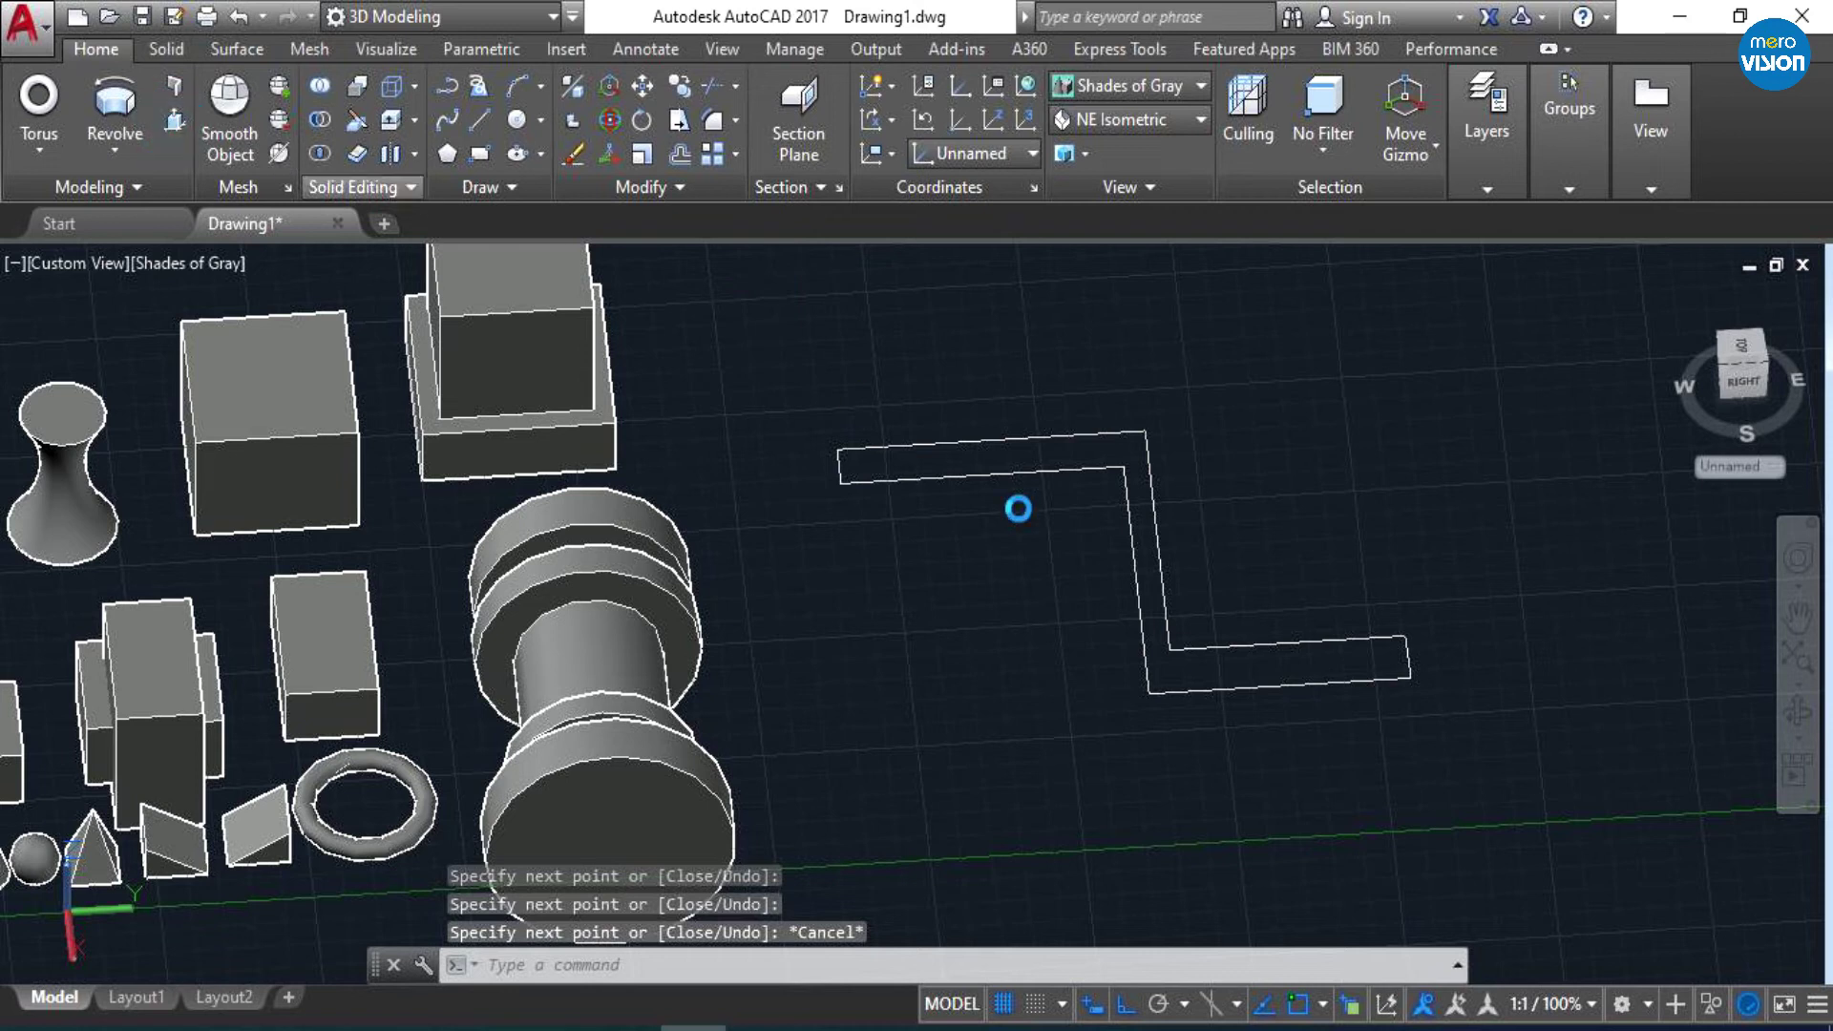
pyautogui.hotkey('ctrl', 'shift', 'e')
pyautogui.click(1044, 462)
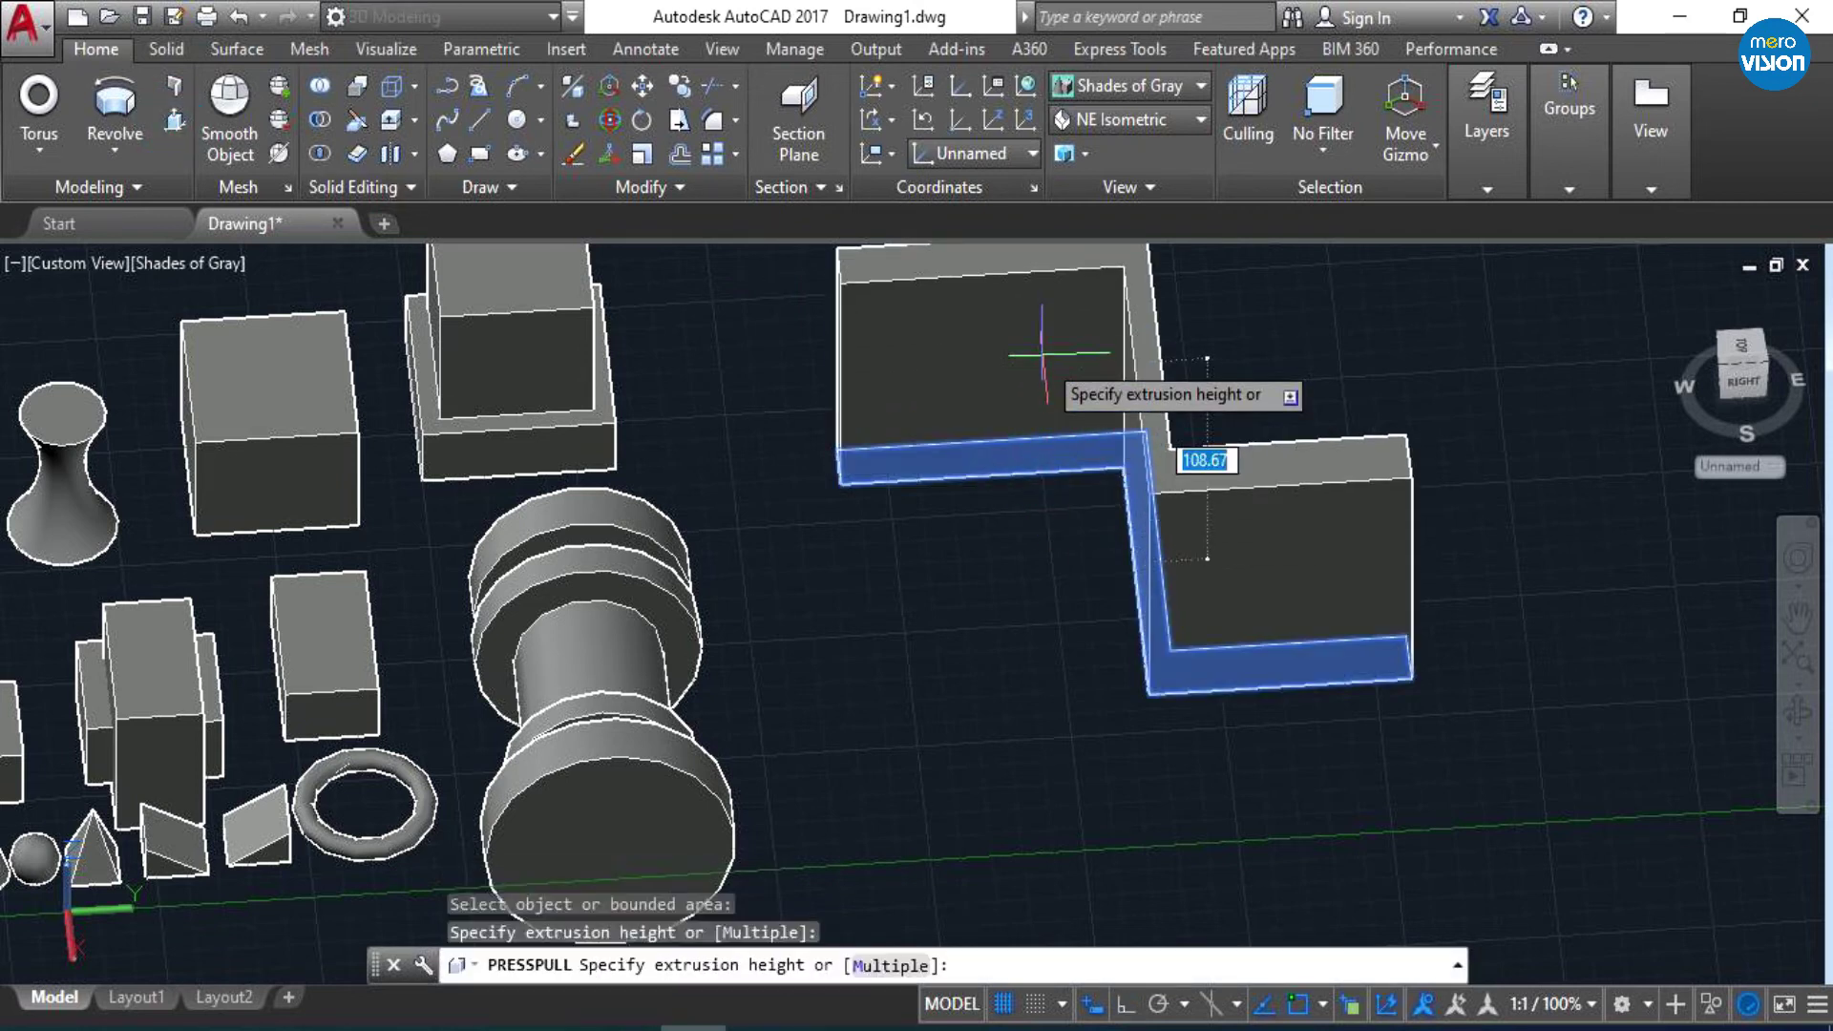
pyautogui.press('Escape')
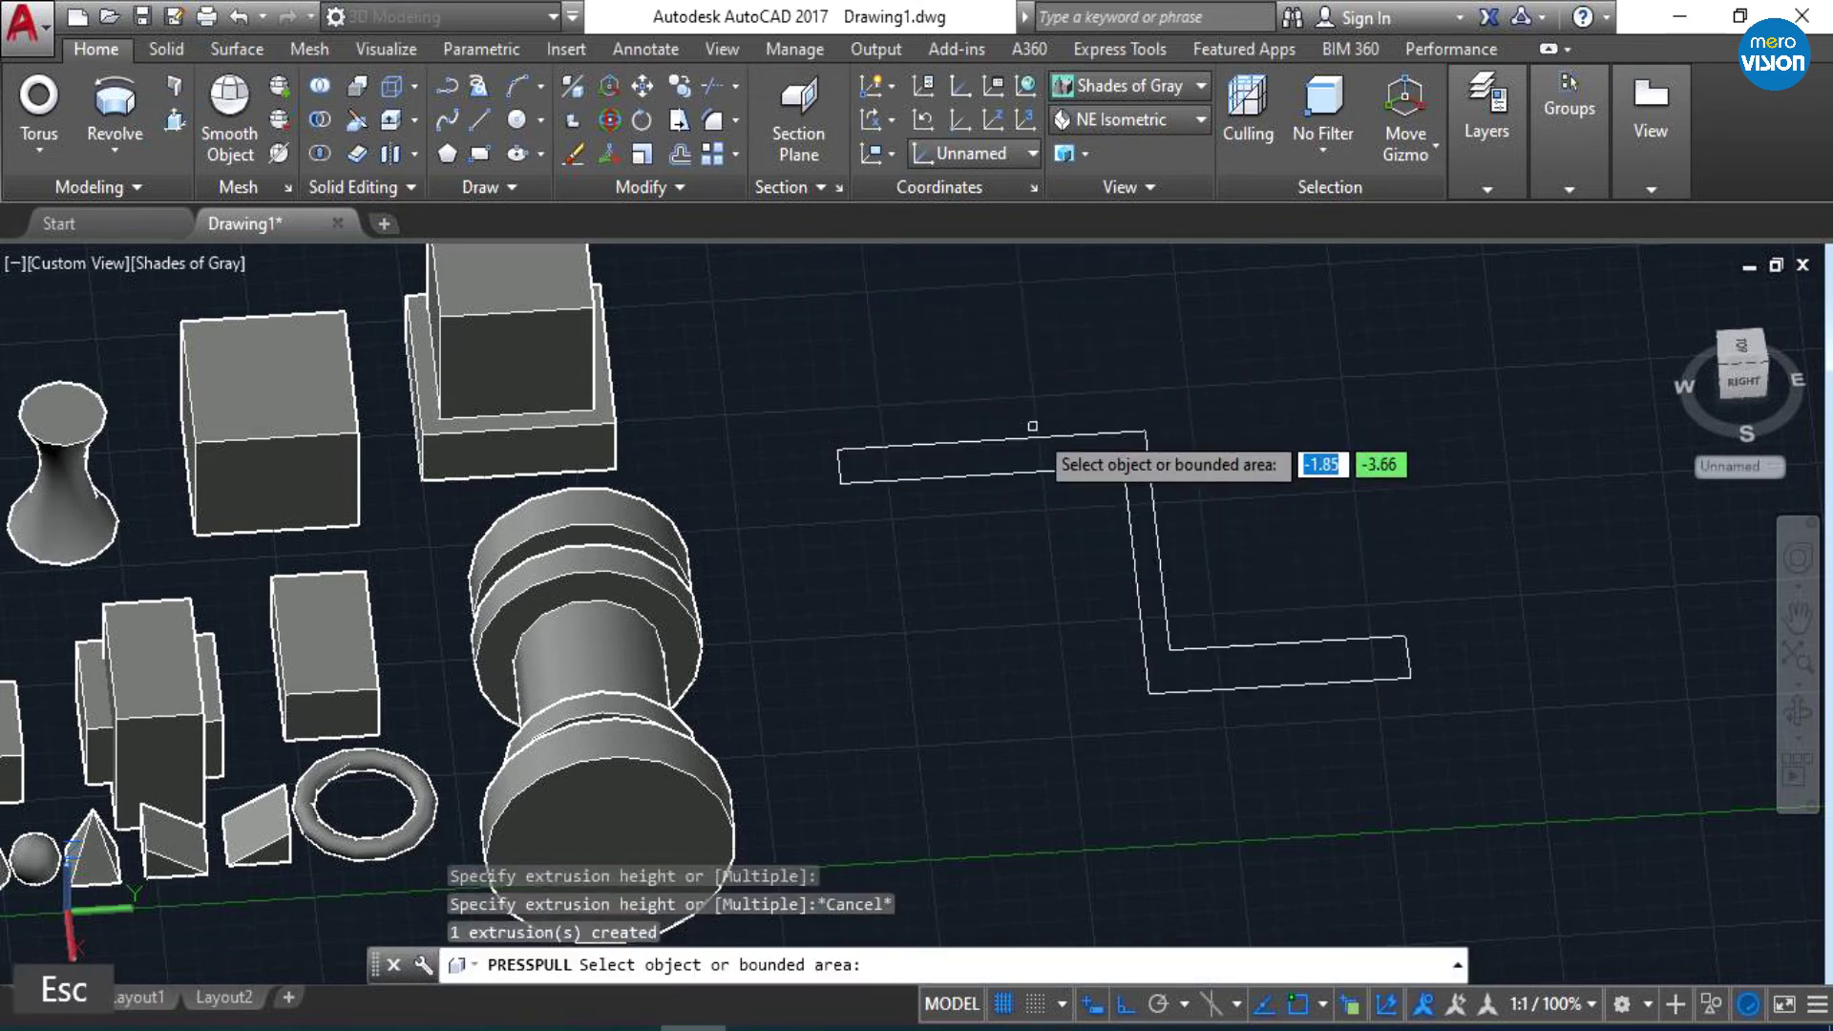
pyautogui.press('Return')
pyautogui.click(1005, 476)
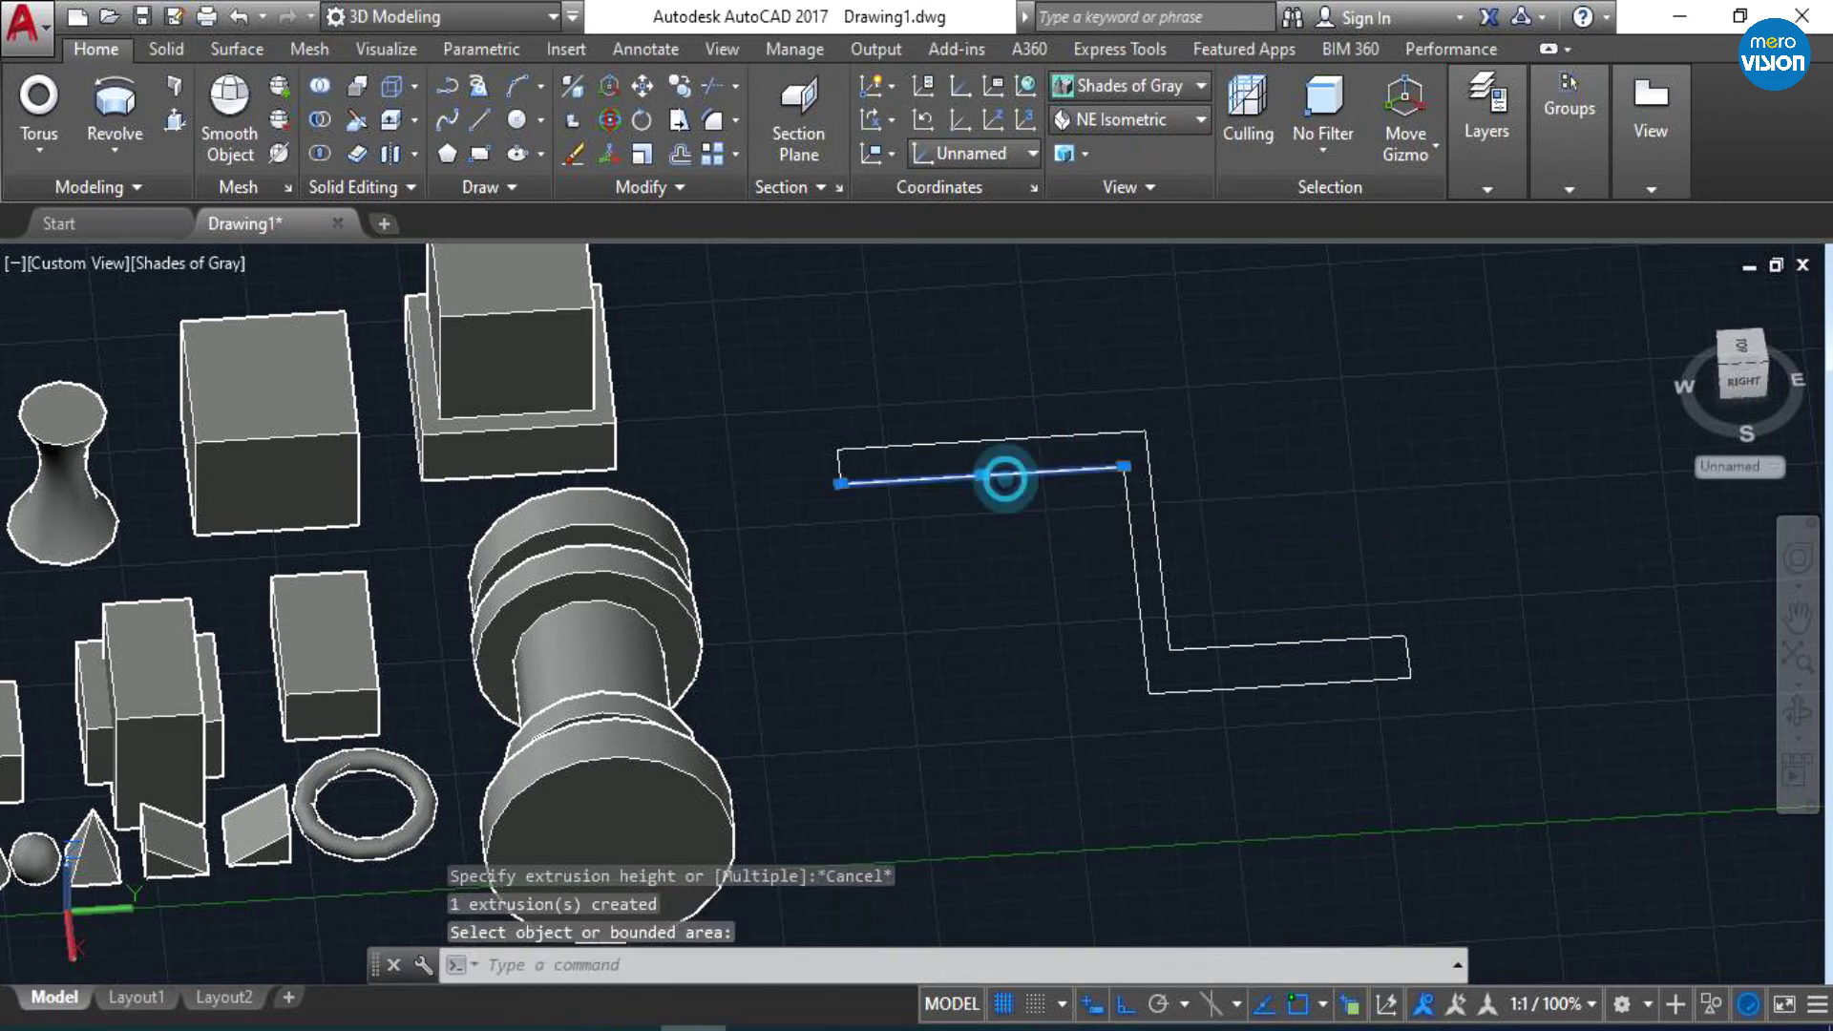
pyautogui.press('Delete')
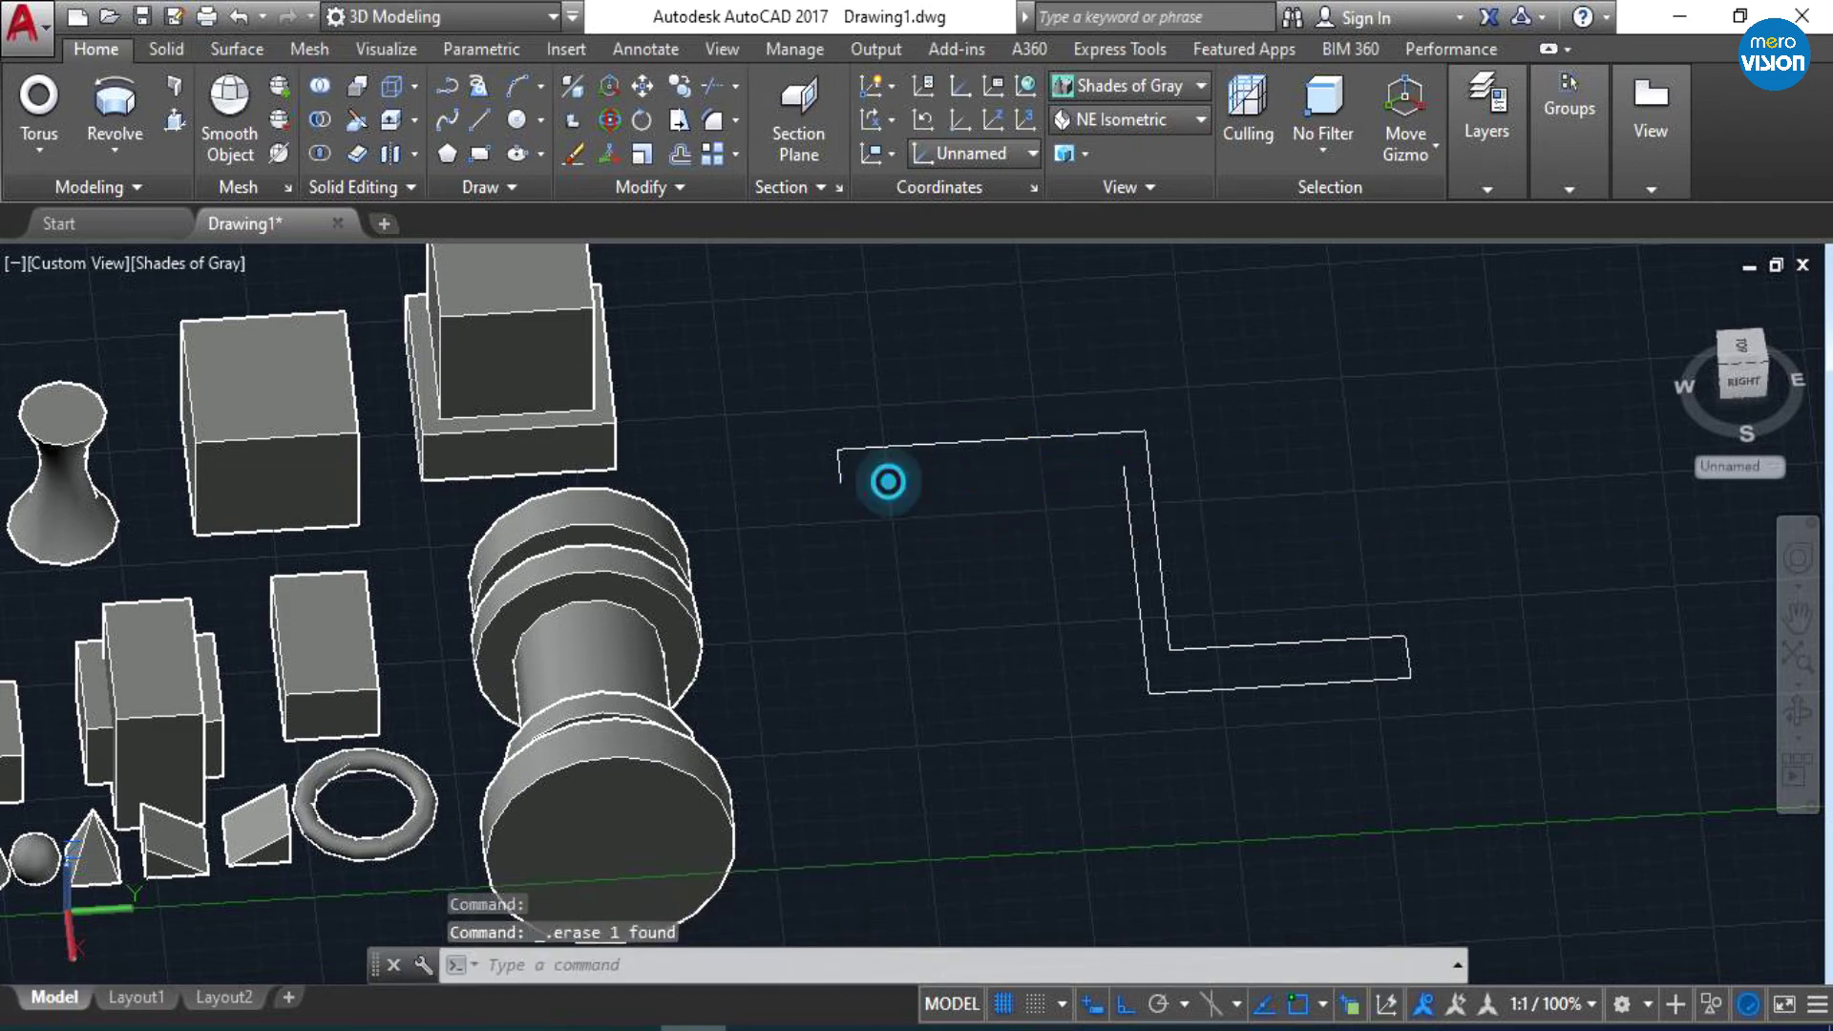
pyautogui.press('Delete')
pyautogui.click(1236, 716)
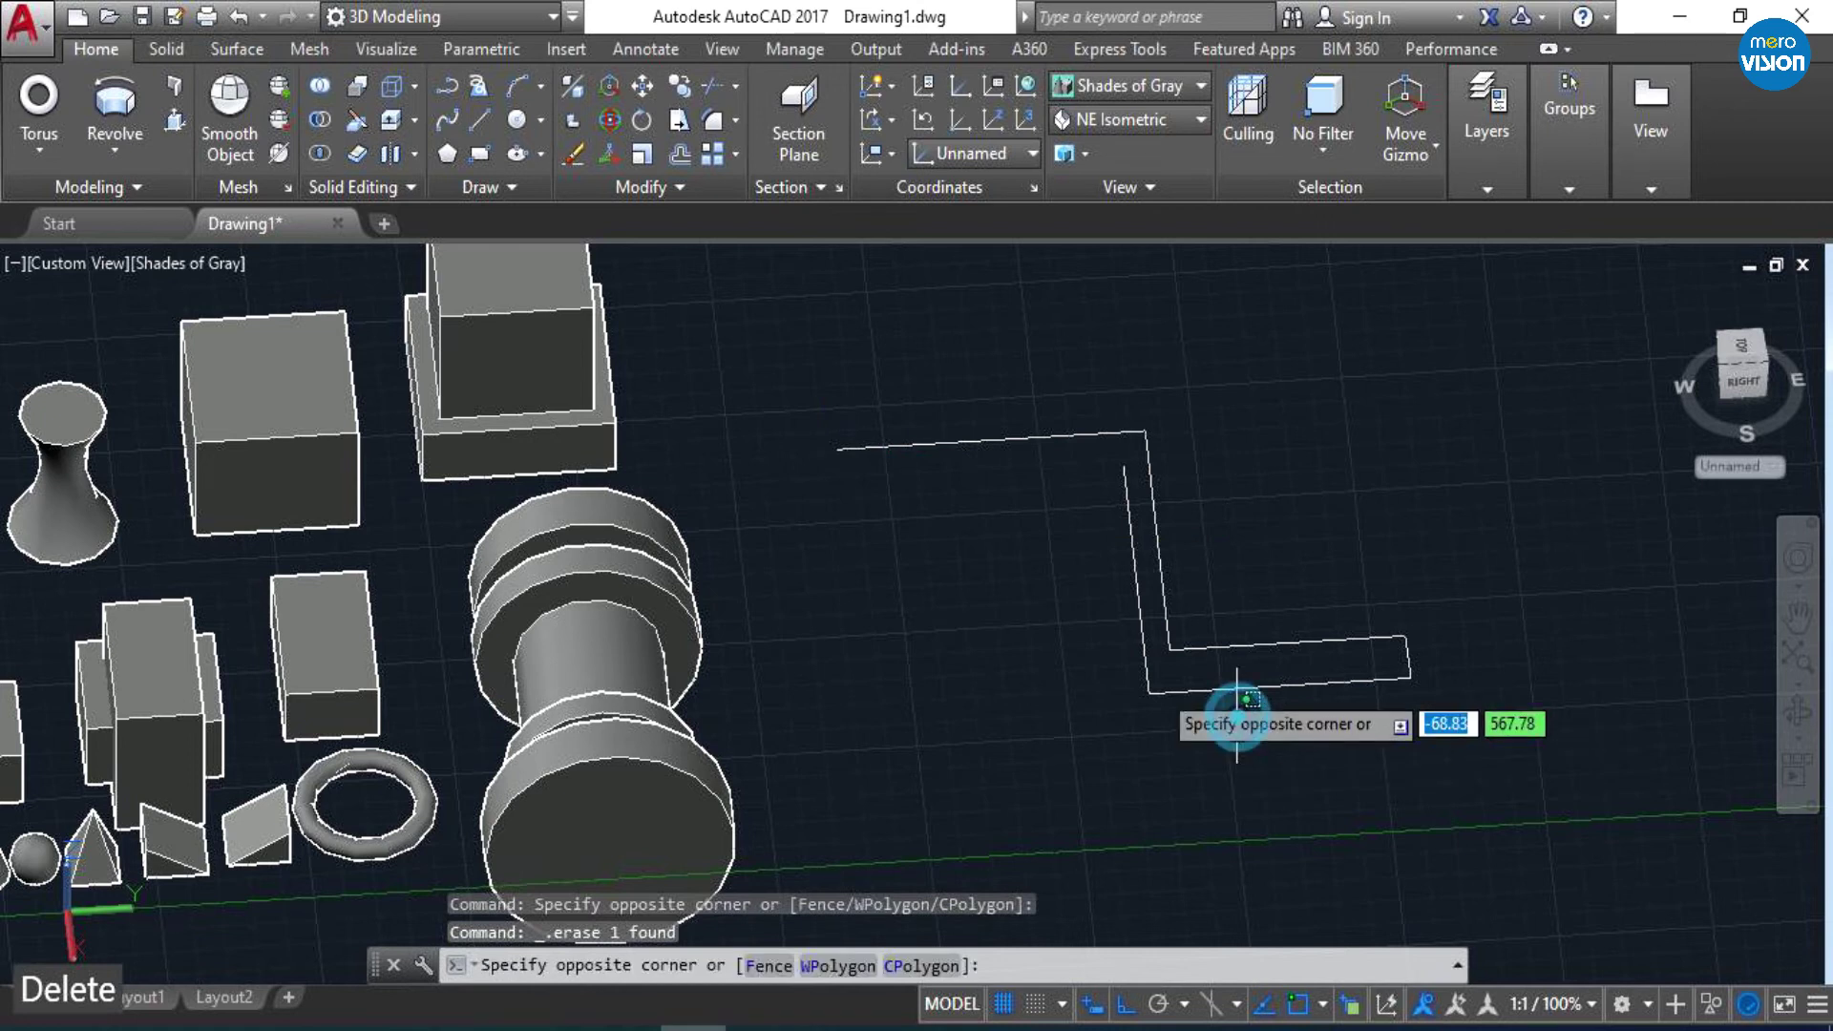
pyautogui.click(1136, 672)
pyautogui.press('Delete')
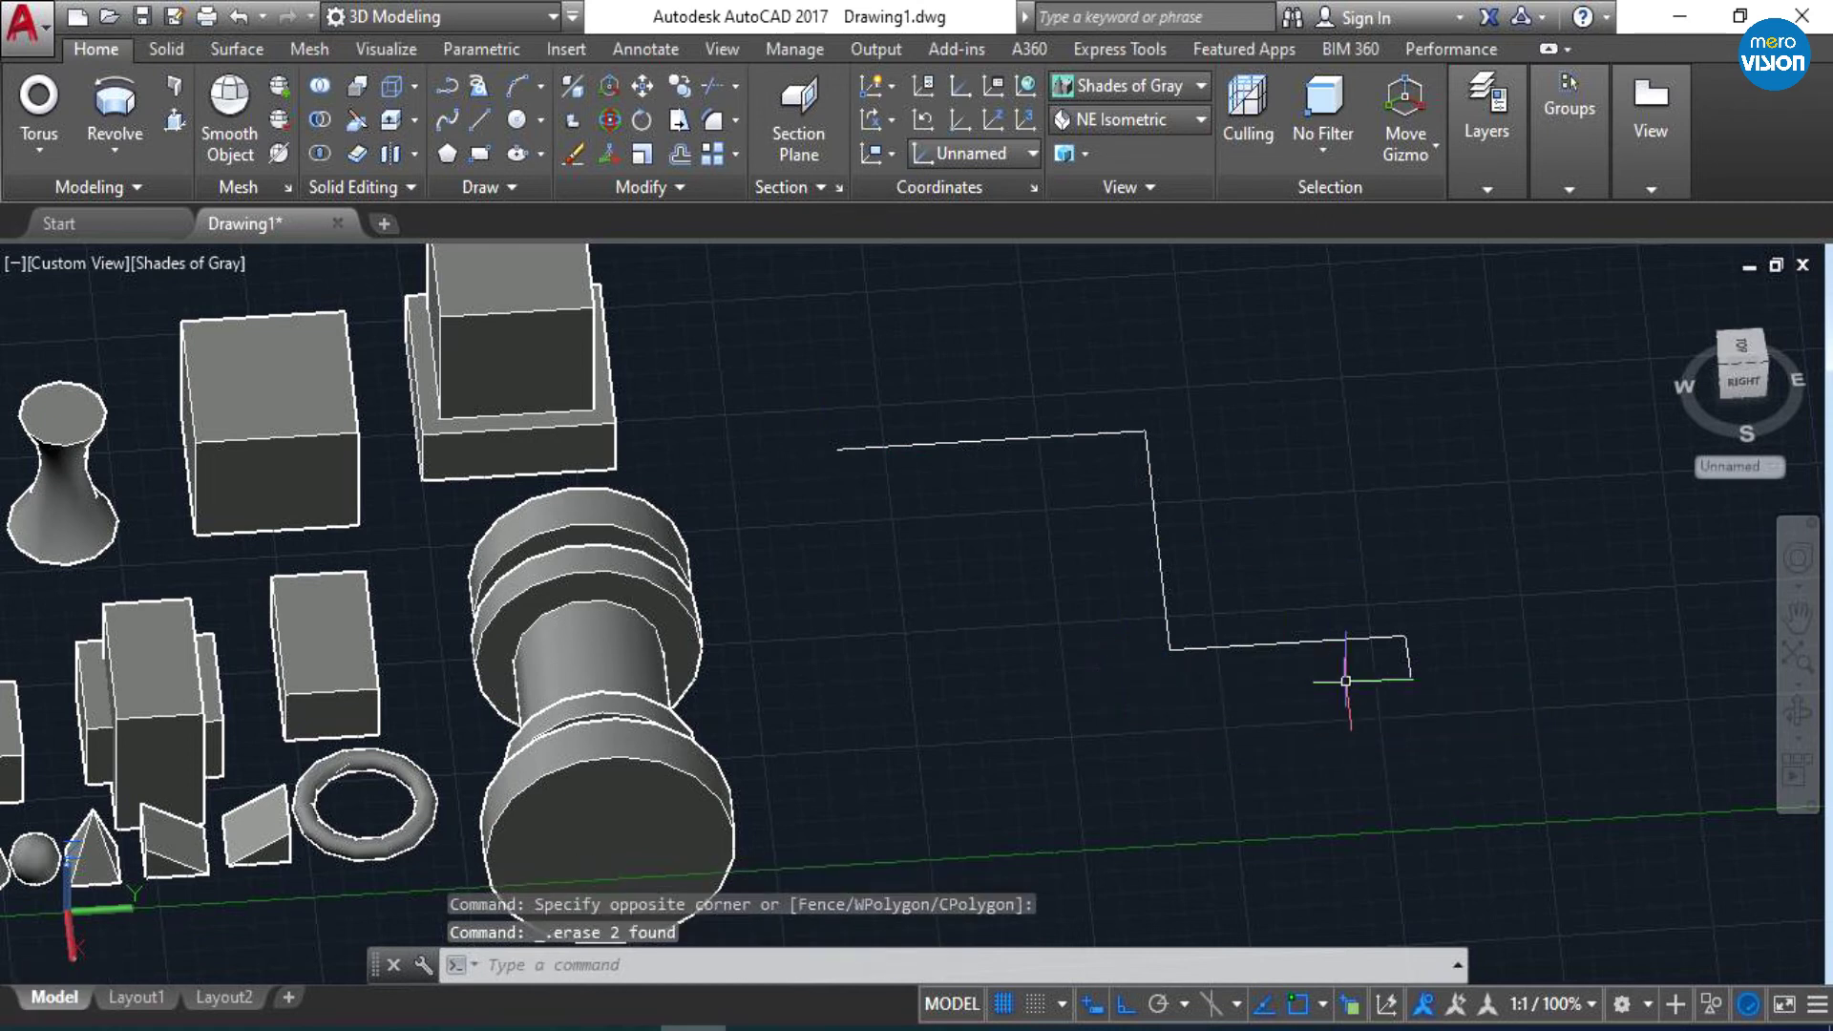
pyautogui.click(1411, 696)
pyautogui.click(1411, 653)
pyautogui.press('Delete')
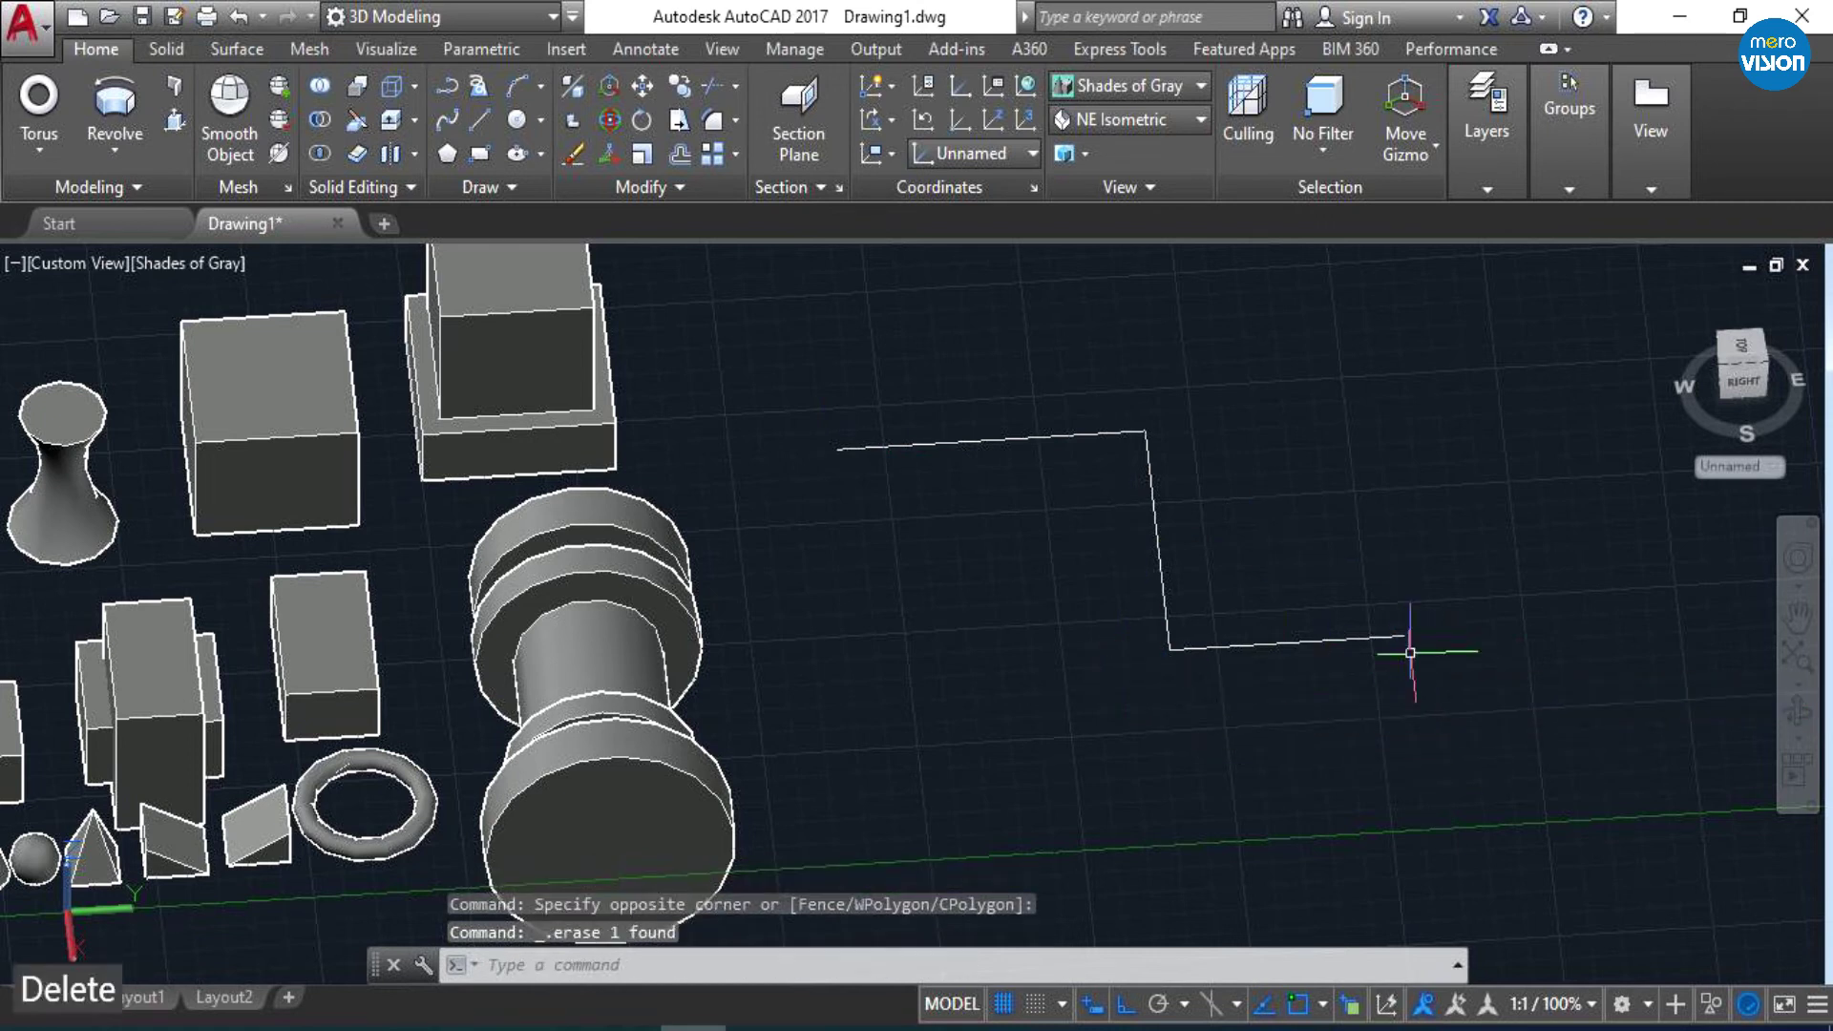
# - Start a polysolid with wall width 5 and height 10
pyautogui.click(180, 88)
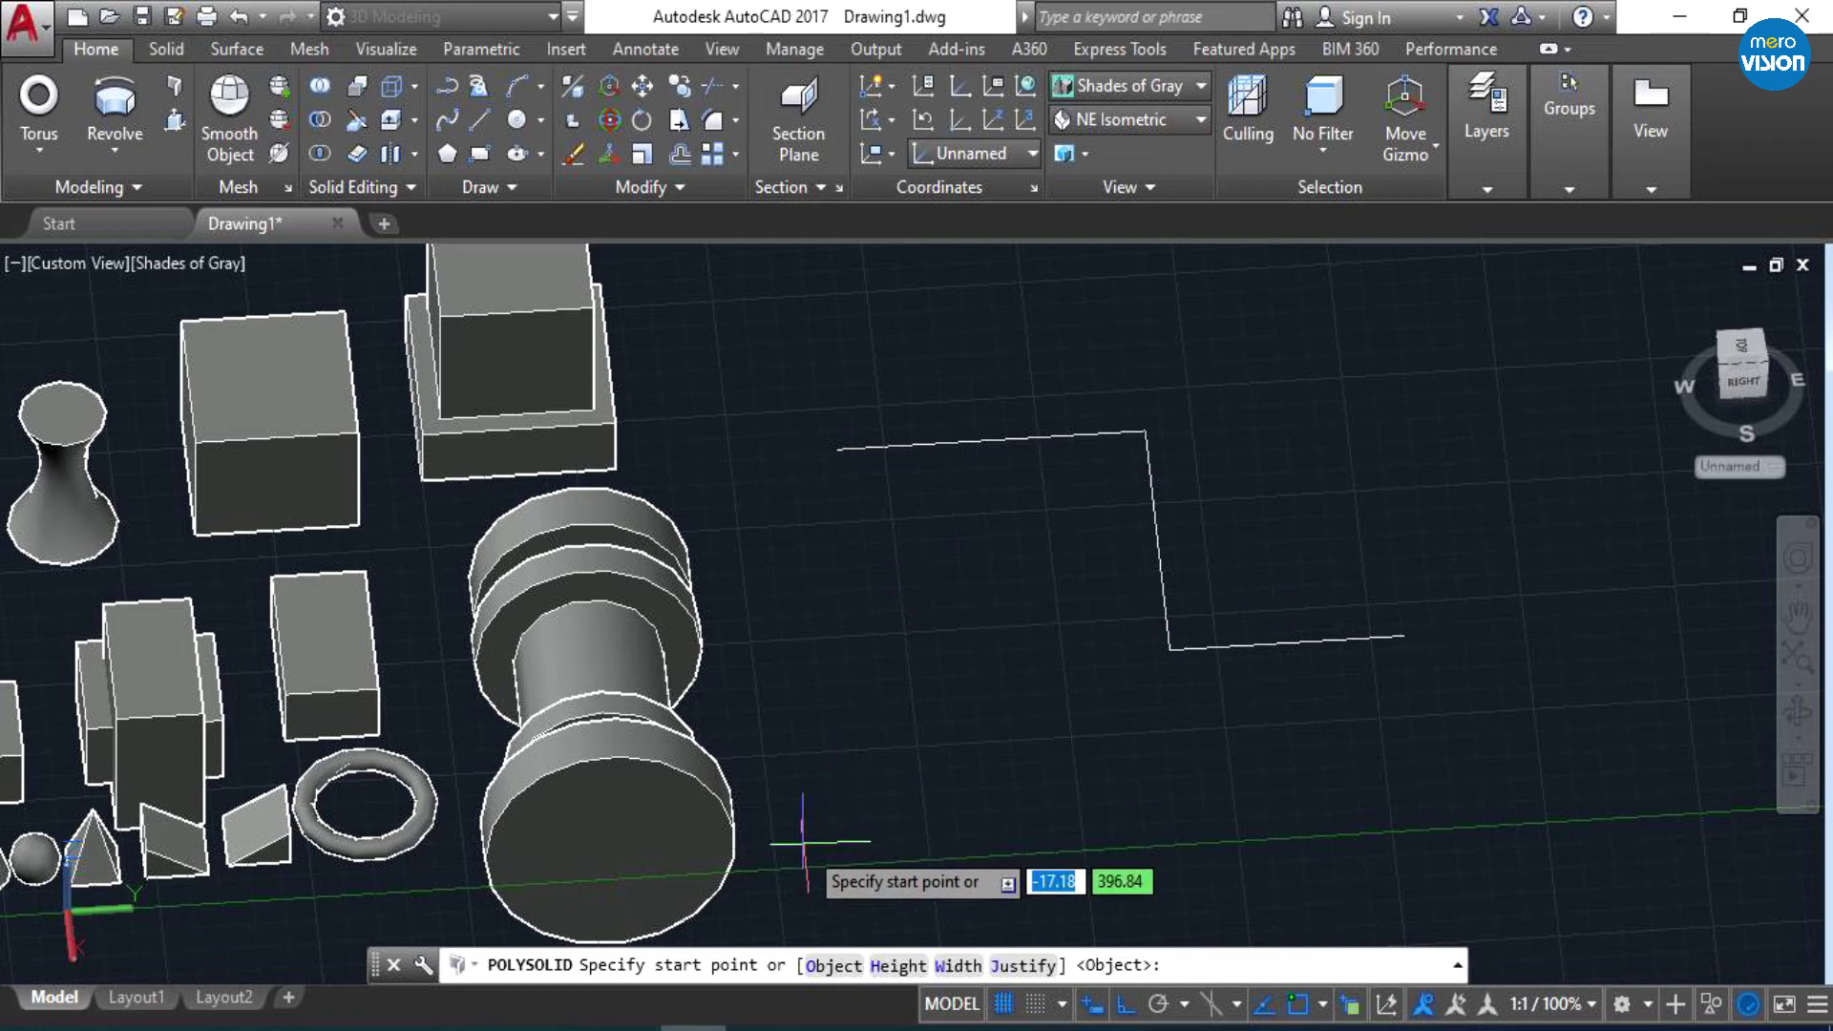
pyautogui.scroll(-2, 771, 854)
pyautogui.write('W')
pyautogui.press('Return')
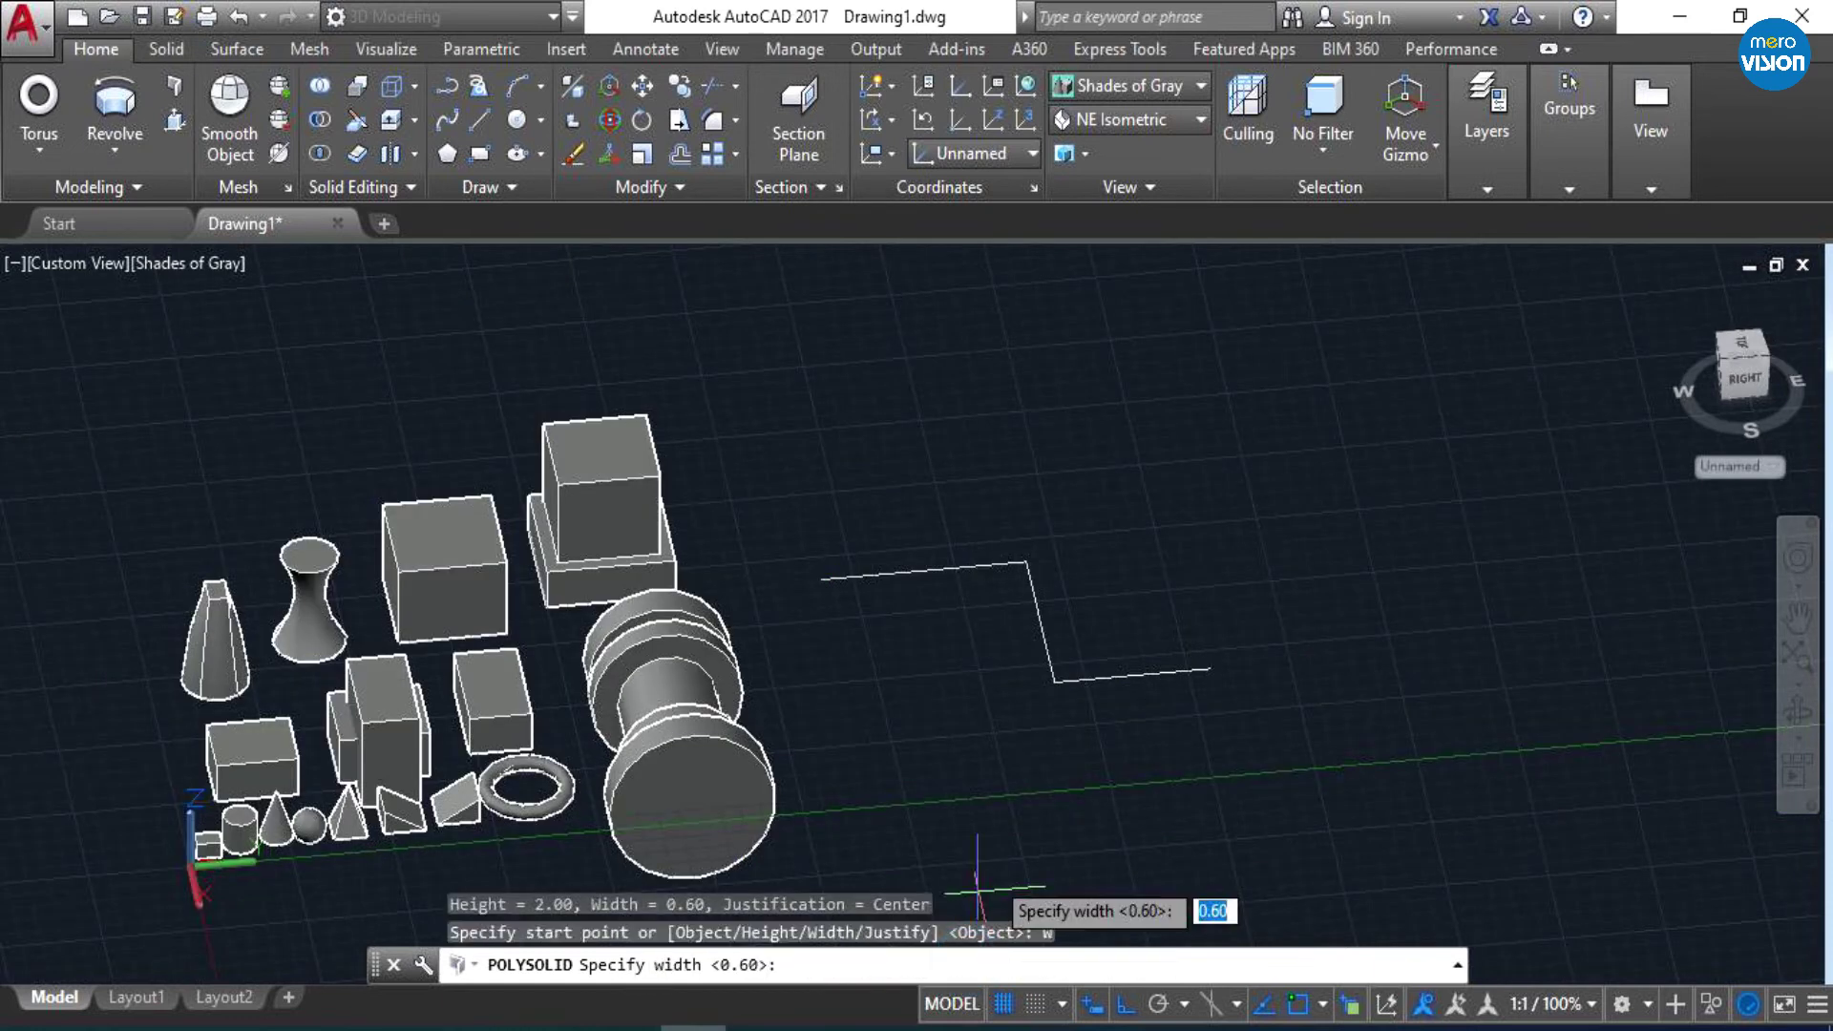
pyautogui.write('5')
pyautogui.press('Return')
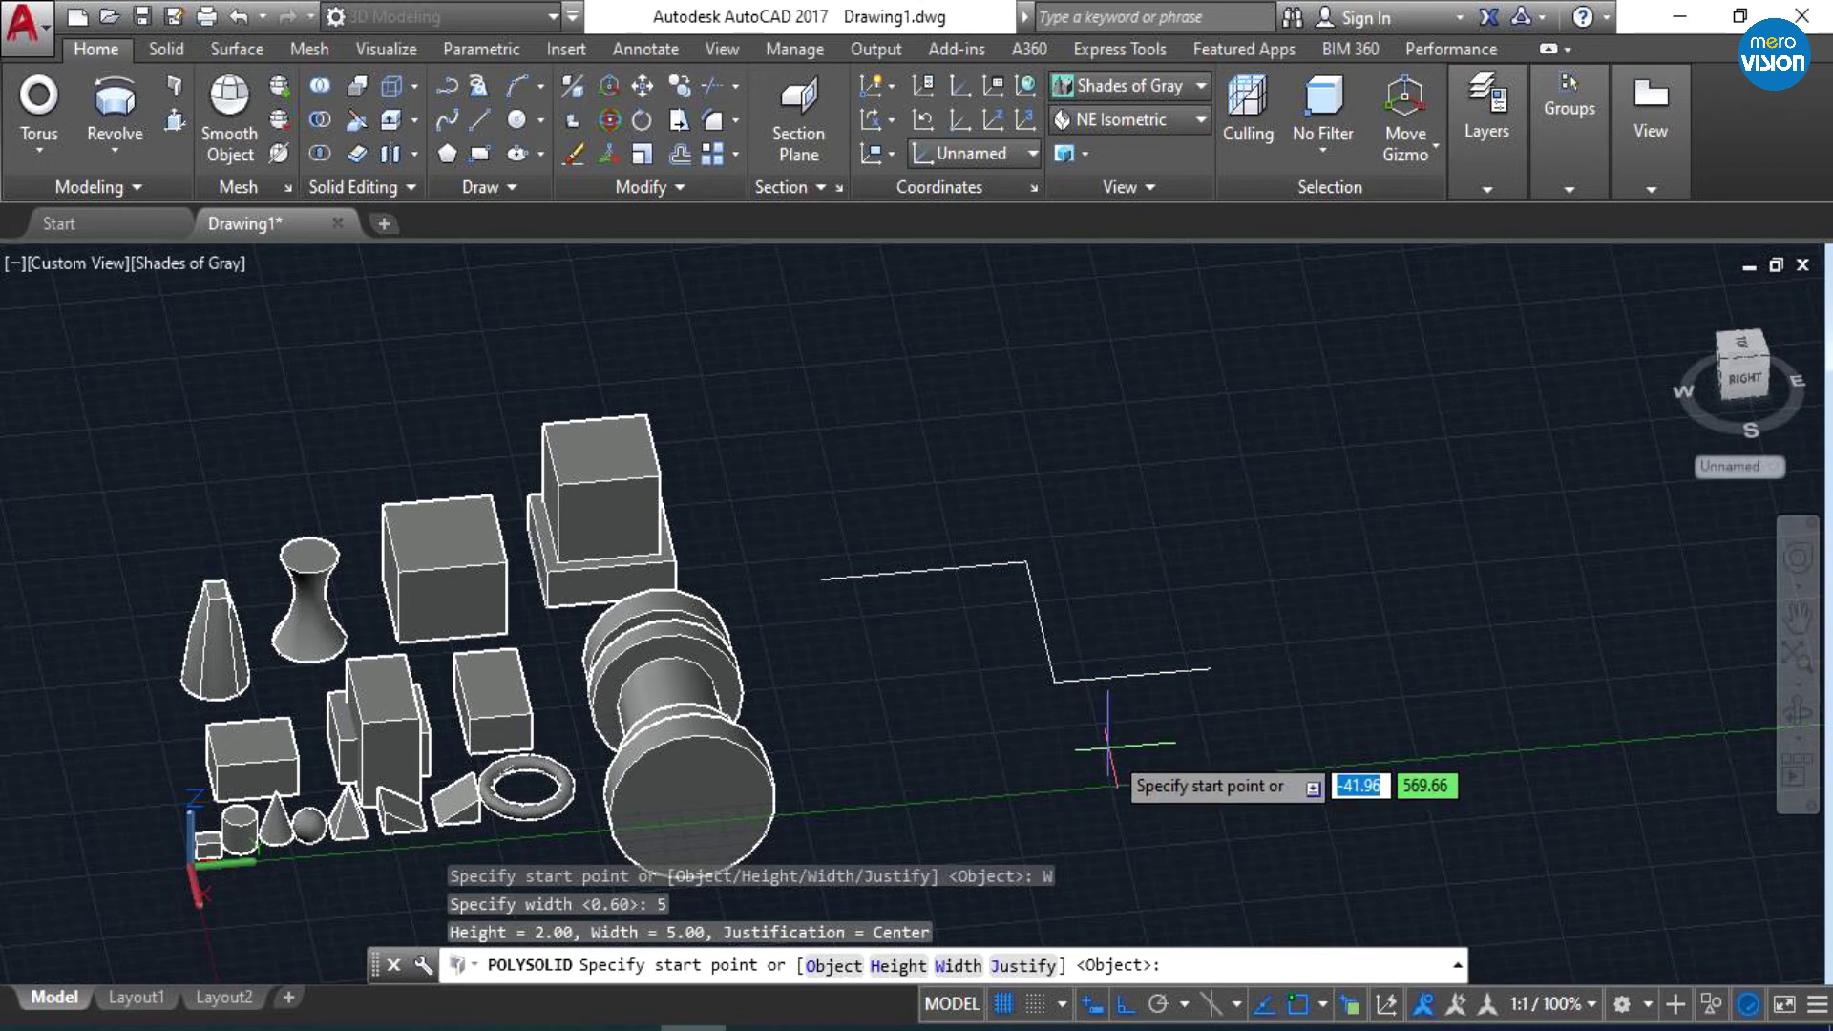
pyautogui.click(906, 968)
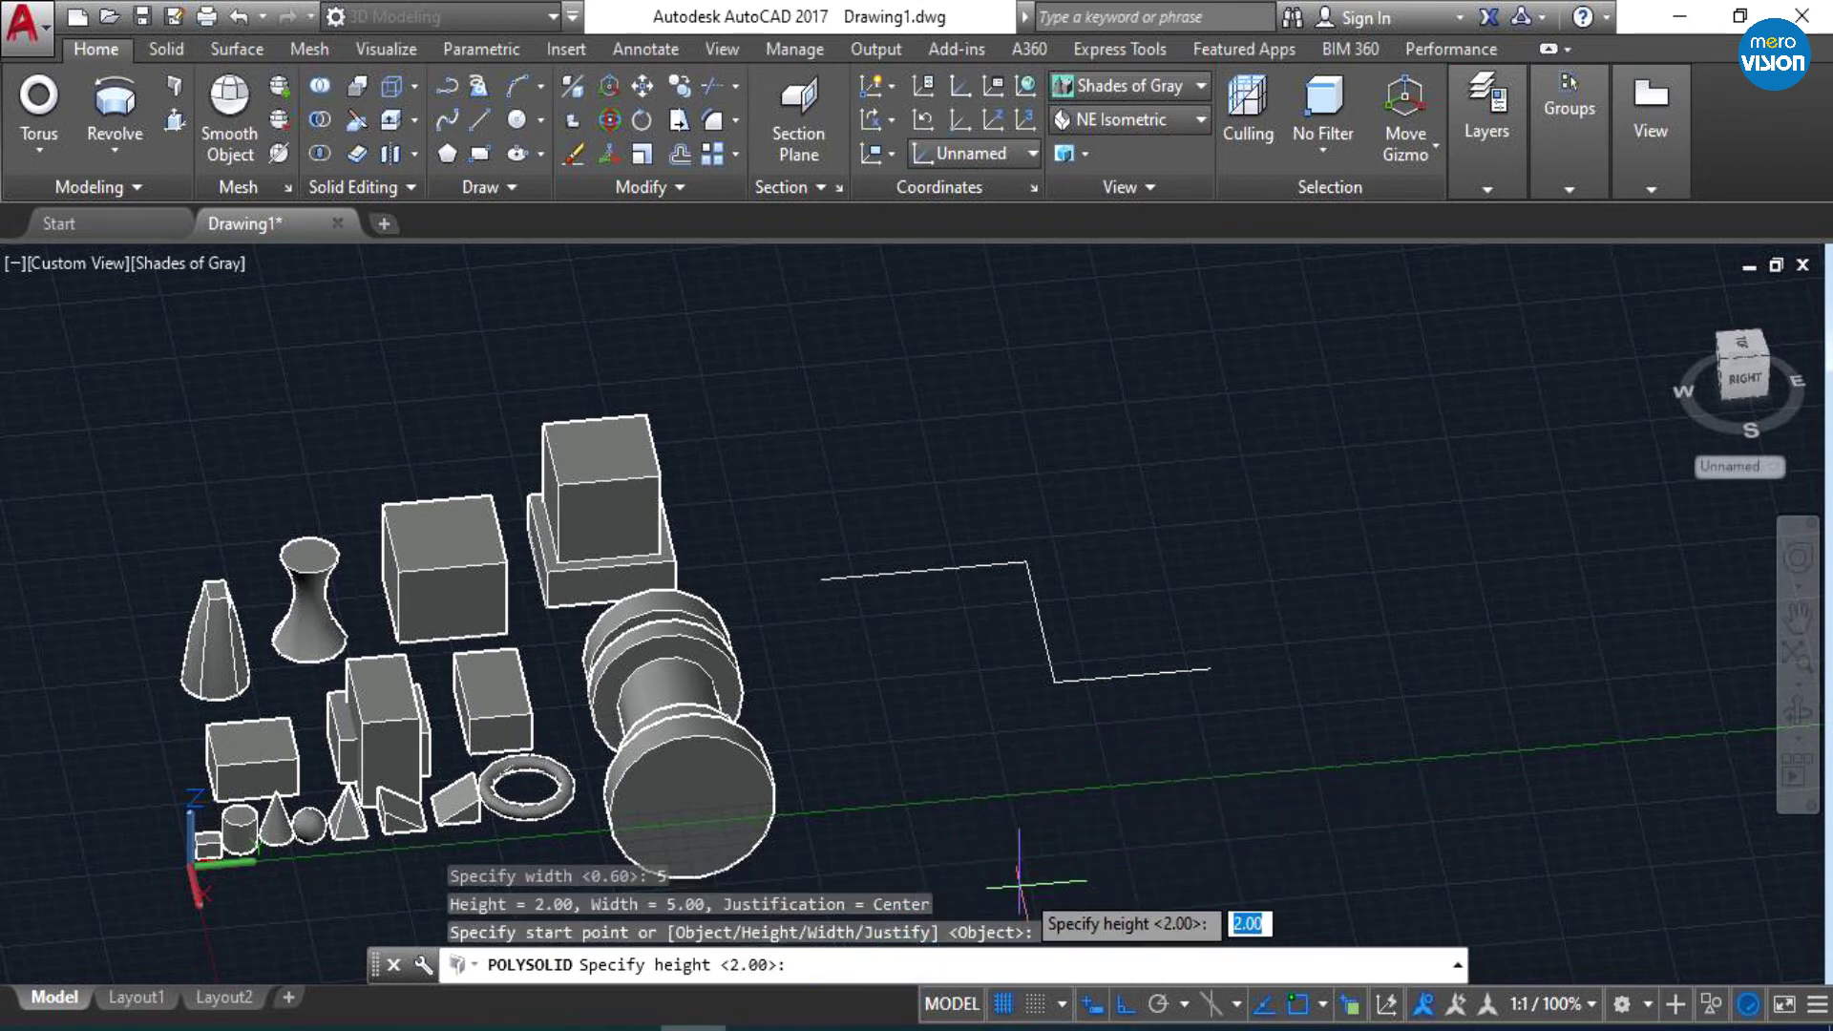
pyautogui.write('10')
pyautogui.press('Return')
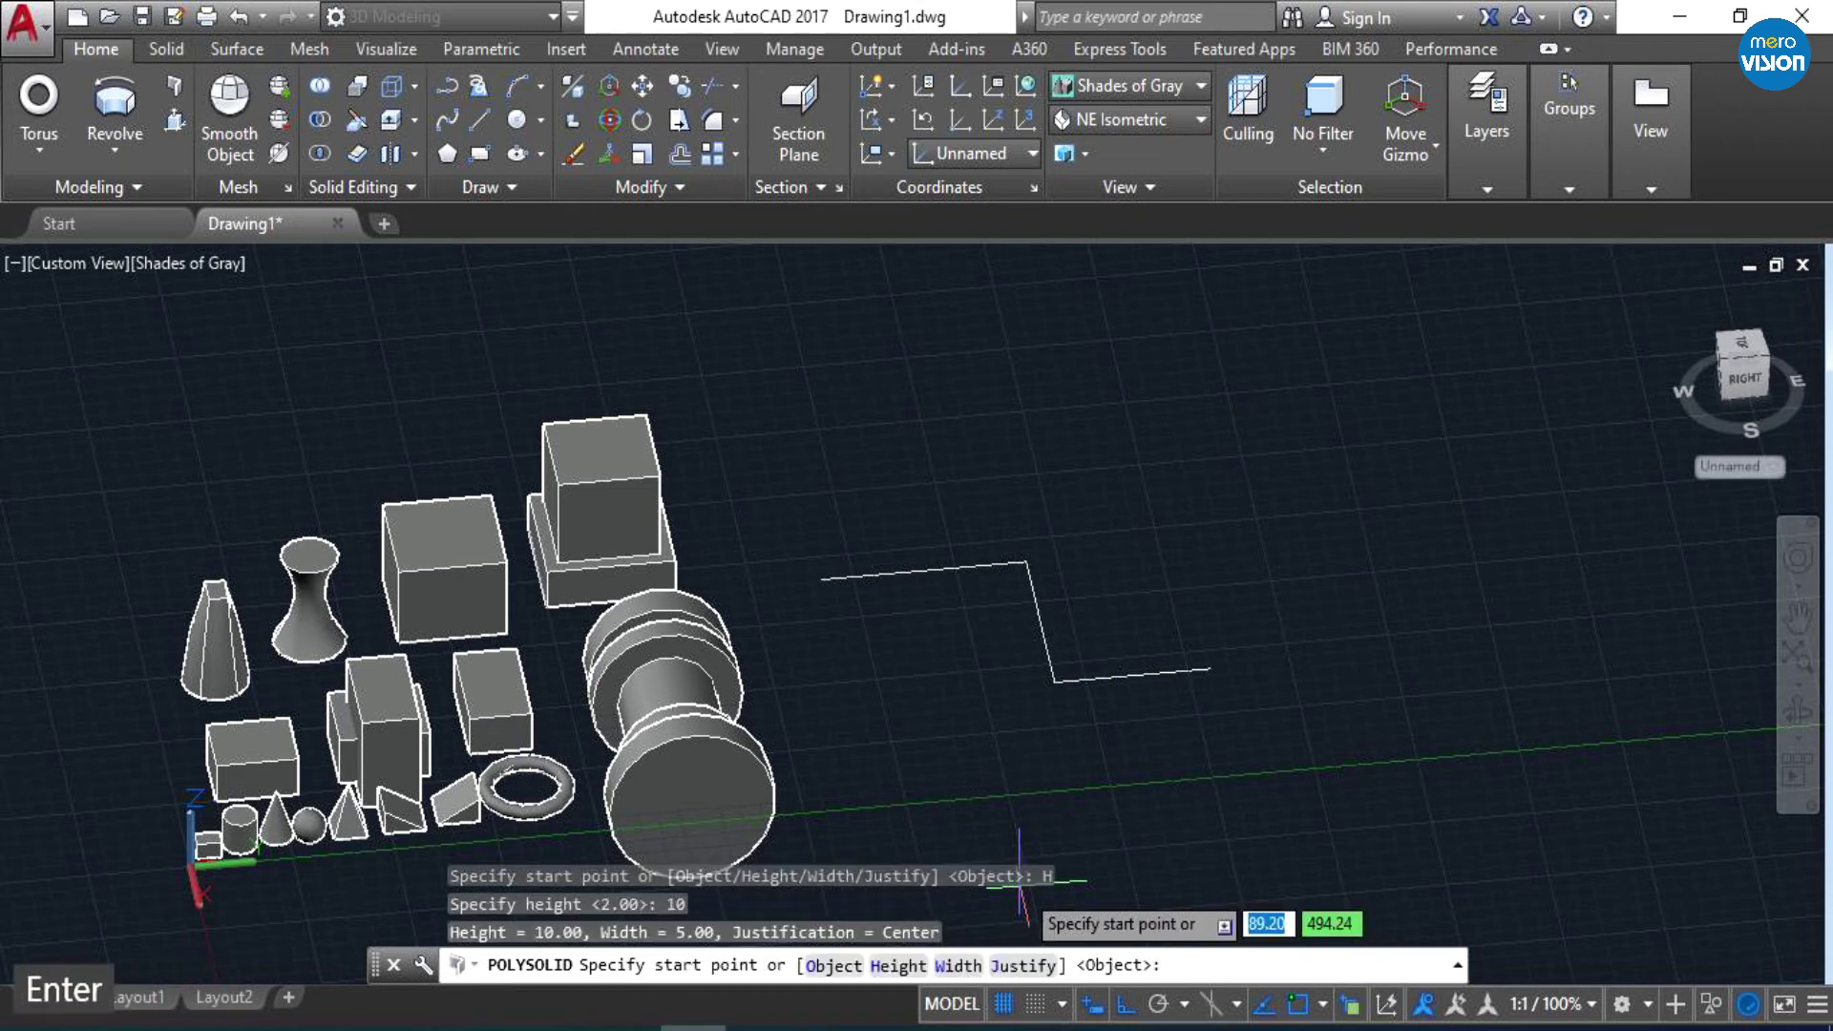
# - Run the wall from the Z line's left end along the Z and around the outer spiral
pyautogui.click(823, 580)
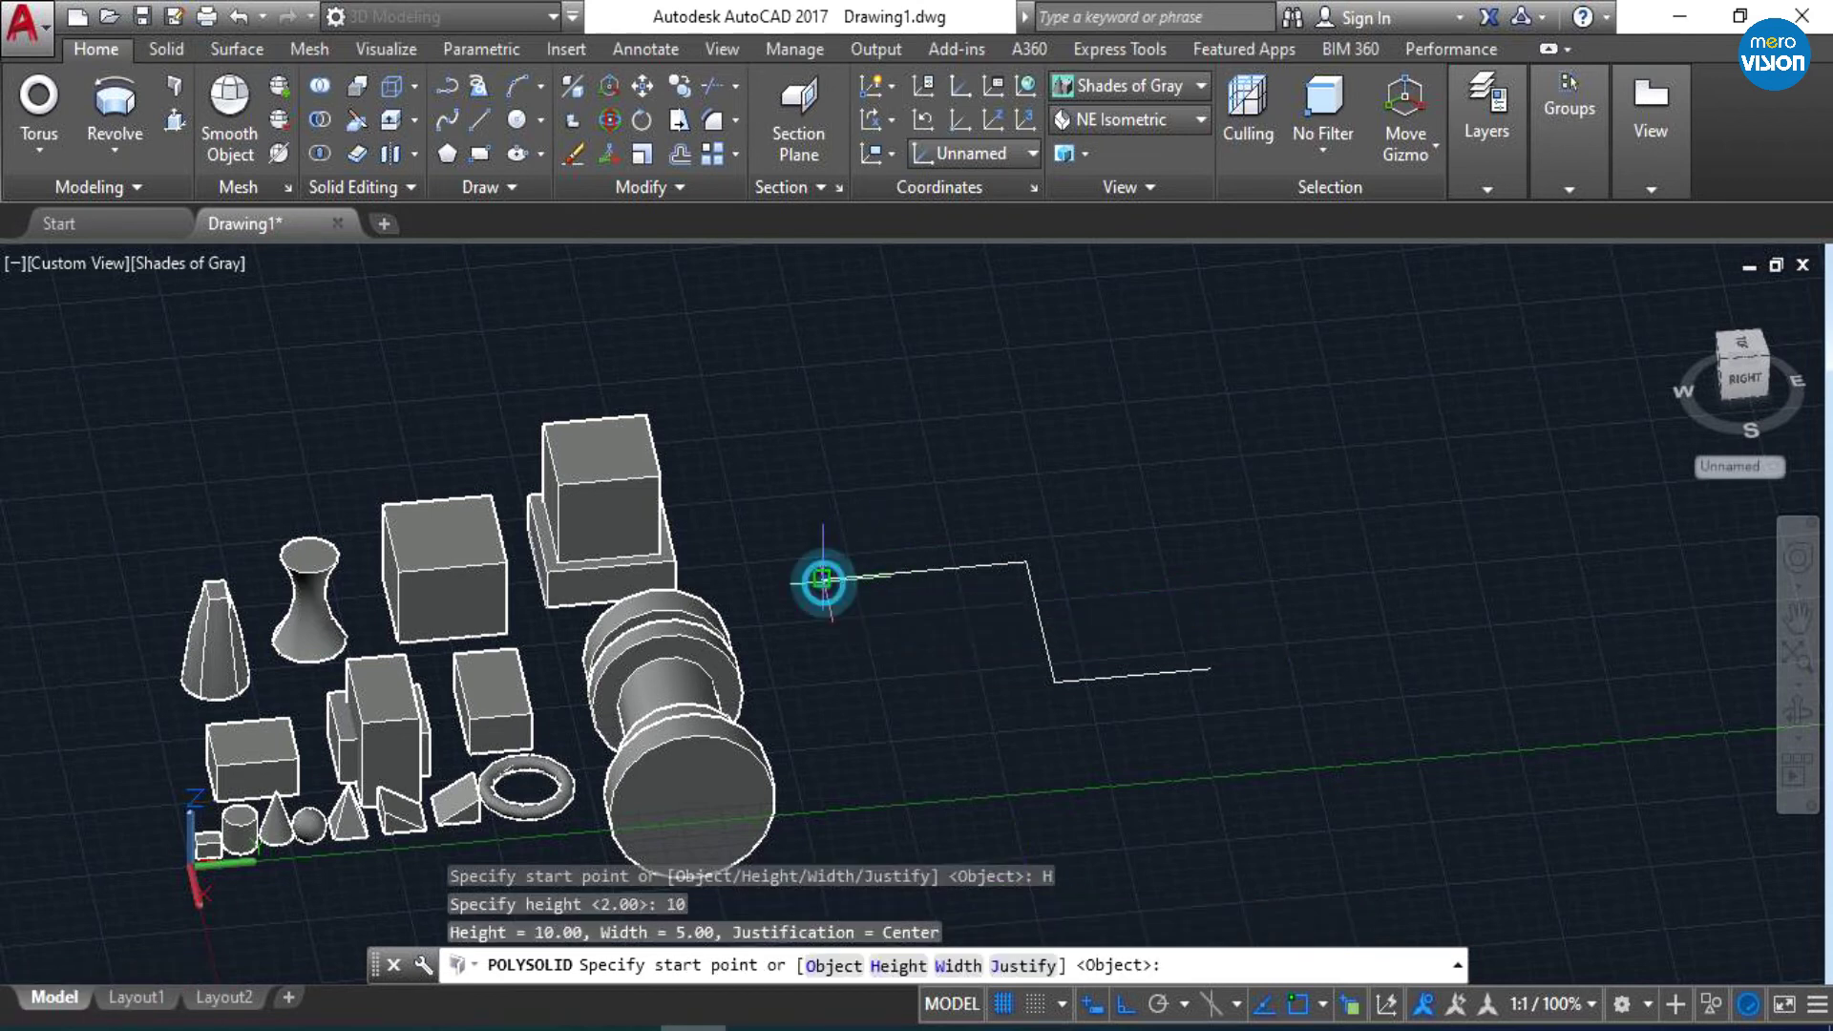
pyautogui.click(1028, 557)
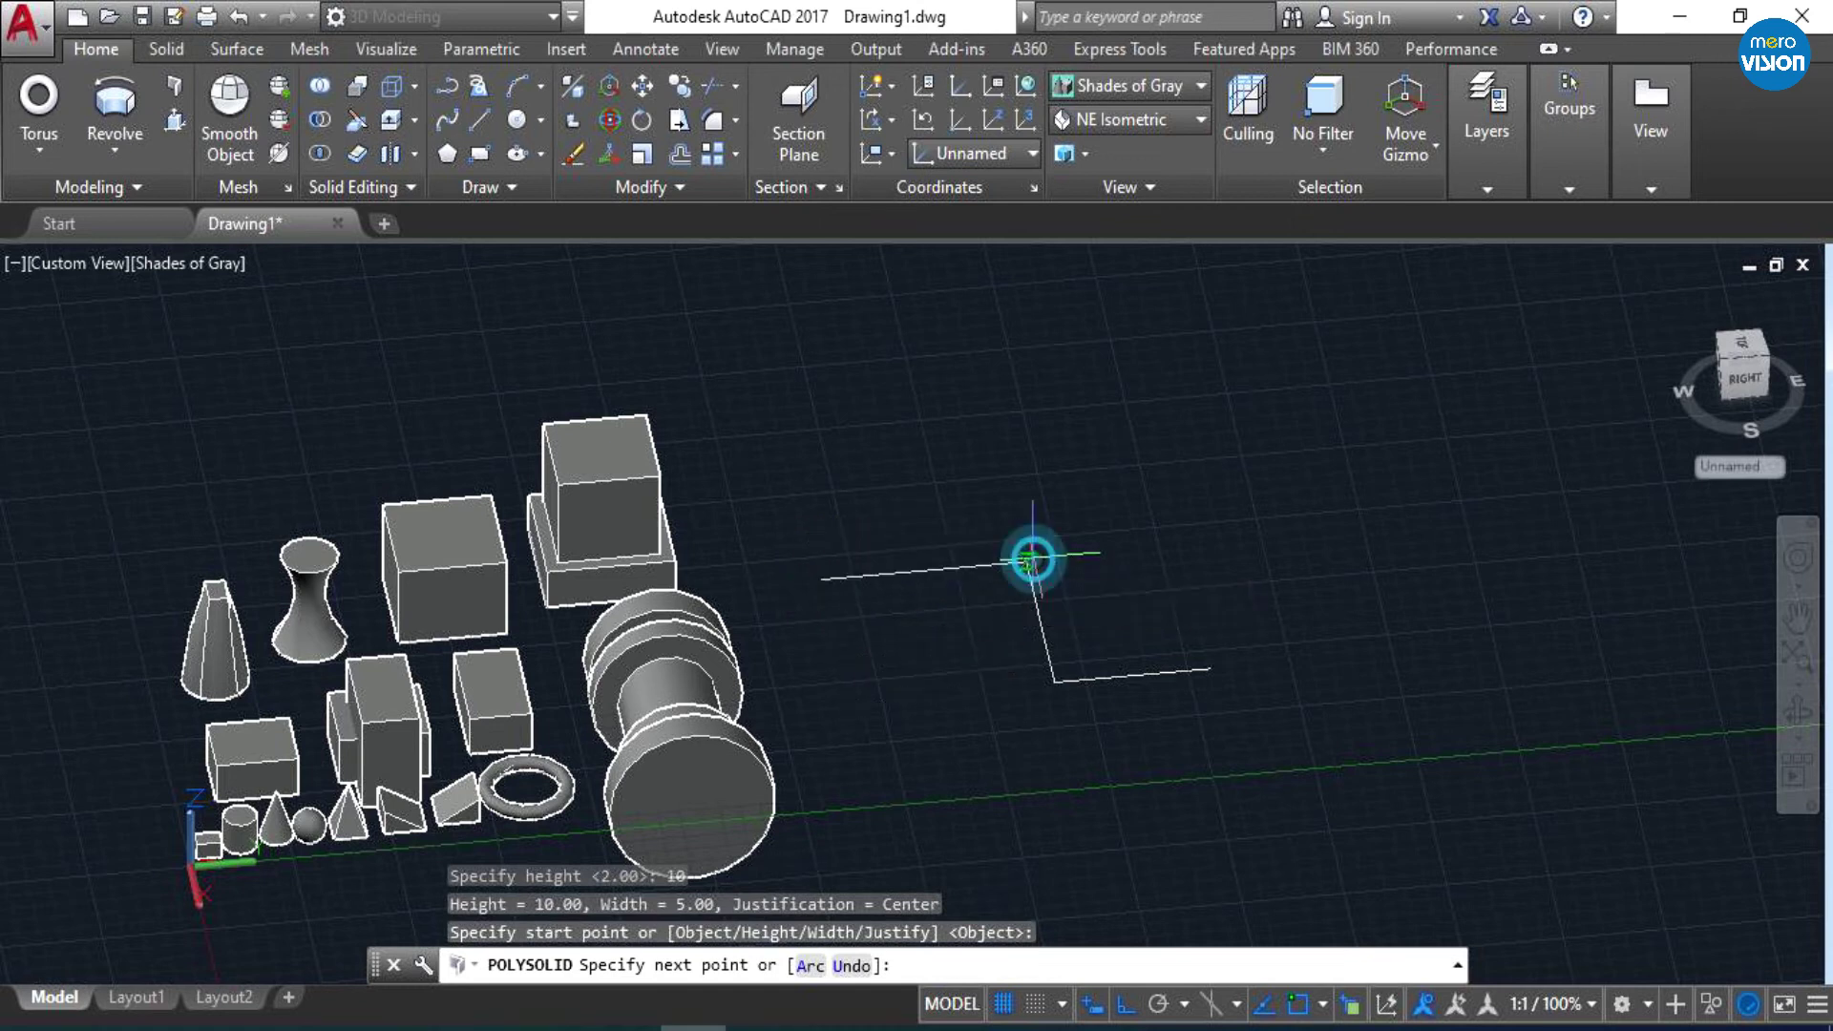
pyautogui.click(1049, 685)
pyautogui.click(1214, 666)
pyautogui.click(1168, 495)
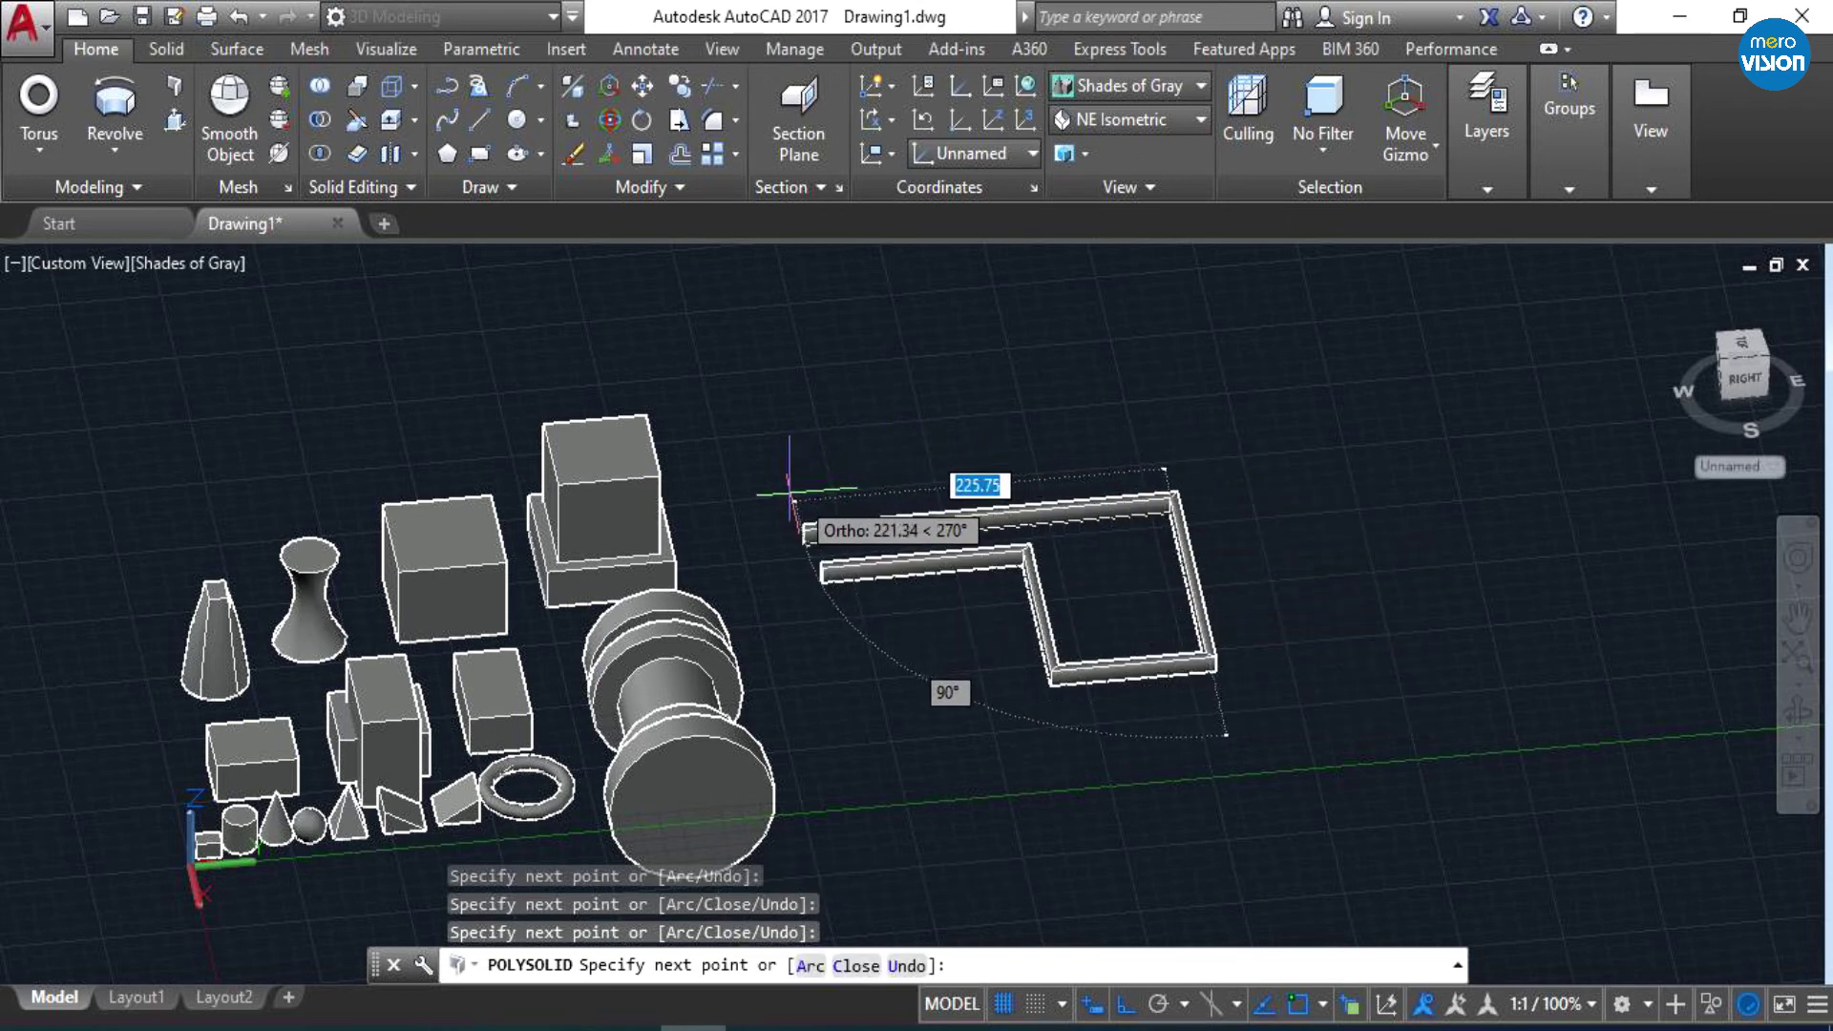
pyautogui.click(719, 496)
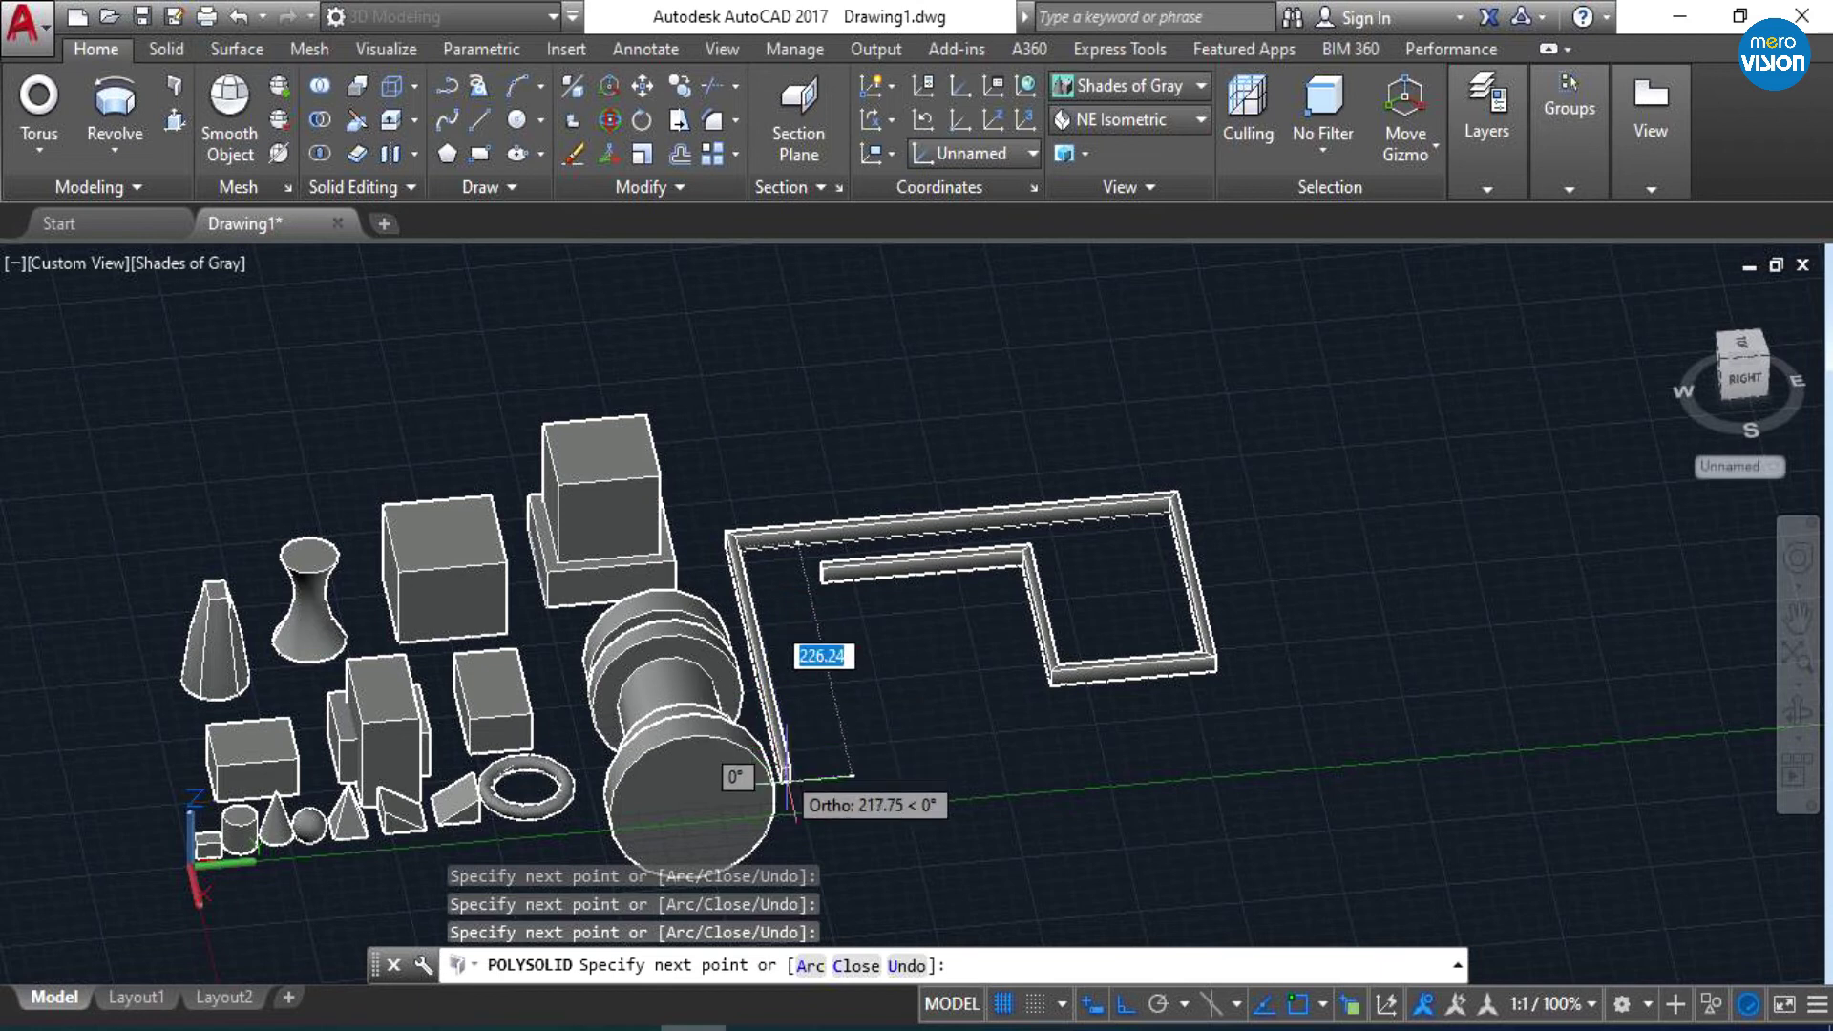
pyautogui.click(785, 760)
pyautogui.click(1098, 752)
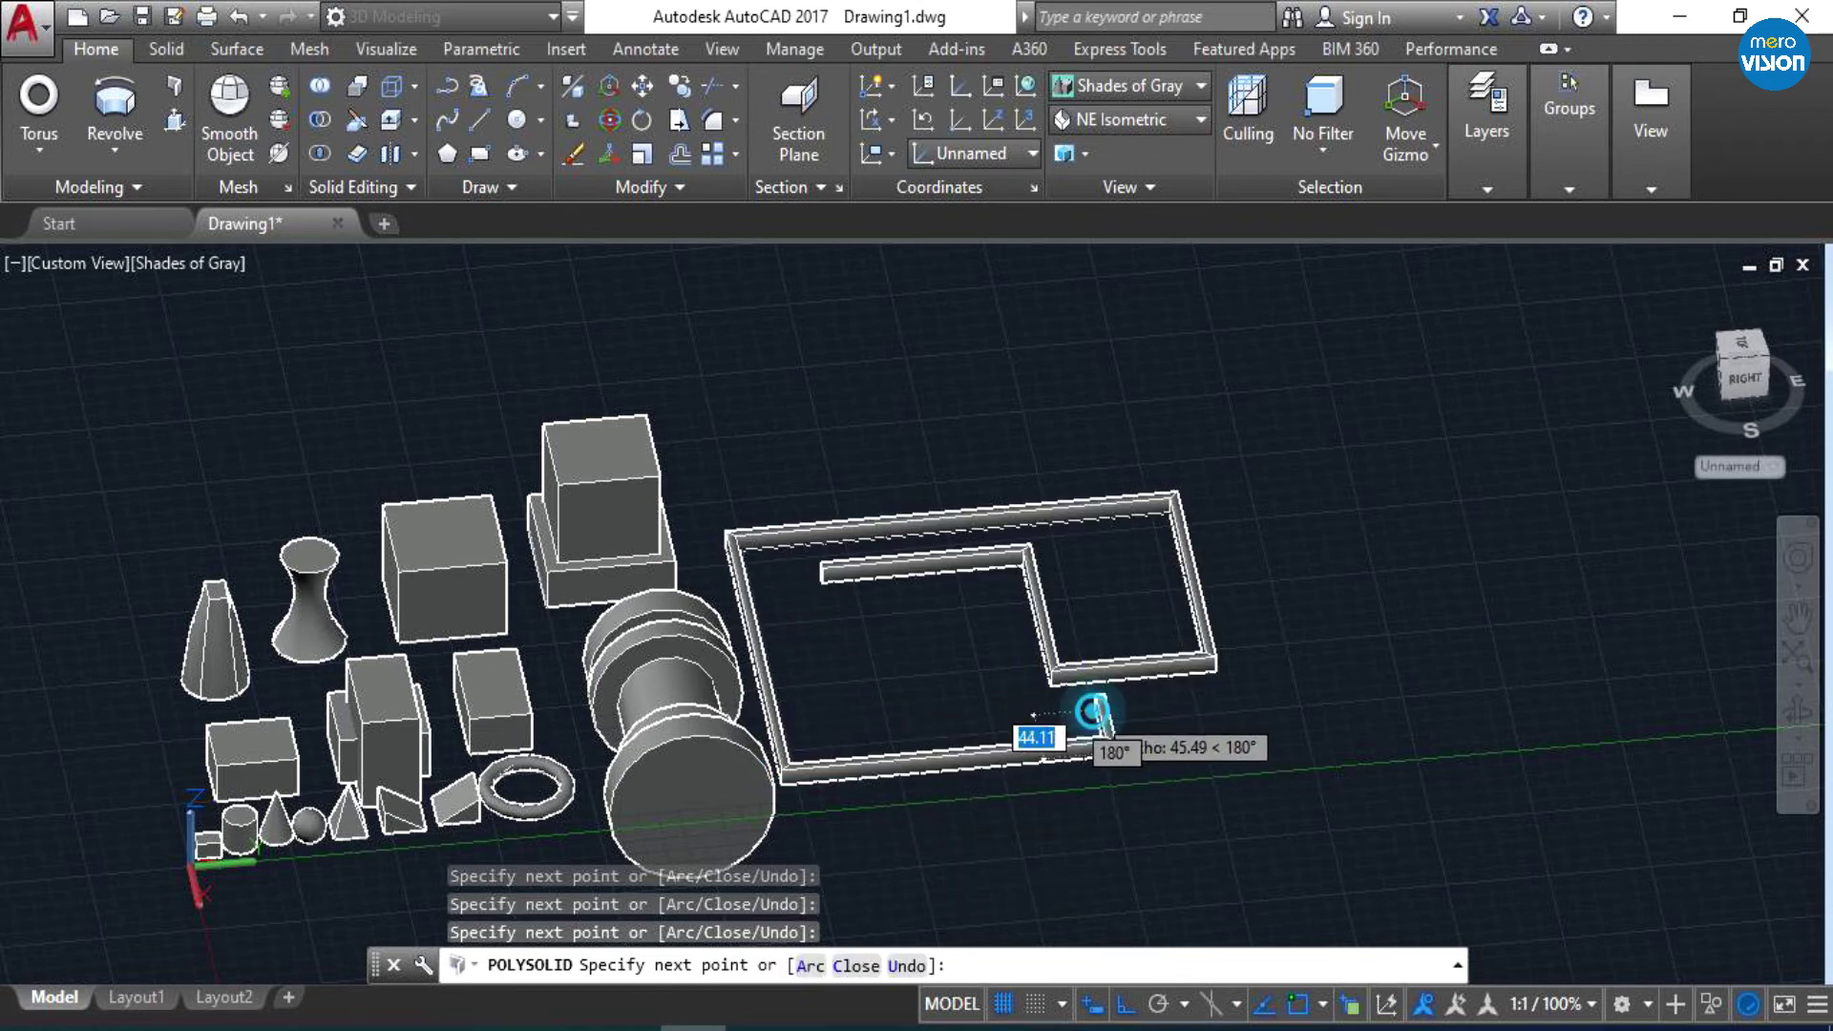
# - Wind the wall inward through the inner spiral turns and finish it
pyautogui.click(1094, 708)
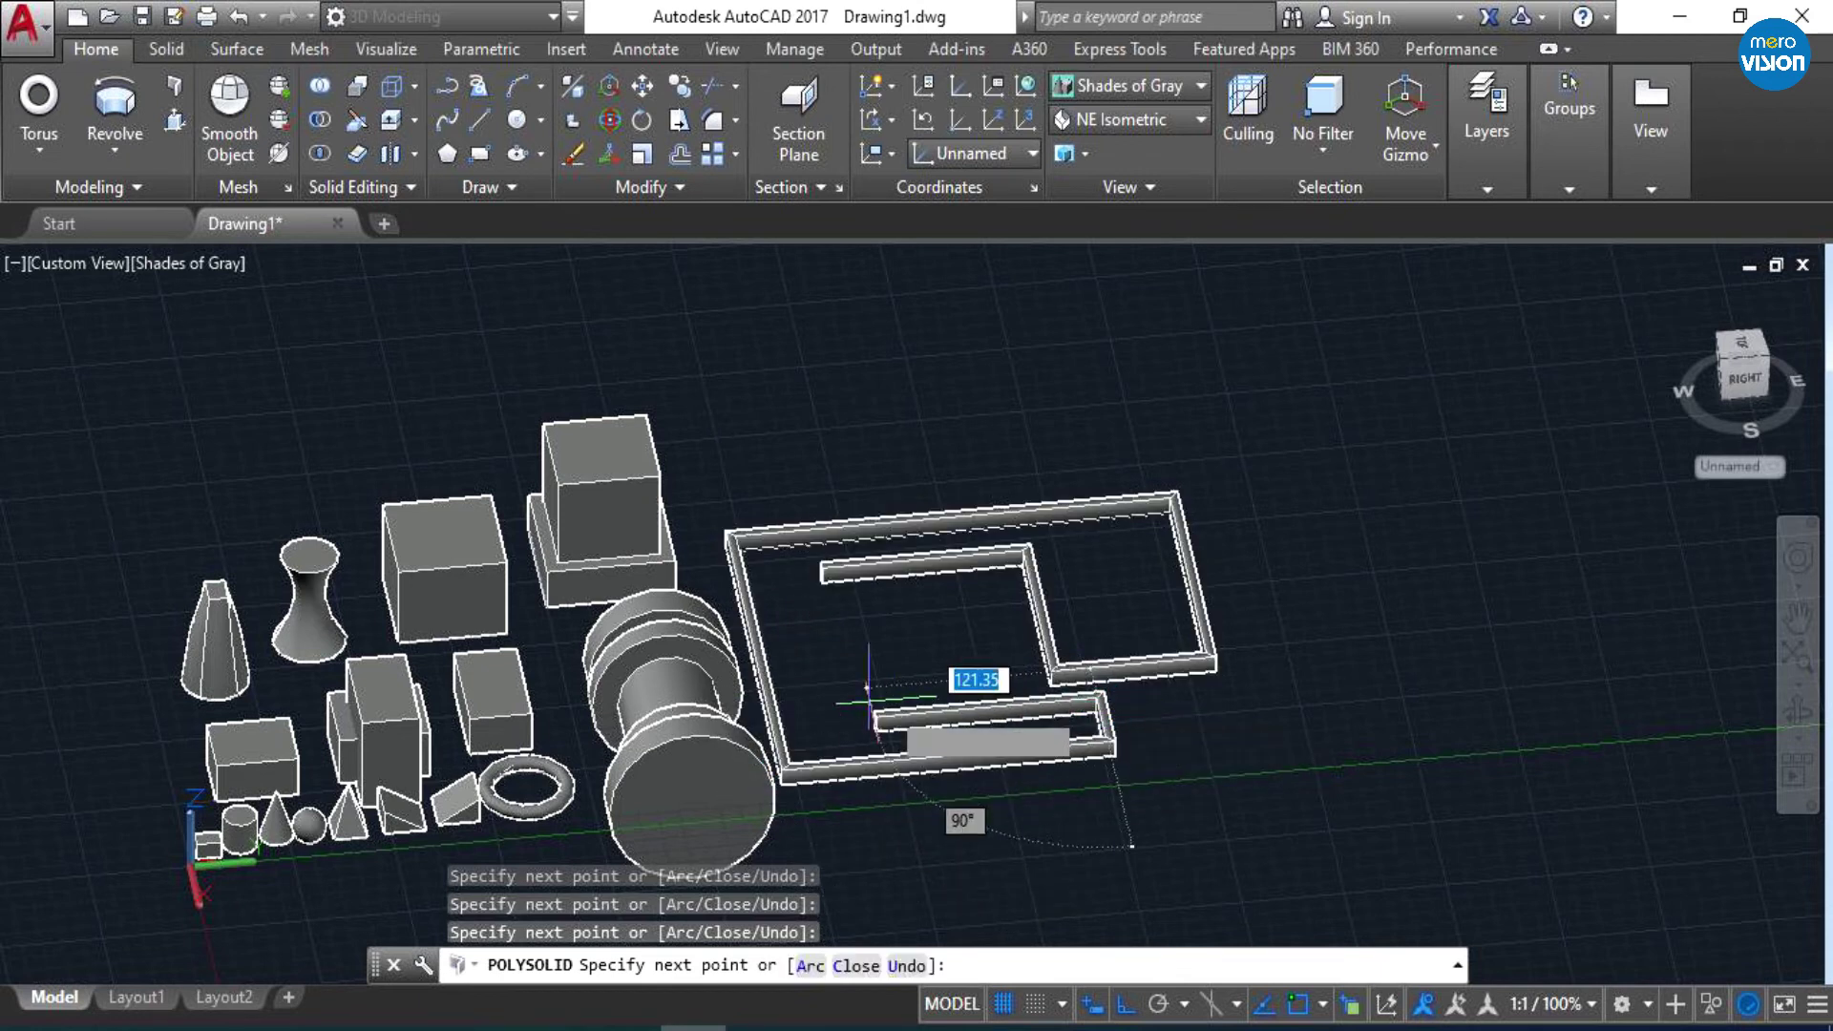
pyautogui.click(817, 637)
pyautogui.click(812, 619)
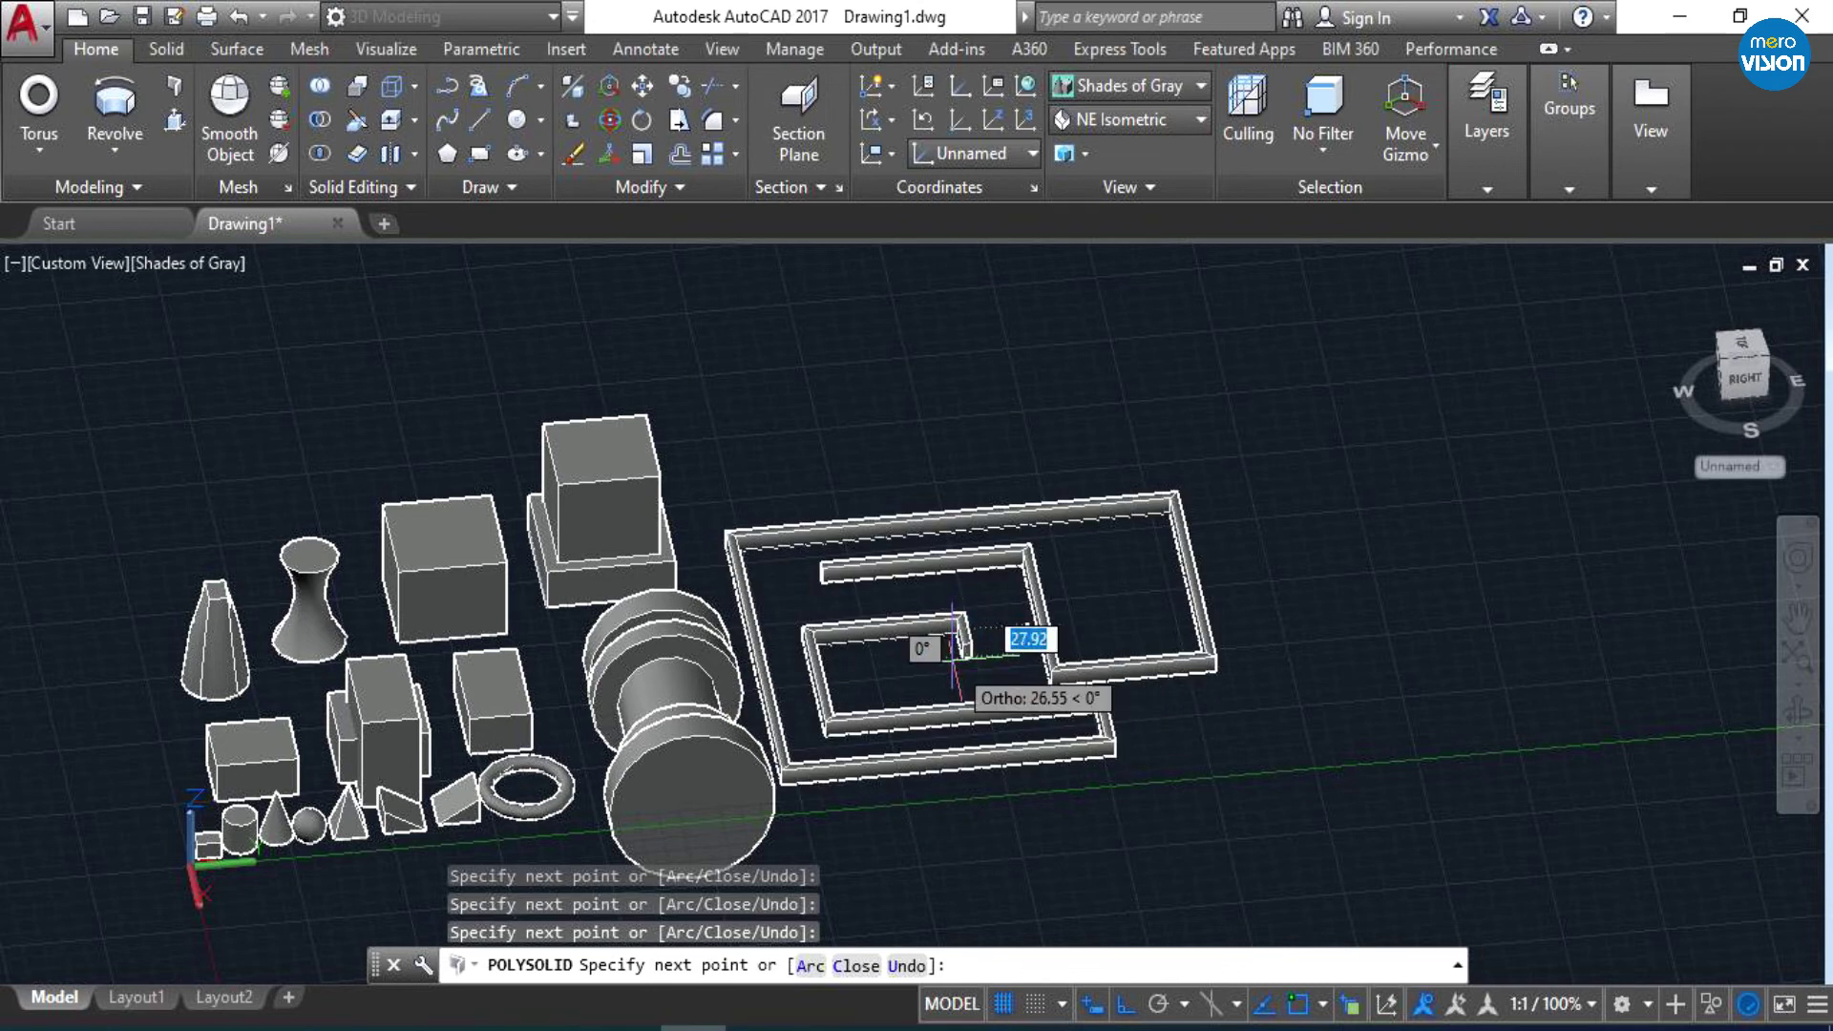
pyautogui.click(958, 674)
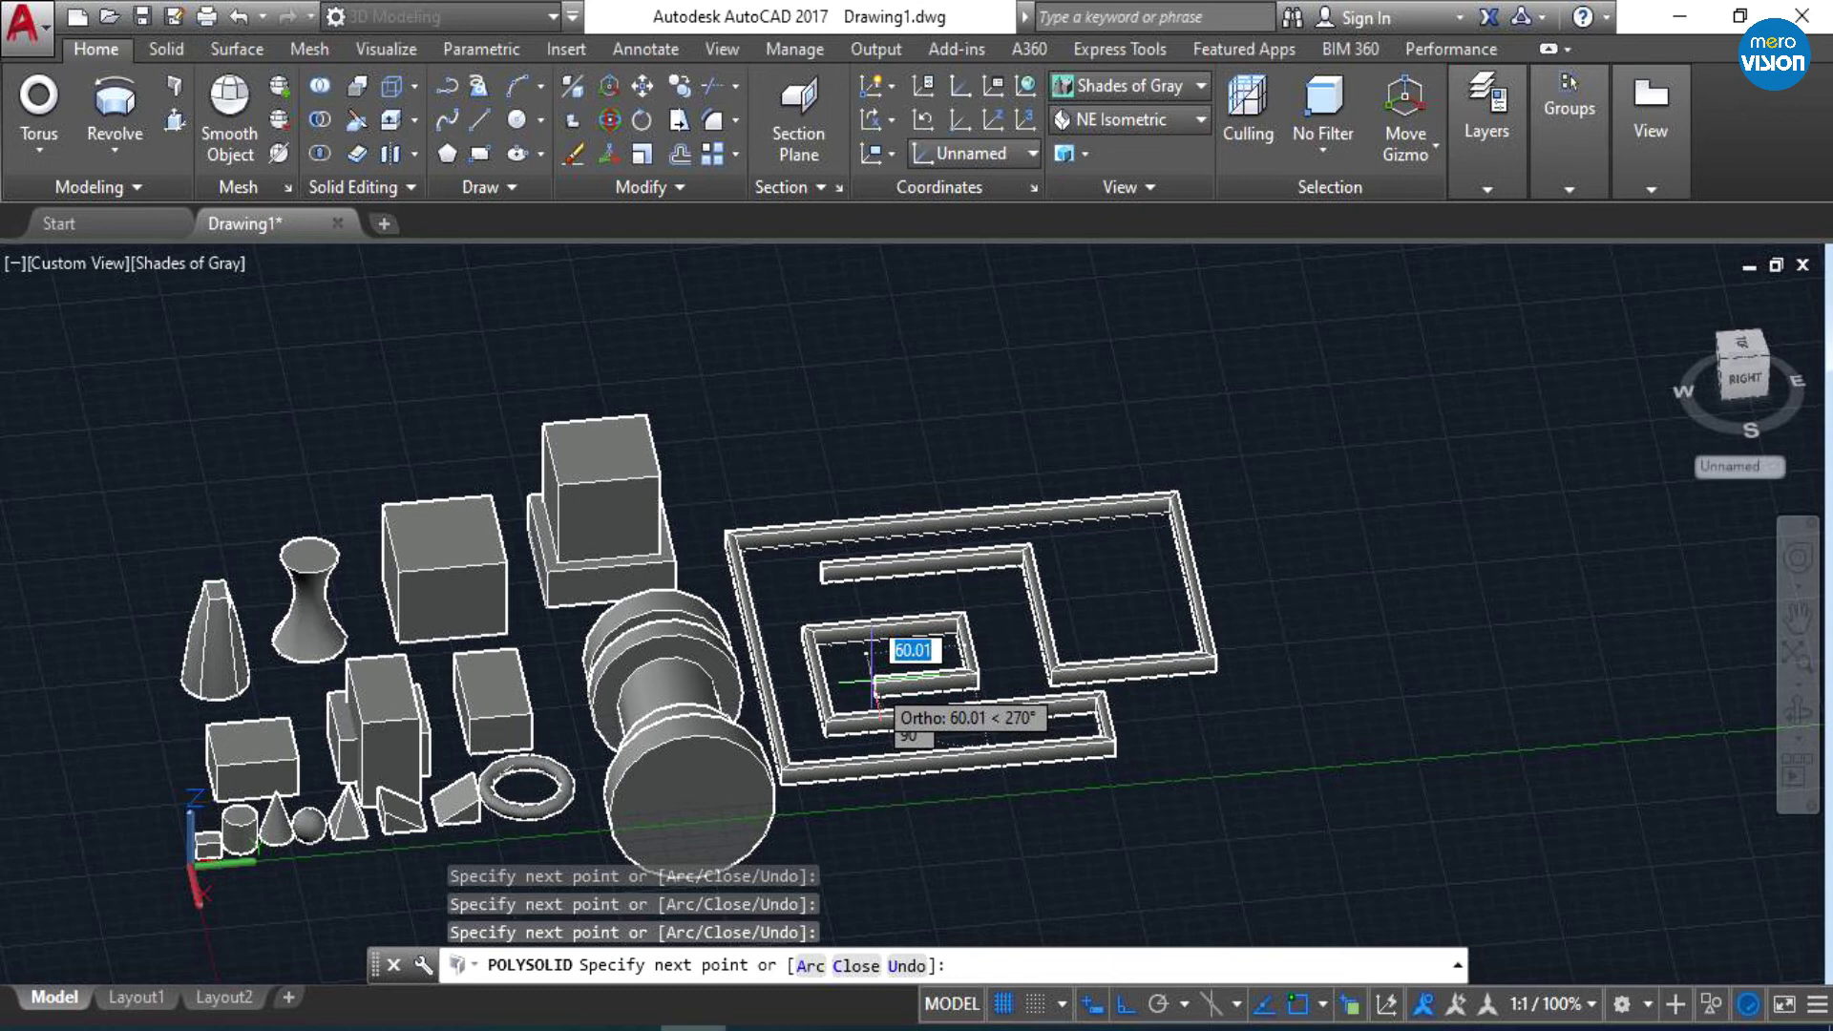
pyautogui.click(871, 679)
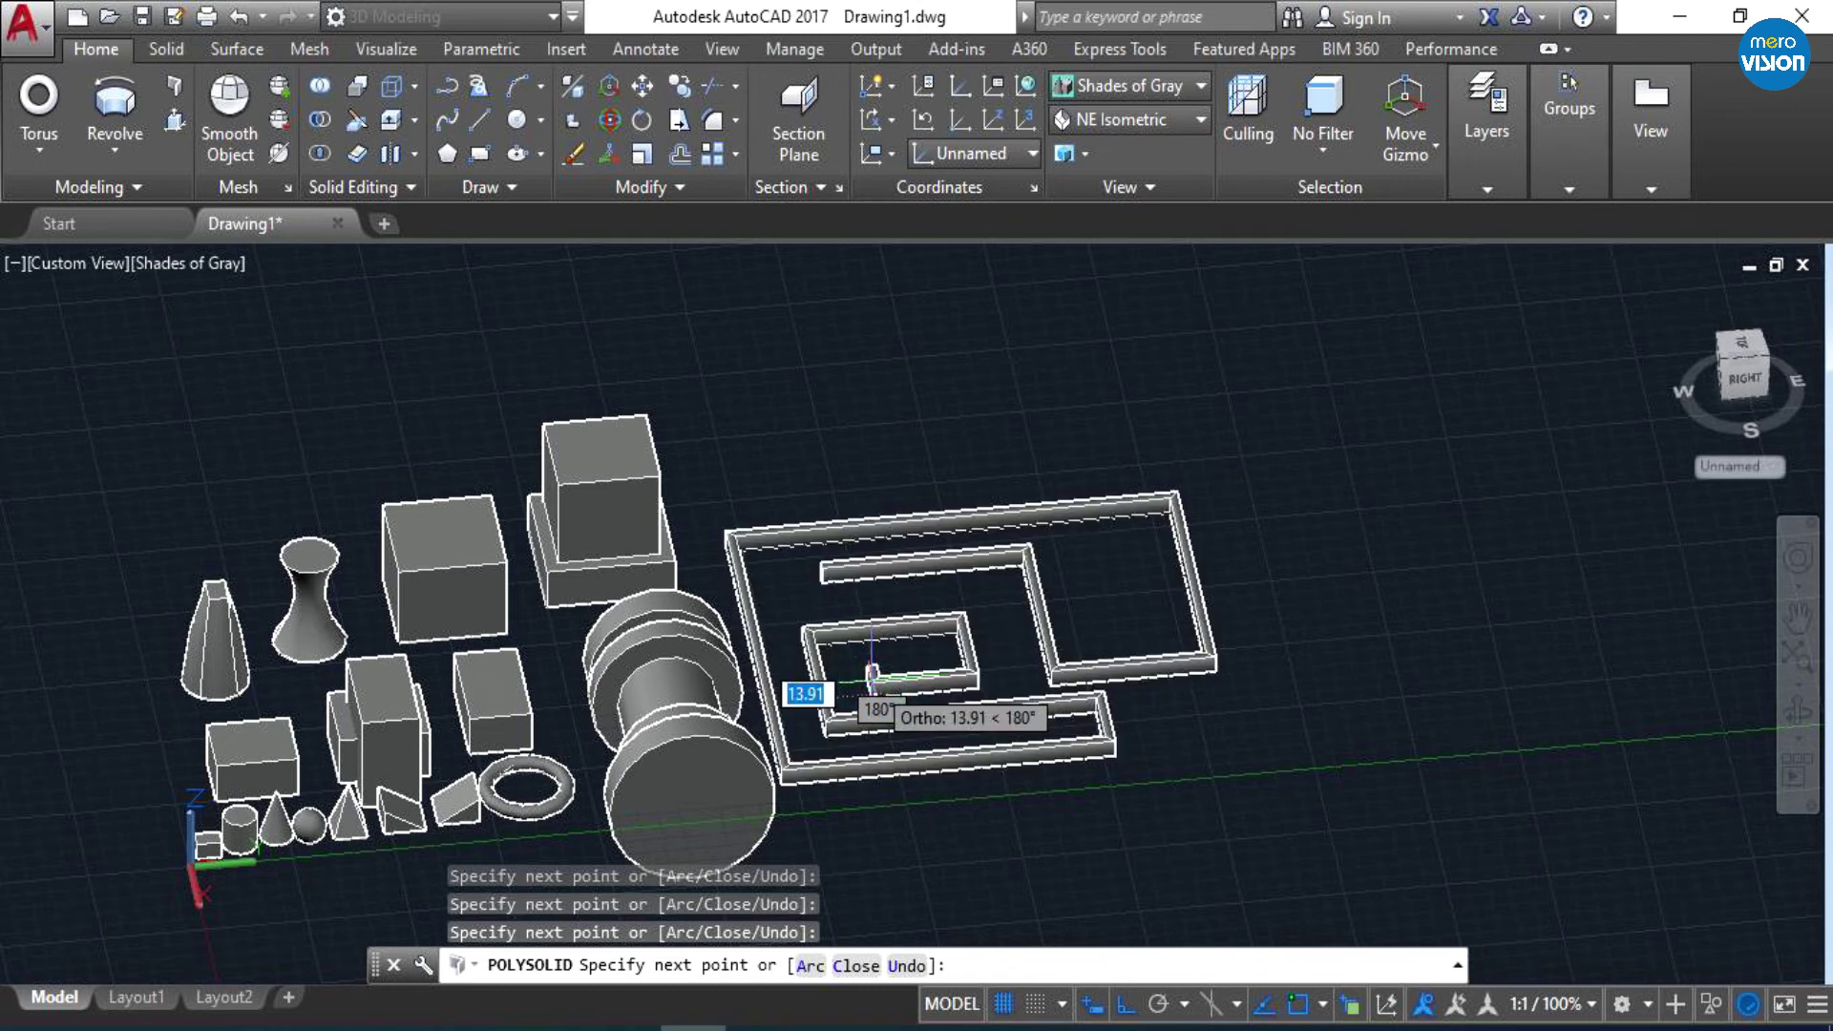
pyautogui.click(872, 676)
pyautogui.press('Return')
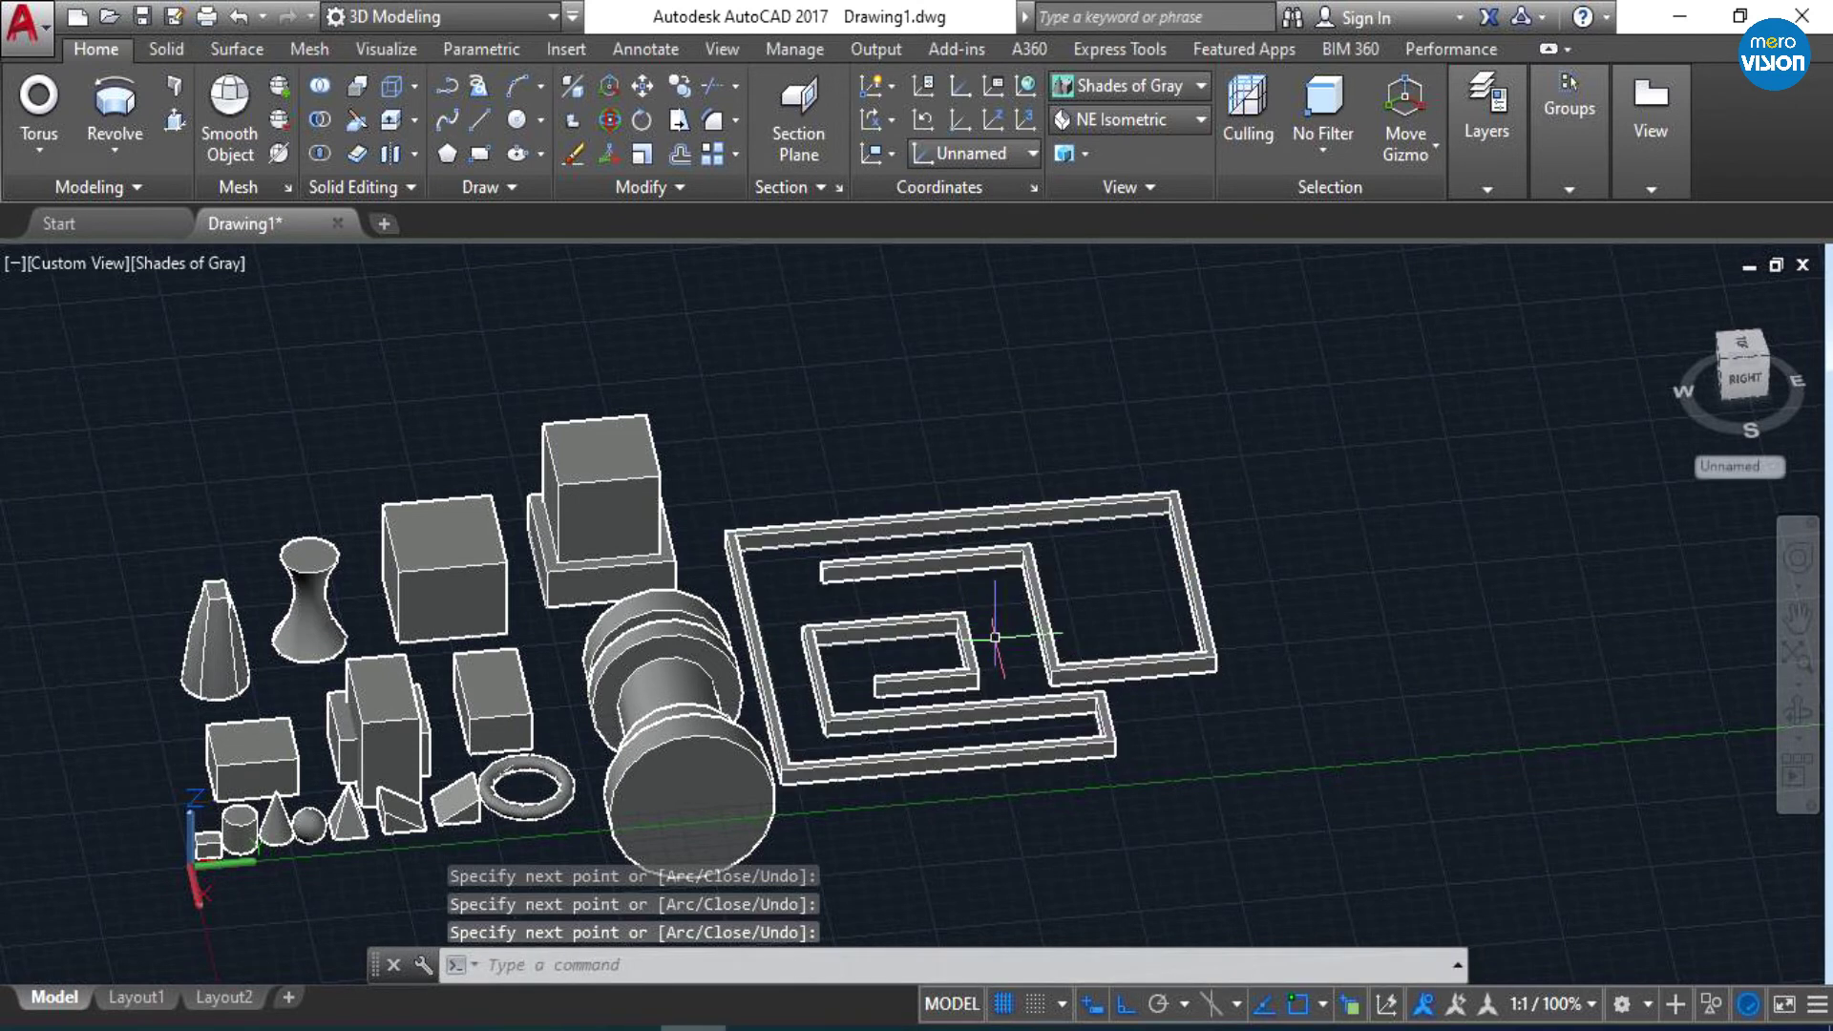
# - Draw a flat rectangle on the ground above the spiral wall
pyautogui.click(1772, 618)
pyautogui.moveTo(1166, 571); pyautogui.dragTo(1227, 611)
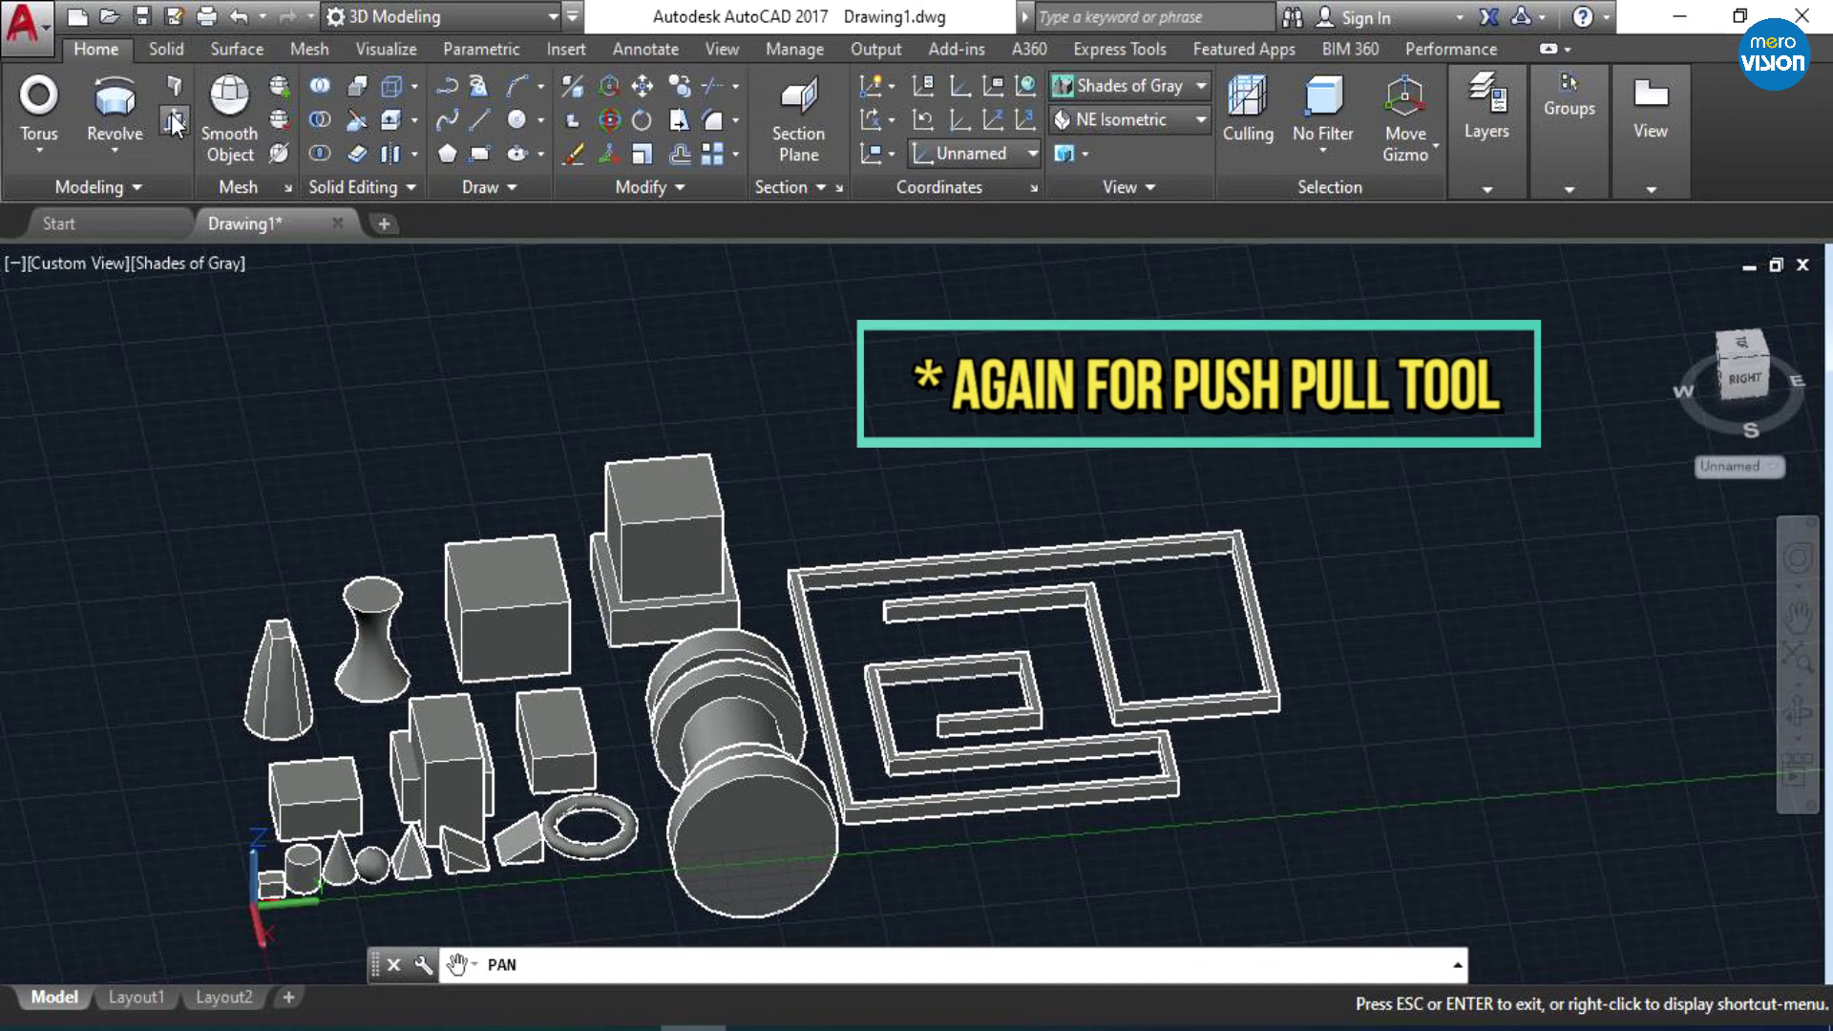
pyautogui.click(479, 156)
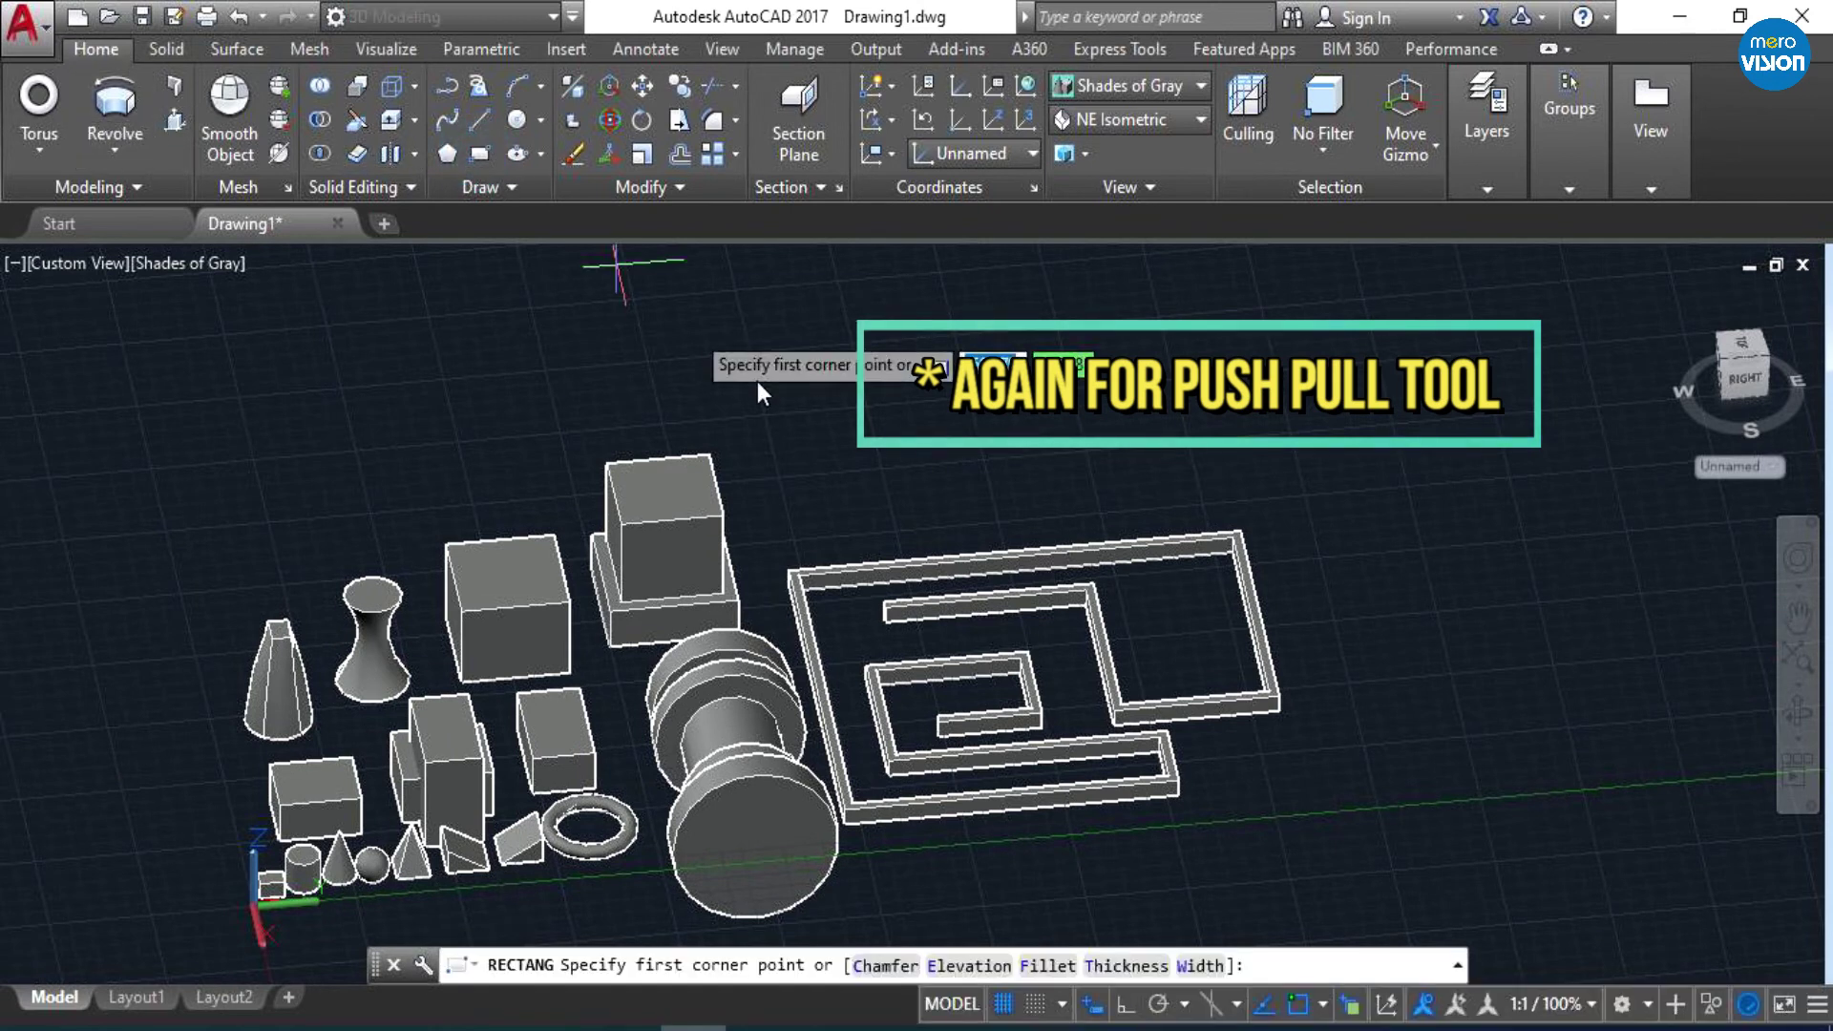
pyautogui.scroll(3, 845, 458)
pyautogui.click(800, 466)
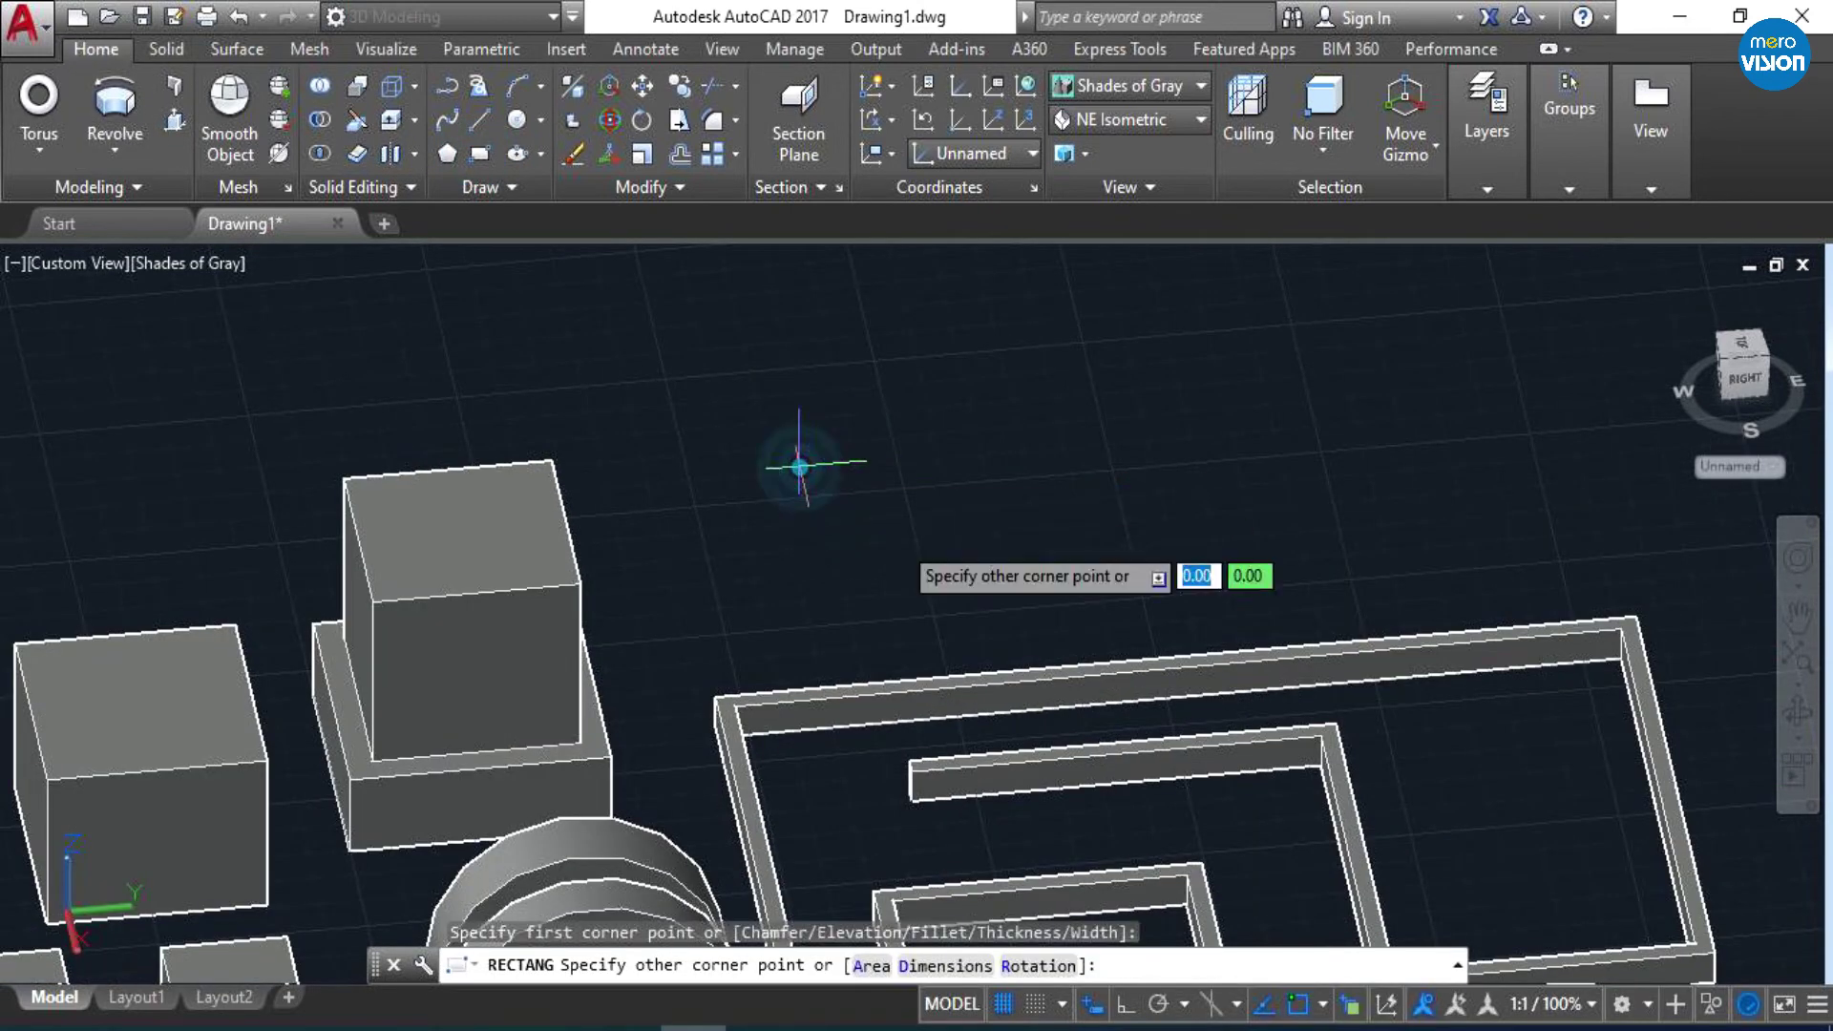
pyautogui.click(1072, 587)
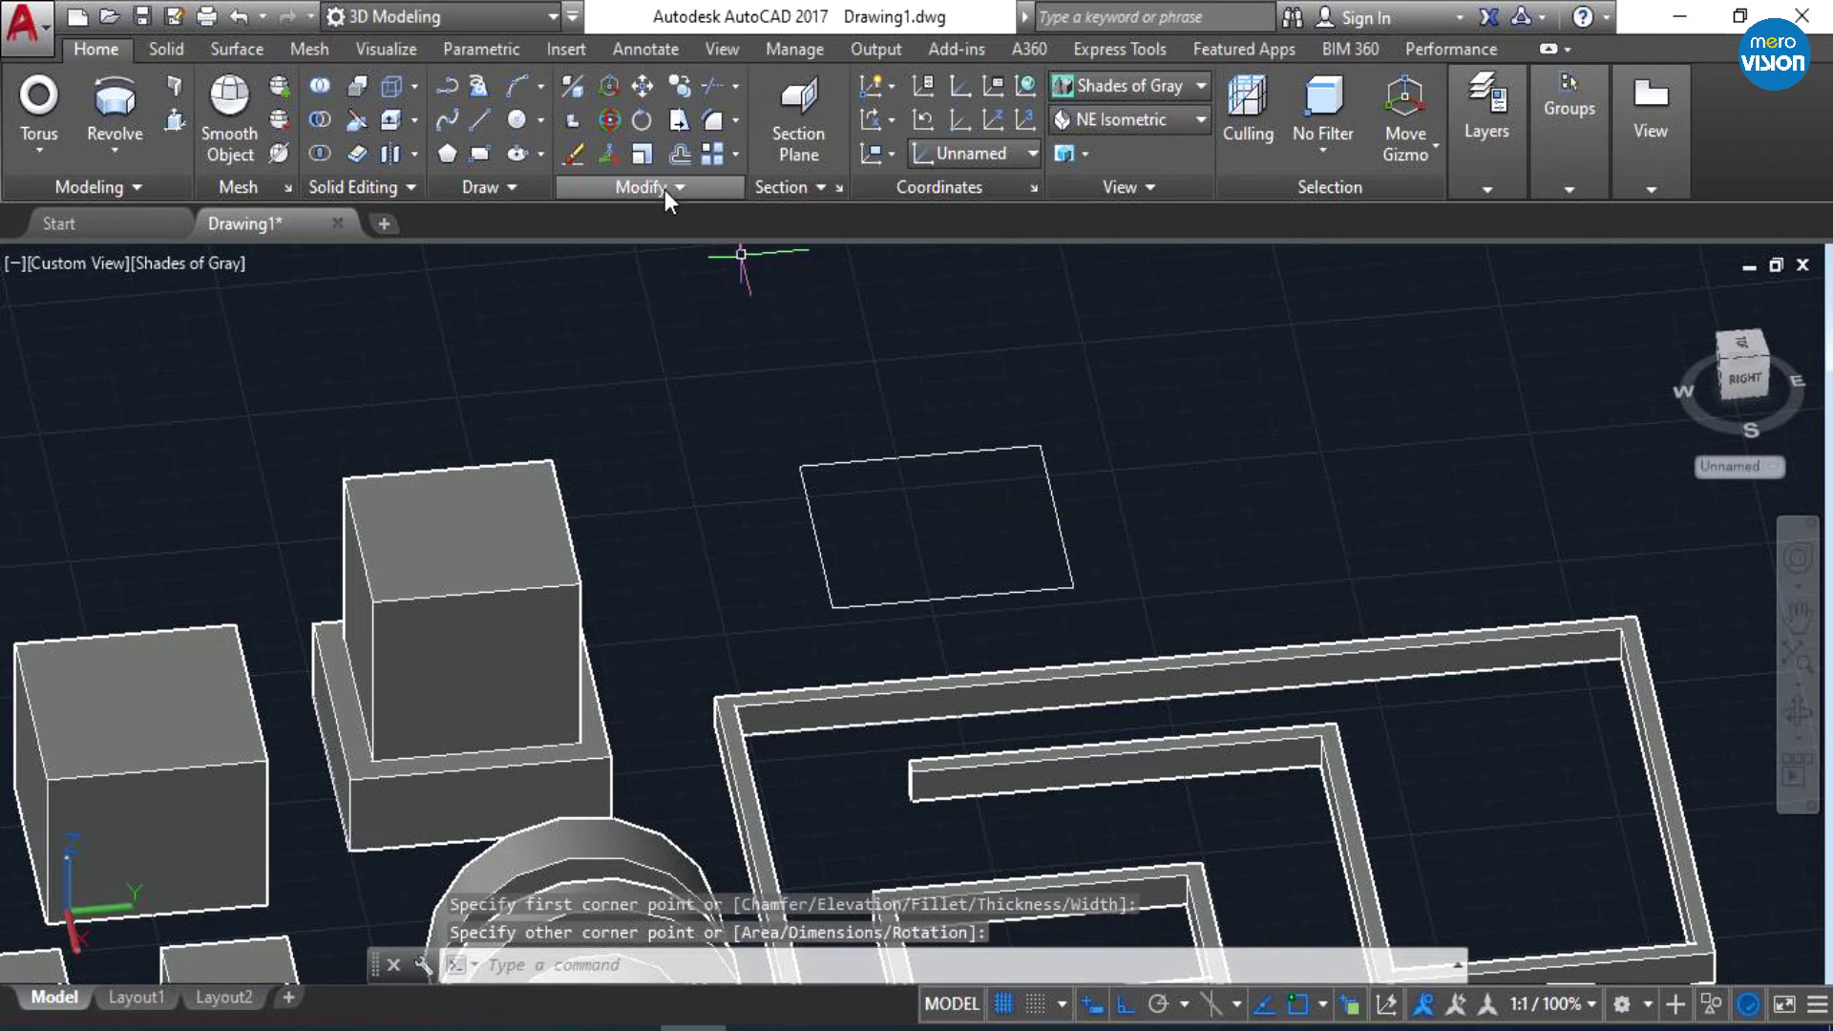
# - Draw a center-radius circle inside the rectangle
pyautogui.click(524, 123)
pyautogui.click(555, 251)
pyautogui.press('Escape')
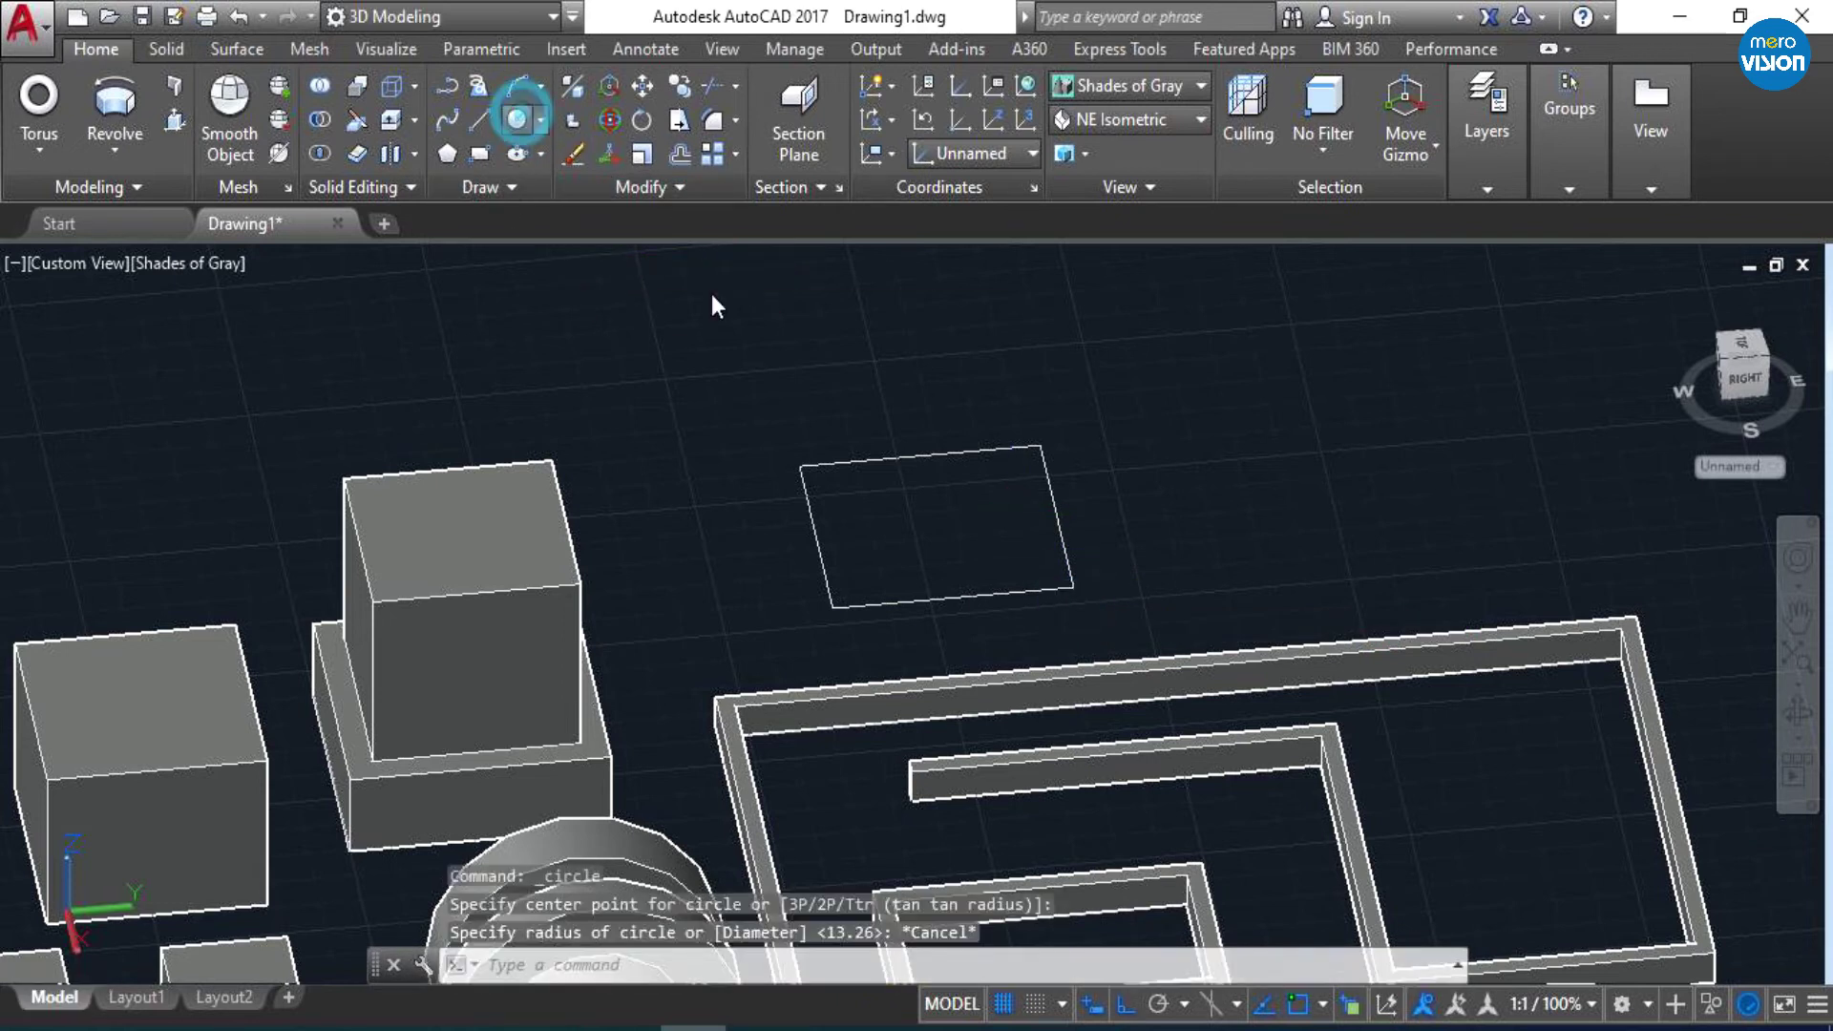
pyautogui.click(935, 526)
pyautogui.click(1015, 528)
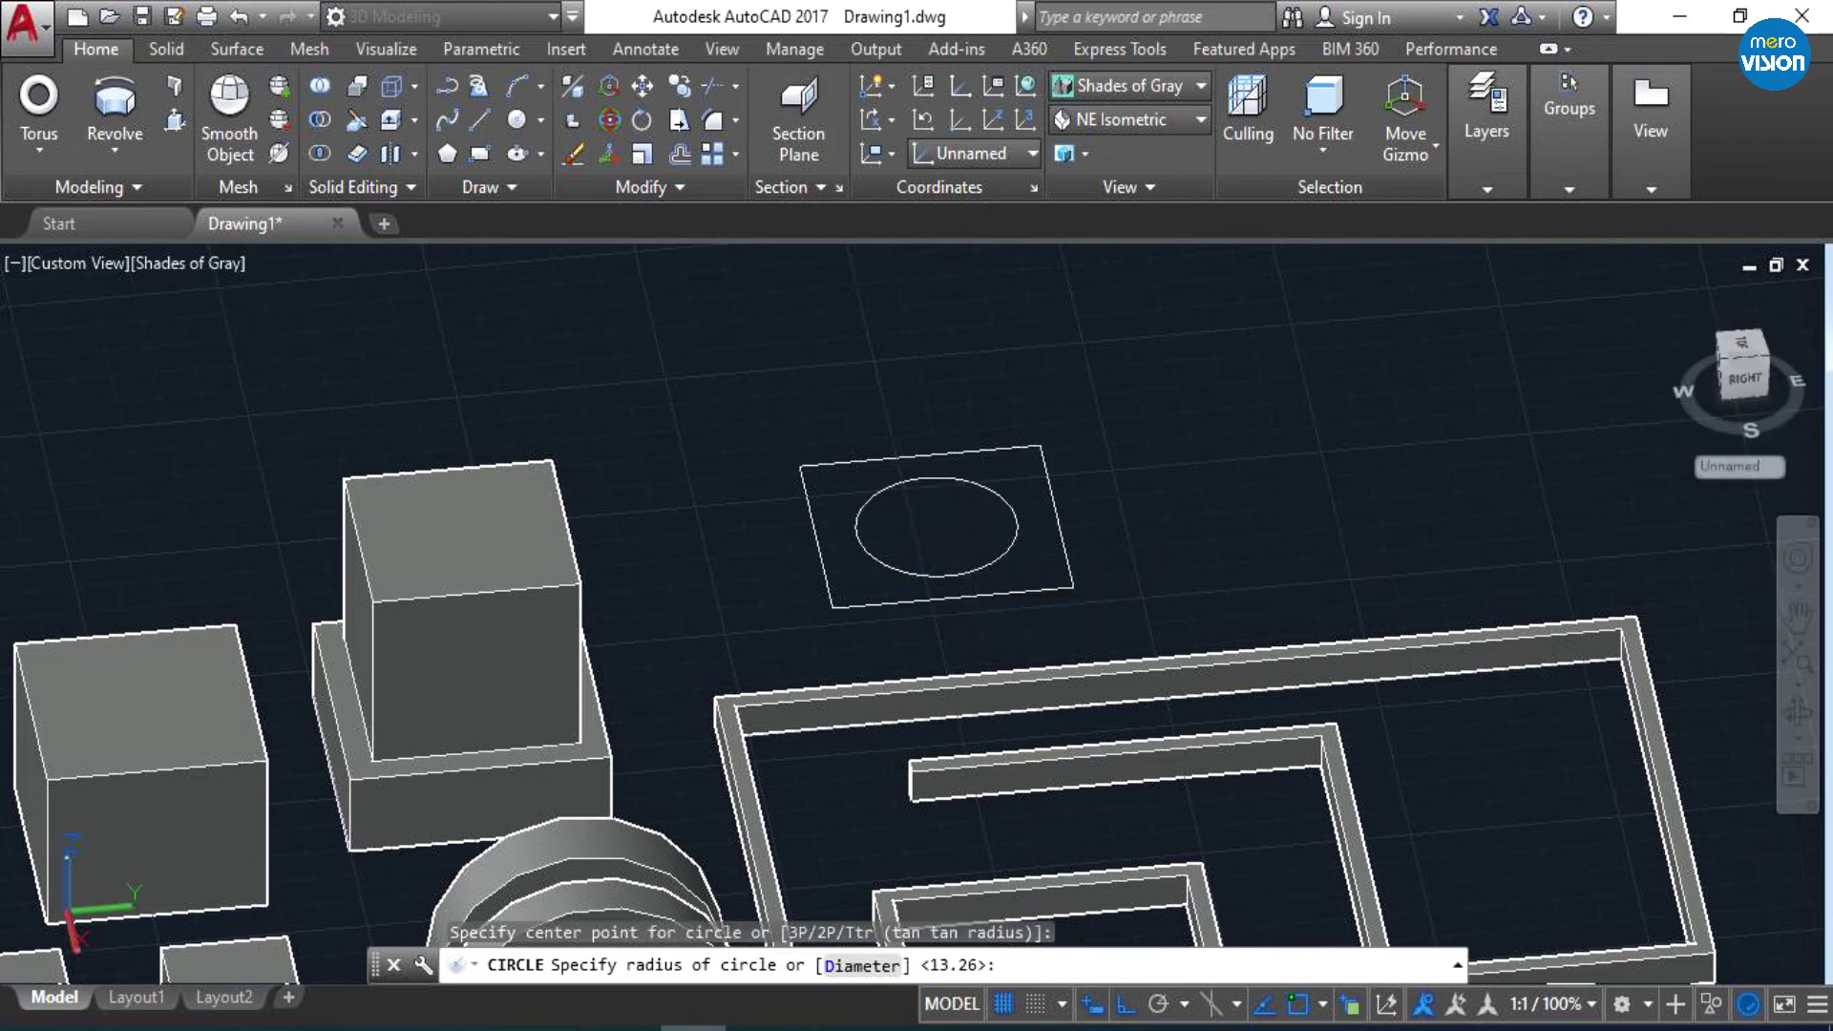
pyautogui.press('Escape')
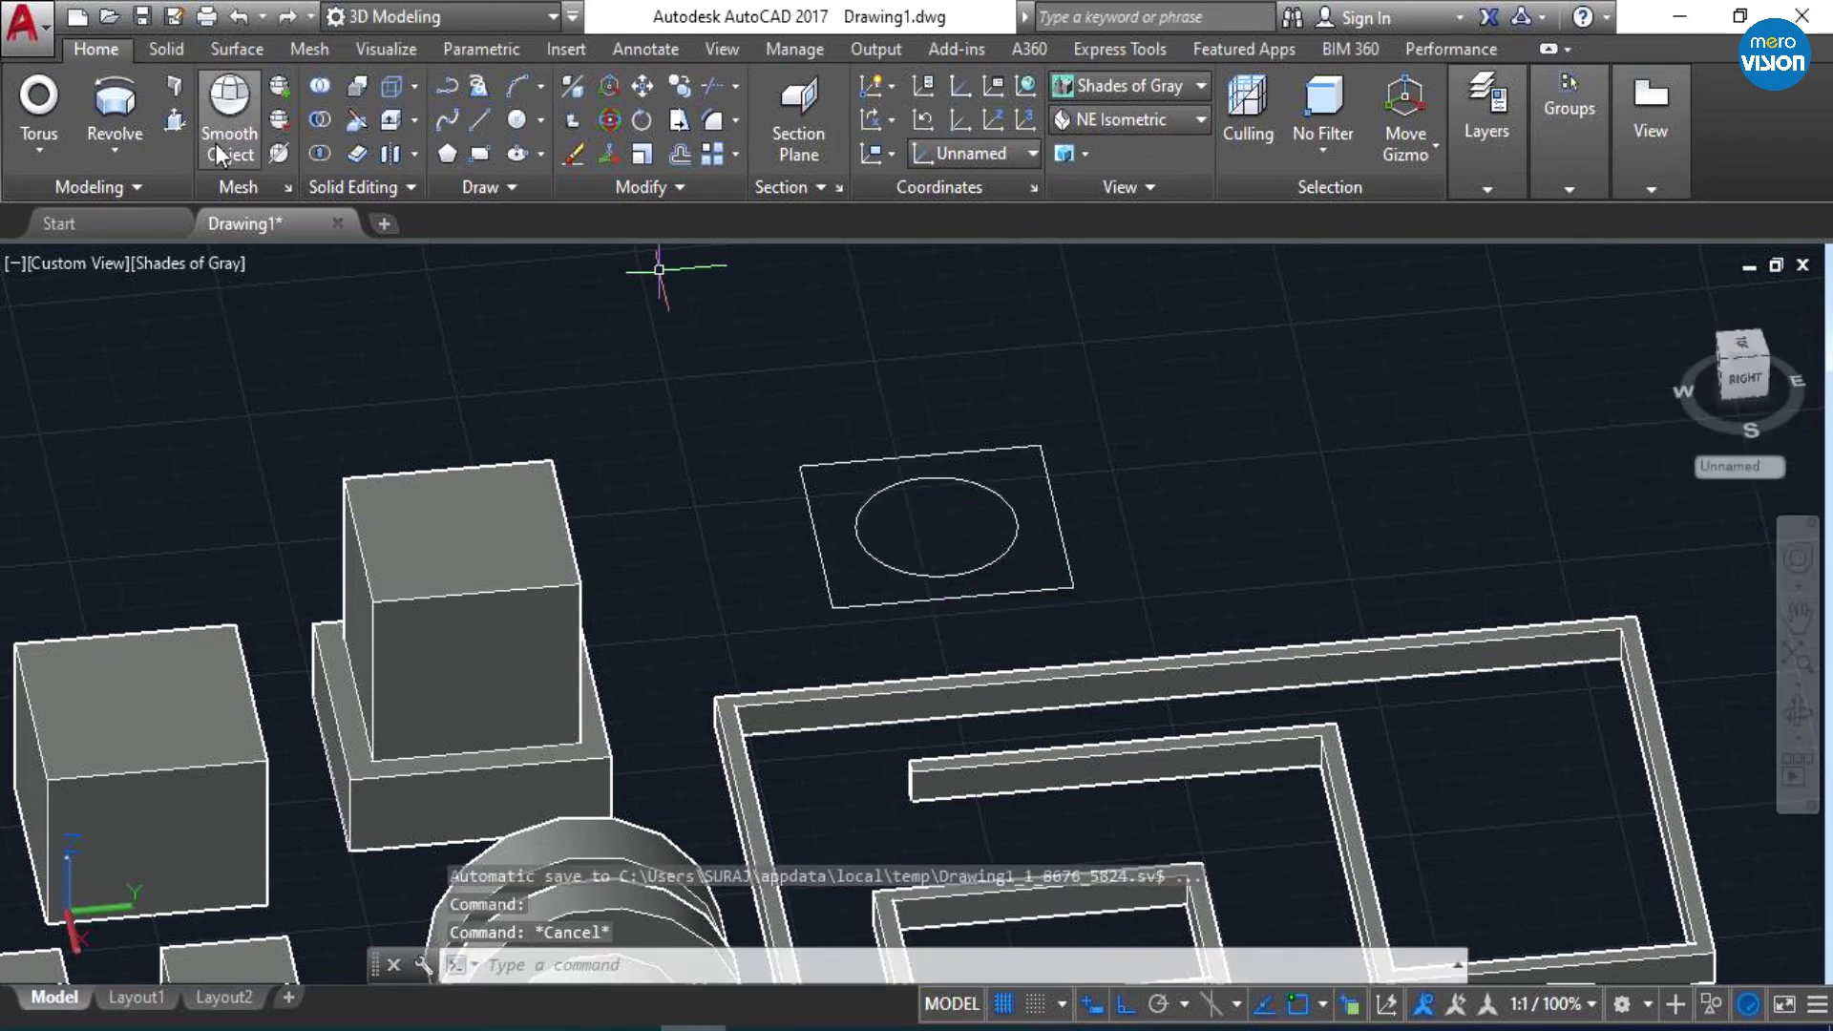
pyautogui.hotkey('ctrl', 'shift', 'e')
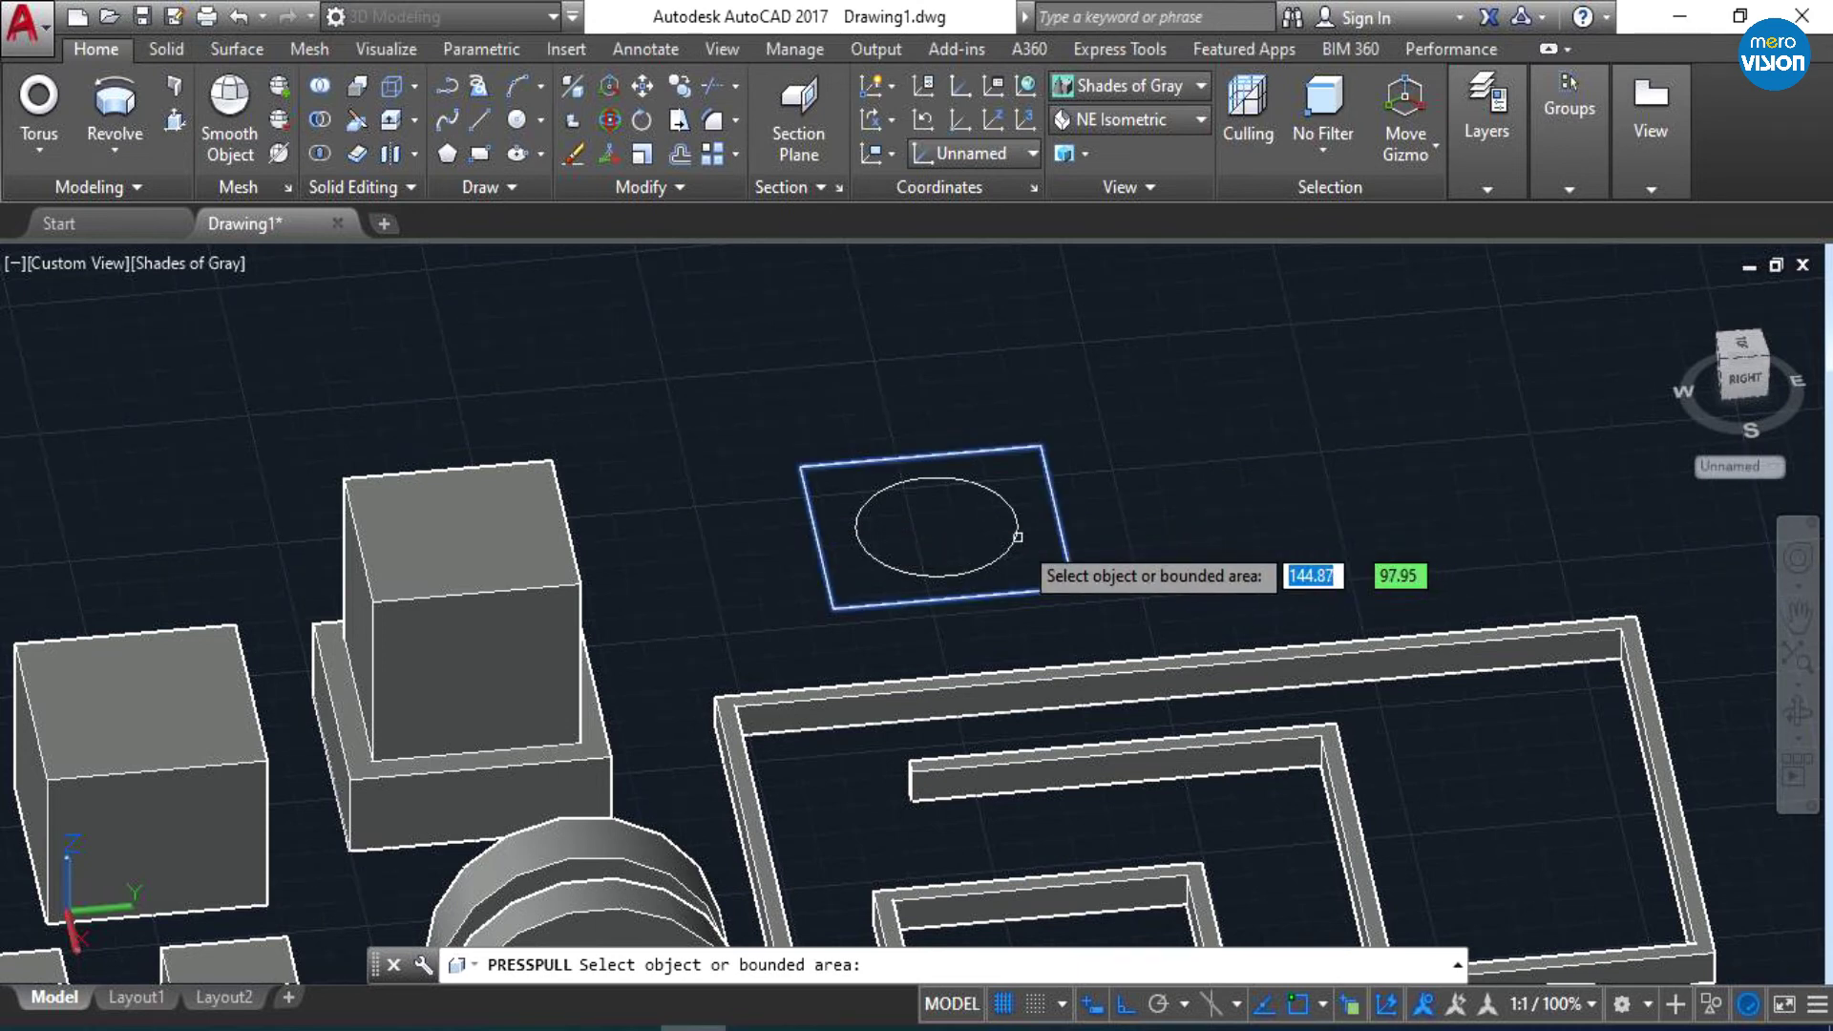
pyautogui.click(918, 549)
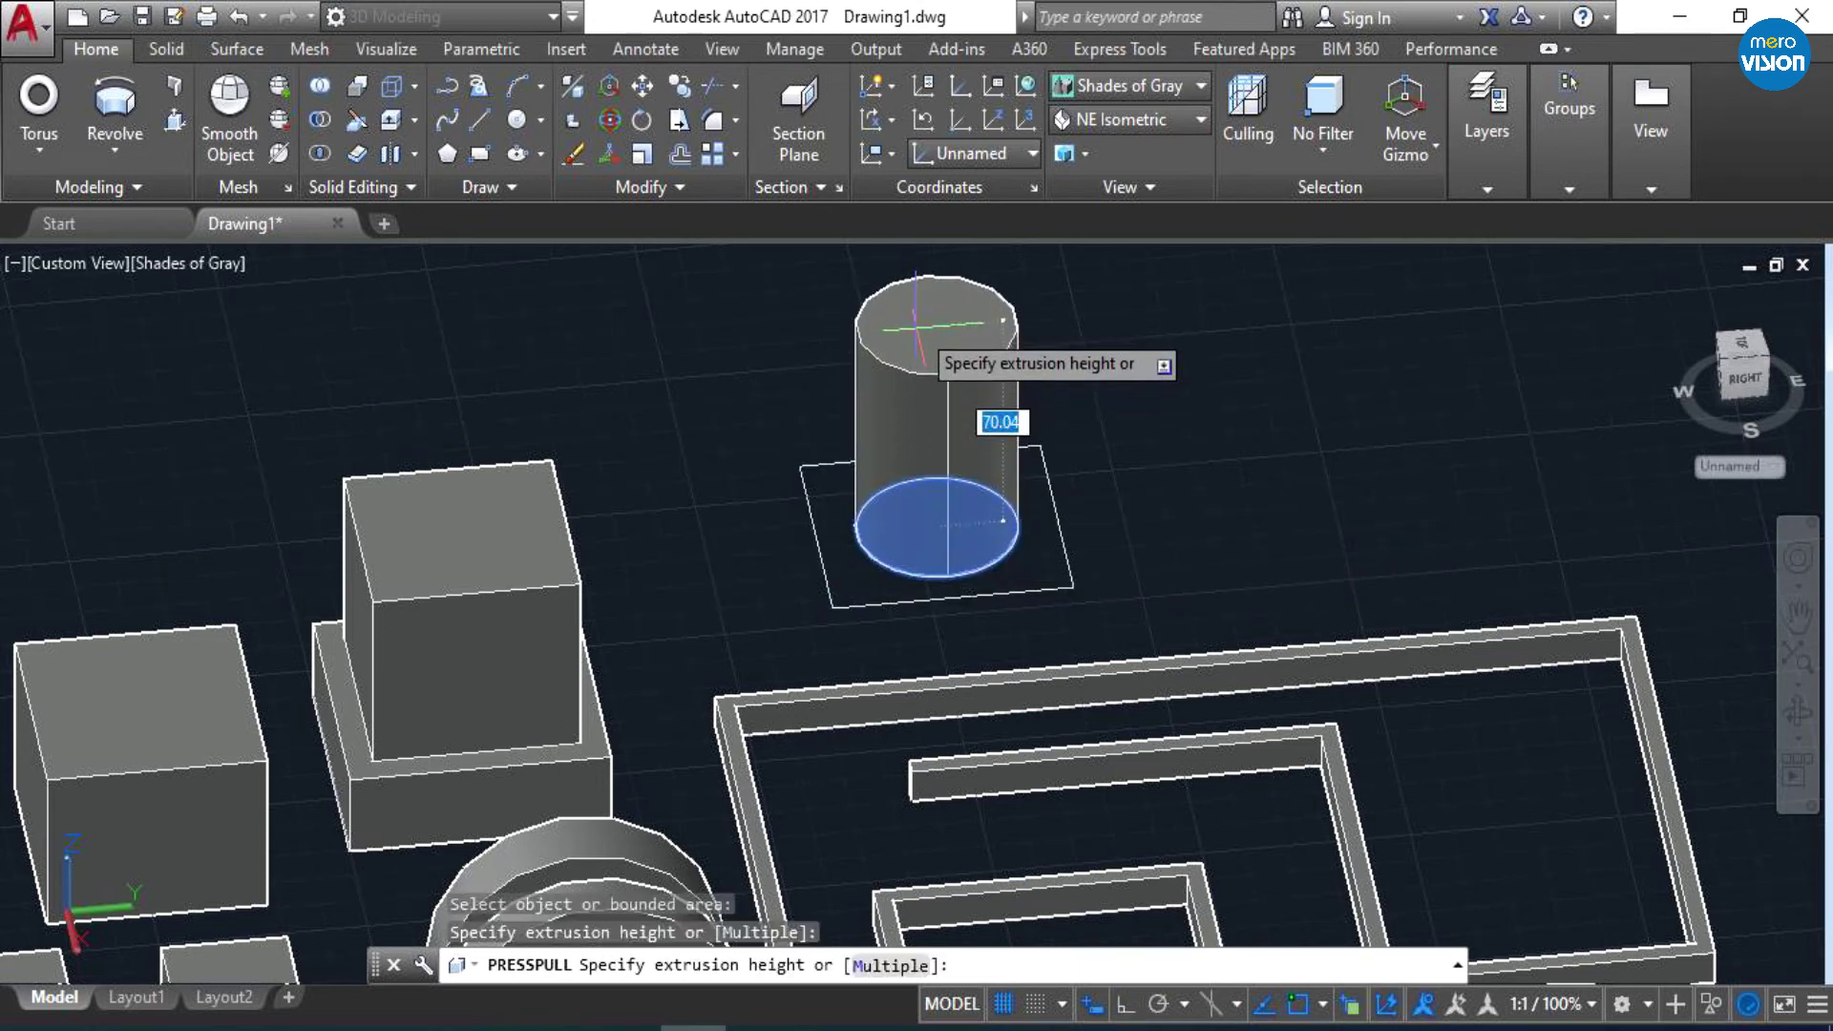
pyautogui.press('Escape')
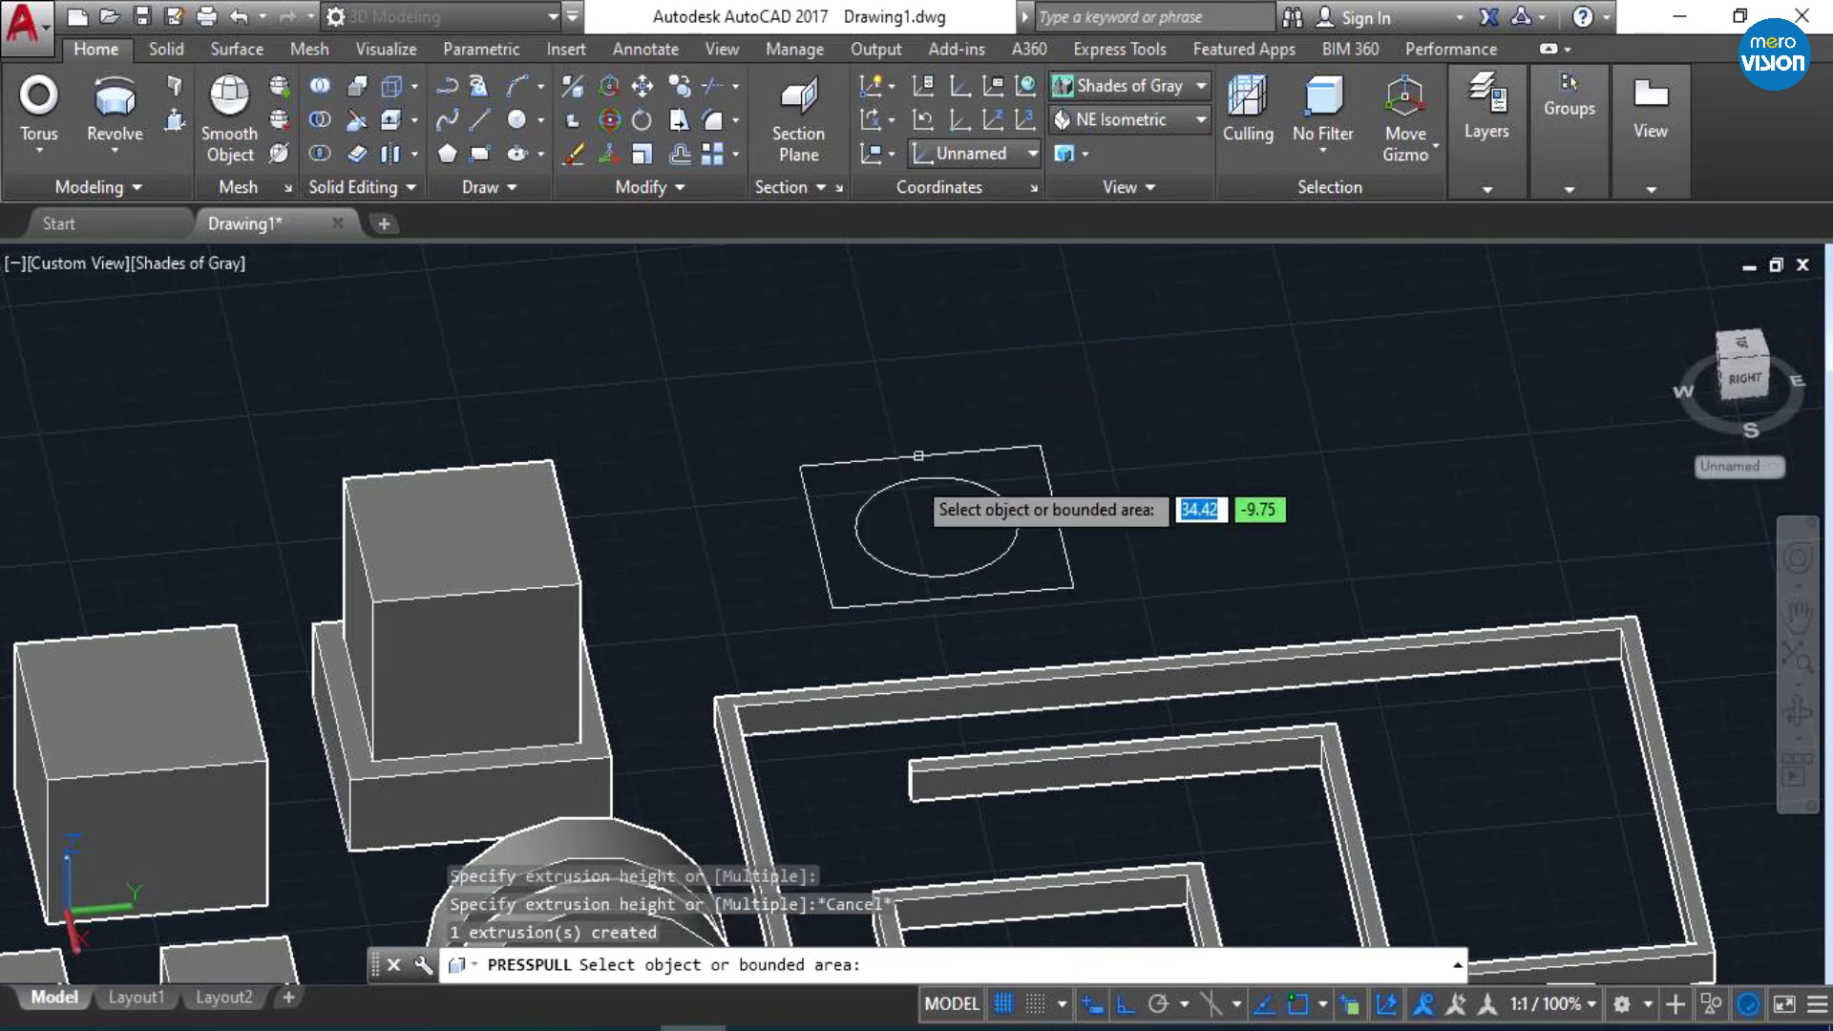
pyautogui.press('Return')
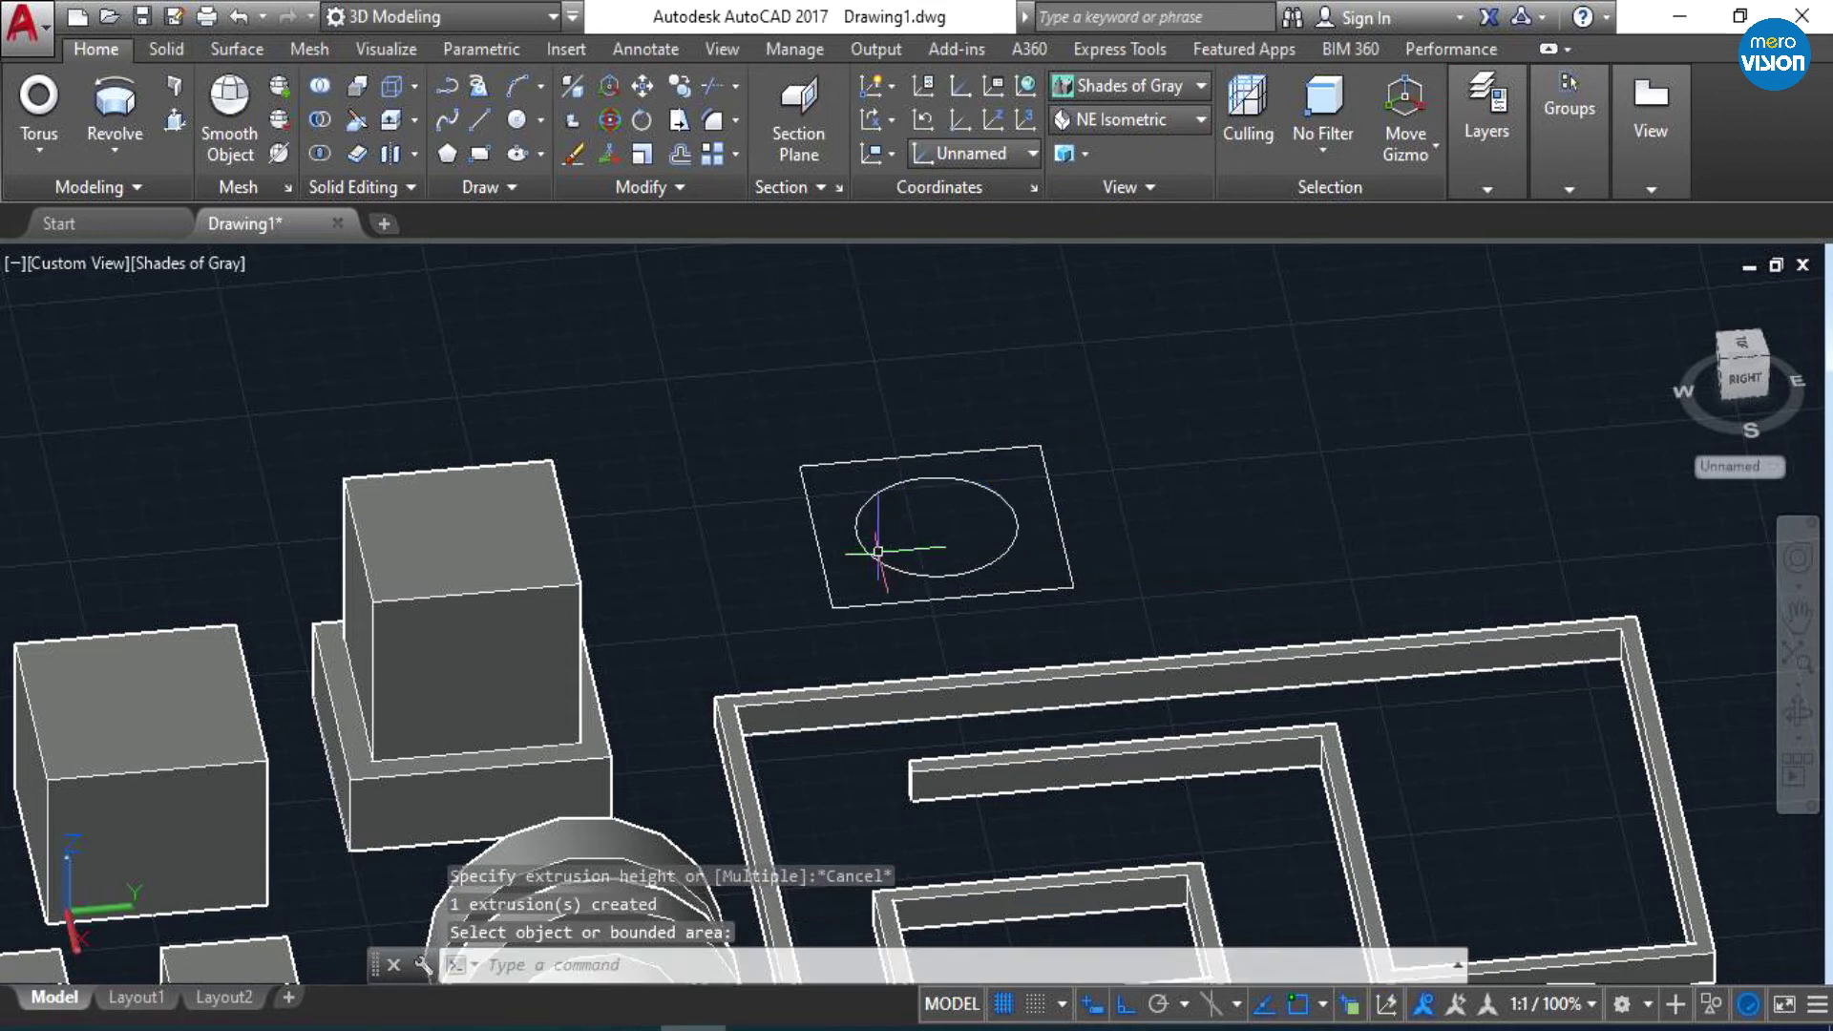
pyautogui.click(877, 554)
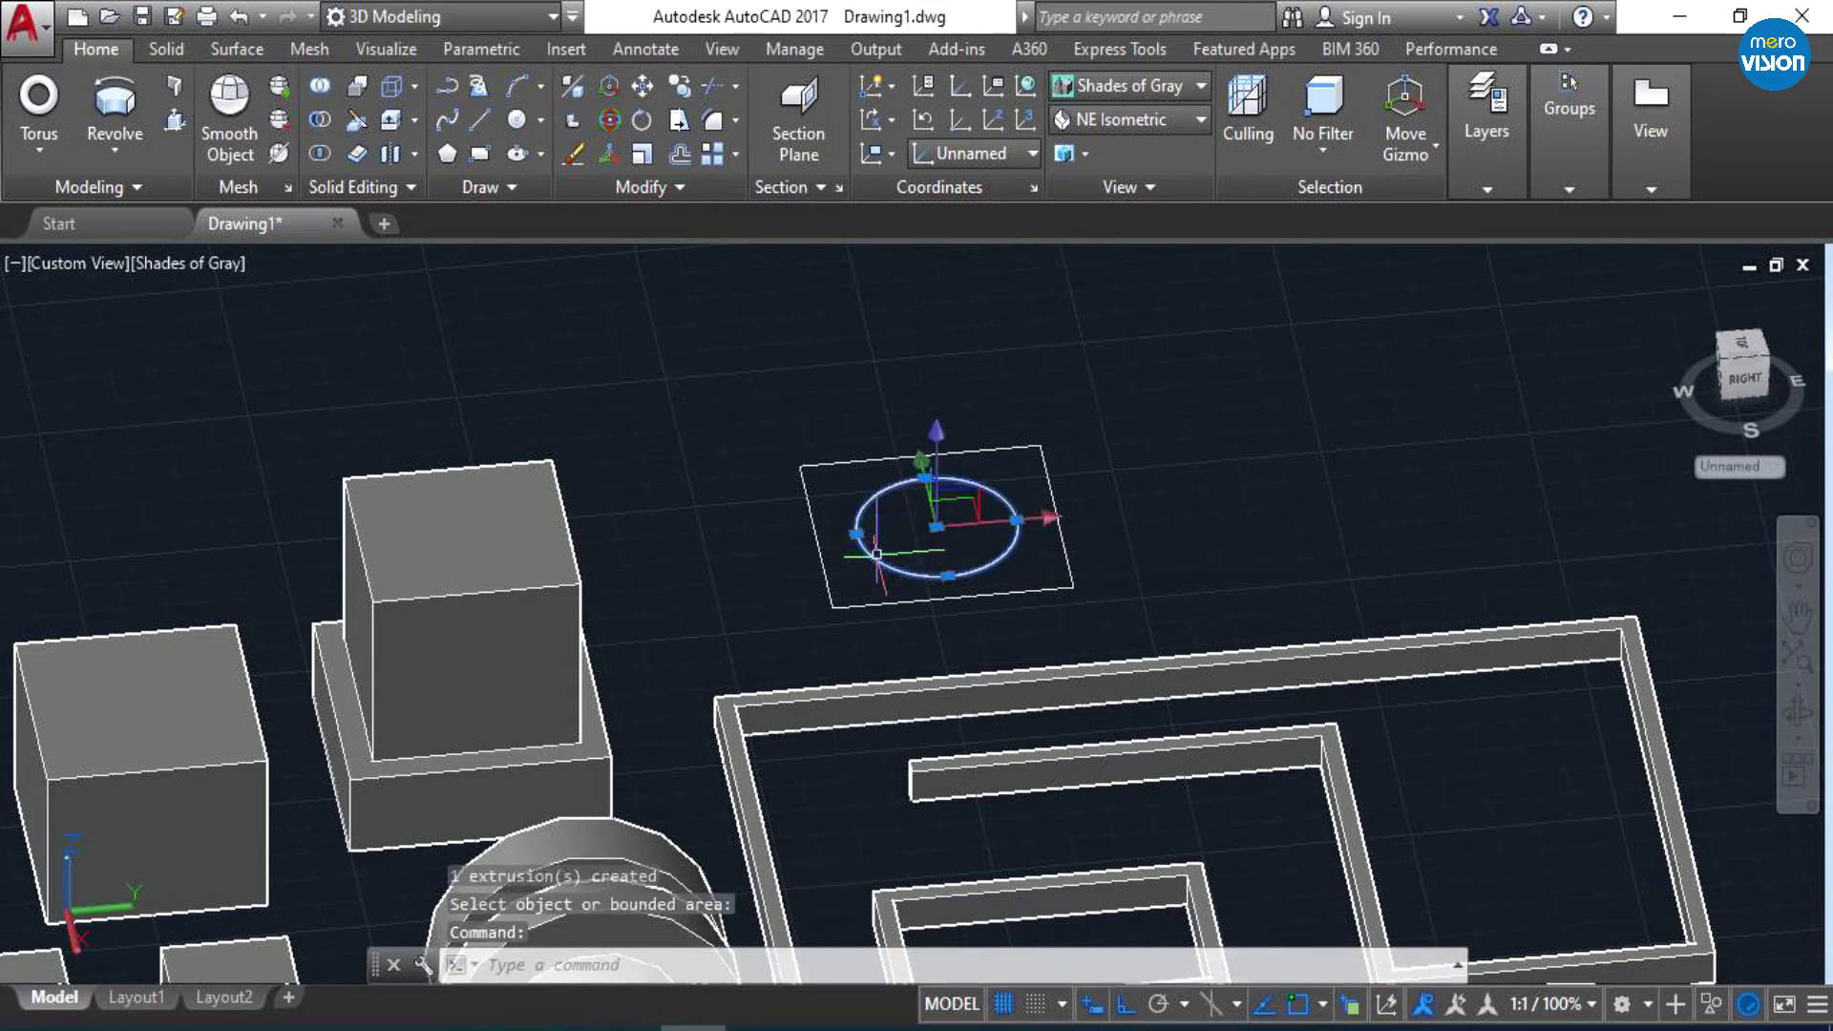
pyautogui.press('Escape')
# - Move the rectangle straight up along the gizmo's Z axis, then orbit to a lower angle
pyautogui.click(827, 584)
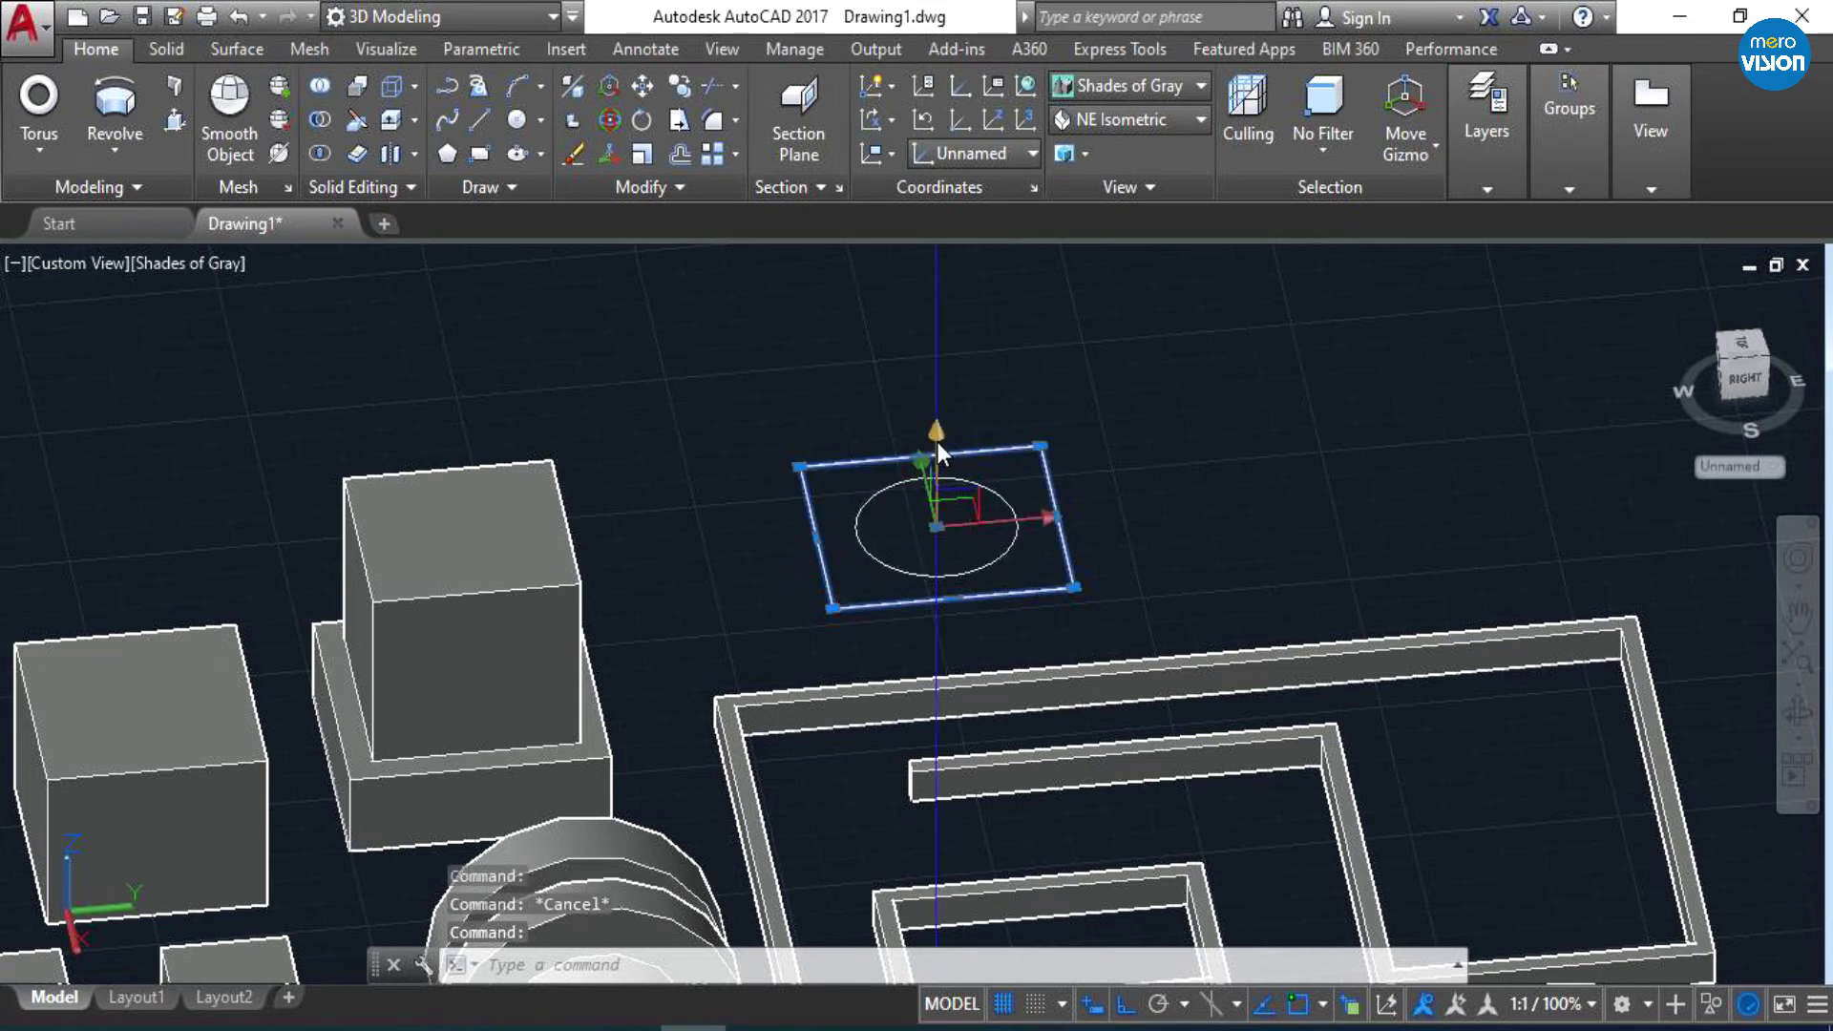
pyautogui.click(933, 520)
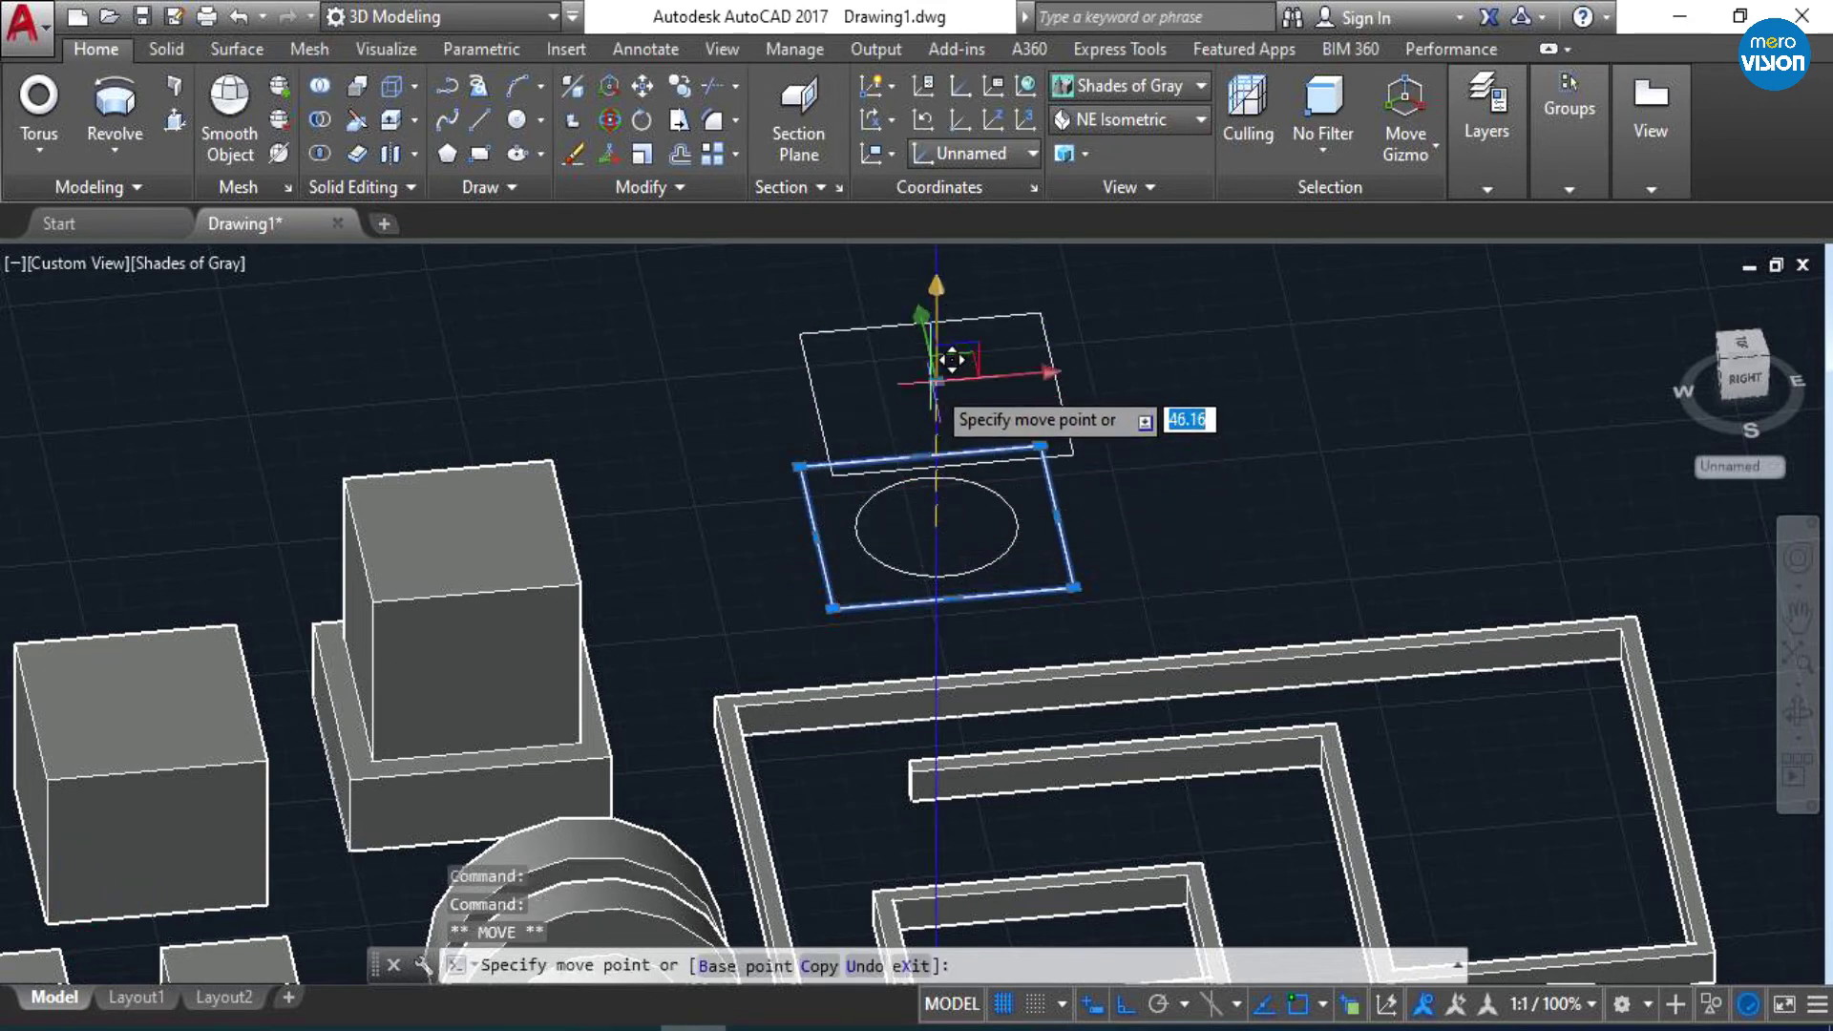
pyautogui.click(931, 343)
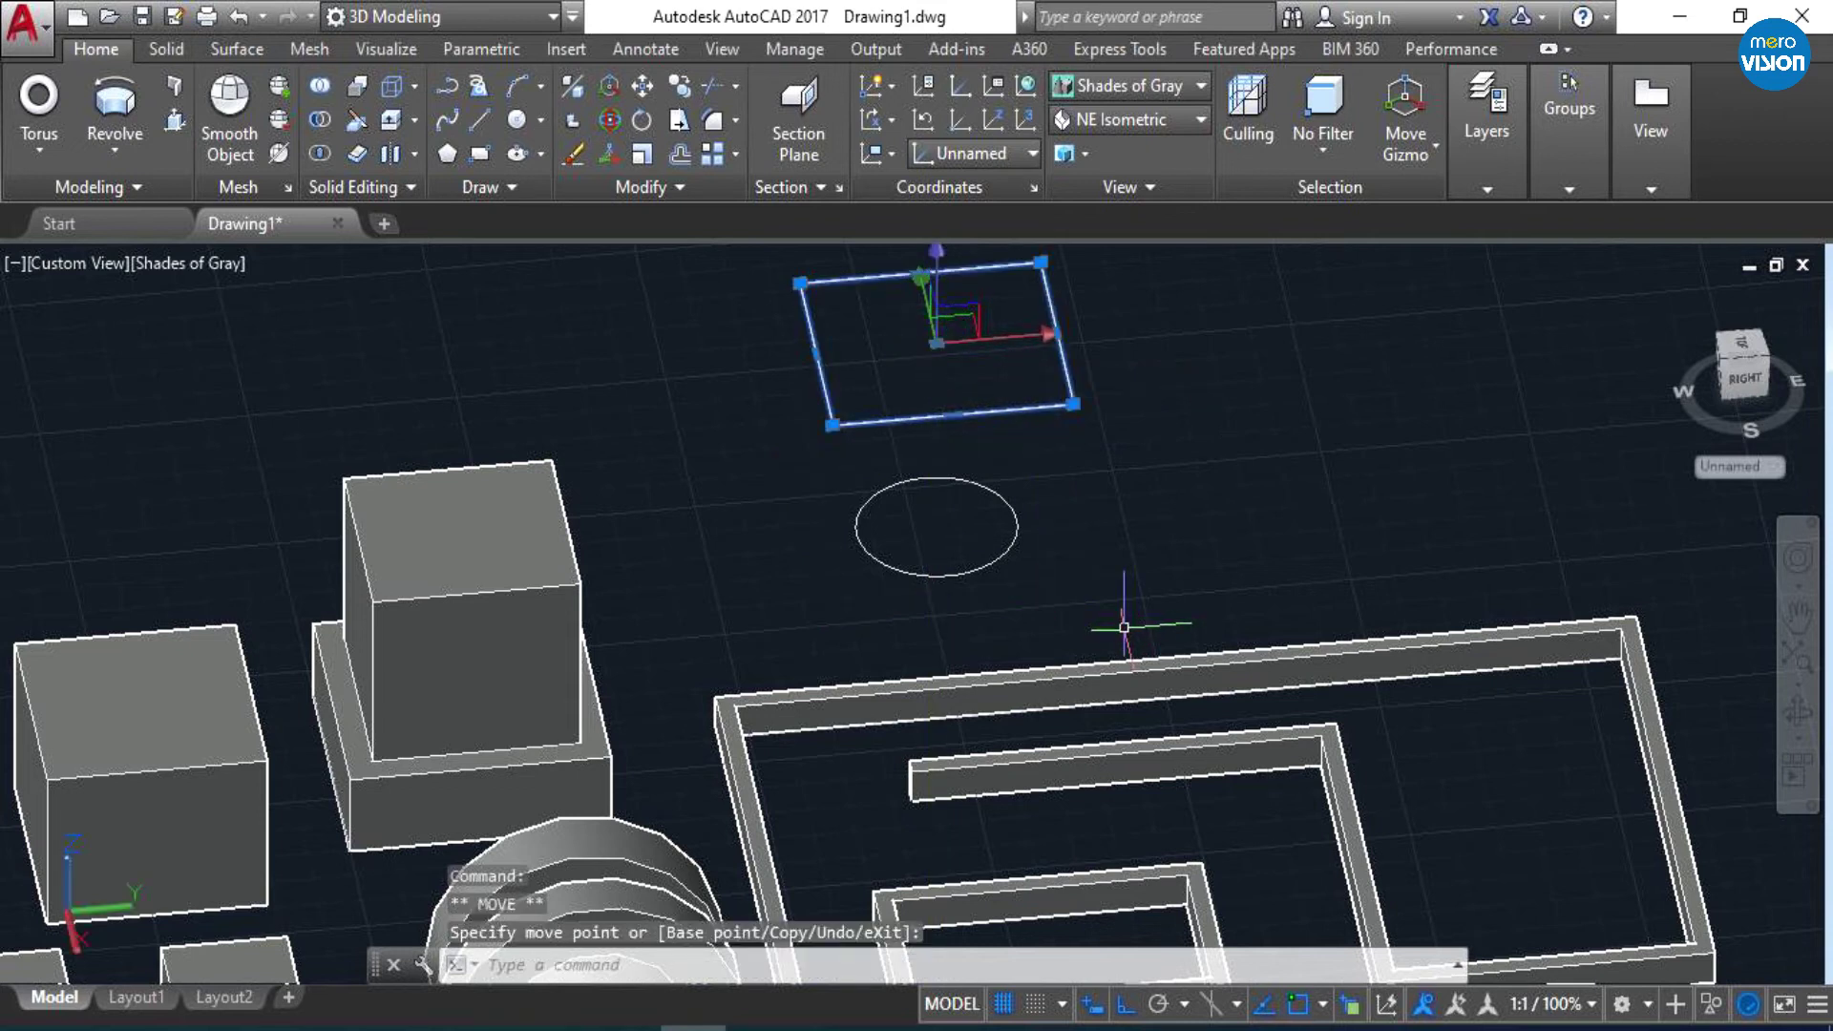
pyautogui.press('Escape')
pyautogui.moveTo(1522, 704)
pyautogui.keyDown('shift'); pyautogui.mouseDown(button='middle')
pyautogui.moveTo(987, 567)
pyautogui.moveTo(954, 535)
pyautogui.moveTo(949, 602)
pyautogui.moveTo(779, 615)
pyautogui.moveTo(769, 668)
pyautogui.mouseUp(button='middle'); pyautogui.keyUp('shift')
pyautogui.click(179, 128)
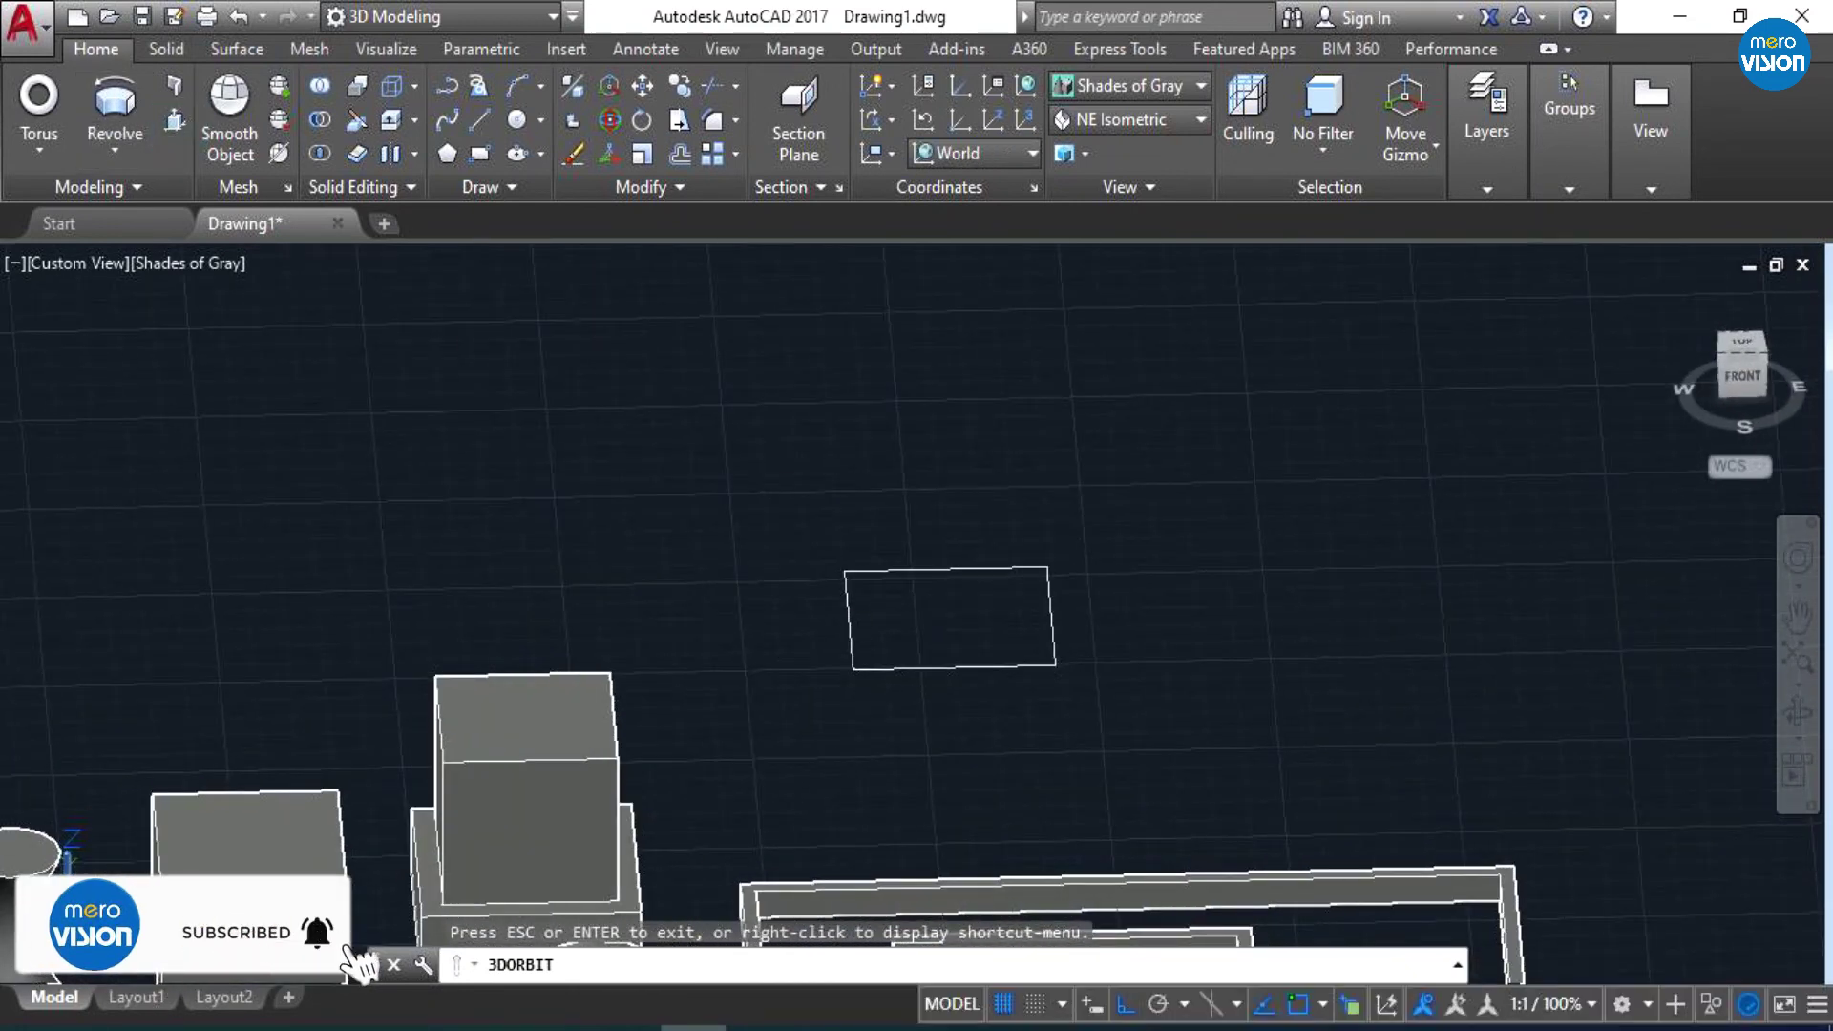
pyautogui.click(935, 628)
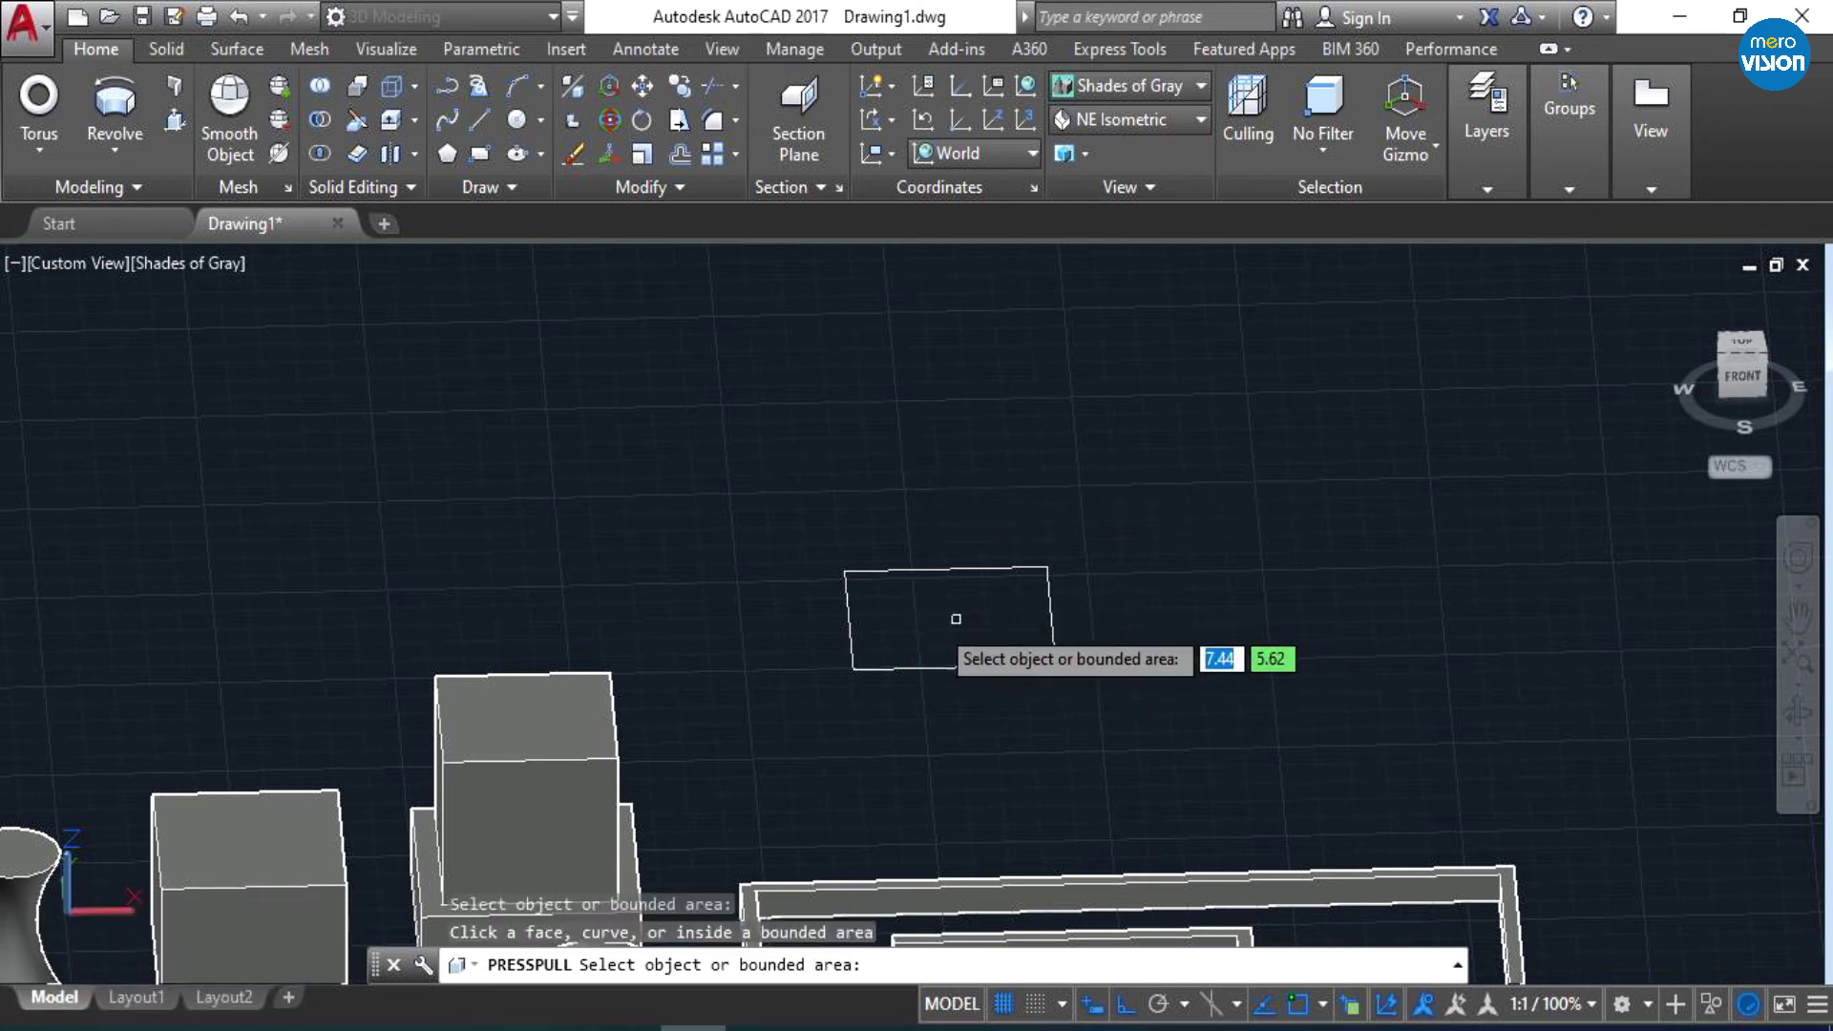
pyautogui.press('Escape')
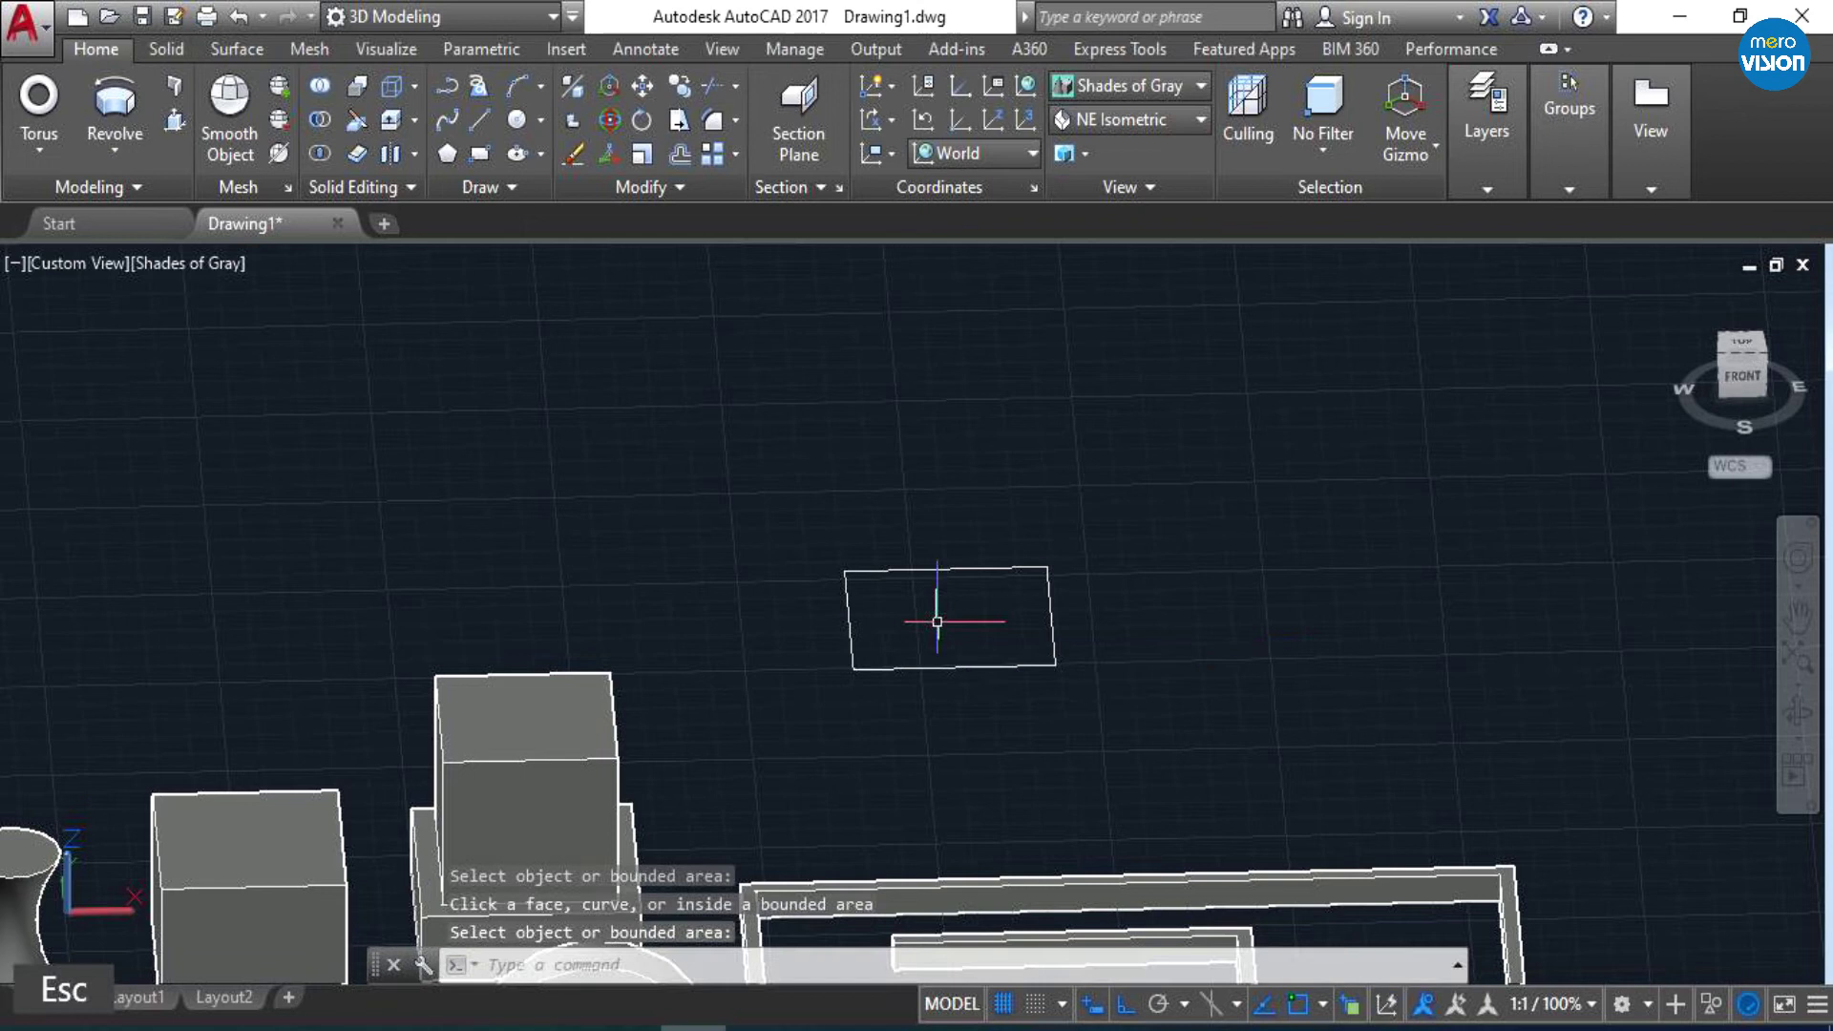
pyautogui.click(1795, 702)
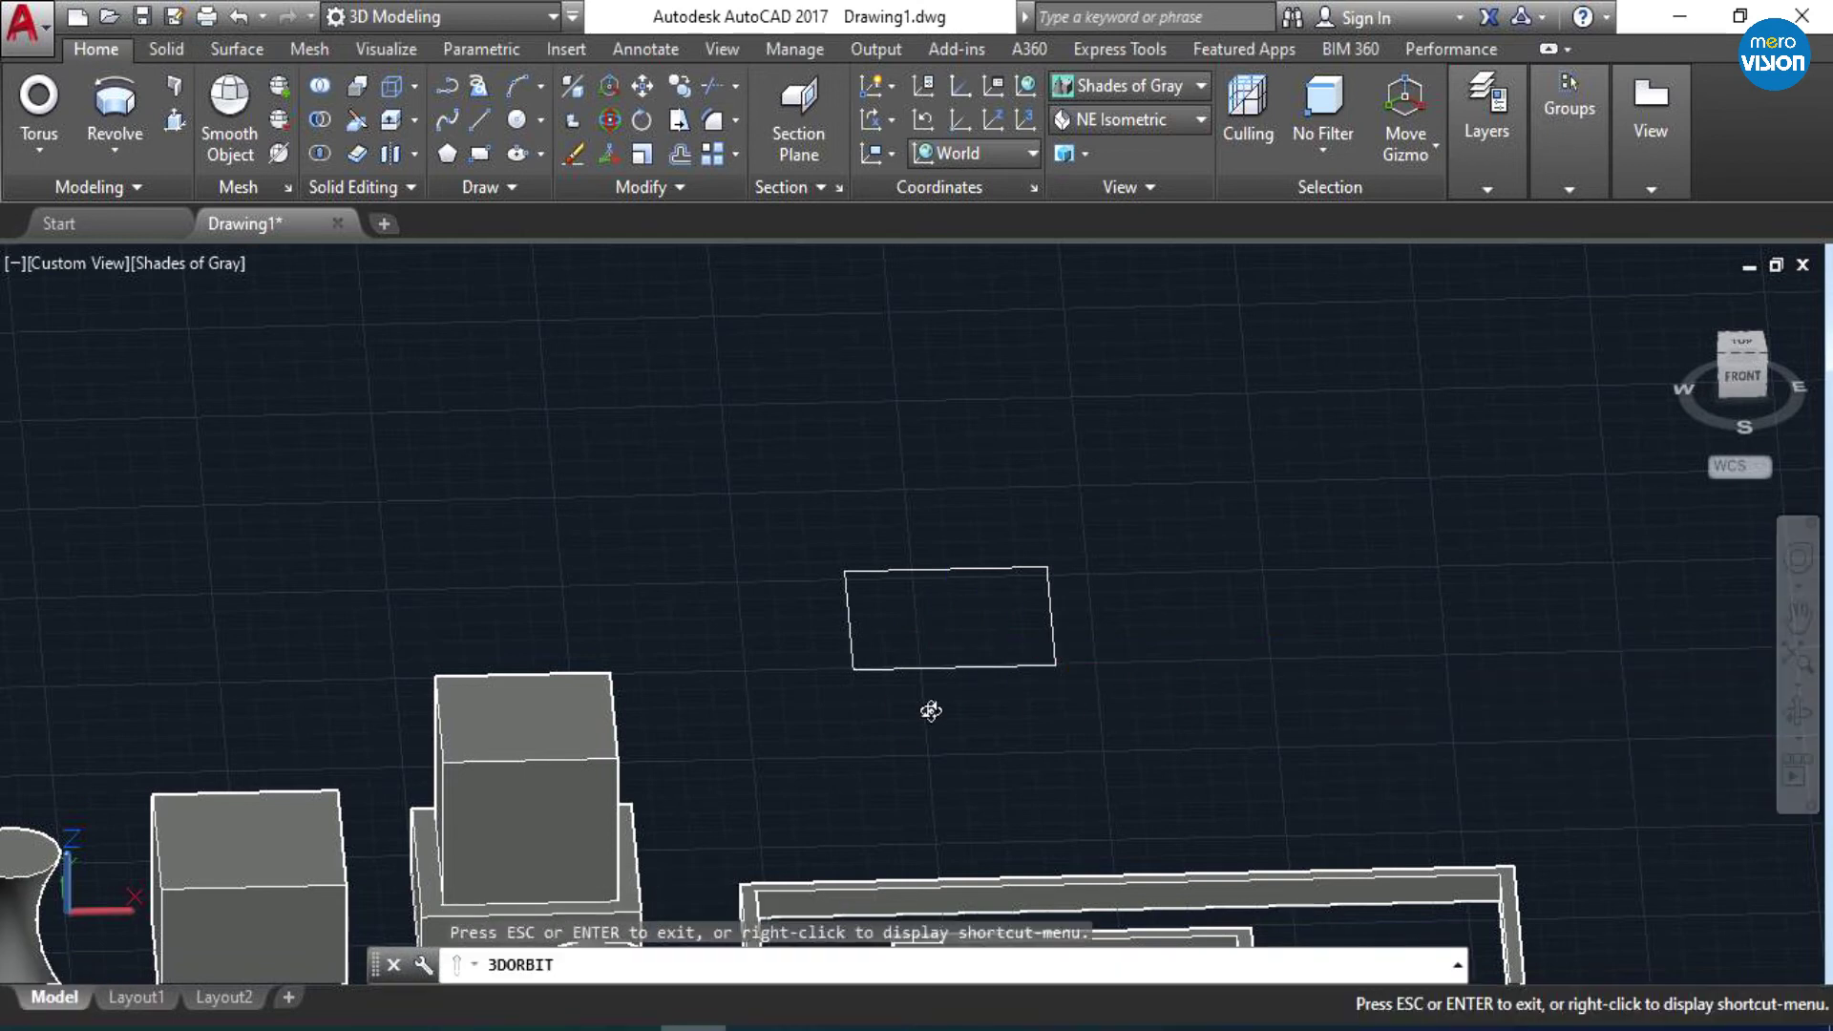
pyautogui.moveTo(932, 703); pyautogui.dragTo(954, 640)
pyautogui.scroll(2, 955, 640)
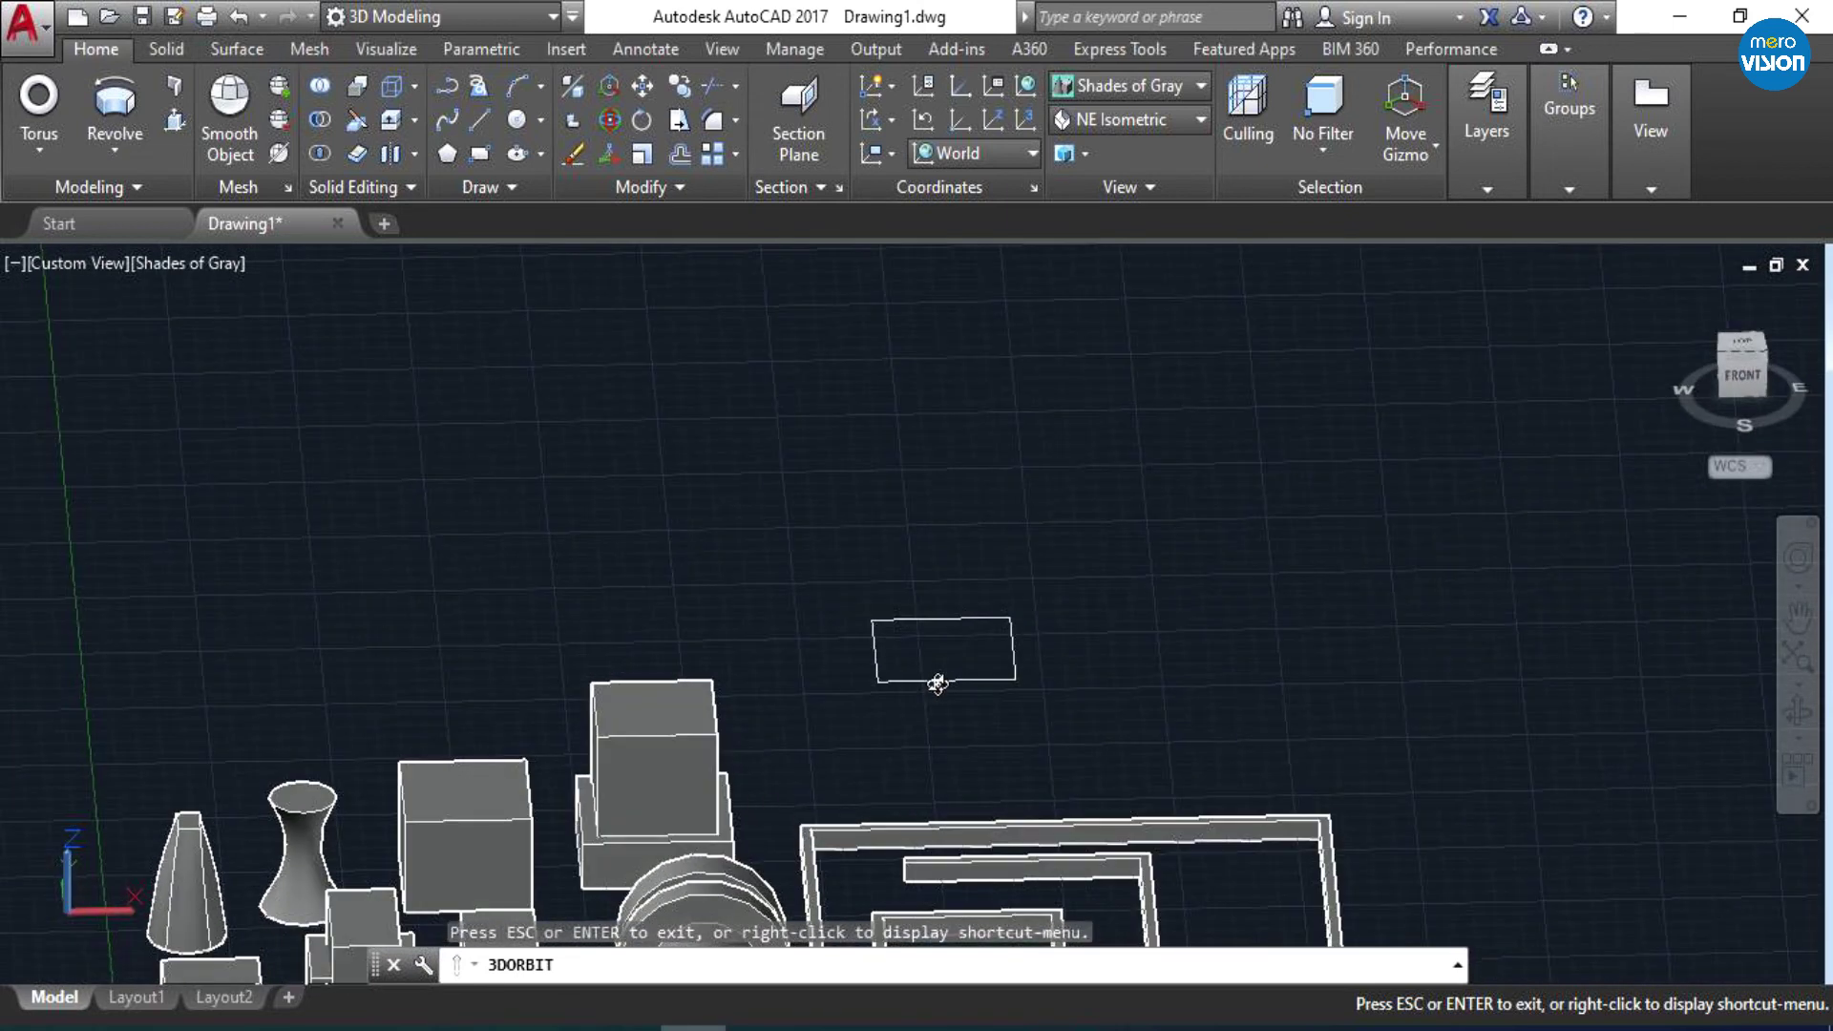
pyautogui.scroll(3, 976, 660)
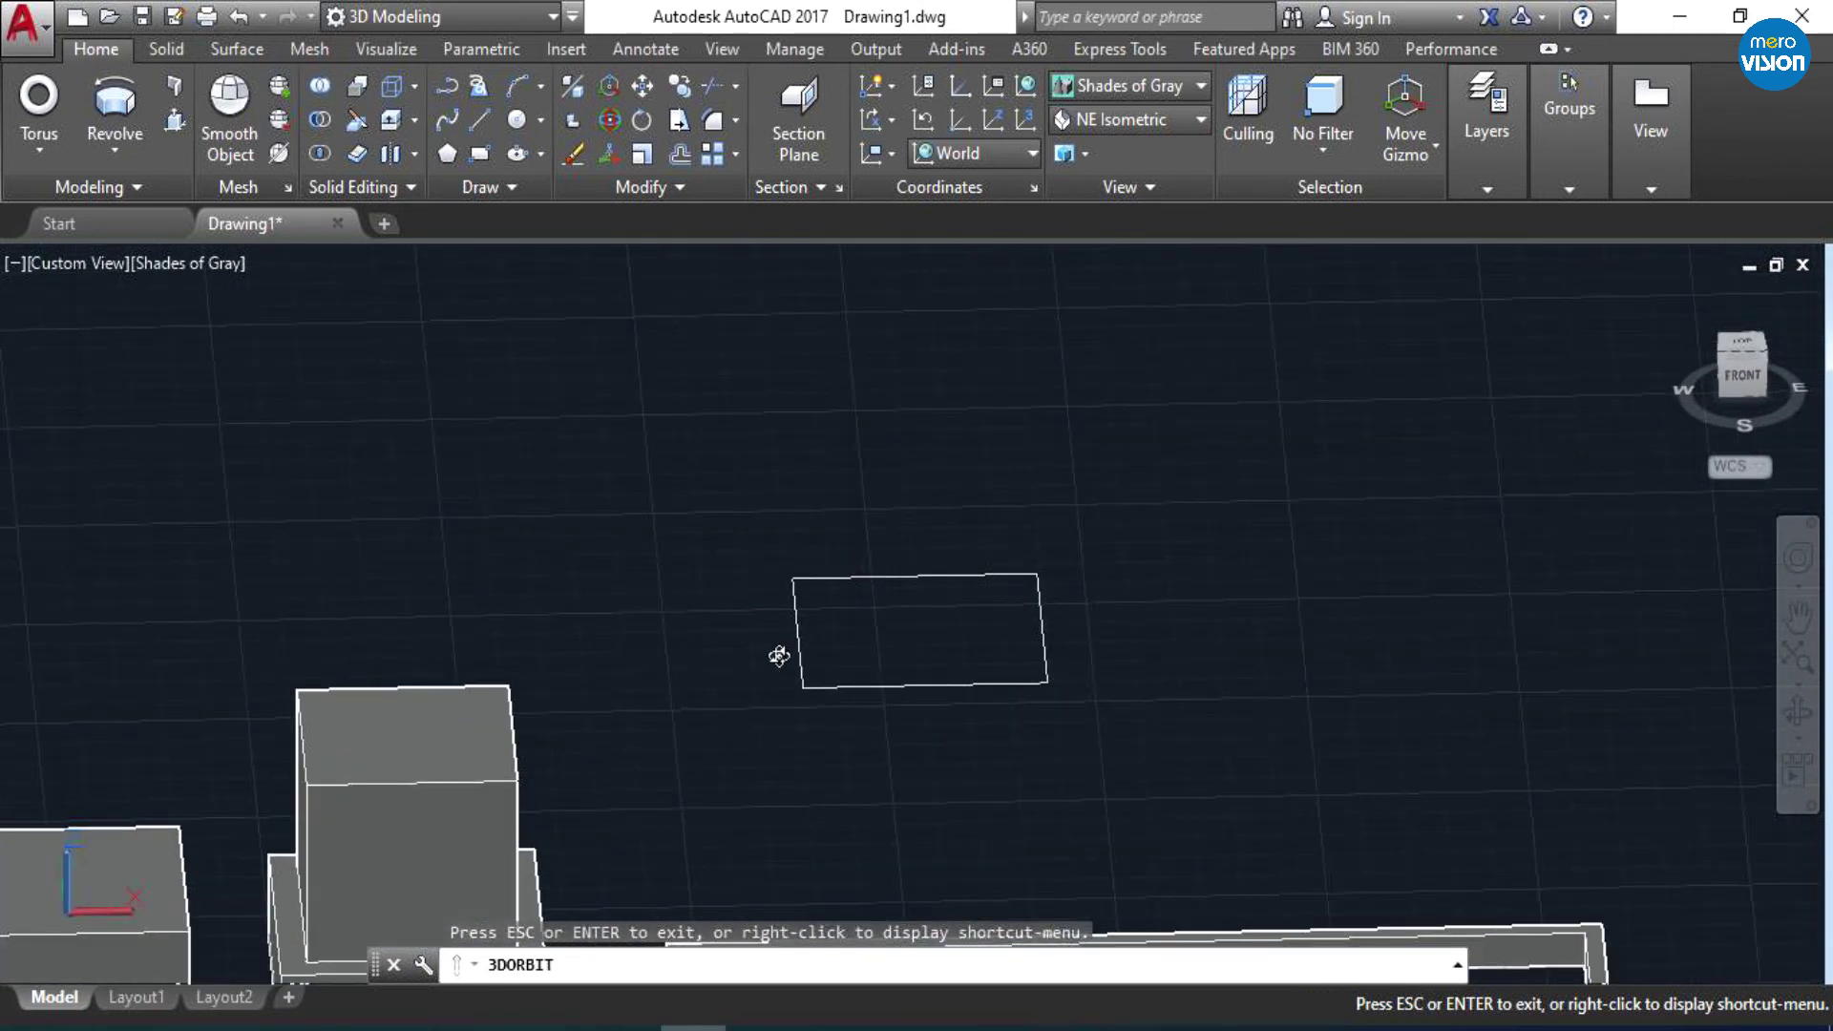
pyautogui.moveTo(1049, 685)
pyautogui.mouseDown()
pyautogui.moveTo(1055, 876)
pyautogui.moveTo(1002, 941)
pyautogui.moveTo(1021, 940)
pyautogui.mouseUp()
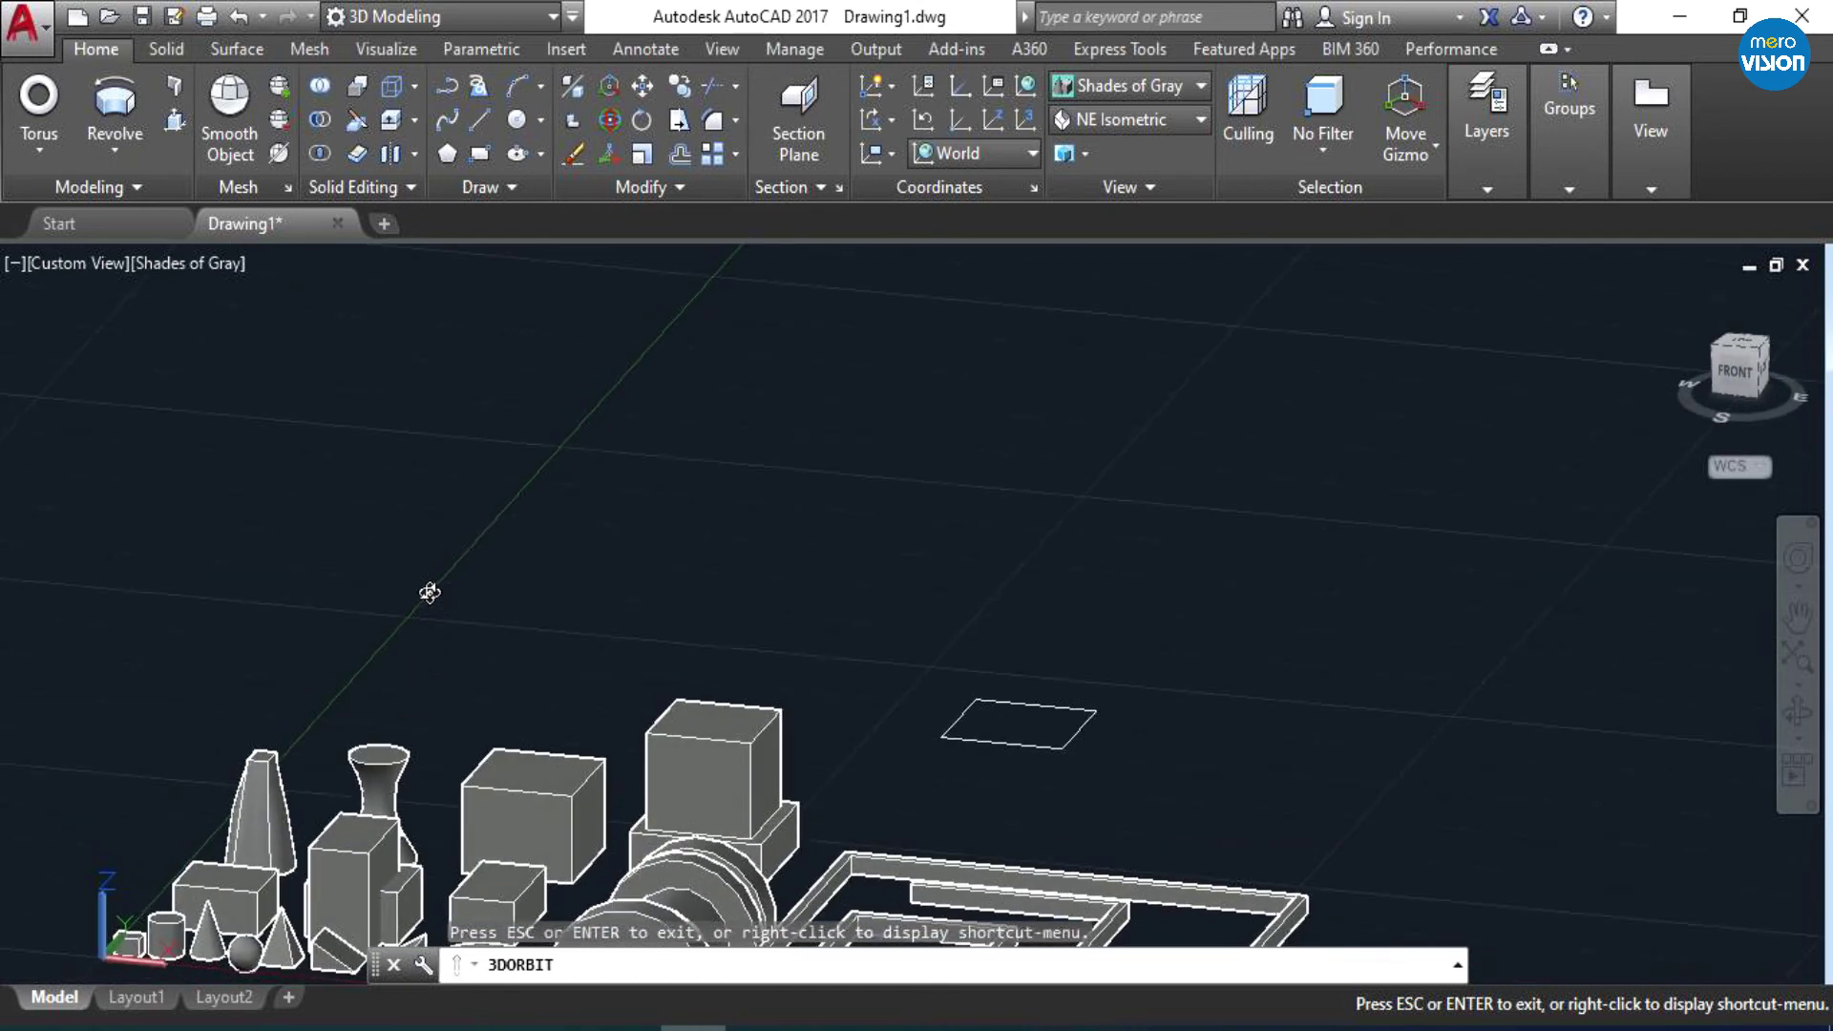
pyautogui.moveTo(1186, 814)
pyautogui.mouseDown()
pyautogui.moveTo(1159, 818)
pyautogui.moveTo(1166, 753)
pyautogui.moveTo(1205, 838)
pyautogui.mouseUp()
pyautogui.moveTo(1046, 733)
pyautogui.mouseDown()
pyautogui.moveTo(1039, 700)
pyautogui.moveTo(1053, 781)
pyautogui.mouseUp()
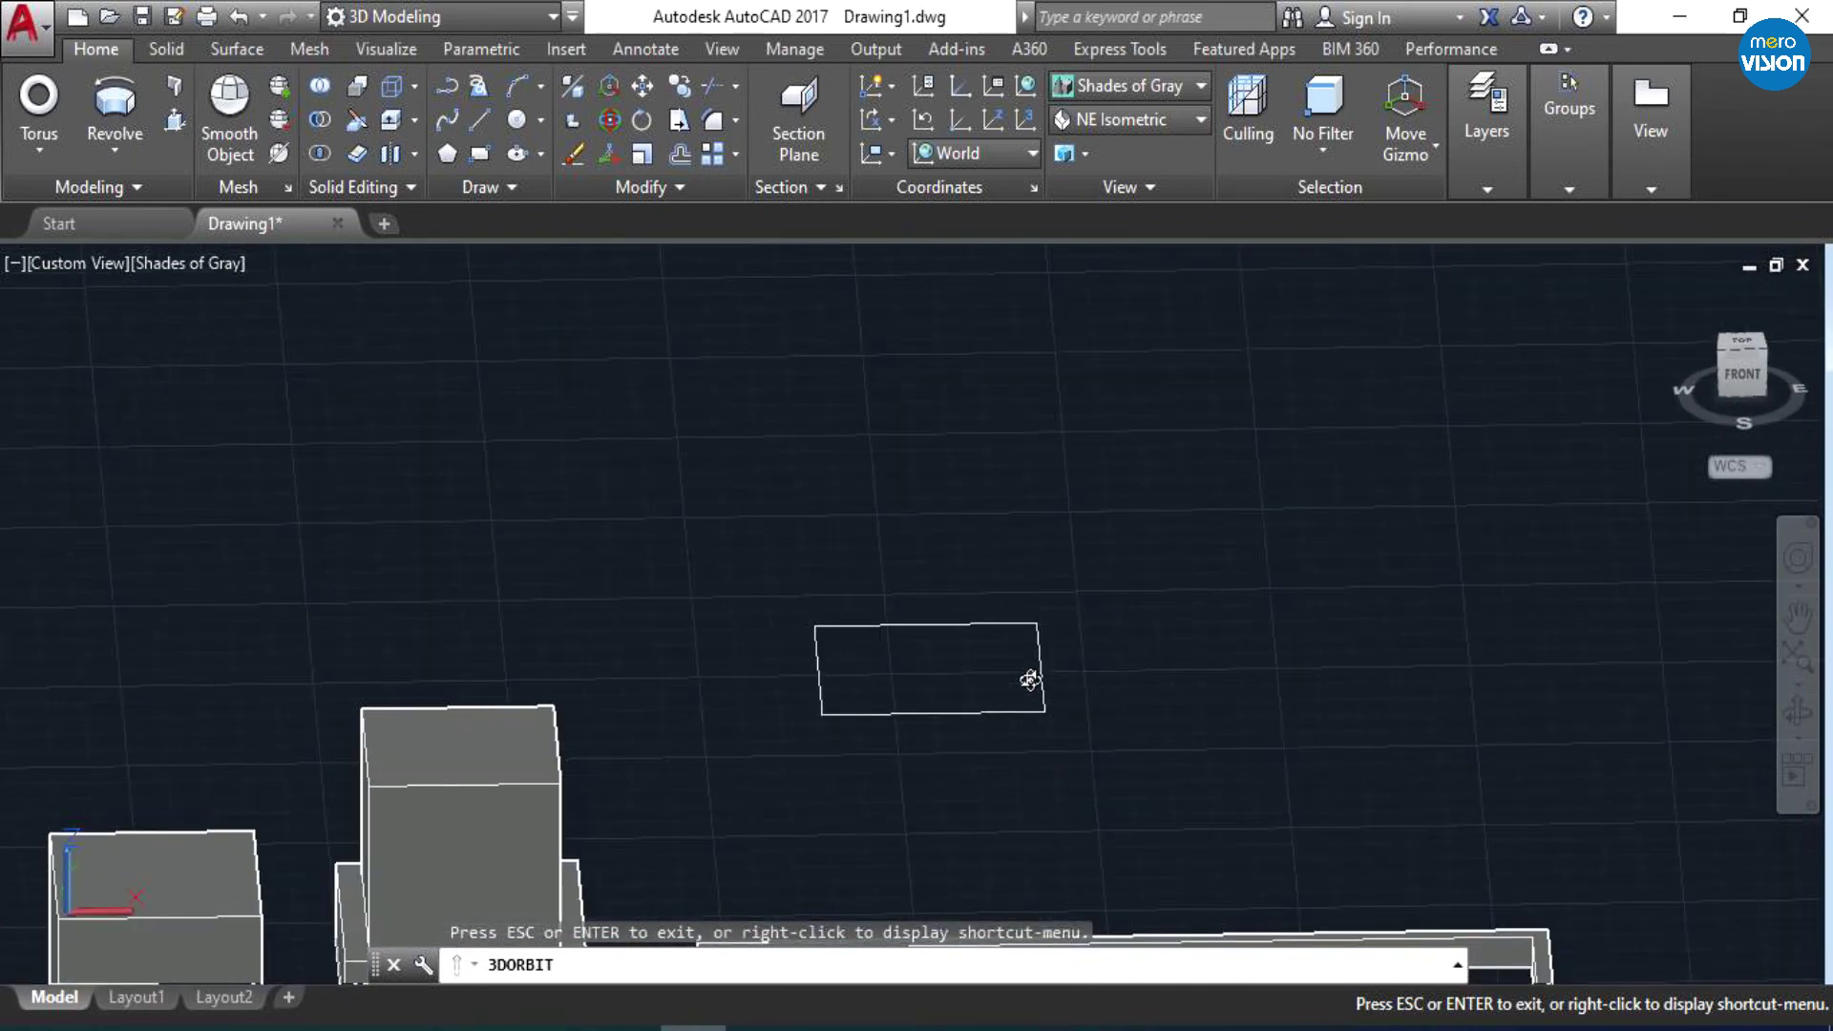
pyautogui.press('Escape')
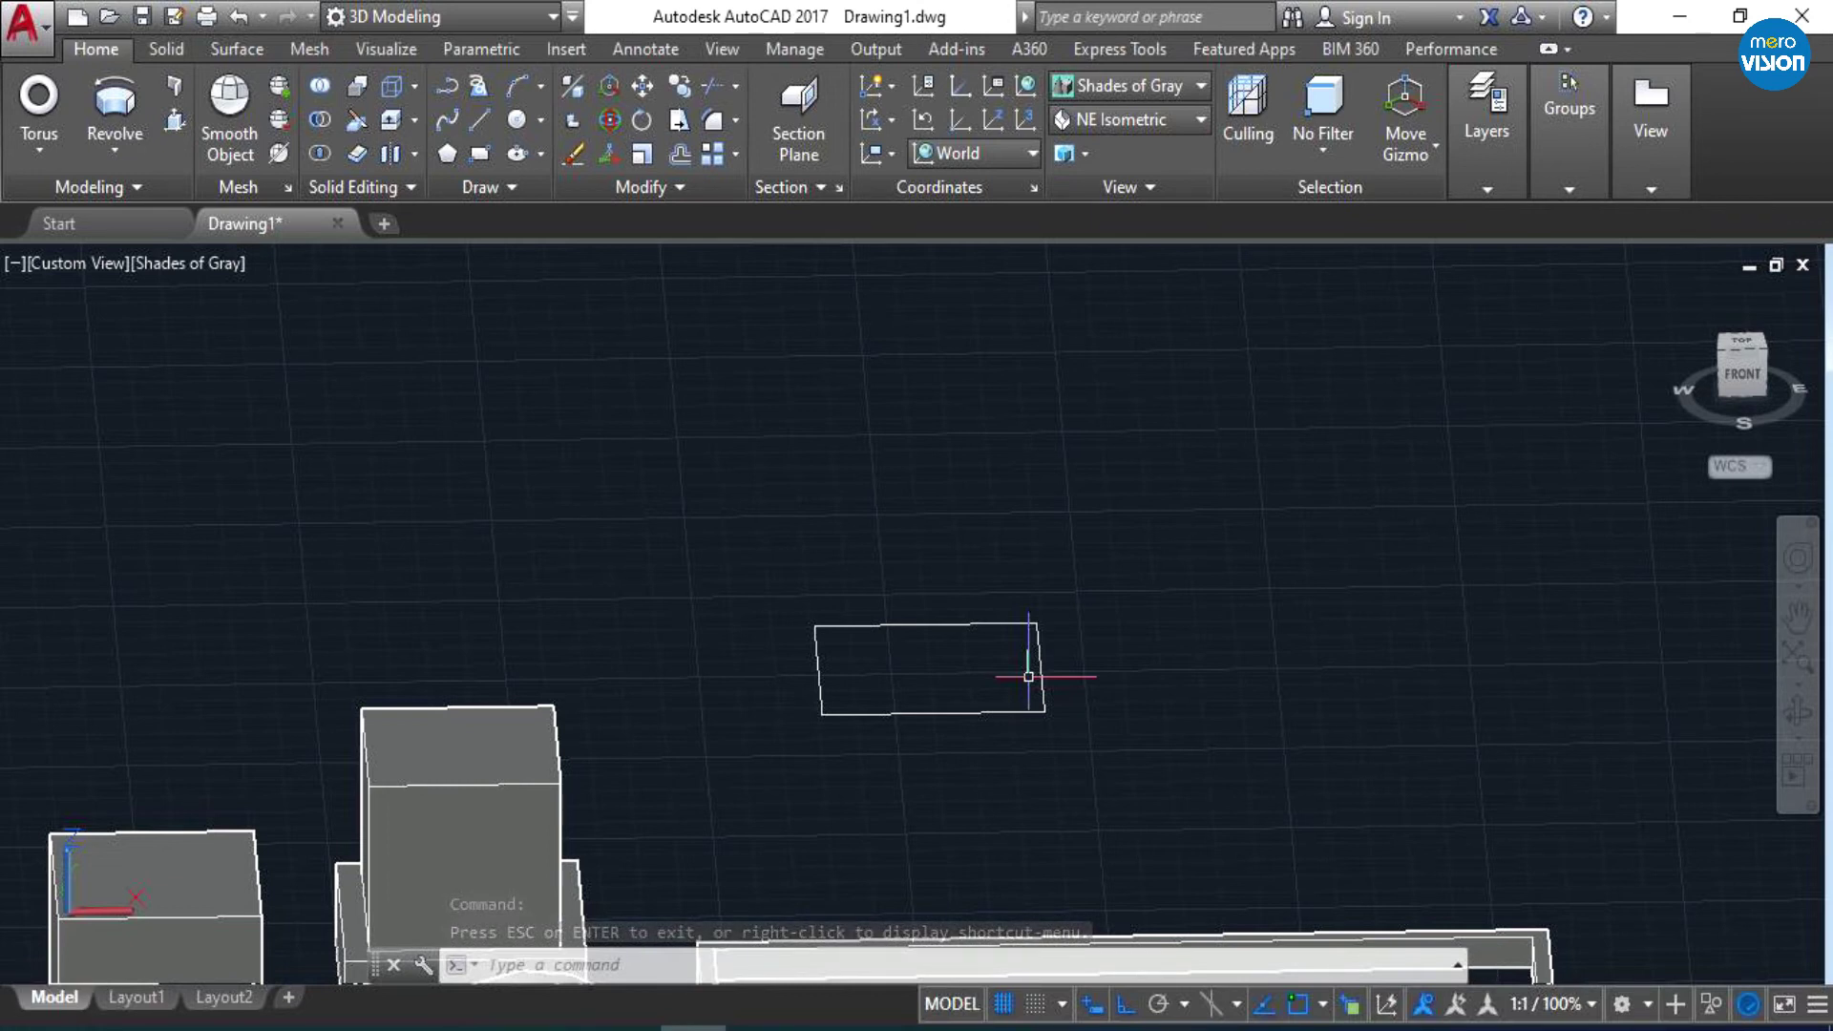
# - Begin a Z-Axis Vector UCS with its origin at the raised rectangle's lower-right corner
pyautogui.click(991, 123)
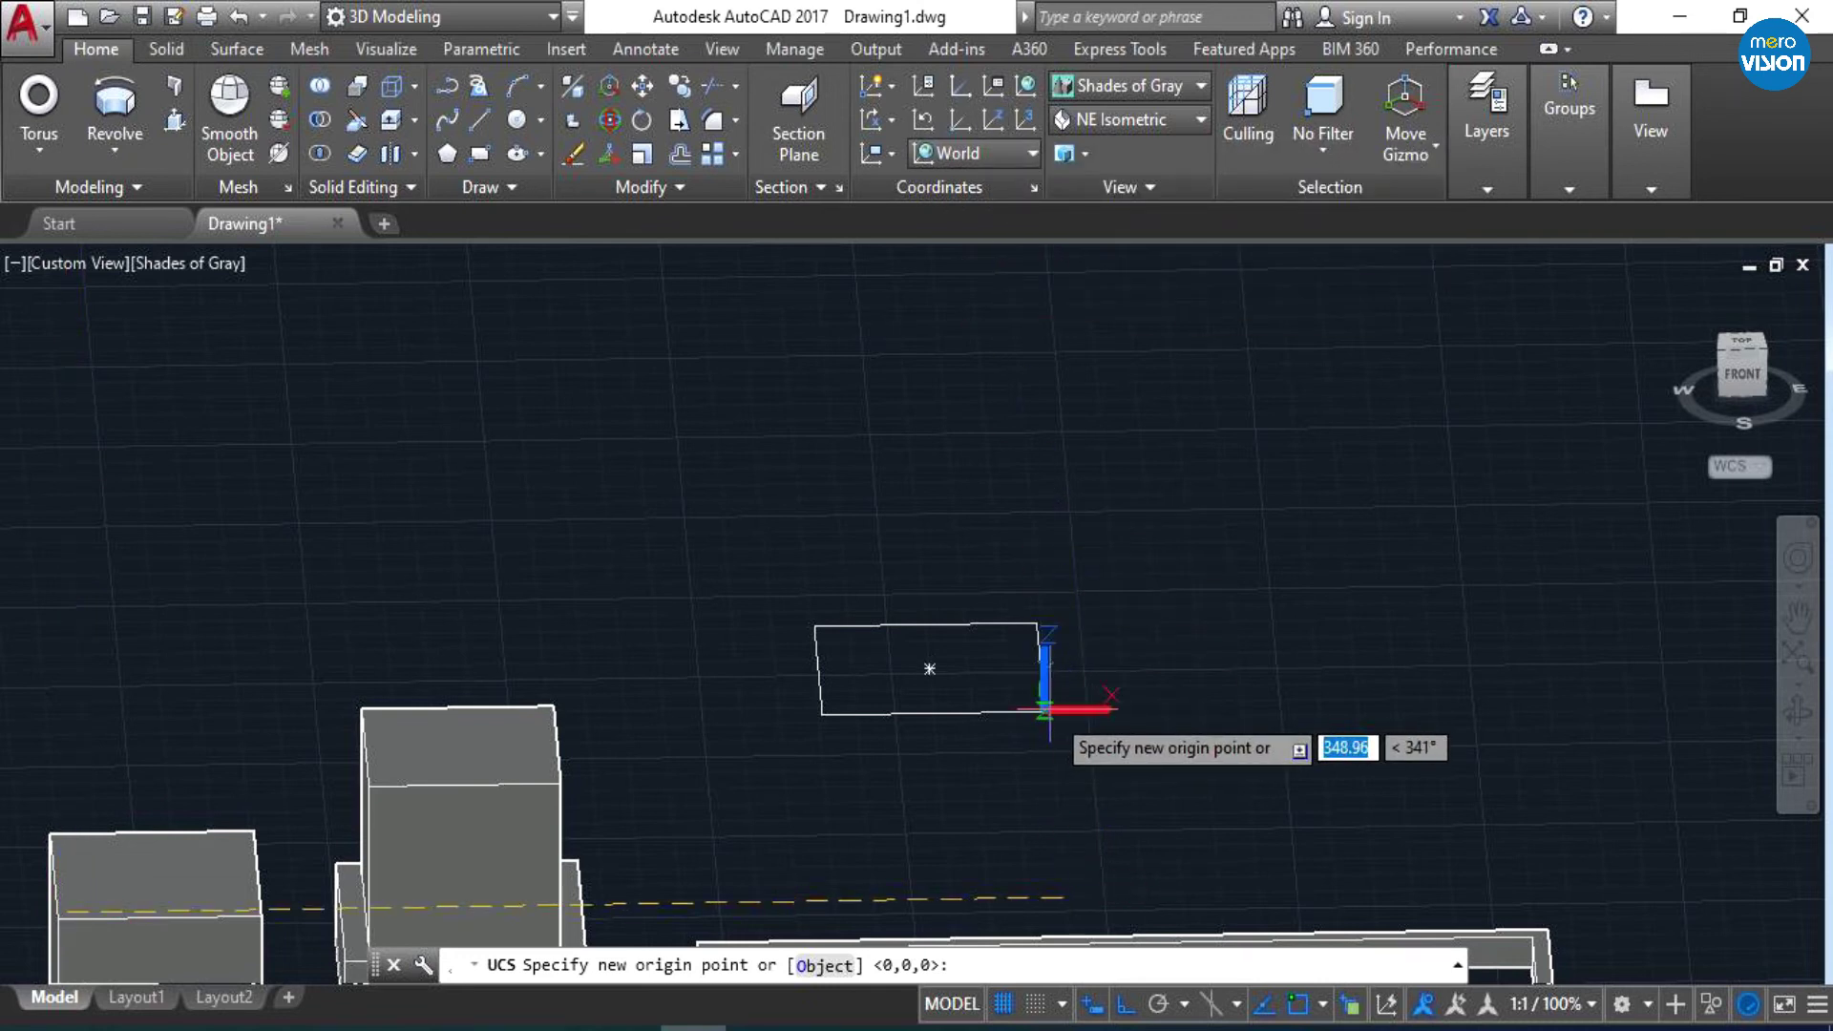
pyautogui.scroll(2, 1050, 708)
pyautogui.scroll(4, 1032, 711)
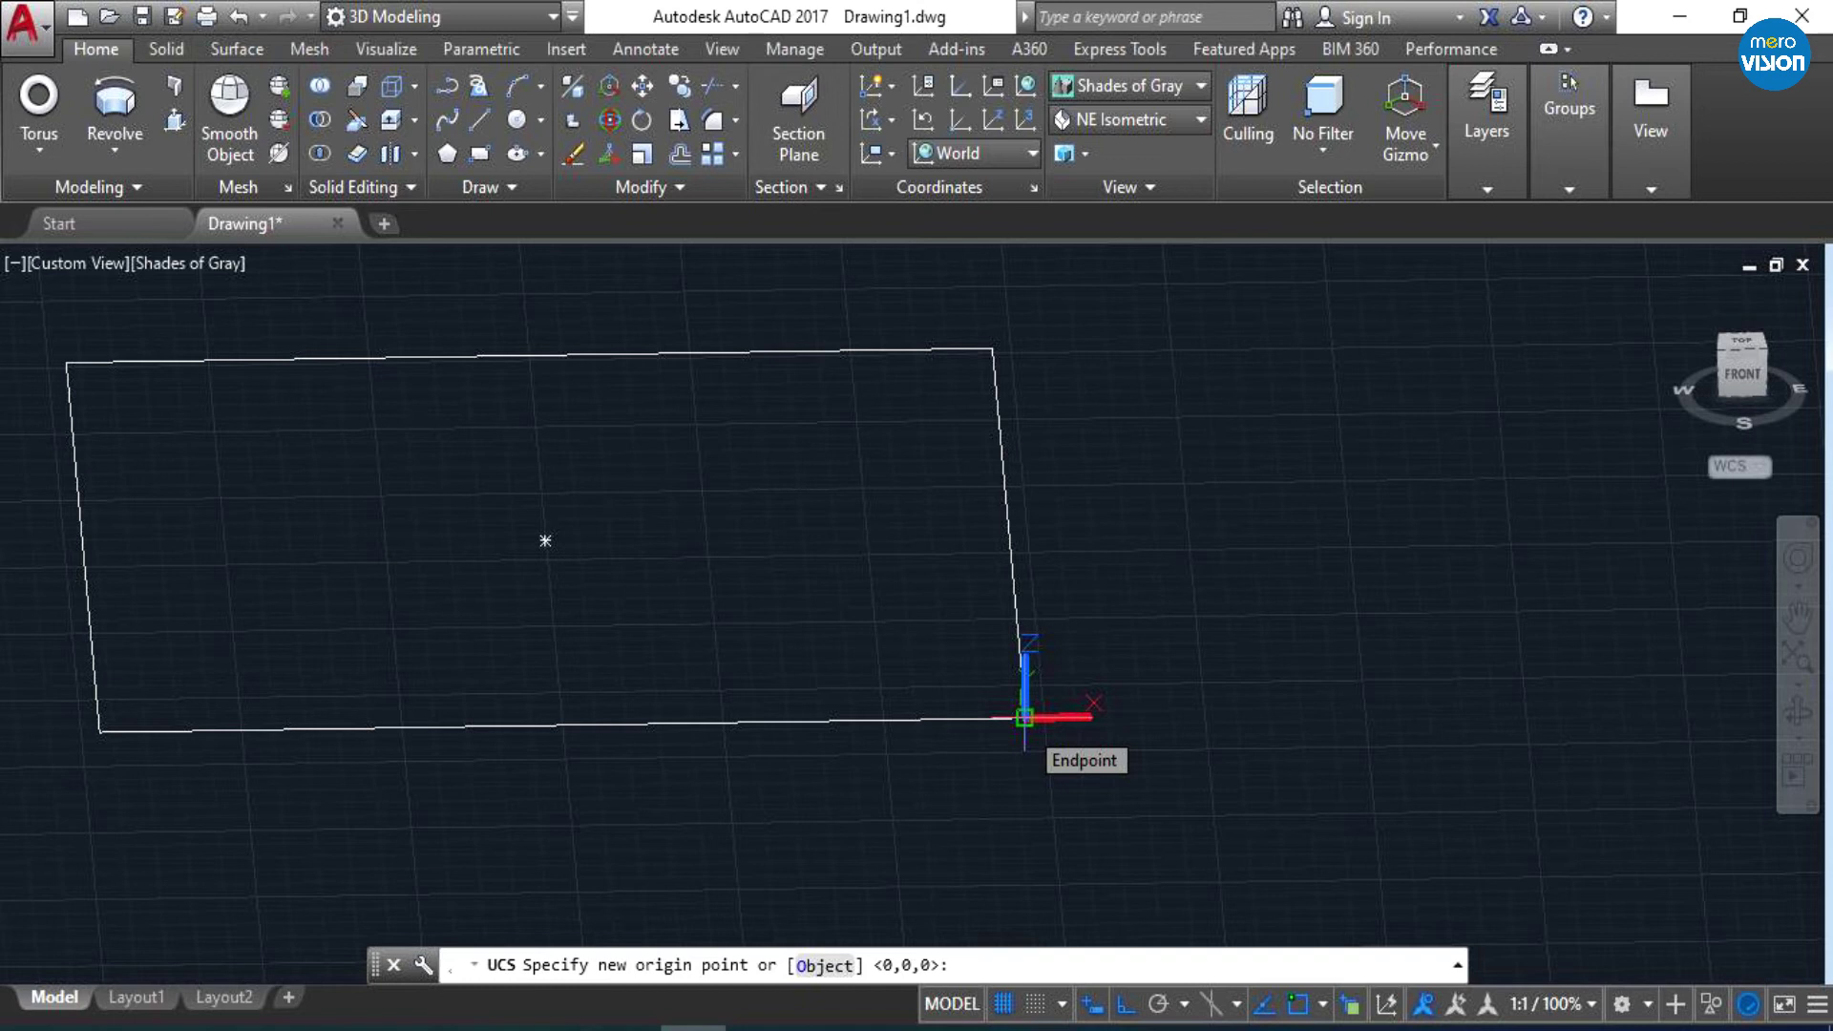
pyautogui.click(1024, 717)
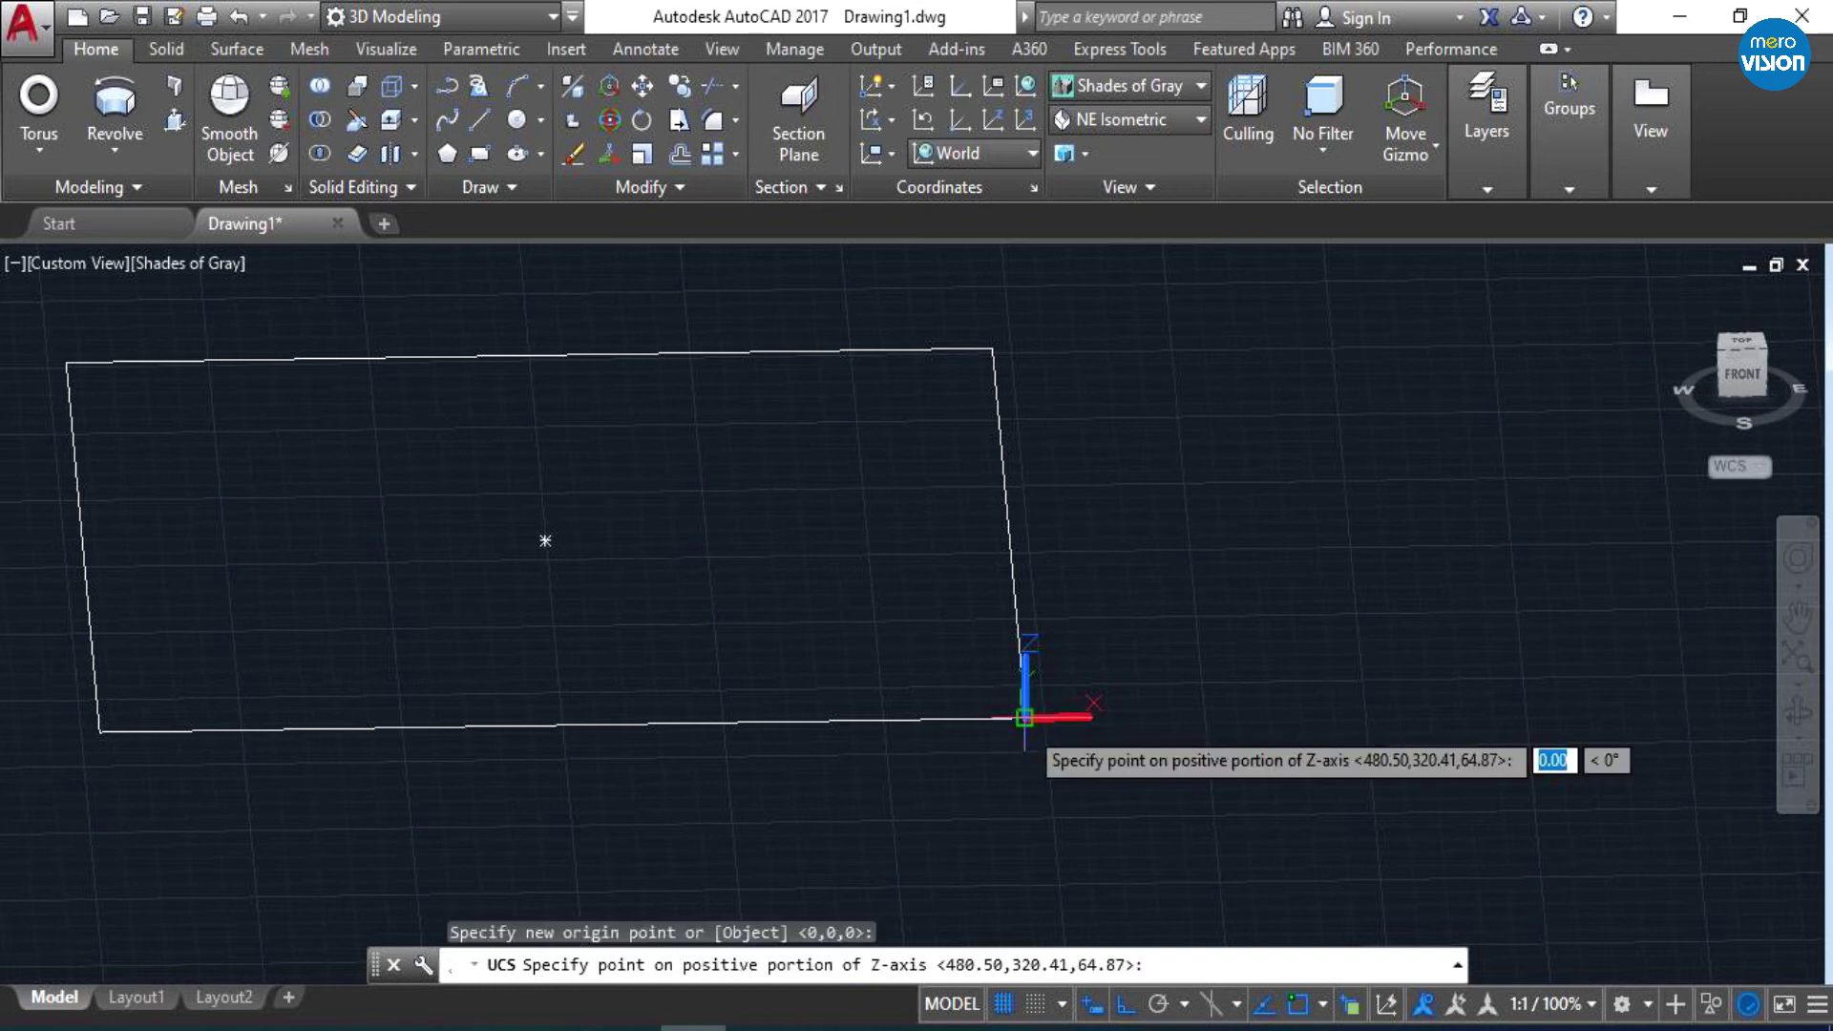
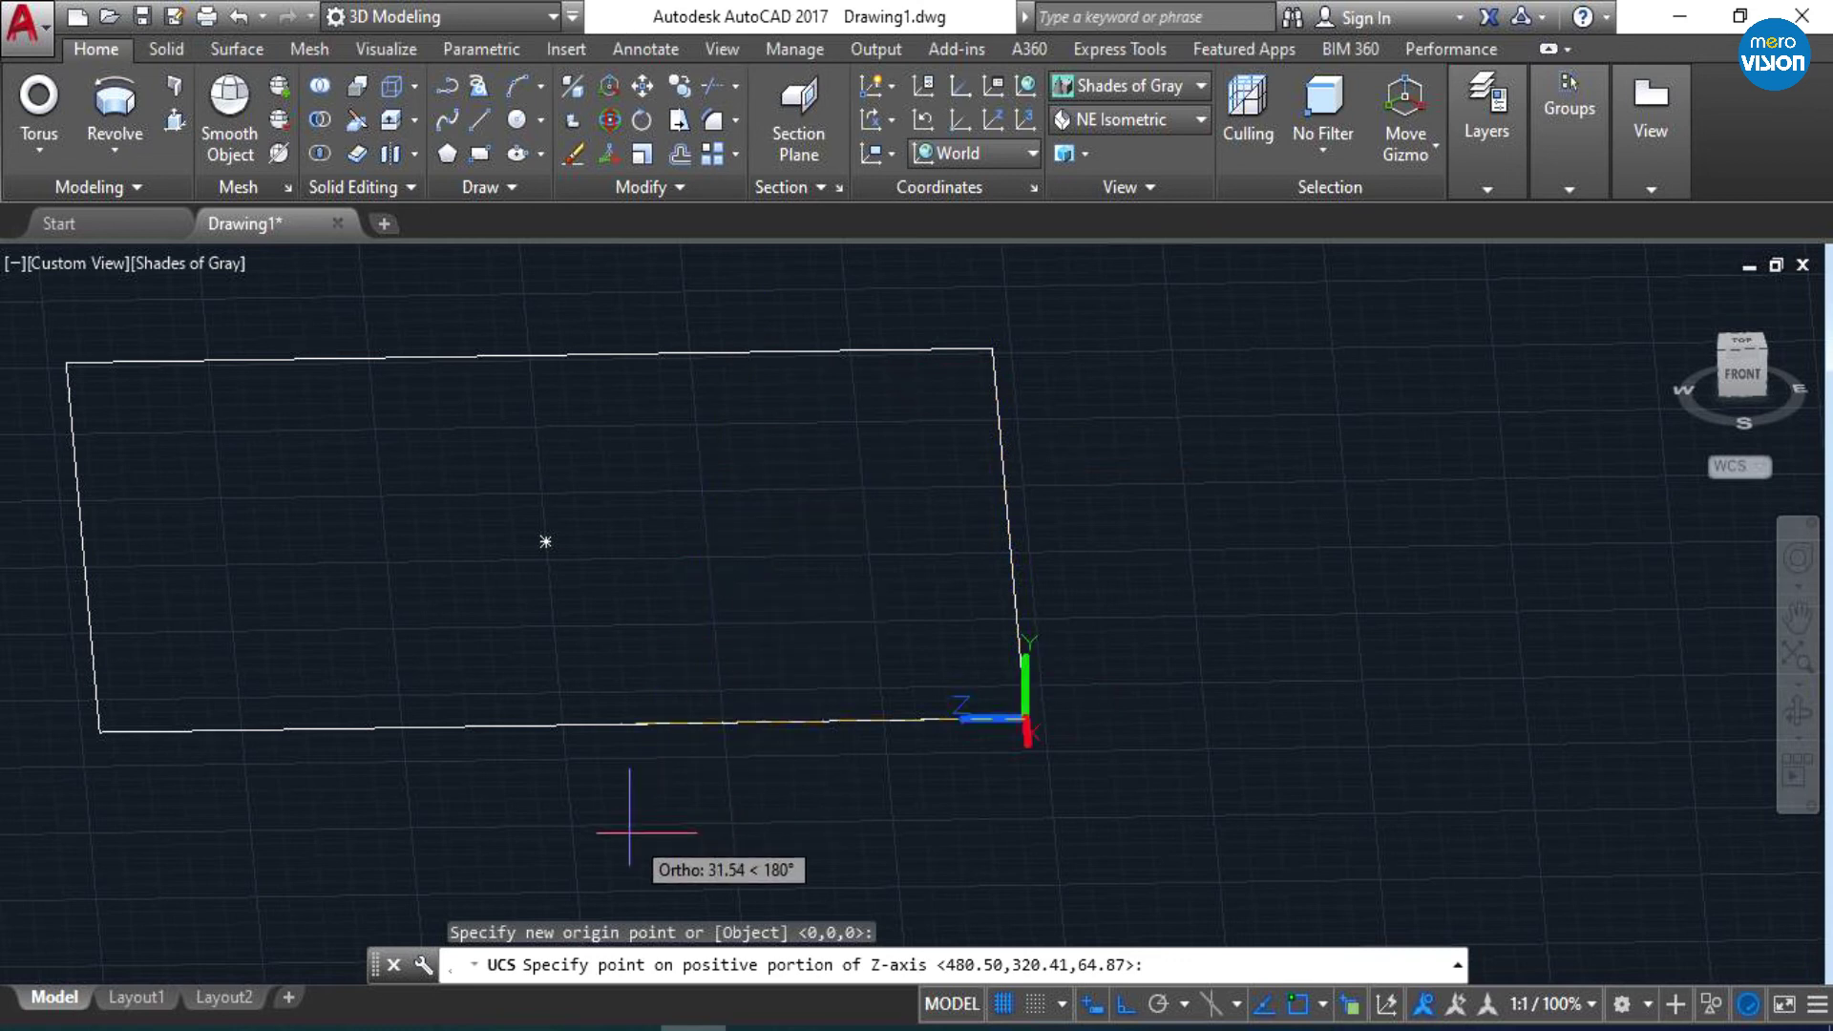
# - Place the UCS origin at the rectangle's corner, then orbit to look down on it
pyautogui.click(736, 410)
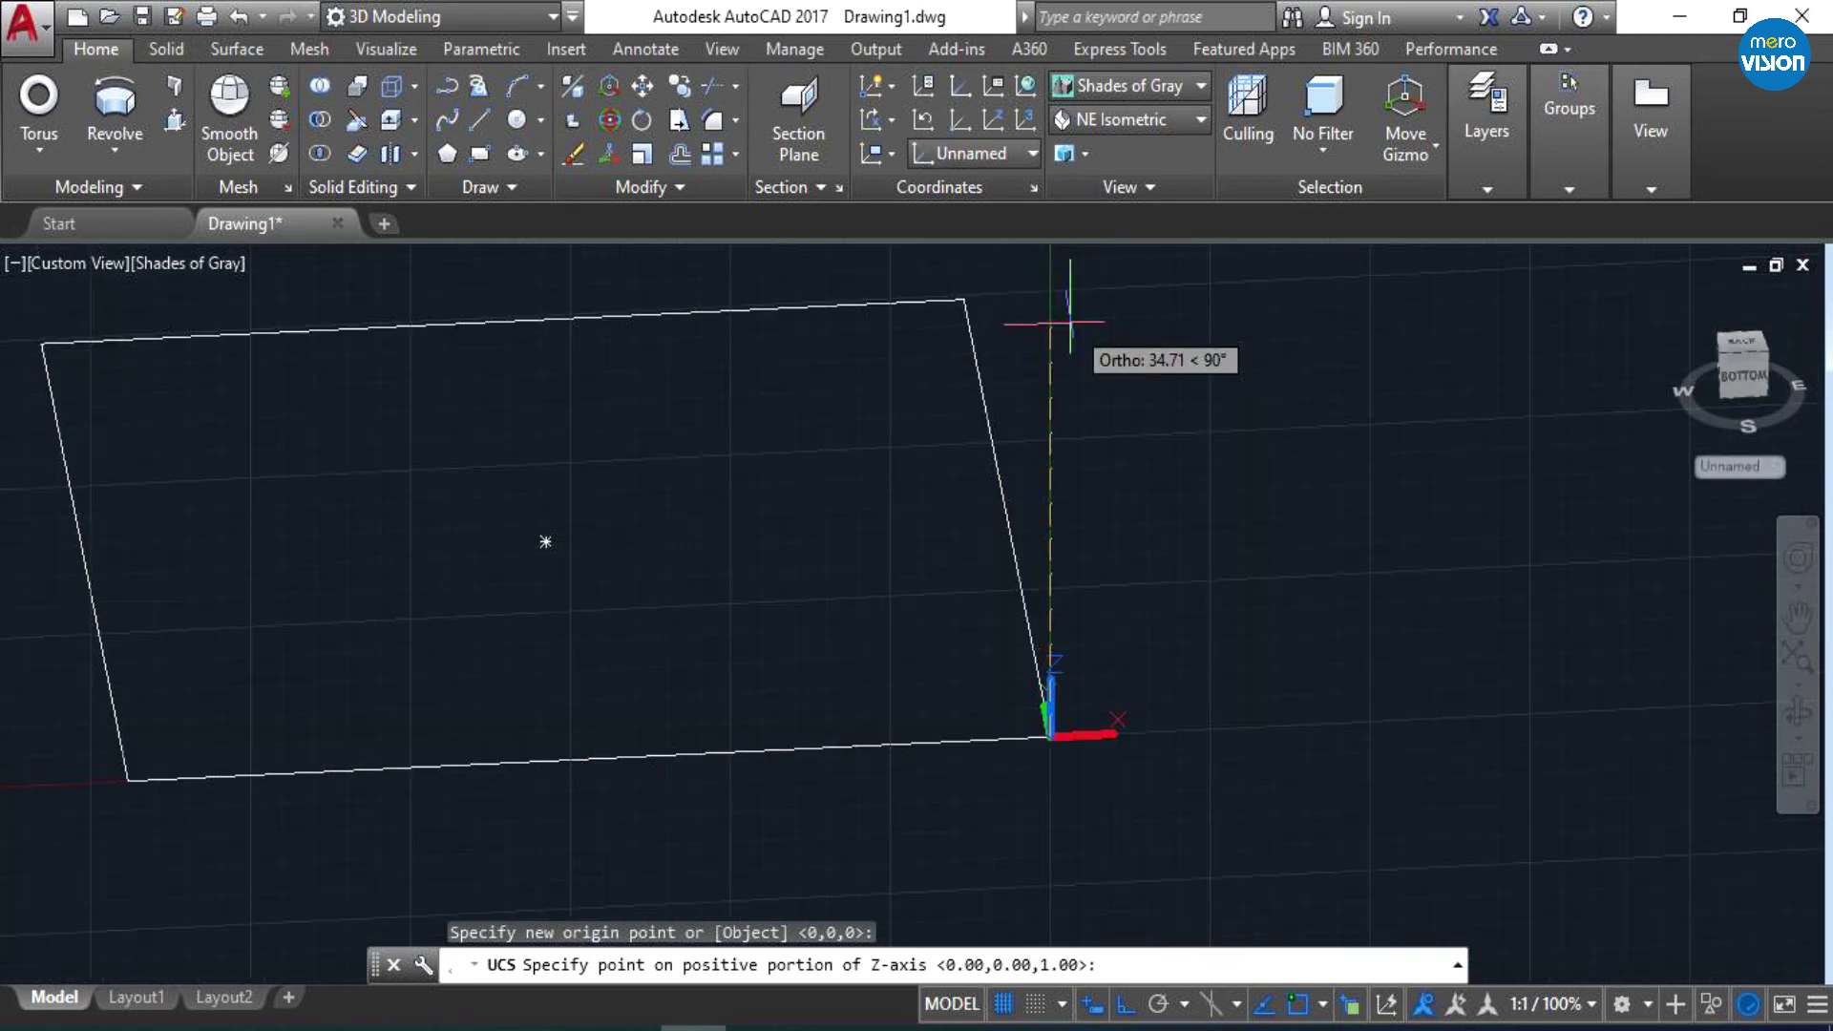
pyautogui.click(1071, 298)
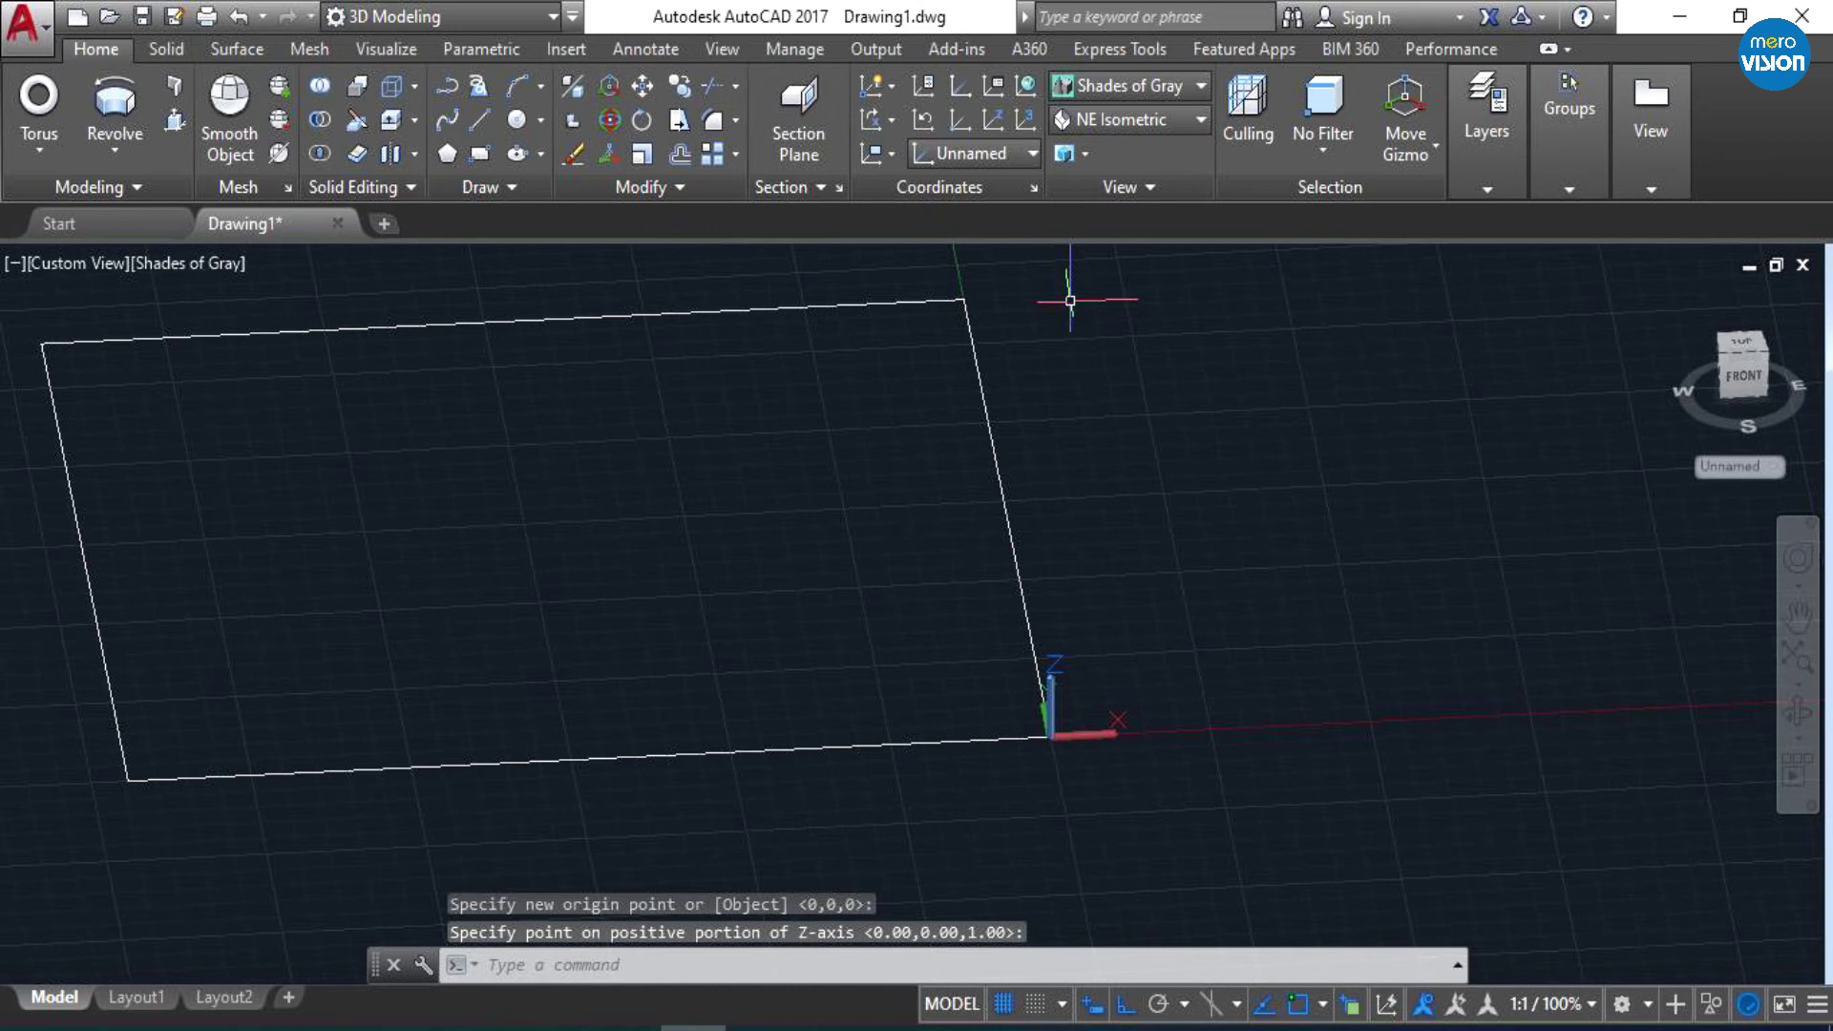
pyautogui.press('Escape')
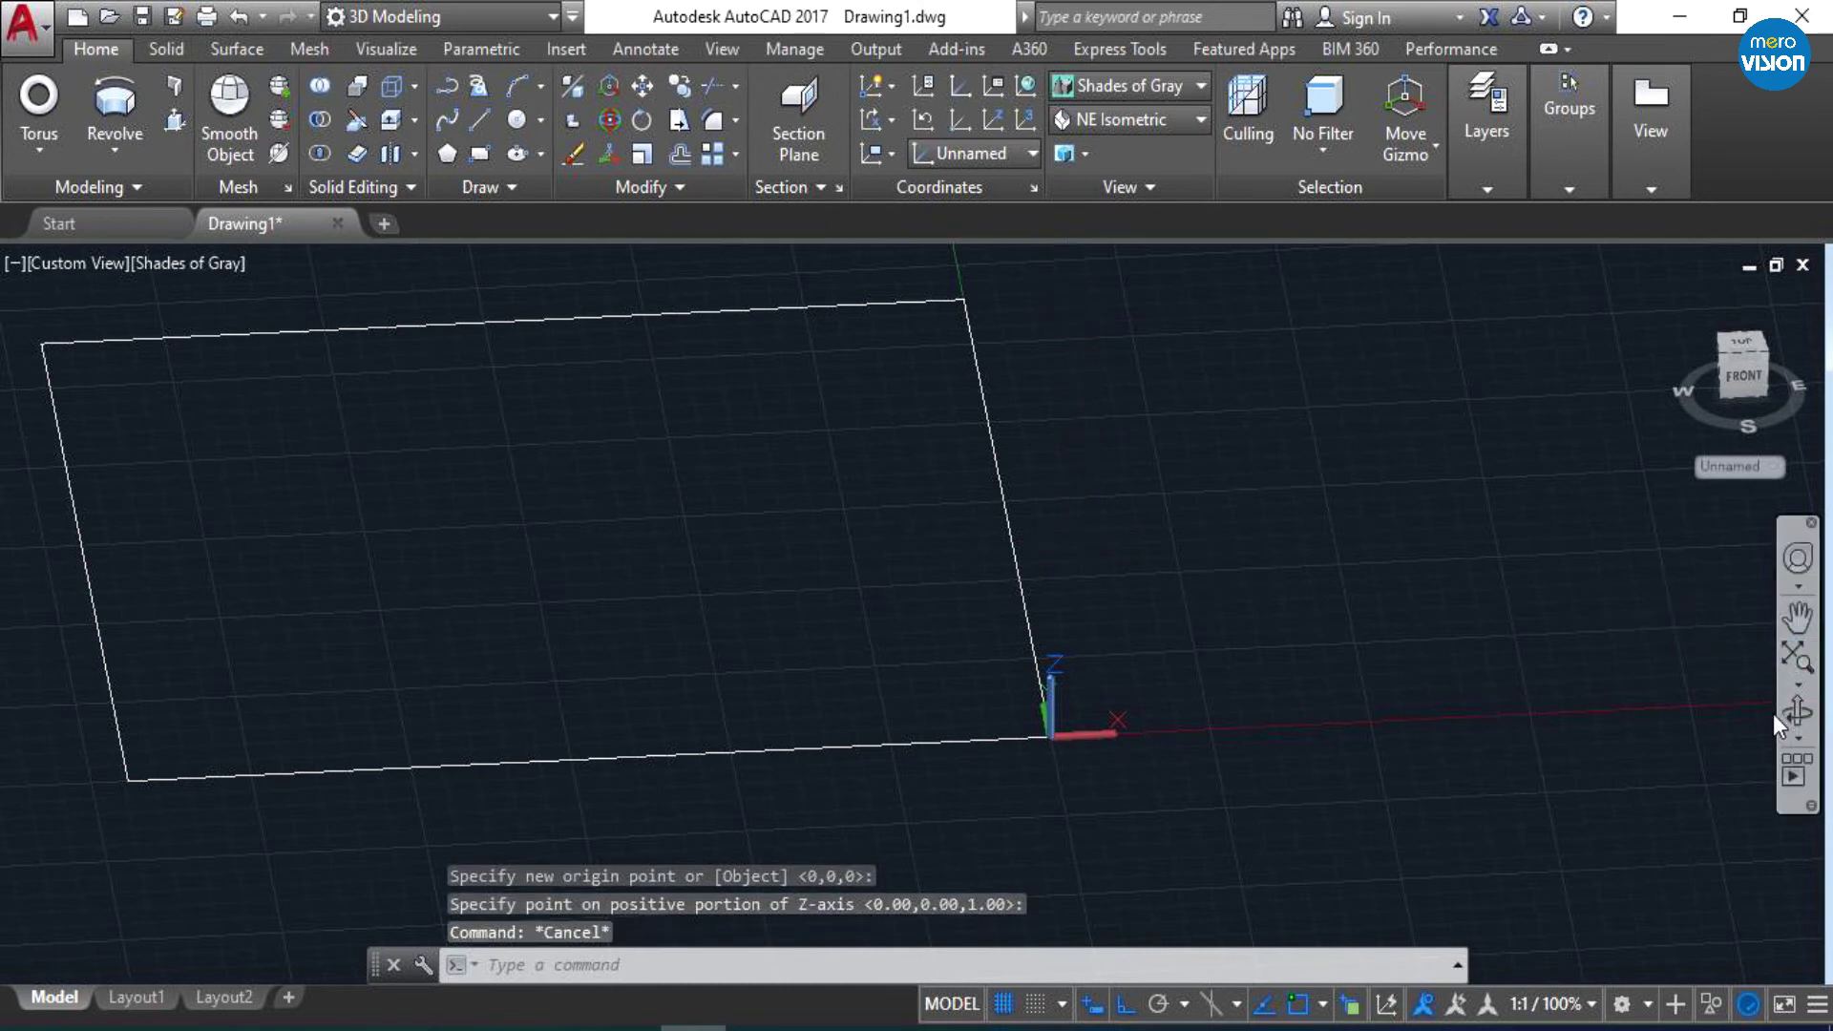
pyautogui.click(1799, 711)
pyautogui.moveTo(987, 638)
pyautogui.mouseDown()
pyautogui.moveTo(1113, 604)
pyautogui.moveTo(1056, 597)
pyautogui.moveTo(1052, 661)
pyautogui.moveTo(950, 573)
pyautogui.moveTo(1018, 663)
pyautogui.moveTo(1022, 712)
pyautogui.moveTo(1086, 712)
pyautogui.mouseUp()
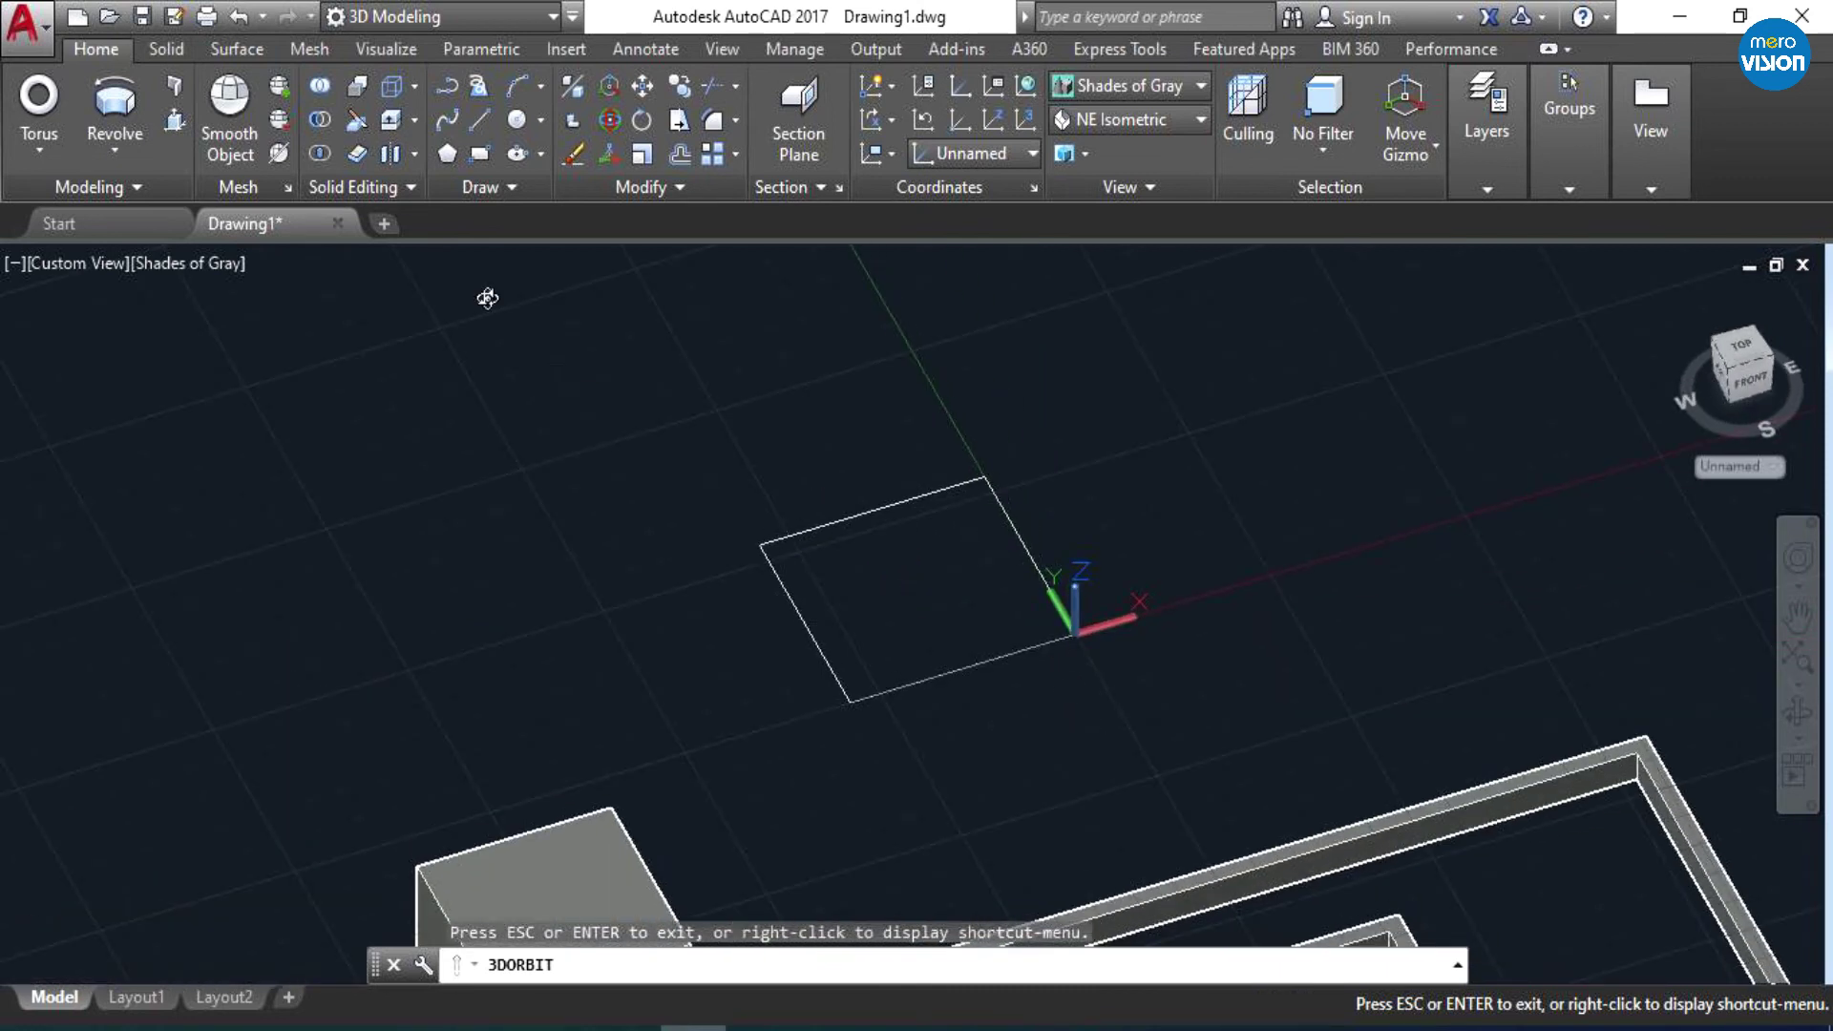
# - Press-pull the rectangle upward into a tall box
pyautogui.click(168, 113)
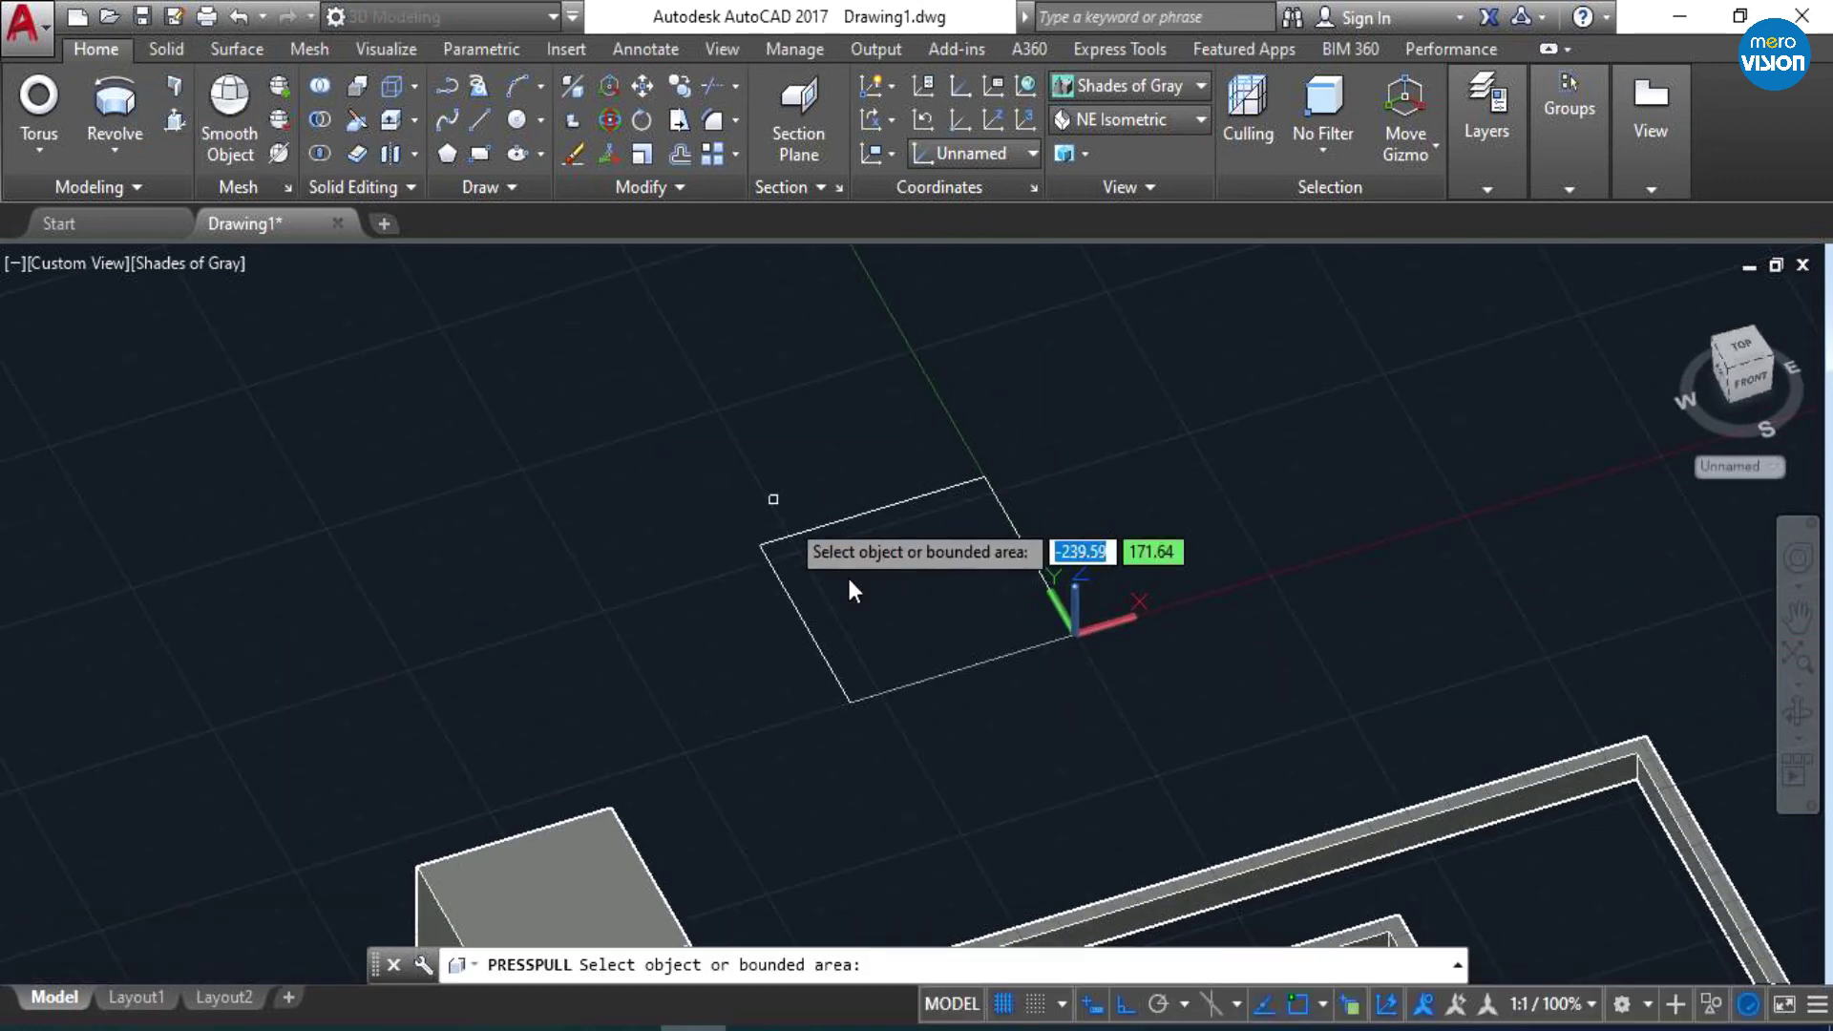
pyautogui.click(910, 598)
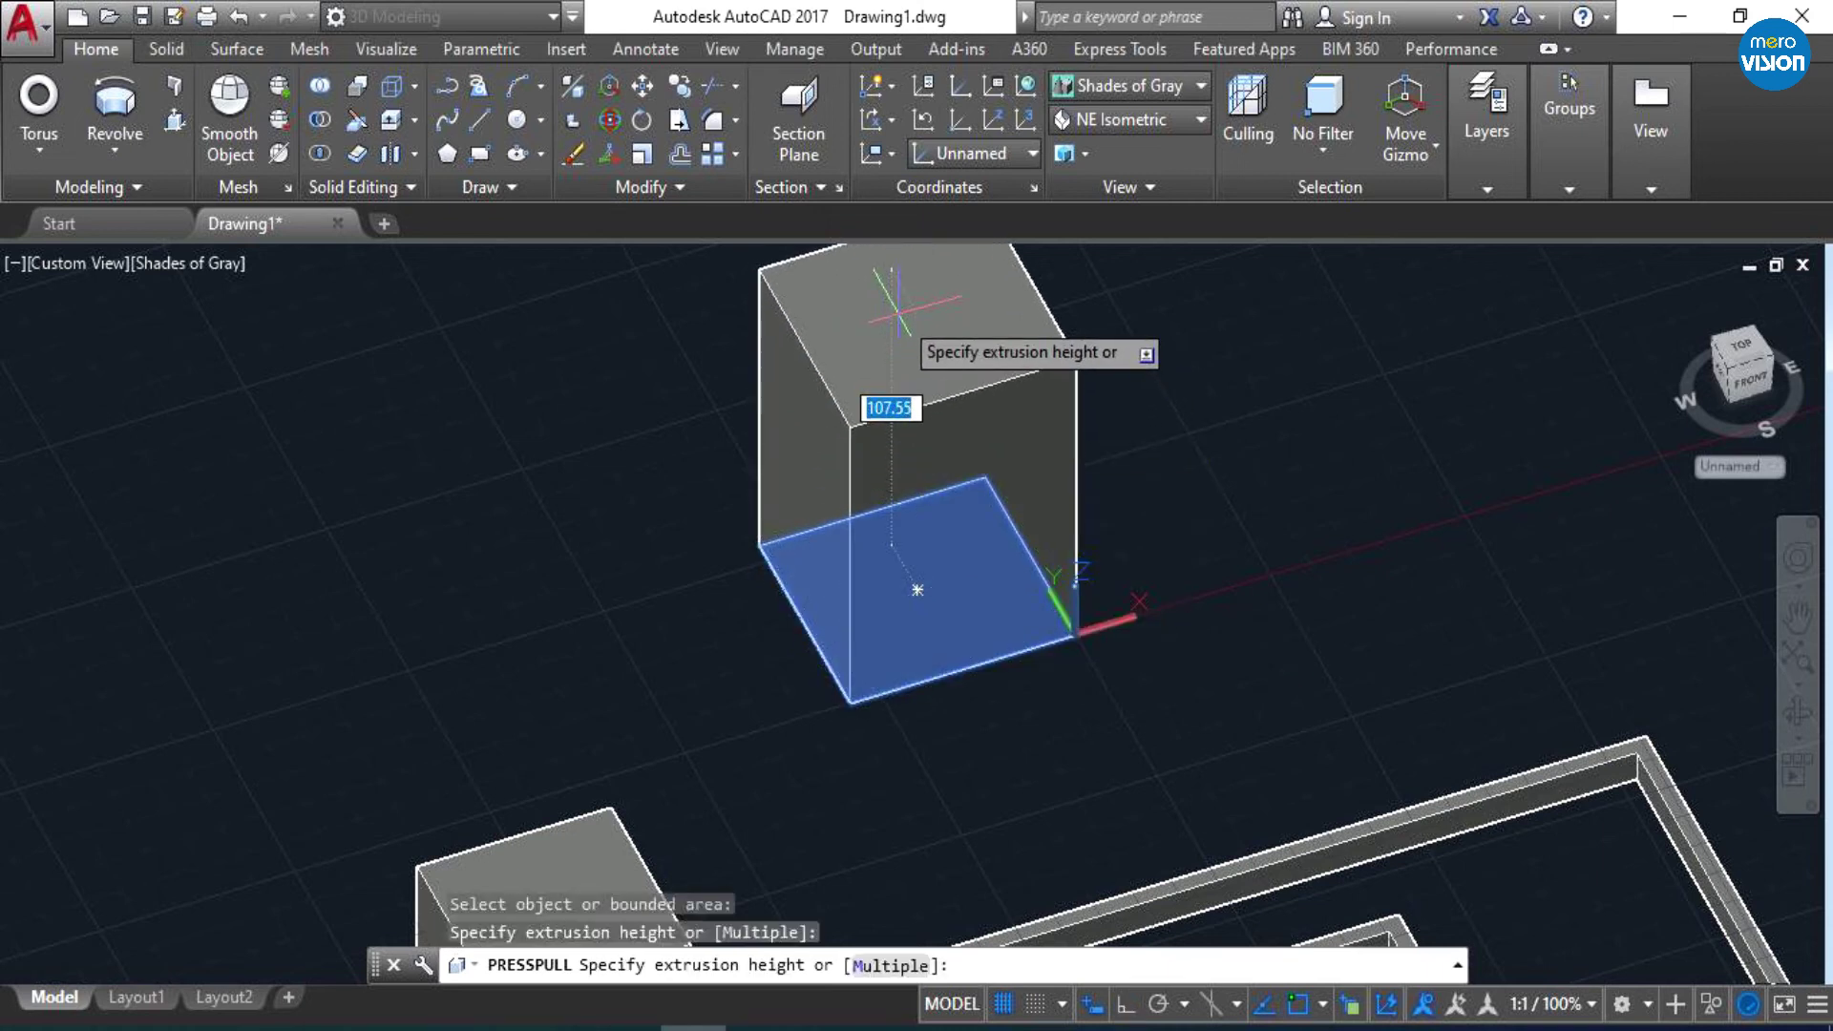
pyautogui.click(898, 306)
pyautogui.scroll(-2, 1052, 573)
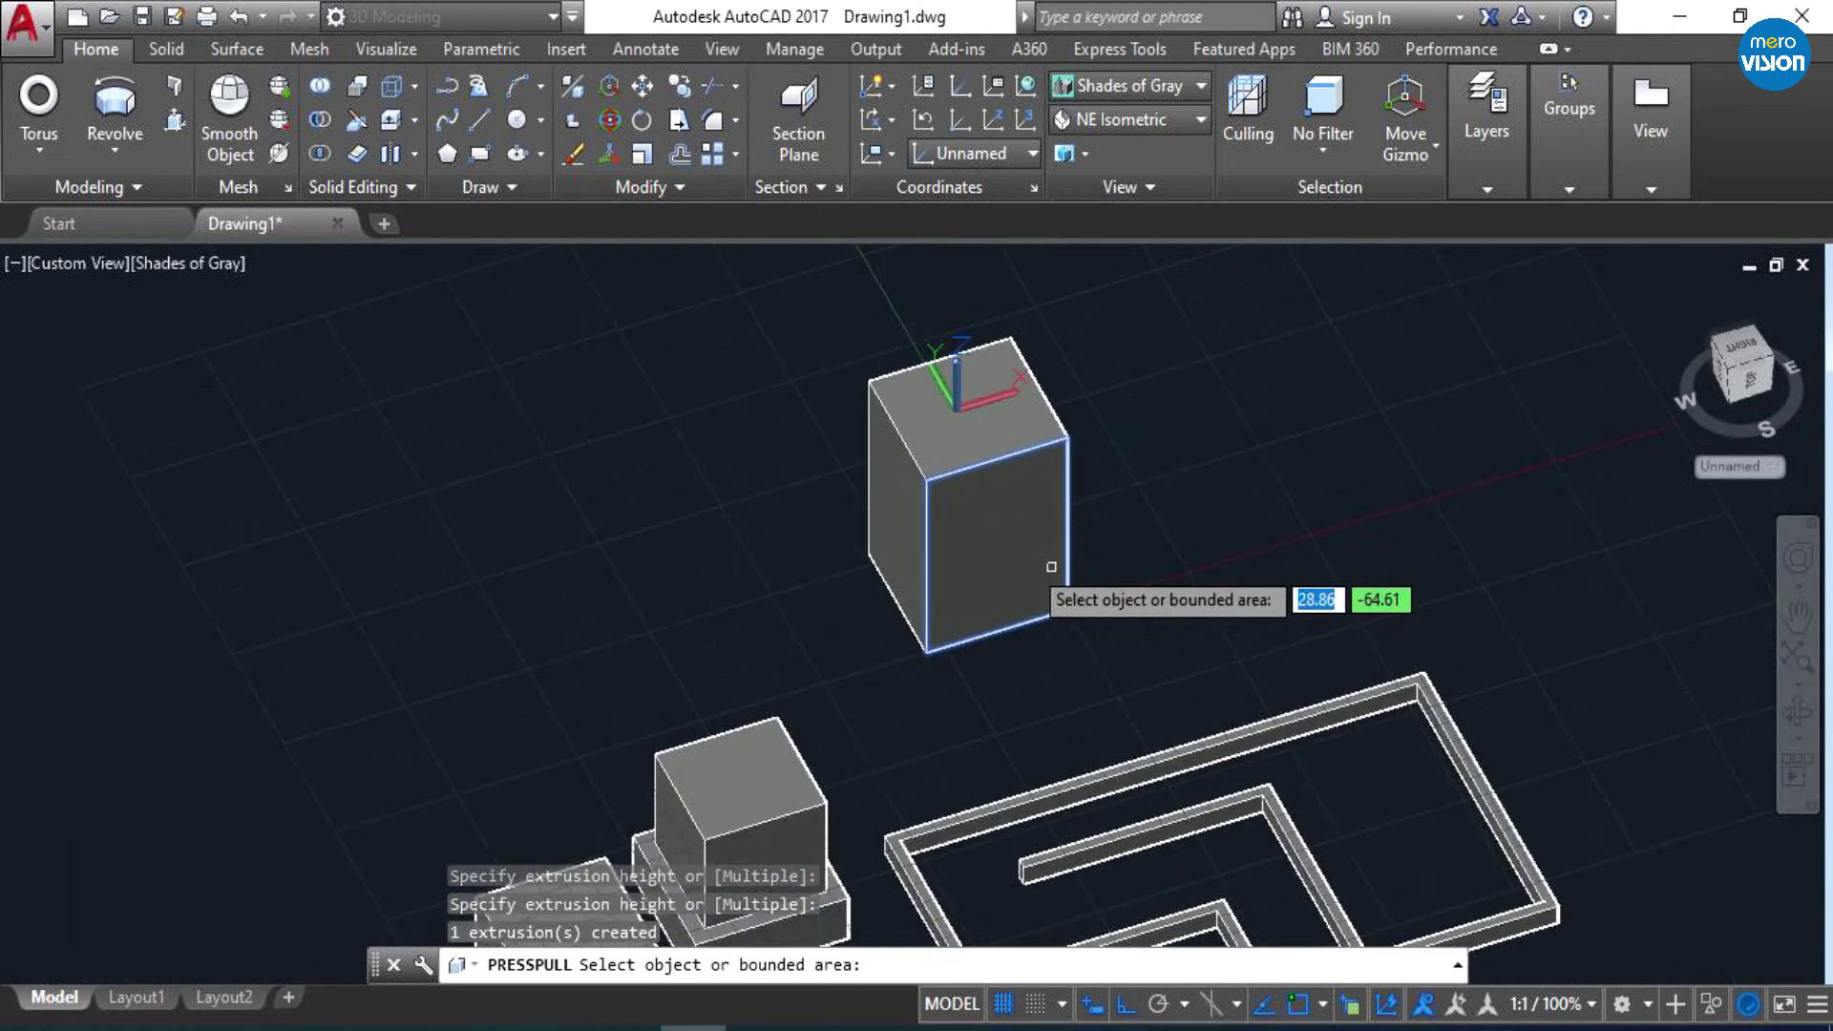
pyautogui.scroll(-2, 1088, 620)
pyautogui.press('Escape')
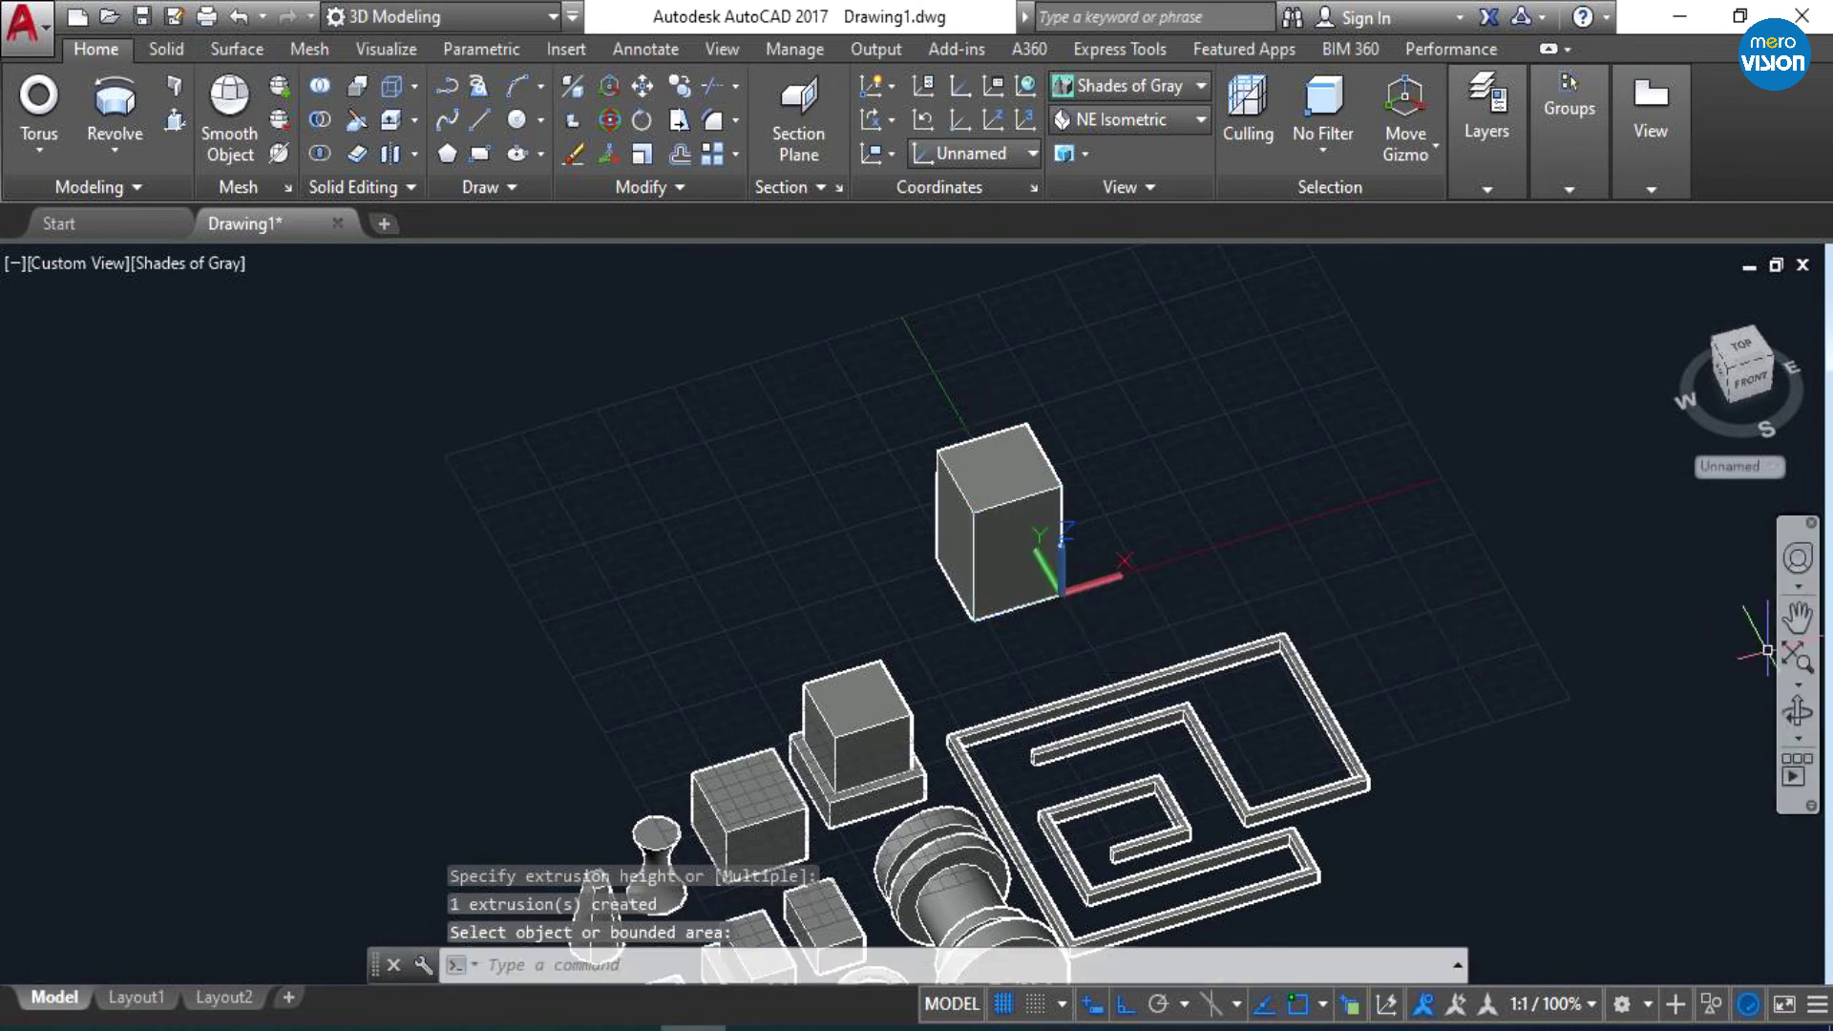
# - Orbit to a near-front view showing the box beside the other solids
pyautogui.click(1797, 711)
pyautogui.moveTo(1240, 606)
pyautogui.mouseDown()
pyautogui.moveTo(1165, 573)
pyautogui.moveTo(1156, 513)
pyautogui.mouseUp()
pyautogui.moveTo(1127, 609)
pyautogui.mouseDown()
pyautogui.moveTo(1145, 668)
pyautogui.moveTo(1189, 674)
pyautogui.moveTo(1030, 684)
pyautogui.mouseUp()
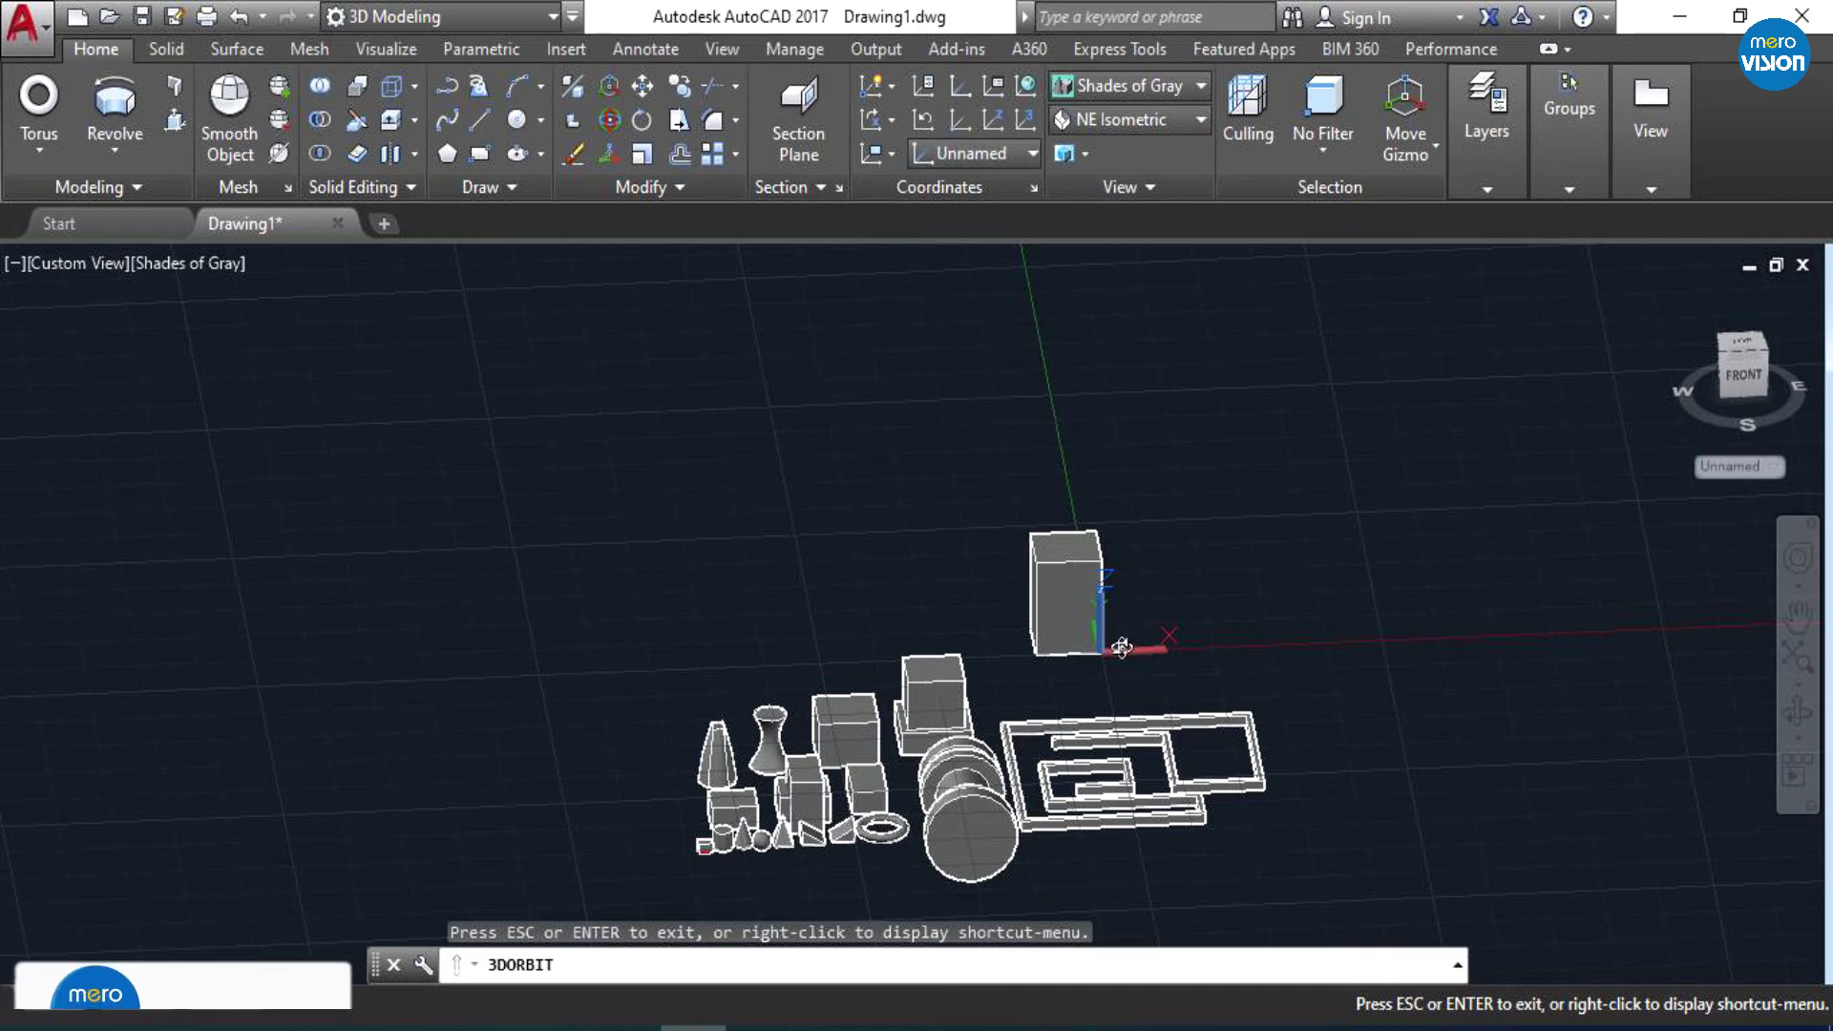
# - Orbit to an edge-on front view and reset the UCS to World
pyautogui.moveTo(1167, 644); pyautogui.dragTo(1022, 697)
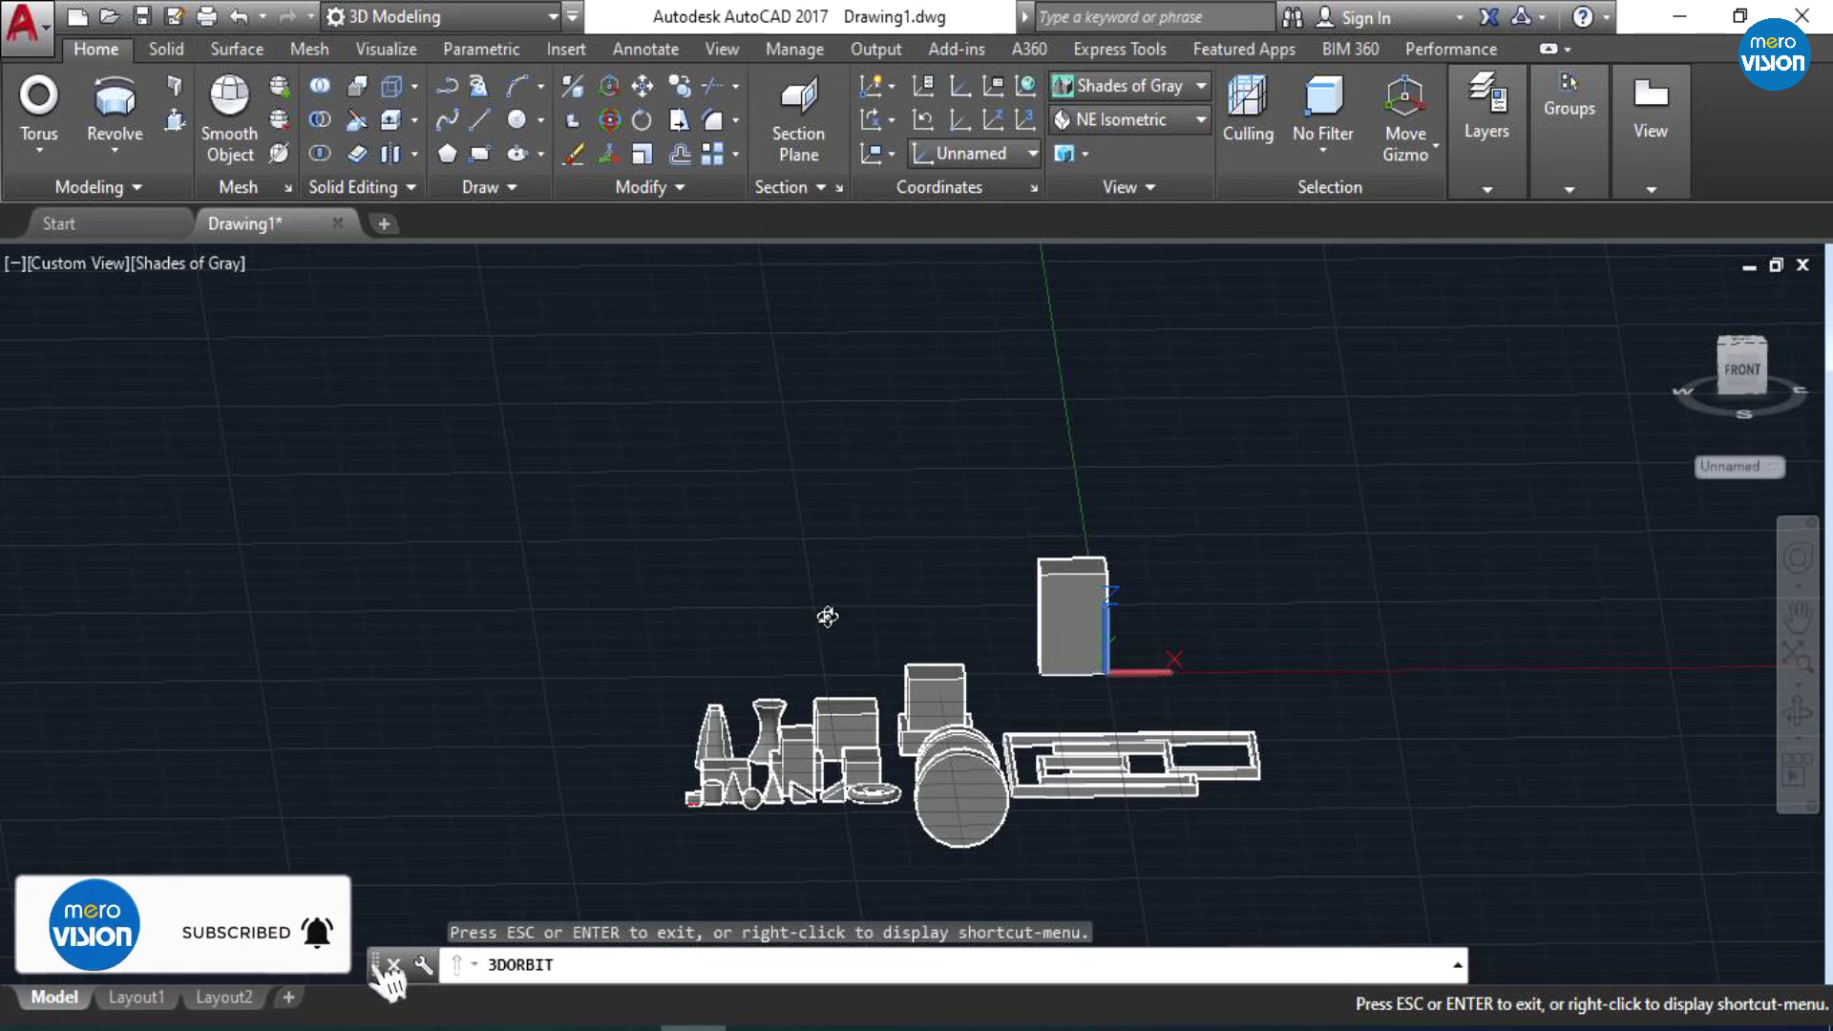
pyautogui.press('Escape')
pyautogui.write('uc')
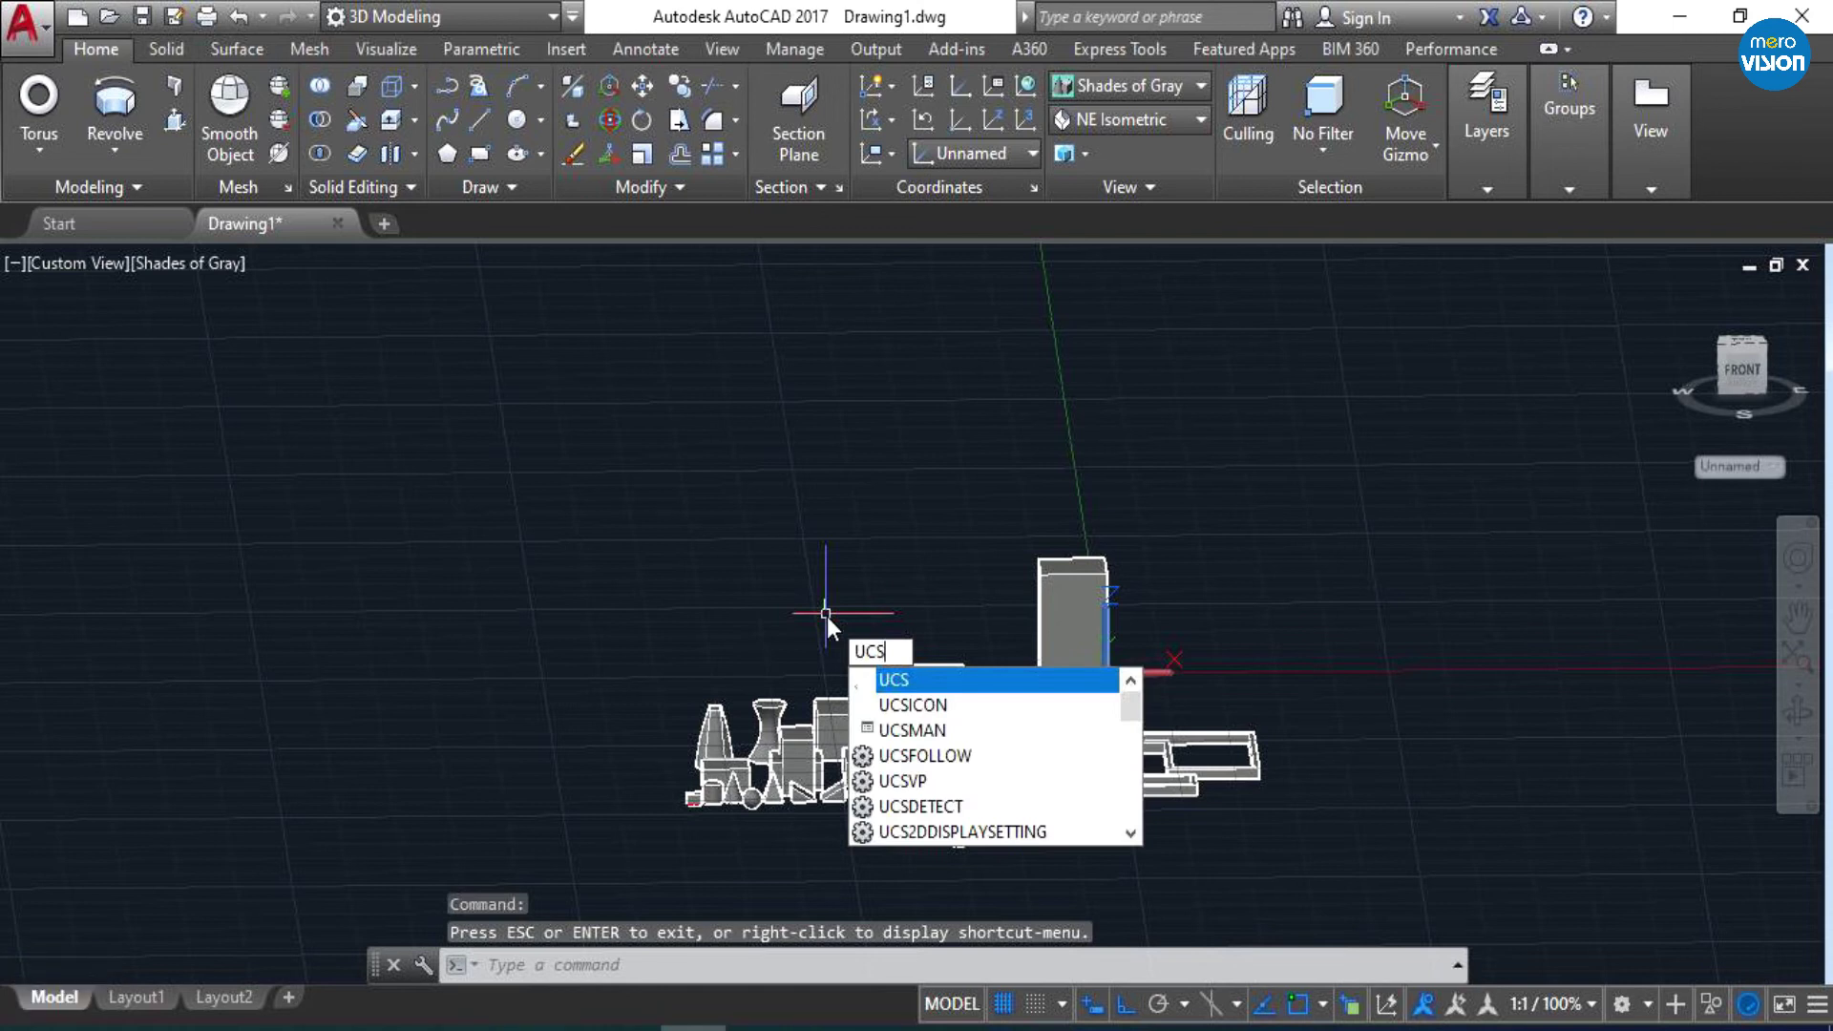
pyautogui.press('Return')
pyautogui.press('Return')
pyautogui.click(1519, 692)
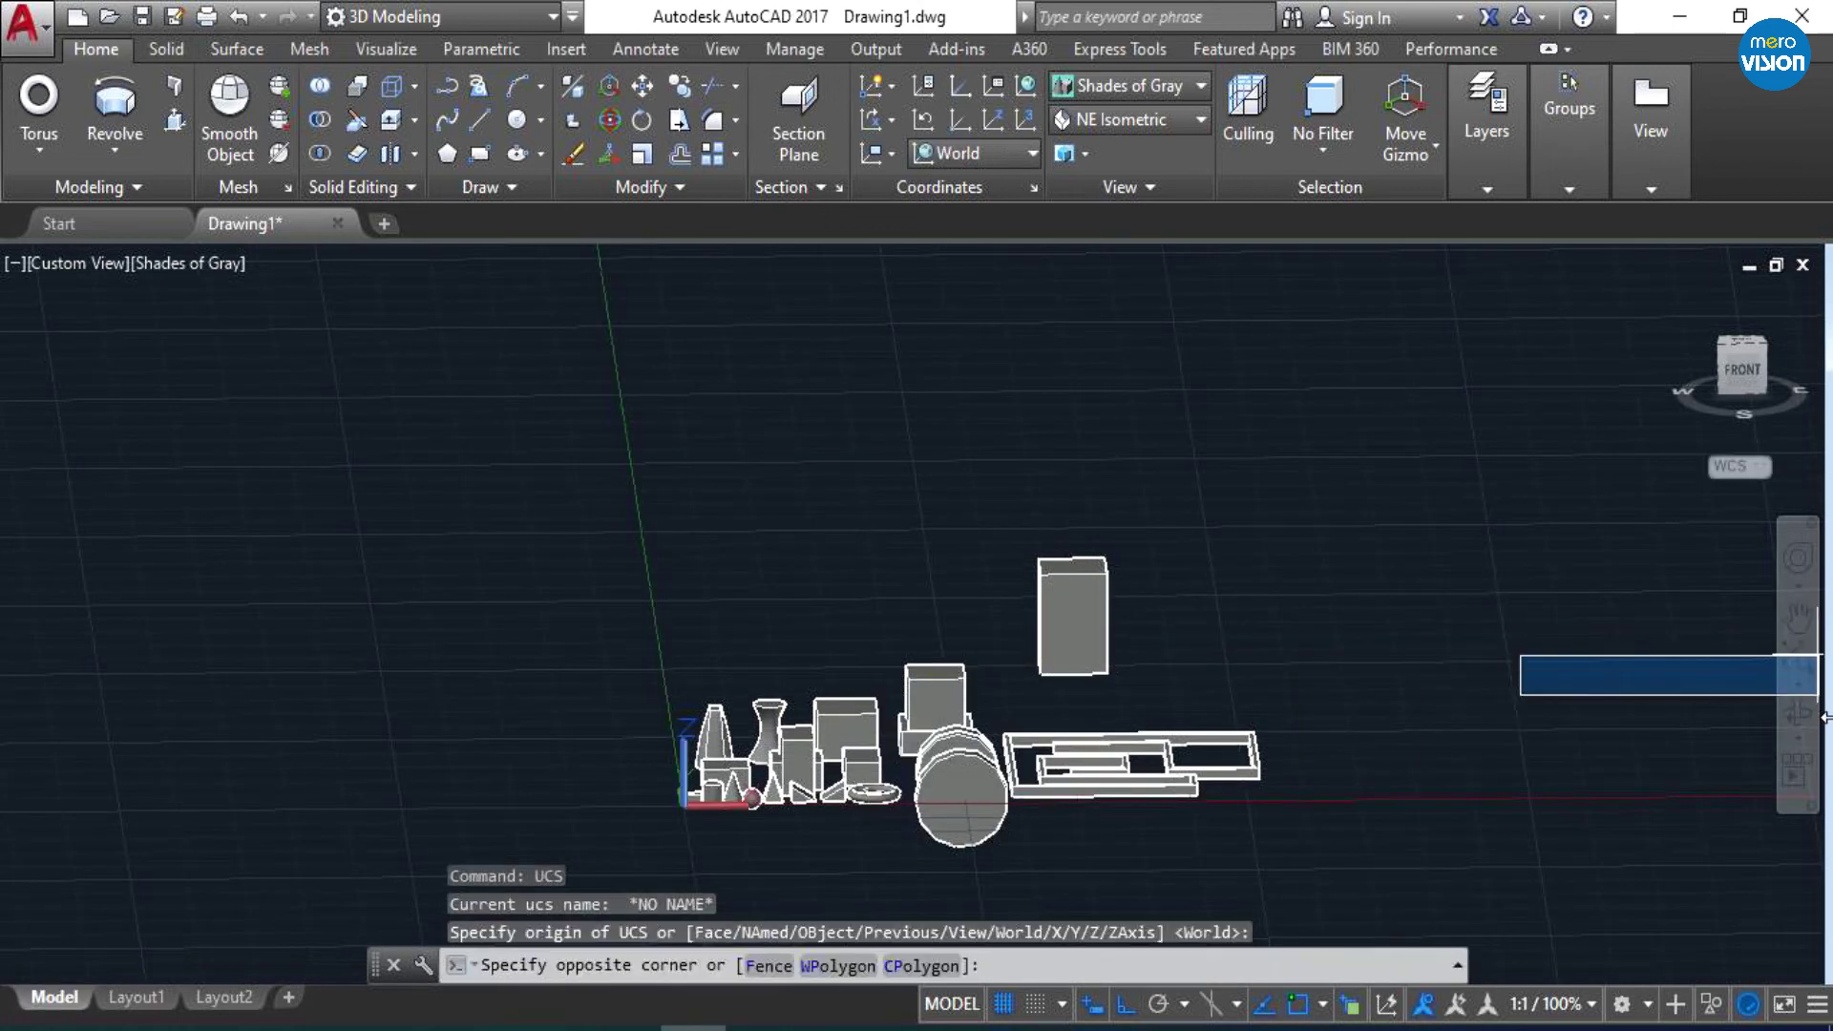
pyautogui.click(1440, 536)
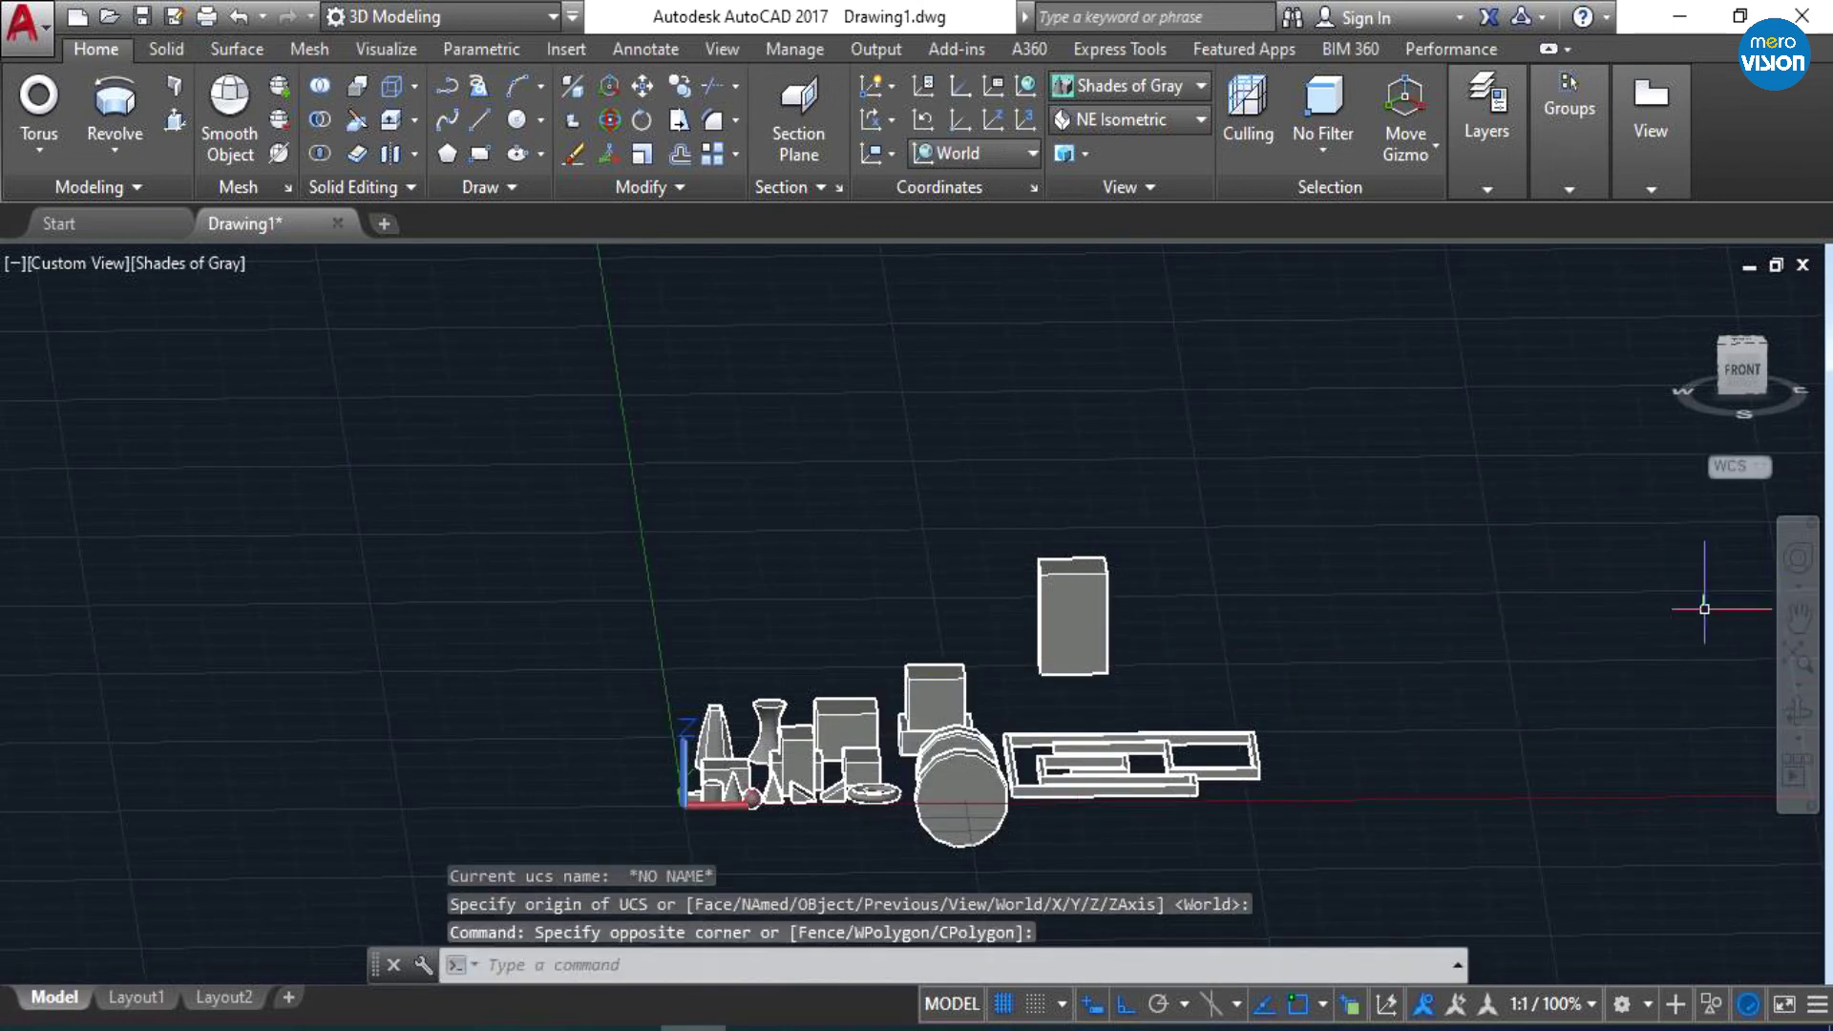
# - Orbit, zoom and pan so all solids, including the tall box, are framed
pyautogui.click(1799, 706)
pyautogui.moveTo(1456, 741)
pyautogui.mouseDown()
pyautogui.moveTo(1321, 764)
pyautogui.moveTo(1273, 859)
pyautogui.mouseUp()
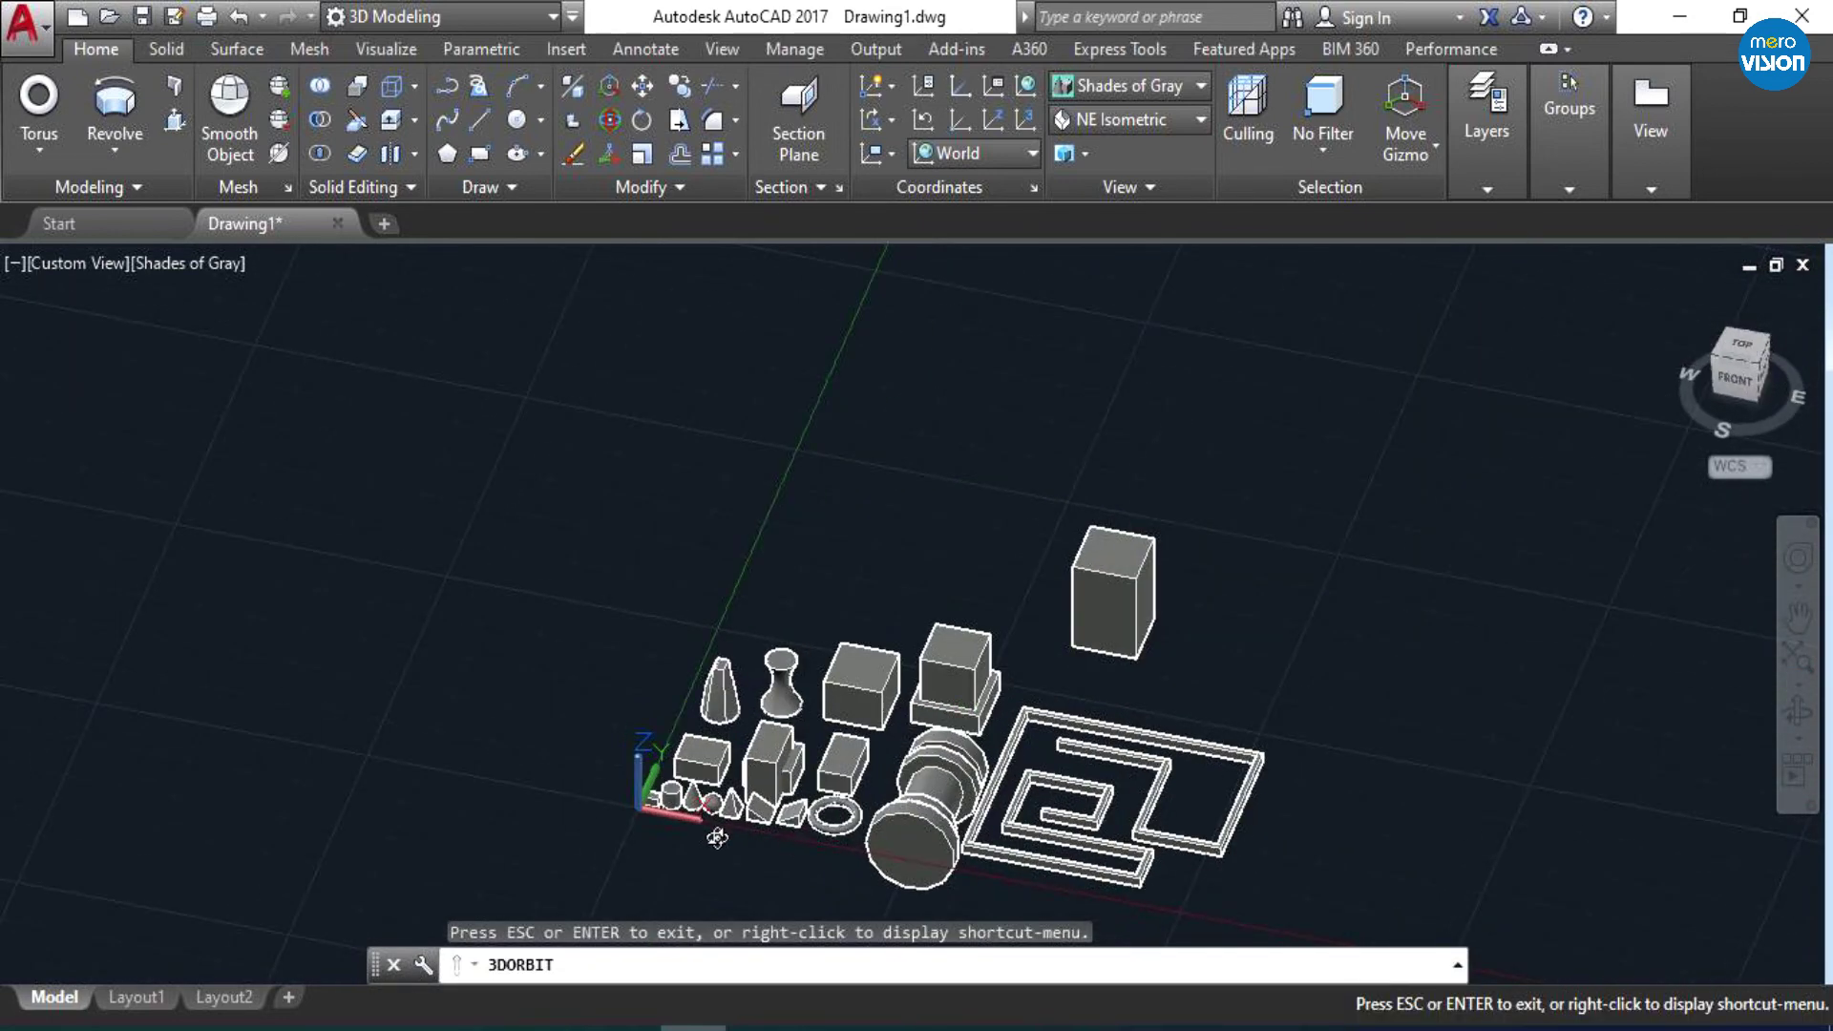
pyautogui.scroll(3, 671, 788)
pyautogui.scroll(2, 671, 788)
pyautogui.moveTo(671, 788)
pyautogui.mouseDown()
pyautogui.moveTo(634, 777)
pyautogui.moveTo(728, 760)
pyautogui.moveTo(697, 769)
pyautogui.mouseUp()
pyautogui.moveTo(994, 642); pyautogui.dragTo(886, 563, button='middle')
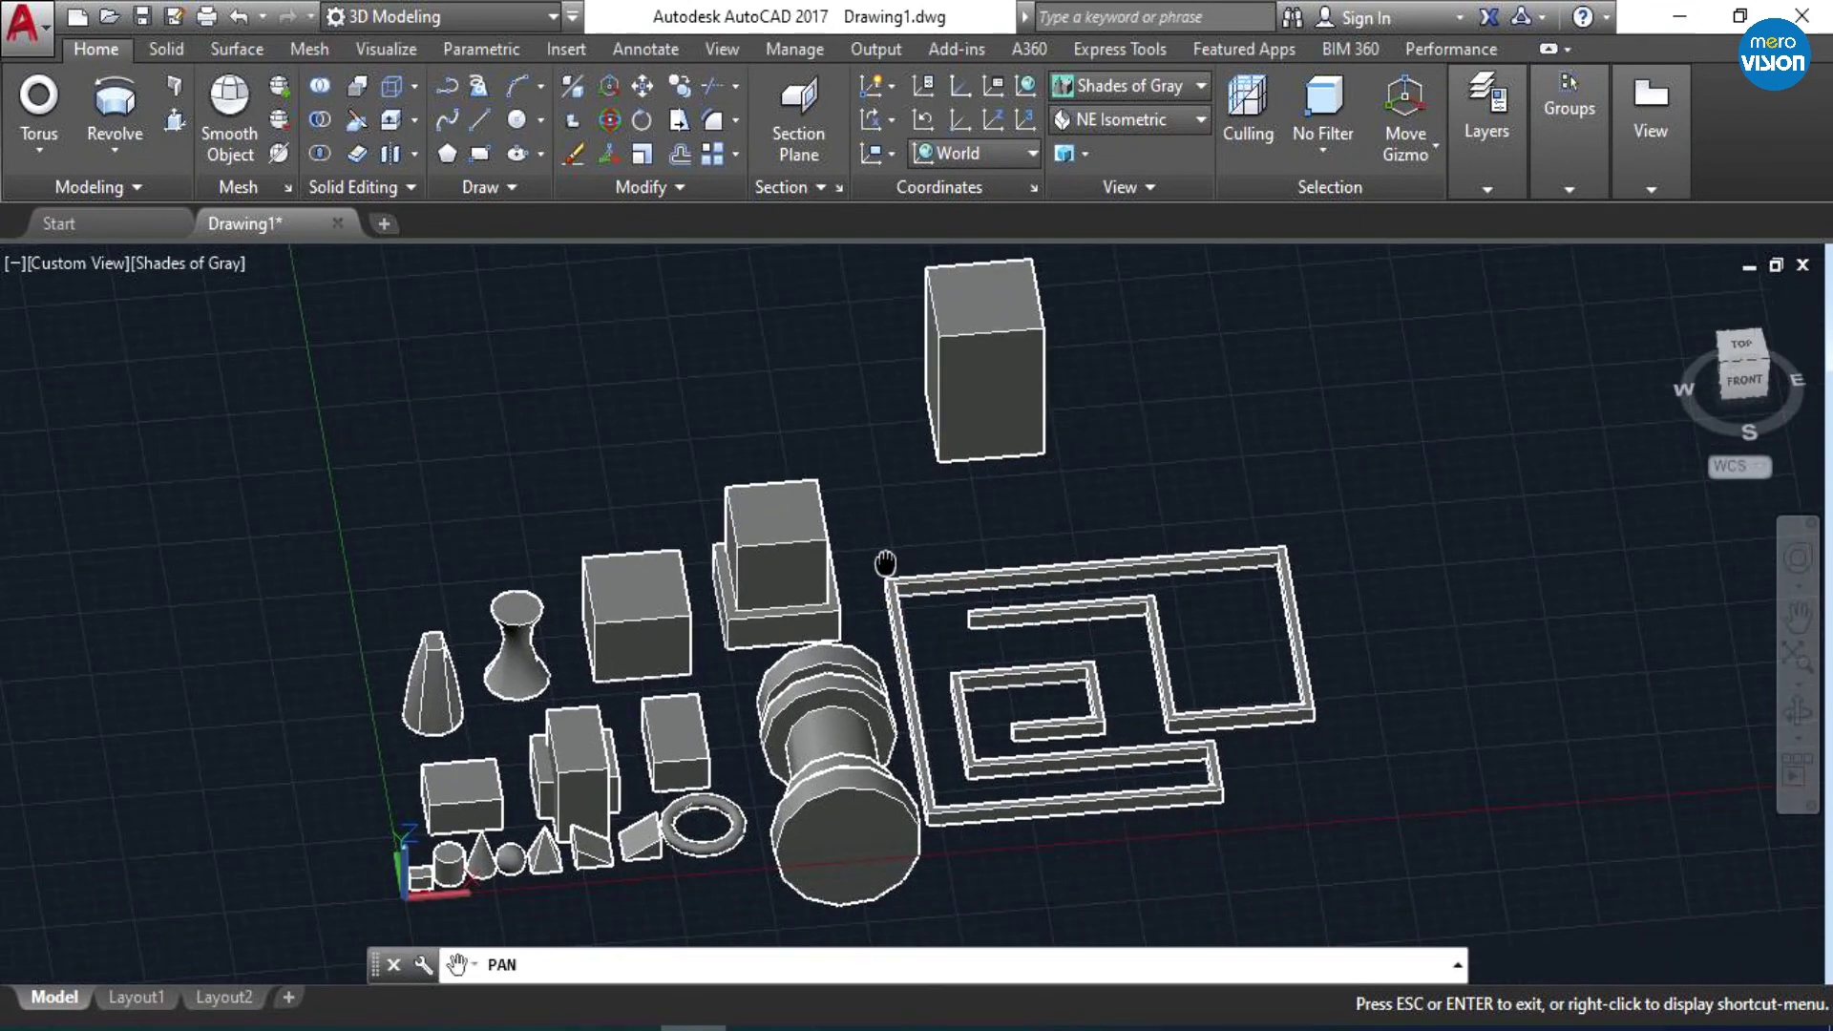
pyautogui.scroll(1, 886, 561)
pyautogui.scroll(-1, 855, 560)
pyautogui.moveTo(855, 572)
pyautogui.mouseDown()
pyautogui.moveTo(916, 580)
pyautogui.moveTo(883, 578)
pyautogui.mouseUp()
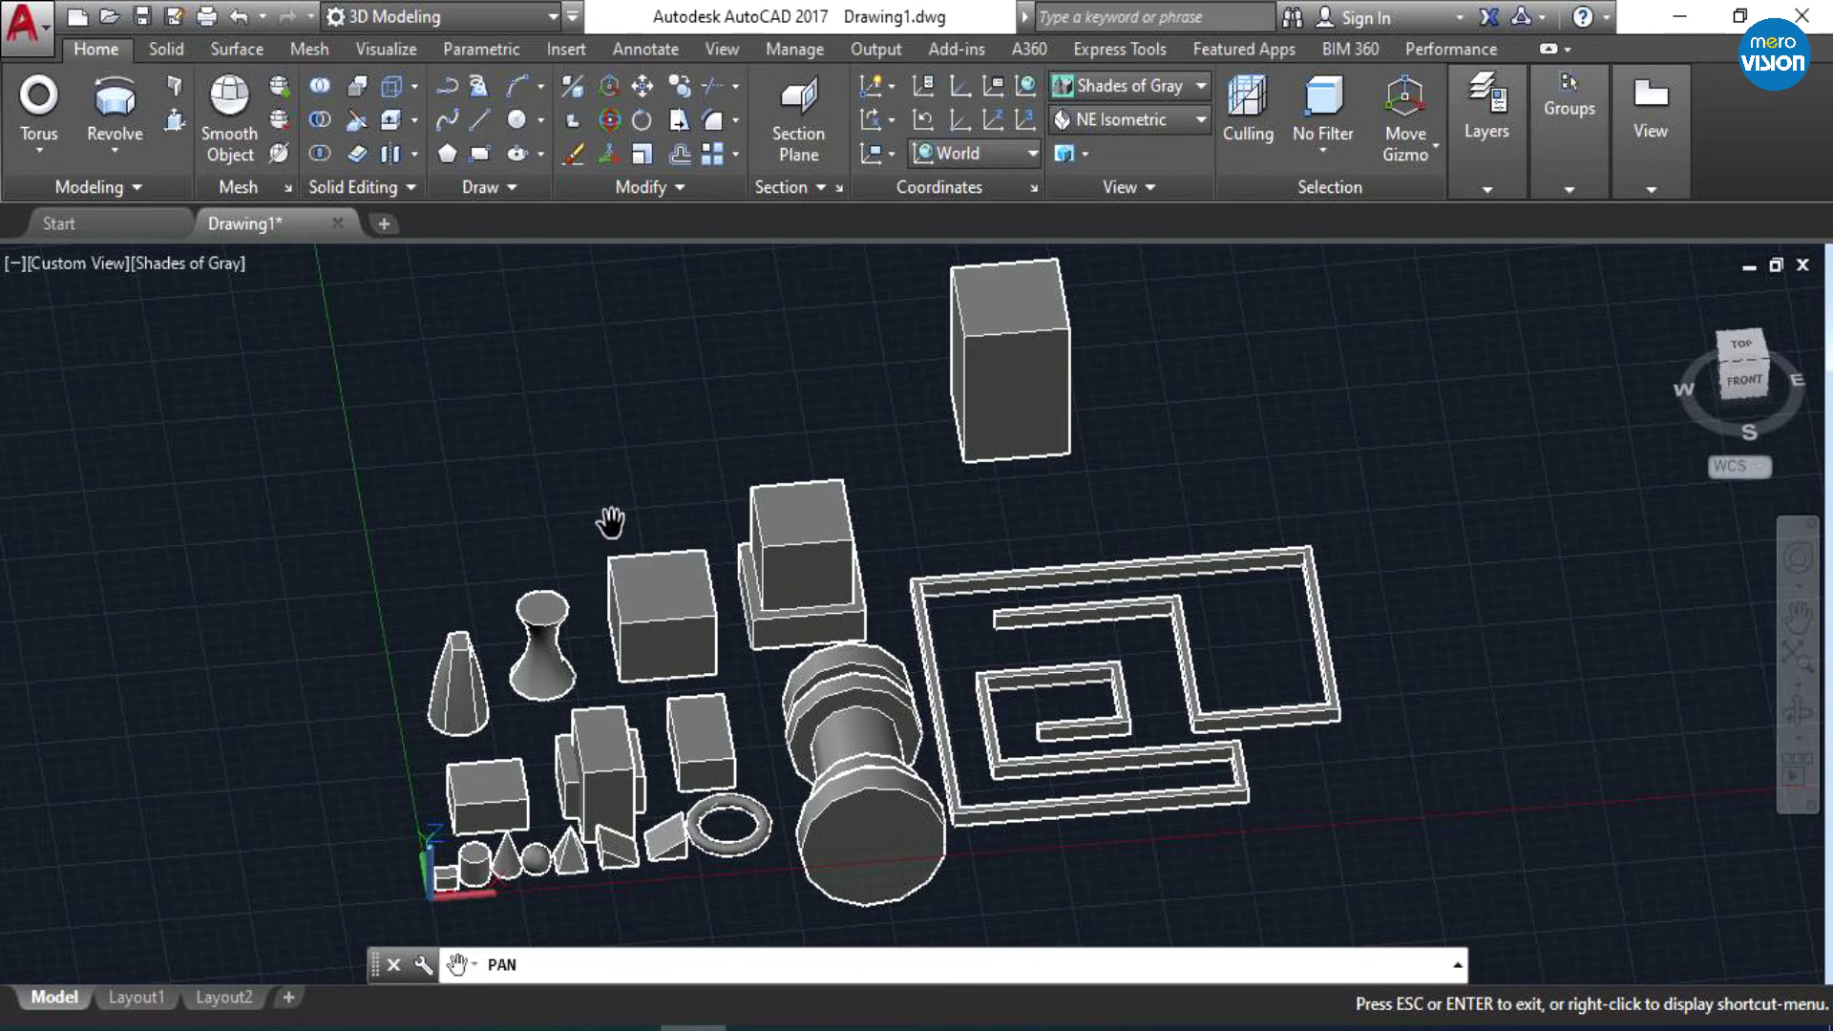
pyautogui.press('Escape')
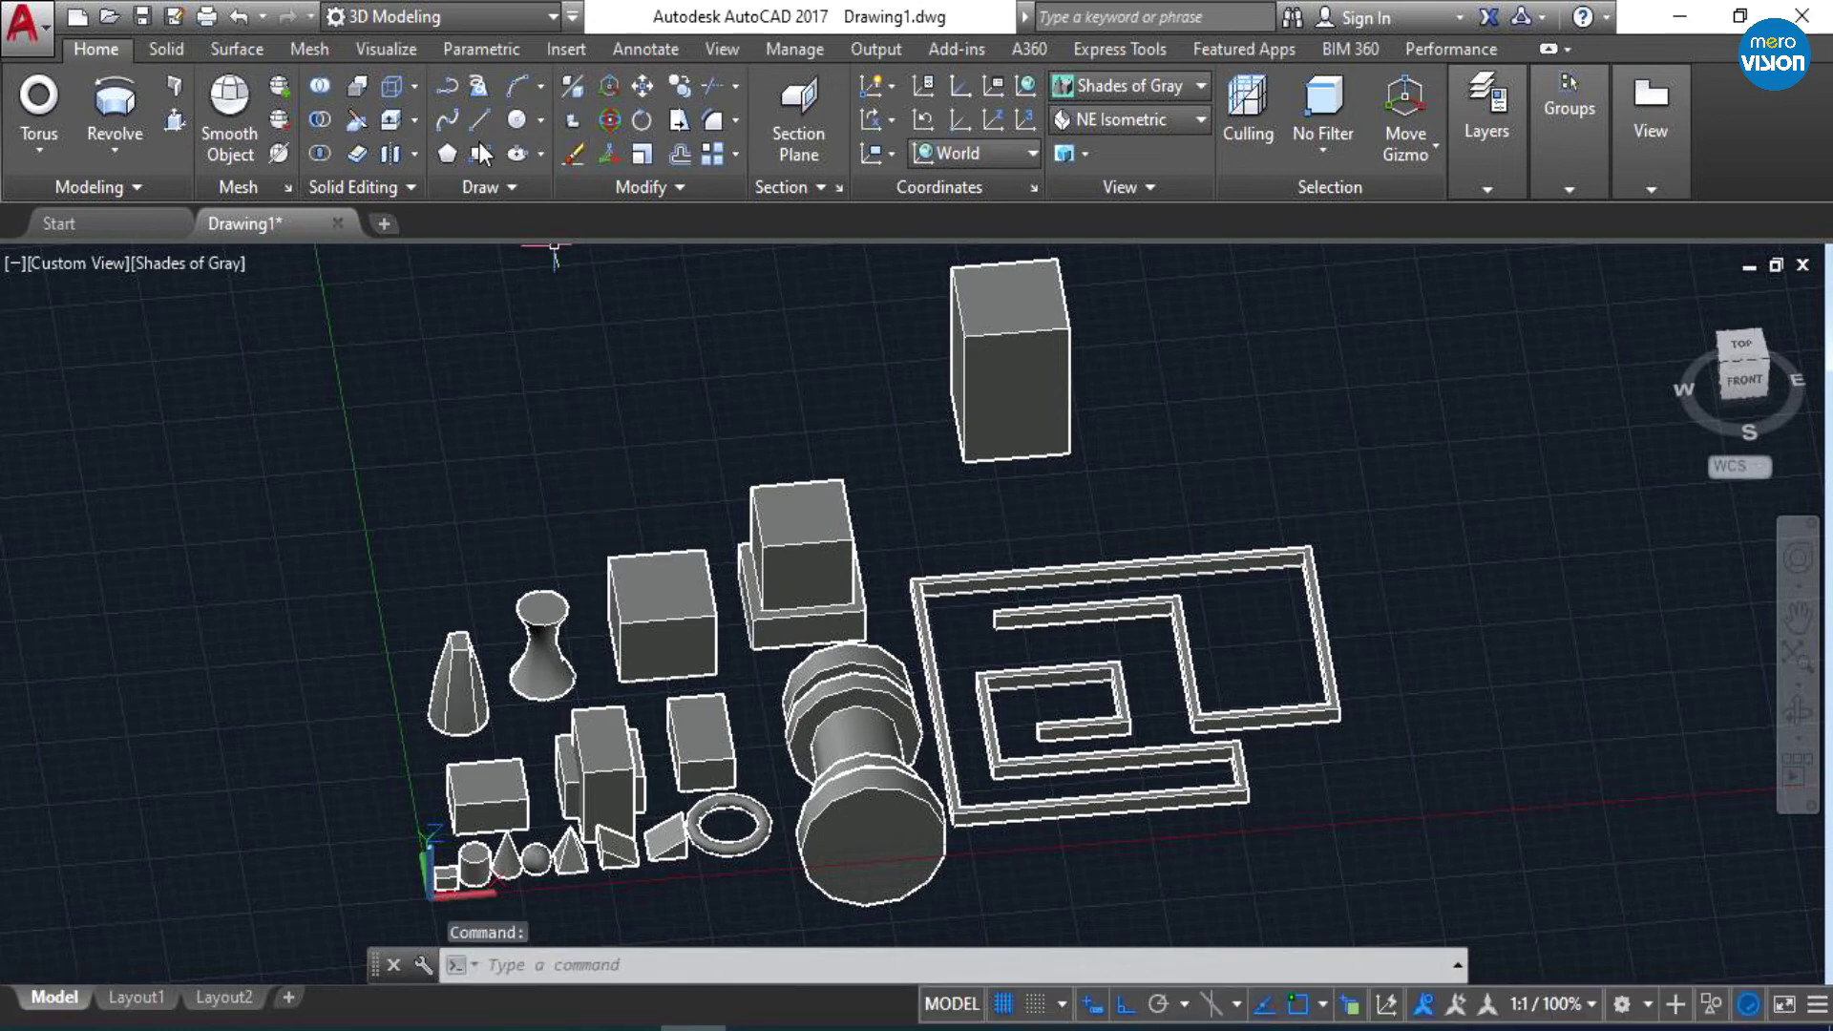
# - Draw a new rectangle behind the cone and hourglass shapes
pyautogui.click(481, 152)
pyautogui.click(426, 466)
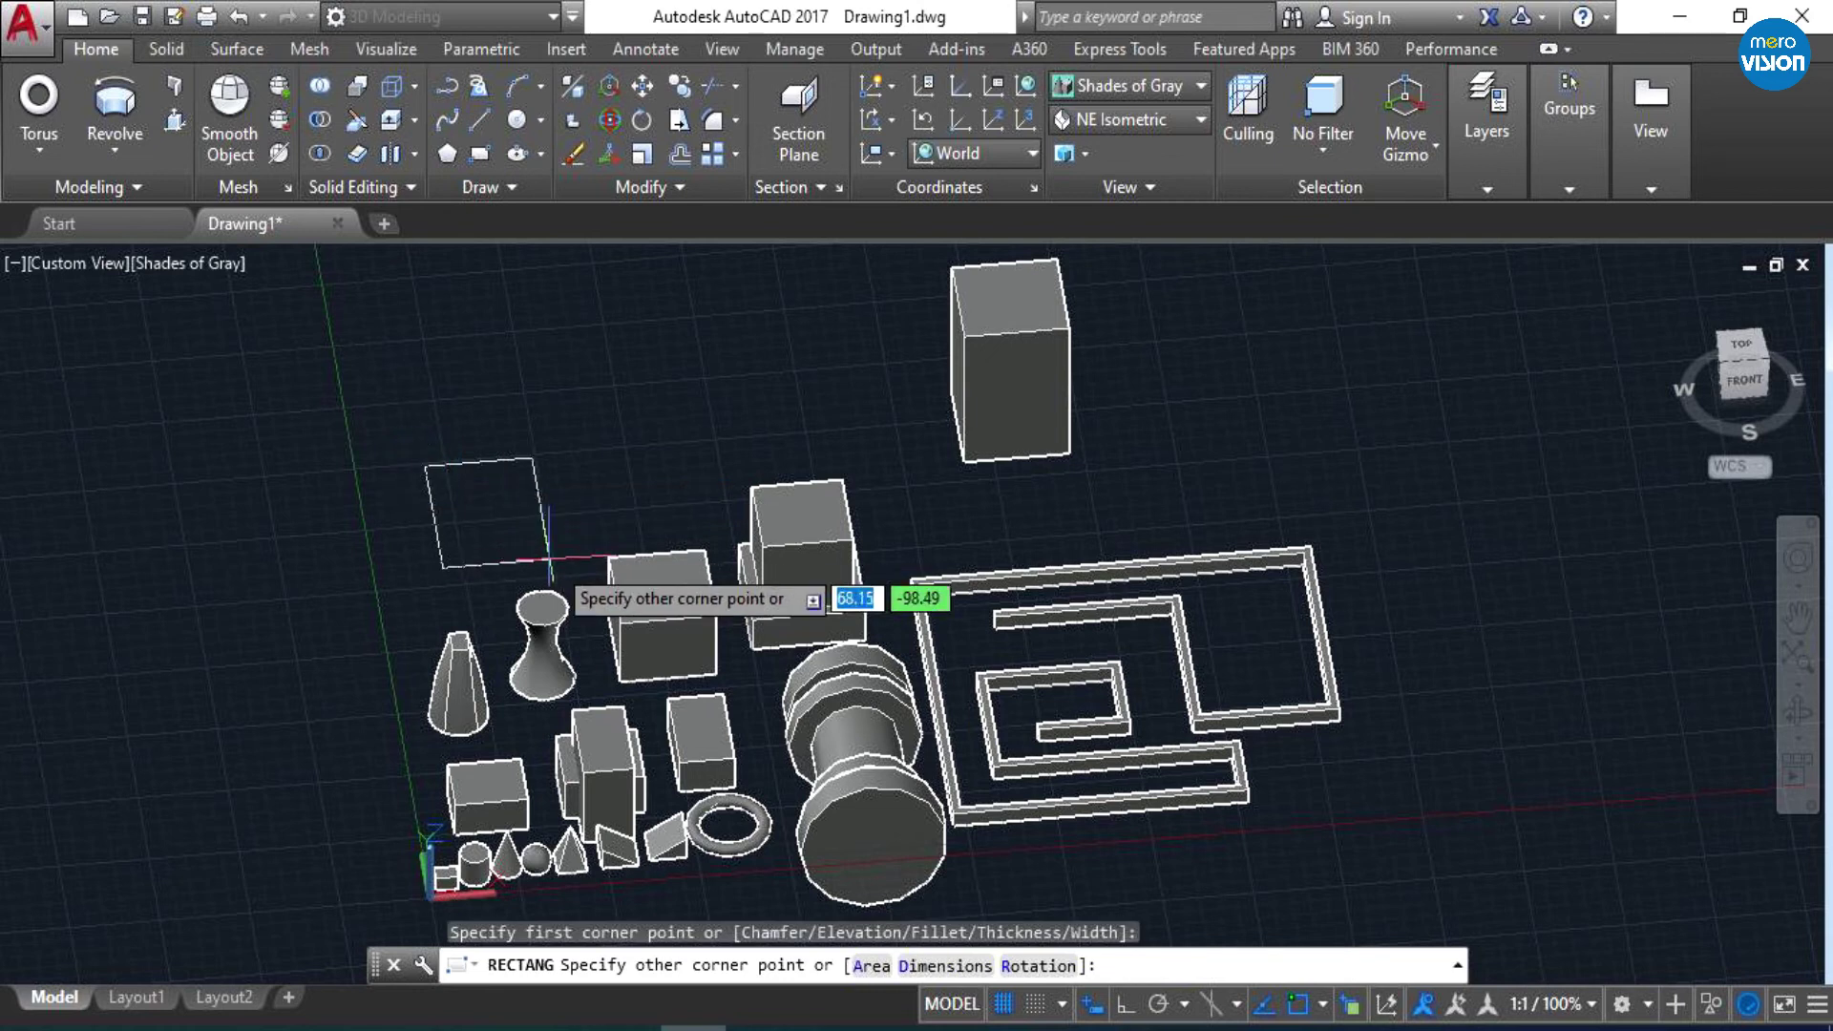
pyautogui.click(590, 552)
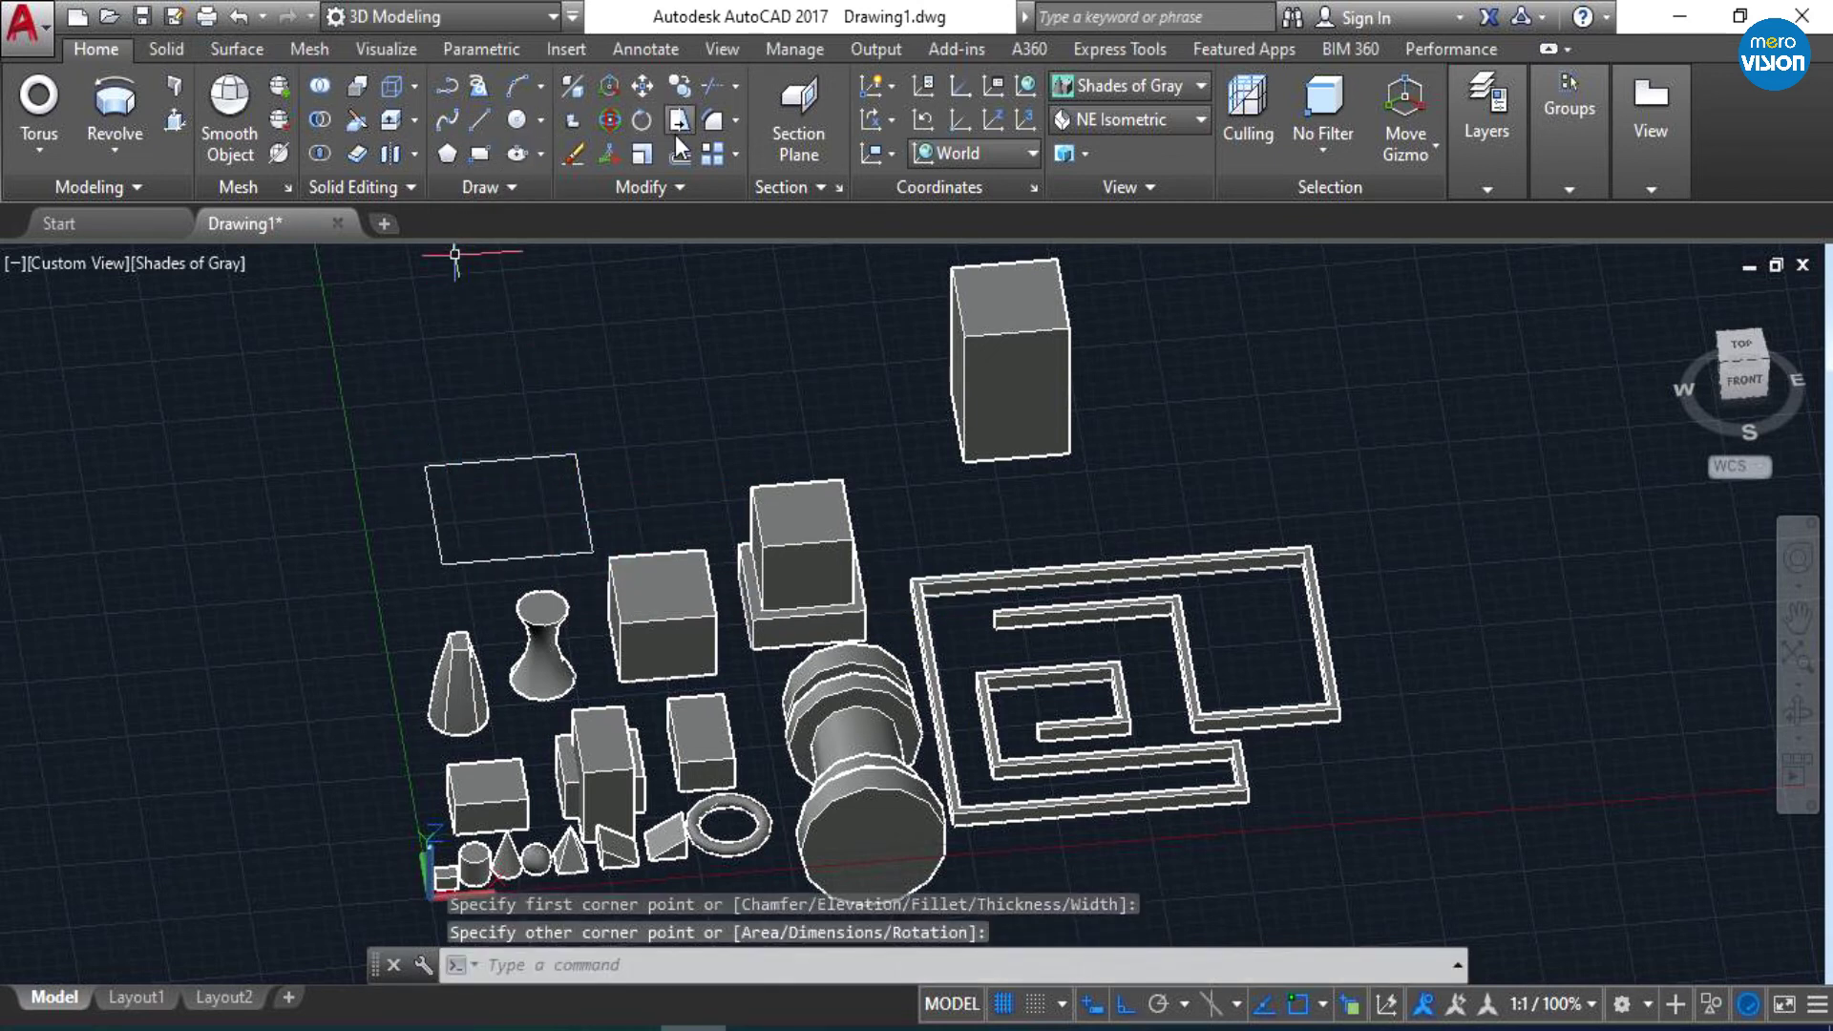
# - Create a cylinder standing on the new rectangle
pyautogui.click(56, 164)
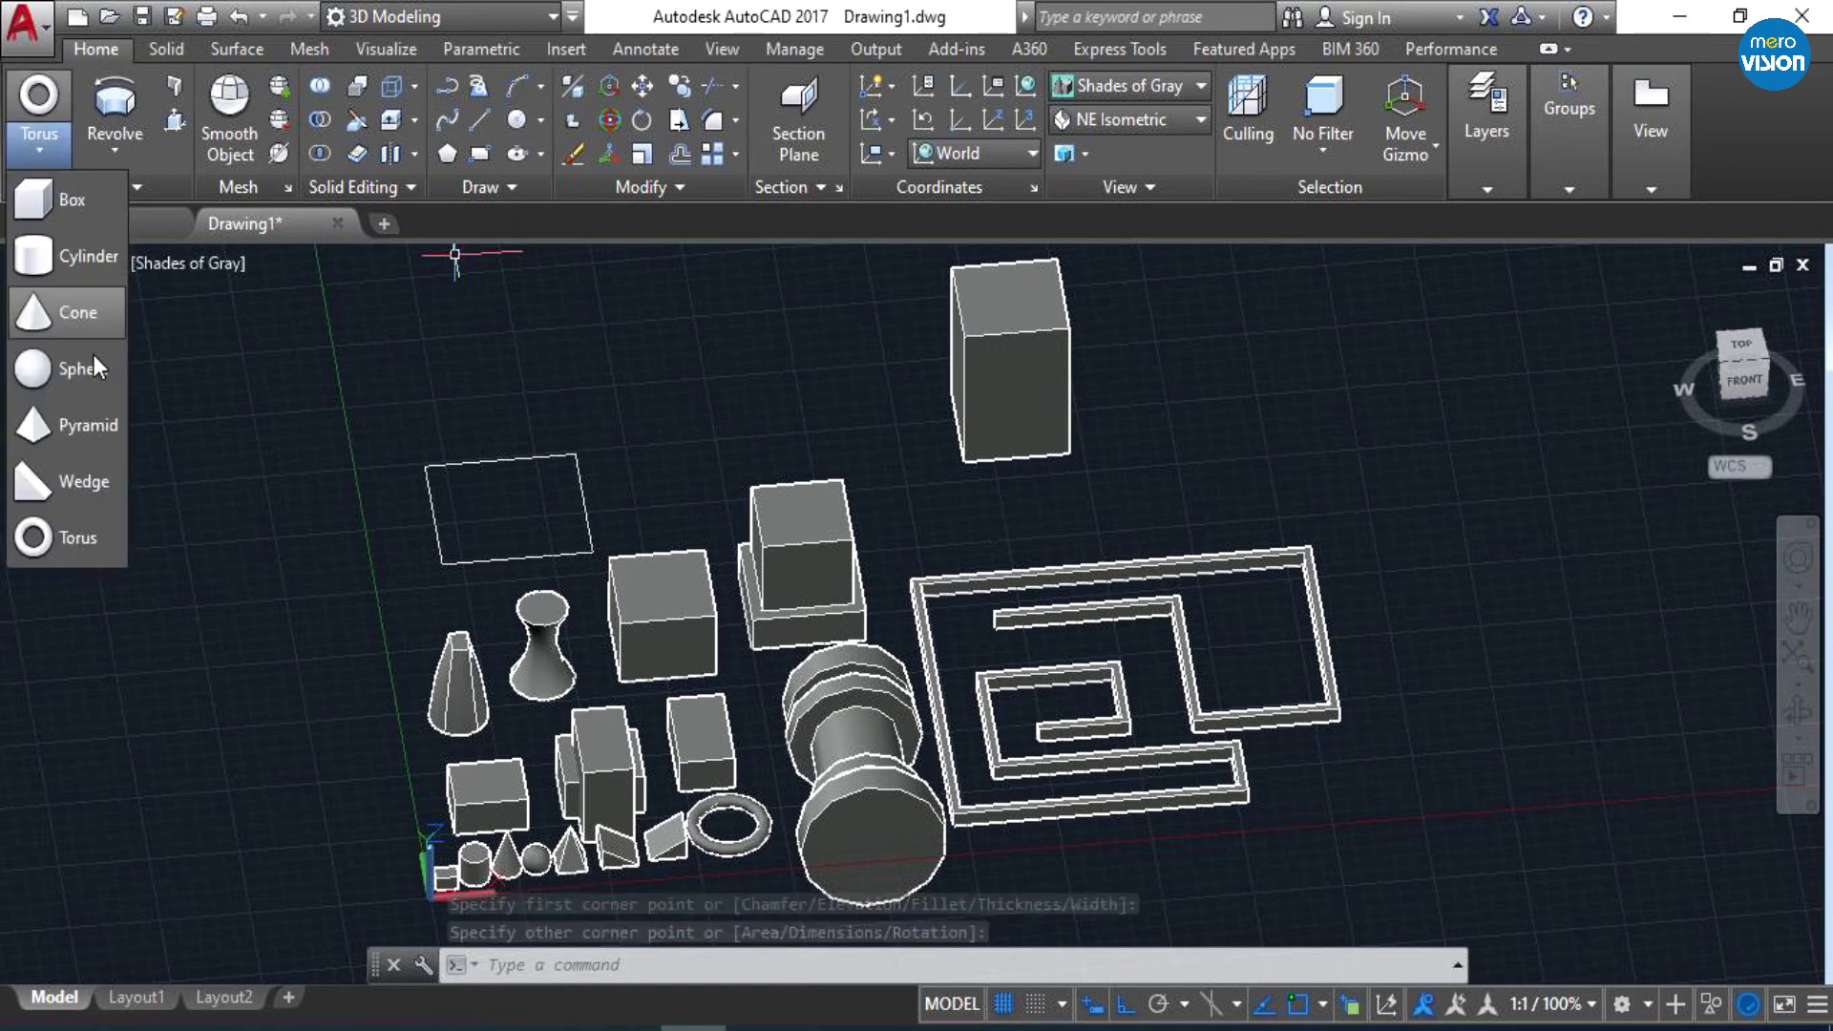
pyautogui.click(88, 263)
pyautogui.click(481, 499)
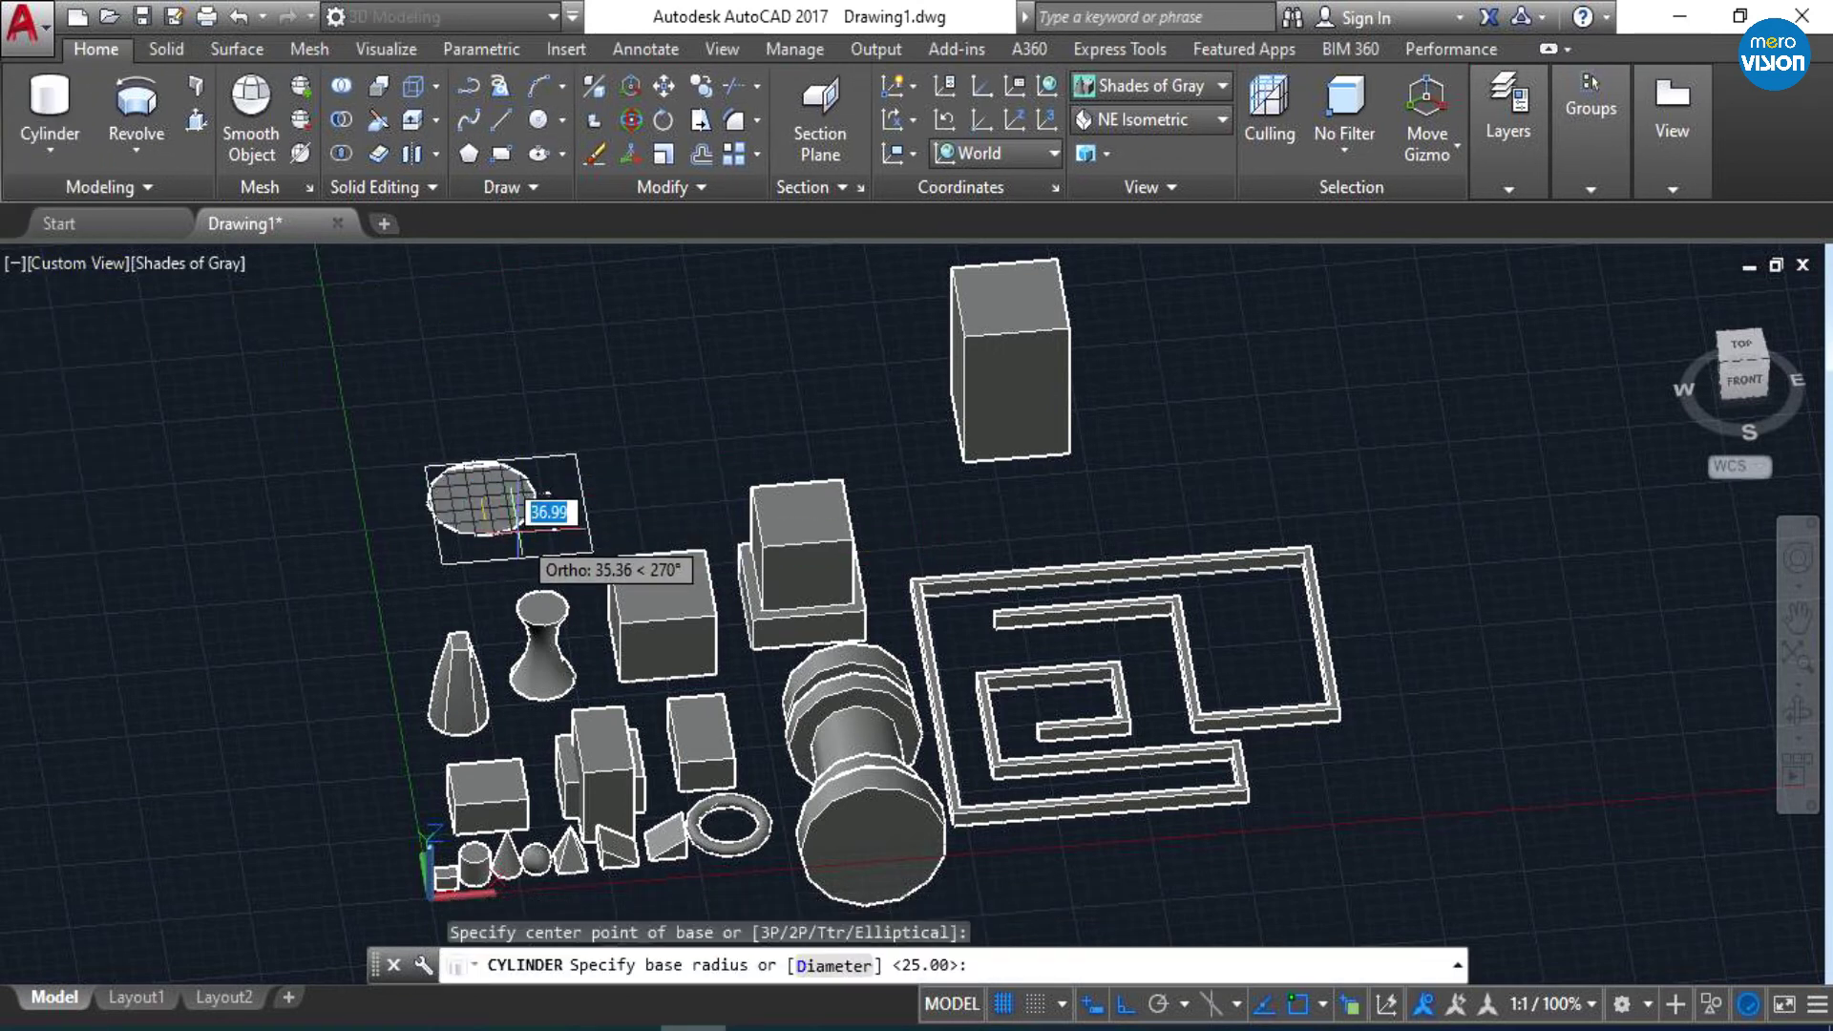
pyautogui.click(499, 507)
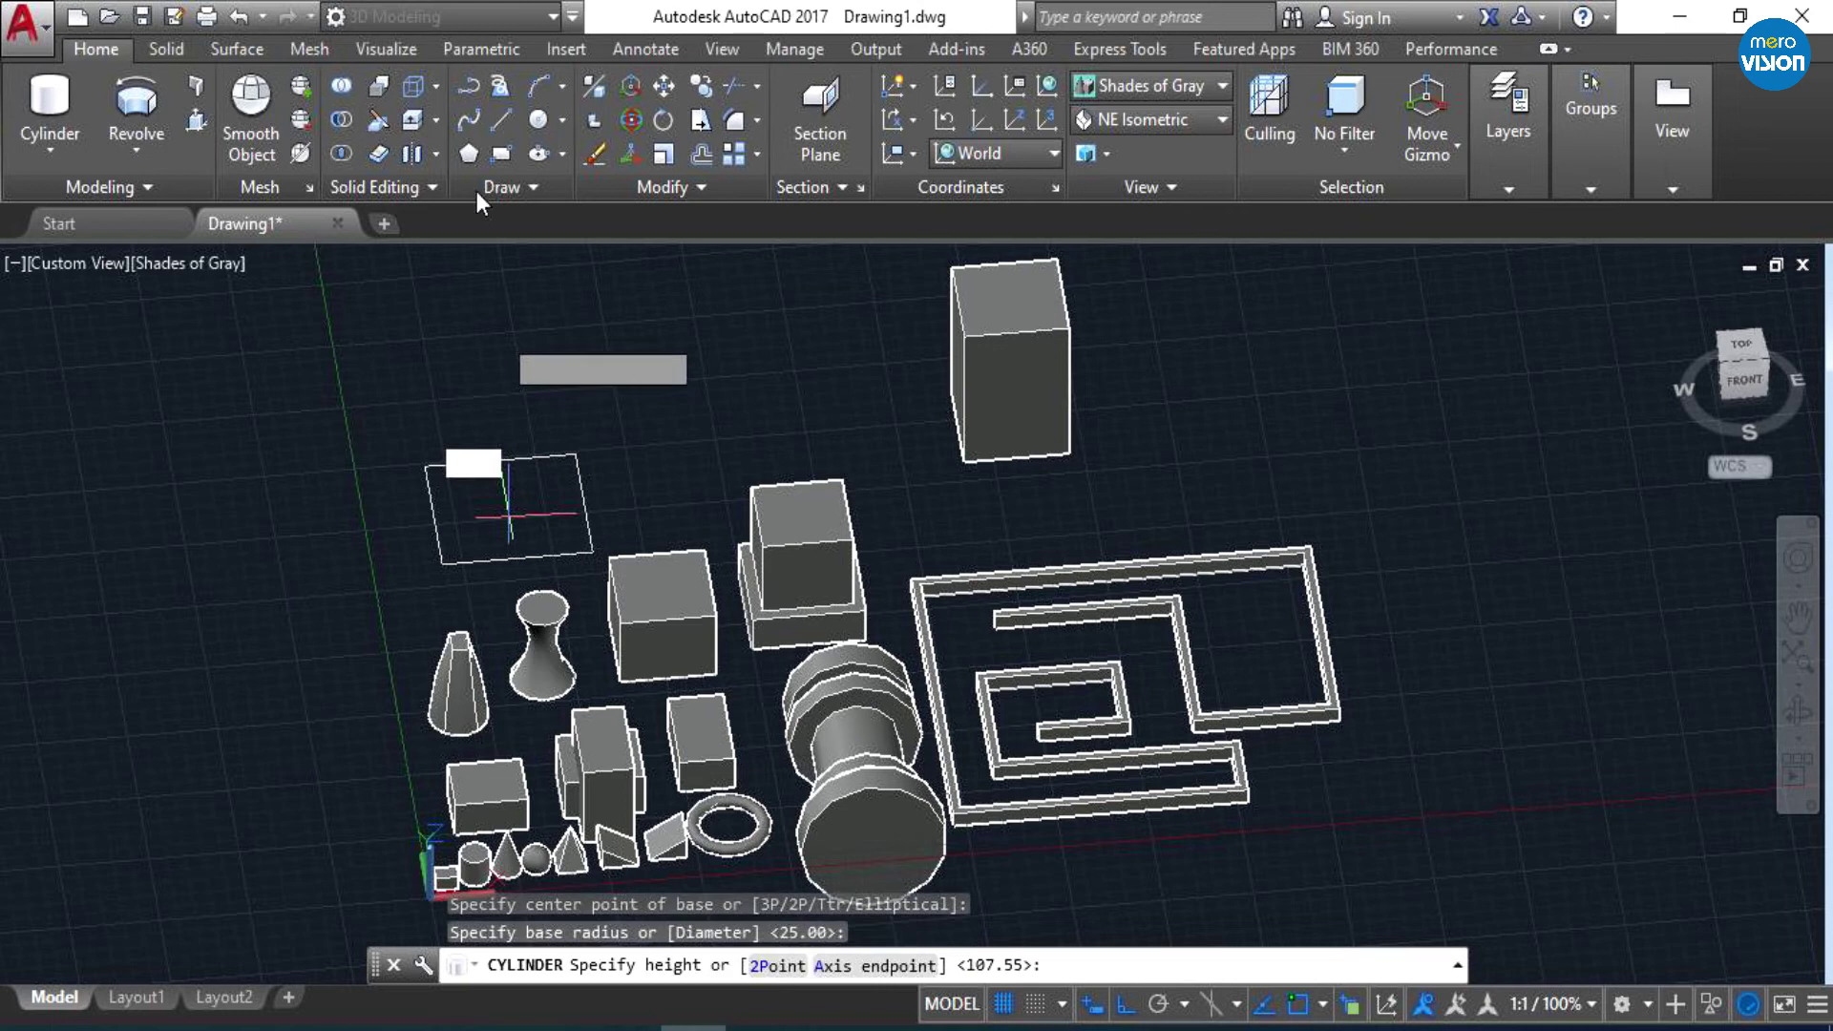
pyautogui.click(521, 349)
pyautogui.press('Escape')
# - Press-pull the rectangle area upward into a box beneath the cylinder
pyautogui.click(197, 119)
pyautogui.click(544, 533)
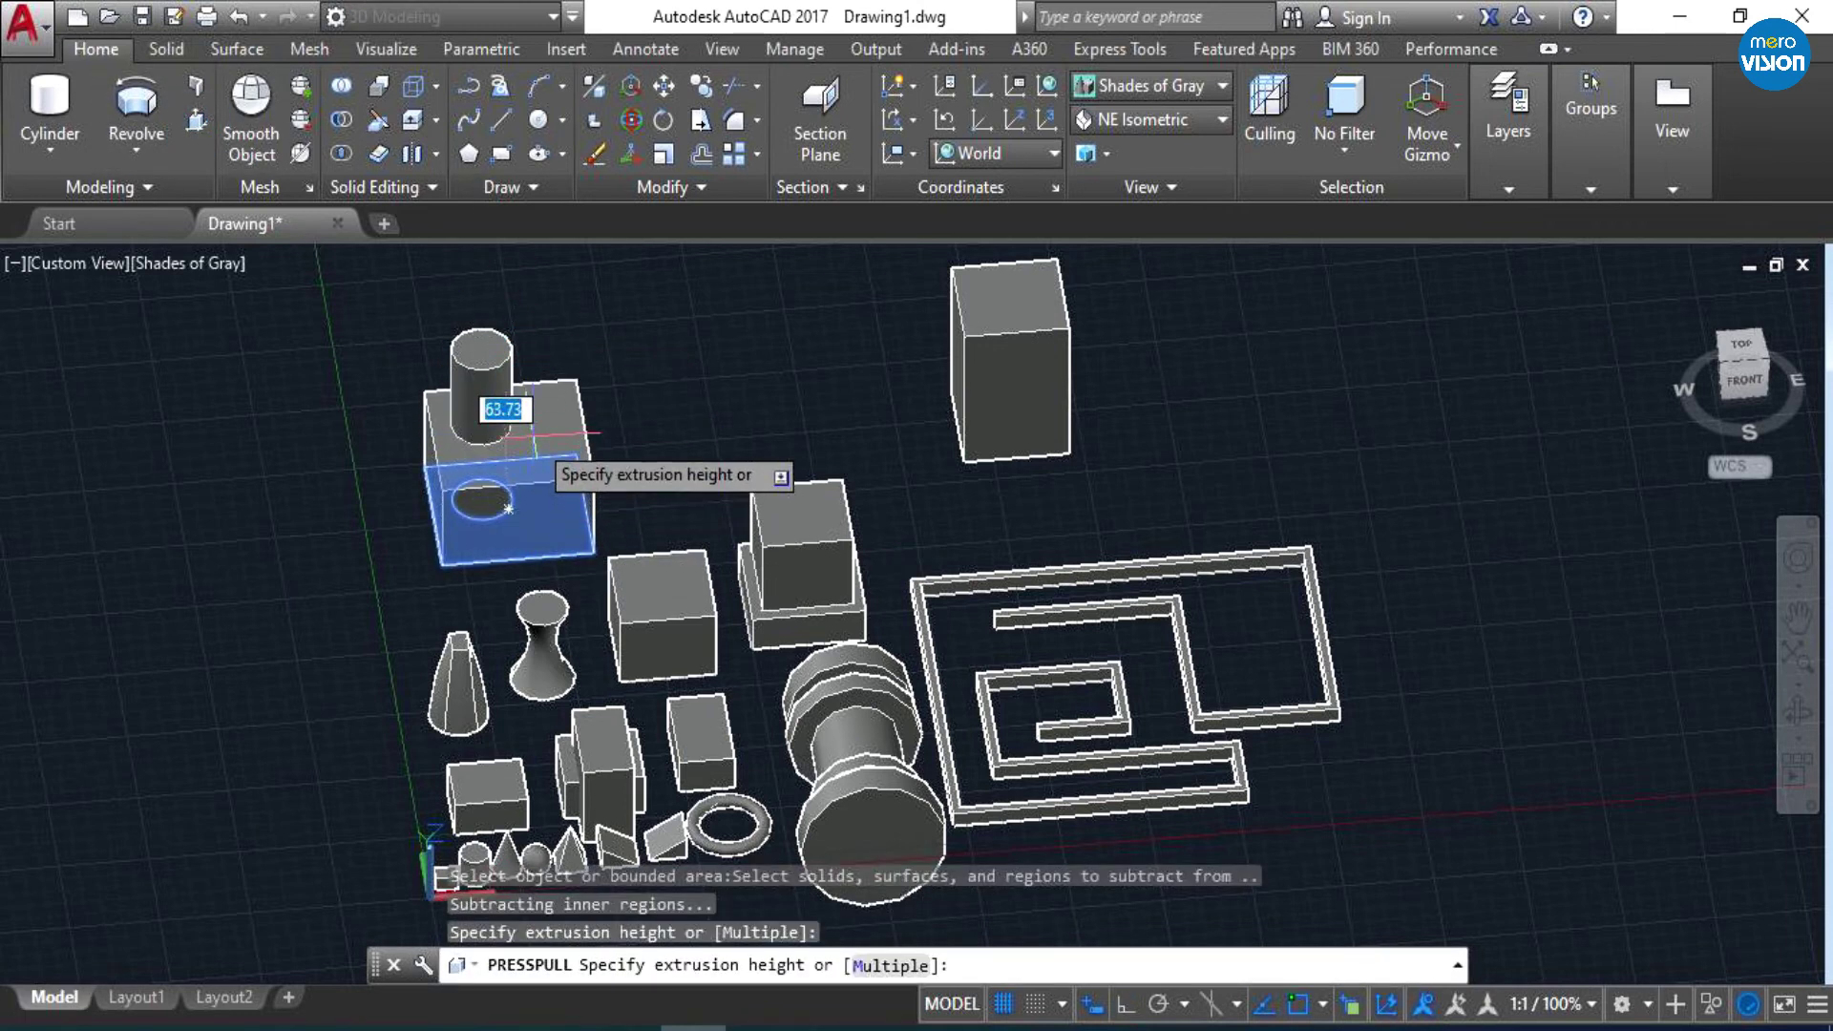
pyautogui.click(532, 431)
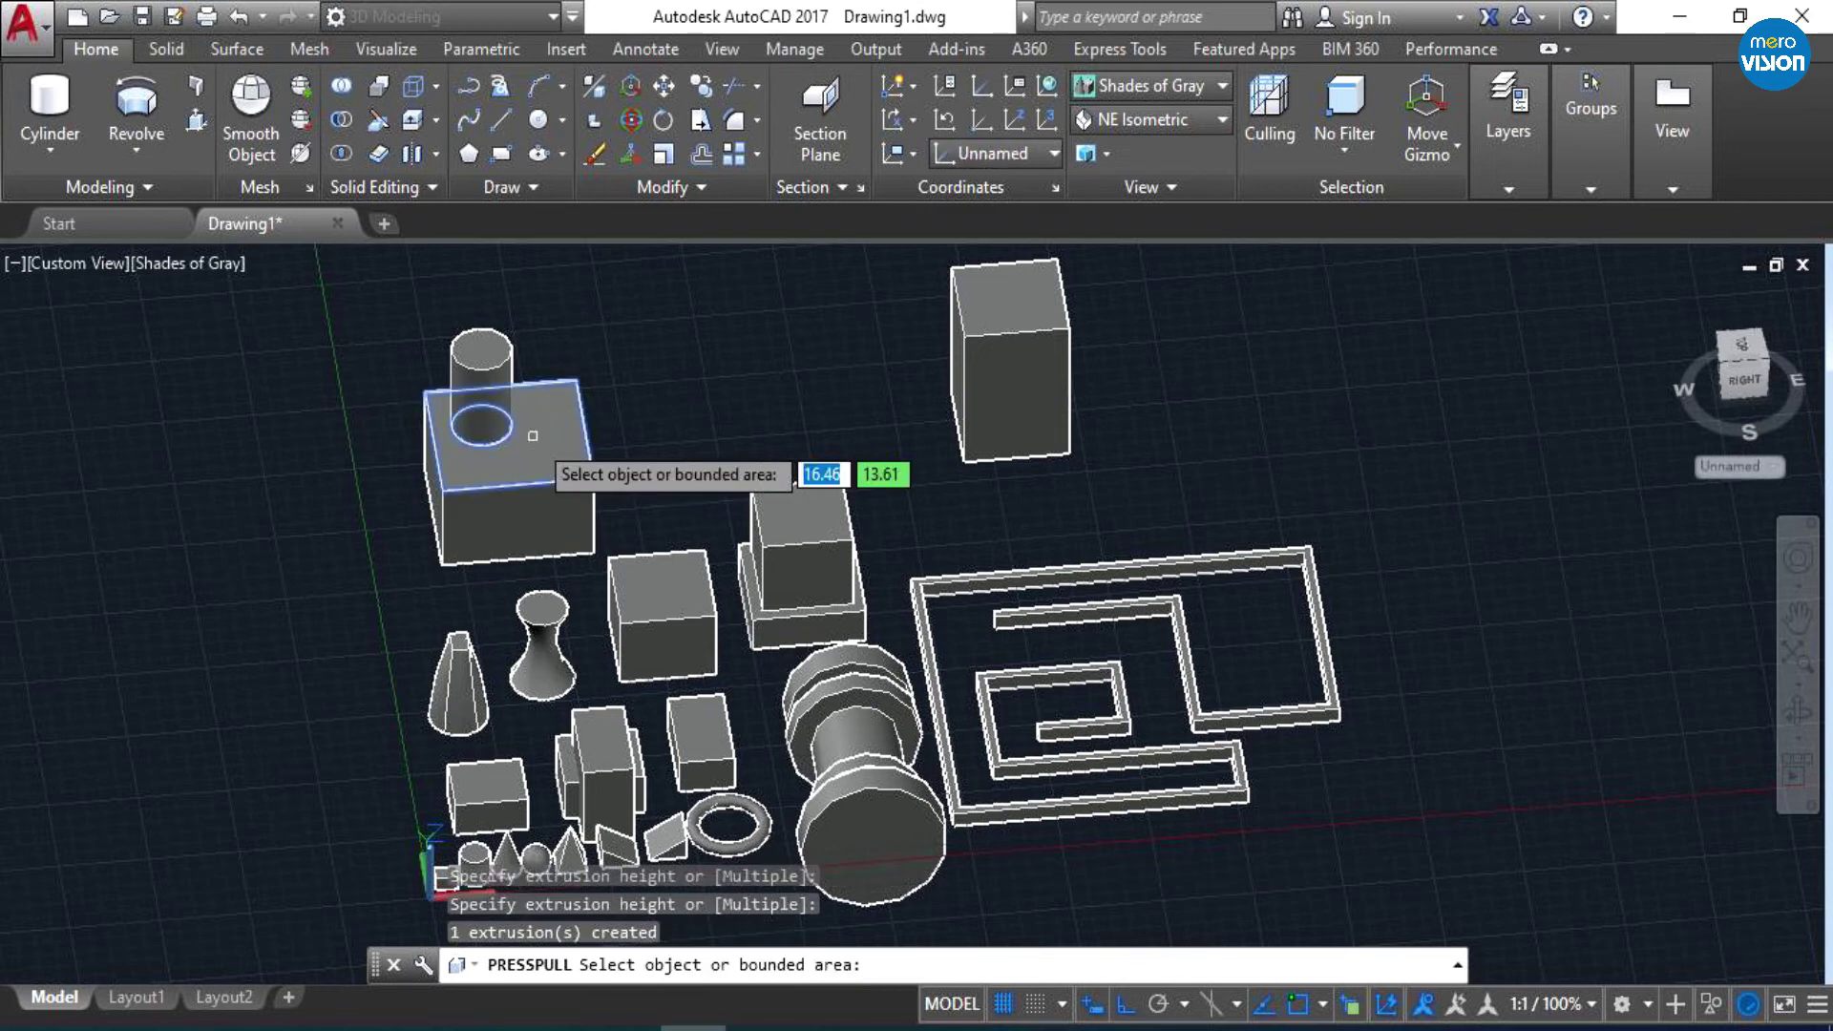
pyautogui.press('Escape')
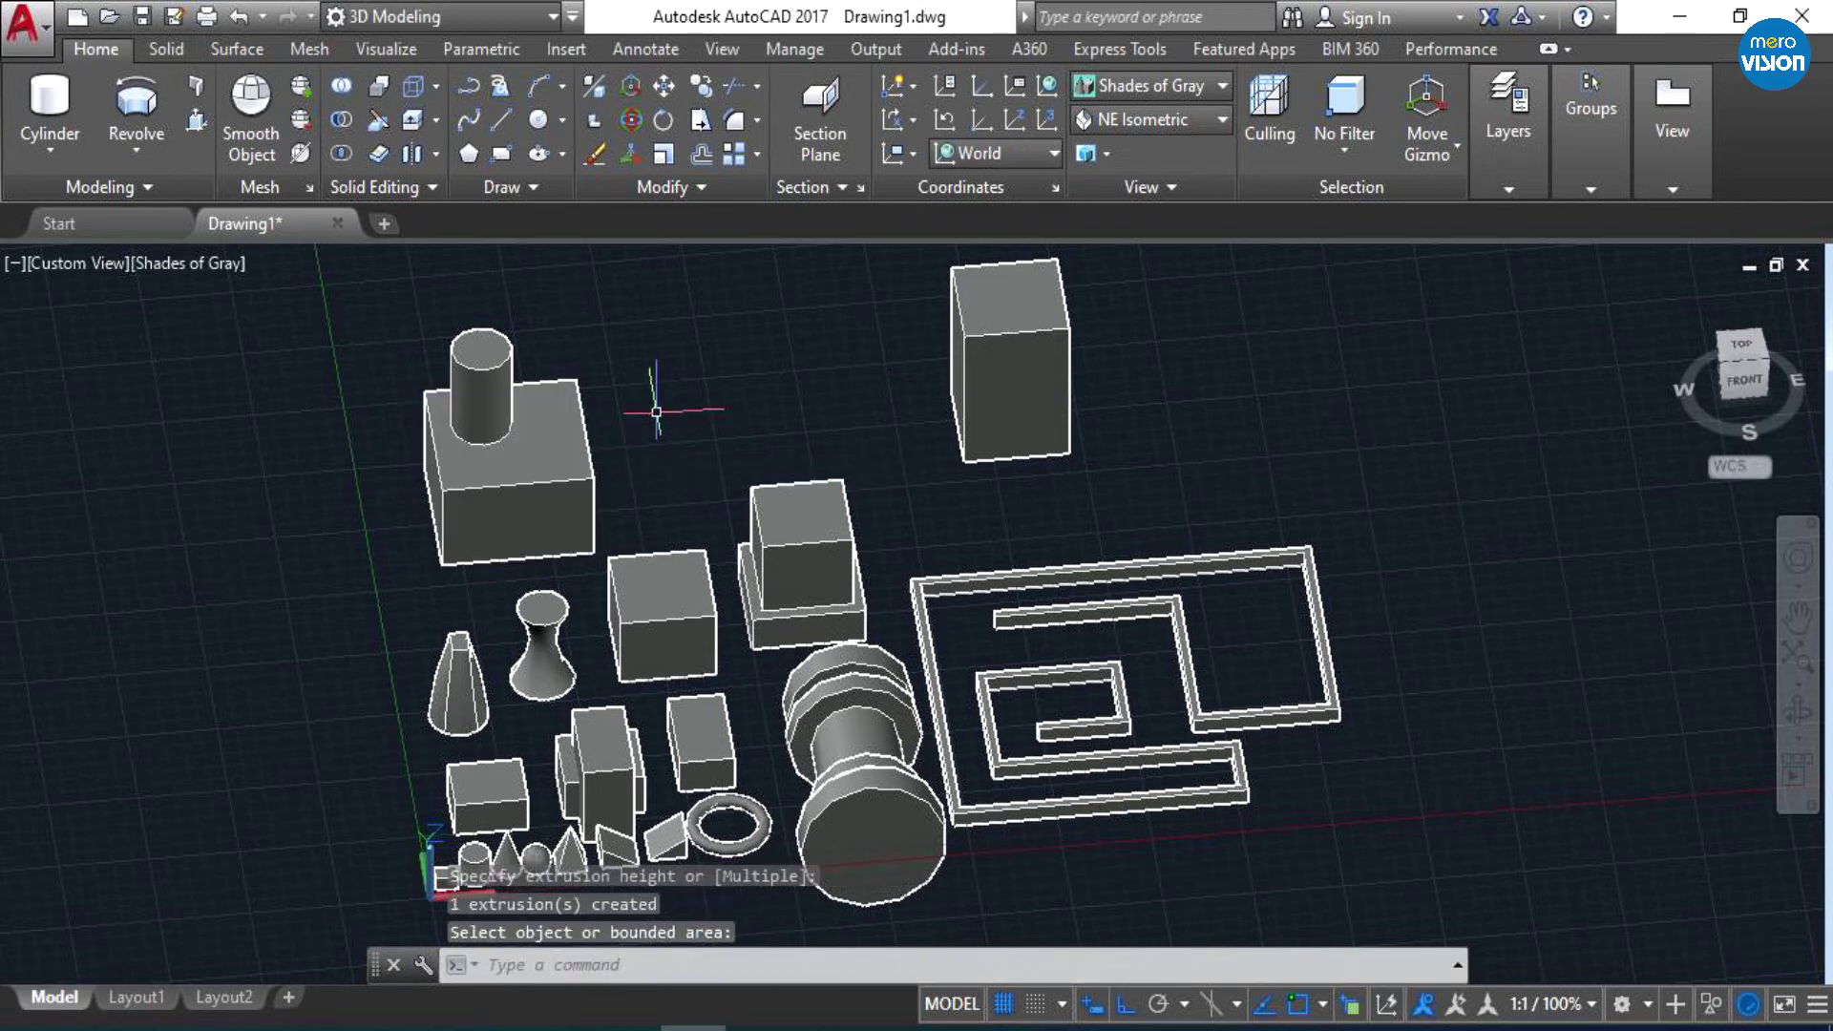
pyautogui.scroll(2, 573, 473)
# - Union the upright cylinder and its box into one solid
pyautogui.click(531, 509)
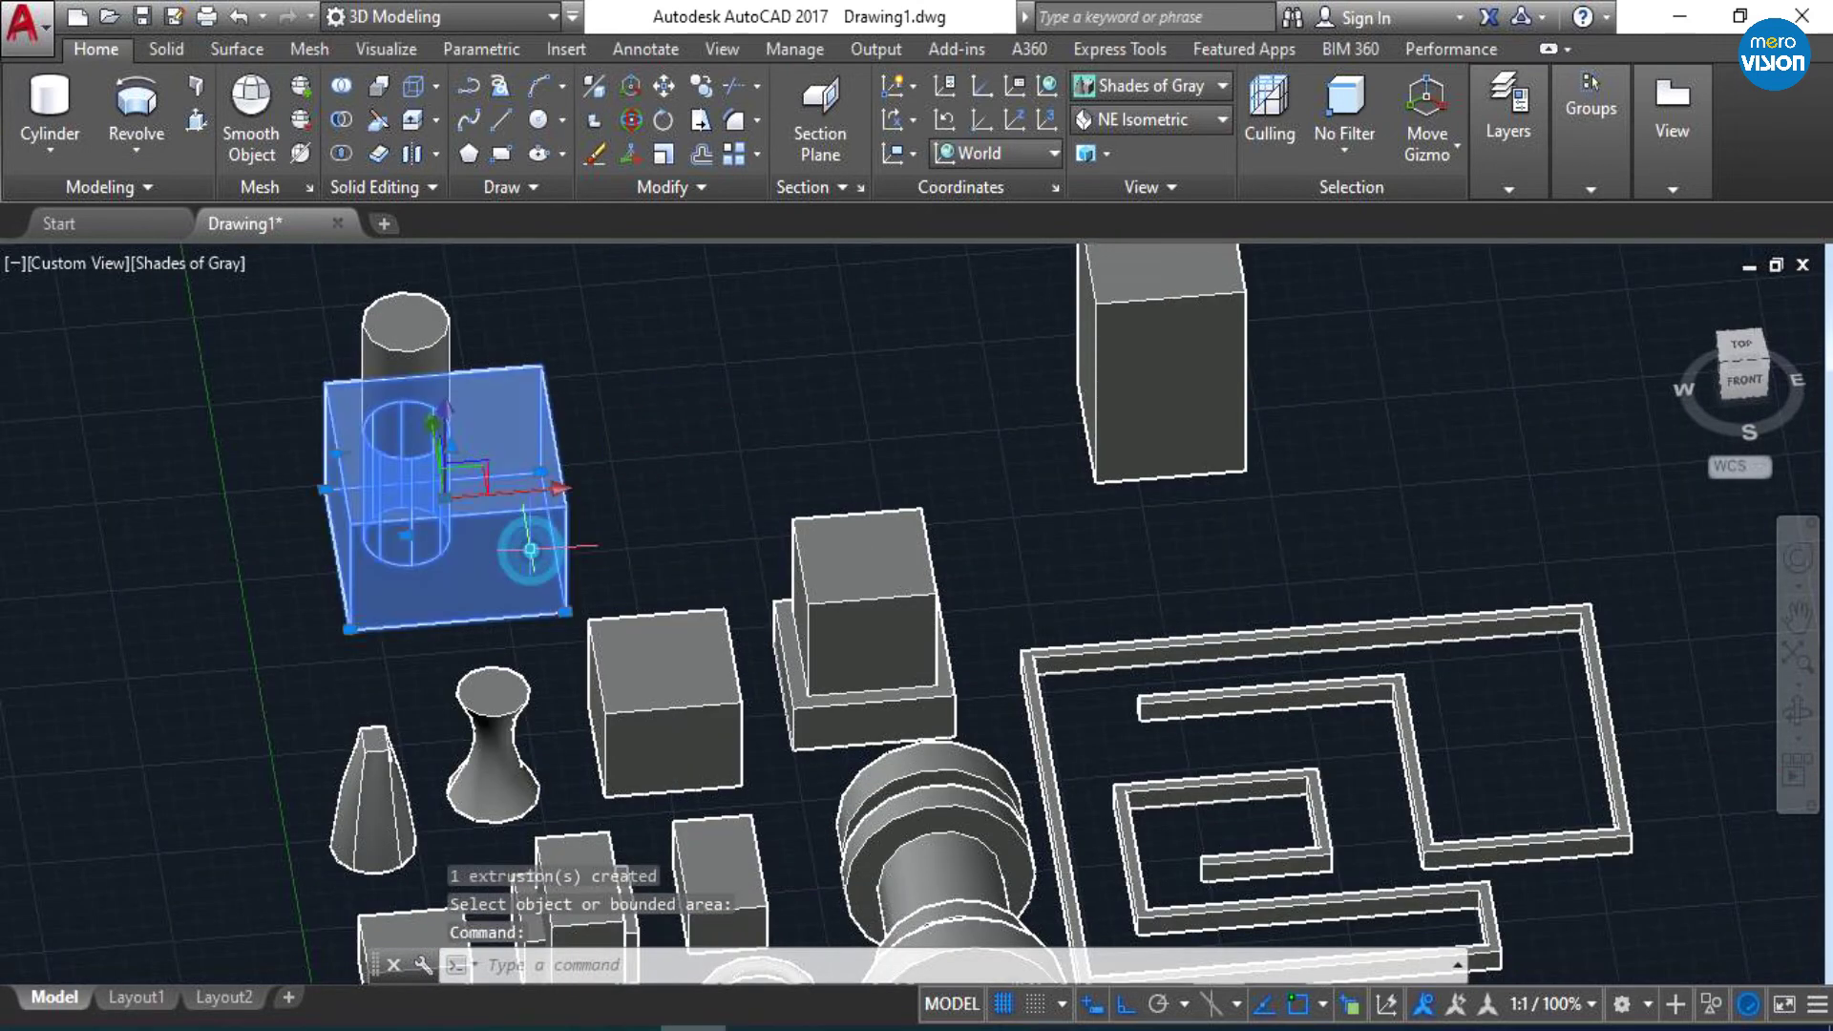
pyautogui.click(413, 317)
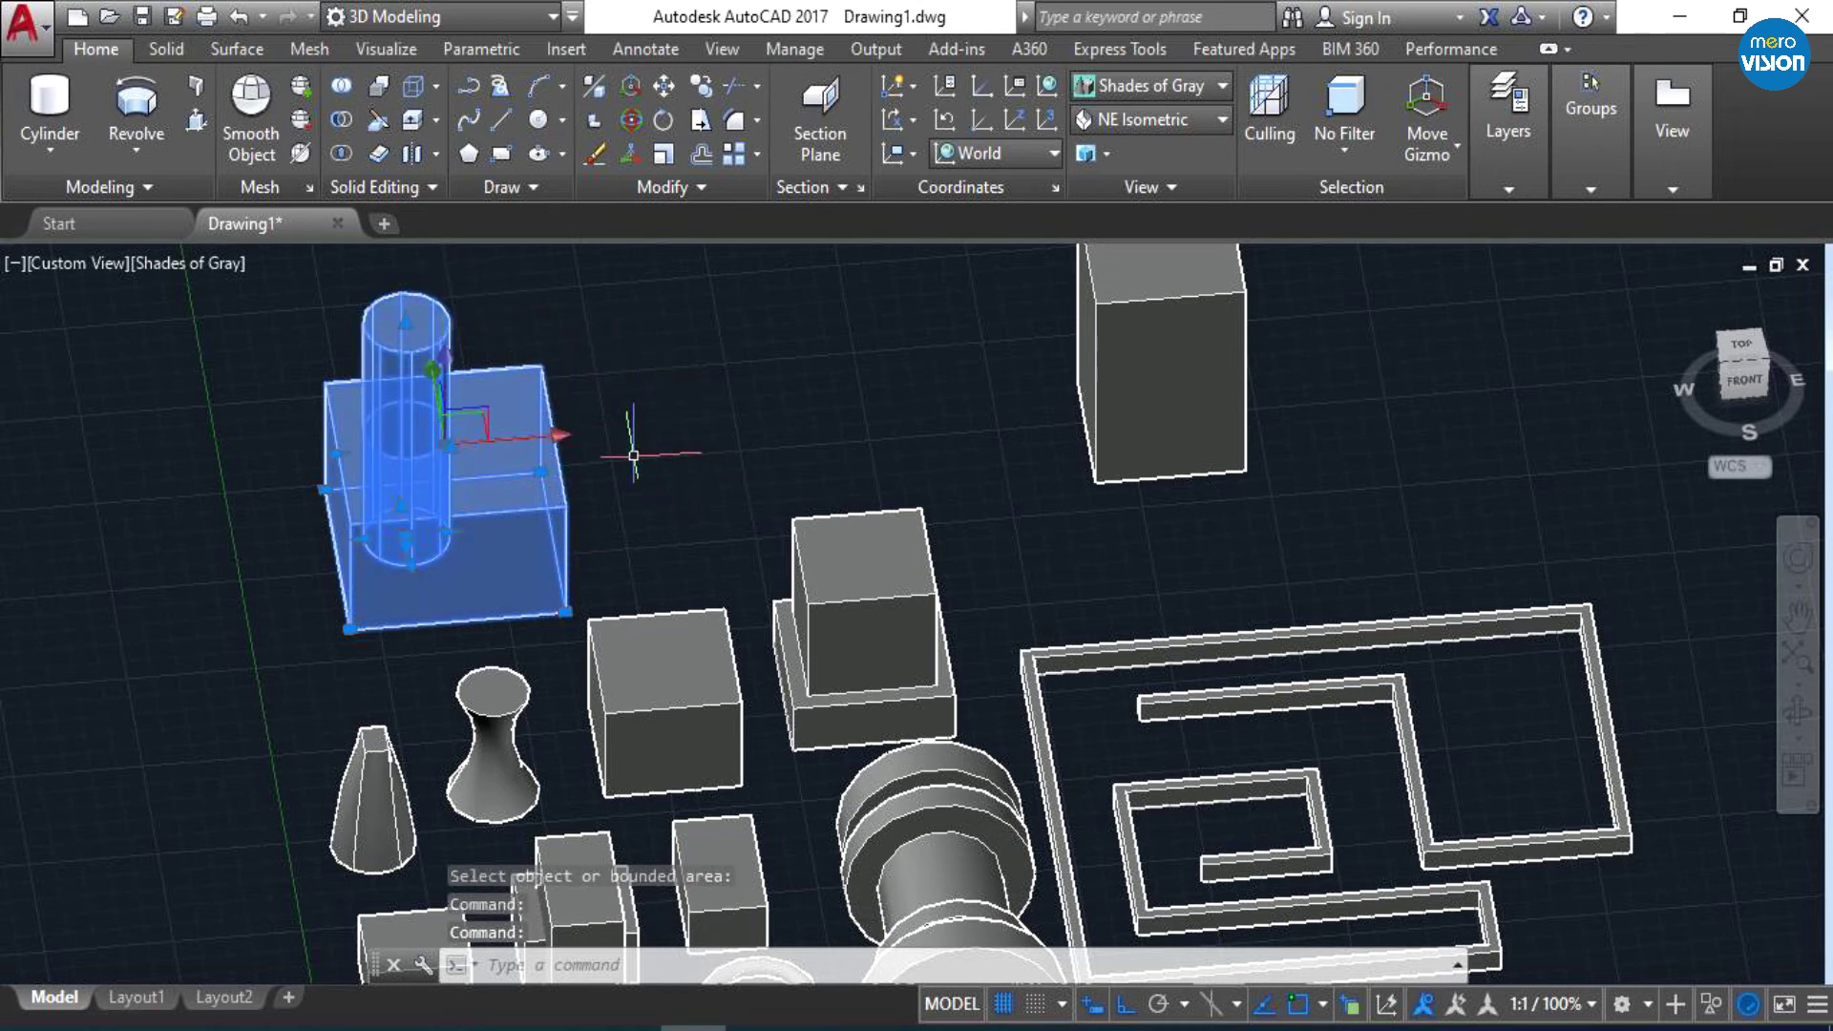
pyautogui.press('Escape')
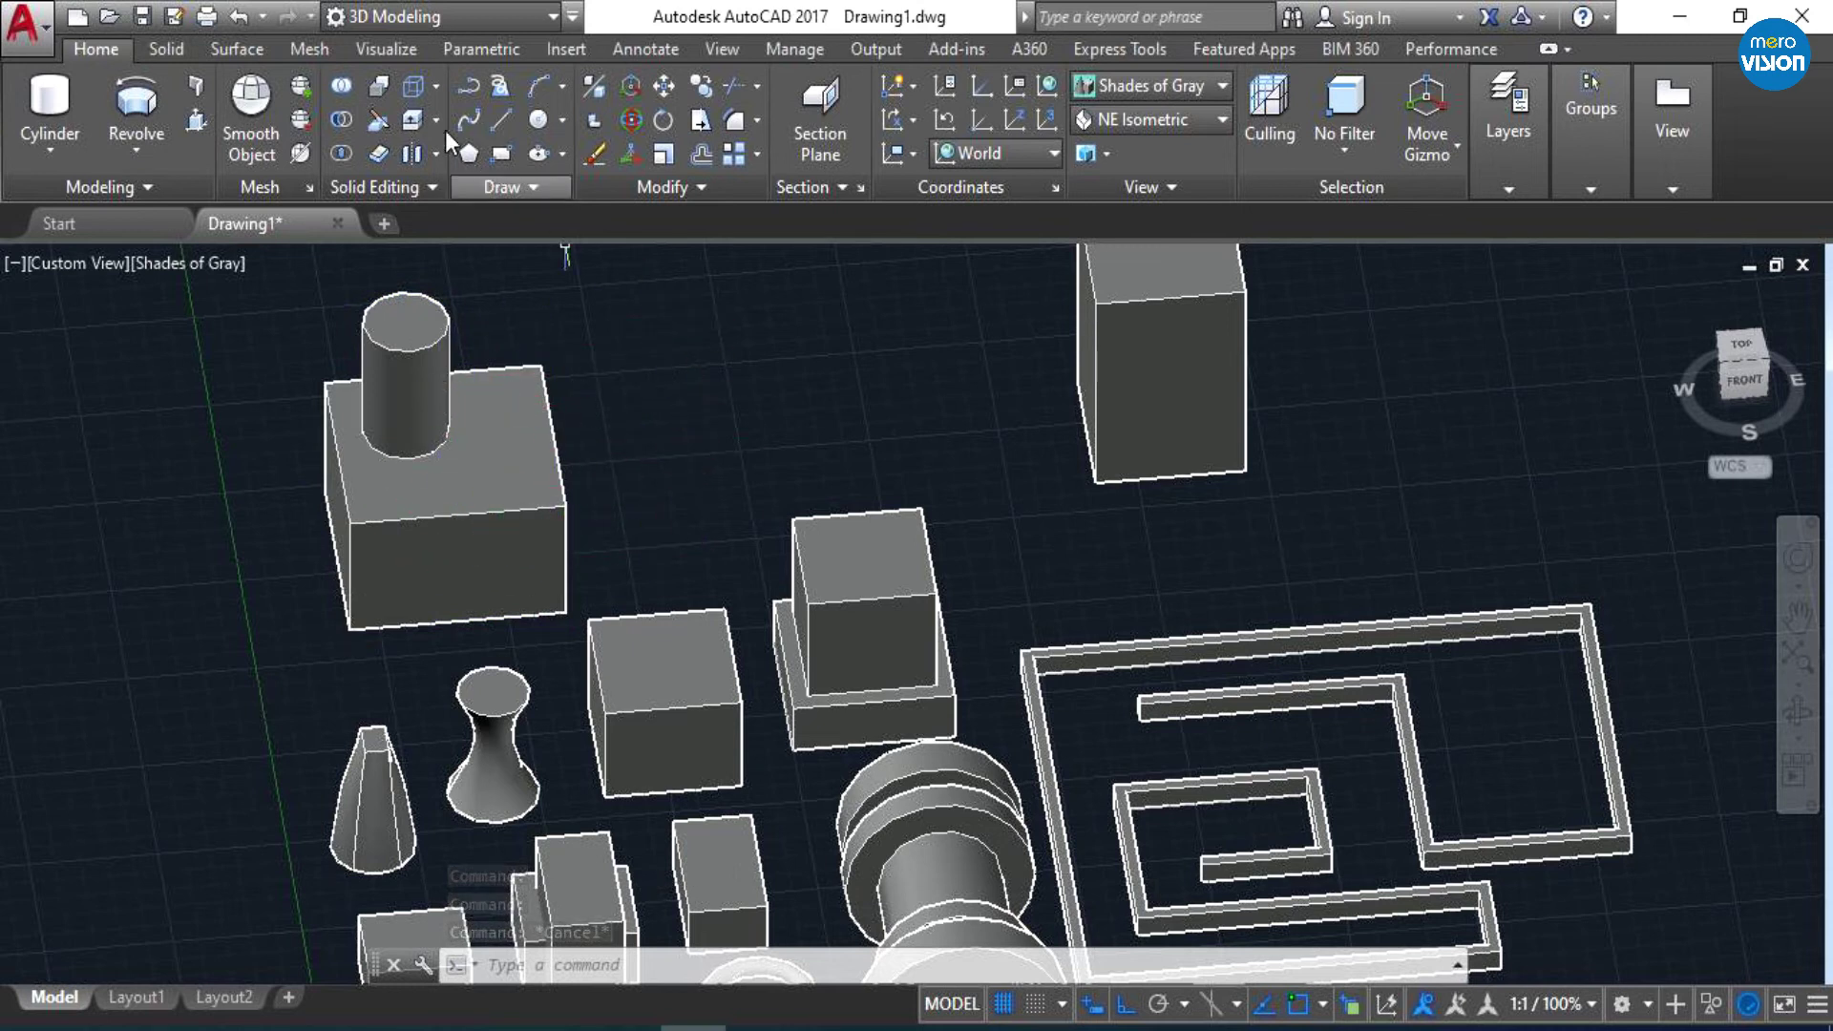
pyautogui.click(341, 87)
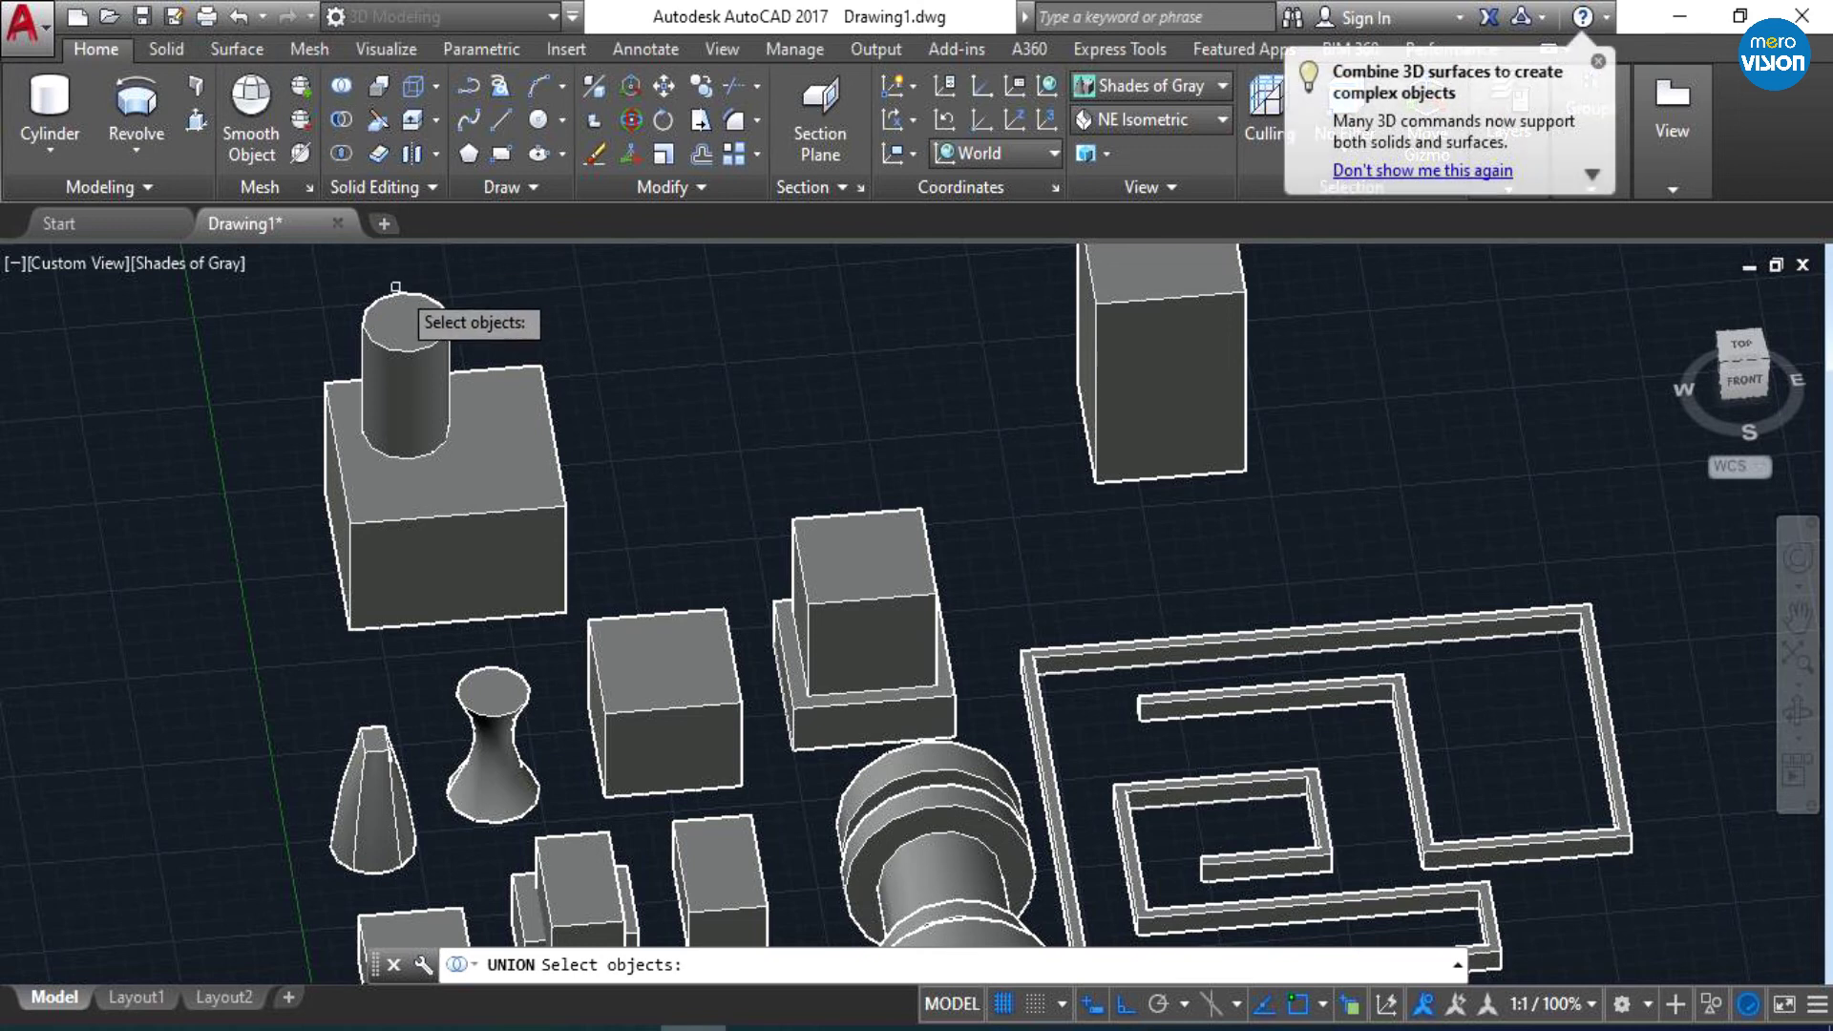
pyautogui.click(404, 331)
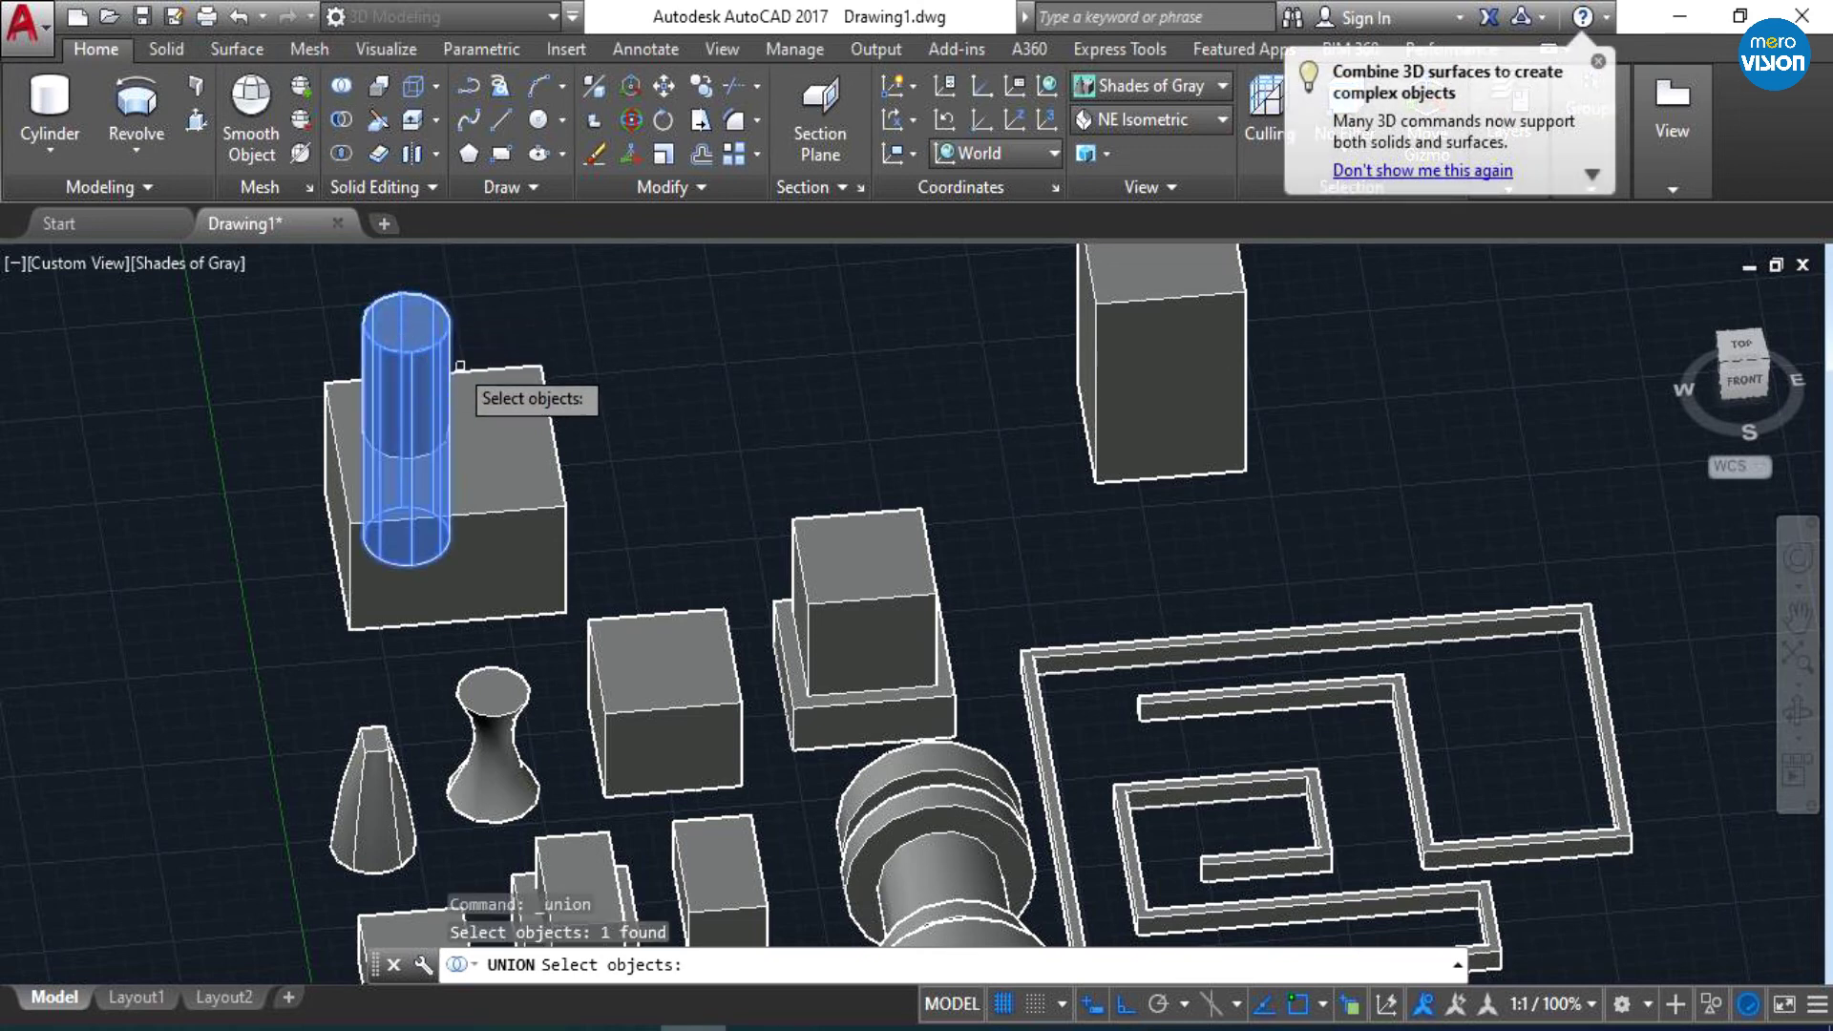
pyautogui.click(523, 447)
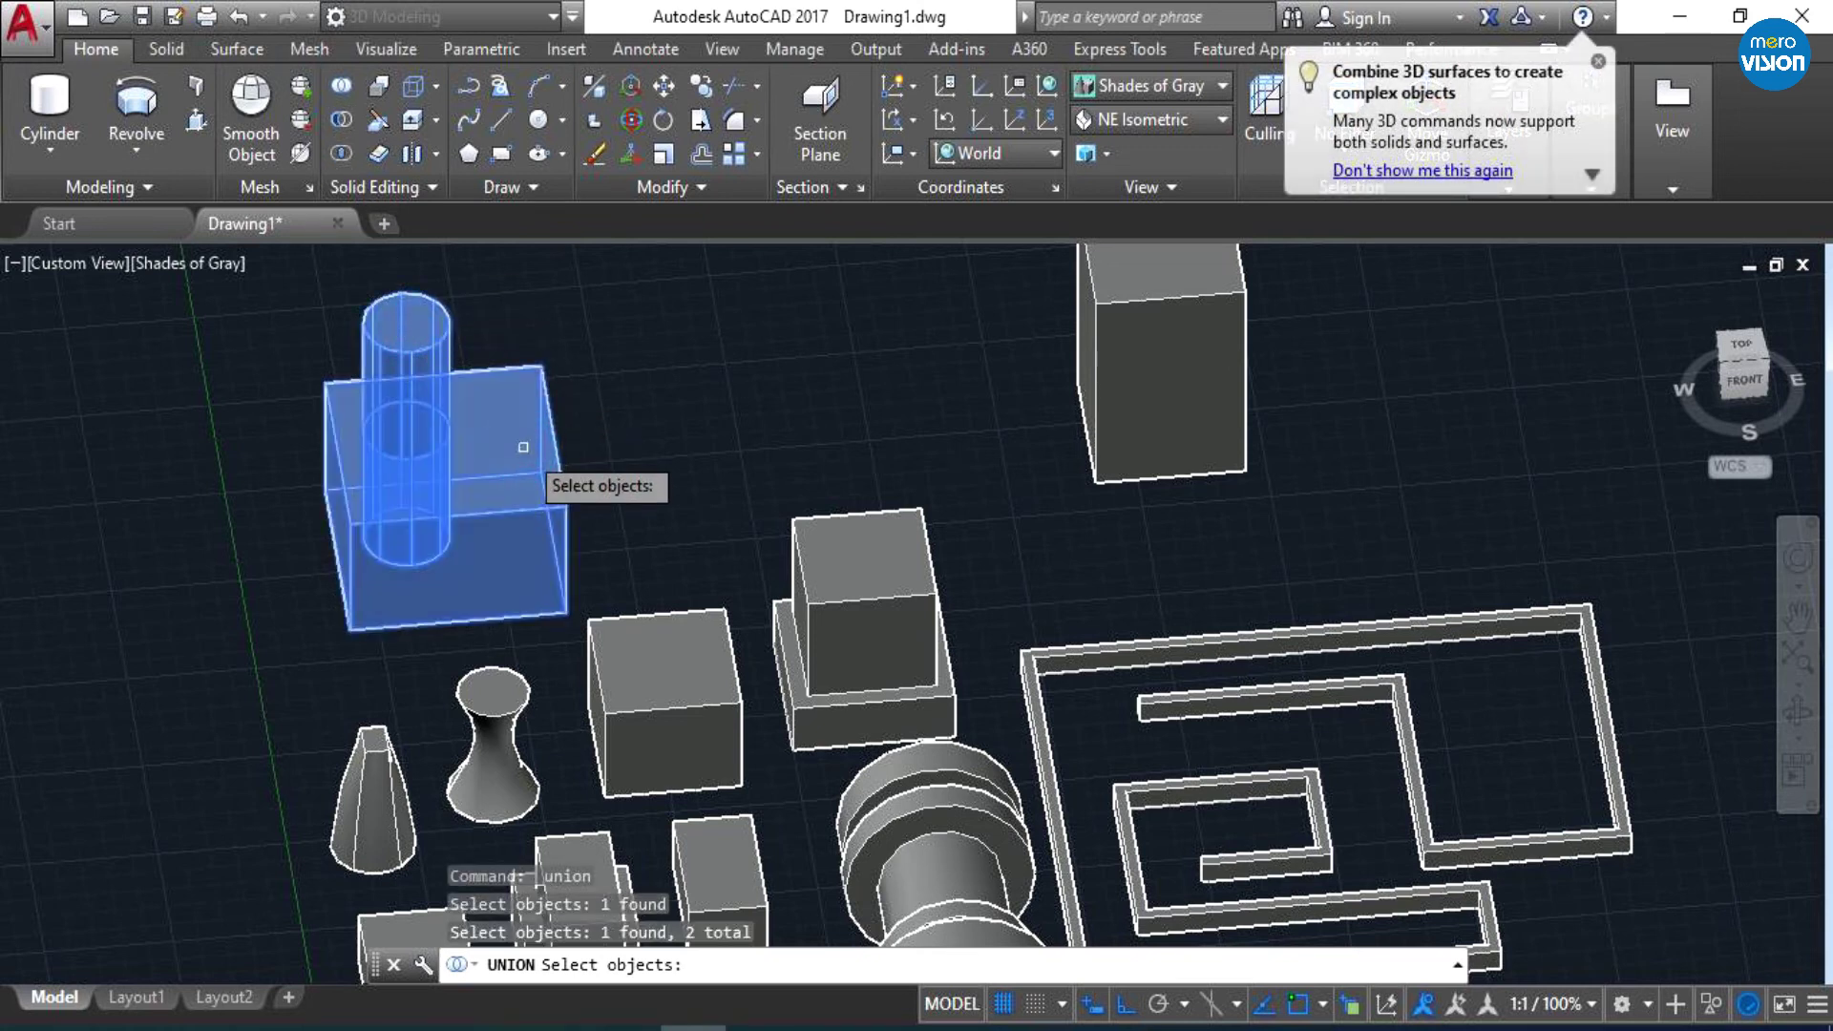
pyautogui.press('Return')
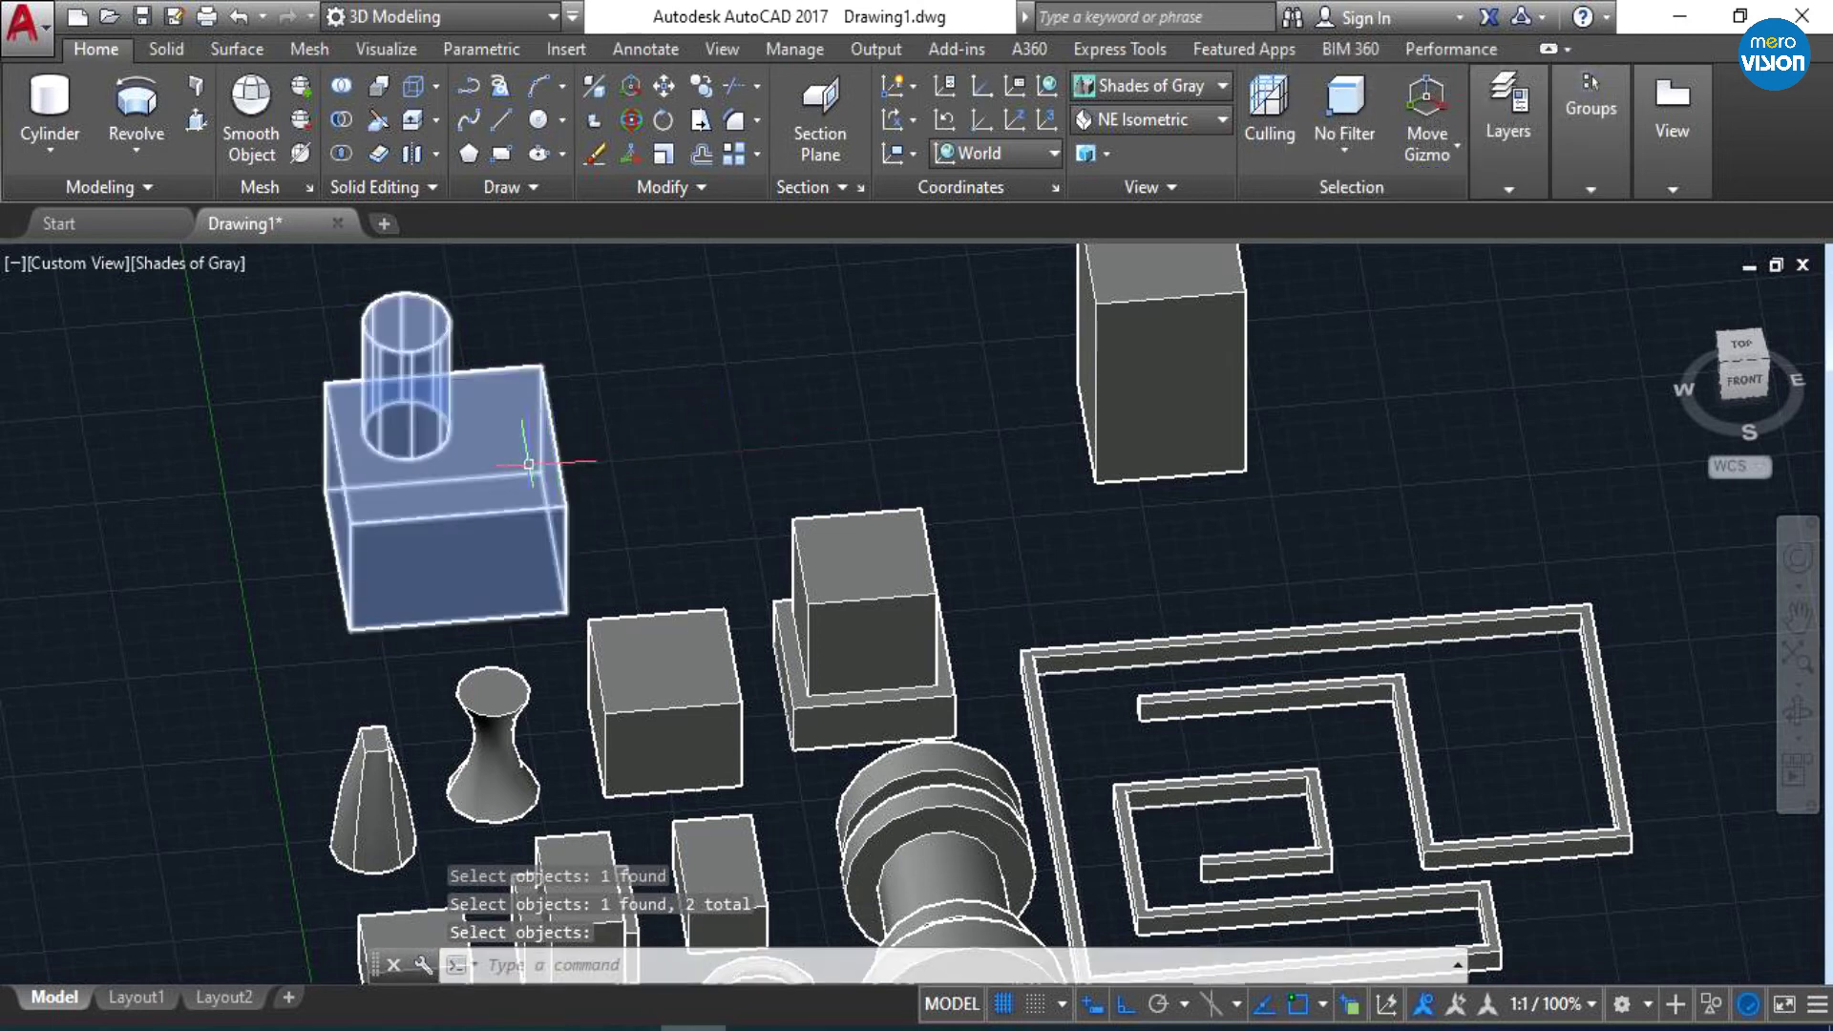
# - Start and cancel a gizmo move on the merged solid, then select the cube
pyautogui.click(529, 464)
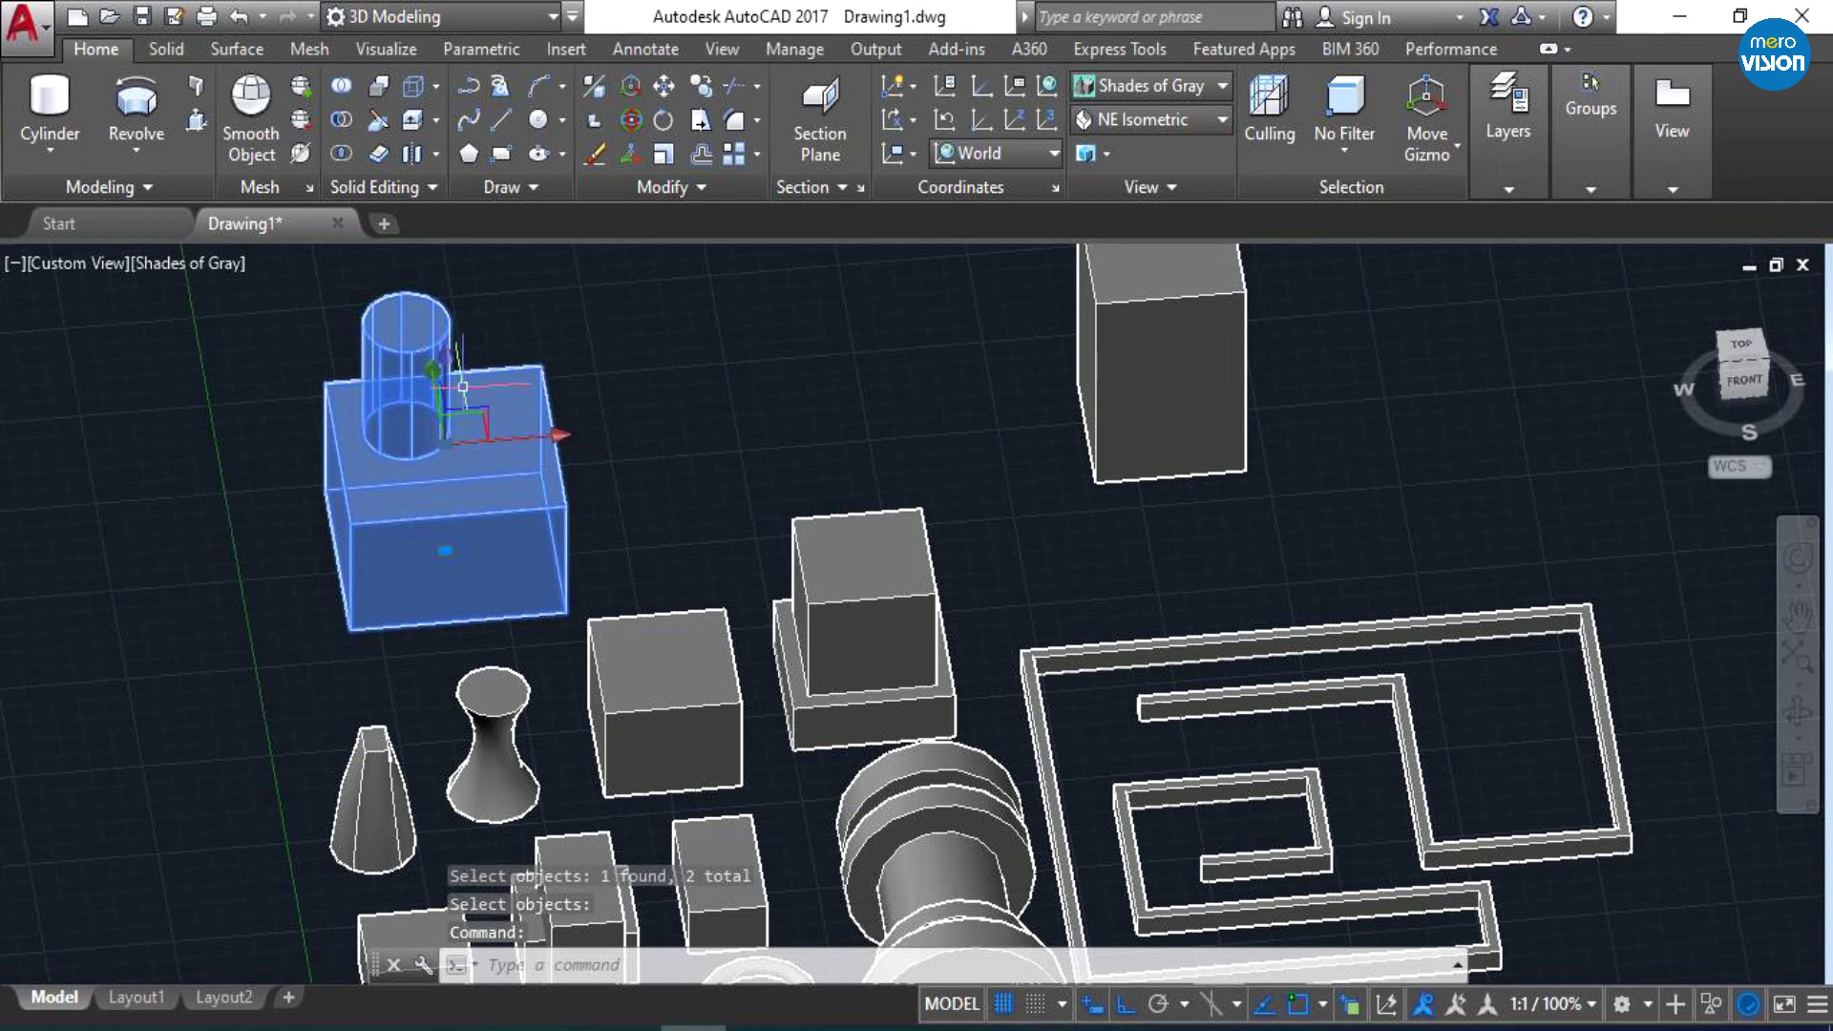
pyautogui.click(557, 436)
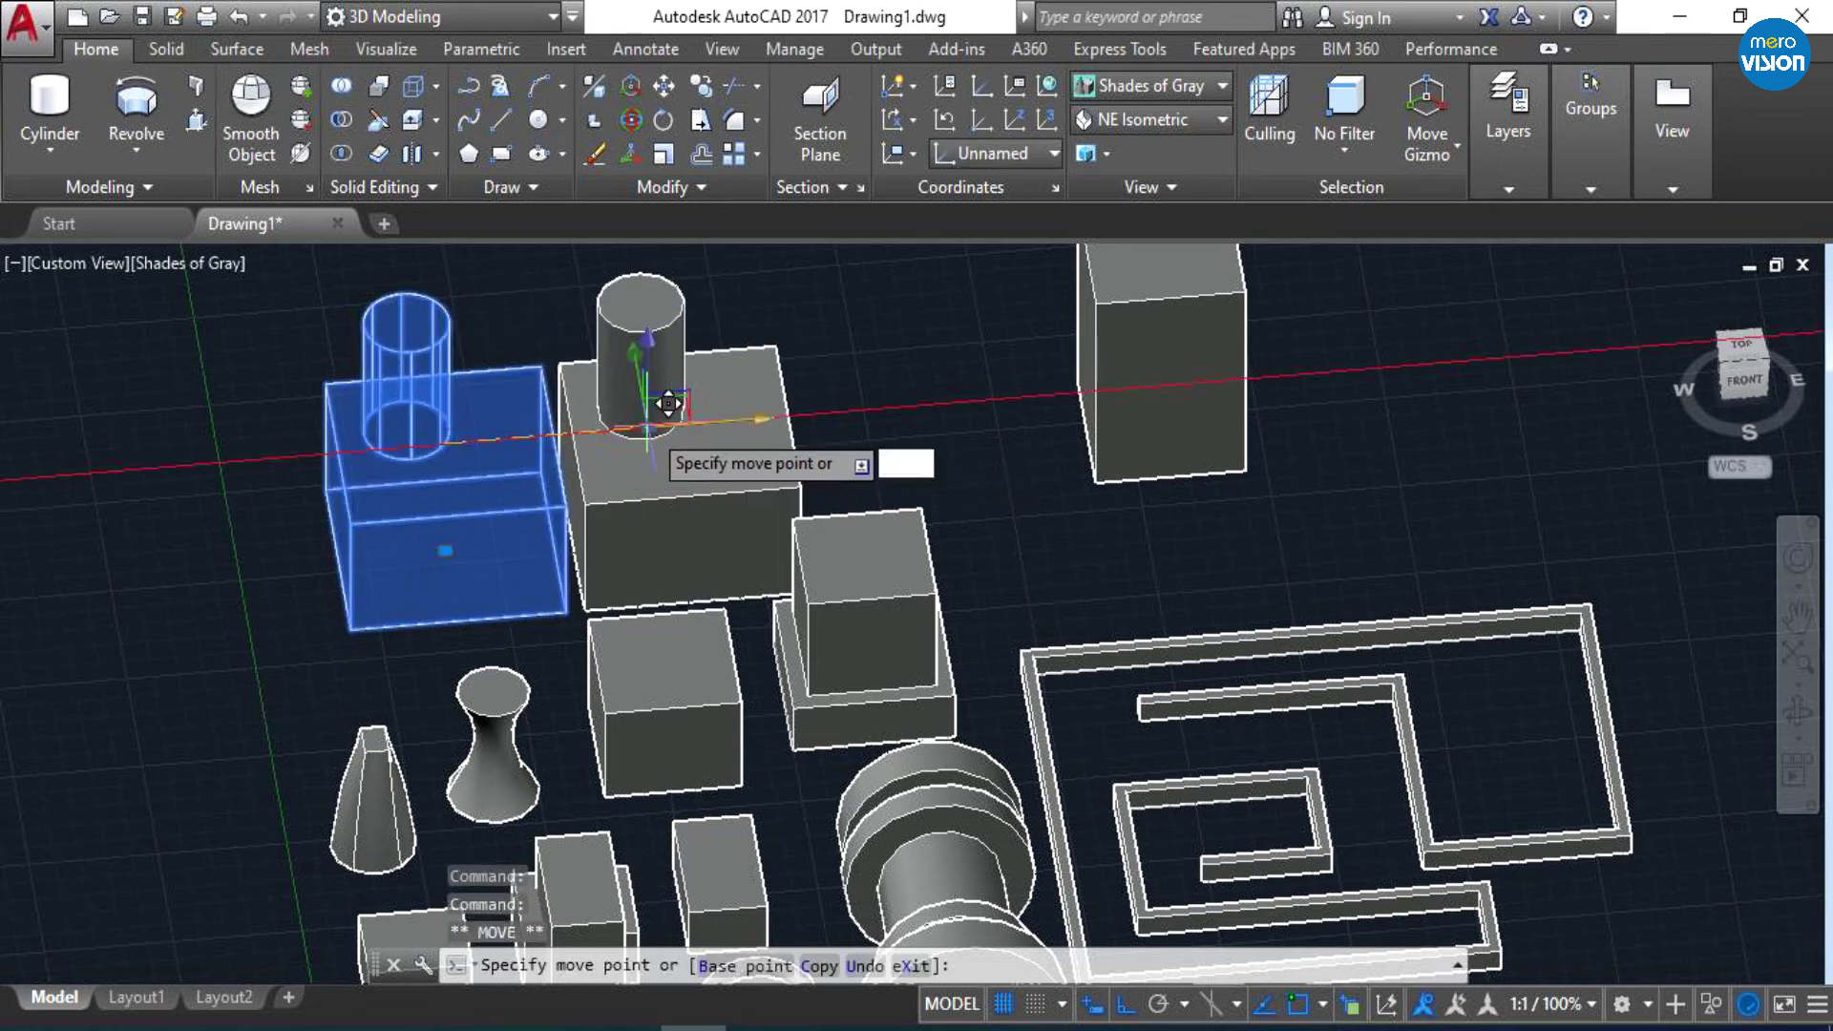
pyautogui.press('Escape')
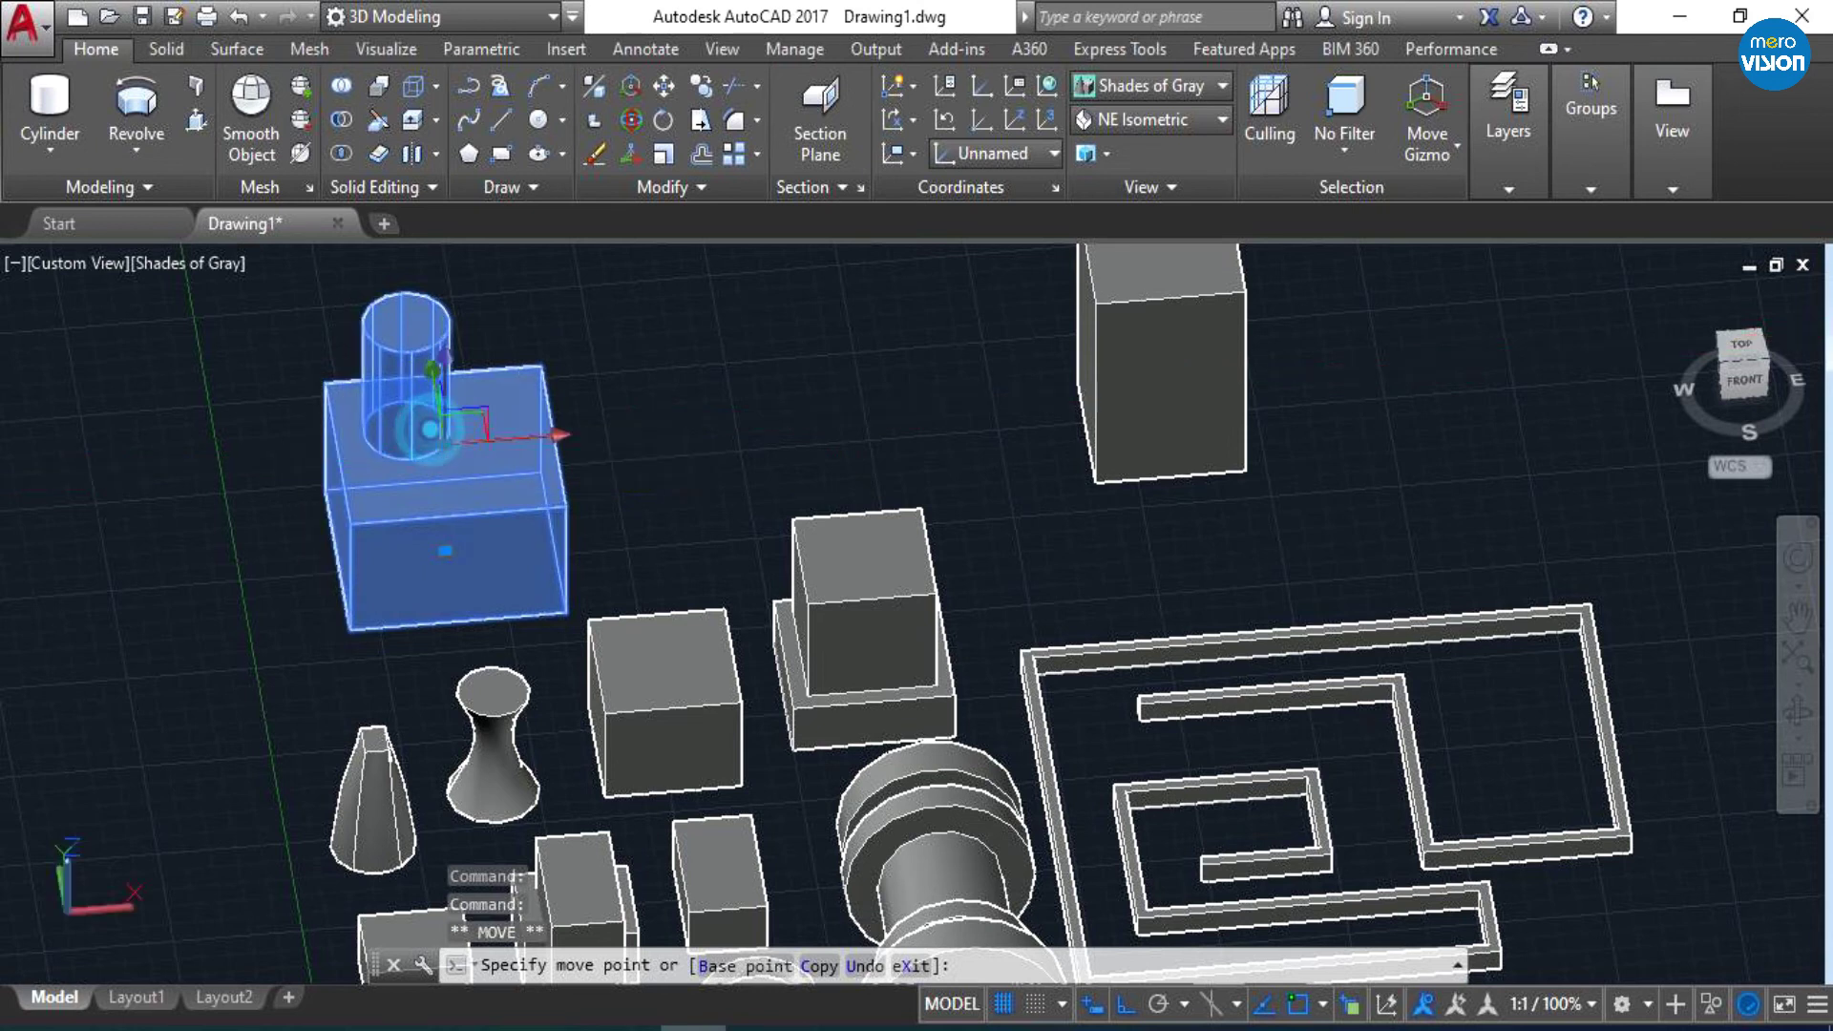
pyautogui.press('Escape')
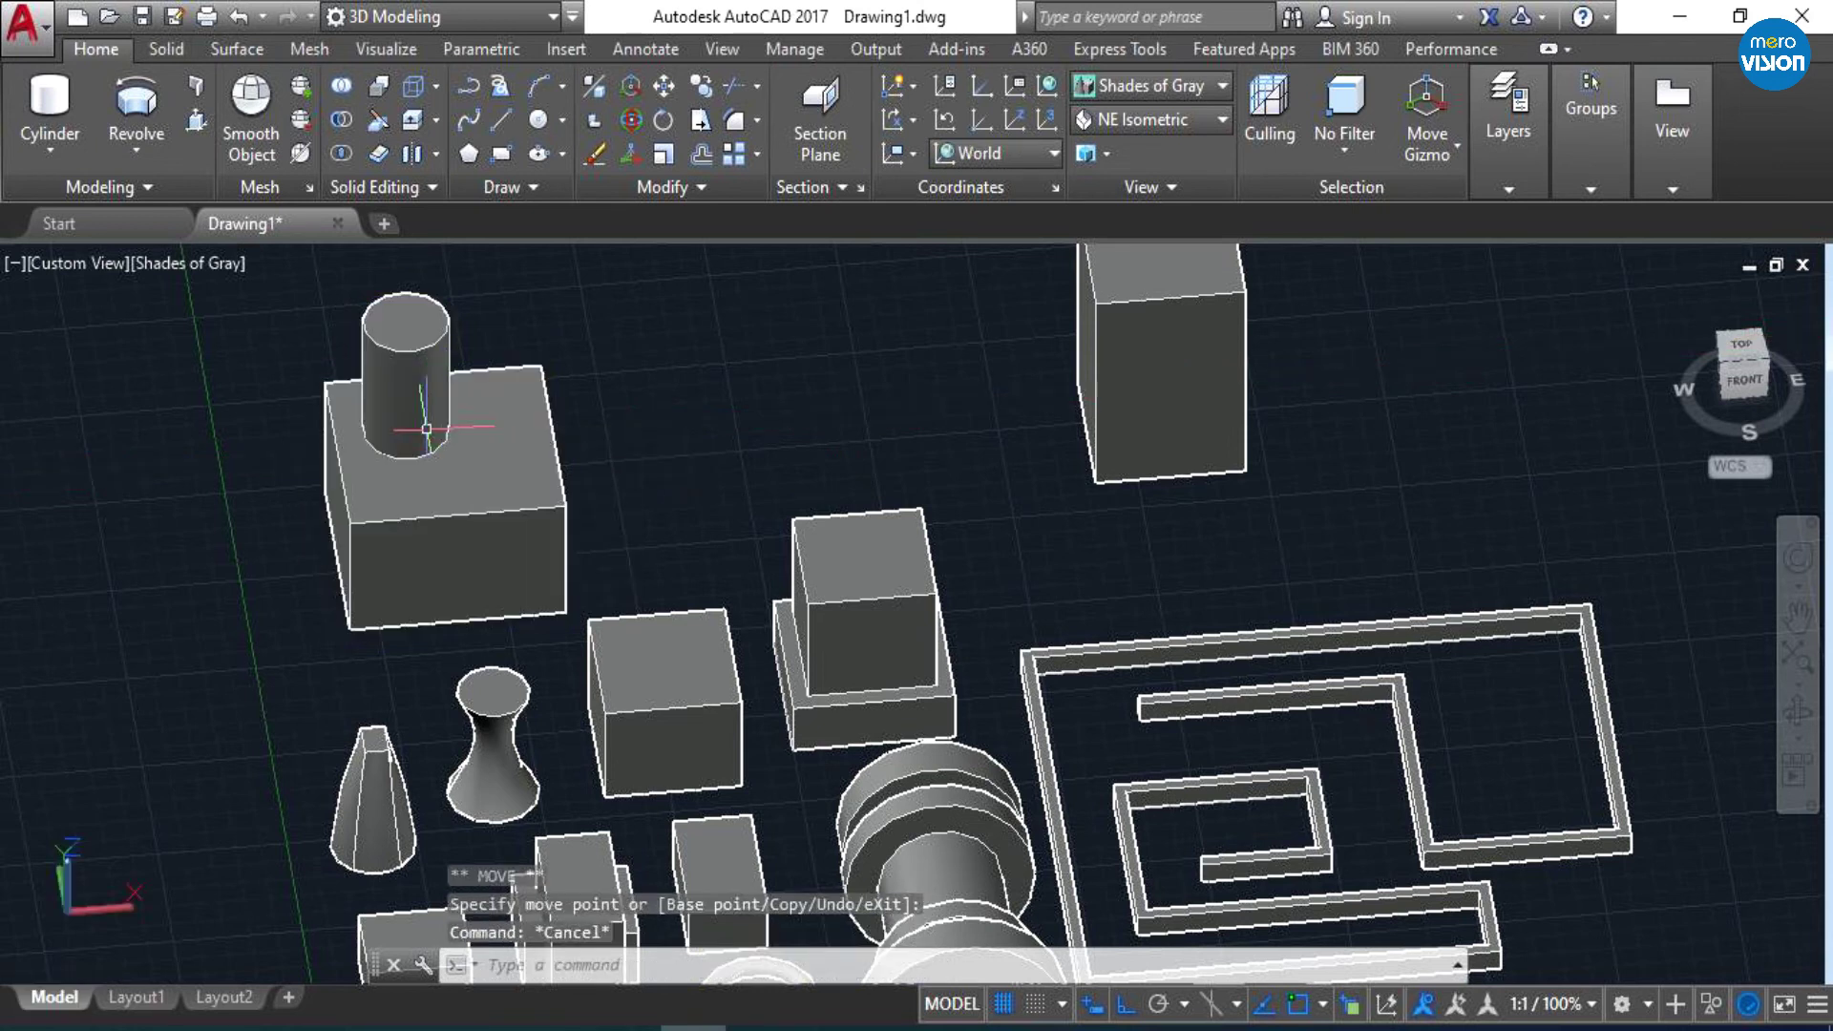
pyautogui.click(851, 585)
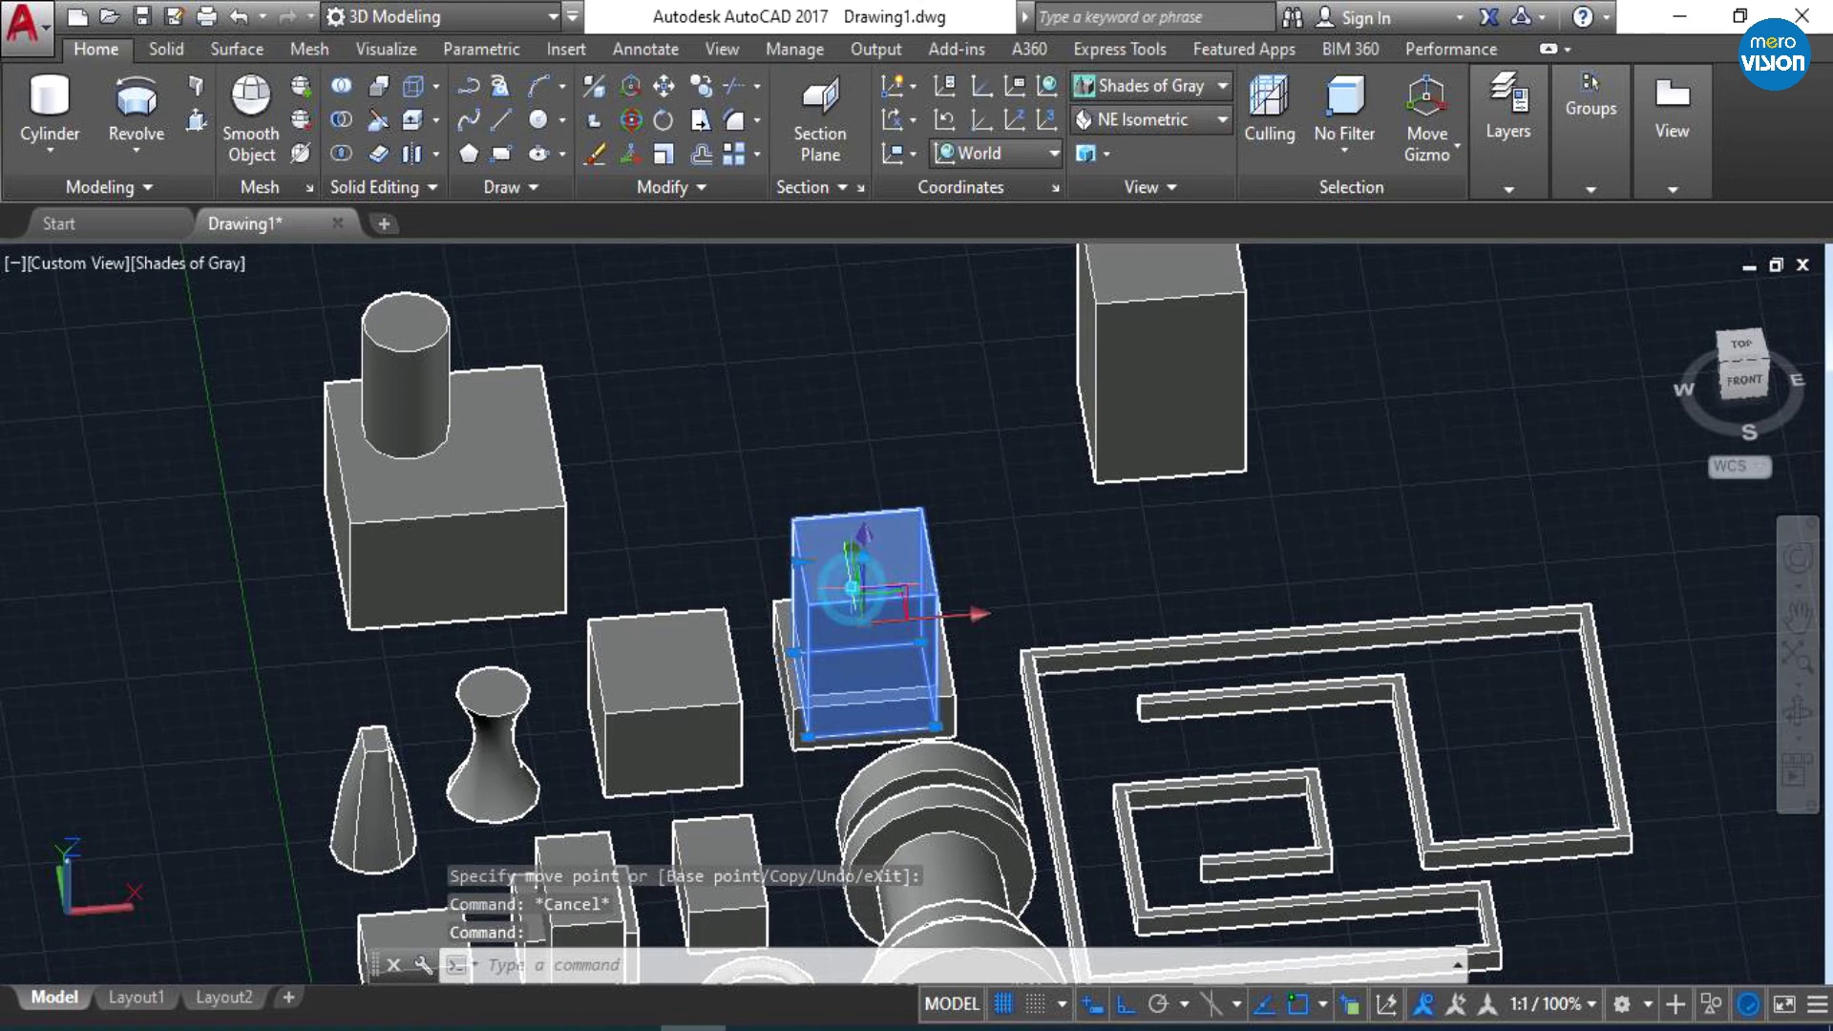
# - Move the cube along X to the hollow frame's back corner
pyautogui.click(972, 615)
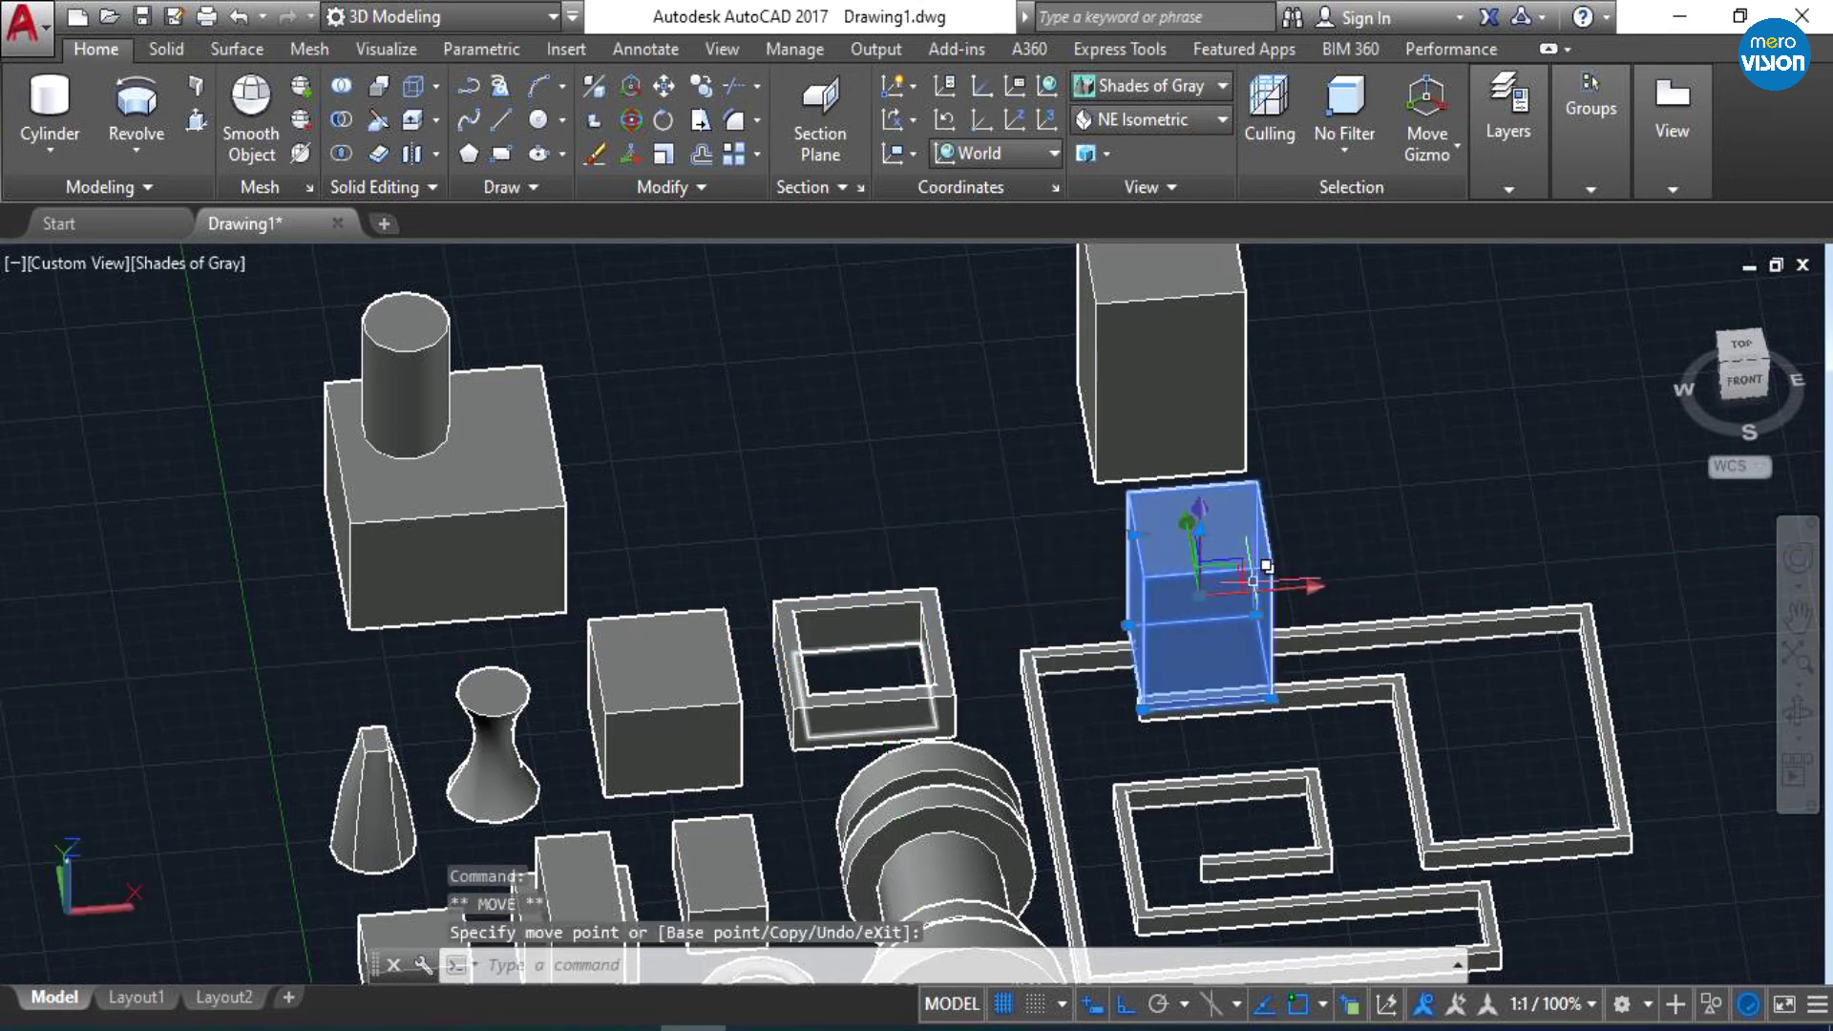
pyautogui.click(1310, 586)
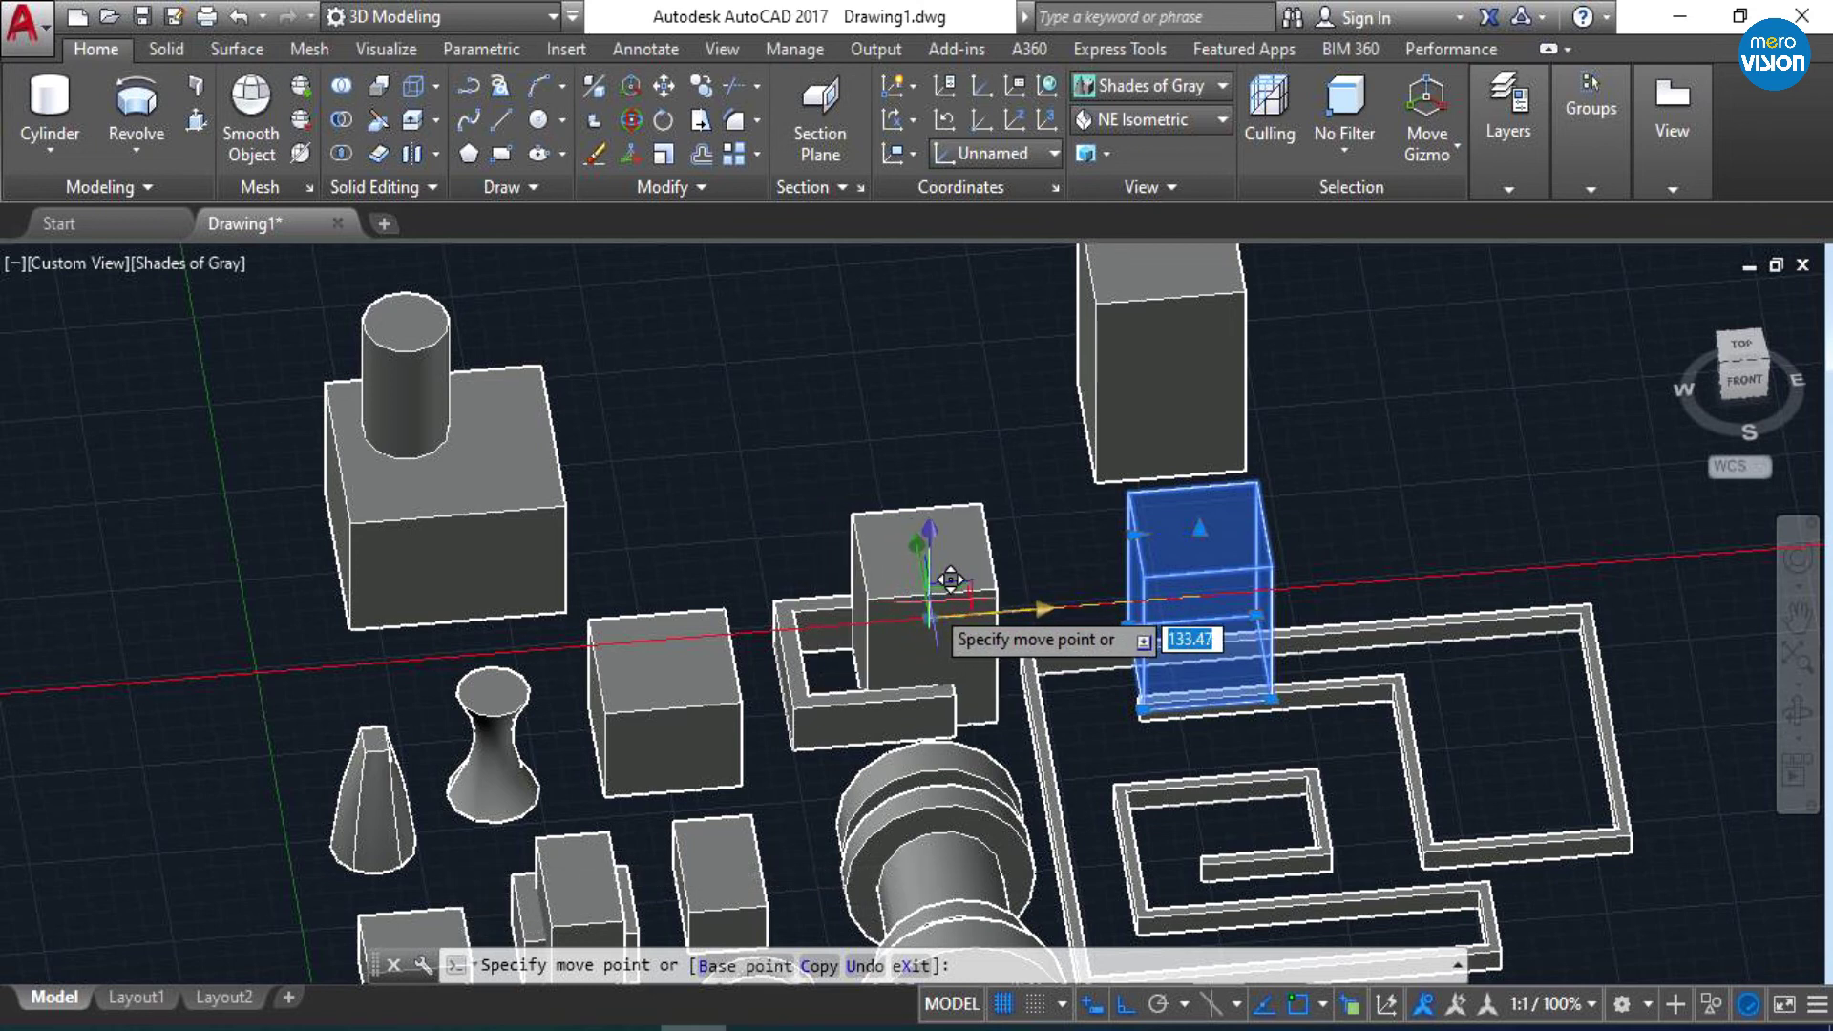
pyautogui.click(931, 603)
pyautogui.press('Escape')
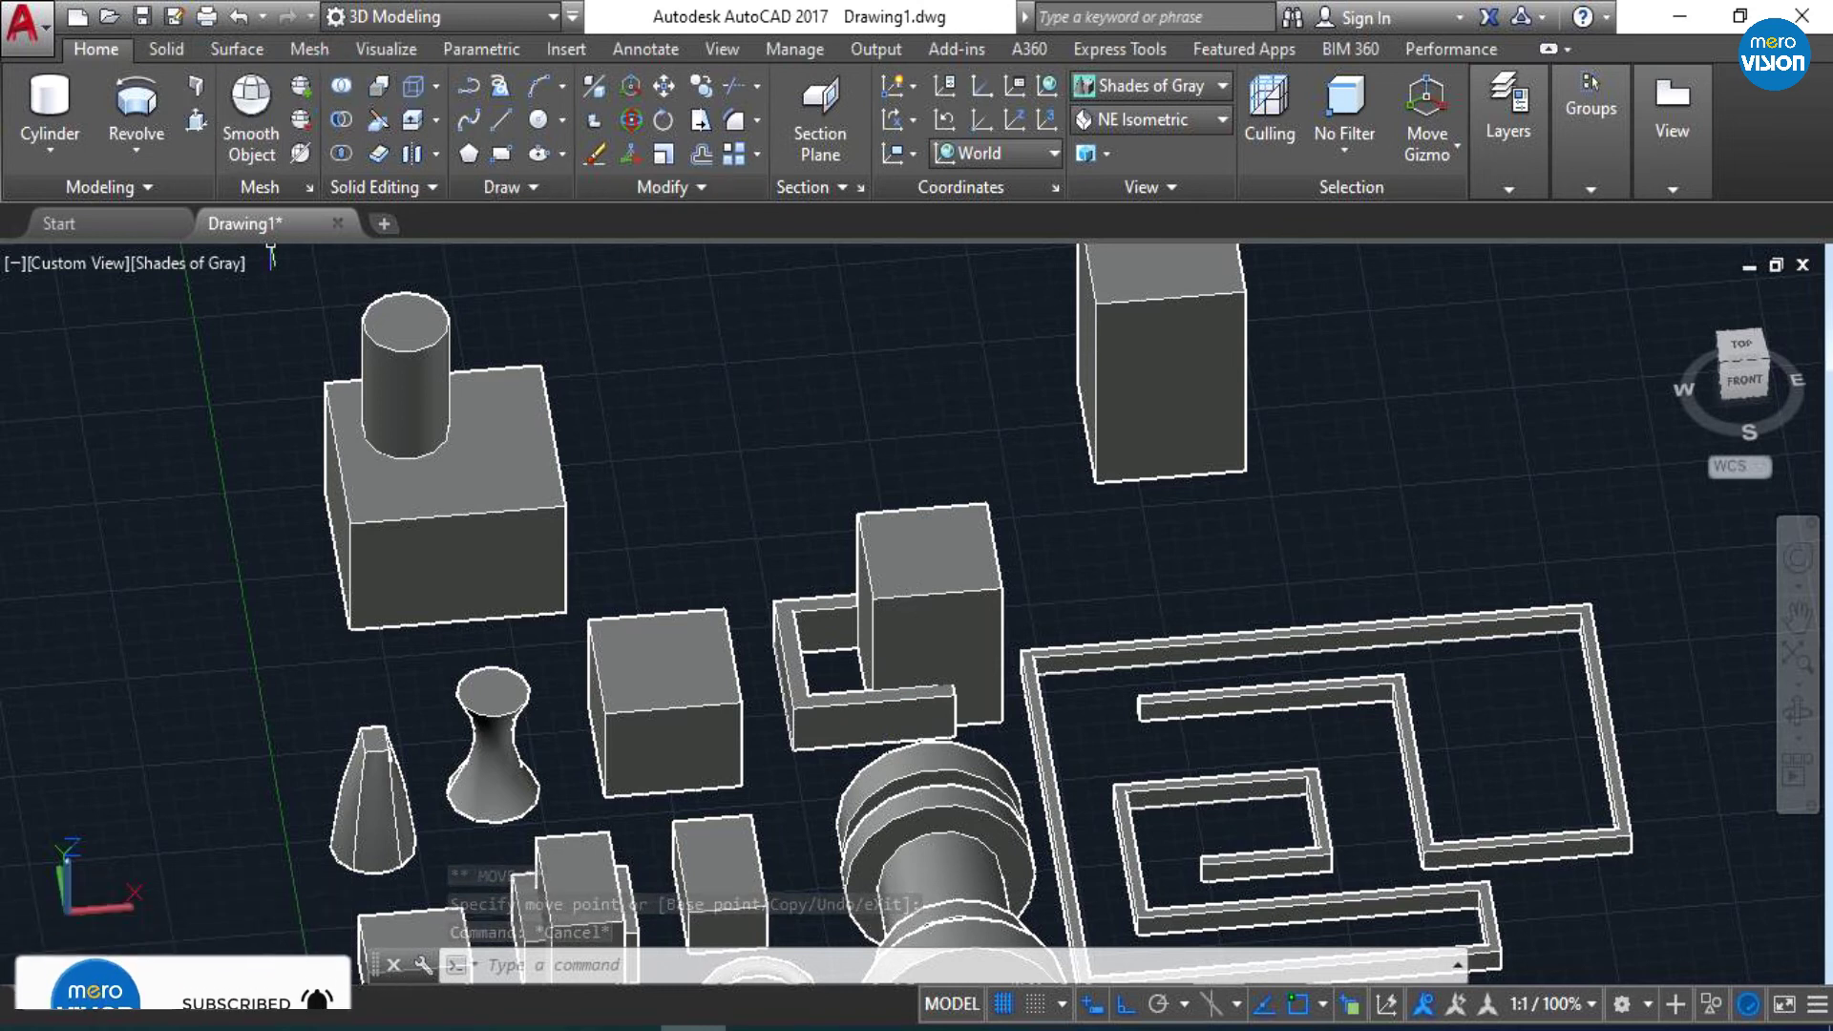
# - Union the cube with the hollow square frame
pyautogui.click(903, 557)
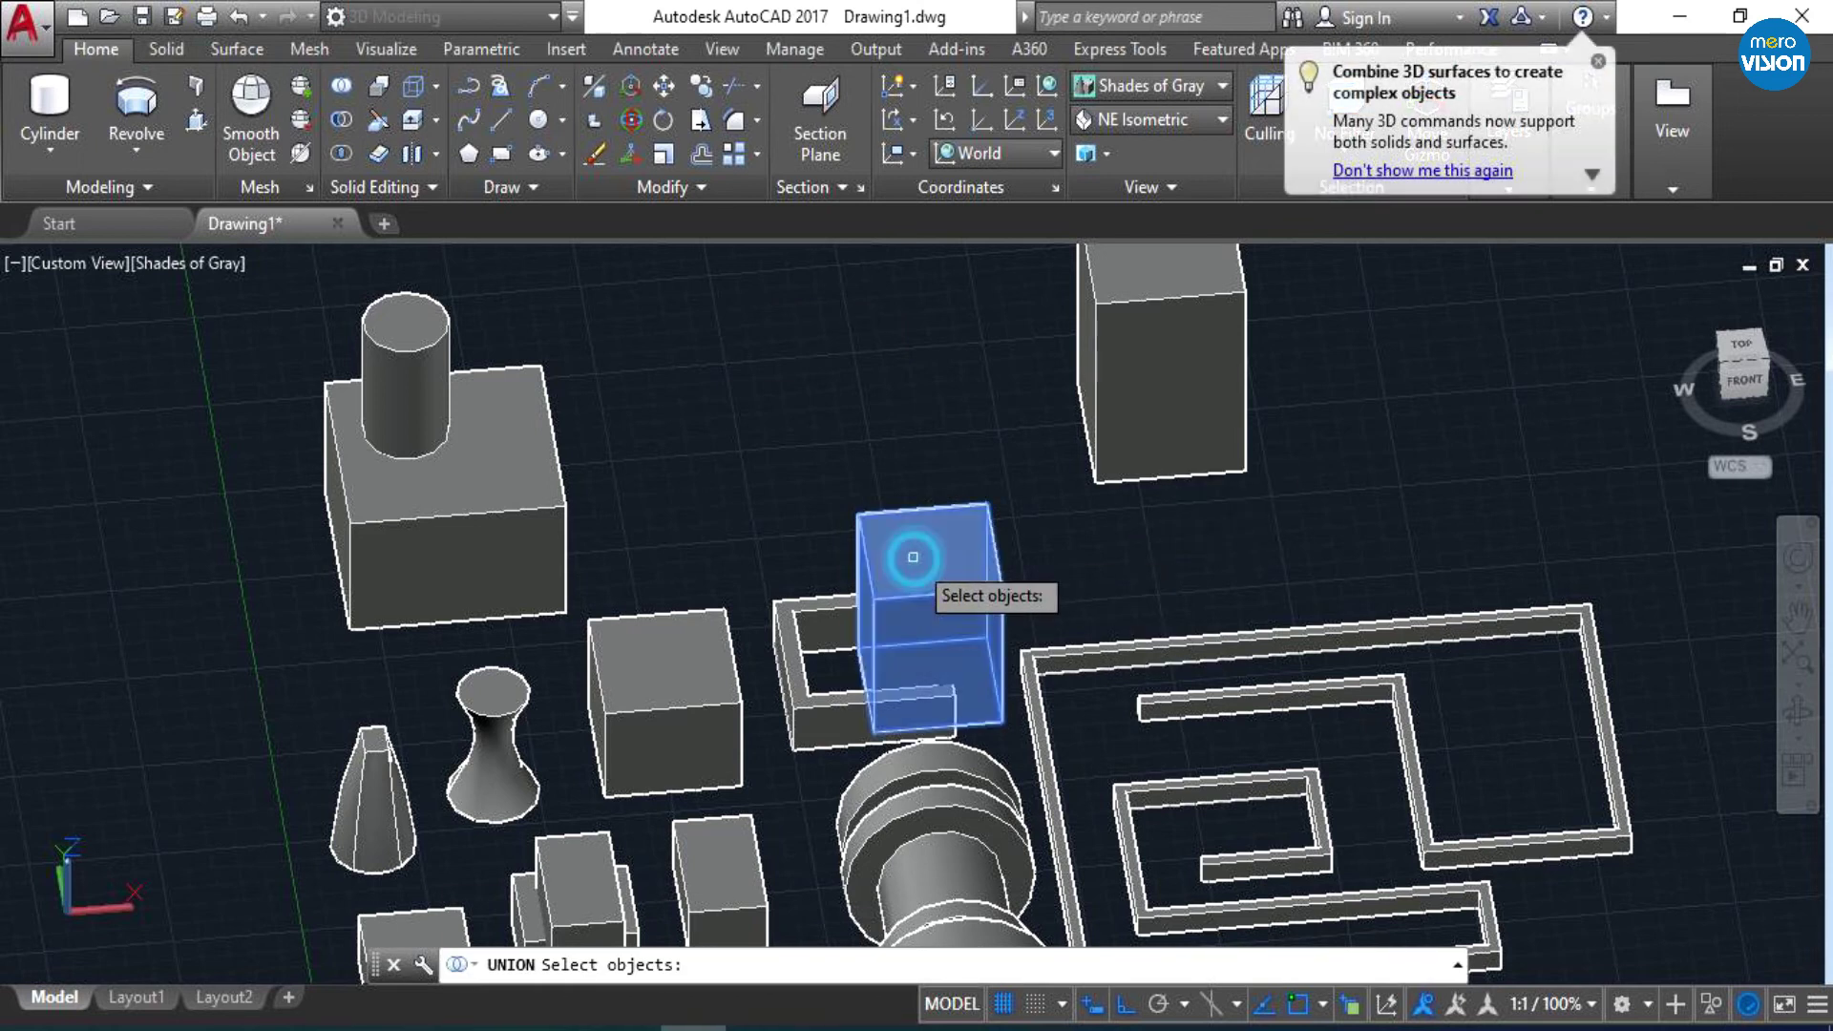
pyautogui.click(818, 711)
pyautogui.press('Return')
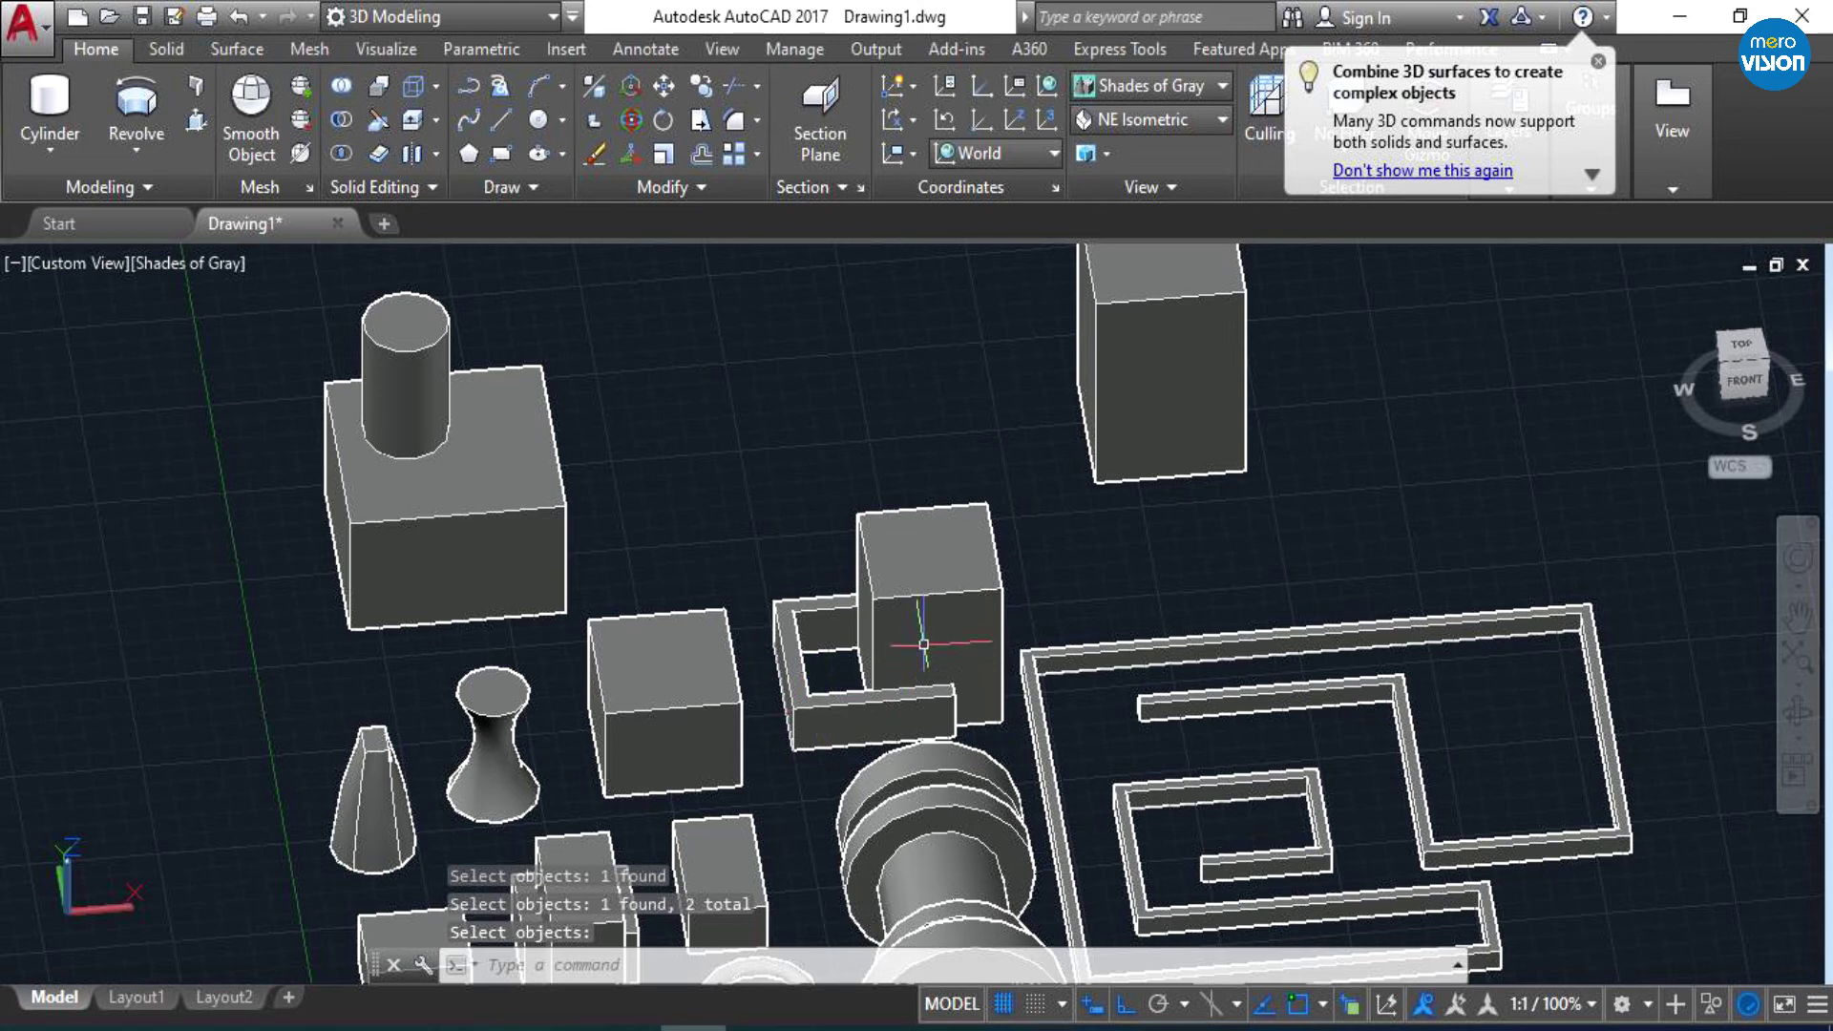
# - Start a gizmo move on the merged solid, then cancel it and deselect
pyautogui.click(917, 592)
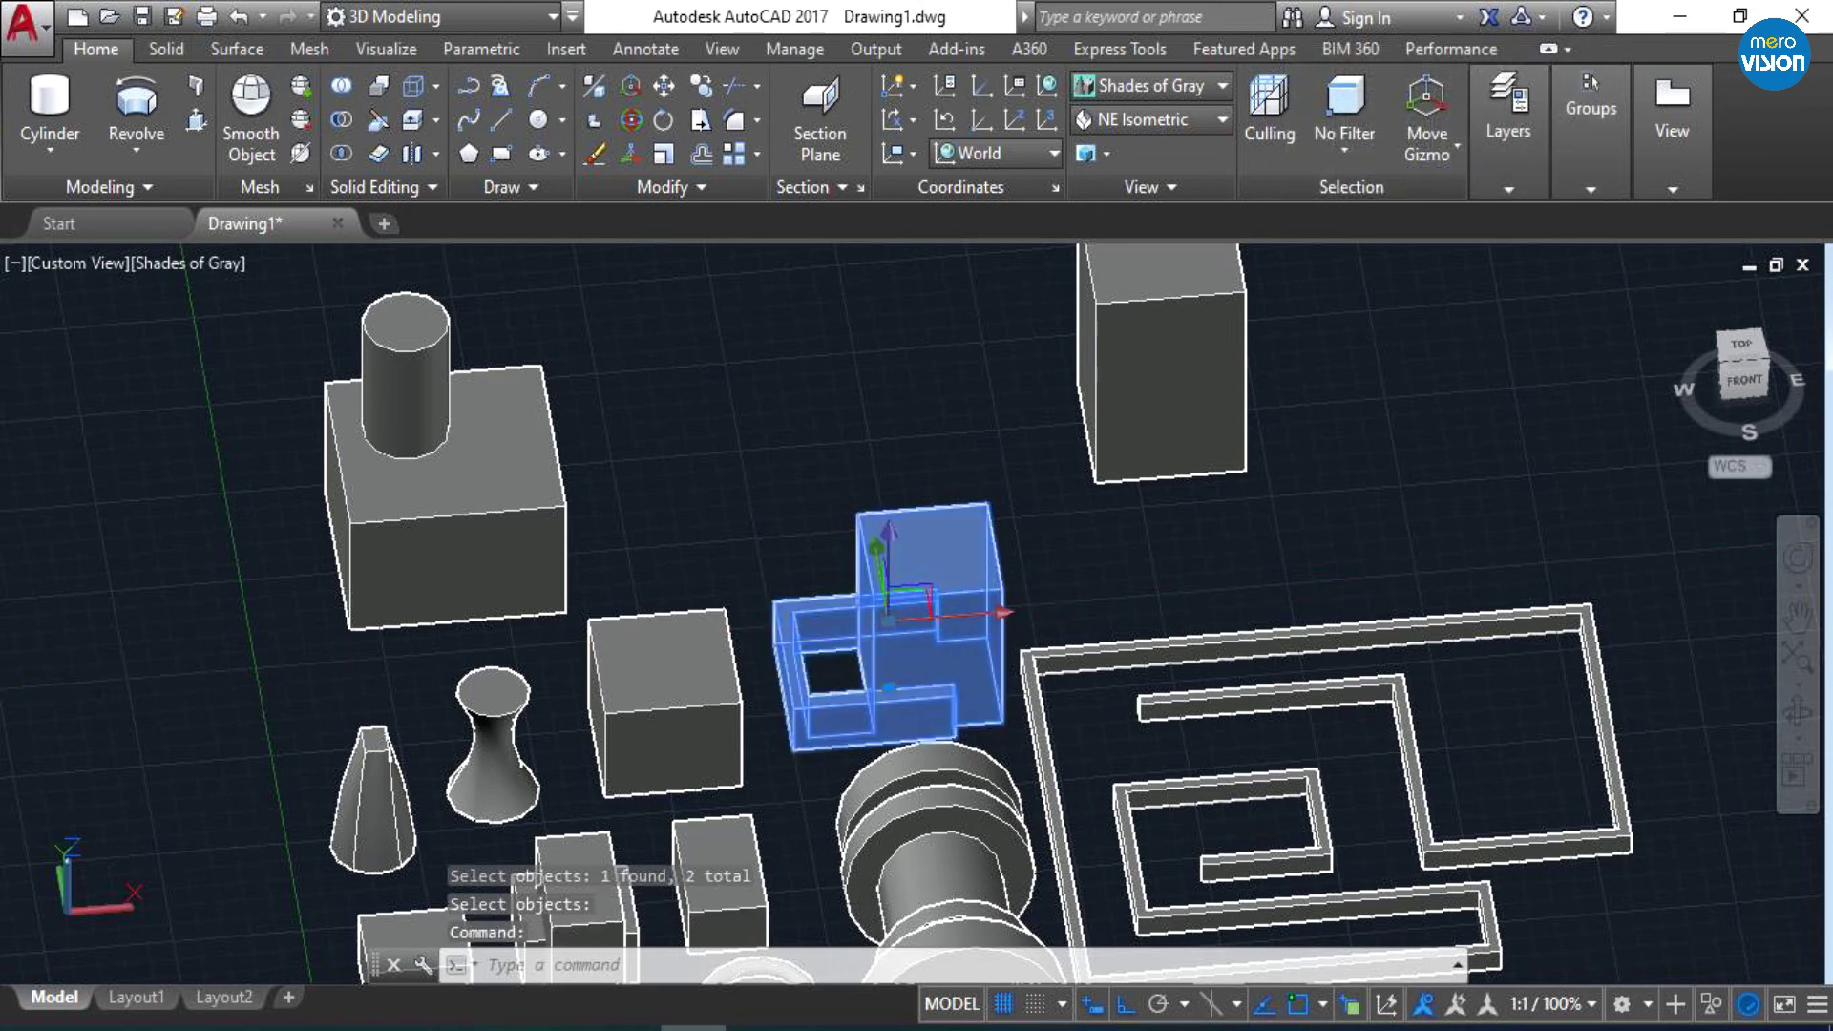
pyautogui.click(1001, 615)
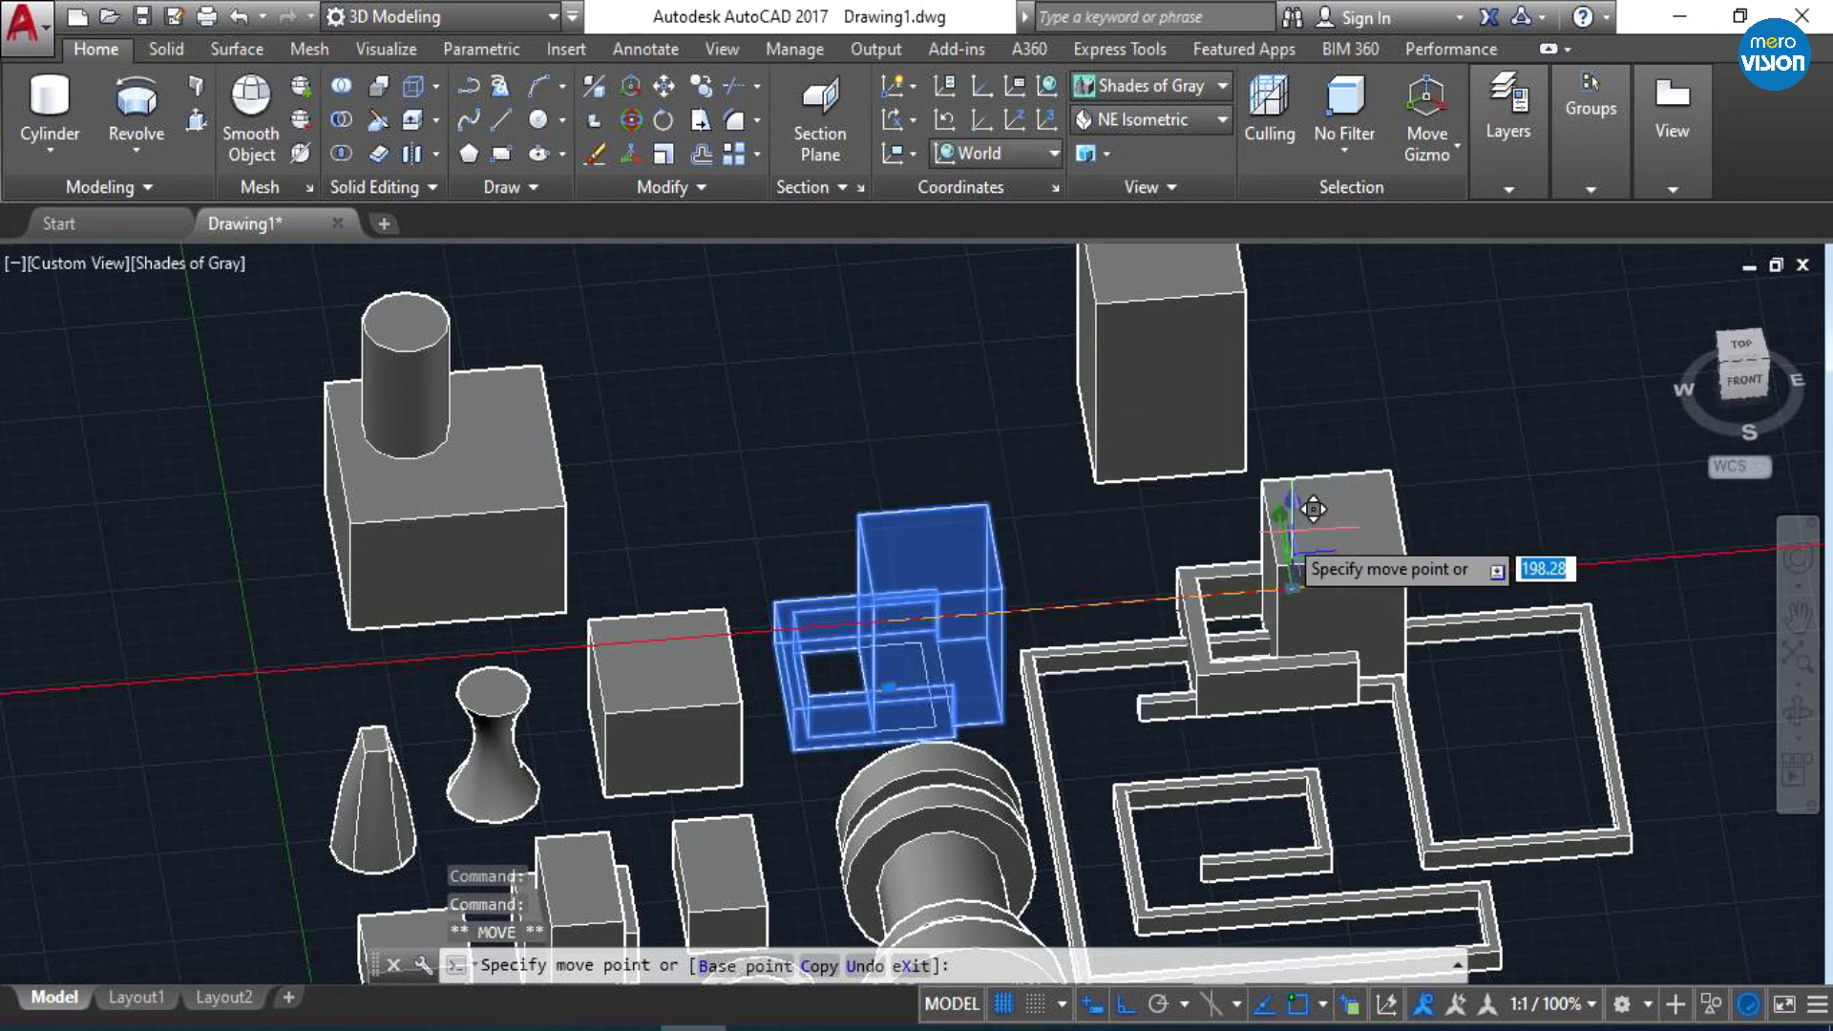
pyautogui.press('Escape')
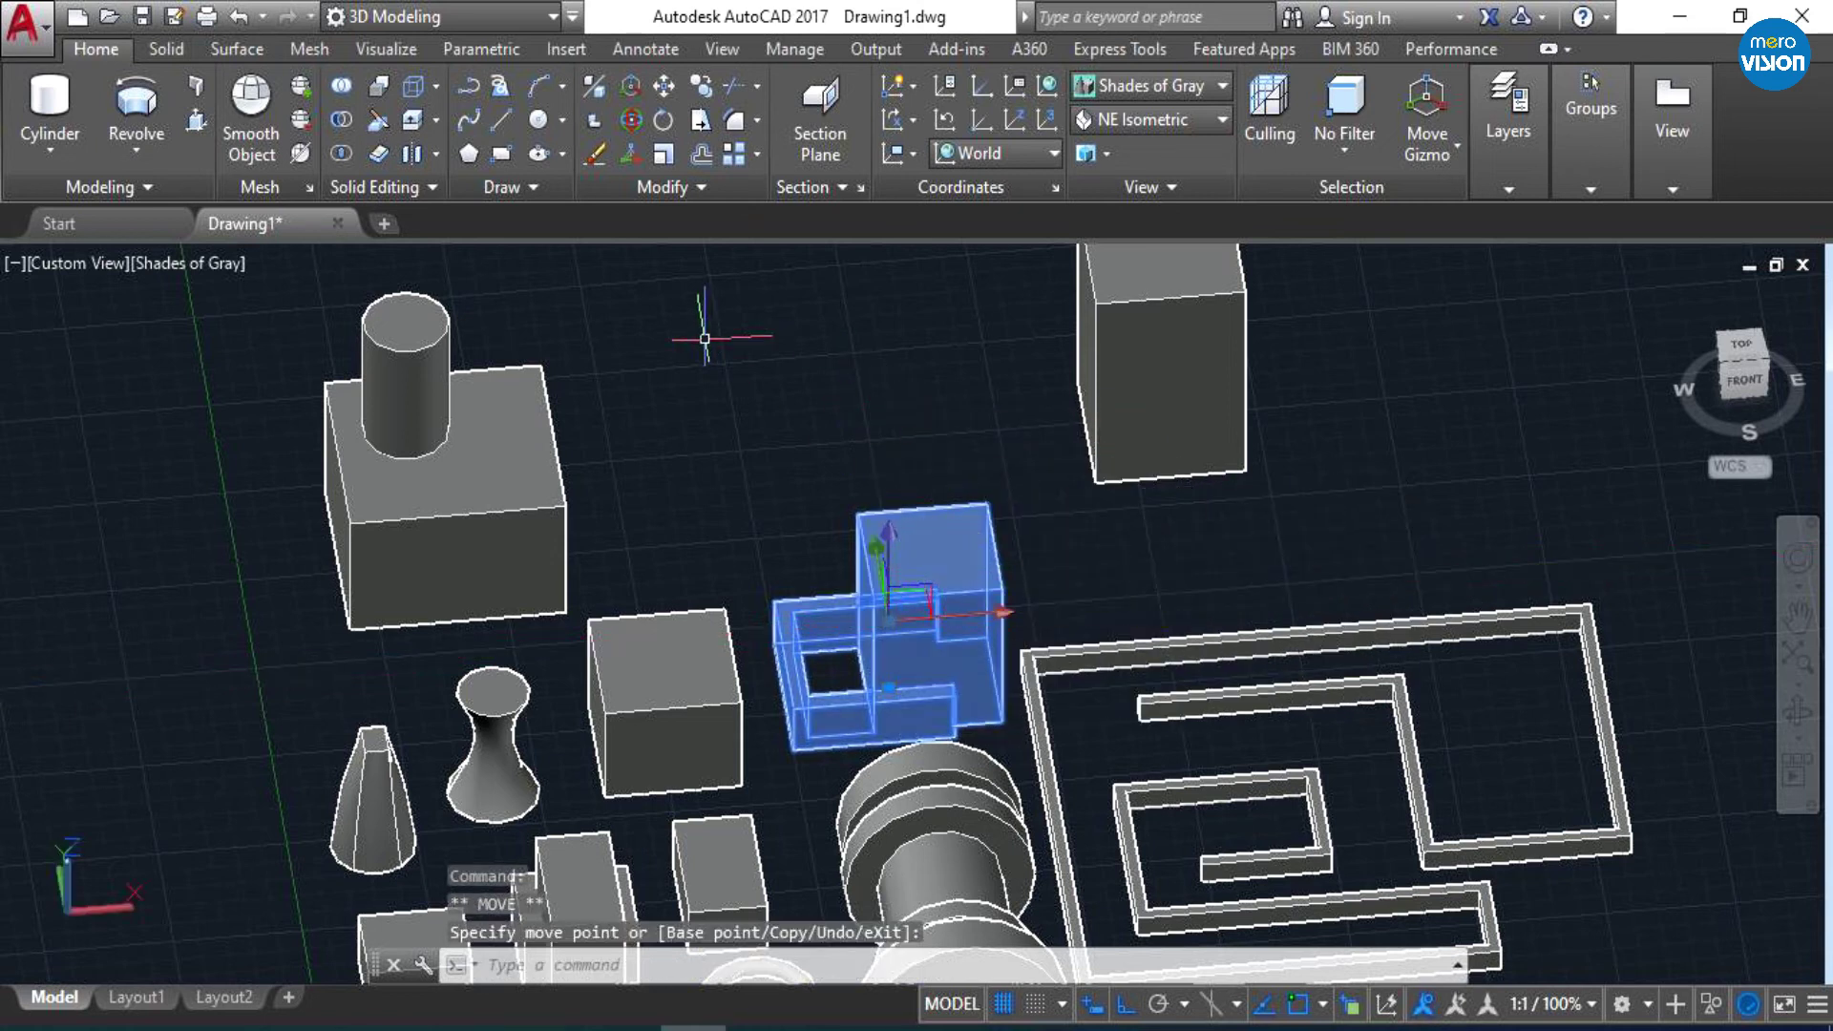
pyautogui.press('Escape')
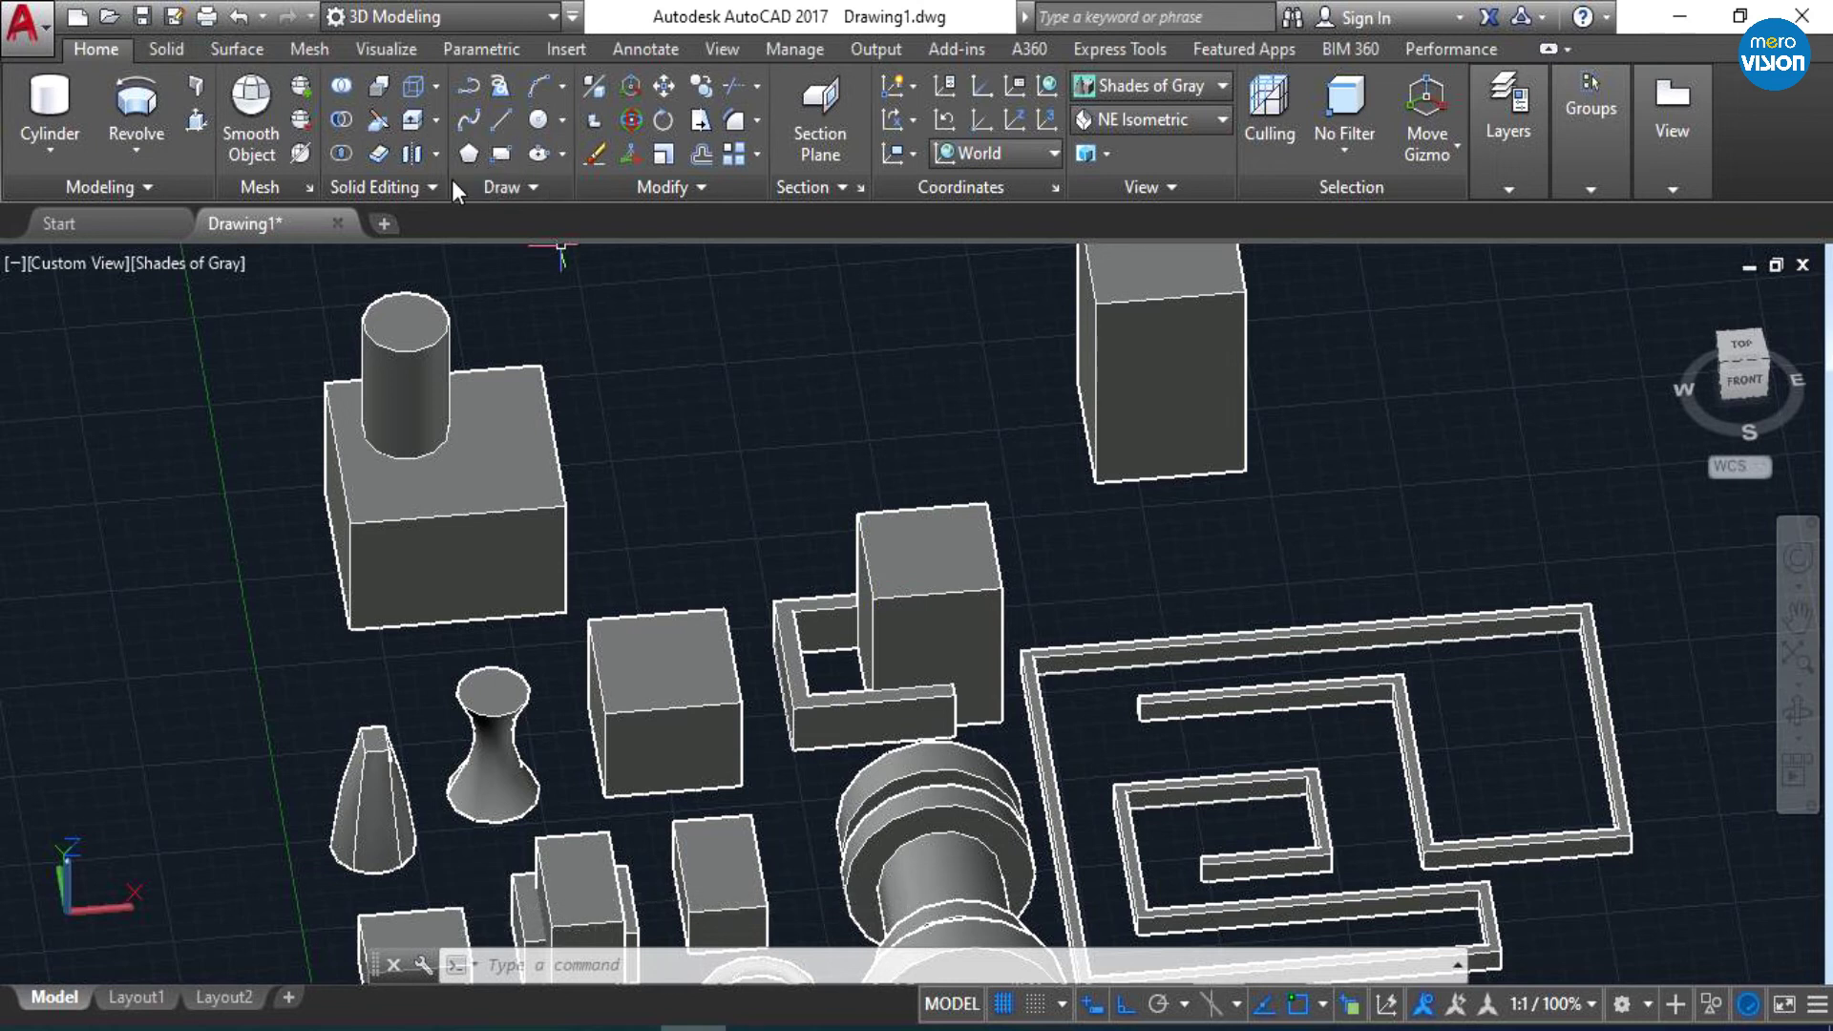
# - Draw a small box in the open space near the top middle
pyautogui.click(67, 163)
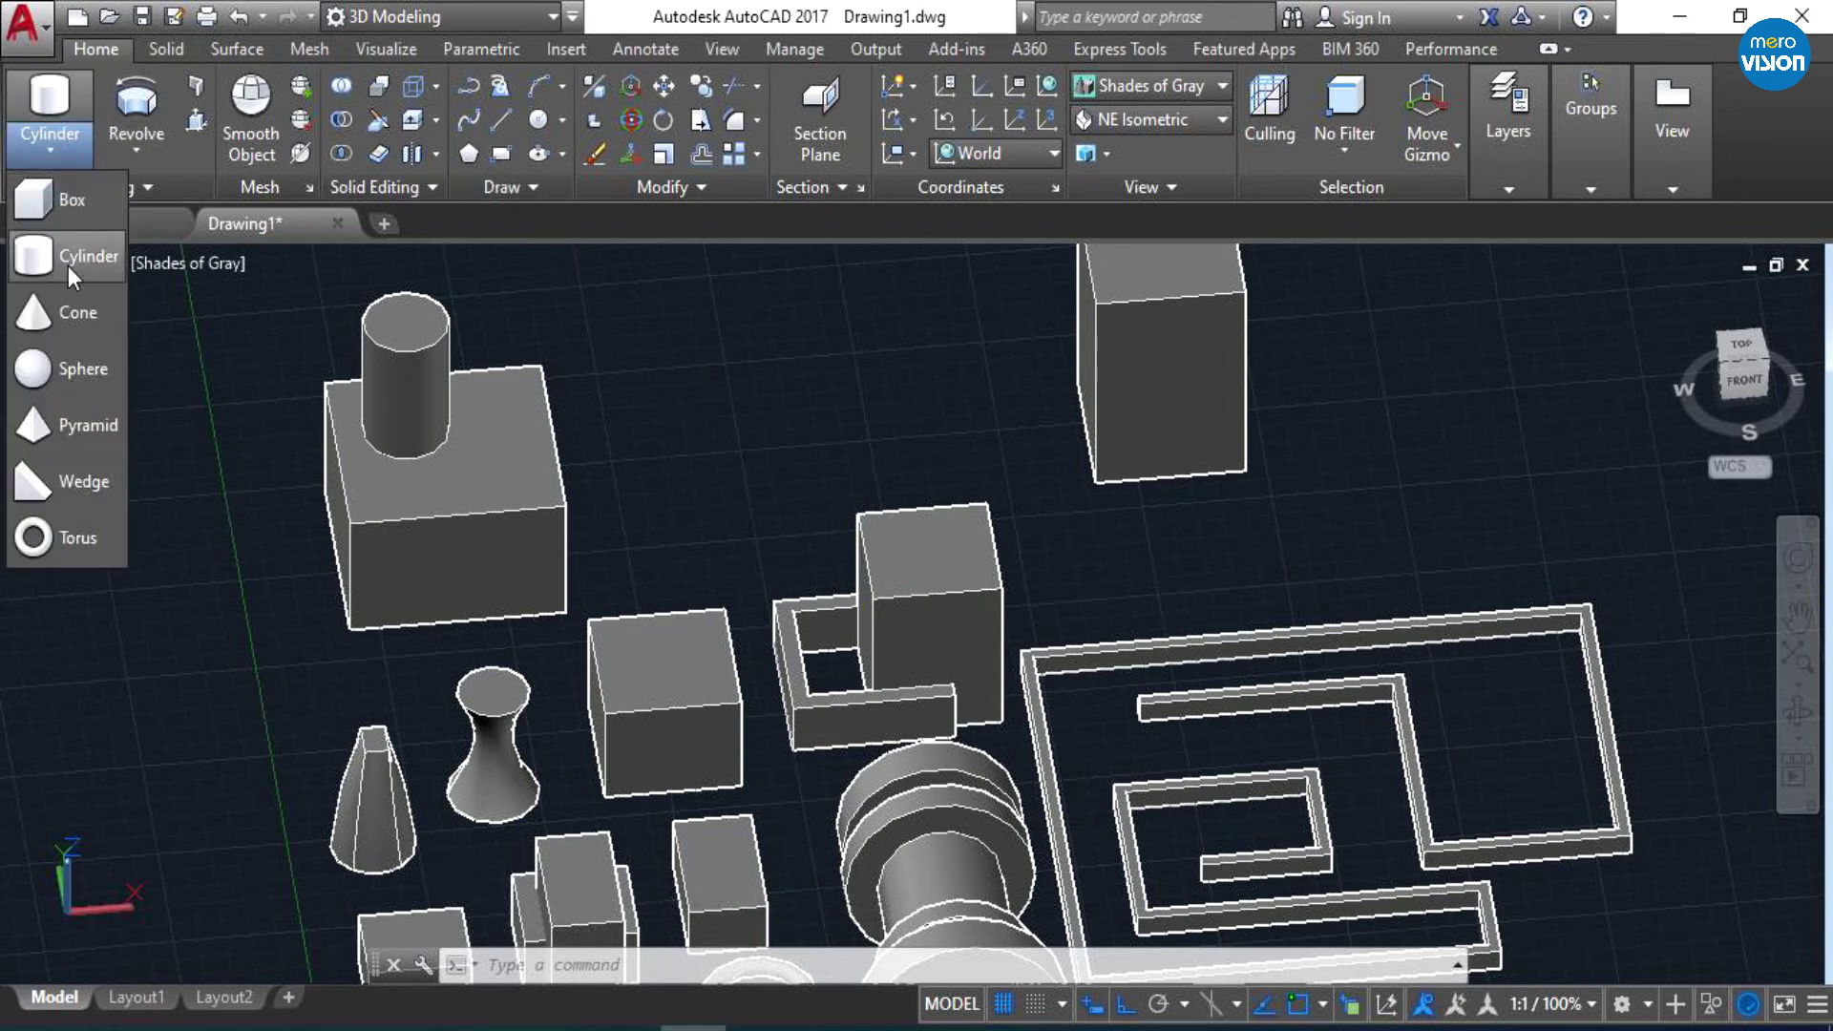
pyautogui.click(59, 209)
pyautogui.click(703, 427)
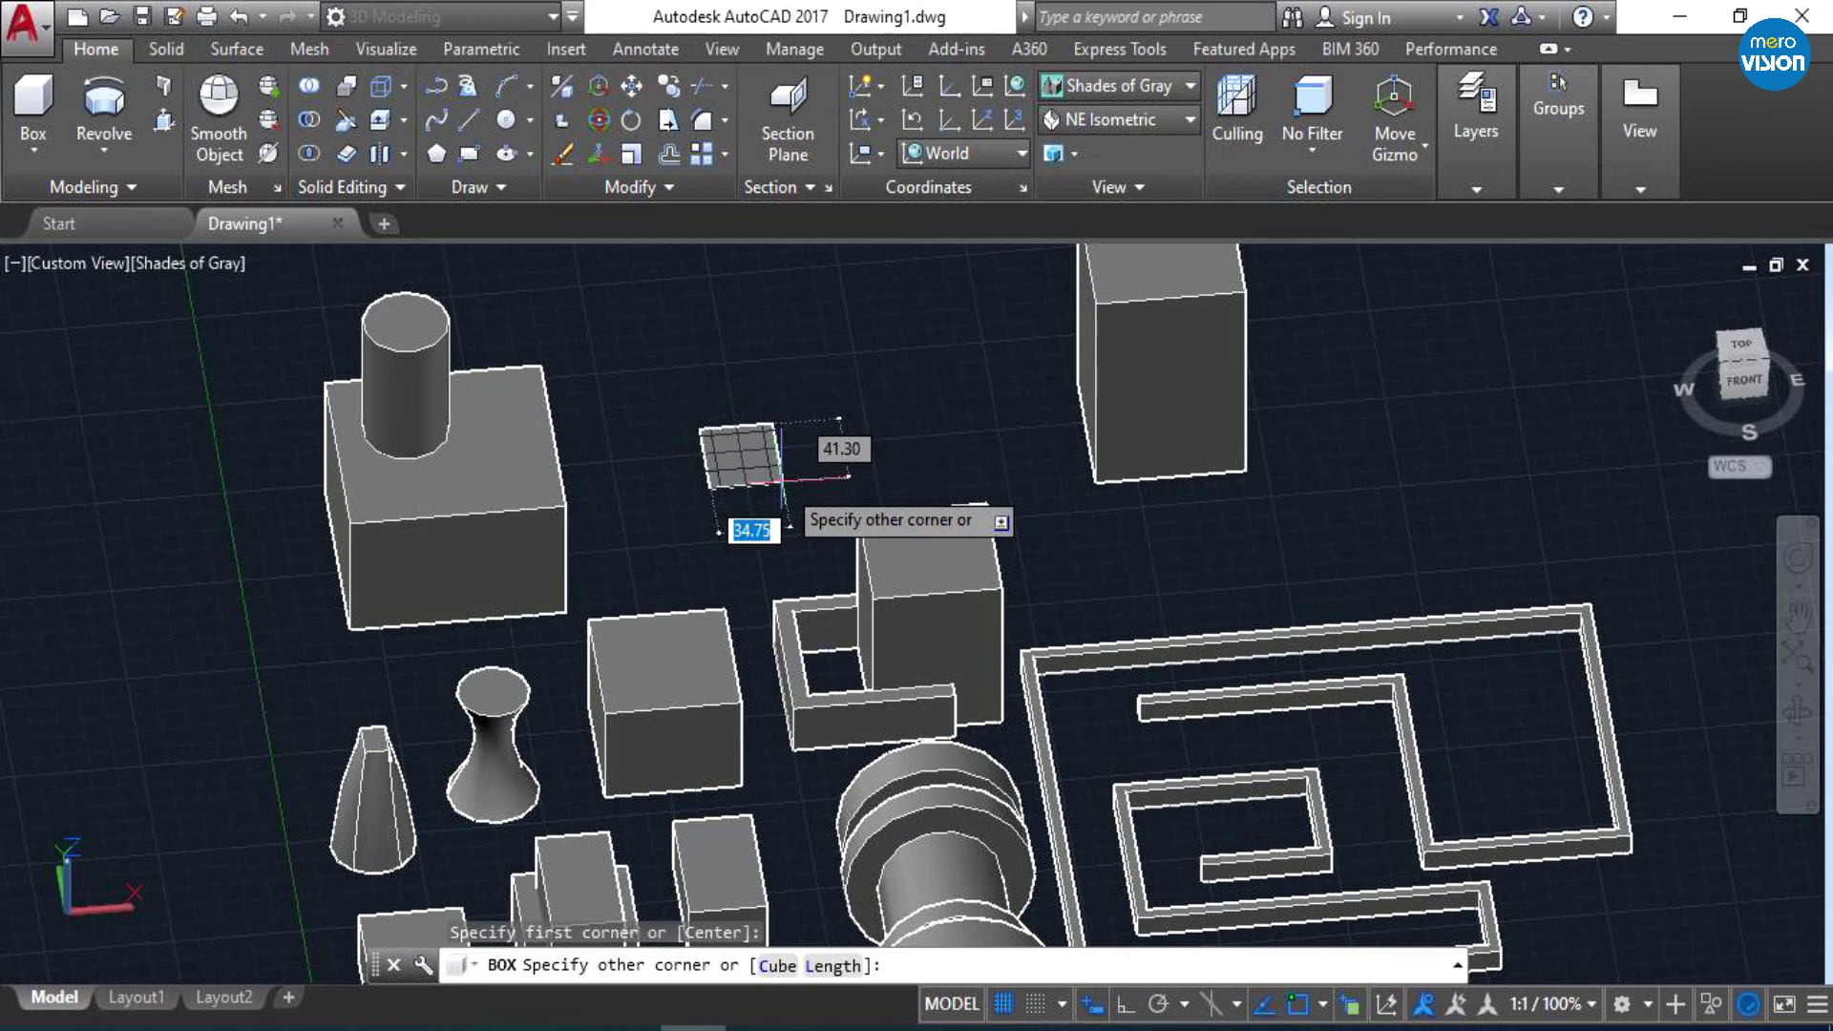
pyautogui.click(812, 483)
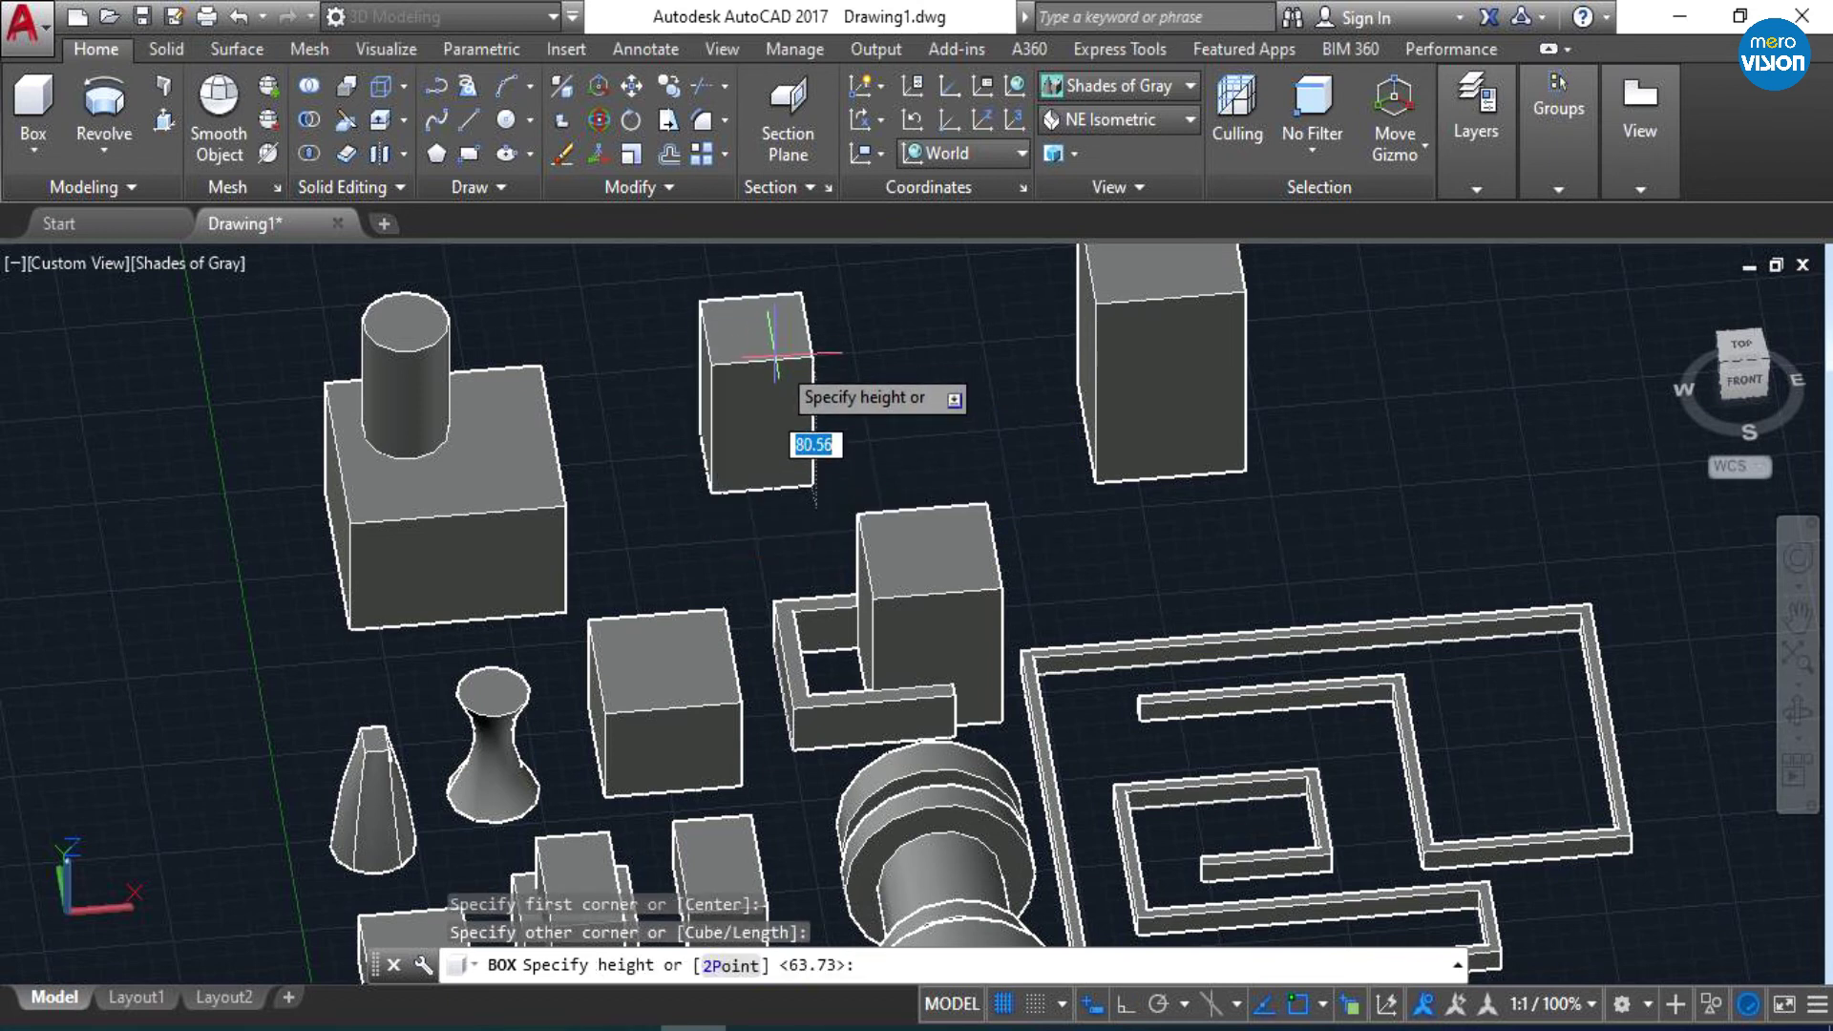
pyautogui.click(802, 397)
# - Add a short cylinder overlapping the front of the small box
pyautogui.click(34, 150)
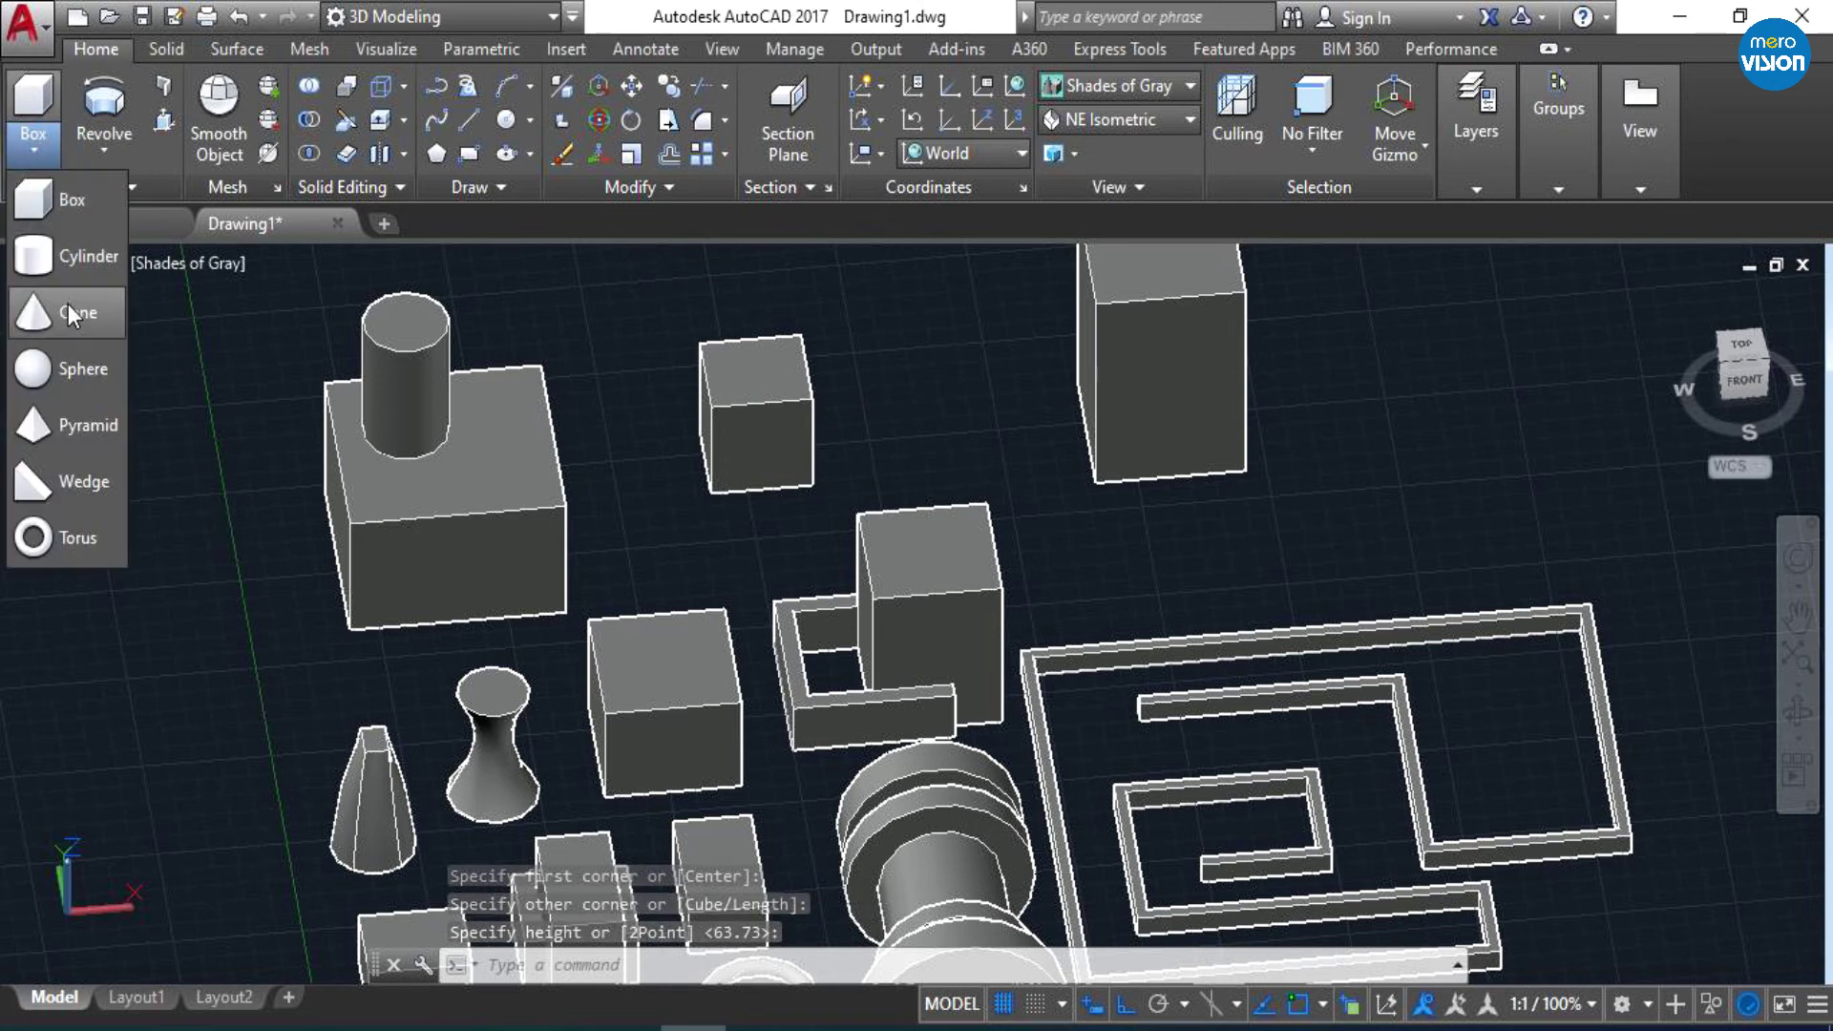
pyautogui.click(69, 308)
pyautogui.click(37, 150)
pyautogui.click(81, 255)
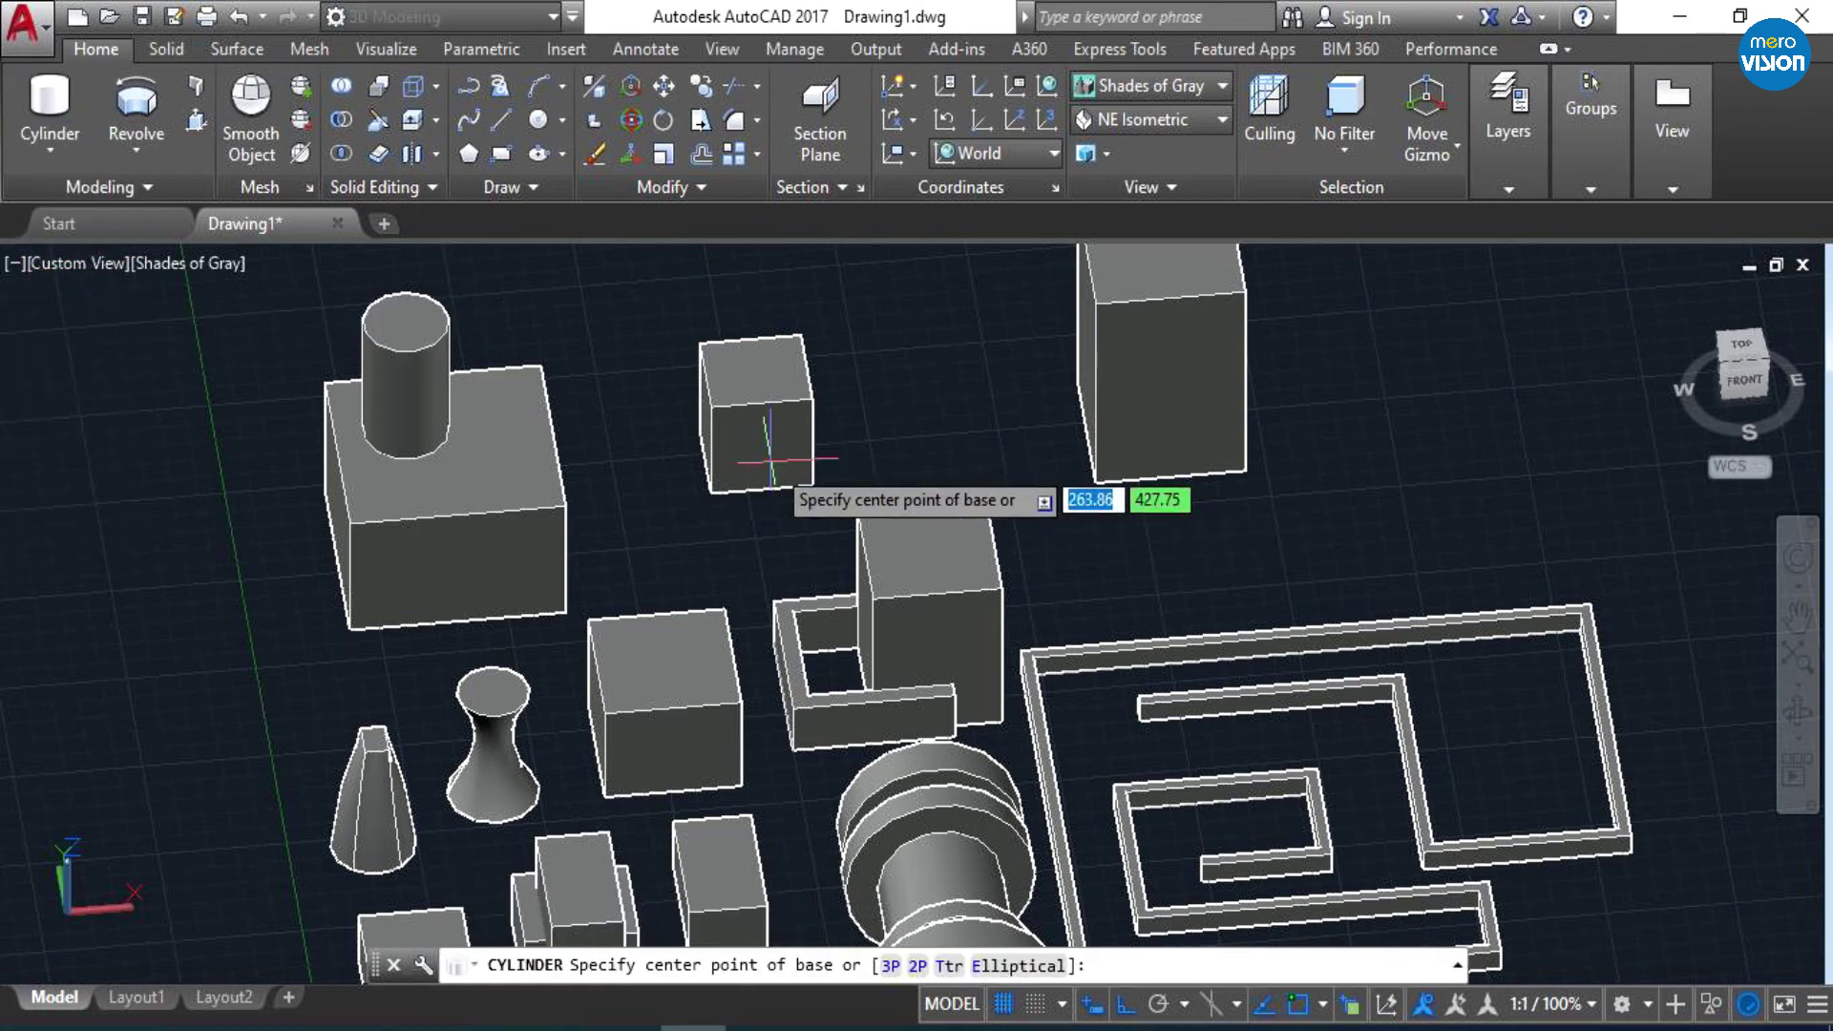
pyautogui.click(781, 510)
pyautogui.click(711, 516)
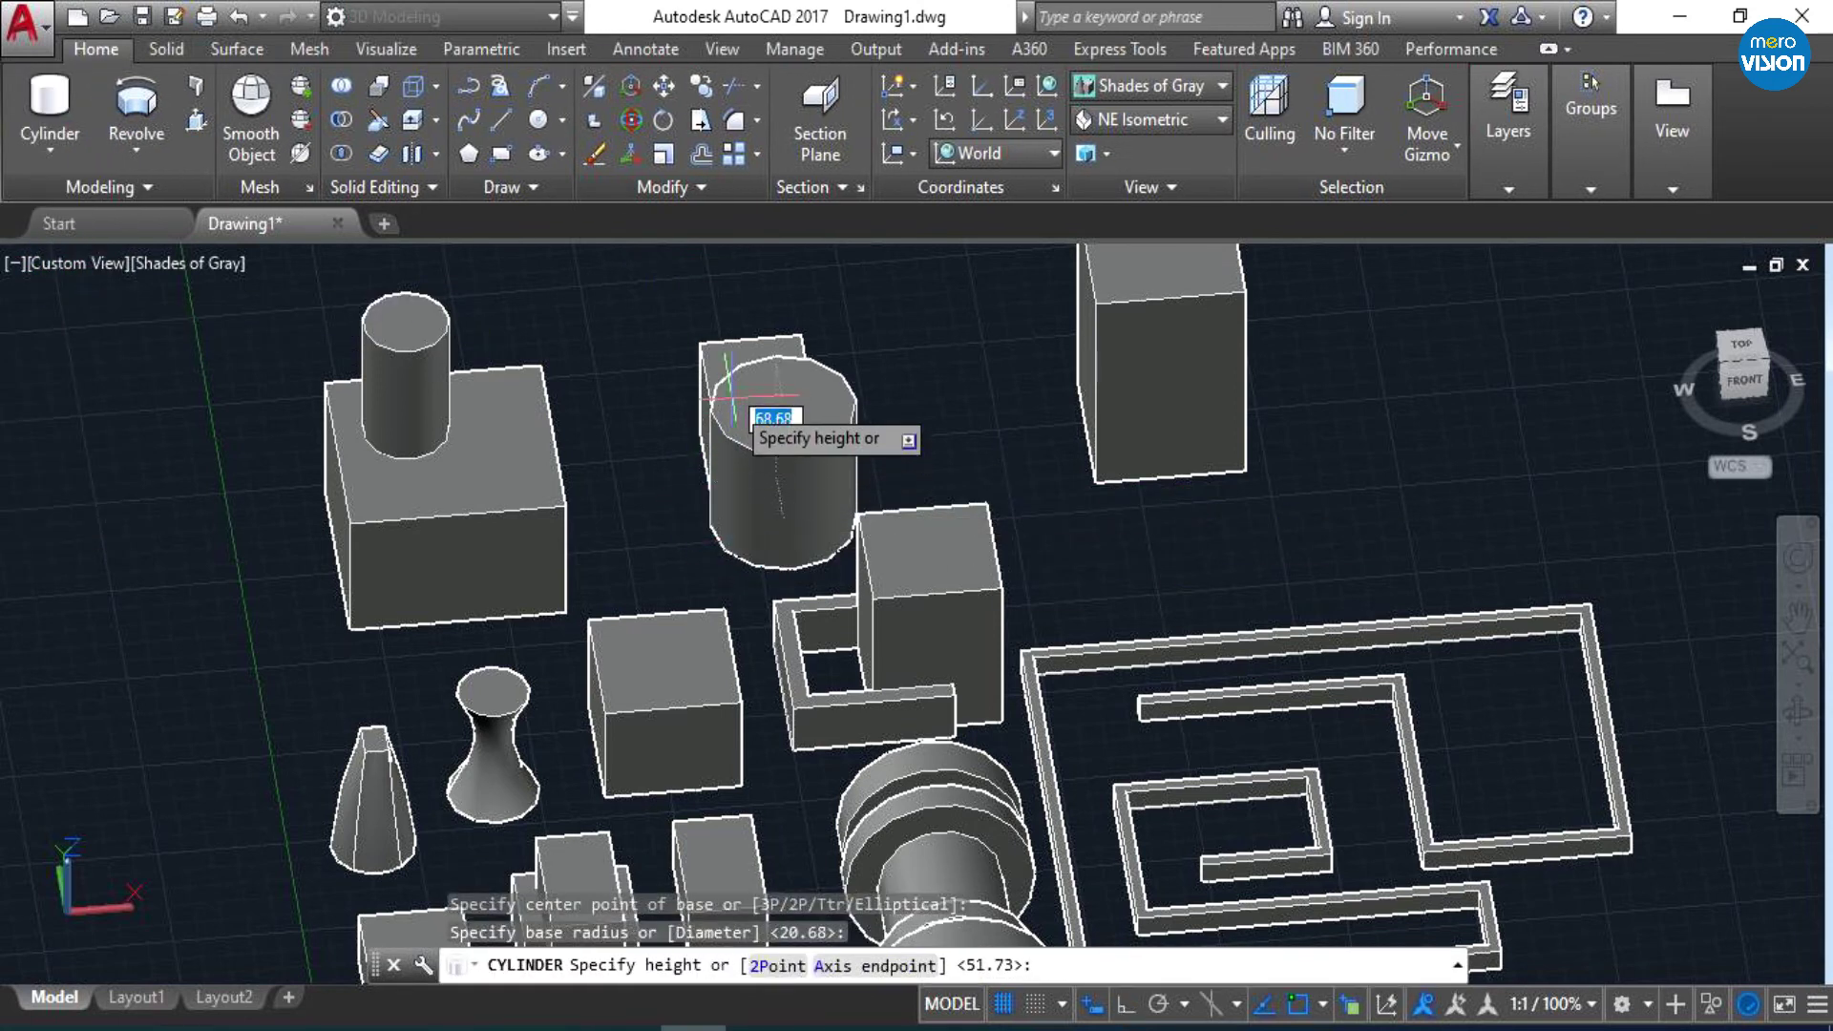
pyautogui.click(723, 475)
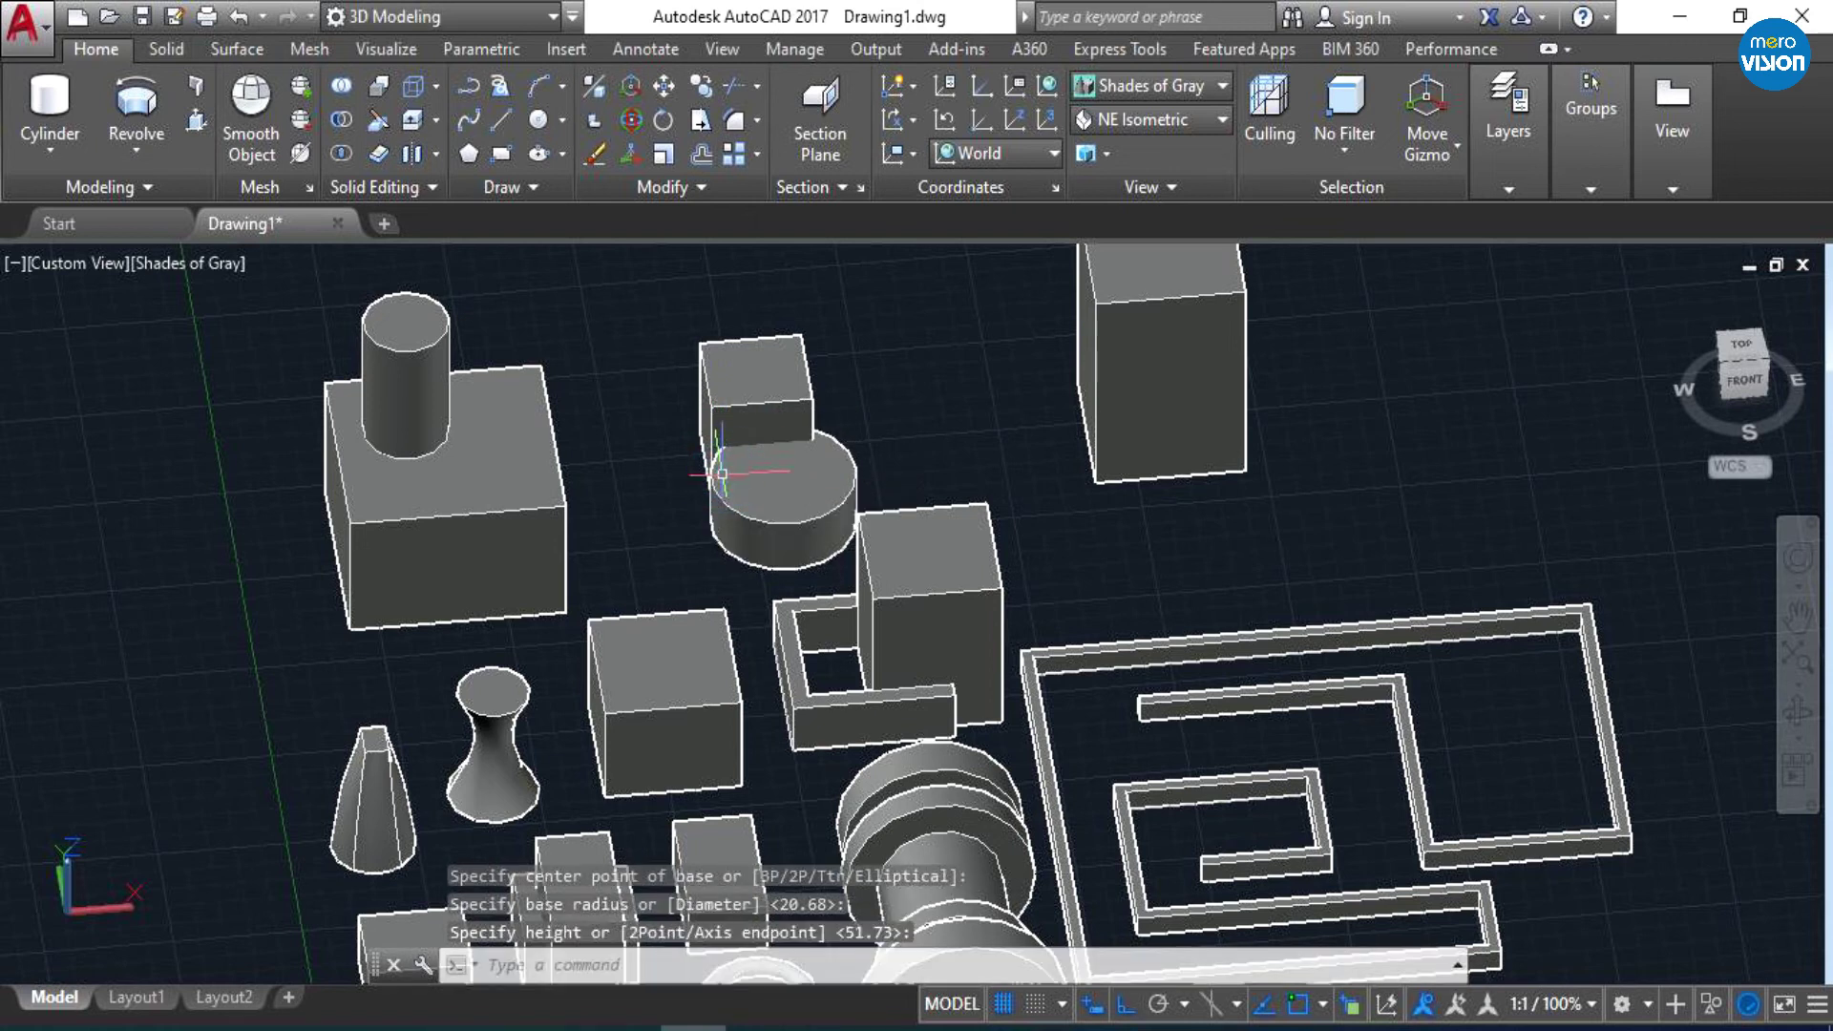
pyautogui.press('Escape')
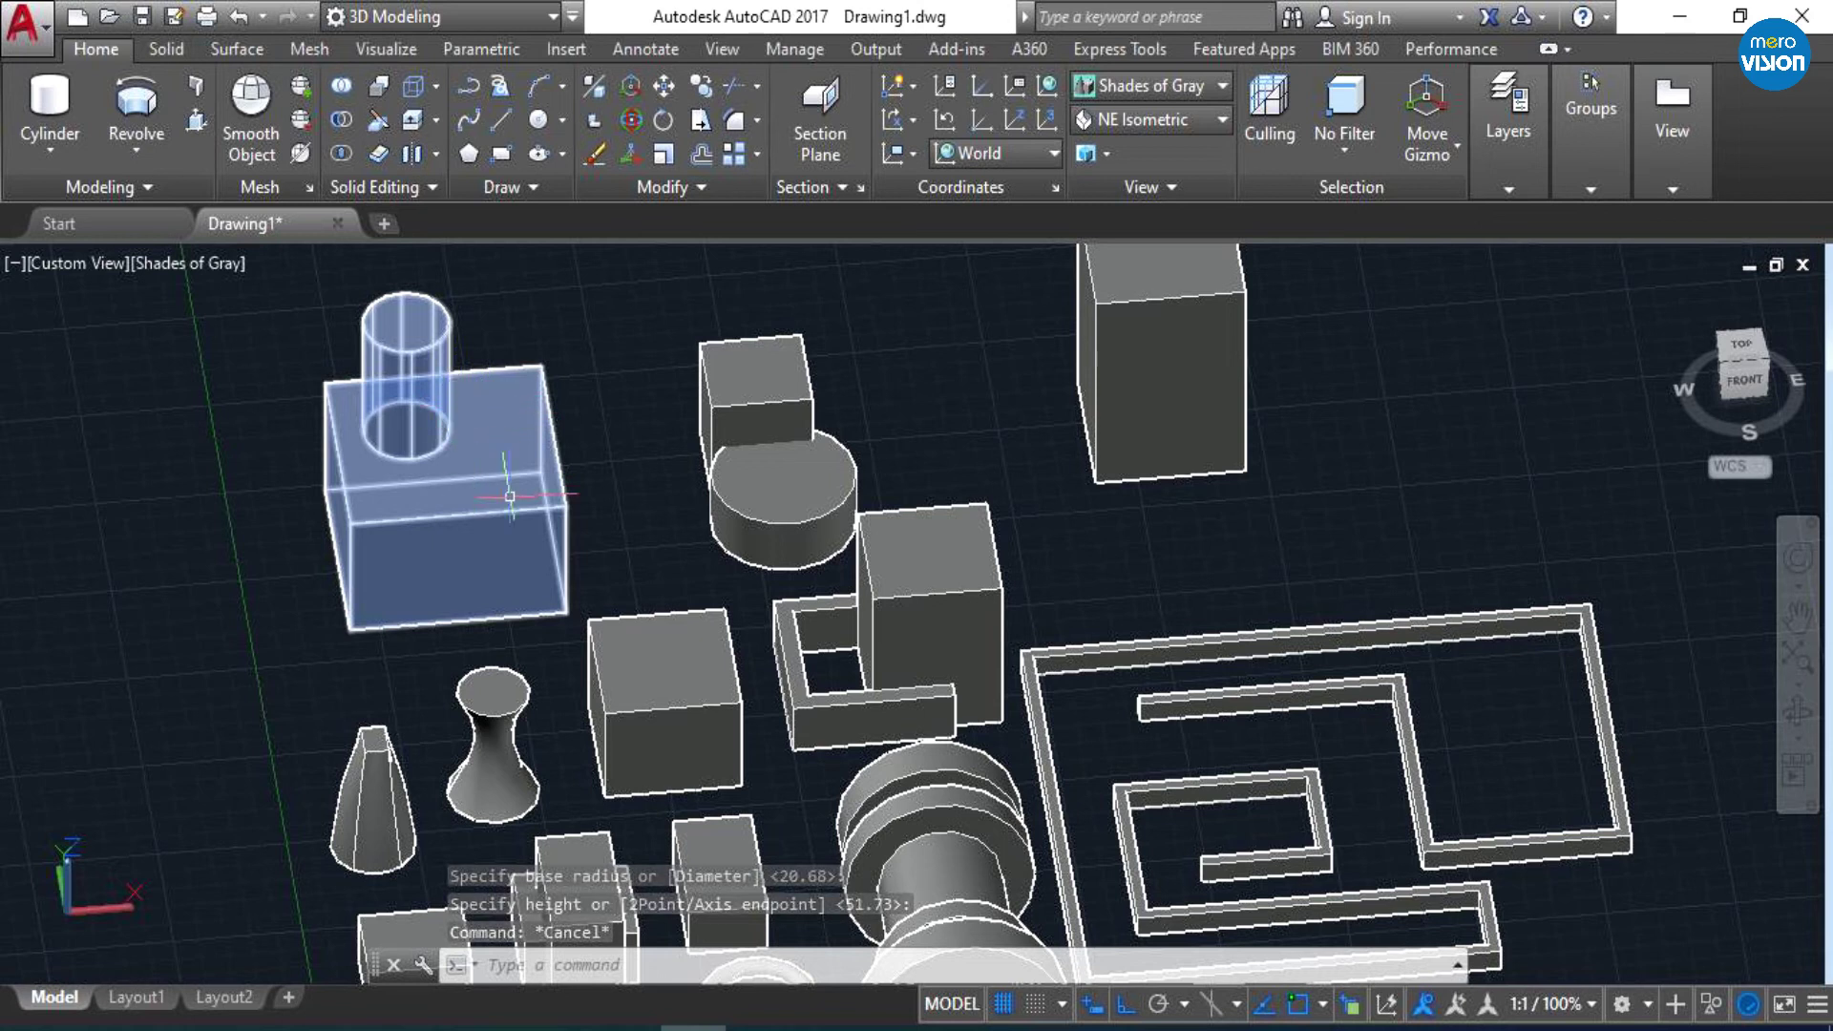
pyautogui.click(456, 477)
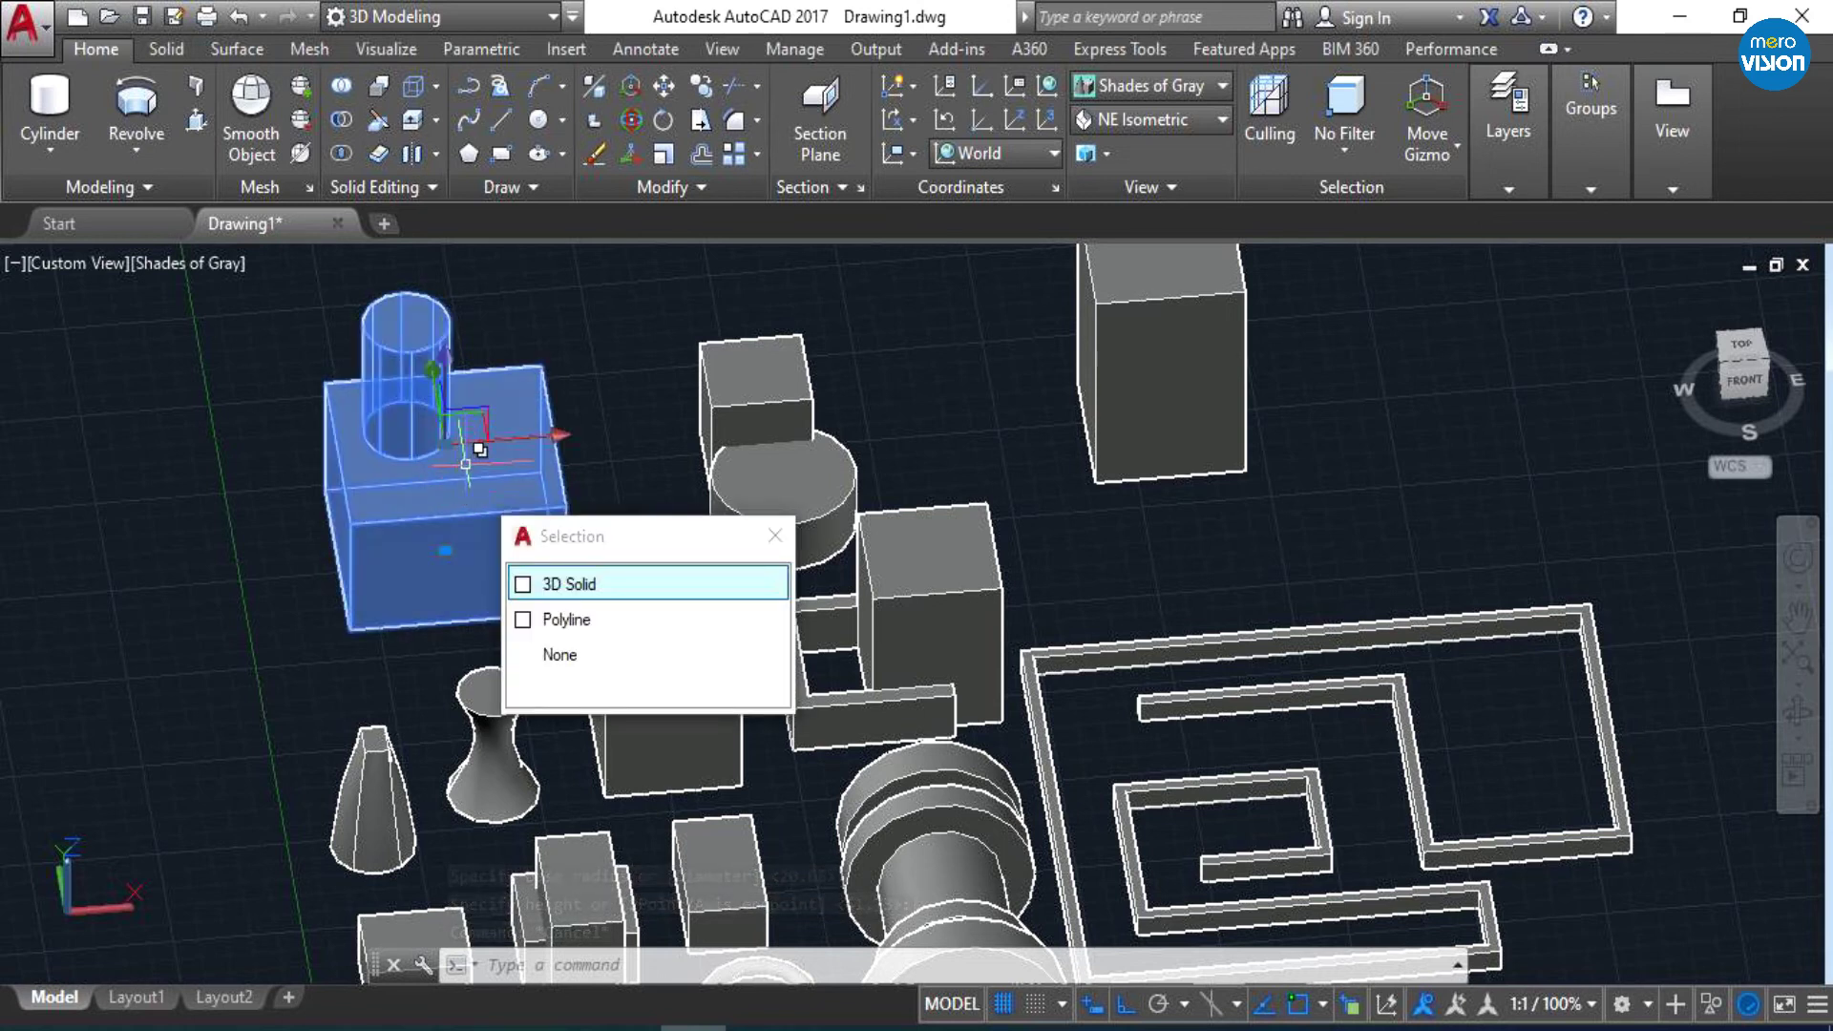
pyautogui.press('Escape')
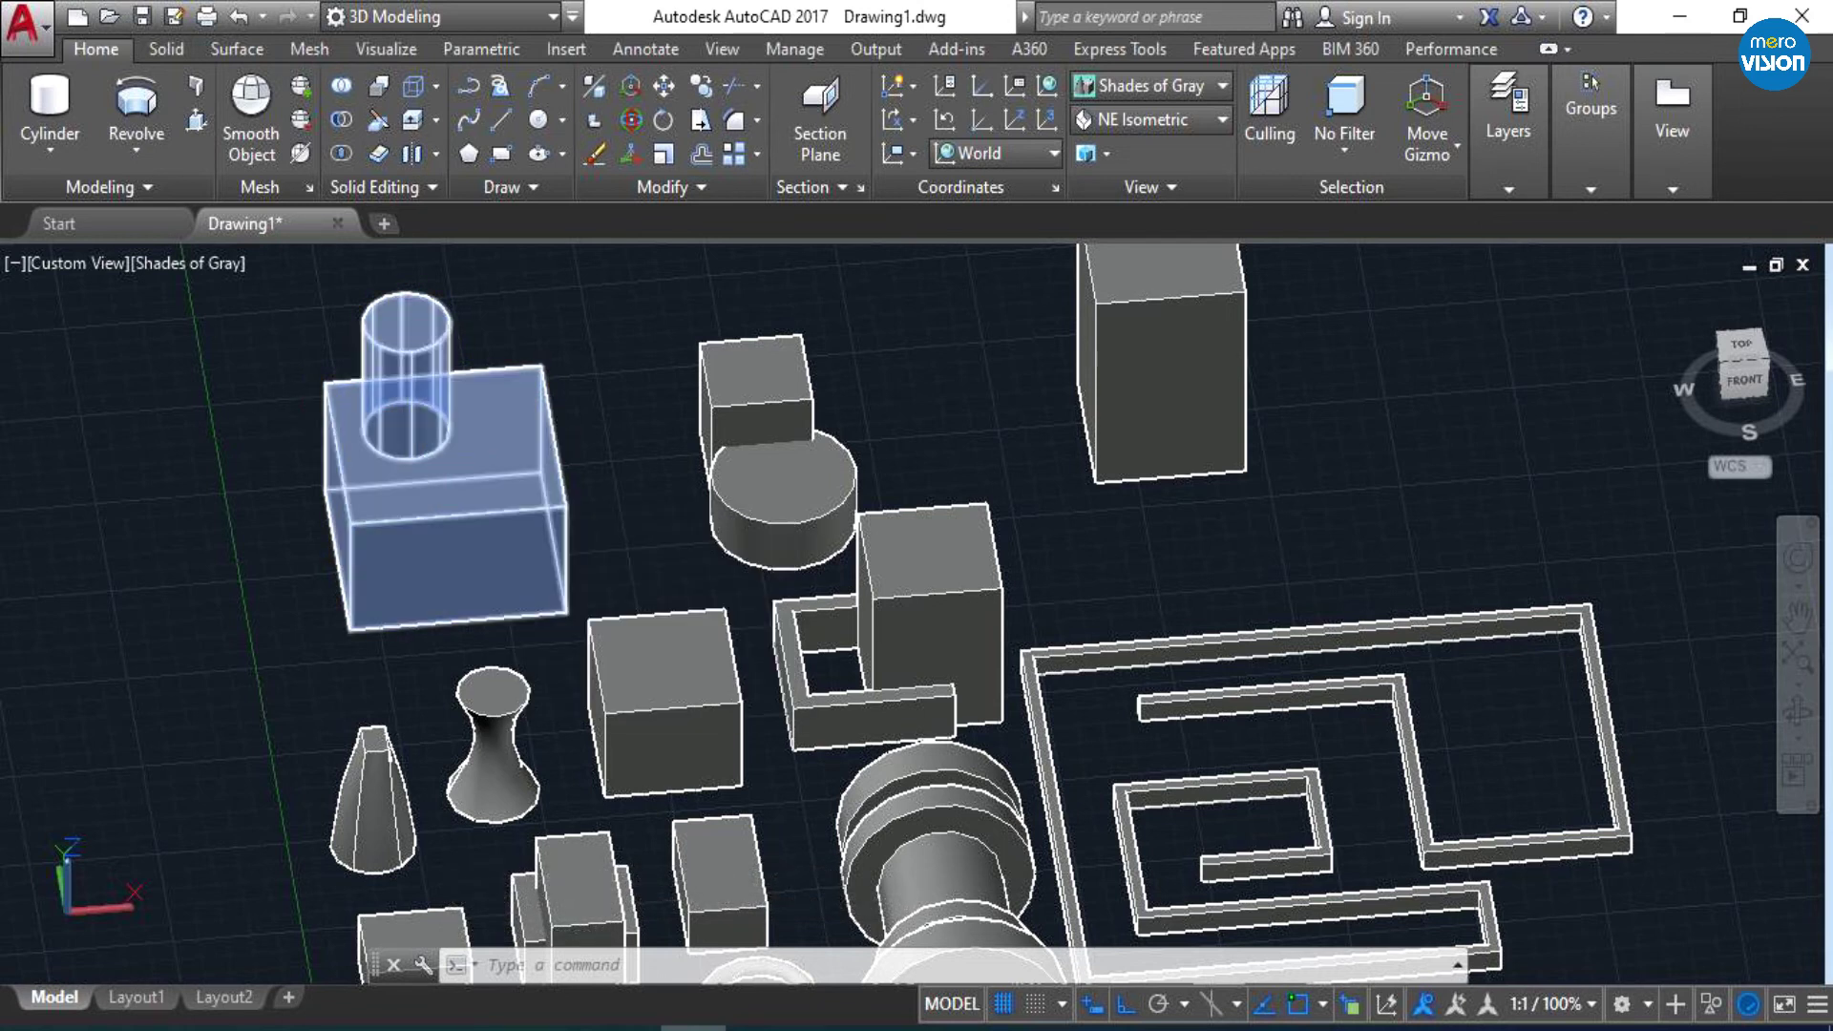
pyautogui.press('Escape')
pyautogui.click(443, 476)
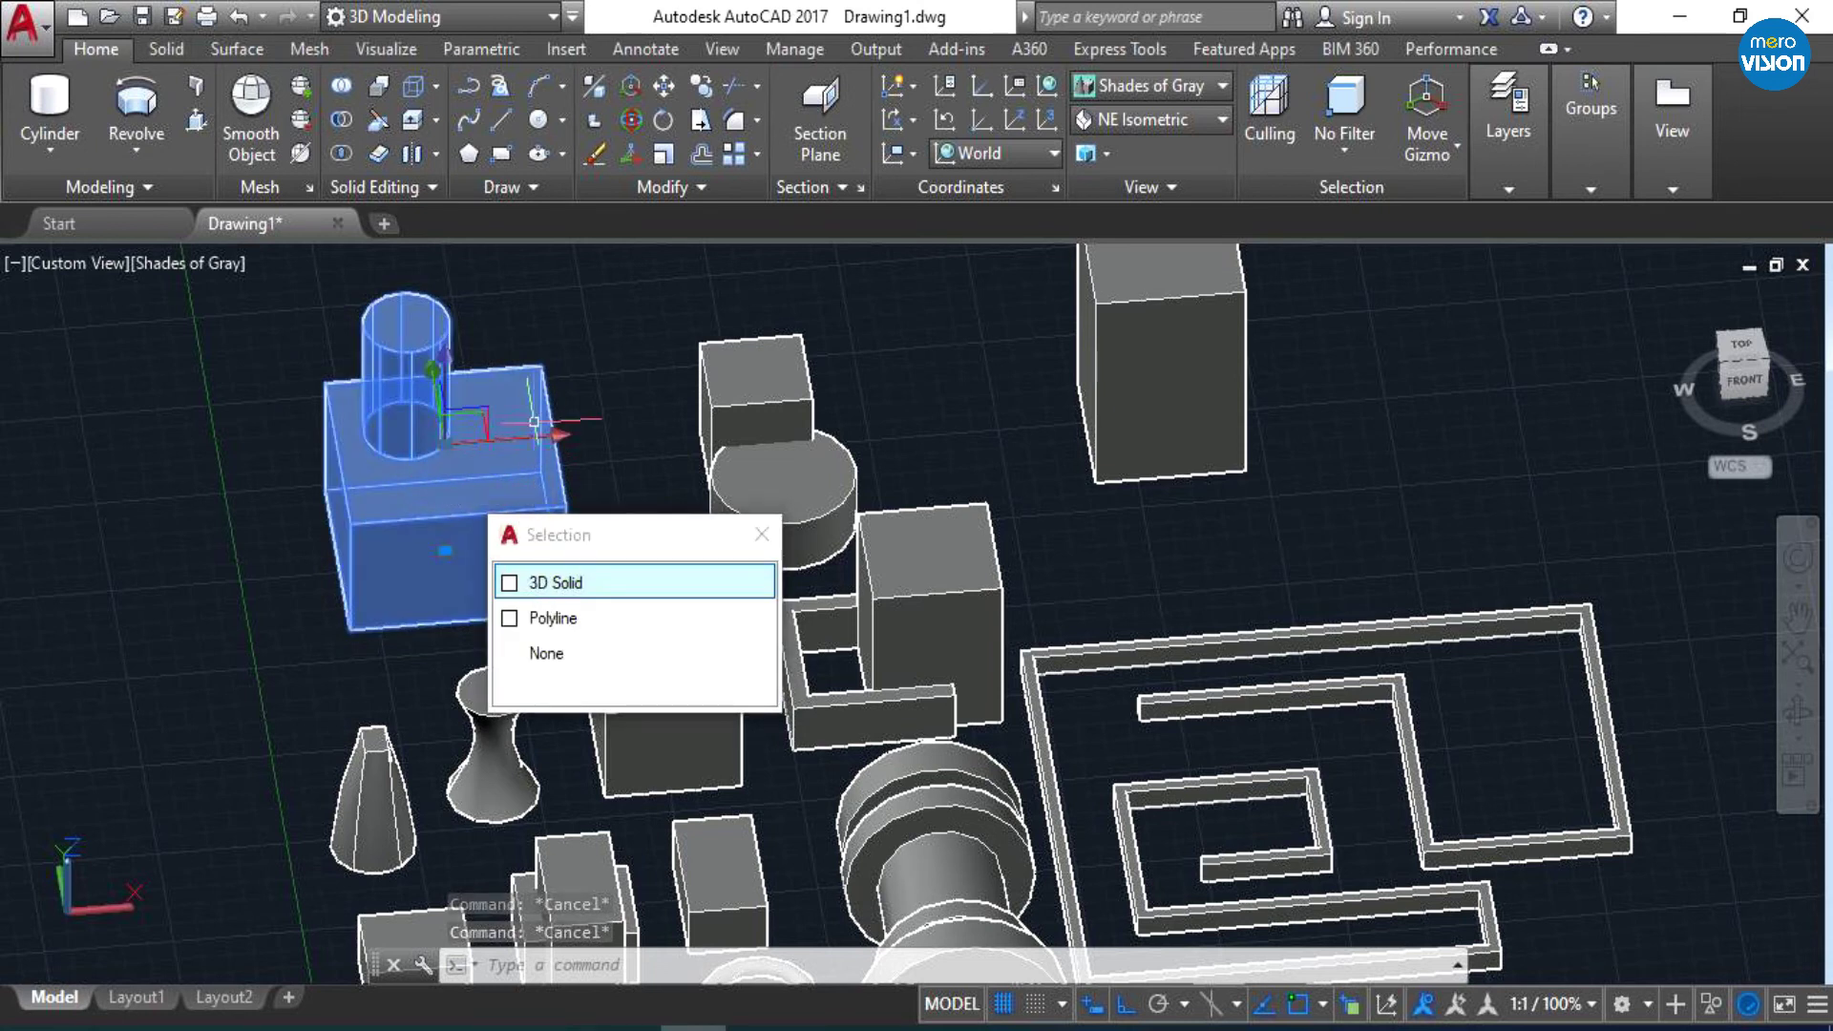
pyautogui.press('Escape')
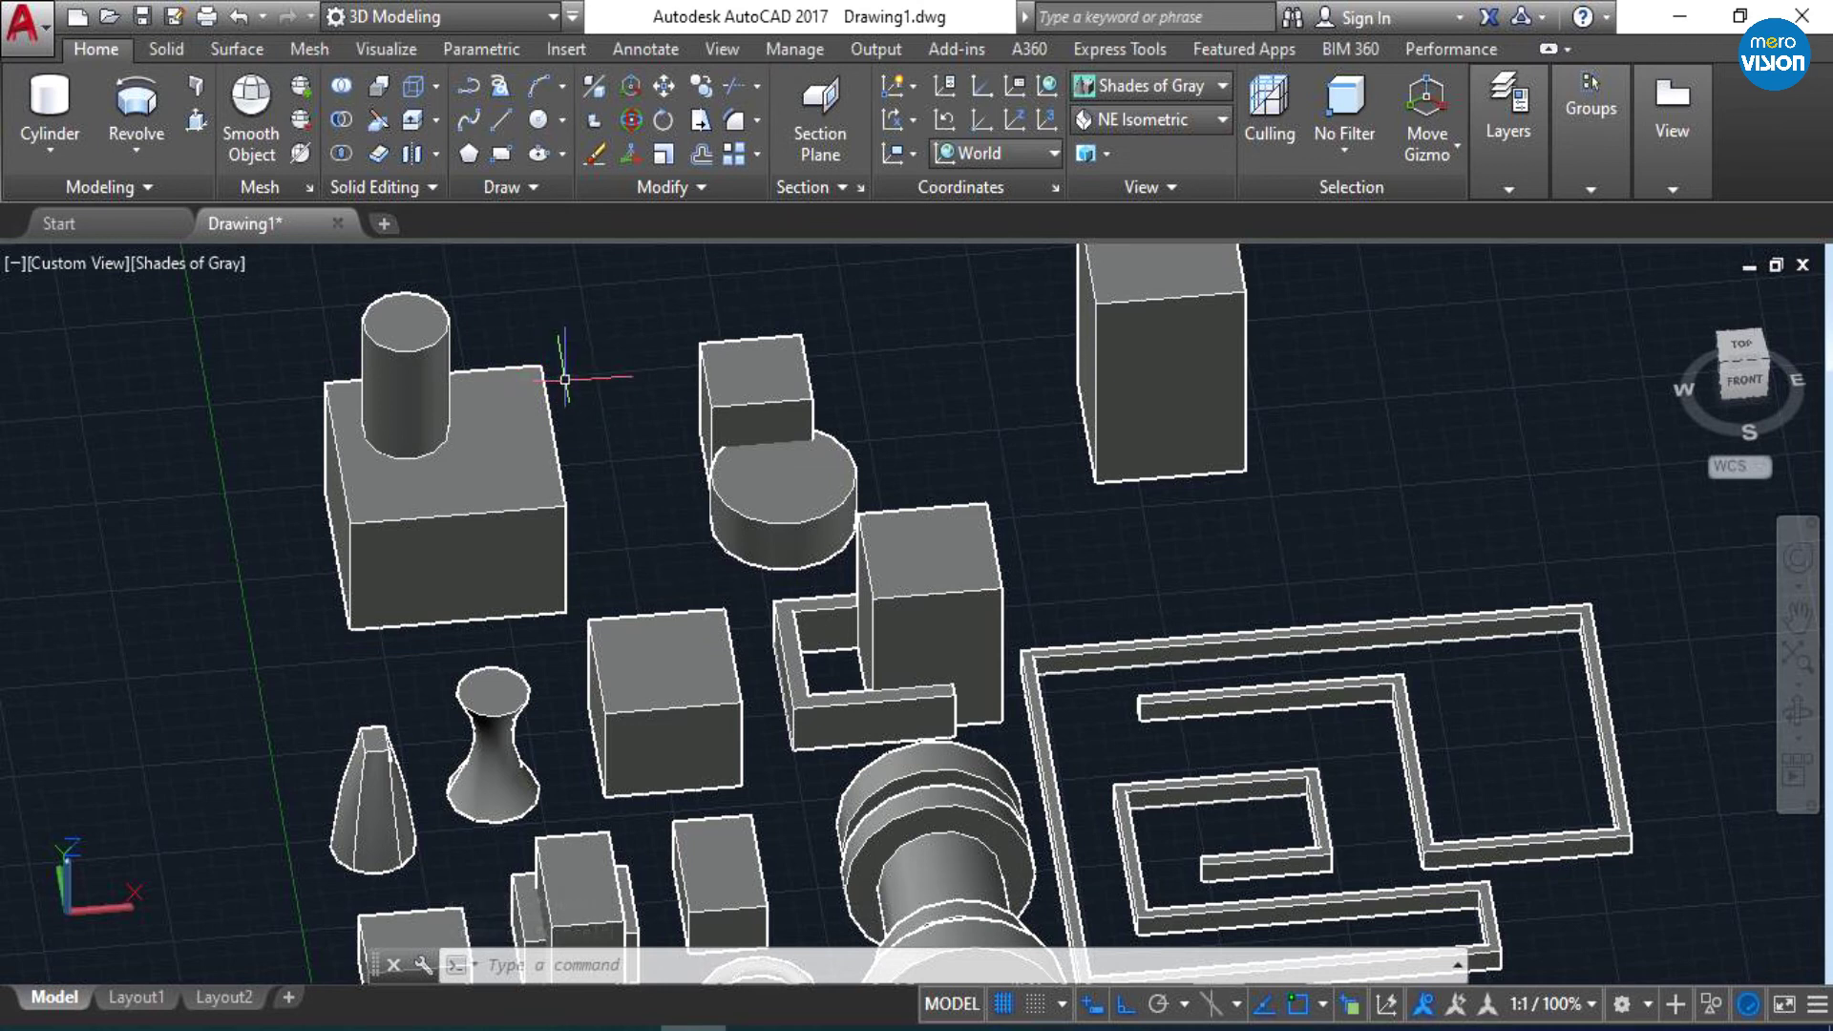
# - Orbit the view to see the new solids from another angle
pyautogui.click(1798, 712)
pyautogui.moveTo(700, 579)
pyautogui.mouseDown()
pyautogui.moveTo(783, 591)
pyautogui.moveTo(784, 558)
pyautogui.mouseUp()
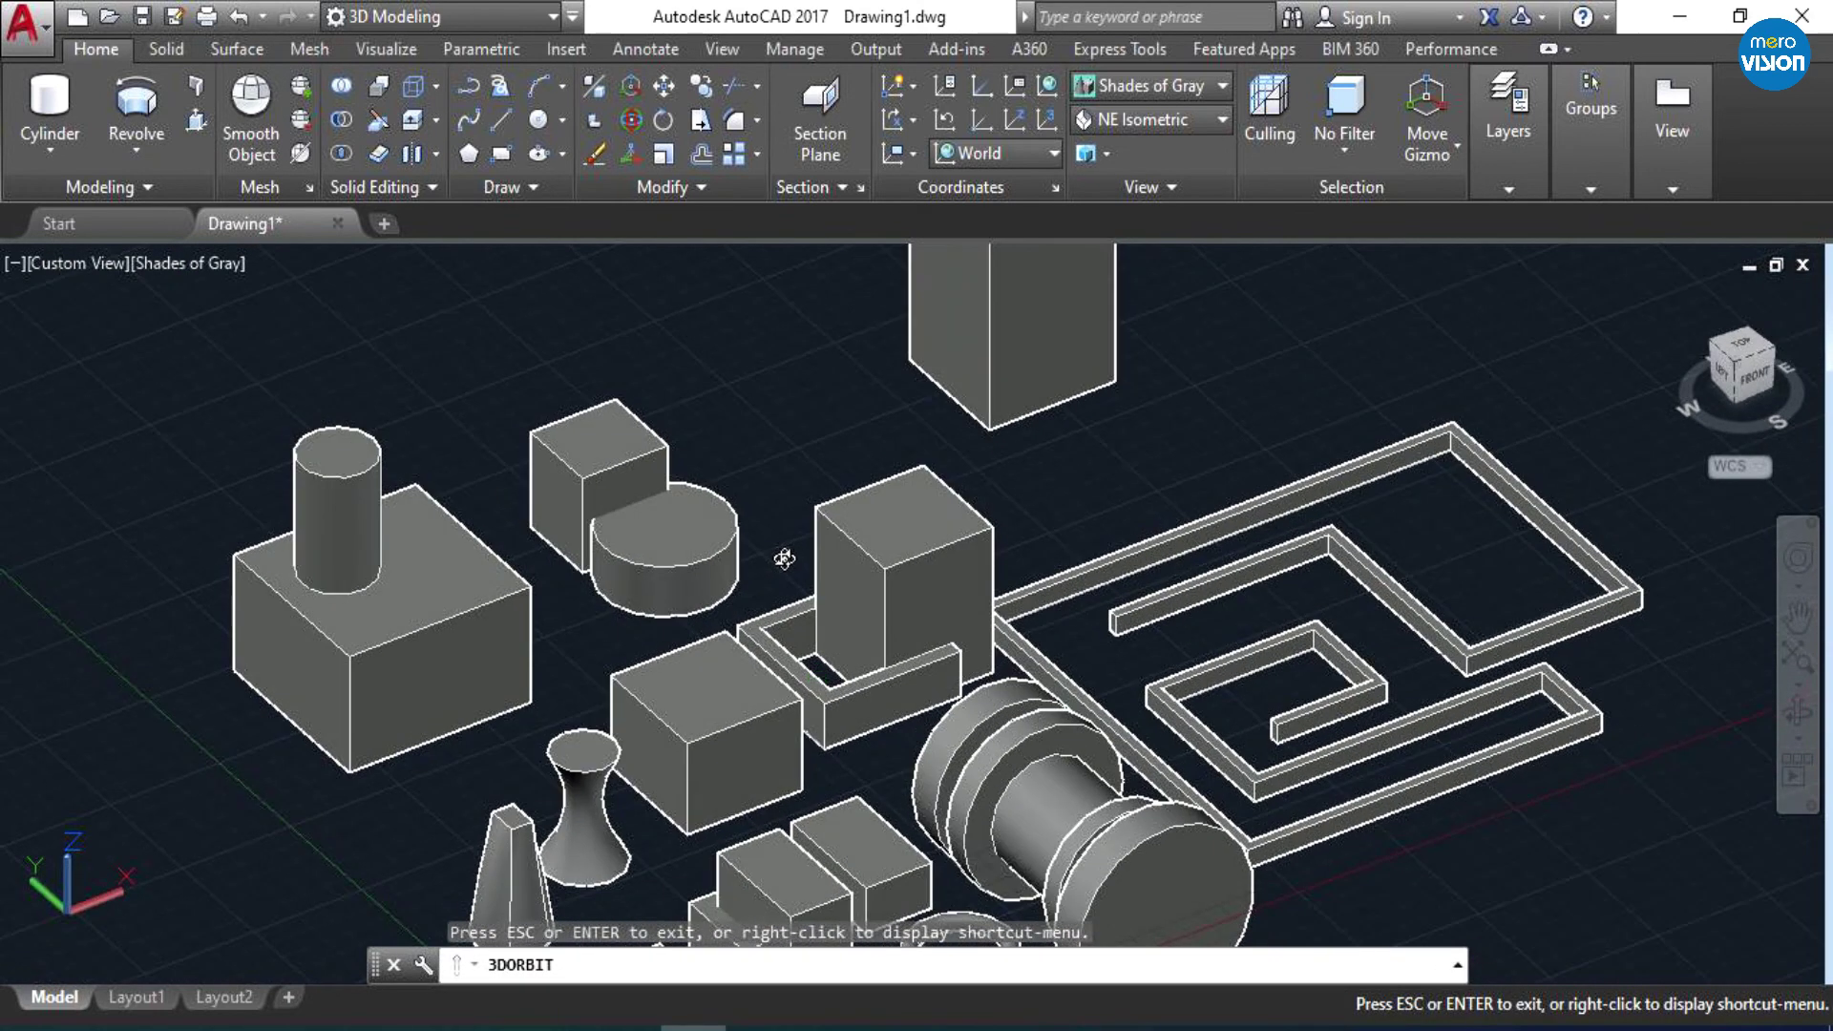
pyautogui.press('Escape')
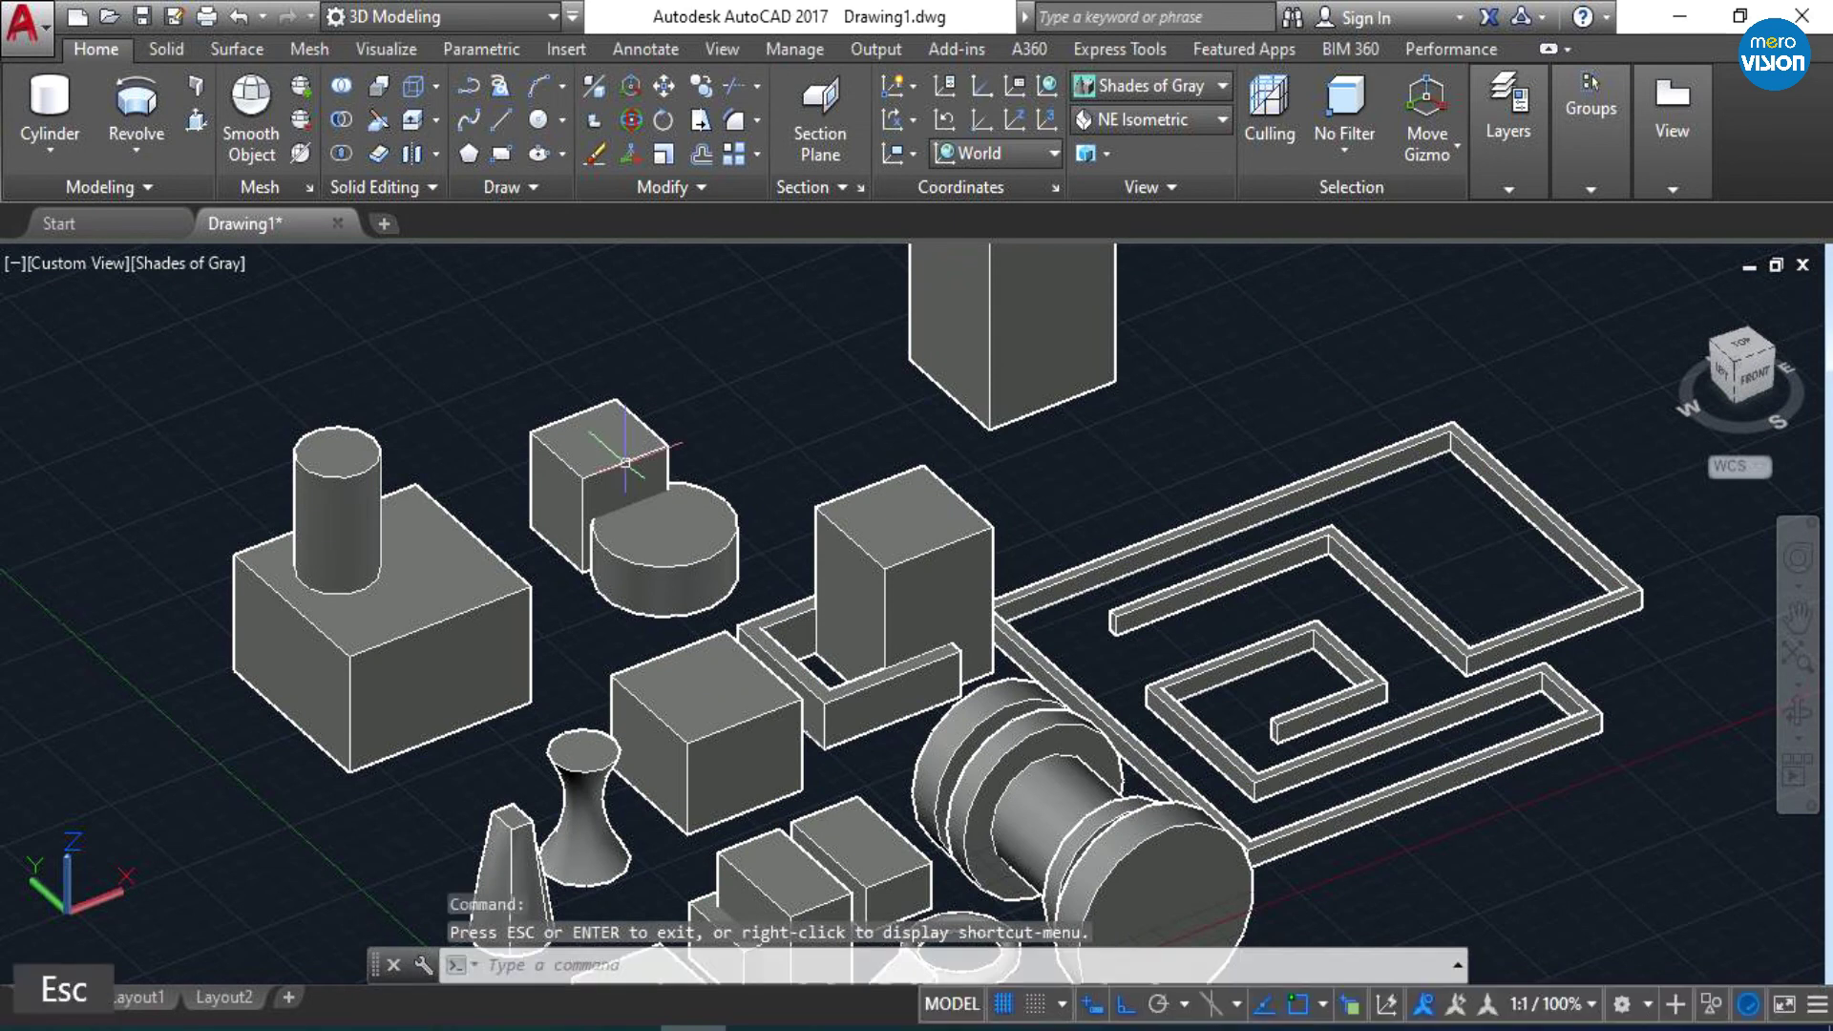
# - Group the small box and short cylinder with GROUP, then select the group
pyautogui.click(626, 463)
pyautogui.click(710, 541)
pyautogui.write('GR')
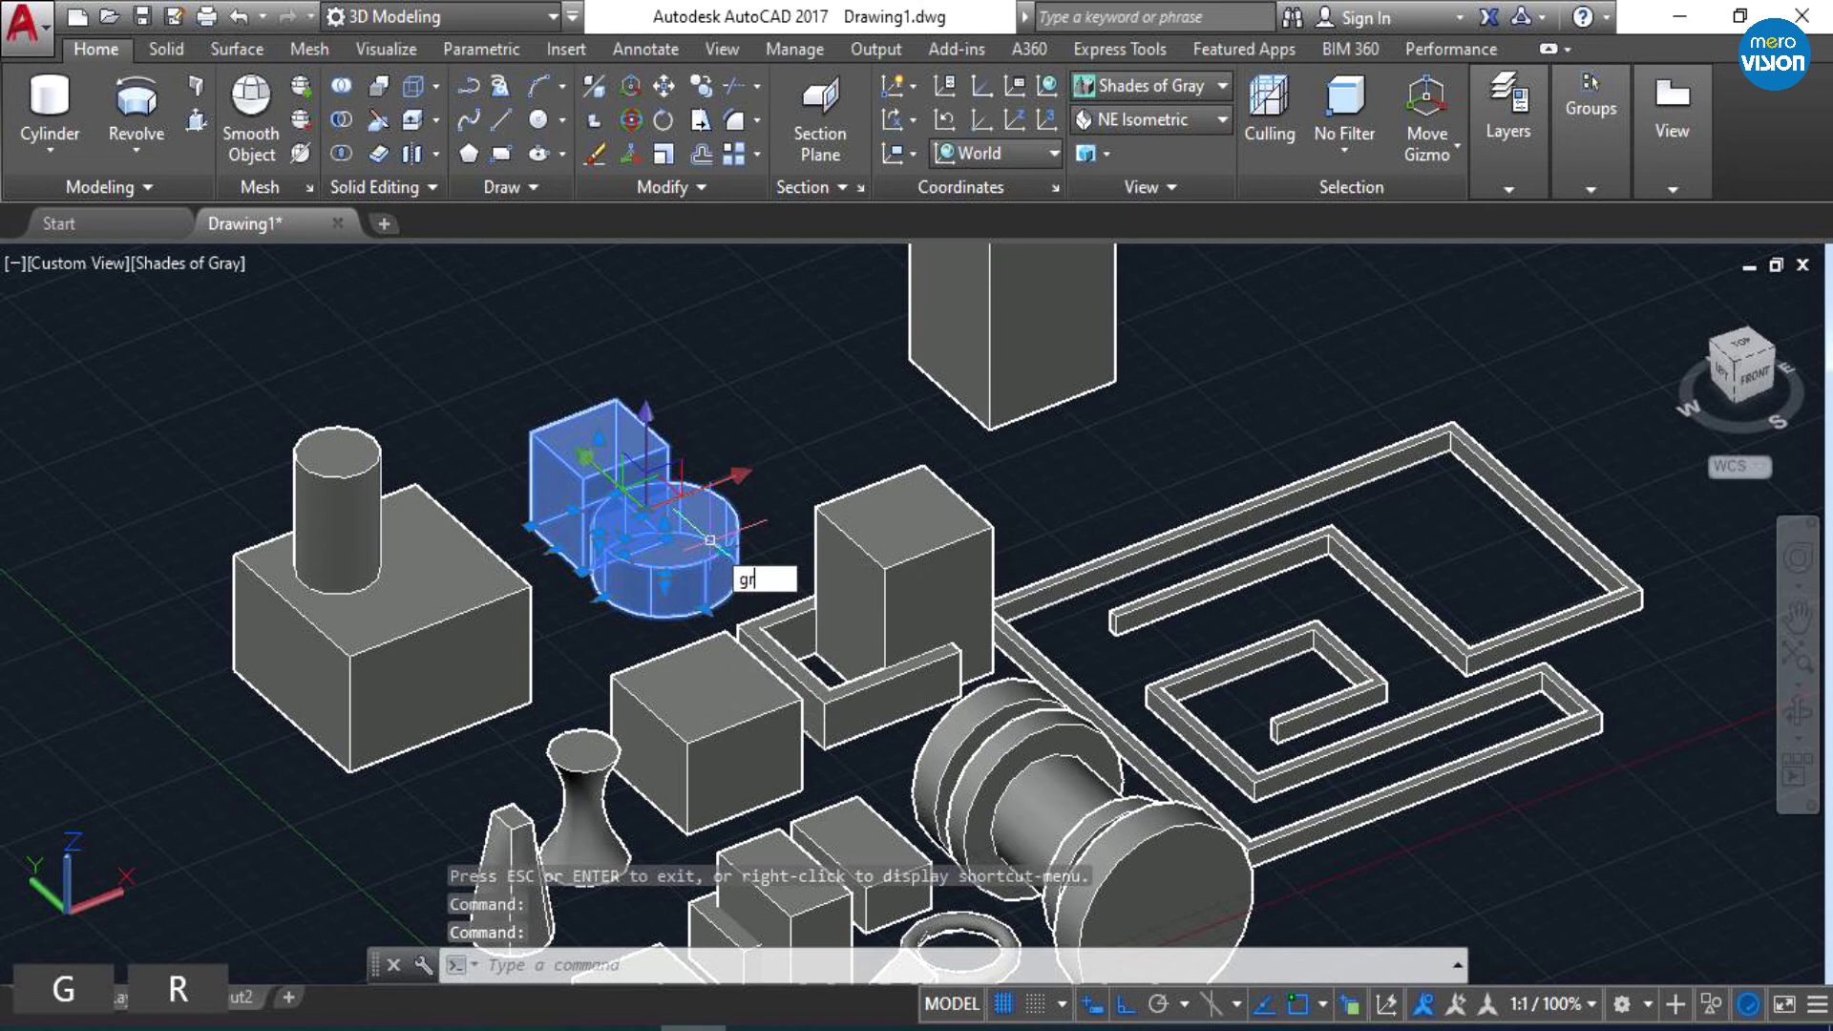
pyautogui.write('OUp')
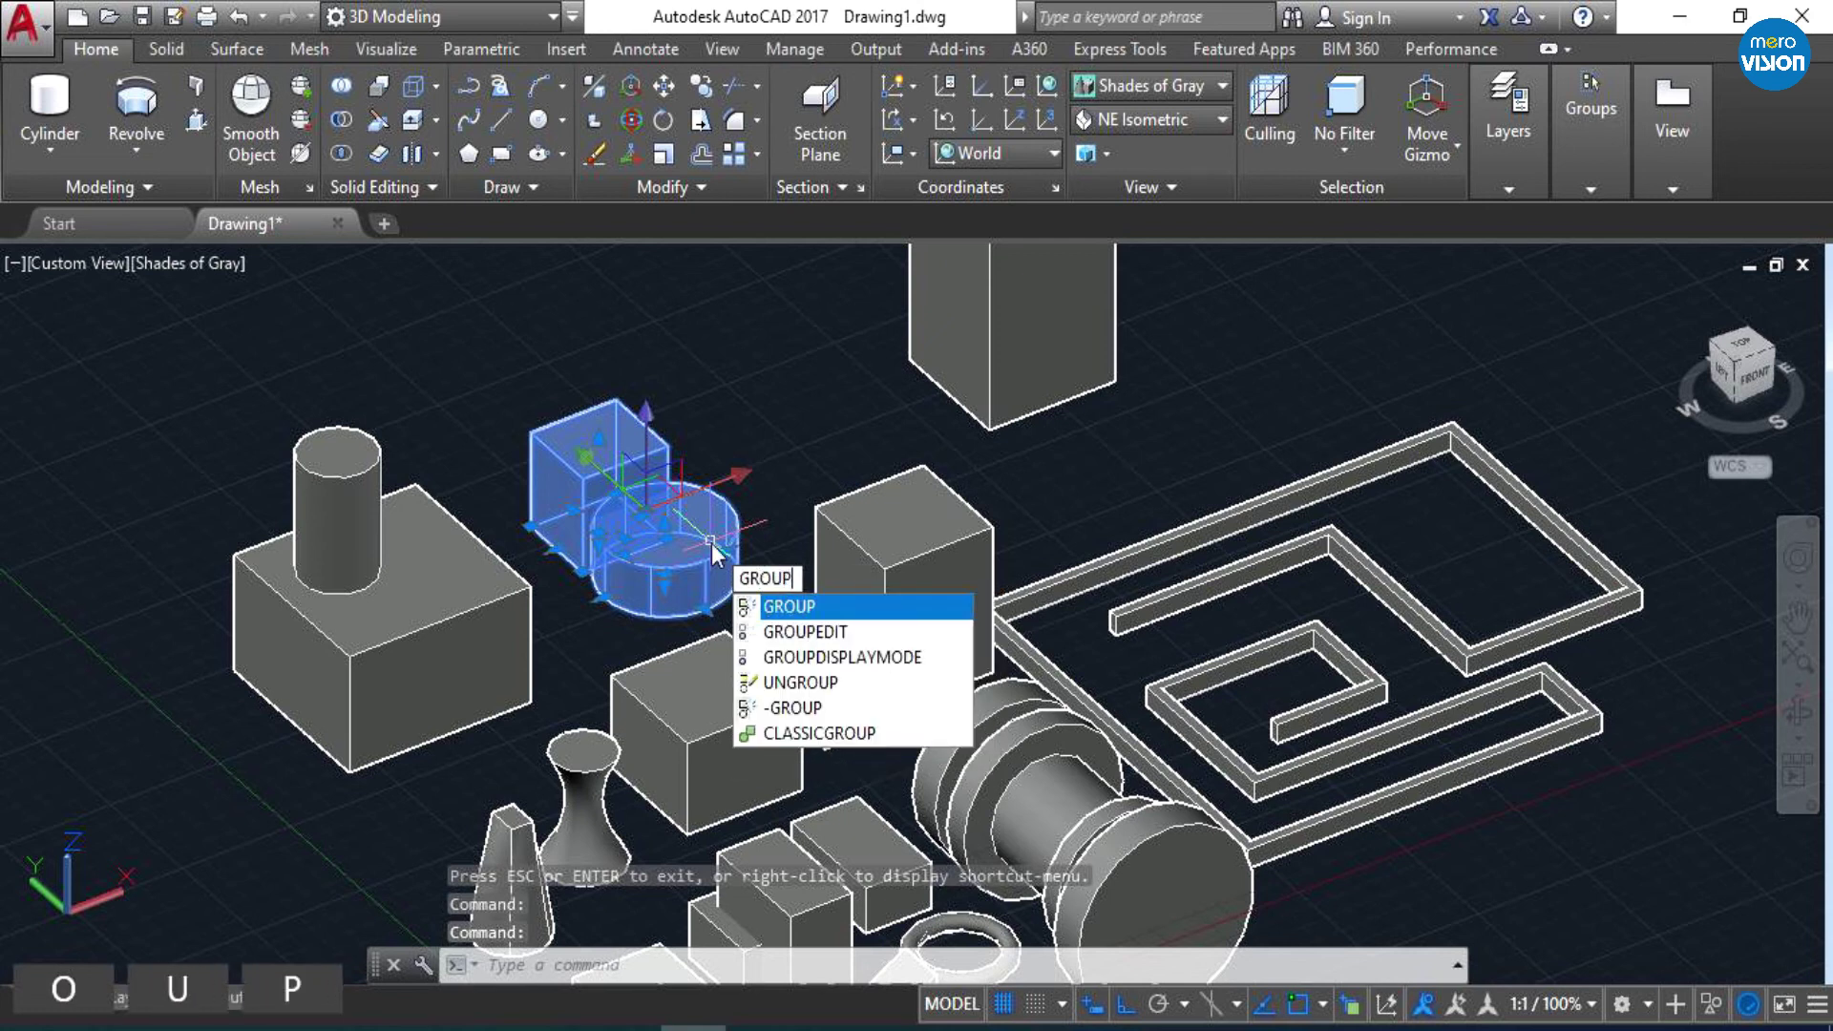
pyautogui.press('Return')
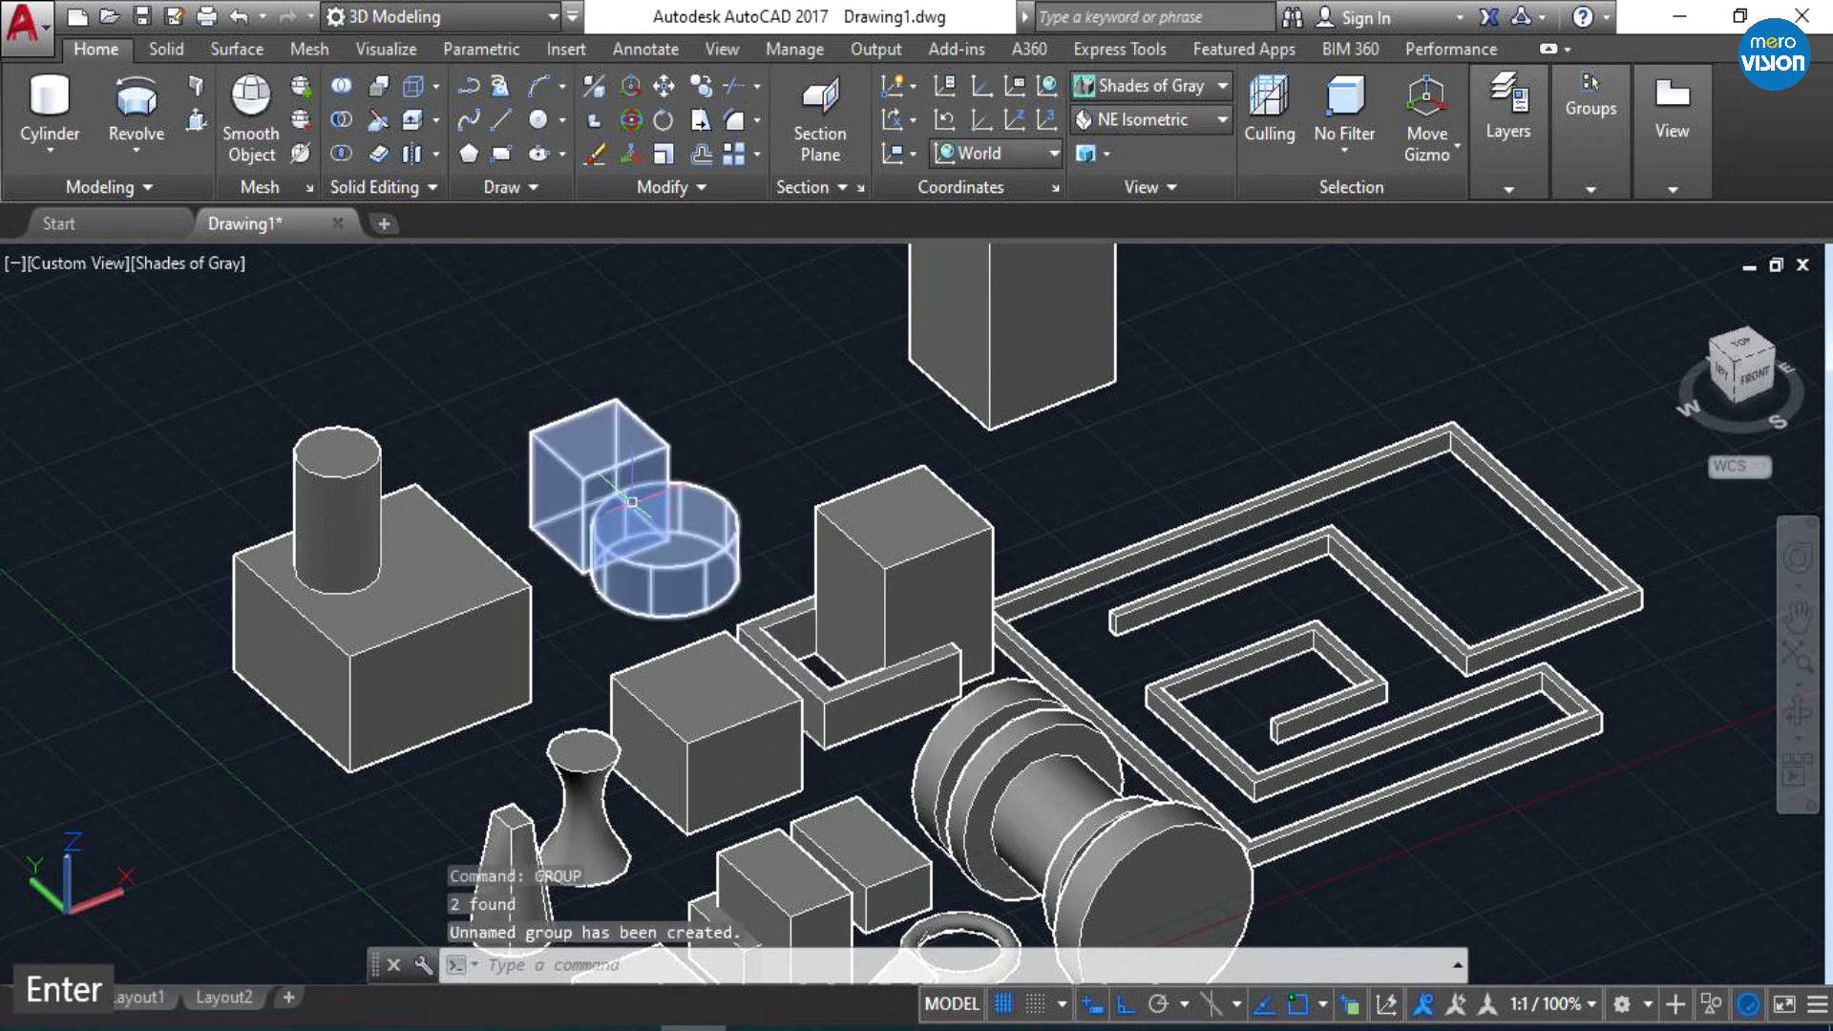
pyautogui.click(619, 529)
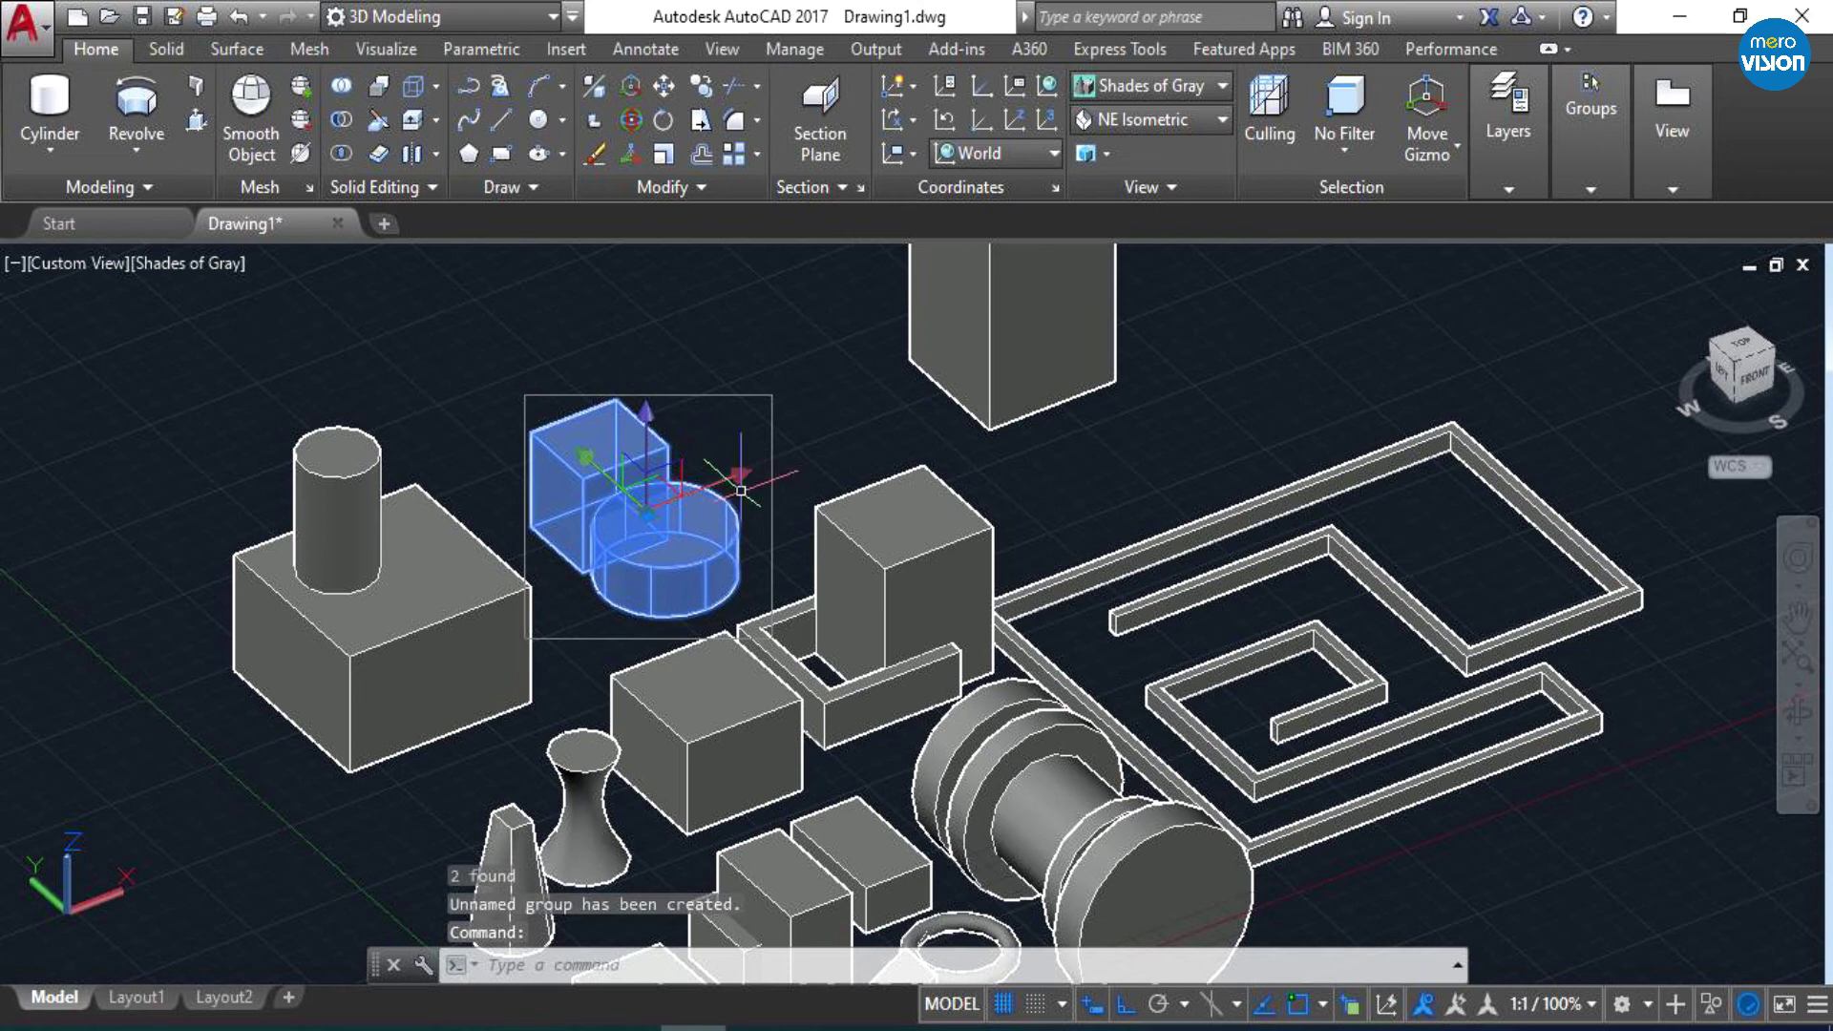
pyautogui.click(736, 473)
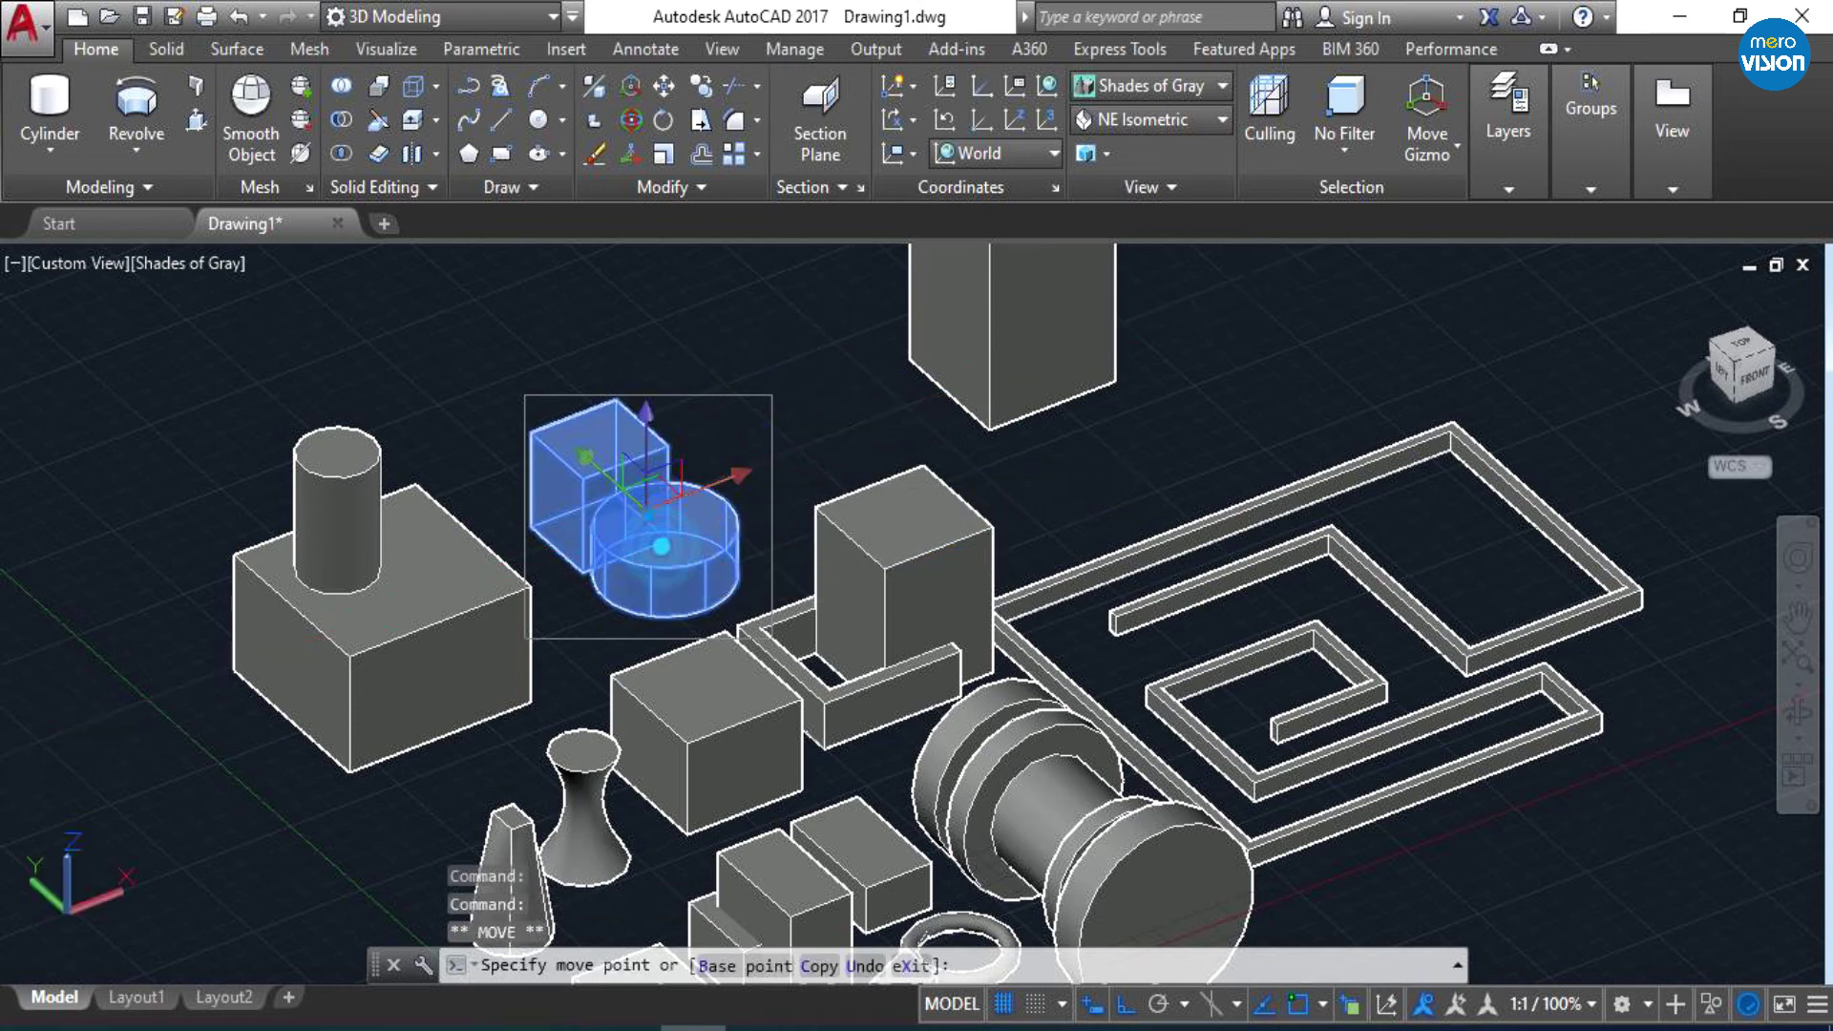
# - Shift the box-and-cylinder group a little up and right along X, then reselect it
pyautogui.click(662, 546)
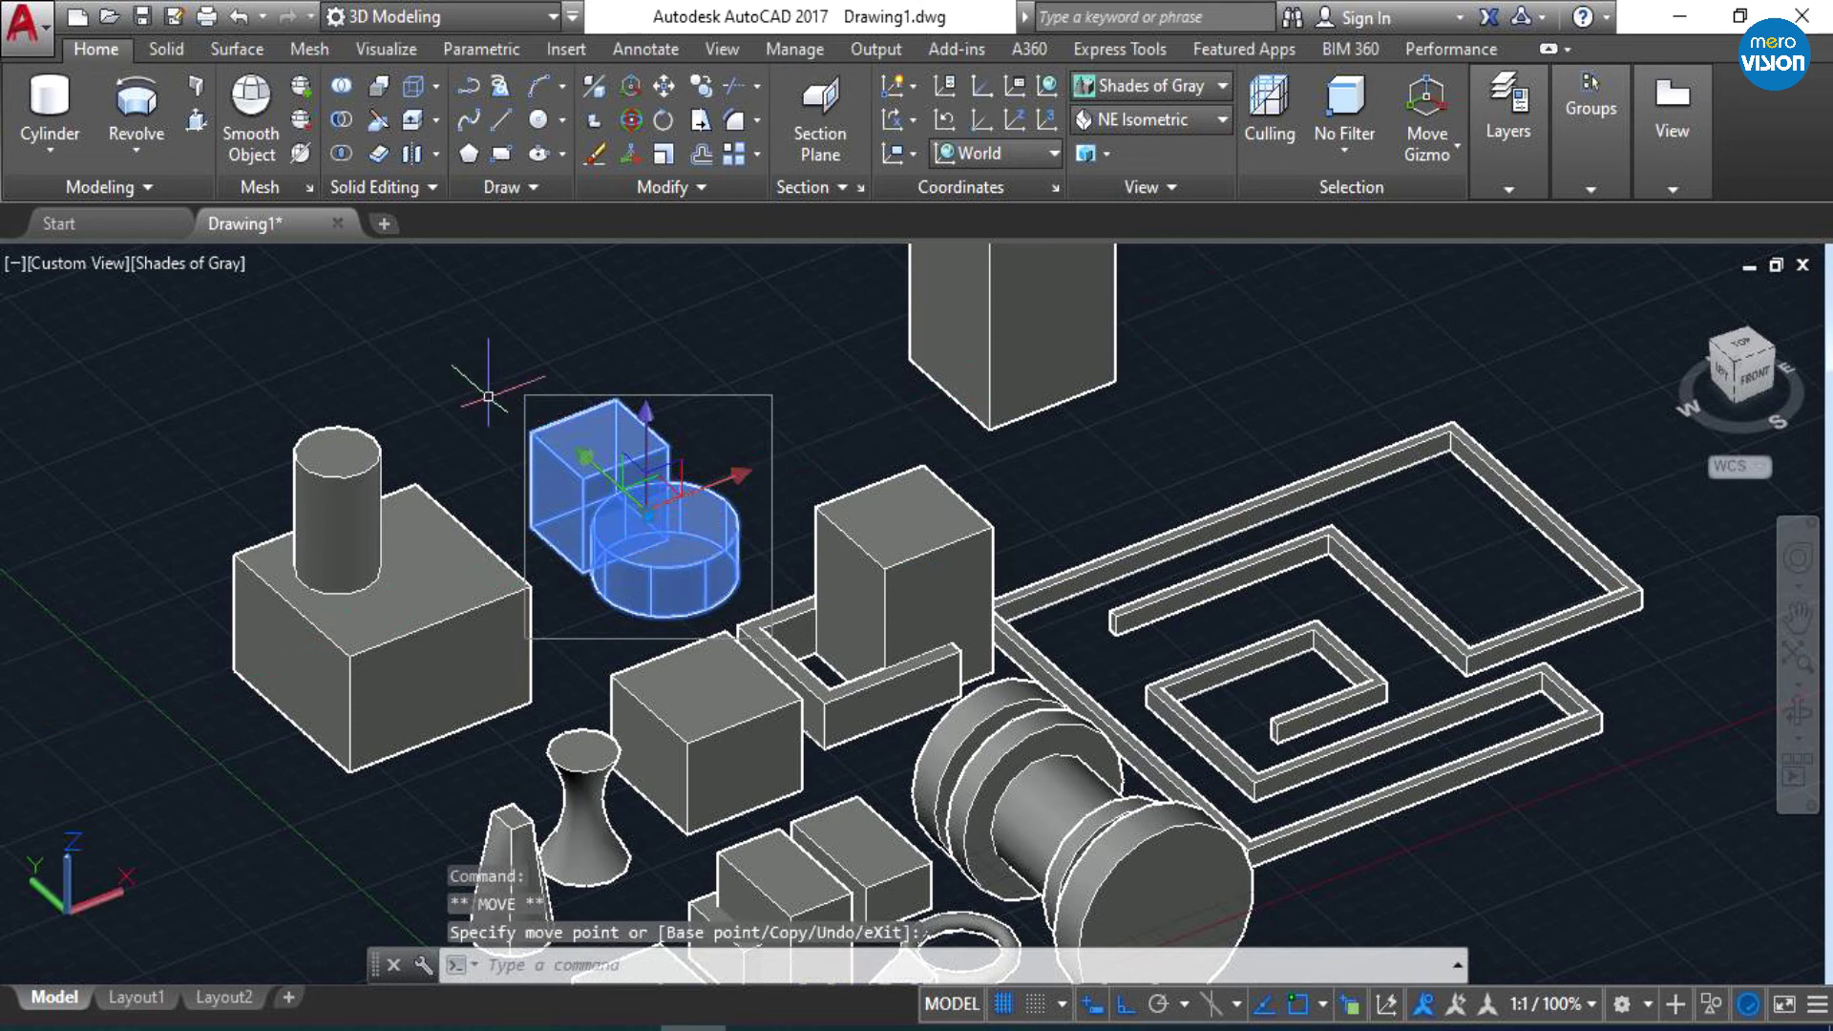
pyautogui.click(742, 479)
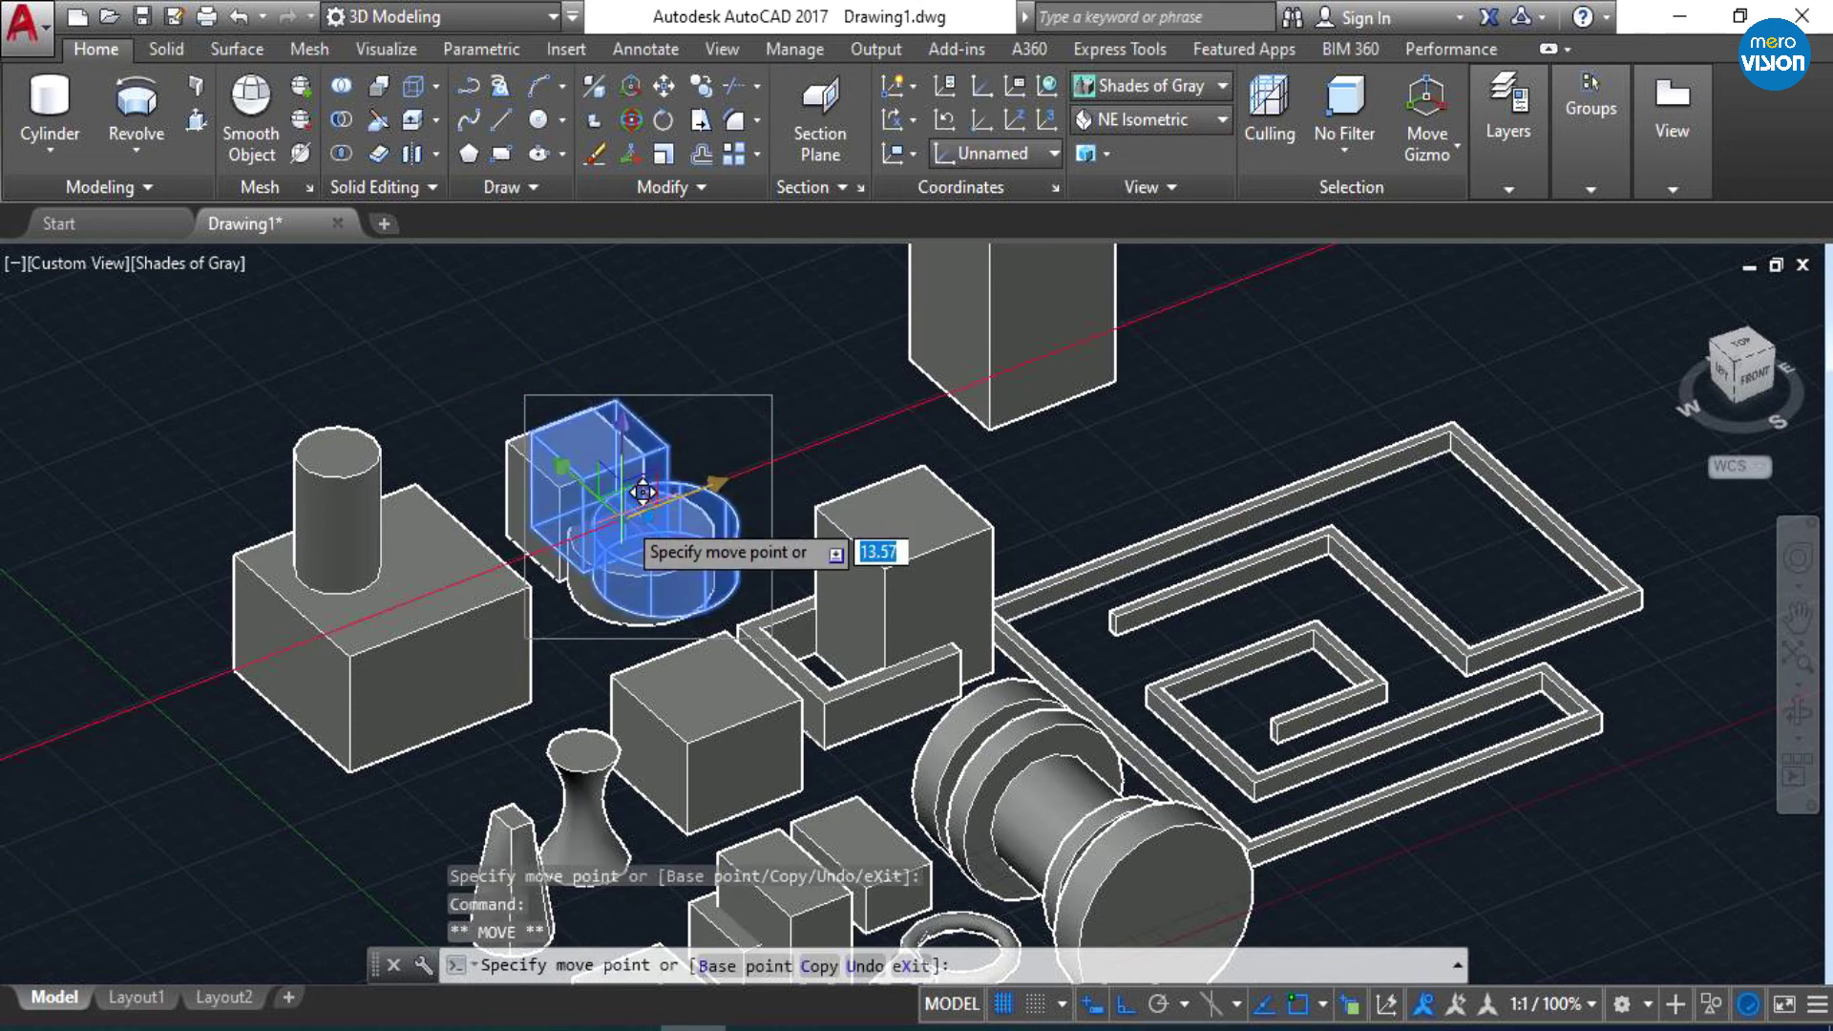
pyautogui.click(708, 445)
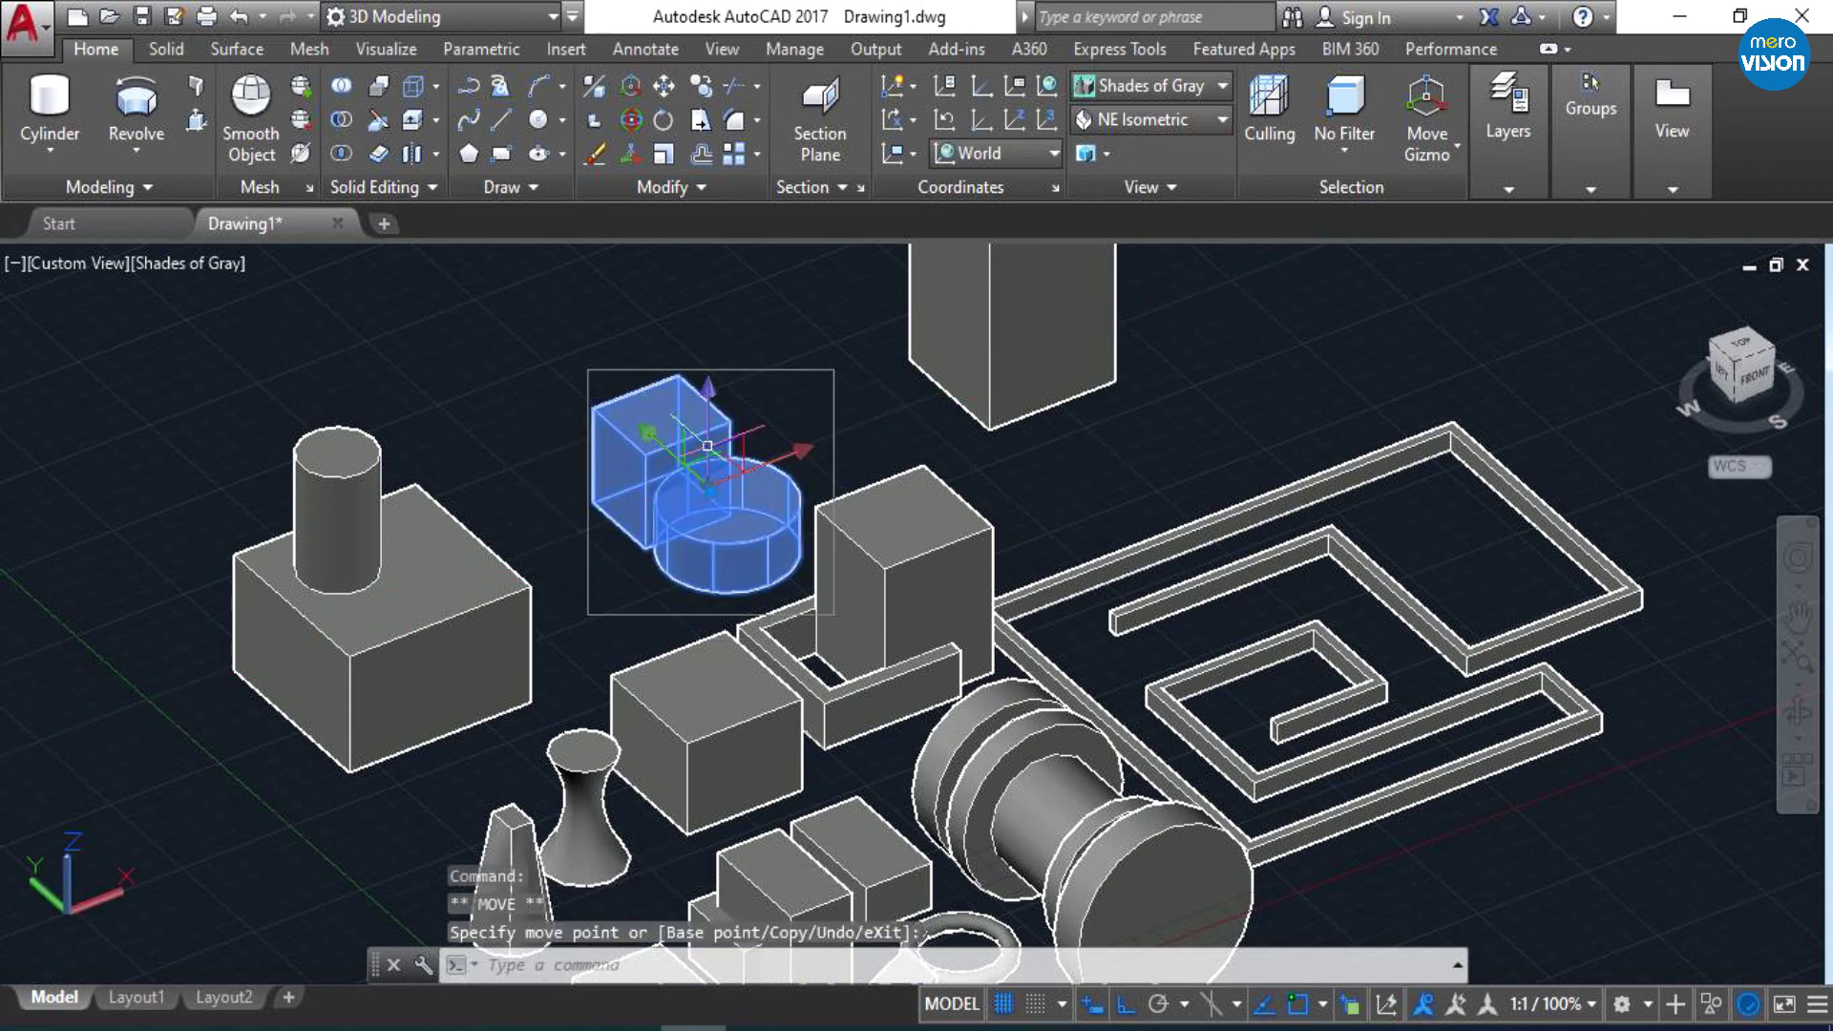
pyautogui.press('Escape')
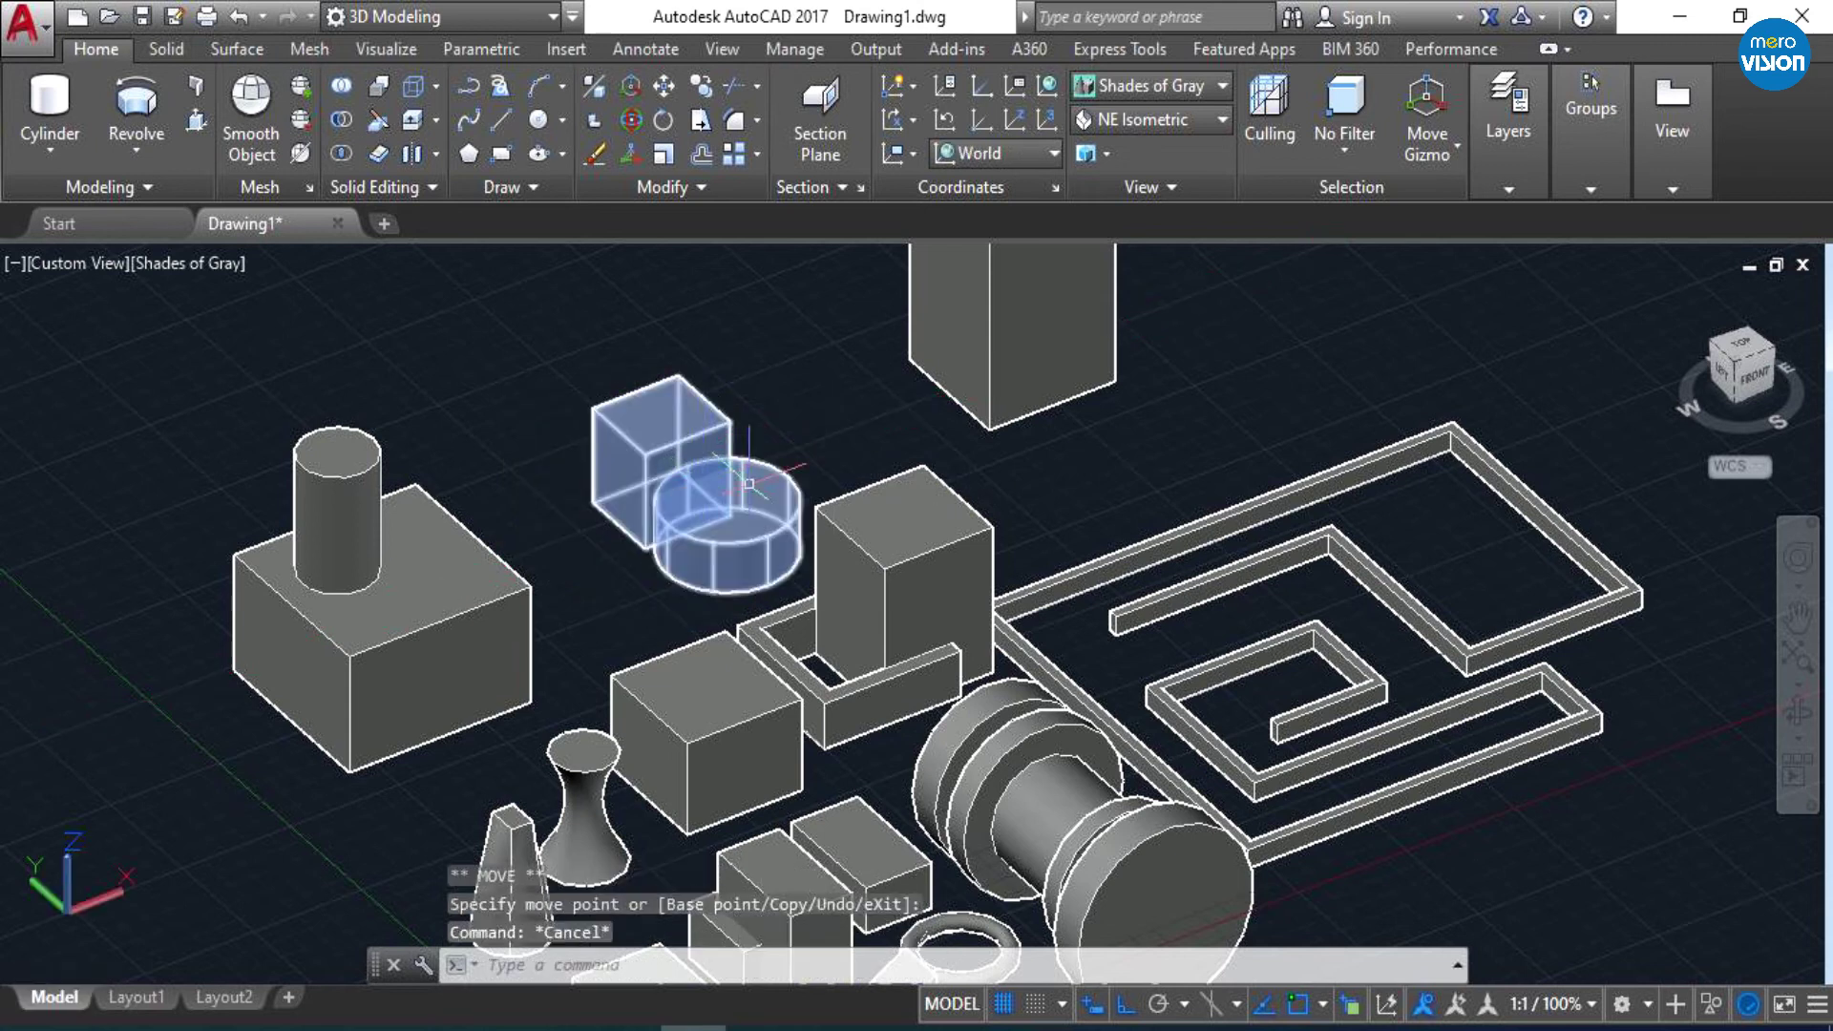
pyautogui.press('Escape')
pyautogui.click(727, 416)
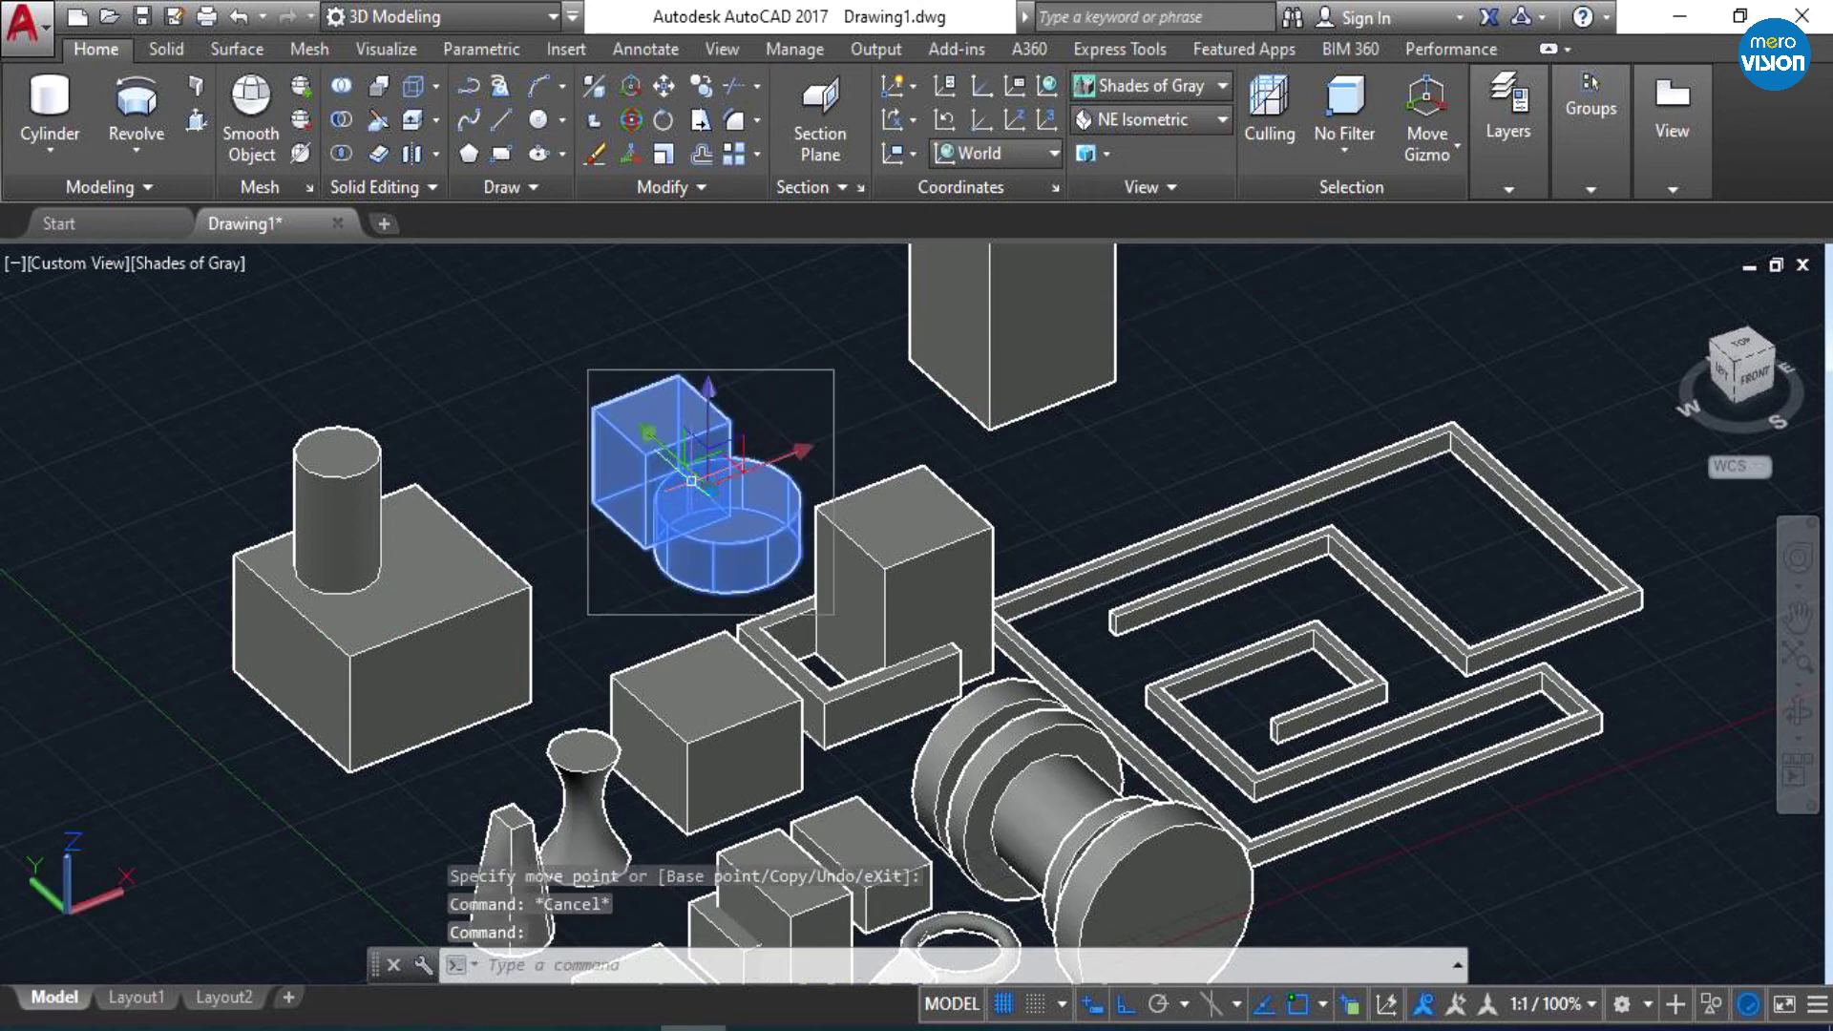
# - UNGROUP the box-and-cylinder group, then confirm the cylinder and small box select separately
pyautogui.write('UN')
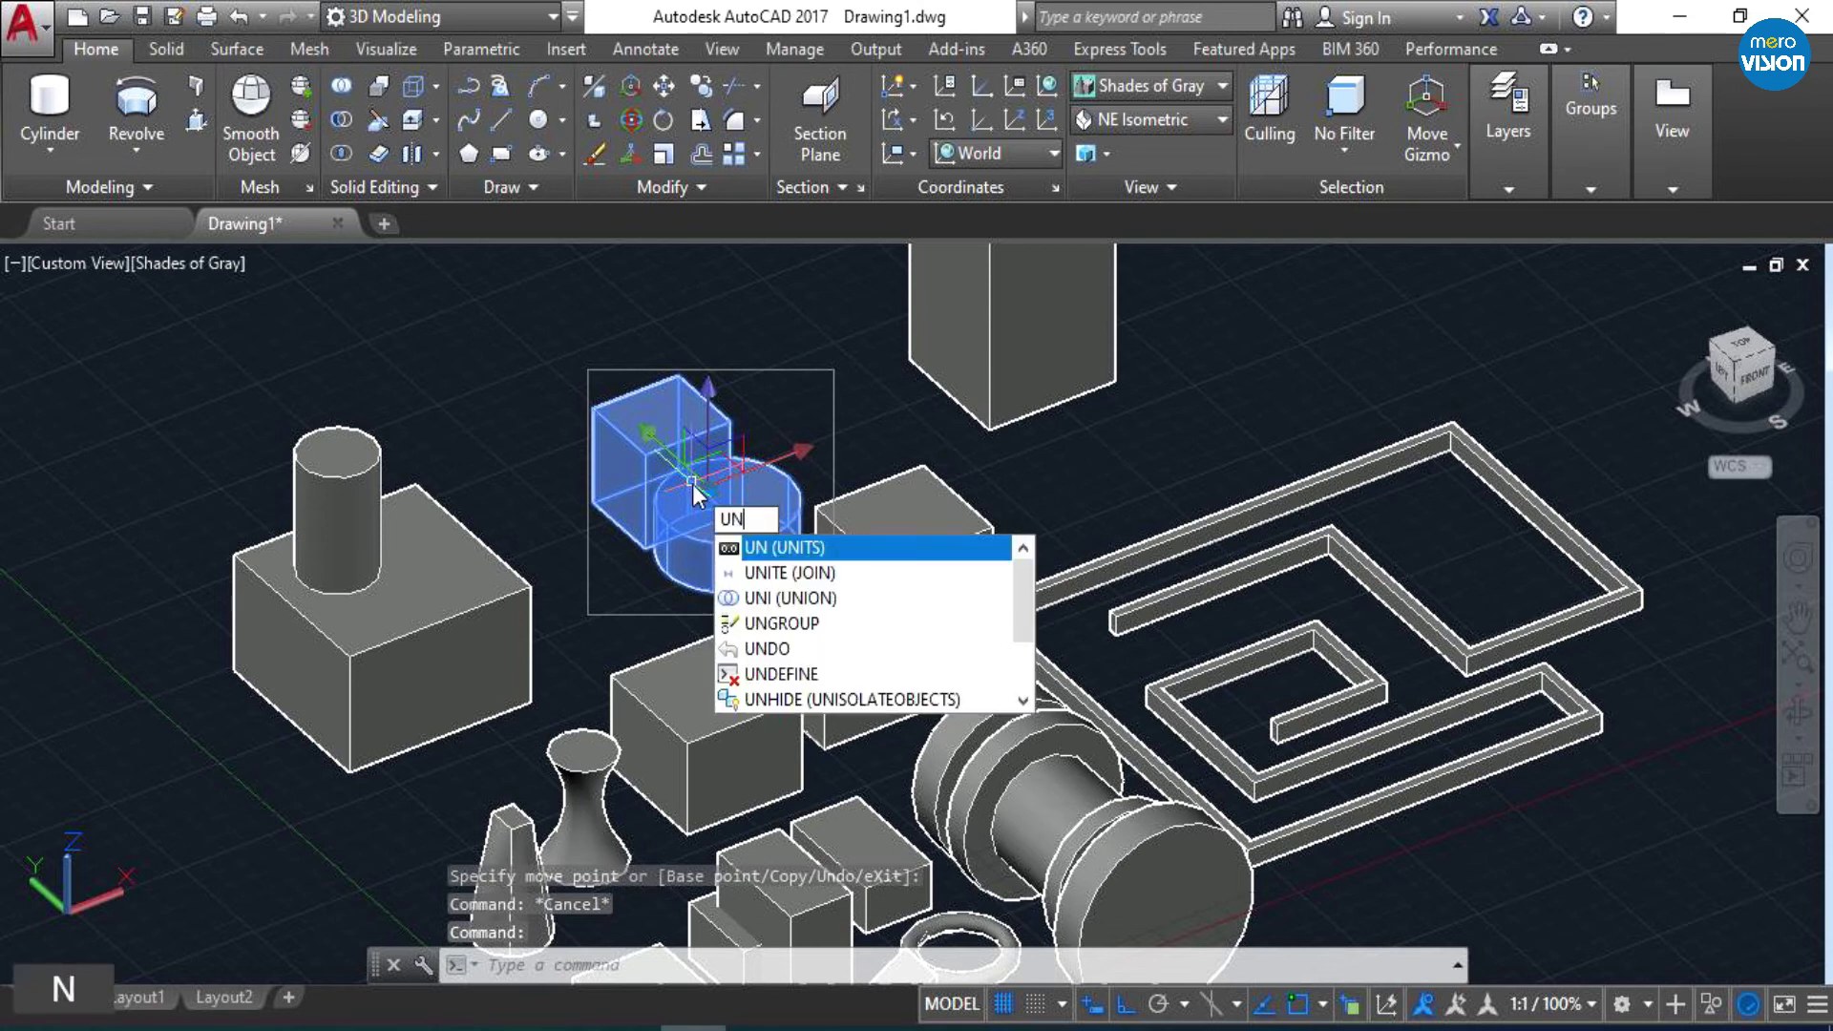
pyautogui.write('GROUp')
pyautogui.press('Return')
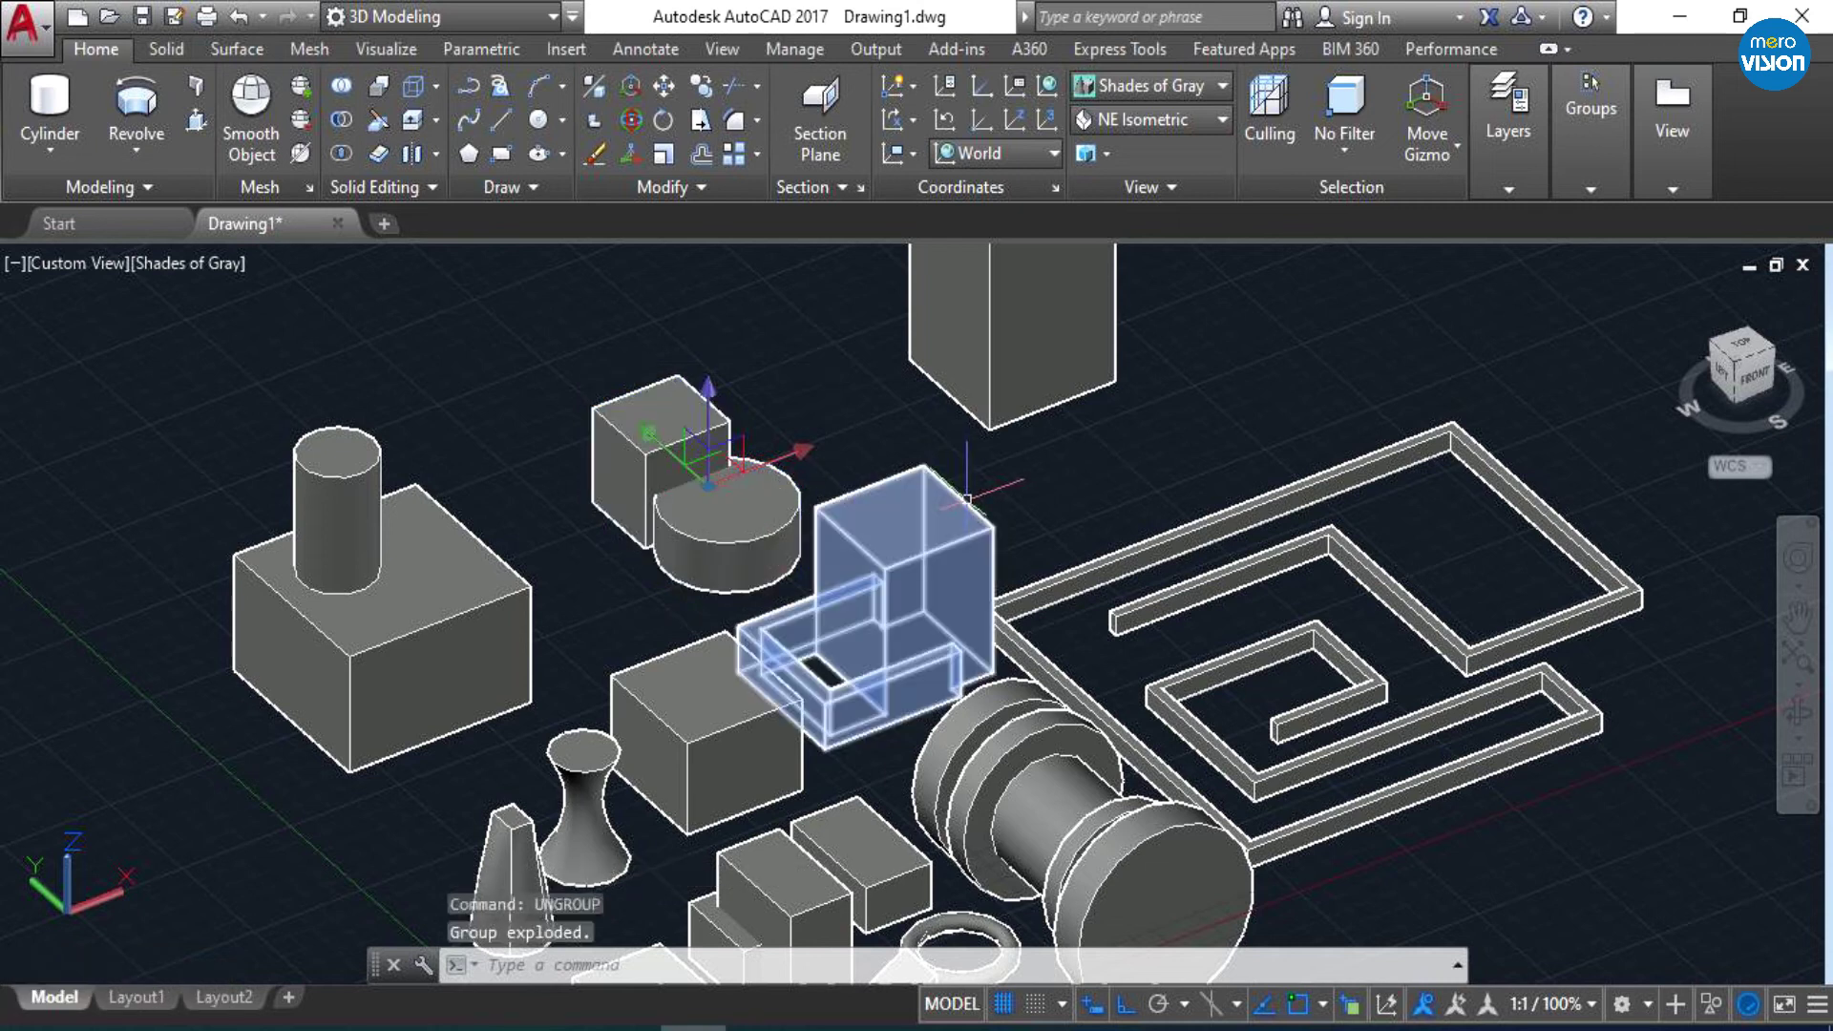
pyautogui.press('Escape')
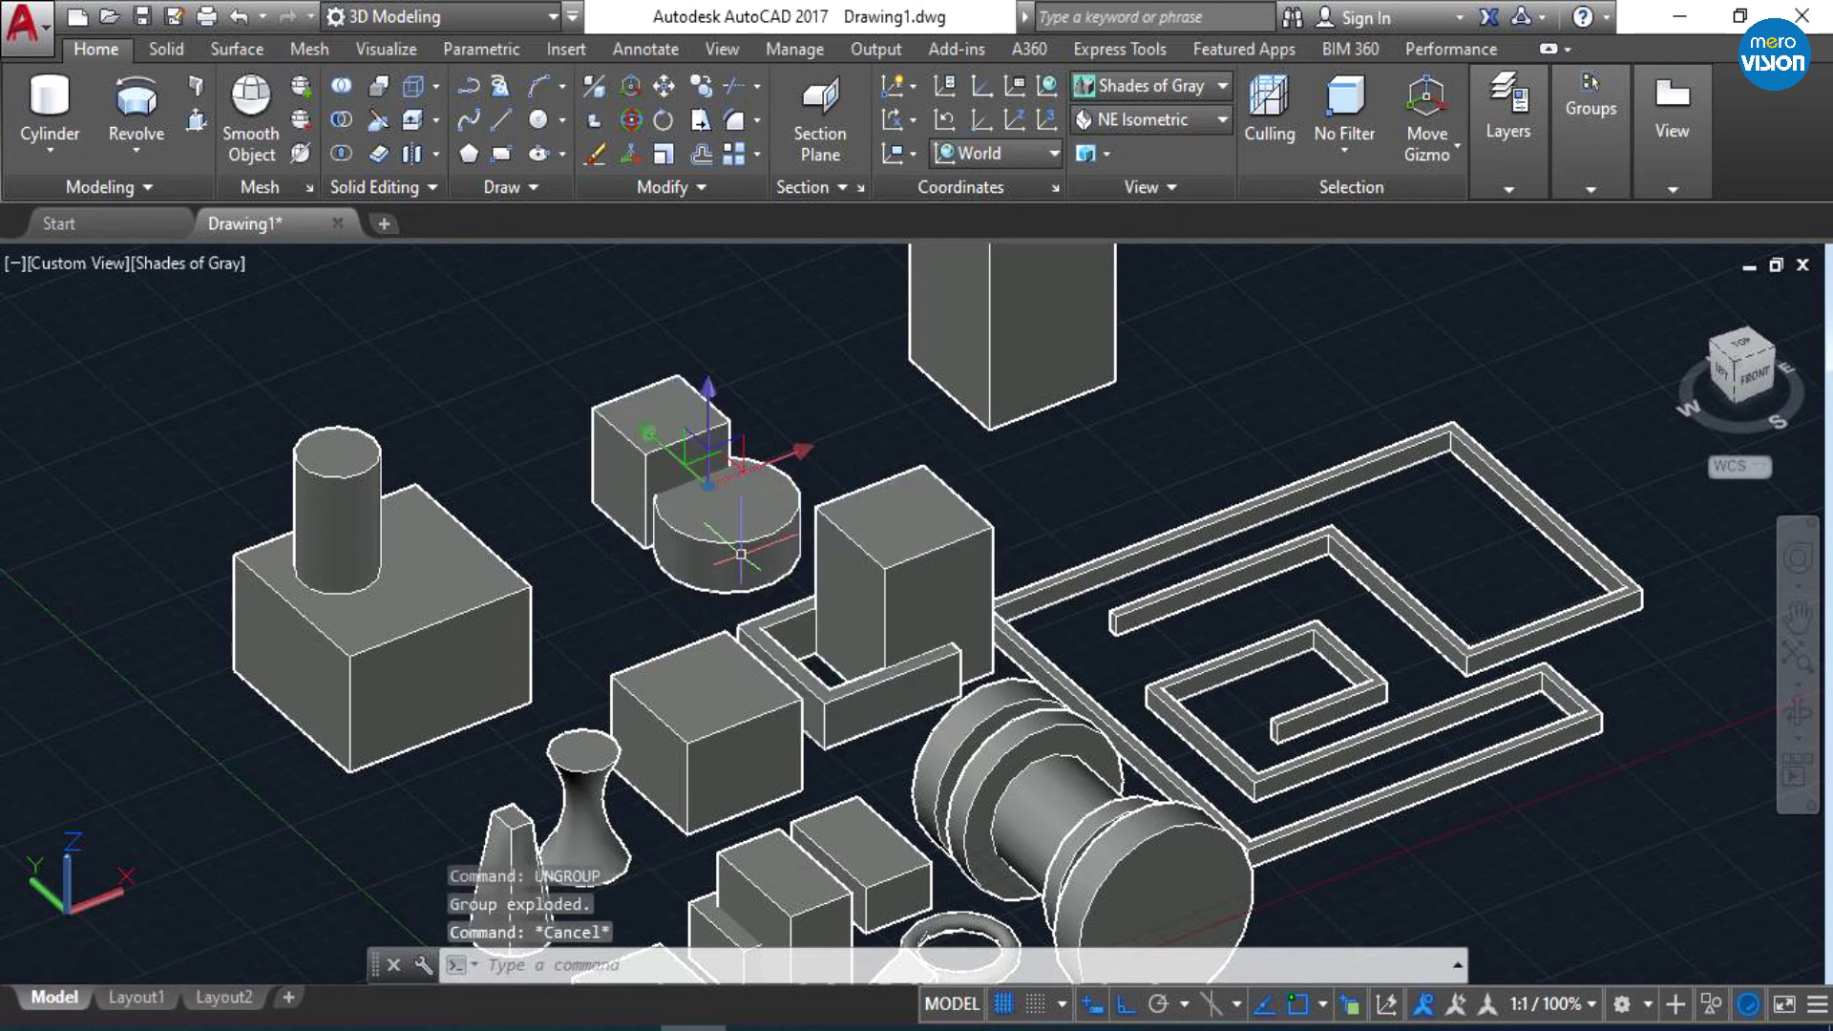
pyautogui.click(740, 534)
pyautogui.click(640, 436)
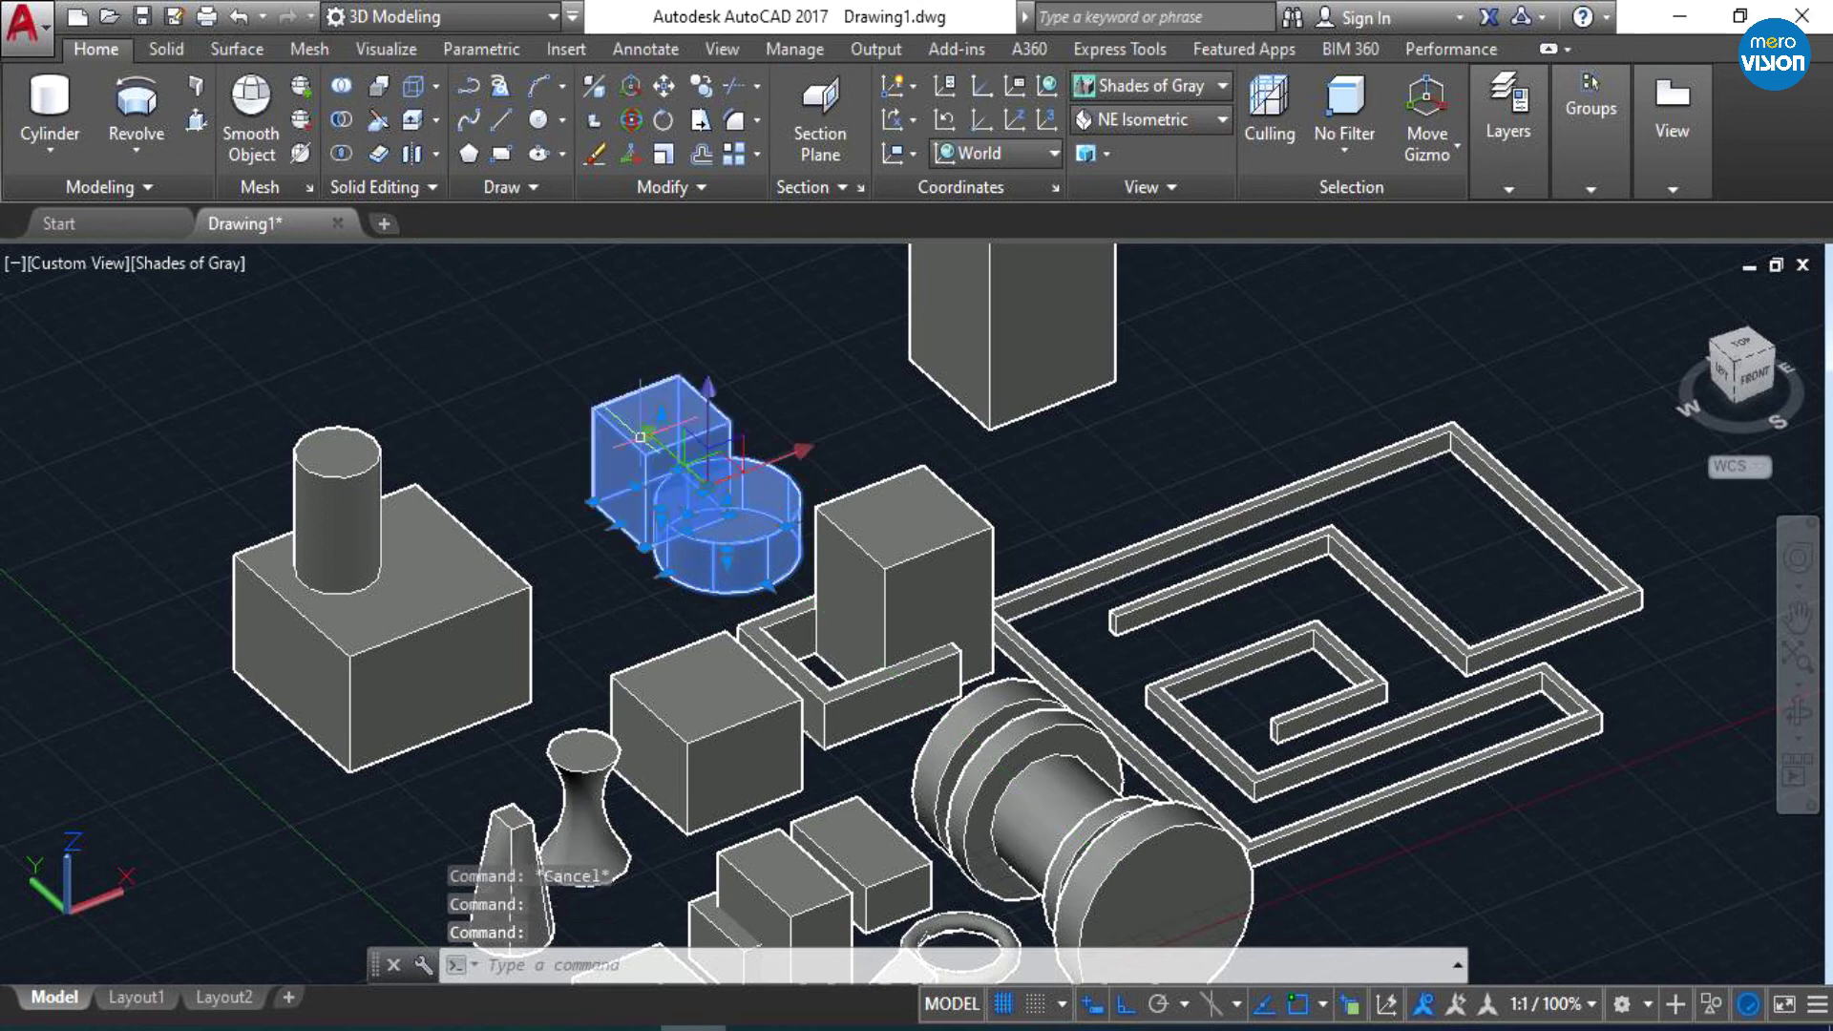
pyautogui.press('Escape')
# - Test-move the cylinder toward the tall box, undo the move, and zoom out and back
pyautogui.click(725, 520)
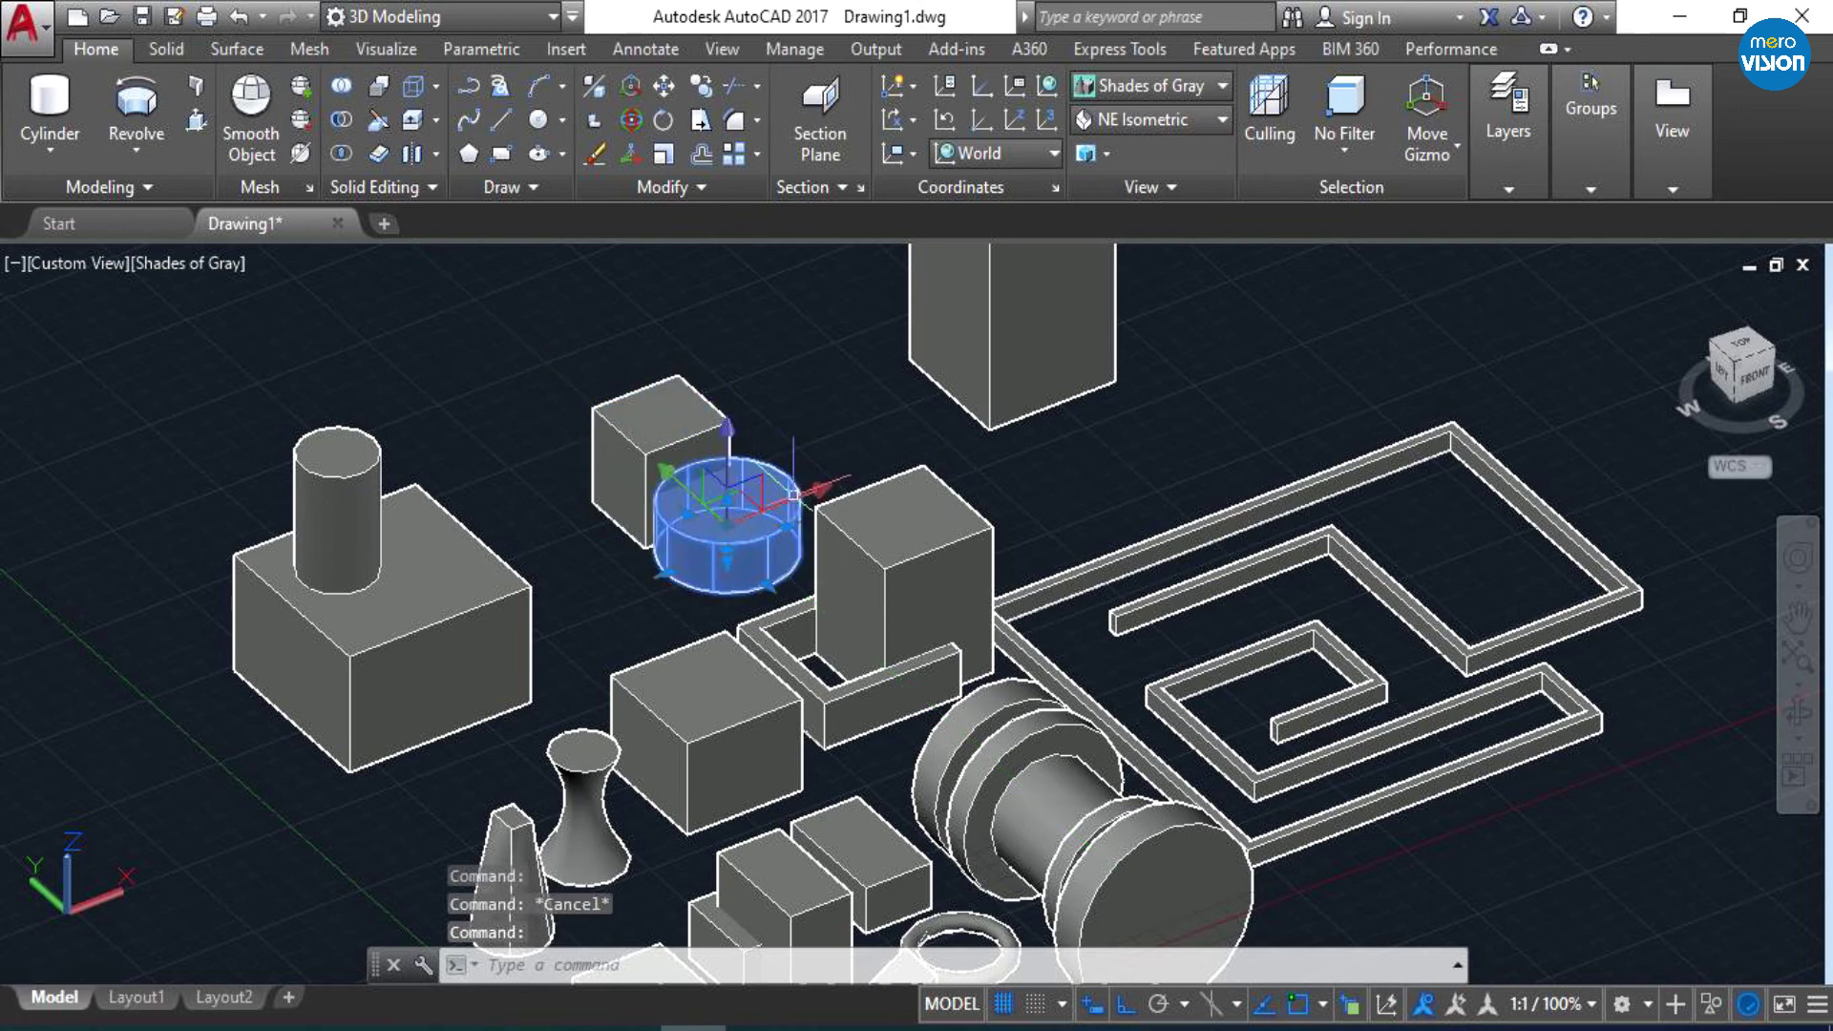
pyautogui.click(809, 496)
pyautogui.click(848, 477)
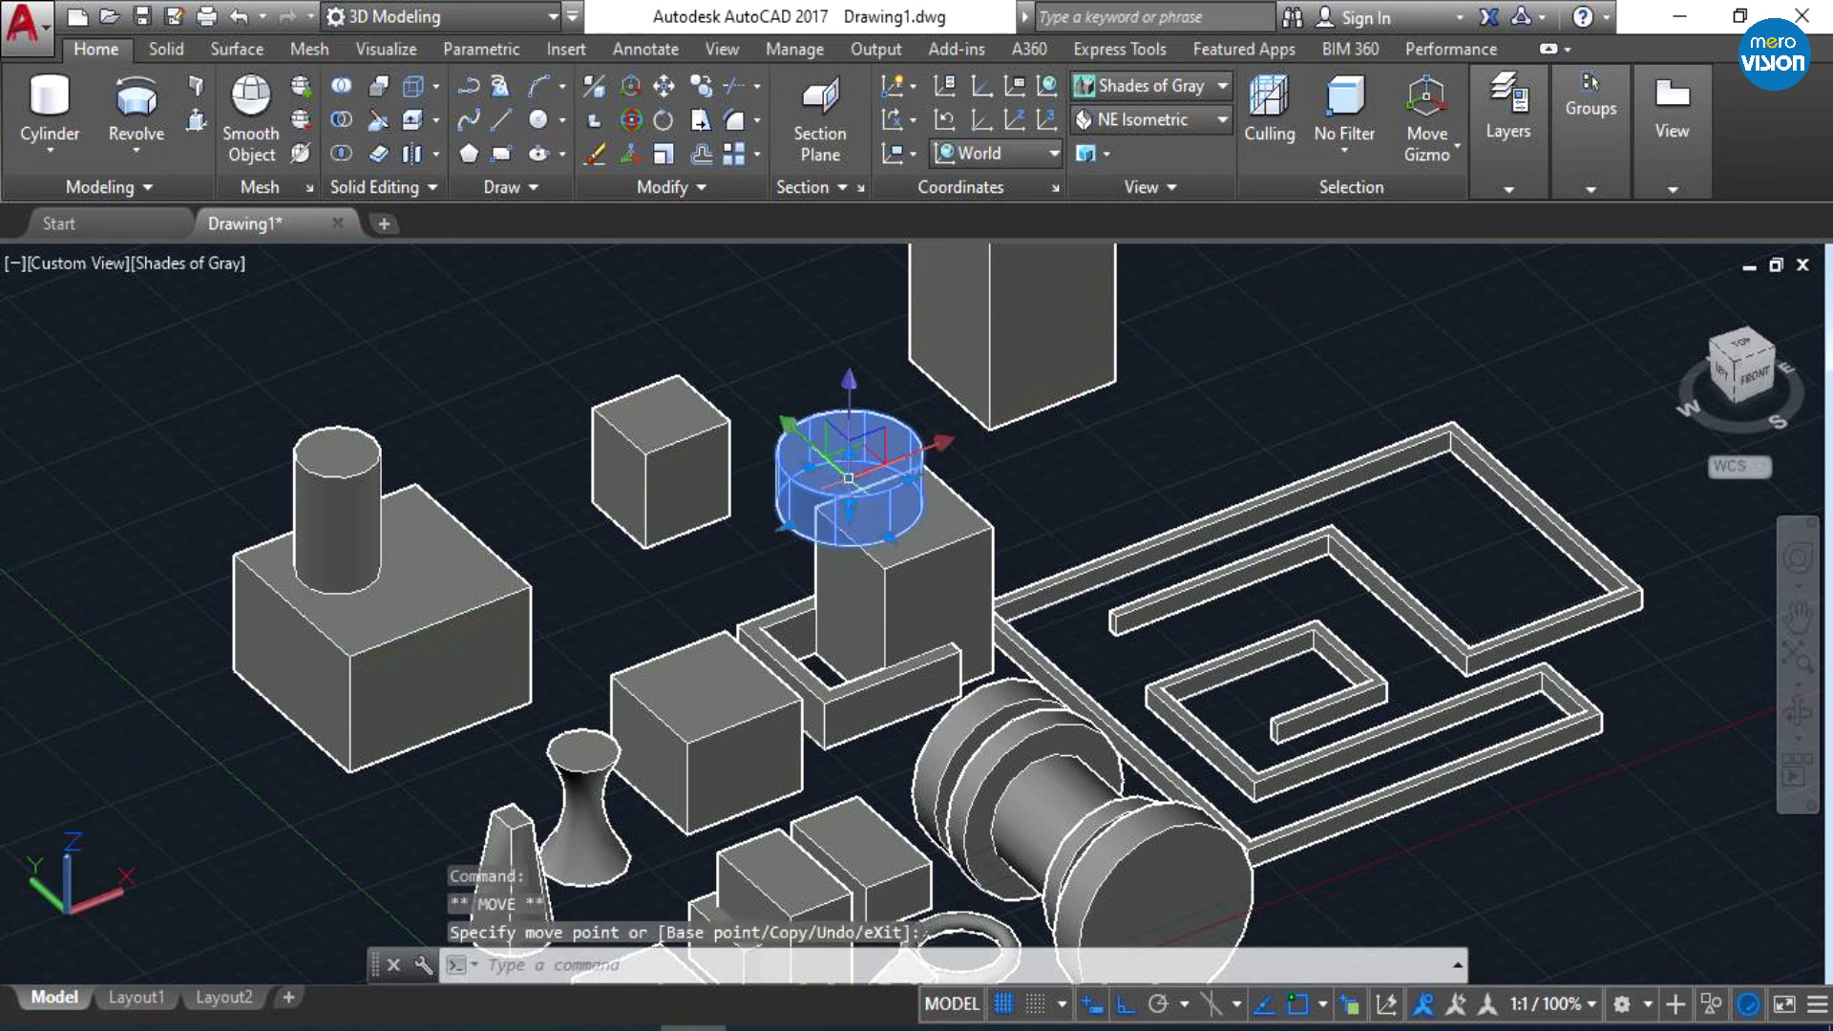
pyautogui.press('Escape')
pyautogui.hotkey('ctrl', 'z')
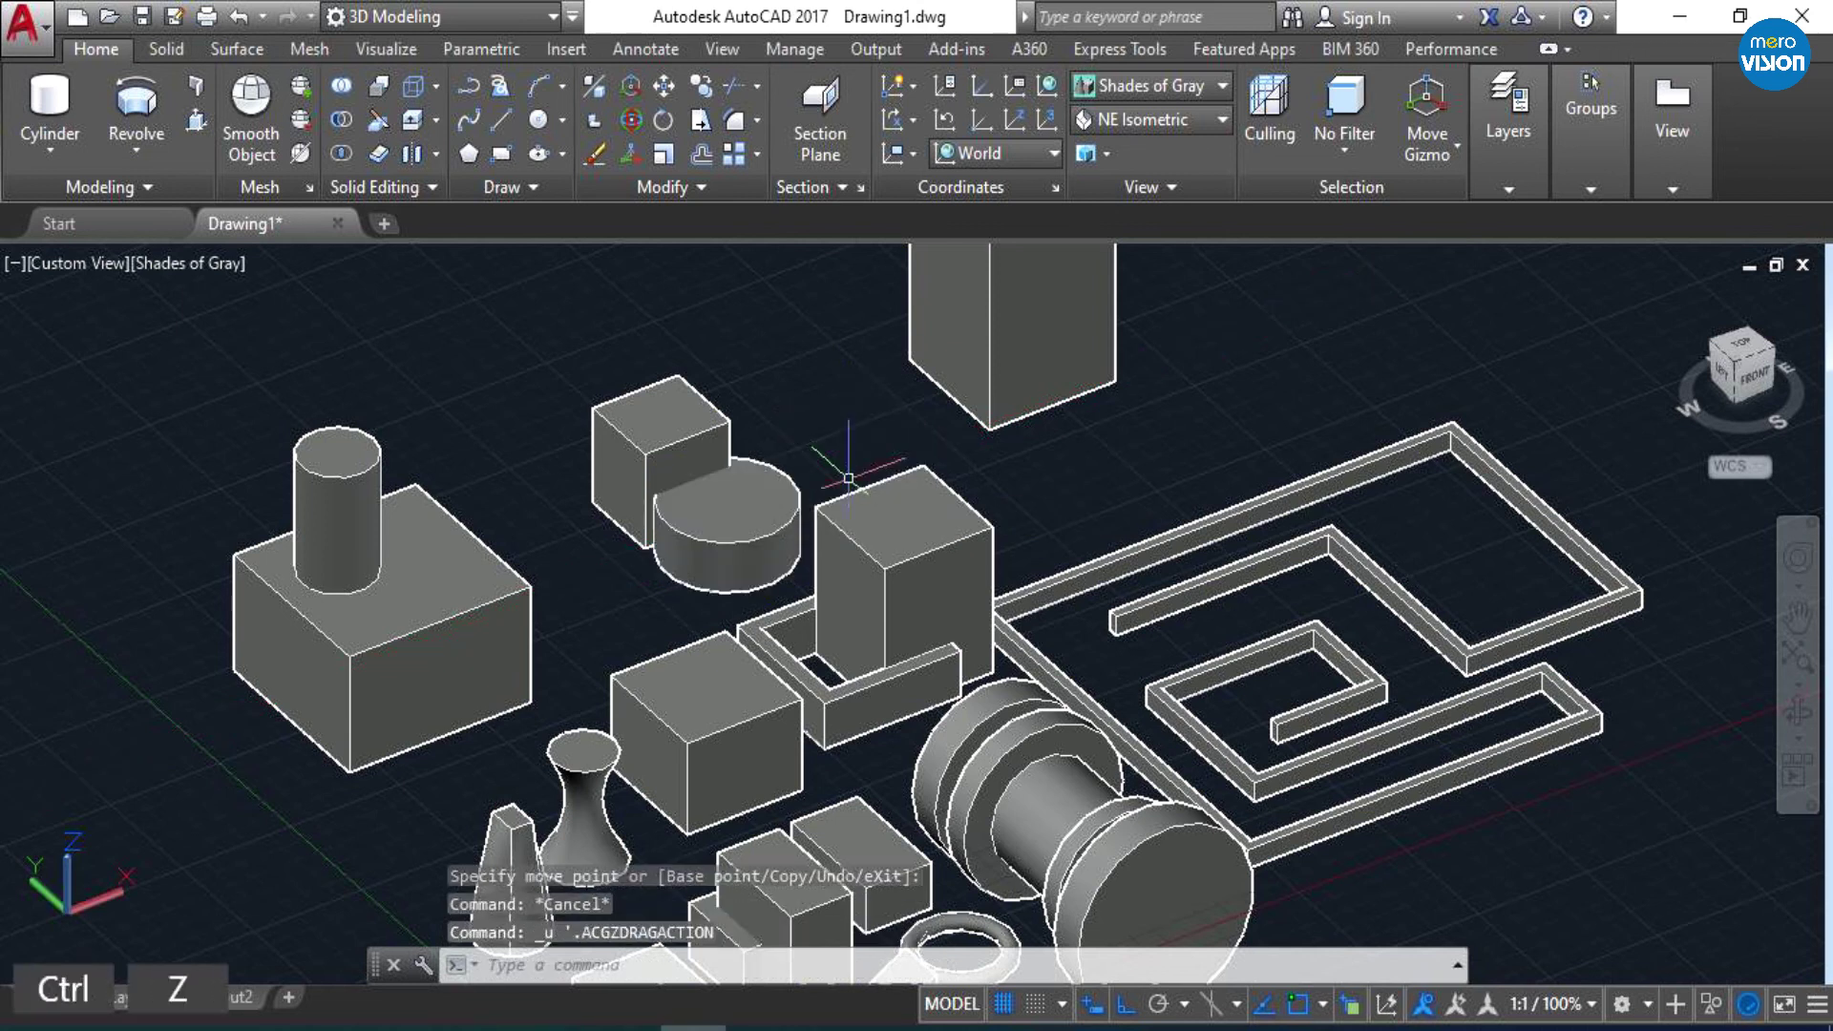
pyautogui.click(668, 449)
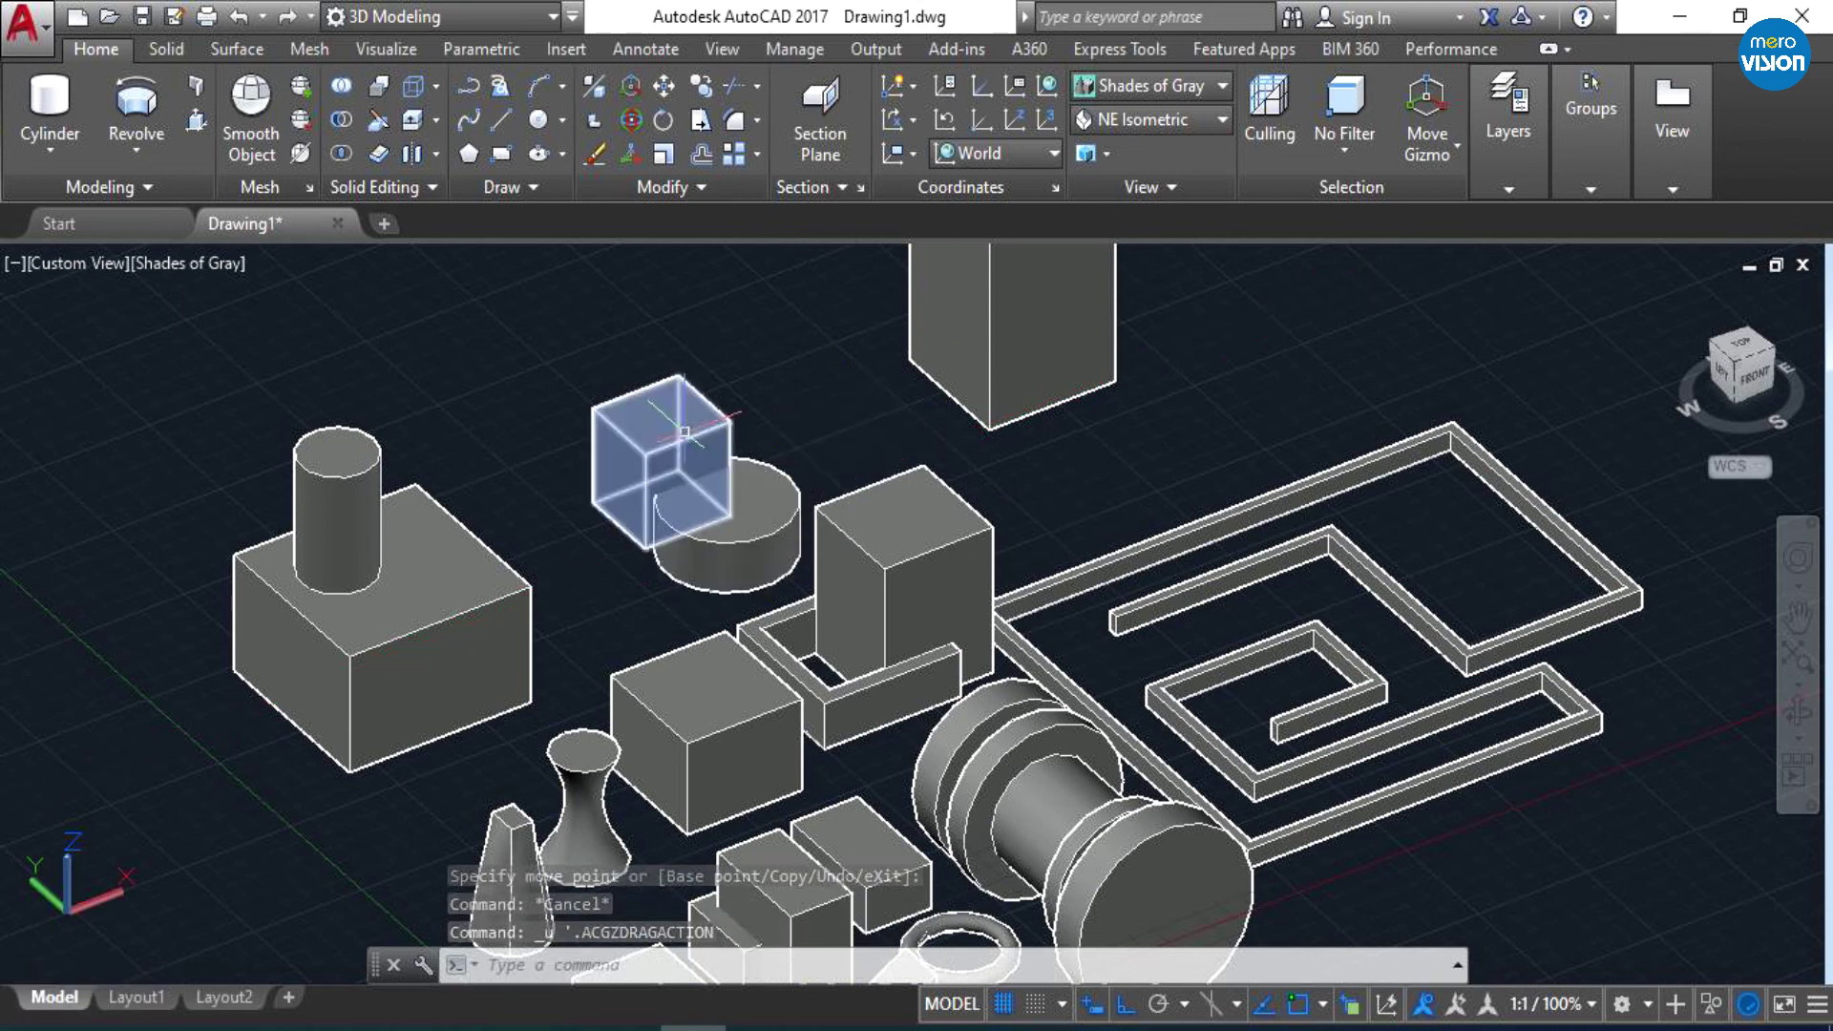
pyautogui.press('Escape')
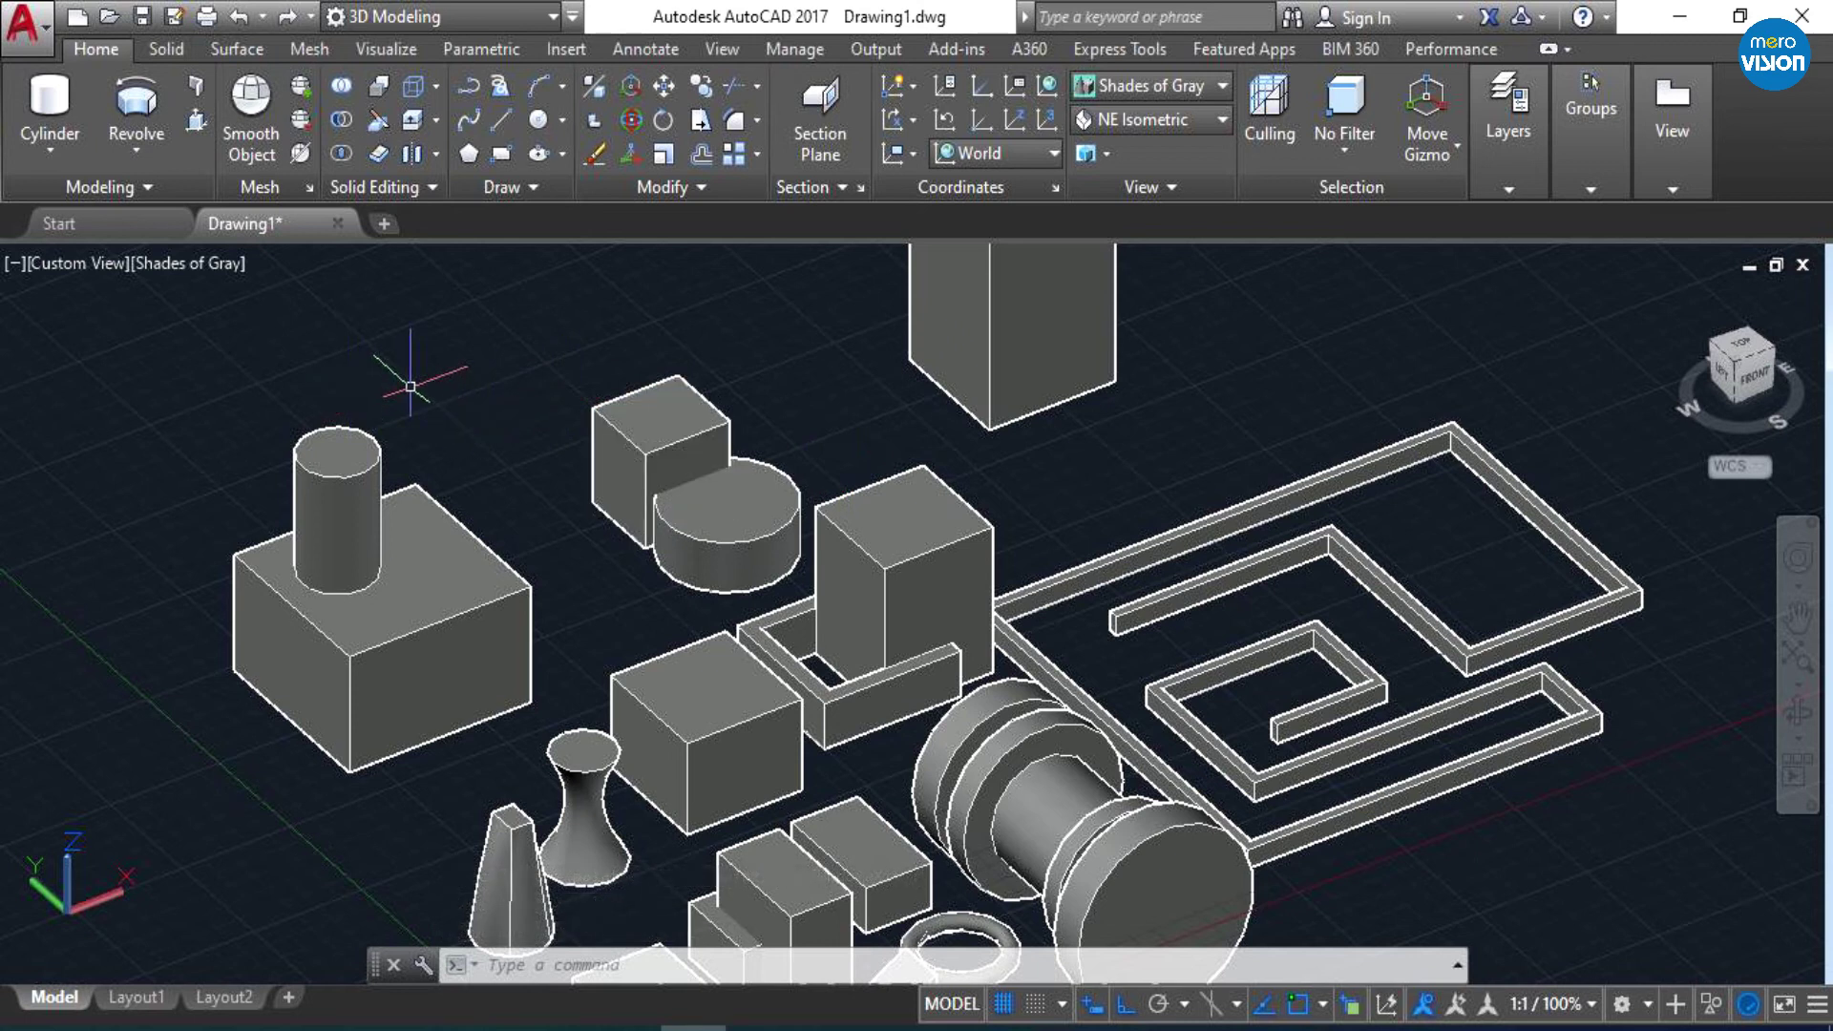
pyautogui.scroll(-2, 375, 382)
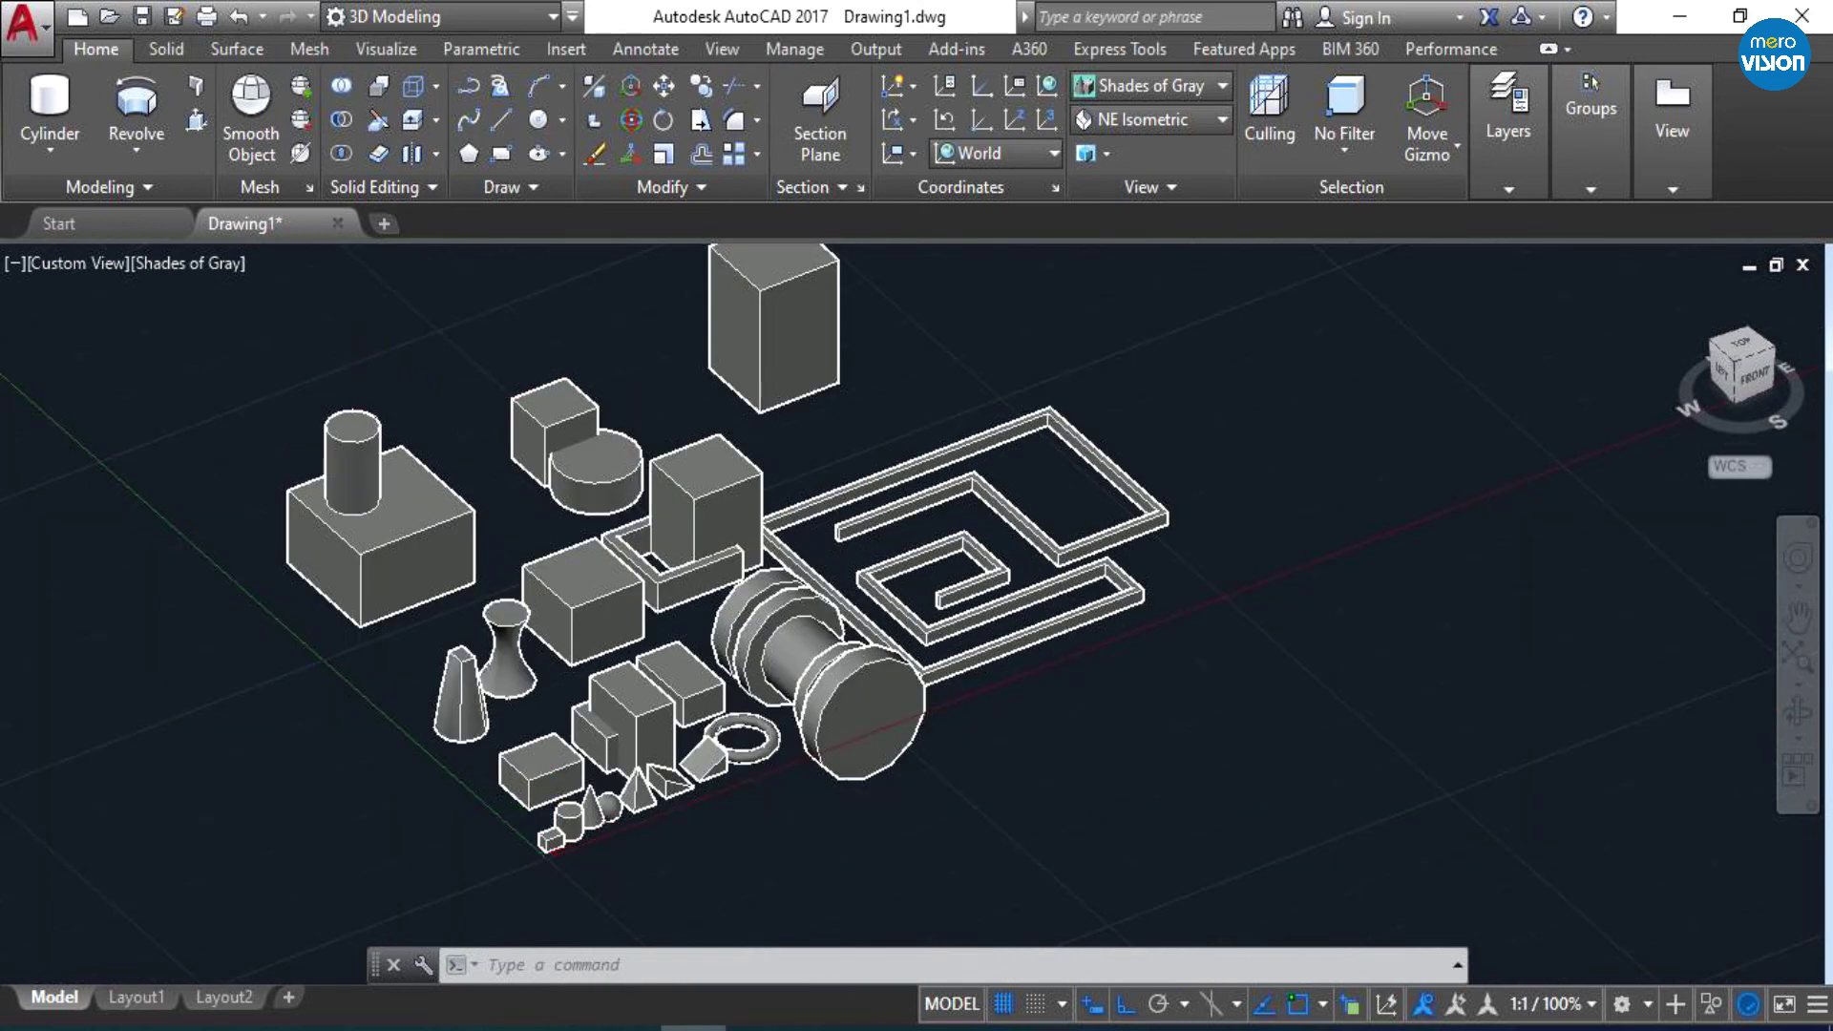
pyautogui.scroll(1, 480, 415)
pyautogui.scroll(2, 479, 415)
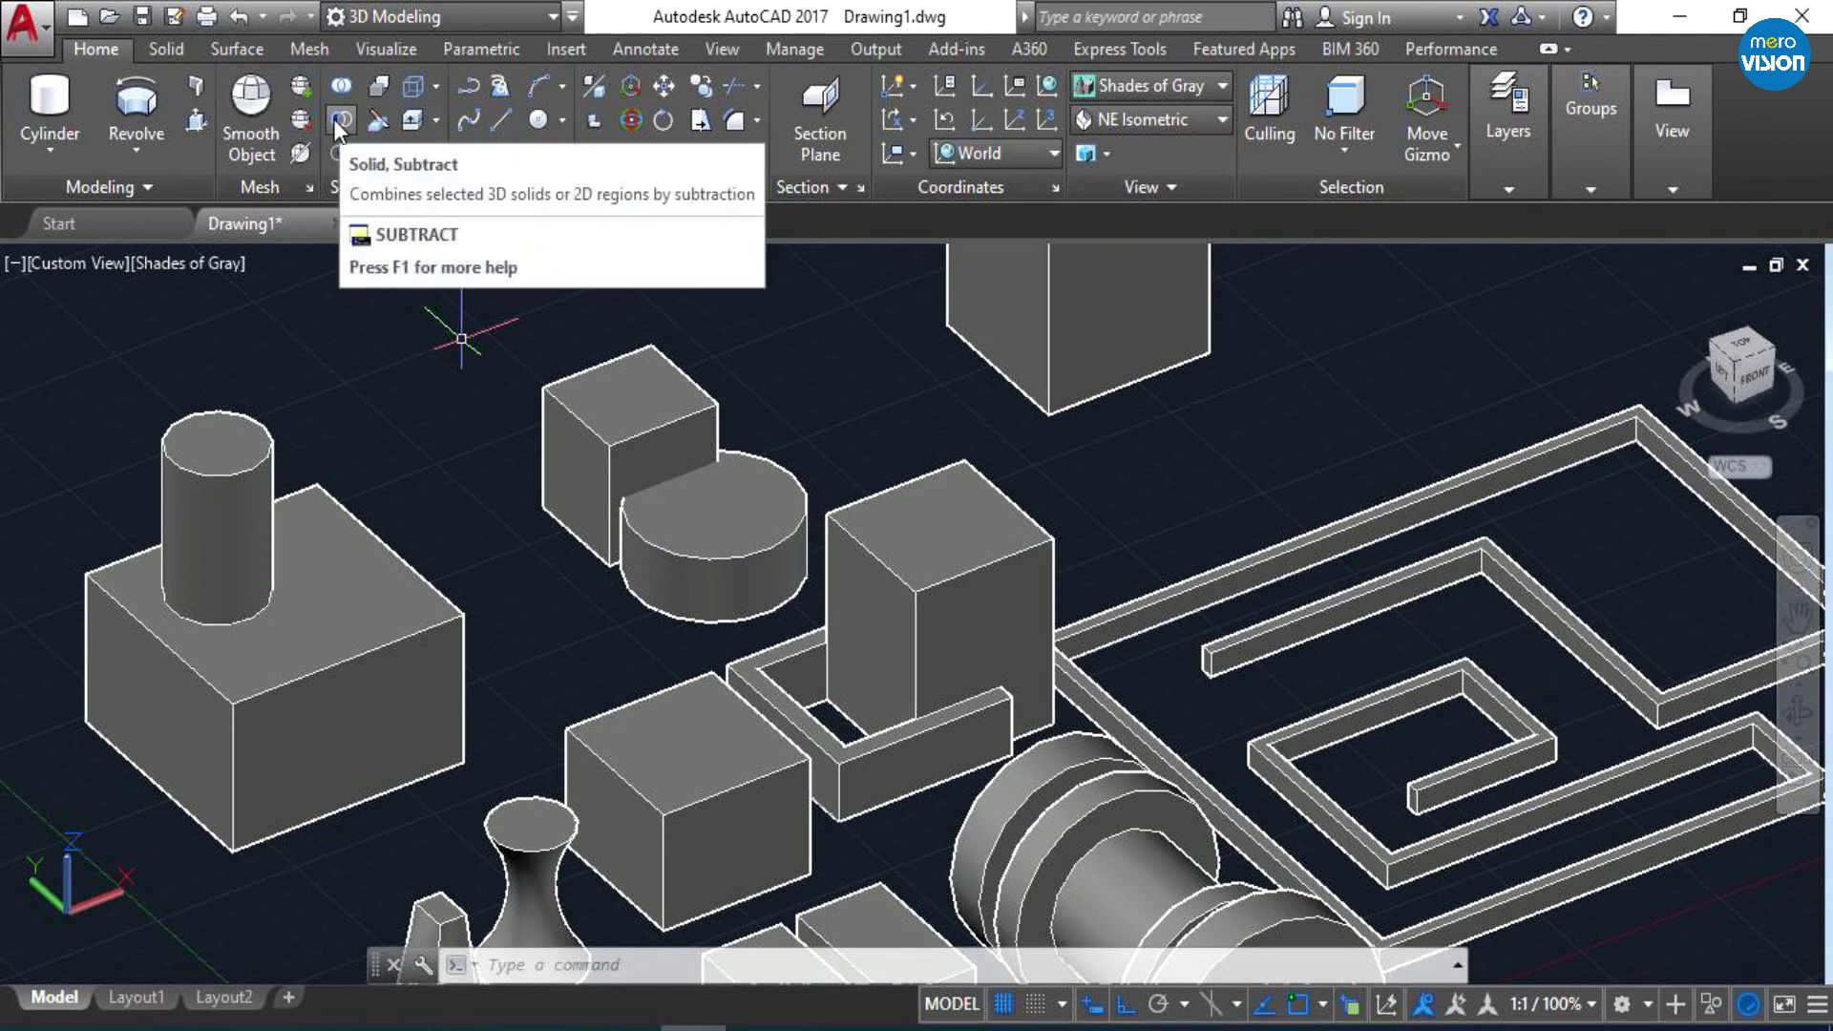
pyautogui.moveTo(340, 120)
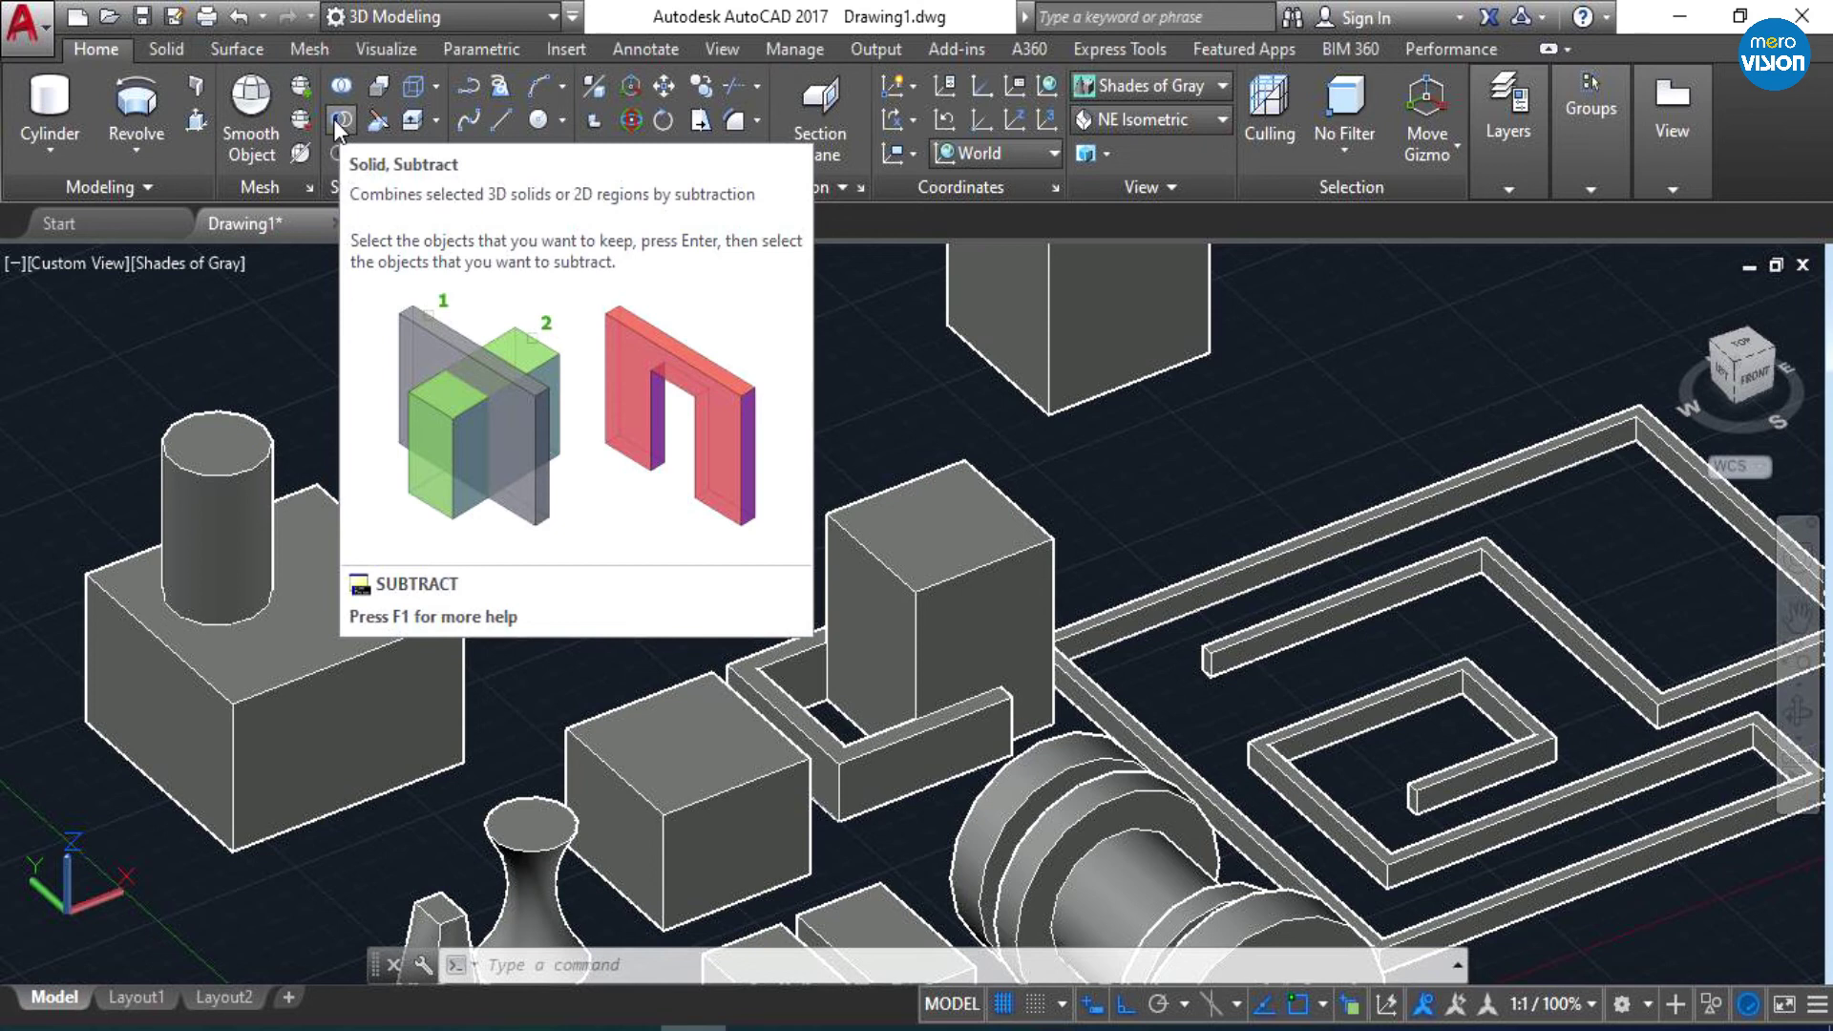
# - Subtract the small box from the short cylinder, leaving a corner notch
pyautogui.click(339, 121)
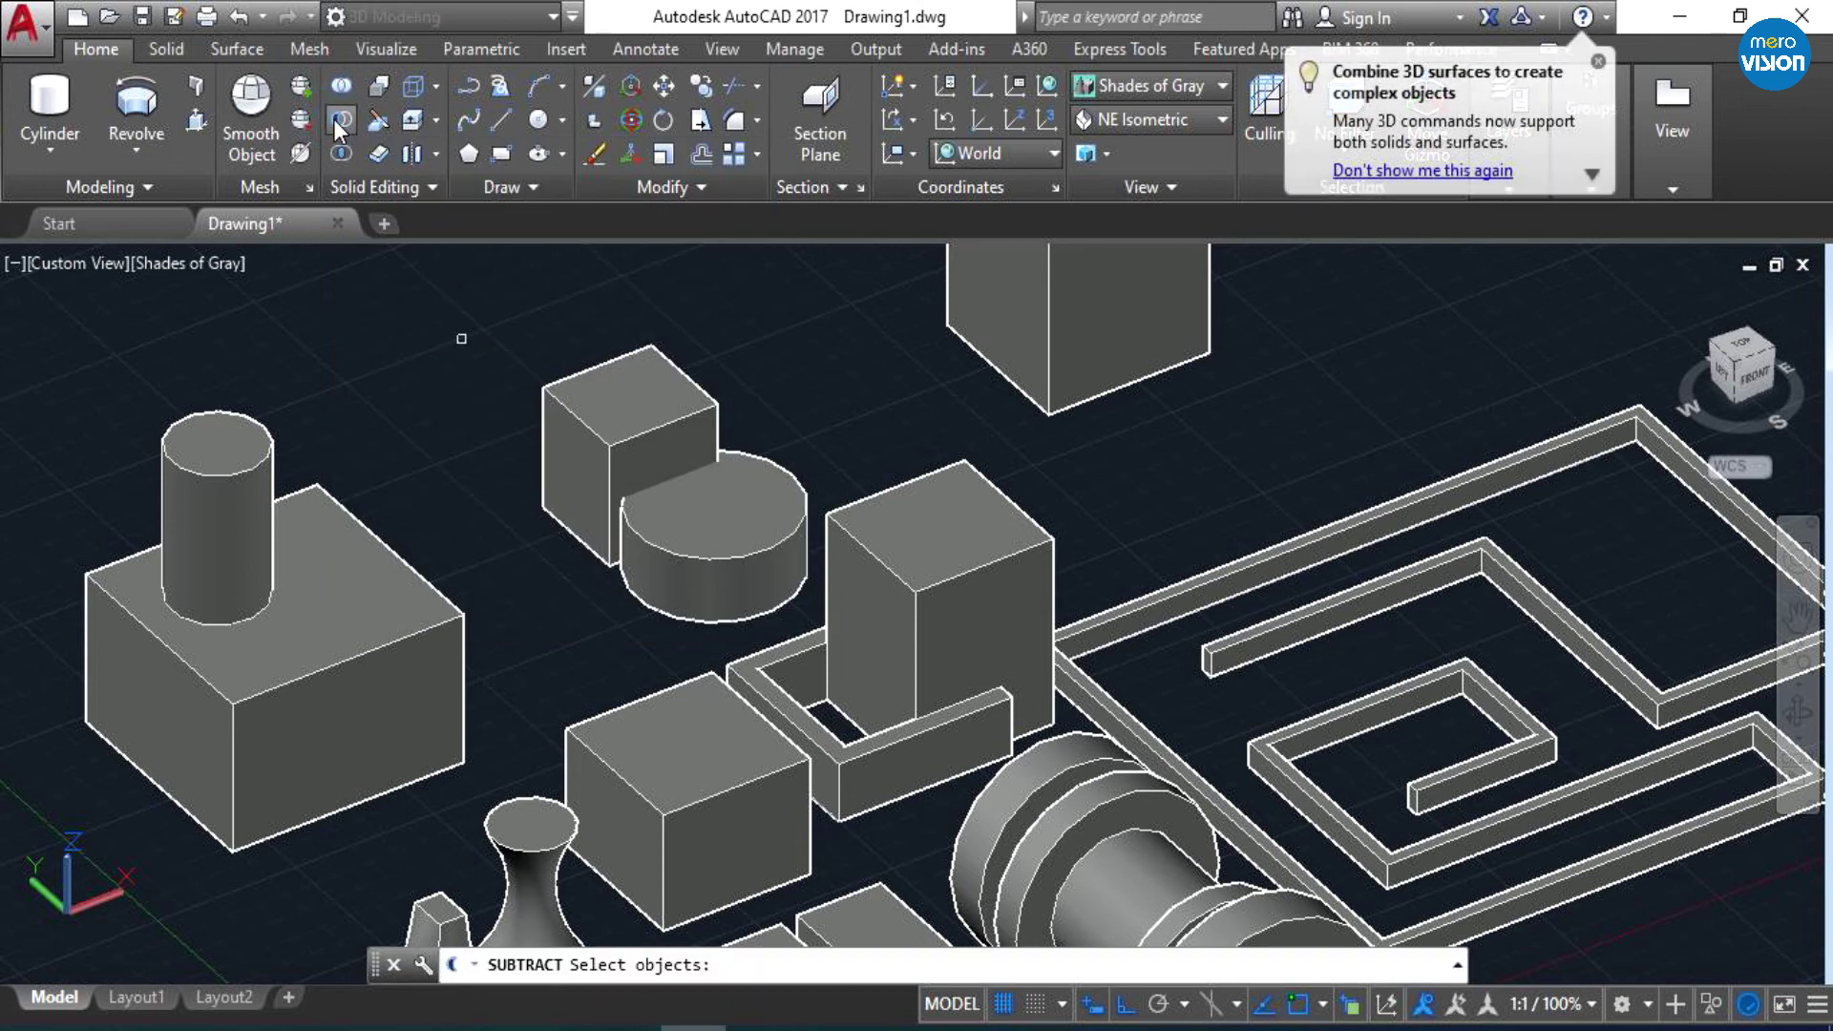
pyautogui.click(341, 121)
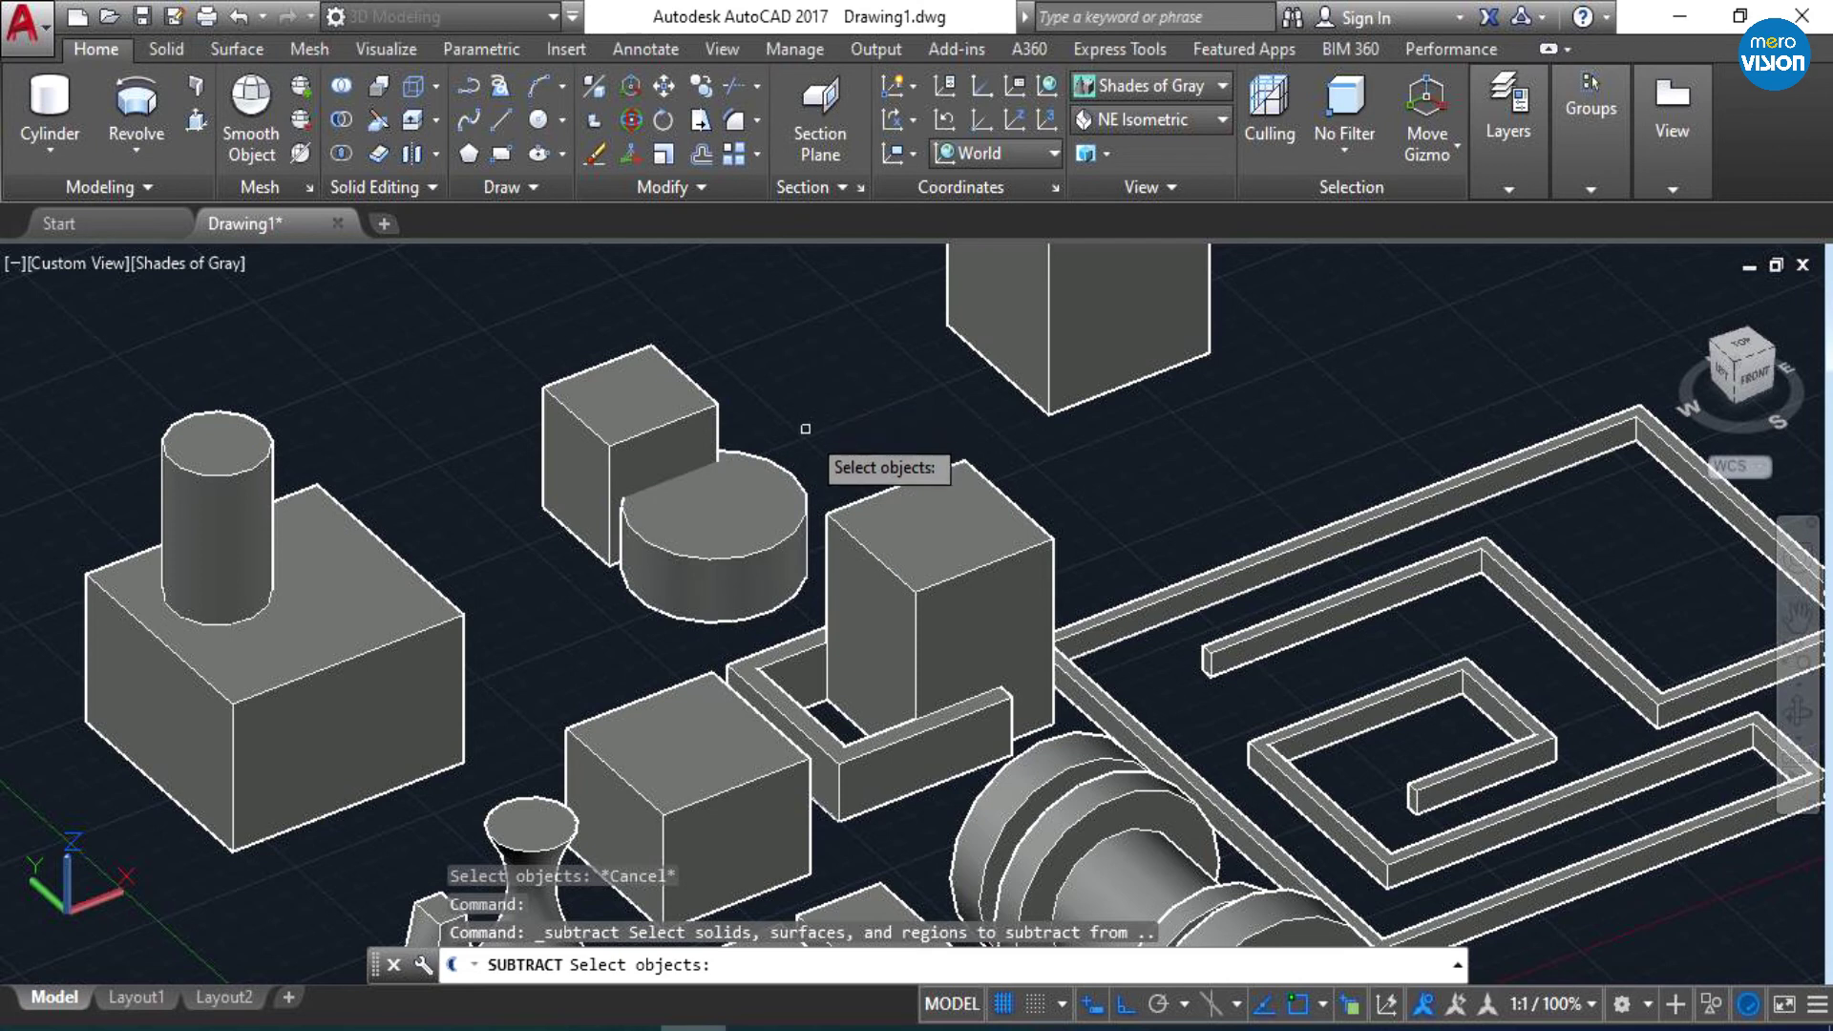
pyautogui.click(750, 522)
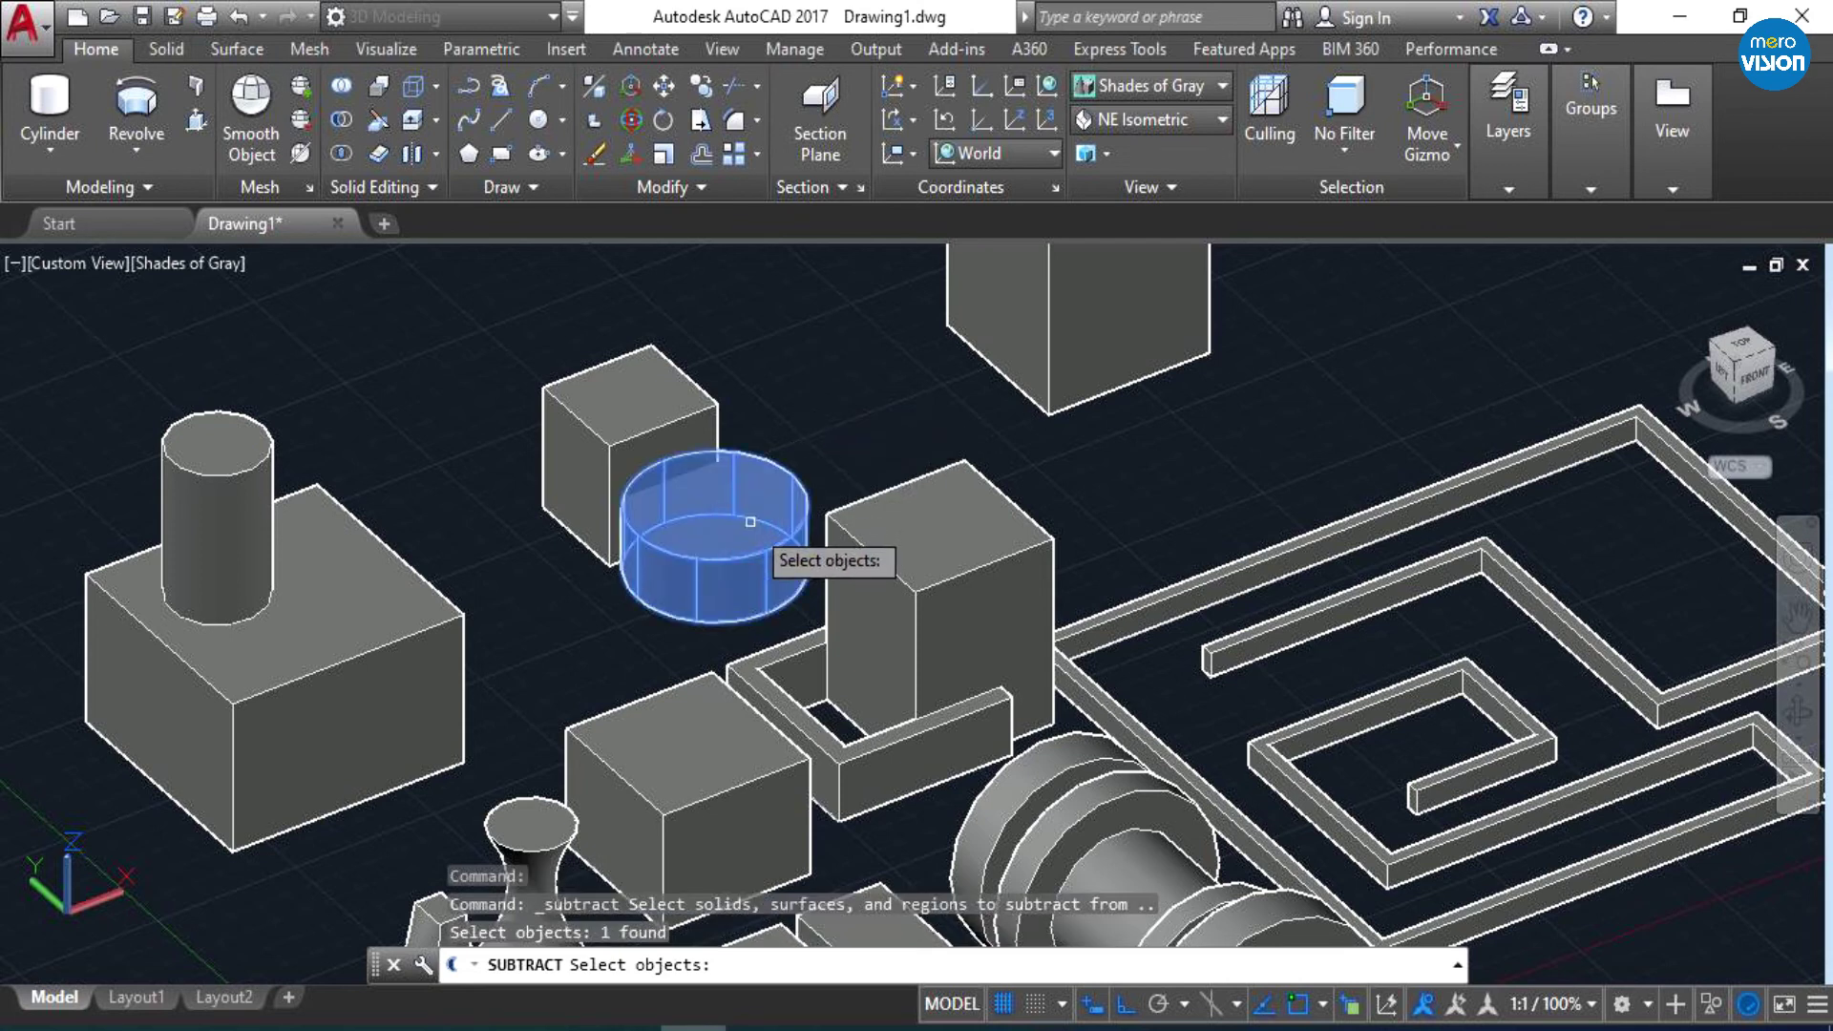
pyautogui.press('Return')
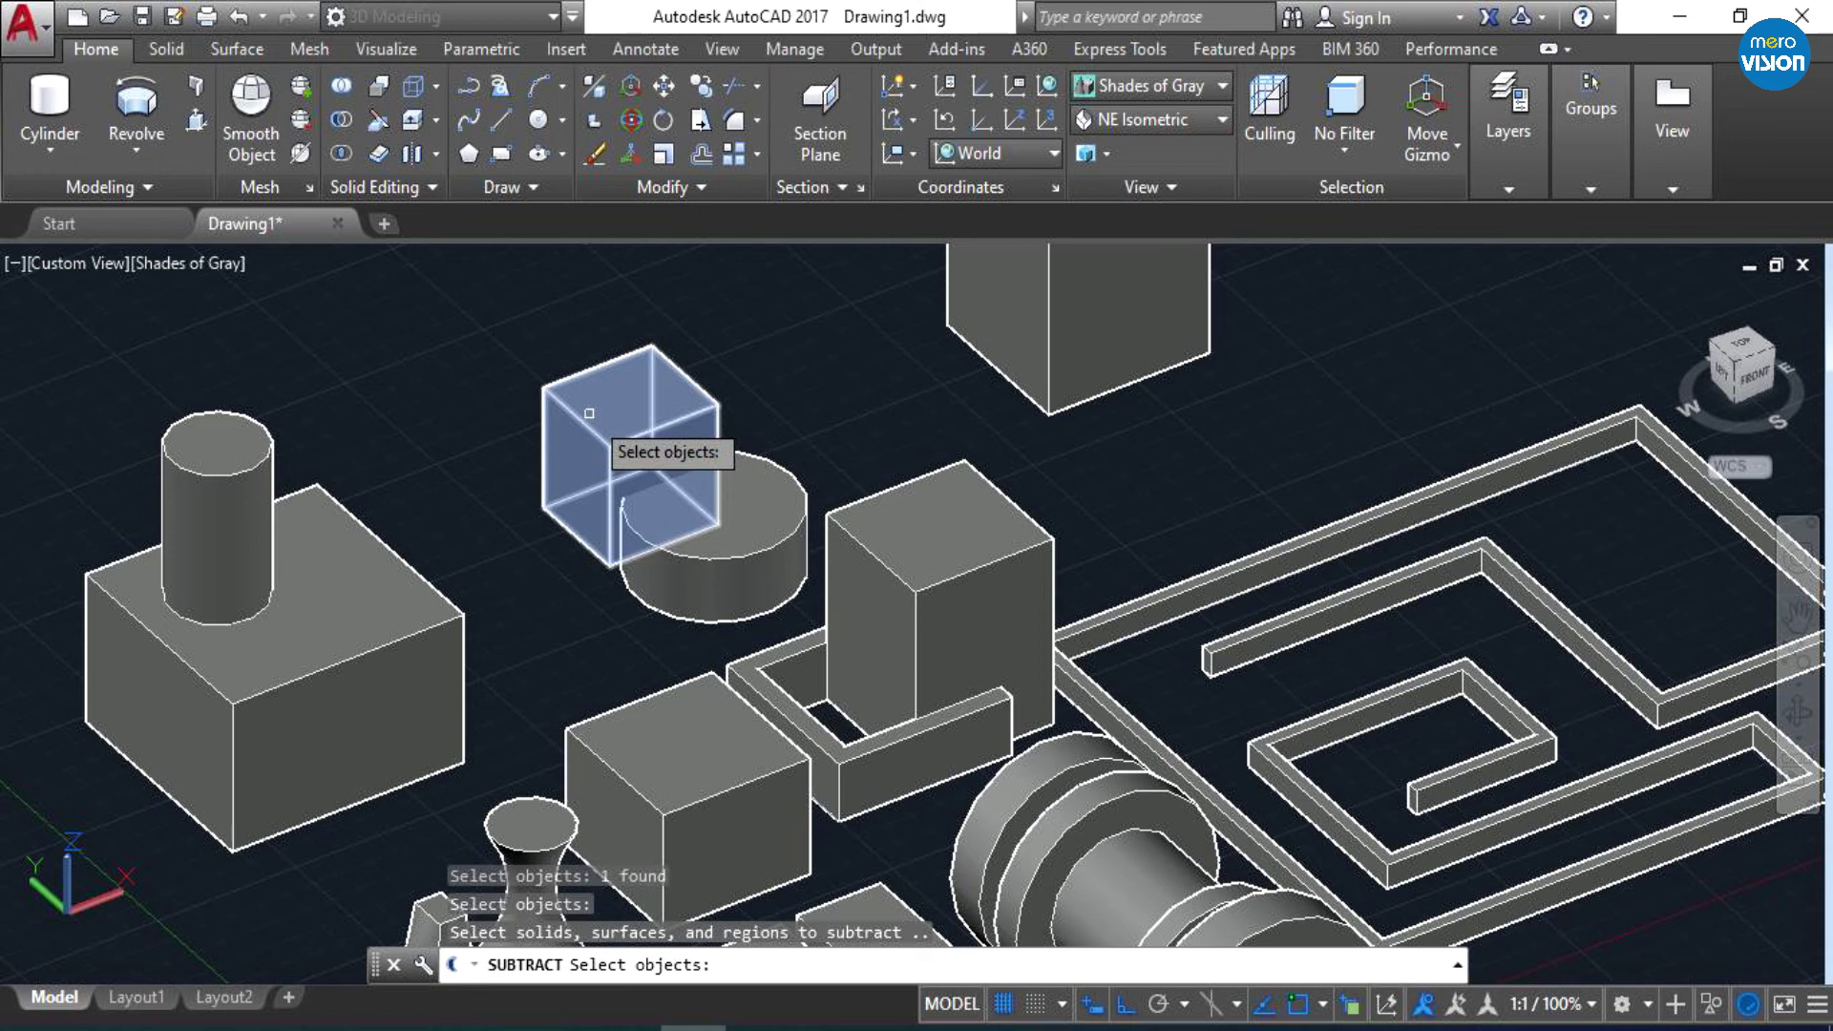
pyautogui.click(589, 414)
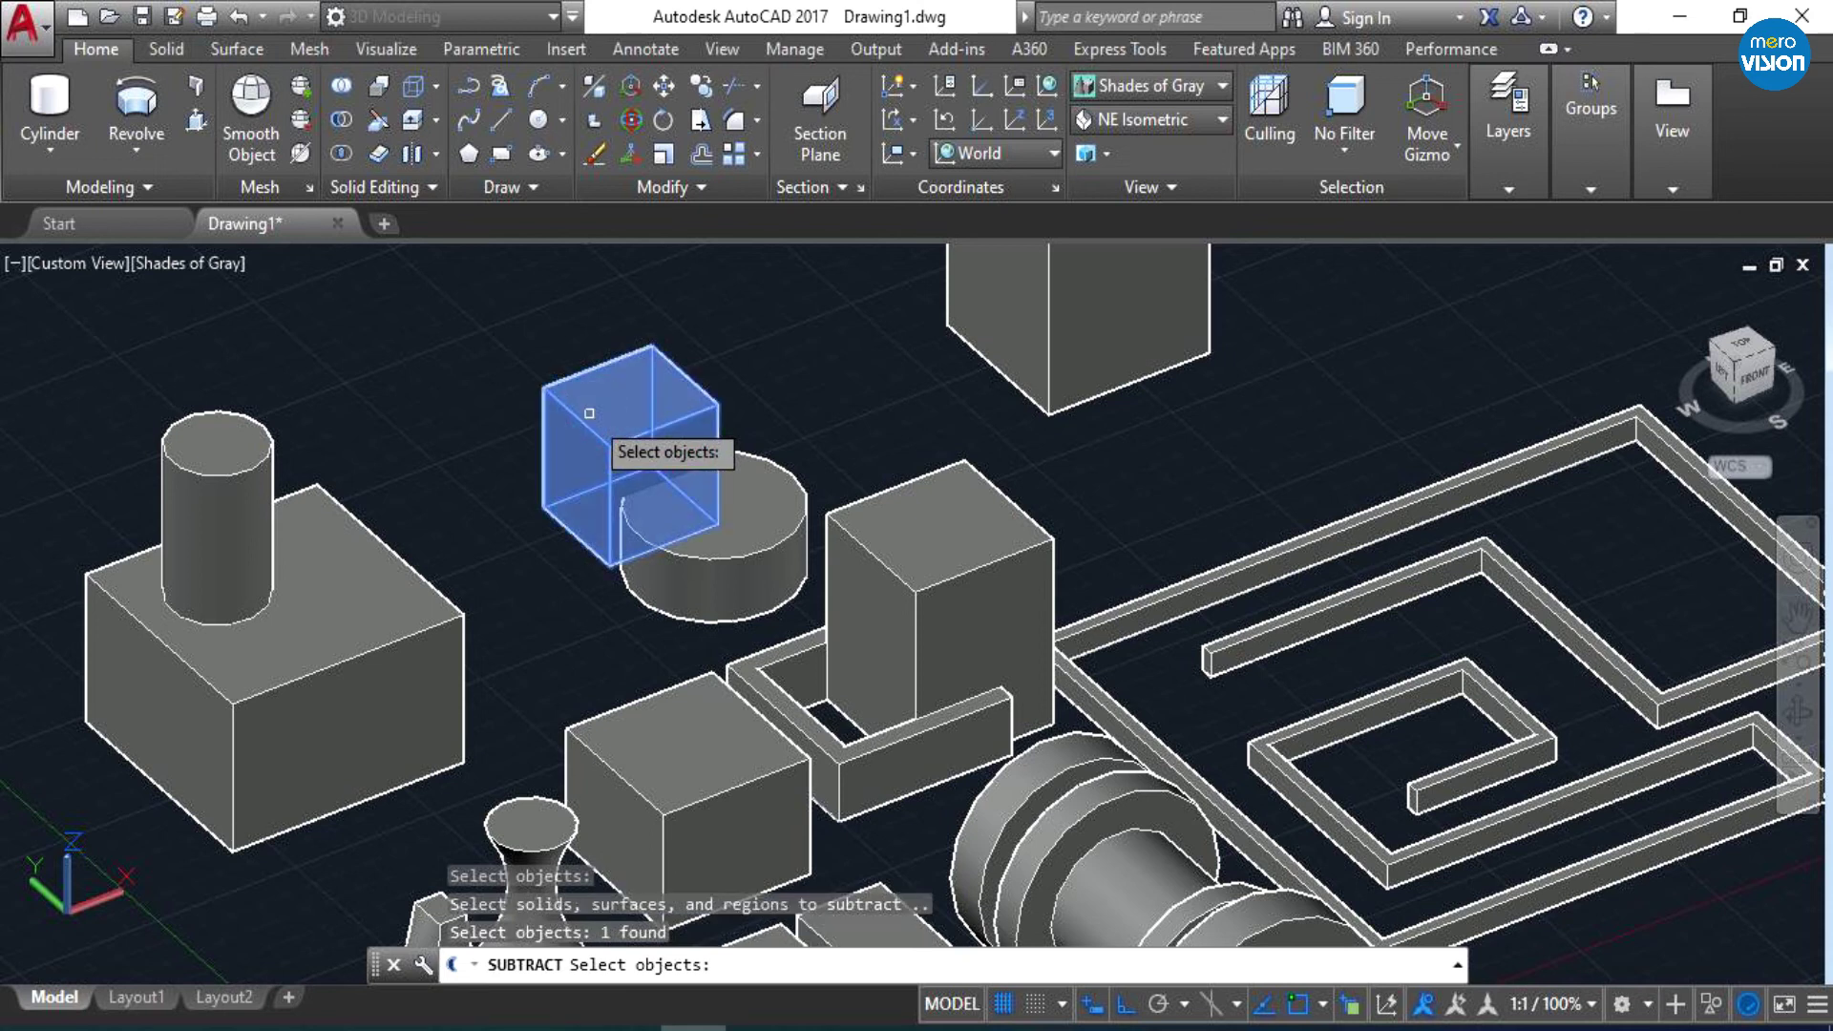
pyautogui.press('Return')
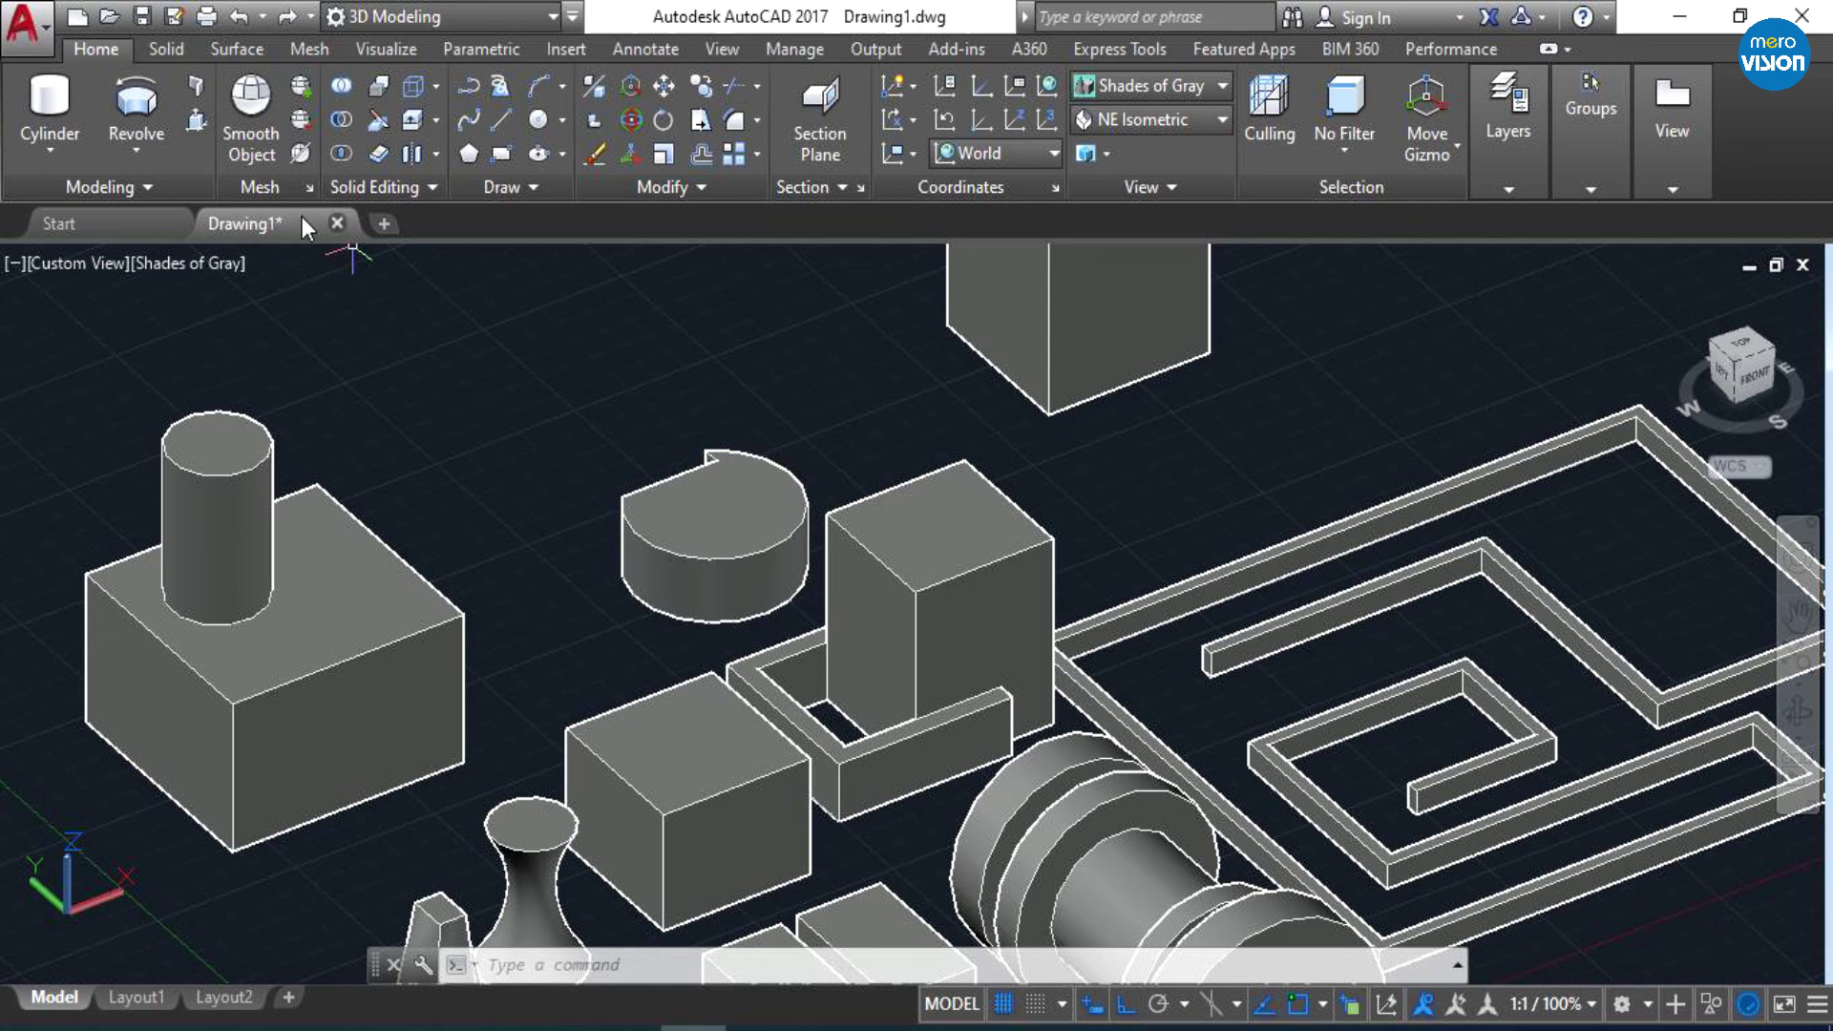
# - Subtract the small front box from the tall box, picking the tall box from the overlapping pair
pyautogui.scroll(-3, 841, 683)
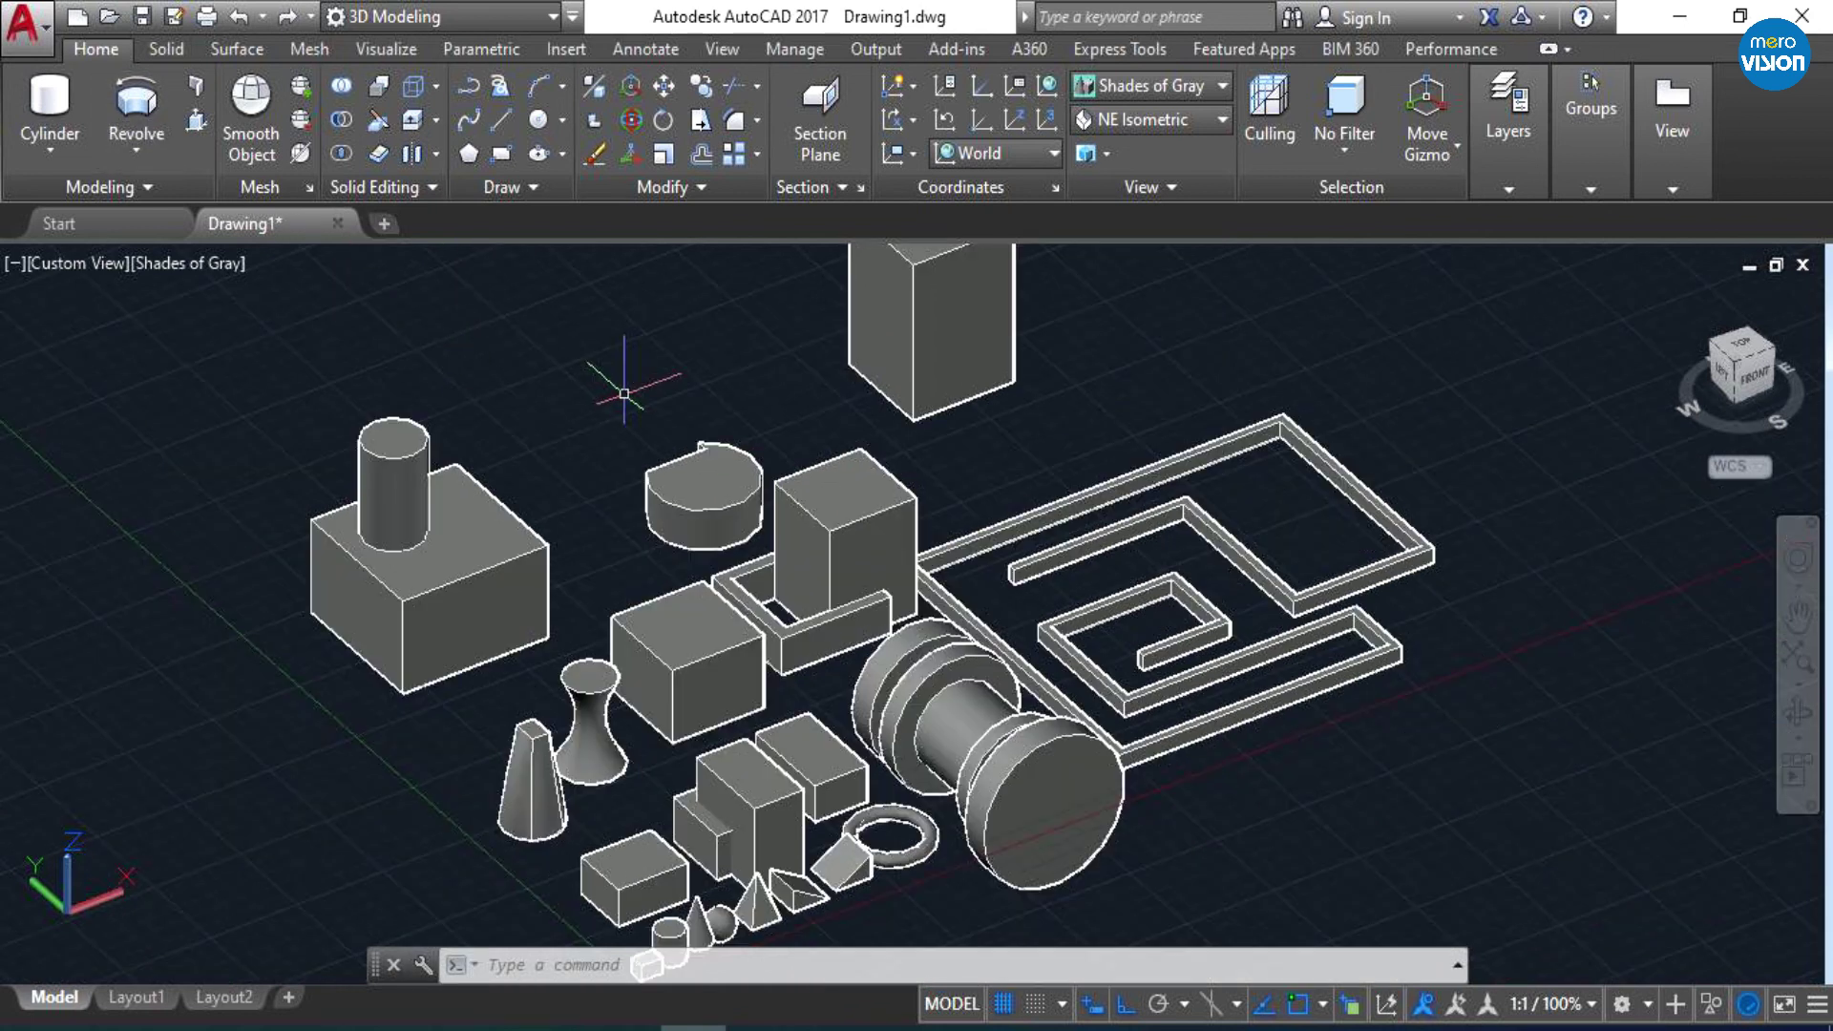
pyautogui.scroll(-2, 614, 389)
pyautogui.scroll(1, 668, 554)
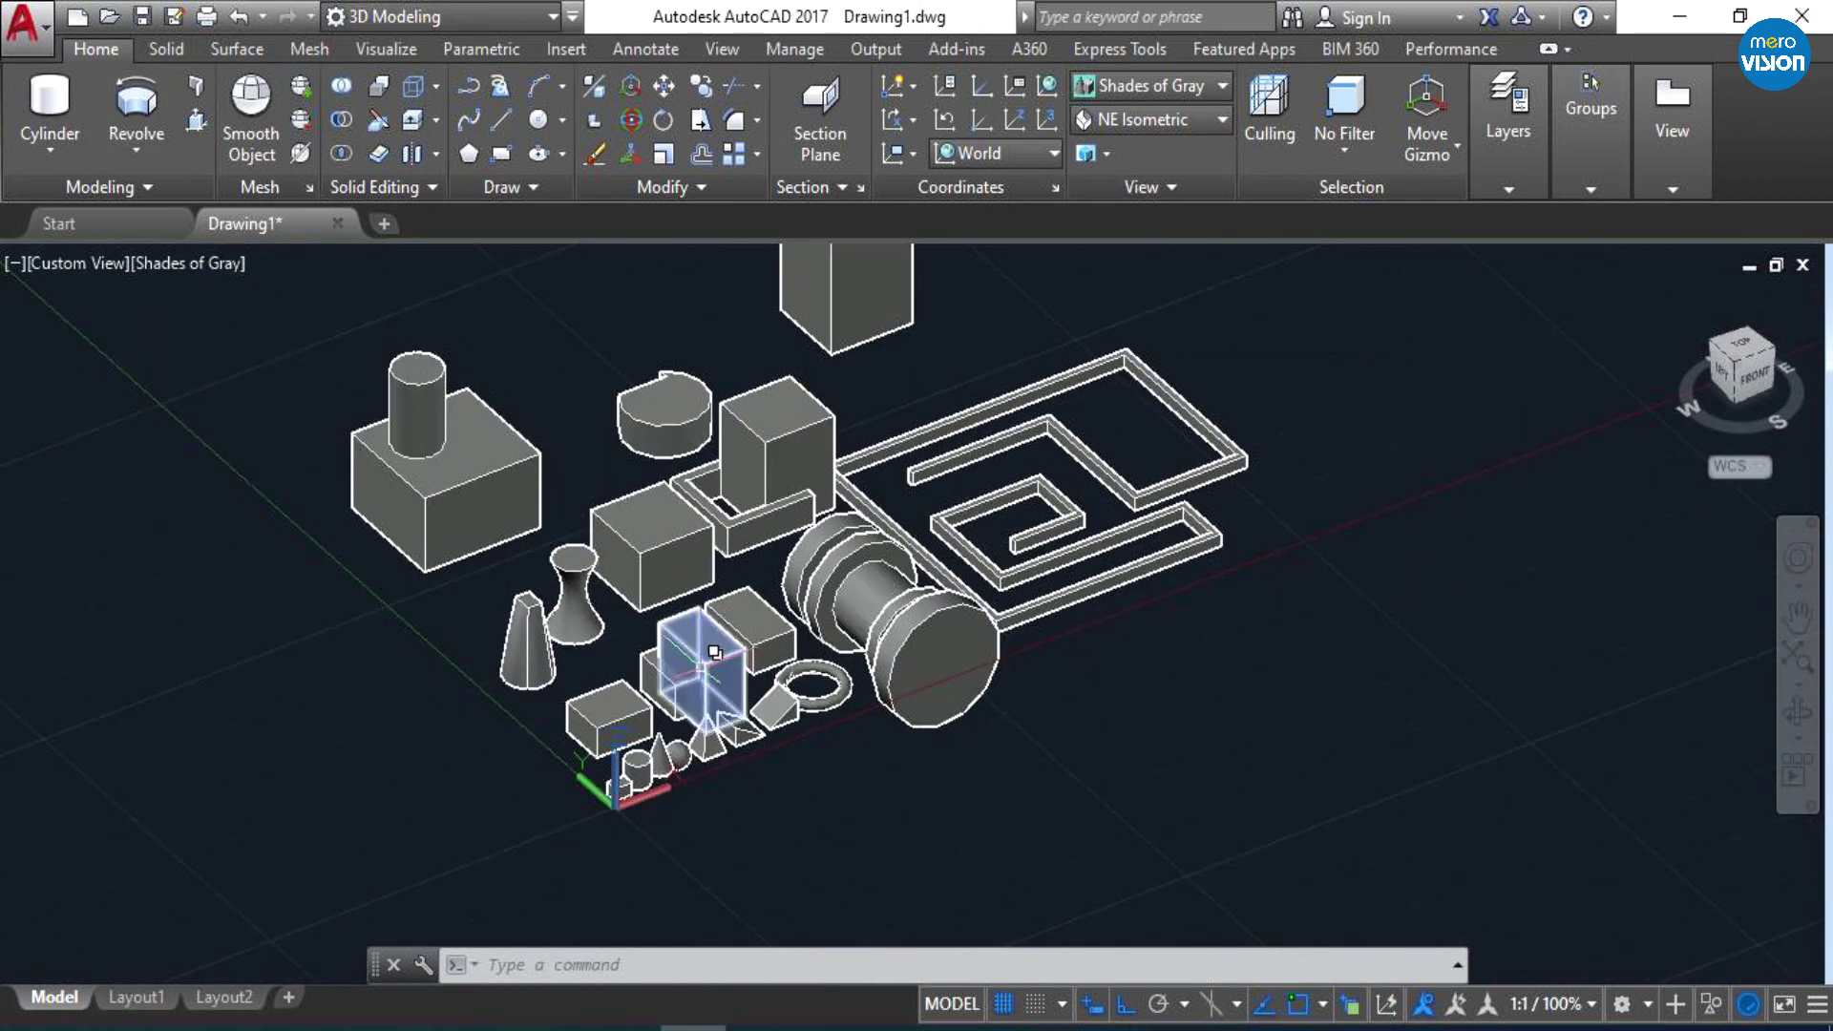
pyautogui.scroll(5, 704, 664)
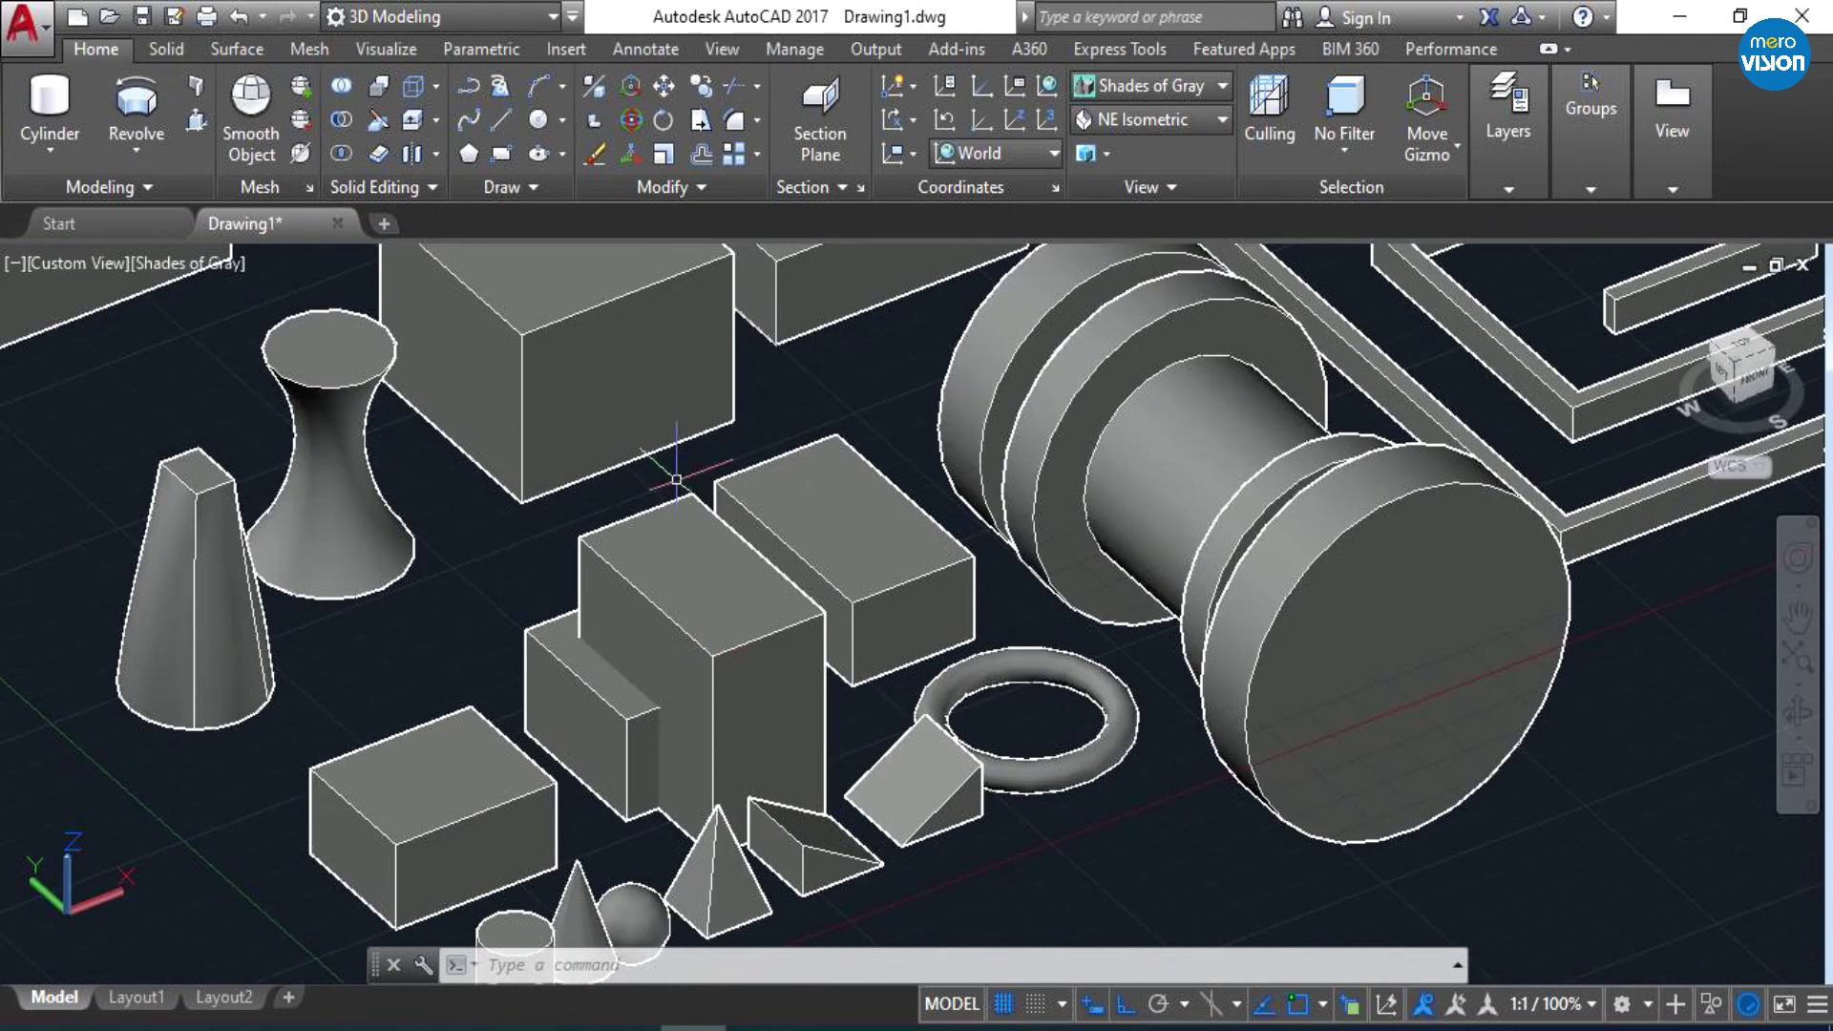
pyautogui.click(341, 120)
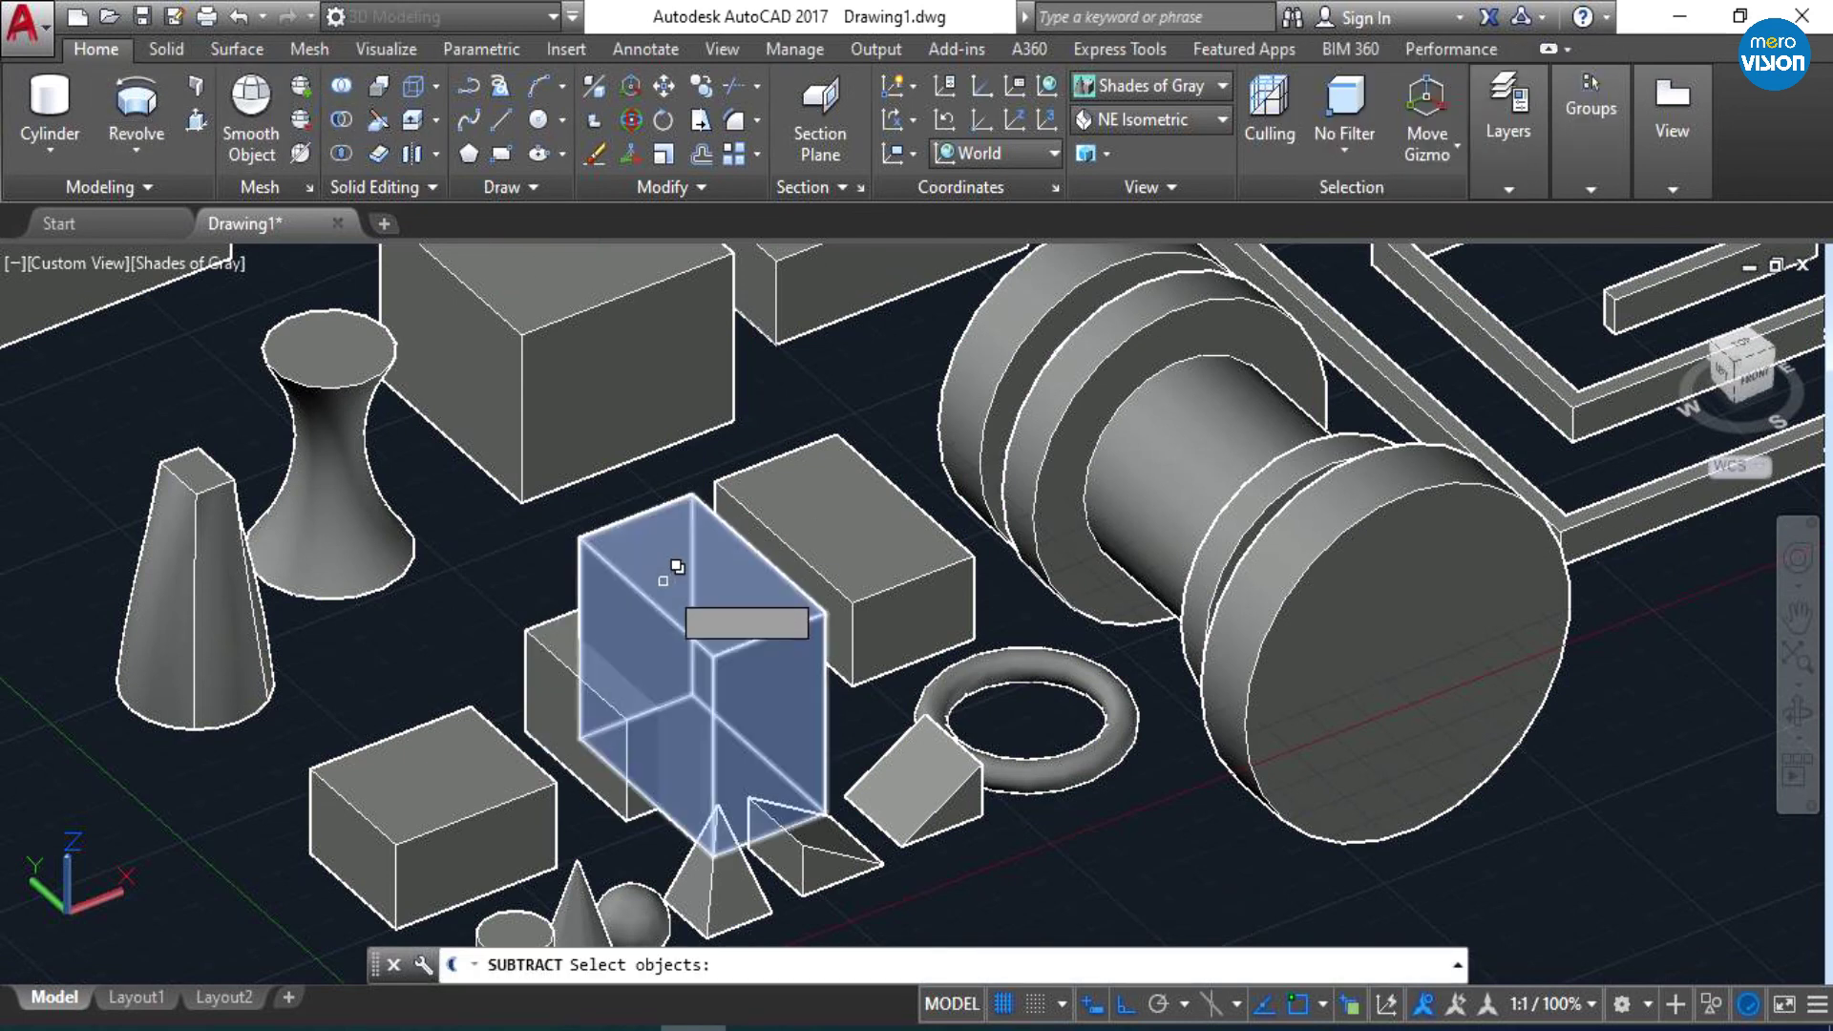
pyautogui.click(560, 667)
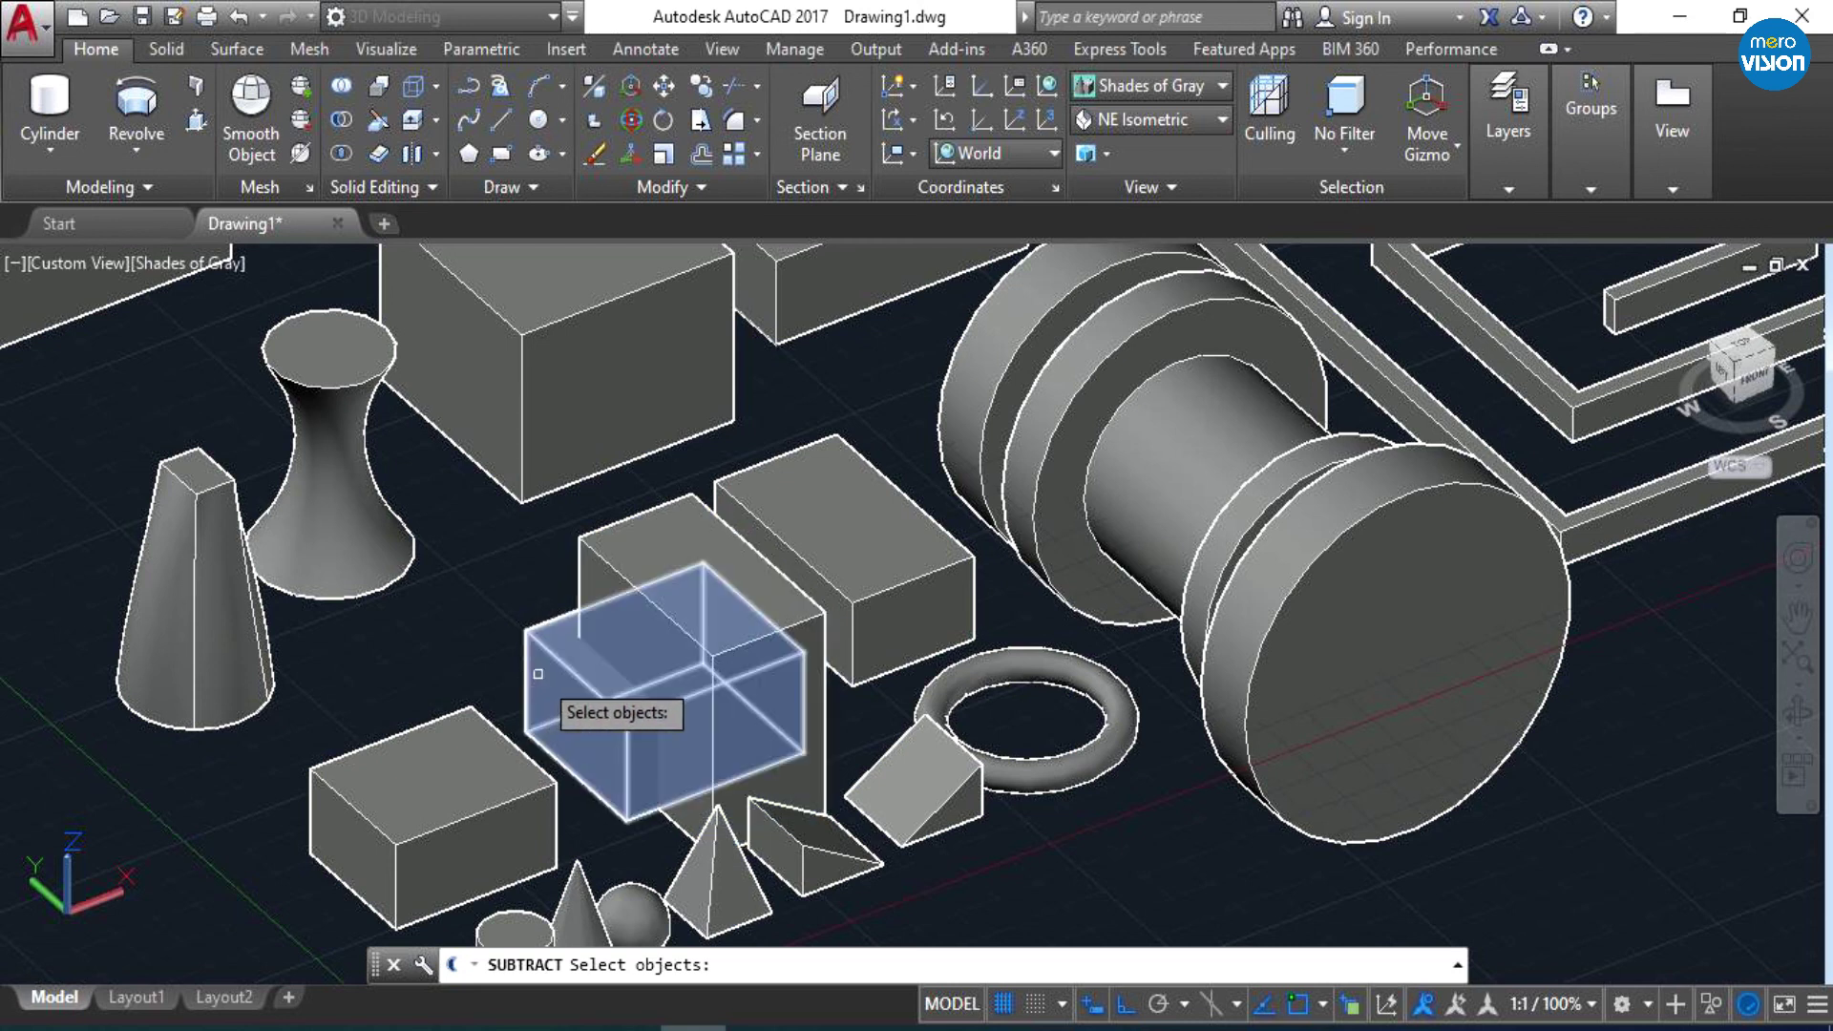
pyautogui.click(698, 608)
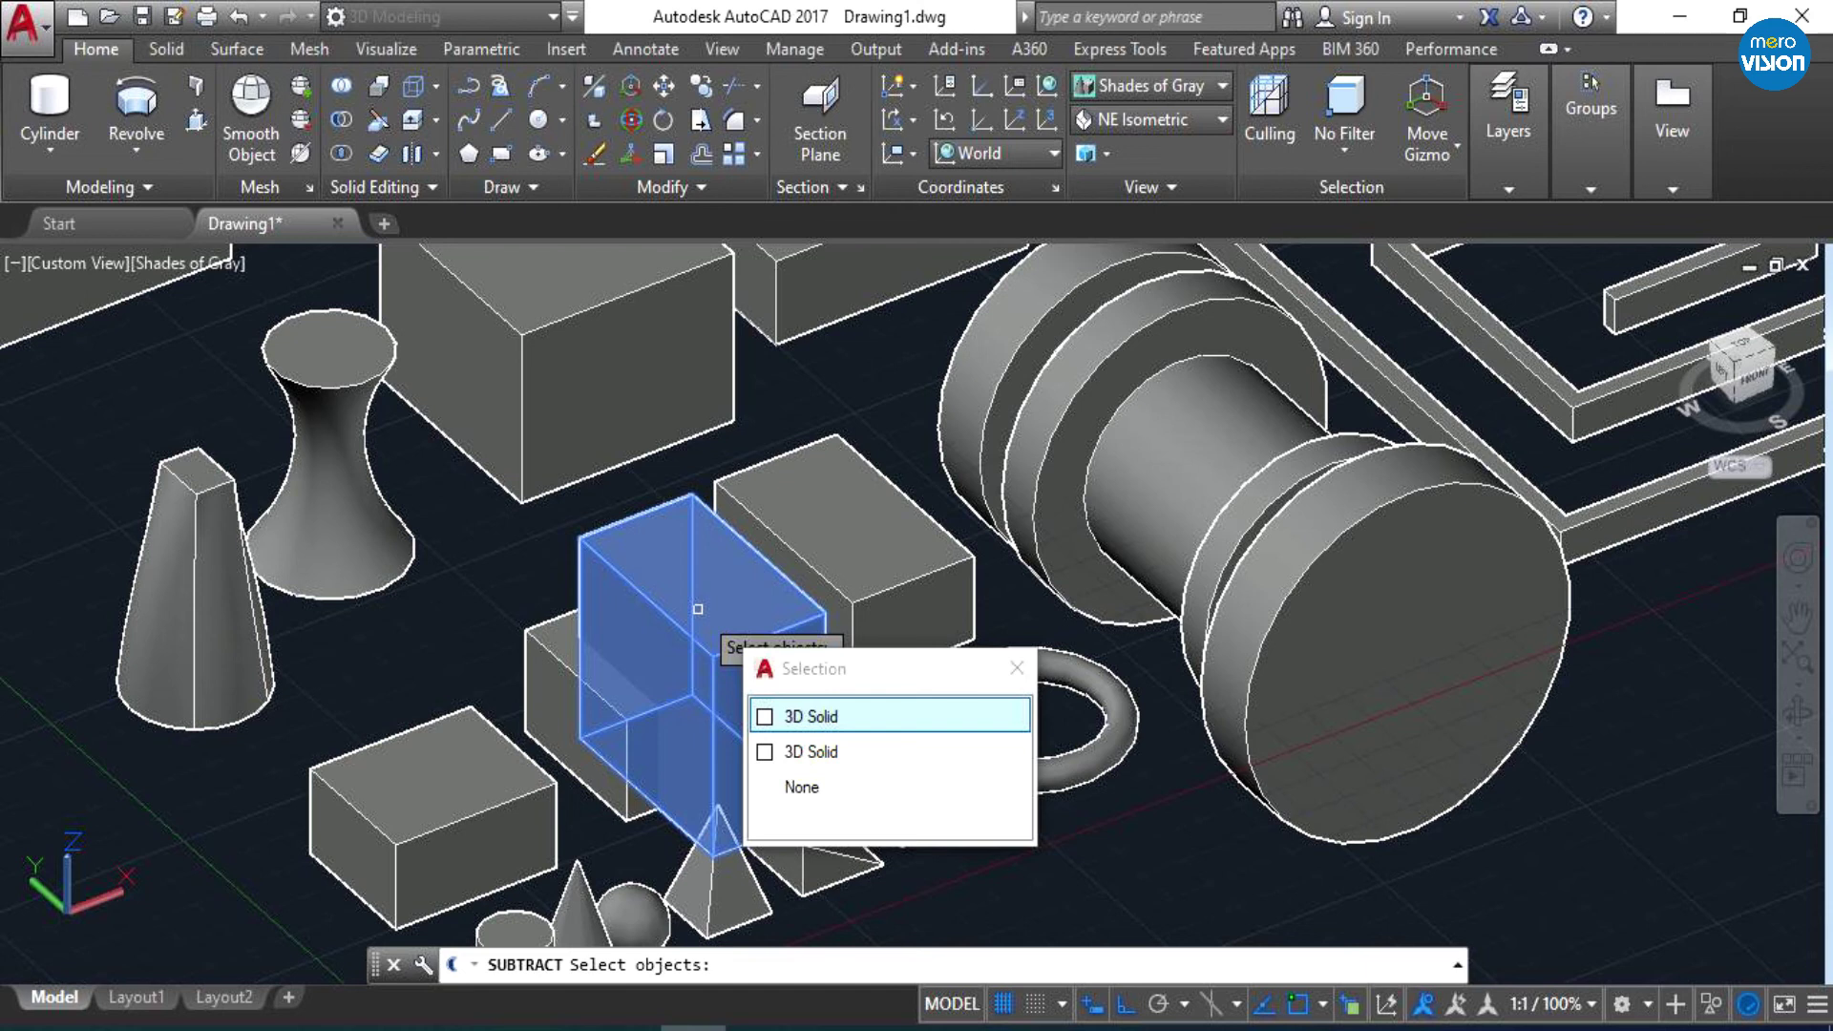
pyautogui.click(698, 608)
pyautogui.press('Return')
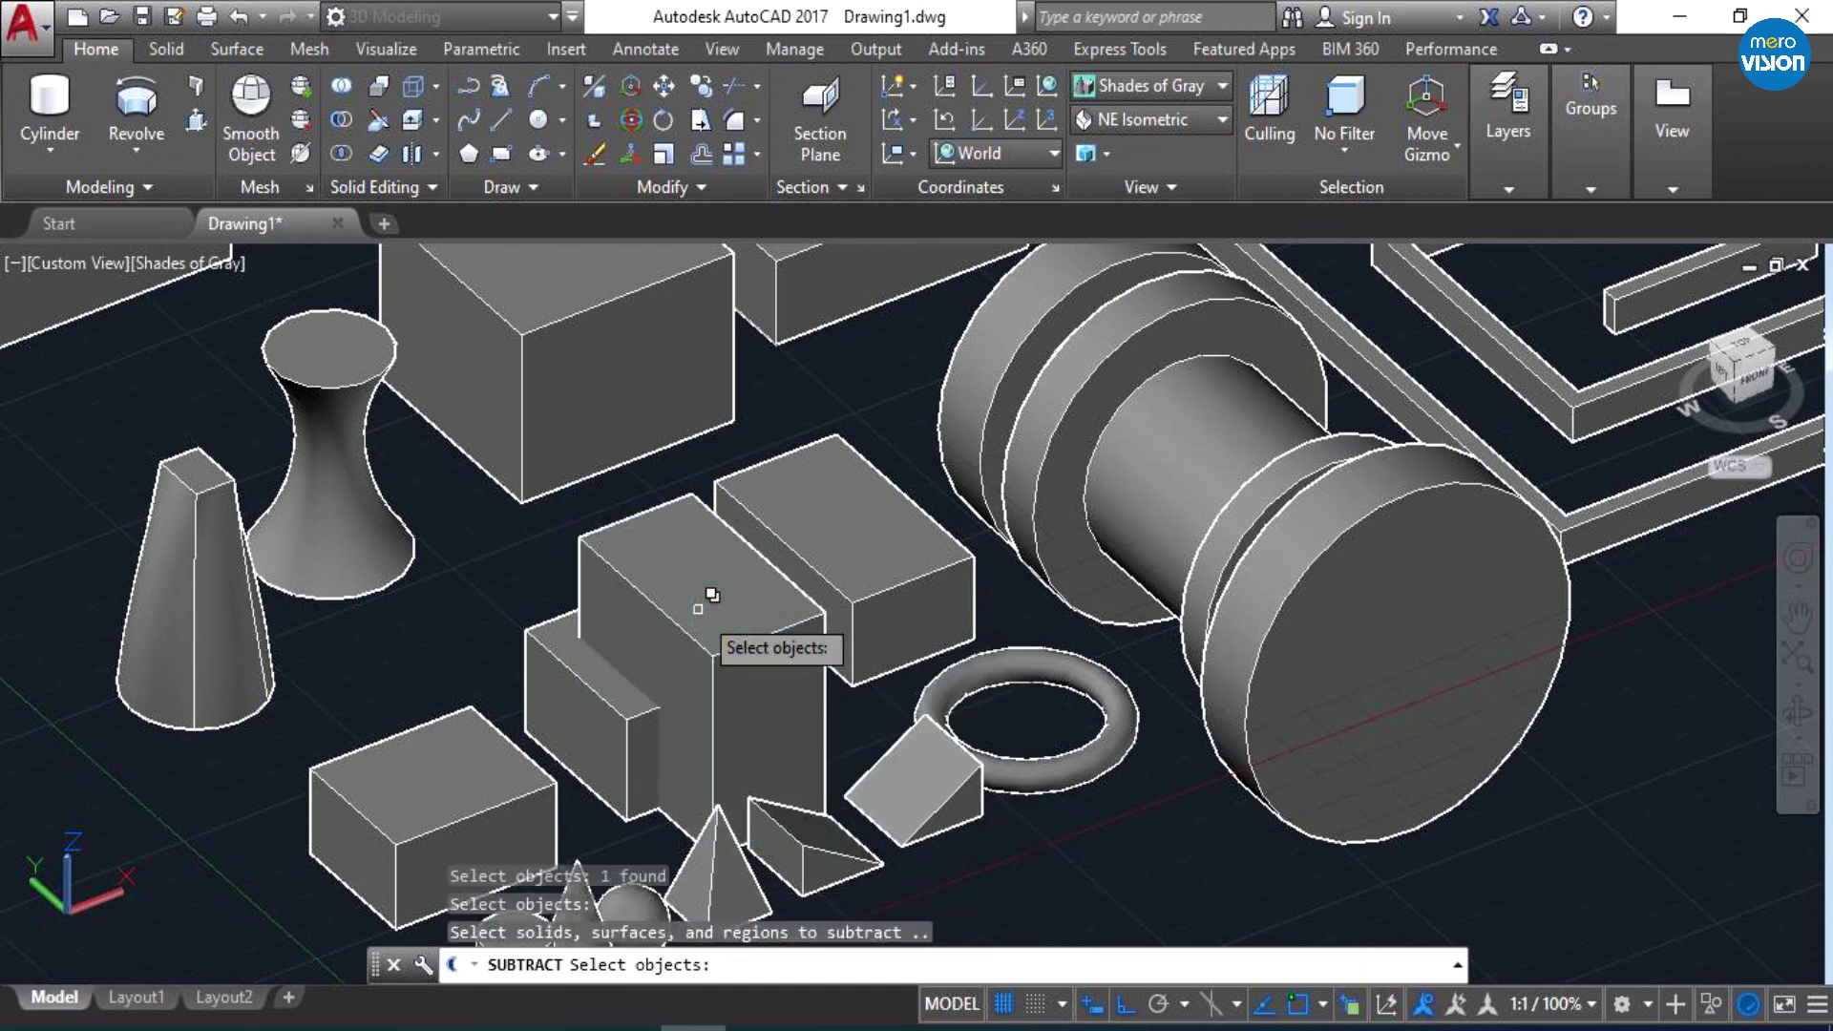
pyautogui.click(592, 722)
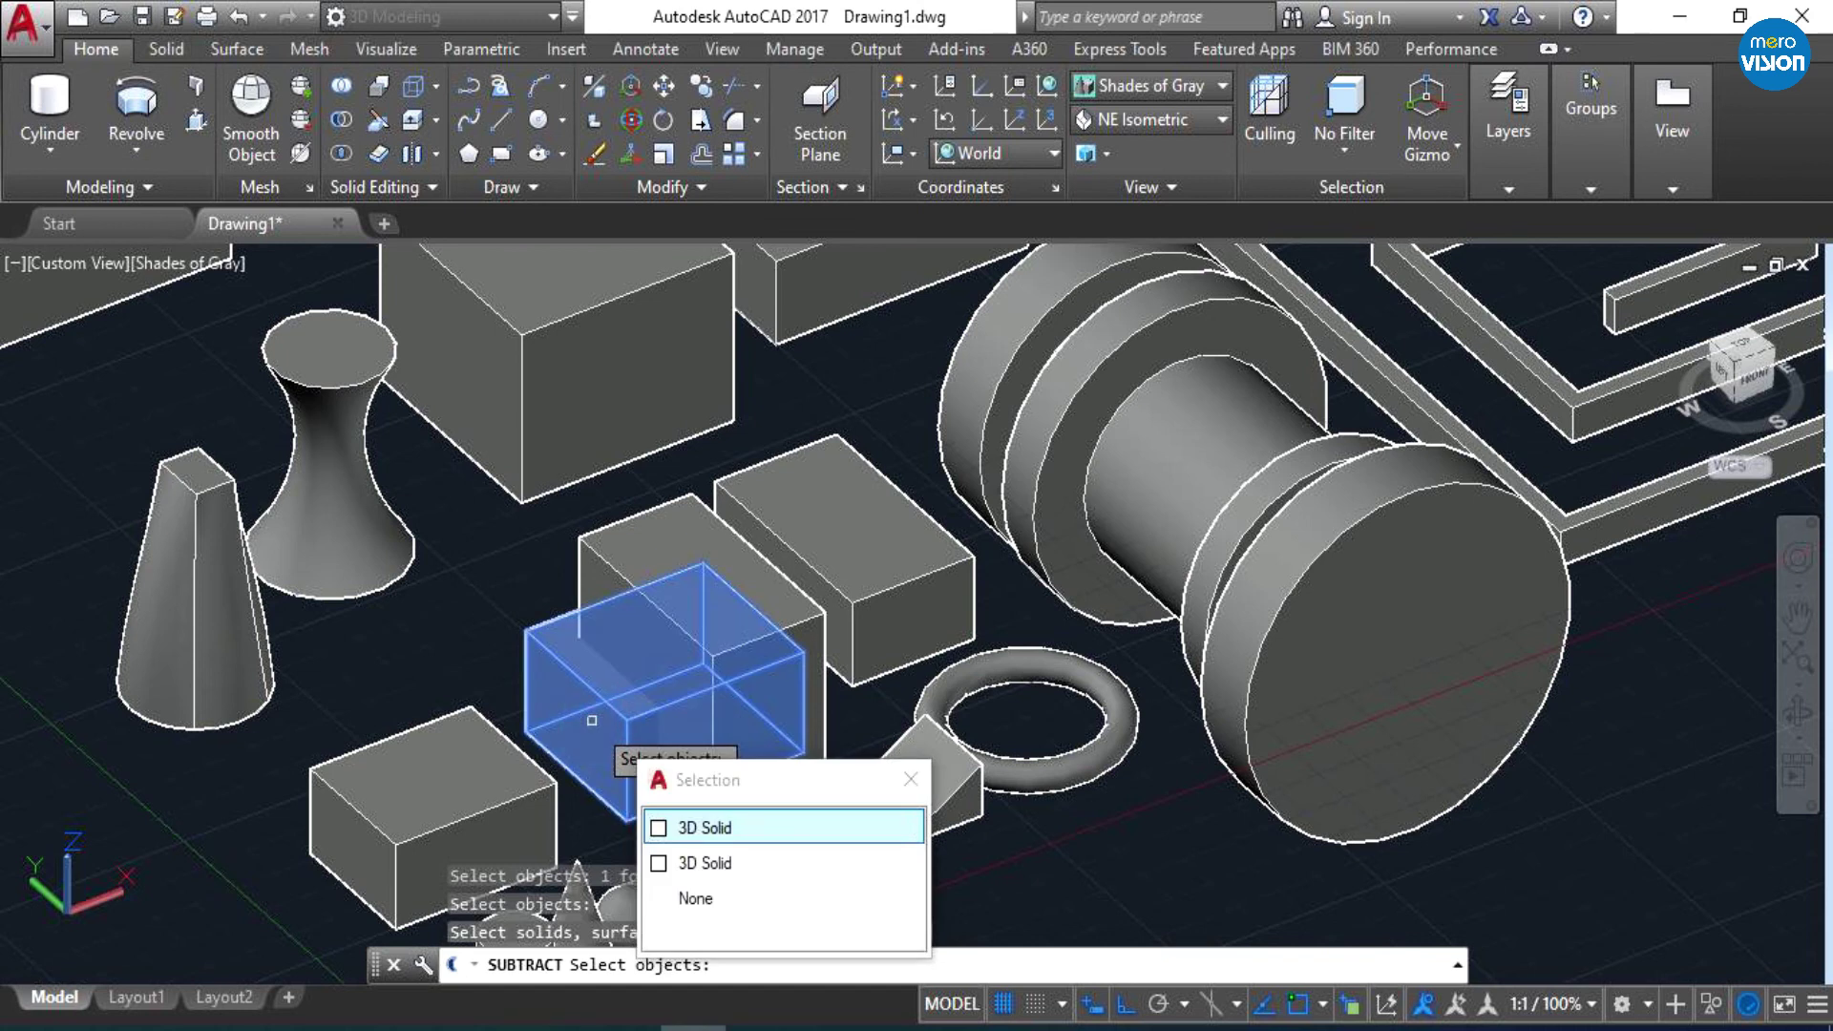
pyautogui.press('Return')
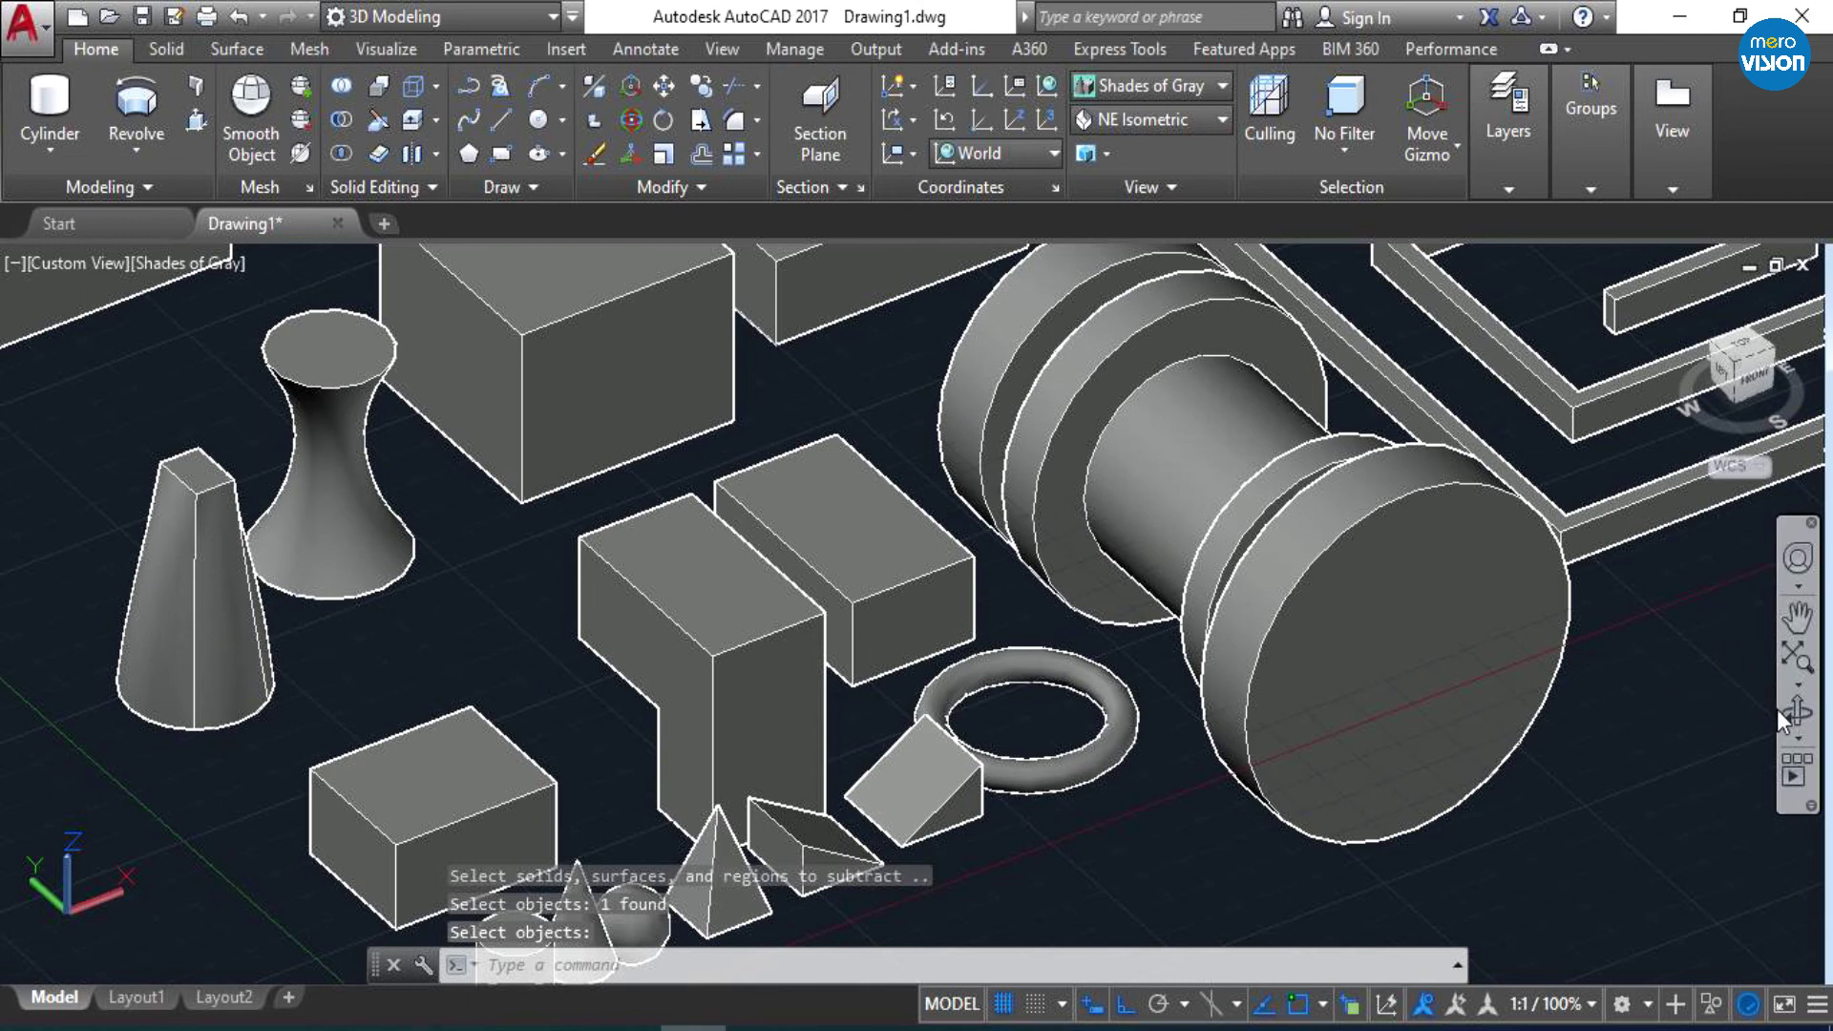
# - Orbit to an oblique angle and pan so the notched tall box and U-shaped wall are centred
pyautogui.click(658, 759)
pyautogui.moveTo(659, 759)
pyautogui.keyDown('shift'); pyautogui.mouseDown(button='middle')
pyautogui.moveTo(643, 771)
pyautogui.moveTo(693, 630)
pyautogui.moveTo(489, 673)
pyautogui.mouseUp(button='middle'); pyautogui.keyUp('shift')
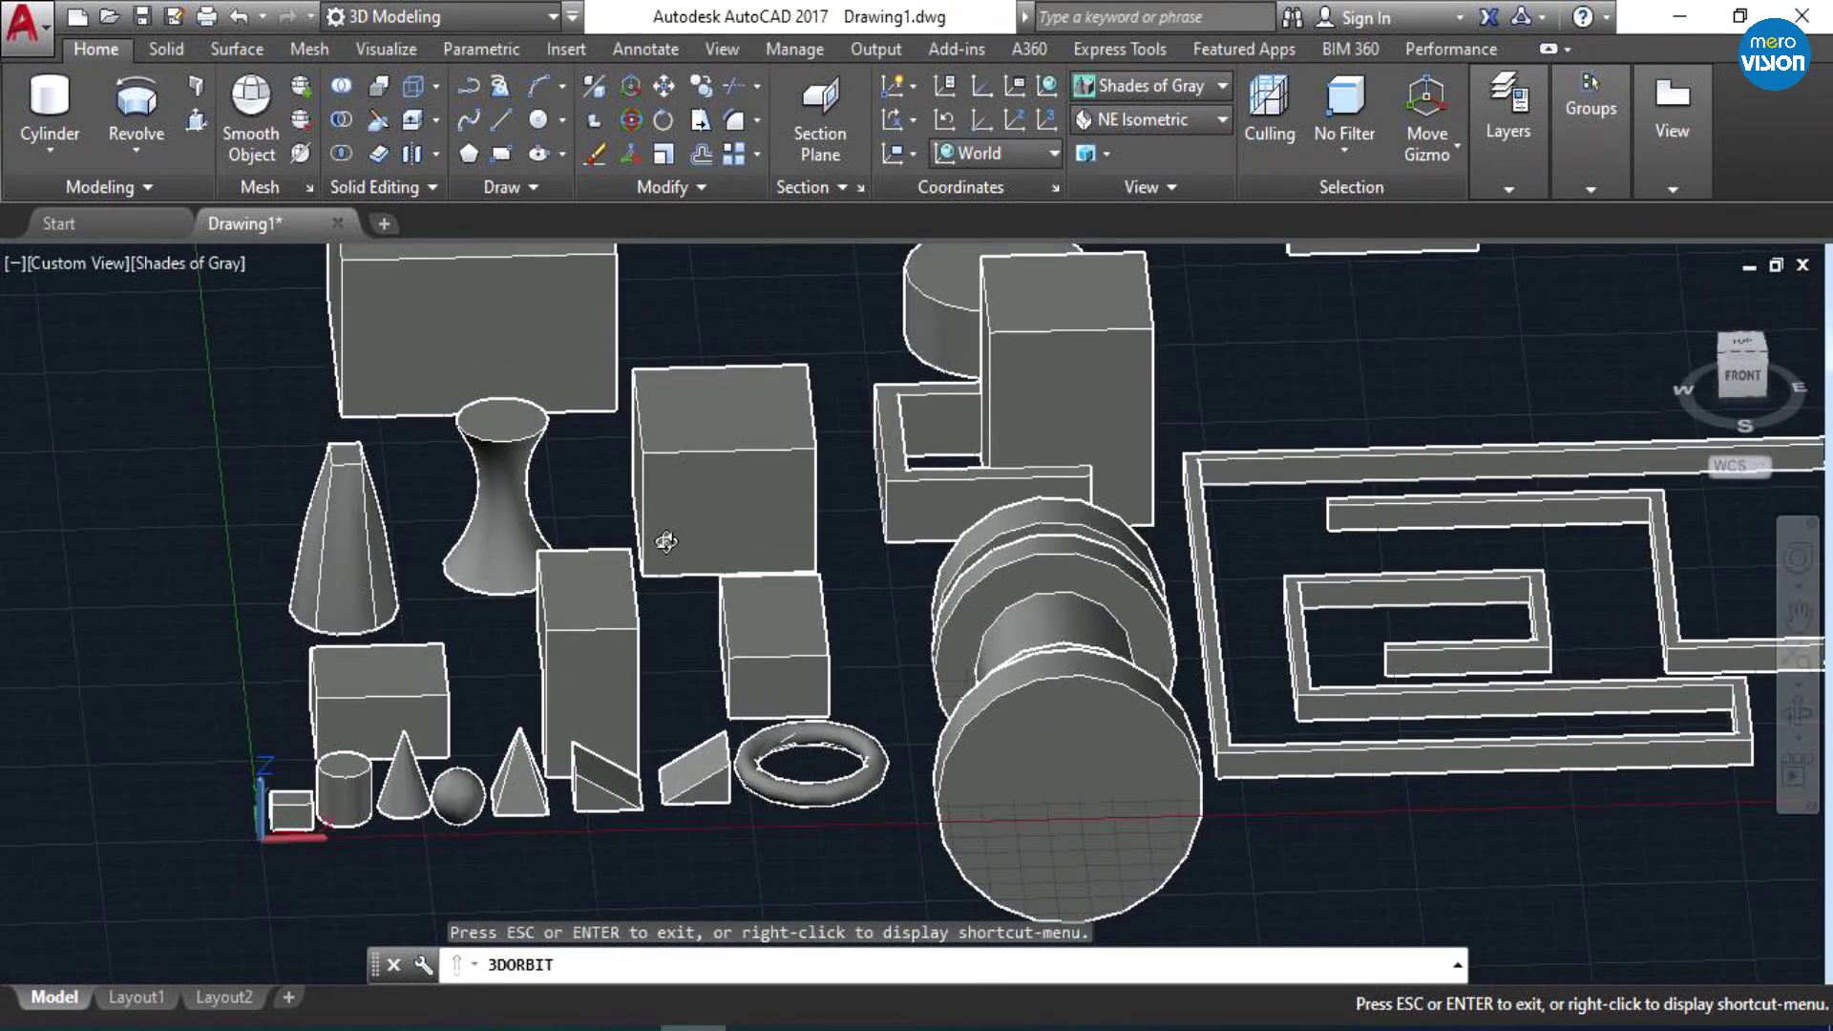
pyautogui.keyDown('shift'); pyautogui.moveTo(665, 541); pyautogui.dragTo(666, 550, button='middle'); pyautogui.keyUp('shift')
pyautogui.moveTo(1010, 675)
pyautogui.keyDown('shift'); pyautogui.mouseDown(button='middle')
pyautogui.moveTo(1012, 653)
pyautogui.moveTo(517, 678)
pyautogui.mouseUp(button='middle'); pyautogui.keyUp('shift')
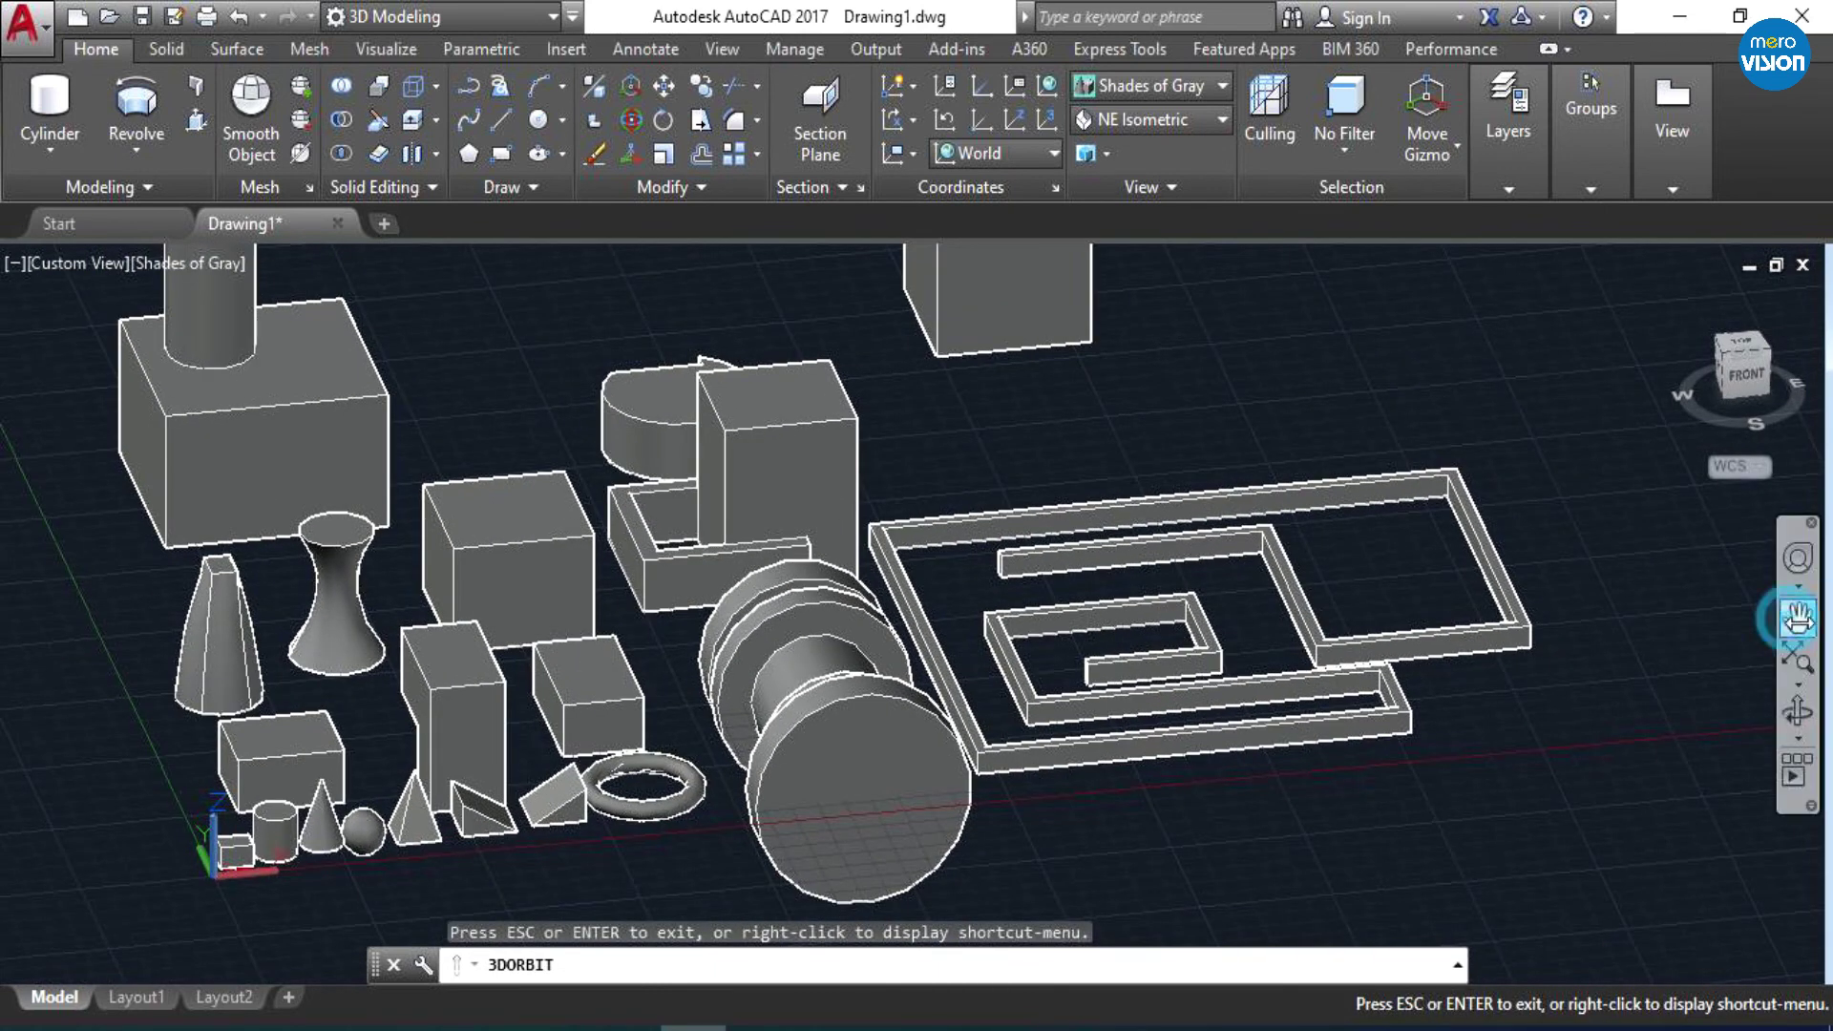
pyautogui.click(1798, 619)
pyautogui.moveTo(1207, 505); pyautogui.dragTo(1242, 566)
pyautogui.moveTo(1046, 525); pyautogui.dragTo(1065, 544)
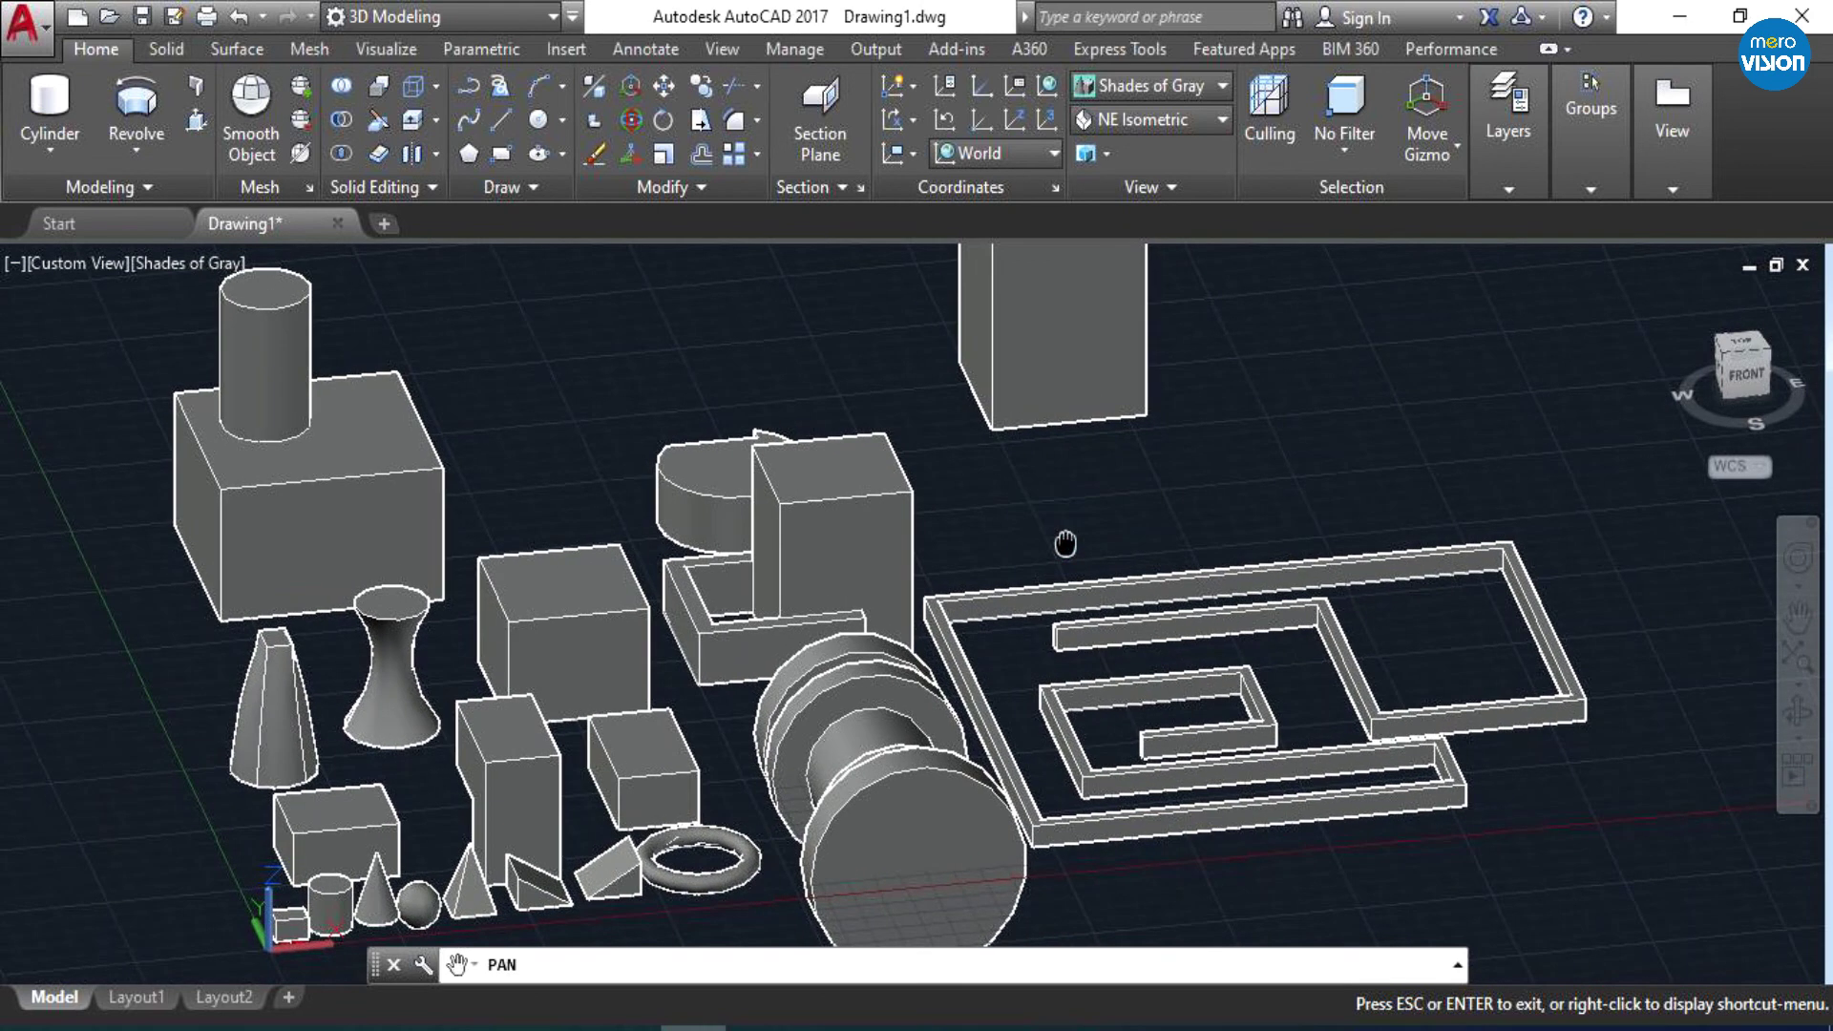
pyautogui.scroll(-1, 1072, 525)
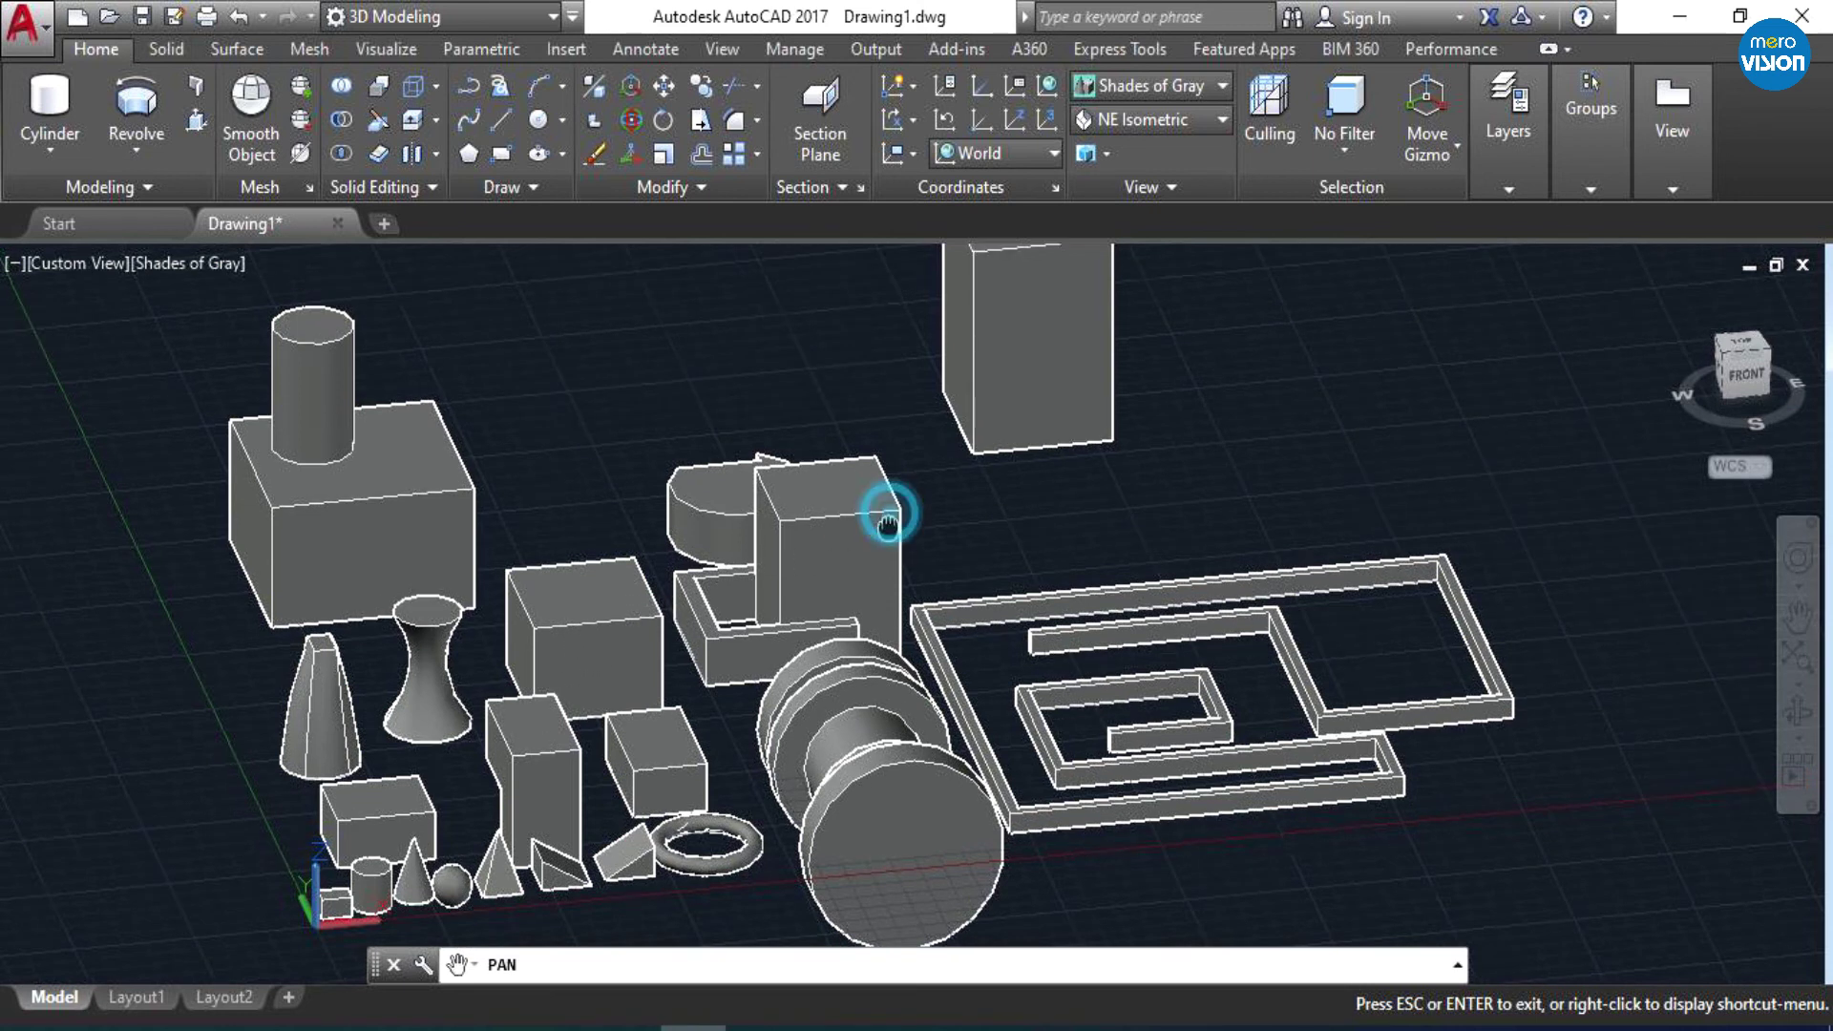
pyautogui.moveTo(876, 512); pyautogui.dragTo(869, 570)
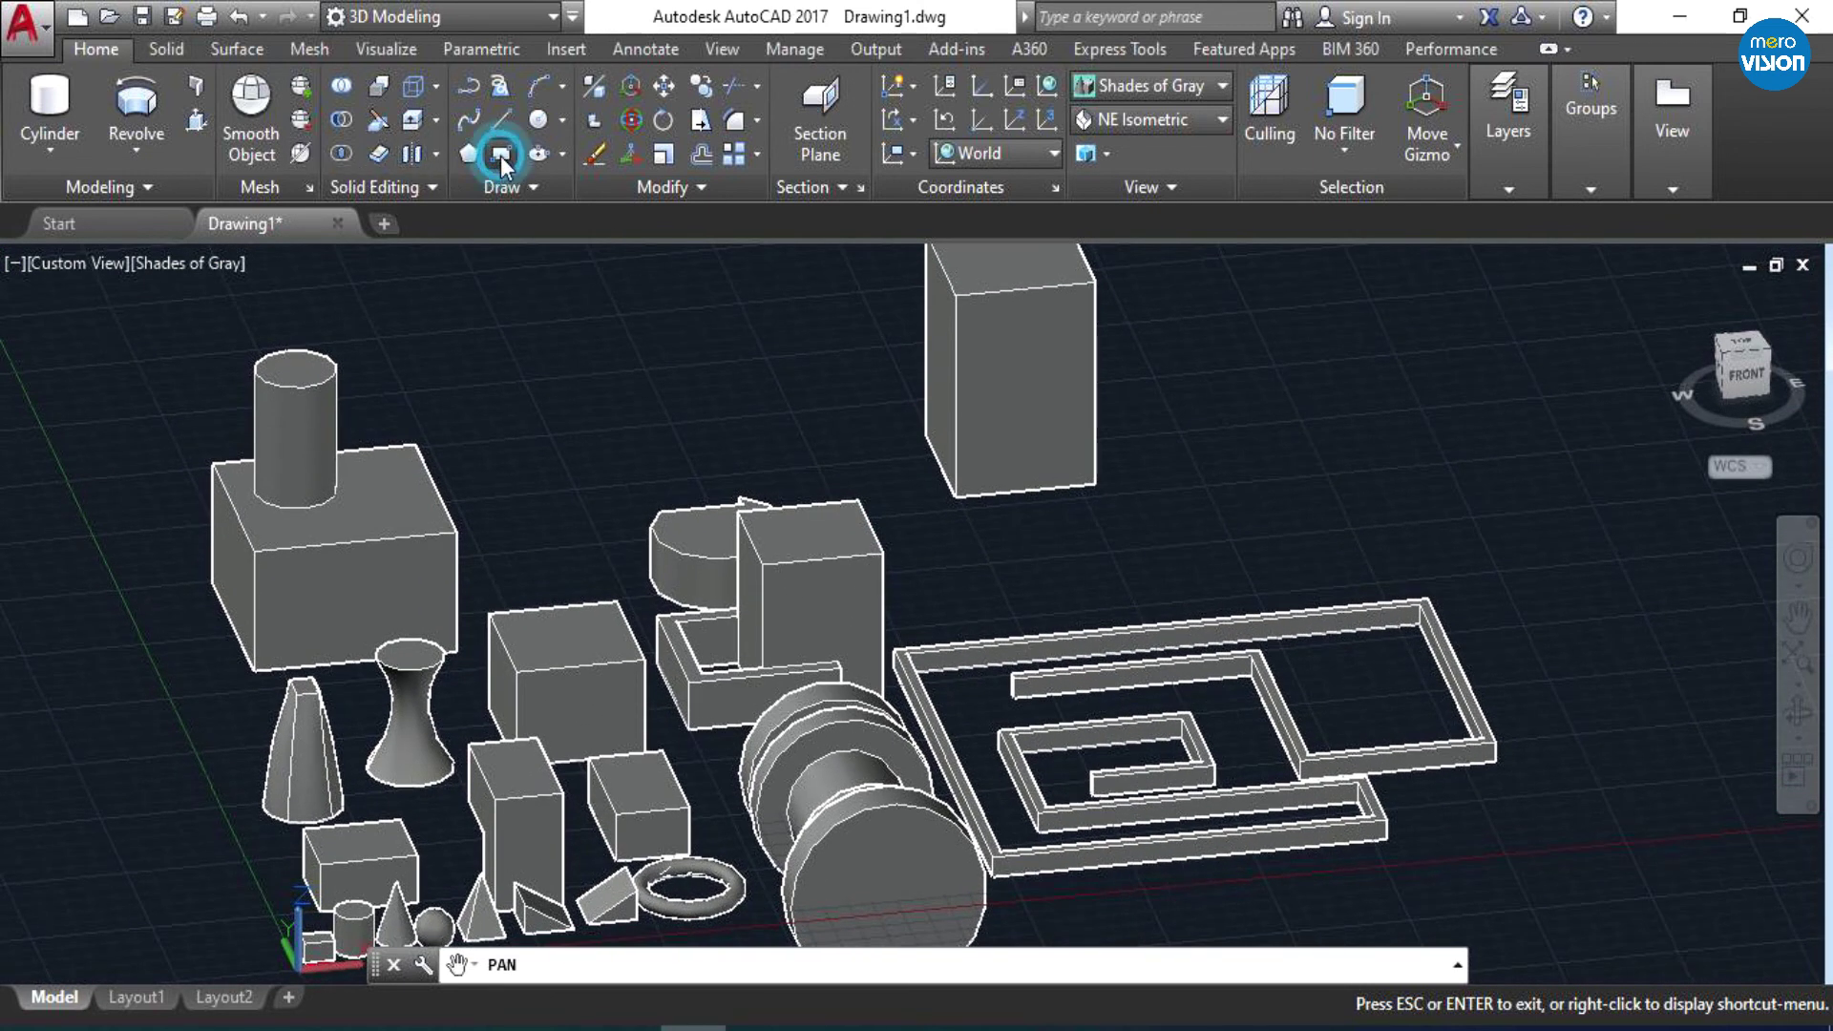
# - Draw a wedge left of the small box from two base corners and a height, then orbit around it
pyautogui.click(501, 154)
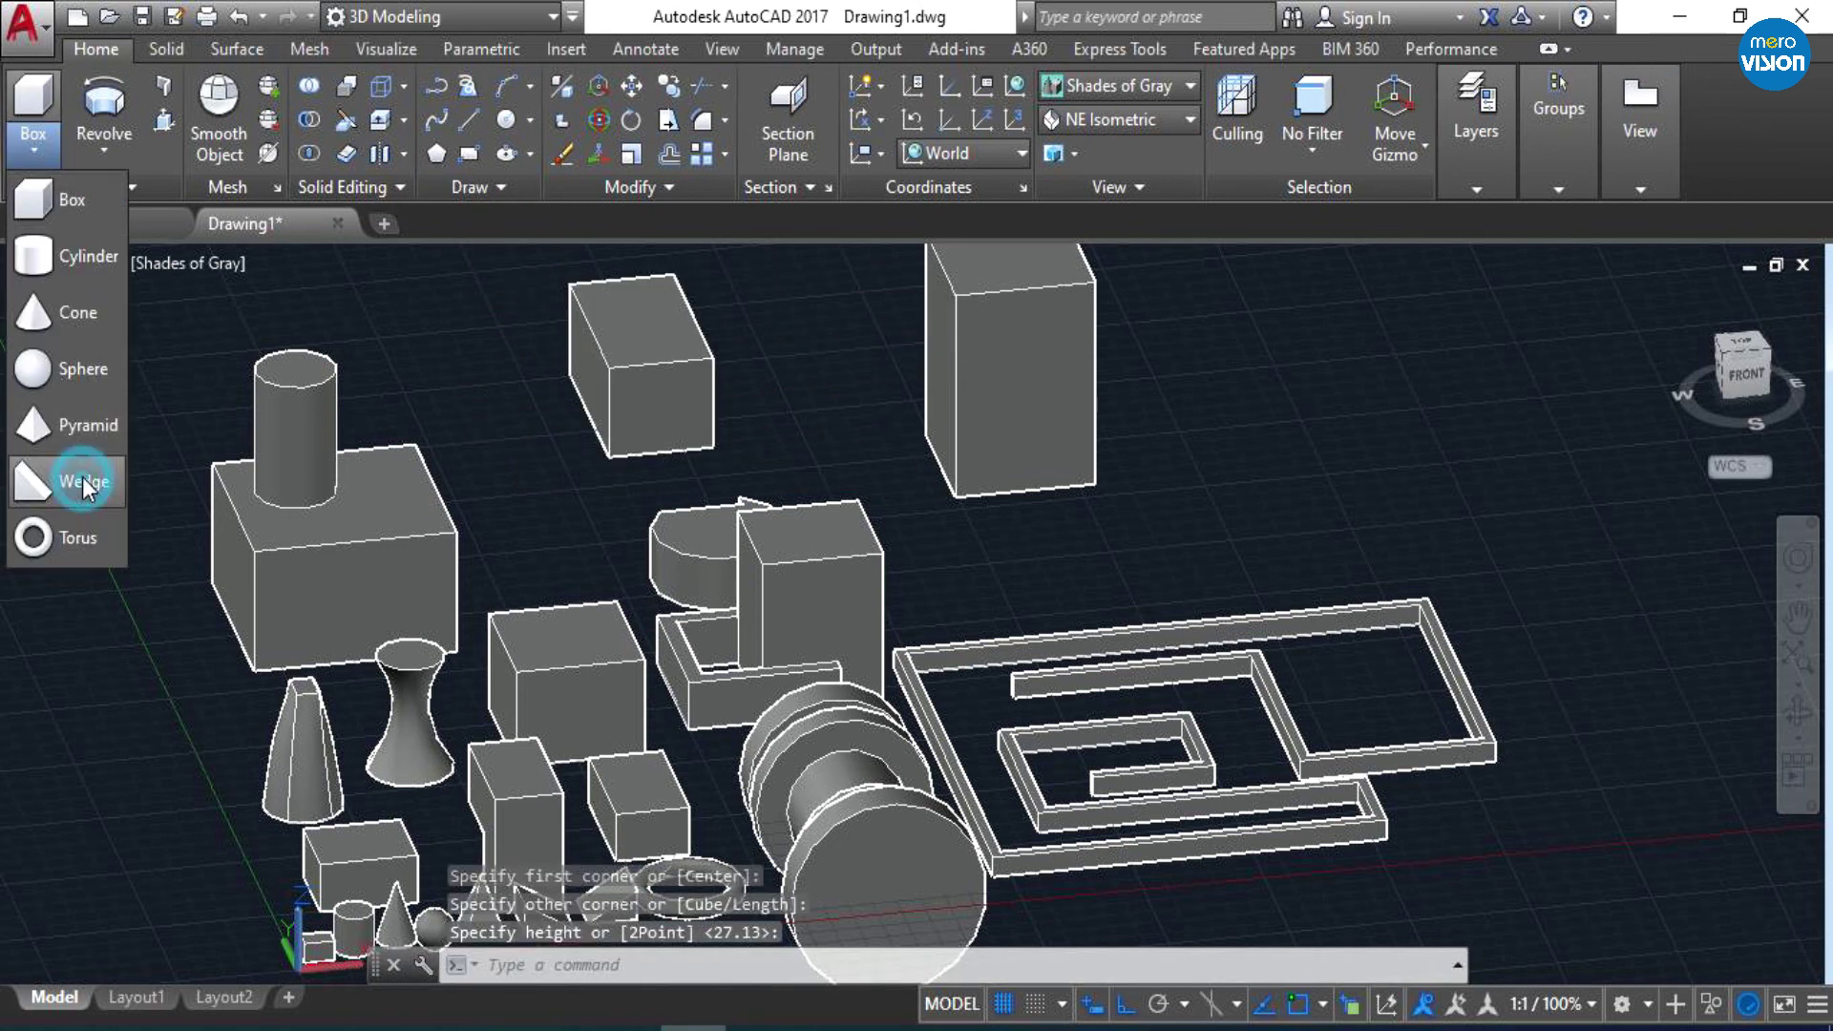
pyautogui.click(82, 479)
pyautogui.scroll(3, 84, 456)
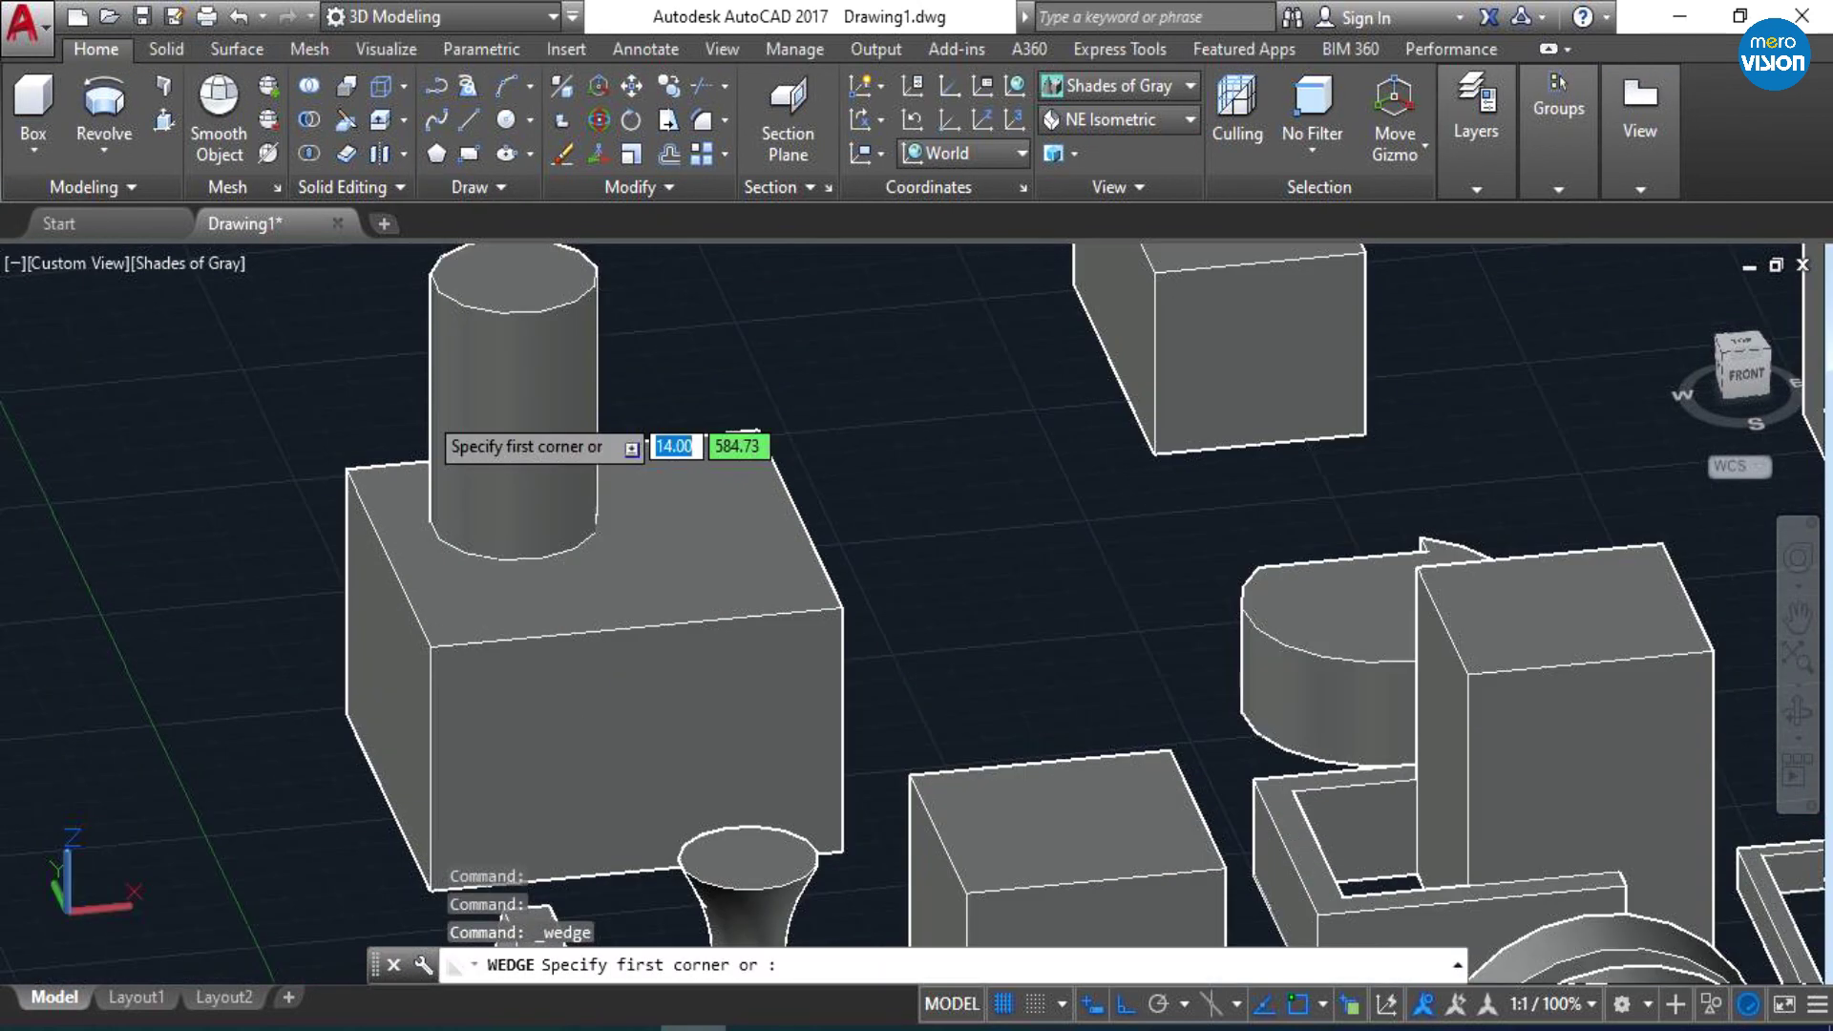
pyautogui.scroll(-5, 544, 770)
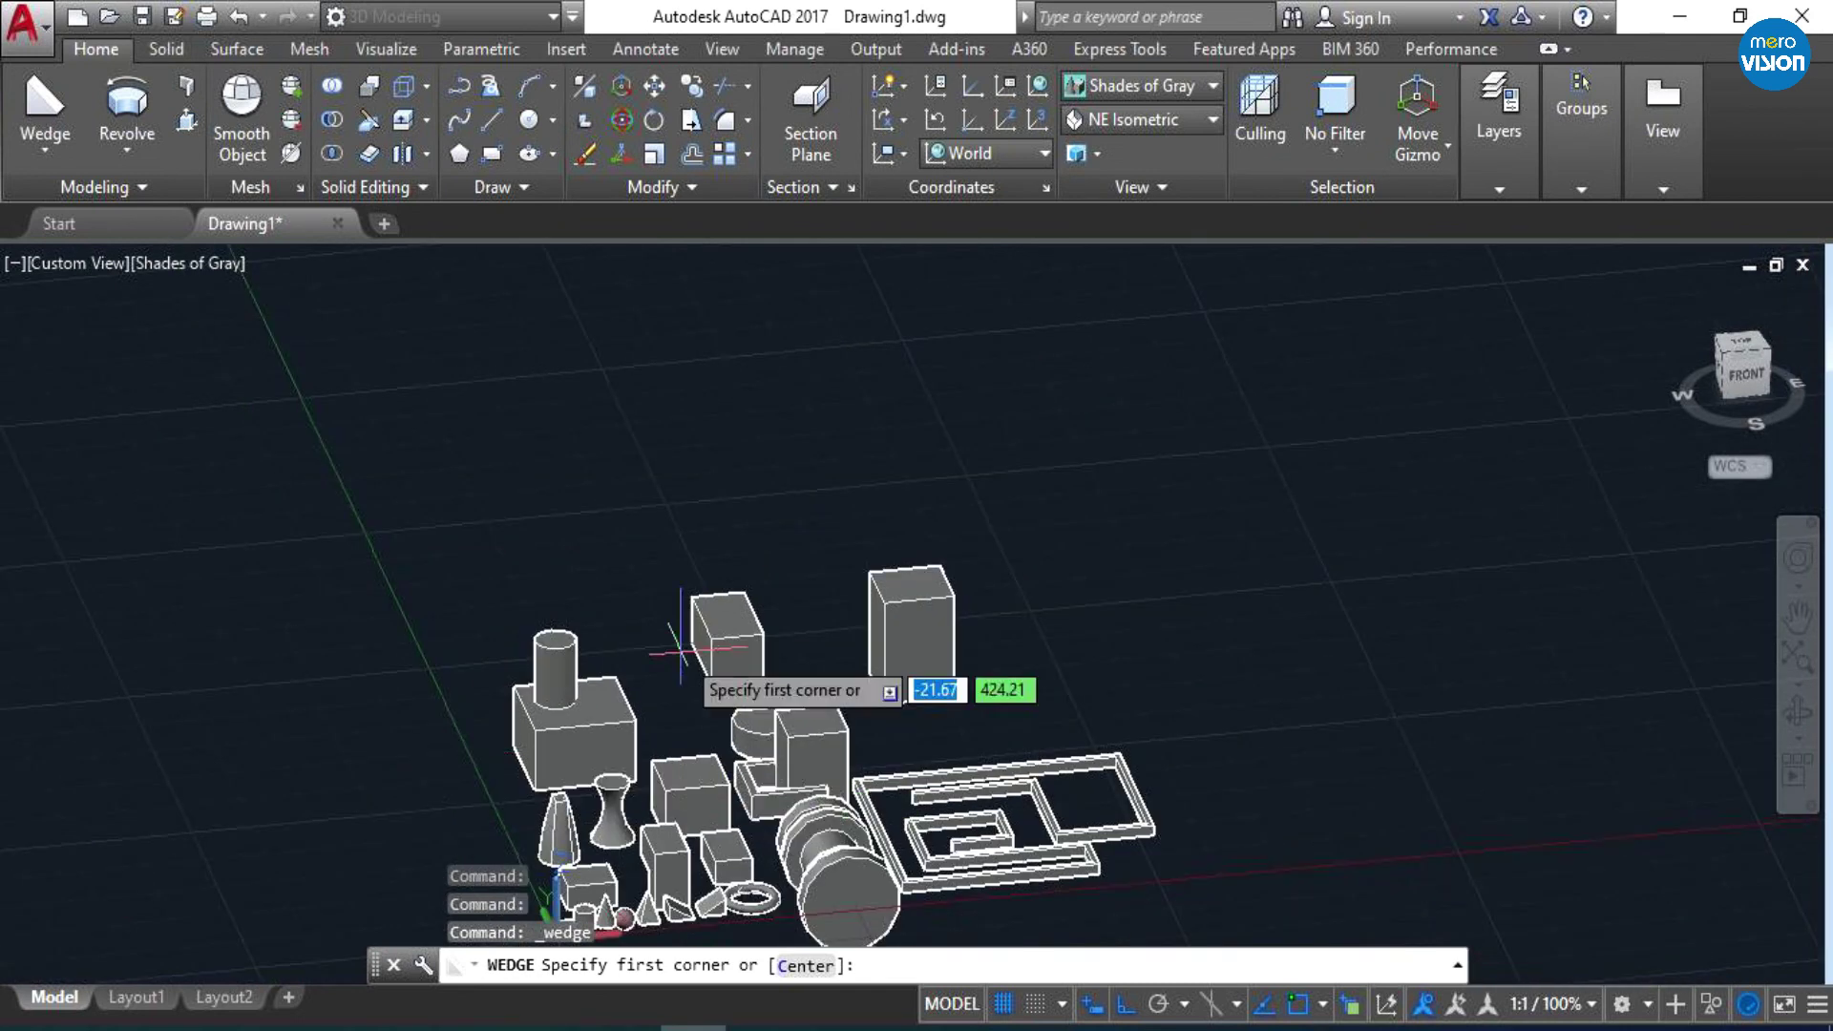
pyautogui.scroll(4, 797, 649)
pyautogui.scroll(1, 707, 604)
pyautogui.scroll(-2, 444, 678)
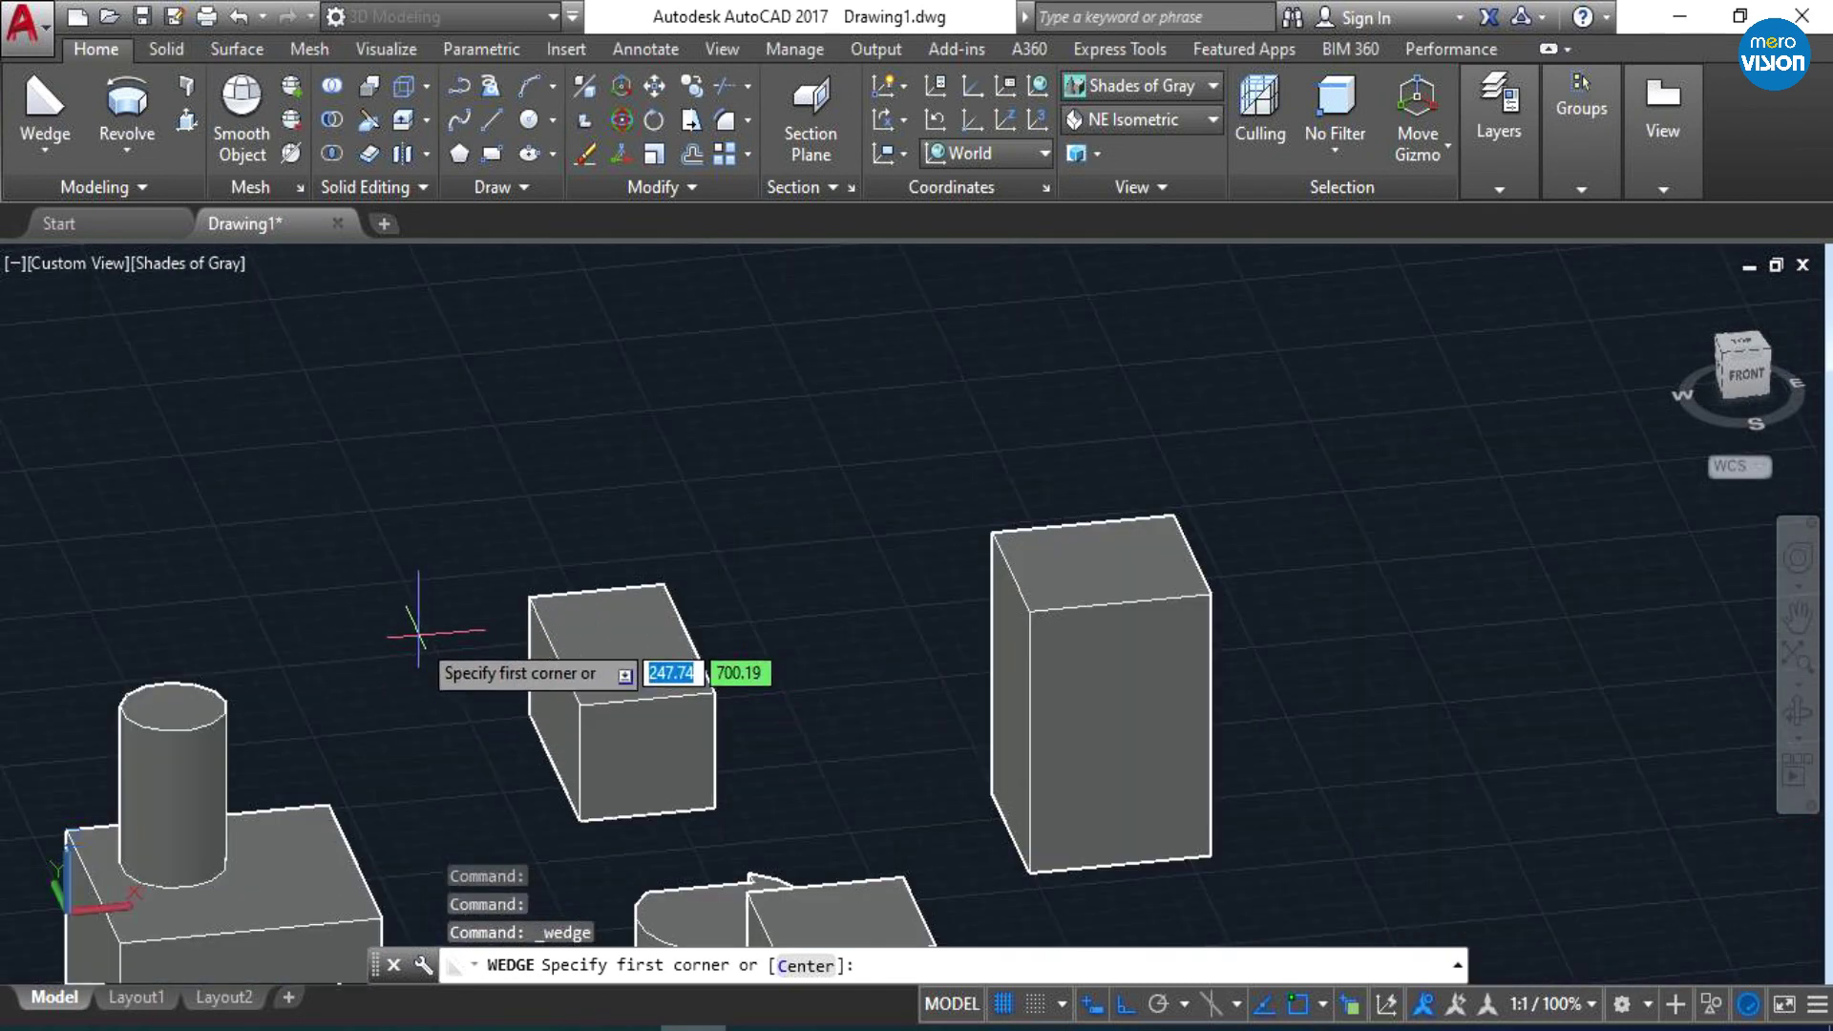
pyautogui.click(321, 650)
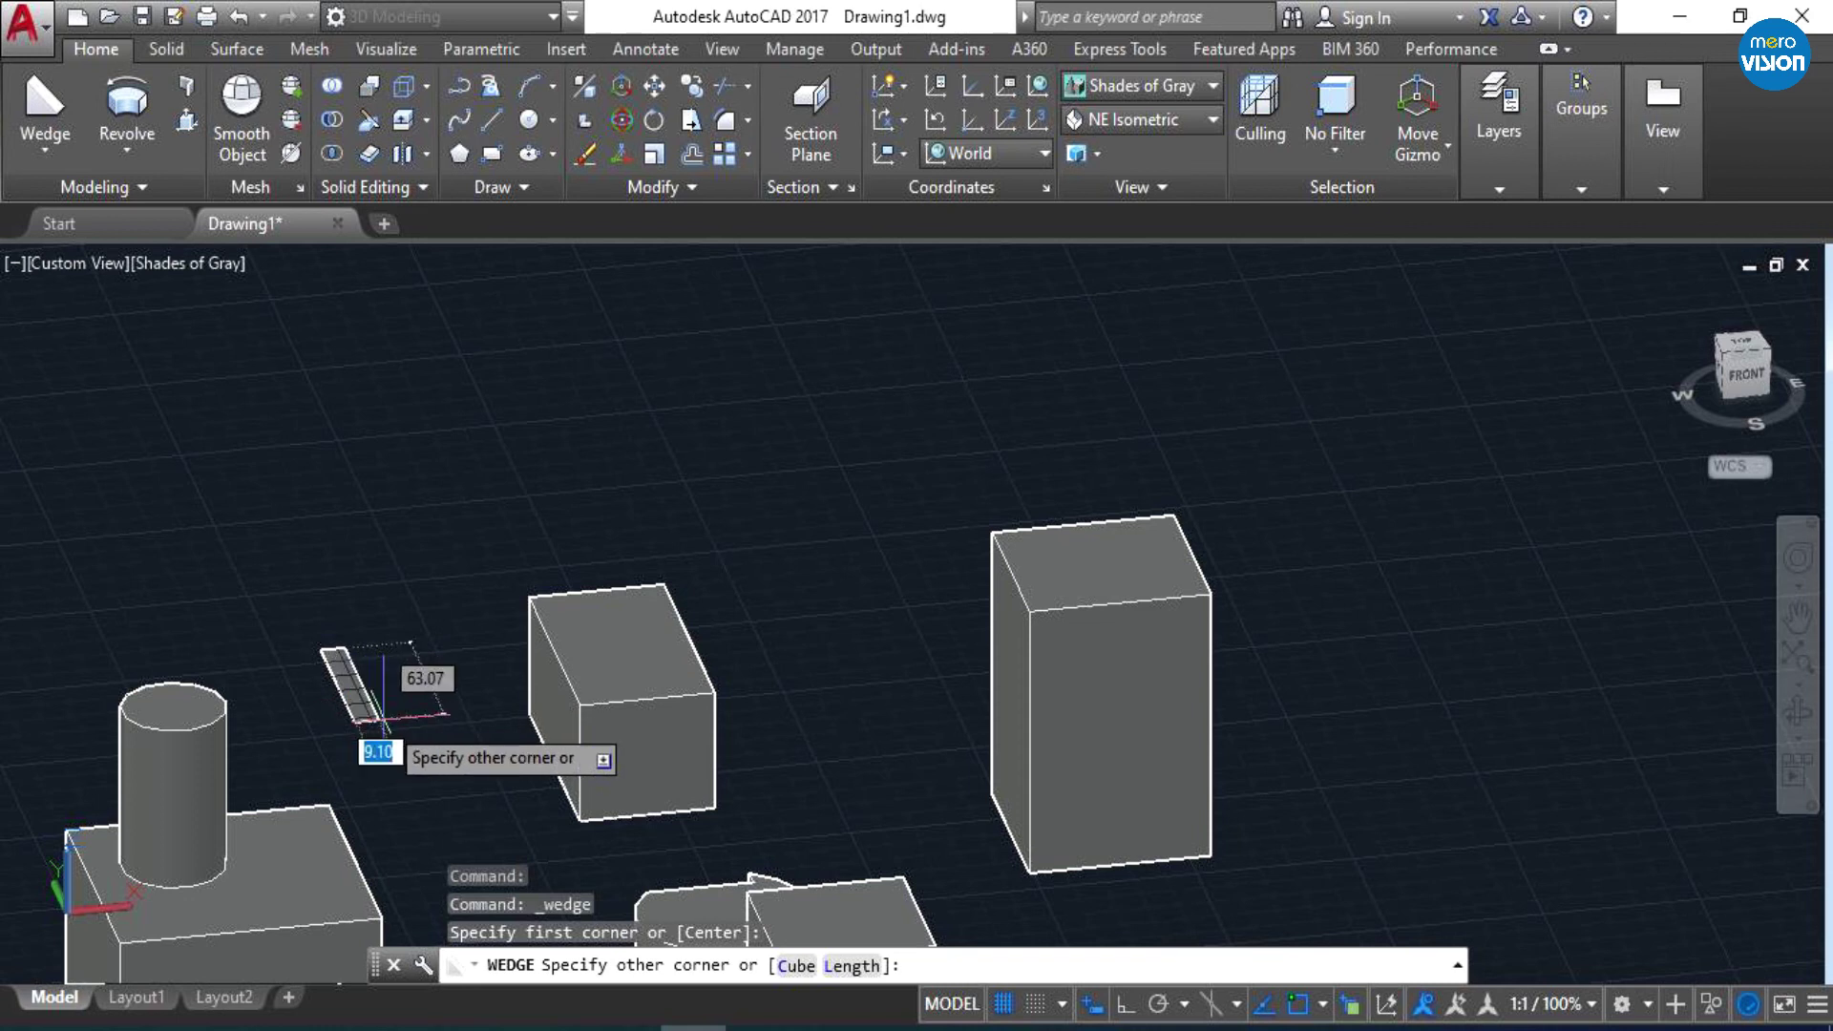
pyautogui.click(470, 743)
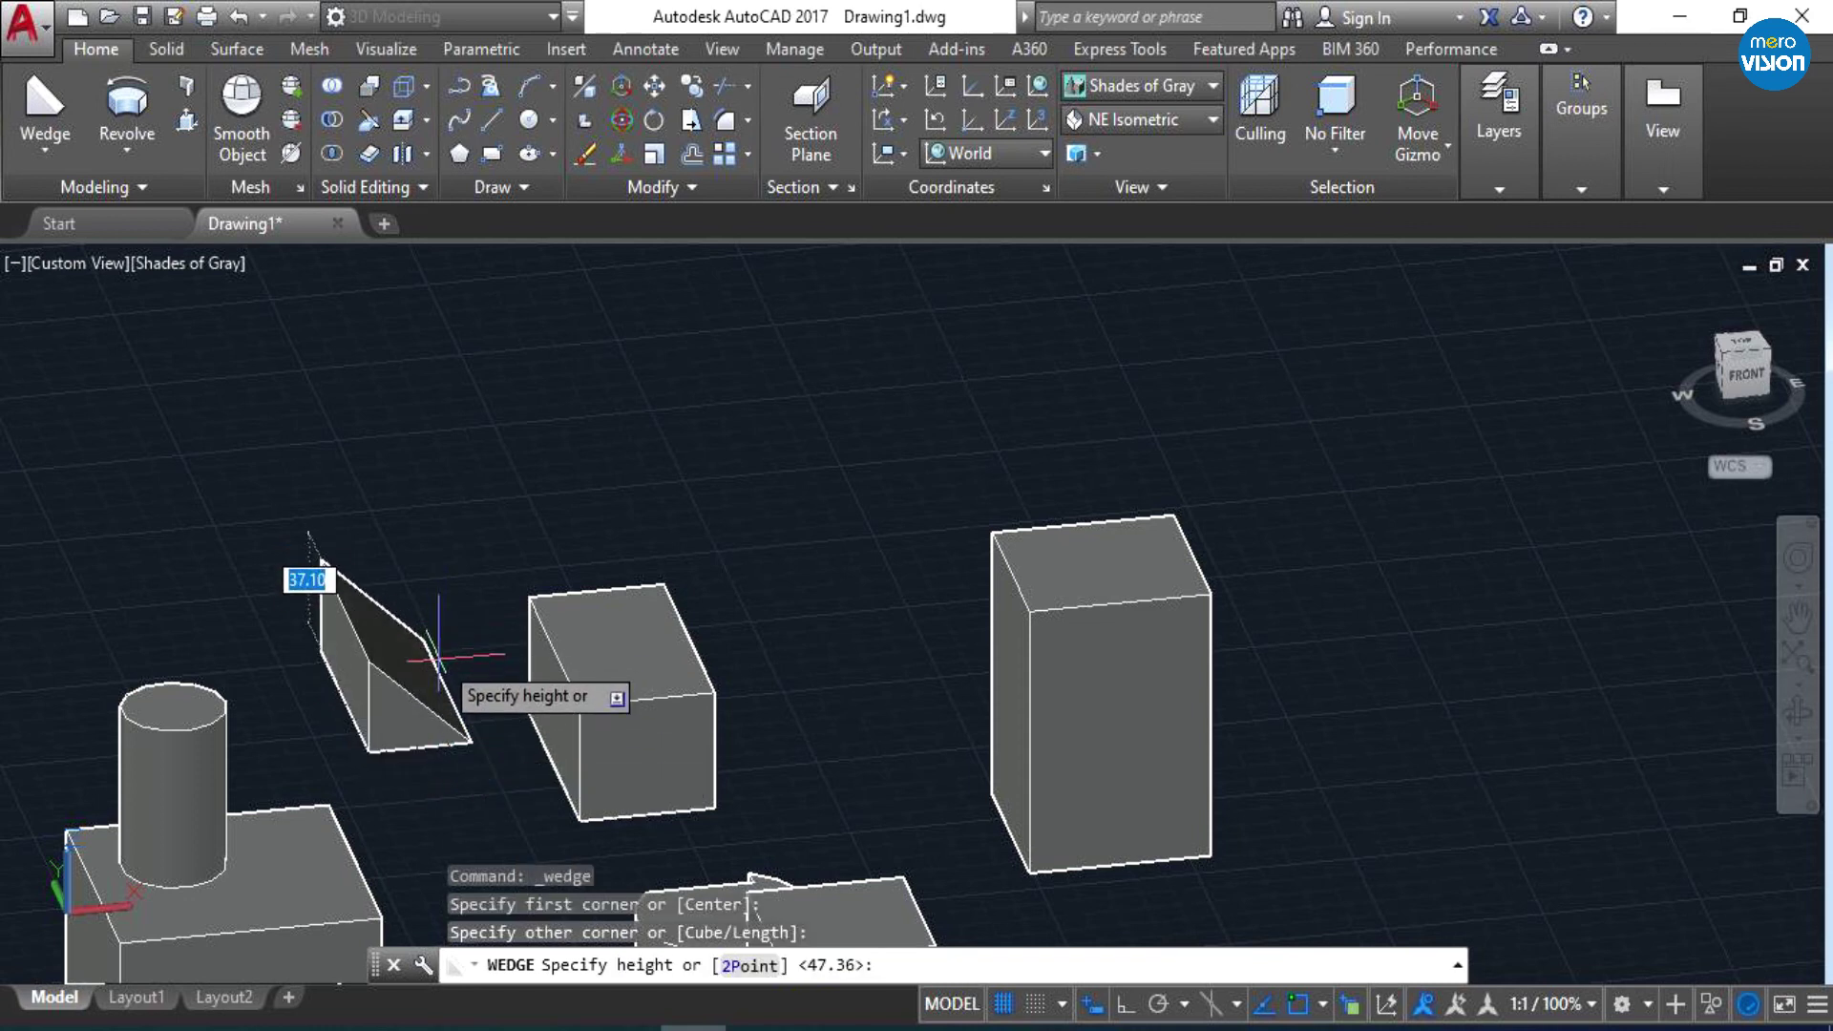
pyautogui.click(425, 684)
pyautogui.scroll(2, 449, 620)
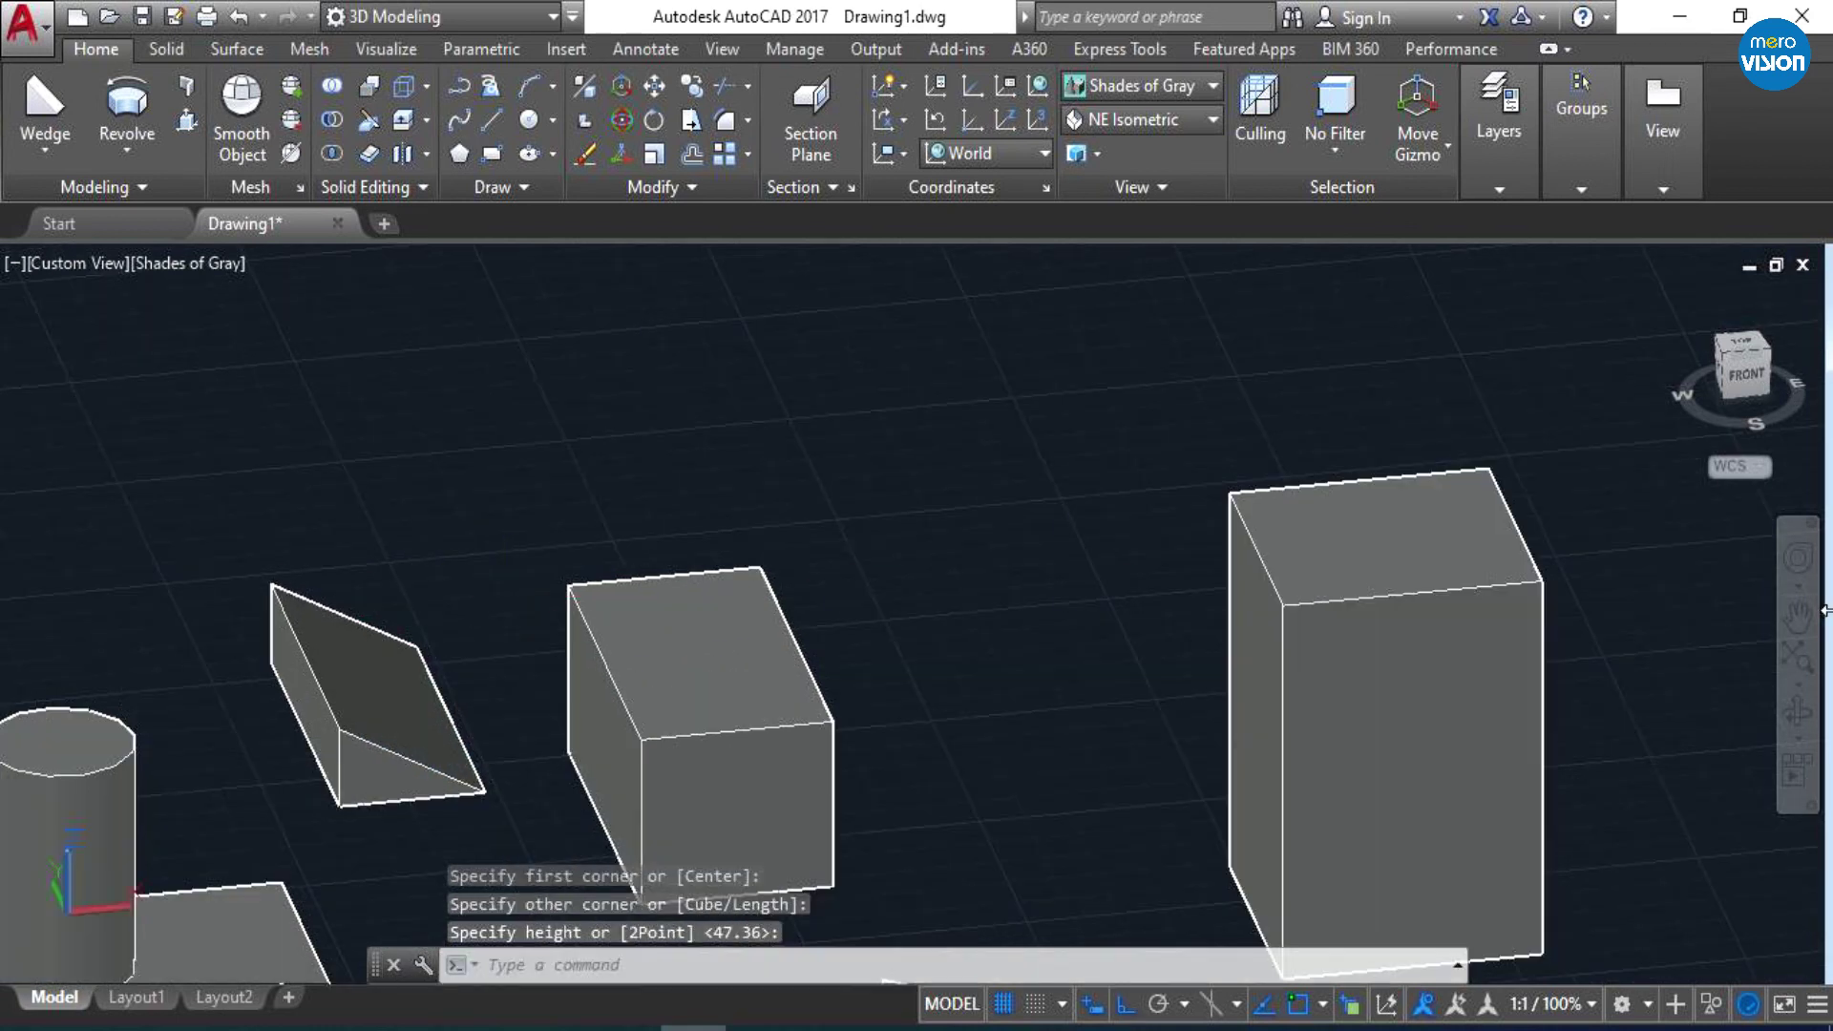
pyautogui.click(1798, 707)
pyautogui.moveTo(1098, 706)
pyautogui.mouseDown()
pyautogui.moveTo(996, 705)
pyautogui.moveTo(1017, 462)
pyautogui.mouseUp()
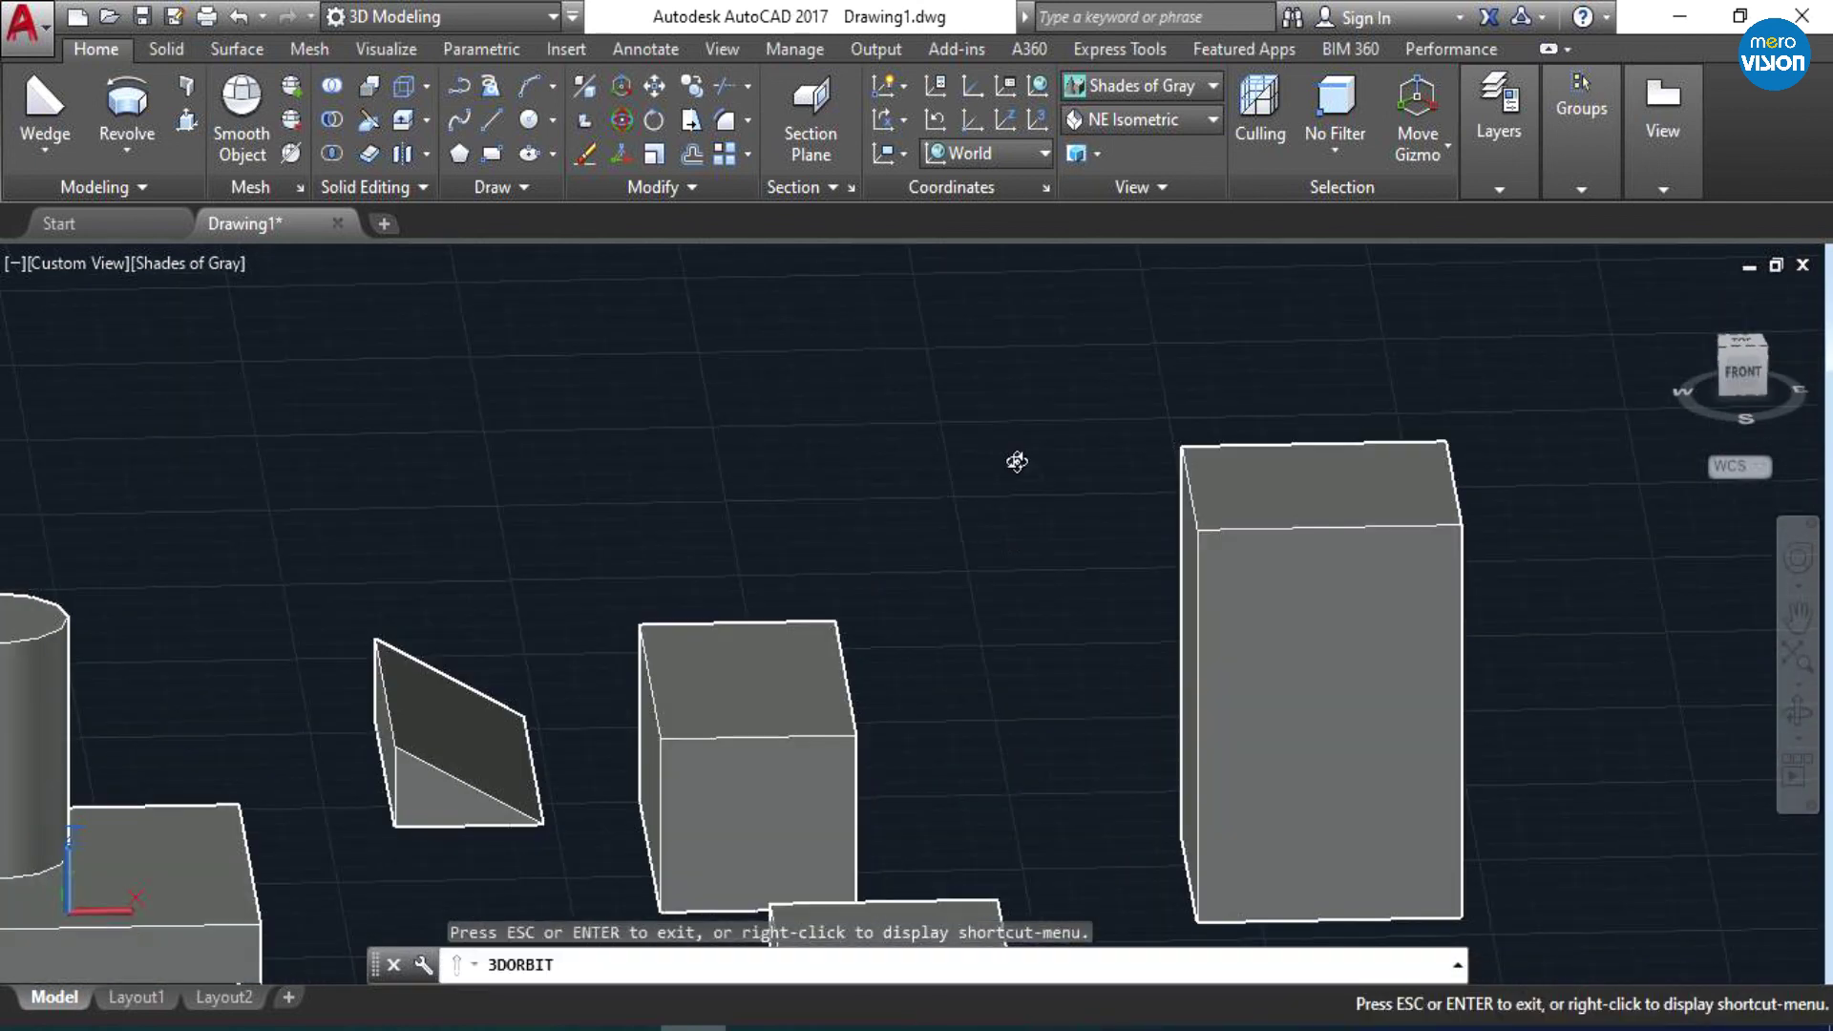
# - Start a 3D Move on the new wedge, then cancel it
pyautogui.click(629, 88)
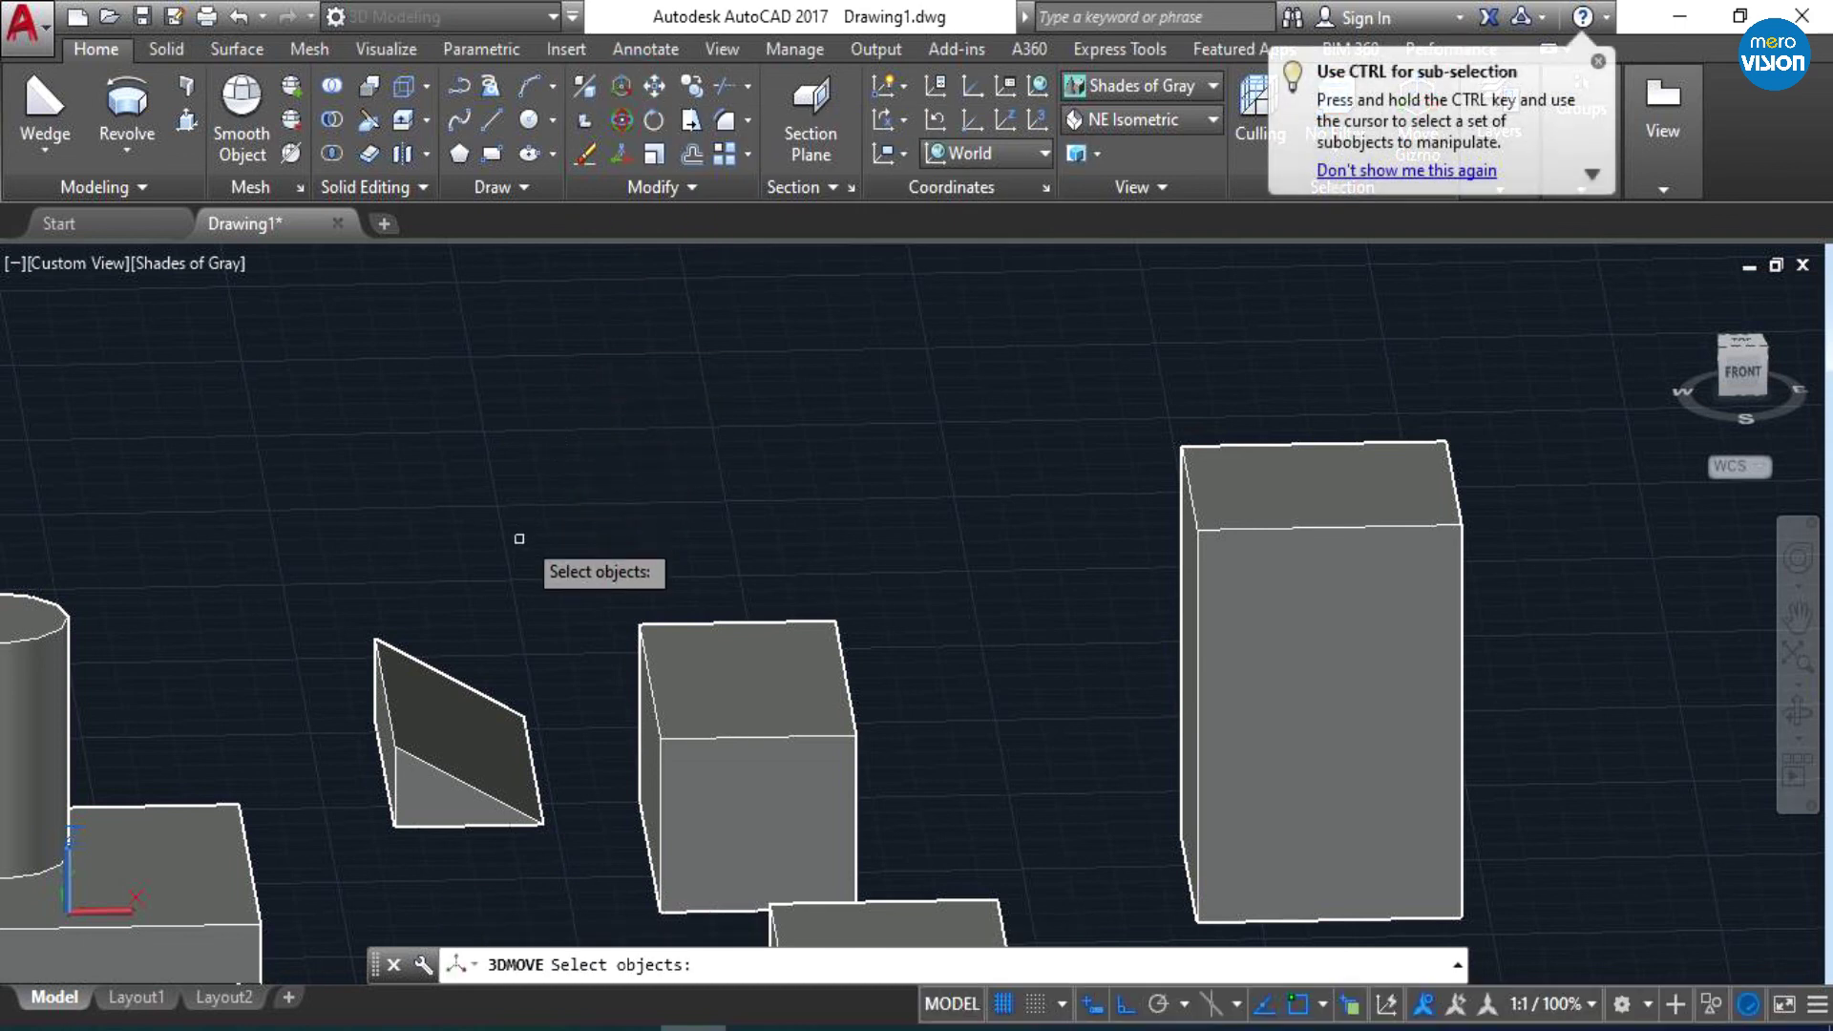
pyautogui.click(440, 717)
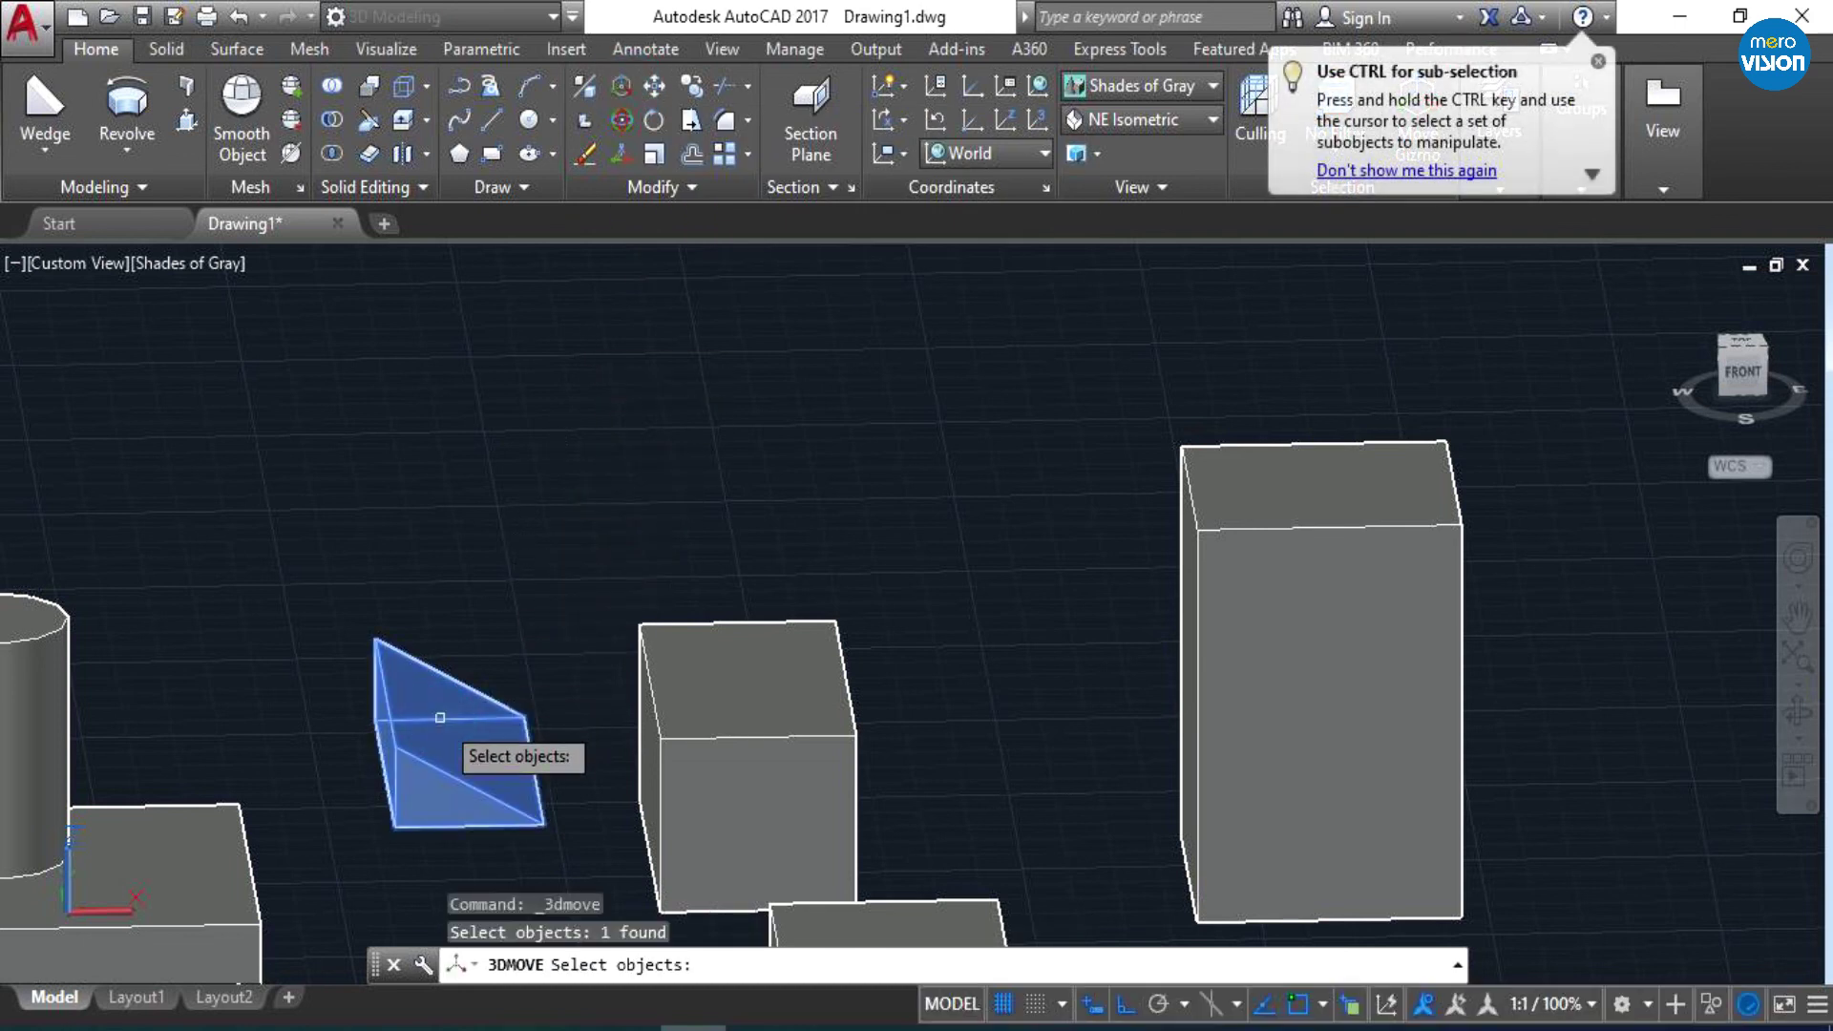
pyautogui.press('Return')
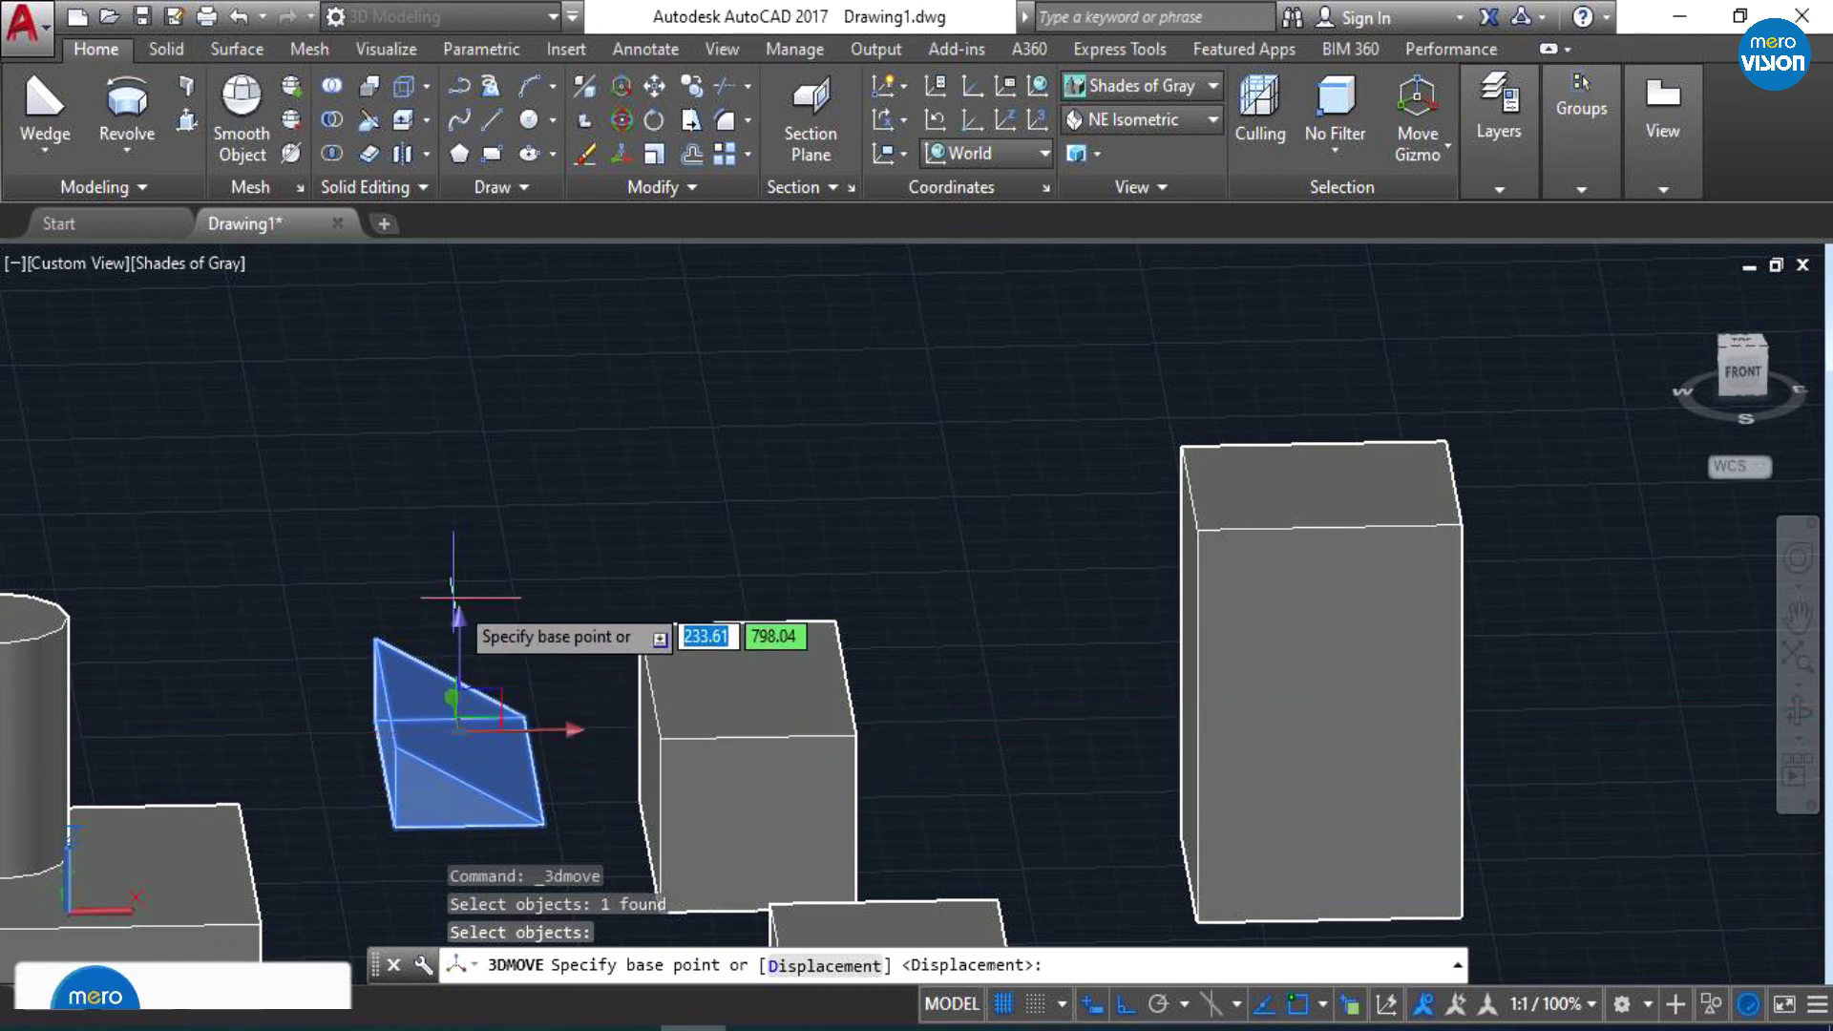
pyautogui.press('Escape')
pyautogui.click(430, 767)
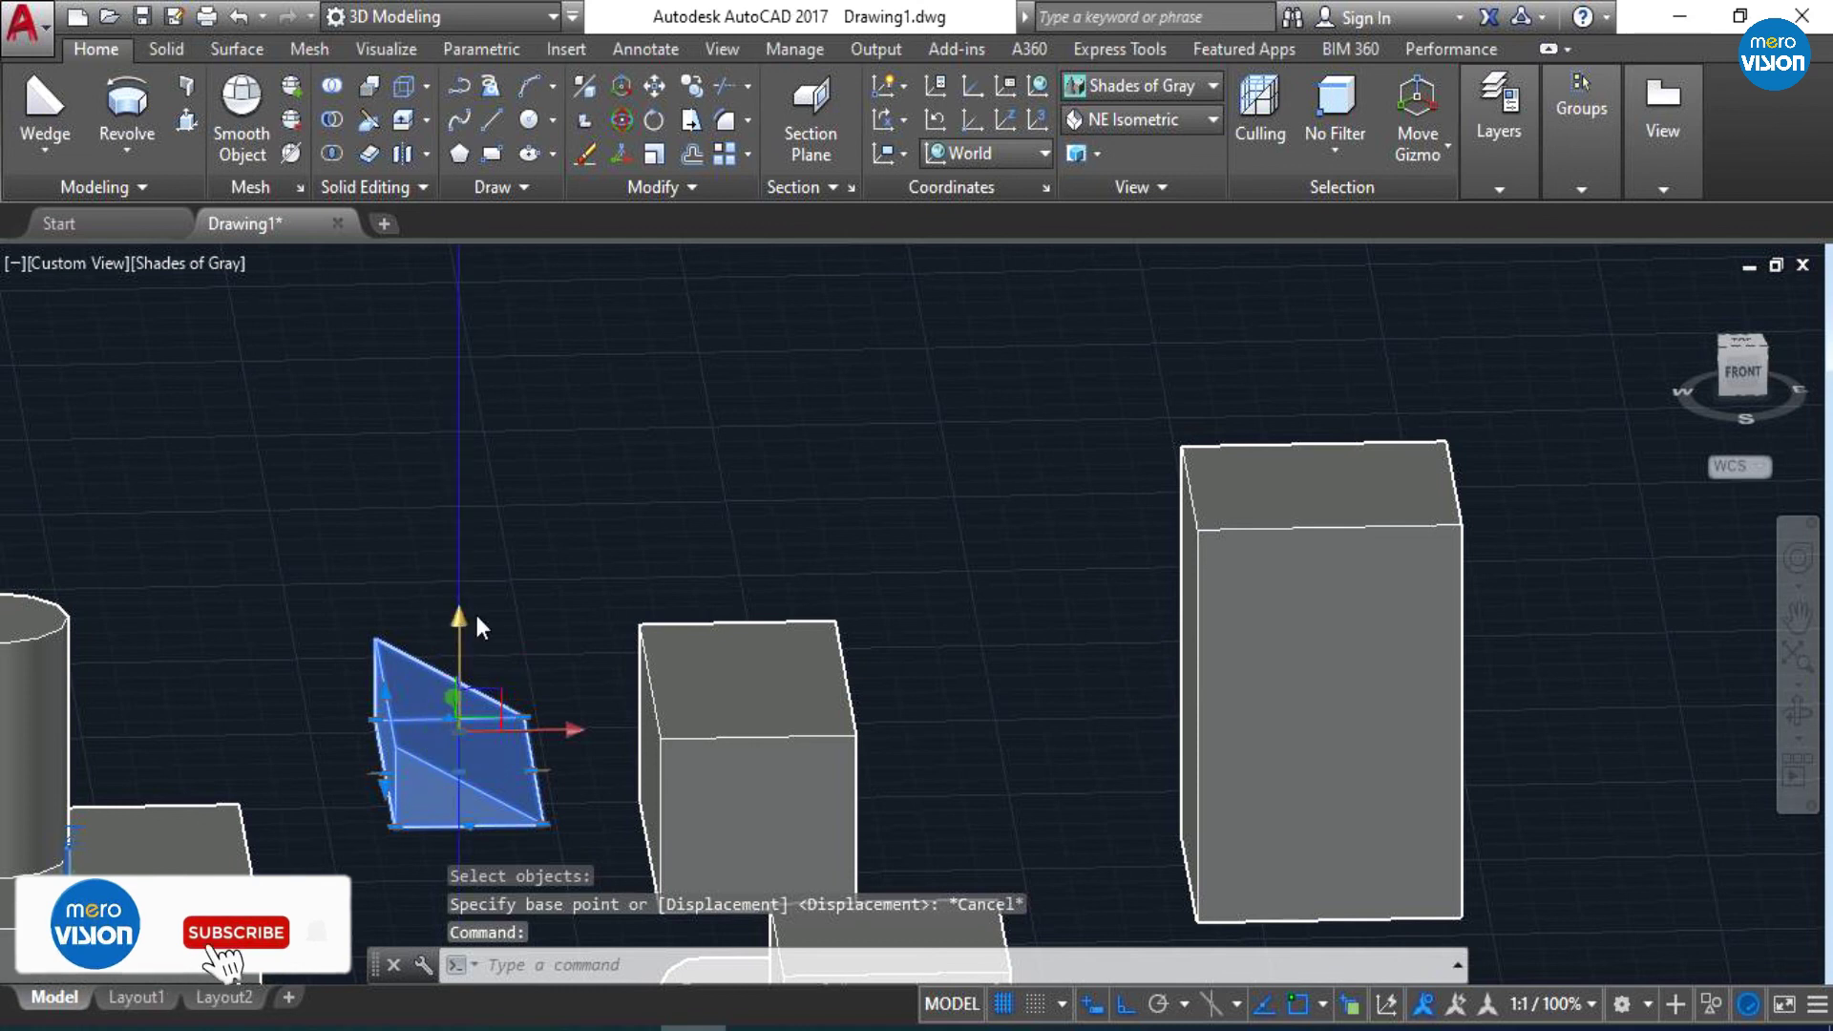
pyautogui.press('Escape')
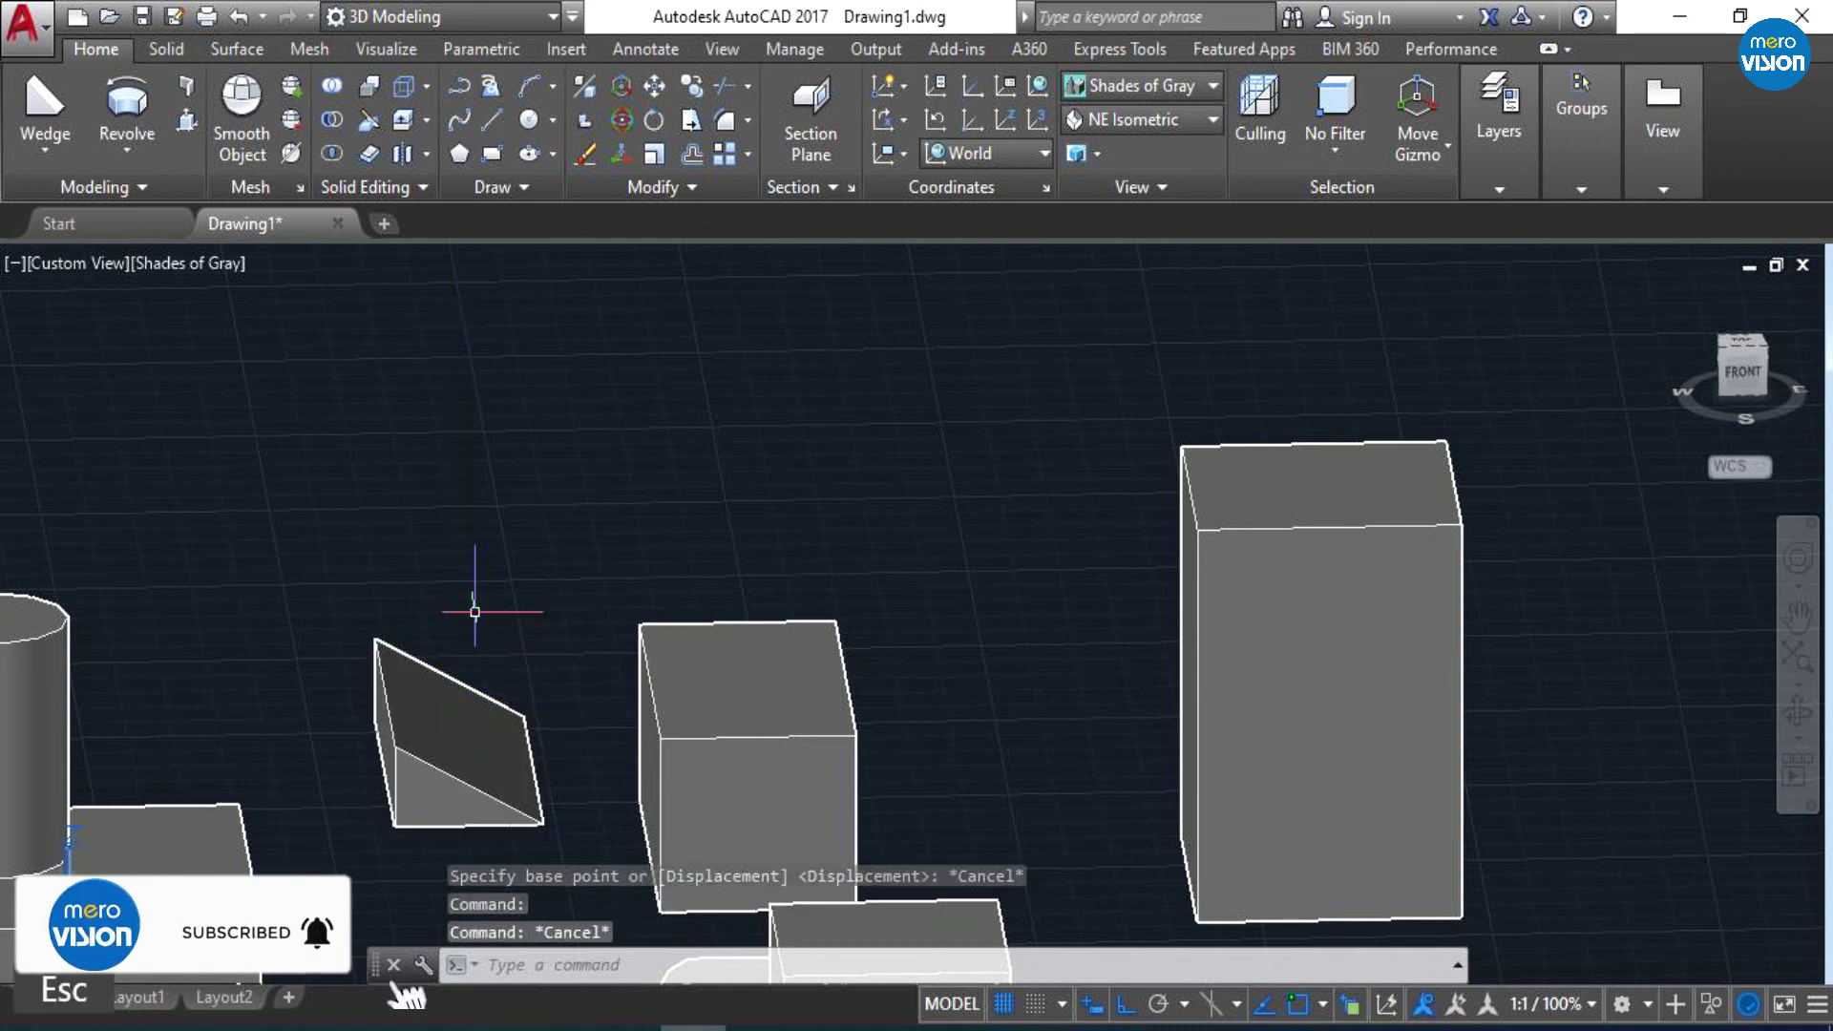
# - Move the wedge from its lower corner to the tall box's bottom corner with Ortho off
pyautogui.click(412, 694)
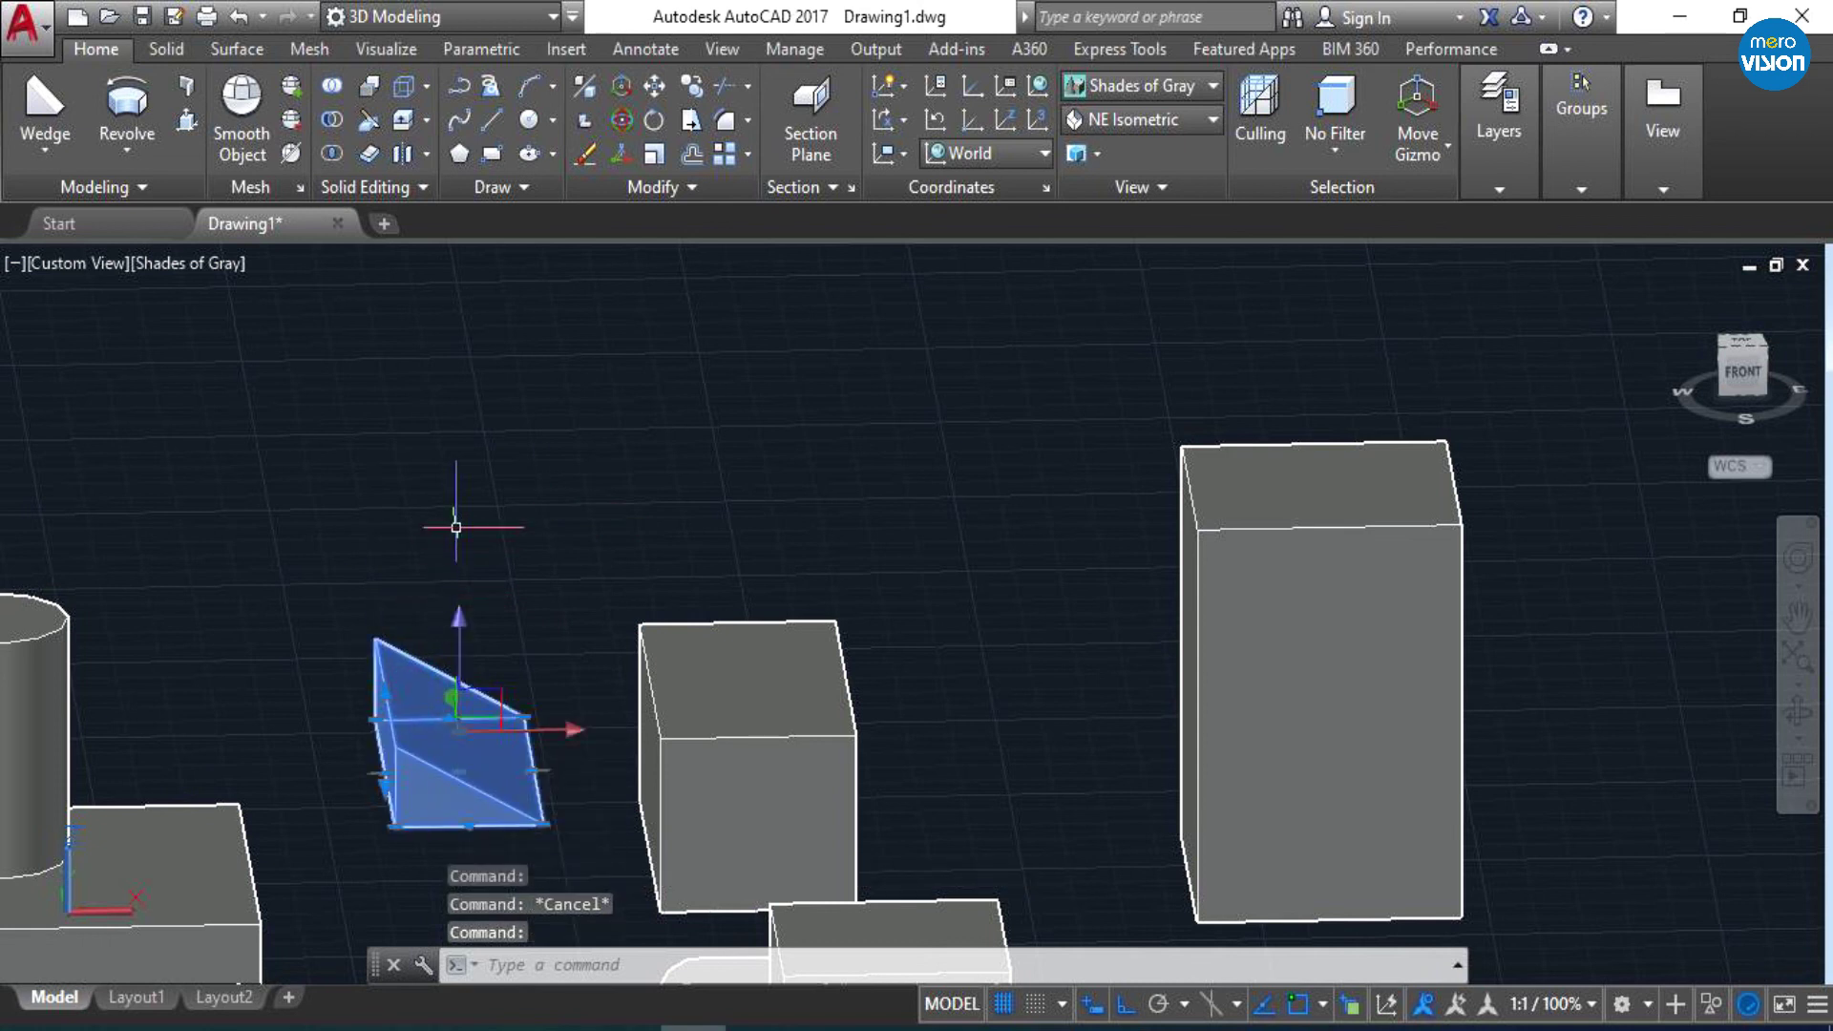
pyautogui.rightClick(456, 527)
pyautogui.click(521, 549)
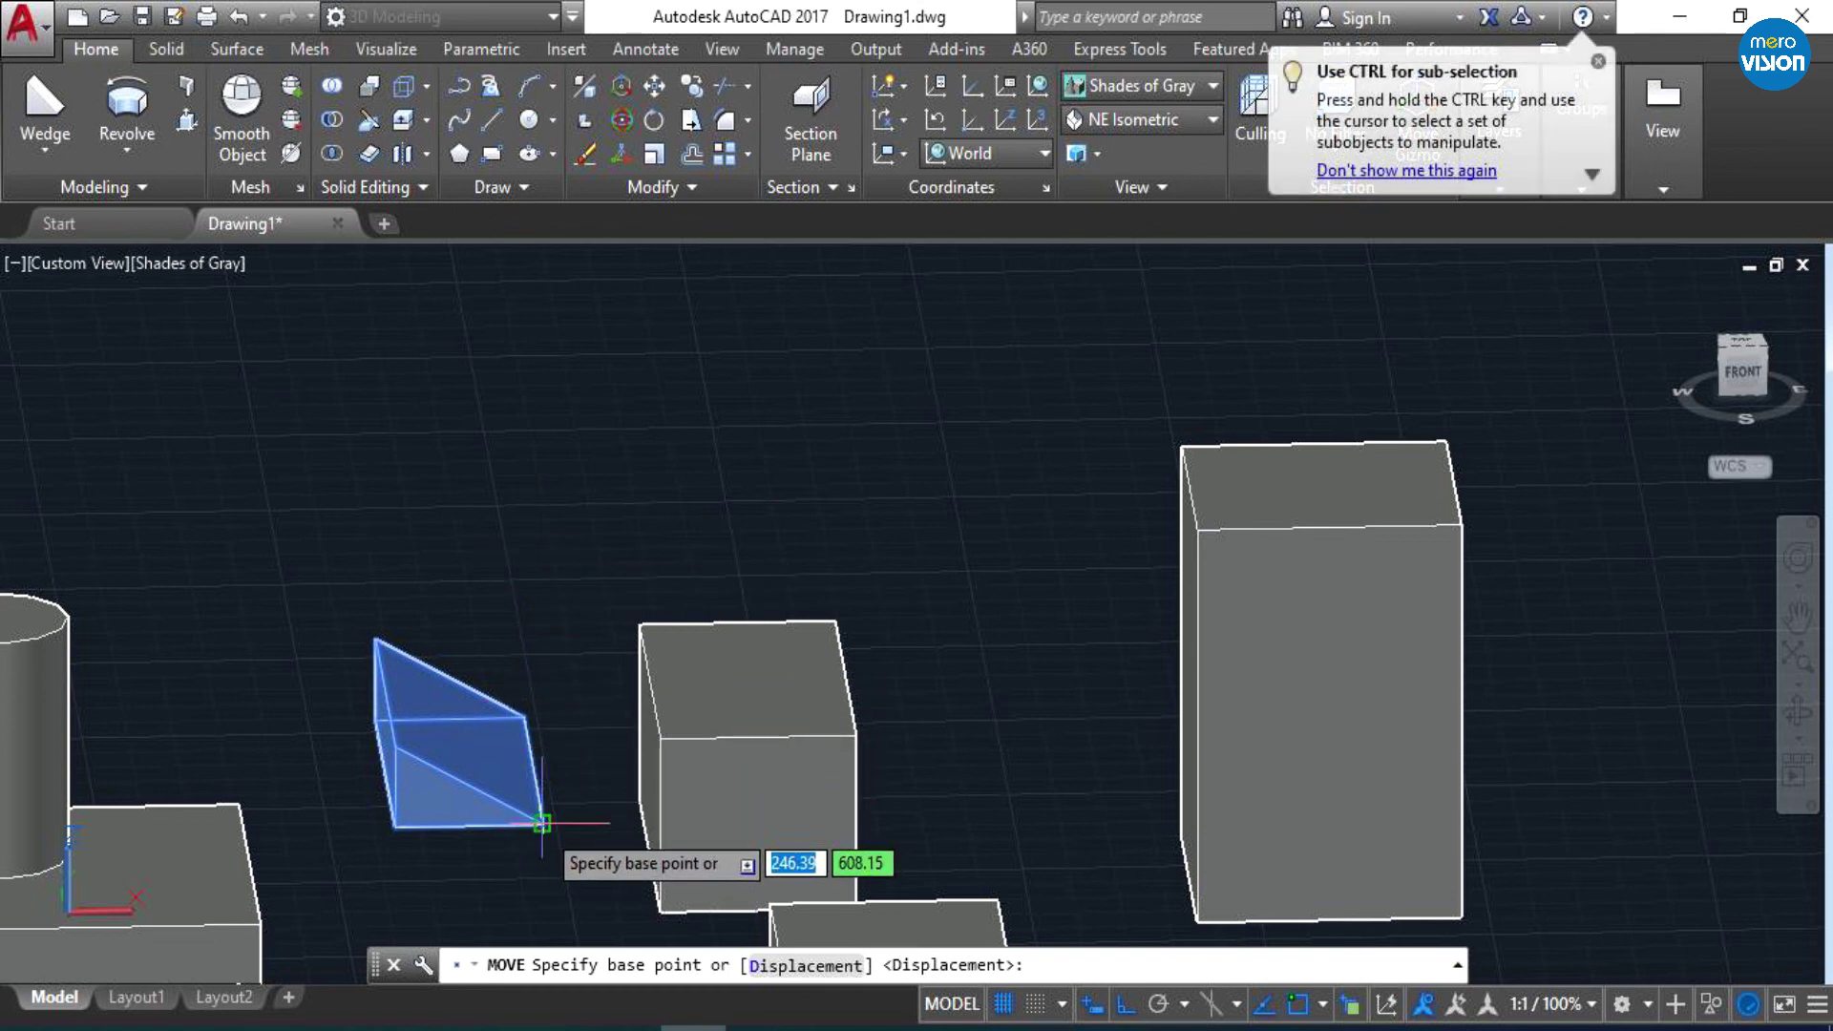
pyautogui.scroll(5, 395, 811)
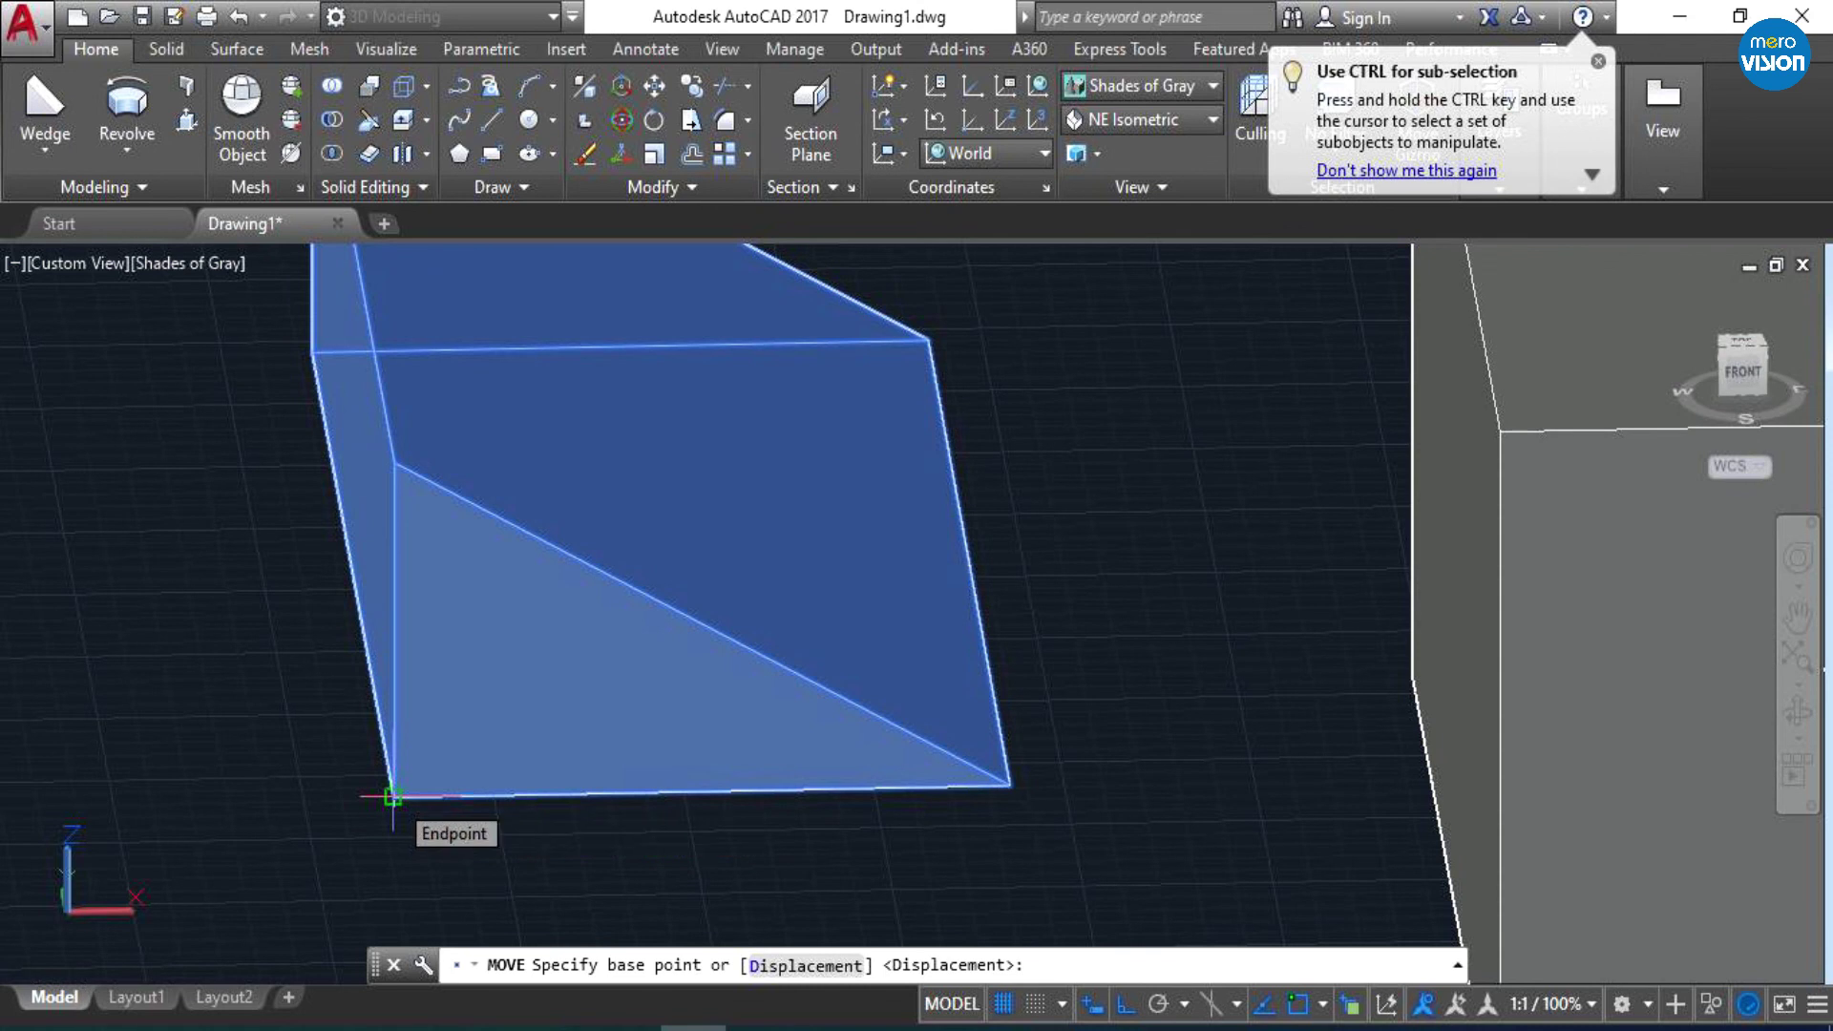
pyautogui.click(392, 795)
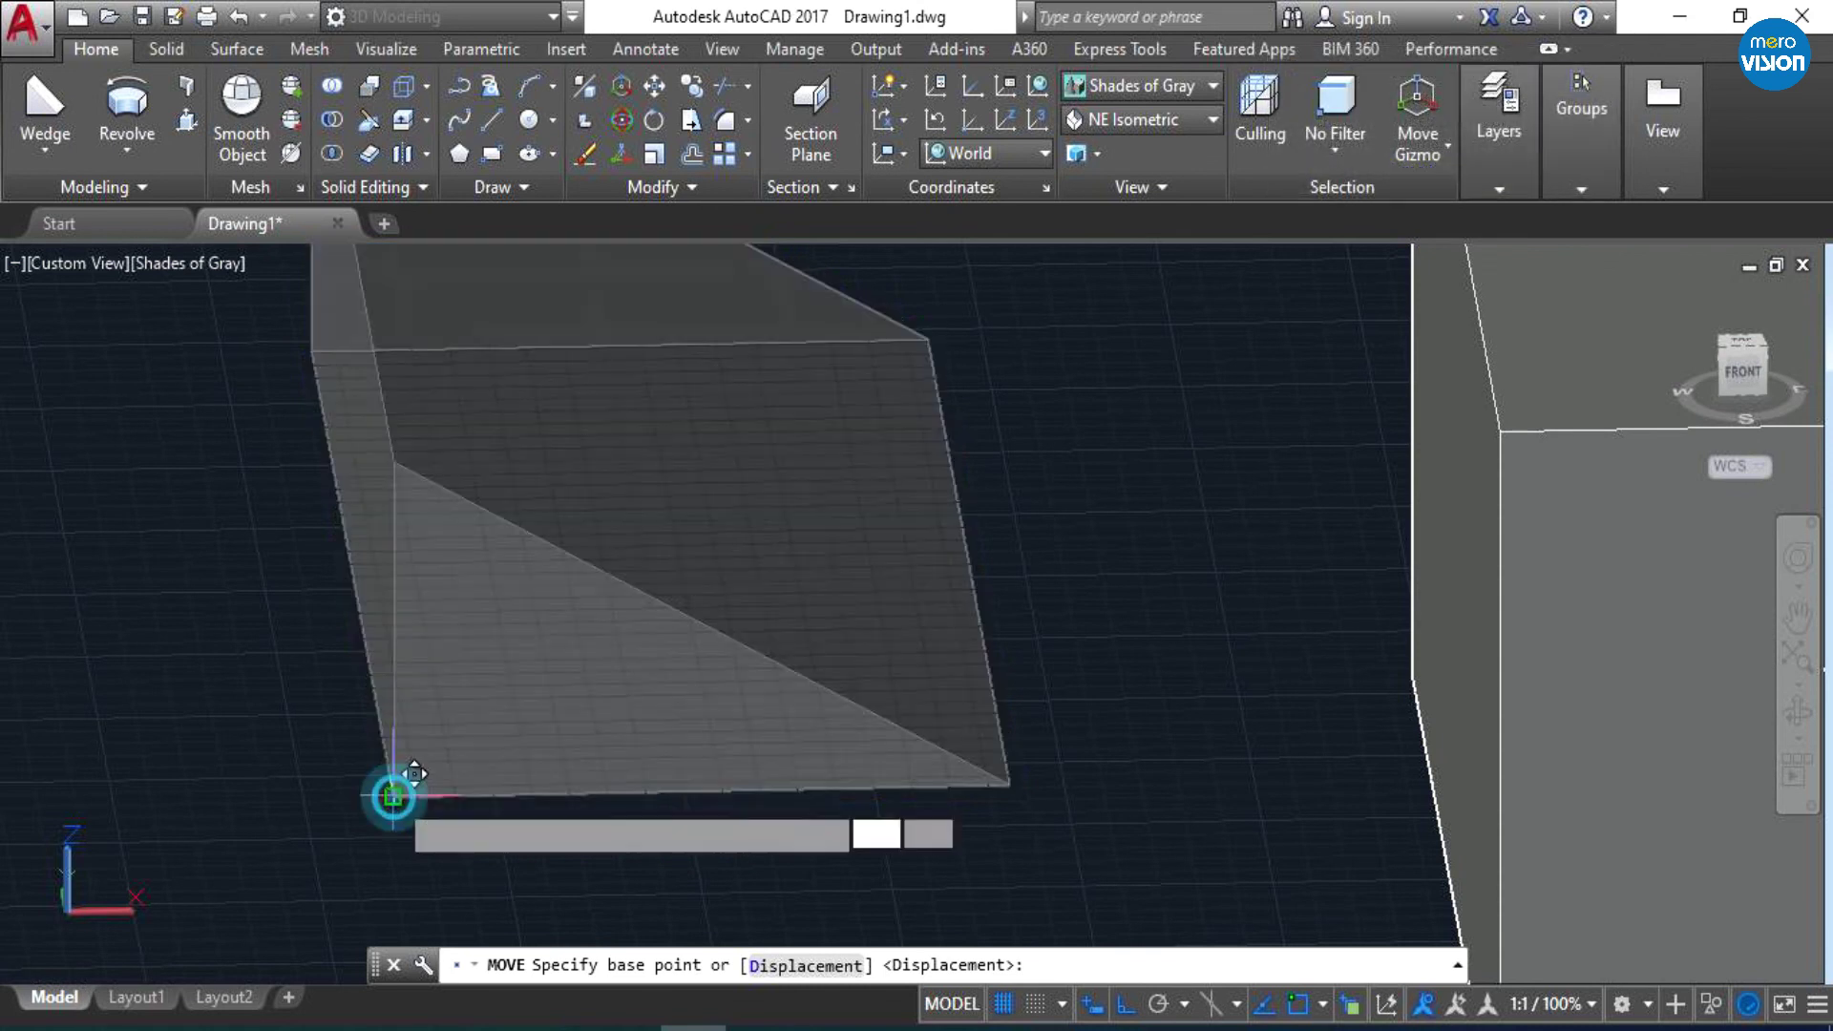
pyautogui.scroll(-3, 393, 793)
pyautogui.scroll(-2, 393, 792)
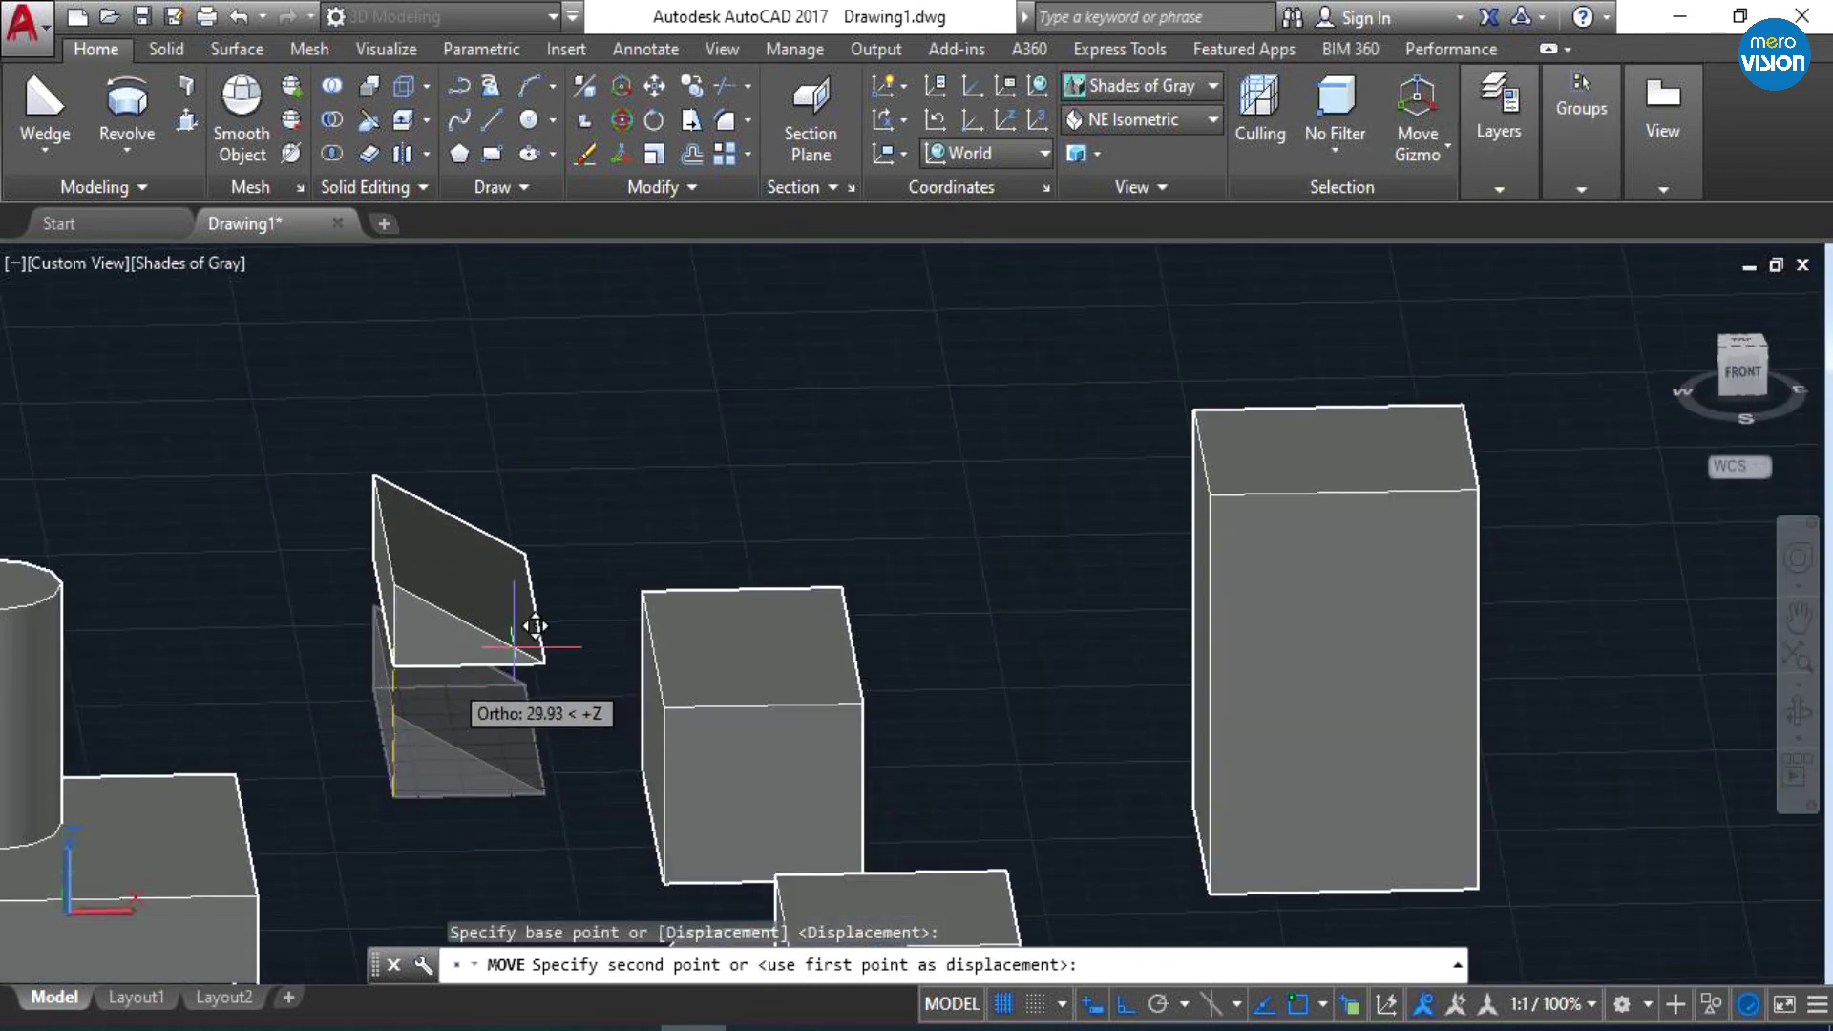
pyautogui.click(1129, 1005)
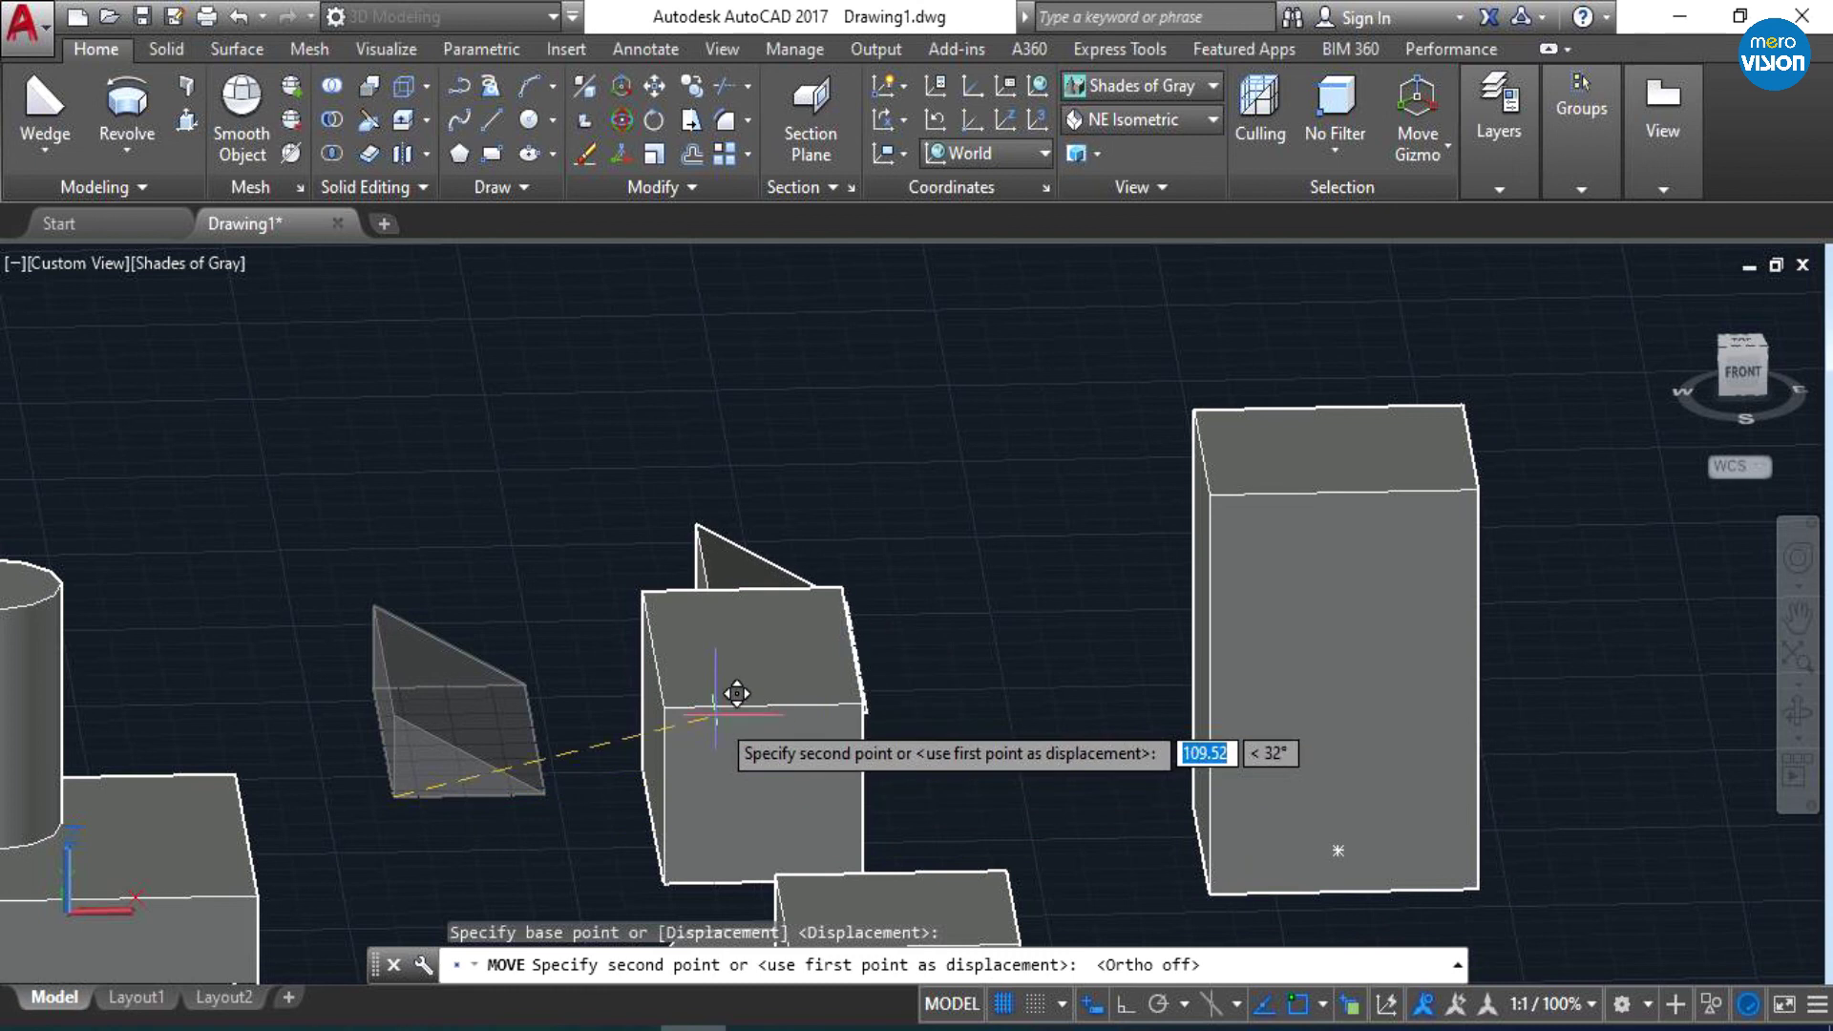
pyautogui.scroll(-3, 708, 713)
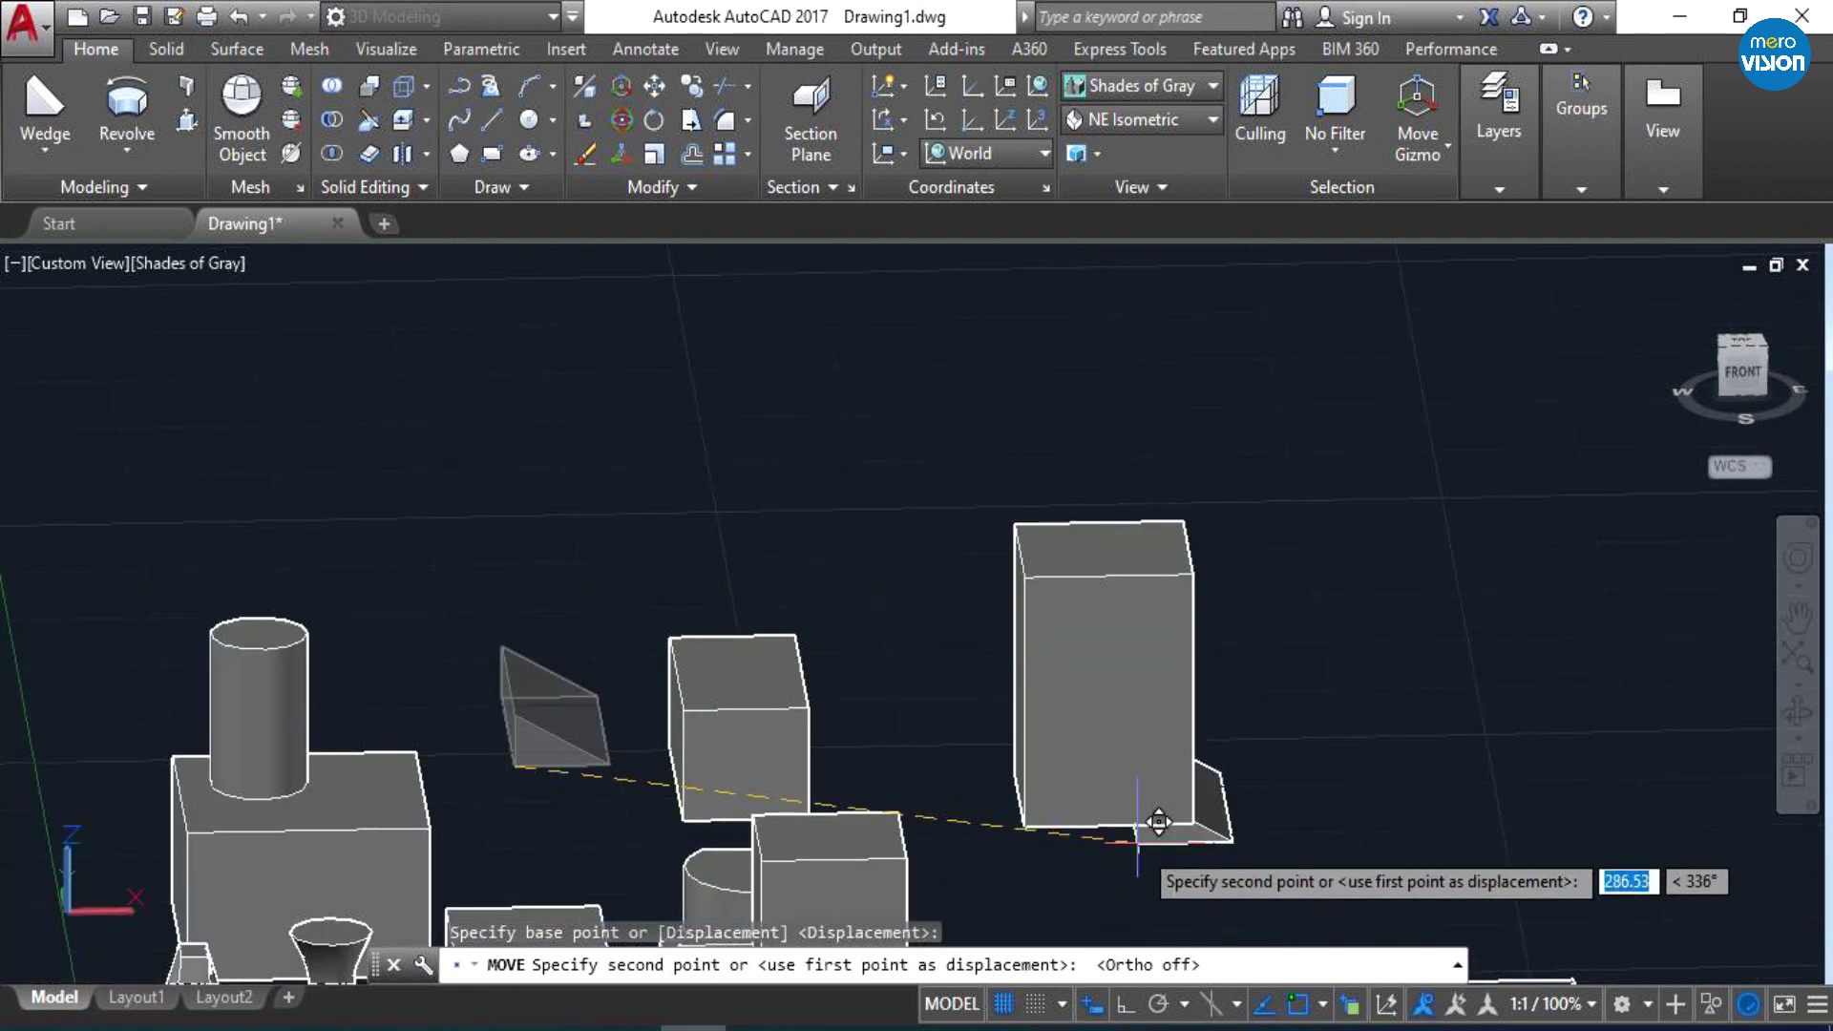
pyautogui.scroll(2, 1193, 792)
pyautogui.scroll(3, 1146, 798)
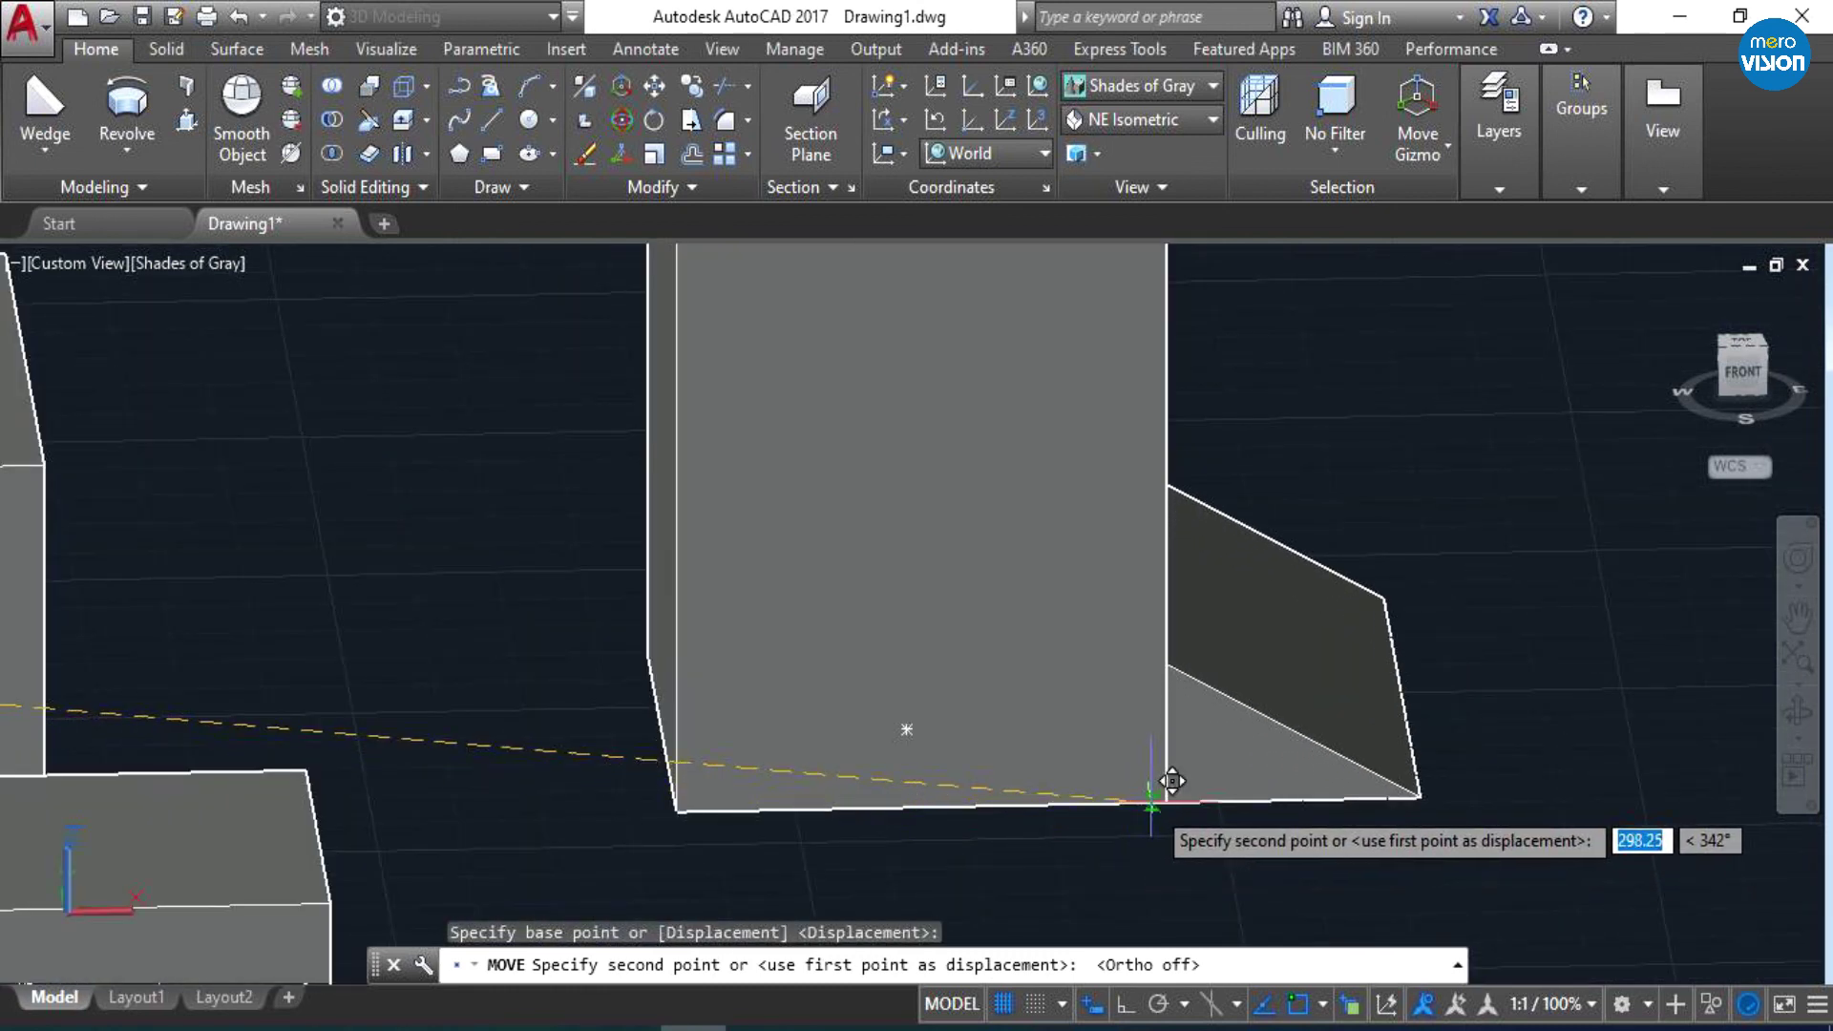
pyautogui.click(1167, 800)
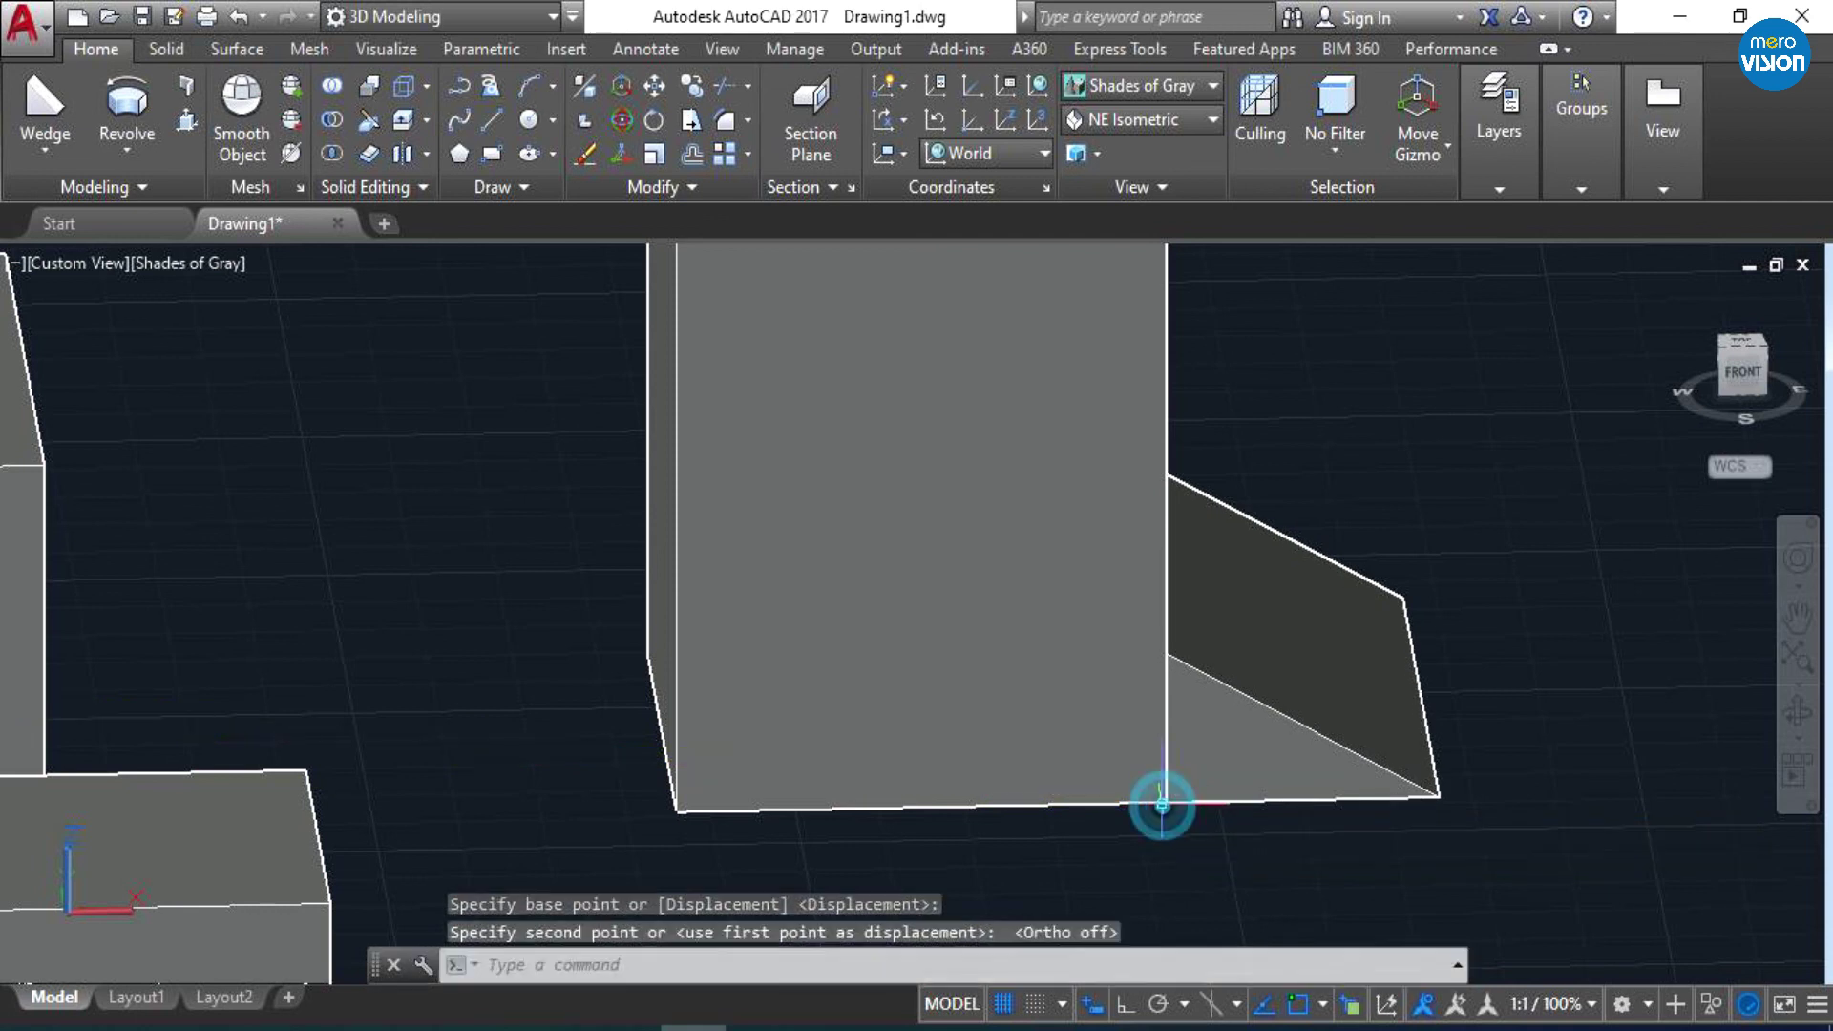
pyautogui.scroll(-2, 1165, 802)
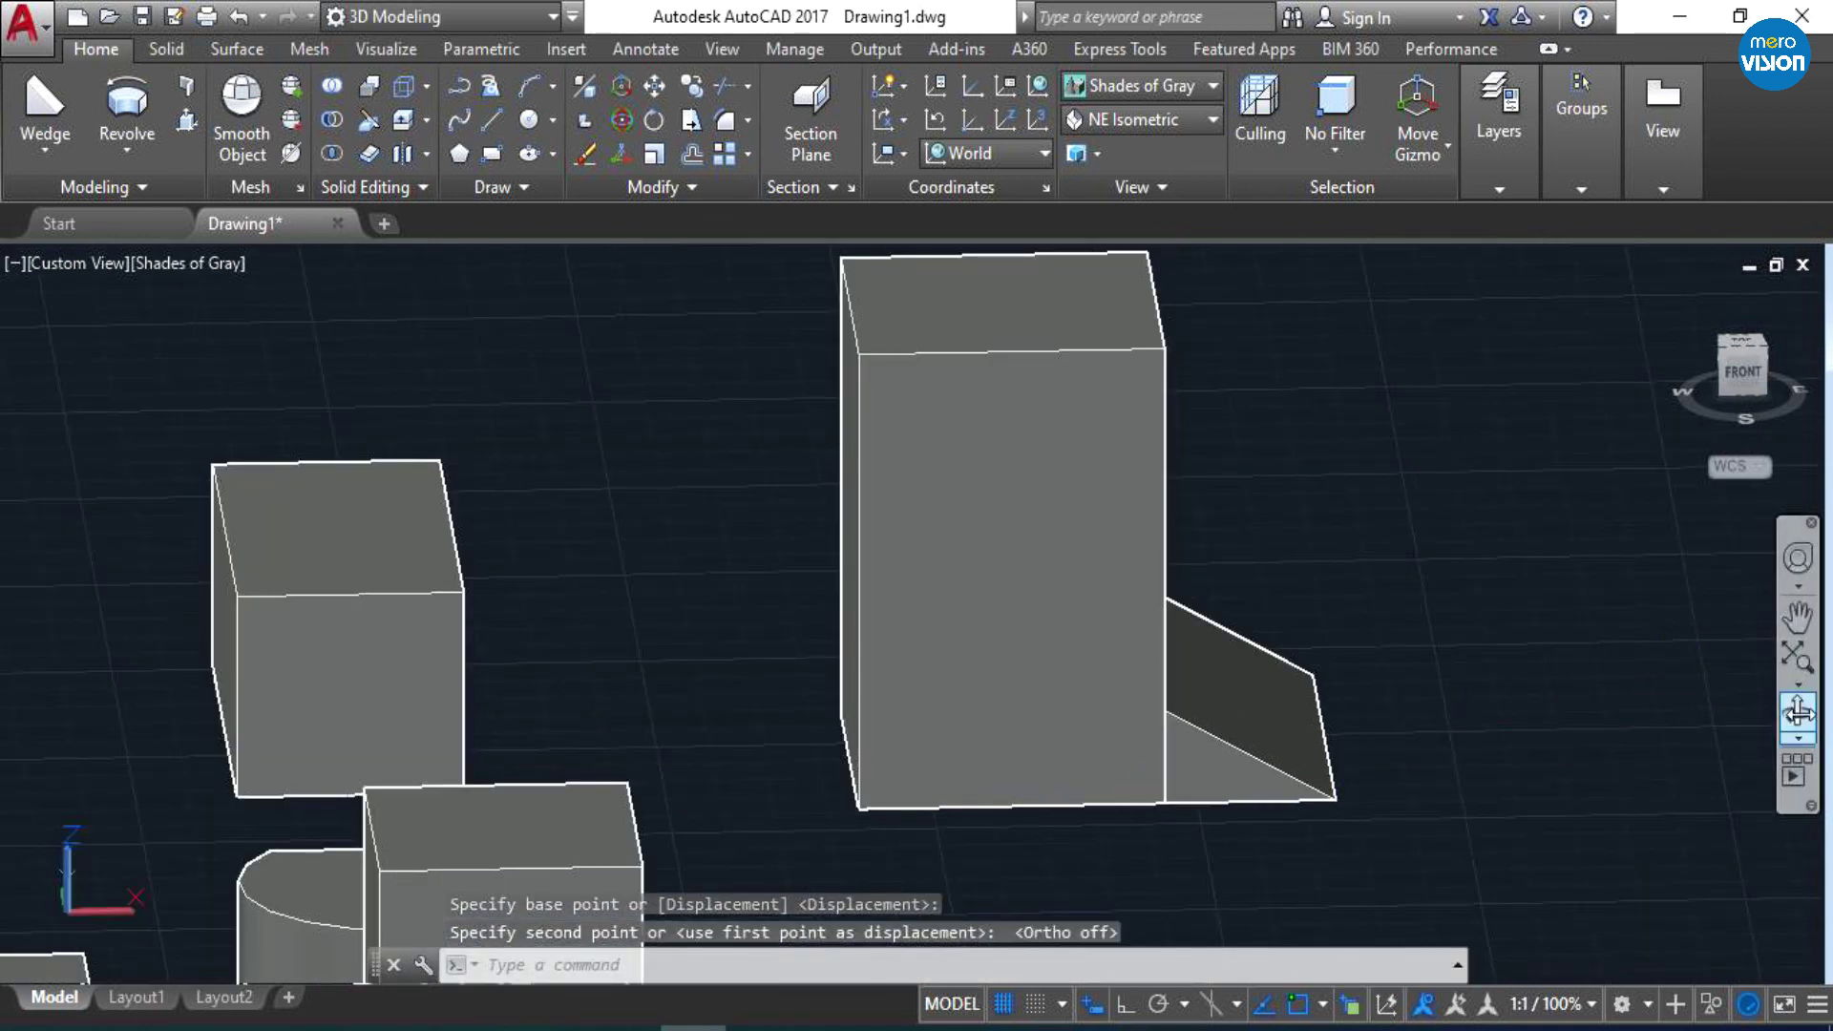
# - Orbit the view to a more frontal angle that reveals the solids at the left
pyautogui.click(1798, 711)
pyautogui.moveTo(1239, 741)
pyautogui.mouseDown()
pyautogui.moveTo(781, 864)
pyautogui.moveTo(1372, 799)
pyautogui.moveTo(1303, 781)
pyautogui.mouseUp()
pyautogui.moveTo(793, 637)
pyautogui.mouseDown()
pyautogui.moveTo(417, 627)
pyautogui.moveTo(908, 729)
pyautogui.moveTo(853, 743)
pyautogui.moveTo(914, 728)
pyautogui.mouseUp()
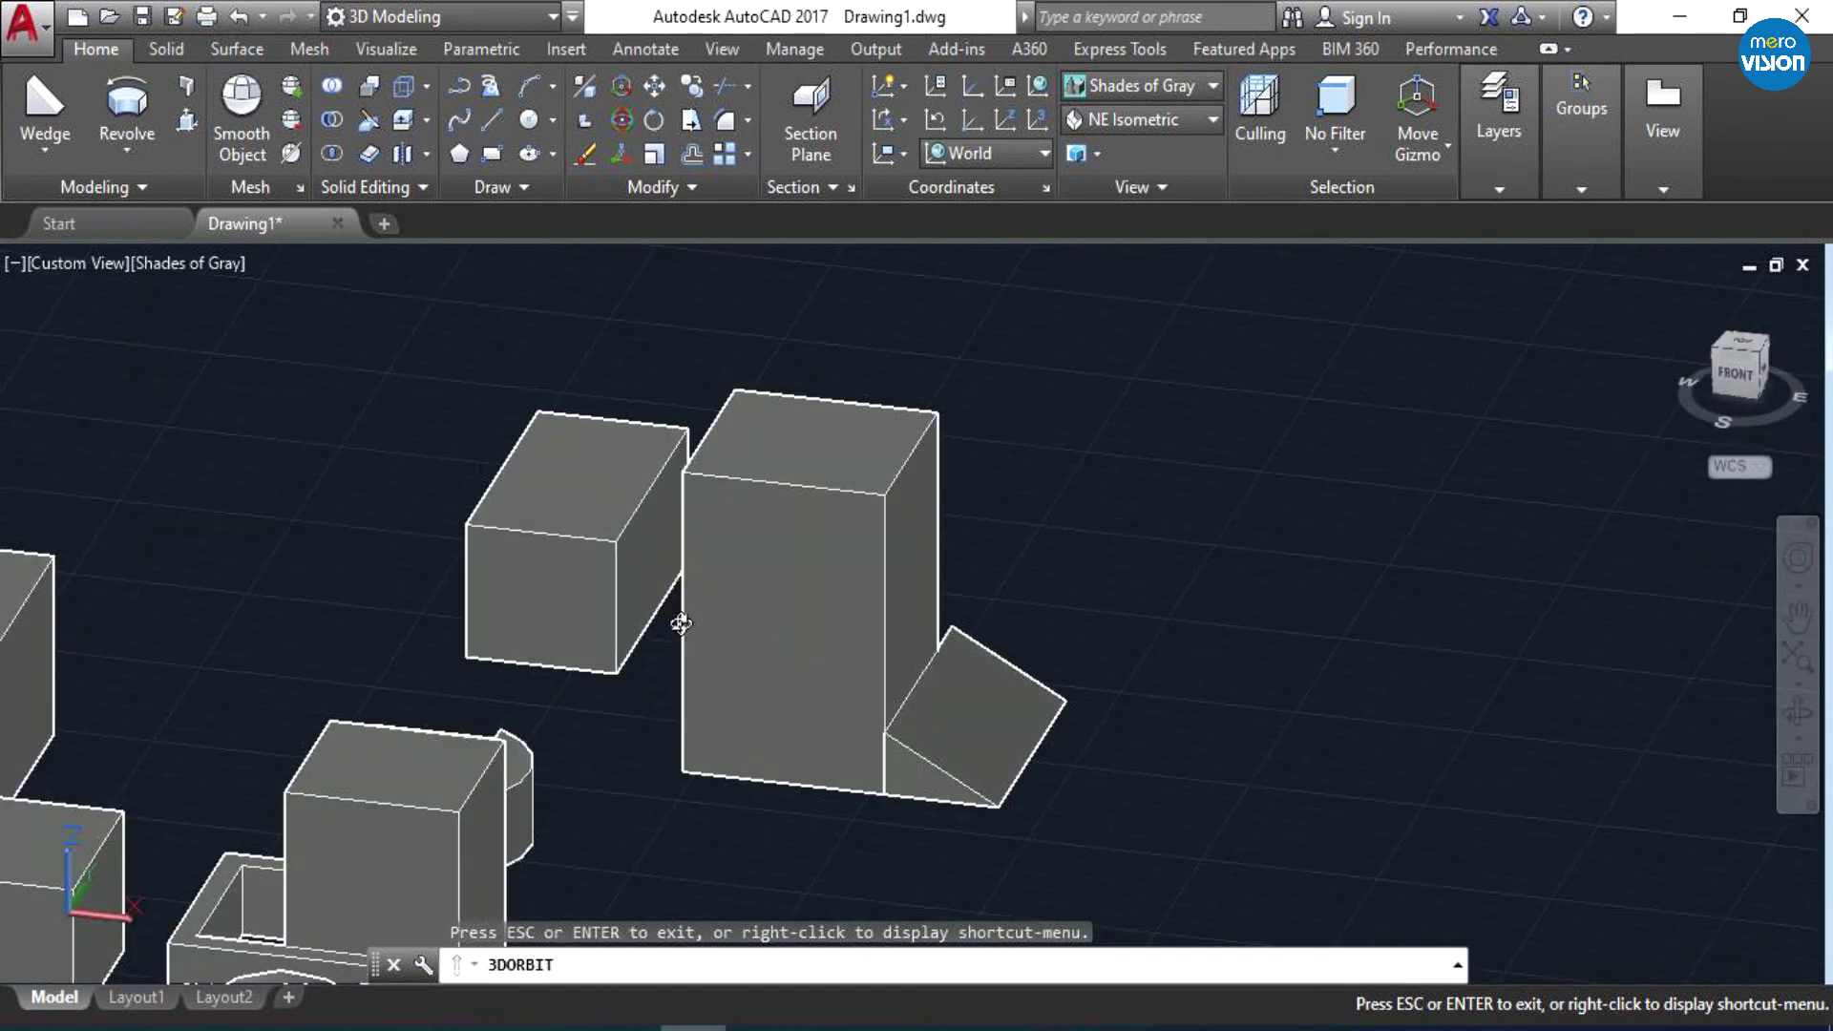
pyautogui.moveTo(681, 623); pyautogui.dragTo(677, 601)
pyautogui.moveTo(600, 538); pyautogui.dragTo(643, 554)
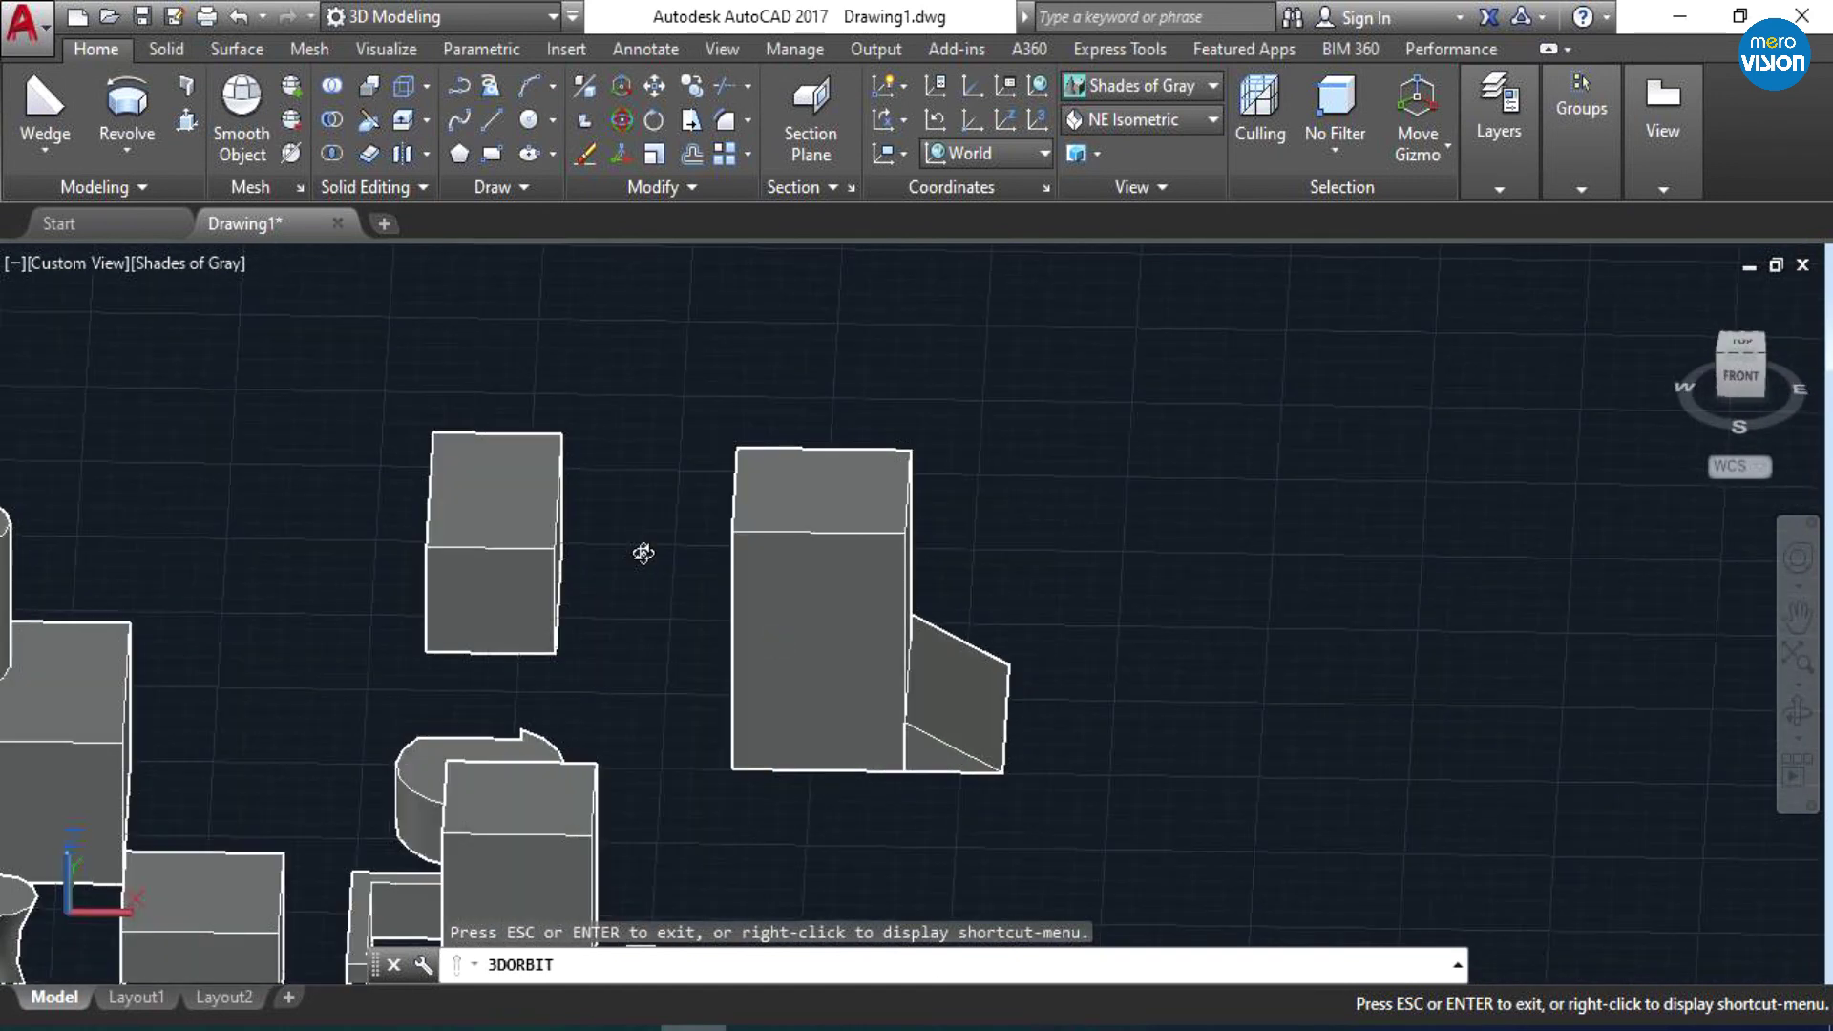
# - Draw a second wedge at the far left from two base corners and a height
pyautogui.click(45, 150)
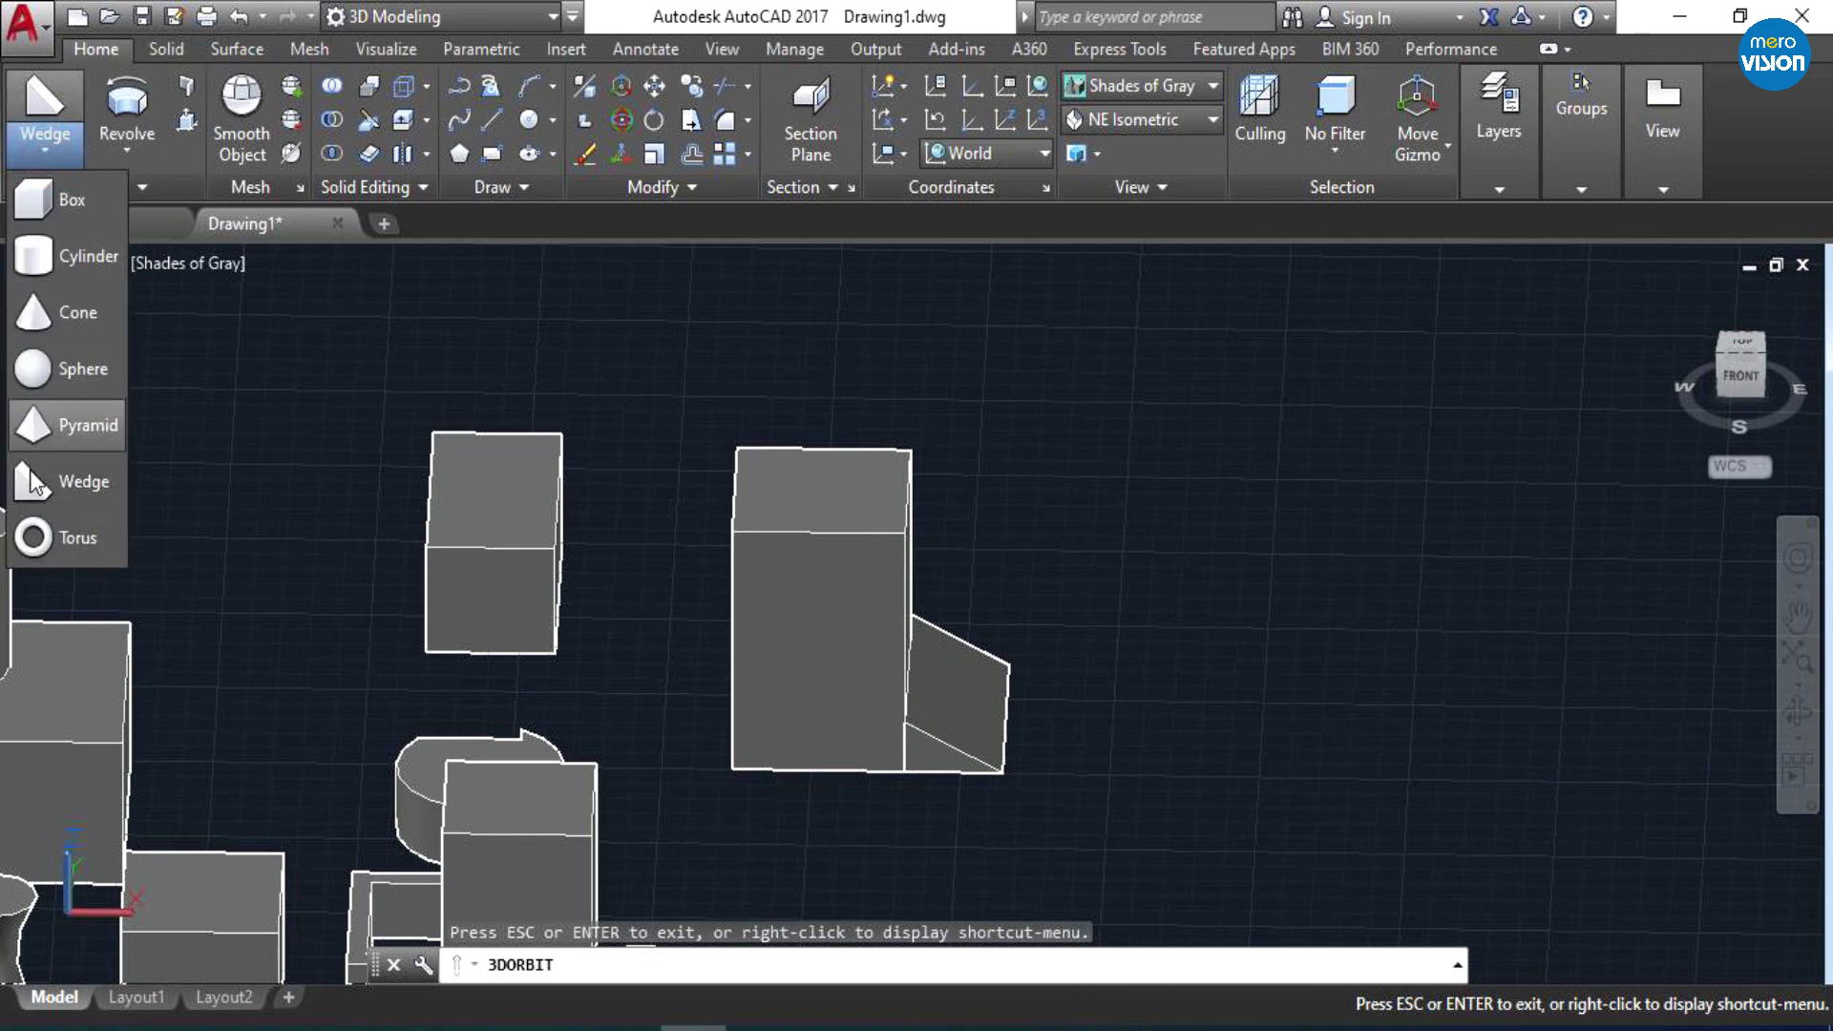
pyautogui.click(71, 474)
pyautogui.click(148, 485)
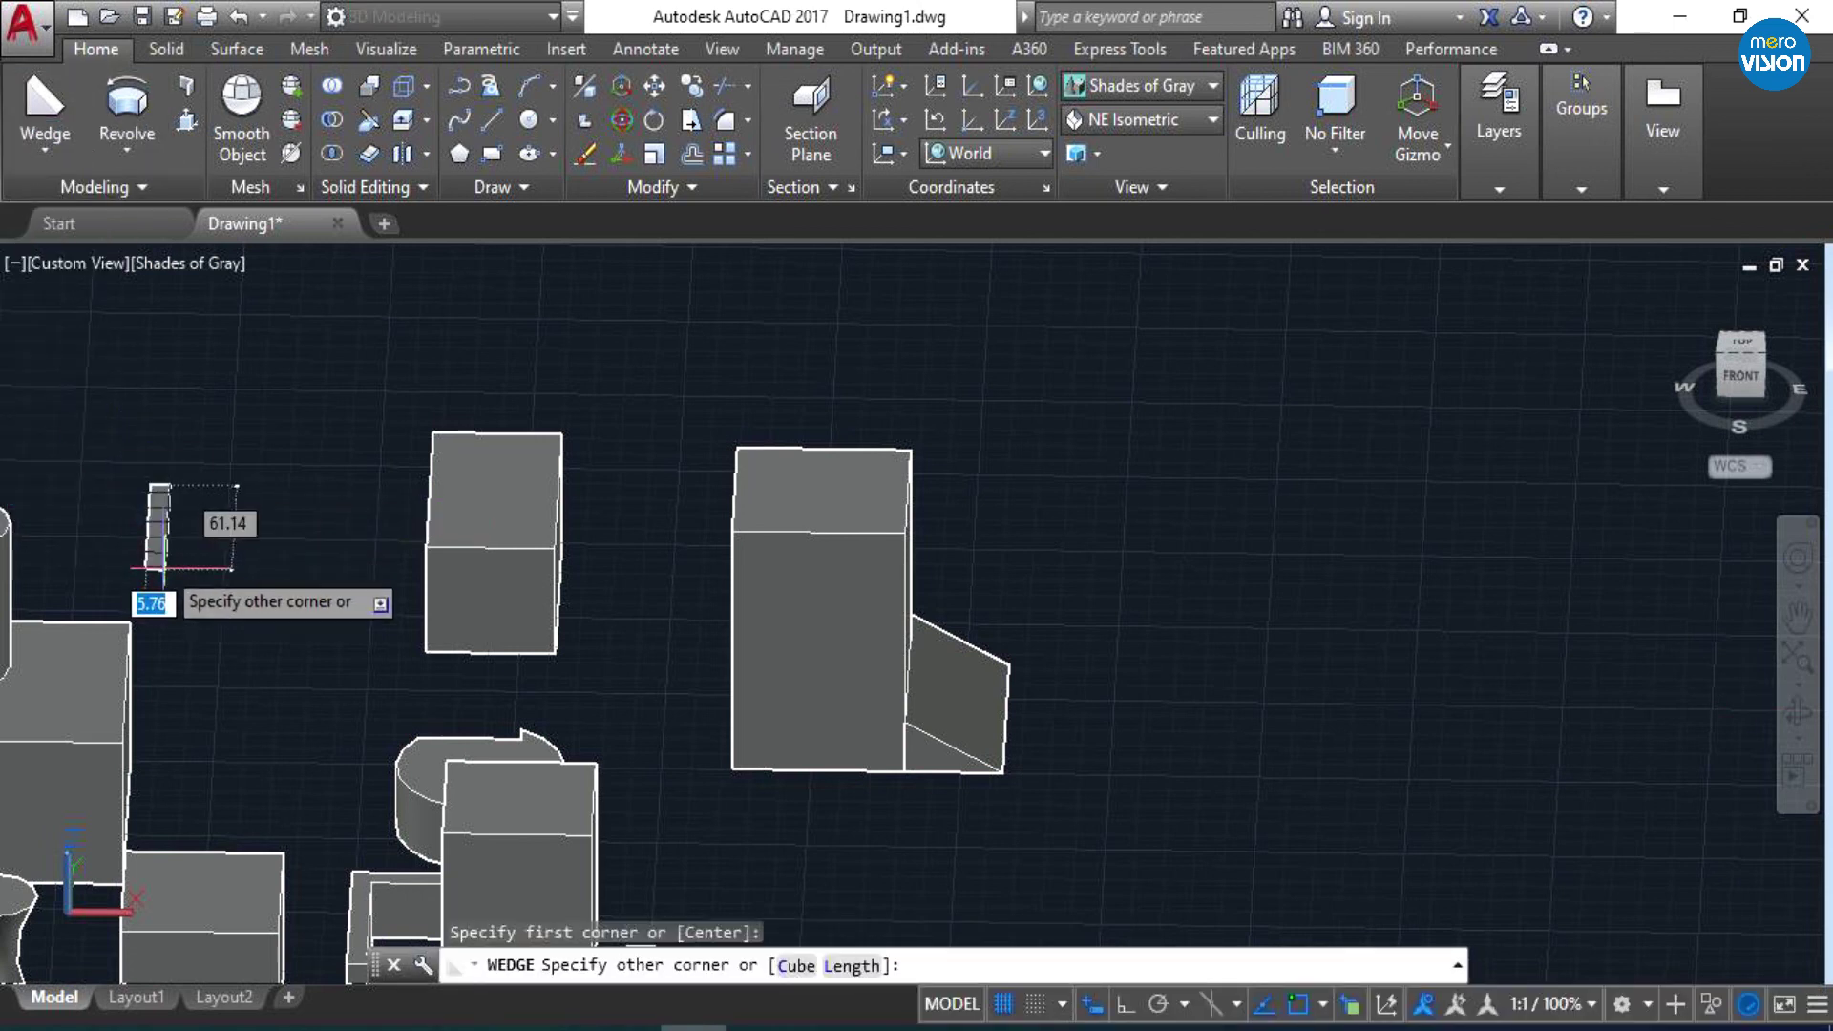
pyautogui.click(308, 597)
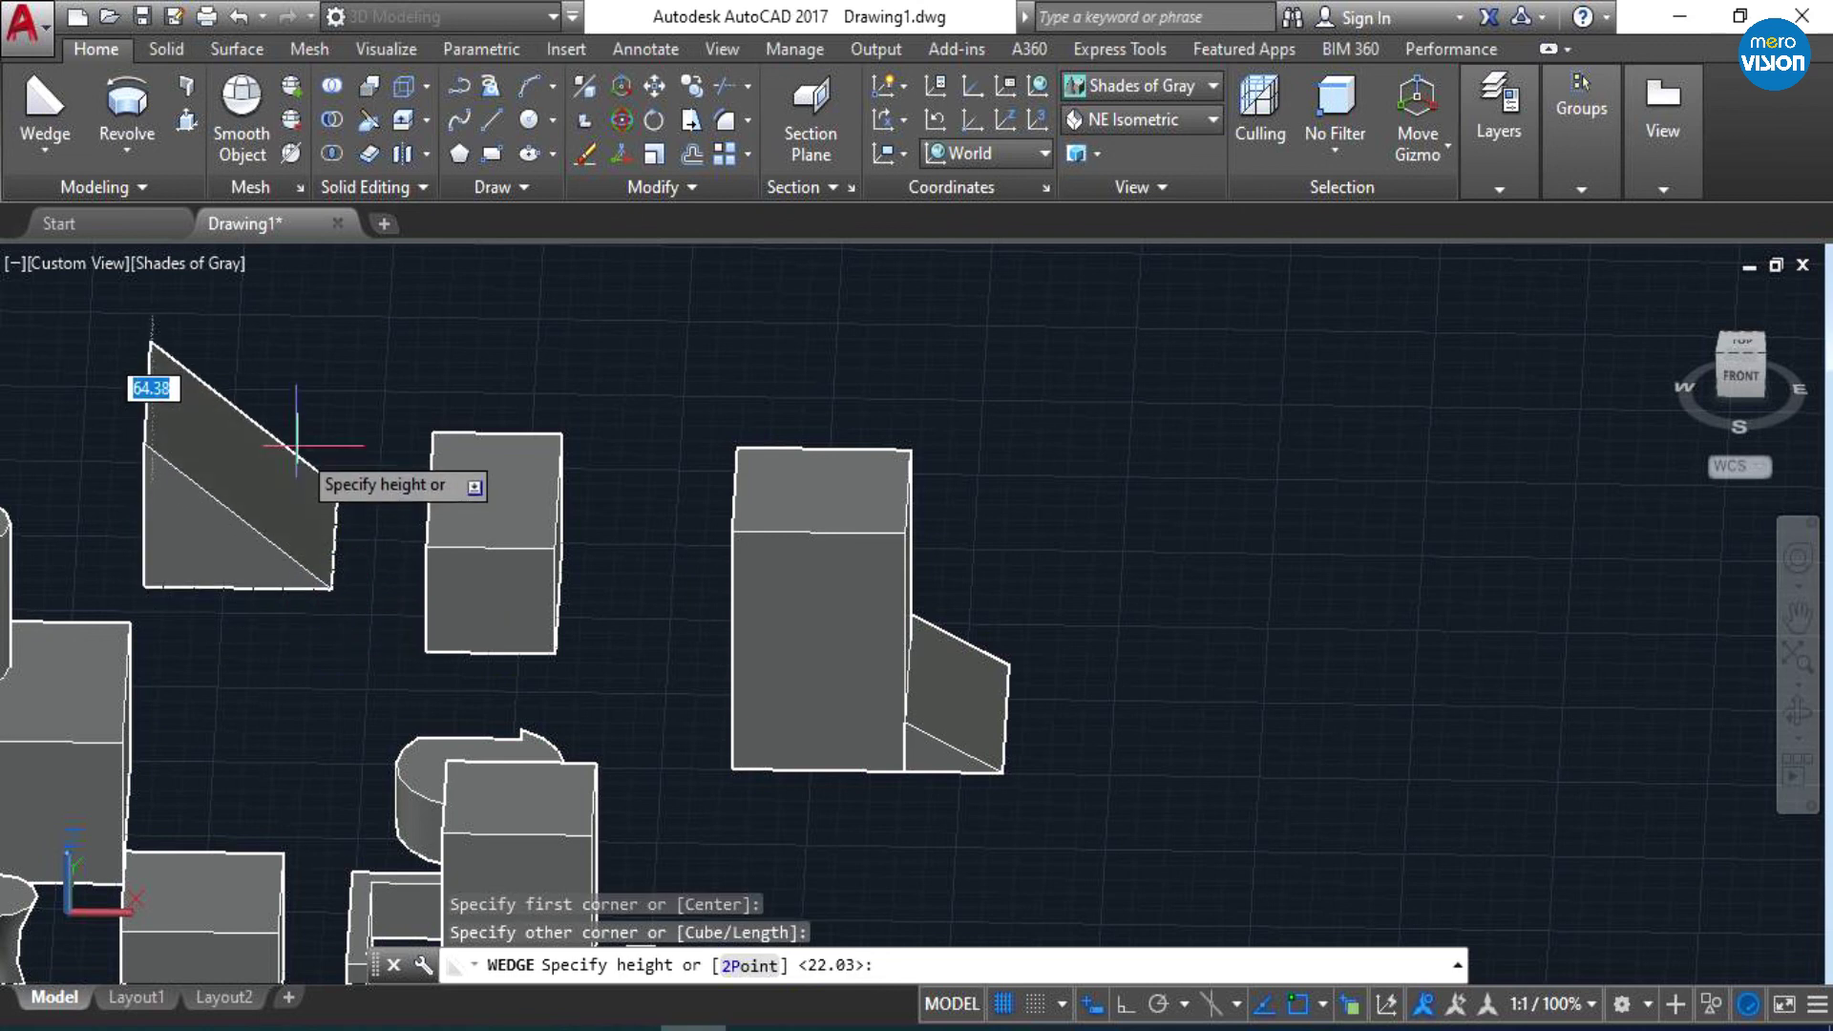
pyautogui.click(319, 475)
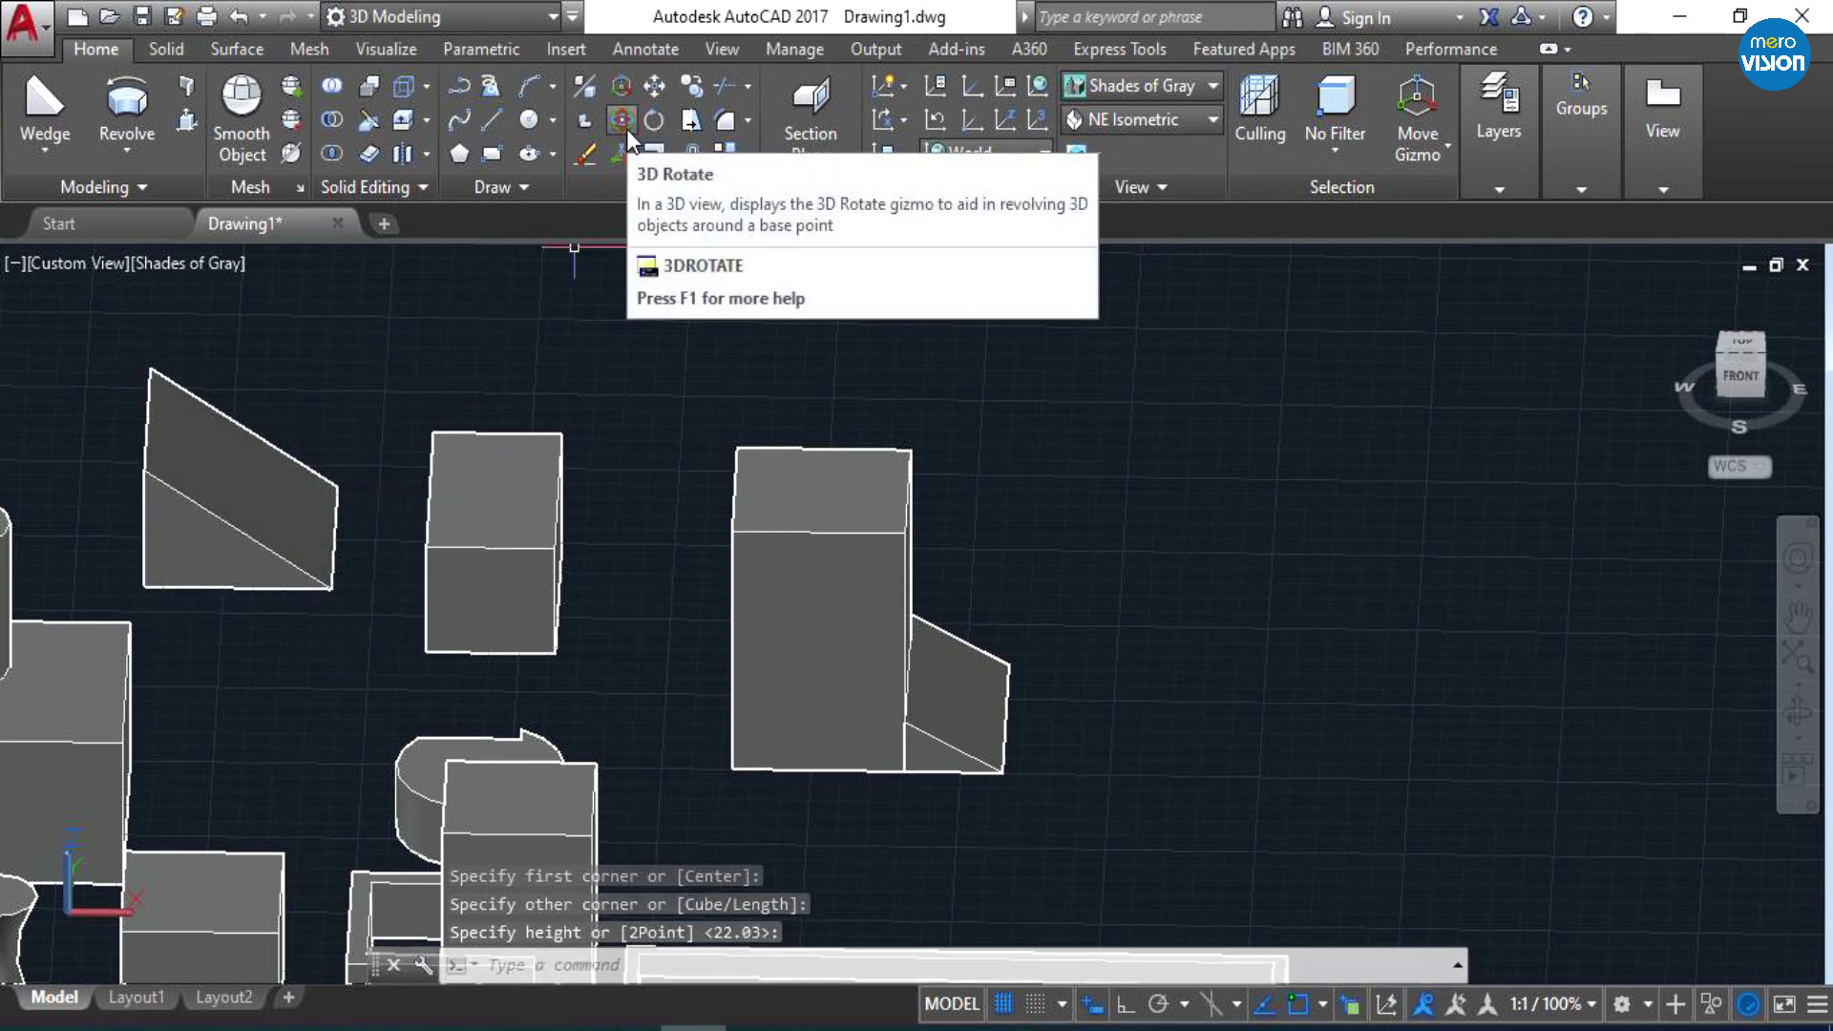
# - Use 3DROTATE to turn the new wedge 180° so it stands on its narrow end
pyautogui.click(259, 428)
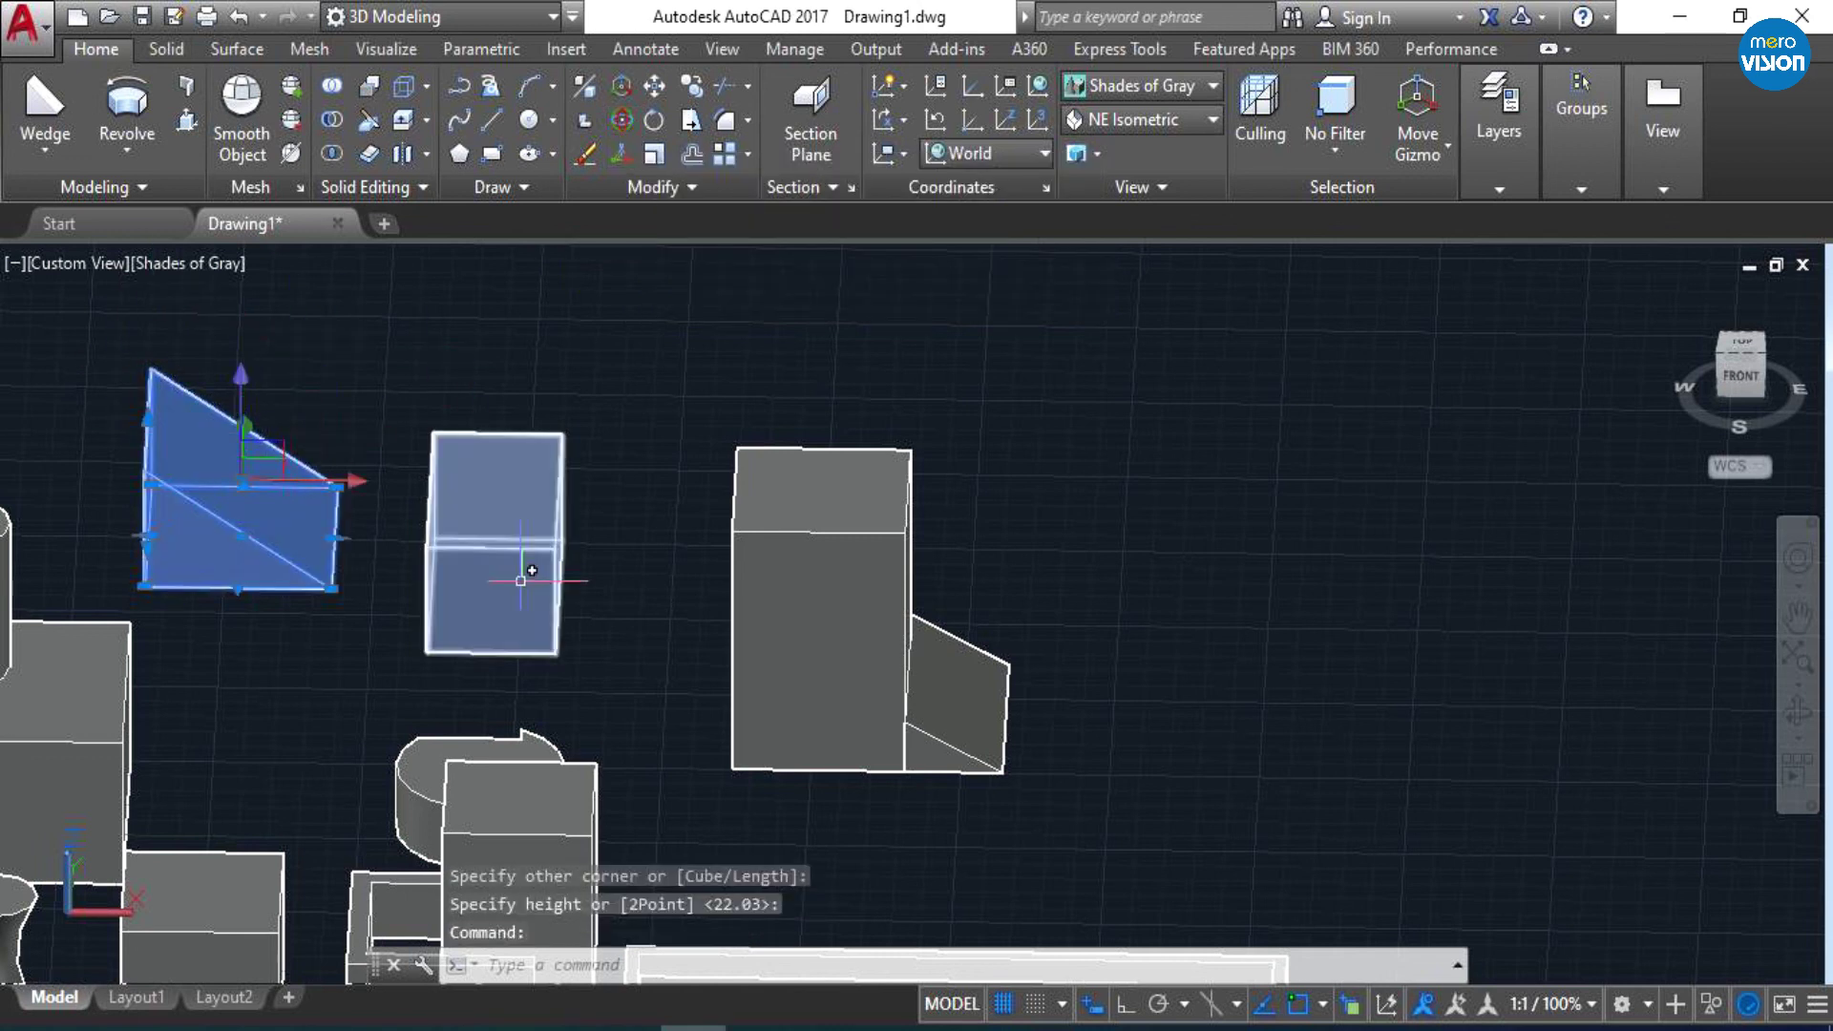
pyautogui.click(623, 119)
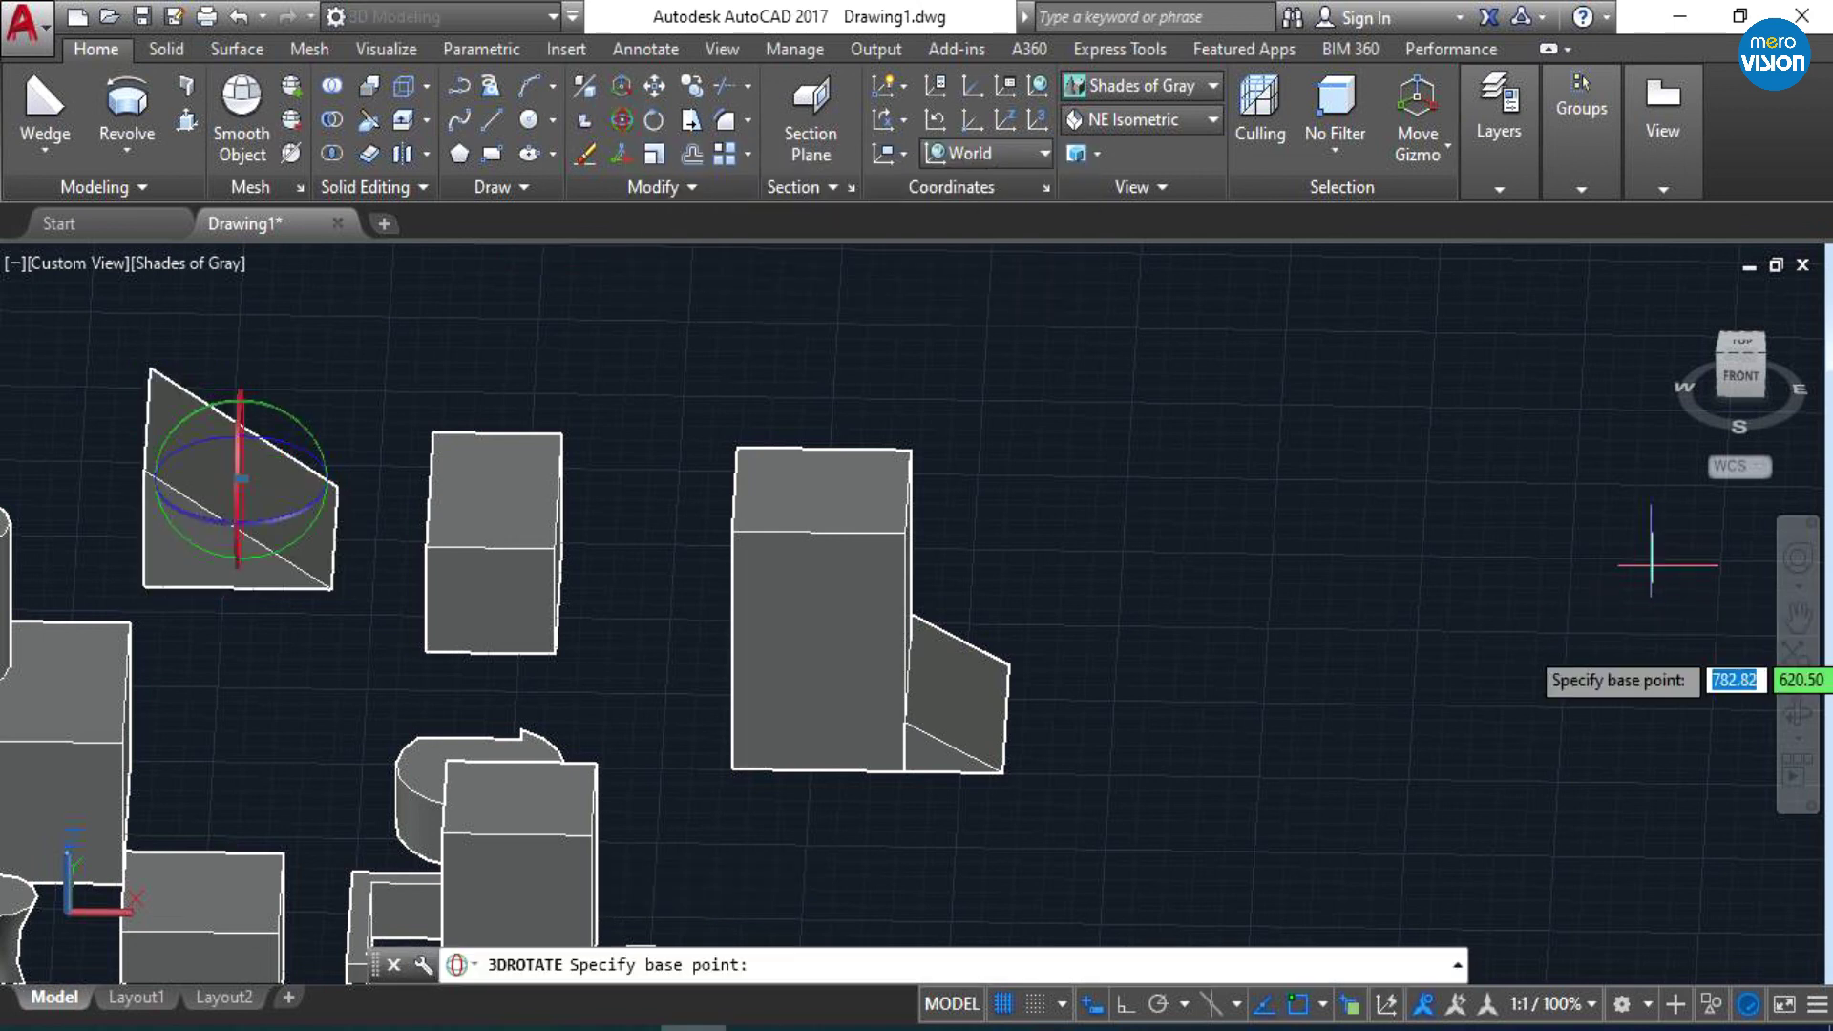
pyautogui.click(1801, 620)
pyautogui.moveTo(319, 598); pyautogui.dragTo(709, 621)
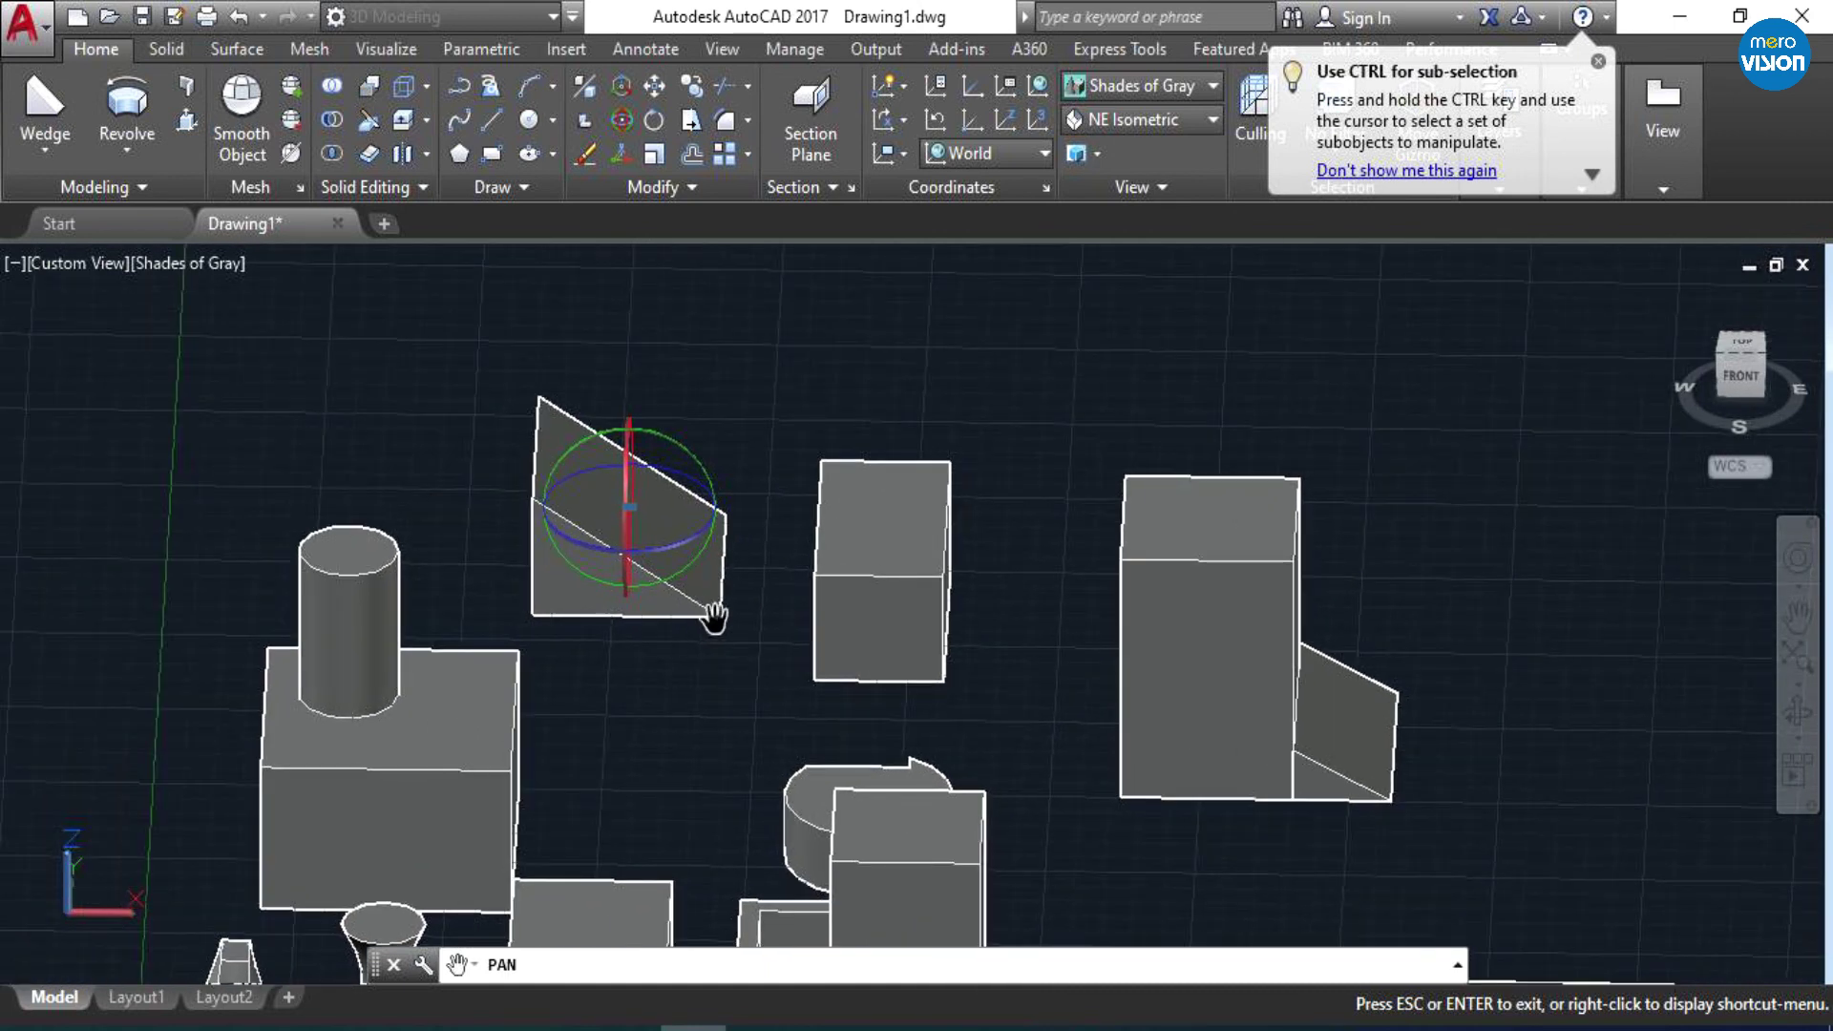
pyautogui.press('space')
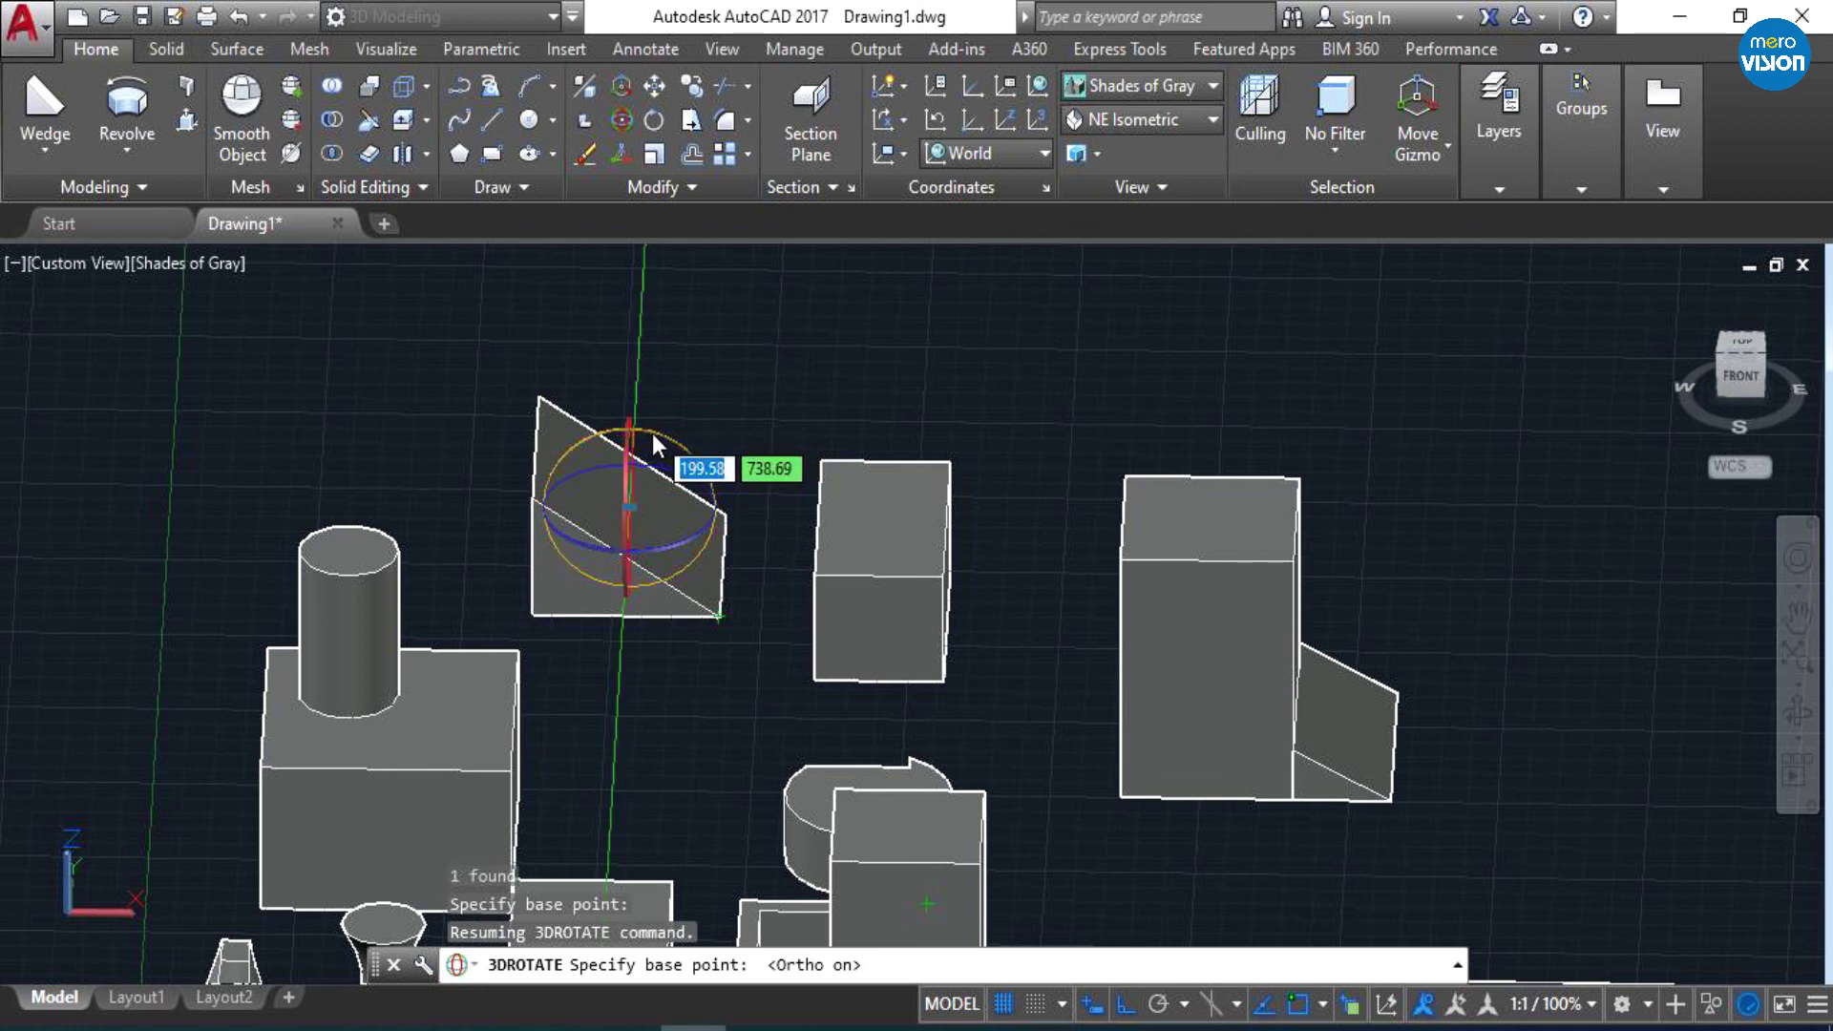
pyautogui.click(653, 434)
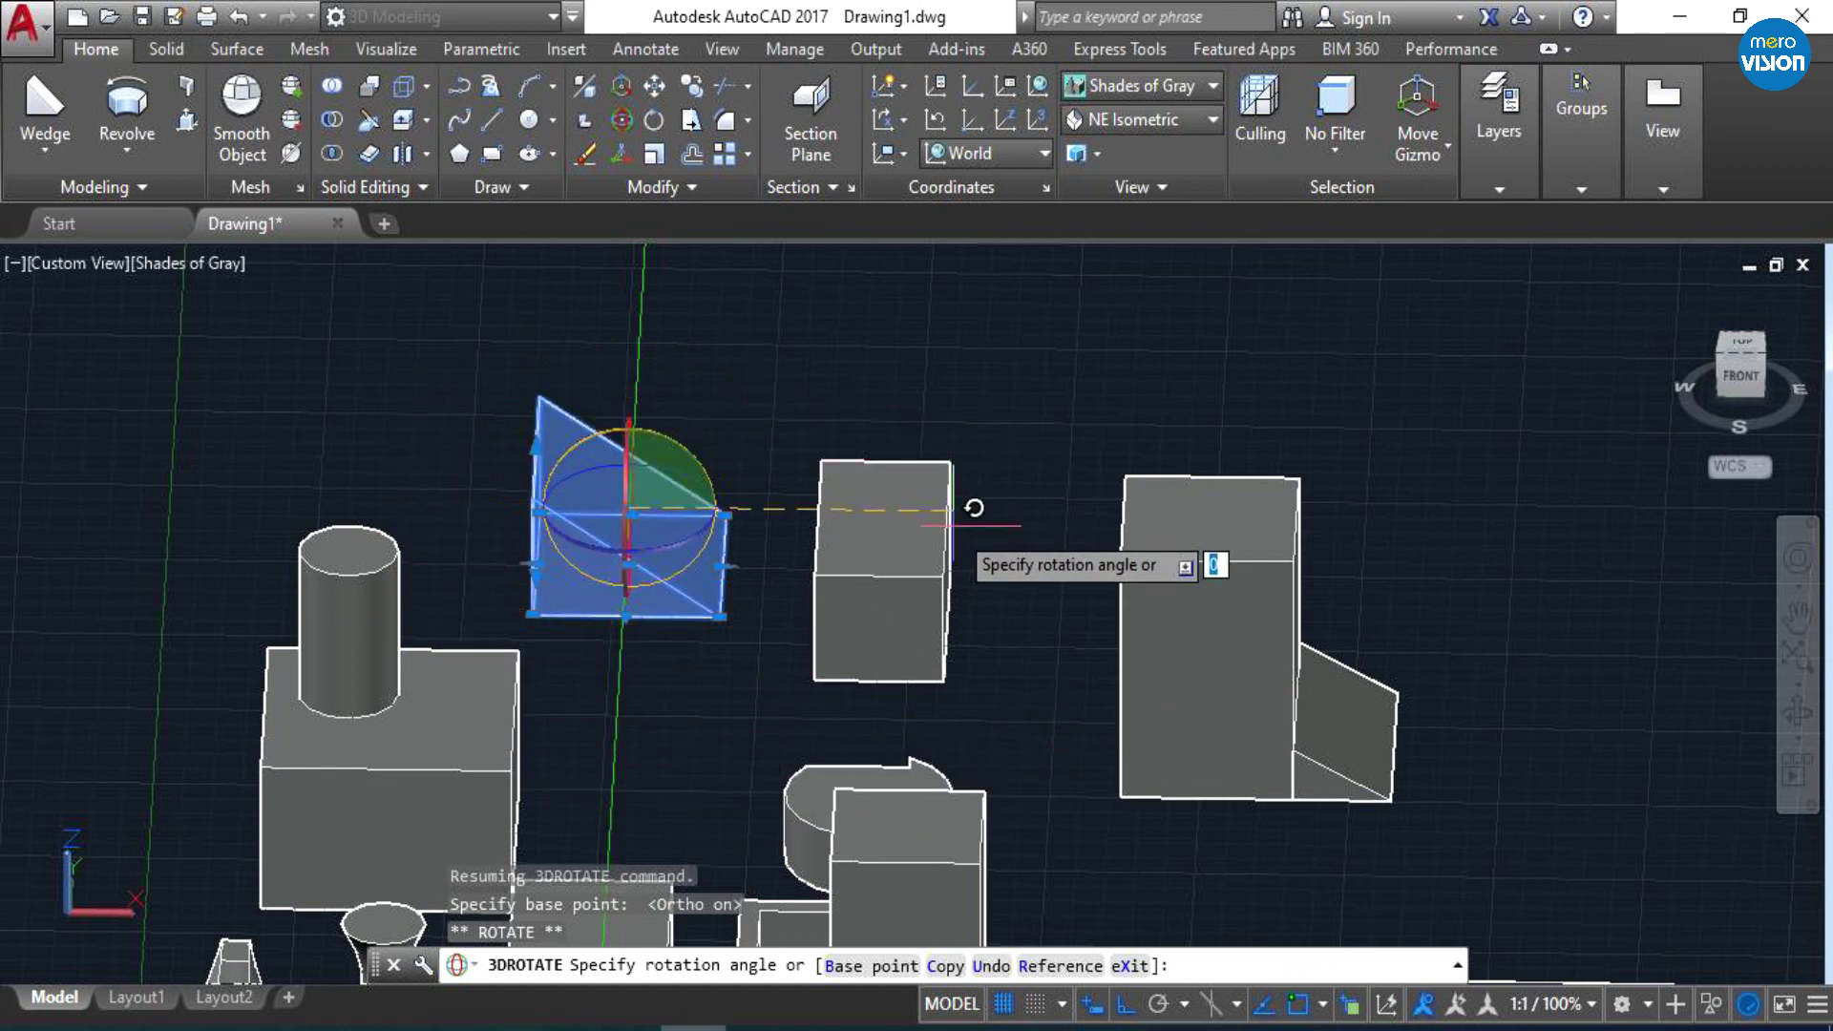
pyautogui.click(700, 340)
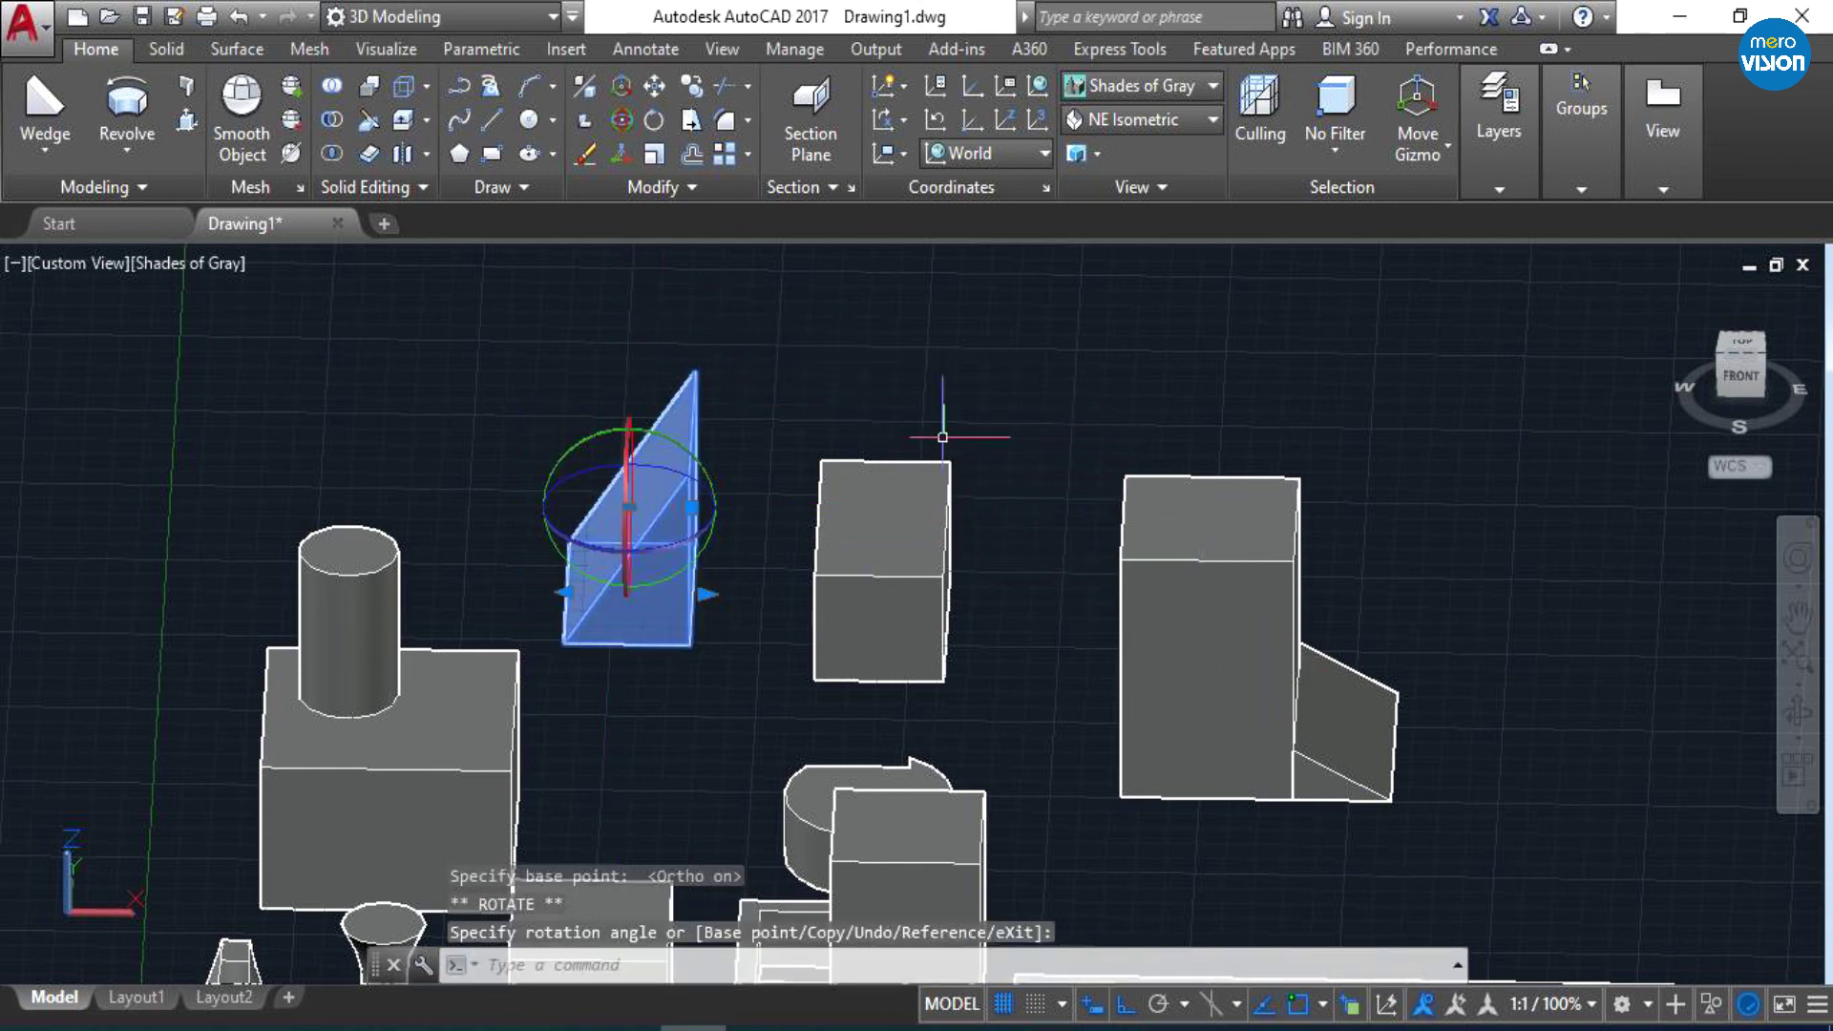
pyautogui.click(627, 486)
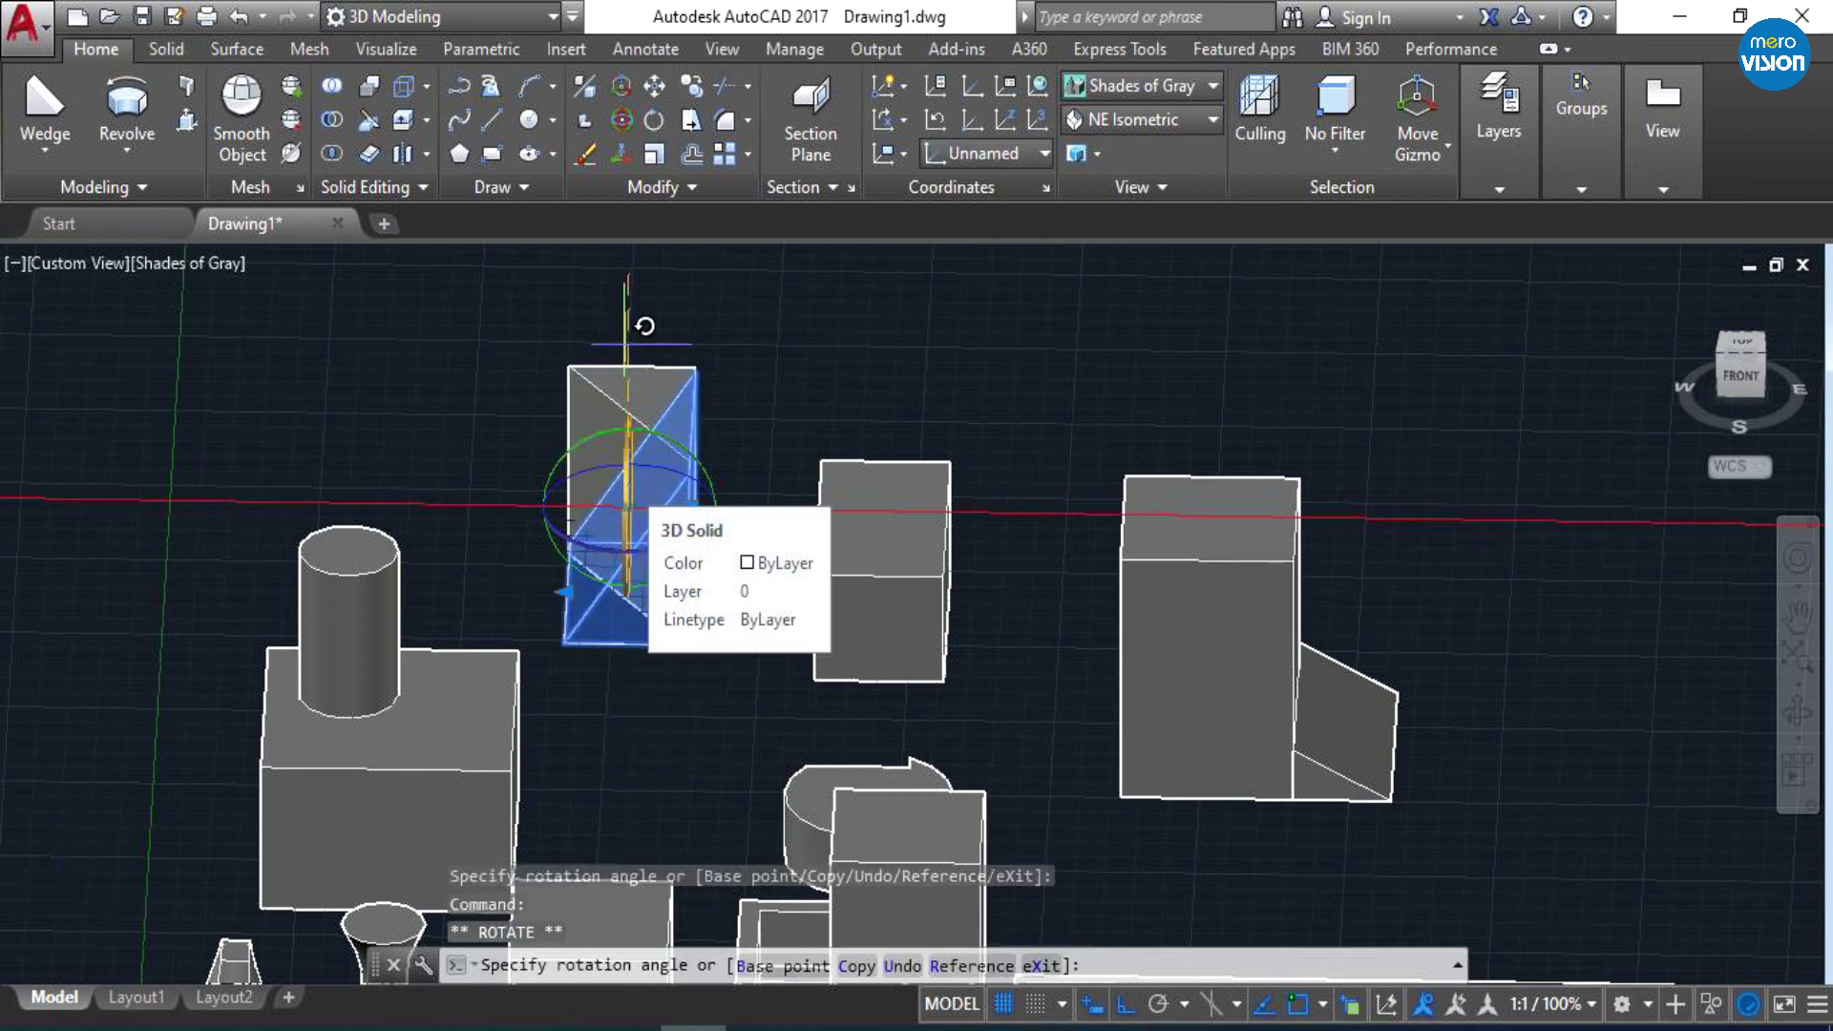
pyautogui.click(466, 371)
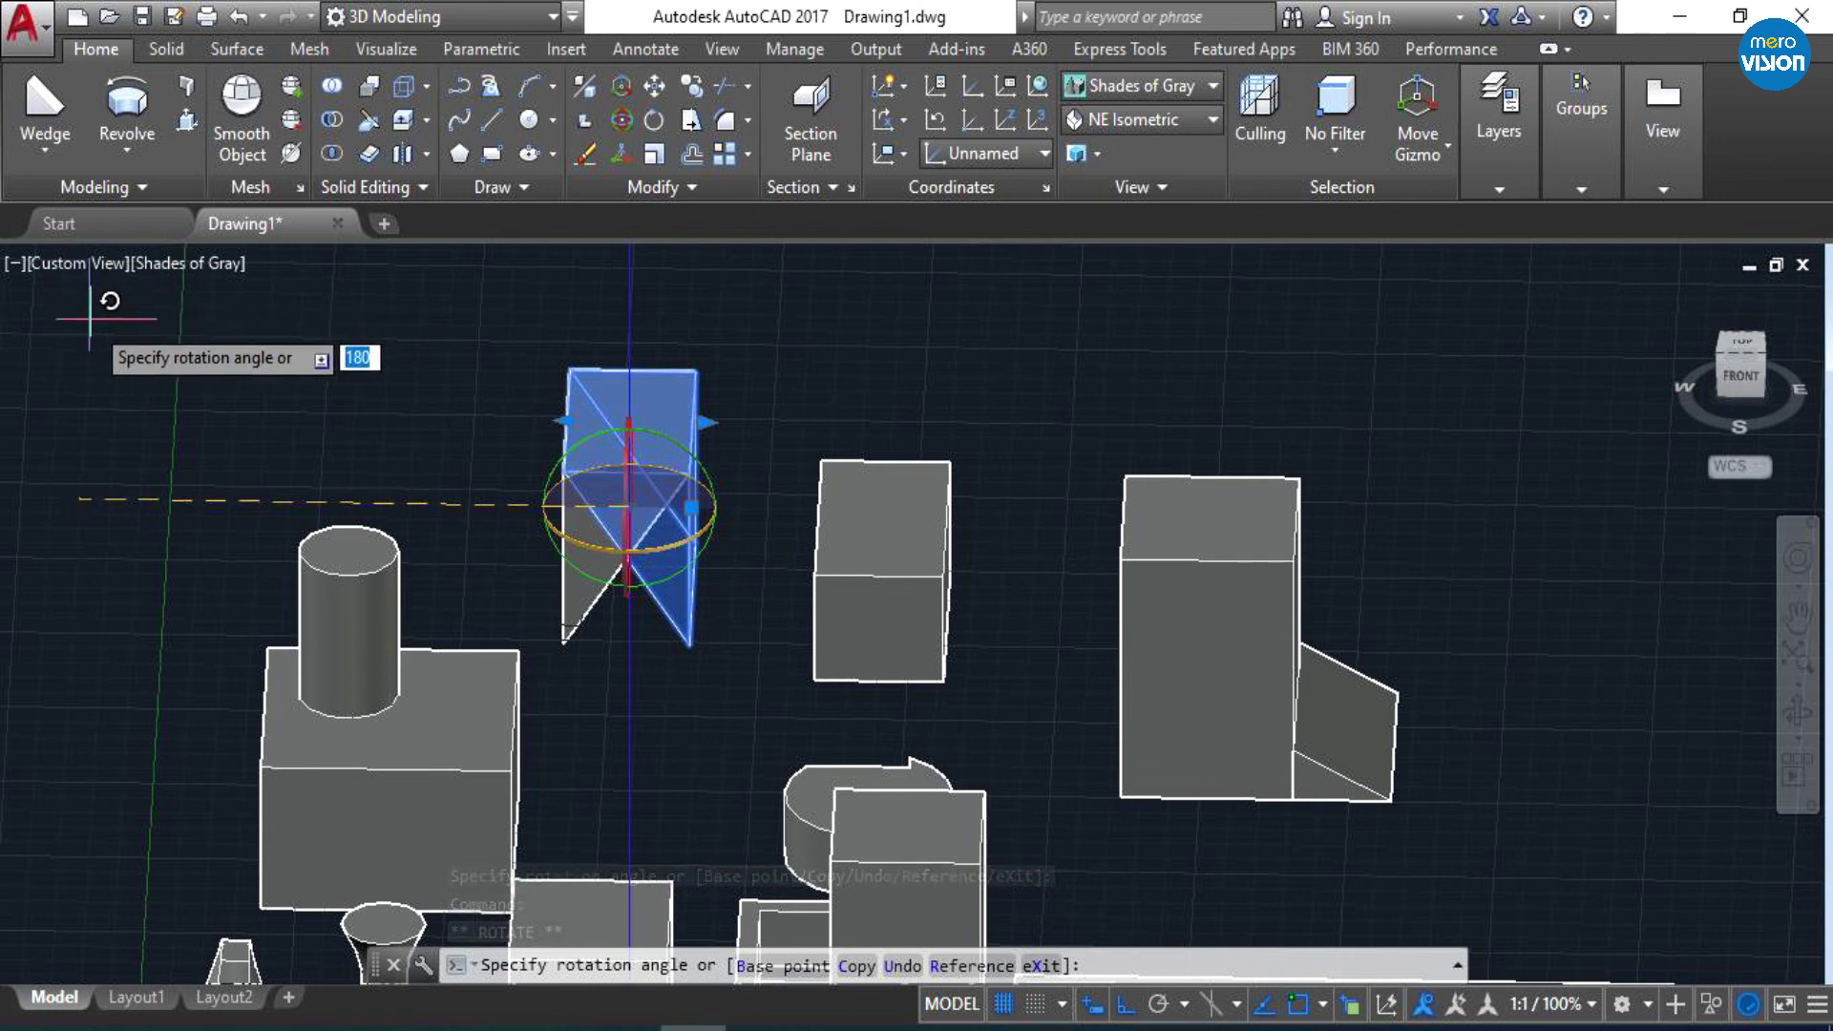
pyautogui.click(336, 395)
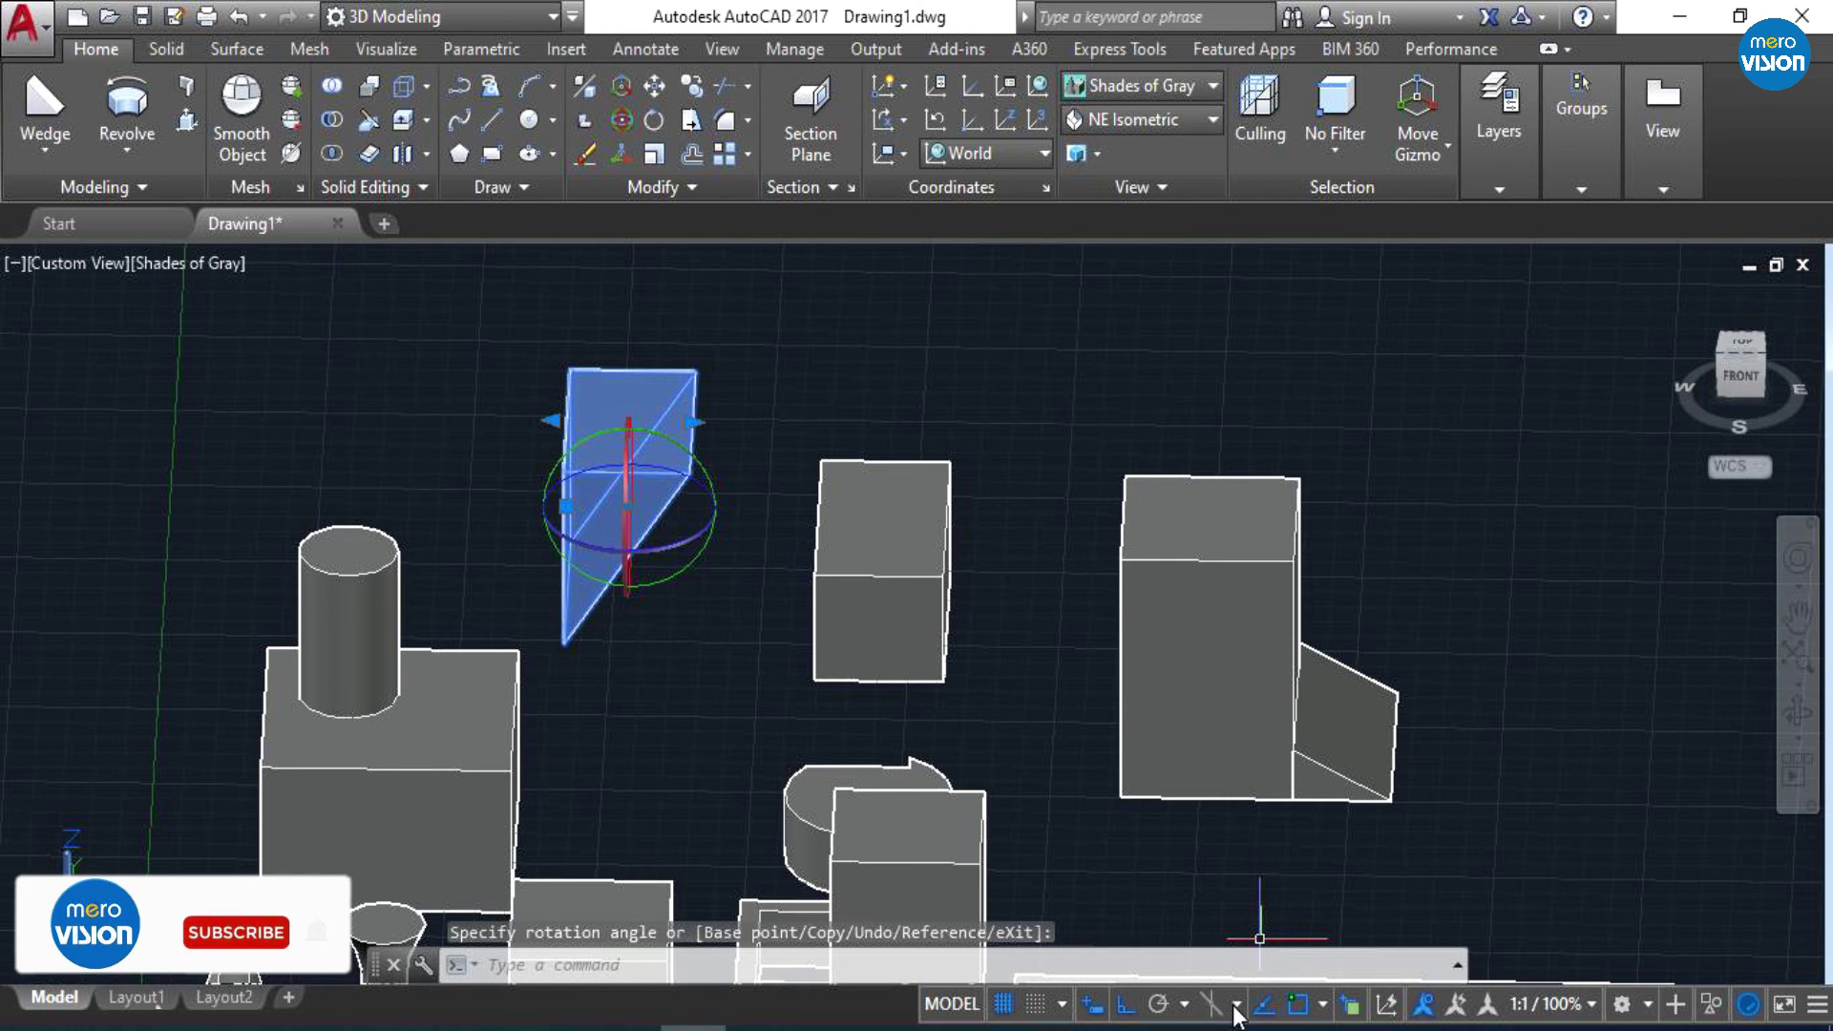
# - With Ortho off, relocate the rotate gizmo and tilt the wedge to a slanted orientation
pyautogui.click(1134, 1004)
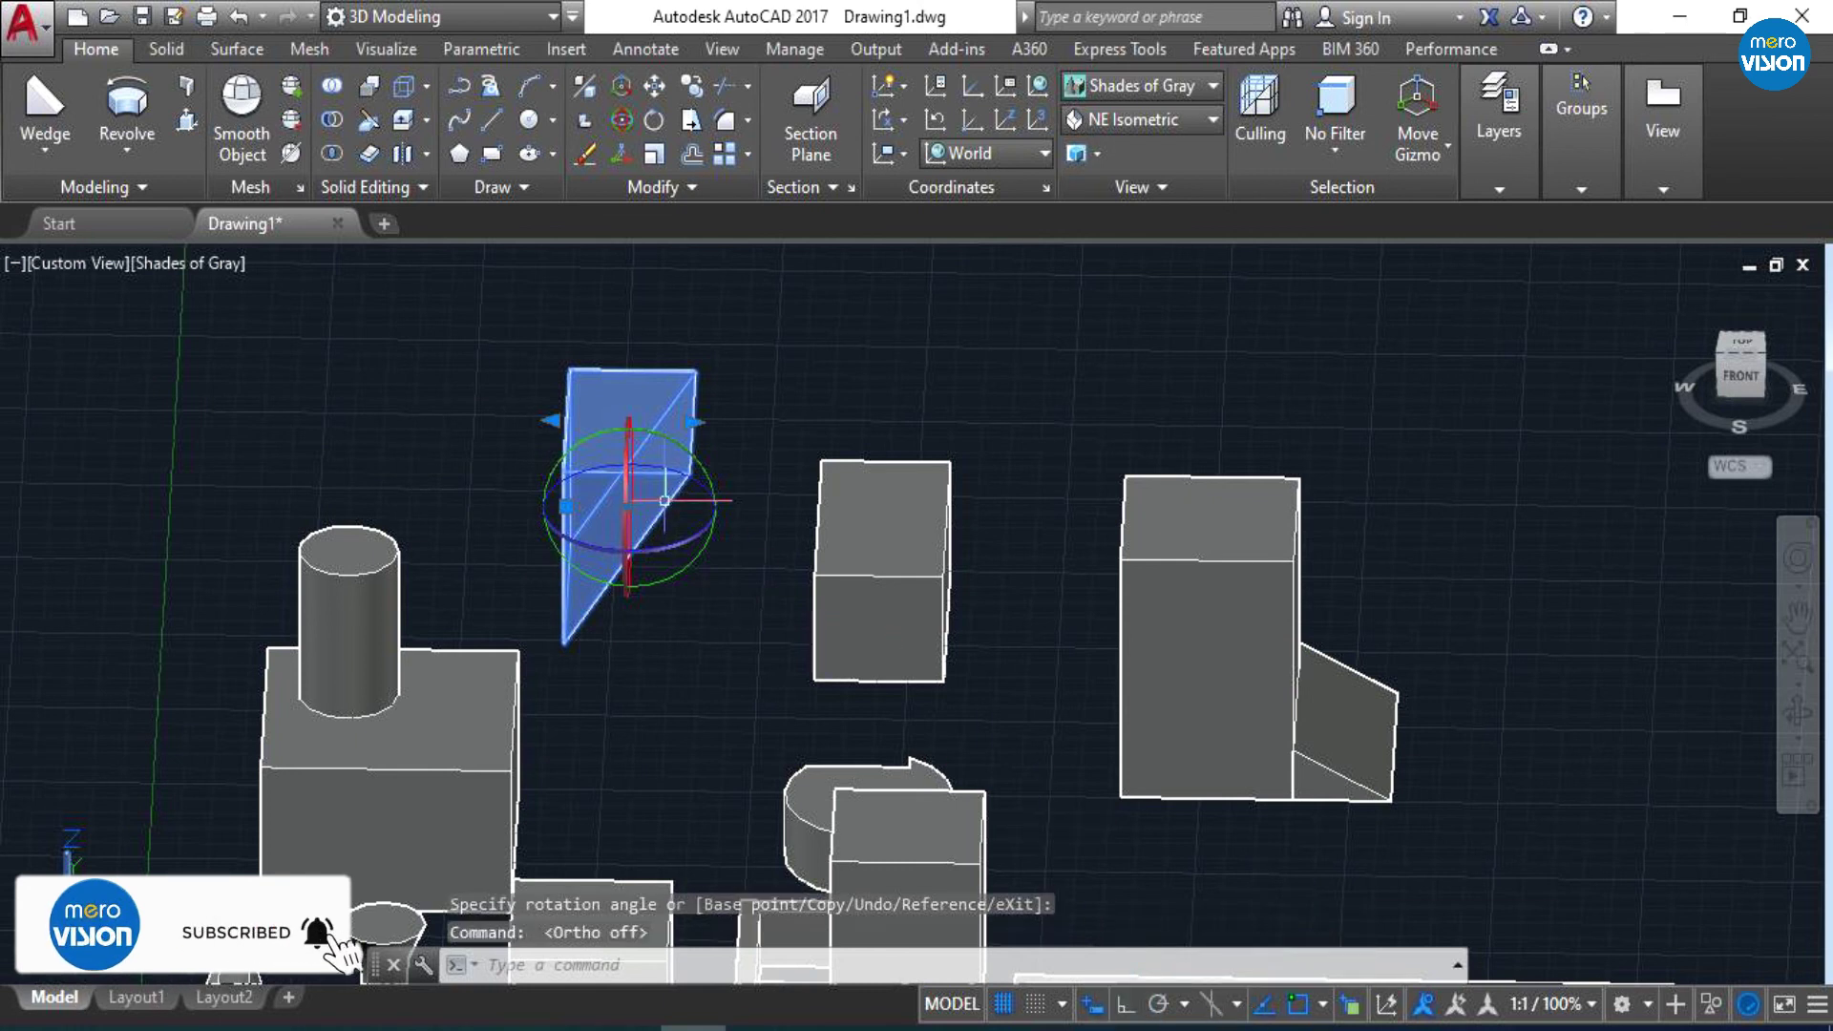
pyautogui.rightClick(626, 507)
pyautogui.click(688, 613)
pyautogui.click(637, 533)
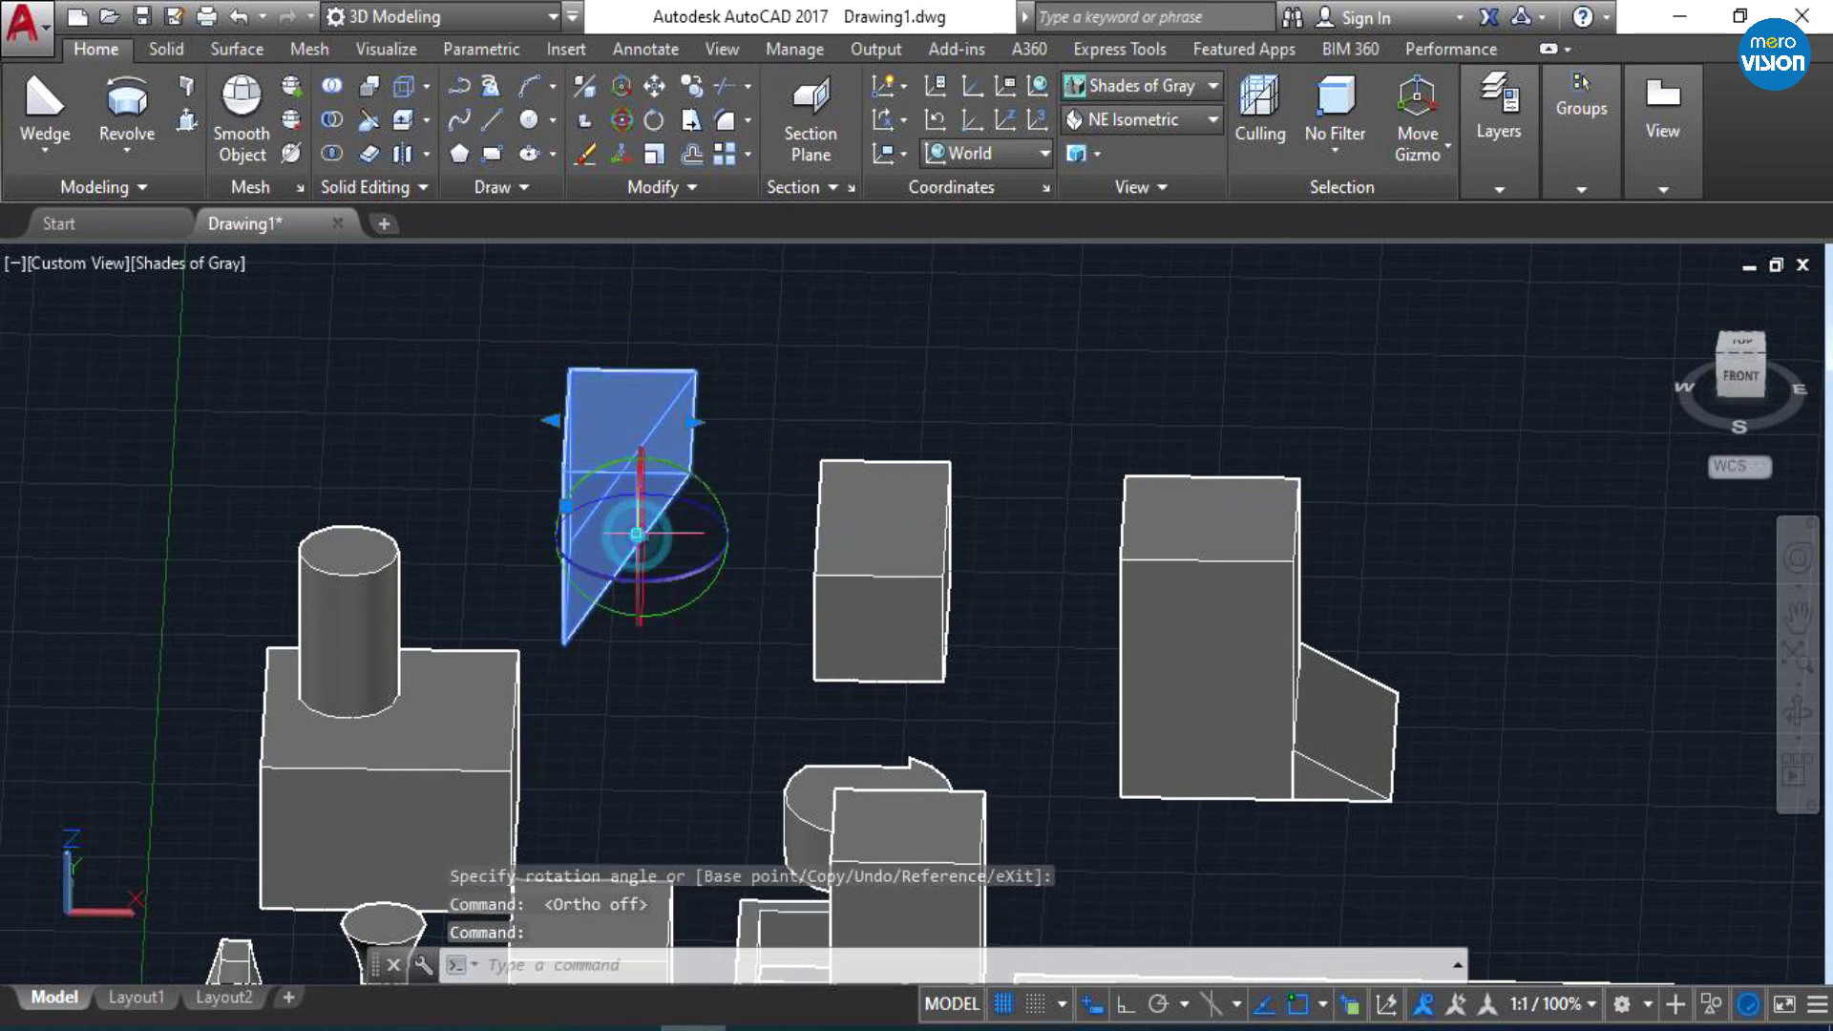
pyautogui.click(641, 470)
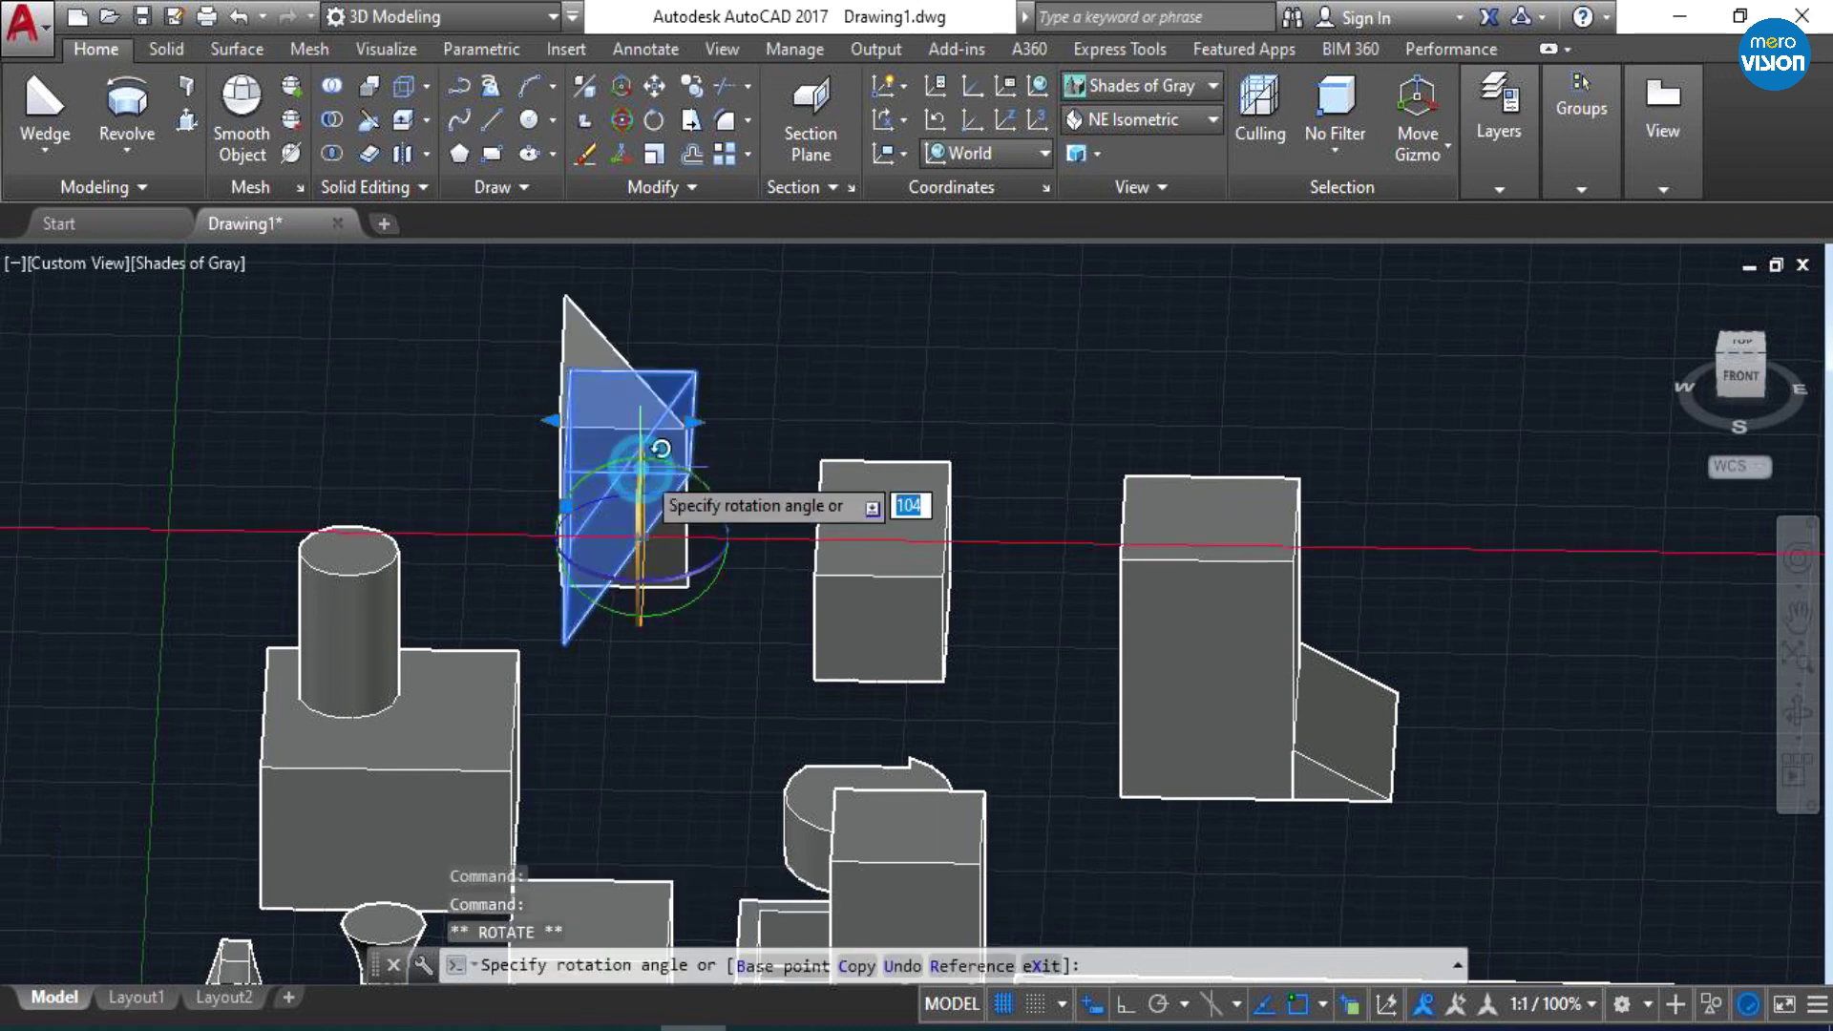
pyautogui.click(629, 389)
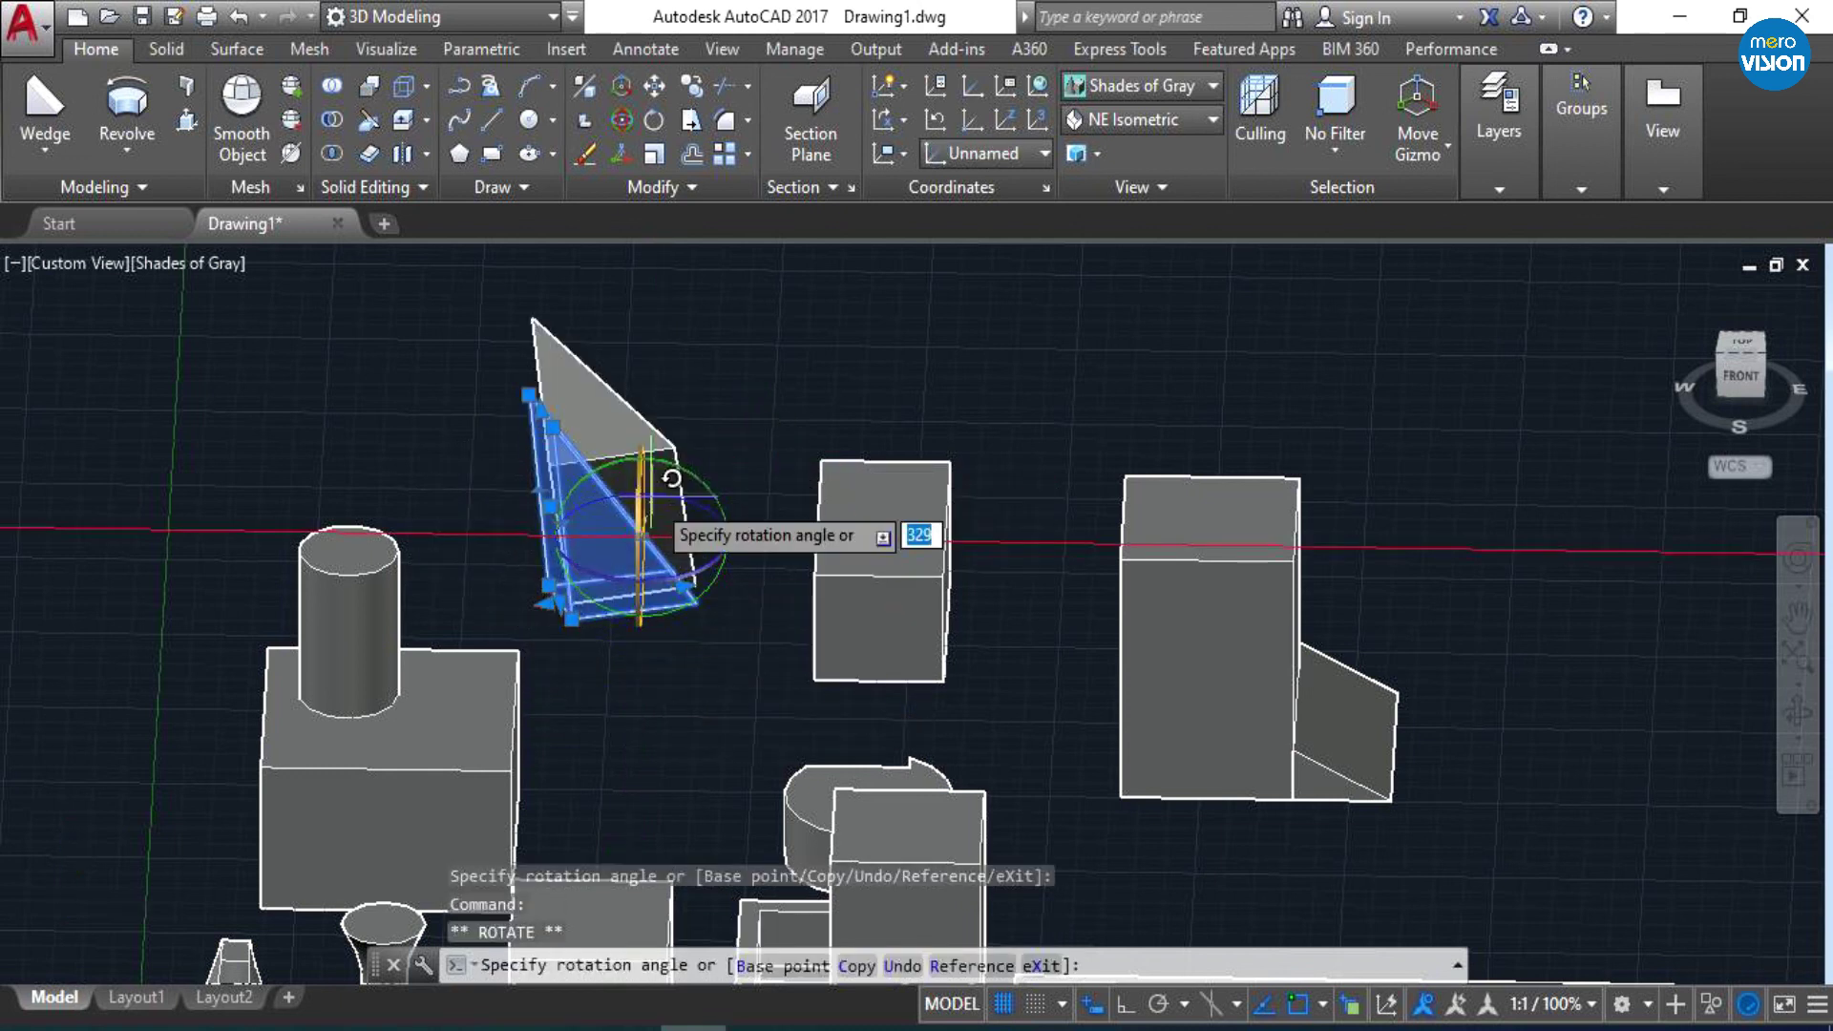
pyautogui.press('Escape')
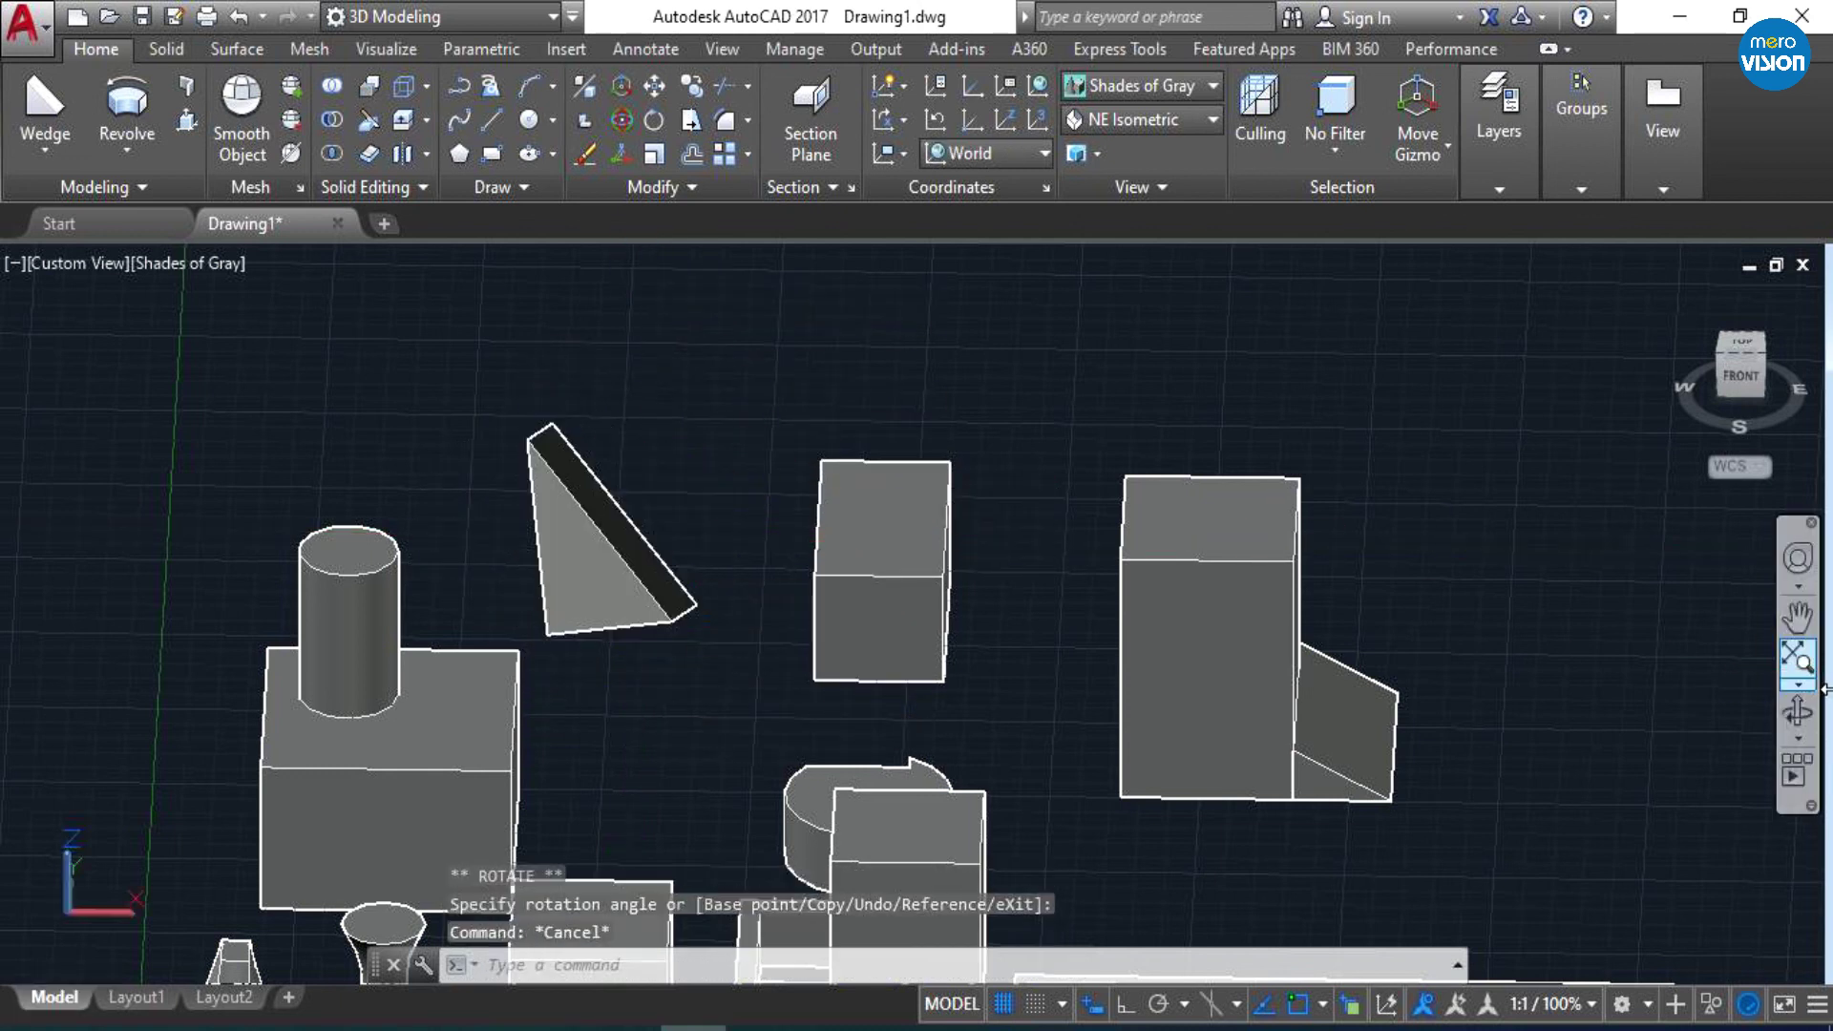
# - Zoom out and orbit to an isometric view of the upright wedge, notched tall box and spiral wall
pyautogui.scroll(-3, 780, 457)
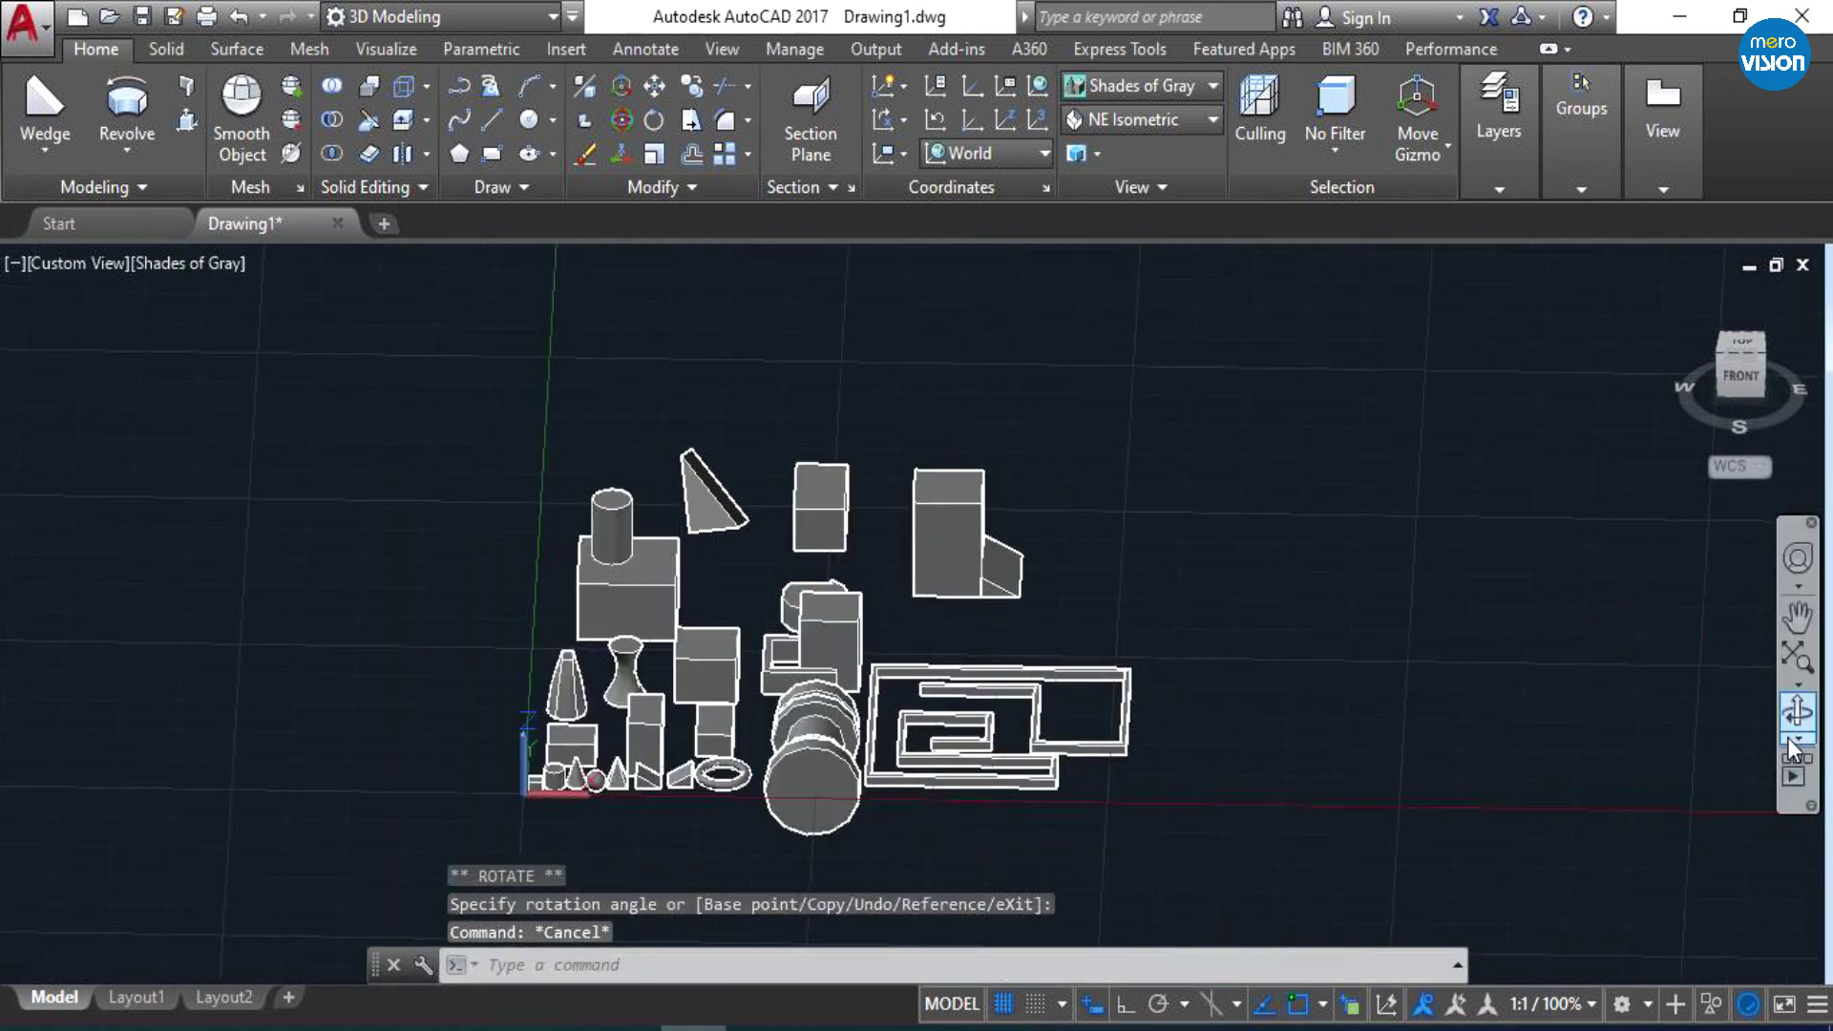
pyautogui.click(1801, 714)
pyautogui.moveTo(1031, 536)
pyautogui.mouseDown()
pyautogui.moveTo(837, 590)
pyautogui.moveTo(1047, 587)
pyautogui.mouseUp()
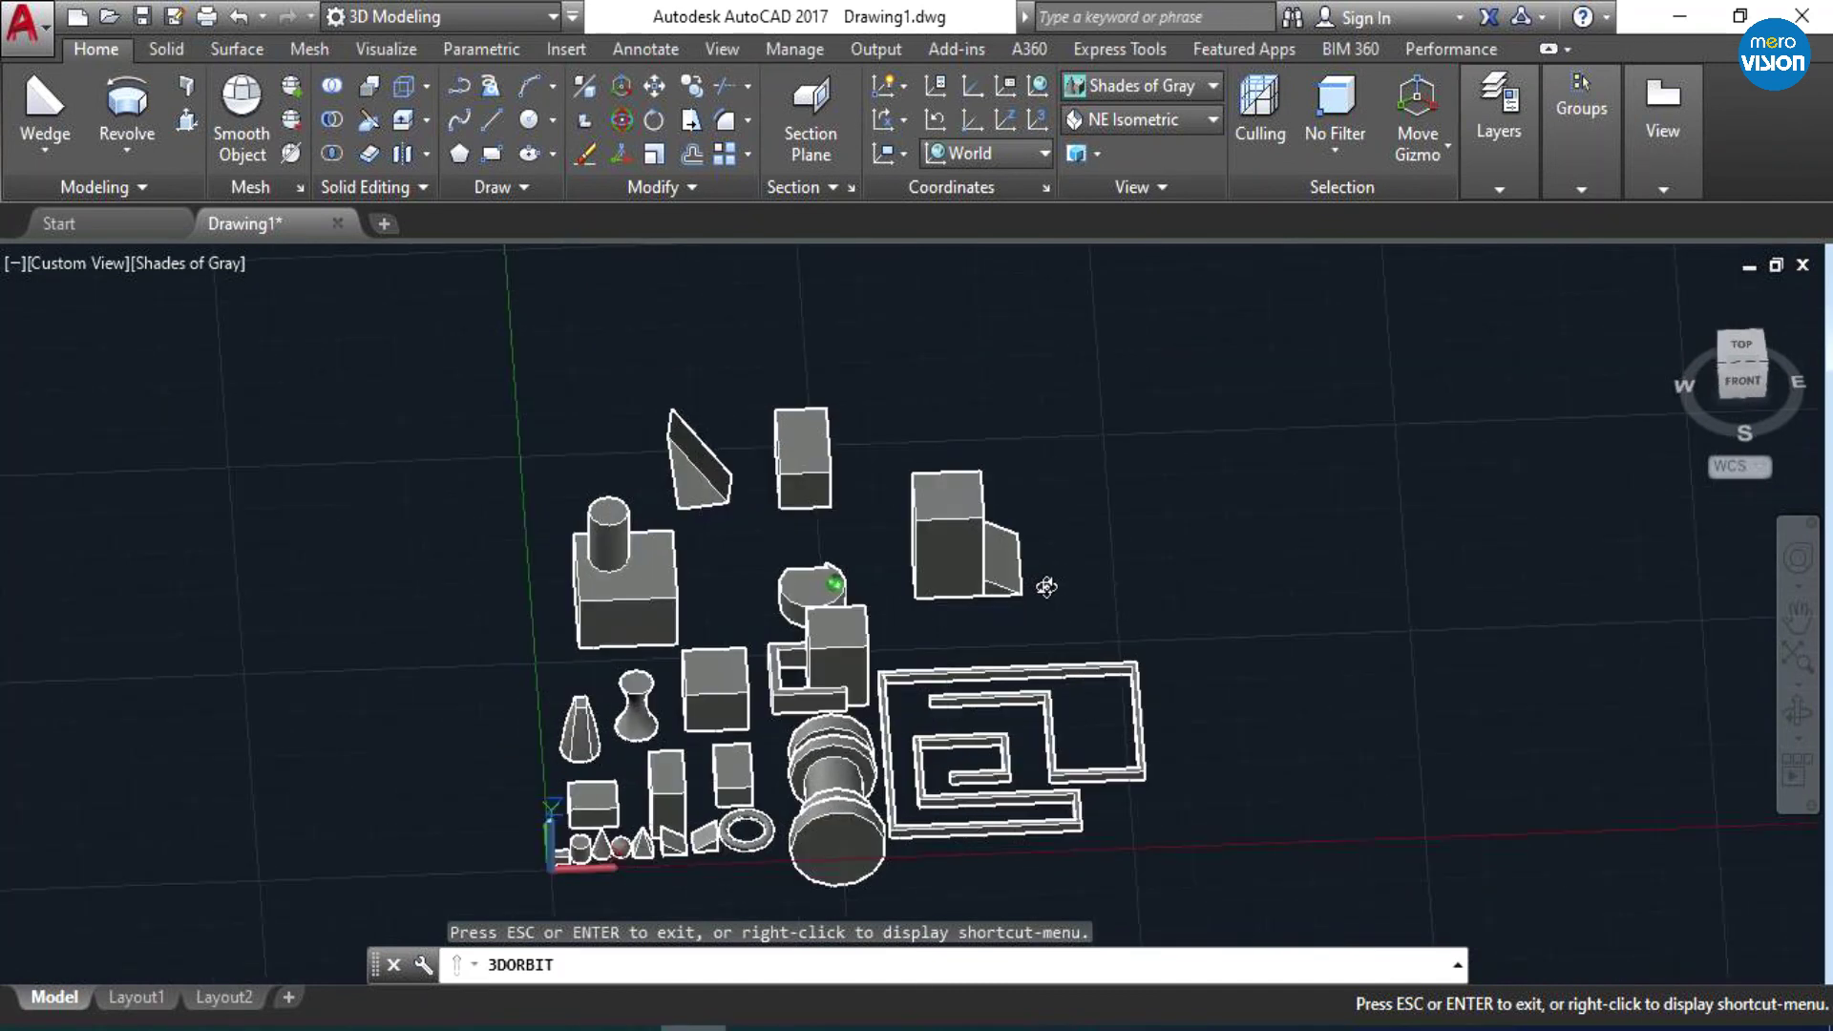
pyautogui.moveTo(887, 696); pyautogui.dragTo(894, 700)
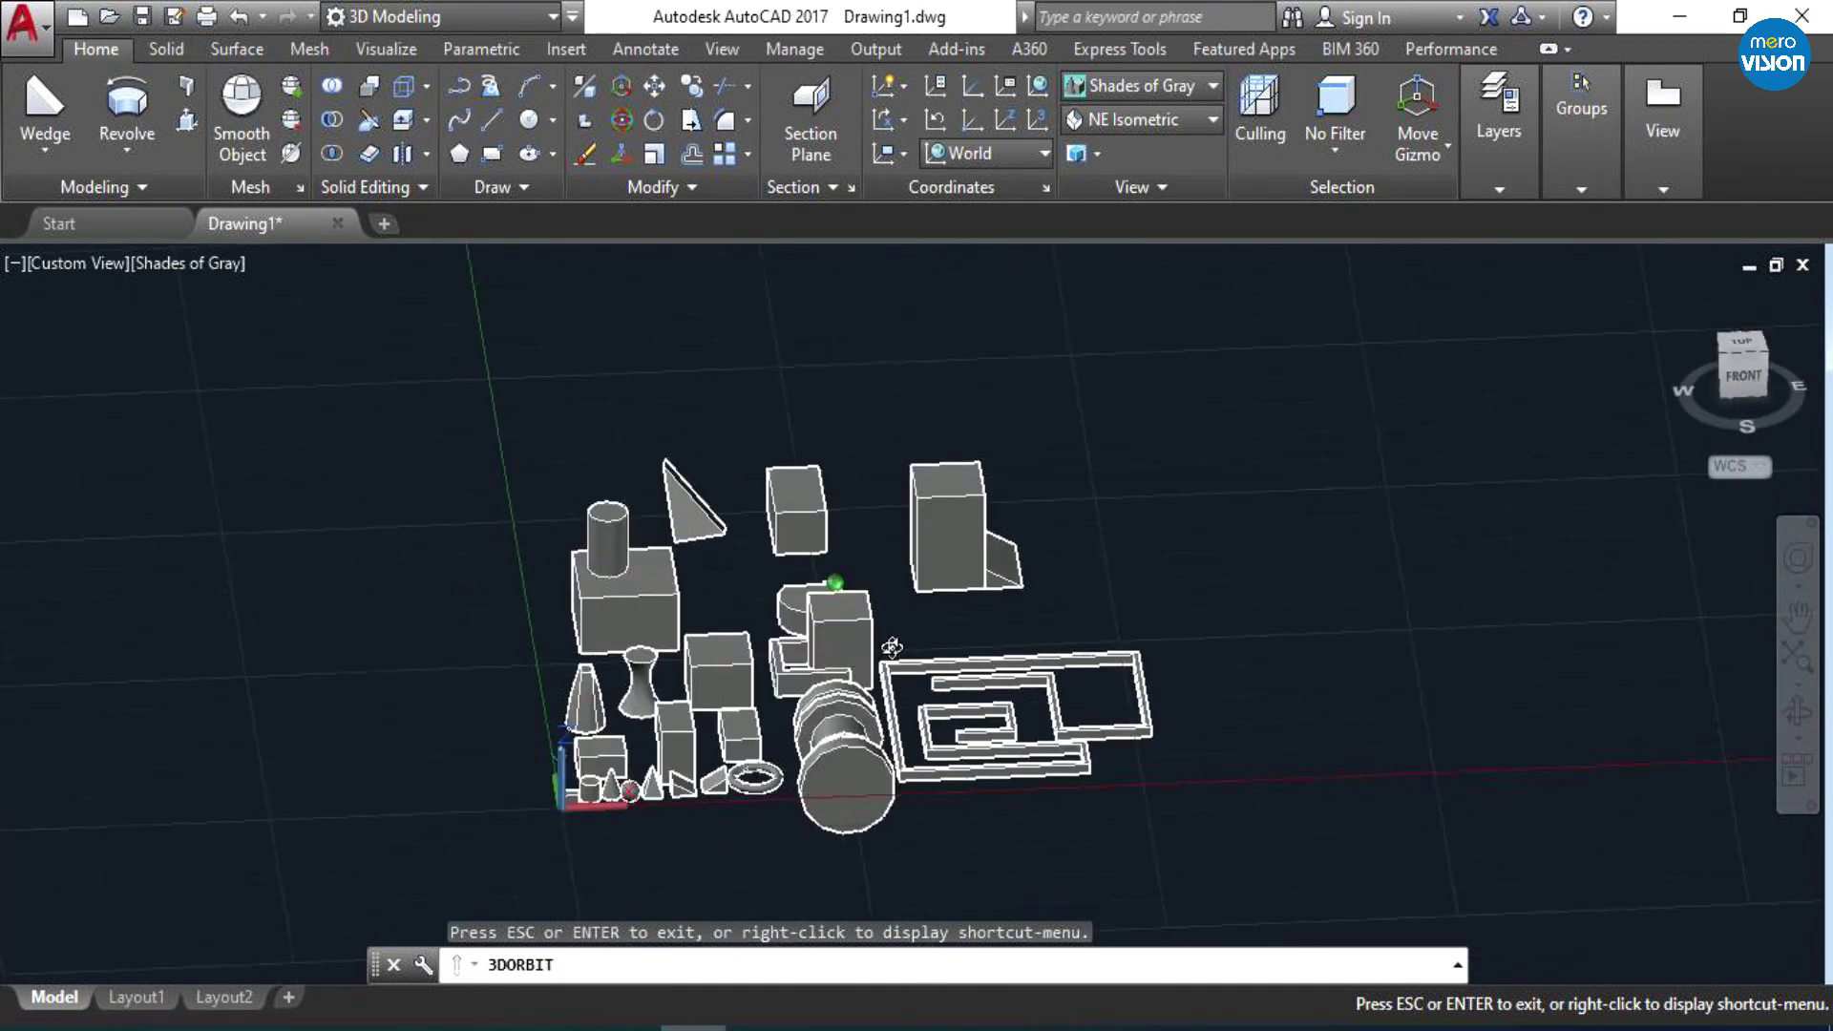
pyautogui.scroll(3, 895, 699)
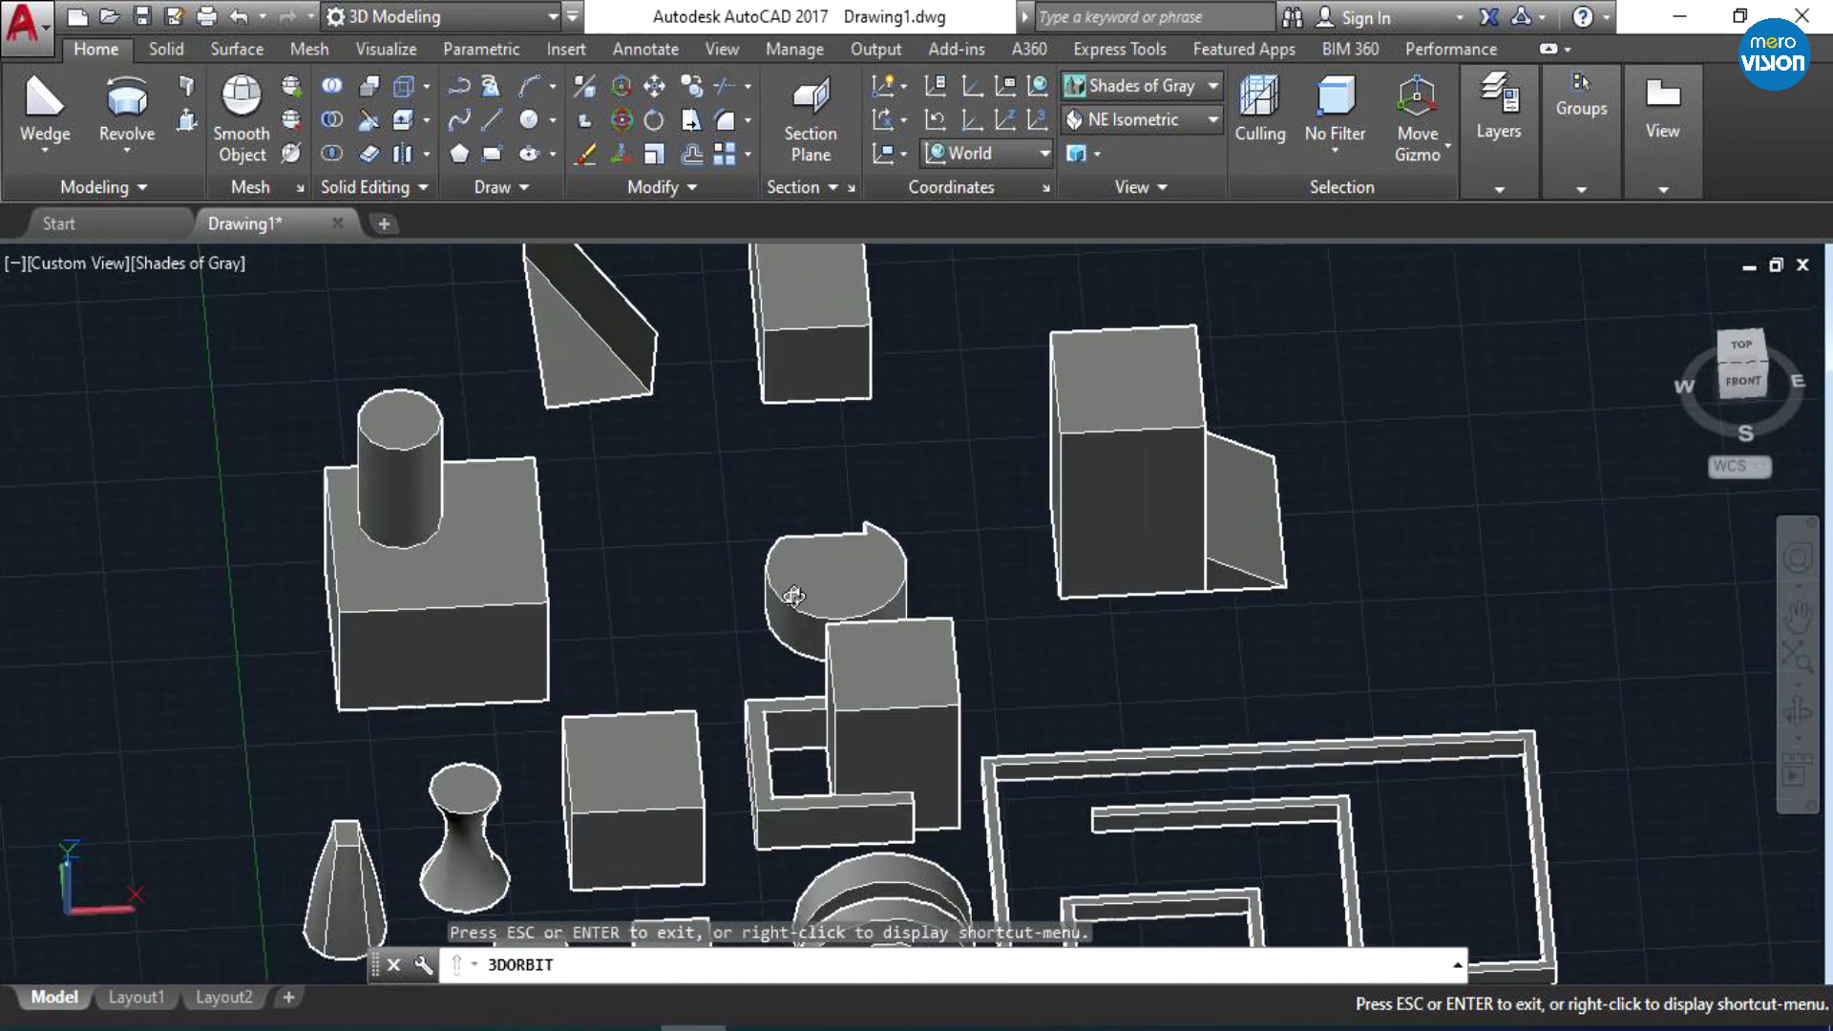
pyautogui.moveTo(1104, 722)
pyautogui.mouseDown()
pyautogui.moveTo(956, 626)
pyautogui.moveTo(869, 694)
pyautogui.moveTo(895, 614)
pyautogui.moveTo(1256, 605)
pyautogui.mouseUp()
pyautogui.scroll(2, 1257, 605)
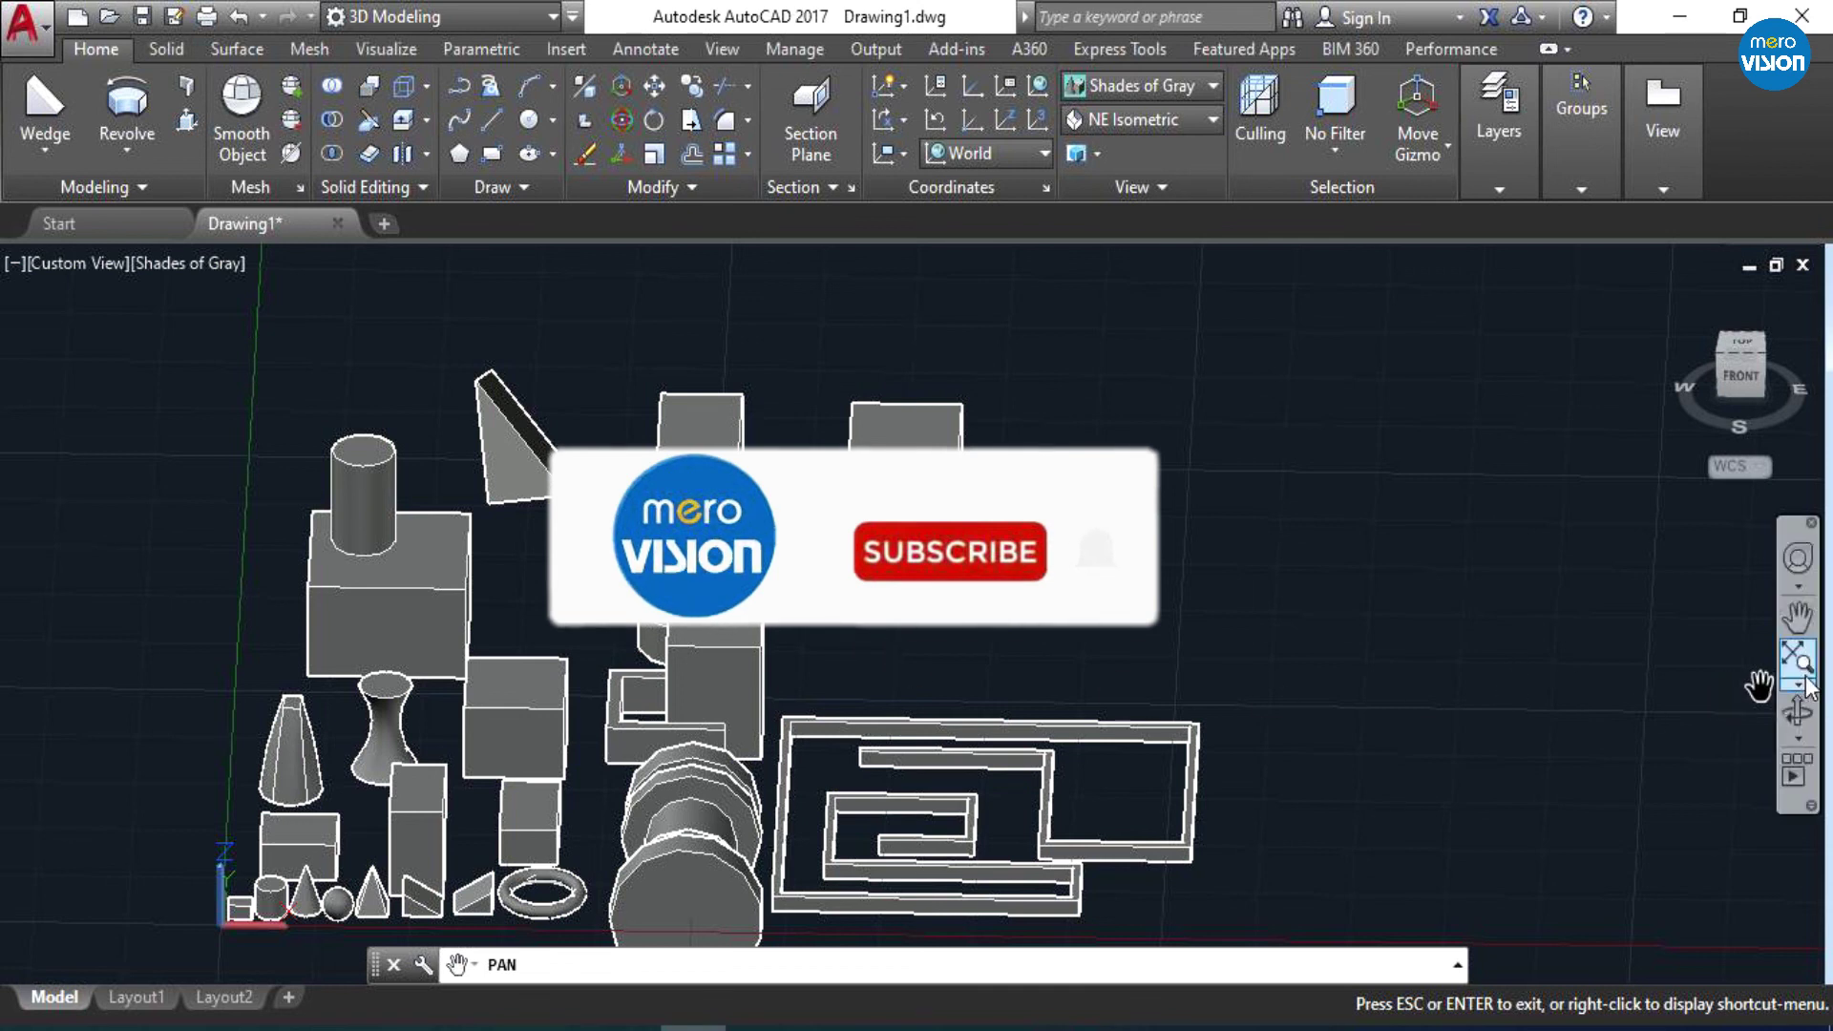
pyautogui.click(1798, 711)
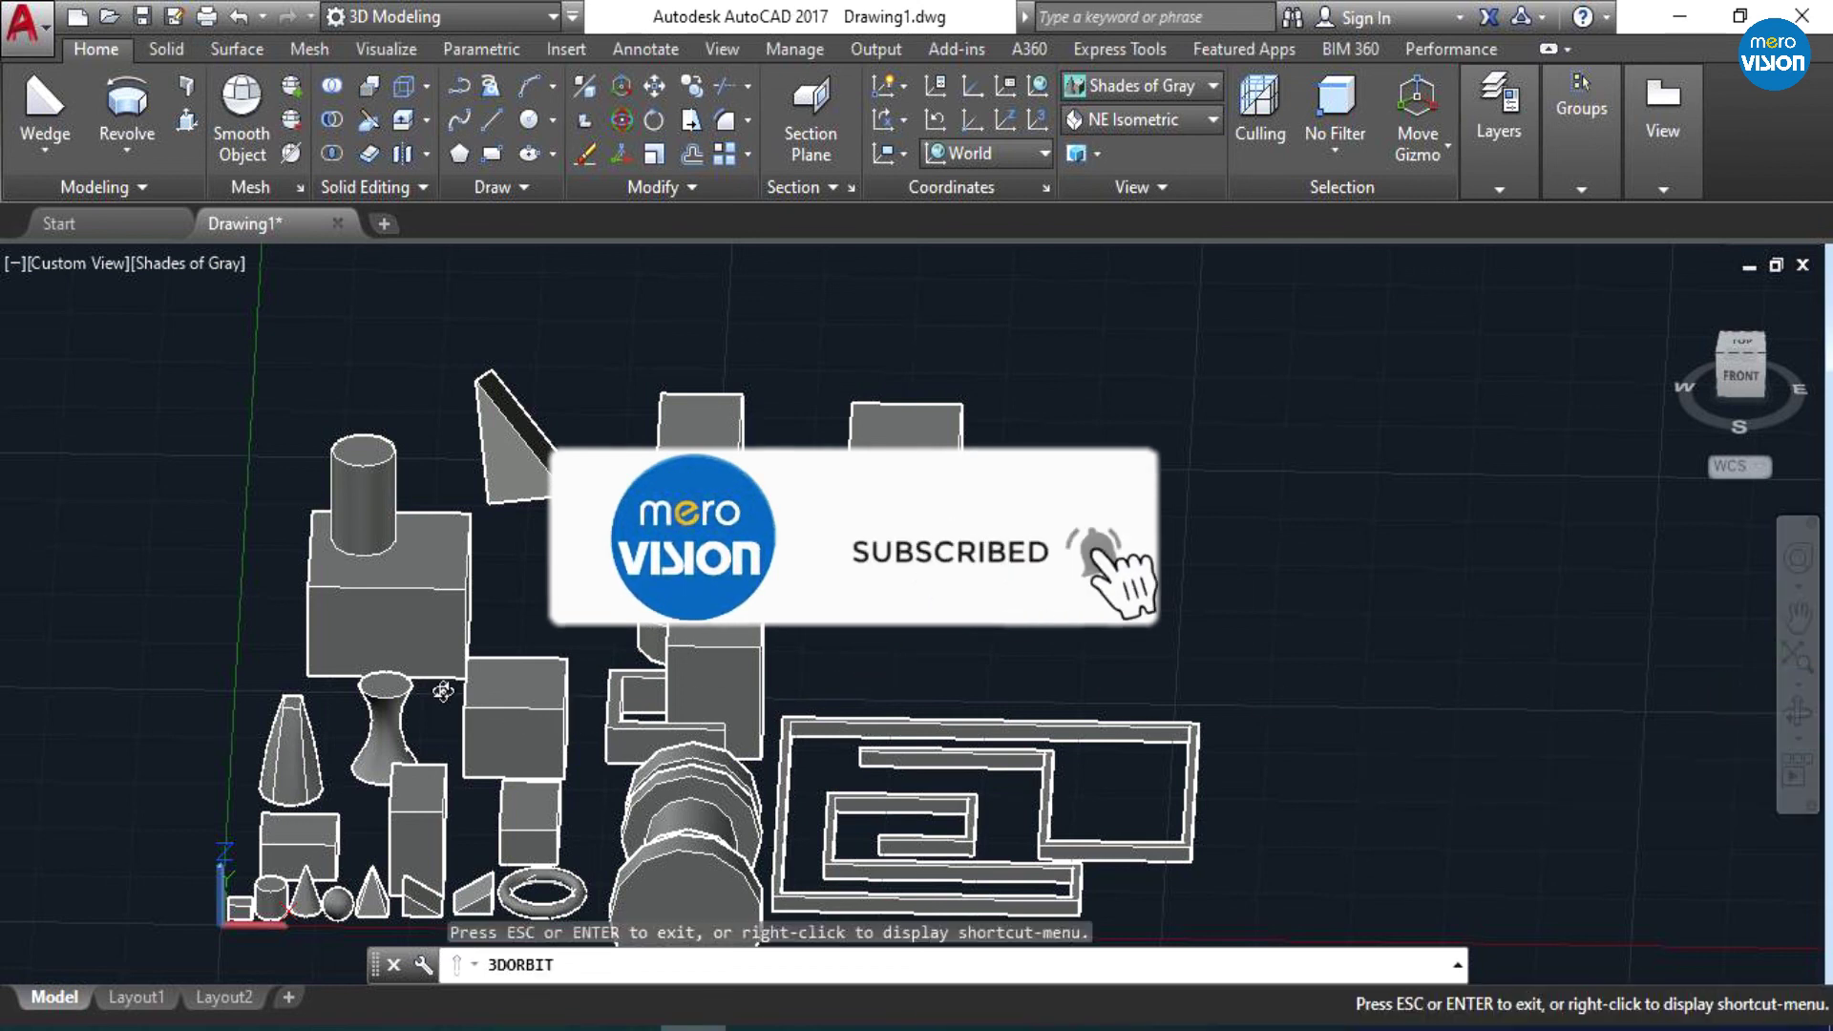